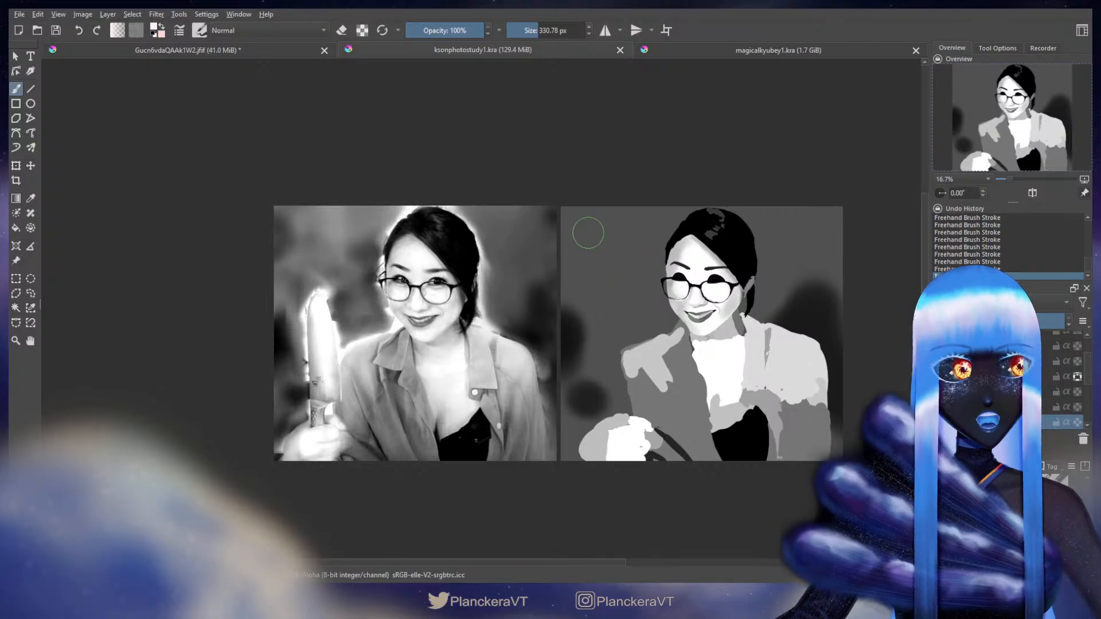
Step: Enlarge the brush to about 1450 px so its outline spans the reference head, and compare it with the painted head
{"action": "mouse_move", "coordinate": [416, 265]}
{"action": "left_mouse_down", "text": "shift"}
{"action": "mouse_move", "coordinate": [504, 264]}
{"action": "mouse_move", "coordinate": [421, 274]}
{"action": "left_mouse_up", "text": "shift"}
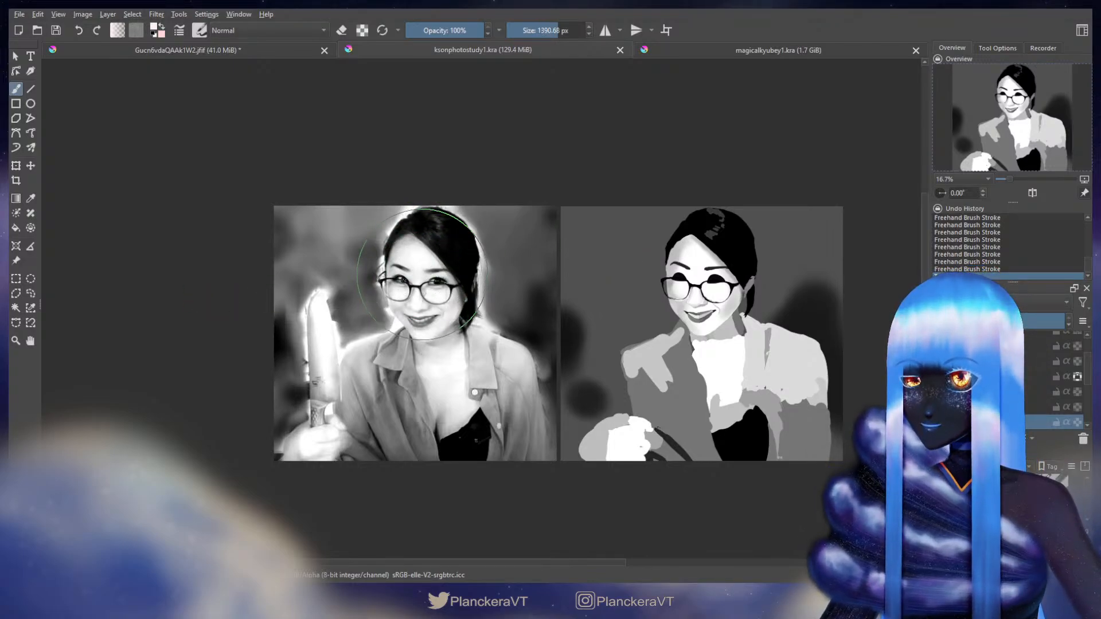
{"action": "scroll", "coordinate": [428, 272], "scroll_direction": "up", "scroll_amount": 1}
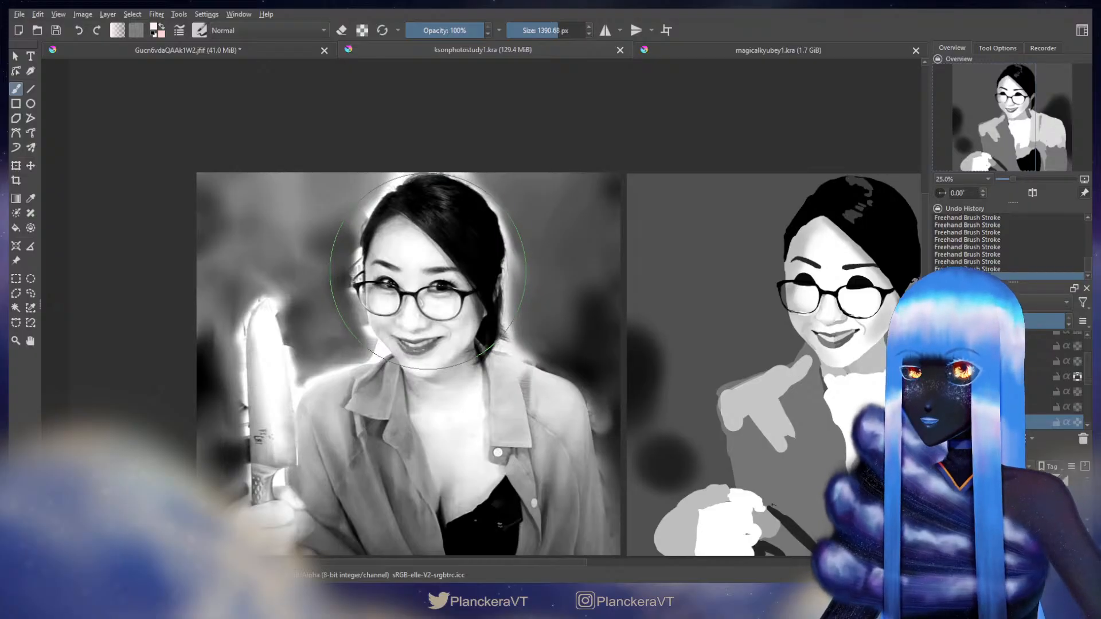
{"action": "scroll", "coordinate": [428, 271], "scroll_direction": "up", "scroll_amount": 1}
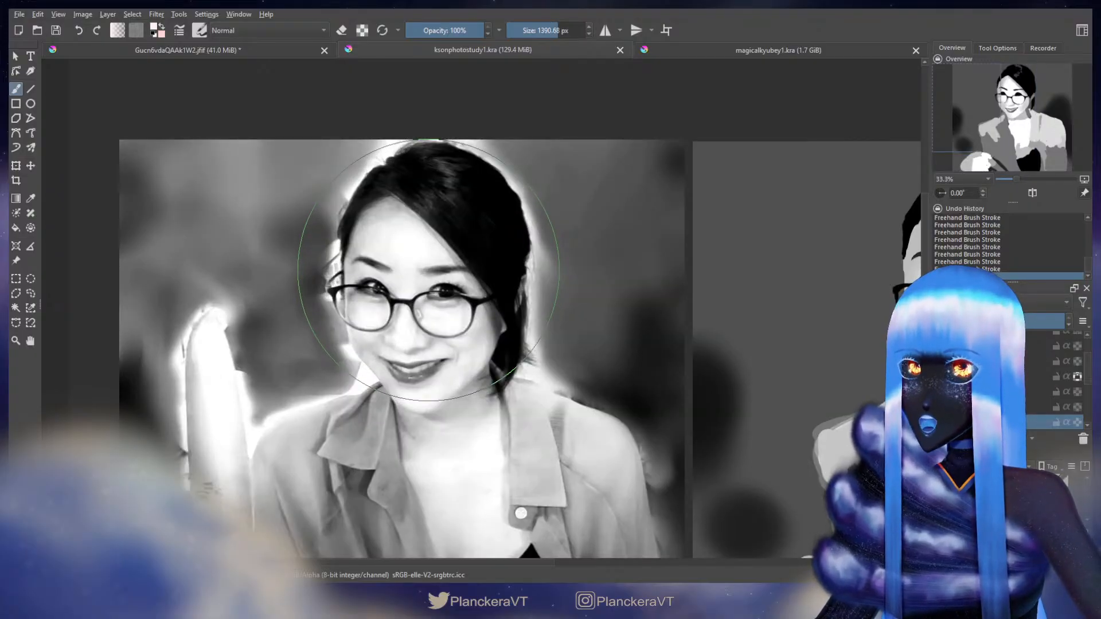
{"action": "mouse_move", "coordinate": [429, 271]}
{"action": "left_mouse_down"}
{"action": "mouse_move", "coordinate": [442, 270]}
{"action": "mouse_move", "coordinate": [426, 276]}
{"action": "left_mouse_up"}
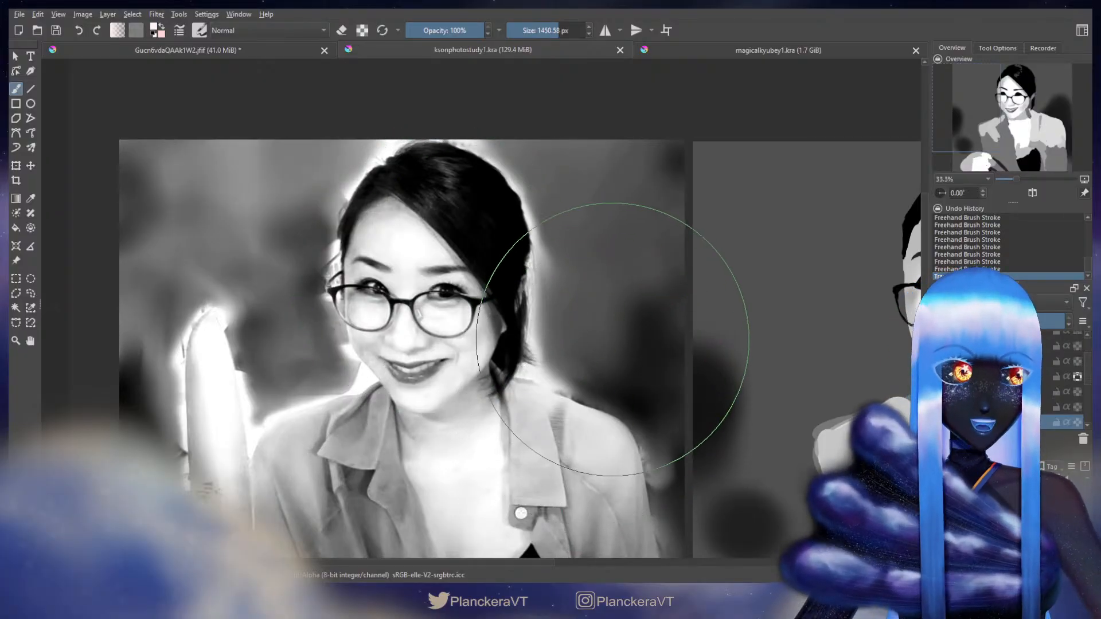
{"action": "left_click_drag", "start_coordinate": [751, 305], "coordinate": [446, 308]}
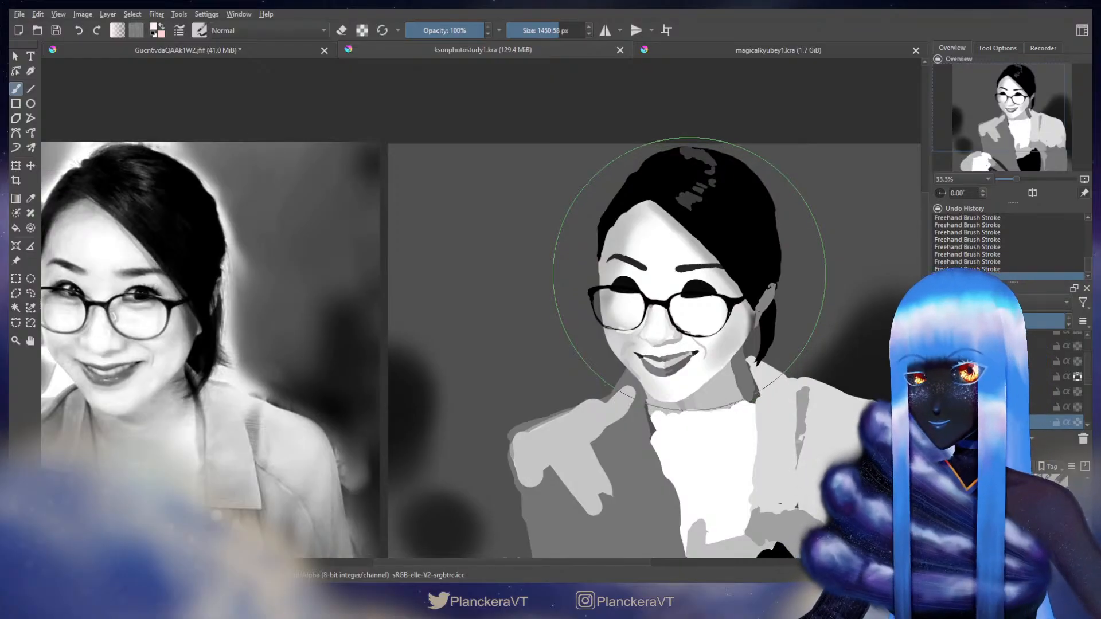
Step: Scale the painted head group up slightly with Transform, extending its lower-right corner, to match the reference head's size
{"action": "scroll", "coordinate": [998, 373], "scroll_direction": "up", "scroll_amount": 2}
{"action": "left_click", "coordinate": [998, 369]}
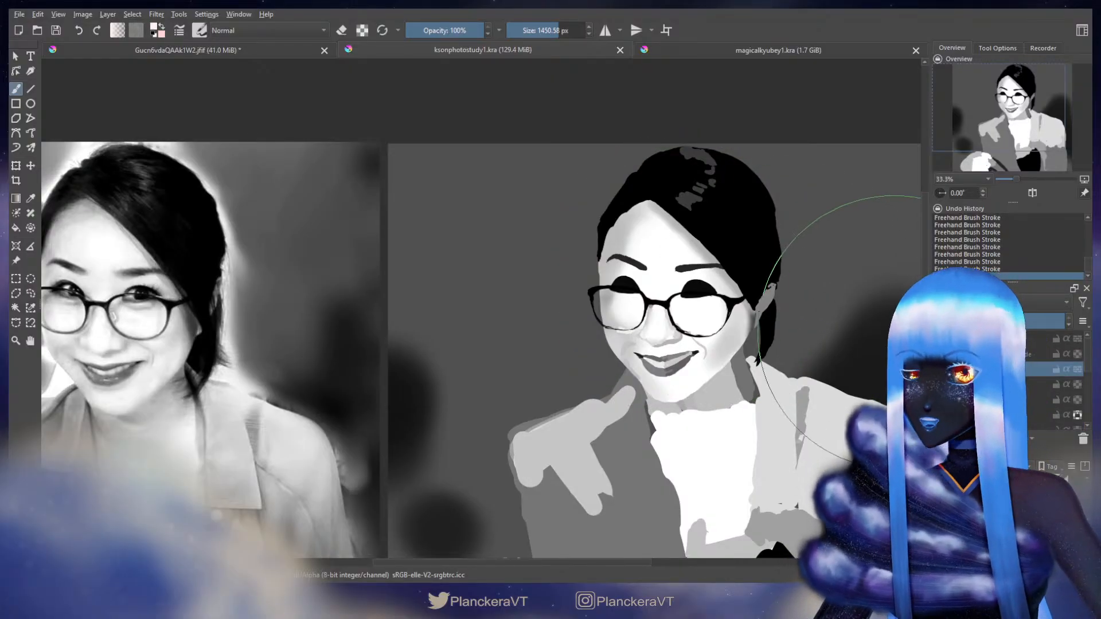
{"action": "key", "text": "ctrl+t"}
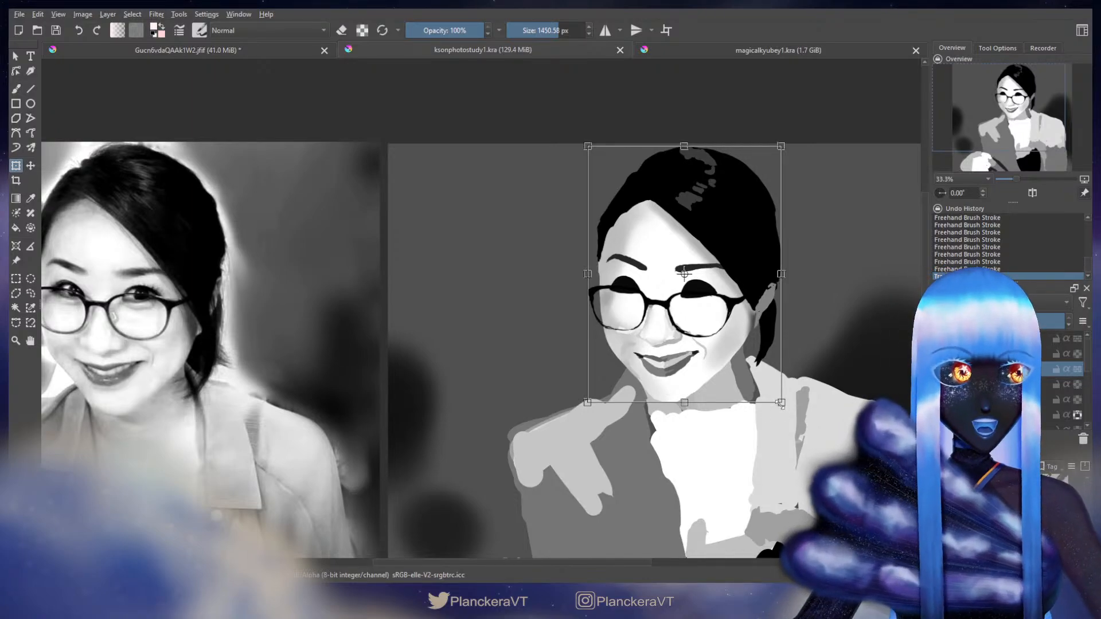
{"action": "left_click_drag", "start_coordinate": [781, 403], "coordinate": [787, 415]}
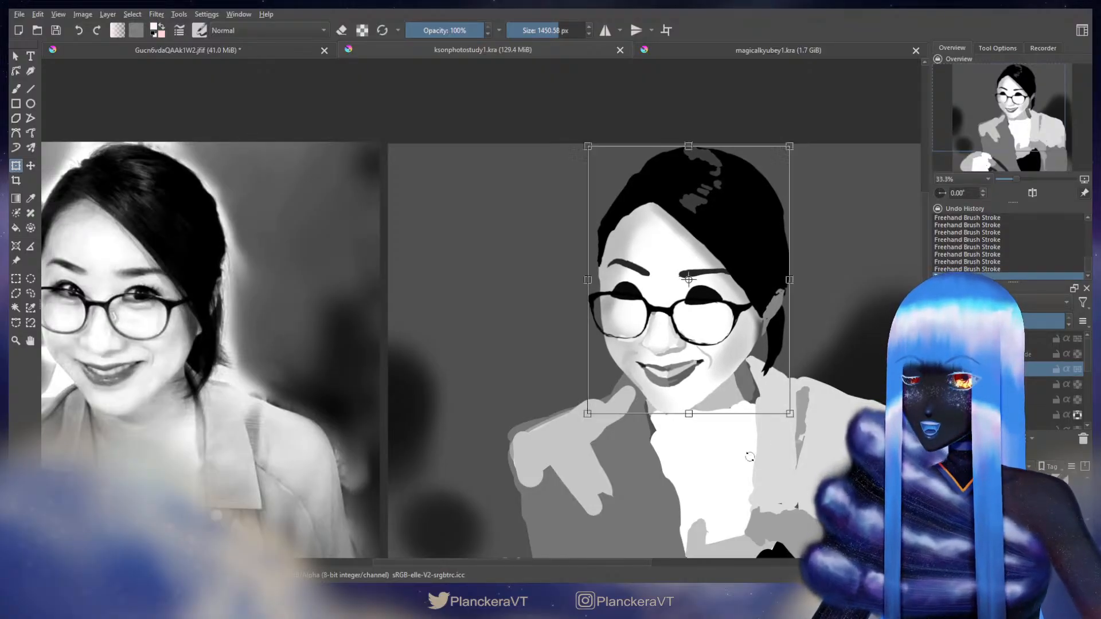
{"action": "key", "text": "Return"}
{"action": "key", "text": "b"}
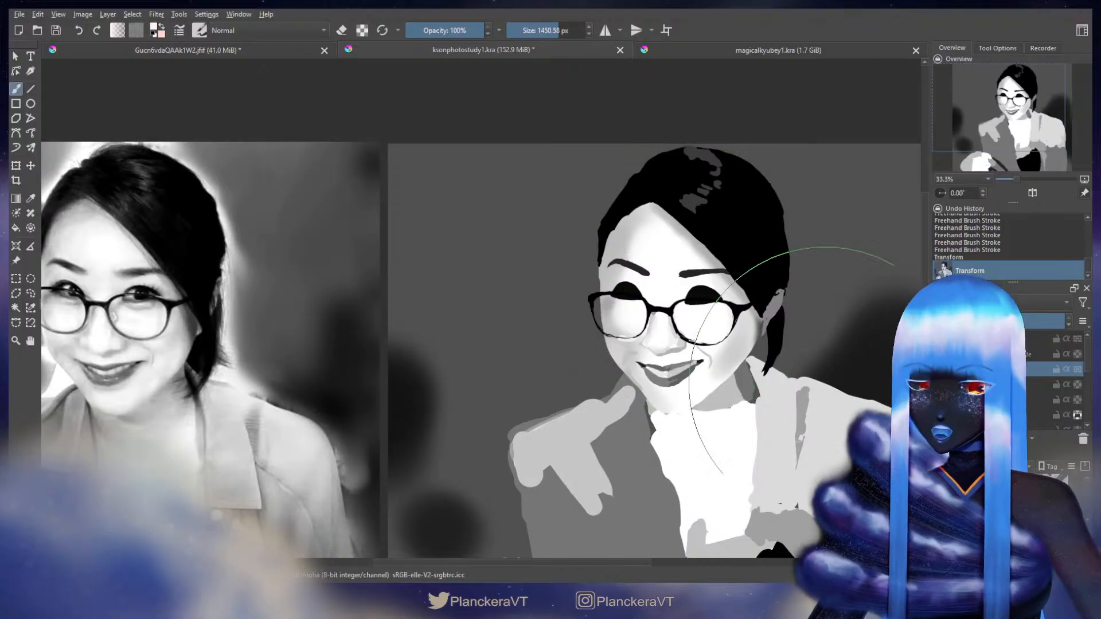
Step: Move the three selected neck, chest and jacket layers down slightly together to sit beneath the enlarged head
{"action": "scroll", "coordinate": [998, 385], "scroll_direction": "down", "scroll_amount": 5}
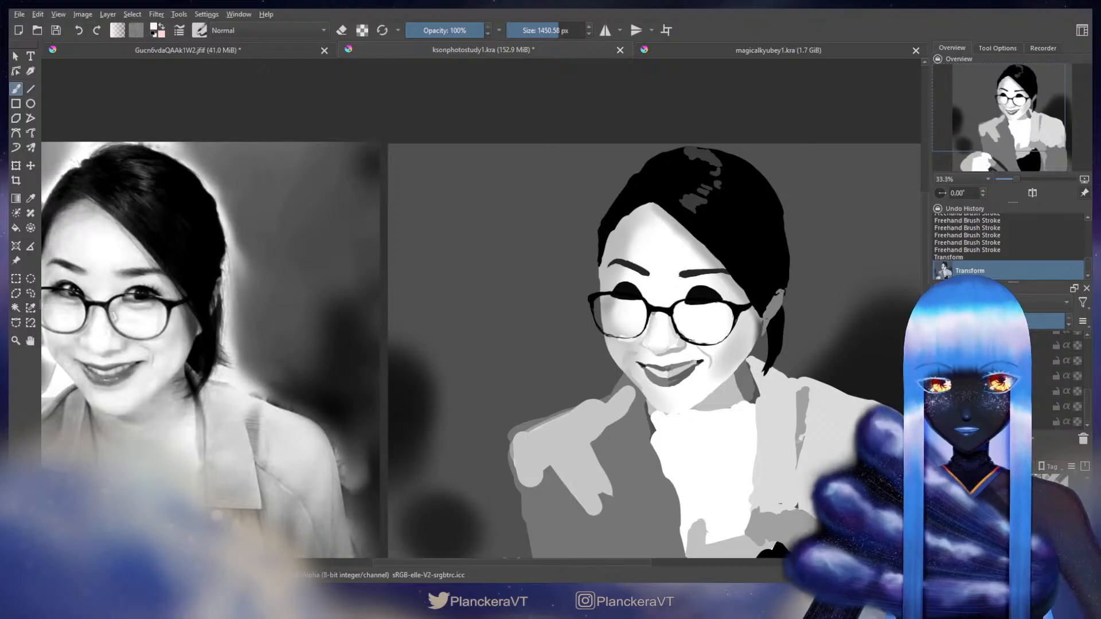
{"action": "left_click", "coordinate": [998, 376]}
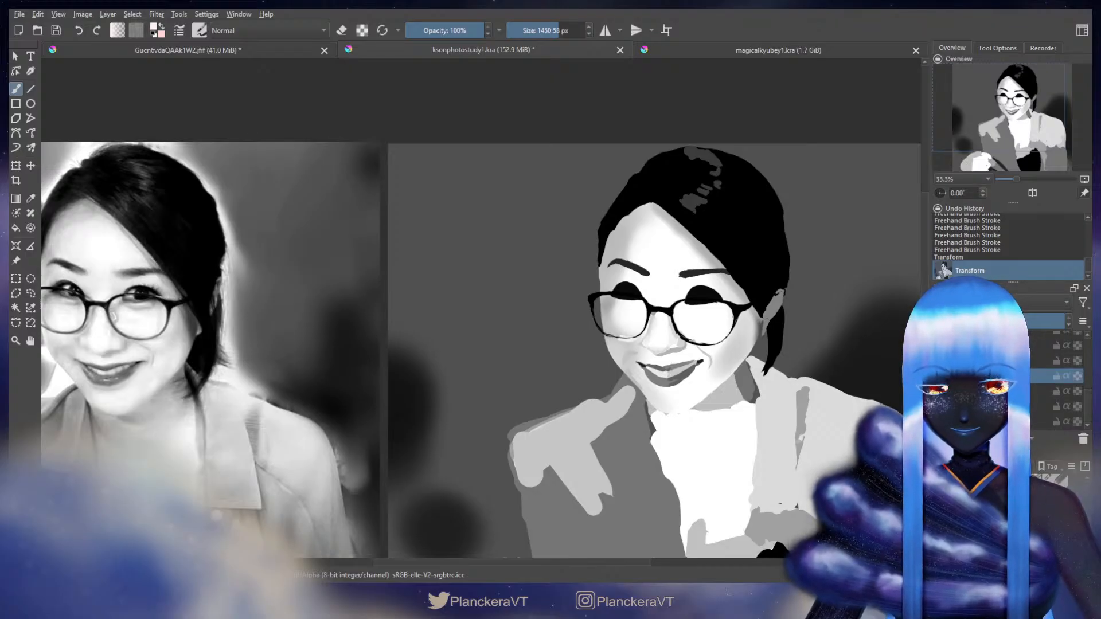
{"action": "left_click", "coordinate": [998, 391], "text": "ctrl"}
{"action": "left_click", "coordinate": [998, 407], "text": "ctrl"}
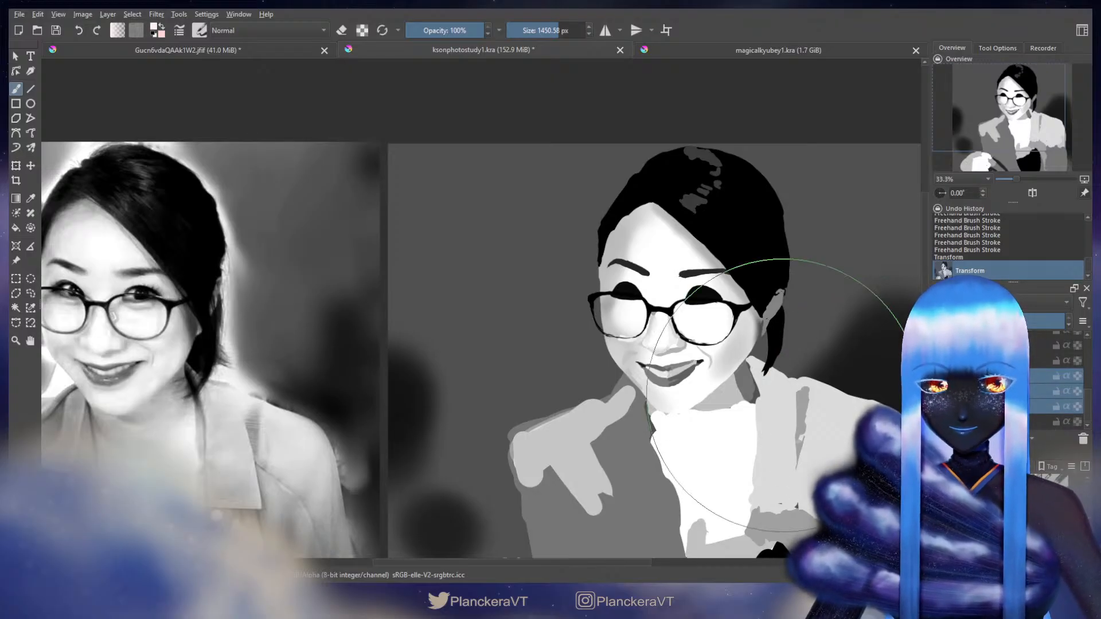
{"action": "key", "text": "t"}
{"action": "left_click_drag", "start_coordinate": [772, 401], "coordinate": [776, 417]}
{"action": "key", "text": "b"}
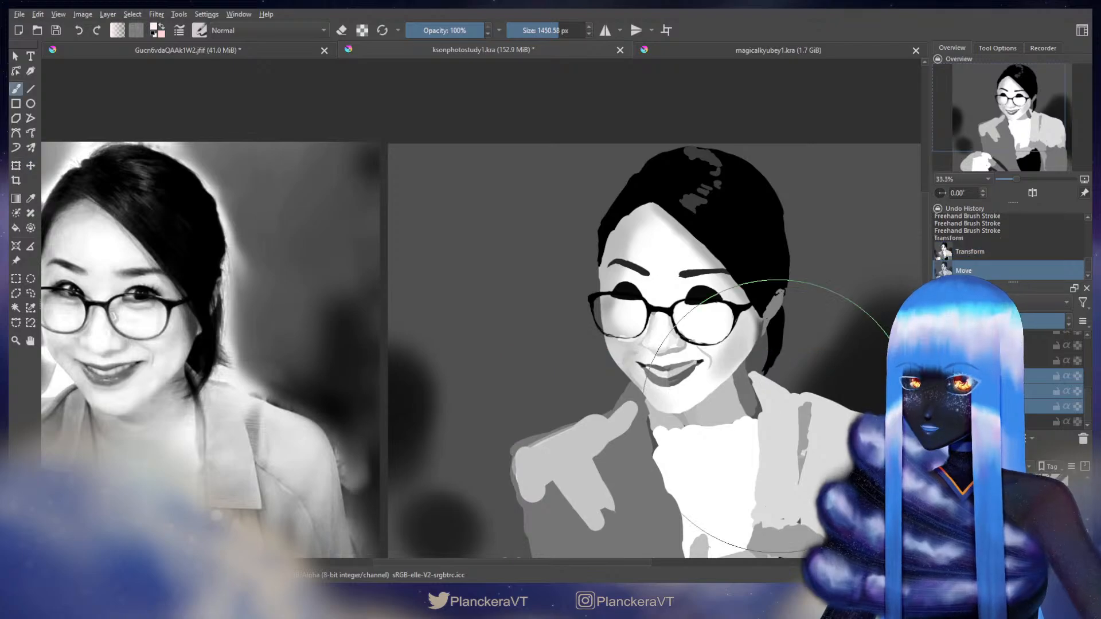
Step: Compare the painted portrait with the reference, and enlarge the head group slightly from its lower-left corner with Transform
{"action": "scroll", "coordinate": [854, 397], "scroll_direction": "down", "scroll_amount": 1}
{"action": "left_click_drag", "start_coordinate": [807, 405], "coordinate": [689, 398]}
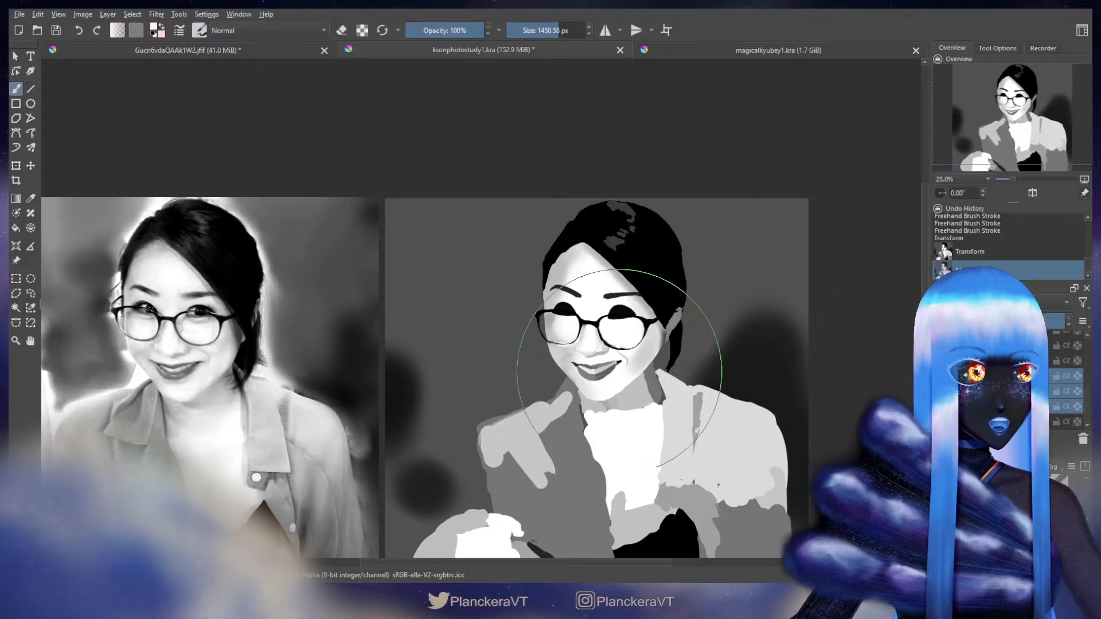
{"action": "left_click_drag", "start_coordinate": [618, 414], "coordinate": [654, 289]}
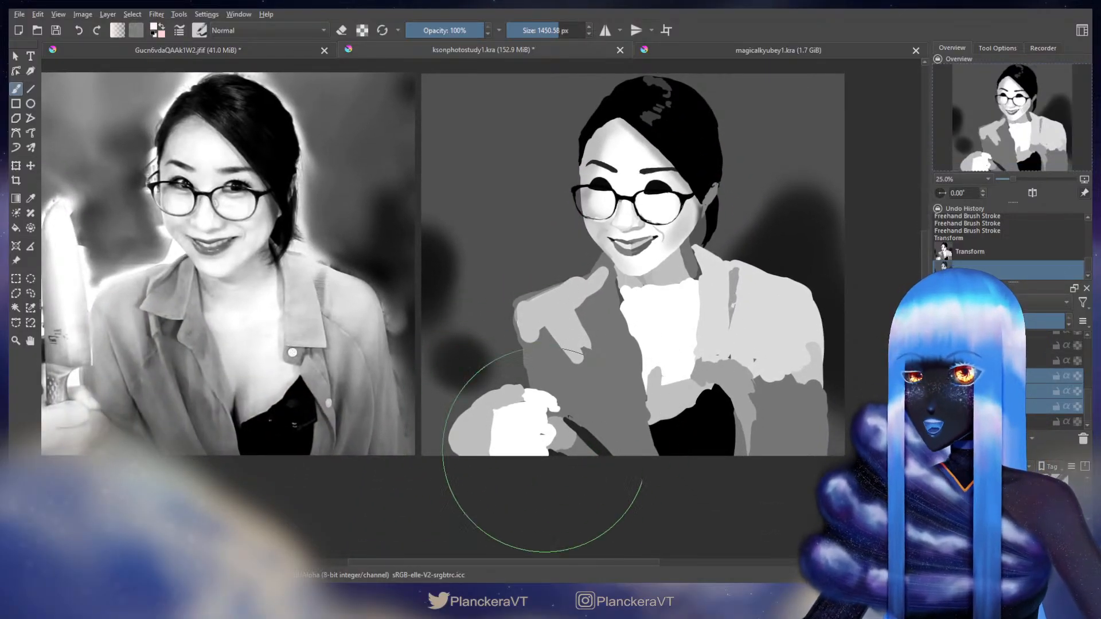
{"action": "left_click_drag", "start_coordinate": [711, 360], "coordinate": [687, 421]}
{"action": "scroll", "coordinate": [1028, 382], "scroll_direction": "up", "scroll_amount": 5}
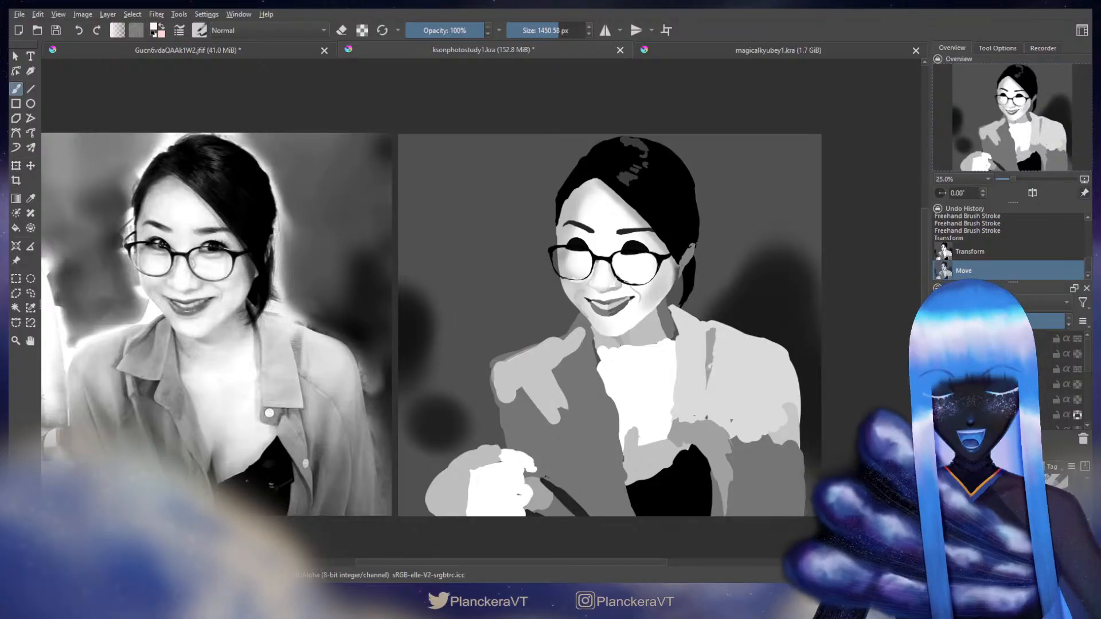
{"action": "left_click_drag", "start_coordinate": [421, 265], "coordinate": [605, 297]}
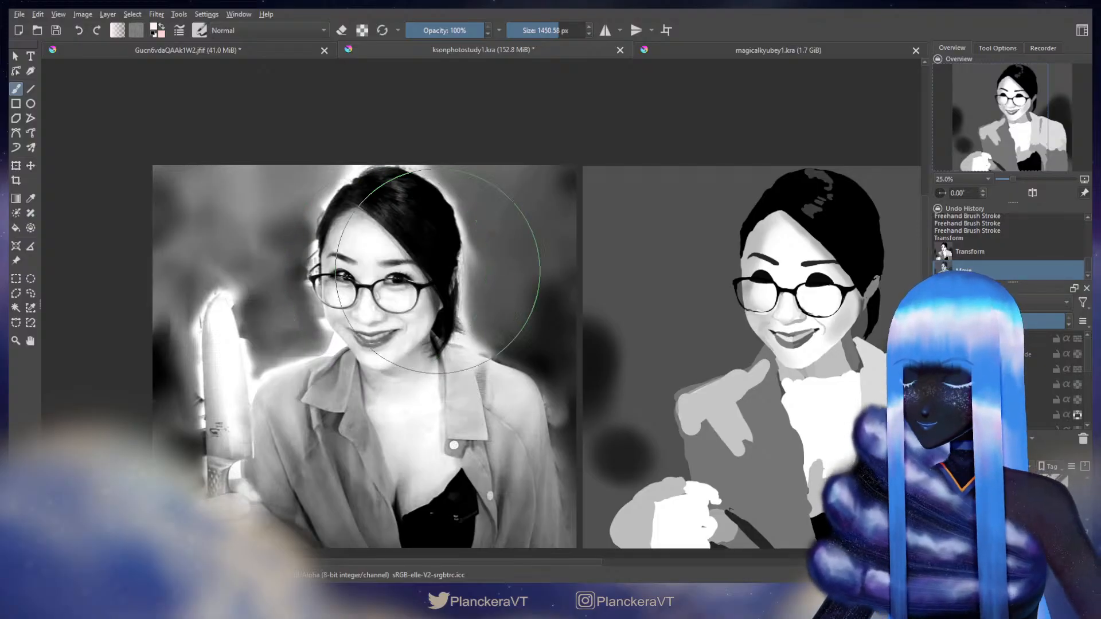
{"action": "scroll", "coordinate": [401, 270], "scroll_direction": "right", "scroll_amount": 5}
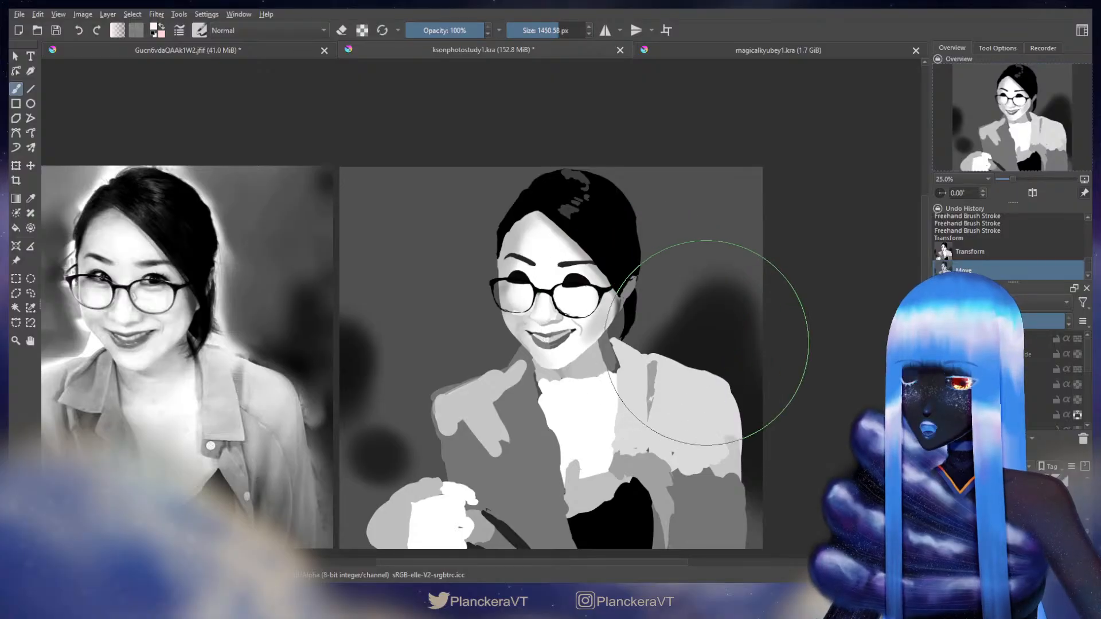
{"action": "left_click", "coordinate": [998, 369]}
{"action": "key", "text": "ctrl+t"}
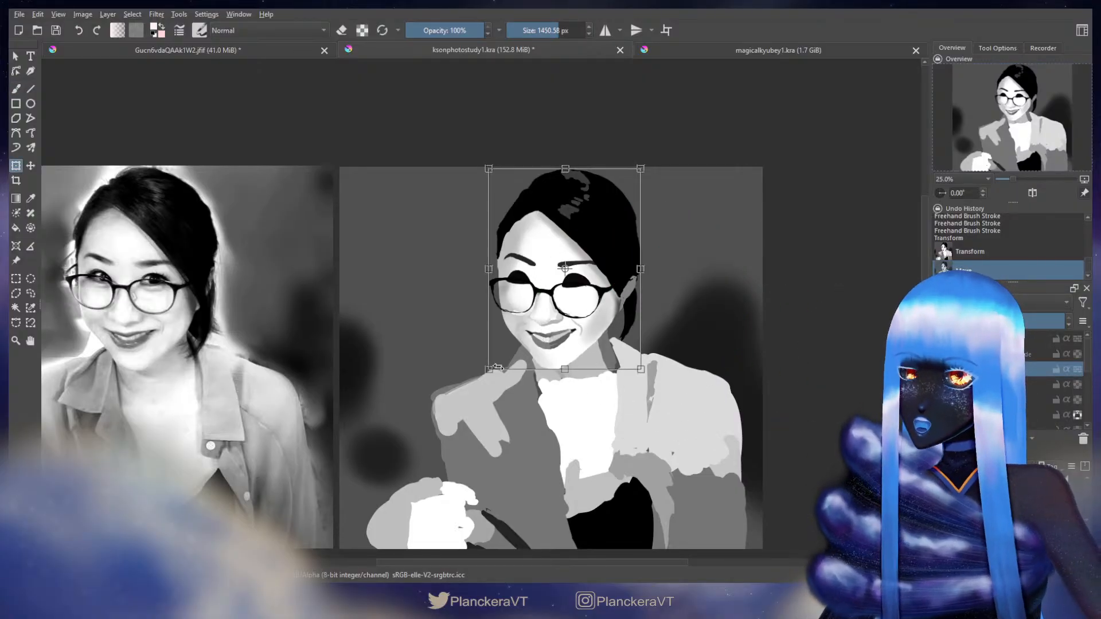
{"action": "left_click_drag", "start_coordinate": [489, 369], "coordinate": [486, 373]}
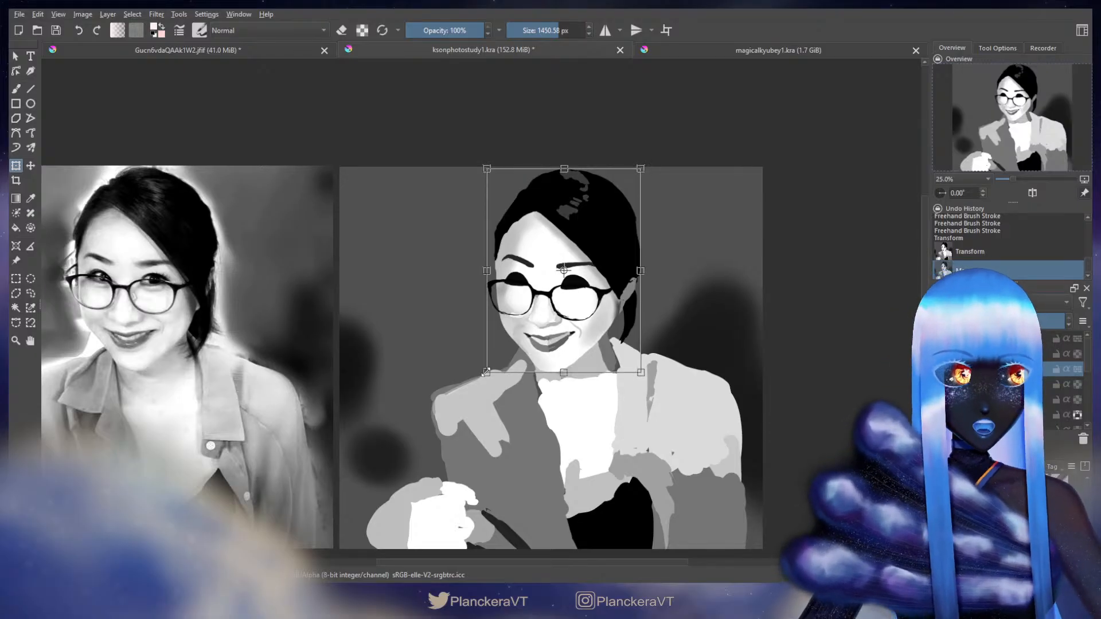
{"action": "key", "text": "b"}
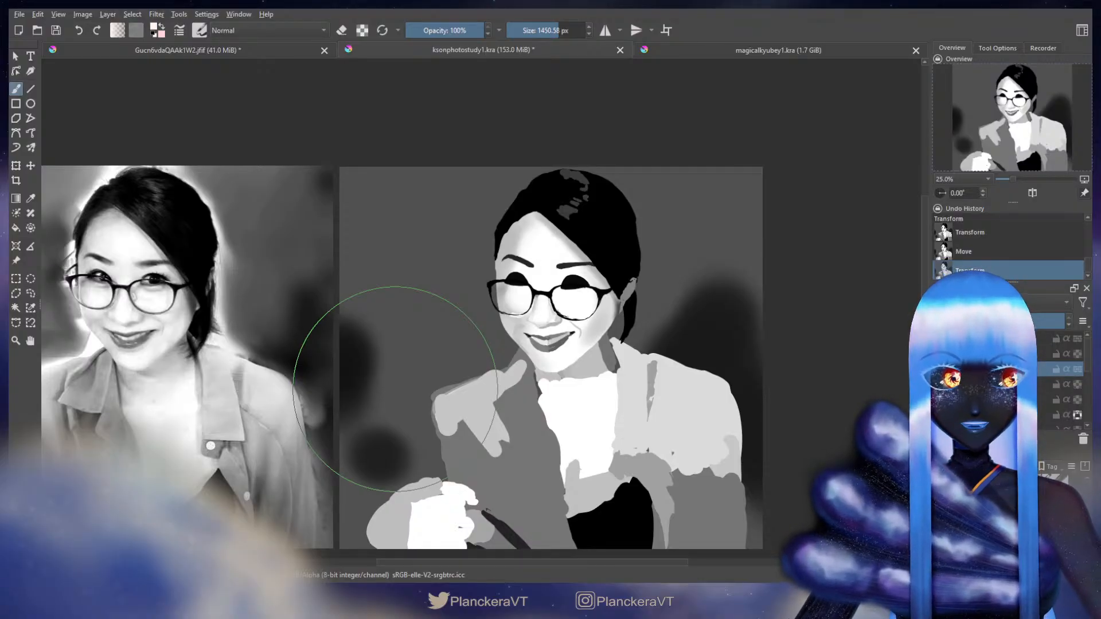
Step: Shrink the painted head group slightly from its lower-left corner in two Transform passes, using the brush outline as the size guide
{"action": "left_click_drag", "start_coordinate": [401, 374], "coordinate": [467, 385]}
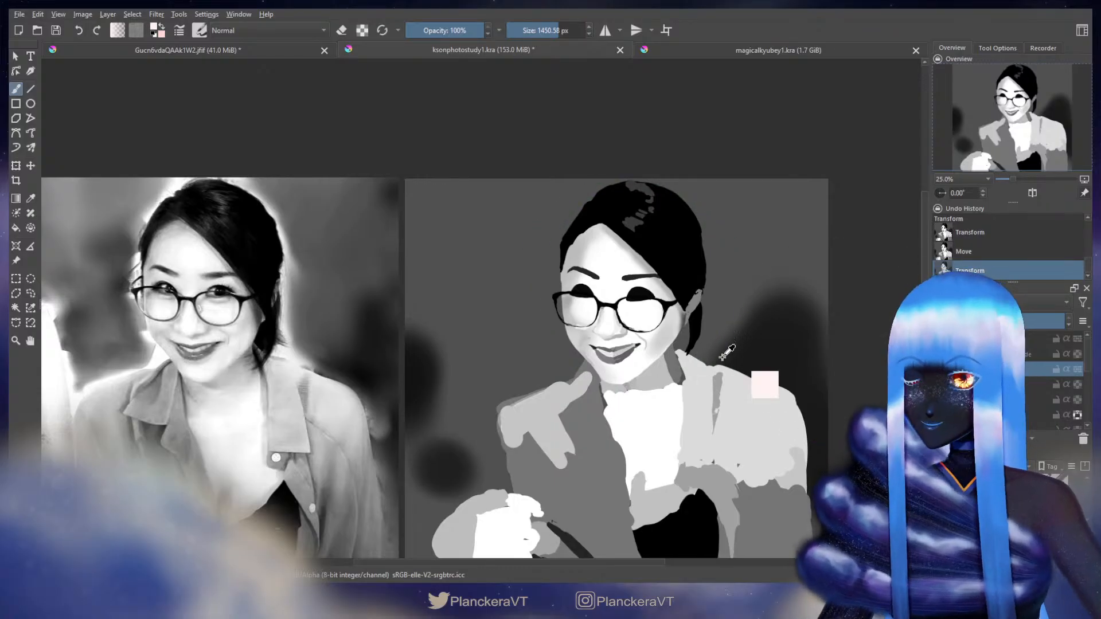
{"action": "key", "text": "ctrl+t"}
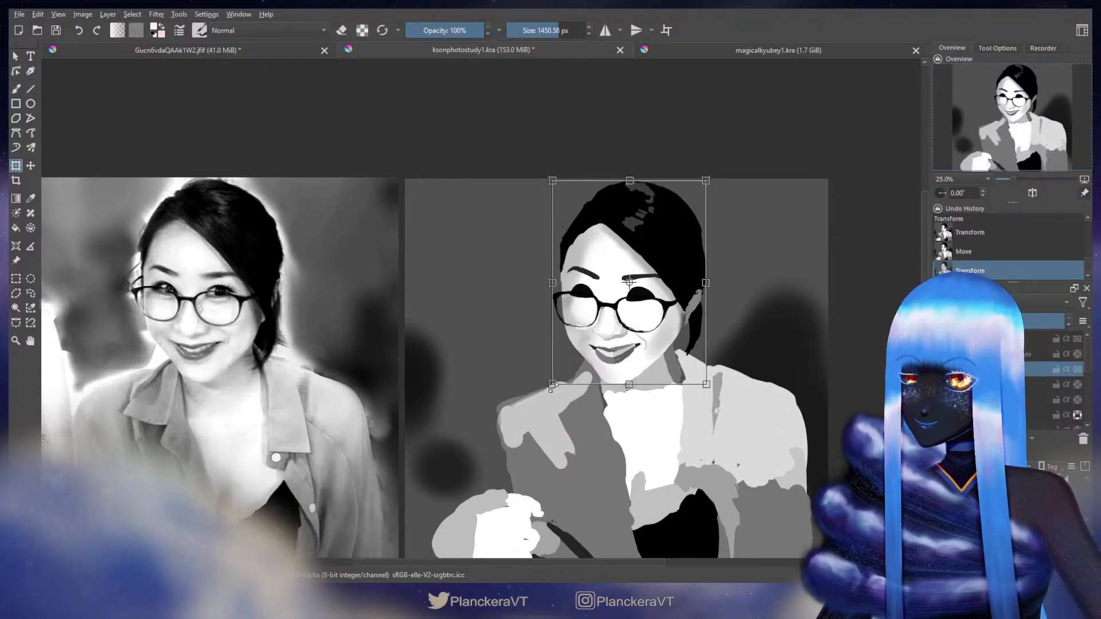
{"action": "left_click_drag", "start_coordinate": [553, 386], "coordinate": [555, 386]}
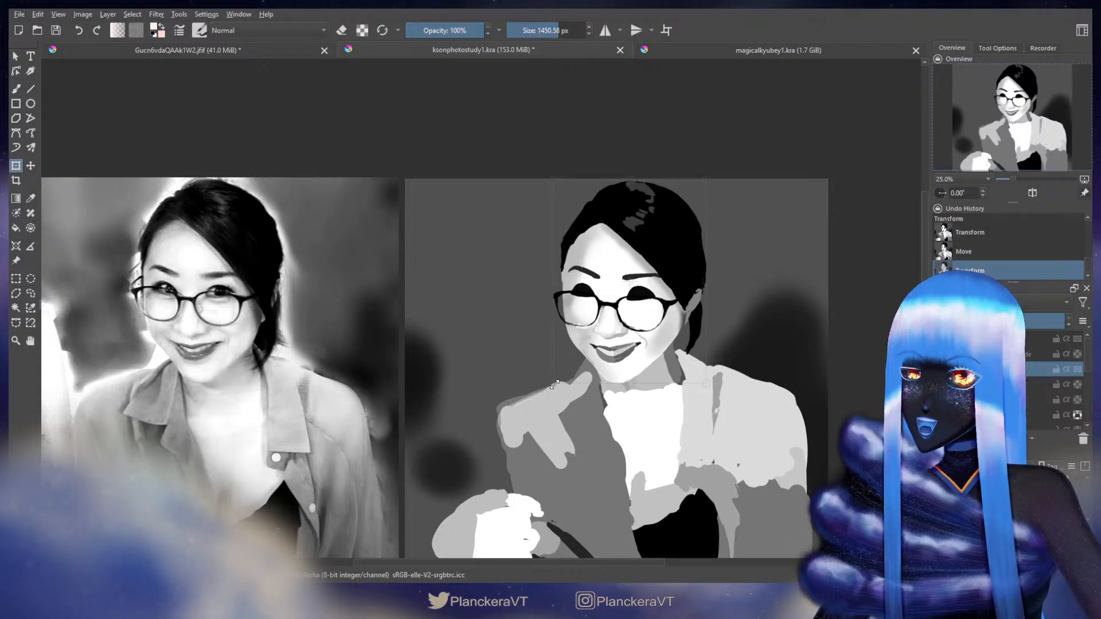
{"action": "key", "text": "b"}
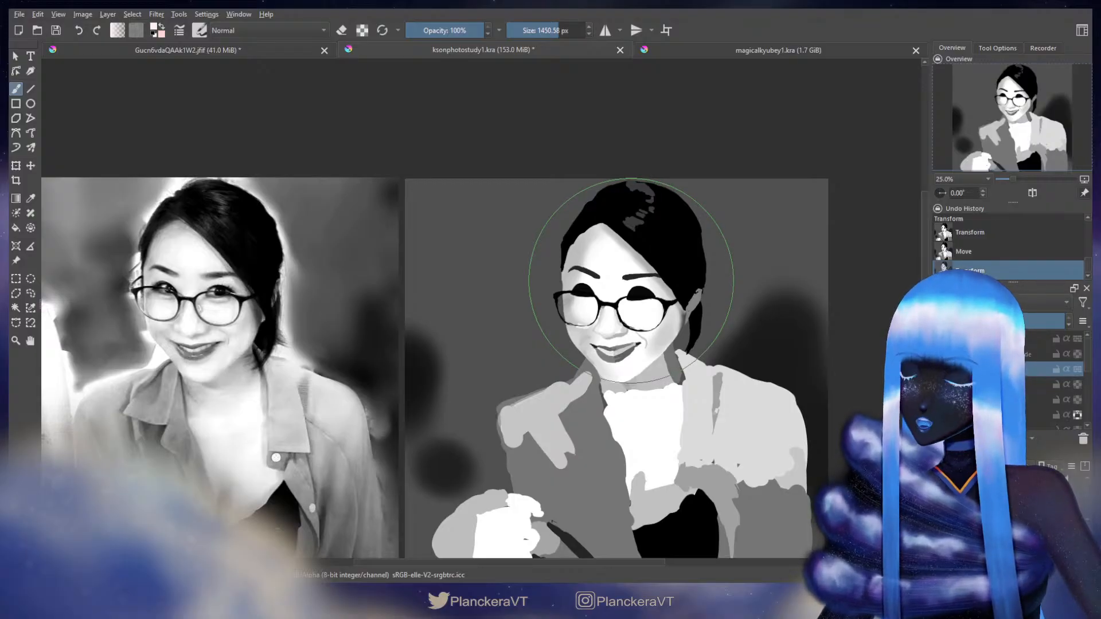
{"action": "scroll", "coordinate": [631, 281], "scroll_direction": "up", "scroll_amount": 1}
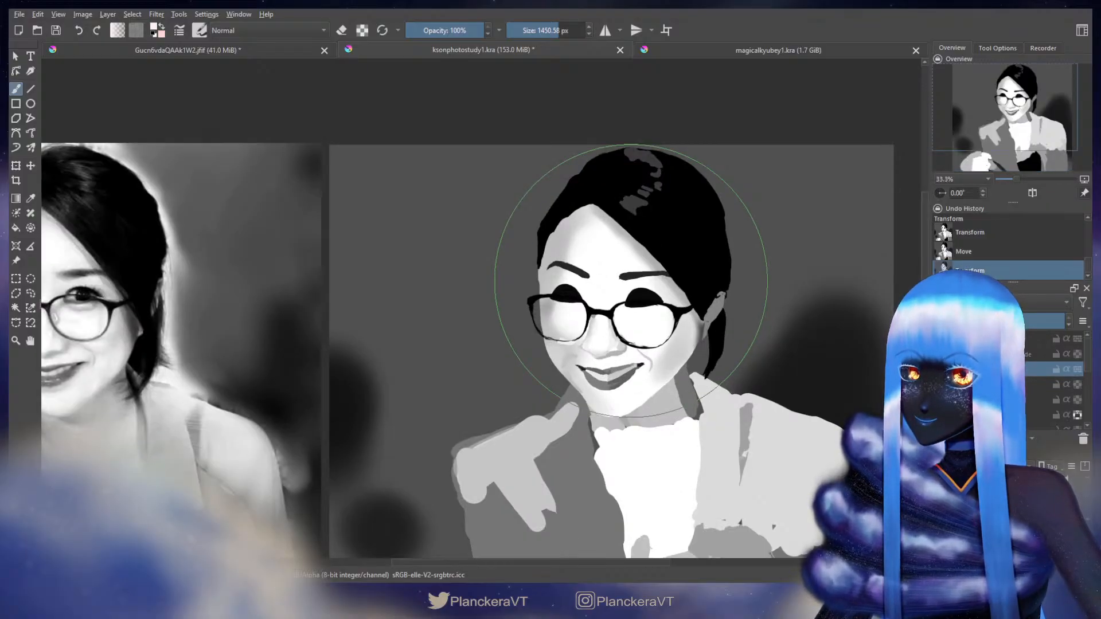
{"action": "key", "text": "ctrl"}
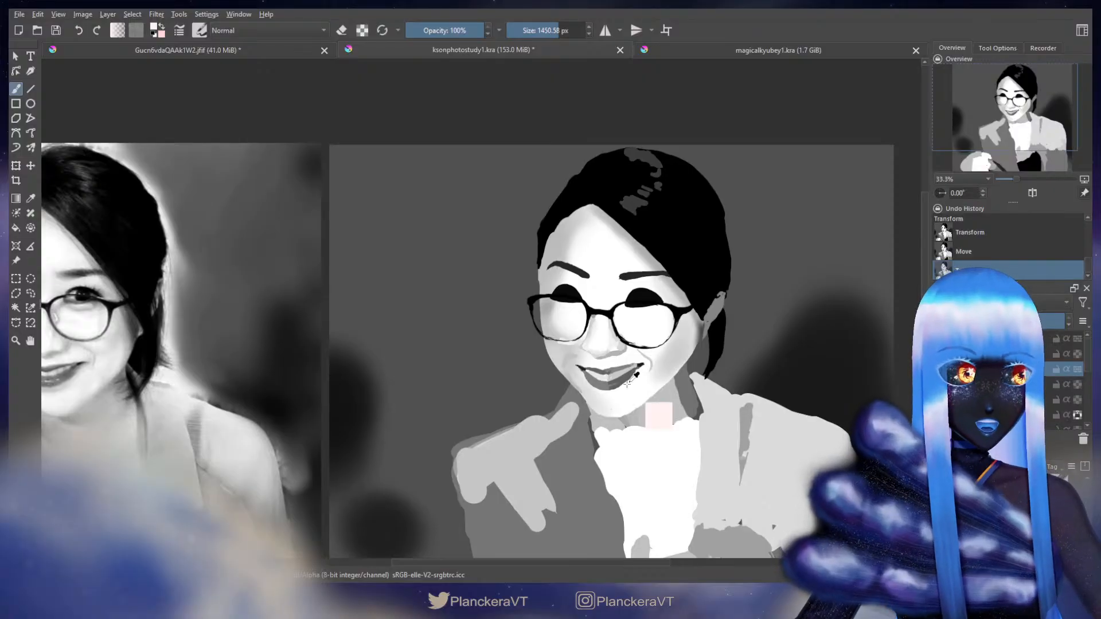
{"action": "key", "text": "ctrl+t"}
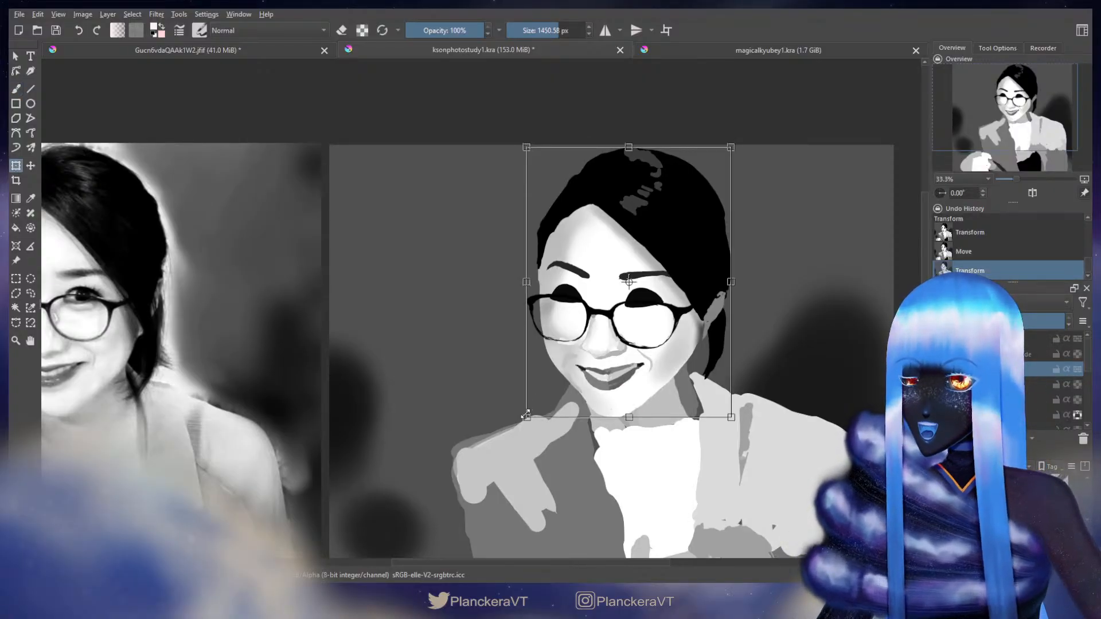
{"action": "key", "text": "Return"}
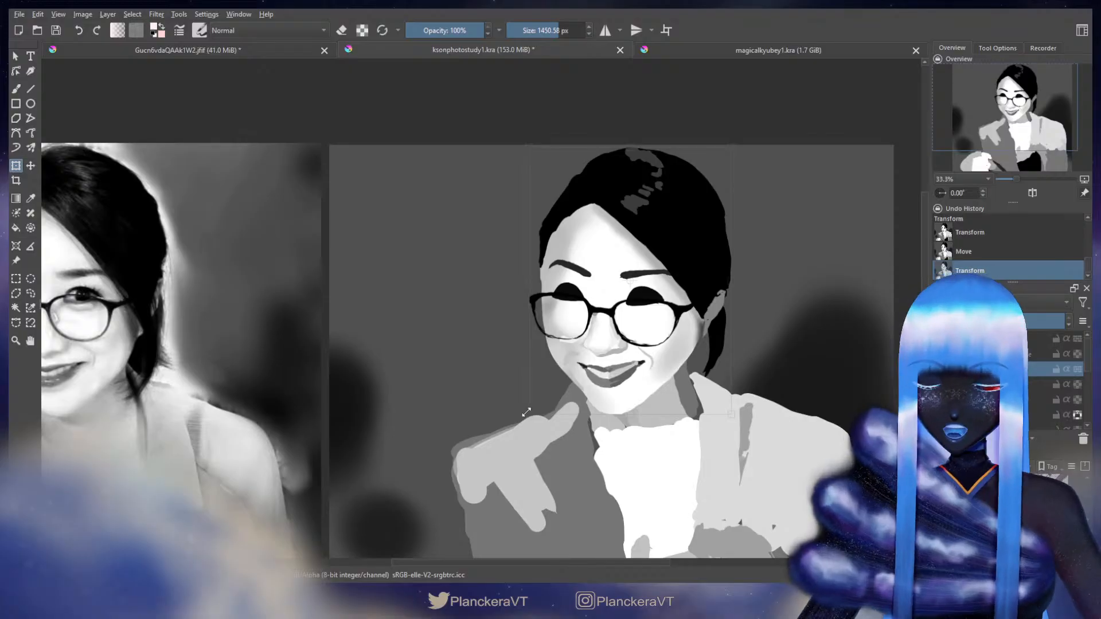
{"action": "key", "text": "b"}
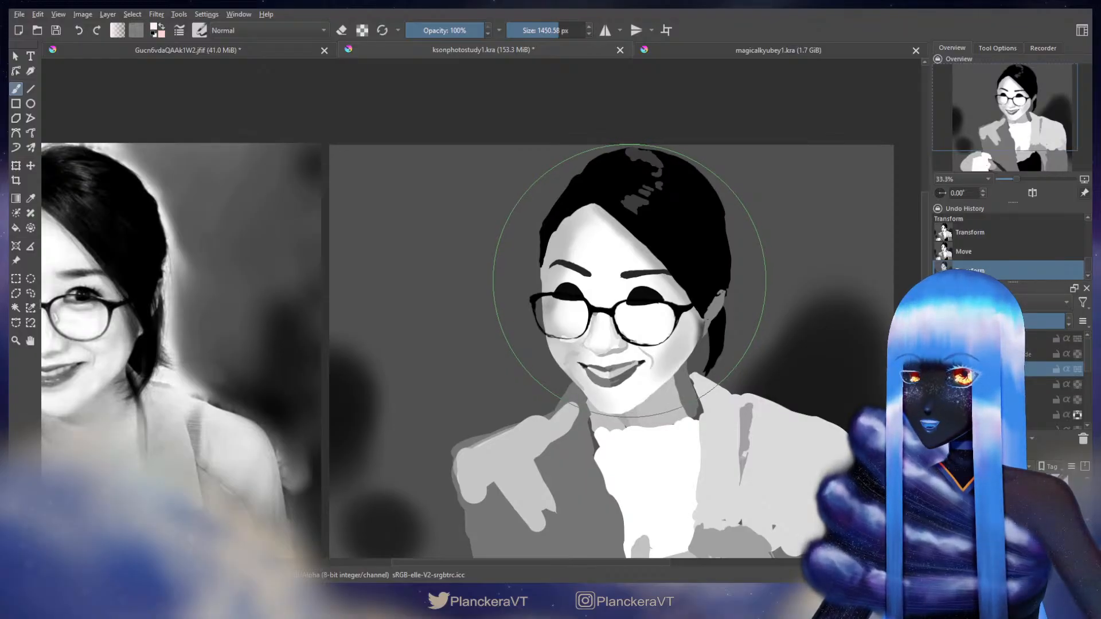
Step: Enlarge the painted head group by a tiny amount with Transform and check its size against the reference head
{"action": "key", "text": "ctrl+t"}
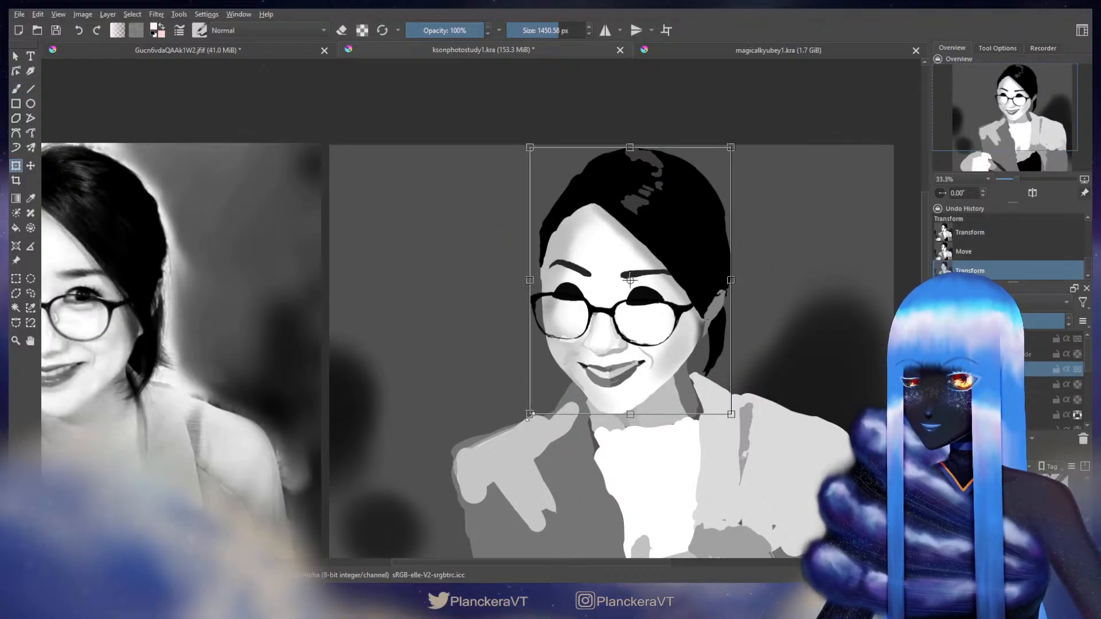
{"action": "key", "text": "Return"}
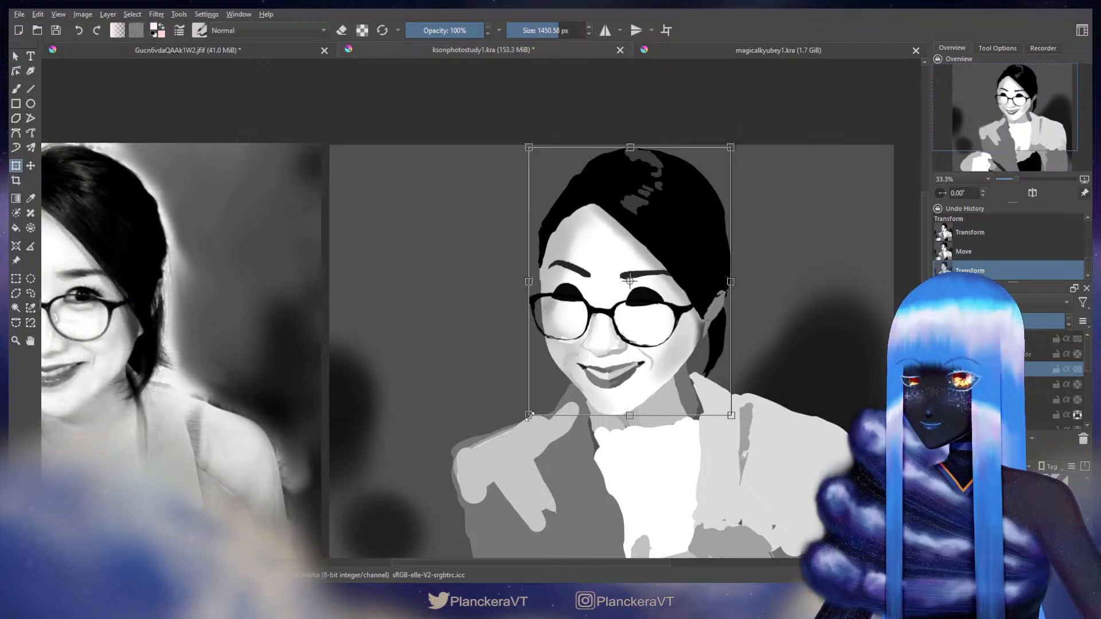
{"action": "key", "text": "b"}
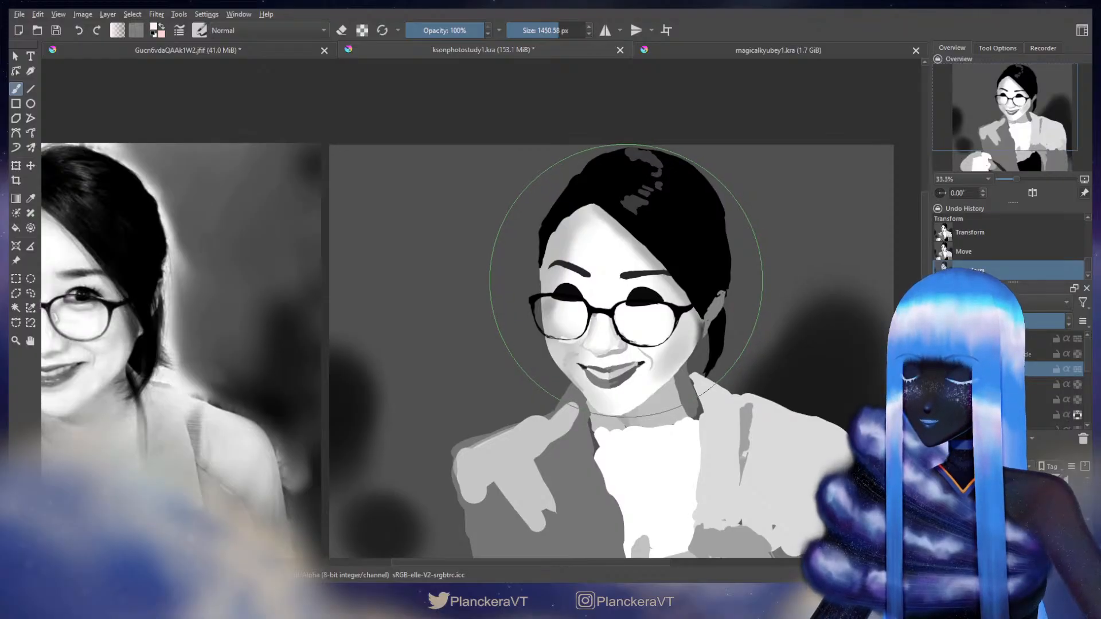
{"action": "left_click_drag", "start_coordinate": [388, 307], "coordinate": [641, 301]}
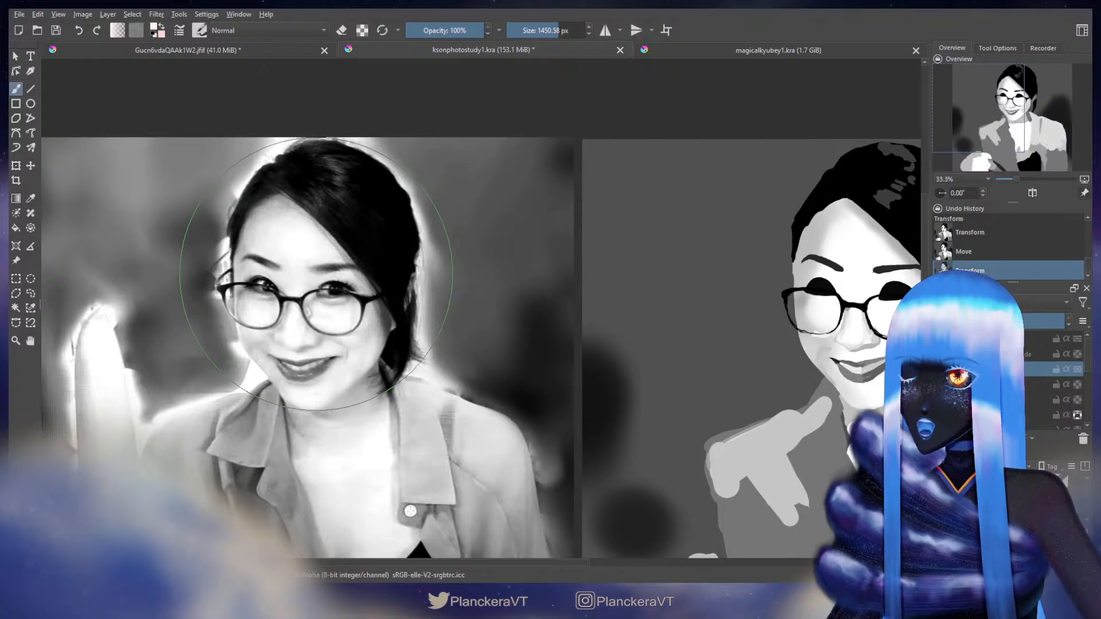
{"action": "left_click_drag", "start_coordinate": [735, 300], "coordinate": [508, 295]}
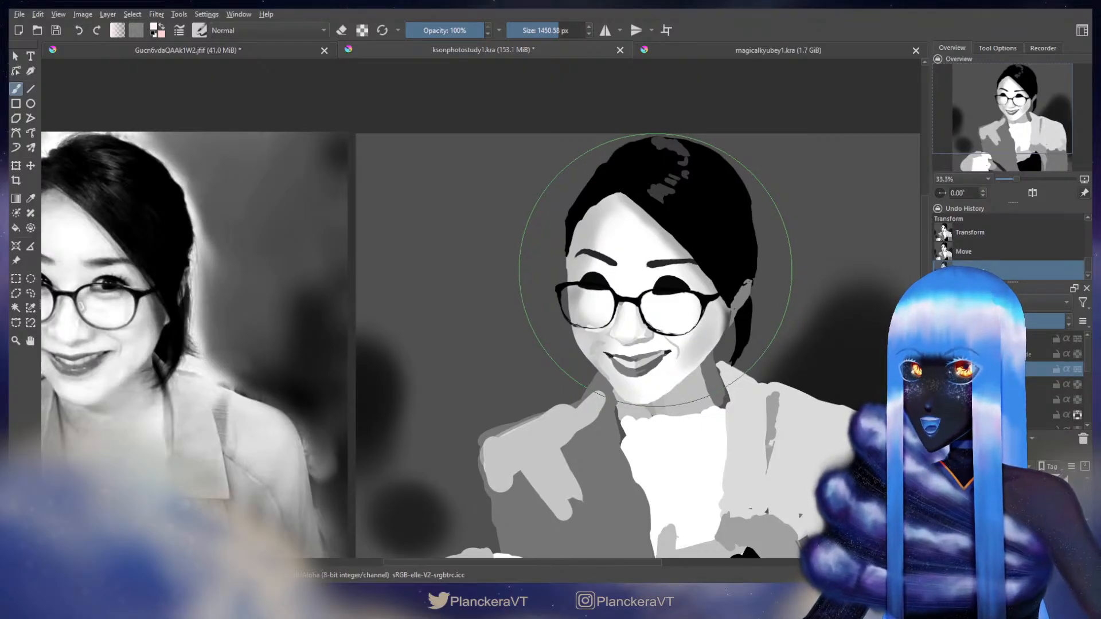
Step: Adjust the painted head group's size very slightly with Transform and compare the whole portrait with the reference
{"action": "key", "text": "ctrl+t"}
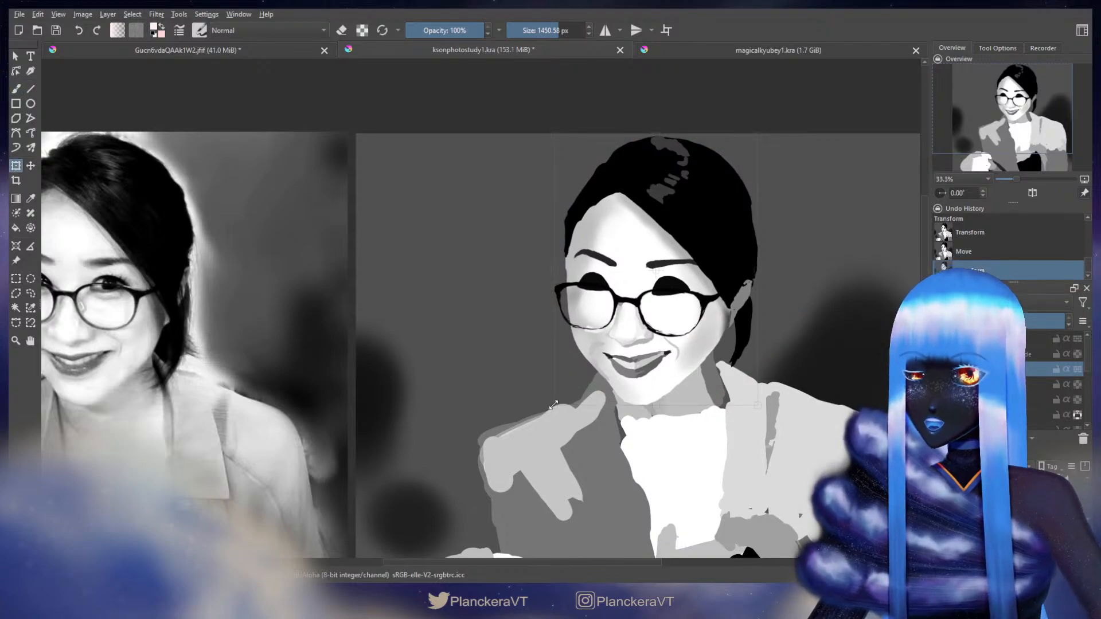
{"action": "key", "text": "b"}
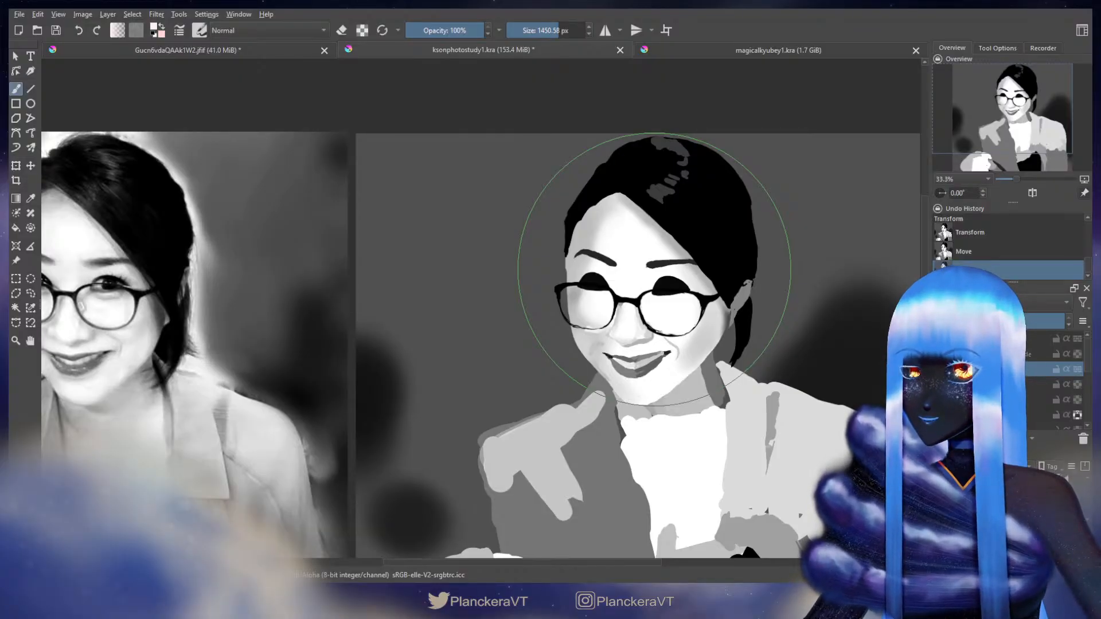
{"action": "scroll", "coordinate": [527, 328], "scroll_direction": "down", "scroll_amount": 2}
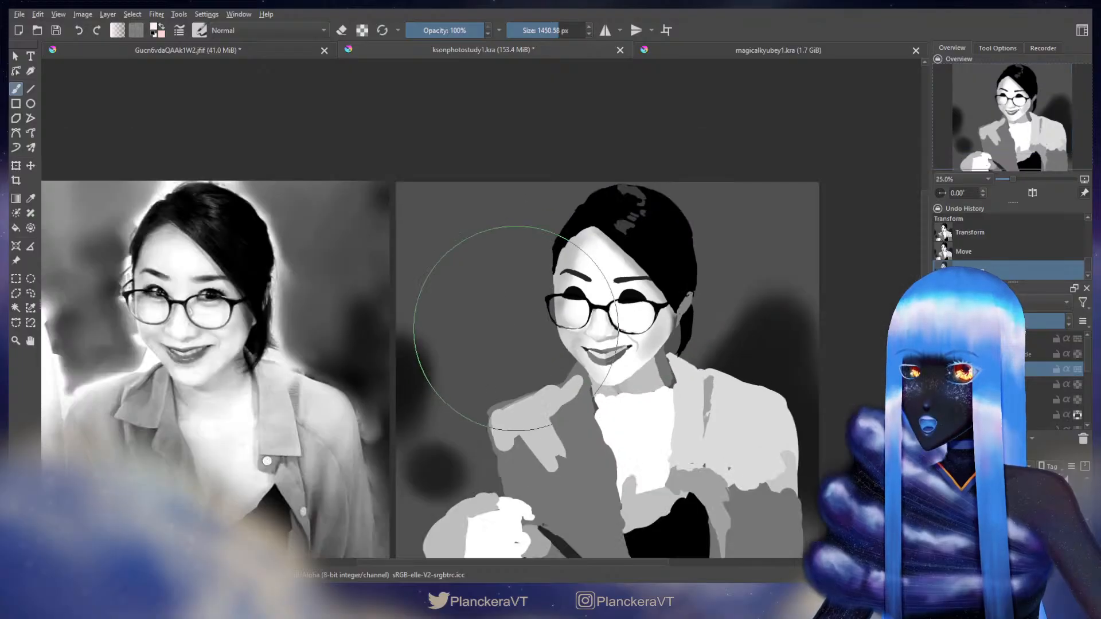
{"action": "left_click_drag", "start_coordinate": [457, 406], "coordinate": [612, 420]}
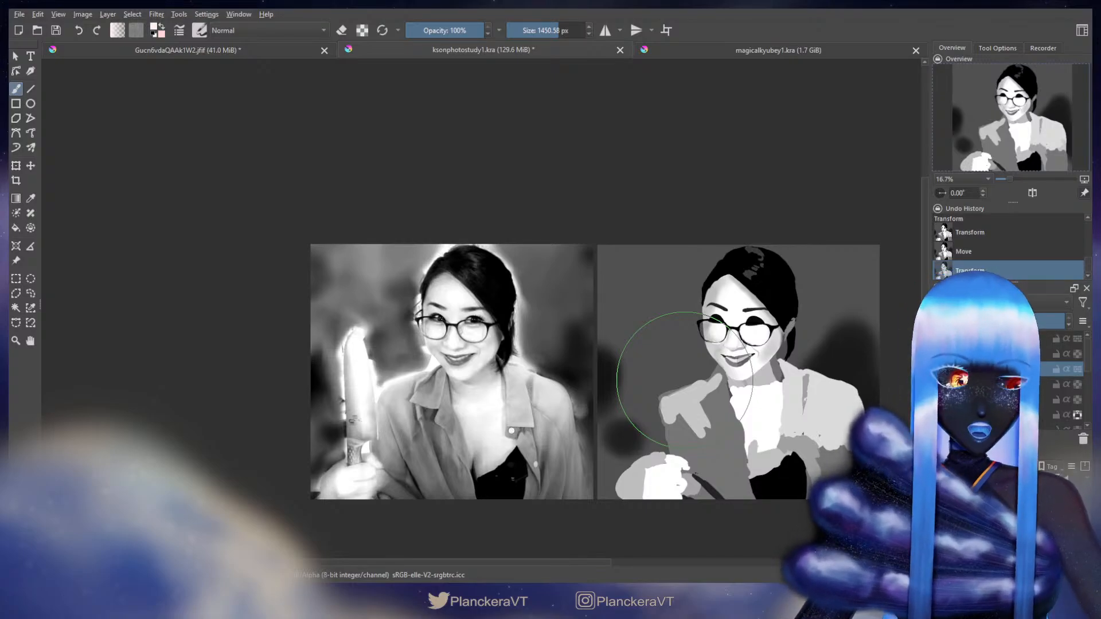
{"action": "scroll", "coordinate": [467, 333], "scroll_direction": "up", "scroll_amount": 2}
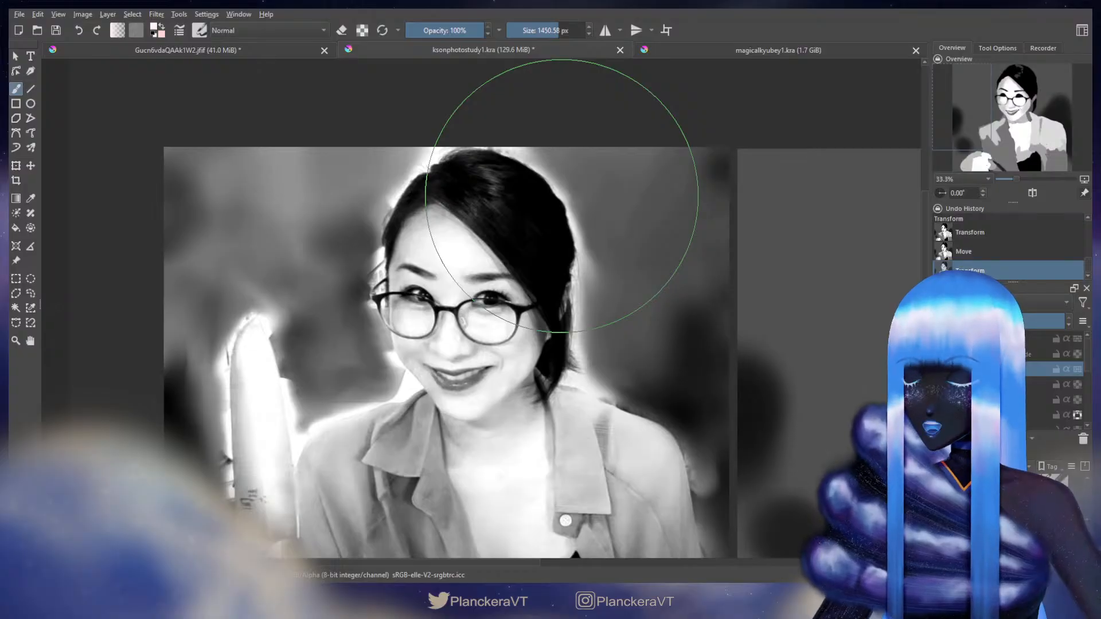
Step: Shrink the brush to about 210 px and use its outline to compare the side hair of the reference with the painting
{"action": "left_click_drag", "start_coordinate": [514, 219], "coordinate": [436, 273]}
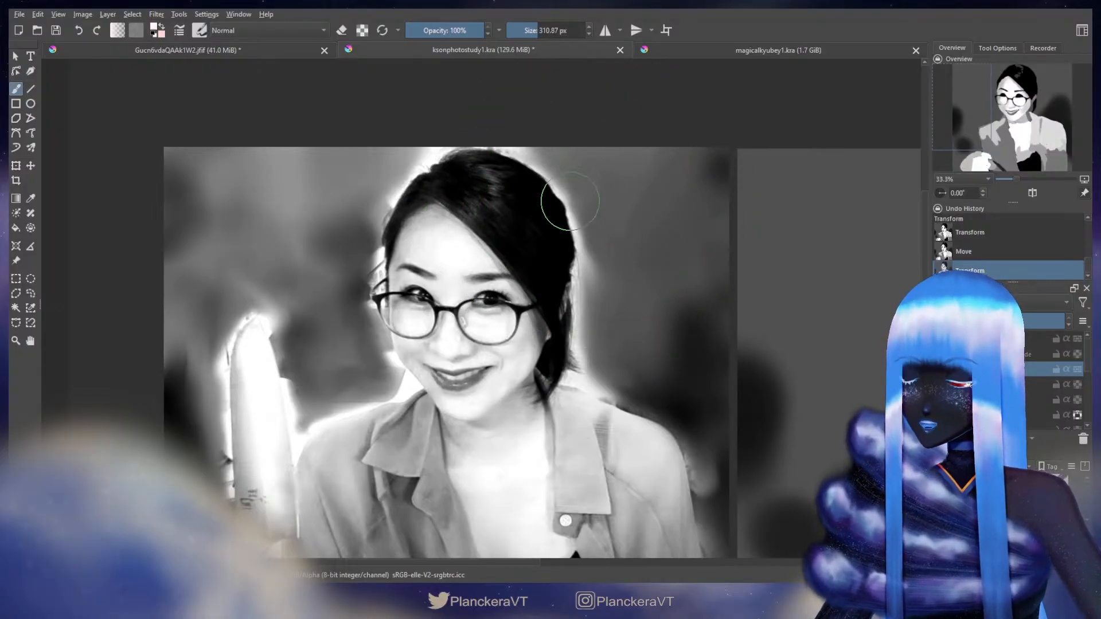
{"action": "left_click_drag", "start_coordinate": [570, 201], "coordinate": [550, 201]}
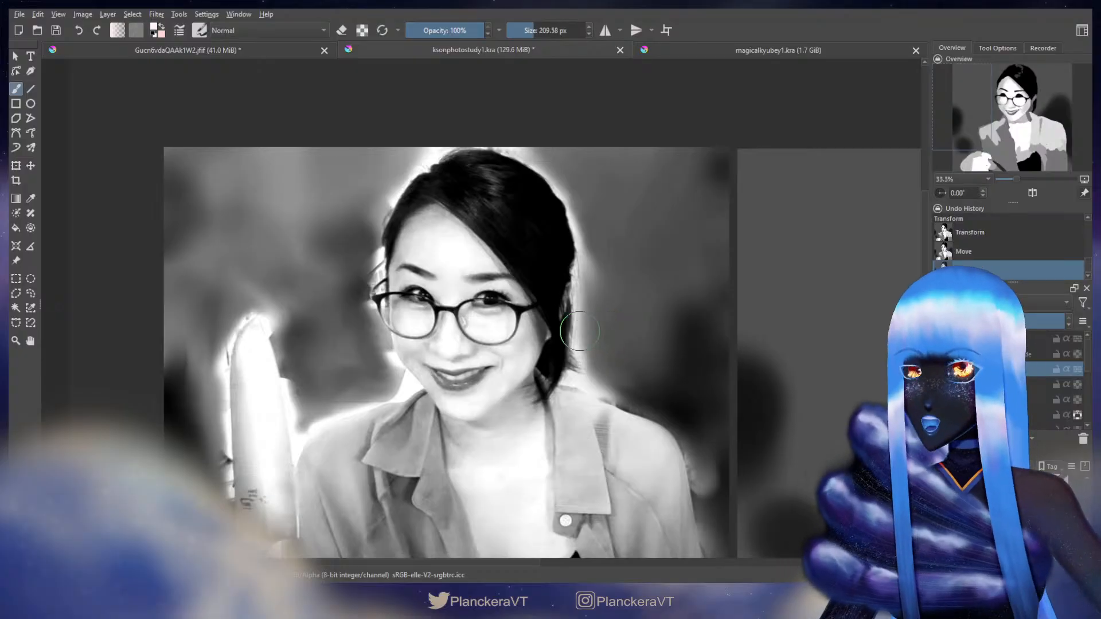
{"action": "left_click_drag", "start_coordinate": [658, 310], "coordinate": [418, 317]}
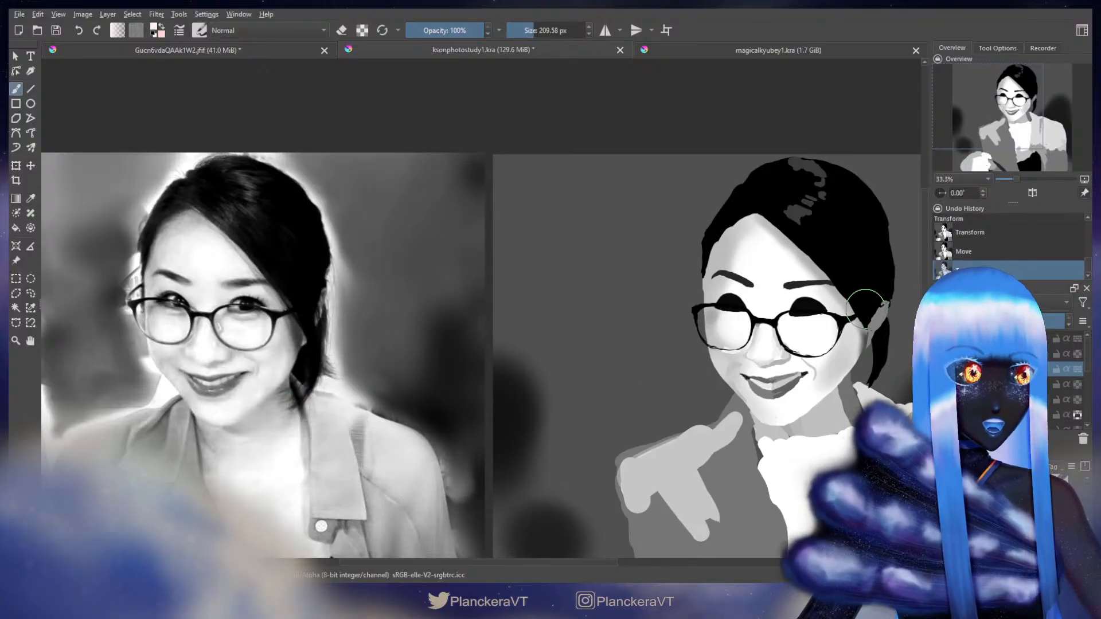
Step: Select the layer for the painted hair and sample the hair's black as the brush colour
{"action": "left_click", "coordinate": [769, 258], "text": "ctrl"}
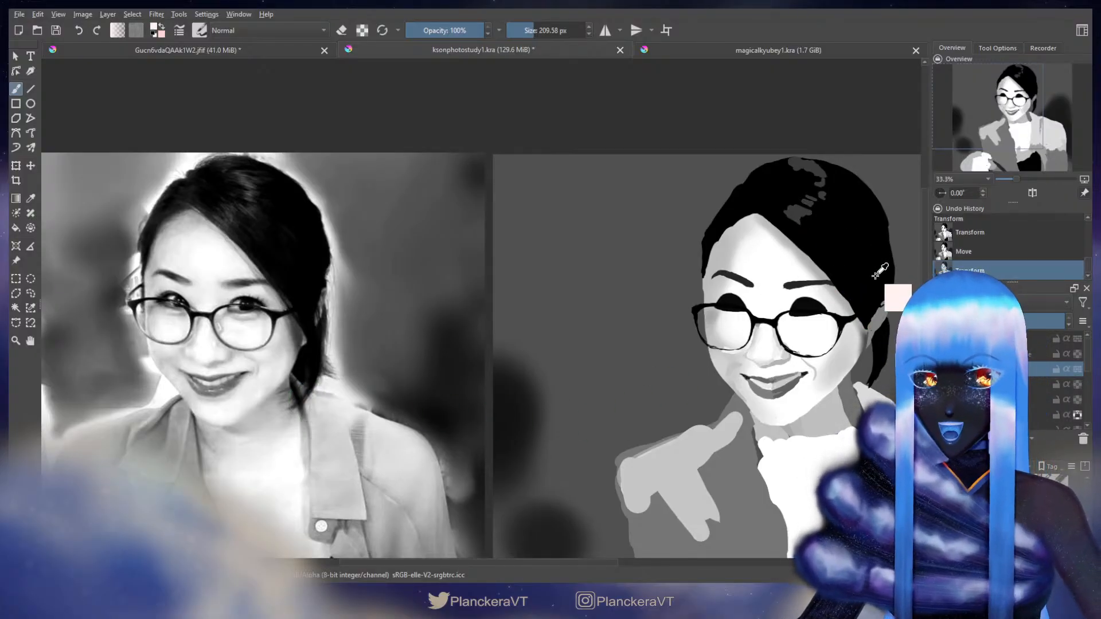
{"action": "left_click", "coordinate": [987, 400]}
{"action": "left_click", "coordinate": [879, 258], "text": "ctrl"}
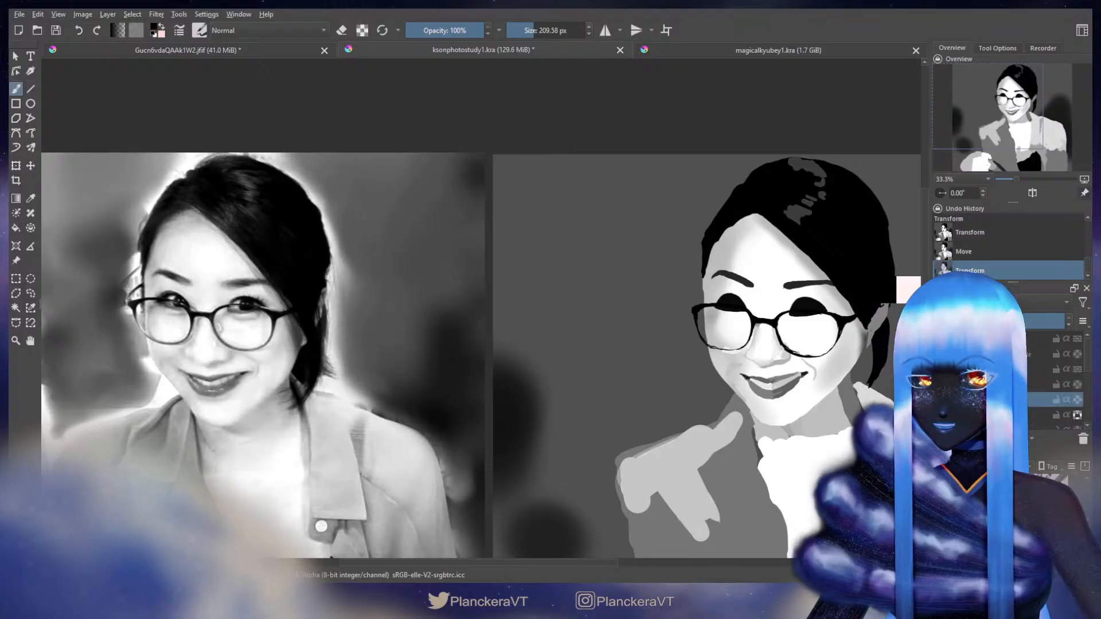
Step: Reduce the brush to about 114 px and compare the reference's hair and face outline with the painted head
{"action": "left_click_drag", "start_coordinate": [262, 217], "coordinate": [224, 213]}
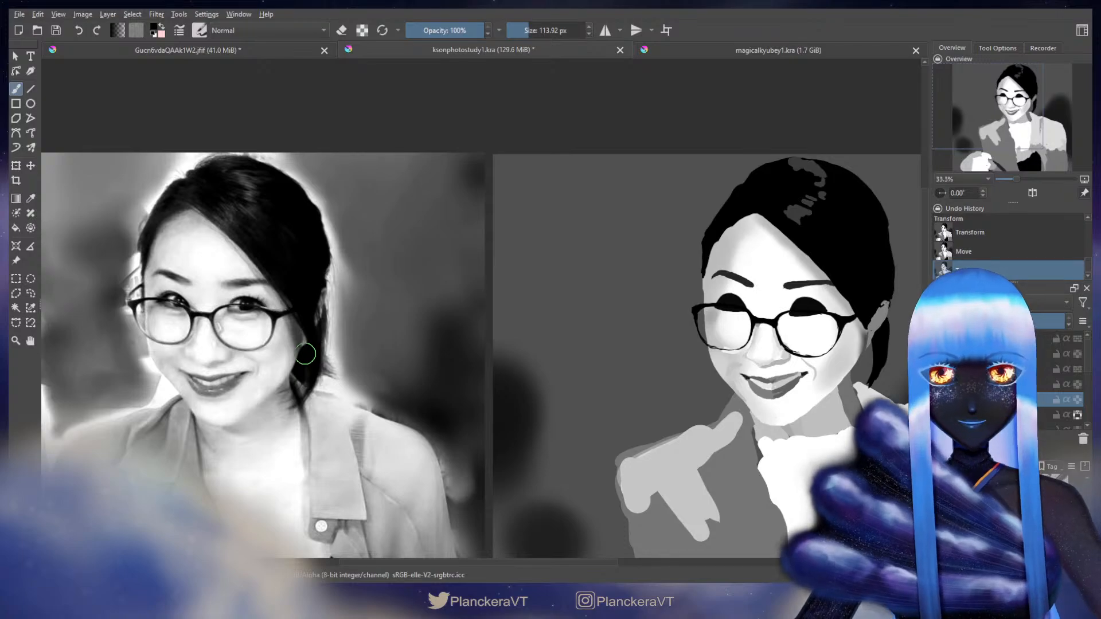
{"action": "left_click_drag", "start_coordinate": [381, 288], "coordinate": [309, 289]}
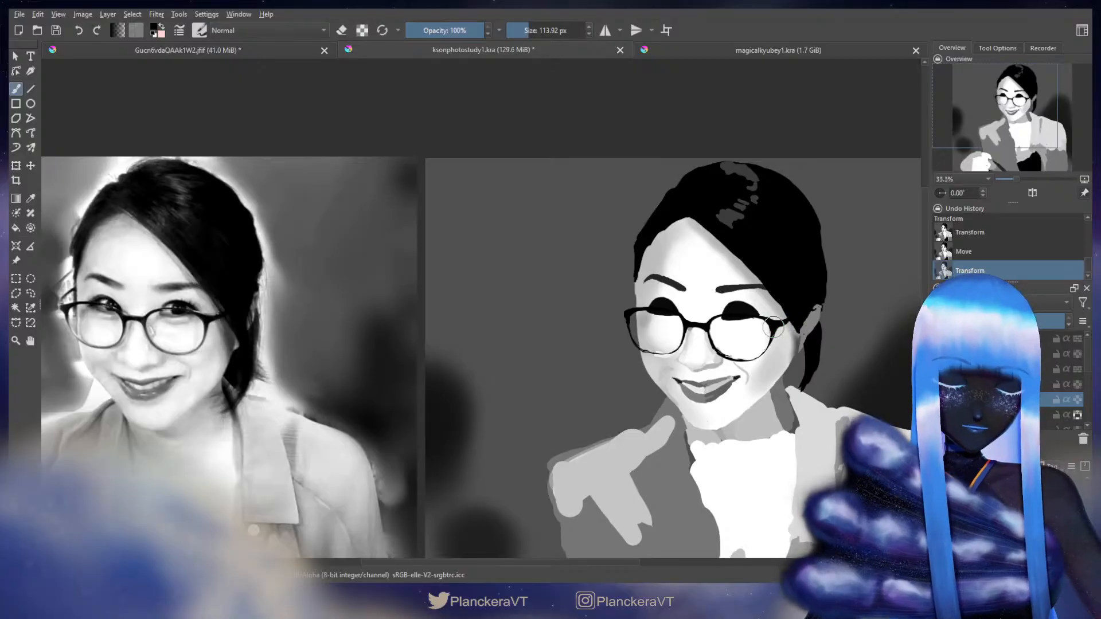
{"action": "left_click_drag", "start_coordinate": [340, 324], "coordinate": [563, 362]}
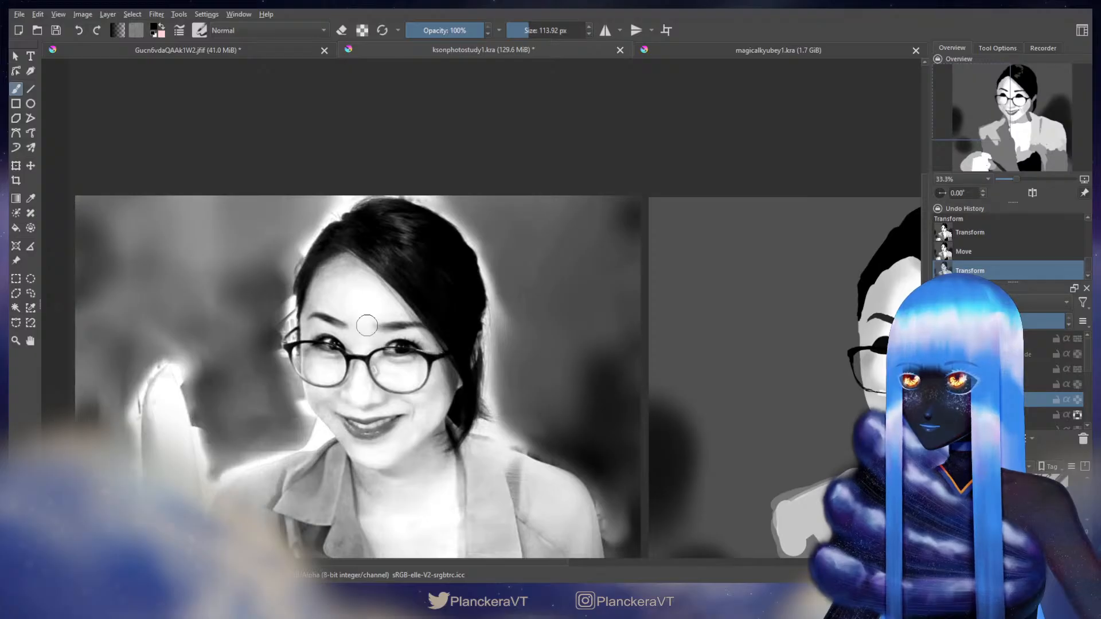
{"action": "mouse_move", "coordinate": [542, 329]}
{"action": "left_mouse_down"}
{"action": "mouse_move", "coordinate": [499, 336]}
{"action": "mouse_move", "coordinate": [476, 359]}
{"action": "left_mouse_up"}
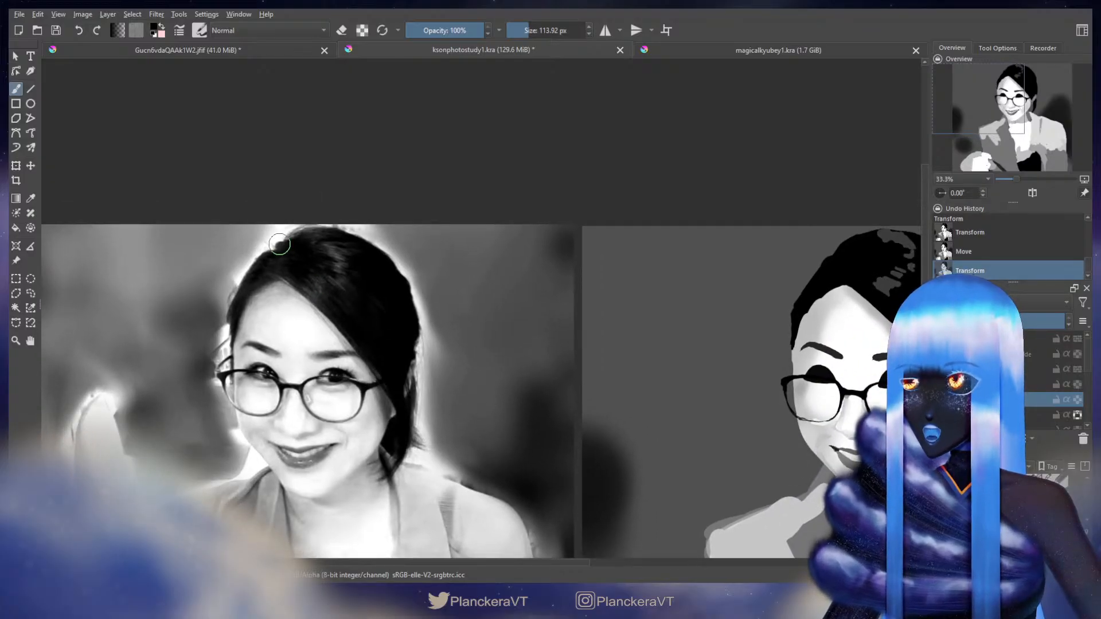
Step: Enlarge the brush to about 624 px as a gauge for the reference's hair and forehead, and check the painted head against it
{"action": "left_click_drag", "start_coordinate": [256, 292], "coordinate": [261, 283]}
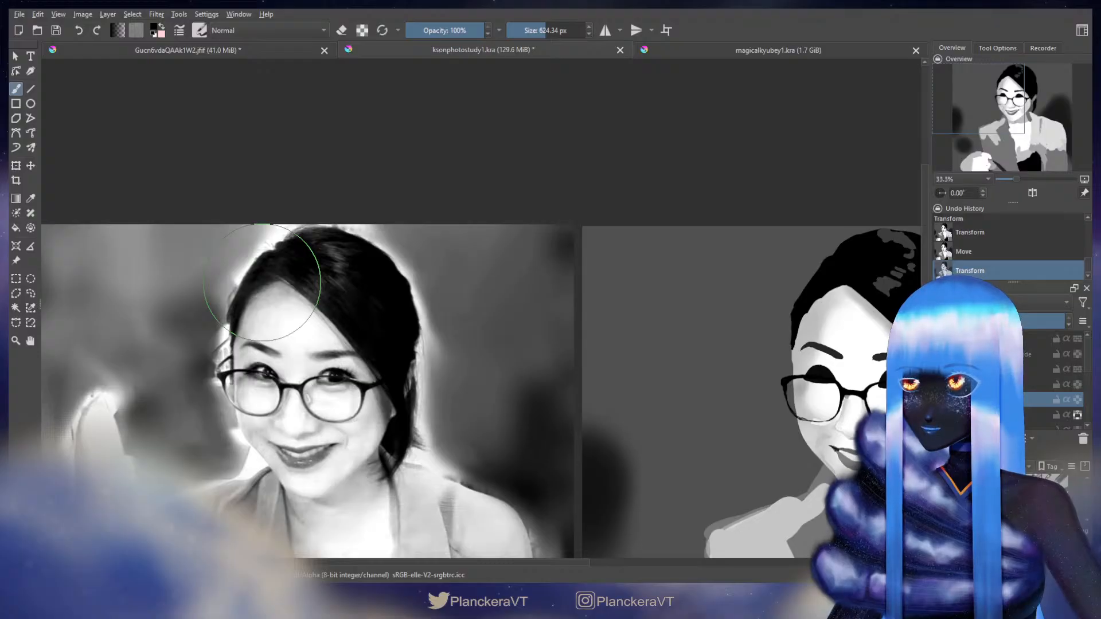
{"action": "left_click_drag", "start_coordinate": [262, 284], "coordinate": [262, 283]}
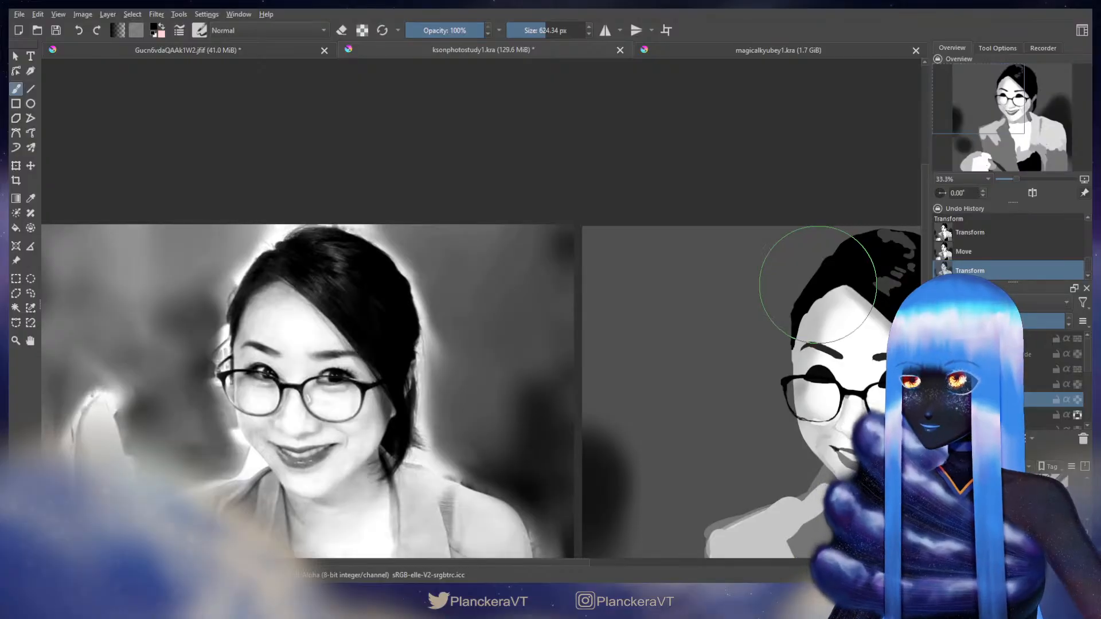
{"action": "left_click_drag", "start_coordinate": [316, 310], "coordinate": [384, 322]}
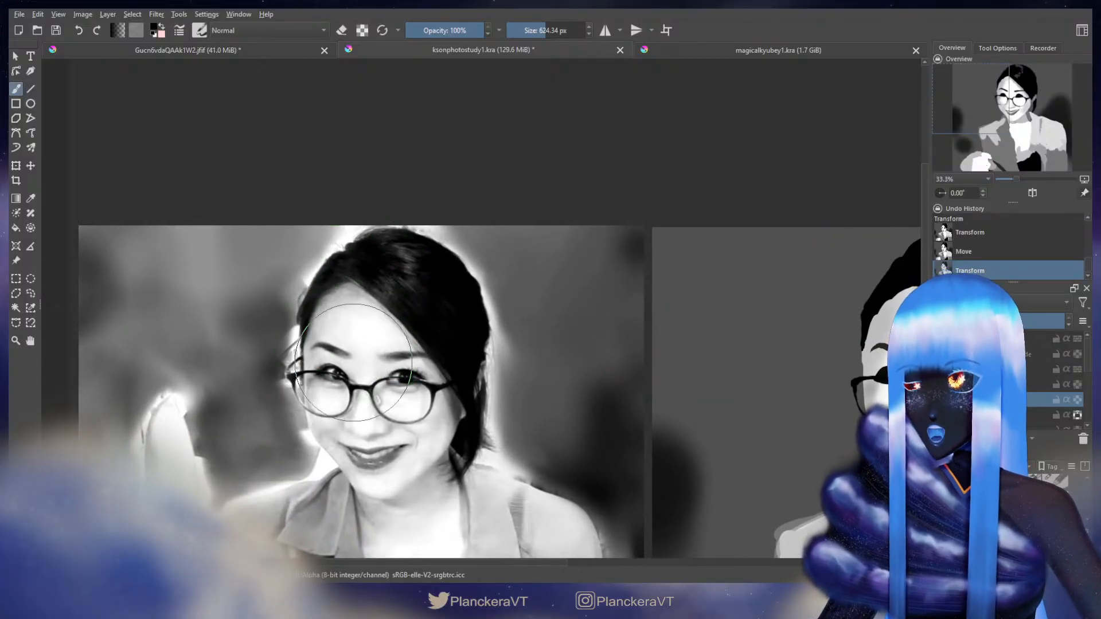
{"action": "left_click_drag", "start_coordinate": [440, 350], "coordinate": [336, 333]}
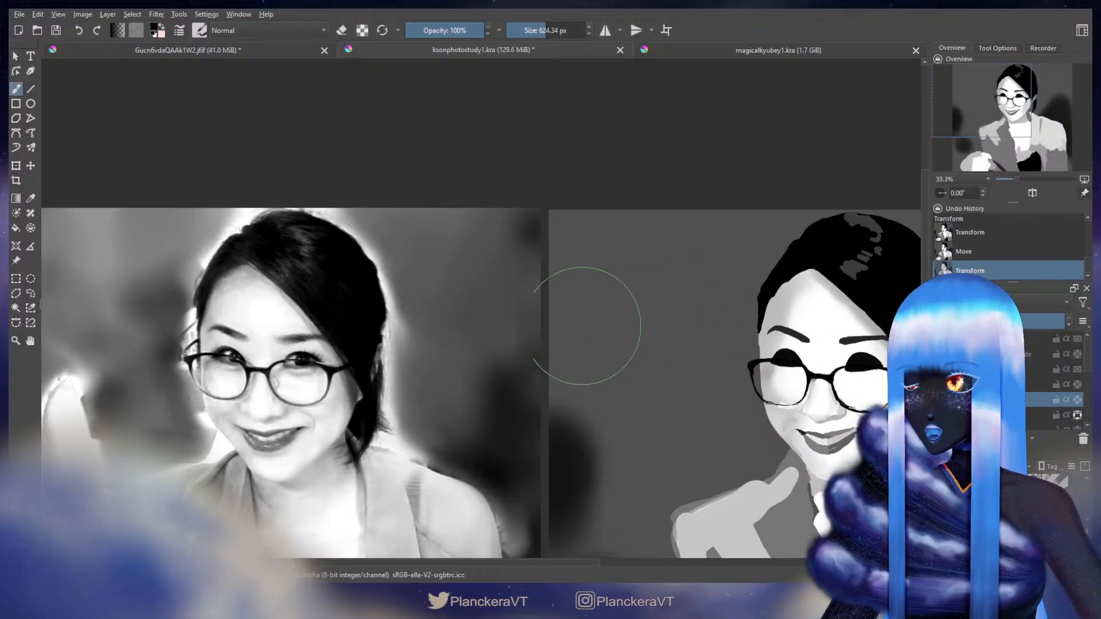
Step: Fit the brush outline, about 89 px, between the reference's outer eyebrow and face edge, and compare that gap on the painted face
{"action": "scroll", "coordinate": [200, 367], "scroll_direction": "up", "scroll_amount": 2}
{"action": "left_click_drag", "start_coordinate": [378, 316], "coordinate": [198, 317]}
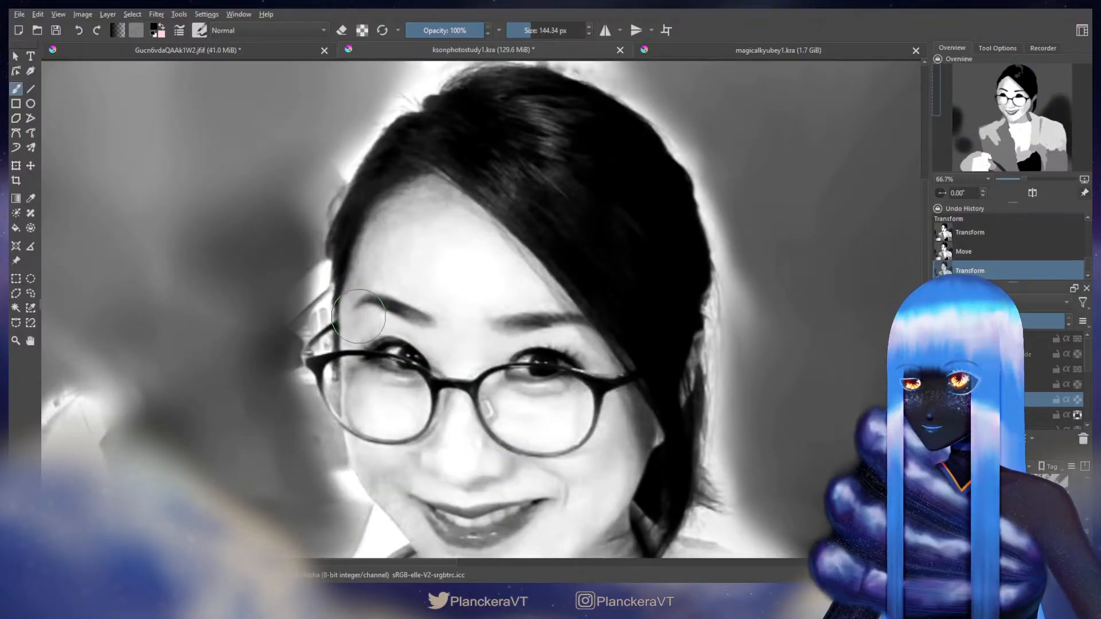
{"action": "left_click_drag", "start_coordinate": [360, 316], "coordinate": [350, 317]}
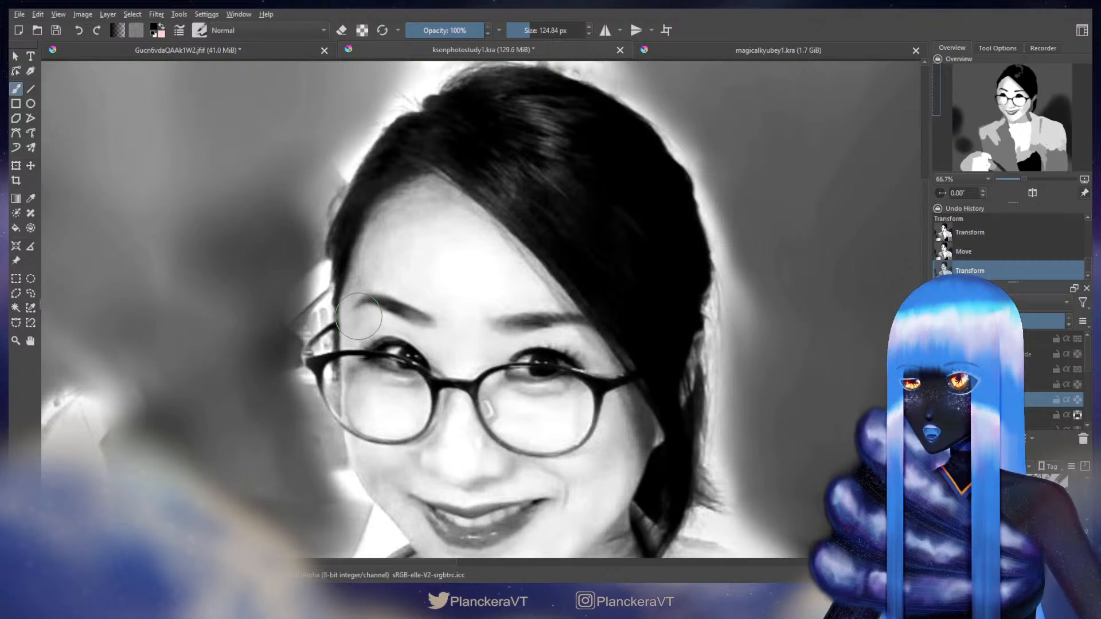
{"action": "left_click_drag", "start_coordinate": [359, 316], "coordinate": [349, 315]}
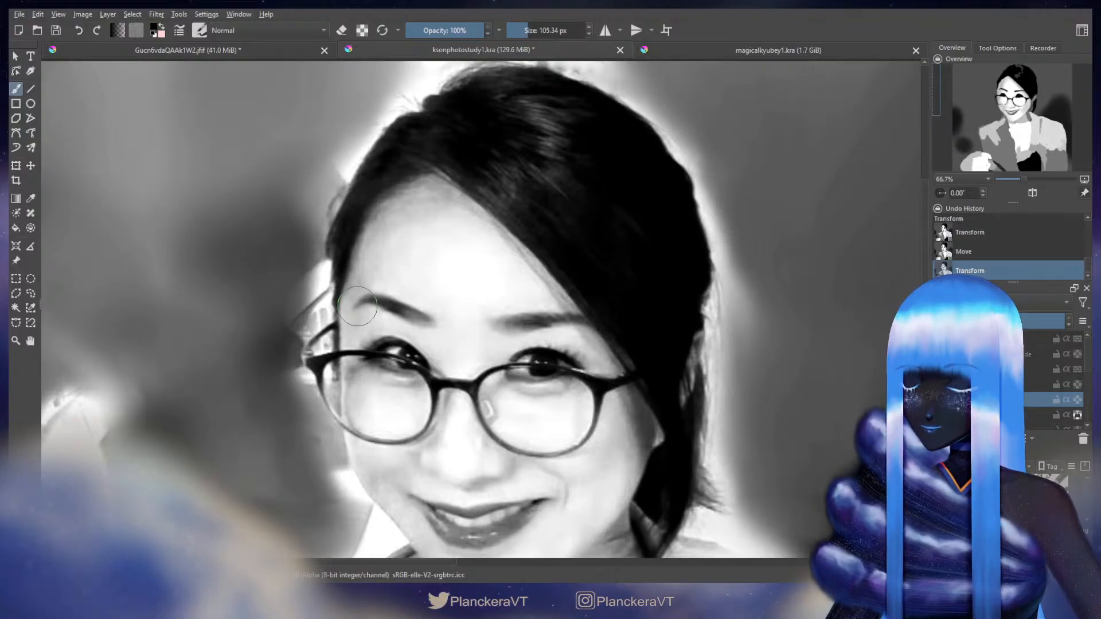
{"action": "key", "text": "bracketleft"}
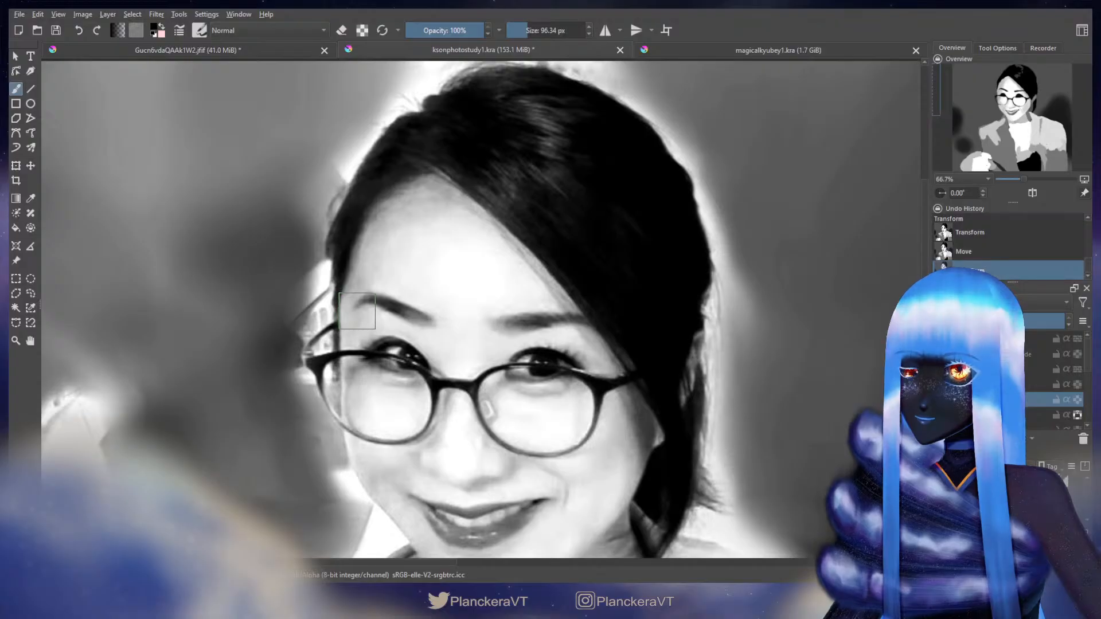
{"action": "left_click_drag", "start_coordinate": [357, 310], "coordinate": [348, 308]}
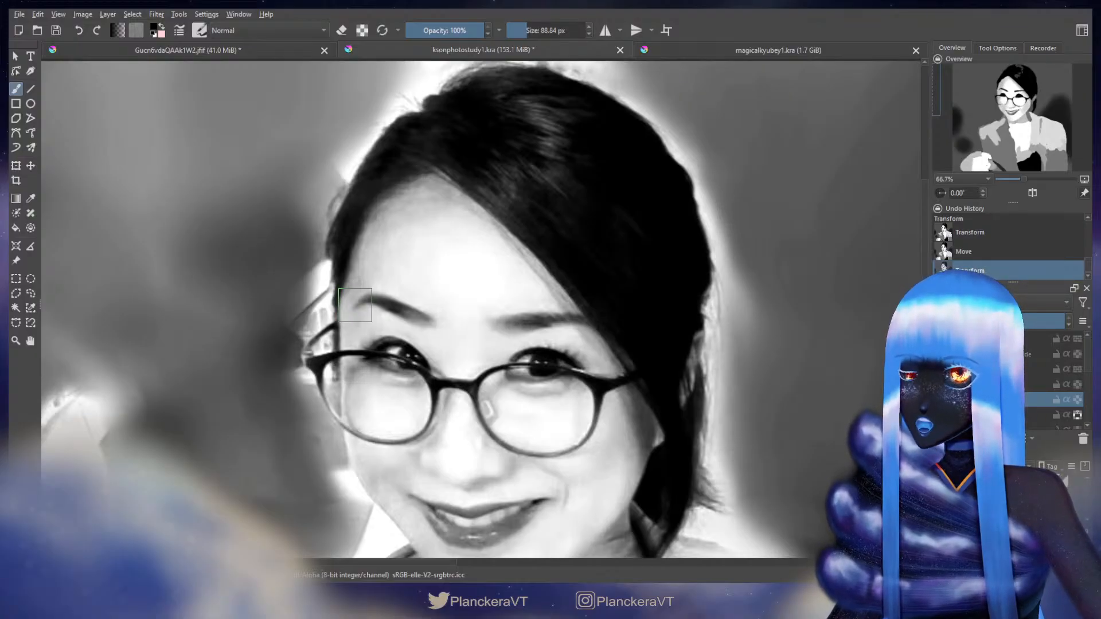
{"action": "key", "text": "bracketleft"}
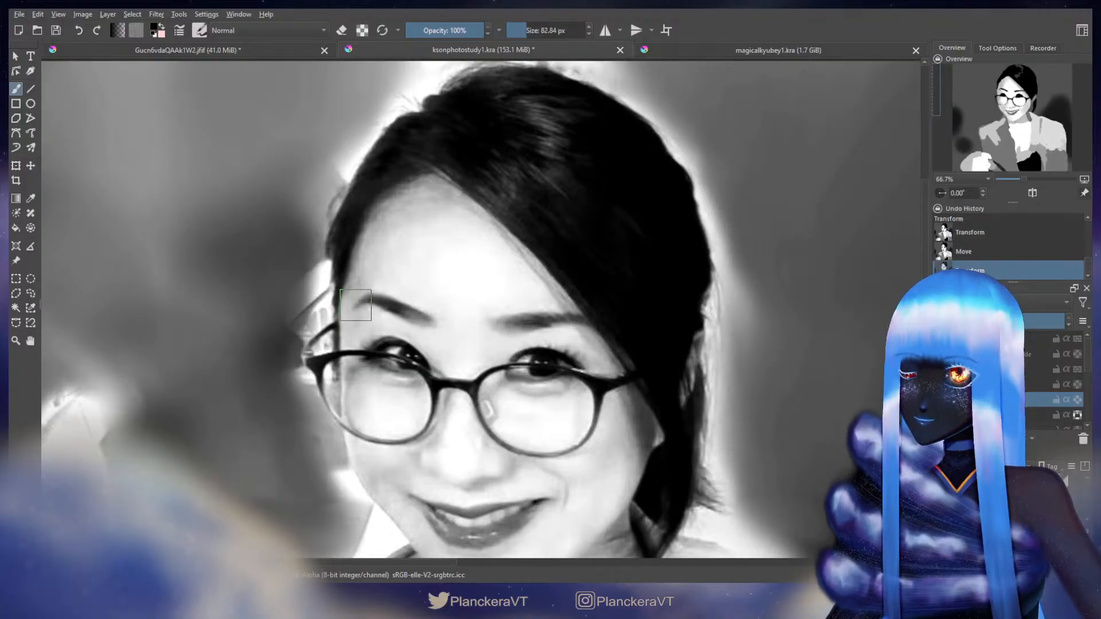
{"action": "key", "text": "bracketright"}
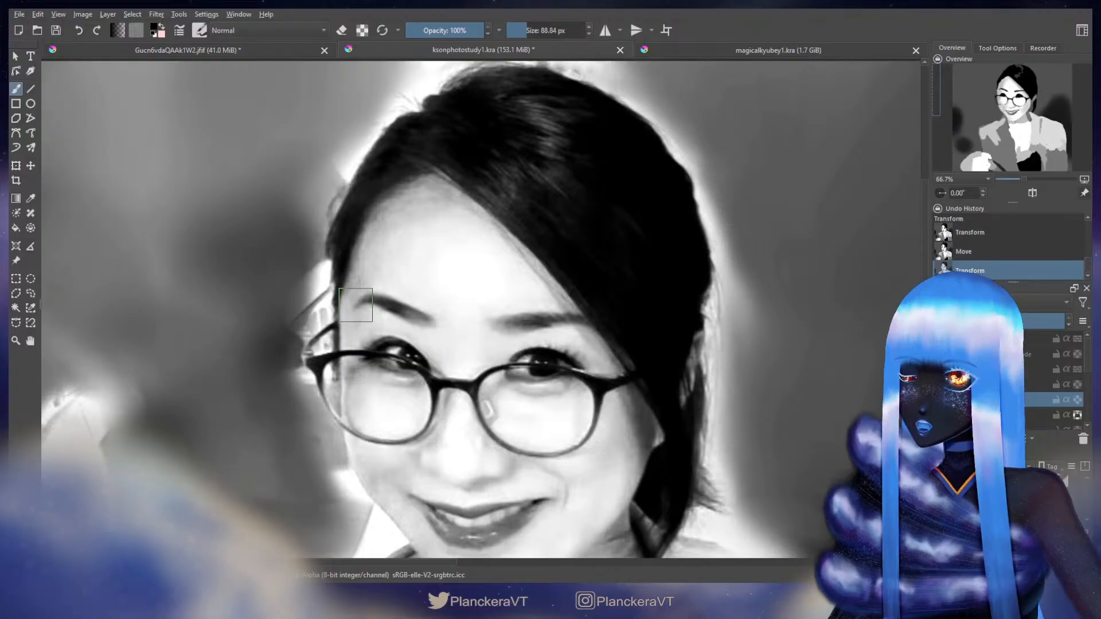
{"action": "left_click_drag", "start_coordinate": [734, 278], "coordinate": [312, 304]}
{"action": "left_click_drag", "start_coordinate": [797, 338], "coordinate": [523, 315]}
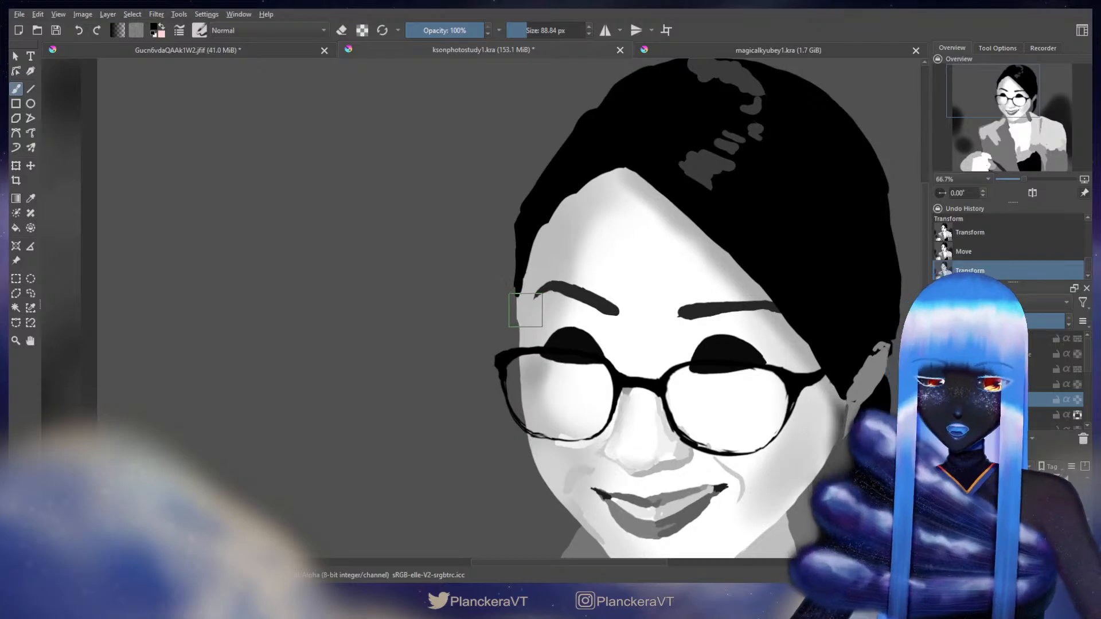
Step: Select the face layer and trim the face edge beside the outer eyebrow with a 35.29 px eraser stroke
{"action": "left_click_drag", "start_coordinate": [1088, 363], "coordinate": [1091, 392]}
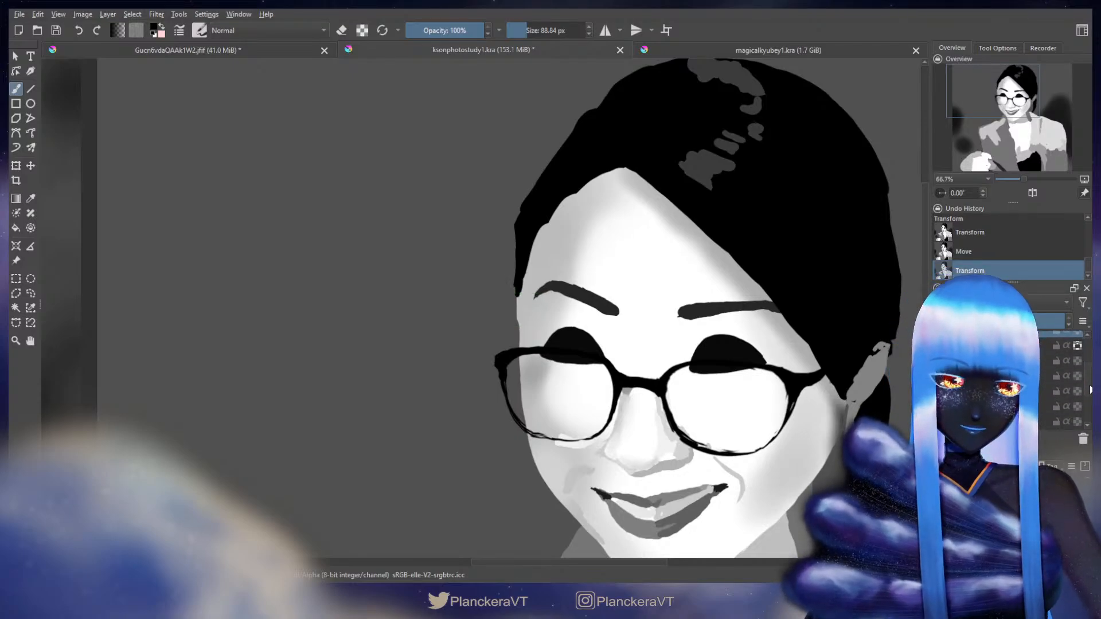
{"action": "left_click", "coordinate": [1004, 395]}
{"action": "key", "text": "e"}
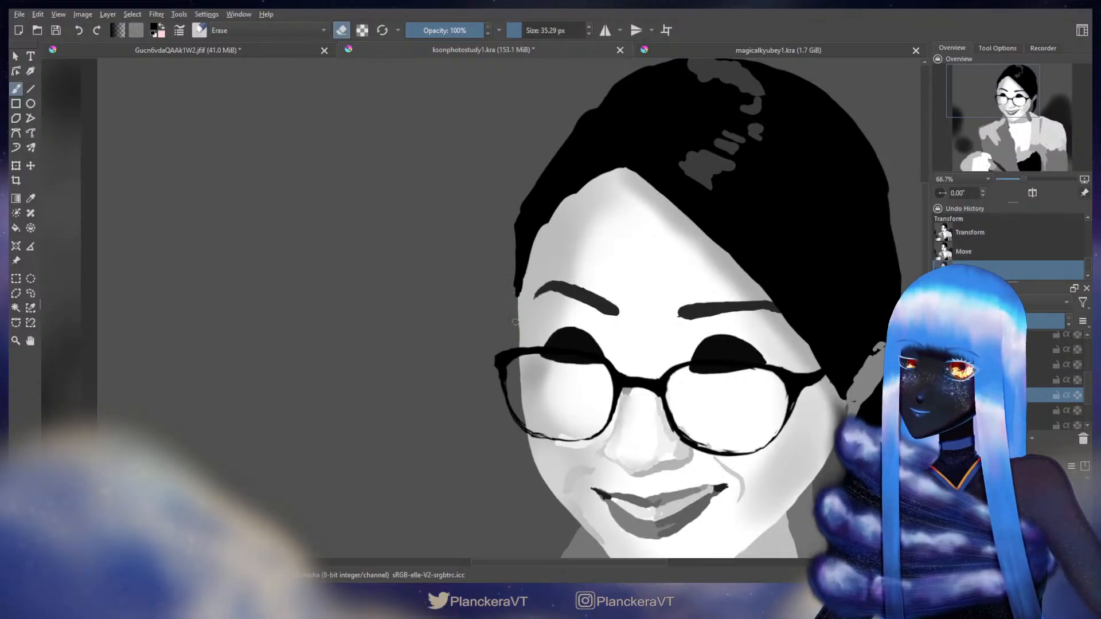
{"action": "left_click_drag", "start_coordinate": [516, 322], "coordinate": [512, 312]}
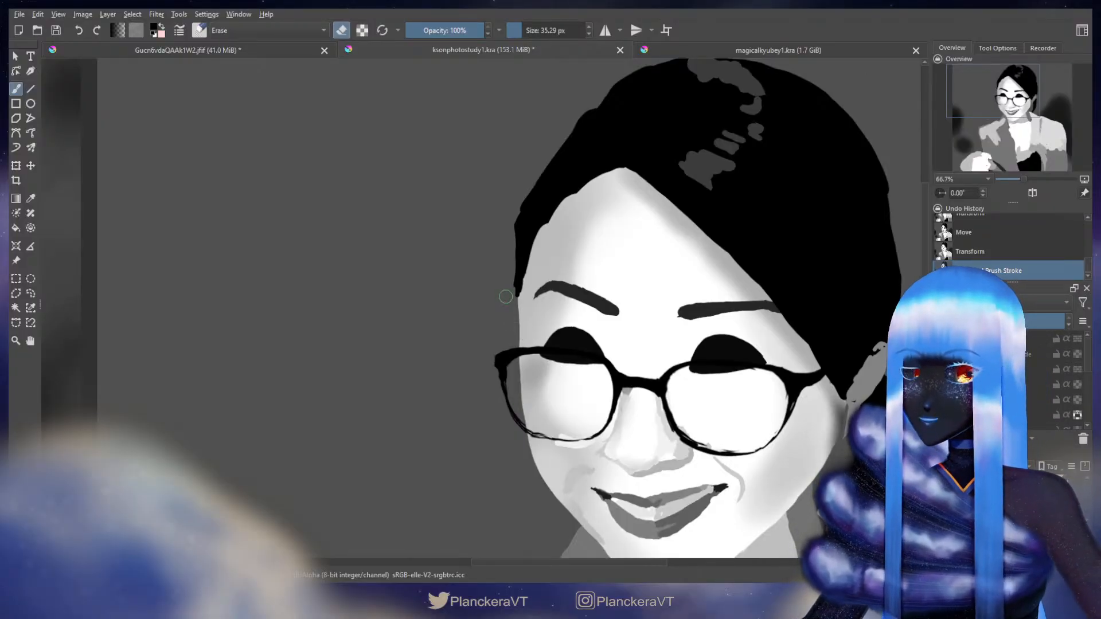
{"action": "key", "text": "e"}
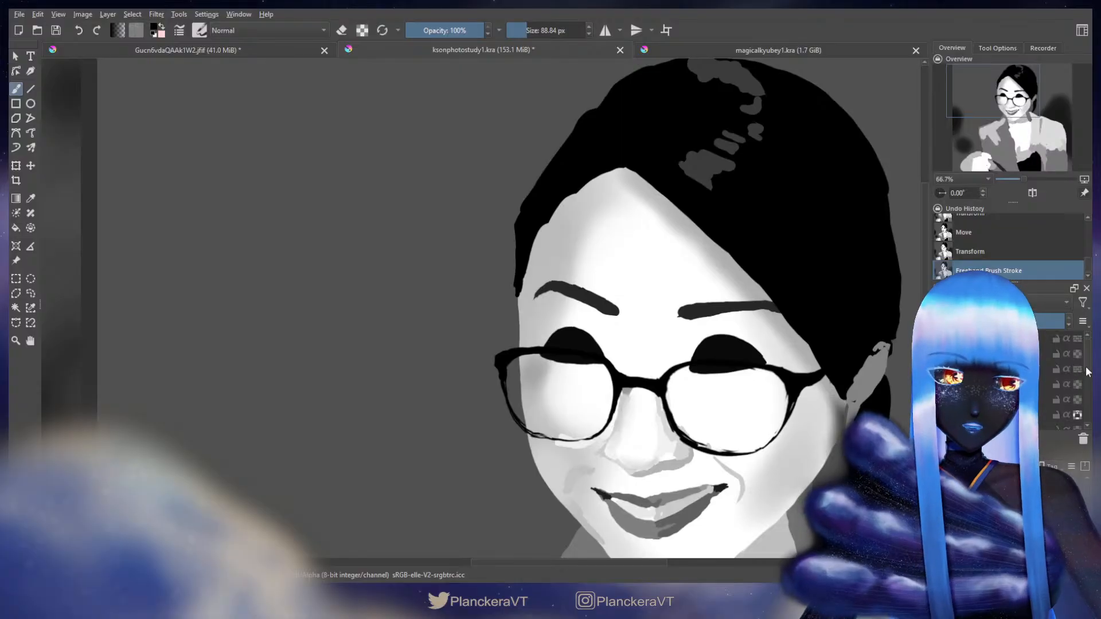
Step: Select the eyebrow layer, adjust the painted eyebrow slightly with Transform, and compare the face with the reference
{"action": "left_click", "coordinate": [1027, 403]}
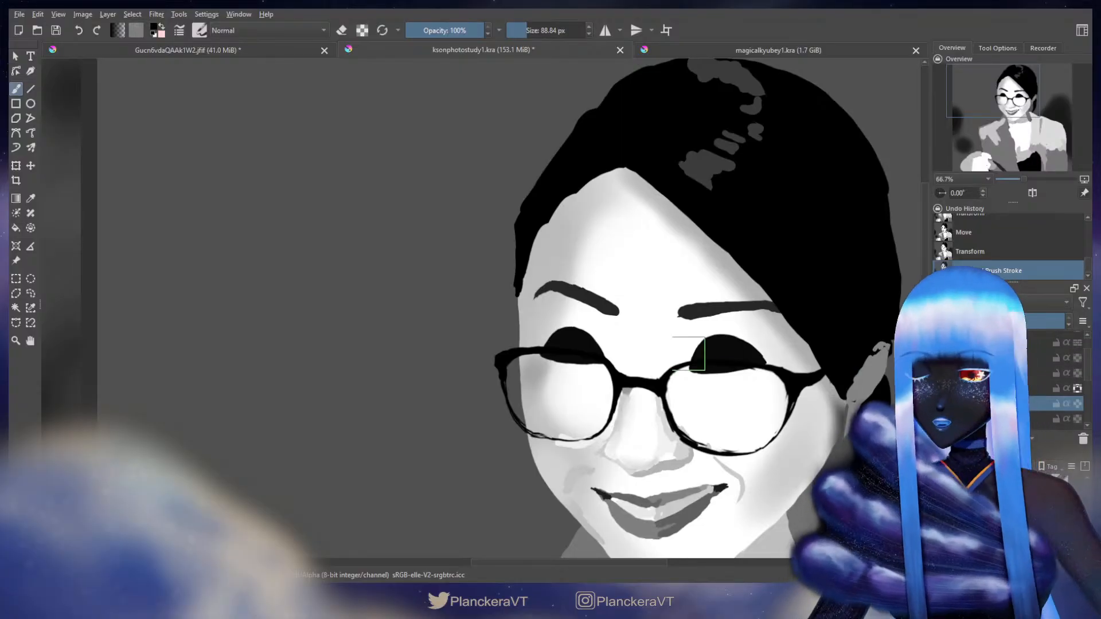
{"action": "key", "text": "ctrl+t"}
{"action": "key", "text": "b"}
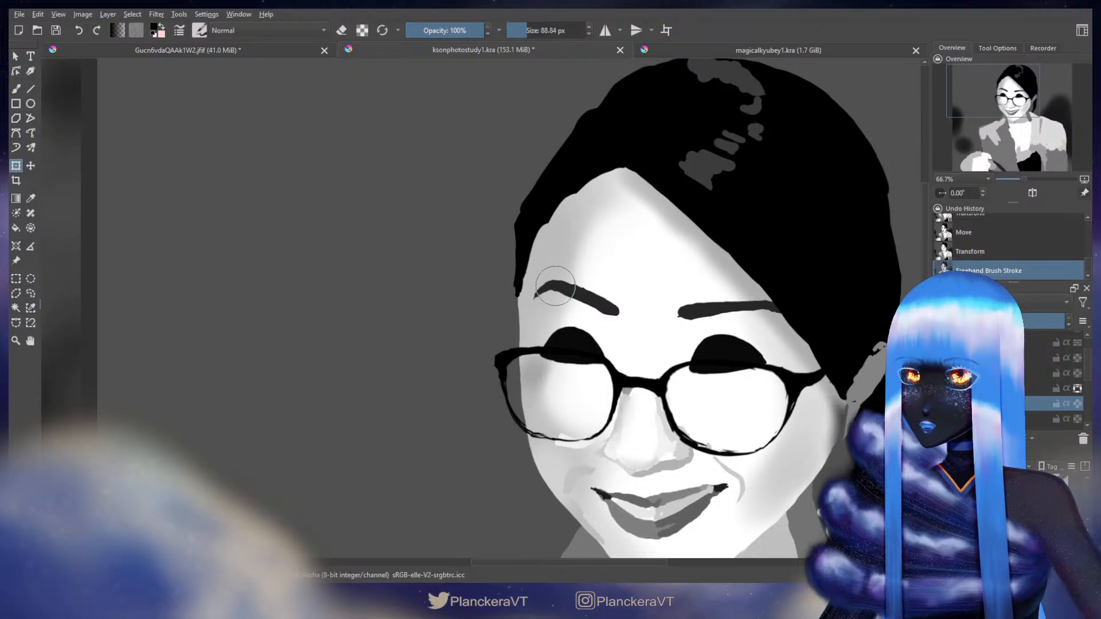
{"action": "key", "text": "b"}
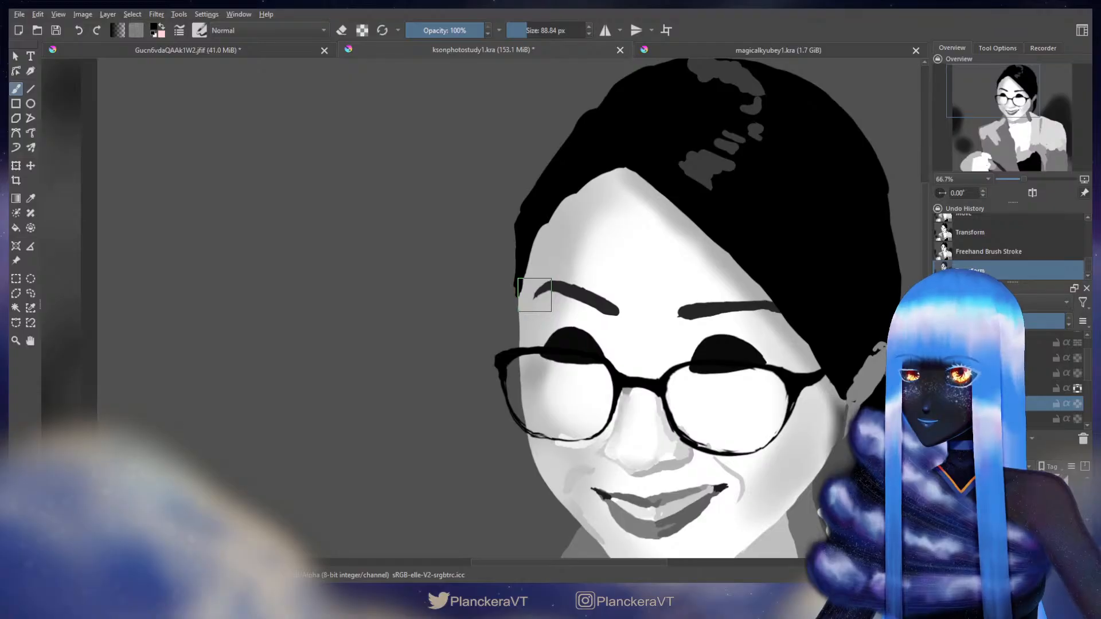
{"action": "scroll", "coordinate": [590, 382], "scroll_direction": "down", "scroll_amount": 1}
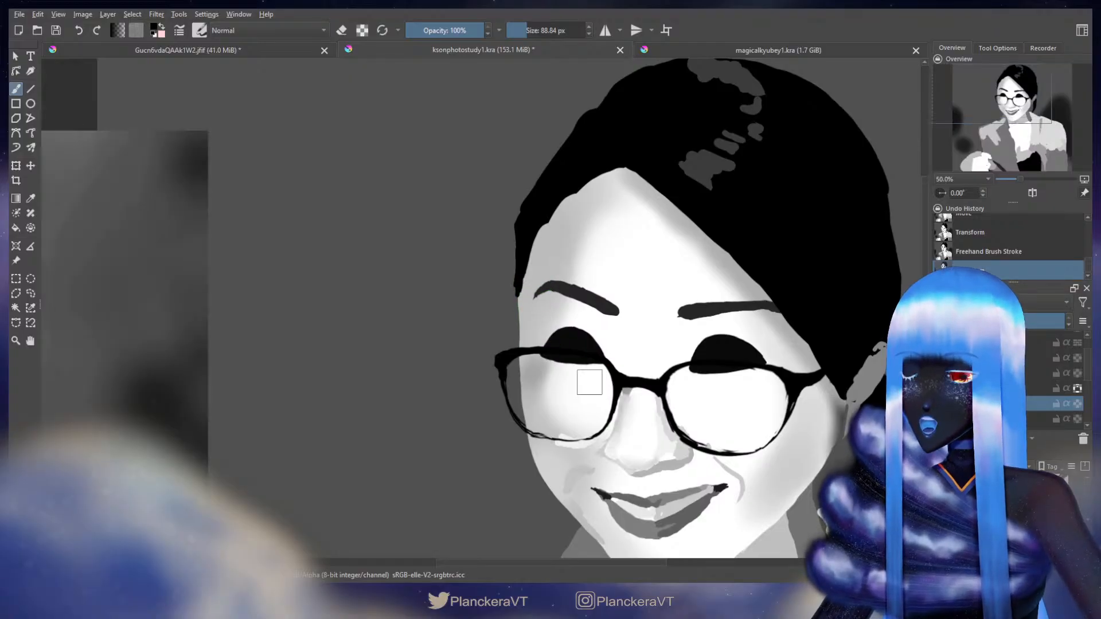
{"action": "scroll", "coordinate": [589, 382], "scroll_direction": "down", "scroll_amount": 1}
{"action": "left_click_drag", "start_coordinate": [549, 426], "coordinate": [655, 382]}
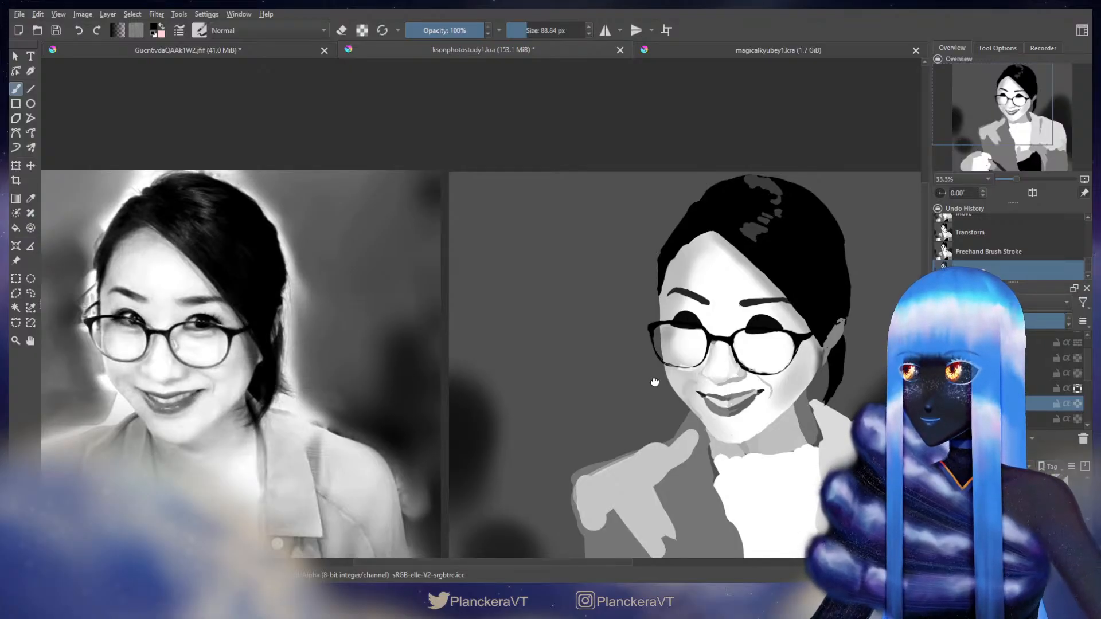
Step: Enlarge the brush to about 1187 px as a gauge from the reference image's outer edge to the face edge
{"action": "left_click_drag", "start_coordinate": [655, 382], "coordinate": [656, 390]}
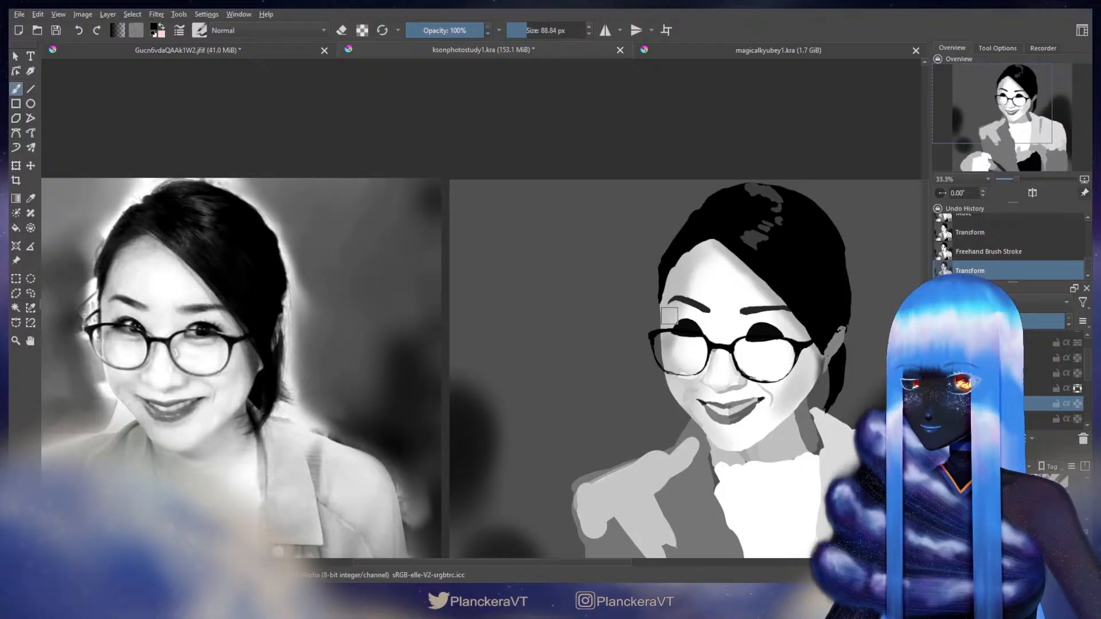
{"action": "left_click_drag", "start_coordinate": [295, 362], "coordinate": [560, 362]}
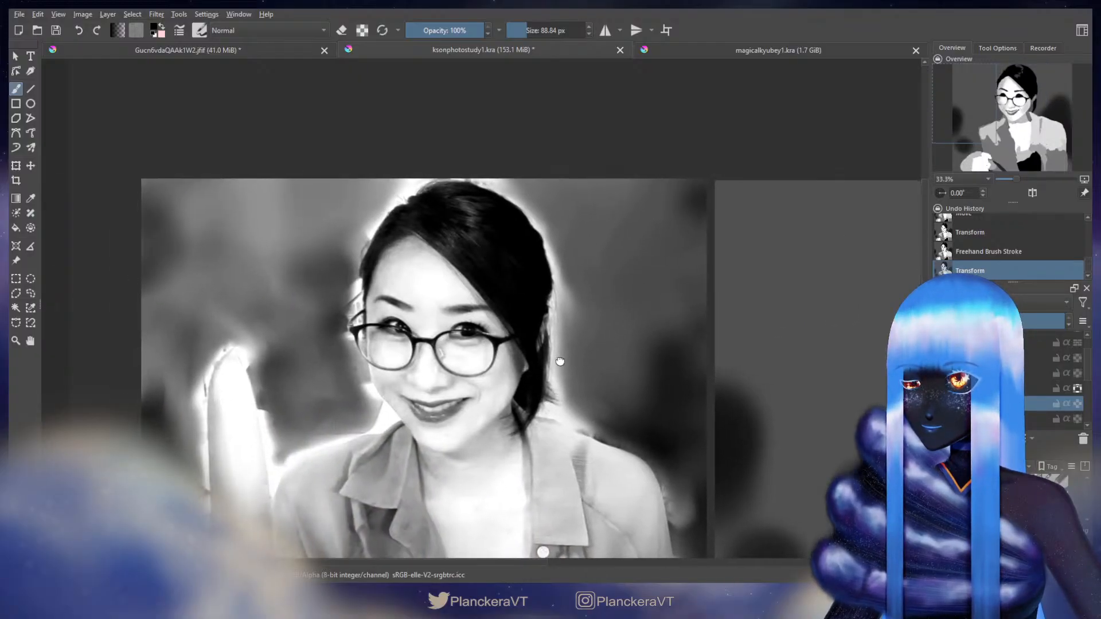
{"action": "left_click_drag", "start_coordinate": [208, 320], "coordinate": [419, 320]}
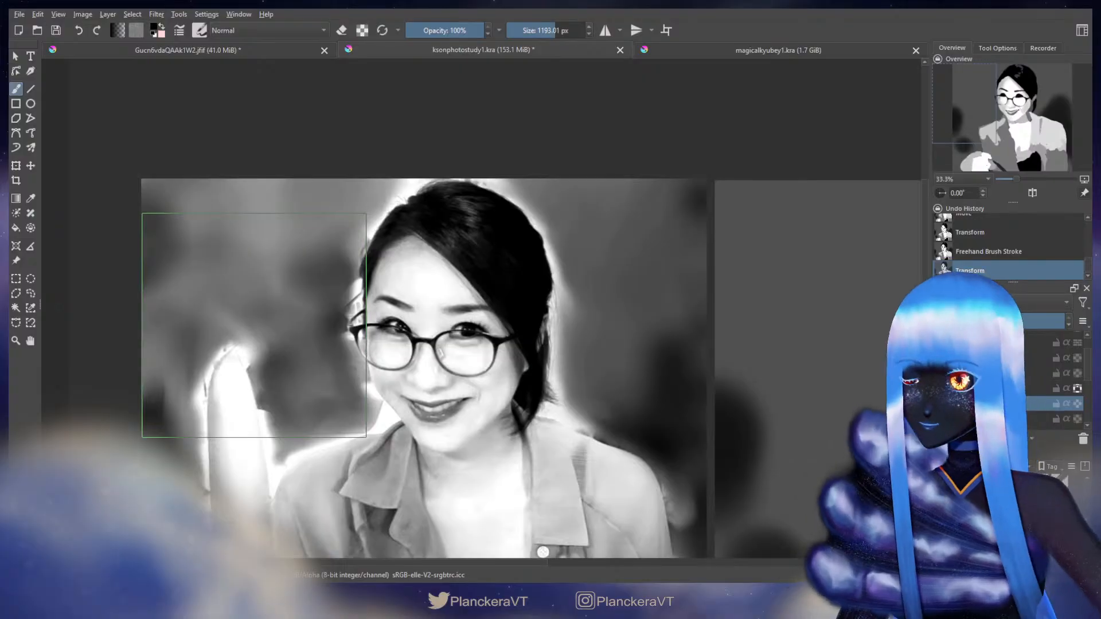
{"action": "scroll", "coordinate": [255, 325], "scroll_direction": "up", "scroll_amount": 1}
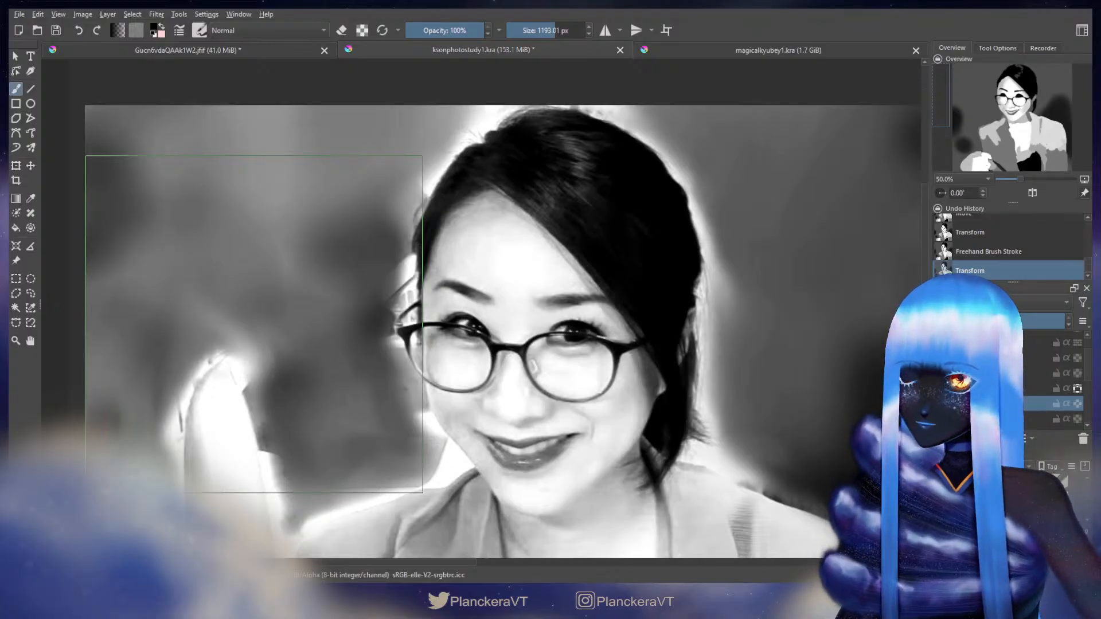
{"action": "left_click_drag", "start_coordinate": [254, 324], "coordinate": [254, 324]}
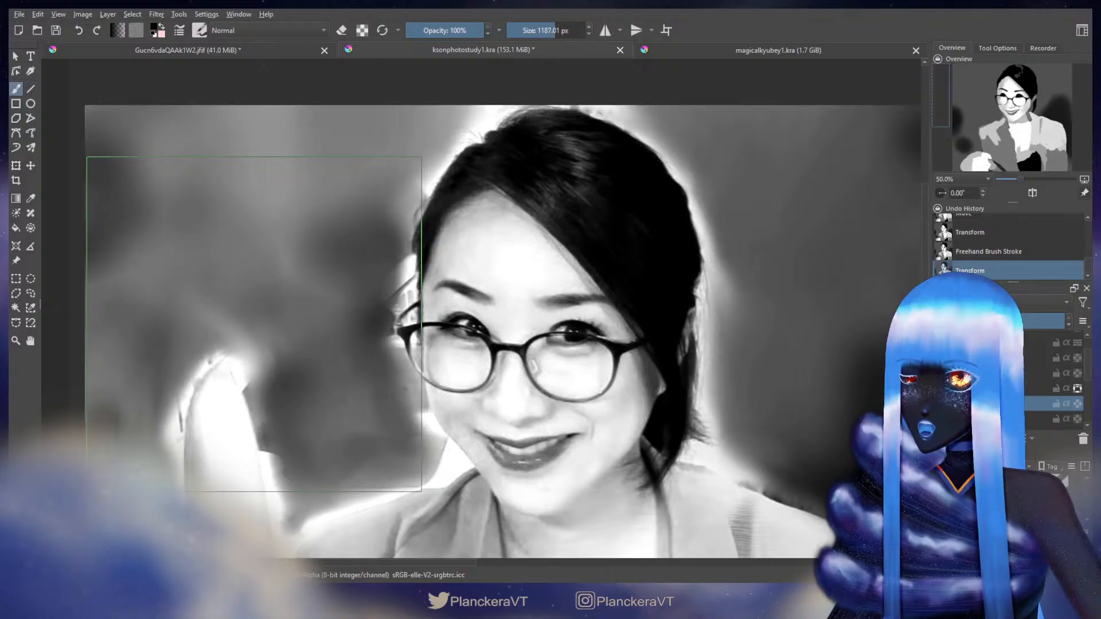
{"action": "left_click_drag", "start_coordinate": [254, 324], "coordinate": [253, 325]}
{"action": "scroll", "coordinate": [254, 324], "scroll_direction": "up", "scroll_amount": 3}
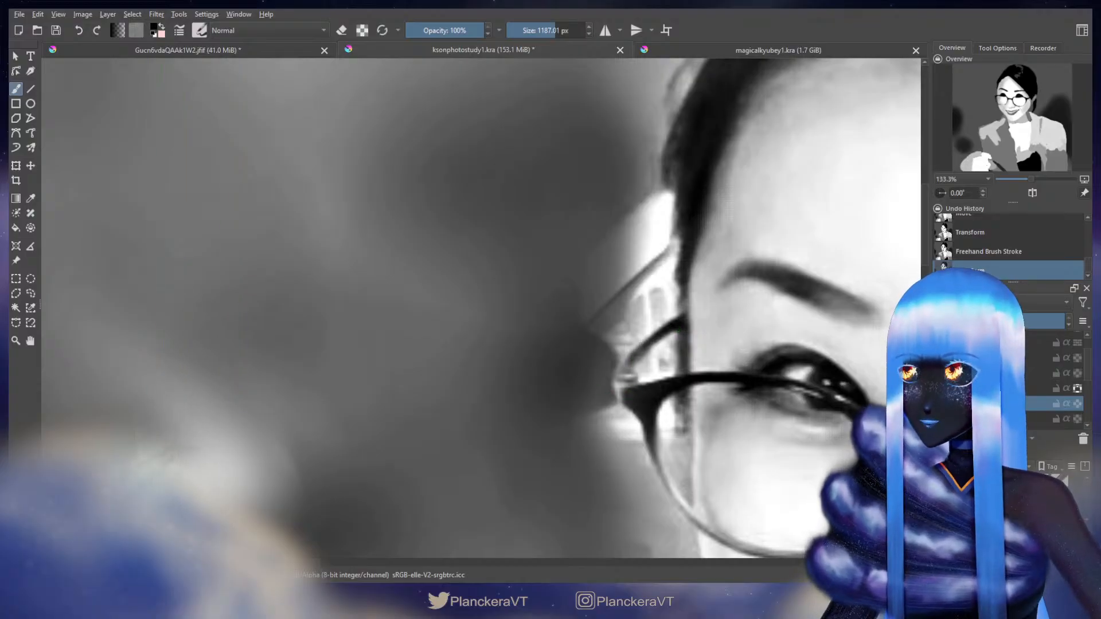
Step: Inspect the face edge and glasses in the colour reference photo, and compare the grayscale reference with the painted head
{"action": "left_click", "coordinate": [168, 49]}
{"action": "left_click_drag", "start_coordinate": [430, 238], "coordinate": [600, 448]}
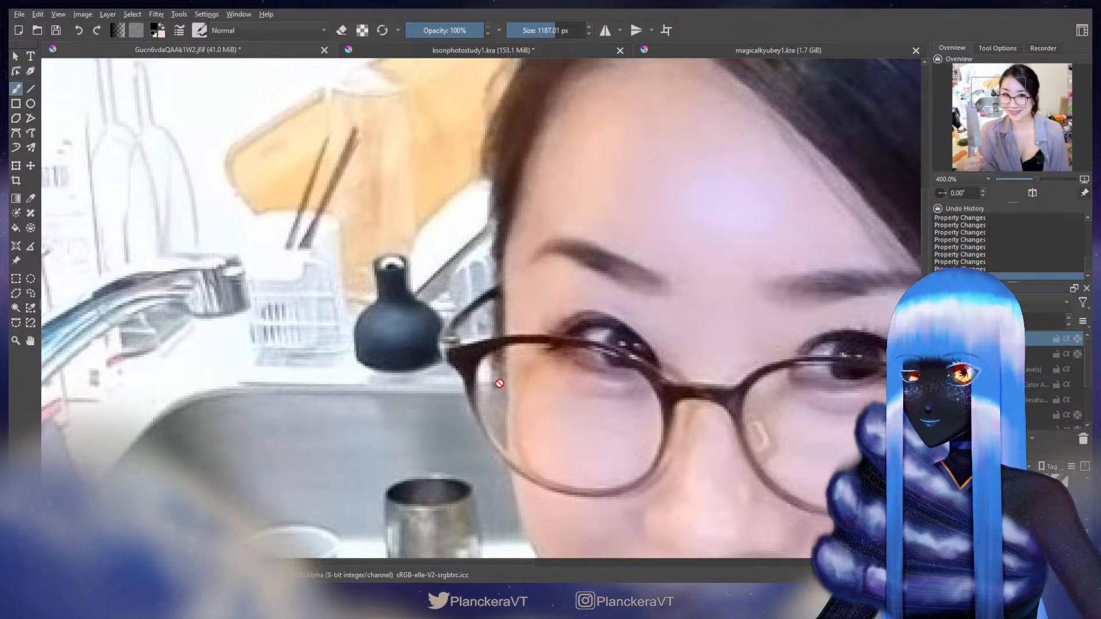
{"action": "left_click", "coordinate": [413, 50]}
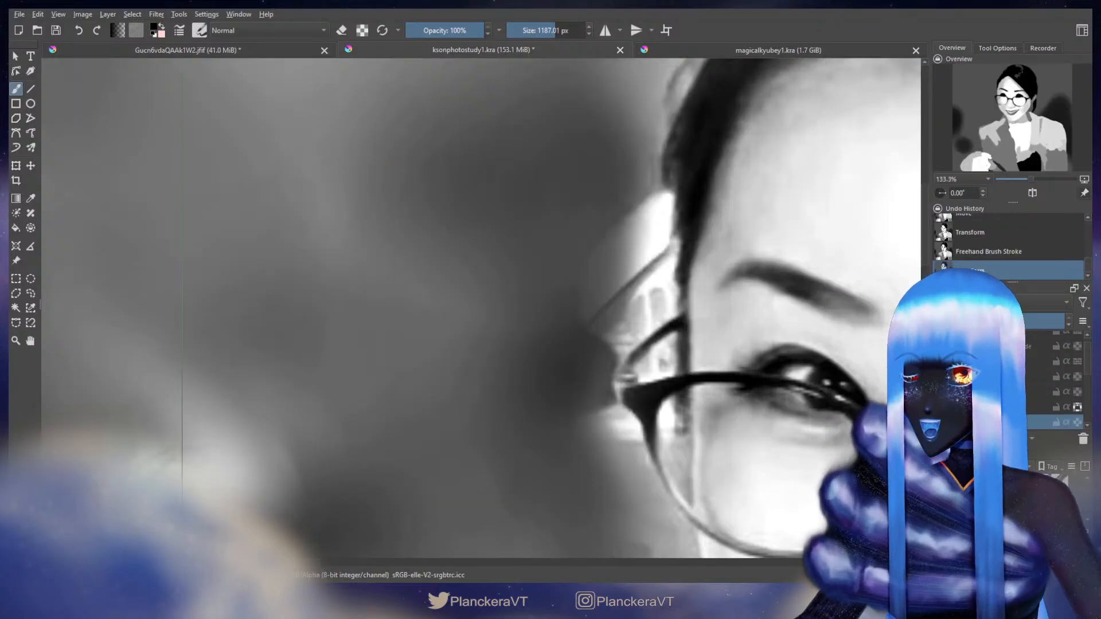
{"action": "scroll", "coordinate": [633, 359], "scroll_direction": "down", "scroll_amount": 4}
{"action": "mouse_move", "coordinate": [916, 363]}
{"action": "left_mouse_down"}
{"action": "mouse_move", "coordinate": [614, 325]}
{"action": "mouse_move", "coordinate": [423, 323]}
{"action": "left_mouse_up"}
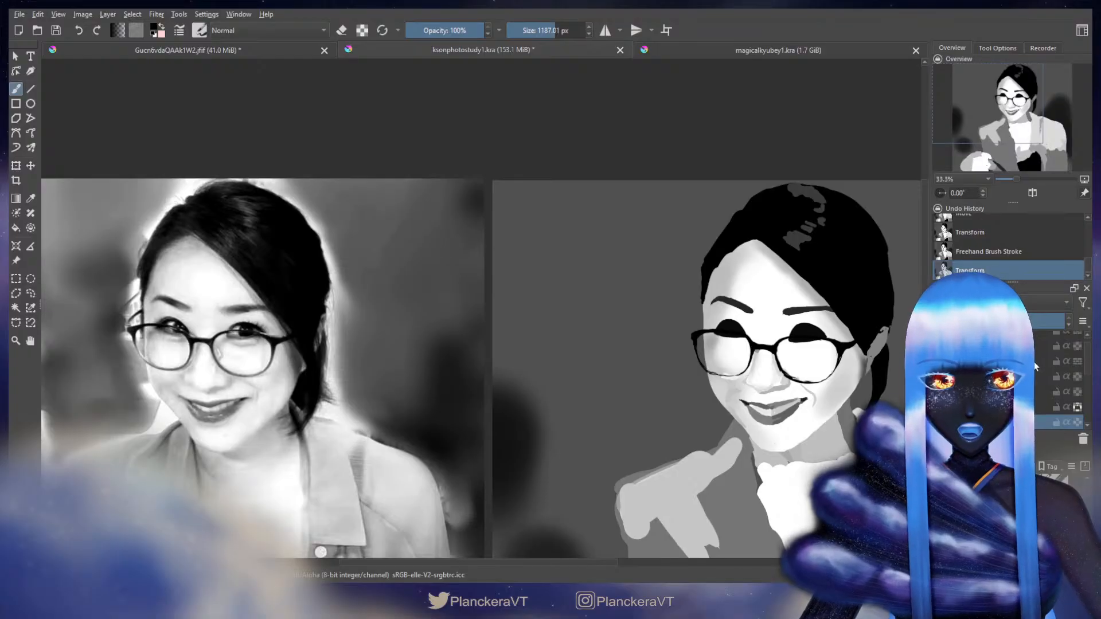
Step: Gather the painted figure's layers into a renamed group and reposition that group in the layer stack
{"action": "scroll", "coordinate": [1036, 367], "scroll_direction": "down", "scroll_amount": 2}
{"action": "scroll", "coordinate": [1035, 366], "scroll_direction": "up", "scroll_amount": 2}
{"action": "scroll", "coordinate": [1036, 367], "scroll_direction": "down", "scroll_amount": 3}
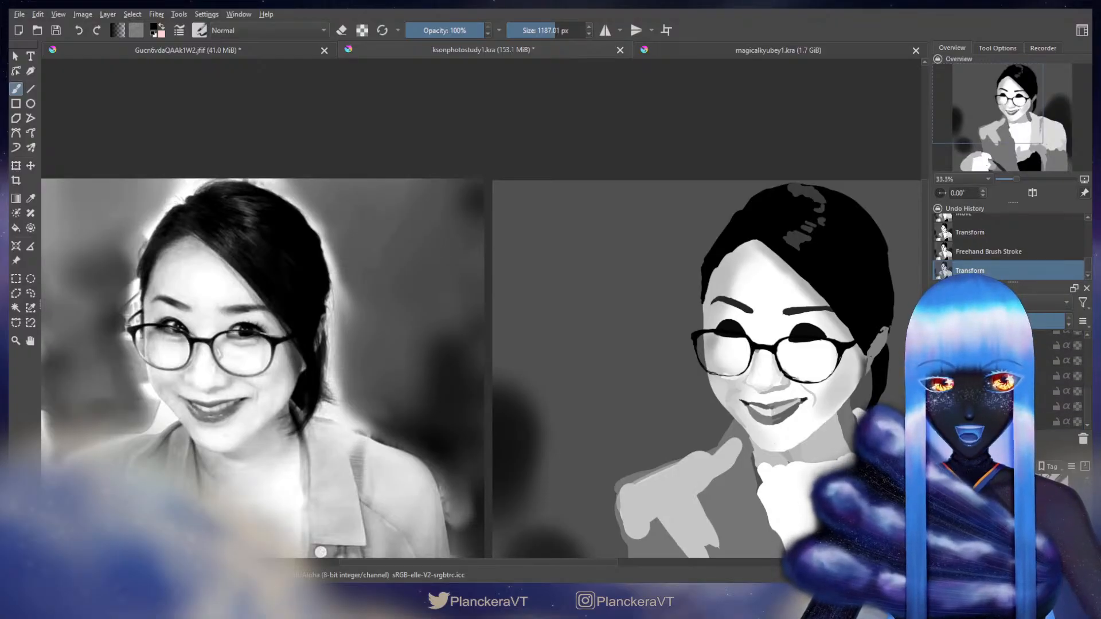
{"action": "left_click", "coordinate": [998, 406], "text": "shift"}
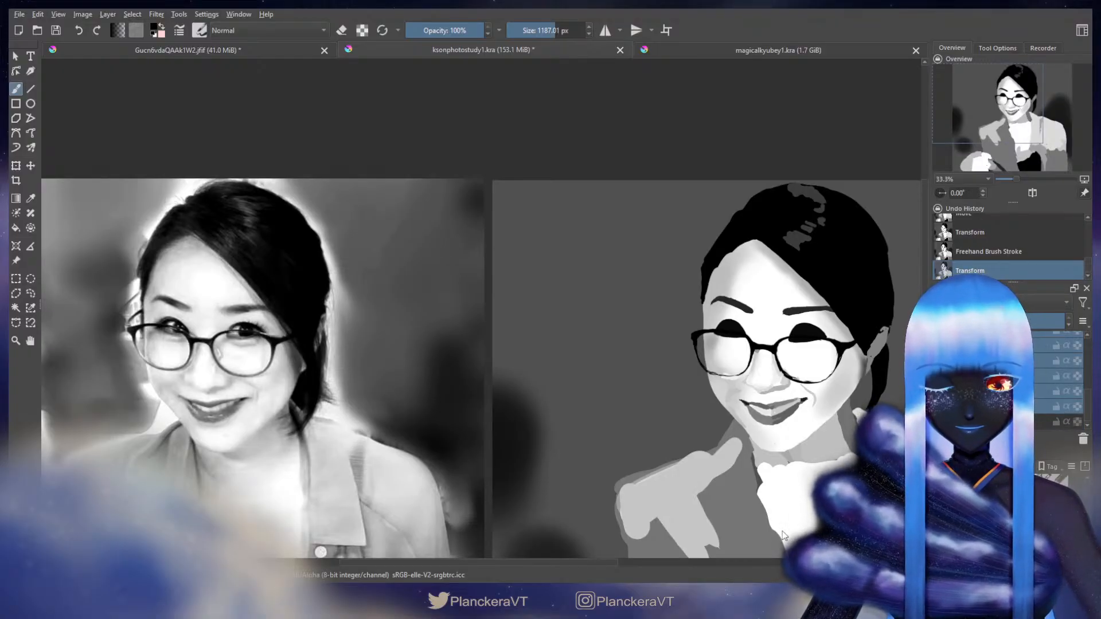
{"action": "scroll", "coordinate": [1035, 379], "scroll_direction": "up", "scroll_amount": 3}
{"action": "left_click", "coordinate": [998, 385]}
{"action": "double_click", "coordinate": [998, 369]}
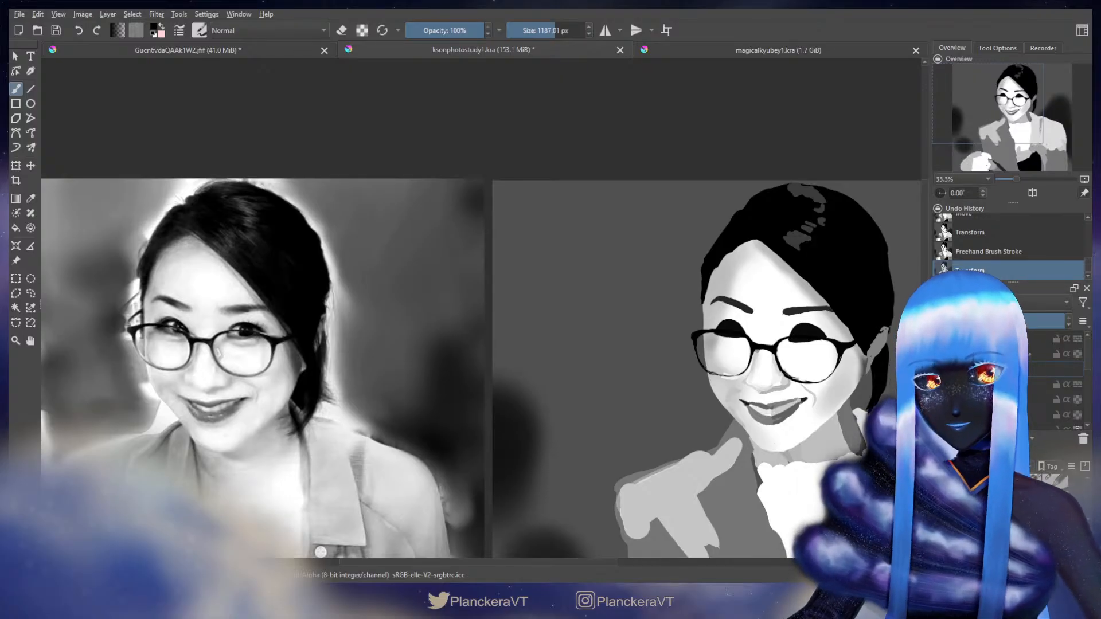
{"action": "key", "text": "ctrl+g"}
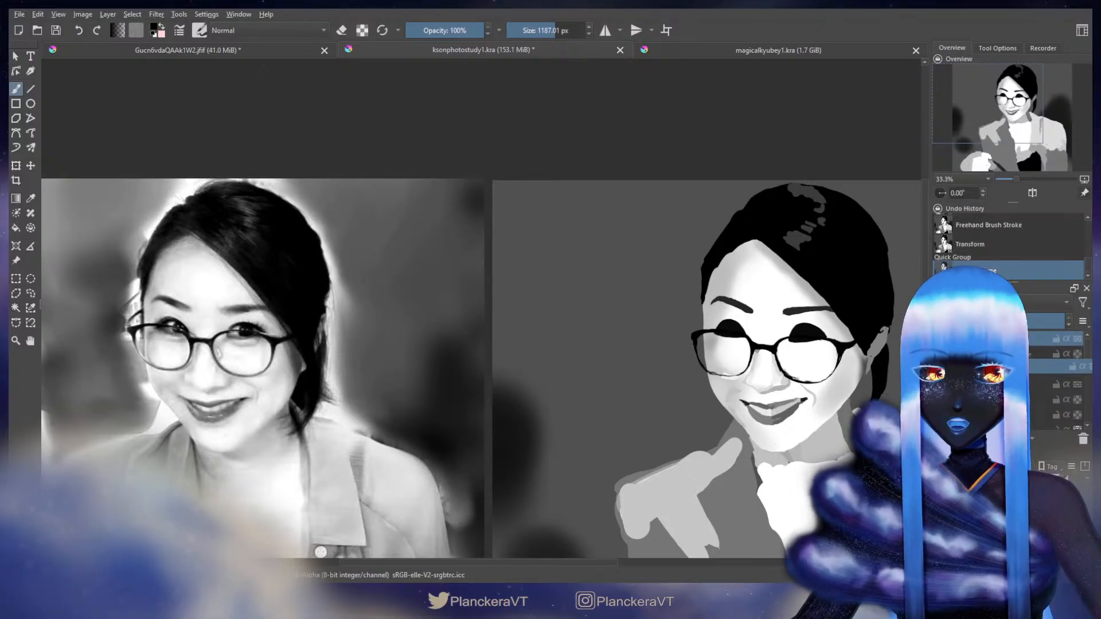
{"action": "left_click_drag", "start_coordinate": [1014, 366], "coordinate": [1008, 370]}
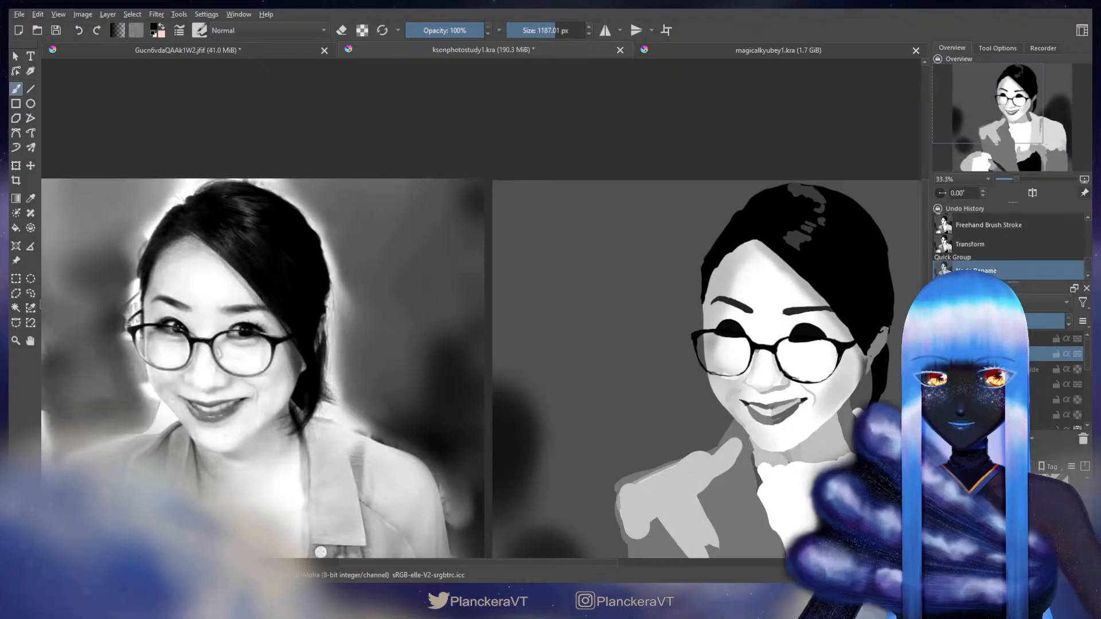
Step: Move the painted figure's whole group slightly to the right to match the measured face-edge position, and return to the brush
{"action": "left_click", "coordinate": [1009, 339]}
{"action": "key", "text": "t"}
{"action": "scroll", "coordinate": [733, 334], "scroll_direction": "down", "scroll_amount": 2}
{"action": "left_click_drag", "start_coordinate": [841, 370], "coordinate": [738, 337]}
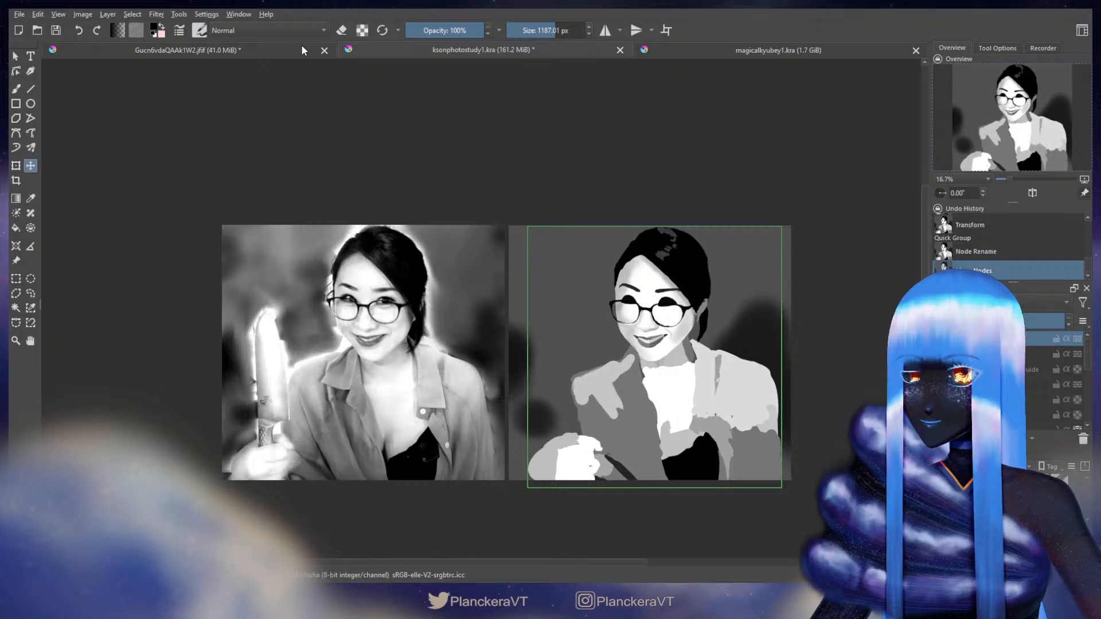
{"action": "key", "text": "Right"}
{"action": "key", "text": "Right"}
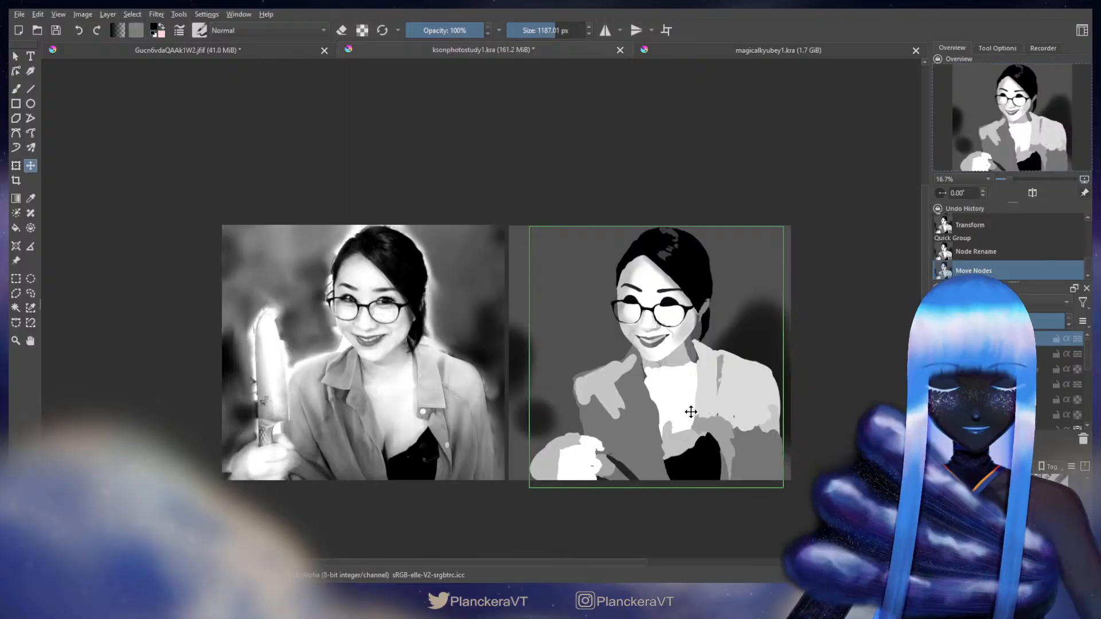
{"action": "key", "text": "b"}
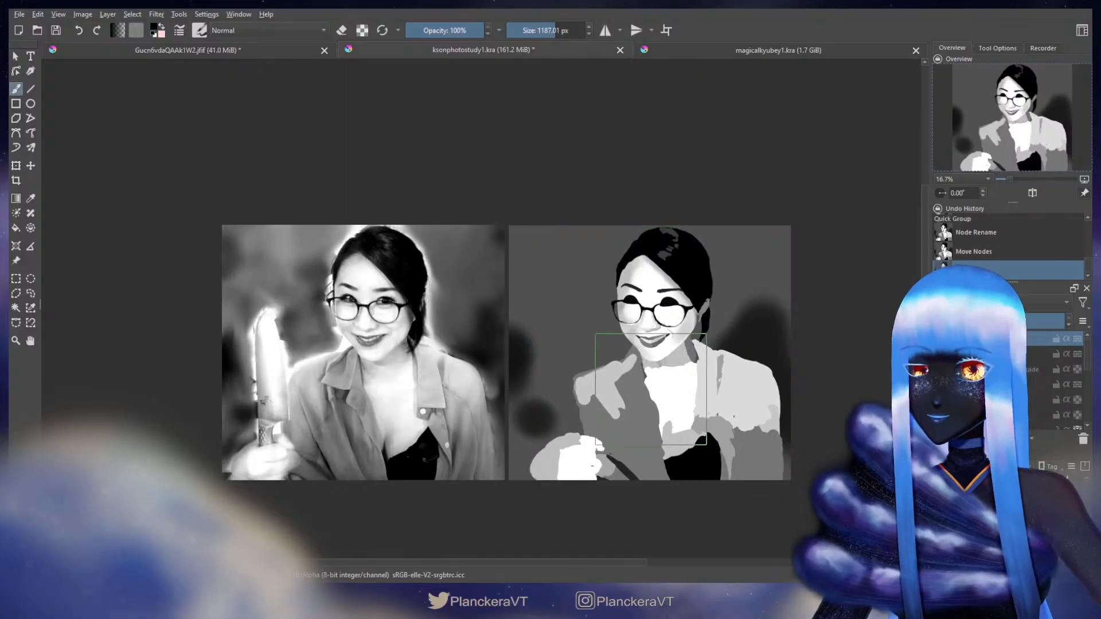
Step: Size the eraser to 782.69 px as a gauge from the reference image's outer edge to the jacket shoulder
{"action": "scroll", "coordinate": [567, 308], "scroll_direction": "up", "scroll_amount": 1}
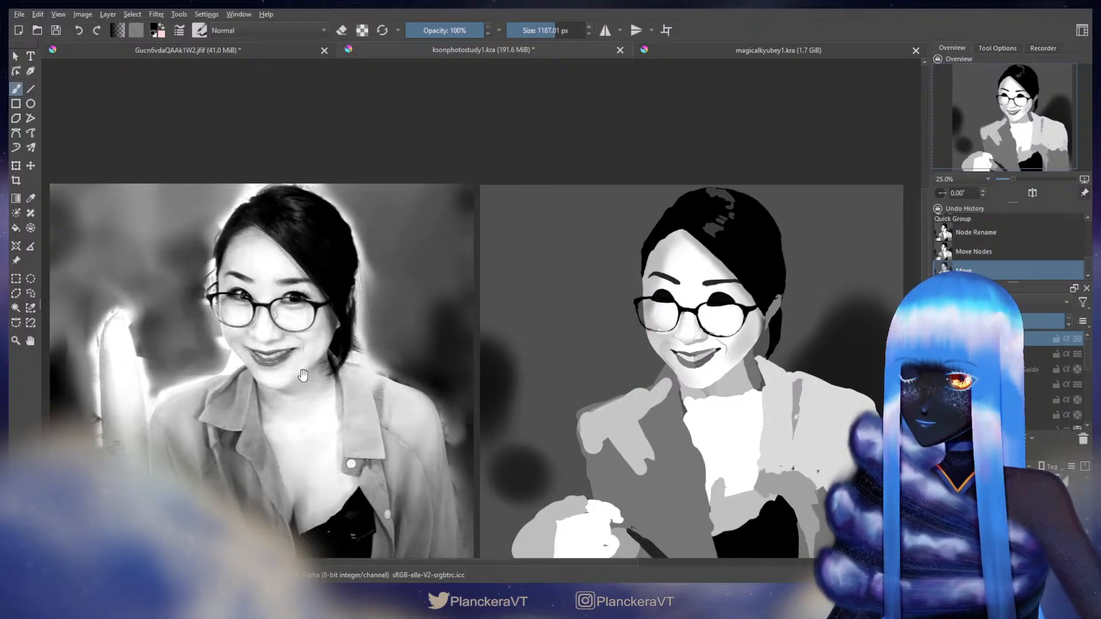
{"action": "left_click_drag", "start_coordinate": [303, 374], "coordinate": [466, 350]}
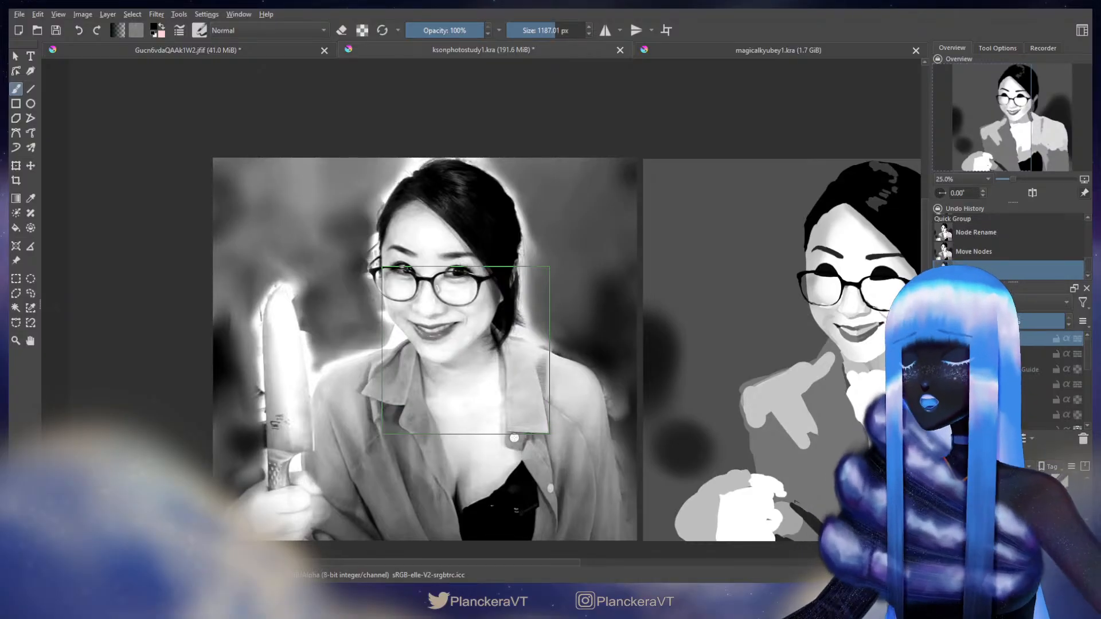
{"action": "key", "text": "e"}
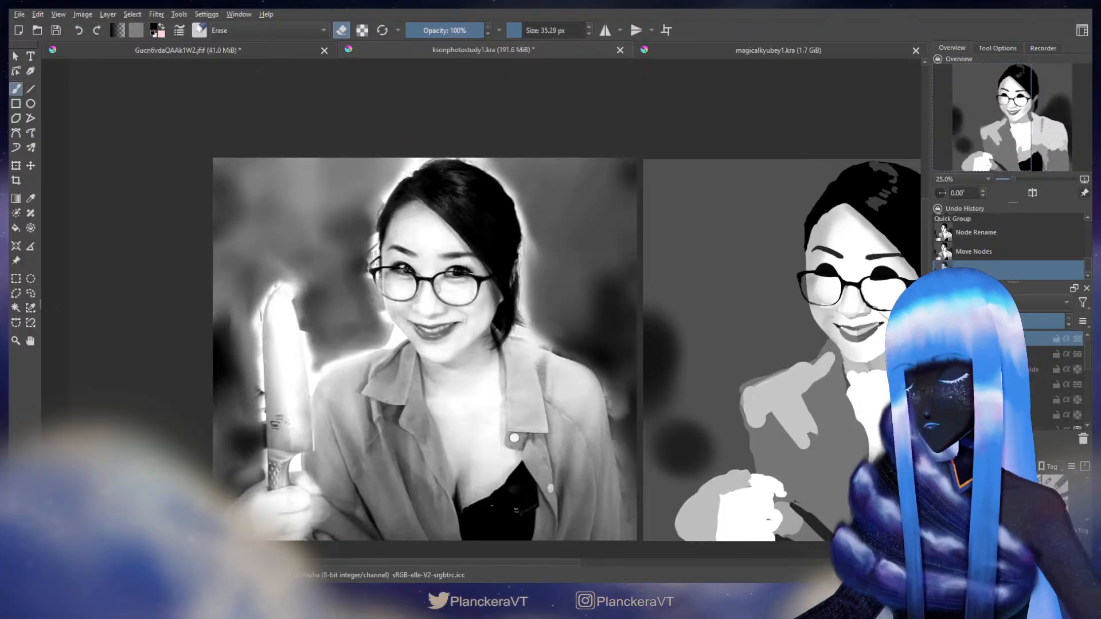
{"action": "key", "text": "e"}
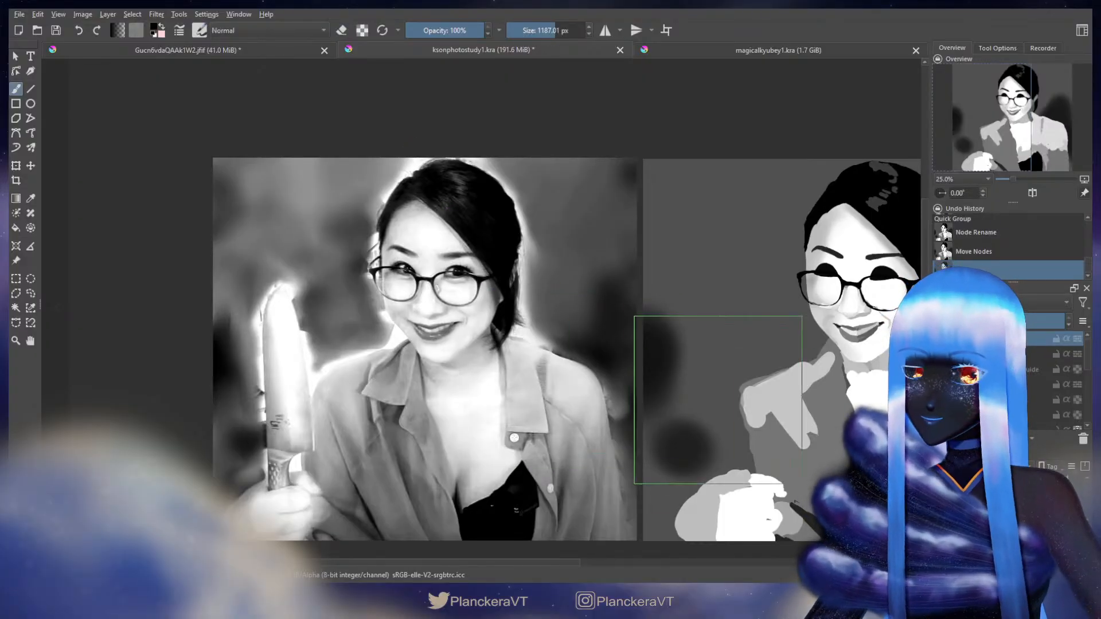
{"action": "key", "text": "e"}
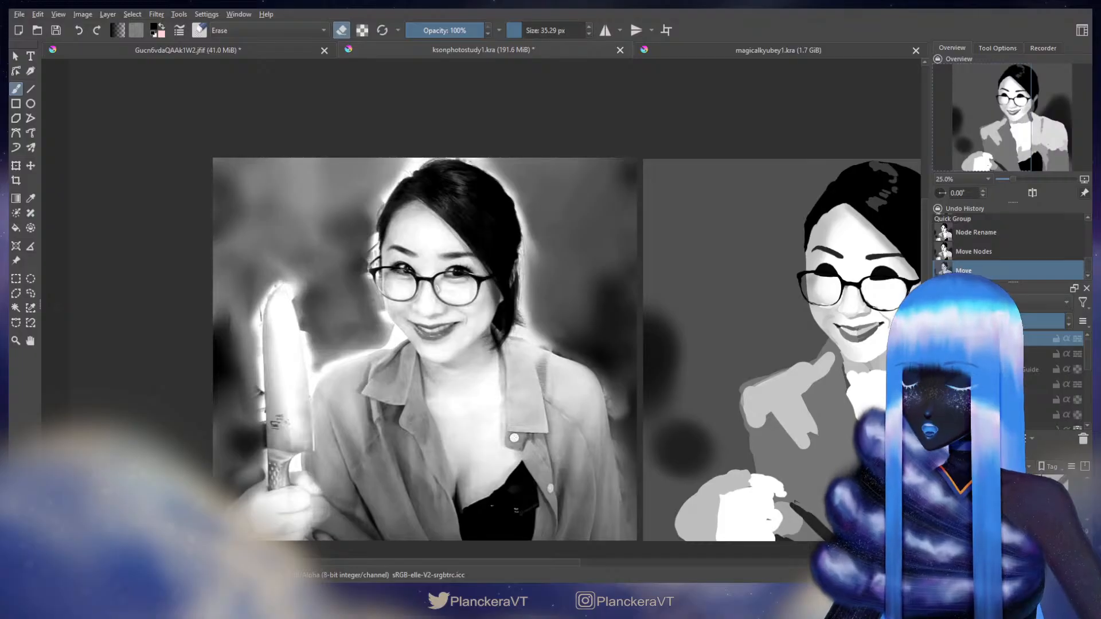
{"action": "left_click_drag", "start_coordinate": [249, 386], "coordinate": [485, 386], "text": "shift"}
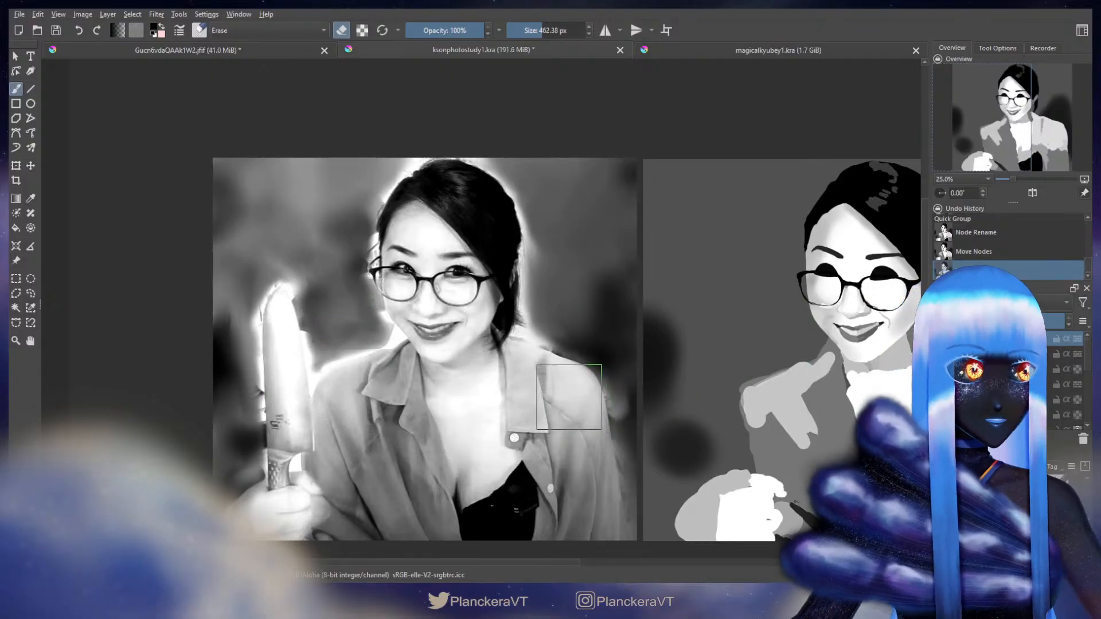
{"action": "mouse_move", "coordinate": [241, 384]}
{"action": "left_mouse_down"}
{"action": "mouse_move", "coordinate": [410, 384]}
{"action": "mouse_move", "coordinate": [395, 384]}
{"action": "left_mouse_up"}
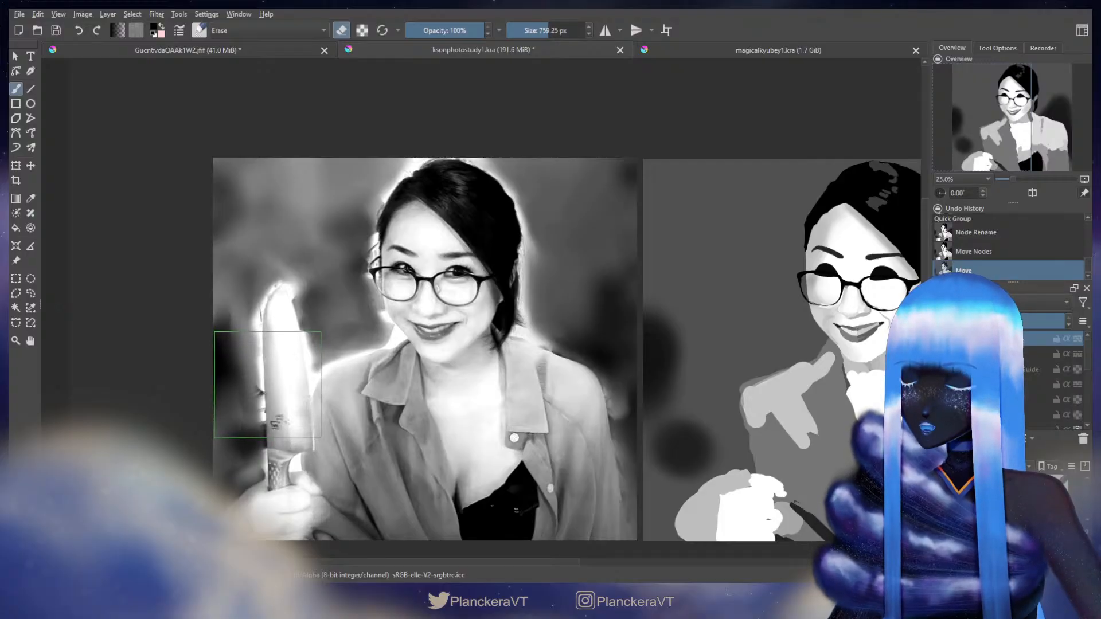
{"action": "scroll", "coordinate": [267, 384], "scroll_direction": "up", "scroll_amount": 1}
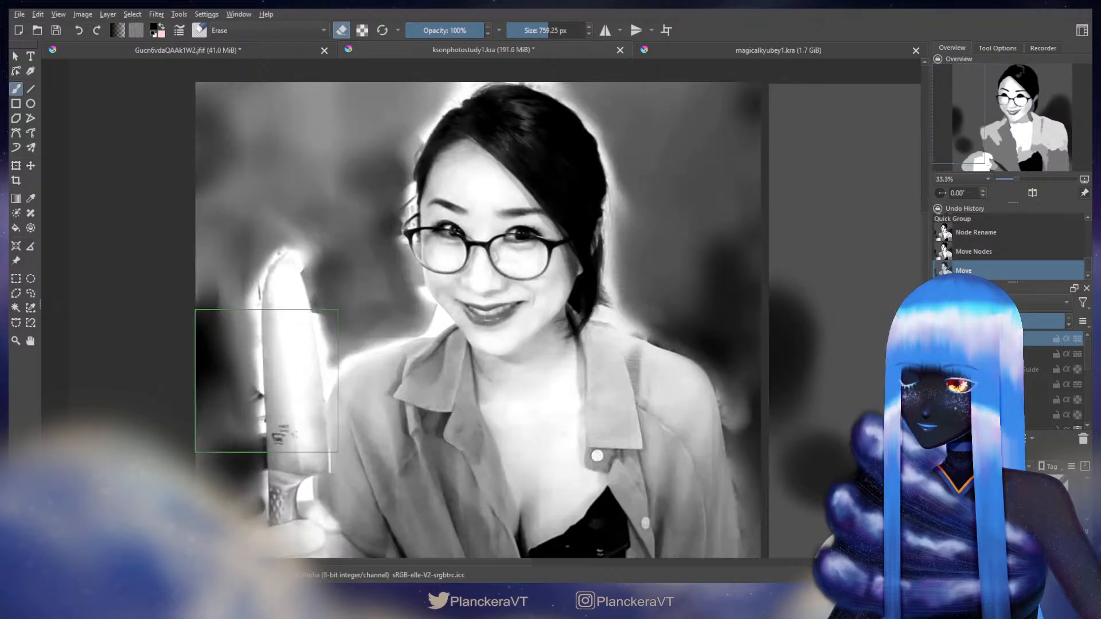
{"action": "left_click_drag", "start_coordinate": [267, 378], "coordinate": [275, 378]}
Step: Select the jacket layer and erase the outer edge of the painted shoulder beside the raised hand to the gauged distance
{"action": "left_click_drag", "start_coordinate": [546, 364], "coordinate": [170, 335]}
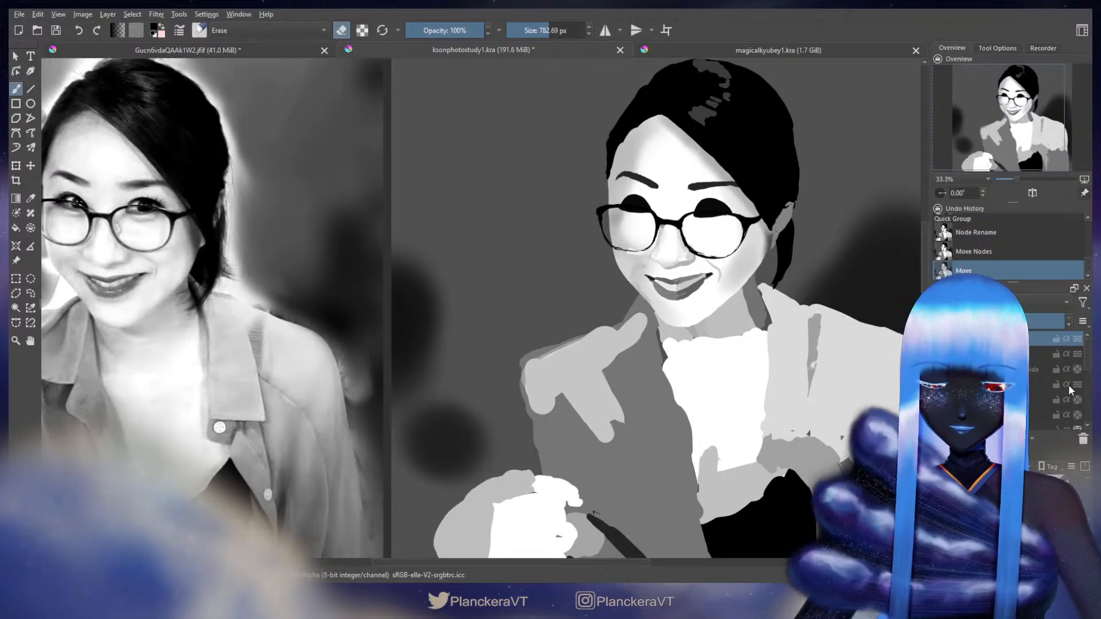
{"action": "left_click_drag", "start_coordinate": [1088, 364], "coordinate": [1089, 416]}
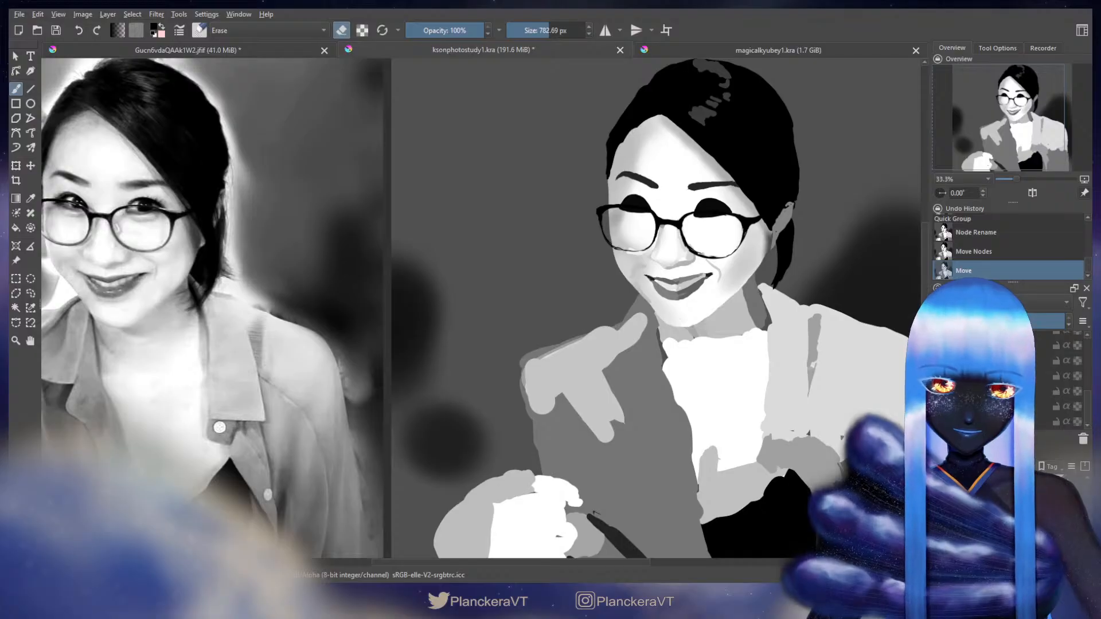
{"action": "left_click", "coordinate": [999, 376]}
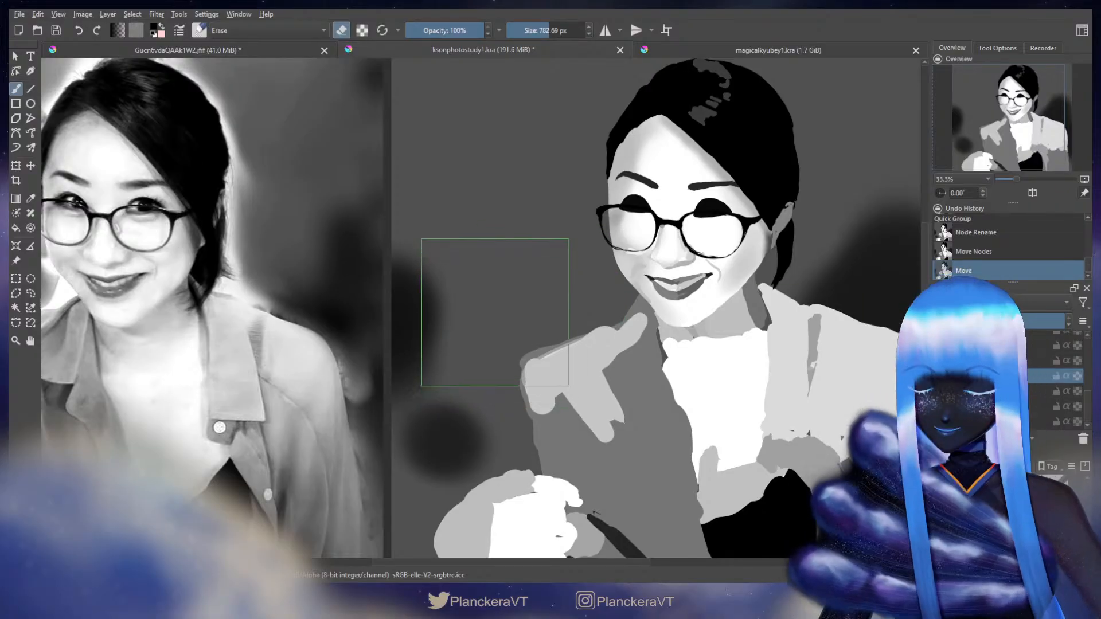
{"action": "mouse_move", "coordinate": [489, 316]}
{"action": "left_mouse_down"}
{"action": "mouse_move", "coordinate": [508, 359]}
{"action": "mouse_move", "coordinate": [511, 348]}
{"action": "mouse_move", "coordinate": [511, 400]}
{"action": "mouse_move", "coordinate": [518, 347]}
{"action": "mouse_move", "coordinate": [532, 331]}
{"action": "mouse_move", "coordinate": [510, 374]}
{"action": "mouse_move", "coordinate": [518, 438]}
{"action": "mouse_move", "coordinate": [520, 339]}
{"action": "left_mouse_up"}
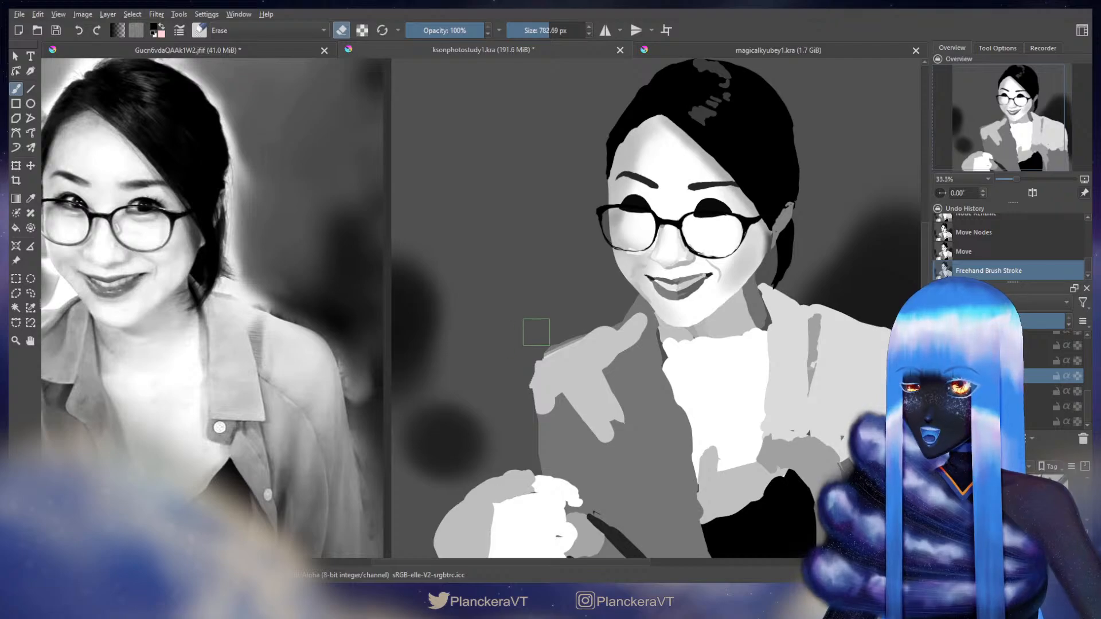
{"action": "left_click_drag", "start_coordinate": [511, 388], "coordinate": [506, 398]}
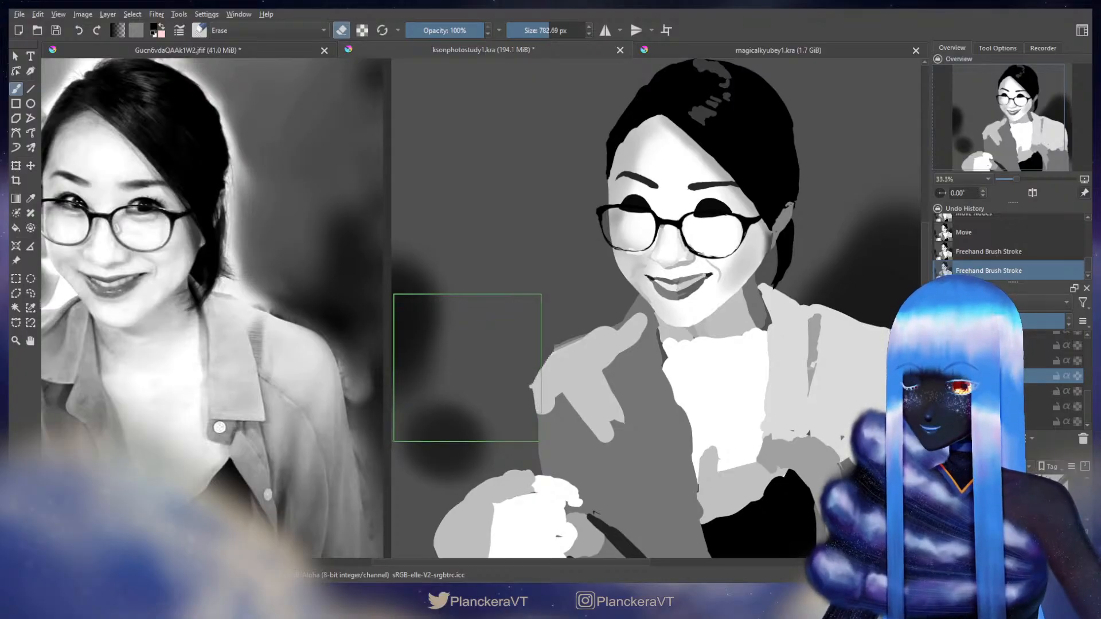
Step: Sample the jacket's light grey, repaint the trimmed shoulder contour, and check it against the 782.69 px eraser outline
{"action": "key", "text": "e"}
{"action": "left_click", "coordinate": [590, 363], "text": "ctrl"}
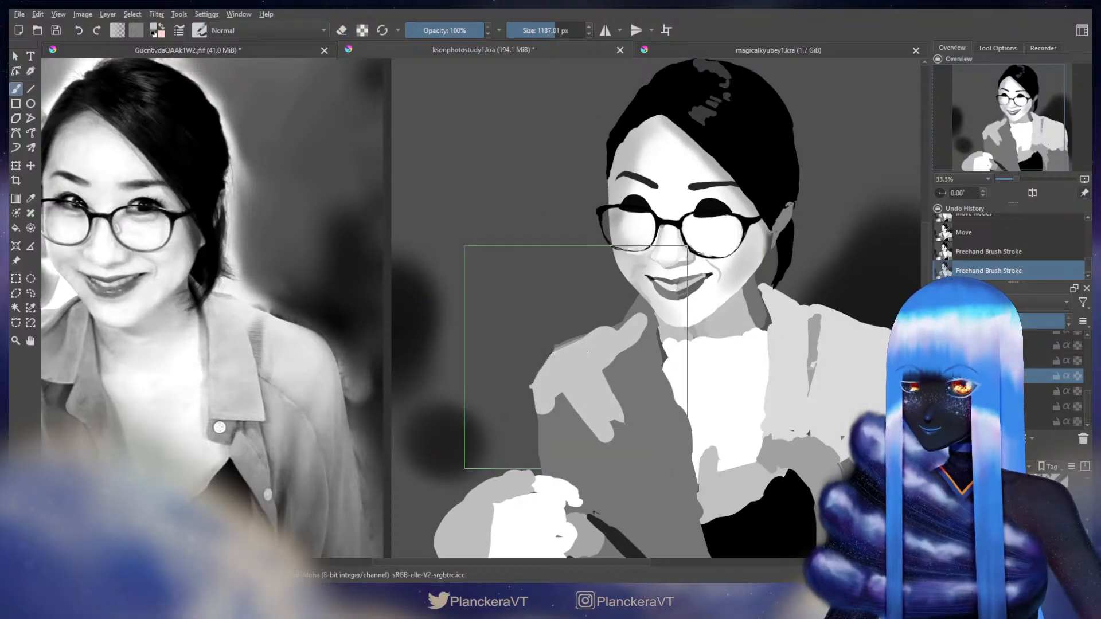
{"action": "left_click_drag", "start_coordinate": [570, 346], "coordinate": [566, 347]}
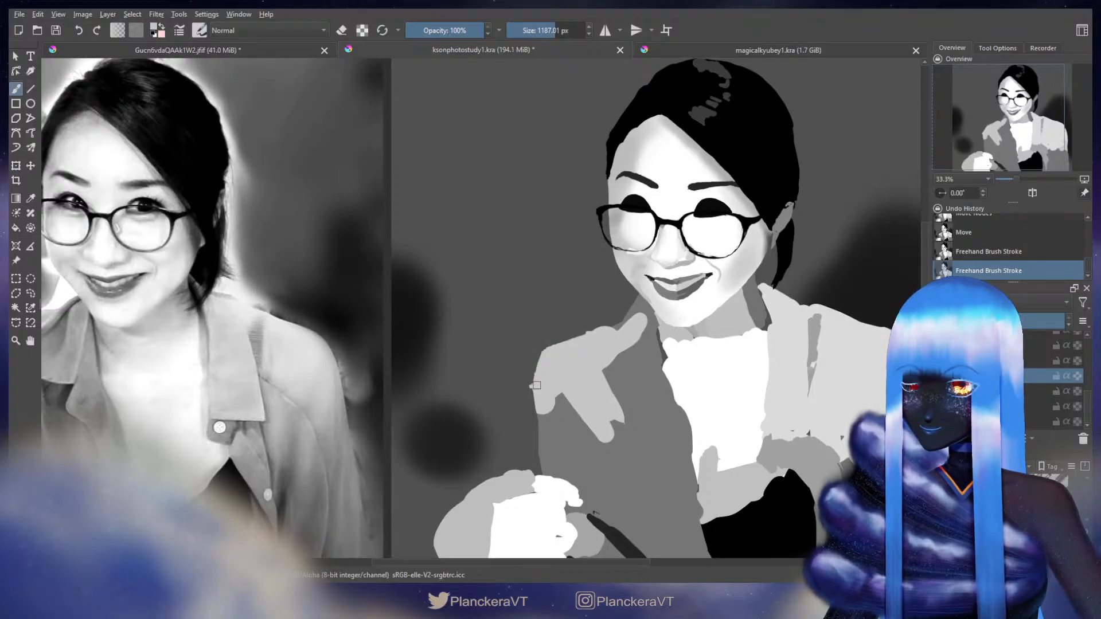
{"action": "left_click_drag", "start_coordinate": [539, 370], "coordinate": [542, 361]}
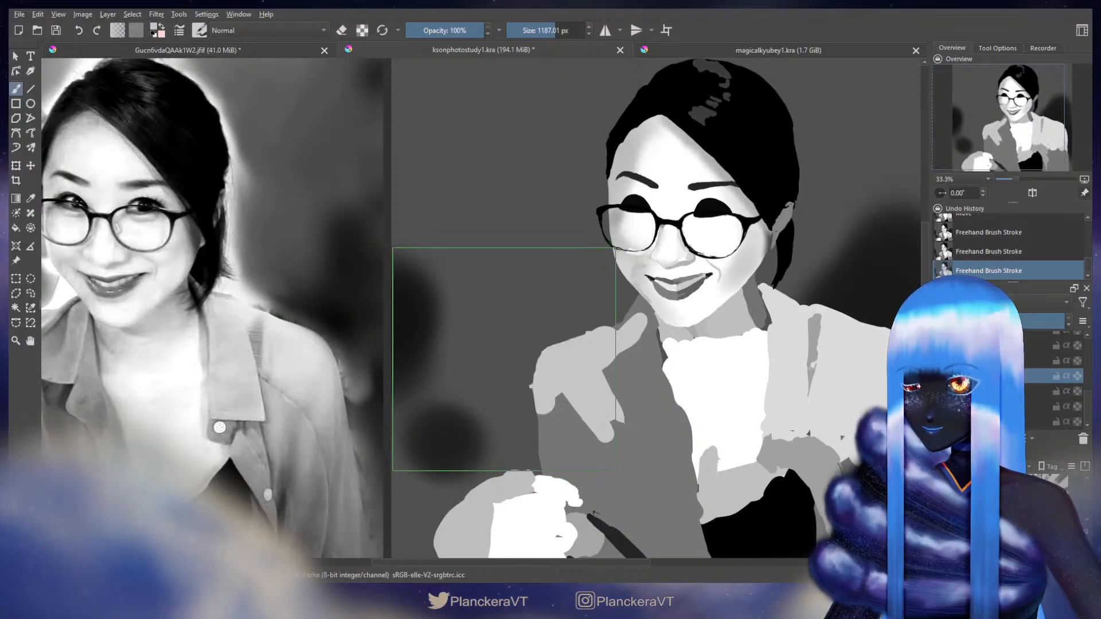
{"action": "key", "text": "e"}
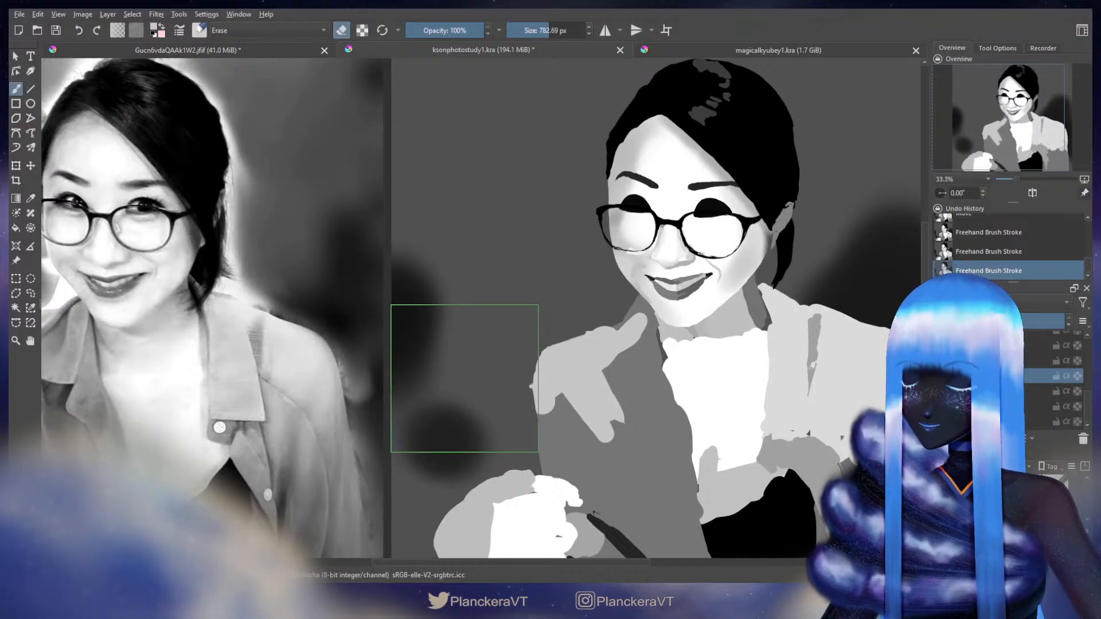
{"action": "key", "text": "e"}
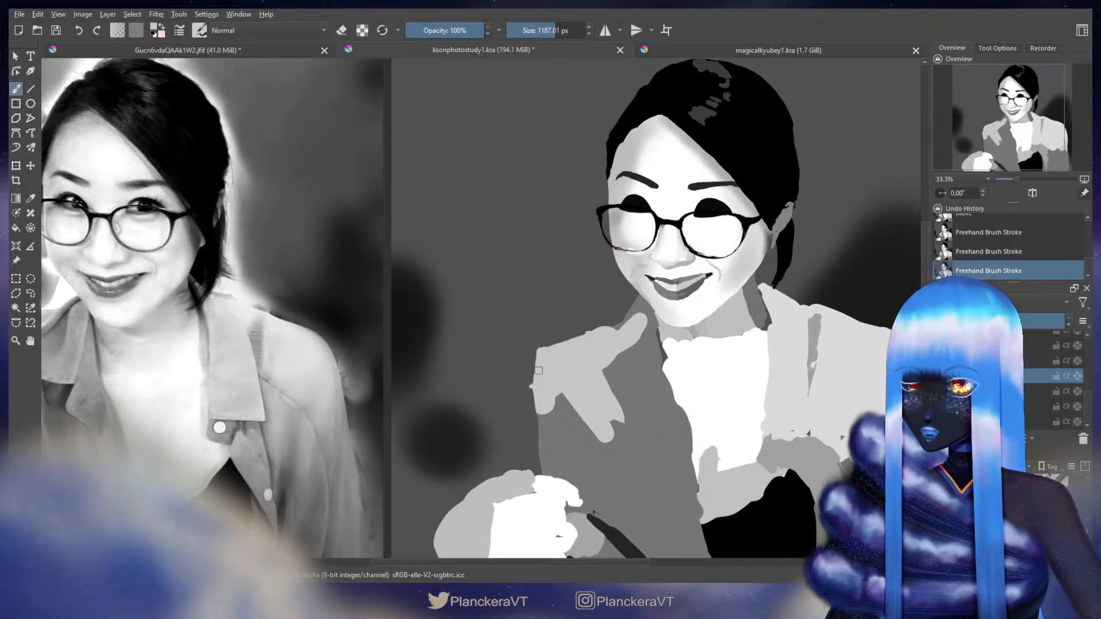
Step: Check the jacket shoulder's distance from the painting's outer edge with the 1187.01 px brush and 782.69 px eraser outlines
{"action": "left_click_drag", "start_coordinate": [538, 374], "coordinate": [535, 374]}
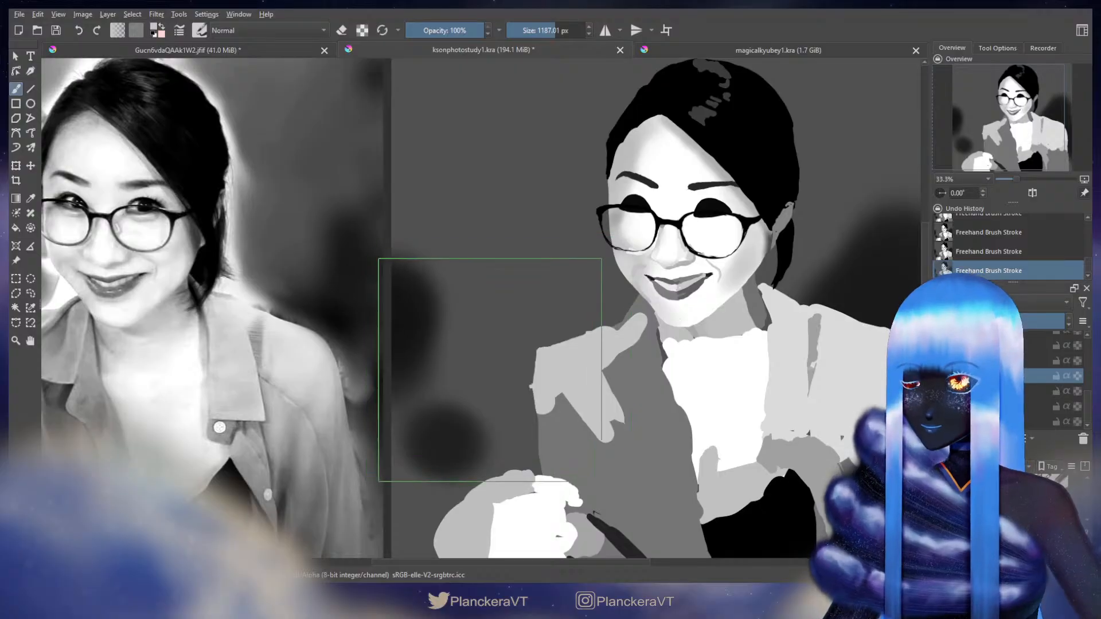
{"action": "key", "text": "e"}
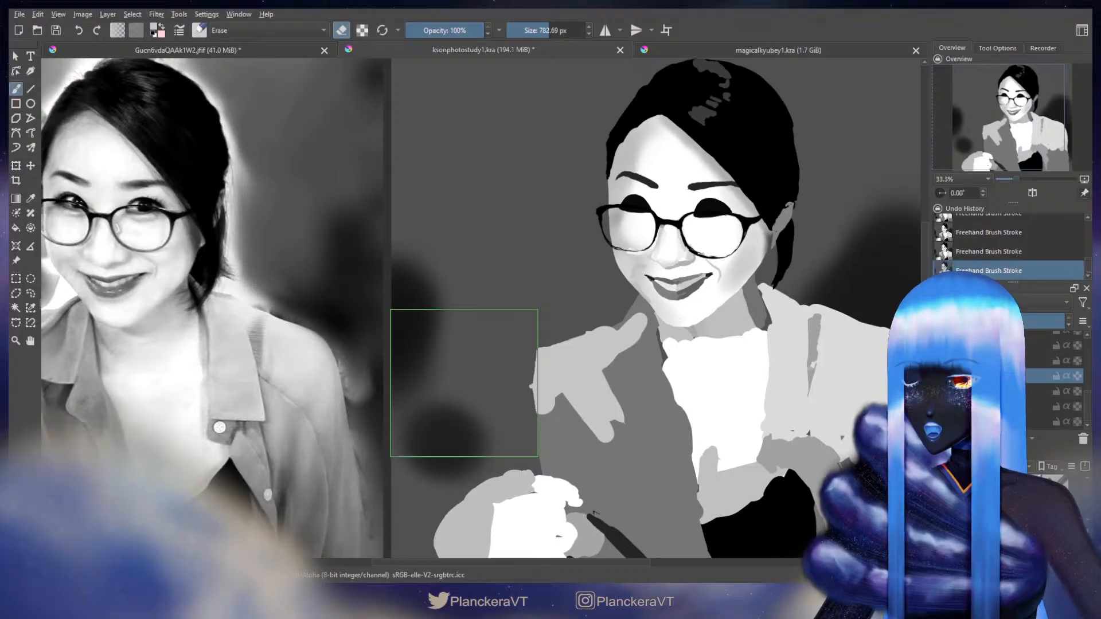
{"action": "key", "text": "e"}
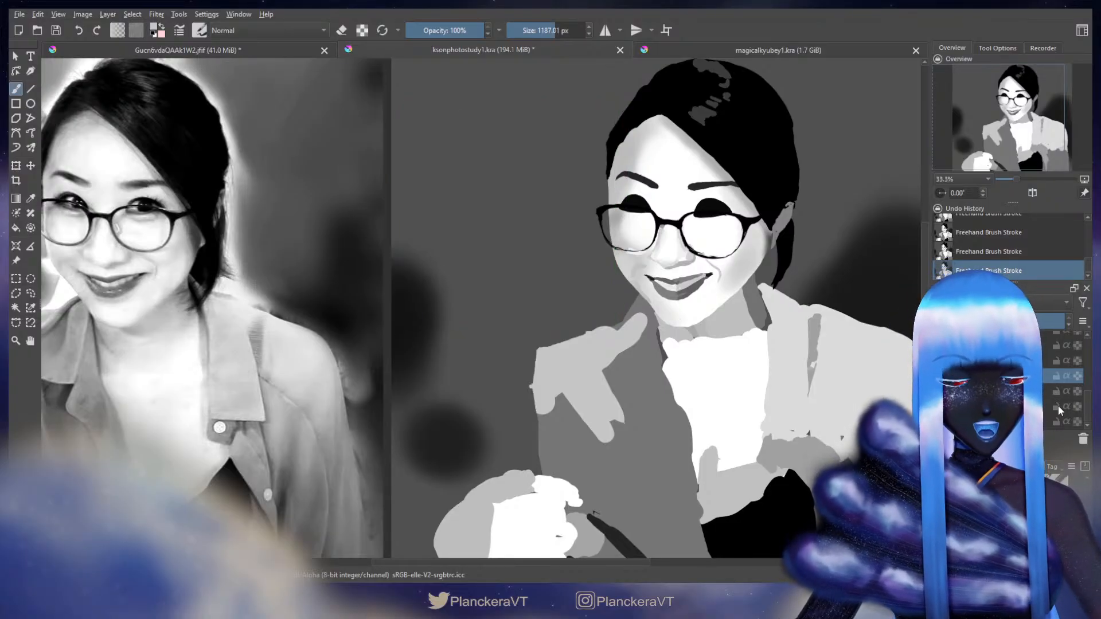
Step: Select the head-and-chest group, nudge it to the right, and return to the 1187.01 px brush to gauge the face edge
{"action": "scroll", "coordinate": [1010, 379], "scroll_direction": "up", "scroll_amount": 5}
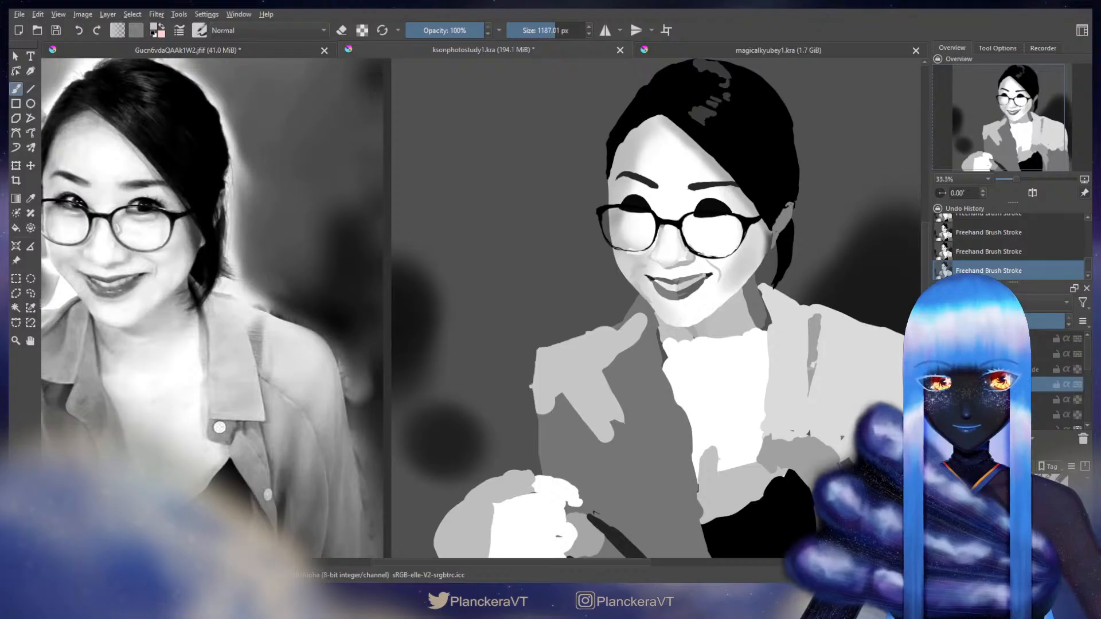
{"action": "key", "text": "t"}
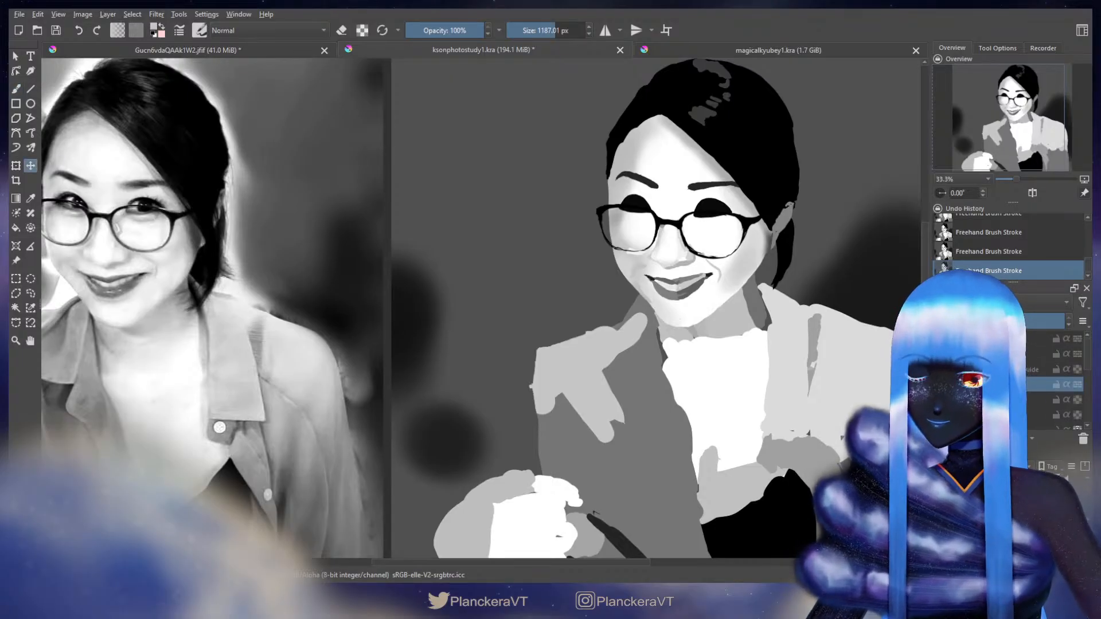
{"action": "scroll", "coordinate": [1010, 379], "scroll_direction": "down", "scroll_amount": 5}
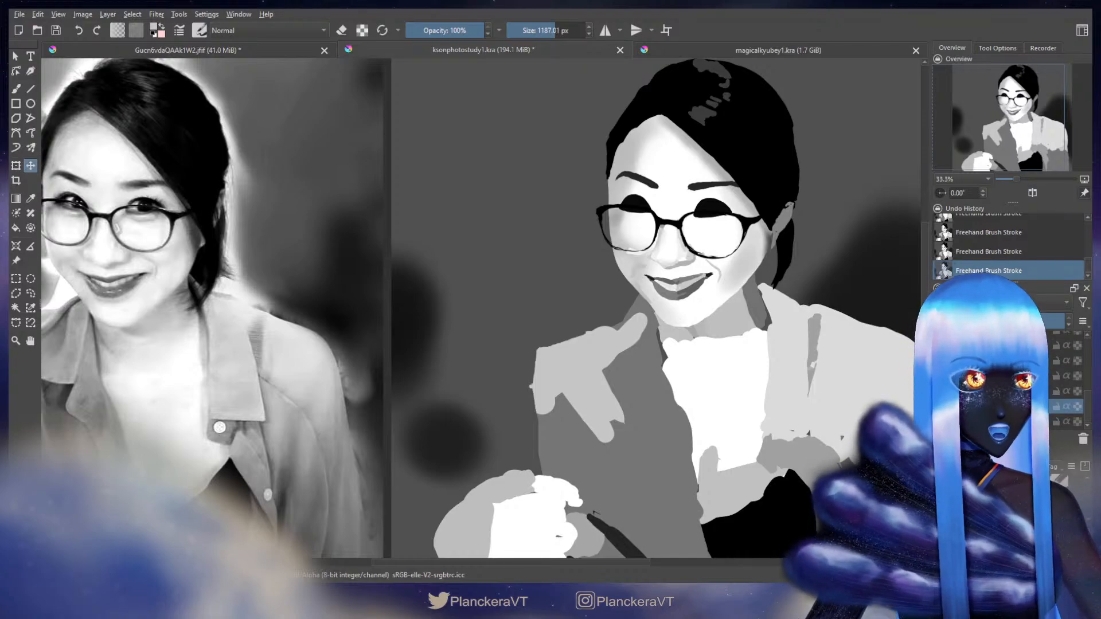
{"action": "key", "text": "Right"}
{"action": "key", "text": "Right"}
{"action": "key", "text": "Right"}
{"action": "key", "text": "Right"}
{"action": "key", "text": "Right"}
{"action": "key", "text": "Right"}
{"action": "key", "text": "Right"}
{"action": "key", "text": "Right"}
{"action": "key", "text": "Right"}
{"action": "key", "text": "Right"}
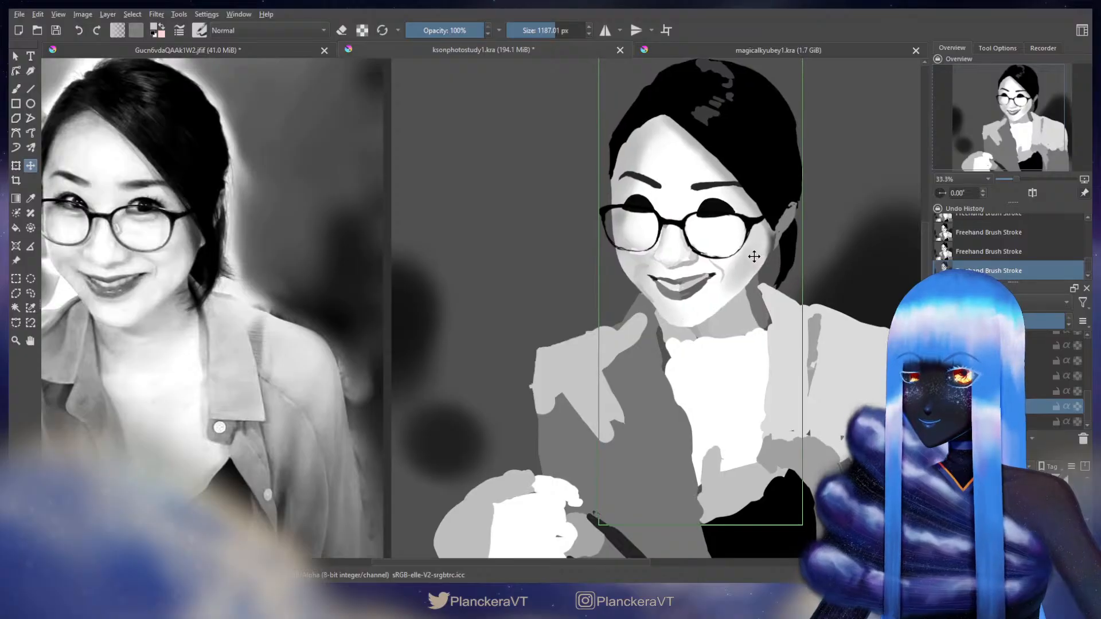
{"action": "key", "text": "Right"}
{"action": "key", "text": "Right"}
{"action": "key", "text": "Right"}
{"action": "key", "text": "Right"}
{"action": "key", "text": "Right"}
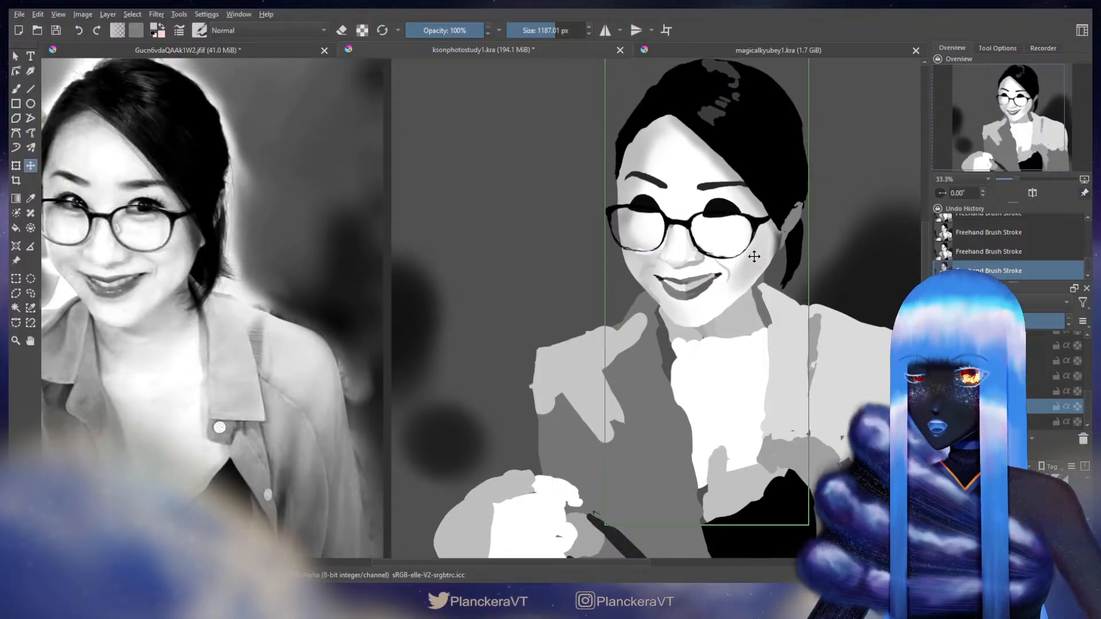
{"action": "key", "text": "b"}
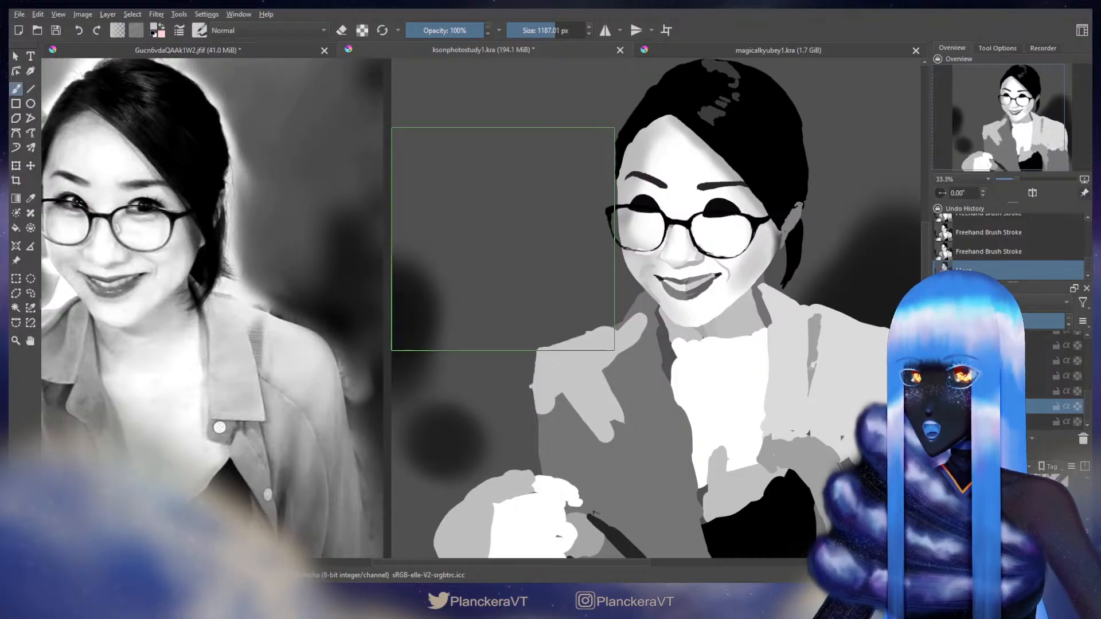
Step: Nudge the head-and-chest group back slightly to the left in small increments, gauging the face edge with the 1187.01 px brush outline
{"action": "scroll", "coordinate": [1067, 381], "scroll_direction": "up", "scroll_amount": 2}
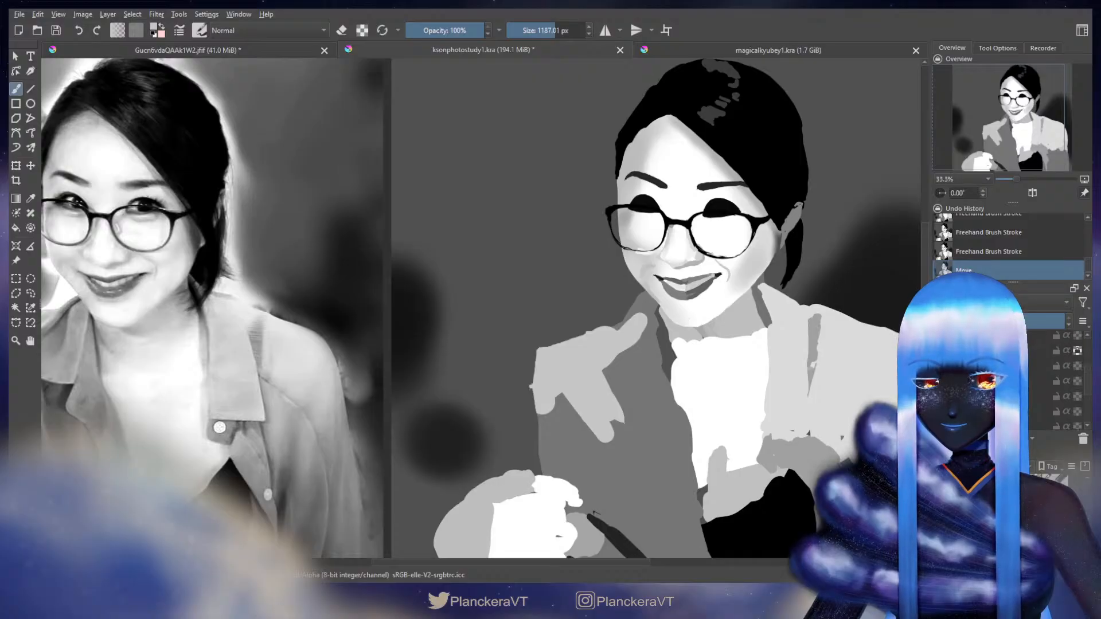
{"action": "key", "text": "t"}
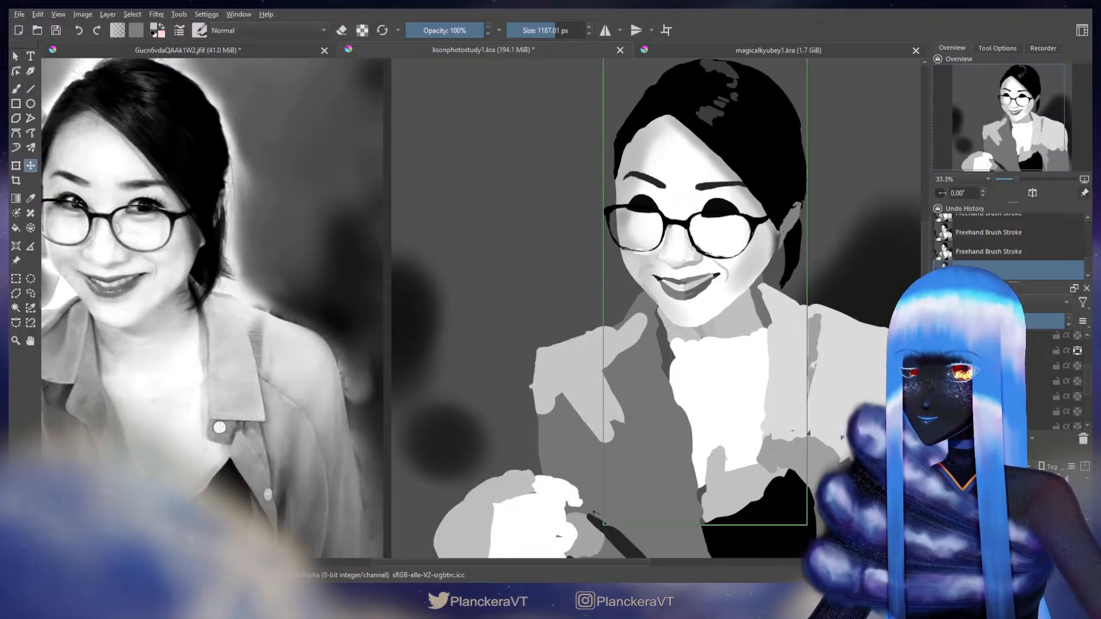
{"action": "key", "text": "b"}
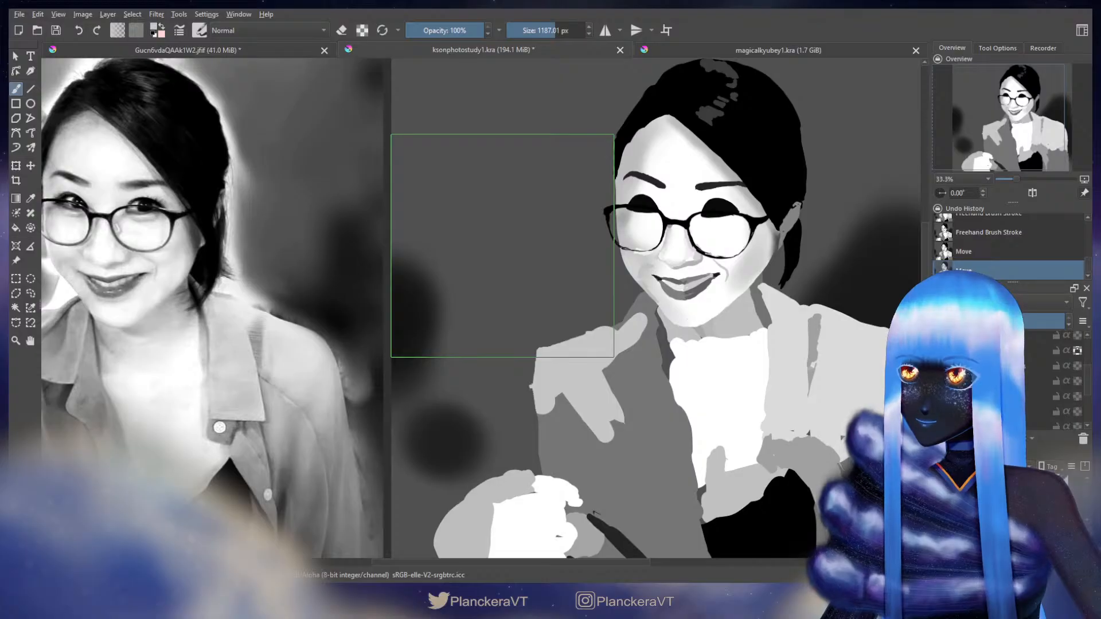
{"action": "key", "text": "t"}
{"action": "key", "text": "shift+Left"}
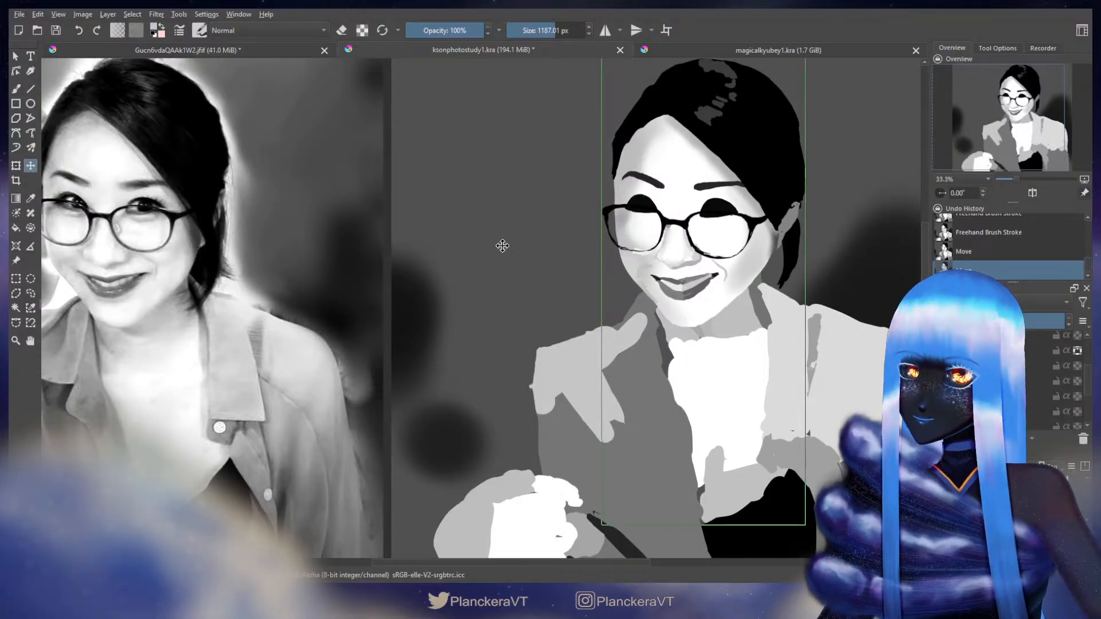
{"action": "key", "text": "b"}
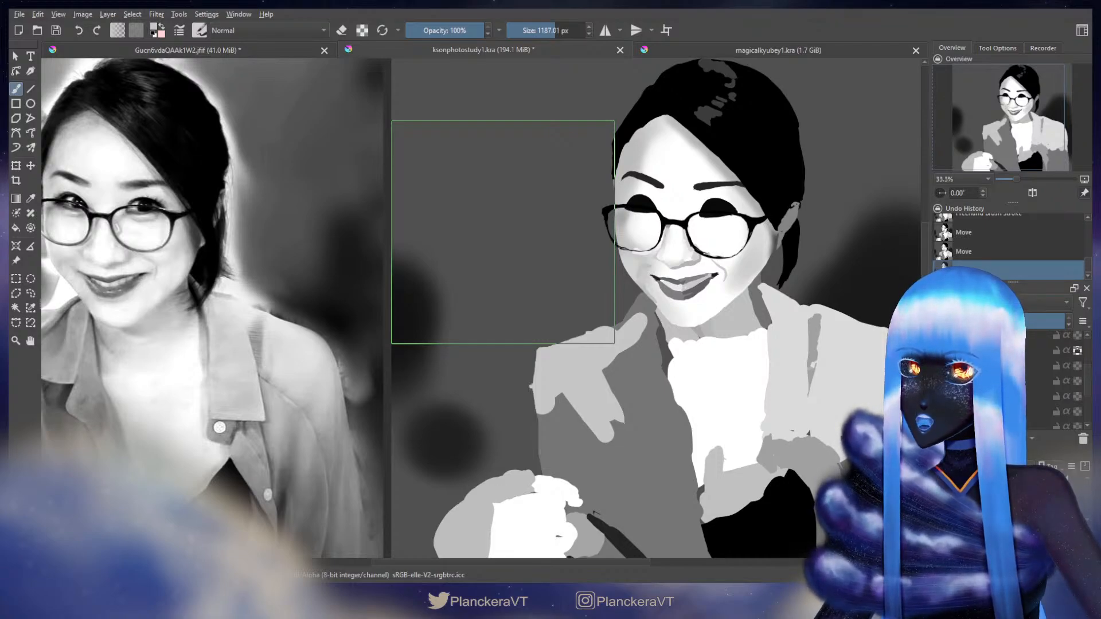
Step: Switch to the eraser and select one of the head's paint layers for trimming
{"action": "left_click_drag", "start_coordinate": [544, 190], "coordinate": [505, 326]}
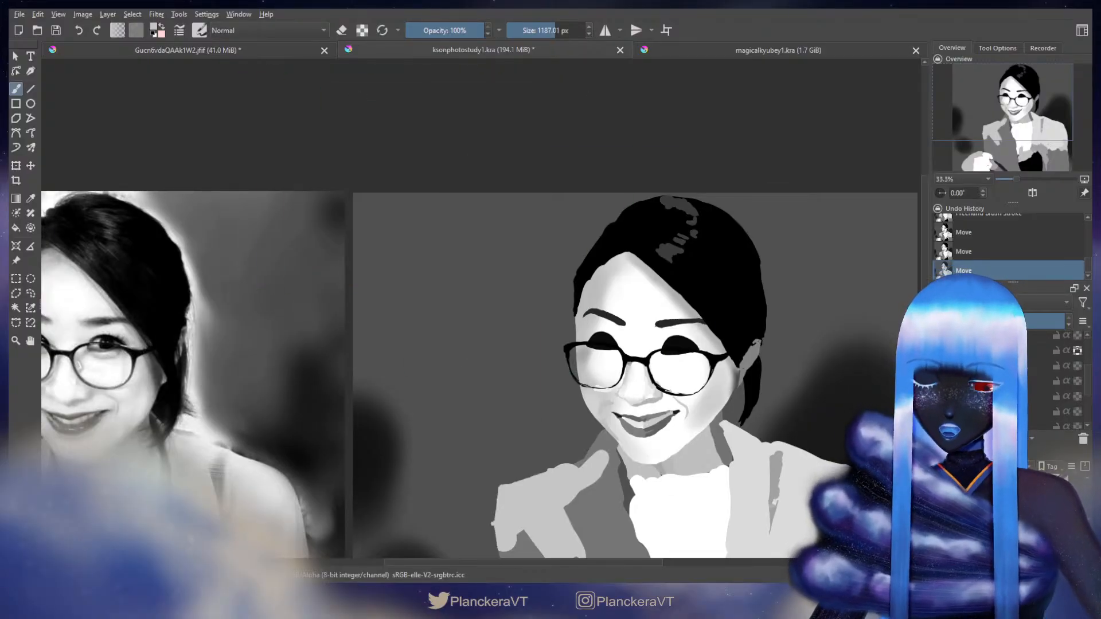
{"action": "key", "text": "e"}
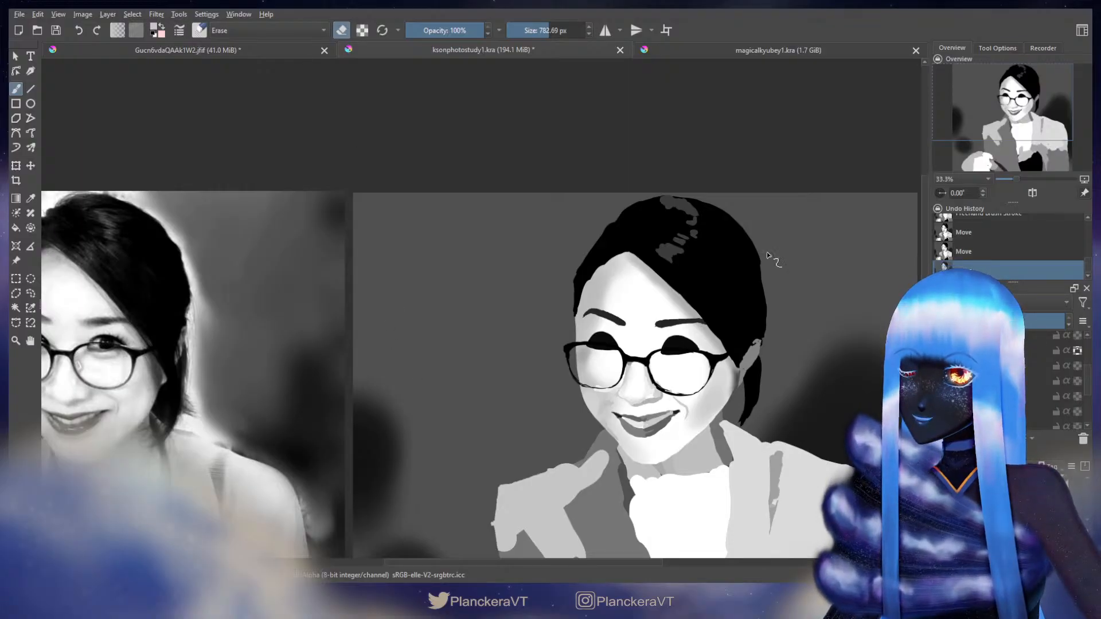
{"action": "scroll", "coordinate": [1056, 408], "scroll_direction": "down", "scroll_amount": 3}
{"action": "left_click", "coordinate": [1035, 409]}
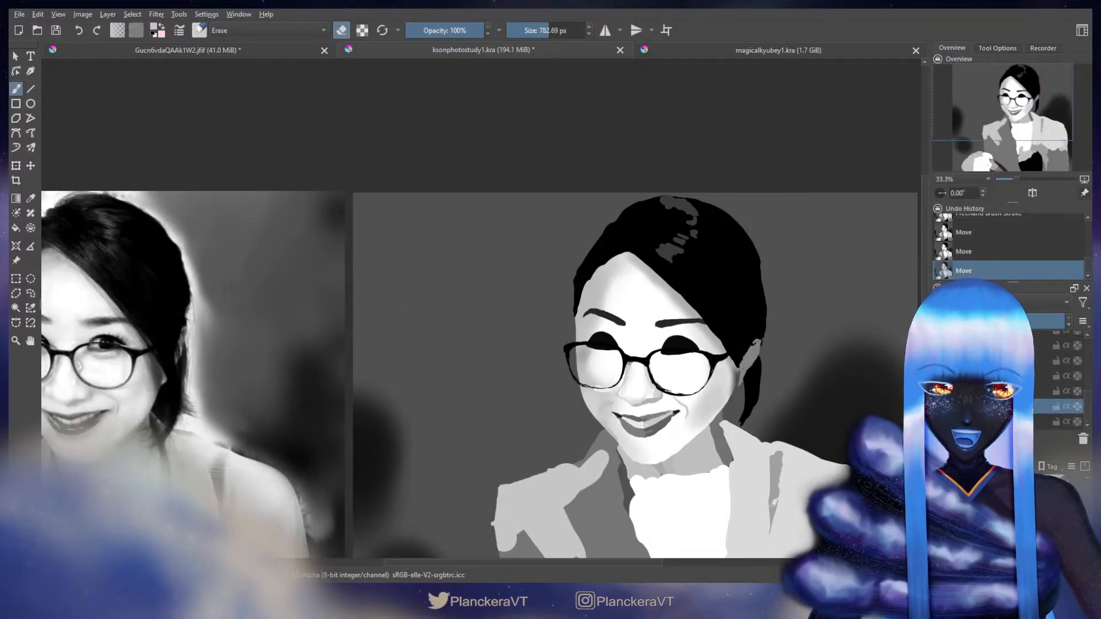
{"action": "scroll", "coordinate": [1034, 408], "scroll_direction": "up", "scroll_amount": 3}
{"action": "left_click", "coordinate": [1035, 346]}
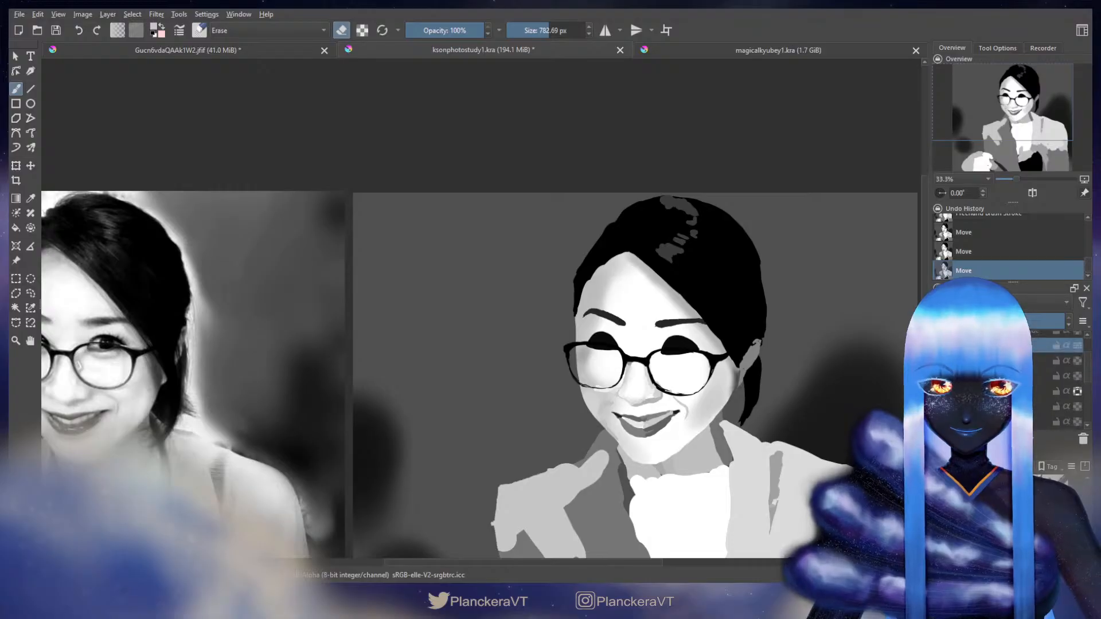
{"action": "scroll", "coordinate": [1044, 375], "scroll_direction": "down", "scroll_amount": 2}
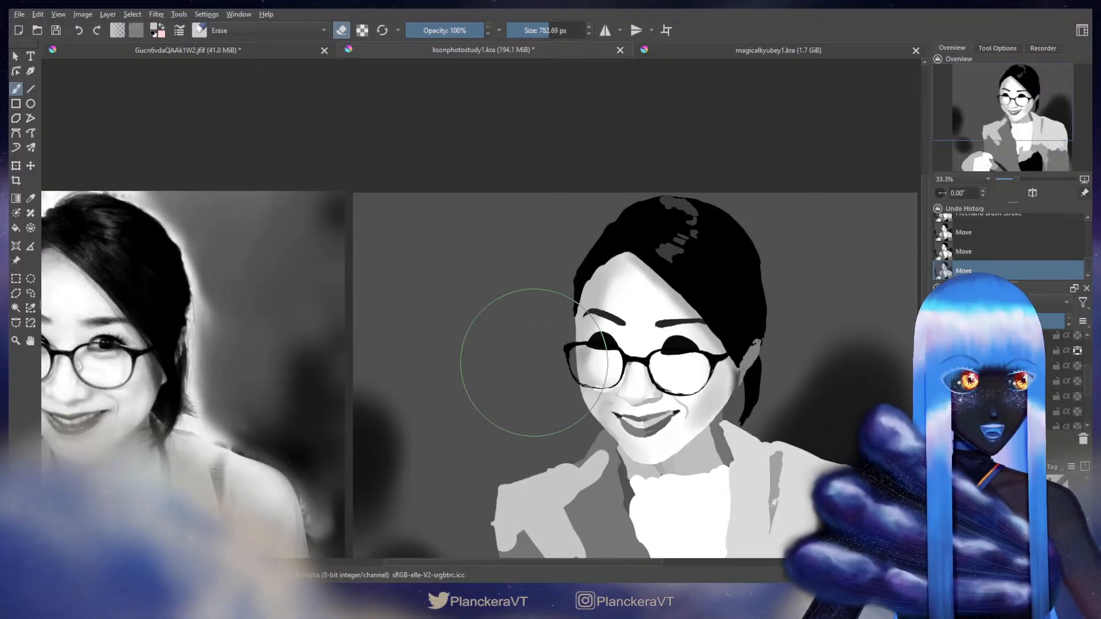
{"action": "scroll", "coordinate": [1044, 376], "scroll_direction": "down", "scroll_amount": 1}
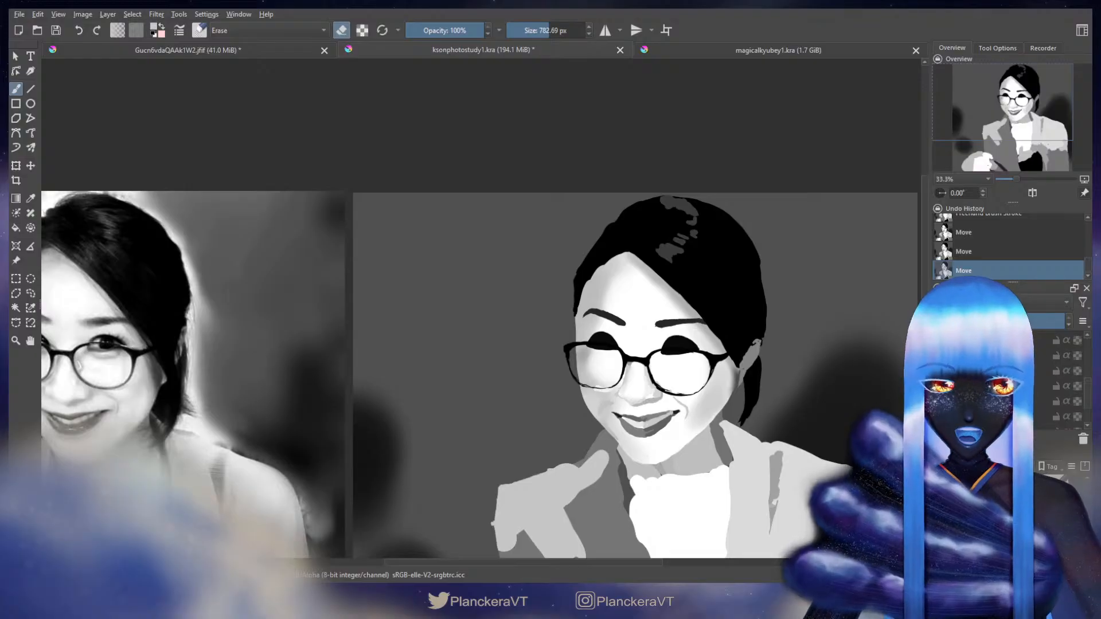
{"action": "left_click", "coordinate": [1004, 386]}
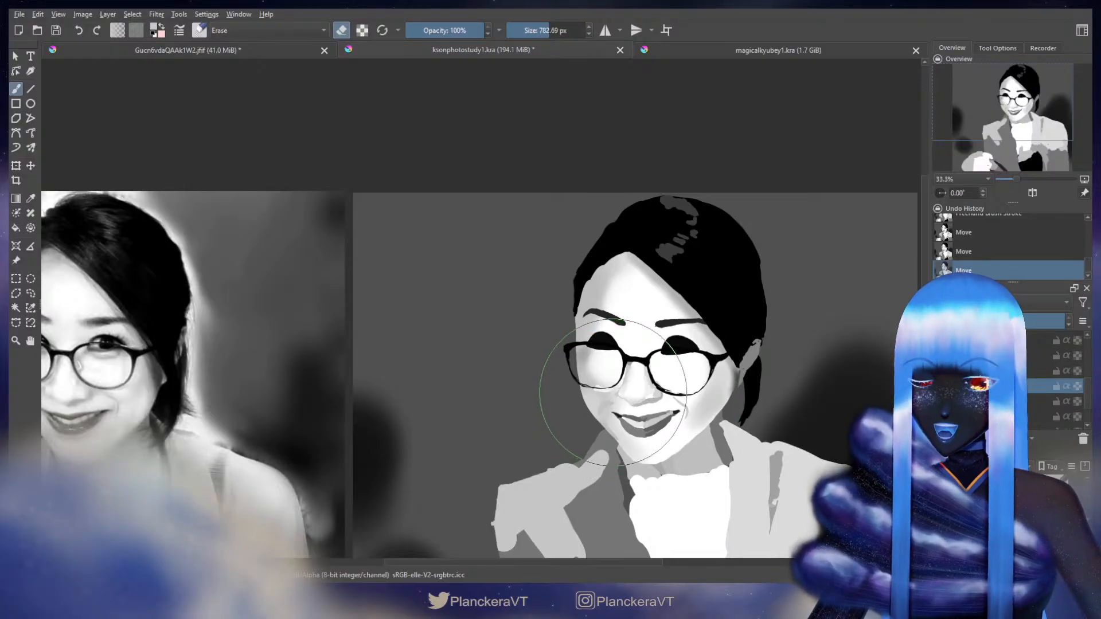
Step: Compare the distance from image edge to face edge on the reference photo and the painting using the 1187.01 px brush outline
{"action": "left_click_drag", "start_coordinate": [604, 398], "coordinate": [812, 358]}
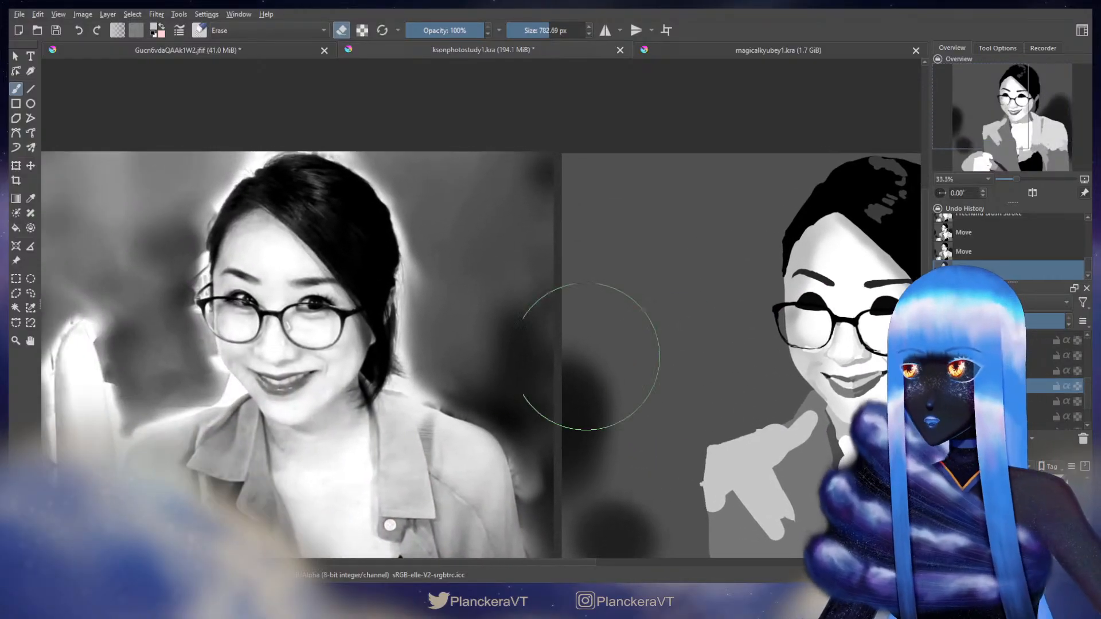
{"action": "scroll", "coordinate": [367, 320], "scroll_direction": "up", "scroll_amount": 1}
{"action": "left_click_drag", "start_coordinate": [287, 304], "coordinate": [575, 358]}
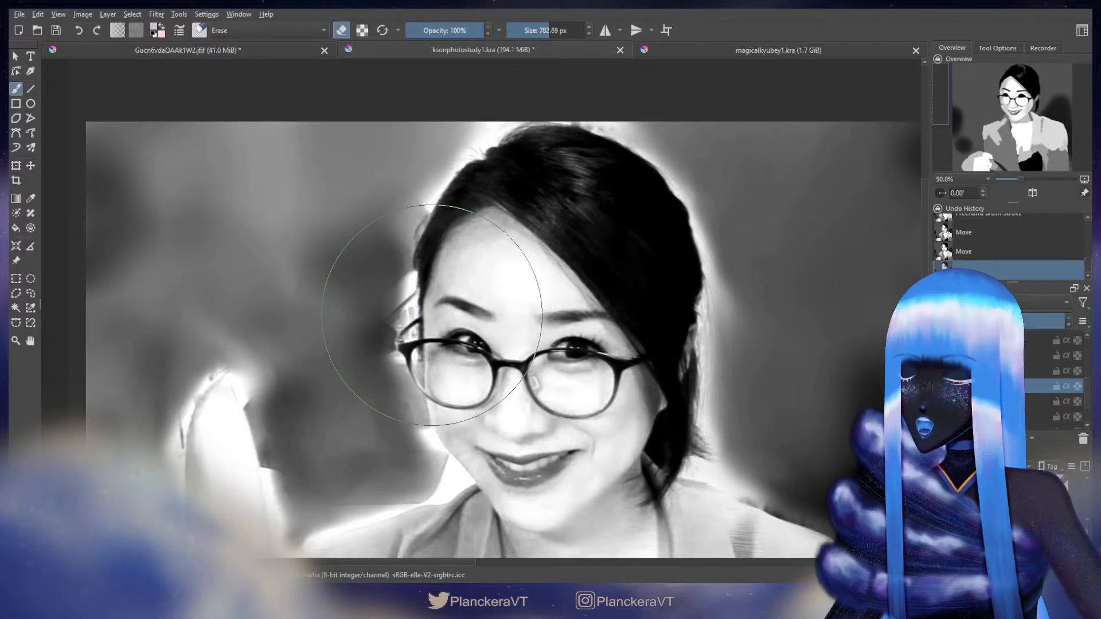
{"action": "key", "text": "e"}
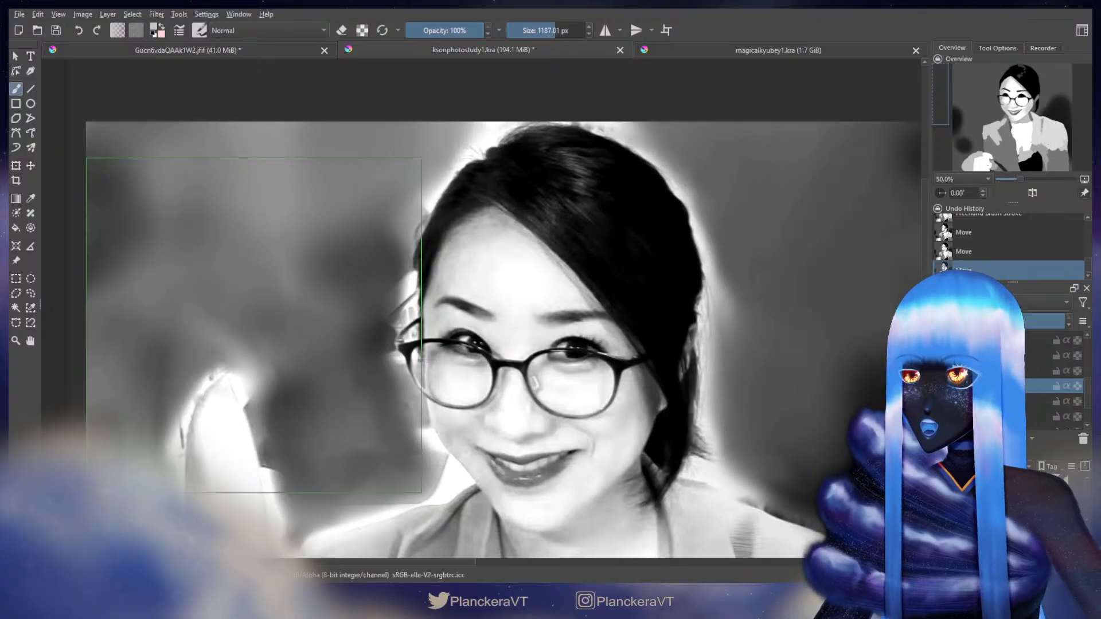
{"action": "left_click_drag", "start_coordinate": [721, 369], "coordinate": [228, 342]}
{"action": "left_click_drag", "start_coordinate": [642, 363], "coordinate": [499, 356]}
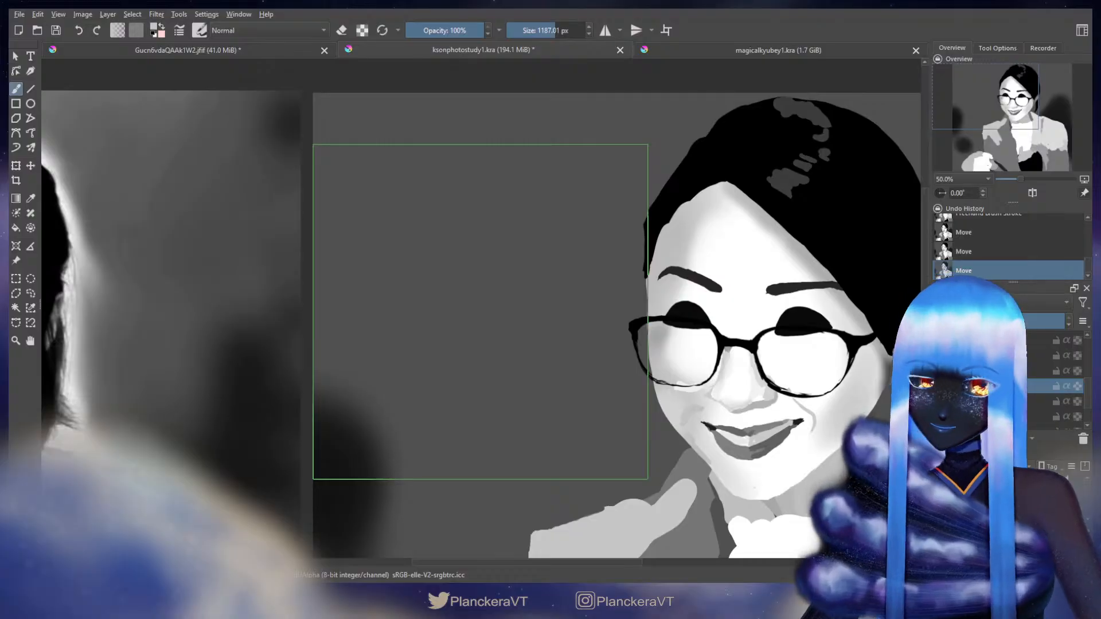
Step: Set the eraser to 104.08 px, select the hair layer, and trim the outer hair edge beside the forehead
{"action": "mouse_move", "coordinate": [663, 279]}
{"action": "left_mouse_down", "text": "shift"}
{"action": "mouse_move", "coordinate": [568, 305]}
{"action": "mouse_move", "coordinate": [665, 266]}
{"action": "mouse_move", "coordinate": [644, 264]}
{"action": "mouse_move", "coordinate": [641, 291]}
{"action": "mouse_move", "coordinate": [641, 265]}
{"action": "left_mouse_up", "text": "shift"}
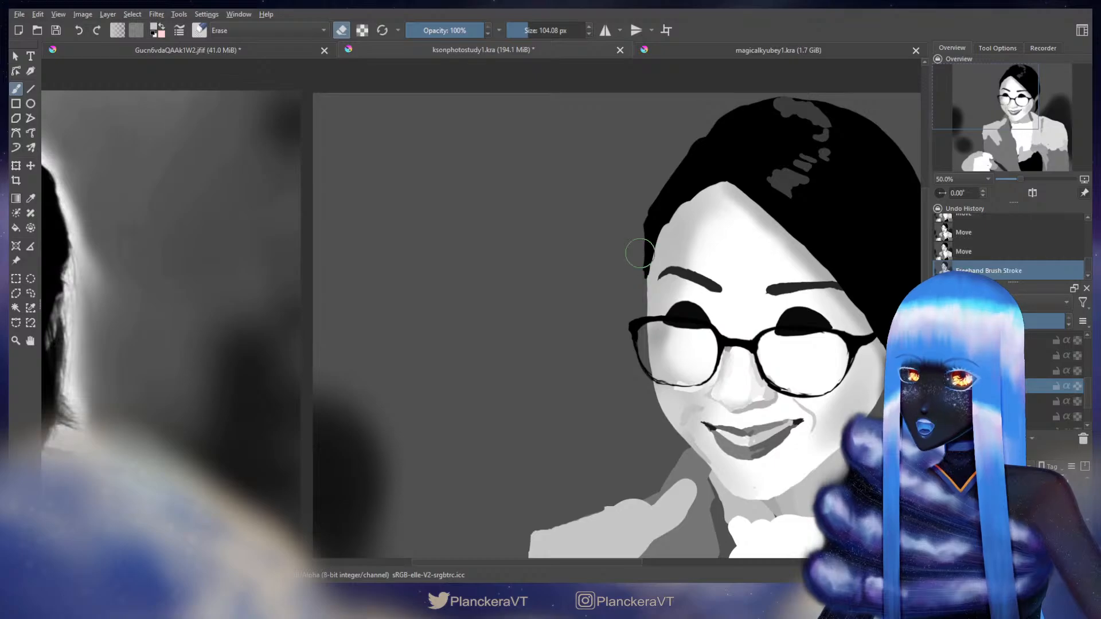
{"action": "left_click_drag", "start_coordinate": [1089, 392], "coordinate": [1090, 371]}
{"action": "left_click", "coordinate": [1022, 359]}
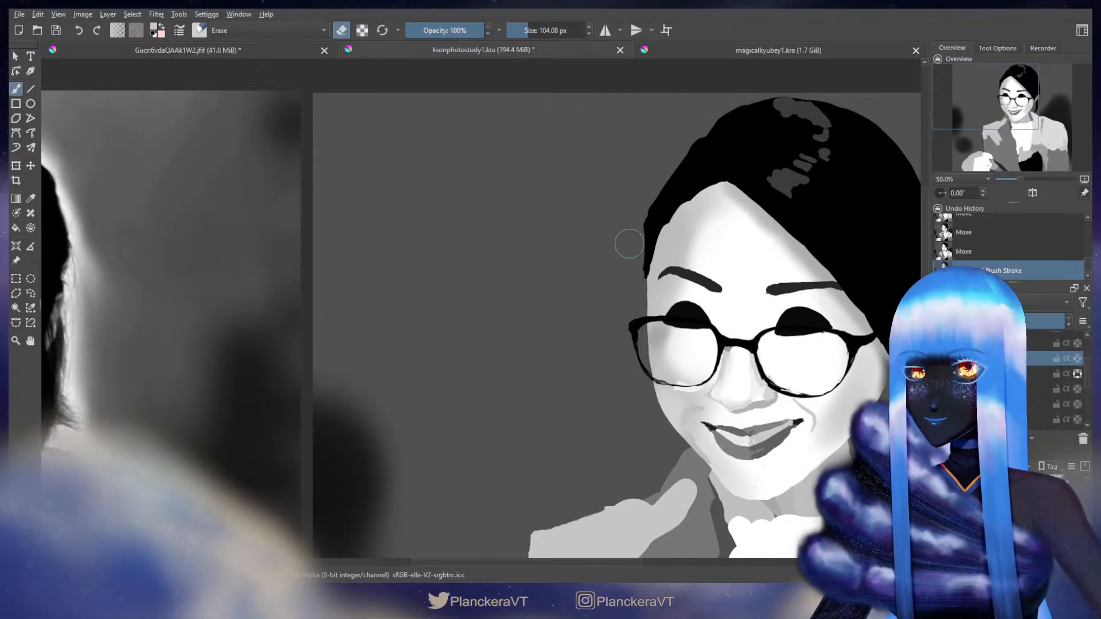
{"action": "left_click_drag", "start_coordinate": [637, 257], "coordinate": [641, 287]}
{"action": "mouse_move", "coordinate": [640, 215]}
{"action": "left_mouse_down"}
{"action": "mouse_move", "coordinate": [649, 201]}
{"action": "mouse_move", "coordinate": [640, 277]}
{"action": "mouse_move", "coordinate": [639, 247]}
{"action": "mouse_move", "coordinate": [640, 259]}
{"action": "left_mouse_up"}
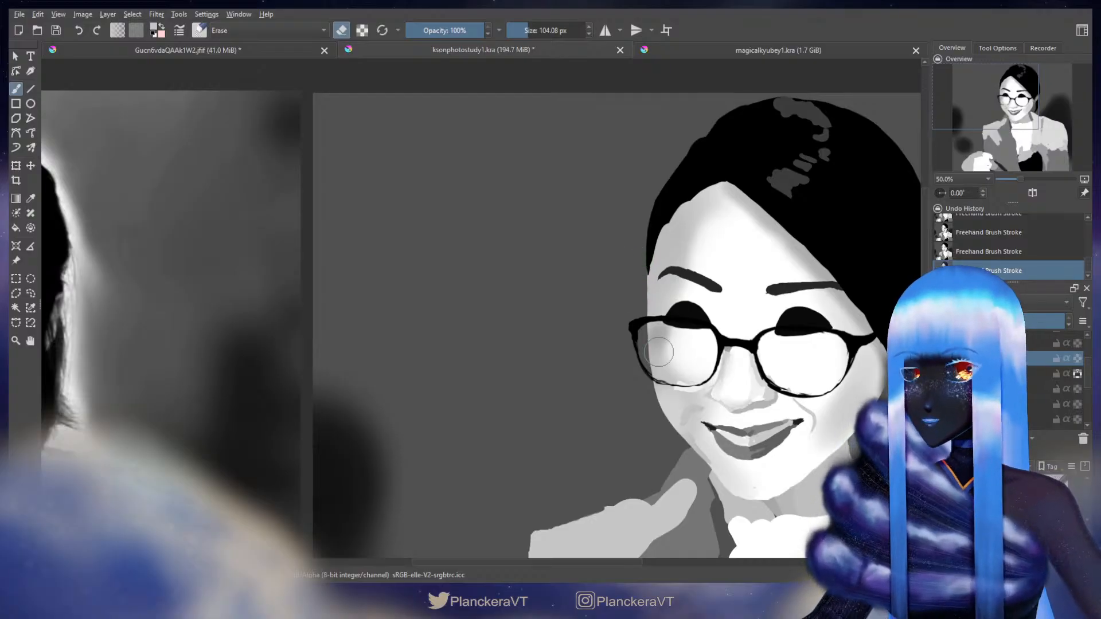
Step: Gauge the trimmed hair and face edge against the reference photo with the 1187.01 px brush outline
{"action": "key", "text": "slash"}
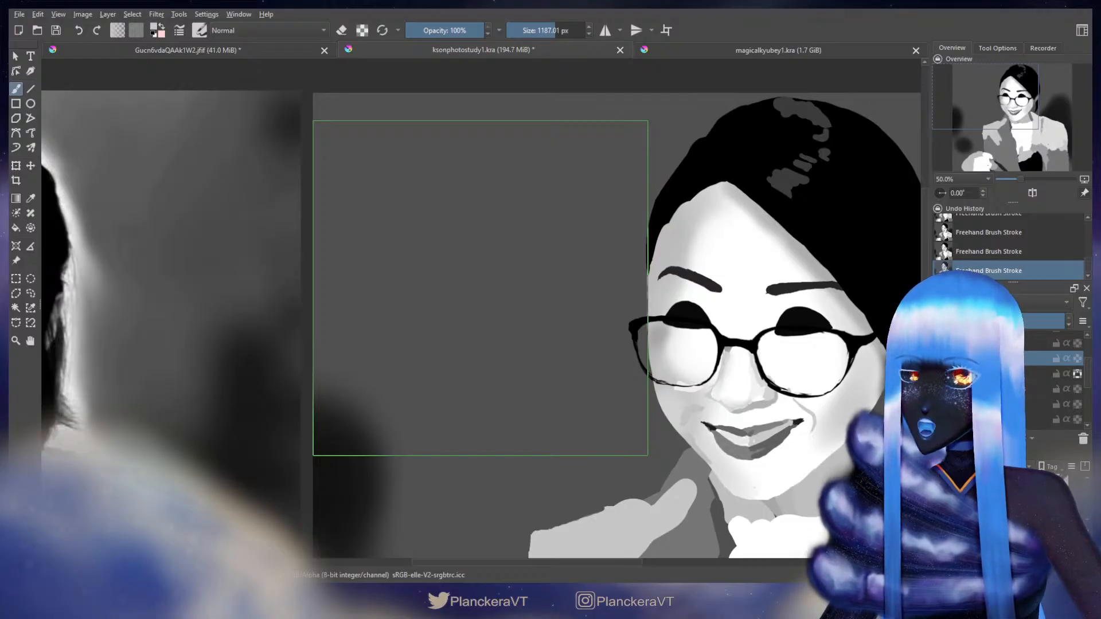
{"action": "left_click_drag", "start_coordinate": [437, 340], "coordinate": [849, 346]}
{"action": "left_click_drag", "start_coordinate": [101, 321], "coordinate": [373, 330]}
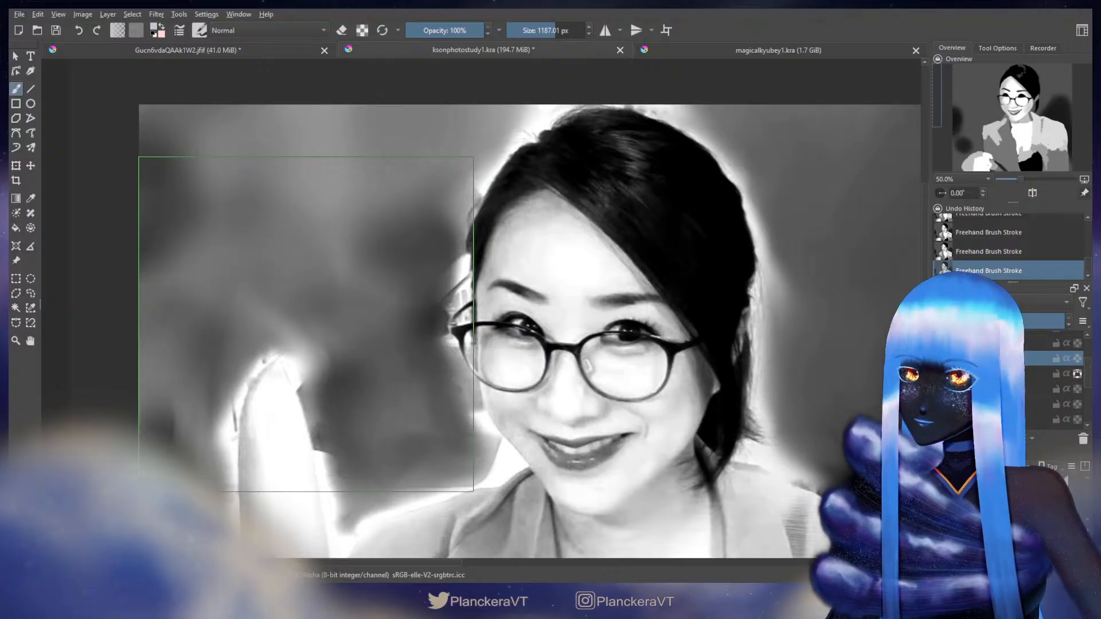
{"action": "left_click_drag", "start_coordinate": [853, 340], "coordinate": [221, 299]}
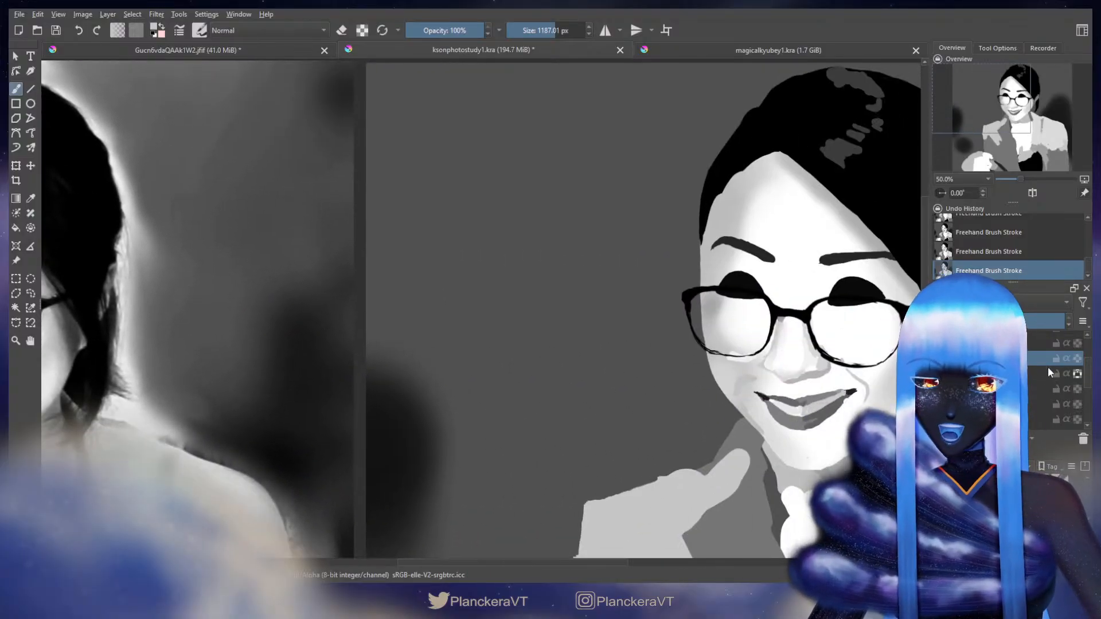
Step: Select the head-and-chest group, shift it slightly to the right, and return to the 104.08 px eraser
{"action": "scroll", "coordinate": [1032, 374], "scroll_direction": "up", "scroll_amount": 1}
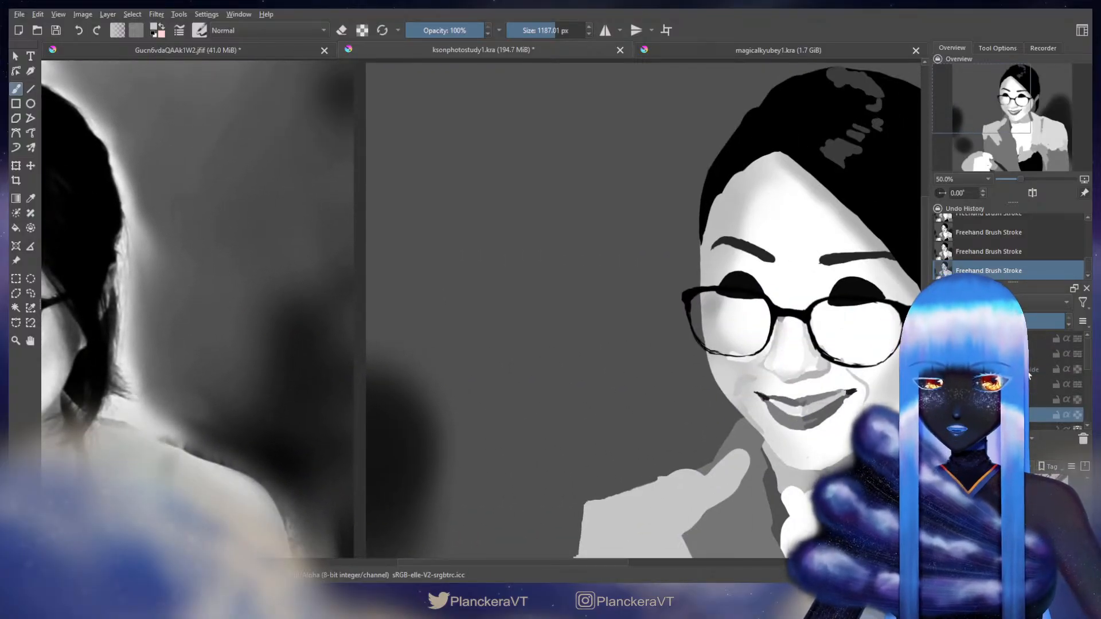
{"action": "scroll", "coordinate": [1029, 376], "scroll_direction": "up", "scroll_amount": 2}
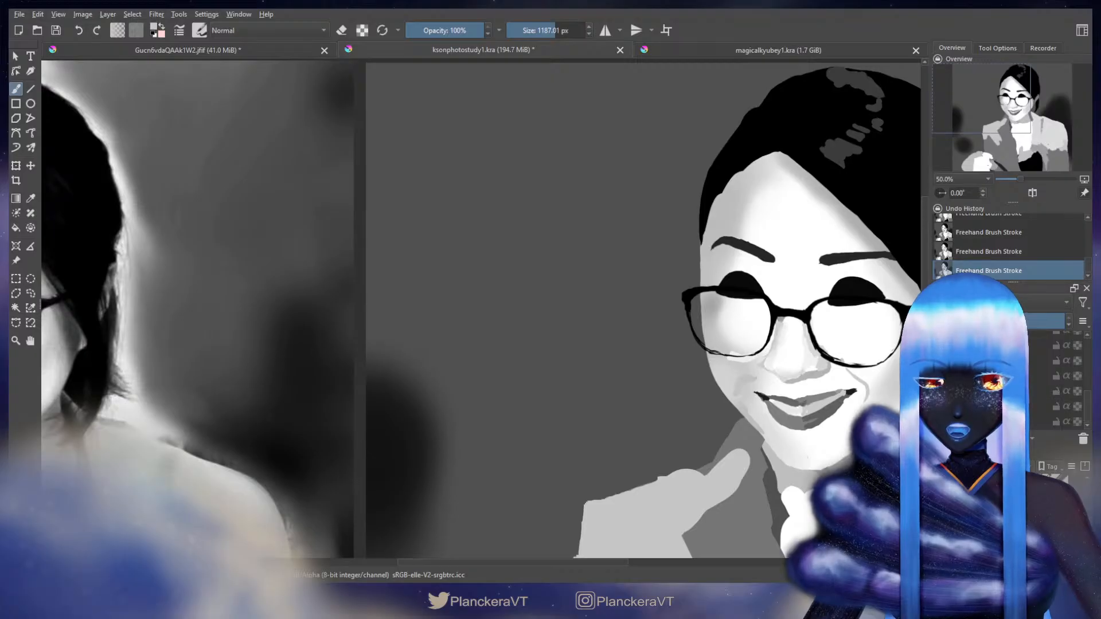
{"action": "left_click", "coordinate": [998, 406]}
{"action": "key", "text": "t"}
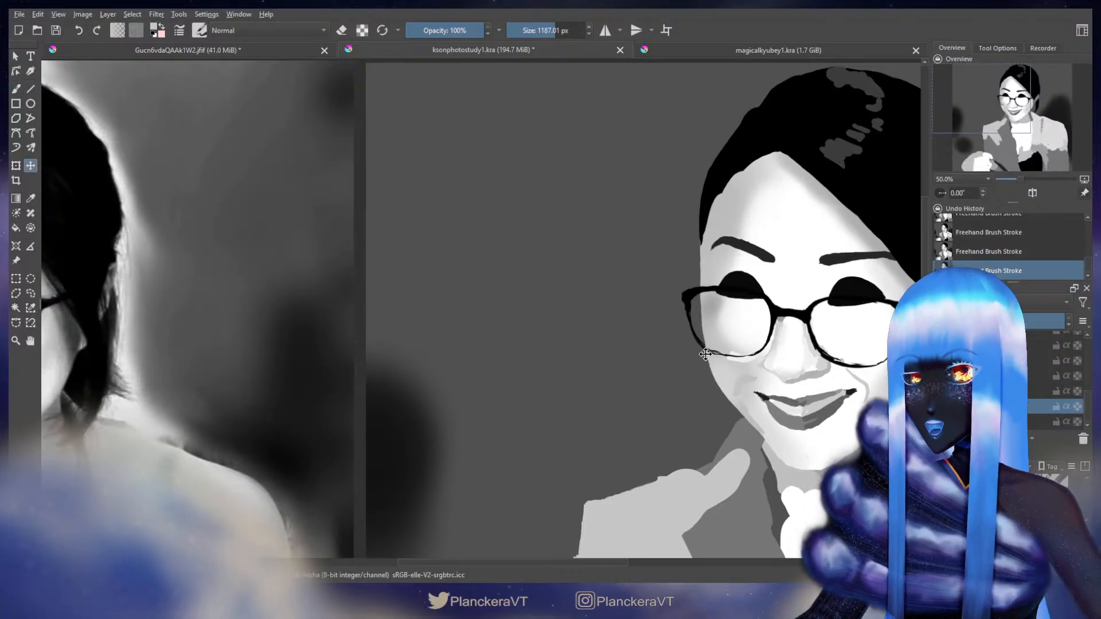
{"action": "left_click_drag", "start_coordinate": [706, 354], "coordinate": [709, 351]}
{"action": "key", "text": "b"}
{"action": "key", "text": "e"}
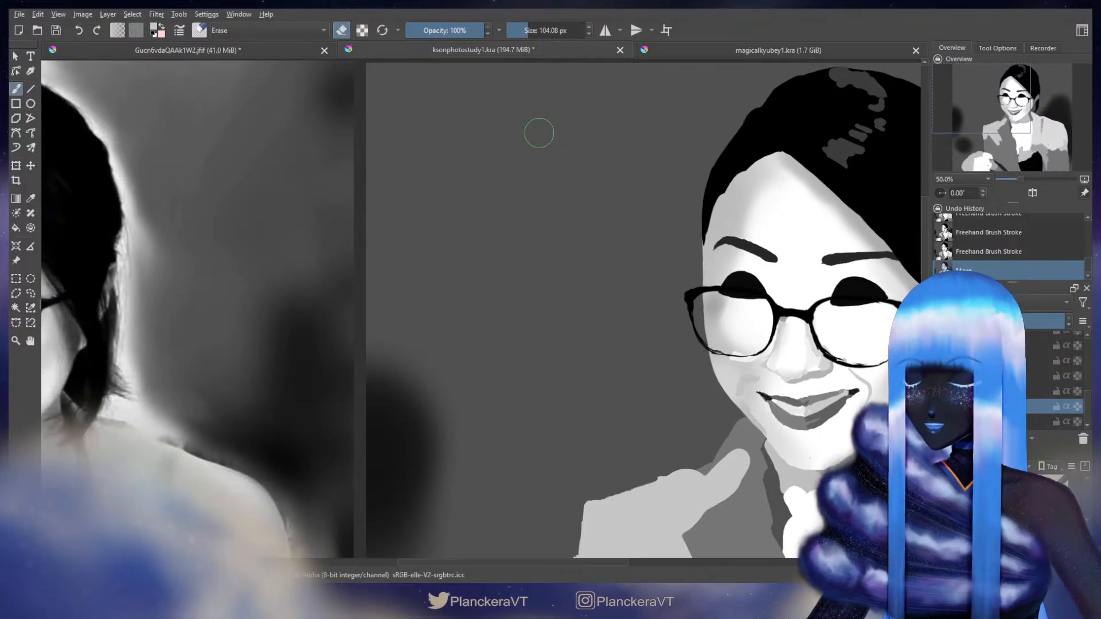
Step: Compare the gap between the left image edge and the face on the painting and reference photo using the 1187.01 px brush outline
{"action": "key", "text": "e"}
{"action": "key", "text": "t"}
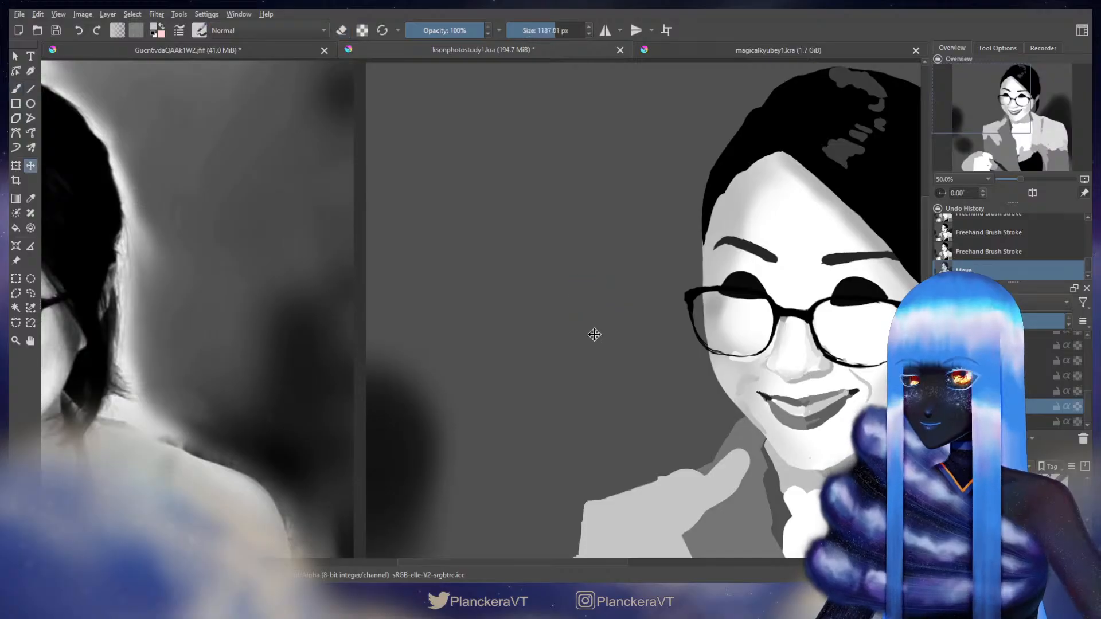
{"action": "key", "text": "b"}
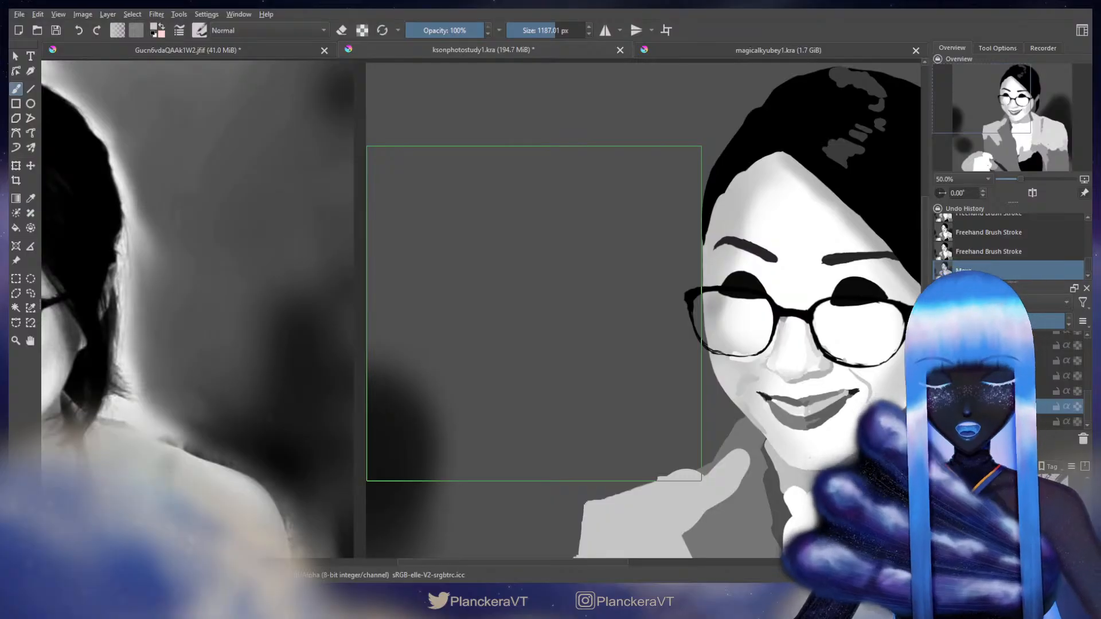
{"action": "left_click_drag", "start_coordinate": [372, 317], "coordinate": [875, 301]}
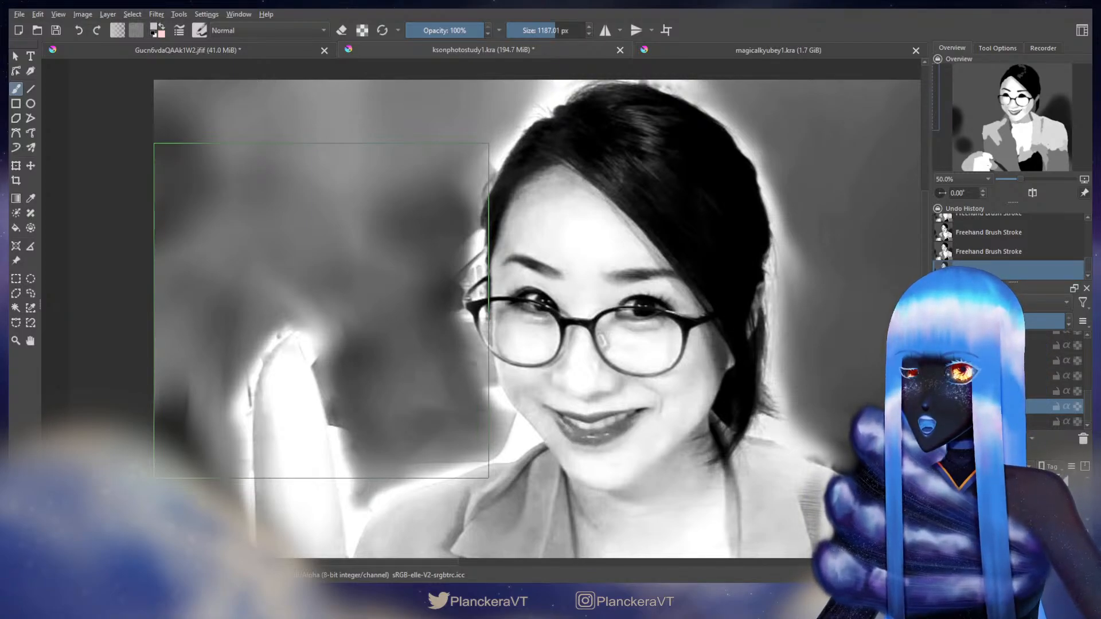
{"action": "left_click_drag", "start_coordinate": [860, 367], "coordinate": [367, 351]}
{"action": "mouse_move", "coordinate": [547, 304]}
{"action": "left_mouse_down"}
{"action": "mouse_move", "coordinate": [450, 306]}
{"action": "mouse_move", "coordinate": [482, 293]}
{"action": "left_mouse_up"}
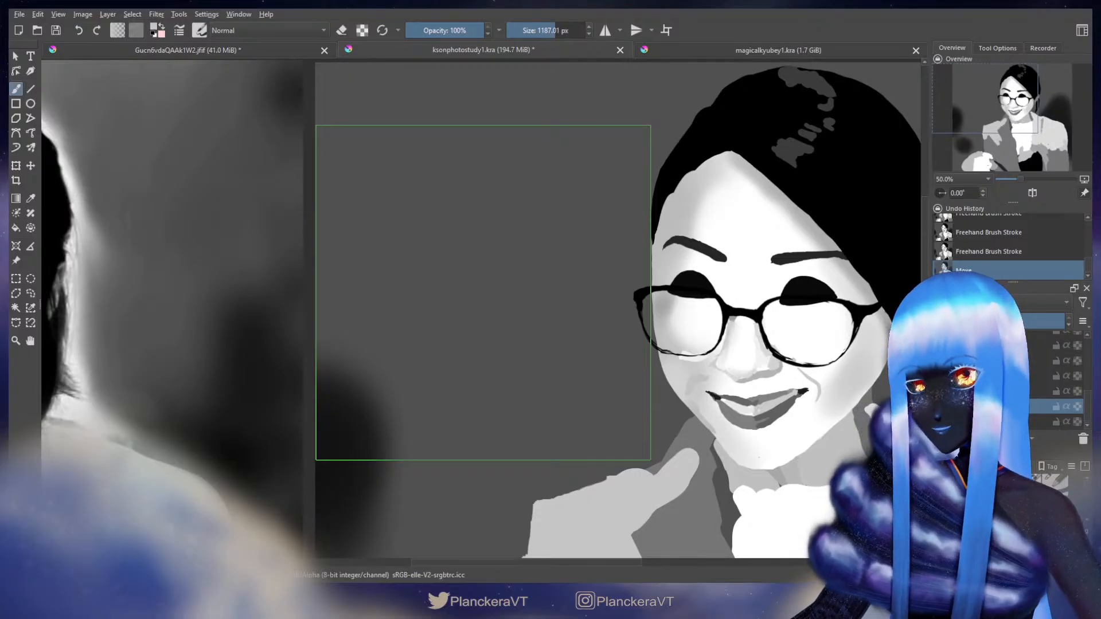
Step: Select the face layer and trim the outer face edge beside the left lens of the glasses with a 75.81 px eraser
{"action": "key", "text": "e"}
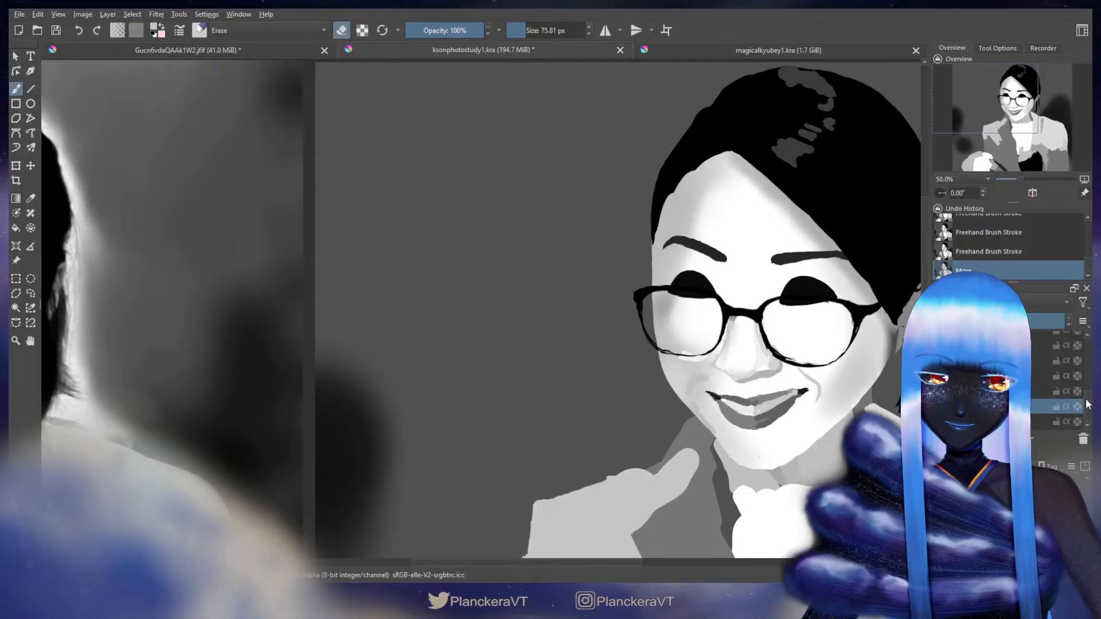
{"action": "mouse_move", "coordinate": [1088, 404]}
{"action": "left_mouse_down"}
{"action": "mouse_move", "coordinate": [1087, 364]}
{"action": "mouse_move", "coordinate": [1091, 402]}
{"action": "left_mouse_up"}
{"action": "left_click", "coordinate": [1047, 388]}
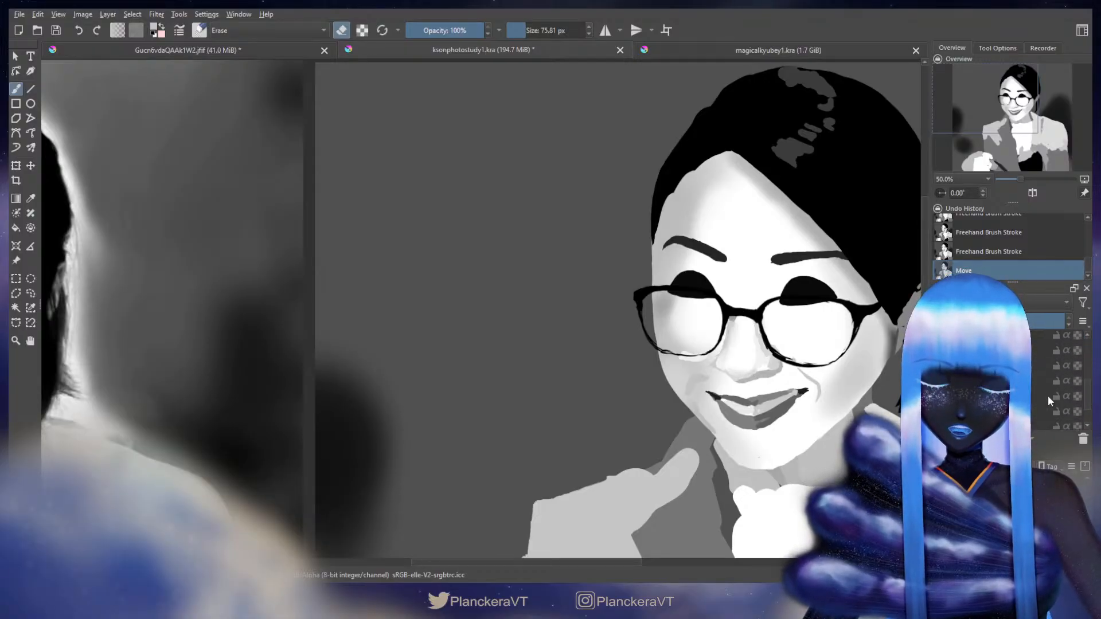
{"action": "left_click", "coordinate": [1049, 384]}
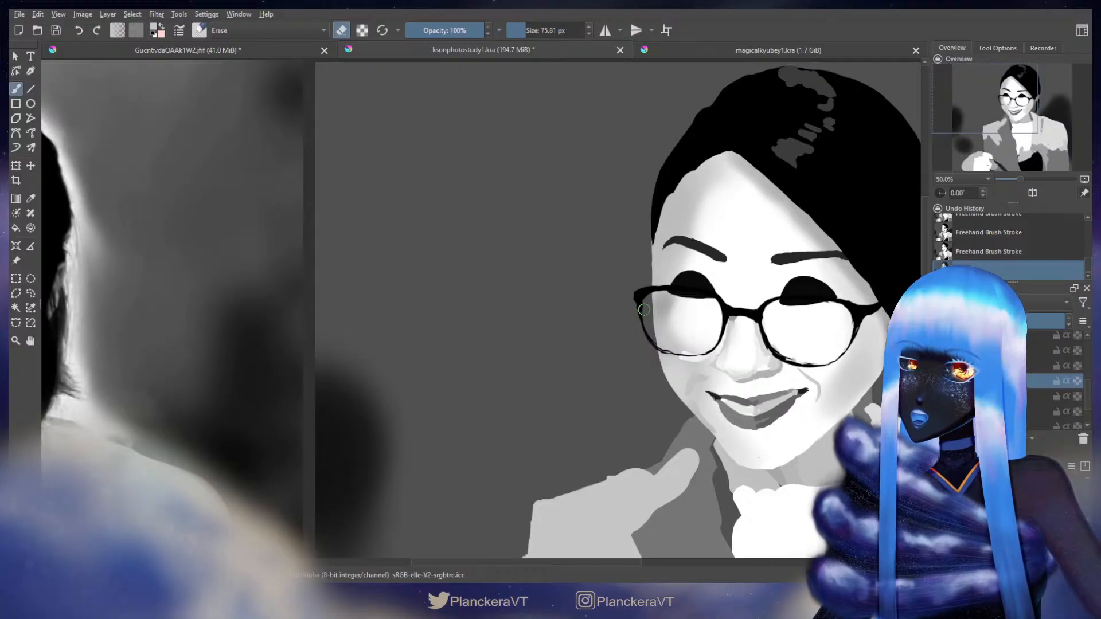
{"action": "mouse_move", "coordinate": [649, 336]}
{"action": "left_mouse_down"}
{"action": "mouse_move", "coordinate": [645, 306]}
{"action": "mouse_move", "coordinate": [652, 359]}
{"action": "left_mouse_up"}
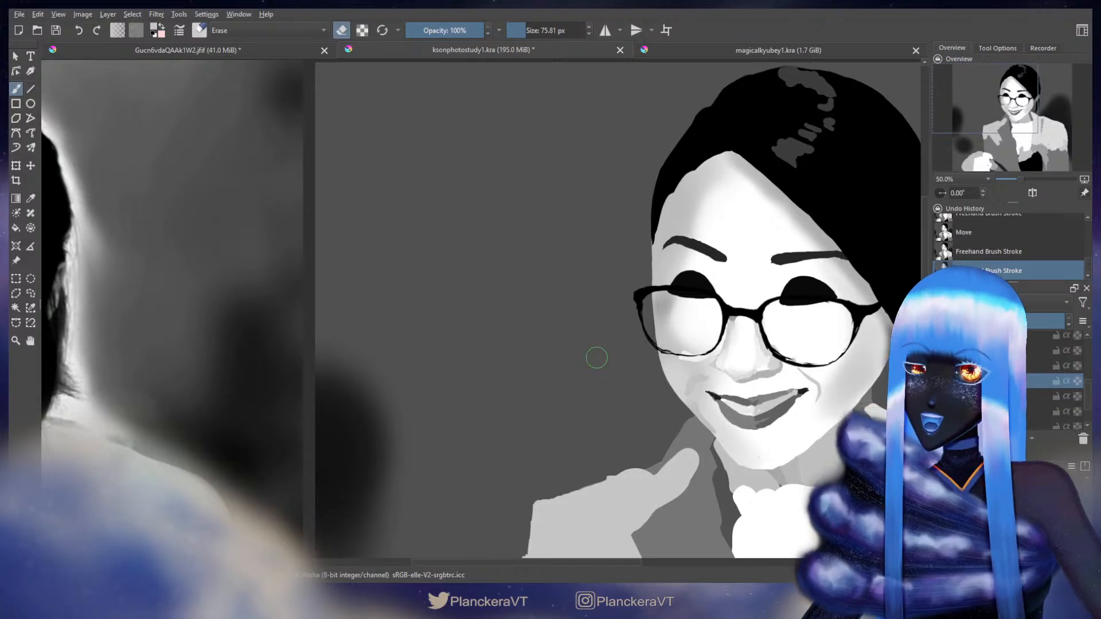
{"action": "key", "text": "e"}
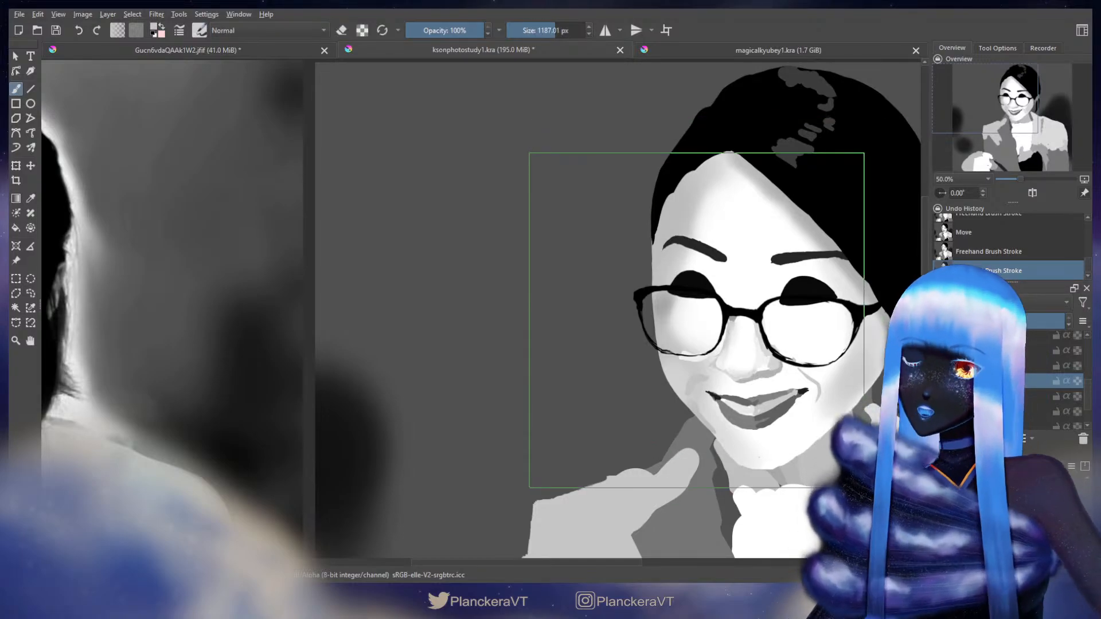
{"action": "key", "text": "e"}
Step: Refine the outer face edge near the upper left corner of the glasses with the eraser, comparing the trim before and after
{"action": "mouse_move", "coordinate": [646, 280]}
{"action": "left_mouse_down"}
{"action": "mouse_move", "coordinate": [635, 289]}
{"action": "mouse_move", "coordinate": [646, 284]}
{"action": "left_mouse_up"}
{"action": "key", "text": "ctrl+z"}
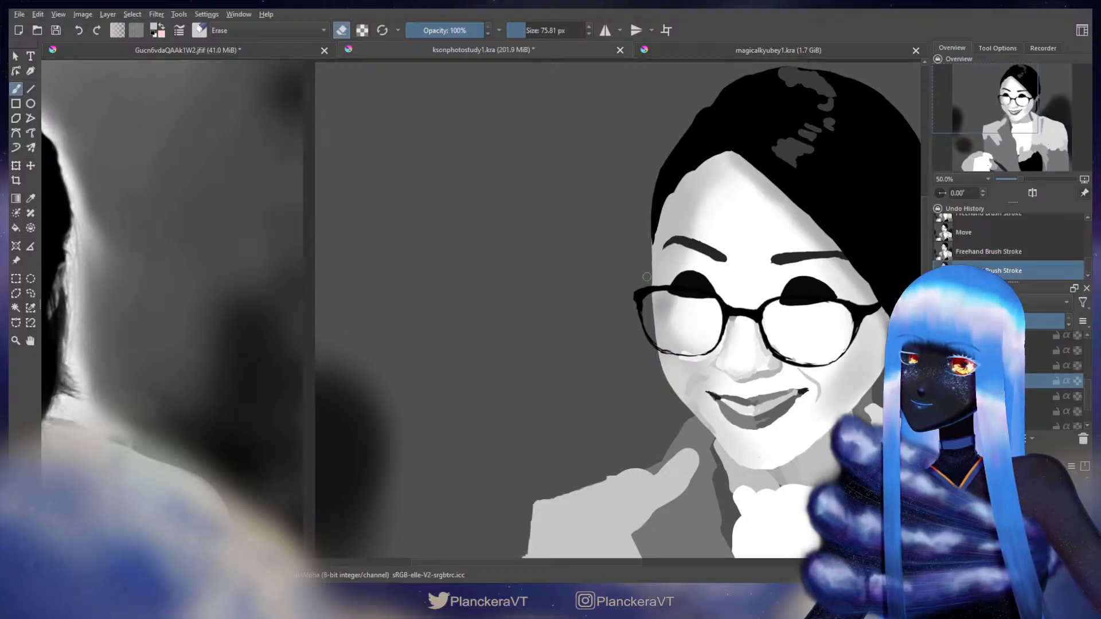
{"action": "key", "text": "ctrl+z"}
{"action": "key", "text": "ctrl+shift+z"}
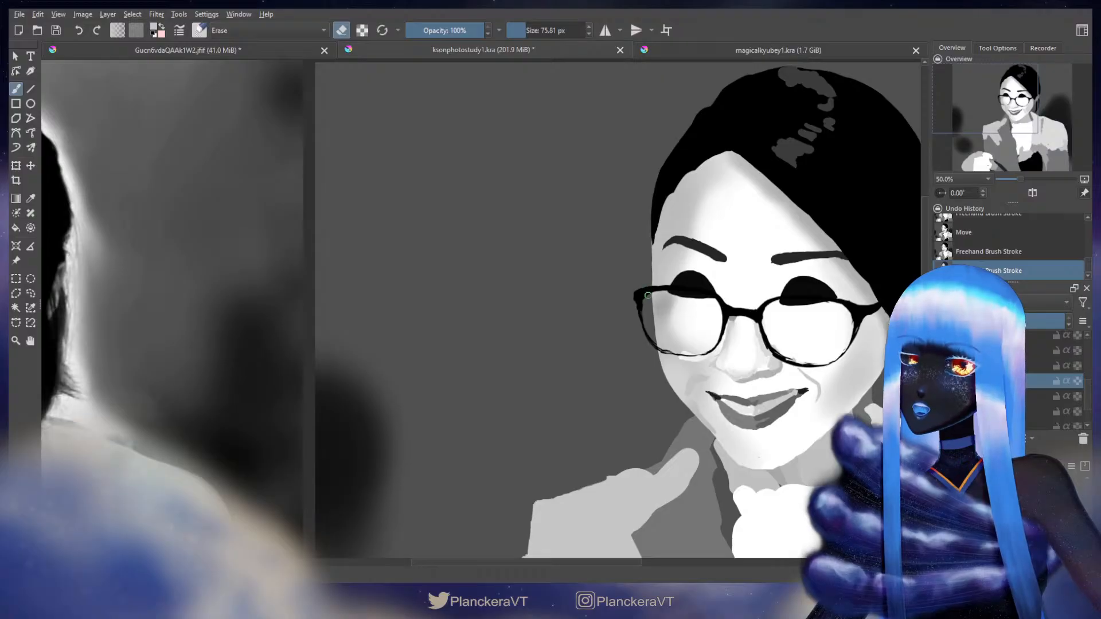
{"action": "left_click_drag", "start_coordinate": [648, 295], "coordinate": [647, 280]}
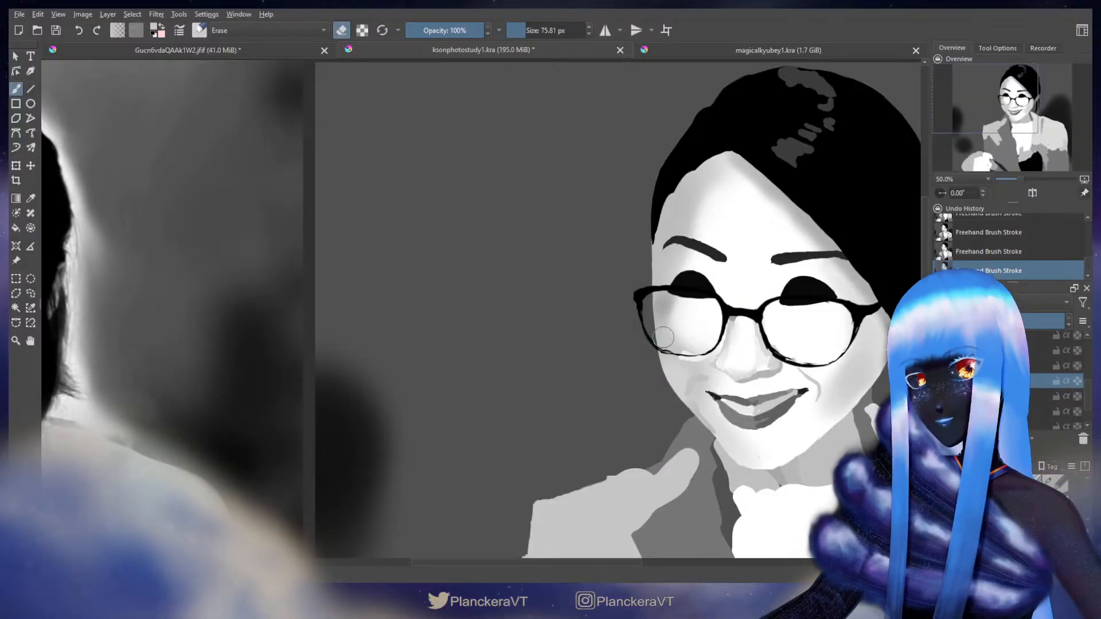
Step: Size the brush outline to 975.01 px so it spans from the right face edge to the right image edge on the reference photo
{"action": "scroll", "coordinate": [598, 389], "scroll_direction": "down", "scroll_amount": 2}
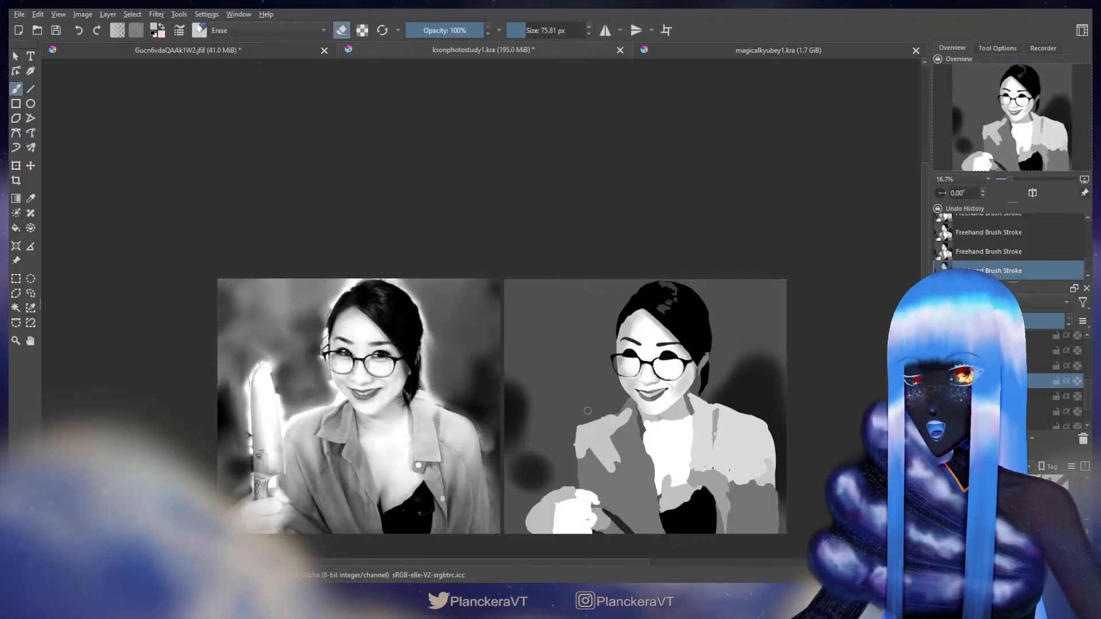
{"action": "key", "text": "e"}
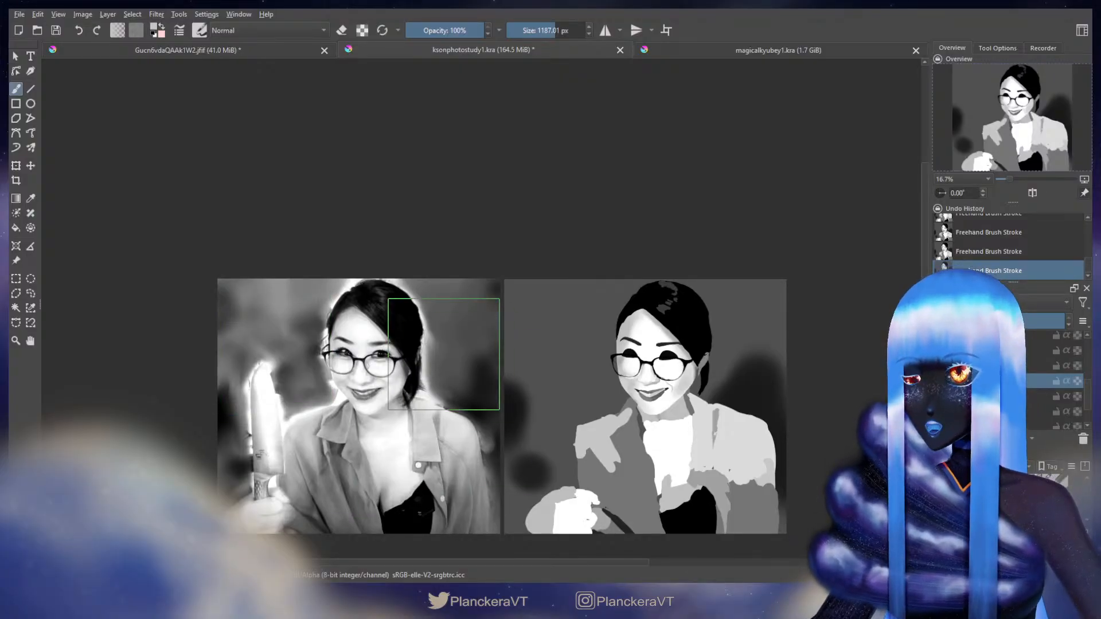
{"action": "scroll", "coordinate": [444, 354], "scroll_direction": "up", "scroll_amount": 2}
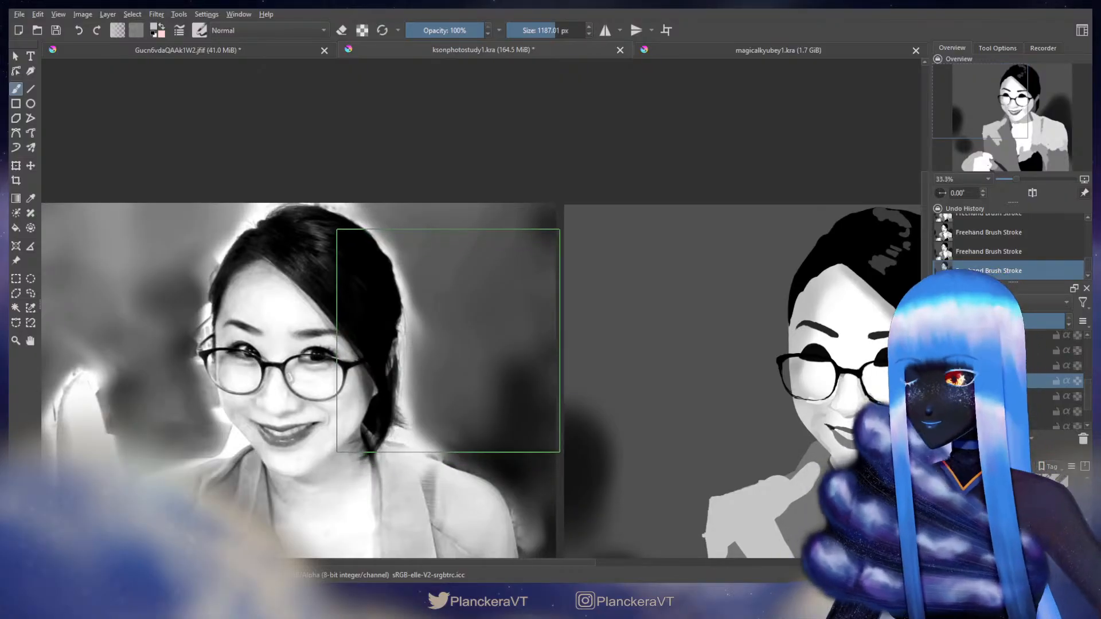
{"action": "left_click_drag", "start_coordinate": [446, 335], "coordinate": [398, 335]}
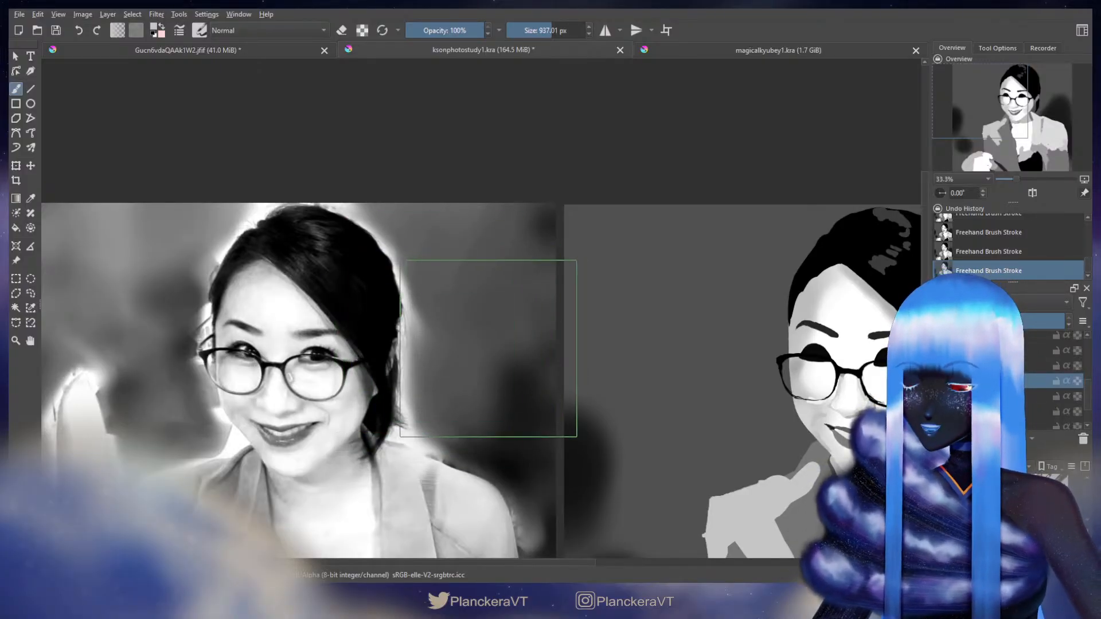
{"action": "scroll", "coordinate": [469, 346], "scroll_direction": "up", "scroll_amount": 1}
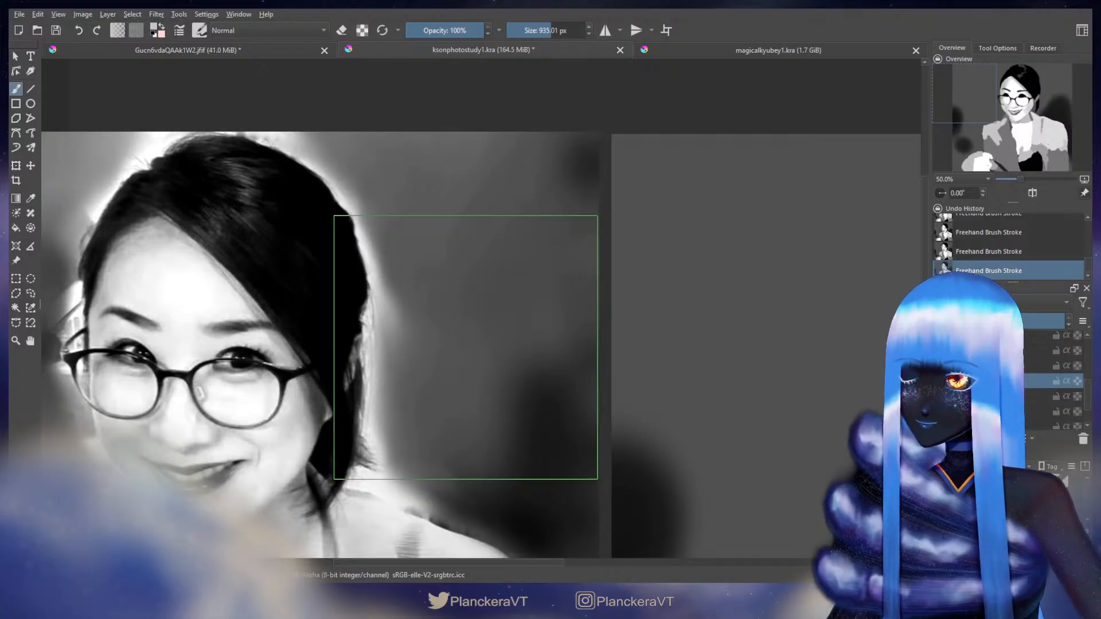
{"action": "left_click_drag", "start_coordinate": [466, 348], "coordinate": [460, 348]}
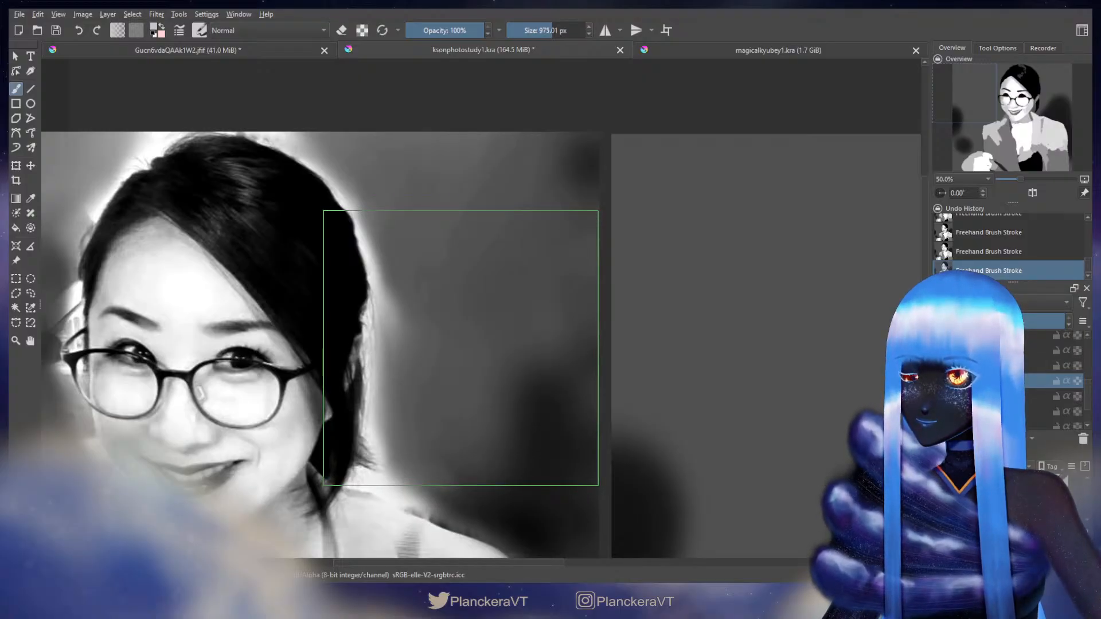
{"action": "left_click_drag", "start_coordinate": [461, 348], "coordinate": [461, 348]}
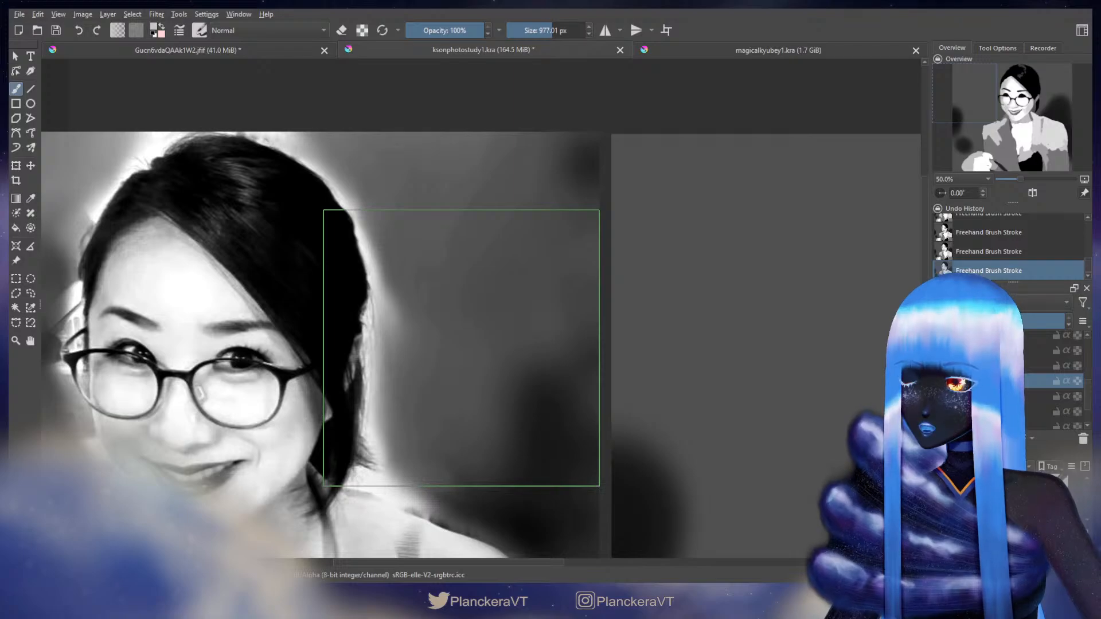
{"action": "left_click_drag", "start_coordinate": [461, 348], "coordinate": [460, 348]}
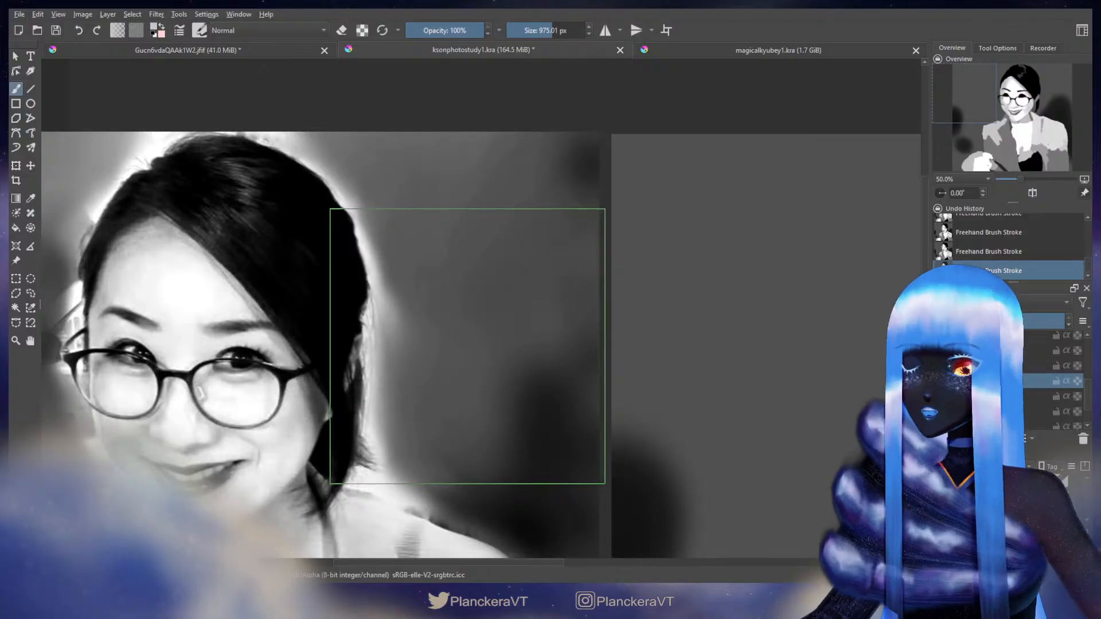
Step: Check the gap between the right face edge and the right image edge on the painting against the 975.01 px outline
{"action": "scroll", "coordinate": [668, 347], "scroll_direction": "down", "scroll_amount": 2}
{"action": "left_click_drag", "start_coordinate": [702, 341], "coordinate": [371, 326]}
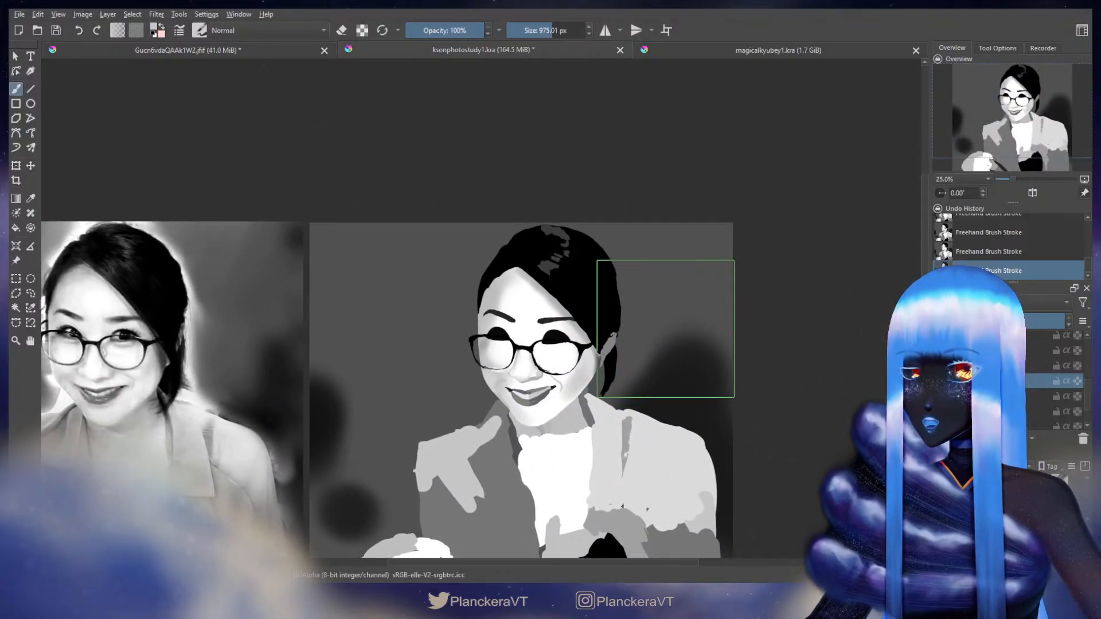
{"action": "scroll", "coordinate": [665, 329], "scroll_direction": "up", "scroll_amount": 2}
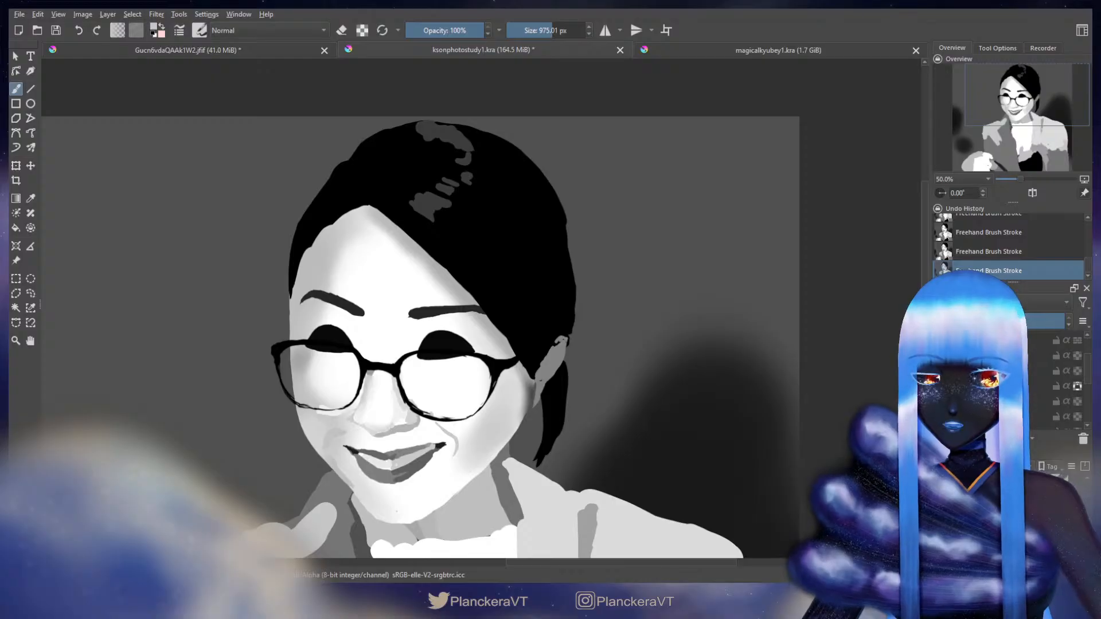
Step: Lock five consecutive layers below the head layers in the layer stack
{"action": "left_click", "coordinate": [1056, 388]}
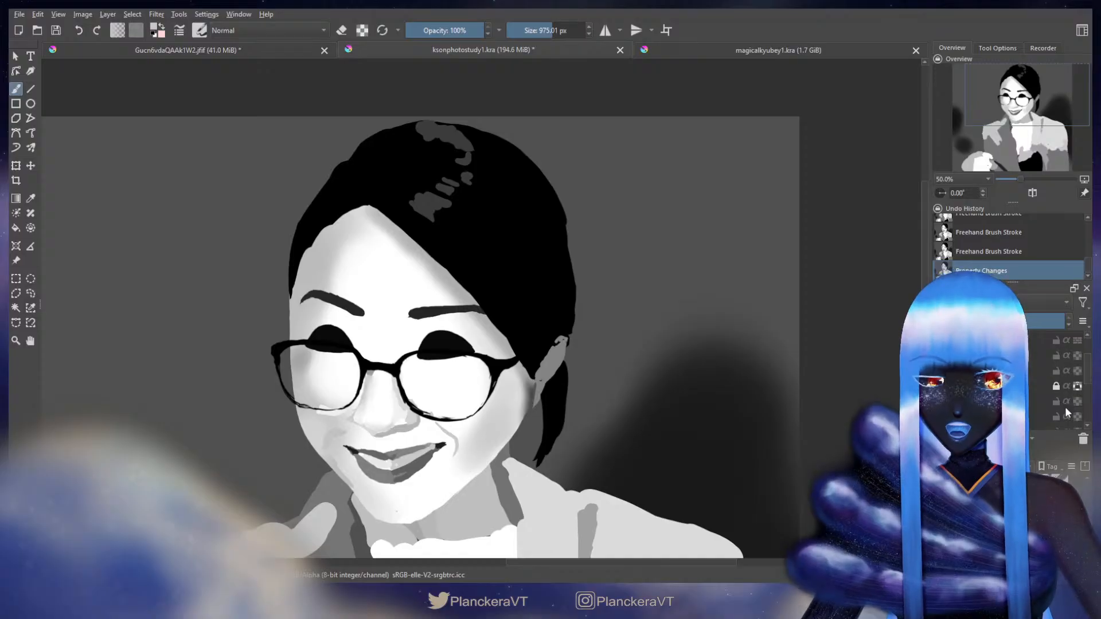
{"action": "left_click", "coordinate": [1055, 401]}
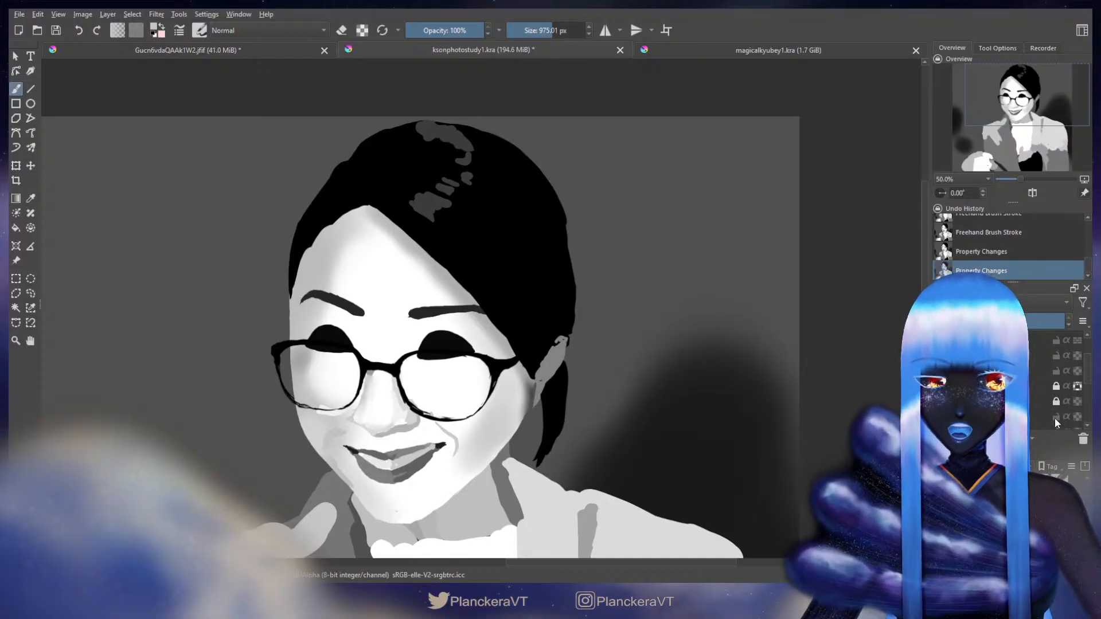
{"action": "left_click", "coordinate": [1056, 417]}
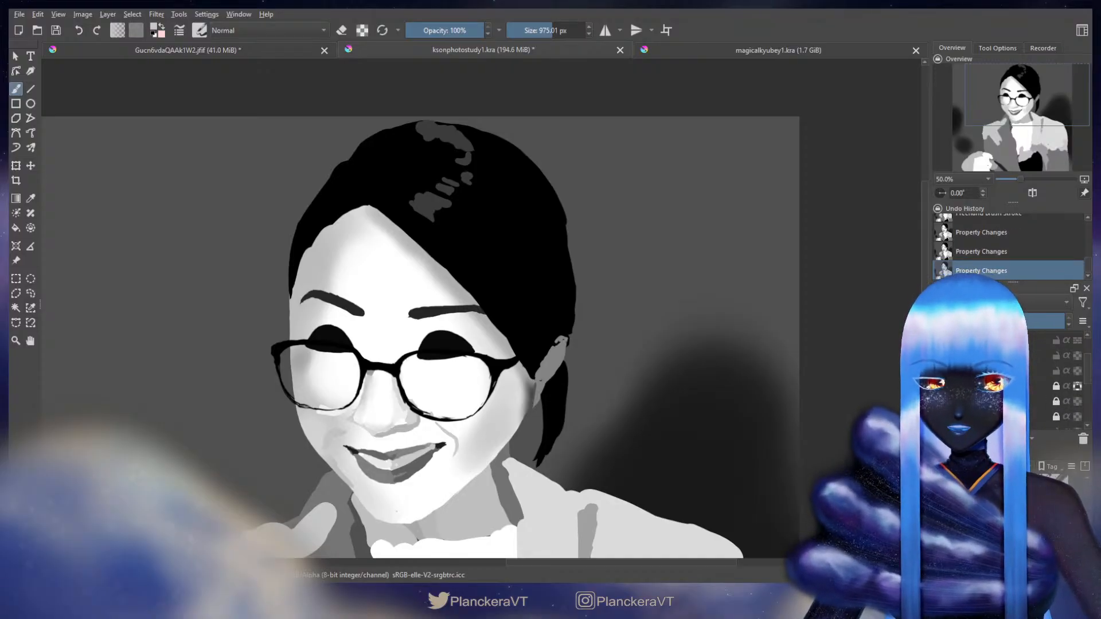
{"action": "scroll", "coordinate": [1039, 389], "scroll_direction": "down", "scroll_amount": 1}
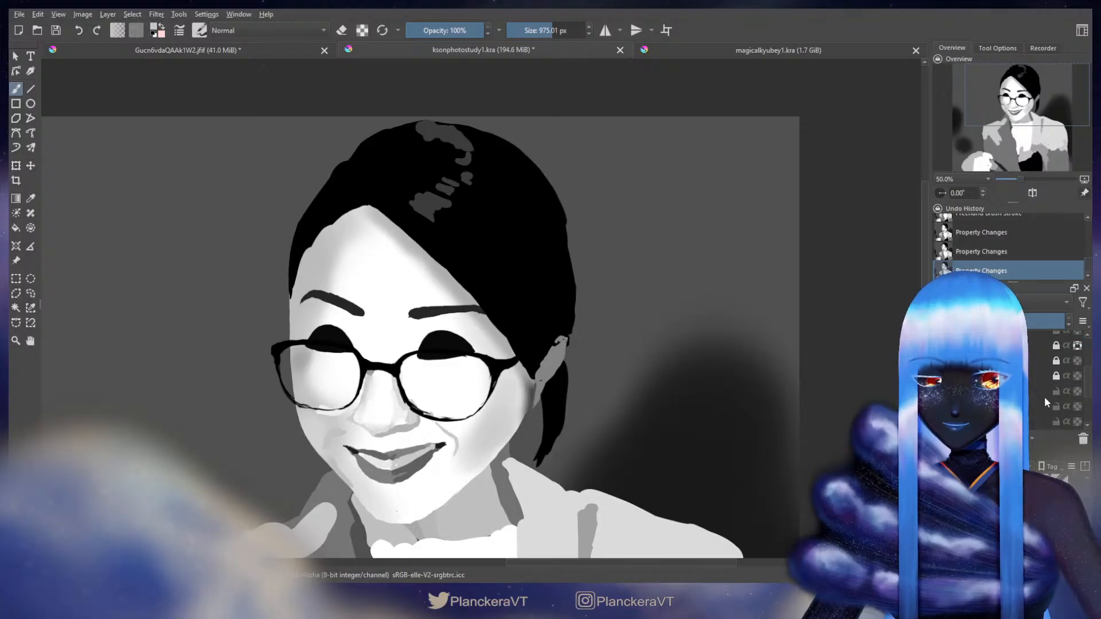
{"action": "left_click", "coordinate": [1057, 392]}
{"action": "left_click", "coordinate": [1057, 406]}
{"action": "scroll", "coordinate": [1054, 407], "scroll_direction": "down", "scroll_amount": 1}
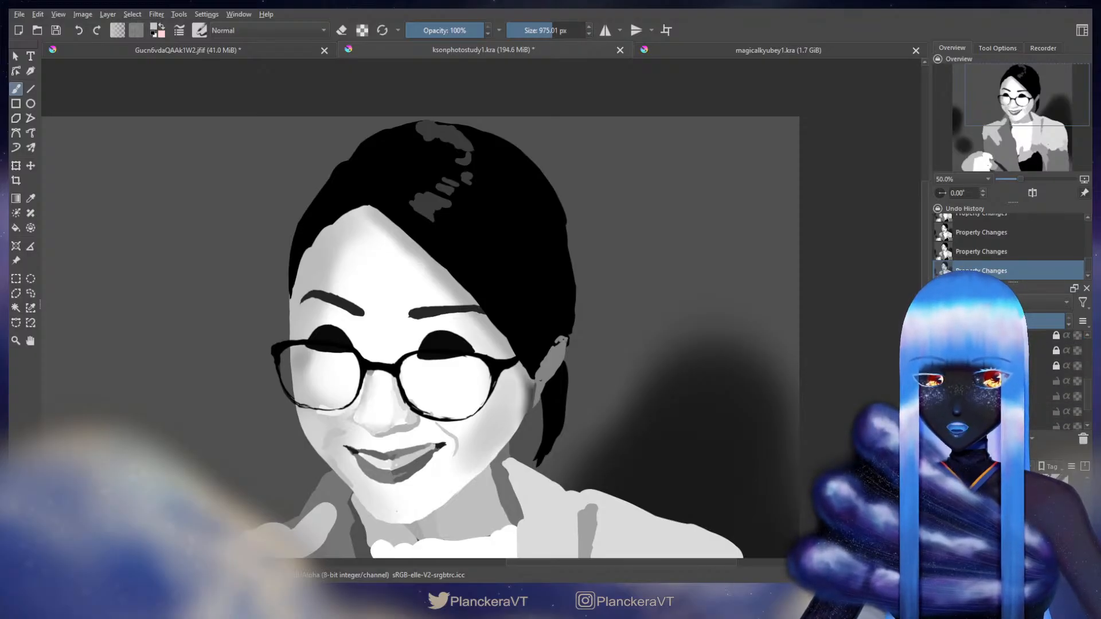
Step: Select the head group, narrow it slightly from its right side with Transform, and check the gap with the 975.01 px brush outline
{"action": "scroll", "coordinate": [1038, 395], "scroll_direction": "up", "scroll_amount": 3}
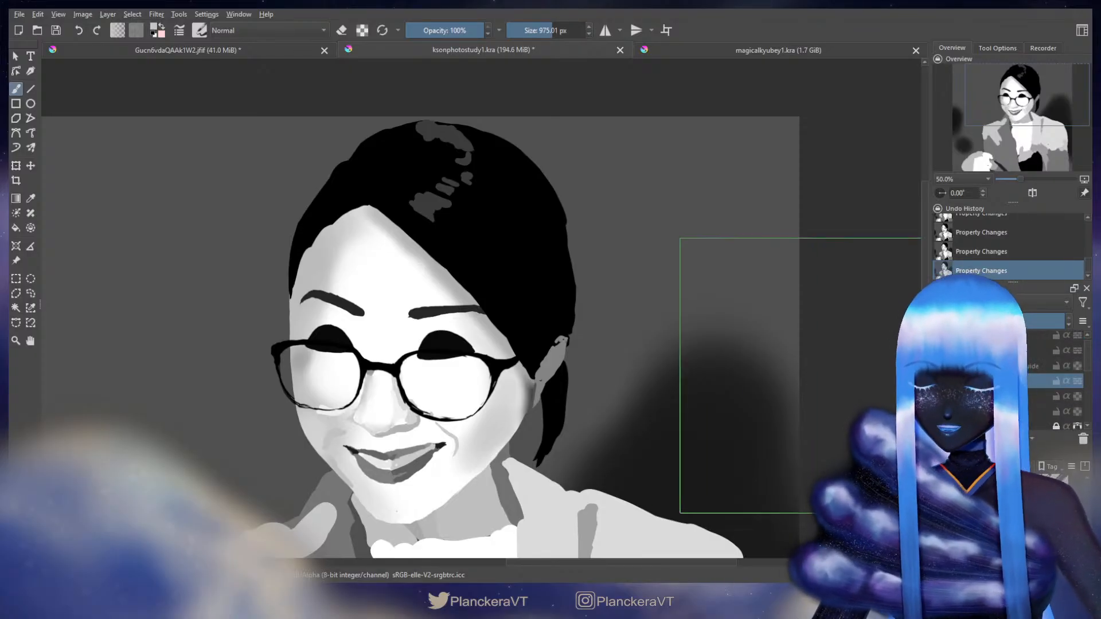
{"action": "key", "text": "ctrl+t"}
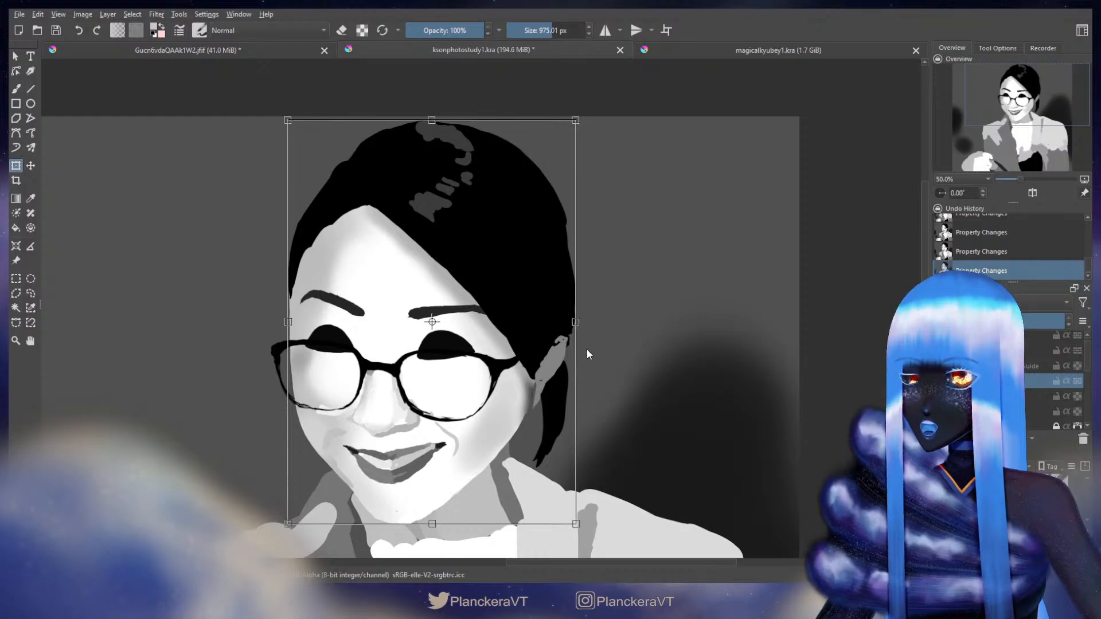
{"action": "key", "text": "b"}
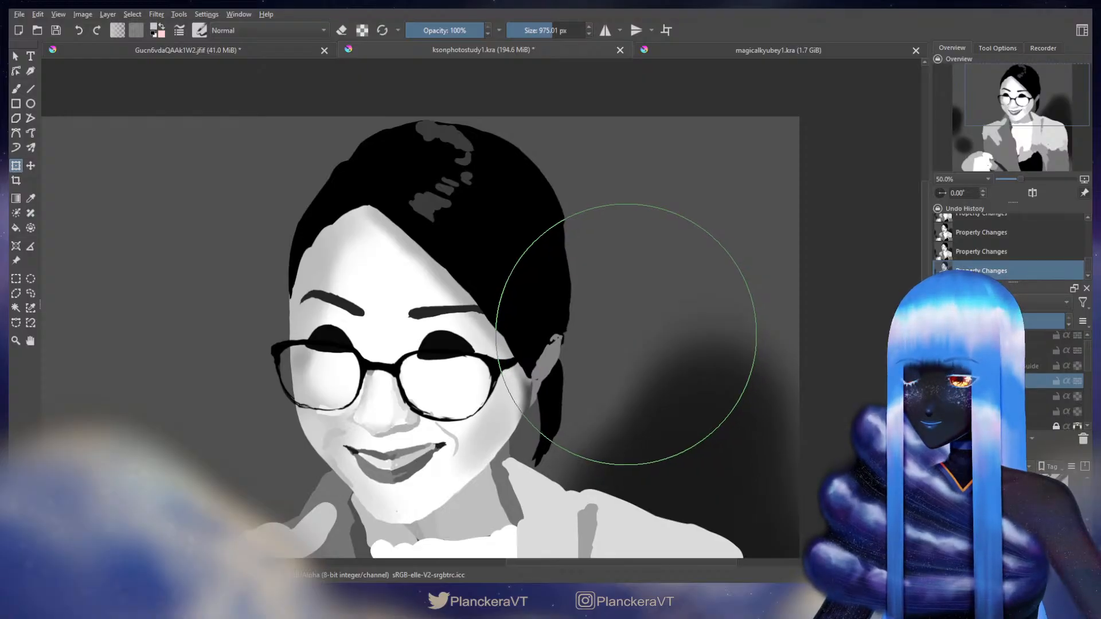
{"action": "key", "text": "b"}
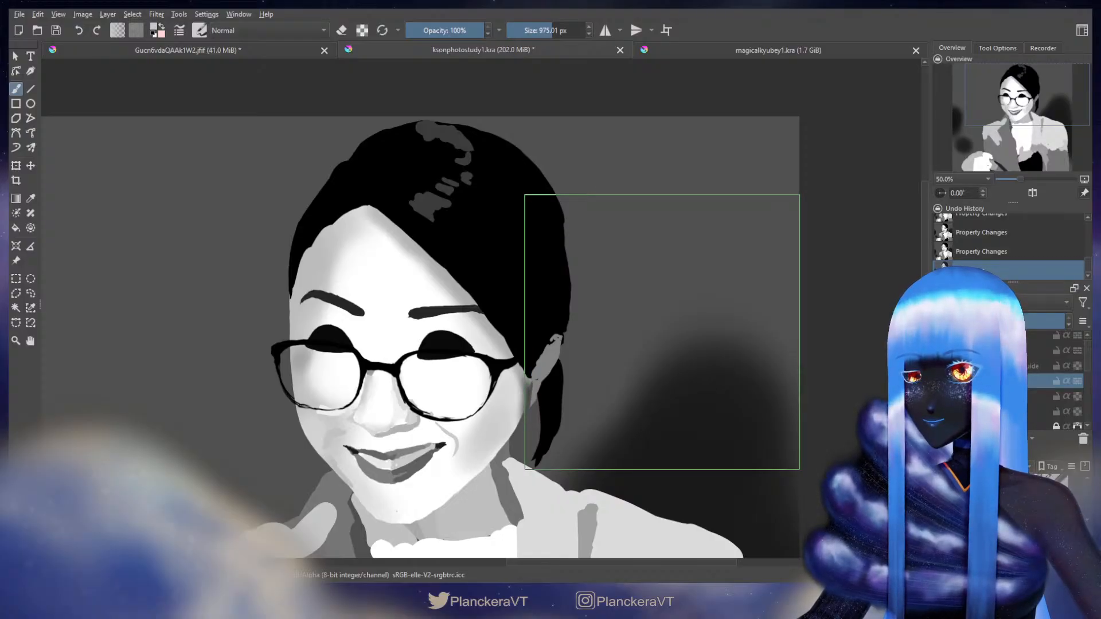
Step: Transform the head group again to pull its right side further inward, and inspect the right face edge against the brush outline
{"action": "key", "text": "ctrl+t"}
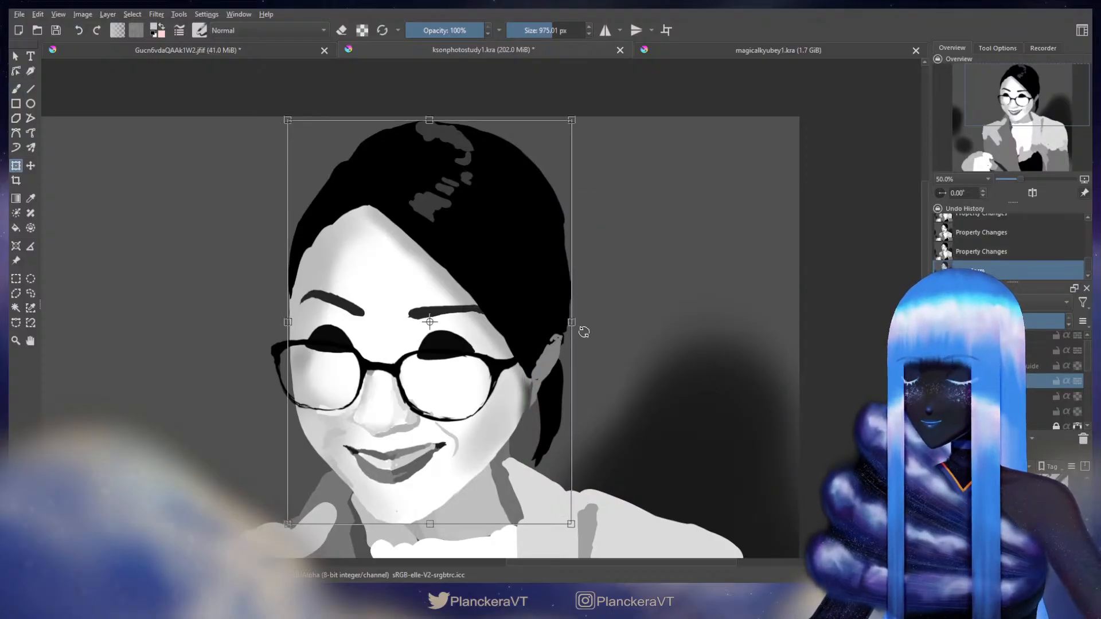
{"action": "key", "text": "b"}
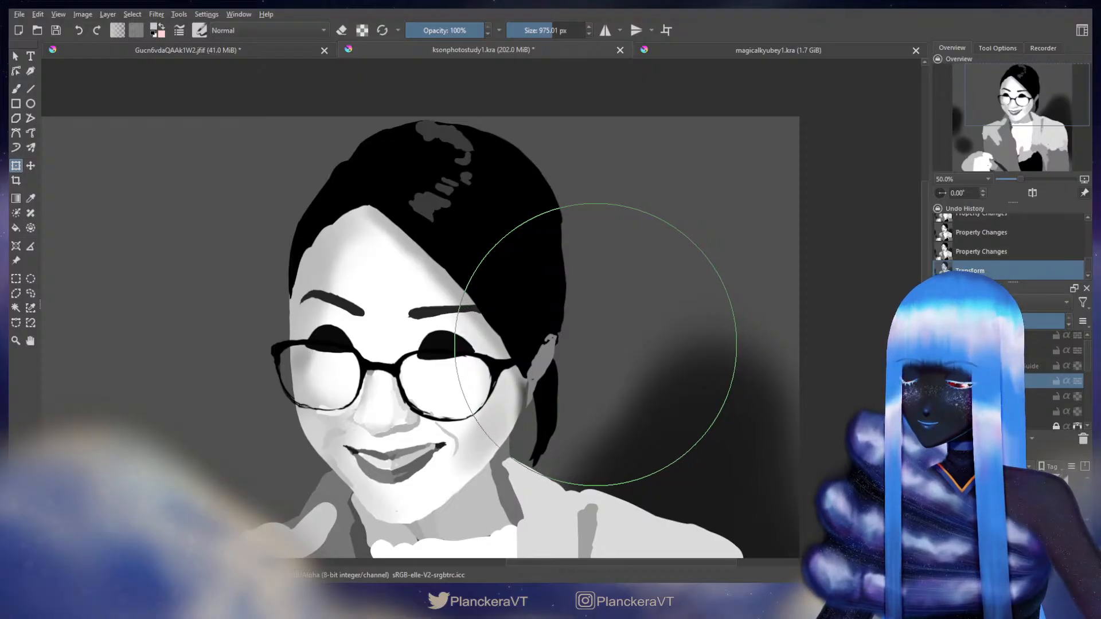
{"action": "key", "text": "b"}
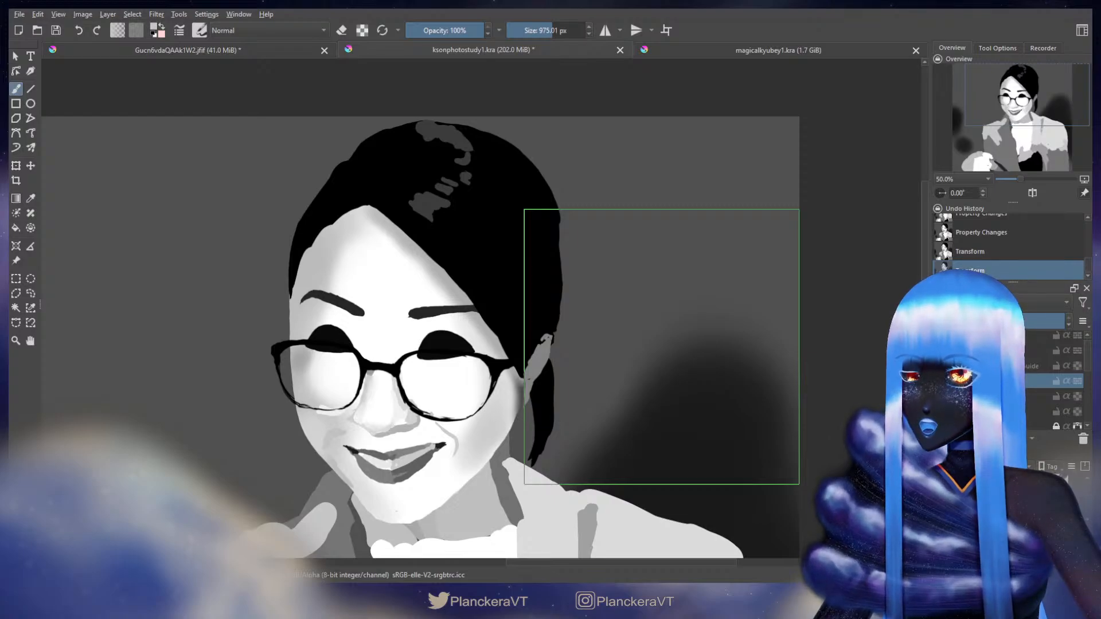
{"action": "scroll", "coordinate": [662, 347], "scroll_direction": "up", "scroll_amount": 2}
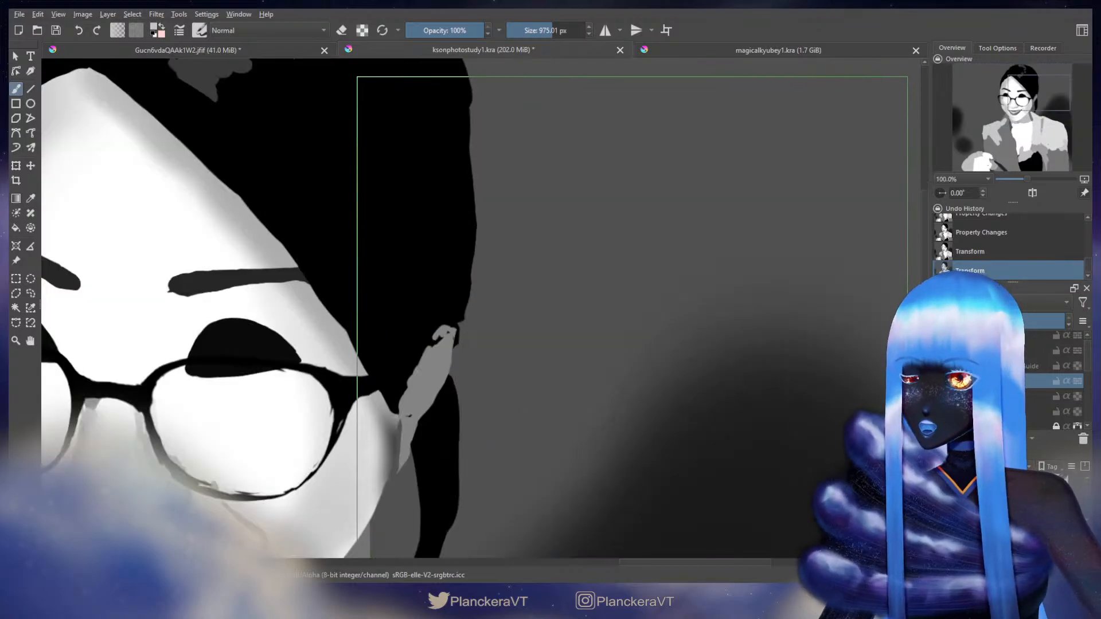
Step: Select the face layer below the locked layers and undo a test stroke beside the right side of the hair
{"action": "left_click_drag", "start_coordinate": [584, 378], "coordinate": [712, 267]}
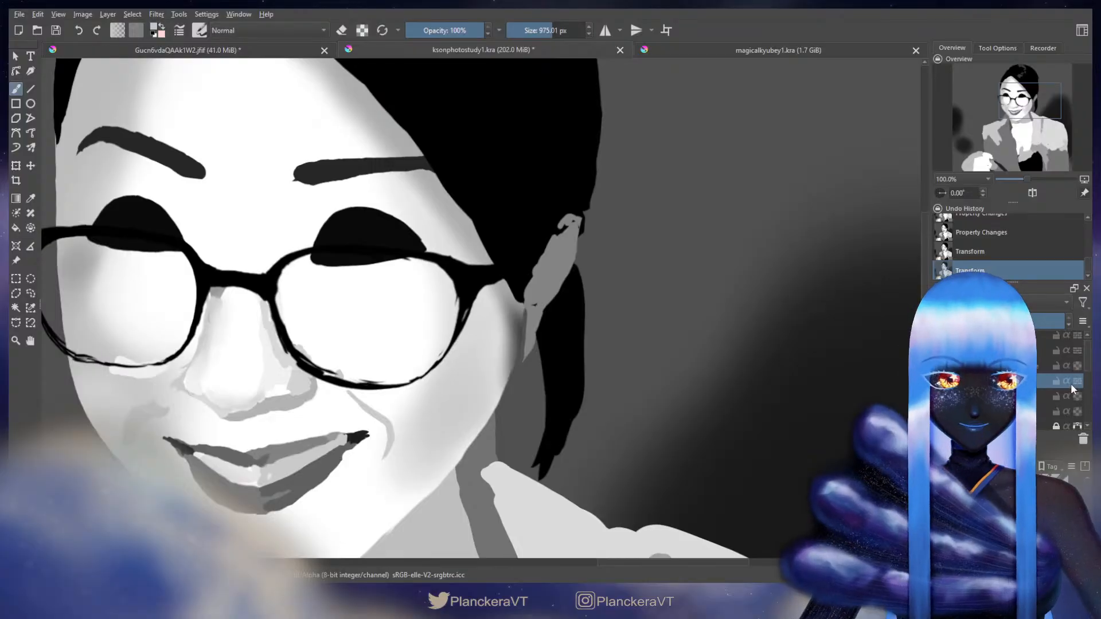
{"action": "scroll", "coordinate": [1070, 383], "scroll_direction": "down", "scroll_amount": 4}
{"action": "left_click", "coordinate": [1048, 382]}
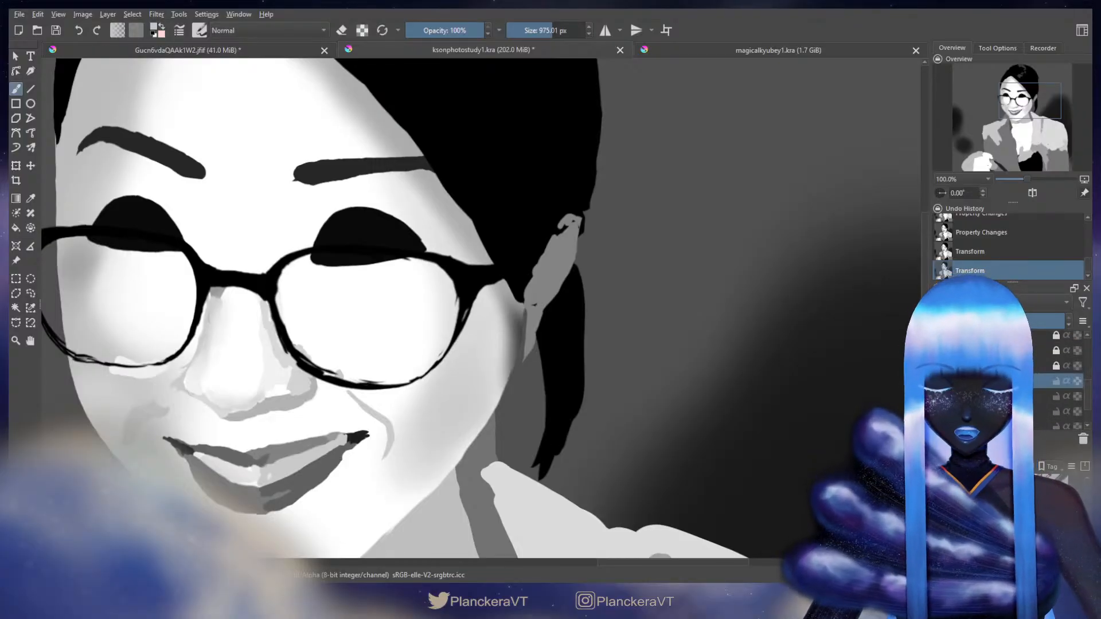
{"action": "left_click_drag", "start_coordinate": [630, 93], "coordinate": [609, 111]}
{"action": "key", "text": "ctrl+z"}
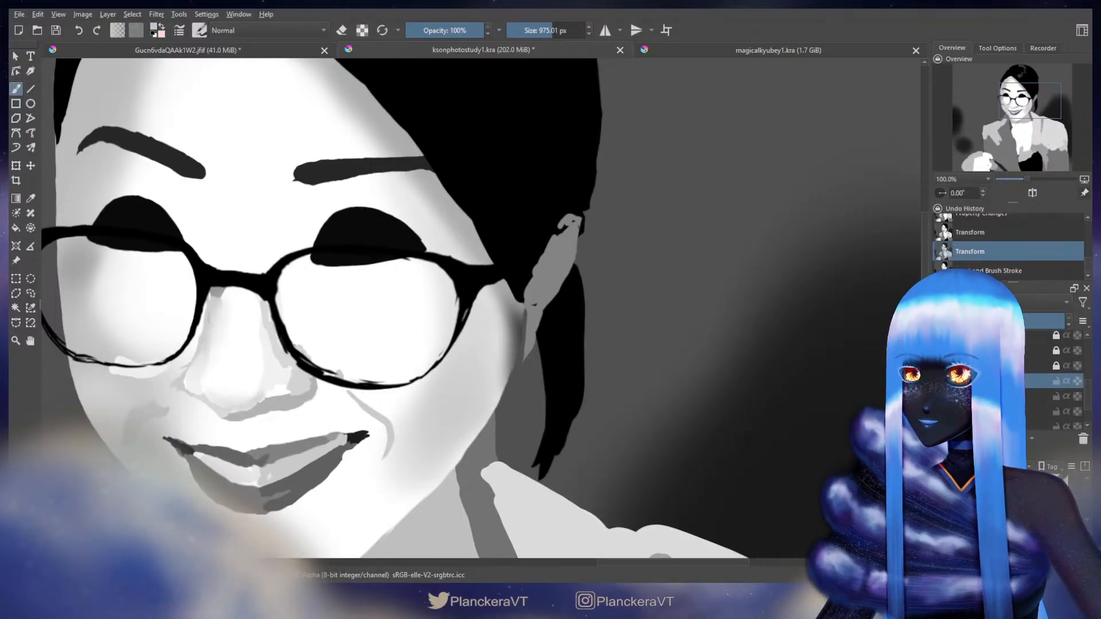
Step: Sample gray tones beside the ear and touch up the face's right edge just below it with short brush strokes
{"action": "left_click", "coordinate": [528, 318], "text": "ctrl"}
{"action": "left_click", "coordinate": [518, 324], "text": "ctrl"}
{"action": "left_click_drag", "start_coordinate": [525, 315], "coordinate": [526, 317]}
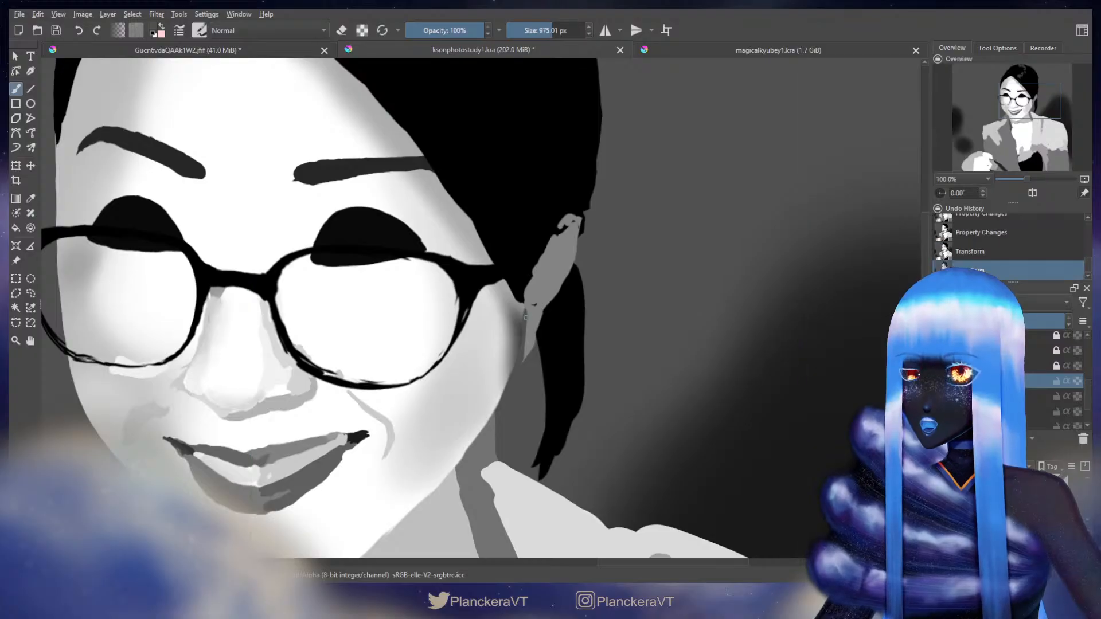
{"action": "key", "text": "ctrl+z"}
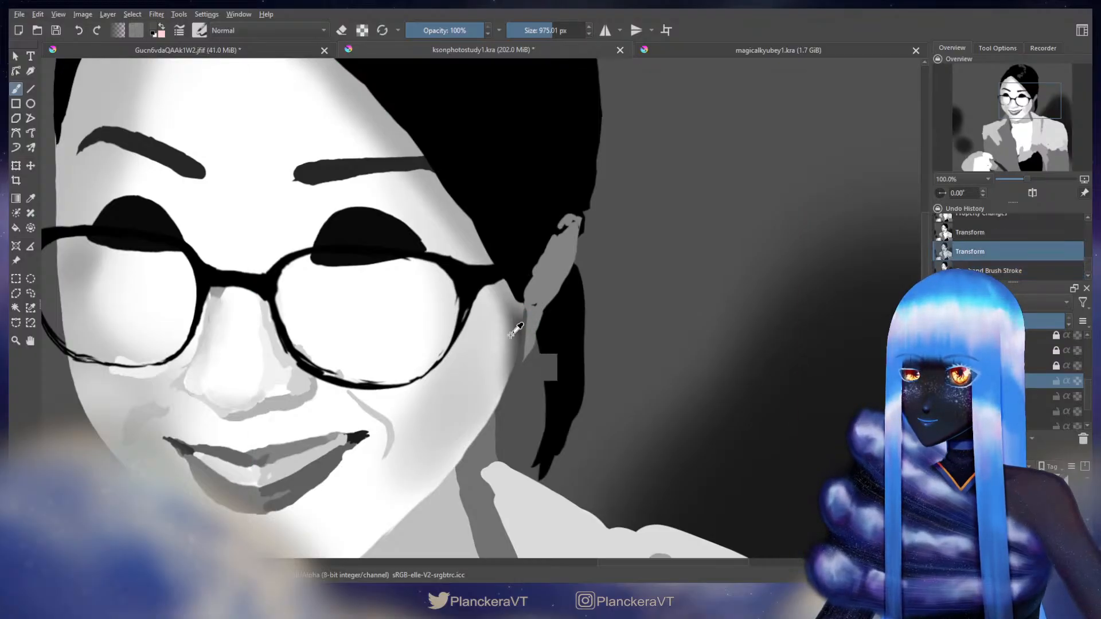
{"action": "left_click", "coordinate": [514, 332], "text": "ctrl"}
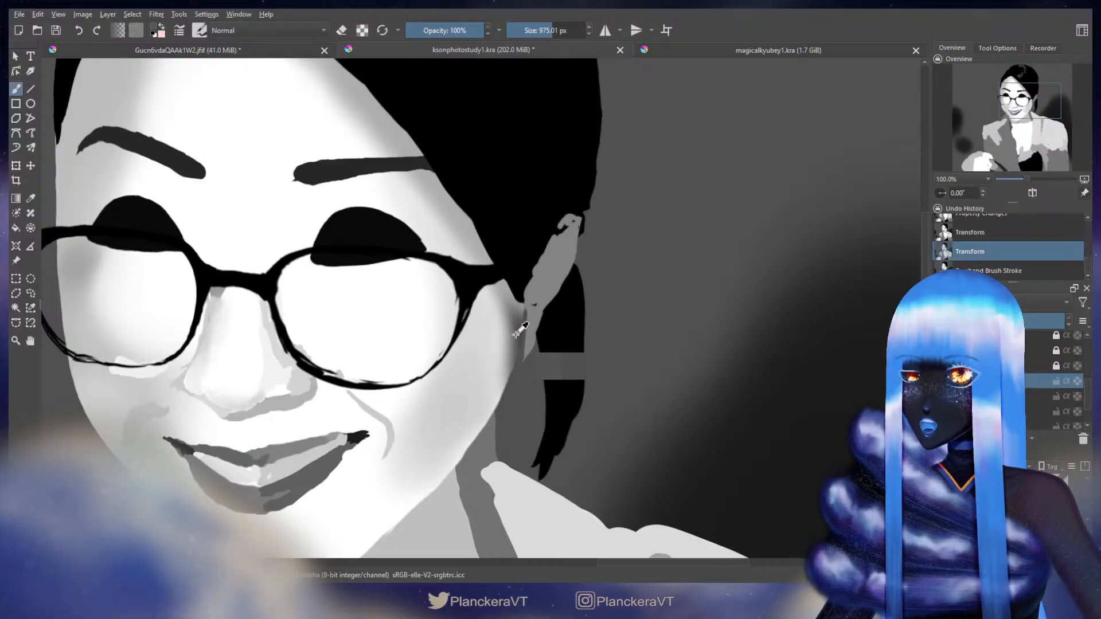
{"action": "left_click", "coordinate": [521, 330], "text": "ctrl"}
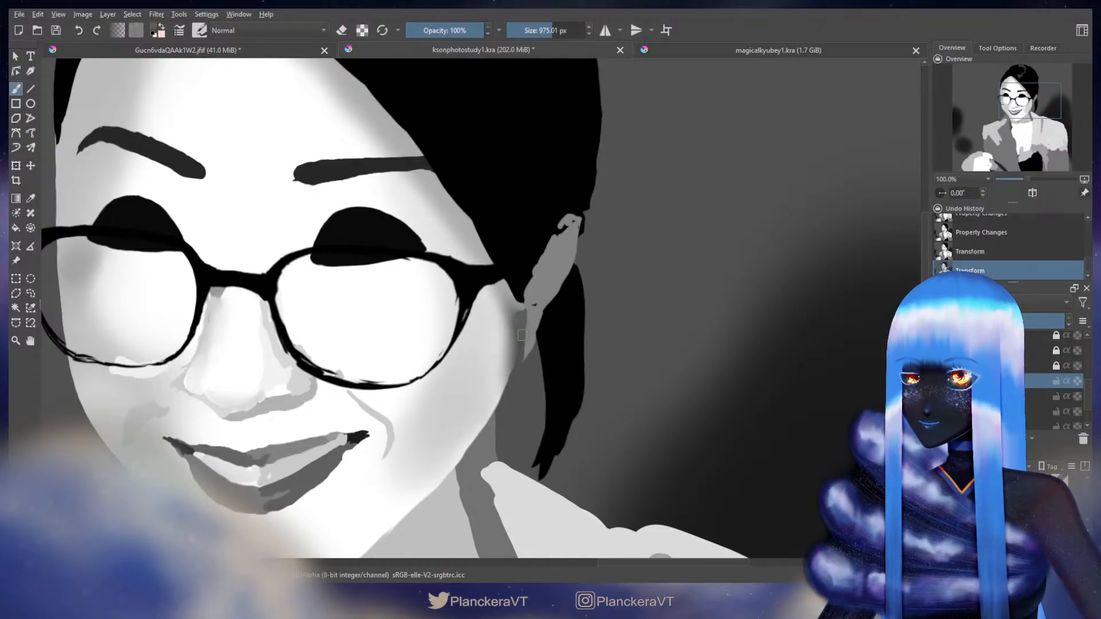
{"action": "left_click", "coordinate": [518, 356]}
{"action": "left_click", "coordinate": [514, 361]}
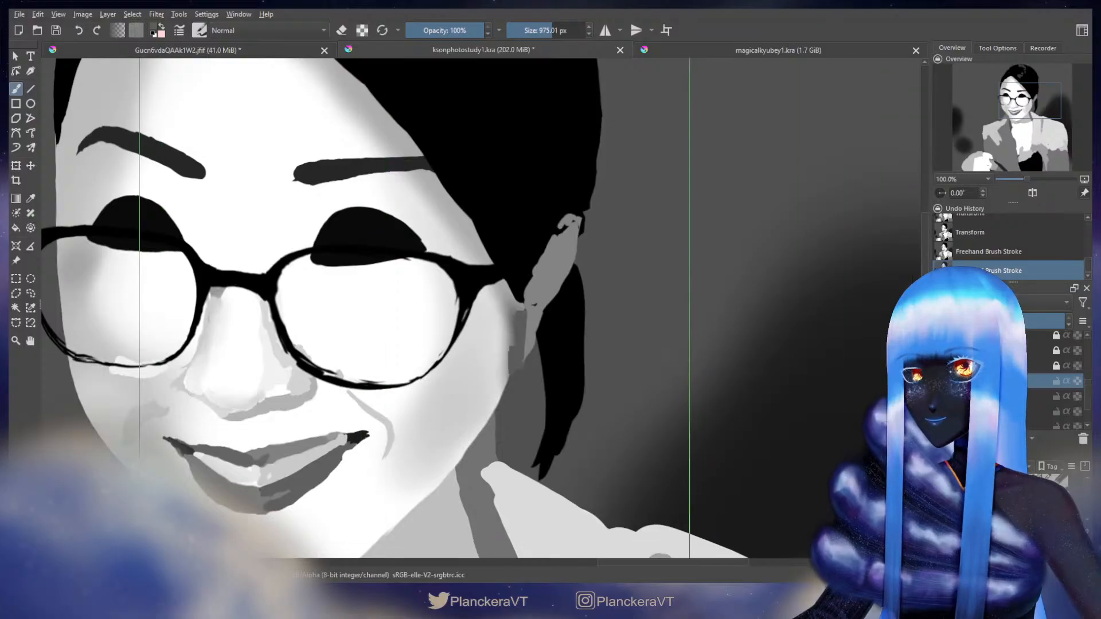
Step: On the bottom layer, paint a soft light glow around the head and shoulders with a 238.07 px brush, using a tone sampled from the photo
{"action": "scroll", "coordinate": [428, 311], "scroll_direction": "down", "scroll_amount": 1}
{"action": "scroll", "coordinate": [428, 311], "scroll_direction": "down", "scroll_amount": 3}
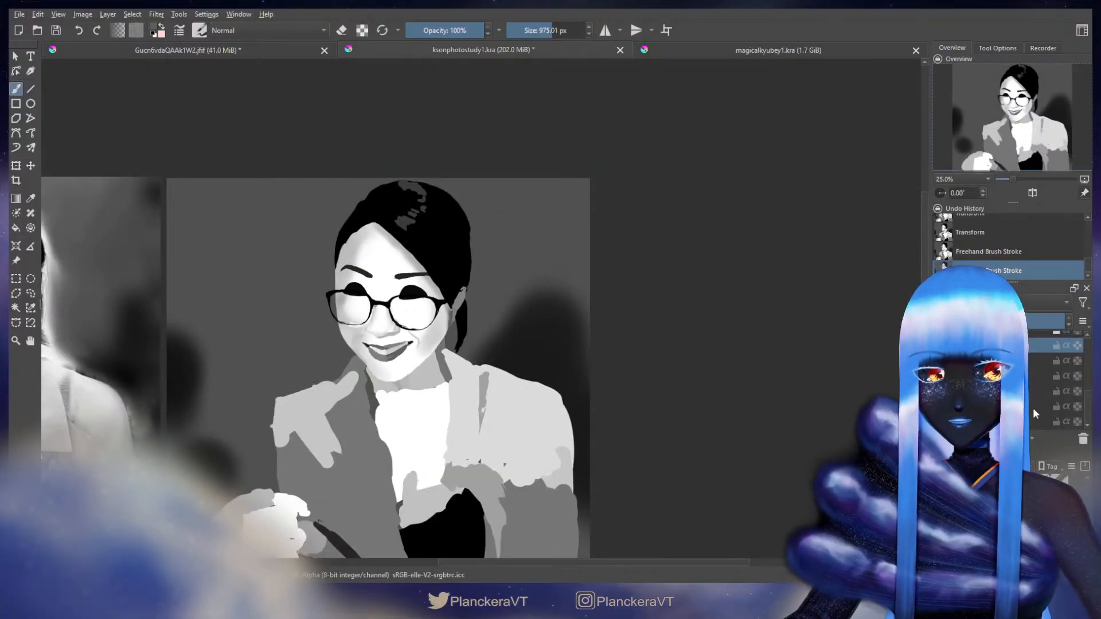
{"action": "left_click", "coordinate": [998, 422]}
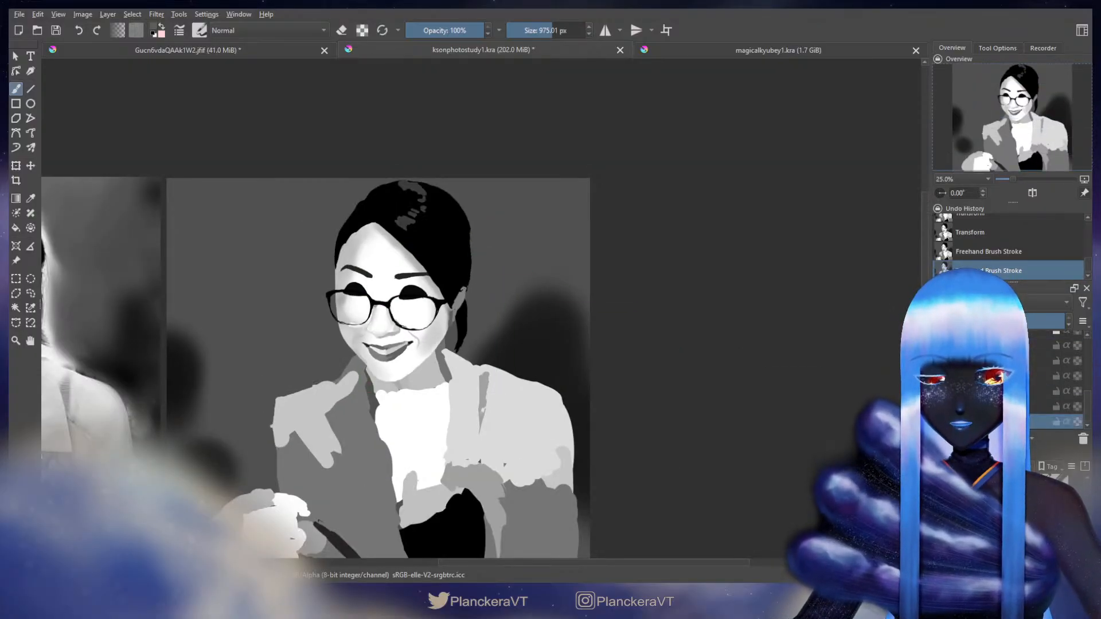
{"action": "left_click", "coordinate": [998, 496]}
{"action": "left_click_drag", "start_coordinate": [280, 379], "coordinate": [654, 422]}
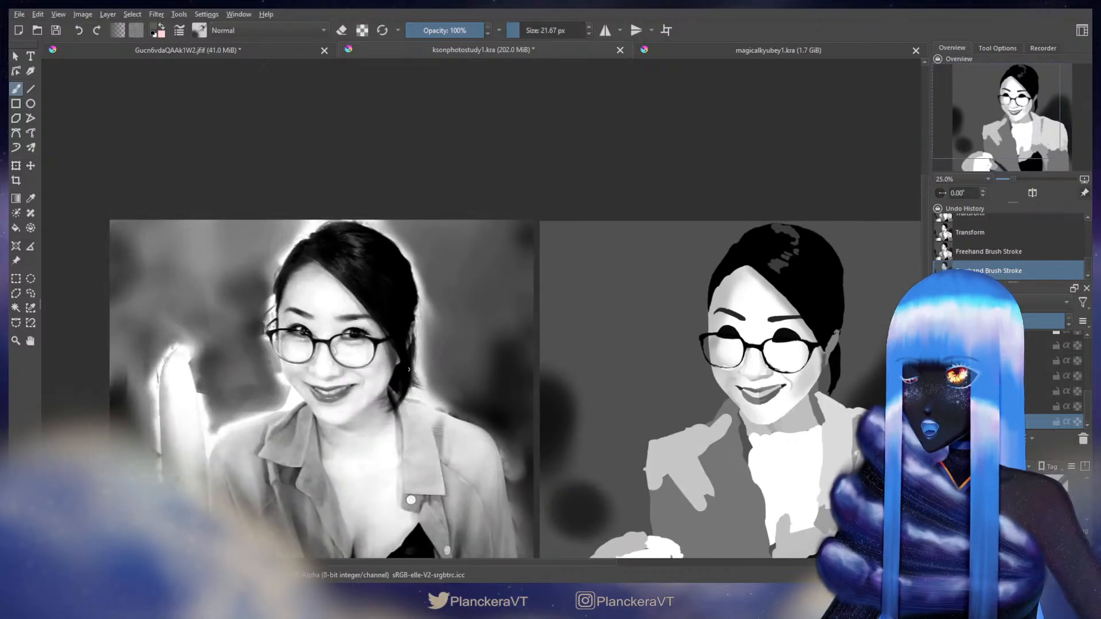
{"action": "left_click", "coordinate": [418, 283], "text": "ctrl"}
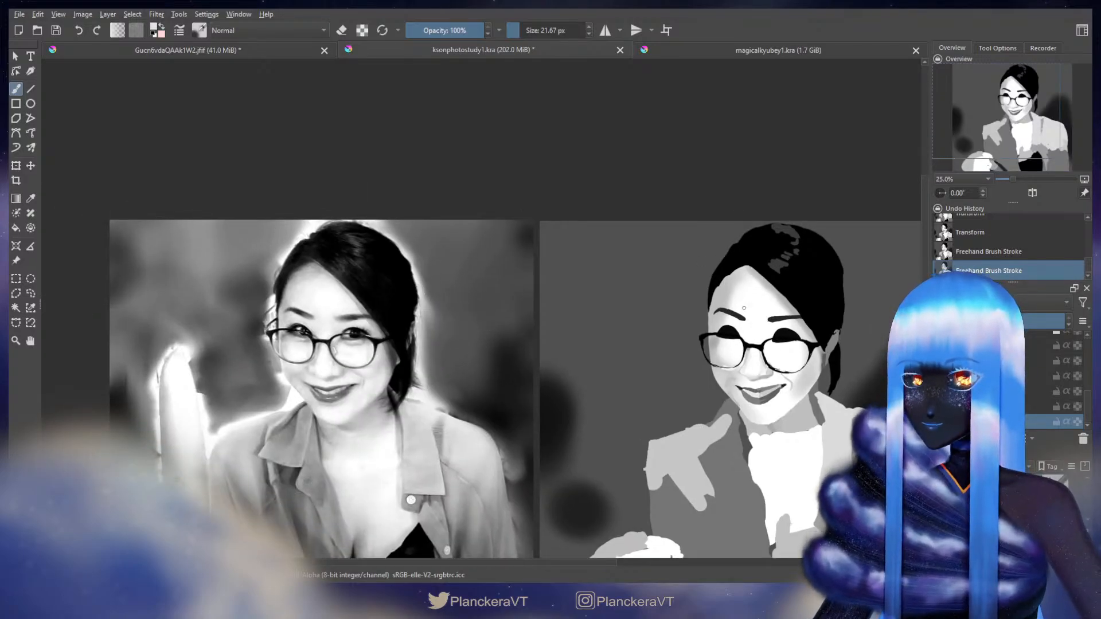
{"action": "left_click_drag", "start_coordinate": [744, 308], "coordinate": [774, 311], "text": "shift"}
{"action": "mouse_move", "coordinate": [706, 321]}
{"action": "left_mouse_down"}
{"action": "mouse_move", "coordinate": [591, 259]}
{"action": "mouse_move", "coordinate": [604, 214]}
{"action": "left_mouse_up"}
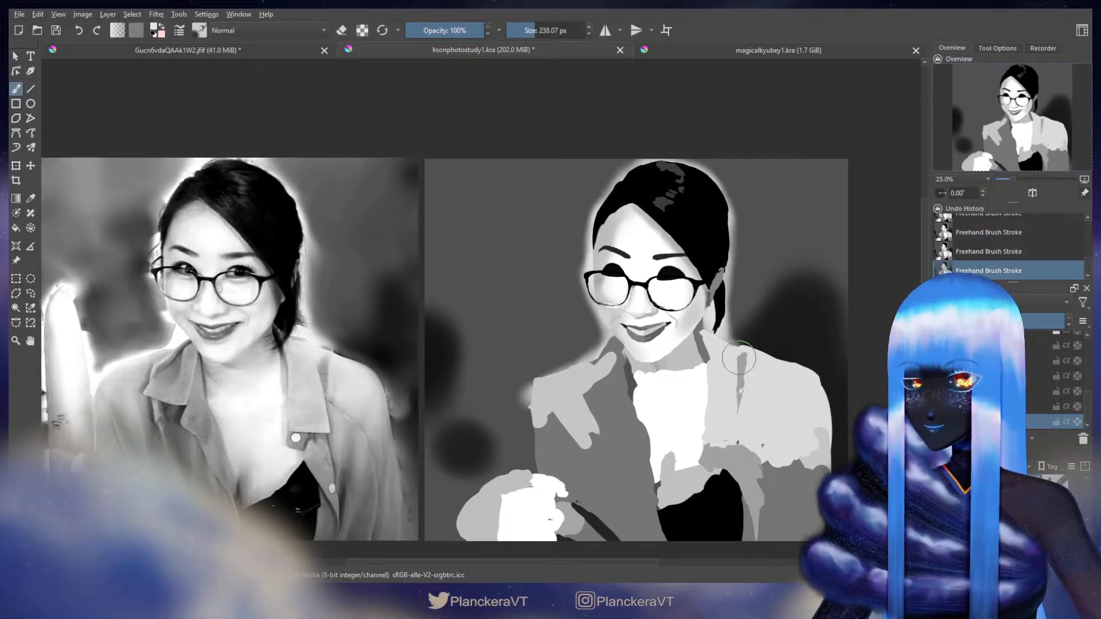
{"action": "left_click_drag", "start_coordinate": [751, 353], "coordinate": [782, 370]}
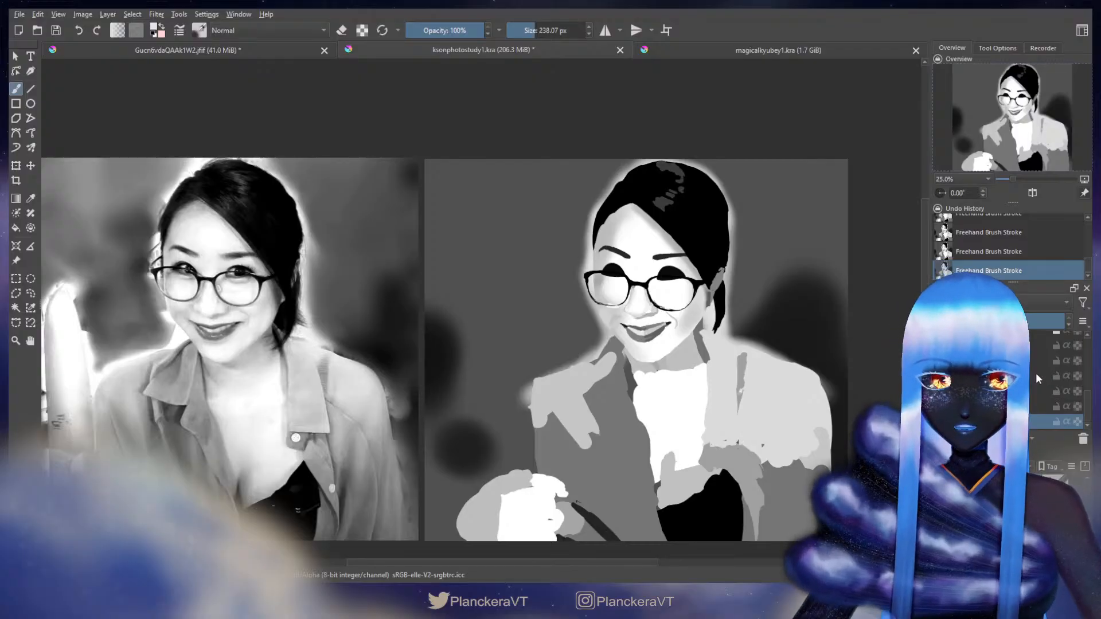
Step: Select the head group and check the gap between the face and the painting's right edge with the 975.01 px square brush outline
{"action": "scroll", "coordinate": [1036, 373], "scroll_direction": "up", "scroll_amount": 5}
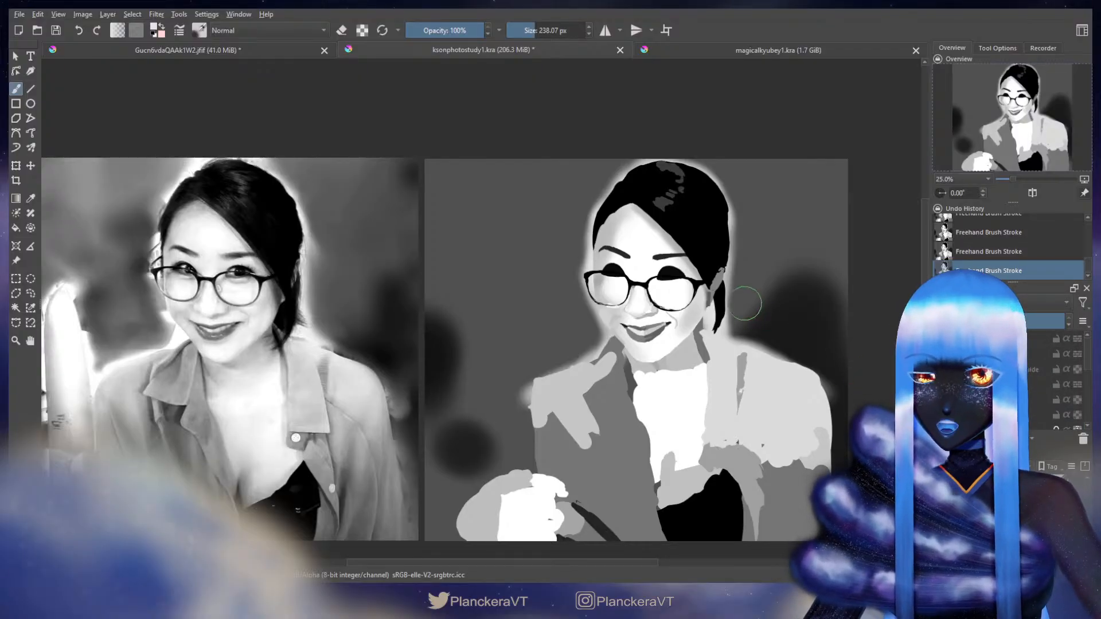
{"action": "left_click", "coordinate": [1040, 385]}
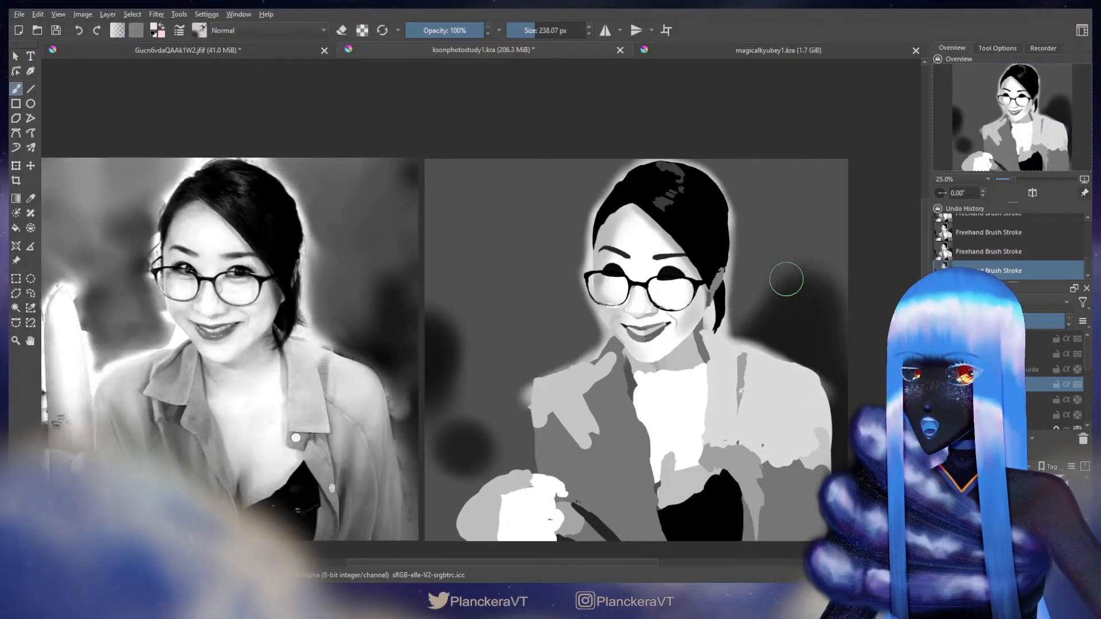
{"action": "left_click", "coordinate": [995, 505]}
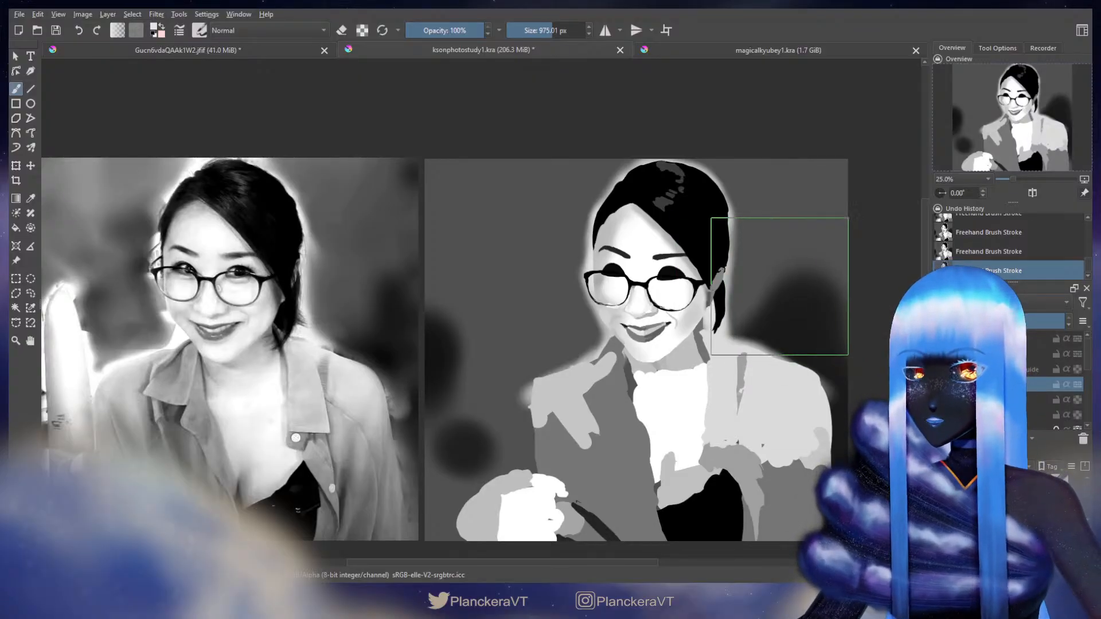
{"action": "scroll", "coordinate": [779, 287], "scroll_direction": "up", "scroll_amount": 3}
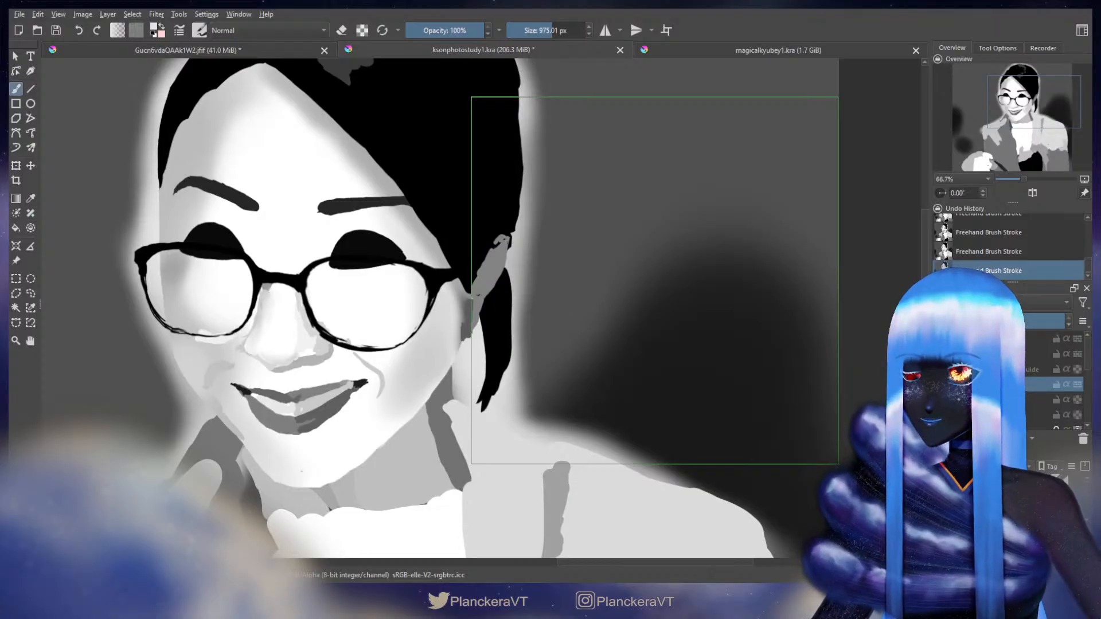
{"action": "scroll", "coordinate": [655, 280], "scroll_direction": "down", "scroll_amount": 3}
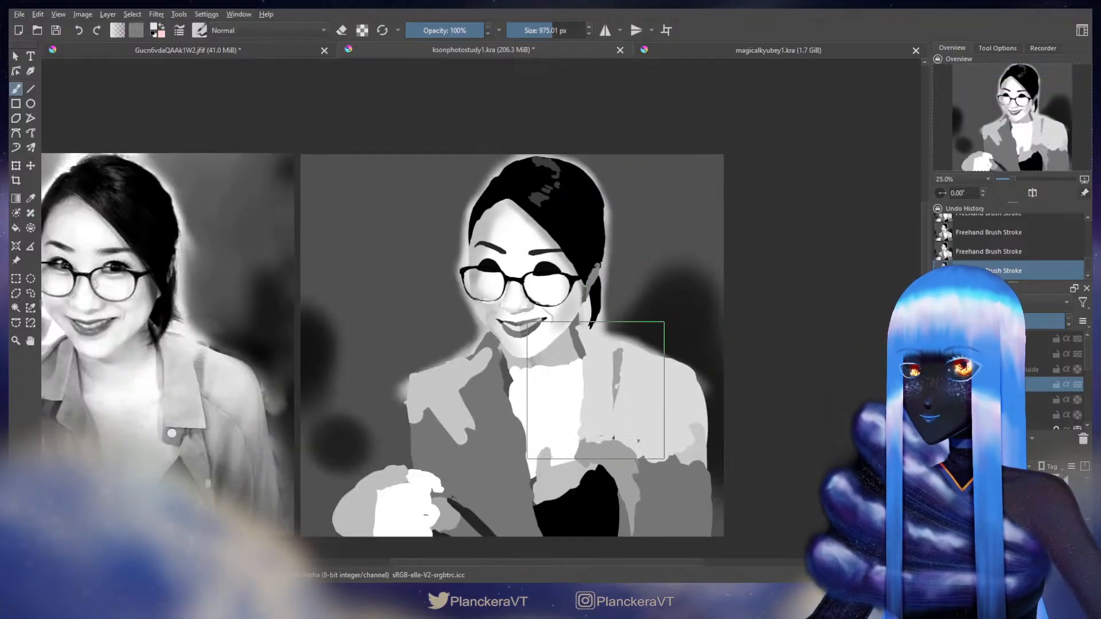
Step: Size the brush outline to 1109.01 px to span from the right lens to the photo's right edge, and compare it on the painting
{"action": "left_click_drag", "start_coordinate": [466, 337], "coordinate": [517, 355]}
{"action": "scroll", "coordinate": [517, 355], "scroll_direction": "up", "scroll_amount": 2}
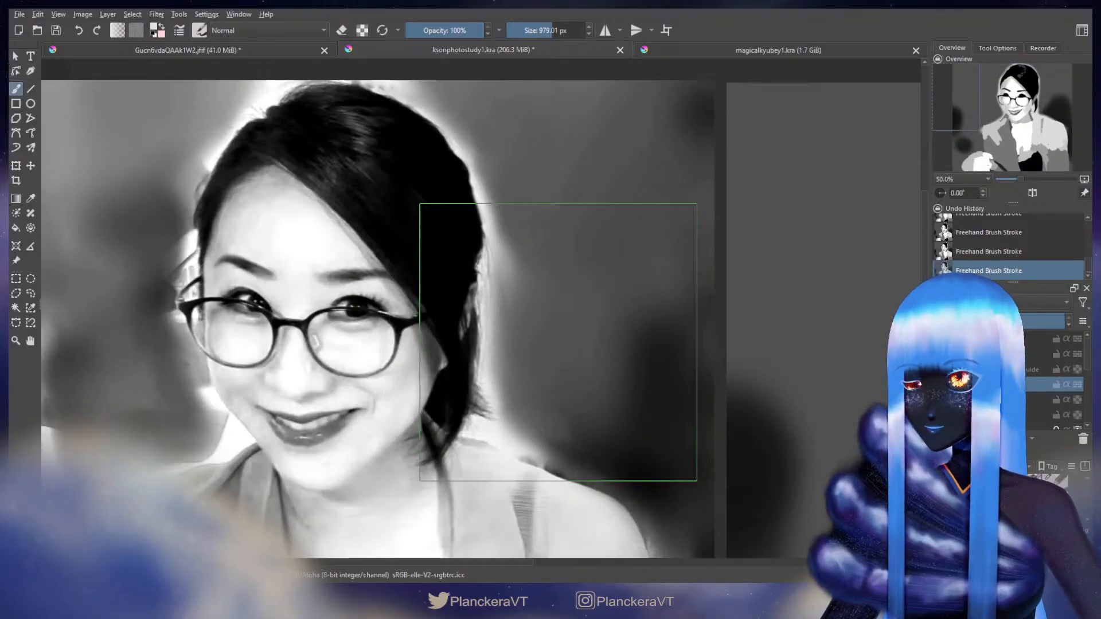
{"action": "mouse_move", "coordinate": [558, 342]}
{"action": "left_mouse_down"}
{"action": "mouse_move", "coordinate": [583, 342]}
{"action": "mouse_move", "coordinate": [553, 341]}
{"action": "left_mouse_up"}
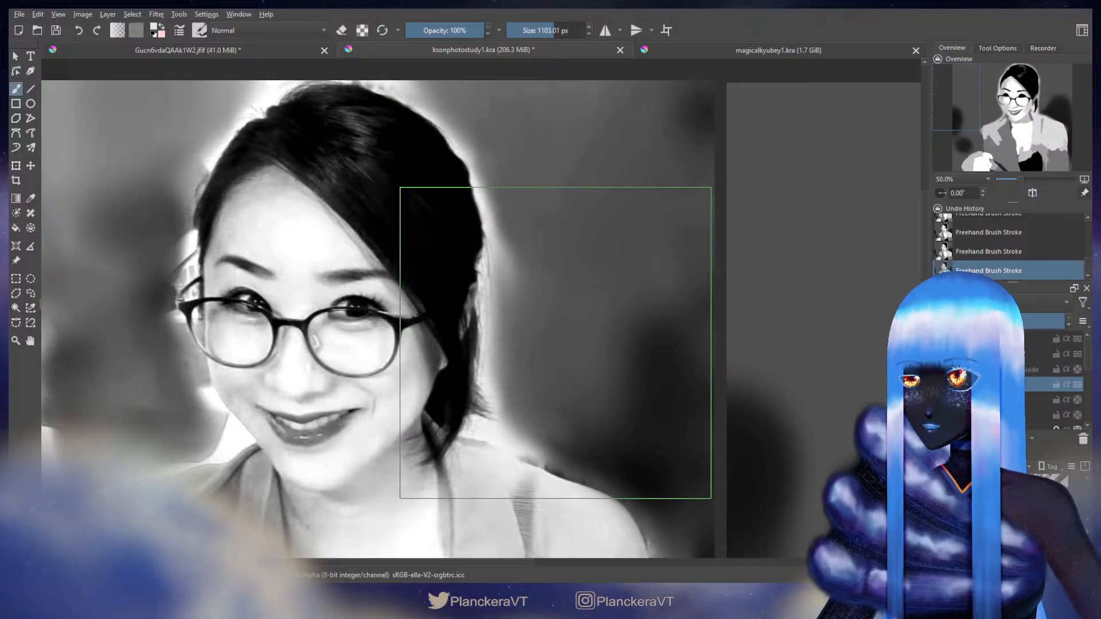
{"action": "left_click_drag", "start_coordinate": [555, 343], "coordinate": [556, 342]}
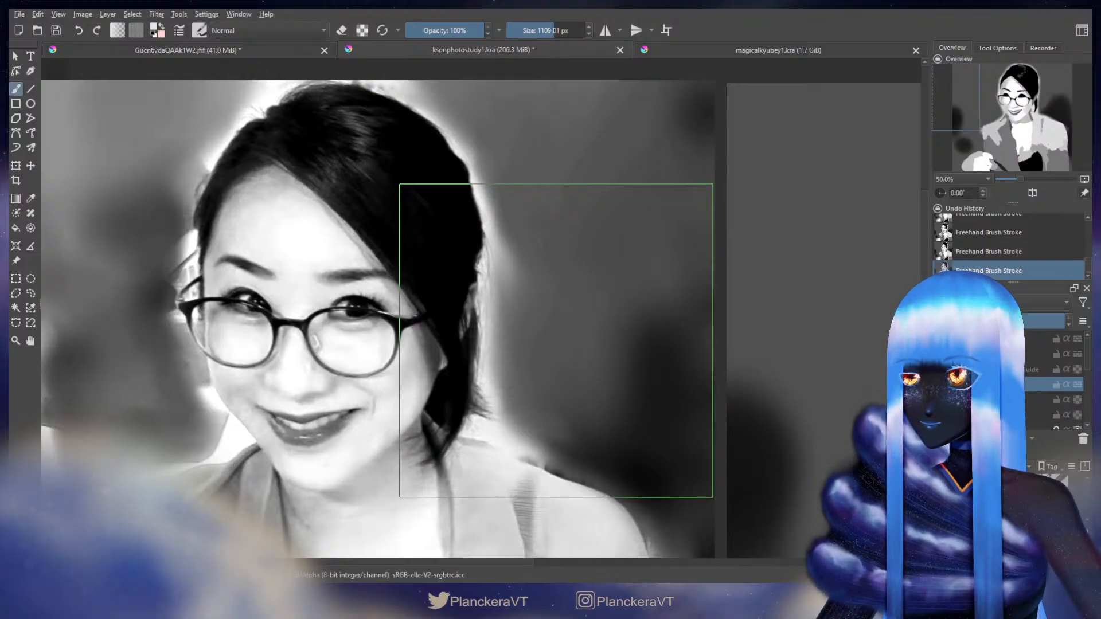
{"action": "left_click_drag", "start_coordinate": [555, 341], "coordinate": [557, 340]}
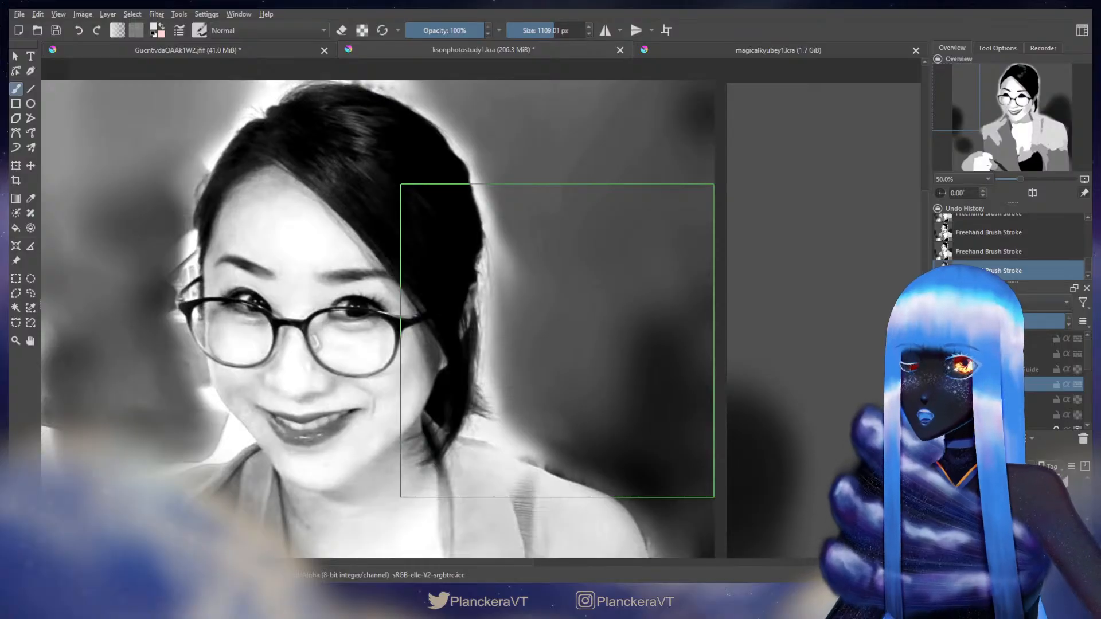
{"action": "left_click_drag", "start_coordinate": [784, 340], "coordinate": [381, 326]}
{"action": "left_click_drag", "start_coordinate": [918, 374], "coordinate": [627, 352]}
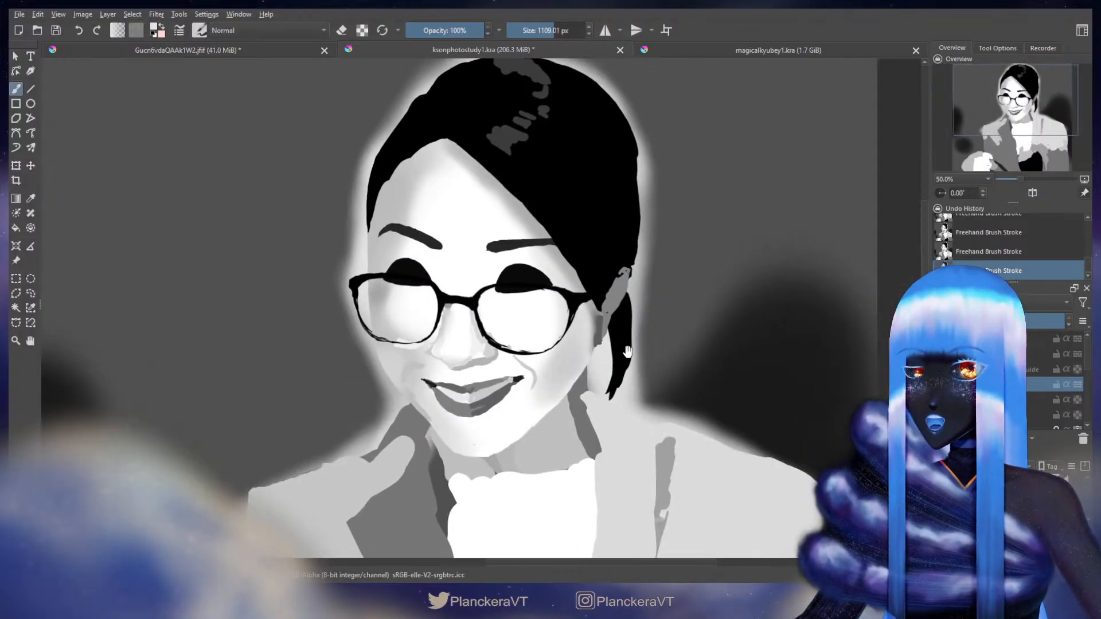
{"action": "left_click_drag", "start_coordinate": [738, 311], "coordinate": [698, 330]}
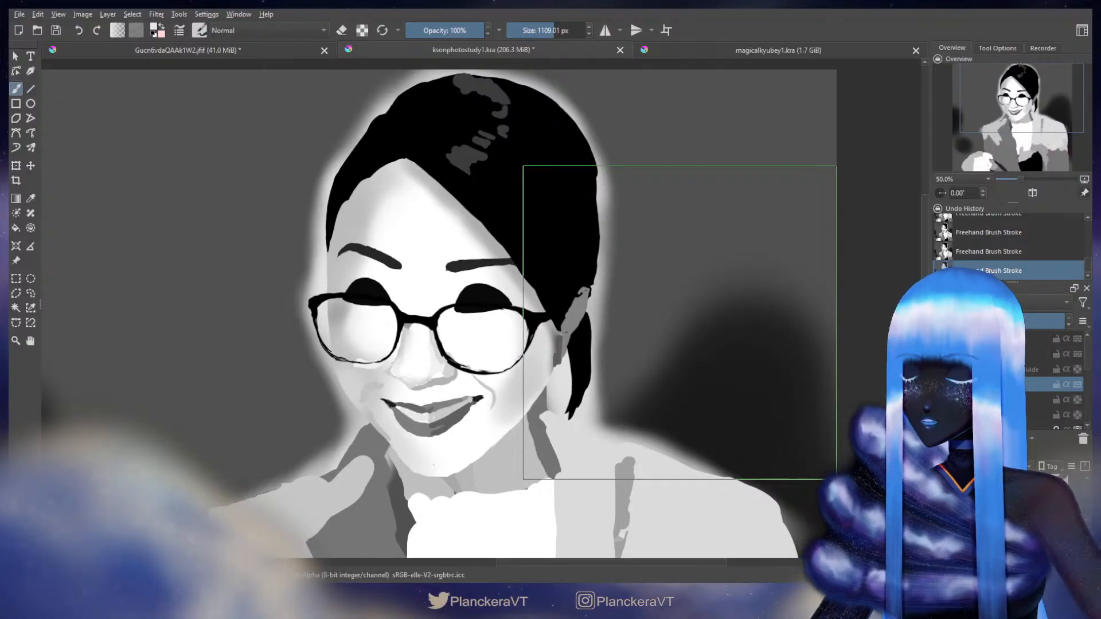
Step: Unlock the locked layers below the head group in the layer stack
{"action": "scroll", "coordinate": [1042, 412], "scroll_direction": "down", "scroll_amount": 1}
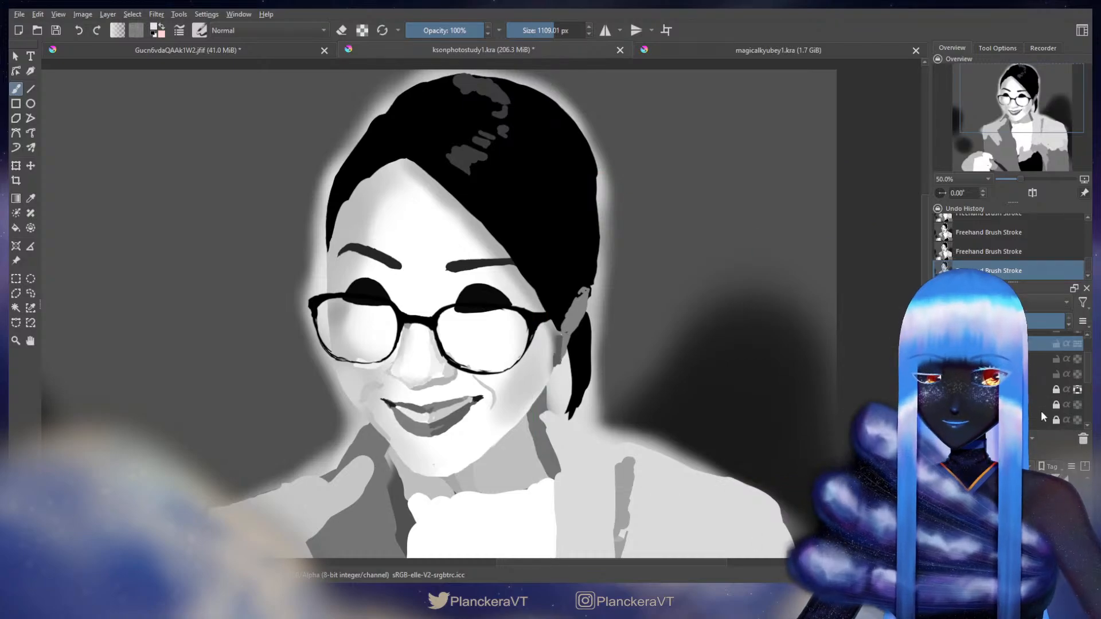
{"action": "left_click", "coordinate": [1054, 392]}
{"action": "left_click", "coordinate": [1055, 404]}
{"action": "scroll", "coordinate": [1054, 405], "scroll_direction": "down", "scroll_amount": 2}
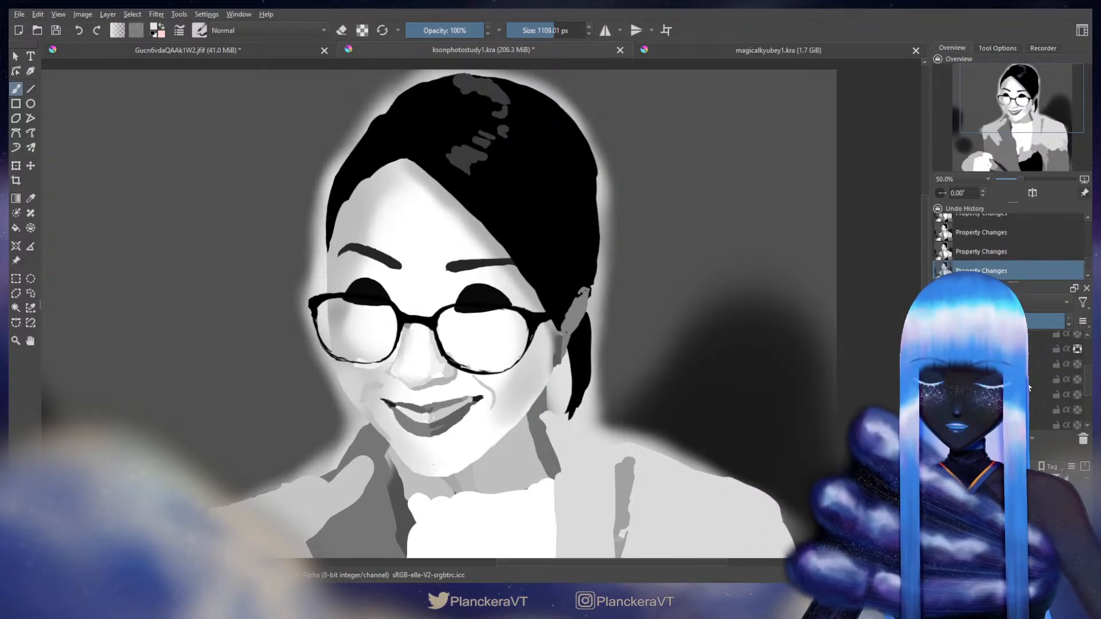
Step: Select the glasses layer and narrow the glasses from their right side with Transform to fit the 1109.01 px outline
{"action": "left_click", "coordinate": [1030, 389]}
{"action": "key", "text": "ctrl+t"}
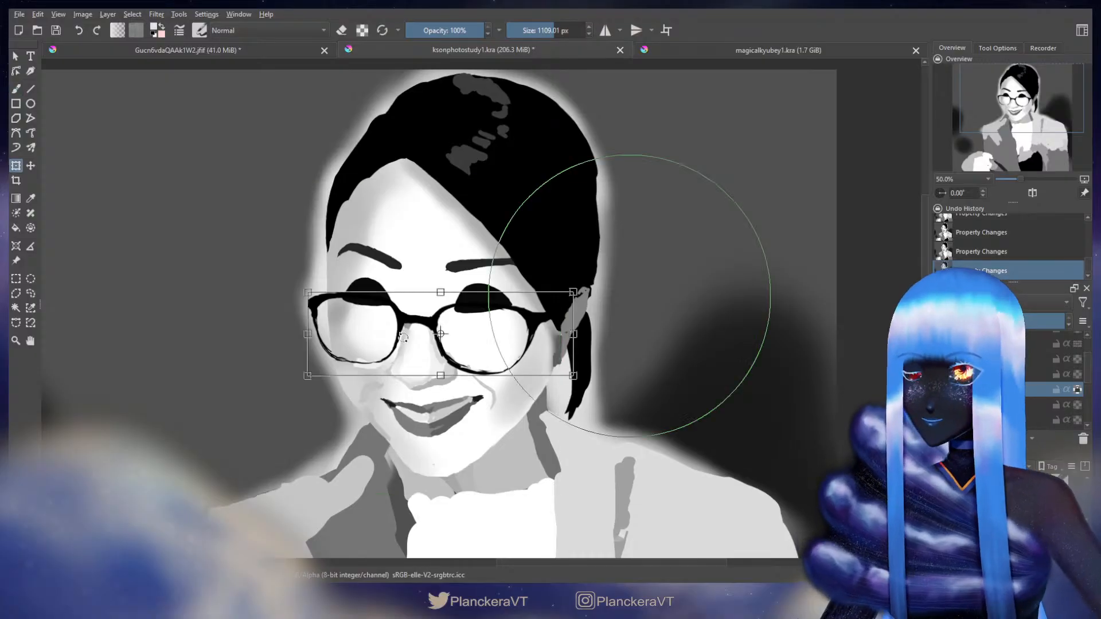
{"action": "key", "text": "b"}
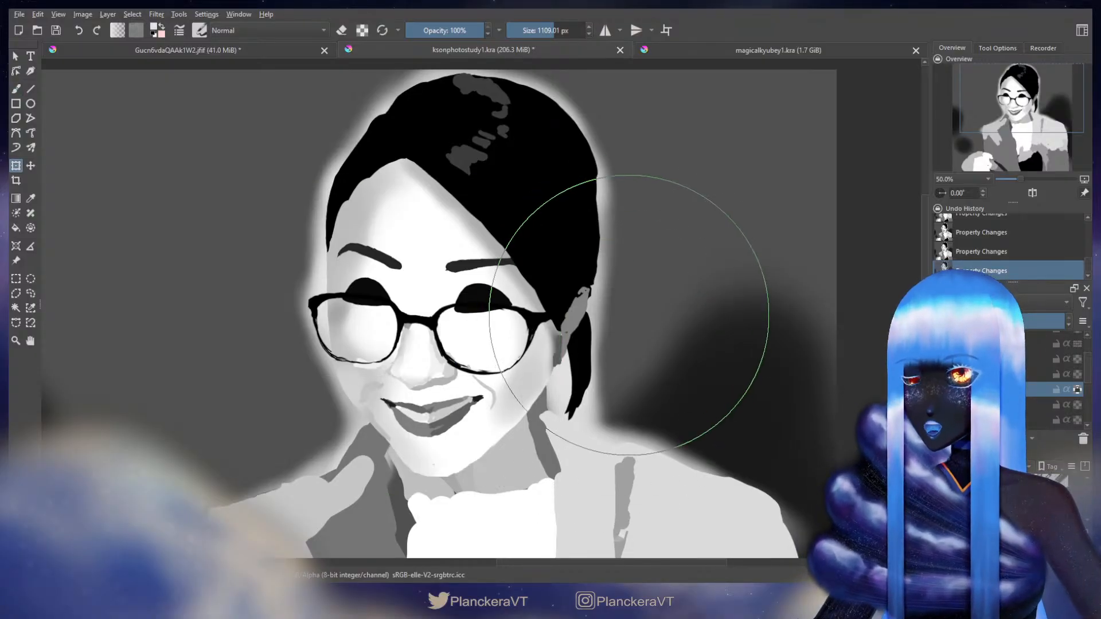
{"action": "mouse_move", "coordinate": [629, 315]}
{"action": "left_mouse_down"}
{"action": "mouse_move", "coordinate": [606, 332]}
{"action": "mouse_move", "coordinate": [567, 323]}
{"action": "left_mouse_up"}
{"action": "key", "text": "b"}
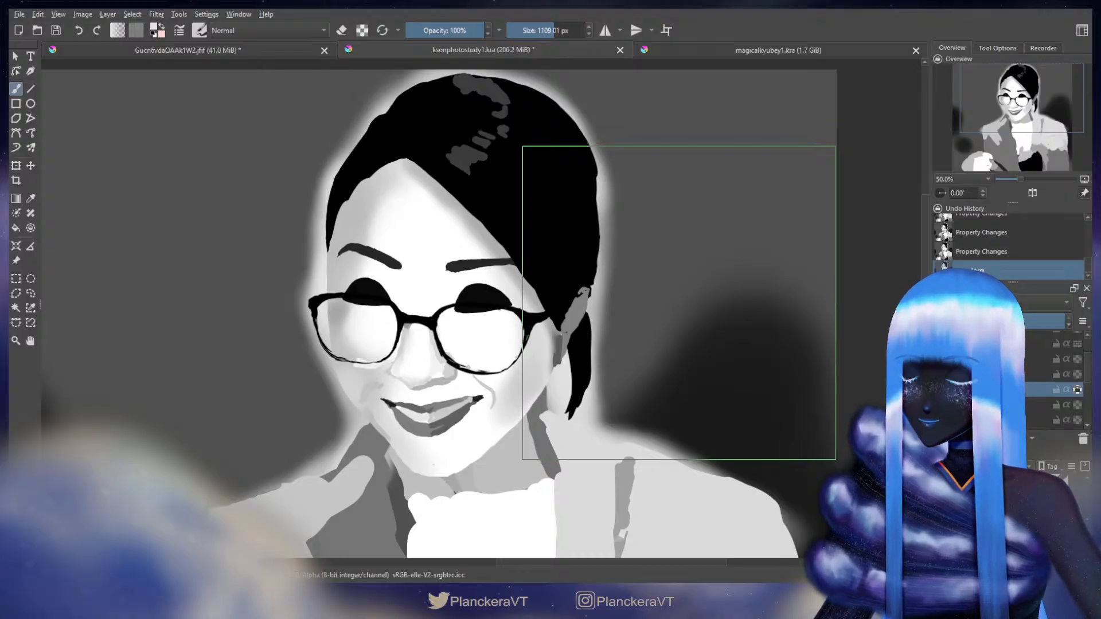
Step: Transform the glasses again to pull the right lens slightly inward, and compare its edge with the photo using the 1109.01 px outline
{"action": "key", "text": "ctrl+t"}
{"action": "key", "text": "b"}
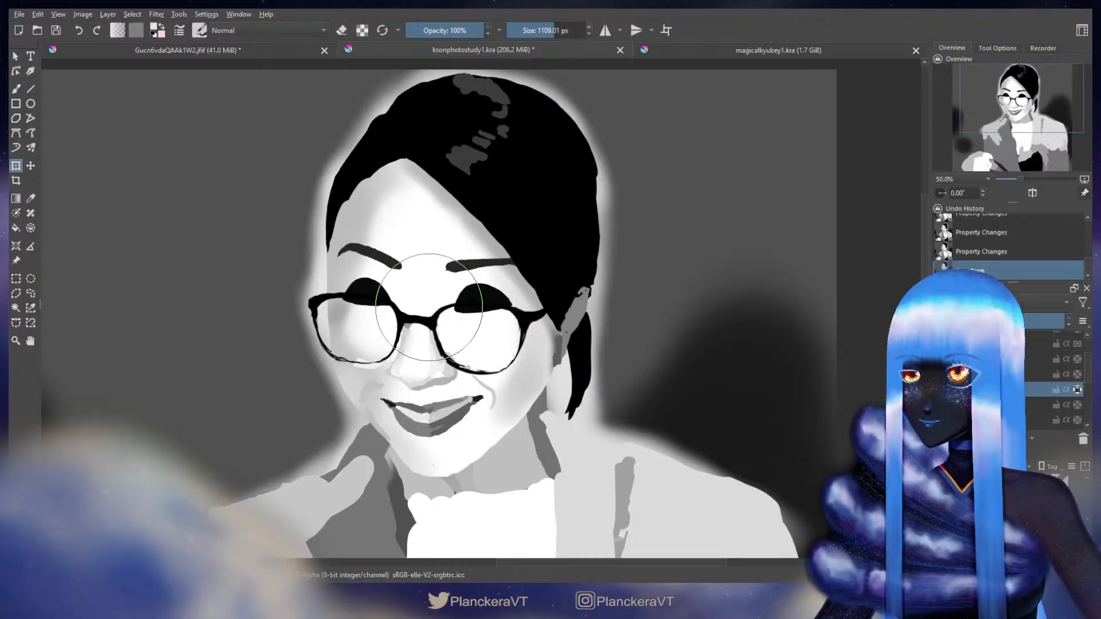
{"action": "key", "text": "b"}
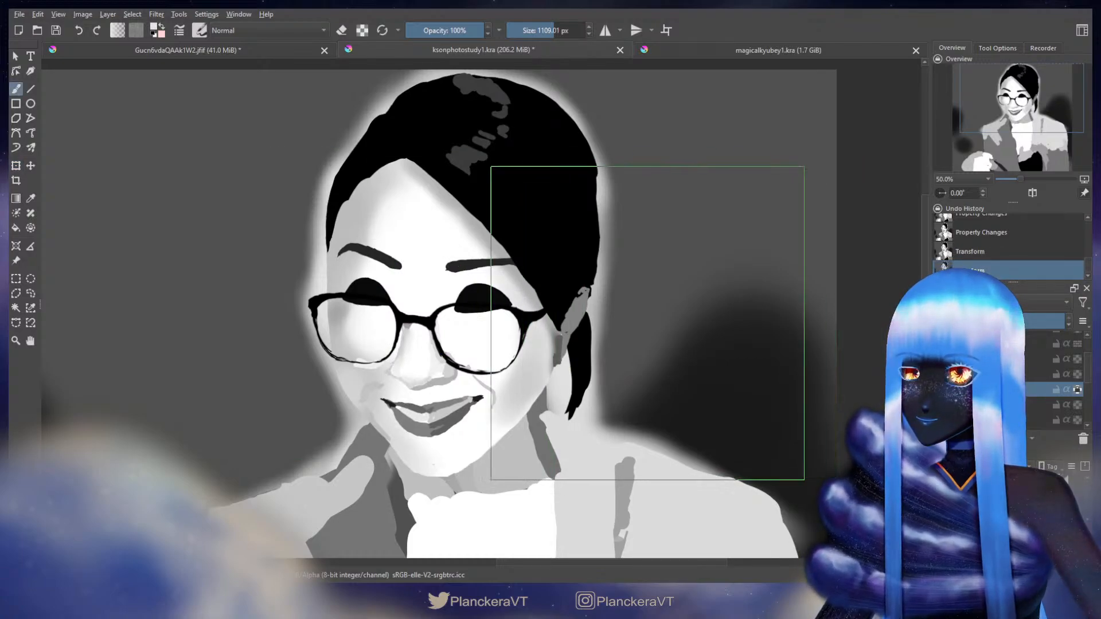
{"action": "scroll", "coordinate": [674, 339], "scroll_direction": "left", "scroll_amount": 10}
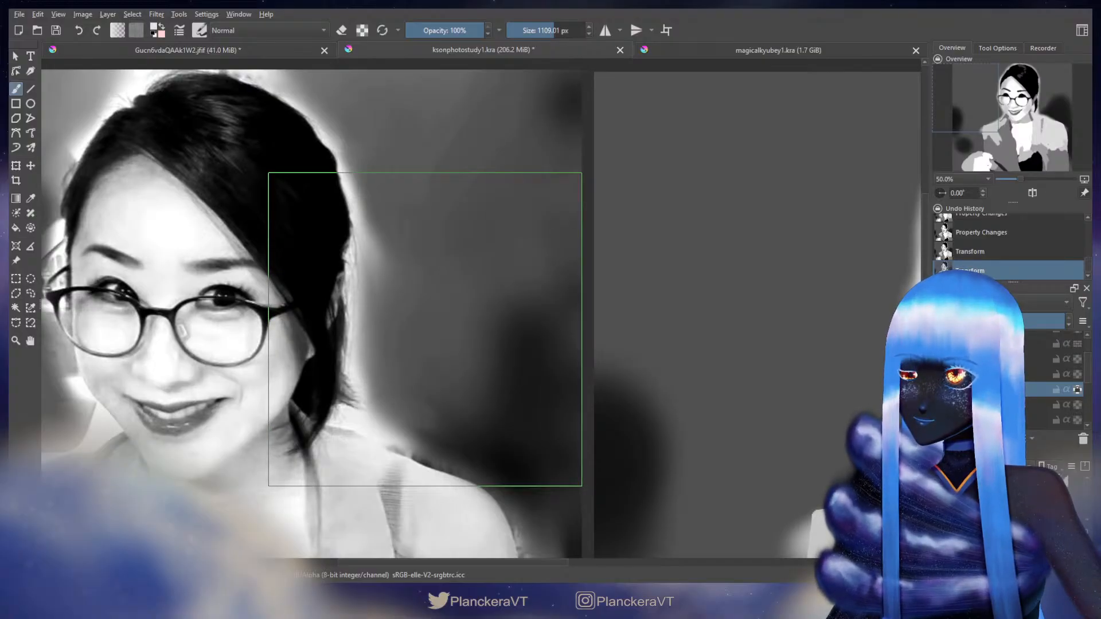
{"action": "scroll", "coordinate": [664, 356], "scroll_direction": "right", "scroll_amount": 10}
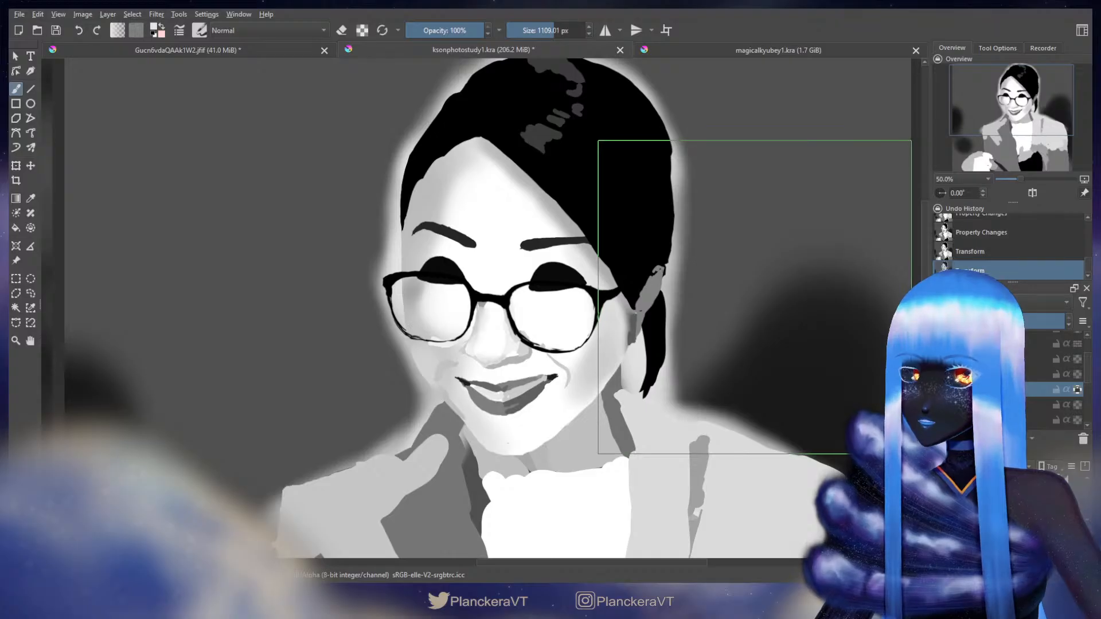
{"action": "scroll", "coordinate": [698, 355], "scroll_direction": "down", "scroll_amount": 3}
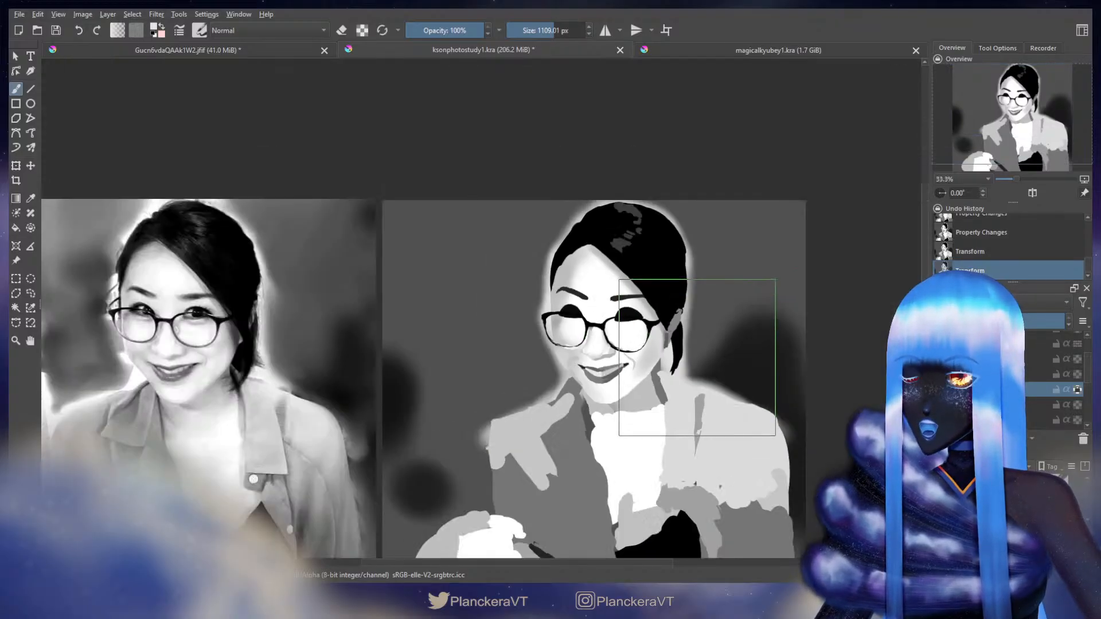
Step: Size the brush outline to 1163.01 px to span from the right eye's outer corner to the photo's right edge
{"action": "left_click_drag", "start_coordinate": [611, 446], "coordinate": [729, 403]}
{"action": "scroll", "coordinate": [523, 357], "scroll_direction": "up", "scroll_amount": 3}
{"action": "scroll", "coordinate": [641, 389], "scroll_direction": "down", "scroll_amount": 3}
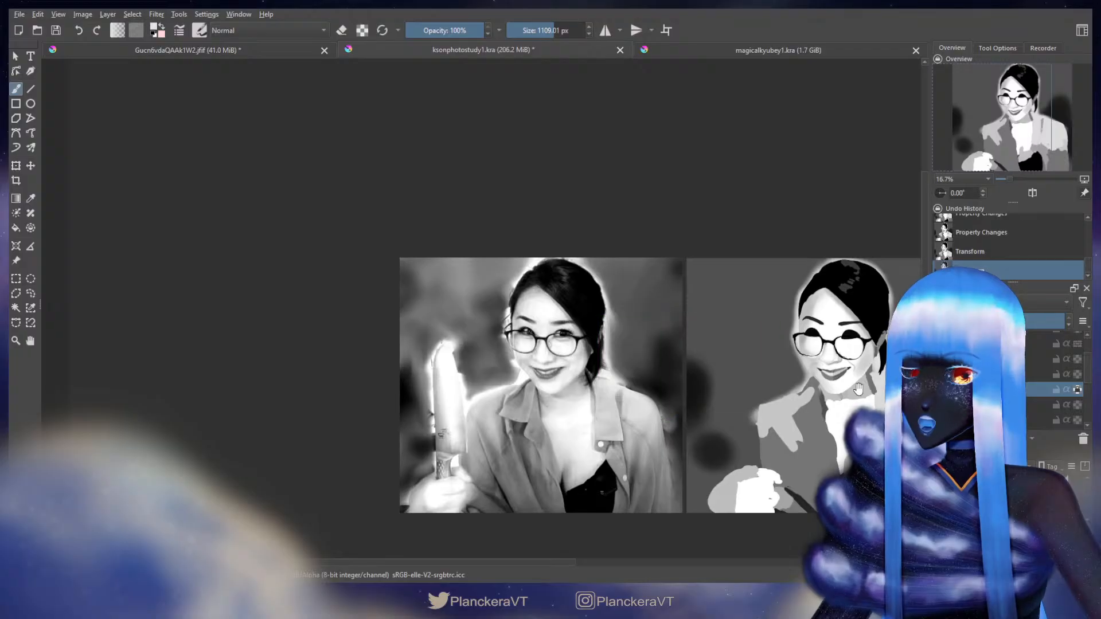
{"action": "left_click_drag", "start_coordinate": [858, 390], "coordinate": [768, 401]}
{"action": "scroll", "coordinate": [527, 368], "scroll_direction": "up", "scroll_amount": 4}
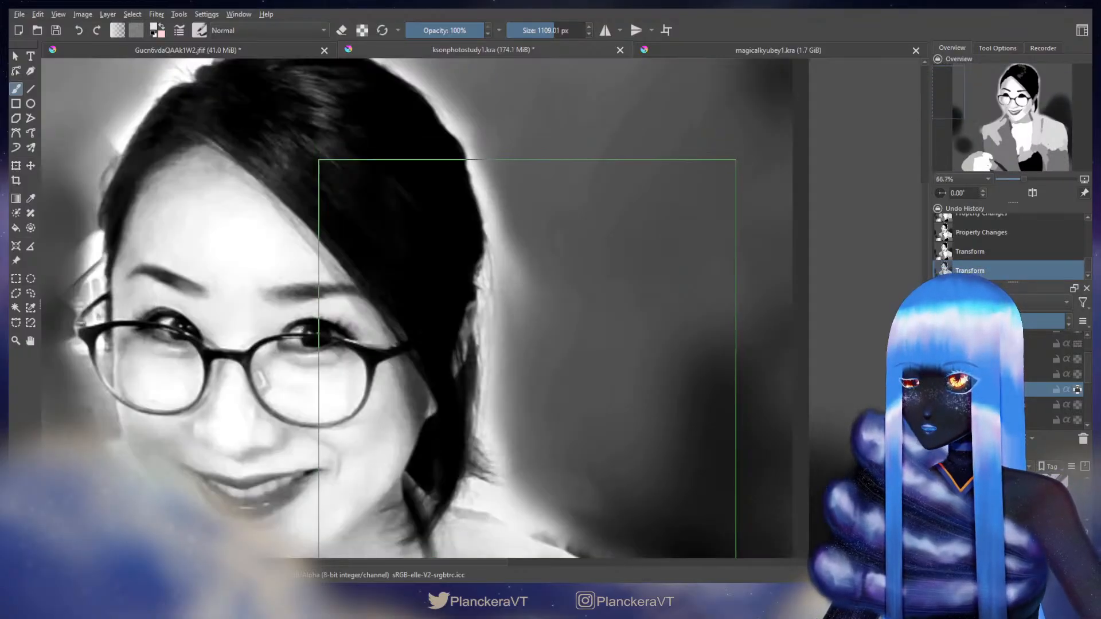
{"action": "scroll", "coordinate": [527, 368], "scroll_direction": "down", "scroll_amount": 1}
{"action": "mouse_move", "coordinate": [526, 369]}
{"action": "left_mouse_down"}
{"action": "mouse_move", "coordinate": [568, 343]}
{"action": "mouse_move", "coordinate": [604, 343]}
{"action": "left_mouse_up"}
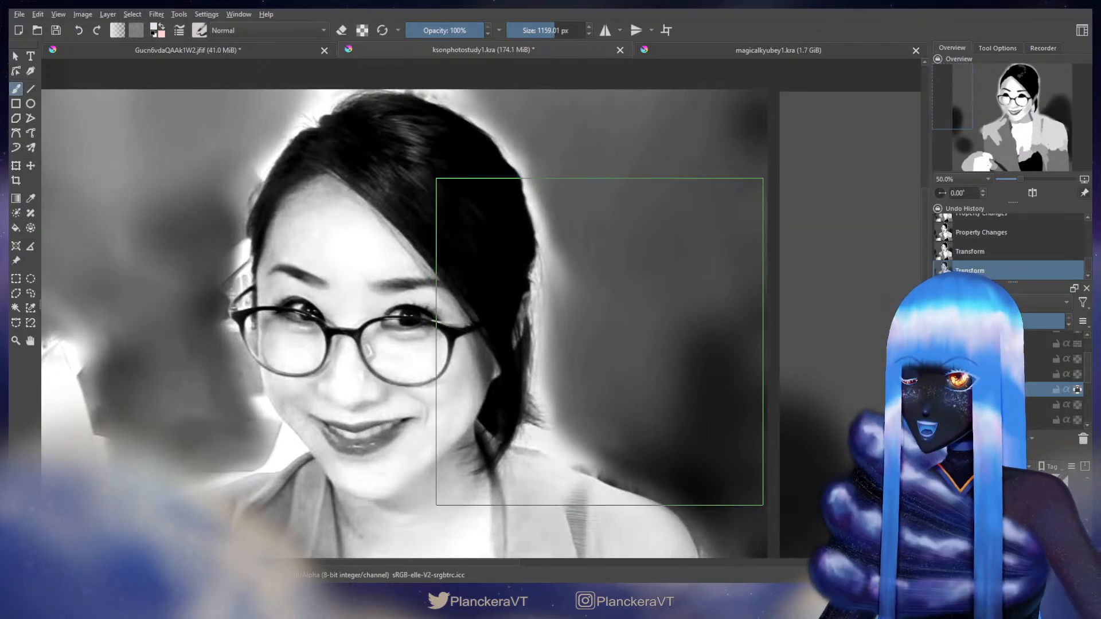
{"action": "left_click_drag", "start_coordinate": [600, 342], "coordinate": [601, 342]}
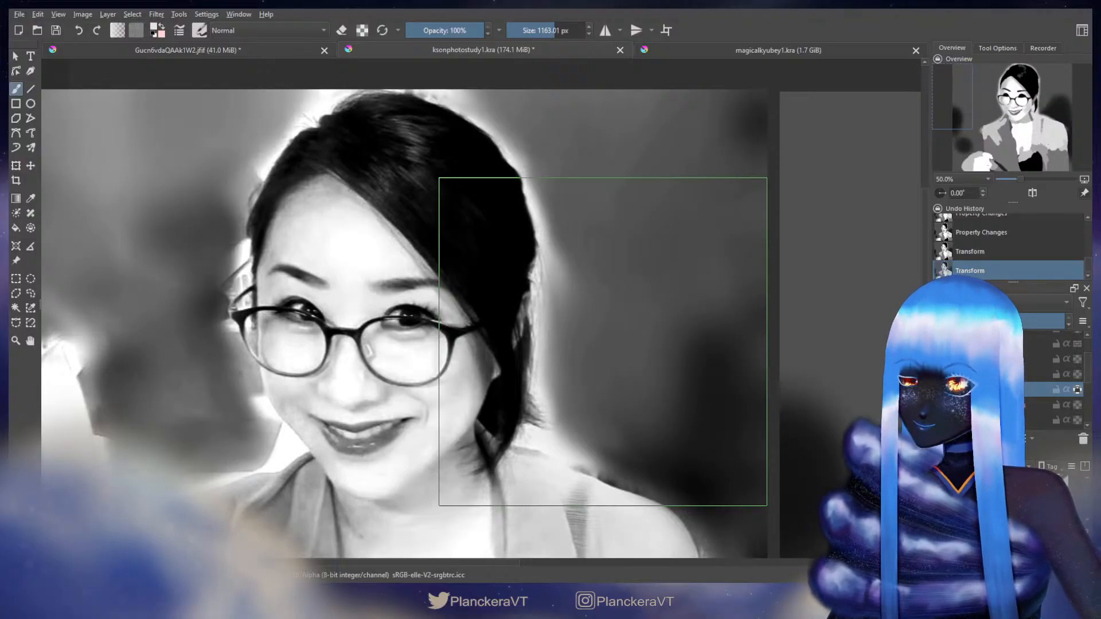
{"action": "scroll", "coordinate": [603, 342], "scroll_direction": "up", "scroll_amount": 2}
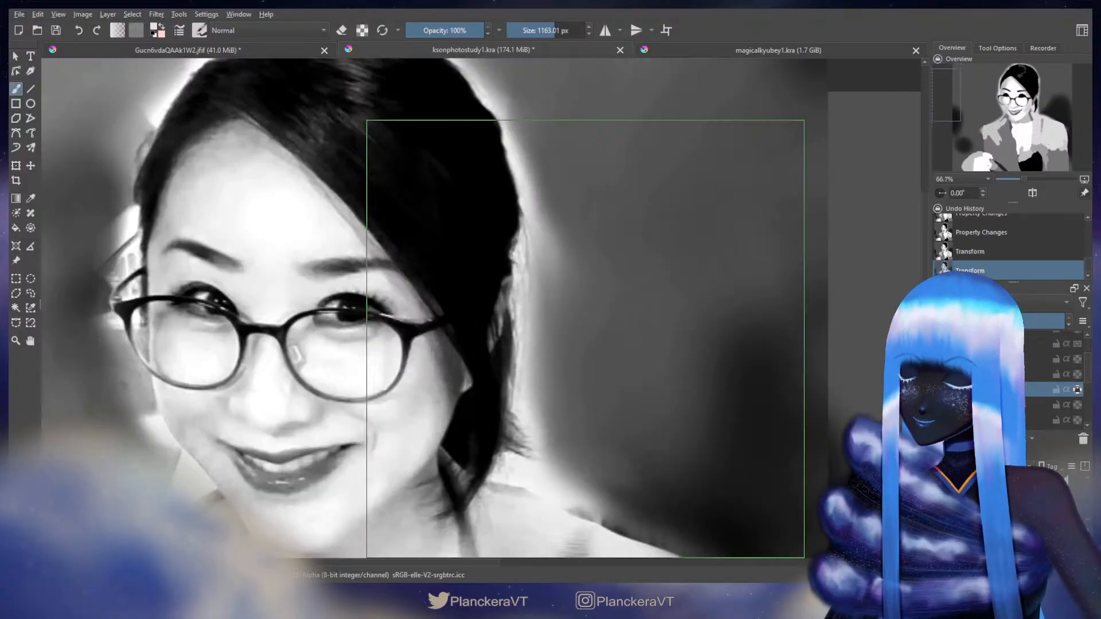
Step: Refine the brush outline to 1154.01 px against the right eye's outer corner in the photo, and compare that distance on the painting
{"action": "left_click_drag", "start_coordinate": [480, 324], "coordinate": [708, 387]}
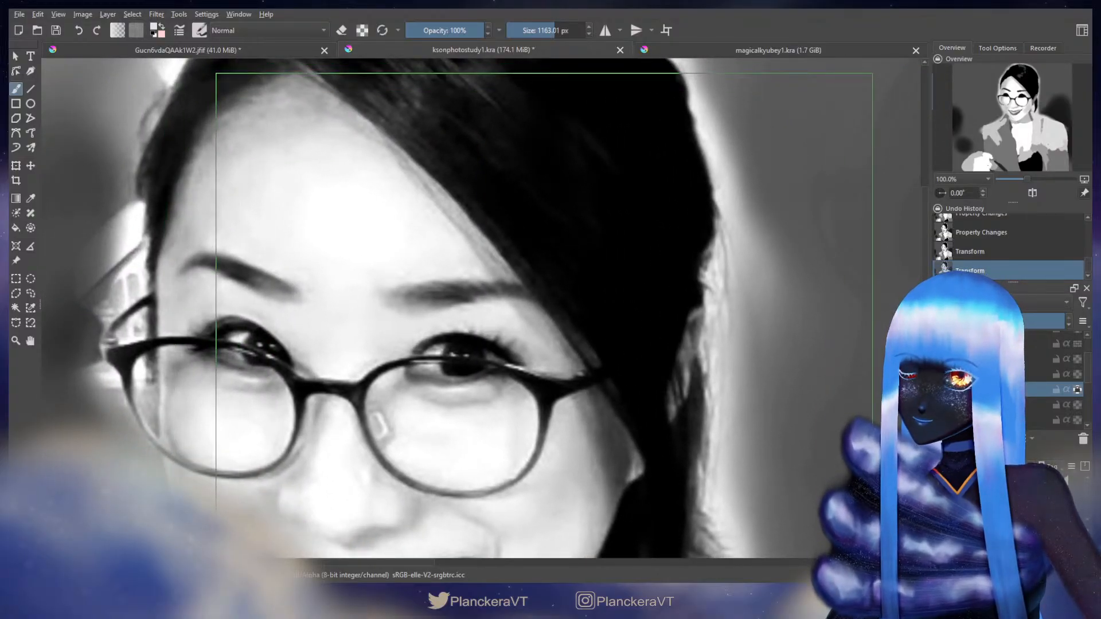
{"action": "scroll", "coordinate": [544, 402], "scroll_direction": "down", "scroll_amount": 2}
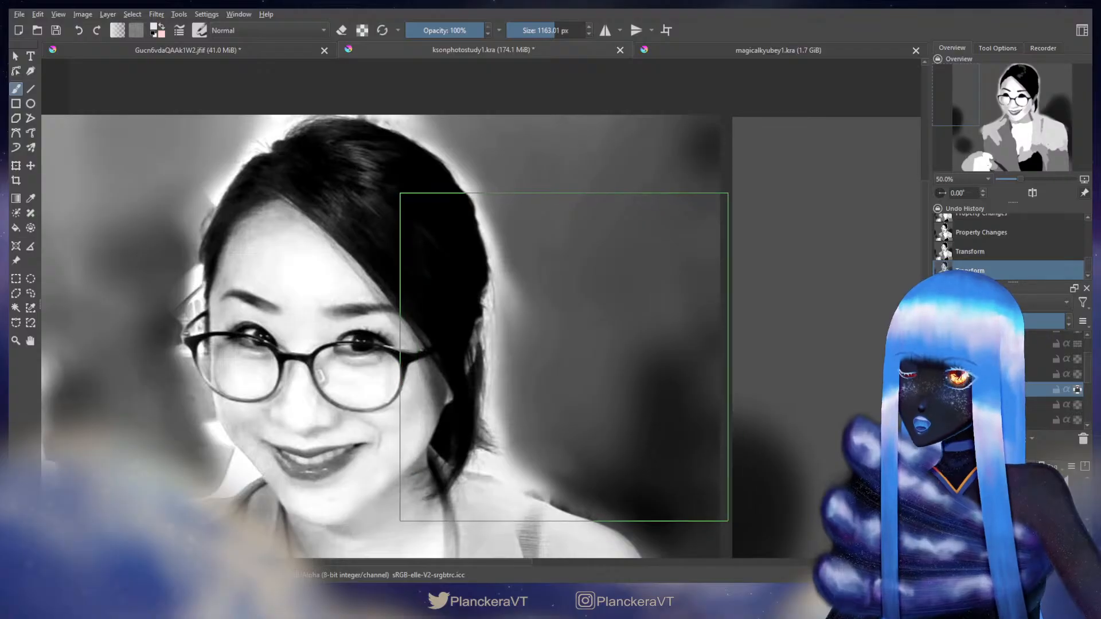
{"action": "scroll", "coordinate": [564, 357], "scroll_direction": "up", "scroll_amount": 1}
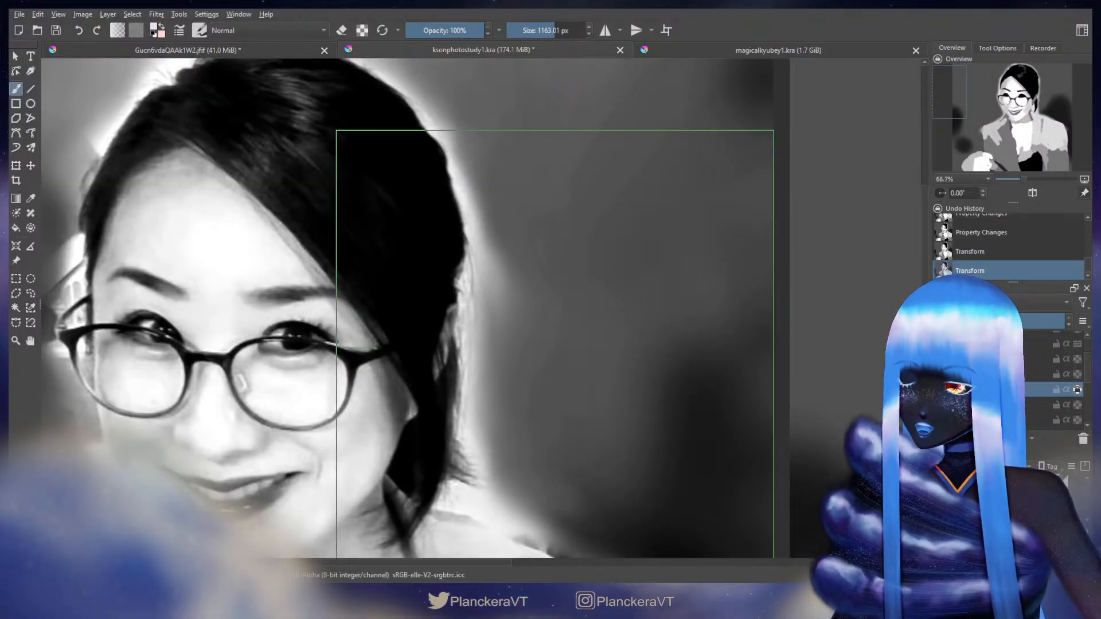
{"action": "left_click_drag", "start_coordinate": [554, 349], "coordinate": [553, 349]}
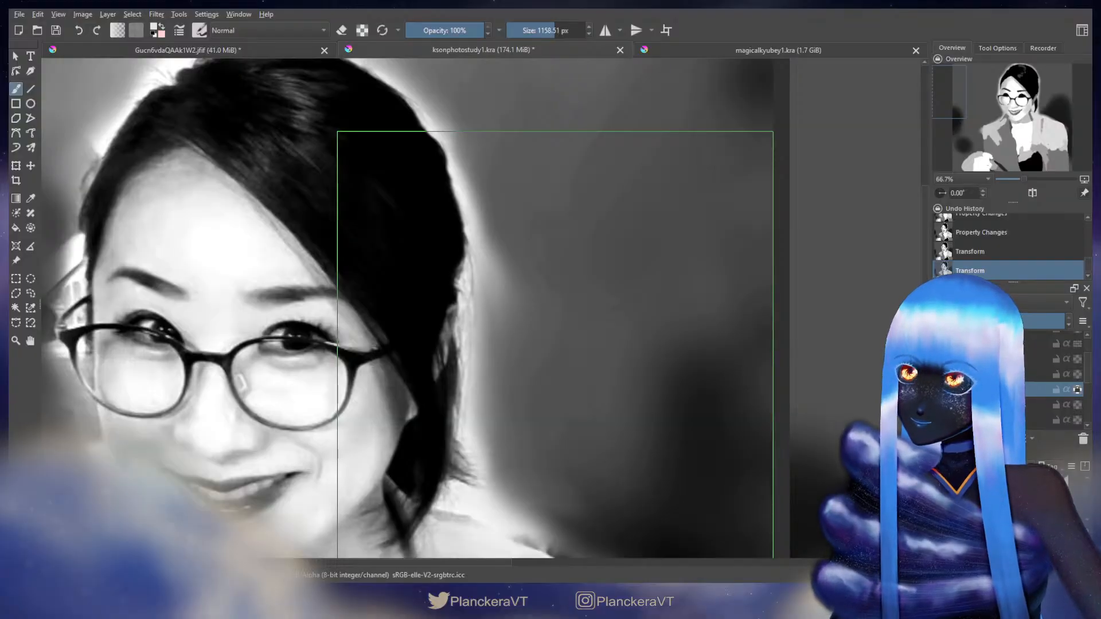
{"action": "left_click_drag", "start_coordinate": [555, 349], "coordinate": [553, 349]}
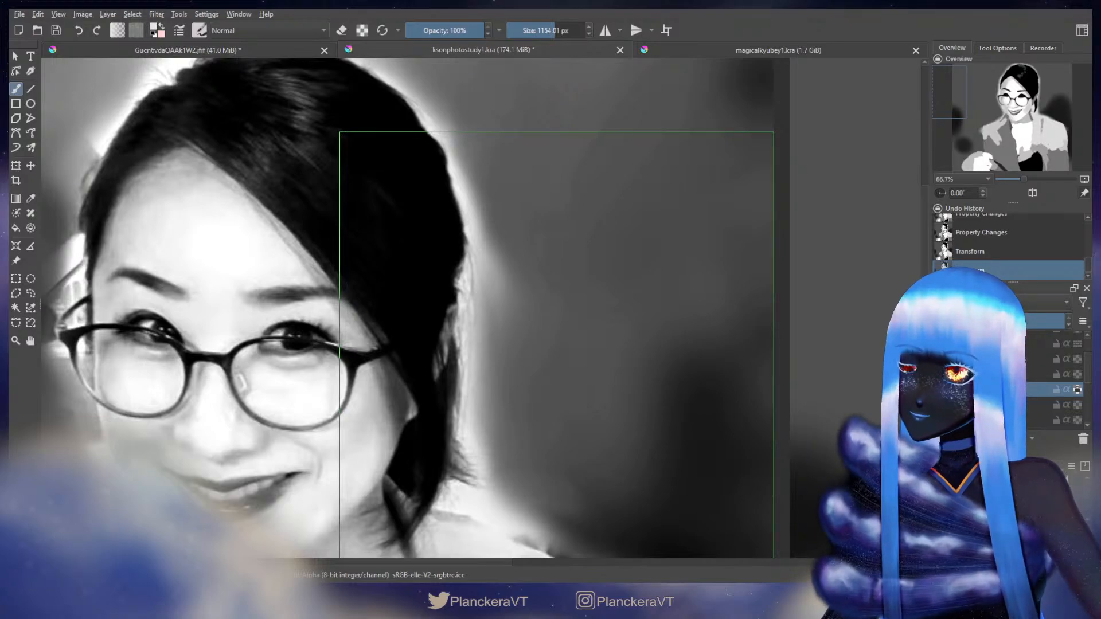
{"action": "left_click_drag", "start_coordinate": [554, 350], "coordinate": [554, 350]}
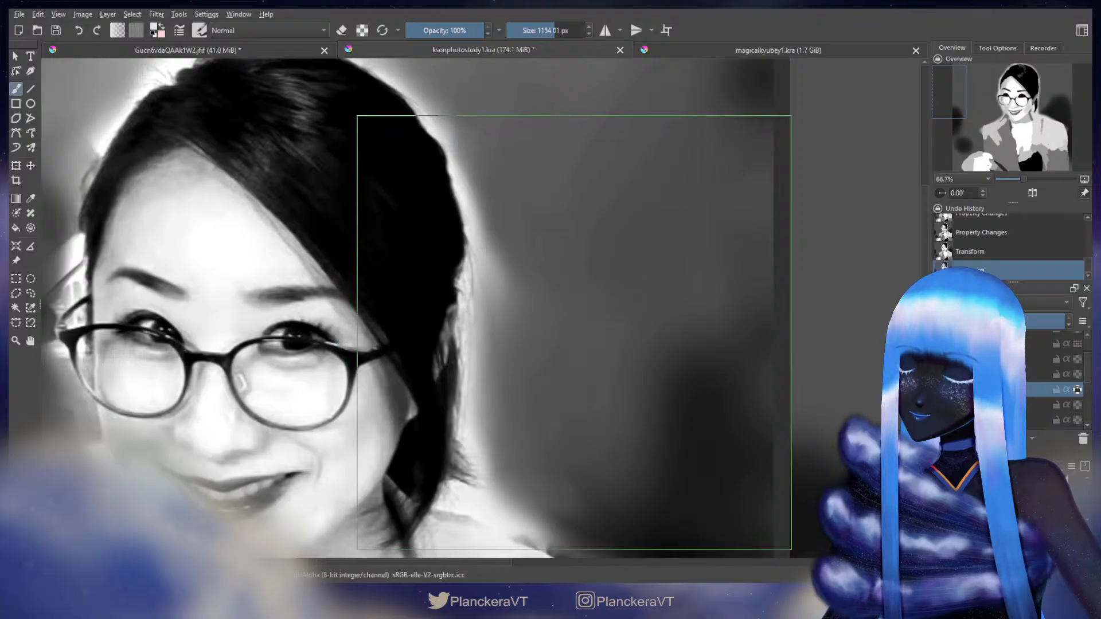
{"action": "scroll", "coordinate": [599, 322], "scroll_direction": "down", "scroll_amount": 2}
{"action": "left_click_drag", "start_coordinate": [877, 351], "coordinate": [443, 346]}
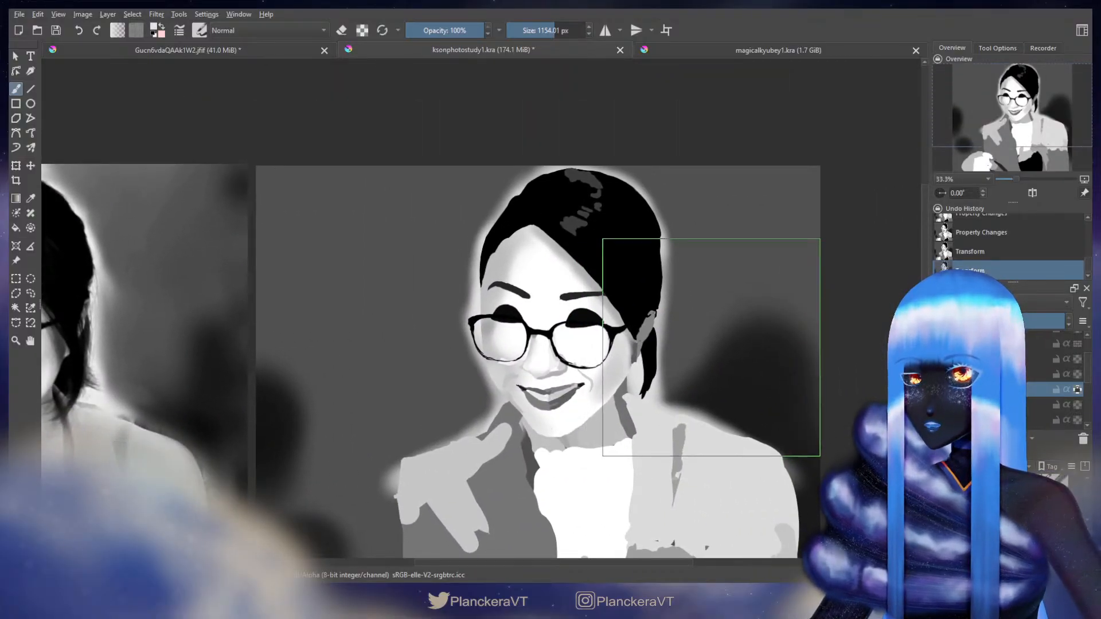
{"action": "scroll", "coordinate": [713, 347], "scroll_direction": "up", "scroll_amount": 1}
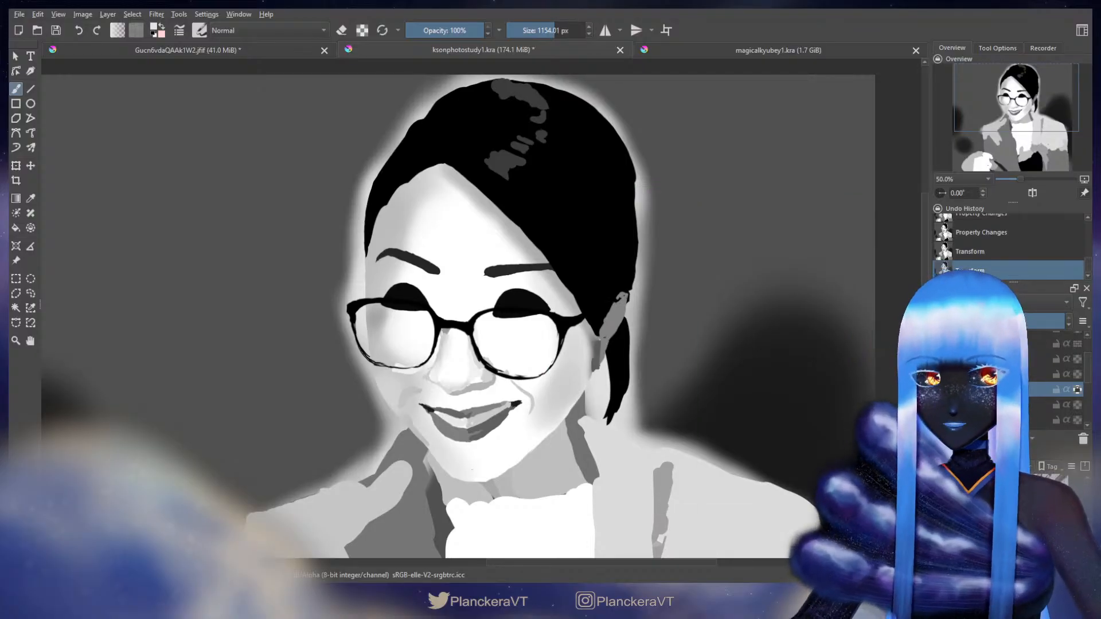
Step: Select the eyes layer and adjust the eyes with Transform so the right eye's outer corner meets the 1154.01 px outline
{"action": "scroll", "coordinate": [1036, 394], "scroll_direction": "down", "scroll_amount": 1}
{"action": "left_click", "coordinate": [1036, 379]}
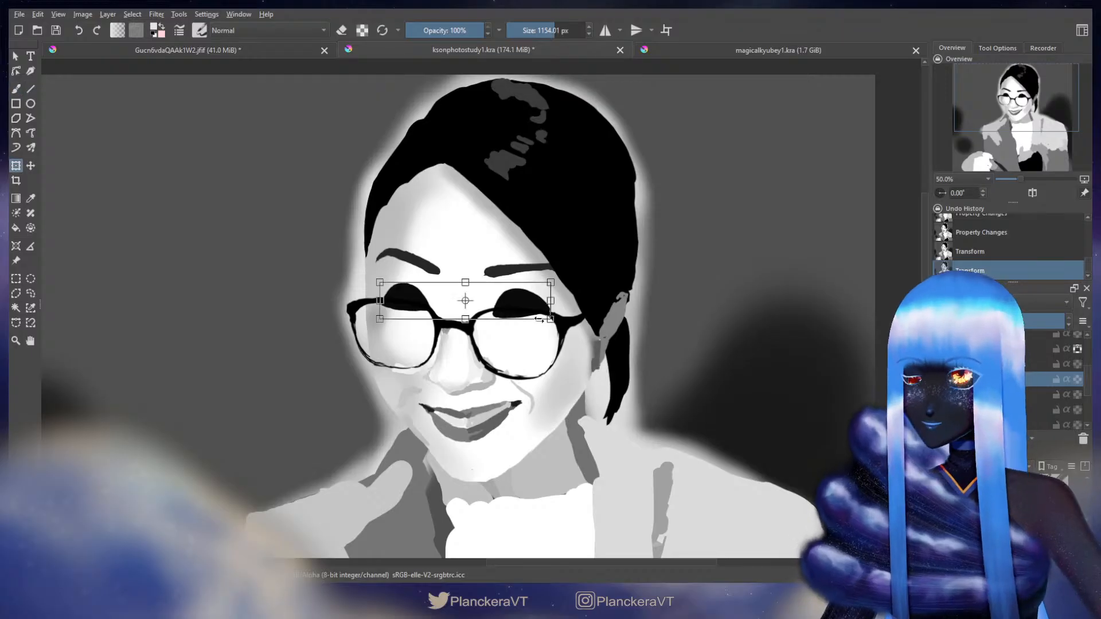
{"action": "key", "text": "ctrl+t"}
{"action": "key", "text": "b"}
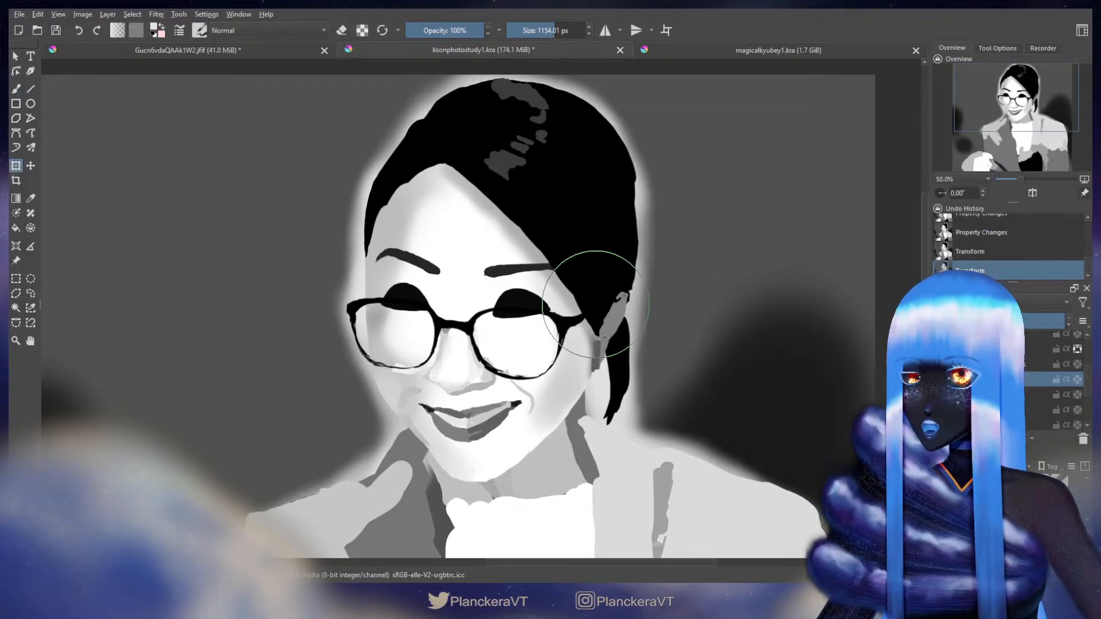
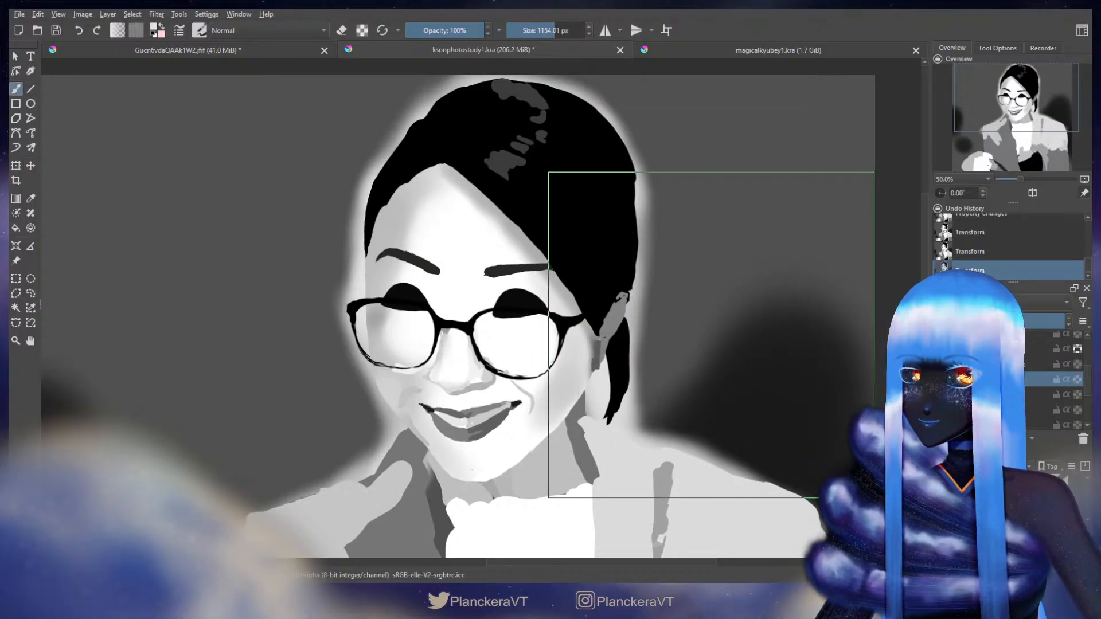
Step: Size the brush outline to 1280.01 px from the photo's left edge to the left eye's outer corner, and compare it on the painting
{"action": "scroll", "coordinate": [391, 381], "scroll_direction": "down", "scroll_amount": 4}
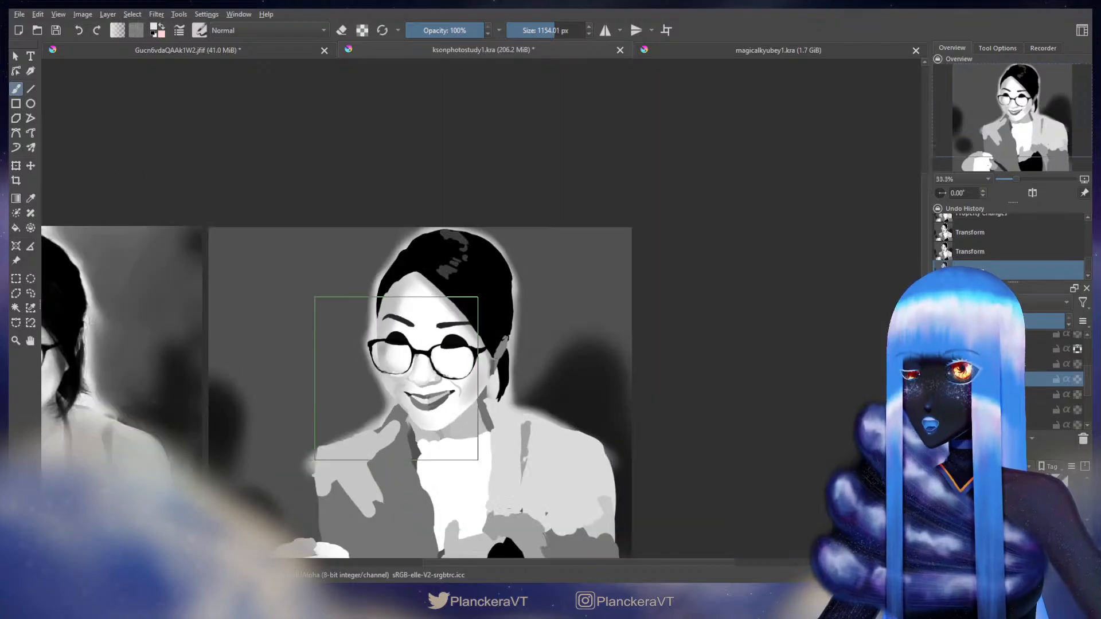
{"action": "left_click_drag", "start_coordinate": [93, 360], "coordinate": [369, 350]}
{"action": "scroll", "coordinate": [370, 350], "scroll_direction": "up", "scroll_amount": 2}
{"action": "scroll", "coordinate": [370, 349], "scroll_direction": "up", "scroll_amount": 3}
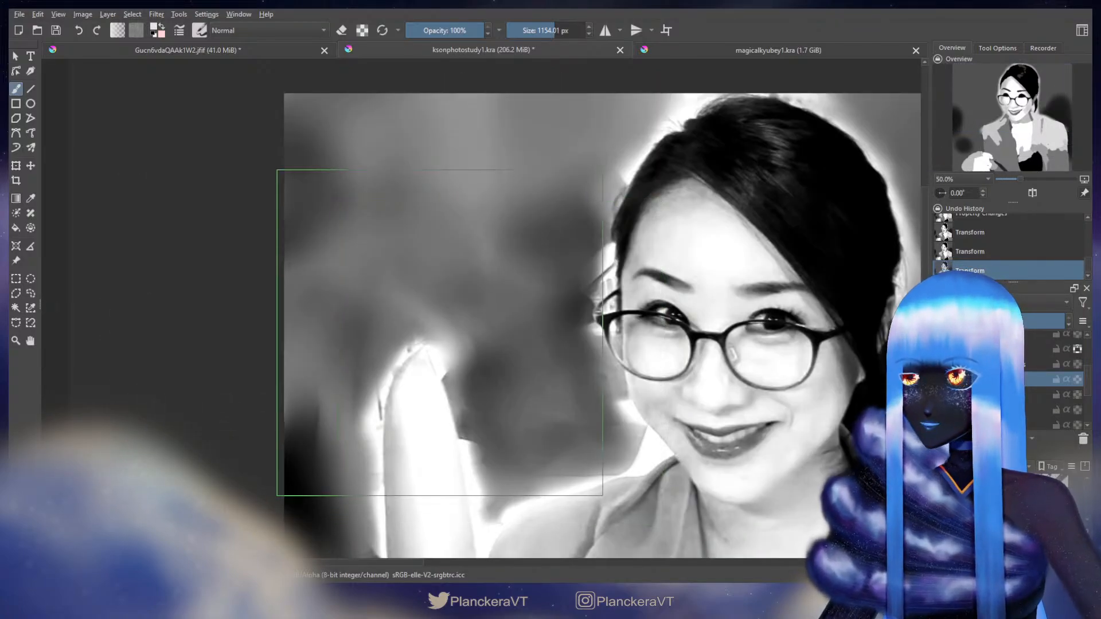
{"action": "mouse_move", "coordinate": [448, 333]}
{"action": "left_mouse_down"}
{"action": "mouse_move", "coordinate": [487, 333]}
{"action": "mouse_move", "coordinate": [463, 334]}
{"action": "left_mouse_up"}
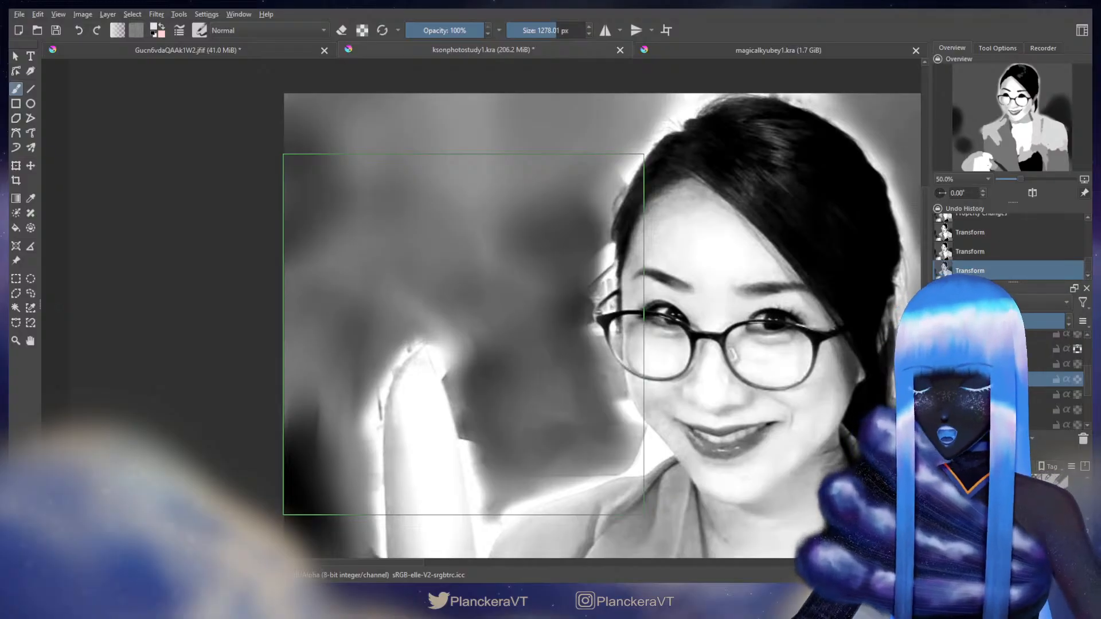
{"action": "left_click_drag", "start_coordinate": [463, 335], "coordinate": [462, 334]}
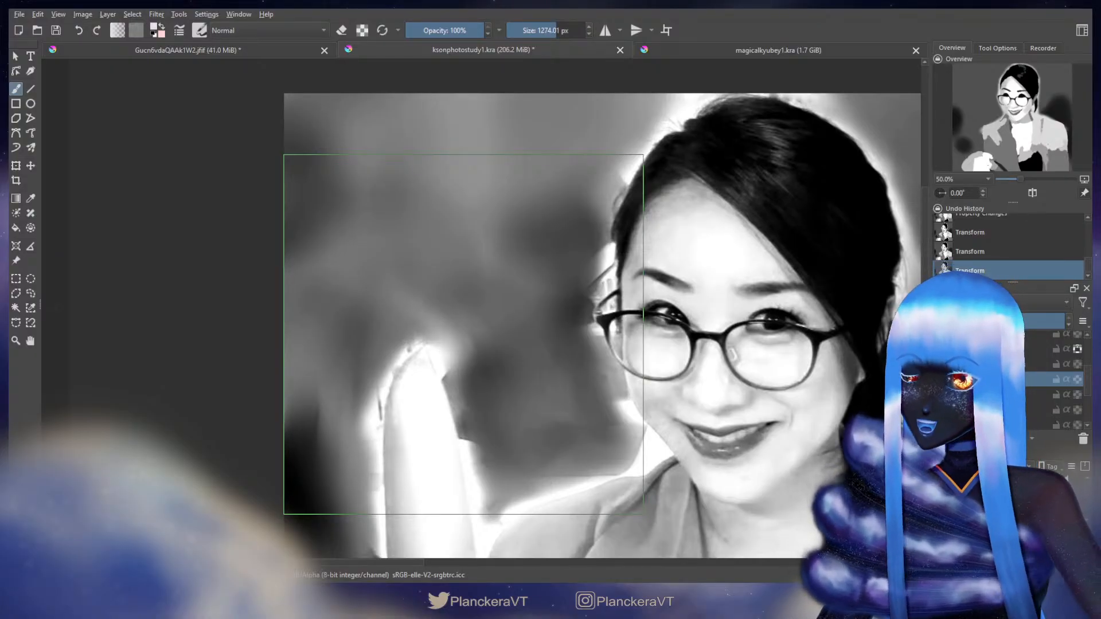
{"action": "left_click_drag", "start_coordinate": [464, 334], "coordinate": [464, 334]}
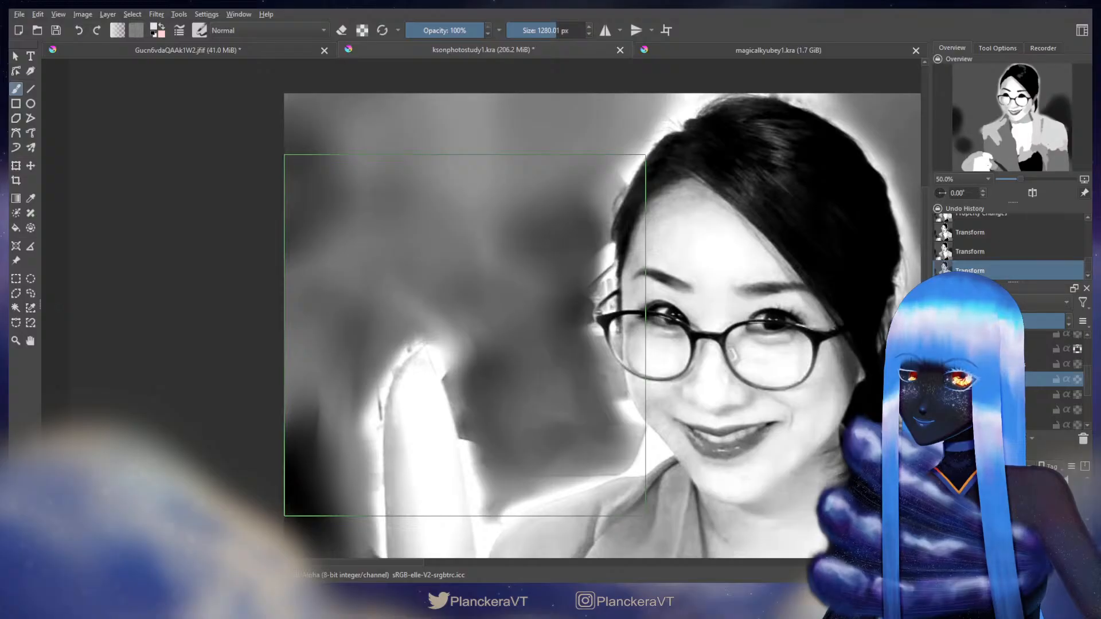
{"action": "left_click_drag", "start_coordinate": [901, 411], "coordinate": [563, 369]}
{"action": "left_click_drag", "start_coordinate": [891, 386], "coordinate": [505, 382]}
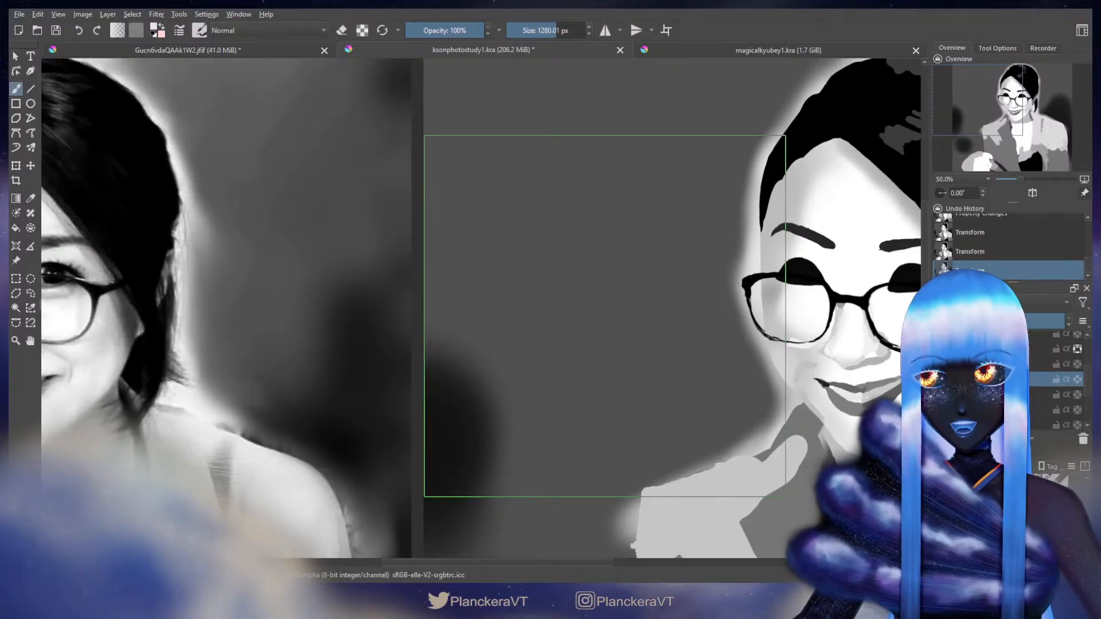
Step: Size the brush outline to 76.01 px for the gap between the face's left edge and the left eye, and compare it on the painting
{"action": "left_click_drag", "start_coordinate": [342, 303], "coordinate": [668, 330]}
{"action": "left_click_drag", "start_coordinate": [451, 313], "coordinate": [602, 324]}
{"action": "left_click_drag", "start_coordinate": [410, 311], "coordinate": [63, 312]}
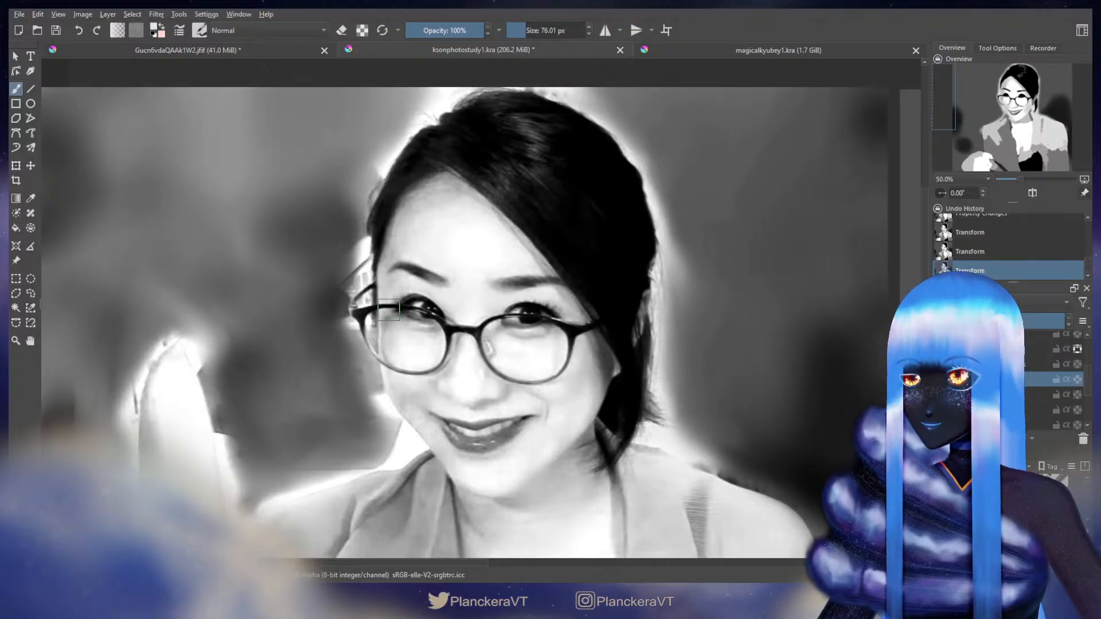
{"action": "left_click_drag", "start_coordinate": [389, 310], "coordinate": [317, 298]}
{"action": "left_click_drag", "start_coordinate": [913, 325], "coordinate": [602, 324]}
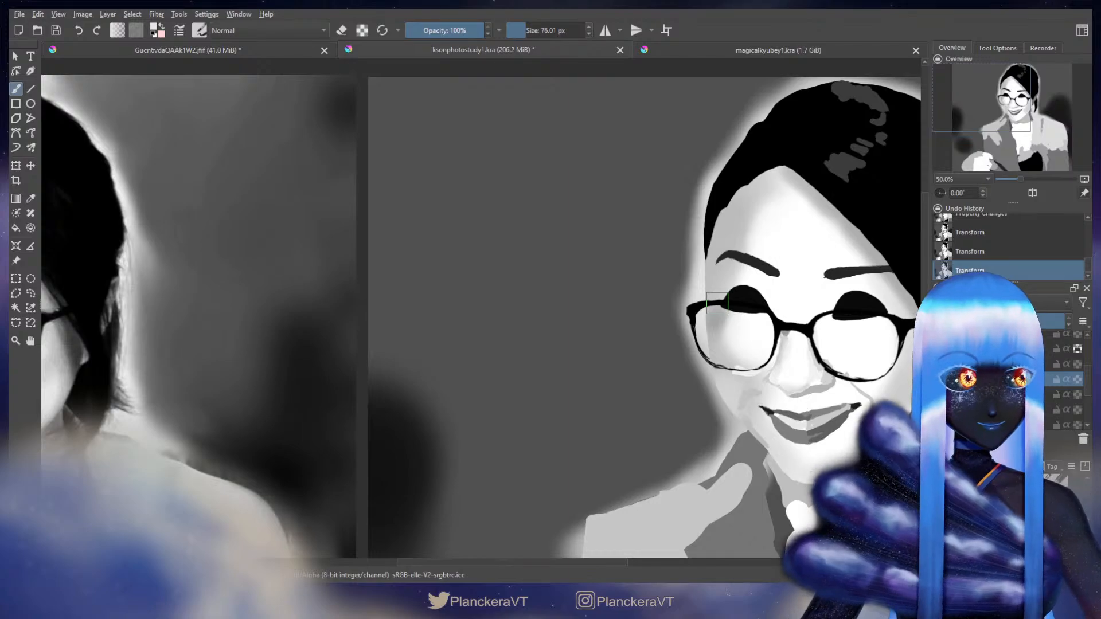
Step: Transform the eyes layer twice to fit the left eye's outer corner to the 76.01 px outline
{"action": "key", "text": "ctrl+t"}
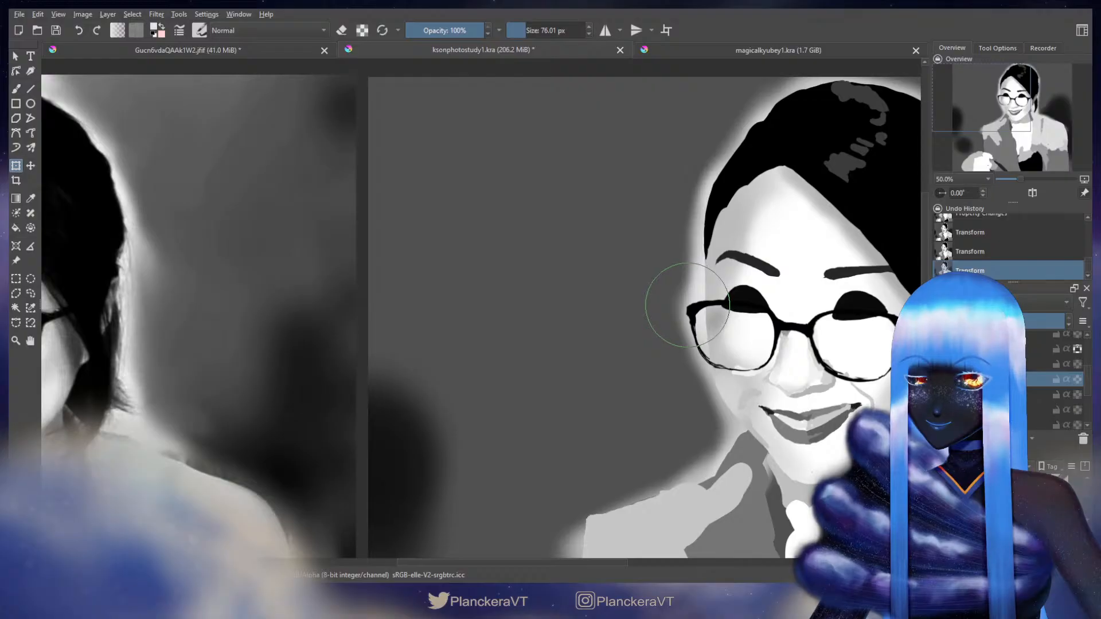
{"action": "key", "text": "b"}
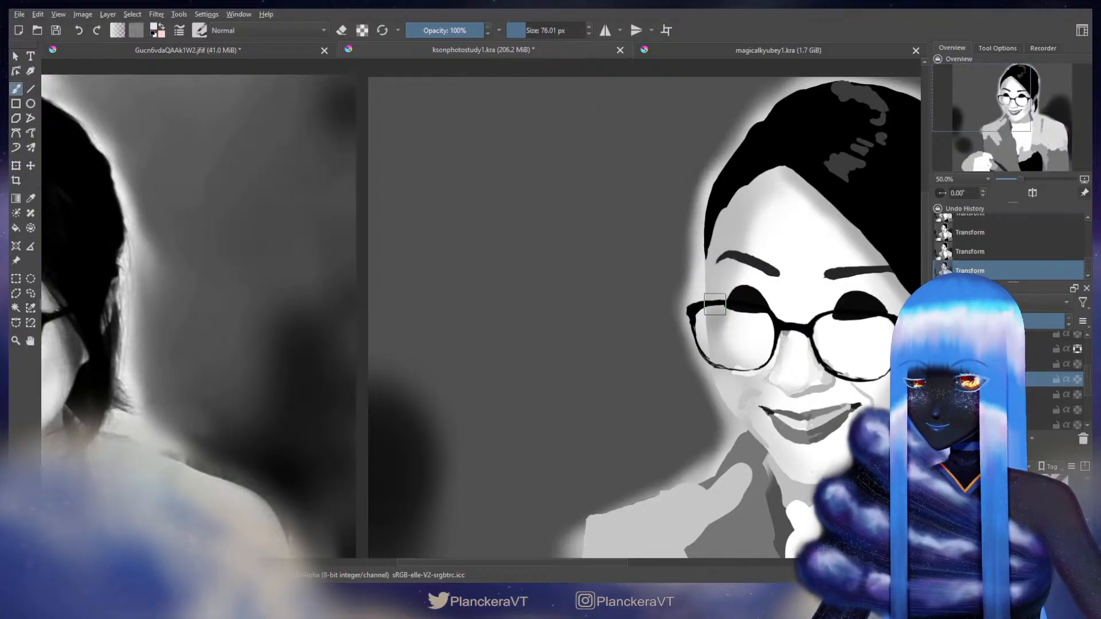
{"action": "key", "text": "ctrl+t"}
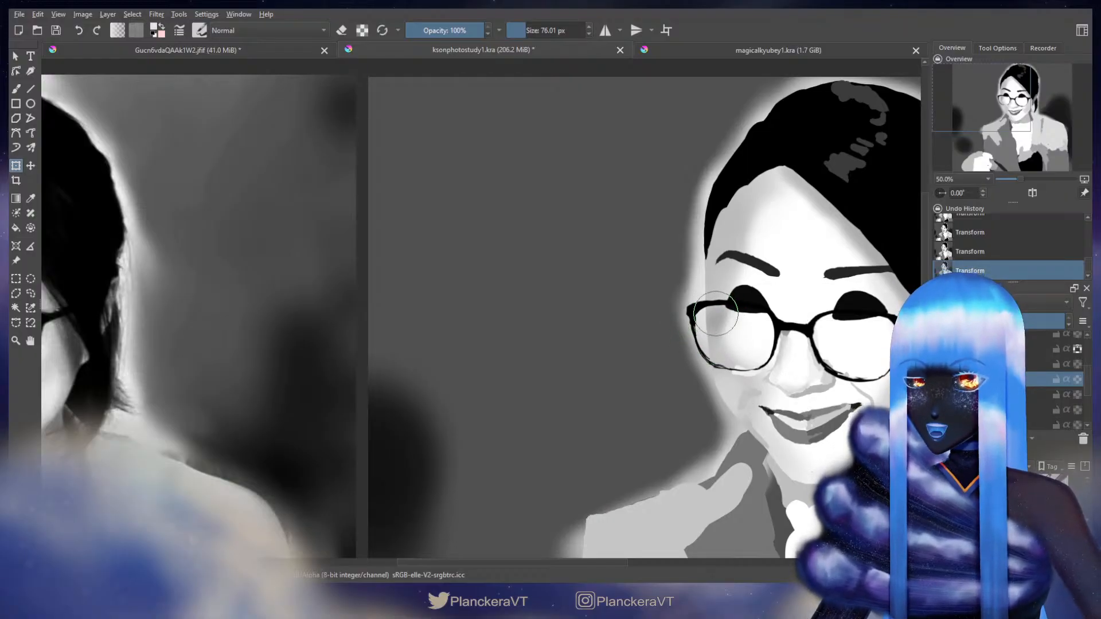
{"action": "key", "text": "b"}
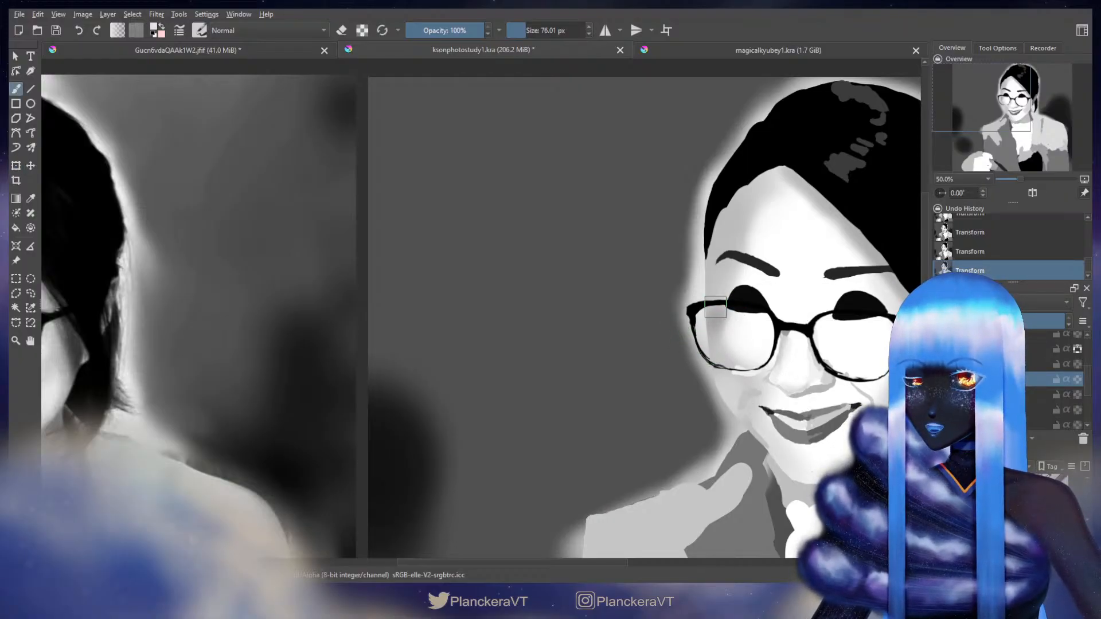
Step: Size the brush outline to 242.01 px from the face's left edge to the left eye's inner corner, and compare it on the painting
{"action": "left_click_drag", "start_coordinate": [83, 303], "coordinate": [577, 324]}
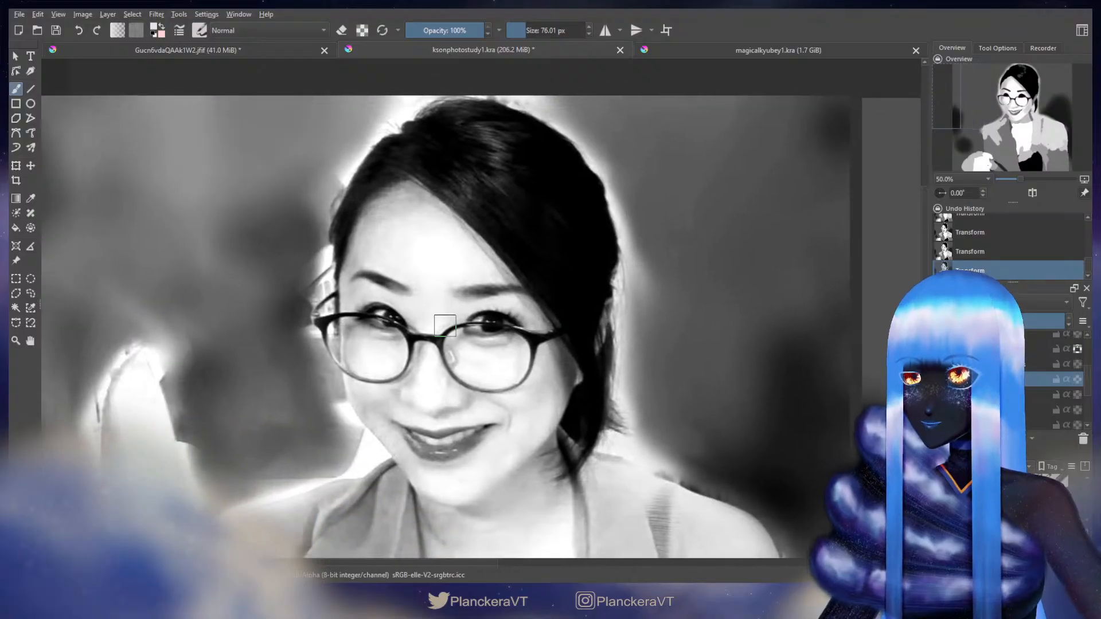
{"action": "left_click_drag", "start_coordinate": [436, 324], "coordinate": [476, 324], "text": "shift"}
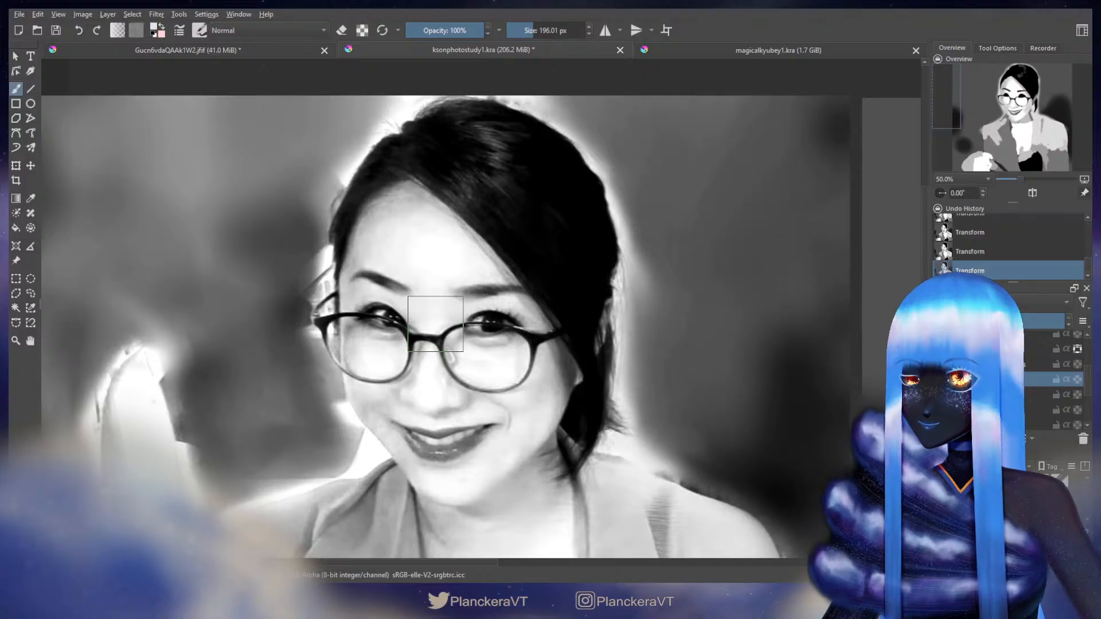
{"action": "left_click_drag", "start_coordinate": [373, 325], "coordinate": [386, 324], "text": "shift"}
{"action": "scroll", "coordinate": [374, 324], "scroll_direction": "up", "scroll_amount": 2}
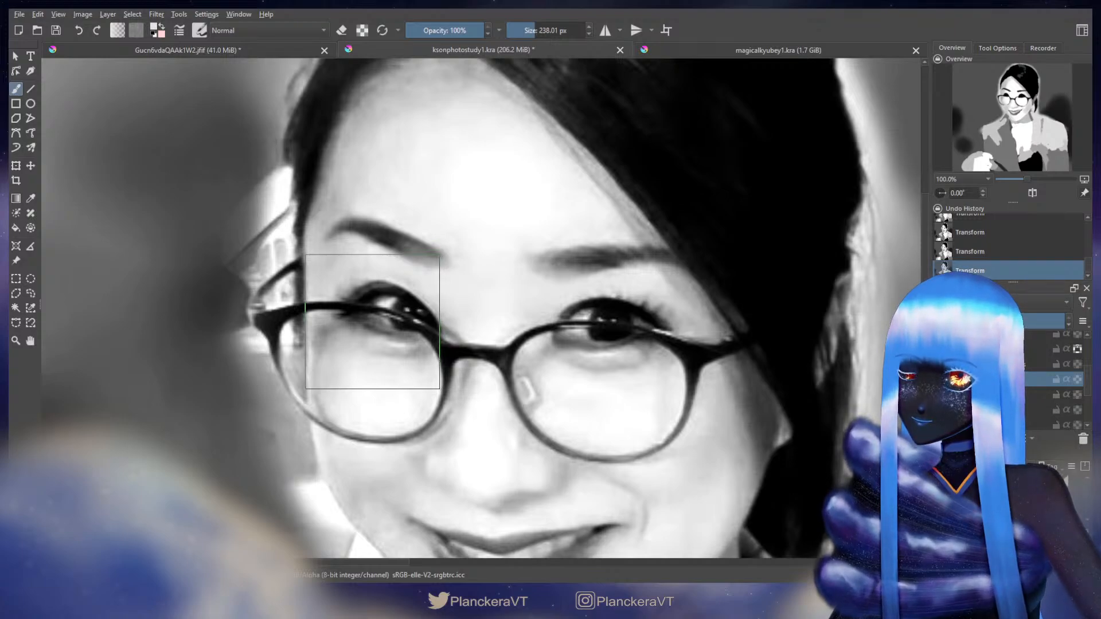
{"action": "left_click_drag", "start_coordinate": [373, 321], "coordinate": [374, 322], "text": "shift"}
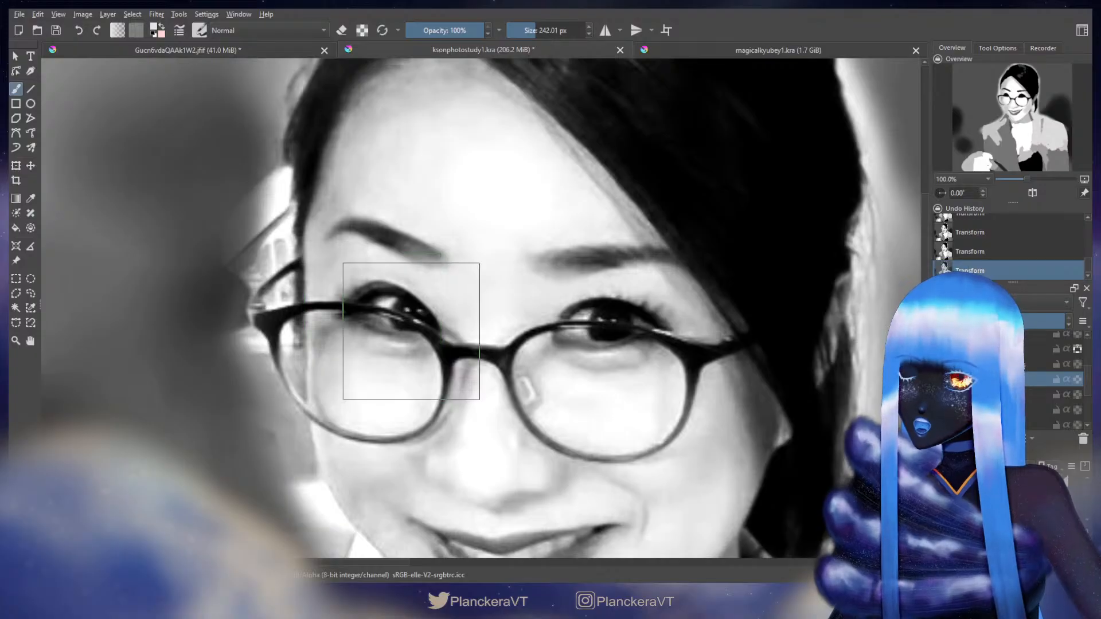
{"action": "left_click_drag", "start_coordinate": [717, 367], "coordinate": [264, 341]}
{"action": "left_click_drag", "start_coordinate": [644, 354], "coordinate": [270, 348]}
{"action": "scroll", "coordinate": [634, 365], "scroll_direction": "down", "scroll_amount": 2}
{"action": "mouse_move", "coordinate": [611, 350]}
{"action": "left_mouse_down"}
{"action": "mouse_move", "coordinate": [452, 359]}
{"action": "mouse_move", "coordinate": [252, 326]}
{"action": "left_mouse_up"}
{"action": "scroll", "coordinate": [609, 306], "scroll_direction": "up", "scroll_amount": 1}
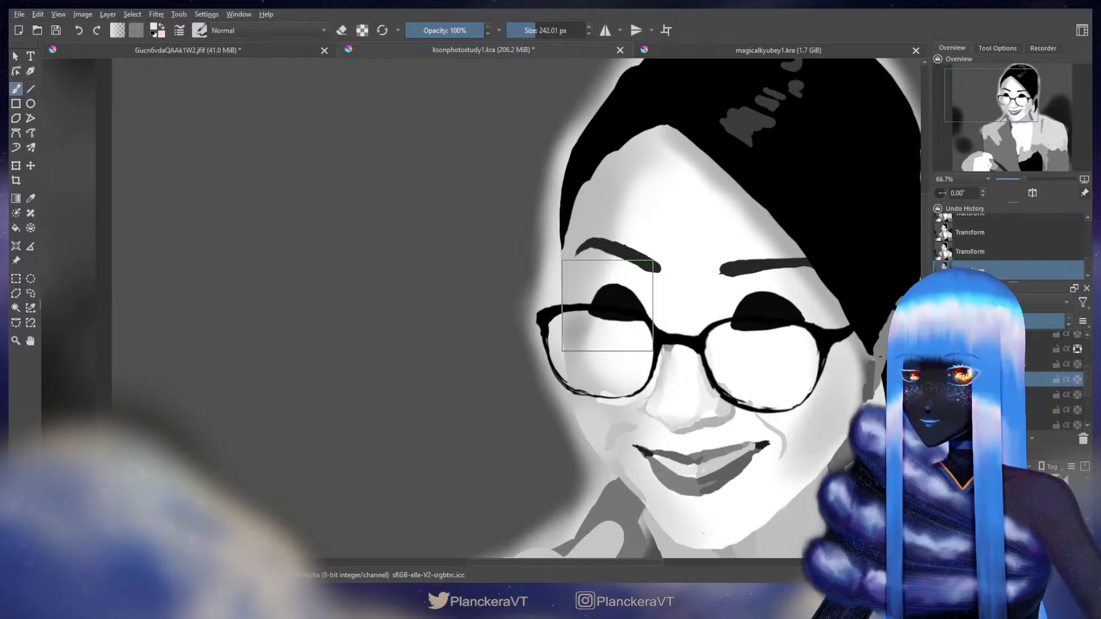
Step: Undo the last two transforms of the eyes
{"action": "key", "text": "ctrl"}
{"action": "key", "text": "ctrl+z"}
{"action": "key", "text": "ctrl+z"}
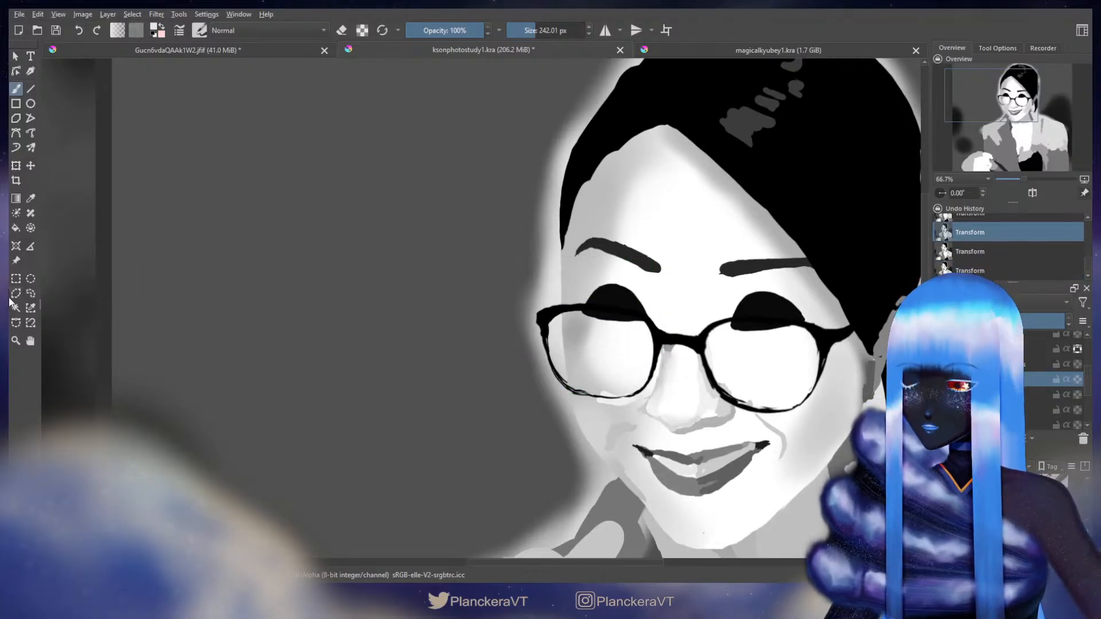
Step: Freehand-select the left eye, move it slightly toward the 242.01 px outline, and compare its inner corner with the outline
{"action": "left_click", "coordinate": [31, 293]}
{"action": "mouse_move", "coordinate": [619, 272]}
{"action": "left_mouse_down"}
{"action": "mouse_move", "coordinate": [557, 319]}
{"action": "mouse_move", "coordinate": [648, 321]}
{"action": "mouse_move", "coordinate": [623, 275]}
{"action": "left_mouse_up"}
{"action": "key", "text": "t"}
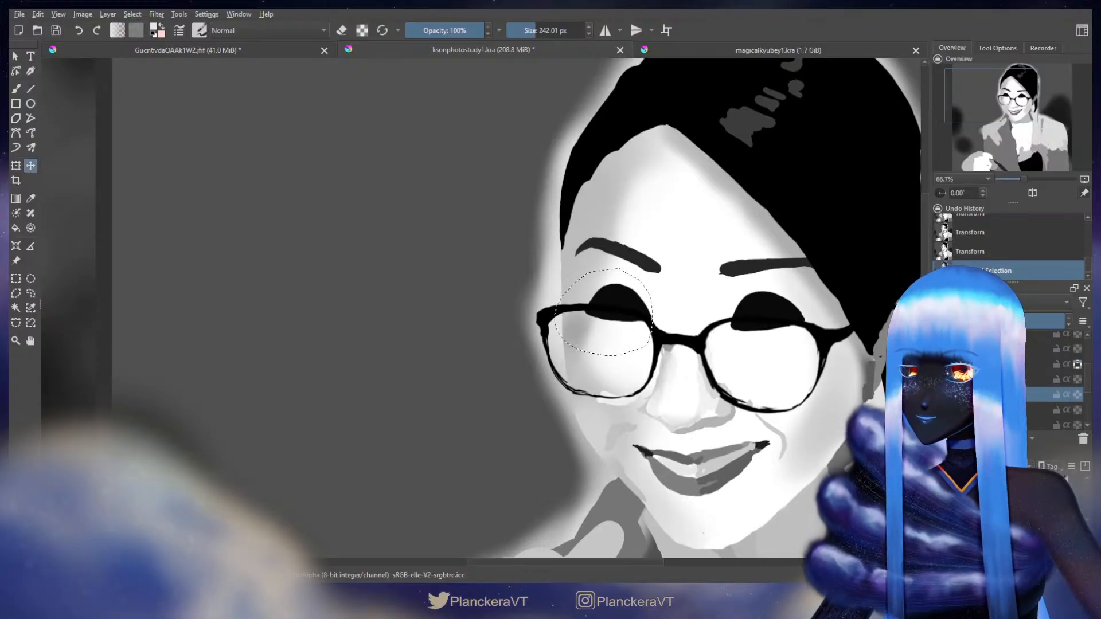
{"action": "left_click_drag", "start_coordinate": [637, 364], "coordinate": [632, 356]}
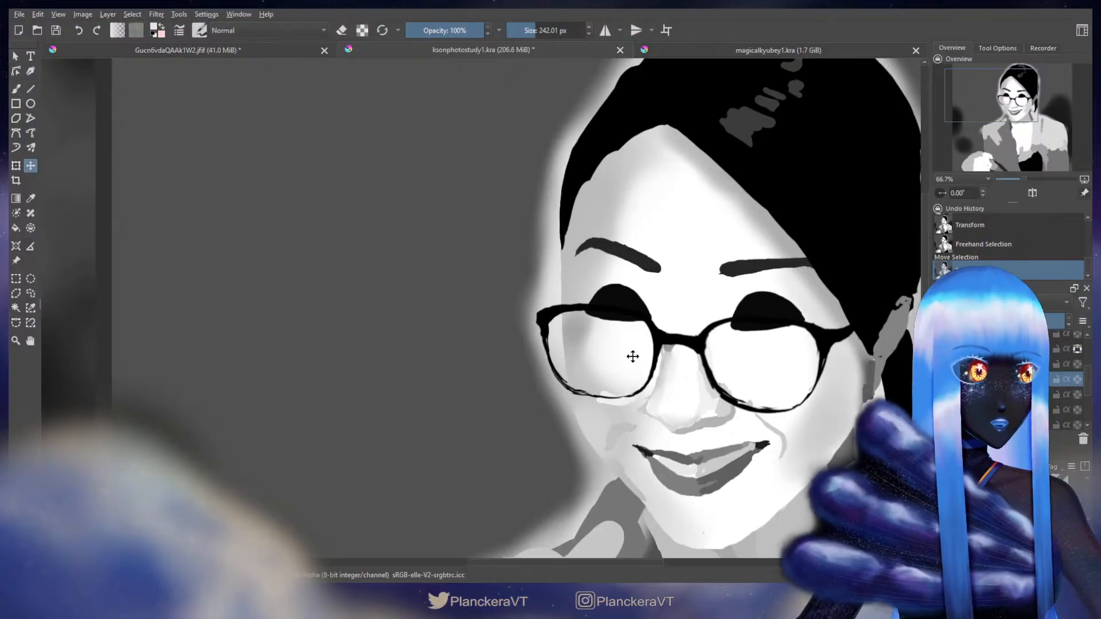
{"action": "key", "text": "b"}
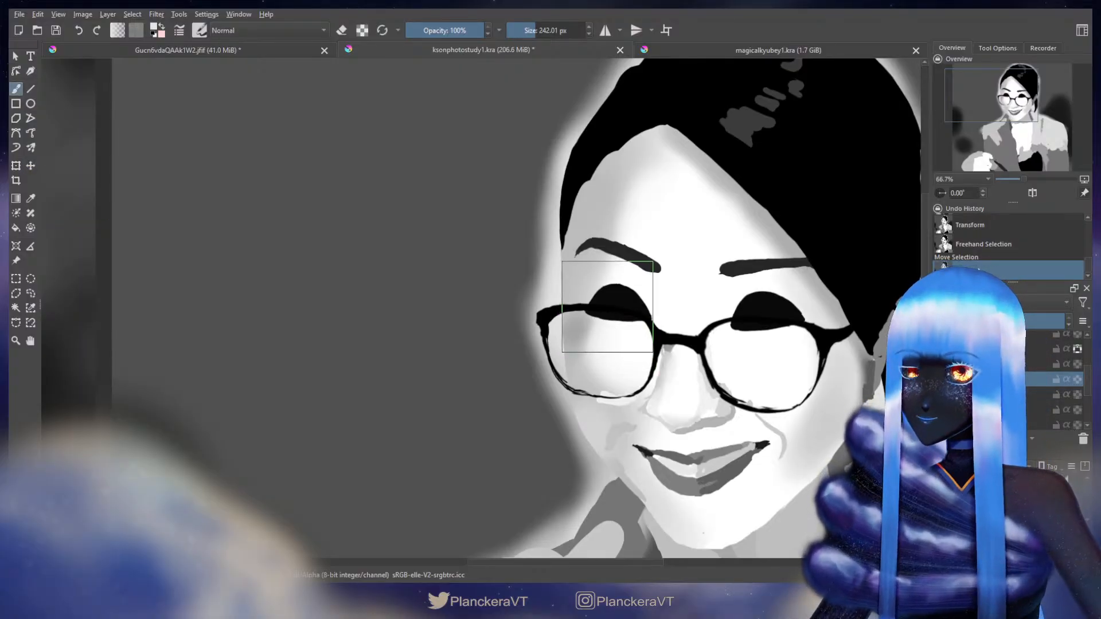
{"action": "scroll", "coordinate": [607, 306], "scroll_direction": "up", "scroll_amount": 1}
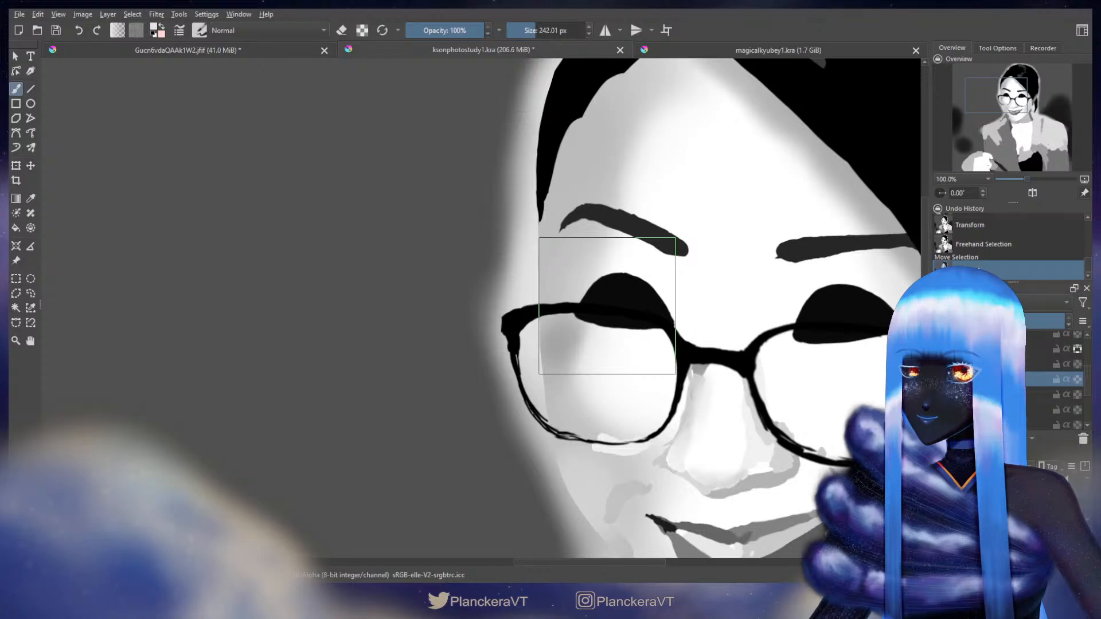
Step: Restore the left eye's selection, nudge the eye five steps to the right, deselect it, and check it against the 242.01 px outline
{"action": "key", "text": "ctrl+z"}
{"action": "key", "text": "t"}
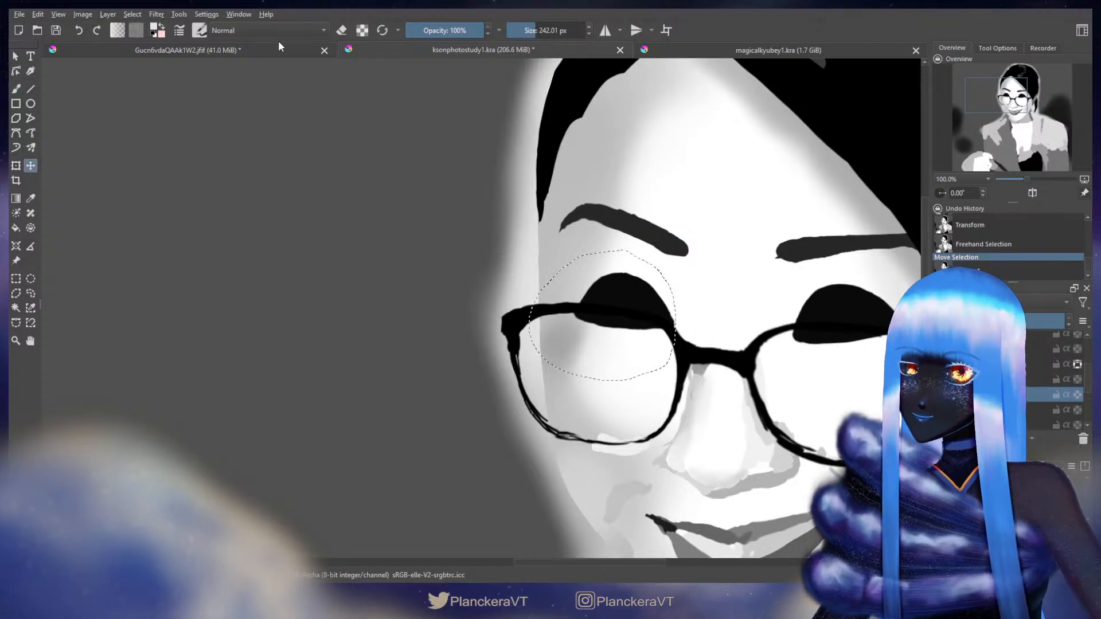
{"action": "key", "text": "Right"}
{"action": "key", "text": "Right"}
{"action": "key", "text": "Right"}
{"action": "key", "text": "Right"}
{"action": "key", "text": "Right"}
{"action": "key", "text": "ctrl+shift+a"}
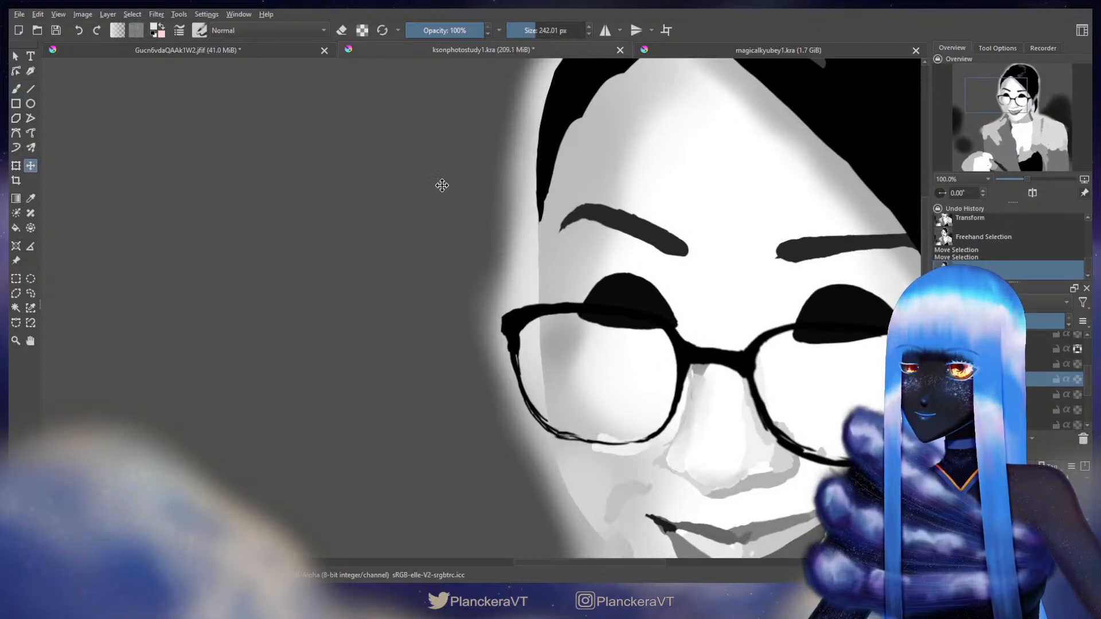
{"action": "key", "text": "b"}
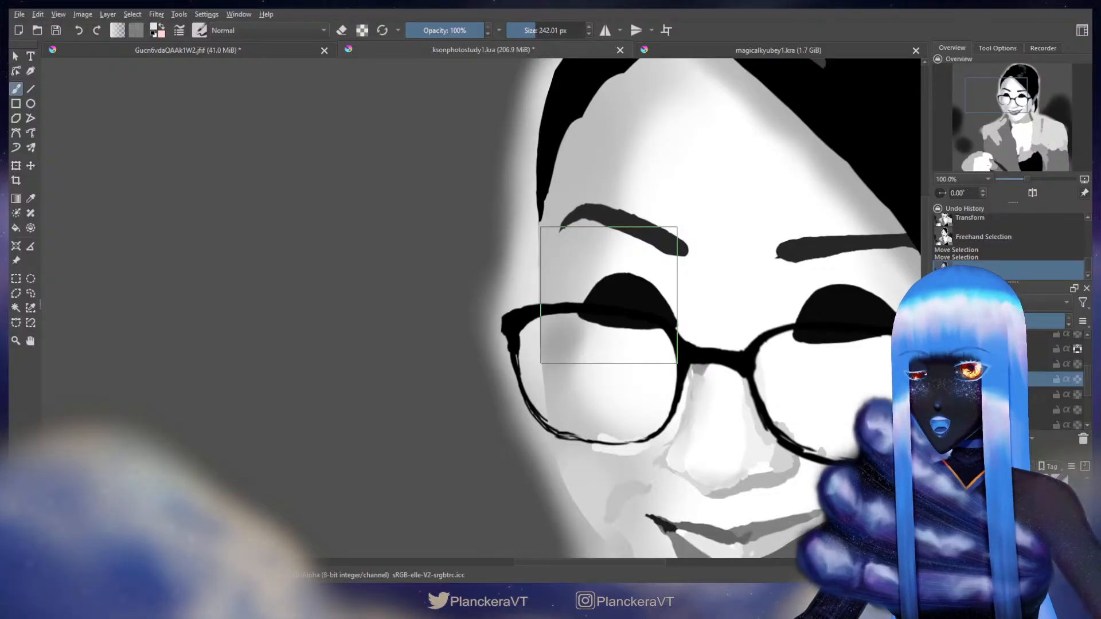
Step: Trim the left eye's inner corner with a 45.80 px eraser
{"action": "key", "text": "e"}
{"action": "key", "text": "bracketleft"}
{"action": "key", "text": "bracketleft"}
{"action": "key", "text": "bracketleft"}
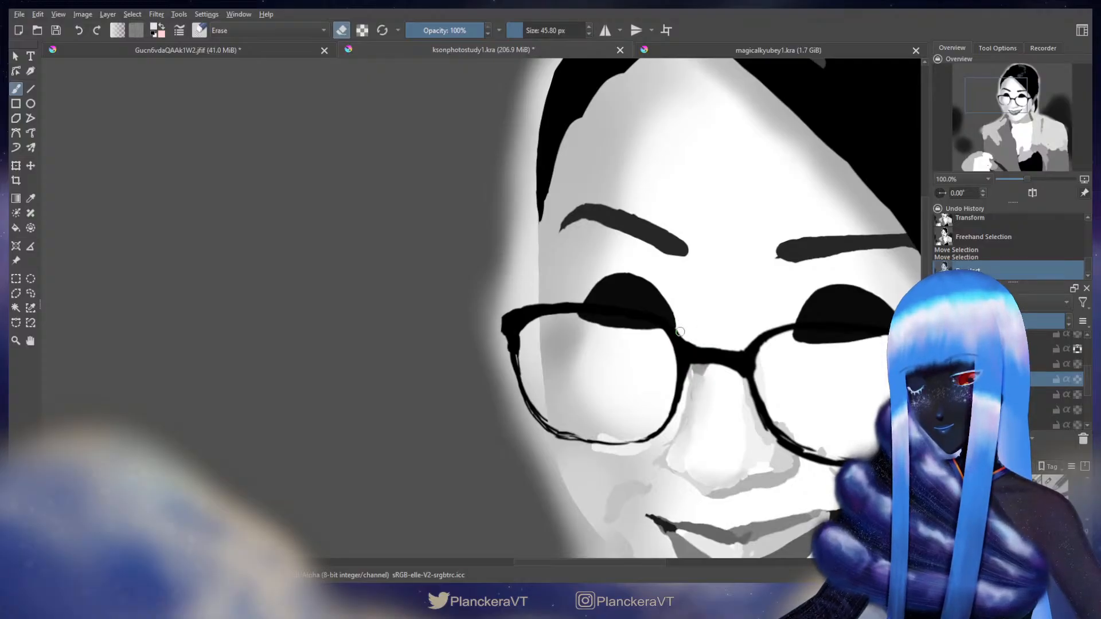
{"action": "left_click_drag", "start_coordinate": [679, 331], "coordinate": [665, 345]}
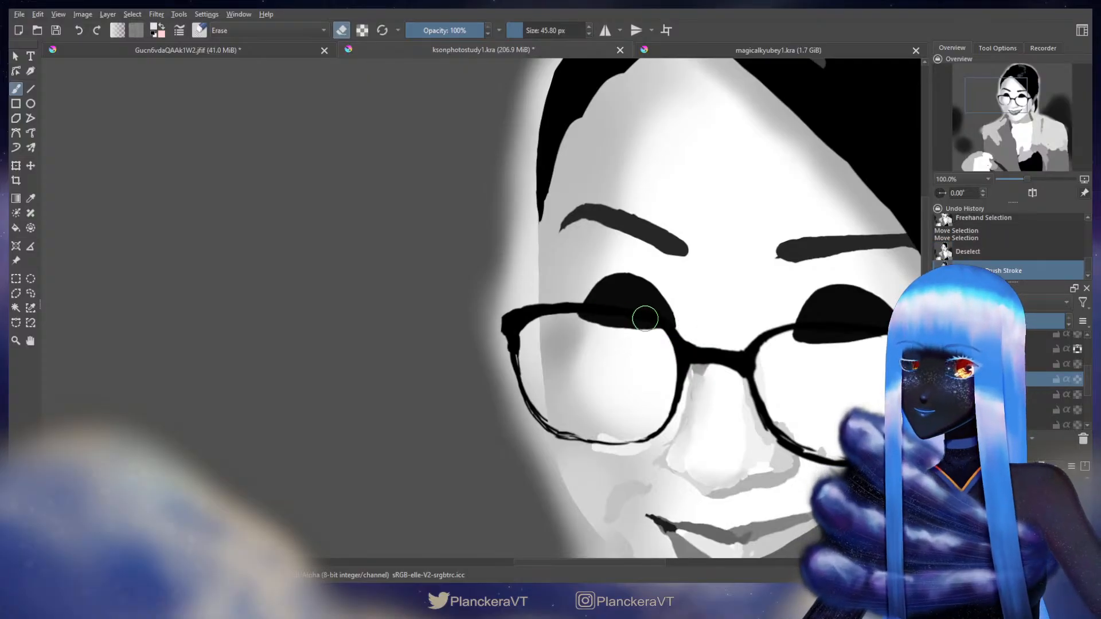
{"action": "key", "text": "e"}
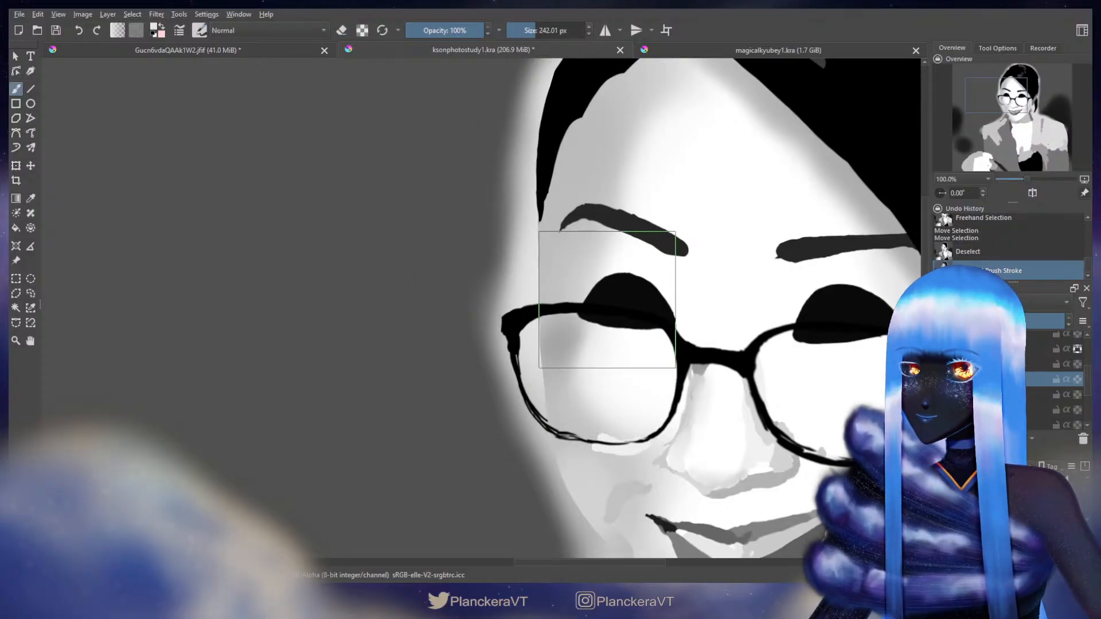
Step: Size the brush outline to 82.01 px for the reference's gap between face edge and left eye, and compare it on the painting
{"action": "scroll", "coordinate": [425, 378], "scroll_direction": "down", "scroll_amount": 3}
{"action": "left_click_drag", "start_coordinate": [417, 376], "coordinate": [823, 338]}
{"action": "left_click_drag", "start_coordinate": [505, 361], "coordinate": [706, 380]}
{"action": "scroll", "coordinate": [479, 344], "scroll_direction": "up", "scroll_amount": 2}
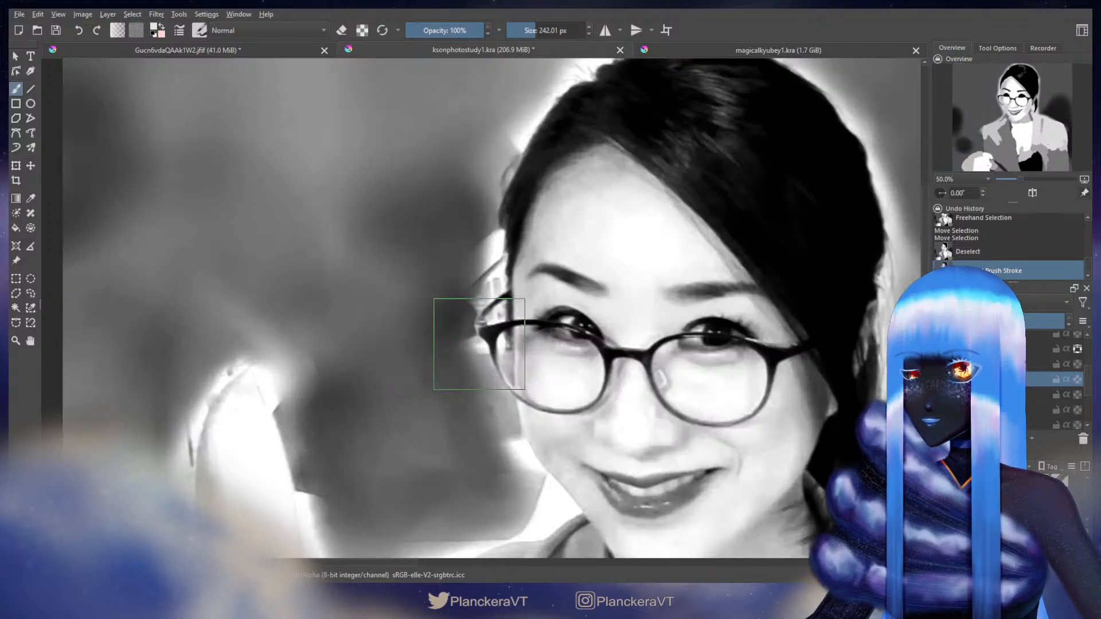
{"action": "scroll", "coordinate": [479, 345], "scroll_direction": "up", "scroll_amount": 2}
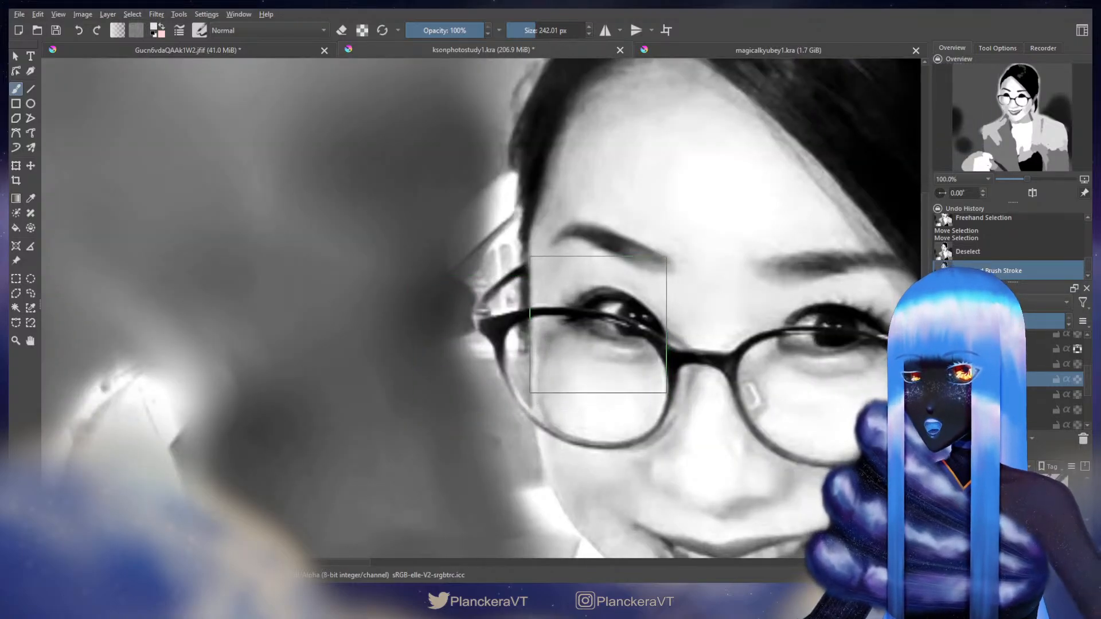
{"action": "left_click_drag", "start_coordinate": [565, 326], "coordinate": [480, 325]}
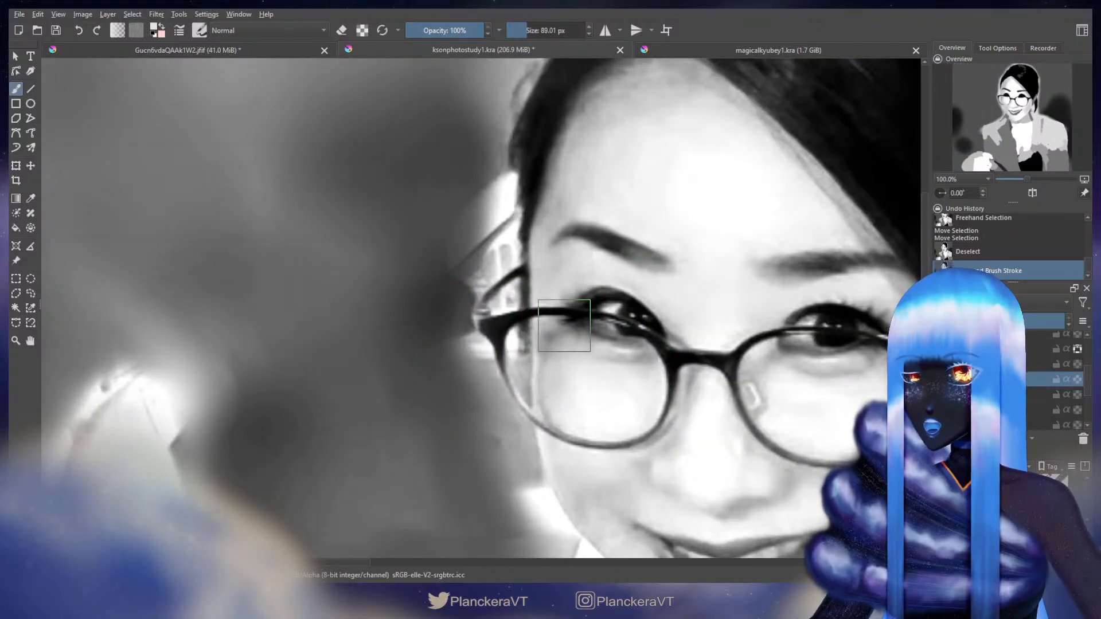
{"action": "left_click_drag", "start_coordinate": [557, 320], "coordinate": [554, 317]}
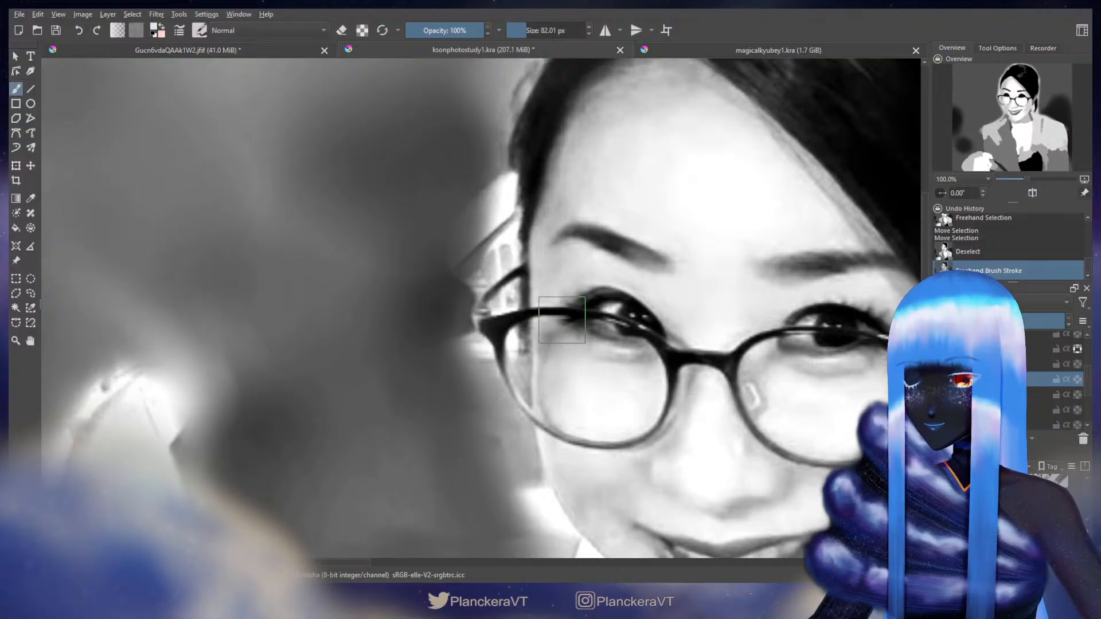
{"action": "left_click_drag", "start_coordinate": [860, 361], "coordinate": [687, 374]}
{"action": "scroll", "coordinate": [759, 361], "scroll_direction": "down", "scroll_amount": 3}
{"action": "scroll", "coordinate": [687, 374], "scroll_direction": "up", "scroll_amount": 2}
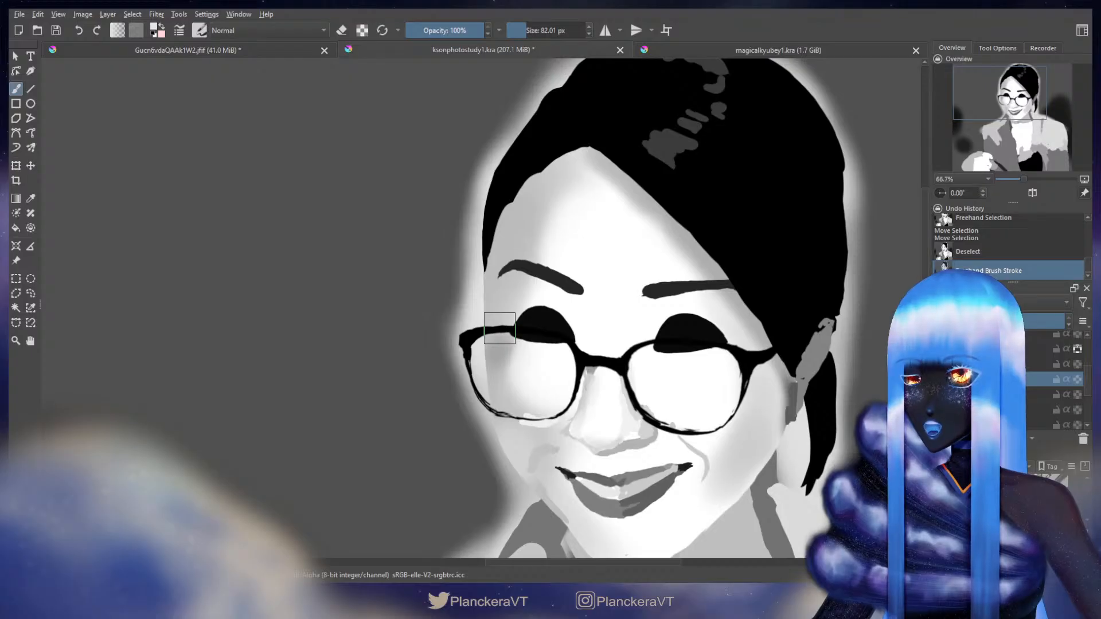
{"action": "scroll", "coordinate": [500, 328], "scroll_direction": "up", "scroll_amount": 2}
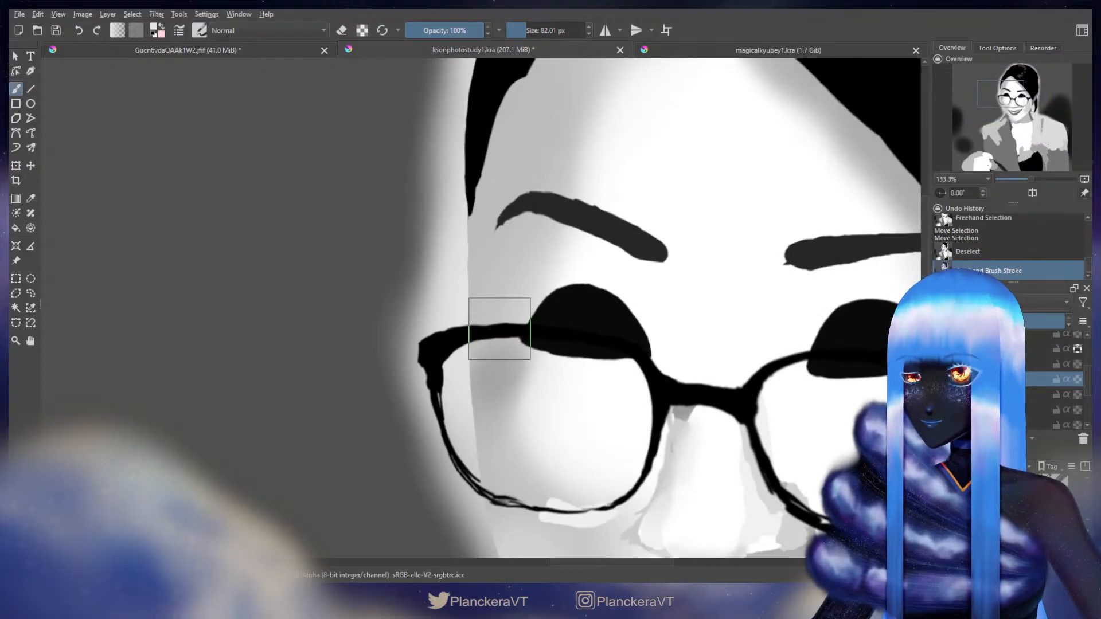
Step: Narrow the eyes layer from its left side in small transforms to fit the left eye's outer corner to the 82.01 px outline
{"action": "key", "text": "ctrl+t"}
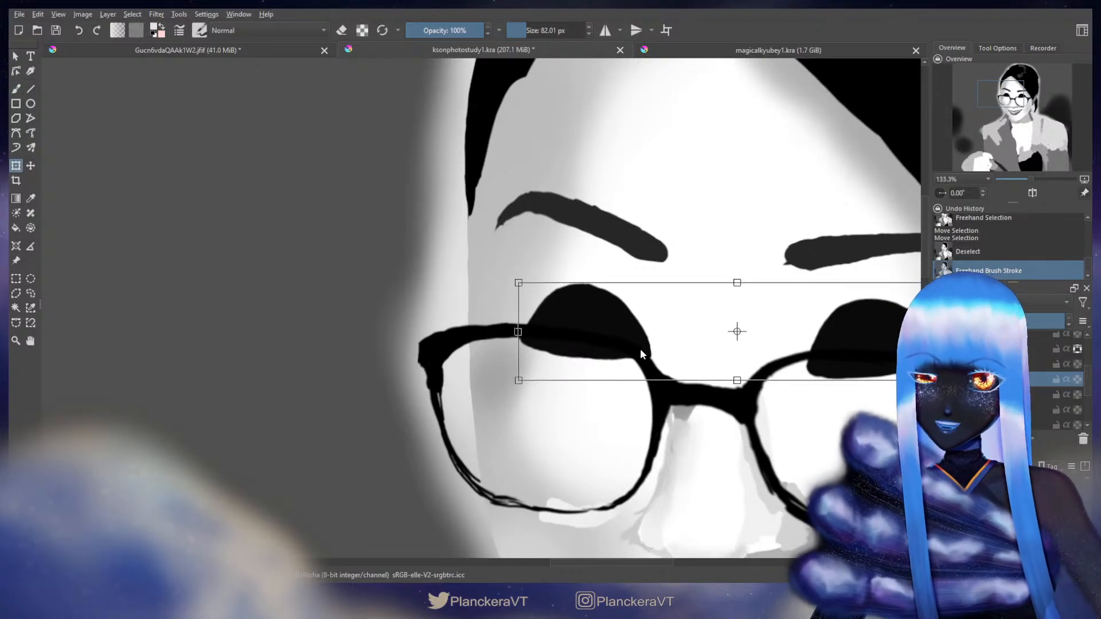
{"action": "key", "text": "b"}
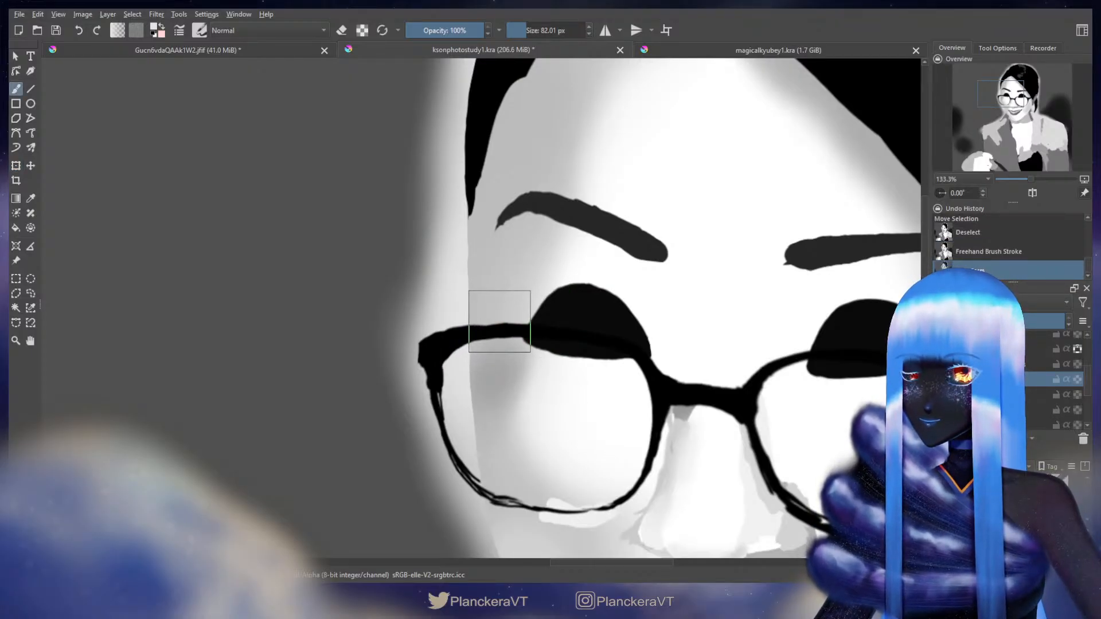
{"action": "key", "text": "ctrl+t"}
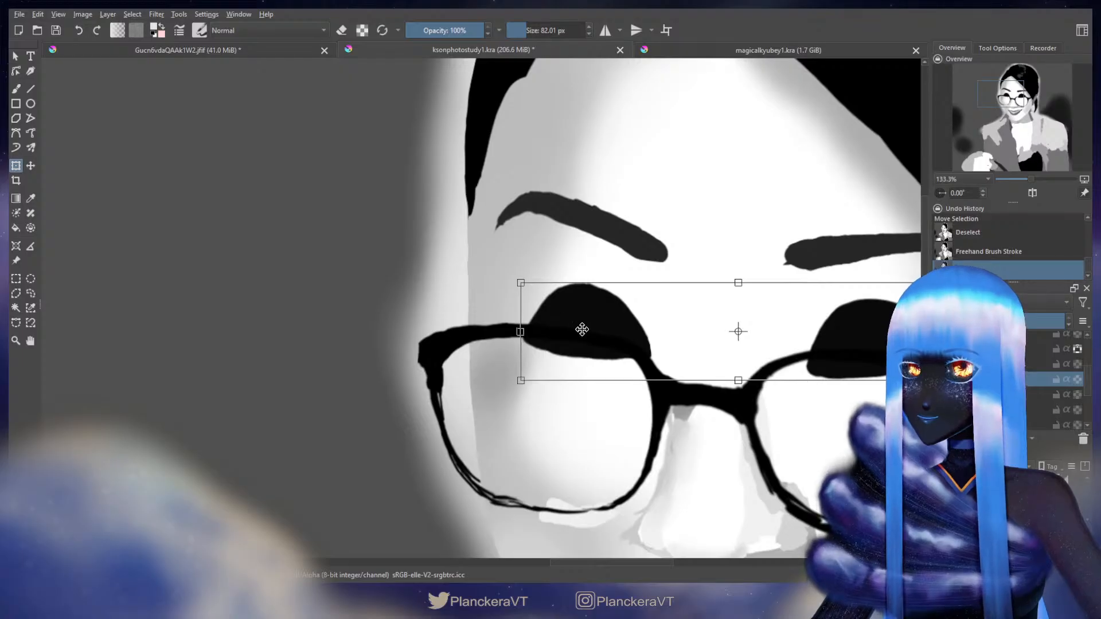
{"action": "key", "text": "Return"}
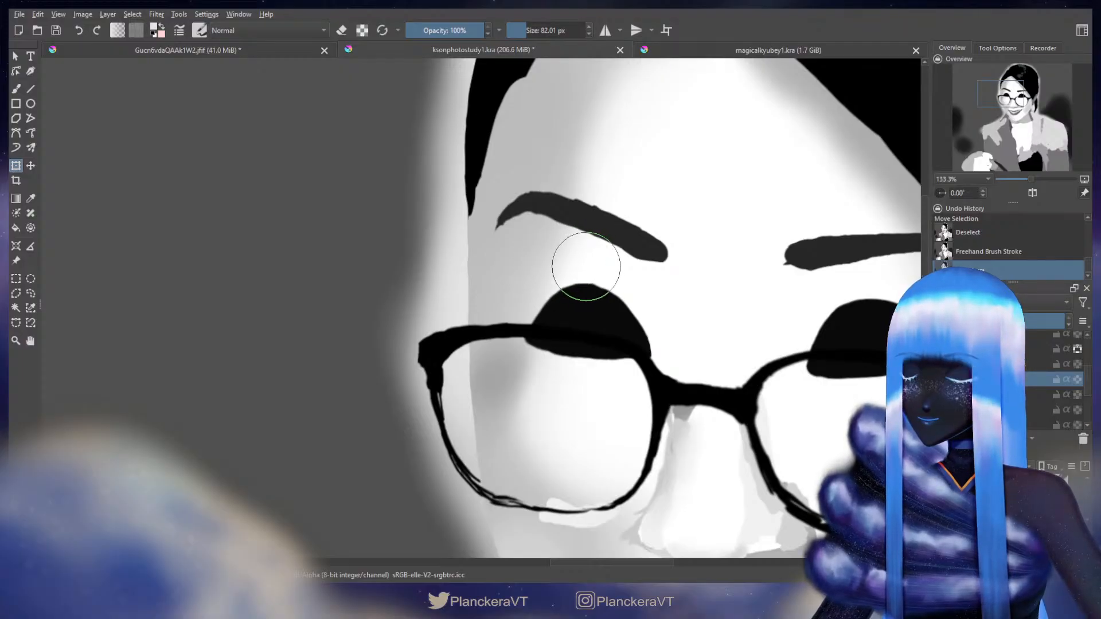
{"action": "key", "text": "b"}
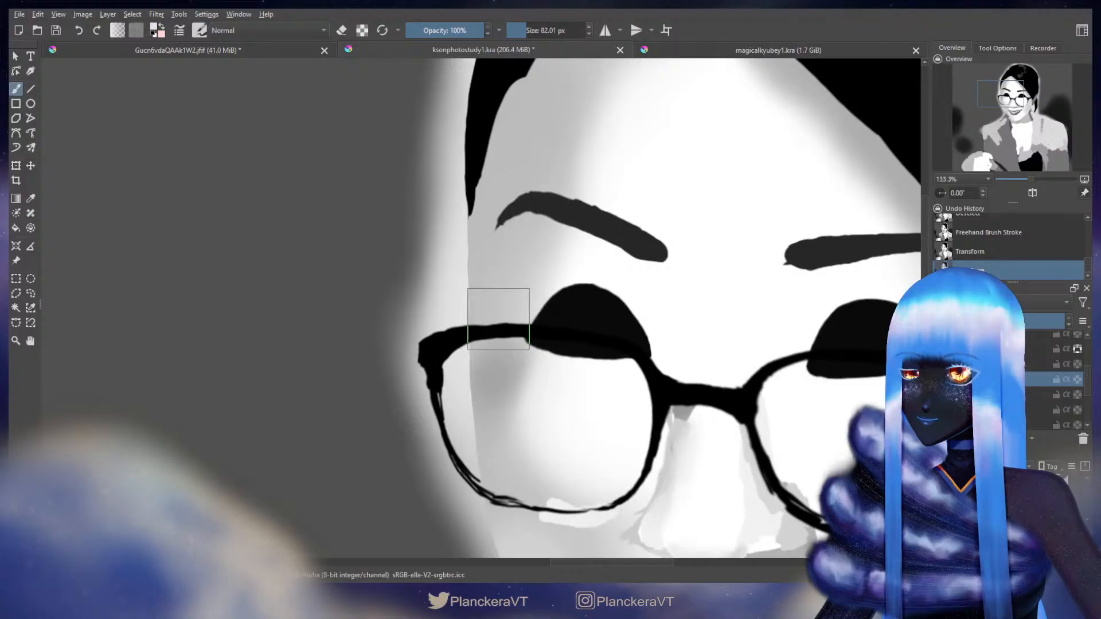
{"action": "key", "text": "ctrl+t"}
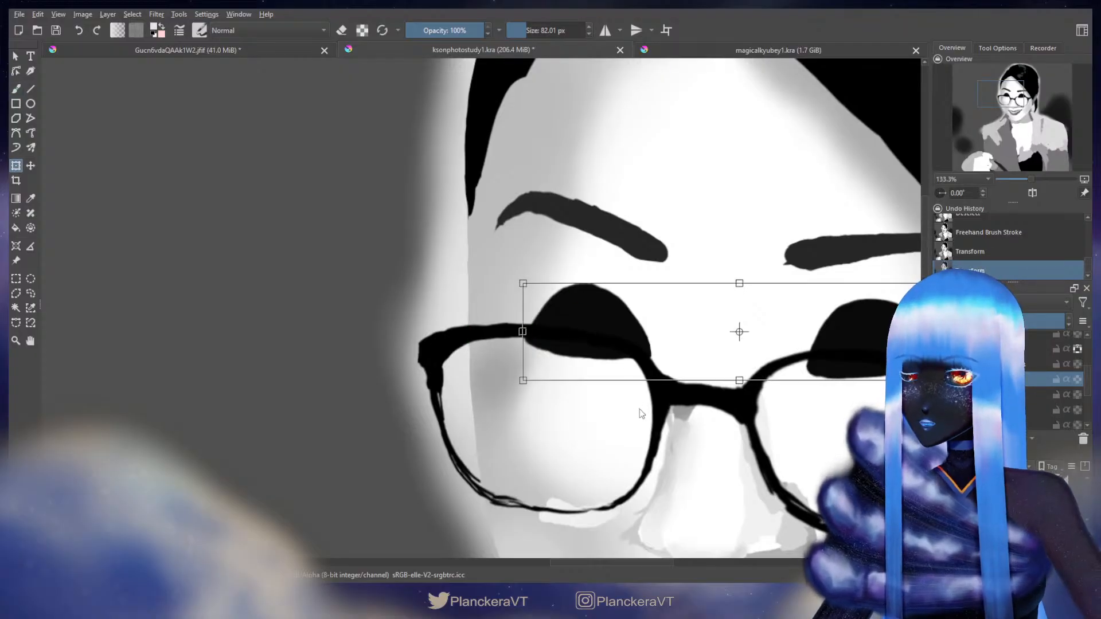
{"action": "key", "text": "Return"}
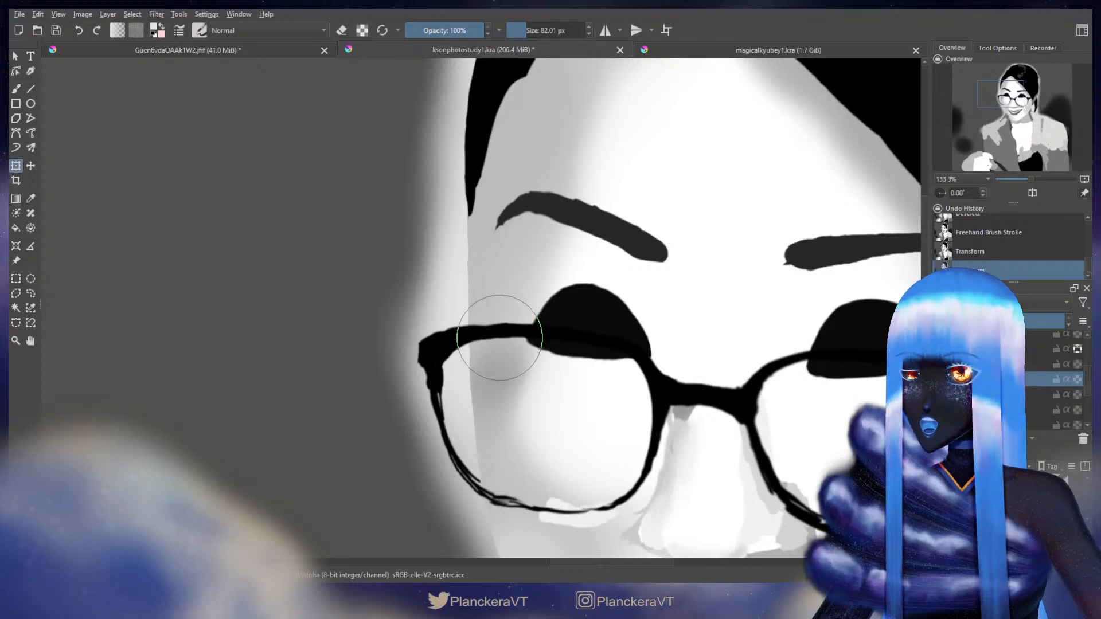
{"action": "key", "text": "b"}
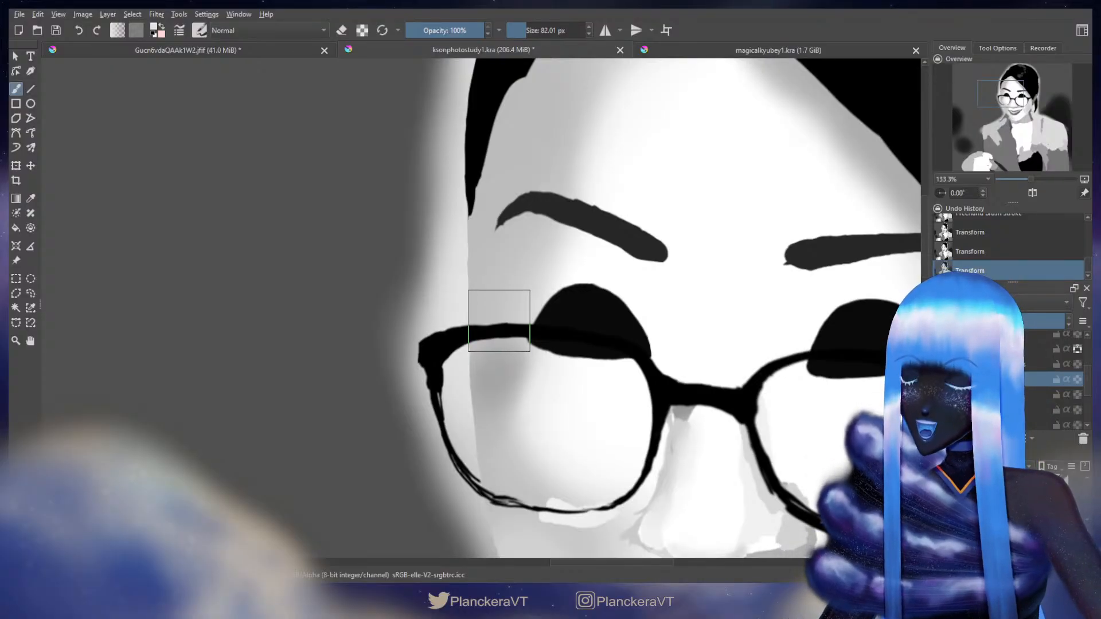
{"action": "key", "text": "ctrl+t"}
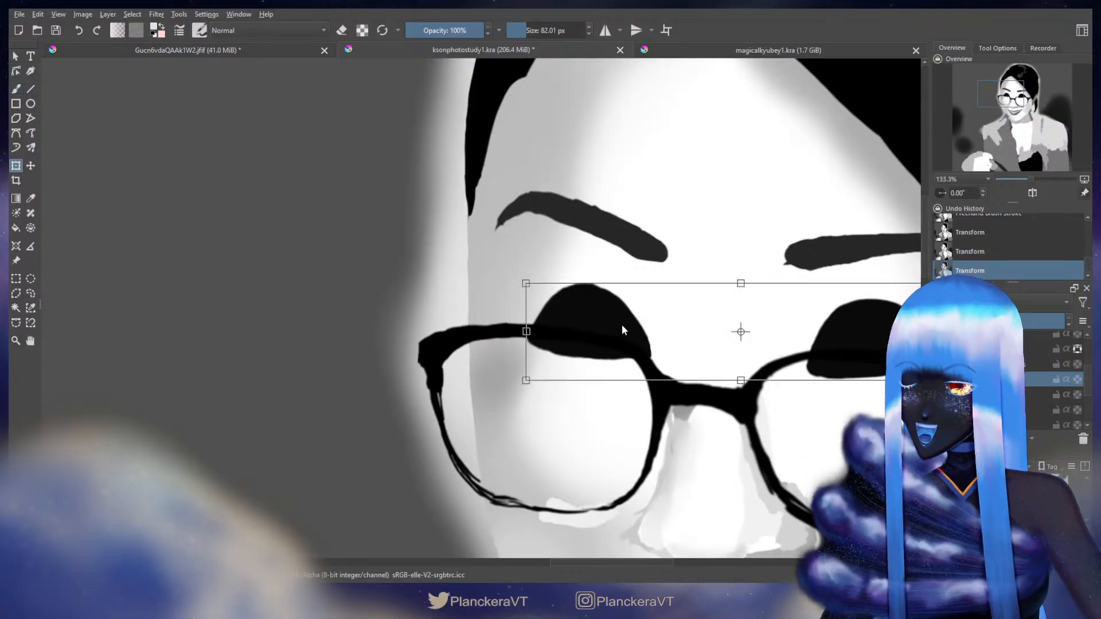
{"action": "key", "text": "b"}
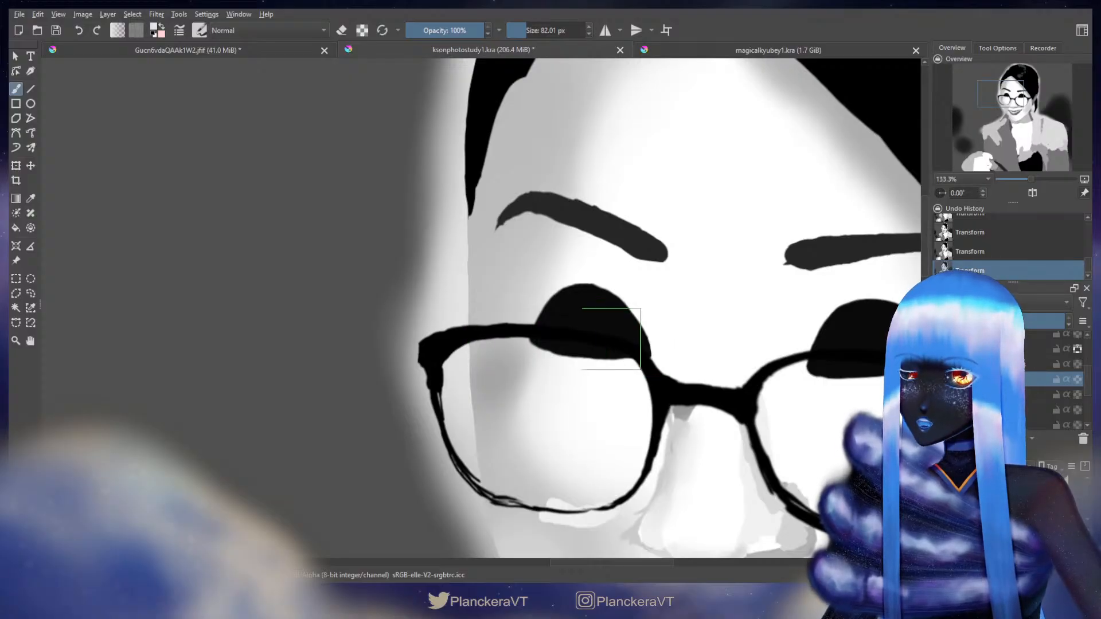
Step: Size the brush outline to 154.01 px for the left eye's width on the reference, and compare it on the painted eye
{"action": "left_click_drag", "start_coordinate": [379, 383], "coordinate": [695, 378]}
{"action": "scroll", "coordinate": [505, 370], "scroll_direction": "down", "scroll_amount": 3}
{"action": "scroll", "coordinate": [474, 369], "scroll_direction": "down", "scroll_amount": 1}
{"action": "left_click_drag", "start_coordinate": [475, 368], "coordinate": [812, 368]}
{"action": "scroll", "coordinate": [494, 368], "scroll_direction": "up", "scroll_amount": 3}
{"action": "key", "text": "]"}
{"action": "left_click_drag", "start_coordinate": [456, 325], "coordinate": [469, 325]}
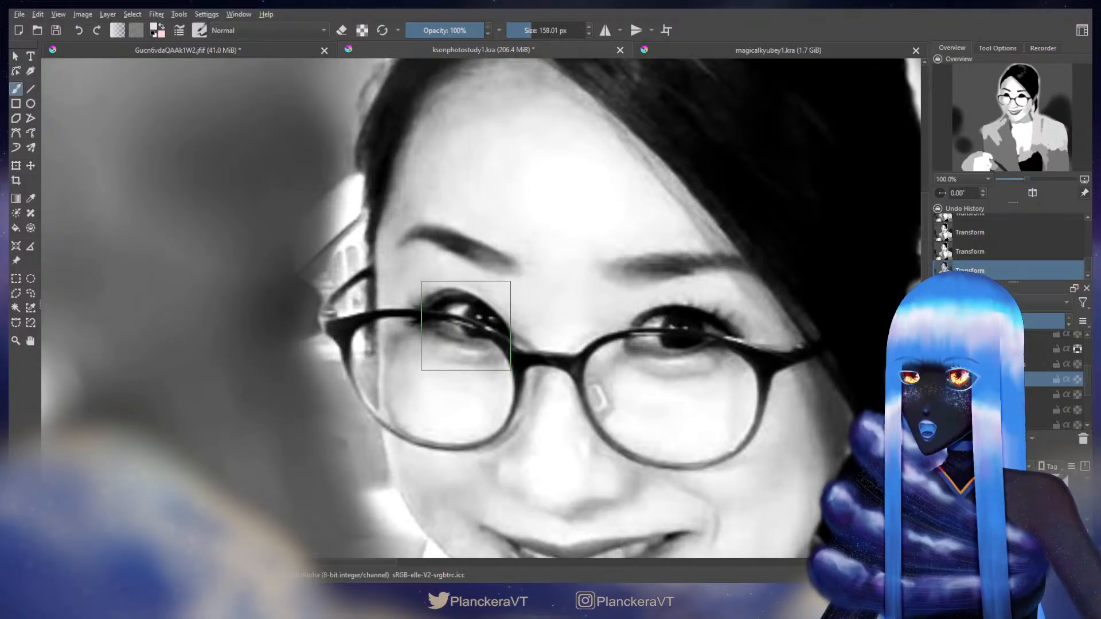
{"action": "left_click_drag", "start_coordinate": [466, 326], "coordinate": [465, 325]}
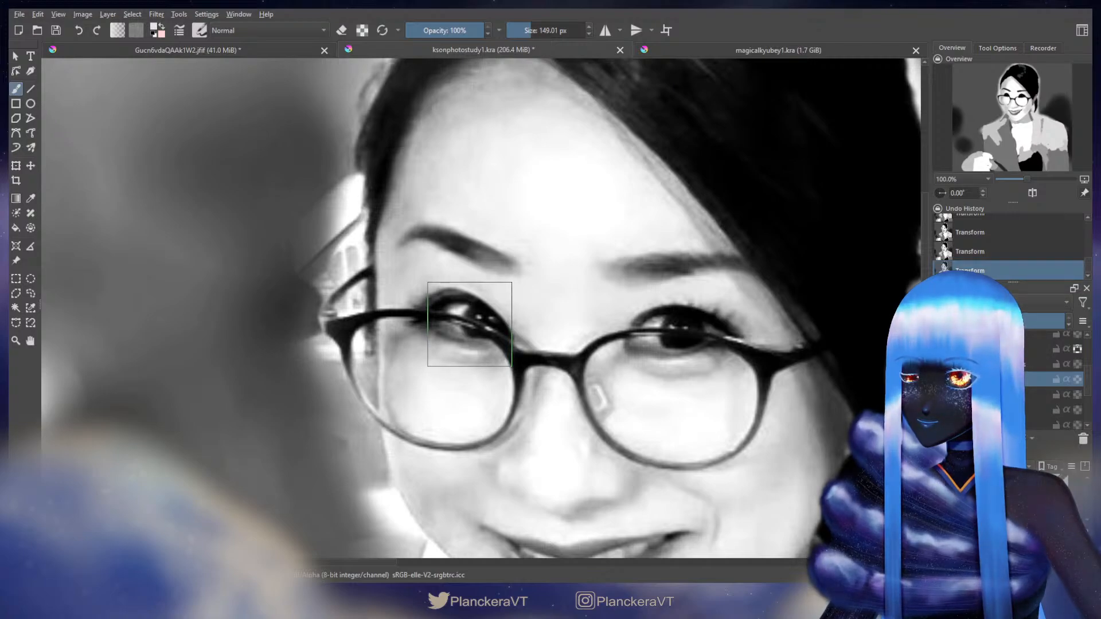
{"action": "left_click_drag", "start_coordinate": [469, 325], "coordinate": [229, 319]}
{"action": "left_click_drag", "start_coordinate": [798, 373], "coordinate": [199, 354]}
{"action": "scroll", "coordinate": [600, 364], "scroll_direction": "down", "scroll_amount": 2}
{"action": "left_click_drag", "start_coordinate": [750, 361], "coordinate": [354, 366]}
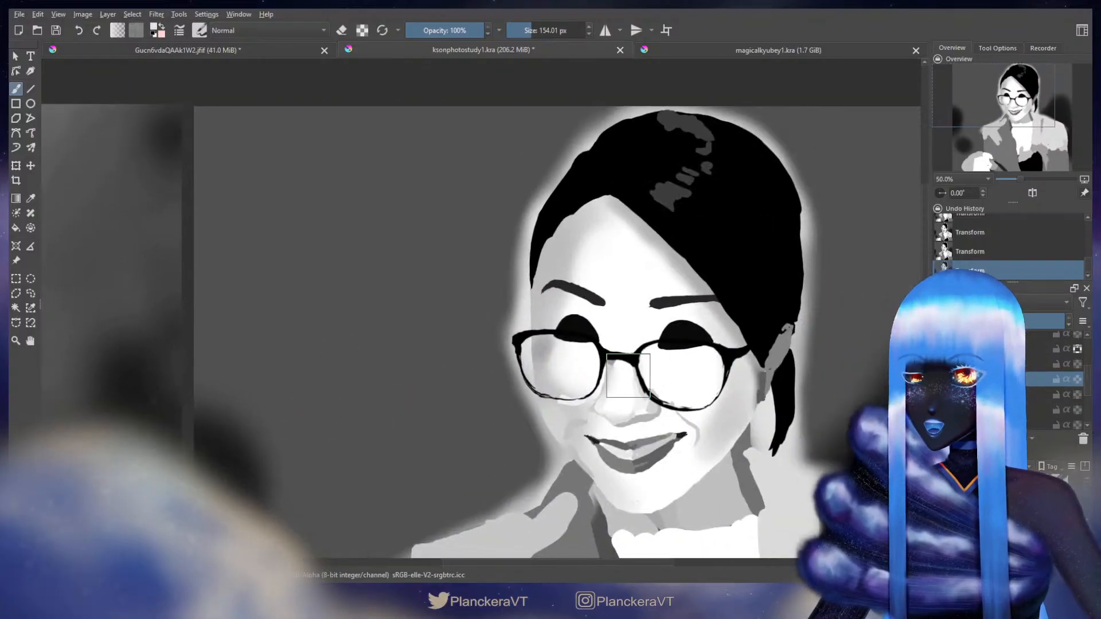
{"action": "scroll", "coordinate": [628, 376], "scroll_direction": "up", "scroll_amount": 1}
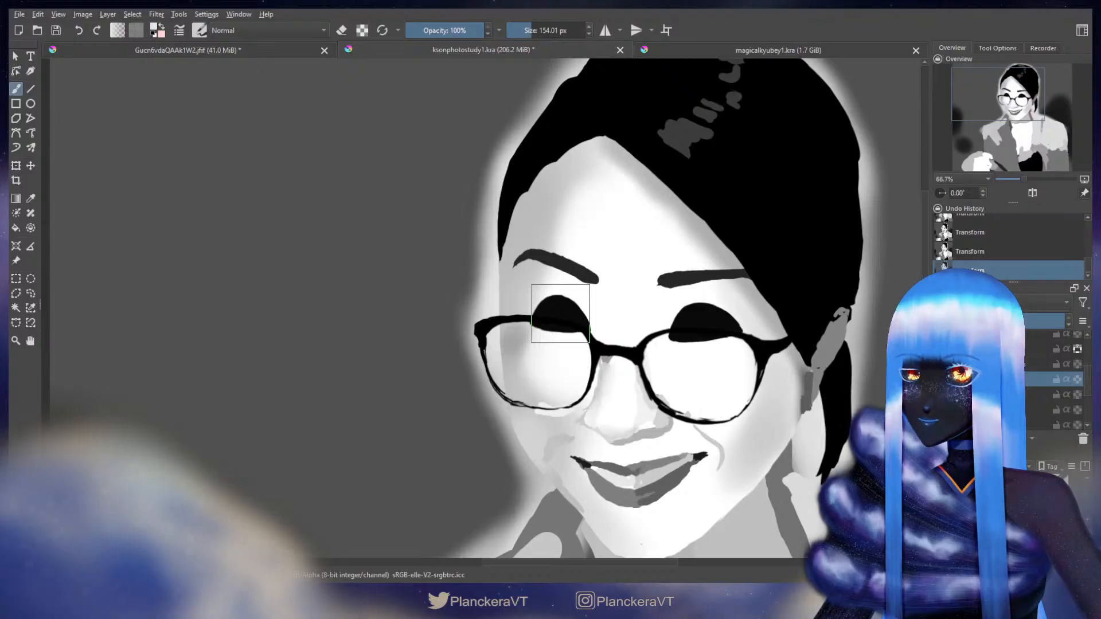
{"action": "scroll", "coordinate": [560, 313], "scroll_direction": "up", "scroll_amount": 2}
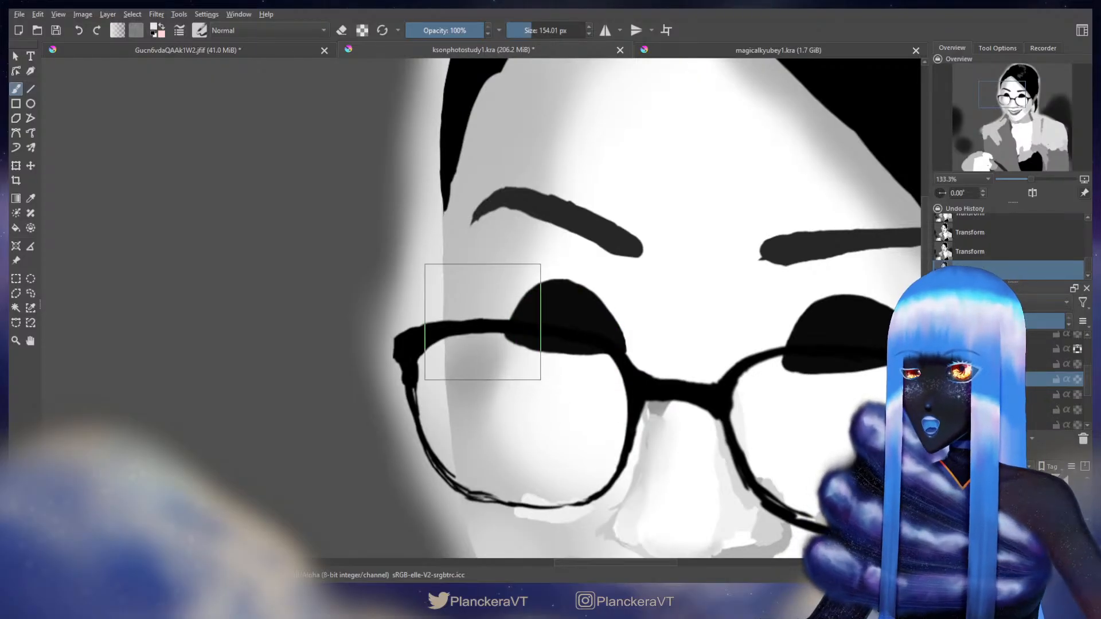
Step: Remeasure the reference's gap from the face's left edge to the left eye with a 90.01 px outline, and compare it on the painting
{"action": "left_click_drag", "start_coordinate": [286, 347], "coordinate": [659, 372]}
{"action": "scroll", "coordinate": [450, 344], "scroll_direction": "down", "scroll_amount": 4}
{"action": "left_click_drag", "start_coordinate": [334, 333], "coordinate": [843, 364]}
{"action": "scroll", "coordinate": [495, 333], "scroll_direction": "up", "scroll_amount": 3}
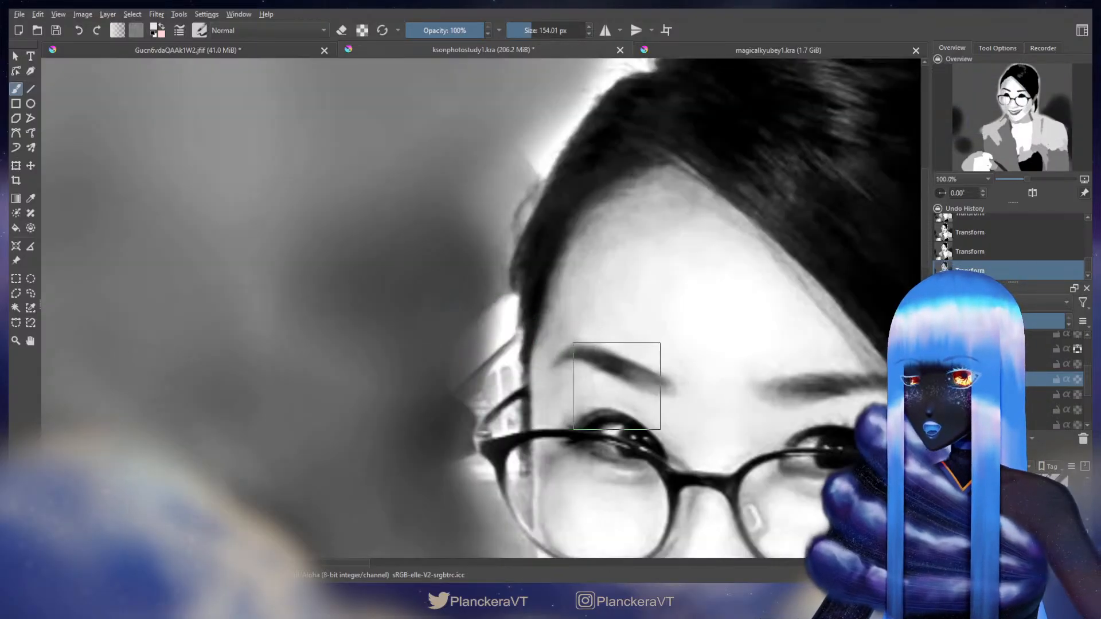
{"action": "left_click_drag", "start_coordinate": [625, 453], "coordinate": [623, 342]}
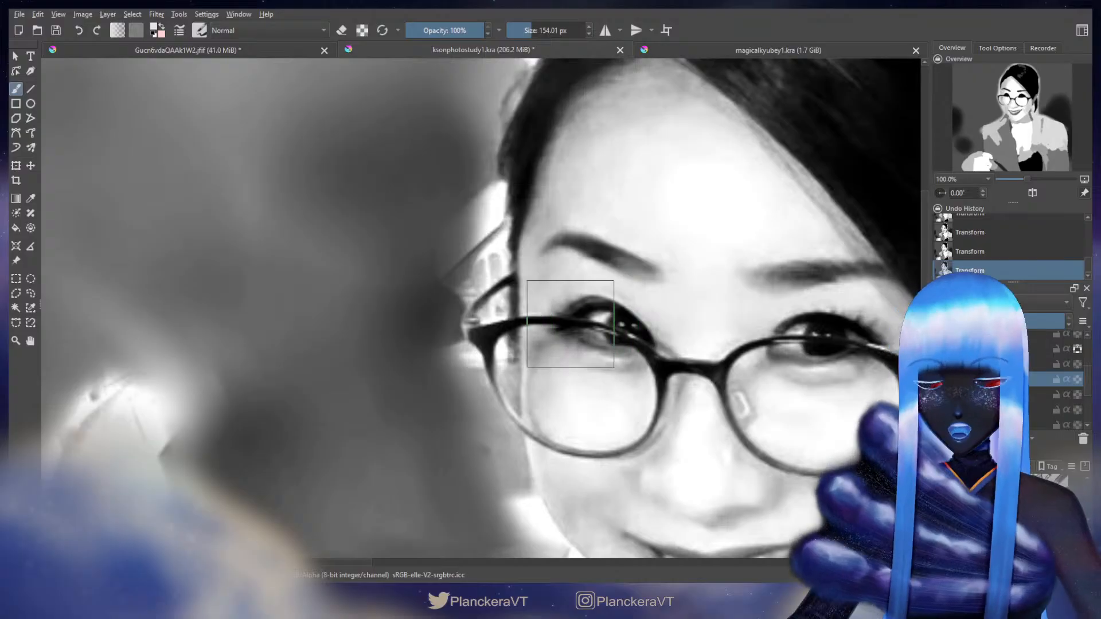
{"action": "mouse_move", "coordinate": [547, 329]}
{"action": "left_mouse_down"}
{"action": "mouse_move", "coordinate": [505, 328]}
{"action": "mouse_move", "coordinate": [557, 324]}
{"action": "mouse_move", "coordinate": [540, 324]}
{"action": "left_mouse_up"}
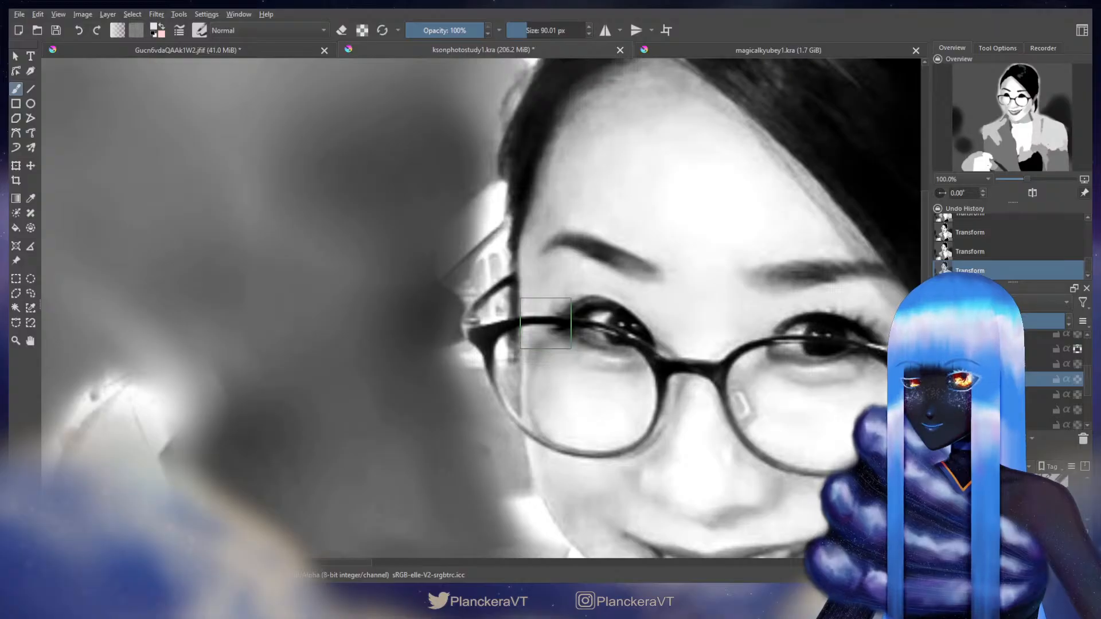
{"action": "scroll", "coordinate": [718, 331], "scroll_direction": "down", "scroll_amount": 4}
{"action": "left_click_drag", "start_coordinate": [718, 331], "coordinate": [250, 314]}
{"action": "scroll", "coordinate": [623, 315], "scroll_direction": "up", "scroll_amount": 3}
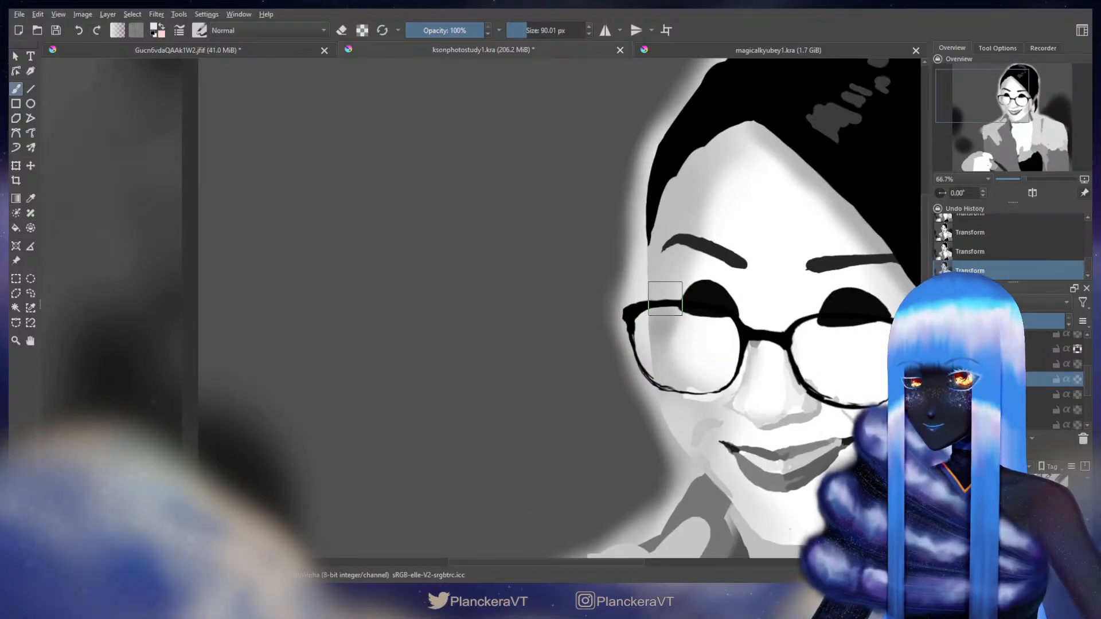
Step: Size the brush outline to 215.01 px for the reference's gap between right eye and right face edge, and compare it on the painting
{"action": "scroll", "coordinate": [490, 352], "scroll_direction": "down", "scroll_amount": 2}
{"action": "left_click_drag", "start_coordinate": [366, 374], "coordinate": [595, 360]}
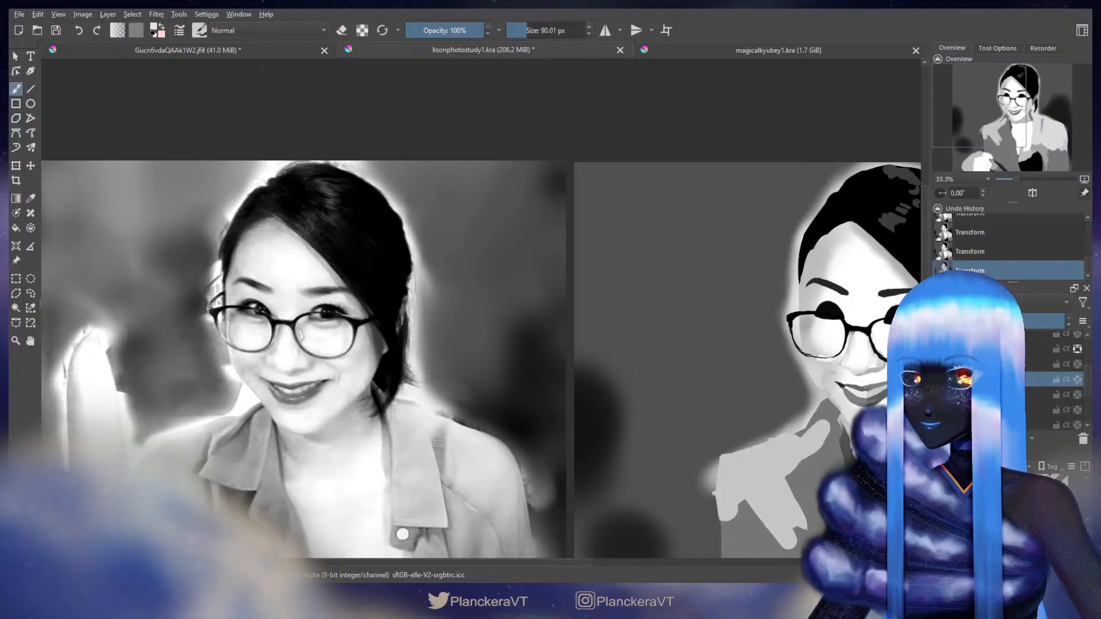
{"action": "left_click_drag", "start_coordinate": [712, 355], "coordinate": [623, 361]}
{"action": "key", "text": "ctrl+z"}
{"action": "mouse_move", "coordinate": [728, 352]}
{"action": "left_mouse_down"}
{"action": "mouse_move", "coordinate": [625, 358]}
{"action": "mouse_move", "coordinate": [887, 372]}
{"action": "left_mouse_up"}
{"action": "scroll", "coordinate": [385, 352], "scroll_direction": "up", "scroll_amount": 2}
{"action": "scroll", "coordinate": [399, 350], "scroll_direction": "up", "scroll_amount": 1}
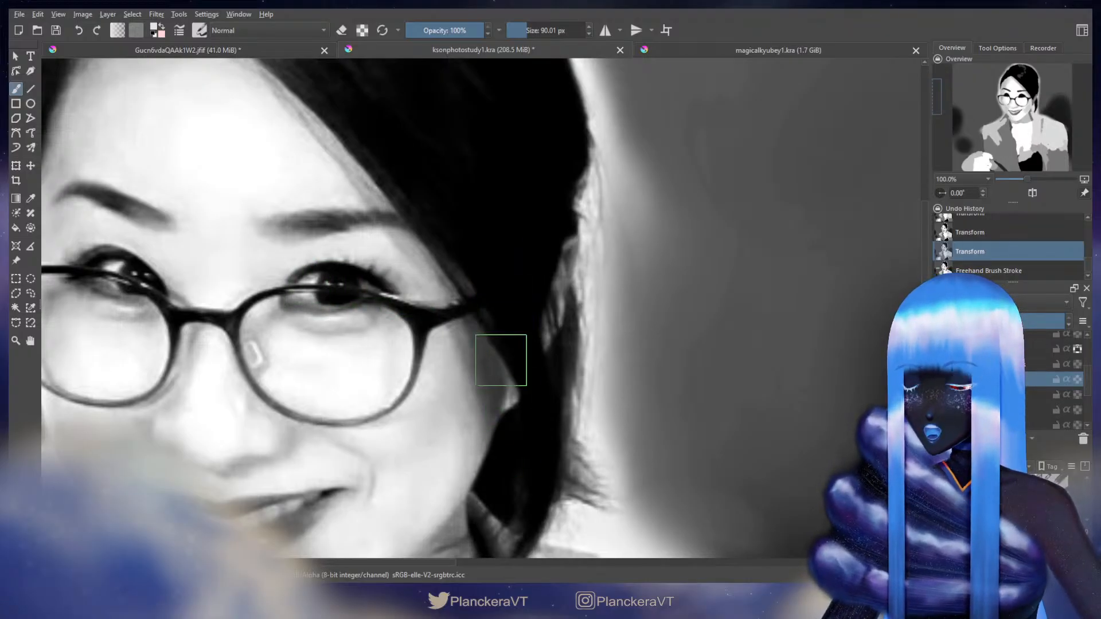
{"action": "mouse_move", "coordinate": [432, 314]}
{"action": "left_mouse_down", "text": "shift"}
{"action": "mouse_move", "coordinate": [527, 313]}
{"action": "mouse_move", "coordinate": [422, 323]}
{"action": "mouse_move", "coordinate": [448, 323]}
{"action": "left_mouse_up", "text": "shift"}
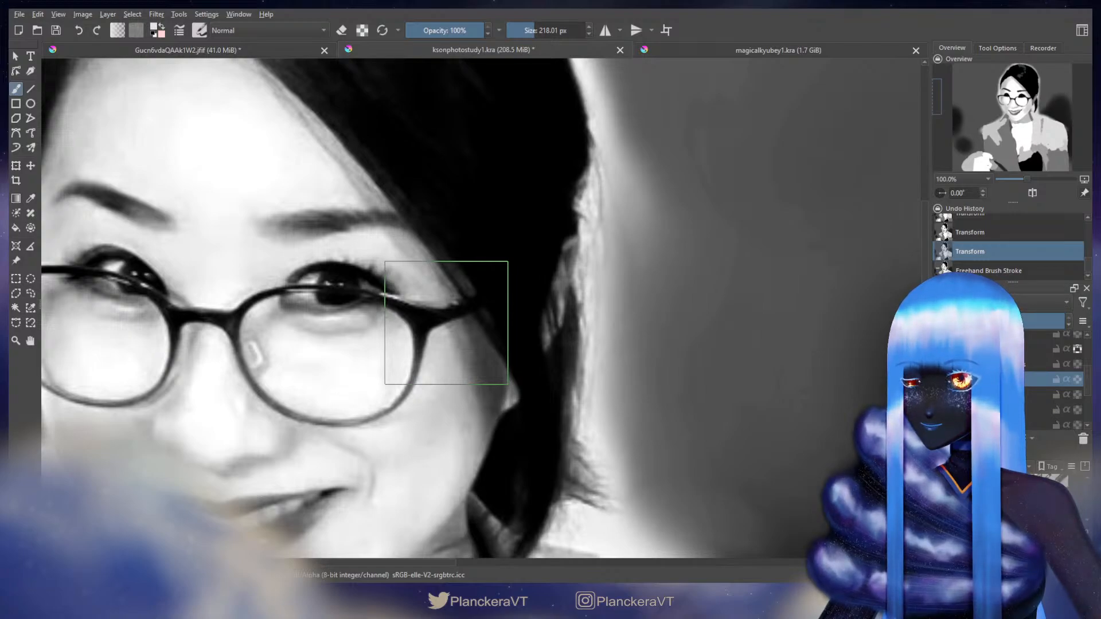
{"action": "left_click_drag", "start_coordinate": [446, 323], "coordinate": [444, 323], "text": "shift"}
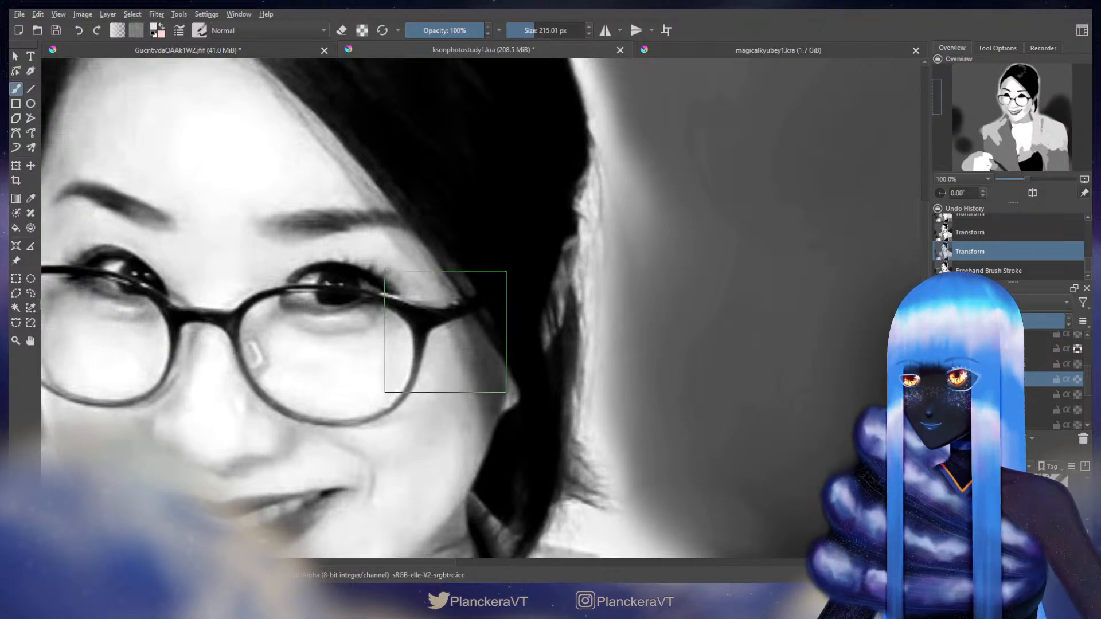
{"action": "scroll", "coordinate": [445, 332], "scroll_direction": "down", "scroll_amount": 3}
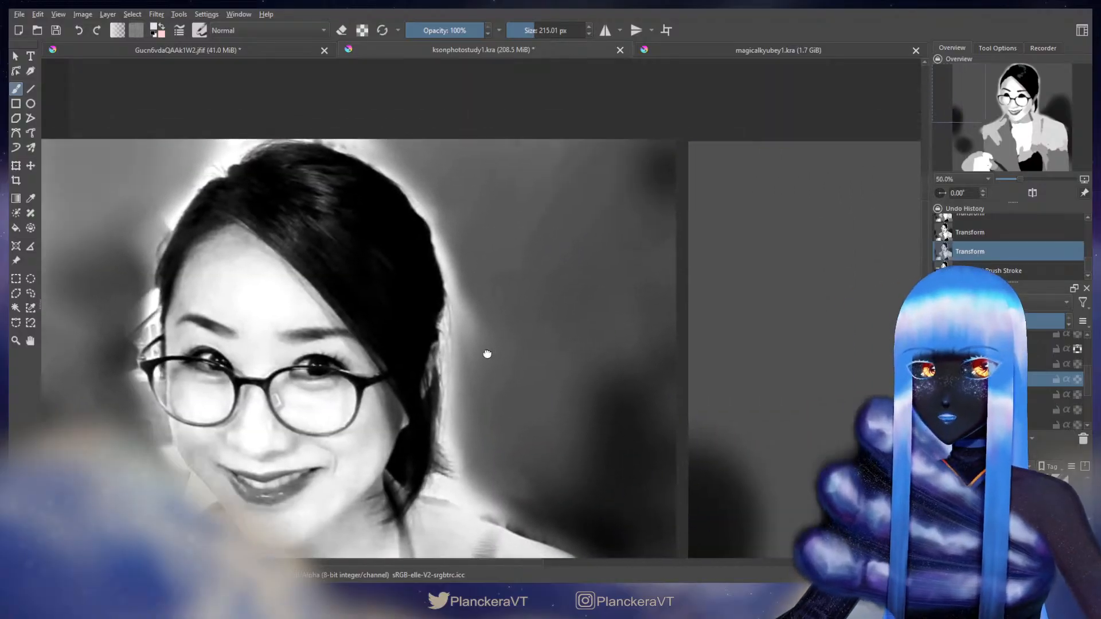
{"action": "scroll", "coordinate": [694, 389], "scroll_direction": "up", "scroll_amount": 3}
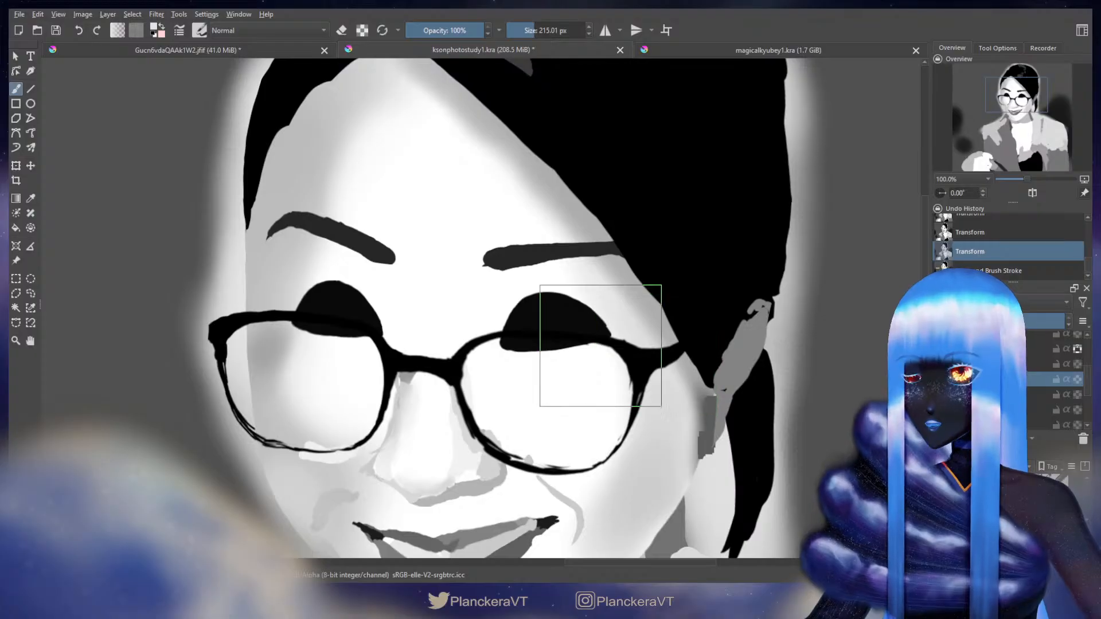
Step: Select the painted right eye with a freehand outline, shift it slightly left toward the nose, and deselect it
{"action": "left_click", "coordinate": [30, 293]}
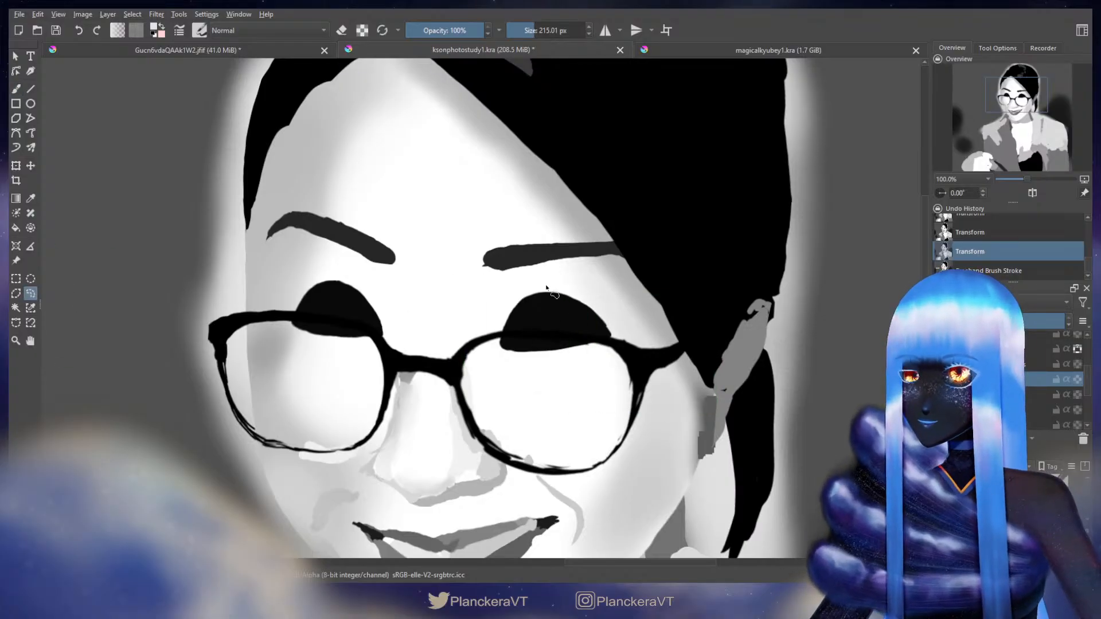
{"action": "left_click_drag", "start_coordinate": [597, 281], "coordinate": [578, 283]}
{"action": "key", "text": "t"}
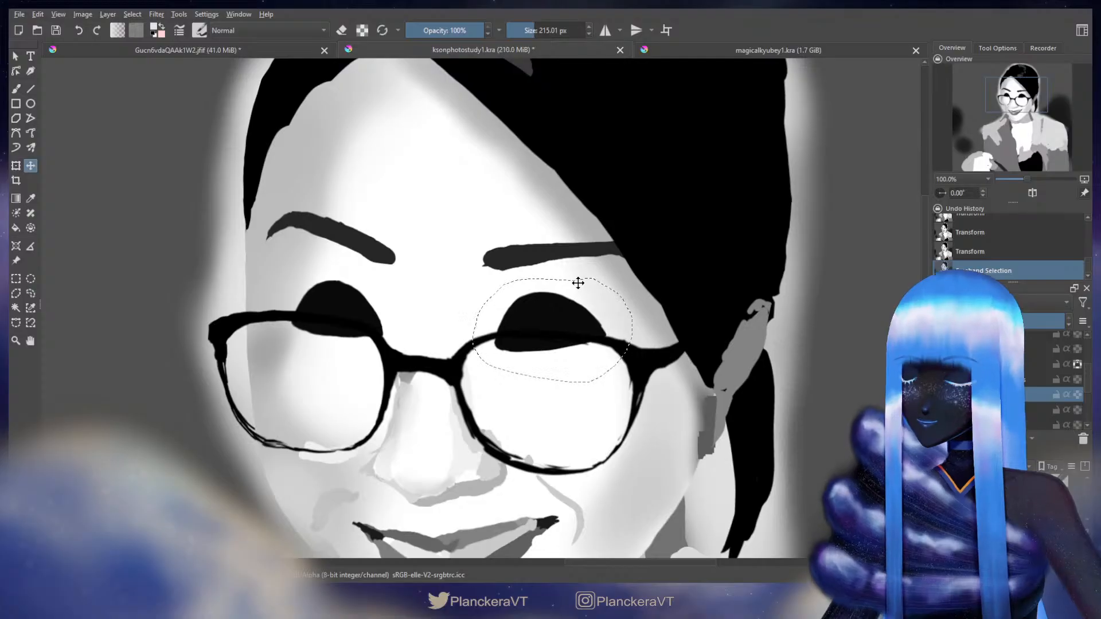
{"action": "key", "text": "ctrl+shift+a"}
{"action": "key", "text": "b"}
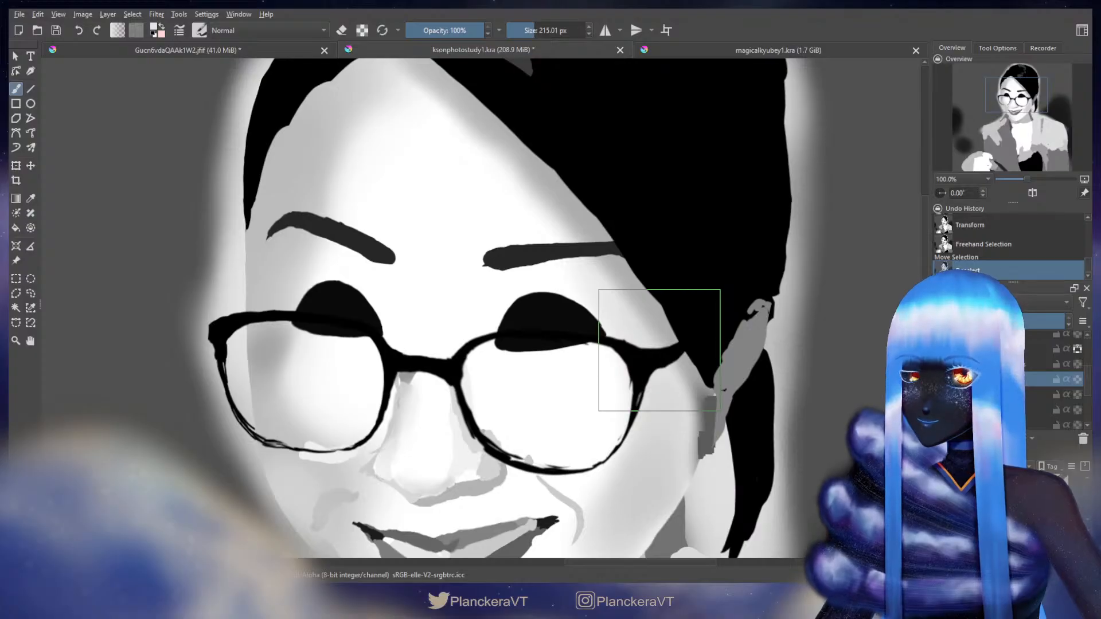
Step: Size the eraser outline to 200.80 px for the reference's gap between the two eyes, and compare it on the painting
{"action": "scroll", "coordinate": [660, 350], "scroll_direction": "down", "scroll_amount": 2}
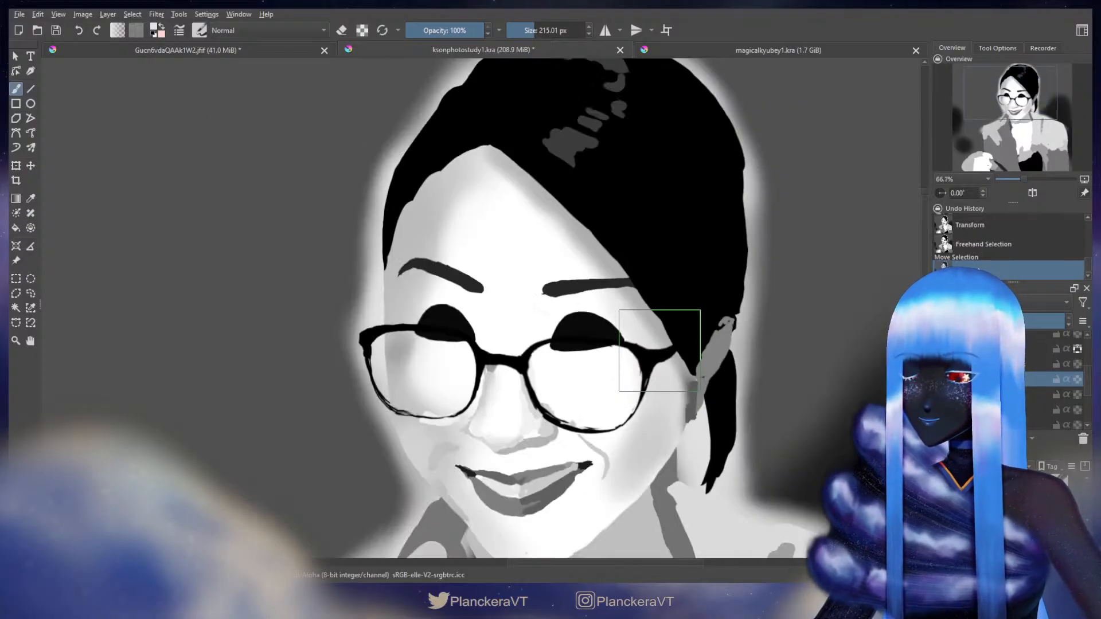
{"action": "key", "text": "e"}
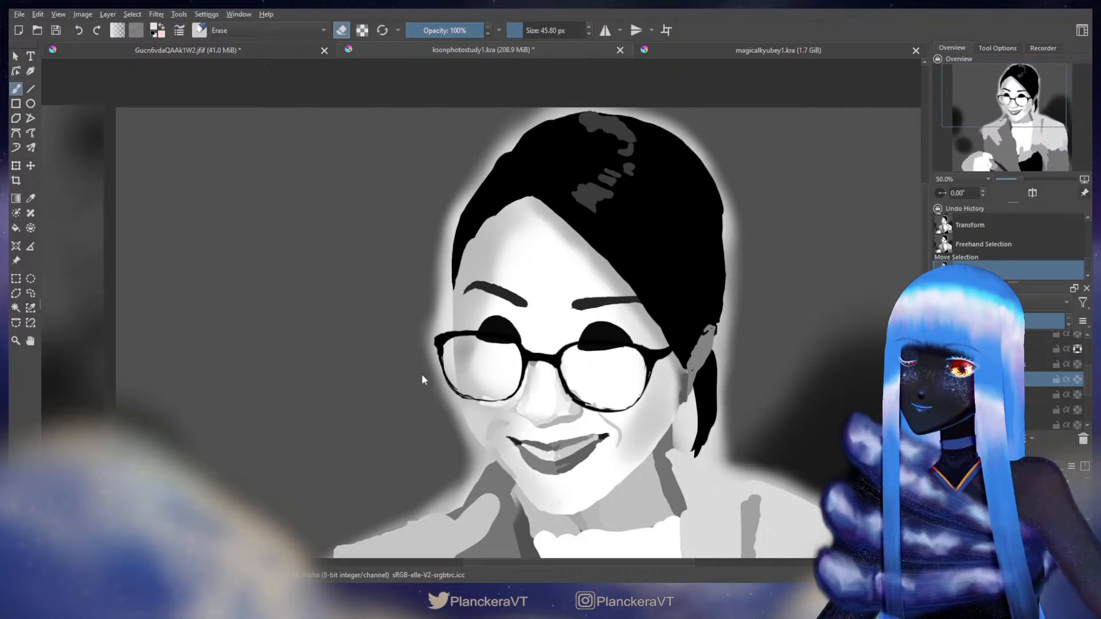
{"action": "left_click_drag", "start_coordinate": [437, 374], "coordinate": [824, 350]}
{"action": "left_click_drag", "start_coordinate": [538, 344], "coordinate": [748, 353]}
{"action": "scroll", "coordinate": [451, 343], "scroll_direction": "up", "scroll_amount": 1}
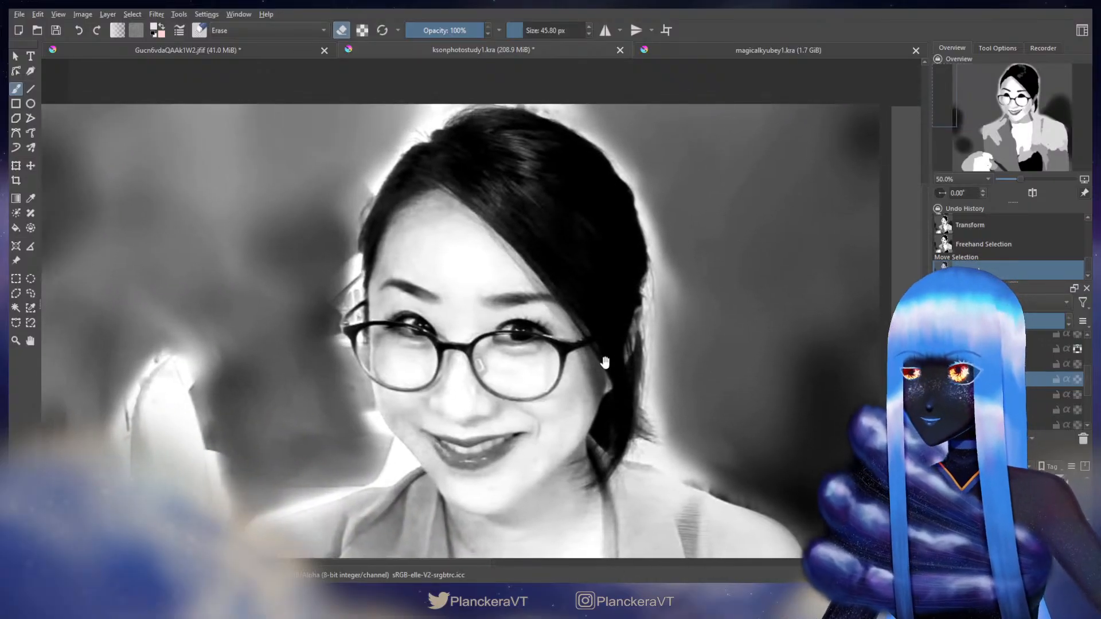
{"action": "scroll", "coordinate": [531, 376], "scroll_direction": "up", "scroll_amount": 1}
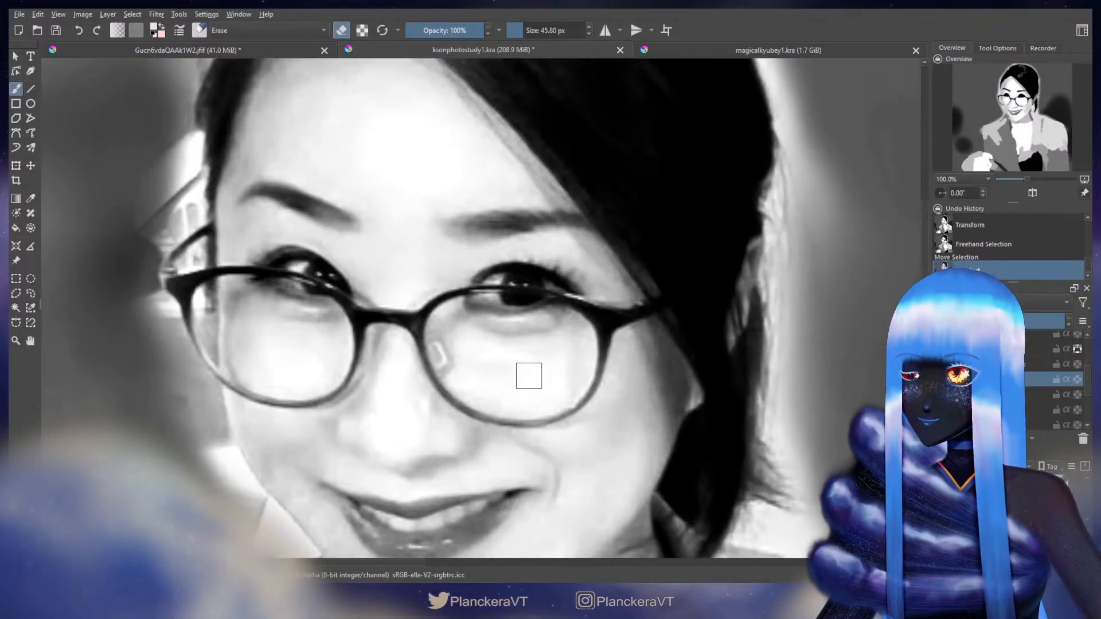
{"action": "left_click_drag", "start_coordinate": [404, 294], "coordinate": [497, 294], "text": "shift"}
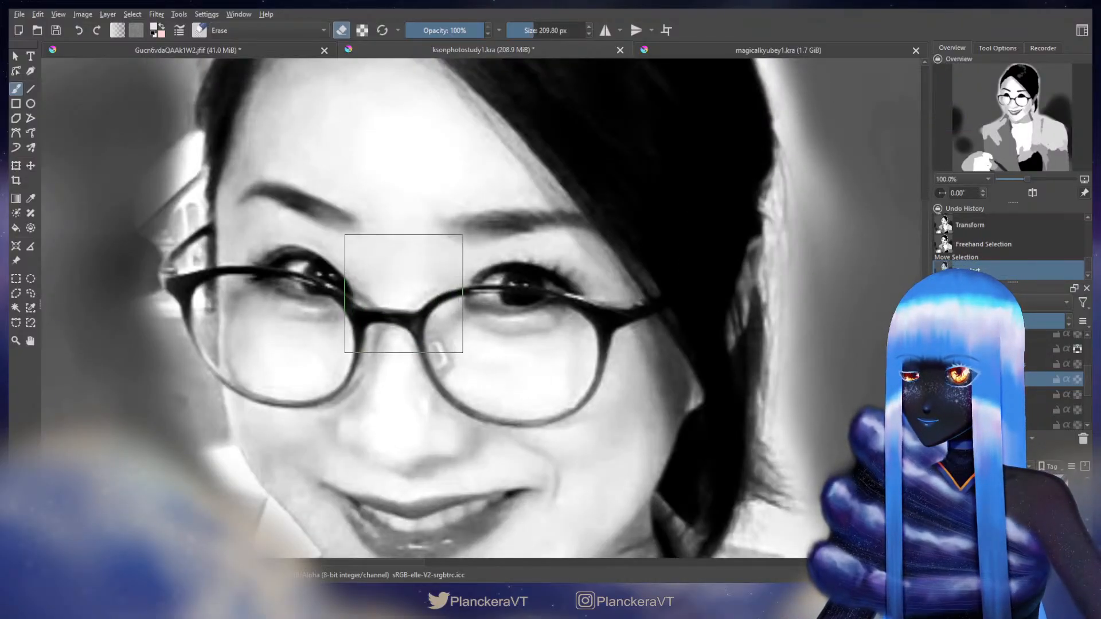
{"action": "left_click_drag", "start_coordinate": [409, 295], "coordinate": [403, 295], "text": "shift"}
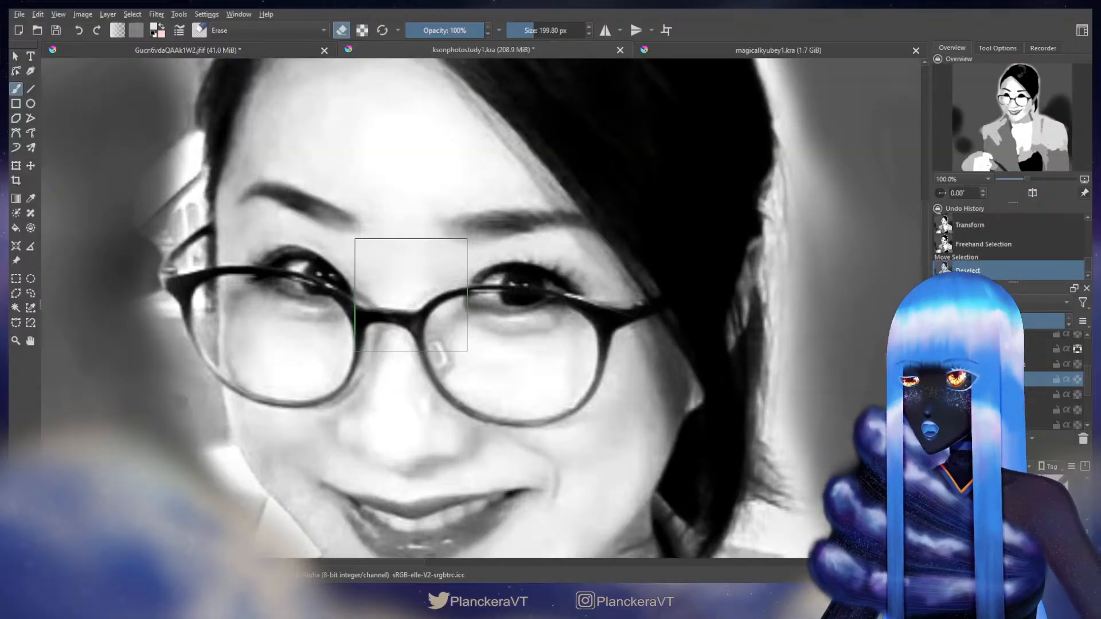
{"action": "left_click_drag", "start_coordinate": [411, 295], "coordinate": [413, 295], "text": "shift"}
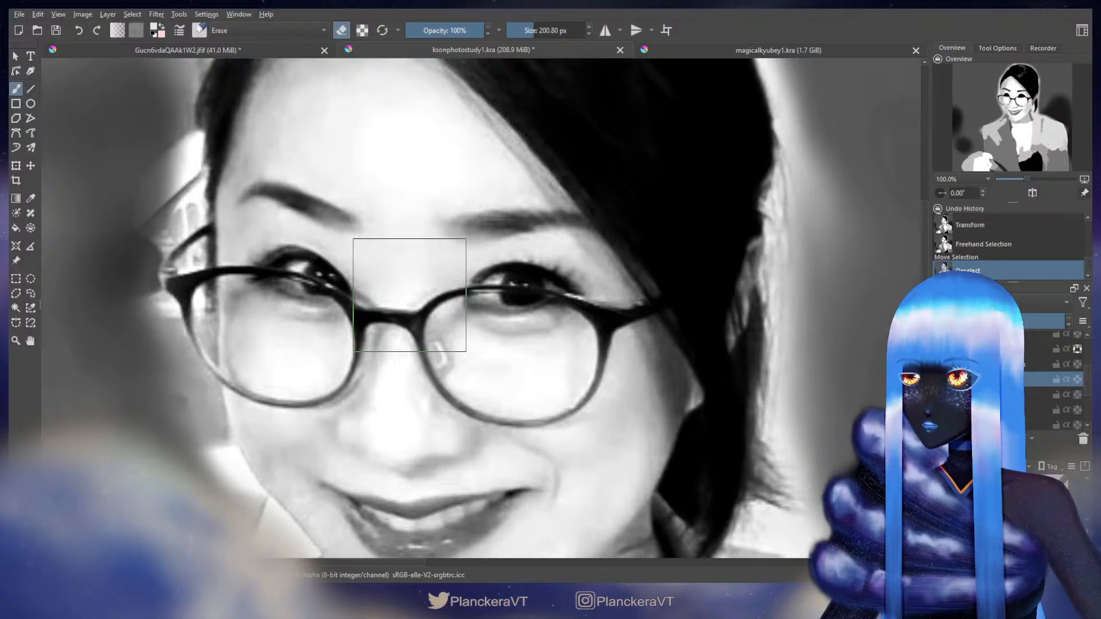
{"action": "left_click_drag", "start_coordinate": [409, 295], "coordinate": [410, 295], "text": "shift"}
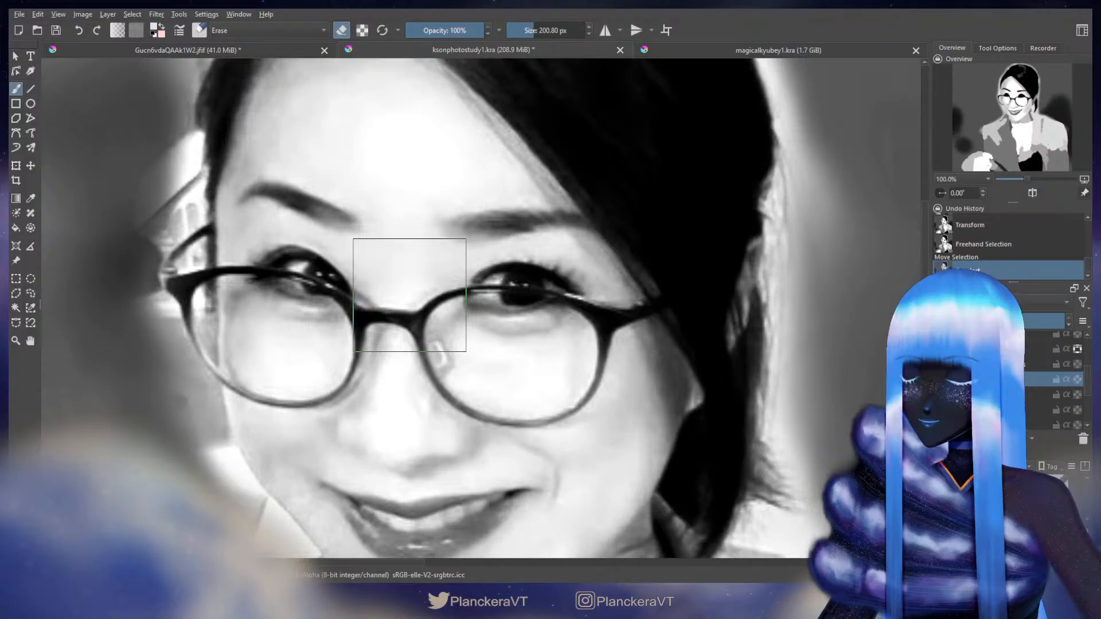
{"action": "scroll", "coordinate": [721, 354], "scroll_direction": "down", "scroll_amount": 3}
{"action": "mouse_move", "coordinate": [799, 365]}
{"action": "left_mouse_down"}
{"action": "mouse_move", "coordinate": [575, 343]}
{"action": "mouse_move", "coordinate": [414, 343]}
{"action": "left_mouse_up"}
{"action": "left_click_drag", "start_coordinate": [826, 351], "coordinate": [659, 365]}
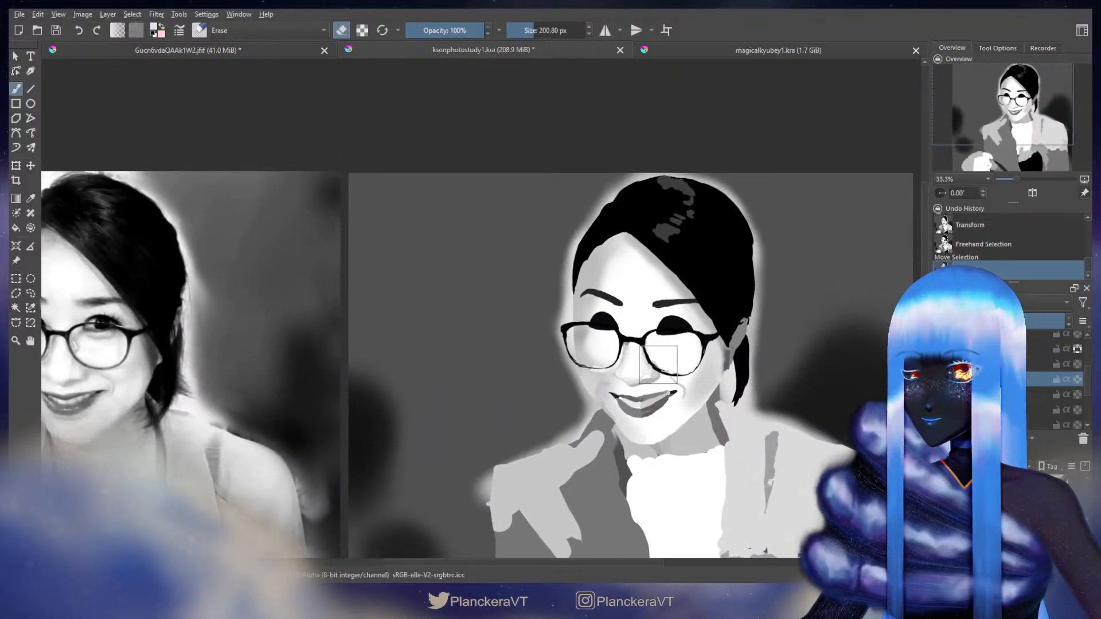
{"action": "scroll", "coordinate": [659, 365], "scroll_direction": "up", "scroll_amount": 3}
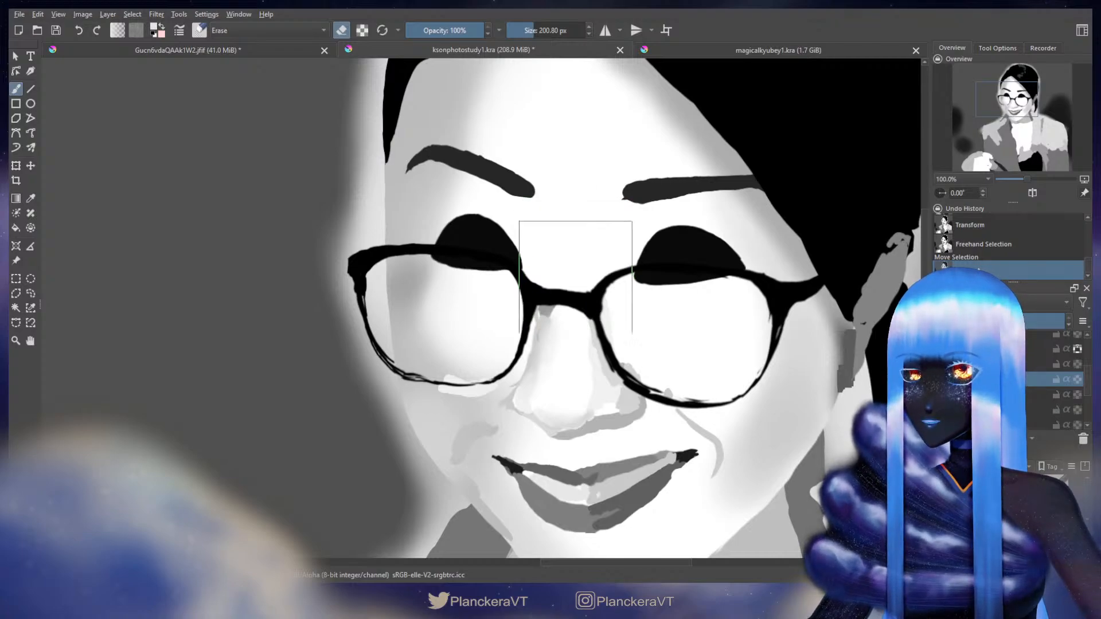
{"action": "left_click_drag", "start_coordinate": [699, 325], "coordinate": [554, 362]}
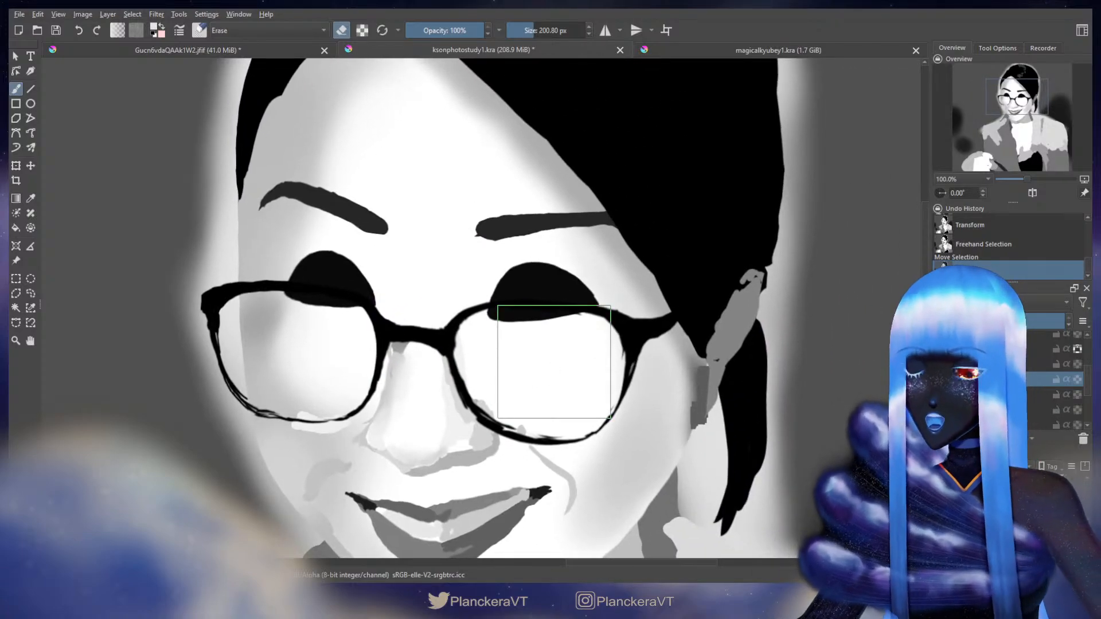
Step: Check the painted right eye's outer gap with the 215.01 px outline and retouch the eyes layer with a Liquify transform
{"action": "key", "text": "e"}
{"action": "key", "text": "bracketright"}
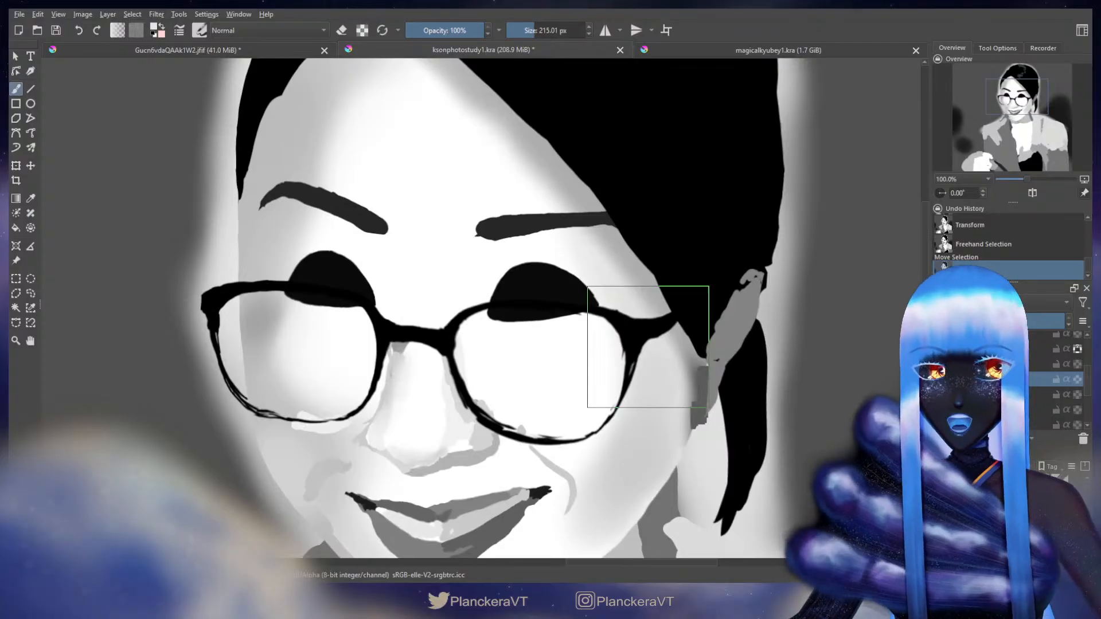
{"action": "key", "text": "ctrl+t"}
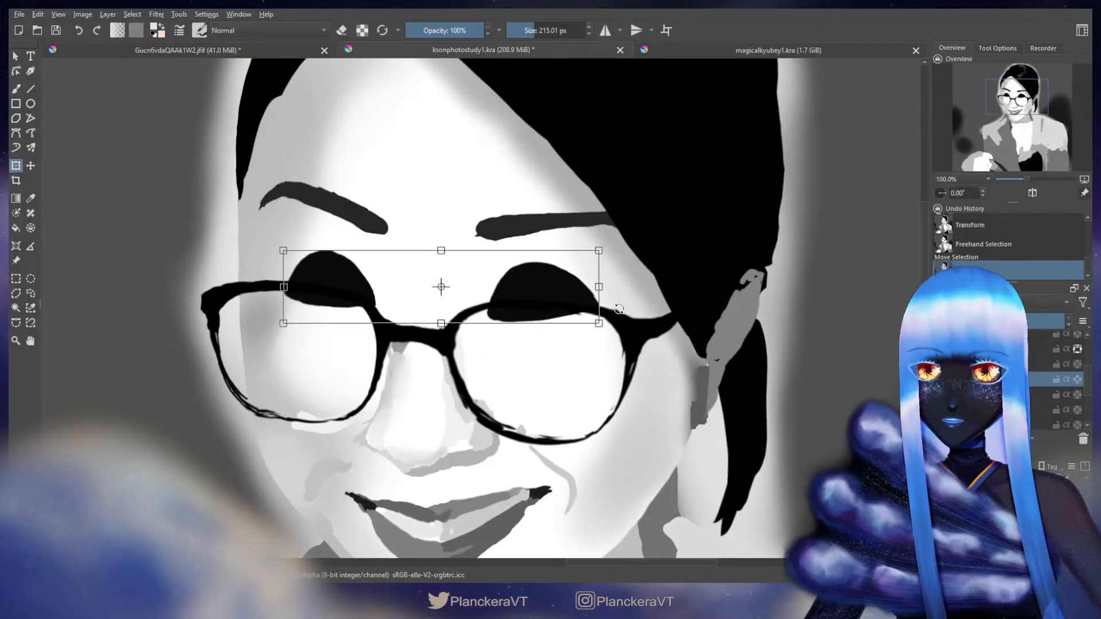
{"action": "key", "text": "l"}
{"action": "left_click_drag", "start_coordinate": [667, 321], "coordinate": [743, 320], "text": "shift"}
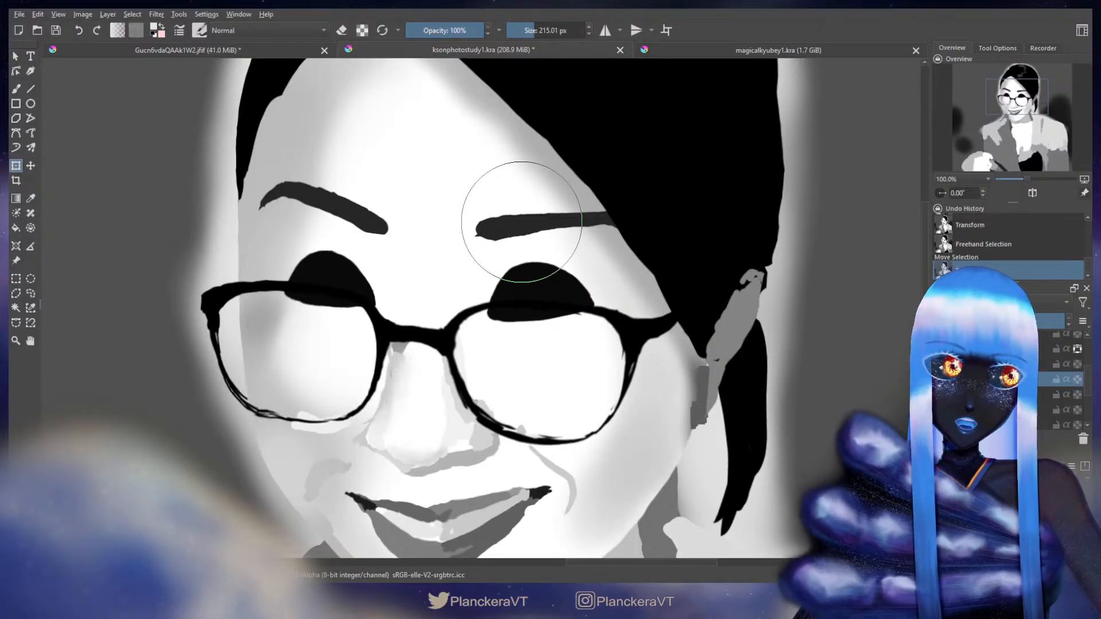
{"action": "left_click_drag", "start_coordinate": [594, 272], "coordinate": [566, 372]}
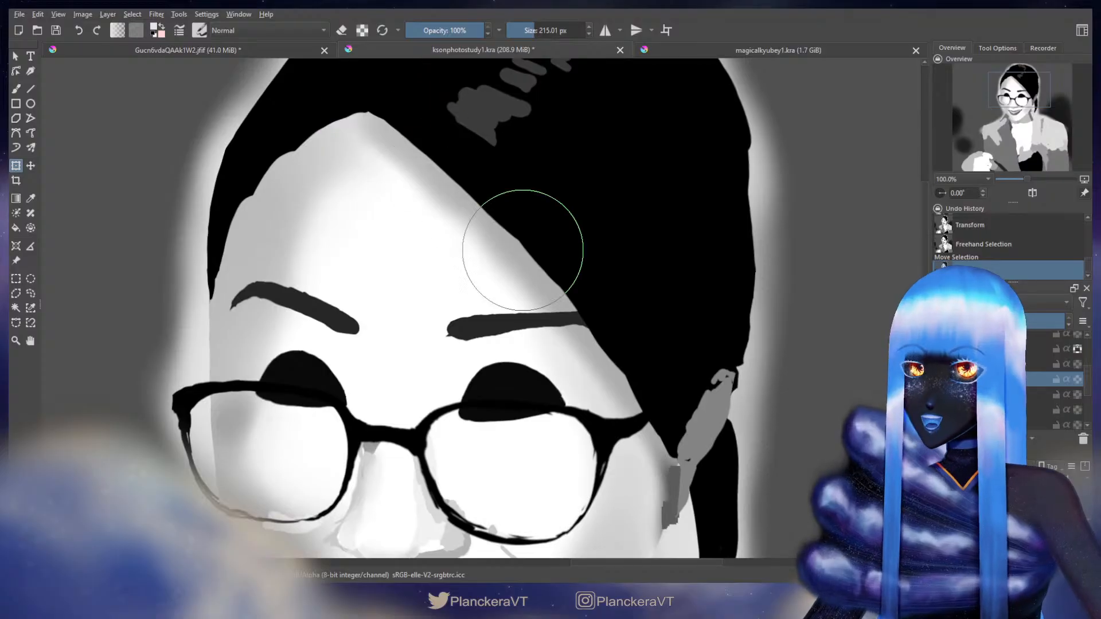
{"action": "left_click_drag", "start_coordinate": [603, 442], "coordinate": [640, 331]}
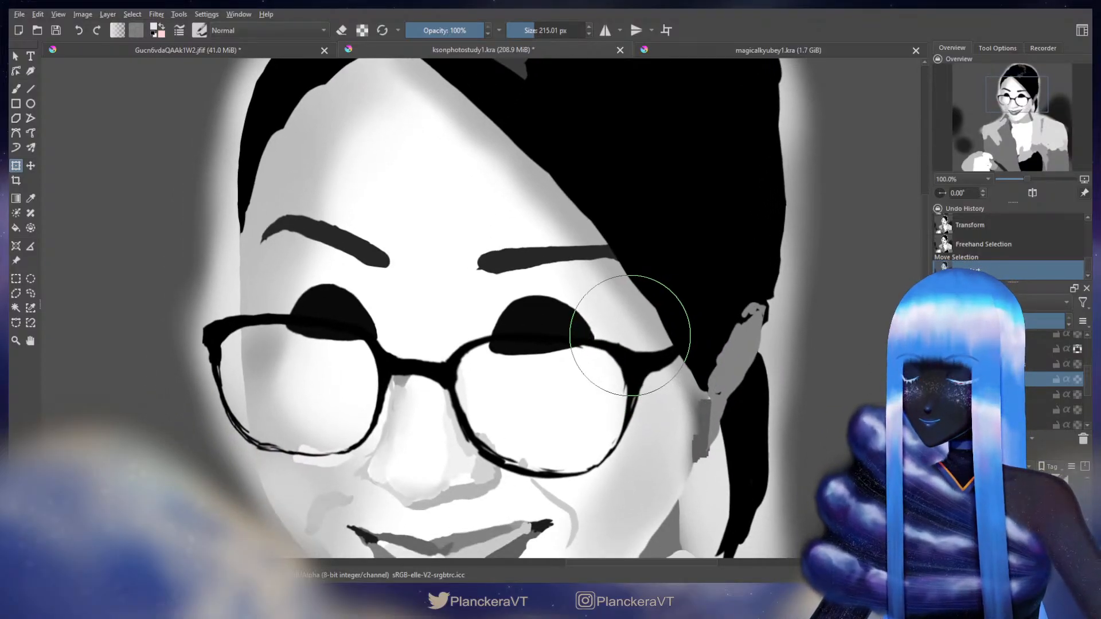
{"action": "key", "text": "ctrl+shift+a"}
{"action": "key", "text": "b"}
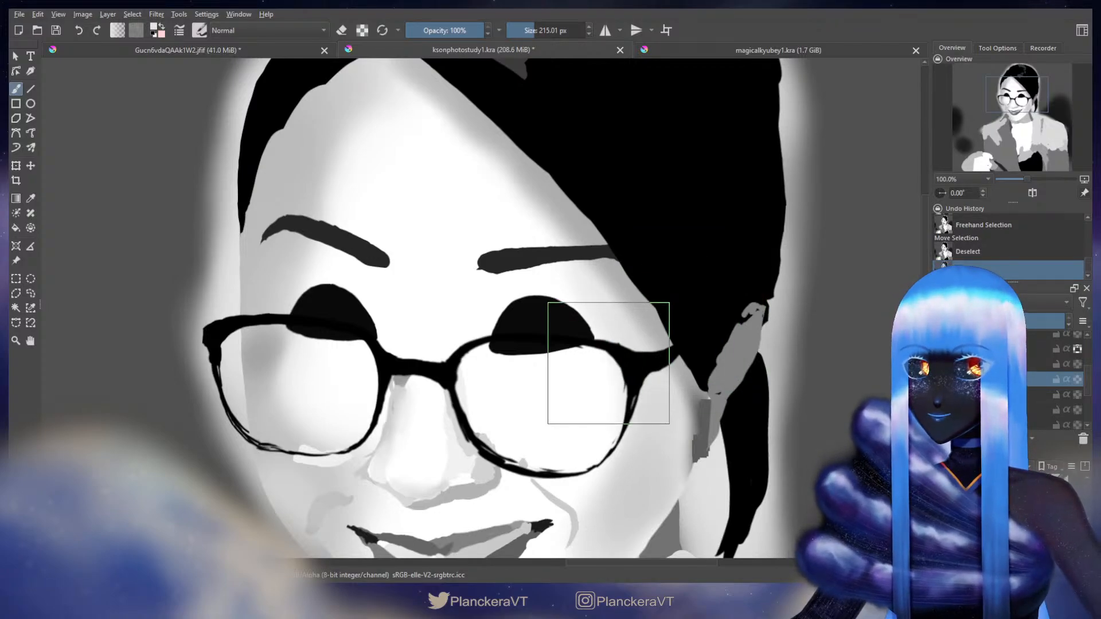
Step: Recheck the gap between right eye and right face edge on the reference and the painting with the 215.01 px outline
{"action": "scroll", "coordinate": [608, 363], "scroll_direction": "down", "scroll_amount": 4}
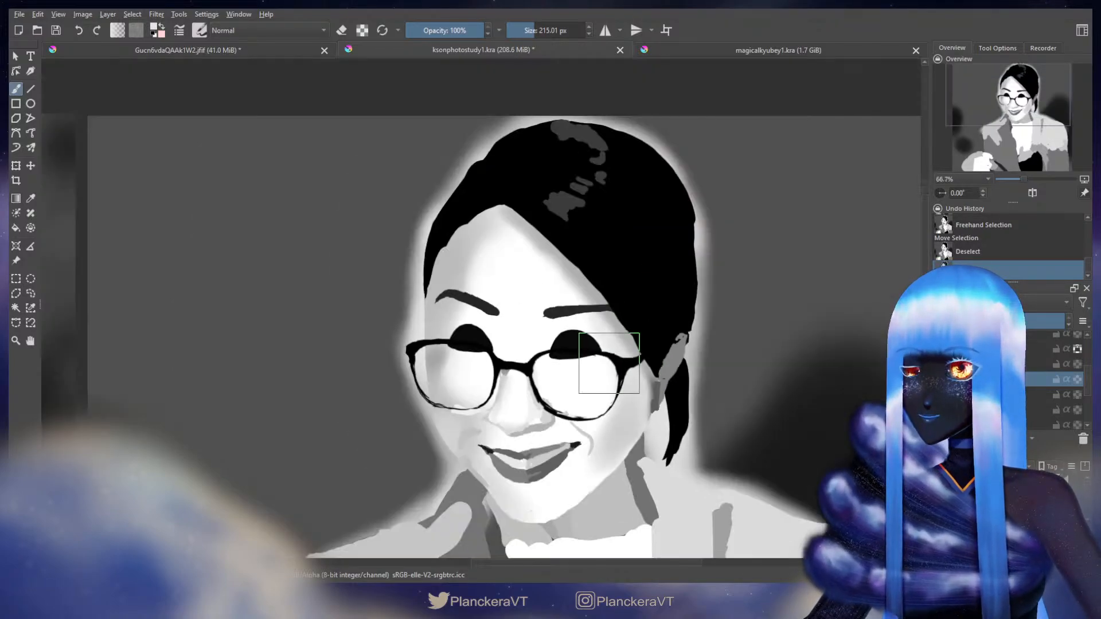
{"action": "left_click_drag", "start_coordinate": [642, 424], "coordinate": [738, 405]}
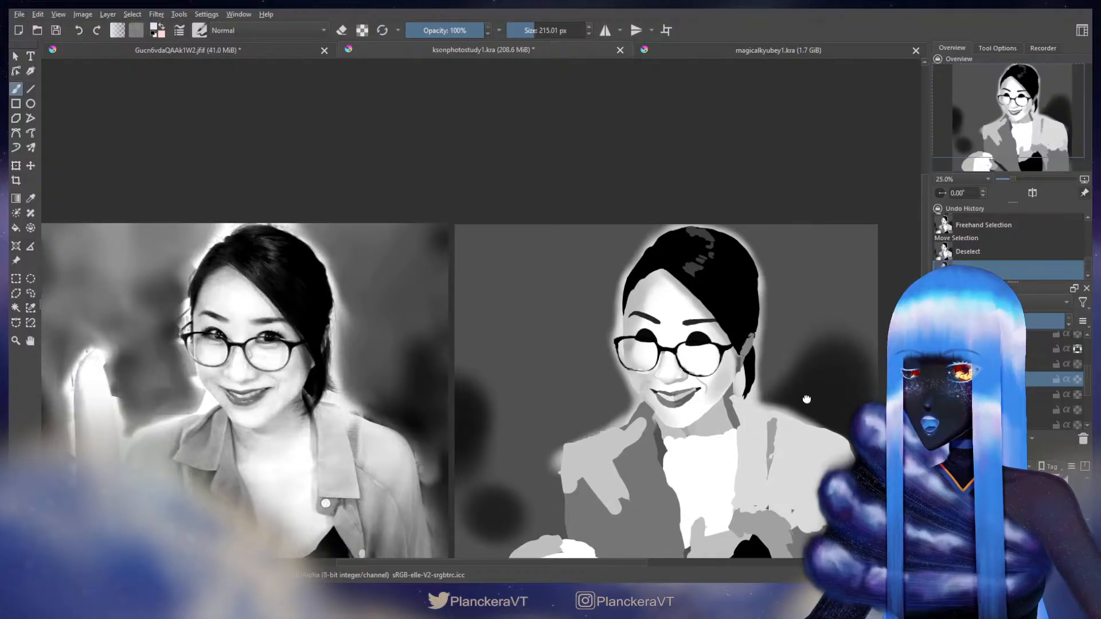
{"action": "scroll", "coordinate": [352, 318], "scroll_direction": "up", "scroll_amount": 3}
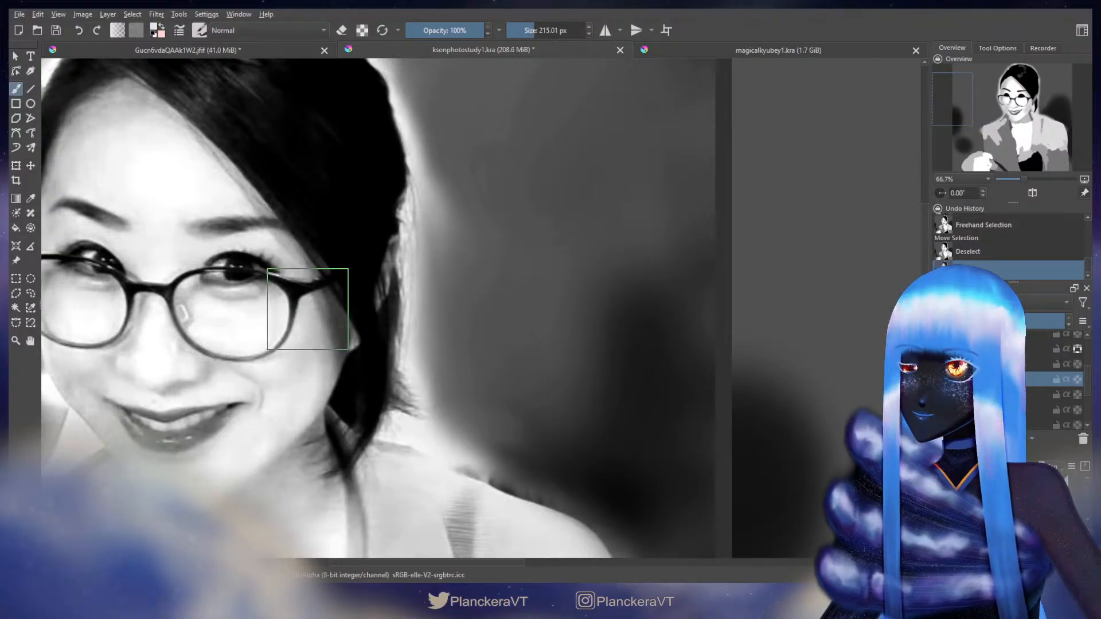
{"action": "left_click_drag", "start_coordinate": [746, 304], "coordinate": [321, 332]}
{"action": "left_click_drag", "start_coordinate": [645, 329], "coordinate": [221, 339]}
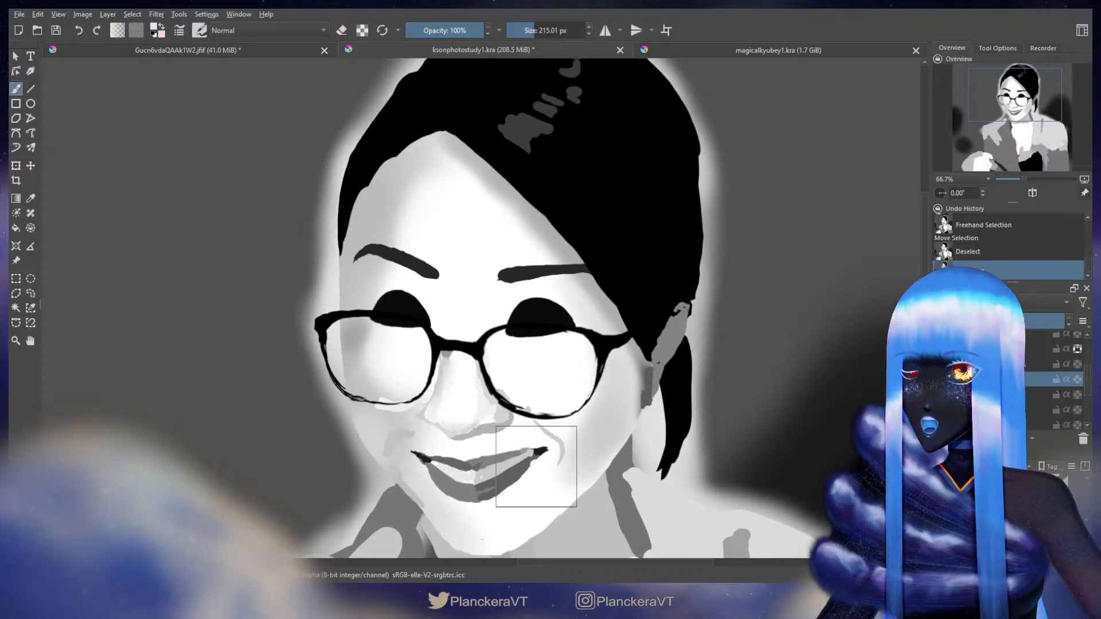
Step: Size the brush outline to 149.01 px to match the width of the left eye on the reference photo
{"action": "left_click_drag", "start_coordinate": [315, 384], "coordinate": [814, 420]}
{"action": "scroll", "coordinate": [443, 390], "scroll_direction": "down", "scroll_amount": 2}
{"action": "left_click_drag", "start_coordinate": [358, 384], "coordinate": [725, 368]}
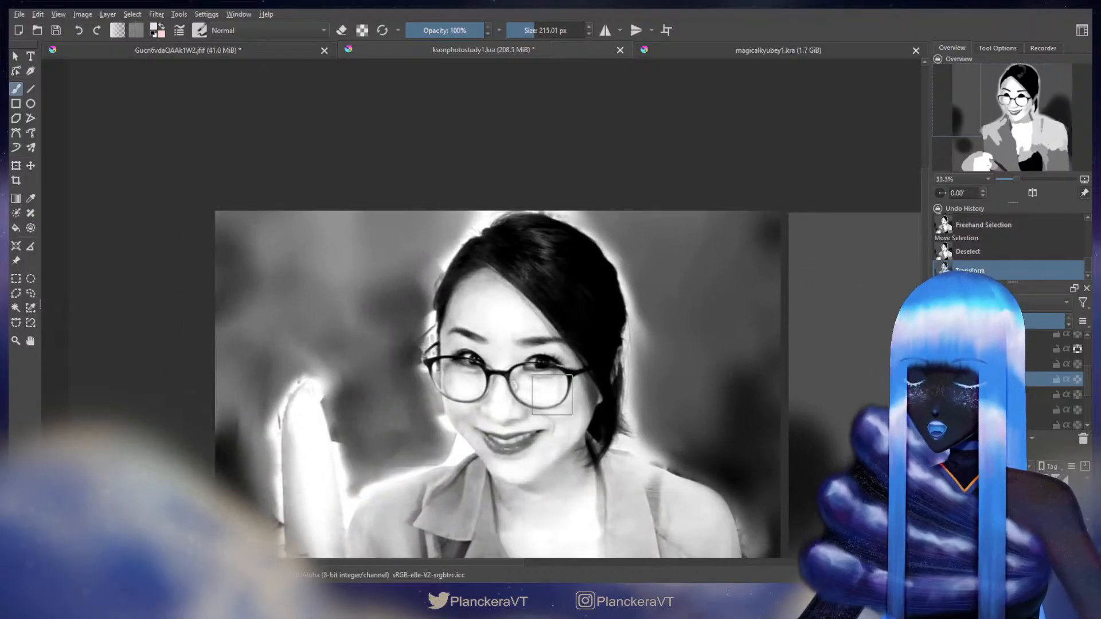
{"action": "scroll", "coordinate": [674, 490], "scroll_direction": "up", "scroll_amount": 3}
{"action": "left_click_drag", "start_coordinate": [674, 491], "coordinate": [726, 517]}
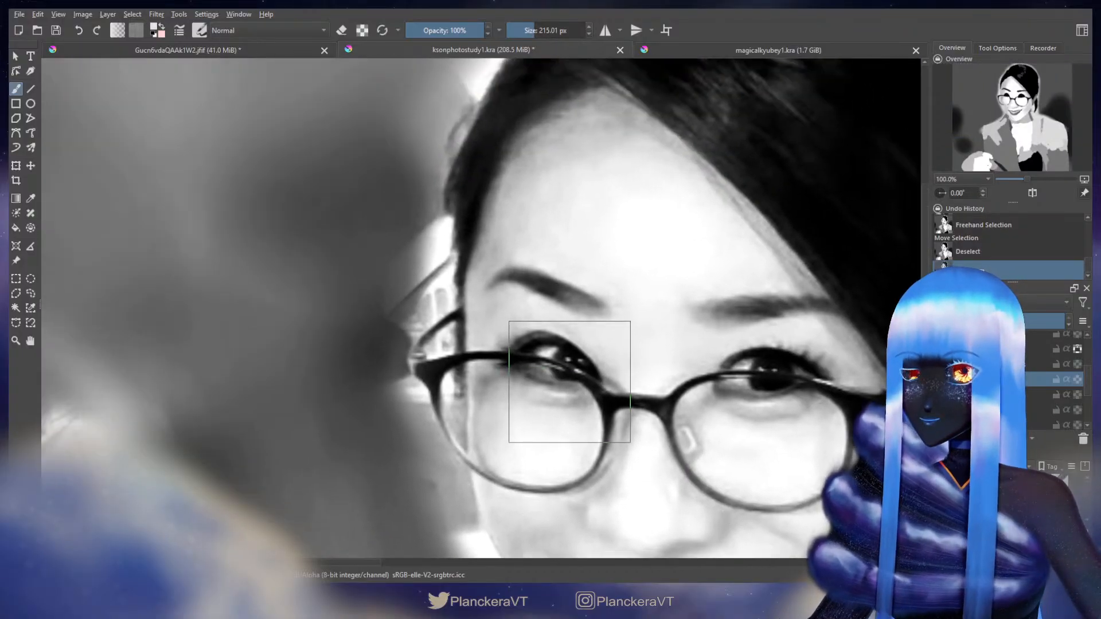
{"action": "left_click_drag", "start_coordinate": [570, 382], "coordinate": [503, 381]}
{"action": "left_click_drag", "start_coordinate": [568, 376], "coordinate": [597, 375]}
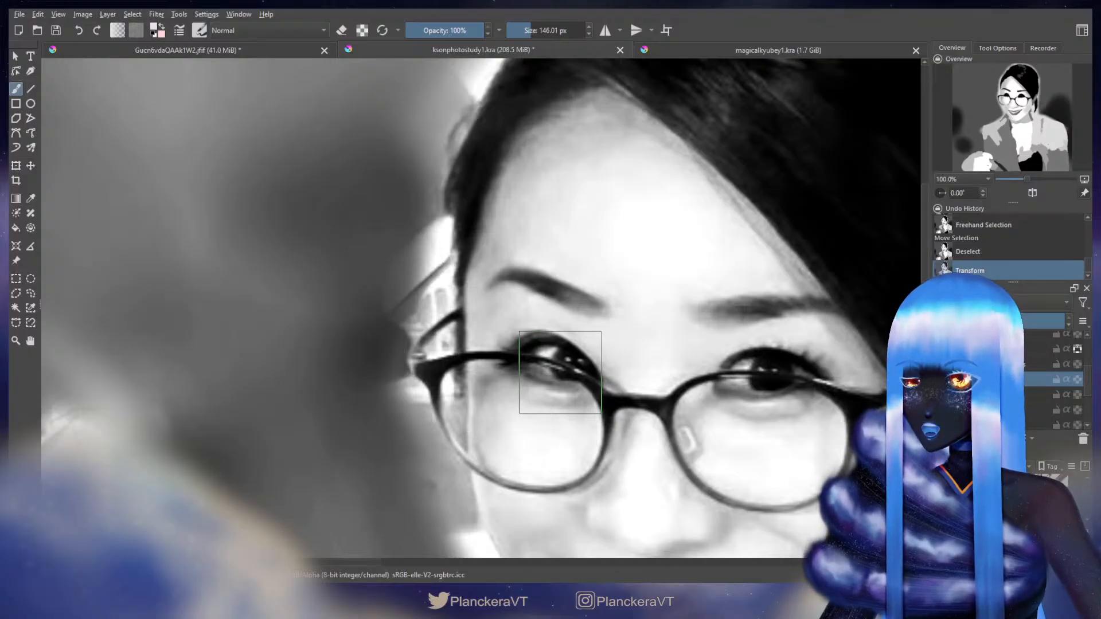
{"action": "left_click_drag", "start_coordinate": [560, 372], "coordinate": [558, 373]}
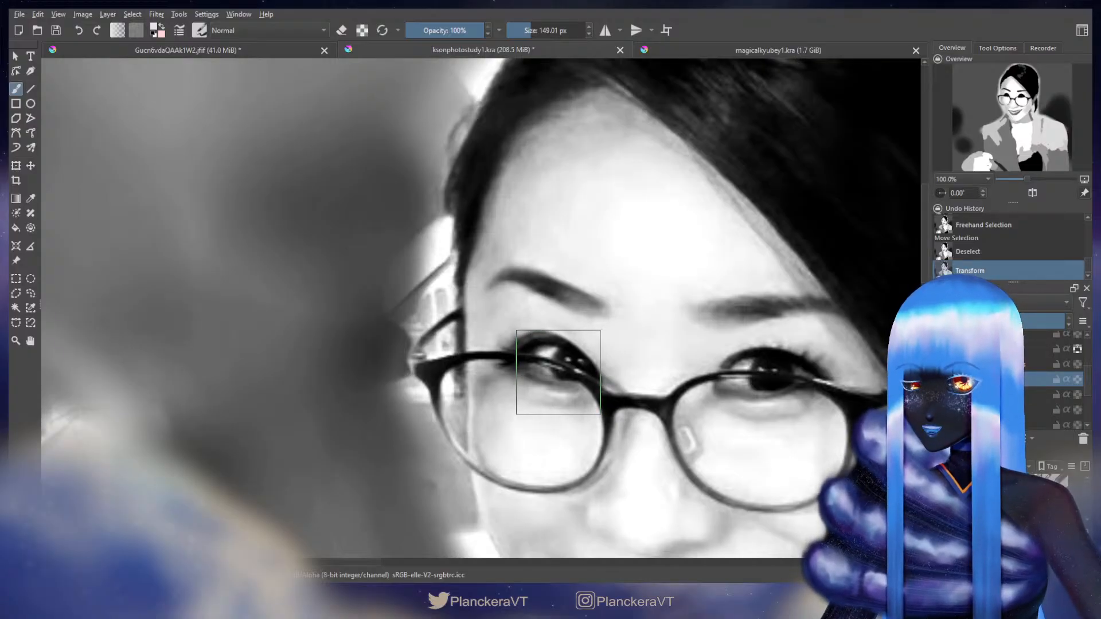
Step: Compare the 149.01 px outline with the width of the painted left eye
{"action": "scroll", "coordinate": [636, 343], "scroll_direction": "down", "scroll_amount": 3}
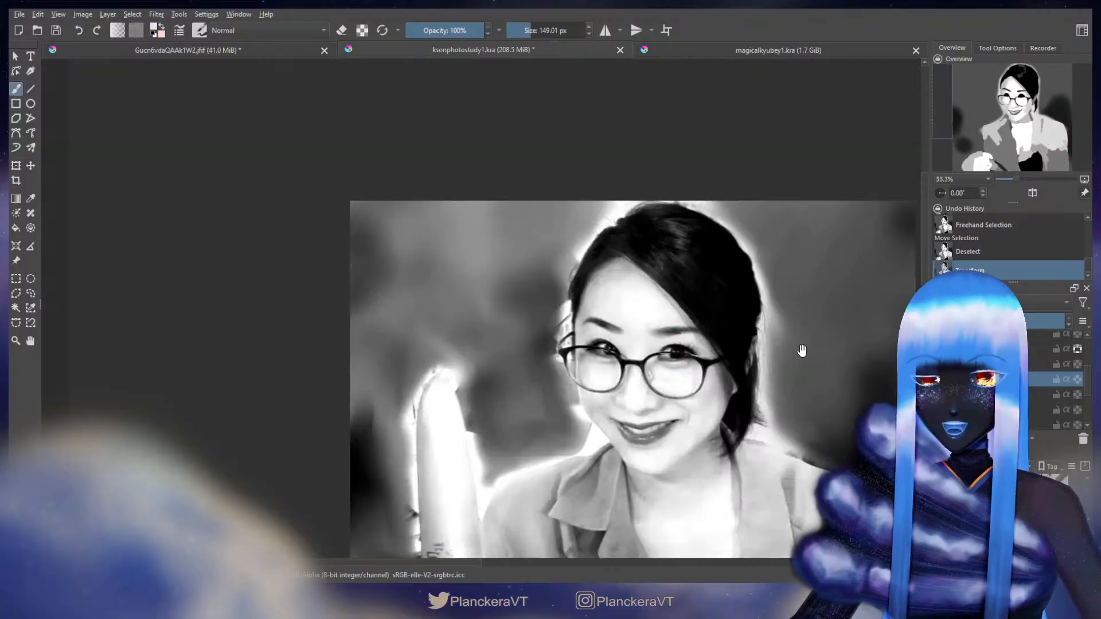
{"action": "left_click_drag", "start_coordinate": [801, 349], "coordinate": [493, 347]}
{"action": "left_click_drag", "start_coordinate": [797, 373], "coordinate": [550, 372]}
{"action": "scroll", "coordinate": [679, 335], "scroll_direction": "up", "scroll_amount": 1}
{"action": "scroll", "coordinate": [674, 344], "scroll_direction": "up", "scroll_amount": 1}
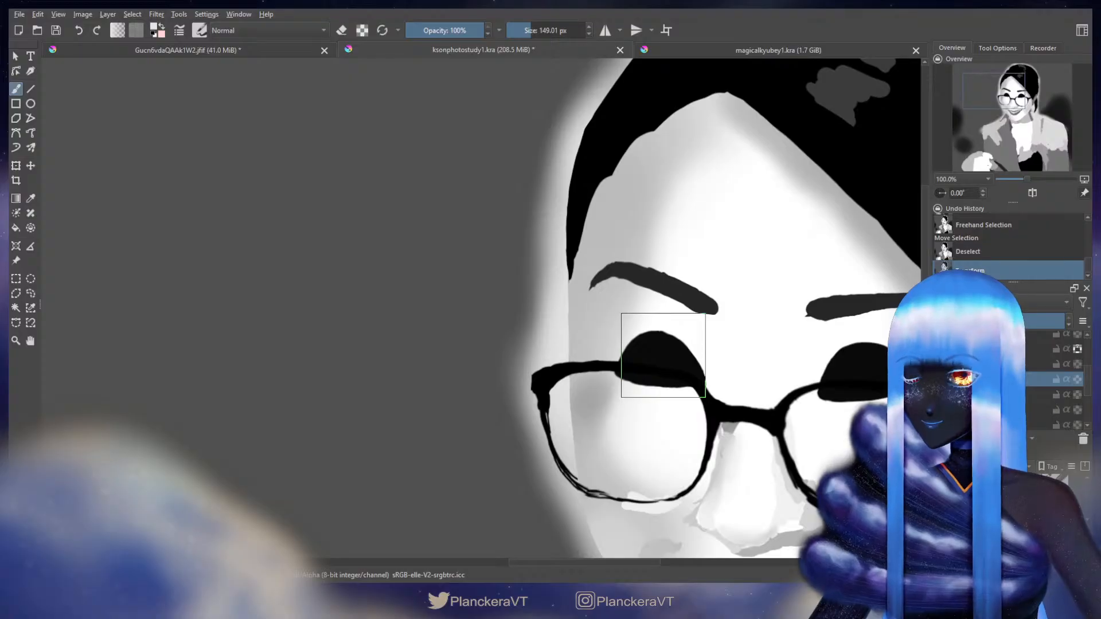
Step: Refine the outline to 151.63 px on the reference's left eye and check it against the painted left eye
{"action": "left_click_drag", "start_coordinate": [238, 356], "coordinate": [754, 344]}
{"action": "left_click_drag", "start_coordinate": [263, 337], "coordinate": [766, 341]}
{"action": "left_click_drag", "start_coordinate": [230, 347], "coordinate": [660, 331]}
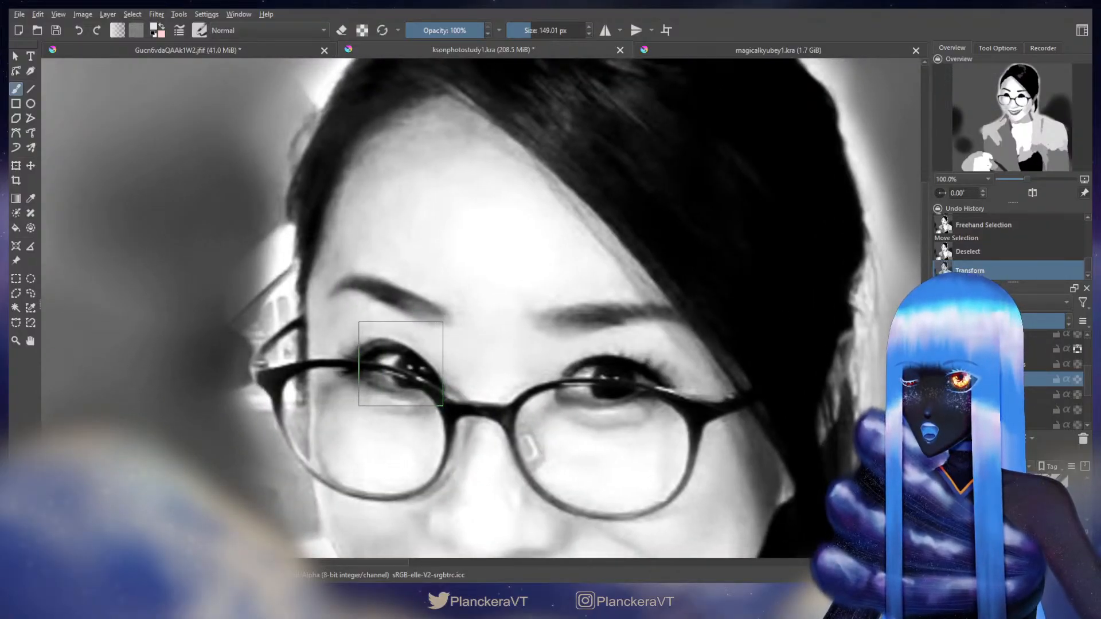
{"action": "scroll", "coordinate": [401, 364], "scroll_direction": "up", "scroll_amount": 3}
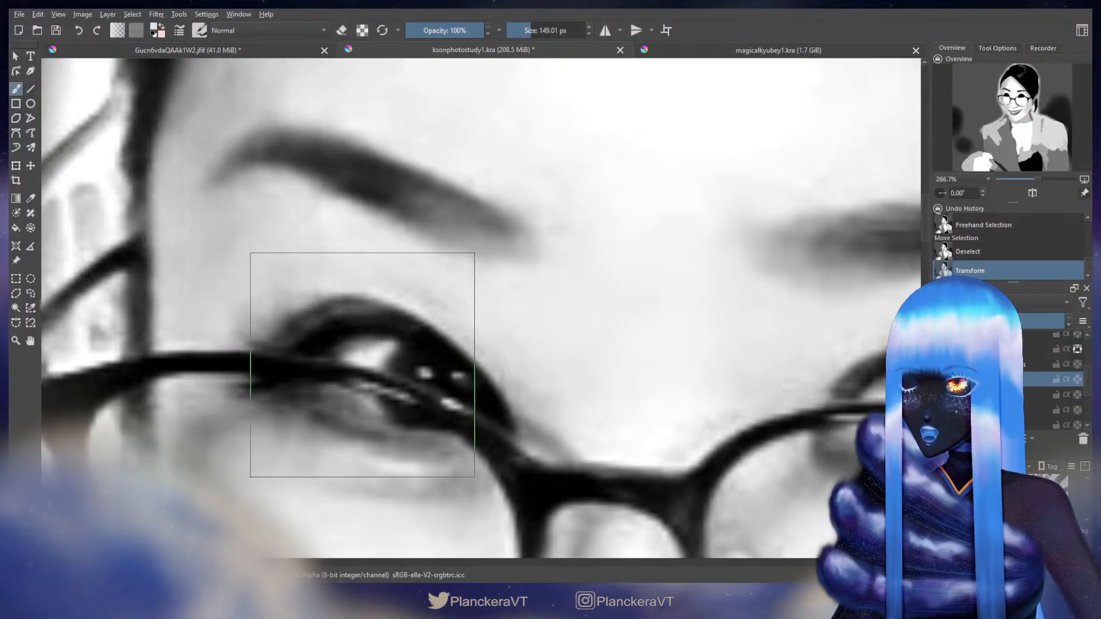
{"action": "left_click_drag", "start_coordinate": [374, 369], "coordinate": [378, 370], "text": "shift"}
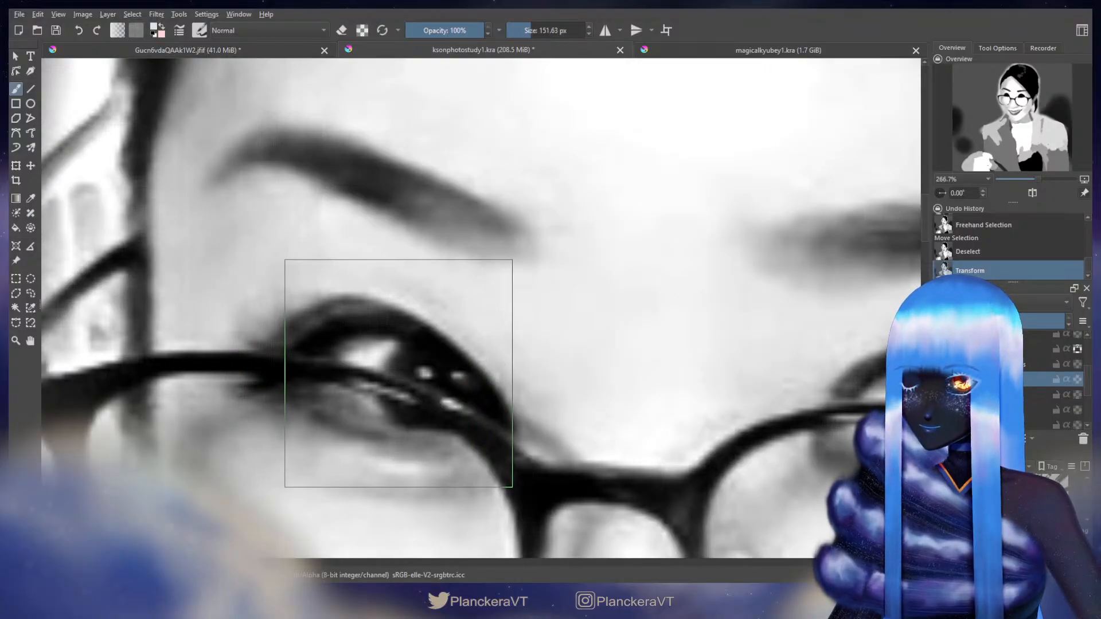
{"action": "scroll", "coordinate": [400, 373], "scroll_direction": "down", "scroll_amount": 4}
{"action": "left_click_drag", "start_coordinate": [584, 351], "coordinate": [178, 361]}
{"action": "left_click_drag", "start_coordinate": [582, 365], "coordinate": [176, 368]}
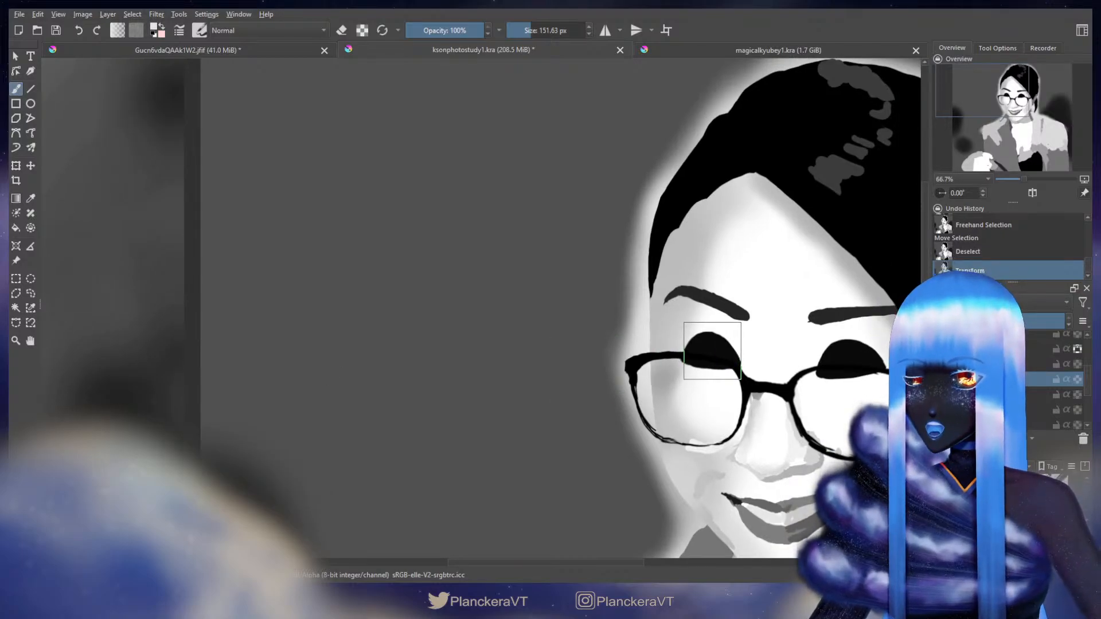
Step: Size the brush outline to 177.88 px for the reference's right eye width and compare it with the painted right eye
{"action": "left_click_drag", "start_coordinate": [235, 370], "coordinate": [705, 343]}
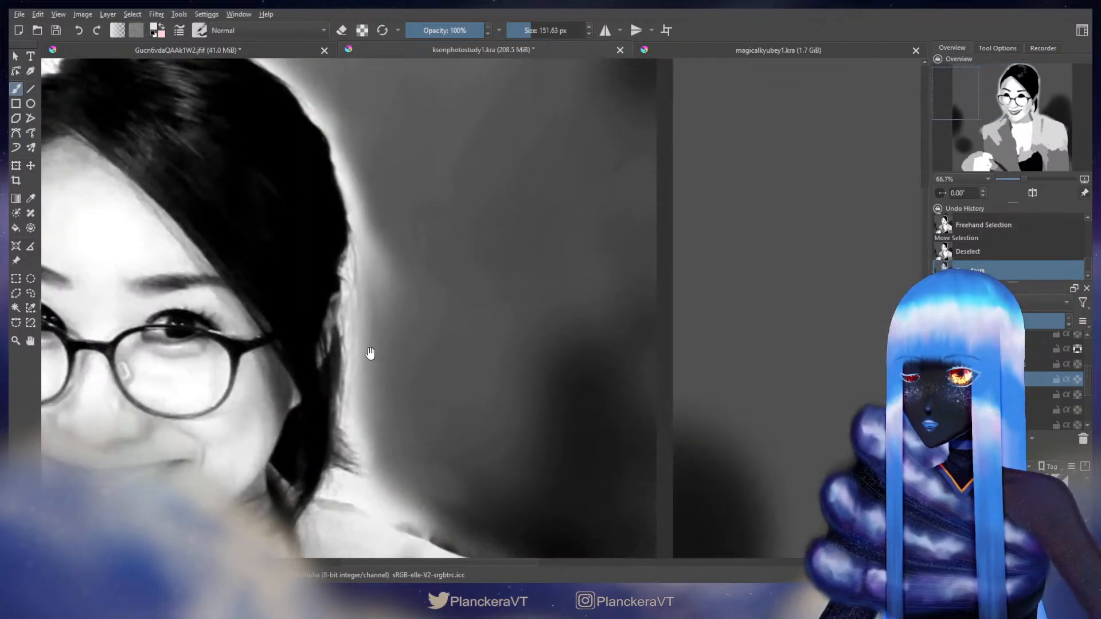
{"action": "left_click_drag", "start_coordinate": [368, 354], "coordinate": [691, 353]}
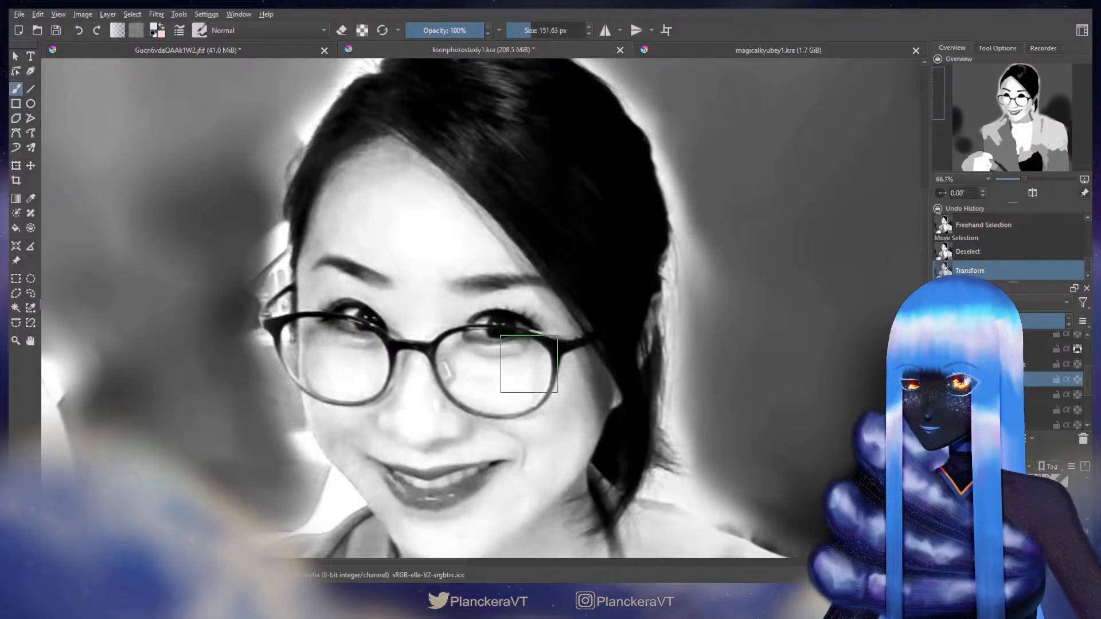
{"action": "scroll", "coordinate": [499, 350], "scroll_direction": "up", "scroll_amount": 2}
{"action": "left_click_drag", "start_coordinate": [500, 315], "coordinate": [521, 316], "text": "shift"}
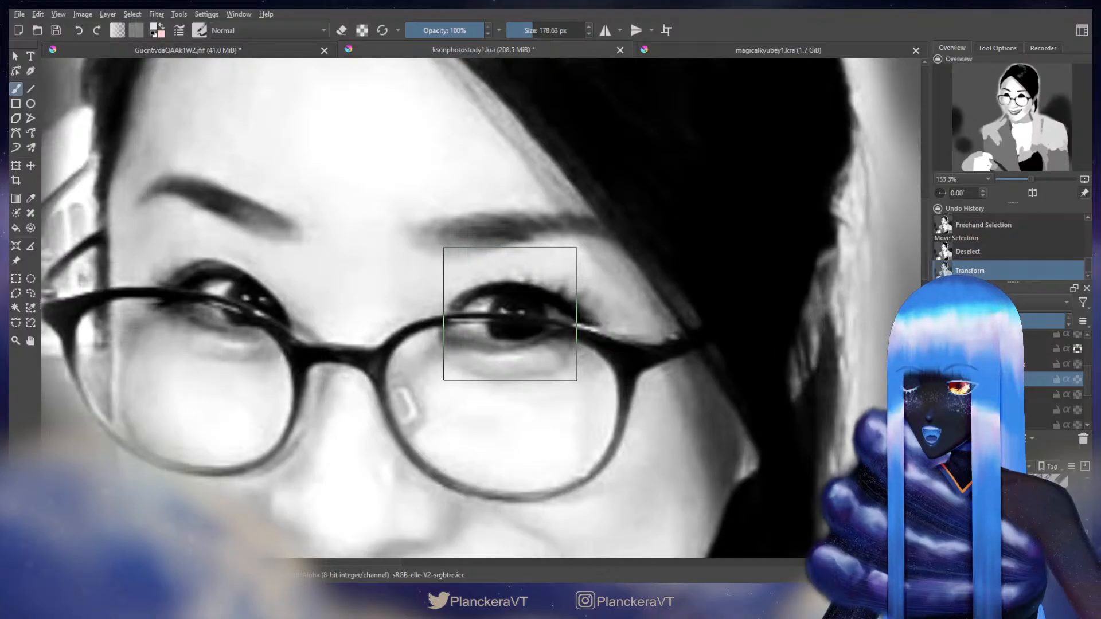
{"action": "left_click_drag", "start_coordinate": [510, 314], "coordinate": [510, 314], "text": "shift"}
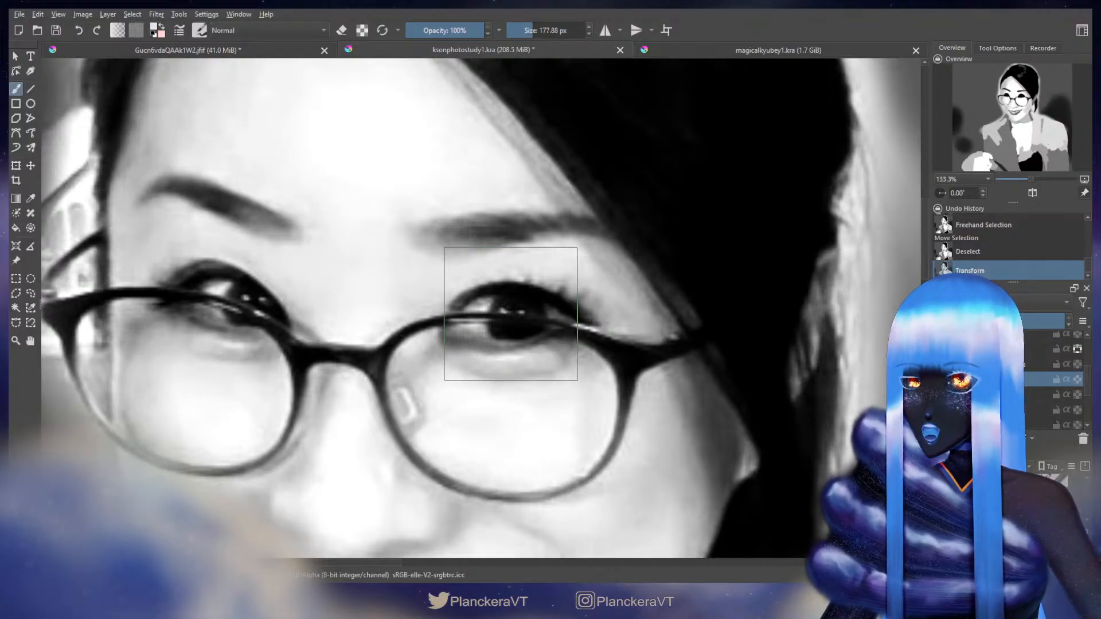
{"action": "scroll", "coordinate": [534, 350], "scroll_direction": "down", "scroll_amount": 4}
{"action": "left_click_drag", "start_coordinate": [708, 332], "coordinate": [177, 327]}
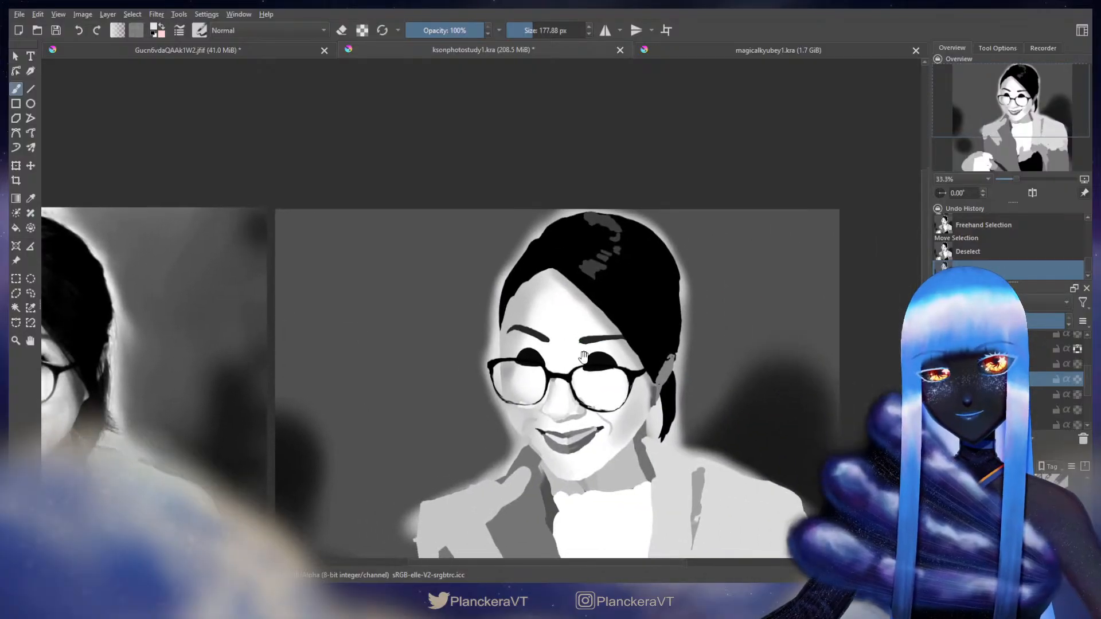
{"action": "scroll", "coordinate": [578, 356], "scroll_direction": "up", "scroll_amount": 3}
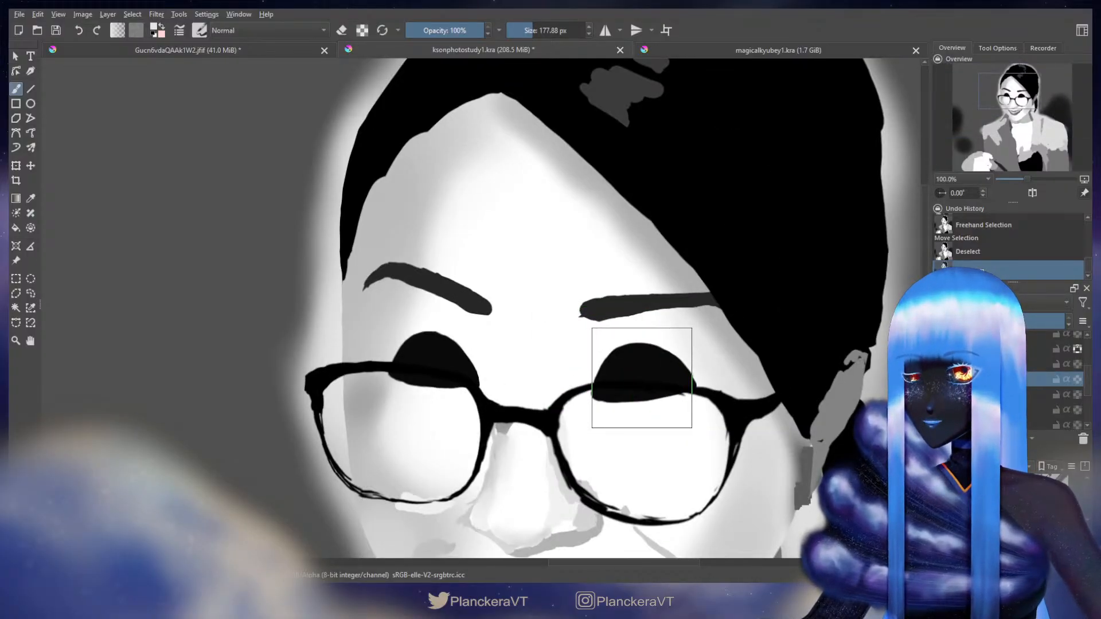
Step: Compare the overall proportions of the reference portrait and the painted portrait side by side
{"action": "scroll", "coordinate": [631, 392], "scroll_direction": "down", "scroll_amount": 4}
{"action": "mouse_move", "coordinate": [255, 476]}
{"action": "left_mouse_down"}
{"action": "mouse_move", "coordinate": [562, 394]}
{"action": "mouse_move", "coordinate": [637, 429]}
{"action": "left_mouse_up"}
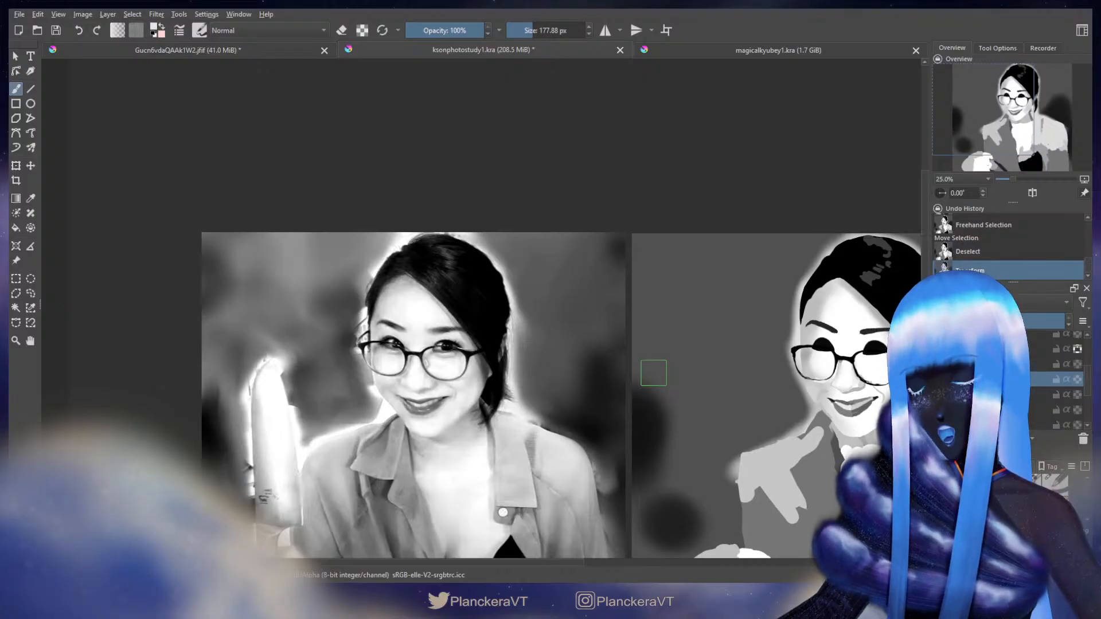
{"action": "scroll", "coordinate": [472, 361], "scroll_direction": "up", "scroll_amount": 4}
{"action": "scroll", "coordinate": [506, 374], "scroll_direction": "down", "scroll_amount": 3}
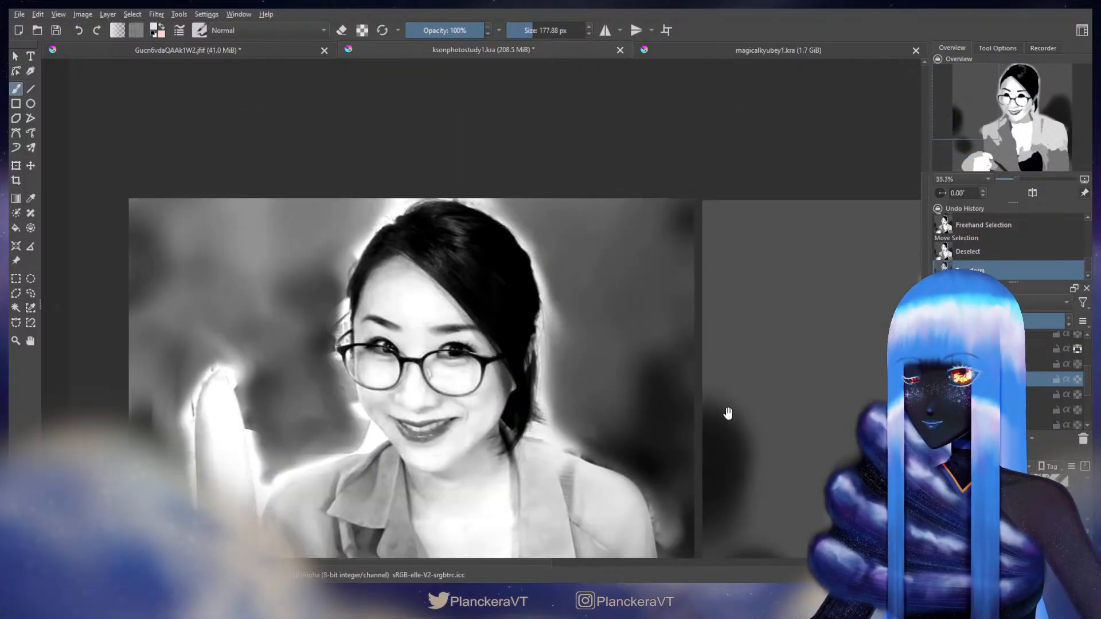
{"action": "left_click_drag", "start_coordinate": [726, 413], "coordinate": [311, 372]}
{"action": "scroll", "coordinate": [548, 401], "scroll_direction": "down", "scroll_amount": 1}
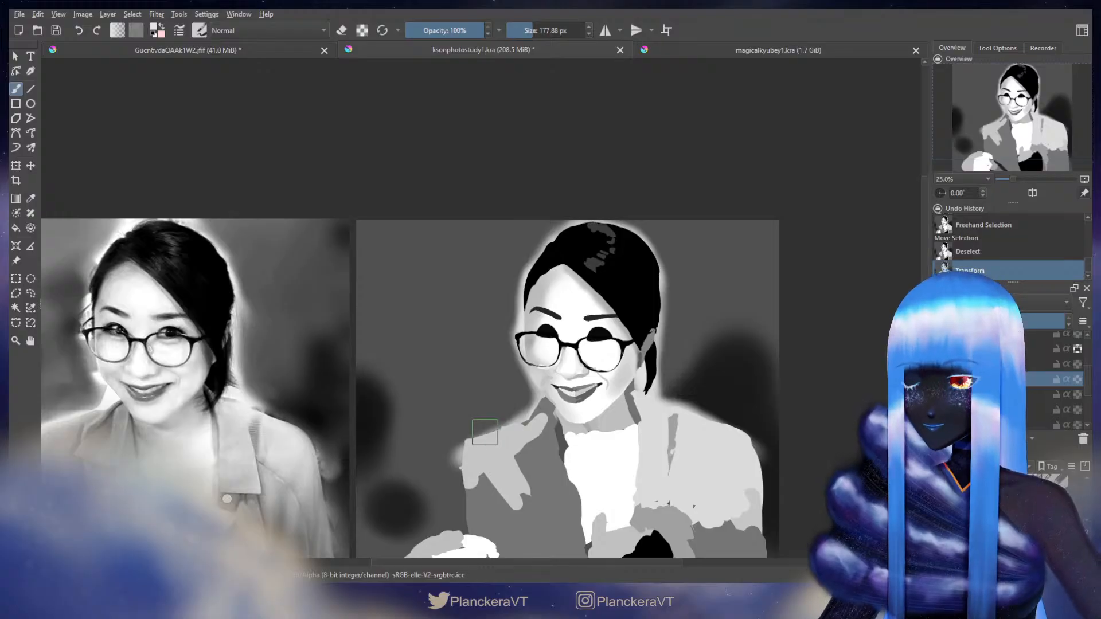
{"action": "scroll", "coordinate": [488, 434], "scroll_direction": "up", "scroll_amount": 1}
{"action": "left_click_drag", "start_coordinate": [362, 407], "coordinate": [552, 416]}
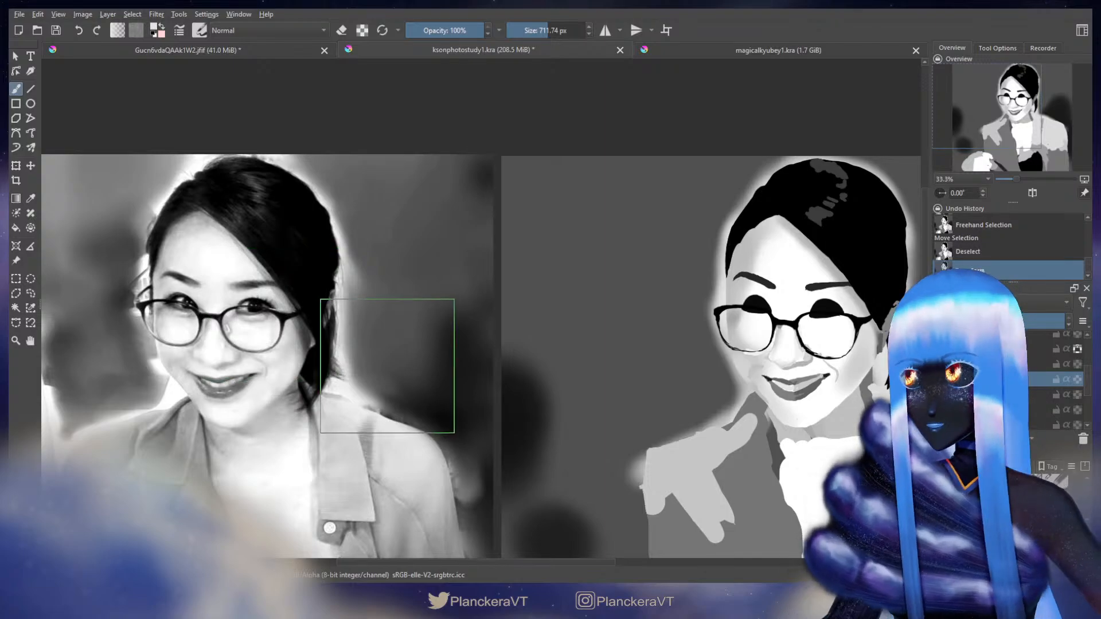
Step: Size the outline to 1031.78 px between the glasses' right end and the reference's right edge, and compare it on the painting
{"action": "left_click_drag", "start_coordinate": [384, 365], "coordinate": [402, 365], "text": "shift"}
{"action": "scroll", "coordinate": [397, 368], "scroll_direction": "up", "scroll_amount": 1}
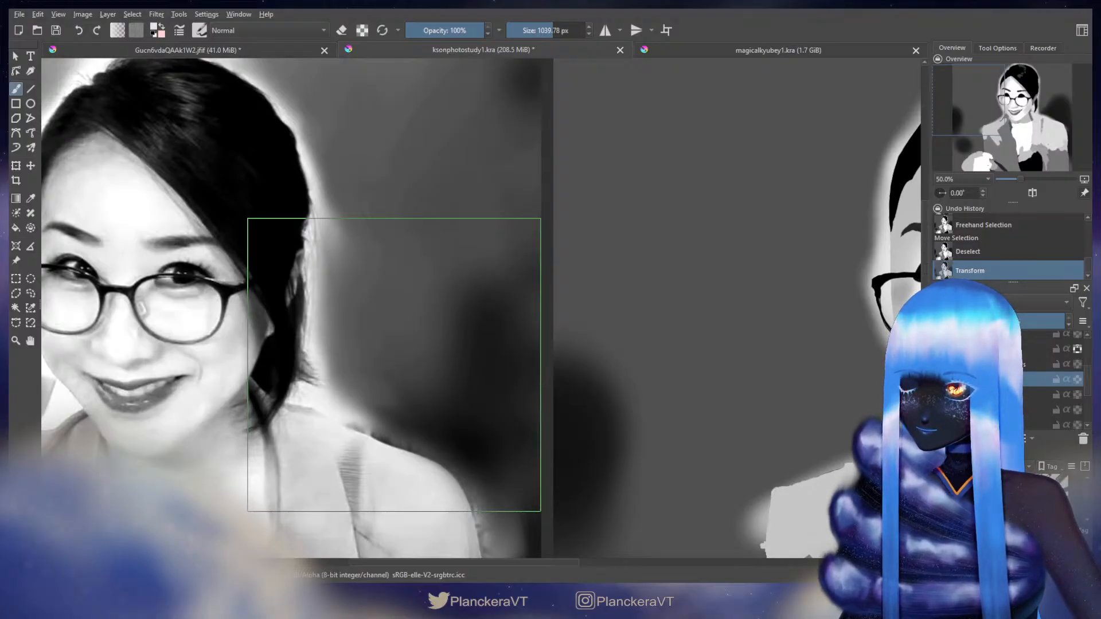
{"action": "left_click_drag", "start_coordinate": [394, 365], "coordinate": [391, 365], "text": "shift"}
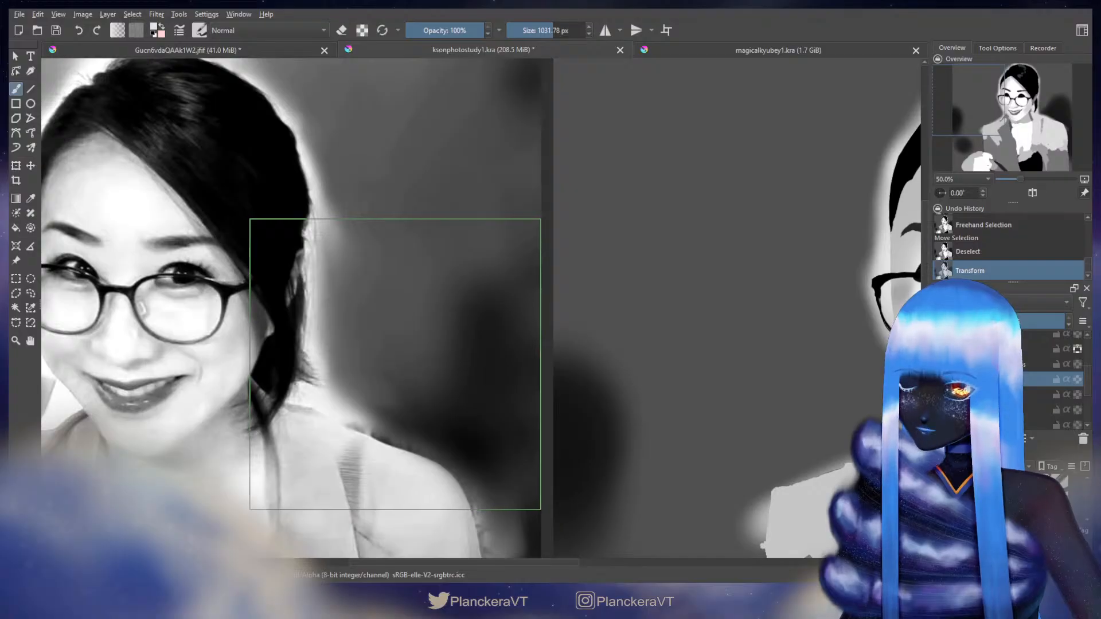
{"action": "scroll", "coordinate": [648, 287], "scroll_direction": "down", "scroll_amount": 3}
{"action": "left_click_drag", "start_coordinate": [711, 312], "coordinate": [431, 341]}
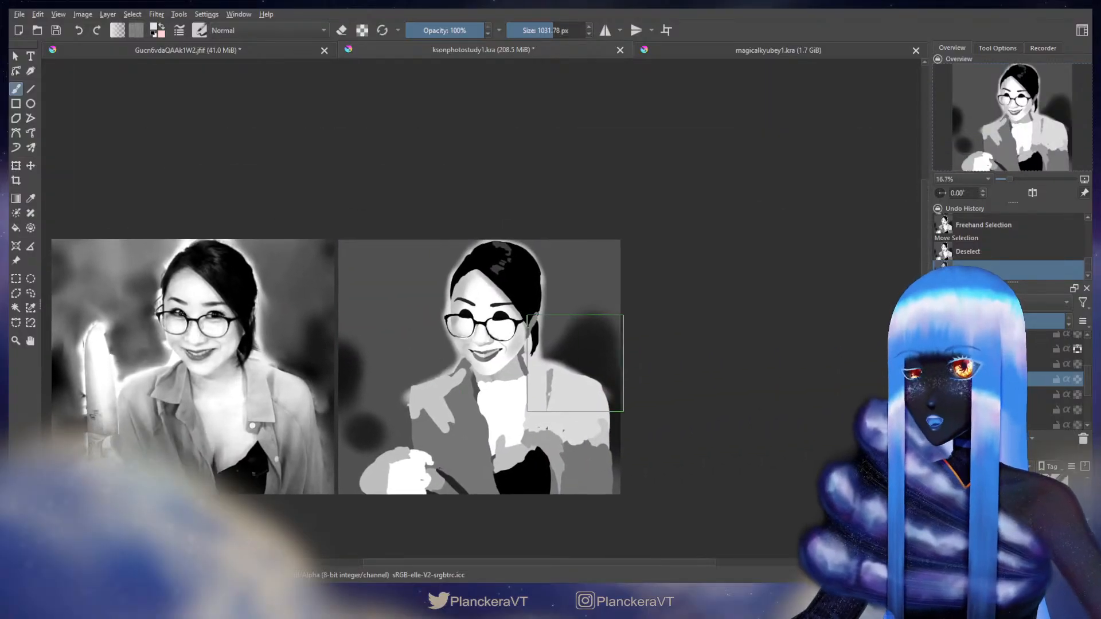
{"action": "scroll", "coordinate": [574, 360], "scroll_direction": "up", "scroll_amount": 3}
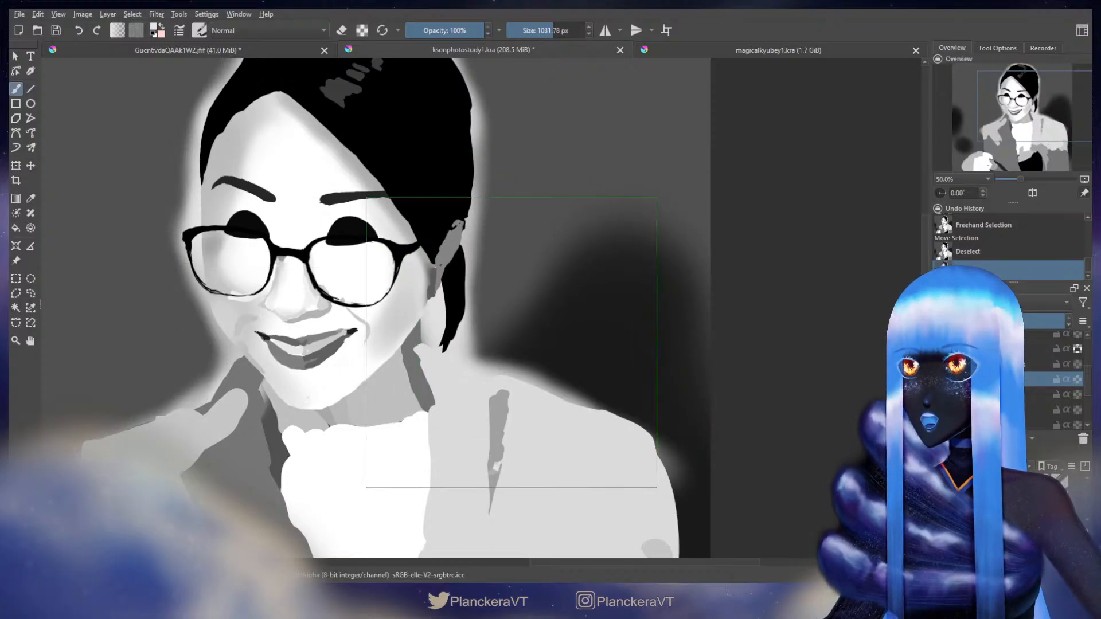
Step: Size the eraser outline to 1169.56 px from the reference's top edge down to the mouth, and compare it on the painting
{"action": "key", "text": "e"}
{"action": "scroll", "coordinate": [453, 373], "scroll_direction": "down", "scroll_amount": 1}
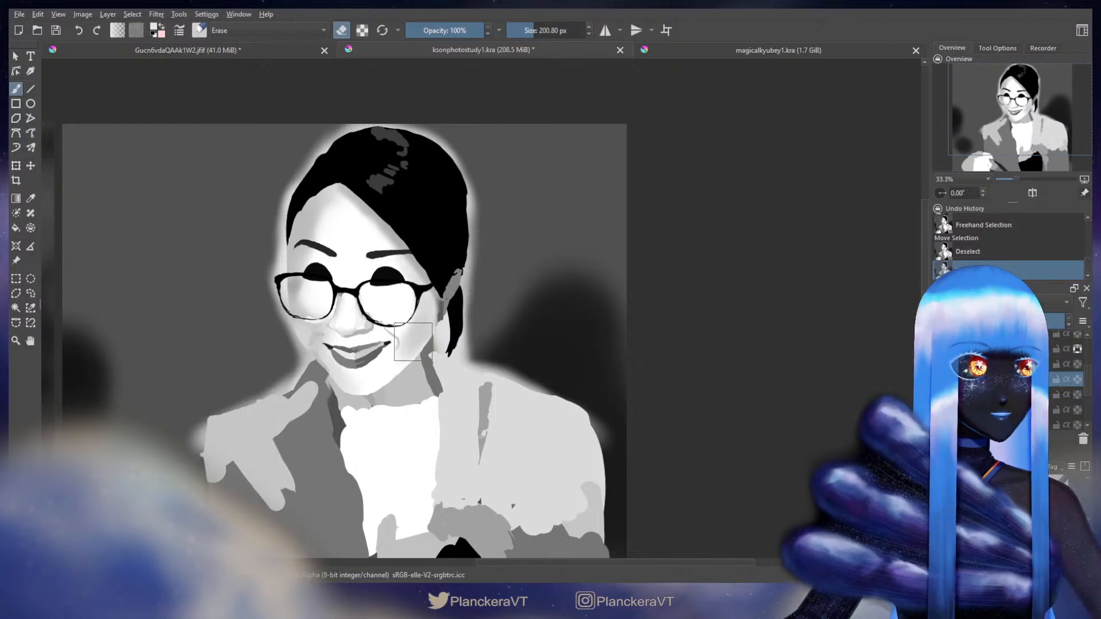
{"action": "scroll", "coordinate": [411, 367], "scroll_direction": "left", "scroll_amount": 10}
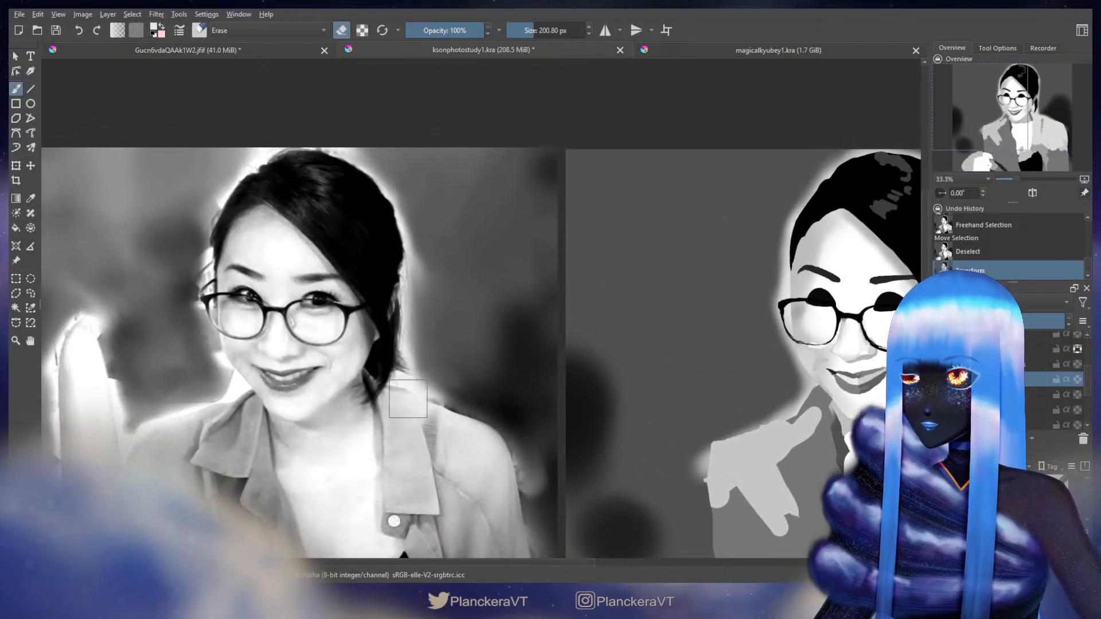
{"action": "left_click_drag", "start_coordinate": [451, 391], "coordinate": [352, 379]}
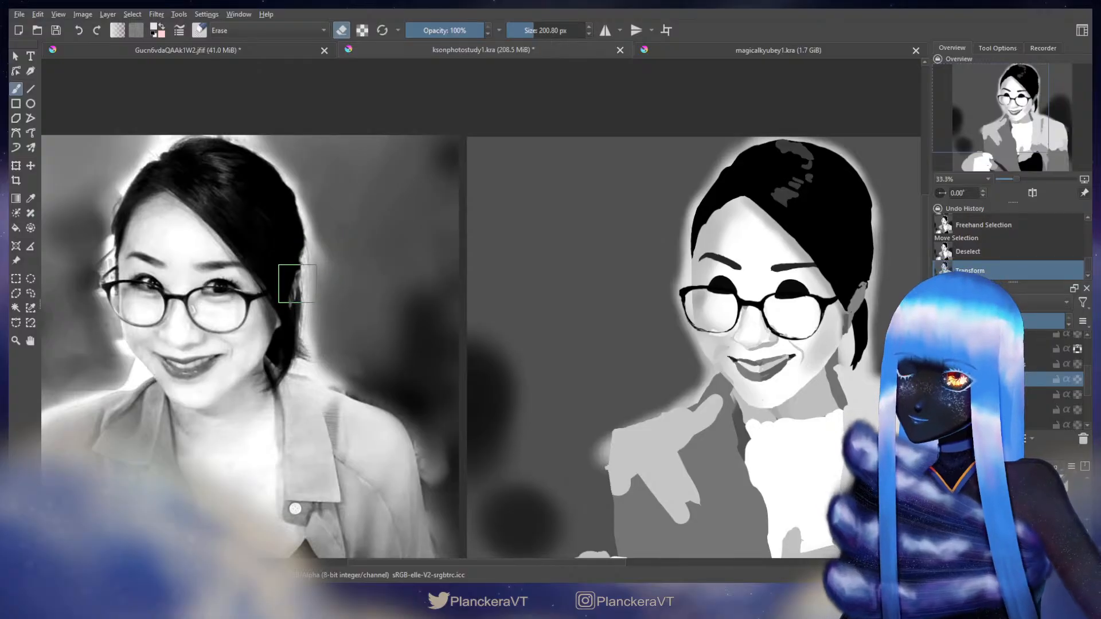
{"action": "left_click_drag", "start_coordinate": [297, 283], "coordinate": [469, 283], "text": "shift"}
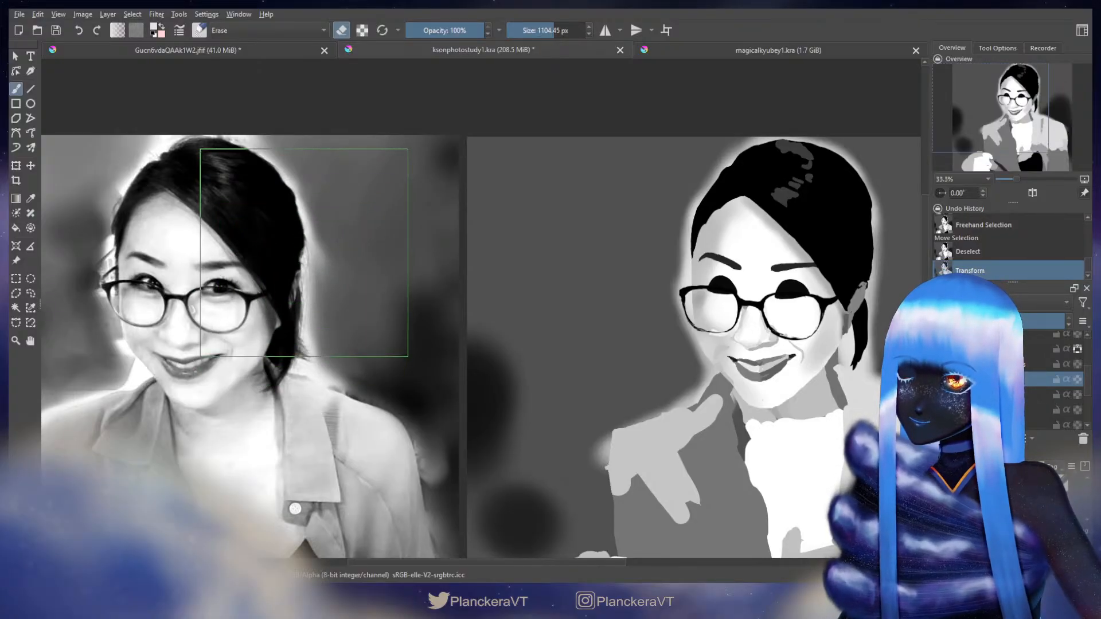
{"action": "left_click_drag", "start_coordinate": [307, 245], "coordinate": [319, 245], "text": "shift"}
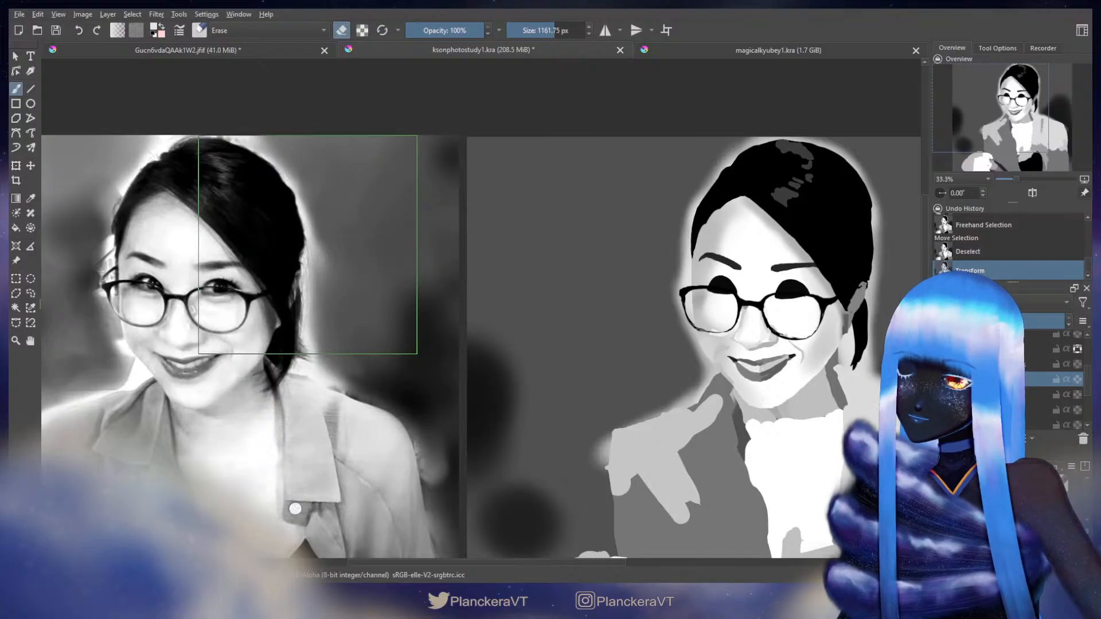
{"action": "left_click_drag", "start_coordinate": [308, 245], "coordinate": [310, 245]}
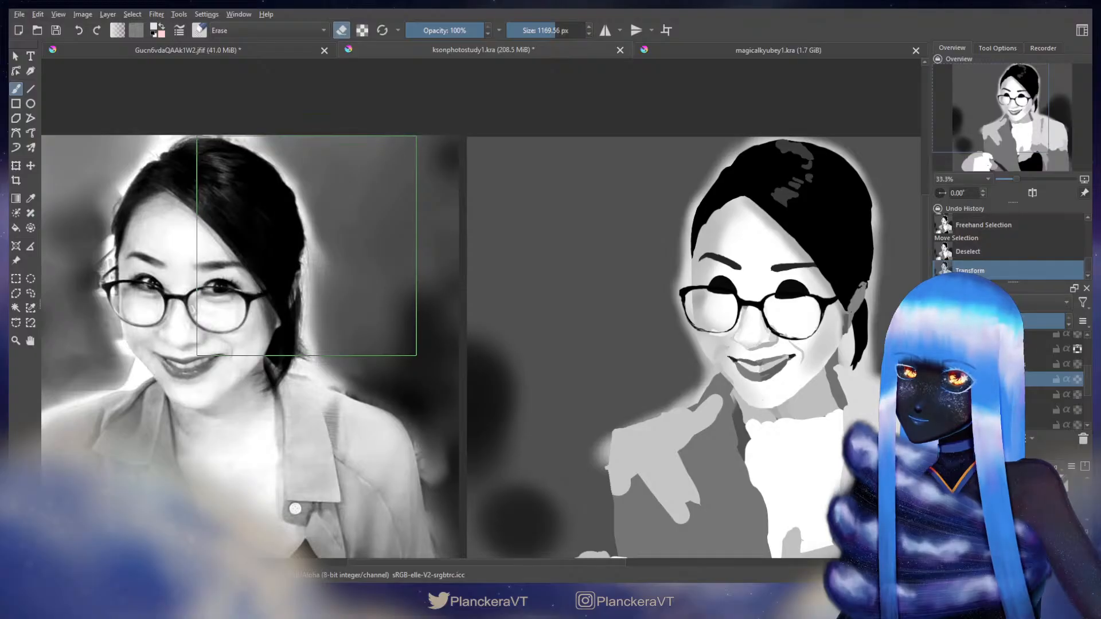
{"action": "left_click_drag", "start_coordinate": [524, 314], "coordinate": [156, 329]}
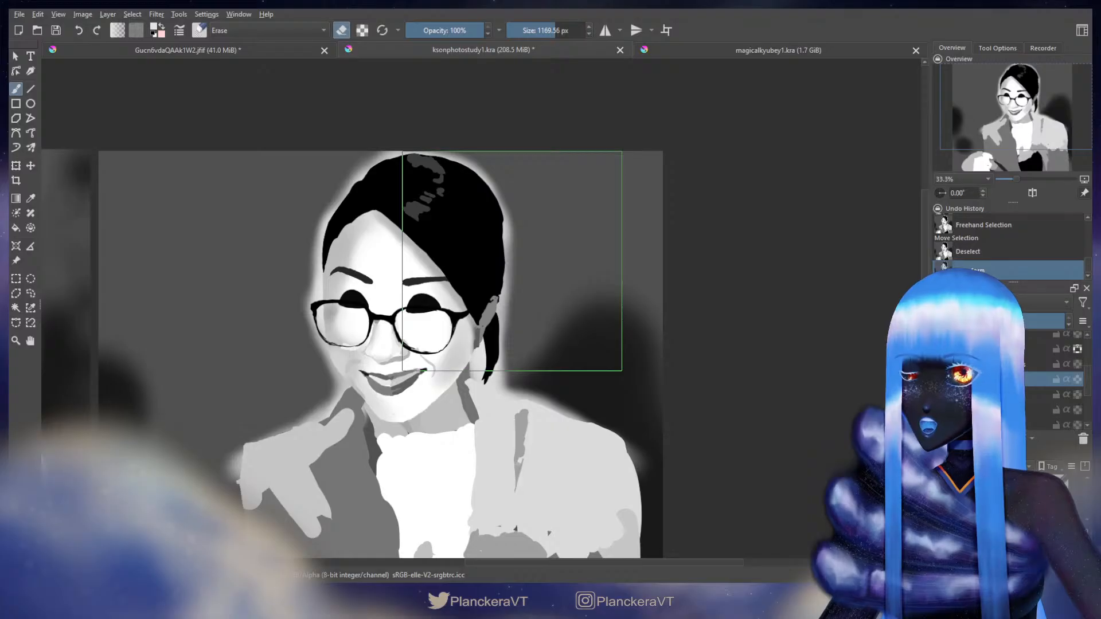
{"action": "mouse_move", "coordinate": [215, 330]}
{"action": "left_mouse_down"}
{"action": "mouse_move", "coordinate": [538, 280]}
{"action": "mouse_move", "coordinate": [525, 290]}
{"action": "left_mouse_up"}
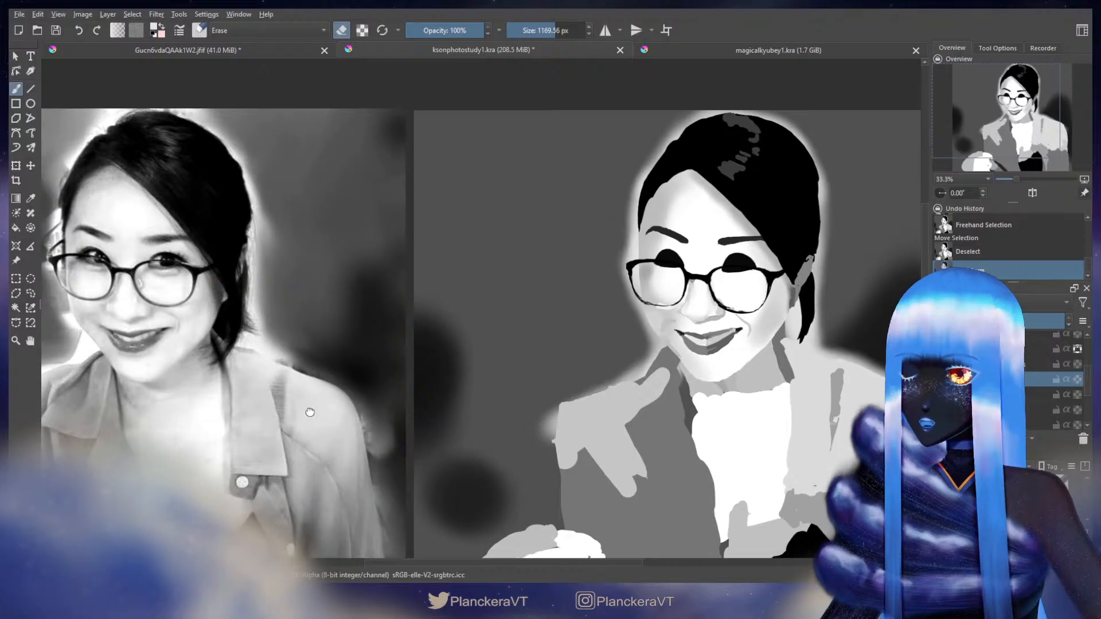
Step: Size the eraser outline to 1336.23 px between the chin and the reference's right edge, and compare it on the painting
{"action": "left_click_drag", "start_coordinate": [525, 289], "coordinate": [635, 233]}
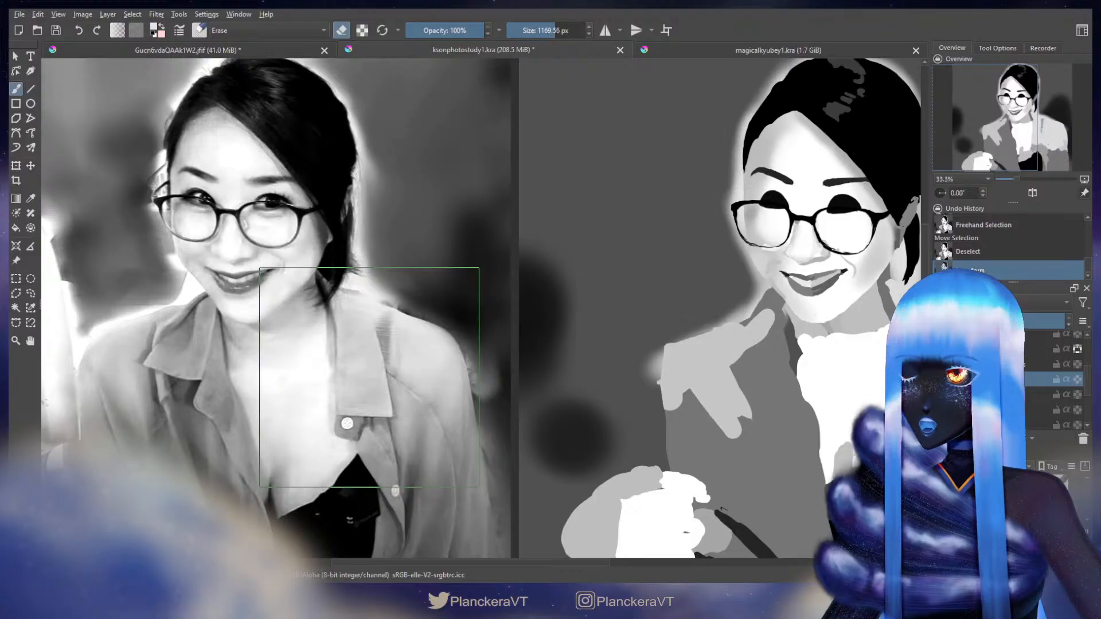
{"action": "mouse_move", "coordinate": [370, 377]}
{"action": "left_mouse_down", "text": "shift"}
{"action": "mouse_move", "coordinate": [398, 378]}
{"action": "mouse_move", "coordinate": [383, 375]}
{"action": "left_mouse_up", "text": "shift"}
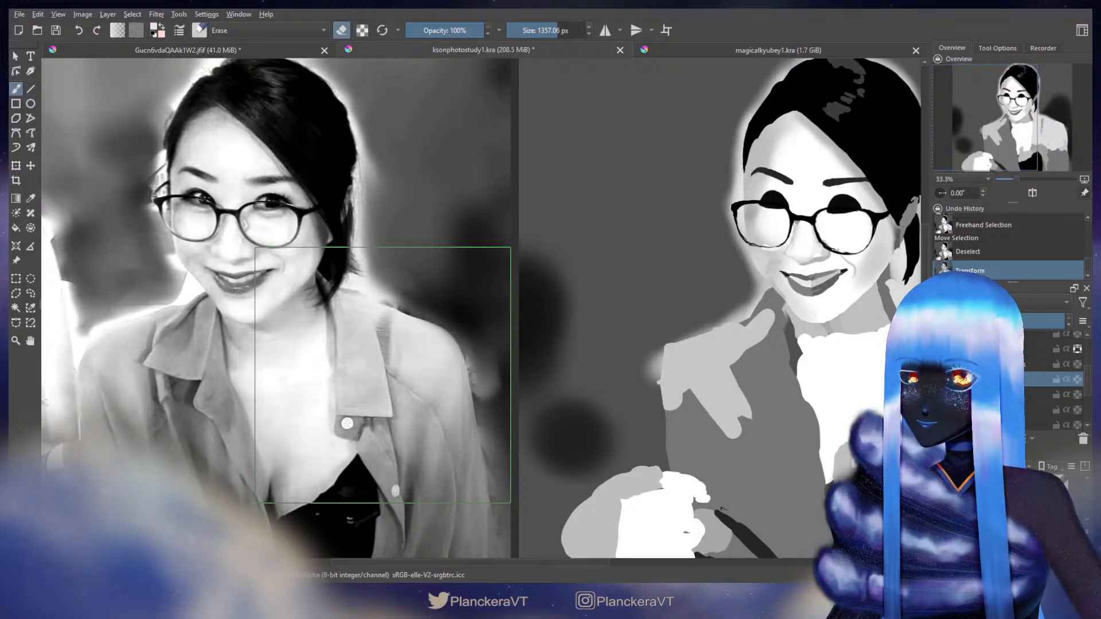
{"action": "left_click_drag", "start_coordinate": [383, 375], "coordinate": [382, 375], "text": "shift"}
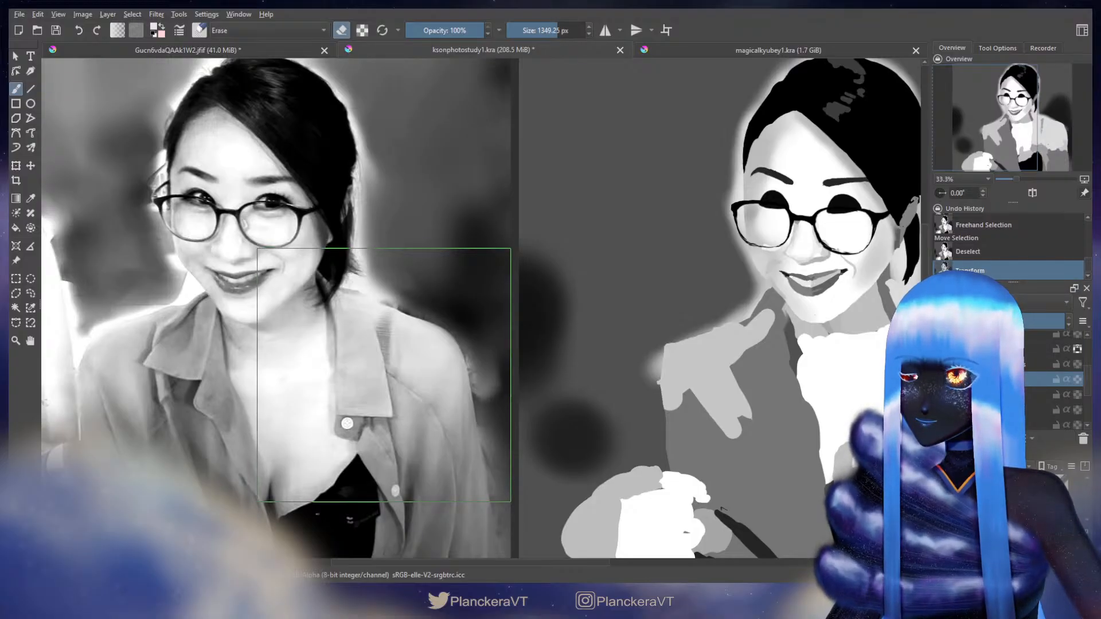
{"action": "left_click_drag", "start_coordinate": [382, 375], "coordinate": [381, 375], "text": "shift"}
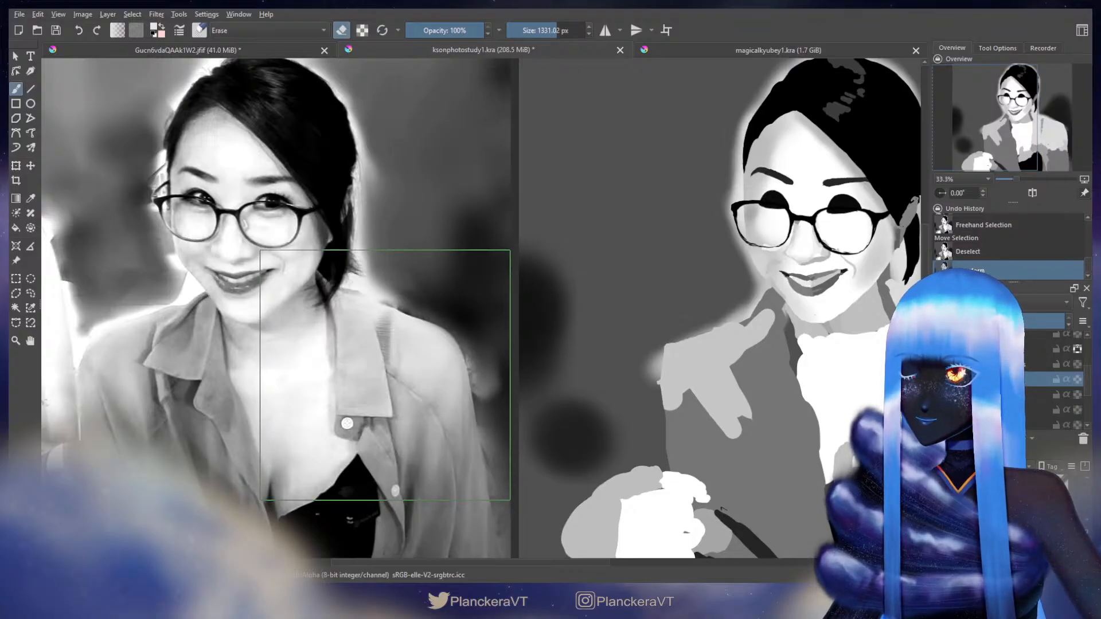
{"action": "left_click_drag", "start_coordinate": [381, 375], "coordinate": [380, 376], "text": "shift"}
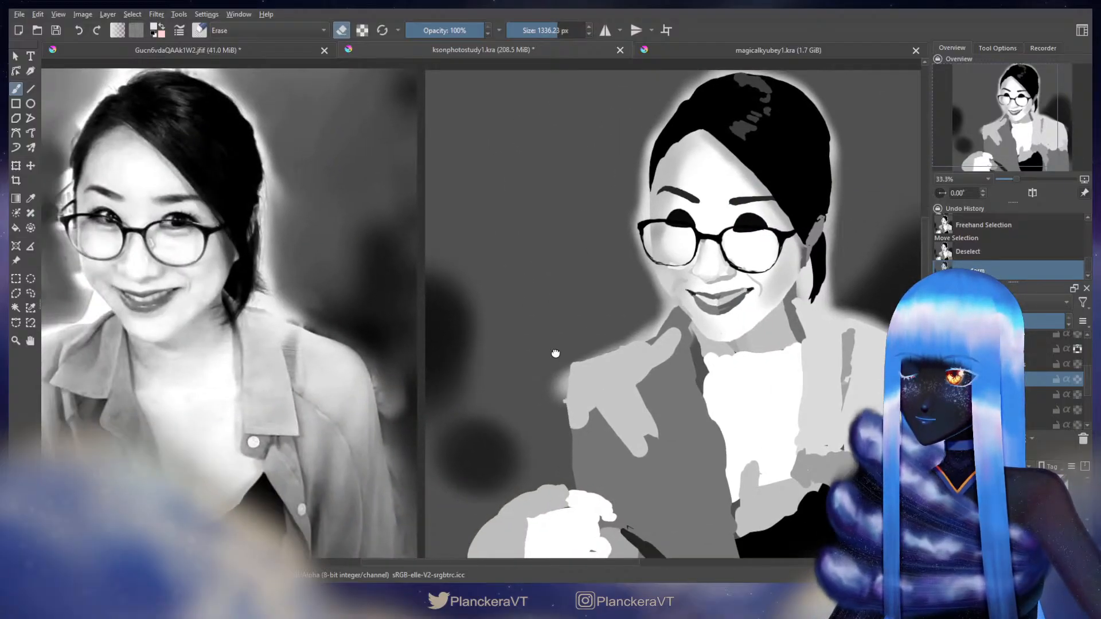
{"action": "mouse_move", "coordinate": [539, 357]}
{"action": "left_mouse_down"}
{"action": "mouse_move", "coordinate": [558, 352]}
{"action": "mouse_move", "coordinate": [506, 368]}
{"action": "left_mouse_up"}
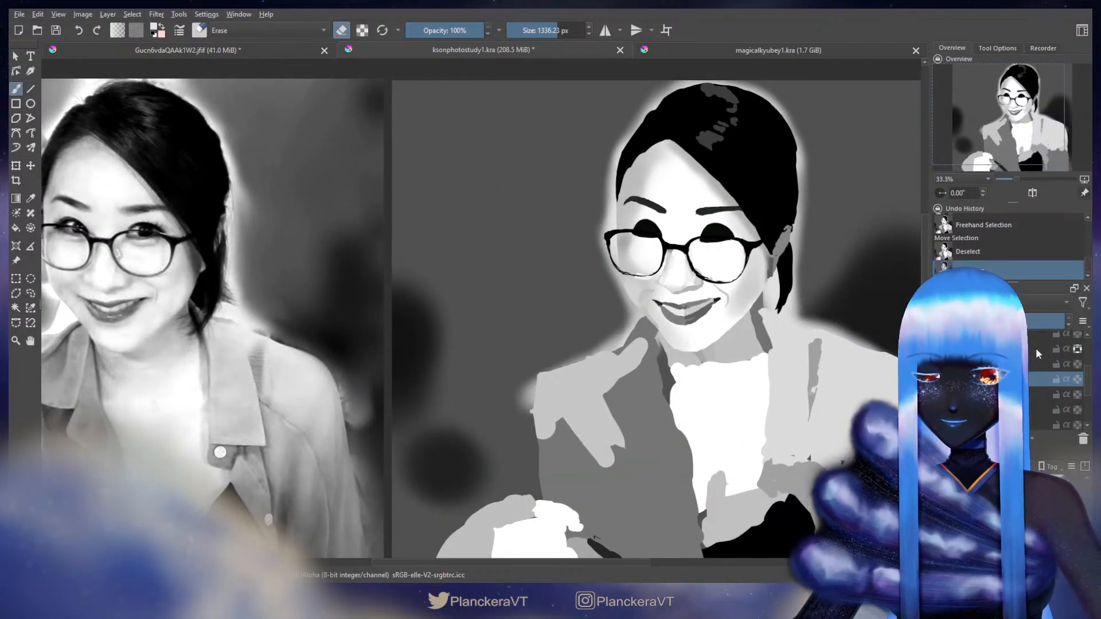
Step: Select a layer further down the stack and try light 1336.23 px eraser strokes around the painted chin, undoing them
{"action": "scroll", "coordinate": [1090, 390], "scroll_direction": "down", "scroll_amount": 1}
{"action": "left_click", "coordinate": [1043, 410]}
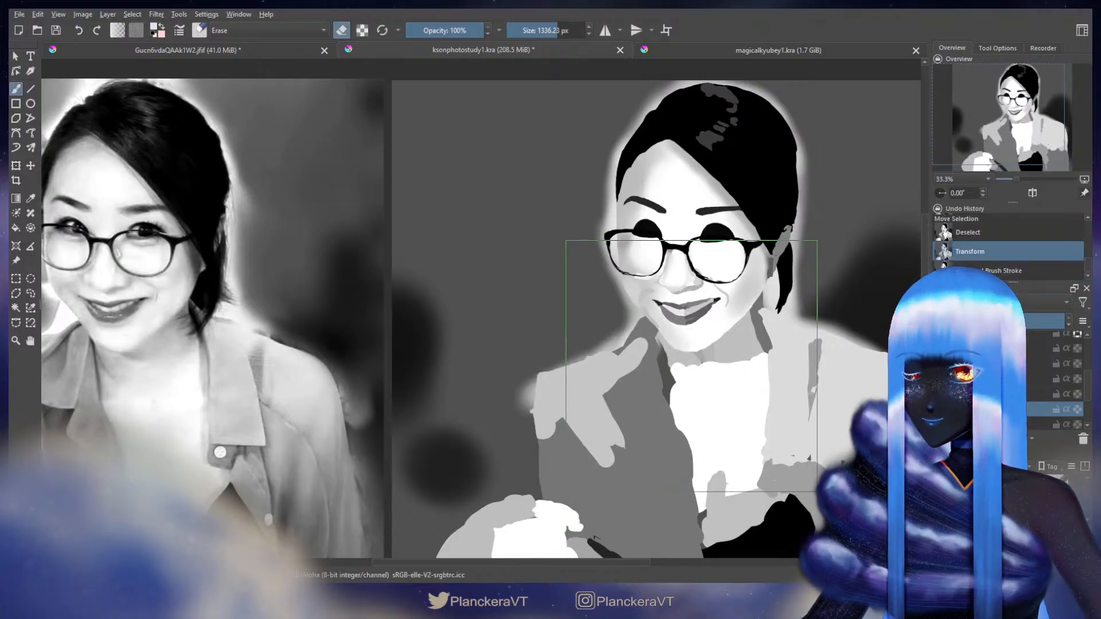
{"action": "mouse_move", "coordinate": [685, 359]}
{"action": "left_mouse_down"}
{"action": "mouse_move", "coordinate": [733, 364]}
{"action": "mouse_move", "coordinate": [680, 367]}
{"action": "left_mouse_up"}
{"action": "key", "text": "ctrl+z"}
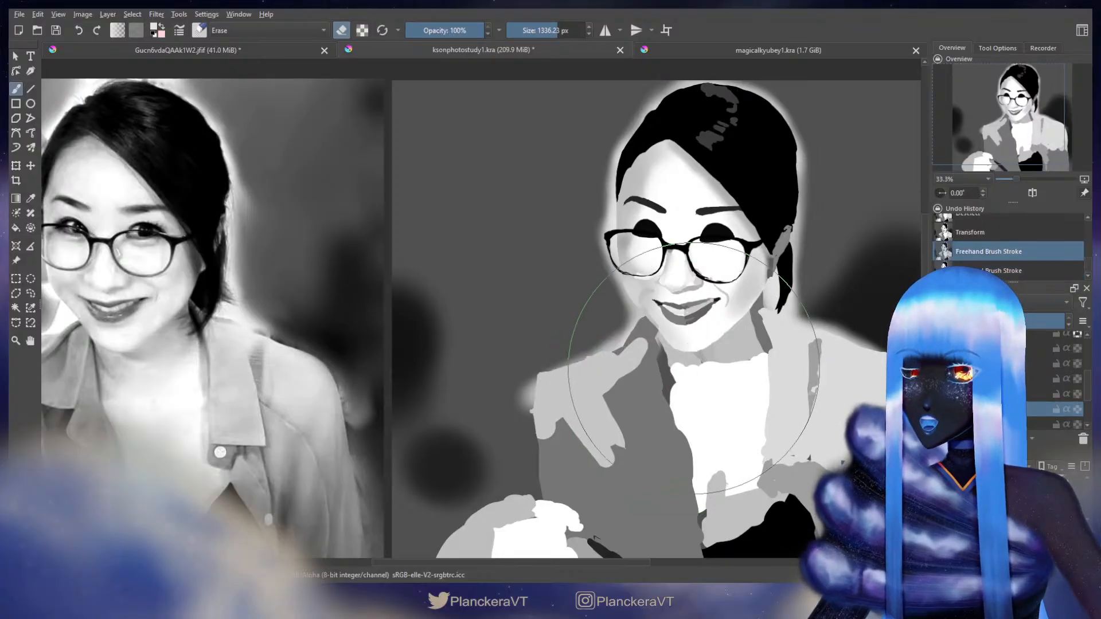
{"action": "mouse_move", "coordinate": [679, 361]}
{"action": "left_mouse_down"}
{"action": "mouse_move", "coordinate": [702, 366]}
{"action": "mouse_move", "coordinate": [671, 357]}
{"action": "left_mouse_up"}
{"action": "key", "text": "ctrl+z"}
{"action": "left_click_drag", "start_coordinate": [672, 357], "coordinate": [686, 361]}
{"action": "key", "text": "ctrl+z"}
{"action": "key", "text": "ctrl+z"}
{"action": "mouse_move", "coordinate": [682, 360]}
{"action": "left_mouse_down"}
{"action": "mouse_move", "coordinate": [692, 360]}
{"action": "mouse_move", "coordinate": [678, 360]}
{"action": "left_mouse_up"}
{"action": "key", "text": "ctrl+z"}
{"action": "key", "text": "ctrl+z"}
{"action": "key", "text": "ctrl+z"}
Step: Switch back to normal painting at 1031.78 px and dab a small mark at the painted chin, redoing it until placed
{"action": "key", "text": "e"}
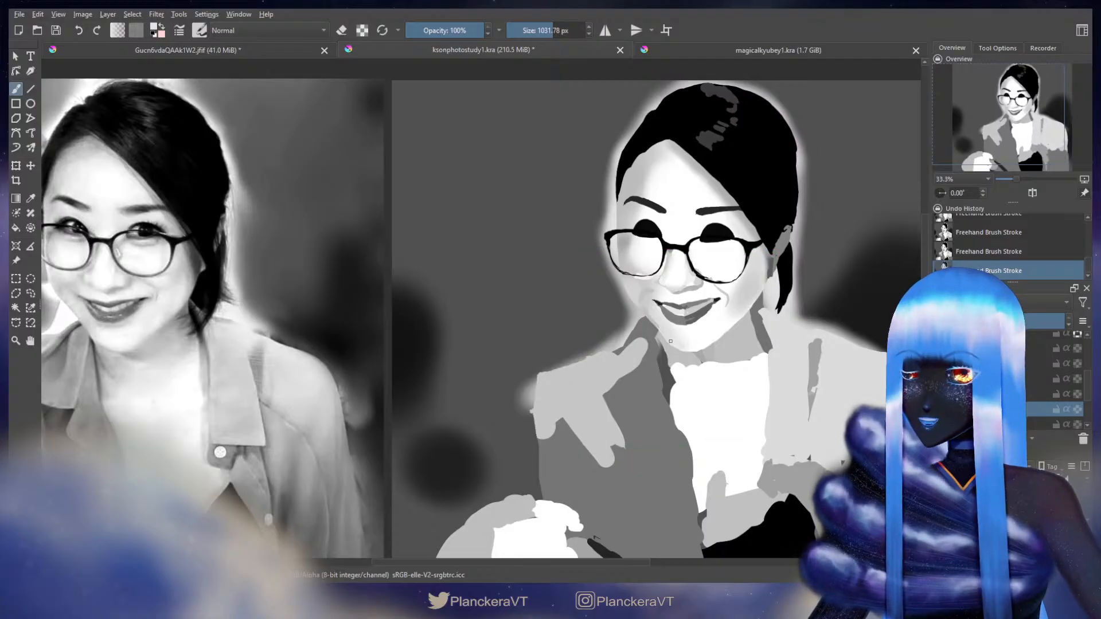
{"action": "key", "text": "ctrl+z"}
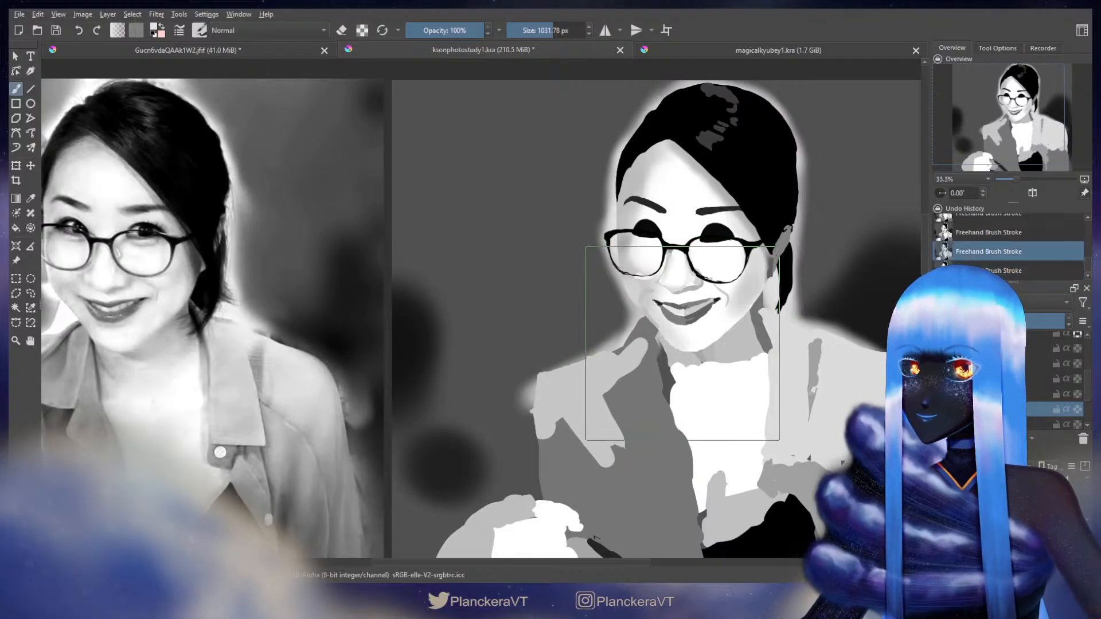
{"action": "left_click", "coordinate": [681, 348]}
{"action": "key", "text": "ctrl+z"}
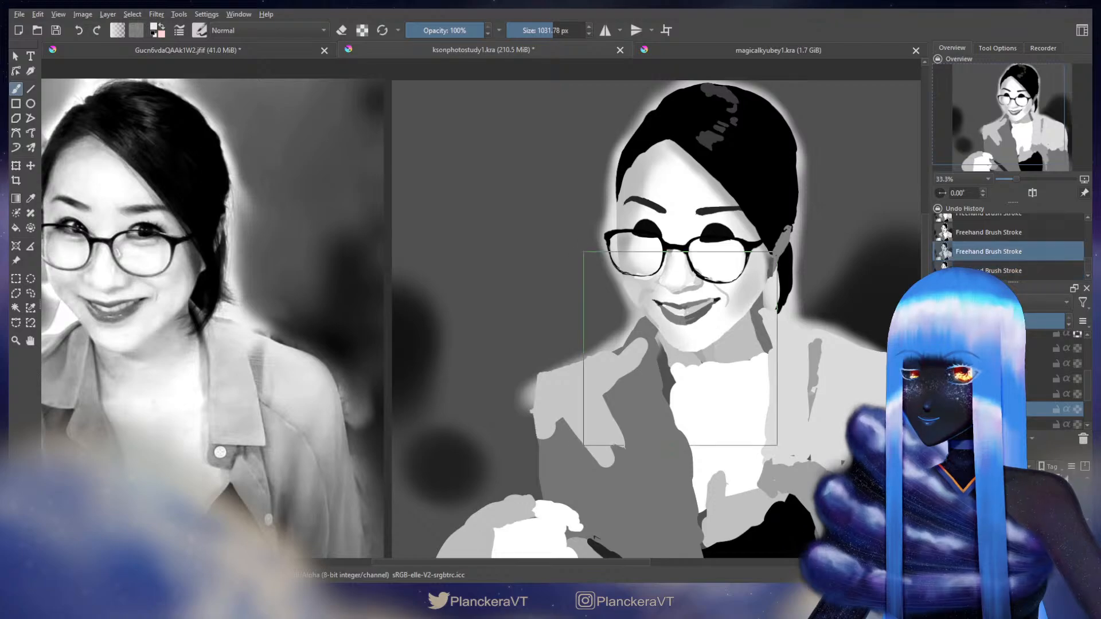
{"action": "left_click", "coordinate": [679, 348]}
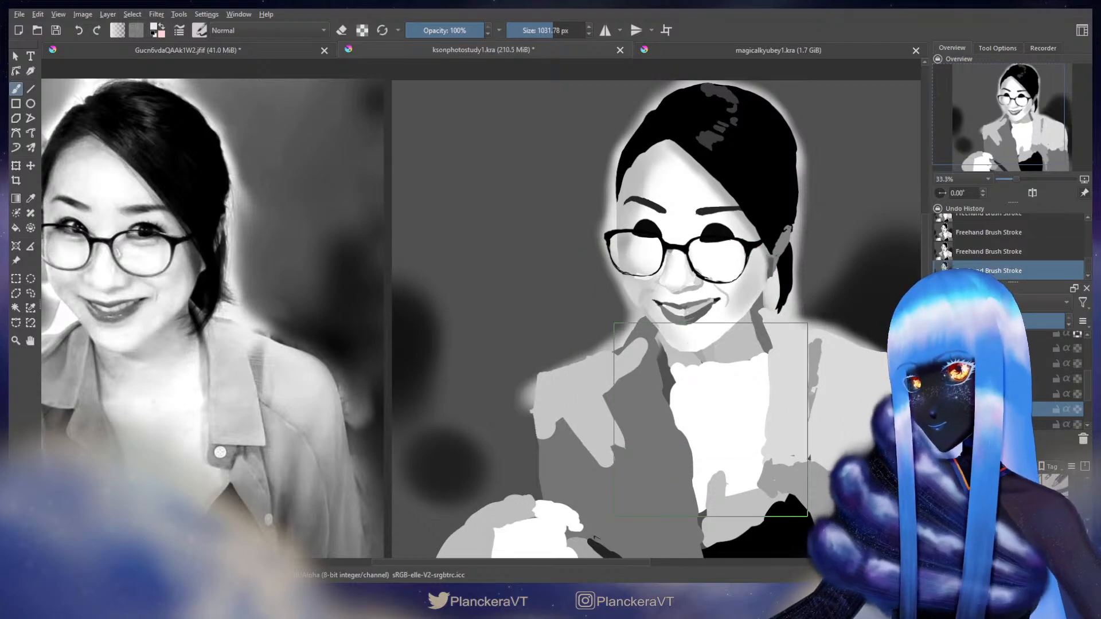
Step: Reduce the eraser to 39.76 px and compare the reference's chin and neck with the painted ones up close
{"action": "key", "text": "/"}
{"action": "mouse_move", "coordinate": [679, 363]}
{"action": "left_mouse_down"}
{"action": "mouse_move", "coordinate": [588, 364]}
{"action": "mouse_move", "coordinate": [646, 364]}
{"action": "left_mouse_up"}
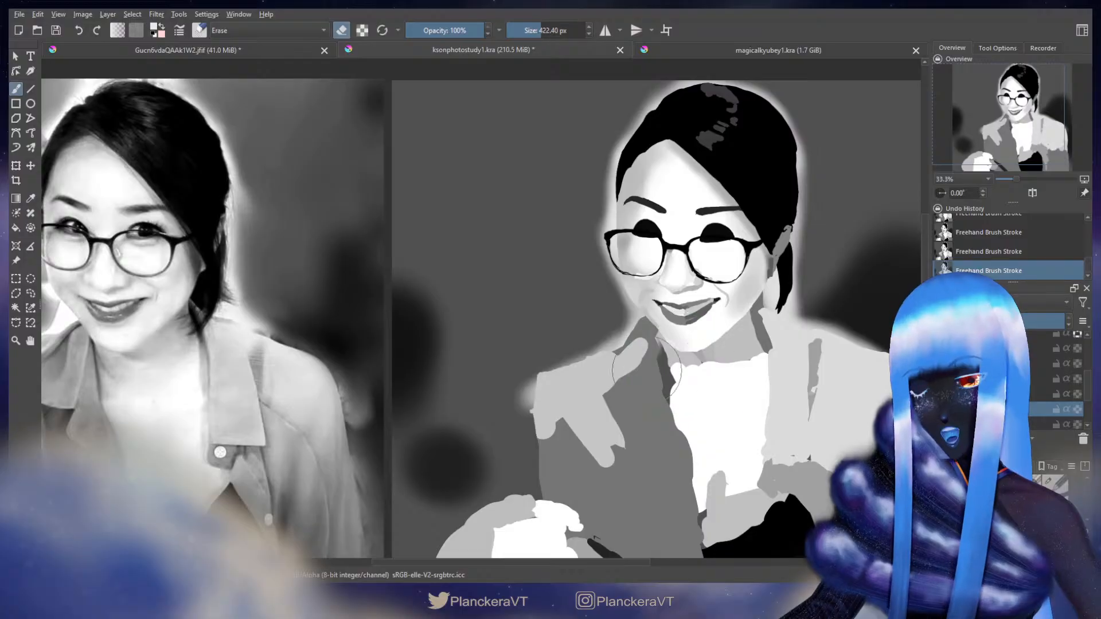
{"action": "scroll", "coordinate": [648, 365], "scroll_direction": "up", "scroll_amount": 2}
{"action": "left_click_drag", "start_coordinate": [290, 378], "coordinate": [850, 322]}
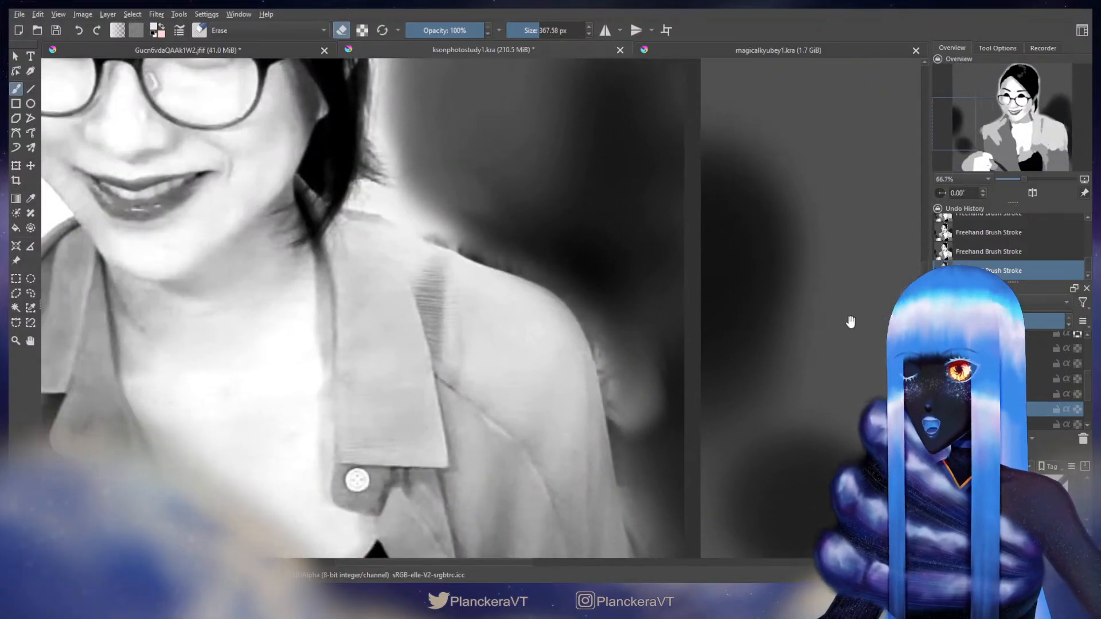
{"action": "left_click_drag", "start_coordinate": [402, 381], "coordinate": [559, 420]}
{"action": "left_click_drag", "start_coordinate": [301, 337], "coordinate": [199, 333]}
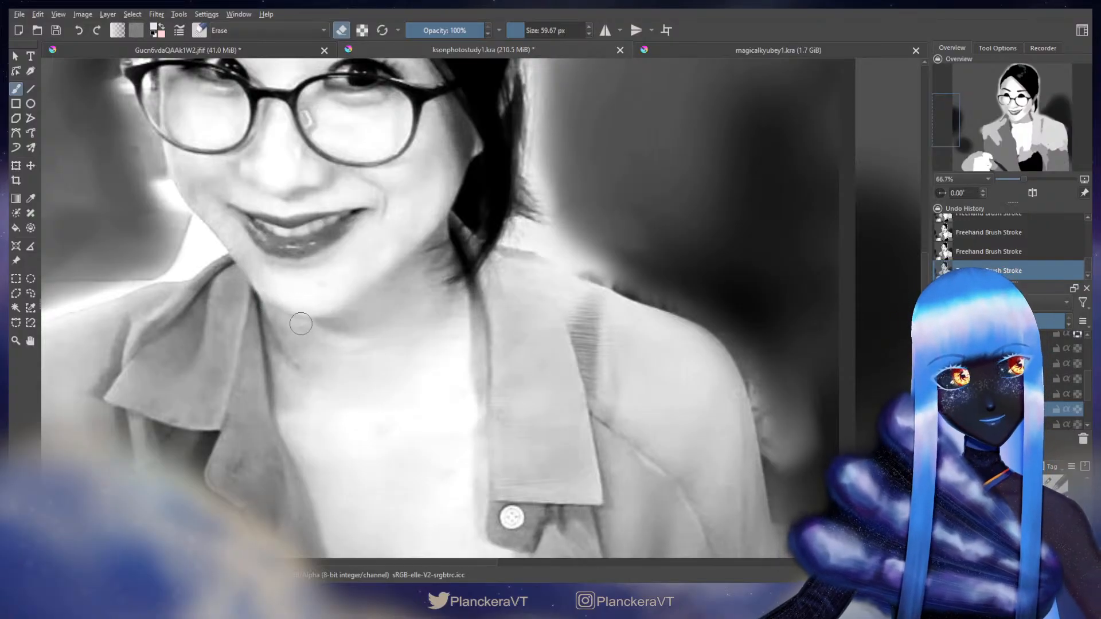
{"action": "left_click_drag", "start_coordinate": [318, 339], "coordinate": [370, 380]}
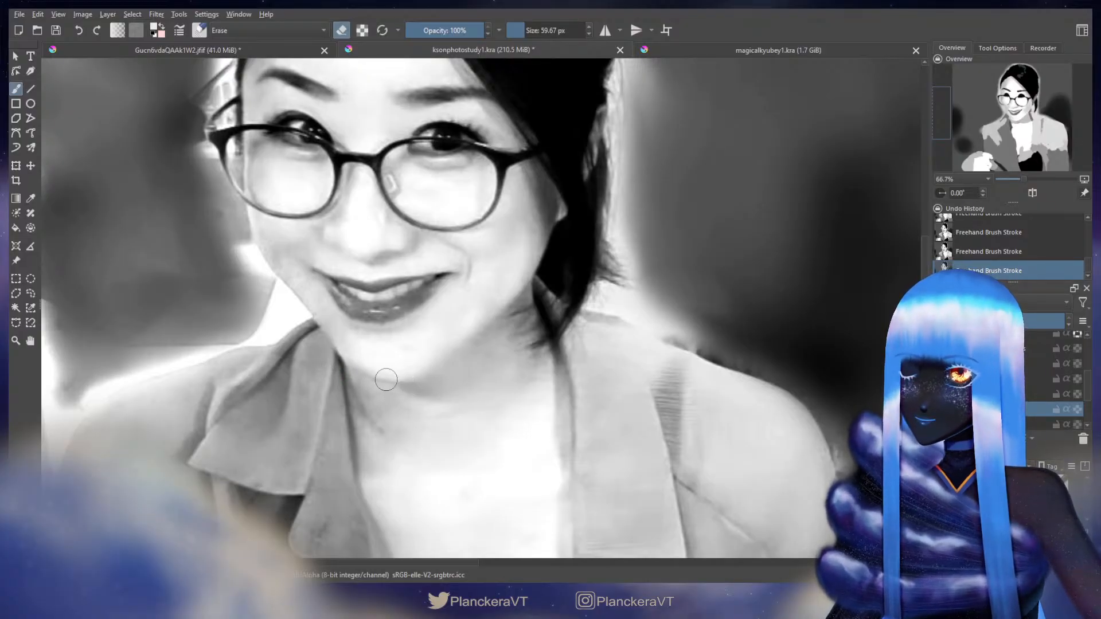
{"action": "mouse_move", "coordinate": [766, 376]}
{"action": "left_mouse_down"}
{"action": "mouse_move", "coordinate": [644, 307]}
{"action": "mouse_move", "coordinate": [397, 269]}
{"action": "mouse_move", "coordinate": [331, 221]}
{"action": "left_mouse_up"}
{"action": "key", "text": "["}
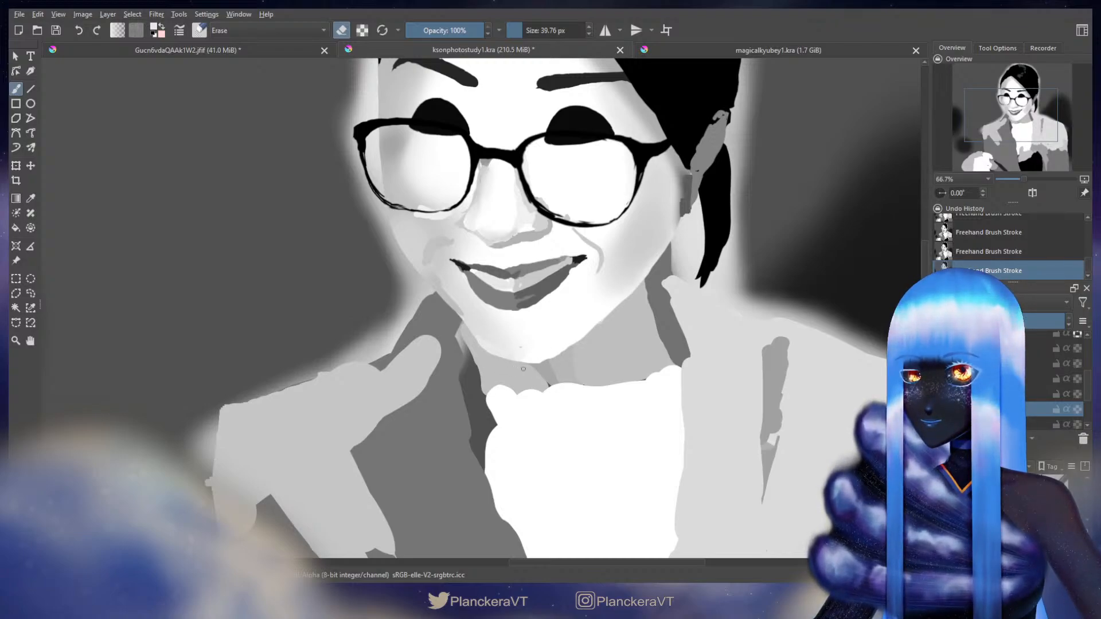
Step: Compare the chin and collar placement in the painting with the reference portrait, close up and side by side
{"action": "left_click_drag", "start_coordinate": [453, 350], "coordinate": [717, 372]}
{"action": "left_click_drag", "start_coordinate": [508, 340], "coordinate": [803, 325]}
{"action": "mouse_move", "coordinate": [456, 361]}
{"action": "left_mouse_down"}
{"action": "mouse_move", "coordinate": [808, 311]}
{"action": "mouse_move", "coordinate": [526, 335]}
{"action": "left_mouse_up"}
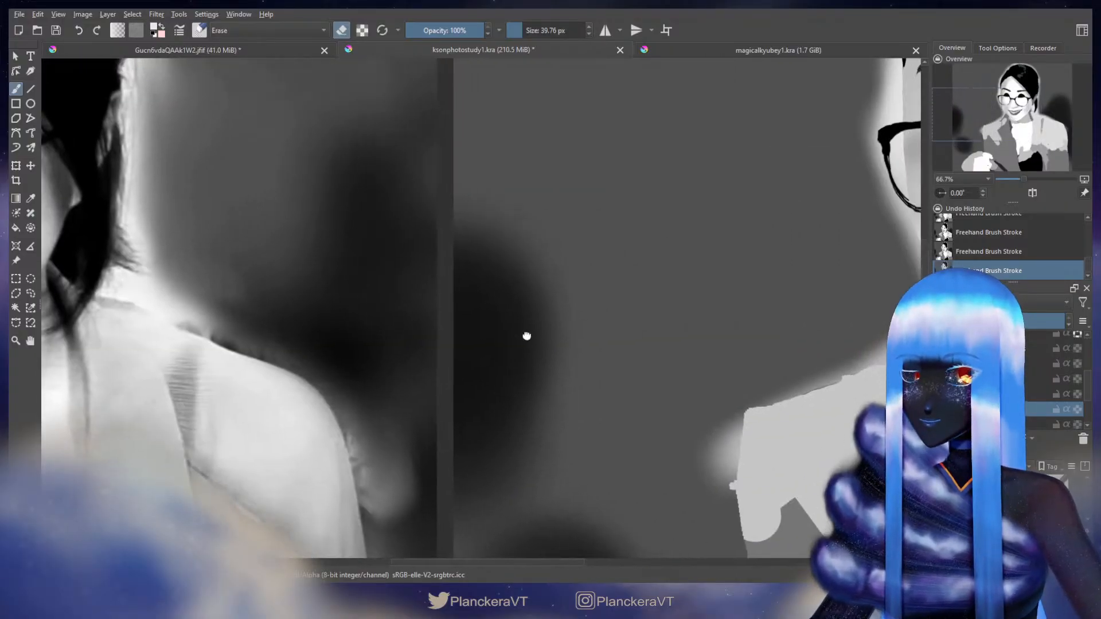
{"action": "mouse_move", "coordinate": [700, 327]}
{"action": "left_mouse_down"}
{"action": "mouse_move", "coordinate": [522, 335]}
{"action": "mouse_move", "coordinate": [592, 321]}
{"action": "left_mouse_up"}
{"action": "scroll", "coordinate": [522, 335], "scroll_direction": "down", "scroll_amount": 1}
{"action": "scroll", "coordinate": [587, 319], "scroll_direction": "down", "scroll_amount": 1}
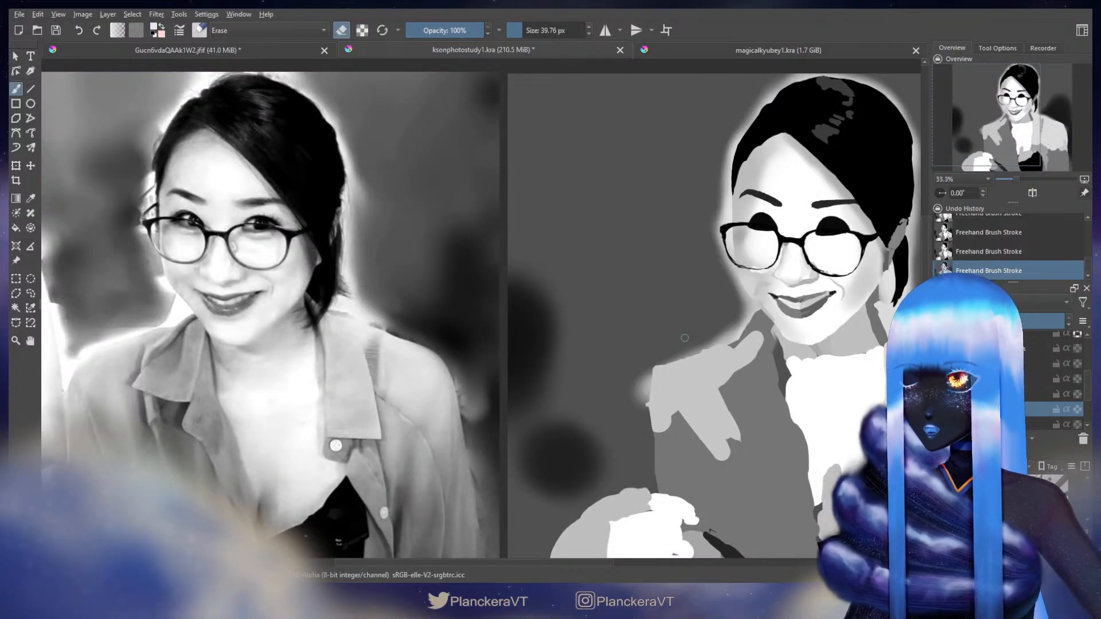
{"action": "left_click_drag", "start_coordinate": [682, 336], "coordinate": [649, 338]}
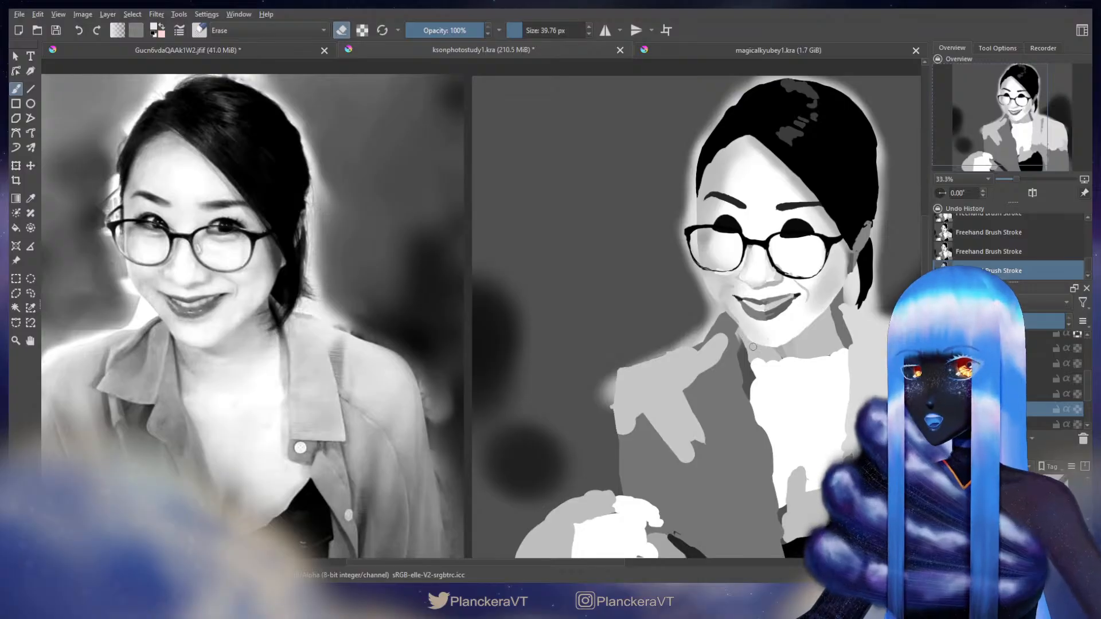
Step: Size the eraser outline to 1167.37 px from the reference's top edge down to the mouth corner, and compare it on the painting
{"action": "key", "text": "e"}
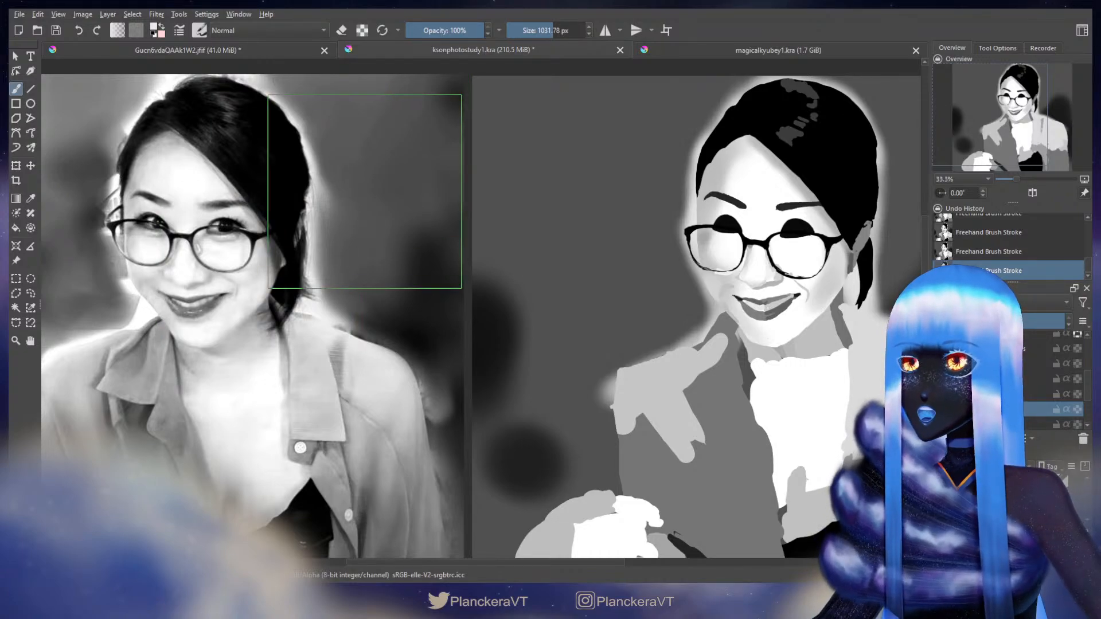
{"action": "key", "text": "e"}
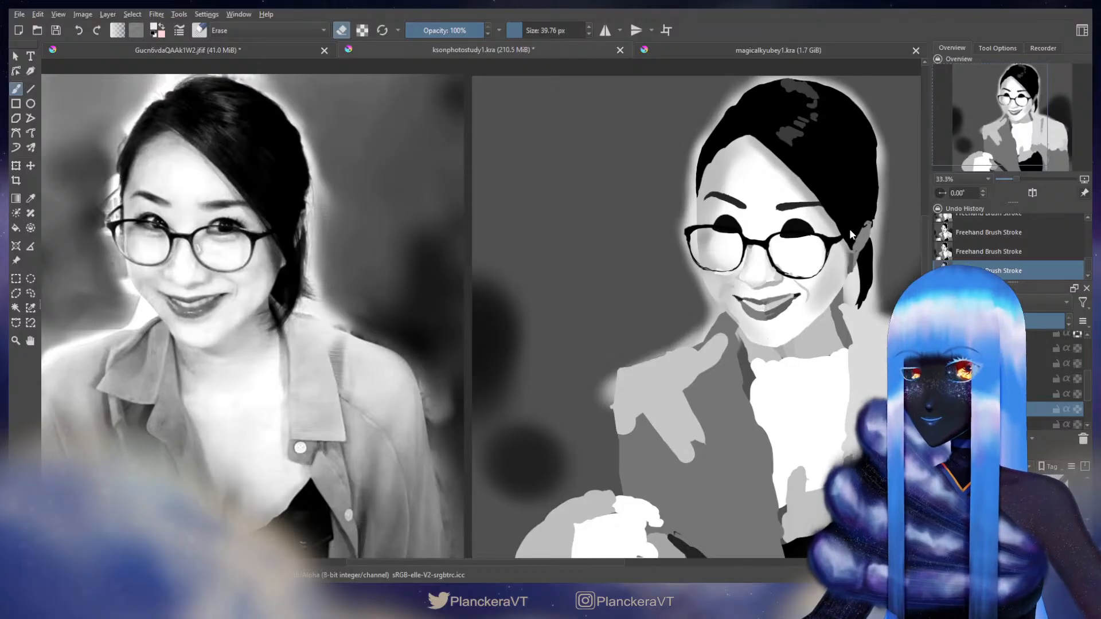
{"action": "left_click_drag", "start_coordinate": [328, 297], "coordinate": [573, 297], "text": "shift"}
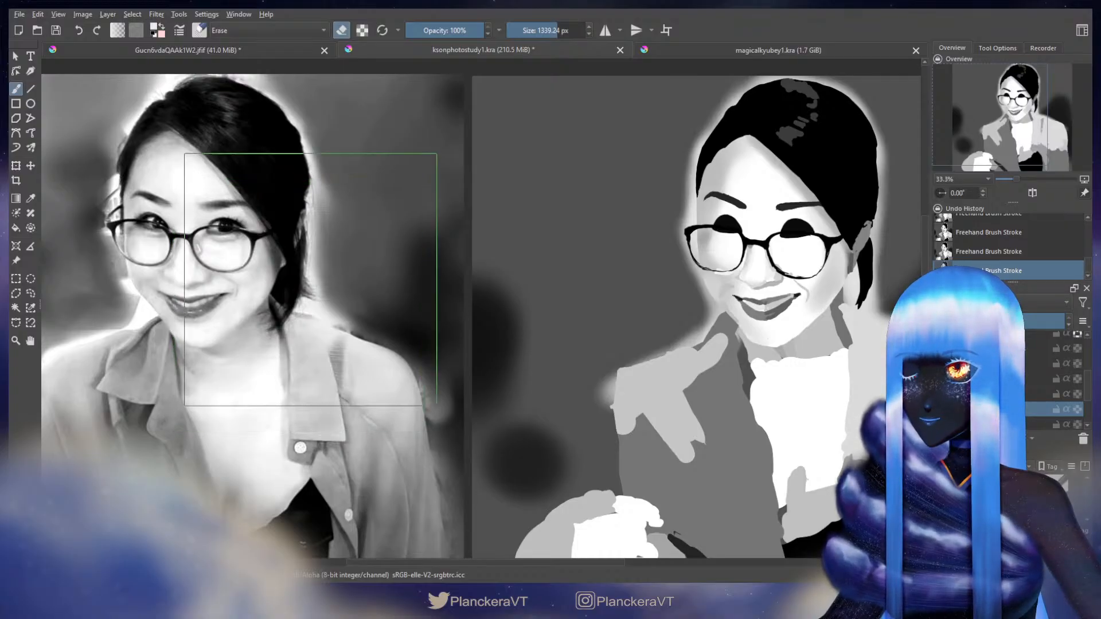
{"action": "left_click_drag", "start_coordinate": [328, 198], "coordinate": [301, 198], "text": "shift"}
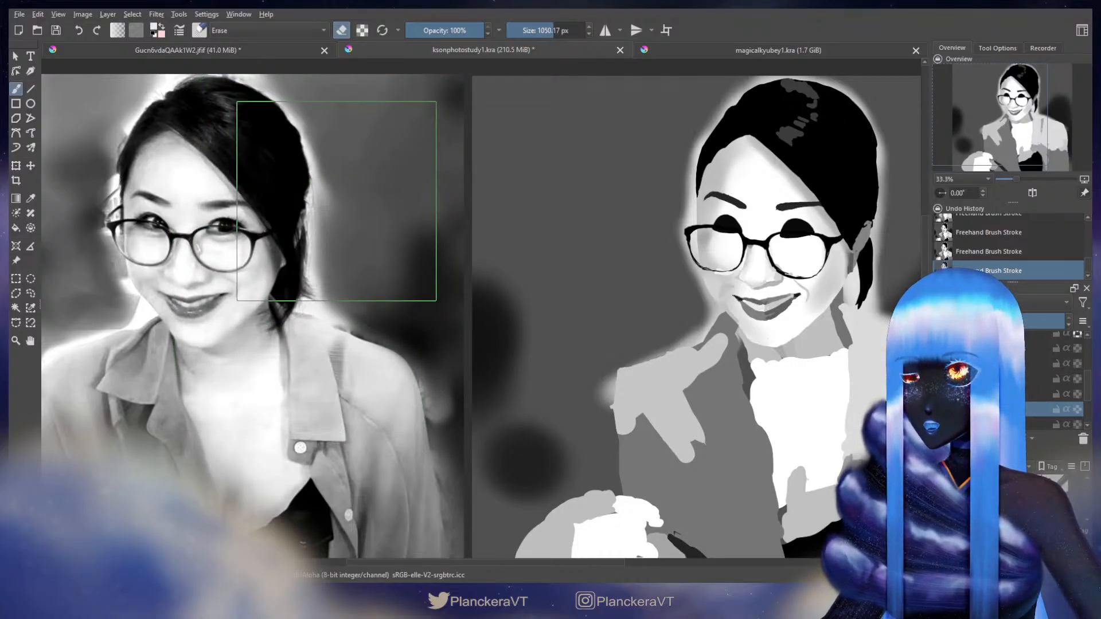
{"action": "mouse_move", "coordinate": [337, 200]}
{"action": "left_mouse_down"}
{"action": "mouse_move", "coordinate": [371, 200]}
{"action": "mouse_move", "coordinate": [335, 186]}
{"action": "left_mouse_up"}
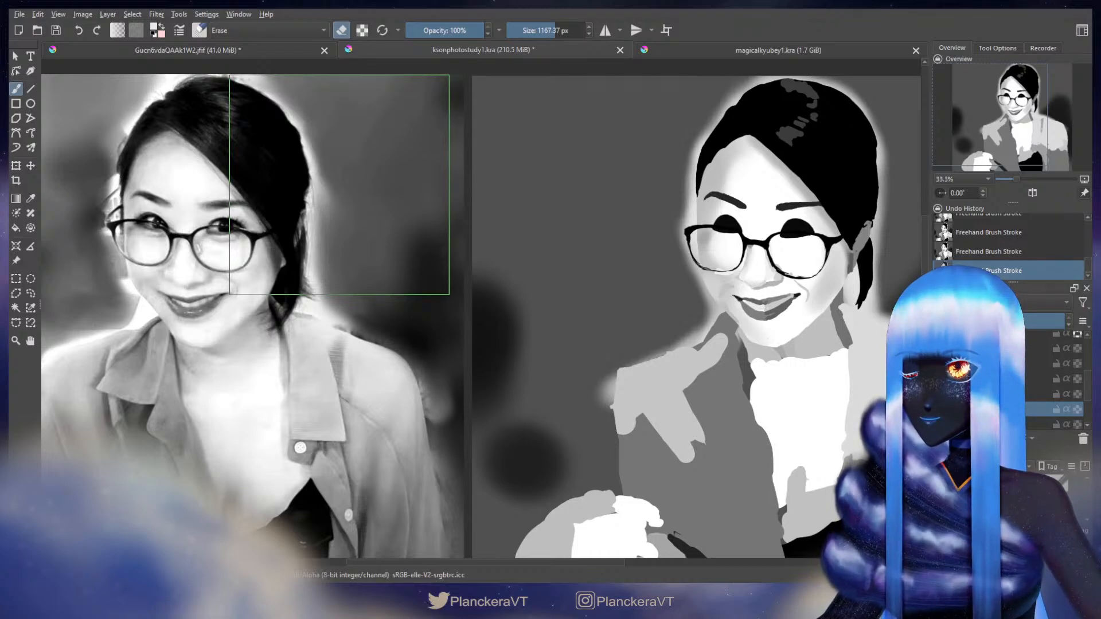
{"action": "mouse_move", "coordinate": [685, 358]}
{"action": "left_mouse_down"}
{"action": "mouse_move", "coordinate": [356, 339]}
{"action": "mouse_move", "coordinate": [351, 386]}
{"action": "left_mouse_up"}
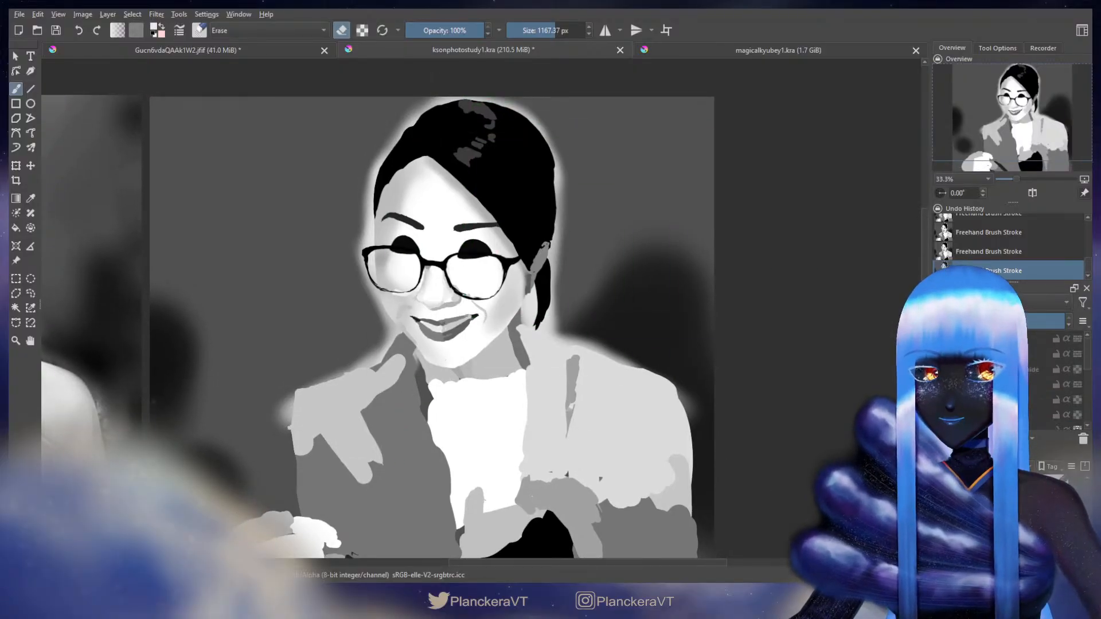
Step: Show the green guide lines over the glasses, select their guide layer and move it slightly down
{"action": "left_click", "coordinate": [939, 370]}
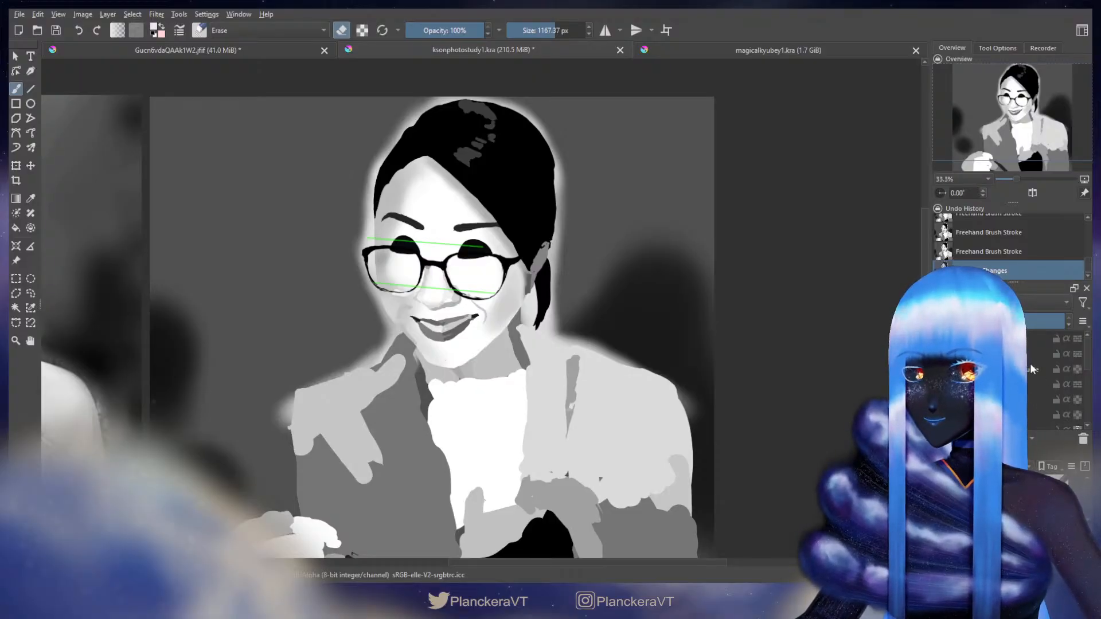
{"action": "left_click", "coordinate": [998, 354]}
{"action": "left_click", "coordinate": [998, 369]}
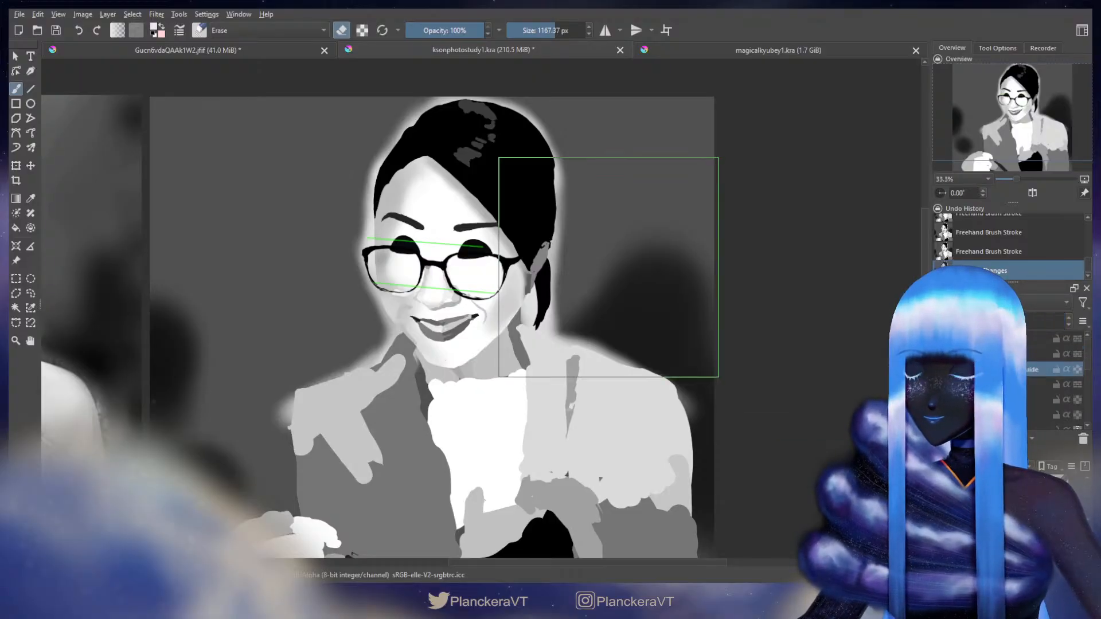
{"action": "key", "text": "t"}
{"action": "left_click_drag", "start_coordinate": [550, 280], "coordinate": [552, 285]}
{"action": "key", "text": "b"}
Step: Add a new paint layer above the guide layer
{"action": "scroll", "coordinate": [655, 332], "scroll_direction": "up", "scroll_amount": 2}
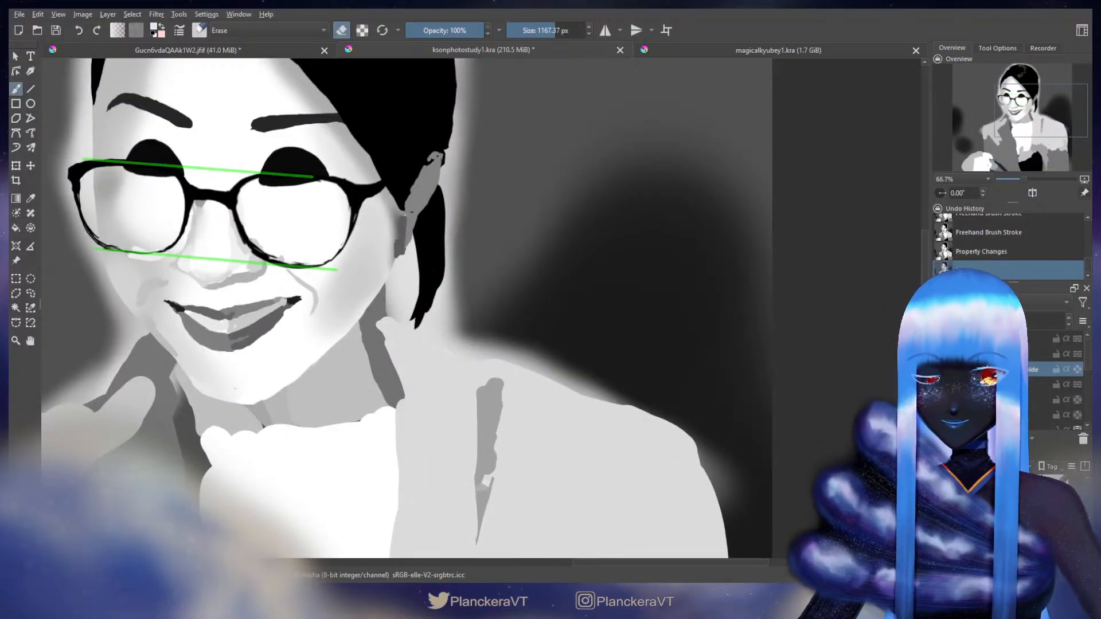
{"action": "left_click", "coordinate": [942, 439]}
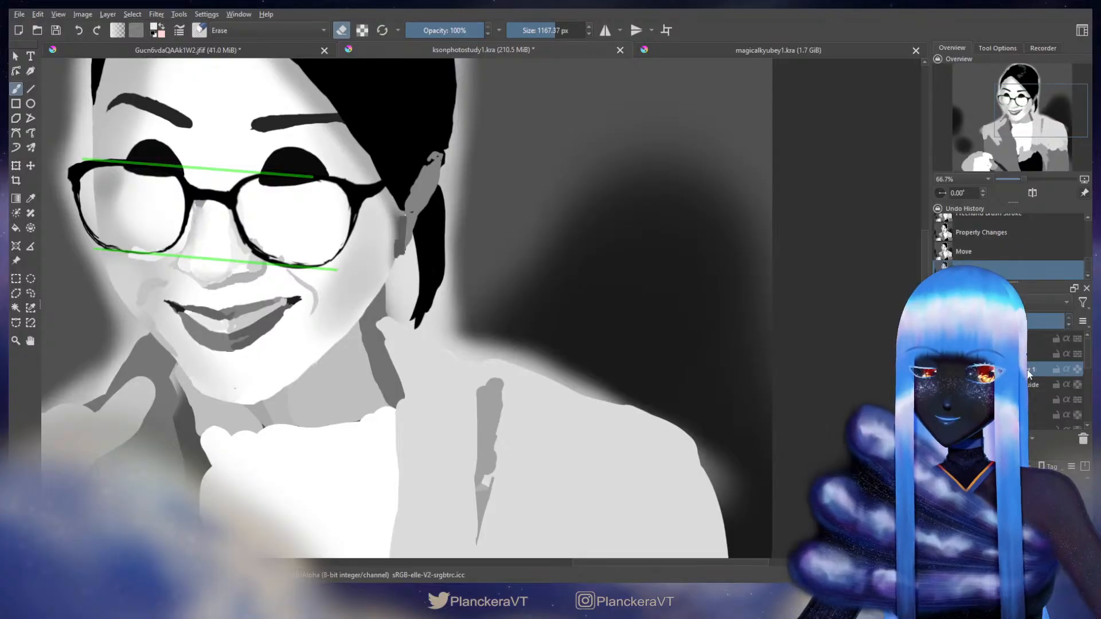
Step: Rename the newly added guide layer with a name ending in "Mark" and choose magenta as the paint colour
{"action": "double_click", "coordinate": [1029, 372]}
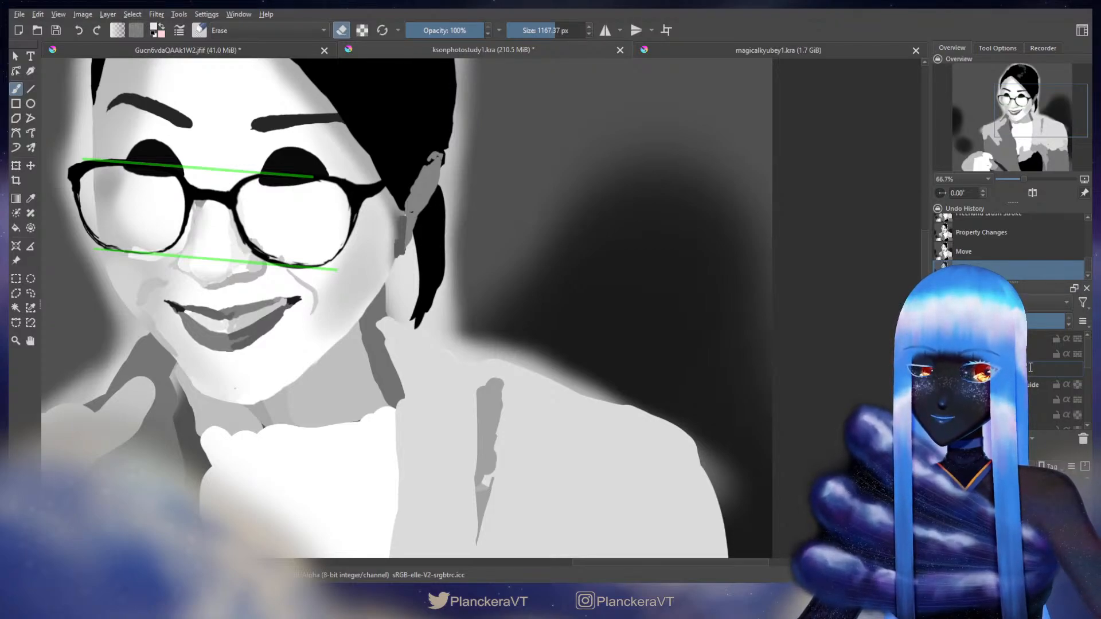
{"action": "key", "text": "Return"}
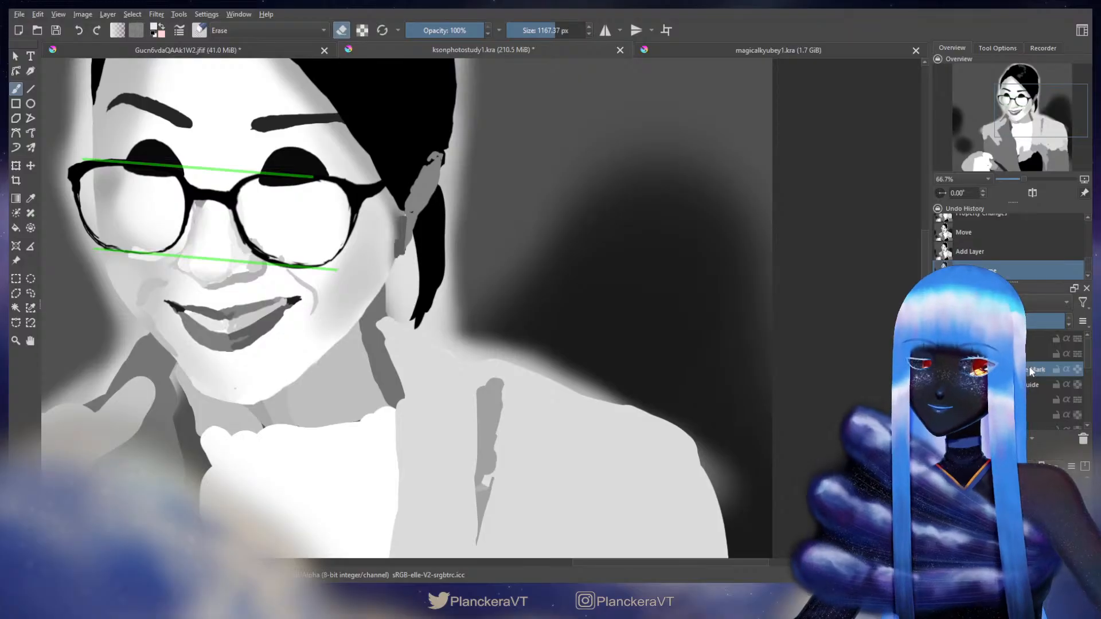
{"action": "key", "text": "e"}
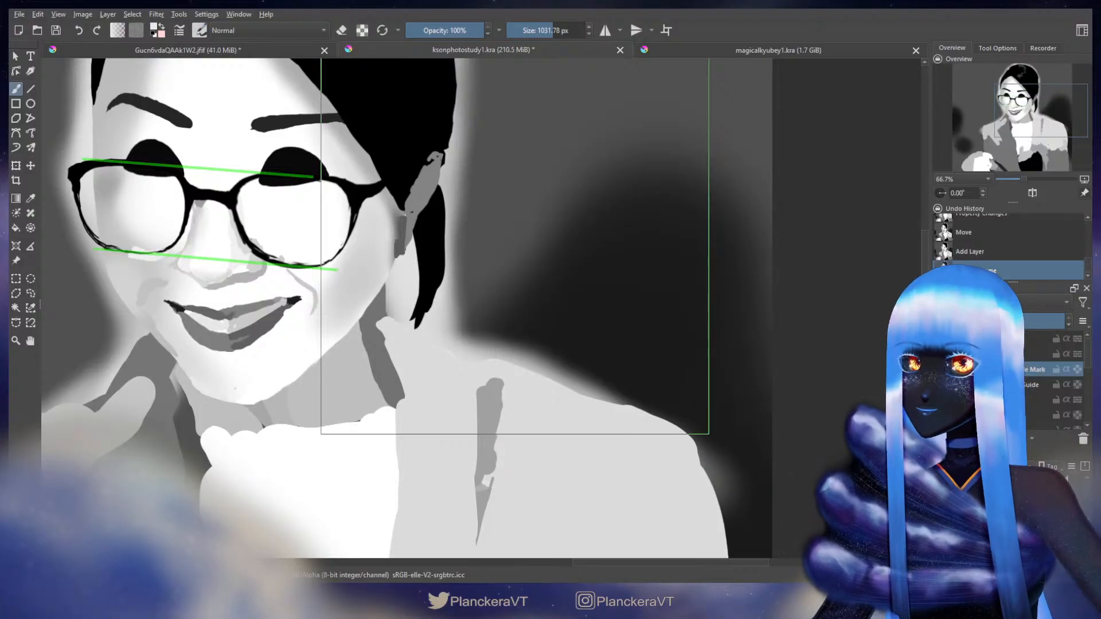
{"action": "left_click", "coordinate": [157, 29]}
{"action": "left_click", "coordinate": [450, 263]}
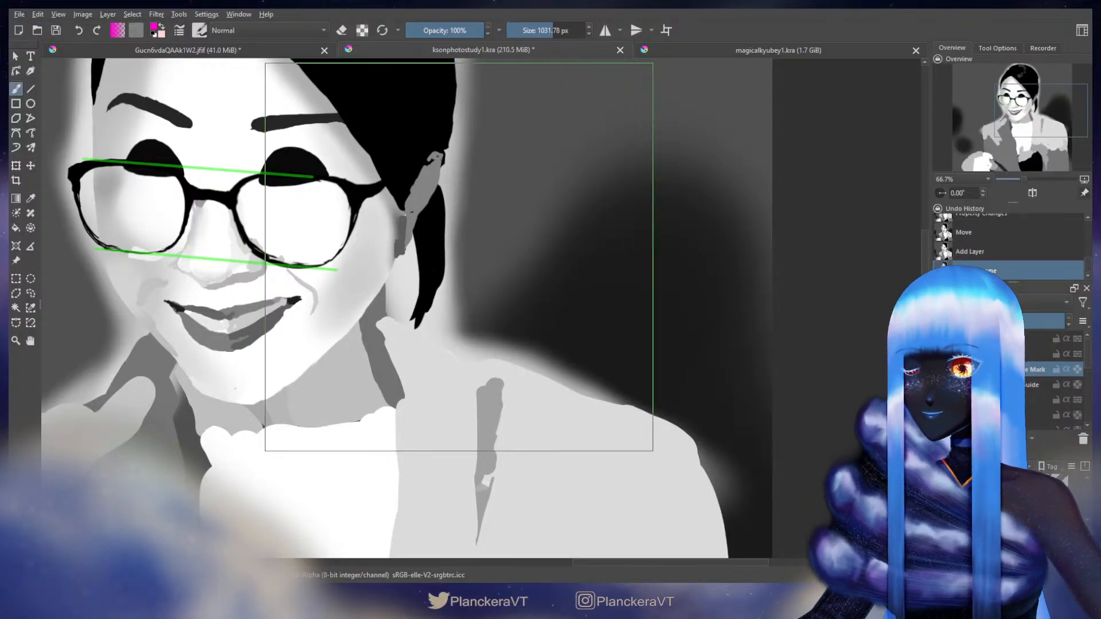
Step: Mark the jaw corner below the ear with a short horizontal magenta stroke and lower the mark layer's opacity
{"action": "key", "text": "e"}
{"action": "scroll", "coordinate": [502, 340], "scroll_direction": "down", "scroll_amount": 1}
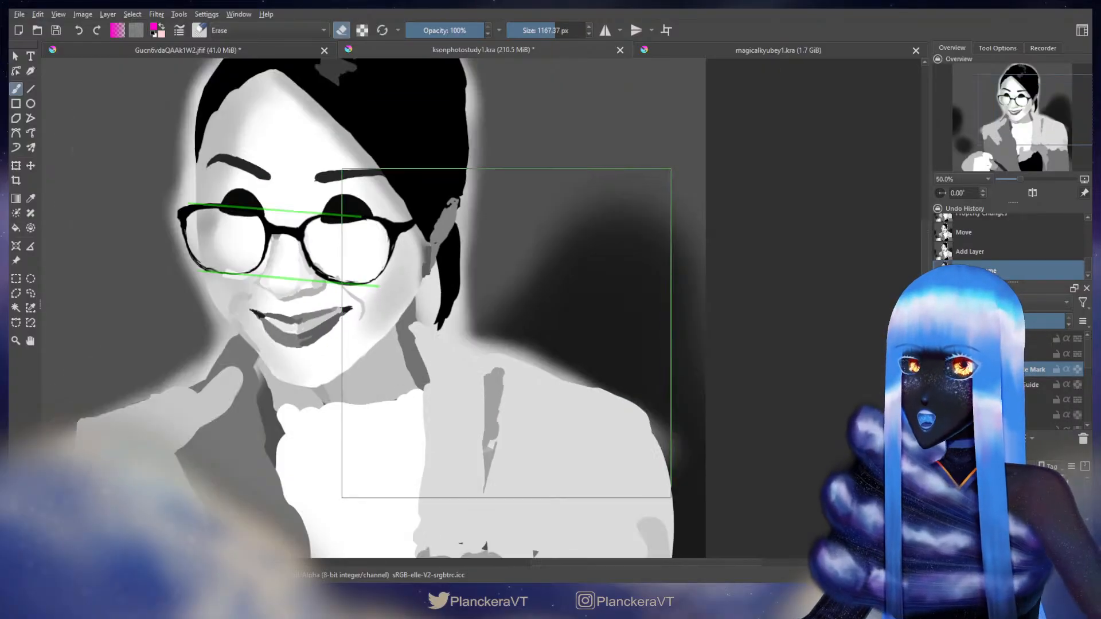
{"action": "left_click_drag", "start_coordinate": [520, 348], "coordinate": [523, 446]}
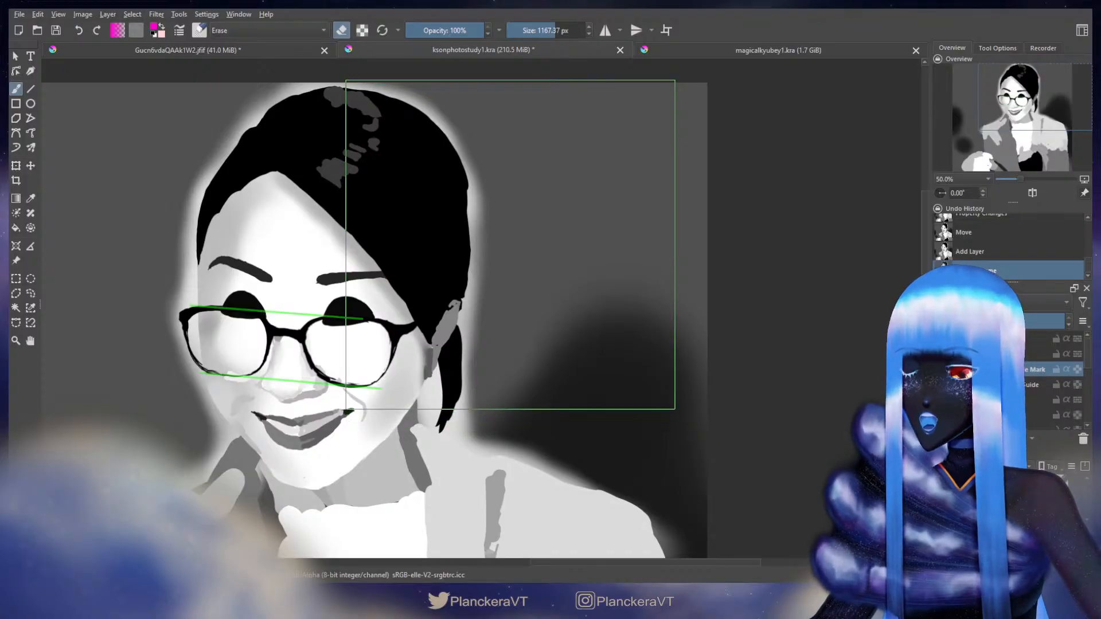
{"action": "key", "text": "e"}
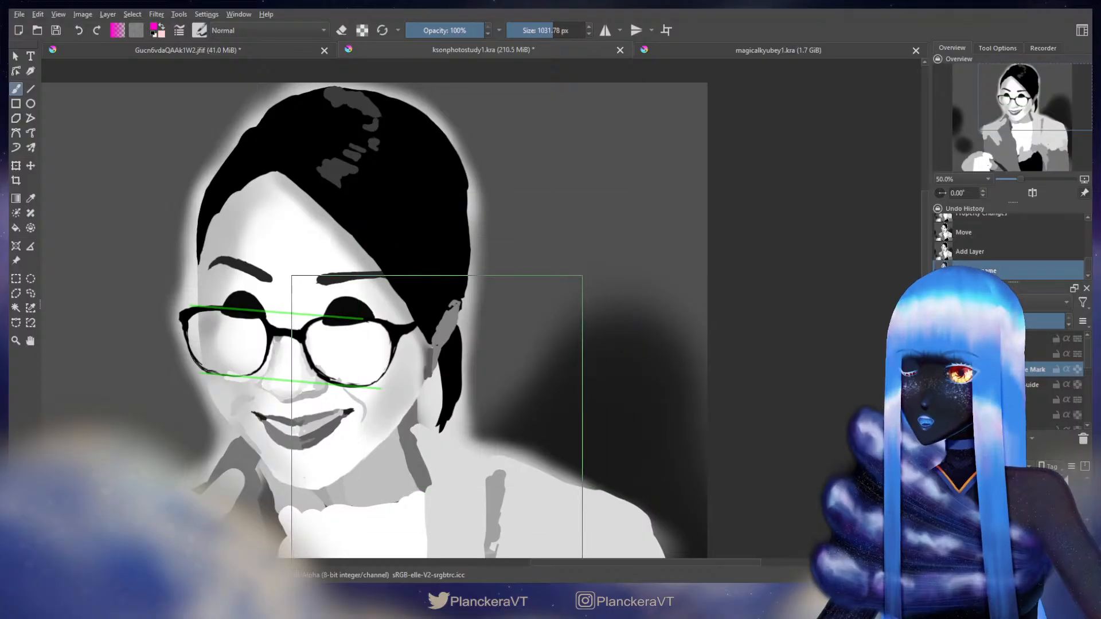
{"action": "left_click_drag", "start_coordinate": [429, 417], "coordinate": [135, 417]}
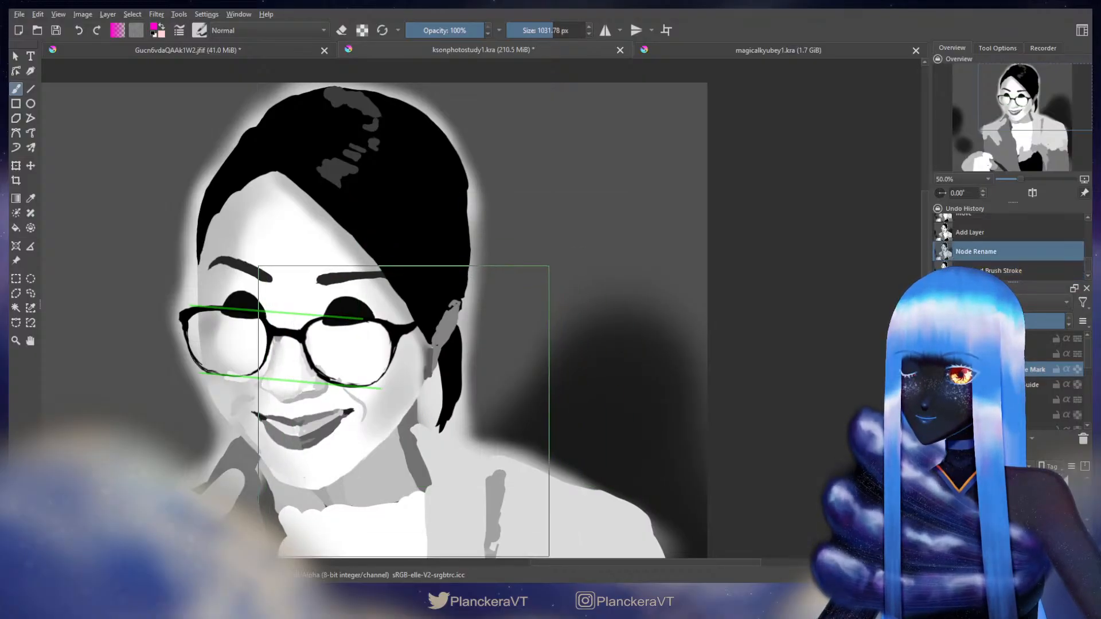
{"action": "left_click", "coordinate": [413, 407]}
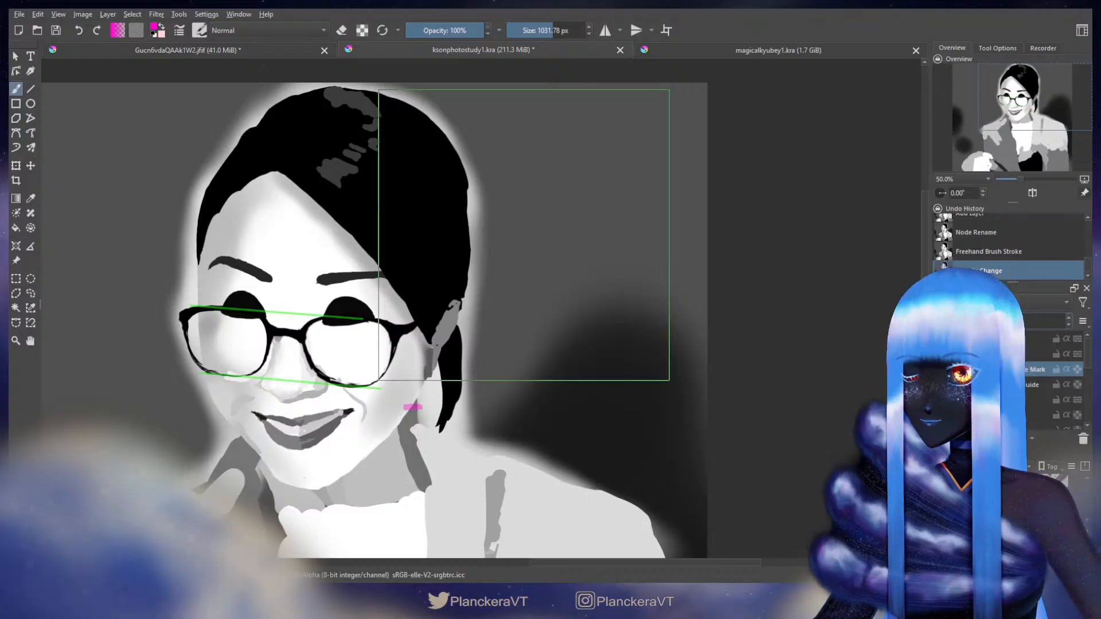
Step: Compare the jaw corner with the reference photo and add a short vertical magenta mark beside the first one
{"action": "scroll", "coordinate": [499, 246], "scroll_direction": "down", "scroll_amount": 3}
{"action": "left_click_drag", "start_coordinate": [198, 284], "coordinate": [412, 349]}
{"action": "scroll", "coordinate": [412, 349], "scroll_direction": "up", "scroll_amount": 2}
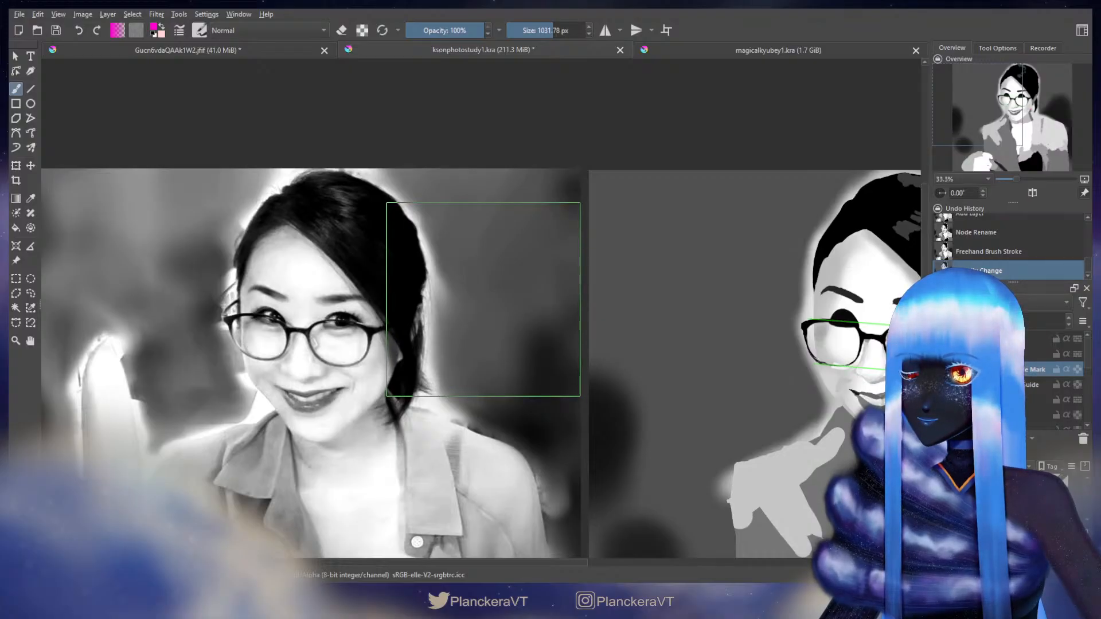
{"action": "left_click_drag", "start_coordinate": [634, 391], "coordinate": [171, 362]}
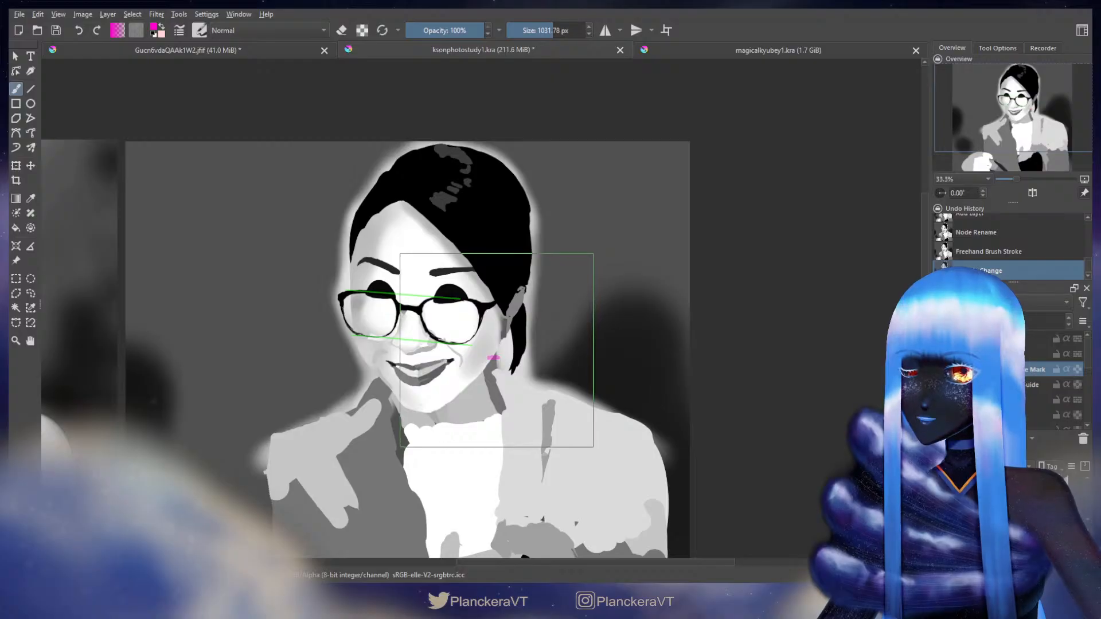
{"action": "left_click_drag", "start_coordinate": [498, 351], "coordinate": [501, 361]}
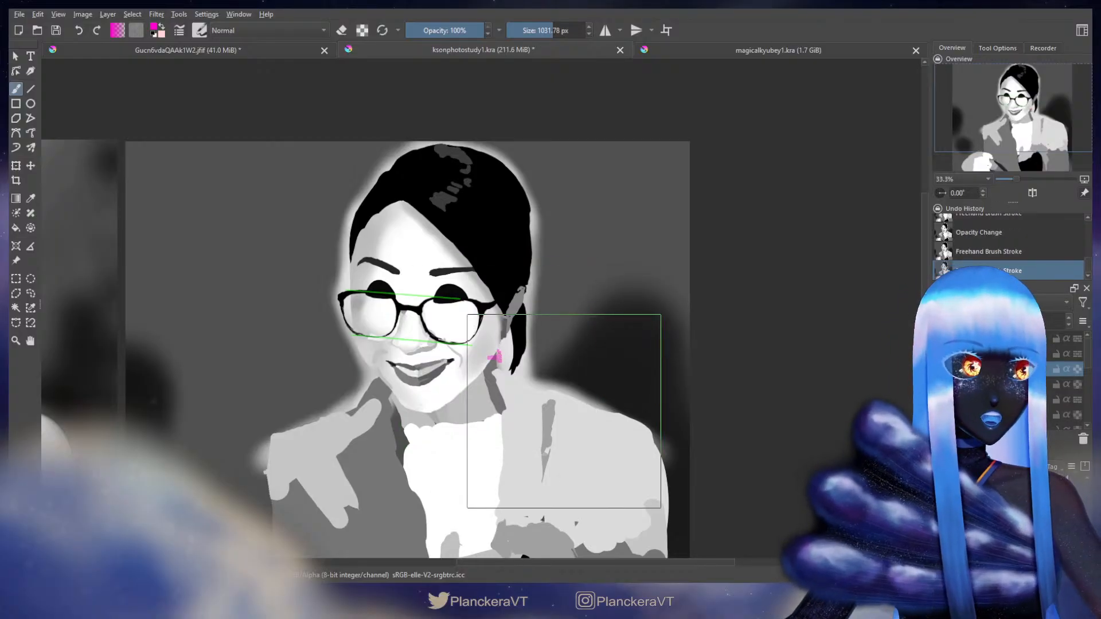
{"action": "scroll", "coordinate": [564, 411], "scroll_direction": "up", "scroll_amount": 1}
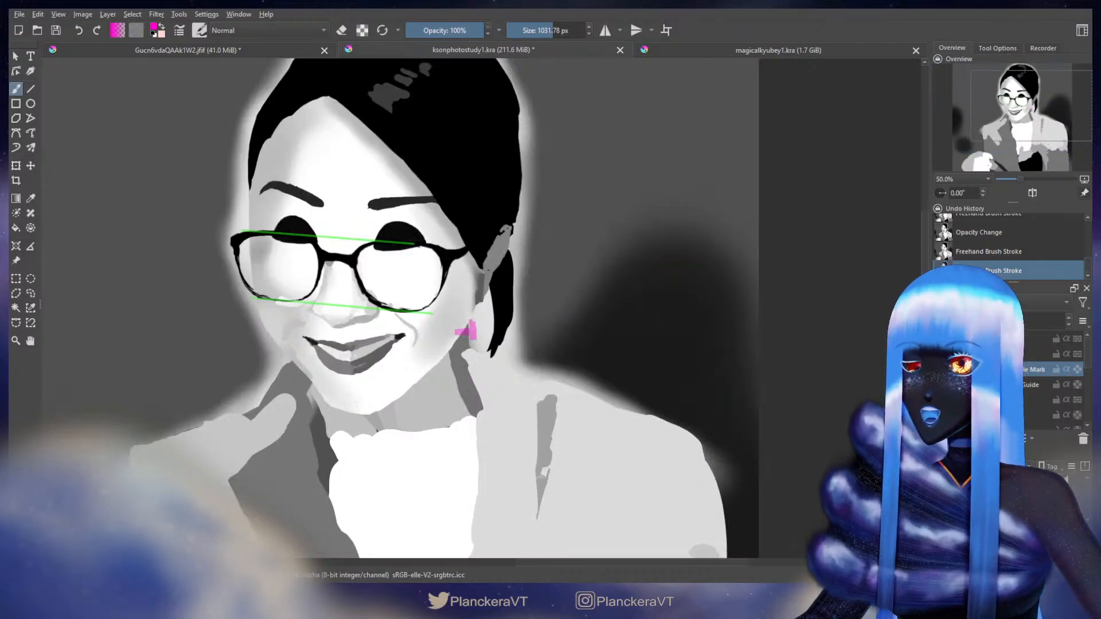
{"action": "scroll", "coordinate": [418, 474], "scroll_direction": "up", "scroll_amount": 1}
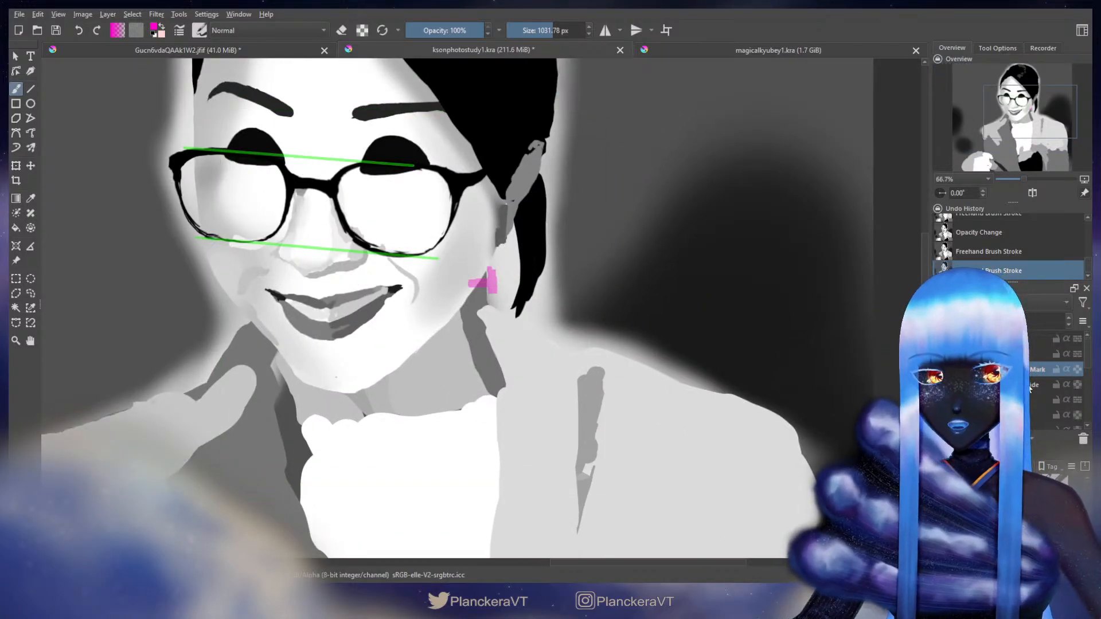
Step: Select the face layer, turn on its alpha lock and choose a different brush preset for shading
{"action": "scroll", "coordinate": [1061, 382], "scroll_direction": "down", "scroll_amount": 1}
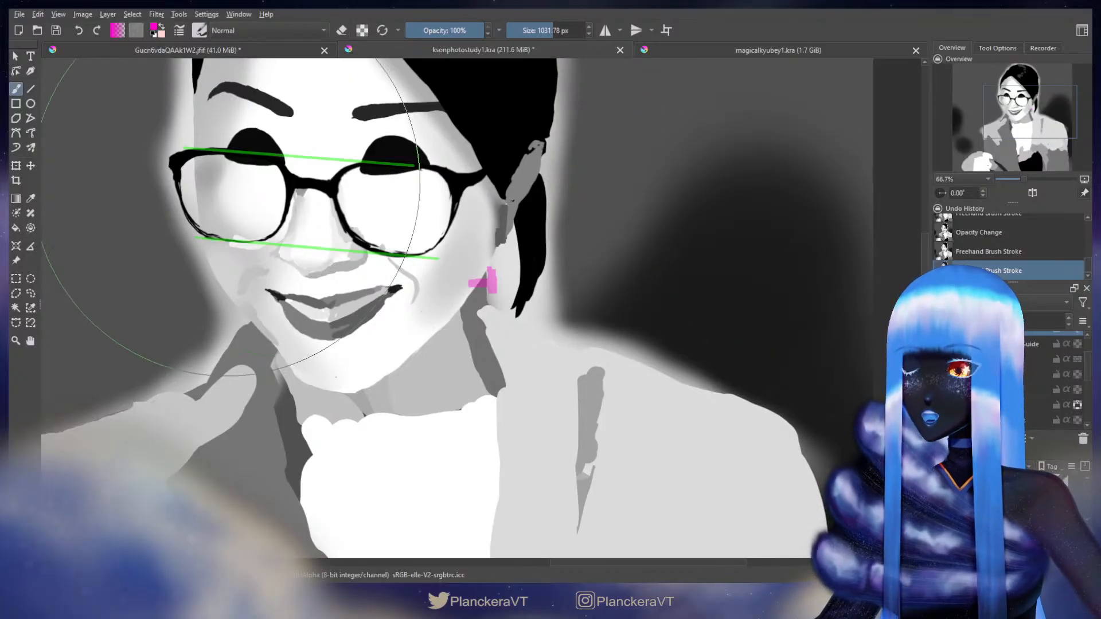
{"action": "key", "text": "e"}
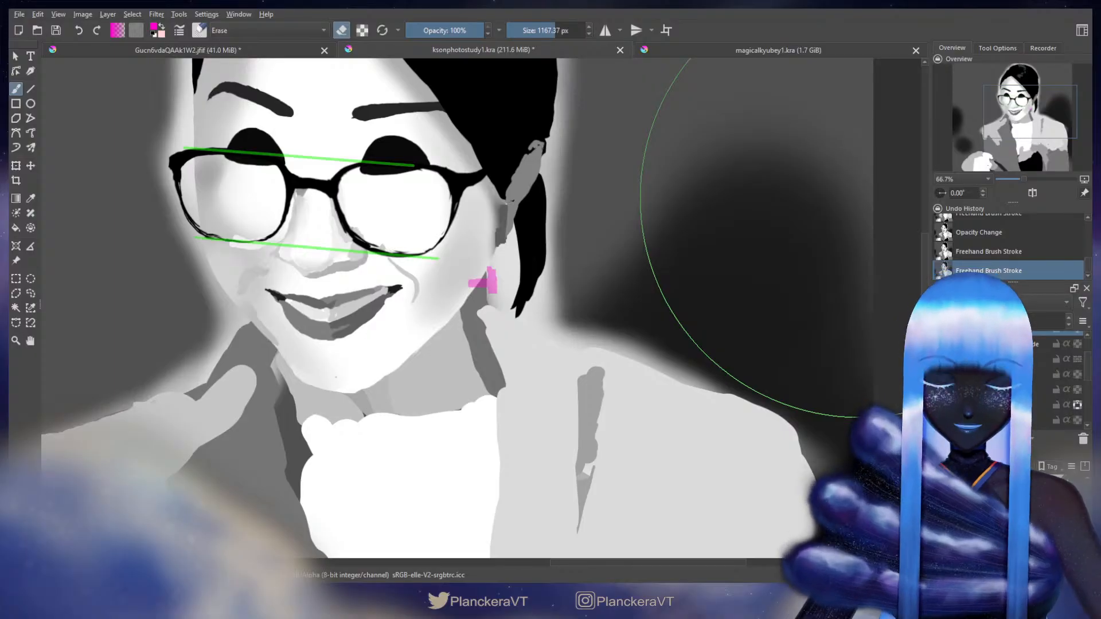
{"action": "key", "text": "e"}
{"action": "left_click_drag", "start_coordinate": [507, 330], "coordinate": [172, 329], "text": "shift"}
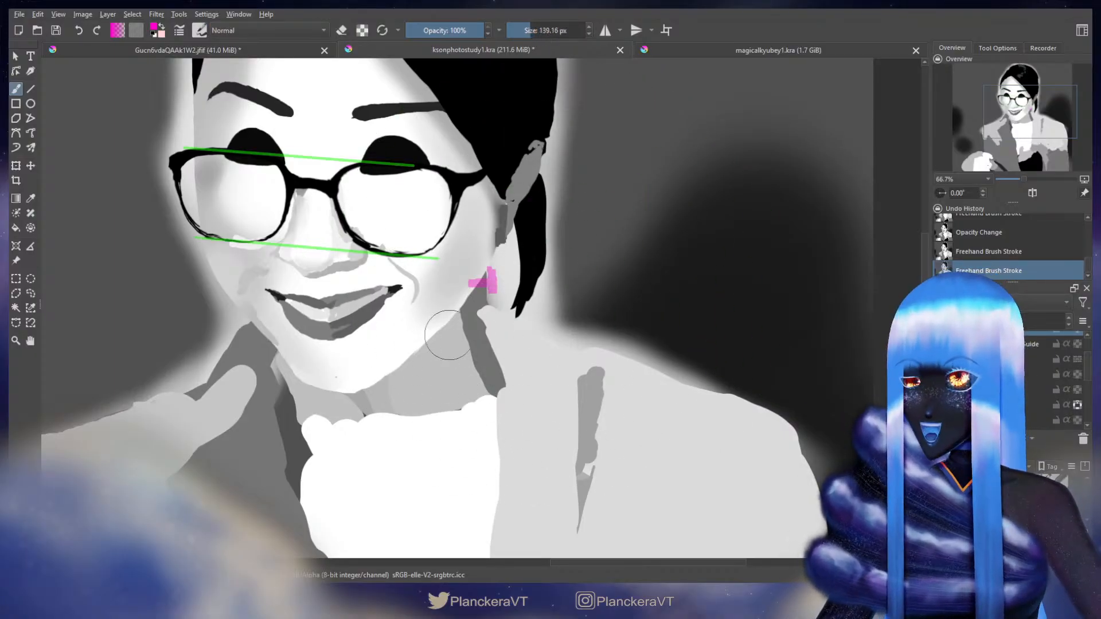
{"action": "left_click_drag", "start_coordinate": [448, 335], "coordinate": [427, 335], "text": "shift"}
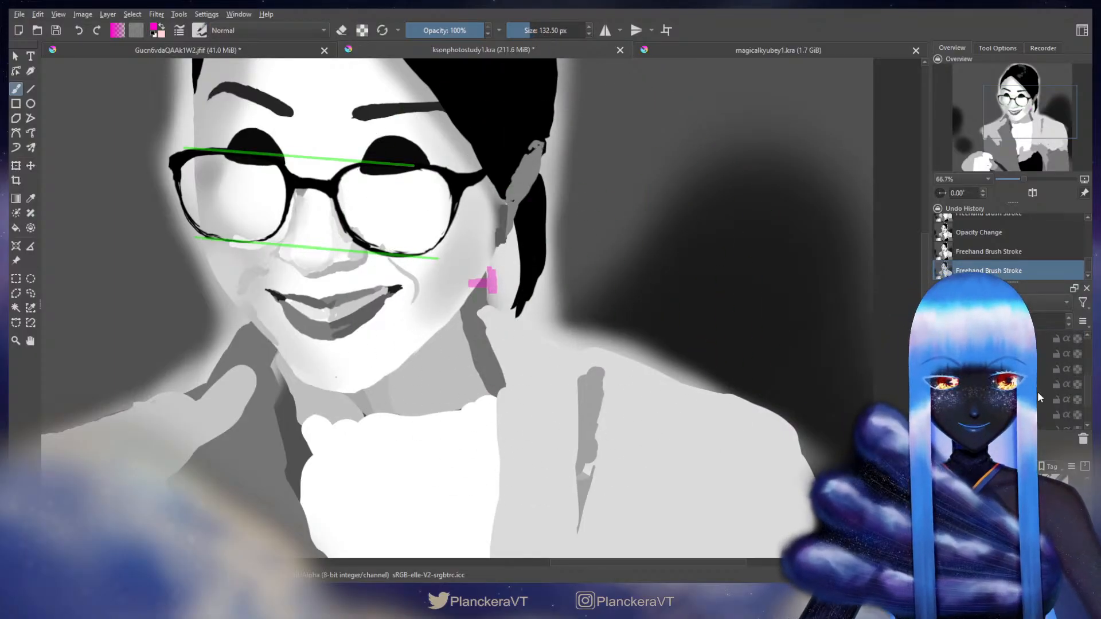
{"action": "left_click", "coordinate": [1073, 389]}
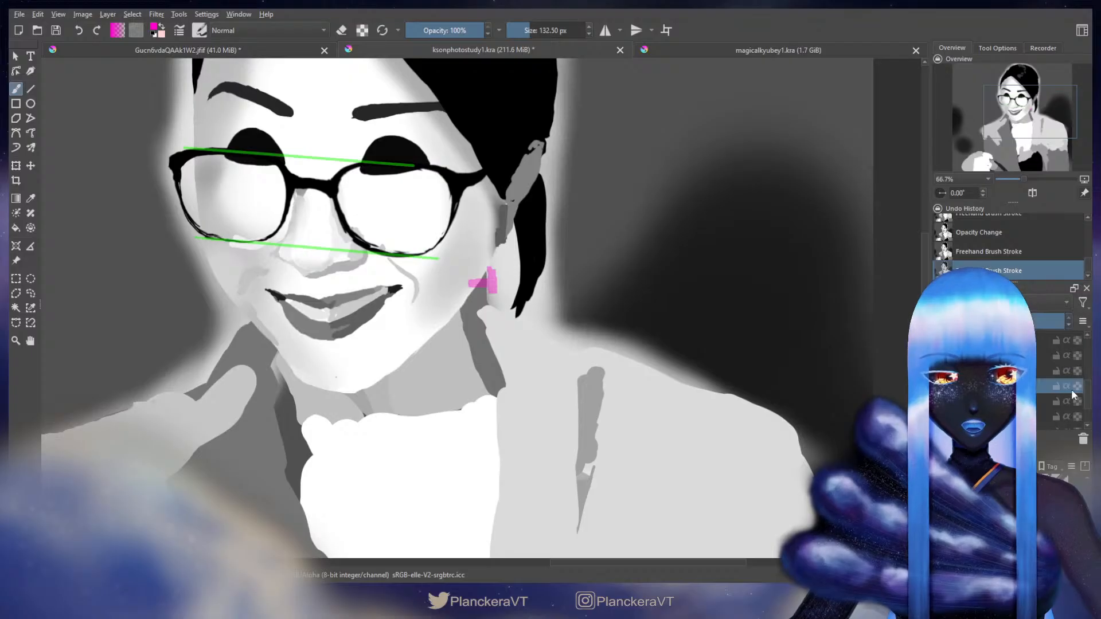
{"action": "left_click", "coordinate": [1078, 386]}
{"action": "left_click", "coordinate": [984, 516]}
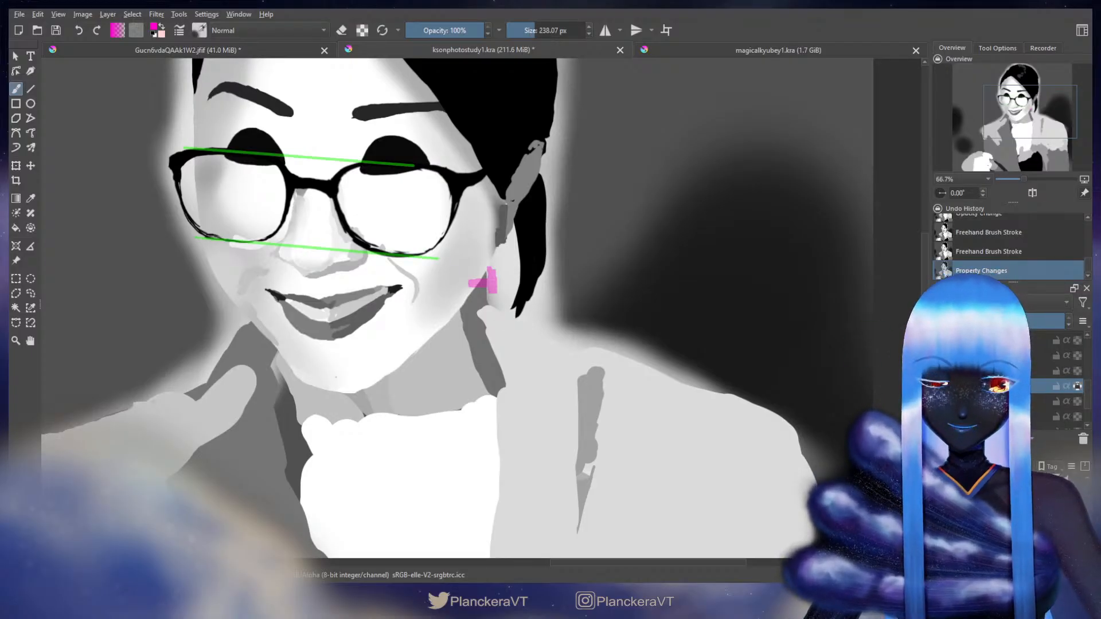
Step: Shade the face edge beside the ear with sampled greys, using a brush of about 42 px
{"action": "left_click", "coordinate": [502, 234], "text": "ctrl"}
{"action": "mouse_move", "coordinate": [507, 228]}
{"action": "left_mouse_down", "text": "shift"}
{"action": "mouse_move", "coordinate": [485, 219]}
{"action": "mouse_move", "coordinate": [501, 207]}
{"action": "left_mouse_up", "text": "shift"}
{"action": "left_click_drag", "start_coordinate": [500, 201], "coordinate": [496, 232]}
{"action": "left_click", "coordinate": [491, 191], "text": "ctrl"}
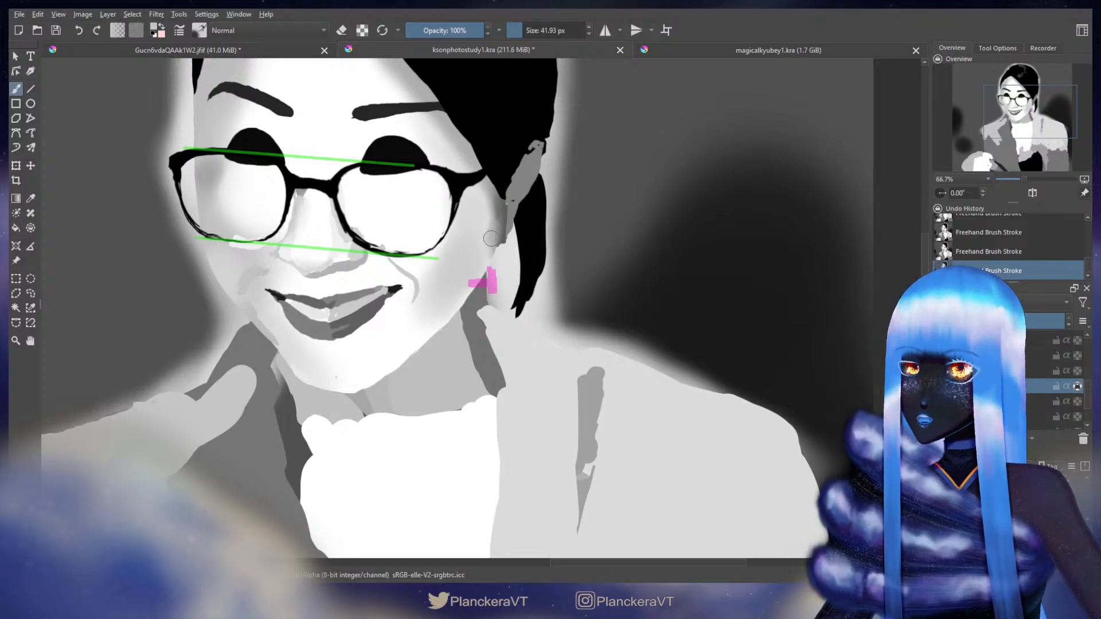
{"action": "left_click_drag", "start_coordinate": [490, 204], "coordinate": [493, 219]}
Step: Check the reference photo's cheek shadow and rework the shading along the face edge below the glasses' temple arm
{"action": "scroll", "coordinate": [492, 219], "scroll_direction": "left", "scroll_amount": 10}
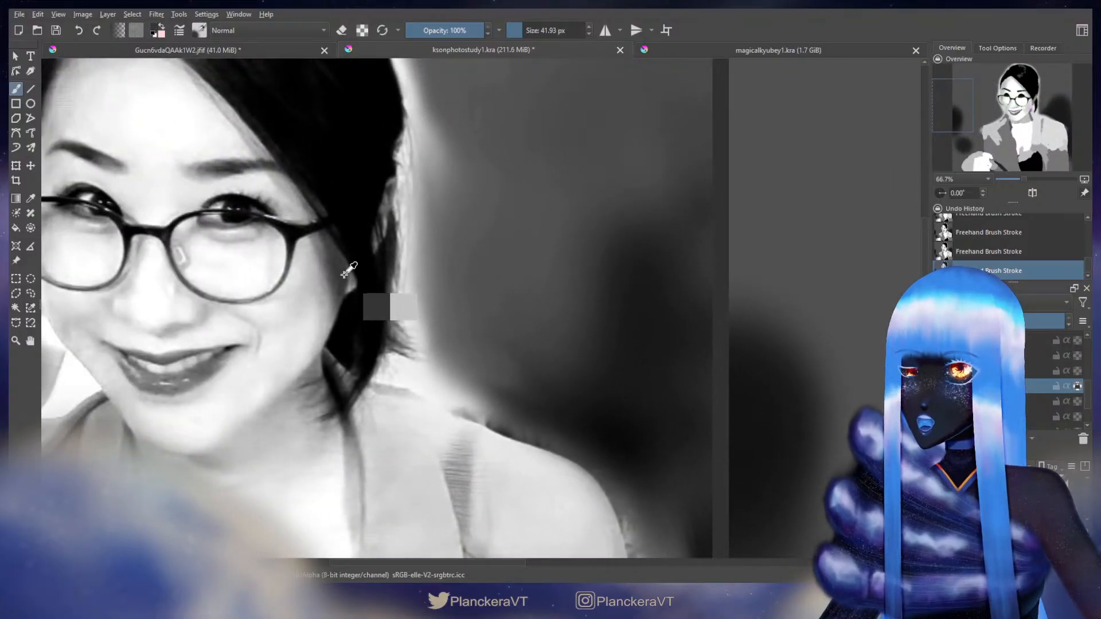
{"action": "scroll", "coordinate": [621, 290], "scroll_direction": "right", "scroll_amount": 10}
{"action": "scroll", "coordinate": [536, 303], "scroll_direction": "right", "scroll_amount": 8}
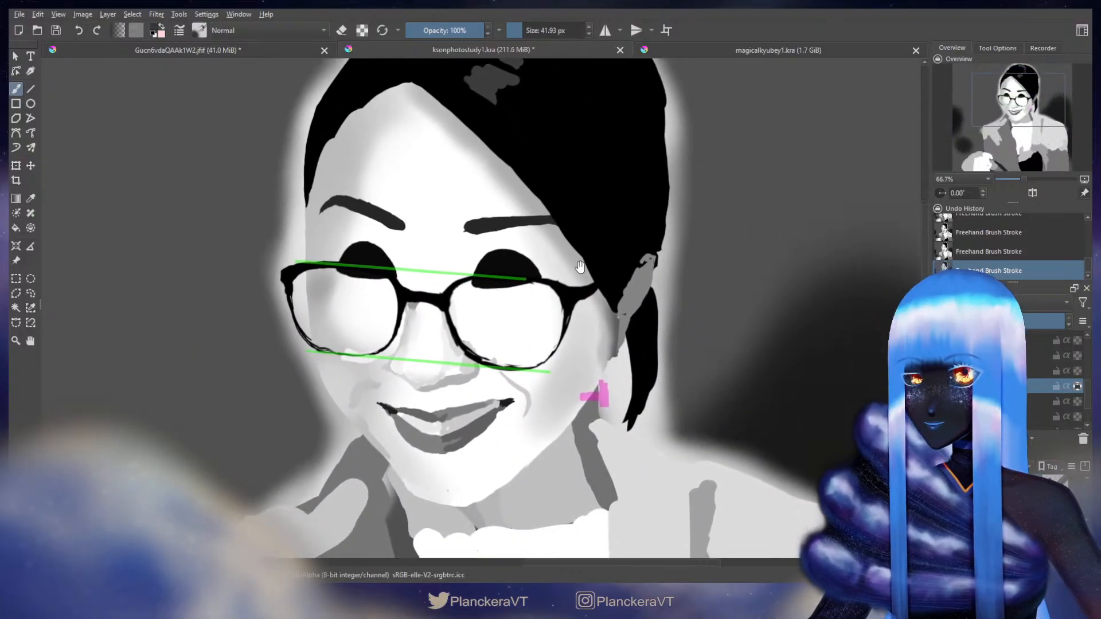
{"action": "left_click_drag", "start_coordinate": [615, 345], "coordinate": [611, 301]}
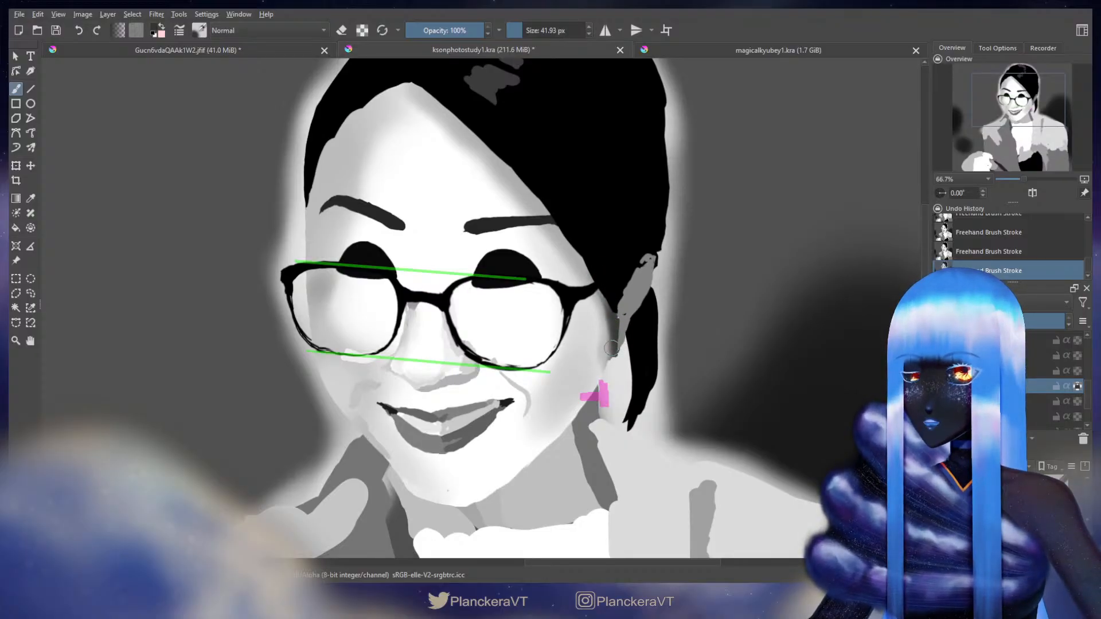
{"action": "left_click_drag", "start_coordinate": [611, 348], "coordinate": [609, 327]}
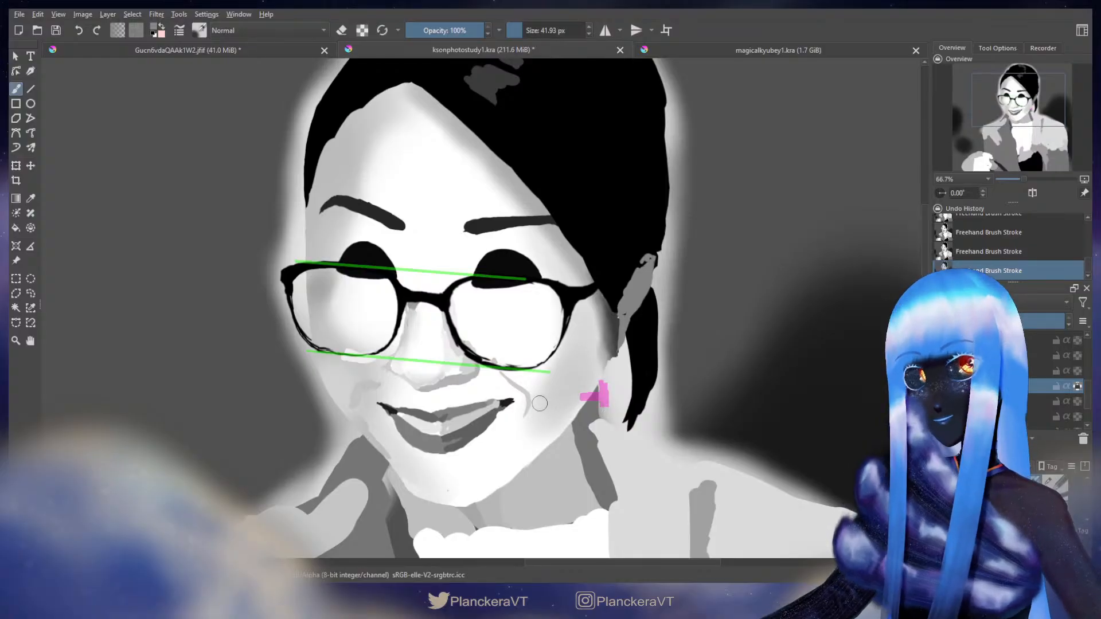
Step: Compare the painted jawline, ear and cheek with the same areas of the reference photo
{"action": "scroll", "coordinate": [493, 405], "scroll_direction": "down", "scroll_amount": 3}
{"action": "mouse_move", "coordinate": [95, 410]}
{"action": "left_mouse_down"}
{"action": "mouse_move", "coordinate": [467, 357]}
{"action": "mouse_move", "coordinate": [262, 409]}
{"action": "left_mouse_up"}
{"action": "scroll", "coordinate": [466, 358], "scroll_direction": "up", "scroll_amount": 2}
{"action": "scroll", "coordinate": [466, 357], "scroll_direction": "up", "scroll_amount": 1}
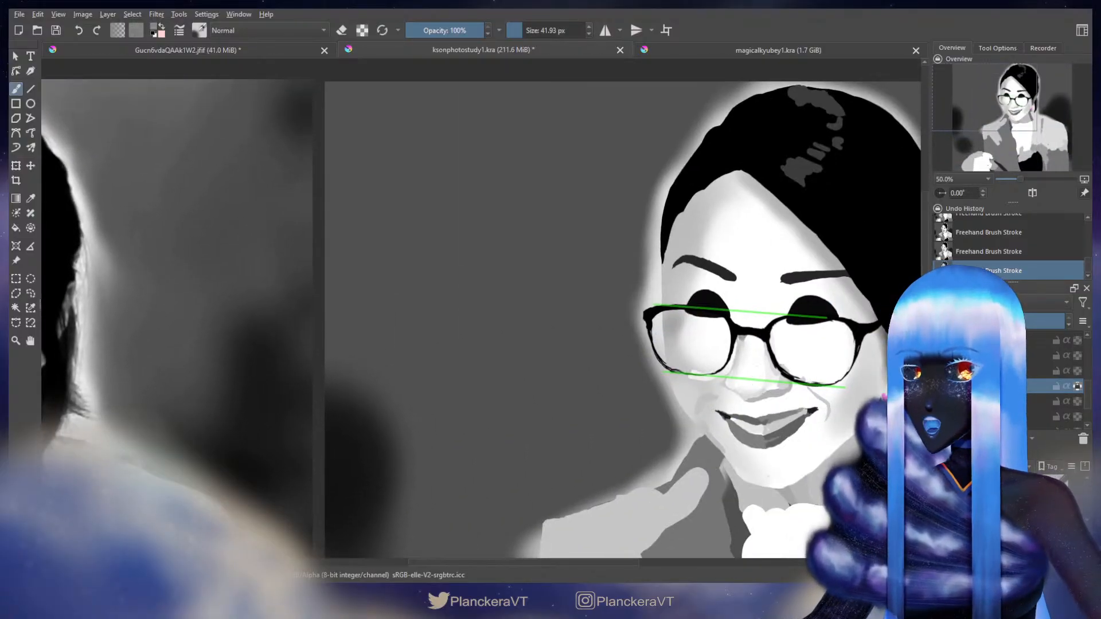
{"action": "left_click_drag", "start_coordinate": [507, 401], "coordinate": [731, 401]}
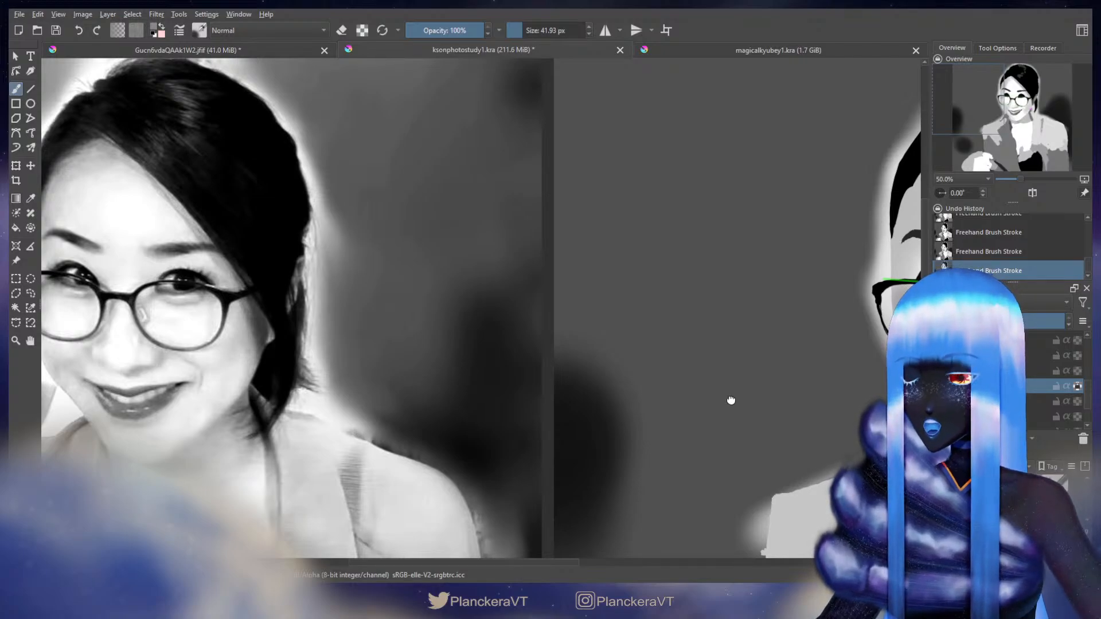
{"action": "left_click_drag", "start_coordinate": [732, 400], "coordinate": [438, 413]}
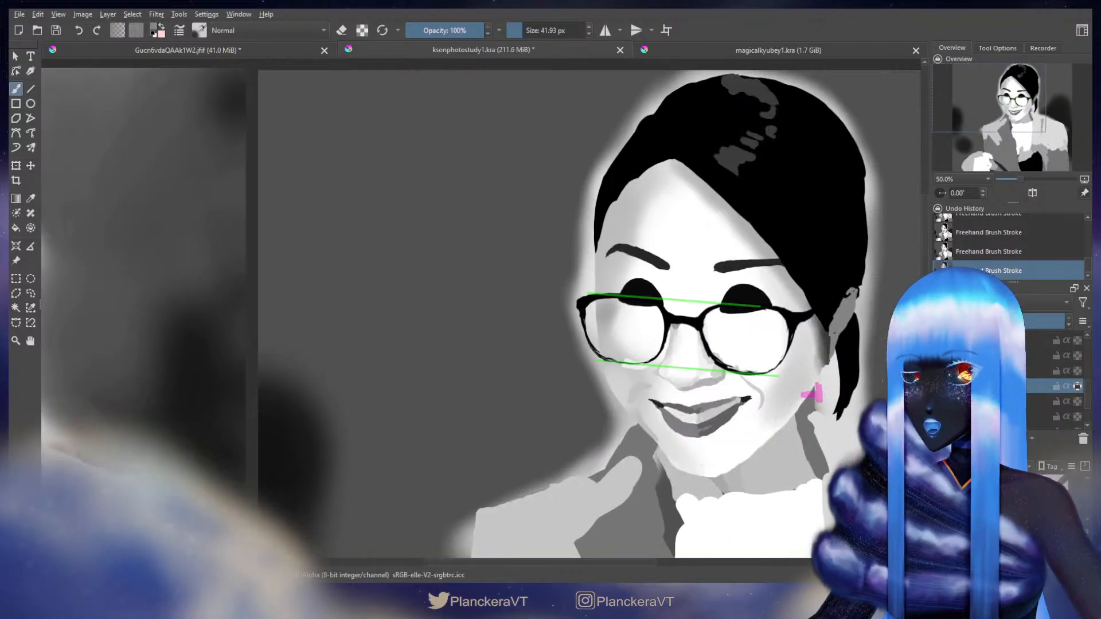
{"action": "left_click_drag", "start_coordinate": [661, 439], "coordinate": [975, 440]}
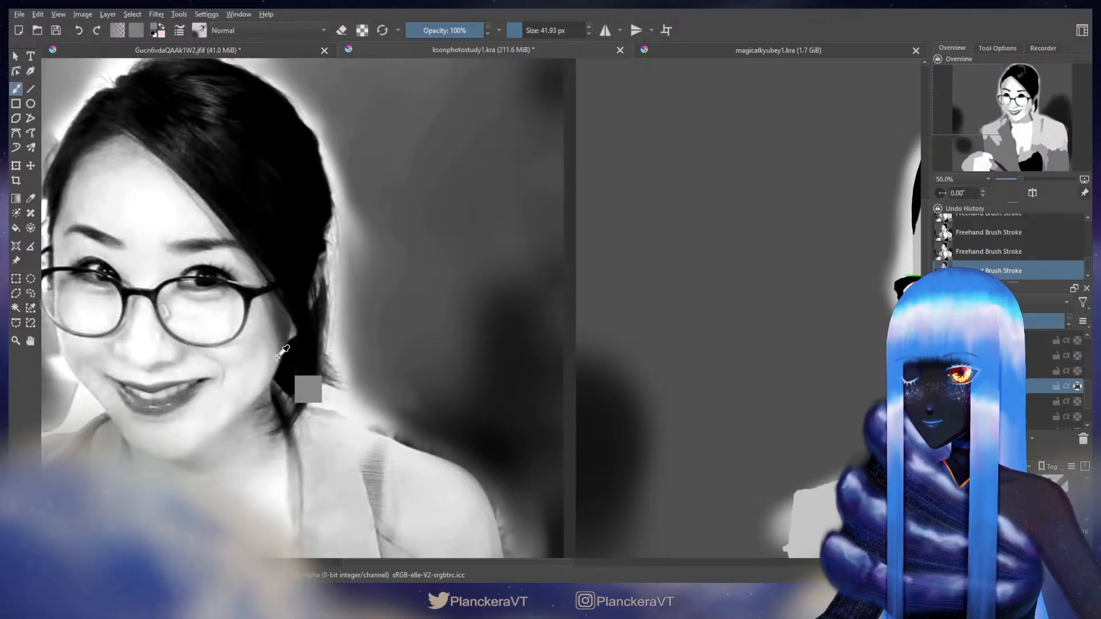
{"action": "left_click_drag", "start_coordinate": [688, 394], "coordinate": [165, 399]}
Step: Turn off the face layer's alpha lock and paint the jaw edge from the ear towards the chin with a 28.36 px brush
{"action": "scroll", "coordinate": [692, 416], "scroll_direction": "up", "scroll_amount": 3}
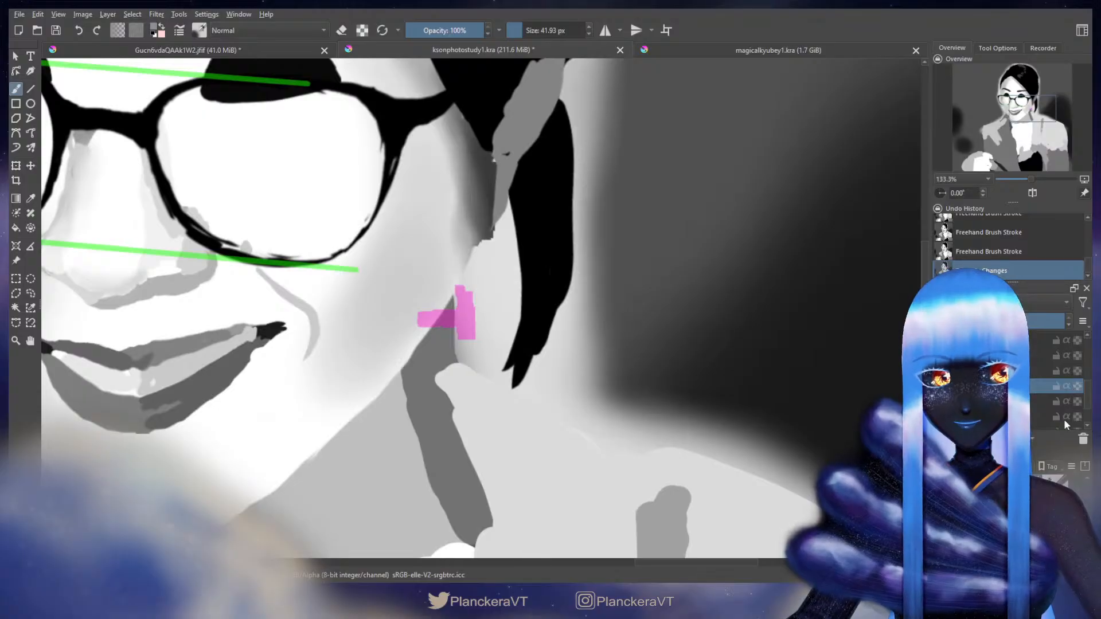
{"action": "key", "text": "bracketleft"}
{"action": "key", "text": "bracketleft"}
{"action": "key", "text": "bracketleft"}
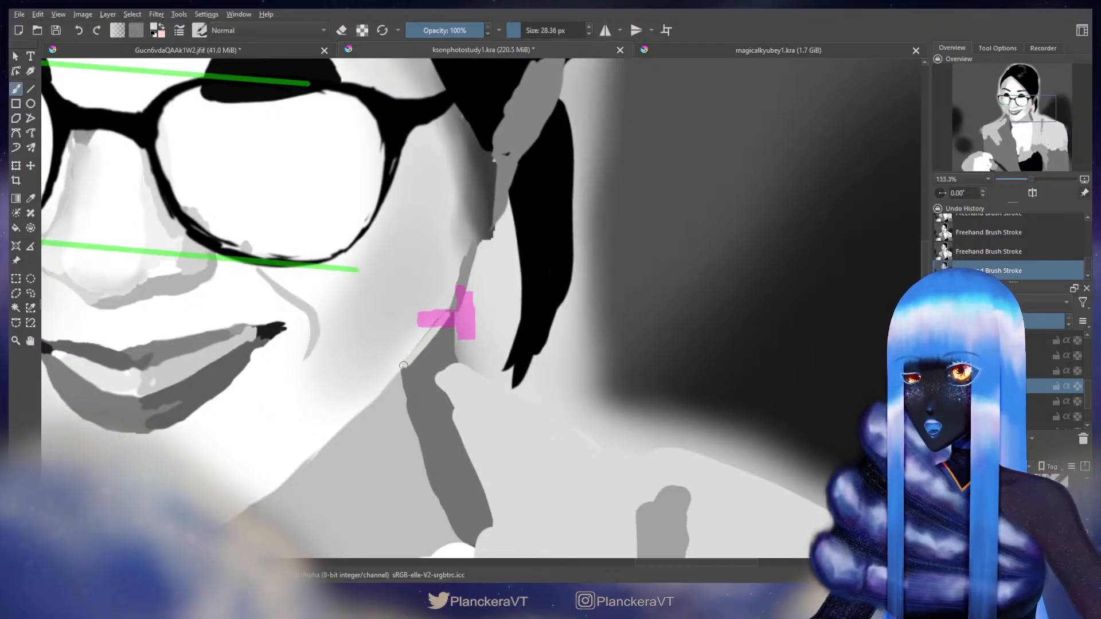
{"action": "left_click_drag", "start_coordinate": [403, 370], "coordinate": [515, 253]}
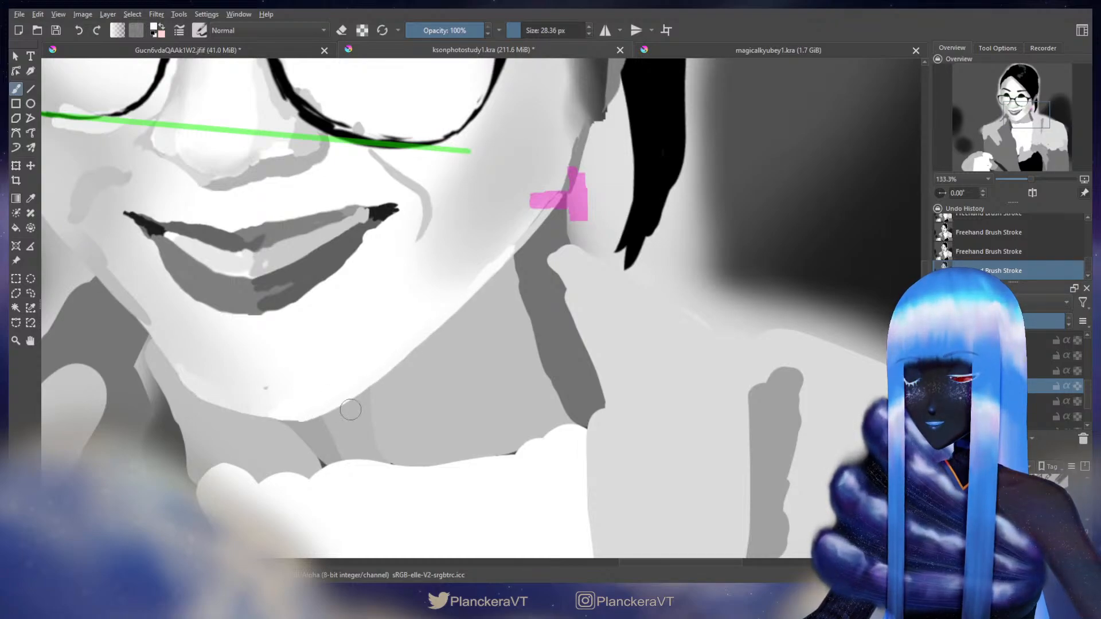
{"action": "left_click_drag", "start_coordinate": [392, 382], "coordinate": [480, 305]}
Step: Trim and repaint the chin's lower edge and clean the jaw edge, alternating the eraser with the 28.36 px brush
{"action": "key", "text": "e"}
{"action": "mouse_move", "coordinate": [386, 363]}
{"action": "left_mouse_down", "text": "shift"}
{"action": "mouse_move", "coordinate": [234, 445]}
{"action": "mouse_move", "coordinate": [338, 394]}
{"action": "mouse_move", "coordinate": [301, 452]}
{"action": "mouse_move", "coordinate": [262, 402]}
{"action": "left_mouse_up", "text": "shift"}
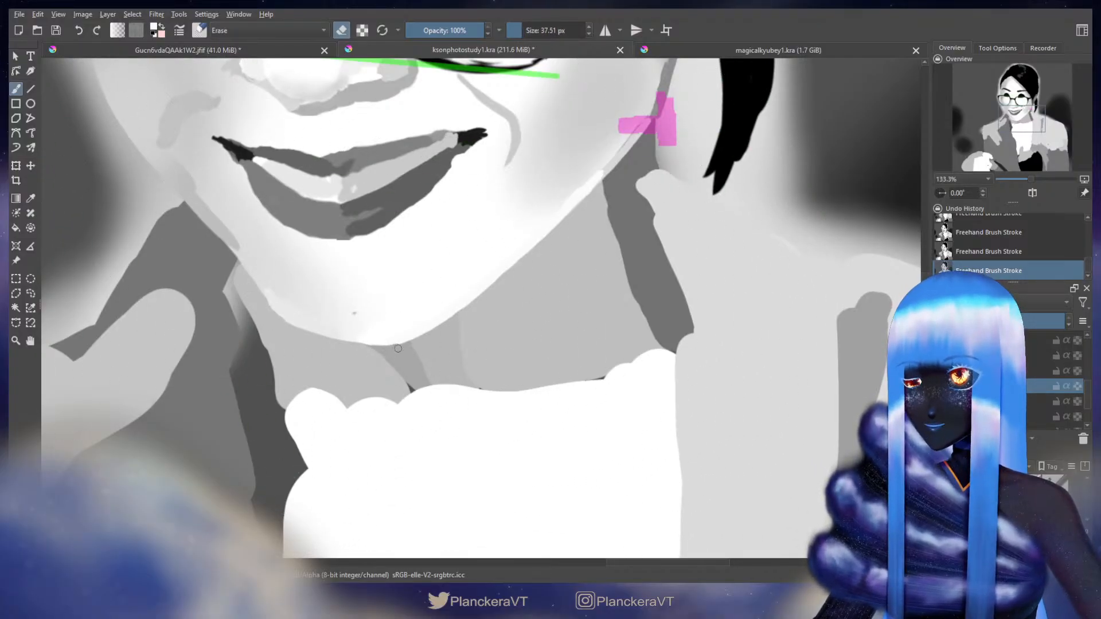
{"action": "mouse_move", "coordinate": [393, 351]}
{"action": "left_mouse_down"}
{"action": "mouse_move", "coordinate": [381, 352]}
{"action": "mouse_move", "coordinate": [399, 351]}
{"action": "left_mouse_up"}
{"action": "key", "text": "slash"}
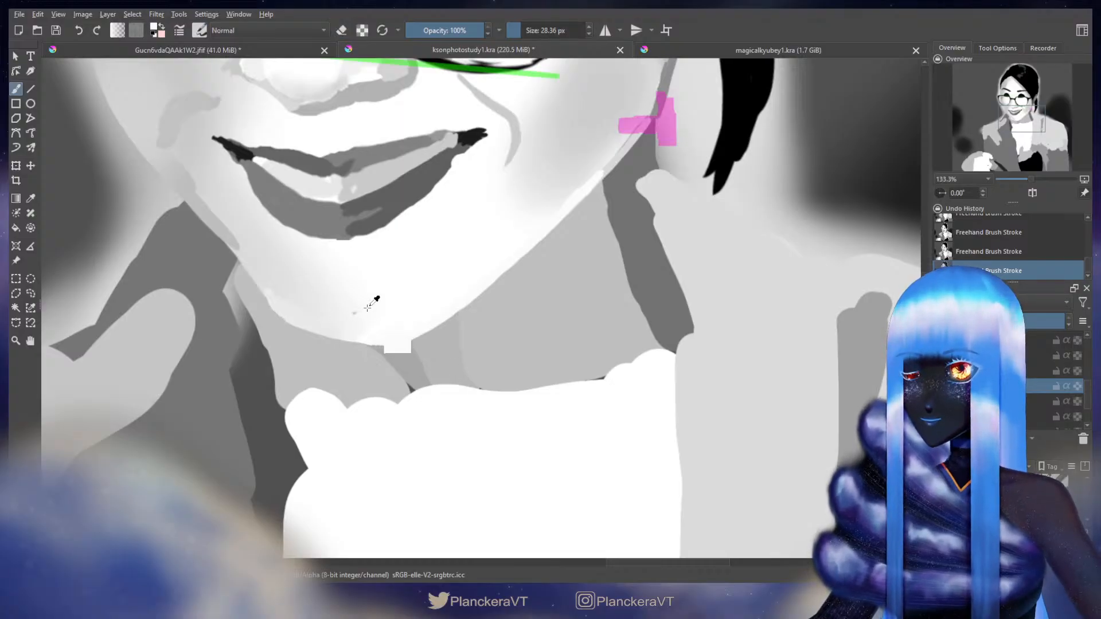
{"action": "key", "text": "e"}
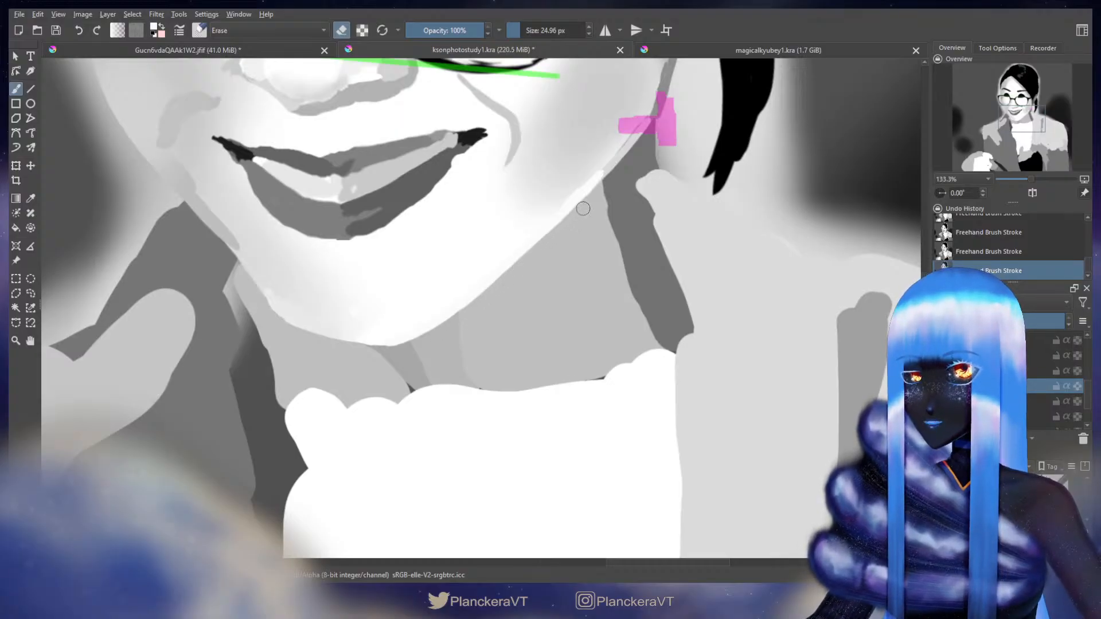
{"action": "left_click_drag", "start_coordinate": [656, 138], "coordinate": [599, 288]}
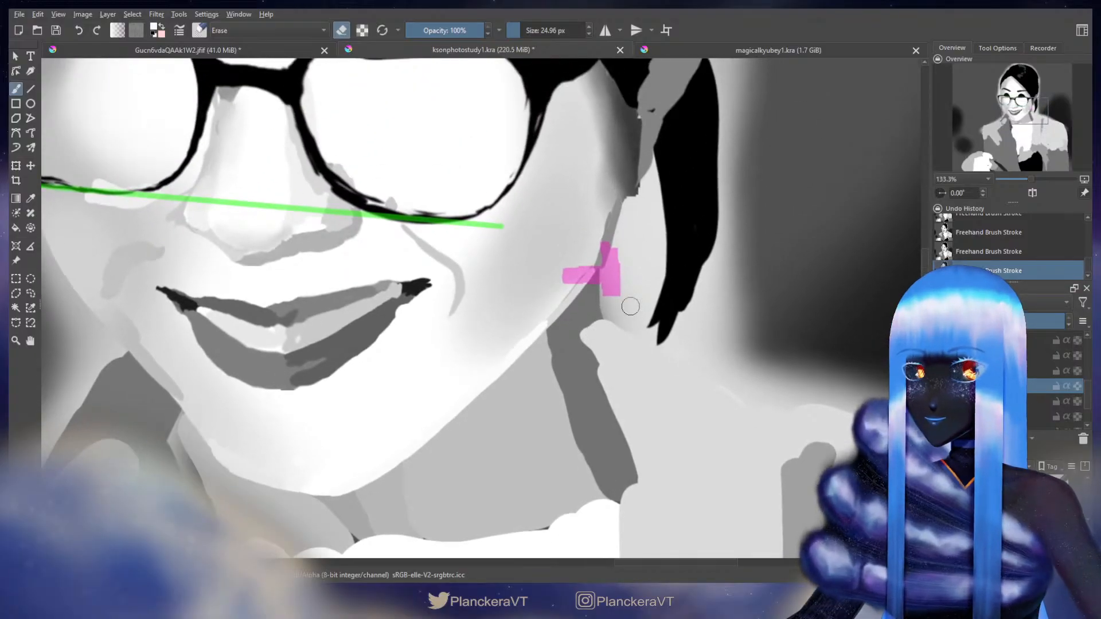
Step: Hide the green and pink guide marks and touch up the face edge beside the ear with the eraser and brush
{"action": "scroll", "coordinate": [1056, 381], "scroll_direction": "up", "scroll_amount": 1}
{"action": "scroll", "coordinate": [1057, 382], "scroll_direction": "up", "scroll_amount": 2}
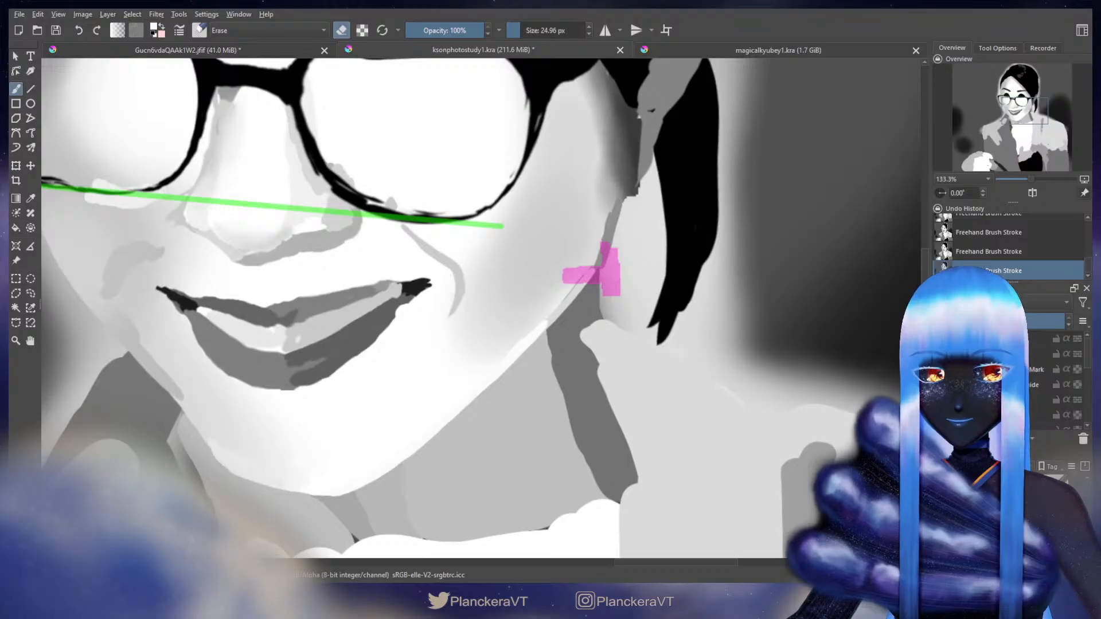
{"action": "left_click", "coordinate": [941, 354]}
{"action": "scroll", "coordinate": [696, 332], "scroll_direction": "down", "scroll_amount": 6}
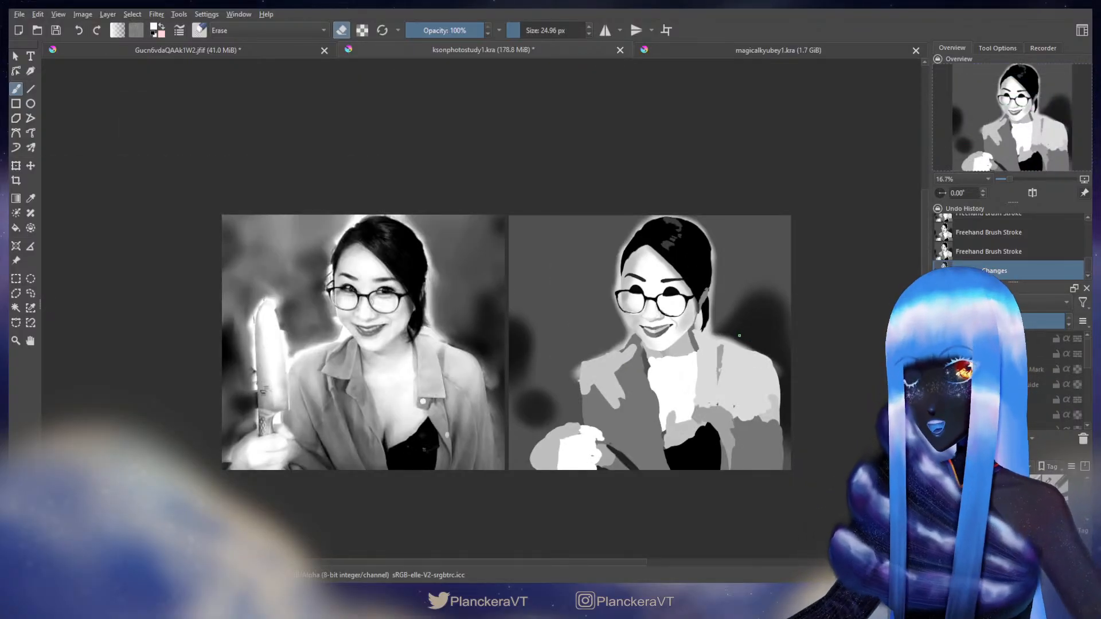
{"action": "key", "text": "1"}
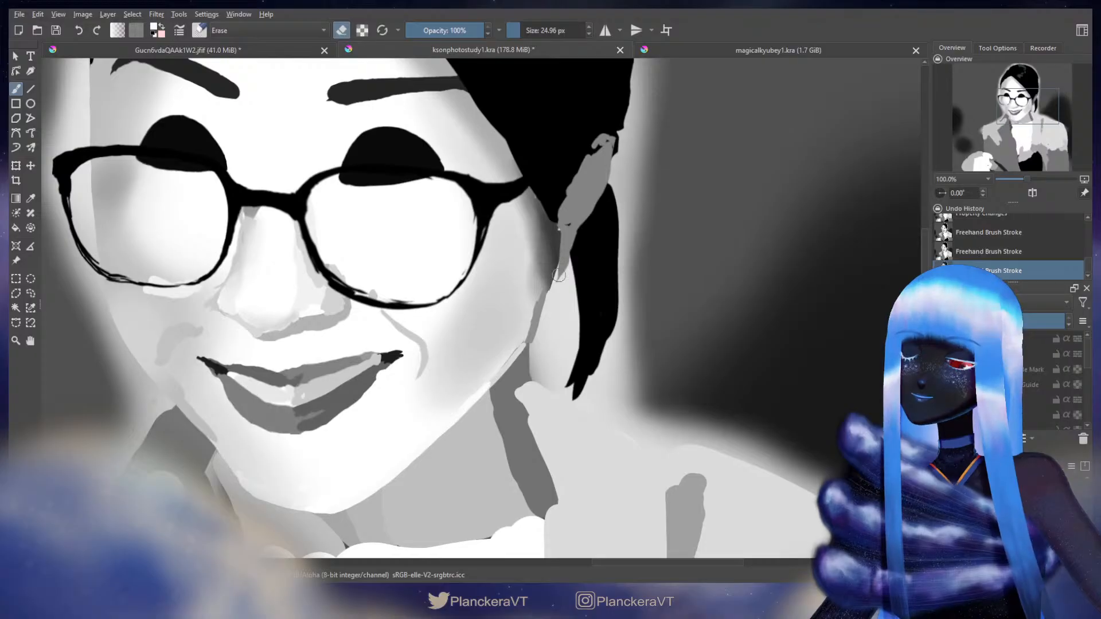
{"action": "key", "text": "e"}
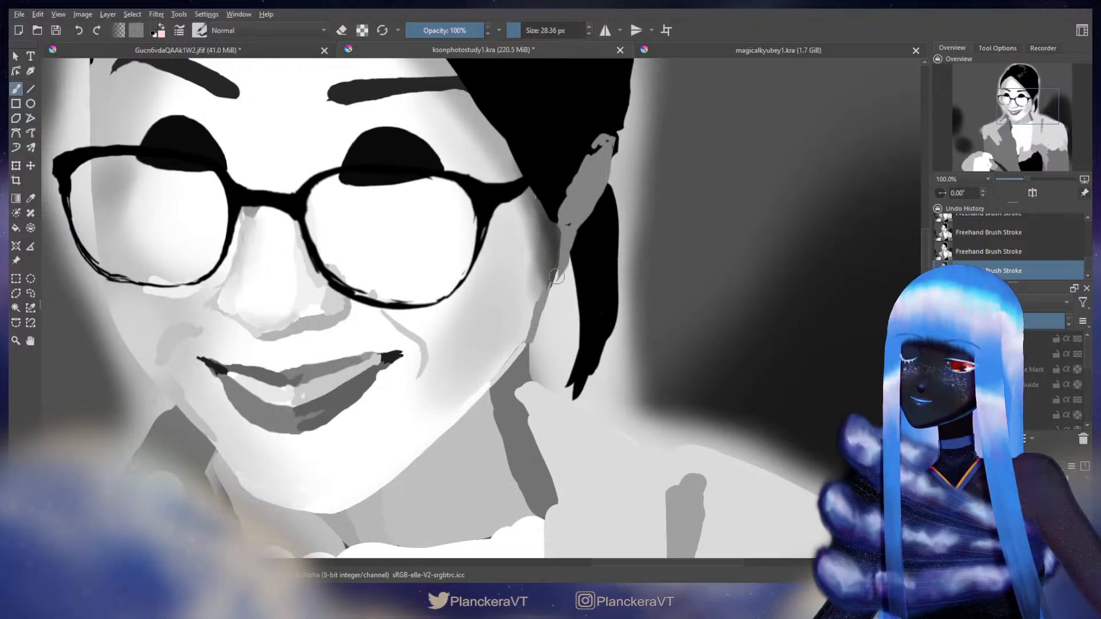
Step: Measure the hair height above the forehead in the reference photo, using the brush outline as a gauge sized to 290.97 px
{"action": "scroll", "coordinate": [639, 304], "scroll_direction": "down", "scroll_amount": 5}
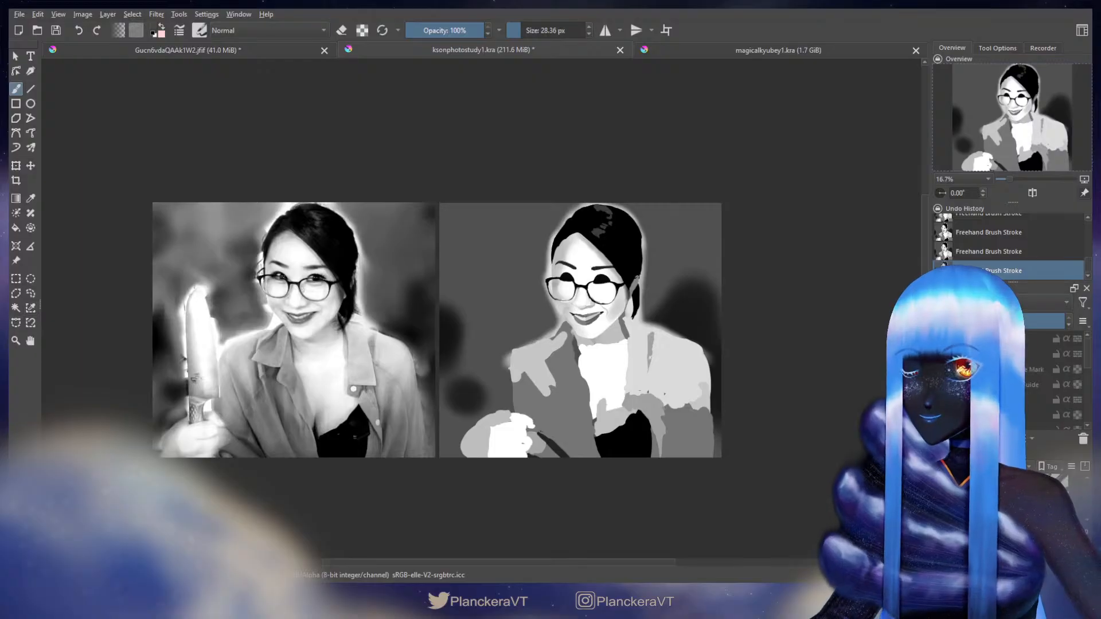
{"action": "scroll", "coordinate": [531, 343], "scroll_direction": "up", "scroll_amount": 2}
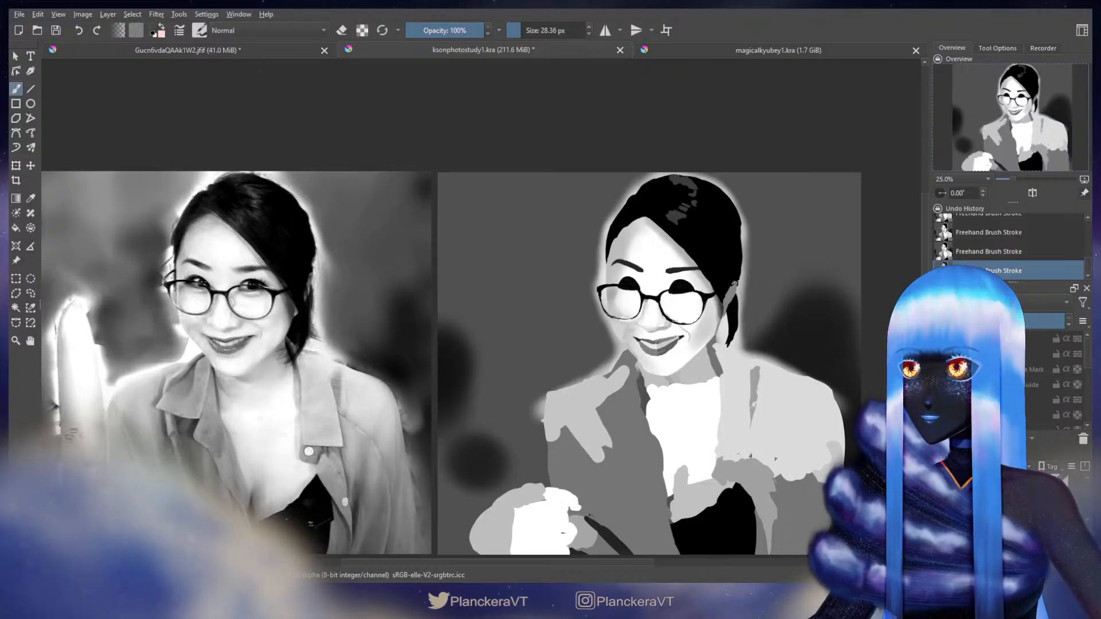
{"action": "left_click_drag", "start_coordinate": [224, 196], "coordinate": [275, 196], "text": "shift"}
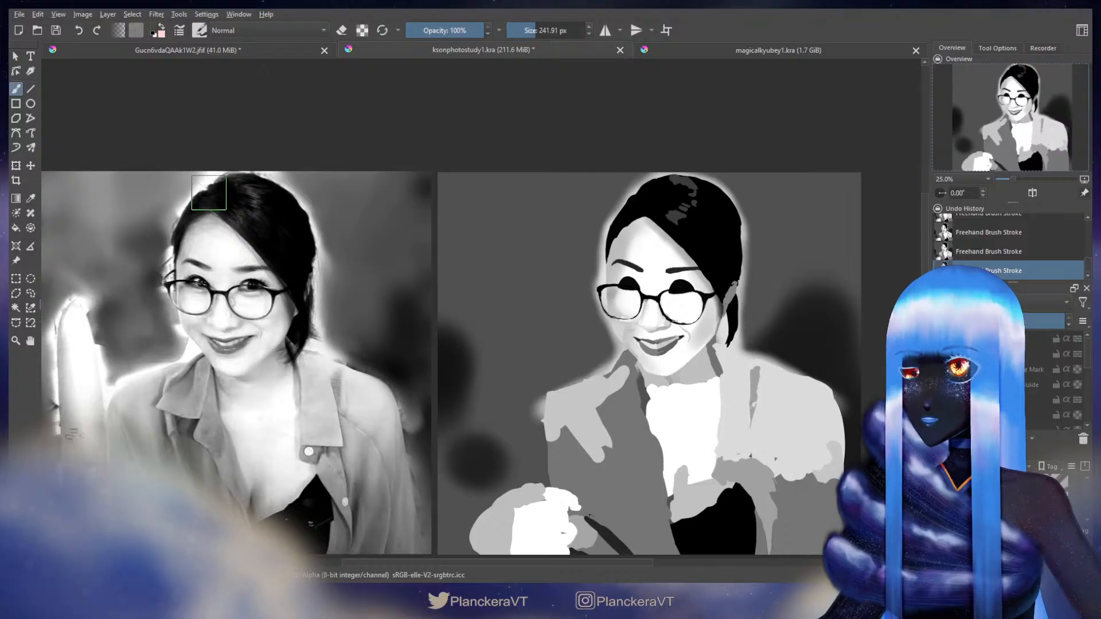
{"action": "left_click_drag", "start_coordinate": [208, 193], "coordinate": [334, 247]}
{"action": "scroll", "coordinate": [316, 247], "scroll_direction": "up", "scroll_amount": 1}
{"action": "scroll", "coordinate": [318, 244], "scroll_direction": "up", "scroll_amount": 1}
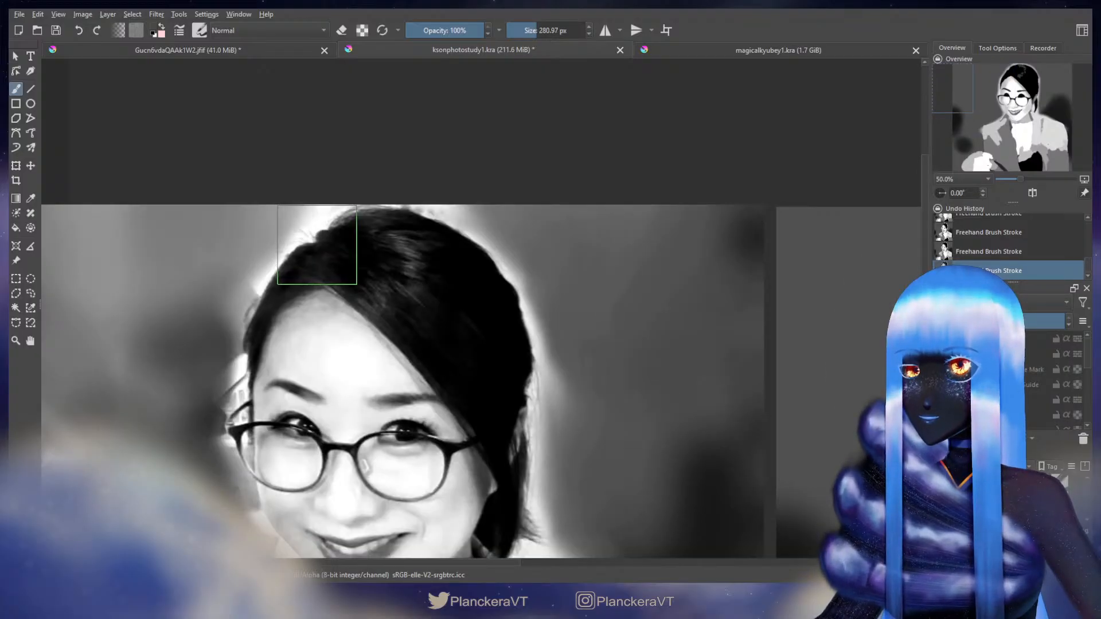
{"action": "left_click_drag", "start_coordinate": [317, 244], "coordinate": [318, 245]}
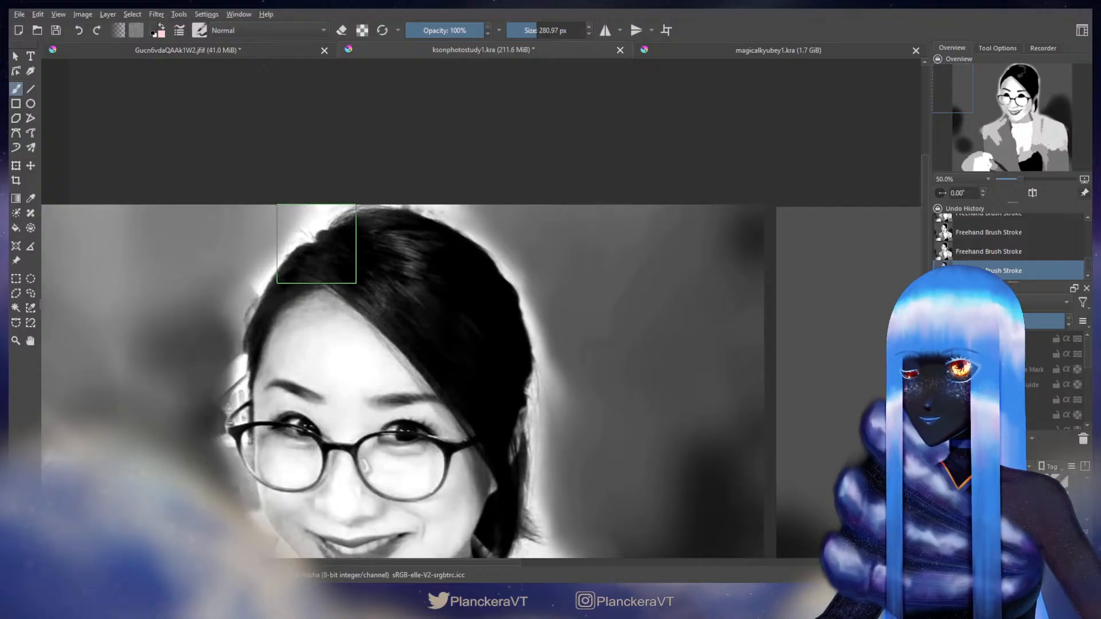
{"action": "key", "text": "bracketright"}
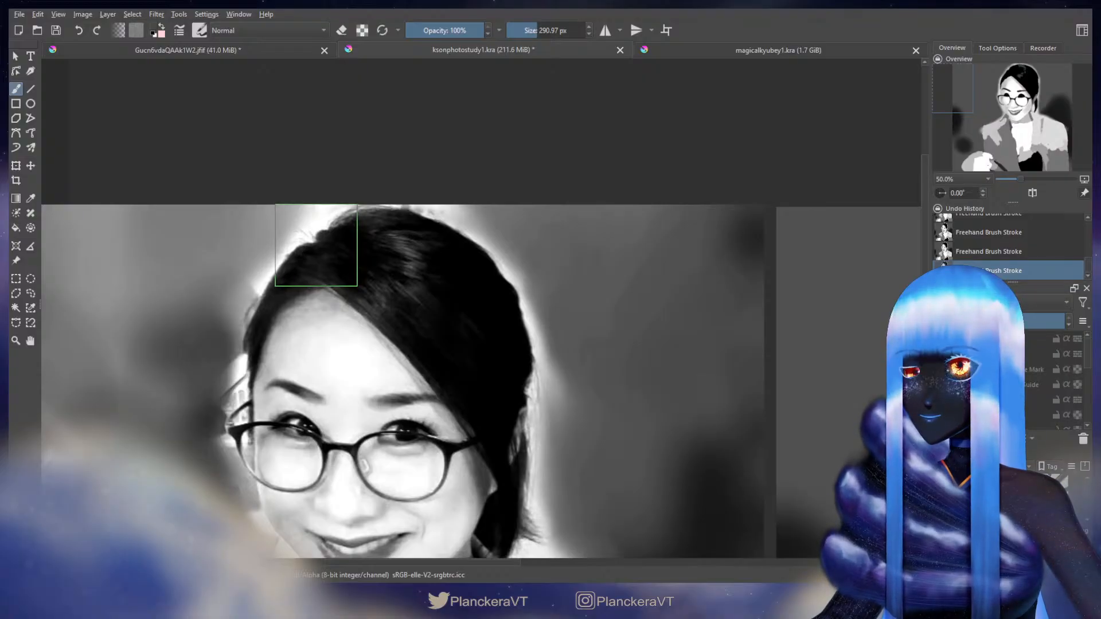
Step: Compare the painted hair height with the reference and trim the hairline at the forehead's peak with a 54.06 px eraser
{"action": "scroll", "coordinate": [665, 353], "scroll_direction": "down", "scroll_amount": 2}
{"action": "left_click_drag", "start_coordinate": [718, 319], "coordinate": [300, 295]}
{"action": "scroll", "coordinate": [562, 310], "scroll_direction": "up", "scroll_amount": 1}
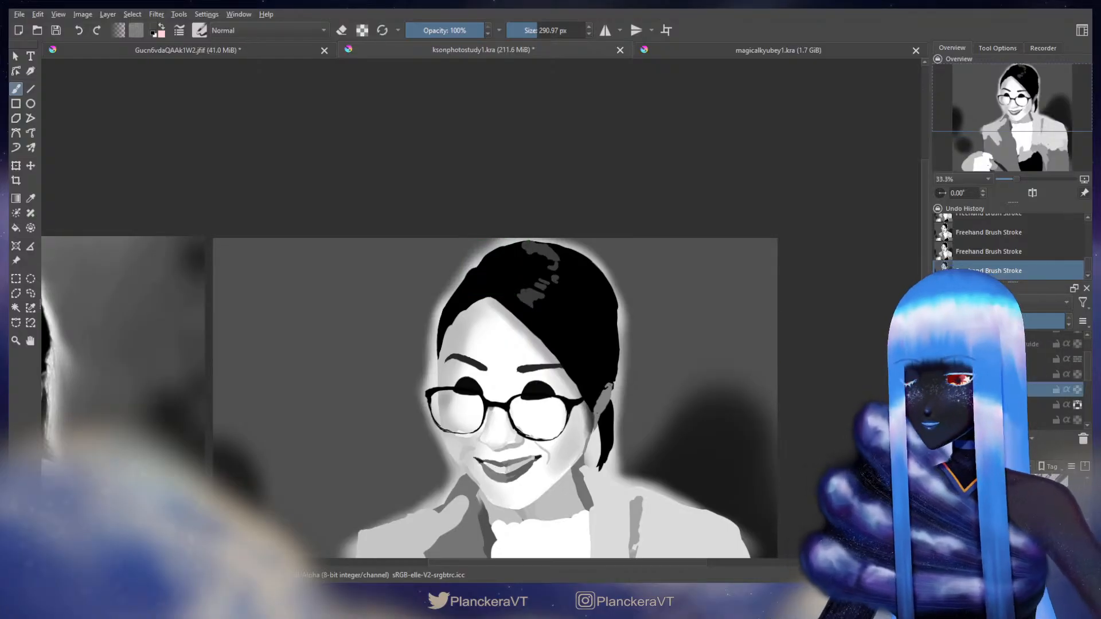
{"action": "key", "text": "e"}
{"action": "left_click_drag", "start_coordinate": [469, 320], "coordinate": [484, 321], "text": "shift"}
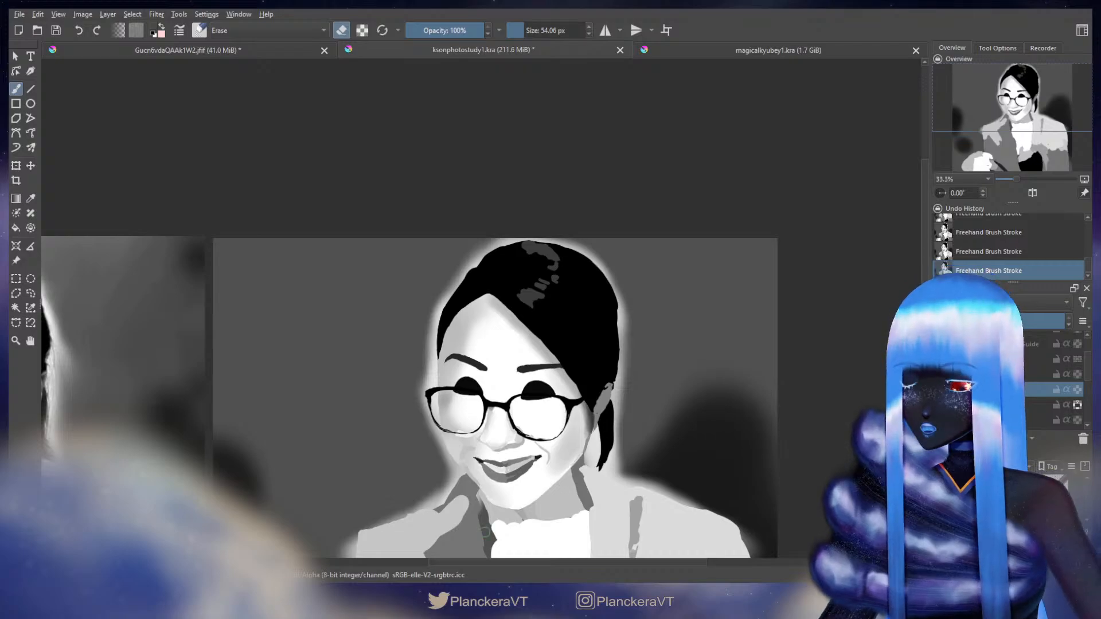
{"action": "key", "text": "e"}
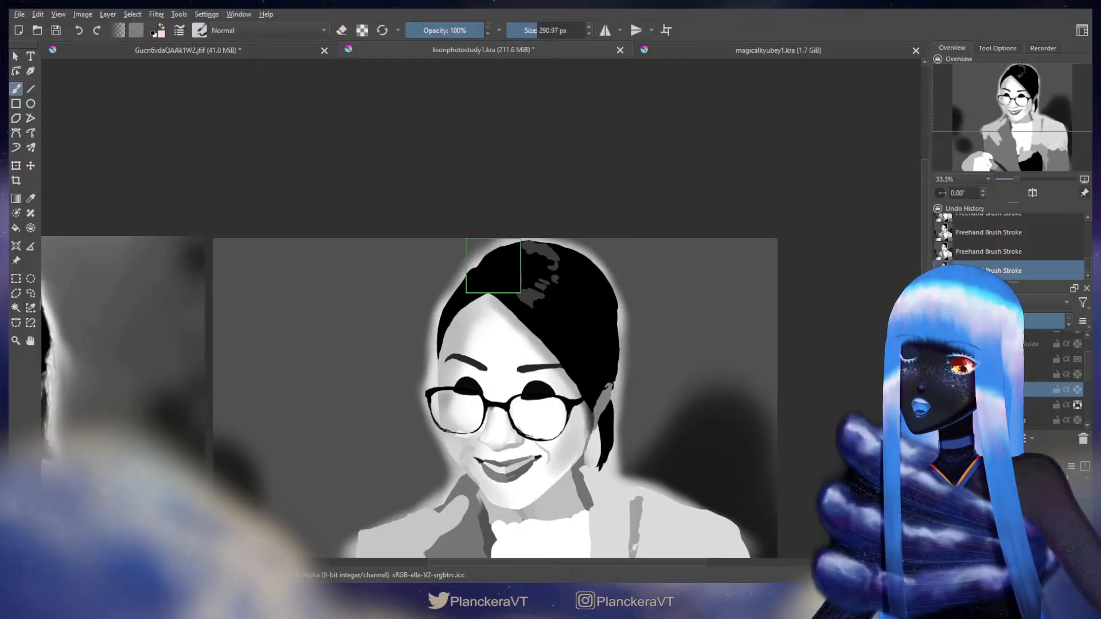
Step: Gauge the eye behind the glasses in the reference photo with an 83.53 px brush outline and compare it with the painted eye
{"action": "scroll", "coordinate": [381, 350], "scroll_direction": "down", "scroll_amount": 1}
{"action": "left_click_drag", "start_coordinate": [145, 363], "coordinate": [637, 339]}
{"action": "scroll", "coordinate": [462, 343], "scroll_direction": "up", "scroll_amount": 1}
{"action": "left_click_drag", "start_coordinate": [407, 273], "coordinate": [570, 272]}
{"action": "left_click_drag", "start_coordinate": [531, 344], "coordinate": [378, 344]}
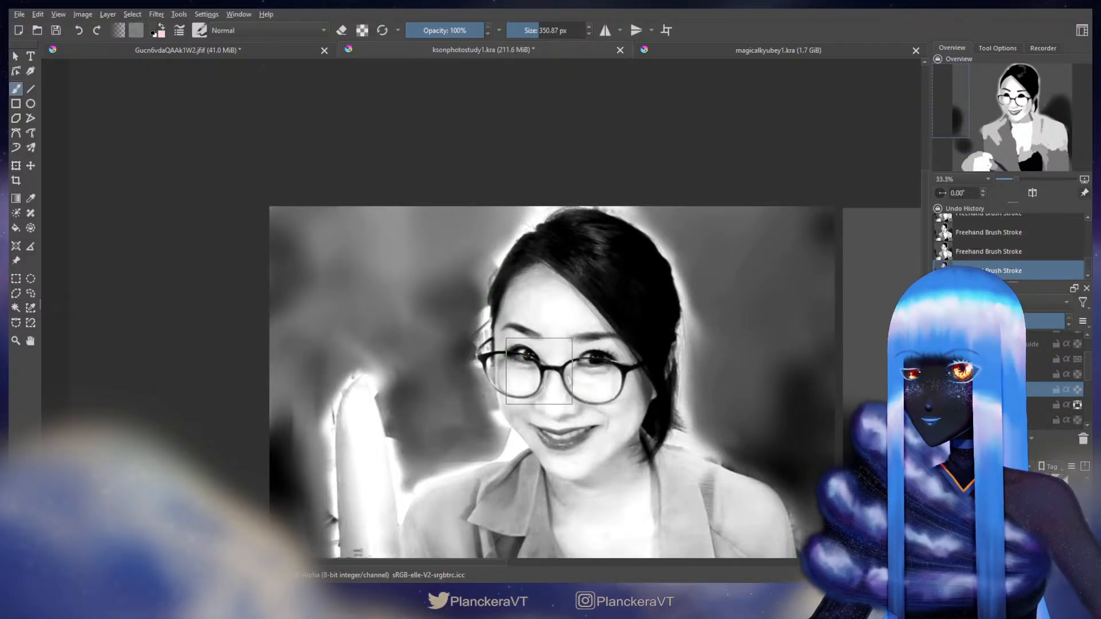
{"action": "left_click_drag", "start_coordinate": [539, 372], "coordinate": [459, 371]}
{"action": "scroll", "coordinate": [539, 372], "scroll_direction": "up", "scroll_amount": 2}
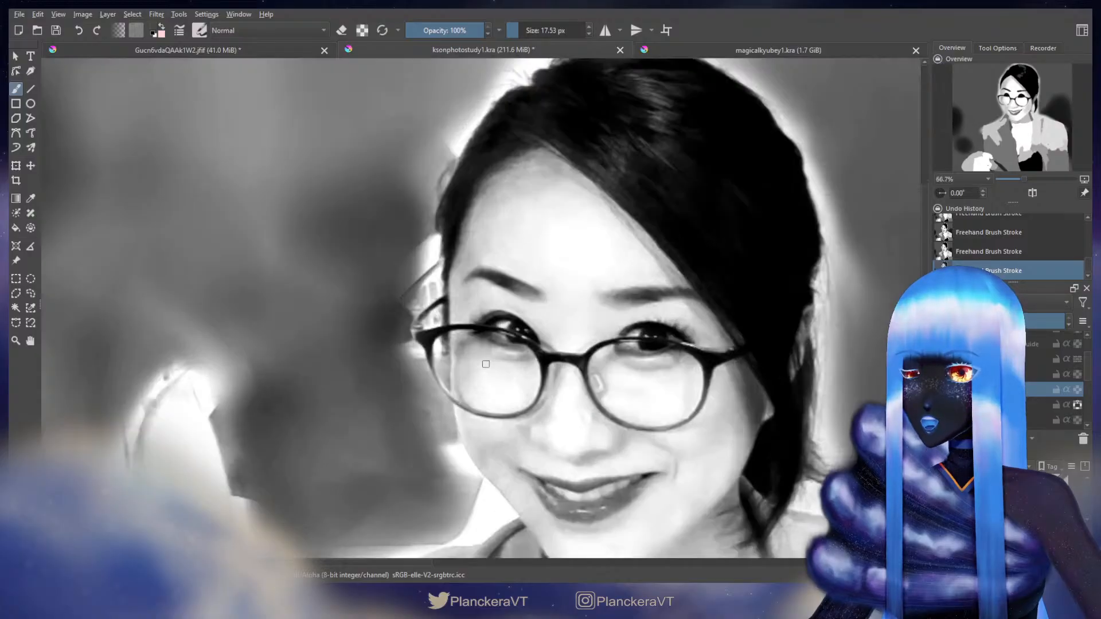
{"action": "mouse_move", "coordinate": [506, 323]}
{"action": "left_mouse_down"}
{"action": "mouse_move", "coordinate": [539, 323]}
{"action": "mouse_move", "coordinate": [512, 323]}
{"action": "left_mouse_up"}
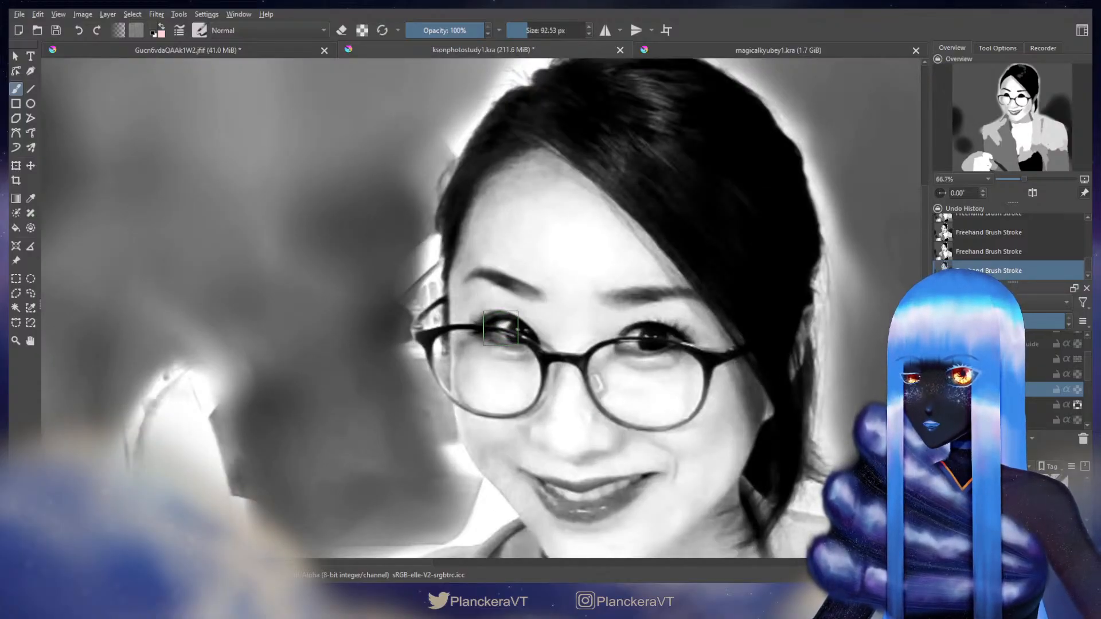
{"action": "left_click_drag", "start_coordinate": [501, 328], "coordinate": [500, 329]}
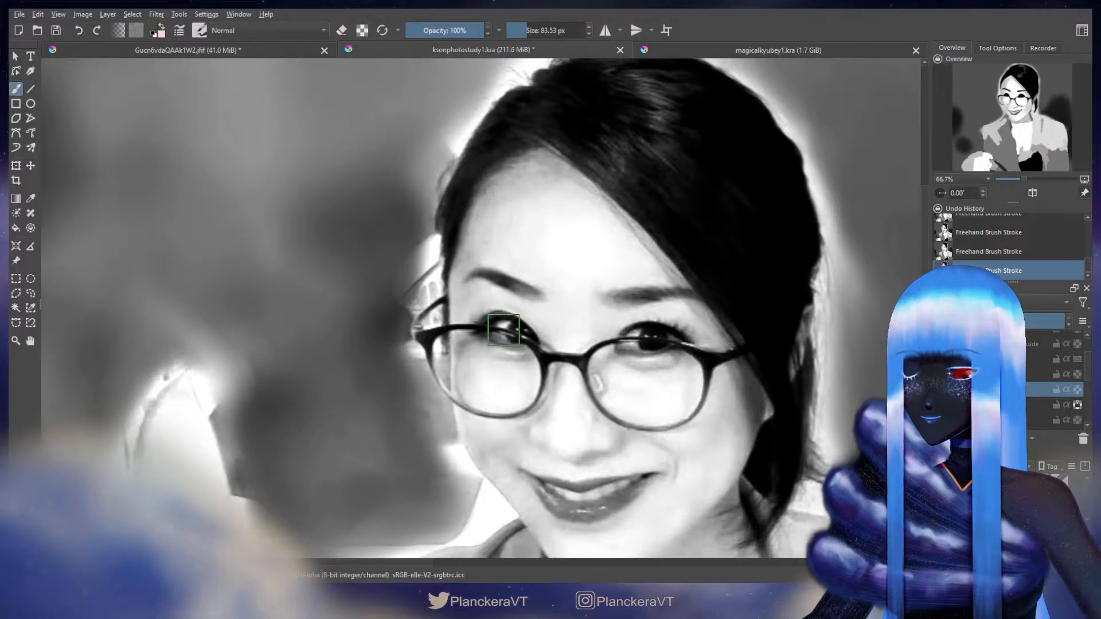
{"action": "left_click_drag", "start_coordinate": [722, 372], "coordinate": [161, 327]}
{"action": "mouse_move", "coordinate": [884, 396]}
{"action": "left_mouse_down"}
{"action": "mouse_move", "coordinate": [672, 369]}
{"action": "mouse_move", "coordinate": [585, 420]}
{"action": "left_mouse_up"}
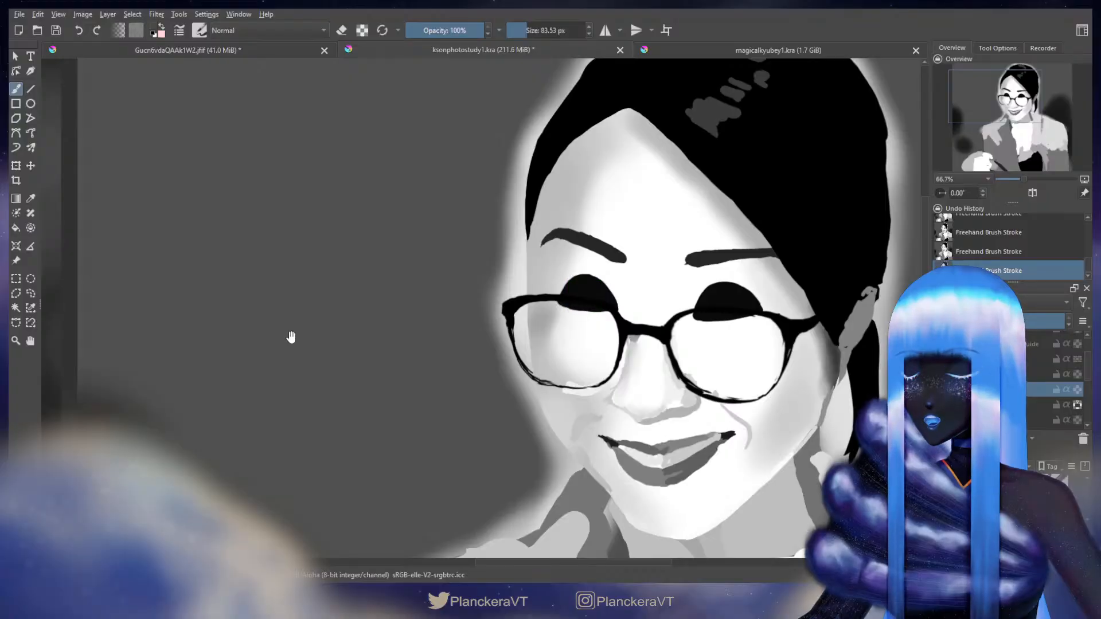
{"action": "left_click_drag", "start_coordinate": [290, 337], "coordinate": [803, 400]}
{"action": "left_click_drag", "start_coordinate": [356, 339], "coordinate": [739, 396]}
{"action": "left_click_drag", "start_coordinate": [541, 383], "coordinate": [703, 311]}
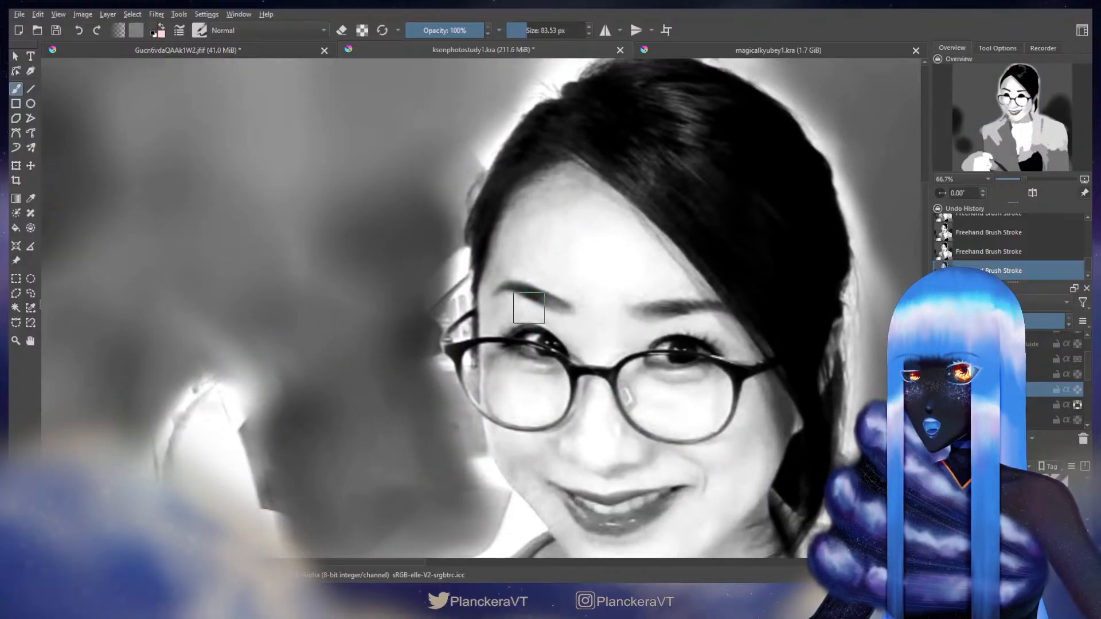
Step: Size the brush outline to 118.03 px to measure the reference's temple area above the glasses frame and compare the painting with it
{"action": "key", "text": "bracketleft"}
{"action": "key", "text": "bracketleft"}
{"action": "key", "text": "bracketleft"}
{"action": "key", "text": "bracketright"}
{"action": "key", "text": "bracketright"}
{"action": "key", "text": "bracketright"}
{"action": "key", "text": "bracketright"}
{"action": "key", "text": "bracketright"}
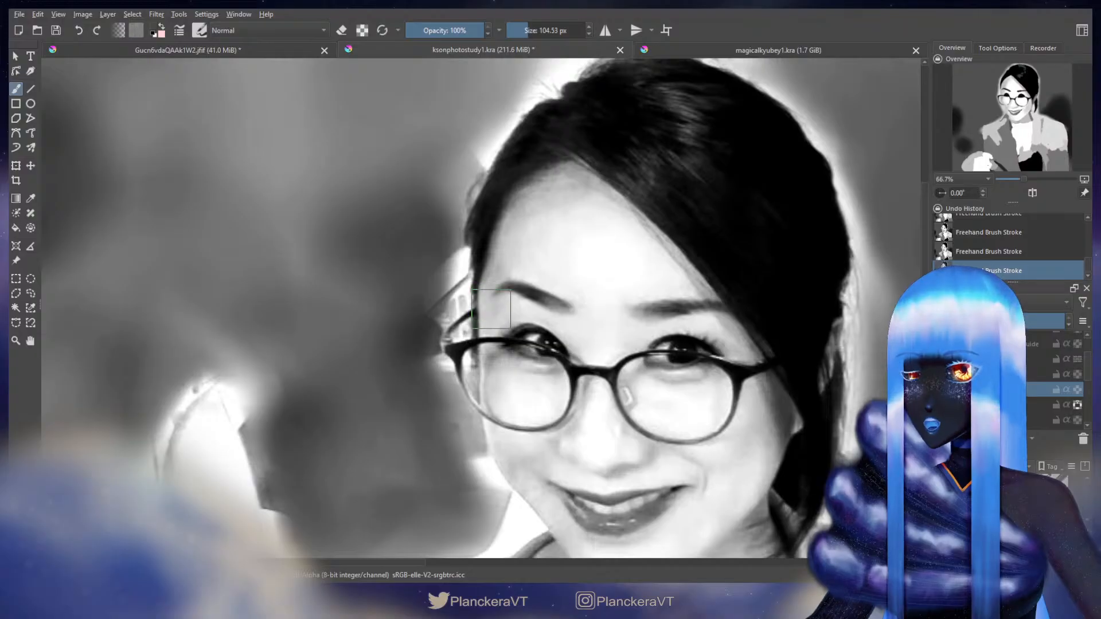
{"action": "key", "text": "bracketright"}
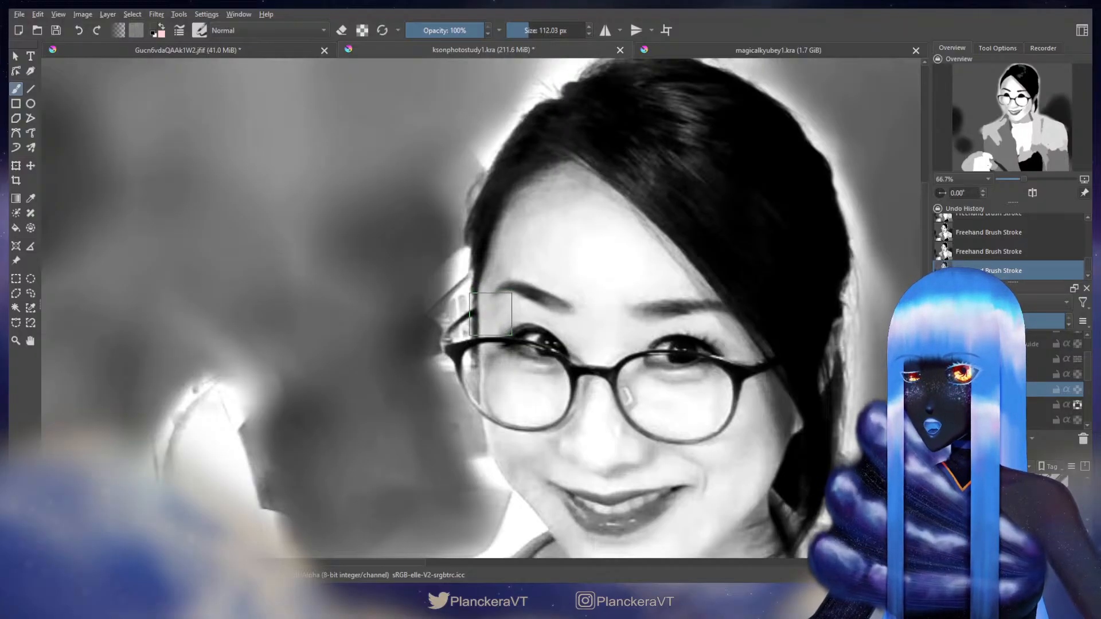
{"action": "key", "text": "bracketright"}
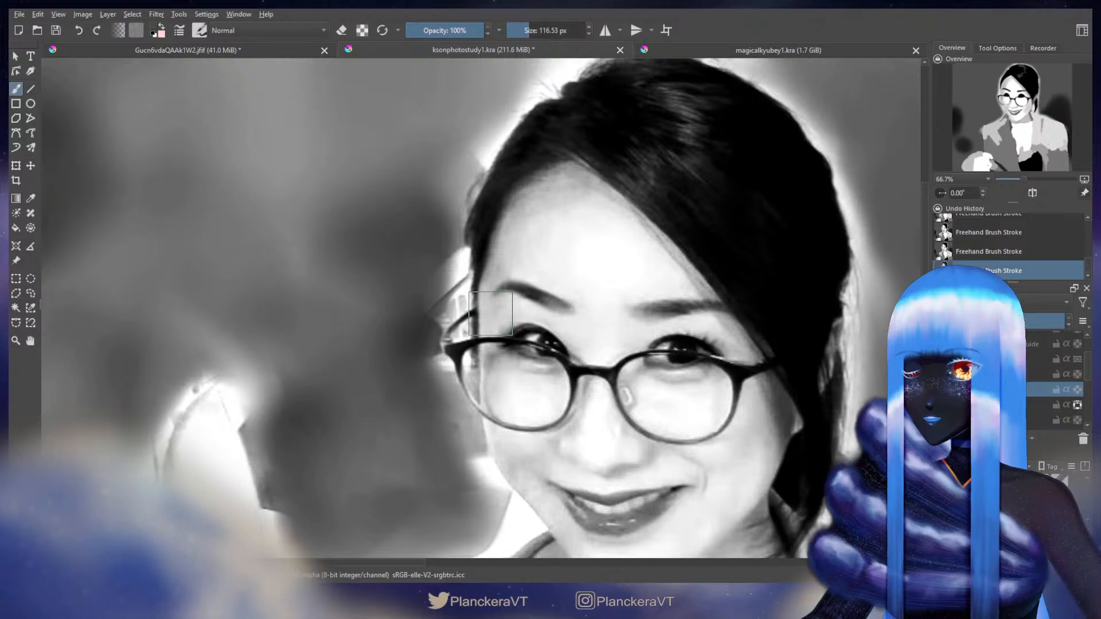
{"action": "key", "text": "bracketright"}
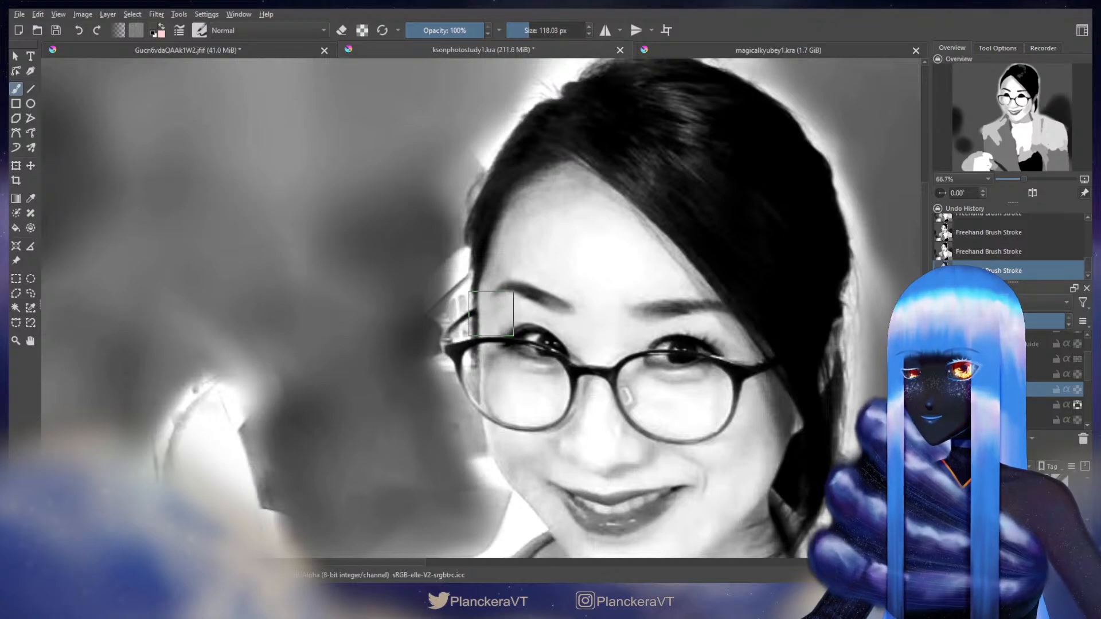
{"action": "left_click_drag", "start_coordinate": [883, 370], "coordinate": [367, 344]}
{"action": "left_click_drag", "start_coordinate": [861, 395], "coordinate": [430, 379]}
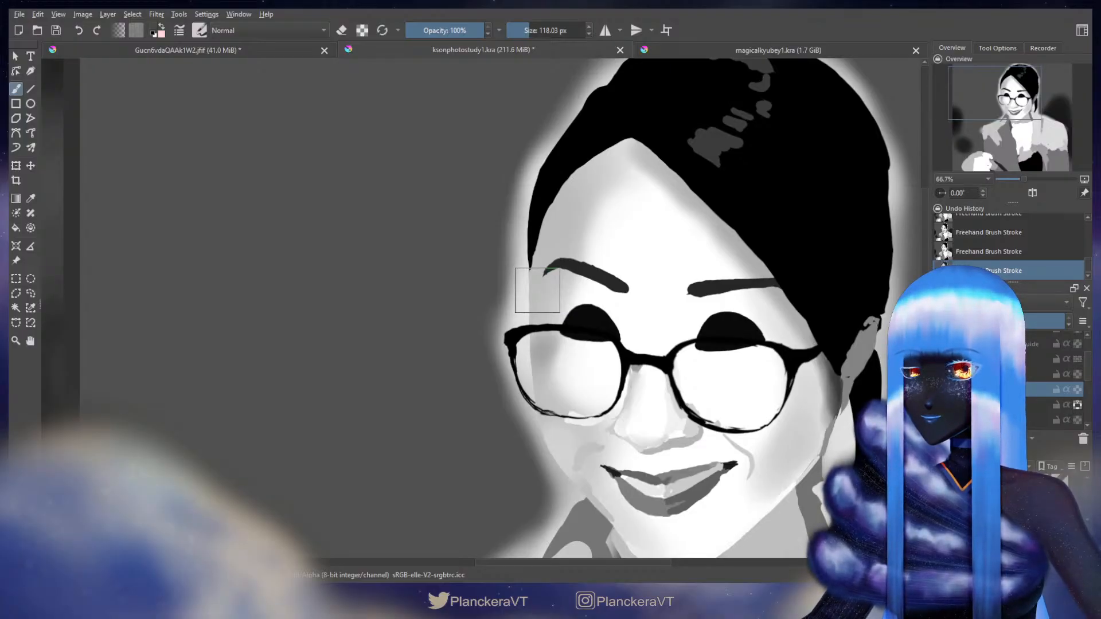
Step: Recheck the gap between eyebrow and glasses frame in both images with the brush outline enlarged to 125.53 px
{"action": "left_click_drag", "start_coordinate": [528, 349], "coordinate": [906, 410]}
{"action": "left_click_drag", "start_coordinate": [103, 310], "coordinate": [754, 364]}
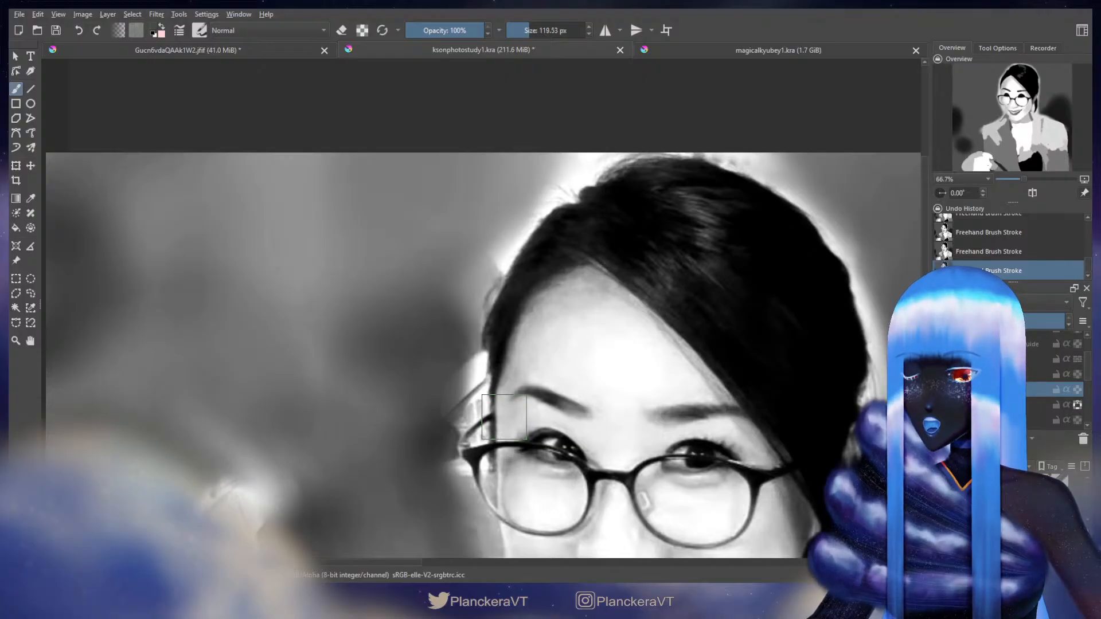
{"action": "left_click_drag", "start_coordinate": [504, 417], "coordinate": [506, 417]}
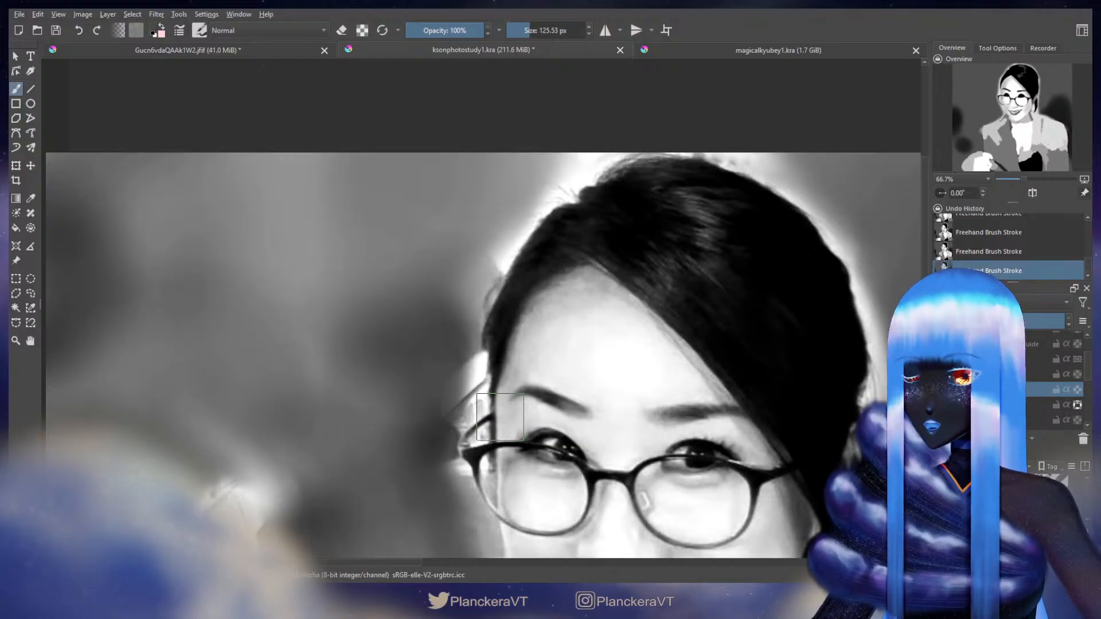
{"action": "mouse_move", "coordinate": [694, 463]}
{"action": "left_mouse_down"}
{"action": "mouse_move", "coordinate": [254, 374]}
{"action": "mouse_move", "coordinate": [51, 370]}
{"action": "left_mouse_up"}
{"action": "left_click_drag", "start_coordinate": [889, 419], "coordinate": [384, 412]}
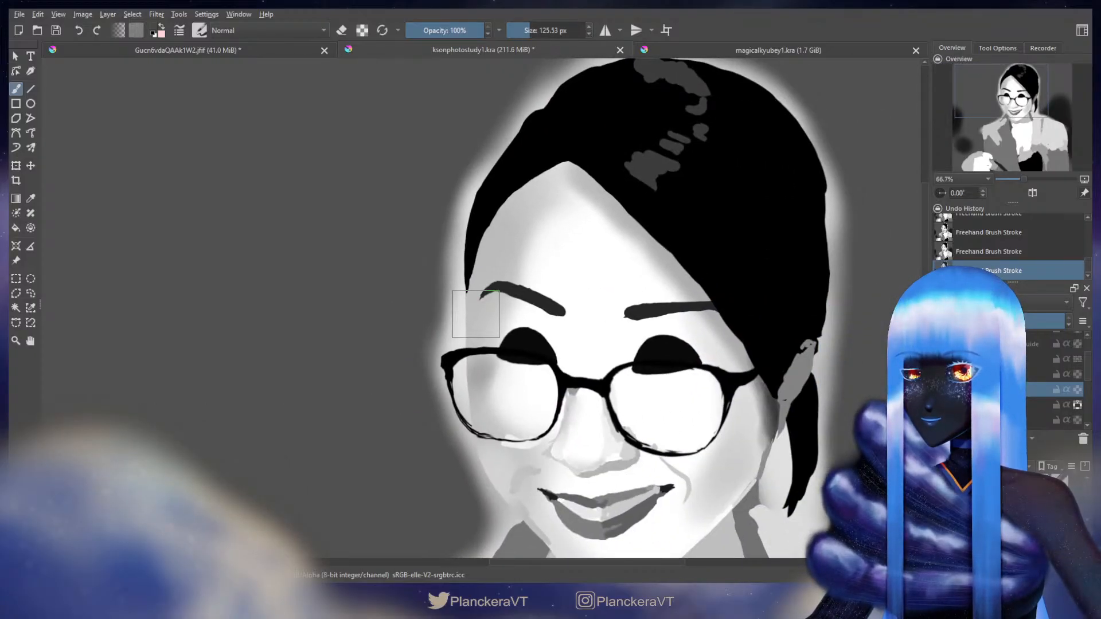
{"action": "left_click_drag", "start_coordinate": [232, 343], "coordinate": [759, 377]}
{"action": "left_click_drag", "start_coordinate": [51, 360], "coordinate": [474, 387]}
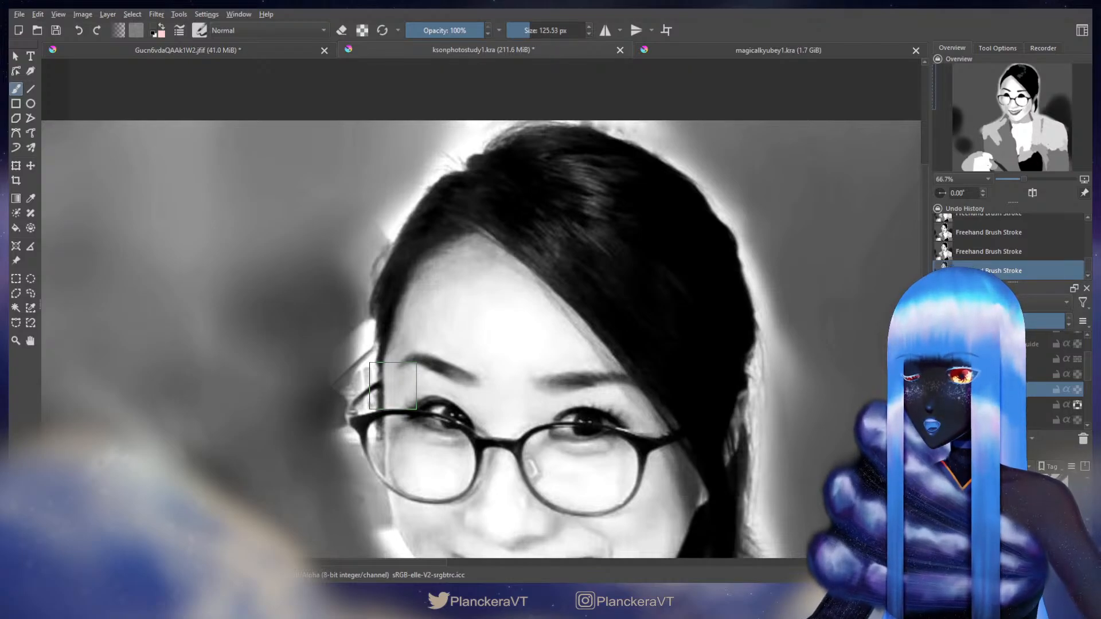
{"action": "left_click_drag", "start_coordinate": [757, 425], "coordinate": [55, 349]}
{"action": "left_click_drag", "start_coordinate": [826, 390], "coordinate": [502, 387]}
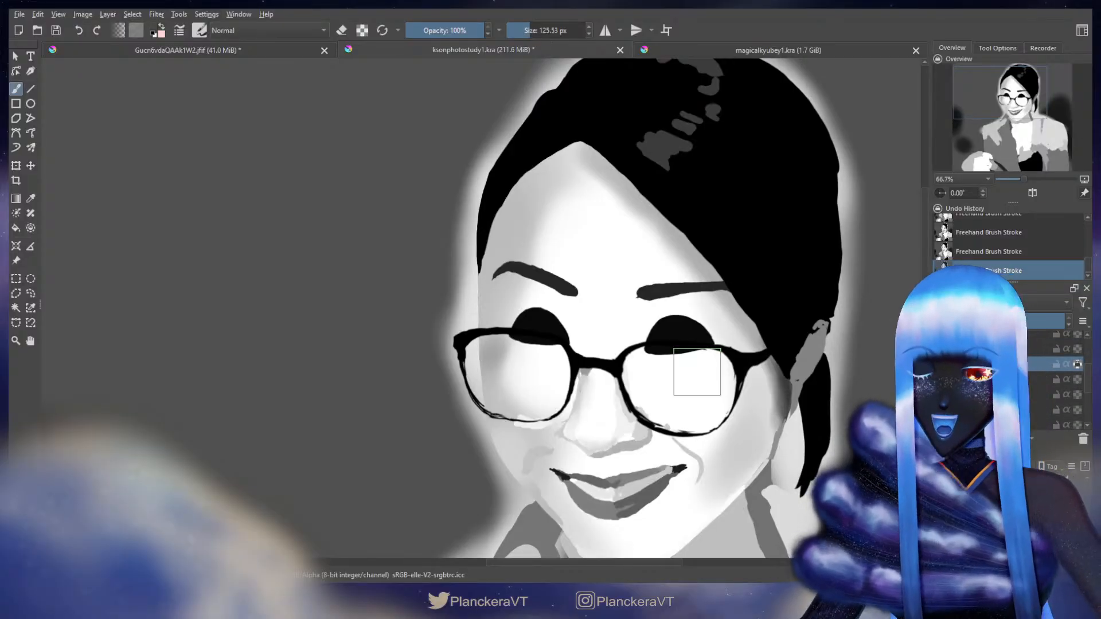
Step: Try to push the upper-outer corner of the left lens frame upward with the Liquify transform
{"action": "key", "text": "ctrl+t"}
{"action": "key", "text": "Escape"}
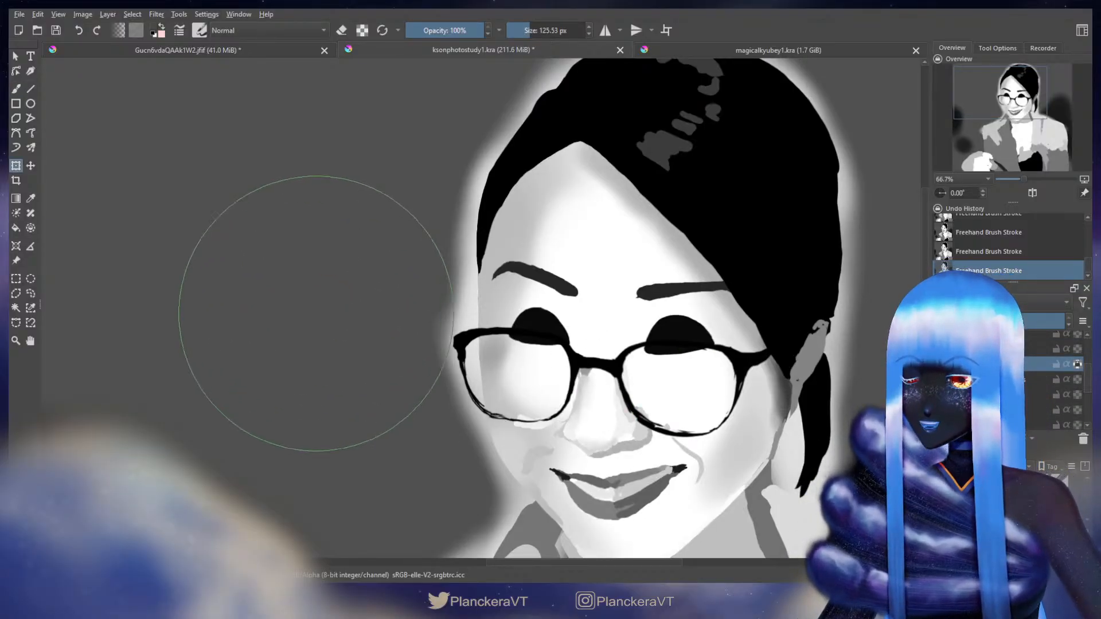
{"action": "left_click_drag", "start_coordinate": [386, 372], "coordinate": [398, 306]}
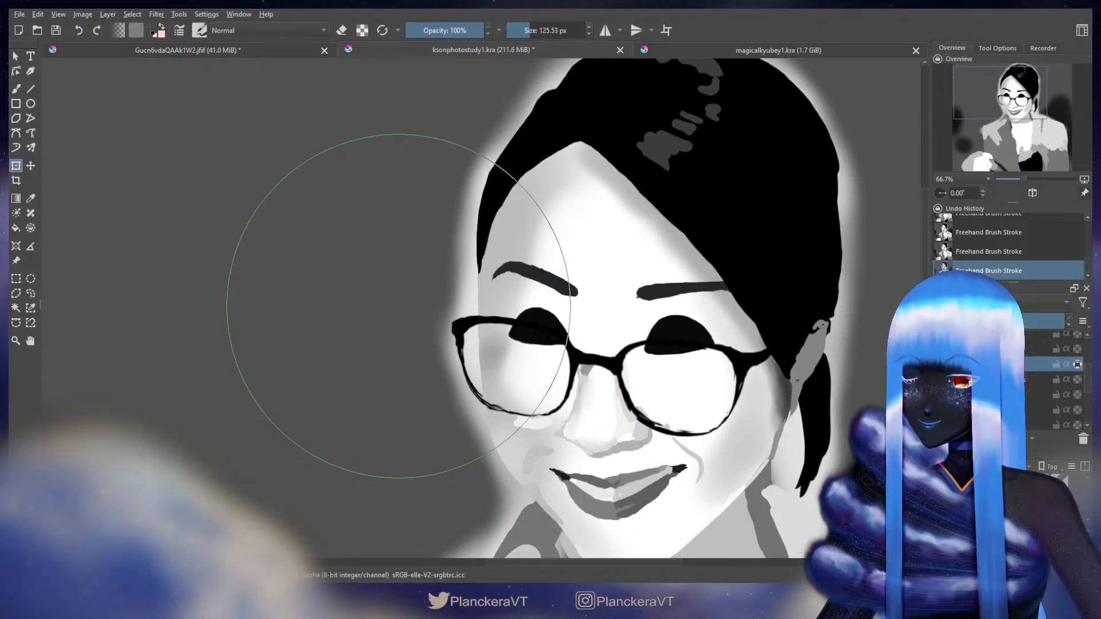
{"action": "key", "text": "b"}
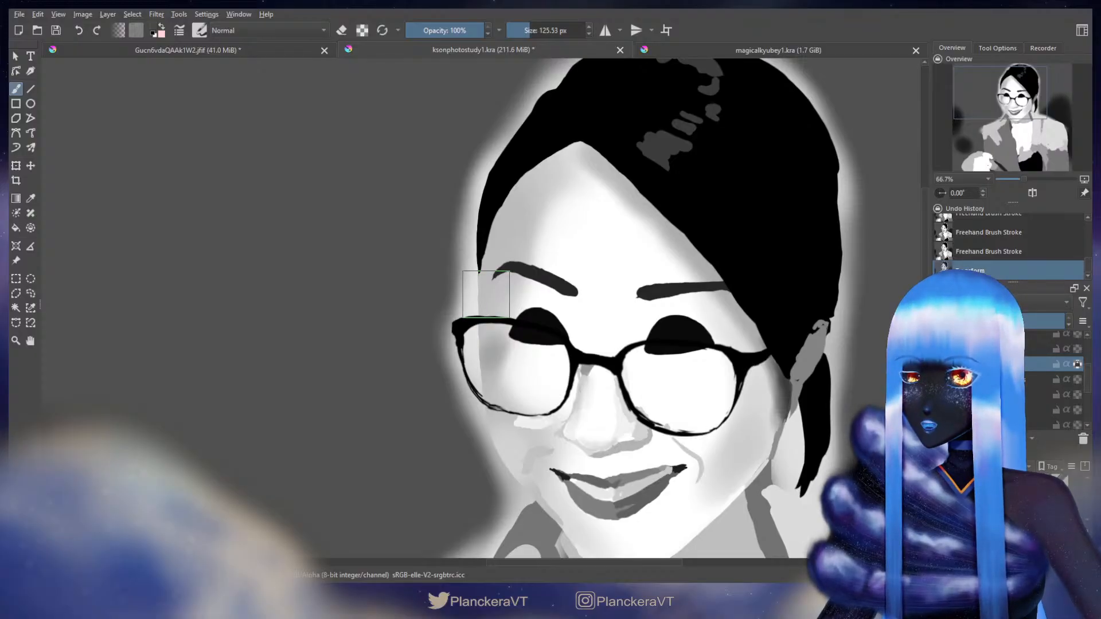
Step: Try raising the green guide lines over the glasses, then undo the guide changes and the lens warp
{"action": "scroll", "coordinate": [1035, 394], "scroll_direction": "up", "scroll_amount": 4}
{"action": "left_click", "coordinate": [942, 354]}
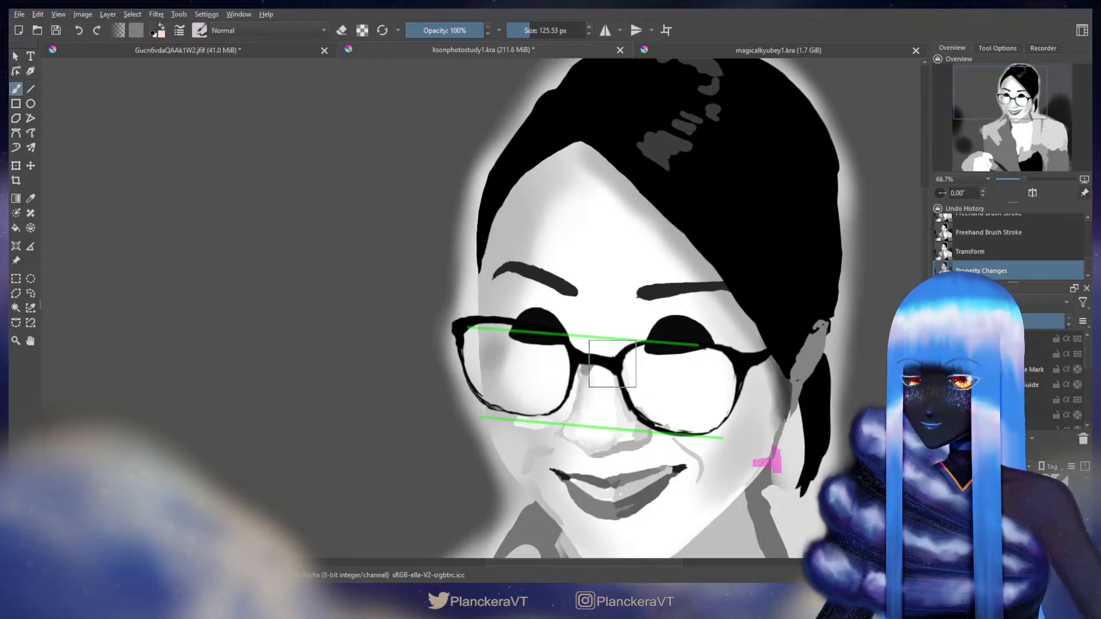
{"action": "key", "text": "t"}
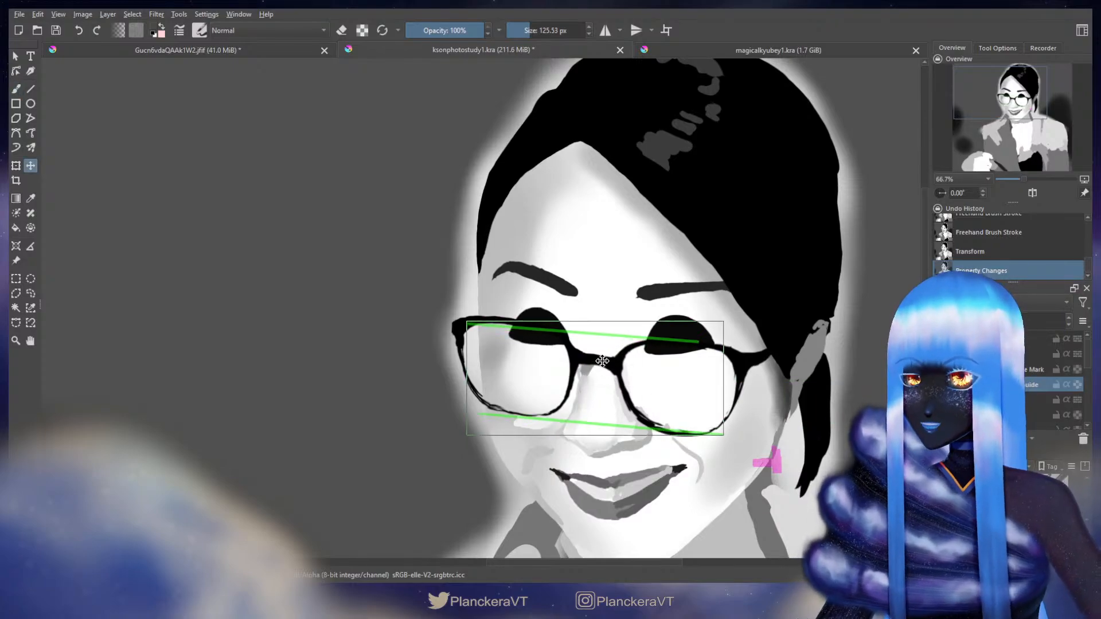
{"action": "left_click_drag", "start_coordinate": [602, 361], "coordinate": [603, 353]}
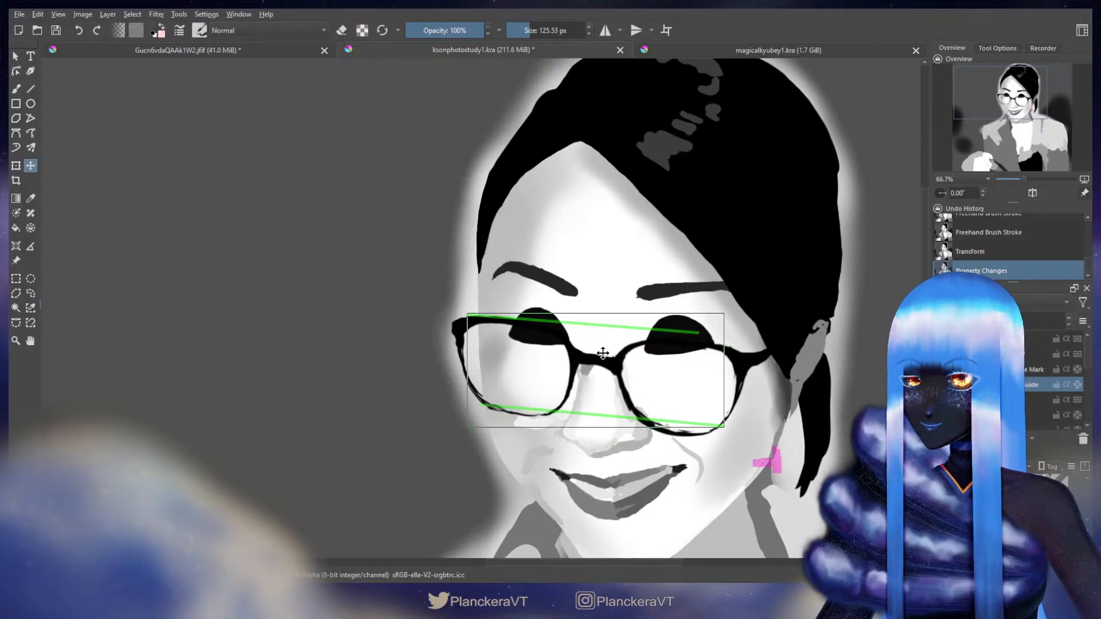
{"action": "key", "text": "b"}
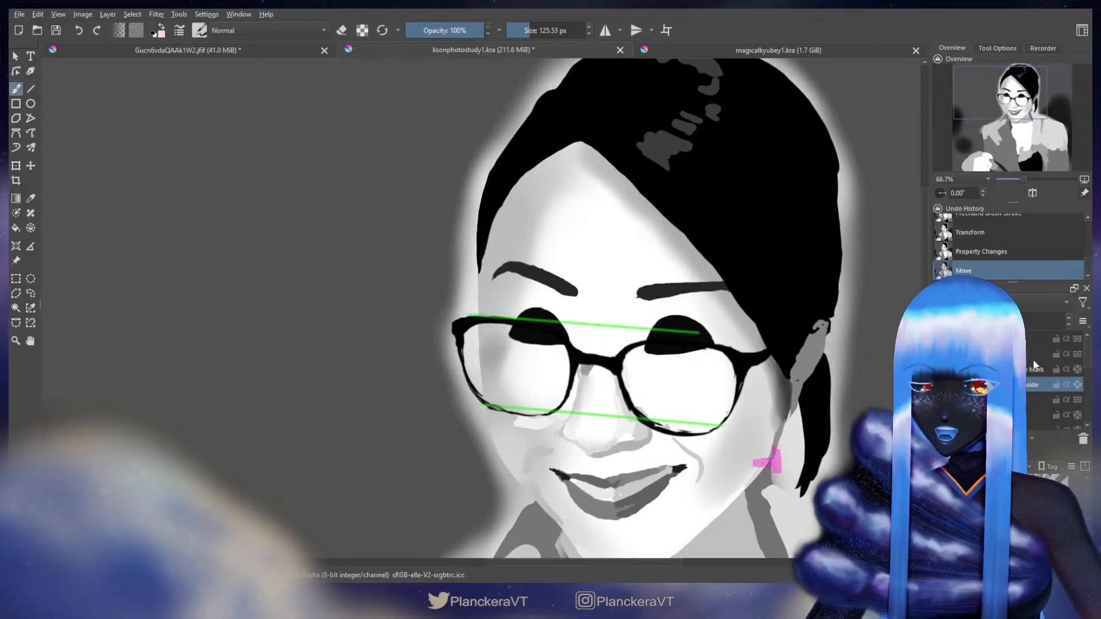
{"action": "scroll", "coordinate": [1009, 382], "scroll_direction": "up", "scroll_amount": 2}
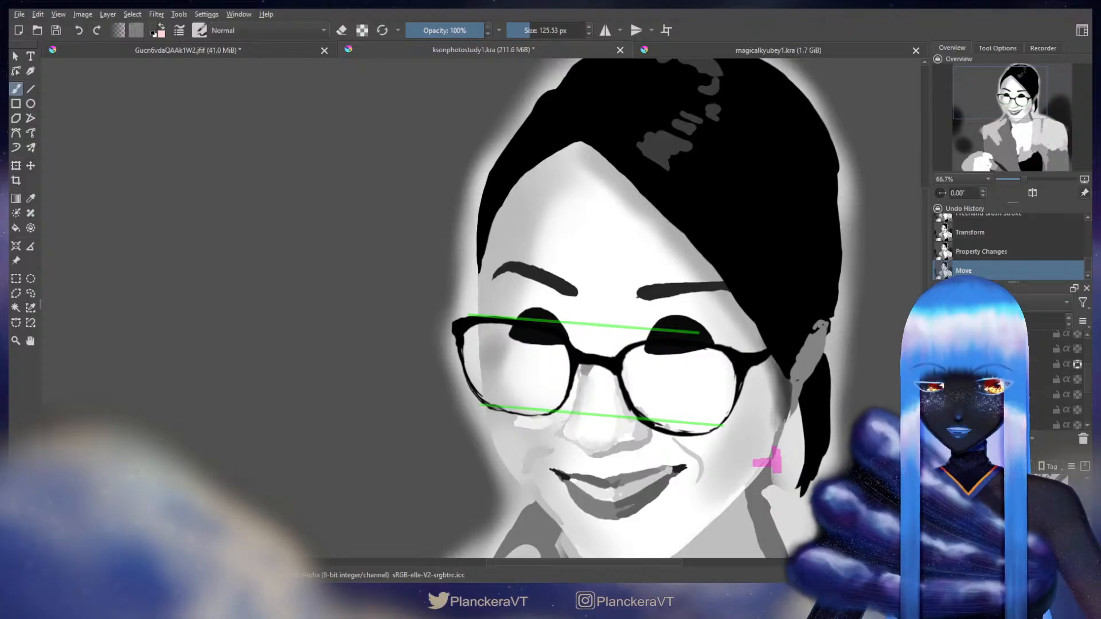
{"action": "left_click", "coordinate": [1004, 364]}
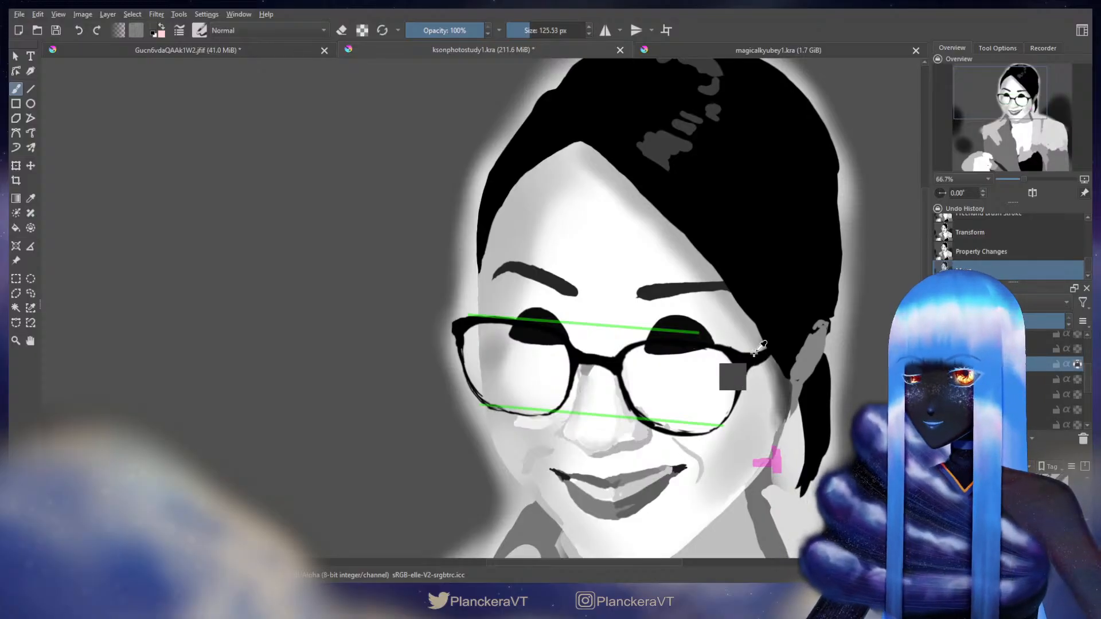
{"action": "key", "text": "ctrl+z"}
{"action": "key", "text": "ctrl+z"}
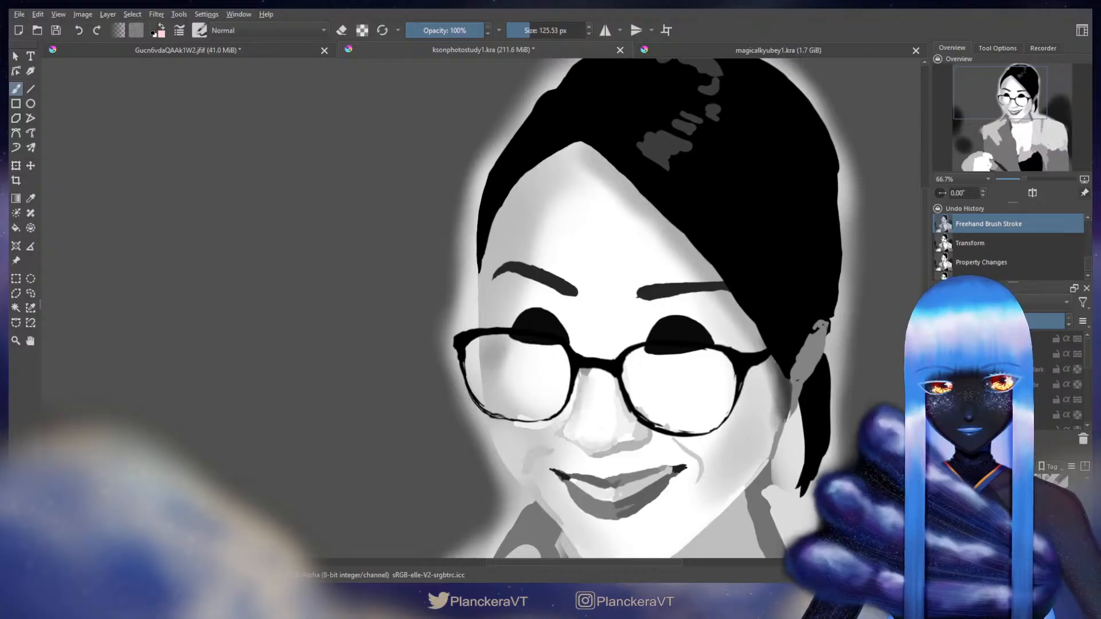
Step: Show the green glasses guide and nudge the glasses layer and guide upward together
{"action": "left_click", "coordinate": [941, 354]}
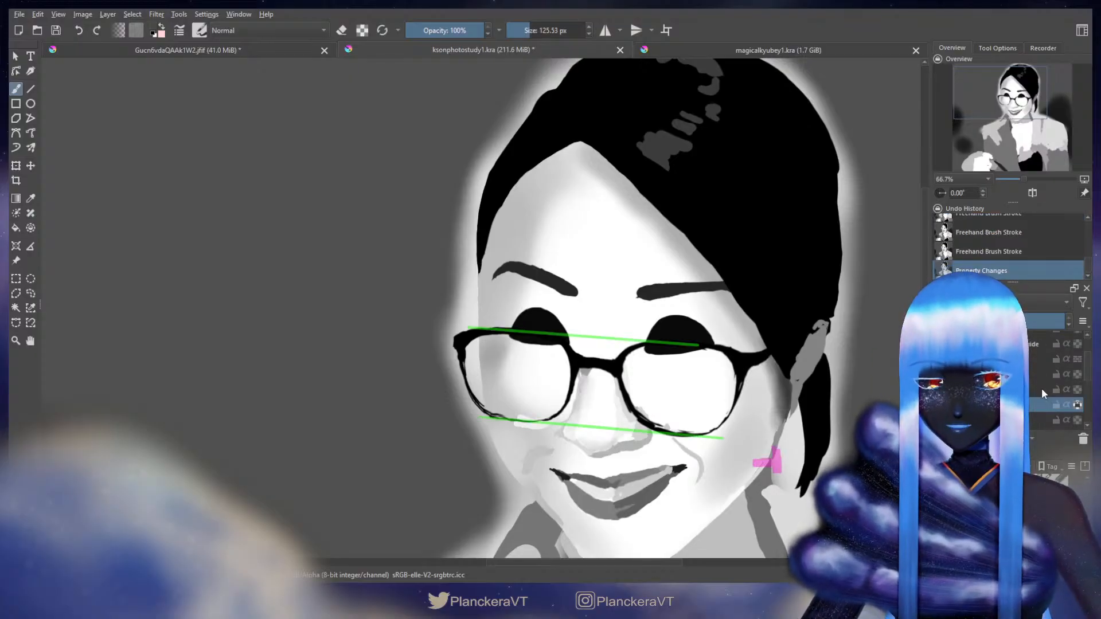
{"action": "left_click", "coordinate": [1041, 385]}
{"action": "scroll", "coordinate": [1041, 386], "scroll_direction": "down", "scroll_amount": 2}
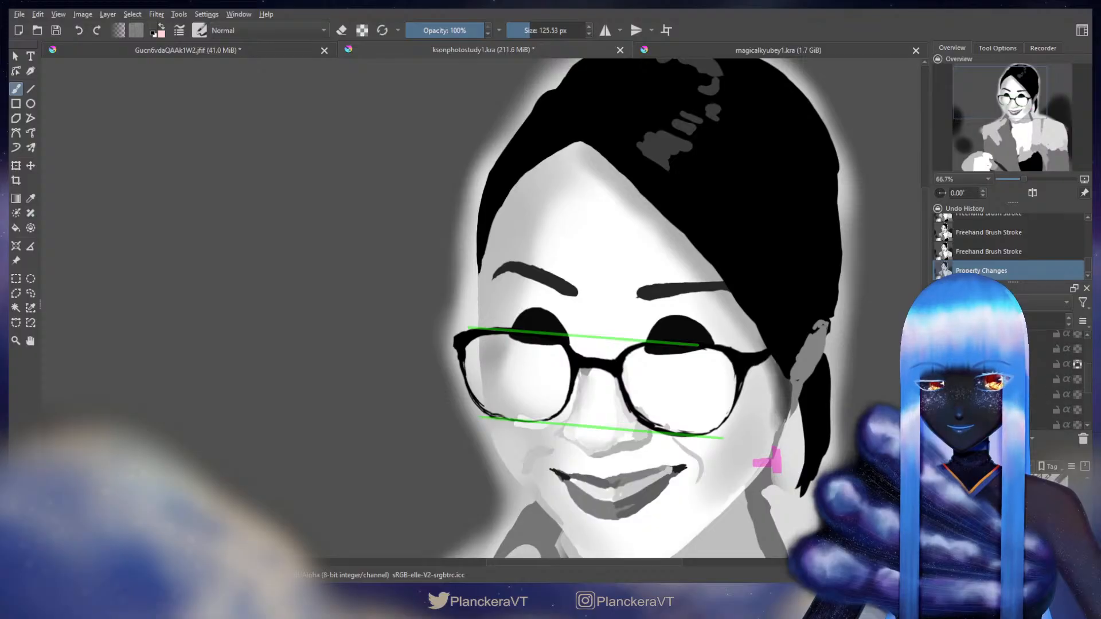
{"action": "left_click", "coordinate": [1041, 364]}
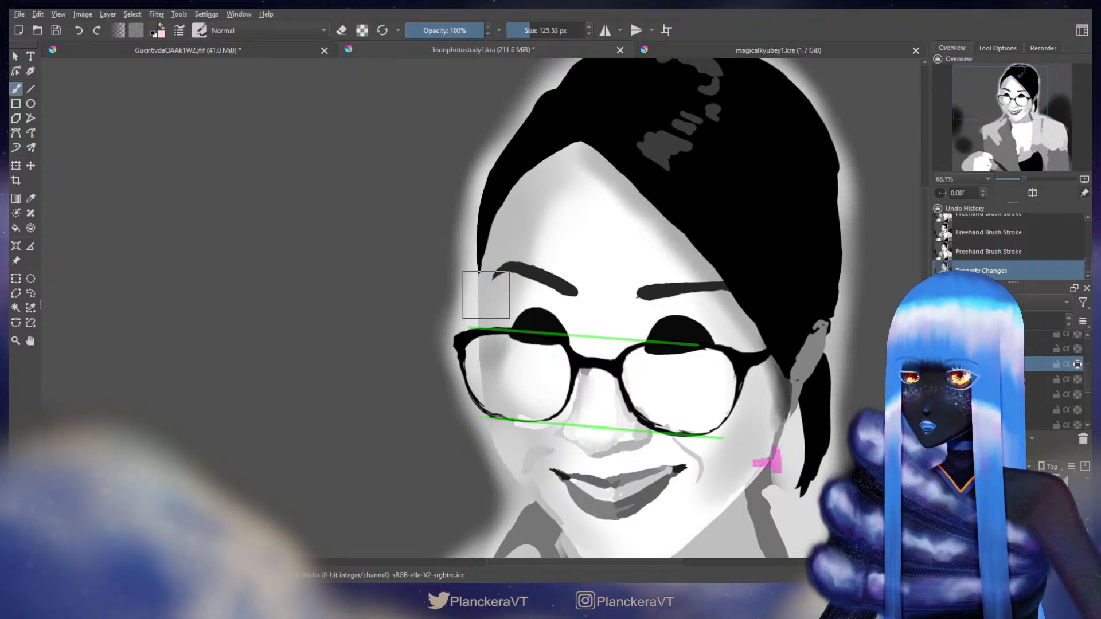
{"action": "key", "text": "t"}
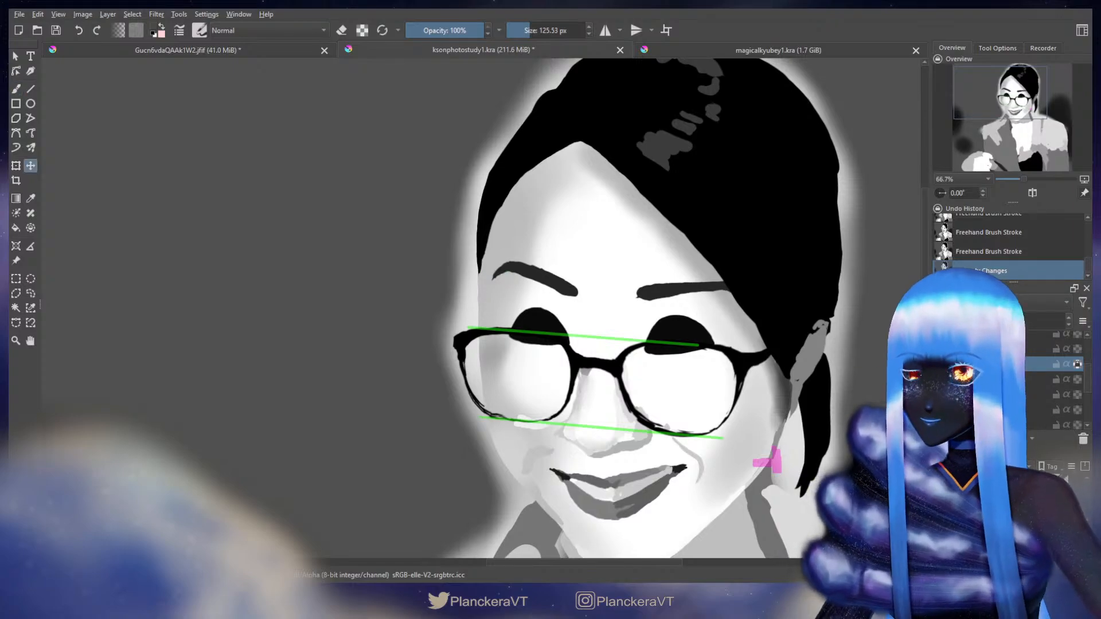
{"action": "key", "text": "Up"}
{"action": "key", "text": "Up"}
{"action": "key", "text": "Up"}
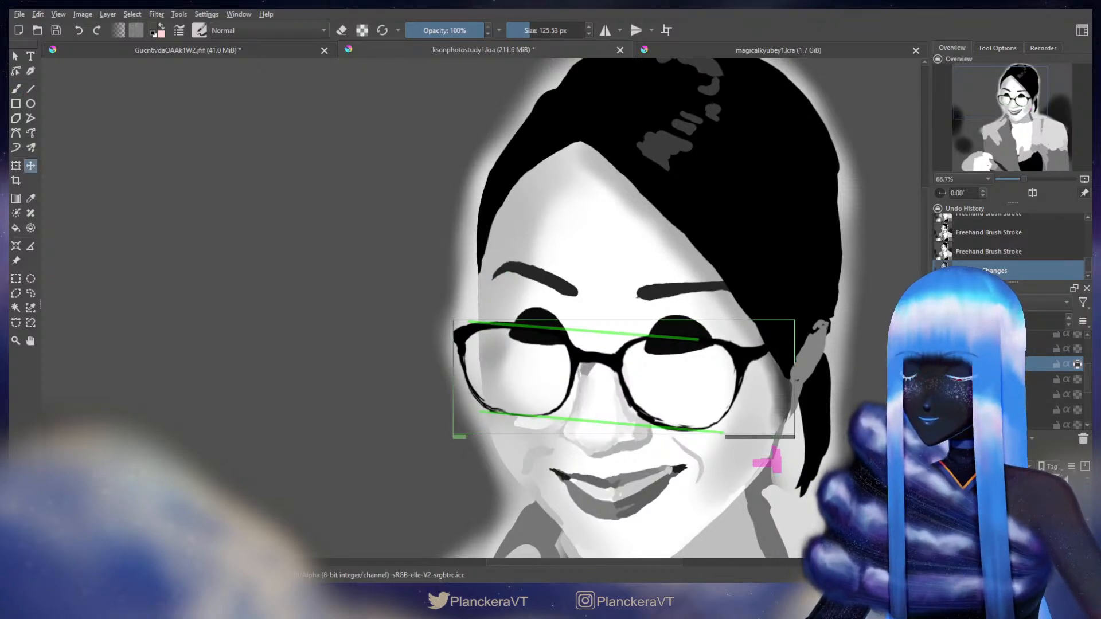
{"action": "key", "text": "b"}
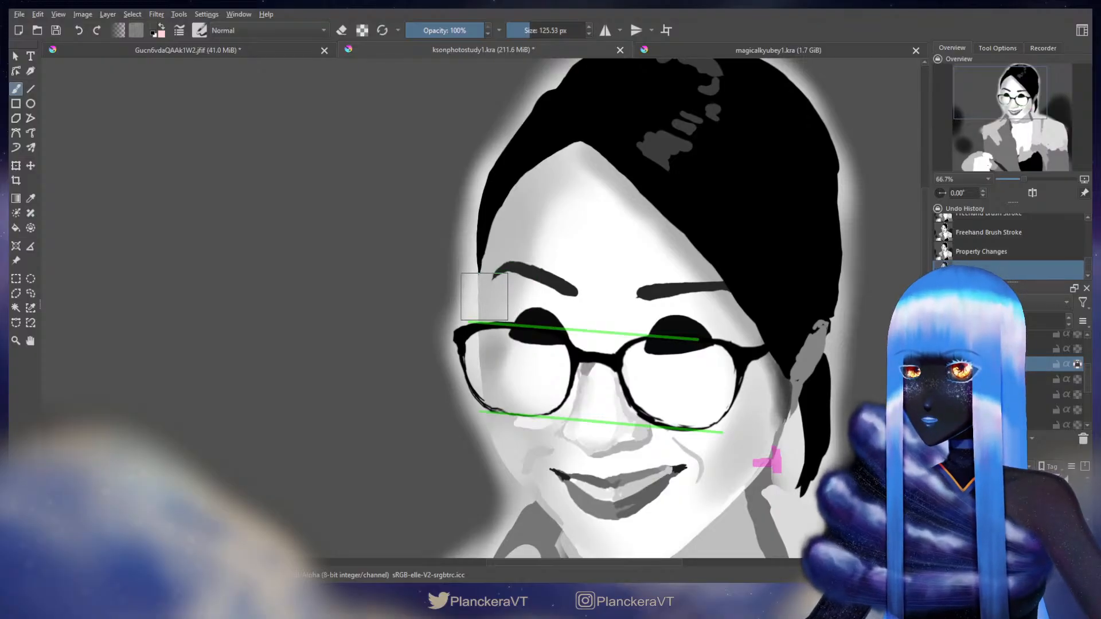
Step: Nudge the glasses and guide slightly higher, checking the gap to the eyebrow with the 125.53 px brush outline
{"action": "key", "text": "t"}
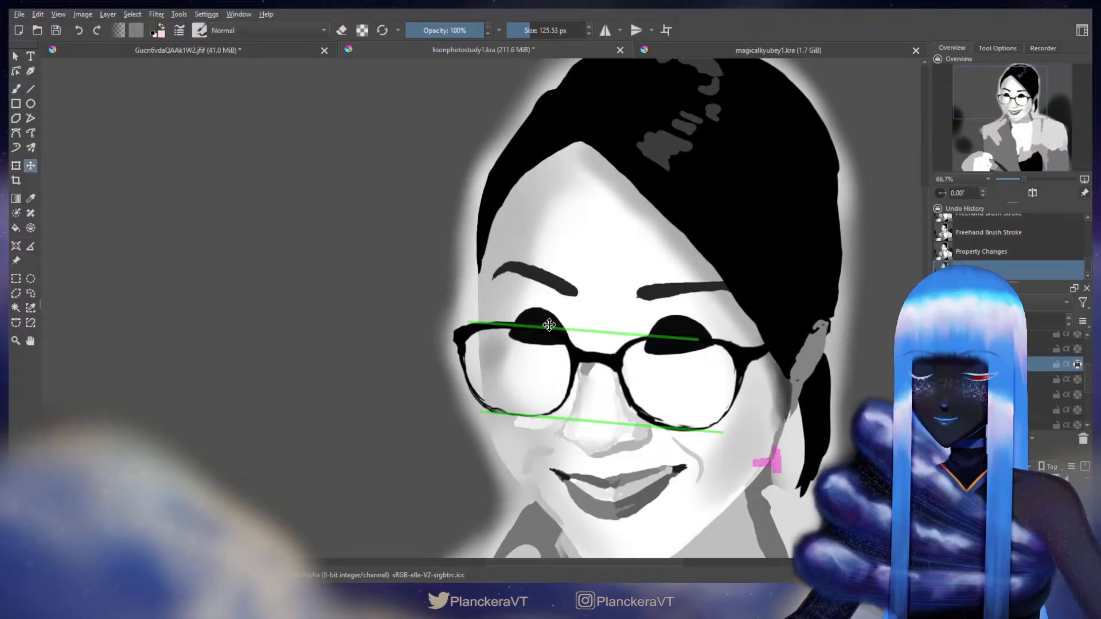
{"action": "key", "text": "b"}
{"action": "key", "text": "e"}
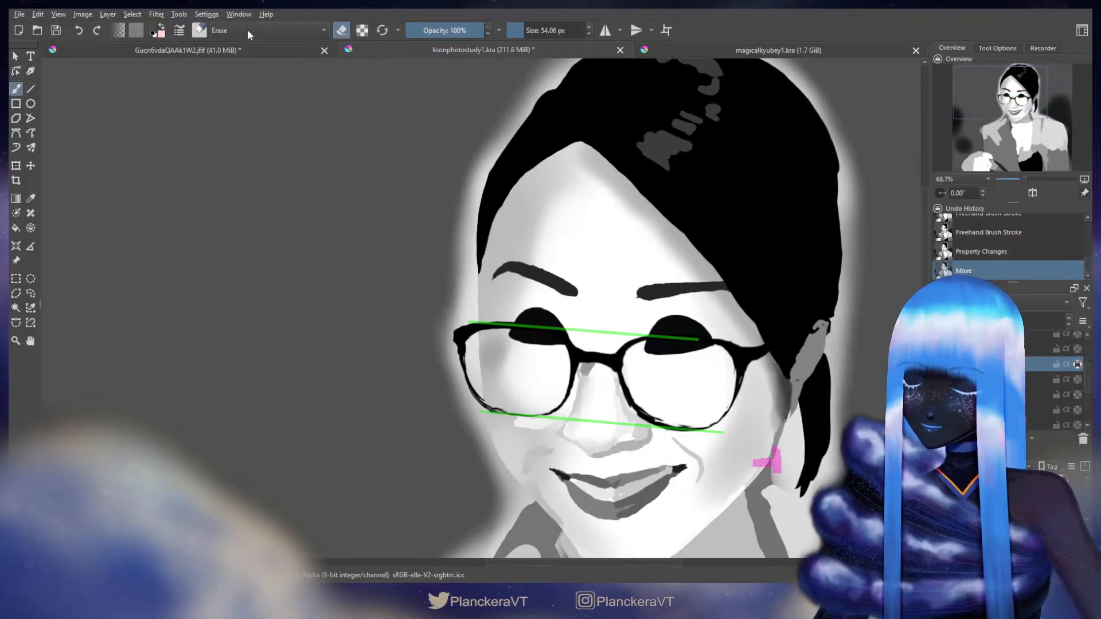
{"action": "key", "text": "e"}
{"action": "key", "text": "t"}
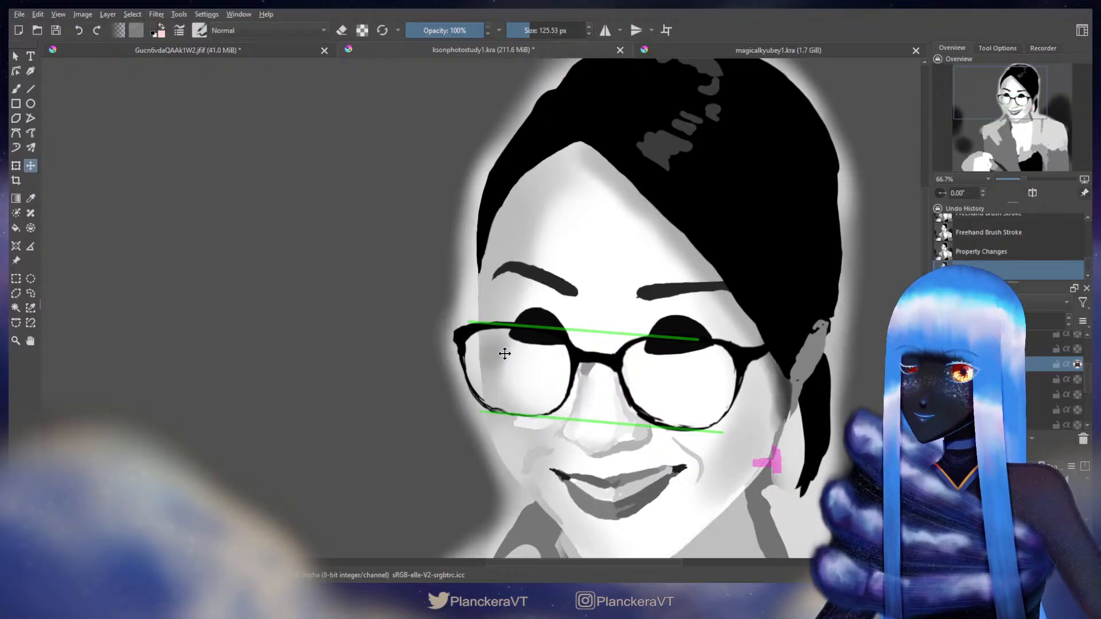
{"action": "key", "text": "Up"}
{"action": "key", "text": "Up"}
{"action": "key", "text": "Up"}
{"action": "key", "text": "Up"}
{"action": "key", "text": "b"}
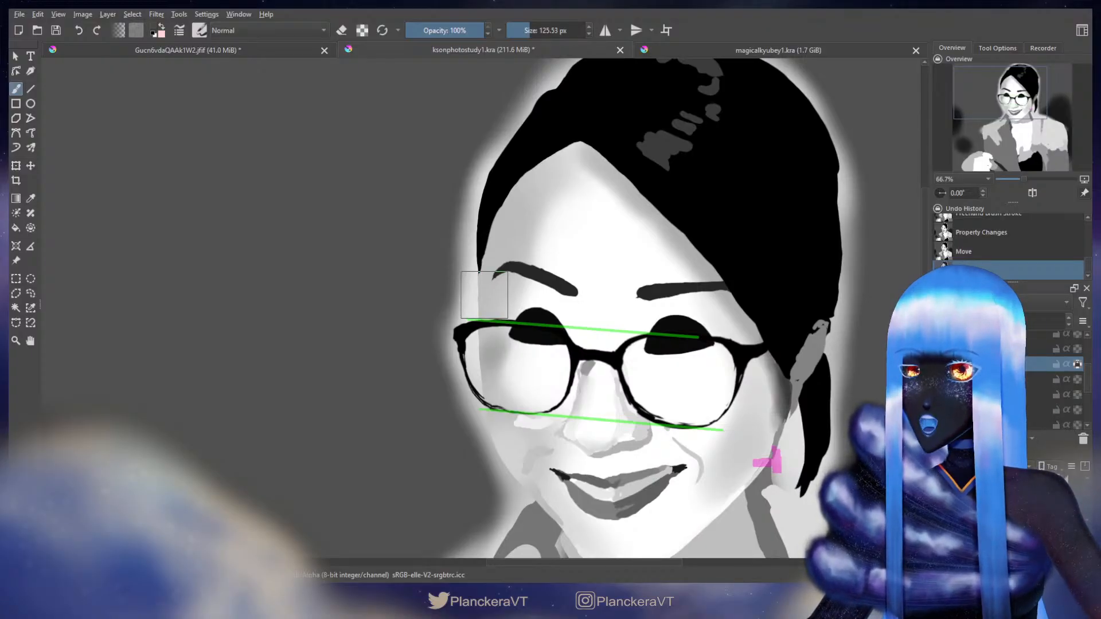
{"action": "key", "text": "t"}
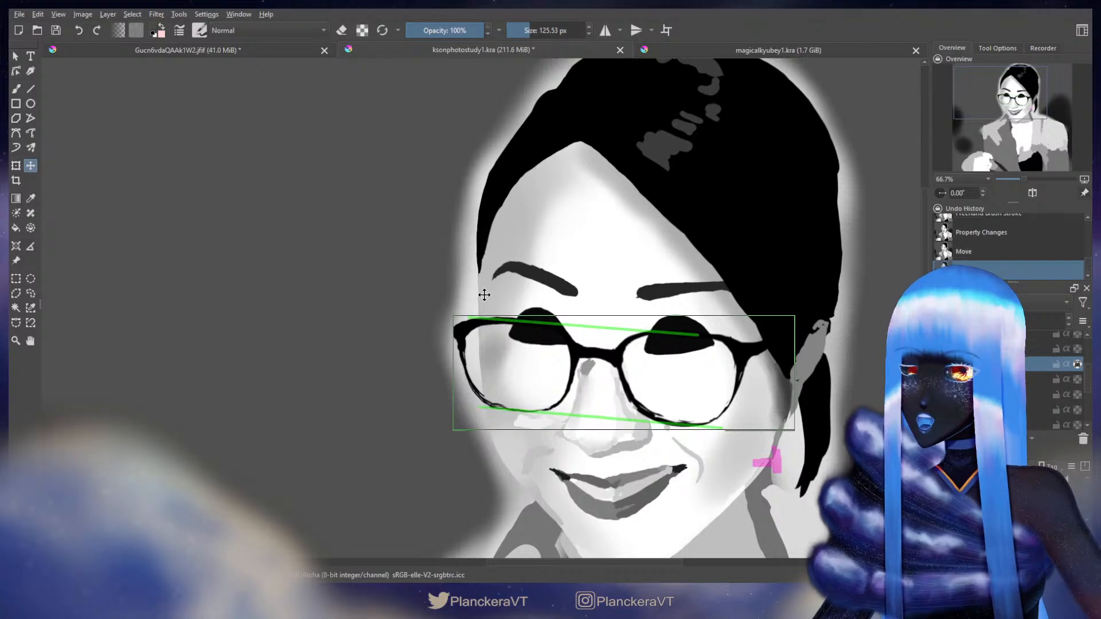
{"action": "key", "text": "b"}
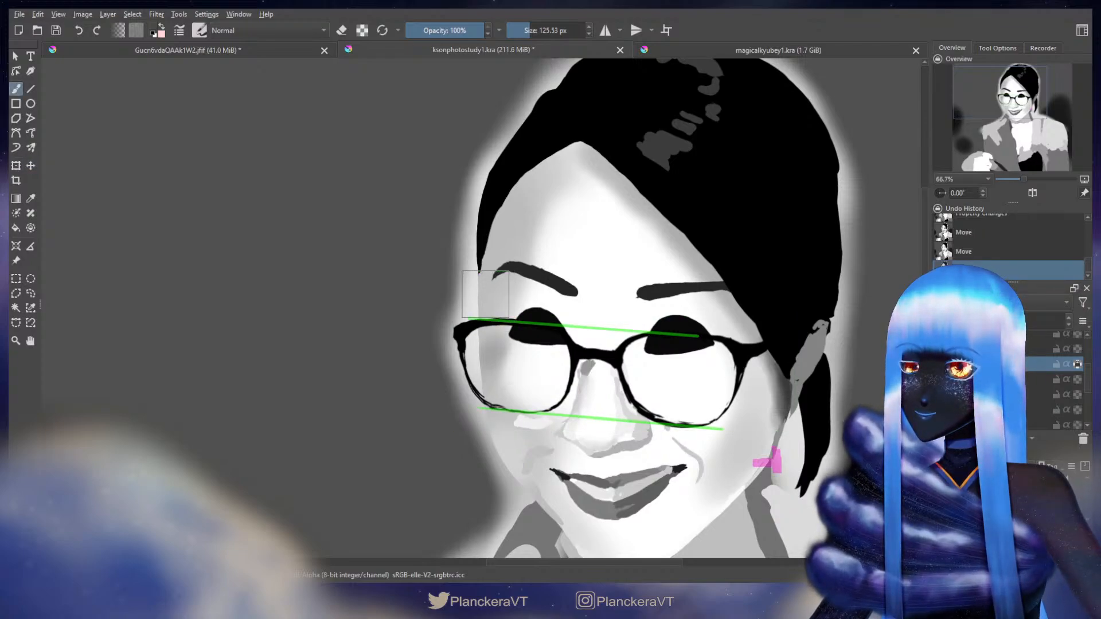
Step: Hide the green guide, gauge the reference's hair-top-to-glasses height with a 767.53 px brush outline, and compare the painting
{"action": "scroll", "coordinate": [316, 314], "scroll_direction": "down", "scroll_amount": 3}
{"action": "left_click_drag", "start_coordinate": [268, 328], "coordinate": [428, 367]}
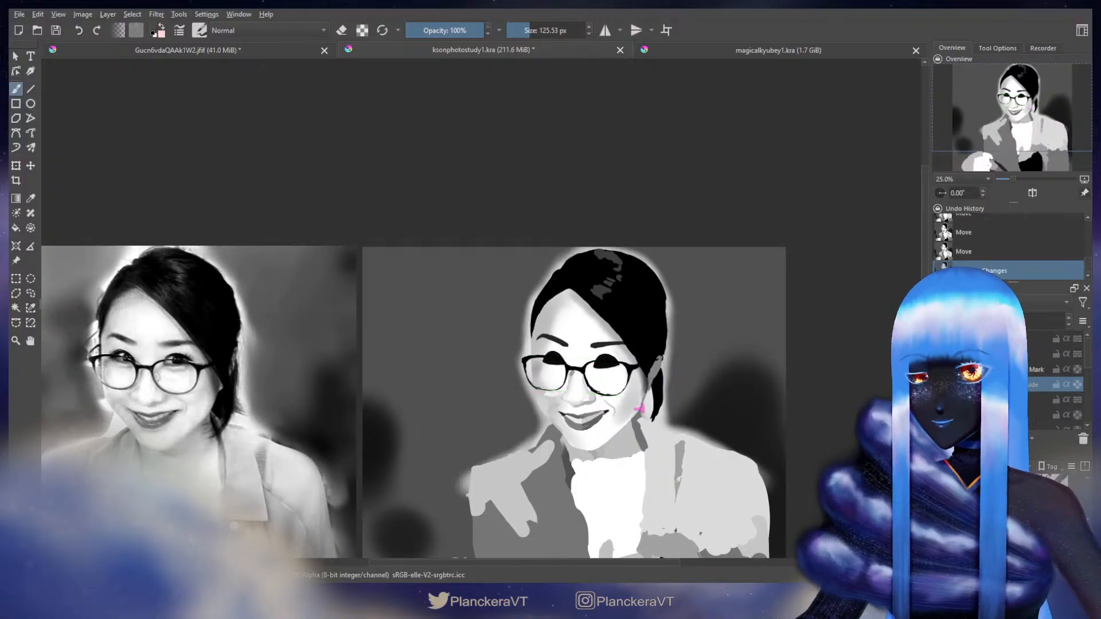
{"action": "left_click_drag", "start_coordinate": [439, 409], "coordinate": [727, 402]}
{"action": "scroll", "coordinate": [519, 373], "scroll_direction": "up", "scroll_amount": 2}
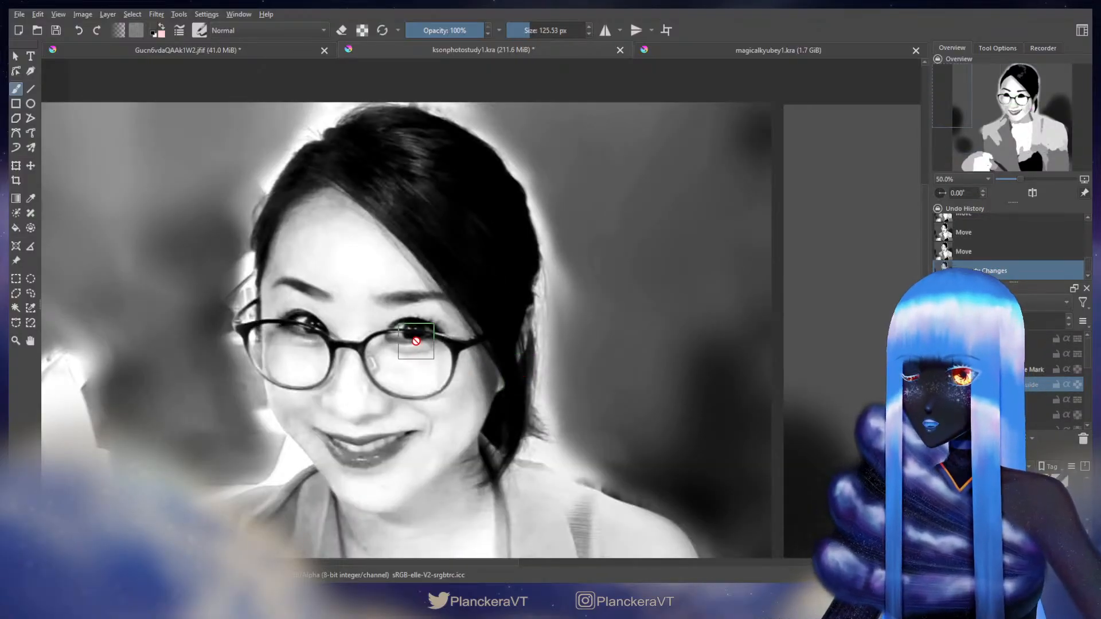
{"action": "key", "text": "t"}
{"action": "key", "text": "b"}
{"action": "left_click_drag", "start_coordinate": [304, 273], "coordinate": [427, 273]}
{"action": "mouse_move", "coordinate": [282, 204]}
{"action": "left_mouse_down"}
{"action": "mouse_move", "coordinate": [324, 205]}
{"action": "mouse_move", "coordinate": [277, 212]}
{"action": "left_mouse_up"}
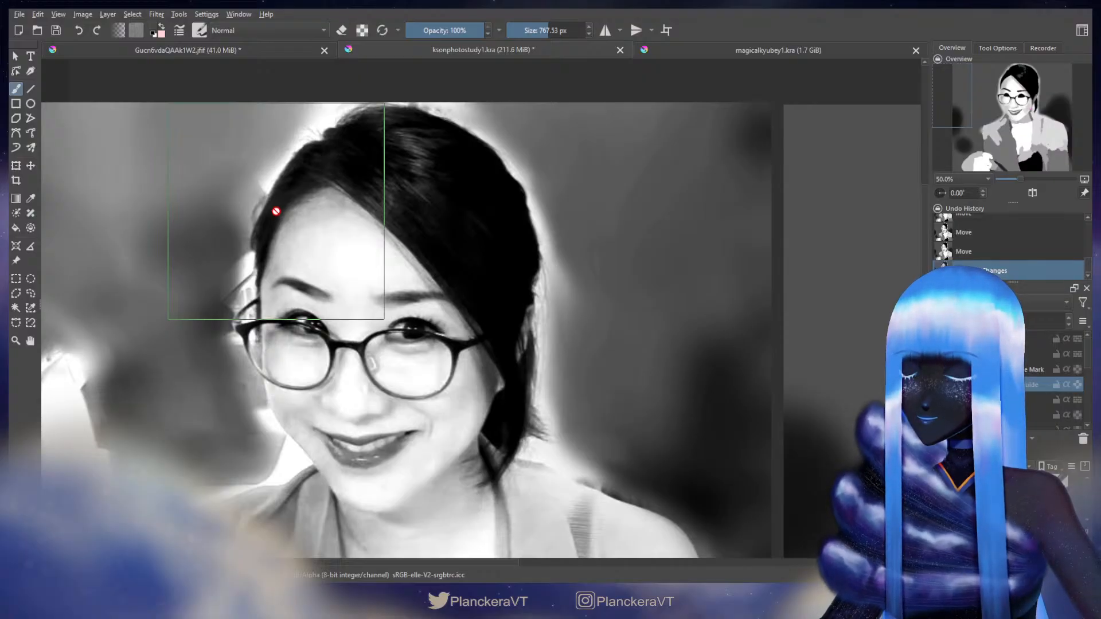
{"action": "mouse_move", "coordinate": [740, 363]}
{"action": "left_mouse_down"}
{"action": "mouse_move", "coordinate": [108, 362]}
{"action": "mouse_move", "coordinate": [64, 373]}
{"action": "left_mouse_up"}
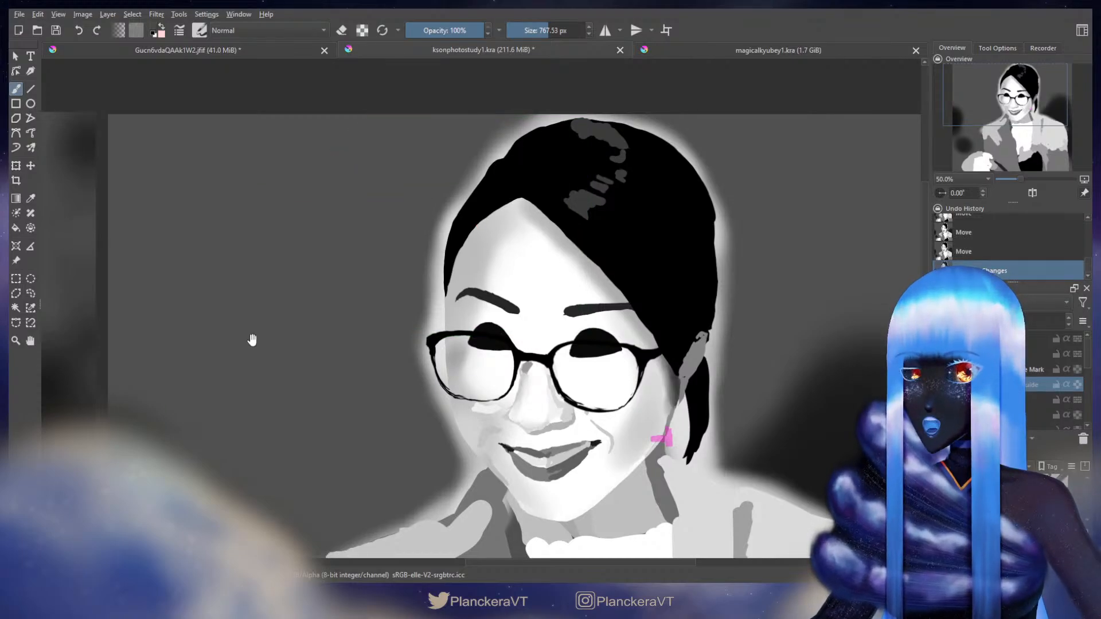
Step: Remeasure from the reference's hair top to the right lens's upper rim with an 803.53 px brush outline and compare the painting
{"action": "left_click_drag", "start_coordinate": [250, 339], "coordinate": [674, 348]}
{"action": "left_click_drag", "start_coordinate": [366, 307], "coordinate": [647, 329]}
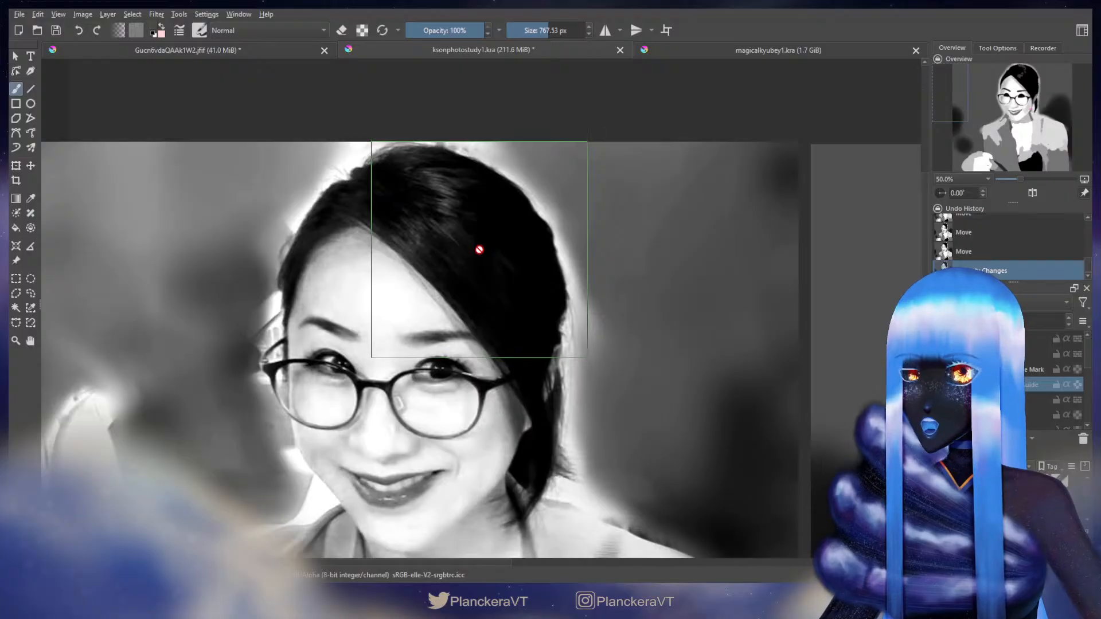
{"action": "mouse_move", "coordinate": [480, 250]}
{"action": "left_mouse_down"}
{"action": "mouse_move", "coordinate": [490, 250]}
{"action": "mouse_move", "coordinate": [479, 255]}
{"action": "left_mouse_up"}
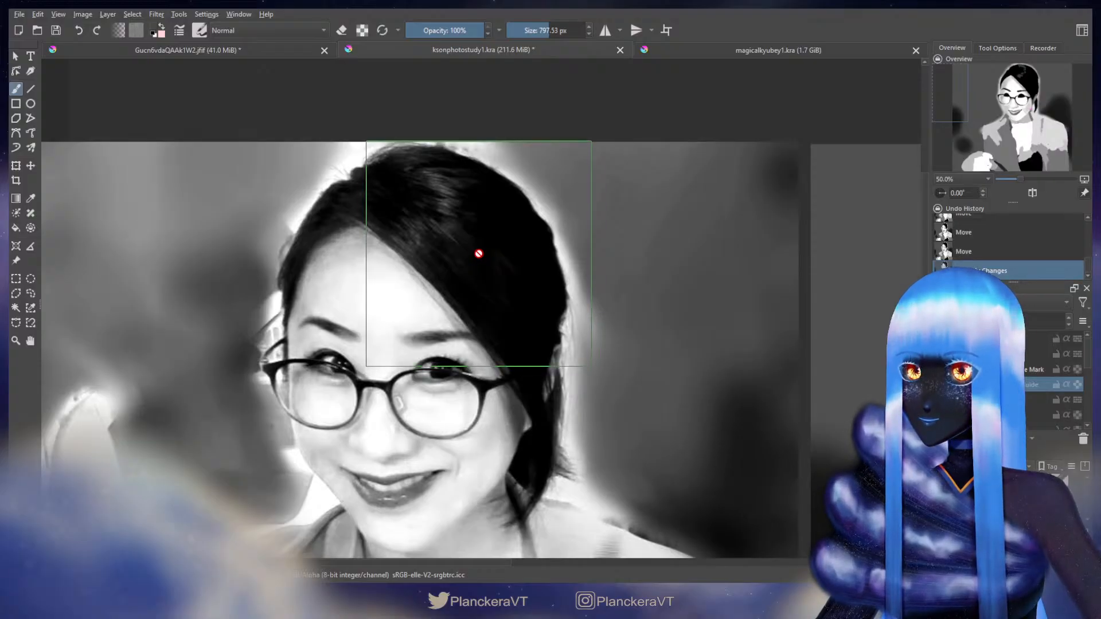
{"action": "left_click_drag", "start_coordinate": [479, 253], "coordinate": [478, 255]}
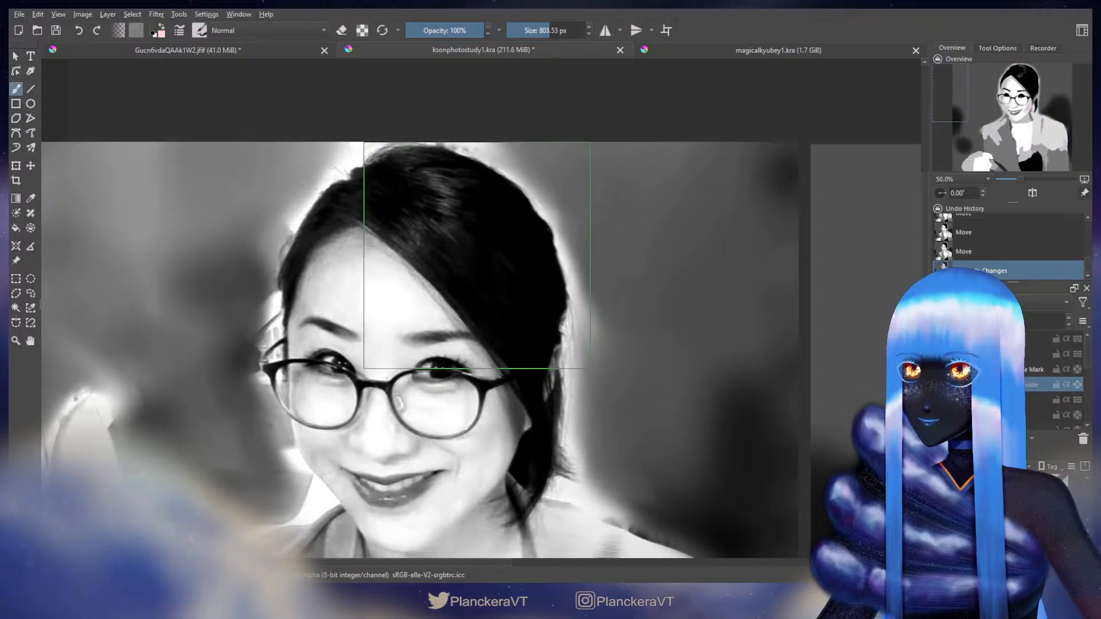
{"action": "left_click_drag", "start_coordinate": [652, 296], "coordinate": [273, 298]}
{"action": "left_click_drag", "start_coordinate": [912, 292], "coordinate": [622, 293]}
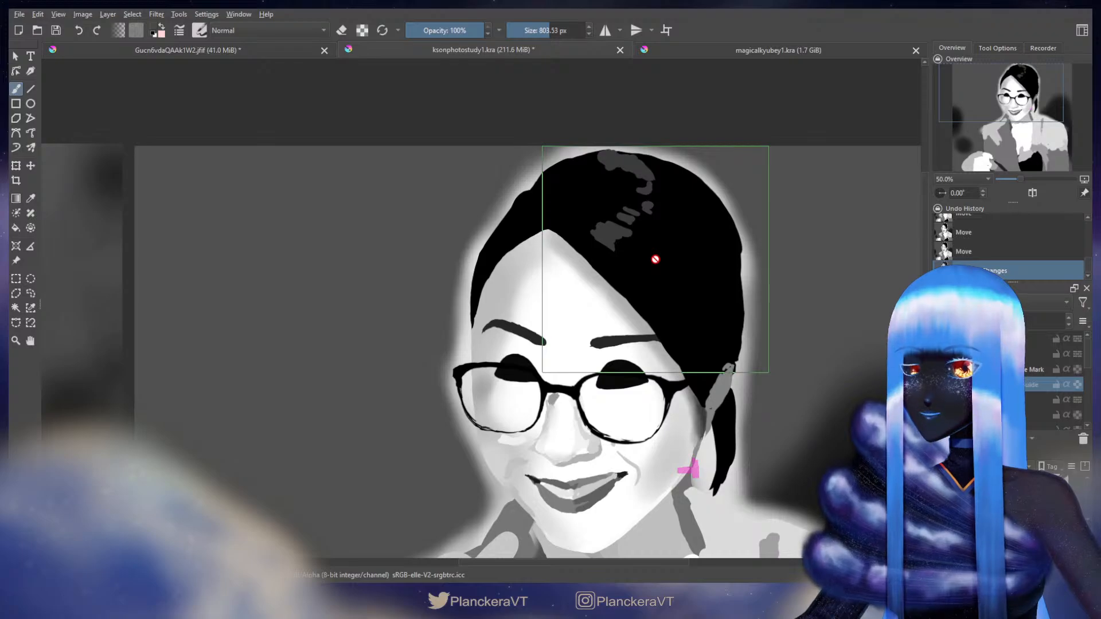
Step: Hide the black eye shapes behind the lenses and turn off alpha lock on the glasses layer
{"action": "scroll", "coordinate": [1078, 405], "scroll_direction": "down", "scroll_amount": 1}
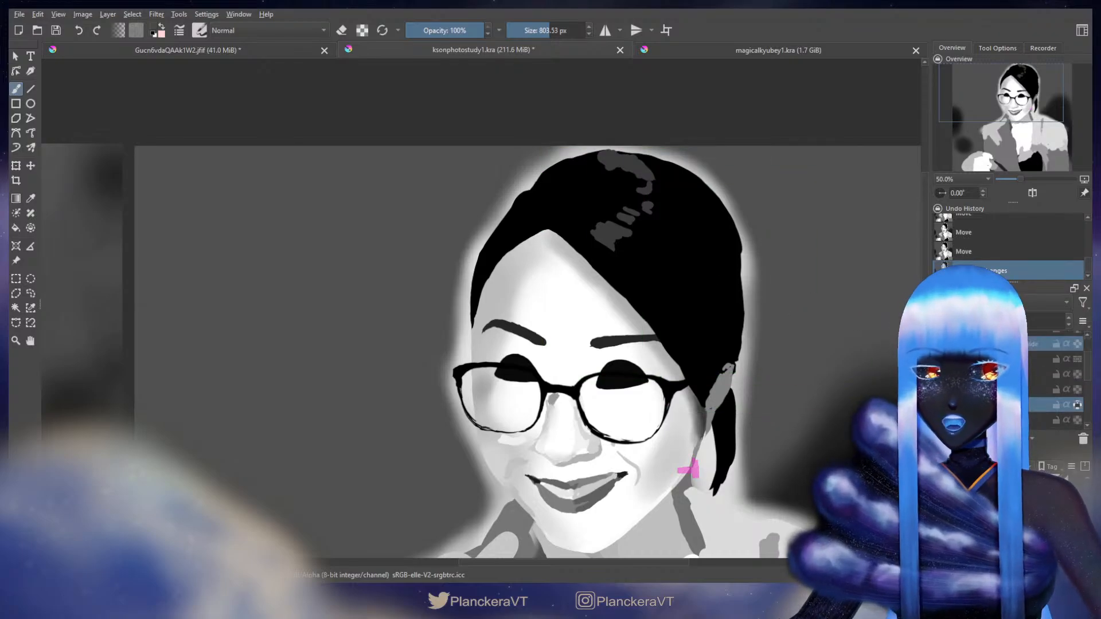
{"action": "scroll", "coordinate": [941, 385], "scroll_direction": "down", "scroll_amount": 1}
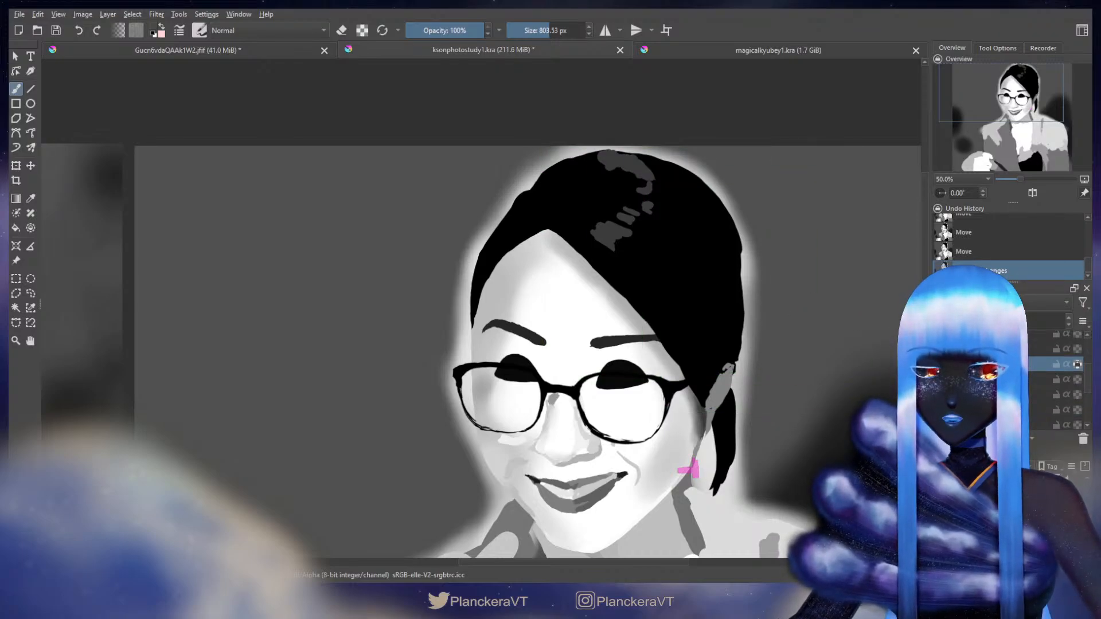
{"action": "left_click", "coordinate": [941, 395]}
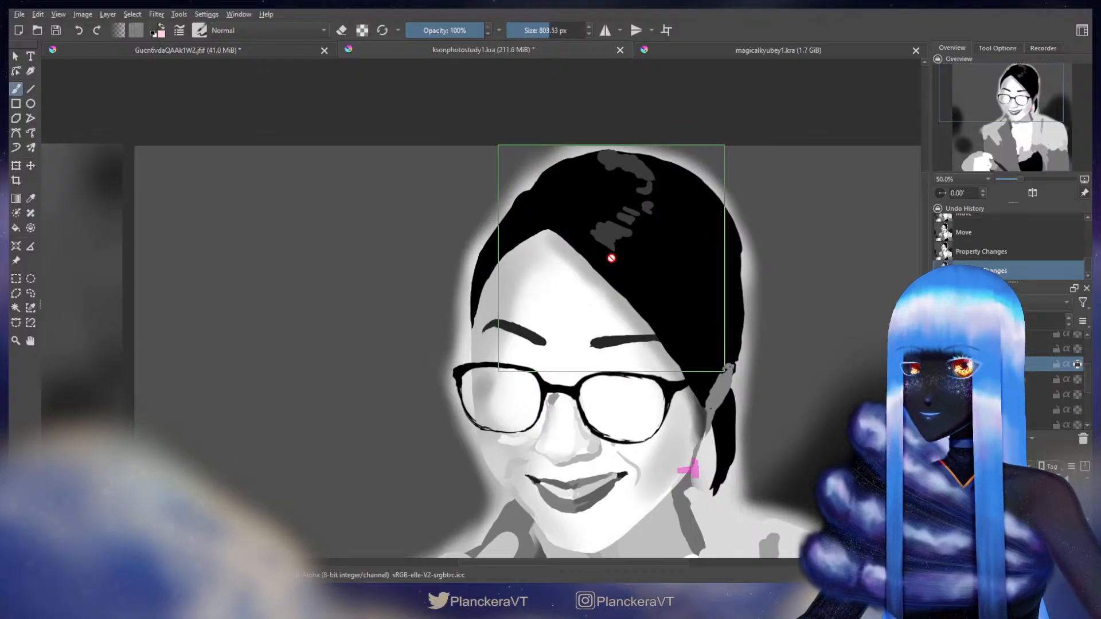
{"action": "mouse_move", "coordinate": [336, 369]}
{"action": "left_mouse_down"}
{"action": "mouse_move", "coordinate": [566, 359]}
{"action": "mouse_move", "coordinate": [482, 361]}
{"action": "left_mouse_up"}
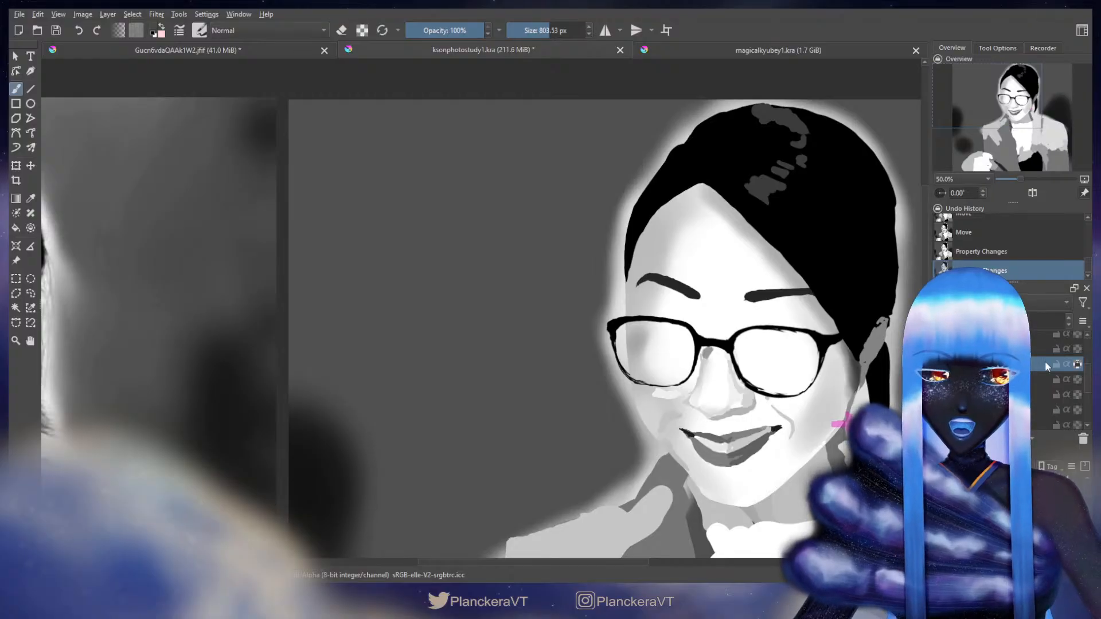
{"action": "left_click", "coordinate": [1078, 366]}
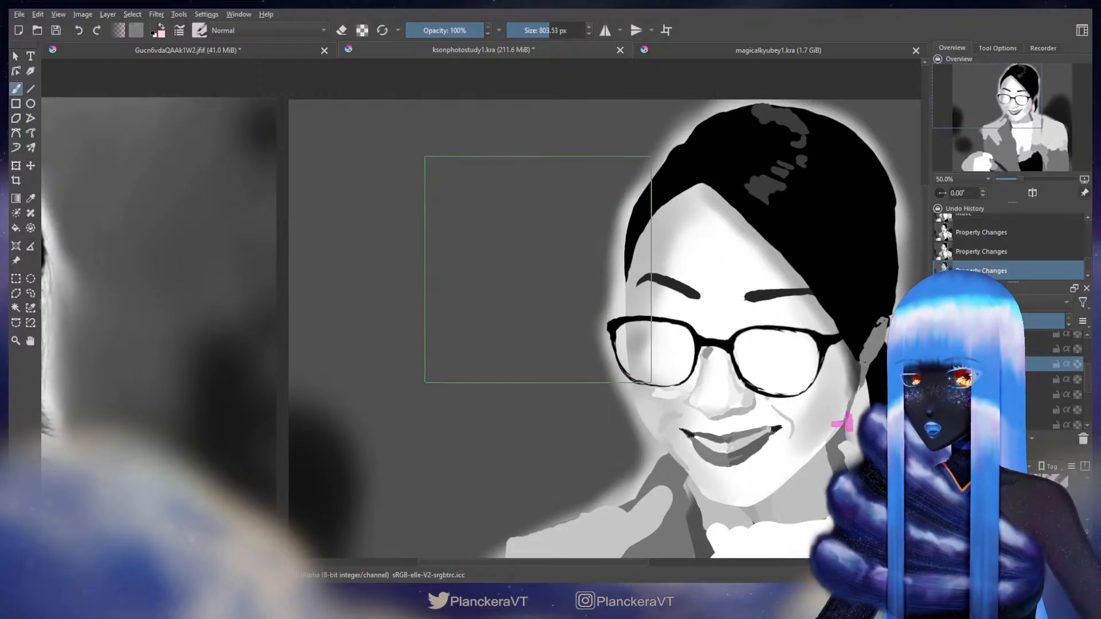
Step: Show the green guide lines and touch up the right lens's upper rim along them with a 33.12 px black brush
{"action": "right_click", "coordinate": [536, 261]}
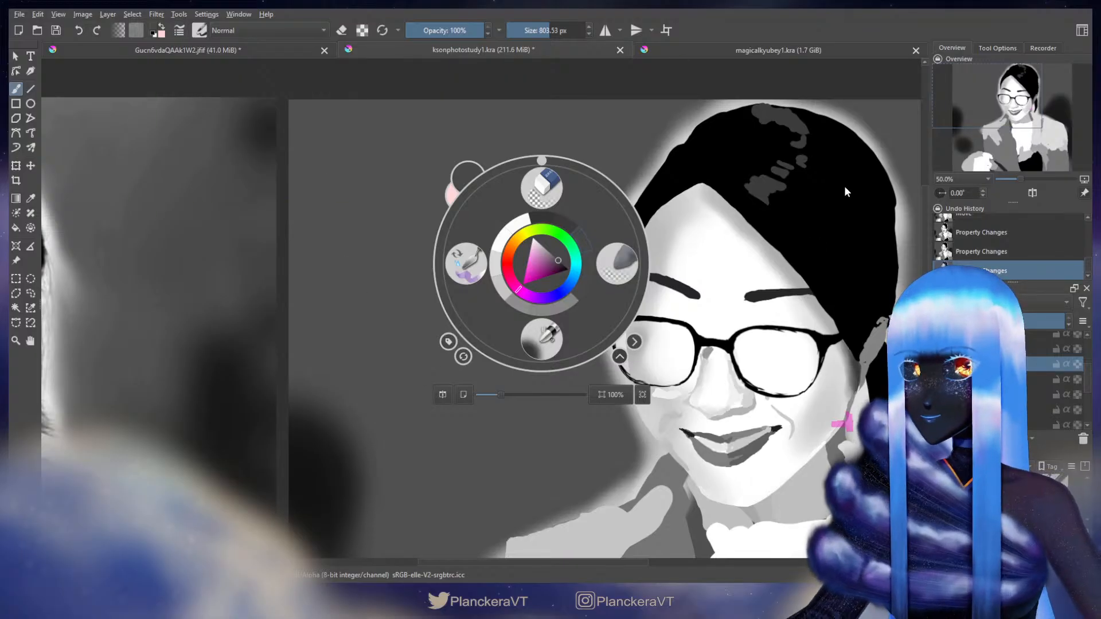
{"action": "left_click", "coordinate": [720, 181]}
{"action": "mouse_move", "coordinate": [782, 332]}
{"action": "left_mouse_down"}
{"action": "mouse_move", "coordinate": [695, 335]}
{"action": "mouse_move", "coordinate": [616, 304]}
{"action": "left_mouse_up"}
{"action": "scroll", "coordinate": [611, 295], "scroll_direction": "up", "scroll_amount": 2}
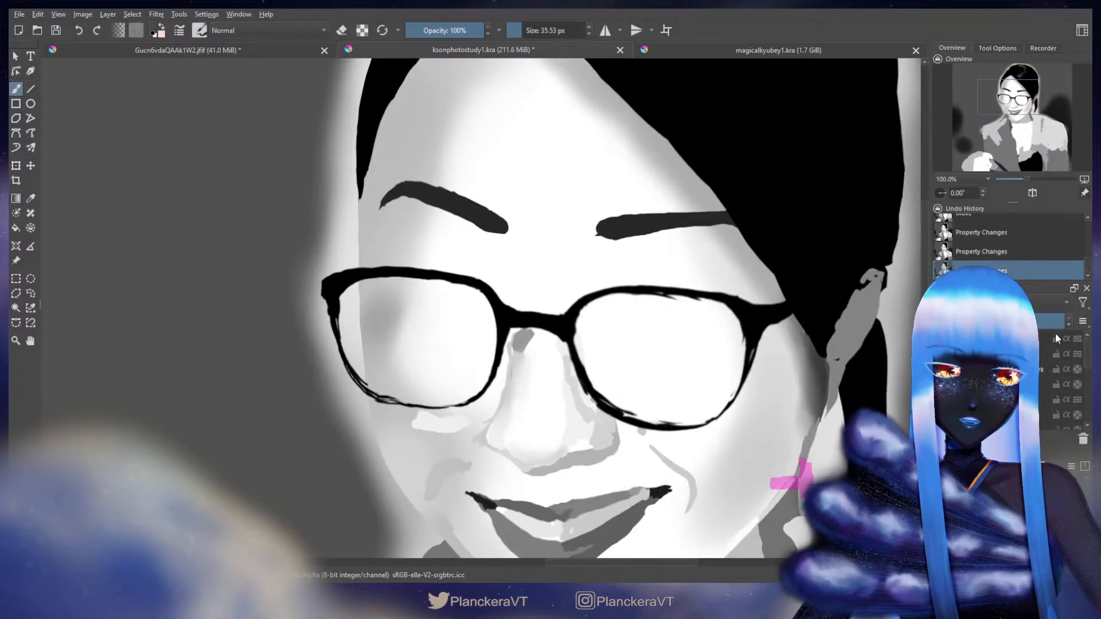
{"action": "left_click", "coordinate": [940, 385]}
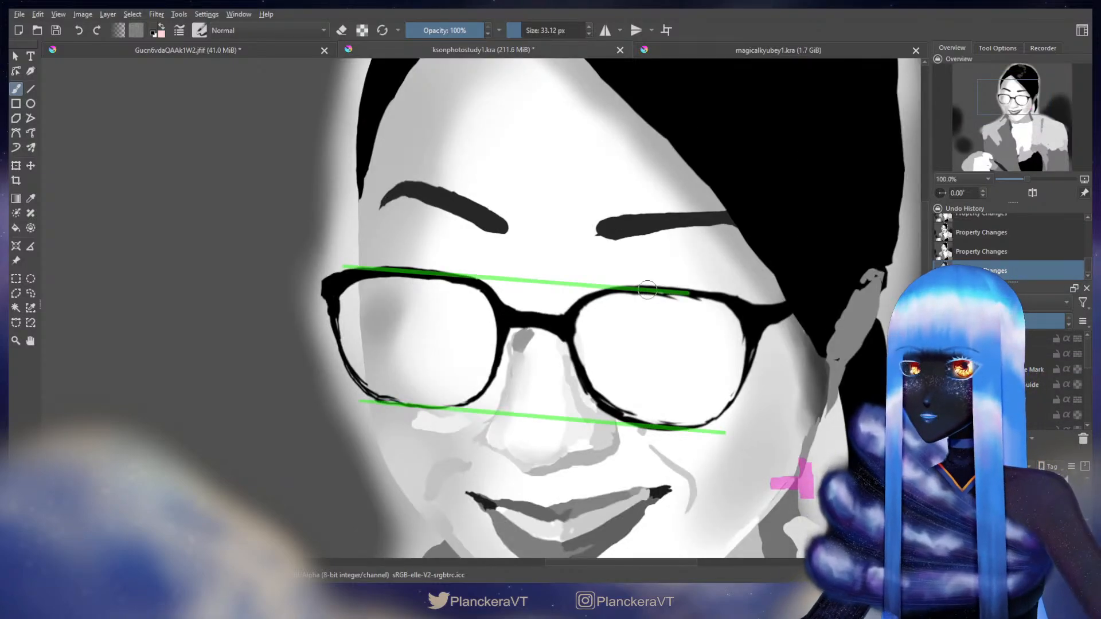
{"action": "key", "text": "ctrl+z"}
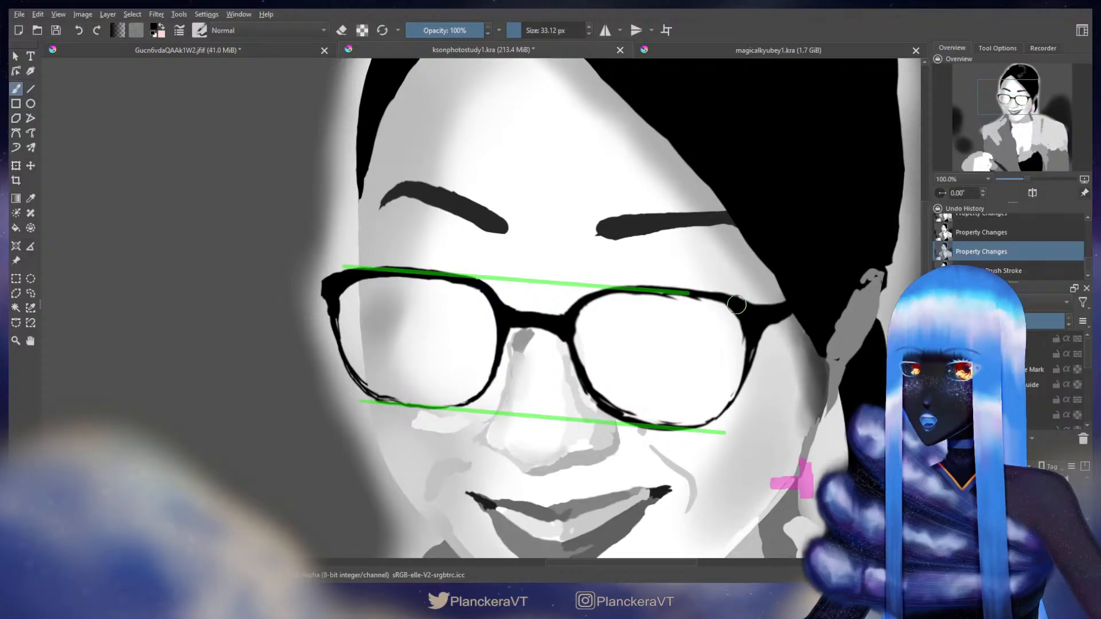
{"action": "left_click_drag", "start_coordinate": [645, 290], "coordinate": [646, 291]}
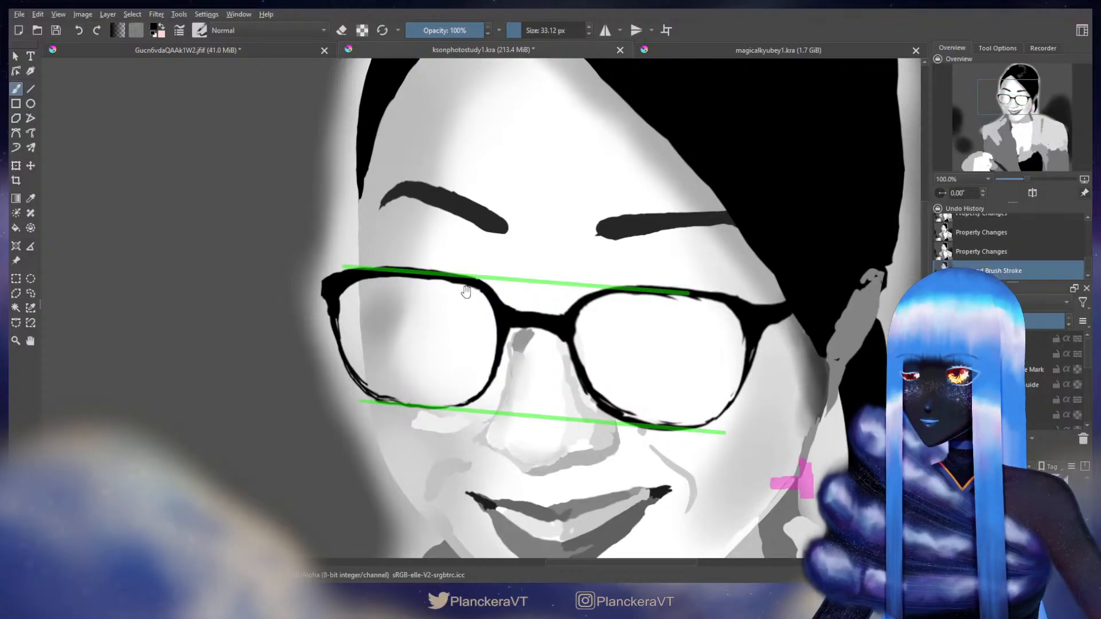
Step: Compare the shape of the right lens's upper rim in the reference photo with the painted glasses
{"action": "left_click_drag", "start_coordinate": [243, 298], "coordinate": [646, 315]}
{"action": "left_click_drag", "start_coordinate": [419, 292], "coordinate": [844, 293]}
{"action": "left_click_drag", "start_coordinate": [465, 356], "coordinate": [854, 369]}
{"action": "left_click_drag", "start_coordinate": [566, 296], "coordinate": [790, 299]}
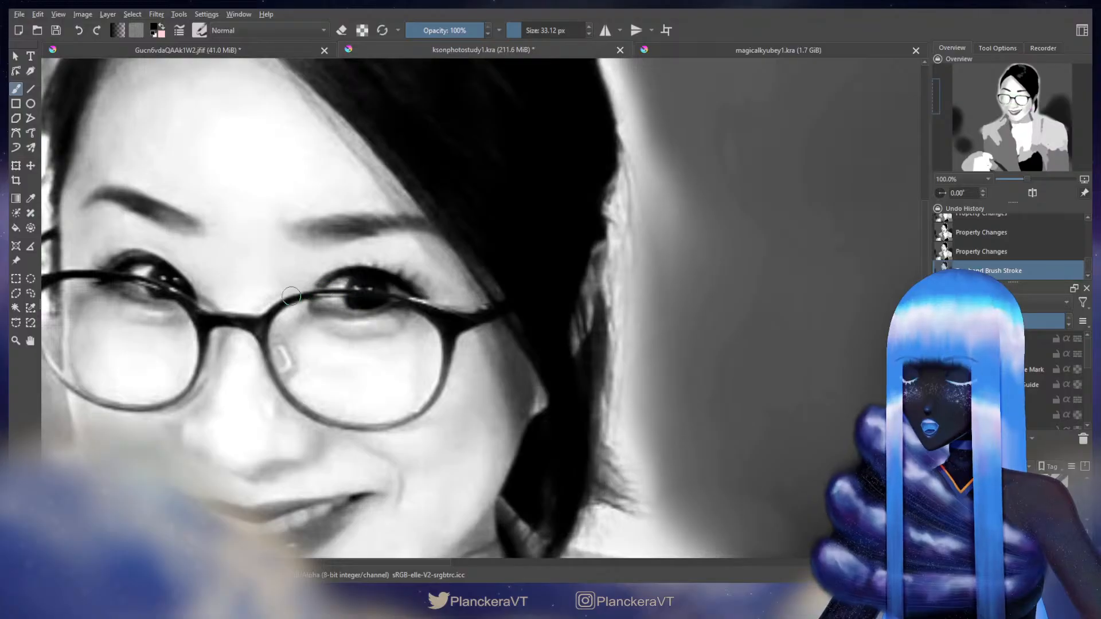
{"action": "left_click_drag", "start_coordinate": [729, 290], "coordinate": [258, 290]}
{"action": "left_click_drag", "start_coordinate": [627, 277], "coordinate": [261, 275]}
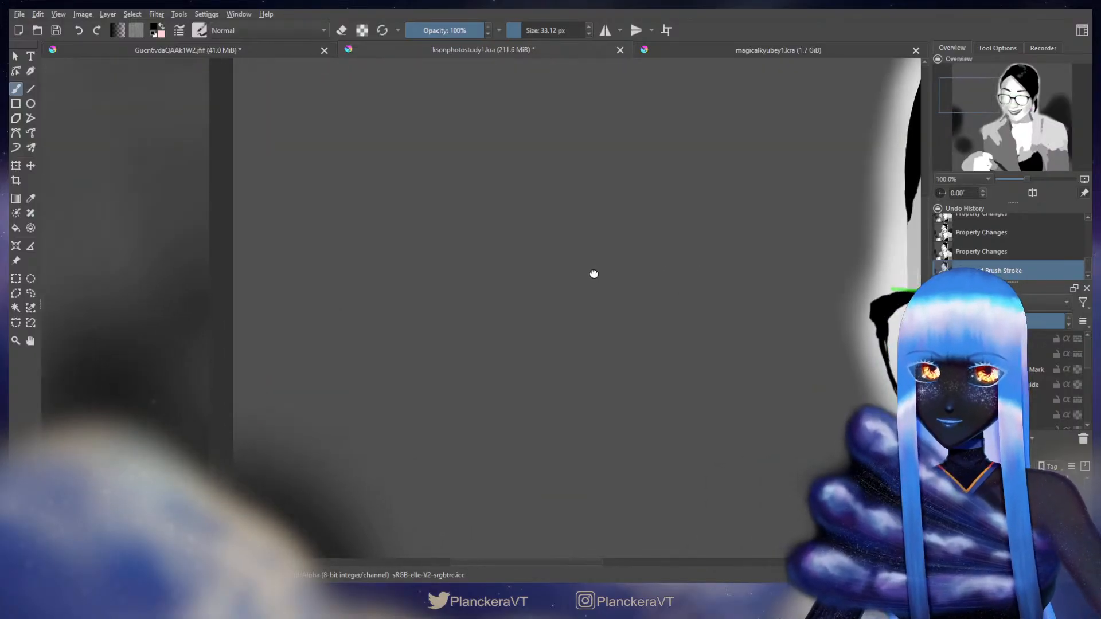
{"action": "left_click_drag", "start_coordinate": [594, 273], "coordinate": [390, 313]}
{"action": "mouse_move", "coordinate": [689, 308]}
{"action": "left_mouse_down"}
{"action": "mouse_move", "coordinate": [570, 246]}
{"action": "mouse_move", "coordinate": [508, 249]}
{"action": "left_mouse_up"}
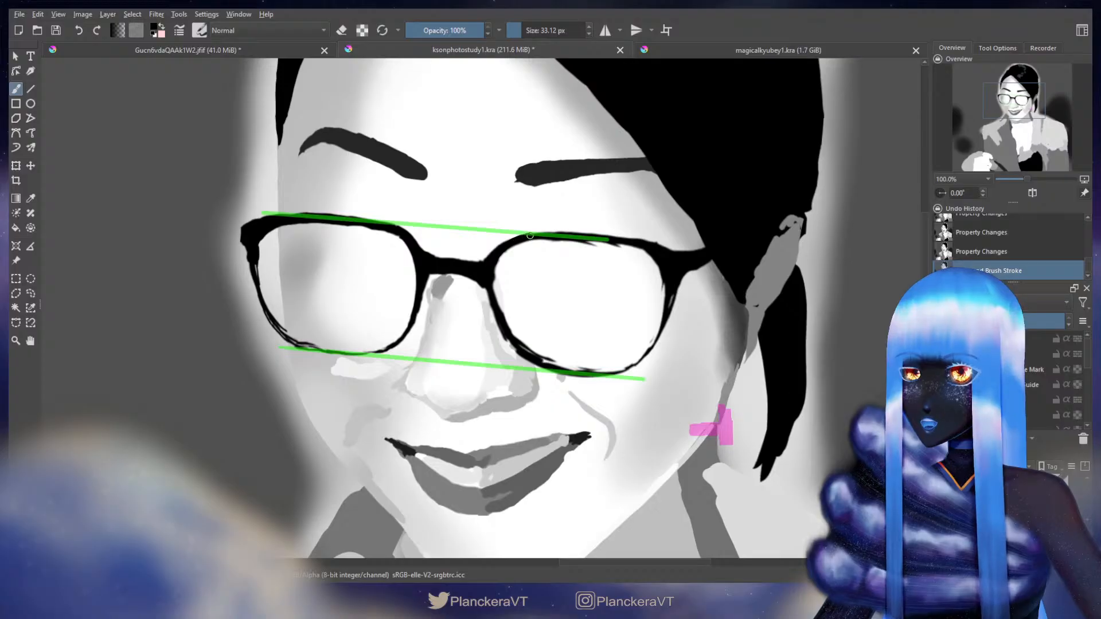
Step: Trim the right lens's upper rim, using a 63.69 px eraser on its outer edge and 47.82 px on its inner edge
{"action": "key", "text": "e"}
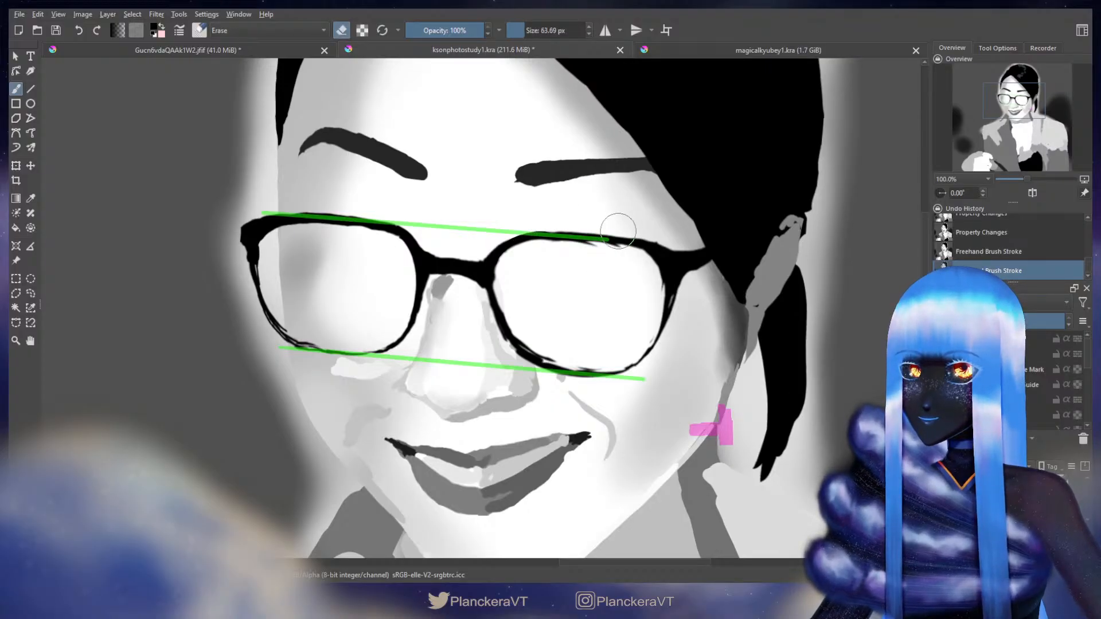
{"action": "left_click_drag", "start_coordinate": [637, 236], "coordinate": [668, 247]}
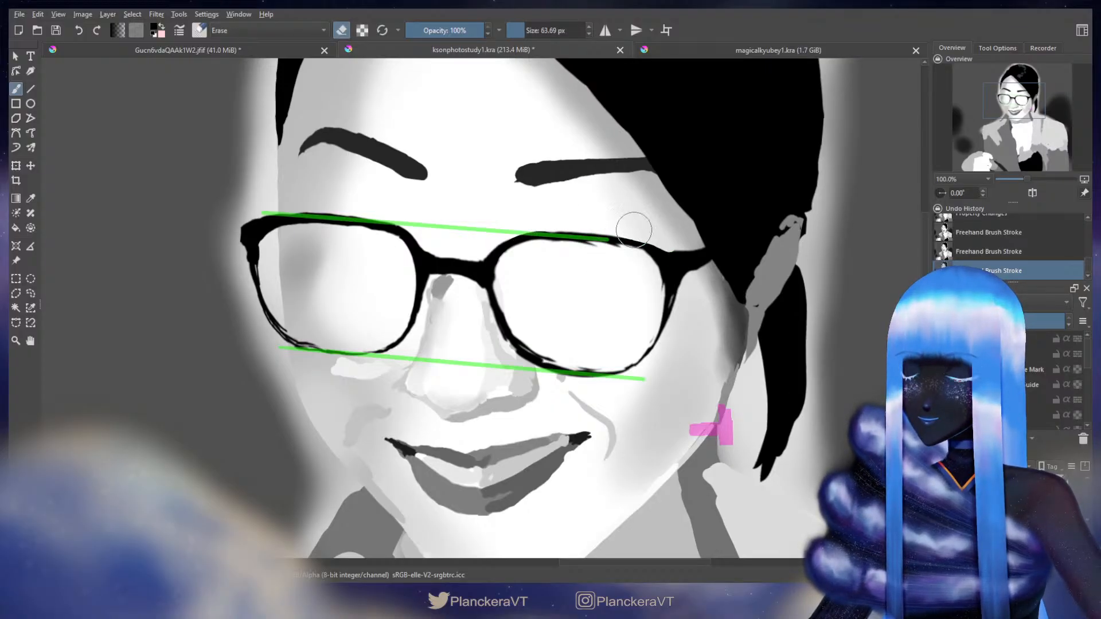
{"action": "key", "text": "e"}
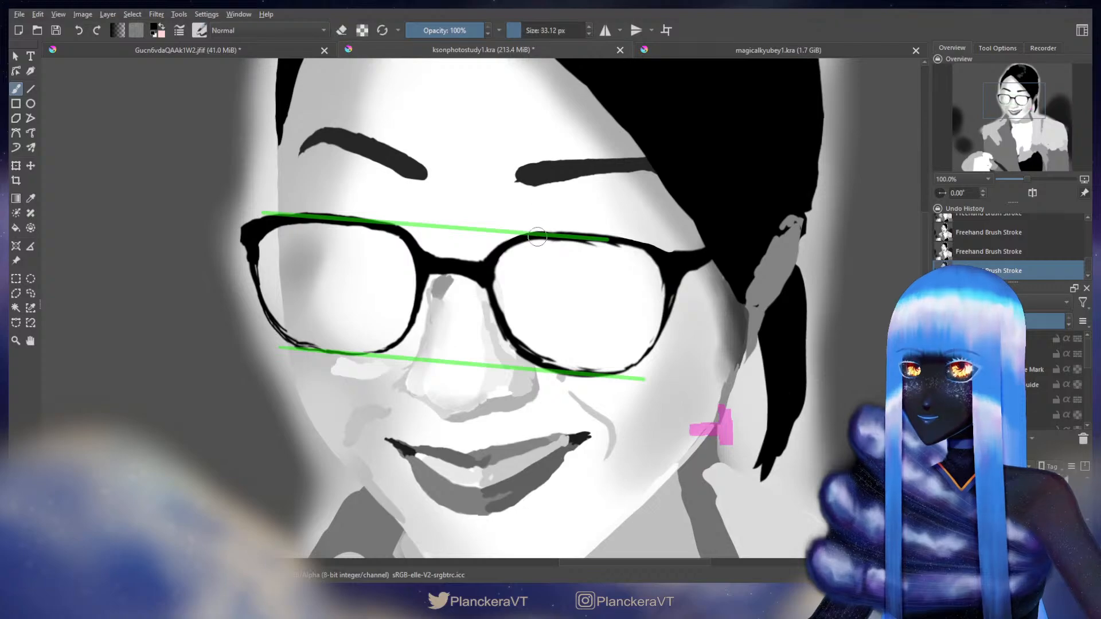
{"action": "key", "text": "e"}
{"action": "left_click_drag", "start_coordinate": [536, 217], "coordinate": [526, 221], "text": "shift"}
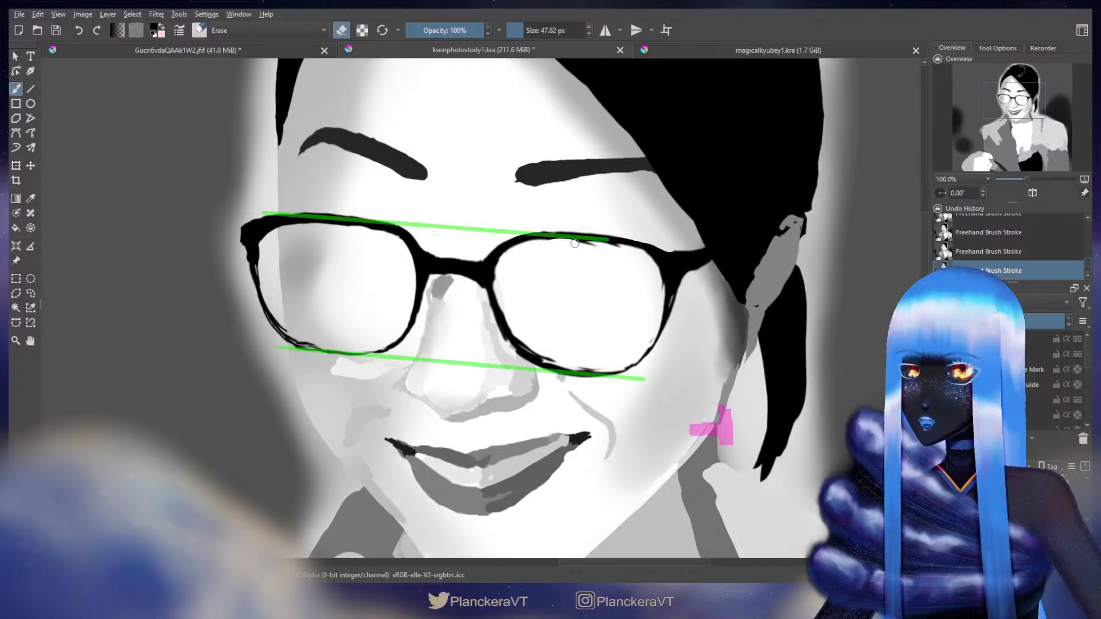
{"action": "left_click_drag", "start_coordinate": [575, 244], "coordinate": [621, 251]}
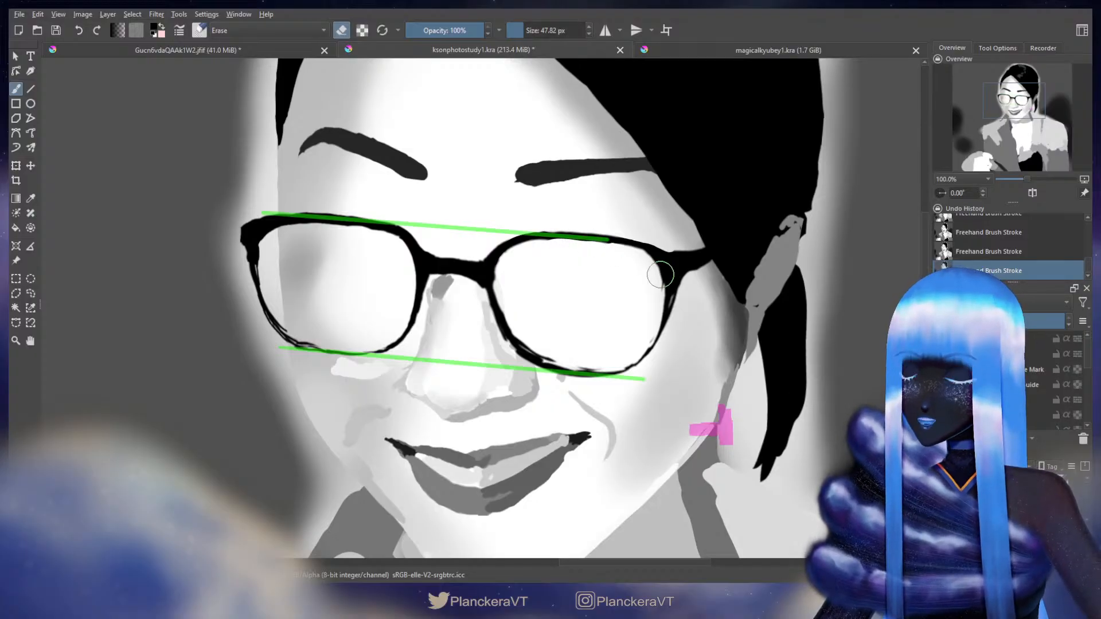
Step: Round the right lens's inner corner near the hinge with a 33.12 px brush and clean the outer edge with a 41.34 px eraser
{"action": "key", "text": "e"}
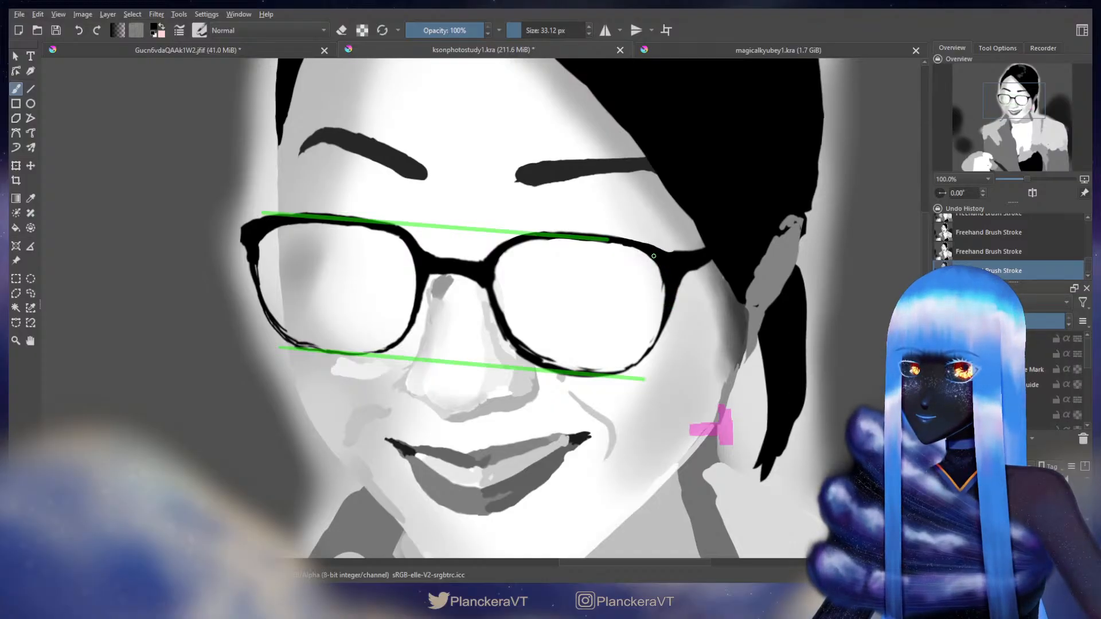
{"action": "left_click_drag", "start_coordinate": [654, 256], "coordinate": [666, 296]}
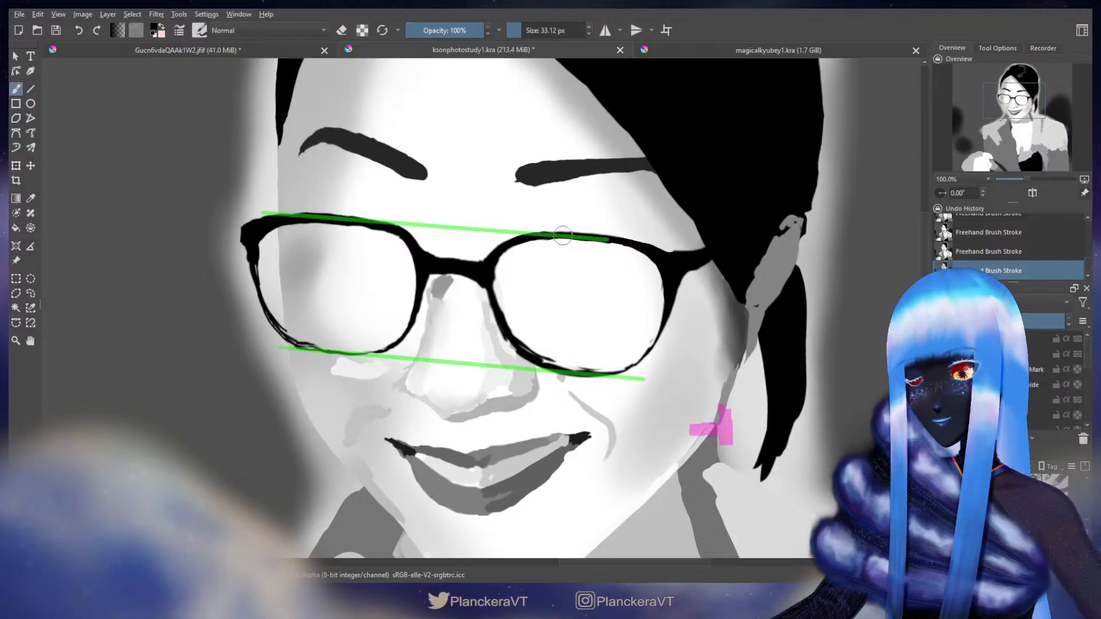
{"action": "key", "text": "e"}
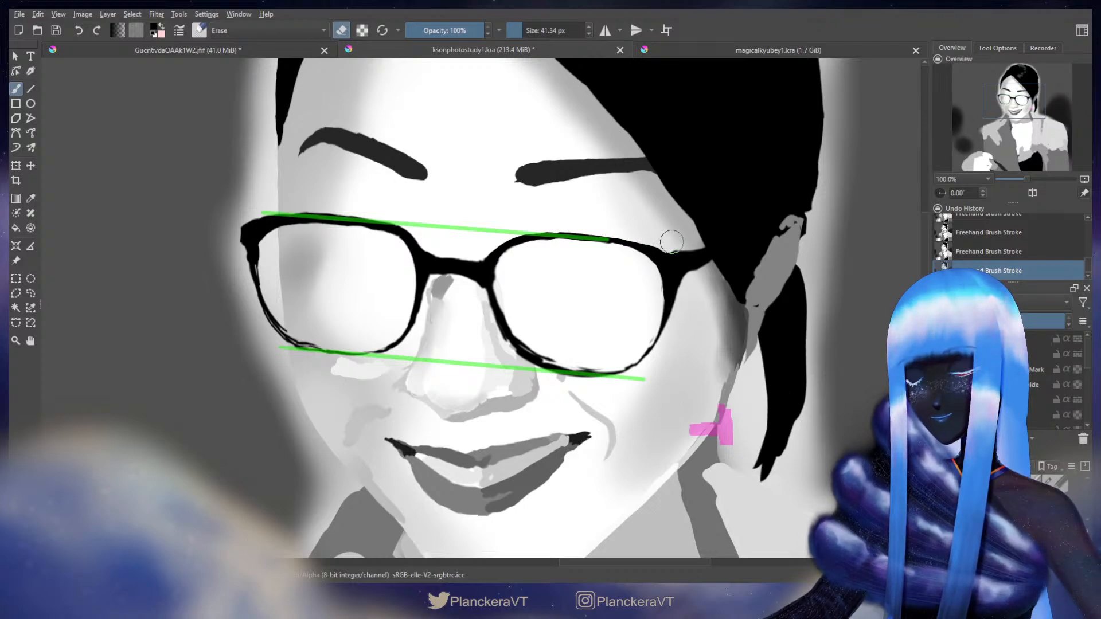
{"action": "key", "text": "e"}
{"action": "key", "text": "bracketleft"}
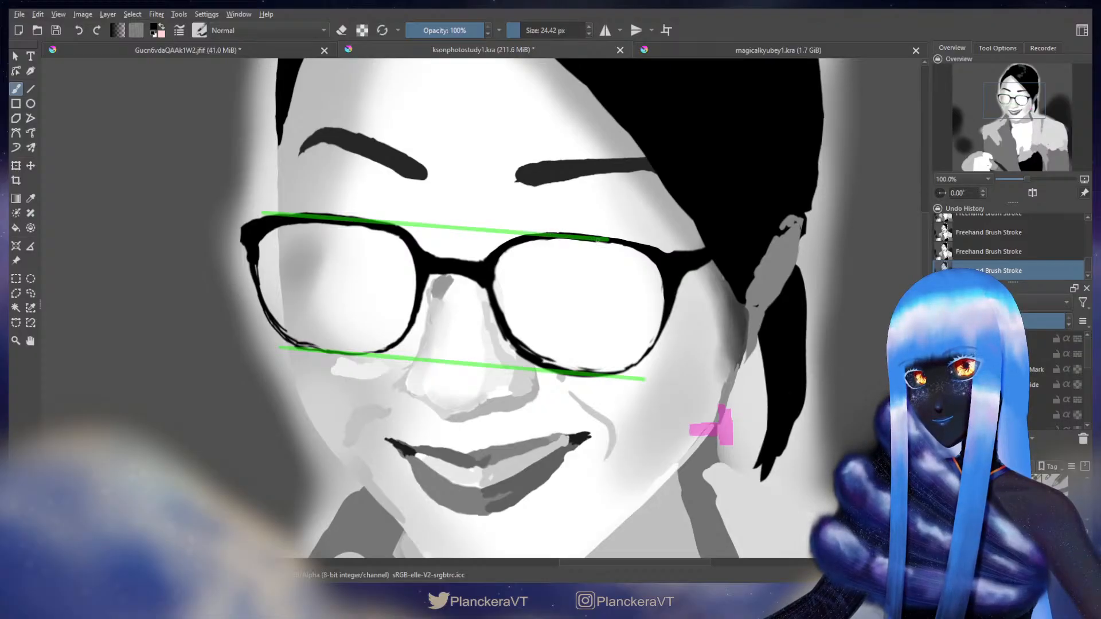
Step: Examine the left lens's outer corner and upper rim in the reference photo and compare them with the painted frame
{"action": "left_click_drag", "start_coordinate": [152, 255], "coordinate": [585, 327]}
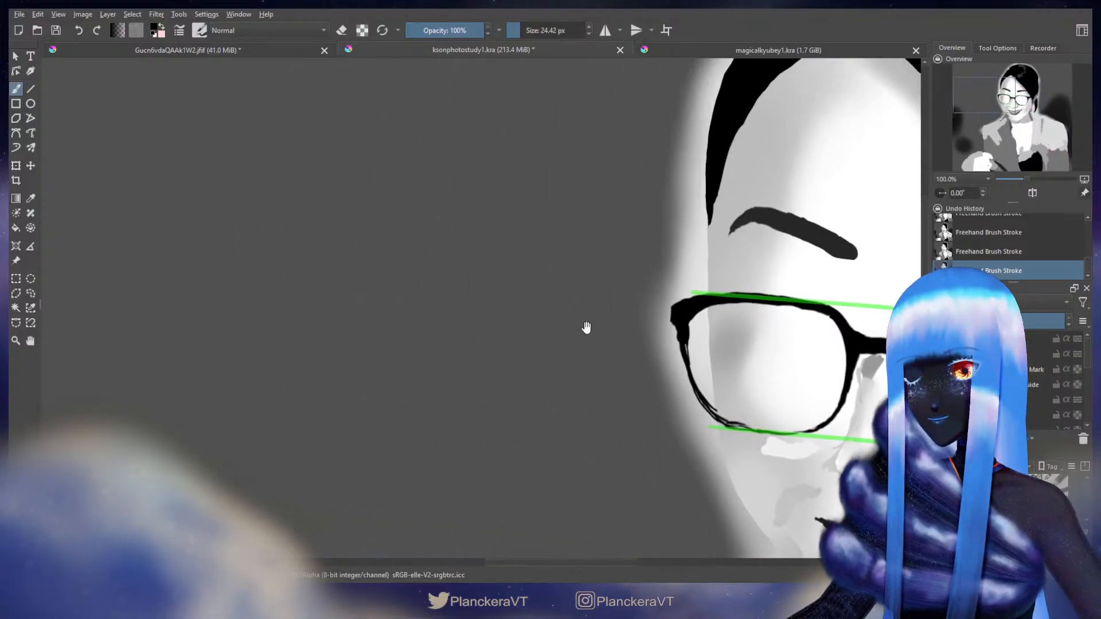
{"action": "left_click_drag", "start_coordinate": [155, 309], "coordinate": [649, 304]}
{"action": "left_click_drag", "start_coordinate": [201, 304], "coordinate": [599, 282]}
{"action": "left_click_drag", "start_coordinate": [483, 319], "coordinate": [855, 306]}
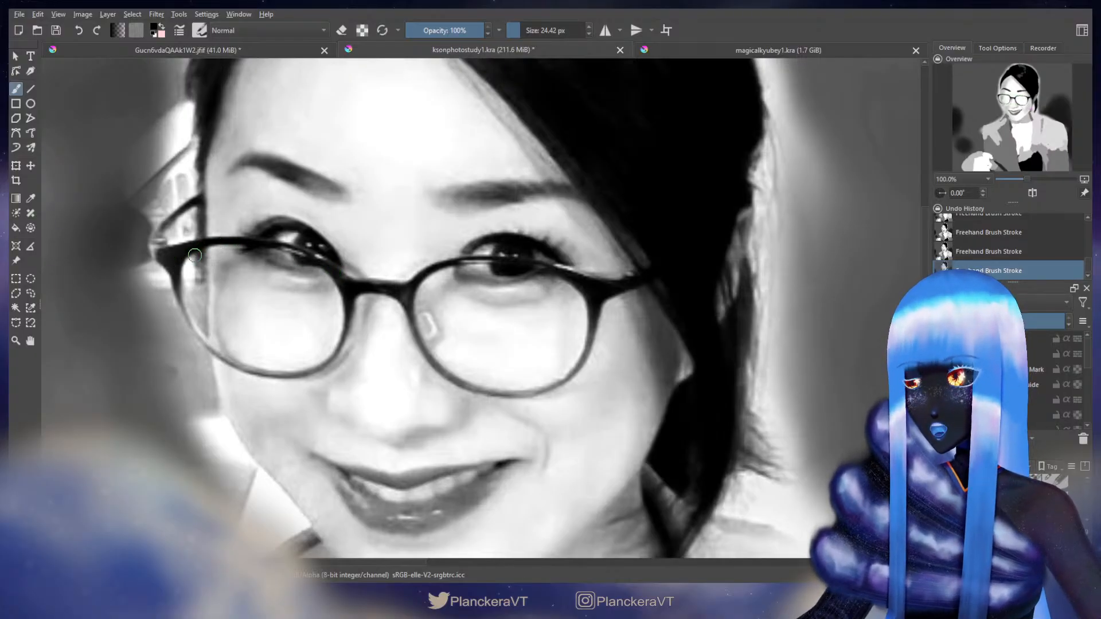
{"action": "mouse_move", "coordinate": [712, 331]}
{"action": "left_mouse_down"}
{"action": "mouse_move", "coordinate": [571, 295]}
{"action": "mouse_move", "coordinate": [373, 269]}
{"action": "left_mouse_up"}
{"action": "left_click_drag", "start_coordinate": [766, 270], "coordinate": [350, 258]}
{"action": "left_click_drag", "start_coordinate": [723, 275], "coordinate": [361, 252]}
{"action": "mouse_move", "coordinate": [700, 230]}
{"action": "left_mouse_down"}
{"action": "mouse_move", "coordinate": [530, 204]}
{"action": "mouse_move", "coordinate": [452, 165]}
{"action": "left_mouse_up"}
Step: Slim the left lens's outer corner and upper rim with the eraser, at 27.94 px and 38.19 px
{"action": "key", "text": "e"}
{"action": "mouse_move", "coordinate": [502, 258]}
{"action": "left_mouse_down"}
{"action": "mouse_move", "coordinate": [567, 182]}
{"action": "mouse_move", "coordinate": [604, 209]}
{"action": "left_mouse_up"}
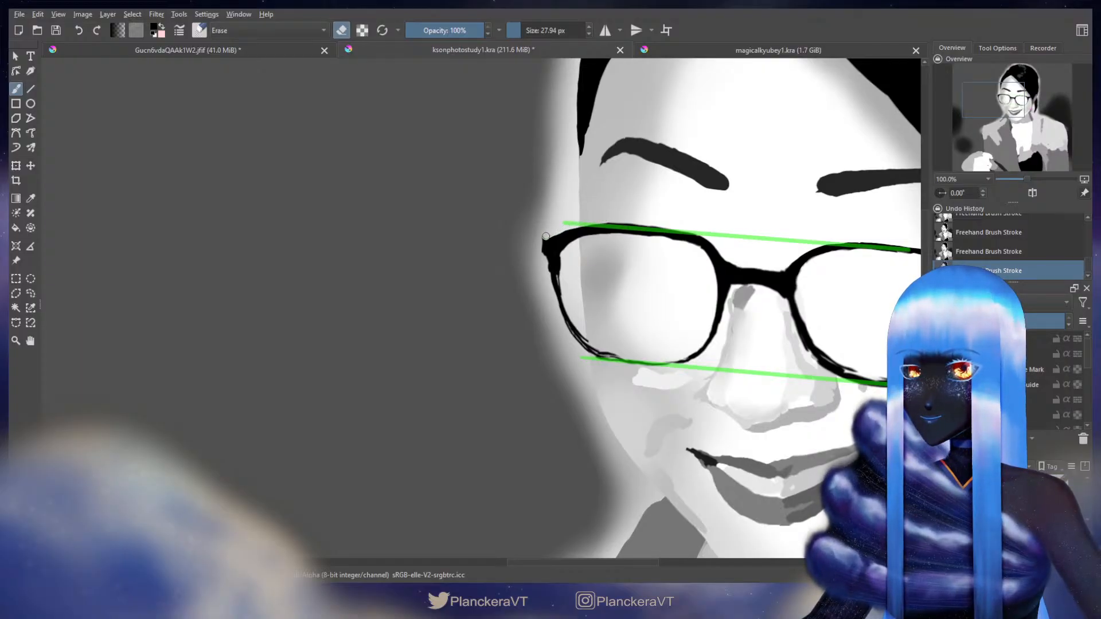
{"action": "left_click_drag", "start_coordinate": [659, 232], "coordinate": [558, 243]}
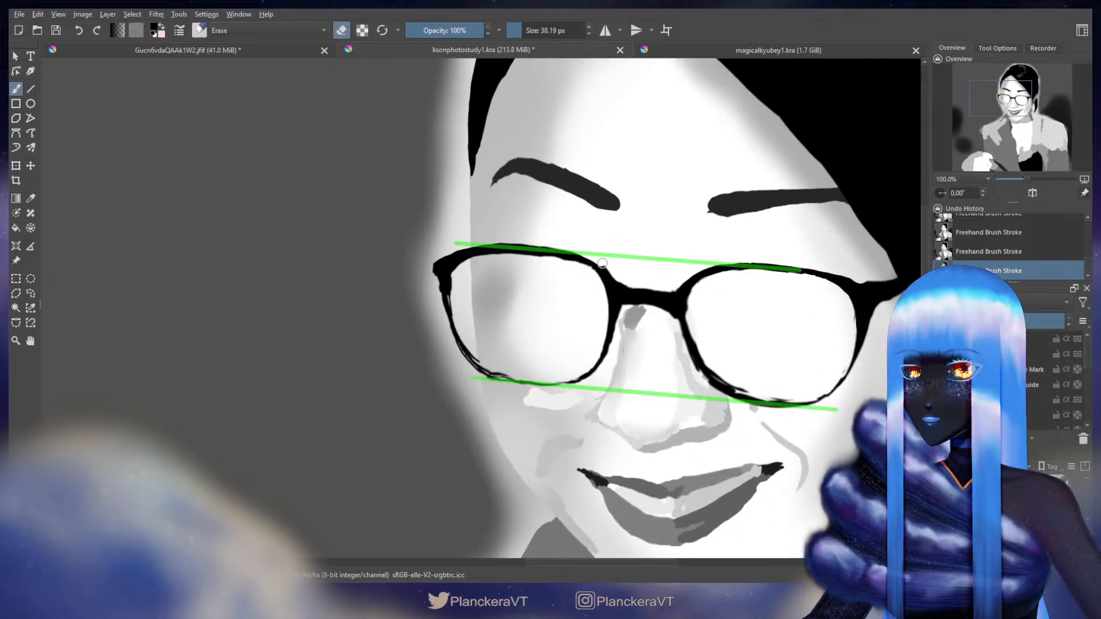
{"action": "key", "text": "e"}
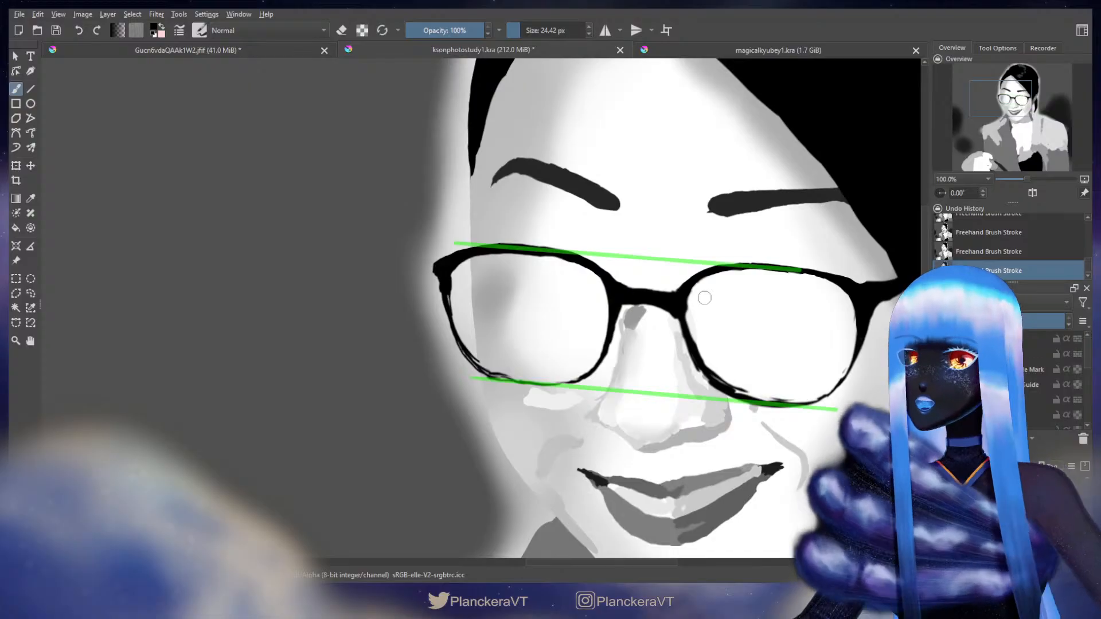
Step: Examine the bridge and right hinge of the glasses in the reference photo and compare them with the painted frame
{"action": "scroll", "coordinate": [428, 320], "scroll_direction": "down", "scroll_amount": 3}
{"action": "left_click_drag", "start_coordinate": [428, 320], "coordinate": [620, 327]}
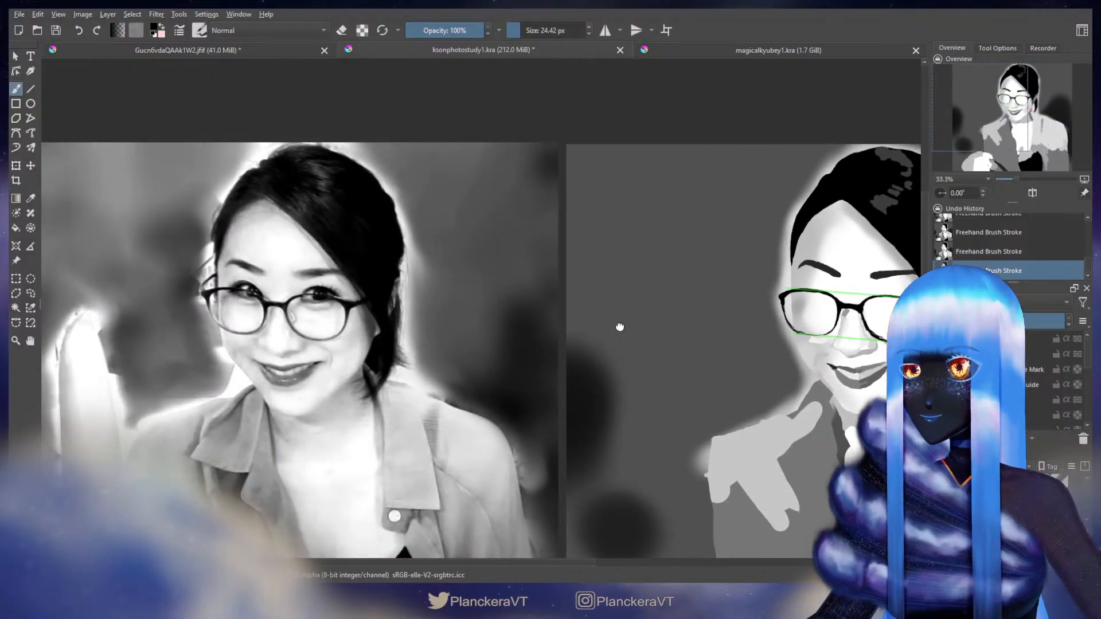
{"action": "scroll", "coordinate": [321, 332], "scroll_direction": "up", "scroll_amount": 3}
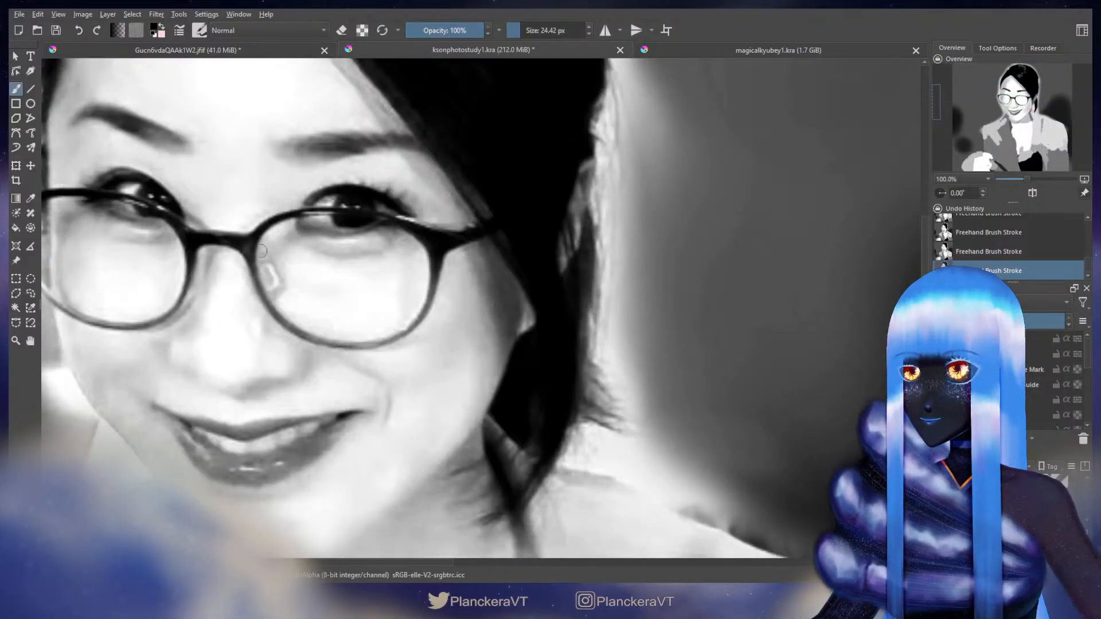
{"action": "scroll", "coordinate": [368, 301], "scroll_direction": "up", "scroll_amount": 3}
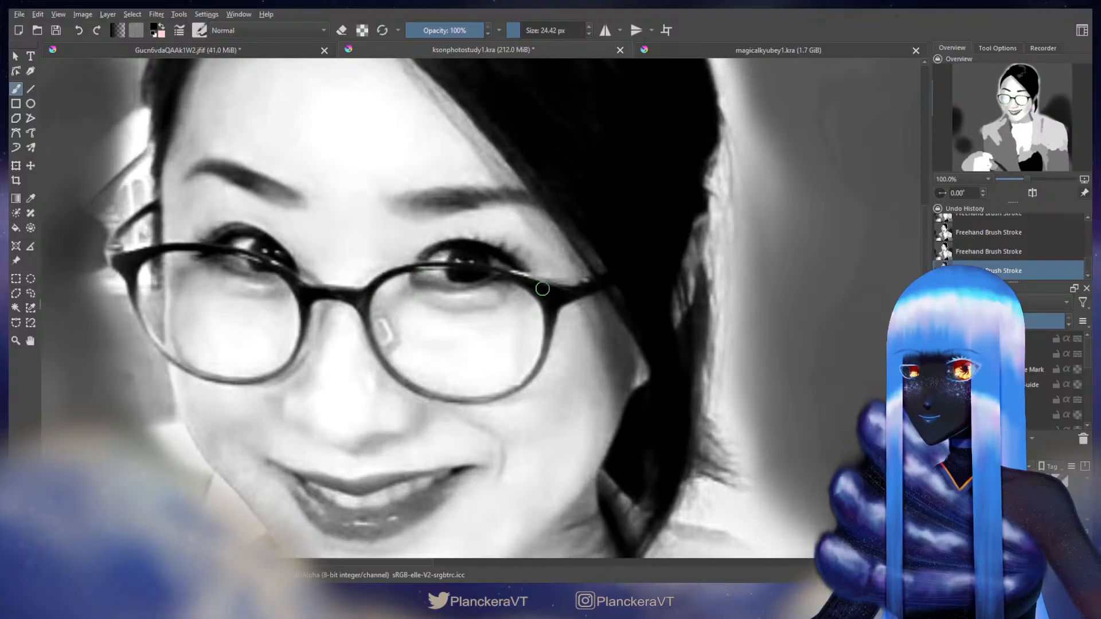
{"action": "left_click_drag", "start_coordinate": [769, 354], "coordinate": [285, 292]}
{"action": "left_click_drag", "start_coordinate": [757, 332], "coordinate": [275, 298]}
{"action": "mouse_move", "coordinate": [700, 325]}
{"action": "left_mouse_down"}
{"action": "mouse_move", "coordinate": [448, 340]}
{"action": "mouse_move", "coordinate": [310, 454]}
{"action": "left_mouse_up"}
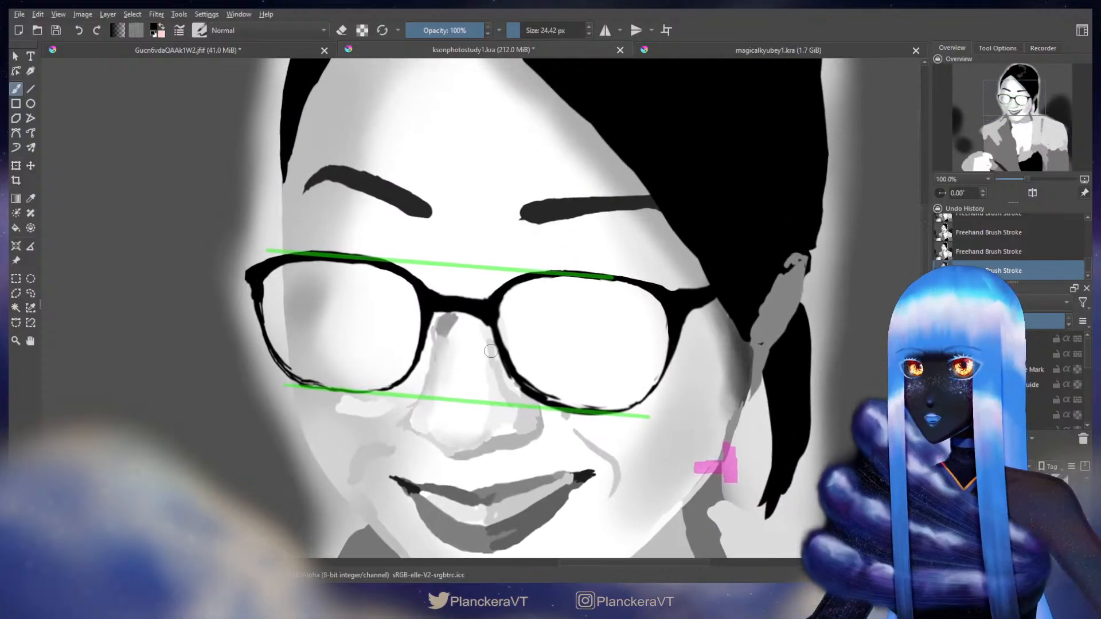
Step: Refine the frame where the bridge meets the right lens, alternating a 37.45 px eraser with a 24.42 px brush
{"action": "key", "text": "plus"}
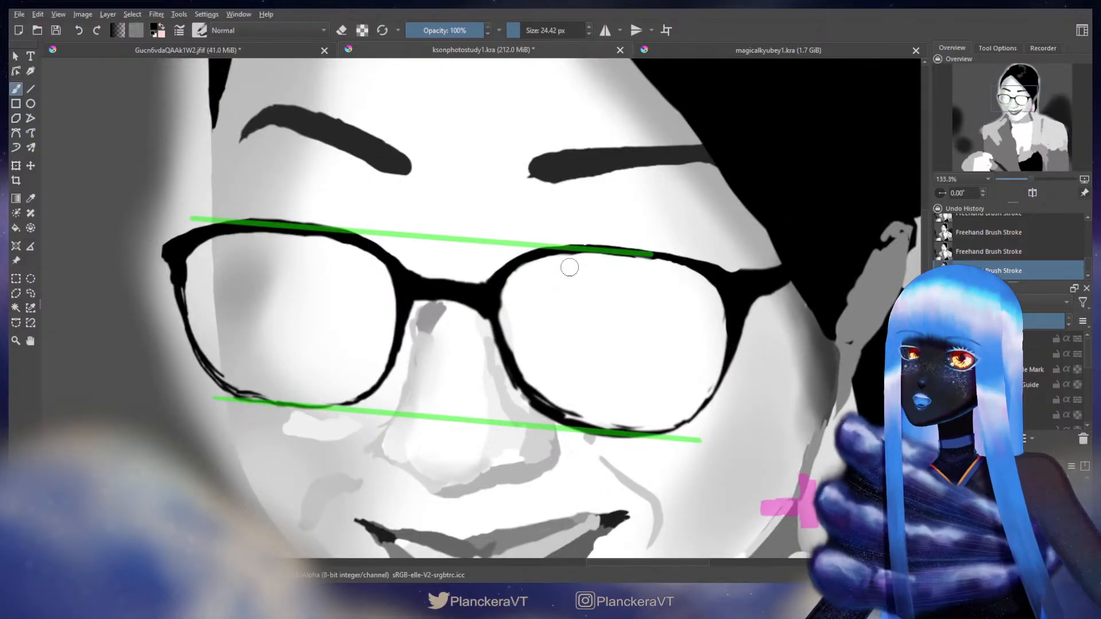
{"action": "key", "text": "e"}
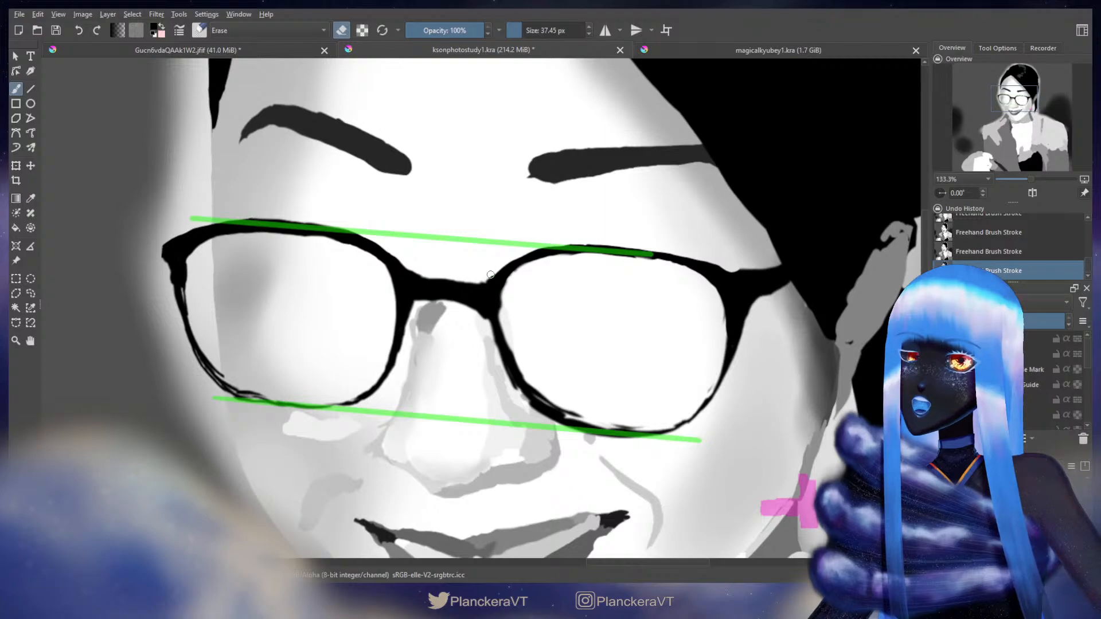
{"action": "key", "text": "e"}
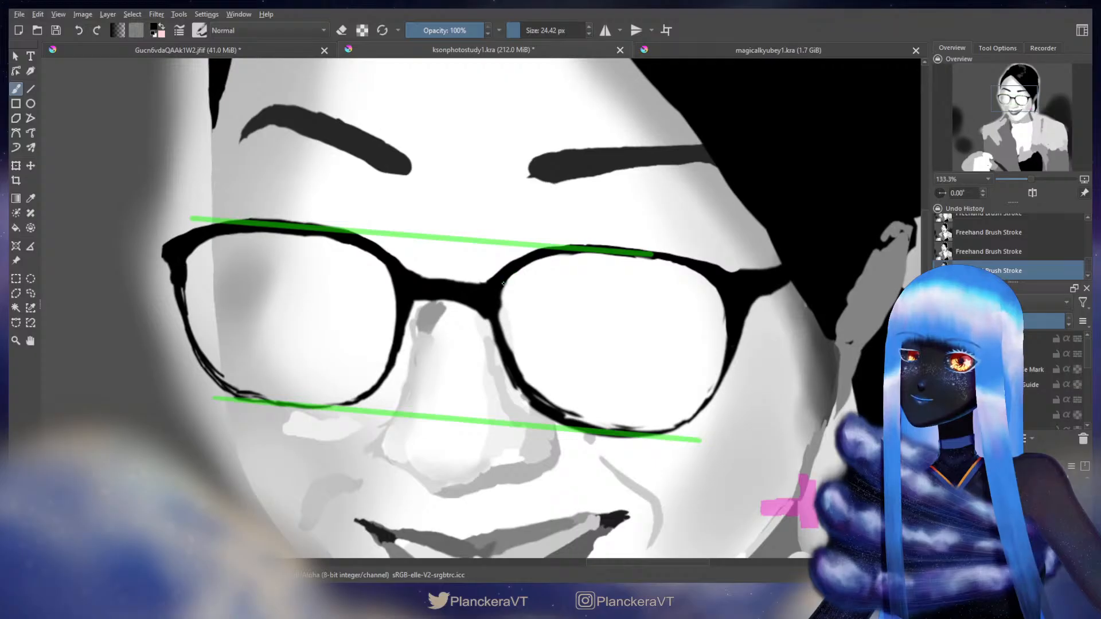
Step: Reshape the right hinge into a smooth curve with the 24.42 px brush and 37.45 px eraser, checking the last stroke by undoing and redoing it
{"action": "left_click_drag", "start_coordinate": [634, 273], "coordinate": [497, 276]}
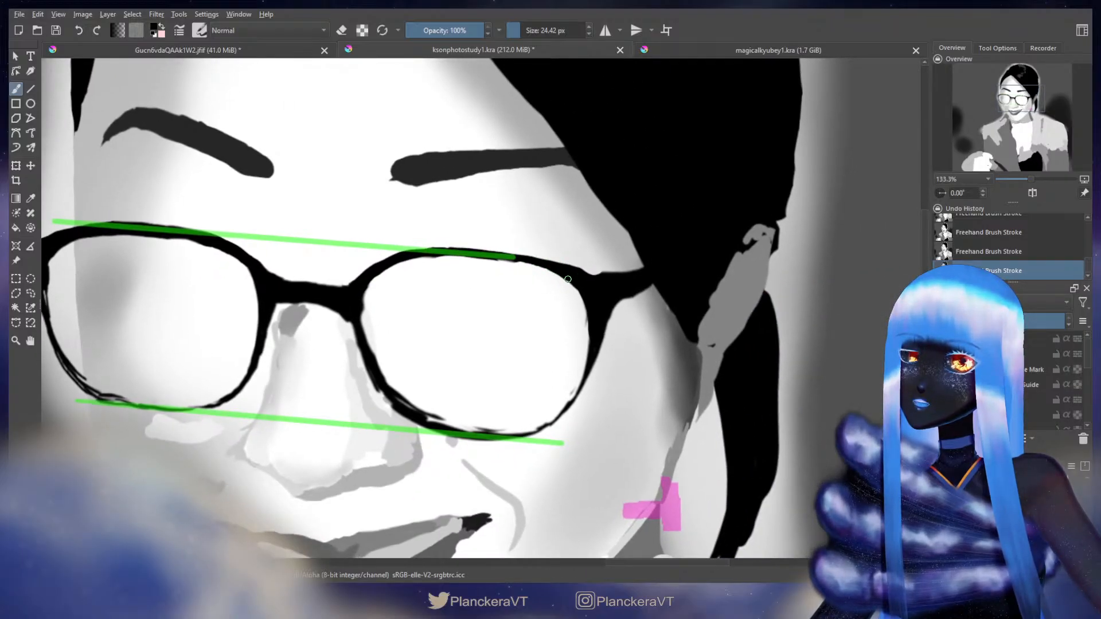
{"action": "key", "text": "e"}
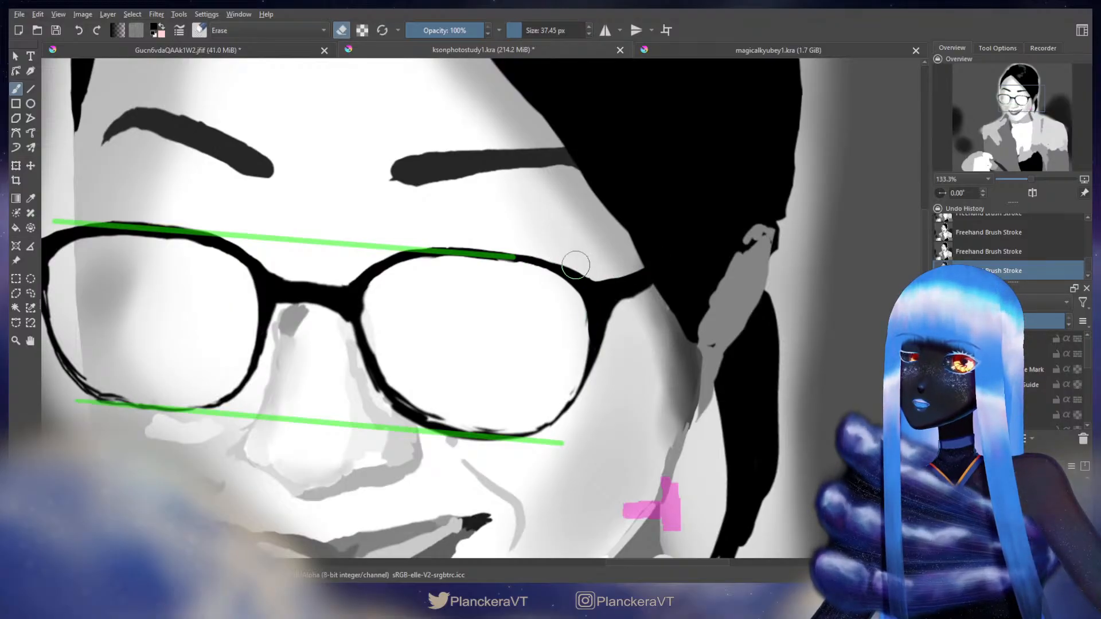
{"action": "key", "text": "ctrl+z"}
{"action": "key", "text": "ctrl+shift+z"}
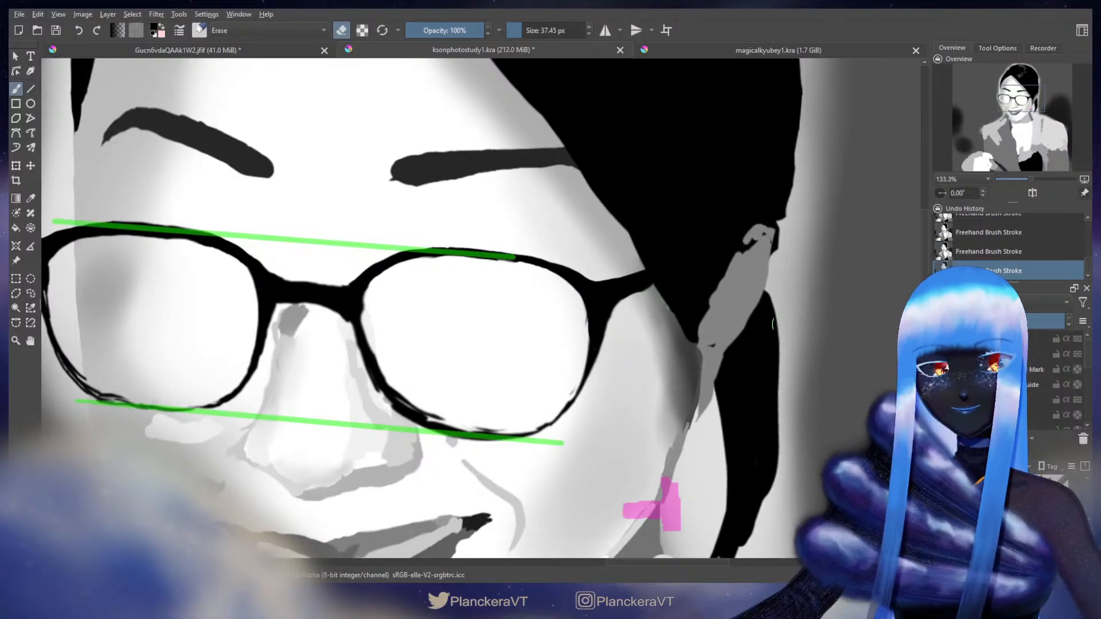
{"action": "scroll", "coordinate": [1055, 382], "scroll_direction": "down", "scroll_amount": 2}
{"action": "scroll", "coordinate": [1056, 381], "scroll_direction": "up", "scroll_amount": 2}
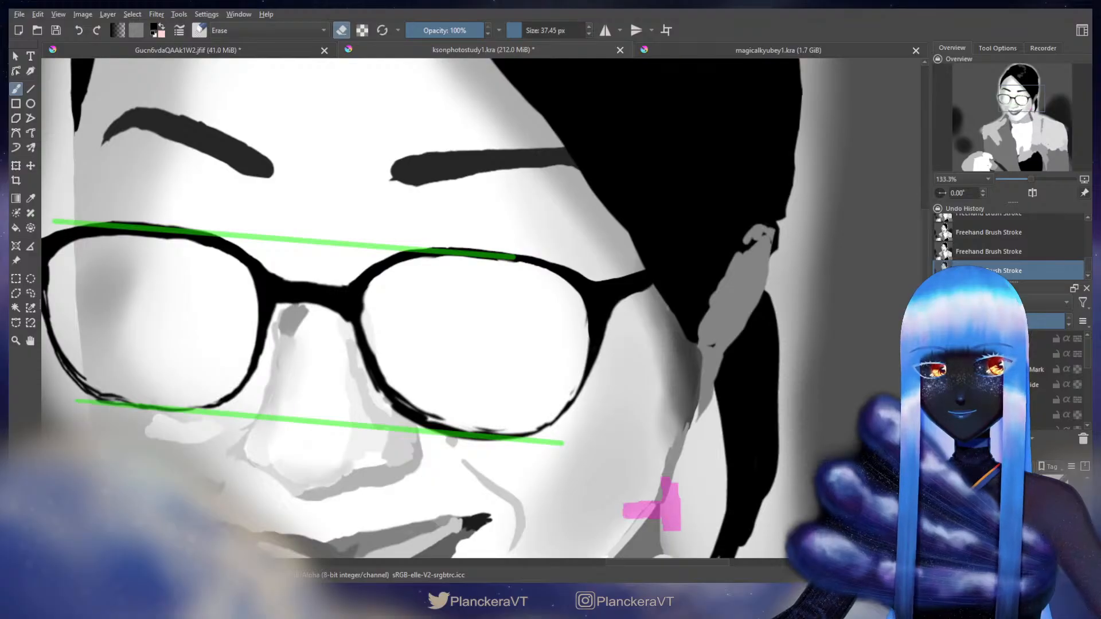
Step: Hide the green guide lines and compare the whole painting with the reference photo
{"action": "left_click", "coordinate": [941, 355]}
{"action": "scroll", "coordinate": [646, 361], "scroll_direction": "down", "scroll_amount": 8}
{"action": "scroll", "coordinate": [647, 361], "scroll_direction": "left", "scroll_amount": 5}
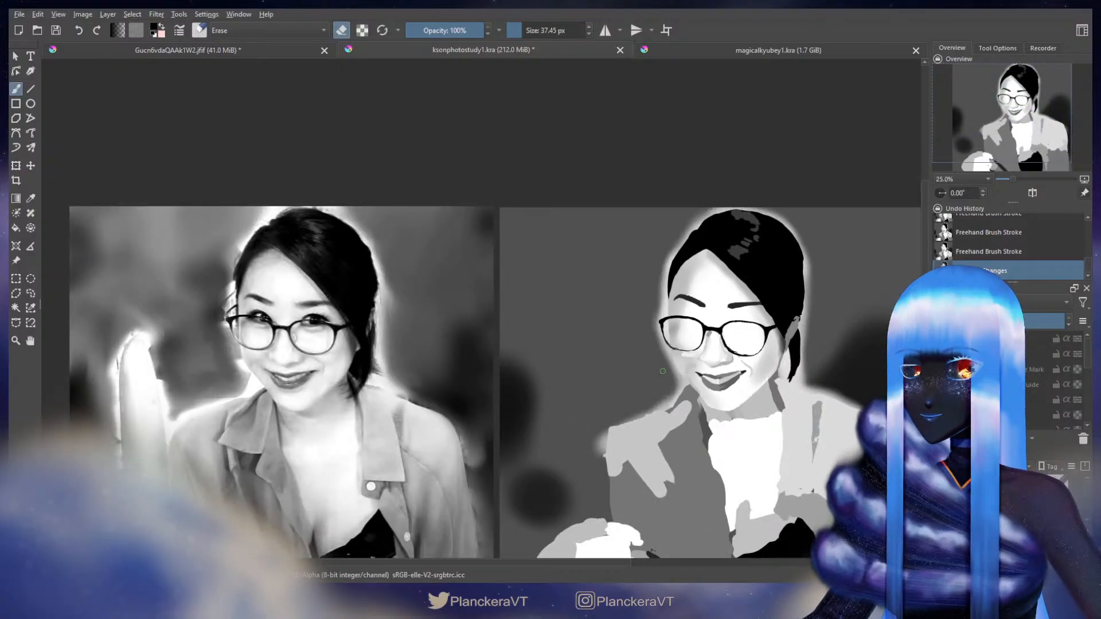
{"action": "scroll", "coordinate": [1061, 405], "scroll_direction": "down", "scroll_amount": 1}
{"action": "left_click", "coordinate": [1061, 405]}
{"action": "scroll", "coordinate": [1062, 405], "scroll_direction": "down", "scroll_amount": 1}
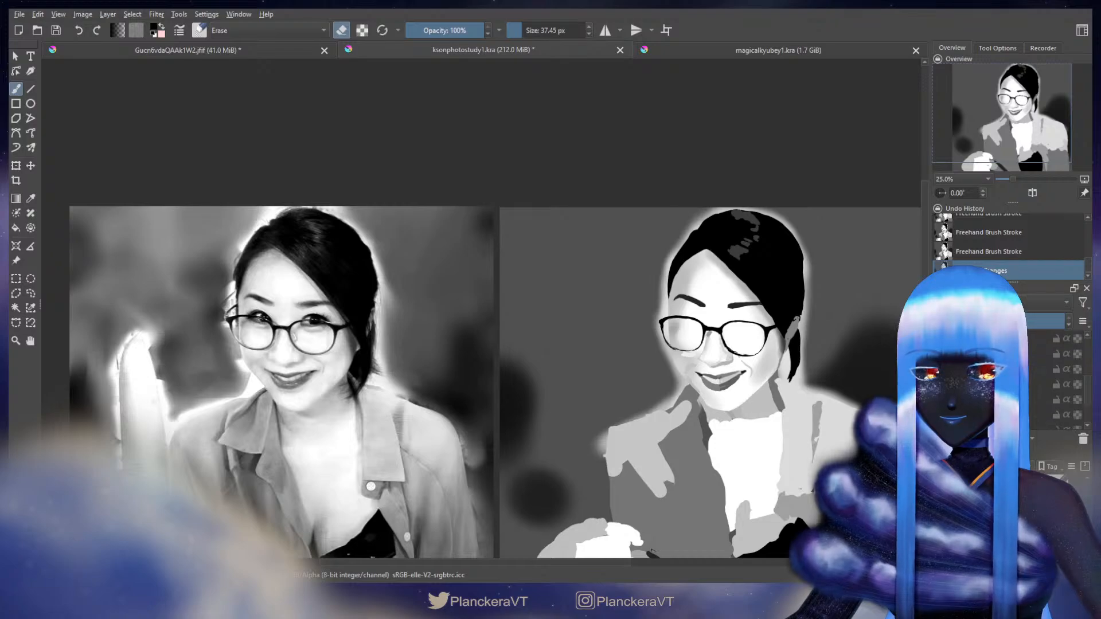
Step: Examine the painted head and glasses side by side with the reference photo
{"action": "scroll", "coordinate": [423, 349], "scroll_direction": "up", "scroll_amount": 1}
{"action": "scroll", "coordinate": [423, 348], "scroll_direction": "up", "scroll_amount": 1}
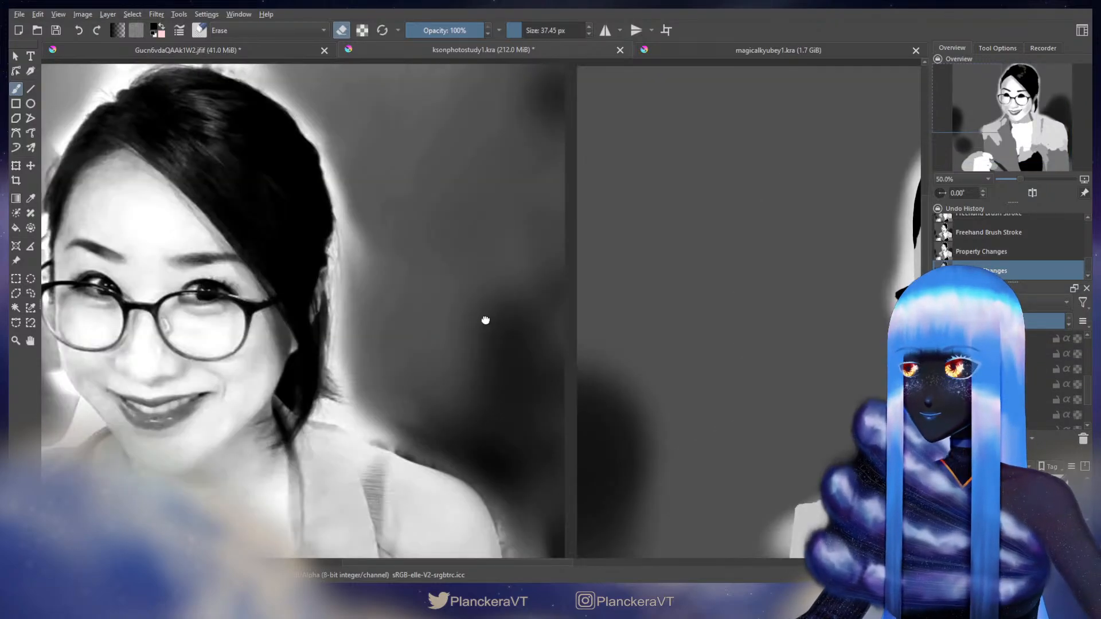
{"action": "left_click_drag", "start_coordinate": [484, 319], "coordinate": [562, 352]}
{"action": "mouse_move", "coordinate": [811, 341]}
{"action": "left_mouse_down"}
{"action": "mouse_move", "coordinate": [575, 354]}
{"action": "mouse_move", "coordinate": [653, 373]}
{"action": "mouse_move", "coordinate": [577, 377]}
{"action": "left_mouse_up"}
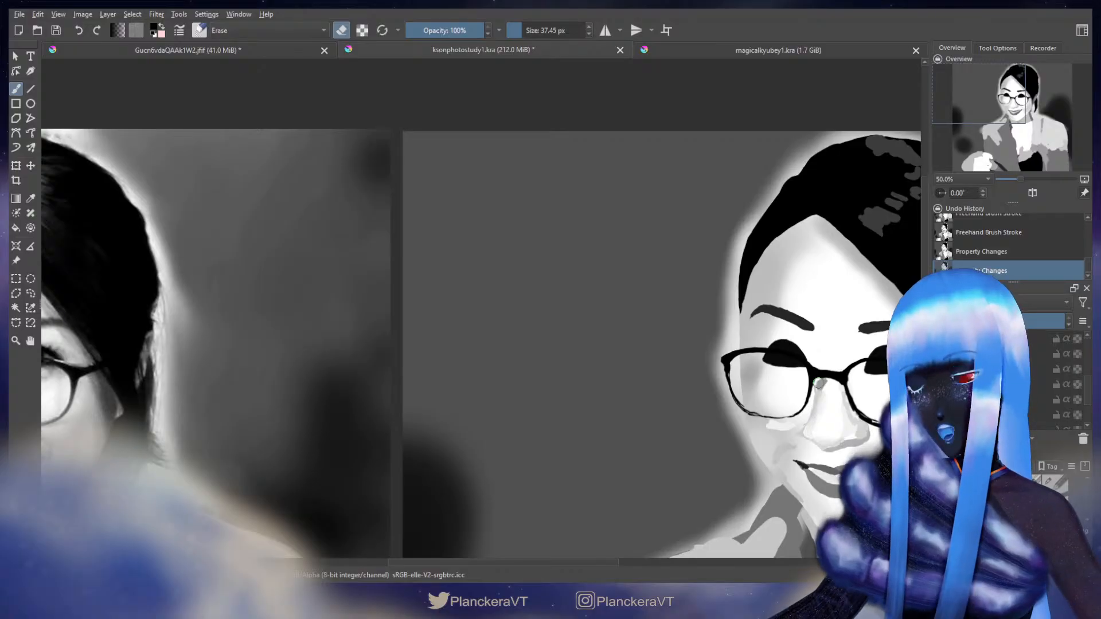
{"action": "scroll", "coordinate": [819, 384], "scroll_direction": "down", "scroll_amount": 1}
{"action": "left_click_drag", "start_coordinate": [867, 402], "coordinate": [766, 398]}
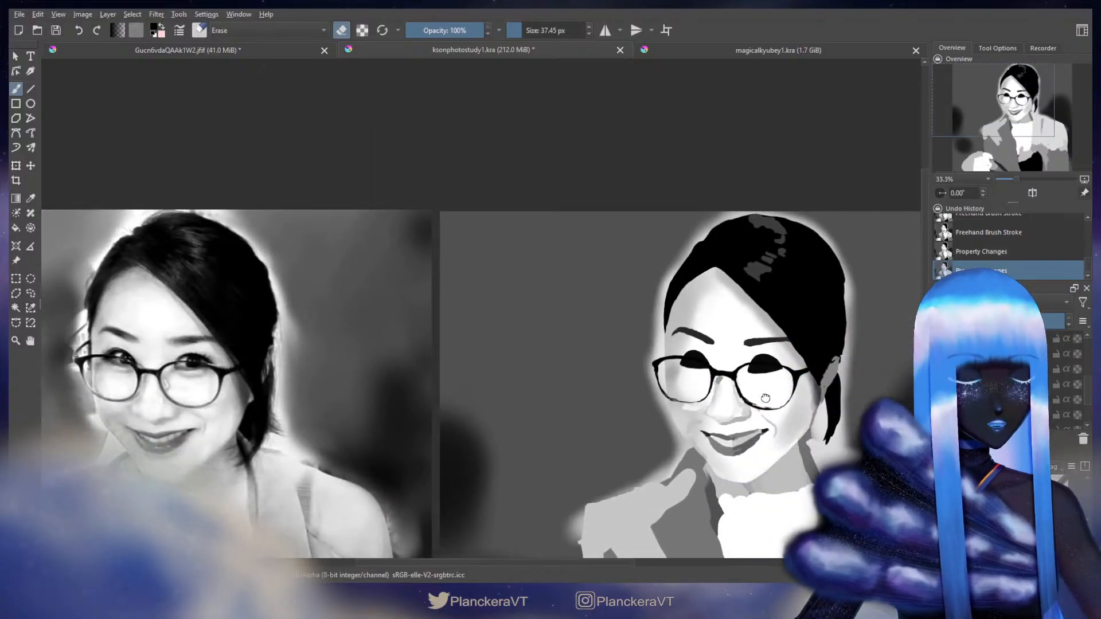
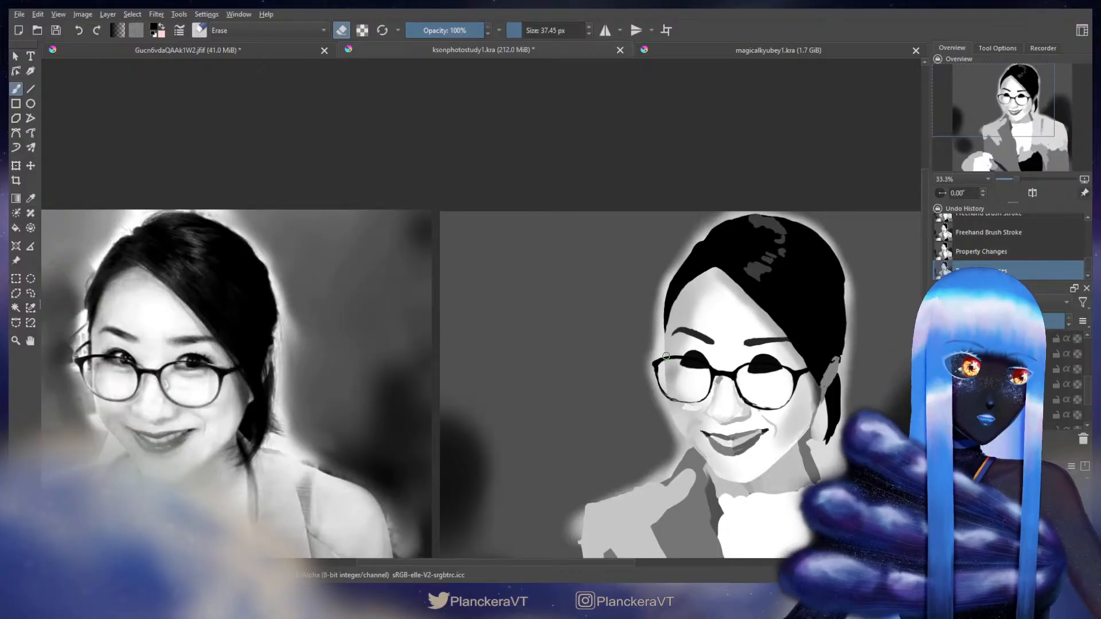
Step: Gauge the distance from the reference photo's upper edge to the top of the left eye, using a brush outline sized to 747.92 px
{"action": "key", "text": "e"}
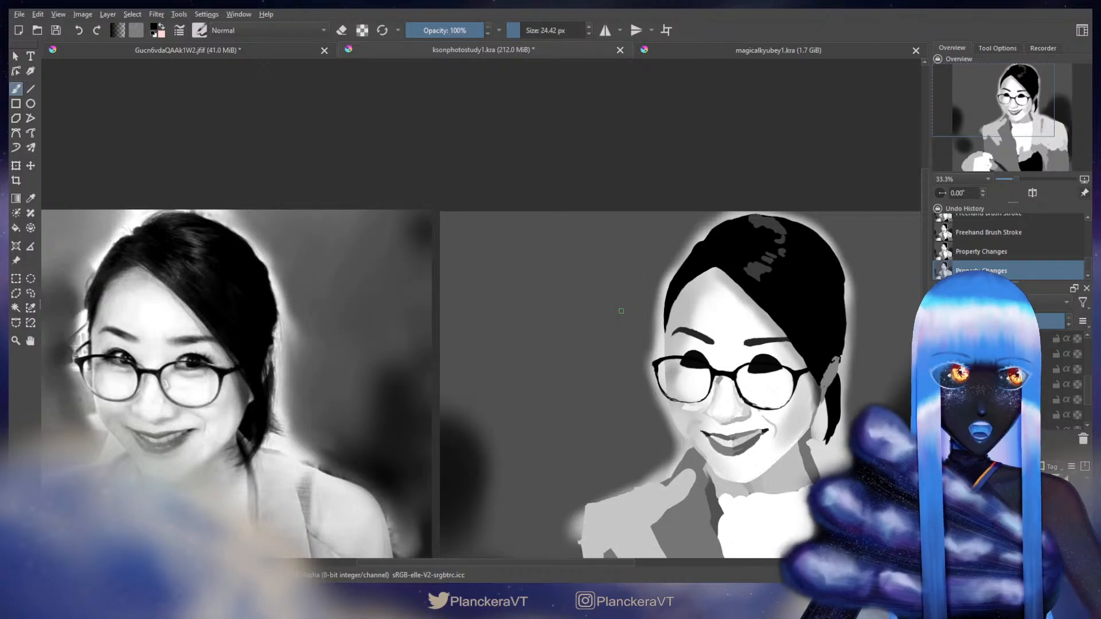
{"action": "scroll", "coordinate": [430, 323], "scroll_direction": "up", "scroll_amount": 2}
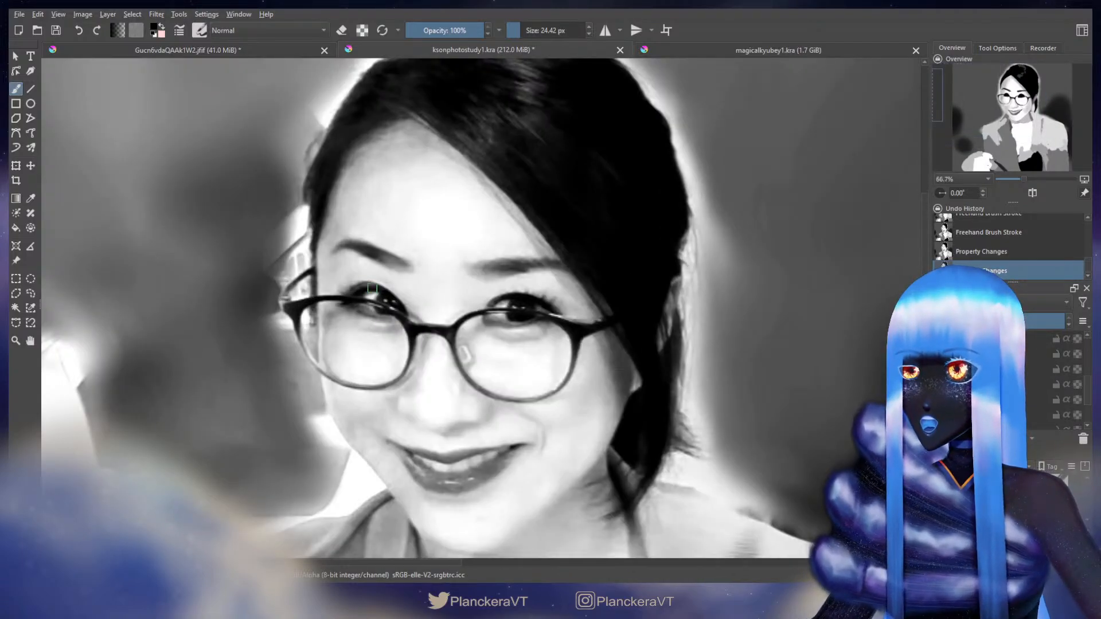
{"action": "mouse_move", "coordinate": [373, 289]}
{"action": "left_mouse_down"}
{"action": "mouse_move", "coordinate": [441, 329]}
{"action": "mouse_move", "coordinate": [413, 286]}
{"action": "mouse_move", "coordinate": [459, 287]}
{"action": "mouse_move", "coordinate": [396, 280]}
{"action": "mouse_move", "coordinate": [417, 235]}
{"action": "mouse_move", "coordinate": [428, 310]}
{"action": "left_mouse_up"}
{"action": "scroll", "coordinate": [418, 239], "scroll_direction": "down", "scroll_amount": 1}
{"action": "left_click_drag", "start_coordinate": [429, 269], "coordinate": [513, 270]}
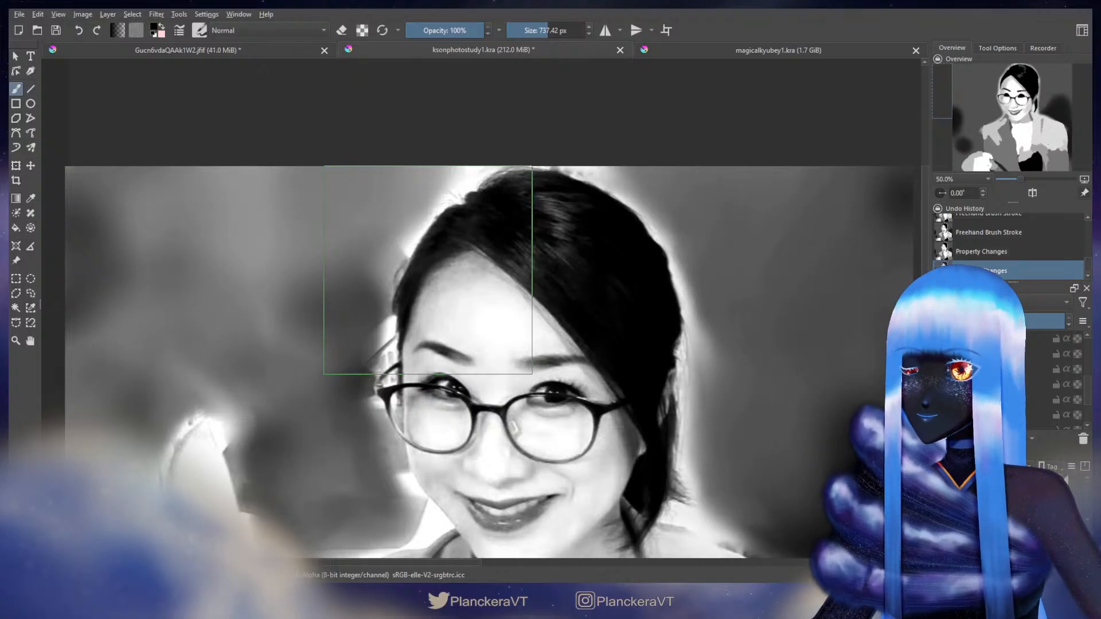
{"action": "scroll", "coordinate": [427, 270], "scroll_direction": "up", "scroll_amount": 1}
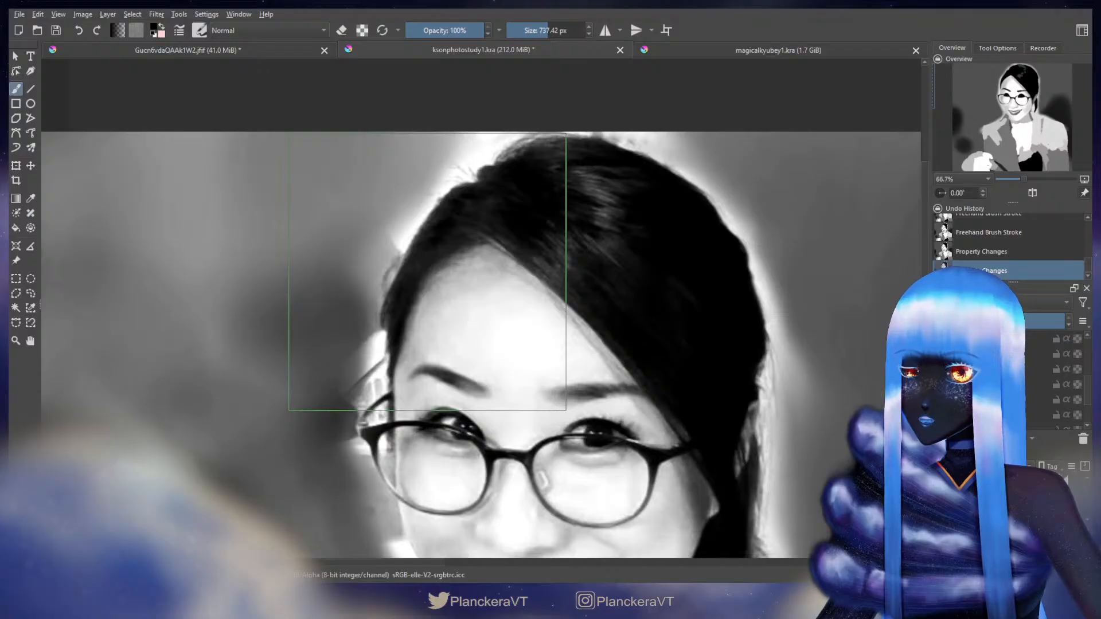
{"action": "left_click_drag", "start_coordinate": [427, 272], "coordinate": [431, 272]}
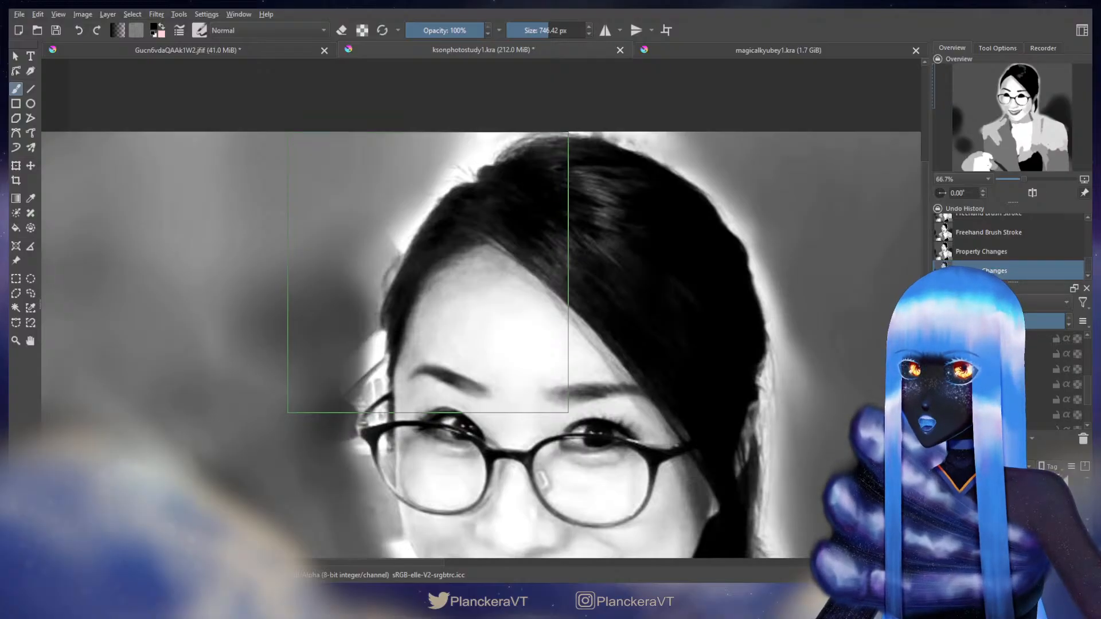
{"action": "left_click_drag", "start_coordinate": [428, 272], "coordinate": [426, 272]}
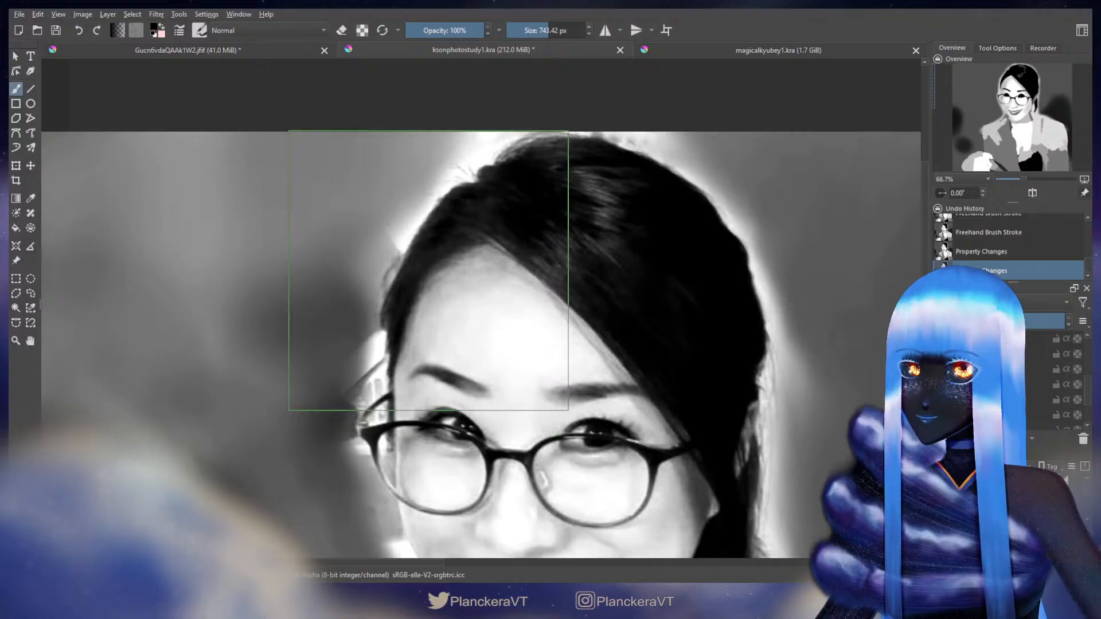
{"action": "left_click_drag", "start_coordinate": [429, 271], "coordinate": [430, 272]}
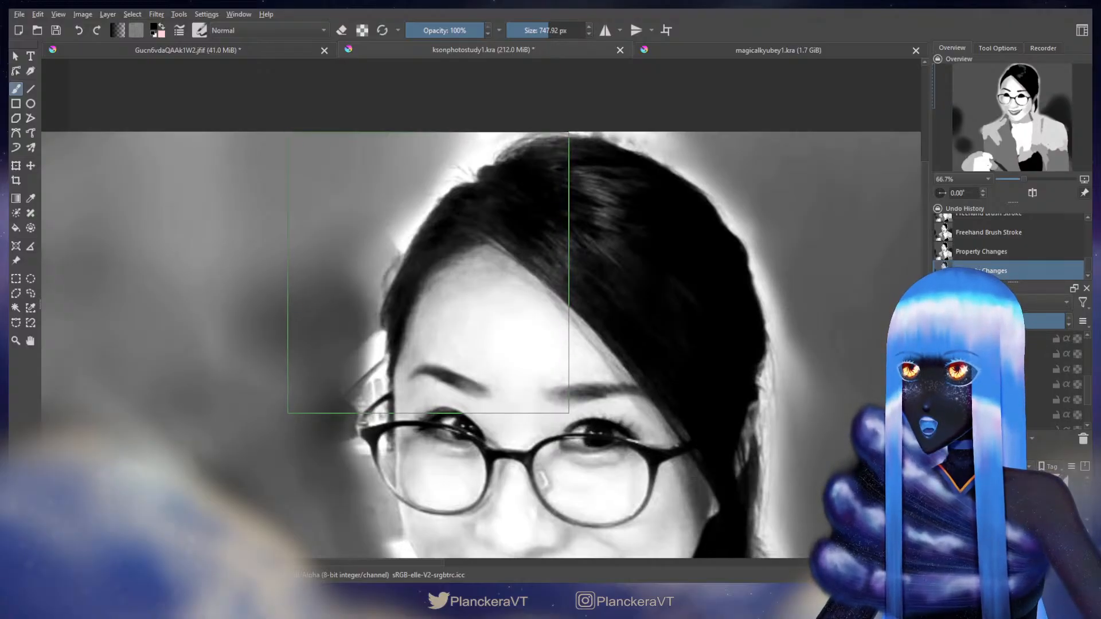
Step: Check the 747.92 px distance on the painting and adjust the left iris to match it with the Liquify transform
{"action": "mouse_move", "coordinate": [803, 355]}
{"action": "left_mouse_down"}
{"action": "mouse_move", "coordinate": [550, 325]}
{"action": "mouse_move", "coordinate": [396, 321]}
{"action": "left_mouse_up"}
{"action": "left_click_drag", "start_coordinate": [795, 321], "coordinate": [369, 329]}
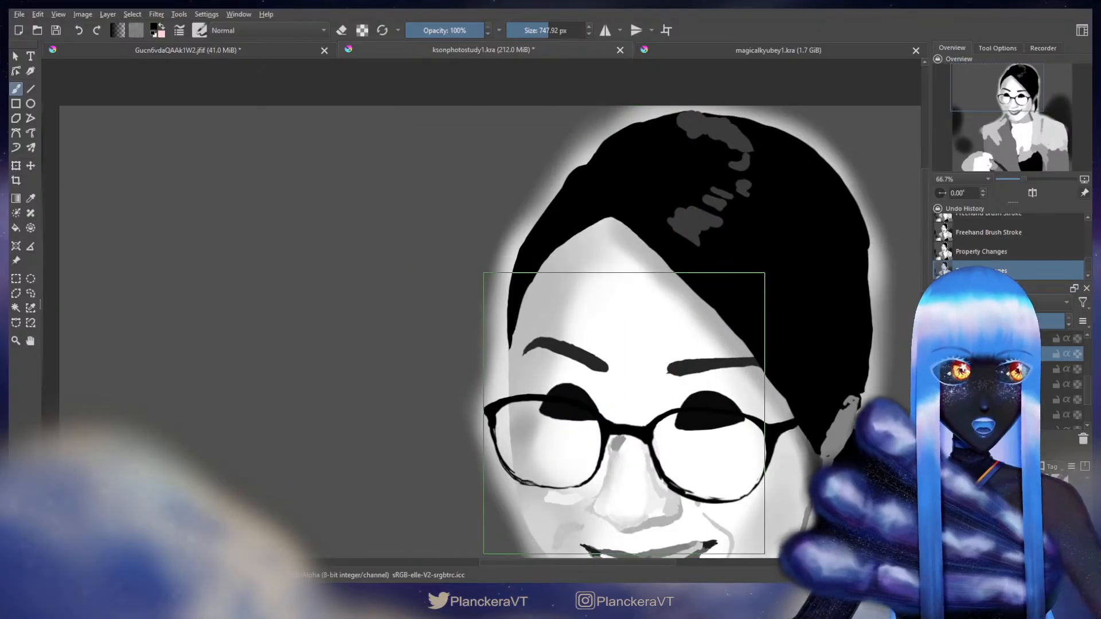
{"action": "key", "text": "ctrl+t"}
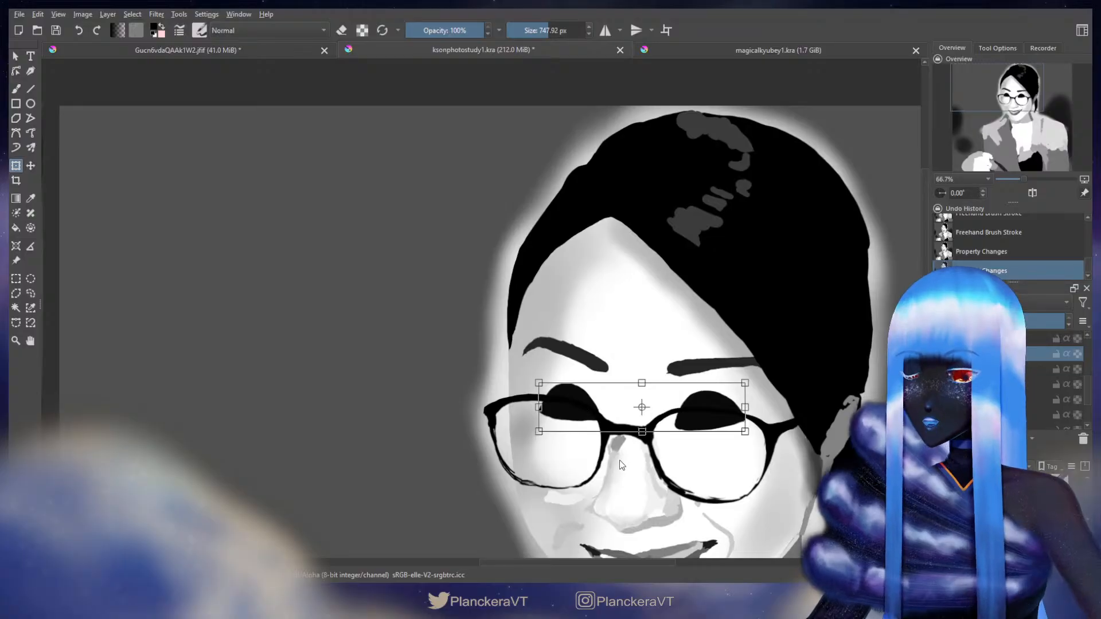
{"action": "key", "text": "ctrl+shift+x"}
{"action": "left_click_drag", "start_coordinate": [585, 310], "coordinate": [347, 310]}
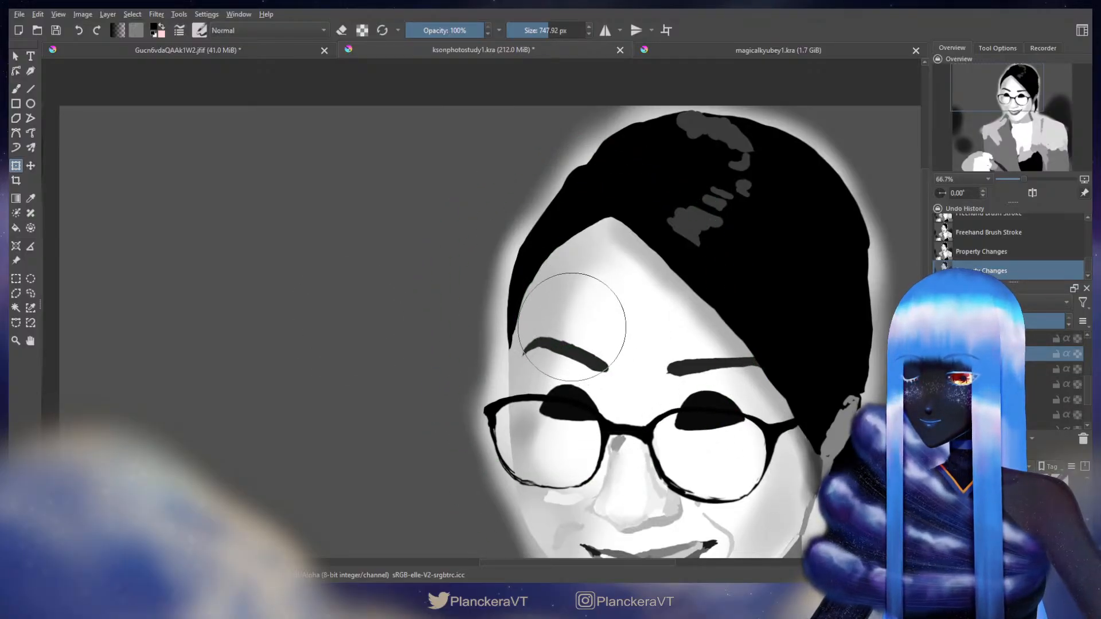
{"action": "key", "text": "b"}
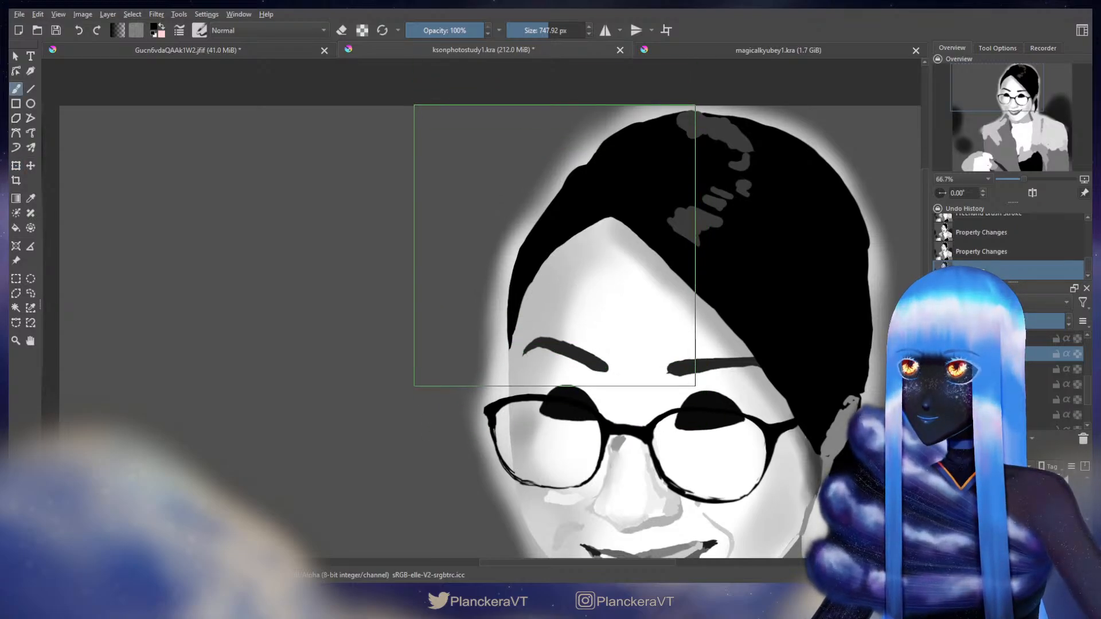
{"action": "scroll", "coordinate": [554, 245], "scroll_direction": "up", "scroll_amount": 1}
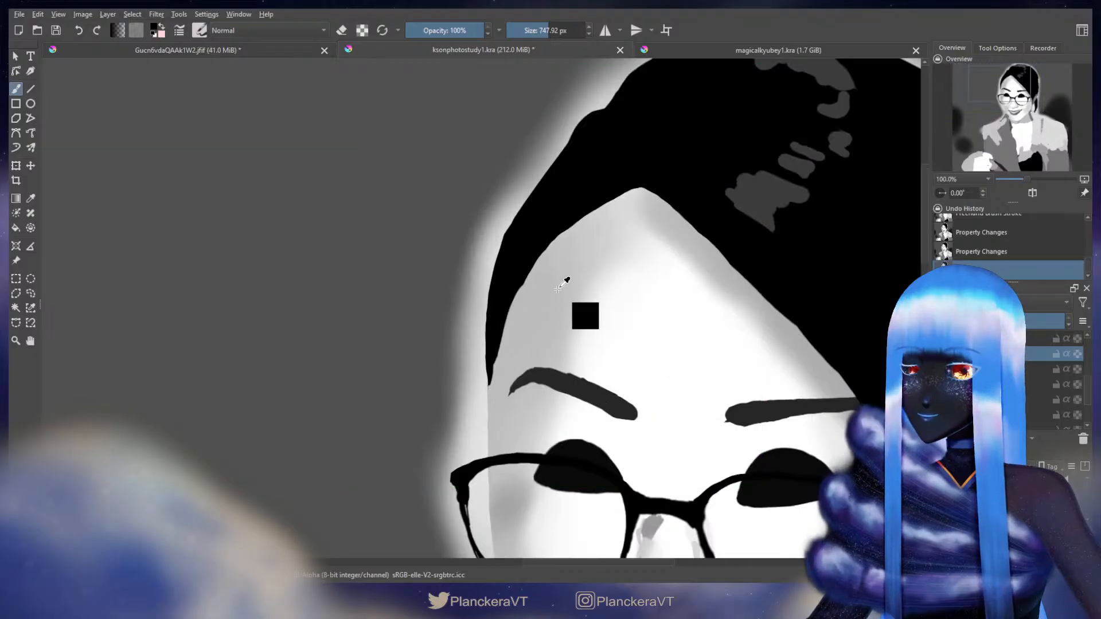
{"action": "key", "text": "ctrl+t"}
{"action": "key", "text": "b"}
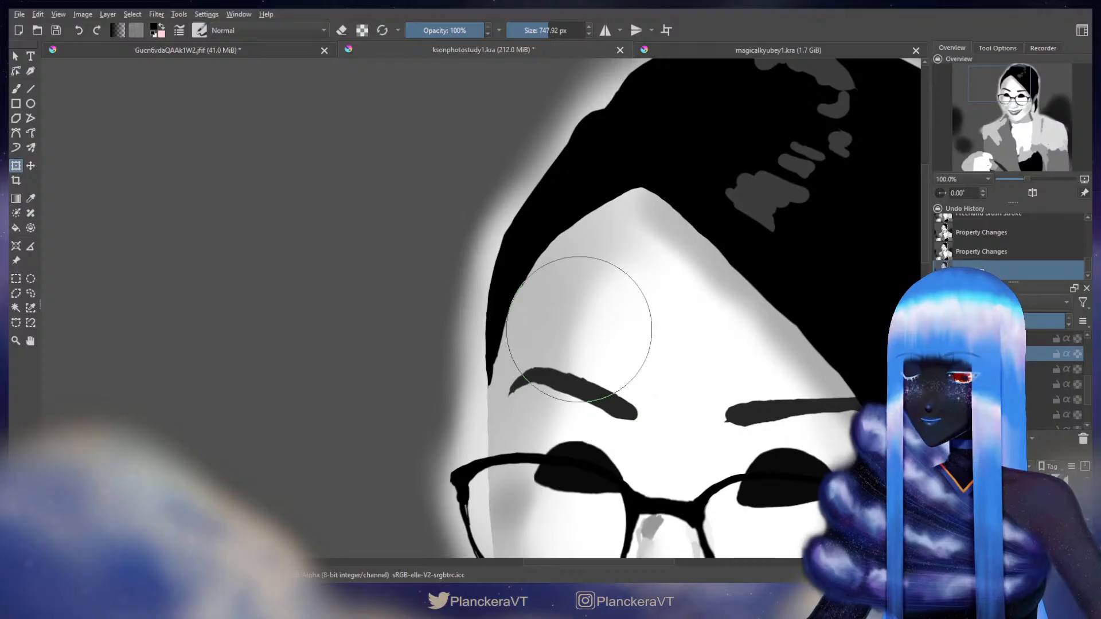
Step: Measure from the reference photo's upper edge down to the bottom of the eyes with a brush outline sized to 825.92 px
{"action": "scroll", "coordinate": [583, 367], "scroll_direction": "down", "scroll_amount": 2}
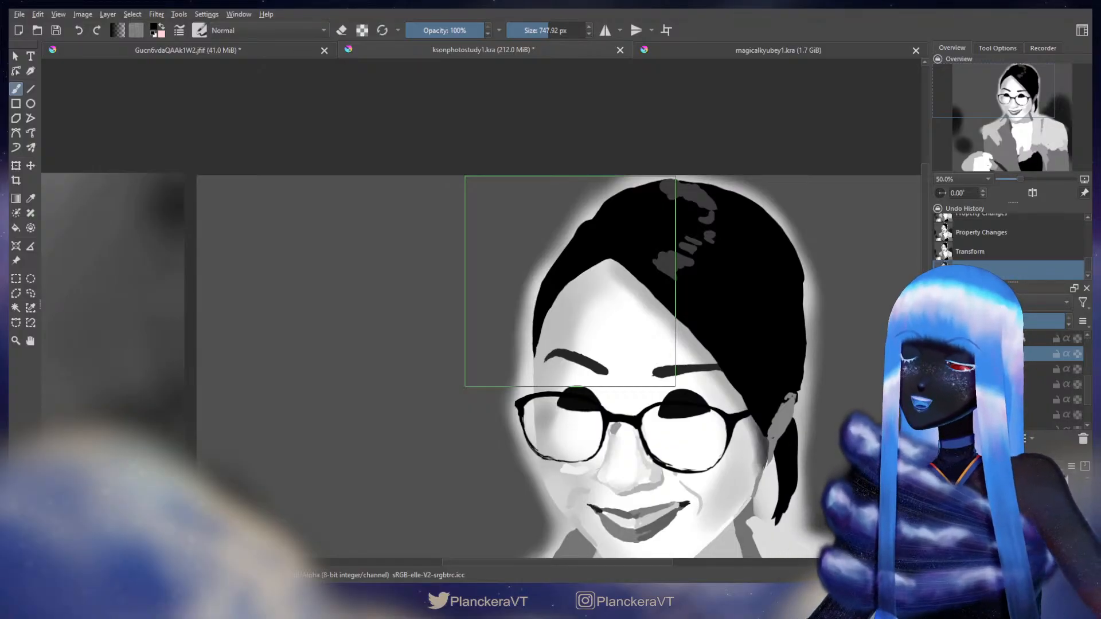
{"action": "left_click_drag", "start_coordinate": [294, 318], "coordinate": [752, 328]}
{"action": "left_click_drag", "start_coordinate": [507, 315], "coordinate": [826, 242]}
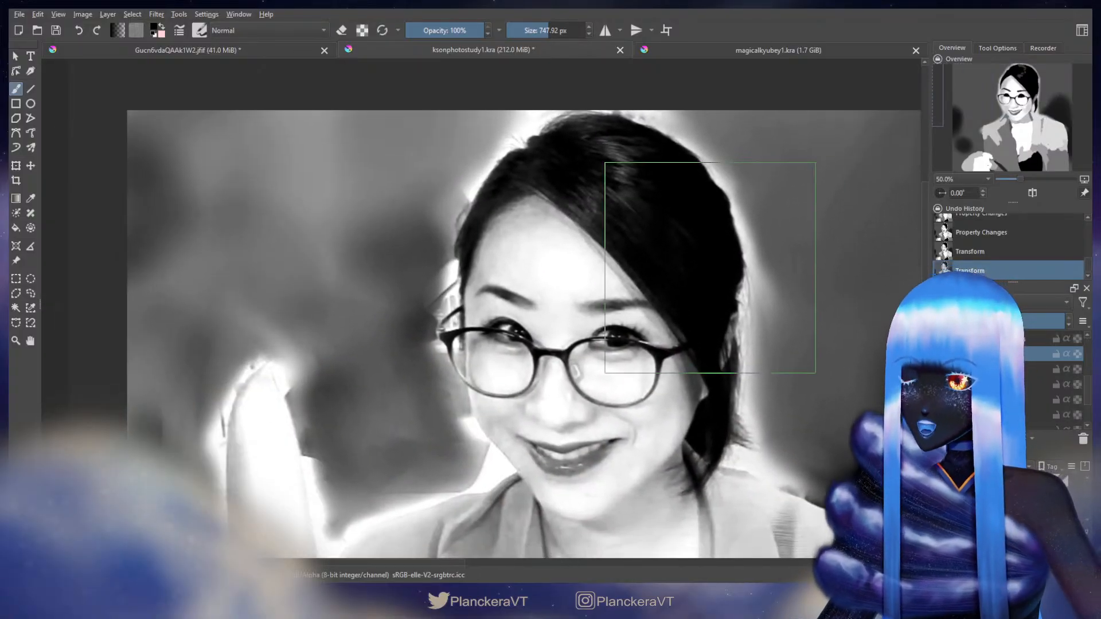
{"action": "scroll", "coordinate": [500, 239], "scroll_direction": "up", "scroll_amount": 2}
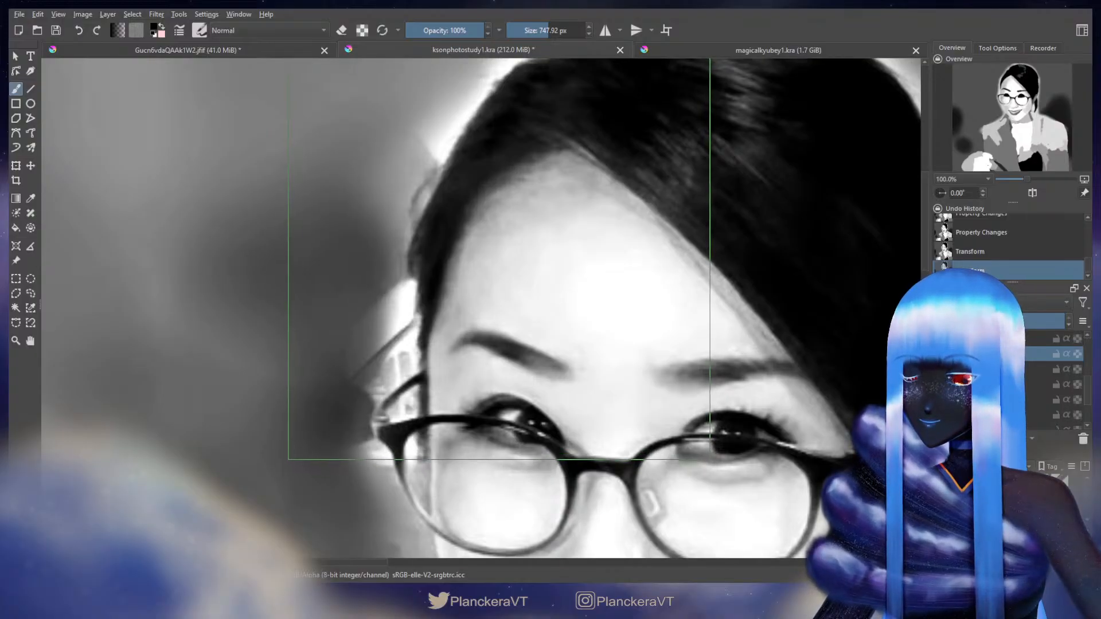
{"action": "scroll", "coordinate": [504, 235], "scroll_direction": "down", "scroll_amount": 1}
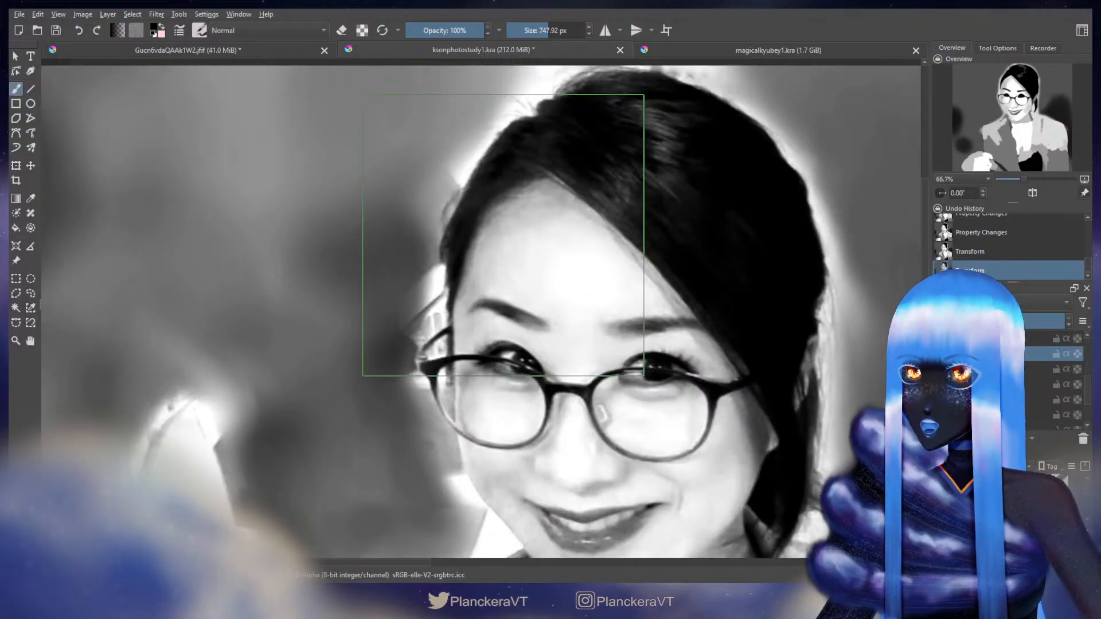
{"action": "mouse_move", "coordinate": [504, 232]}
{"action": "left_mouse_down"}
{"action": "mouse_move", "coordinate": [515, 233]}
{"action": "mouse_move", "coordinate": [504, 273]}
{"action": "mouse_move", "coordinate": [516, 269]}
{"action": "left_mouse_up"}
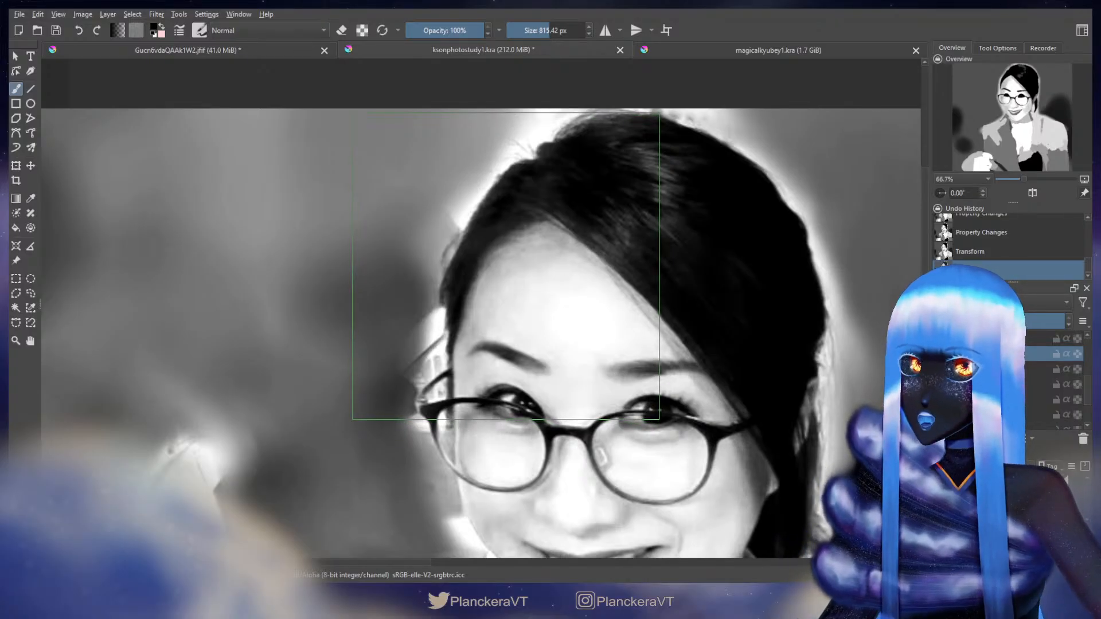
{"action": "key", "text": "bracketright"}
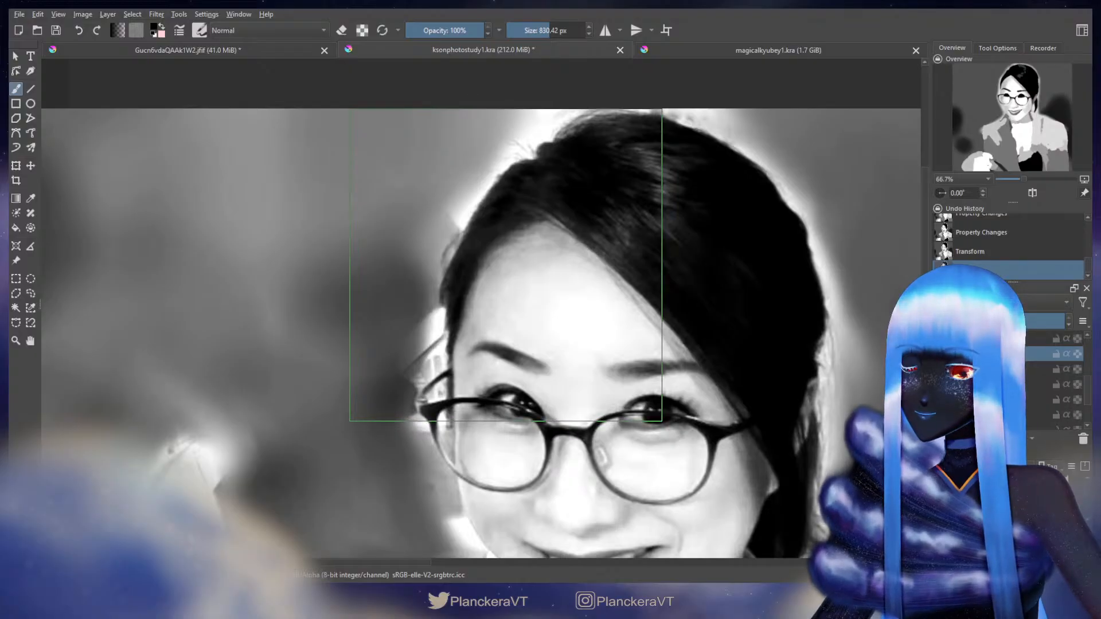
{"action": "key", "text": "bracketleft"}
{"action": "key", "text": "bracketleft"}
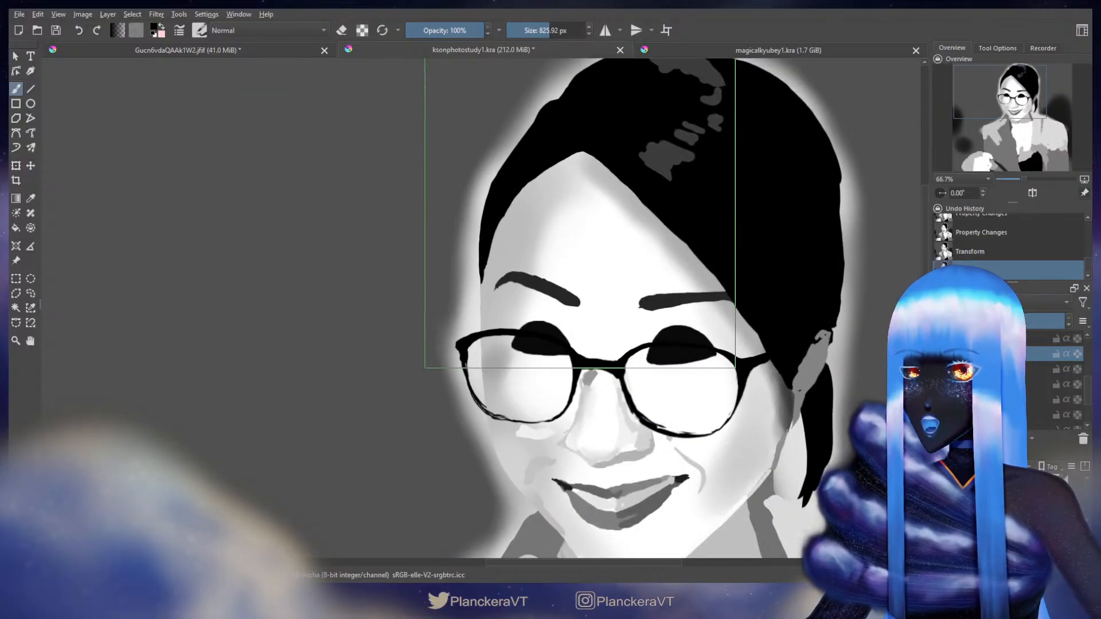
Step: Compare the 825.92 px distance with the height of the painted irises, checking the eyes and glasses against the reference photo
{"action": "scroll", "coordinate": [565, 200], "scroll_direction": "up", "scroll_amount": 1}
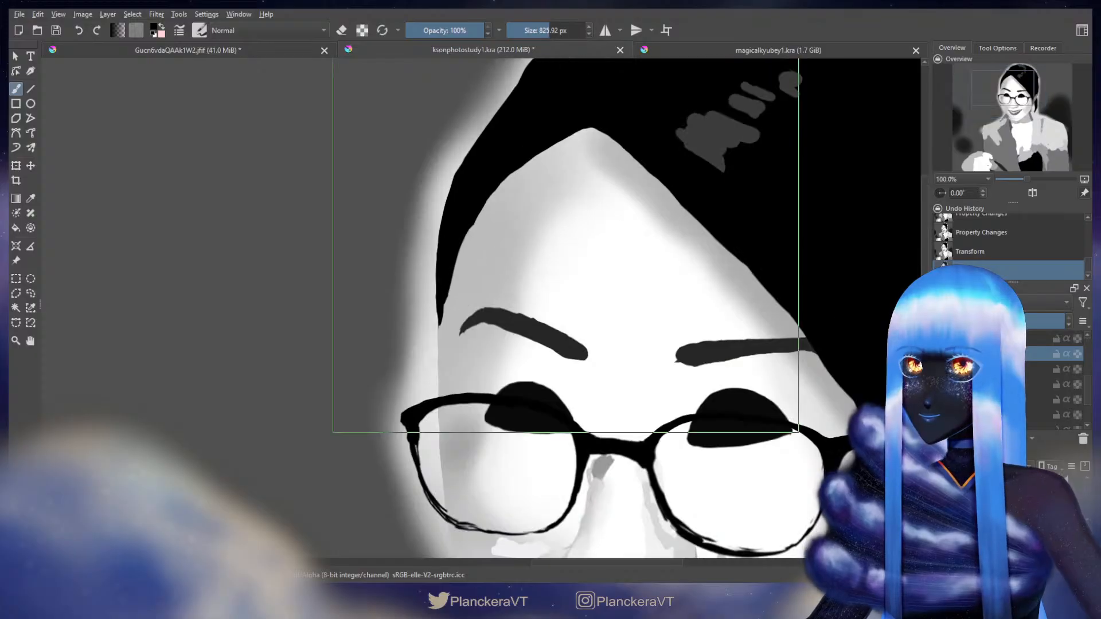
{"action": "scroll", "coordinate": [565, 200], "scroll_direction": "down", "scroll_amount": 1}
{"action": "left_click_drag", "start_coordinate": [549, 273], "coordinate": [529, 335]}
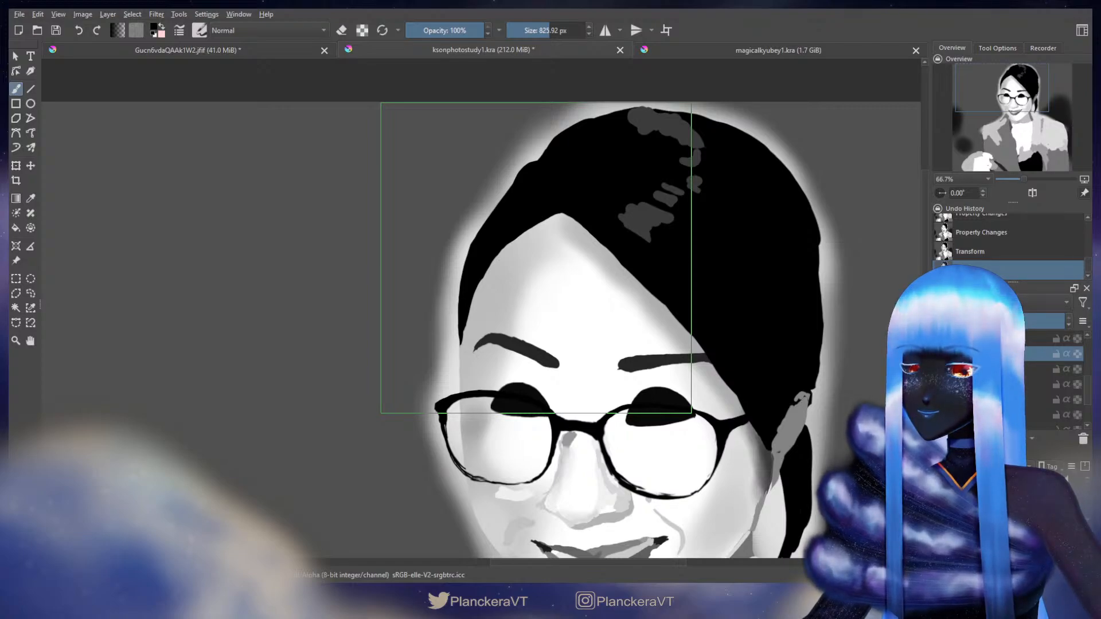
{"action": "left_click_drag", "start_coordinate": [537, 323], "coordinate": [855, 310]}
{"action": "left_click_drag", "start_coordinate": [312, 292], "coordinate": [710, 289]}
{"action": "left_click_drag", "start_coordinate": [433, 283], "coordinate": [774, 238]}
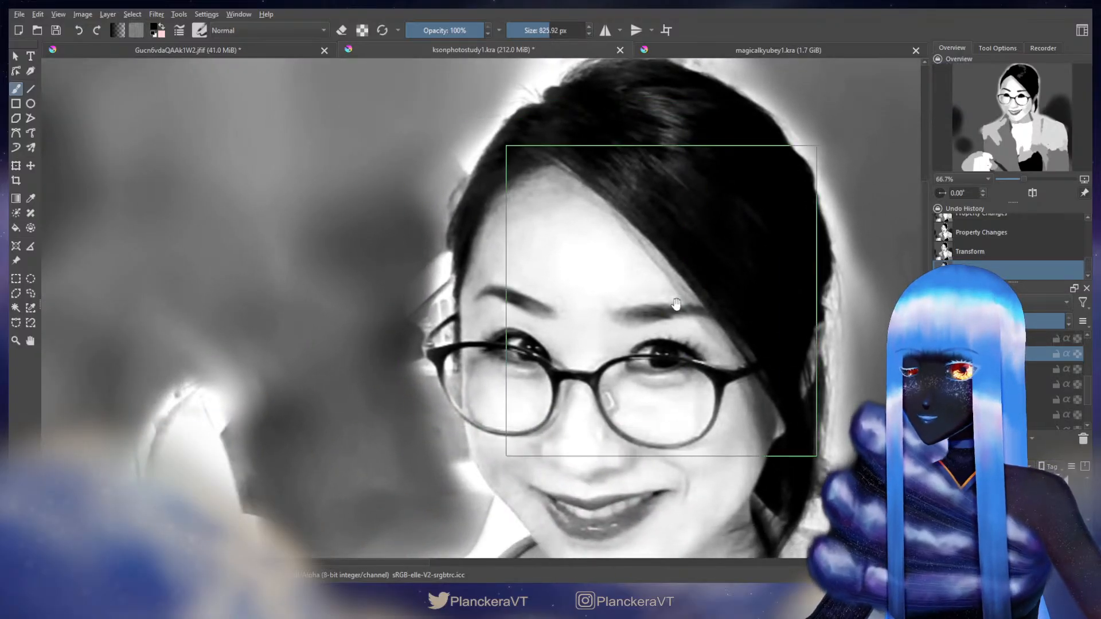
{"action": "mouse_move", "coordinate": [671, 304]}
{"action": "left_mouse_down"}
{"action": "mouse_move", "coordinate": [367, 282]}
{"action": "mouse_move", "coordinate": [34, 281]}
{"action": "left_mouse_up"}
{"action": "left_click_drag", "start_coordinate": [526, 312], "coordinate": [497, 307]}
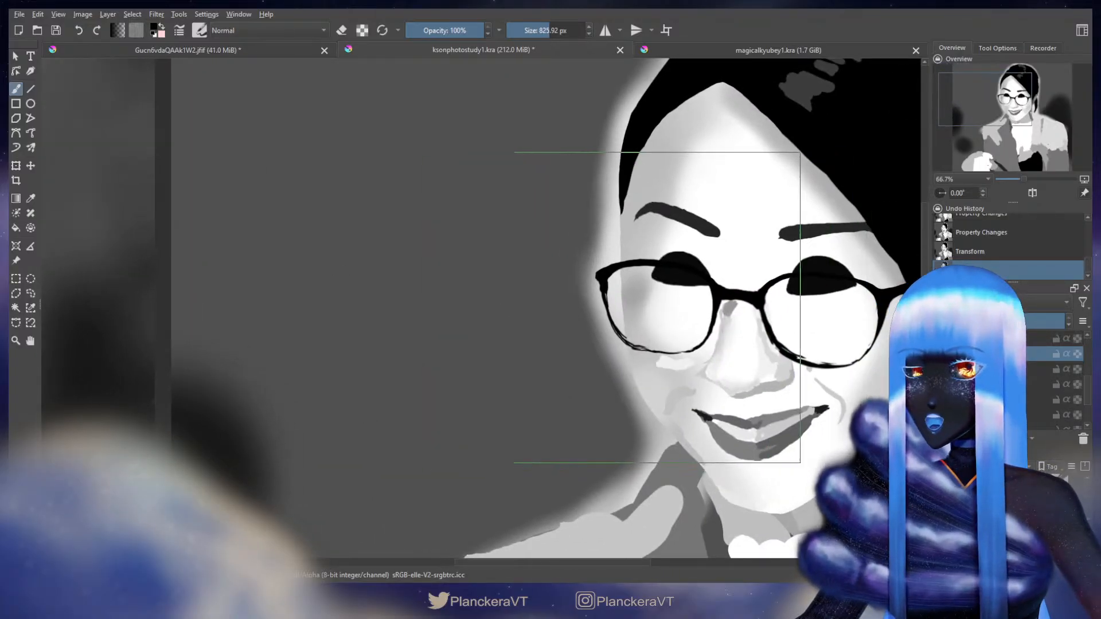
{"action": "left_click_drag", "start_coordinate": [286, 313], "coordinate": [696, 304]}
{"action": "left_click_drag", "start_coordinate": [363, 312], "coordinate": [572, 293]}
{"action": "left_click_drag", "start_coordinate": [416, 275], "coordinate": [595, 319]}
{"action": "left_click_drag", "start_coordinate": [428, 213], "coordinate": [442, 317]}
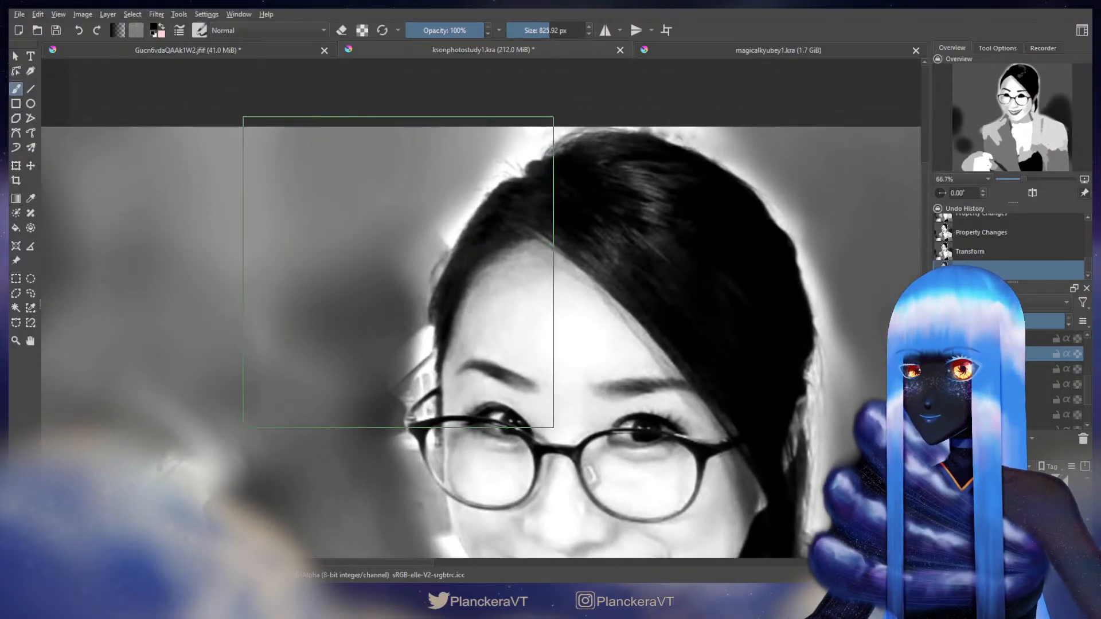
Step: Resize the brush outline to 791.42 px to gauge the height of the left eye's outer side in the reference photo
{"action": "mouse_move", "coordinate": [398, 267]}
{"action": "left_mouse_down"}
{"action": "mouse_move", "coordinate": [380, 269]}
{"action": "mouse_move", "coordinate": [402, 278]}
{"action": "left_mouse_up"}
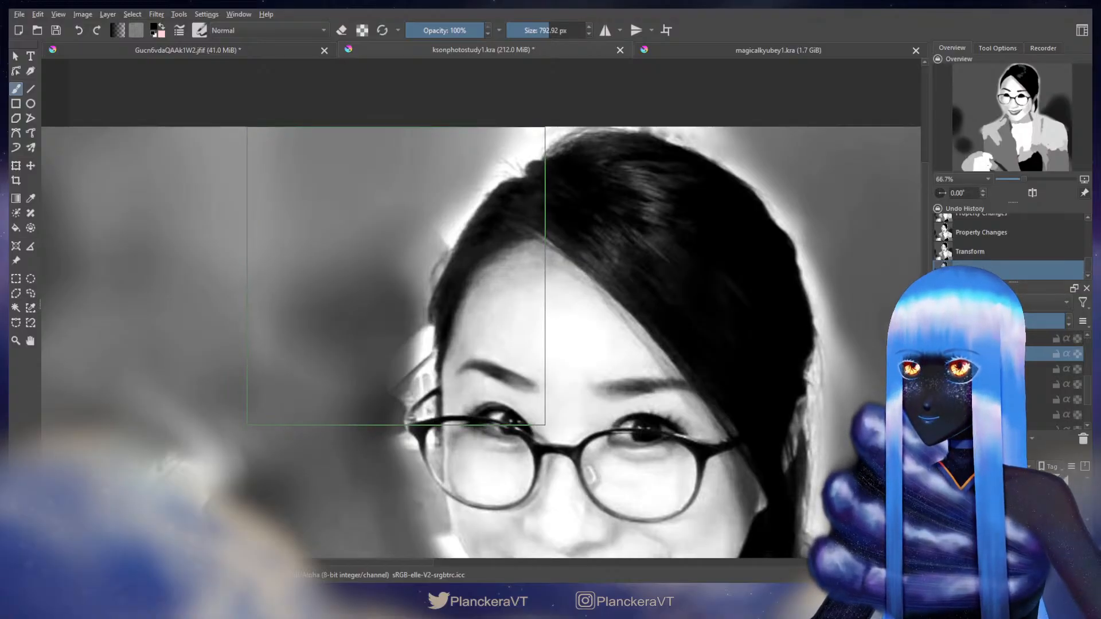
{"action": "left_click_drag", "start_coordinate": [402, 278], "coordinate": [395, 276]}
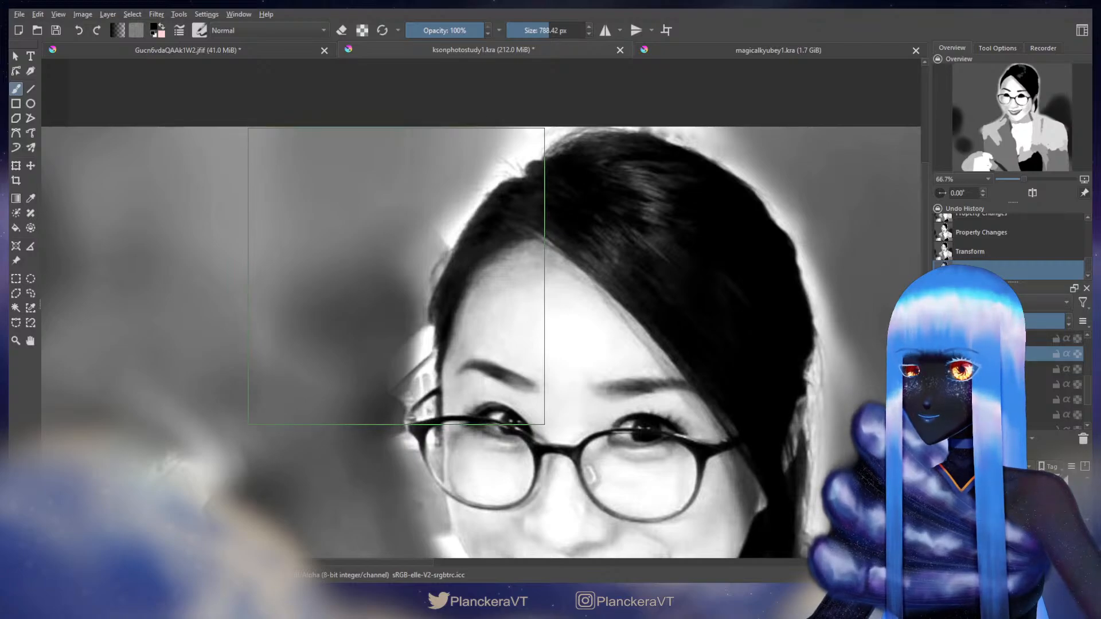
{"action": "left_click_drag", "start_coordinate": [396, 276], "coordinate": [396, 276]}
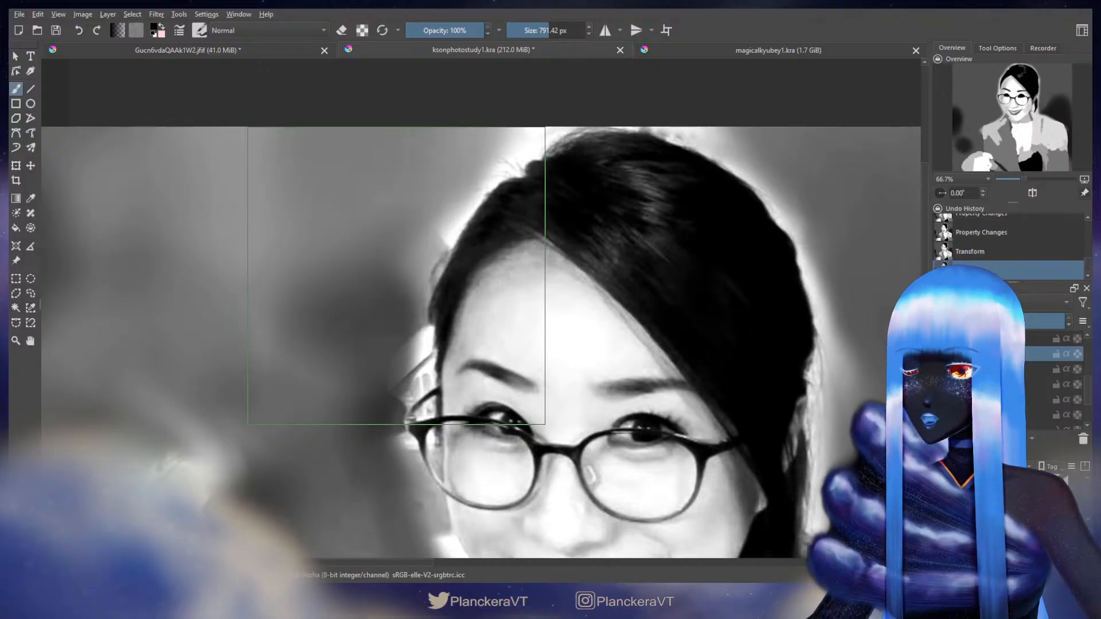
Step: Transfer the 791.42 px distance to the painting and reshape the outer side of the left iris with the Liquify transform
{"action": "left_click_drag", "start_coordinate": [872, 340], "coordinate": [373, 287]}
{"action": "left_click_drag", "start_coordinate": [570, 302], "coordinate": [35, 302]}
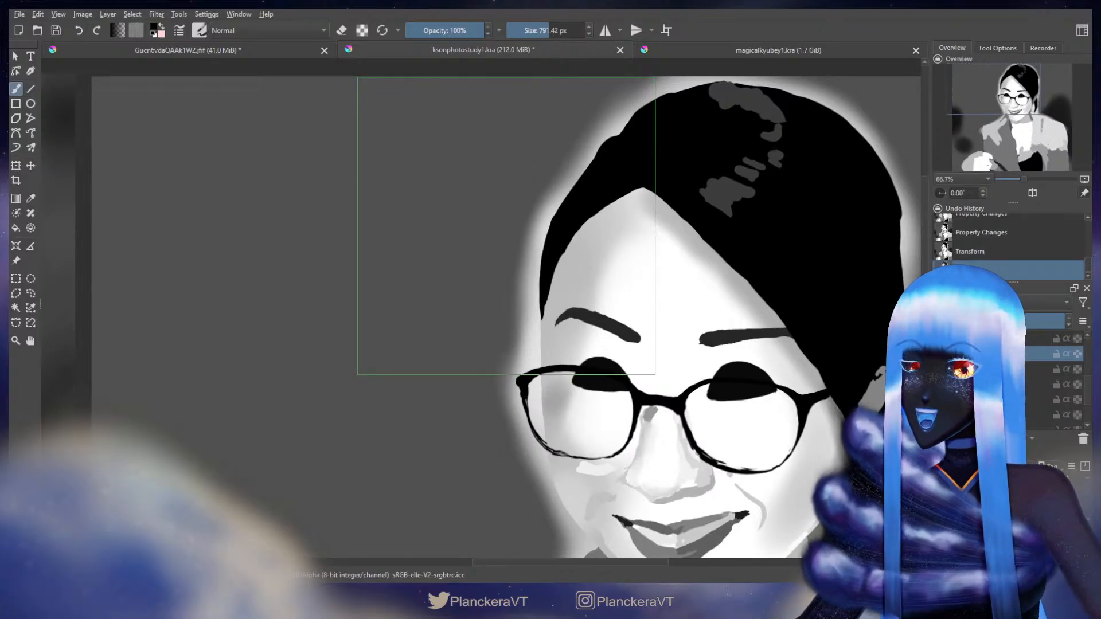
{"action": "key", "text": "ctrl+t"}
{"action": "key", "text": "Return"}
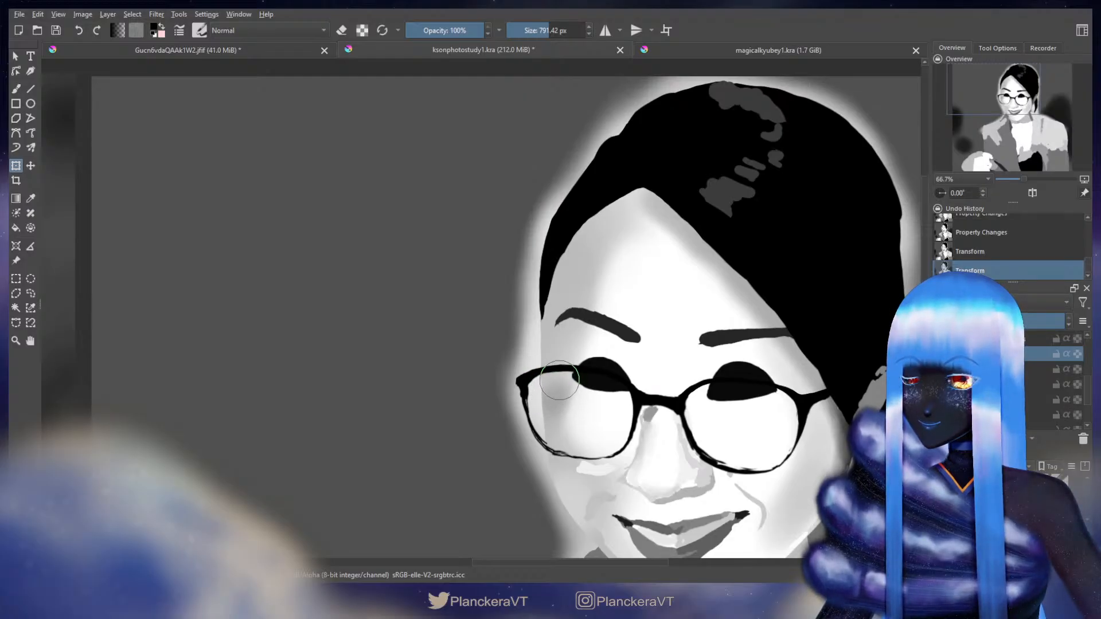
{"action": "key", "text": "b"}
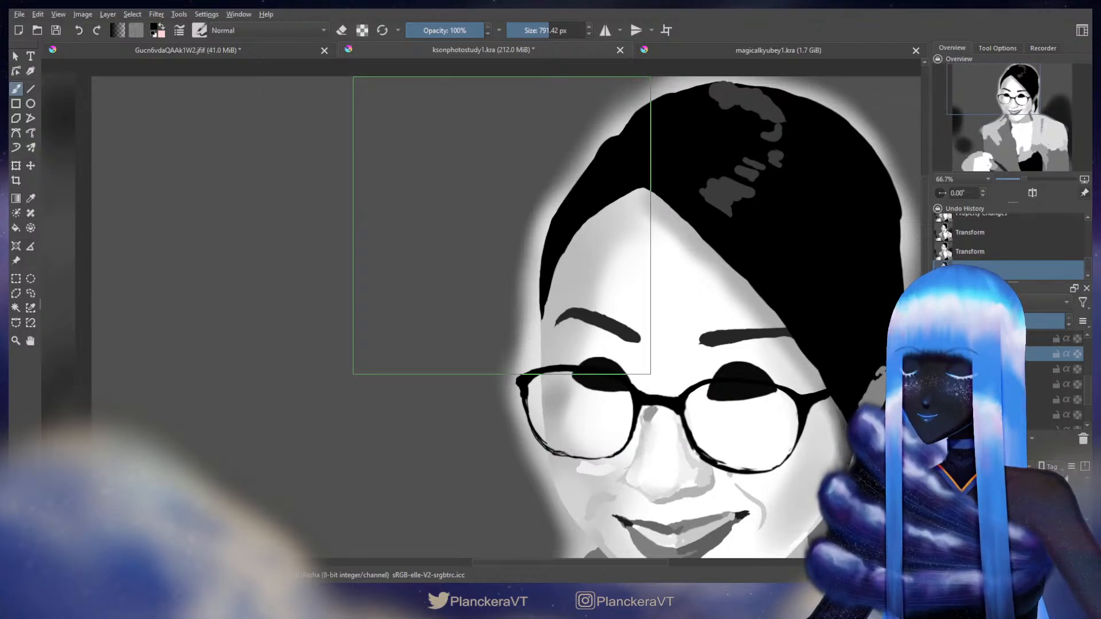
Step: Measure from the reference photo's upper edge down to the bottom of the right eye with a brush outline sized to 840.92 px
{"action": "left_click_drag", "start_coordinate": [419, 337], "coordinate": [832, 330]}
{"action": "mouse_move", "coordinate": [166, 281]}
{"action": "left_mouse_down"}
{"action": "mouse_move", "coordinate": [612, 310]}
{"action": "mouse_move", "coordinate": [684, 253]}
{"action": "mouse_move", "coordinate": [635, 290]}
{"action": "mouse_move", "coordinate": [359, 344]}
{"action": "left_mouse_up"}
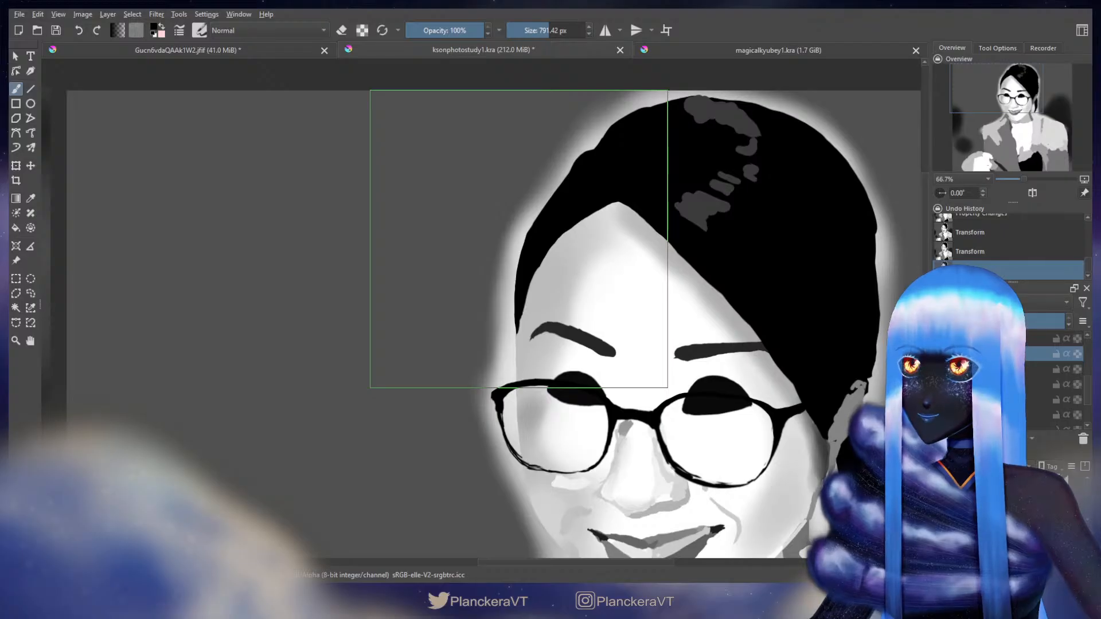
{"action": "left_click_drag", "start_coordinate": [114, 313], "coordinate": [574, 296]}
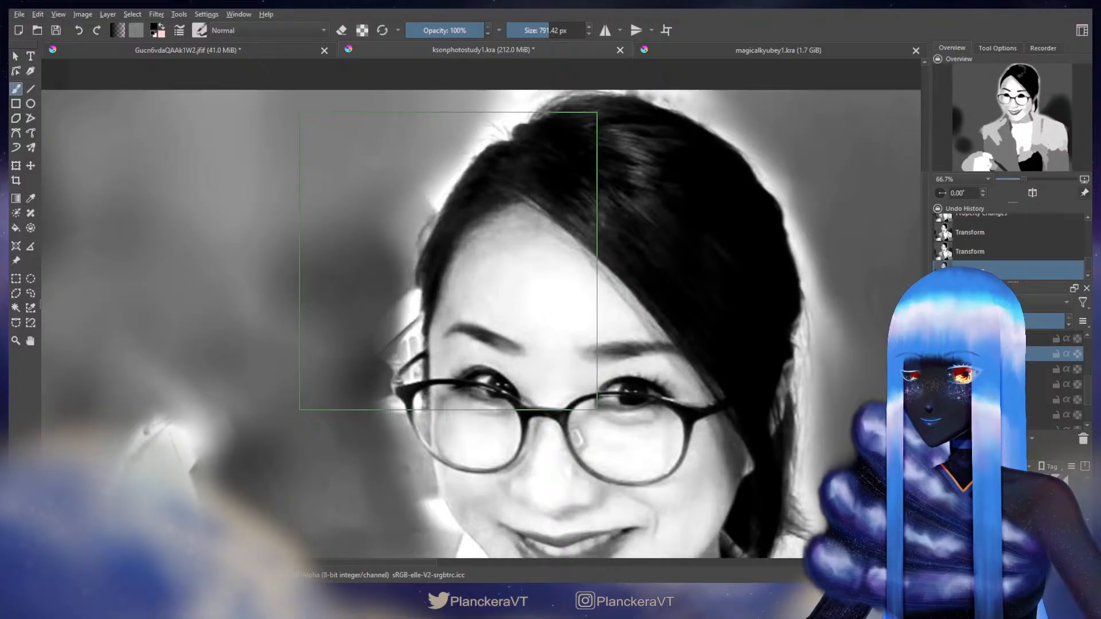
{"action": "left_click_drag", "start_coordinate": [448, 259], "coordinate": [475, 258]}
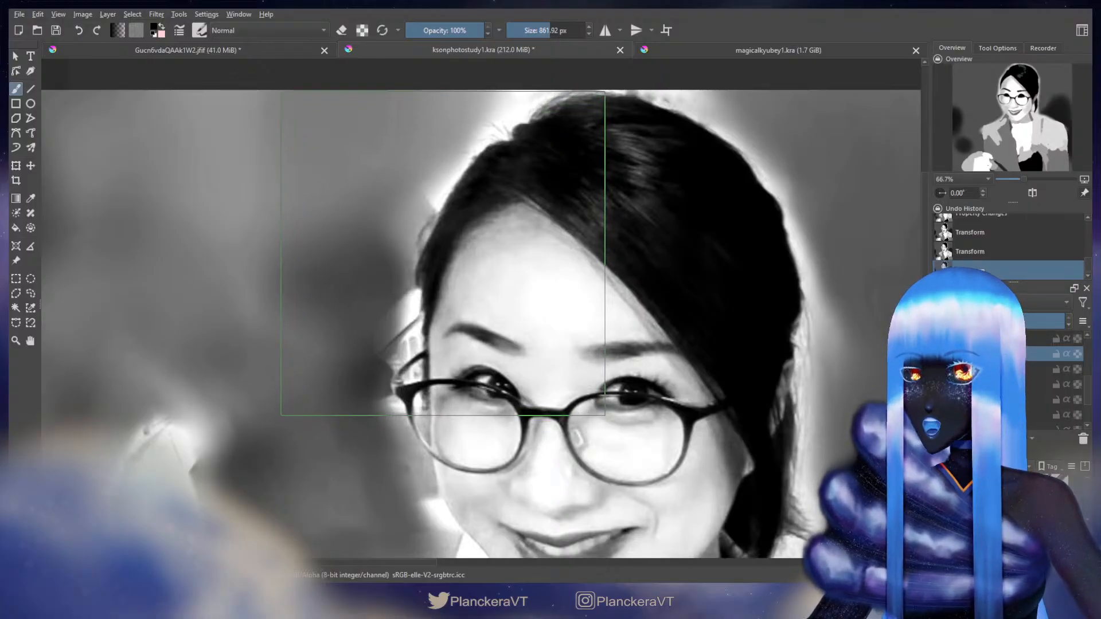
{"action": "left_click_drag", "start_coordinate": [443, 253], "coordinate": [436, 250]}
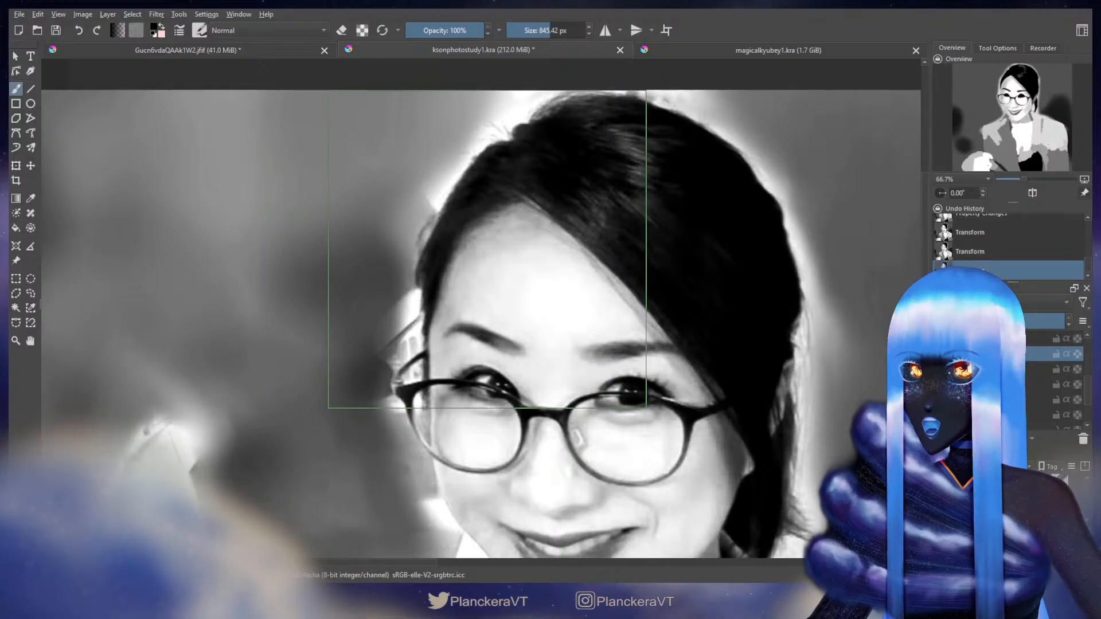
{"action": "left_click_drag", "start_coordinate": [487, 249], "coordinate": [488, 248]}
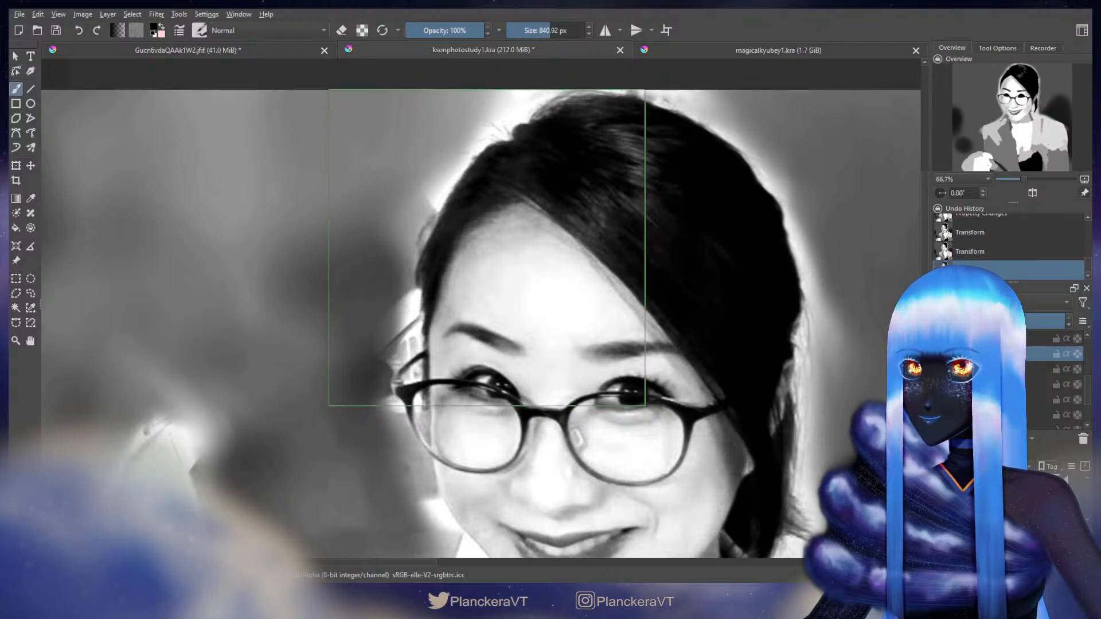
Step: Transfer the 840.92 px distance to the painting and reshape the inner underside of the right iris with the Liquify transform
{"action": "left_click_drag", "start_coordinate": [494, 276], "coordinate": [149, 258]}
{"action": "left_click_drag", "start_coordinate": [774, 312], "coordinate": [183, 281]}
{"action": "mouse_move", "coordinate": [656, 321]}
{"action": "left_mouse_down"}
{"action": "mouse_move", "coordinate": [539, 322]}
{"action": "mouse_move", "coordinate": [509, 351]}
{"action": "left_mouse_up"}
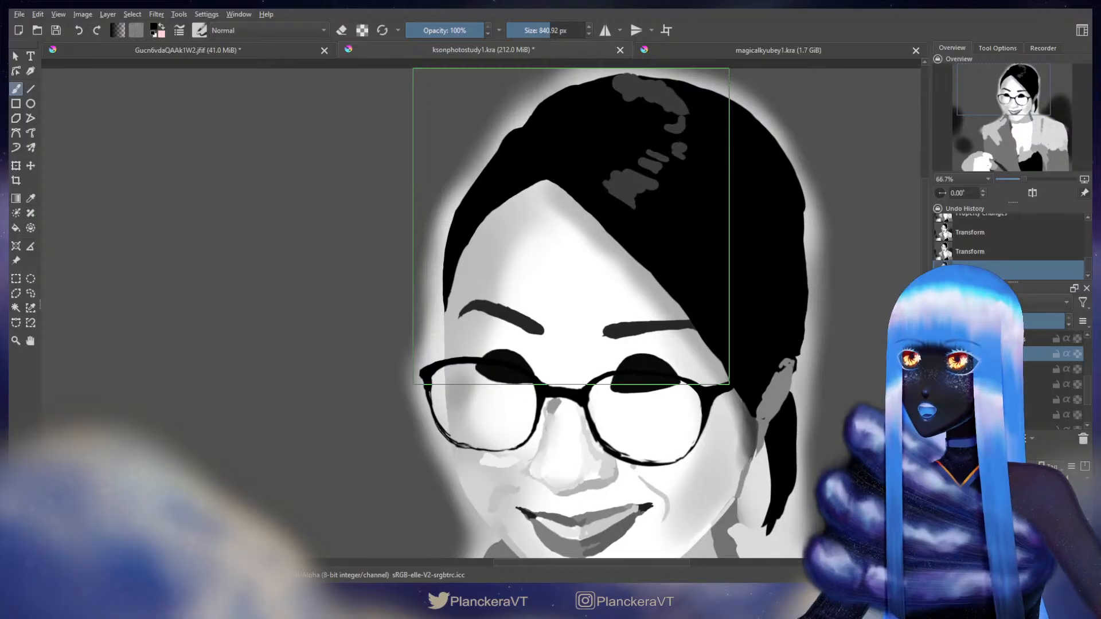
{"action": "key", "text": "ctrl+t"}
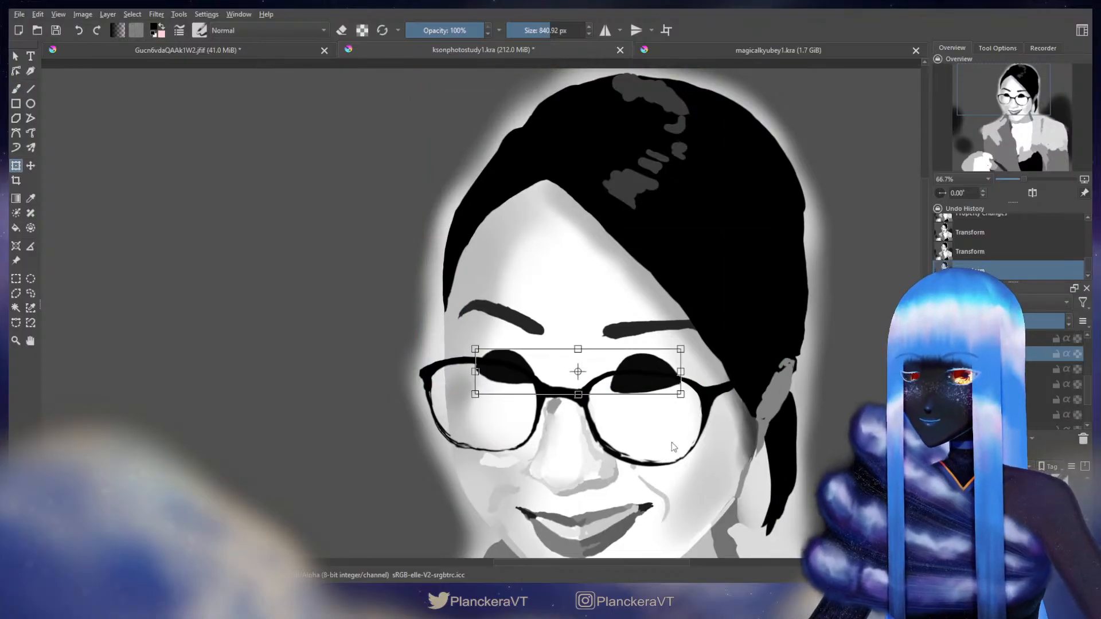
{"action": "key", "text": "Return"}
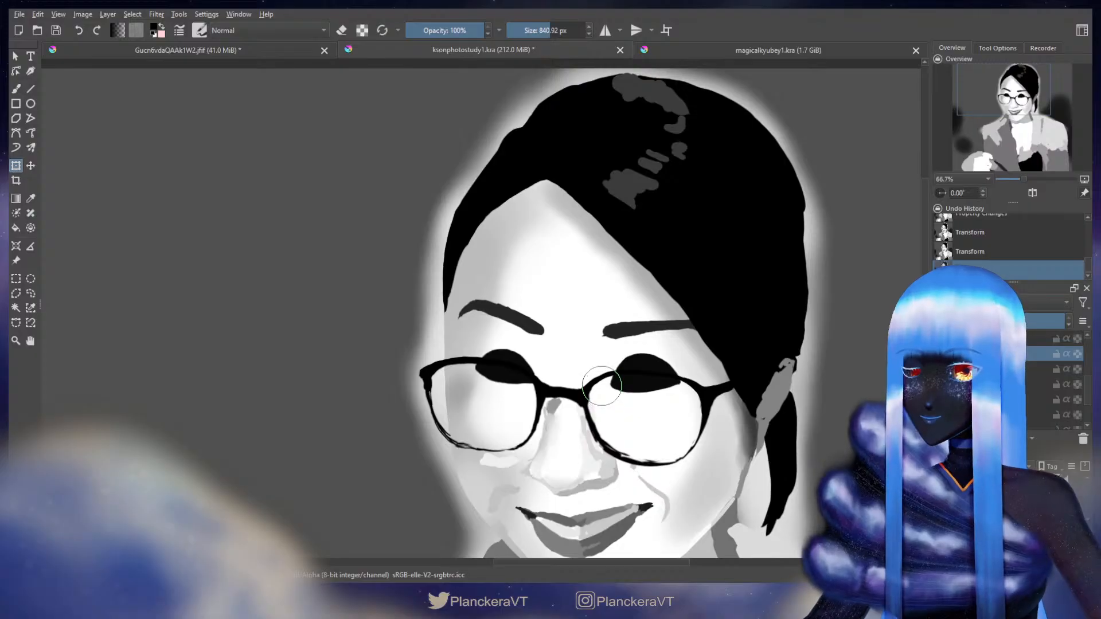
{"action": "key", "text": "b"}
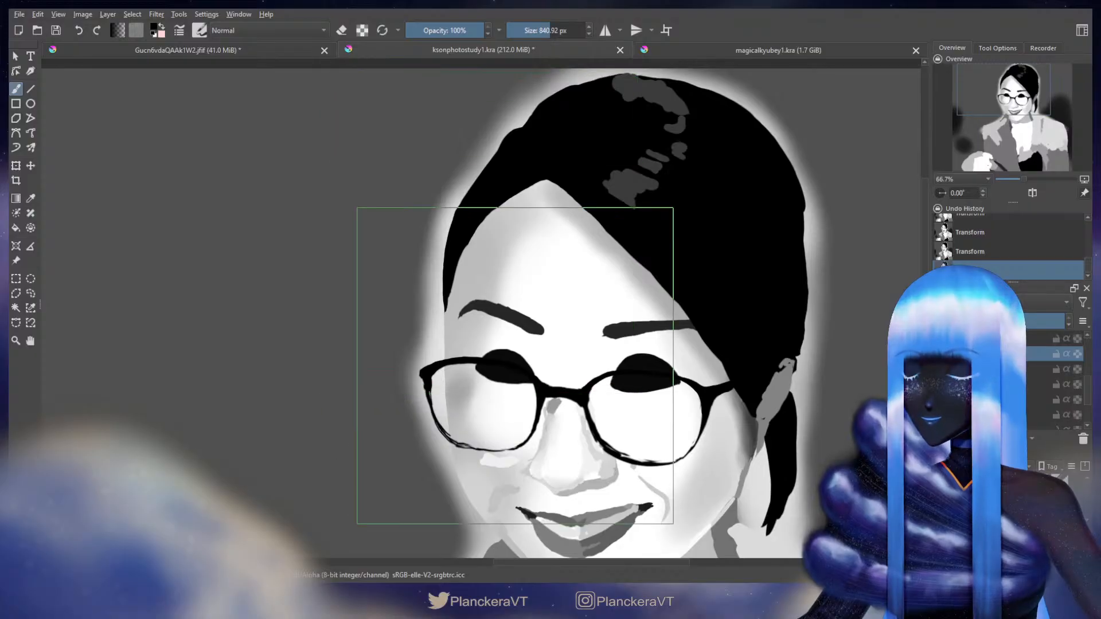
{"action": "key", "text": "ctrl+t"}
{"action": "key", "text": "Return"}
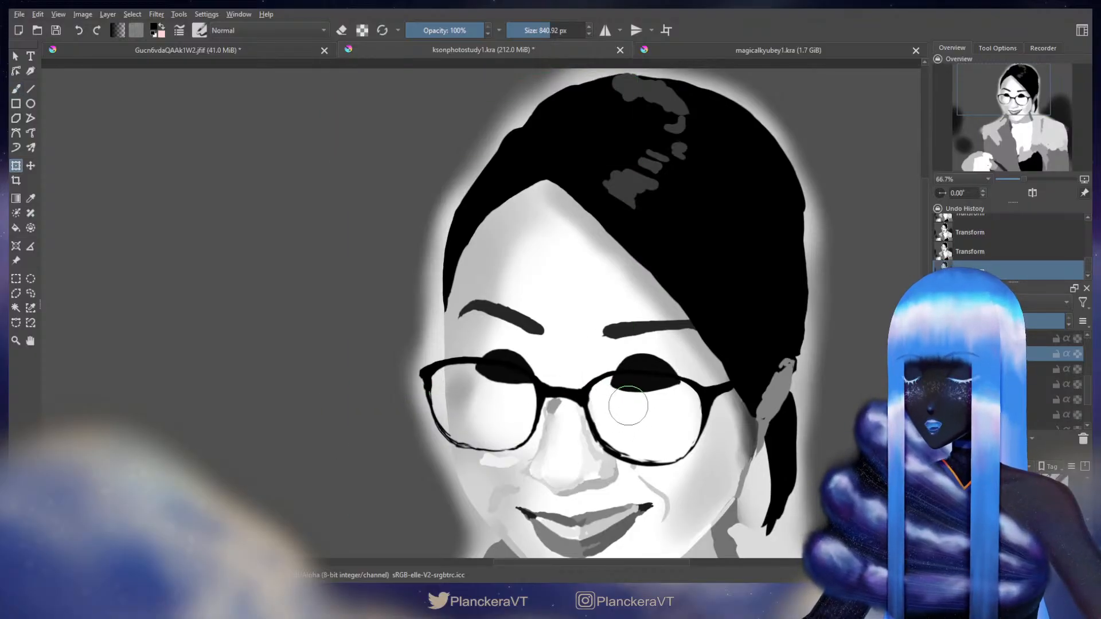
{"action": "key", "text": "b"}
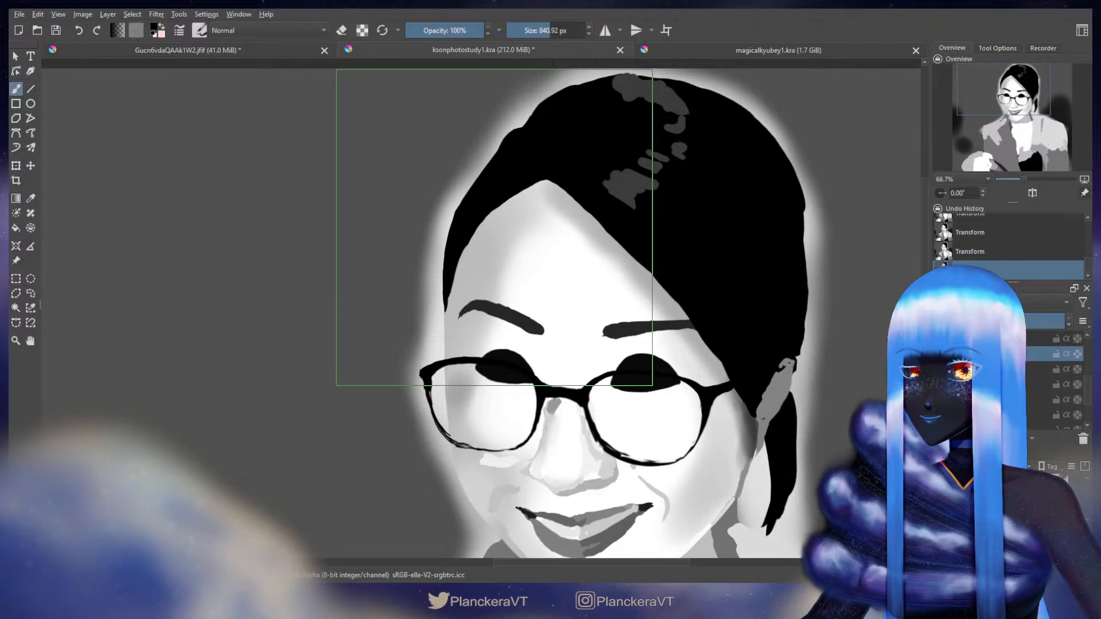
Step: Resize the brush outline to 816.92 px to gauge the height of the right eye's outer side in the reference photo
{"action": "left_click_drag", "start_coordinate": [179, 300], "coordinate": [797, 296]}
{"action": "left_click_drag", "start_coordinate": [183, 258], "coordinate": [610, 231]}
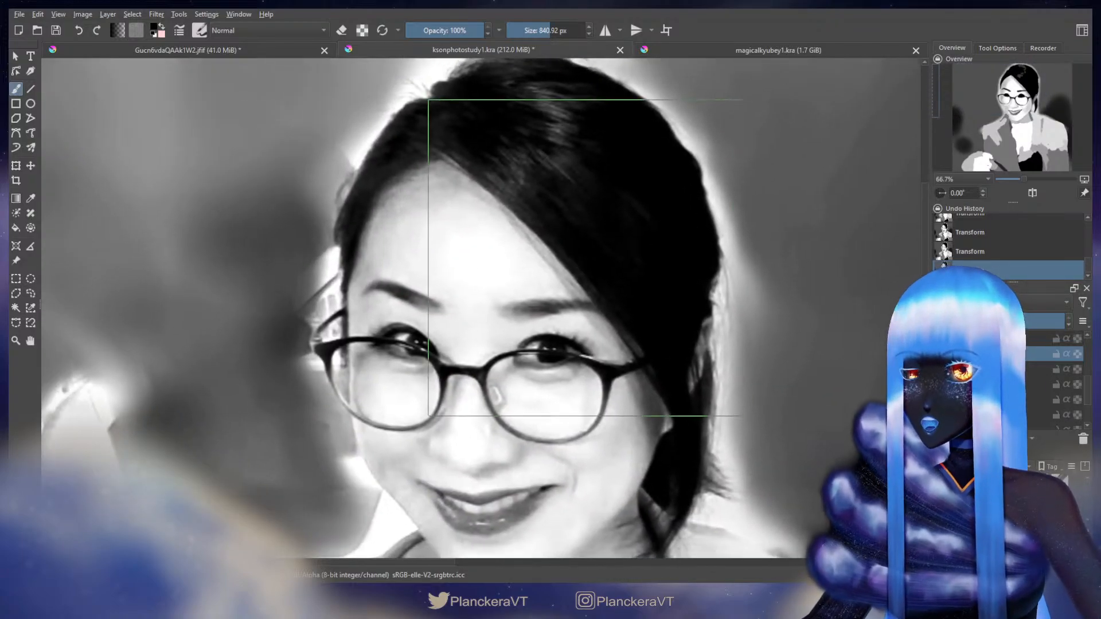
{"action": "mouse_move", "coordinate": [542, 221]}
{"action": "left_mouse_down"}
{"action": "mouse_move", "coordinate": [535, 263]}
{"action": "mouse_move", "coordinate": [508, 242]}
{"action": "mouse_move", "coordinate": [537, 236]}
{"action": "left_mouse_up"}
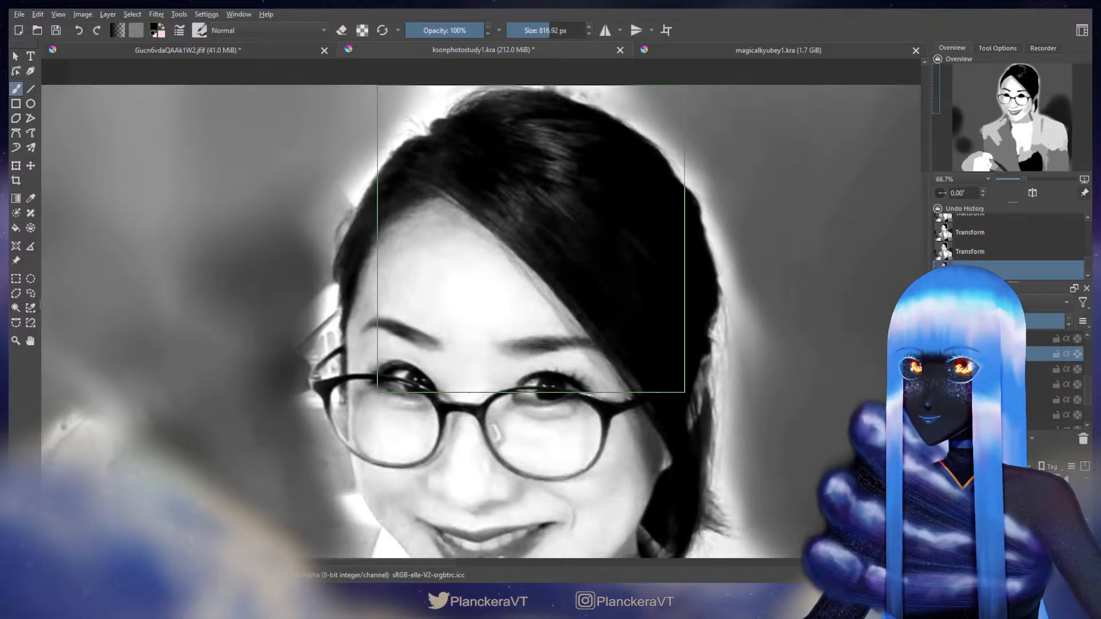
Step: Transfer the 816.92 px distance to the painting and reshape the outer side of the right iris with the Liquify transform
{"action": "left_click_drag", "start_coordinate": [657, 283], "coordinate": [344, 249]}
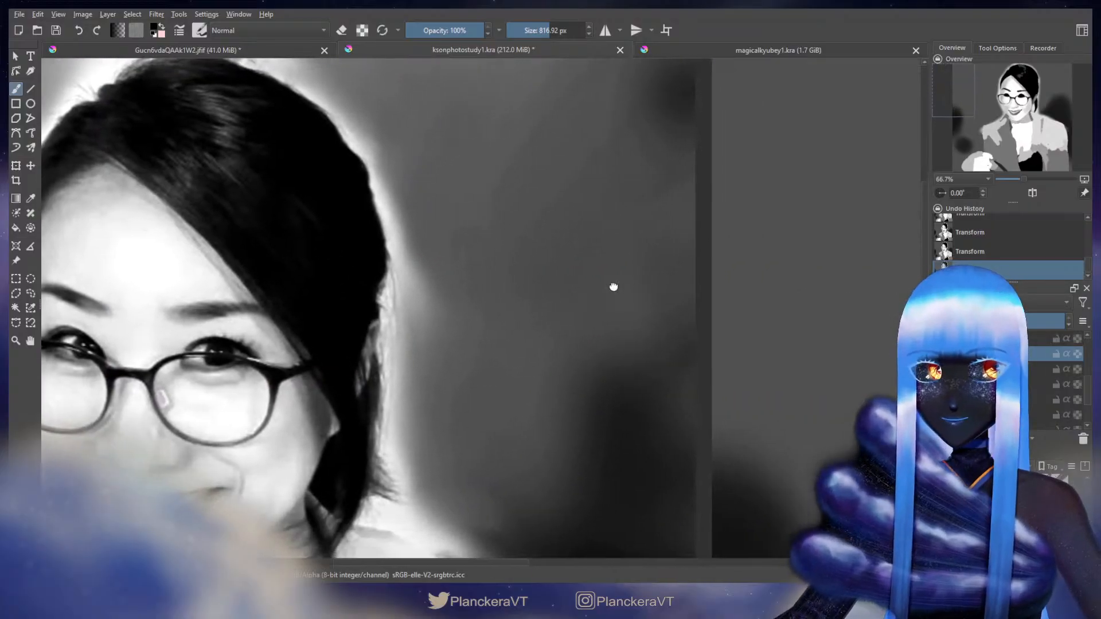
{"action": "left_click_drag", "start_coordinate": [826, 295], "coordinate": [270, 297]}
{"action": "left_click_drag", "start_coordinate": [708, 267], "coordinate": [550, 282]}
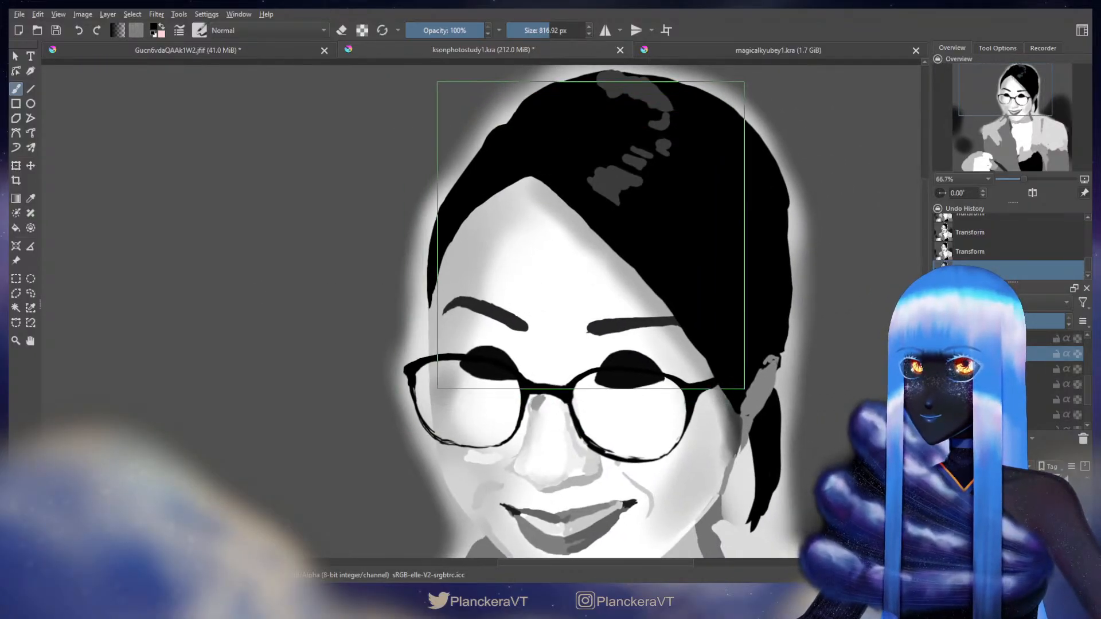
{"action": "left_click_drag", "start_coordinate": [615, 252], "coordinate": [551, 301]}
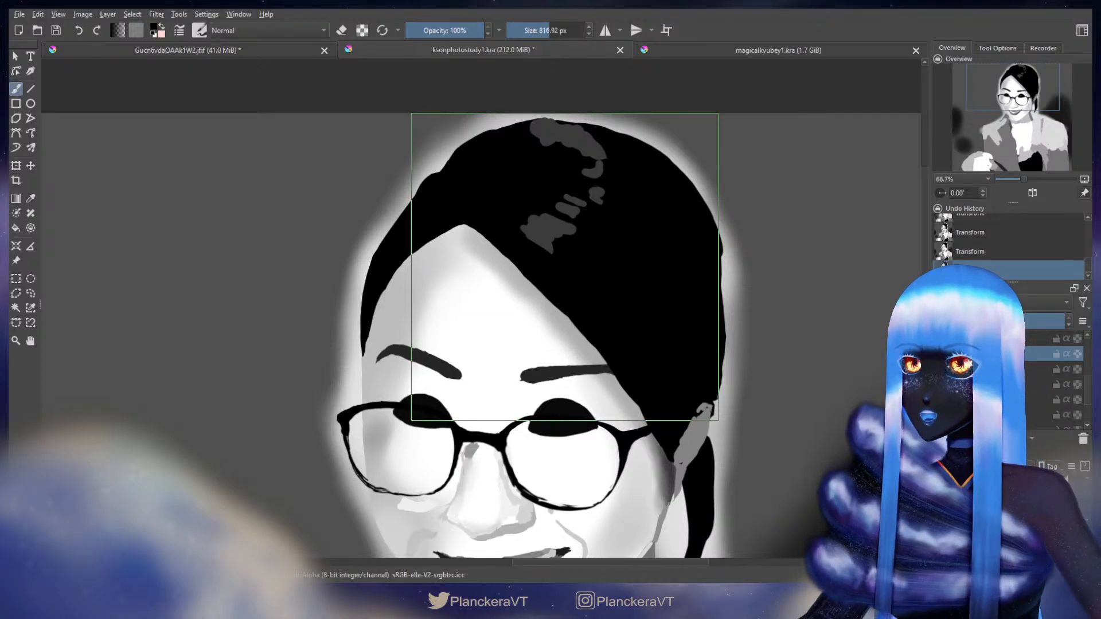
{"action": "key", "text": "ctrl+t"}
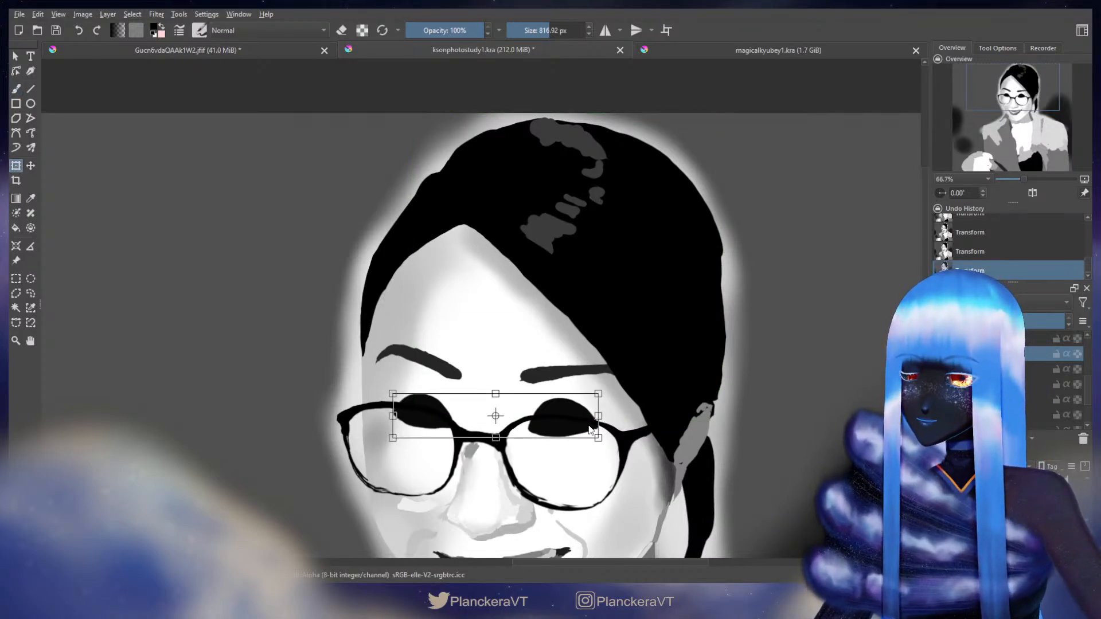
{"action": "key", "text": "Return"}
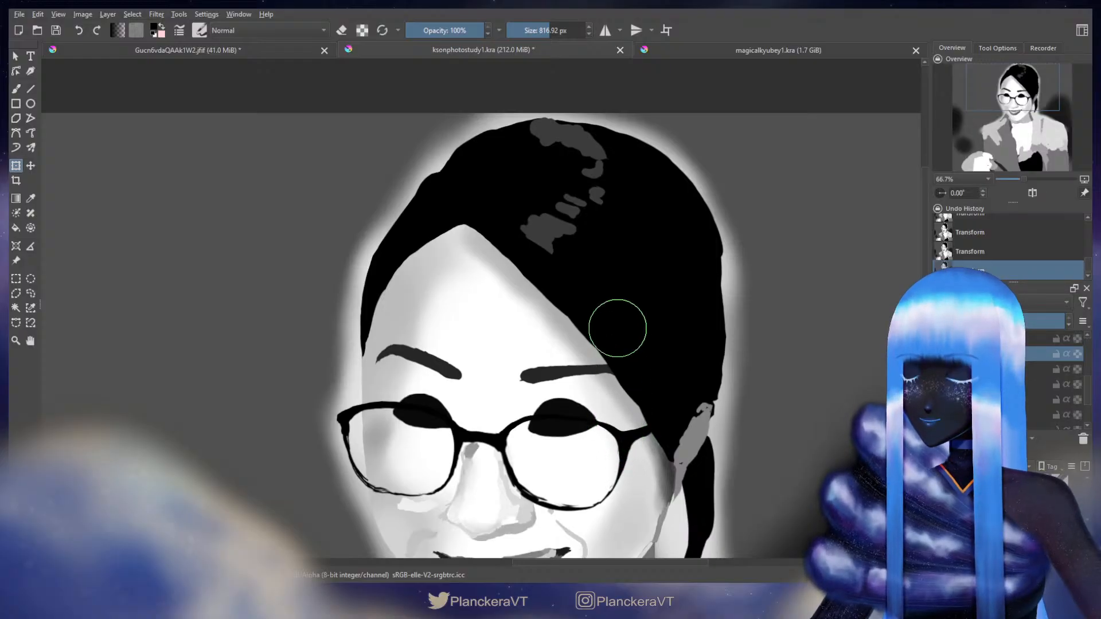
{"action": "key", "text": "b"}
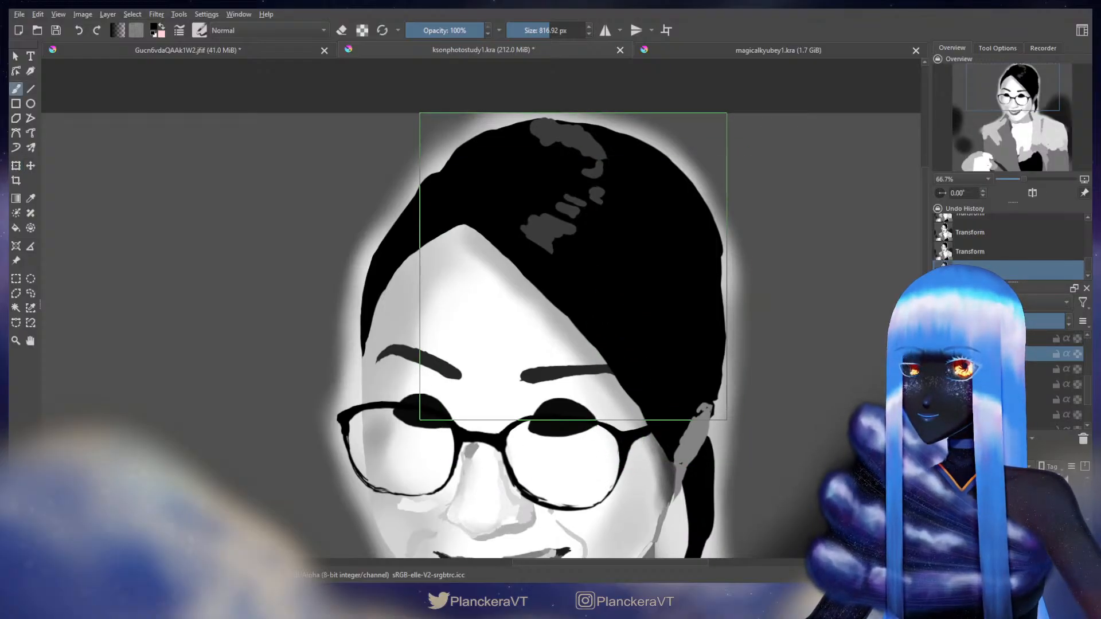
{"action": "key", "text": "ctrl+t"}
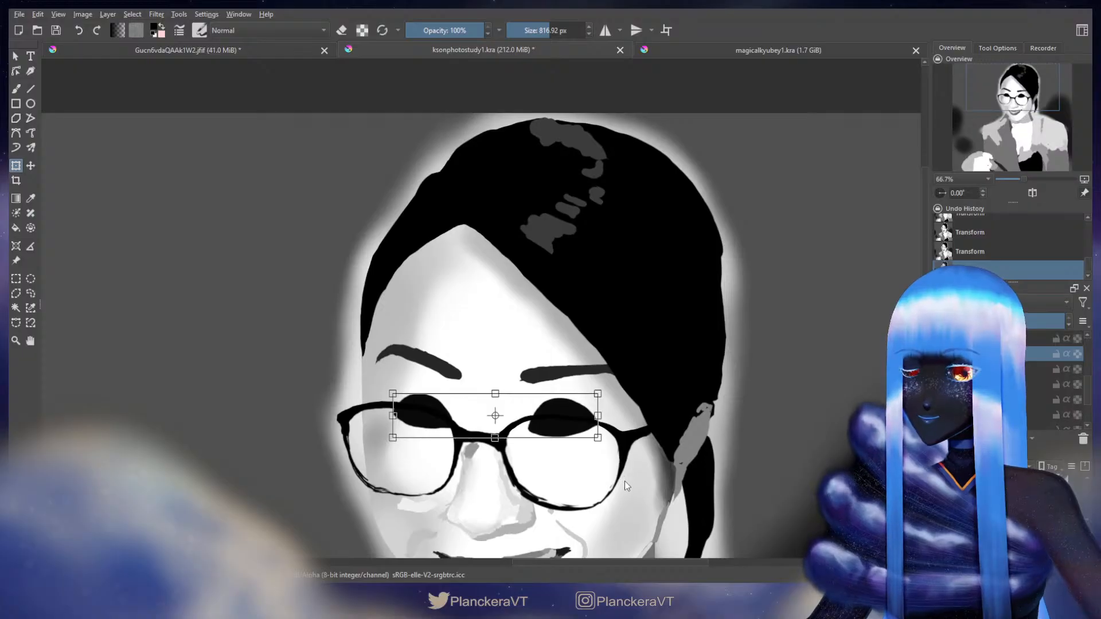
{"action": "key", "text": "b"}
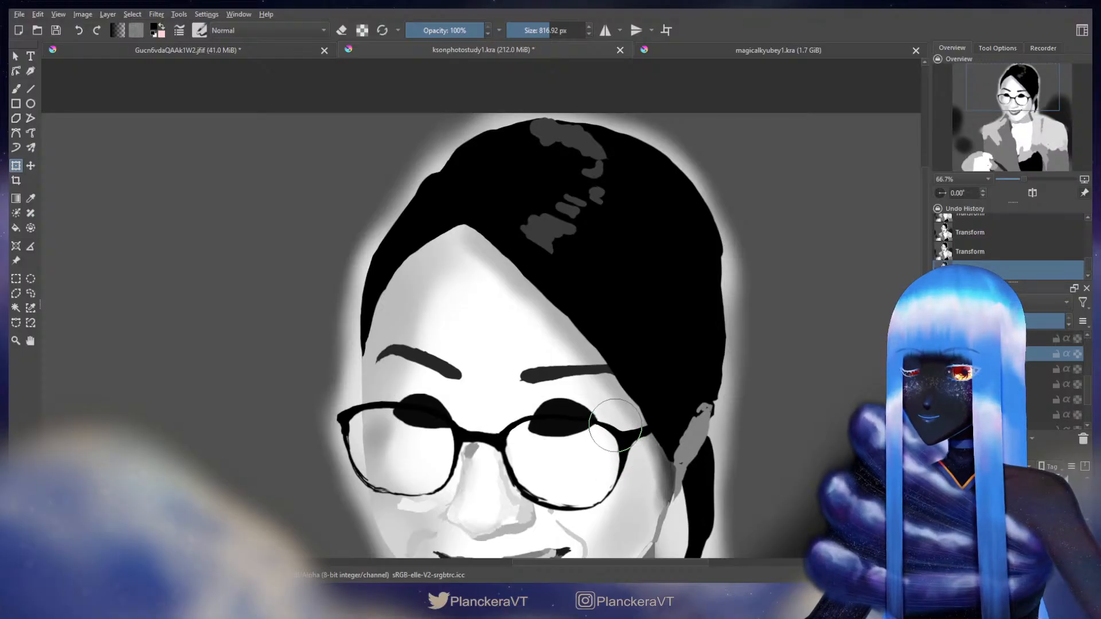
{"action": "key", "text": "b"}
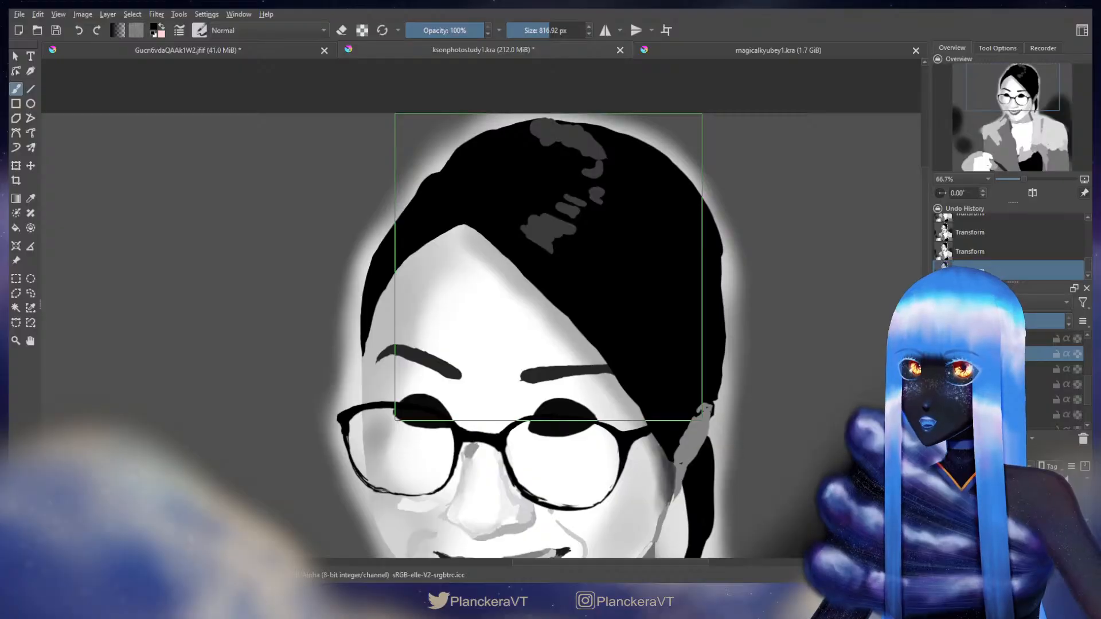
Step: Examine the right eye against the glasses frame in the reference photo, using a brush outline sized to 10.51 px
{"action": "left_click_drag", "start_coordinate": [261, 377], "coordinate": [746, 334]}
{"action": "left_click_drag", "start_coordinate": [246, 374], "coordinate": [755, 349]}
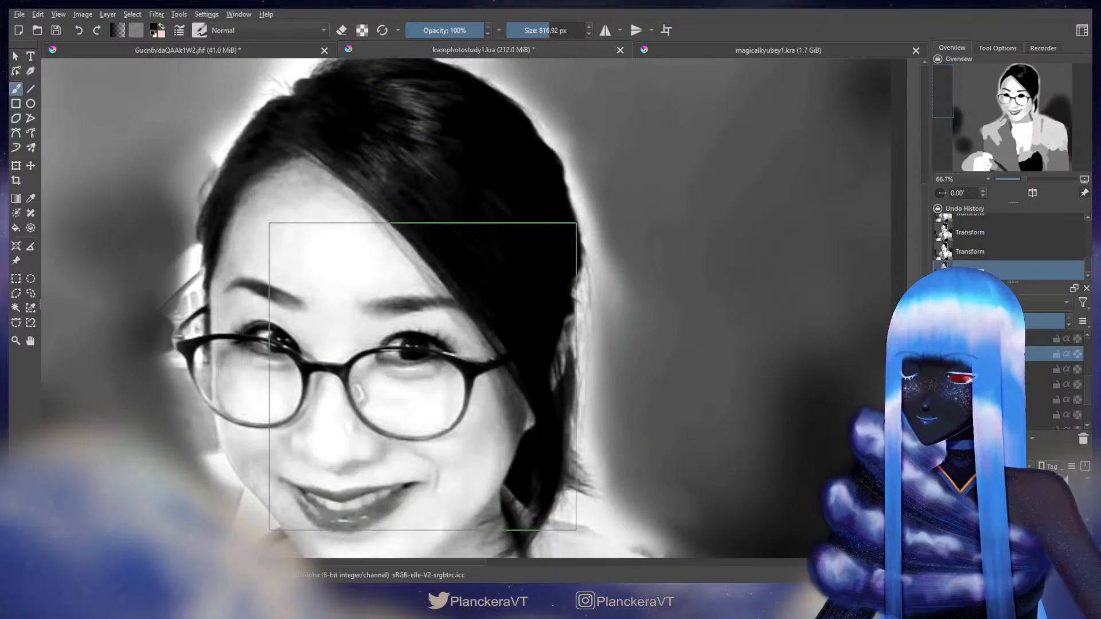
{"action": "left_click_drag", "start_coordinate": [423, 376], "coordinate": [109, 377]}
{"action": "scroll", "coordinate": [451, 374], "scroll_direction": "up", "scroll_amount": 1}
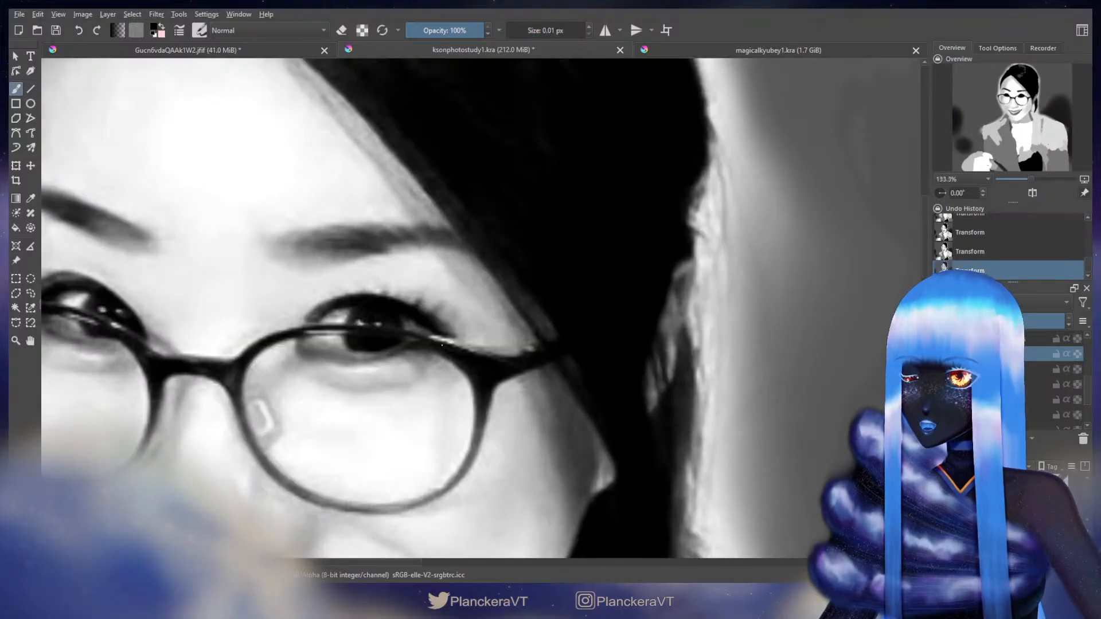
{"action": "left_click_drag", "start_coordinate": [427, 332], "coordinate": [432, 332]}
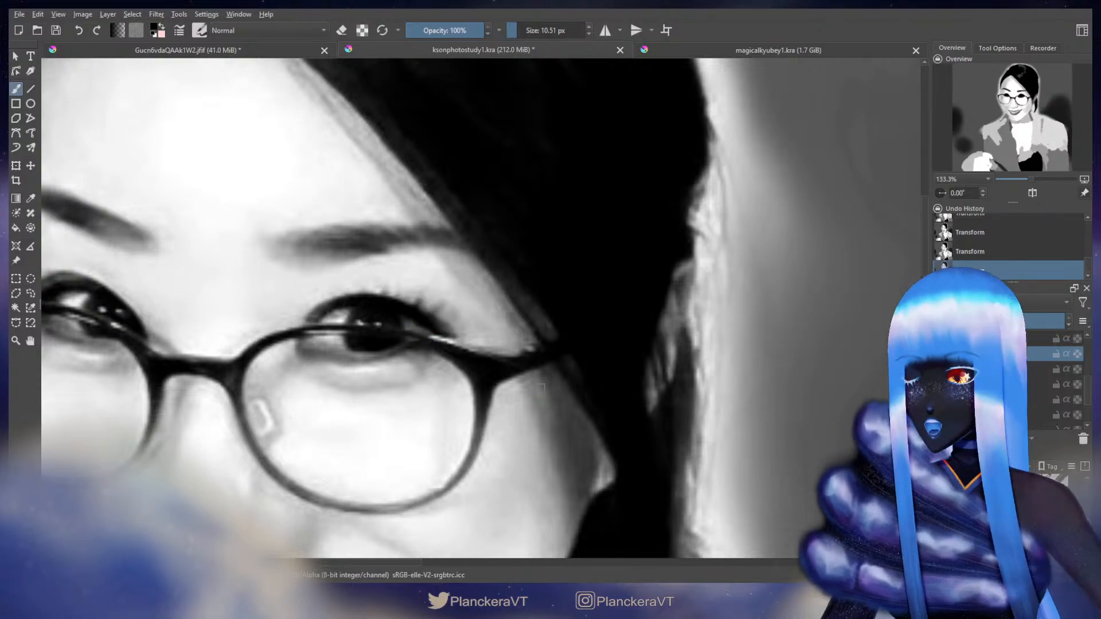
{"action": "scroll", "coordinate": [542, 388], "scroll_direction": "down", "scroll_amount": 1}
{"action": "scroll", "coordinate": [542, 388], "scroll_direction": "down", "scroll_amount": 2}
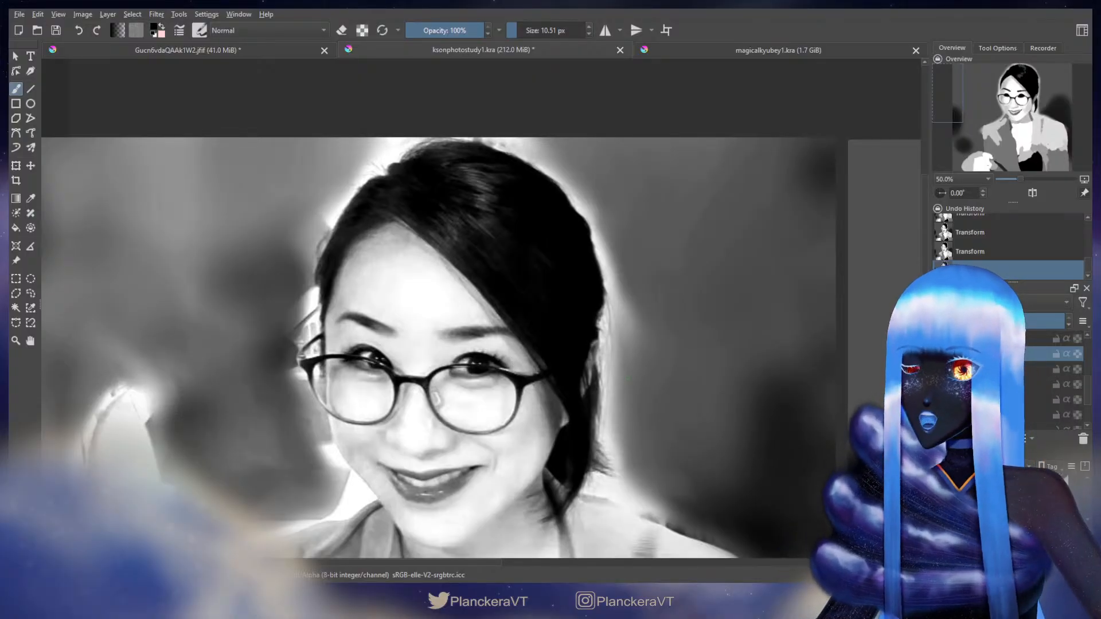
{"action": "scroll", "coordinate": [463, 379], "scroll_direction": "up", "scroll_amount": 1}
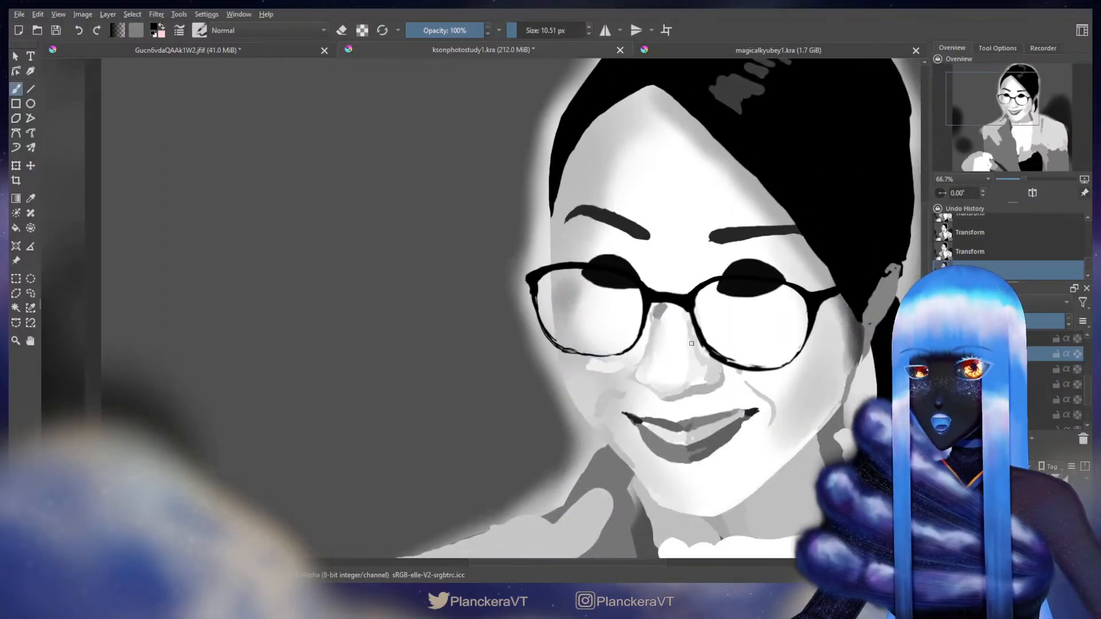
Step: Refine the lower edge of the painted left iris inside the glasses with the Liquify transform
{"action": "scroll", "coordinate": [692, 344], "scroll_direction": "up", "scroll_amount": 1}
{"action": "left_click_drag", "start_coordinate": [569, 297], "coordinate": [565, 370]}
{"action": "key", "text": "ctrl+t"}
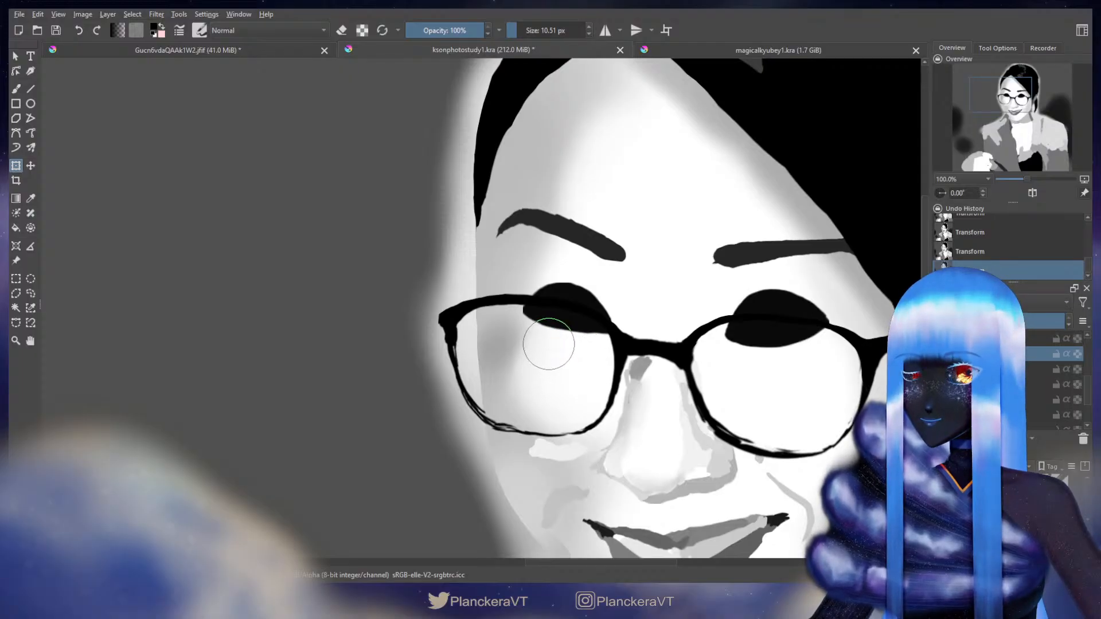
{"action": "key", "text": "b"}
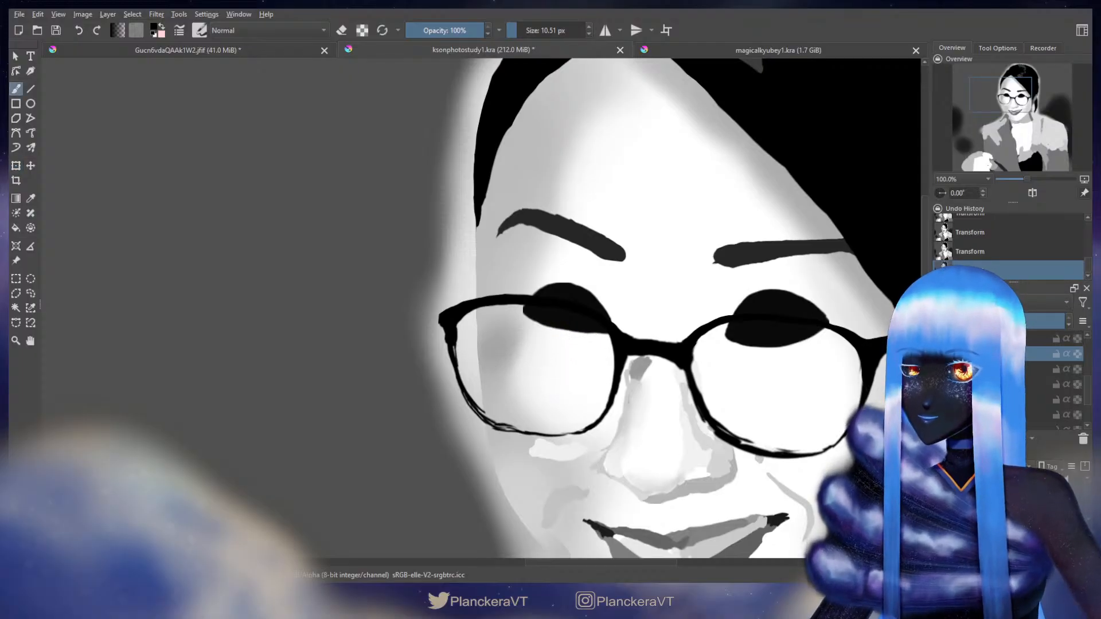
Step: Compare the left eye with the reference photo and undo the stray brush stroke
{"action": "left_click_drag", "start_coordinate": [224, 351], "coordinate": [732, 346]}
{"action": "left_click_drag", "start_coordinate": [373, 330], "coordinate": [885, 370]}
{"action": "key", "text": "ctrl+z"}
{"action": "scroll", "coordinate": [376, 338], "scroll_direction": "down", "scroll_amount": 2}
{"action": "scroll", "coordinate": [401, 370], "scroll_direction": "up", "scroll_amount": 1}
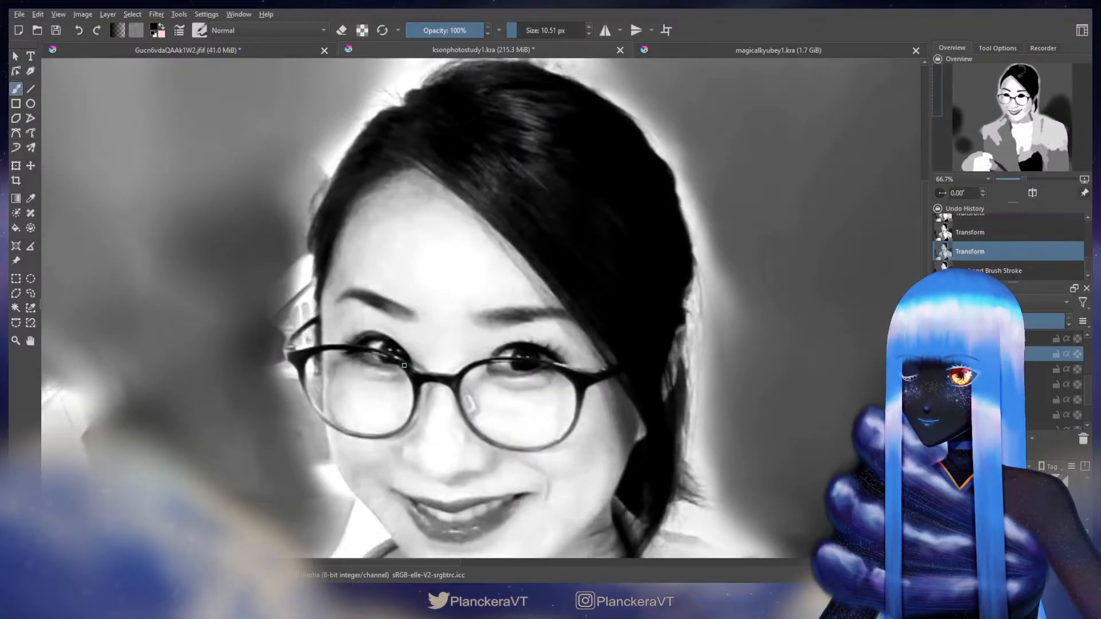
Step: Reshape the outer underside of the left iris just below the glasses frame with the Liquify transform
{"action": "left_click_drag", "start_coordinate": [594, 400], "coordinate": [69, 378]}
{"action": "left_click_drag", "start_coordinate": [837, 402], "coordinate": [401, 383]}
{"action": "left_click_drag", "start_coordinate": [731, 388], "coordinate": [713, 395]}
{"action": "scroll", "coordinate": [542, 360], "scroll_direction": "up", "scroll_amount": 2}
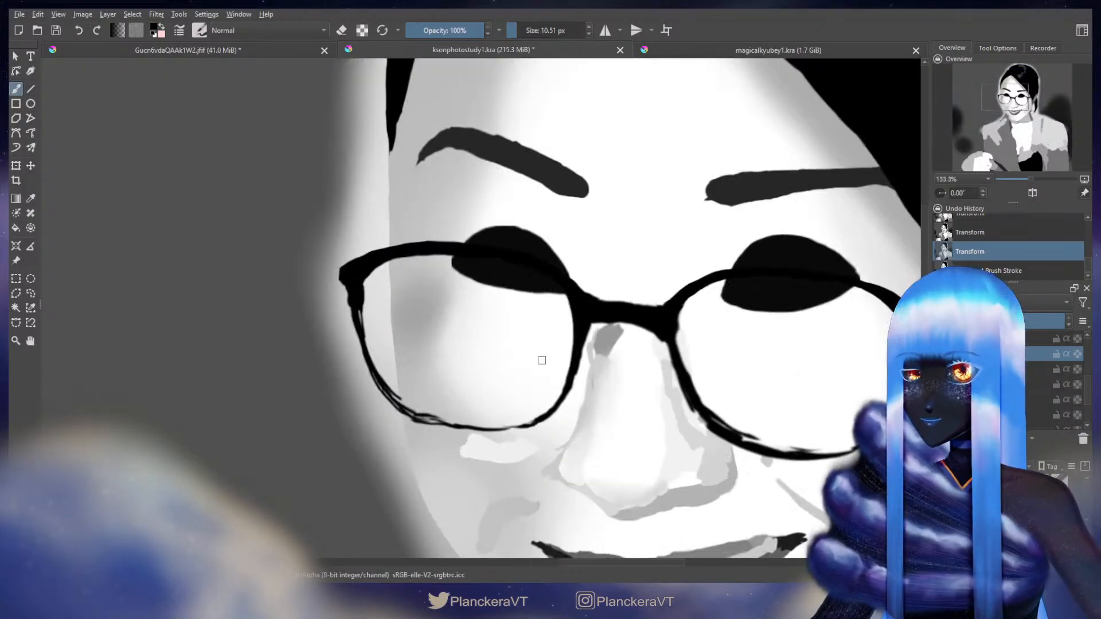
{"action": "key", "text": "ctrl+t"}
{"action": "key", "text": "Return"}
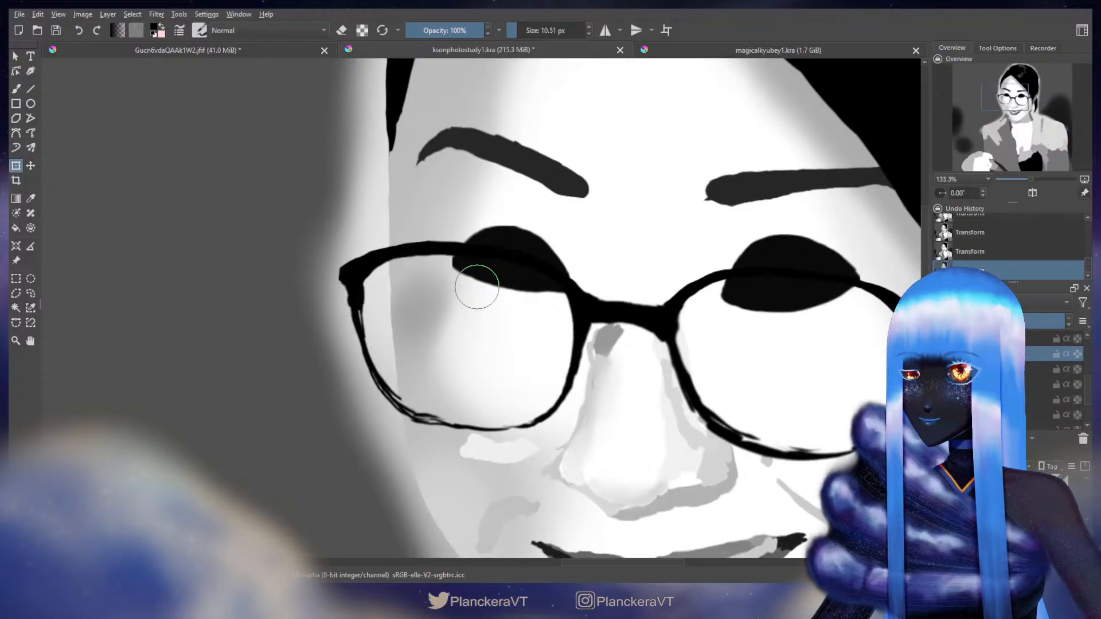
{"action": "scroll", "coordinate": [460, 348], "scroll_direction": "down", "scroll_amount": 1}
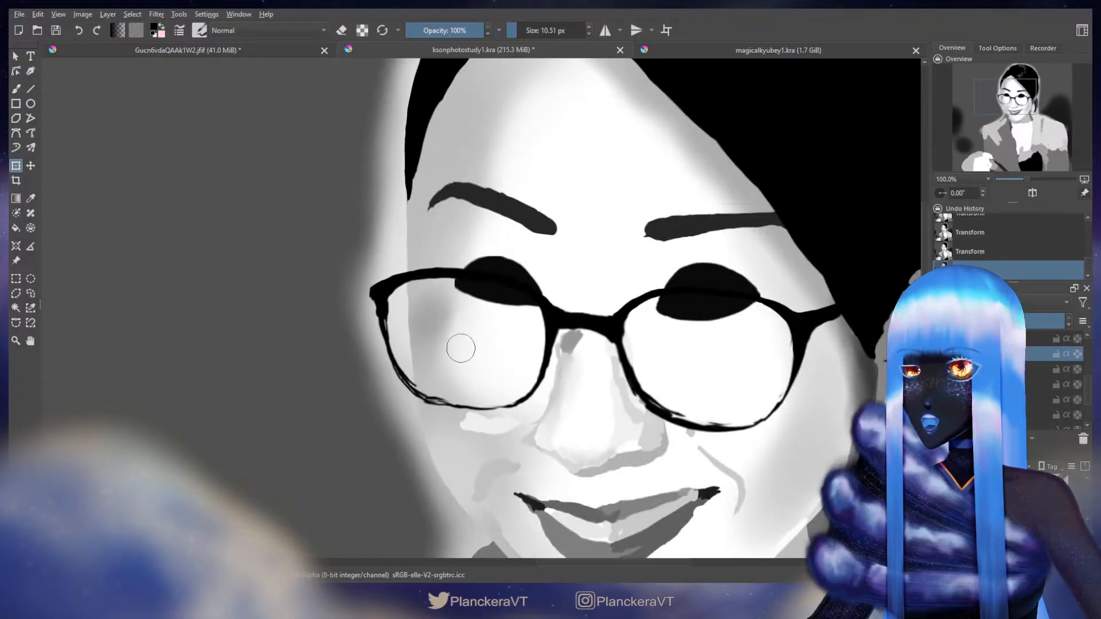
{"action": "key", "text": "b"}
Step: Compare the left eye's outer corner and glasses frame between the reference photo and the painting with a 13.60 px brush outline
{"action": "mouse_move", "coordinate": [259, 368]}
{"action": "left_mouse_down"}
{"action": "mouse_move", "coordinate": [665, 363]}
{"action": "mouse_move", "coordinate": [1044, 381]}
{"action": "left_mouse_up"}
{"action": "left_click_drag", "start_coordinate": [194, 327], "coordinate": [649, 339]}
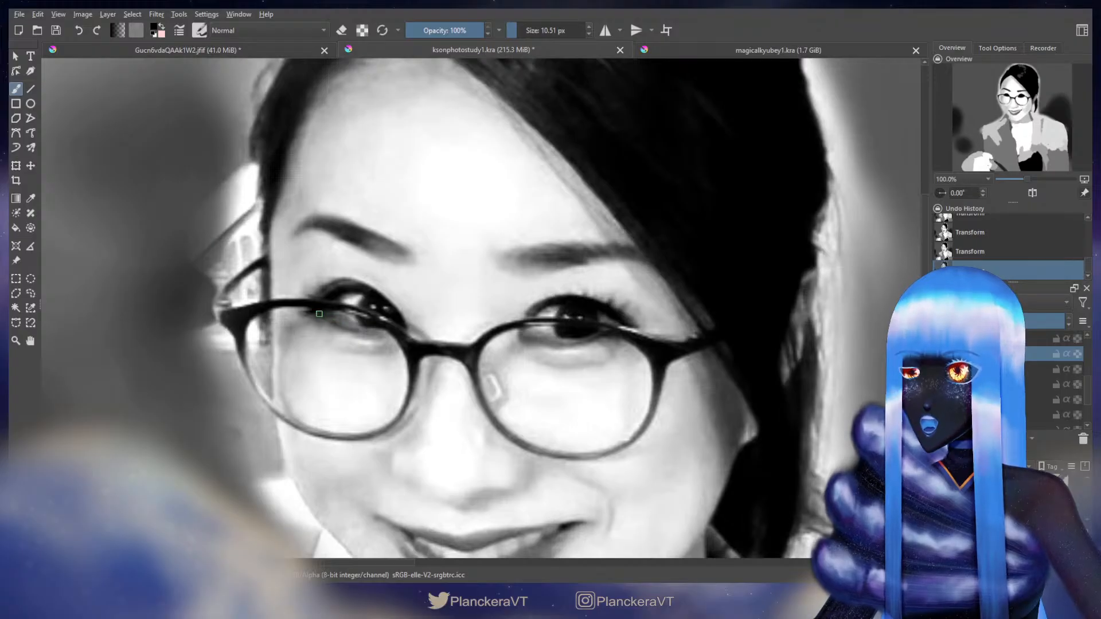
{"action": "mouse_move", "coordinate": [836, 405]}
{"action": "left_mouse_down"}
{"action": "mouse_move", "coordinate": [413, 335]}
{"action": "mouse_move", "coordinate": [177, 329]}
{"action": "left_mouse_up"}
{"action": "left_click_drag", "start_coordinate": [895, 382], "coordinate": [367, 350]}
{"action": "left_click_drag", "start_coordinate": [803, 381], "coordinate": [559, 379]}
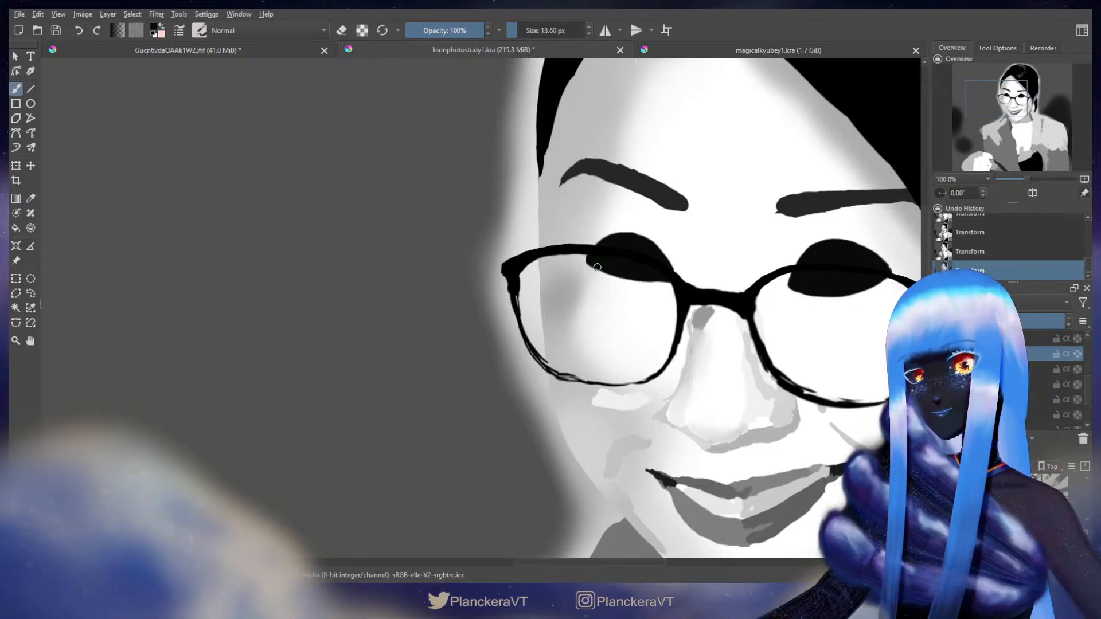
Step: Touch up the left eye's lower edge inside the glasses with a 16.93 px brush and a 21.40 px eraser
{"action": "left_click_drag", "start_coordinate": [600, 267], "coordinate": [602, 267], "text": "shift"}
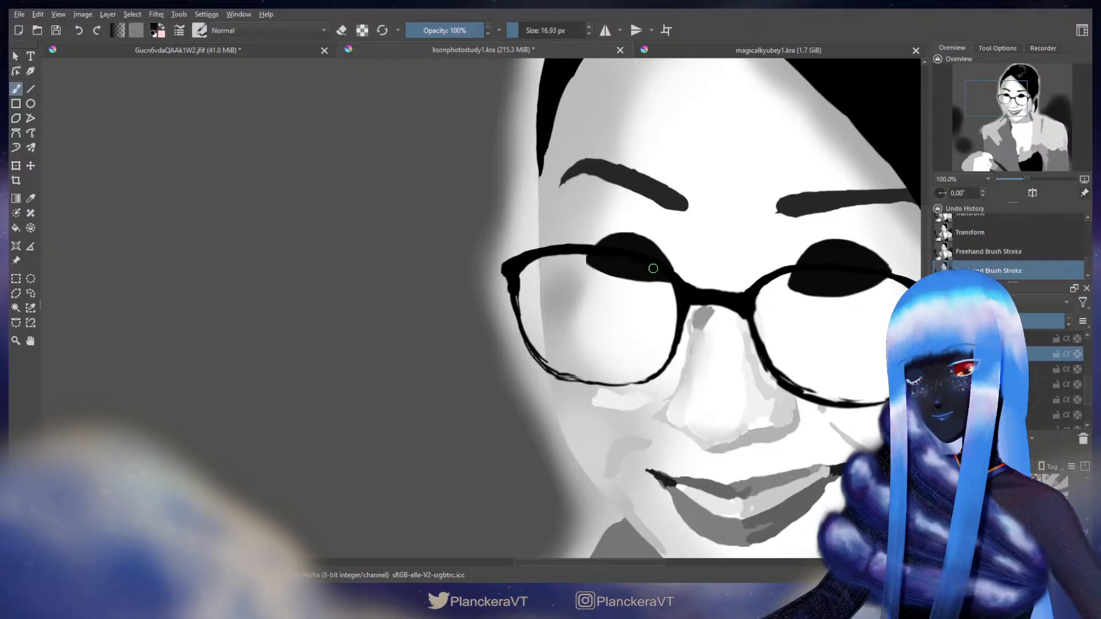
{"action": "key", "text": "e"}
{"action": "left_click_drag", "start_coordinate": [586, 281], "coordinate": [590, 255], "text": "shift"}
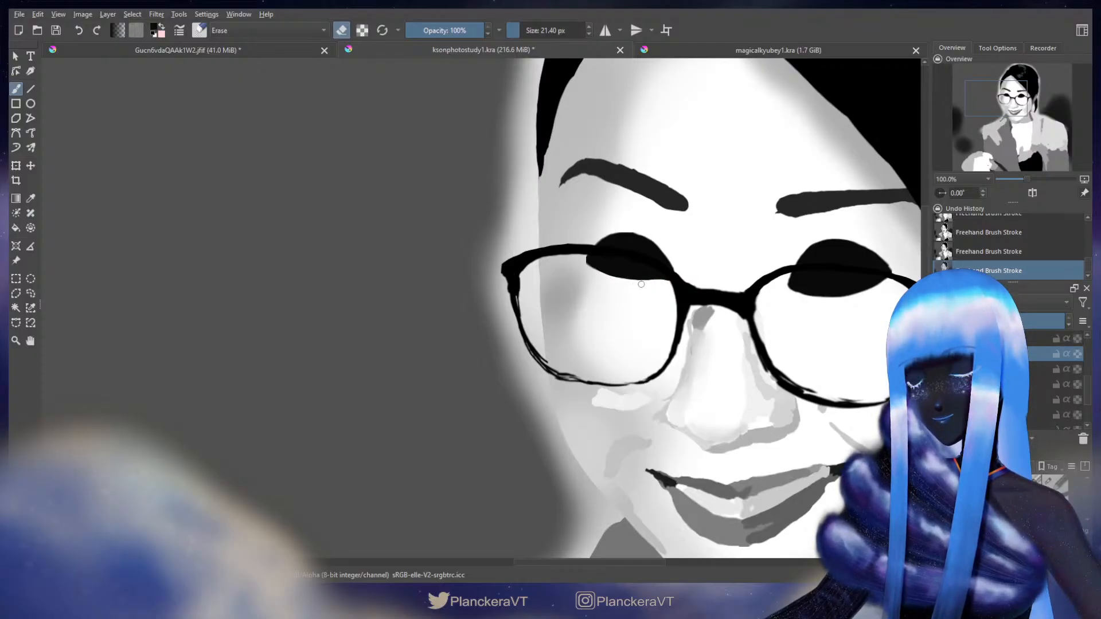
Step: Compare the left eye's size and placement between the reference photo and the painting using a 32.40 px eraser outline
{"action": "scroll", "coordinate": [321, 368], "scroll_direction": "down", "scroll_amount": 3}
{"action": "left_click_drag", "start_coordinate": [584, 328], "coordinate": [1072, 254]}
{"action": "scroll", "coordinate": [473, 314], "scroll_direction": "up", "scroll_amount": 3}
{"action": "left_click_drag", "start_coordinate": [395, 304], "coordinate": [572, 446]}
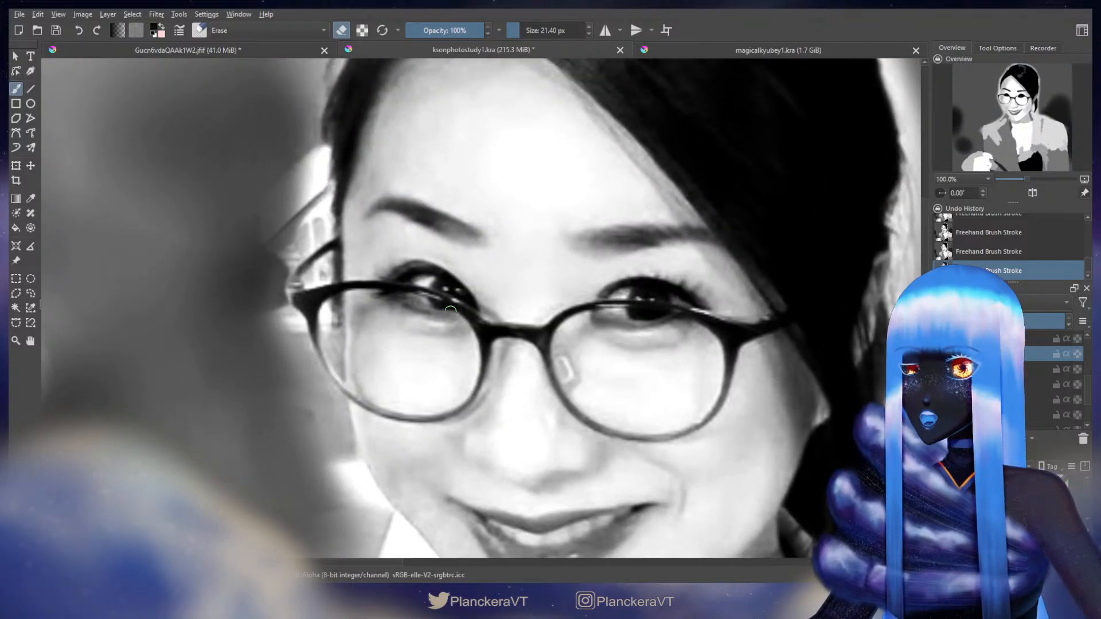
{"action": "key", "text": "bracketright"}
{"action": "key", "text": "bracketright"}
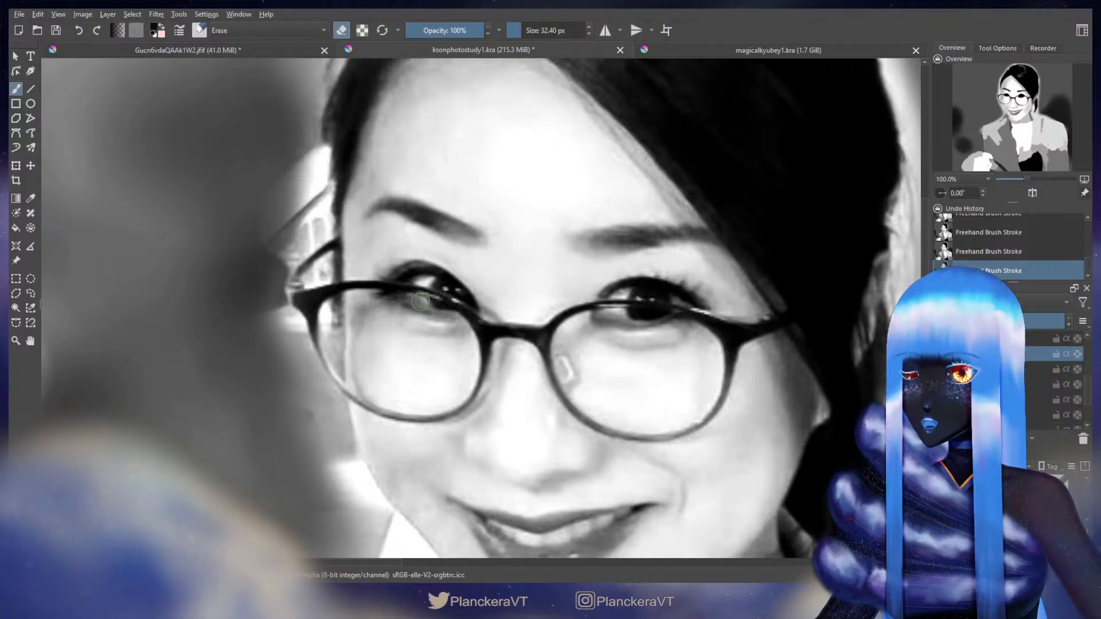
{"action": "mouse_move", "coordinate": [881, 398]}
{"action": "left_mouse_down"}
{"action": "mouse_move", "coordinate": [206, 386]}
{"action": "mouse_move", "coordinate": [480, 430]}
{"action": "left_mouse_up"}
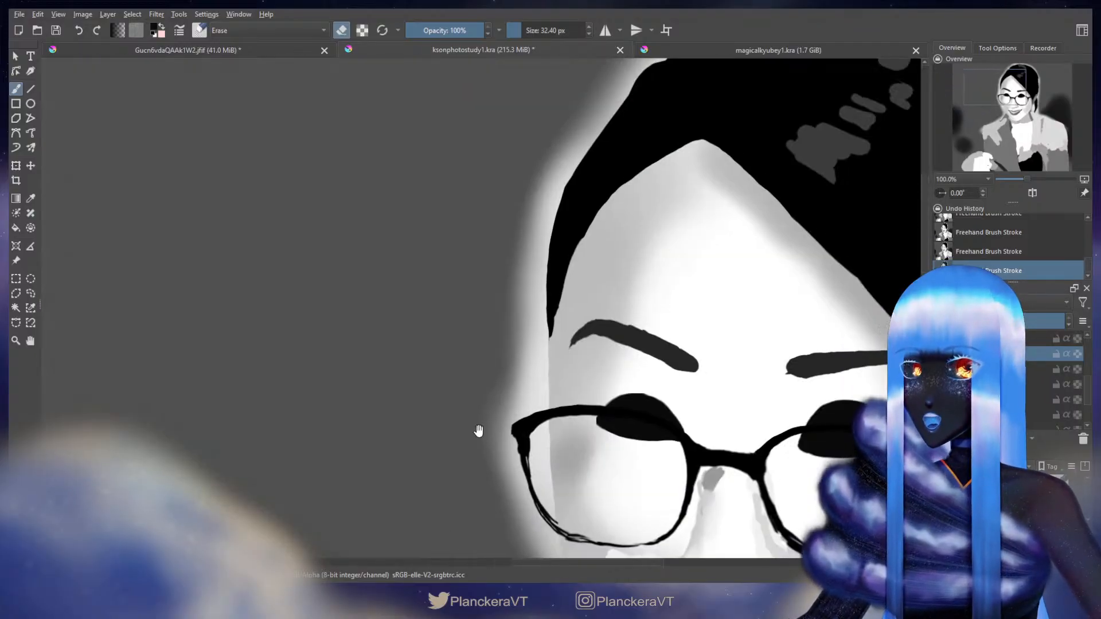
{"action": "left_click_drag", "start_coordinate": [654, 400], "coordinate": [650, 356]}
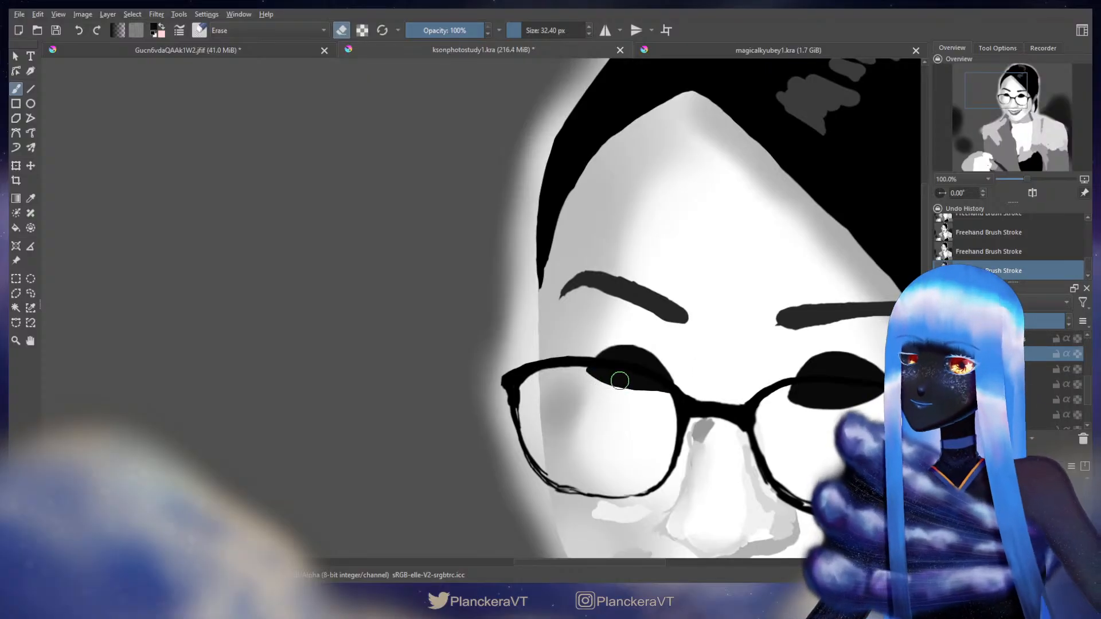
Step: Measure from the left eyebrow's outer end down to the glasses frame on the reference photo with a 150.93 px square brush outline
{"action": "scroll", "coordinate": [542, 403], "scroll_direction": "down", "scroll_amount": 3}
{"action": "left_click_drag", "start_coordinate": [539, 404], "coordinate": [768, 357]}
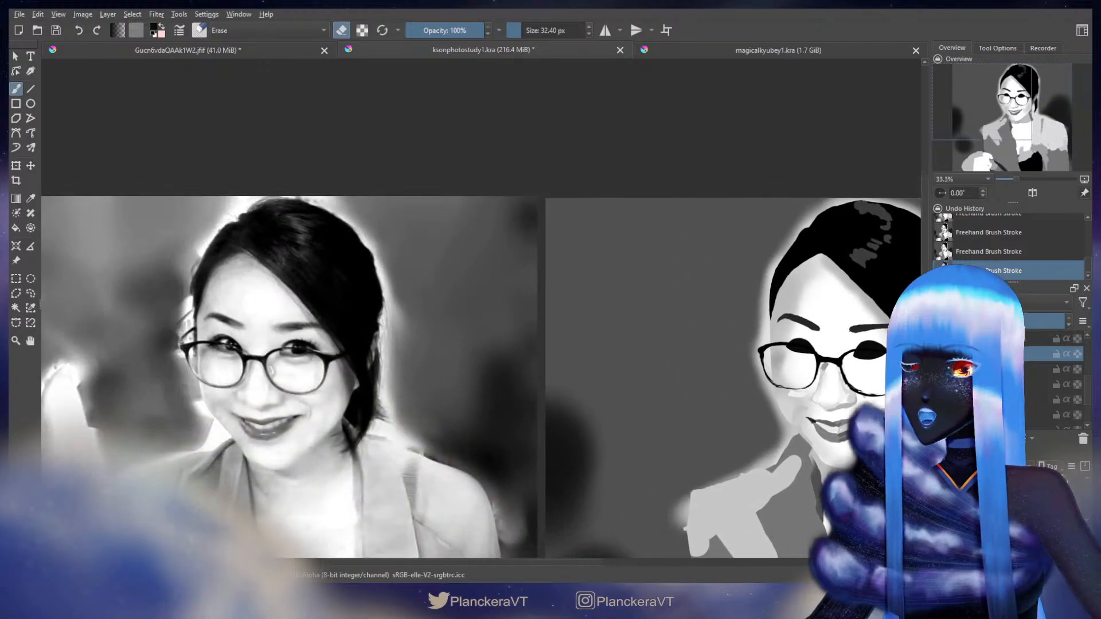
{"action": "left_click_drag", "start_coordinate": [422, 368], "coordinate": [725, 384]}
{"action": "scroll", "coordinate": [517, 370], "scroll_direction": "up", "scroll_amount": 3}
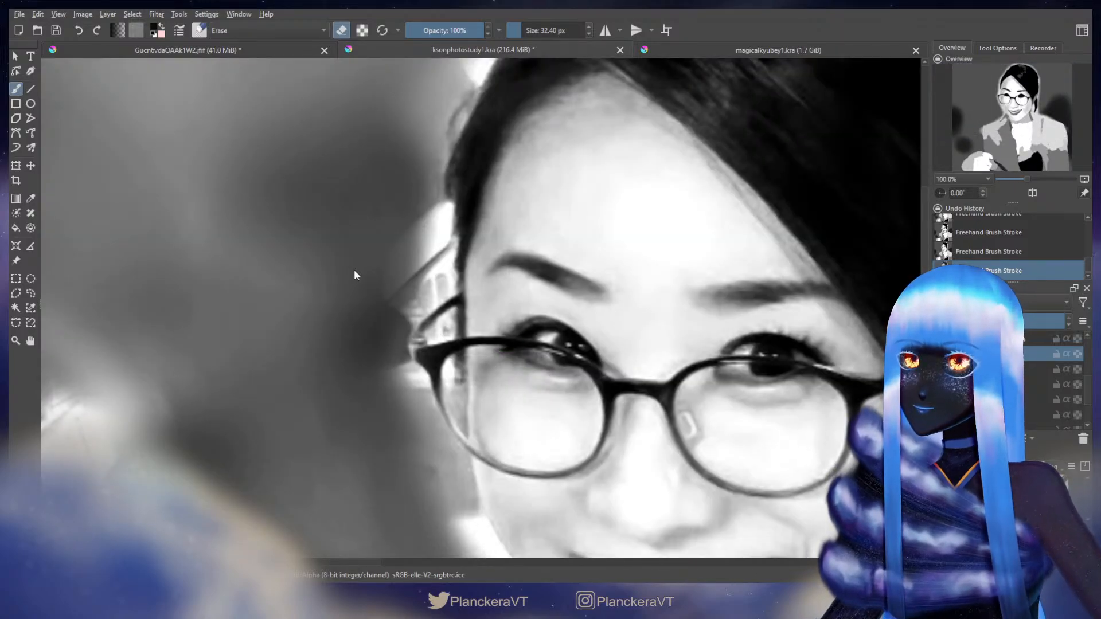
{"action": "key", "text": "e"}
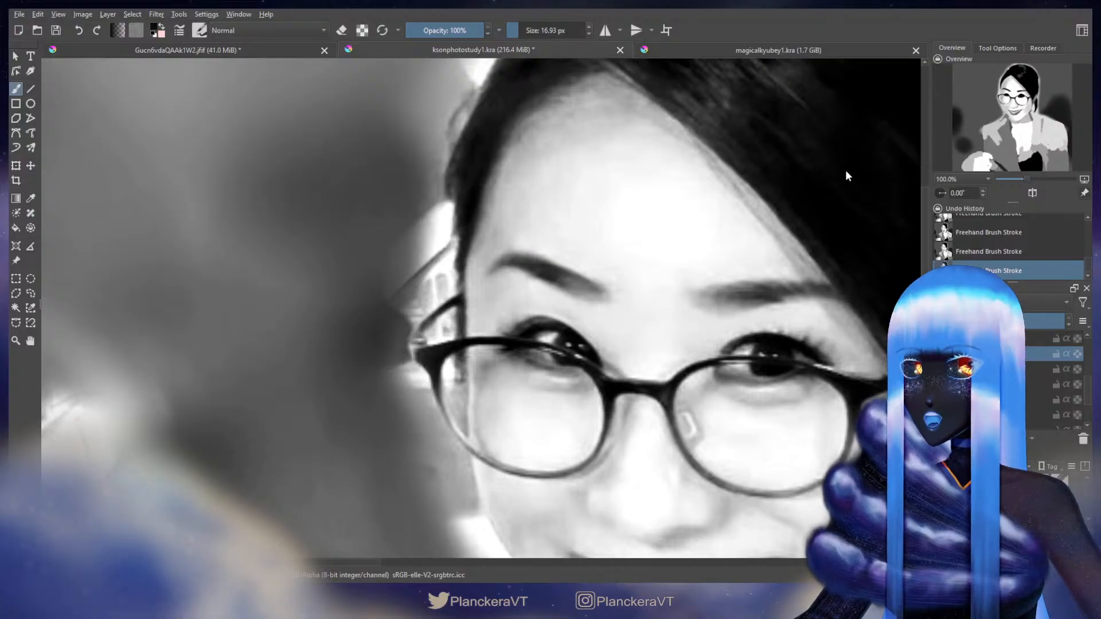
{"action": "key", "text": "bracketright"}
{"action": "key", "text": "bracketright"}
{"action": "key", "text": "bracketright"}
{"action": "key", "text": "bracketright"}
{"action": "key", "text": "bracketright"}
{"action": "key", "text": "bracketright"}
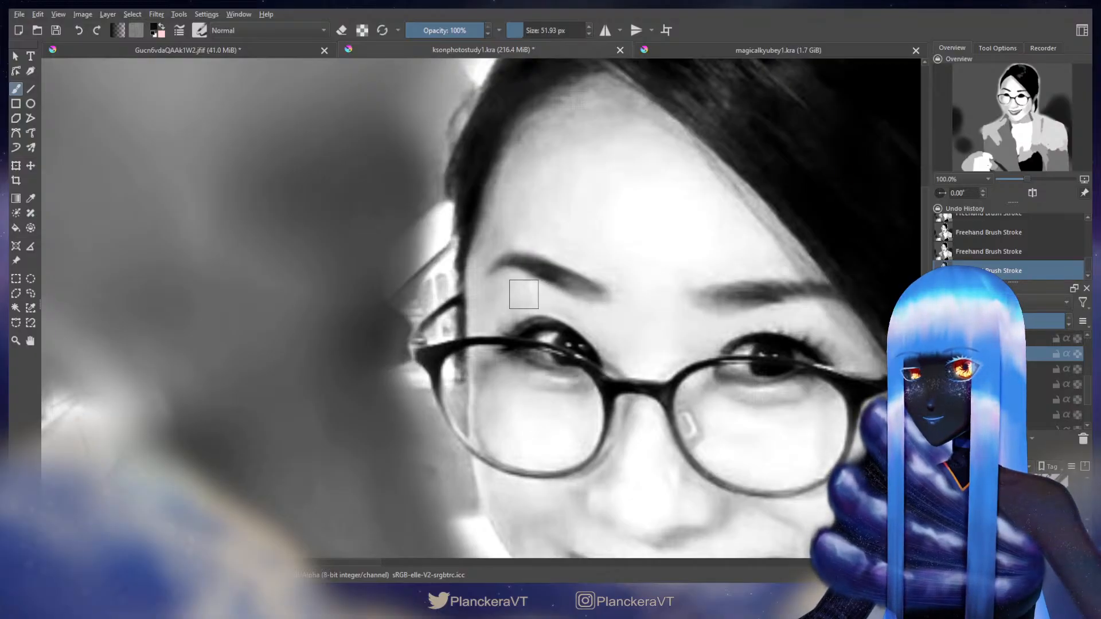
{"action": "key", "text": "bracketright"}
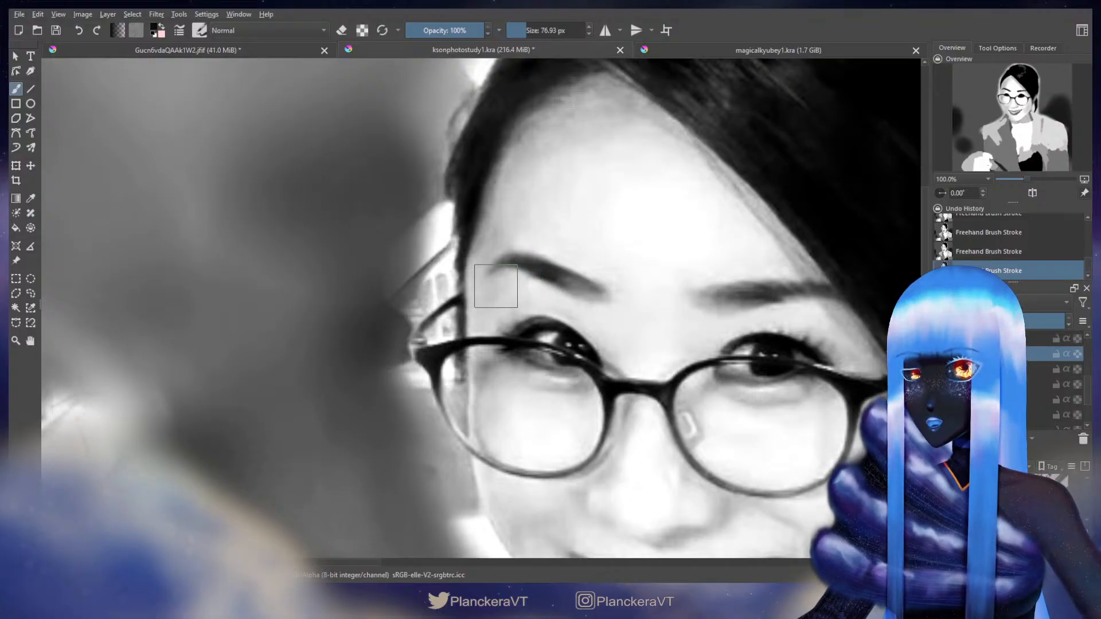
{"action": "mouse_move", "coordinate": [494, 290]}
{"action": "left_mouse_down"}
{"action": "mouse_move", "coordinate": [471, 289]}
{"action": "mouse_move", "coordinate": [458, 311]}
{"action": "left_mouse_up"}
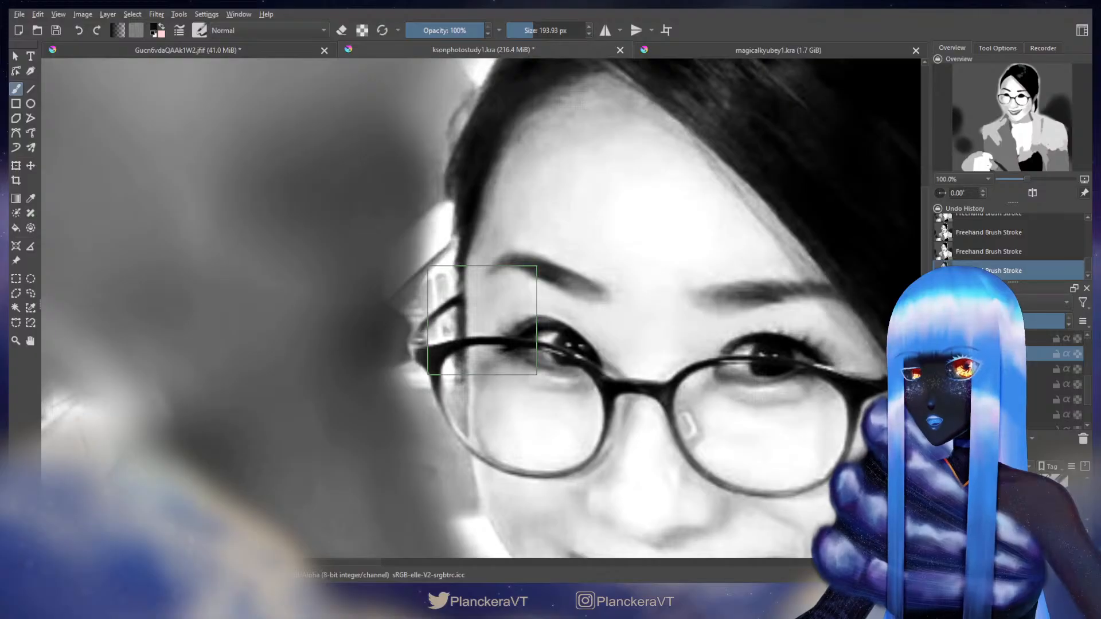
{"action": "left_click_drag", "start_coordinate": [482, 320], "coordinate": [474, 310]}
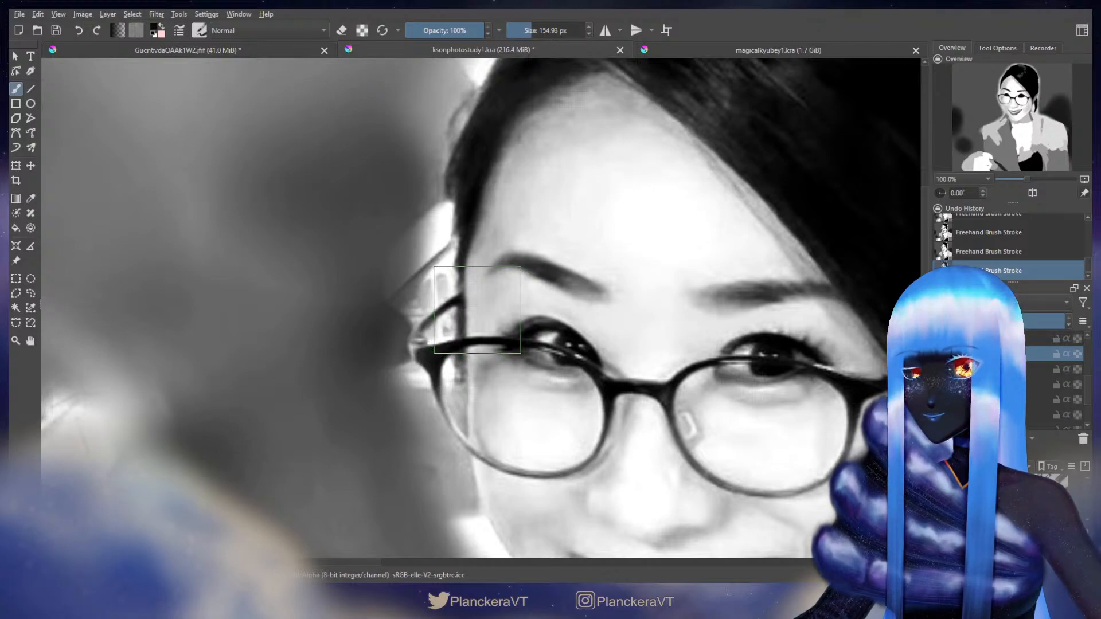
{"action": "left_click_drag", "start_coordinate": [478, 310], "coordinate": [476, 309]}
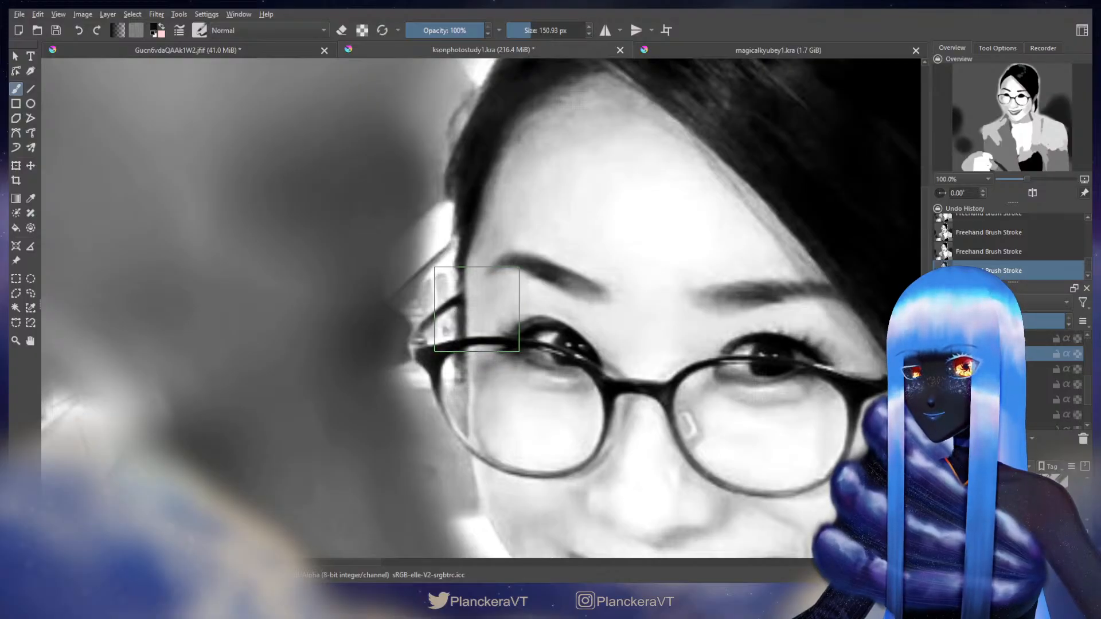
Step: Check the distance between the left eyebrow's outer end and the glasses frame on the painting with the same outline
{"action": "scroll", "coordinate": [748, 375], "scroll_direction": "down", "scroll_amount": 3}
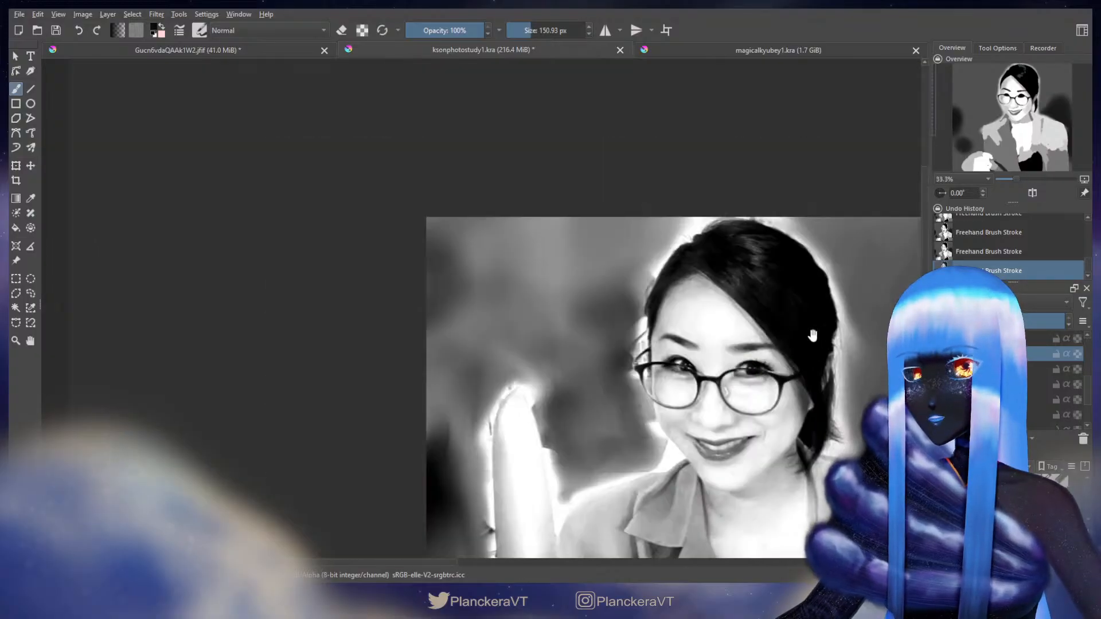
{"action": "left_click_drag", "start_coordinate": [814, 337], "coordinate": [313, 359]}
{"action": "scroll", "coordinate": [545, 356], "scroll_direction": "up", "scroll_amount": 2}
{"action": "left_click_drag", "start_coordinate": [745, 386], "coordinate": [284, 370]}
{"action": "scroll", "coordinate": [452, 363], "scroll_direction": "up", "scroll_amount": 1}
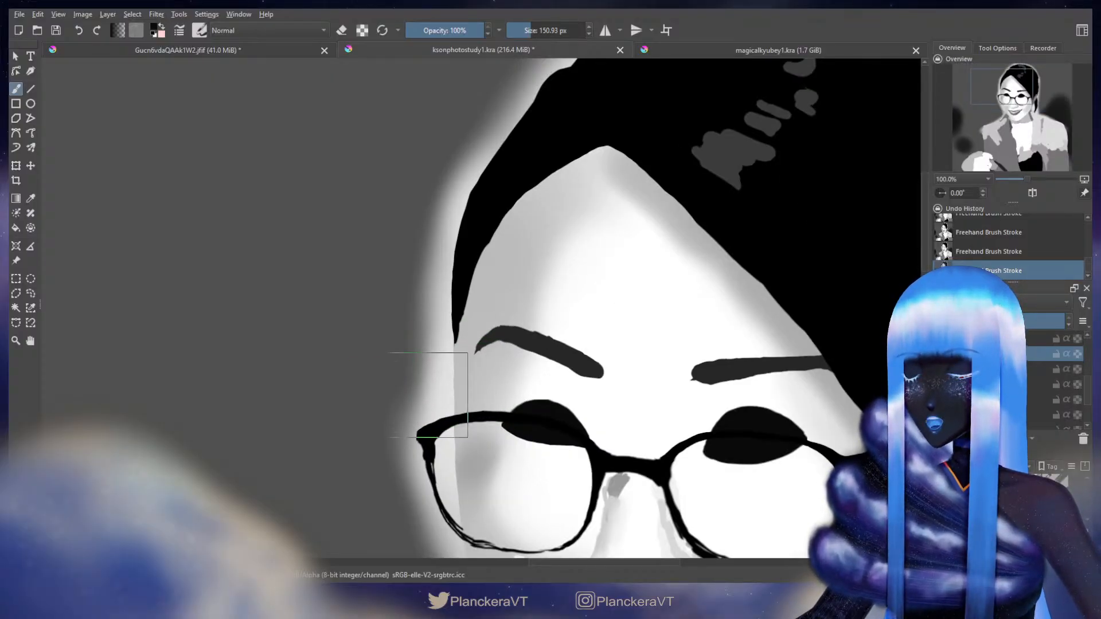
Step: Measure from the crown of the hair to the eyes on the reference with a 708.93 px outline and bring it to the painting
{"action": "scroll", "coordinate": [245, 406], "scroll_direction": "down", "scroll_amount": 2}
{"action": "left_click_drag", "start_coordinate": [229, 430], "coordinate": [557, 396]}
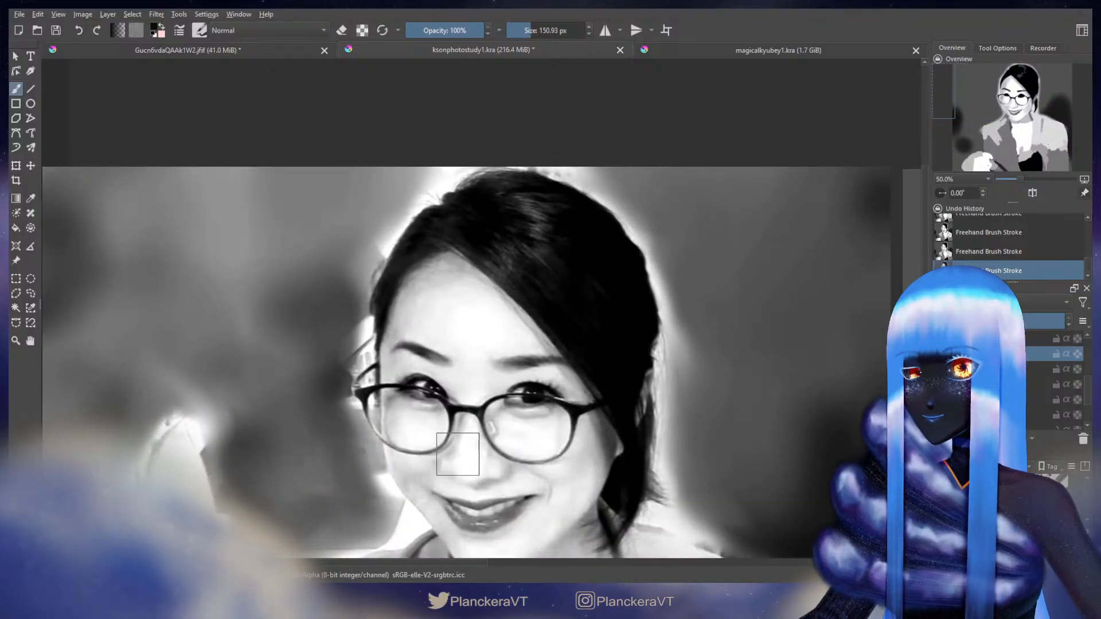
{"action": "left_click_drag", "start_coordinate": [399, 300], "coordinate": [555, 300], "text": "shift"}
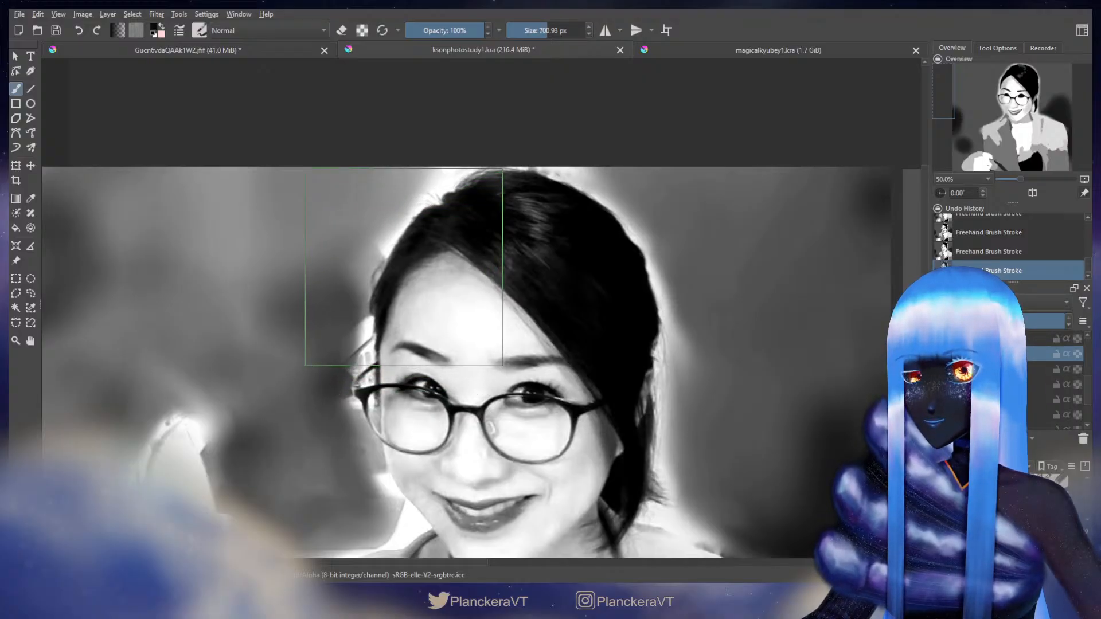
{"action": "left_click_drag", "start_coordinate": [555, 300], "coordinate": [558, 300], "text": "shift"}
{"action": "left_click_drag", "start_coordinate": [403, 266], "coordinate": [405, 267], "text": "shift"}
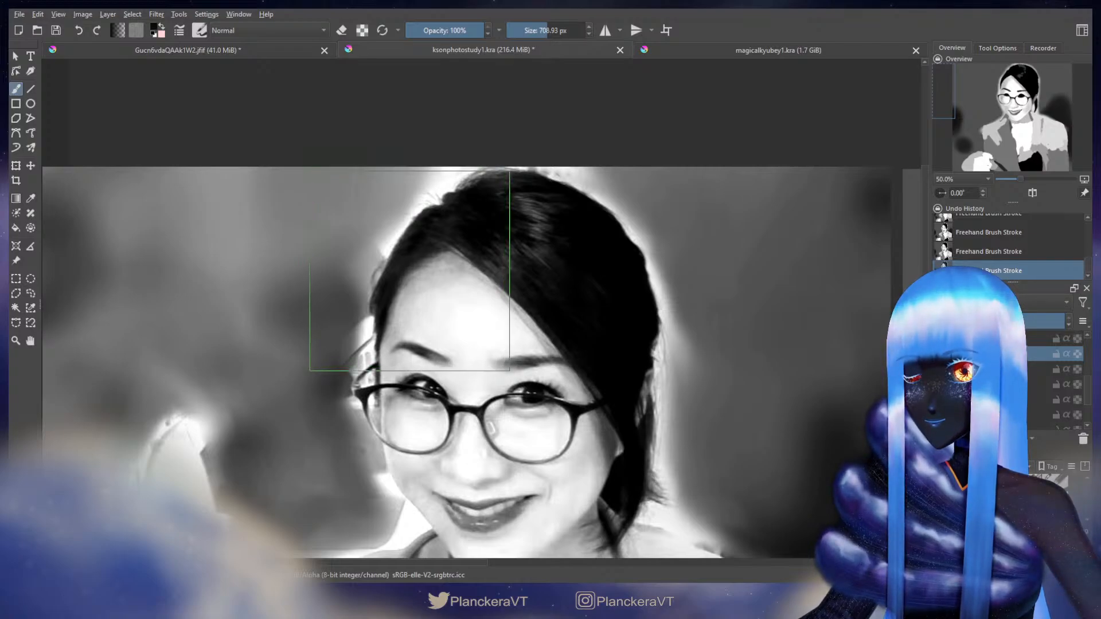
{"action": "mouse_move", "coordinate": [860, 400]}
{"action": "left_mouse_down"}
{"action": "mouse_move", "coordinate": [583, 389]}
{"action": "mouse_move", "coordinate": [425, 365]}
{"action": "left_mouse_up"}
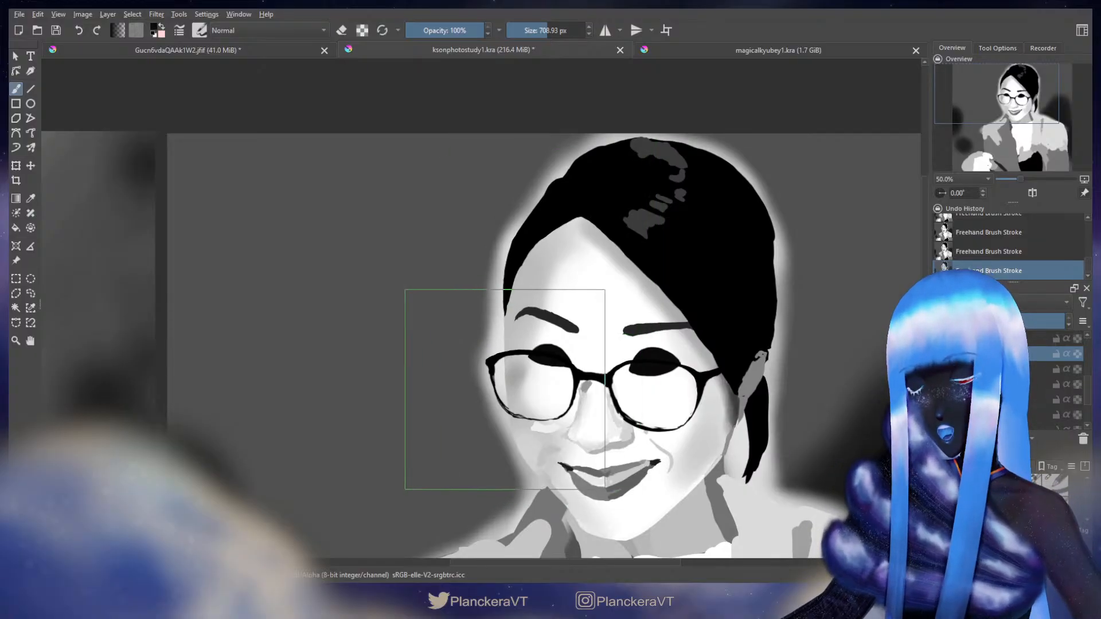
Step: Measure the gap between the left eyebrow and the eye on the reference photo with a 40.93 px square brush outline
{"action": "left_click_drag", "start_coordinate": [300, 388], "coordinate": [792, 347]}
{"action": "left_click_drag", "start_coordinate": [220, 336], "coordinate": [450, 339]}
{"action": "scroll", "coordinate": [449, 339], "scroll_direction": "up", "scroll_amount": 2}
{"action": "left_click_drag", "start_coordinate": [366, 314], "coordinate": [429, 401]}
{"action": "mouse_move", "coordinate": [499, 340]}
{"action": "left_mouse_down"}
{"action": "mouse_move", "coordinate": [157, 340]}
{"action": "mouse_move", "coordinate": [493, 337]}
{"action": "left_mouse_up"}
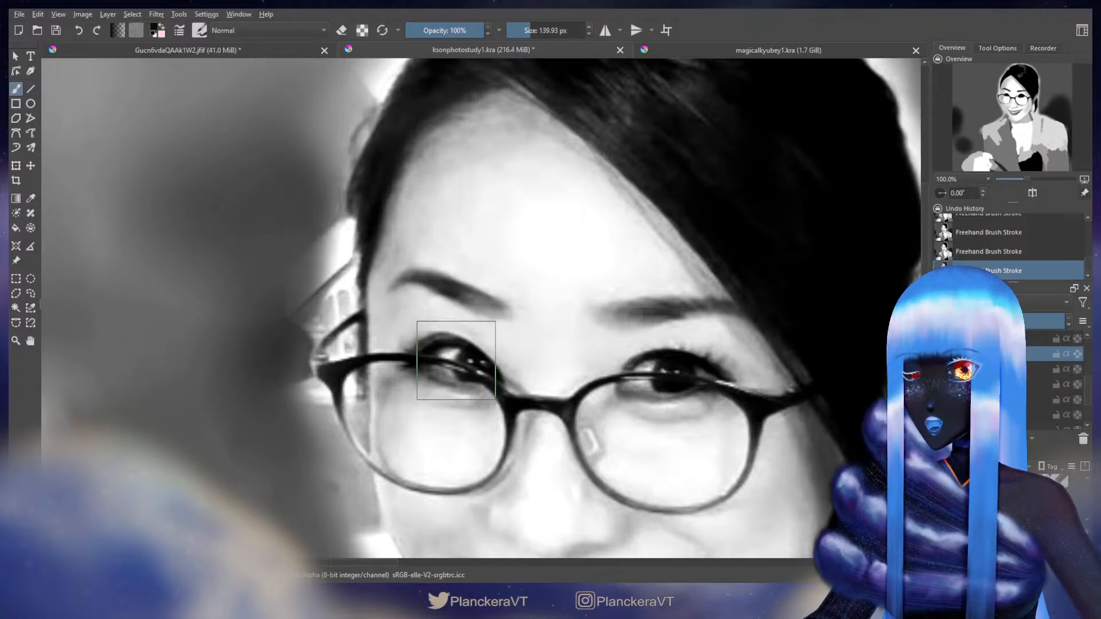
{"action": "left_click_drag", "start_coordinate": [449, 346], "coordinate": [391, 346]}
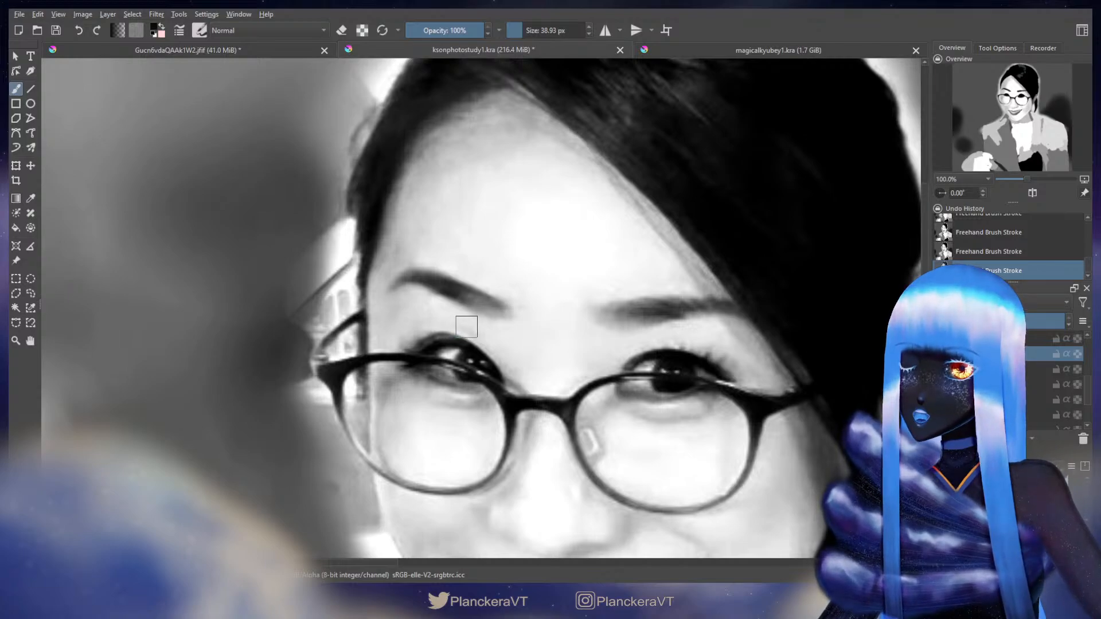
{"action": "left_click_drag", "start_coordinate": [471, 327], "coordinate": [470, 327]}
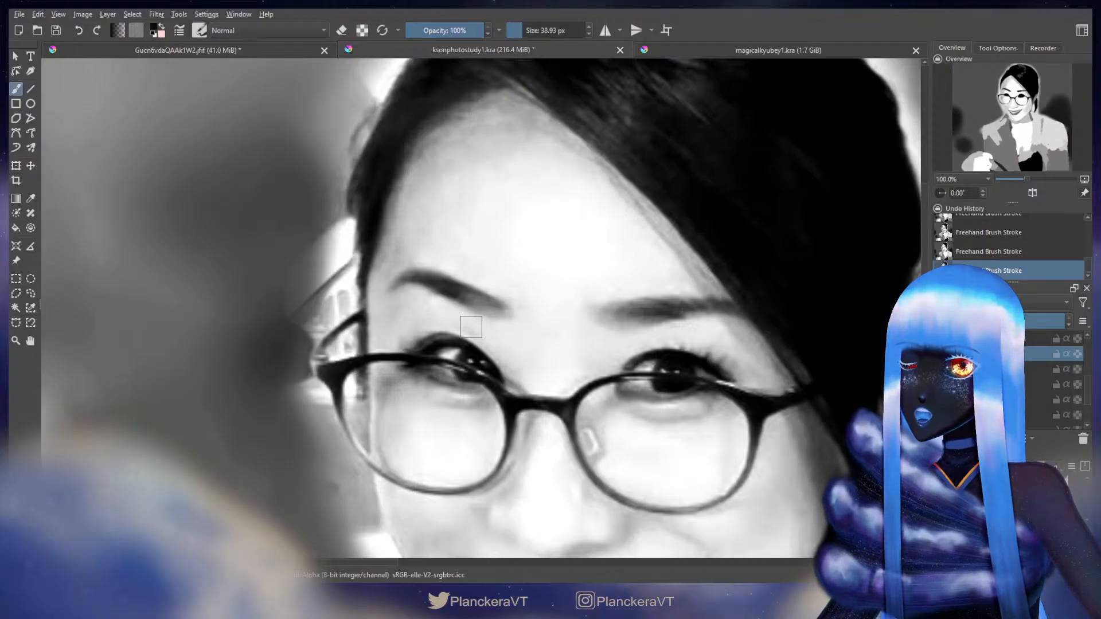
{"action": "left_click_drag", "start_coordinate": [471, 327], "coordinate": [472, 327]}
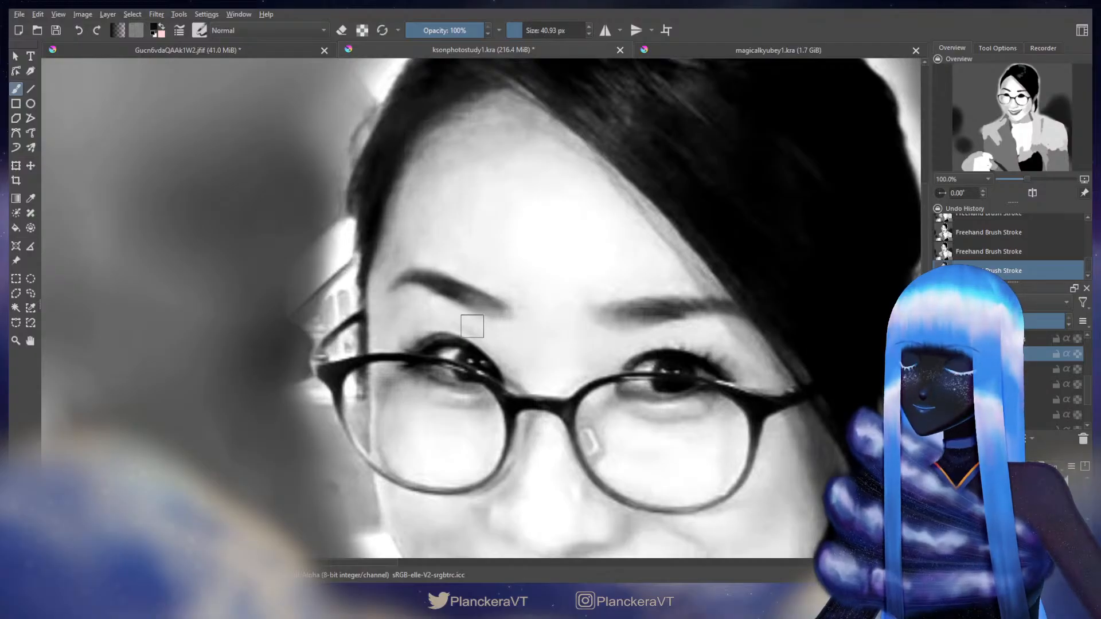
Step: Check the left brow-to-eye gap on the painting and touch up the left eye's upper edge with the 40.93 px brush
{"action": "scroll", "coordinate": [746, 339], "scroll_direction": "down", "scroll_amount": 1}
{"action": "left_click_drag", "start_coordinate": [826, 338], "coordinate": [86, 347]}
{"action": "left_click_drag", "start_coordinate": [907, 344], "coordinate": [524, 343]}
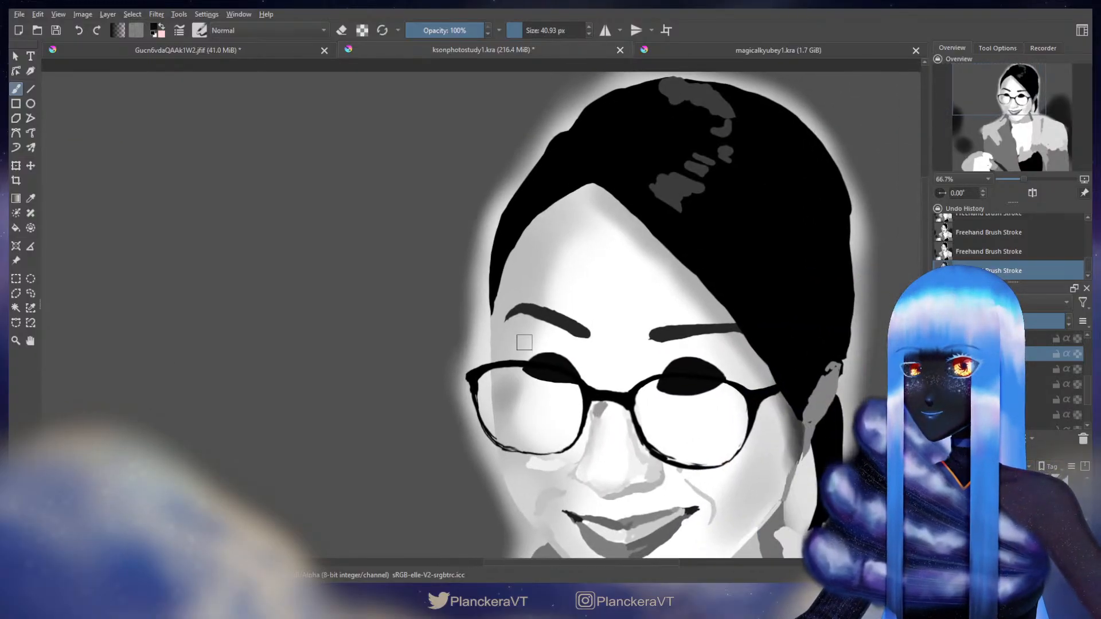
{"action": "scroll", "coordinate": [524, 342], "scroll_direction": "up", "scroll_amount": 1}
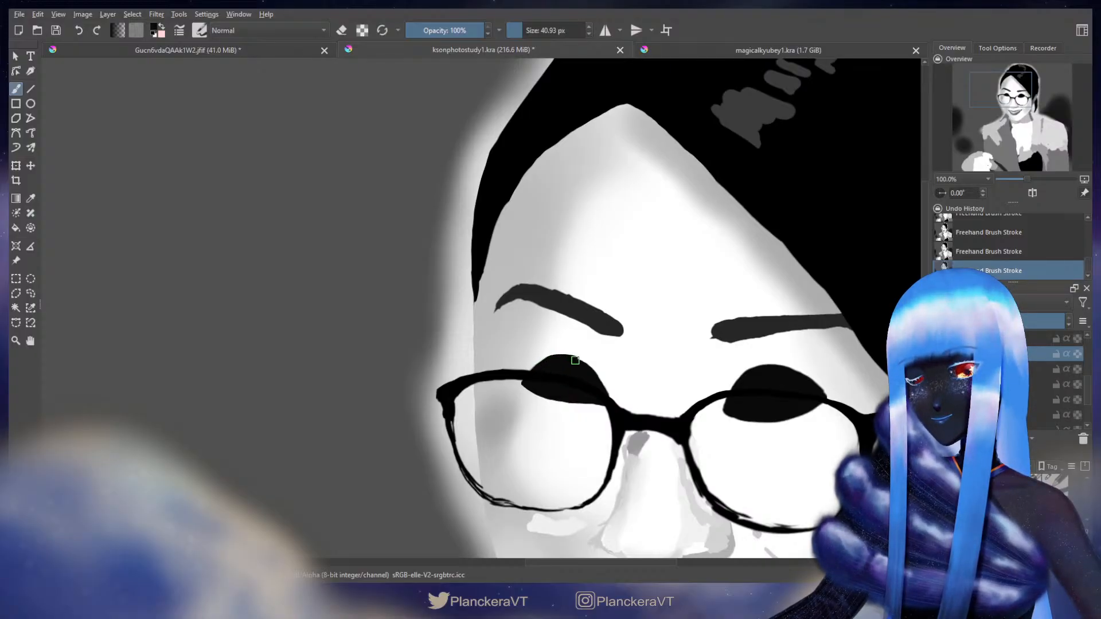
{"action": "left_click_drag", "start_coordinate": [576, 360], "coordinate": [594, 373]}
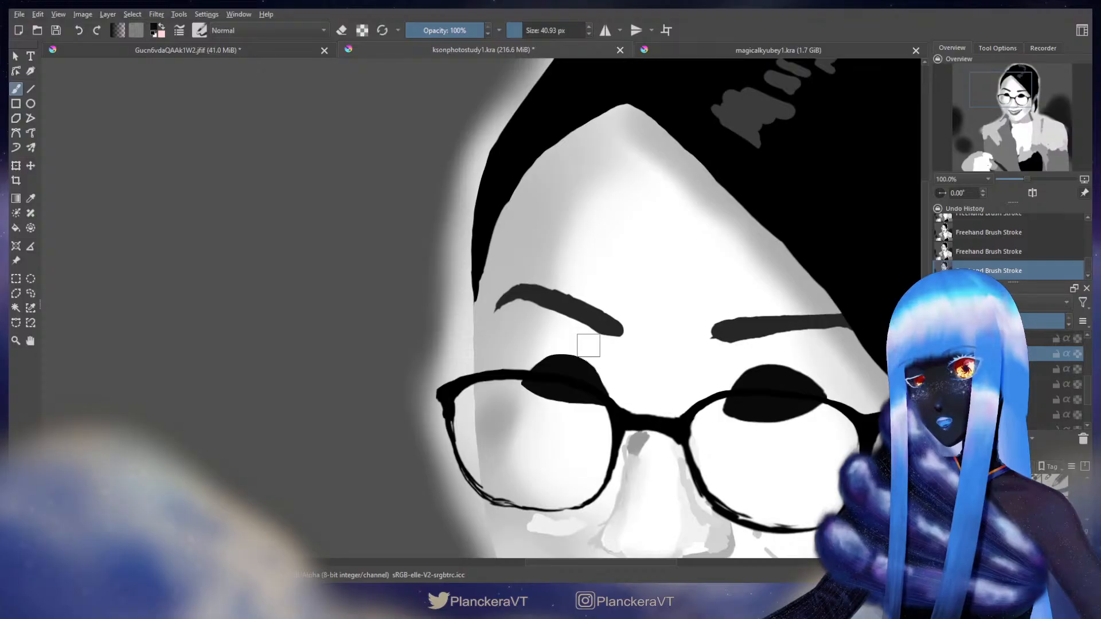
Step: Compare the left eye's inner half against the glasses frame between the reference photo and the painting
{"action": "scroll", "coordinate": [568, 367], "scroll_direction": "down", "scroll_amount": 2}
{"action": "left_click_drag", "start_coordinate": [410, 401], "coordinate": [848, 380]}
{"action": "mouse_move", "coordinate": [342, 405]}
{"action": "left_mouse_down"}
{"action": "mouse_move", "coordinate": [566, 393]}
{"action": "mouse_move", "coordinate": [214, 402]}
{"action": "left_mouse_up"}
{"action": "left_click_drag", "start_coordinate": [584, 421], "coordinate": [720, 413]}
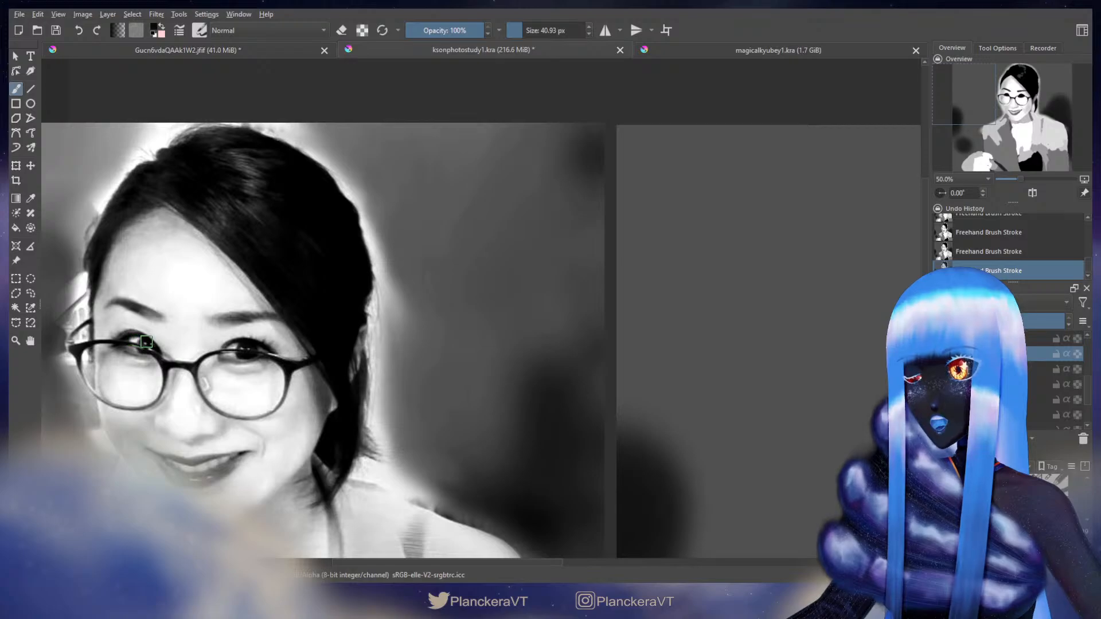
{"action": "left_click_drag", "start_coordinate": [888, 431], "coordinate": [451, 415]}
{"action": "left_click_drag", "start_coordinate": [592, 385], "coordinate": [596, 421]}
{"action": "scroll", "coordinate": [596, 422], "scroll_direction": "up", "scroll_amount": 2}
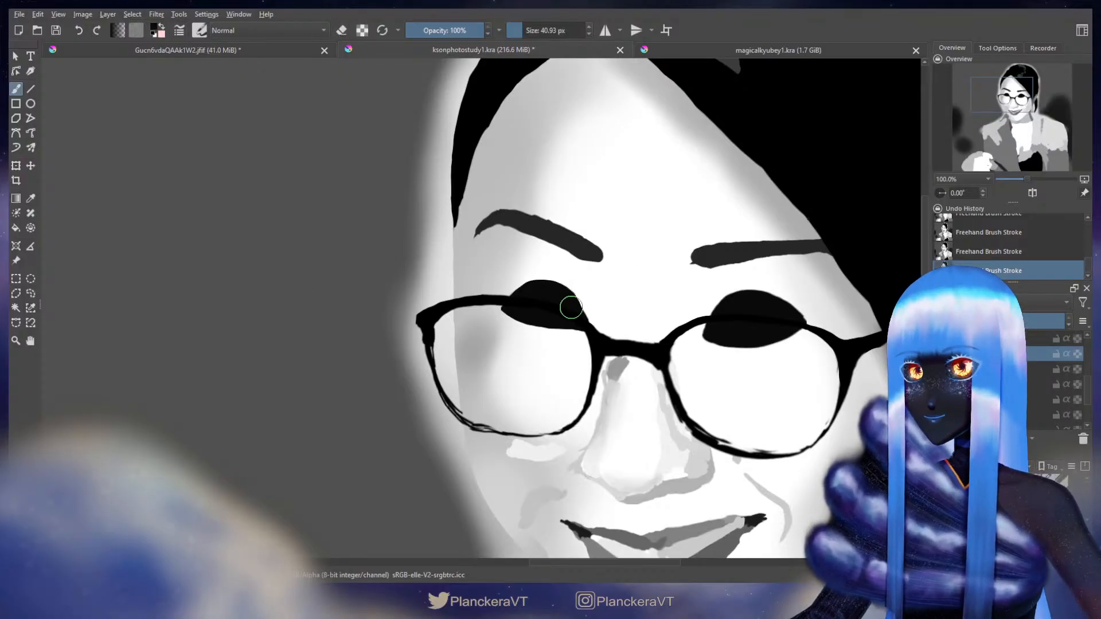
Step: Refine the upper contour of the painted left eye above the glasses with a 31.42 px brush
{"action": "key", "text": "bracketleft"}
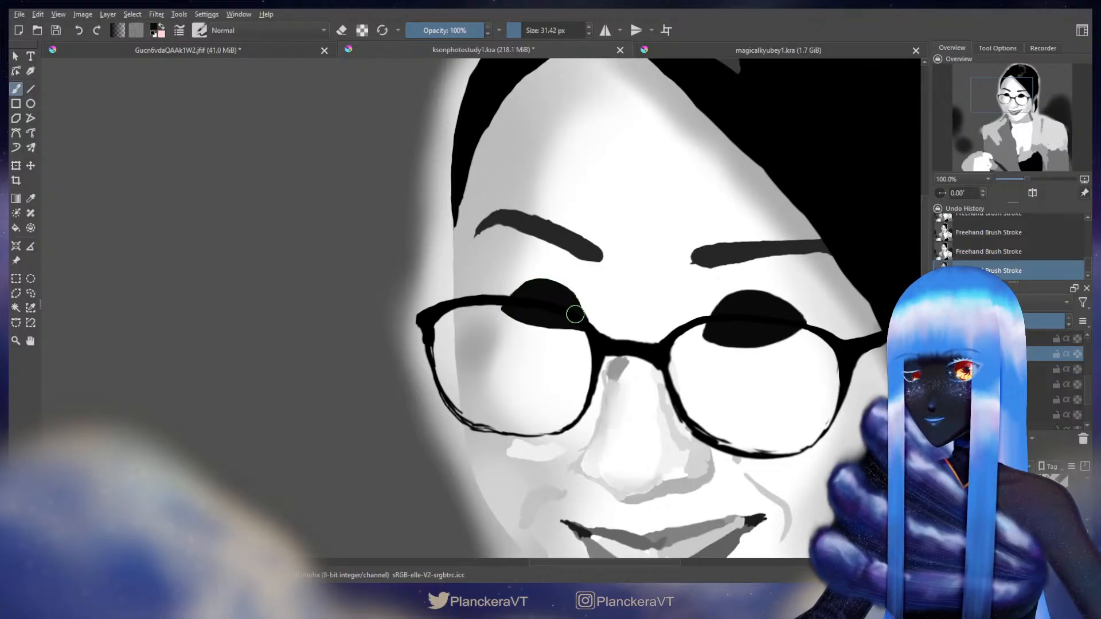
{"action": "key", "text": "e"}
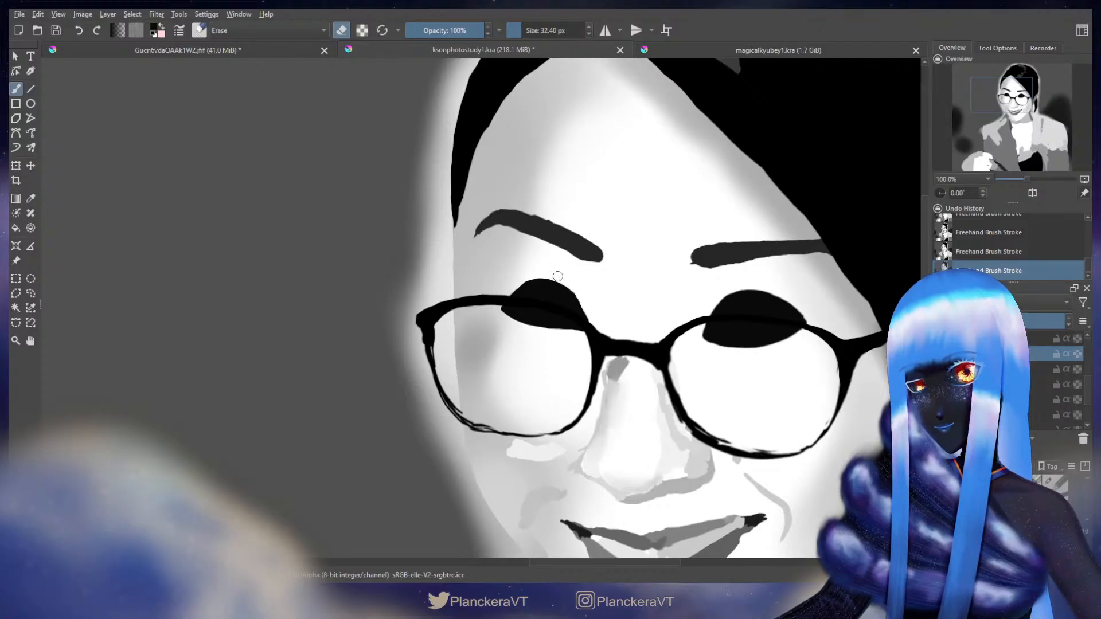
{"action": "key", "text": "e"}
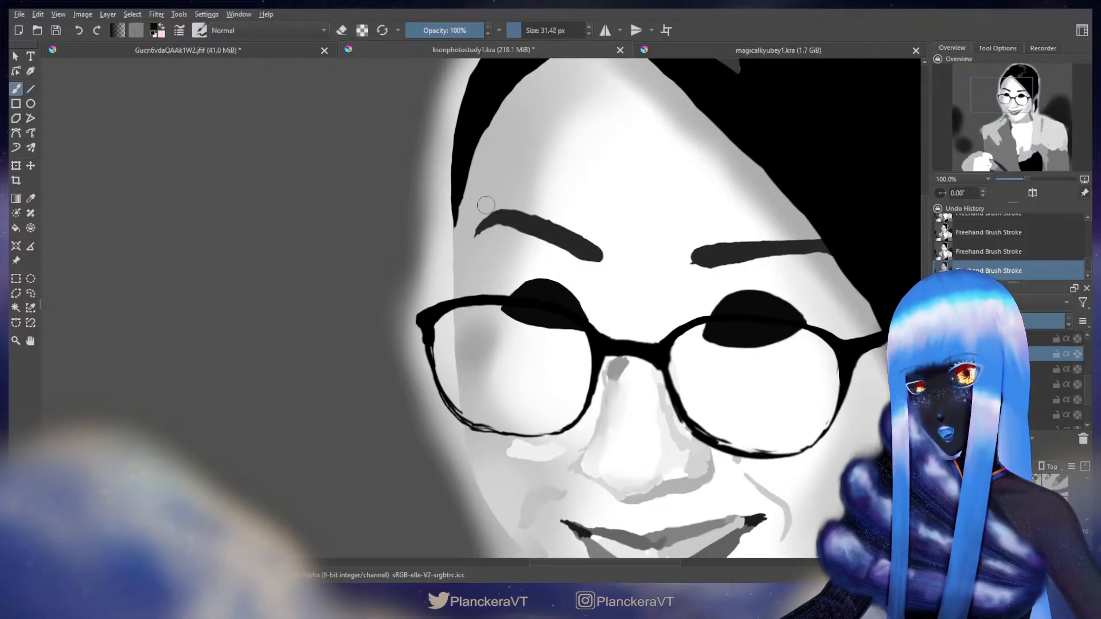
{"action": "left_click", "coordinate": [503, 308]}
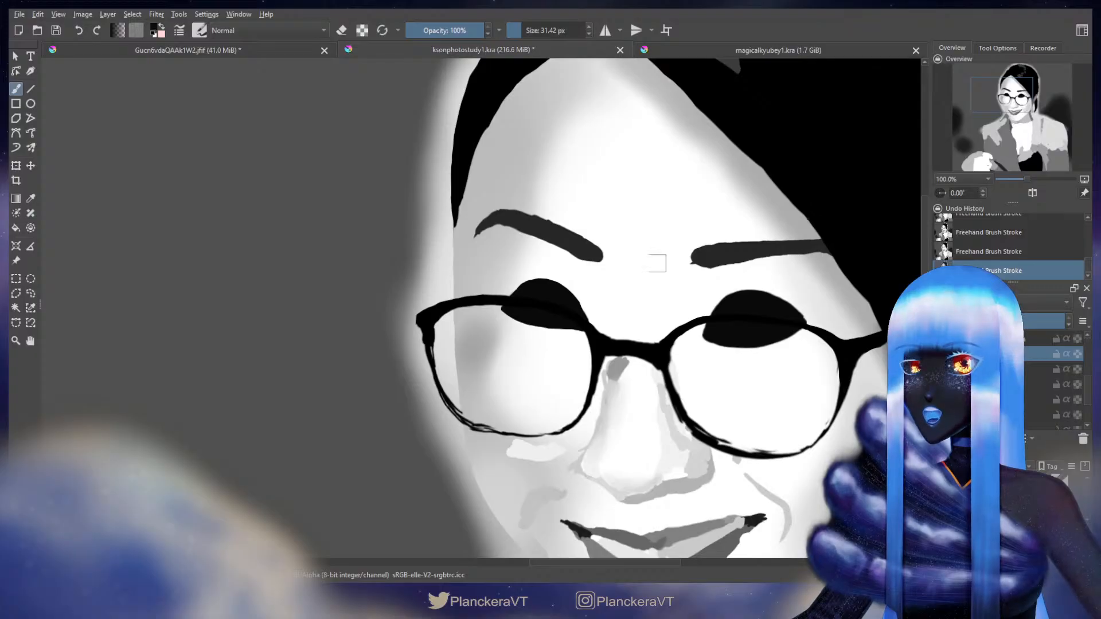
Step: Measure the gap between the left eyebrow and the eye on the reference photo with a 42.42 px square brush outline
{"action": "scroll", "coordinate": [561, 282], "scroll_direction": "down", "scroll_amount": 1}
{"action": "left_click_drag", "start_coordinate": [241, 336], "coordinate": [717, 338]}
{"action": "left_click_drag", "start_coordinate": [313, 321], "coordinate": [760, 363]}
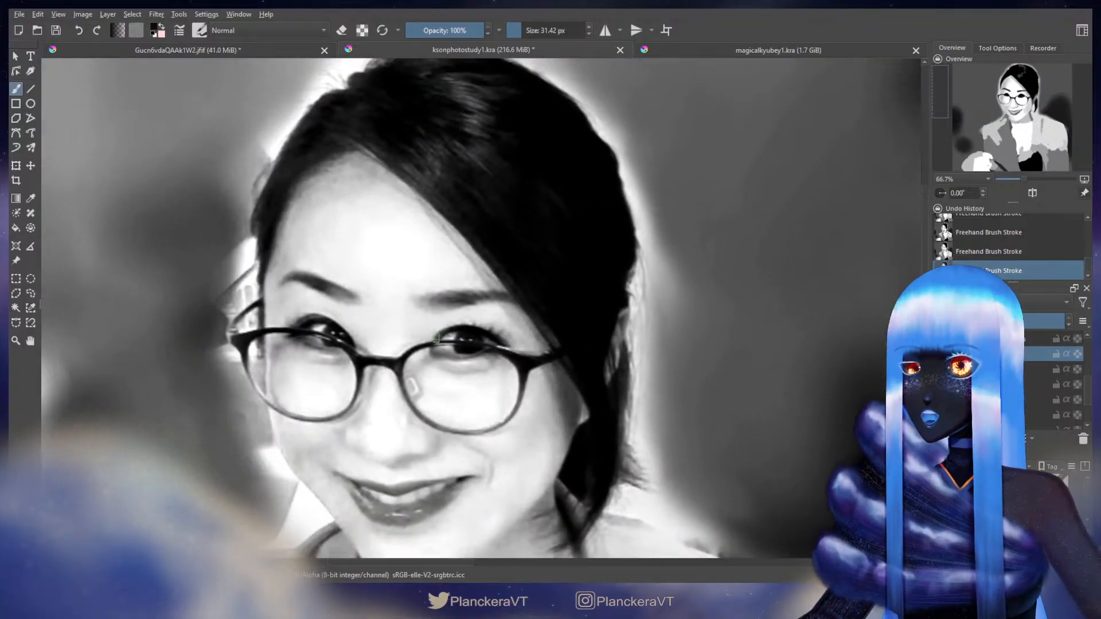
{"action": "key", "text": "bracketright"}
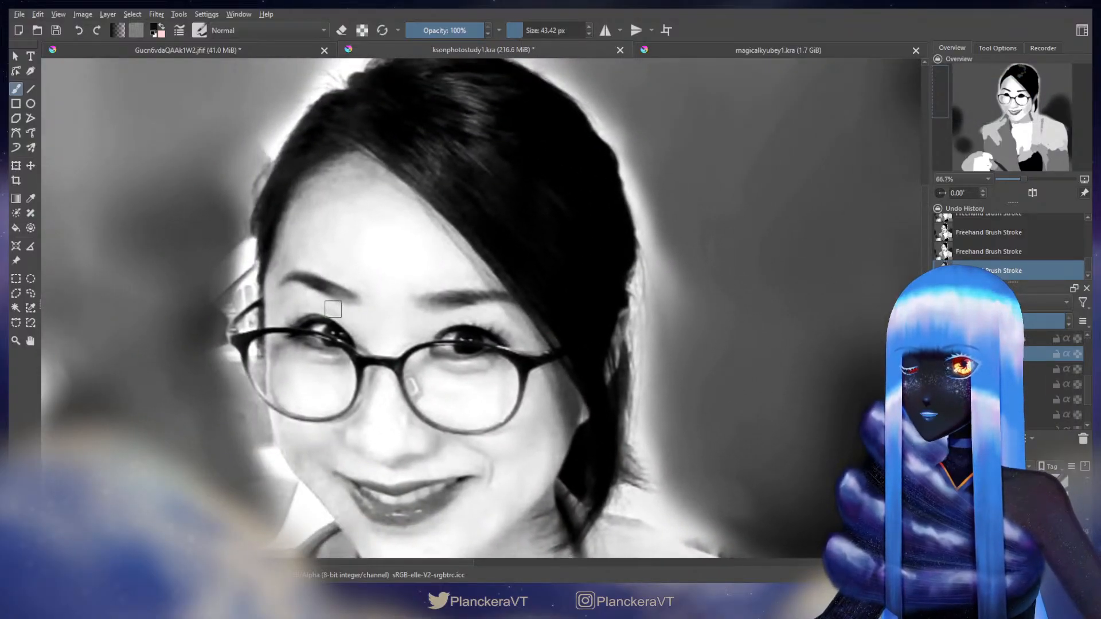
{"action": "scroll", "coordinate": [333, 310], "scroll_direction": "up", "scroll_amount": 1}
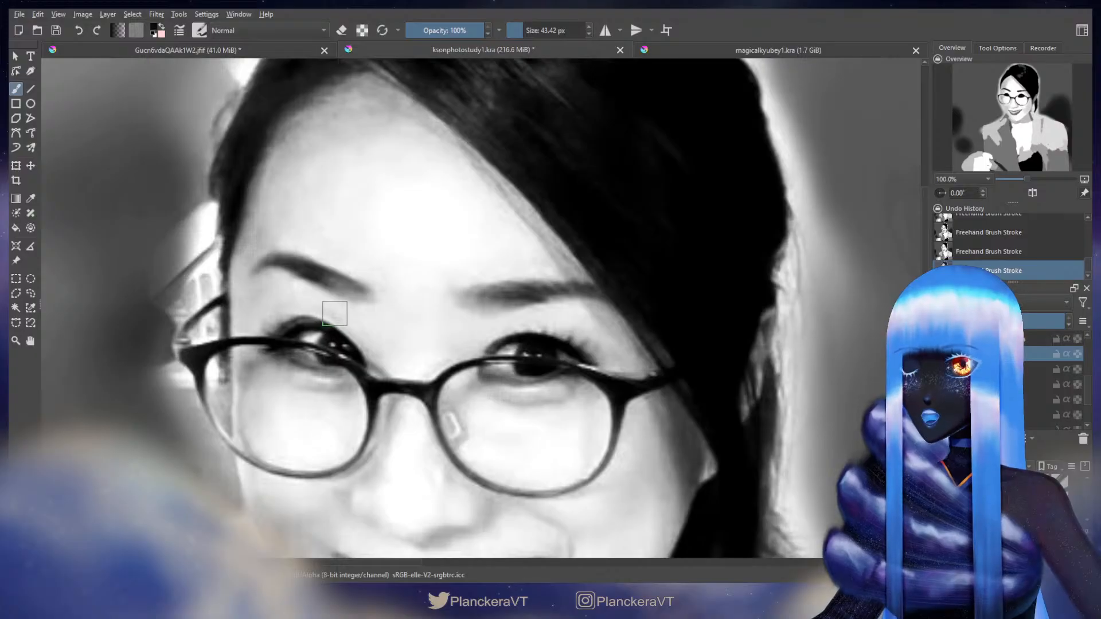
{"action": "left_click_drag", "start_coordinate": [335, 314], "coordinate": [343, 314]}
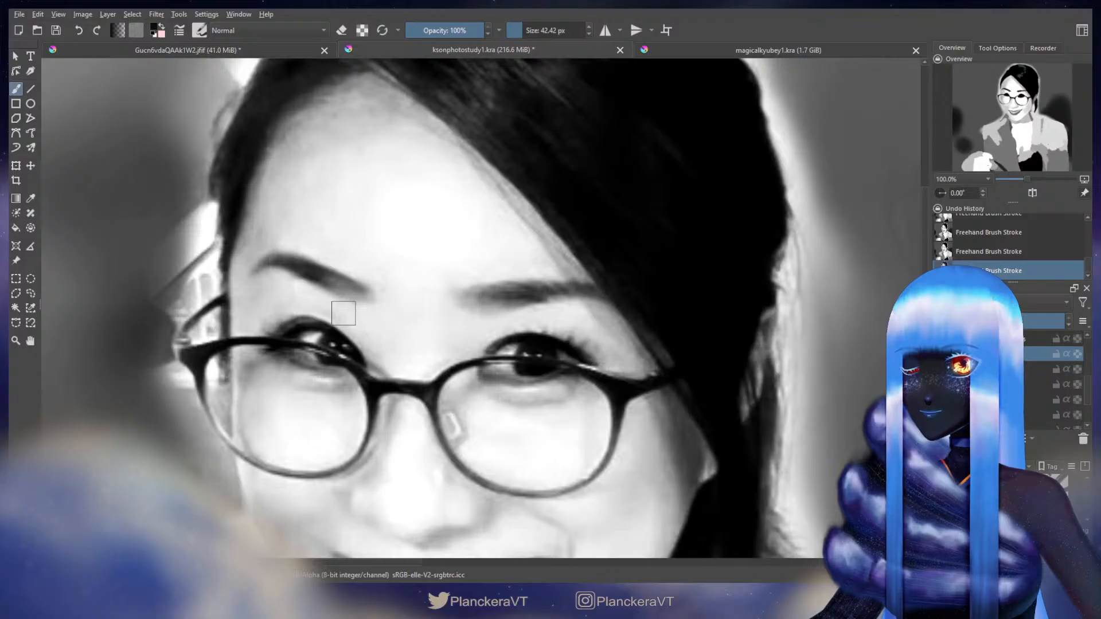
Step: Check the left brow-to-eye gap on the painting with the 42.42 px outline and compare both faces side by side
{"action": "scroll", "coordinate": [803, 315], "scroll_direction": "down", "scroll_amount": 3}
{"action": "left_click_drag", "start_coordinate": [868, 308], "coordinate": [422, 351]}
{"action": "scroll", "coordinate": [542, 352], "scroll_direction": "up", "scroll_amount": 3}
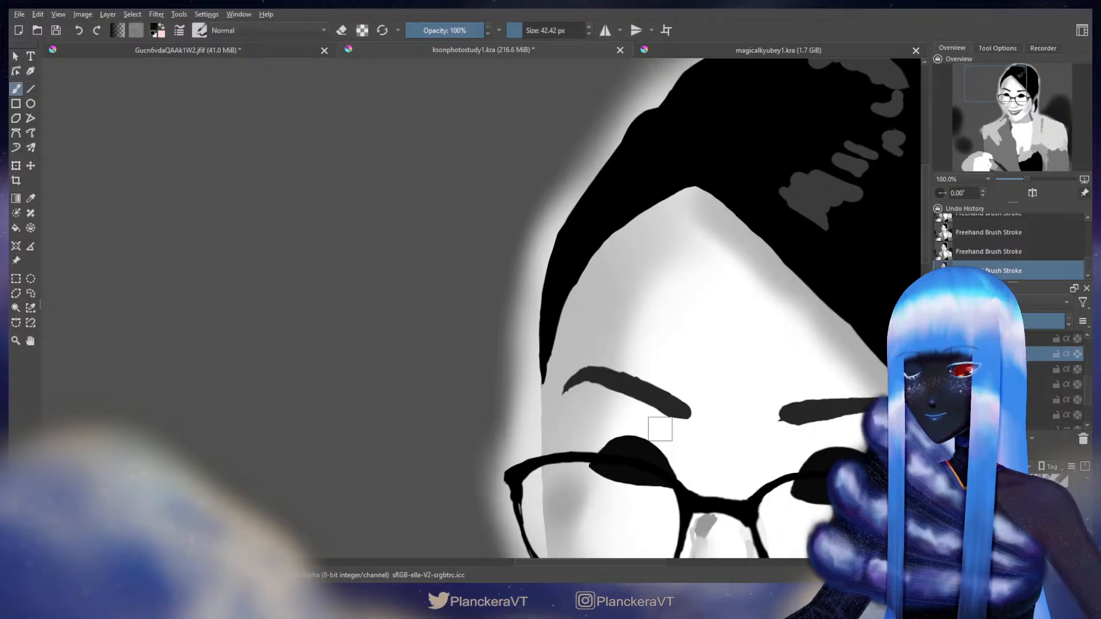
{"action": "scroll", "coordinate": [660, 429], "scroll_direction": "down", "scroll_amount": 4}
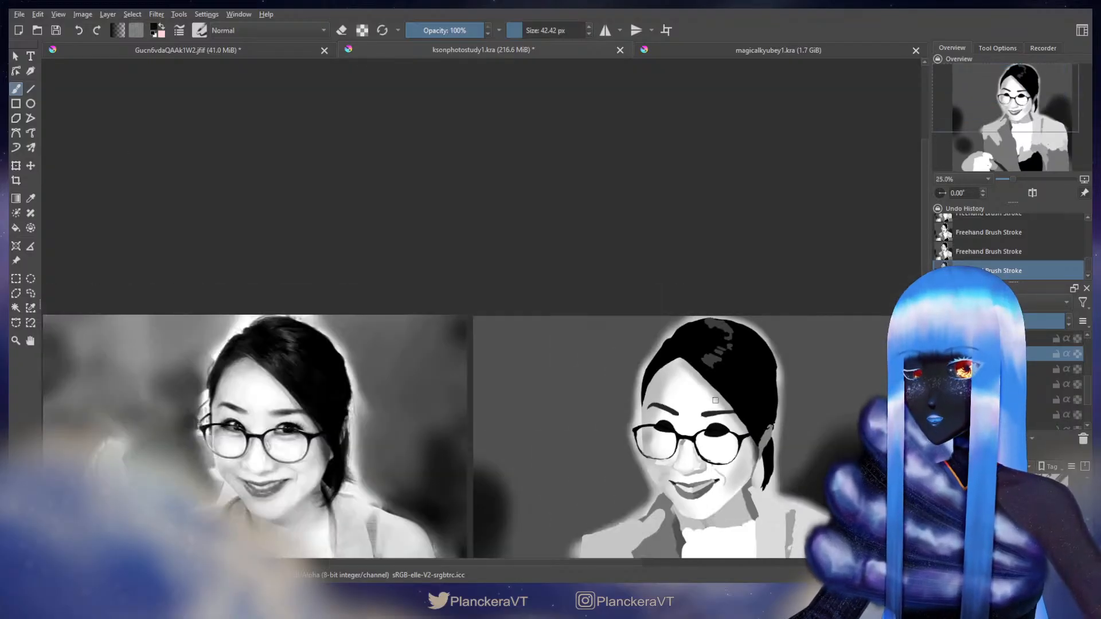
{"action": "left_click_drag", "start_coordinate": [739, 475], "coordinate": [735, 390]}
{"action": "scroll", "coordinate": [258, 359], "scroll_direction": "up", "scroll_amount": 2}
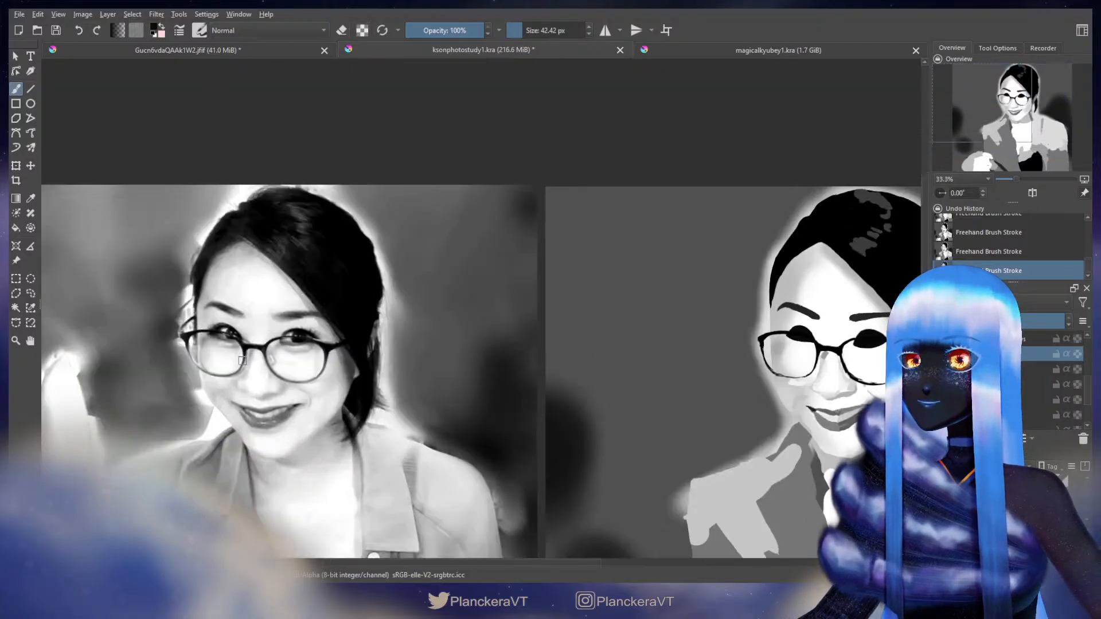
{"action": "left_click_drag", "start_coordinate": [436, 322], "coordinate": [432, 367]}
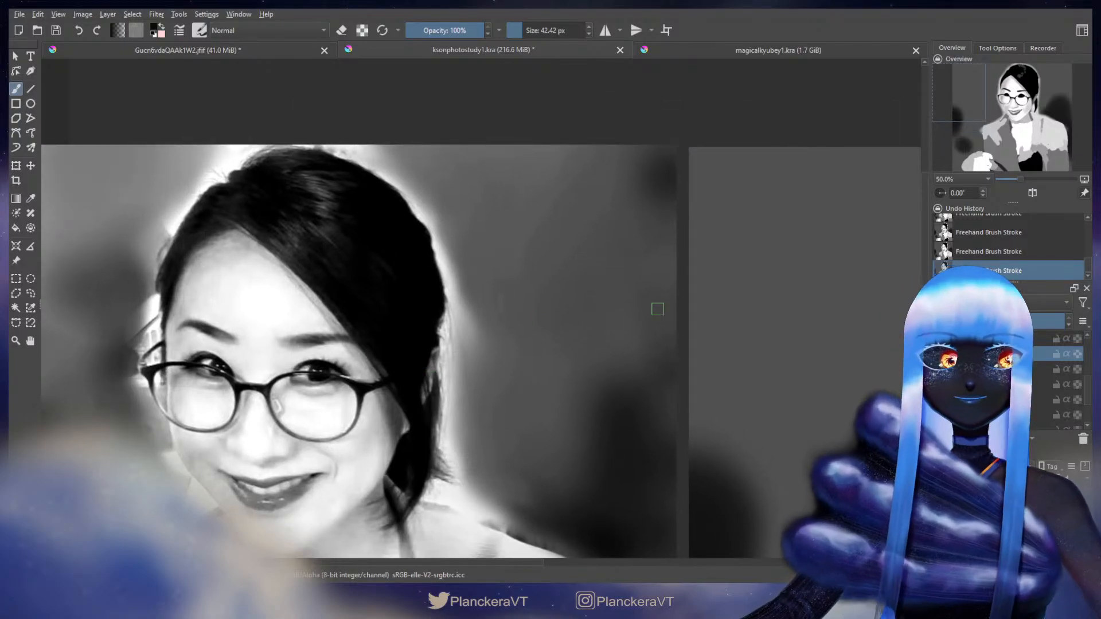
Step: Measure the distance from the reference photo's left edge to the hair parting with a 1433.05 px square brush outline
{"action": "scroll", "coordinate": [620, 327], "scroll_direction": "down", "scroll_amount": 3}
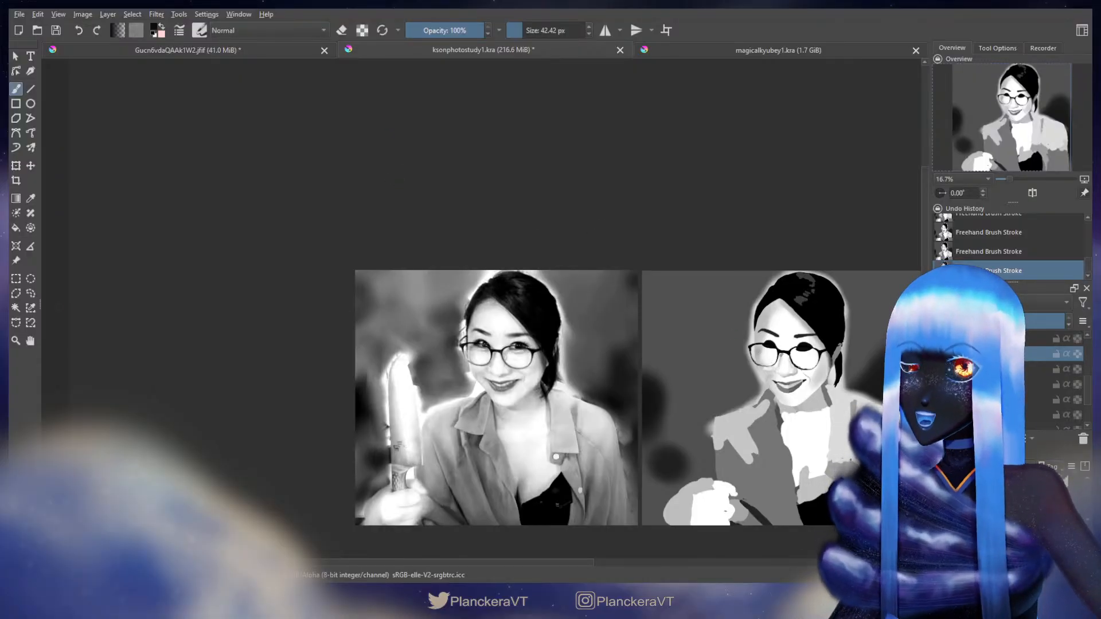
{"action": "scroll", "coordinate": [491, 305], "scroll_direction": "up", "scroll_amount": 1}
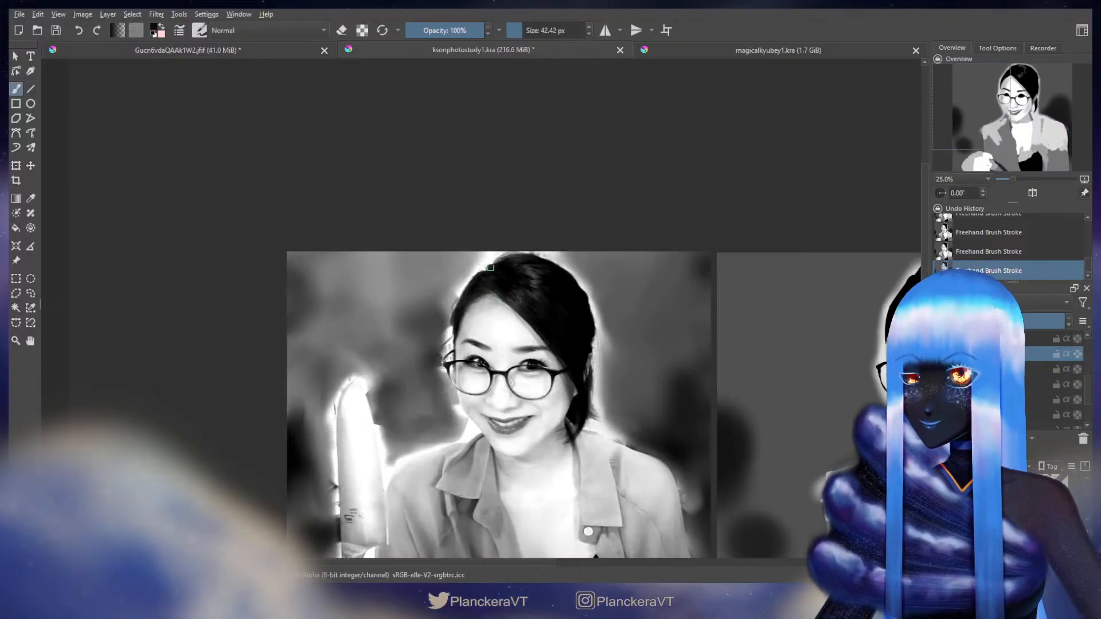
{"action": "mouse_move", "coordinate": [703, 327]}
{"action": "left_mouse_down"}
{"action": "mouse_move", "coordinate": [467, 325]}
{"action": "mouse_move", "coordinate": [598, 324]}
{"action": "left_mouse_up"}
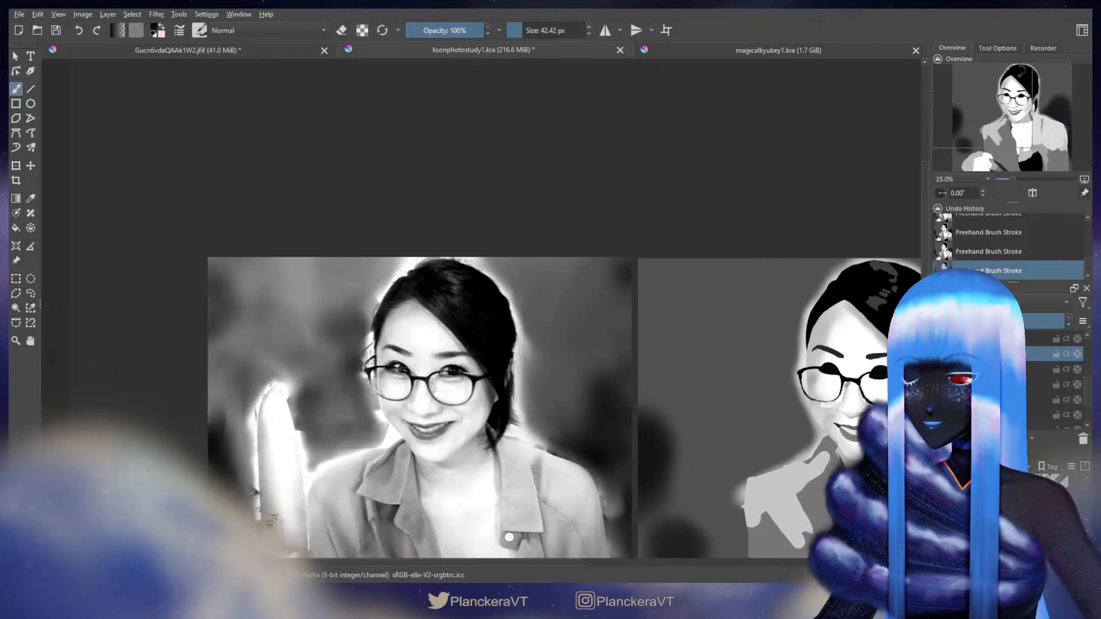
{"action": "left_click_drag", "start_coordinate": [400, 319], "coordinate": [539, 318]}
{"action": "mouse_move", "coordinate": [272, 337]}
{"action": "left_mouse_down"}
{"action": "mouse_move", "coordinate": [322, 347]}
{"action": "mouse_move", "coordinate": [305, 354]}
{"action": "left_mouse_up"}
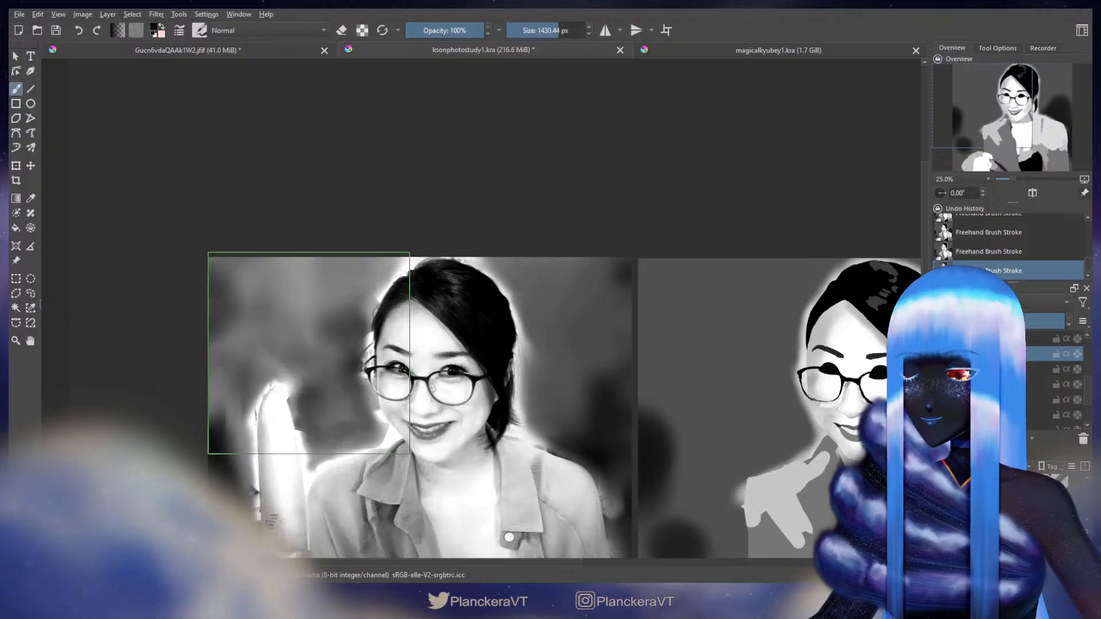
{"action": "left_click_drag", "start_coordinate": [305, 353], "coordinate": [305, 353]}
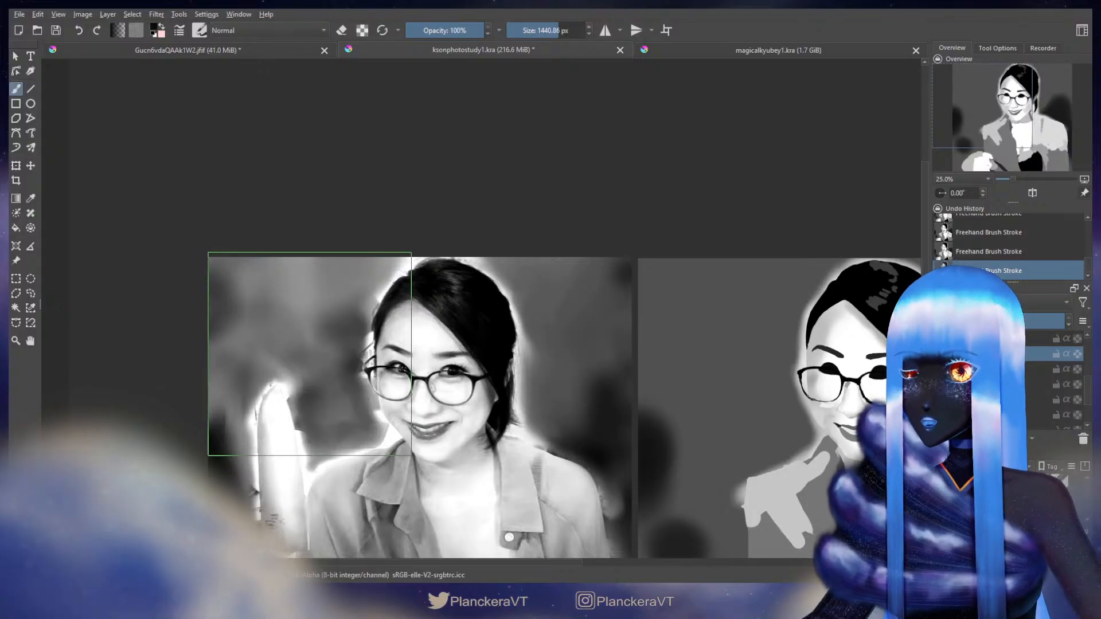
{"action": "left_click_drag", "start_coordinate": [310, 353], "coordinate": [309, 354]}
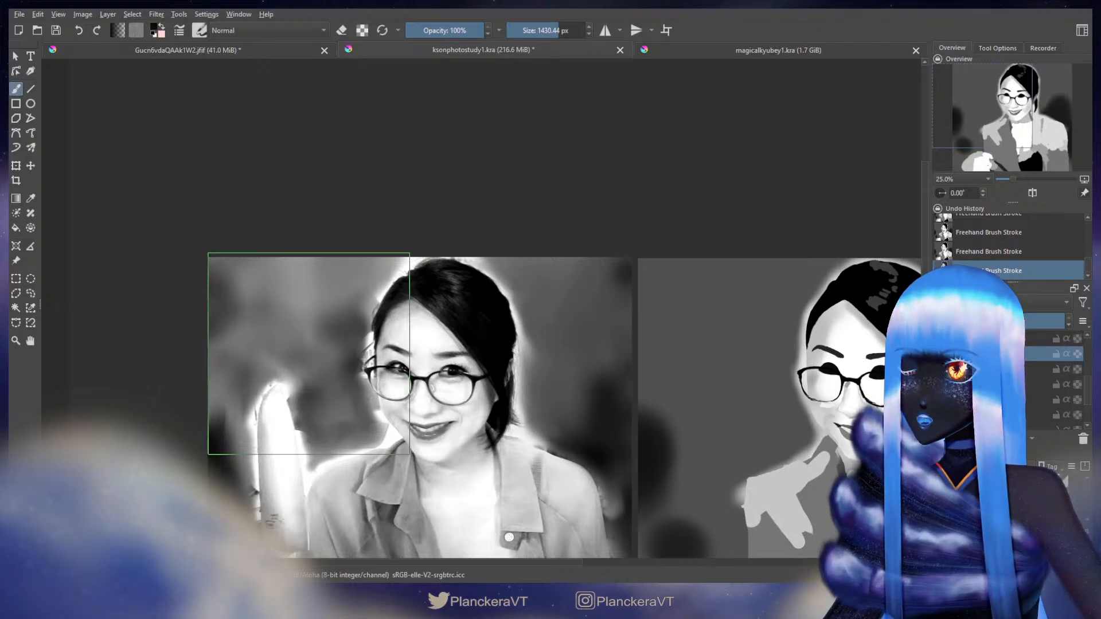
{"action": "scroll", "coordinate": [308, 354], "scroll_direction": "up", "scroll_amount": 1}
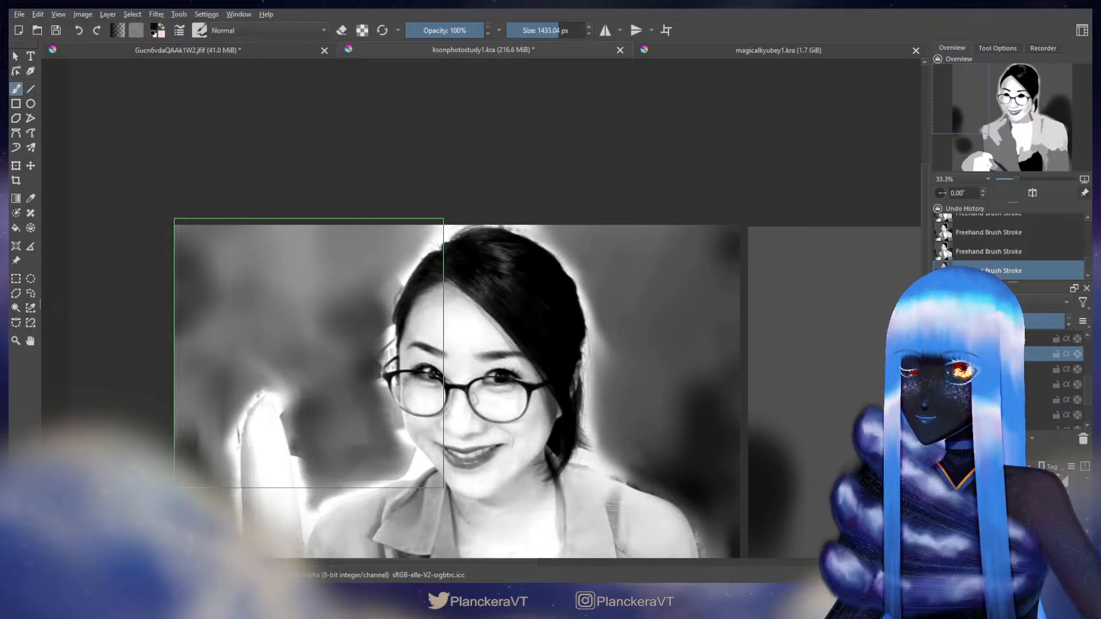
{"action": "left_click_drag", "start_coordinate": [309, 354], "coordinate": [309, 354]}
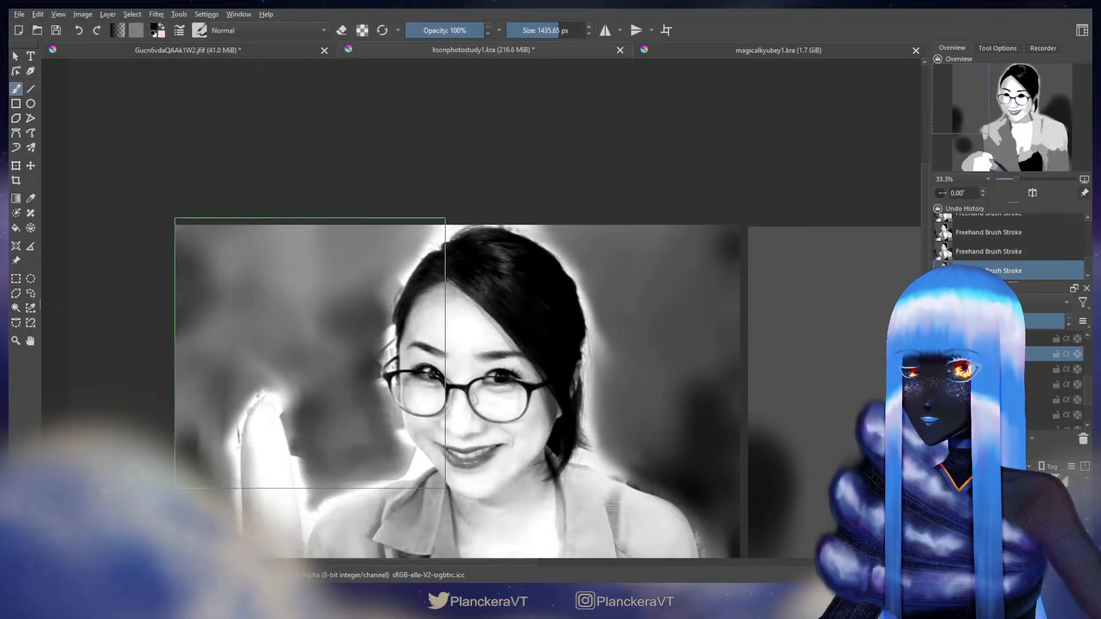
{"action": "left_click_drag", "start_coordinate": [310, 353], "coordinate": [307, 354]}
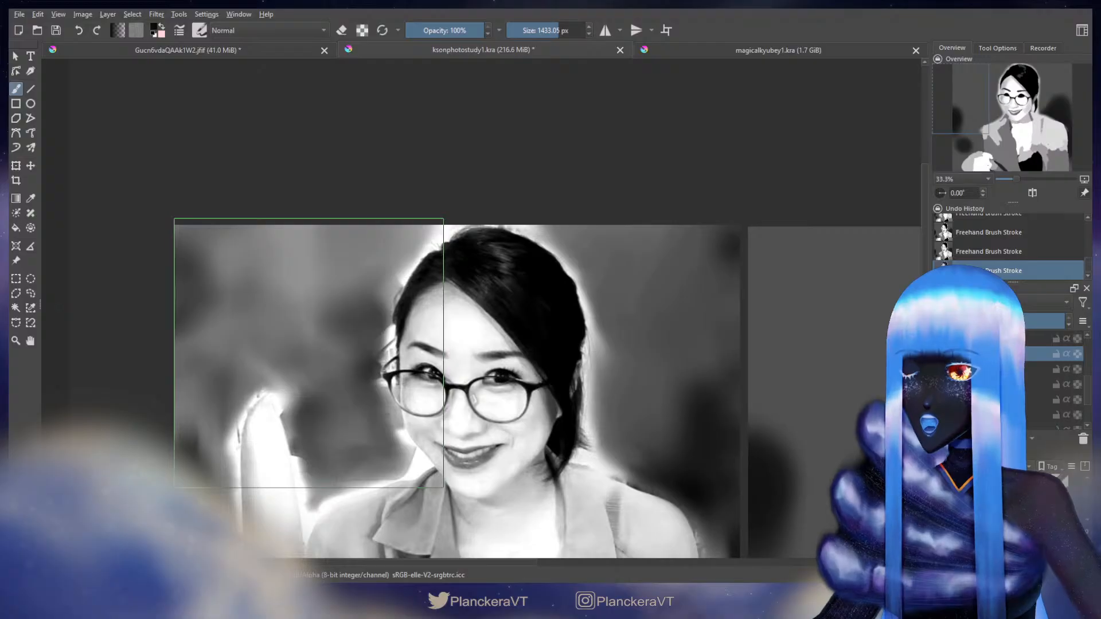
Step: Check the distance from the painting's left edge to its hair parting with the 1433.05 px brush outline
{"action": "mouse_move", "coordinate": [832, 359]}
{"action": "left_mouse_down"}
{"action": "mouse_move", "coordinate": [480, 327]}
{"action": "mouse_move", "coordinate": [425, 348]}
{"action": "left_mouse_up"}
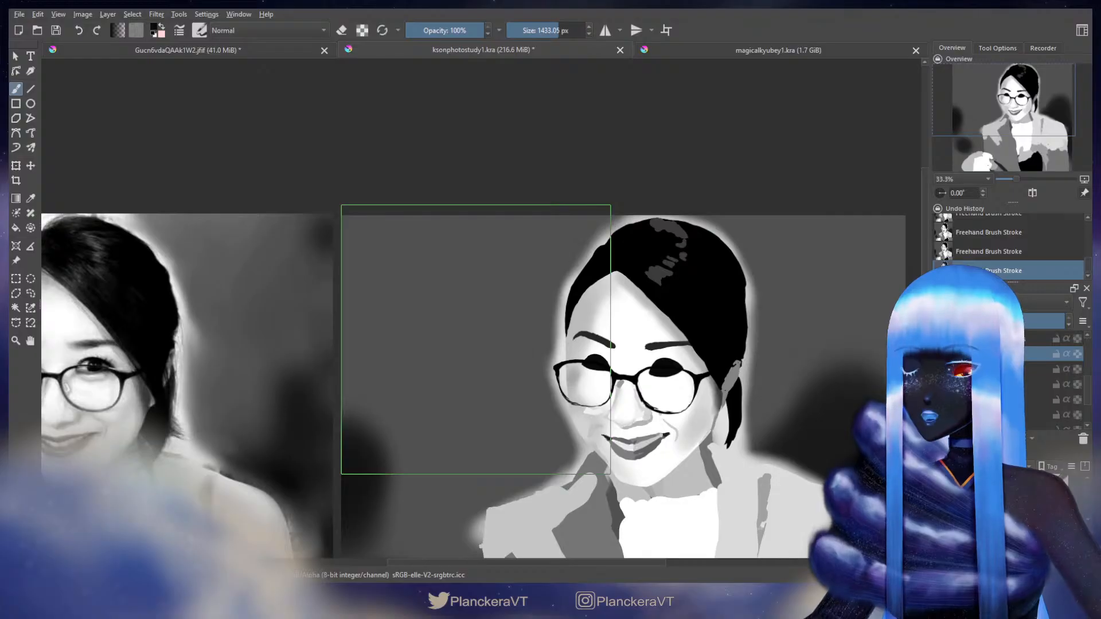
{"action": "left_click_drag", "start_coordinate": [616, 261], "coordinate": [634, 263]}
{"action": "mouse_move", "coordinate": [633, 260]}
{"action": "left_mouse_down"}
{"action": "mouse_move", "coordinate": [643, 257]}
{"action": "mouse_move", "coordinate": [669, 294]}
{"action": "mouse_move", "coordinate": [615, 261]}
{"action": "mouse_move", "coordinate": [638, 267]}
{"action": "left_mouse_up"}
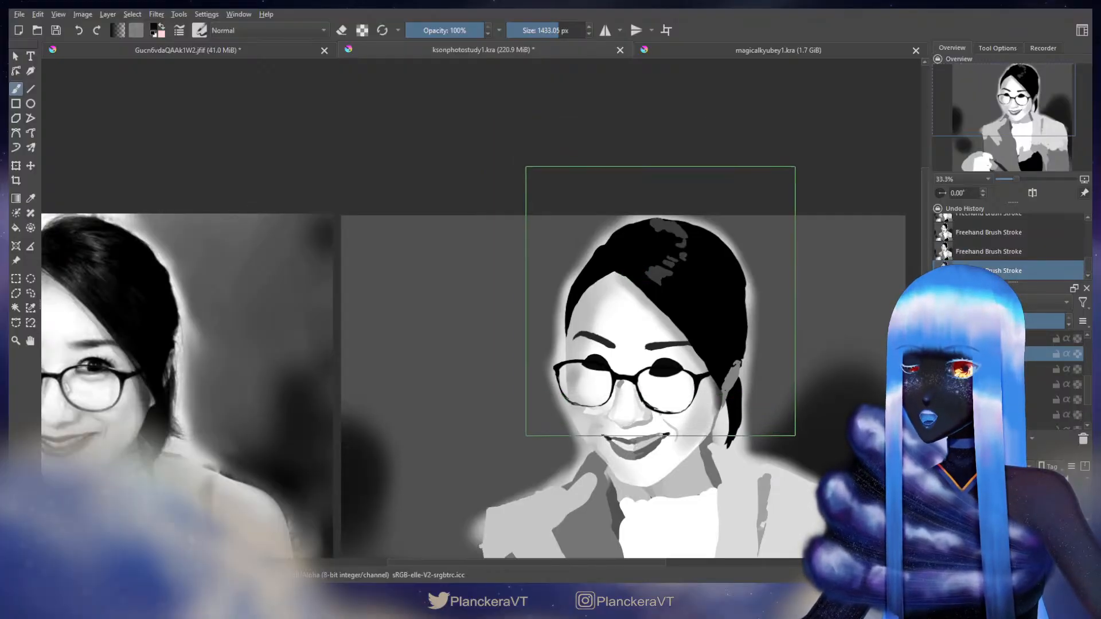
{"action": "key", "text": "e"}
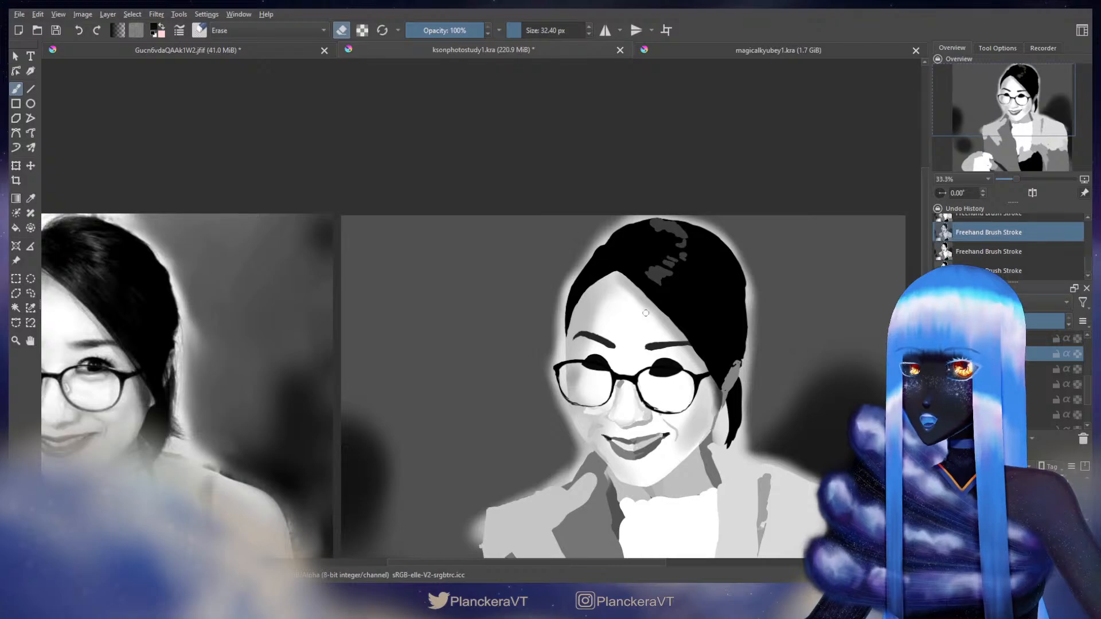
{"action": "key", "text": "e"}
Step: Switch to the hair layer and warp the tip of the hair parting slightly left to match the 1433.05 px distance
{"action": "key", "text": "ctrl+t"}
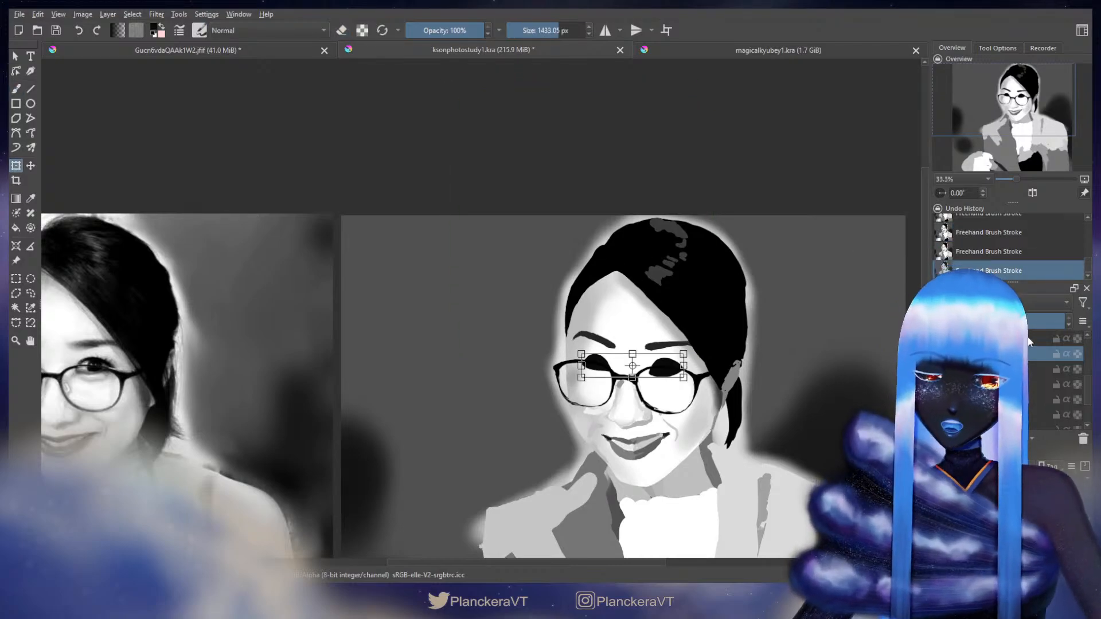
{"action": "key", "text": "b"}
{"action": "left_click_drag", "start_coordinate": [1090, 397], "coordinate": [1089, 378]}
{"action": "left_click", "coordinate": [1077, 373]}
{"action": "key", "text": "ctrl+t"}
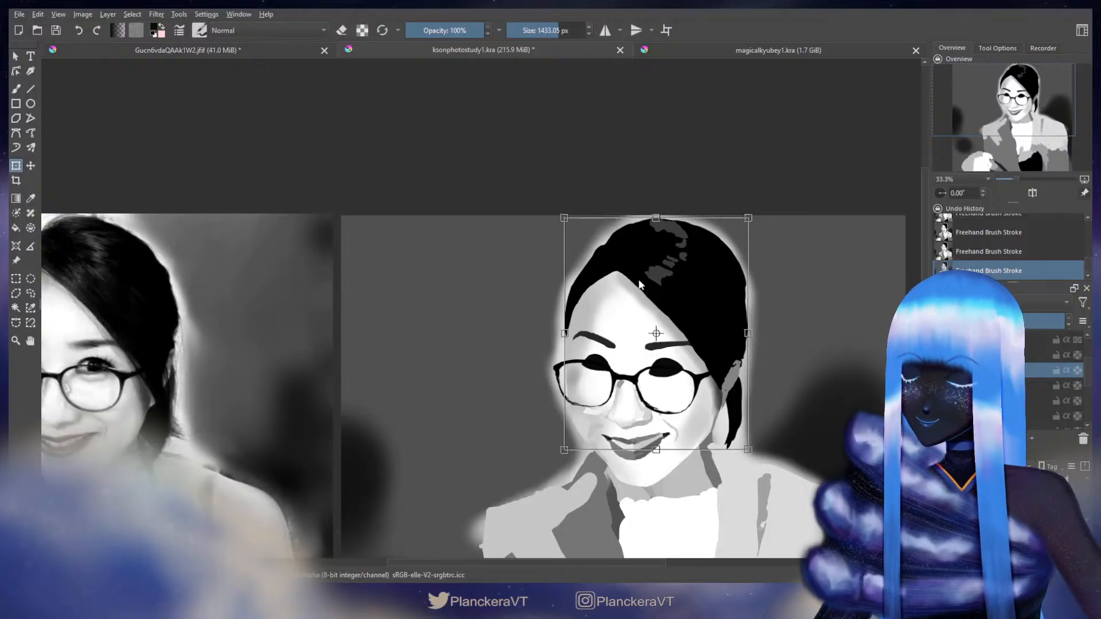
{"action": "key", "text": "b"}
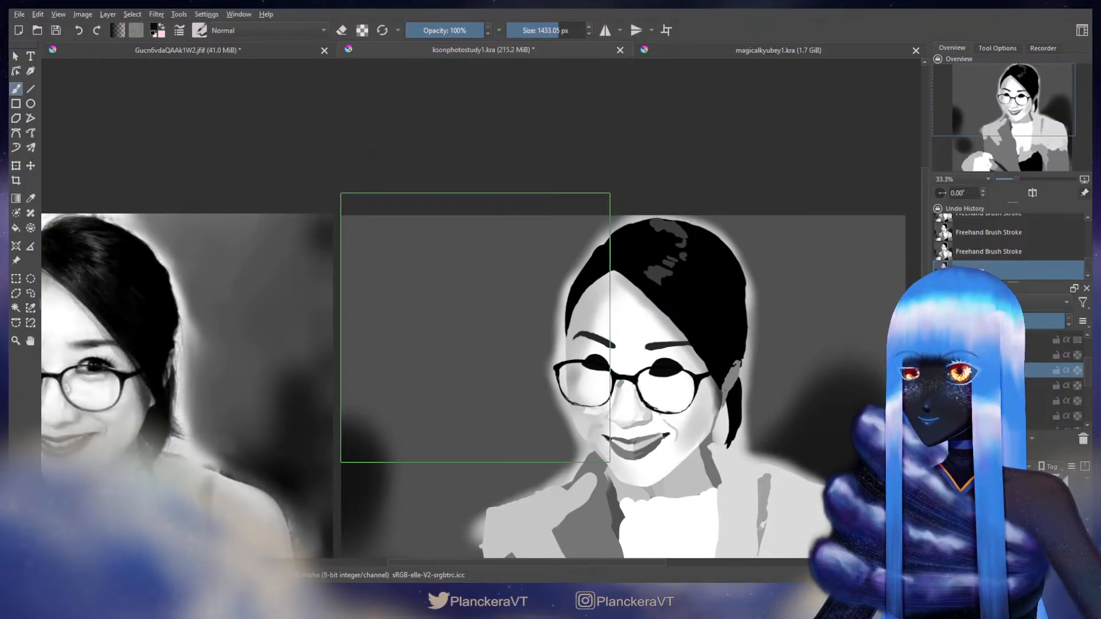
Step: Nudge the hair parting's tip on the painting with a small liquify transform and recheck it with the brush outline
{"action": "key", "text": "ctrl+t"}
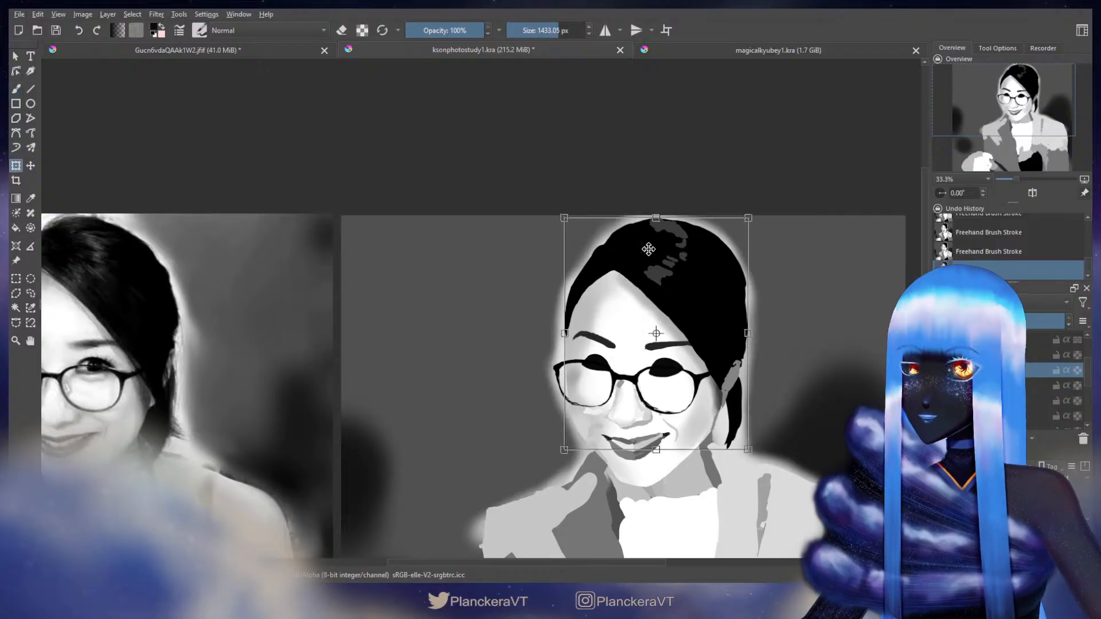
{"action": "left_click", "coordinate": [693, 341]}
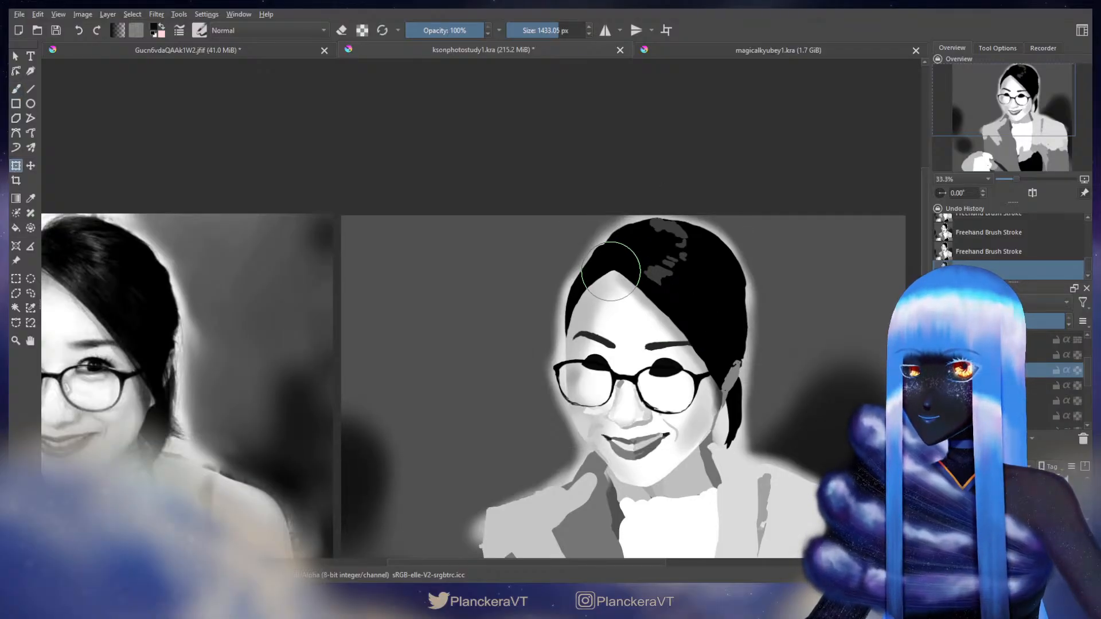
{"action": "left_click_drag", "start_coordinate": [613, 271], "coordinate": [602, 272]}
{"action": "key", "text": "Return"}
{"action": "key", "text": "b"}
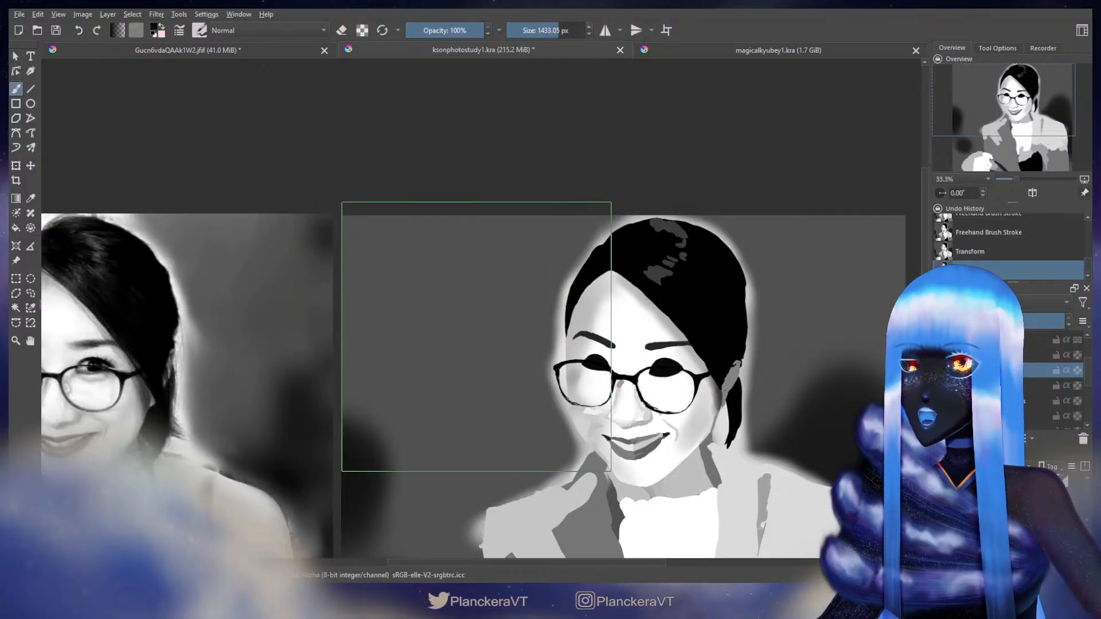
Step: Compare the distance from the picture's top edge to the hair parting between the reference and painting with a 287.22 px brush outline
{"action": "left_click_drag", "start_coordinate": [295, 350], "coordinate": [669, 428]}
{"action": "left_click_drag", "start_coordinate": [420, 296], "coordinate": [194, 296], "text": "shift"}
{"action": "mouse_move", "coordinate": [412, 326]}
{"action": "left_mouse_down", "text": "shift"}
{"action": "mouse_move", "coordinate": [422, 327]}
{"action": "mouse_move", "coordinate": [412, 322]}
{"action": "left_mouse_up", "text": "shift"}
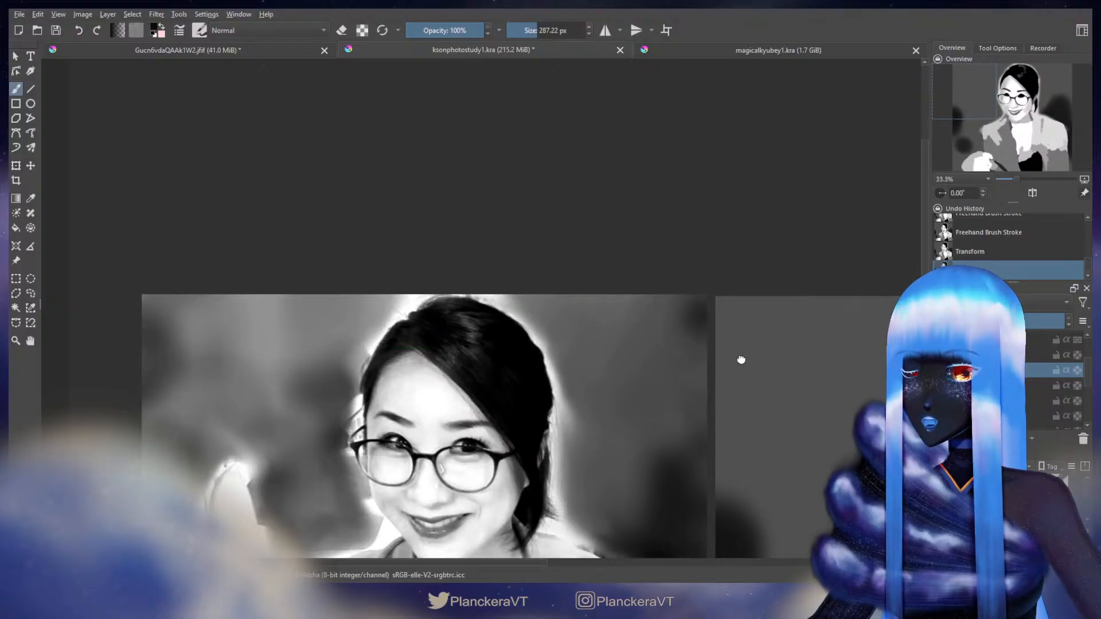
{"action": "left_click_drag", "start_coordinate": [932, 321], "coordinate": [563, 317]}
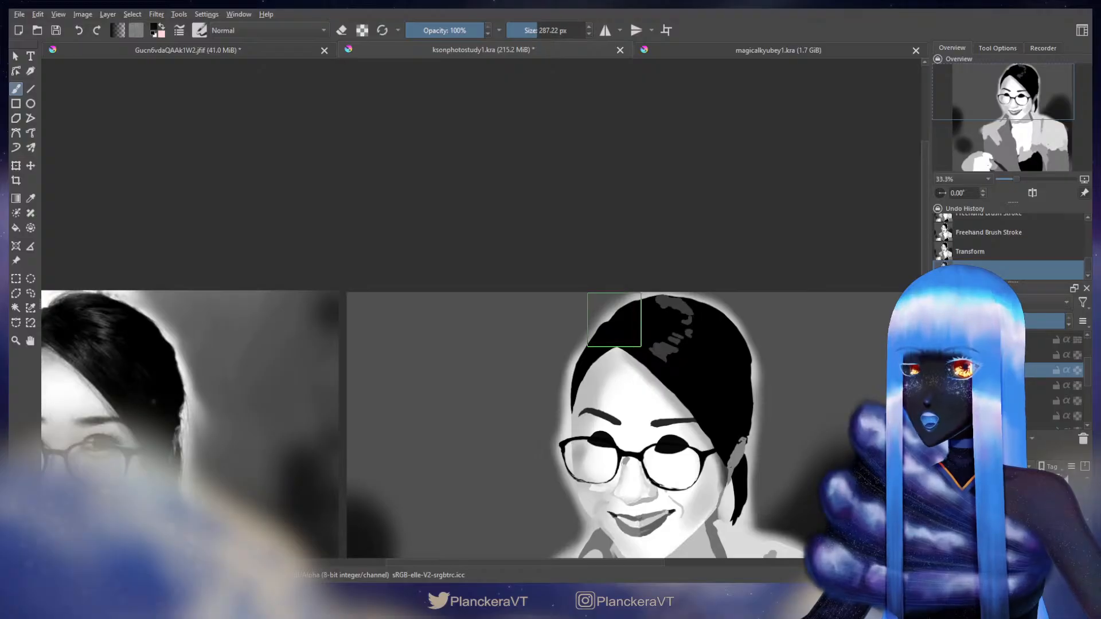
{"action": "left_click_drag", "start_coordinate": [347, 412], "coordinate": [560, 347]}
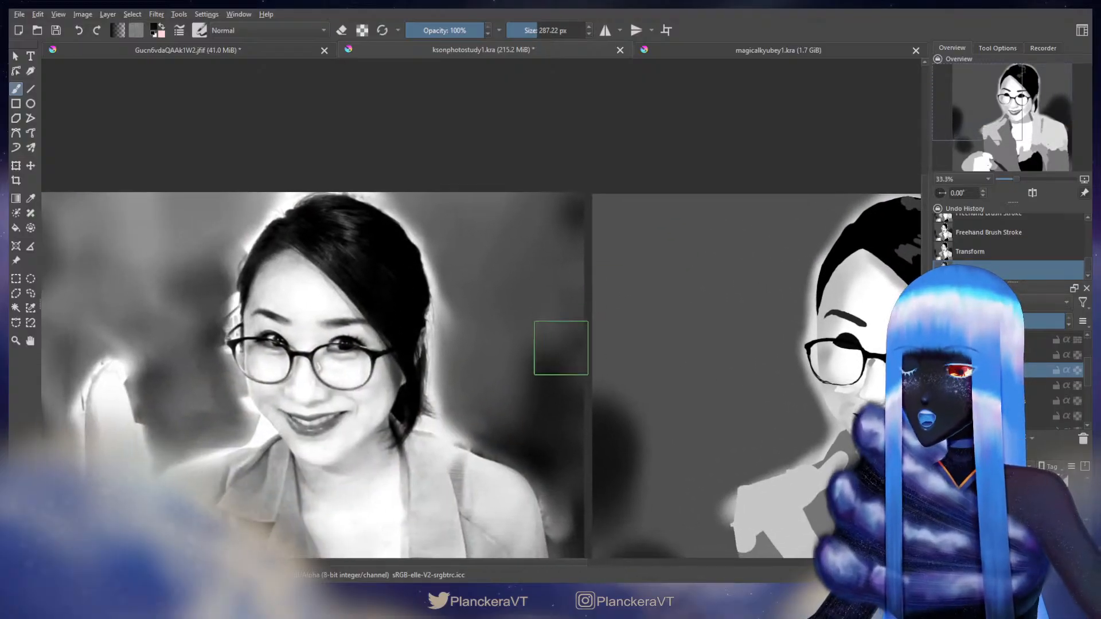
{"action": "scroll", "coordinate": [559, 362], "scroll_direction": "down", "scroll_amount": 2}
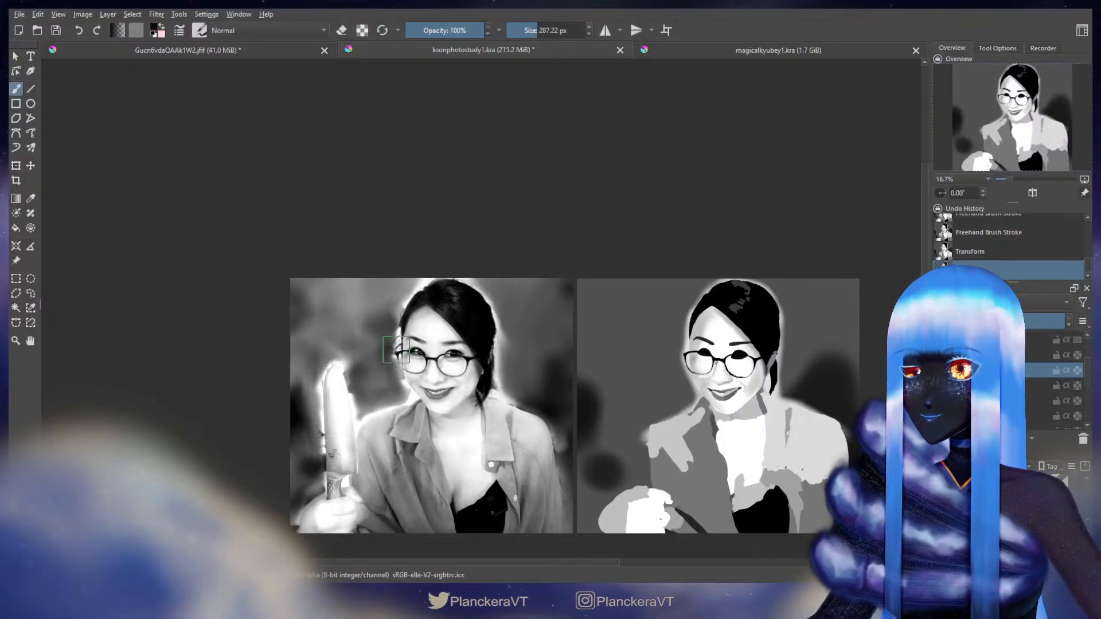
Step: Measure the gap between the glasses' outer left rim and the face edge on the reference photo with an 18.72 px brush outline
{"action": "scroll", "coordinate": [403, 341], "scroll_direction": "up", "scroll_amount": 3}
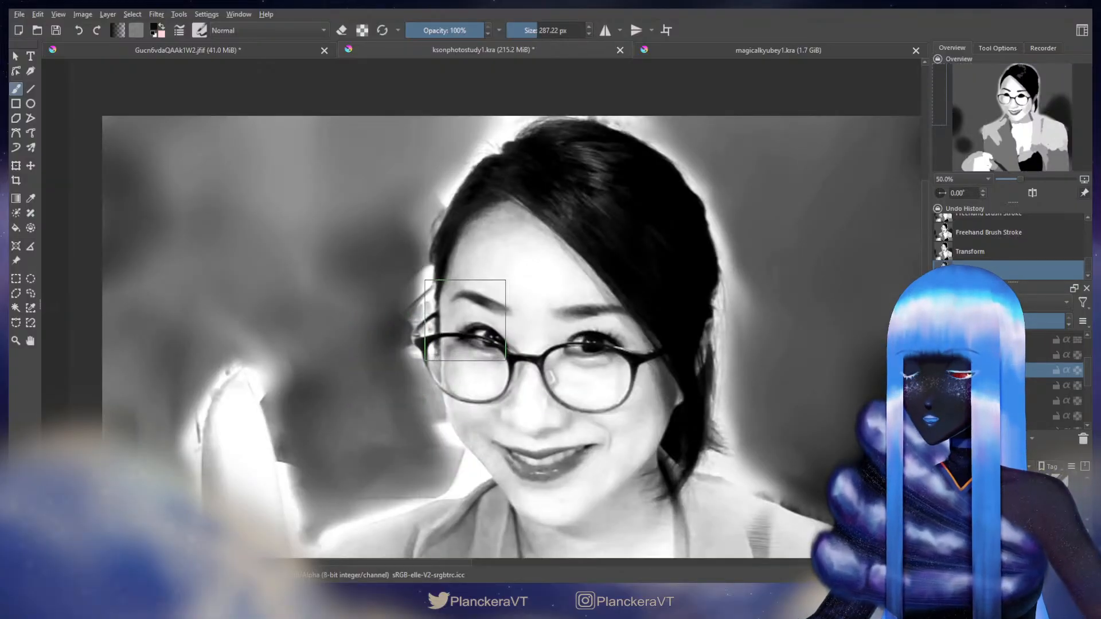
{"action": "scroll", "coordinate": [467, 316], "scroll_direction": "up", "scroll_amount": 3}
{"action": "scroll", "coordinate": [463, 349], "scroll_direction": "up", "scroll_amount": 1}
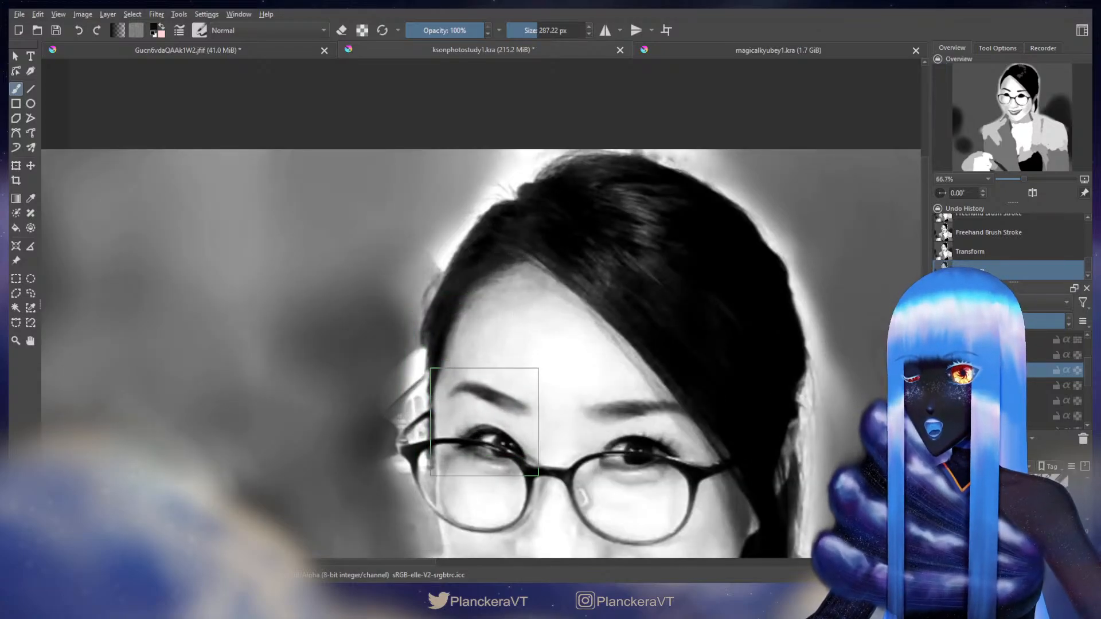
{"action": "left_click_drag", "start_coordinate": [477, 404], "coordinate": [383, 404], "text": "shift"}
{"action": "left_click_drag", "start_coordinate": [457, 413], "coordinate": [432, 426], "text": "shift"}
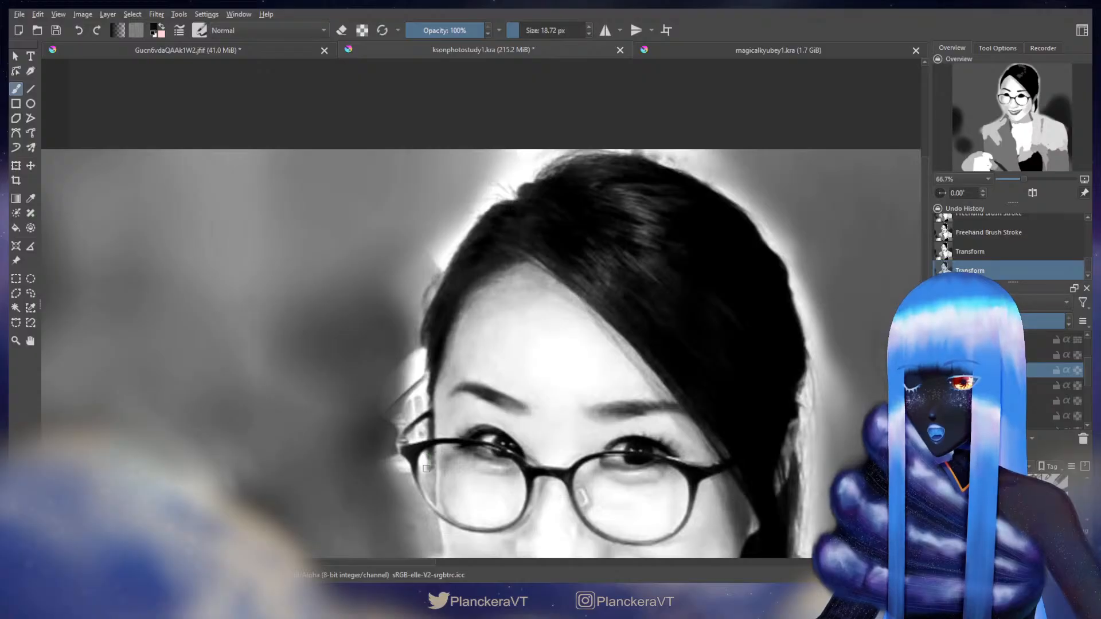
{"action": "scroll", "coordinate": [433, 439], "scroll_direction": "up", "scroll_amount": 1}
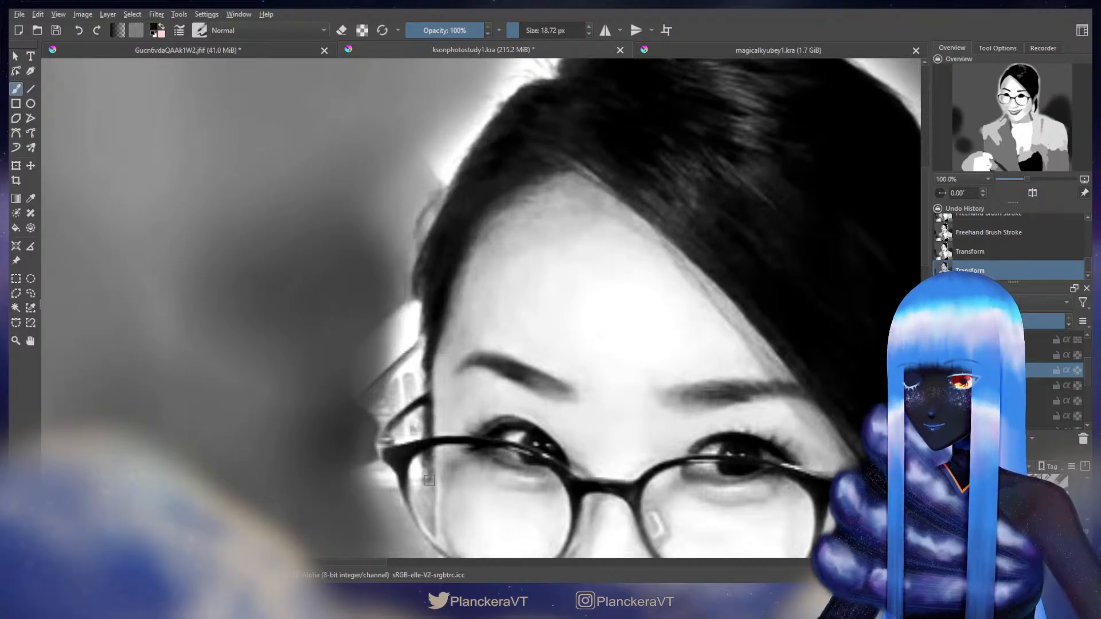
{"action": "scroll", "coordinate": [427, 412], "scroll_direction": "down", "scroll_amount": 4}
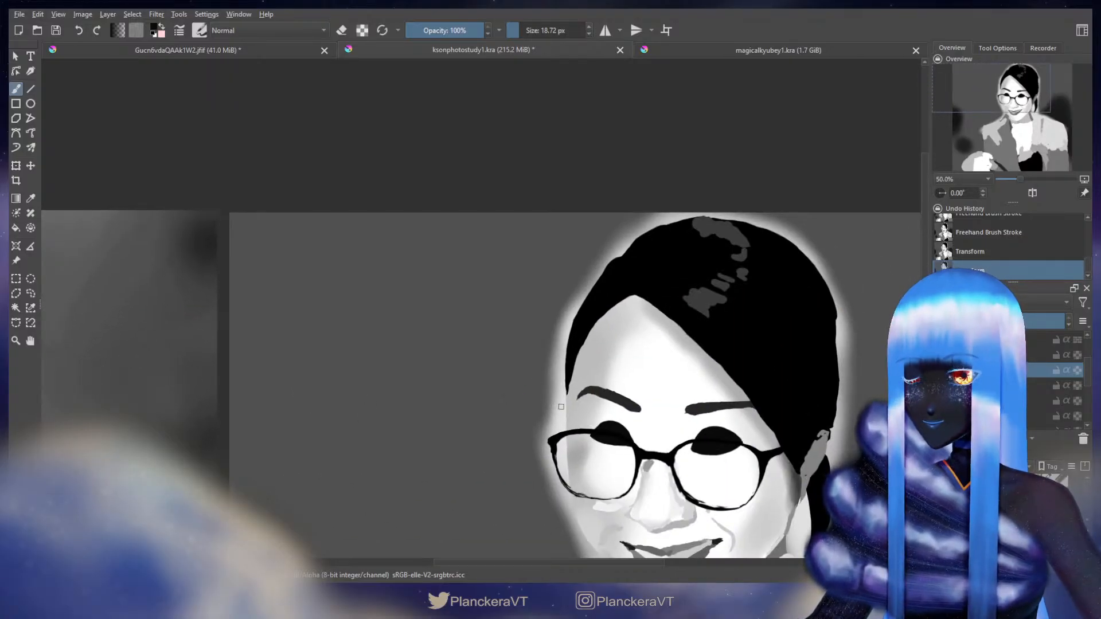
Step: Paint a thin black hair strand from the left hairline down along the face edge to the glasses rim with the 18.72 px brush
{"action": "scroll", "coordinate": [563, 408], "scroll_direction": "up", "scroll_amount": 4}
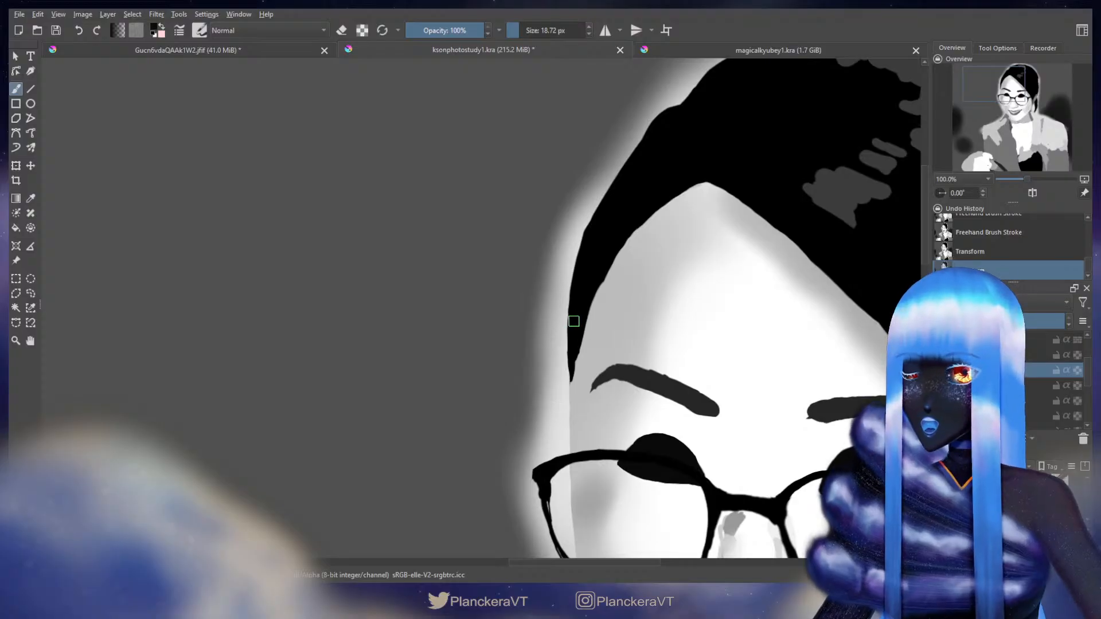
{"action": "left_click_drag", "start_coordinate": [571, 368], "coordinate": [569, 397]}
{"action": "mouse_move", "coordinate": [568, 368]}
{"action": "left_mouse_down"}
{"action": "mouse_move", "coordinate": [598, 216]}
{"action": "mouse_move", "coordinate": [597, 301]}
{"action": "left_mouse_up"}
{"action": "key", "text": "ctrl+z"}
{"action": "left_click_drag", "start_coordinate": [597, 263], "coordinate": [599, 341]}
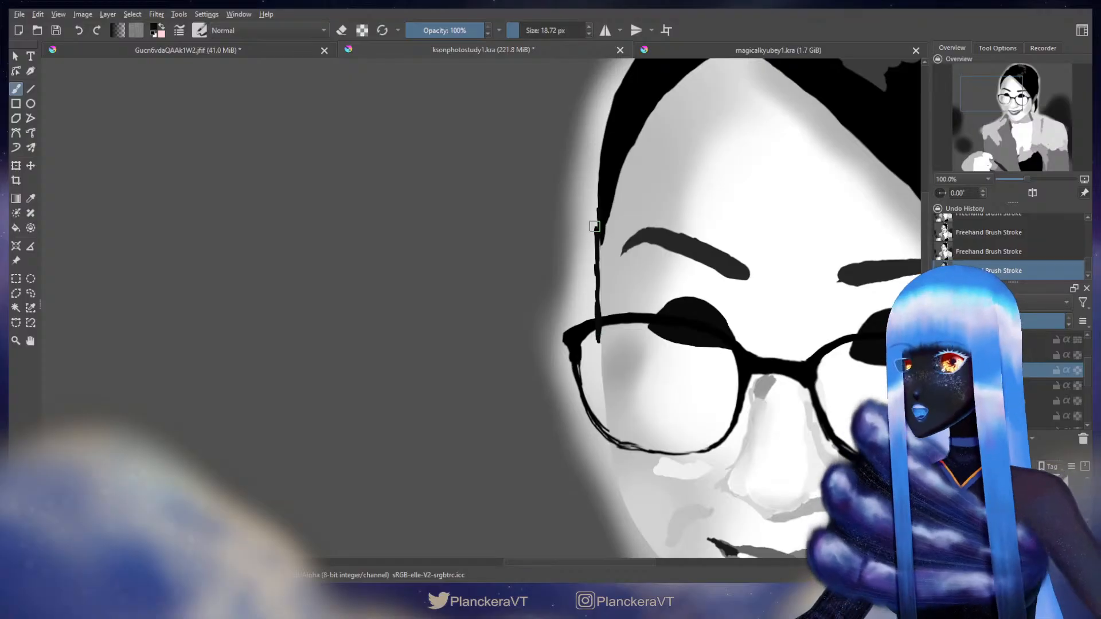
{"action": "left_click_drag", "start_coordinate": [597, 229], "coordinate": [597, 206]}
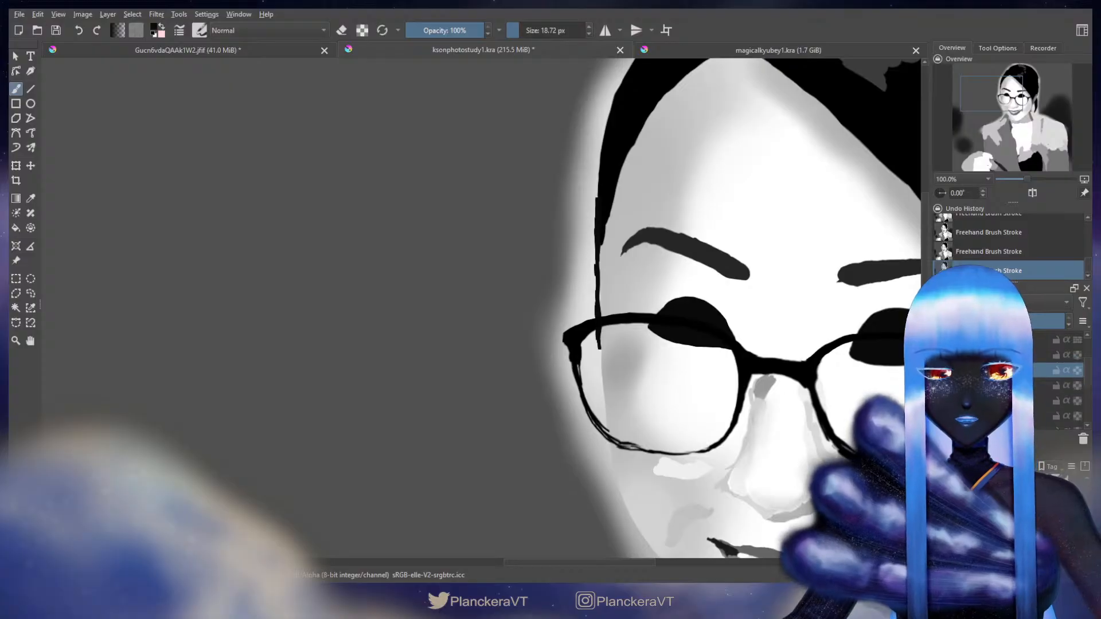
Step: Measure the vertical distance from the left eyebrow's outer end to the hair's side bulge on the reference photo with a 132.72 px brush outline
{"action": "key", "text": "minus"}
{"action": "key", "text": "minus"}
{"action": "key", "text": "minus"}
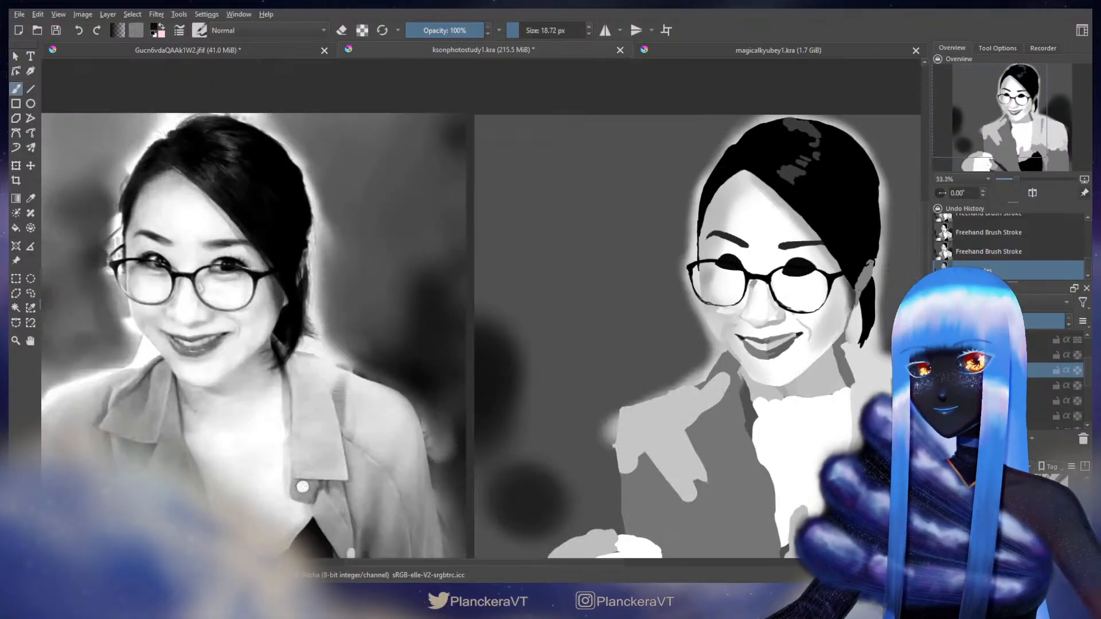
{"action": "left_click_drag", "start_coordinate": [579, 322], "coordinate": [621, 371]}
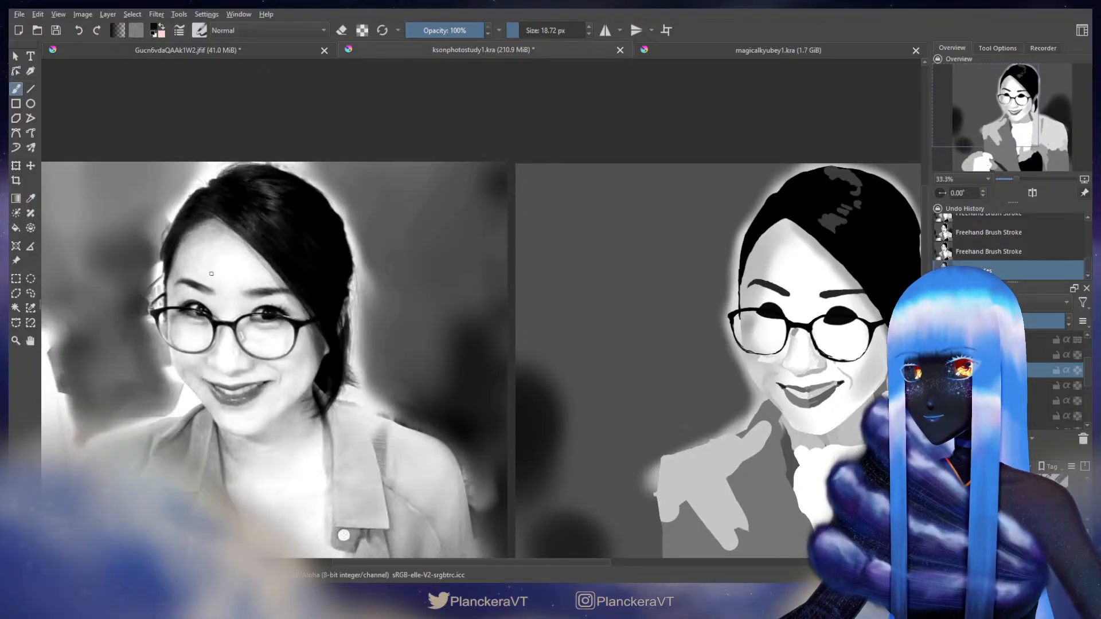
{"action": "scroll", "coordinate": [211, 273], "scroll_direction": "up", "scroll_amount": 2}
{"action": "left_click_drag", "start_coordinate": [207, 274], "coordinate": [444, 320]}
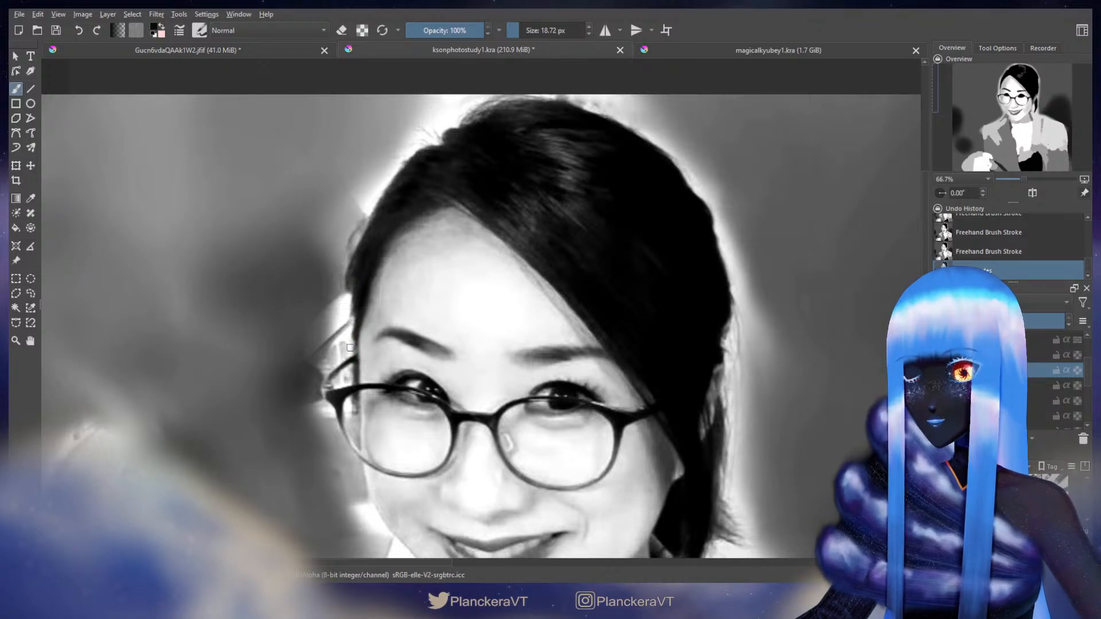
{"action": "key", "text": "bracketright"}
{"action": "key", "text": "bracketright"}
{"action": "key", "text": "bracketright"}
{"action": "key", "text": "bracketright"}
{"action": "key", "text": "bracketright"}
{"action": "key", "text": "bracketright"}
{"action": "key", "text": "bracketright"}
{"action": "key", "text": "bracketright"}
{"action": "key", "text": "bracketright"}
{"action": "key", "text": "bracketright"}
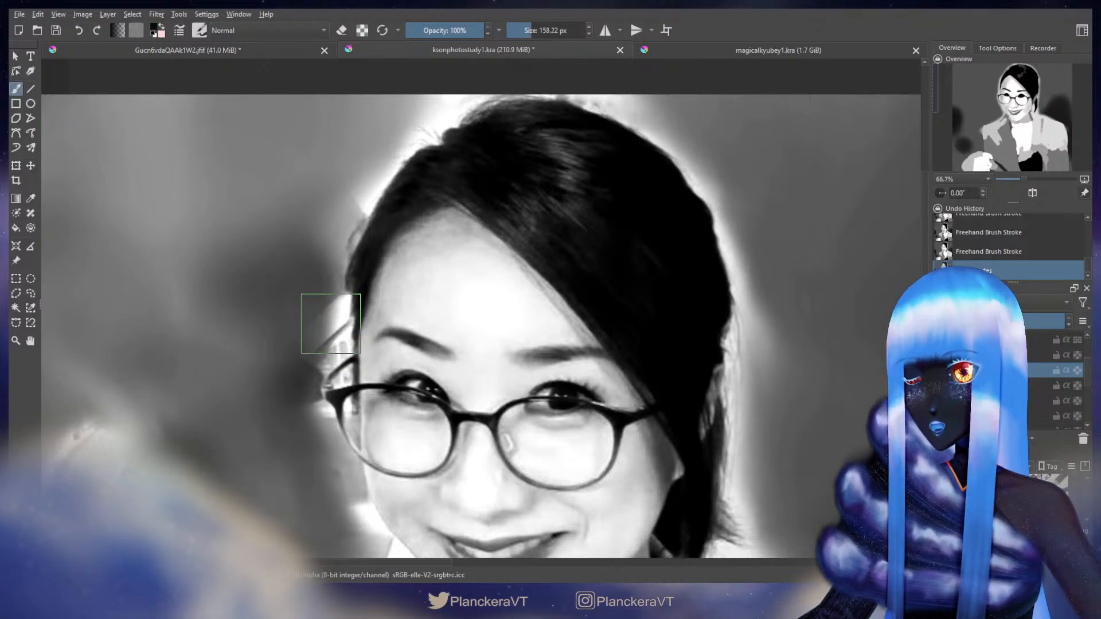
{"action": "key", "text": "bracketright"}
{"action": "key", "text": "bracketright"}
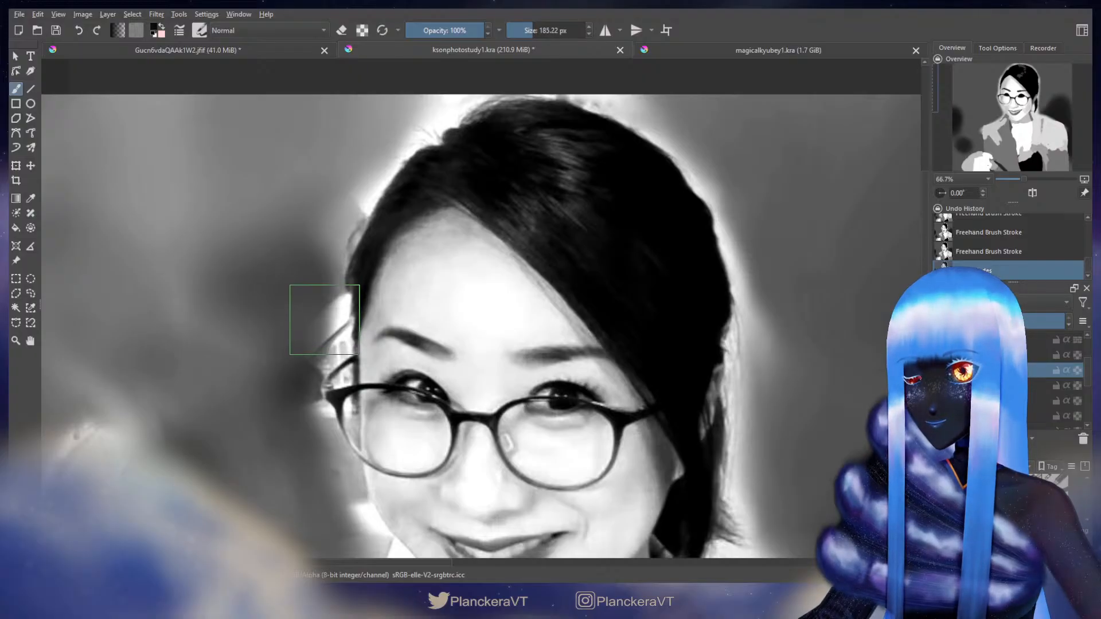
{"action": "key", "text": "bracketleft"}
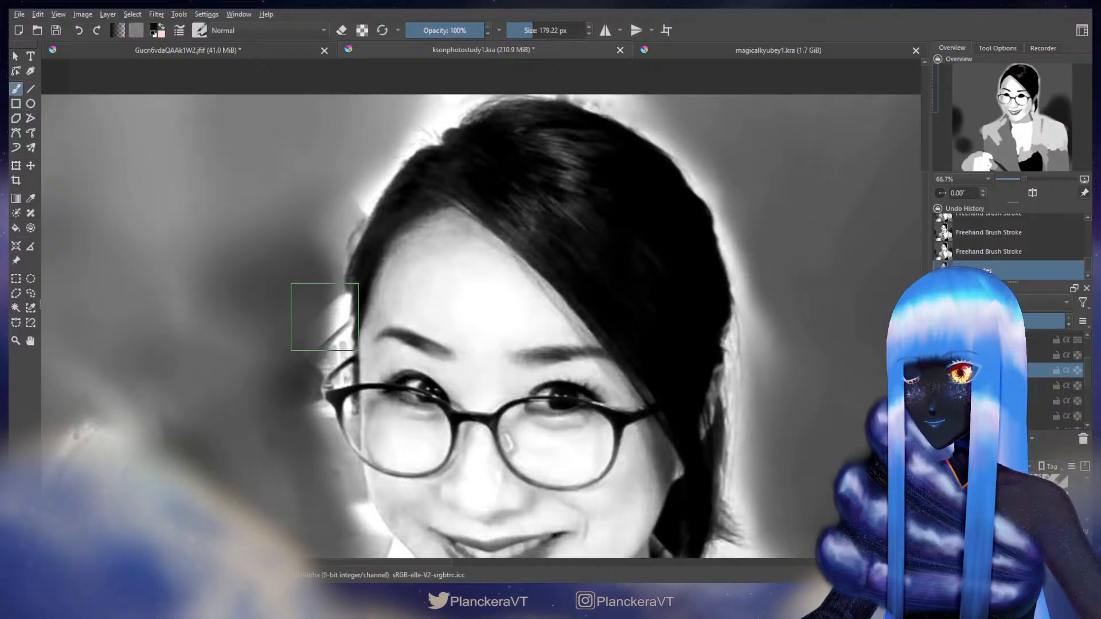
{"action": "key", "text": "bracketleft"}
{"action": "key", "text": "bracketleft"}
{"action": "key", "text": "bracketleft"}
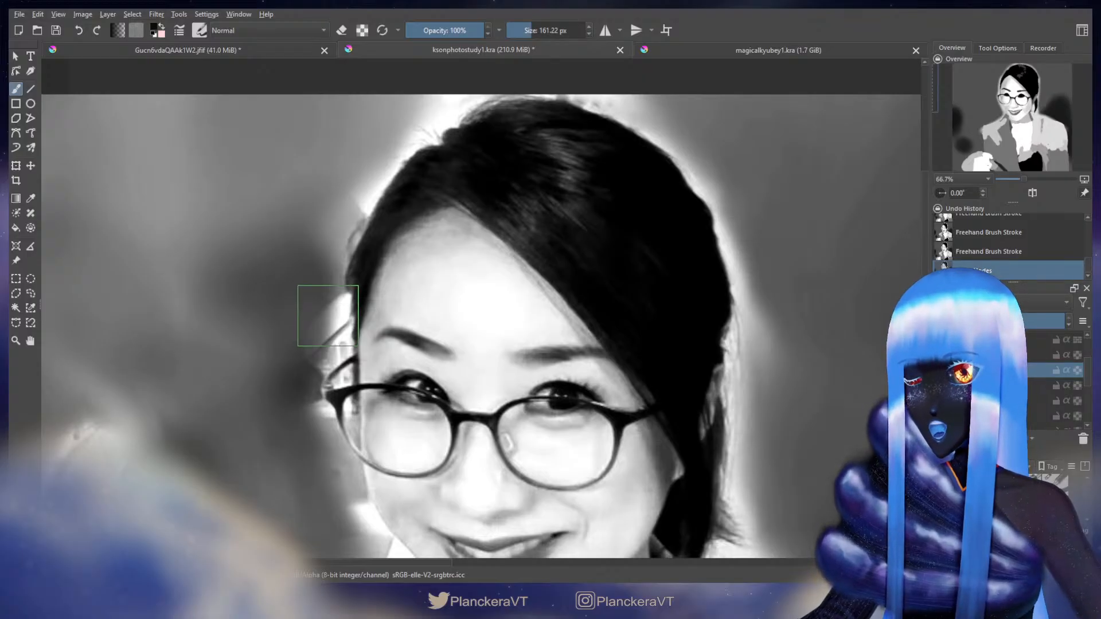
{"action": "key", "text": "bracketleft"}
{"action": "key", "text": "bracketleft"}
{"action": "key", "text": "bracketleft"}
{"action": "key", "text": "bracketleft"}
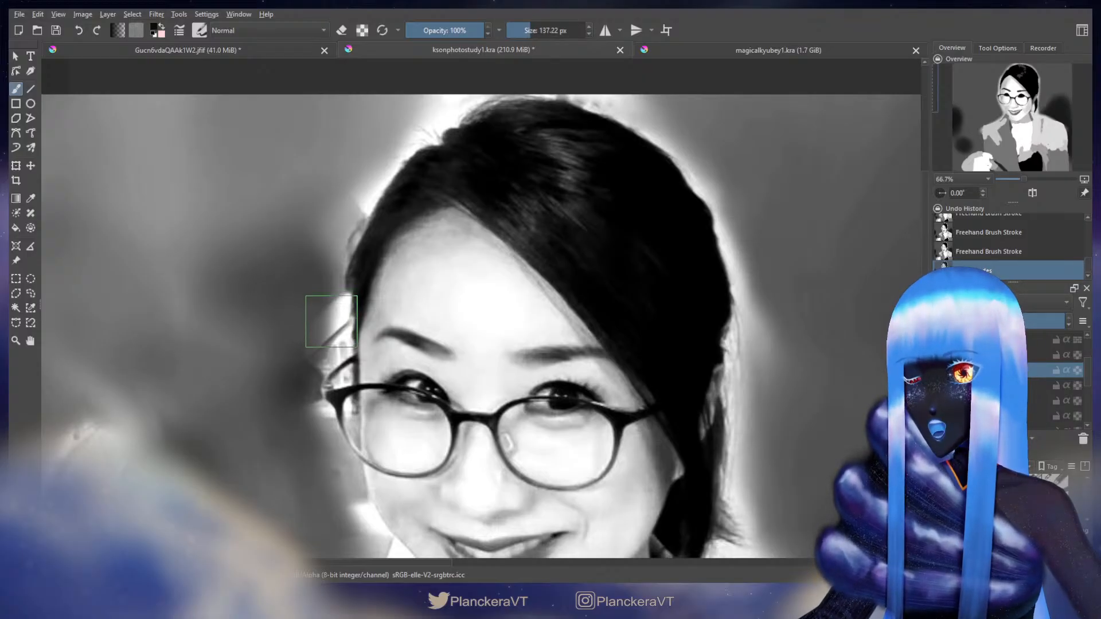
{"action": "key", "text": "bracketright"}
{"action": "key", "text": "bracketright"}
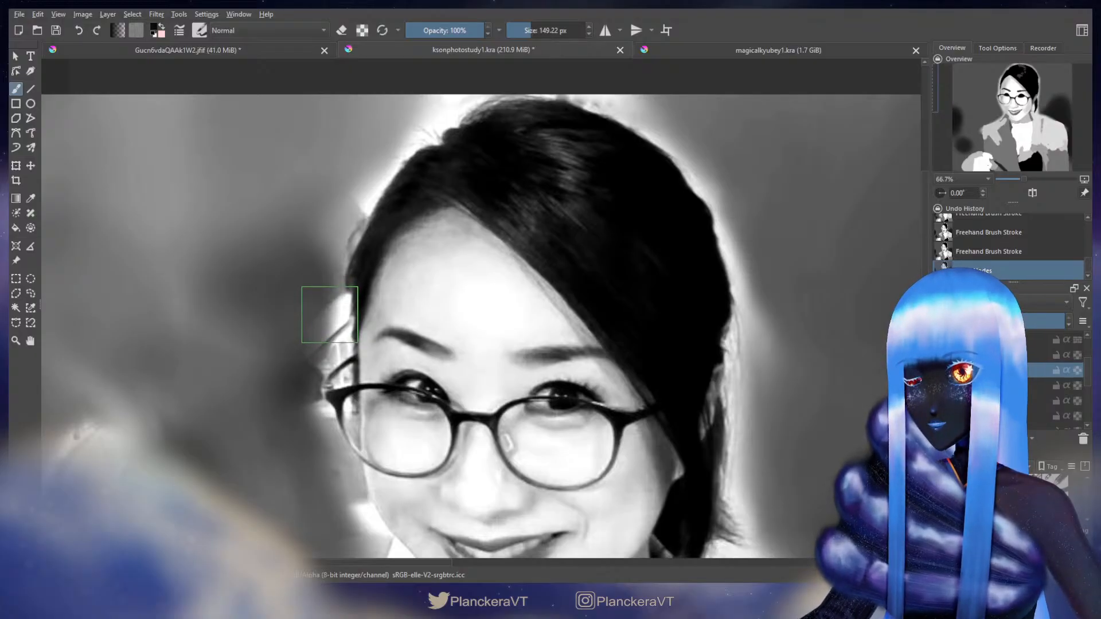
{"action": "key", "text": "bracketleft"}
{"action": "key", "text": "bracketleft"}
{"action": "key", "text": "bracketleft"}
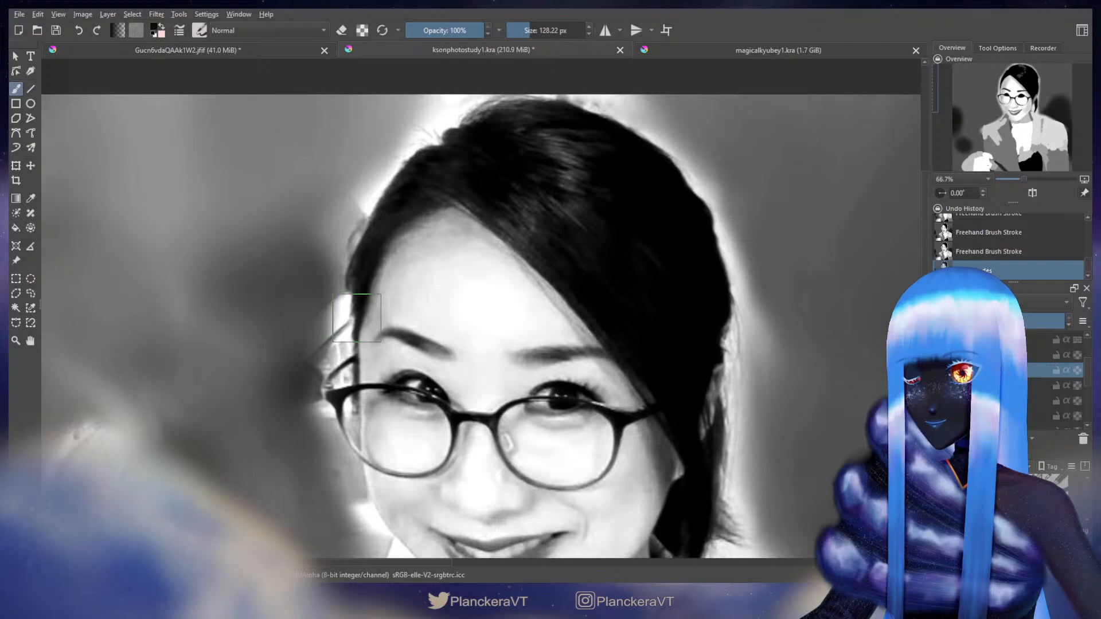
{"action": "key", "text": "bracketright"}
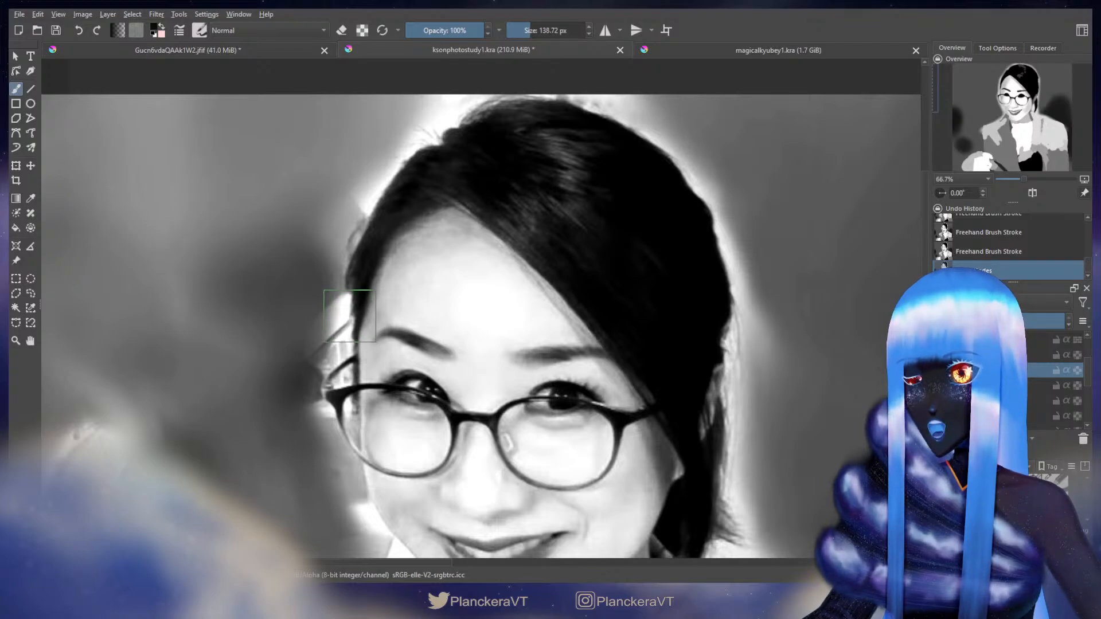
{"action": "key", "text": "bracketleft"}
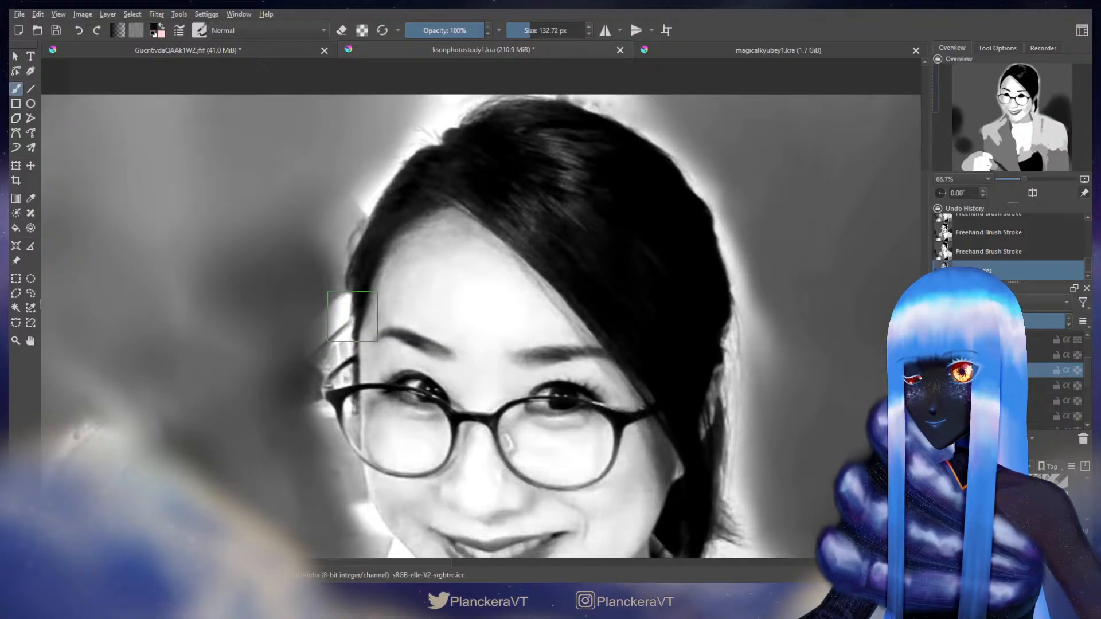
Step: Mark the hair bulge's lower end on the painting with a short black stroke at the left hair edge, 132.72 px above the eyebrow's outer end
{"action": "left_click_drag", "start_coordinate": [665, 331], "coordinate": [241, 317]}
{"action": "left_click_drag", "start_coordinate": [803, 343], "coordinate": [300, 321]}
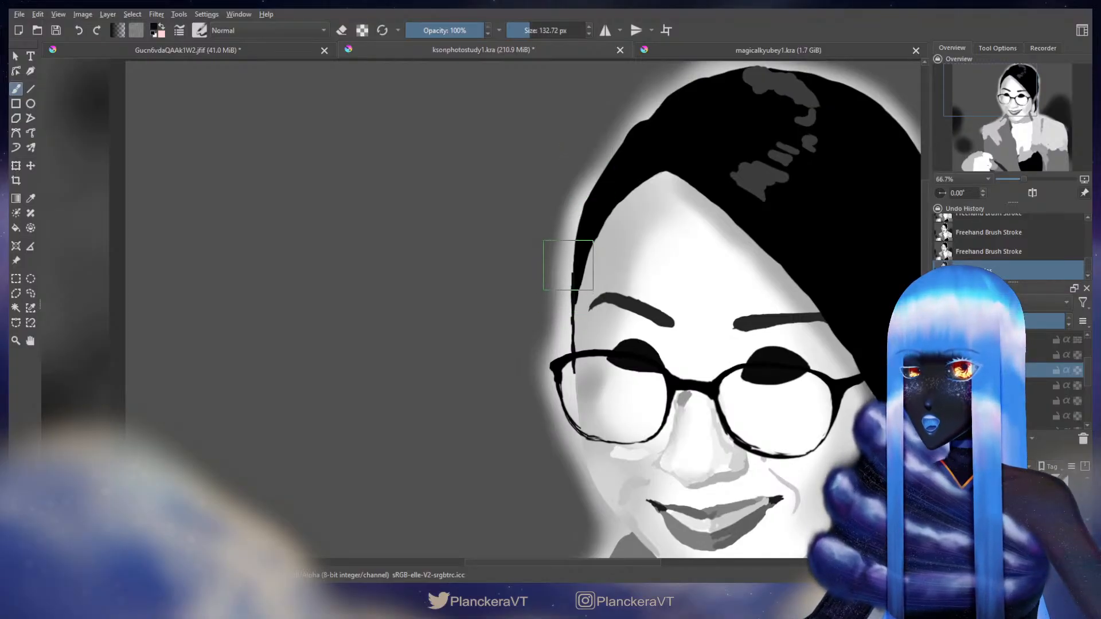
{"action": "left_click_drag", "start_coordinate": [565, 264], "coordinate": [574, 261]}
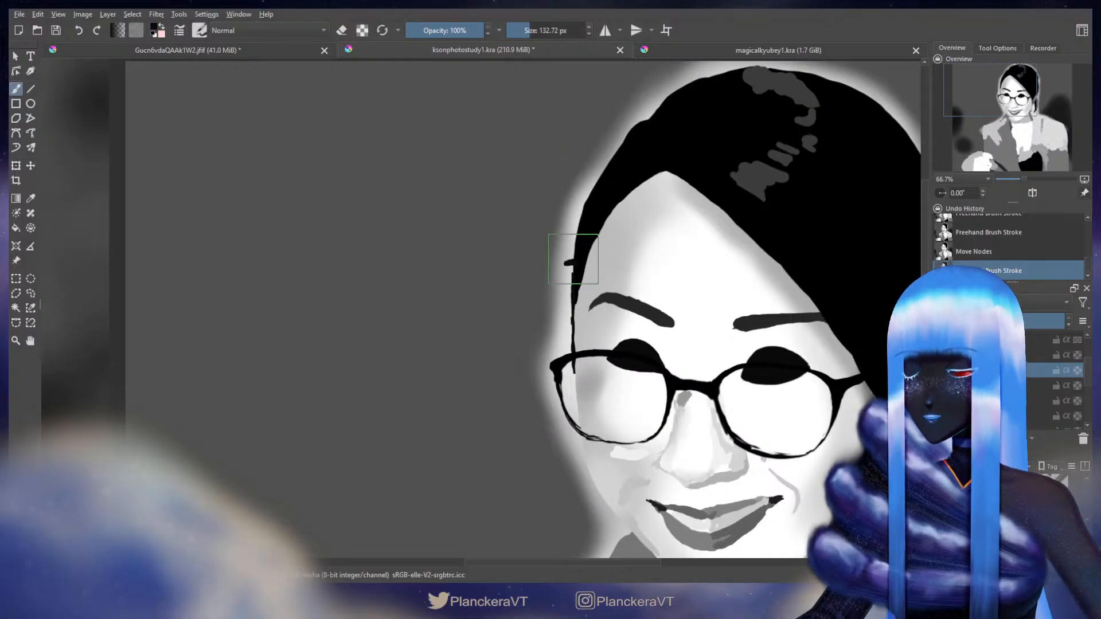
{"action": "key", "text": "ctrl+z"}
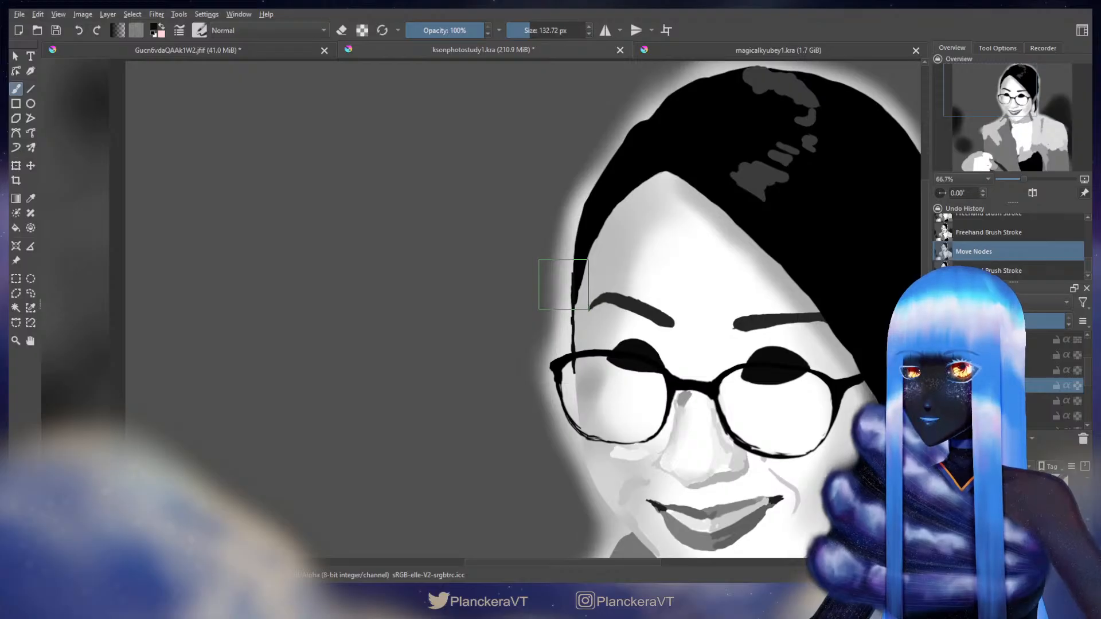
{"action": "left_click_drag", "start_coordinate": [564, 263], "coordinate": [575, 260]}
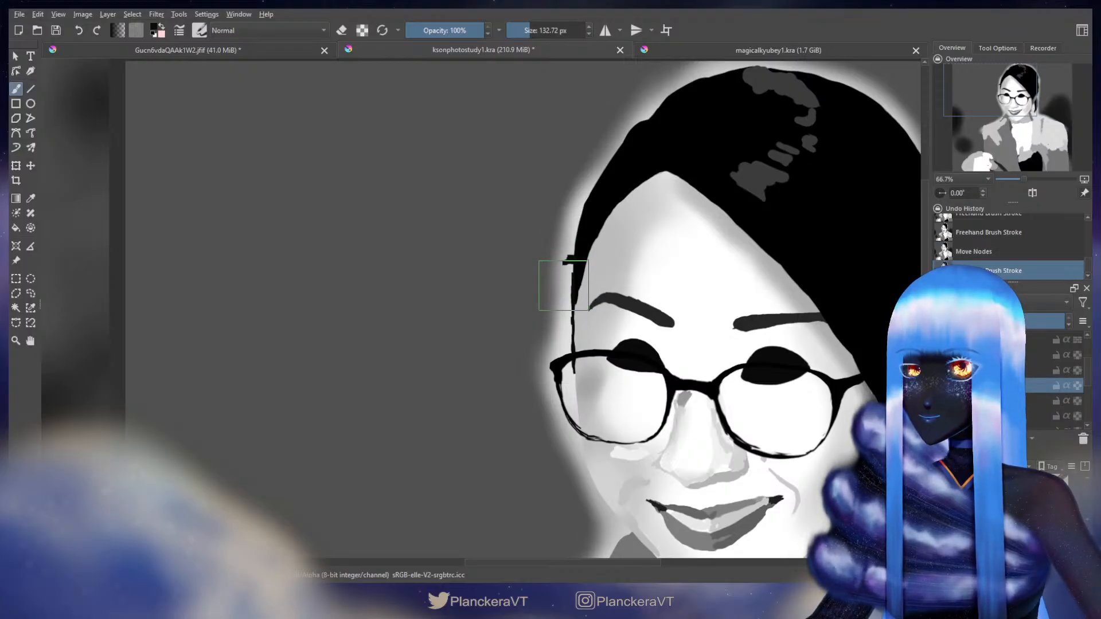
Step: Trim the hair mark with the 32.40 px eraser and fill in the bulge above it in black up to the existing hair edge
{"action": "key", "text": "e"}
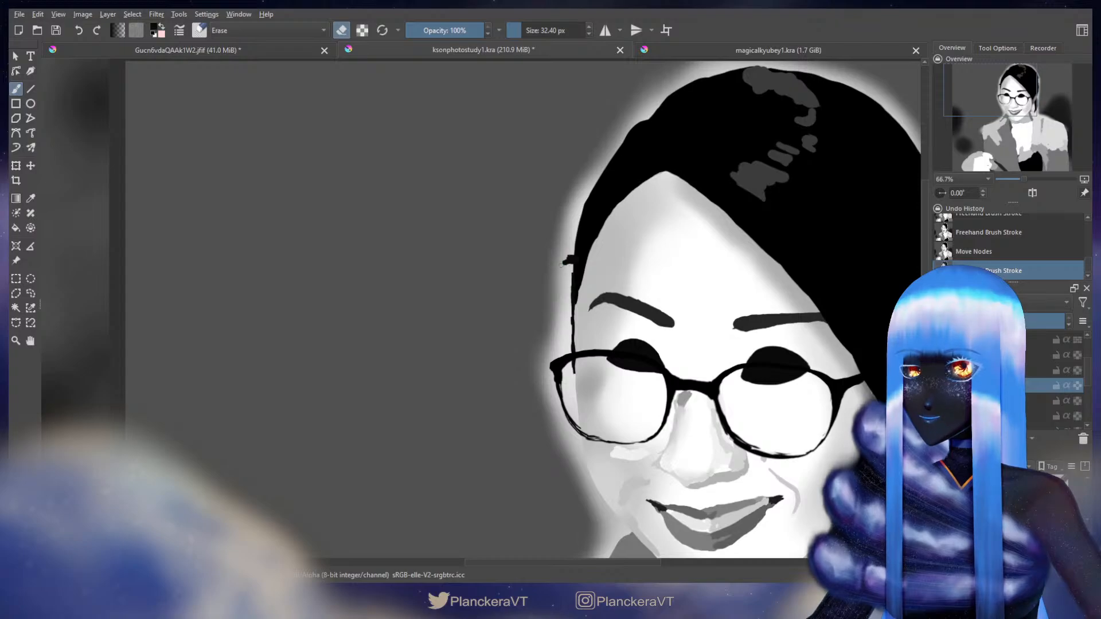
{"action": "left_click_drag", "start_coordinate": [562, 263], "coordinate": [568, 259]}
{"action": "key", "text": "e"}
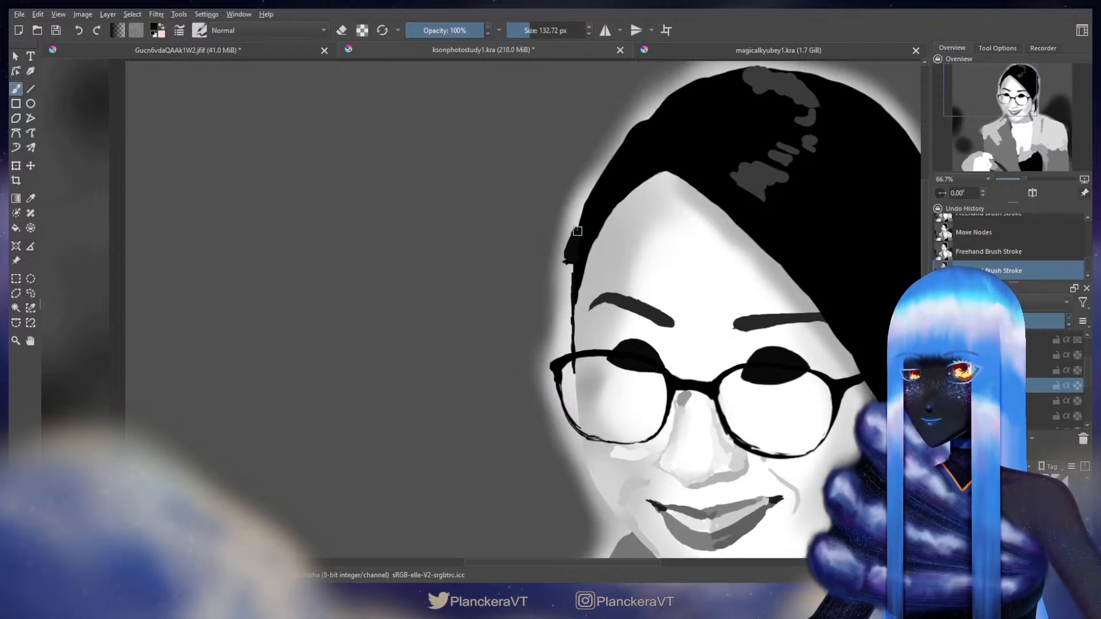
{"action": "left_click_drag", "start_coordinate": [578, 232], "coordinate": [585, 217]}
Step: Compare the hair bulge with the reference photo and thicken it on the painting with a 62.46 px black brush
{"action": "scroll", "coordinate": [494, 215], "scroll_direction": "down", "scroll_amount": 2}
{"action": "left_click_drag", "start_coordinate": [369, 268], "coordinate": [759, 309]}
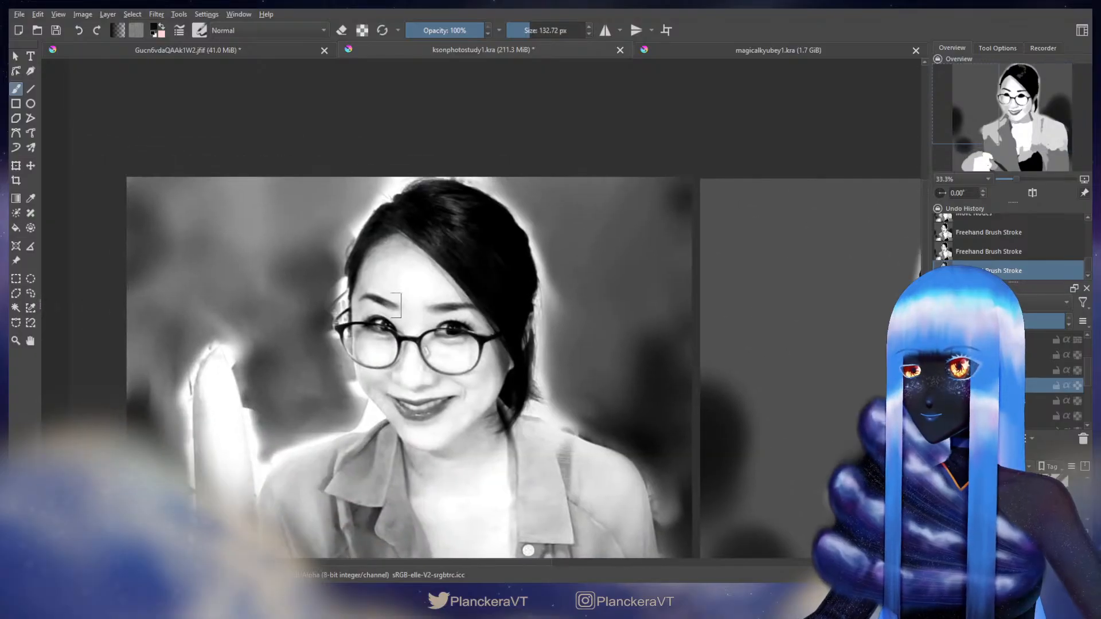
{"action": "left_click_drag", "start_coordinate": [623, 298], "coordinate": [242, 305]}
{"action": "scroll", "coordinate": [486, 309], "scroll_direction": "up", "scroll_amount": 1}
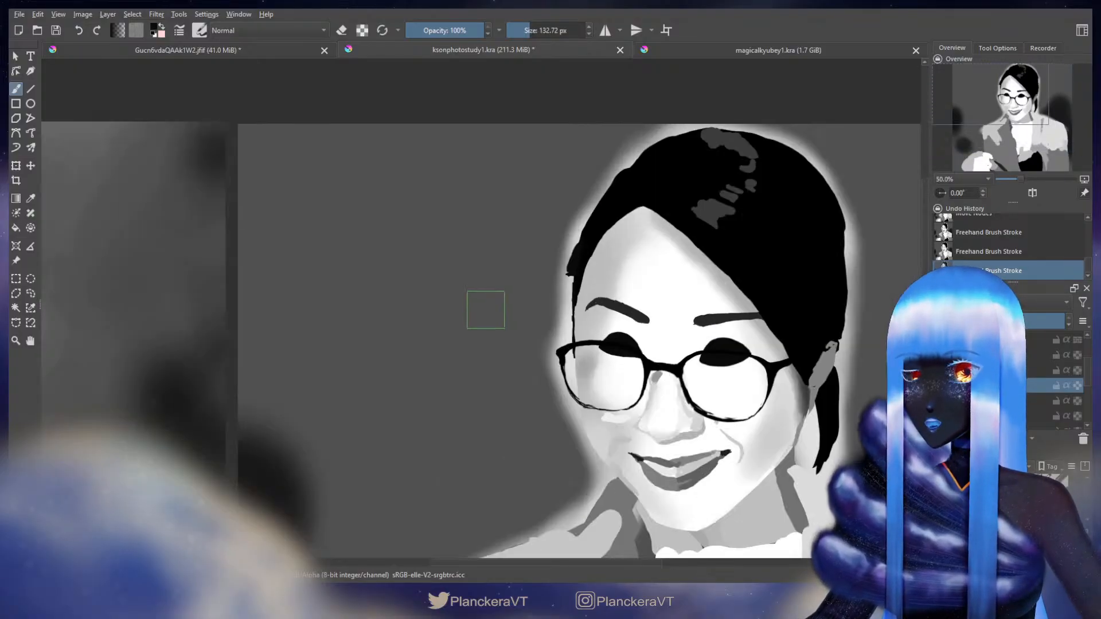
{"action": "left_click_drag", "start_coordinate": [584, 268], "coordinate": [579, 269], "text": "shift"}
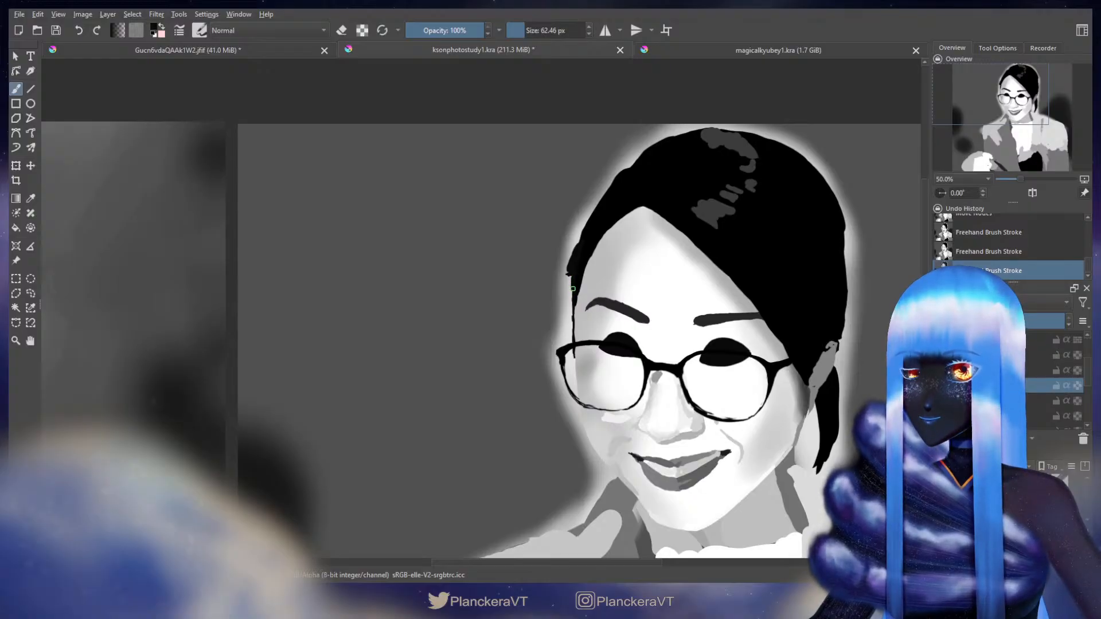
{"action": "left_click_drag", "start_coordinate": [574, 280], "coordinate": [578, 251]}
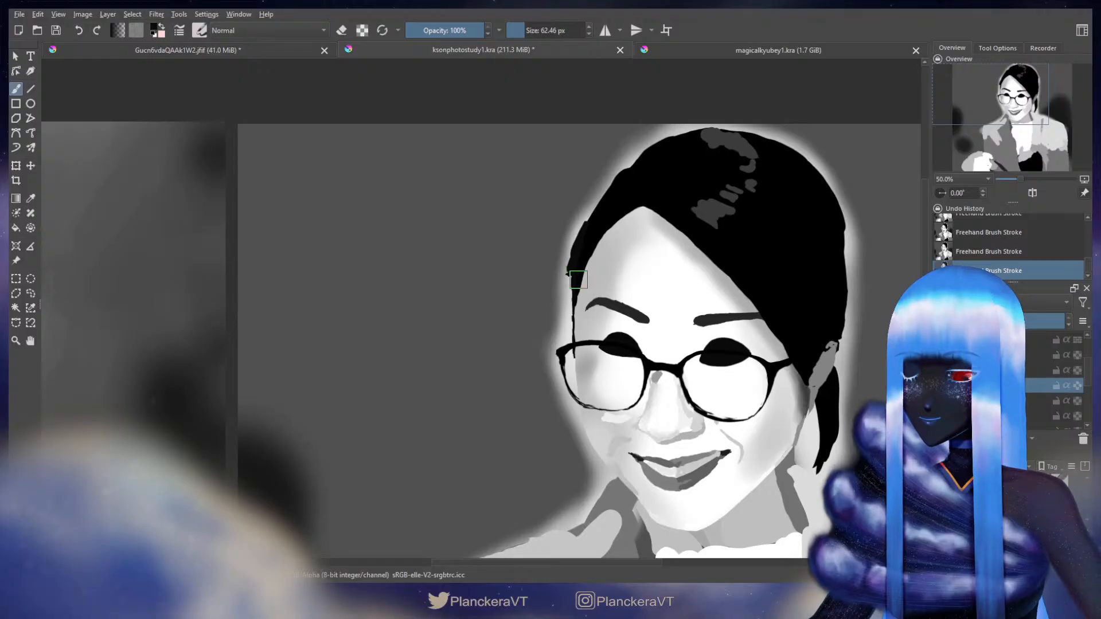
Step: Erase the protruding tip at the lower end of the left hair bulge with the 32.40 px eraser
{"action": "key", "text": "e"}
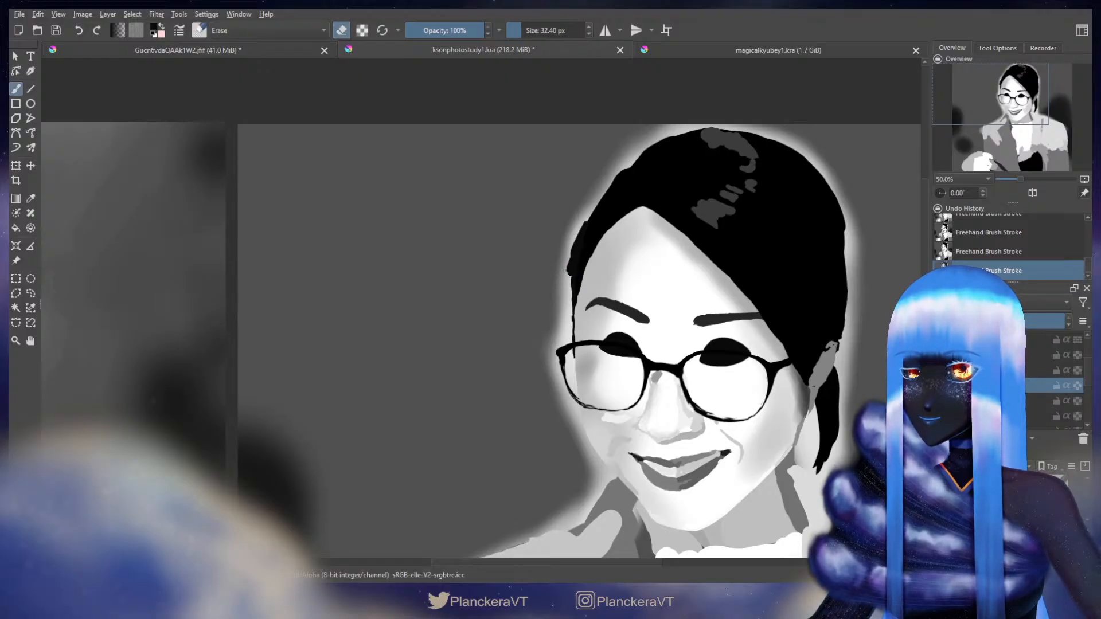
{"action": "key", "text": "ctrl+z"}
{"action": "key", "text": "ctrl+z"}
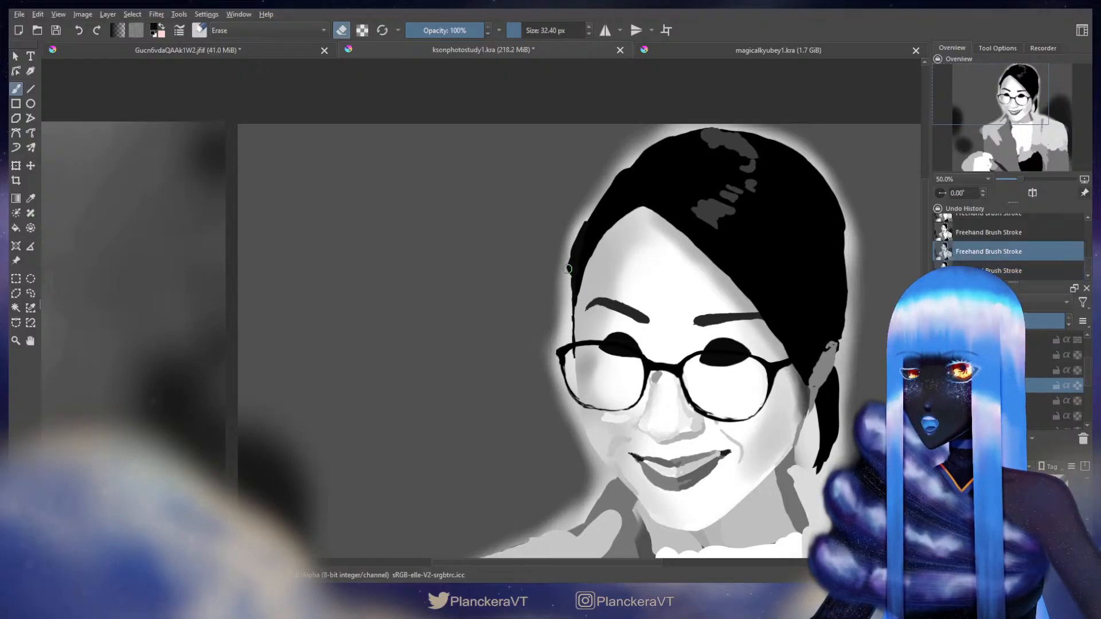
{"action": "left_click_drag", "start_coordinate": [567, 273], "coordinate": [566, 263]}
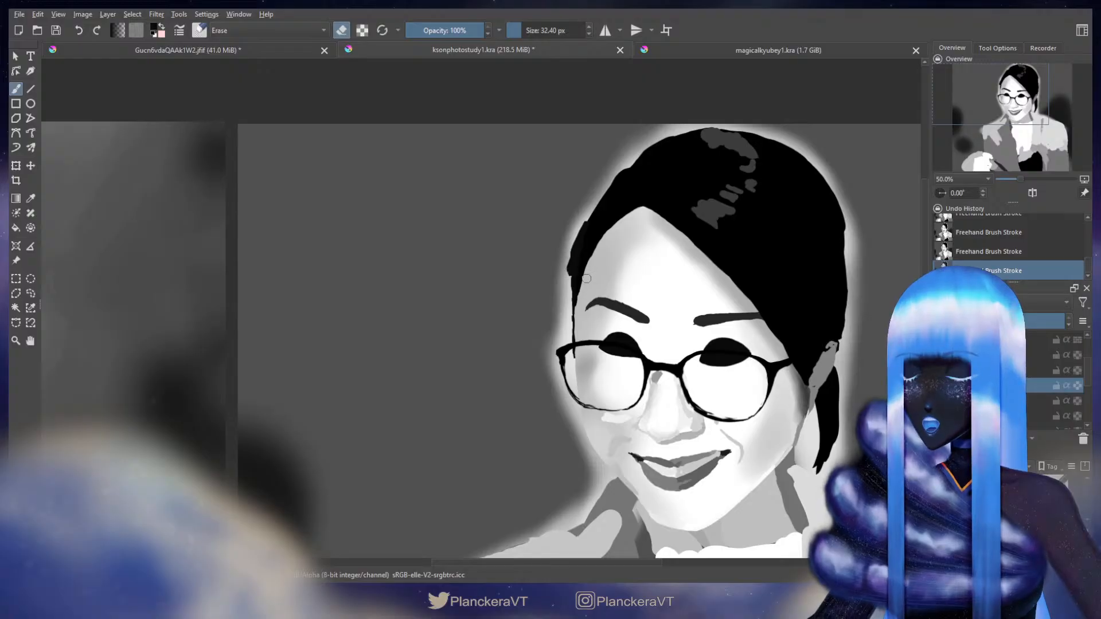
{"action": "key", "text": "e"}
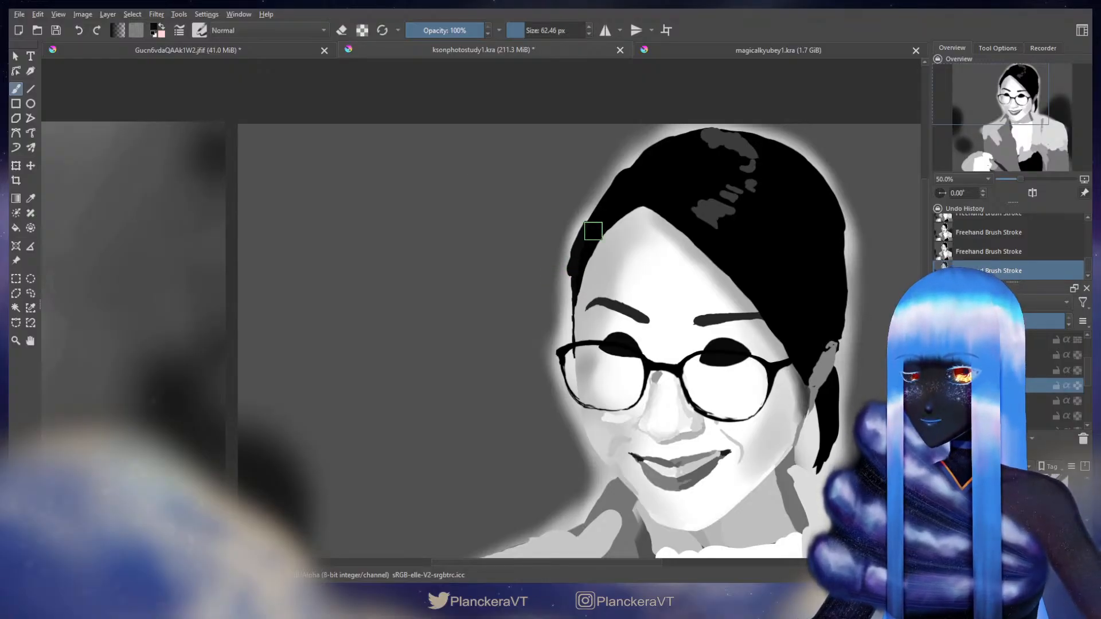
{"action": "key", "text": "e"}
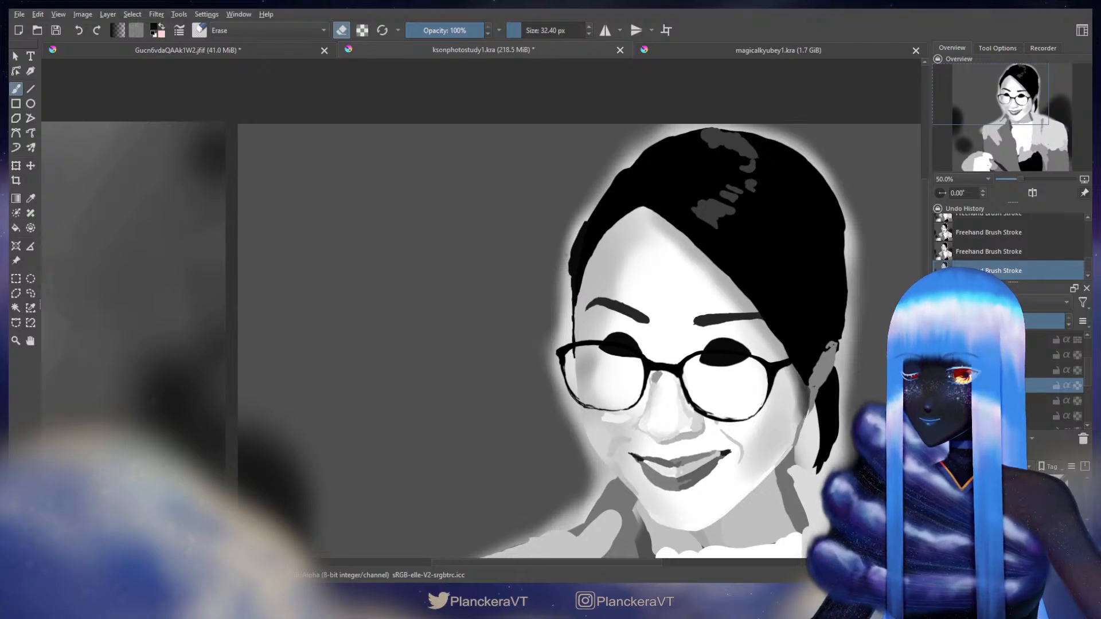
Step: Compare the left hair edge with the reference photo and touch up the hair bulge's lower end on the painting with a 34.68 px black brush
{"action": "scroll", "coordinate": [427, 280], "scroll_direction": "down", "scroll_amount": 2}
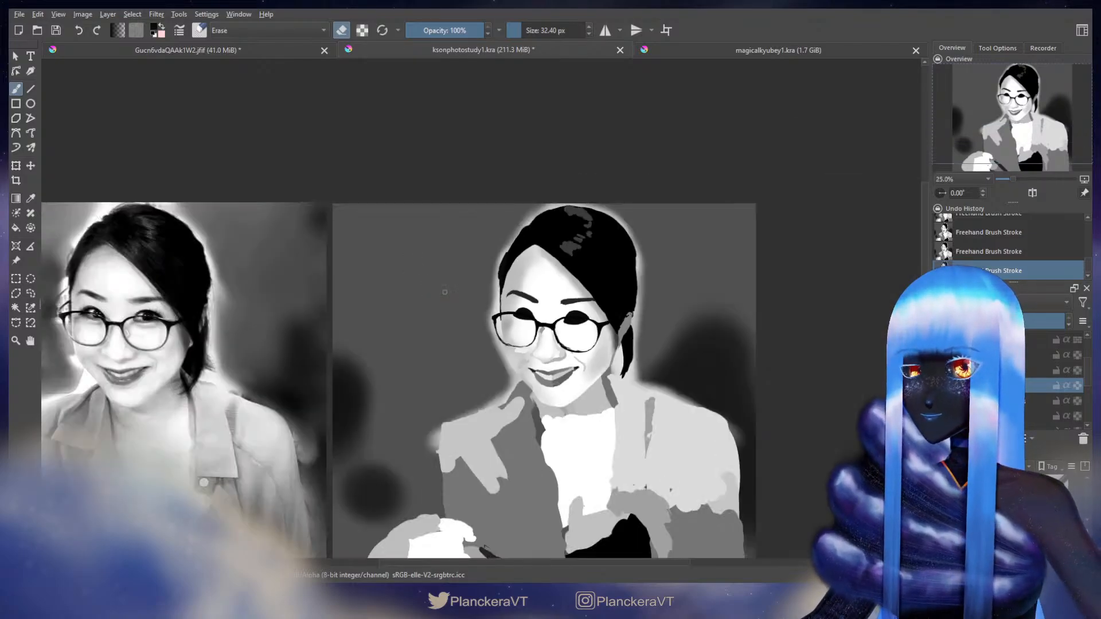
{"action": "scroll", "coordinate": [343, 336], "scroll_direction": "up", "scroll_amount": 3}
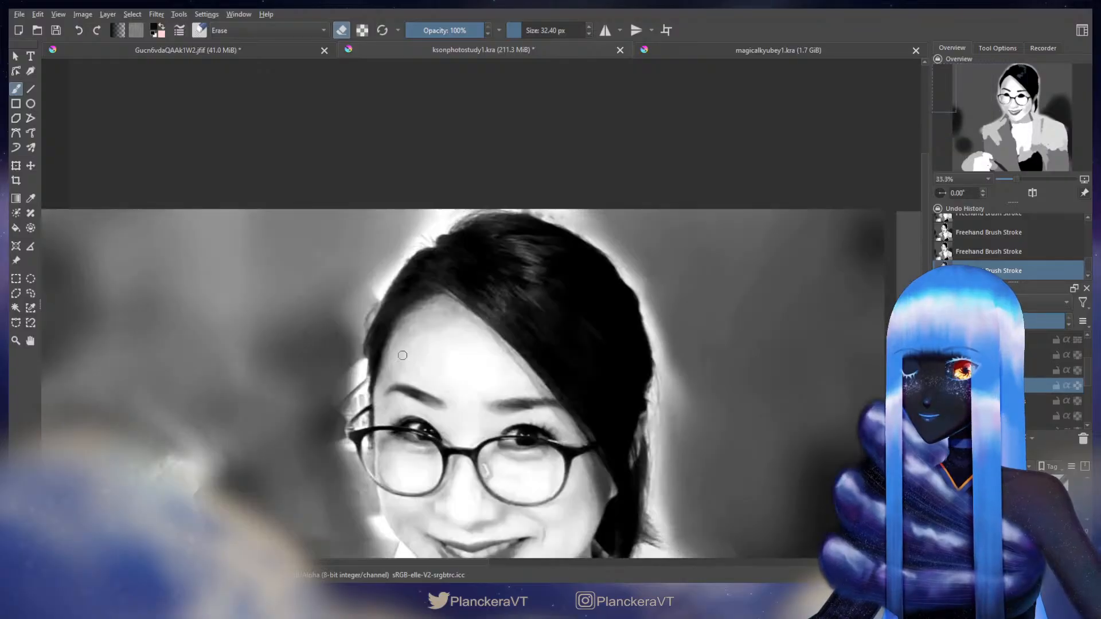
{"action": "scroll", "coordinate": [373, 353], "scroll_direction": "up", "scroll_amount": 1}
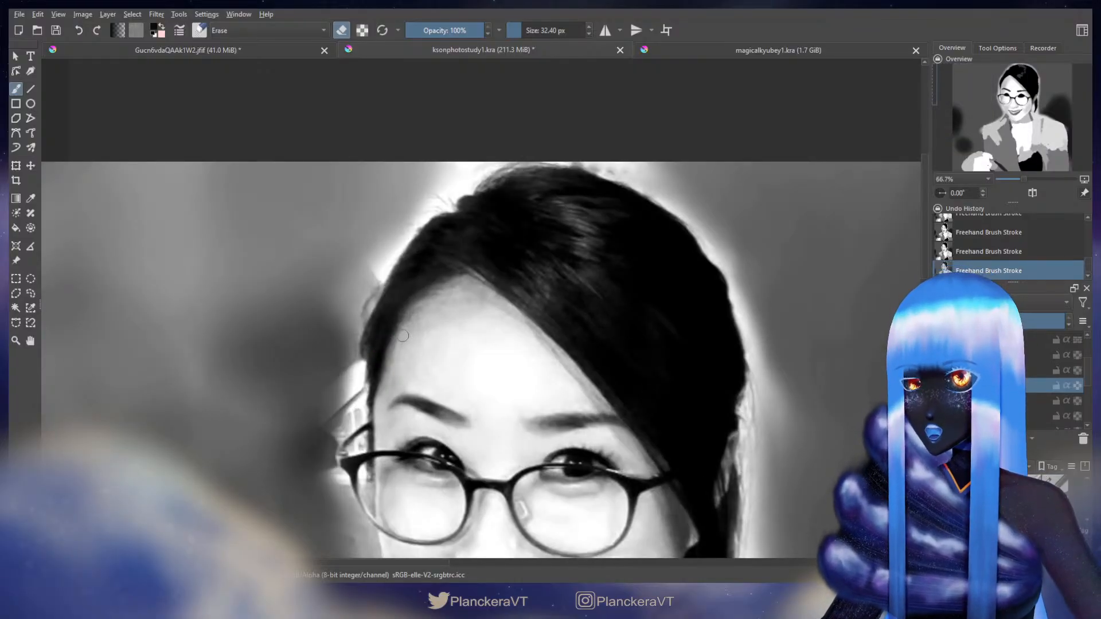
{"action": "key", "text": "e"}
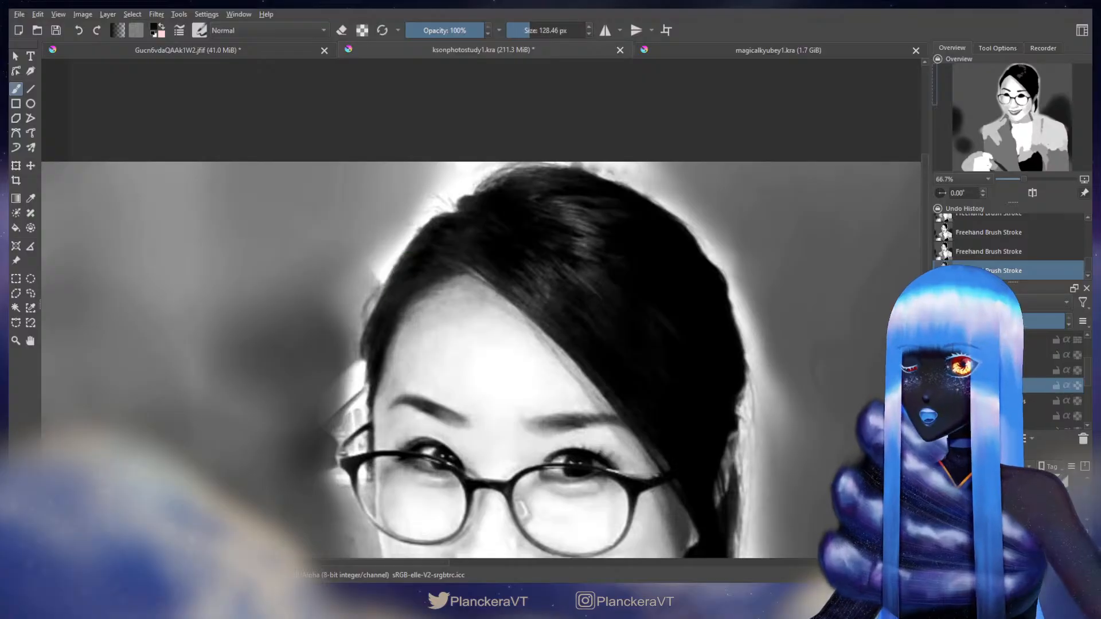
{"action": "left_click_drag", "start_coordinate": [344, 283], "coordinate": [632, 283]}
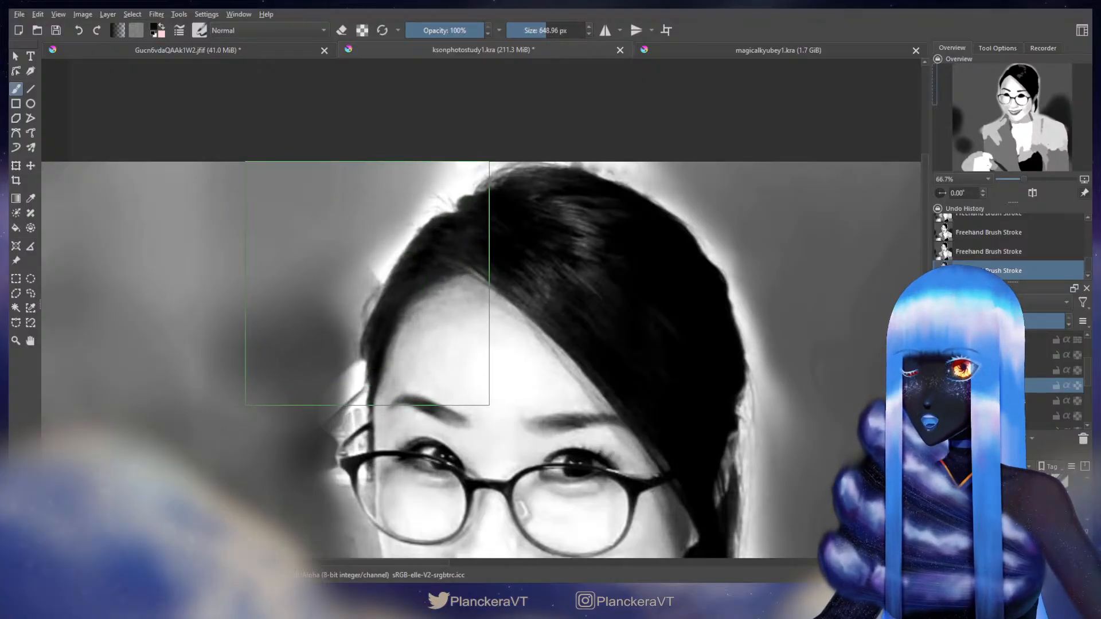
{"action": "scroll", "coordinate": [747, 455], "scroll_direction": "down", "scroll_amount": 3}
{"action": "left_click_drag", "start_coordinate": [729, 410], "coordinate": [221, 324]}
{"action": "scroll", "coordinate": [496, 353], "scroll_direction": "up", "scroll_amount": 2}
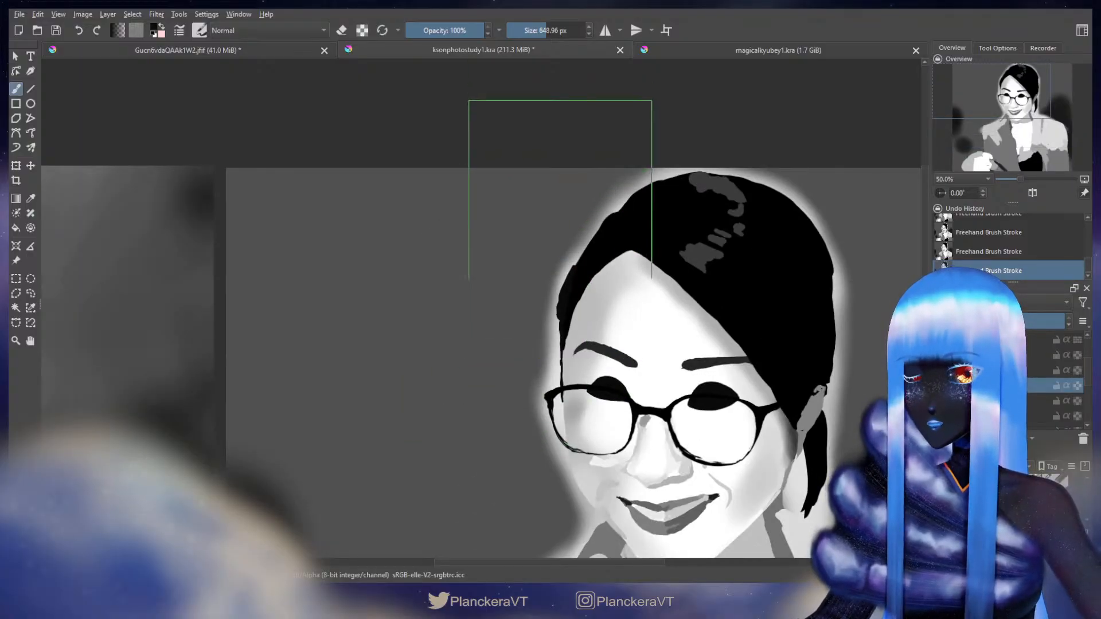
{"action": "mouse_move", "coordinate": [565, 335]}
{"action": "left_mouse_down"}
{"action": "mouse_move", "coordinate": [485, 352]}
{"action": "mouse_move", "coordinate": [554, 333]}
{"action": "mouse_move", "coordinate": [561, 344]}
{"action": "left_mouse_up"}
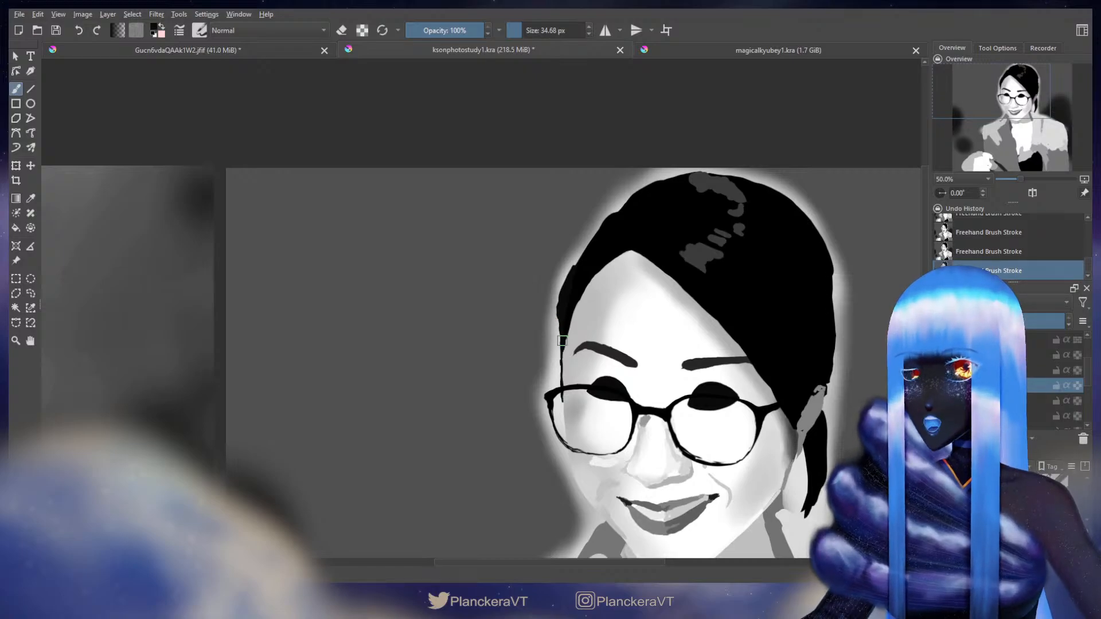
Step: Gauge the width of the hair beside the temple on the reference photo with the brush outline sized to 60.68 px
{"action": "scroll", "coordinate": [471, 343], "scroll_direction": "down", "scroll_amount": 2}
{"action": "left_click_drag", "start_coordinate": [386, 388], "coordinate": [693, 406]}
{"action": "scroll", "coordinate": [400, 378], "scroll_direction": "up", "scroll_amount": 2}
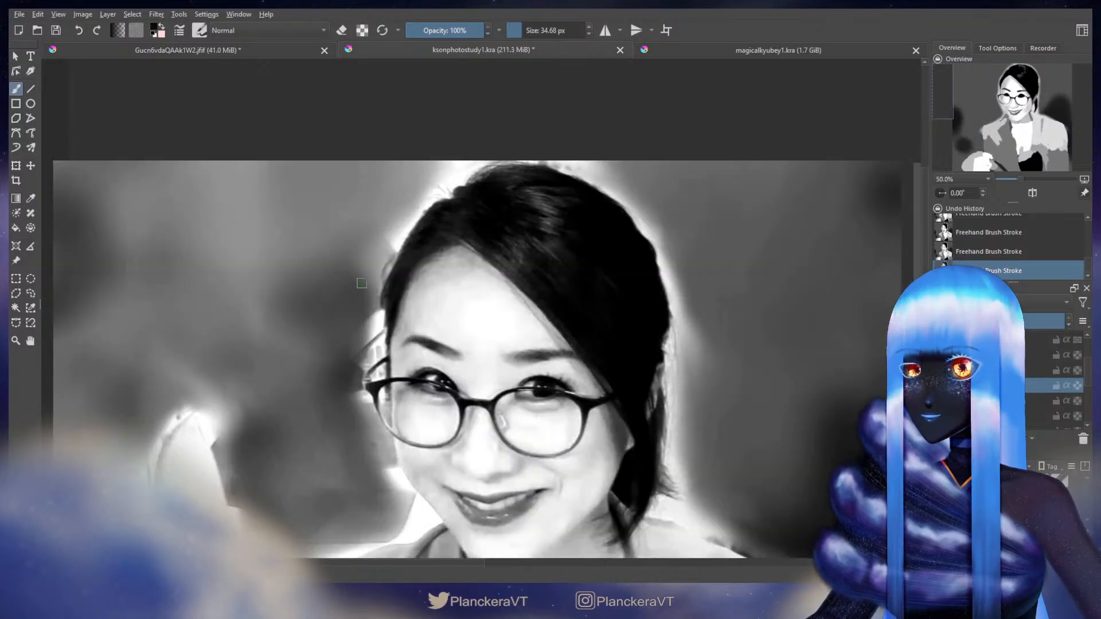
{"action": "key", "text": "bracketright"}
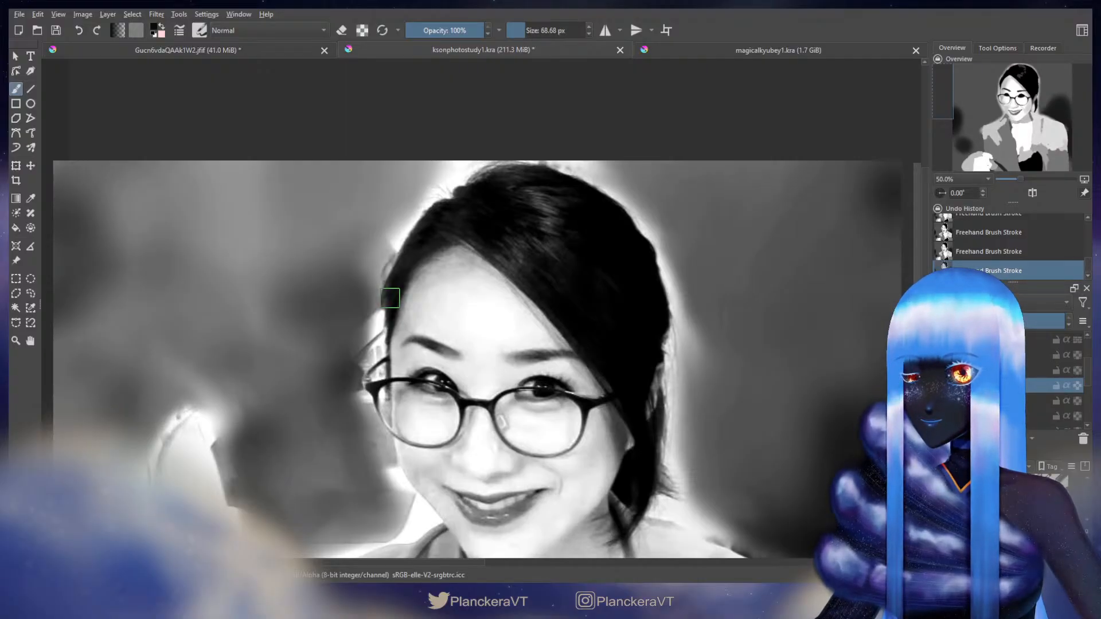
{"action": "key", "text": "bracketleft"}
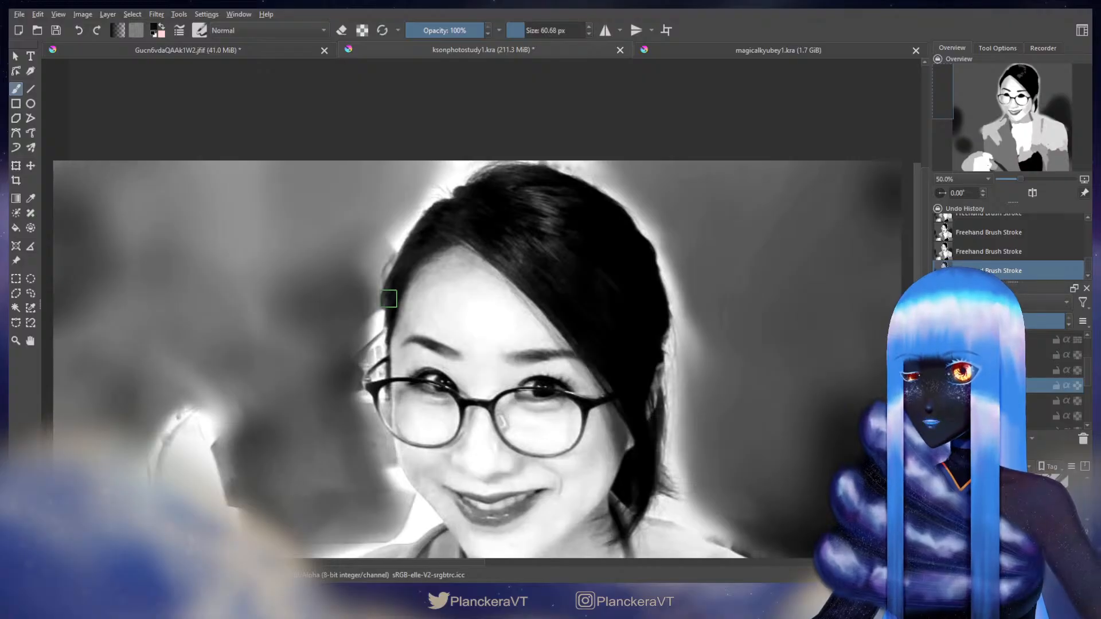
Step: Retouch the left hair edge beside the forehead on the painting in black and toggle the hair layer's alpha lock
{"action": "scroll", "coordinate": [834, 355], "scroll_direction": "down", "scroll_amount": 2}
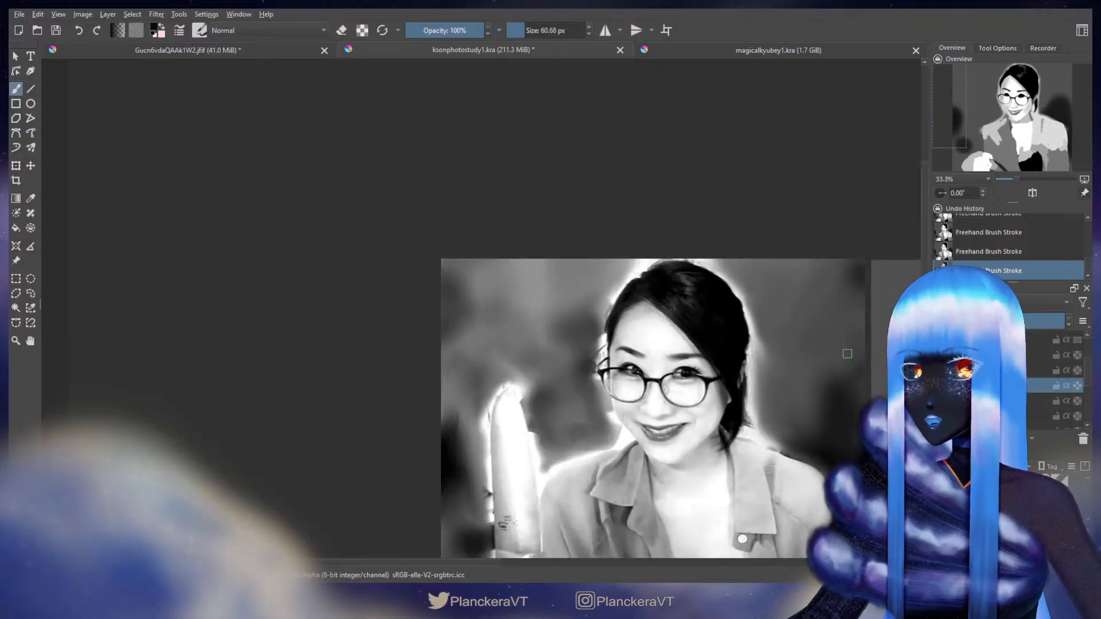
{"action": "left_click_drag", "start_coordinate": [847, 353], "coordinate": [290, 389]}
{"action": "scroll", "coordinate": [519, 361], "scroll_direction": "up", "scroll_amount": 3}
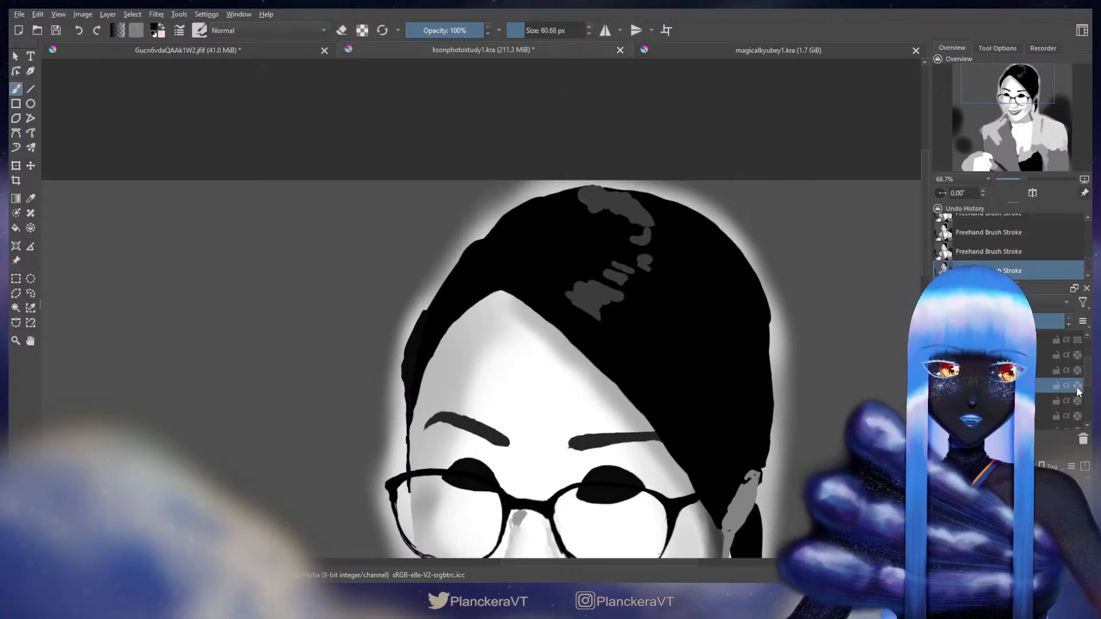
{"action": "left_click_drag", "start_coordinate": [414, 321], "coordinate": [404, 450]}
{"action": "mouse_move", "coordinate": [414, 320]}
{"action": "left_mouse_down"}
{"action": "mouse_move", "coordinate": [423, 284]}
{"action": "mouse_move", "coordinate": [410, 463]}
{"action": "left_mouse_up"}
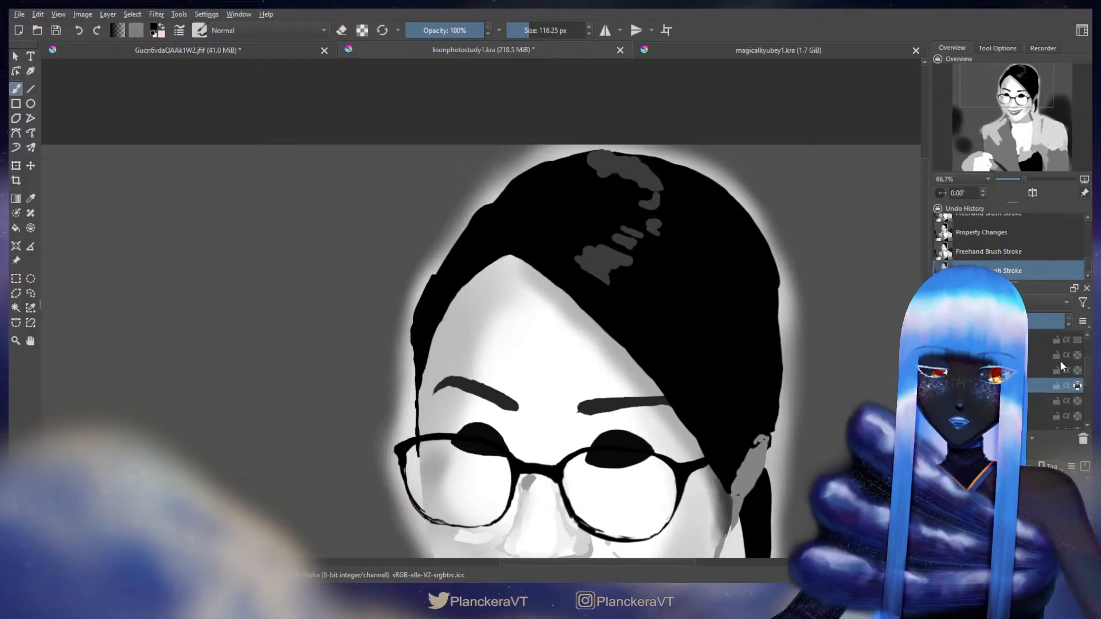
{"action": "left_click", "coordinate": [1077, 386]}
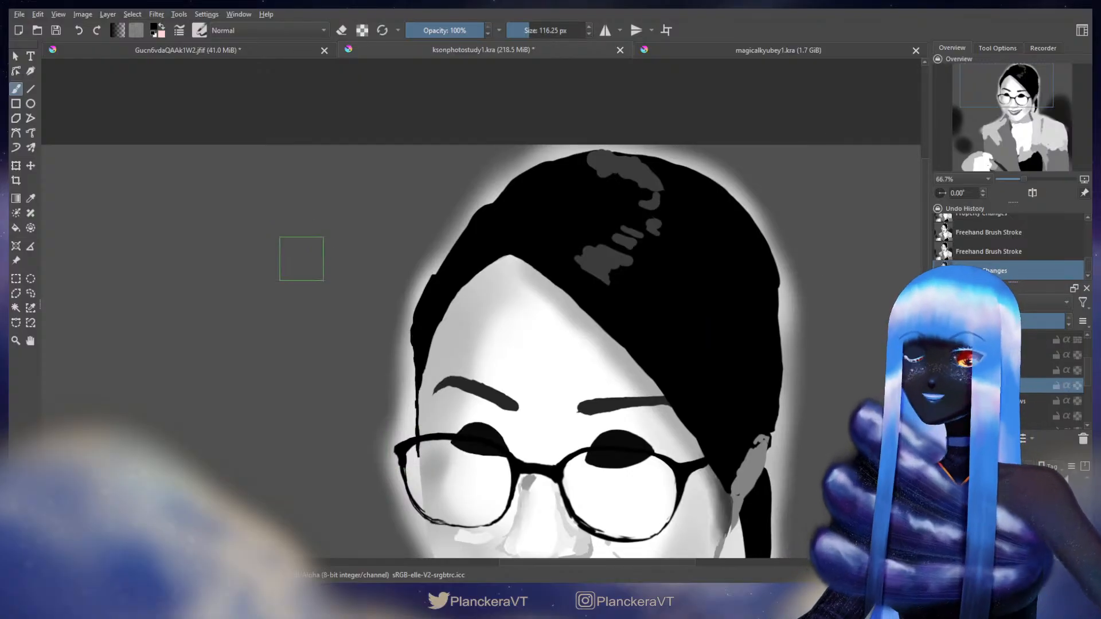
Step: Gauge the hair's thickness above the hairline on the reference photo with the brush outline sized to 146.25 px
{"action": "scroll", "coordinate": [379, 322], "scroll_direction": "down", "scroll_amount": 2}
{"action": "left_click_drag", "start_coordinate": [452, 402], "coordinate": [533, 410]}
{"action": "scroll", "coordinate": [533, 409], "scroll_direction": "down", "scroll_amount": 1}
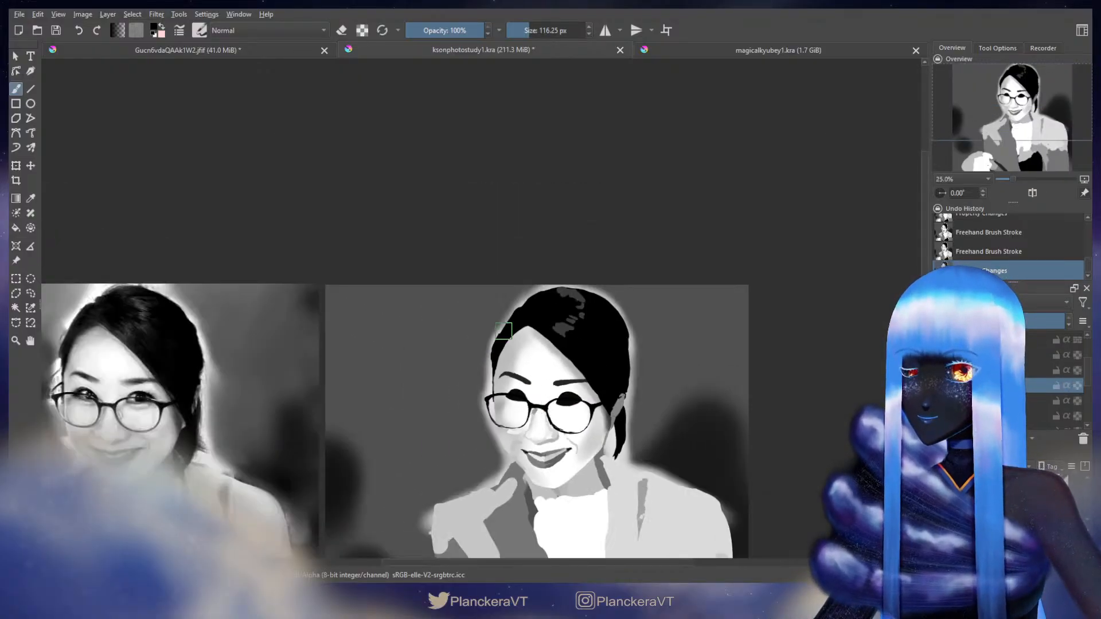
{"action": "left_click_drag", "start_coordinate": [344, 367], "coordinate": [608, 393]}
{"action": "scroll", "coordinate": [253, 329], "scroll_direction": "up", "scroll_amount": 3}
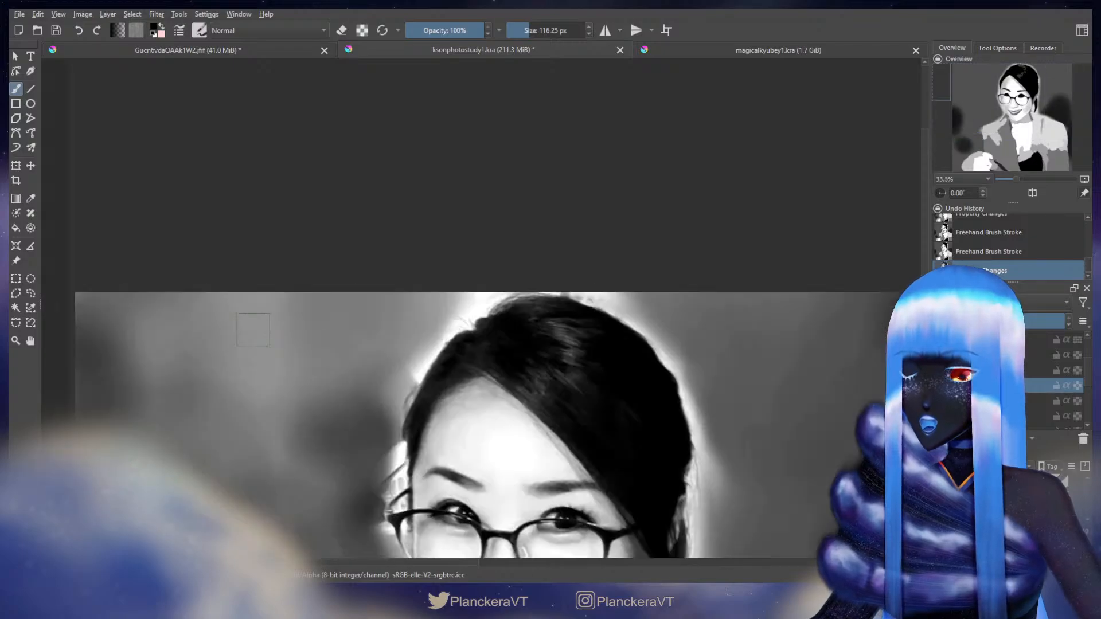
{"action": "left_click_drag", "start_coordinate": [546, 365], "coordinate": [550, 366], "text": "shift"}
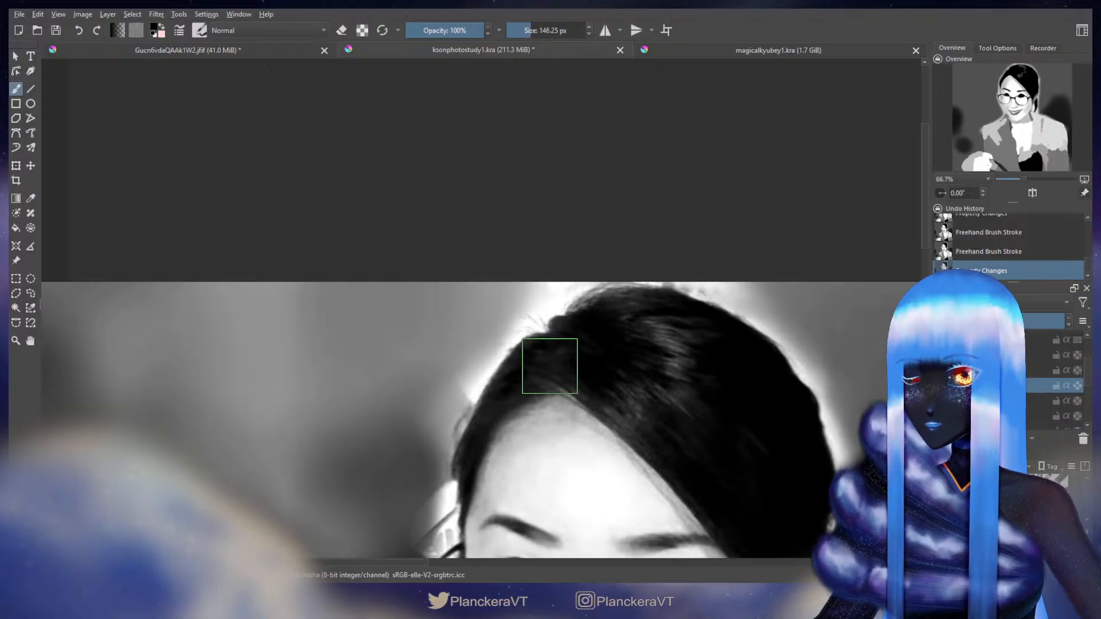
Step: Fill in the notch at the upper-left hair contour on the painting with a short black stroke
{"action": "scroll", "coordinate": [550, 366], "scroll_direction": "down", "scroll_amount": 4}
{"action": "left_click_drag", "start_coordinate": [886, 368], "coordinate": [427, 356]}
{"action": "scroll", "coordinate": [426, 356], "scroll_direction": "up", "scroll_amount": 3}
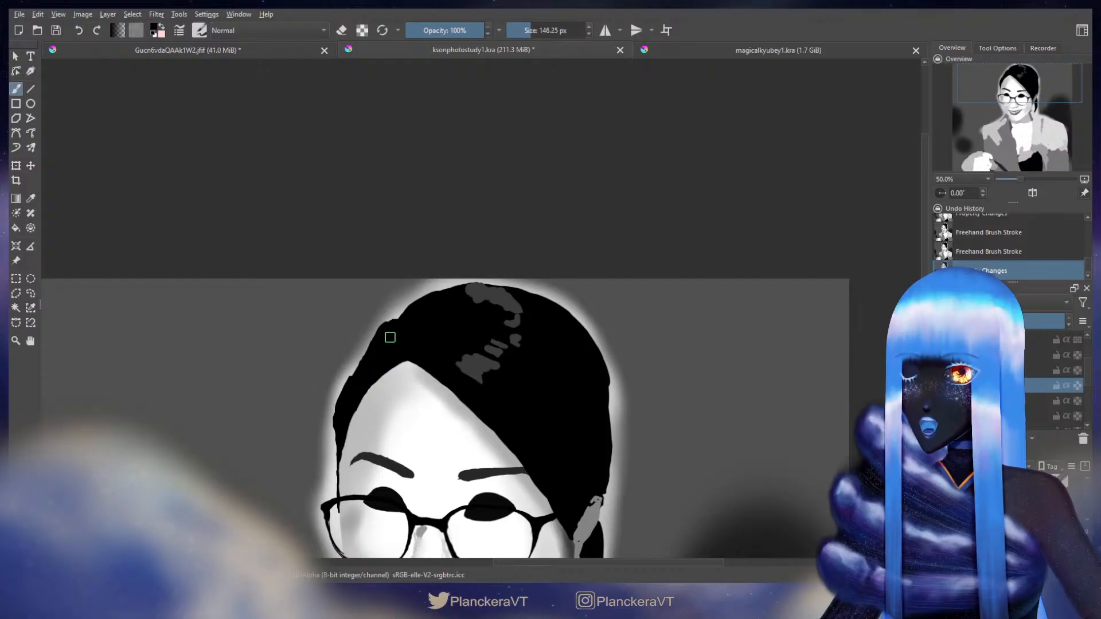
{"action": "left_click_drag", "start_coordinate": [398, 325], "coordinate": [406, 327]}
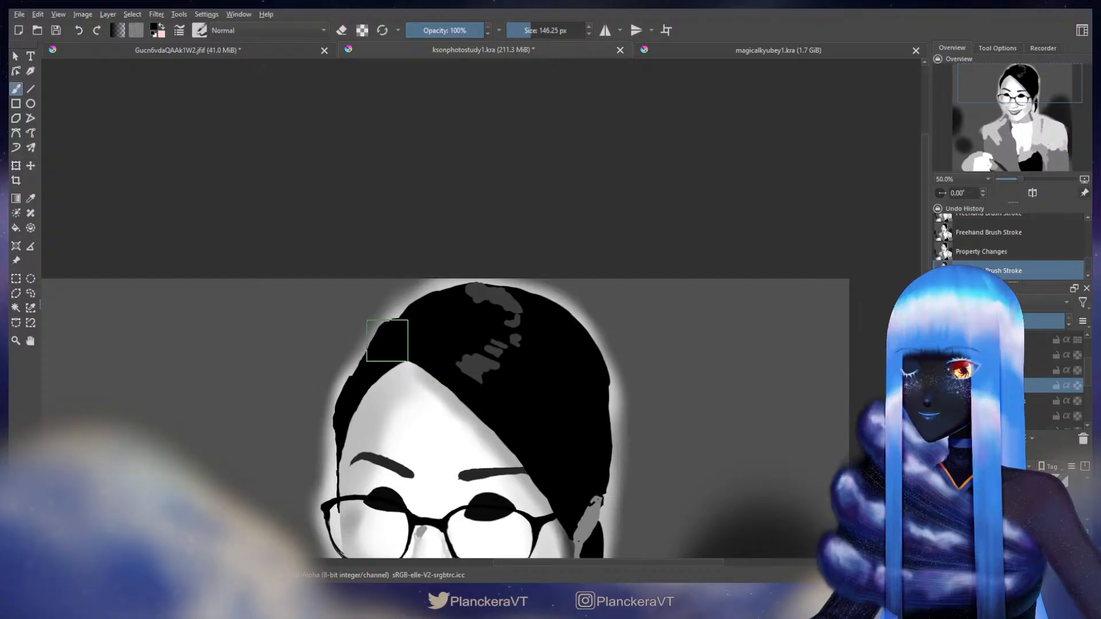
Step: Compare the upper-left hair contour with the reference photo and extend it downward on the painting with a black stroke
{"action": "scroll", "coordinate": [390, 342], "scroll_direction": "down", "scroll_amount": 1}
{"action": "scroll", "coordinate": [336, 375], "scroll_direction": "up", "scroll_amount": 1}
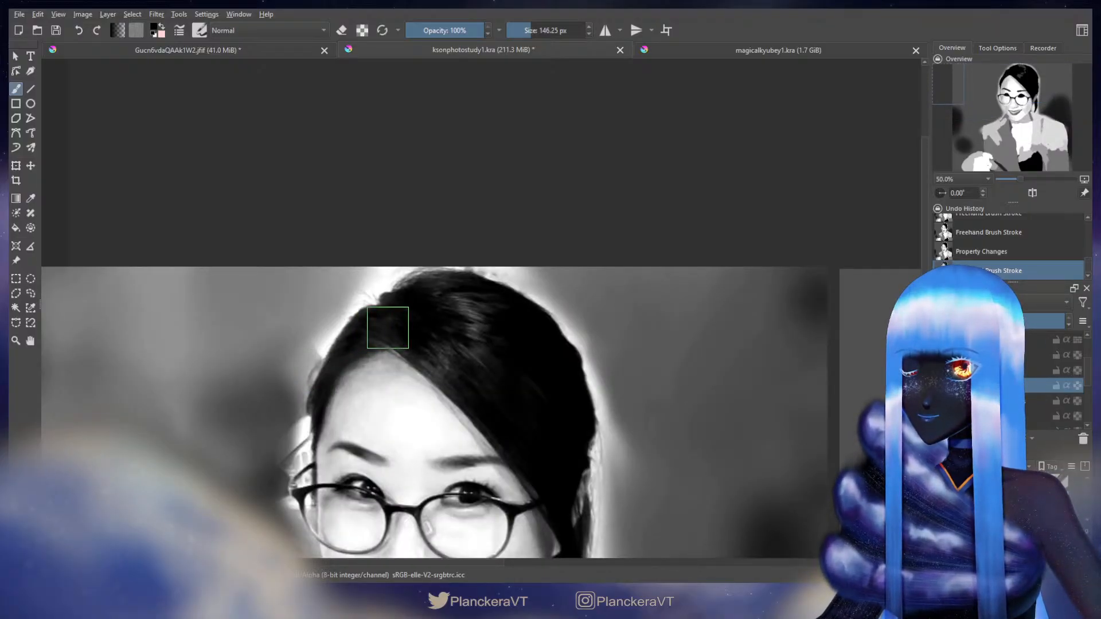
{"action": "left_click_drag", "start_coordinate": [500, 376], "coordinate": [177, 376]}
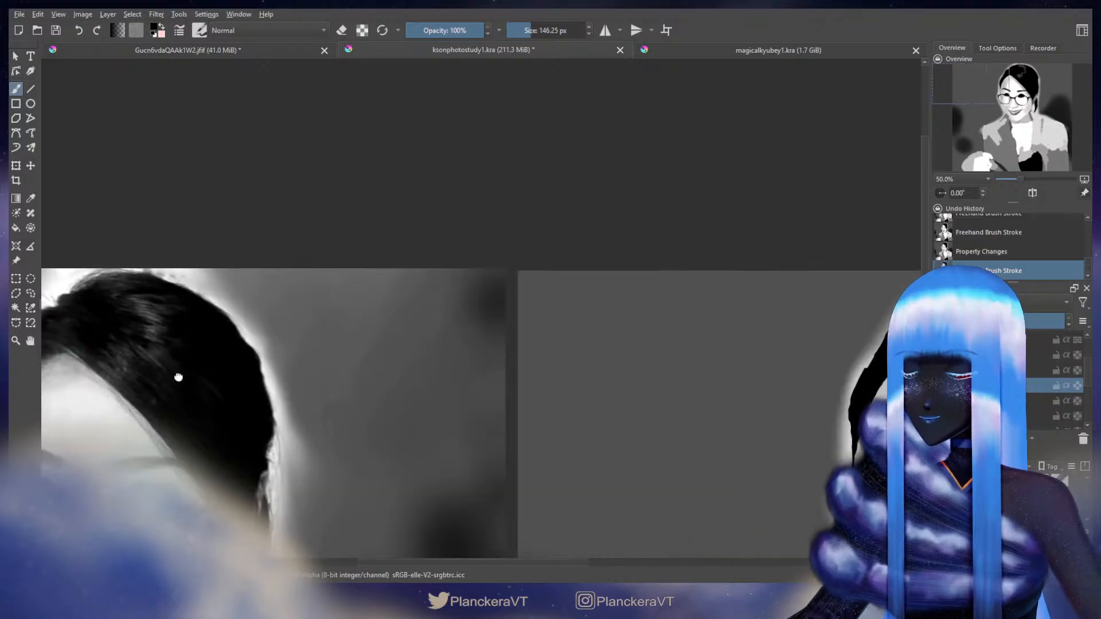
{"action": "left_click_drag", "start_coordinate": [872, 373], "coordinate": [622, 361]}
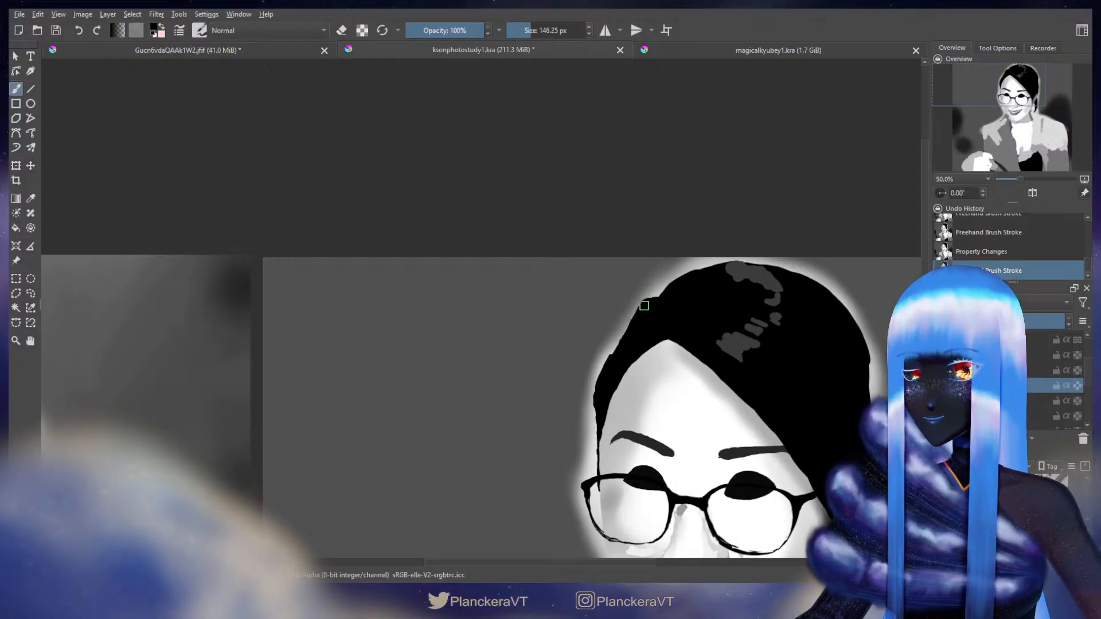
{"action": "left_click_drag", "start_coordinate": [644, 305], "coordinate": [623, 346]}
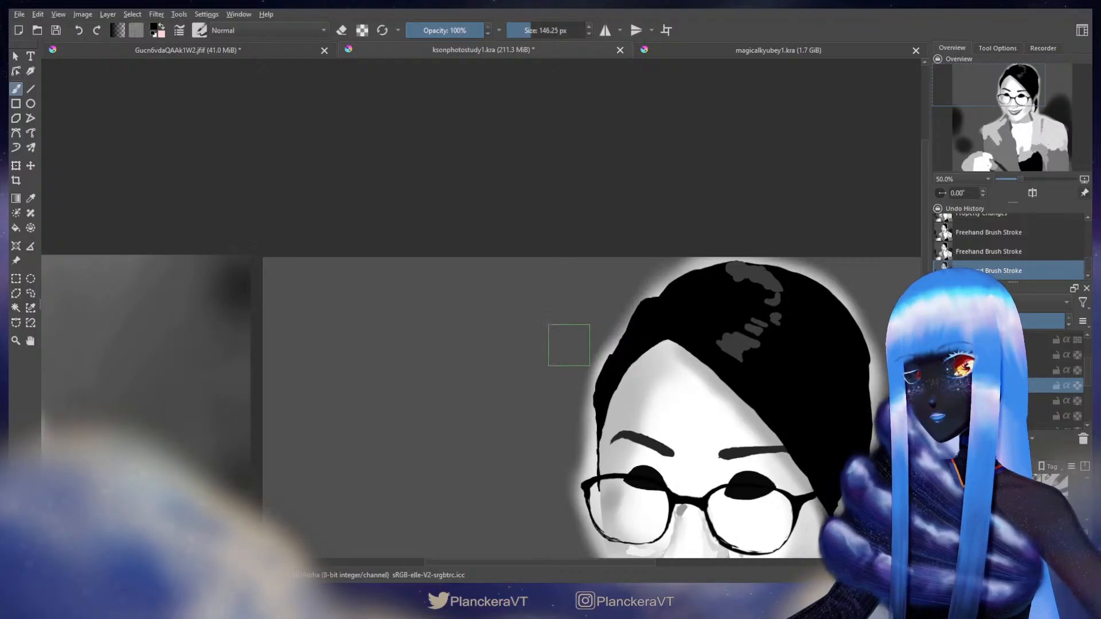
Step: Recheck the reference photo and smooth the left hair contour down to the bulge with a 22.53 px black brush
{"action": "scroll", "coordinate": [565, 355], "scroll_direction": "down", "scroll_amount": 1}
{"action": "left_click_drag", "start_coordinate": [504, 407], "coordinate": [918, 429]}
{"action": "scroll", "coordinate": [415, 388], "scroll_direction": "up", "scroll_amount": 1}
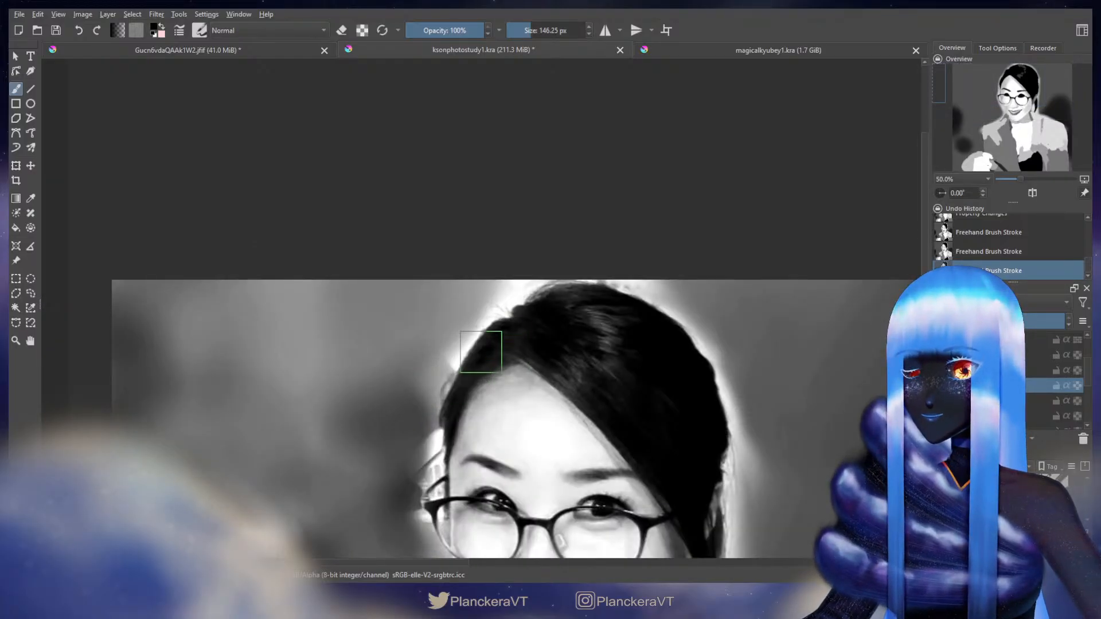
{"action": "scroll", "coordinate": [533, 374], "scroll_direction": "up", "scroll_amount": 3}
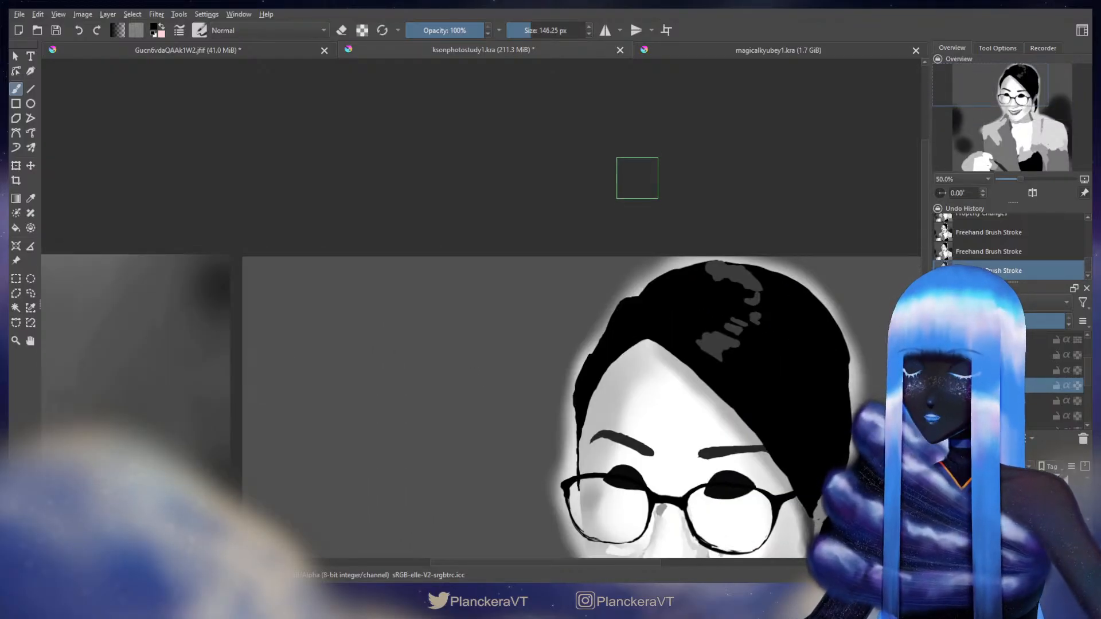
{"action": "mouse_move", "coordinate": [631, 329]}
{"action": "left_mouse_down"}
{"action": "mouse_move", "coordinate": [615, 328]}
{"action": "mouse_move", "coordinate": [593, 353]}
{"action": "left_mouse_up"}
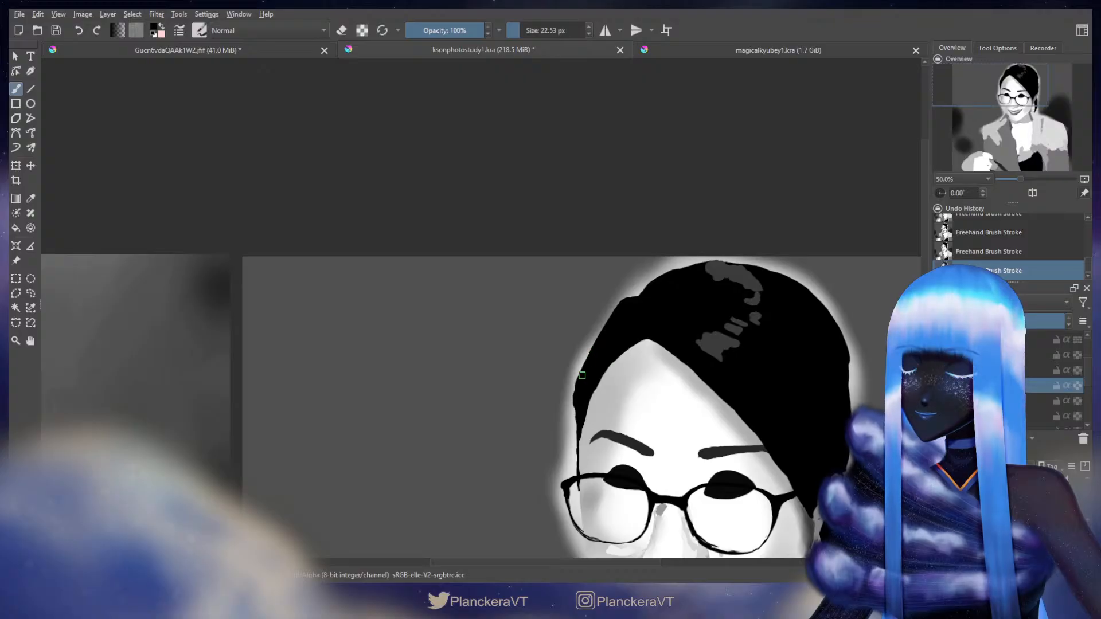
Step: Compare the crown with the reference photo and soften the painting's upper-left hair notch with a 43.76 px black brush
{"action": "left_click_drag", "start_coordinate": [404, 353], "coordinate": [654, 304]}
{"action": "left_click_drag", "start_coordinate": [443, 339], "coordinate": [721, 346]}
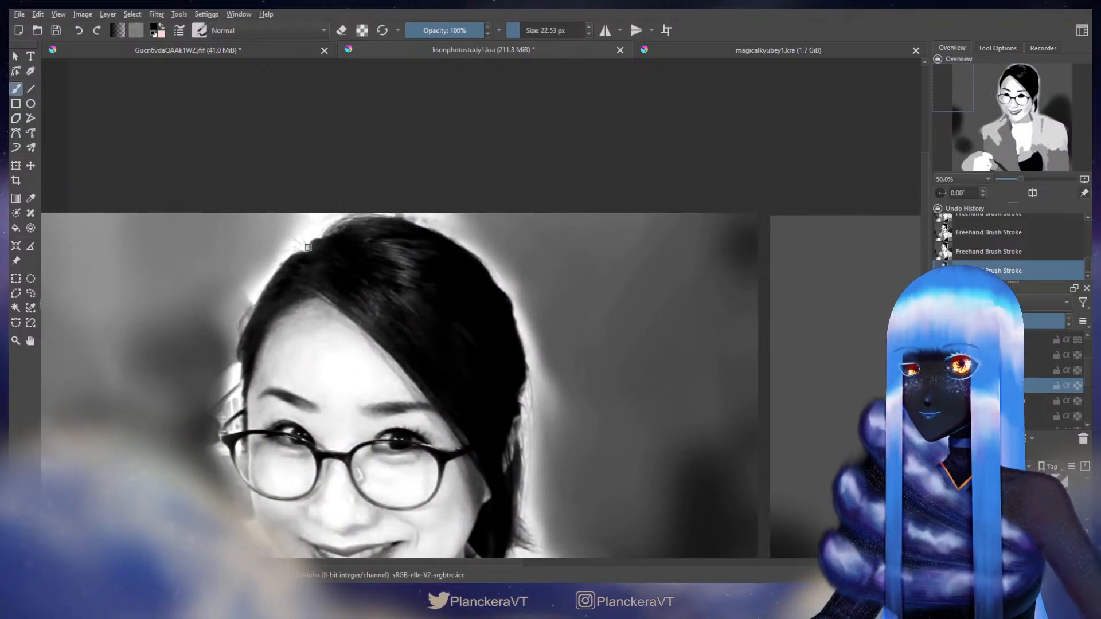
{"action": "mouse_move", "coordinate": [690, 265]}
{"action": "left_mouse_down"}
{"action": "mouse_move", "coordinate": [501, 322]}
{"action": "mouse_move", "coordinate": [341, 350]}
{"action": "left_mouse_up"}
{"action": "mouse_move", "coordinate": [693, 251]}
{"action": "left_mouse_down"}
{"action": "mouse_move", "coordinate": [642, 238]}
{"action": "mouse_move", "coordinate": [519, 170]}
{"action": "left_mouse_up"}
{"action": "left_click_drag", "start_coordinate": [641, 265], "coordinate": [653, 251]}
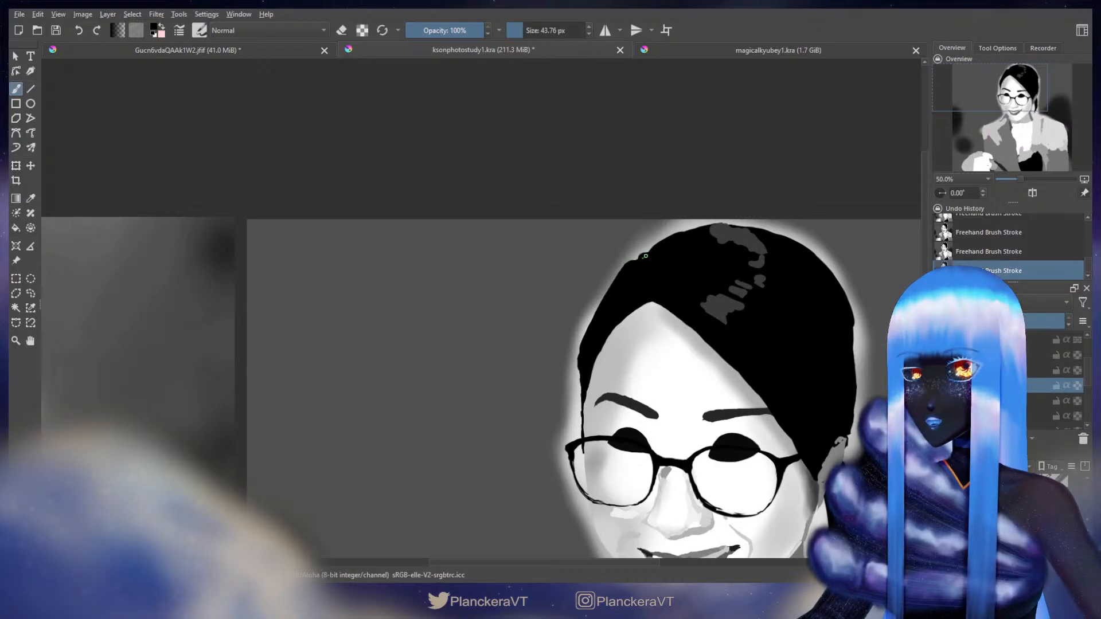
{"action": "left_click_drag", "start_coordinate": [644, 255], "coordinate": [654, 248]}
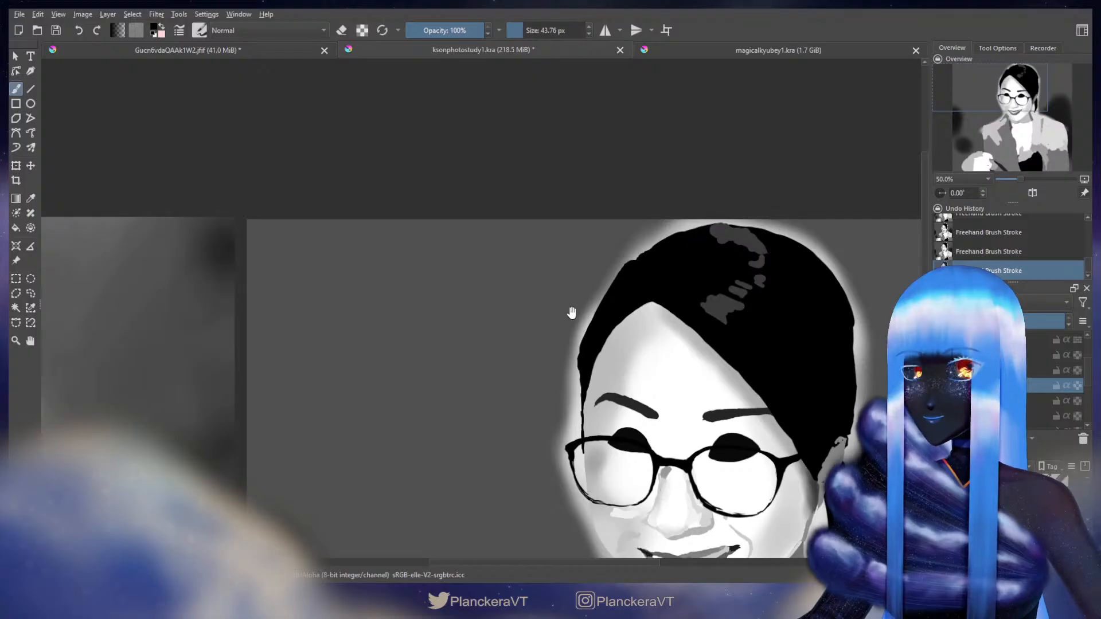
Step: Gauge the gap between cheek and hair below the ear on the reference photo with the brush outline sized to 25.76 px
{"action": "mouse_move", "coordinate": [570, 312]}
{"action": "left_mouse_down"}
{"action": "mouse_move", "coordinate": [689, 300]}
{"action": "mouse_move", "coordinate": [643, 194]}
{"action": "left_mouse_up"}
{"action": "mouse_move", "coordinate": [350, 271]}
{"action": "left_mouse_down"}
{"action": "mouse_move", "coordinate": [600, 297]}
{"action": "mouse_move", "coordinate": [789, 275]}
{"action": "left_mouse_up"}
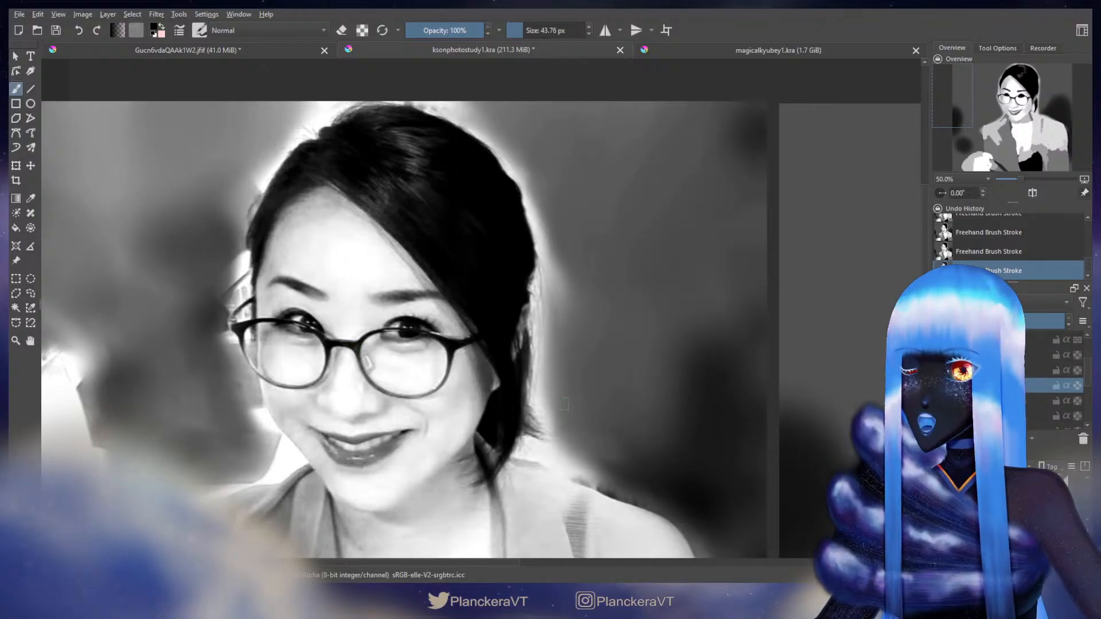
{"action": "key", "text": "bracketleft"}
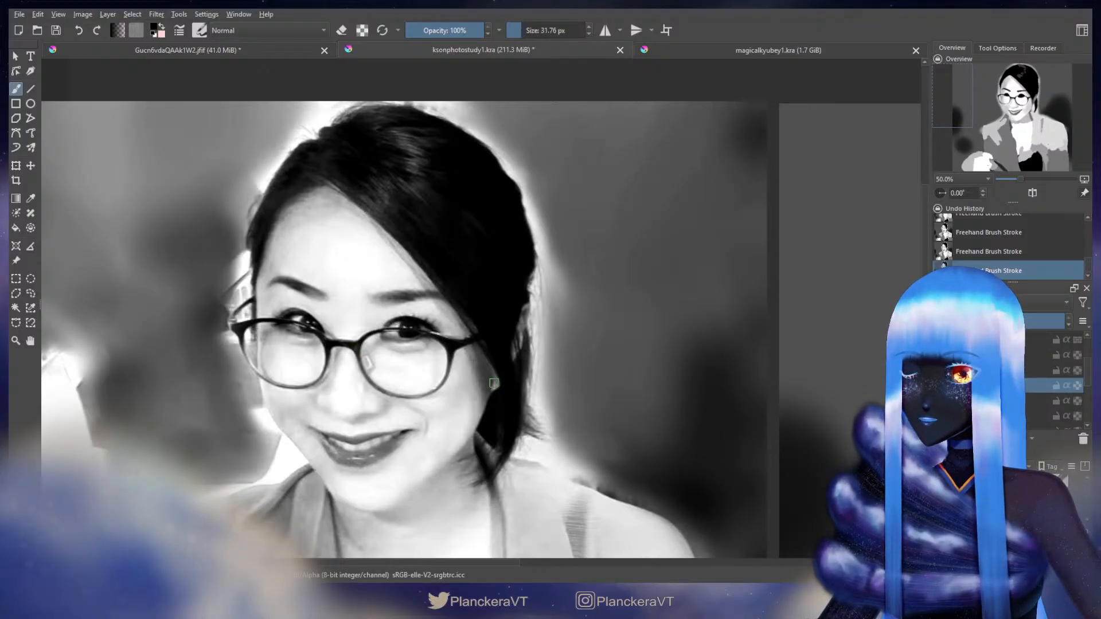
{"action": "key", "text": "1"}
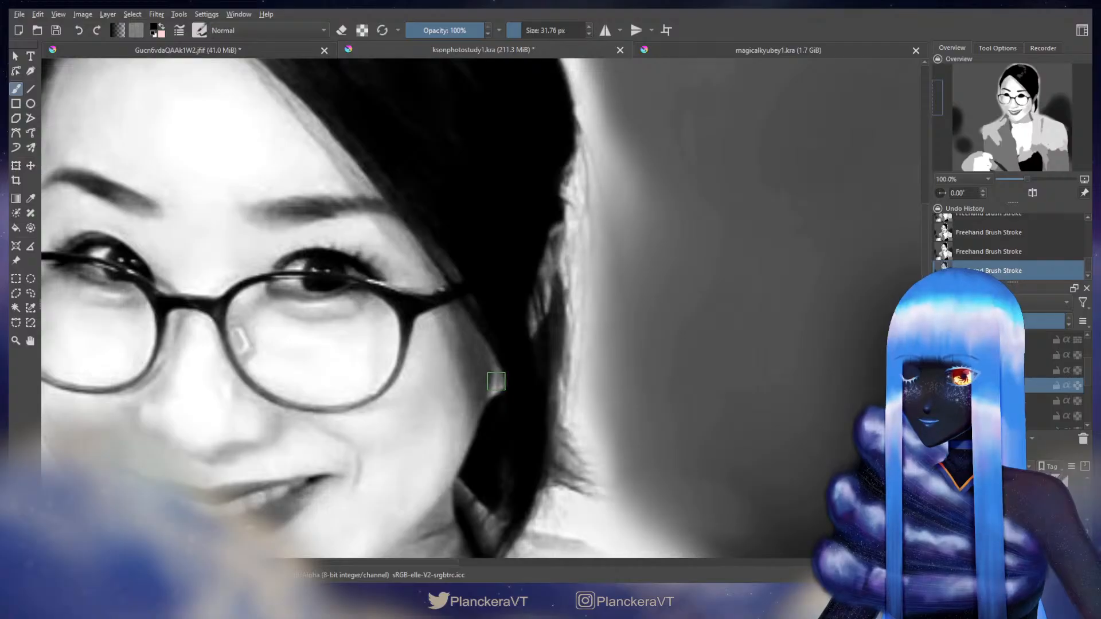
{"action": "key", "text": "bracketleft"}
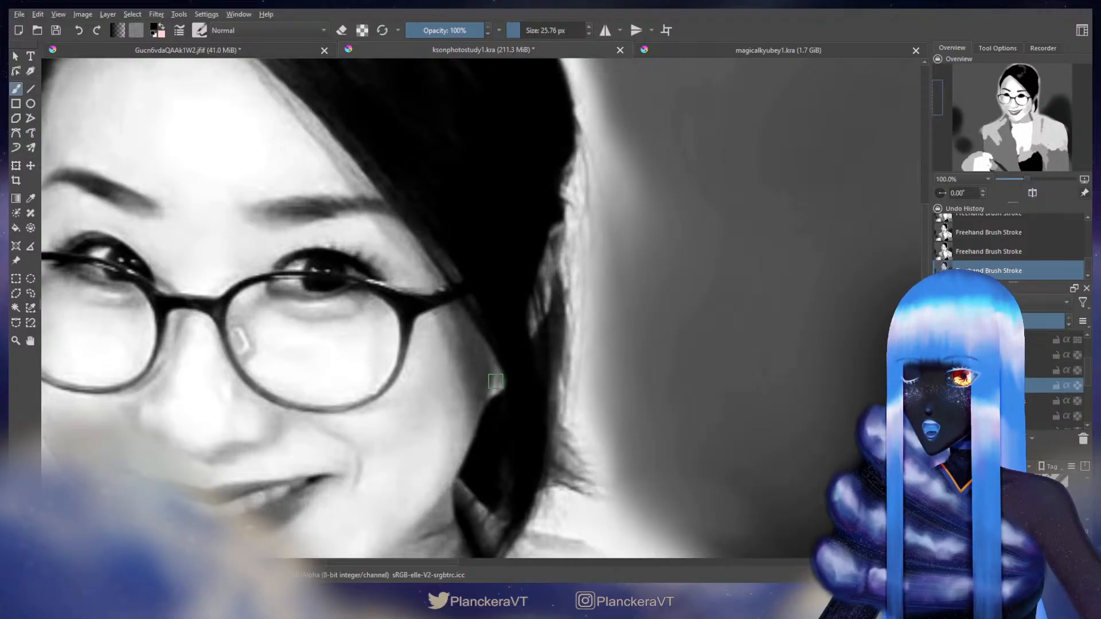
Step: Select the painting's ear layer and lower its opacity so the grey ear turns darker
{"action": "scroll", "coordinate": [507, 374], "scroll_direction": "down", "scroll_amount": 3}
{"action": "left_click_drag", "start_coordinate": [388, 353], "coordinate": [57, 343]}
{"action": "scroll", "coordinate": [527, 358], "scroll_direction": "up", "scroll_amount": 3}
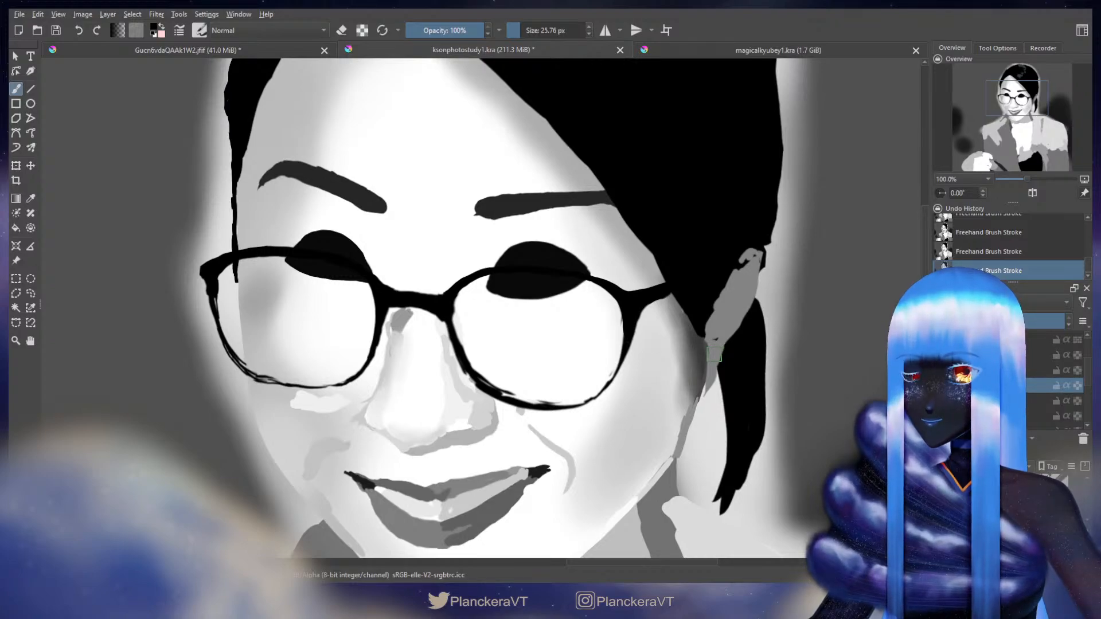
{"action": "left_click", "coordinate": [992, 355]}
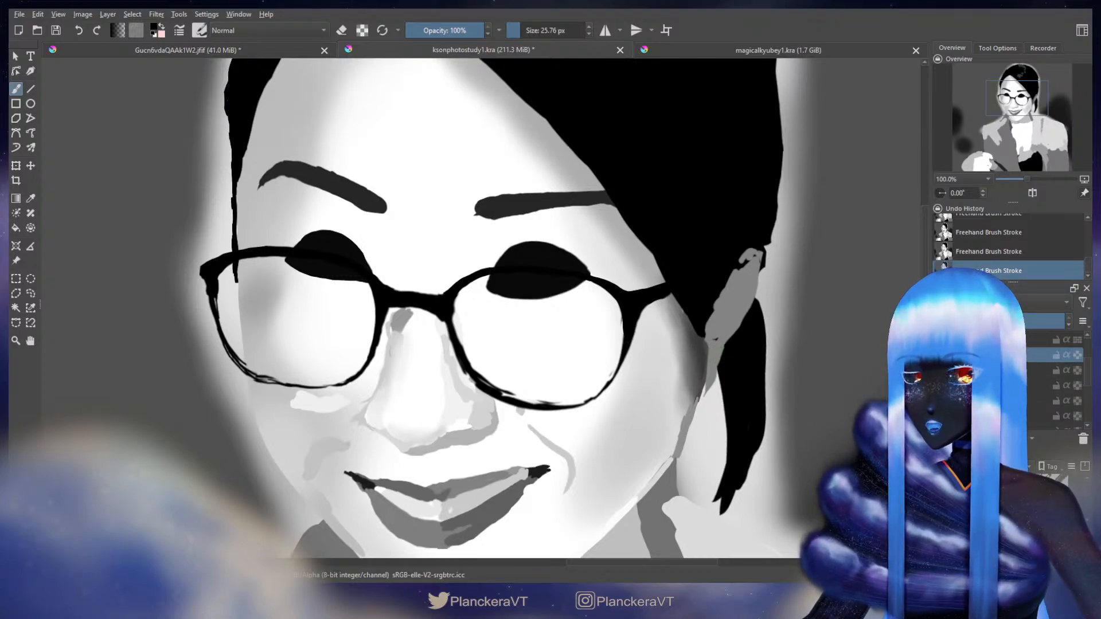
{"action": "left_click", "coordinate": [992, 321]}
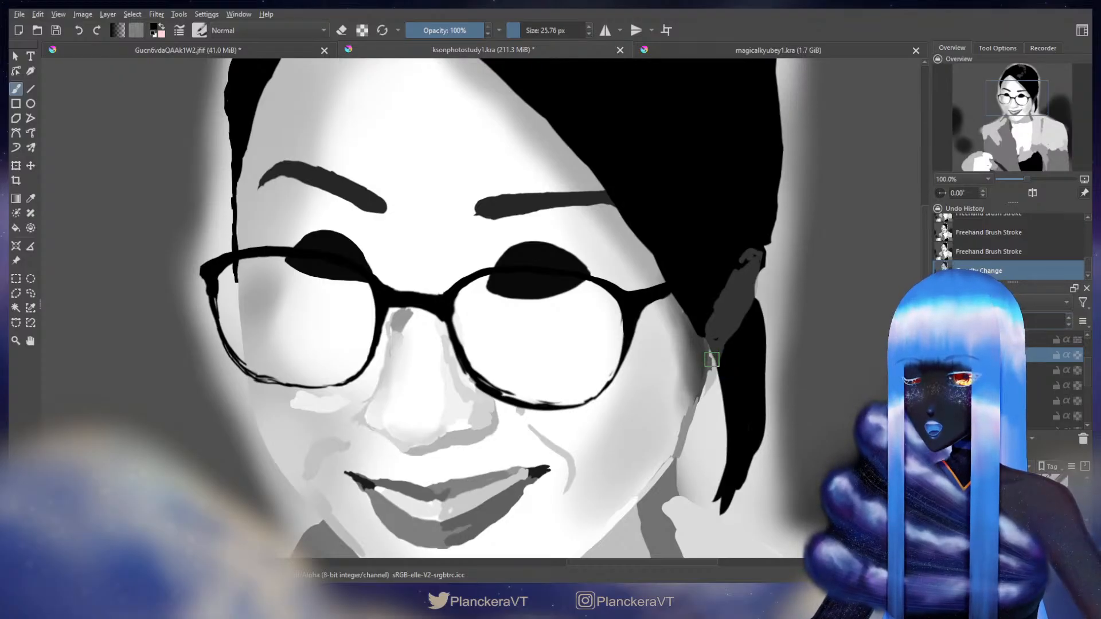
Step: Gauge the gap between cheek and hair below the ear on painting and reference photo, resizing the brush outline to 35.76 px
{"action": "key", "text": "bracketleft"}
{"action": "key", "text": "bracketleft"}
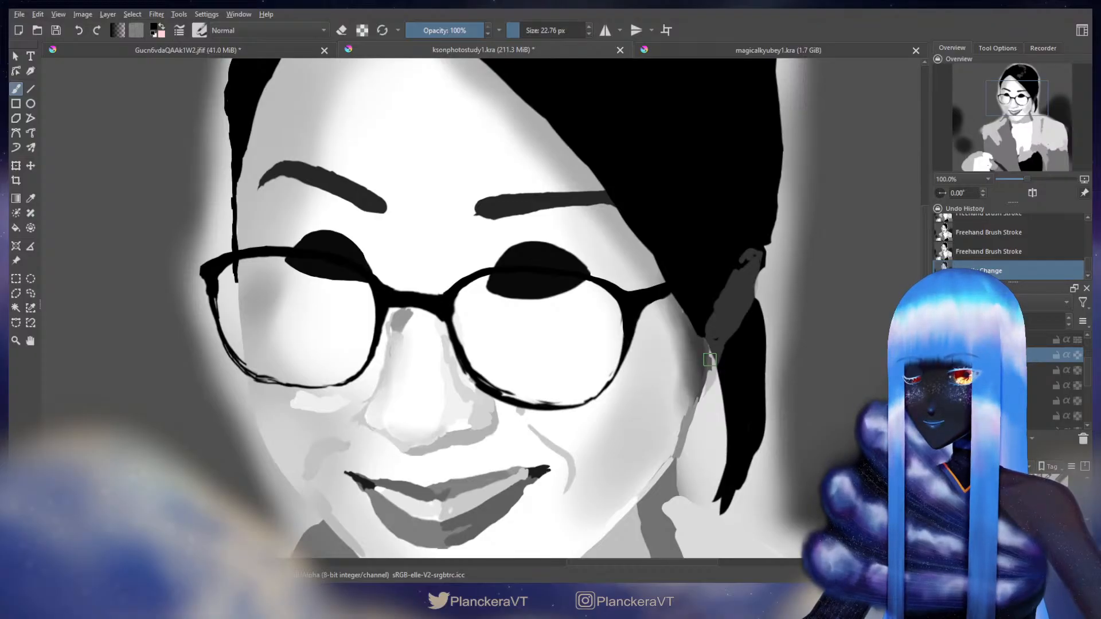
{"action": "scroll", "coordinate": [505, 353], "scroll_direction": "down", "scroll_amount": 2}
{"action": "left_click_drag", "start_coordinate": [198, 342], "coordinate": [862, 381]}
{"action": "scroll", "coordinate": [400, 356], "scroll_direction": "up", "scroll_amount": 1}
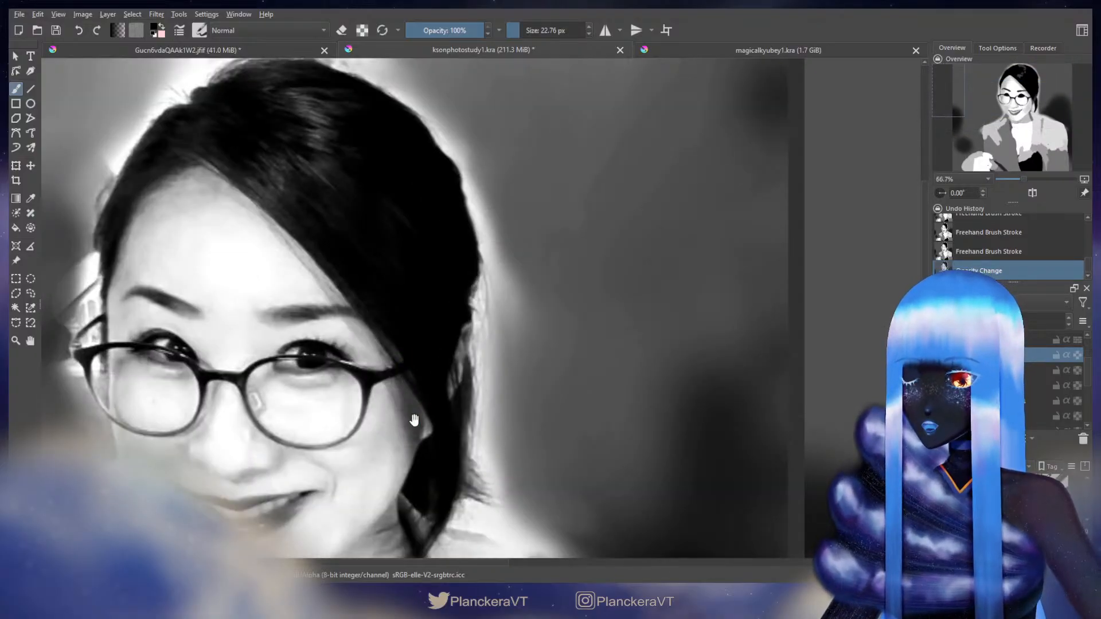
{"action": "scroll", "coordinate": [414, 420], "scroll_direction": "up", "scroll_amount": 1}
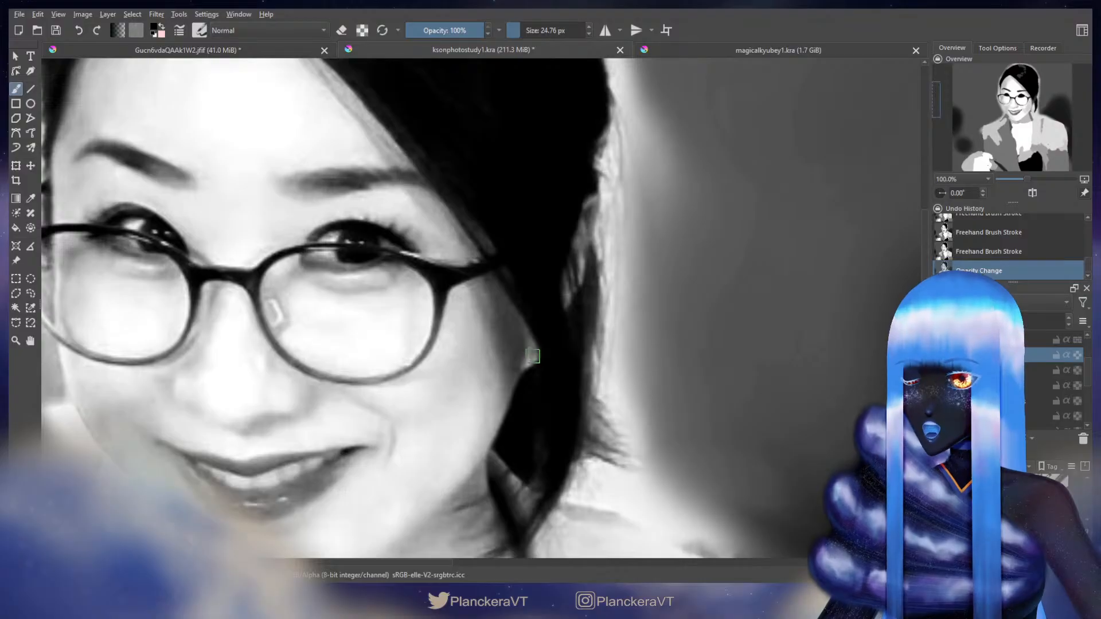
{"action": "left_click_drag", "start_coordinate": [531, 356], "coordinate": [535, 357]}
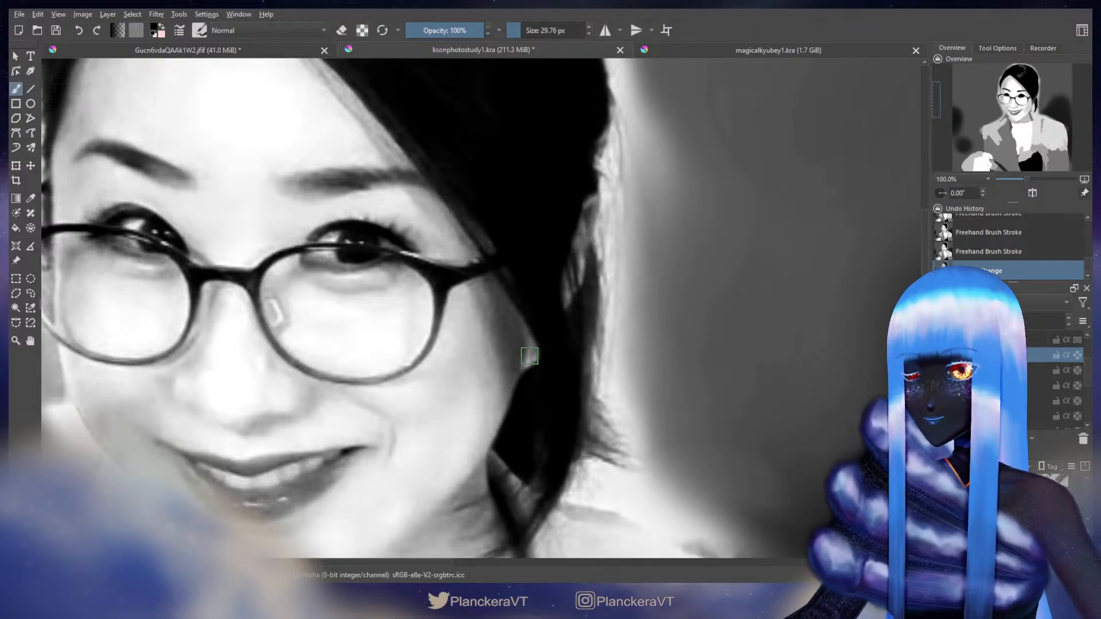
{"action": "left_click_drag", "start_coordinate": [528, 356], "coordinate": [528, 355]}
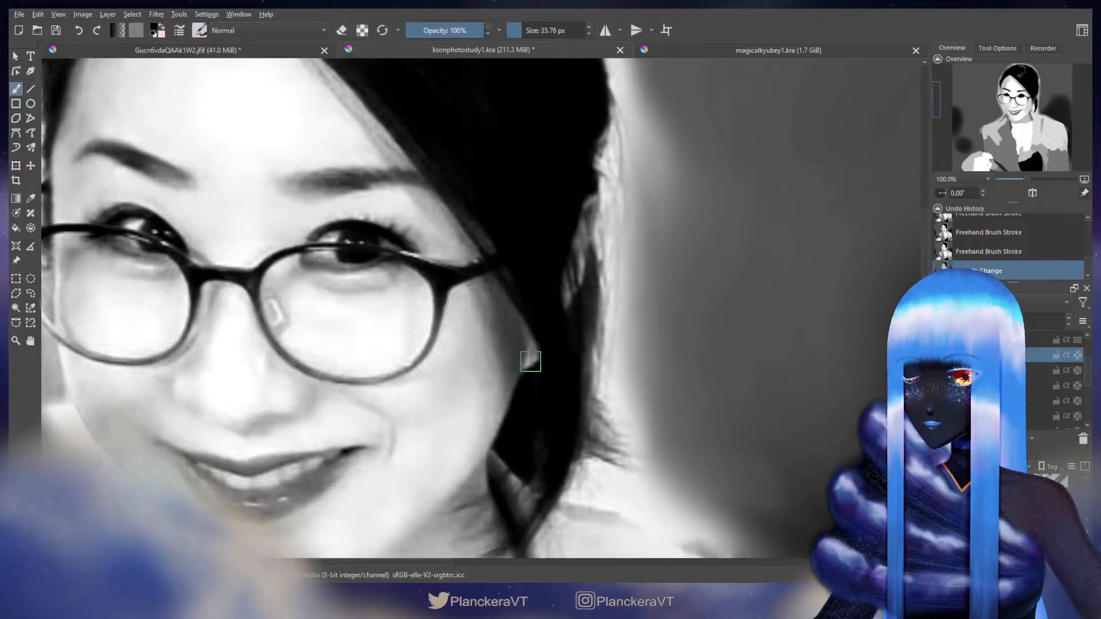
Step: Compare the cheek-to-hair gap below the ear between painting and reference photo, holding the 35.76 px brush outline against it
{"action": "left_click_drag", "start_coordinate": [774, 371], "coordinate": [125, 379]}
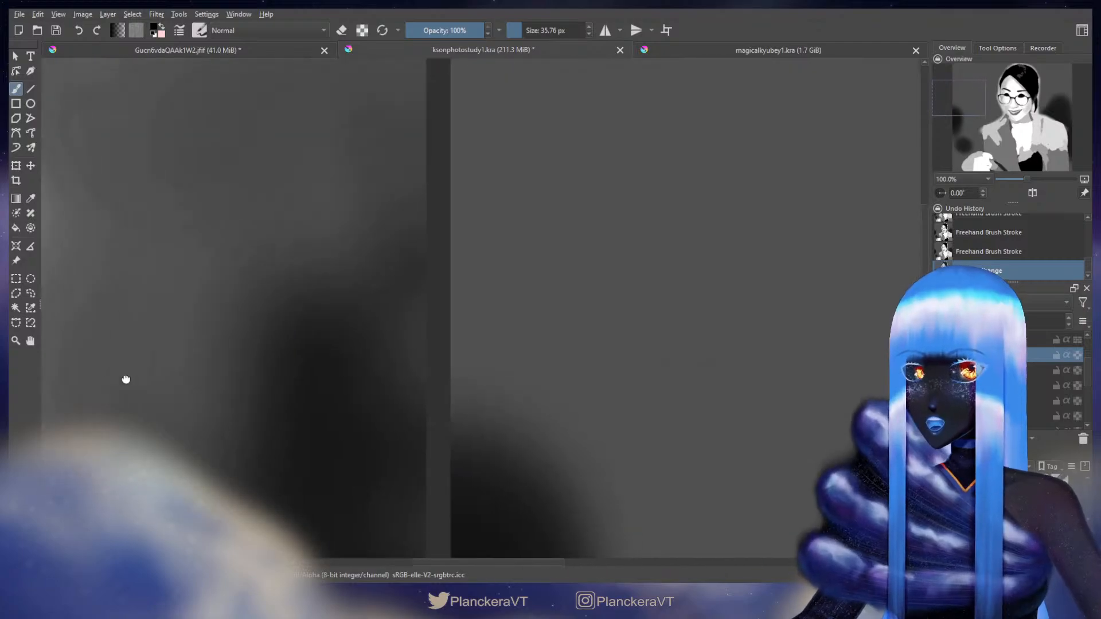
{"action": "scroll", "coordinate": [276, 382], "scroll_direction": "down", "scroll_amount": 2}
{"action": "left_click_drag", "start_coordinate": [833, 383], "coordinate": [561, 381]}
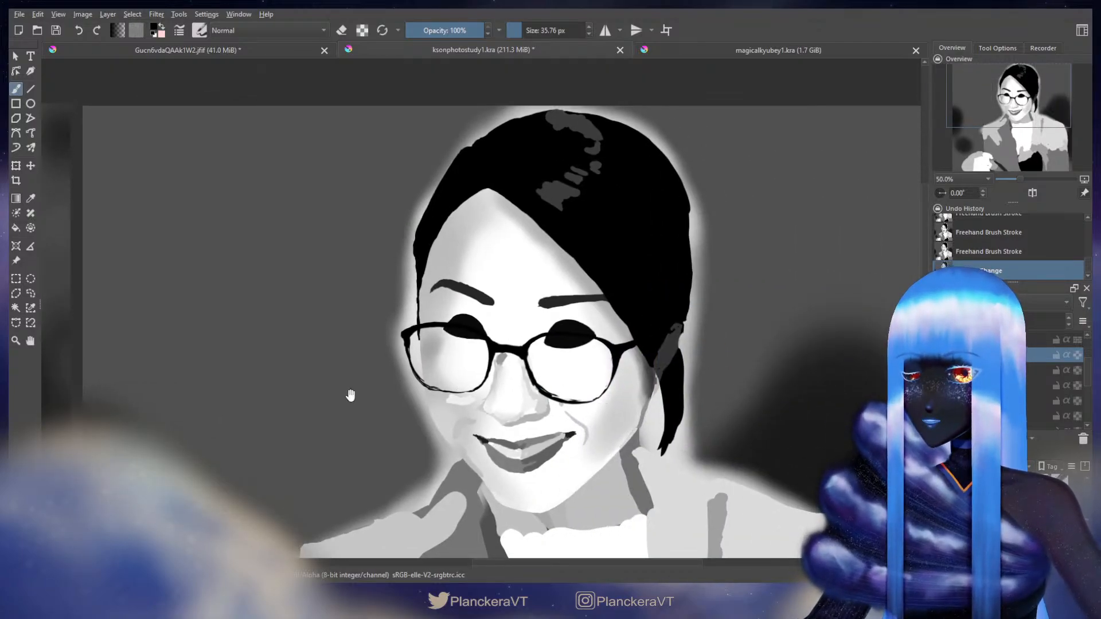
{"action": "left_click_drag", "start_coordinate": [351, 396], "coordinate": [918, 340]}
{"action": "scroll", "coordinate": [366, 349], "scroll_direction": "up", "scroll_amount": 2}
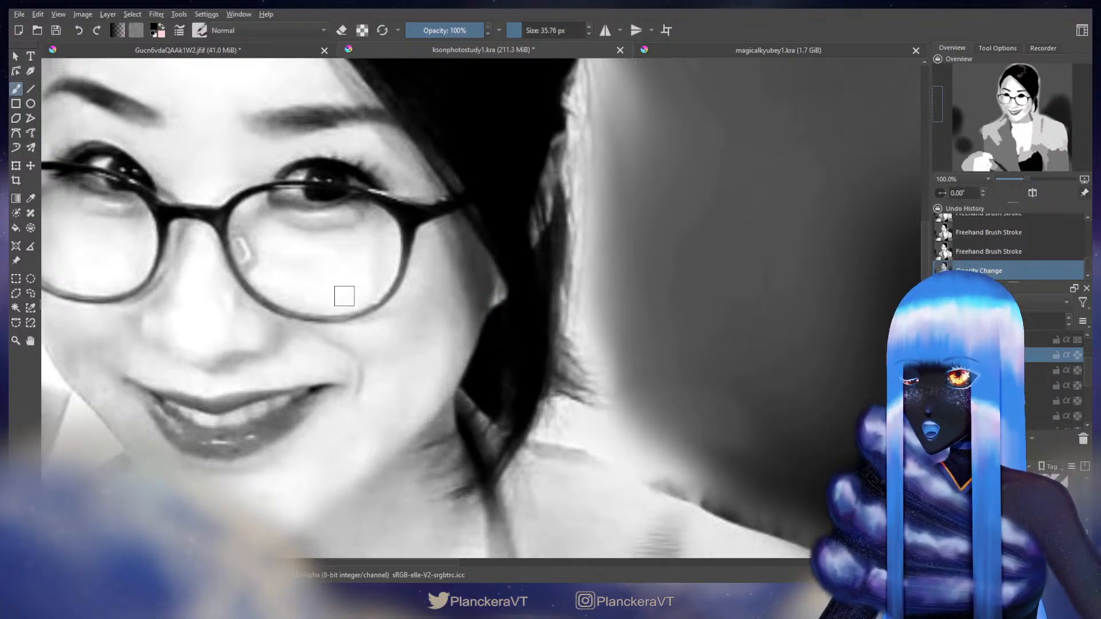
{"action": "left_click_drag", "start_coordinate": [688, 355], "coordinate": [223, 365]}
{"action": "scroll", "coordinate": [735, 351], "scroll_direction": "down", "scroll_amount": 2}
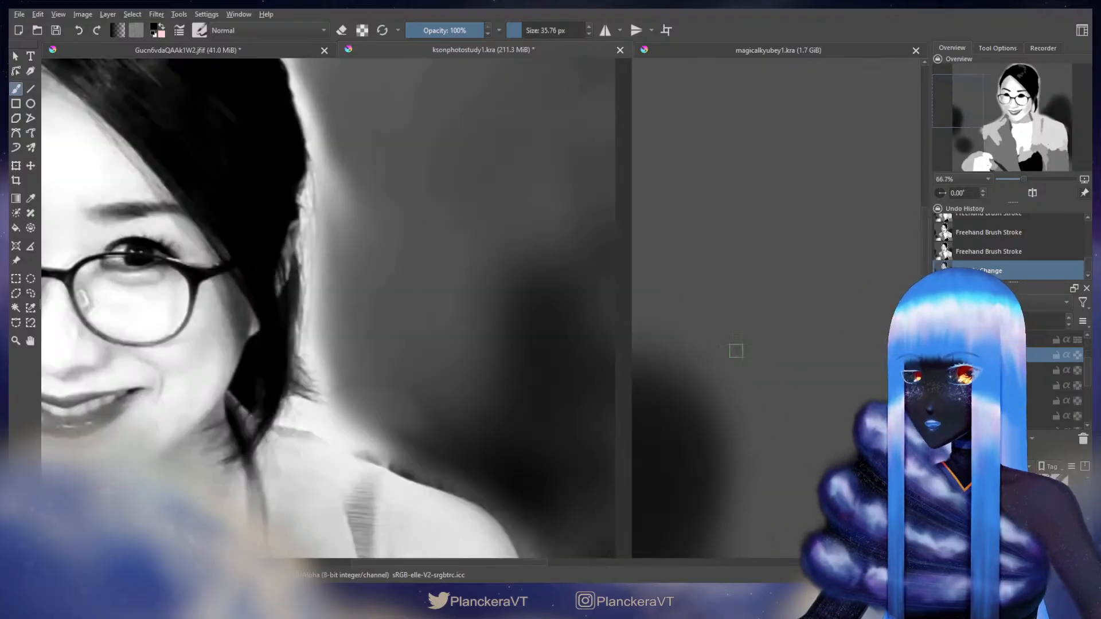
{"action": "left_click_drag", "start_coordinate": [572, 360], "coordinate": [283, 391]}
{"action": "left_click_drag", "start_coordinate": [869, 351], "coordinate": [496, 365]}
{"action": "scroll", "coordinate": [496, 365], "scroll_direction": "up", "scroll_amount": 2}
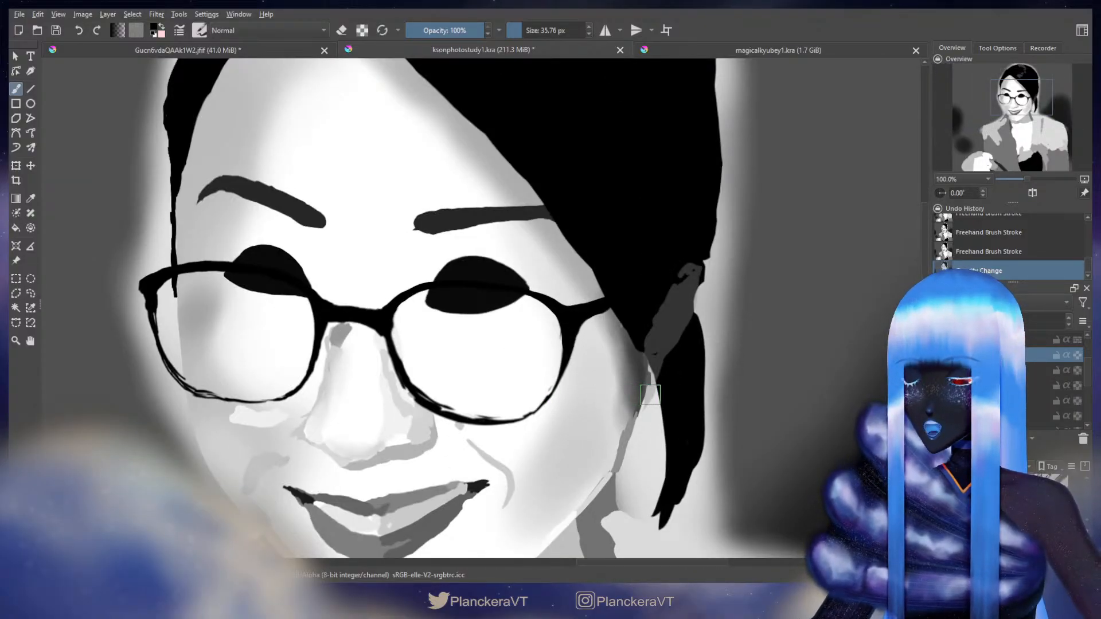
Step: Trim the hair layer's inner edge beside the cheek, from the glasses arm down to the ear, with a 32.40 px eraser
{"action": "key", "text": "e"}
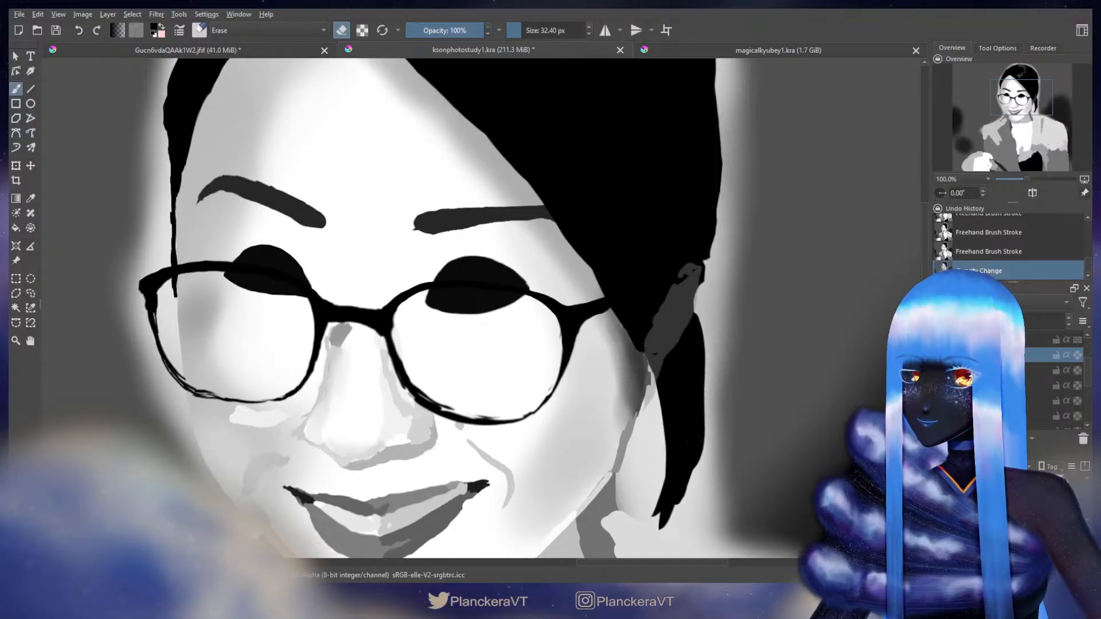
{"action": "key", "text": "Page_Down"}
{"action": "key", "text": "Page_Down"}
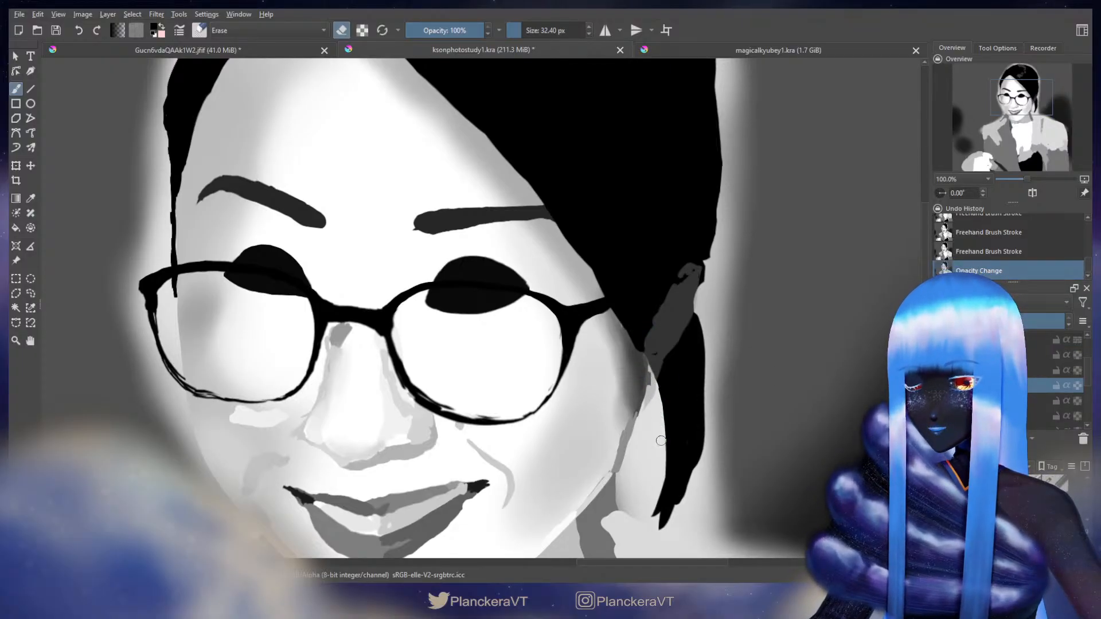
{"action": "left_click_drag", "start_coordinate": [656, 491], "coordinate": [640, 497]}
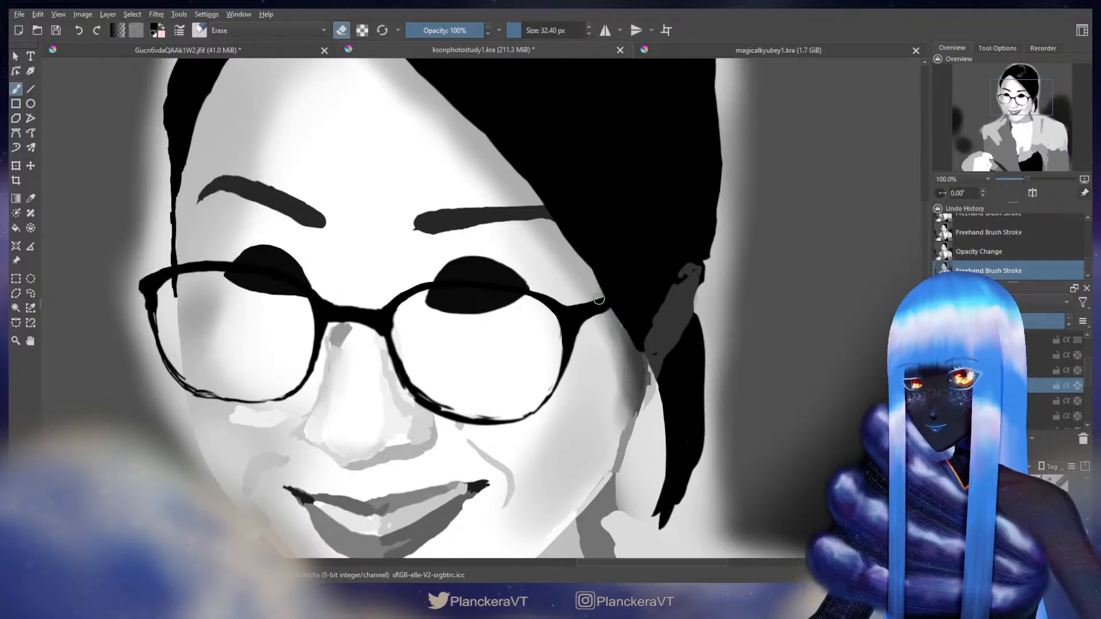
{"action": "mouse_move", "coordinate": [588, 277]}
{"action": "left_mouse_down"}
{"action": "mouse_move", "coordinate": [637, 347]}
{"action": "mouse_move", "coordinate": [641, 361]}
{"action": "mouse_move", "coordinate": [630, 336]}
{"action": "mouse_move", "coordinate": [642, 385]}
{"action": "left_mouse_up"}
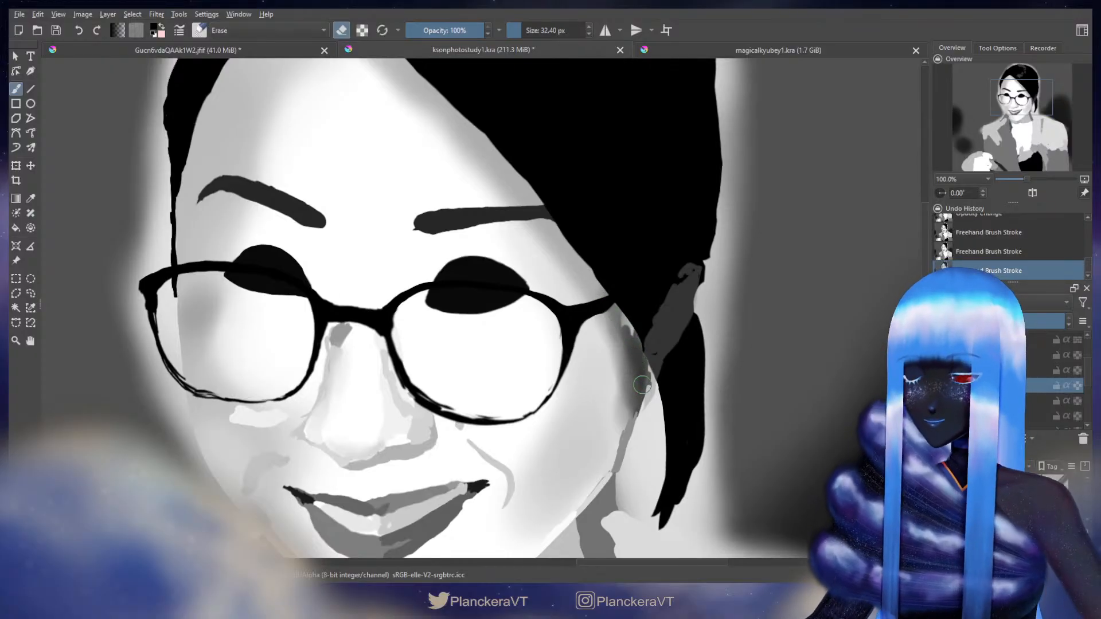
{"action": "key", "text": "e"}
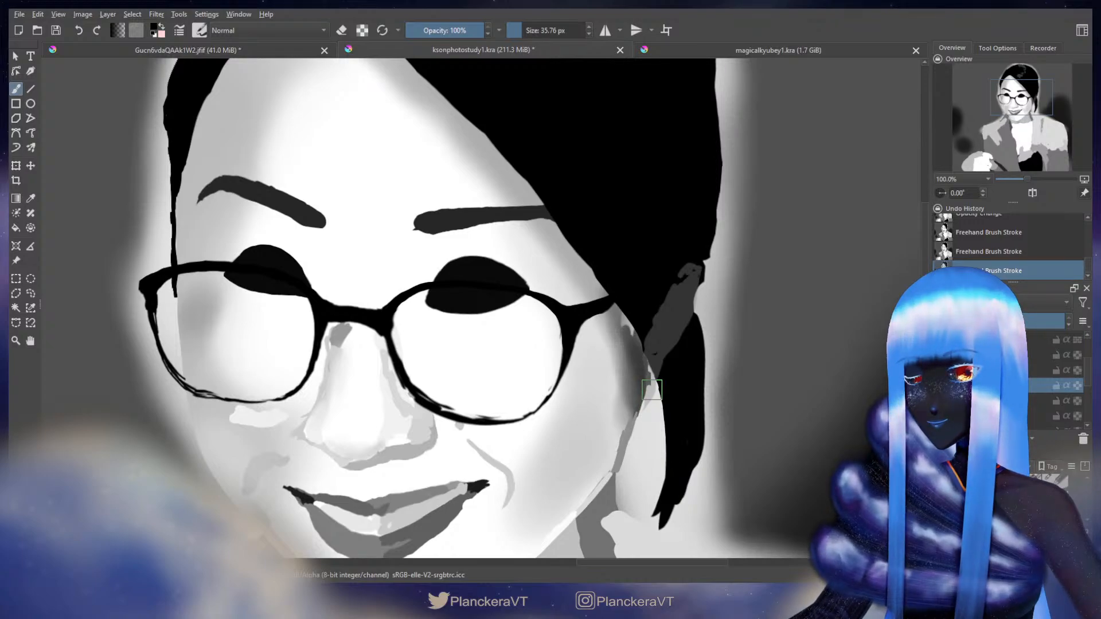
Step: Measure the hair's width from the parting to its right edge on the reference photo with the brush outline sized to 744.33 px
{"action": "scroll", "coordinate": [653, 392], "scroll_direction": "down", "scroll_amount": 5}
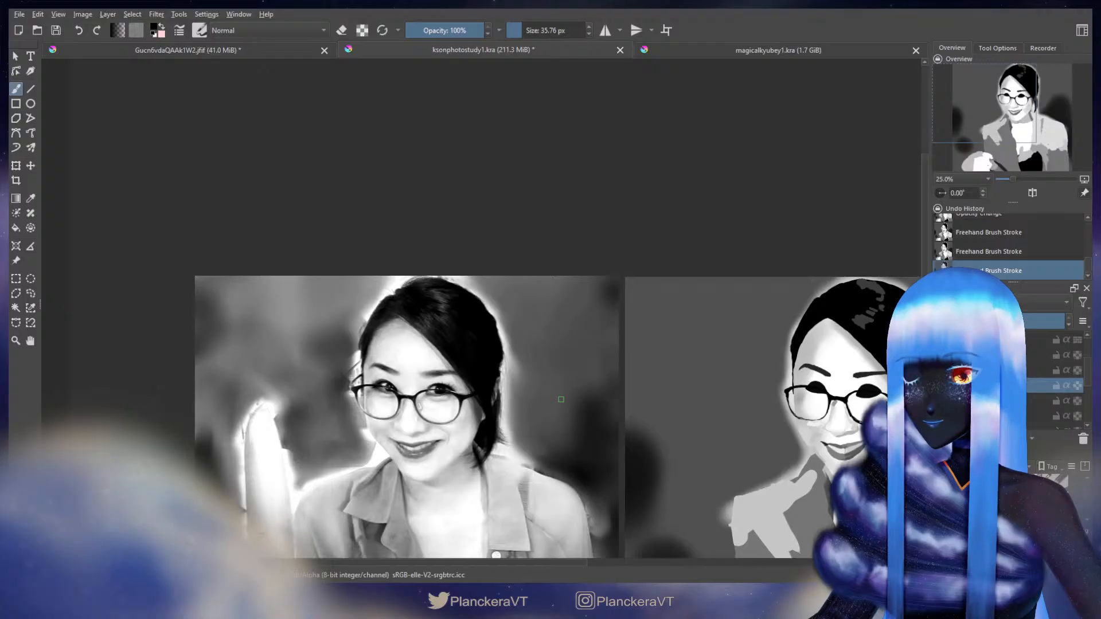
{"action": "scroll", "coordinate": [591, 401], "scroll_direction": "right", "scroll_amount": 4}
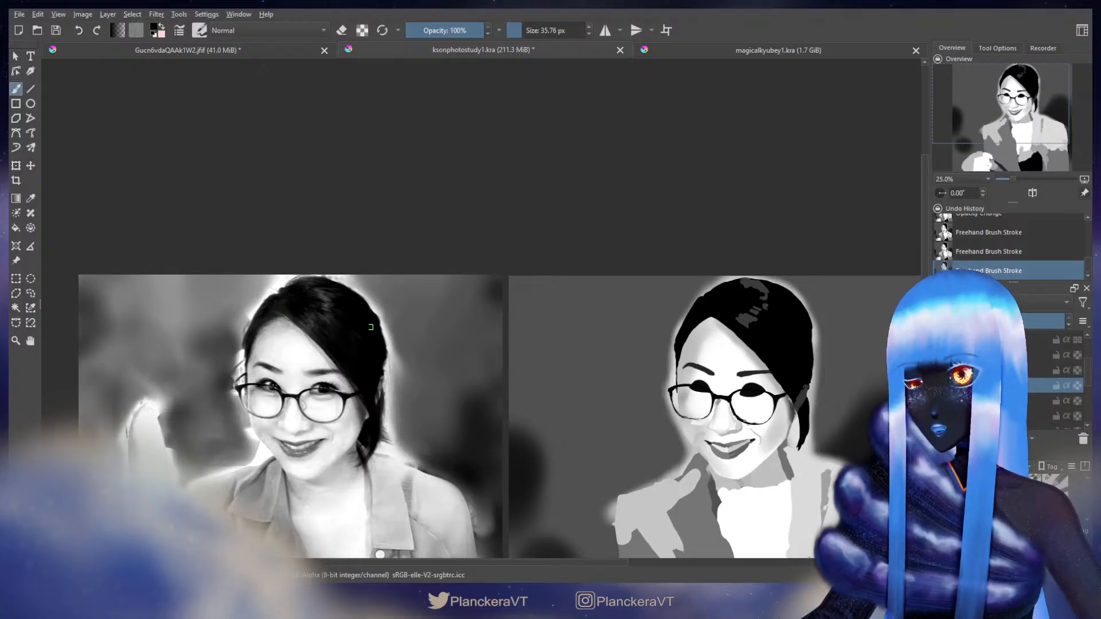
{"action": "mouse_move", "coordinate": [297, 319]}
{"action": "left_mouse_down"}
{"action": "mouse_move", "coordinate": [355, 319]}
{"action": "mouse_move", "coordinate": [332, 314]}
{"action": "left_mouse_up"}
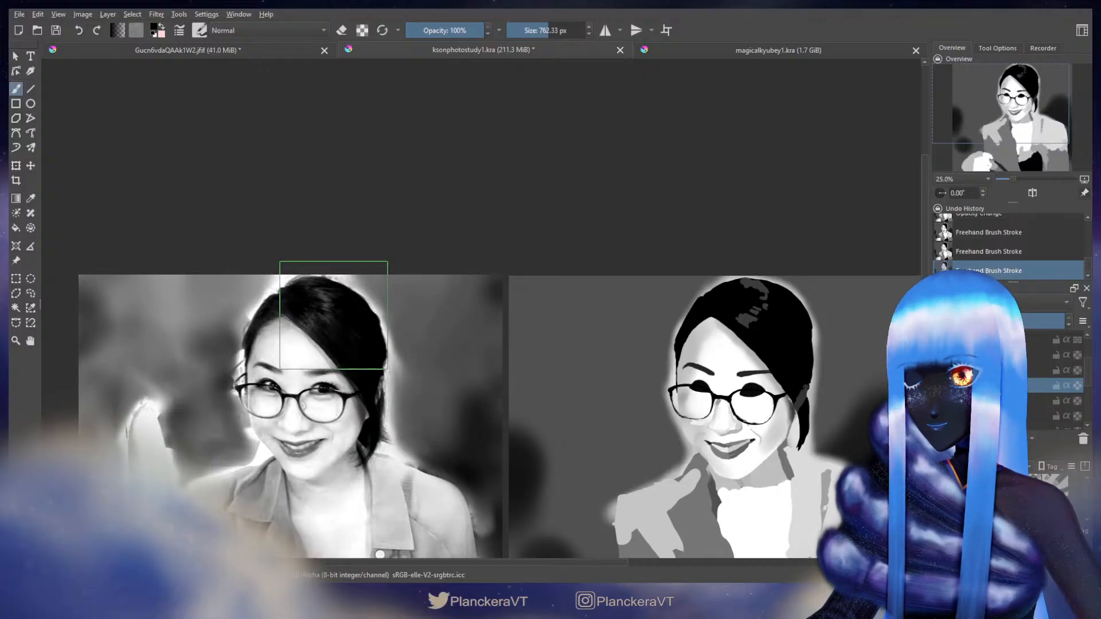
{"action": "scroll", "coordinate": [334, 315], "scroll_direction": "up", "scroll_amount": 2}
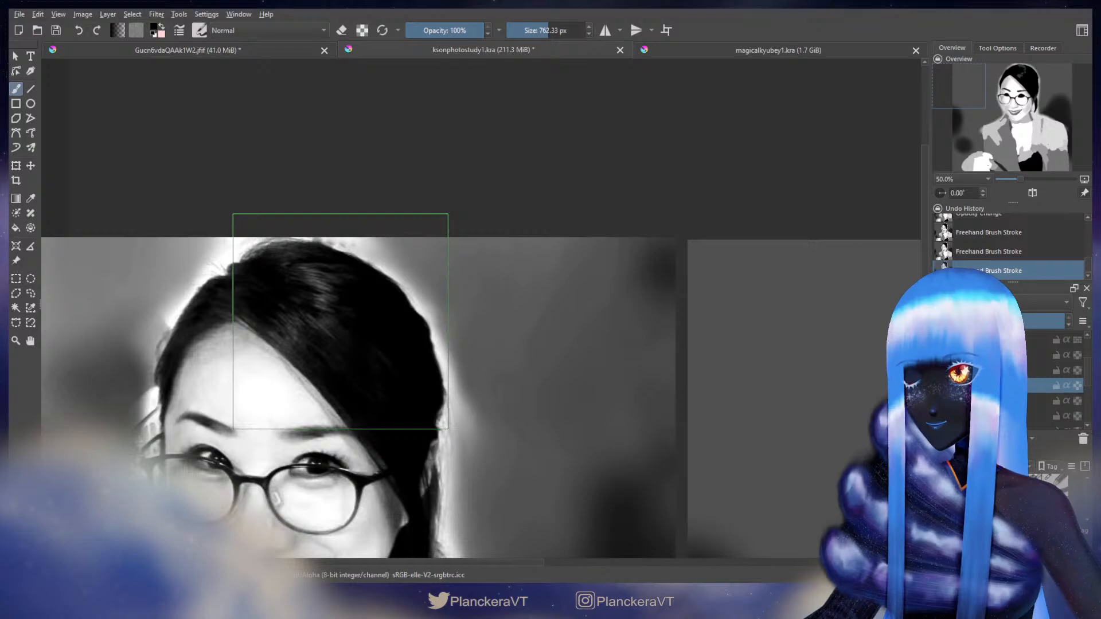
{"action": "left_click_drag", "start_coordinate": [340, 321], "coordinate": [339, 321]}
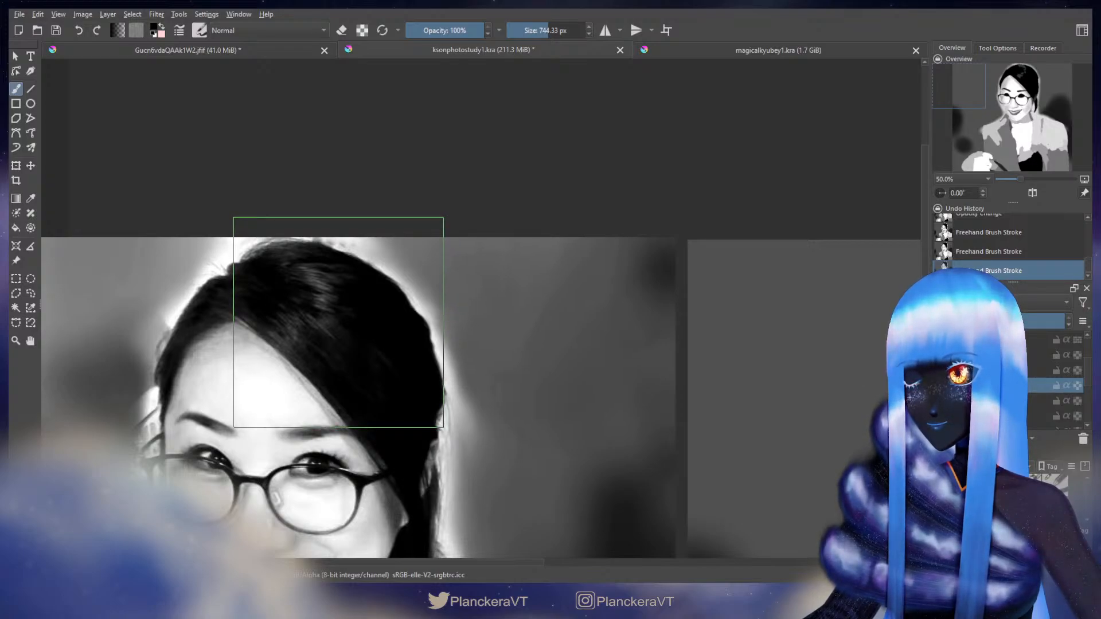
{"action": "scroll", "coordinate": [693, 321], "scroll_direction": "down", "scroll_amount": 2}
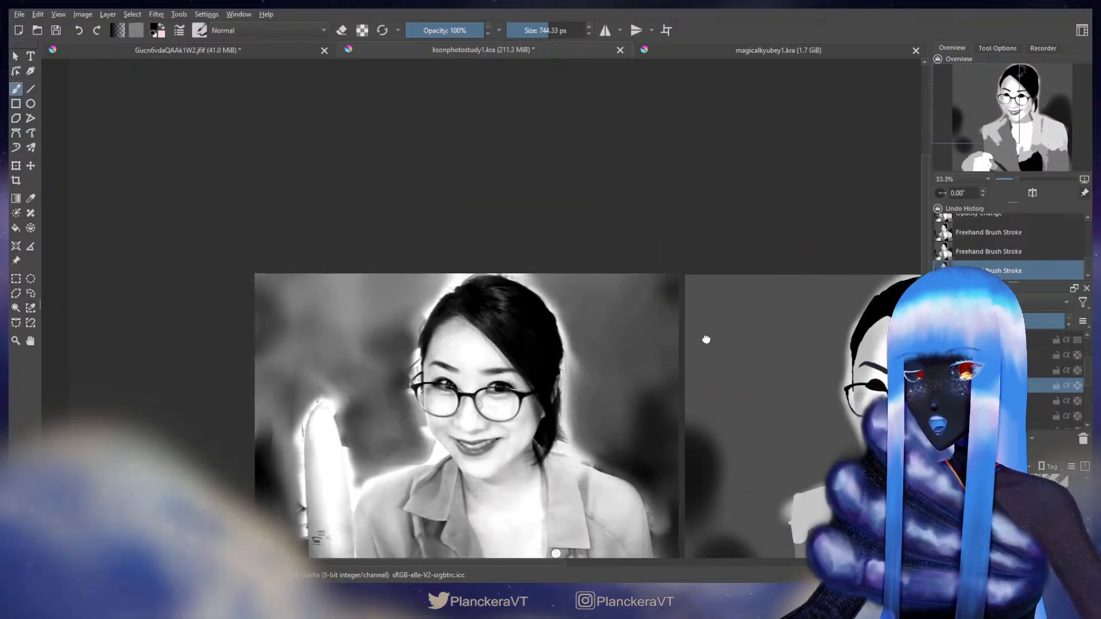
Step: Compare the 744.33 px brush outline with the hair width on the painting and recheck it on the reference photo
{"action": "left_click_drag", "start_coordinate": [705, 339], "coordinate": [246, 348]}
{"action": "scroll", "coordinate": [459, 364], "scroll_direction": "up", "scroll_amount": 1}
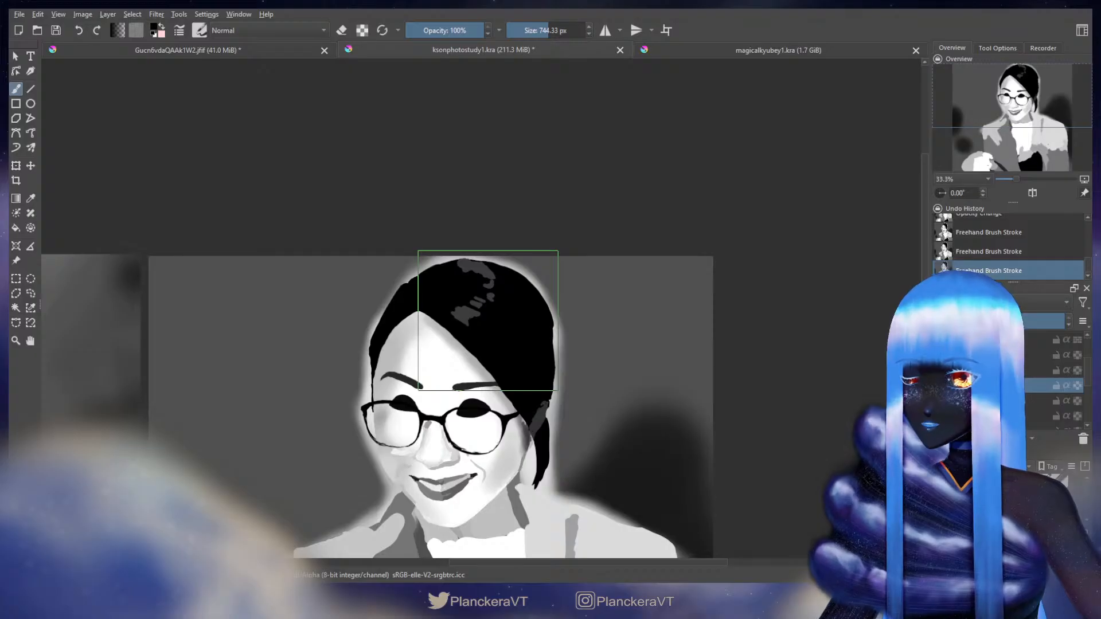
{"action": "scroll", "coordinate": [410, 342], "scroll_direction": "down", "scroll_amount": 1}
{"action": "left_click_drag", "start_coordinate": [170, 369], "coordinate": [477, 360]}
{"action": "scroll", "coordinate": [416, 367], "scroll_direction": "up", "scroll_amount": 1}
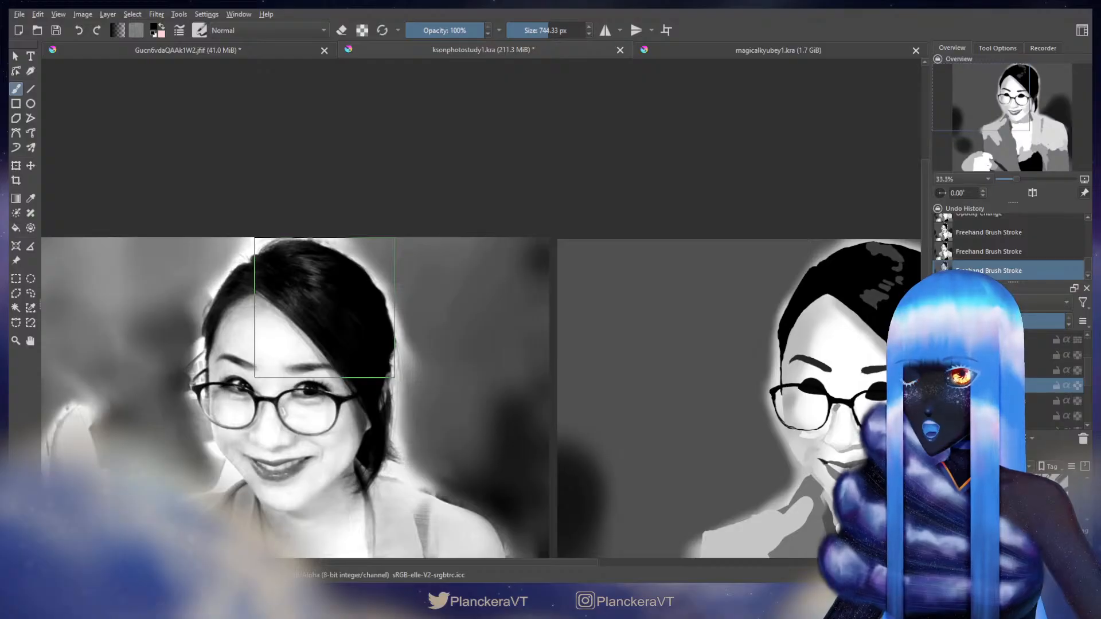
Step: Extend the painting's right hair edge outward just above the ear with short black brush strokes
{"action": "left_click_drag", "start_coordinate": [814, 361], "coordinate": [461, 378]}
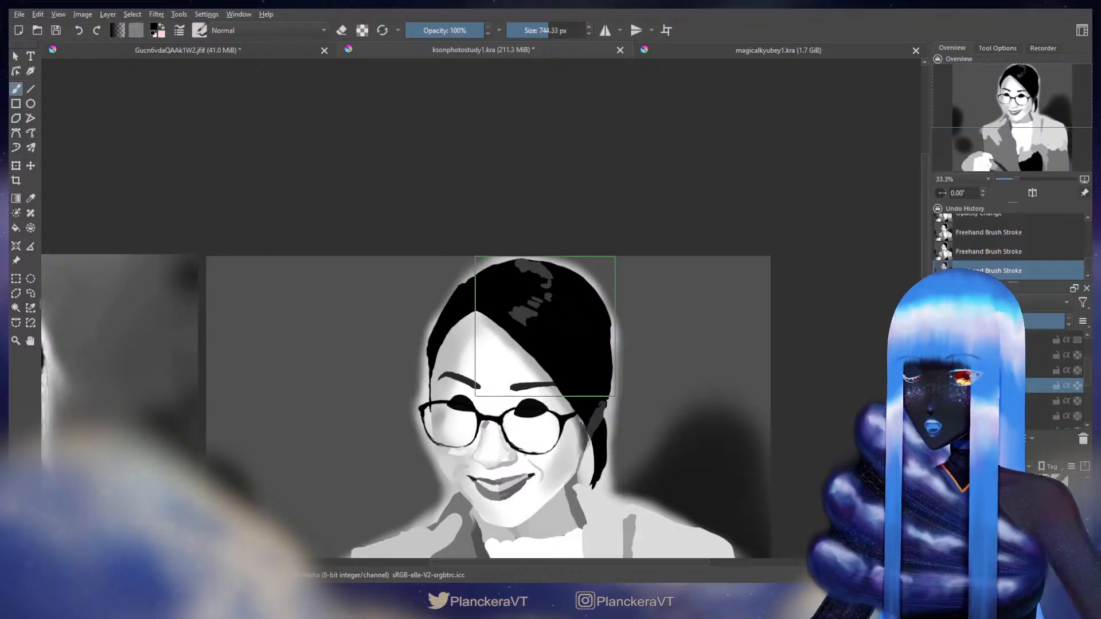
{"action": "left_click_drag", "start_coordinate": [609, 359], "coordinate": [613, 369]}
{"action": "left_click_drag", "start_coordinate": [610, 361], "coordinate": [608, 387]}
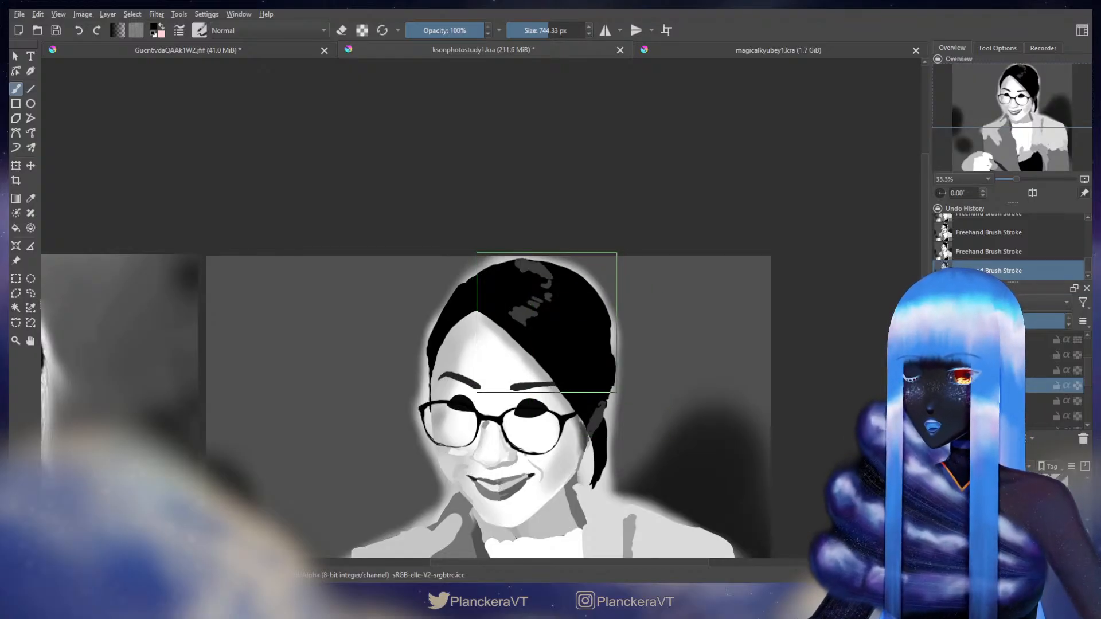
{"action": "mouse_move", "coordinate": [602, 370]}
{"action": "left_mouse_down"}
{"action": "mouse_move", "coordinate": [611, 365]}
{"action": "mouse_move", "coordinate": [610, 383]}
{"action": "left_mouse_up"}
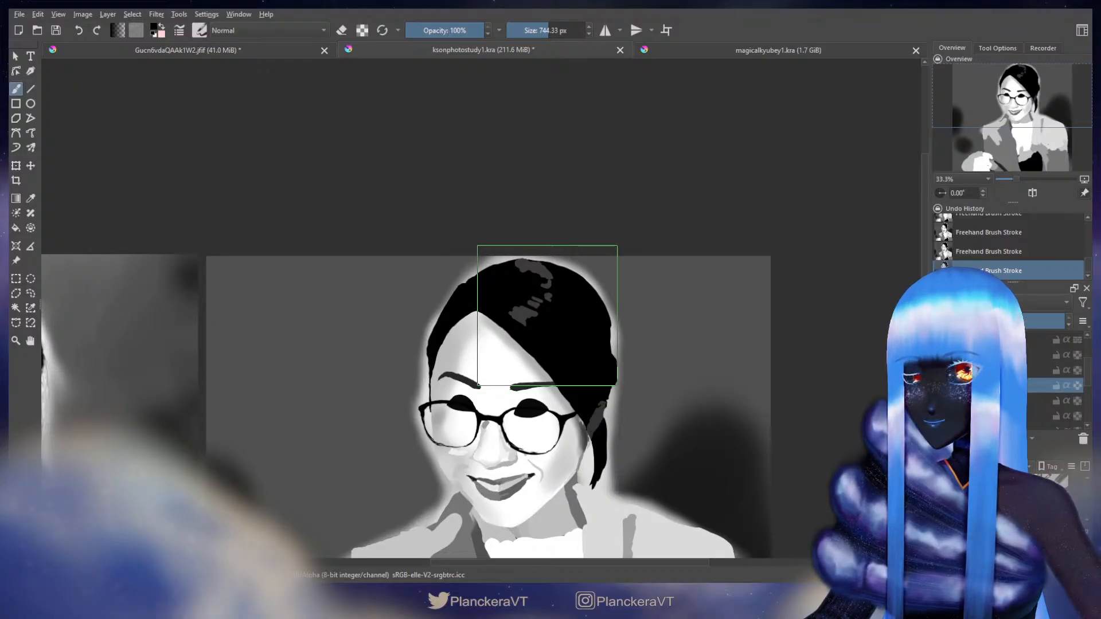
Step: Remeasure the hair width on the reference photo with a 684.43 px brush outline, compare it on the painting, and activate the eraser
{"action": "scroll", "coordinate": [326, 340], "scroll_direction": "down", "scroll_amount": 1}
{"action": "left_click_drag", "start_coordinate": [384, 402], "coordinate": [655, 415]}
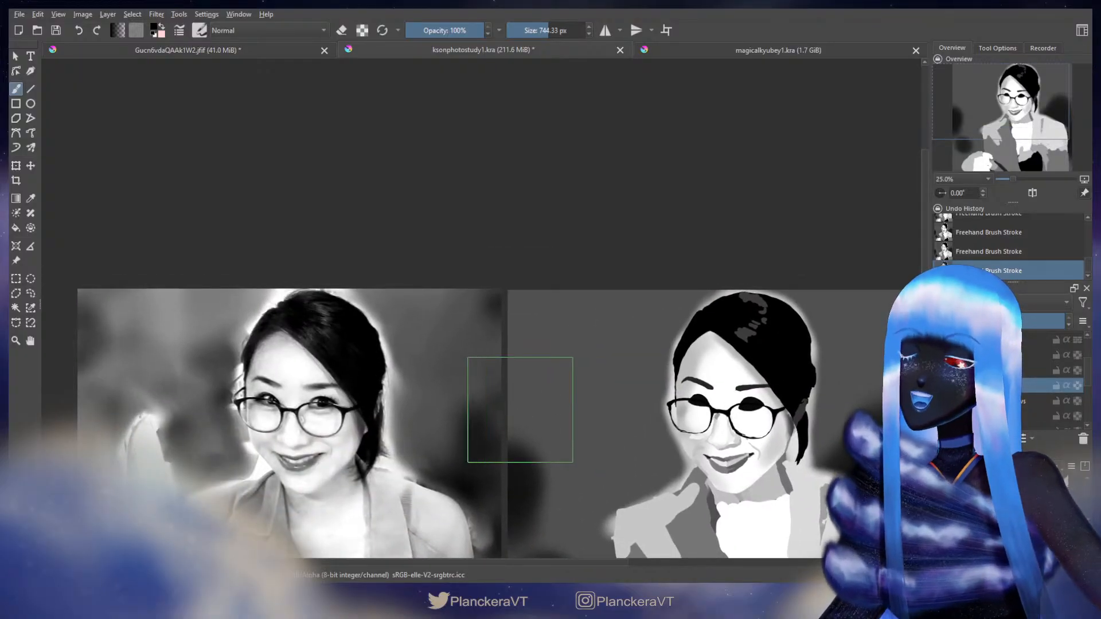
{"action": "scroll", "coordinate": [333, 339], "scroll_direction": "up", "scroll_amount": 1}
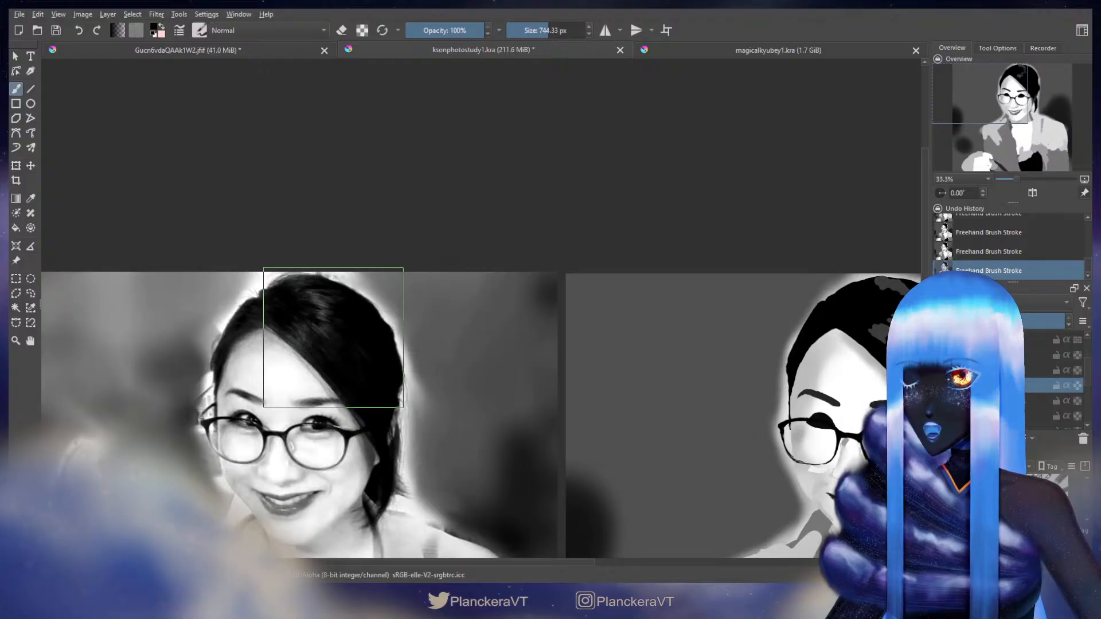
{"action": "mouse_move", "coordinate": [333, 338]}
{"action": "left_mouse_down", "text": "shift"}
{"action": "mouse_move", "coordinate": [320, 338]}
{"action": "mouse_move", "coordinate": [330, 337]}
{"action": "left_mouse_up", "text": "shift"}
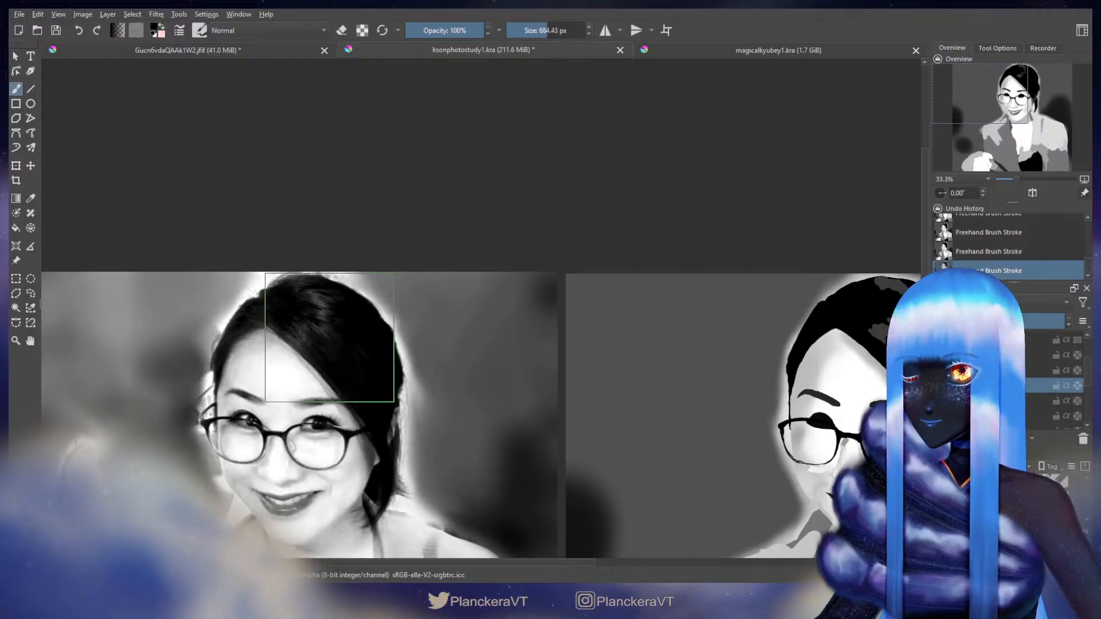
{"action": "left_click_drag", "start_coordinate": [656, 361], "coordinate": [269, 377]}
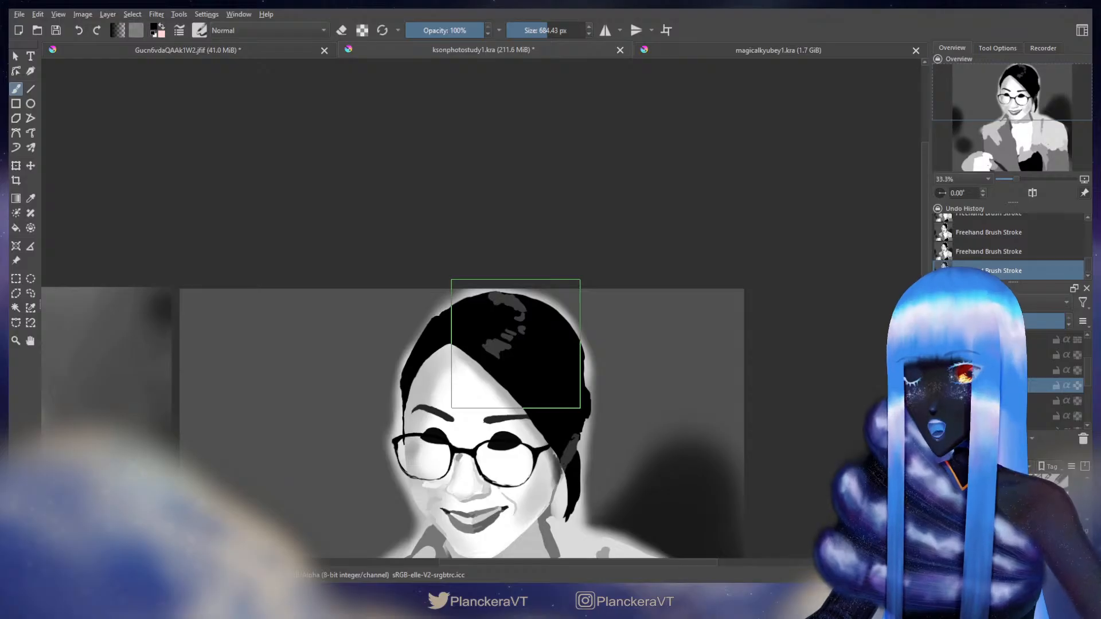
{"action": "key", "text": "e"}
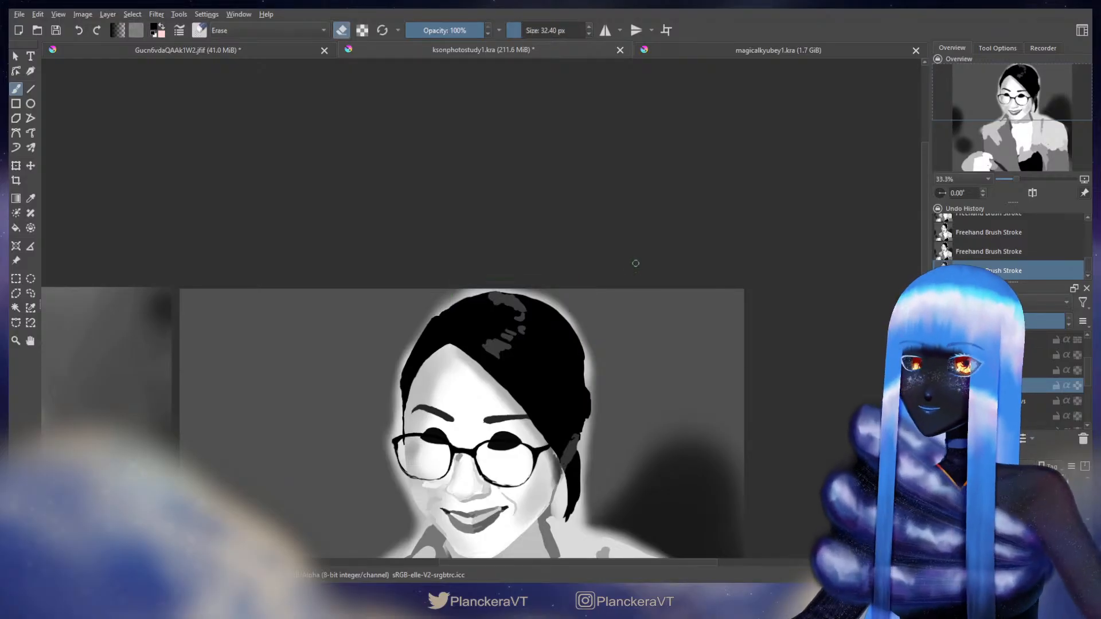
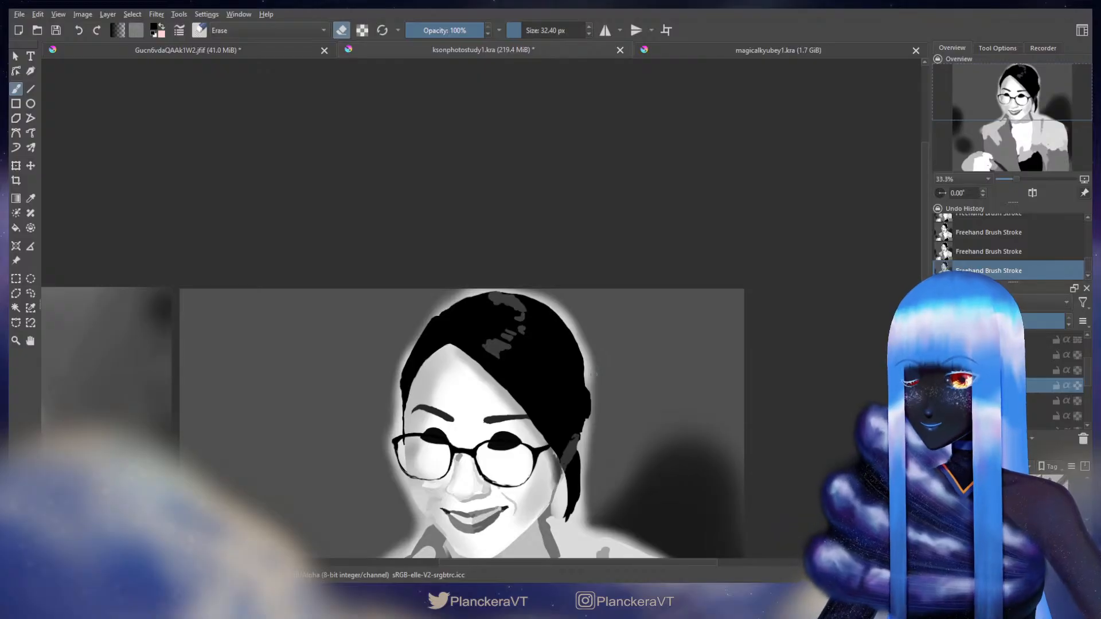
Step: Compare the hair silhouette with the reference photo and trim the outer hair edge above the ear with the eraser
{"action": "key", "text": "e"}
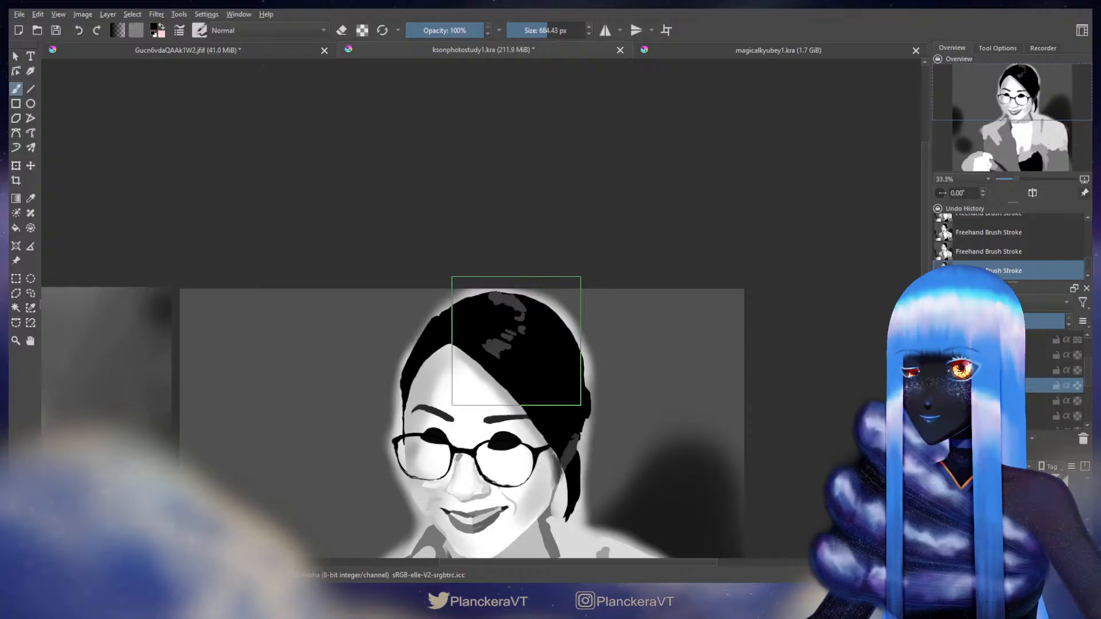
{"action": "mouse_move", "coordinate": [172, 351]}
{"action": "left_mouse_down"}
{"action": "mouse_move", "coordinate": [354, 354]}
{"action": "mouse_move", "coordinate": [364, 344]}
{"action": "left_mouse_up"}
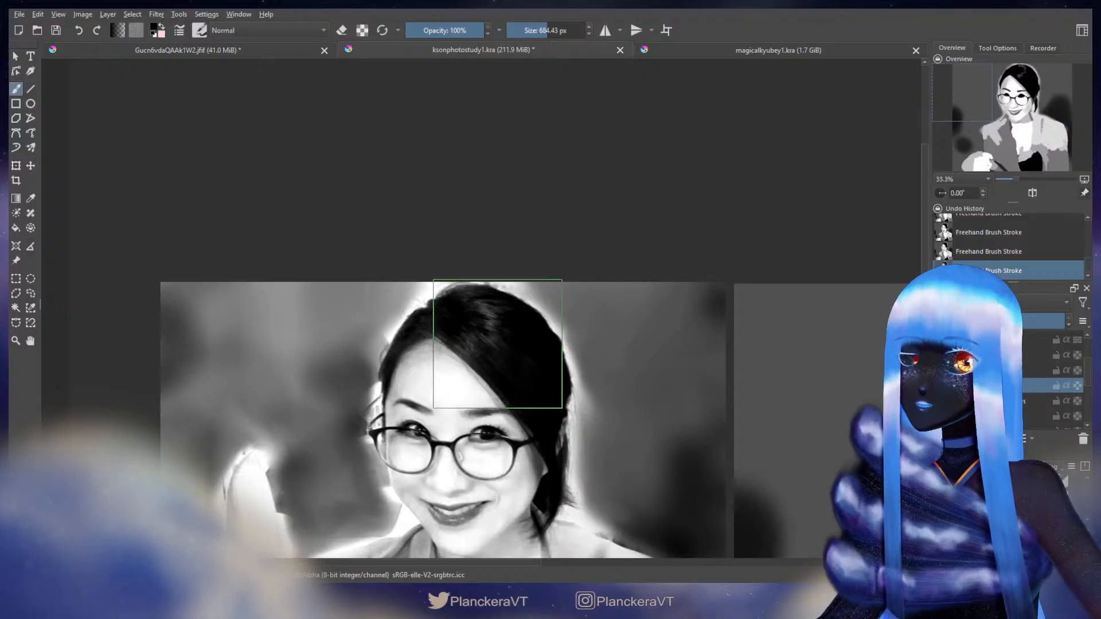
{"action": "left_click_drag", "start_coordinate": [699, 347], "coordinate": [130, 356]}
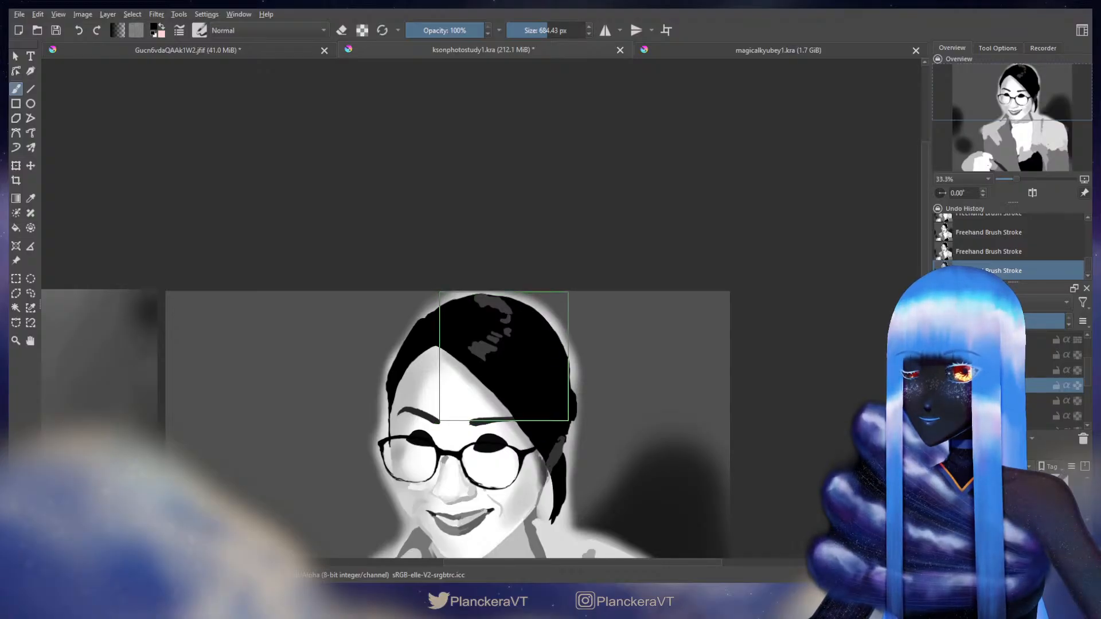
{"action": "left_click_drag", "start_coordinate": [506, 388], "coordinate": [1089, 387]}
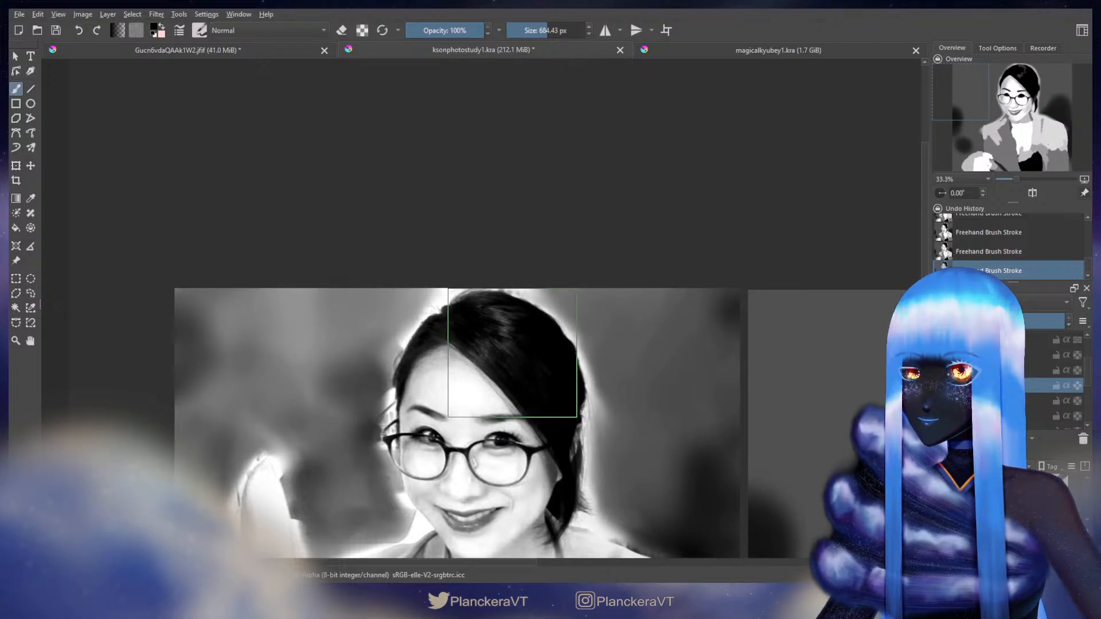
{"action": "left_click_drag", "start_coordinate": [878, 410], "coordinate": [322, 373]}
{"action": "scroll", "coordinate": [570, 387], "scroll_direction": "up", "scroll_amount": 1}
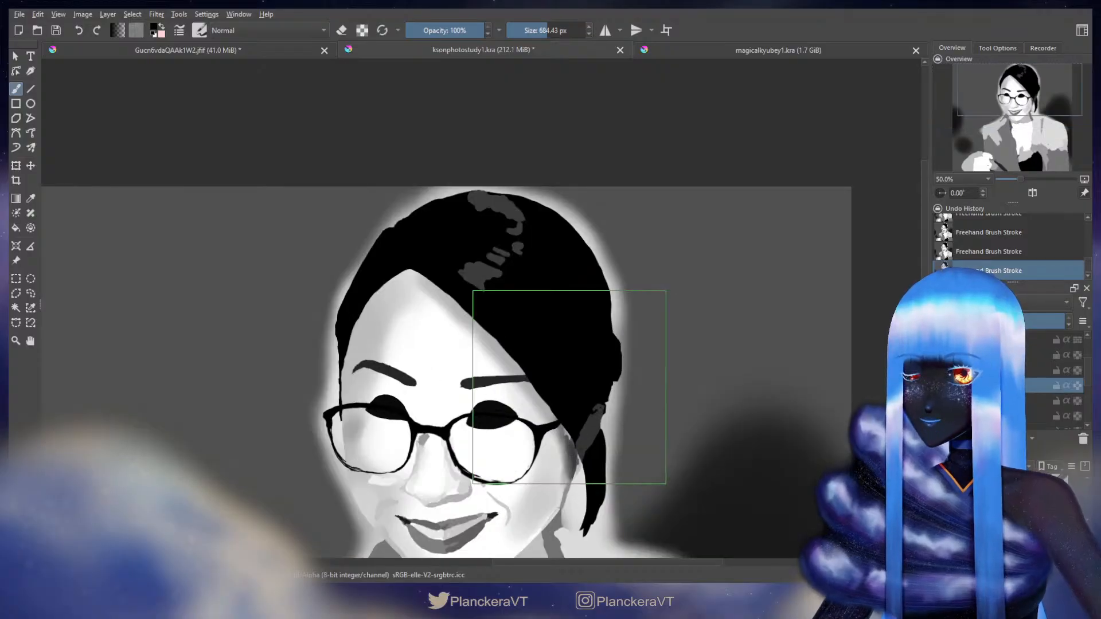
{"action": "key", "text": "e"}
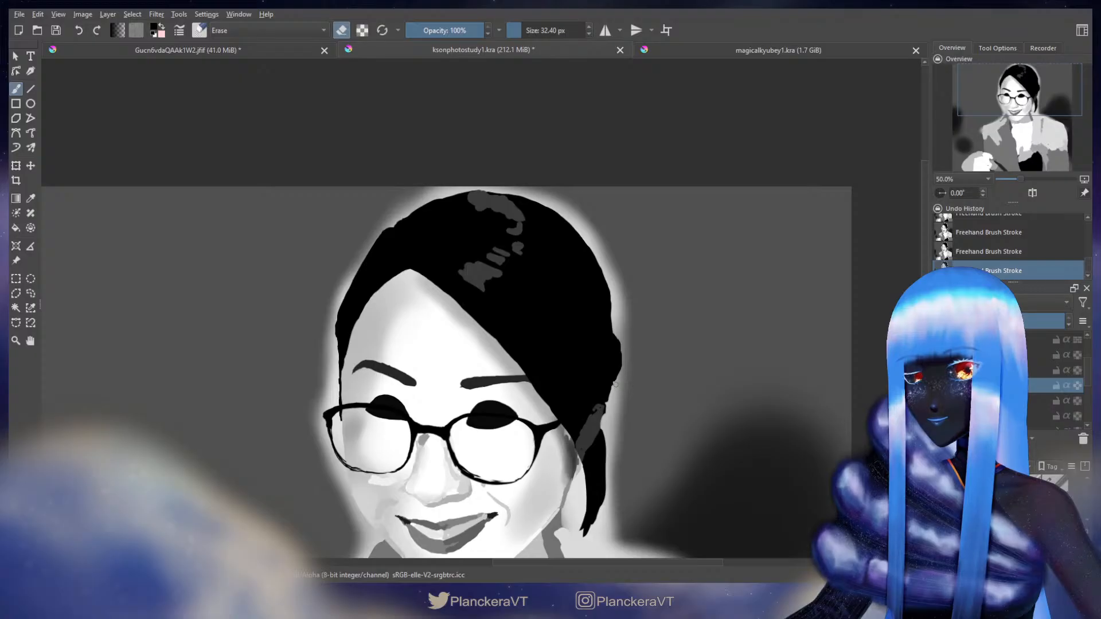
{"action": "key", "text": "e"}
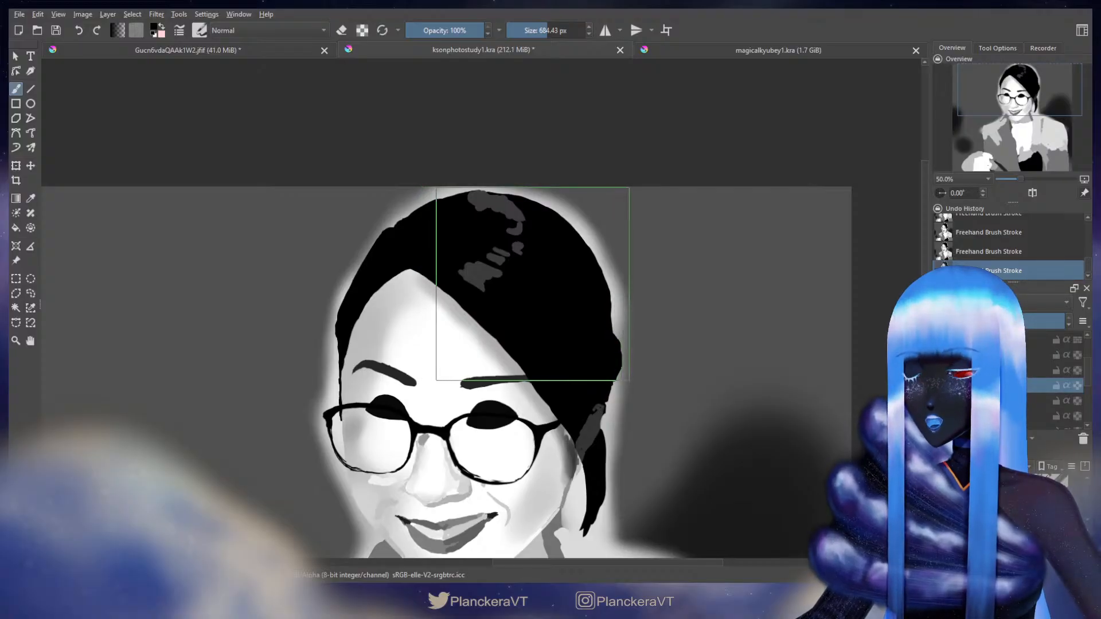
Step: Check the reference photo and refine the notch beneath the hair bulge behind the ear with the 32.40 px eraser
{"action": "left_click_drag", "start_coordinate": [246, 344], "coordinate": [659, 334]}
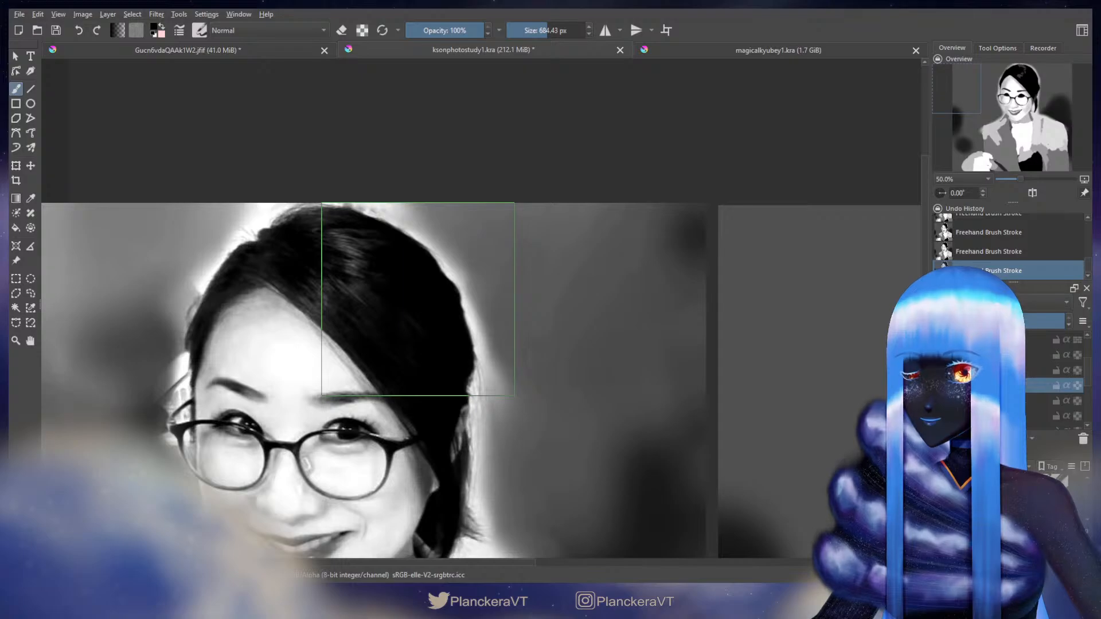
{"action": "left_click_drag", "start_coordinate": [603, 348], "coordinate": [219, 306]}
{"action": "key", "text": "e"}
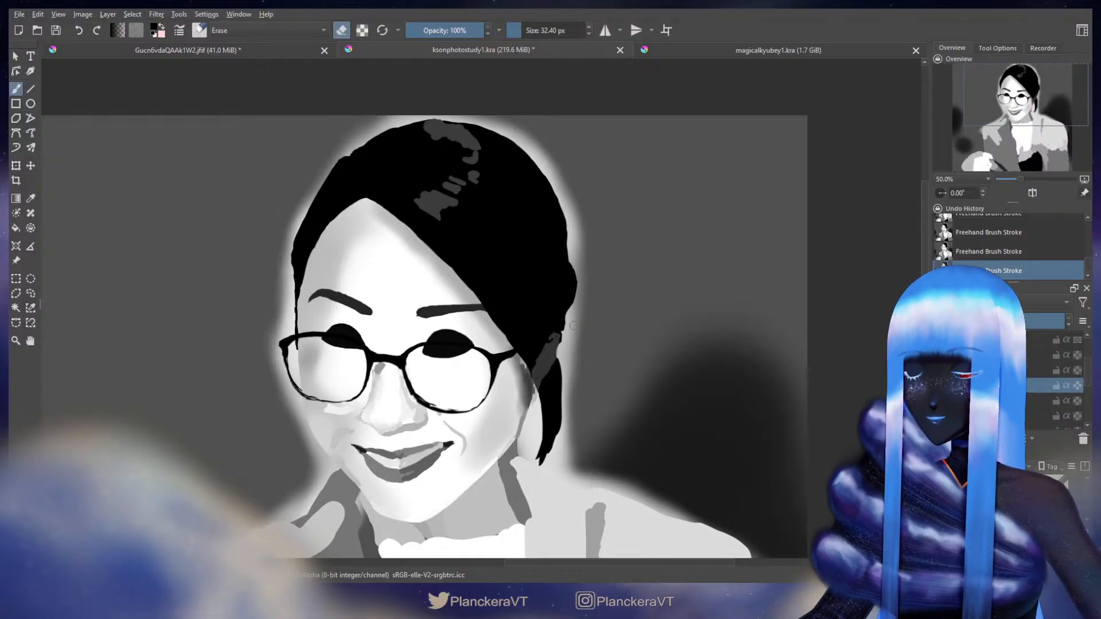
{"action": "key", "text": "e"}
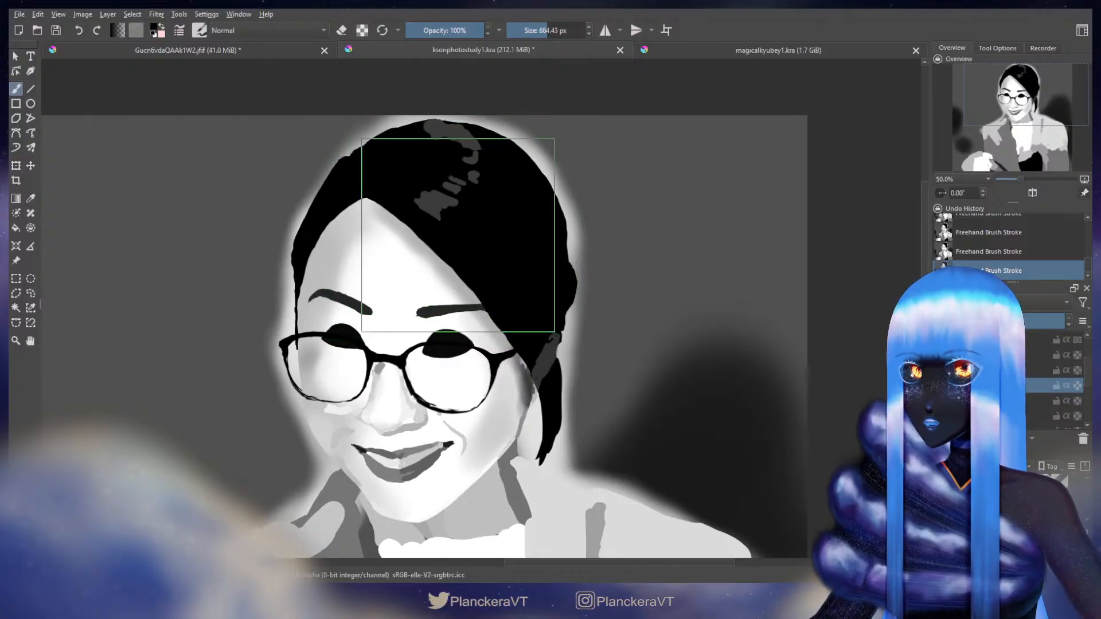
Step: Match the hair contour just above the ear more closely to the reference by erasing small bits of its edge
{"action": "scroll", "coordinate": [257, 342], "scroll_direction": "down", "scroll_amount": 1}
{"action": "left_click_drag", "start_coordinate": [256, 343], "coordinate": [643, 343]}
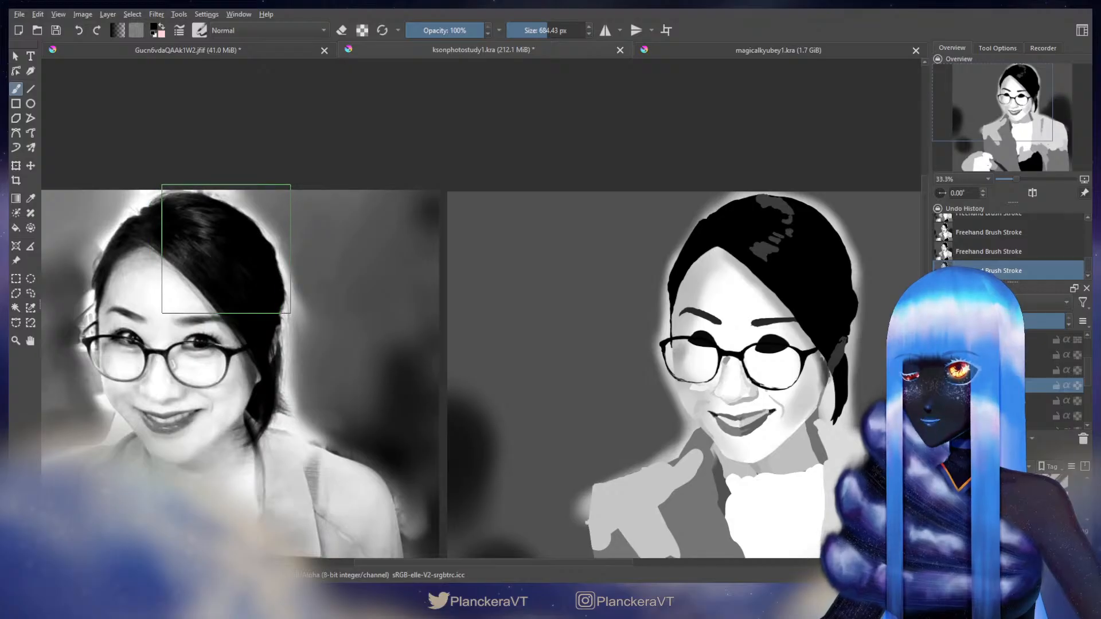
{"action": "scroll", "coordinate": [223, 256], "scroll_direction": "up", "scroll_amount": 1}
{"action": "left_click_drag", "start_coordinate": [550, 388], "coordinate": [110, 350]}
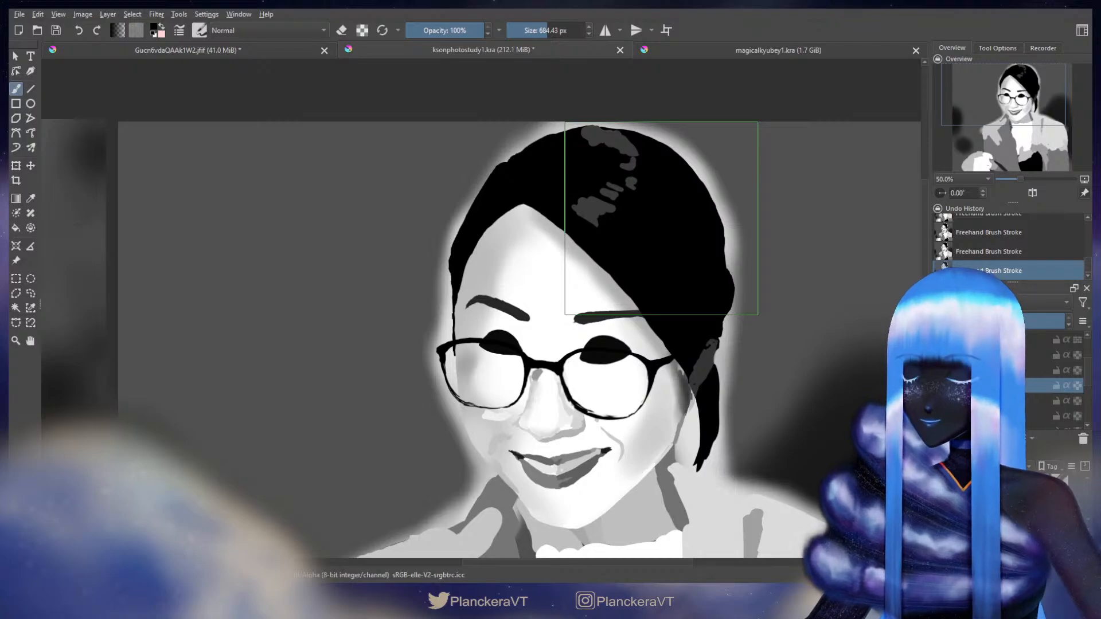
{"action": "key", "text": "e"}
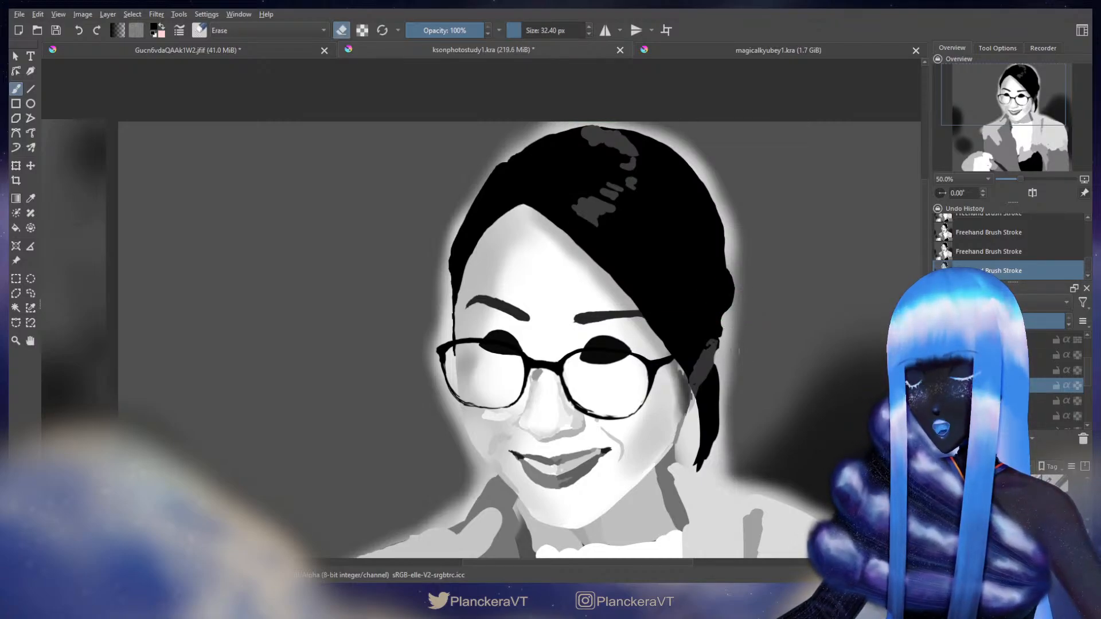
{"action": "key", "text": "e"}
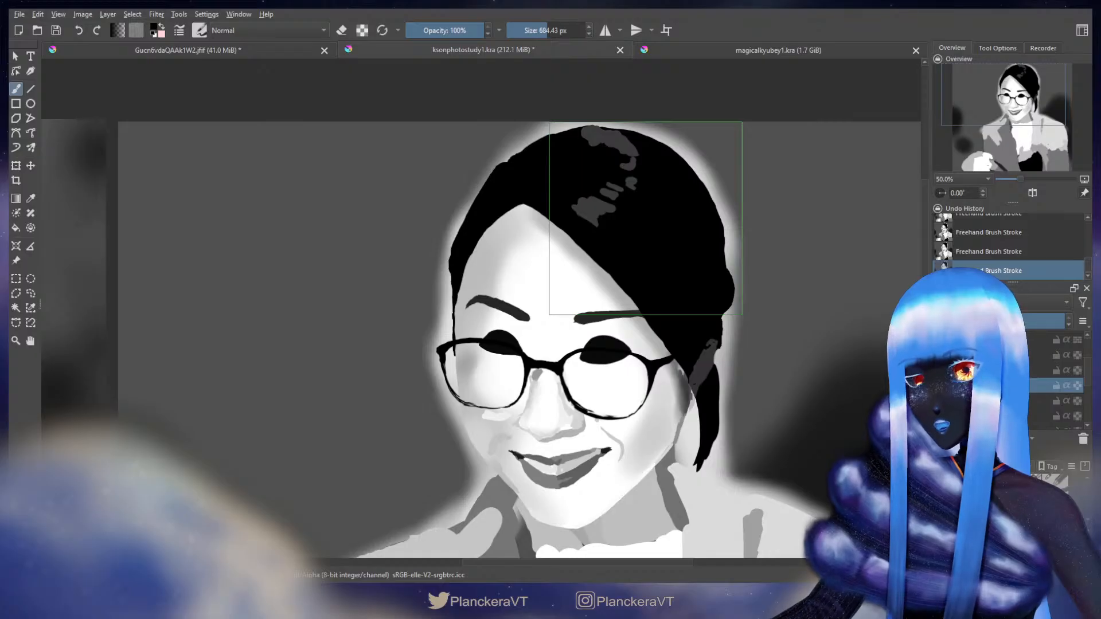
{"action": "key", "text": "e"}
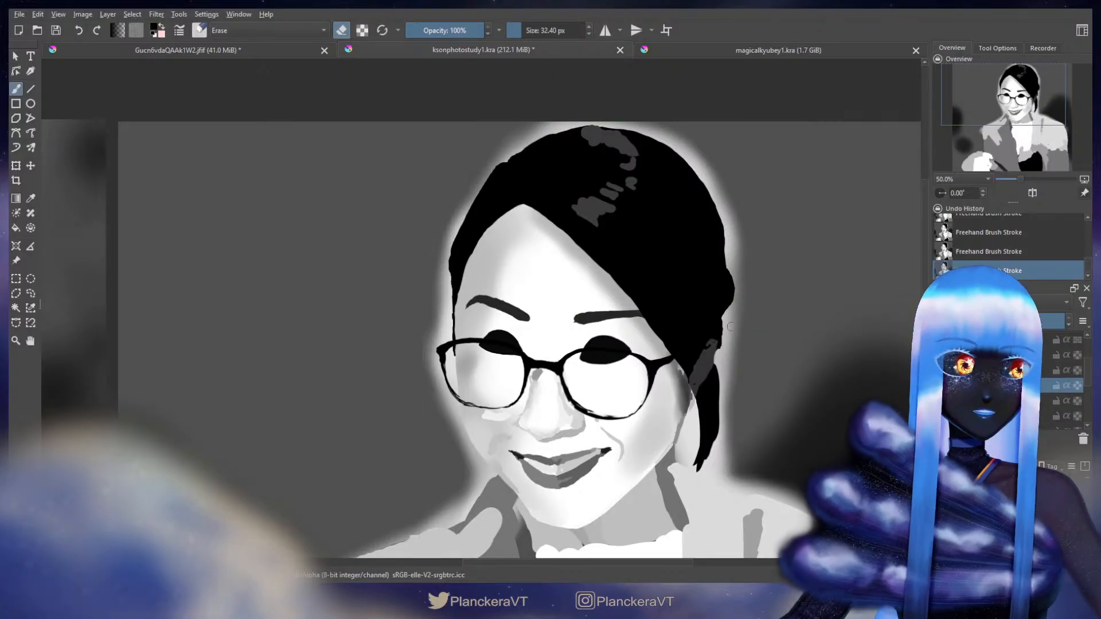
Step: Erase along the outer hair edge from the crown down to the side, following the reference photo's head shape
{"action": "scroll", "coordinate": [348, 361], "scroll_direction": "down", "scroll_amount": 2}
{"action": "left_click_drag", "start_coordinate": [347, 362], "coordinate": [638, 395]}
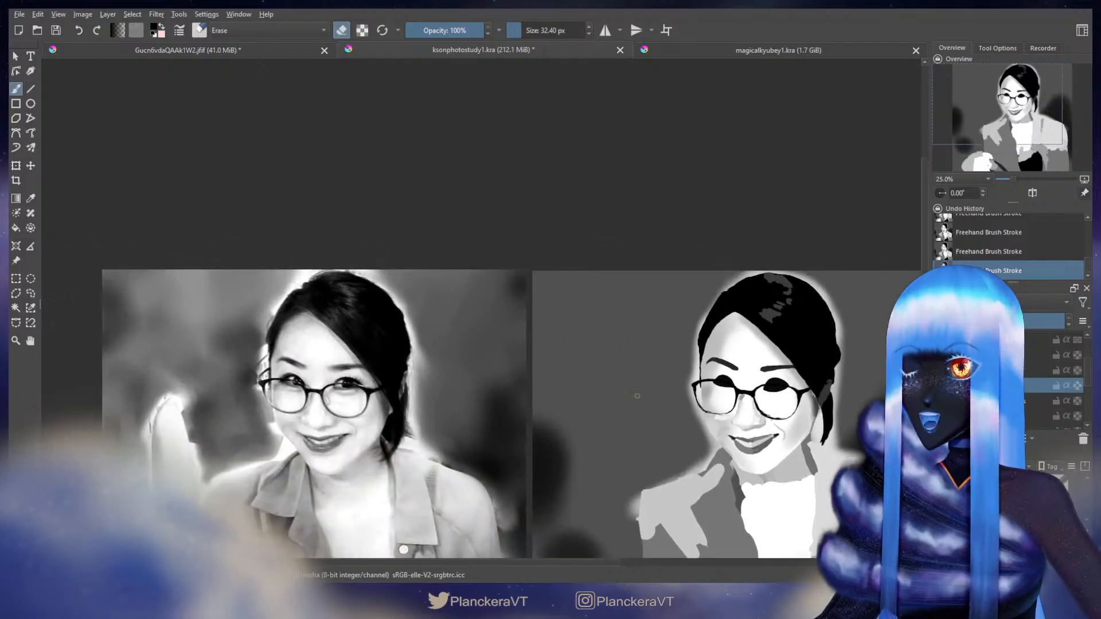
{"action": "scroll", "coordinate": [329, 339], "scroll_direction": "up", "scroll_amount": 1}
{"action": "key", "text": "e"}
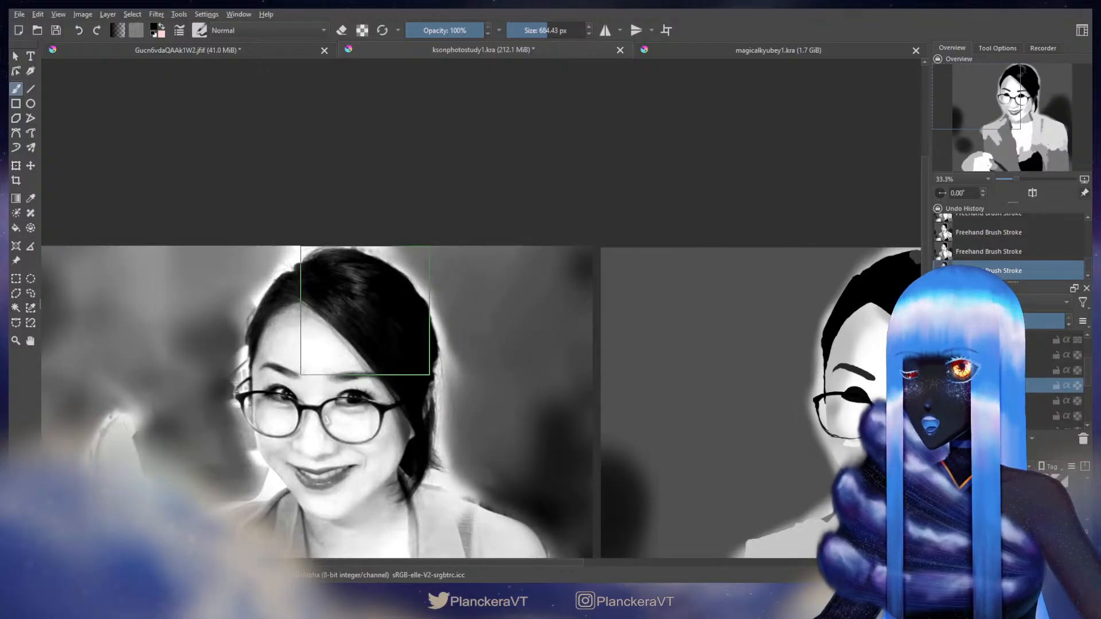
{"action": "left_click_drag", "start_coordinate": [847, 345], "coordinate": [403, 349]}
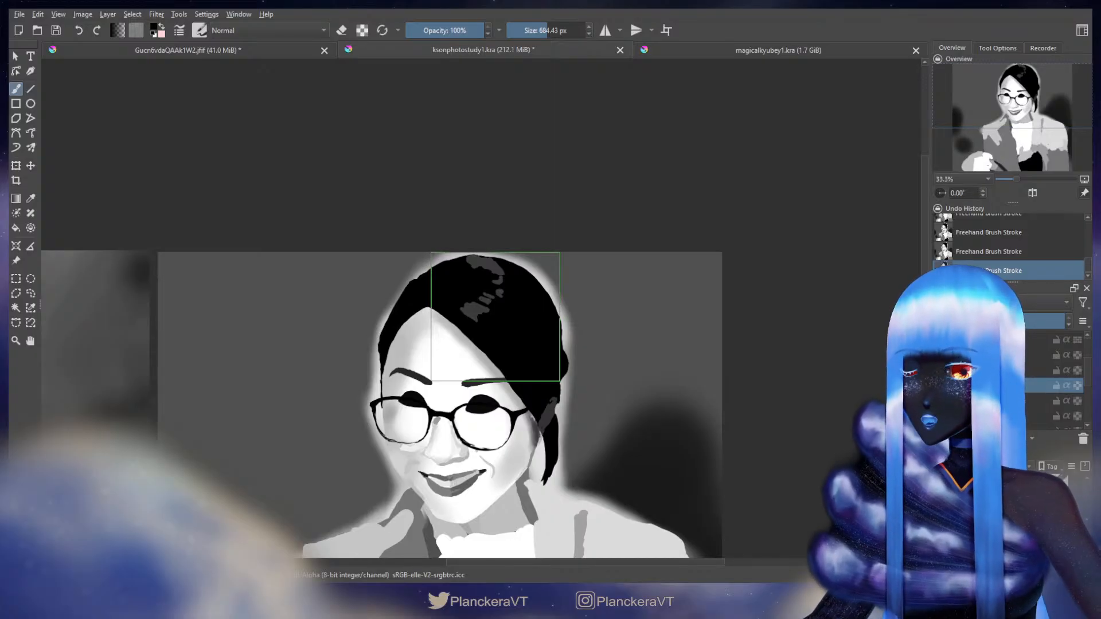
{"action": "key", "text": "e"}
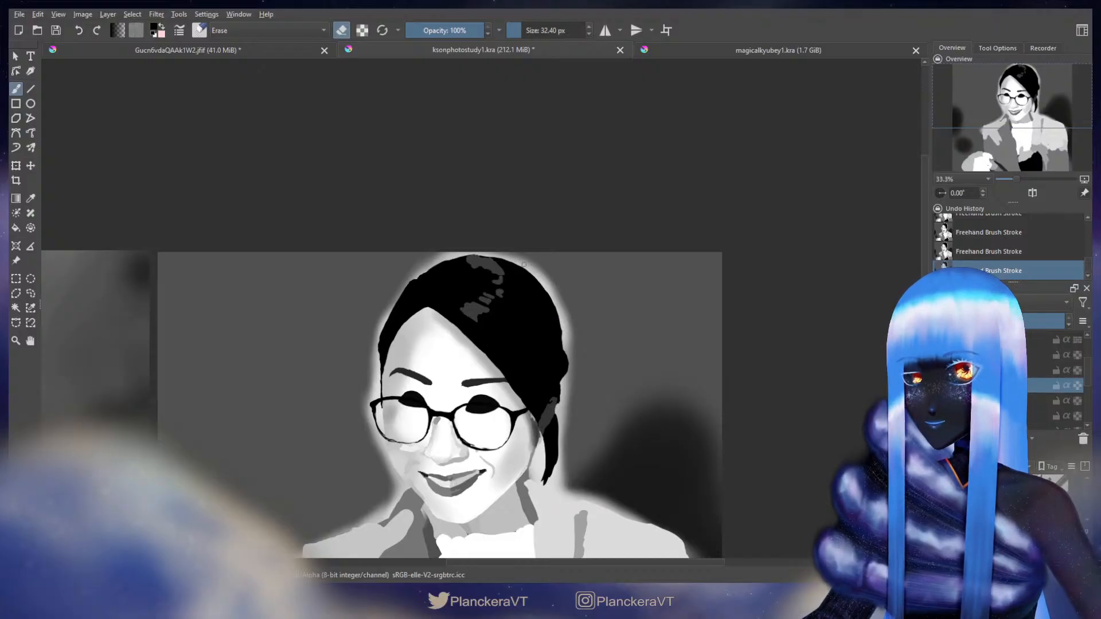
{"action": "mouse_move", "coordinate": [516, 263]}
{"action": "left_mouse_down"}
{"action": "mouse_move", "coordinate": [550, 291]}
{"action": "mouse_move", "coordinate": [522, 264]}
{"action": "mouse_move", "coordinate": [563, 320]}
{"action": "left_mouse_up"}
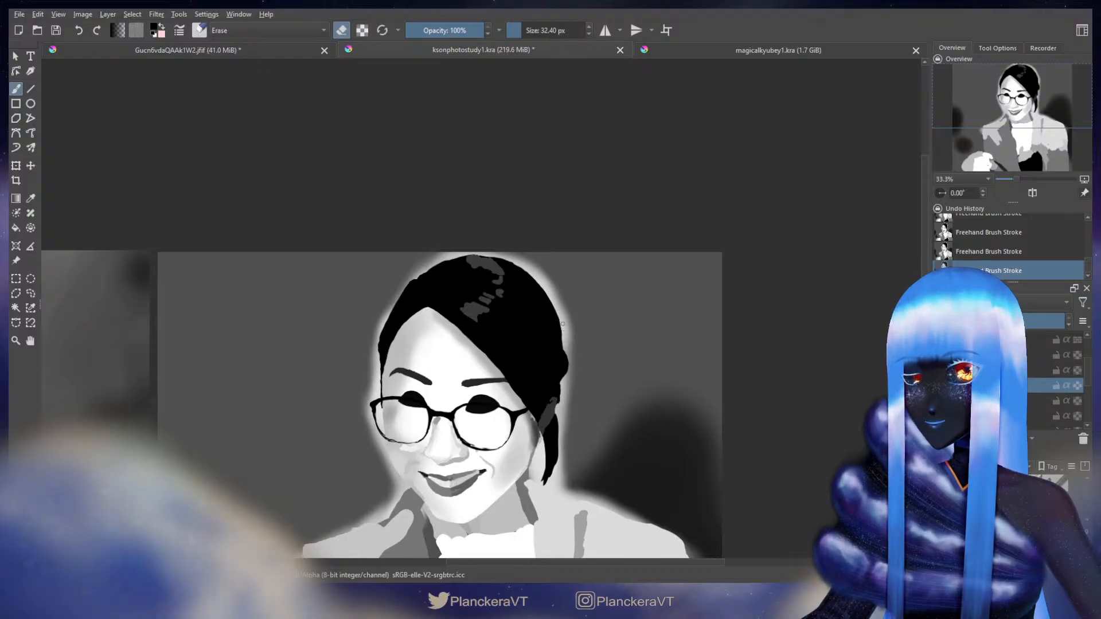
{"action": "left_click_drag", "start_coordinate": [563, 324], "coordinate": [564, 346]}
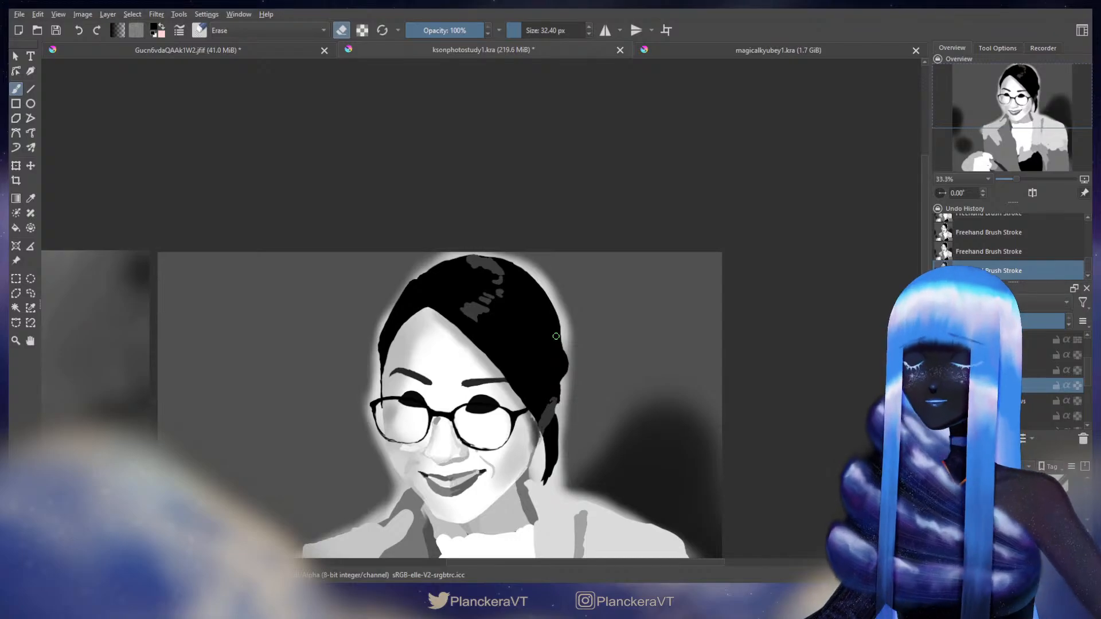
Step: Recheck the head shape against the reference and trim the bulging side of the hair with a 59.73 px eraser
{"action": "key", "text": "e"}
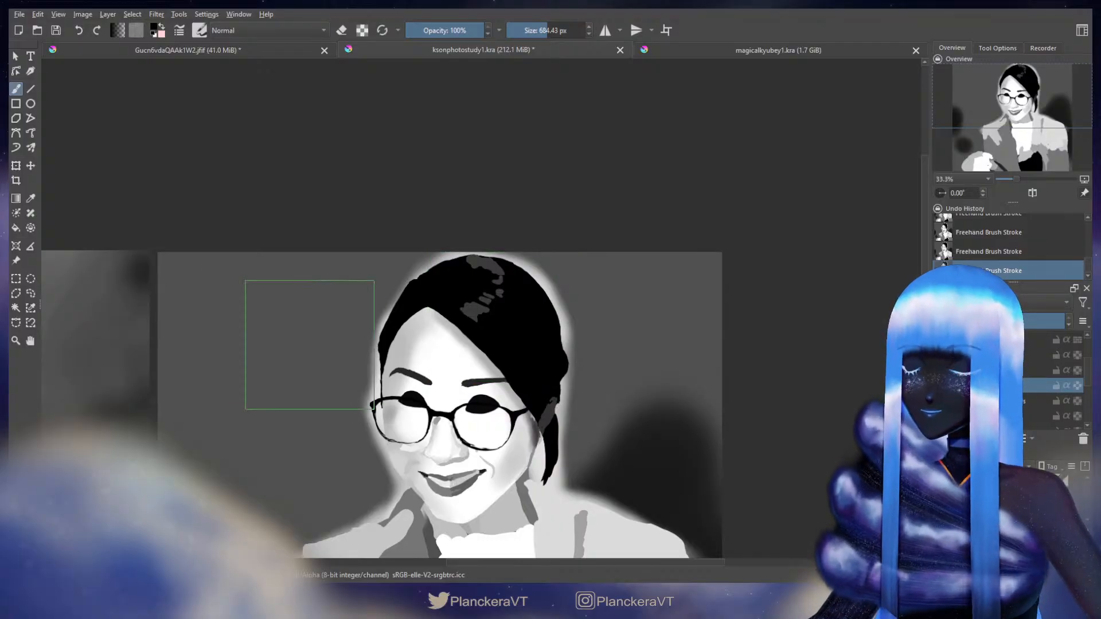
{"action": "scroll", "coordinate": [296, 335], "scroll_direction": "down", "scroll_amount": 1}
{"action": "left_click_drag", "start_coordinate": [288, 327], "coordinate": [723, 332]}
{"action": "scroll", "coordinate": [410, 332], "scroll_direction": "up", "scroll_amount": 1}
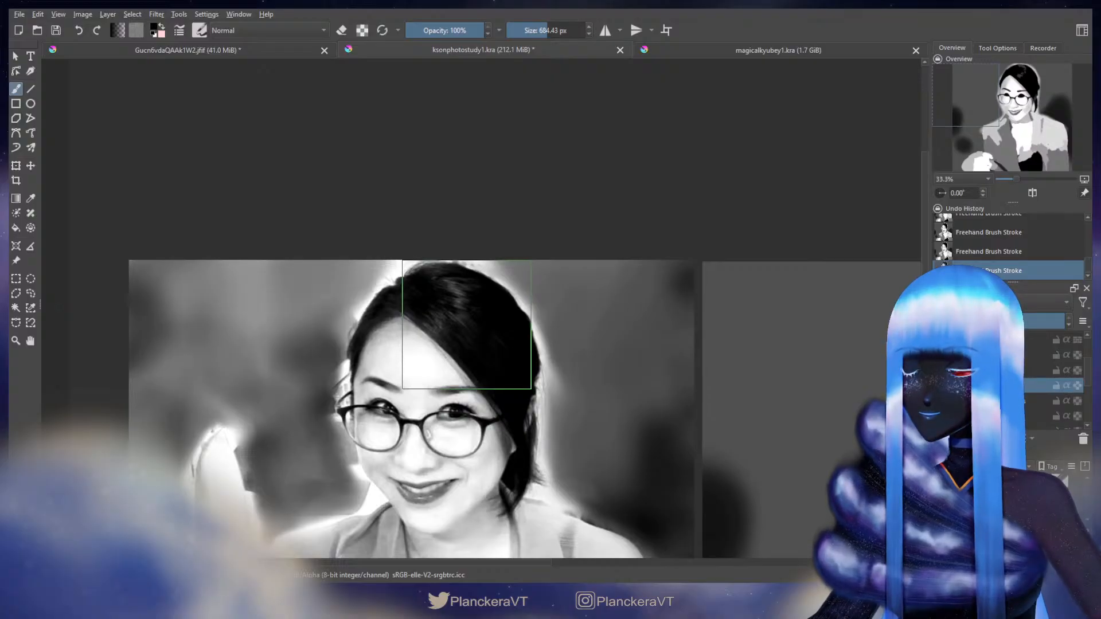
{"action": "left_click_drag", "start_coordinate": [674, 378], "coordinate": [245, 358]}
{"action": "left_click_drag", "start_coordinate": [536, 367], "coordinate": [464, 379]}
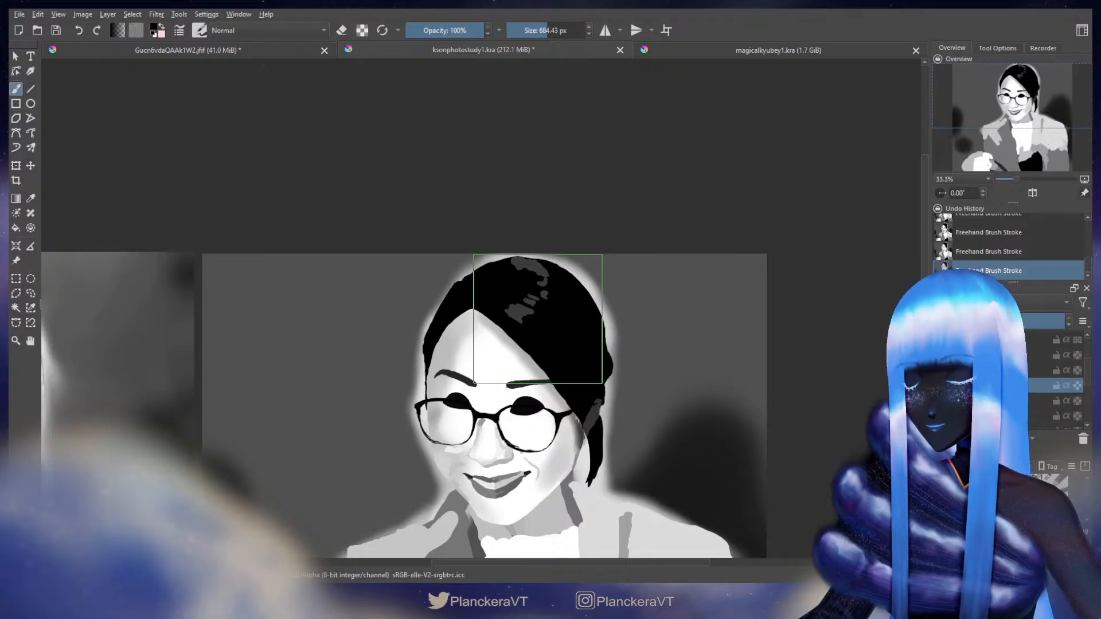
{"action": "key", "text": "e"}
{"action": "left_click_drag", "start_coordinate": [753, 271], "coordinate": [877, 267]}
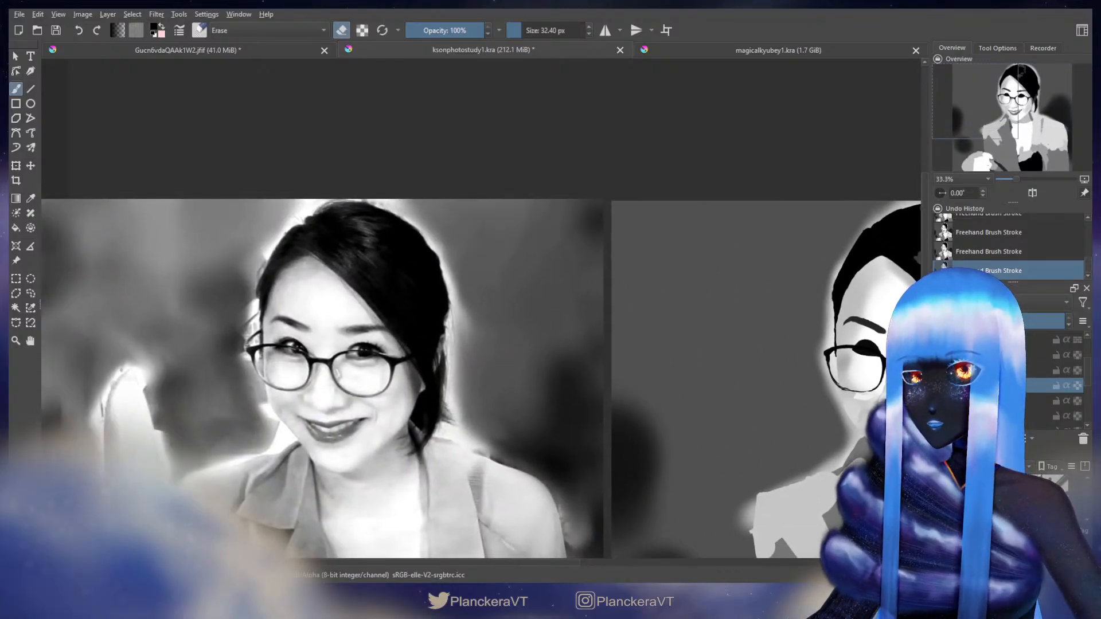
{"action": "left_click_drag", "start_coordinate": [575, 251], "coordinate": [365, 281]}
{"action": "mouse_move", "coordinate": [520, 268]}
{"action": "left_mouse_down"}
{"action": "mouse_move", "coordinate": [505, 272]}
{"action": "mouse_move", "coordinate": [503, 252]}
{"action": "left_mouse_up"}
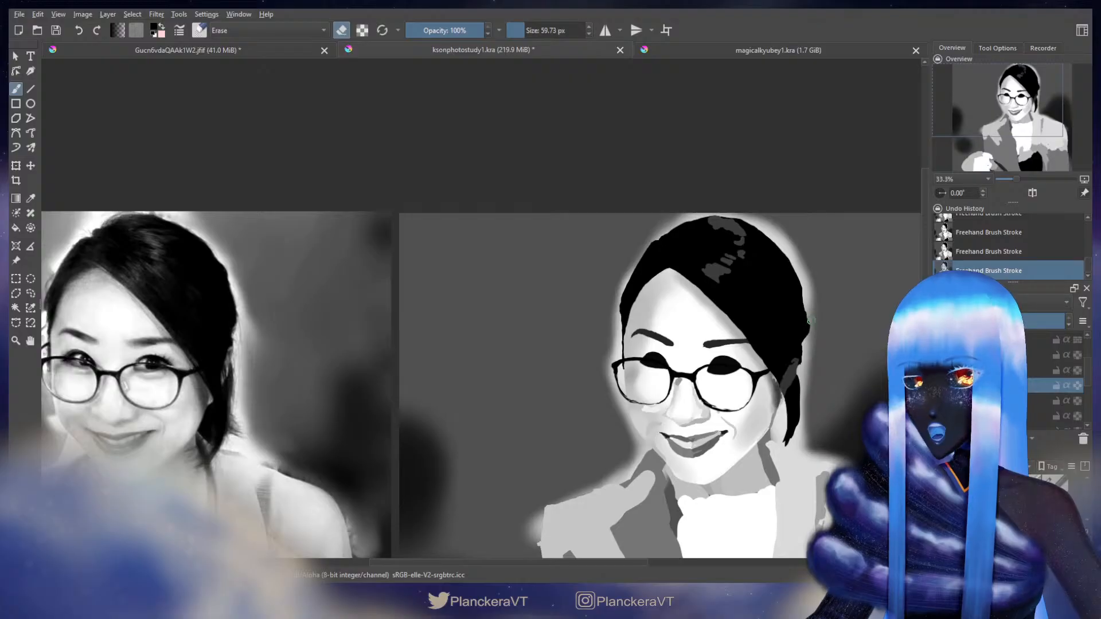
Step: Reduce the brush to 228 px and touch up the side edge of the hair above the ear
{"action": "key", "text": "e"}
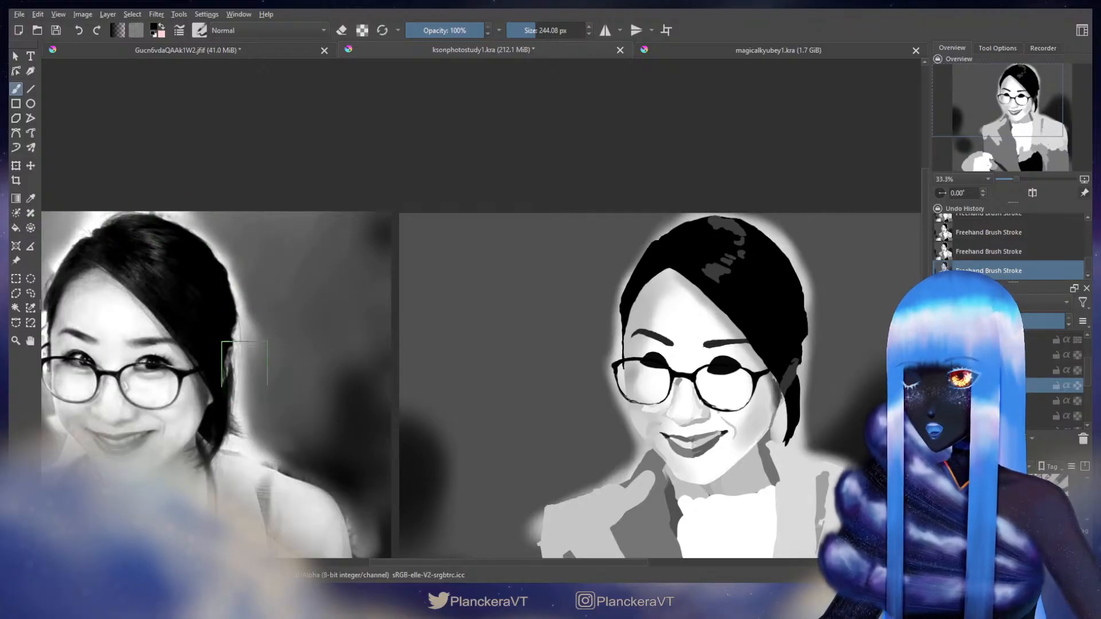
{"action": "left_click_drag", "start_coordinate": [779, 331], "coordinate": [768, 295]}
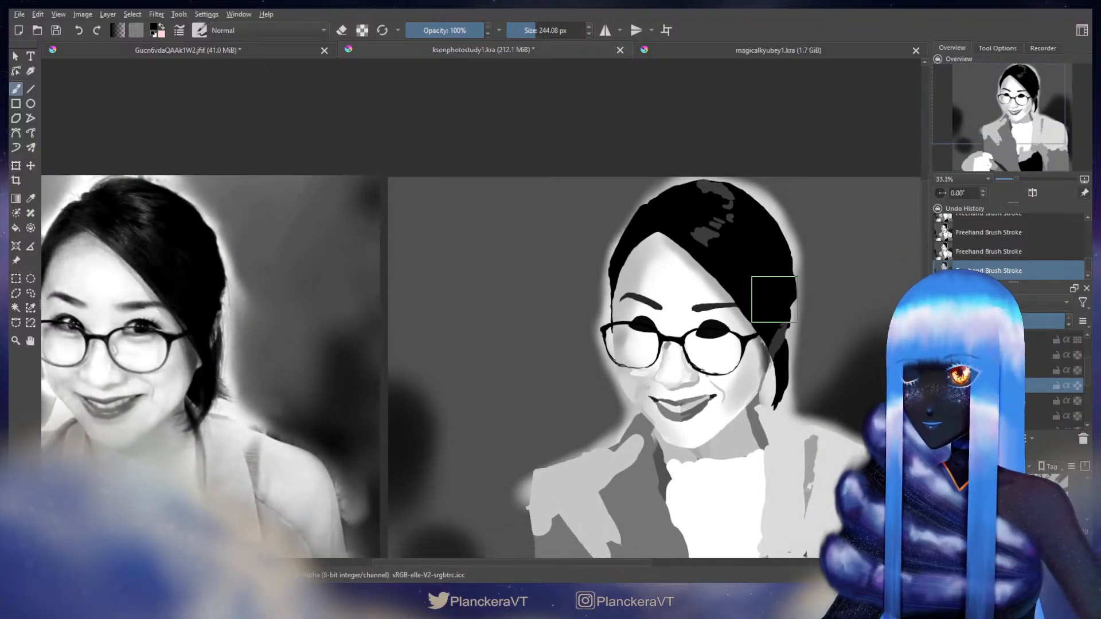
{"action": "key", "text": "bracketleft"}
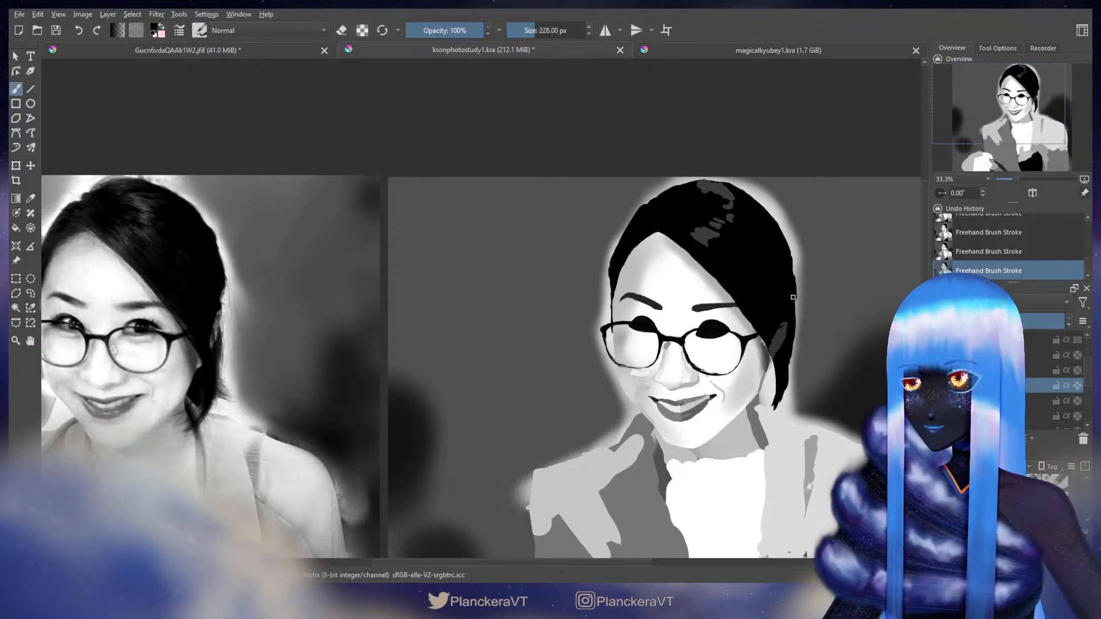
{"action": "key", "text": "e"}
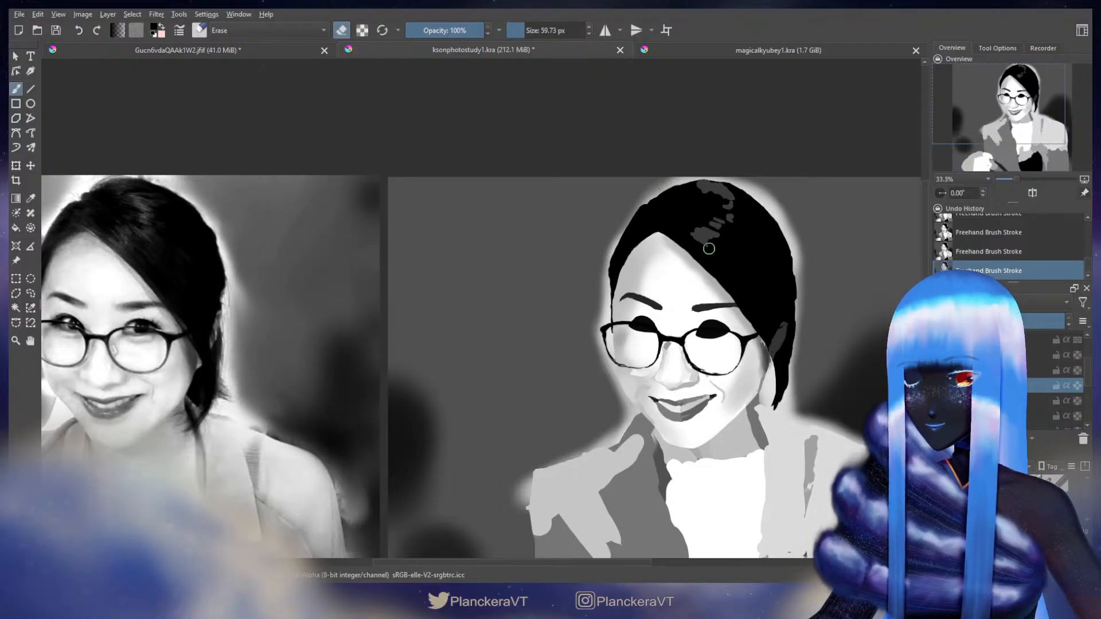
{"action": "key", "text": "e"}
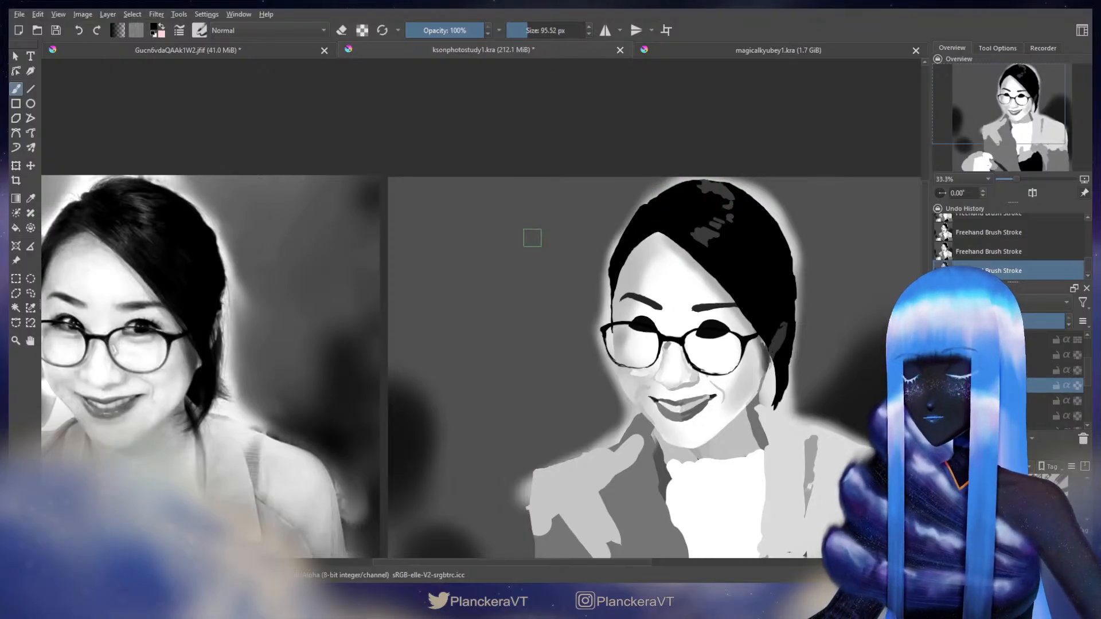
Step: Enlarge the brush to 823.27 px and compare the background beside the hair with the reference photo
{"action": "mouse_move", "coordinate": [167, 298]}
{"action": "left_mouse_down"}
{"action": "mouse_move", "coordinate": [431, 299]}
{"action": "mouse_move", "coordinate": [384, 299]}
{"action": "left_mouse_up"}
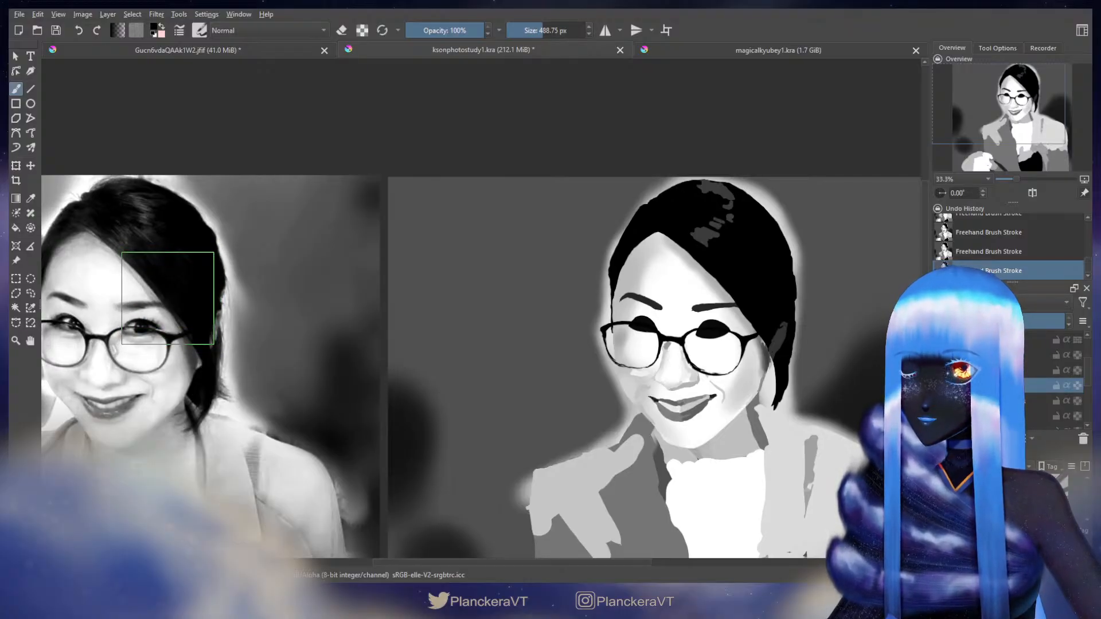
{"action": "mouse_move", "coordinate": [279, 264]}
{"action": "left_mouse_down"}
{"action": "mouse_move", "coordinate": [464, 264]}
{"action": "mouse_move", "coordinate": [254, 263]}
{"action": "mouse_move", "coordinate": [301, 264]}
{"action": "left_mouse_up"}
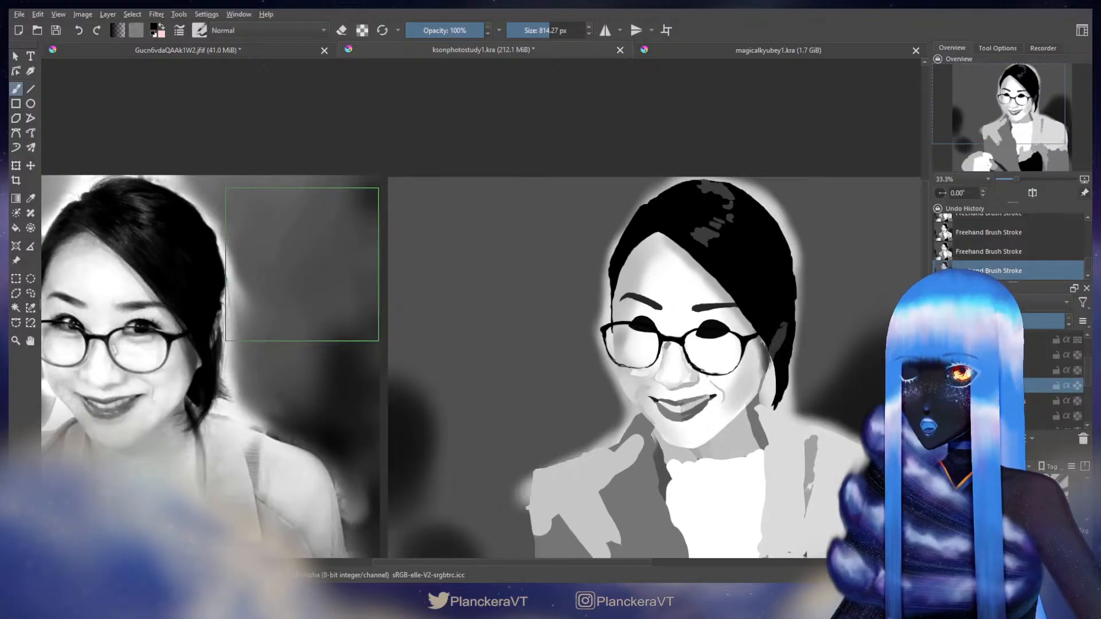
{"action": "mouse_move", "coordinate": [302, 264]}
{"action": "left_mouse_down"}
{"action": "mouse_move", "coordinate": [363, 284]}
{"action": "mouse_move", "coordinate": [407, 278]}
{"action": "left_mouse_up"}
{"action": "scroll", "coordinate": [297, 263], "scroll_direction": "up", "scroll_amount": 2}
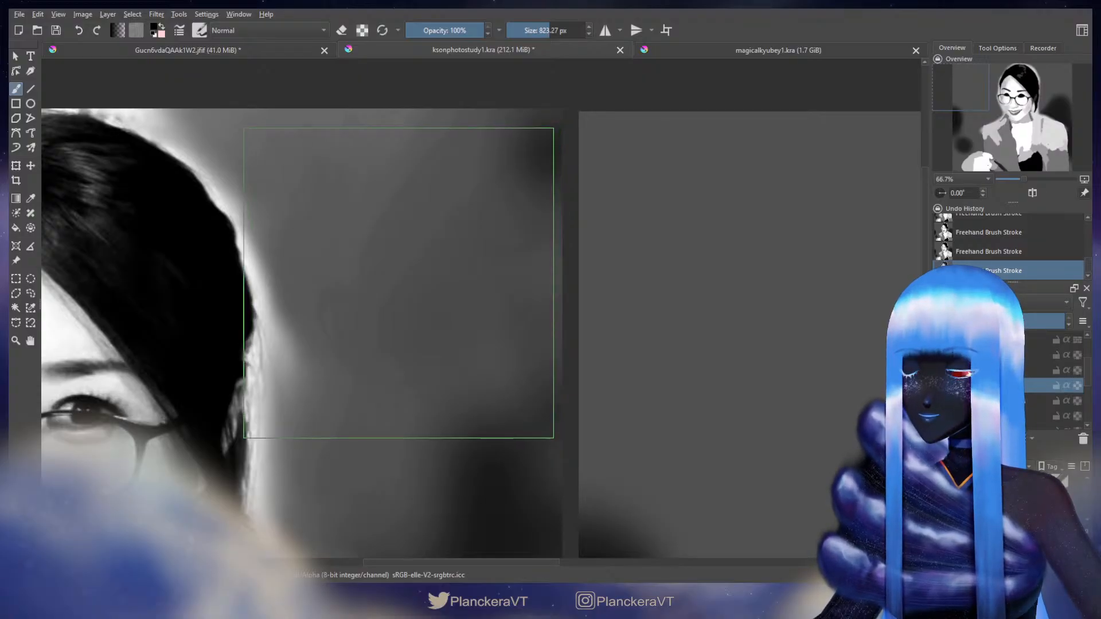
{"action": "scroll", "coordinate": [400, 283], "scroll_direction": "down", "scroll_amount": 2}
{"action": "left_click_drag", "start_coordinate": [484, 327], "coordinate": [122, 301]}
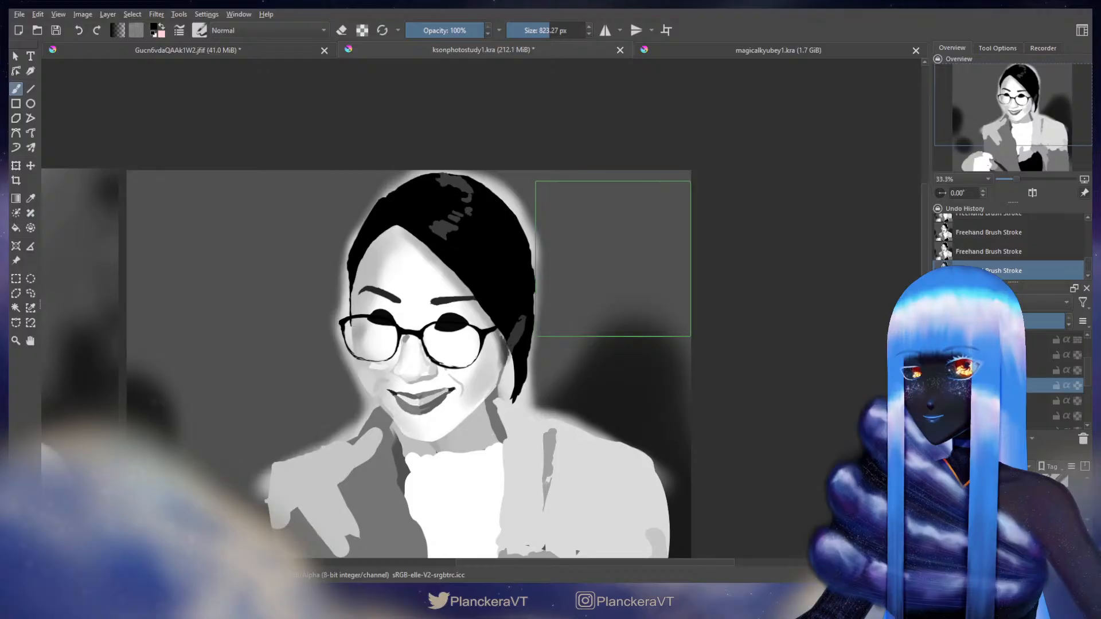
Step: Size the brush to 312.86 px and use its outline as a gauge to compare the side hair's width in the reference and painting
{"action": "scroll", "coordinate": [613, 259], "scroll_direction": "up", "scroll_amount": 1}
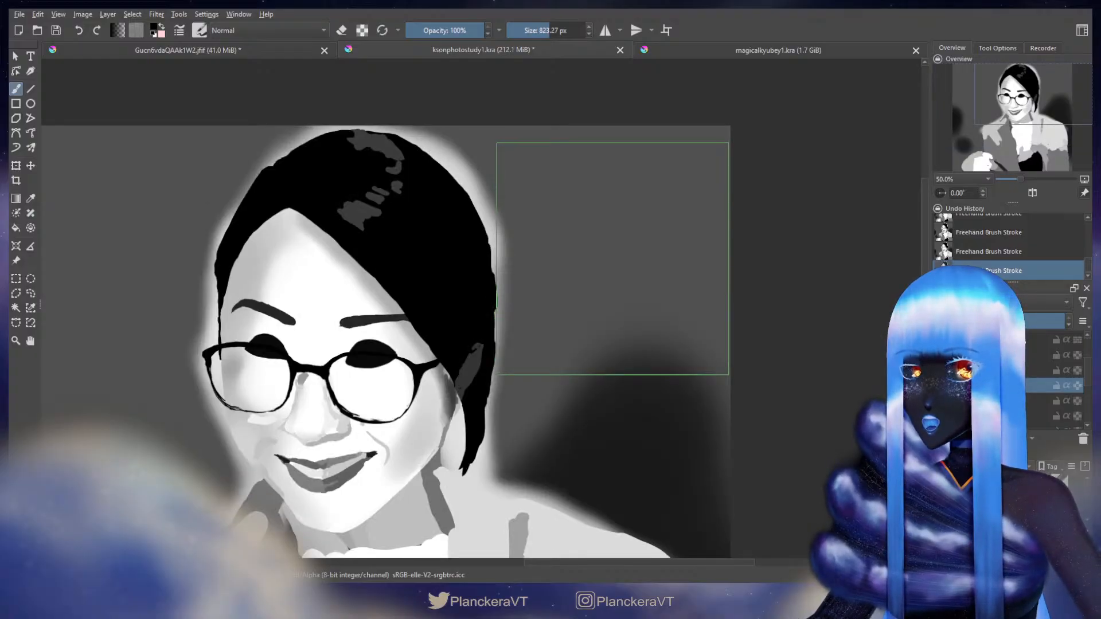
{"action": "scroll", "coordinate": [610, 255], "scroll_direction": "down", "scroll_amount": 3}
{"action": "left_click_drag", "start_coordinate": [271, 266], "coordinate": [351, 335]}
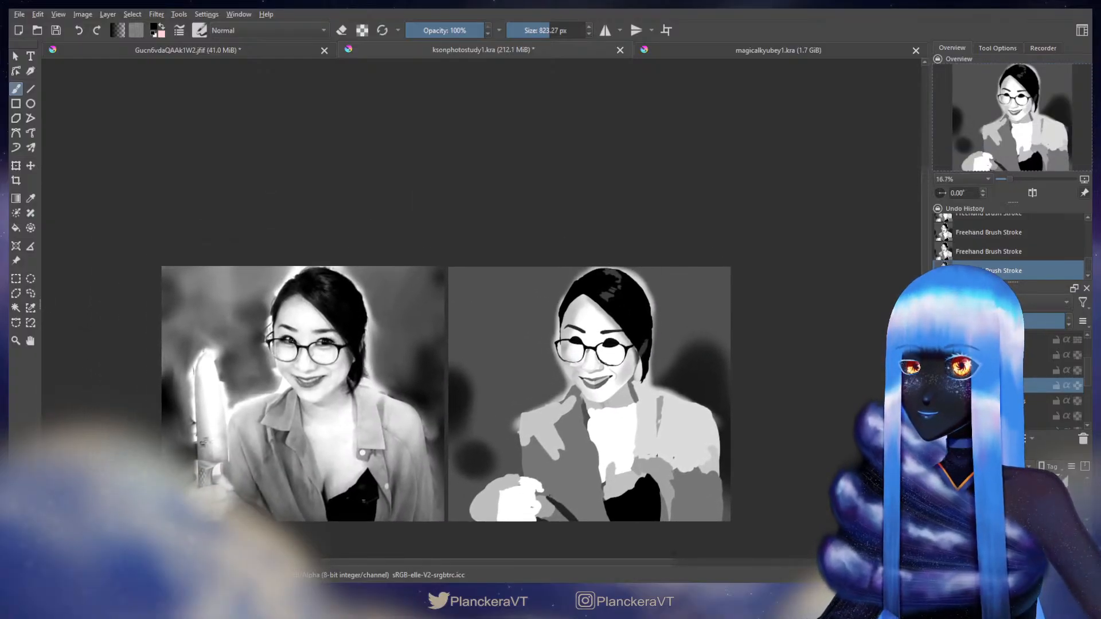
{"action": "scroll", "coordinate": [353, 335], "scroll_direction": "up", "scroll_amount": 2}
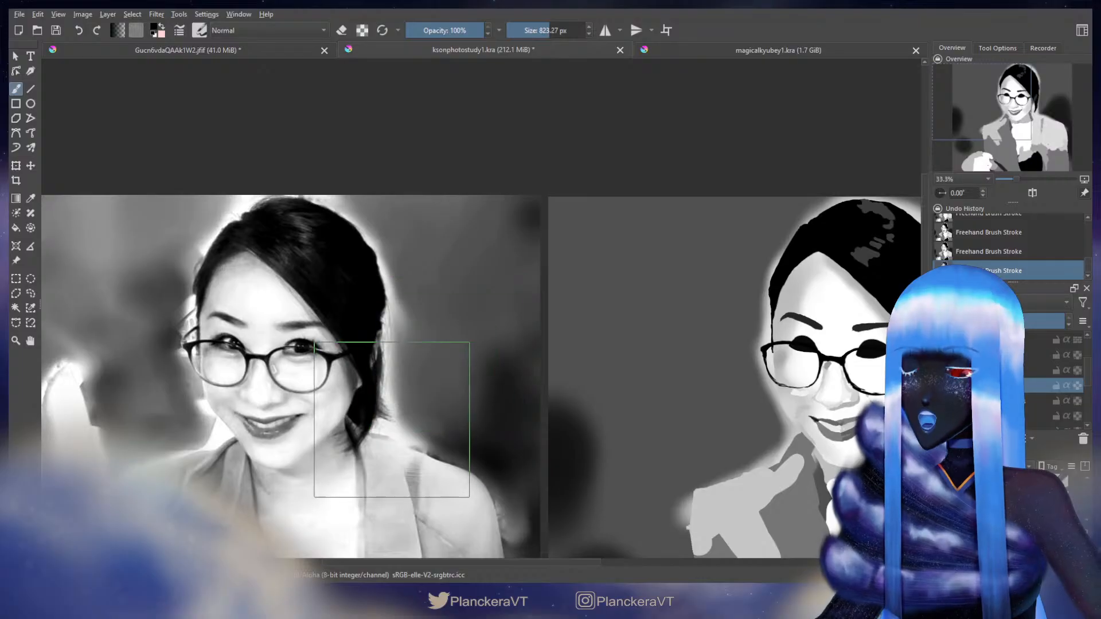
{"action": "left_click_drag", "start_coordinate": [378, 274], "coordinate": [238, 275]}
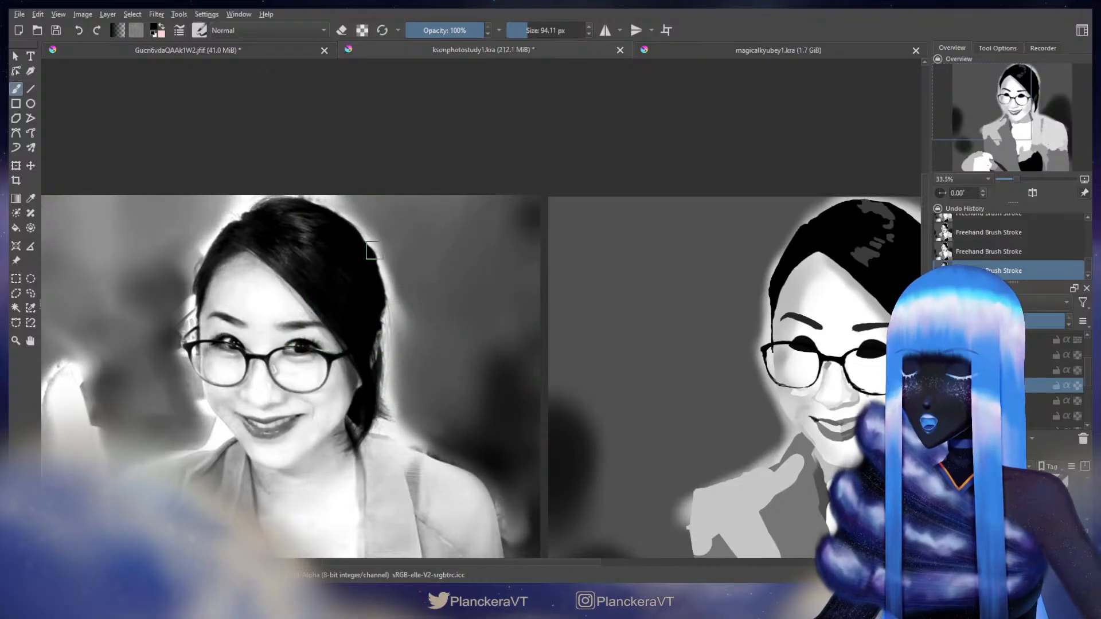
{"action": "left_click_drag", "start_coordinate": [338, 275], "coordinate": [382, 274], "text": "shift"}
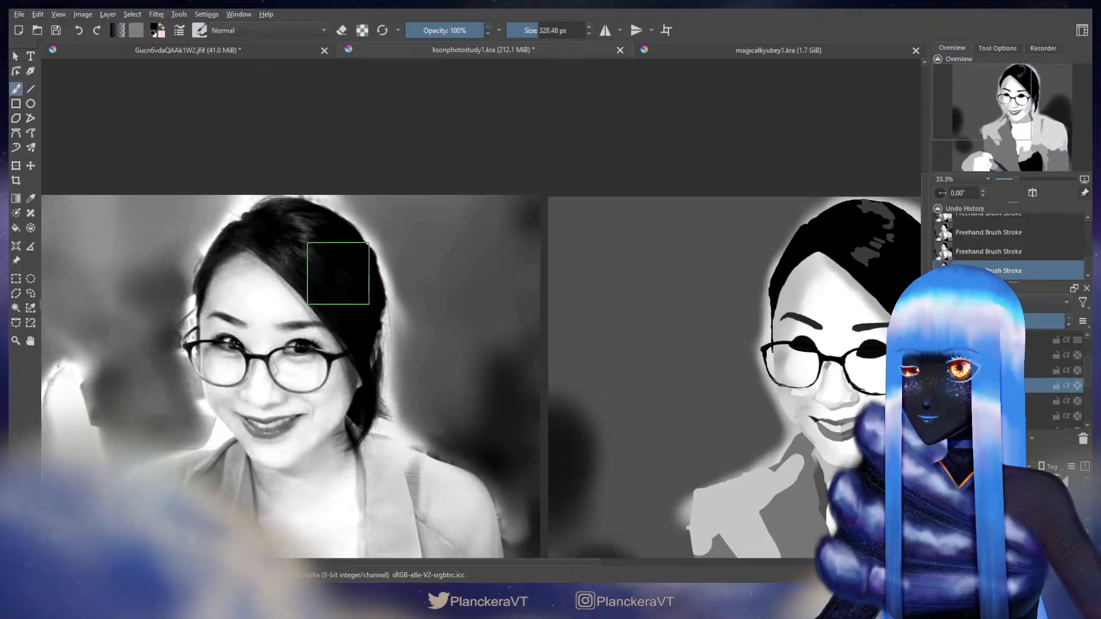
{"action": "left_click_drag", "start_coordinate": [338, 274], "coordinate": [335, 274], "text": "shift"}
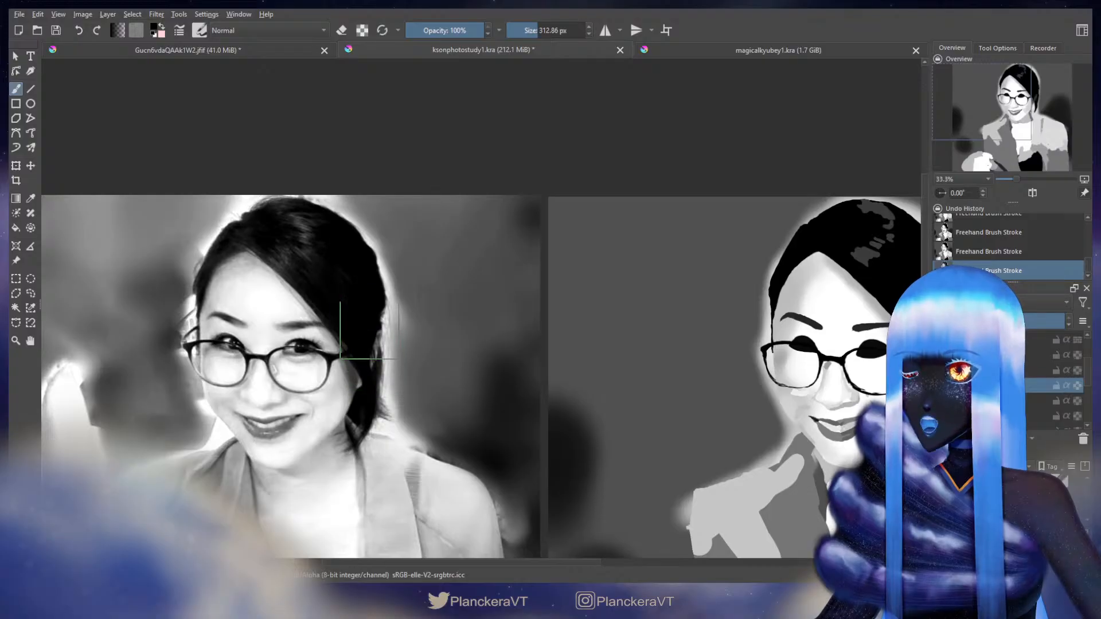
{"action": "left_click_drag", "start_coordinate": [787, 292], "coordinate": [556, 304]}
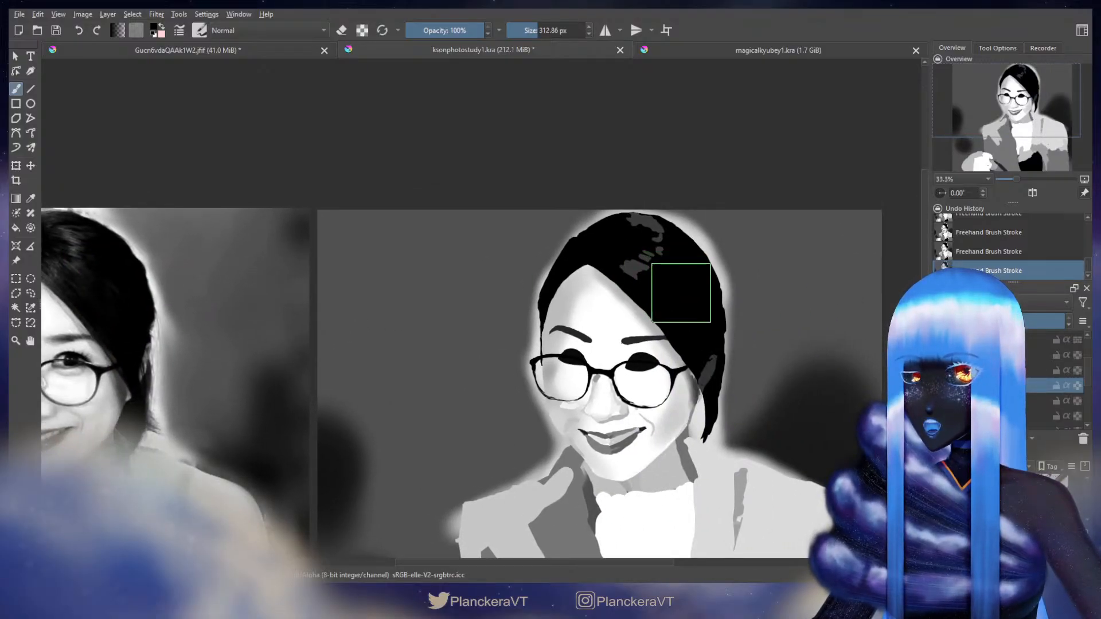
{"action": "left_click_drag", "start_coordinate": [351, 305], "coordinate": [494, 303]}
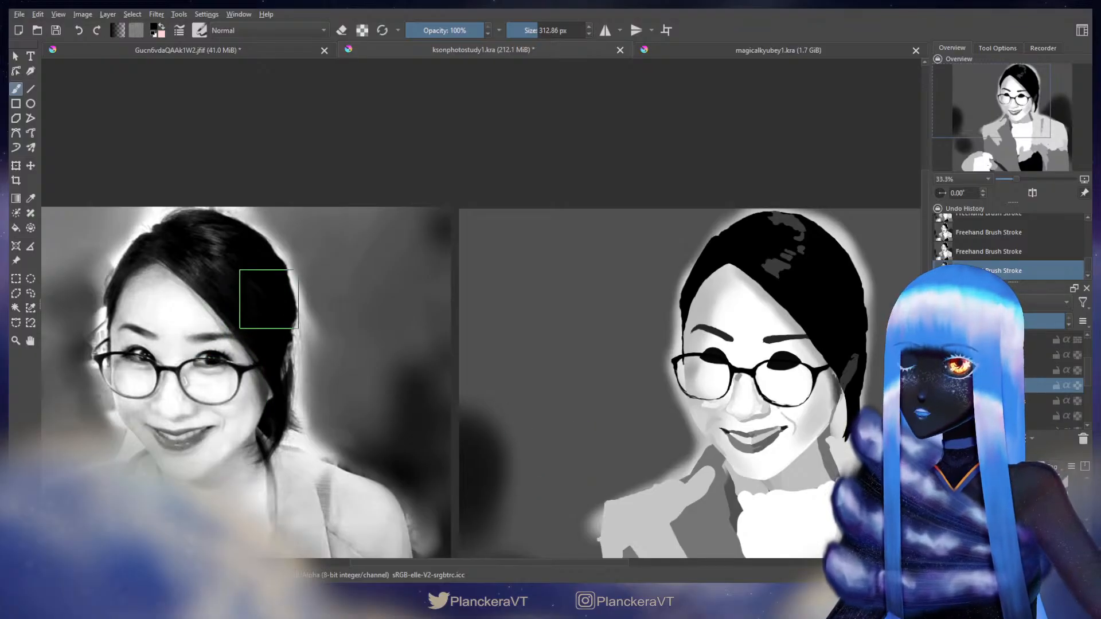
Step: Use a 677.67 px brush outline to compare the distance from the crown to the eyebrows between the reference photo and the painting
{"action": "mouse_move", "coordinate": [191, 327]}
{"action": "left_mouse_down"}
{"action": "mouse_move", "coordinate": [320, 339]}
{"action": "mouse_move", "coordinate": [476, 317]}
{"action": "left_mouse_up"}
{"action": "left_click_drag", "start_coordinate": [340, 290], "coordinate": [395, 290]}
{"action": "scroll", "coordinate": [340, 290], "scroll_direction": "up", "scroll_amount": 1}
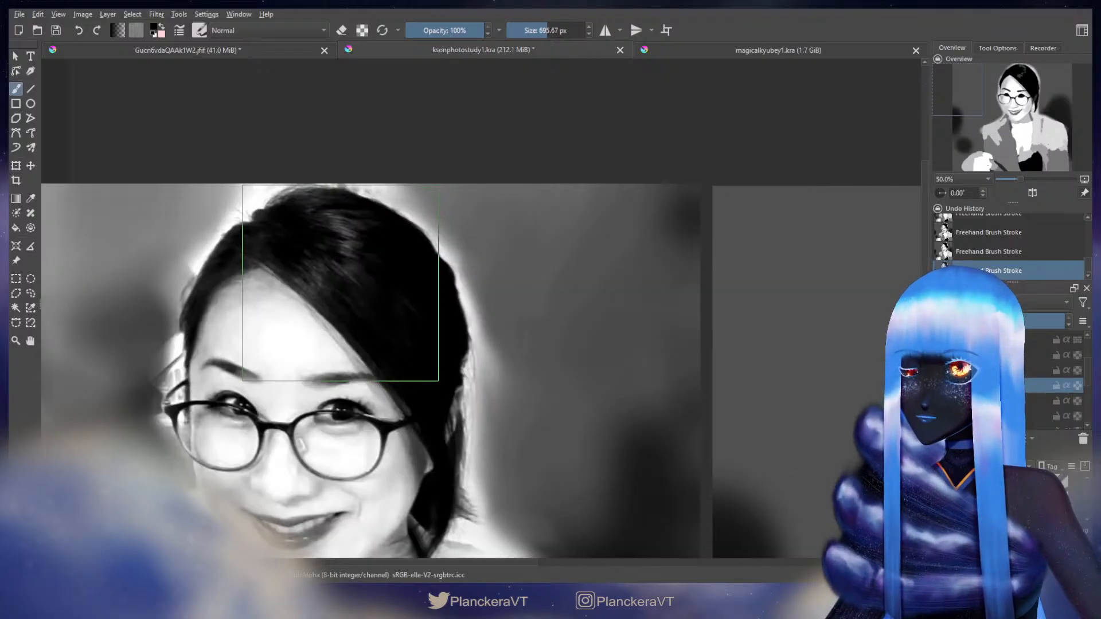
{"action": "mouse_move", "coordinate": [341, 282]}
{"action": "left_mouse_down"}
{"action": "mouse_move", "coordinate": [323, 283]}
{"action": "mouse_move", "coordinate": [343, 279]}
{"action": "left_mouse_up"}
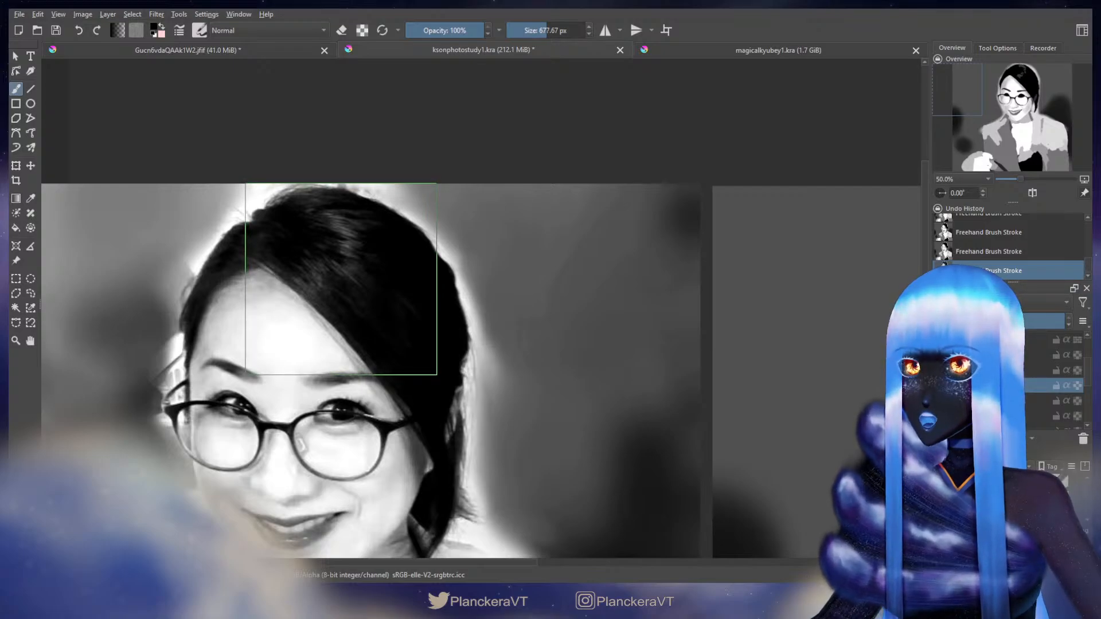
{"action": "left_click_drag", "start_coordinate": [695, 343], "coordinate": [266, 339]}
{"action": "left_click_drag", "start_coordinate": [724, 273], "coordinate": [558, 272]}
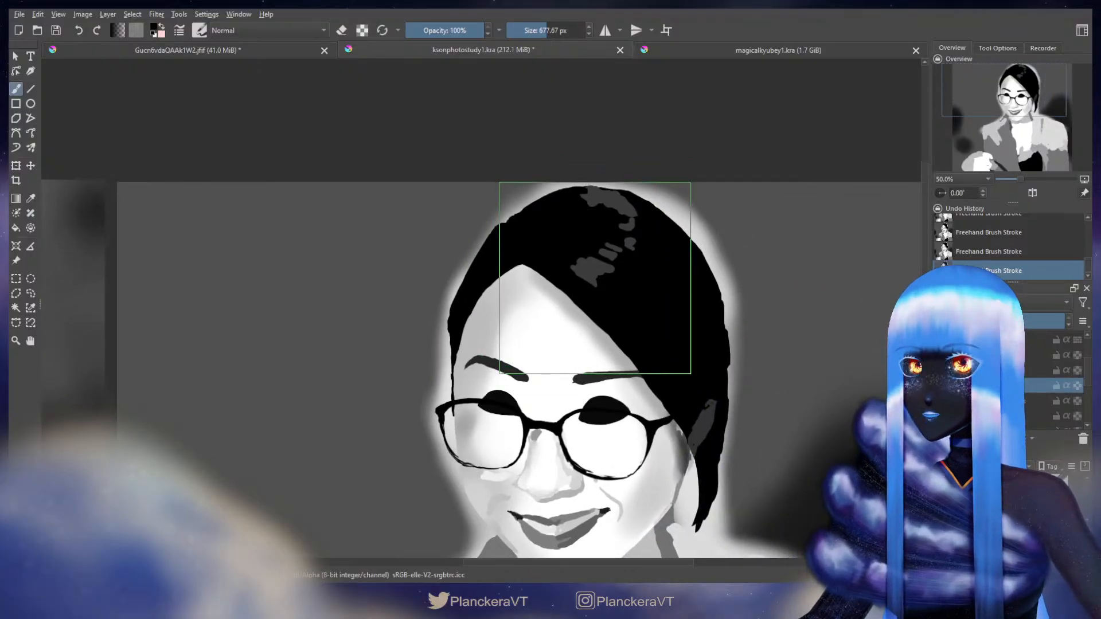
{"action": "left_click_drag", "start_coordinate": [282, 329], "coordinate": [641, 321]}
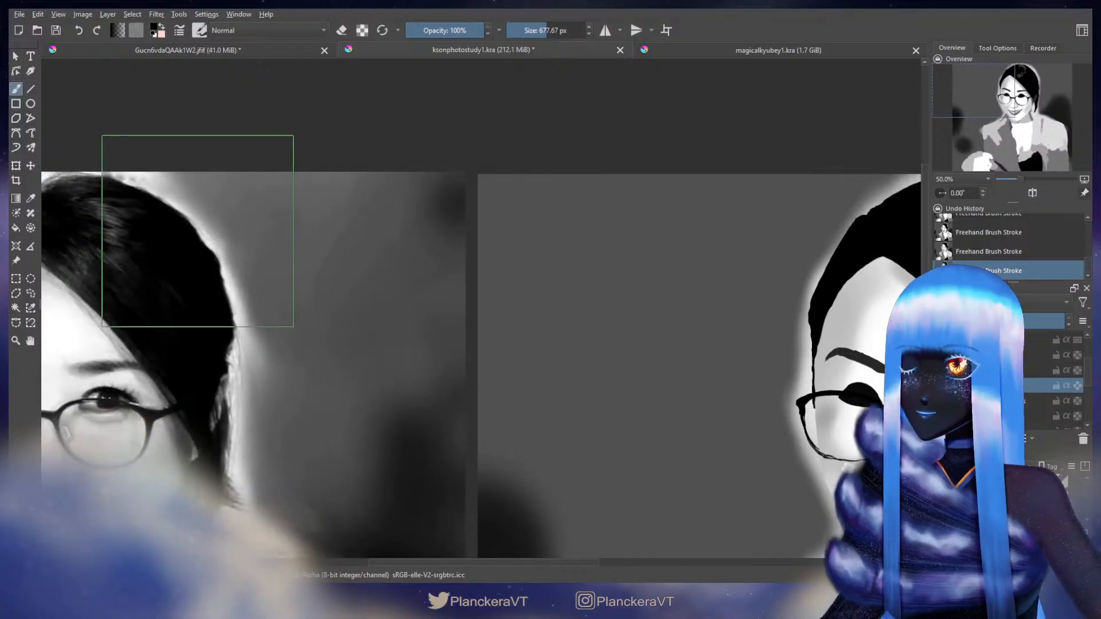
{"action": "left_click_drag", "start_coordinate": [201, 250], "coordinate": [373, 267]}
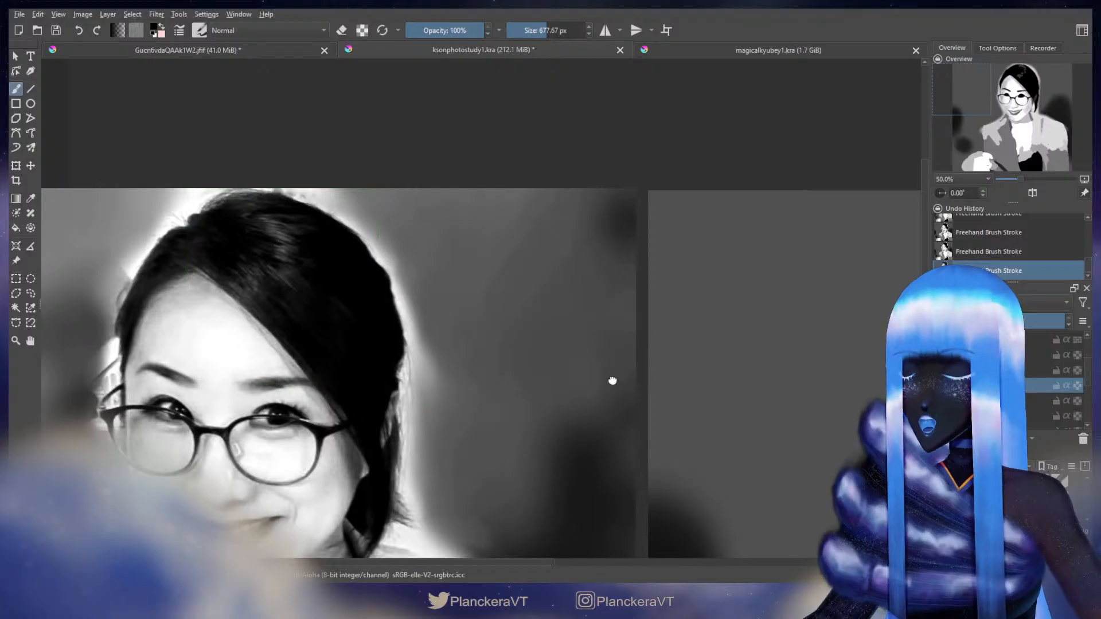
{"action": "left_click_drag", "start_coordinate": [612, 381], "coordinate": [21, 333]}
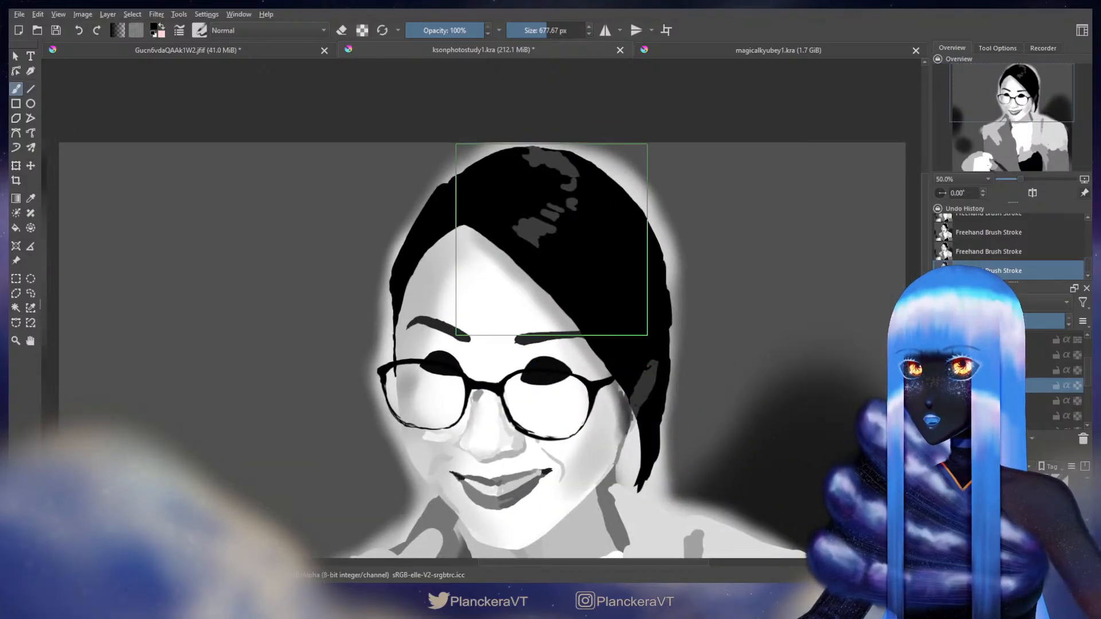
Step: Use a 405.67 px brush outline to compare the span from the face edge to the inner end of the hair-side eyebrow
{"action": "left_click_drag", "start_coordinate": [103, 317], "coordinate": [876, 303]}
{"action": "mouse_move", "coordinate": [402, 334]}
{"action": "left_mouse_down"}
{"action": "mouse_move", "coordinate": [313, 334]}
{"action": "mouse_move", "coordinate": [368, 343]}
{"action": "left_mouse_up"}
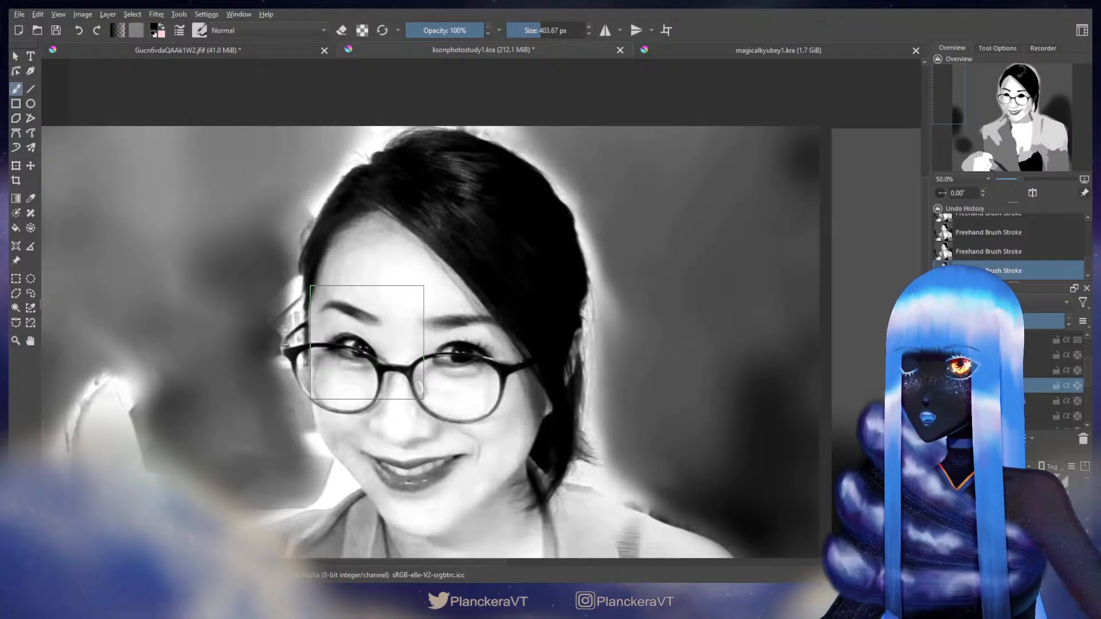
{"action": "left_click_drag", "start_coordinate": [366, 342], "coordinate": [367, 342]}
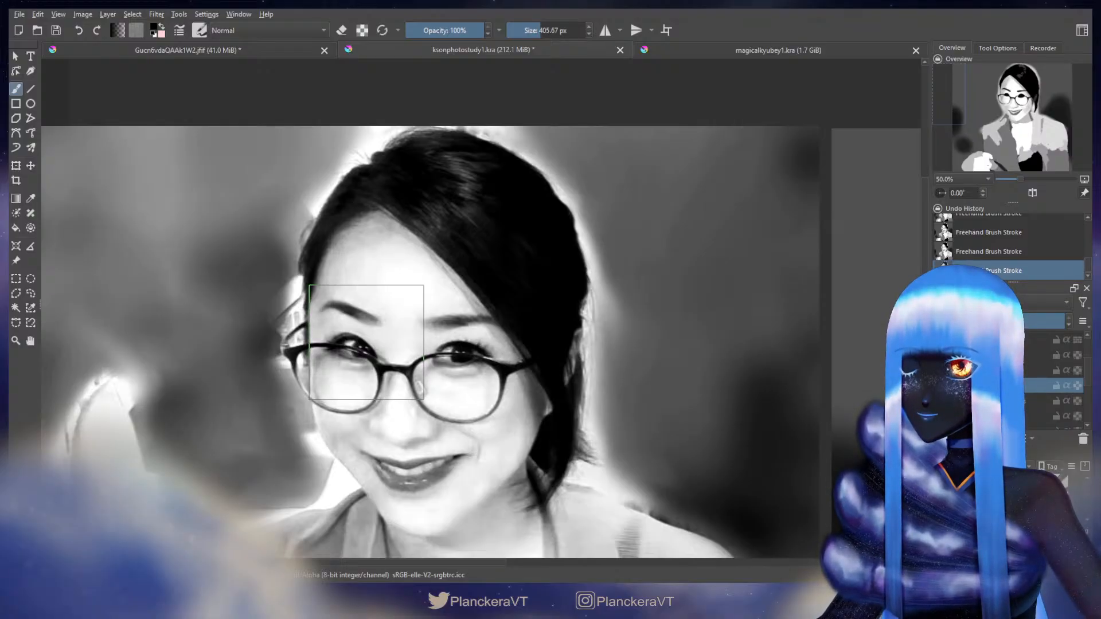
{"action": "scroll", "coordinate": [725, 344], "scroll_direction": "down", "scroll_amount": 2}
{"action": "scroll", "coordinate": [653, 322], "scroll_direction": "up", "scroll_amount": 2}
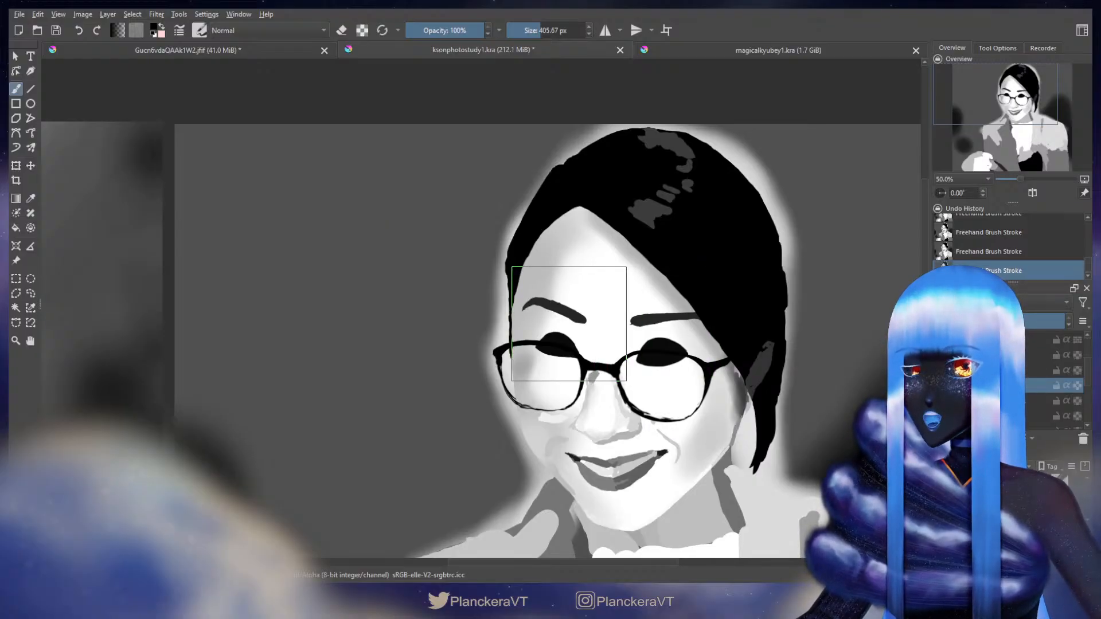
Step: Select the hair-side eyebrow on its layer with a freehand selection, nudge it slightly toward the nose bridge and deselect
{"action": "left_click", "coordinate": [30, 293]}
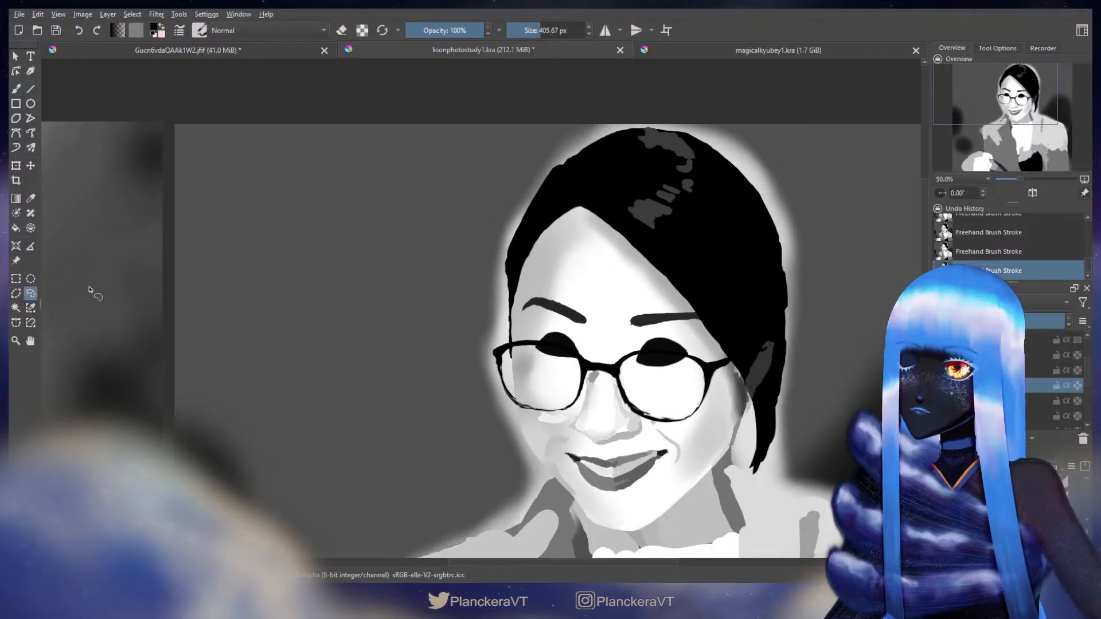
{"action": "key", "text": "Page_Down"}
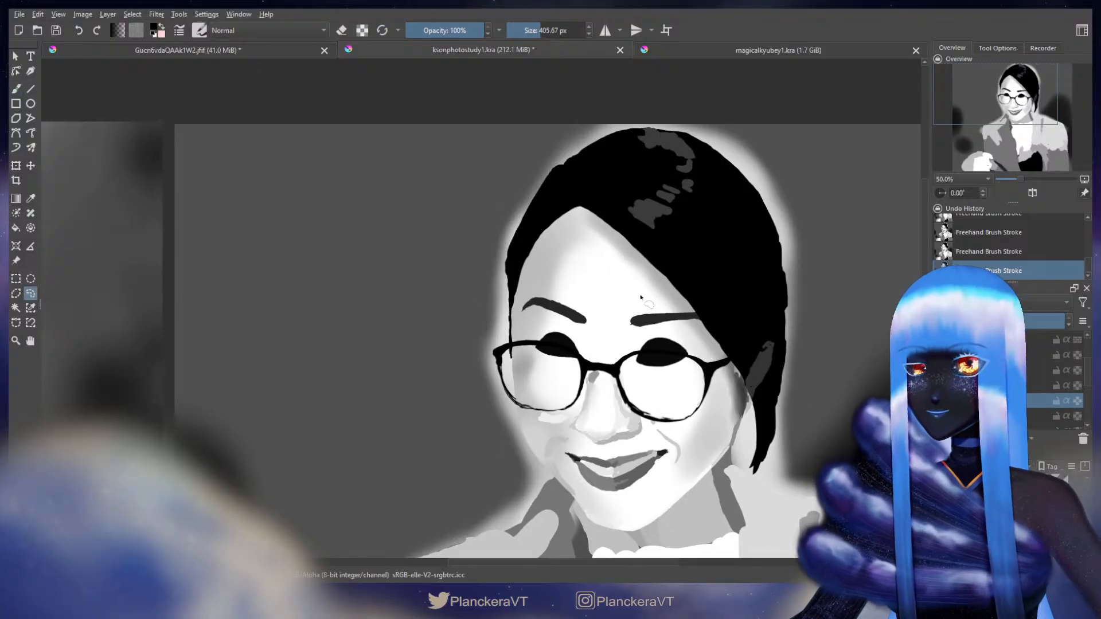
{"action": "mouse_move", "coordinate": [641, 297]}
{"action": "left_mouse_down"}
{"action": "mouse_move", "coordinate": [731, 341]}
{"action": "mouse_move", "coordinate": [697, 290]}
{"action": "mouse_move", "coordinate": [650, 290]}
{"action": "left_mouse_up"}
{"action": "key", "text": "Page_Down"}
{"action": "key", "text": "t"}
{"action": "key", "text": "ctrl+shift+a"}
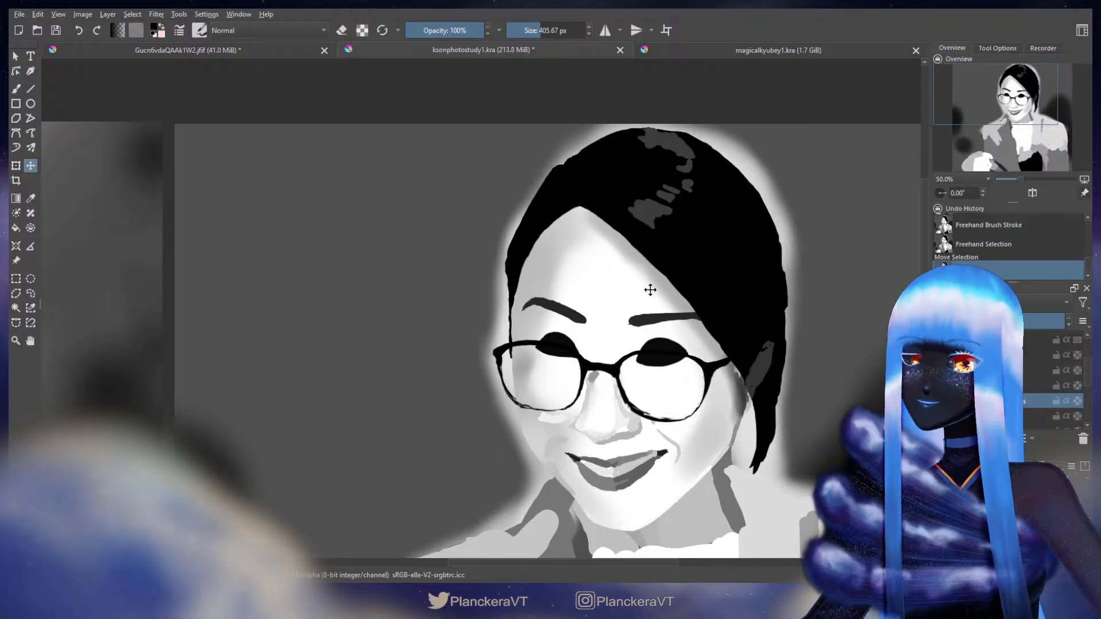
{"action": "key", "text": "b"}
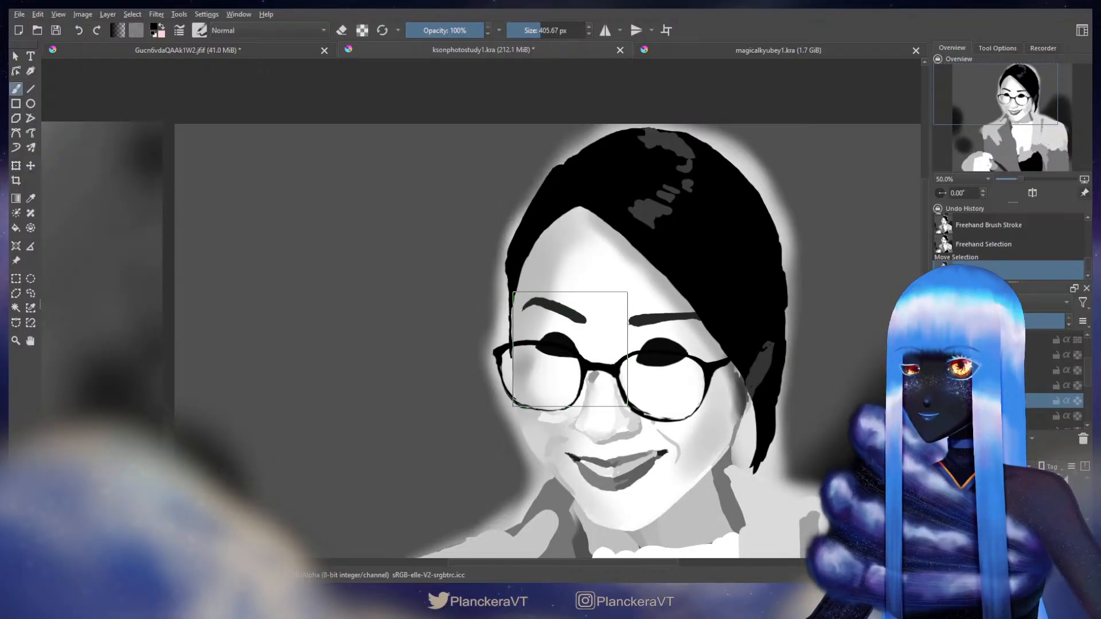
Step: Restore the hair-side eyebrow's selection and nudge it inward in two further small moves, clearing the selection after each to check the spacing
{"action": "key", "text": "ctrl+z"}
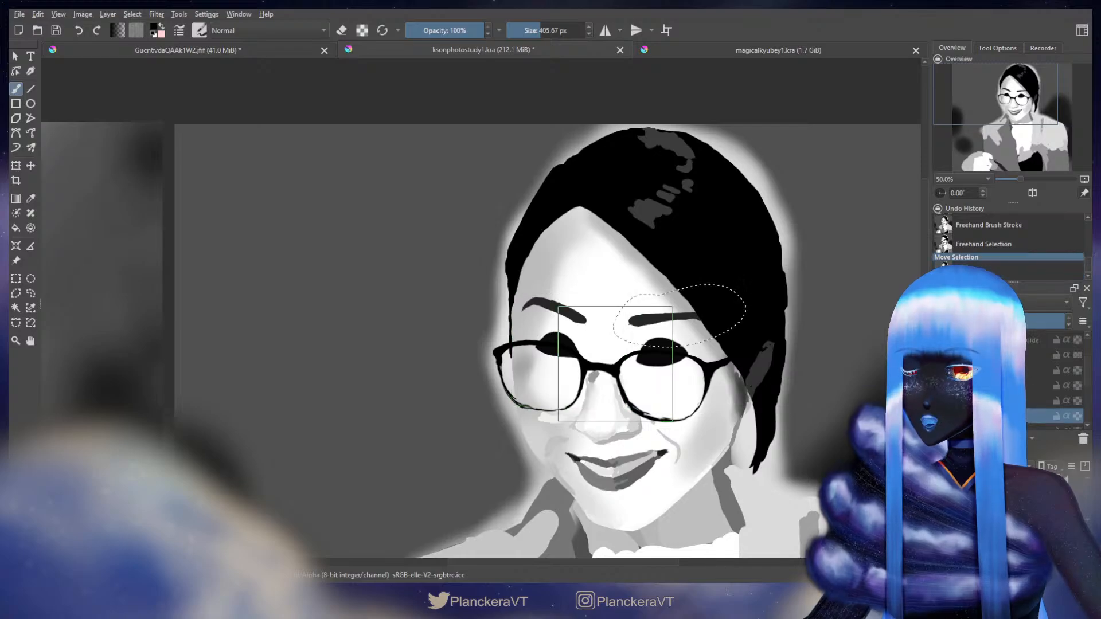
{"action": "key", "text": "t"}
{"action": "left_click_drag", "start_coordinate": [617, 365], "coordinate": [615, 365]}
{"action": "key", "text": "ctrl+shift+a"}
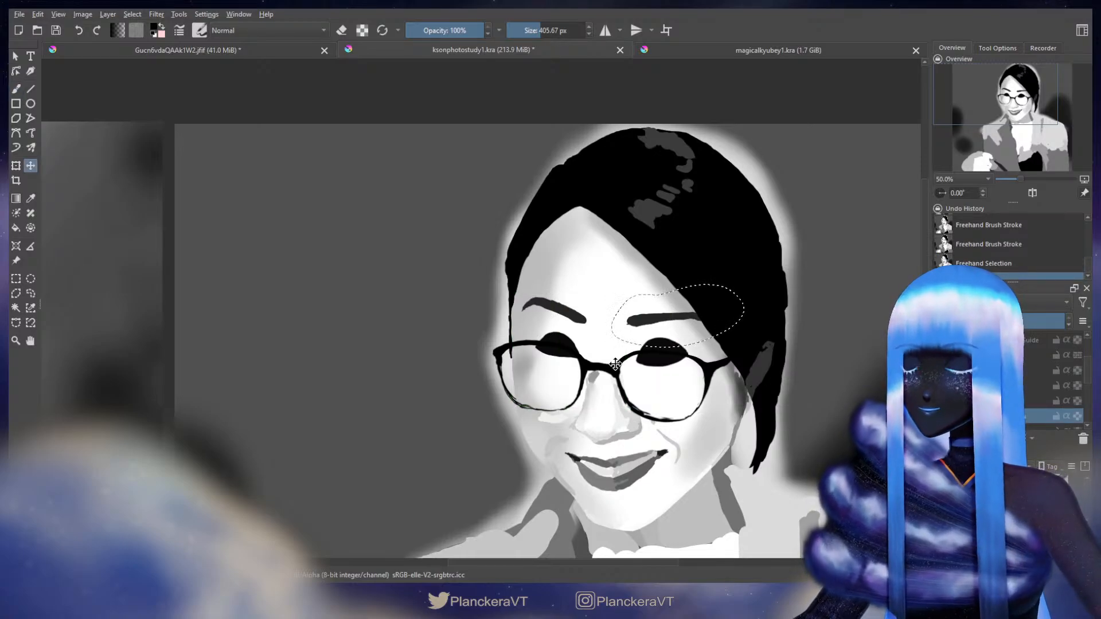
{"action": "key", "text": "b"}
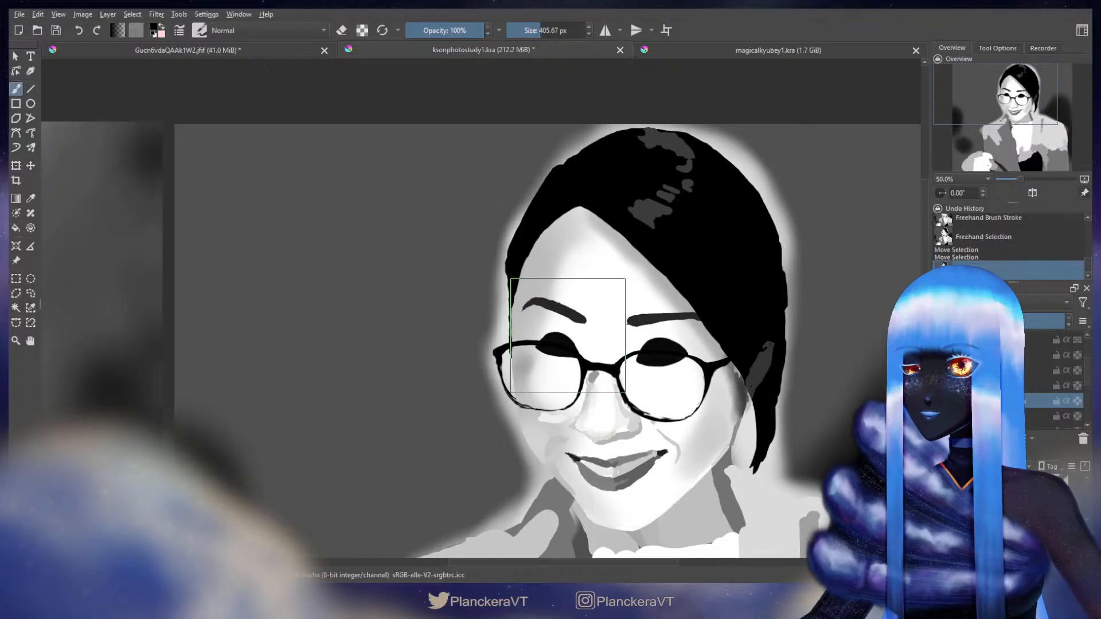
{"action": "key", "text": "ctrl+z"}
{"action": "key", "text": "t"}
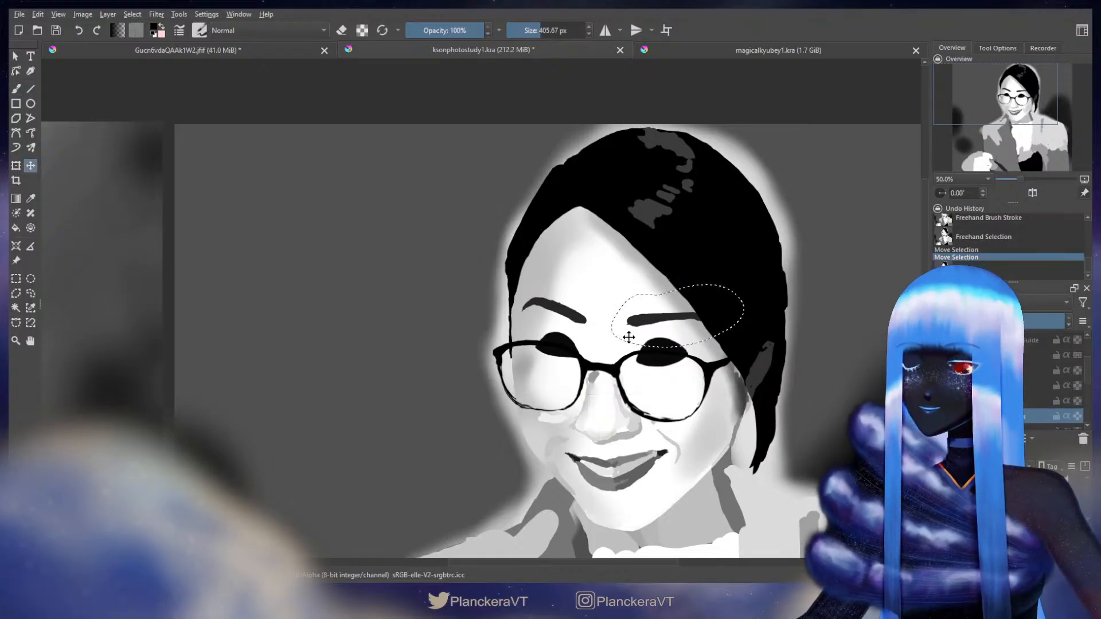
{"action": "left_click_drag", "start_coordinate": [628, 337], "coordinate": [629, 337]}
{"action": "key", "text": "ctrl+shift+a"}
{"action": "key", "text": "b"}
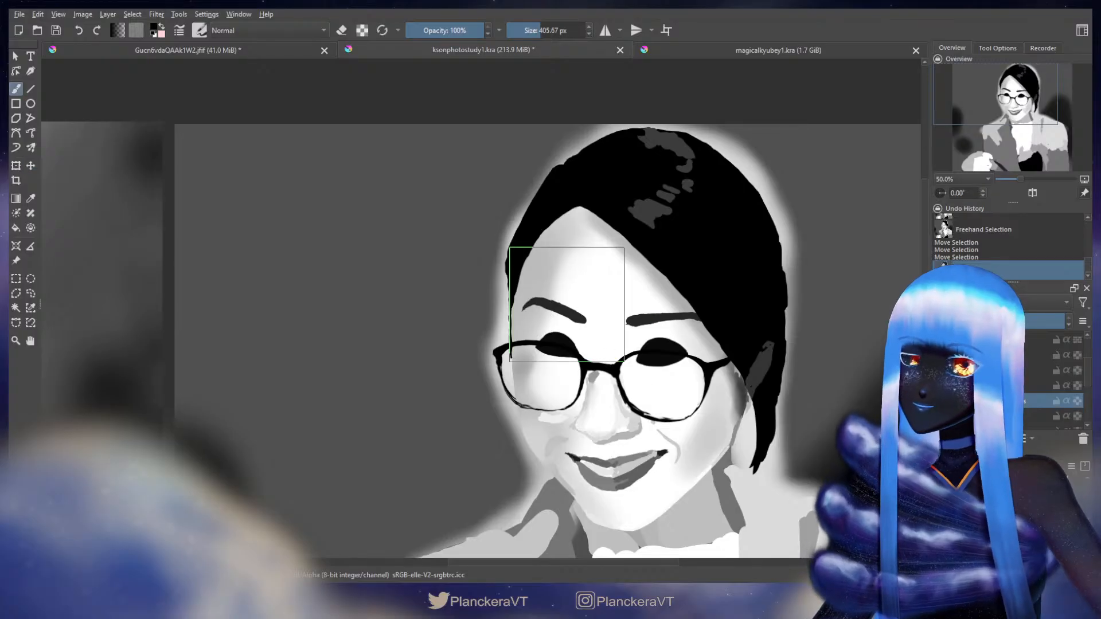
Step: Use a 255.67 px brush outline to compare the other eyebrow's distance from the face edge between the reference photo and the painting
{"action": "scroll", "coordinate": [381, 386], "scroll_direction": "down", "scroll_amount": 1}
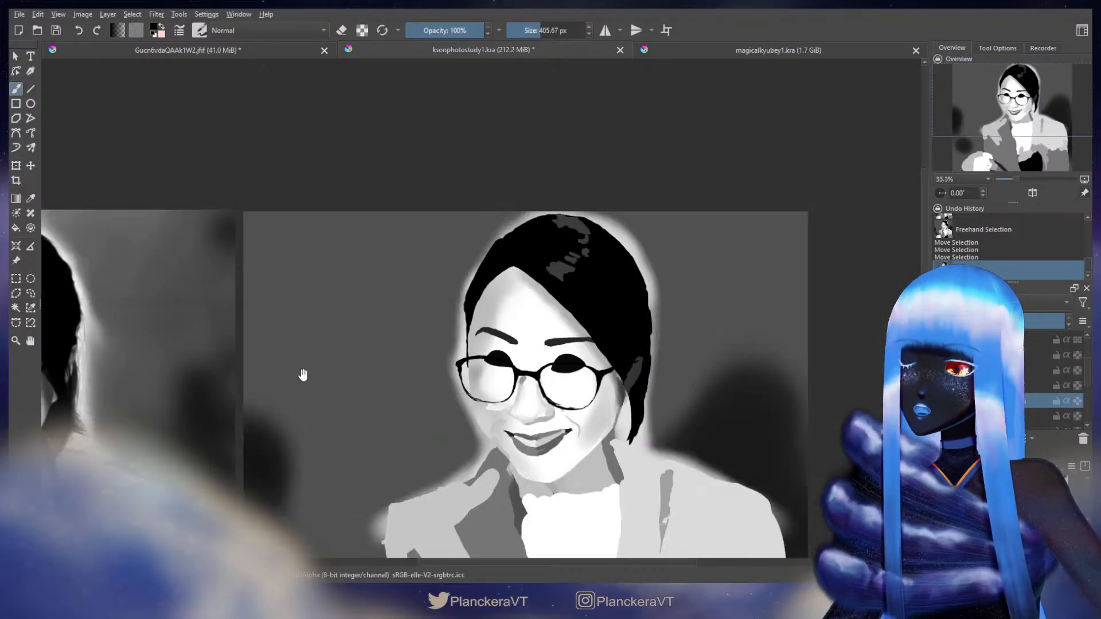
{"action": "left_click_drag", "start_coordinate": [302, 375], "coordinate": [736, 388]}
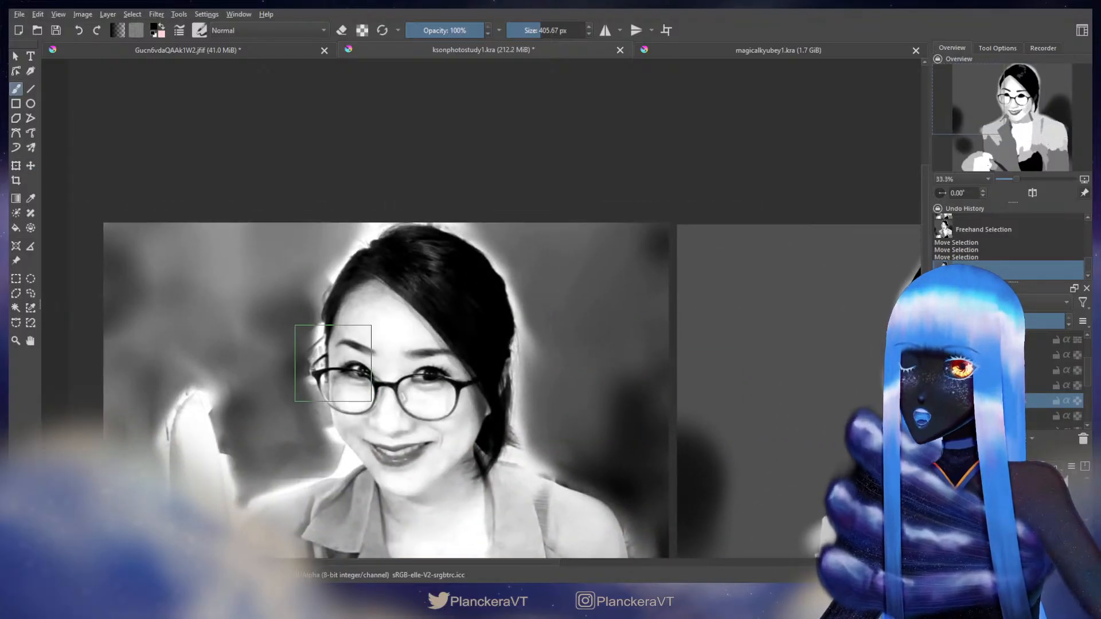
{"action": "scroll", "coordinate": [331, 375], "scroll_direction": "up", "scroll_amount": 1}
{"action": "mouse_move", "coordinate": [352, 365]}
{"action": "left_mouse_down", "text": "shift"}
{"action": "mouse_move", "coordinate": [318, 365]}
{"action": "mouse_move", "coordinate": [357, 361]}
{"action": "left_mouse_up", "text": "shift"}
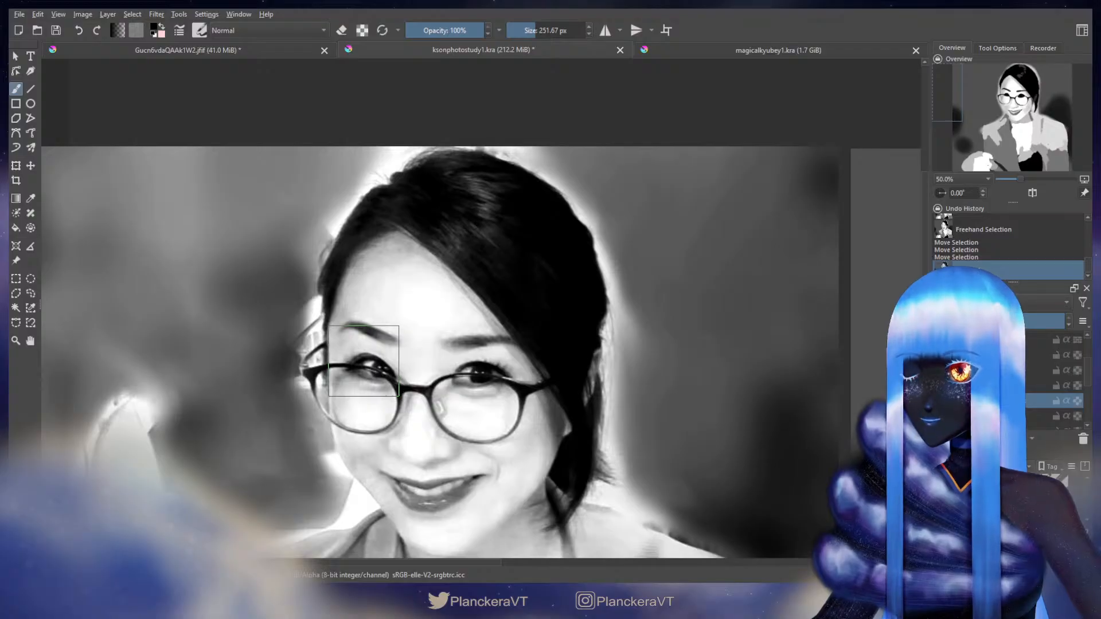
{"action": "left_click_drag", "start_coordinate": [363, 361], "coordinate": [364, 361], "text": "shift"}
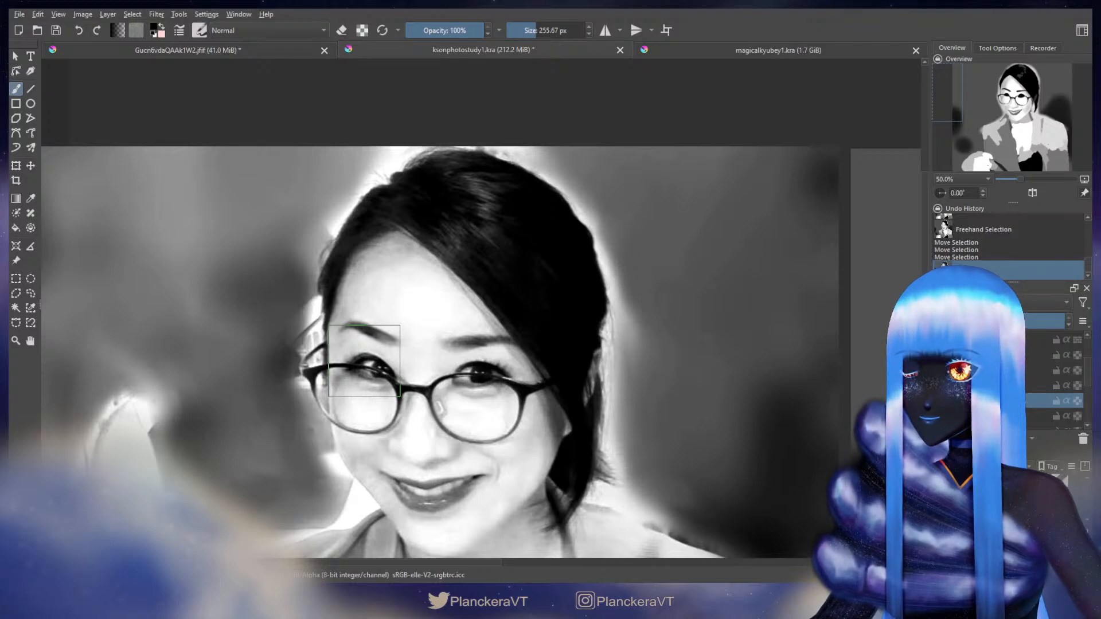
{"action": "left_click_drag", "start_coordinate": [916, 396], "coordinate": [380, 389]}
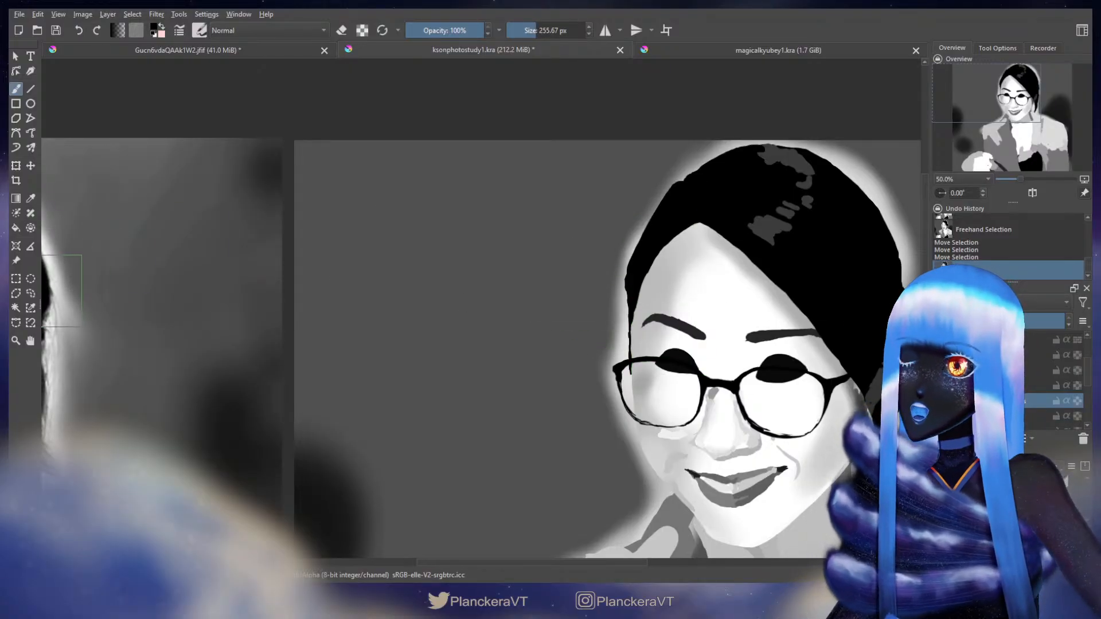
Step: Lasso the eyebrow opposite the hair sweep, transform it slightly to match the reference spacing, and deselect
{"action": "left_click", "coordinate": [30, 293]}
{"action": "mouse_move", "coordinate": [653, 294]}
{"action": "left_mouse_down"}
{"action": "mouse_move", "coordinate": [640, 365]}
{"action": "mouse_move", "coordinate": [653, 367]}
{"action": "left_mouse_up"}
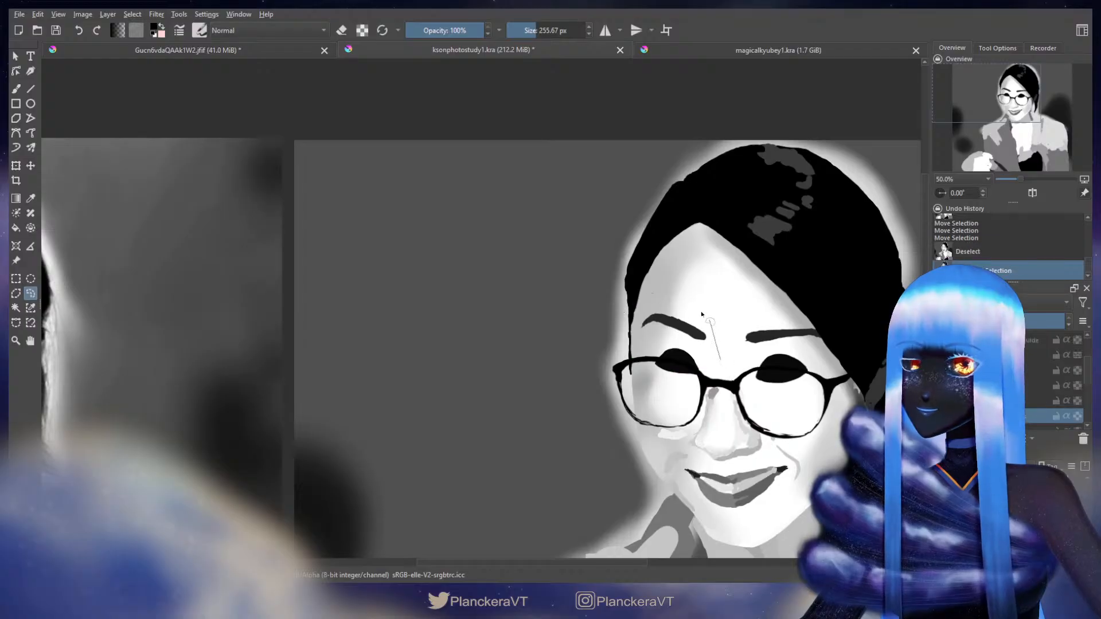
{"action": "mouse_move", "coordinate": [628, 317]}
{"action": "left_mouse_down"}
{"action": "mouse_move", "coordinate": [693, 308]}
{"action": "mouse_move", "coordinate": [717, 372]}
{"action": "mouse_move", "coordinate": [710, 321]}
{"action": "mouse_move", "coordinate": [594, 344]}
{"action": "mouse_move", "coordinate": [720, 335]}
{"action": "mouse_move", "coordinate": [712, 326]}
{"action": "left_mouse_up"}
{"action": "left_click", "coordinate": [711, 321]}
{"action": "key", "text": "ctrl+t"}
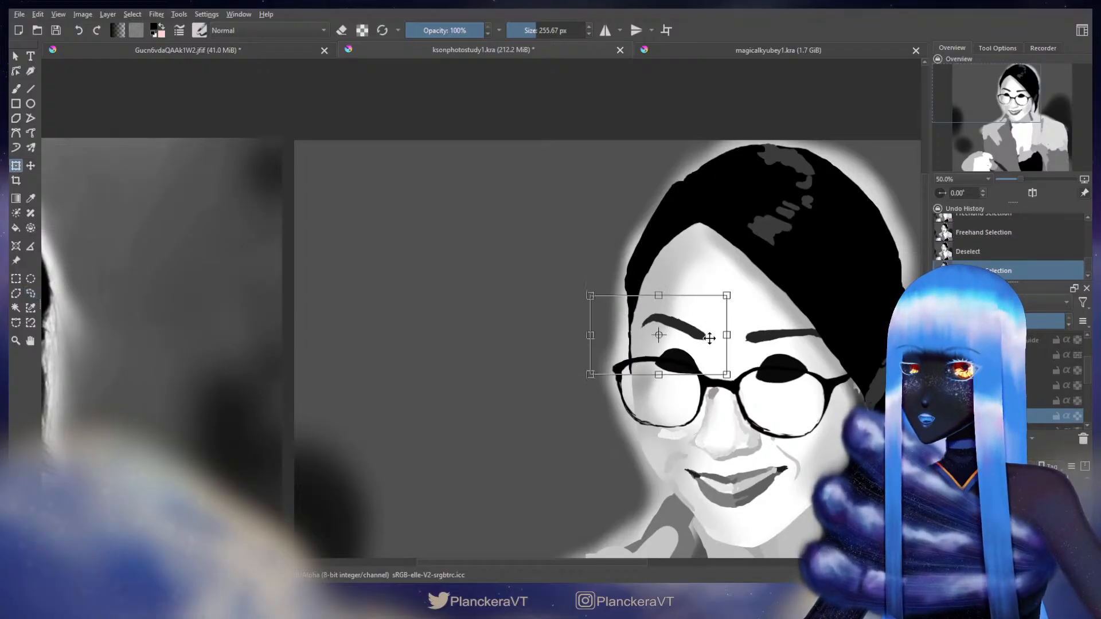
{"action": "key", "text": "l"}
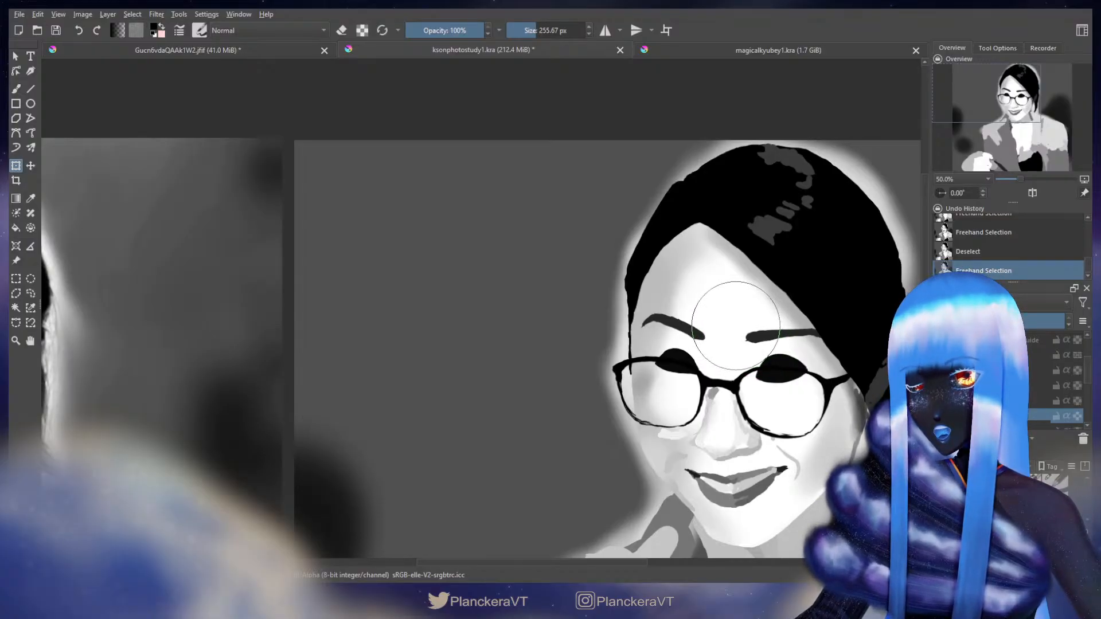
{"action": "key", "text": "b"}
{"action": "key", "text": "ctrl+shift+a"}
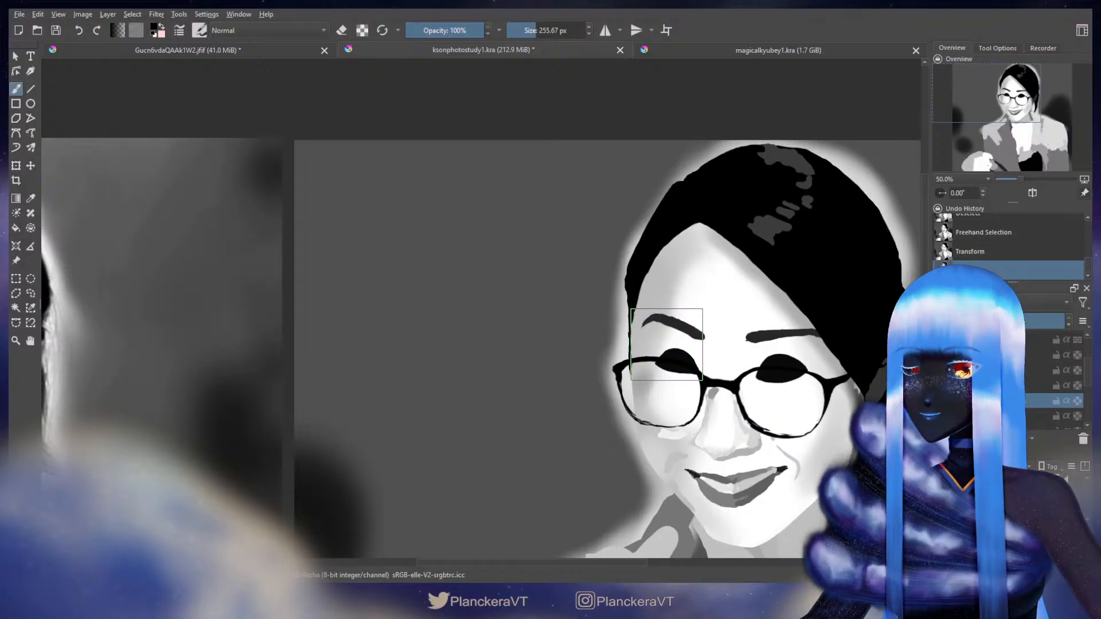
Step: Undo the last eyebrow placement, transform the lassoed eyebrow opposite the hair sweep slightly away from the nose bridge, and deselect
{"action": "key", "text": "ctrl+z"}
{"action": "scroll", "coordinate": [614, 310], "scroll_direction": "up", "scroll_amount": 2}
{"action": "key", "text": "ctrl+t"}
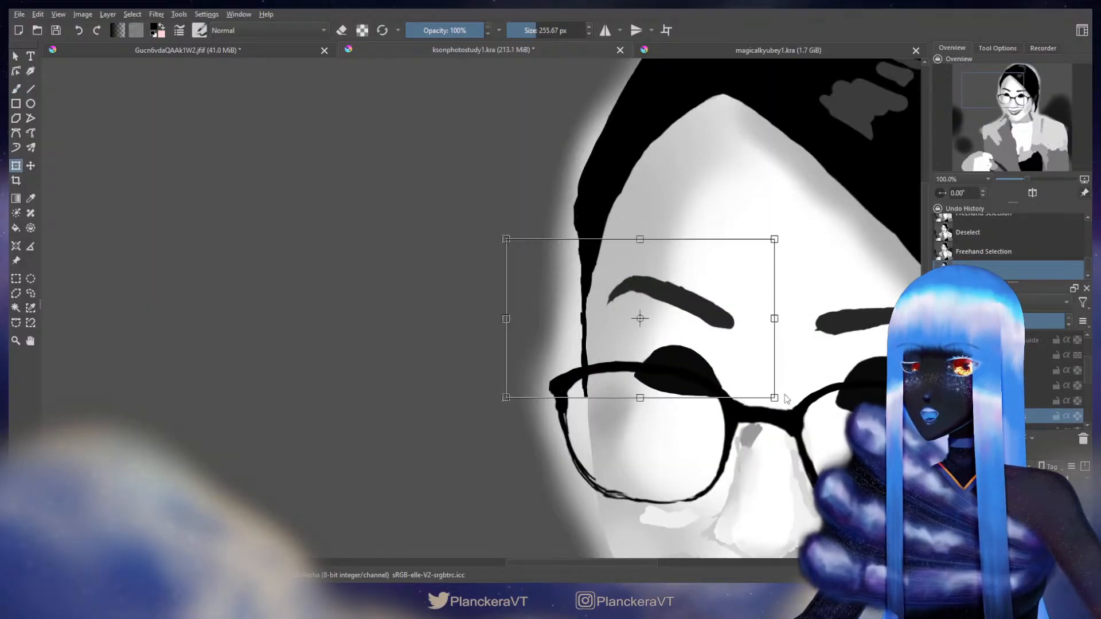
{"action": "left_click", "coordinate": [785, 395]}
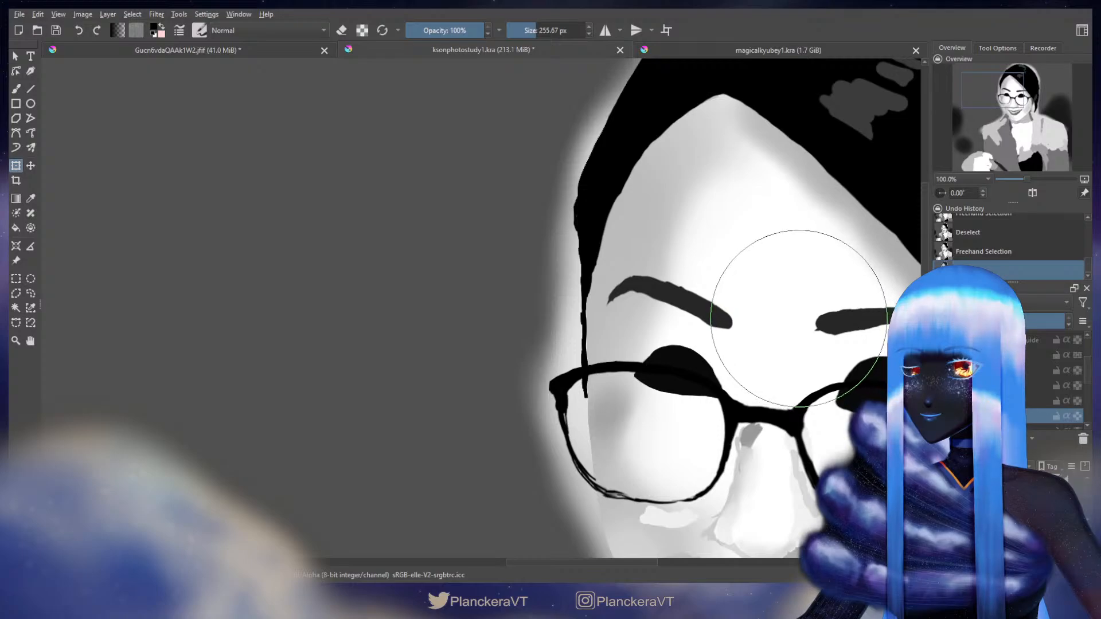
{"action": "left_click_drag", "start_coordinate": [799, 319], "coordinate": [762, 318]}
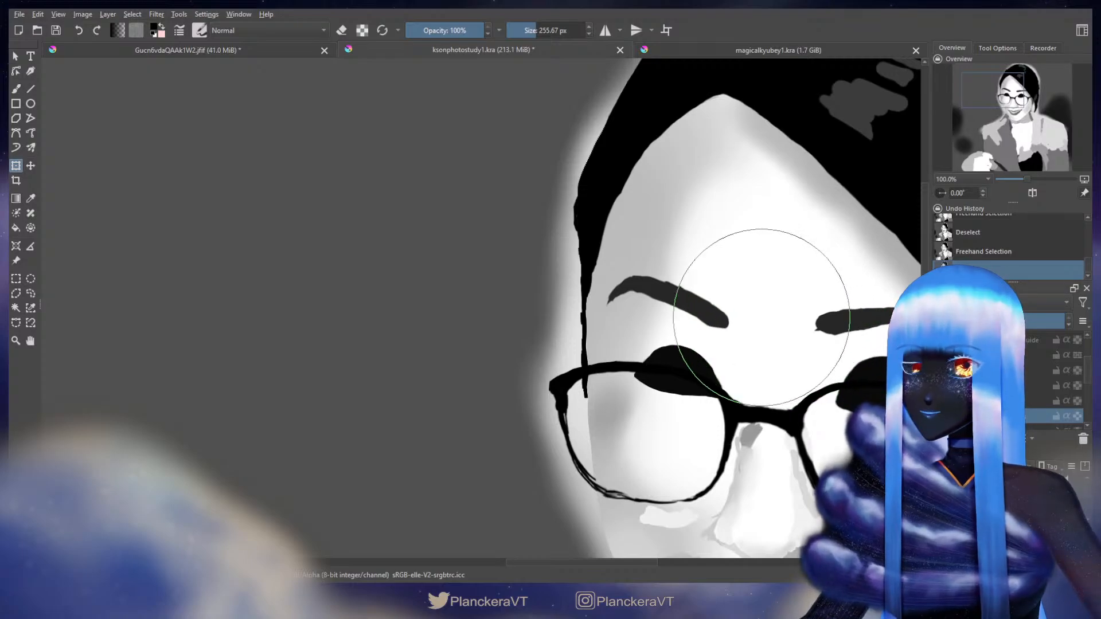
{"action": "key", "text": "b"}
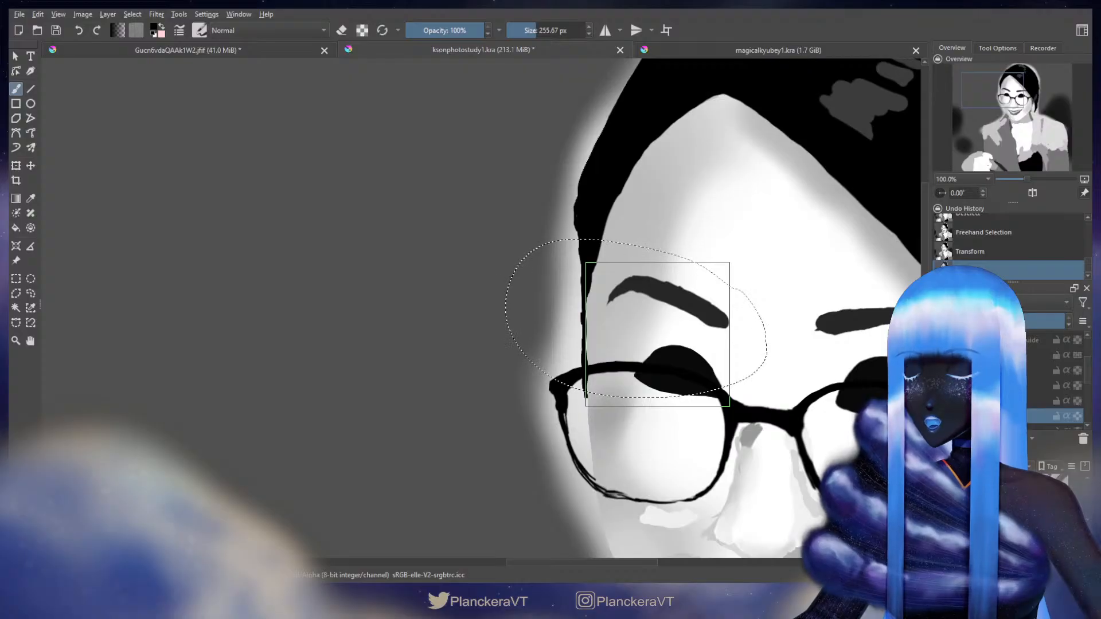
{"action": "scroll", "coordinate": [658, 335], "scroll_direction": "down", "scroll_amount": 4}
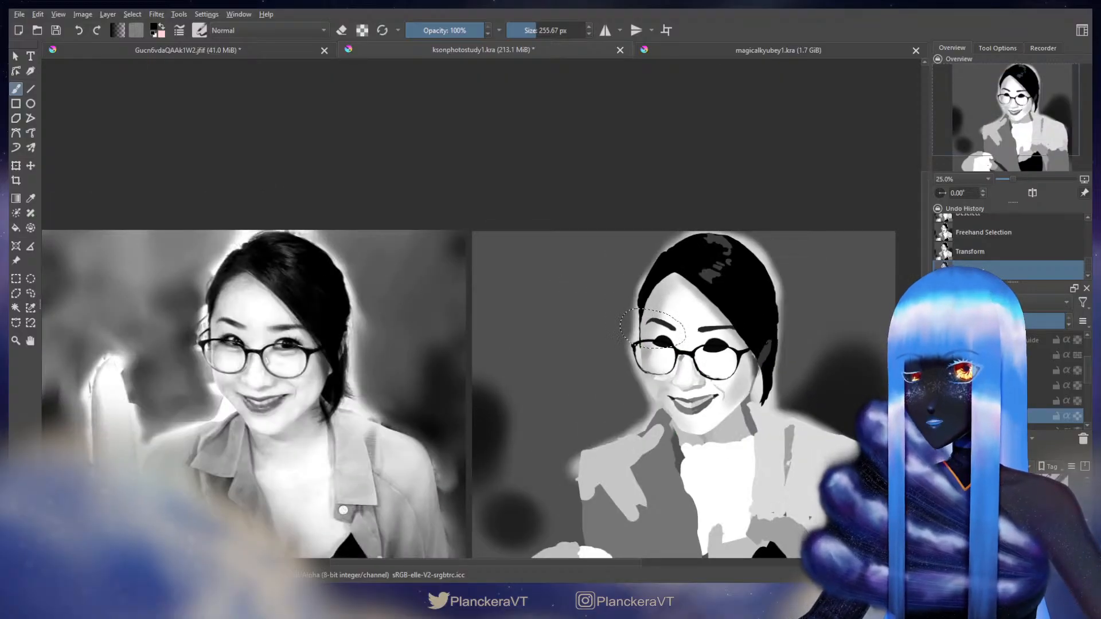
{"action": "key", "text": "ctrl+shift+a"}
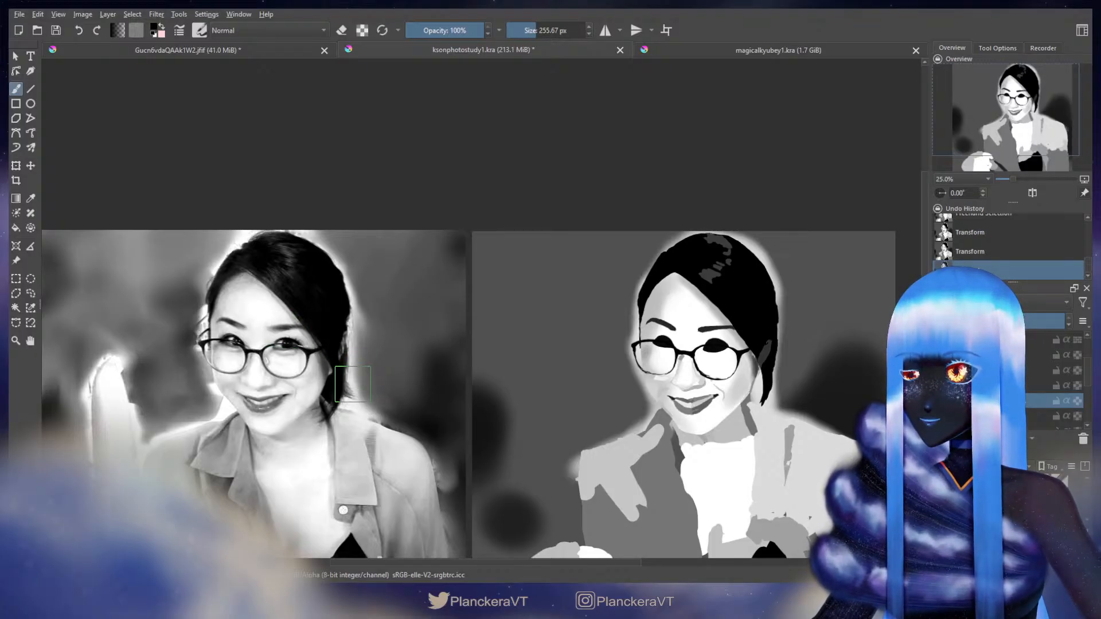
Step: Size the brush outline to 80.17 px over the reference's gap between hair-side eye and hair, and compare it with the painting
{"action": "scroll", "coordinate": [307, 354], "scroll_direction": "up", "scroll_amount": 3}
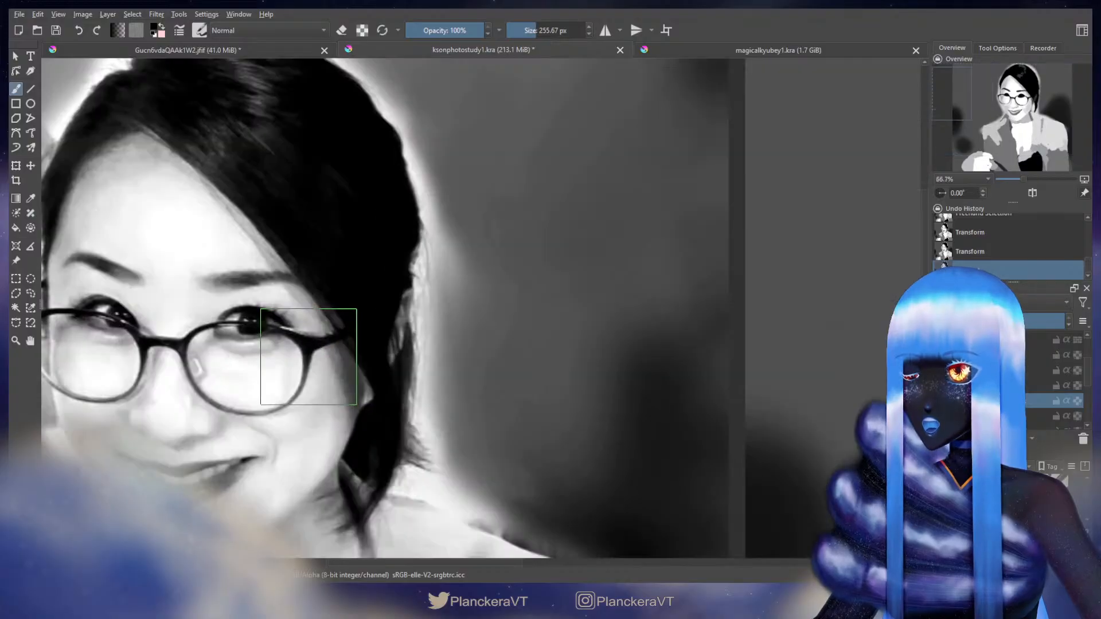
{"action": "mouse_move", "coordinate": [315, 323]}
{"action": "left_mouse_down", "text": "shift"}
{"action": "mouse_move", "coordinate": [212, 323]}
{"action": "mouse_move", "coordinate": [318, 327]}
{"action": "mouse_move", "coordinate": [293, 317]}
{"action": "left_mouse_up", "text": "shift"}
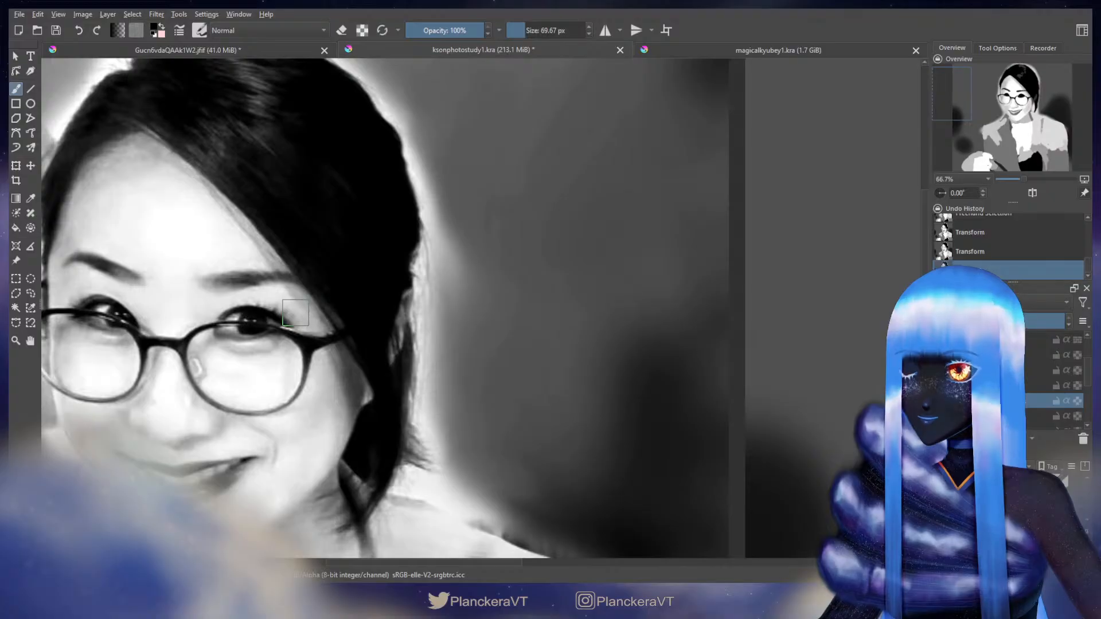
{"action": "key", "text": "bracketright"}
{"action": "key", "text": "bracketright"}
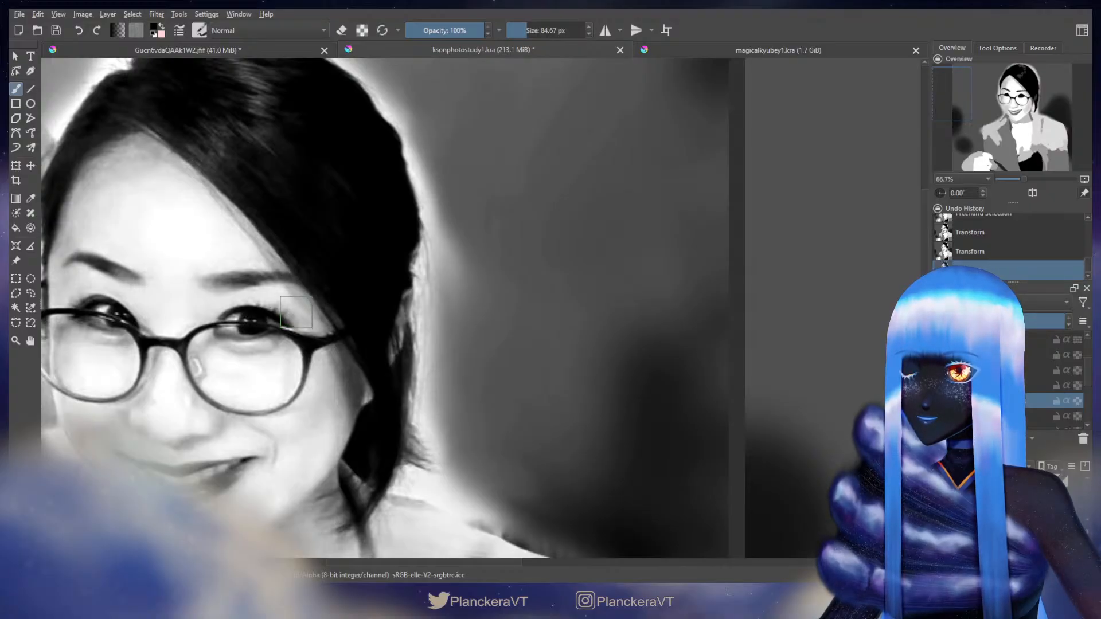
{"action": "left_click_drag", "start_coordinate": [296, 312], "coordinate": [298, 311]}
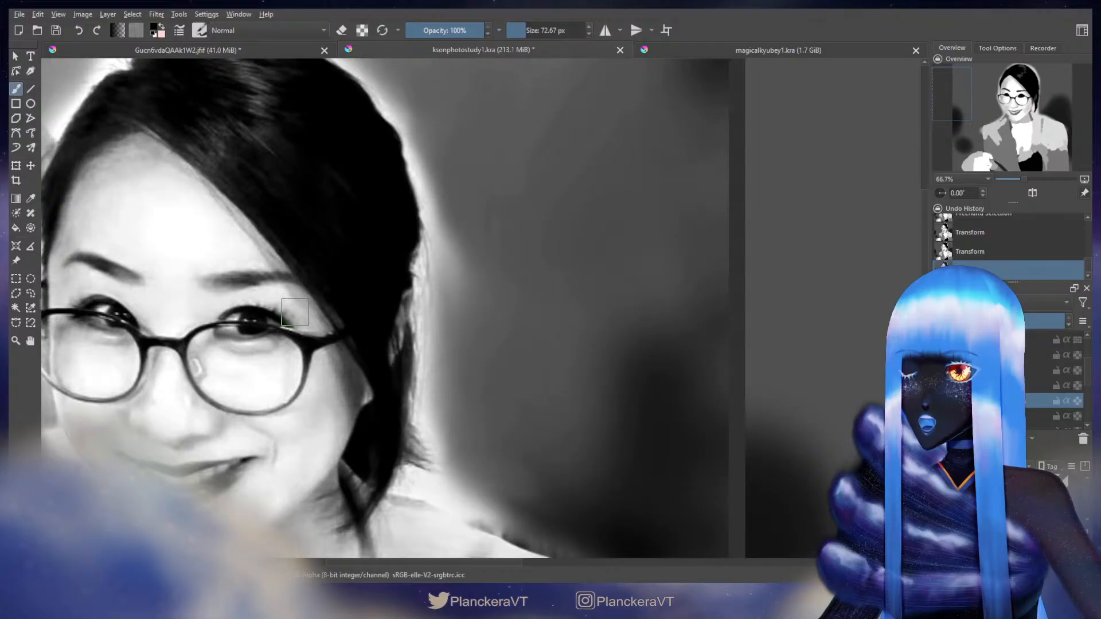
{"action": "left_click_drag", "start_coordinate": [295, 313], "coordinate": [296, 311]}
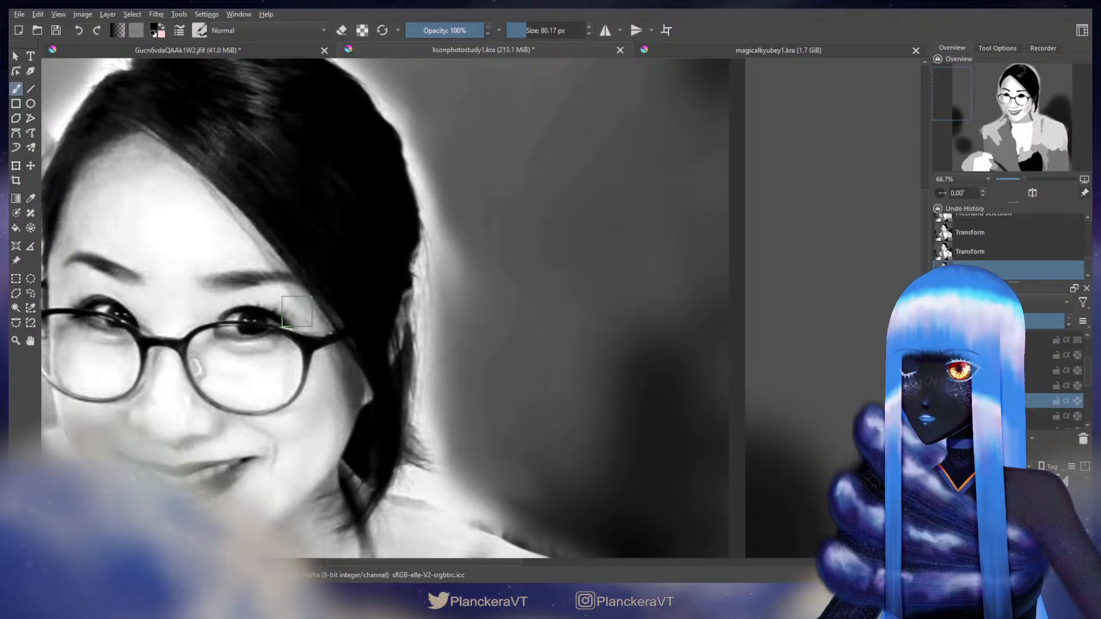
{"action": "scroll", "coordinate": [688, 374], "scroll_direction": "down", "scroll_amount": 2}
{"action": "left_click_drag", "start_coordinate": [852, 369], "coordinate": [344, 349]}
{"action": "scroll", "coordinate": [548, 352], "scroll_direction": "up", "scroll_amount": 3}
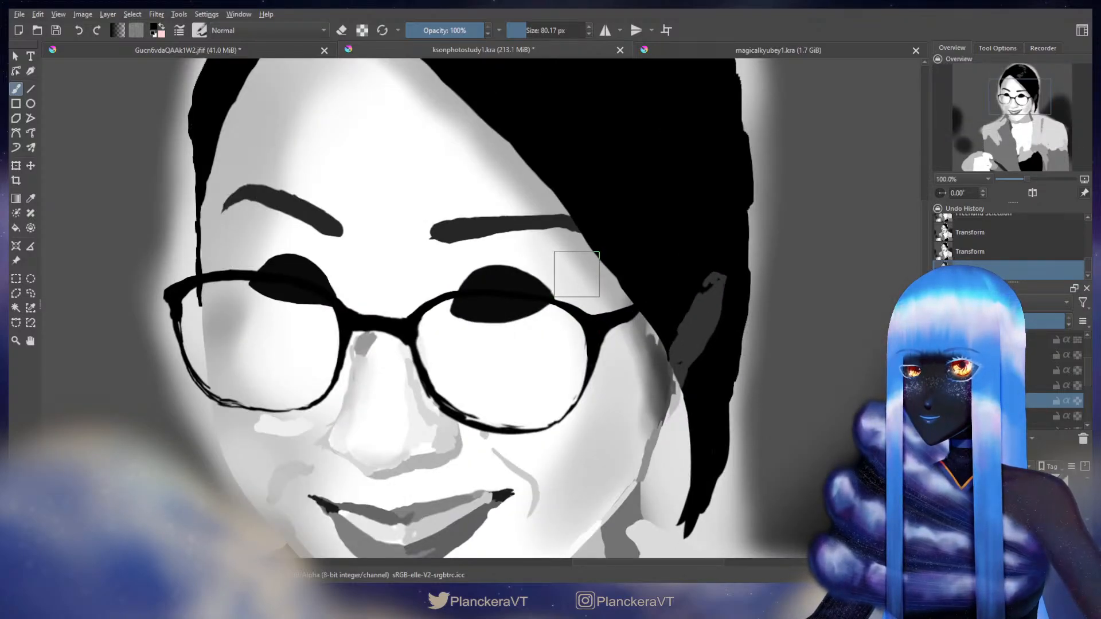
Step: Erase along the diagonal edge of the hair sweep with a 59.73 px eraser, redoing the first stroke, to widen the hair-side forehead
{"action": "key", "text": "e"}
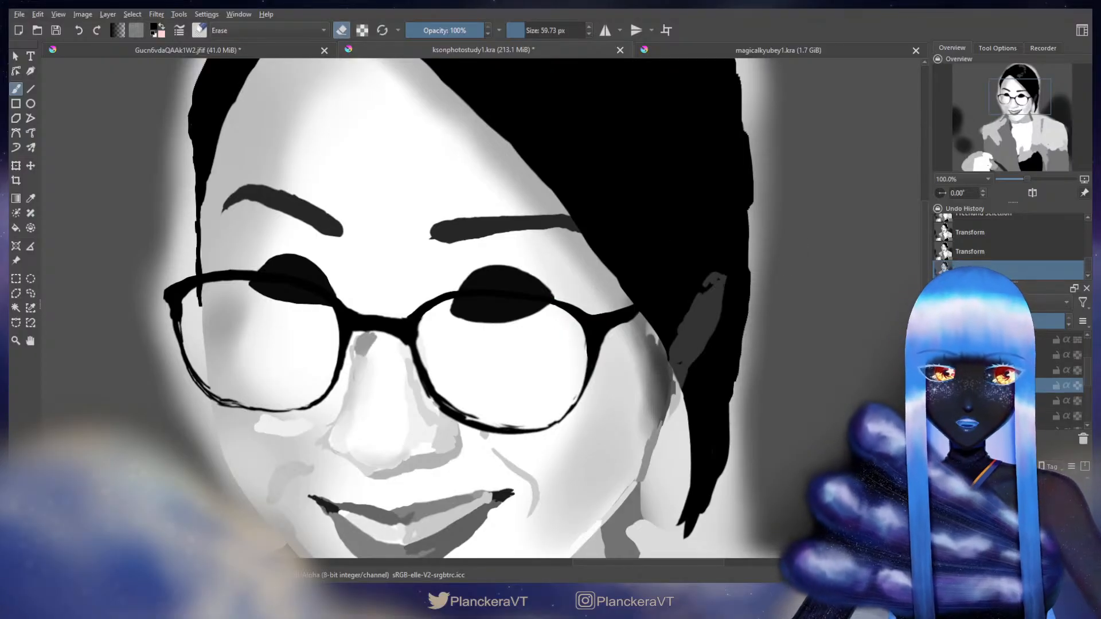
{"action": "left_click_drag", "start_coordinate": [583, 218], "coordinate": [534, 274]}
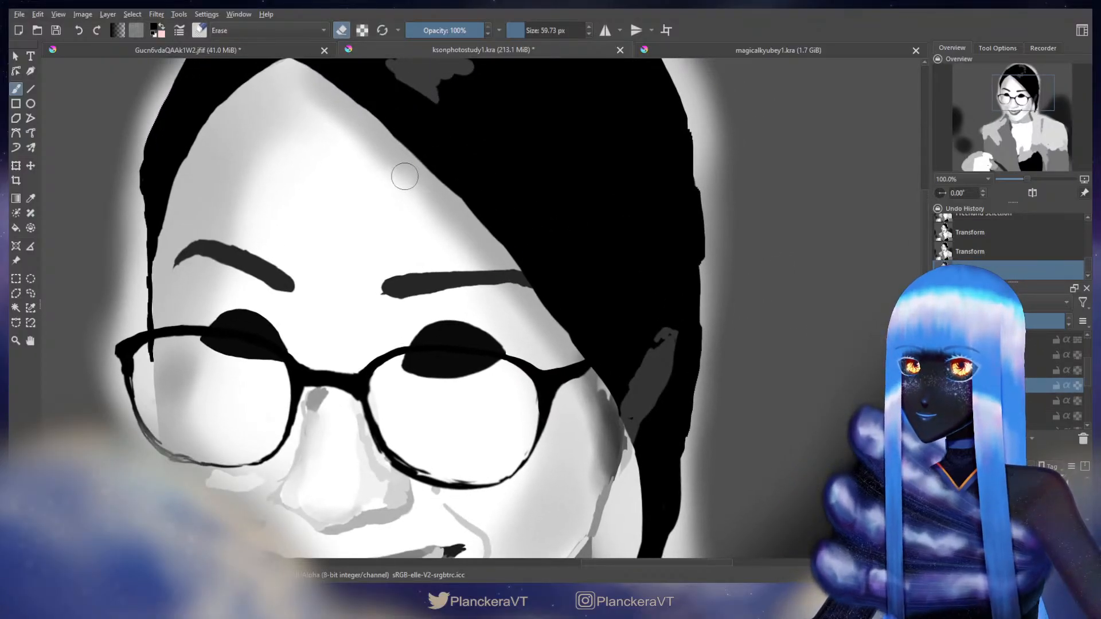
{"action": "left_click_drag", "start_coordinate": [432, 200], "coordinate": [525, 282]}
{"action": "key", "text": "ctrl+z"}
{"action": "mouse_move", "coordinate": [389, 149]}
{"action": "left_mouse_down"}
{"action": "mouse_move", "coordinate": [509, 268]}
{"action": "mouse_move", "coordinate": [609, 420]}
{"action": "left_mouse_up"}
{"action": "left_click_drag", "start_coordinate": [575, 373], "coordinate": [605, 409]}
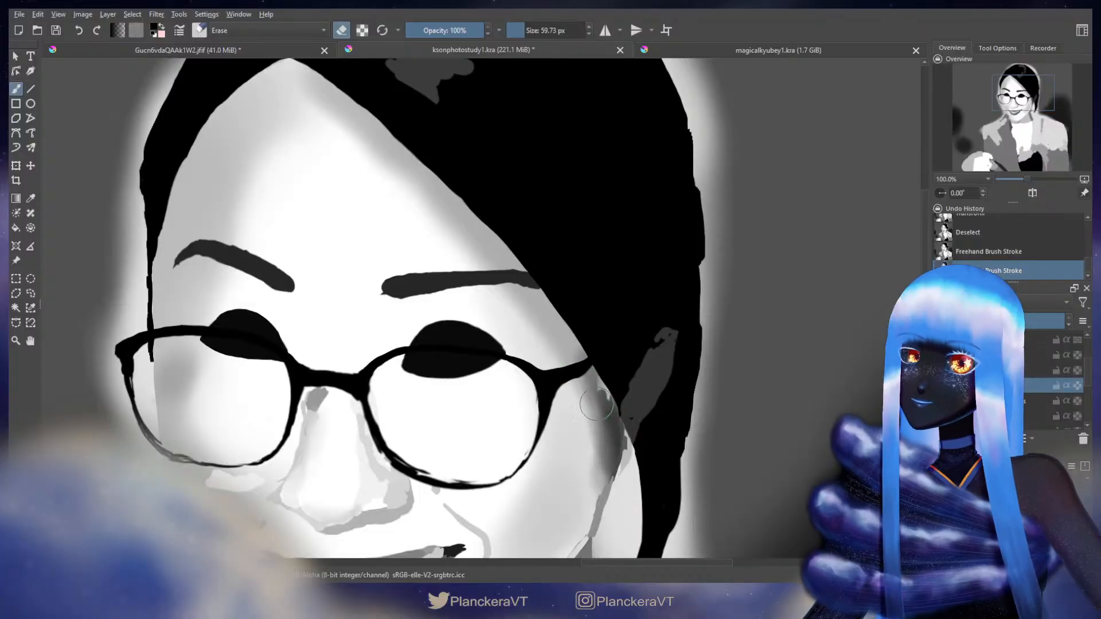
{"action": "key", "text": "e"}
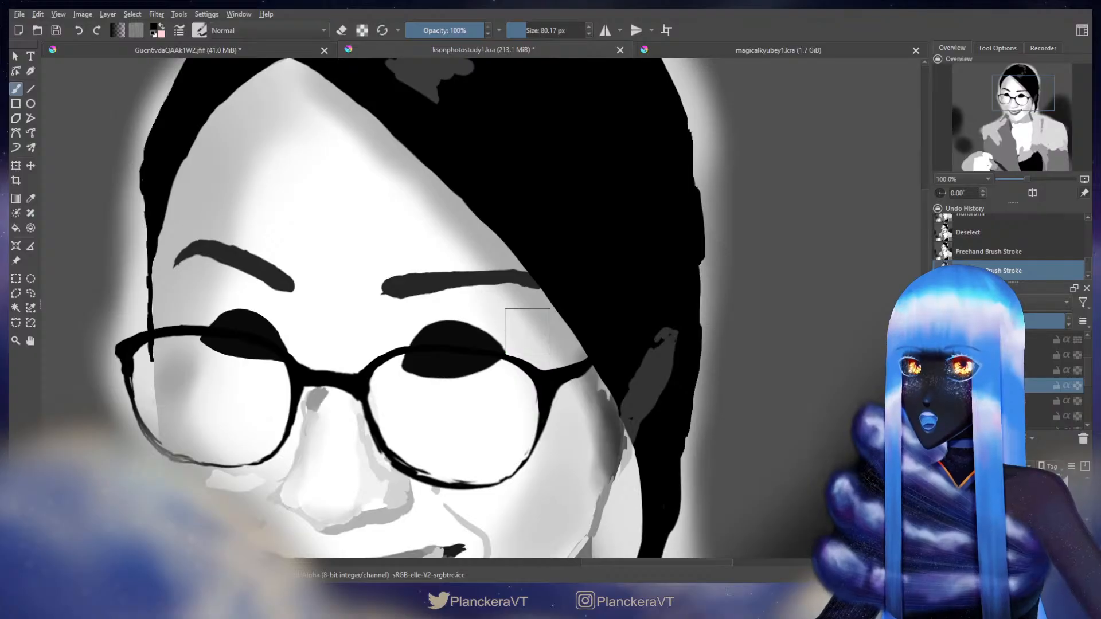
Step: Refine the diagonal hair edge from the forehead down past the glasses with black strokes of the 80.17 px brush
{"action": "left_click_drag", "start_coordinate": [387, 118], "coordinate": [361, 92]}
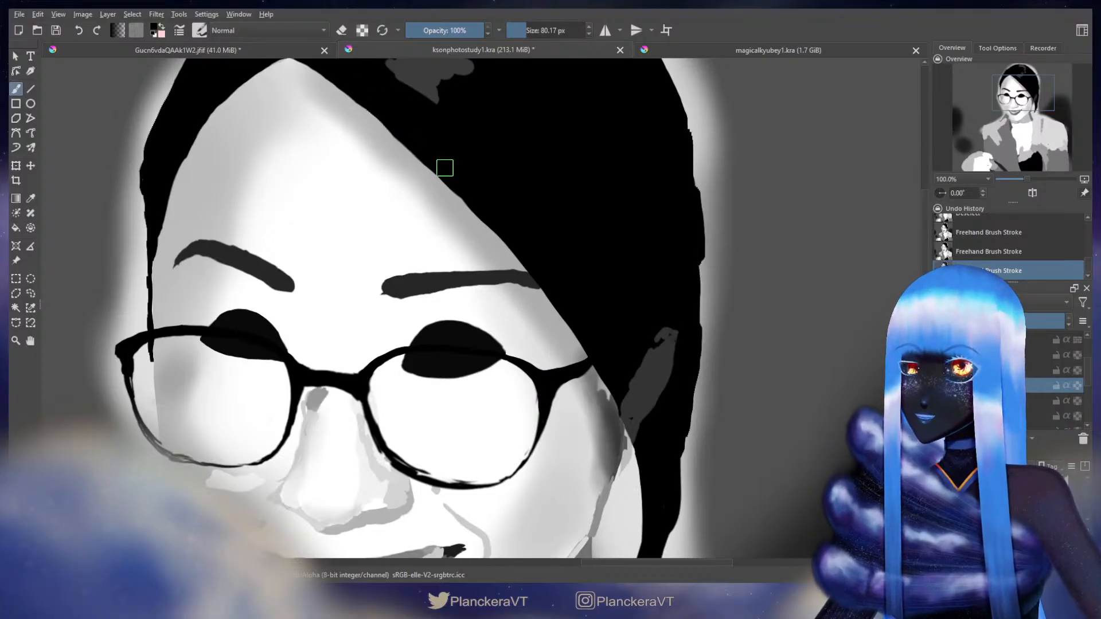
{"action": "mouse_move", "coordinate": [470, 194]}
{"action": "left_mouse_down"}
{"action": "mouse_move", "coordinate": [549, 283]}
{"action": "mouse_move", "coordinate": [619, 393]}
{"action": "left_mouse_up"}
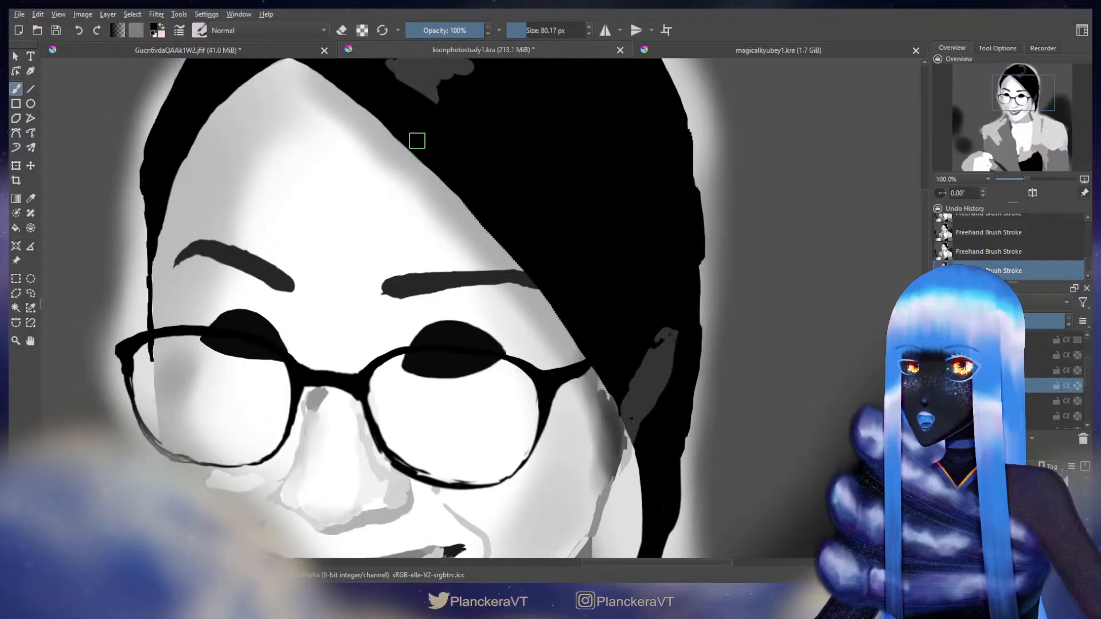
{"action": "left_click_drag", "start_coordinate": [443, 171], "coordinate": [580, 333]}
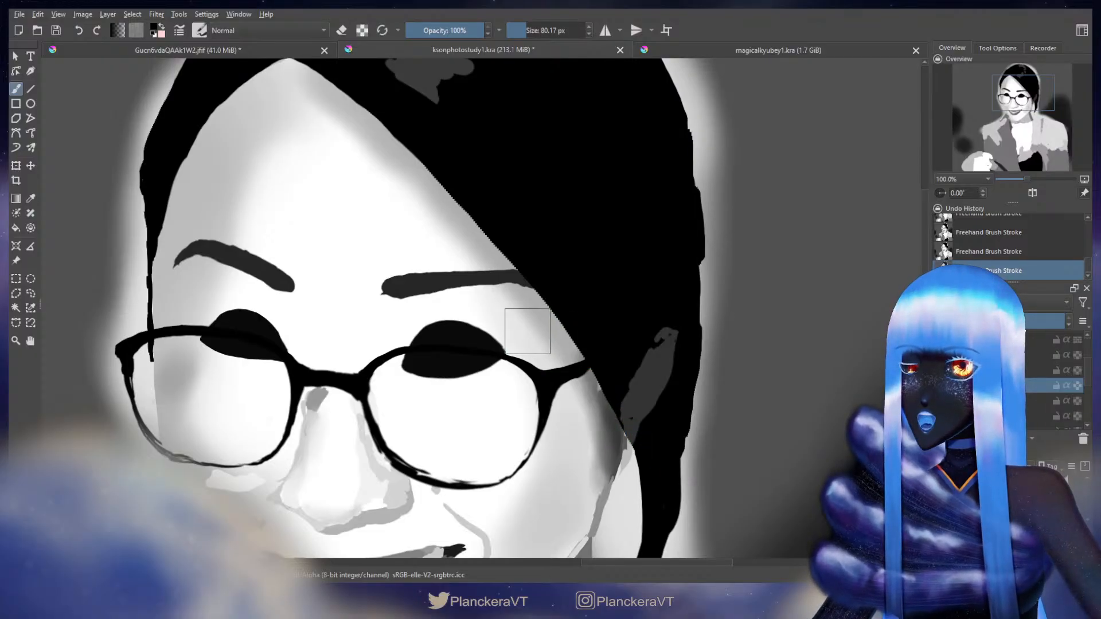
Step: Compare the width from the far face edge to the hair sweep between the reference and the painting using a 626.17 px brush outline
{"action": "scroll", "coordinate": [528, 331], "scroll_direction": "down", "scroll_amount": 3}
{"action": "scroll", "coordinate": [505, 437], "scroll_direction": "down", "scroll_amount": 2}
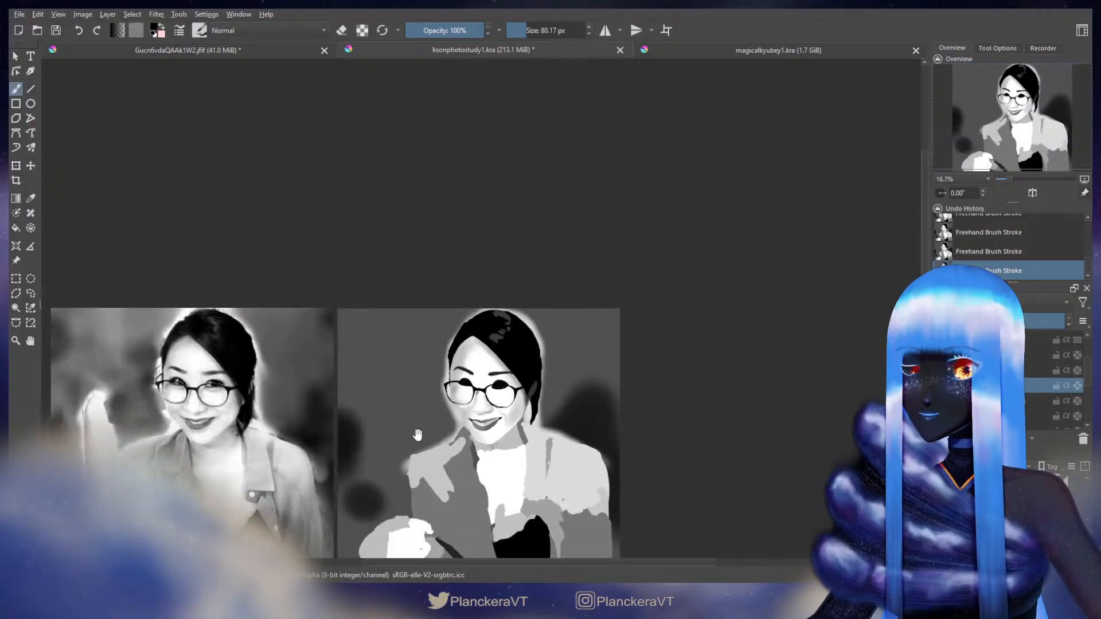
{"action": "left_click_drag", "start_coordinate": [418, 437], "coordinate": [695, 388]}
{"action": "scroll", "coordinate": [513, 379], "scroll_direction": "up", "scroll_amount": 1}
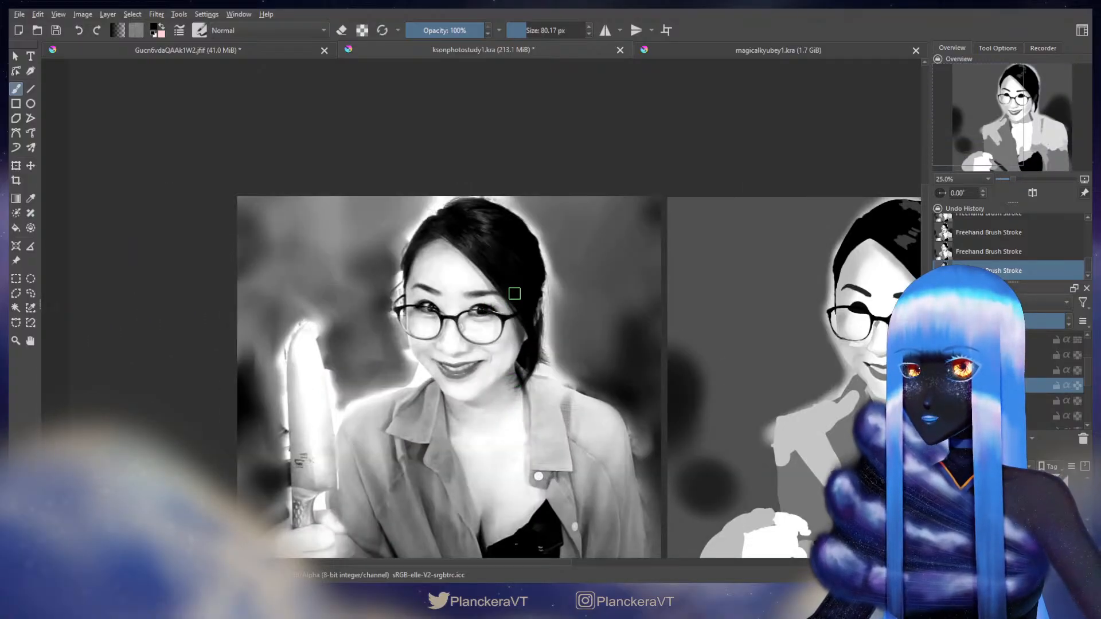
{"action": "left_click_drag", "start_coordinate": [582, 334], "coordinate": [534, 401]}
{"action": "scroll", "coordinate": [423, 423], "scroll_direction": "up", "scroll_amount": 2}
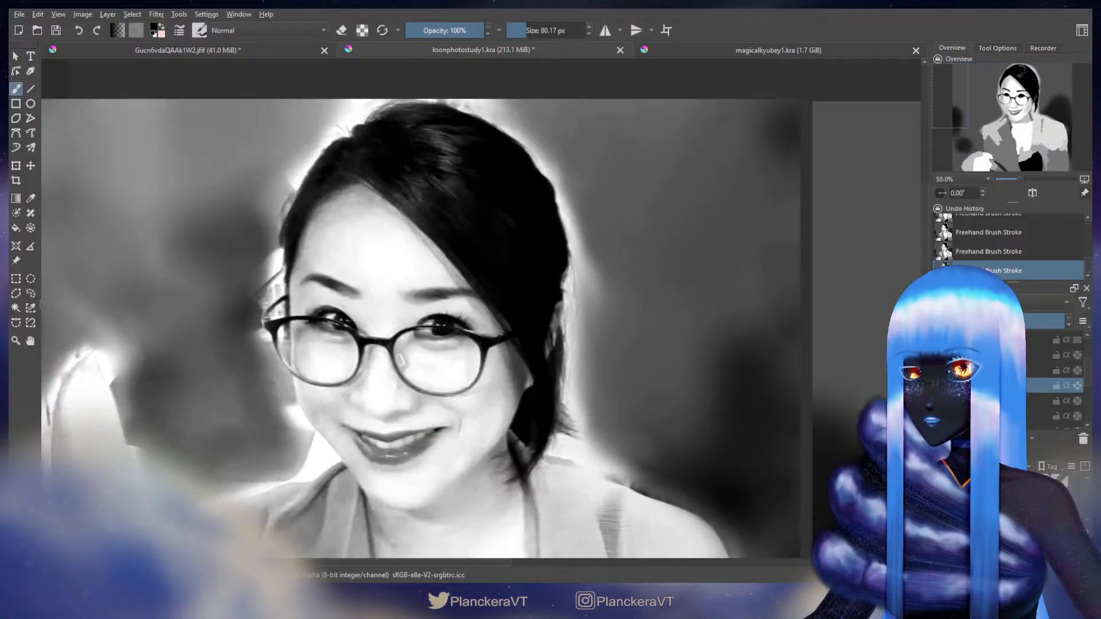
{"action": "mouse_move", "coordinate": [734, 384]}
{"action": "left_mouse_down"}
{"action": "mouse_move", "coordinate": [368, 416]}
{"action": "mouse_move", "coordinate": [300, 406]}
{"action": "mouse_move", "coordinate": [576, 427]}
{"action": "mouse_move", "coordinate": [331, 413]}
{"action": "mouse_move", "coordinate": [651, 407]}
{"action": "left_mouse_up"}
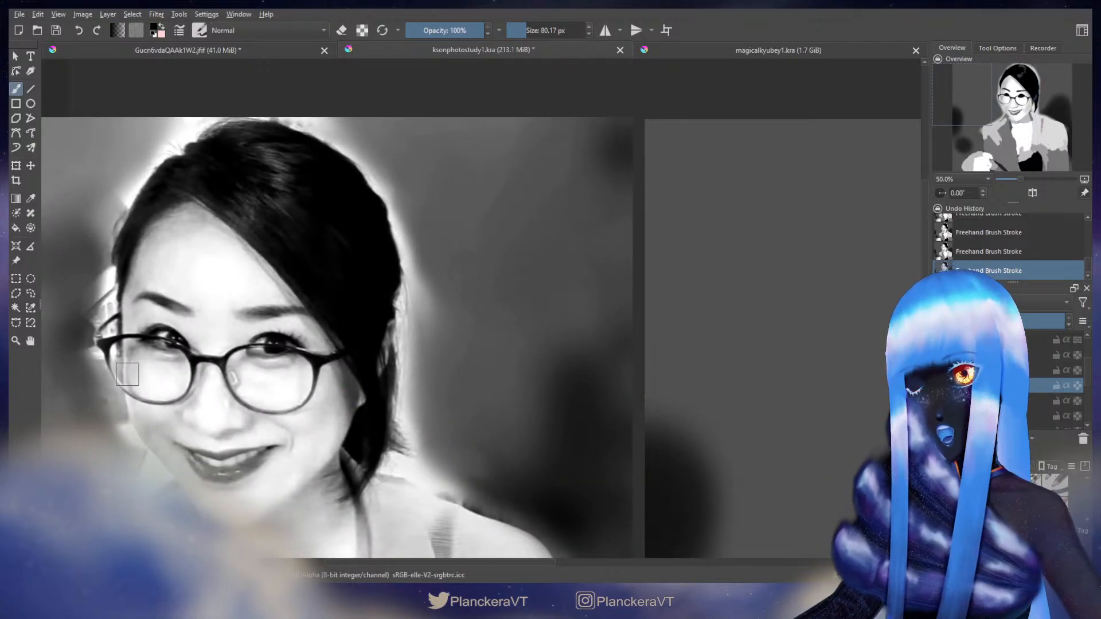
{"action": "left_click_drag", "start_coordinate": [131, 372], "coordinate": [287, 372], "text": "shift"}
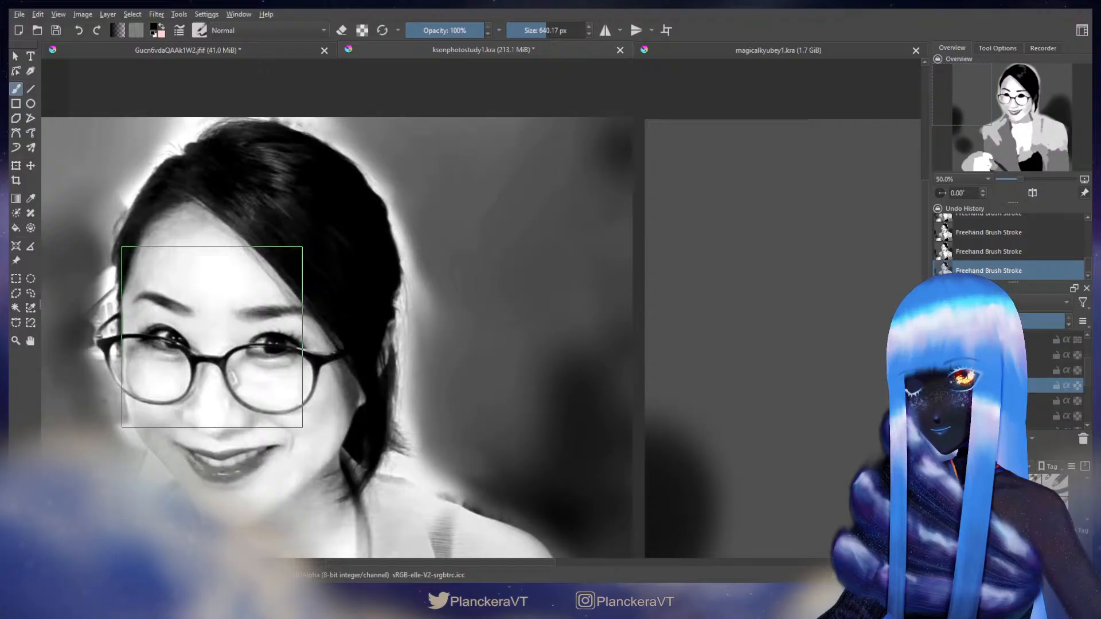
{"action": "left_click_drag", "start_coordinate": [212, 337], "coordinate": [208, 337], "text": "shift"}
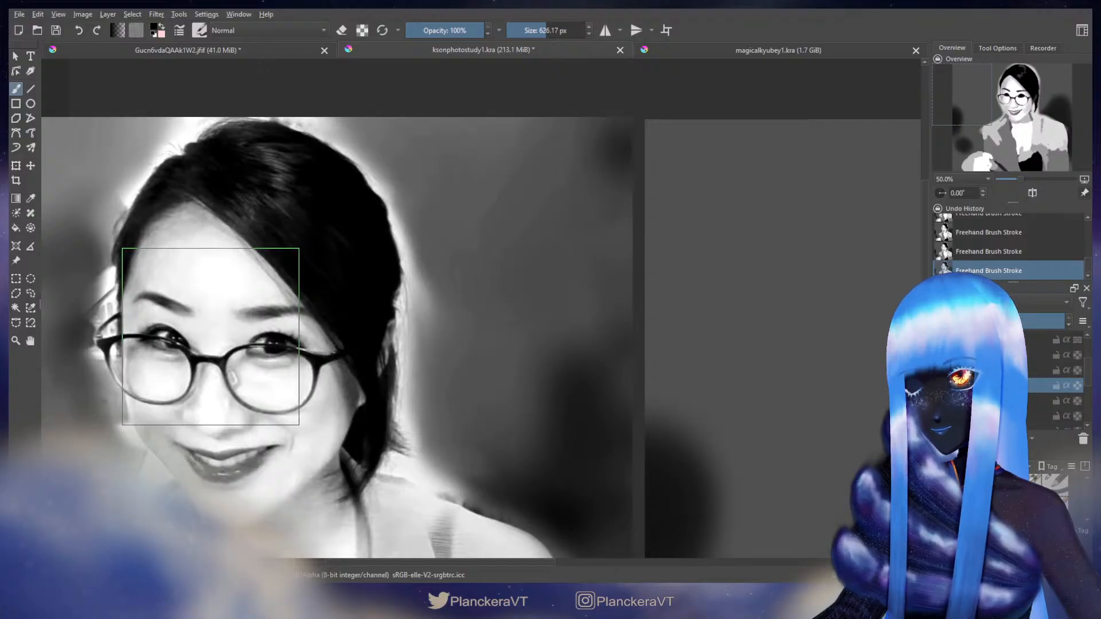
{"action": "left_click_drag", "start_coordinate": [814, 377], "coordinate": [241, 354]}
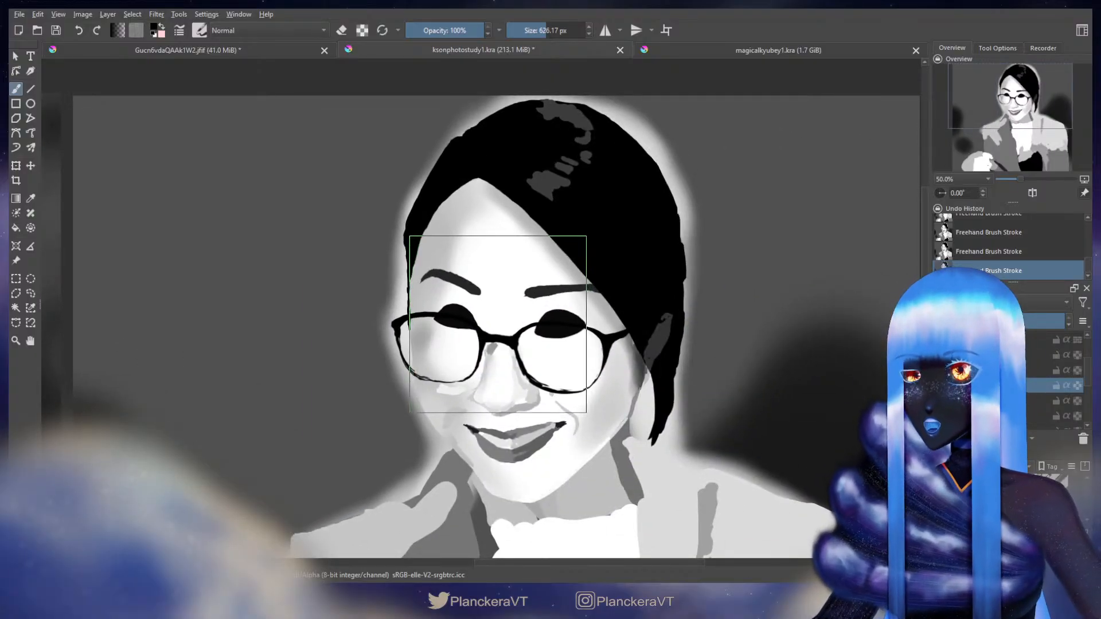
Step: Compare the span from the far face edge to the hair-side lens with a 700.17 px outline, and erase the hair-side glasses arm
{"action": "mouse_move", "coordinate": [498, 322]}
{"action": "left_mouse_down"}
{"action": "mouse_move", "coordinate": [557, 318]}
{"action": "mouse_move", "coordinate": [386, 342]}
{"action": "mouse_move", "coordinate": [448, 340]}
{"action": "left_mouse_up"}
{"action": "mouse_move", "coordinate": [354, 340]}
{"action": "left_mouse_down", "text": "shift"}
{"action": "mouse_move", "coordinate": [367, 338]}
{"action": "mouse_move", "coordinate": [275, 357]}
{"action": "mouse_move", "coordinate": [115, 357]}
{"action": "left_mouse_up", "text": "shift"}
{"action": "left_click_drag", "start_coordinate": [854, 367], "coordinate": [364, 346]}
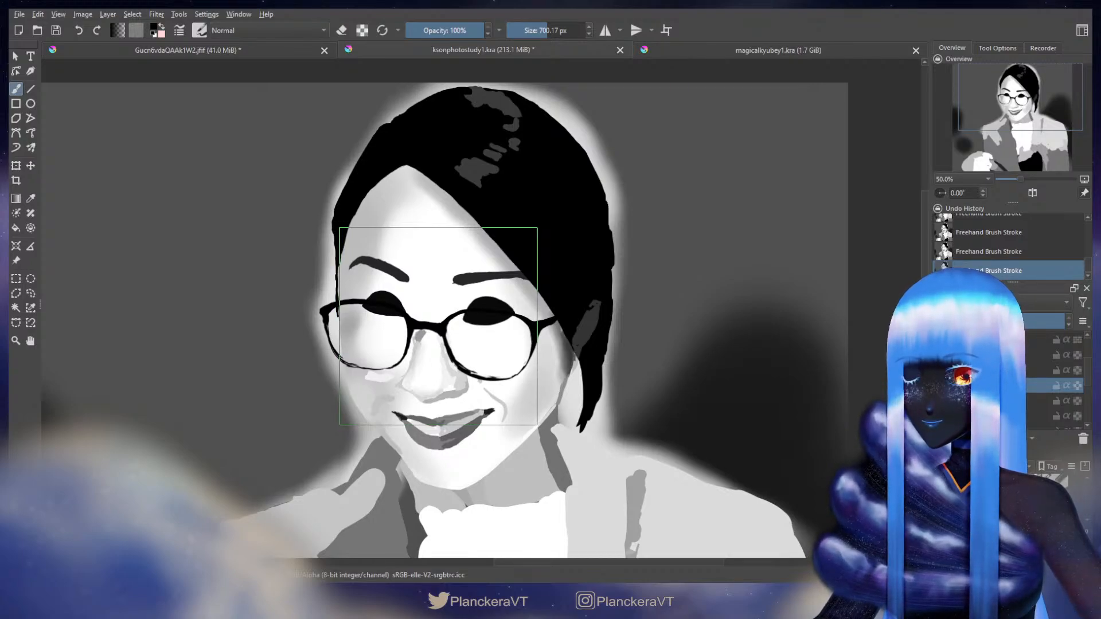
{"action": "key", "text": "e"}
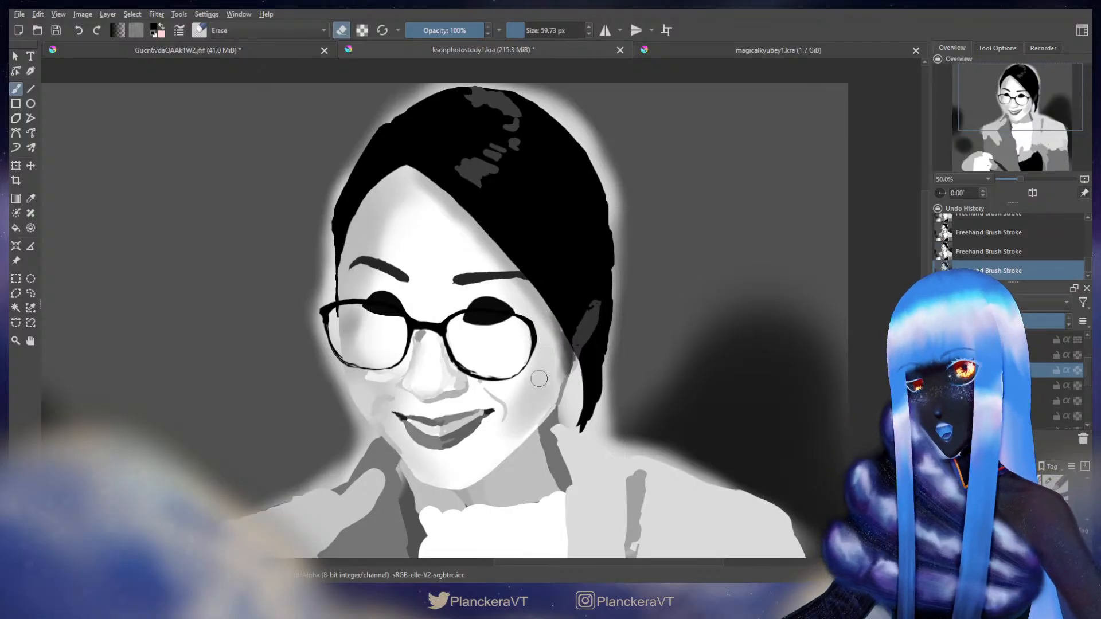
Step: Check the glasses and hair-side face width against the reference photo again using the 700.17 px brush outline
{"action": "scroll", "coordinate": [503, 413], "scroll_direction": "down", "scroll_amount": 2}
{"action": "left_click_drag", "start_coordinate": [502, 411], "coordinate": [756, 391]}
{"action": "scroll", "coordinate": [268, 340], "scroll_direction": "up", "scroll_amount": 1}
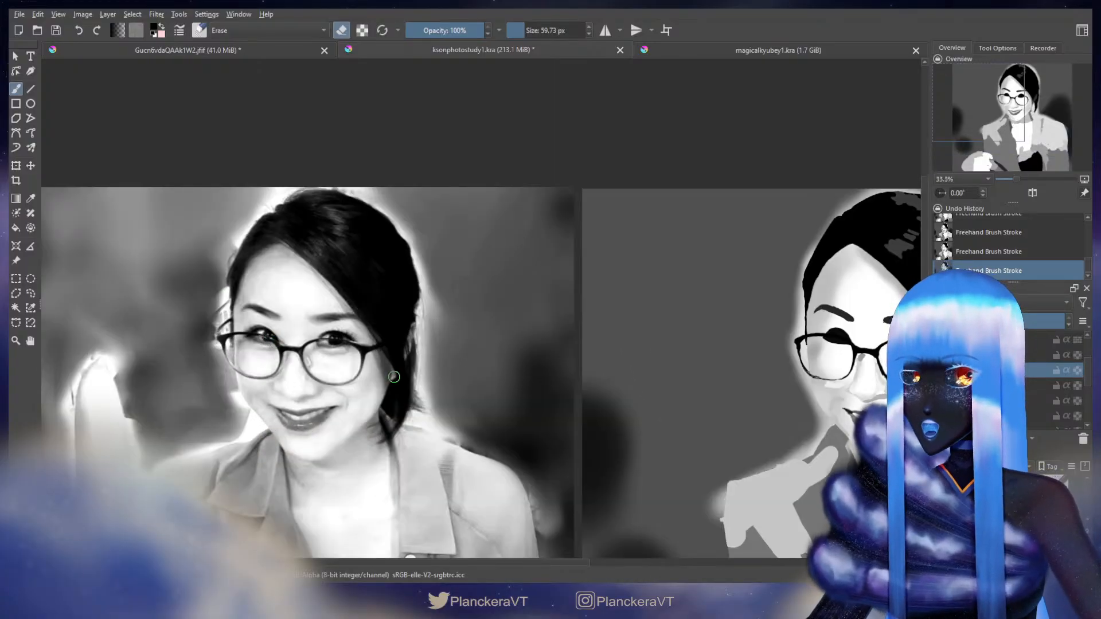
{"action": "key", "text": "e"}
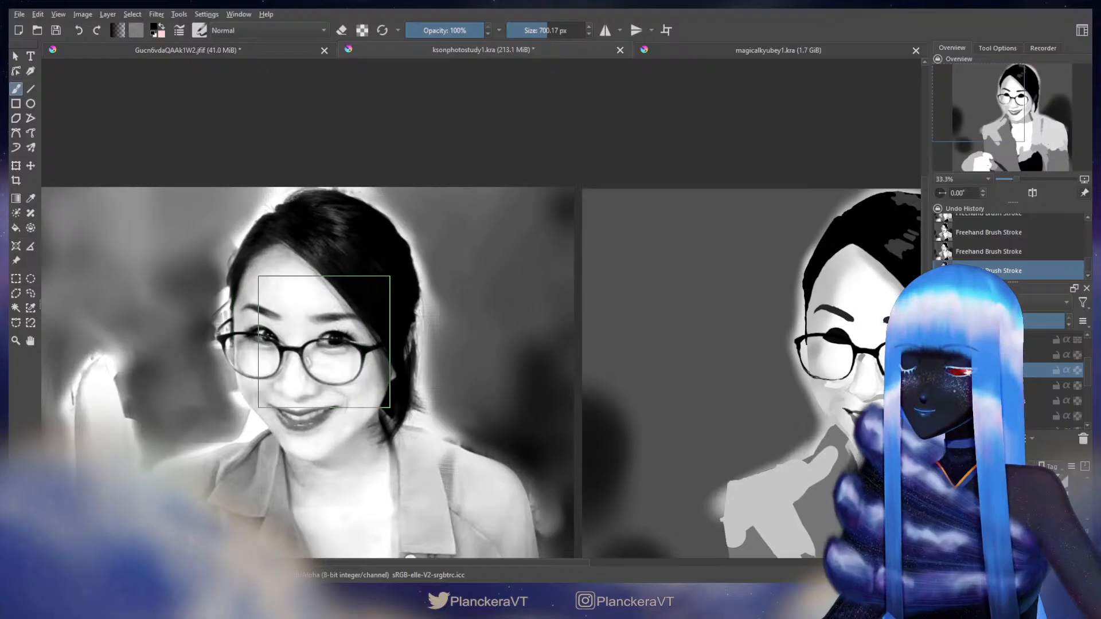
{"action": "left_click_drag", "start_coordinate": [898, 351], "coordinate": [450, 343]}
{"action": "scroll", "coordinate": [450, 343], "scroll_direction": "up", "scroll_amount": 1}
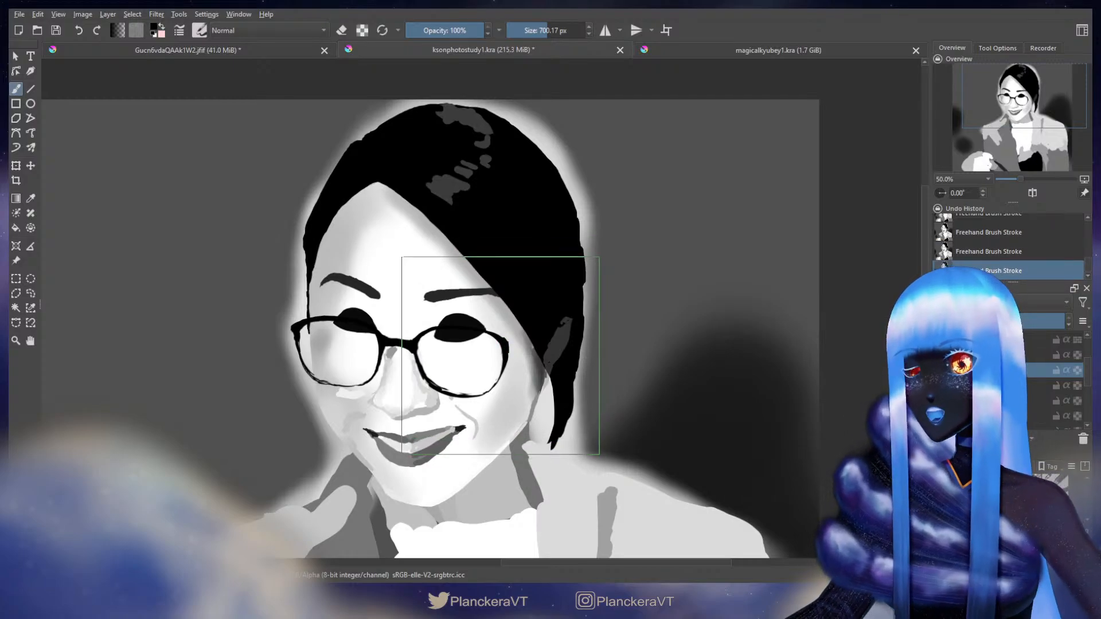
Step: Compare the forehead span from the far temple to the diagonal hair edge between reference and painting using a 383.67 px brush outline
{"action": "scroll", "coordinate": [337, 351], "scroll_direction": "down", "scroll_amount": 1}
{"action": "left_click_drag", "start_coordinate": [154, 362], "coordinate": [696, 395]}
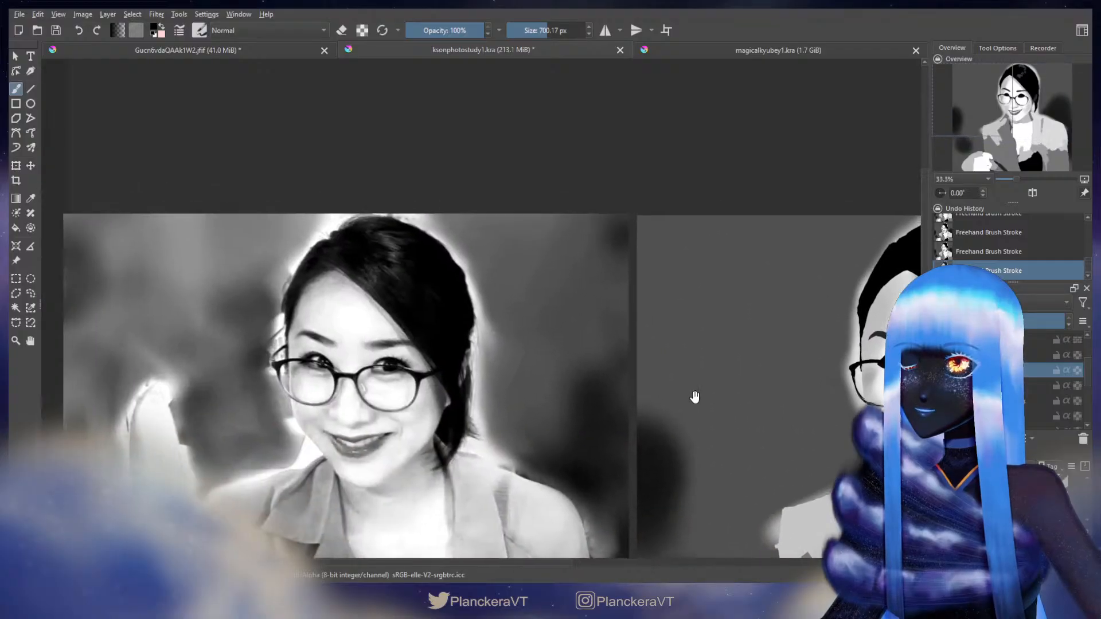
{"action": "scroll", "coordinate": [321, 377], "scroll_direction": "up", "scroll_amount": 2}
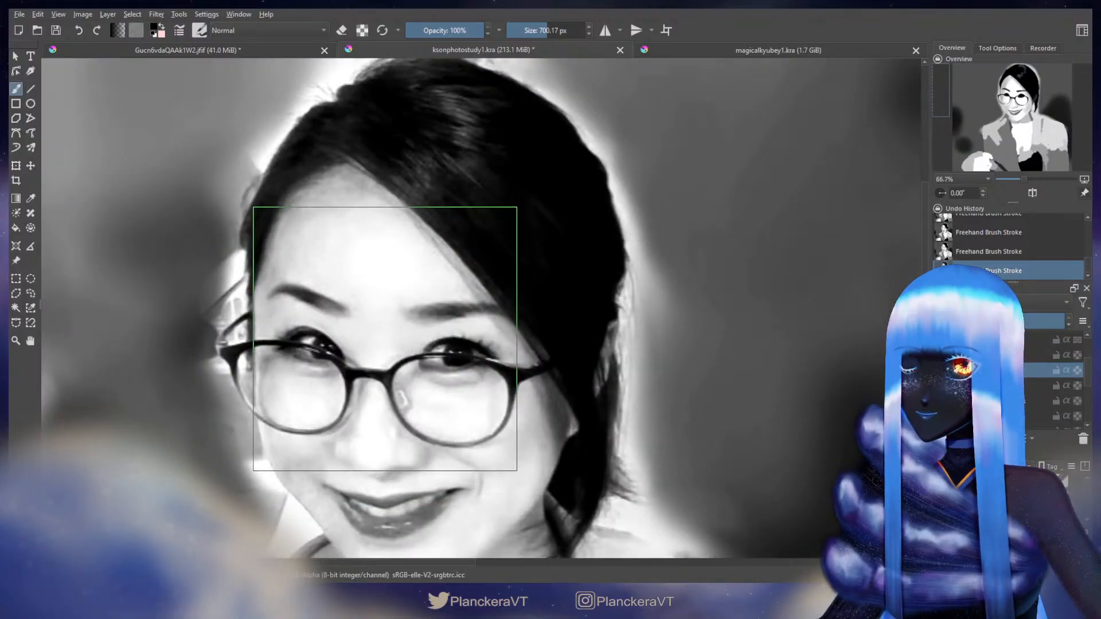
{"action": "left_click_drag", "start_coordinate": [385, 339], "coordinate": [276, 339], "text": "shift"}
{"action": "left_click_drag", "start_coordinate": [345, 350], "coordinate": [351, 350], "text": "shift"}
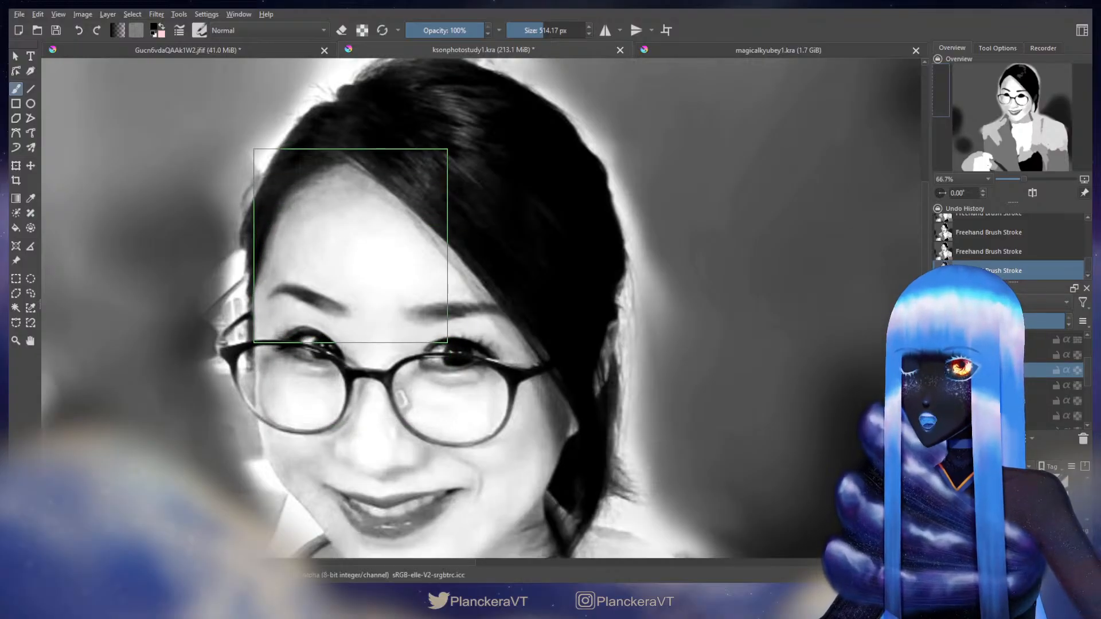
{"action": "left_click_drag", "start_coordinate": [351, 246], "coordinate": [336, 246], "text": "shift"}
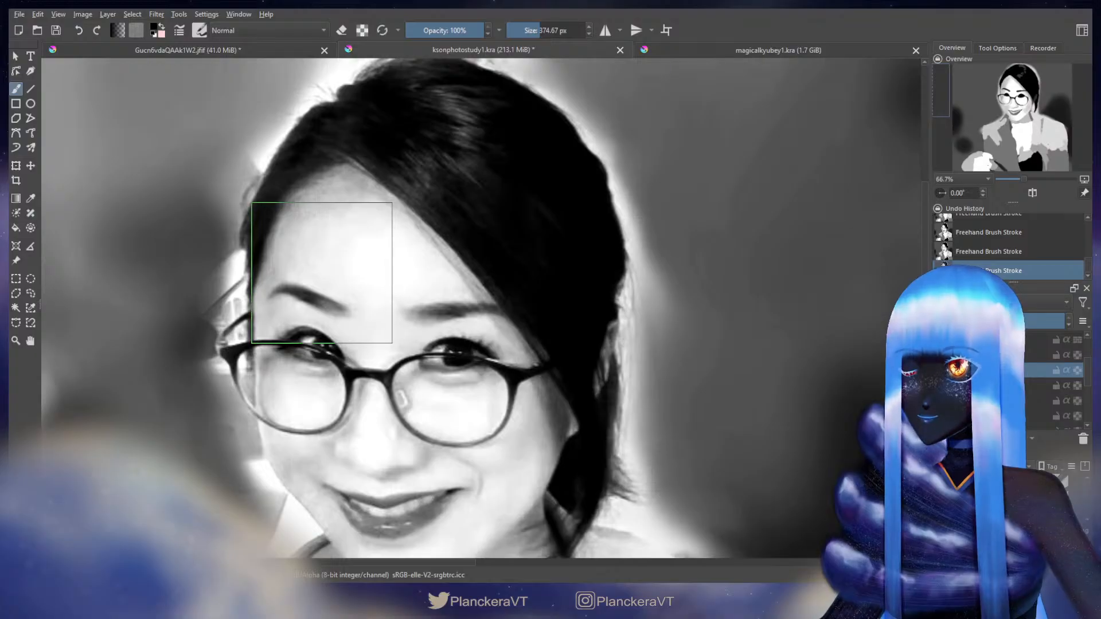
{"action": "left_click_drag", "start_coordinate": [324, 272], "coordinate": [327, 270], "text": "shift"}
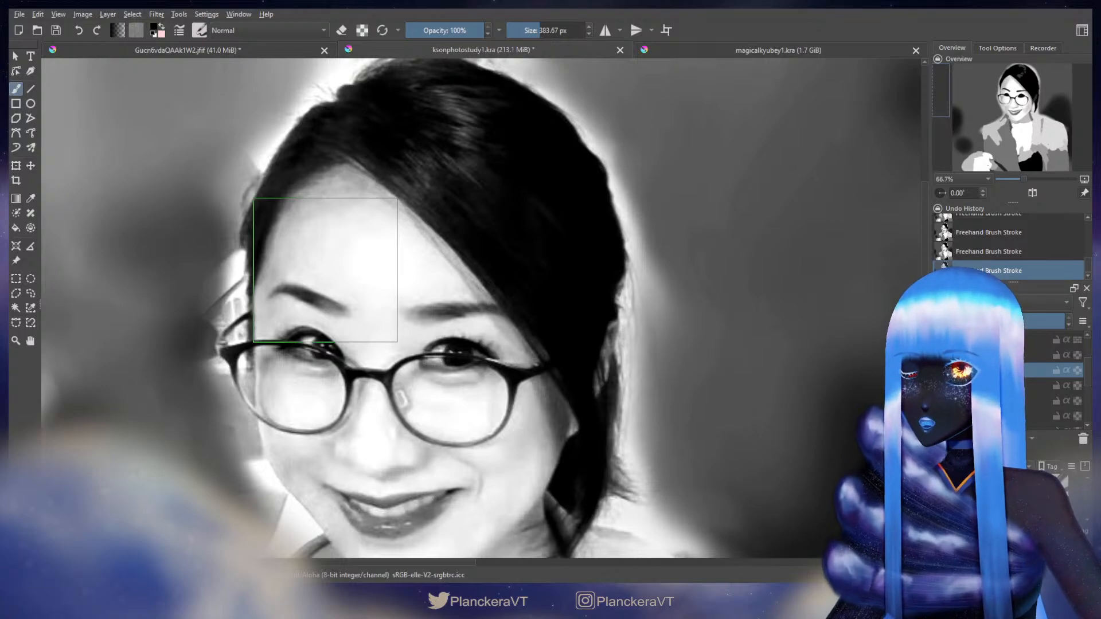
{"action": "left_click_drag", "start_coordinate": [746, 312], "coordinate": [118, 317]}
{"action": "left_click_drag", "start_coordinate": [857, 330], "coordinate": [425, 332]}
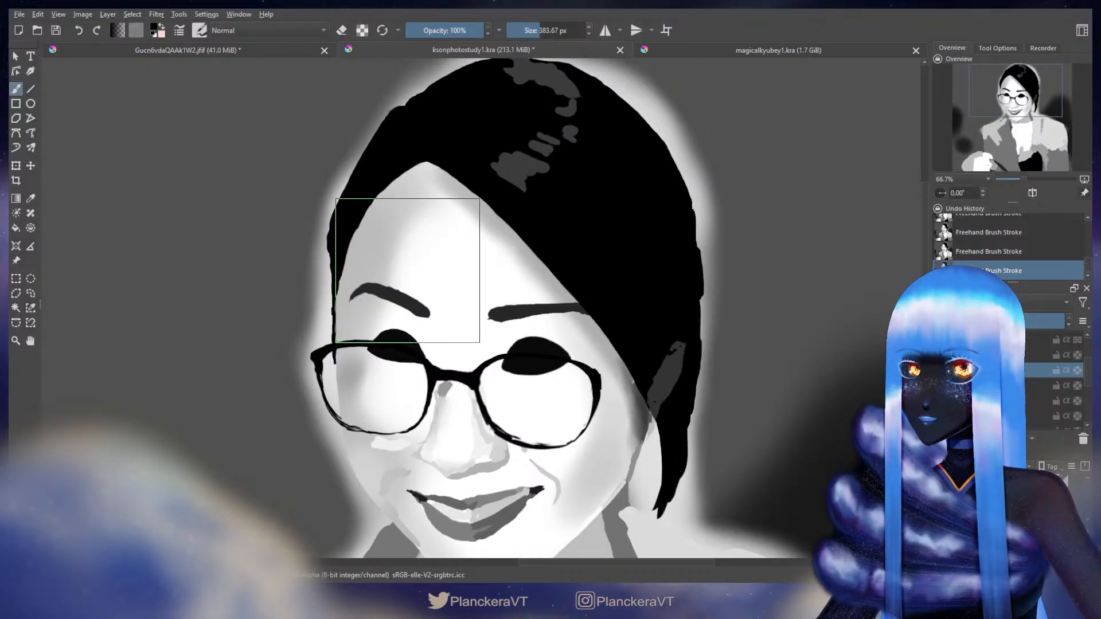
Step: Measure the hair height from the hairline peak to the crown on the reference photo with a 287.67 px brush outline
{"action": "key", "text": "minus"}
{"action": "key", "text": "minus"}
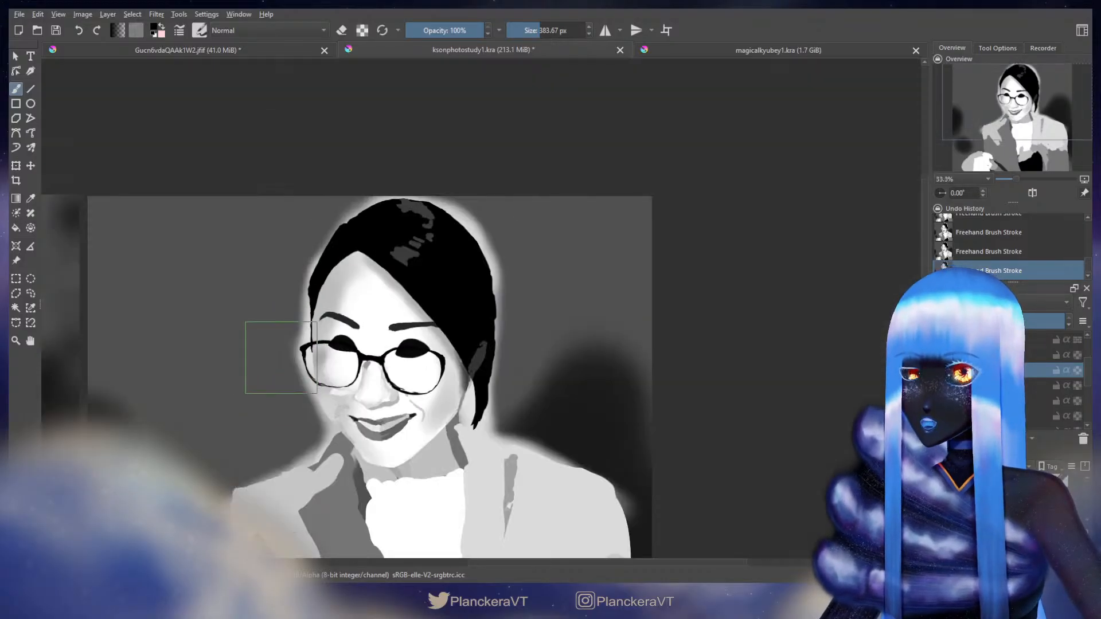
{"action": "mouse_move", "coordinate": [308, 373]}
{"action": "left_mouse_down"}
{"action": "mouse_move", "coordinate": [360, 381]}
{"action": "mouse_move", "coordinate": [540, 352]}
{"action": "mouse_move", "coordinate": [613, 359]}
{"action": "left_mouse_up"}
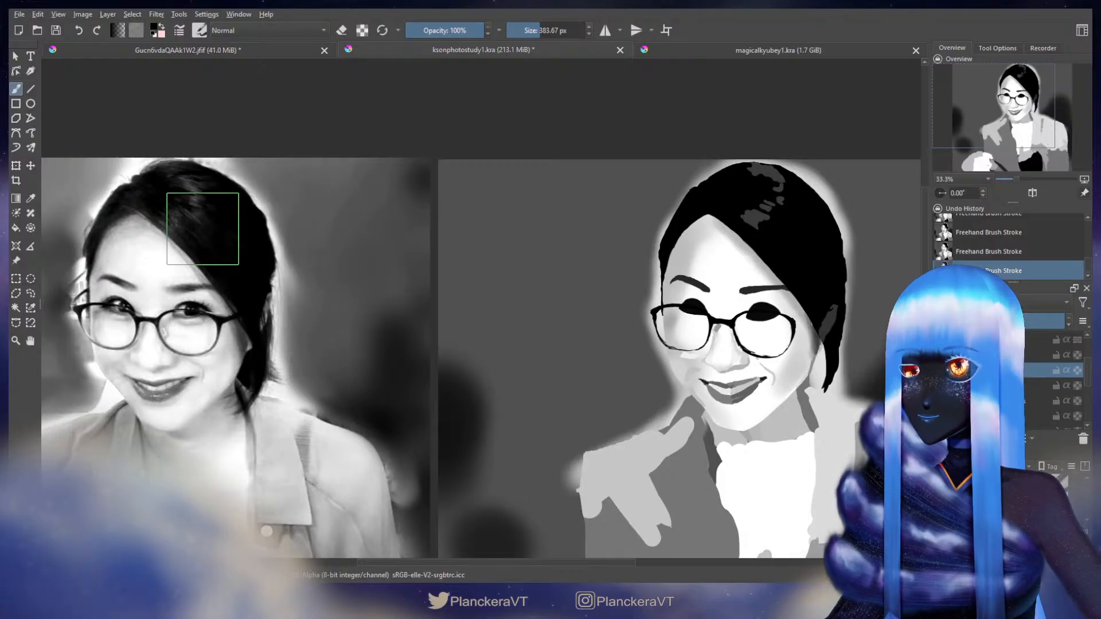
{"action": "scroll", "coordinate": [219, 238], "scroll_direction": "up", "scroll_amount": 1}
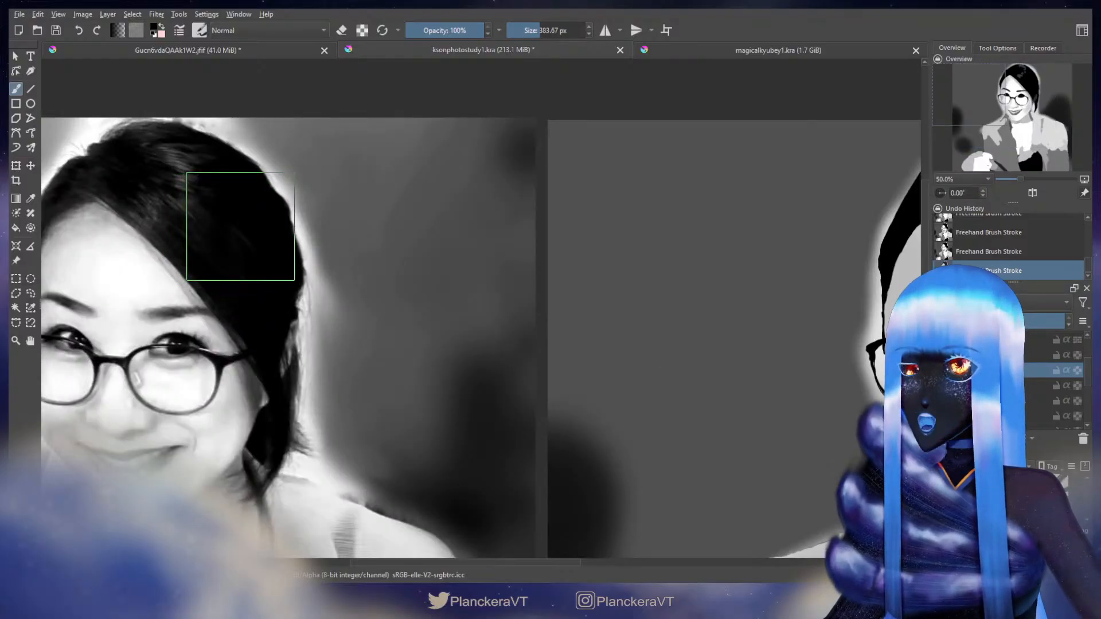
{"action": "key", "text": "bracketleft"}
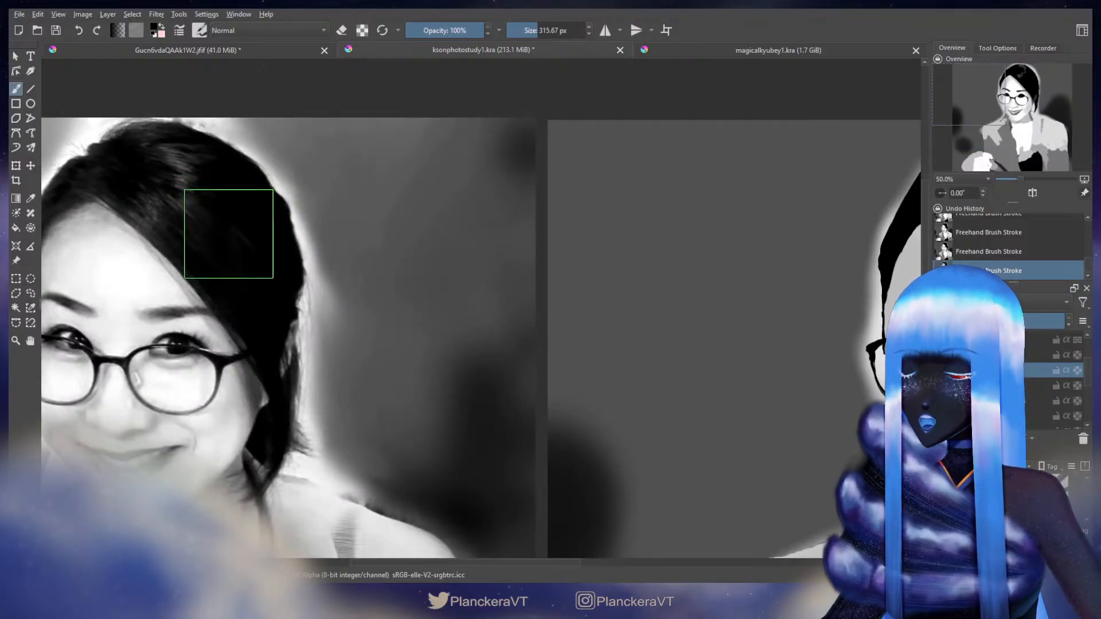
{"action": "left_click_drag", "start_coordinate": [222, 233], "coordinate": [338, 302]}
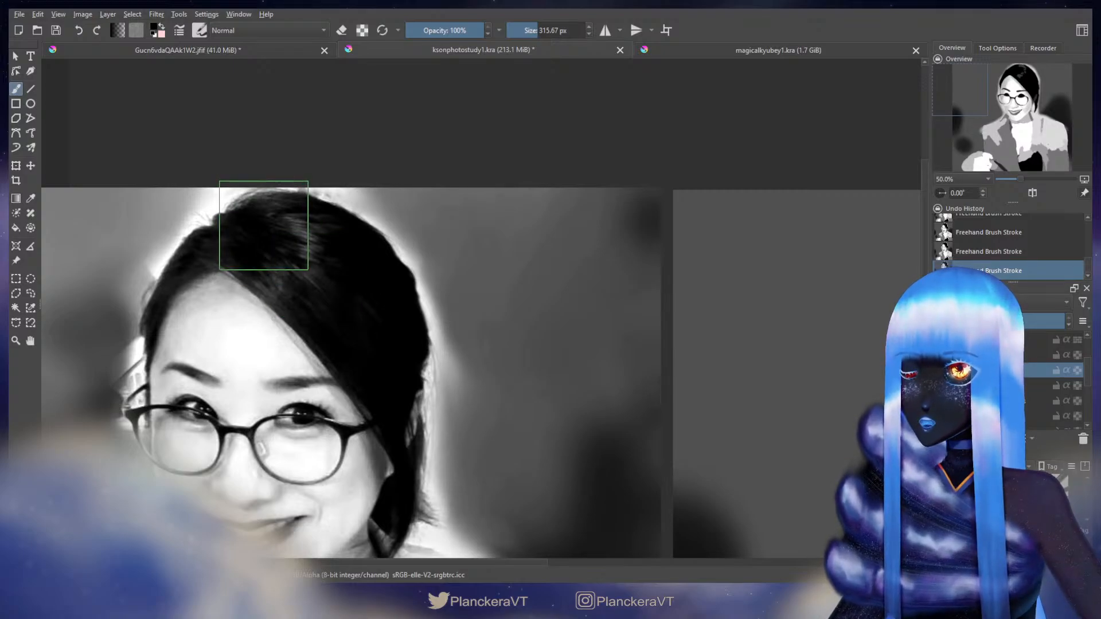
{"action": "key", "text": "bracketleft"}
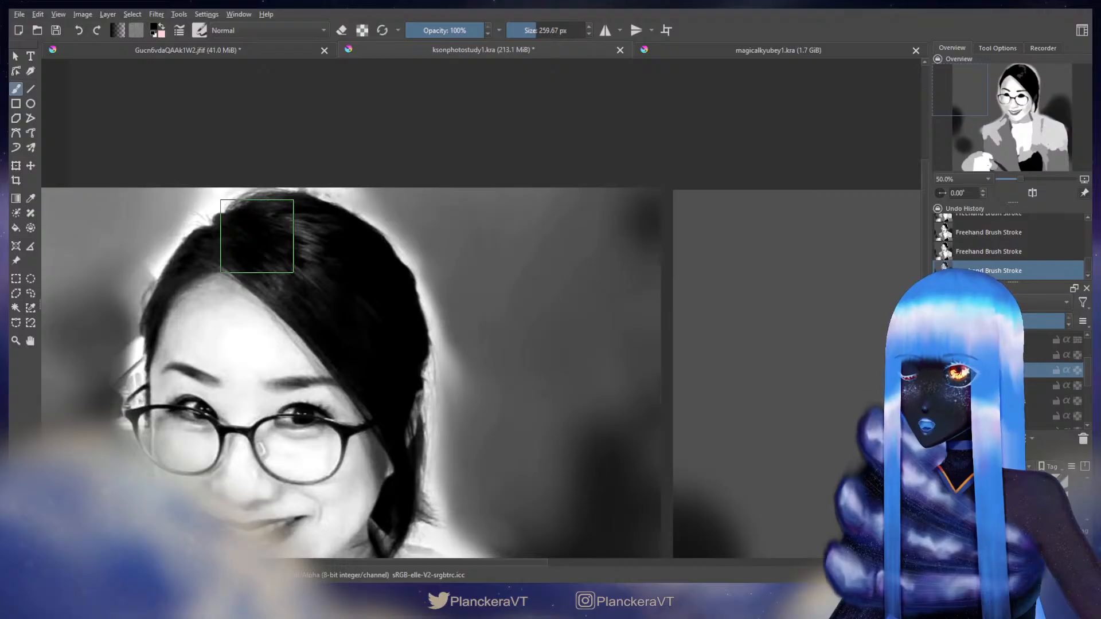
{"action": "key", "text": "bracketright"}
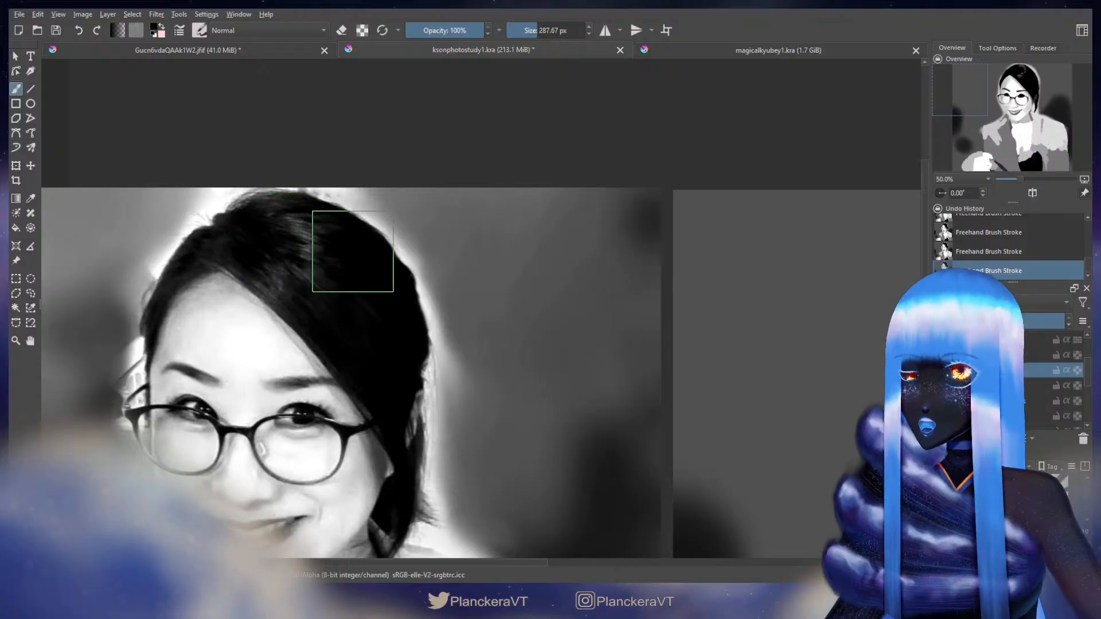
Step: Raise the painted hair's top edge at the crown with black strokes to match the 287.67 px span above the hairline peak
{"action": "mouse_move", "coordinate": [860, 321]}
{"action": "left_mouse_down"}
{"action": "mouse_move", "coordinate": [487, 319]}
{"action": "mouse_move", "coordinate": [422, 352]}
{"action": "left_mouse_up"}
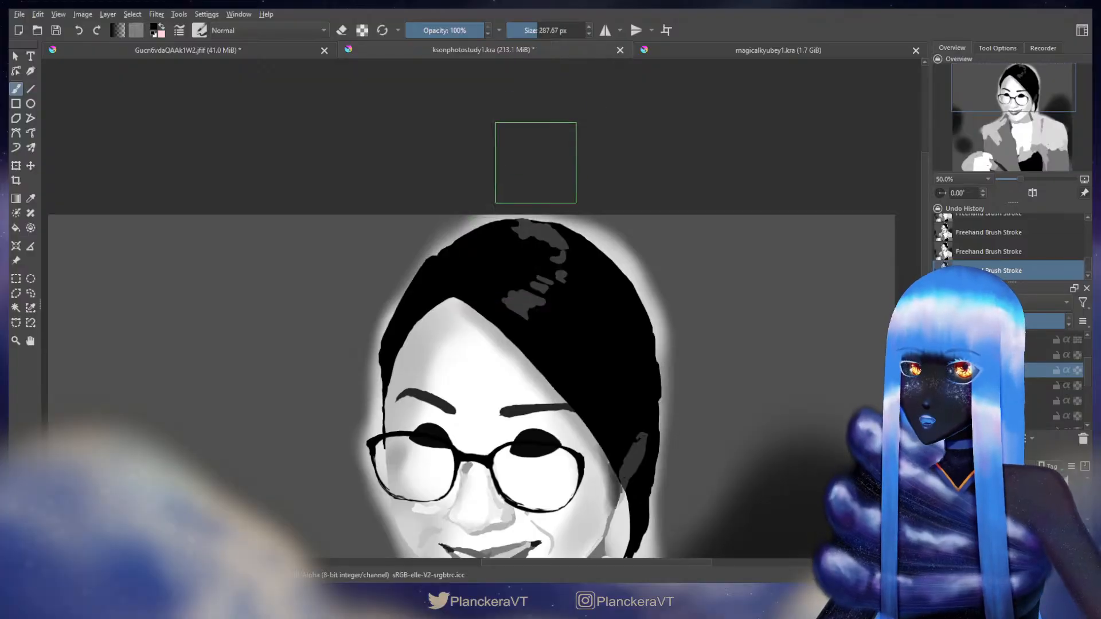
{"action": "mouse_move", "coordinate": [534, 225]}
{"action": "left_mouse_down"}
{"action": "mouse_move", "coordinate": [553, 220]}
{"action": "mouse_move", "coordinate": [519, 222]}
{"action": "mouse_move", "coordinate": [576, 232]}
{"action": "left_mouse_up"}
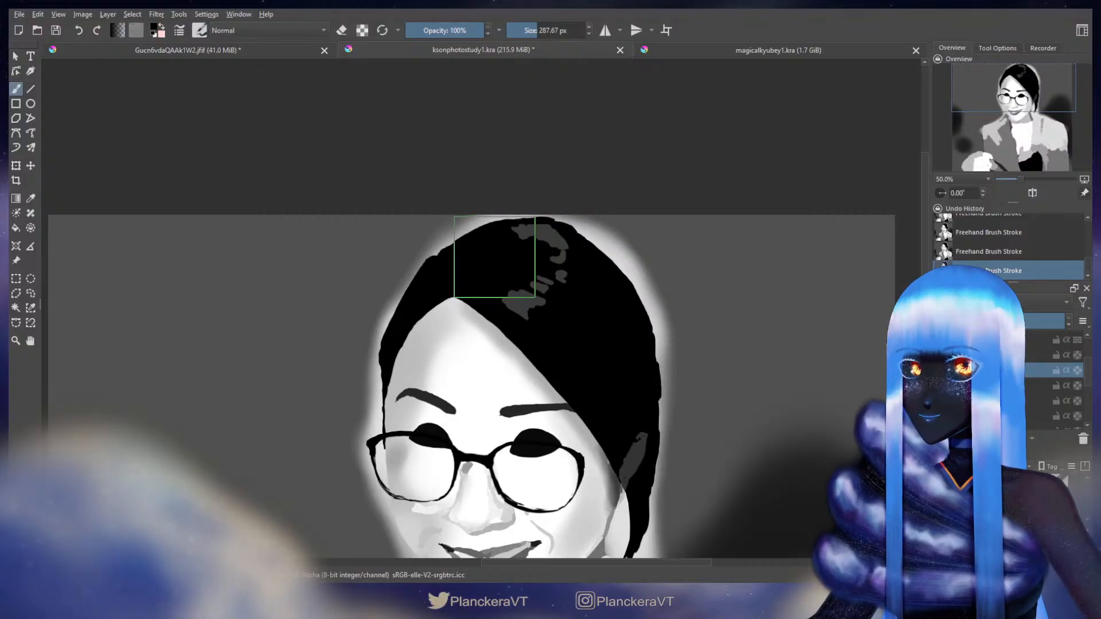
{"action": "left_click_drag", "start_coordinate": [530, 219], "coordinate": [534, 218]}
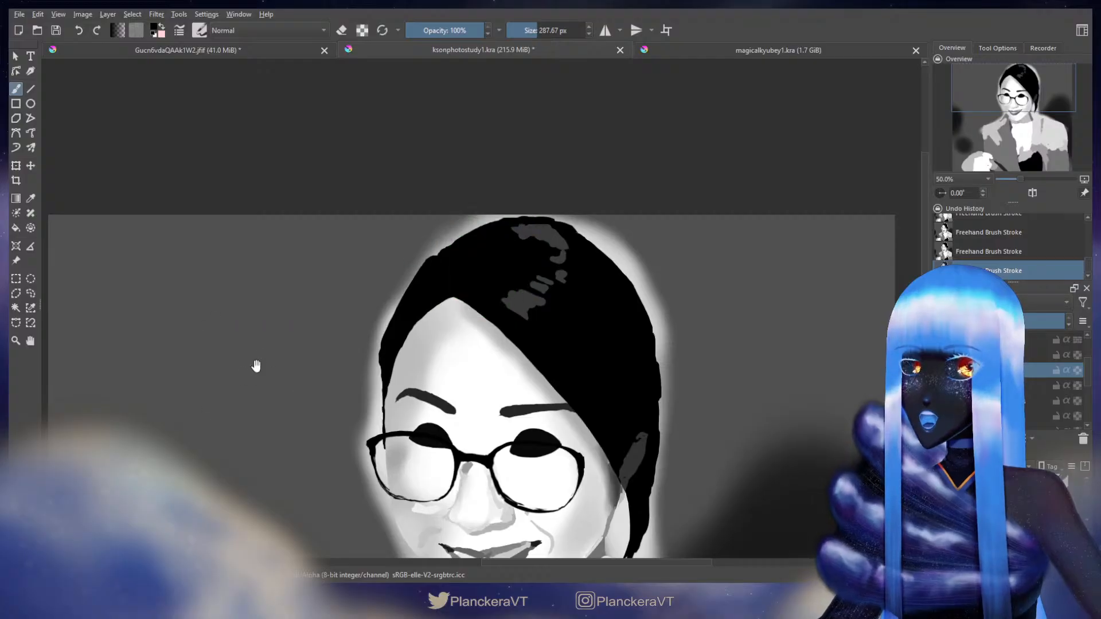
Step: Match the hair width beside the glasses to the reference with a 299.67 px outline, extending the hair's outer edge in black
{"action": "left_click_drag", "start_coordinate": [256, 363], "coordinate": [679, 337]}
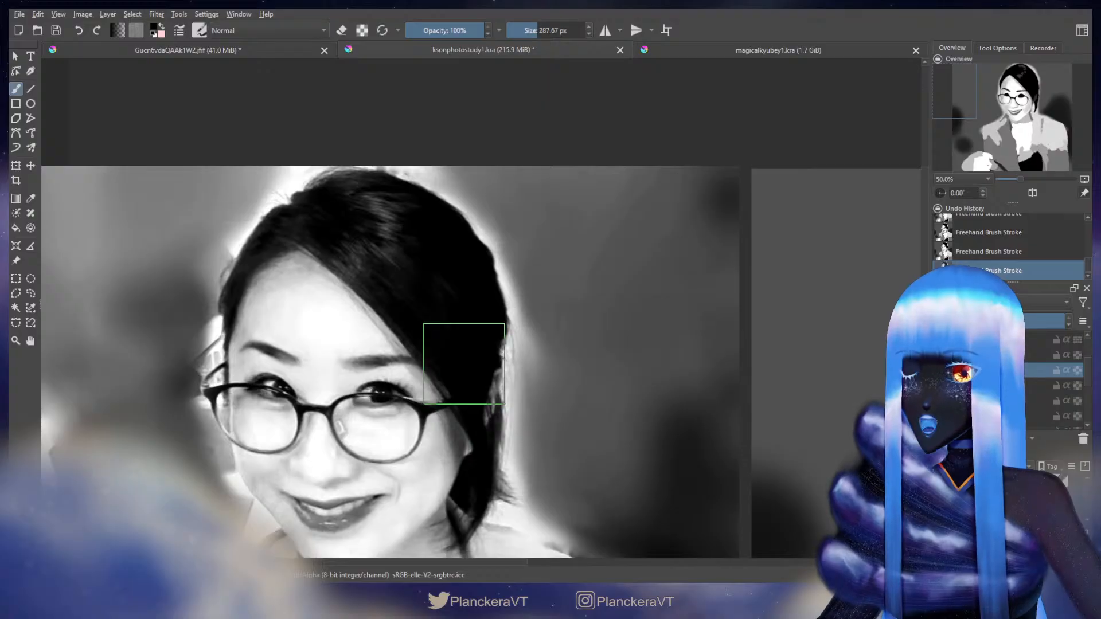
{"action": "left_click_drag", "start_coordinate": [465, 365], "coordinate": [471, 364]}
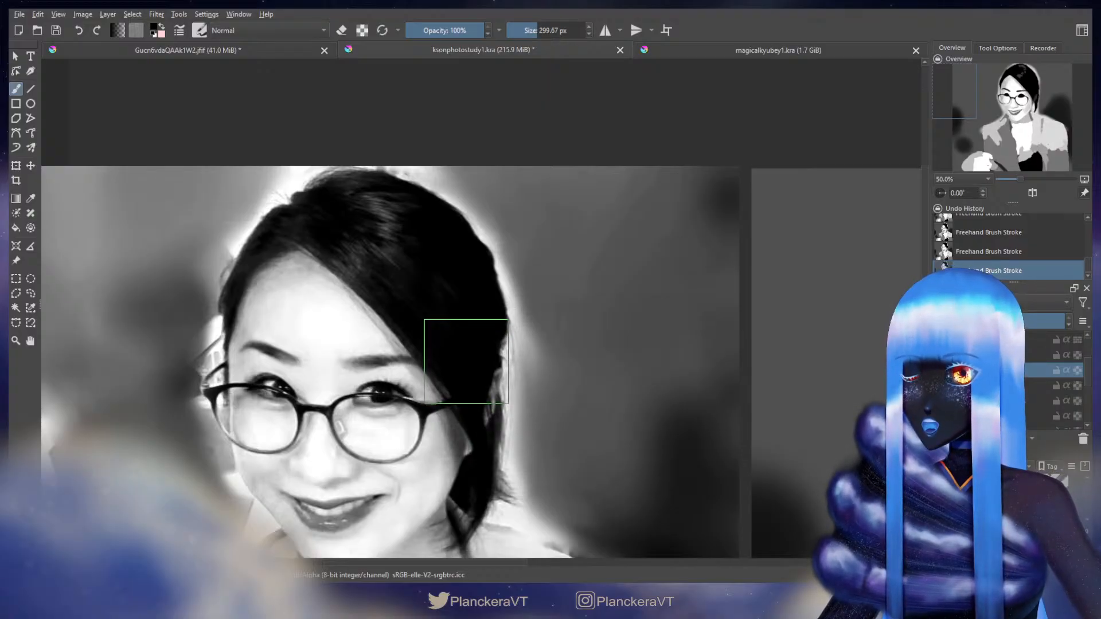
{"action": "left_click_drag", "start_coordinate": [498, 376], "coordinate": [40, 372]}
{"action": "left_click_drag", "start_coordinate": [852, 358], "coordinate": [592, 369]}
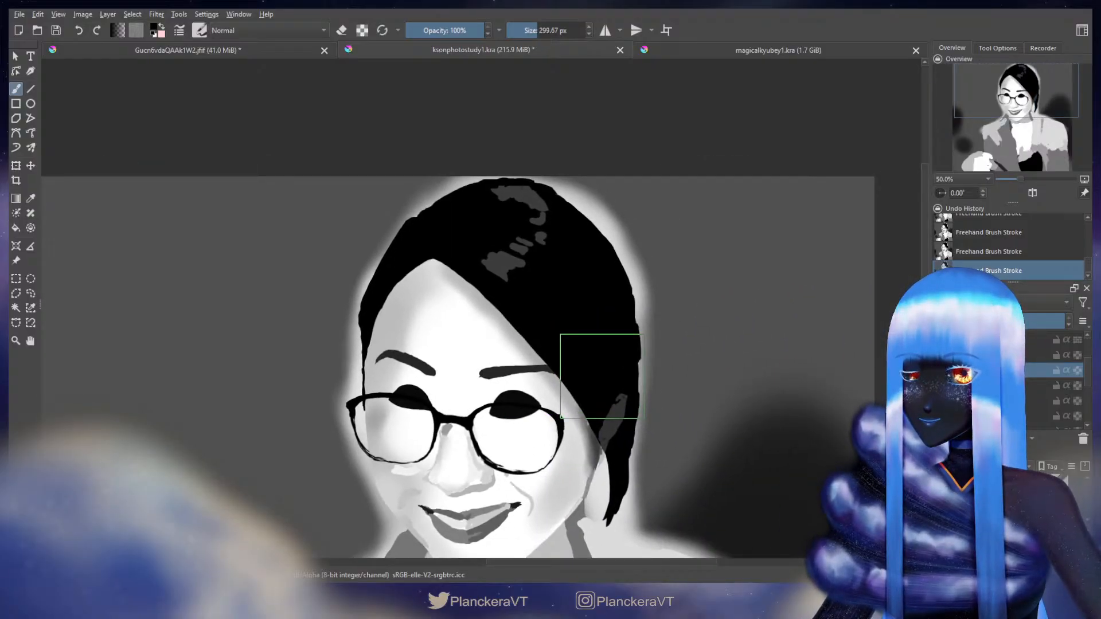
{"action": "left_click_drag", "start_coordinate": [617, 293], "coordinate": [637, 373]}
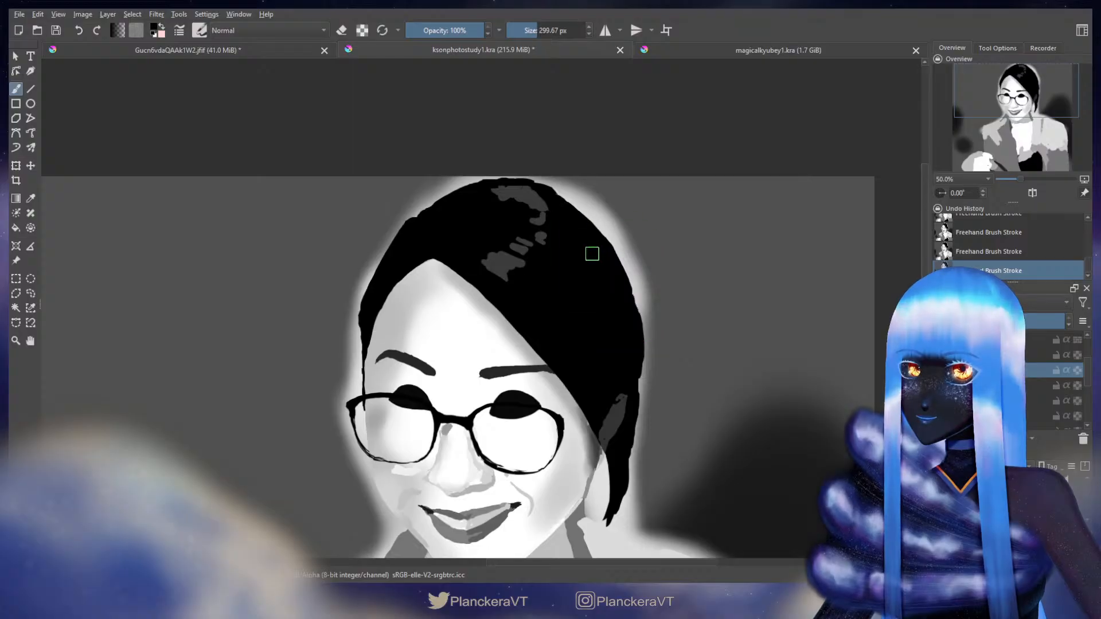
{"action": "left_click_drag", "start_coordinate": [592, 254], "coordinate": [626, 316]}
{"action": "mouse_move", "coordinate": [542, 192]}
{"action": "left_mouse_down"}
{"action": "mouse_move", "coordinate": [600, 235]}
{"action": "mouse_move", "coordinate": [619, 267]}
{"action": "left_mouse_up"}
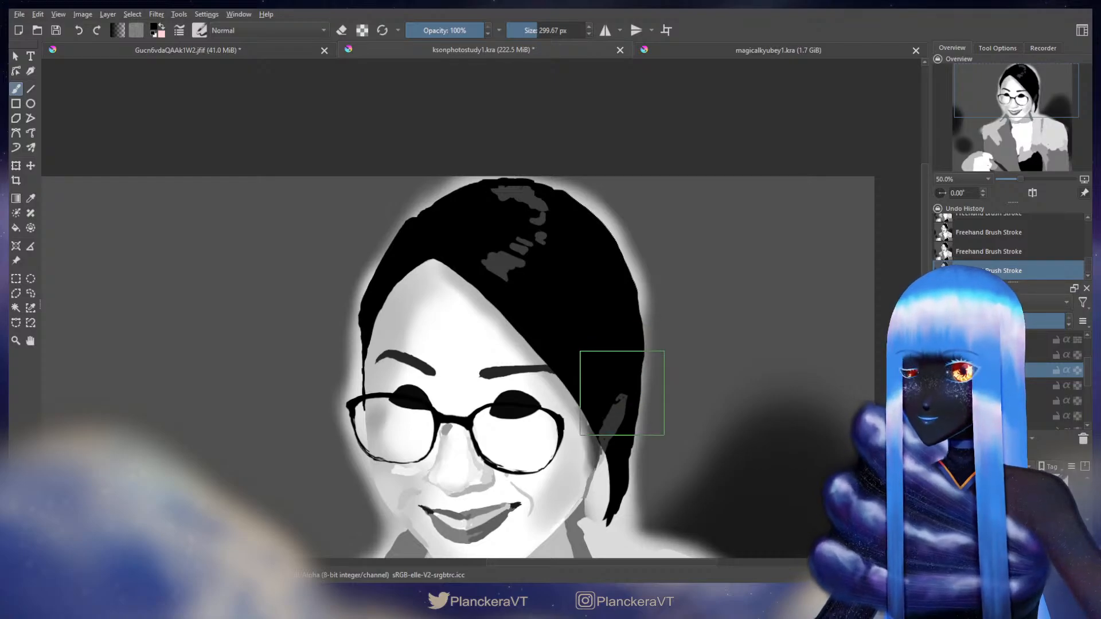
Step: Compare the span from the hair-side eyebrow's inner end to the outer hair curve between reference and painting using a 464.17 px outline
{"action": "scroll", "coordinate": [455, 387], "scroll_direction": "down", "scroll_amount": 2}
{"action": "left_click_drag", "start_coordinate": [252, 407], "coordinate": [657, 388]}
{"action": "scroll", "coordinate": [437, 400], "scroll_direction": "up", "scroll_amount": 3}
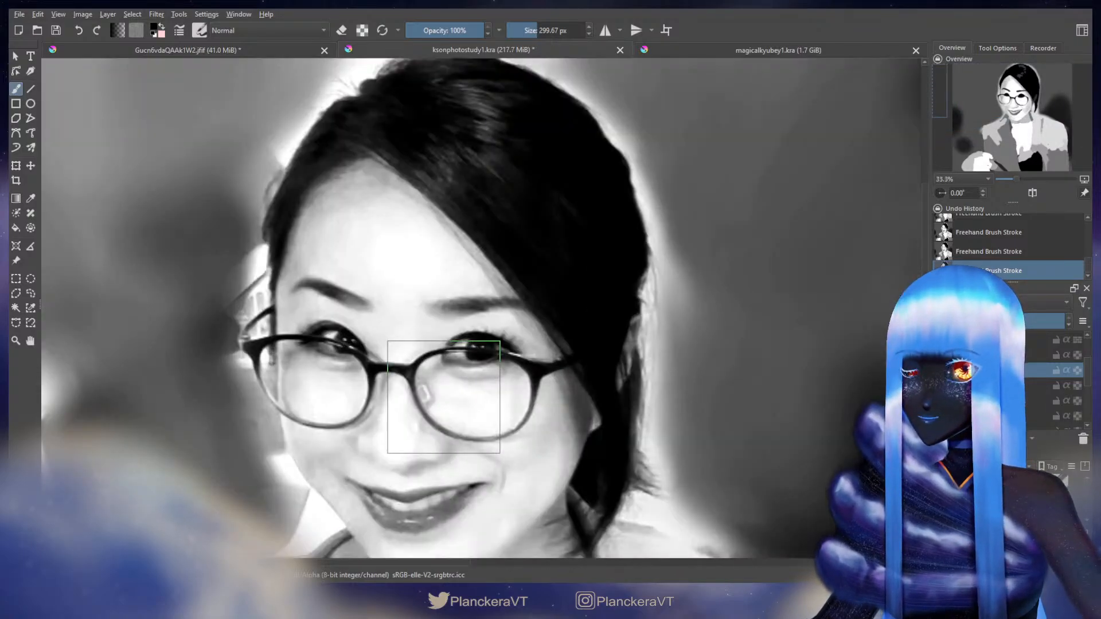
{"action": "left_click_drag", "start_coordinate": [333, 329], "coordinate": [352, 329], "text": "shift"}
{"action": "scroll", "coordinate": [757, 361], "scroll_direction": "down", "scroll_amount": 2}
{"action": "left_click_drag", "start_coordinate": [781, 363], "coordinate": [381, 362]}
{"action": "scroll", "coordinate": [691, 348], "scroll_direction": "up", "scroll_amount": 1}
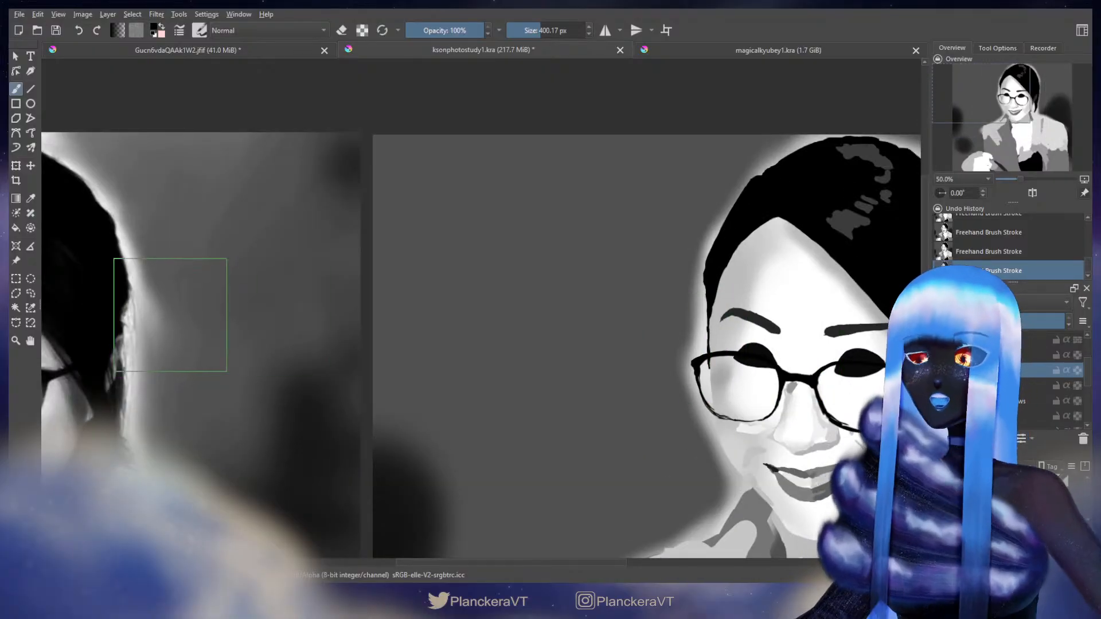
{"action": "left_click_drag", "start_coordinate": [170, 314], "coordinate": [640, 347]}
{"action": "left_click_drag", "start_coordinate": [496, 308], "coordinate": [519, 308], "text": "shift"}
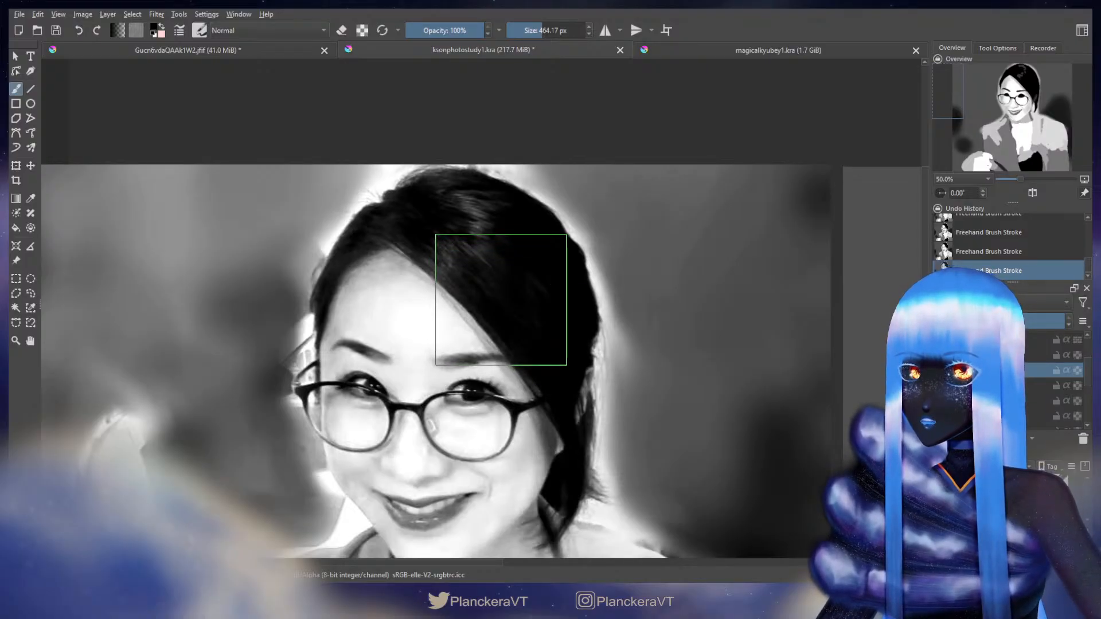
{"action": "left_click_drag", "start_coordinate": [912, 318], "coordinate": [139, 325]}
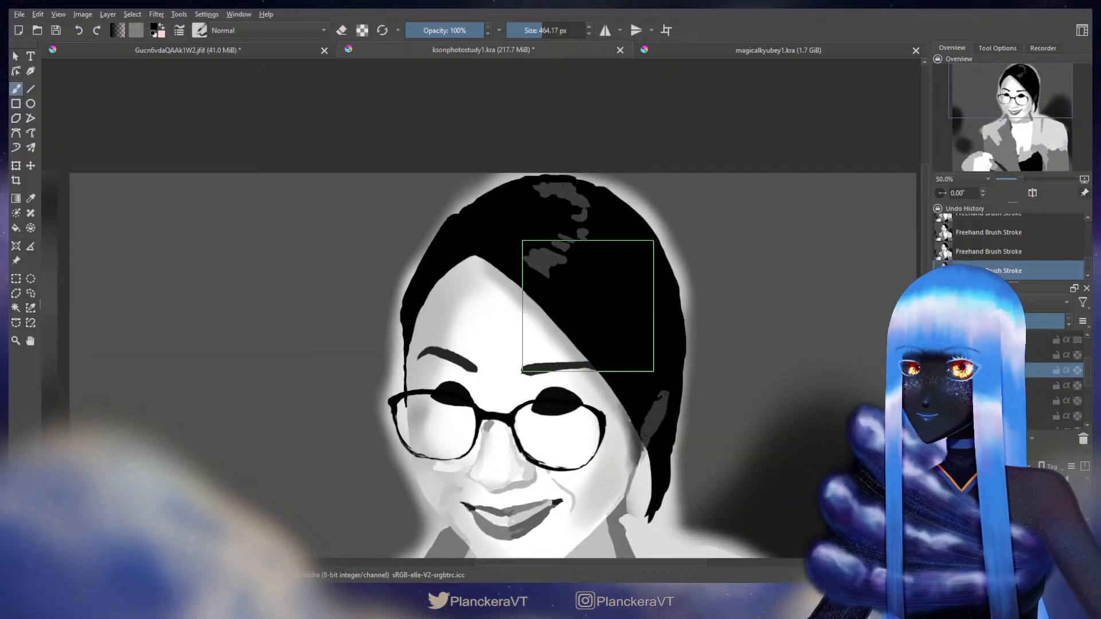
Step: Touch up the outer hair edge with the 59.73 px eraser and recheck it against the 464.17 px brush outline
{"action": "key", "text": "e"}
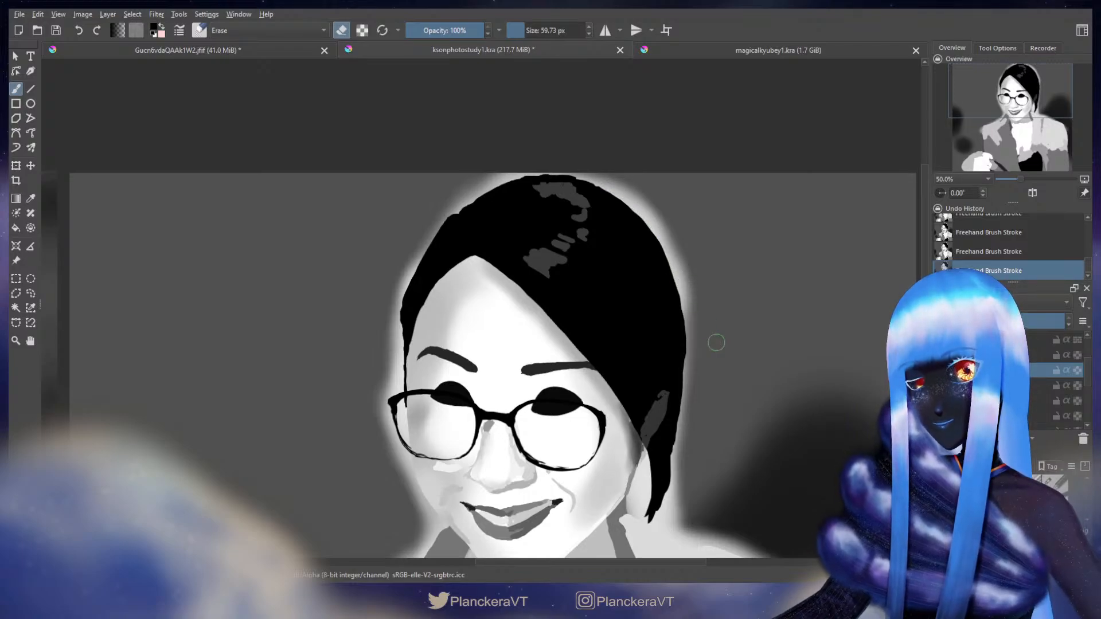
{"action": "key", "text": "e"}
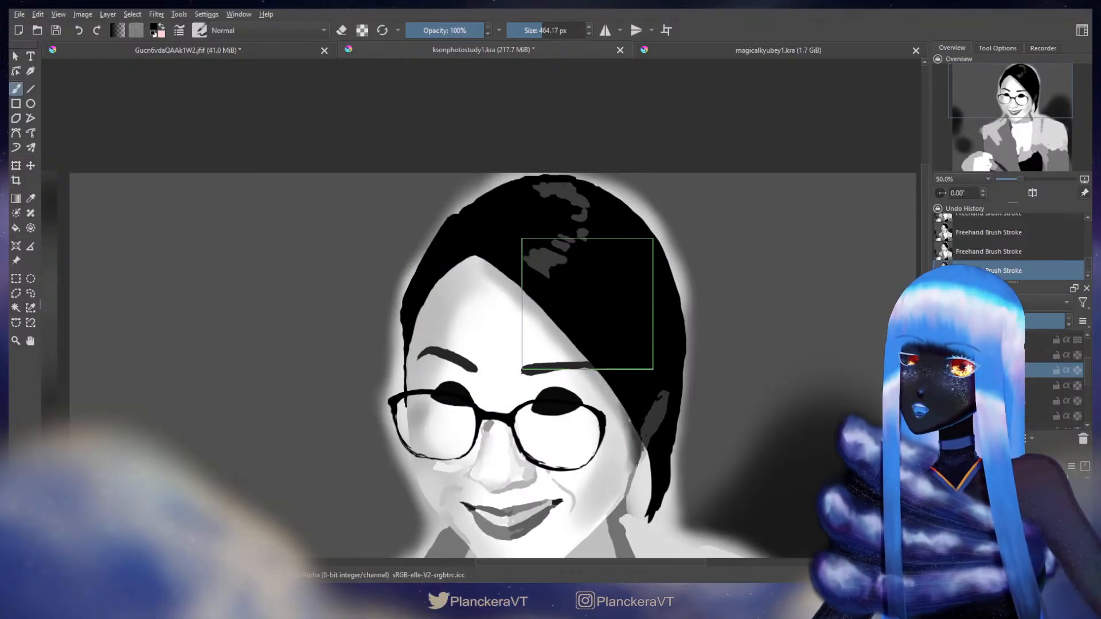
{"action": "key", "text": "e"}
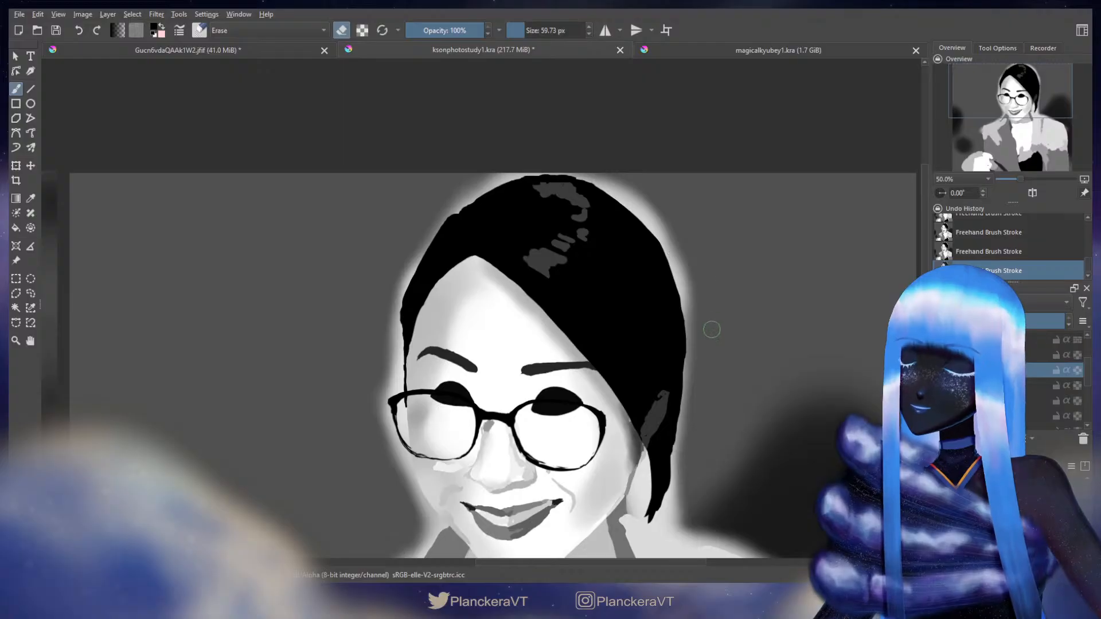
{"action": "key", "text": "e"}
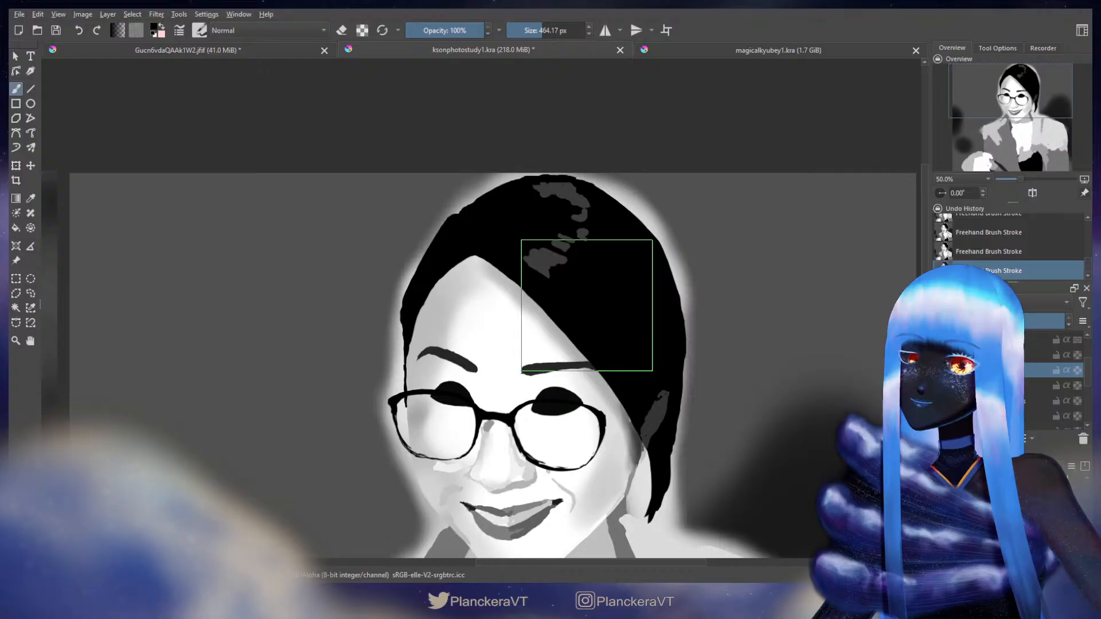
Step: Compare the outer hair curve beside the hairline peak between reference and painting using a 364.74 px brush outline
{"action": "left_click_drag", "start_coordinate": [412, 428], "coordinate": [585, 413]}
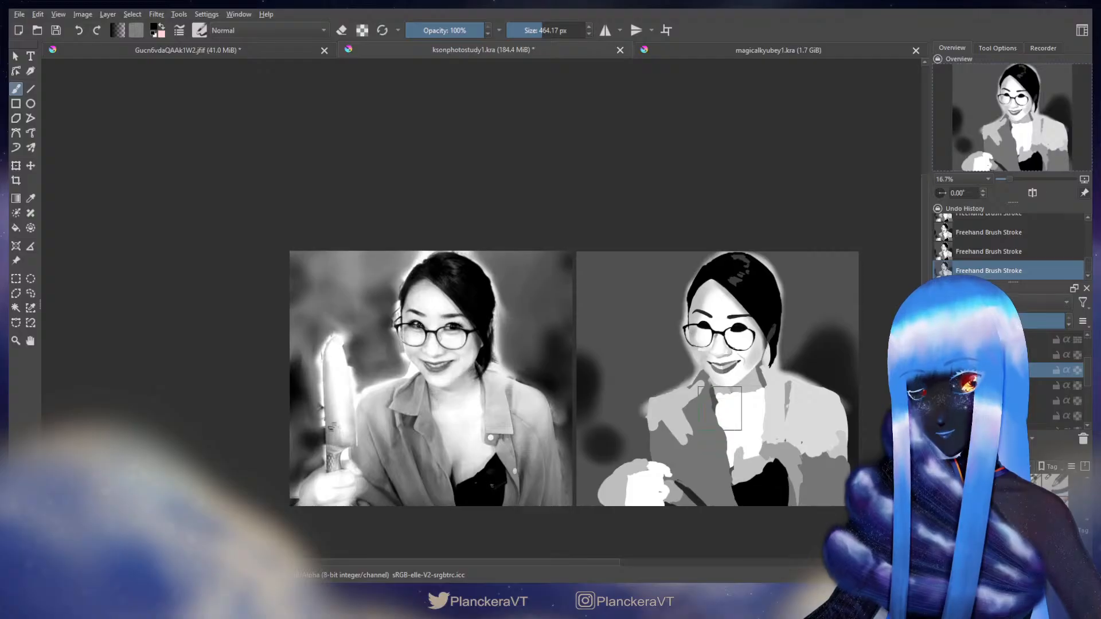
{"action": "scroll", "coordinate": [685, 361], "scroll_direction": "up", "scroll_amount": 1}
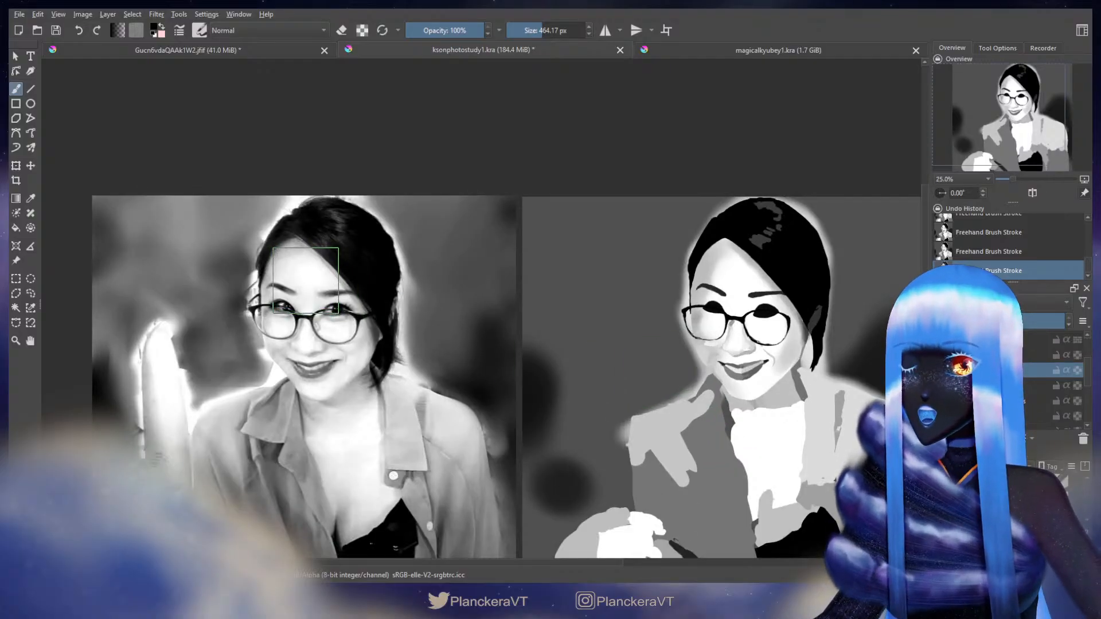
{"action": "scroll", "coordinate": [302, 279], "scroll_direction": "up", "scroll_amount": 3}
{"action": "left_click_drag", "start_coordinate": [574, 467], "coordinate": [597, 344]}
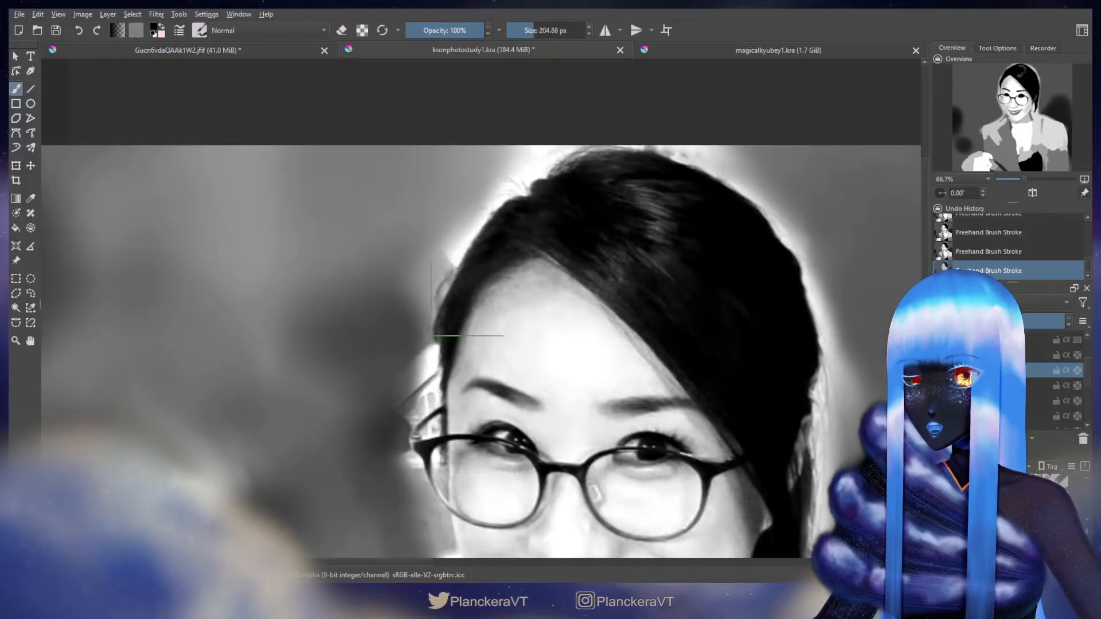
{"action": "left_click_drag", "start_coordinate": [533, 272], "coordinate": [373, 273]}
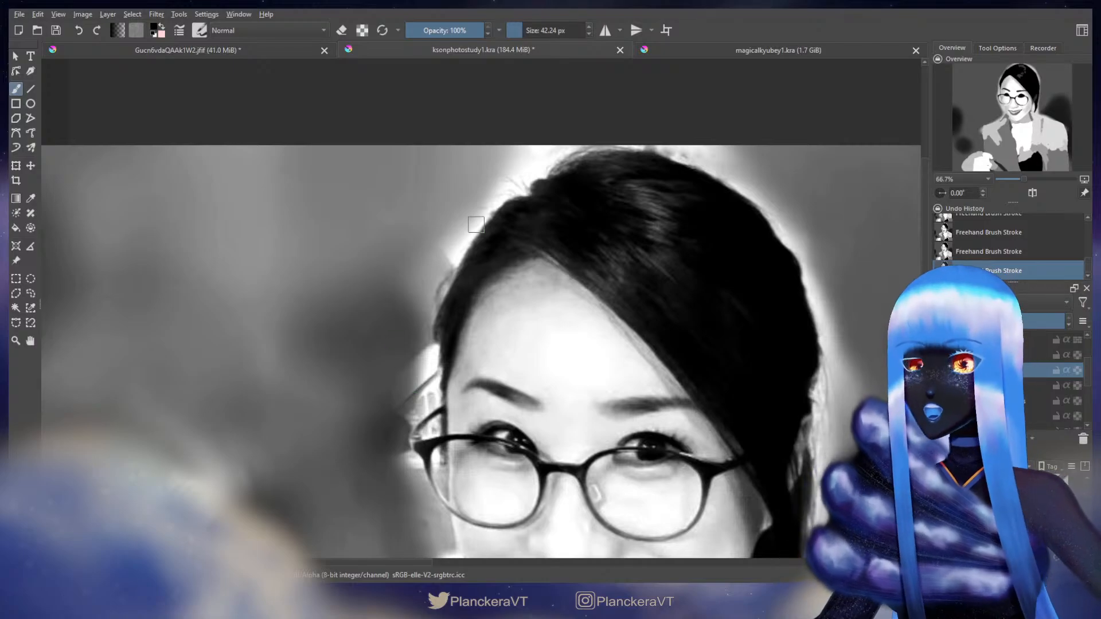
{"action": "mouse_move", "coordinate": [442, 255]}
{"action": "left_mouse_down"}
{"action": "mouse_move", "coordinate": [555, 256]}
{"action": "mouse_move", "coordinate": [562, 241]}
{"action": "left_mouse_up"}
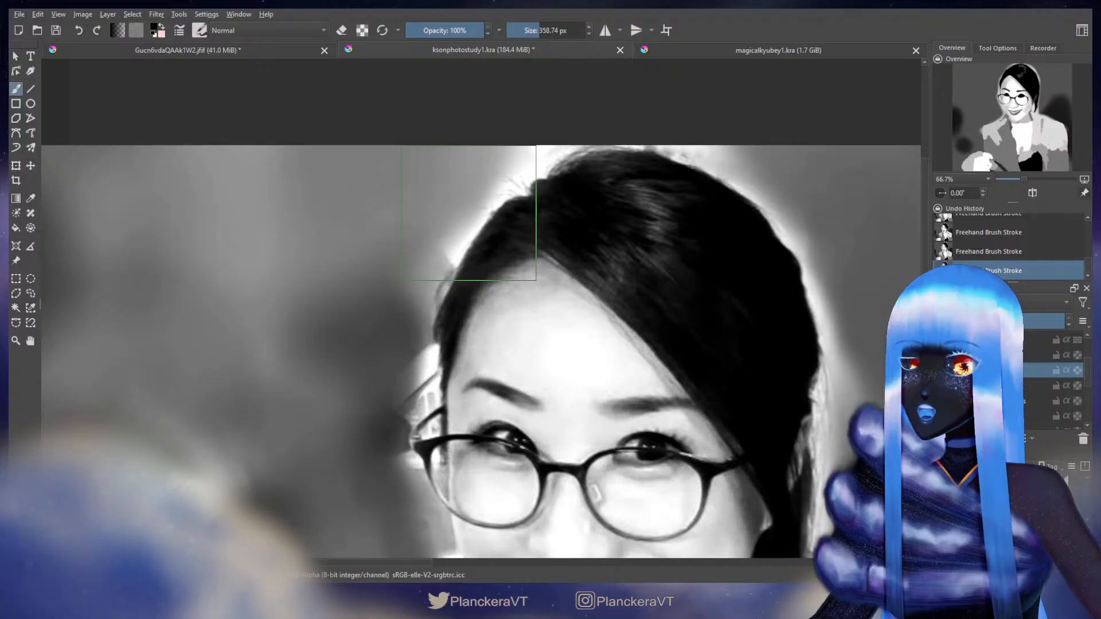
{"action": "left_click_drag", "start_coordinate": [468, 215], "coordinate": [467, 215]}
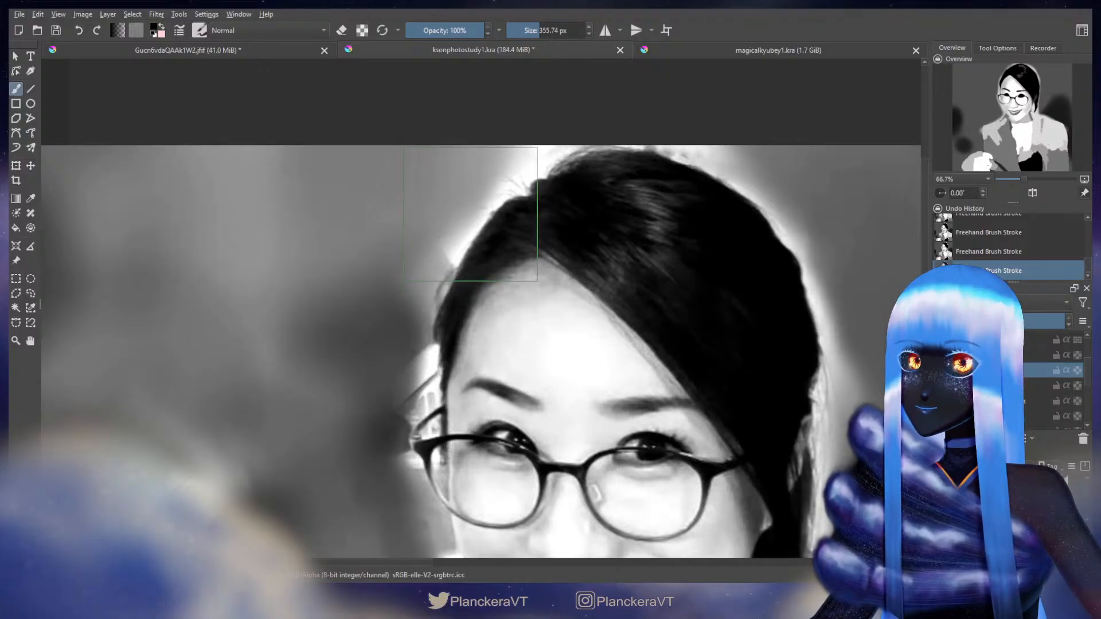
{"action": "left_click_drag", "start_coordinate": [471, 214], "coordinate": [474, 213]}
{"action": "left_click_drag", "start_coordinate": [573, 295], "coordinate": [98, 294]}
{"action": "left_click_drag", "start_coordinate": [849, 337], "coordinate": [302, 326]}
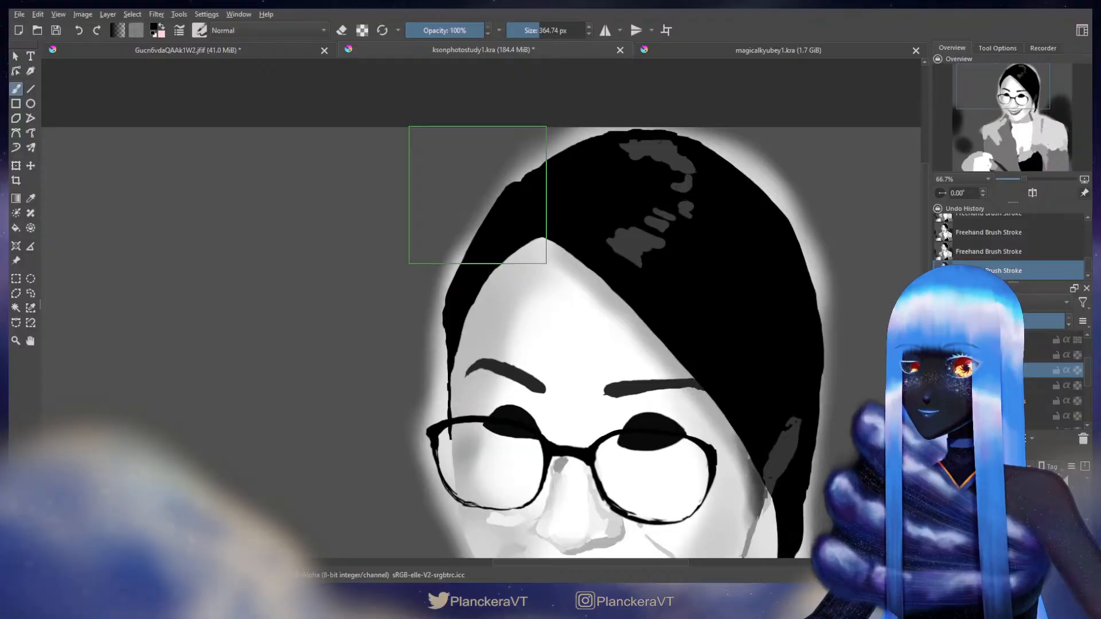
Step: Lasso the painted hair over the crown and outer side, cut and paste it, and merge the pasted piece down
{"action": "key", "text": "e"}
{"action": "left_click_drag", "start_coordinate": [307, 329], "coordinate": [829, 282]}
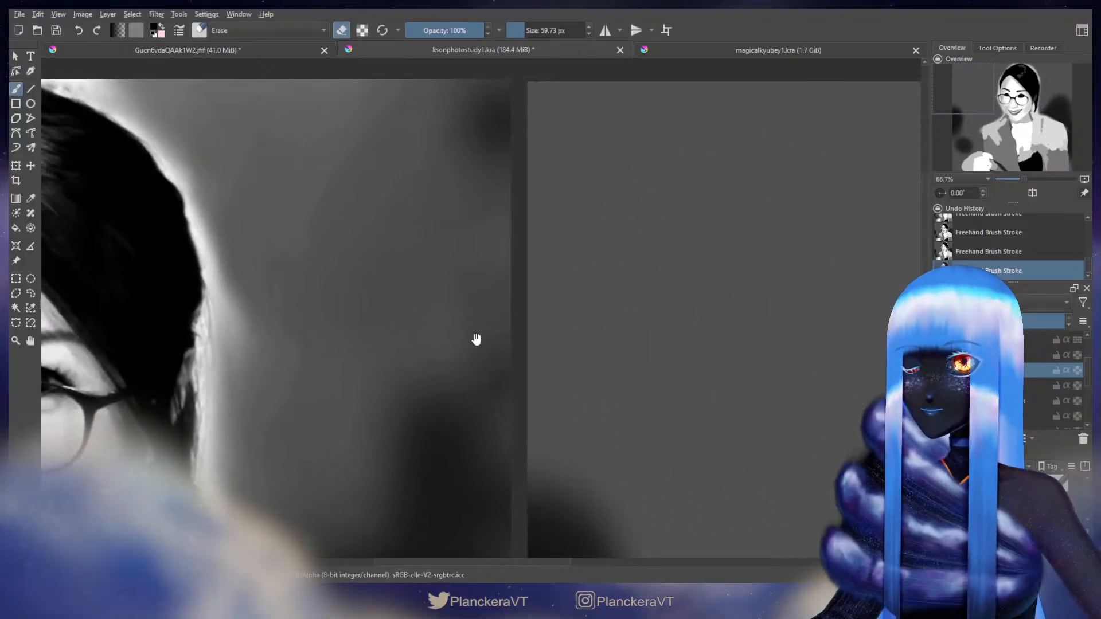
{"action": "mouse_move", "coordinate": [304, 350]}
{"action": "left_mouse_down"}
{"action": "mouse_move", "coordinate": [606, 325]}
{"action": "mouse_move", "coordinate": [591, 340]}
{"action": "left_mouse_up"}
{"action": "left_click_drag", "start_coordinate": [786, 287], "coordinate": [453, 339]}
{"action": "left_click_drag", "start_coordinate": [818, 246], "coordinate": [488, 258]}
{"action": "left_click_drag", "start_coordinate": [693, 231], "coordinate": [648, 233]}
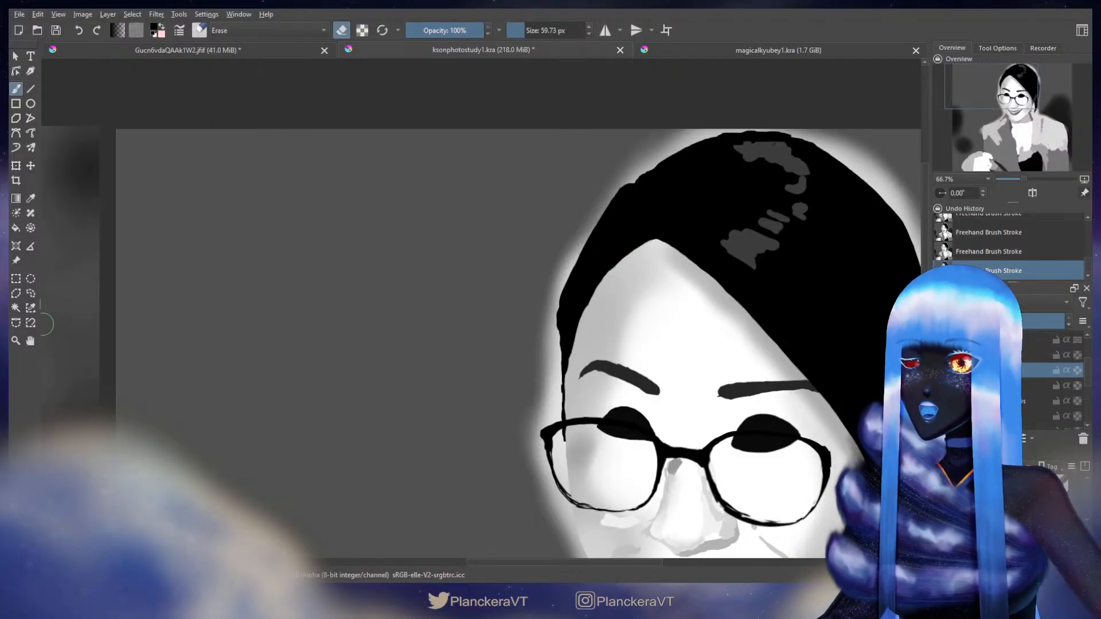
{"action": "left_click", "coordinate": [31, 294]}
{"action": "scroll", "coordinate": [641, 221], "scroll_direction": "down", "scroll_amount": 1}
{"action": "mouse_move", "coordinate": [884, 197]}
{"action": "left_mouse_down"}
{"action": "mouse_move", "coordinate": [654, 102]}
{"action": "mouse_move", "coordinate": [583, 202]}
{"action": "mouse_move", "coordinate": [650, 297]}
{"action": "mouse_move", "coordinate": [770, 356]}
{"action": "left_mouse_up"}
{"action": "left_click_drag", "start_coordinate": [817, 487], "coordinate": [889, 247]}
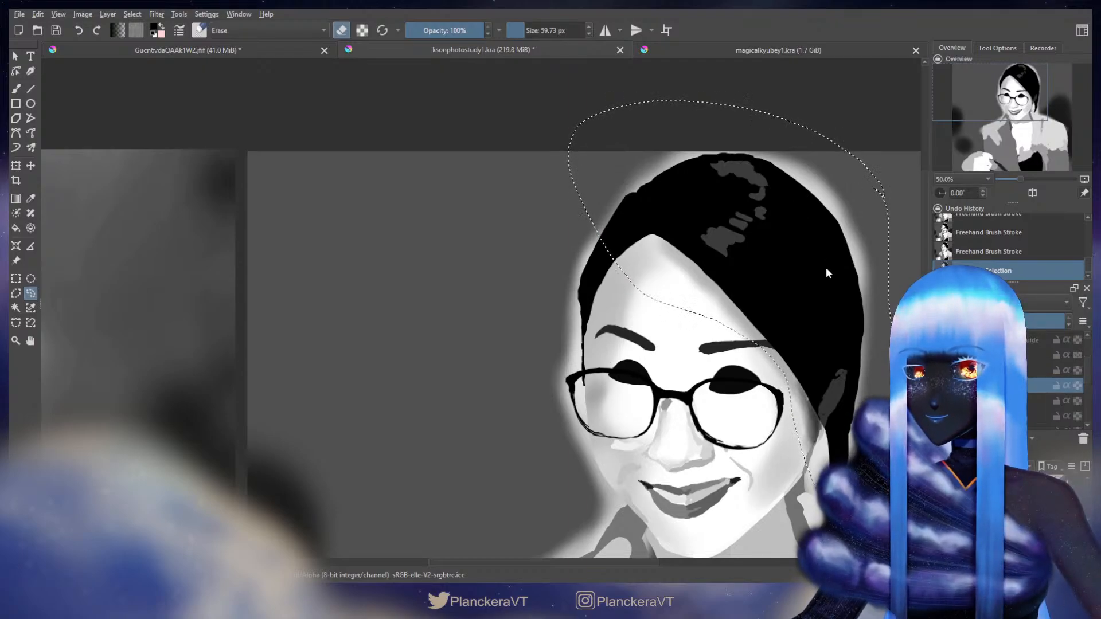
{"action": "key", "text": "ctrl+x"}
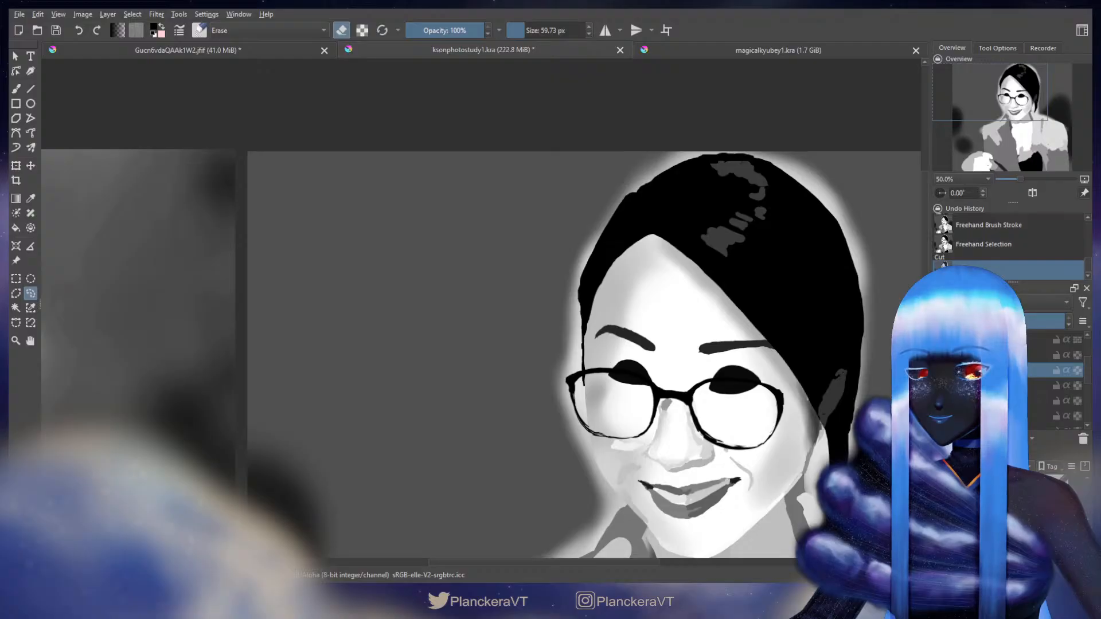
{"action": "key", "text": "ctrl+v"}
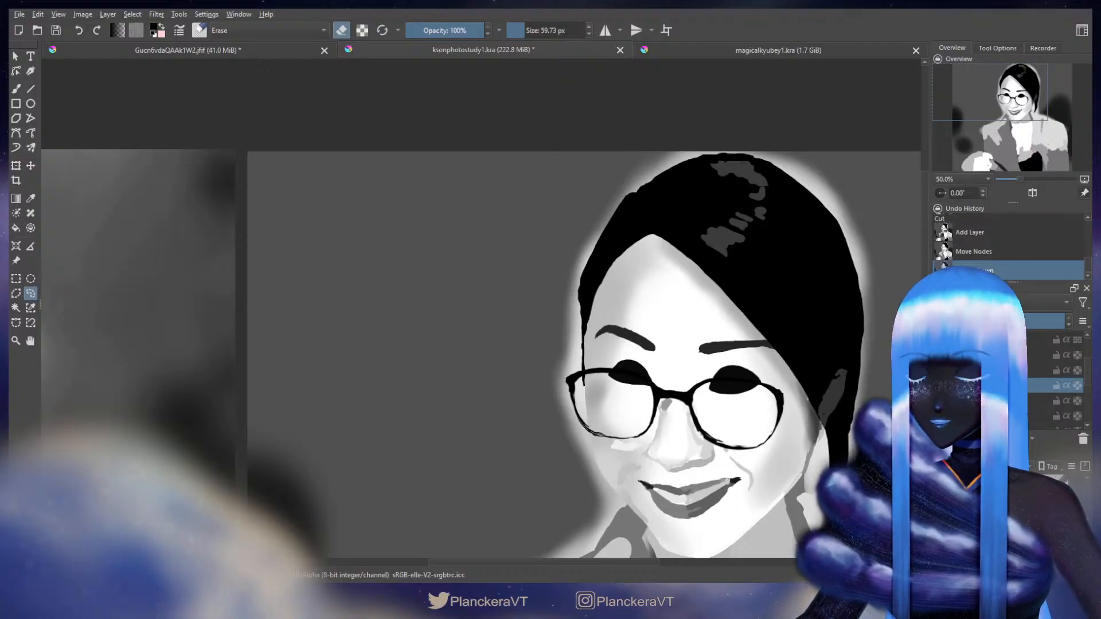
Step: Check the merged hair layer by briefly hiding it, then restore it and undo the opaque selection of the glasses
{"action": "left_click", "coordinate": [939, 385]}
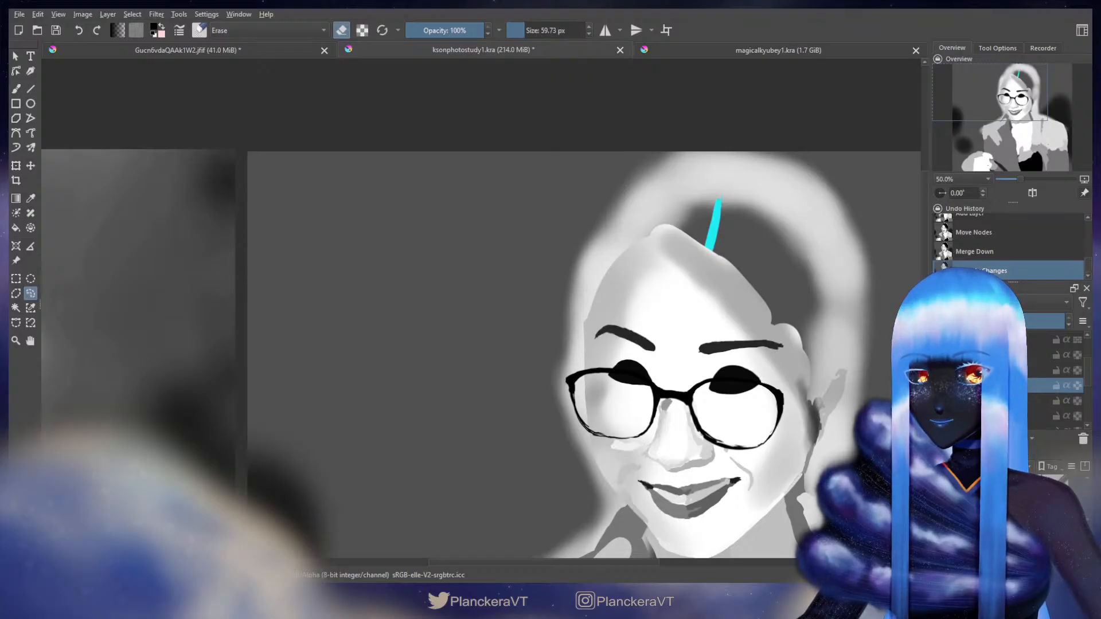
{"action": "left_click", "coordinate": [939, 401]}
{"action": "key", "text": "ctrl+z"}
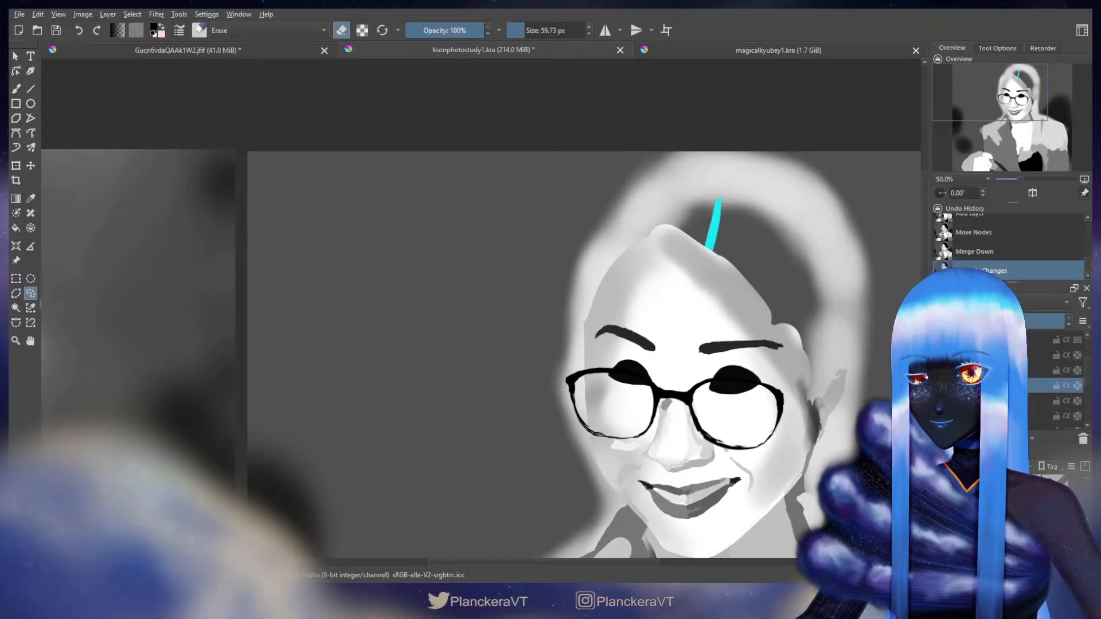
{"action": "key", "text": "ctrl+z"}
{"action": "left_click", "coordinate": [955, 385], "text": "ctrl"}
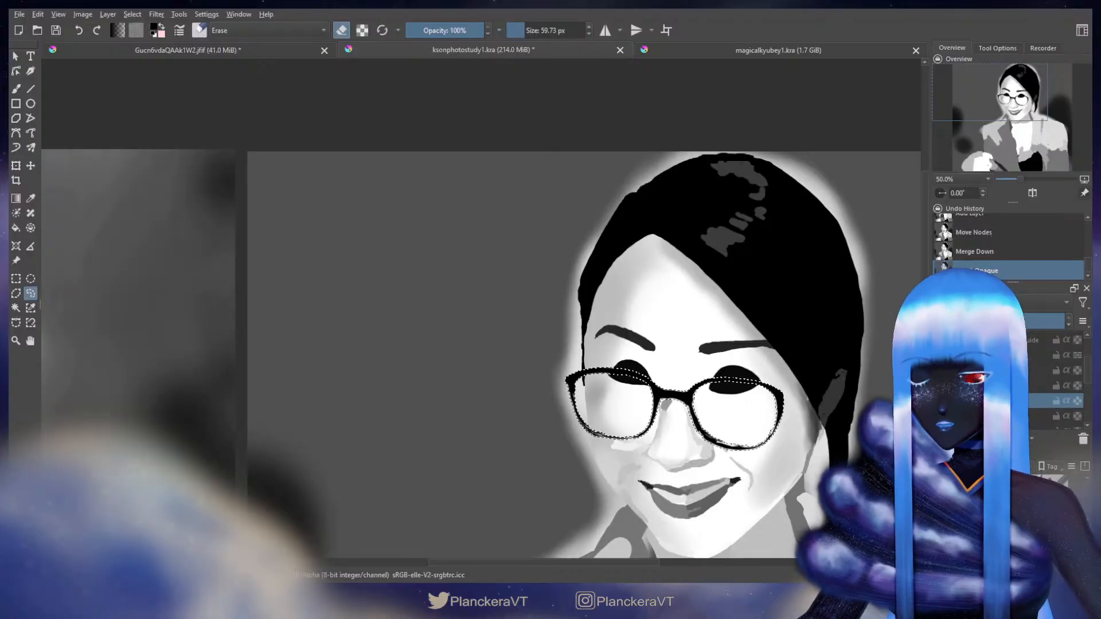
{"action": "scroll", "coordinate": [795, 363], "scroll_direction": "down", "scroll_amount": 3}
{"action": "key", "text": "ctrl+z"}
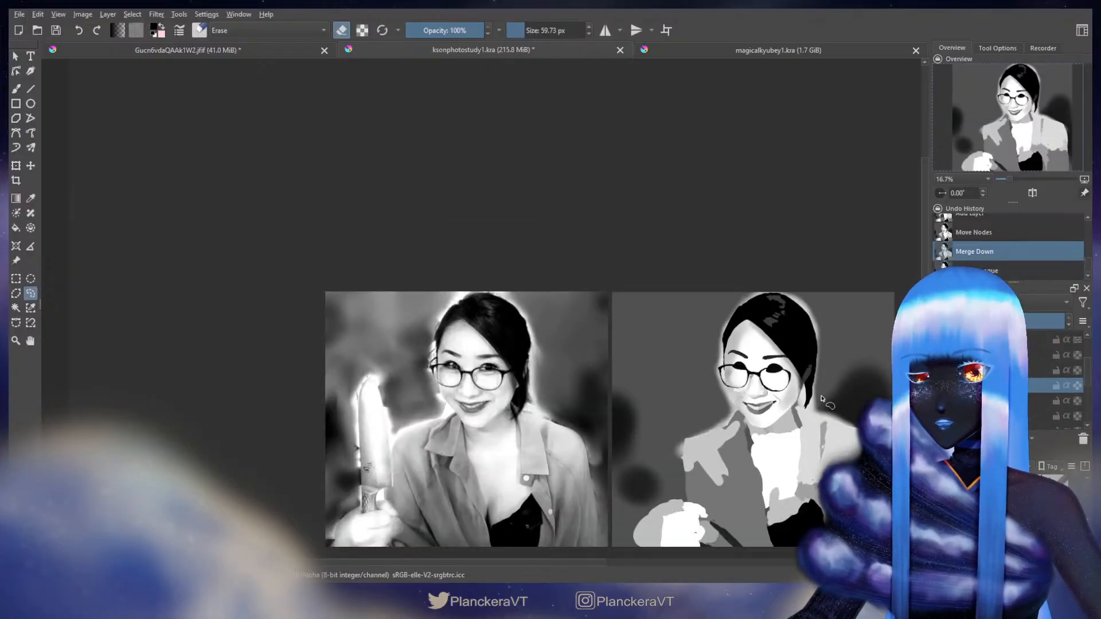
Step: Trim the inner hair edge along the forehead near the temple with the 59.73 px eraser
{"action": "scroll", "coordinate": [815, 396], "scroll_direction": "up", "scroll_amount": 2}
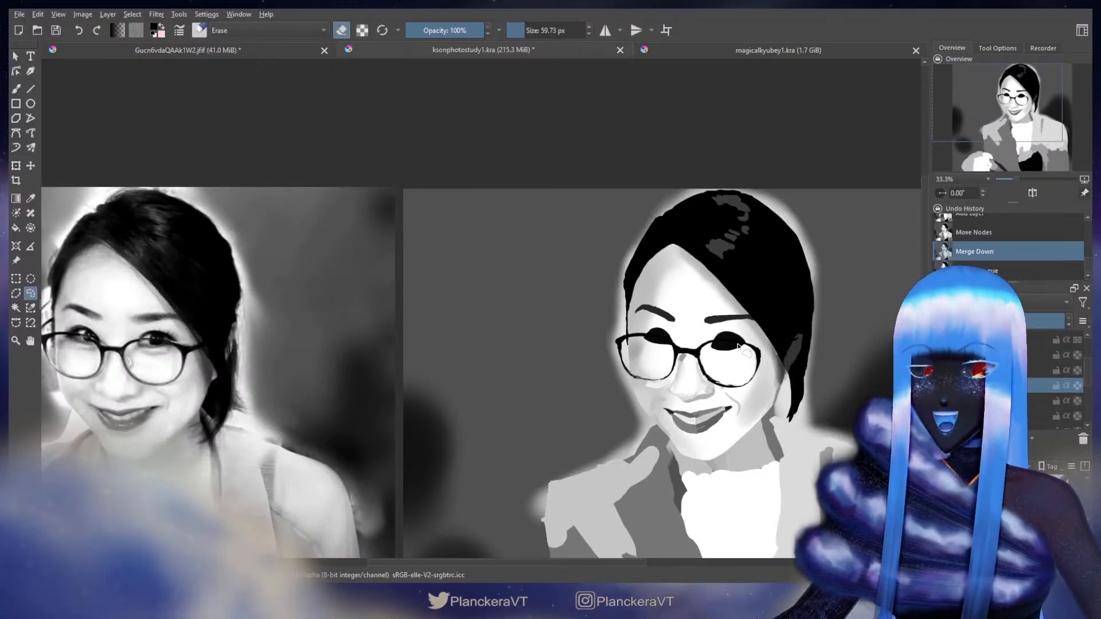
{"action": "key", "text": "b"}
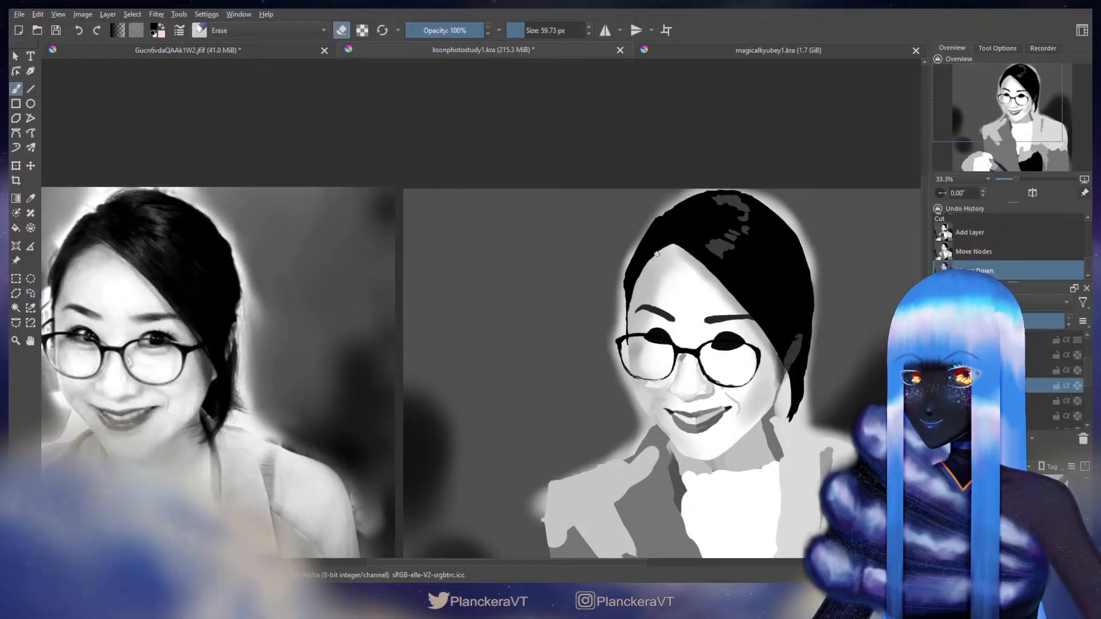
{"action": "mouse_move", "coordinate": [642, 276]}
{"action": "left_mouse_down"}
{"action": "mouse_move", "coordinate": [648, 263]}
{"action": "mouse_move", "coordinate": [634, 303]}
{"action": "left_mouse_up"}
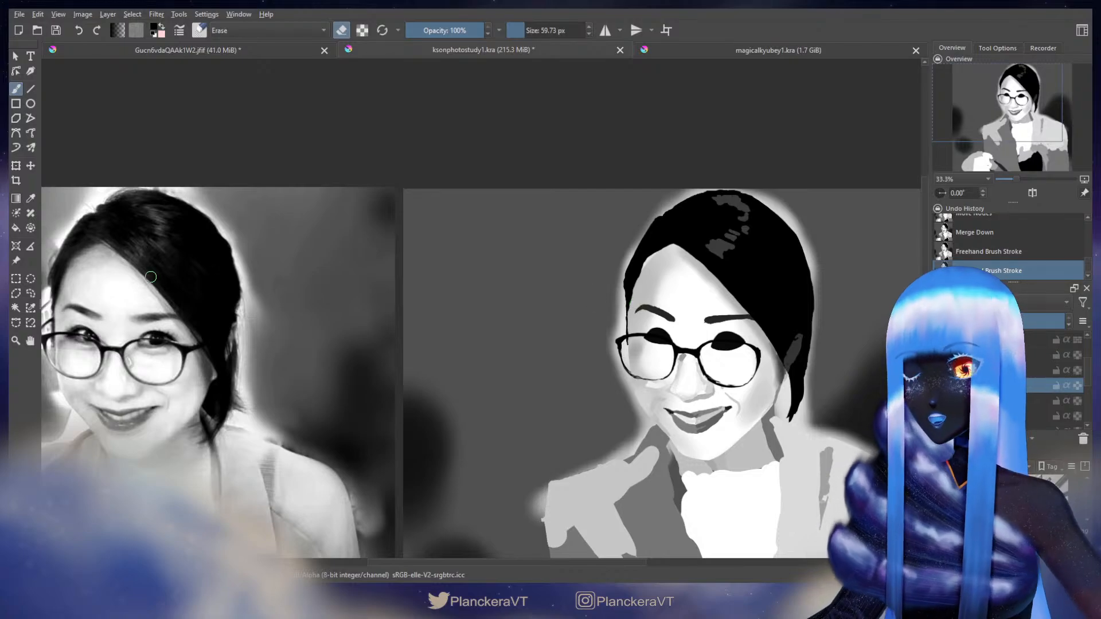
Step: Measure the hair between its outer edge and the hairline peak on the reference with a 160.74 px brush outline and compare the painting
{"action": "key", "text": "e"}
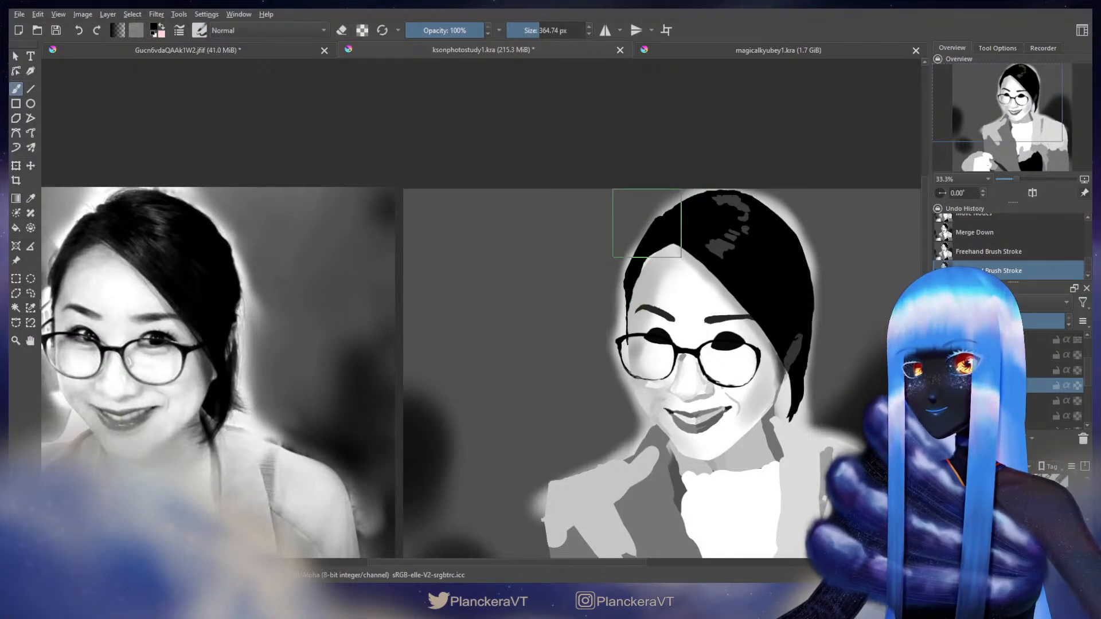
{"action": "left_click_drag", "start_coordinate": [282, 359], "coordinate": [848, 381]}
{"action": "key", "text": "plus"}
{"action": "key", "text": "plus"}
{"action": "key", "text": "plus"}
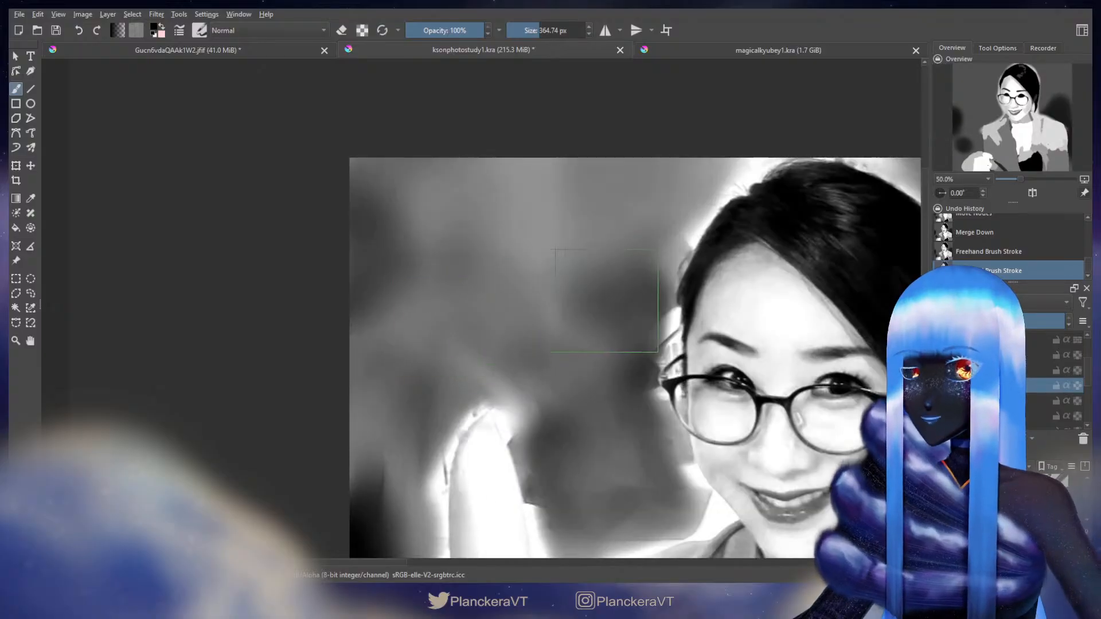
{"action": "left_click_drag", "start_coordinate": [819, 292], "coordinate": [411, 378]}
{"action": "scroll", "coordinate": [537, 349], "scroll_direction": "down", "scroll_amount": 1}
{"action": "left_click_drag", "start_coordinate": [525, 350], "coordinate": [352, 350]}
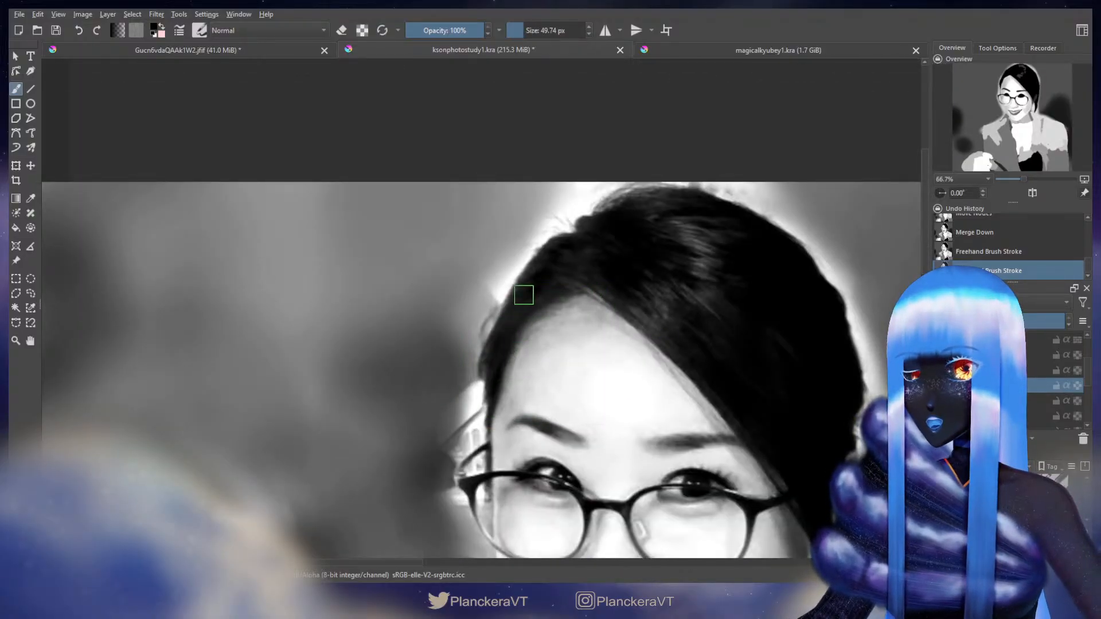
{"action": "mouse_move", "coordinate": [524, 296]}
{"action": "left_mouse_down"}
{"action": "mouse_move", "coordinate": [584, 283]}
{"action": "mouse_move", "coordinate": [531, 284]}
{"action": "mouse_move", "coordinate": [552, 296]}
{"action": "left_mouse_up"}
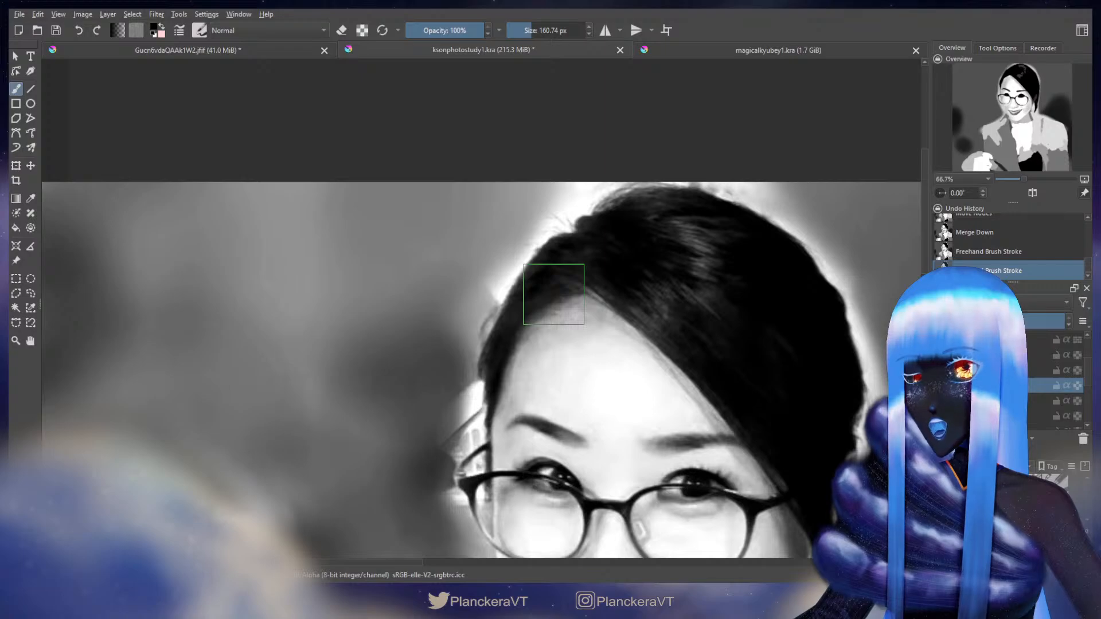
{"action": "left_click_drag", "start_coordinate": [720, 354], "coordinate": [334, 348]}
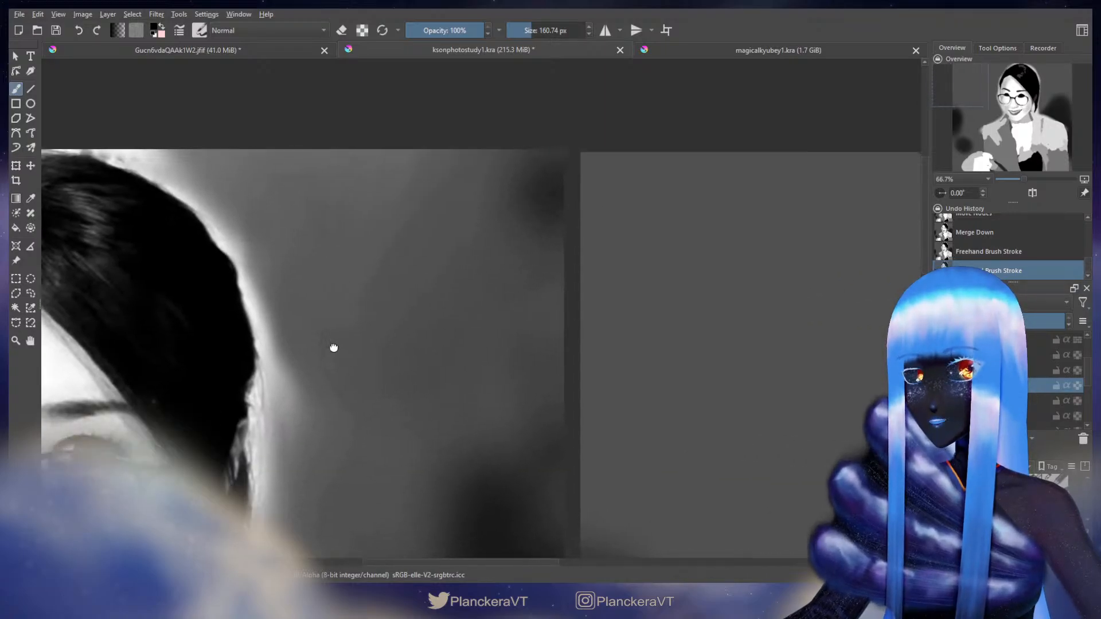
{"action": "left_click_drag", "start_coordinate": [860, 443], "coordinate": [334, 435]}
Step: Reshape the forehead hairline between its peak and the temple with black strokes, smoothing it with the 59.73 px eraser
{"action": "left_click_drag", "start_coordinate": [447, 322], "coordinate": [373, 426]}
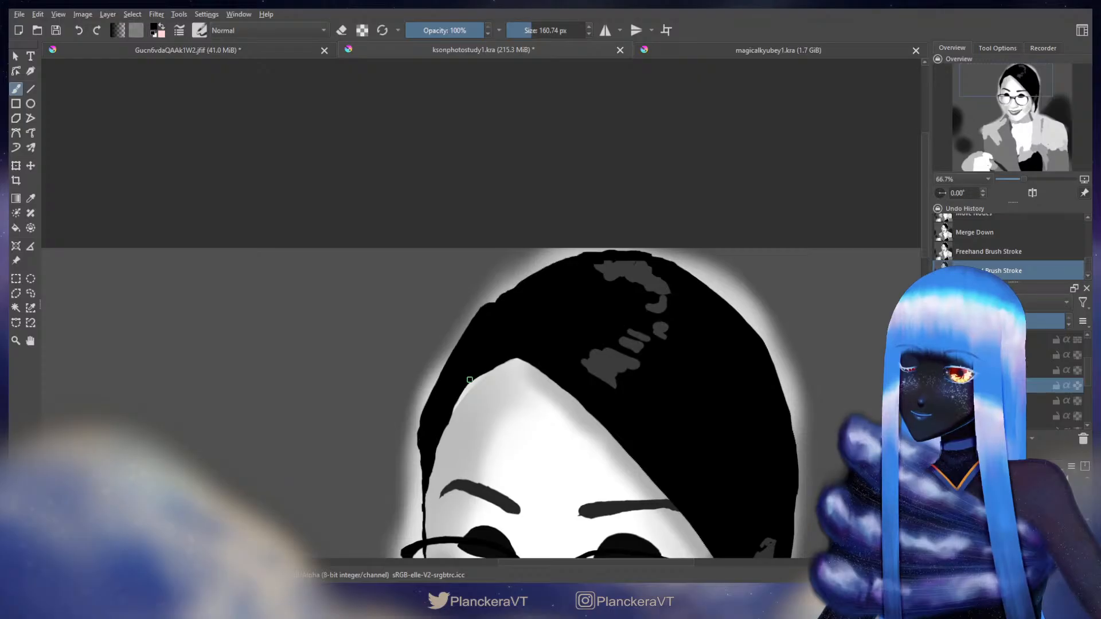
{"action": "left_click_drag", "start_coordinate": [460, 387], "coordinate": [472, 368]}
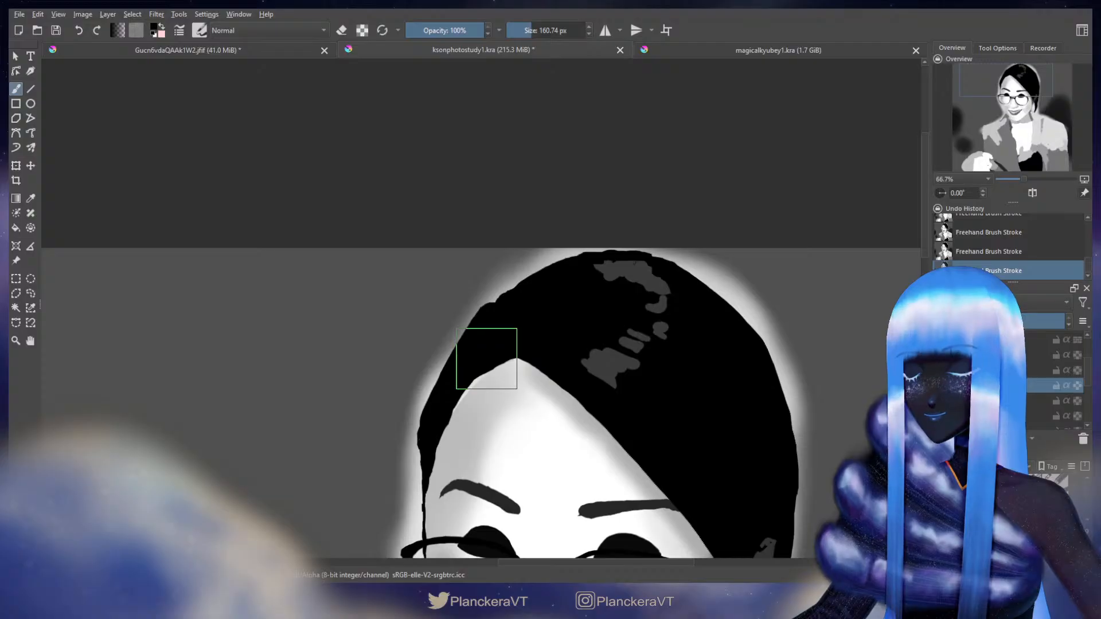
{"action": "key", "text": "e"}
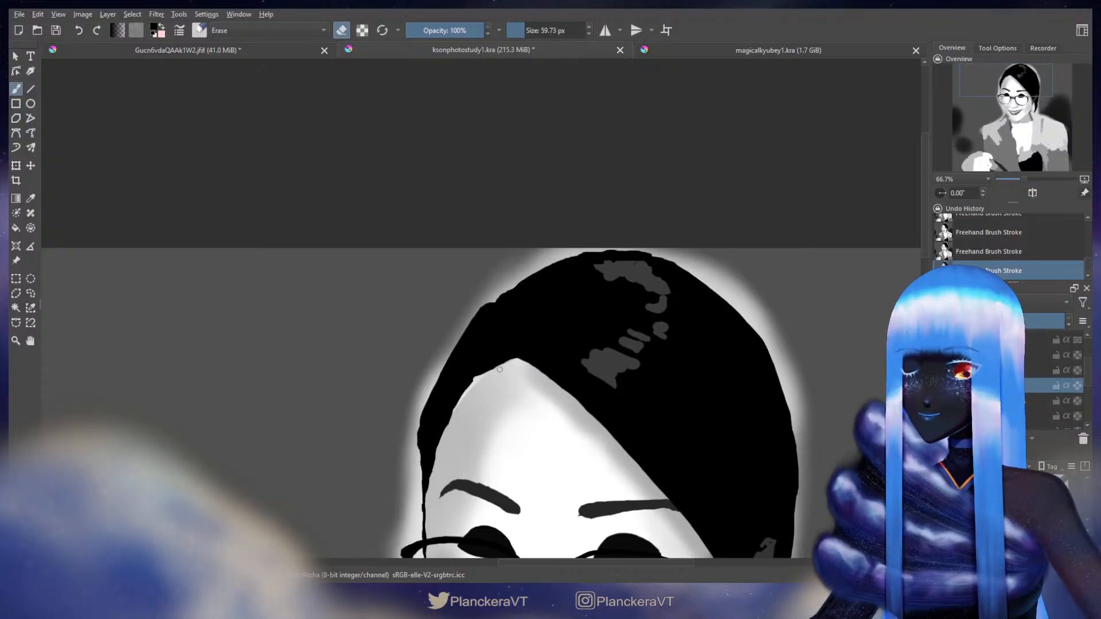
{"action": "mouse_move", "coordinate": [475, 381]}
{"action": "left_mouse_down"}
{"action": "mouse_move", "coordinate": [467, 392]}
{"action": "mouse_move", "coordinate": [476, 380]}
{"action": "left_mouse_up"}
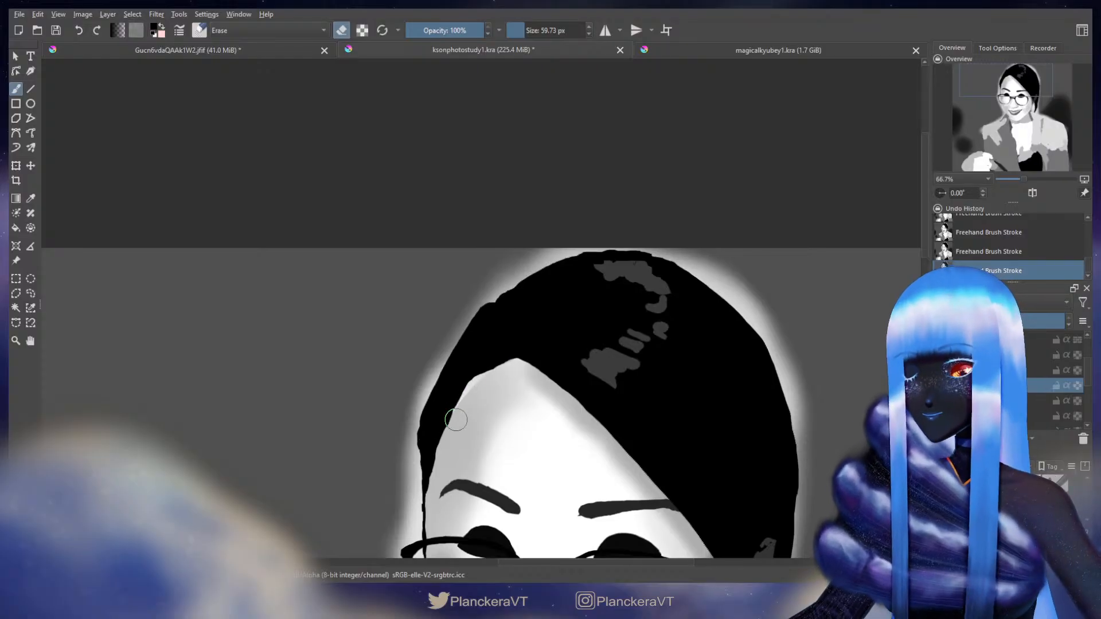
Step: Recheck the hairline against the reference with the 160.74 px outline and trim its forehead edge toward the temple with the 59.73 px eraser
{"action": "key", "text": "e"}
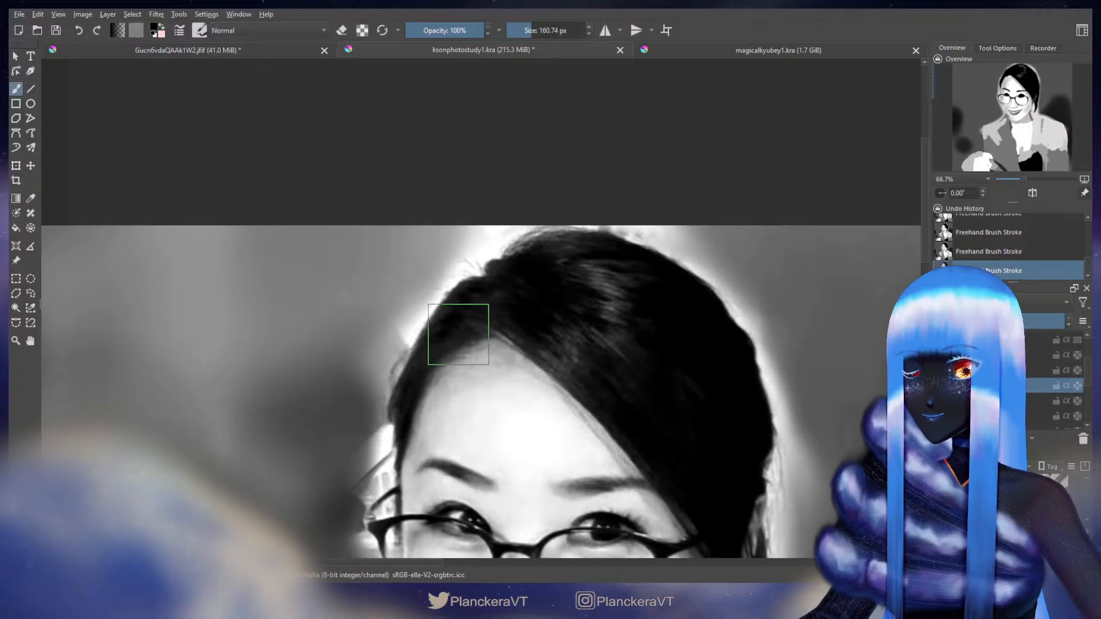
{"action": "scroll", "coordinate": [795, 398], "scroll_direction": "down", "scroll_amount": 2}
{"action": "left_click_drag", "start_coordinate": [836, 396], "coordinate": [275, 351]}
{"action": "scroll", "coordinate": [596, 338], "scroll_direction": "up", "scroll_amount": 1}
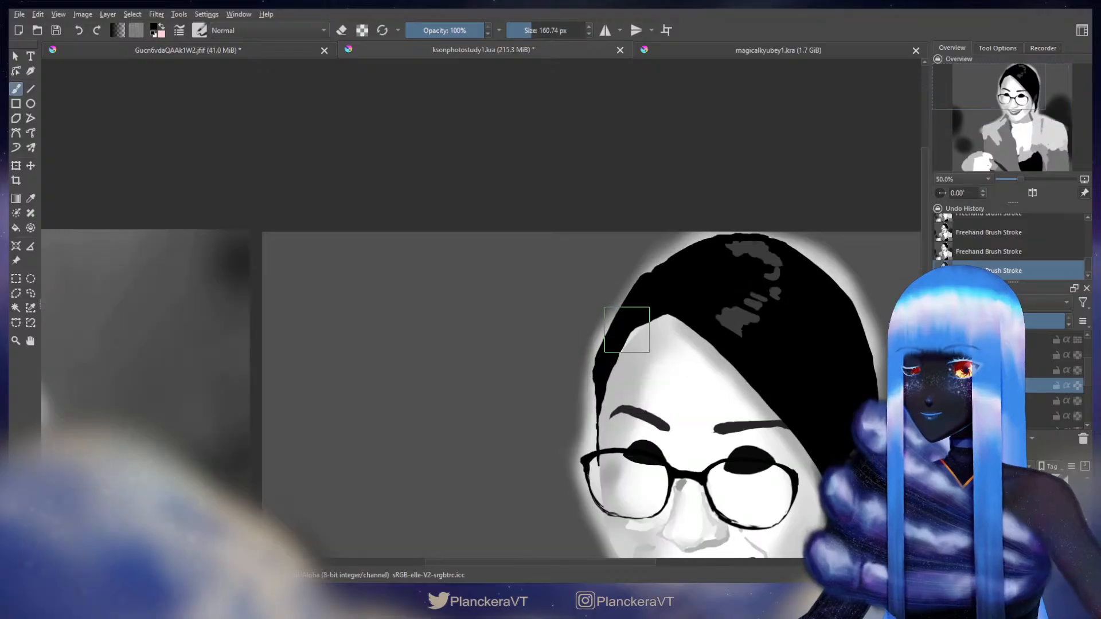
{"action": "scroll", "coordinate": [627, 330], "scroll_direction": "up", "scroll_amount": 1}
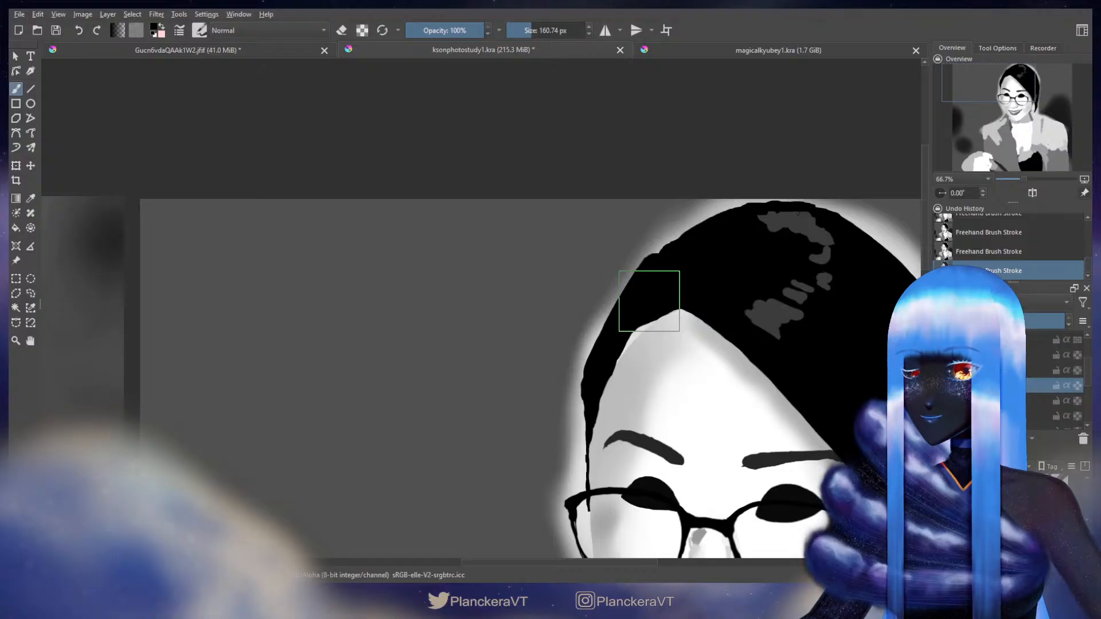
{"action": "key", "text": "ctrl+Tab"}
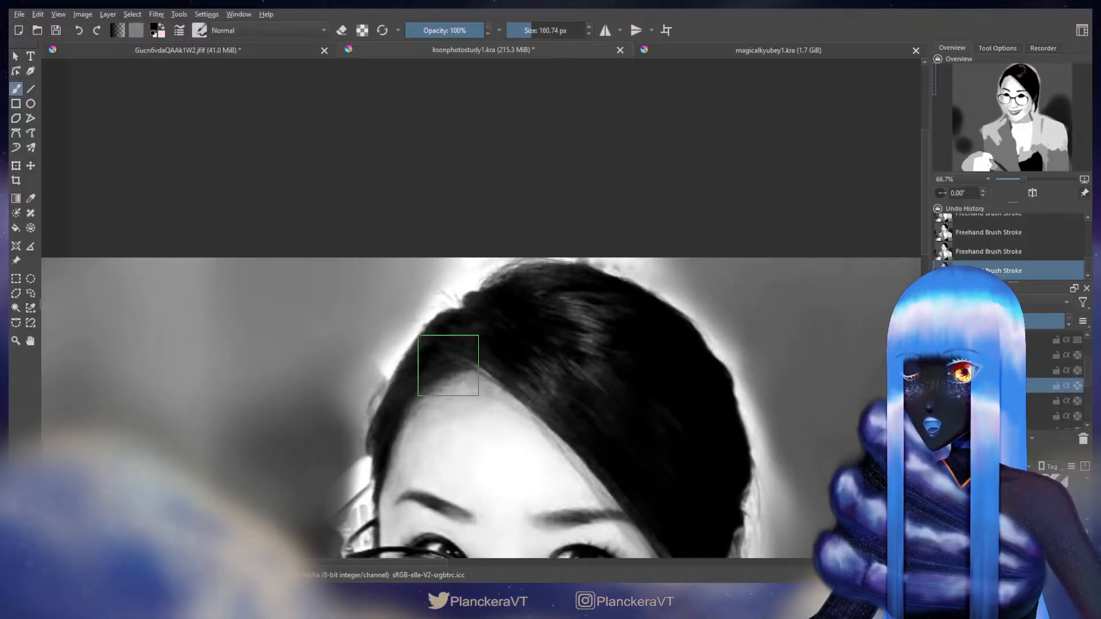
{"action": "left_click_drag", "start_coordinate": [892, 414], "coordinate": [215, 368]}
{"action": "left_click_drag", "start_coordinate": [876, 382], "coordinate": [569, 401]}
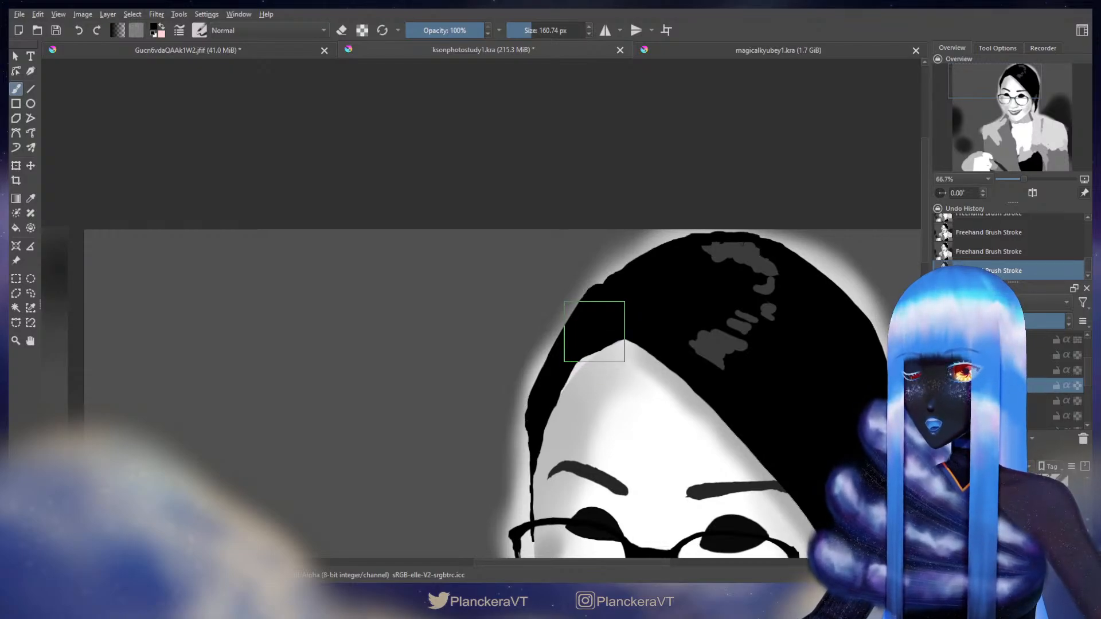
{"action": "key", "text": "e"}
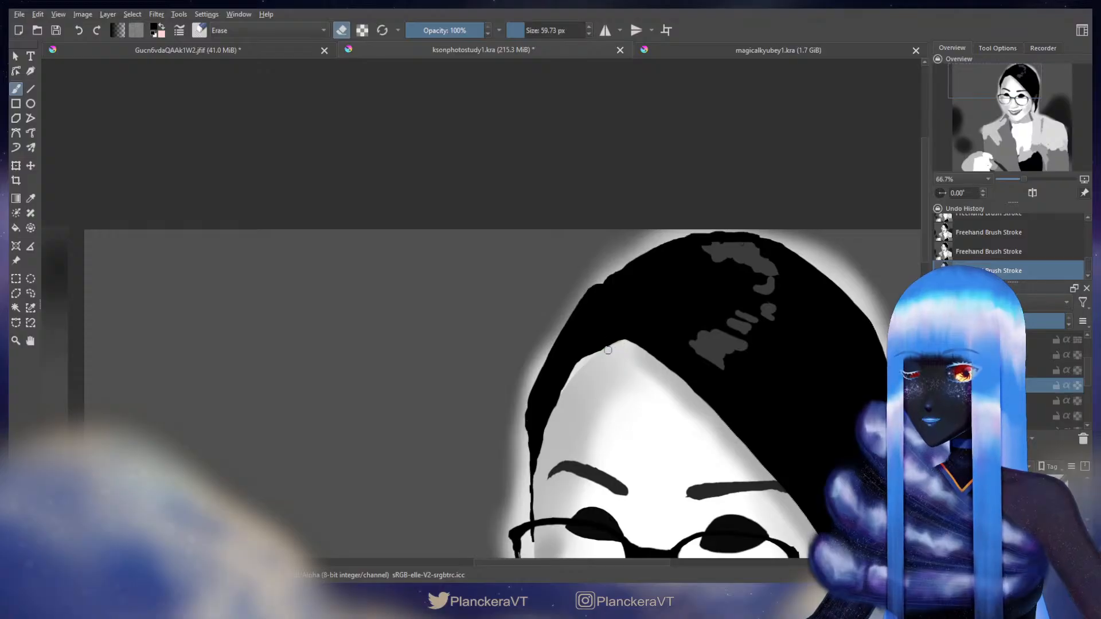
{"action": "left_click_drag", "start_coordinate": [573, 368], "coordinate": [544, 445]}
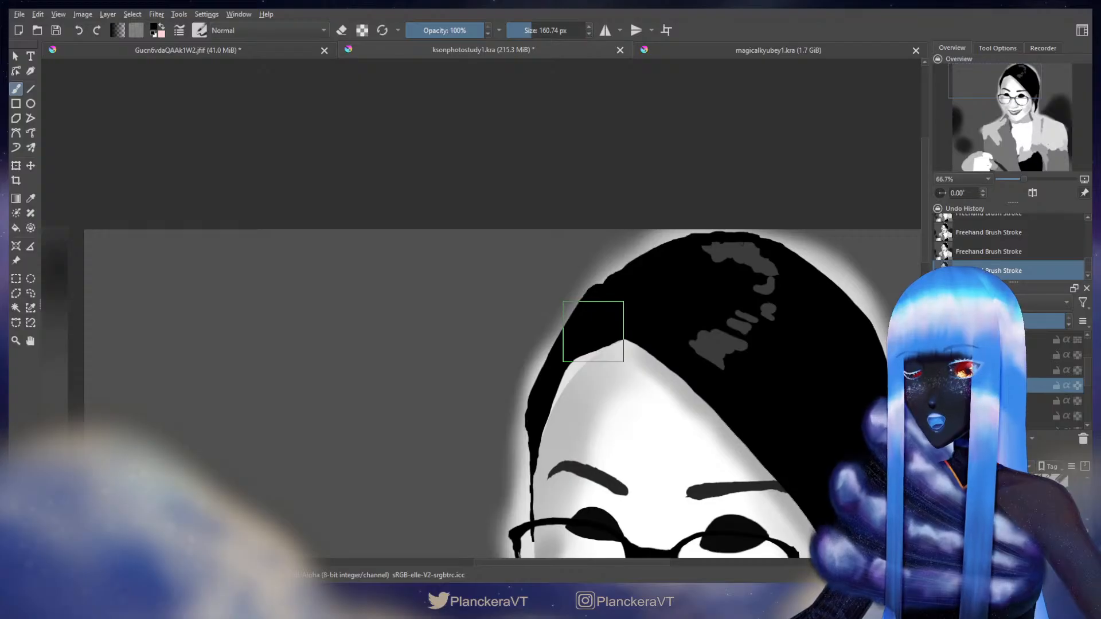
Step: Reshape the hairline corner near the temple, trimming it with the 59.73 px eraser and refilling its edge with black
{"action": "key", "text": "e"}
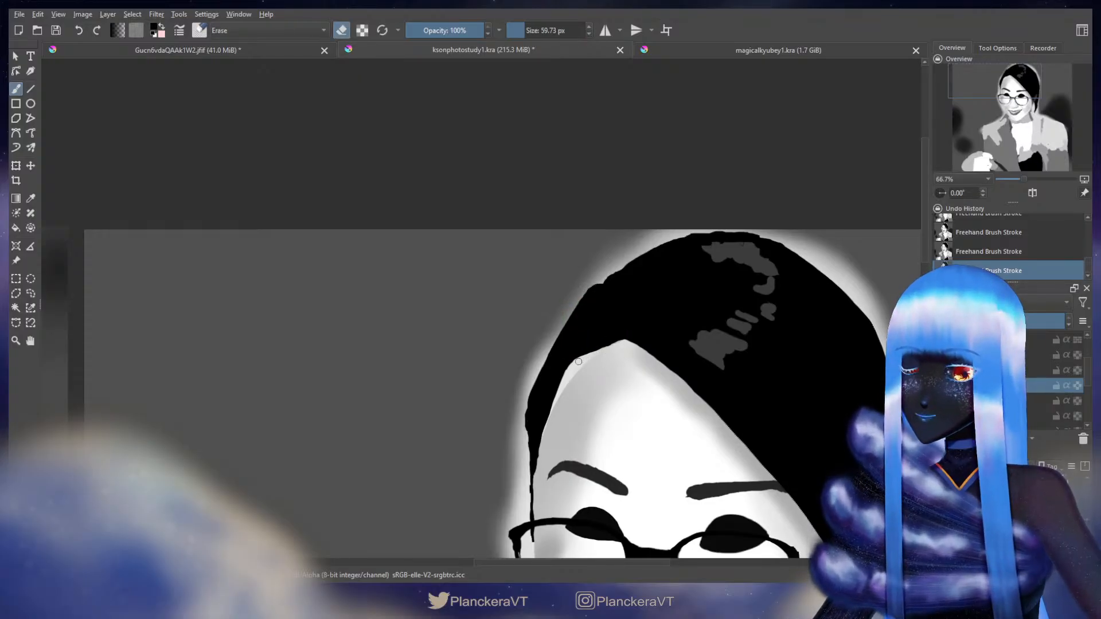
{"action": "mouse_move", "coordinate": [563, 369]}
{"action": "left_mouse_down"}
{"action": "mouse_move", "coordinate": [544, 441]}
{"action": "mouse_move", "coordinate": [555, 389]}
{"action": "left_mouse_up"}
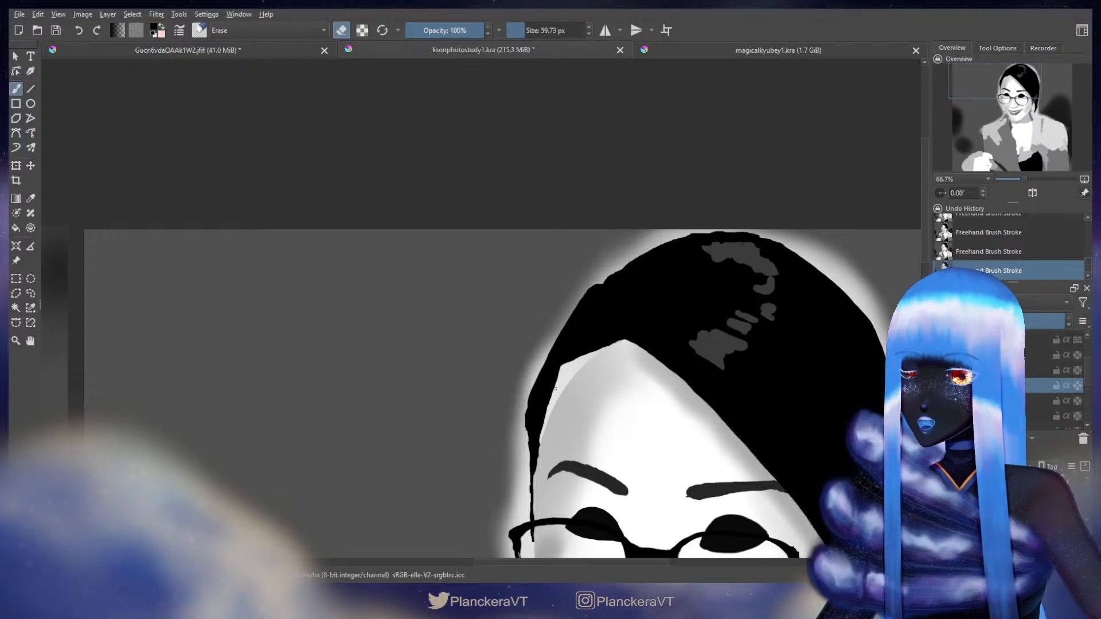
{"action": "key", "text": "e"}
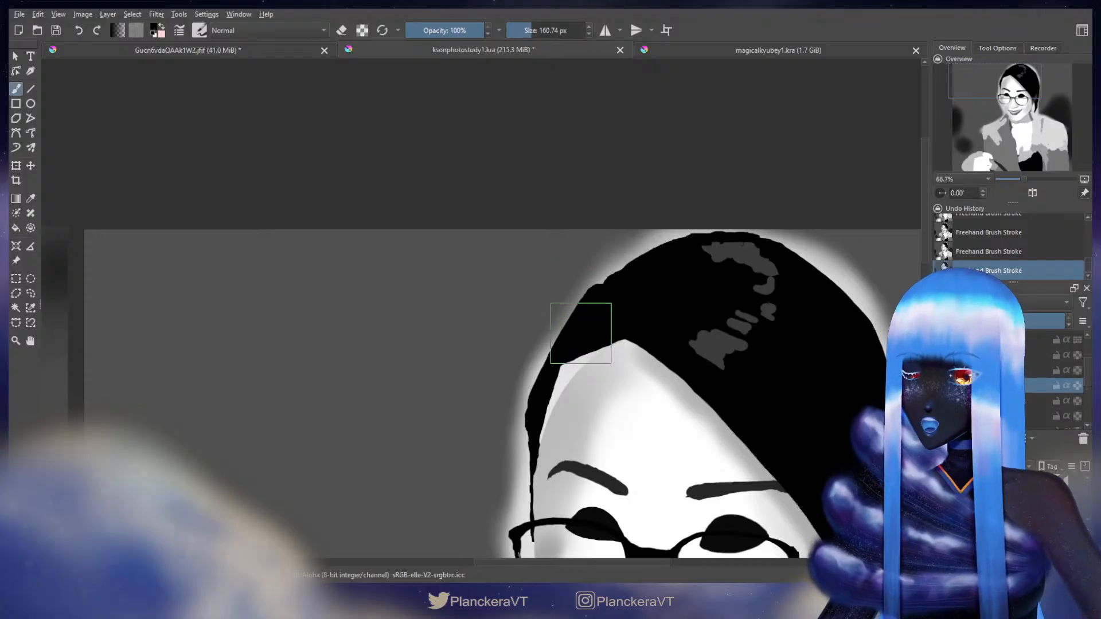
{"action": "left_click_drag", "start_coordinate": [563, 366], "coordinate": [548, 395]}
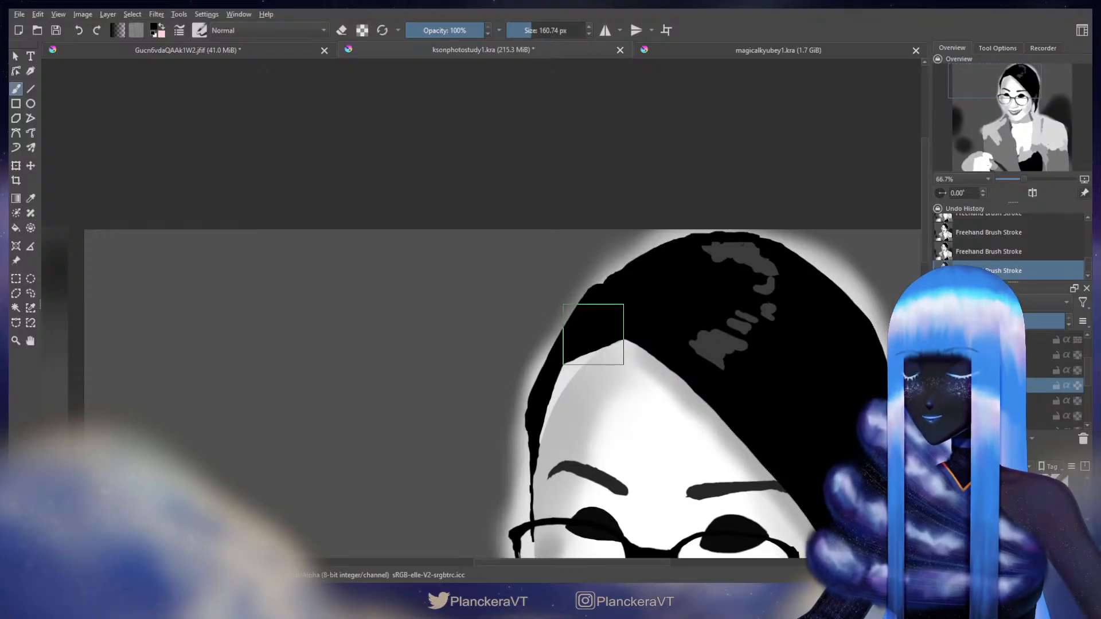
Step: Compare the painted hairline with the reference photo and refine its temple corner and side edge with short black 35.04 px strokes
{"action": "scroll", "coordinate": [660, 373], "scroll_direction": "down", "scroll_amount": 5}
{"action": "left_click_drag", "start_coordinate": [644, 486], "coordinate": [658, 323]}
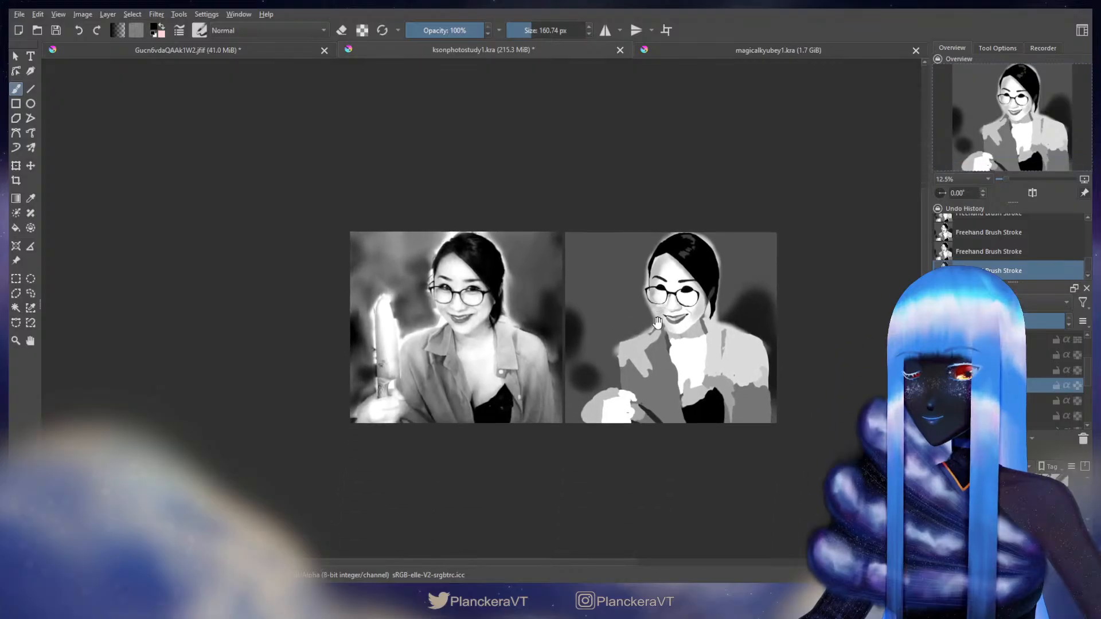
{"action": "scroll", "coordinate": [629, 395], "scroll_direction": "up", "scroll_amount": 3}
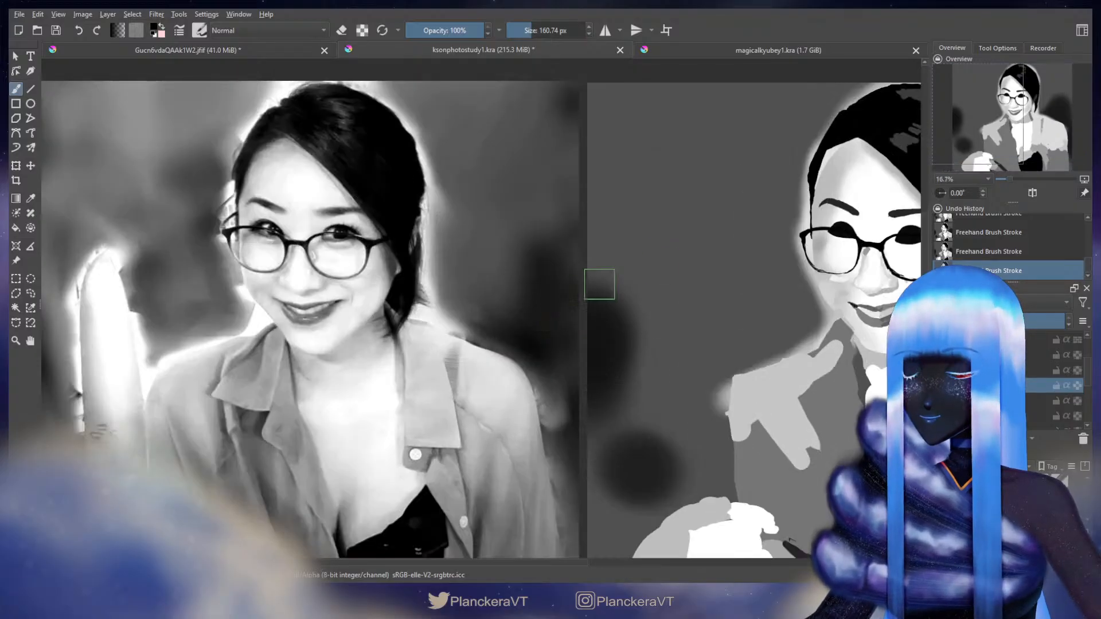
{"action": "left_click_drag", "start_coordinate": [492, 283], "coordinate": [563, 418]}
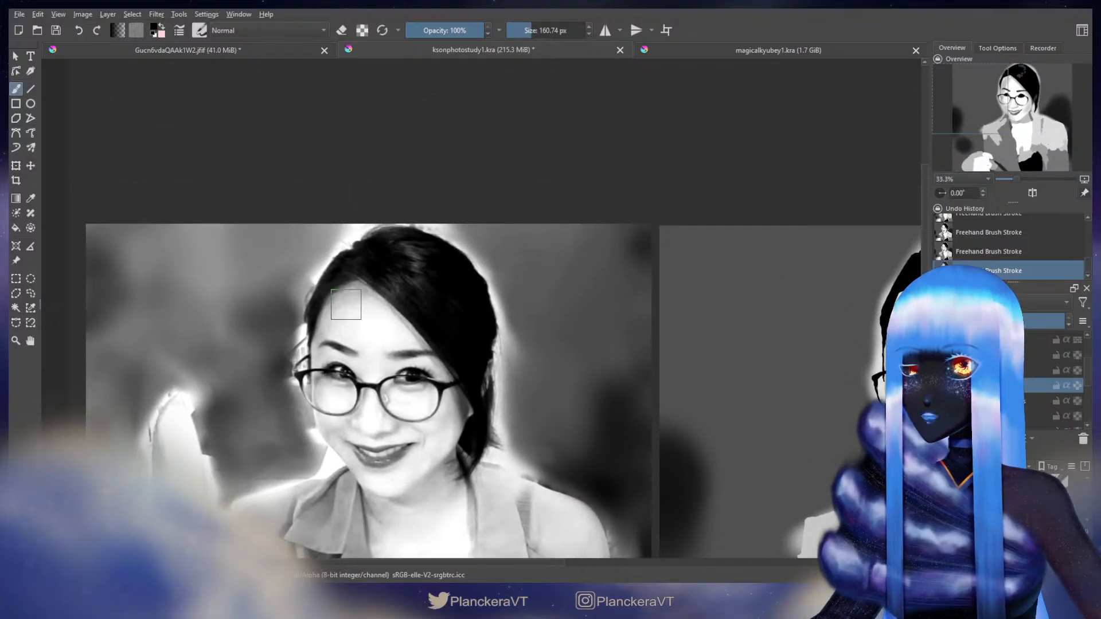
{"action": "left_click_drag", "start_coordinate": [752, 343], "coordinate": [441, 386]}
{"action": "scroll", "coordinate": [671, 387], "scroll_direction": "up", "scroll_amount": 1}
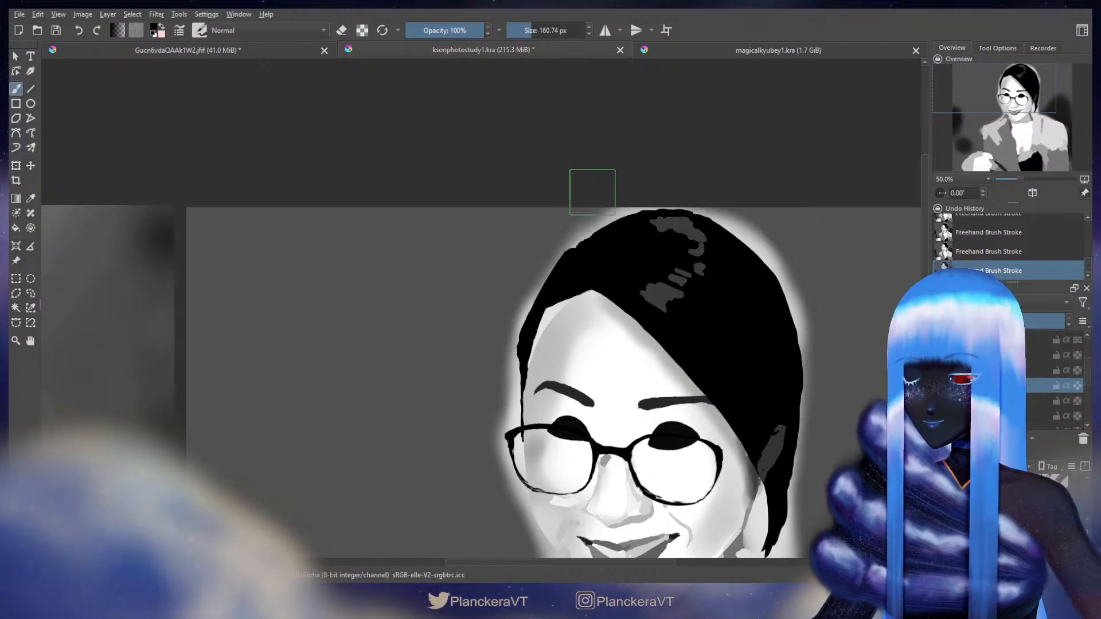
{"action": "mouse_move", "coordinate": [551, 306]}
{"action": "left_mouse_down"}
{"action": "mouse_move", "coordinate": [483, 304]}
{"action": "mouse_move", "coordinate": [541, 314]}
{"action": "left_mouse_up"}
{"action": "key", "text": "ctrl+z"}
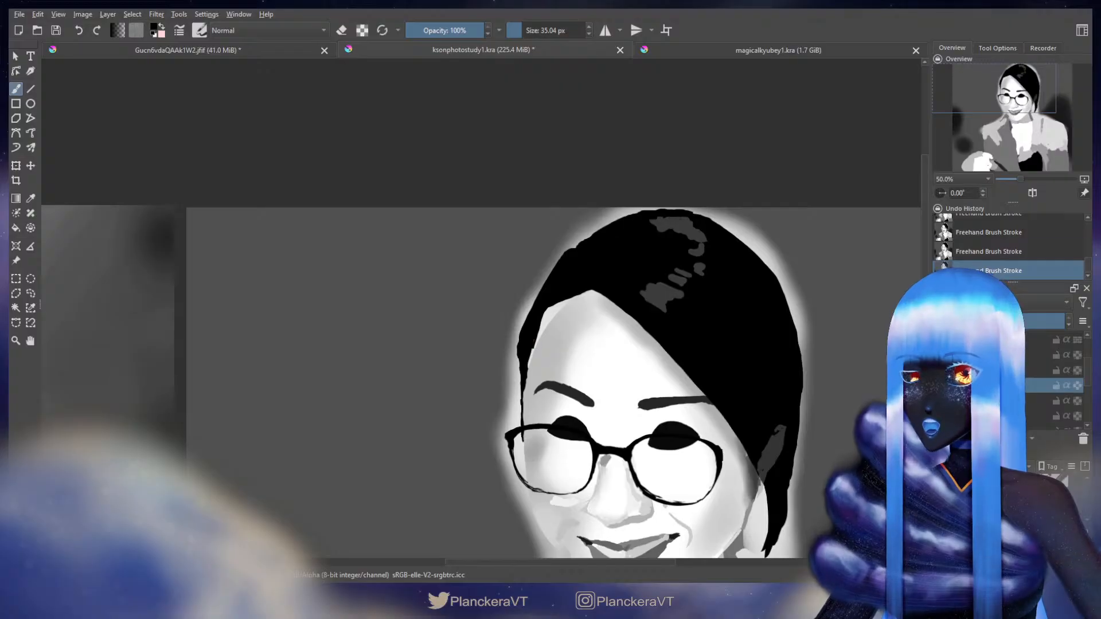
{"action": "key", "text": "ctrl+z"}
{"action": "left_click_drag", "start_coordinate": [546, 304], "coordinate": [543, 308]}
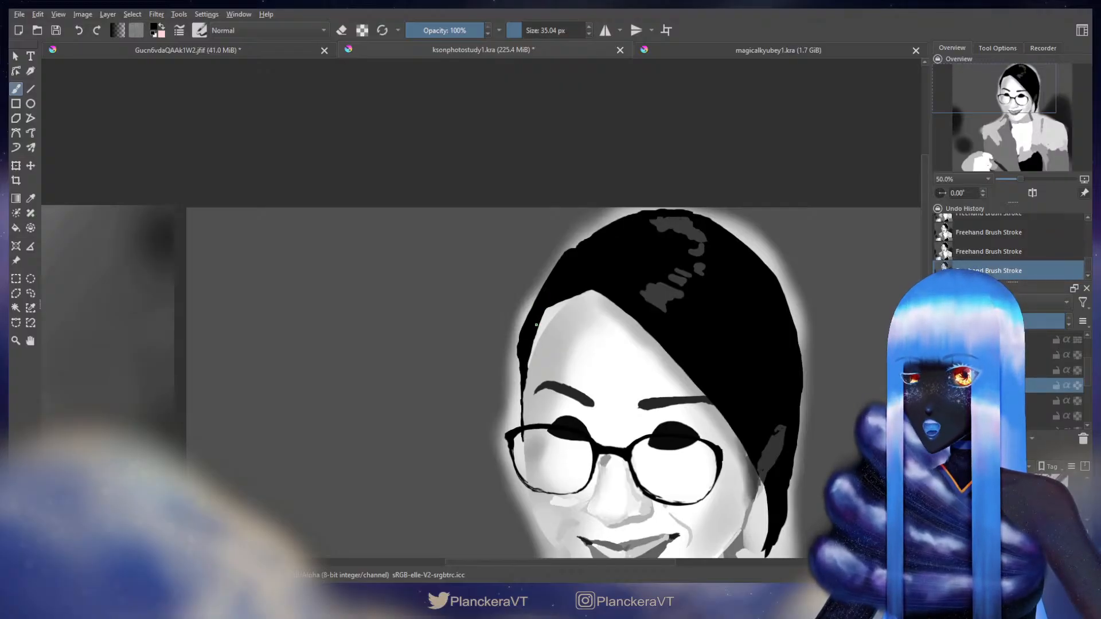
{"action": "left_click_drag", "start_coordinate": [533, 335], "coordinate": [526, 366]}
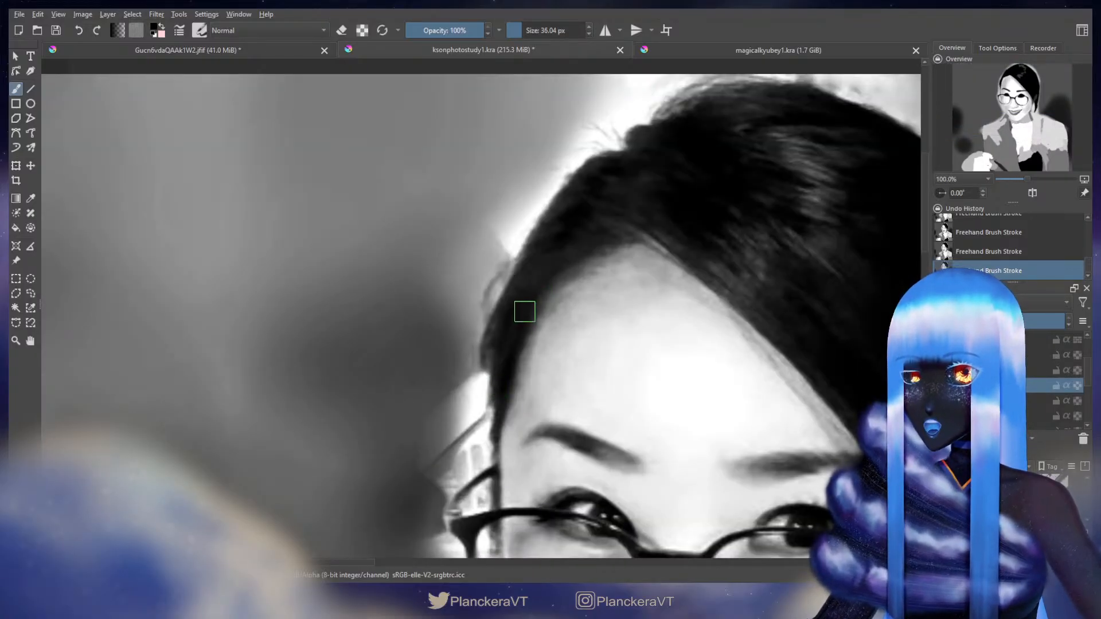
Step: Measure the hair's thickness beside the temple on the reference with a 69.04 px brush outline and compare it with the painting
{"action": "left_click_drag", "start_coordinate": [524, 313], "coordinate": [527, 298], "text": "shift"}
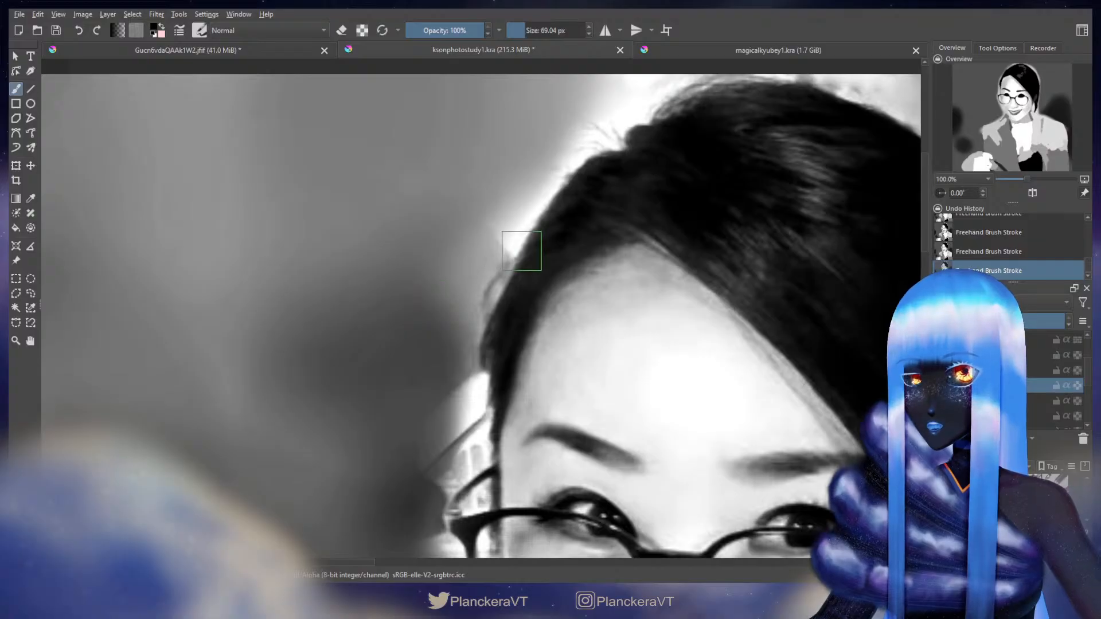
{"action": "scroll", "coordinate": [498, 354], "scroll_direction": "down", "scroll_amount": 3}
{"action": "left_click_drag", "start_coordinate": [498, 355], "coordinate": [10, 335]}
{"action": "scroll", "coordinate": [539, 344], "scroll_direction": "up", "scroll_amount": 1}
{"action": "scroll", "coordinate": [539, 345], "scroll_direction": "down", "scroll_amount": 1}
{"action": "left_click_drag", "start_coordinate": [407, 387], "coordinate": [451, 377]}
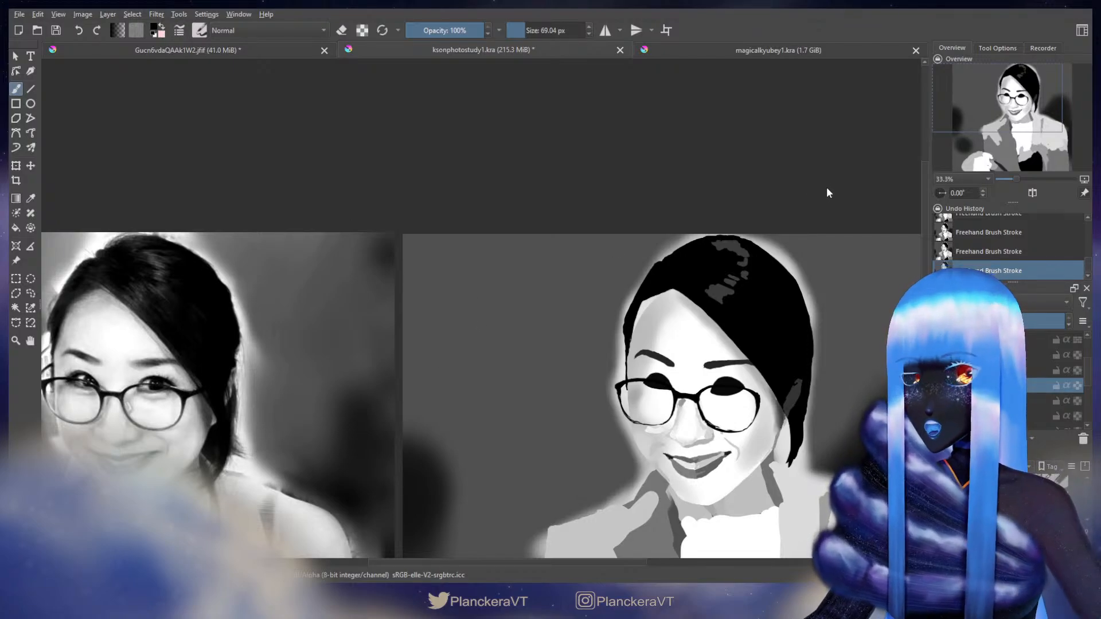
{"action": "left_click_drag", "start_coordinate": [554, 326], "coordinate": [619, 284]}
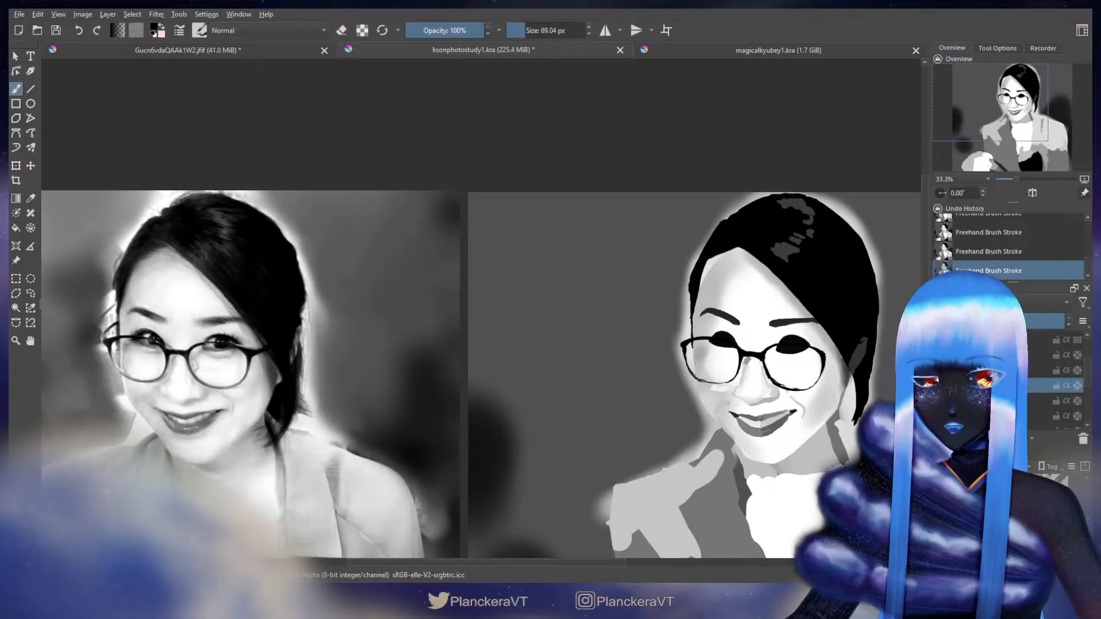
{"action": "left_click_drag", "start_coordinate": [1087, 373], "coordinate": [1085, 401]}
{"action": "left_click", "coordinate": [1030, 376]}
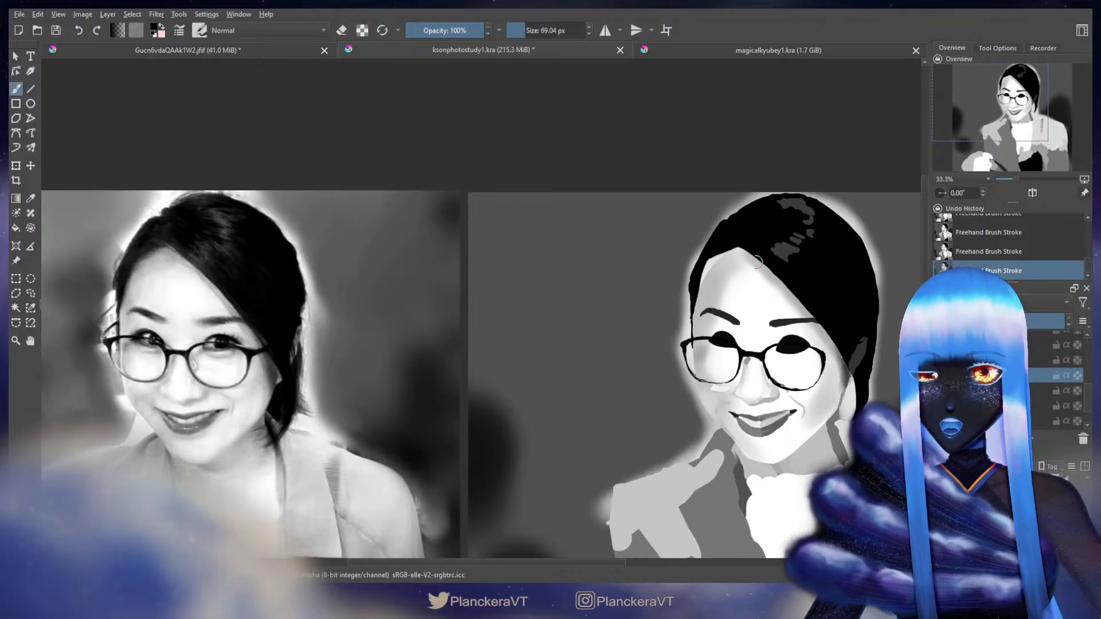
{"action": "left_click", "coordinate": [723, 271], "text": "ctrl"}
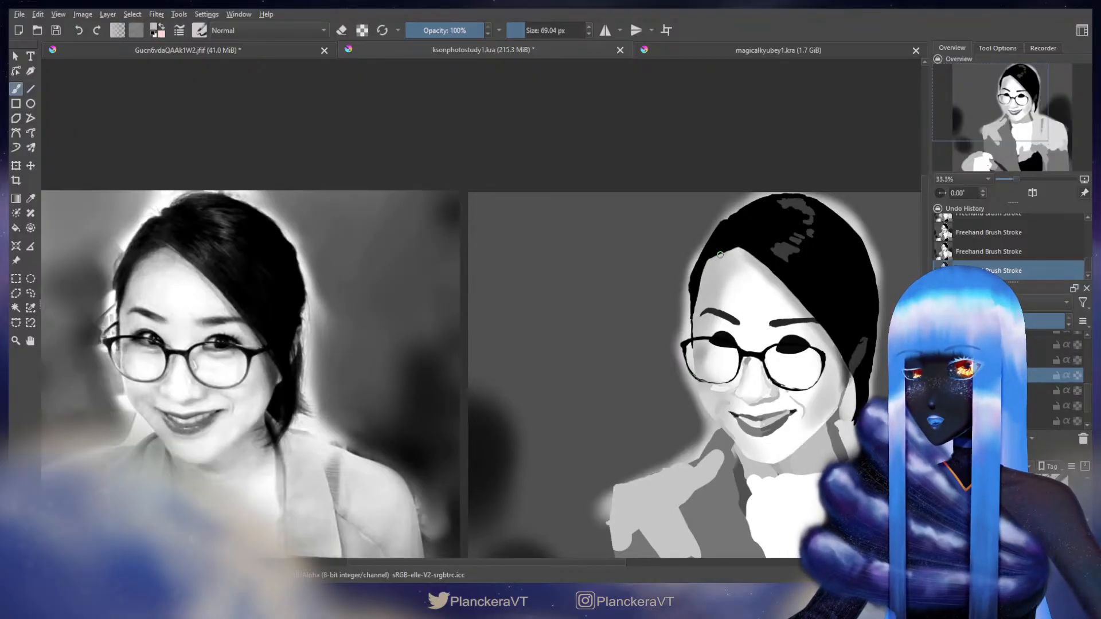
{"action": "key", "text": "minus"}
{"action": "key", "text": "minus"}
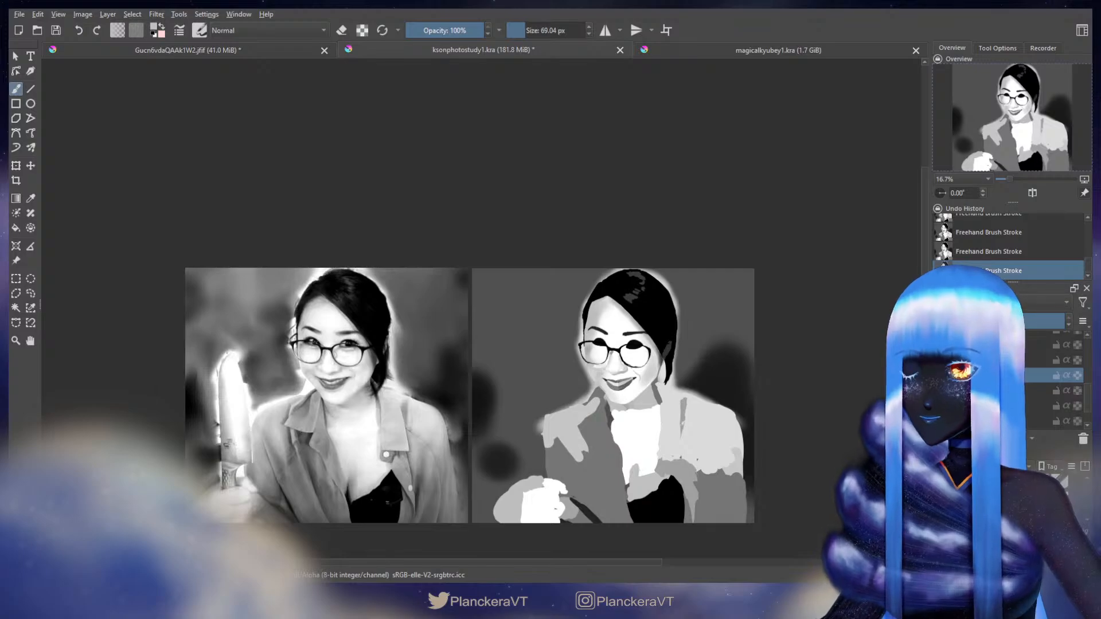
{"action": "key", "text": "plus"}
{"action": "key", "text": "plus"}
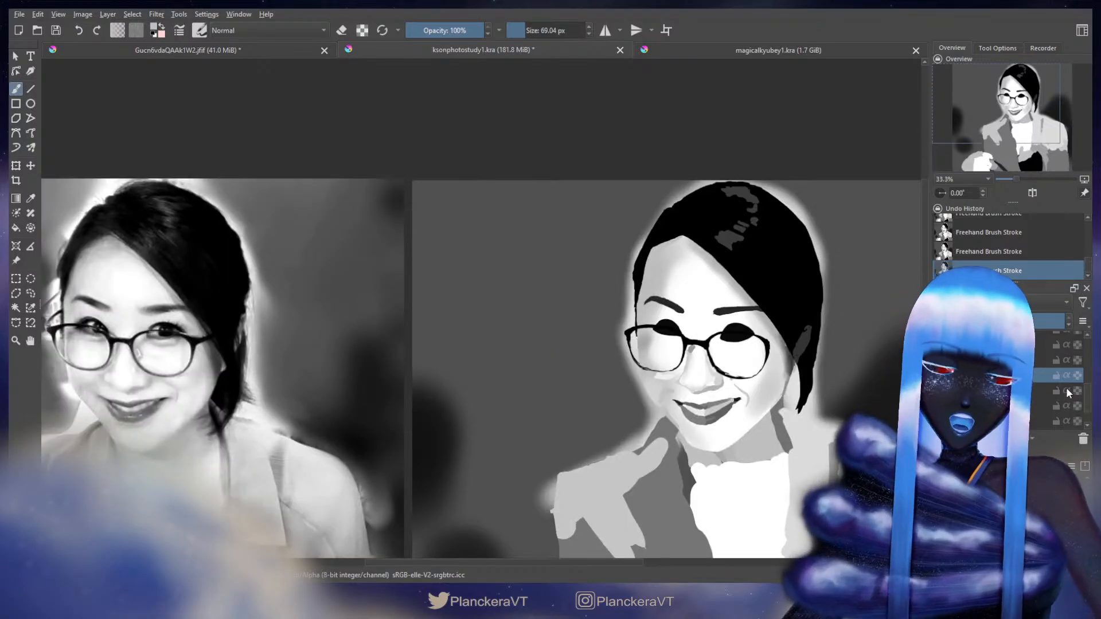
Step: Select the hair layer and touch up the hairline near the temple with the black 69.04 px brush
{"action": "left_click_drag", "start_coordinate": [1086, 394], "coordinate": [1085, 364]}
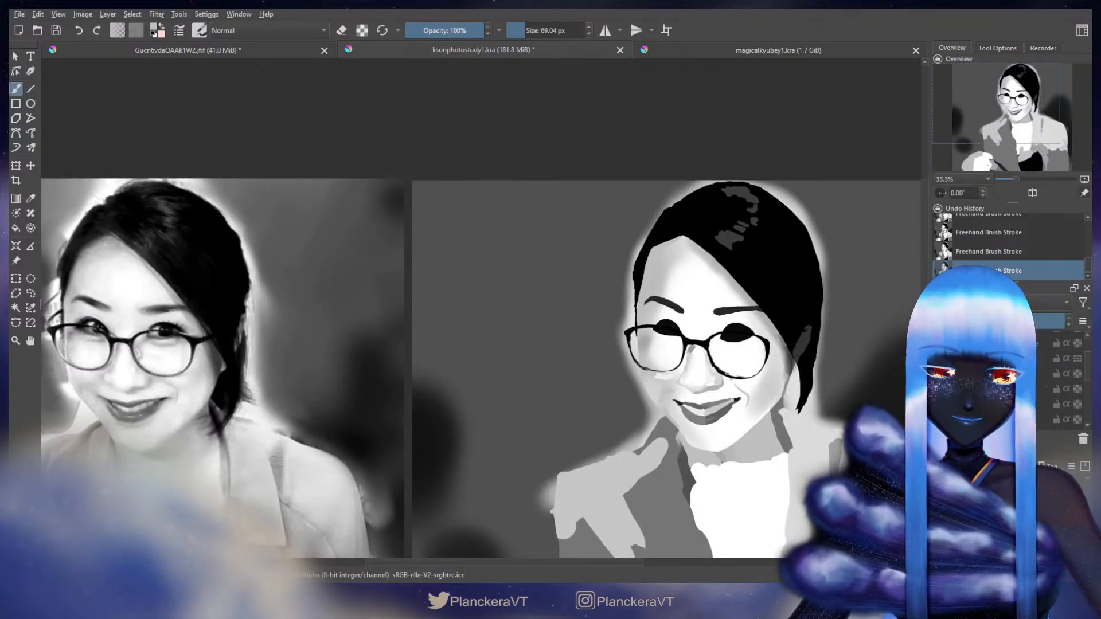
{"action": "left_click", "coordinate": [1023, 405]}
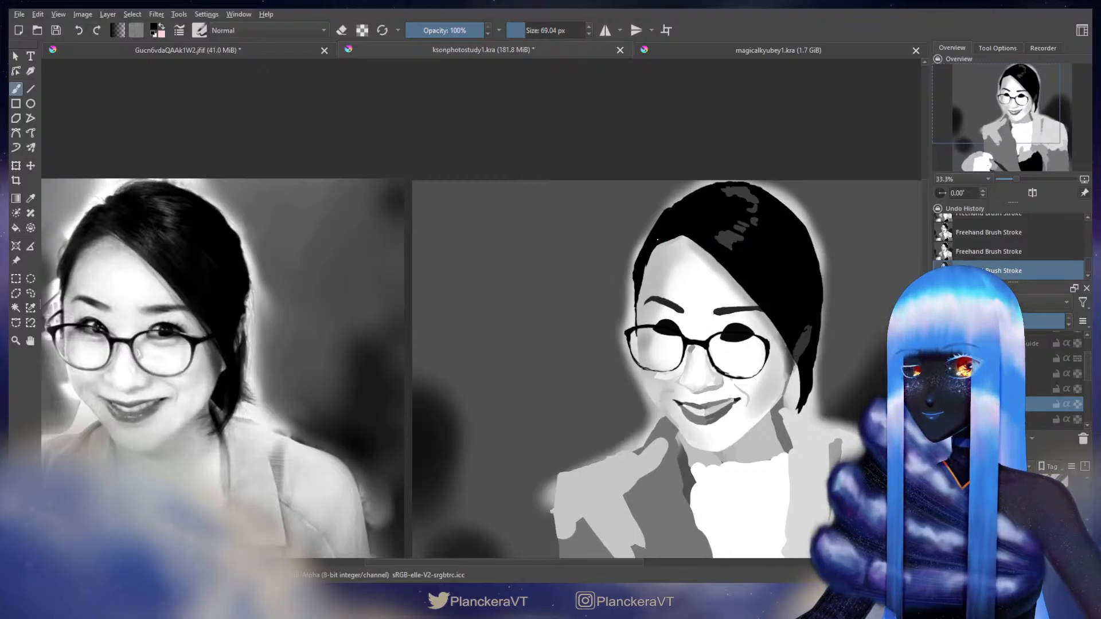
{"action": "key", "text": "ctrl+z"}
{"action": "key", "text": "ctrl+shift+z"}
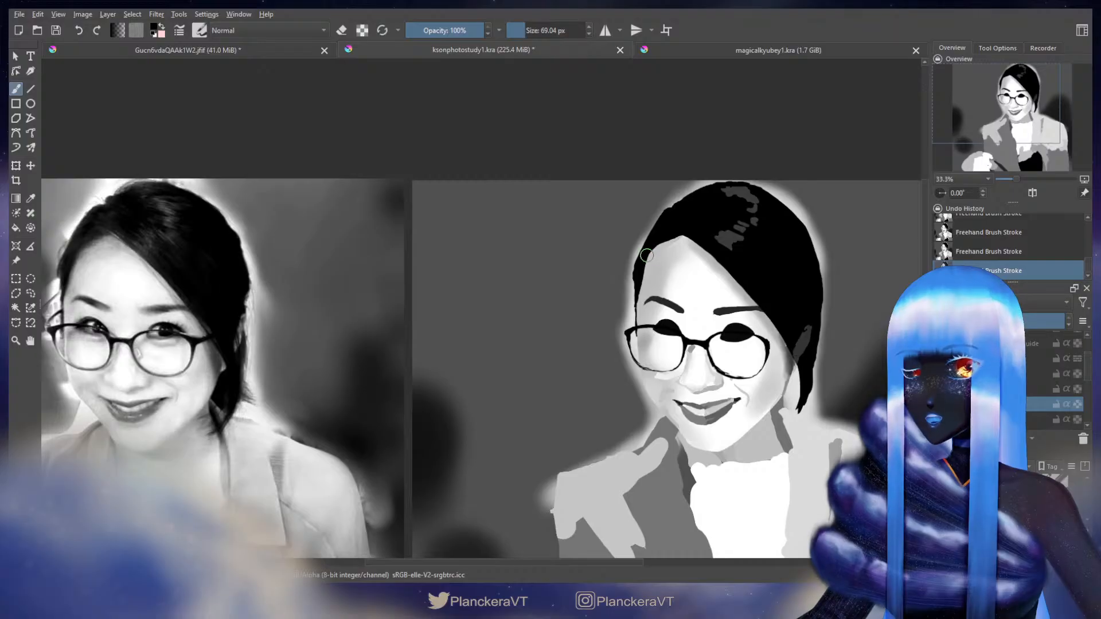
{"action": "left_click_drag", "start_coordinate": [646, 255], "coordinate": [657, 242]}
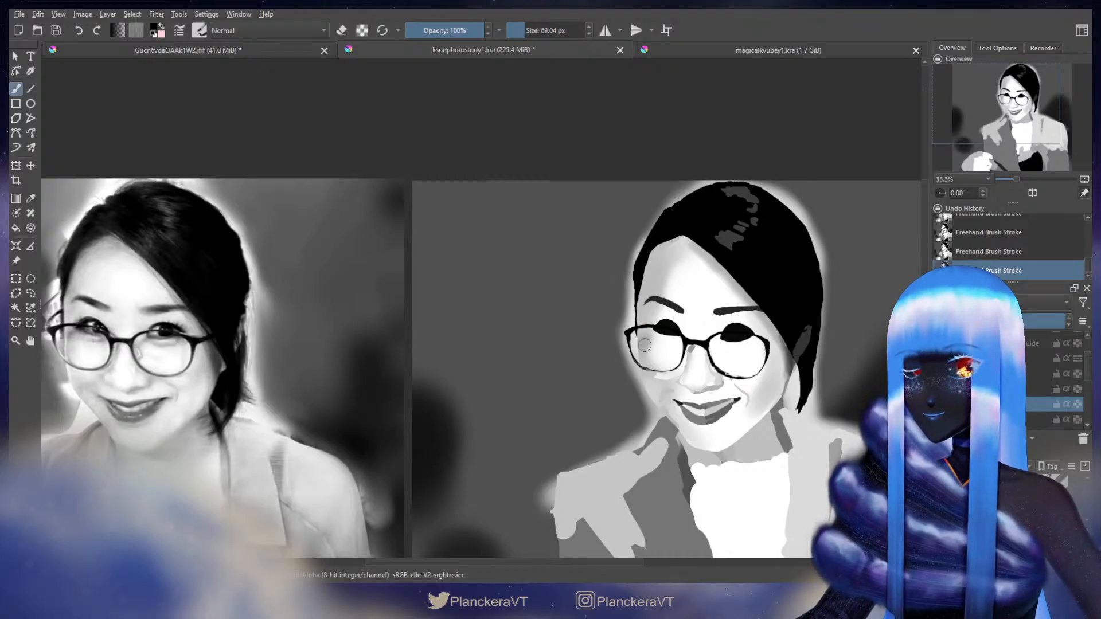
{"action": "key", "text": "e"}
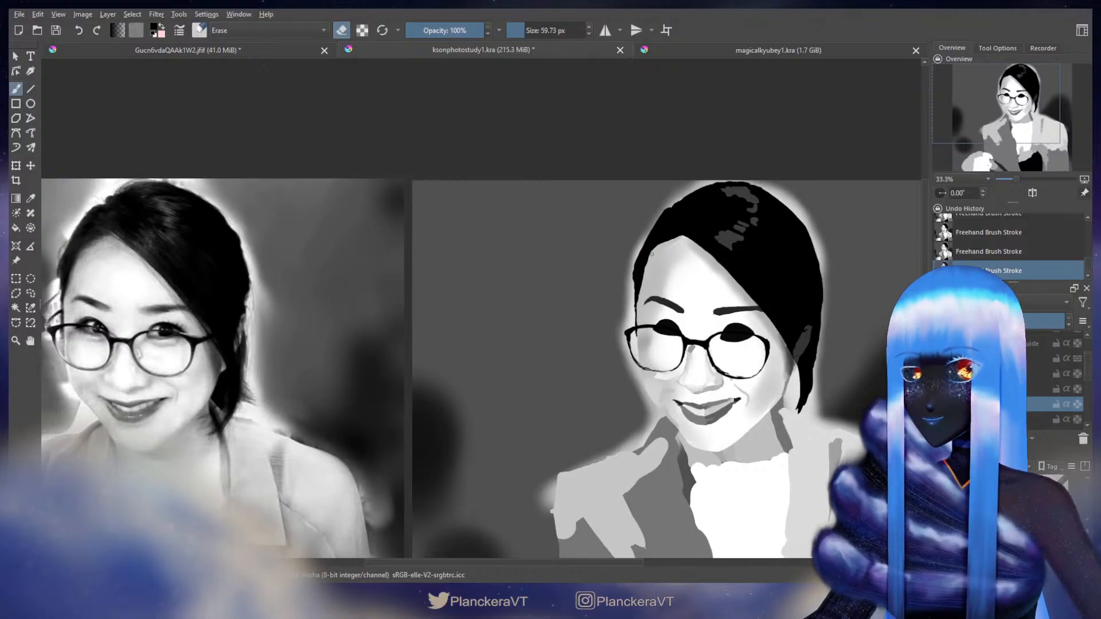
{"action": "scroll", "coordinate": [653, 298], "scroll_direction": "down", "scroll_amount": 1}
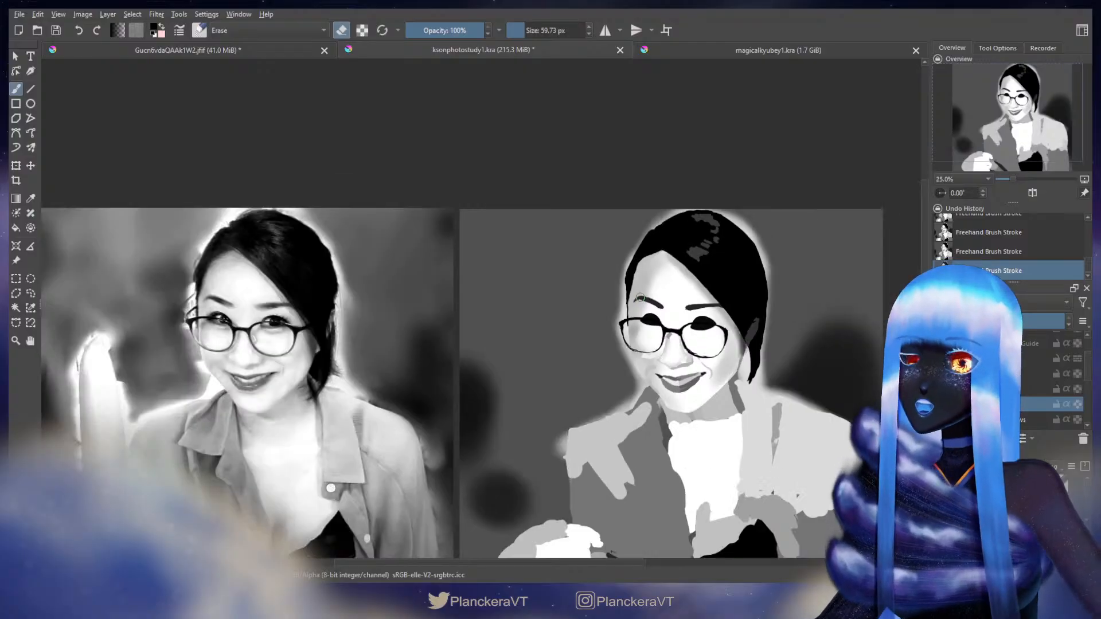
{"action": "scroll", "coordinate": [666, 361], "scroll_direction": "down", "scroll_amount": 1}
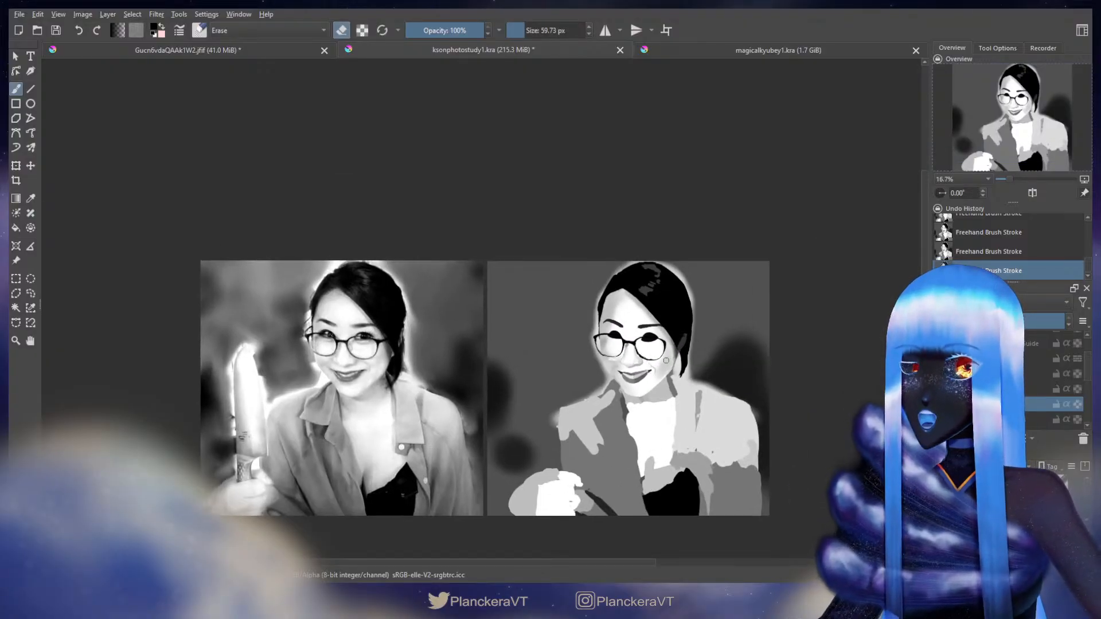
{"action": "scroll", "coordinate": [660, 355], "scroll_direction": "up", "scroll_amount": 1}
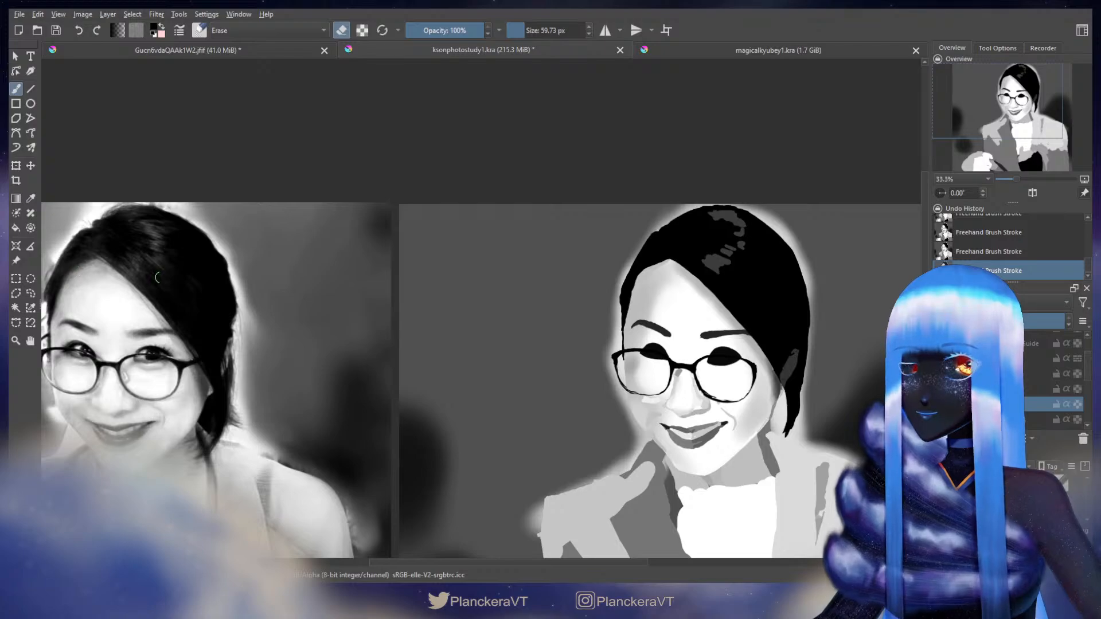
{"action": "key", "text": "e"}
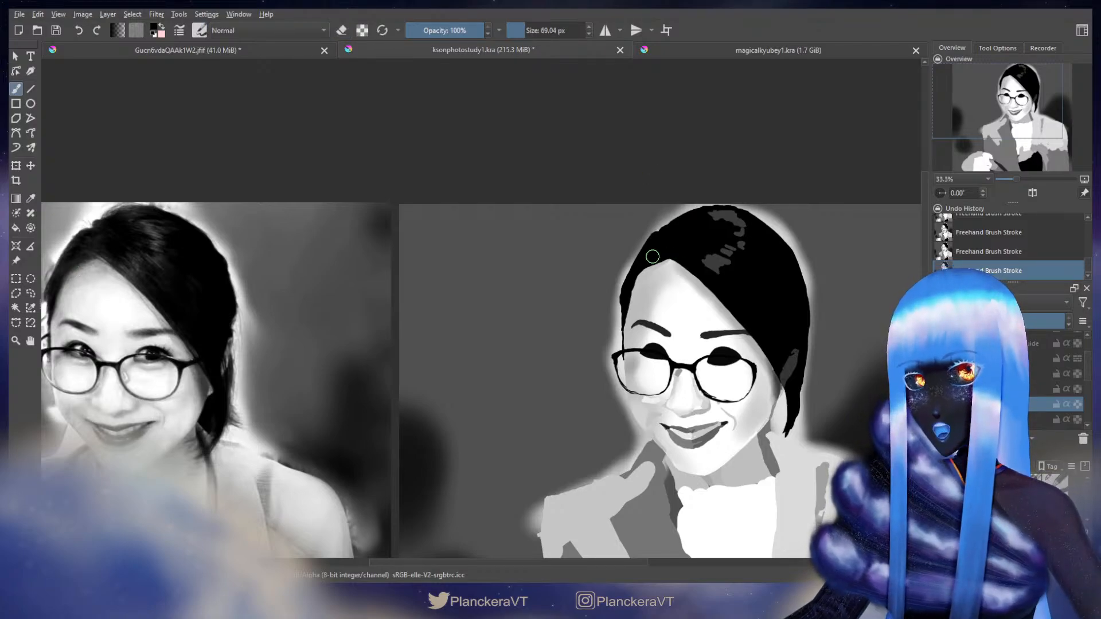
{"action": "mouse_move", "coordinate": [605, 241]}
{"action": "left_mouse_down"}
{"action": "mouse_move", "coordinate": [572, 262]}
{"action": "mouse_move", "coordinate": [537, 259]}
{"action": "left_mouse_up"}
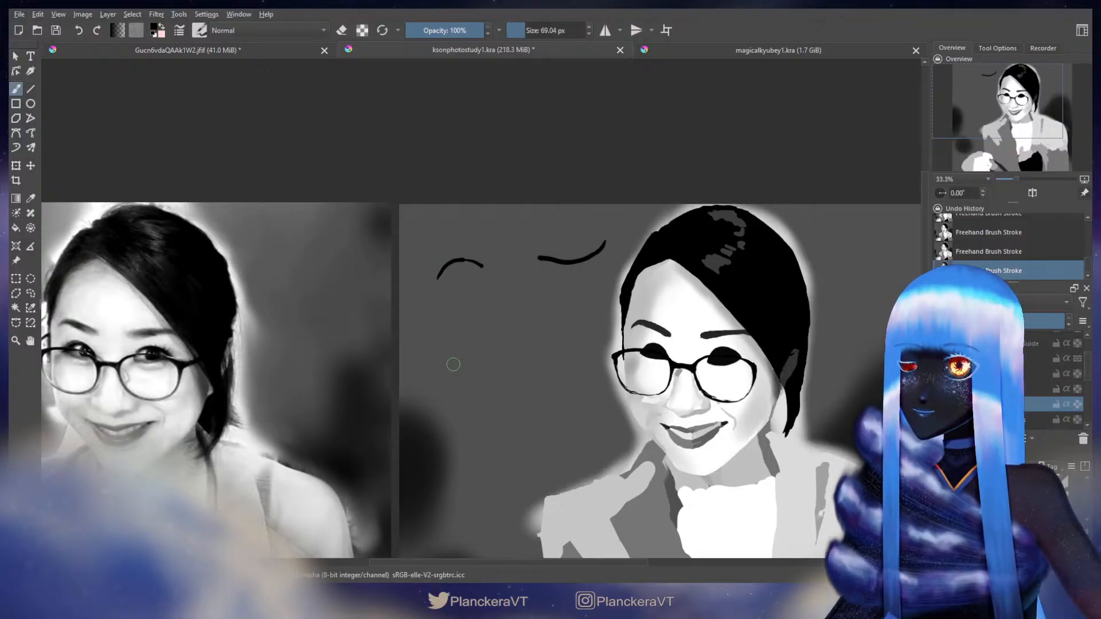
{"action": "key", "text": "ctrl+z"}
{"action": "key", "text": "ctrl+z"}
Step: Trim the hair's forehead edge between the hairline peak and the temple with the 59.73 px eraser
{"action": "key", "text": "e"}
{"action": "left_click_drag", "start_coordinate": [646, 263], "coordinate": [648, 275]}
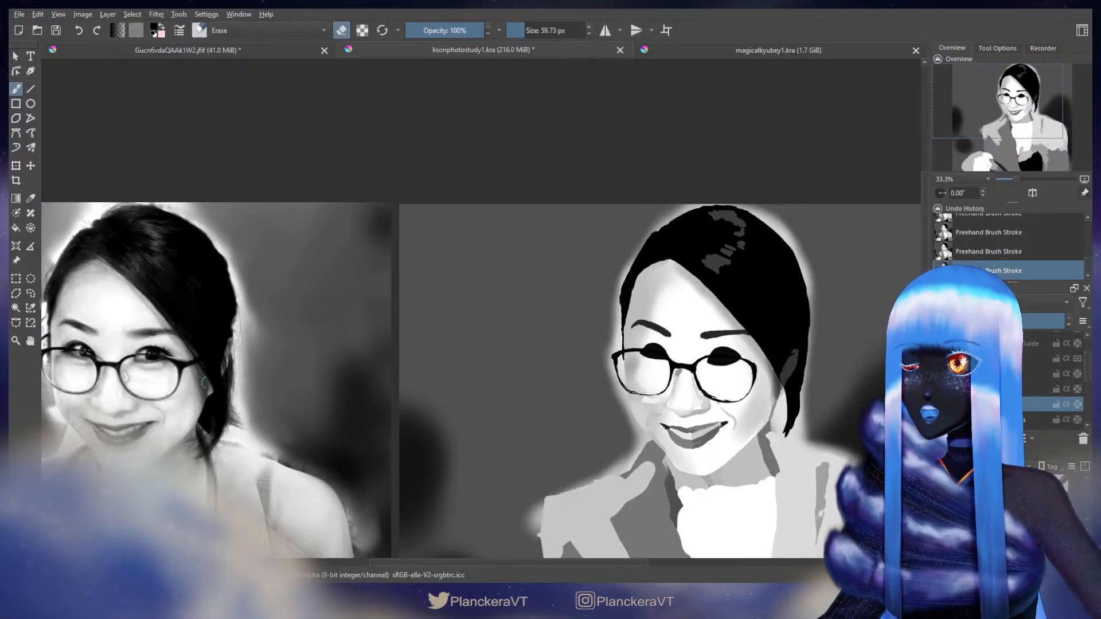
{"action": "key", "text": "e"}
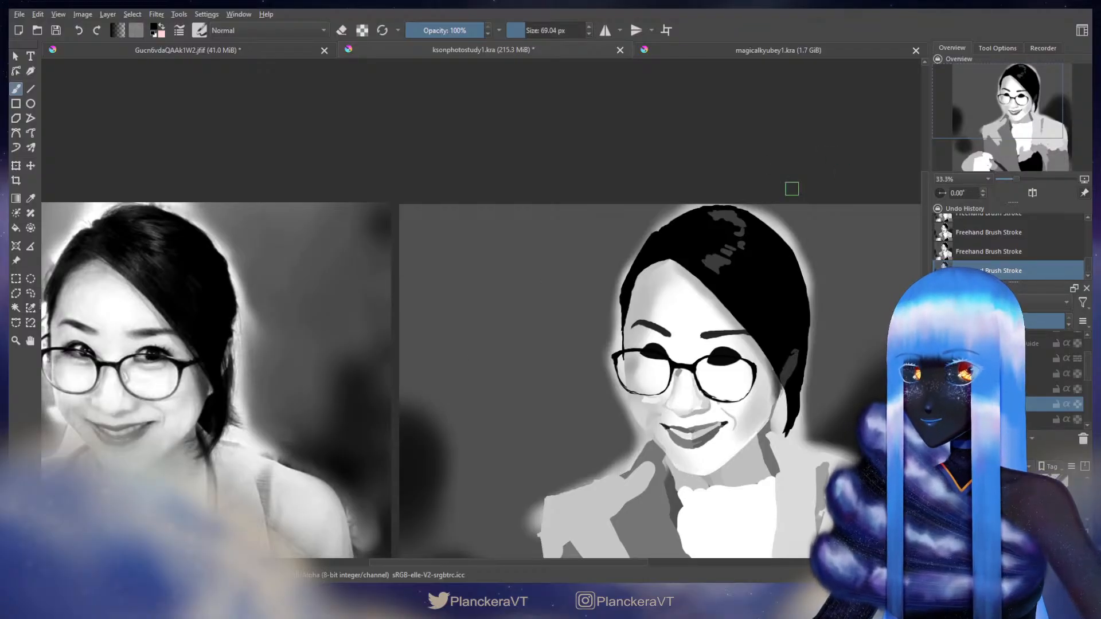
Step: Measure the forehead from the hairline to the brow on the reference with a 321.04 px brush outline and compare the painting
{"action": "left_click_drag", "start_coordinate": [428, 383], "coordinate": [661, 388]}
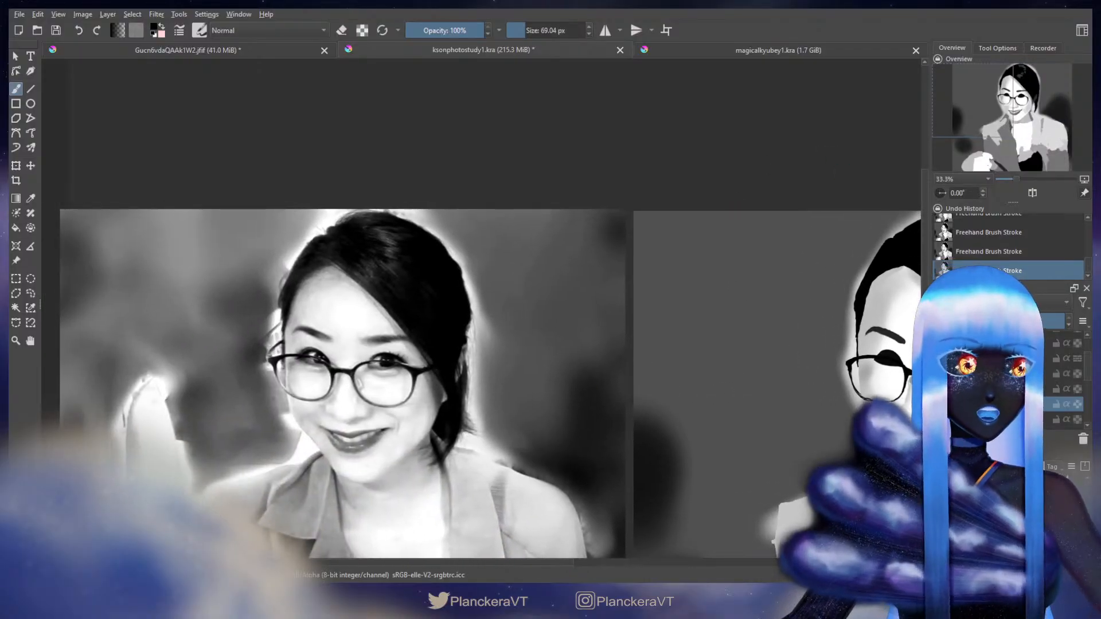
{"action": "scroll", "coordinate": [368, 385], "scroll_direction": "up", "scroll_amount": 2}
{"action": "left_click_drag", "start_coordinate": [246, 236], "coordinate": [389, 237], "text": "shift"}
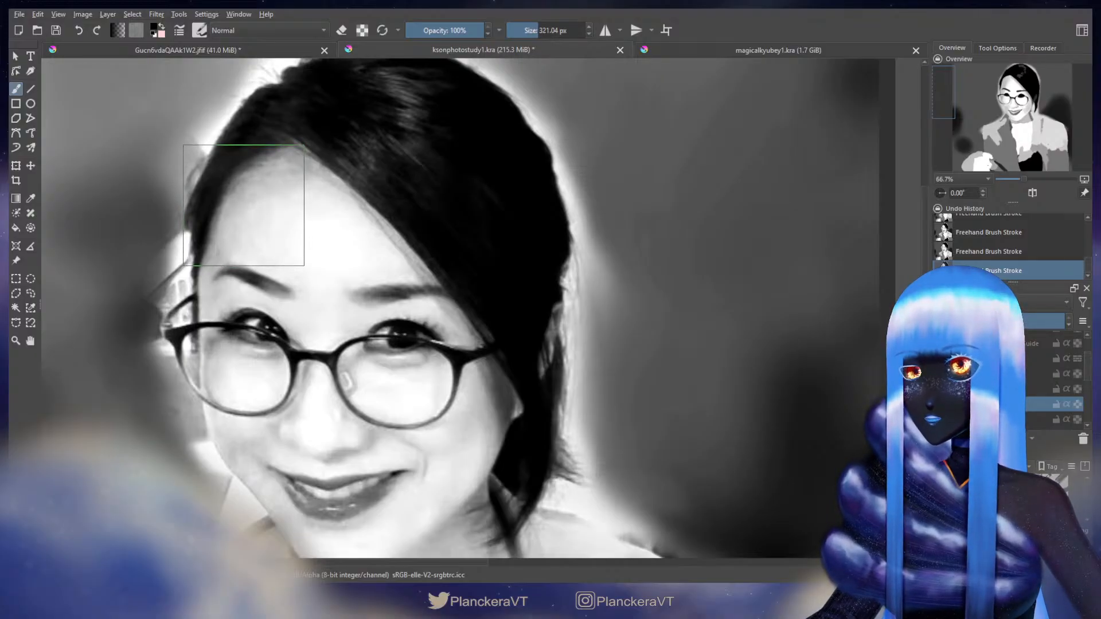
{"action": "left_click_drag", "start_coordinate": [637, 312], "coordinate": [147, 317]}
{"action": "left_click_drag", "start_coordinate": [904, 274], "coordinate": [500, 277]}
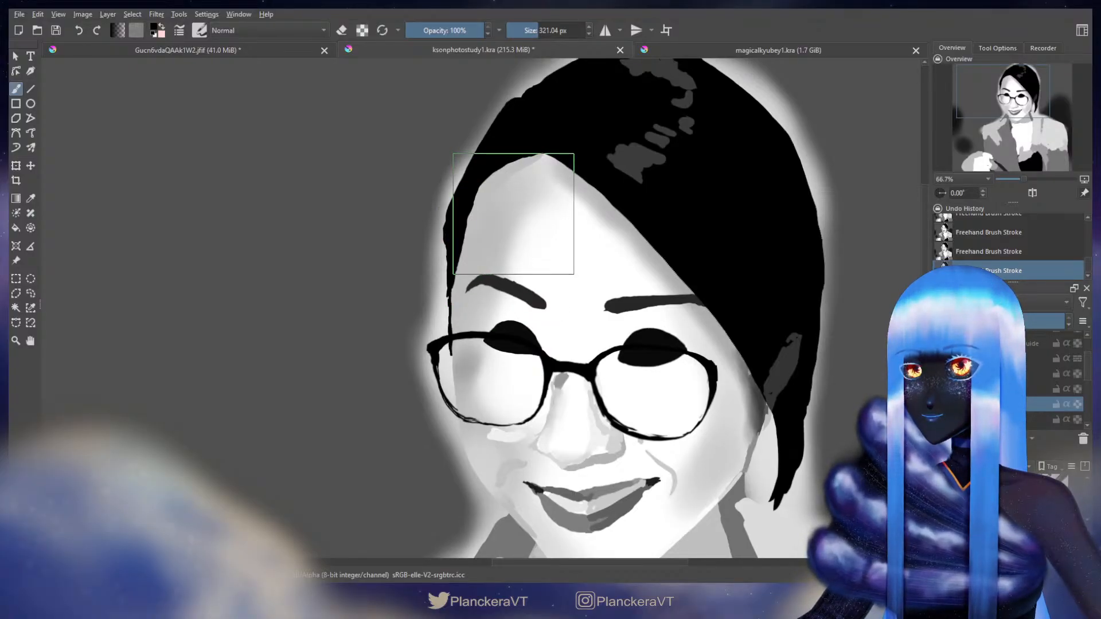
Step: Measure the gap between the hair's outer edge and the reference photo's border with an 827.43 px brush outline and compare the painting
{"action": "scroll", "coordinate": [516, 209], "scroll_direction": "down", "scroll_amount": 4}
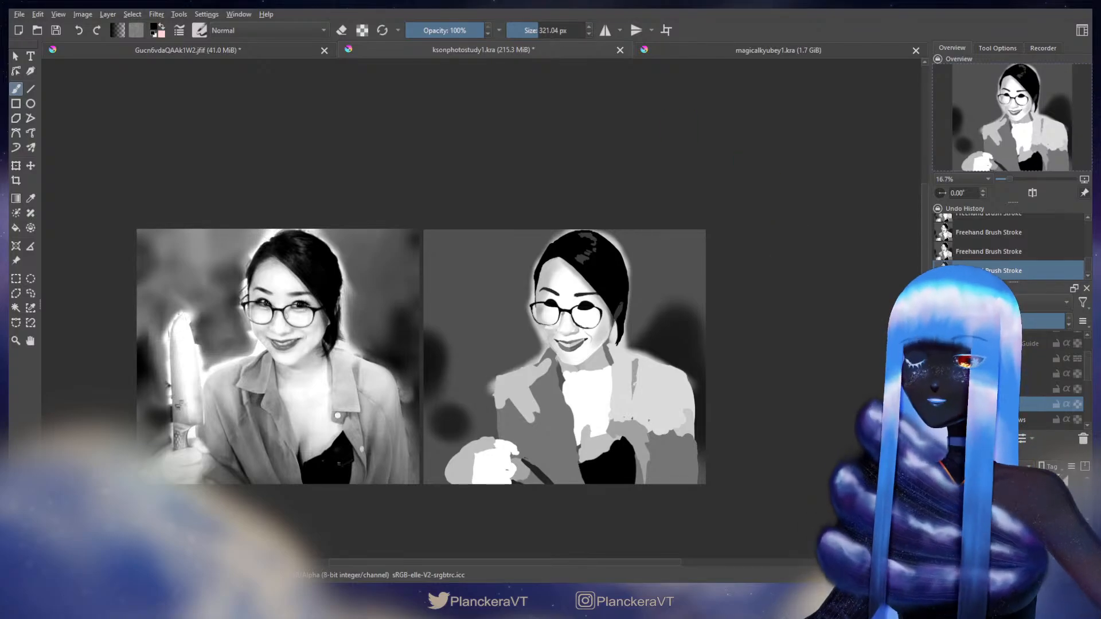
{"action": "scroll", "coordinate": [343, 262], "scroll_direction": "up", "scroll_amount": 2}
{"action": "left_click_drag", "start_coordinate": [407, 283], "coordinate": [656, 283]}
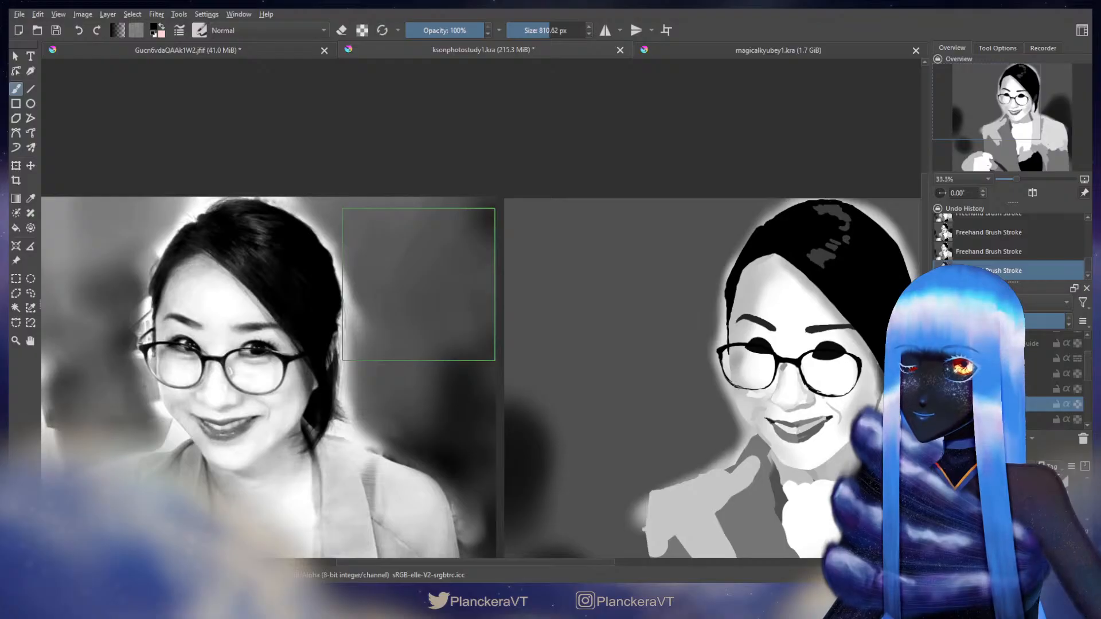
{"action": "scroll", "coordinate": [419, 284], "scroll_direction": "up", "scroll_amount": 2}
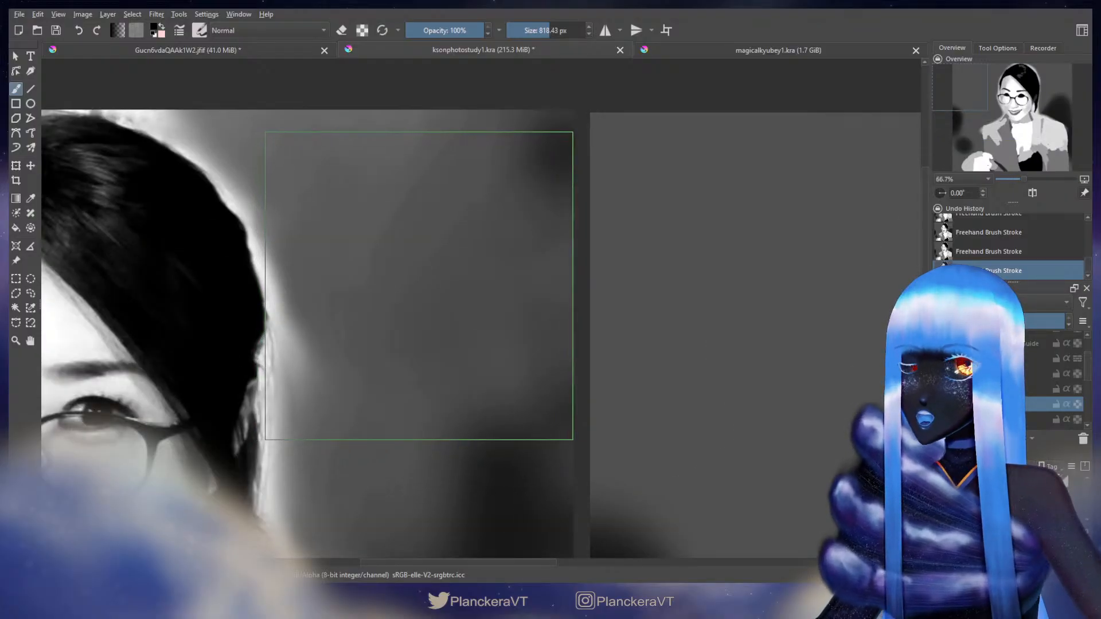
{"action": "left_click_drag", "start_coordinate": [419, 285], "coordinate": [422, 285]}
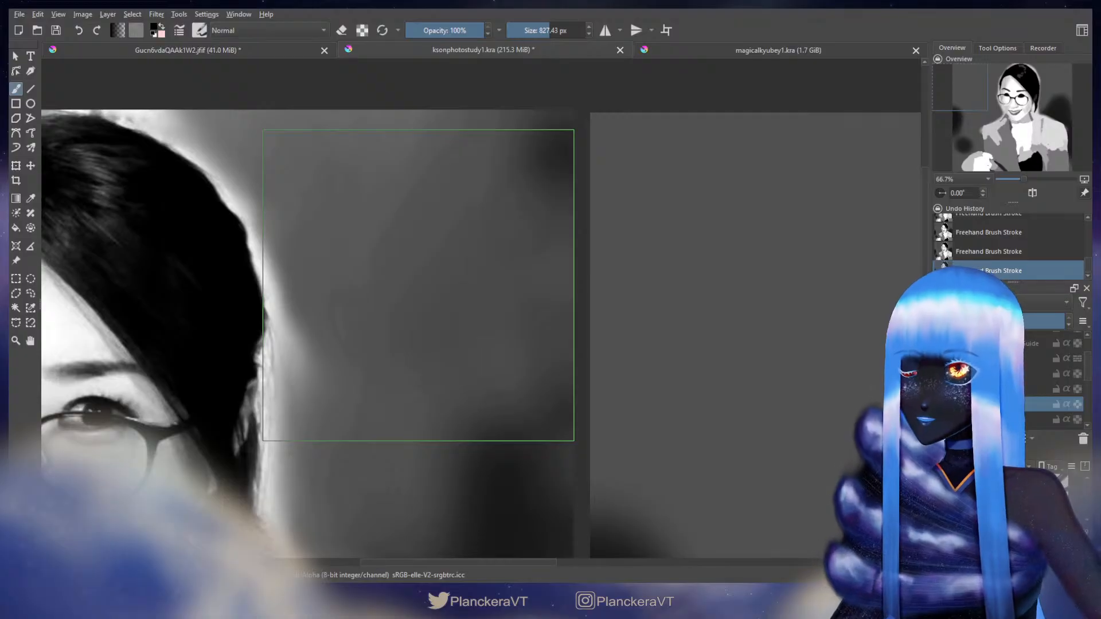
{"action": "scroll", "coordinate": [526, 335], "scroll_direction": "down", "scroll_amount": 4}
{"action": "left_click_drag", "start_coordinate": [773, 314], "coordinate": [564, 326]}
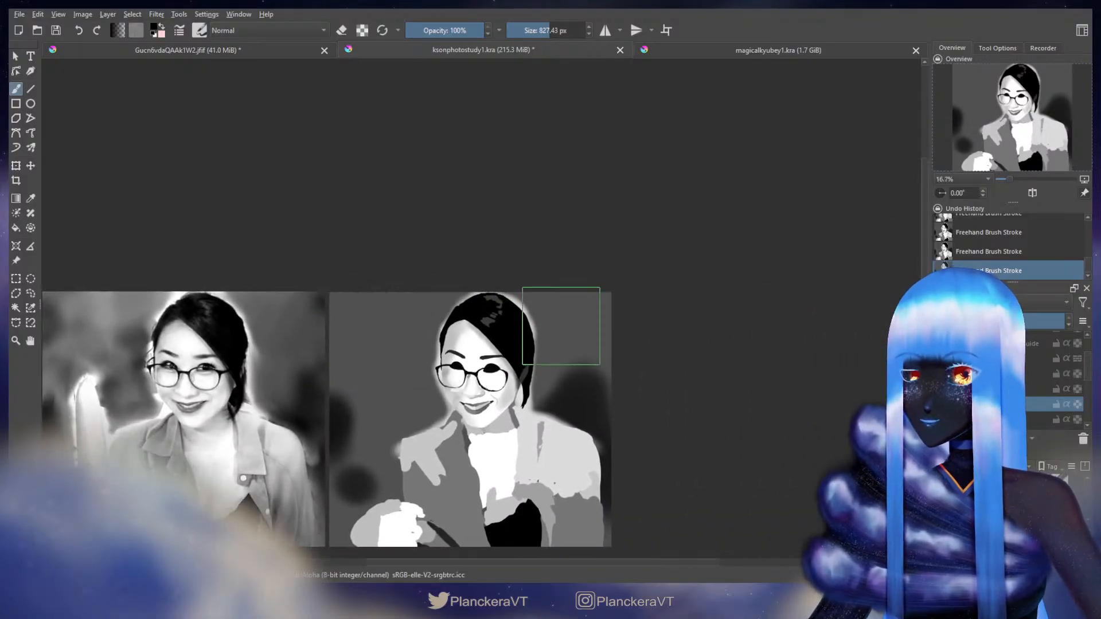
{"action": "scroll", "coordinate": [571, 325], "scroll_direction": "up", "scroll_amount": 2}
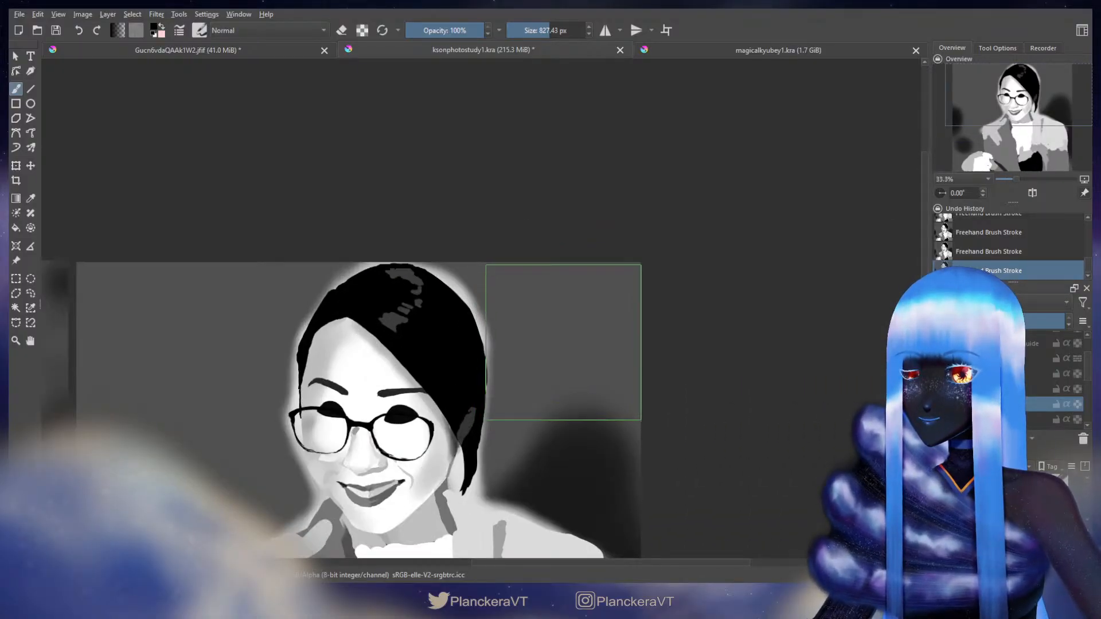
{"action": "left_click_drag", "start_coordinate": [138, 335], "coordinate": [526, 357]}
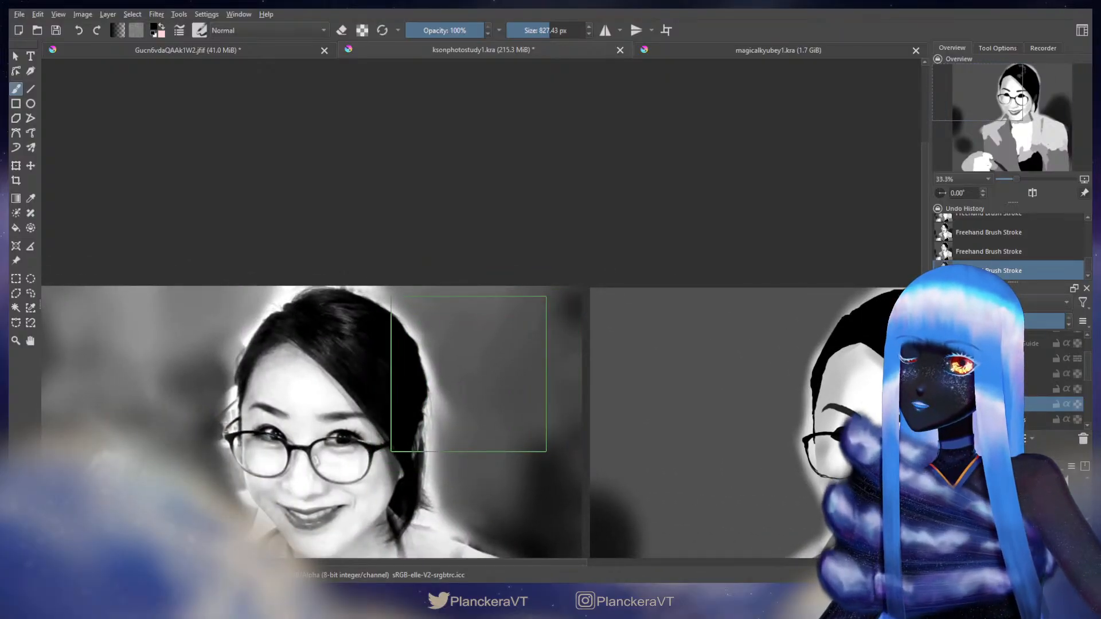
{"action": "left_click_drag", "start_coordinate": [533, 373], "coordinate": [378, 333]}
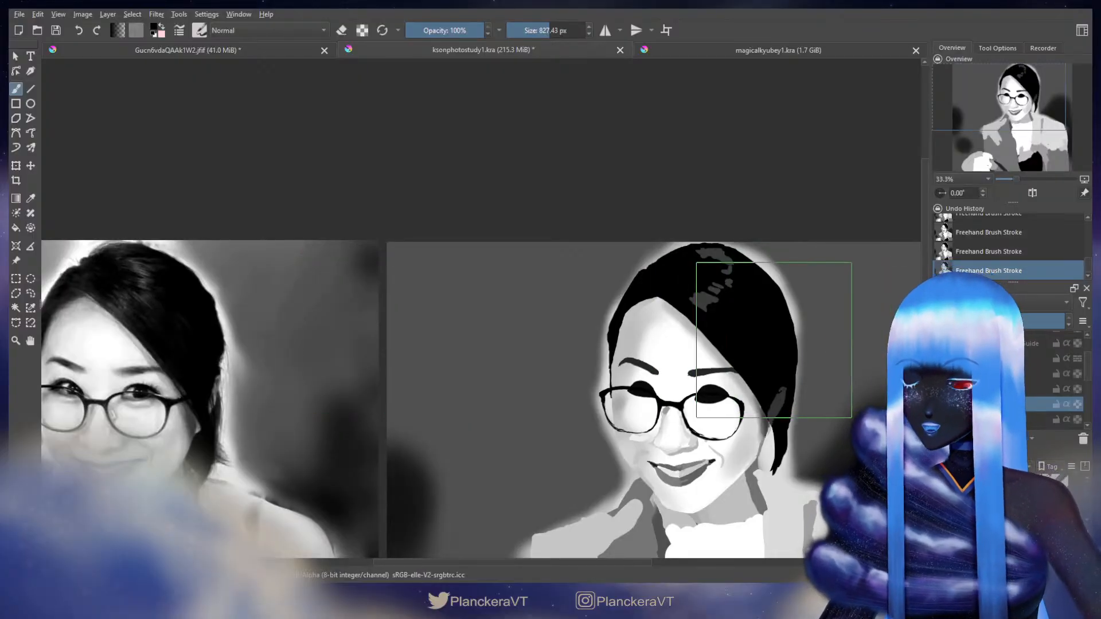
{"action": "left_click_drag", "start_coordinate": [808, 347], "coordinate": [693, 346]}
{"action": "left_click_drag", "start_coordinate": [769, 335], "coordinate": [717, 335]}
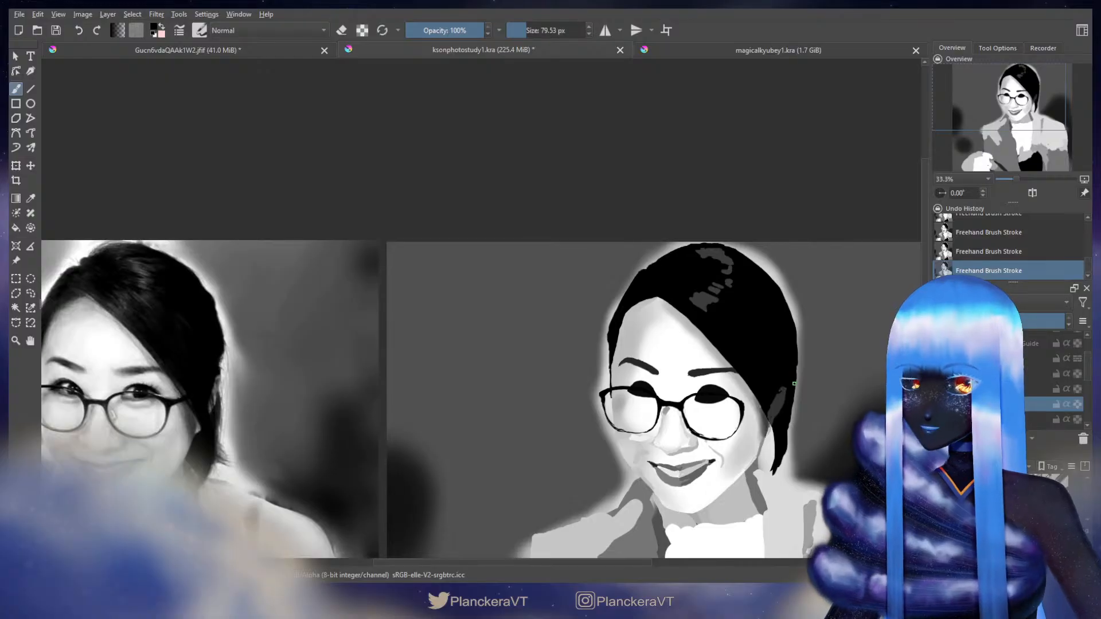
{"action": "left_click_drag", "start_coordinate": [792, 398], "coordinate": [794, 374]}
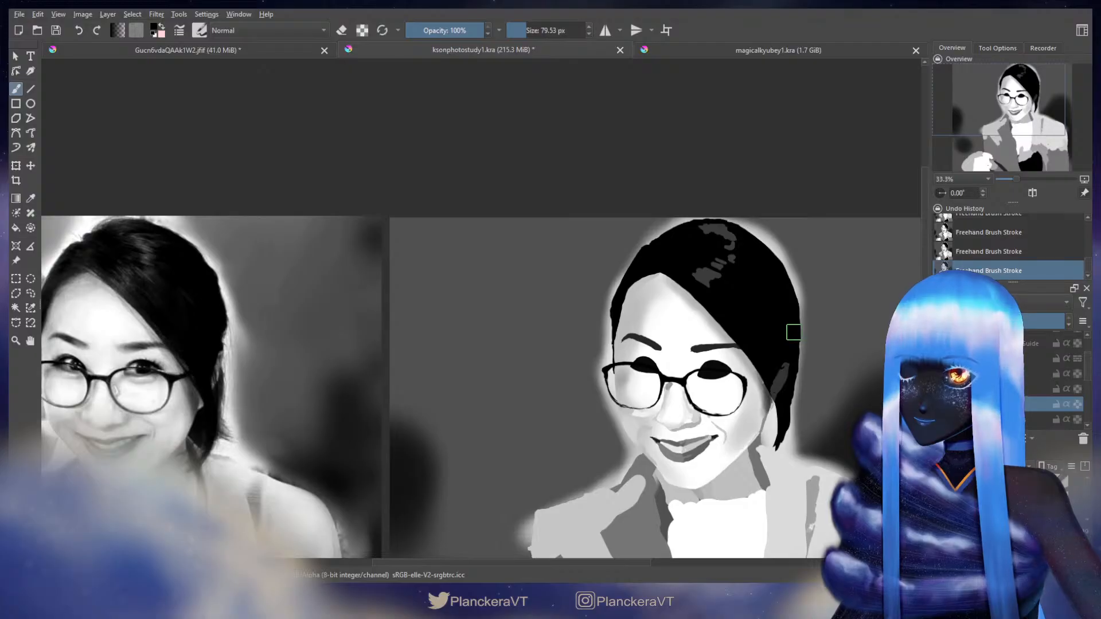
{"action": "left_click_drag", "start_coordinate": [794, 332], "coordinate": [793, 285]}
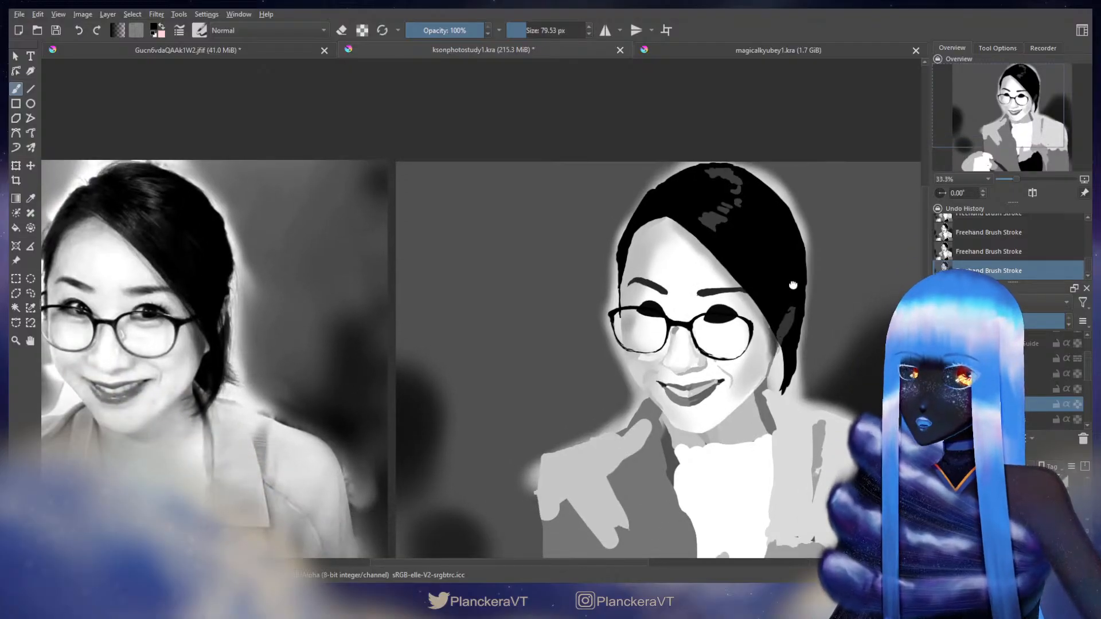
{"action": "key", "text": "e"}
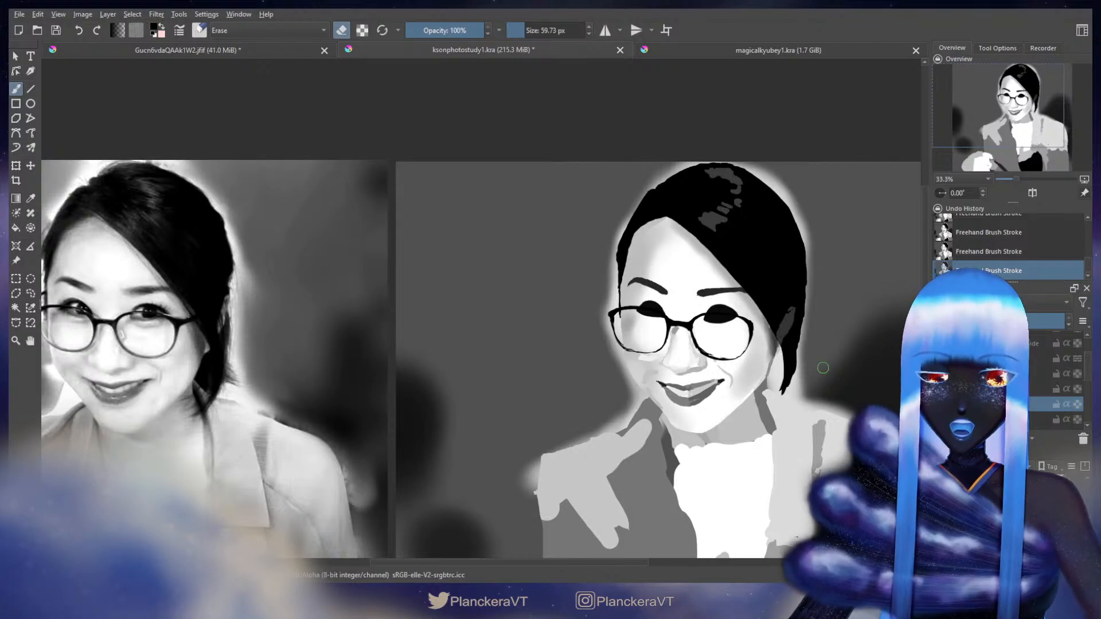
{"action": "key", "text": "e"}
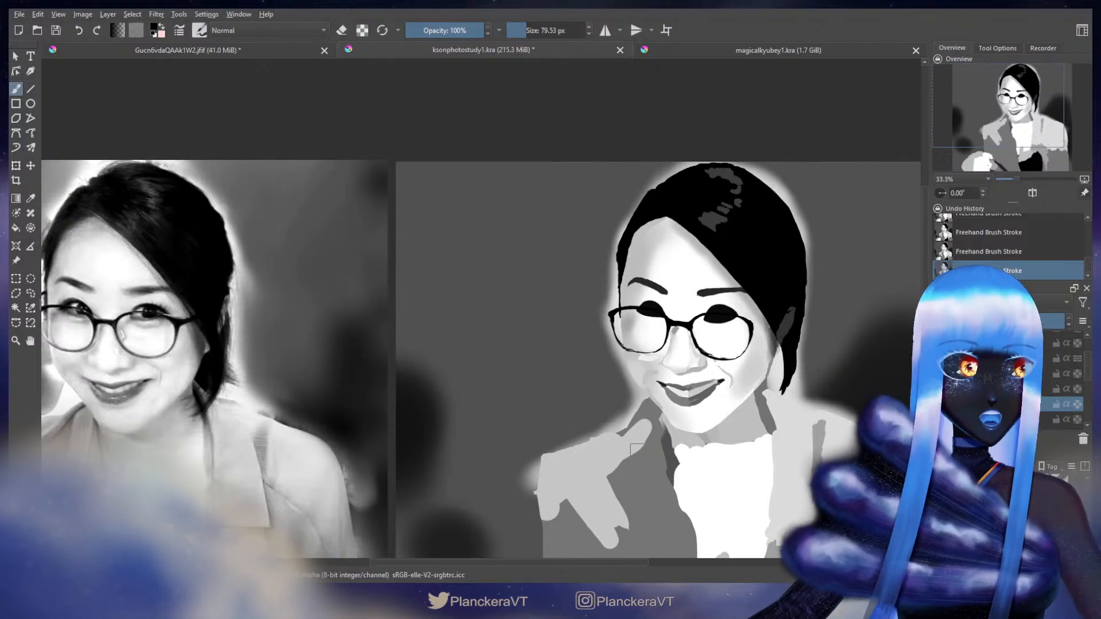
Step: Measure the hair width between the glasses and the ear on the reference with a 171.03 px brush outline
{"action": "scroll", "coordinate": [535, 391], "scroll_direction": "up", "scroll_amount": 1}
{"action": "left_click_drag", "start_coordinate": [420, 384], "coordinate": [818, 406]}
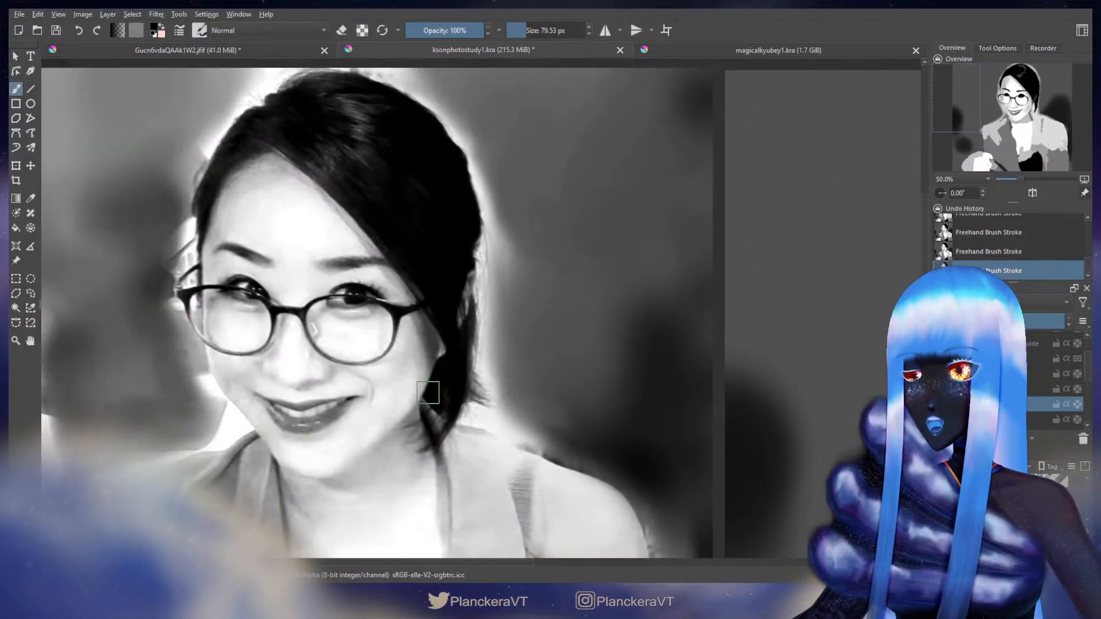
{"action": "scroll", "coordinate": [457, 386], "scroll_direction": "up", "scroll_amount": 1}
{"action": "left_click_drag", "start_coordinate": [596, 363], "coordinate": [580, 439]}
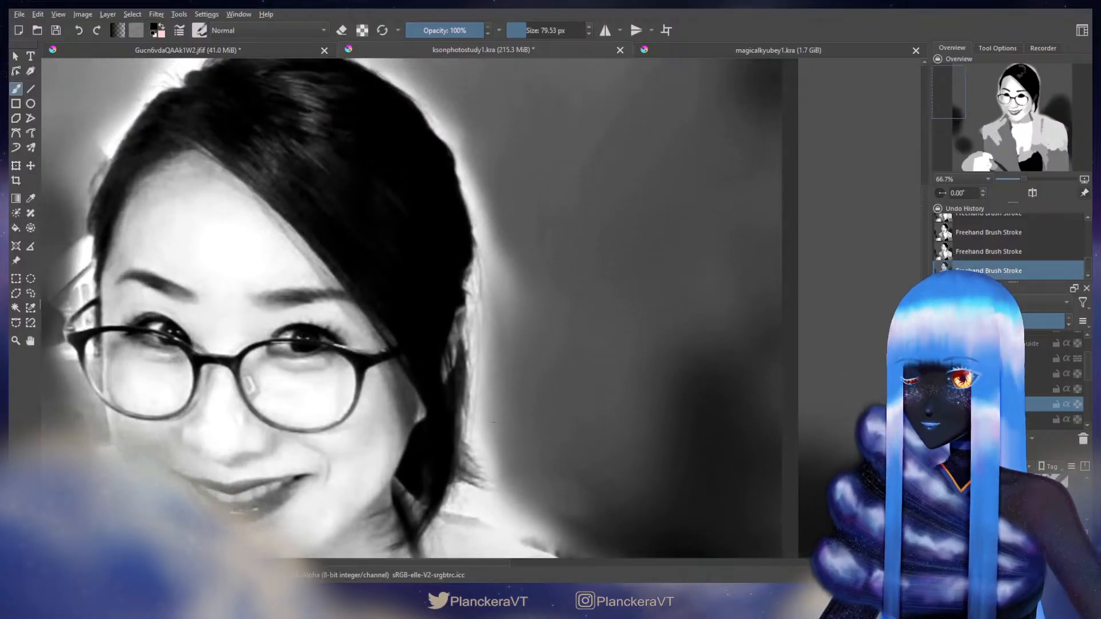
{"action": "mouse_move", "coordinate": [414, 348]}
{"action": "left_mouse_down"}
{"action": "mouse_move", "coordinate": [475, 348]}
{"action": "mouse_move", "coordinate": [395, 352]}
{"action": "left_mouse_up"}
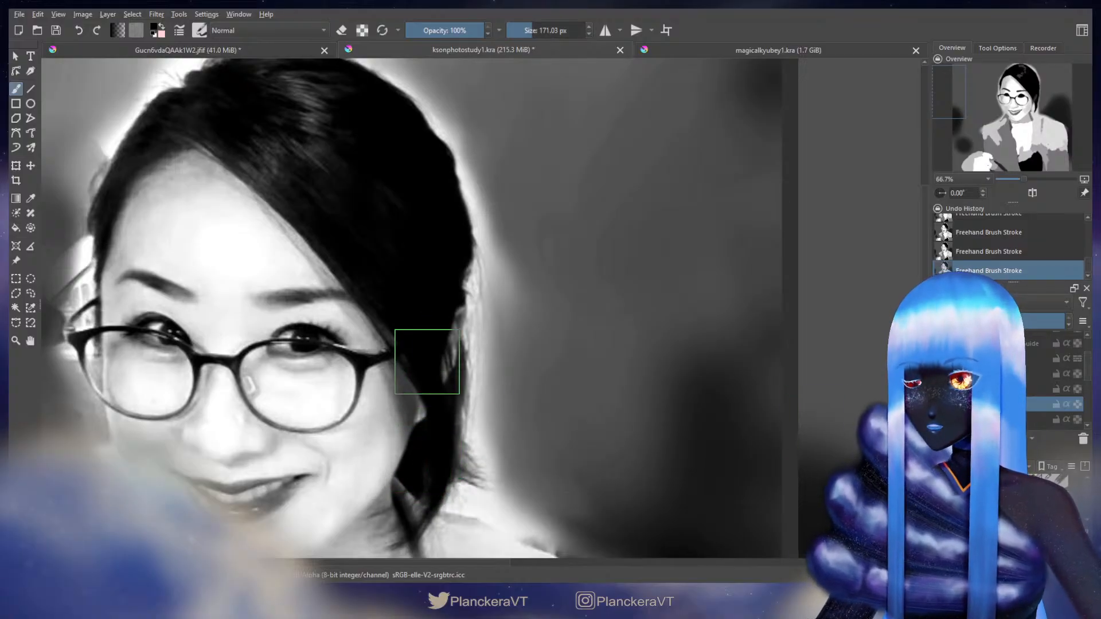
{"action": "mouse_move", "coordinate": [427, 361]}
{"action": "left_mouse_down"}
{"action": "mouse_move", "coordinate": [401, 362]}
{"action": "mouse_move", "coordinate": [470, 347]}
{"action": "mouse_move", "coordinate": [421, 338]}
{"action": "left_mouse_up"}
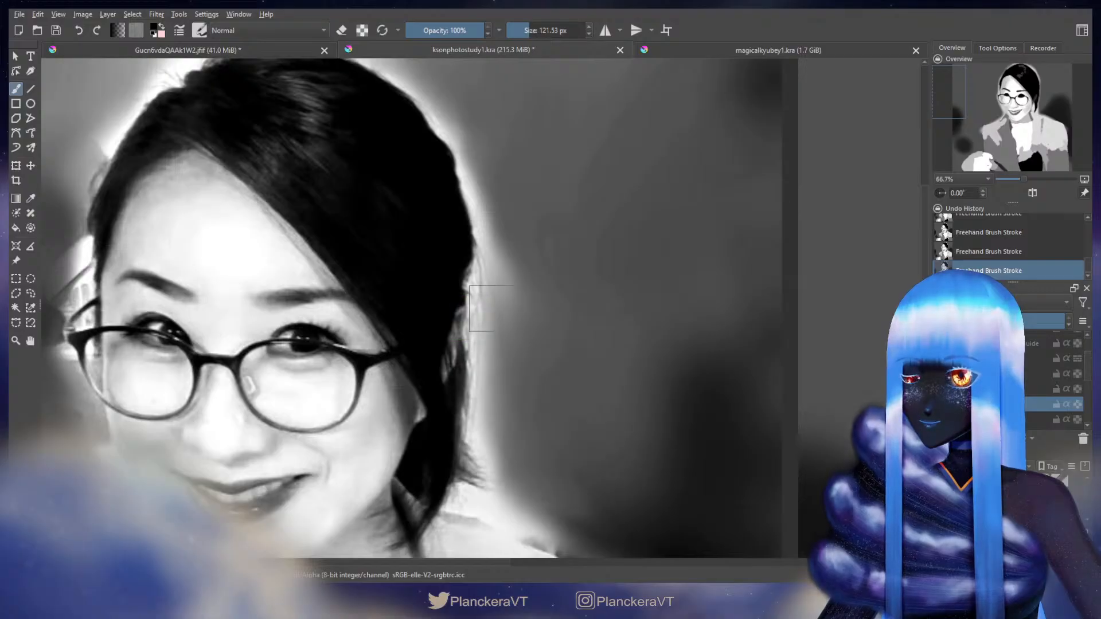
Step: Measure from the hair edge above the ear to the reference's border with an 835.52 px brush outline and compare the painting
{"action": "left_click", "coordinate": [548, 30]}
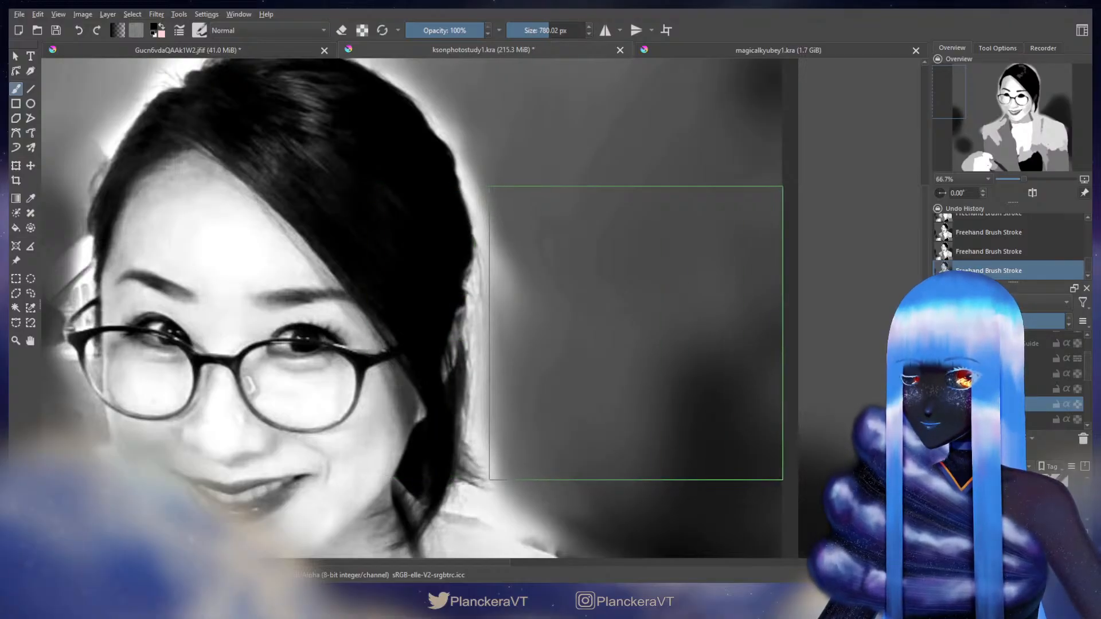
{"action": "left_click", "coordinate": [551, 31]}
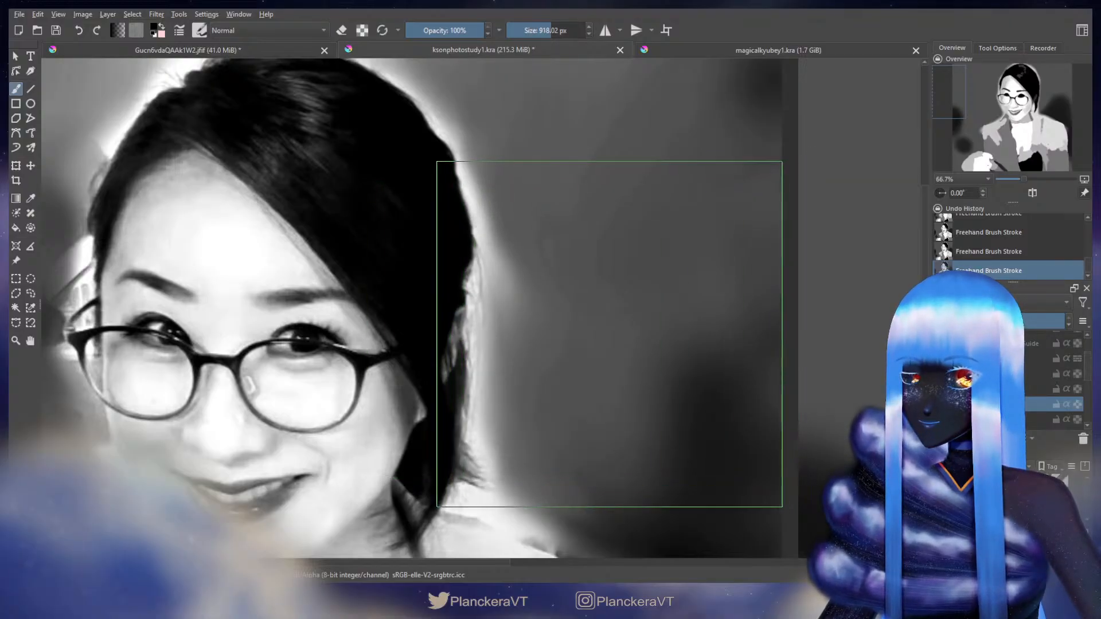
{"action": "key", "text": "bracketleft"}
{"action": "key", "text": "bracketleft"}
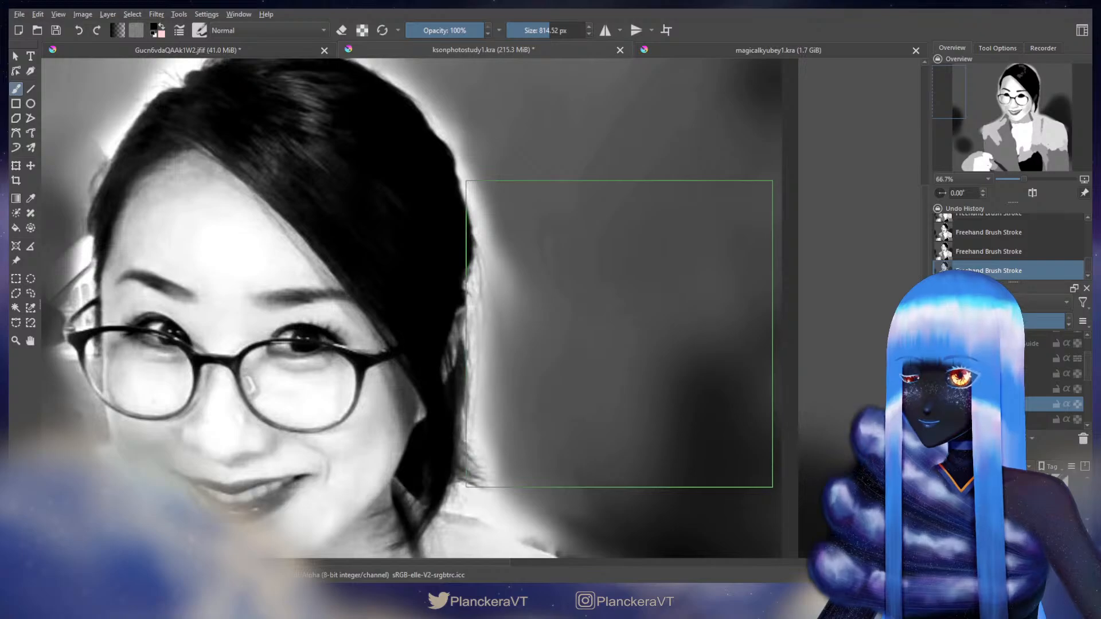
{"action": "key", "text": "bracketright"}
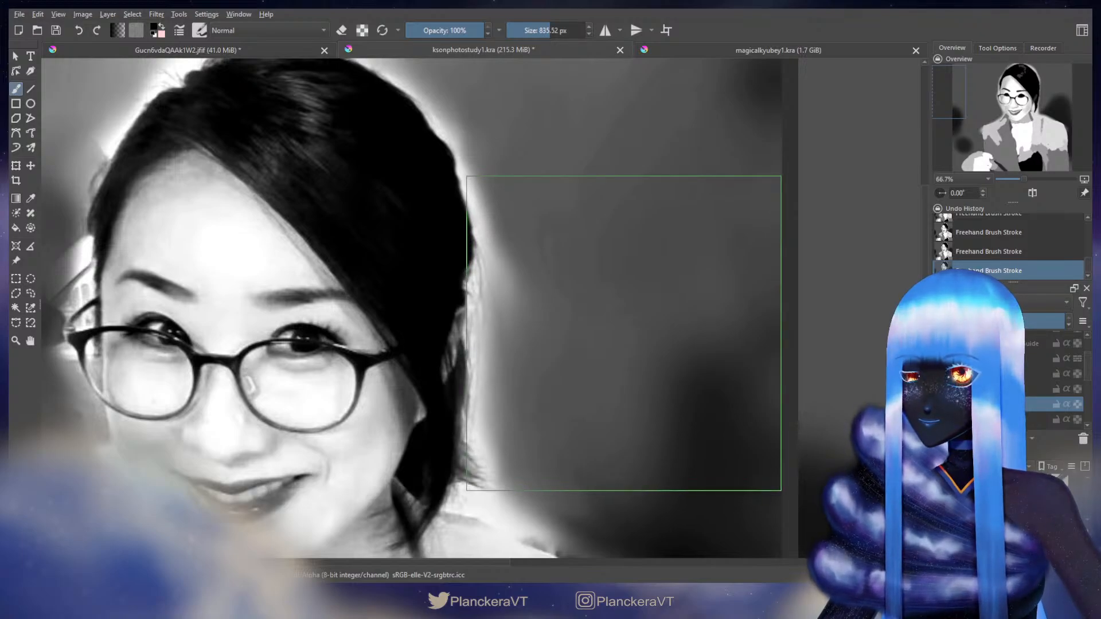
{"action": "left_click_drag", "start_coordinate": [731, 337], "coordinate": [262, 304]}
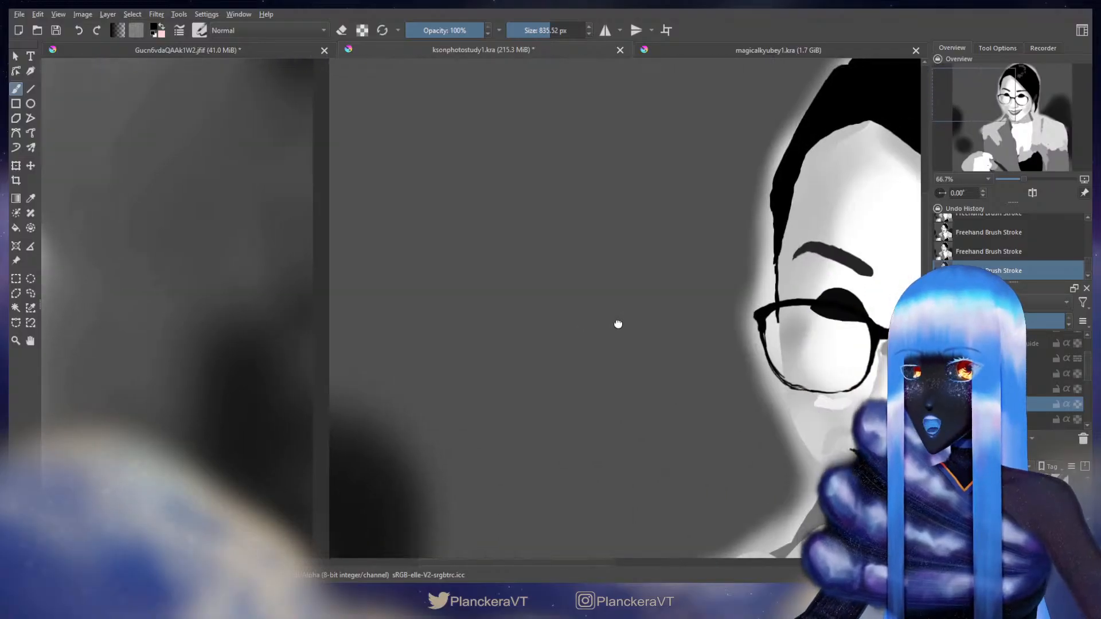
{"action": "left_click_drag", "start_coordinate": [617, 325], "coordinate": [187, 322]}
{"action": "left_click_drag", "start_coordinate": [800, 304], "coordinate": [631, 311]}
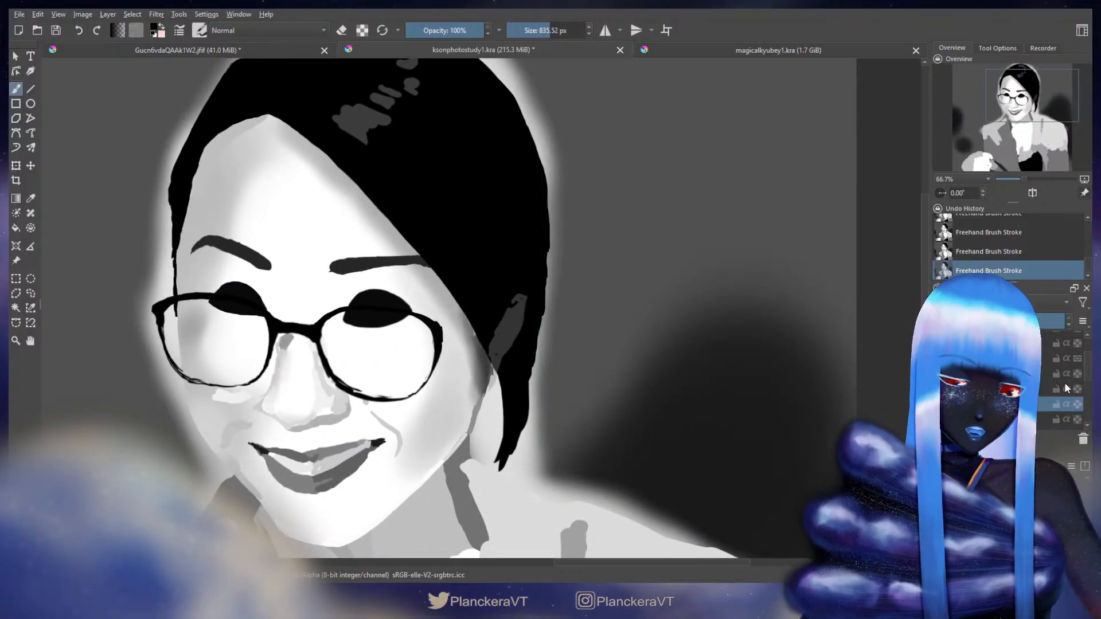
Step: Show the guide marks, add and rename a new layer, and mark the hair edge beside the ear in magenta, trimming the mark with the eraser
{"action": "left_click_drag", "start_coordinate": [1089, 373], "coordinate": [1088, 356]}
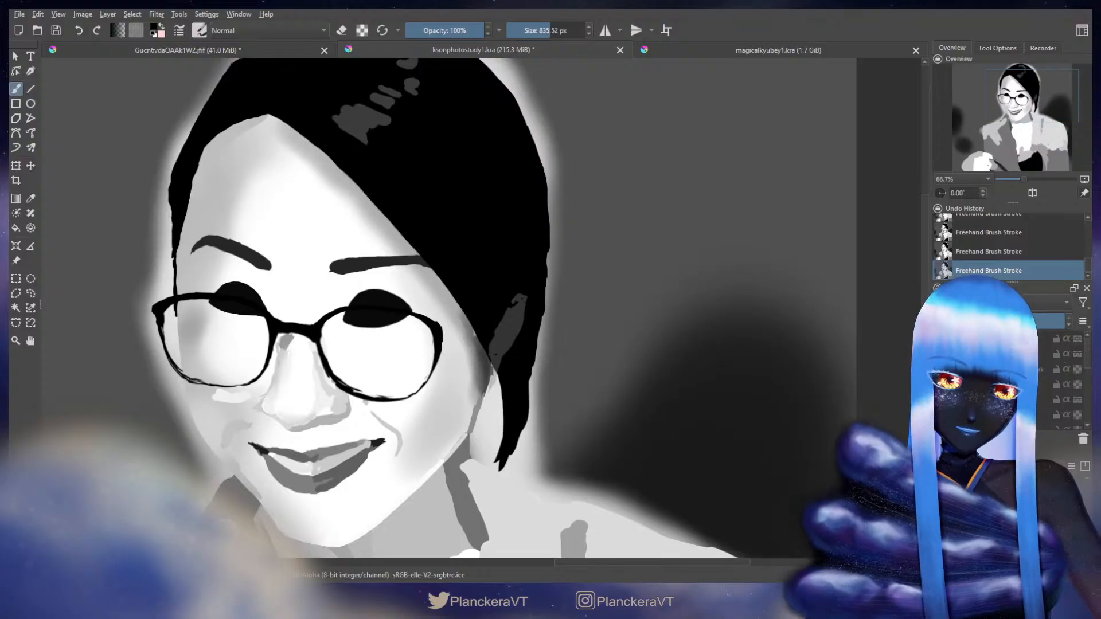
{"action": "left_click", "coordinate": [941, 354]}
{"action": "left_click", "coordinate": [942, 439]}
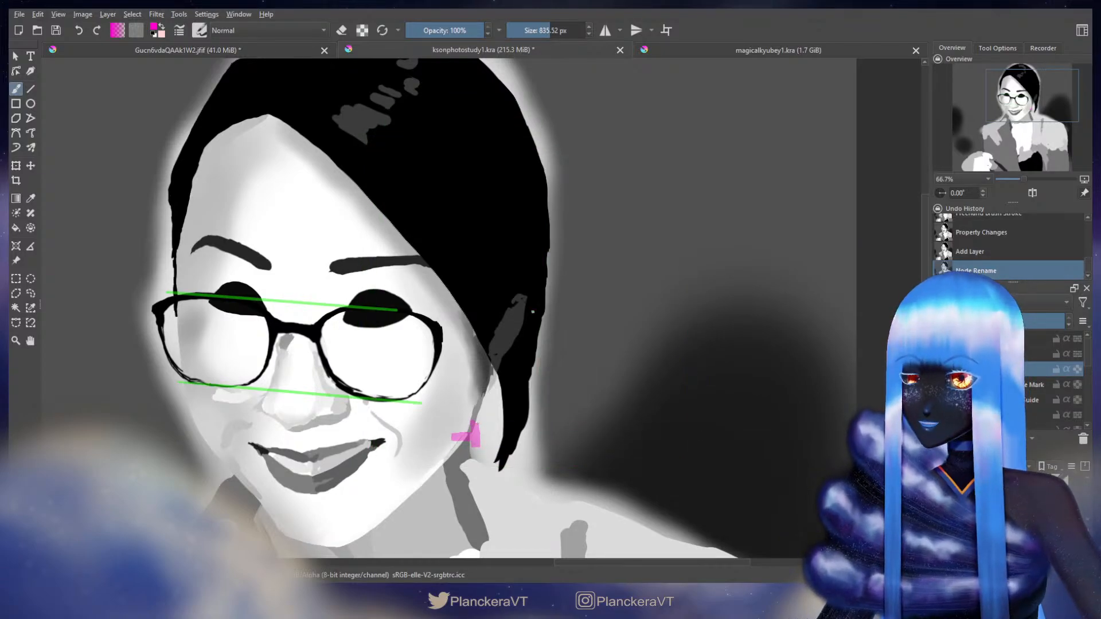
{"action": "key", "text": "ctrl+z"}
{"action": "key", "text": "ctrl+z"}
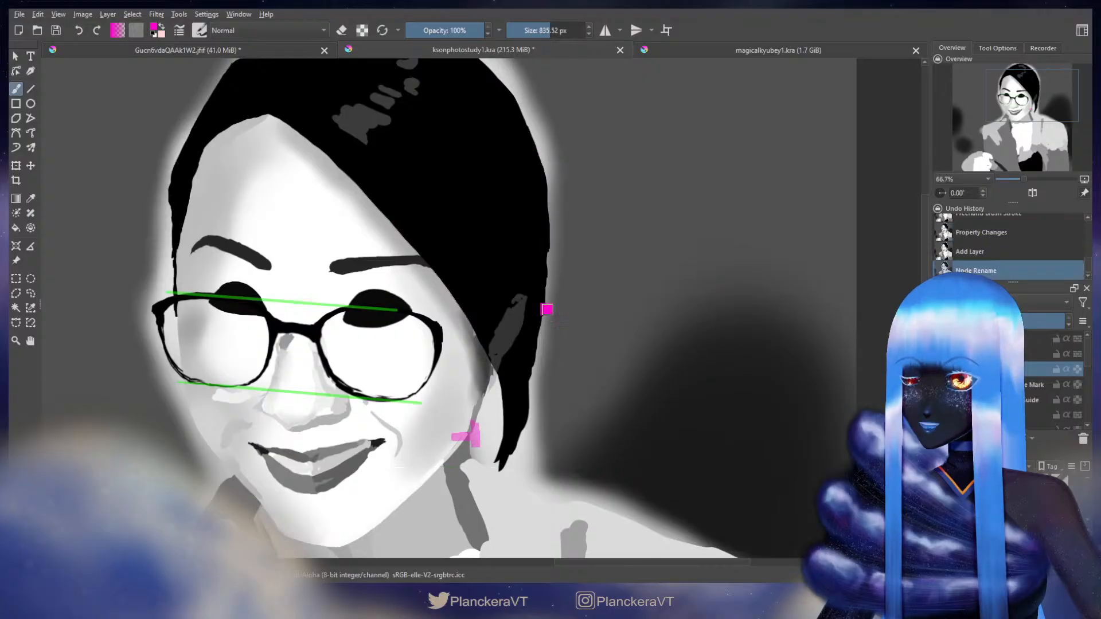
{"action": "left_click", "coordinate": [548, 309]}
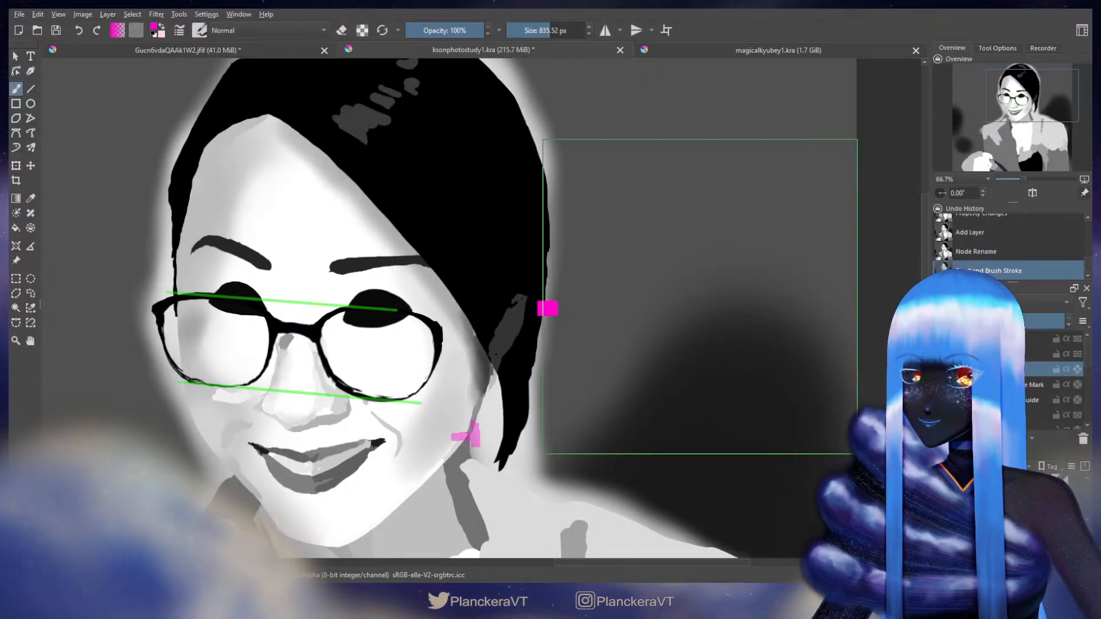
{"action": "key", "text": "e"}
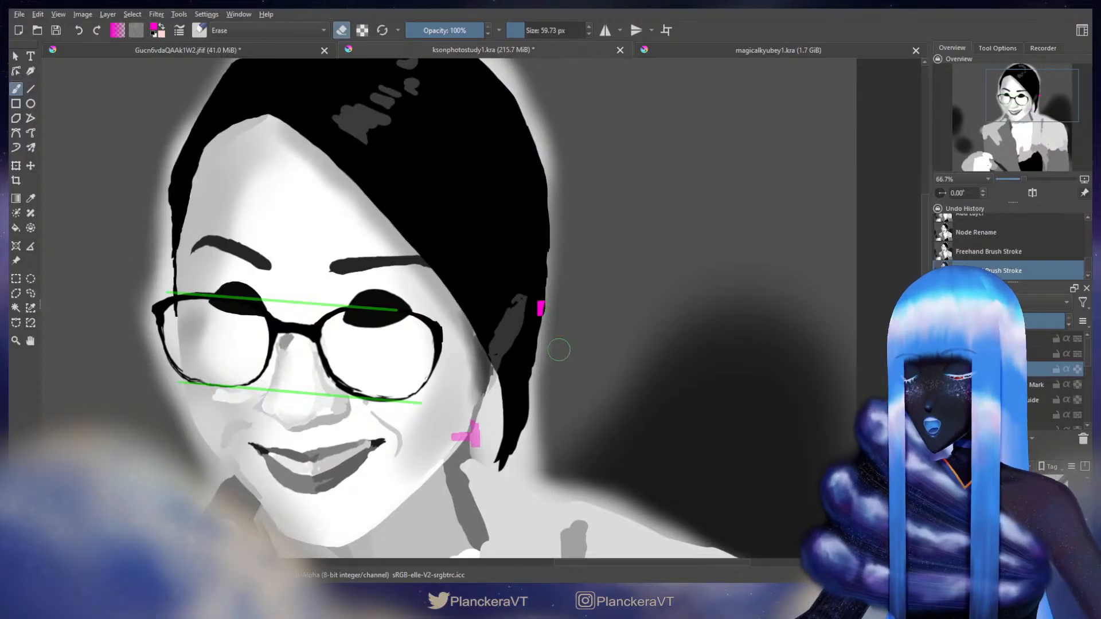
{"action": "key", "text": "e"}
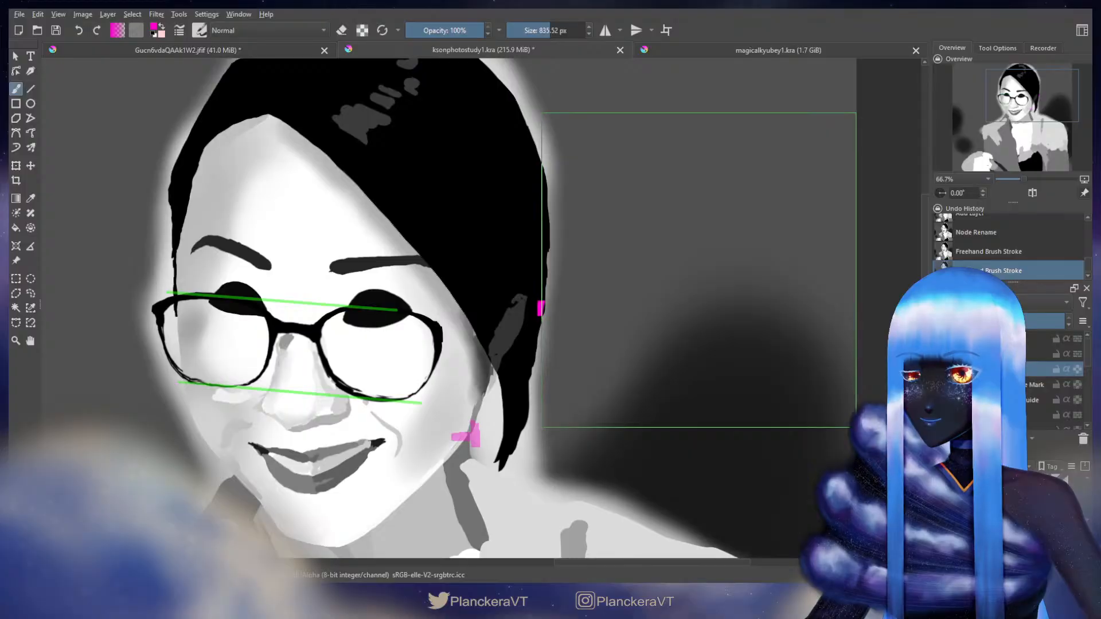
Step: Compare the gap between the hair's outer edge and the border on the painting and the reference using the 835.52 px brush outline
{"action": "scroll", "coordinate": [375, 305], "scroll_direction": "down", "scroll_amount": 3}
{"action": "scroll", "coordinate": [497, 291], "scroll_direction": "up", "scroll_amount": 3}
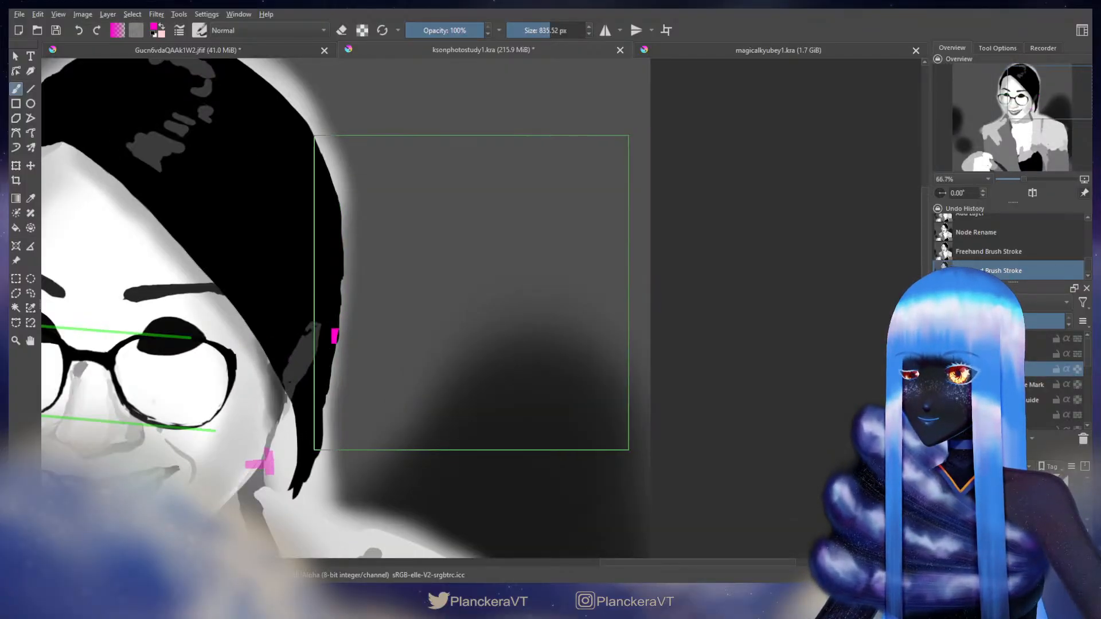
{"action": "scroll", "coordinate": [439, 297], "scroll_direction": "down", "scroll_amount": 1}
{"action": "left_click_drag", "start_coordinate": [271, 310], "coordinate": [644, 293]}
{"action": "scroll", "coordinate": [272, 291], "scroll_direction": "down", "scroll_amount": 1}
{"action": "left_click_drag", "start_coordinate": [387, 315], "coordinate": [803, 317]}
{"action": "scroll", "coordinate": [421, 308], "scroll_direction": "up", "scroll_amount": 1}
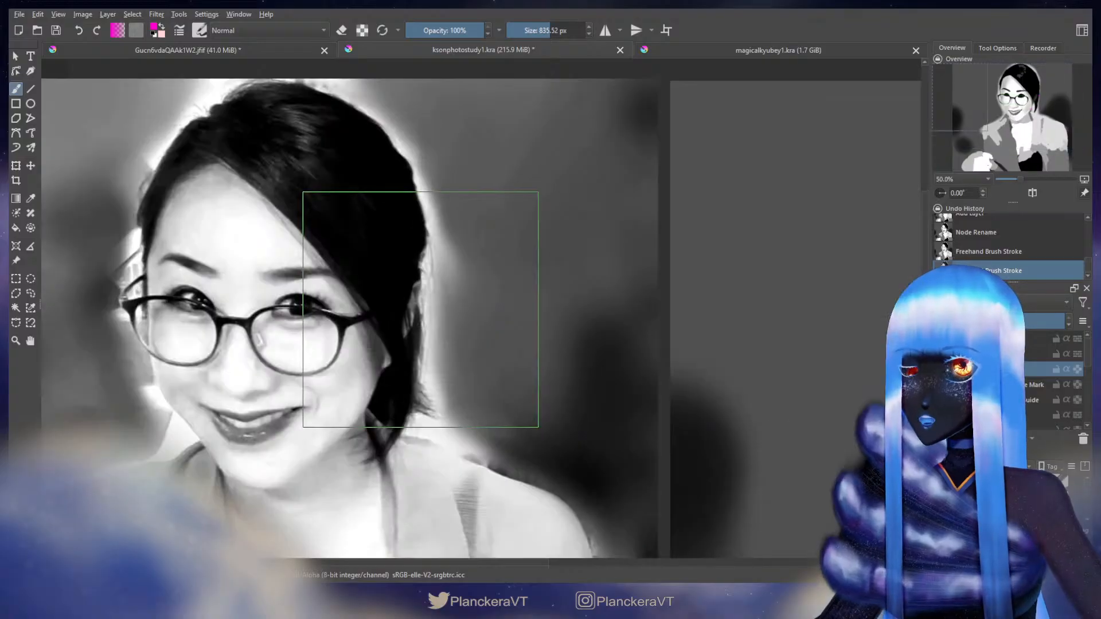
Step: Measure from the reference's upper border to the hair notch above the ear with a 719.52 px outline and mark that height in magenta on the painting
{"action": "scroll", "coordinate": [420, 308], "scroll_direction": "up", "scroll_amount": 1}
{"action": "left_click_drag", "start_coordinate": [434, 292], "coordinate": [441, 413]}
{"action": "scroll", "coordinate": [449, 349], "scroll_direction": "down", "scroll_amount": 1}
{"action": "key", "text": "bracketleft"}
{"action": "key", "text": "bracketleft"}
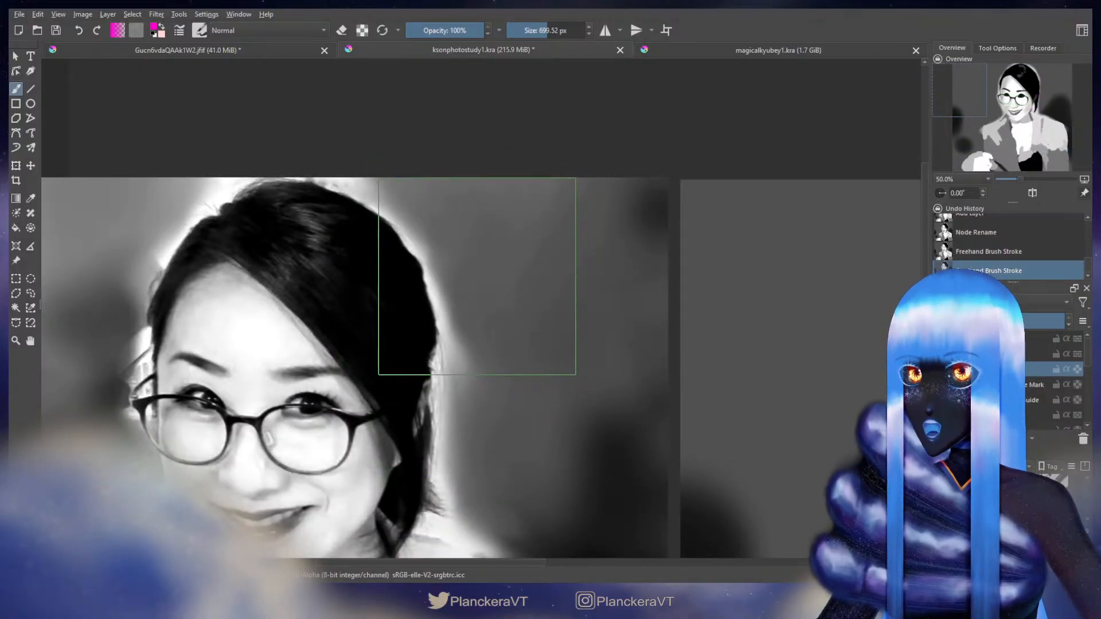
{"action": "key", "text": "bracketright"}
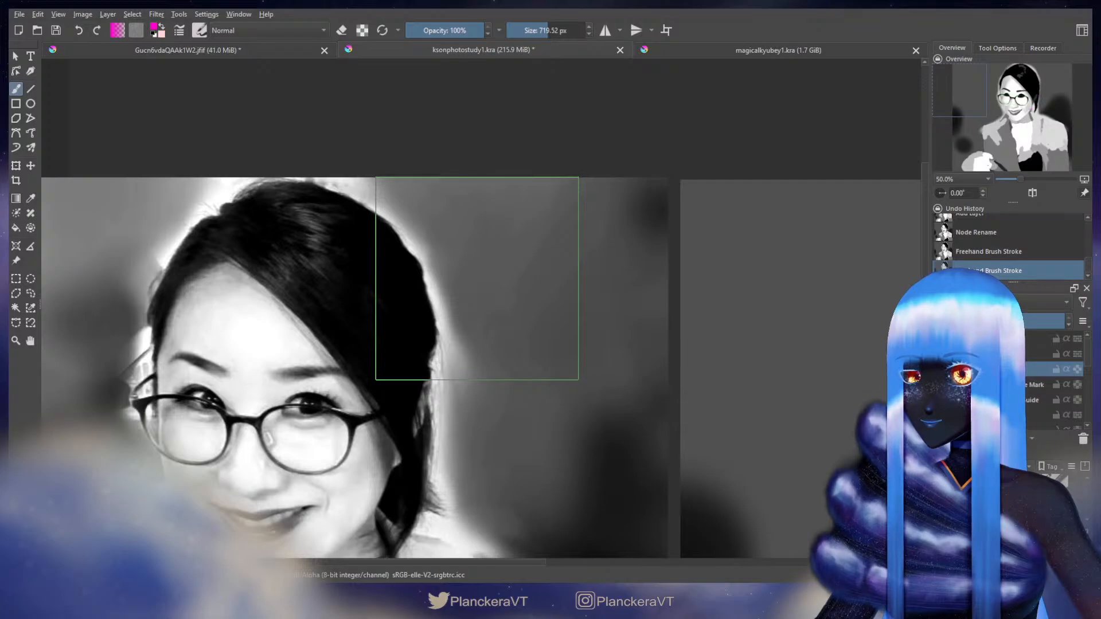
{"action": "left_click_drag", "start_coordinate": [501, 331], "coordinate": [189, 314]}
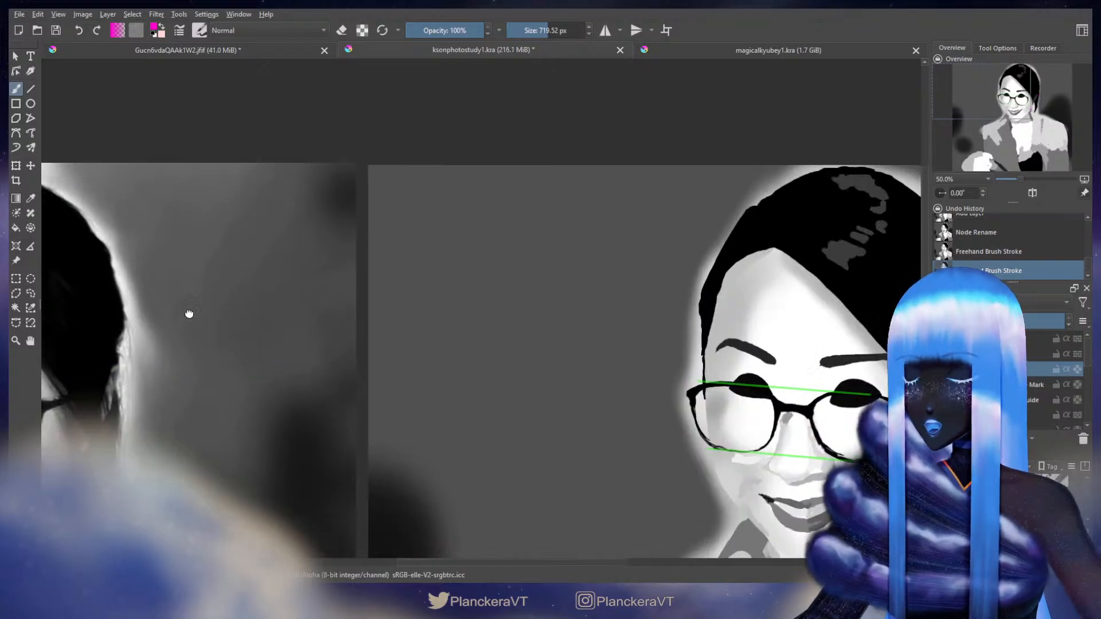
{"action": "left_click_drag", "start_coordinate": [746, 321], "coordinate": [304, 310]}
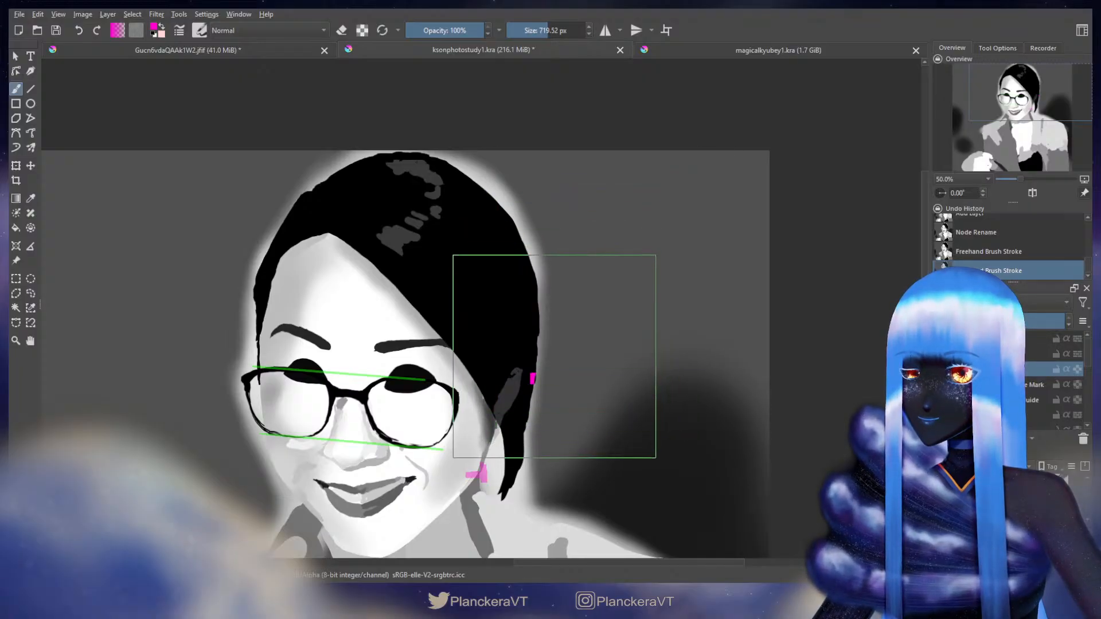
{"action": "left_click_drag", "start_coordinate": [555, 358], "coordinate": [539, 352]}
{"action": "key", "text": "ctrl+z"}
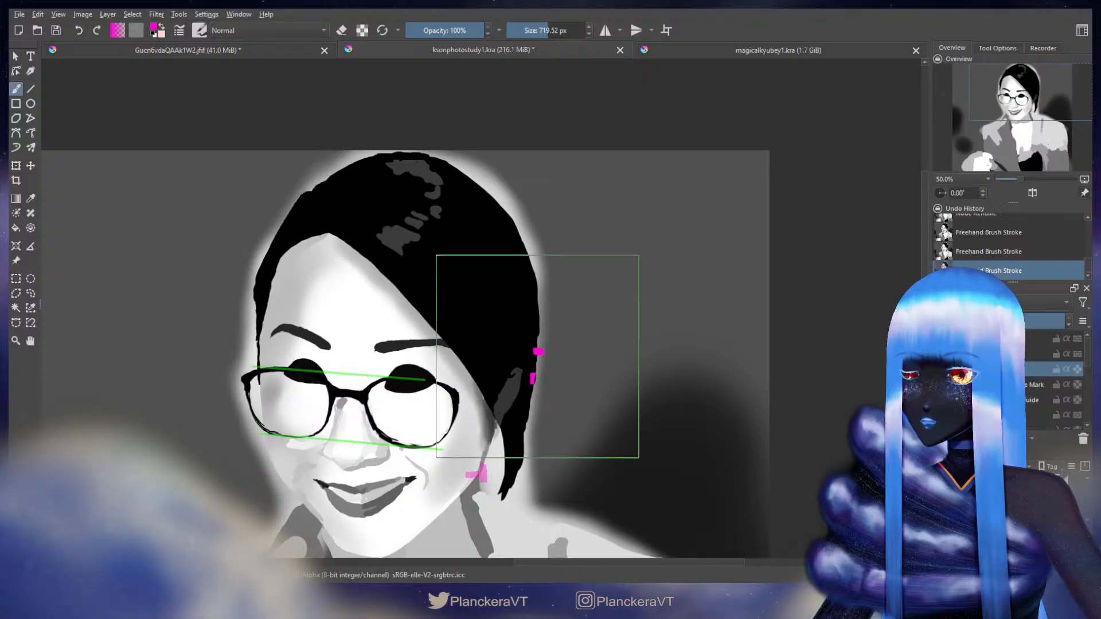
Step: Lasso the lower magenta hair-edge mark, move it up to the newly marked height, and deselect it
{"action": "left_click", "coordinate": [31, 293]}
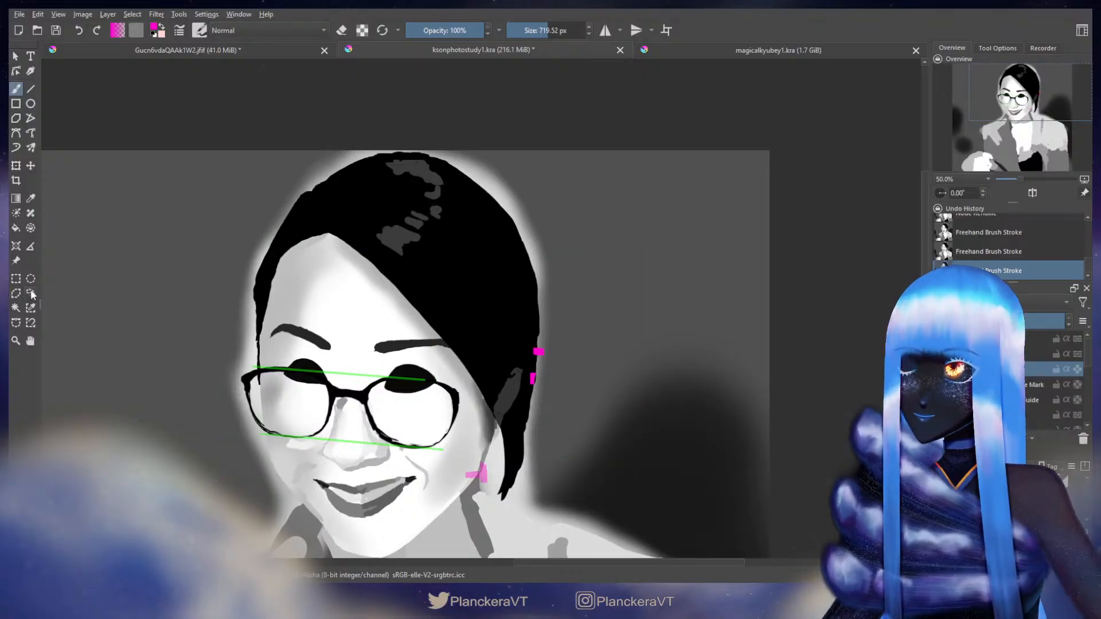
{"action": "mouse_move", "coordinate": [535, 405]}
{"action": "left_mouse_down"}
{"action": "mouse_move", "coordinate": [554, 374]}
{"action": "mouse_move", "coordinate": [534, 351]}
{"action": "left_mouse_up"}
{"action": "key", "text": "t"}
{"action": "key", "text": "Up"}
{"action": "key", "text": "Up"}
{"action": "key", "text": "Up"}
{"action": "key", "text": "Up"}
{"action": "key", "text": "Up"}
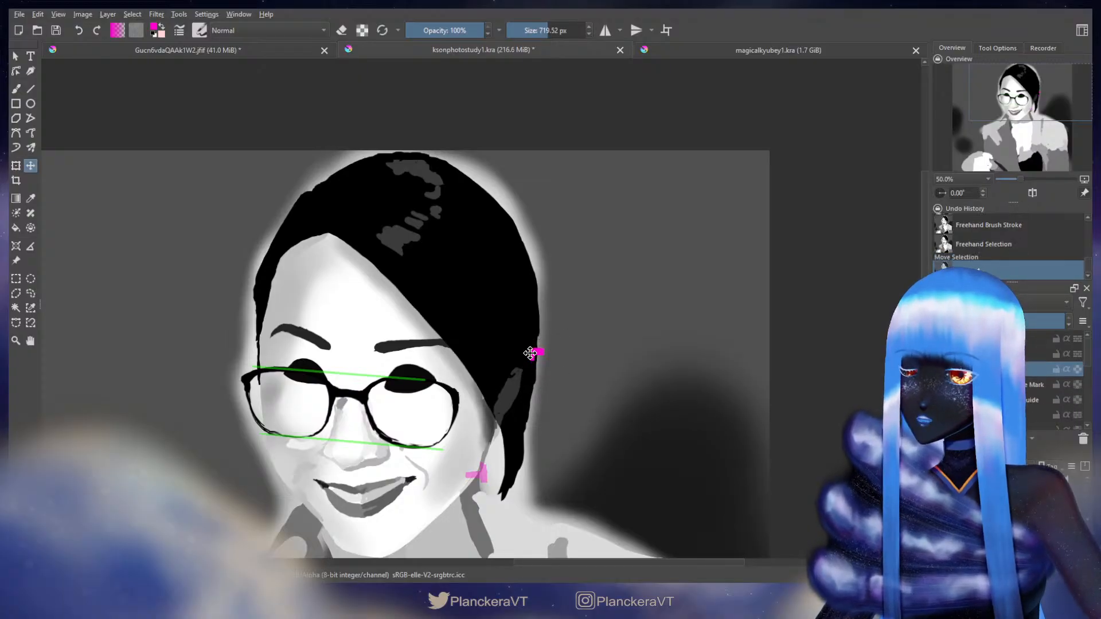
{"action": "key", "text": "ctrl+shift+a"}
{"action": "key", "text": "b"}
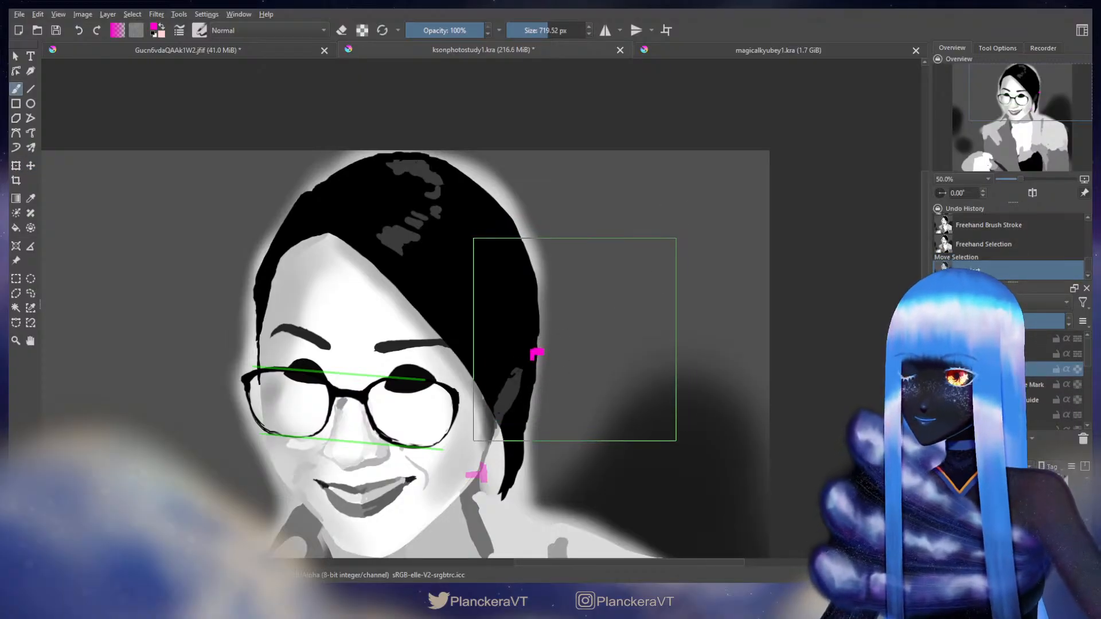
Step: Erase the excess magenta outside the hair edge and touch up the remaining mark with a 39.93 px brush
{"action": "key", "text": "e"}
{"action": "left_click_drag", "start_coordinate": [551, 340], "coordinate": [549, 358]}
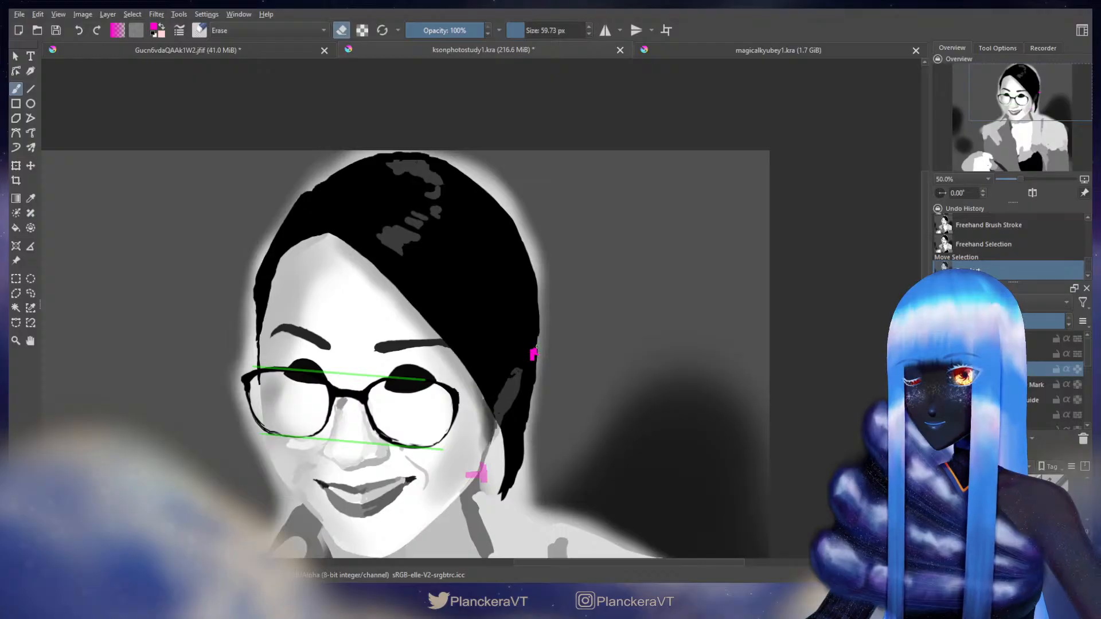
{"action": "key", "text": "e"}
{"action": "mouse_move", "coordinate": [532, 353]}
{"action": "left_mouse_down", "text": "shift"}
{"action": "mouse_move", "coordinate": [158, 353]}
{"action": "mouse_move", "coordinate": [531, 355]}
{"action": "left_mouse_up", "text": "shift"}
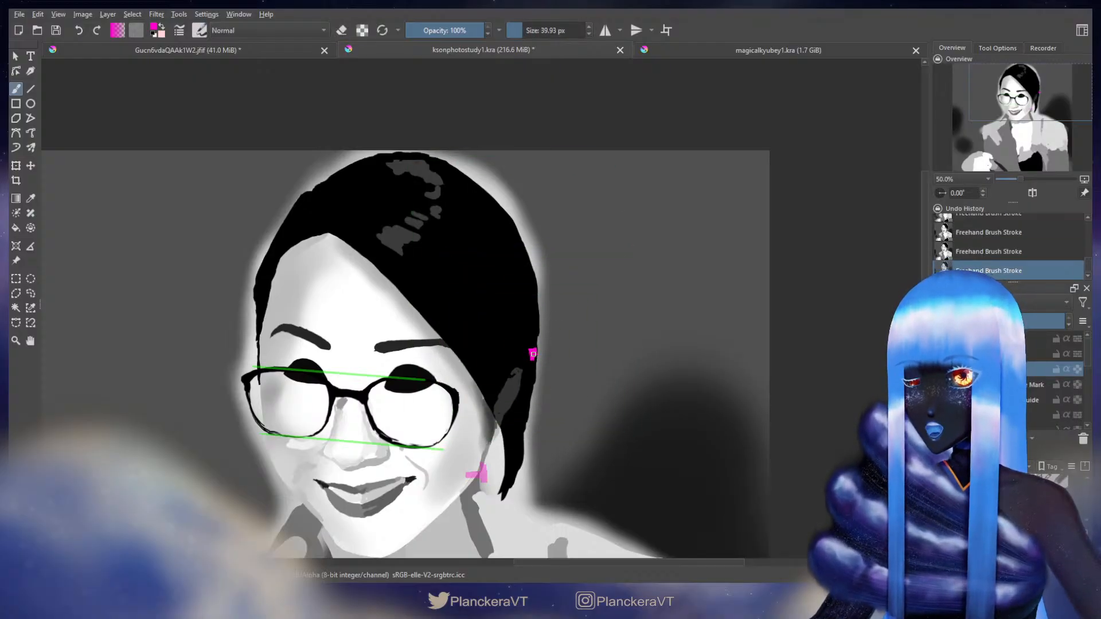
{"action": "left_click", "coordinate": [533, 354]}
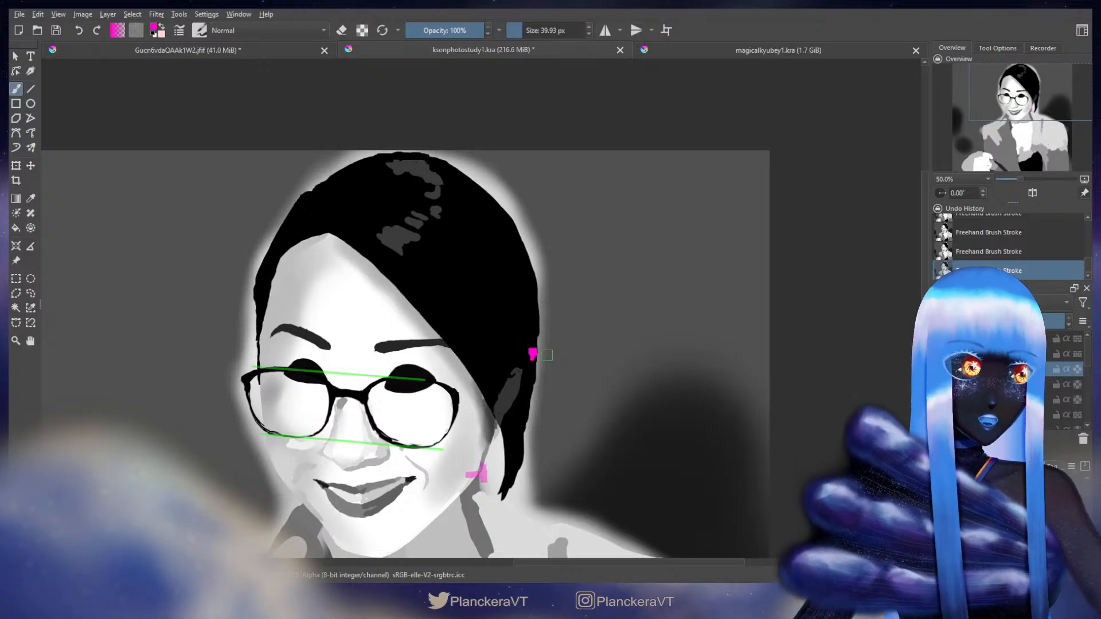
Step: Adjust the painting layer's opacity and extend the gray ear shape up to the magenta mark, refining its edge with the 39.93 px brush
{"action": "scroll", "coordinate": [1030, 383], "scroll_direction": "down", "scroll_amount": 1}
{"action": "left_click", "coordinate": [1031, 389]}
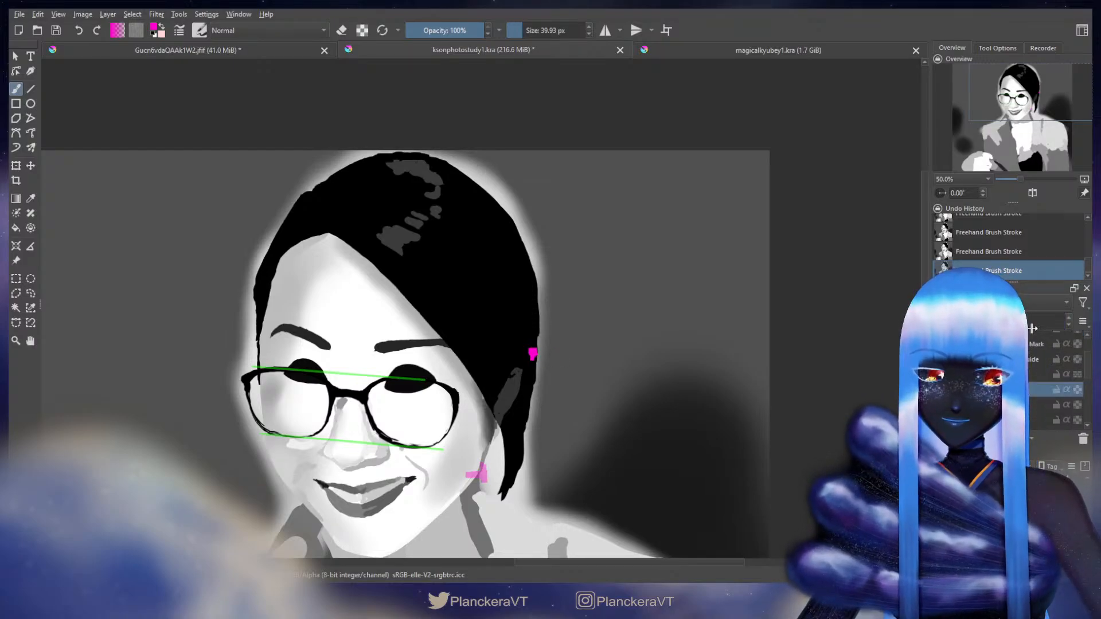
{"action": "left_click_drag", "start_coordinate": [1027, 321], "coordinate": [1064, 321]}
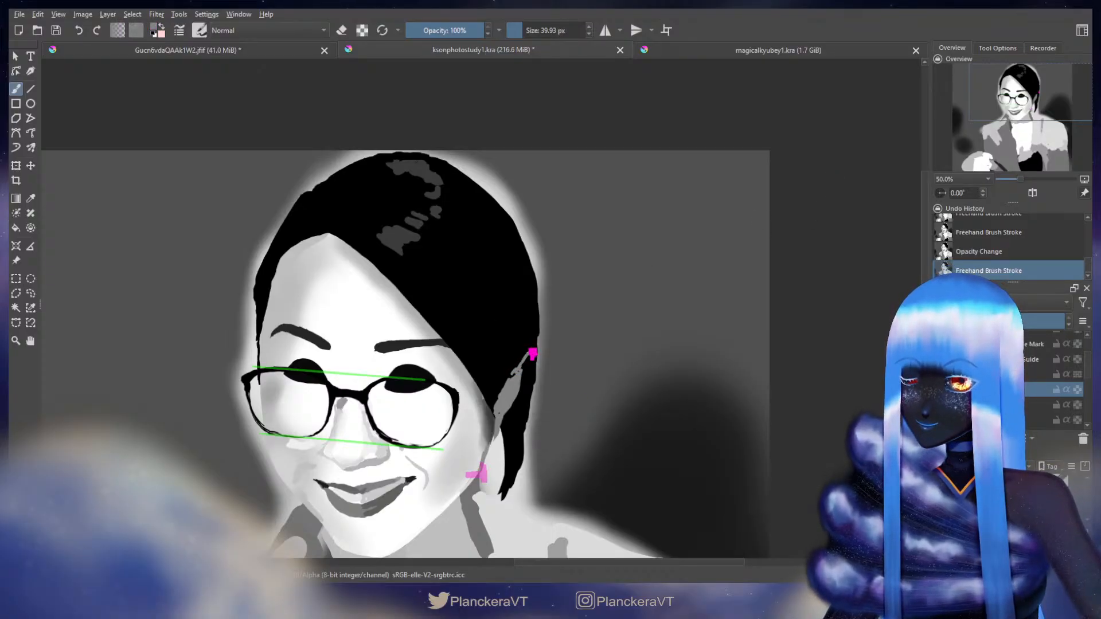
{"action": "mouse_move", "coordinate": [522, 375]}
{"action": "left_mouse_down"}
{"action": "mouse_move", "coordinate": [532, 355]}
{"action": "mouse_move", "coordinate": [523, 378]}
{"action": "left_mouse_up"}
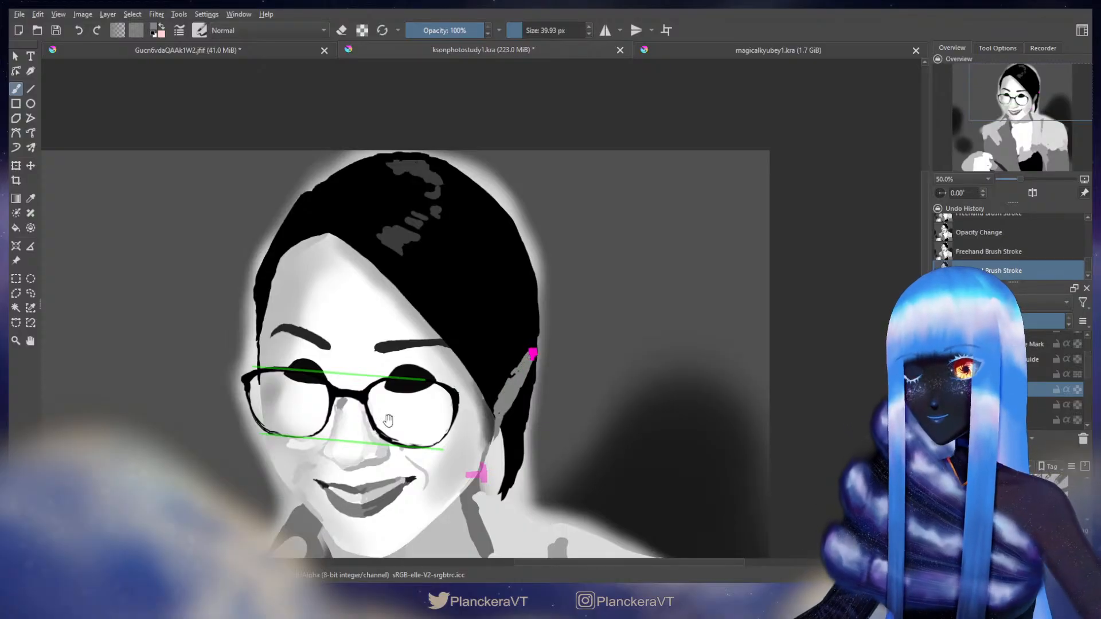
Step: Compare the ear area with the reference and refine the hair lock beside it, alternating between the 39.93 px brush and 66.64 px eraser
{"action": "left_click_drag", "start_coordinate": [389, 420], "coordinate": [596, 386]}
{"action": "scroll", "coordinate": [596, 386], "scroll_direction": "down", "scroll_amount": 2}
{"action": "left_click_drag", "start_coordinate": [527, 410], "coordinate": [583, 395]}
{"action": "scroll", "coordinate": [579, 396], "scroll_direction": "up", "scroll_amount": 1}
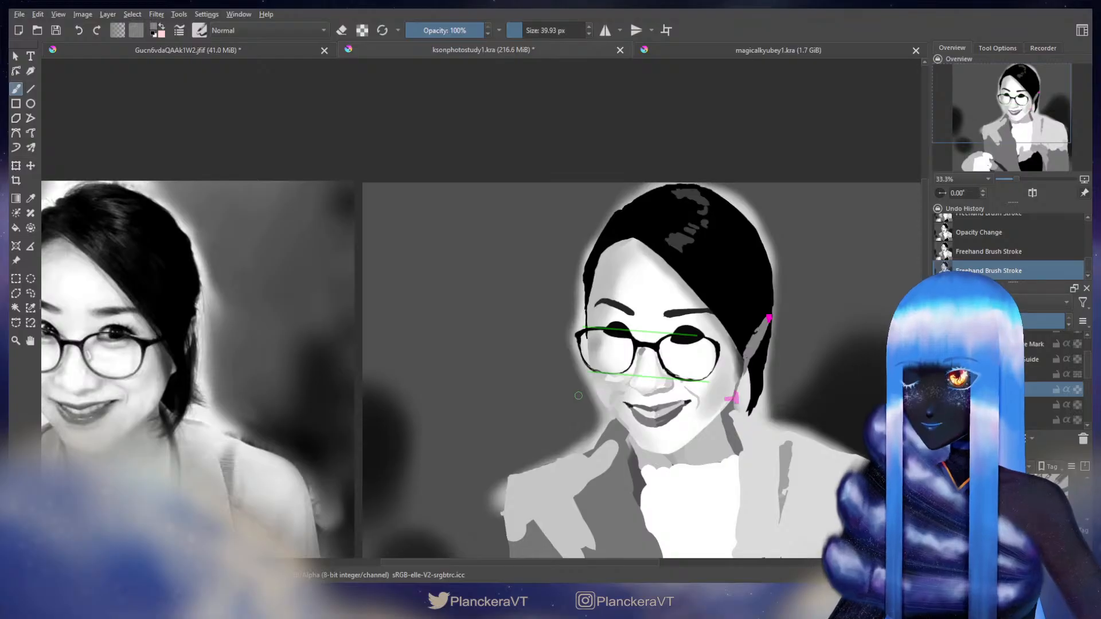
{"action": "left_click_drag", "start_coordinate": [731, 301], "coordinate": [672, 246]}
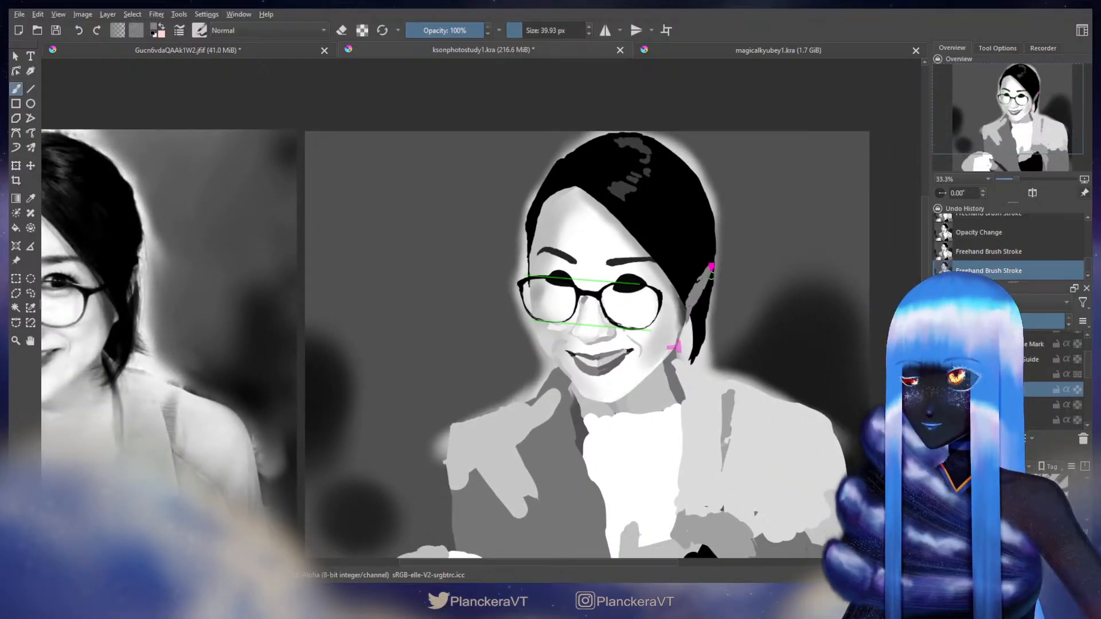
{"action": "key", "text": "e"}
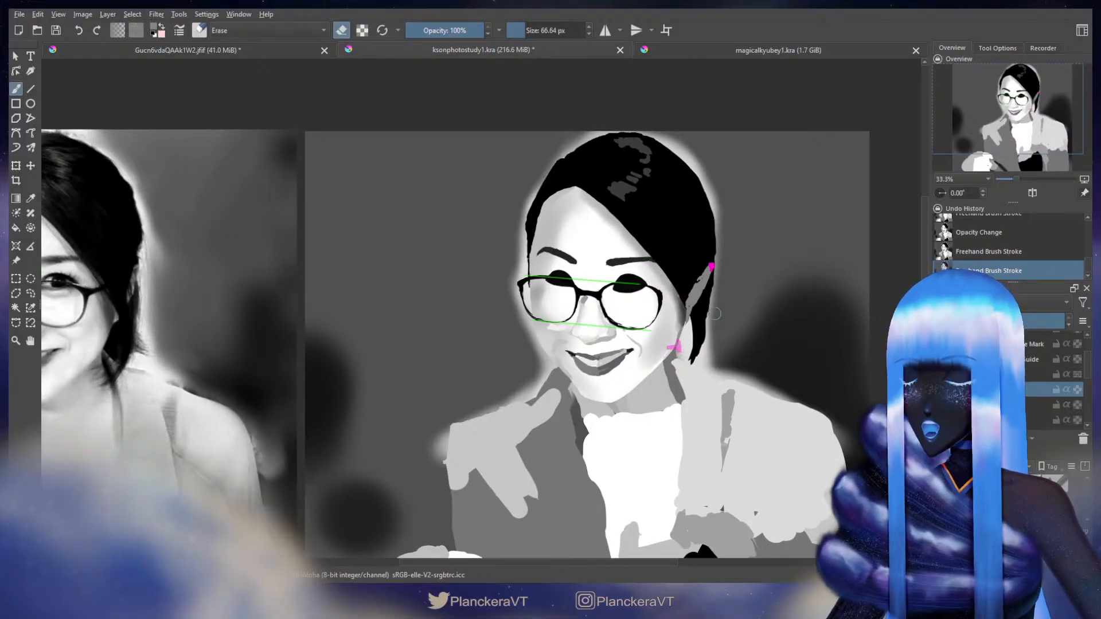
{"action": "key", "text": "e"}
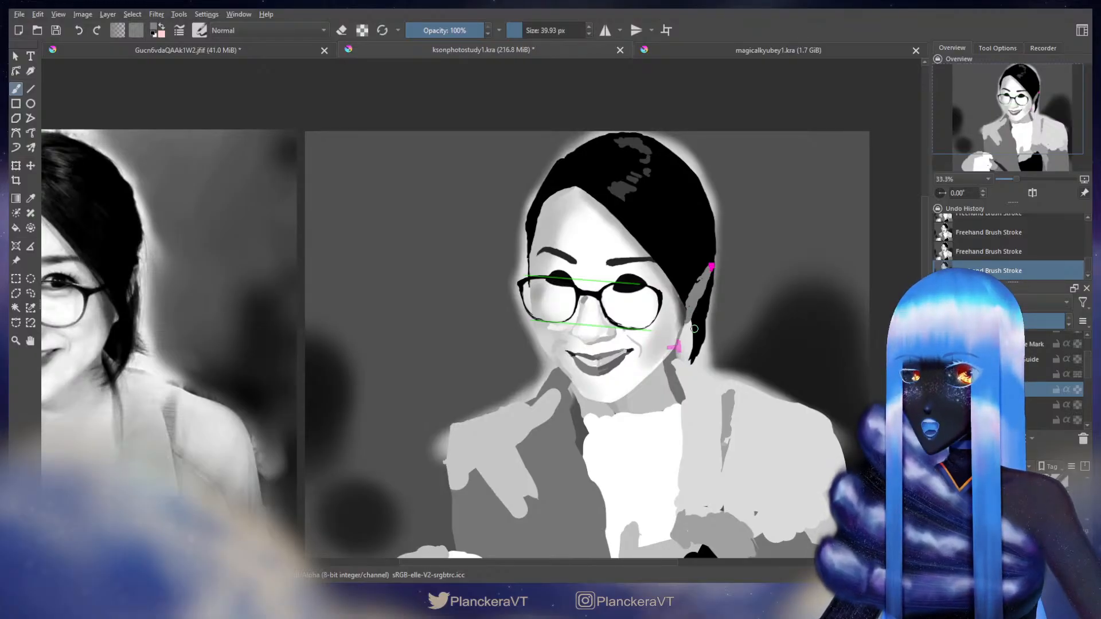
{"action": "key", "text": "e"}
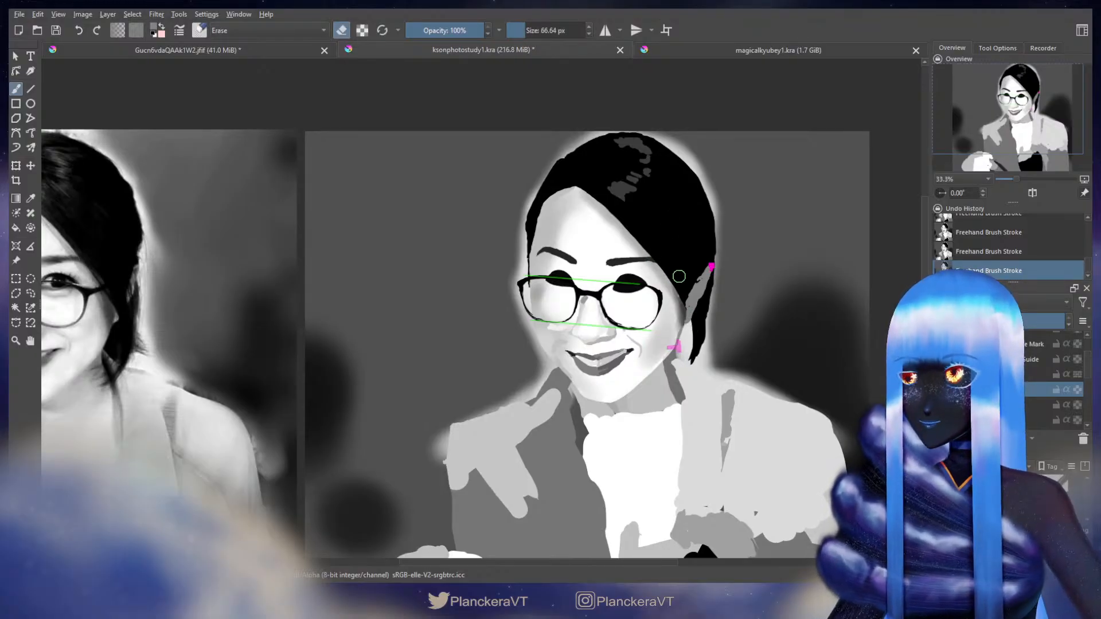
{"action": "key", "text": "e"}
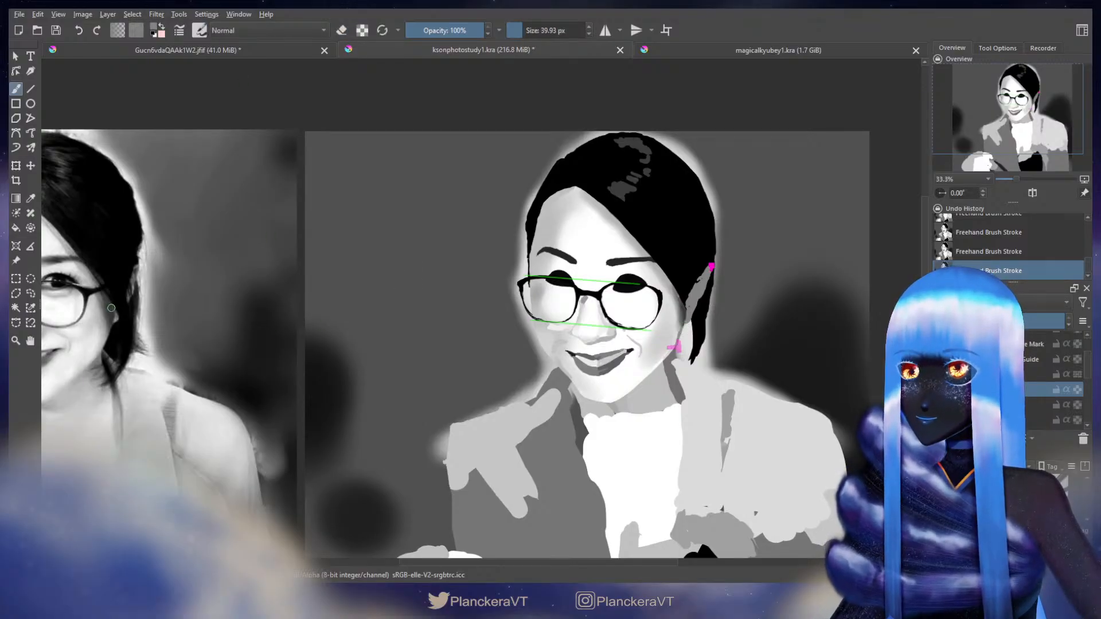
Step: Measure the hair width beside the cheek on the reference with a 63.30 px brush outline and paint matching black hair below the ear
{"action": "left_click_drag", "start_coordinate": [111, 308], "coordinate": [123, 310], "text": "shift"}
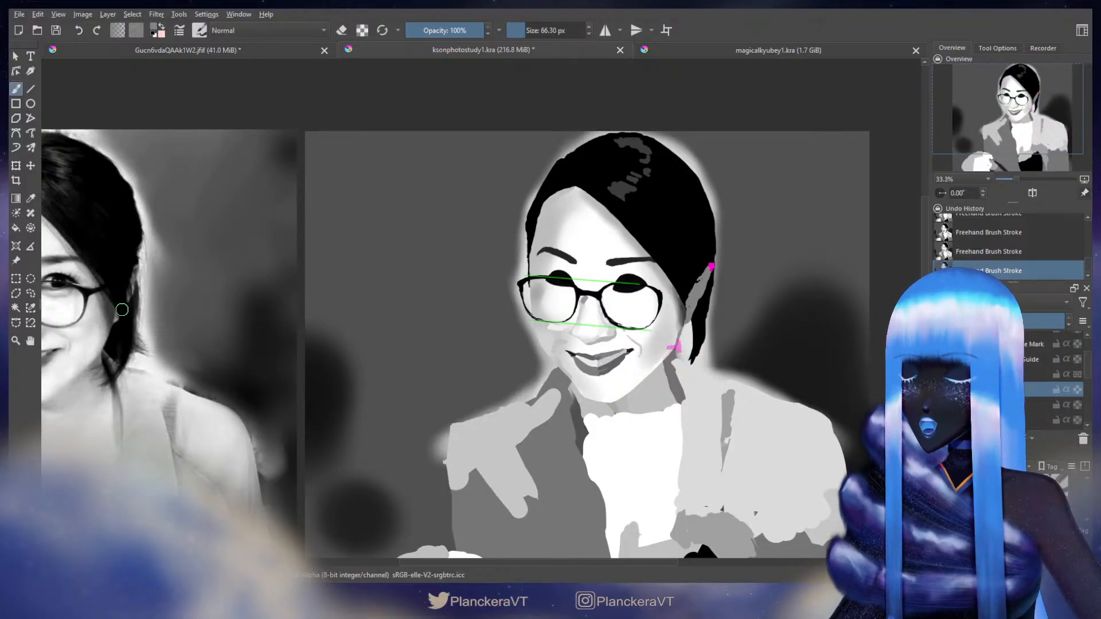
{"action": "scroll", "coordinate": [122, 310], "scroll_direction": "up", "scroll_amount": 1}
{"action": "left_click_drag", "start_coordinate": [388, 435], "coordinate": [471, 463]}
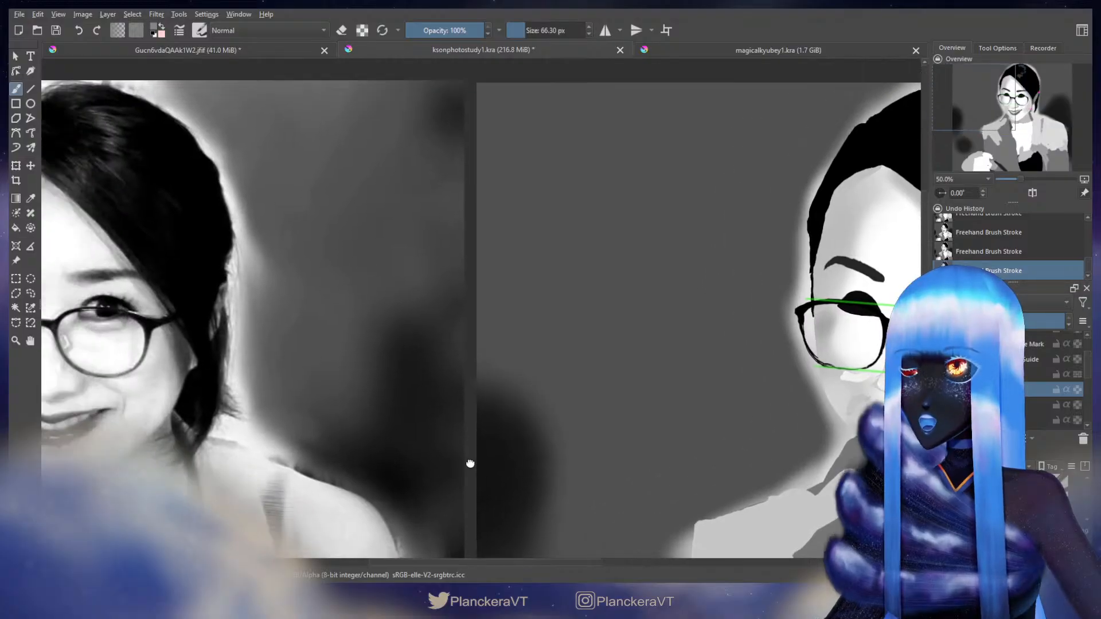
{"action": "scroll", "coordinate": [470, 463], "scroll_direction": "up", "scroll_amount": 1}
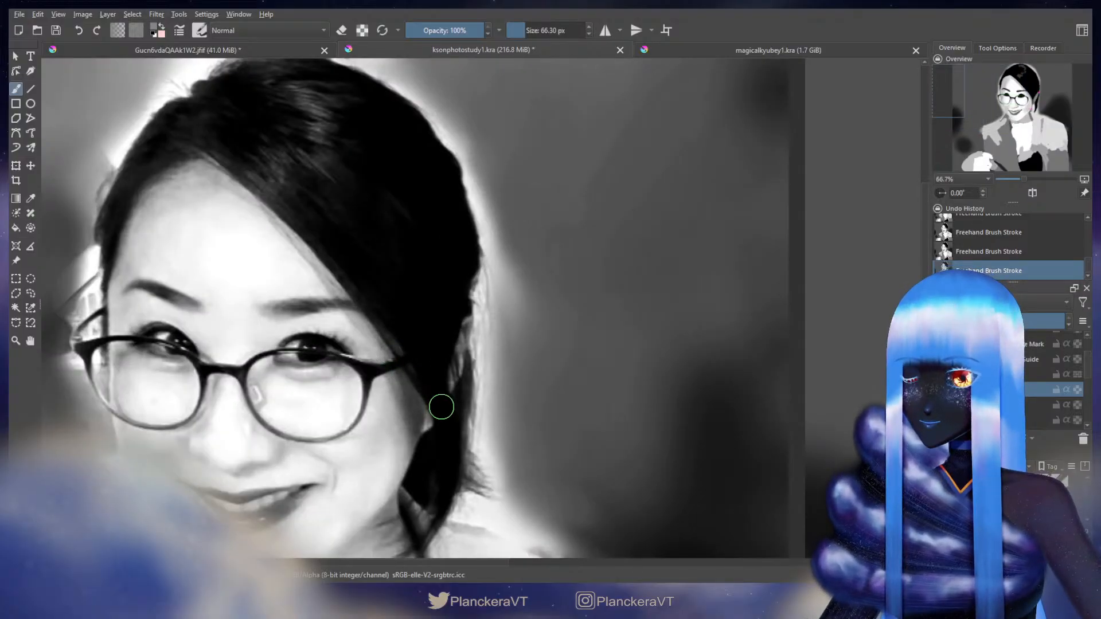
{"action": "left_click_drag", "start_coordinate": [442, 407], "coordinate": [444, 407], "text": "shift"}
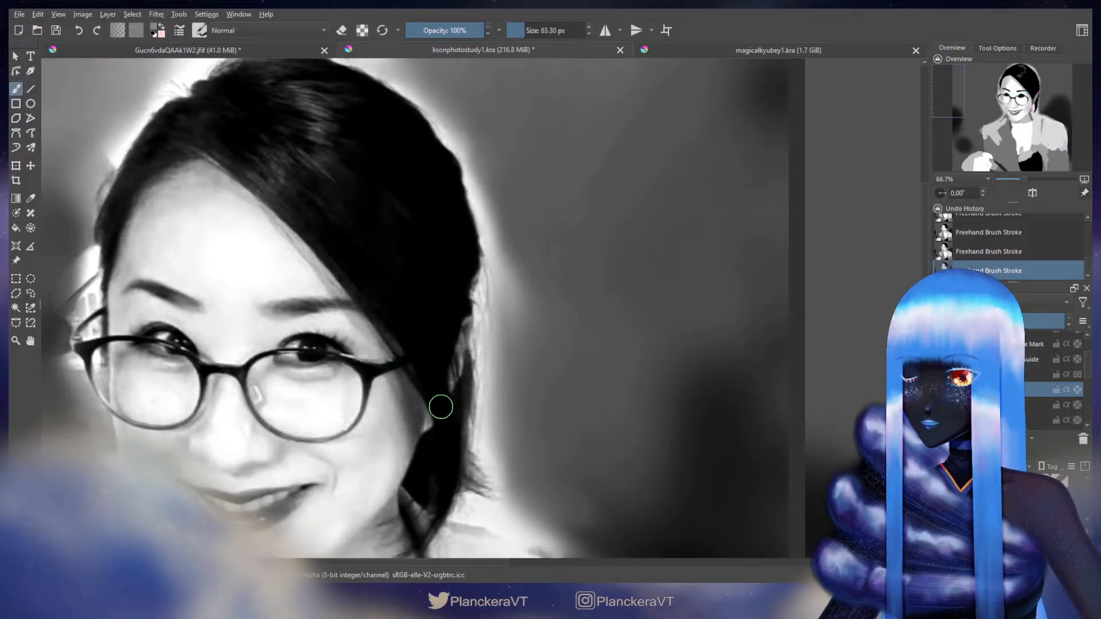
{"action": "scroll", "coordinate": [660, 361], "scroll_direction": "down", "scroll_amount": 1}
{"action": "left_click_drag", "start_coordinate": [661, 359], "coordinate": [251, 391]}
{"action": "left_click_drag", "start_coordinate": [718, 430], "coordinate": [215, 395]}
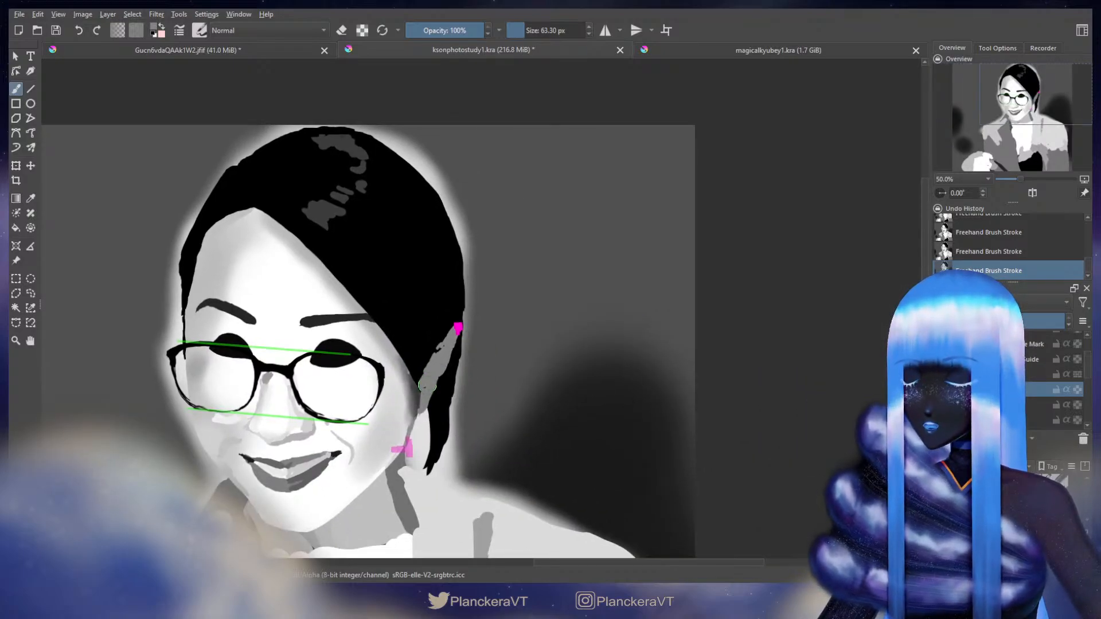
{"action": "key", "text": "e"}
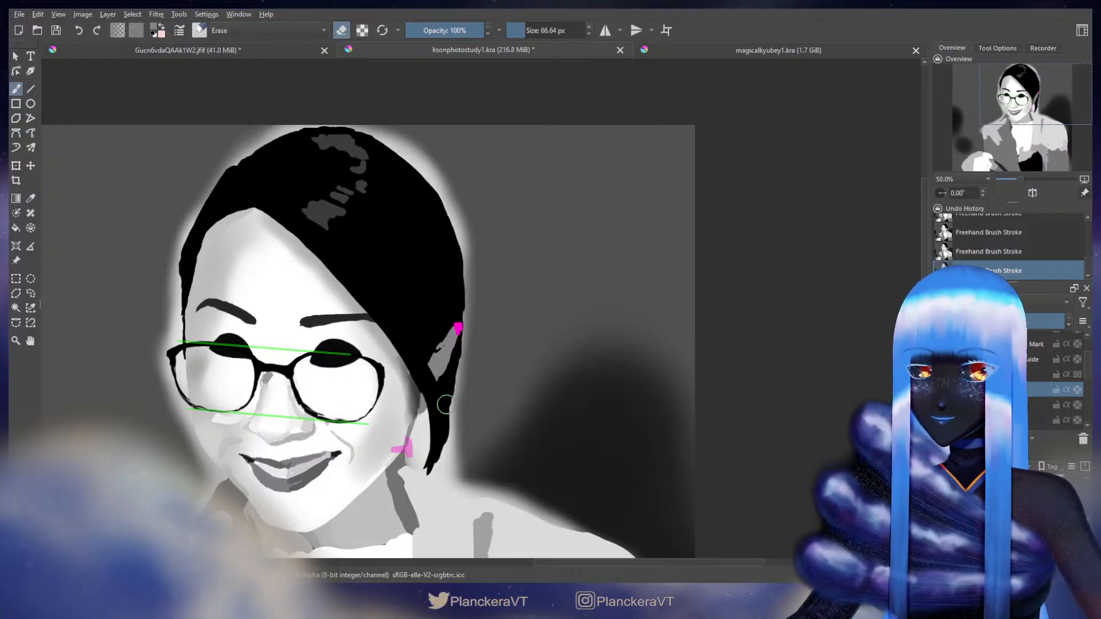
Step: Hide the green guides and magenta marks, and clean up the hair edge between the cheek and the ear with the eraser
{"action": "scroll", "coordinate": [1051, 365], "scroll_direction": "up", "scroll_amount": 3}
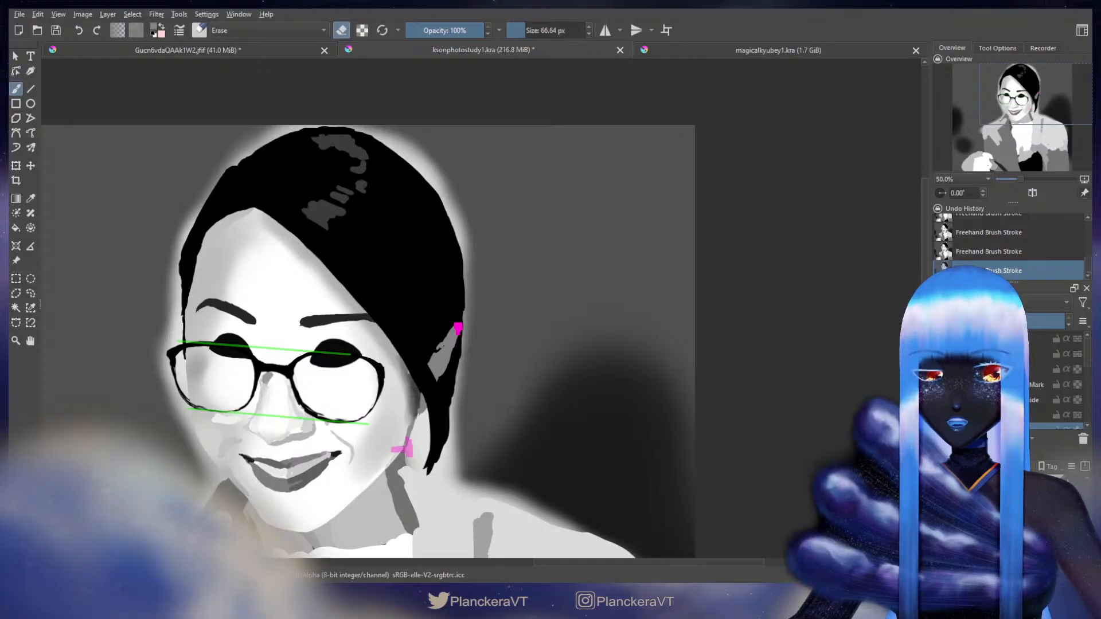
{"action": "left_click", "coordinate": [941, 354]}
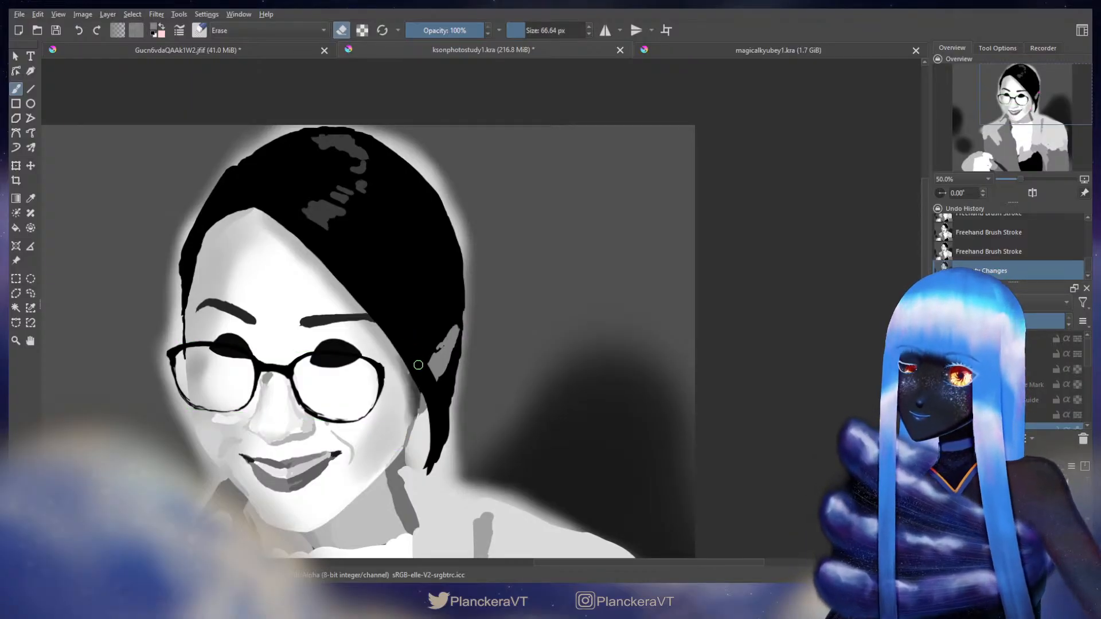
{"action": "left_click_drag", "start_coordinate": [419, 365], "coordinate": [432, 392]}
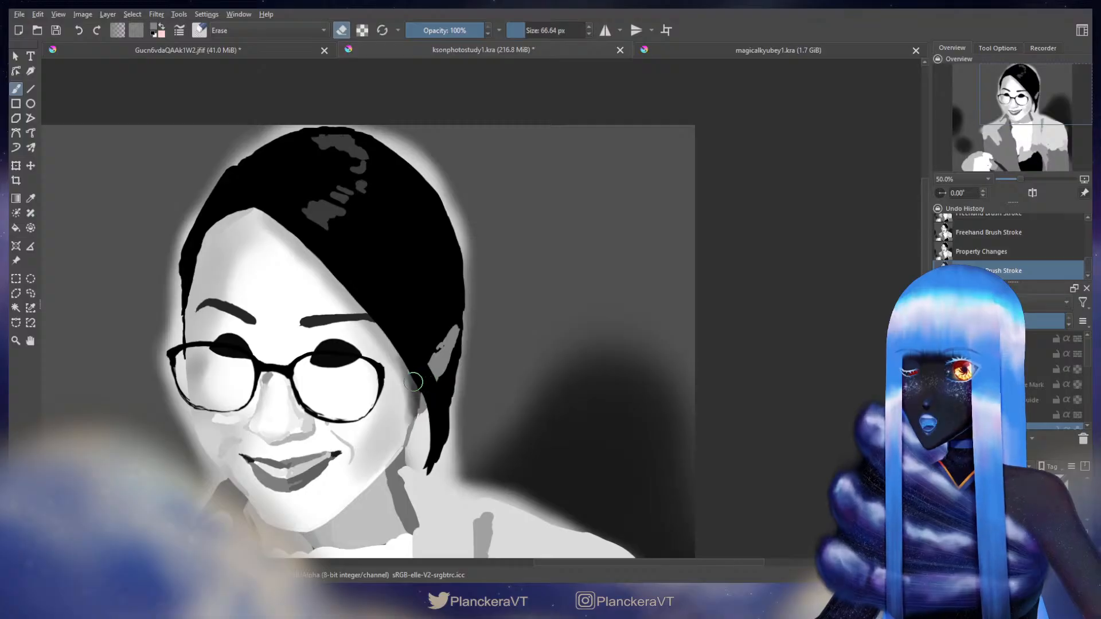
Step: Try trimming the gray ear shape with the eraser to match the reference, comparing the versions with and without the stroke
{"action": "scroll", "coordinate": [389, 376], "scroll_direction": "down", "scroll_amount": 1}
{"action": "left_click_drag", "start_coordinate": [387, 372], "coordinate": [803, 375]}
{"action": "left_click_drag", "start_coordinate": [644, 394], "coordinate": [591, 381]}
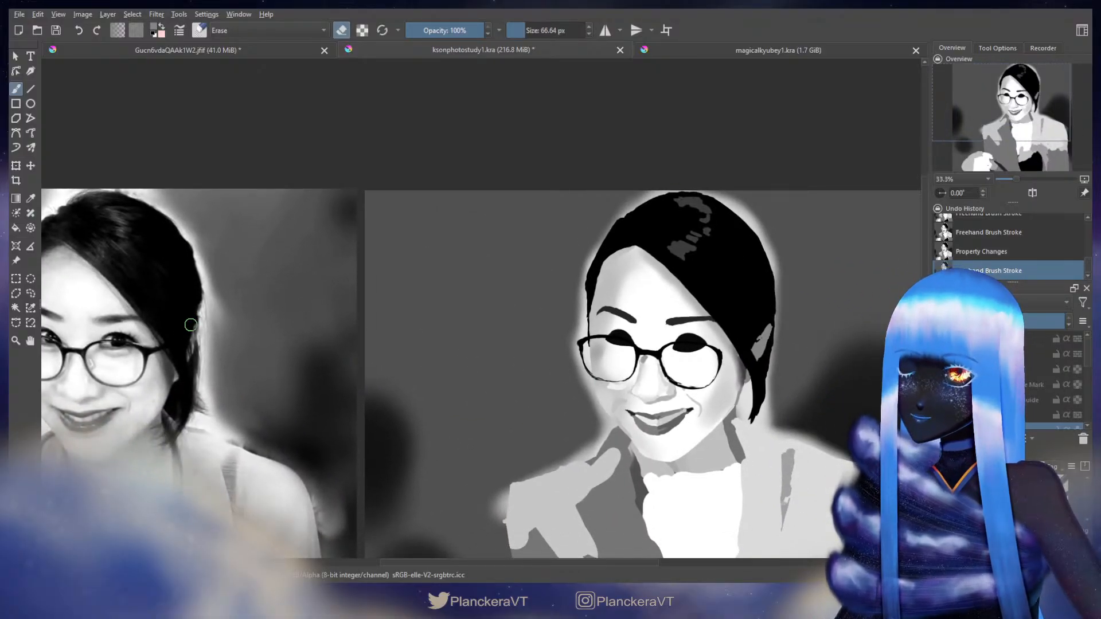
{"action": "left_click_drag", "start_coordinate": [759, 325], "coordinate": [747, 356]}
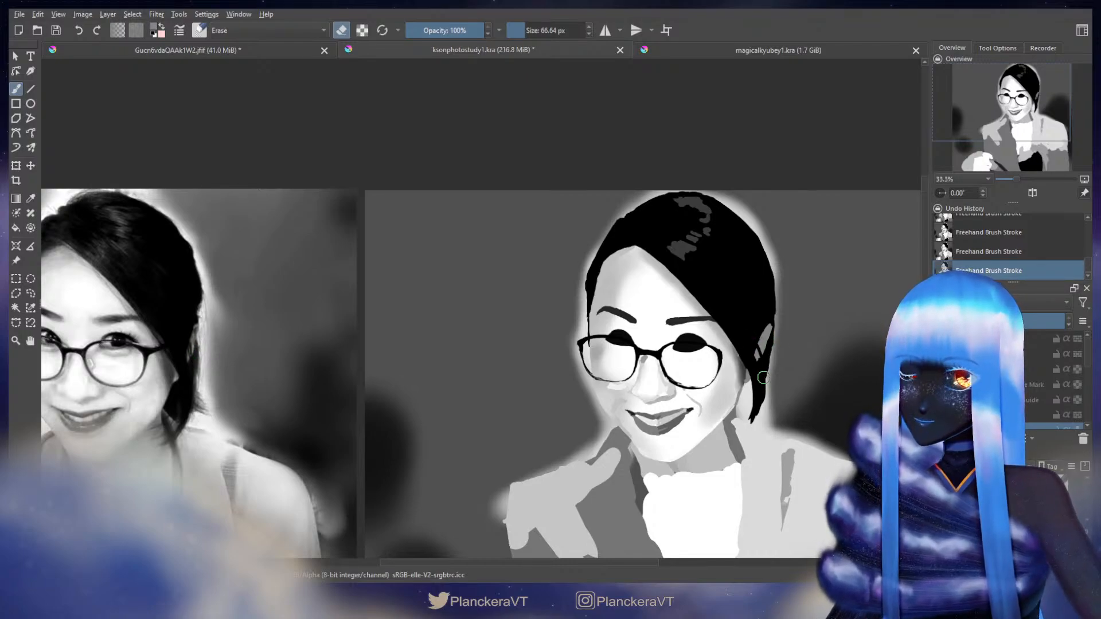
{"action": "key", "text": "ctrl+z"}
{"action": "key", "text": "ctrl+shift+z"}
{"action": "key", "text": "ctrl+z"}
{"action": "key", "text": "ctrl+shift+z"}
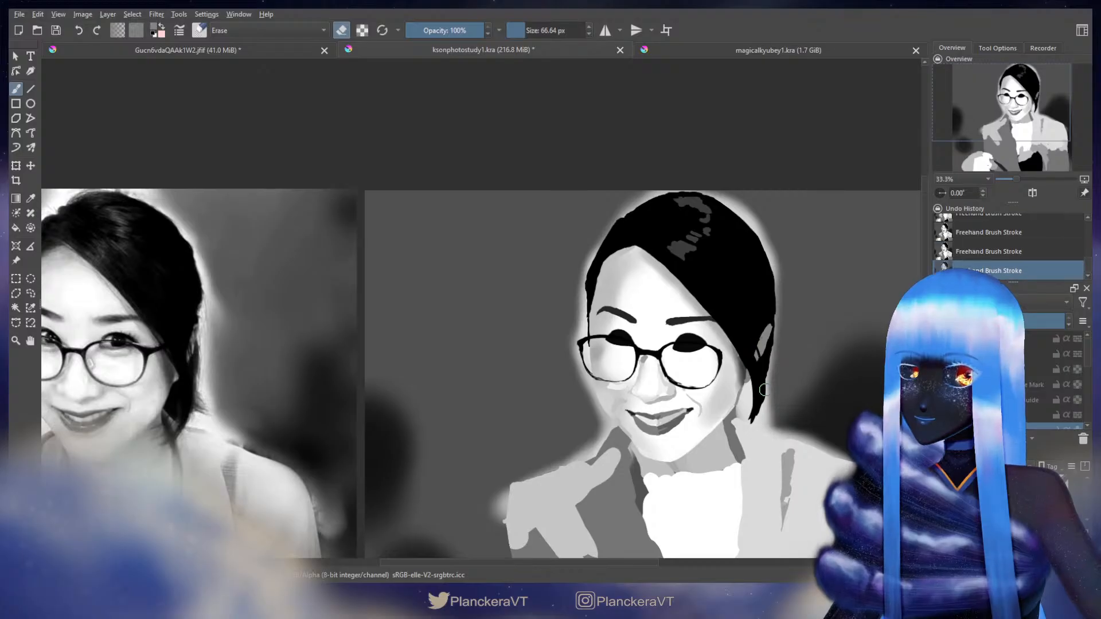
{"action": "key", "text": "ctrl+z"}
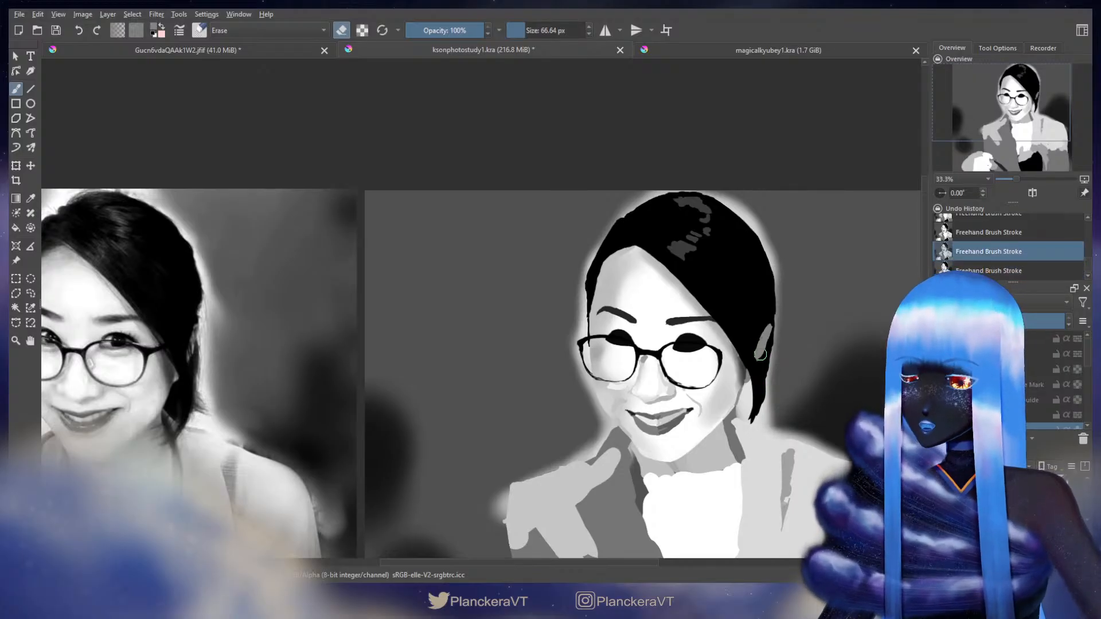
Step: Compare the gray ear shape with and without the last eraser stroke, and keep the erased version
{"action": "key", "text": "ctrl+shift+z"}
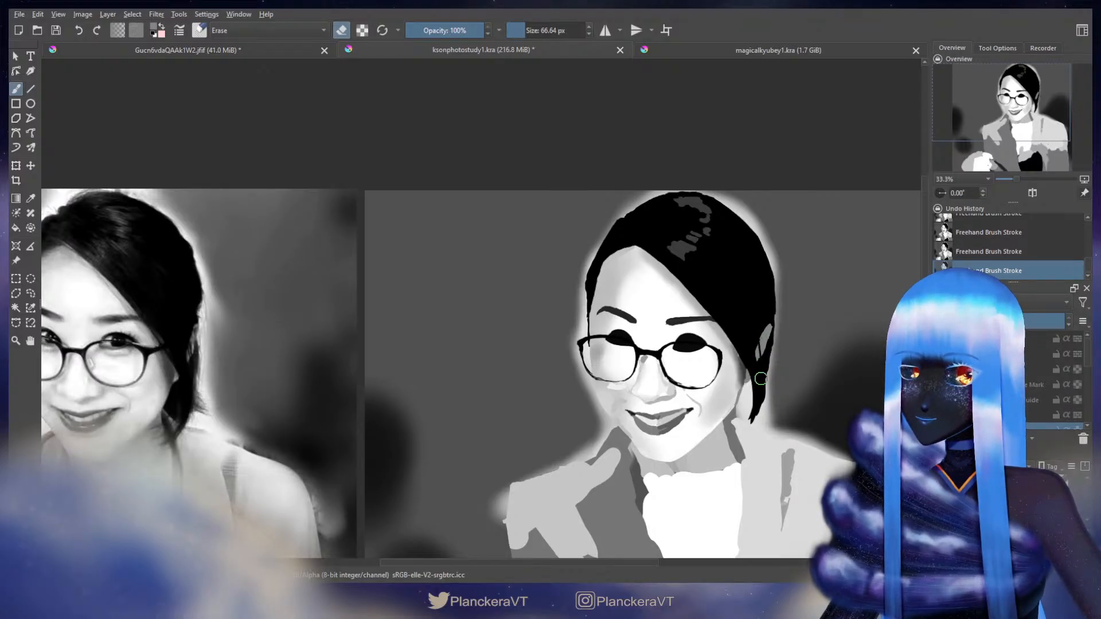
{"action": "key", "text": "ctrl+z"}
{"action": "key", "text": "ctrl+shift+z"}
{"action": "key", "text": "ctrl+z"}
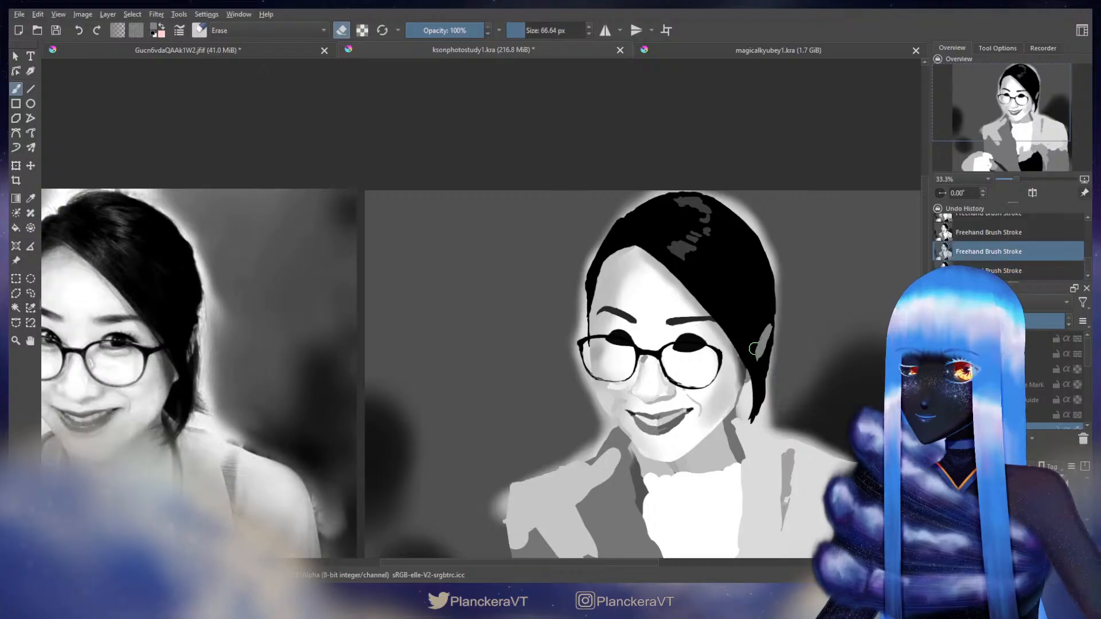
{"action": "key", "text": "ctrl+shift+z"}
{"action": "key", "text": "ctrl+z"}
{"action": "key", "text": "ctrl+shift+z"}
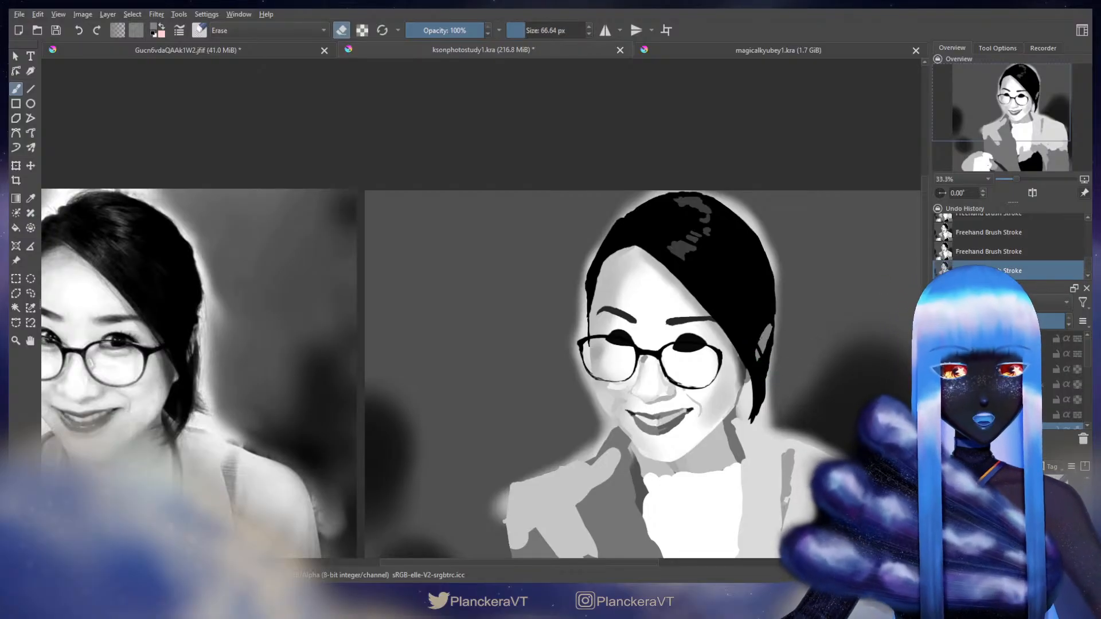
Step: Refine the gray ear shape and the hair over it, alternating between the 76.45 px eraser and the 63.30 px brush
{"action": "left_click_drag", "start_coordinate": [794, 337], "coordinate": [771, 323]}
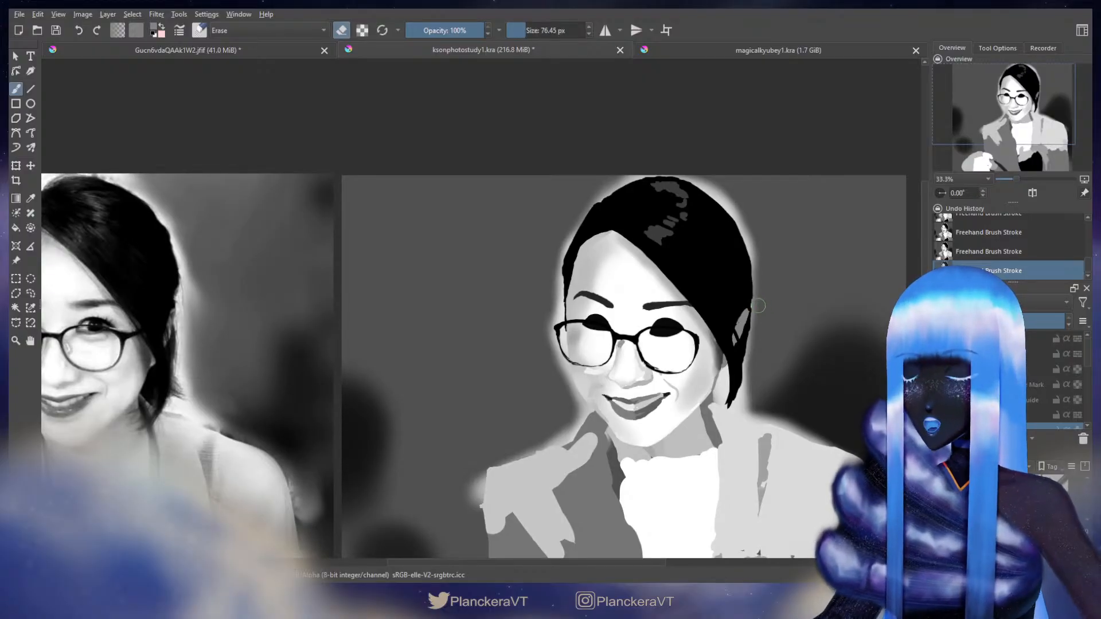
{"action": "key", "text": "bracketright"}
{"action": "key", "text": "e"}
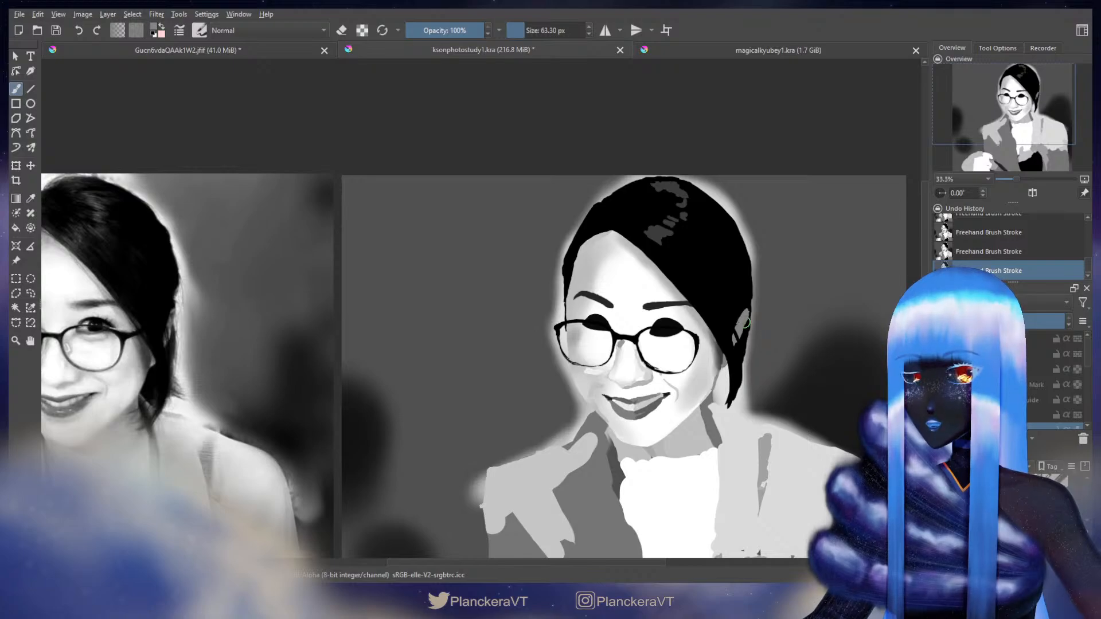
{"action": "key", "text": "e"}
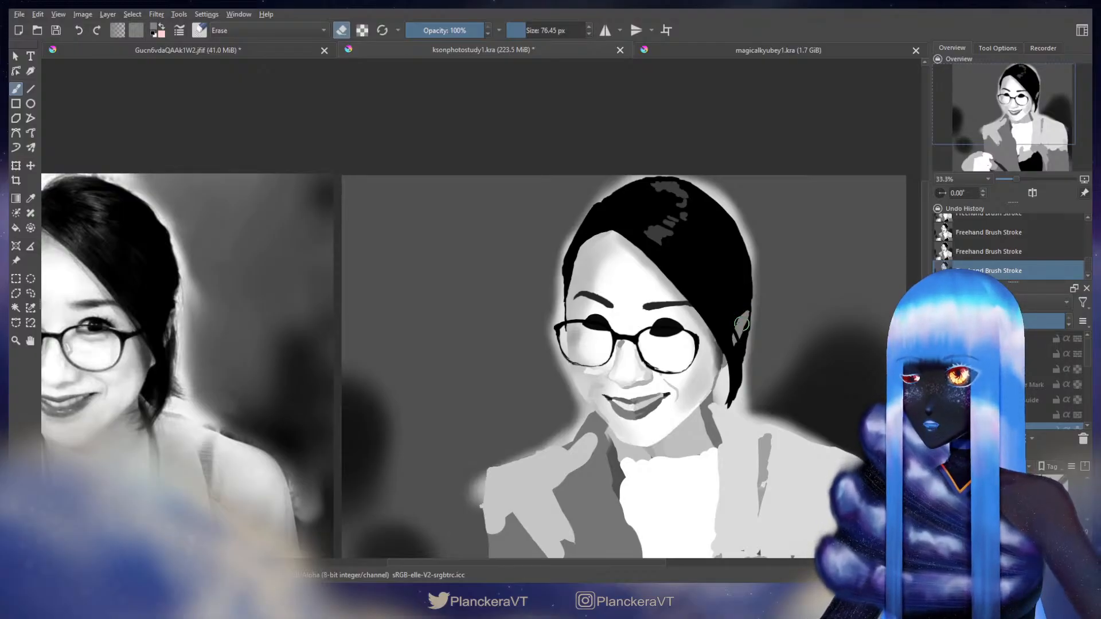
{"action": "key", "text": "e"}
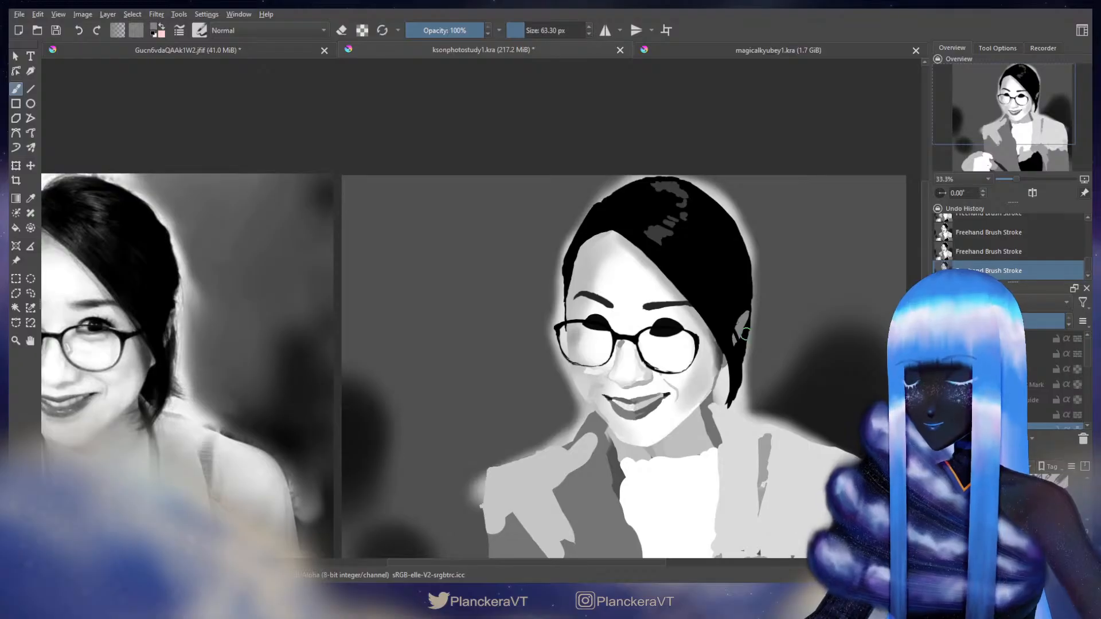
{"action": "key", "text": "e"}
{"action": "scroll", "coordinate": [1081, 378], "scroll_direction": "down", "scroll_amount": 3}
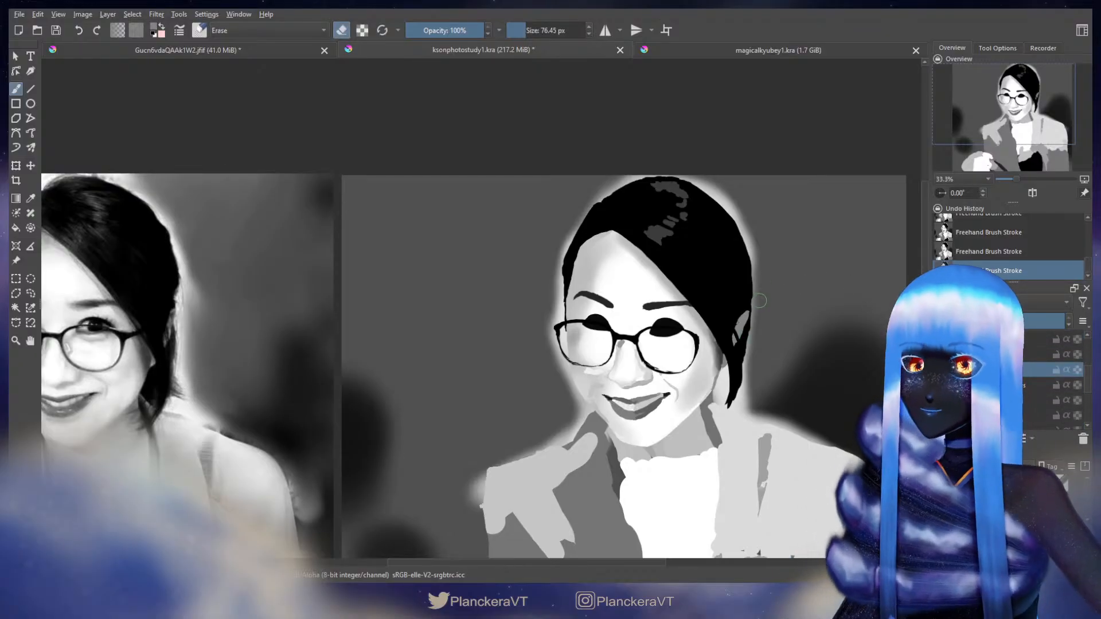
Step: Adjust the hair around and below the ear with an 84.17 px eraser and 73.26 px brush, then try a 159.92 px brush and undo the last stroke
{"action": "key", "text": "bracketright"}
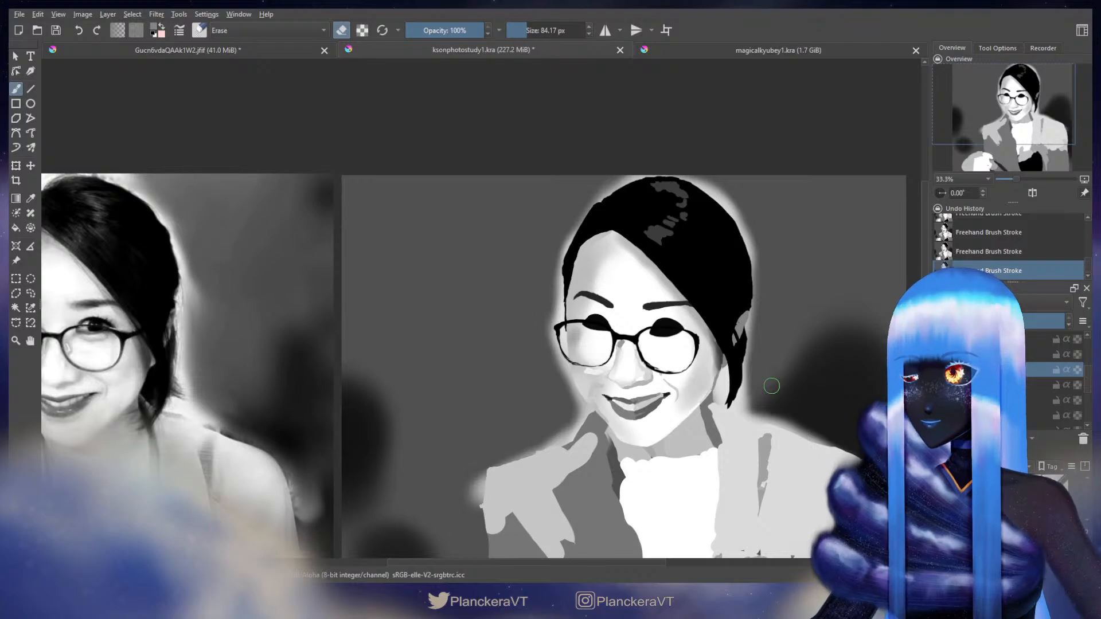
{"action": "key", "text": "e"}
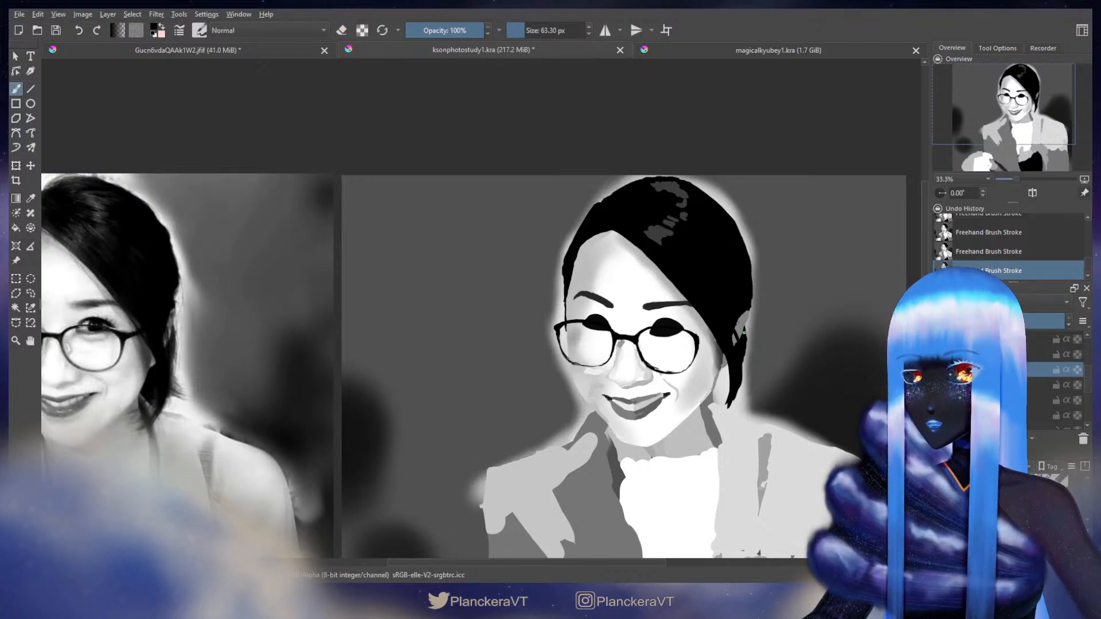
{"action": "key", "text": "bracketright"}
{"action": "key", "text": "bracketright"}
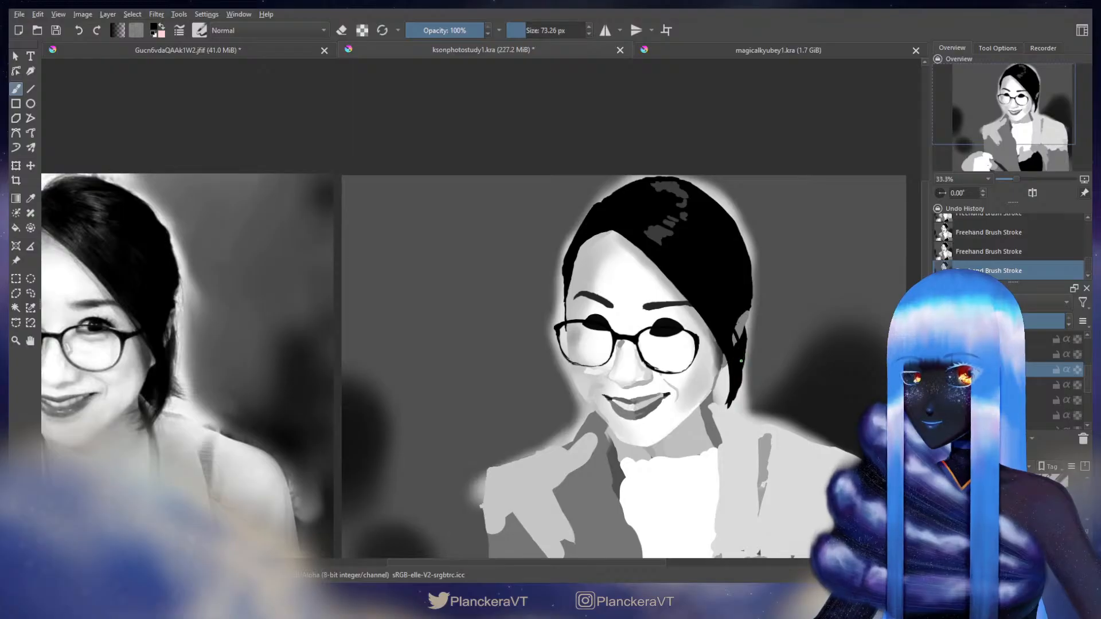
{"action": "mouse_move", "coordinate": [740, 371]}
{"action": "left_mouse_down", "text": "shift"}
{"action": "mouse_move", "coordinate": [787, 368]}
{"action": "mouse_move", "coordinate": [723, 381]}
{"action": "left_mouse_up", "text": "shift"}
{"action": "key", "text": "ctrl+z"}
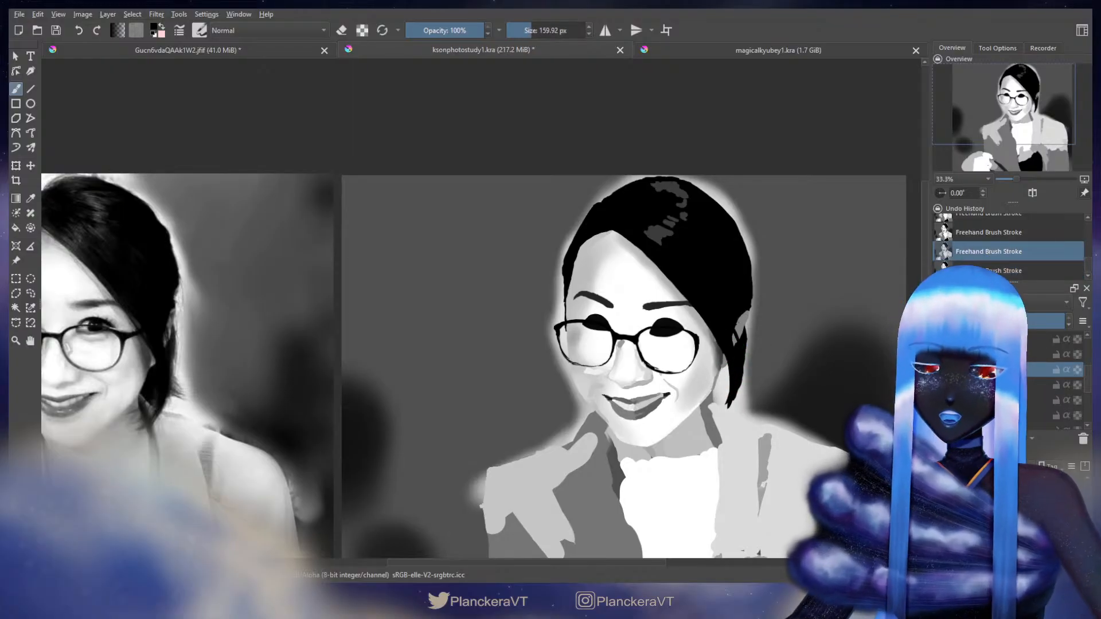
Step: Add a new layer, reposition it in the layer stack, and paint the black hair behind the neck below the ear with a 189.18 px brush
{"action": "scroll", "coordinate": [1010, 381], "scroll_direction": "down", "scroll_amount": 3}
{"action": "left_click", "coordinate": [986, 422]}
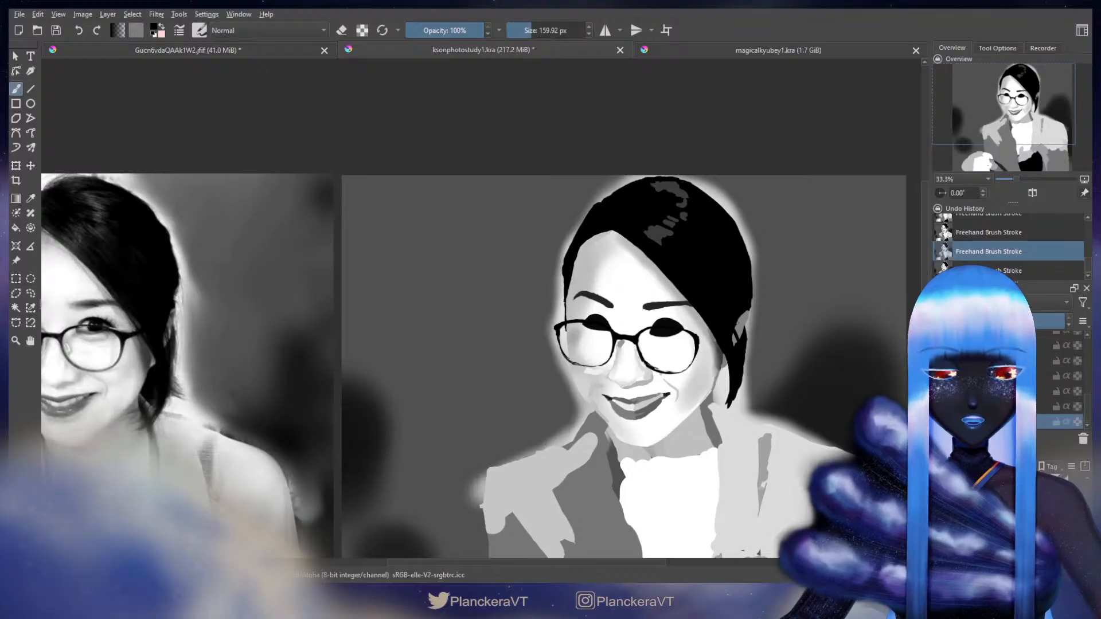
{"action": "left_click", "coordinate": [987, 407]}
{"action": "key", "text": "Insert"}
{"action": "left_click", "coordinate": [987, 422]}
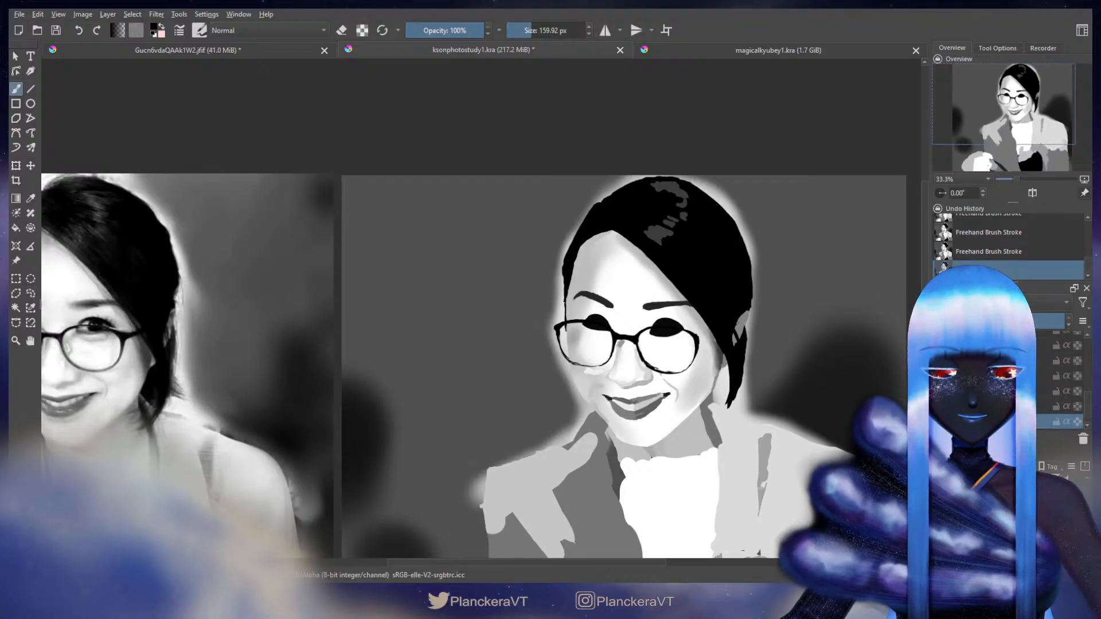
{"action": "left_click", "coordinate": [986, 406]}
{"action": "key", "text": "shift+Delete"}
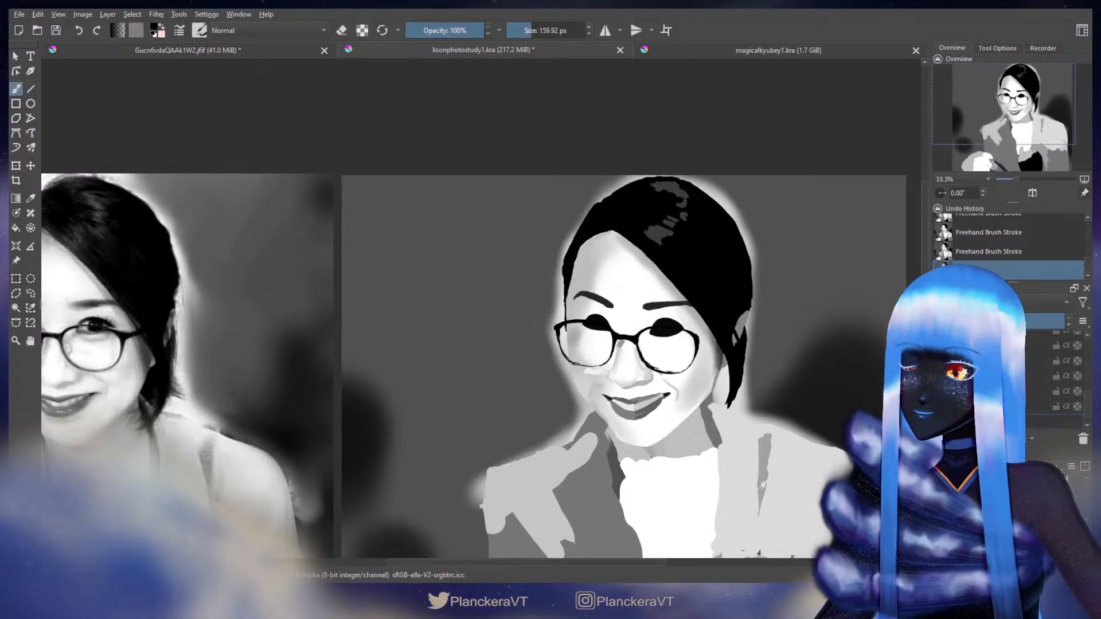
{"action": "key", "text": "Return"}
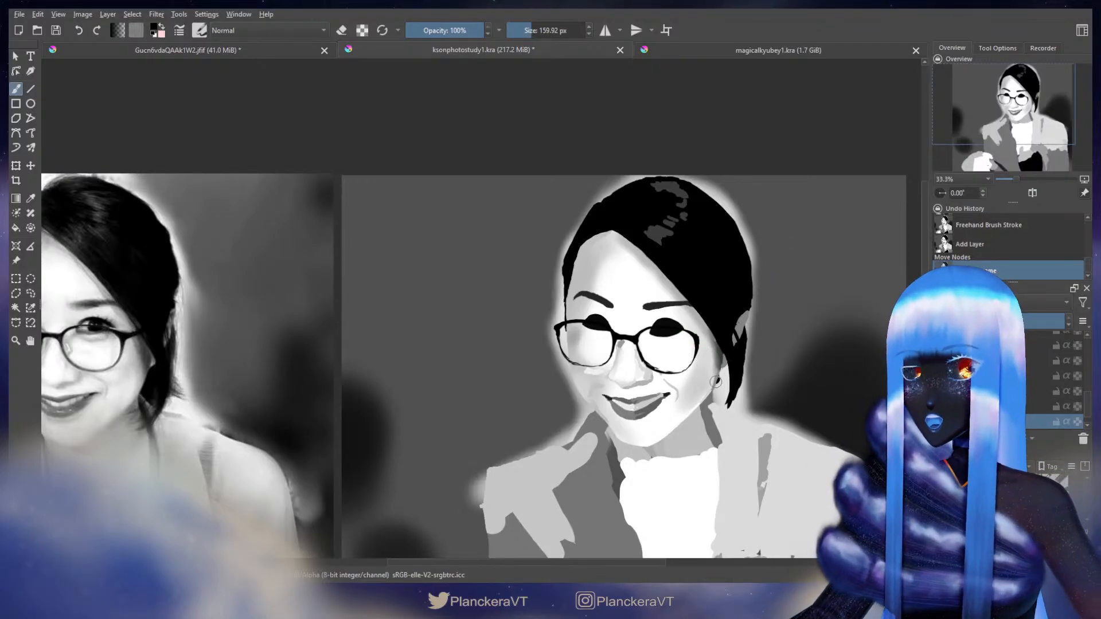
{"action": "mouse_move", "coordinate": [716, 382]}
{"action": "left_mouse_down"}
{"action": "mouse_move", "coordinate": [731, 399]}
{"action": "mouse_move", "coordinate": [718, 360]}
{"action": "mouse_move", "coordinate": [754, 403]}
{"action": "mouse_move", "coordinate": [756, 391]}
{"action": "mouse_move", "coordinate": [719, 368]}
{"action": "mouse_move", "coordinate": [723, 347]}
{"action": "mouse_move", "coordinate": [754, 398]}
{"action": "mouse_move", "coordinate": [728, 365]}
{"action": "mouse_move", "coordinate": [750, 392]}
{"action": "mouse_move", "coordinate": [727, 395]}
{"action": "left_mouse_up"}
{"action": "key", "text": "ctrl+z"}
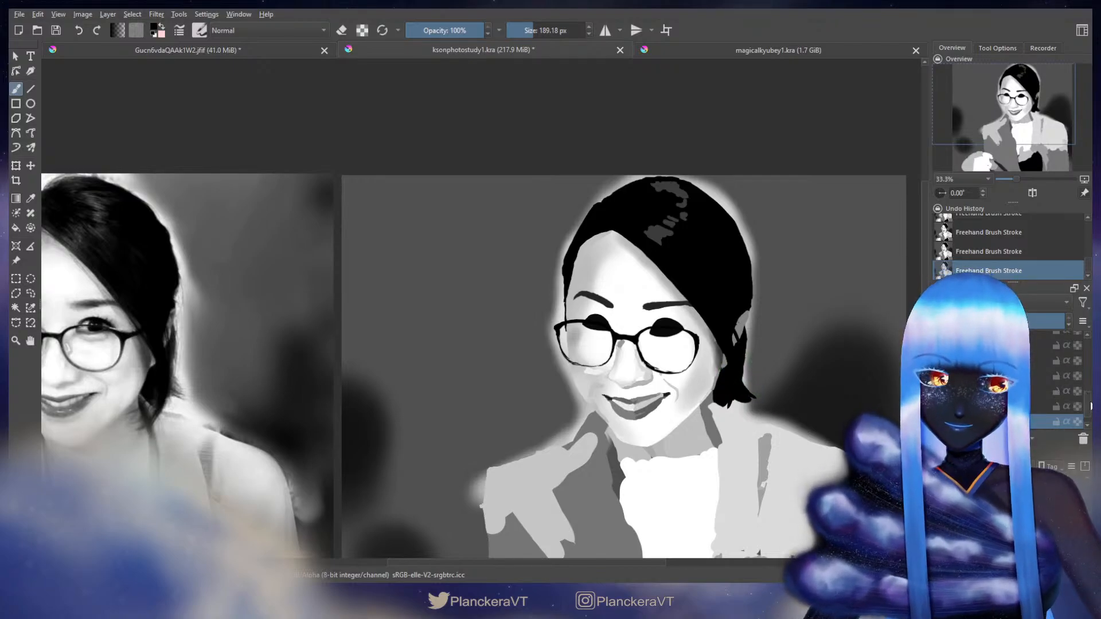
Step: Return to the upper hair layer and rework the hair edge above the ear with the 84.17 px eraser and a 155.10 px brush
{"action": "left_click_drag", "start_coordinate": [1089, 403], "coordinate": [1086, 377]}
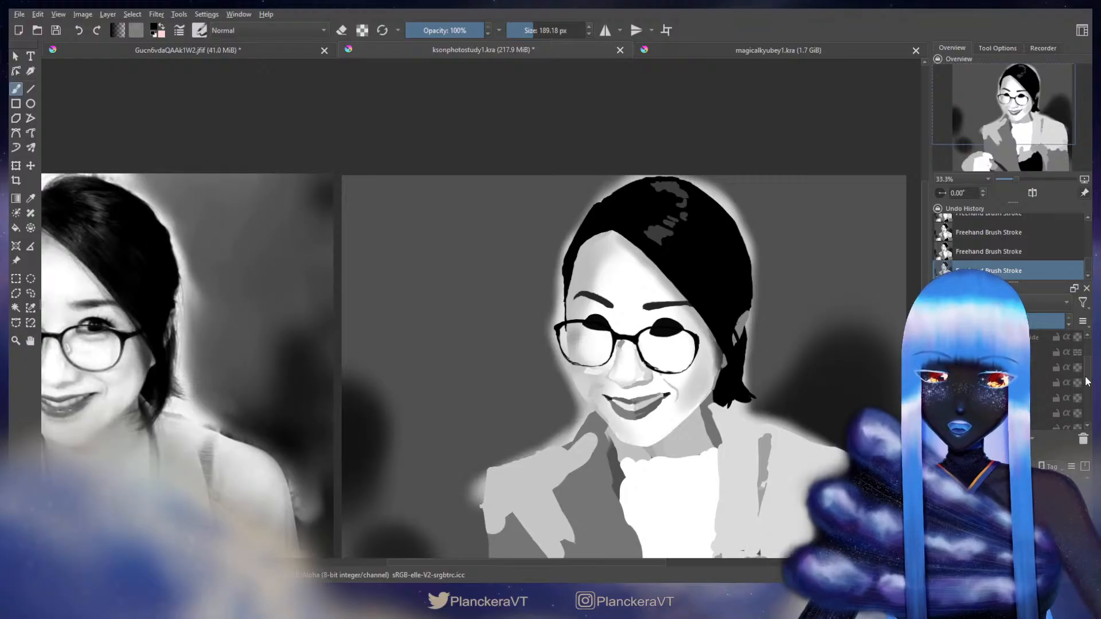
{"action": "left_click", "coordinate": [1038, 388]}
{"action": "key", "text": "e"}
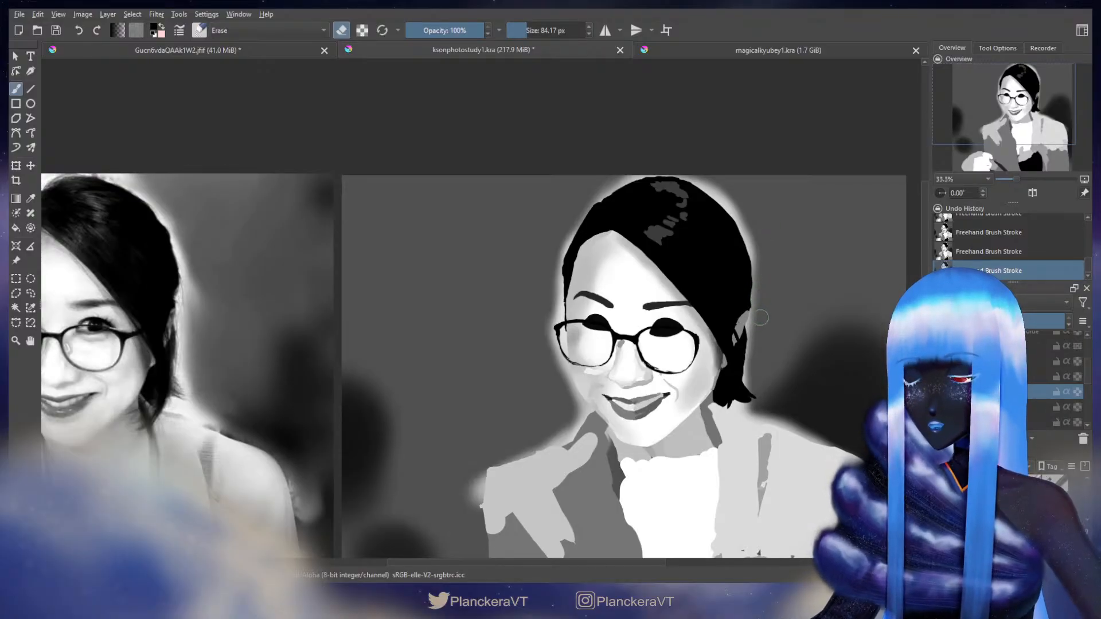
{"action": "key", "text": "e"}
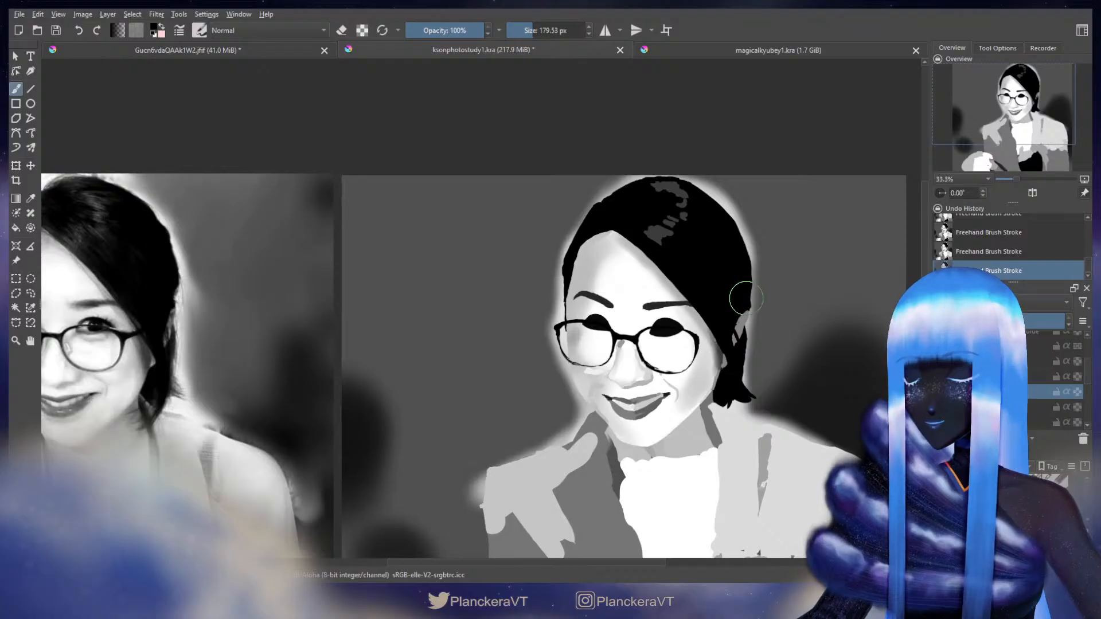
{"action": "key", "text": "["}
{"action": "left_click_drag", "start_coordinate": [749, 302], "coordinate": [748, 305]}
{"action": "key", "text": "ctrl+z"}
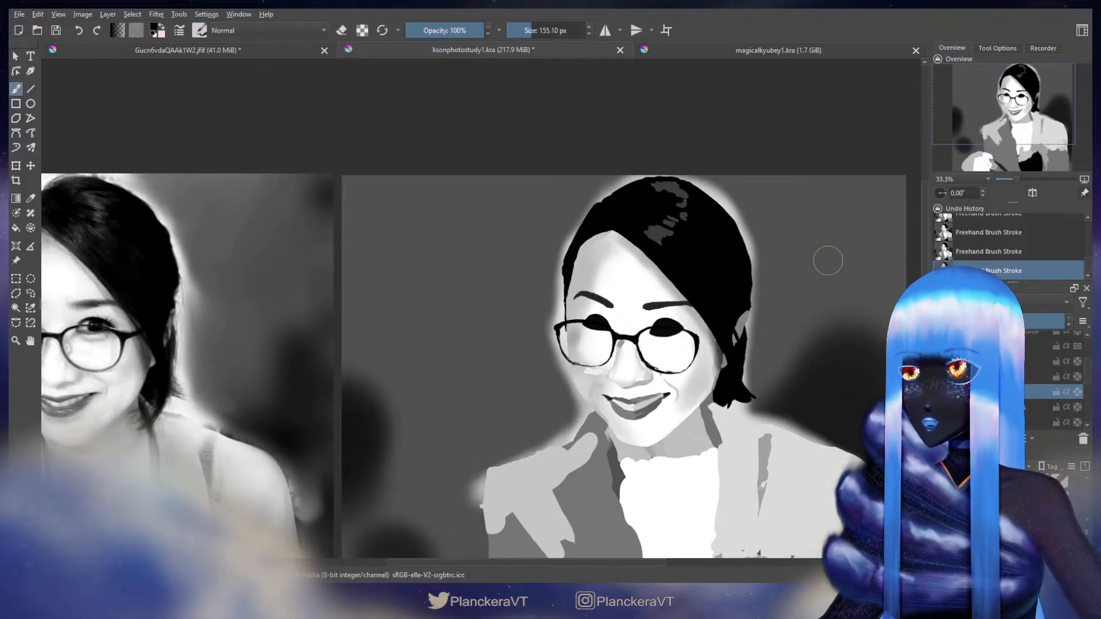
Step: Compare the overall head shape and hair silhouette of the painting with the full reference photo
{"action": "left_click_drag", "start_coordinate": [794, 263], "coordinate": [813, 302]}
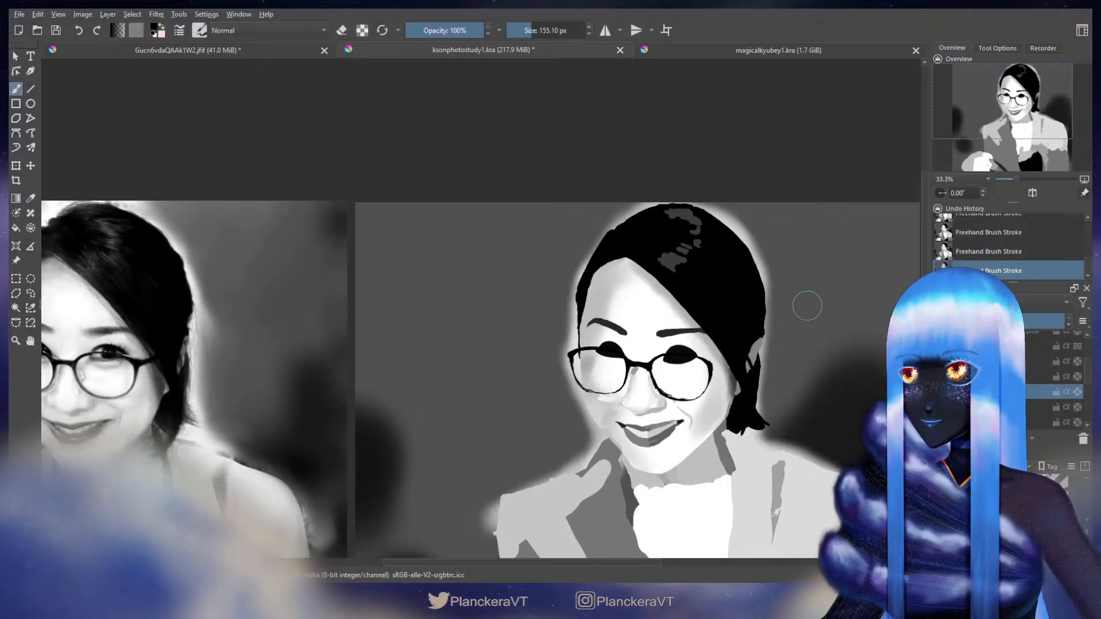
{"action": "key", "text": "e"}
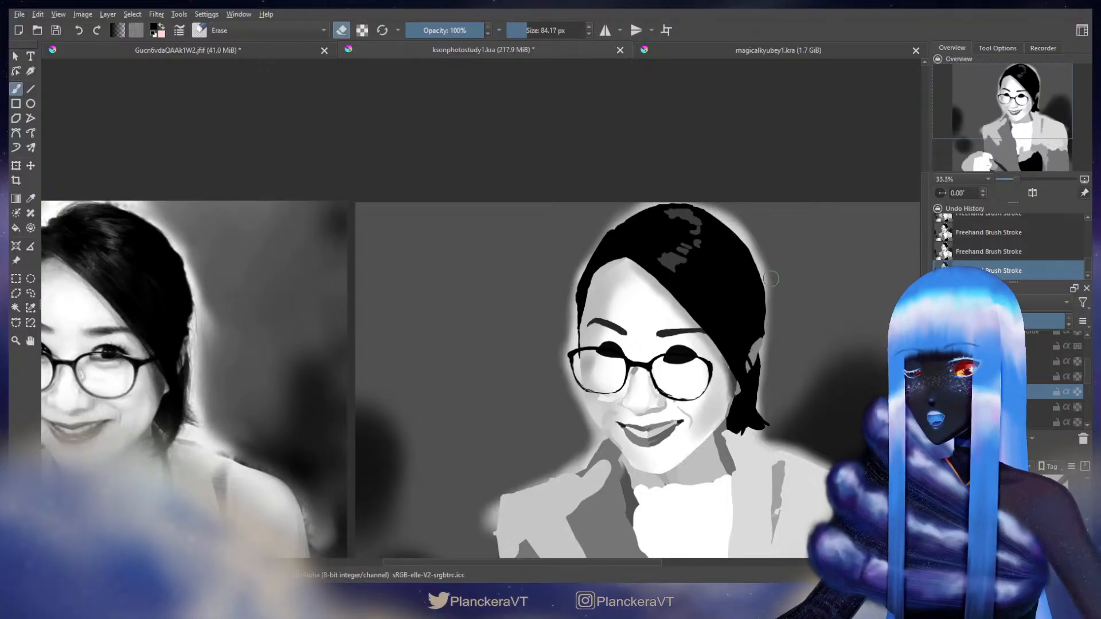
{"action": "scroll", "coordinate": [771, 279], "scroll_direction": "down", "scroll_amount": 3}
{"action": "left_click_drag", "start_coordinate": [769, 357], "coordinate": [723, 373]}
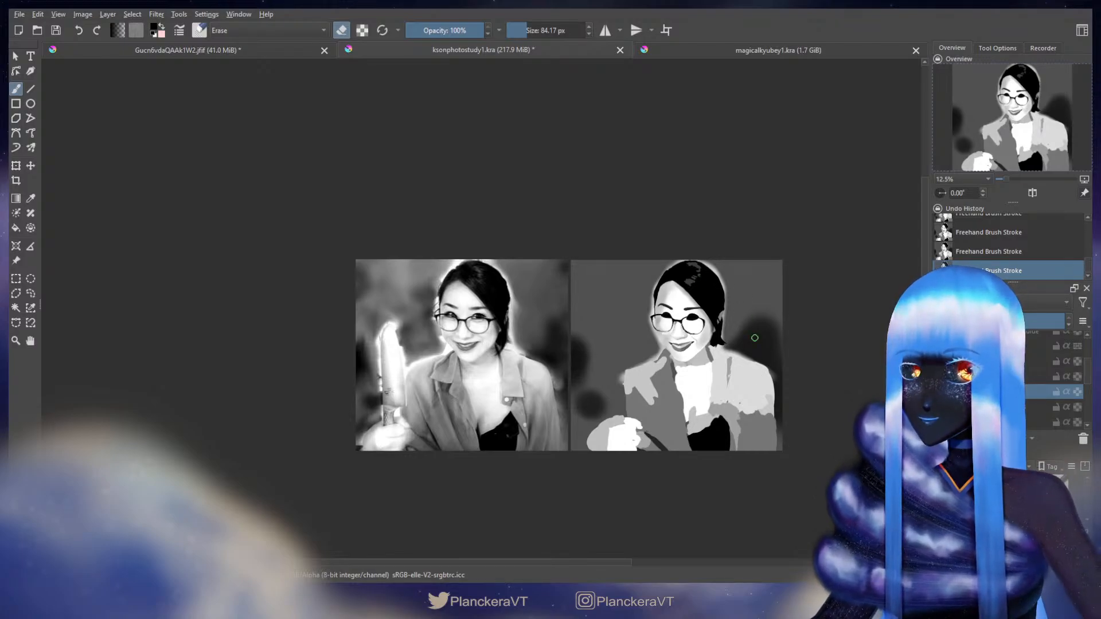
{"action": "scroll", "coordinate": [686, 308], "scroll_direction": "up", "scroll_amount": 1}
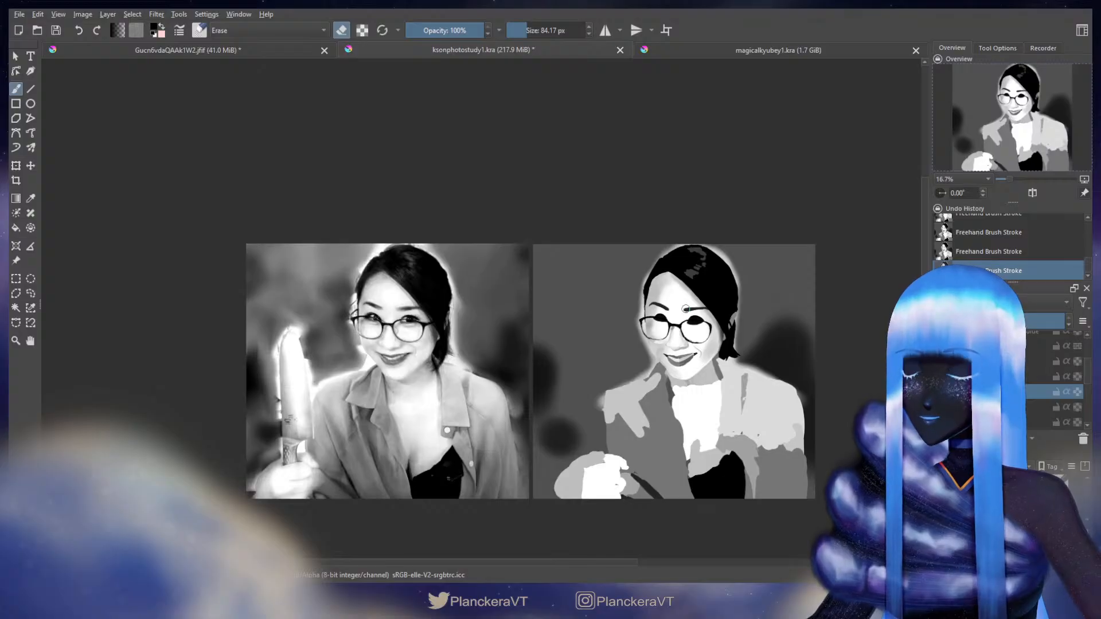
{"action": "key", "text": "e"}
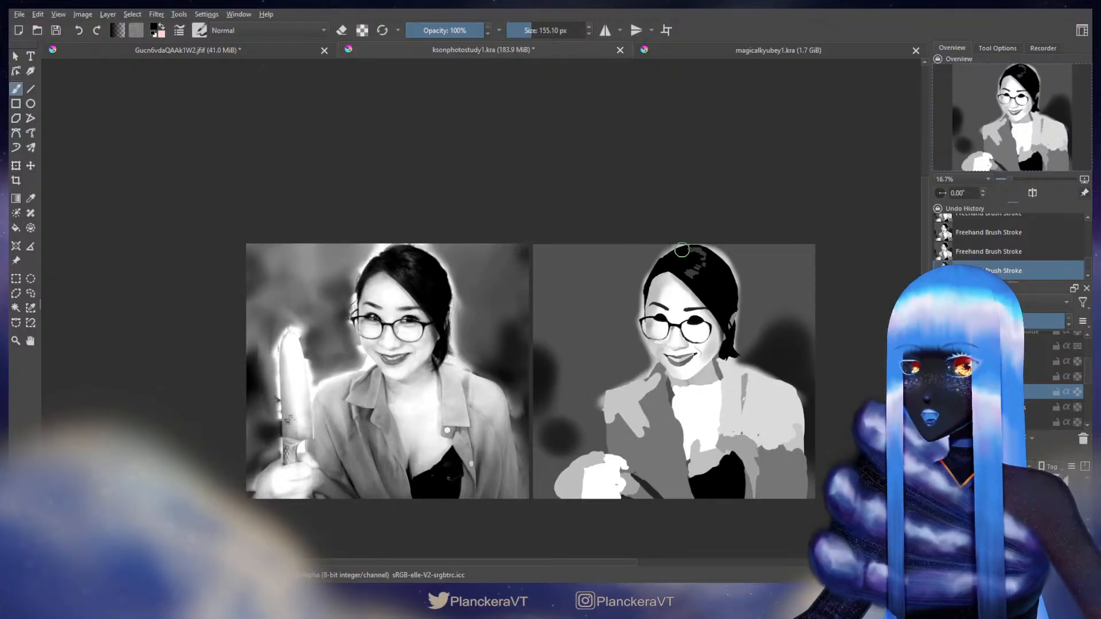
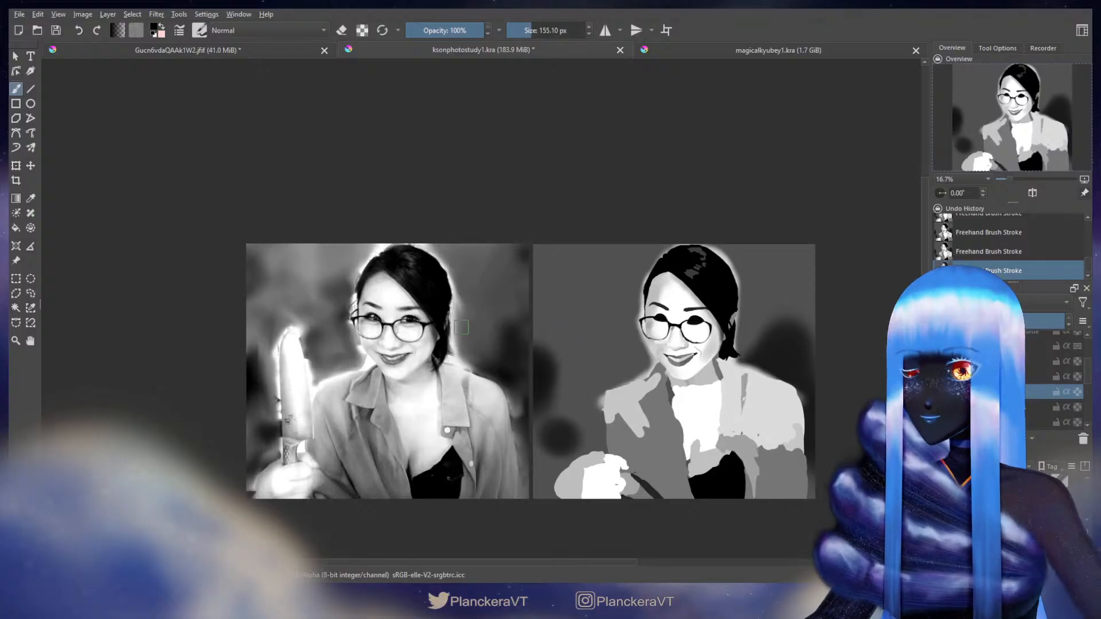
Step: Measure the head on the reference with a 1147.28 px brush outline and check the same span on the painted head
{"action": "scroll", "coordinate": [461, 325], "scroll_direction": "up", "scroll_amount": 2}
{"action": "mouse_move", "coordinate": [425, 356]}
{"action": "left_mouse_down"}
{"action": "mouse_move", "coordinate": [412, 359]}
{"action": "mouse_move", "coordinate": [422, 367]}
{"action": "left_mouse_up"}
{"action": "left_click_drag", "start_coordinate": [311, 308], "coordinate": [771, 308]}
{"action": "left_click_drag", "start_coordinate": [326, 285], "coordinate": [350, 285]}
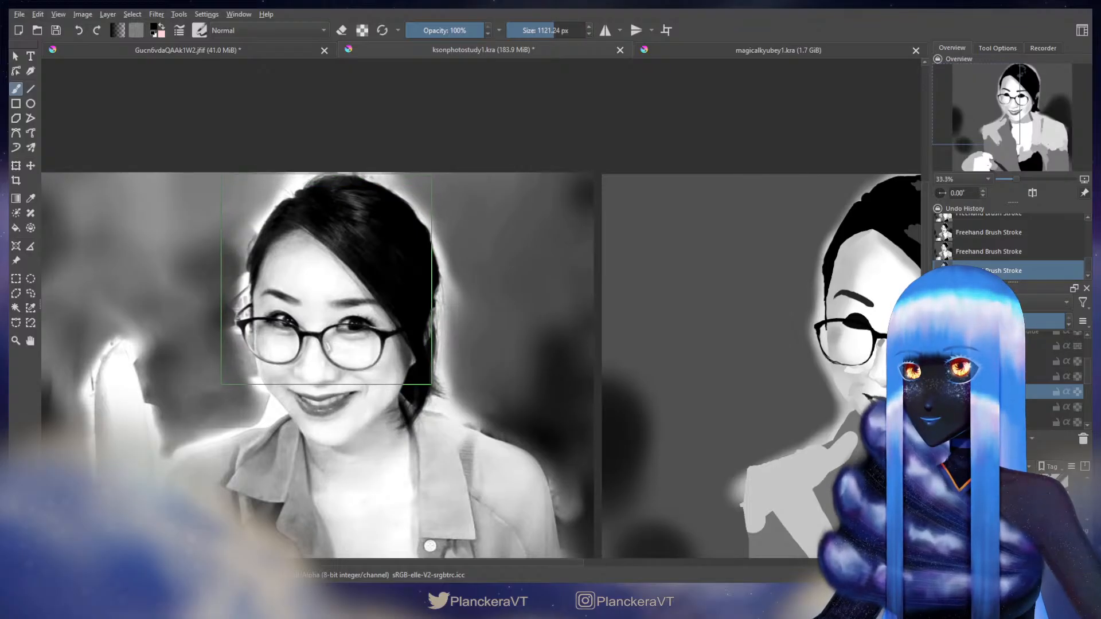
{"action": "left_click_drag", "start_coordinate": [327, 277], "coordinate": [327, 280]}
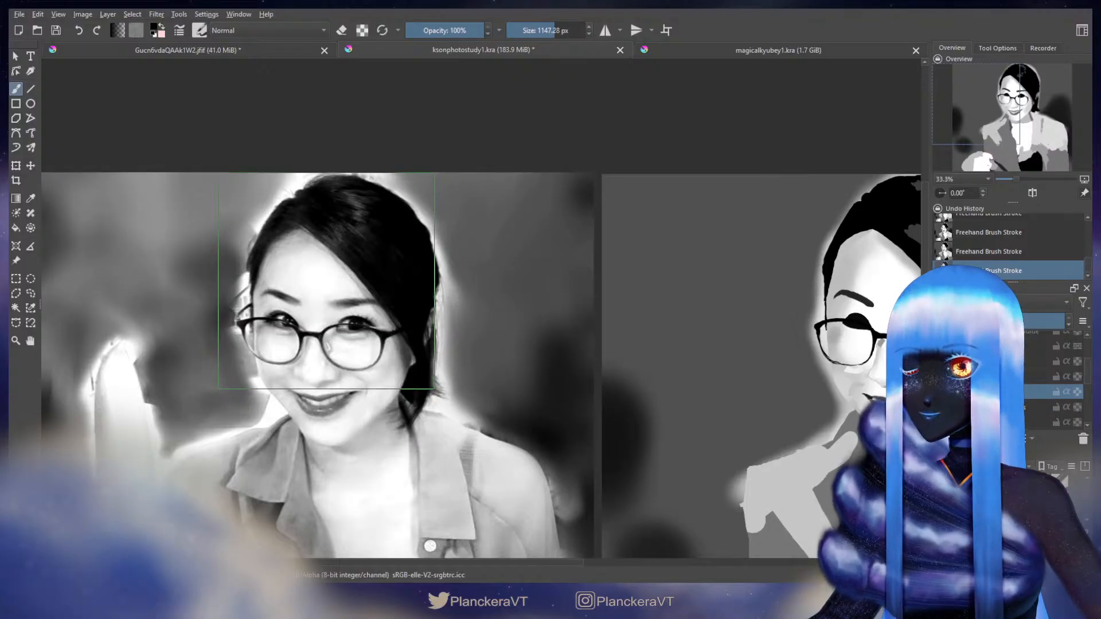
{"action": "left_click_drag", "start_coordinate": [715, 422], "coordinate": [410, 379]}
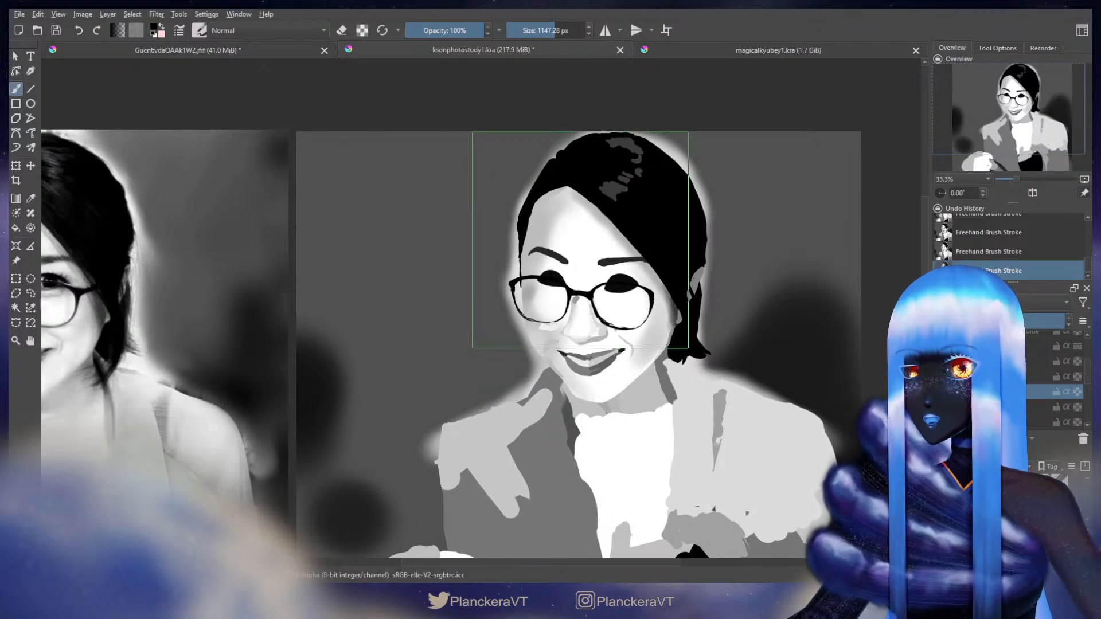
Step: Switch to the nose layer, reposition the nose on the painted face, and trim it with the 84.17 px eraser
{"action": "scroll", "coordinate": [1048, 422], "scroll_direction": "down", "scroll_amount": 2}
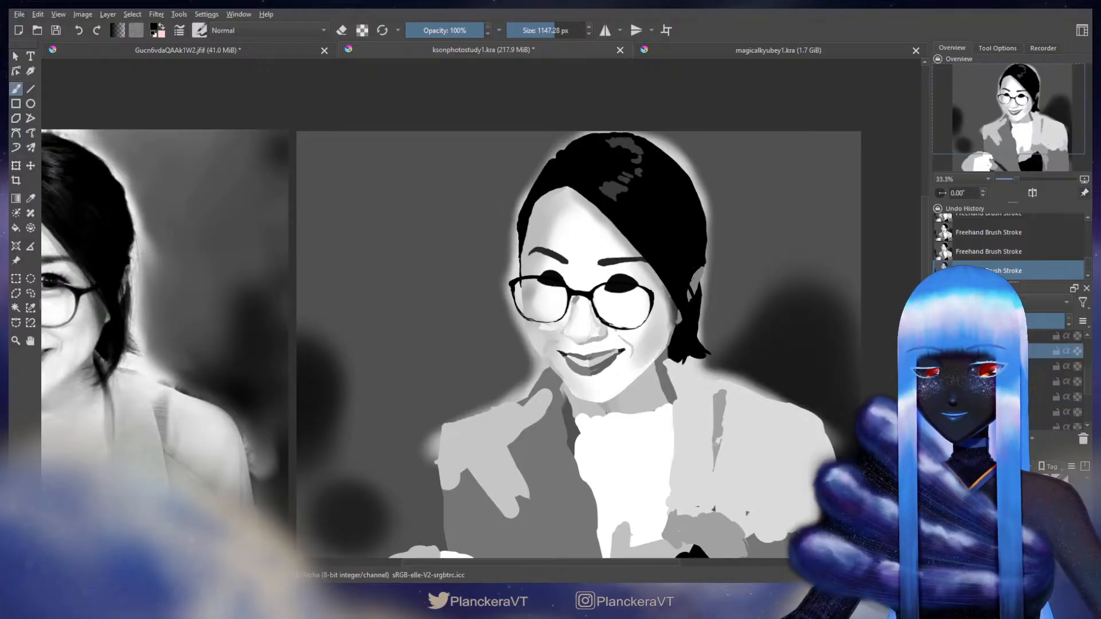
{"action": "left_click", "coordinate": [1041, 357]}
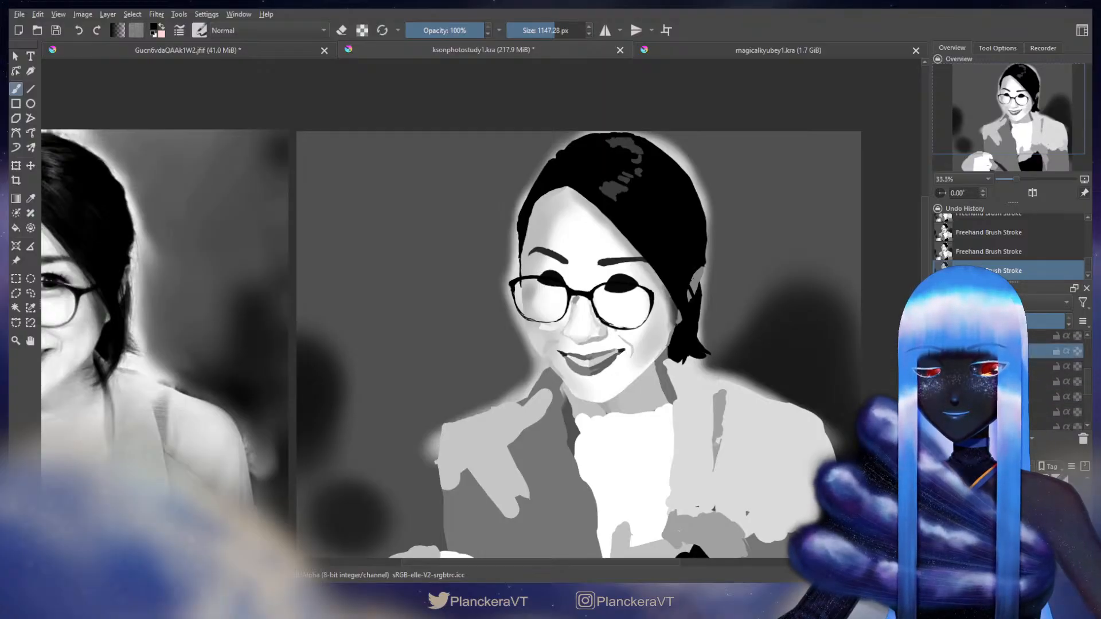
{"action": "scroll", "coordinate": [1041, 367], "scroll_direction": "up", "scroll_amount": 2}
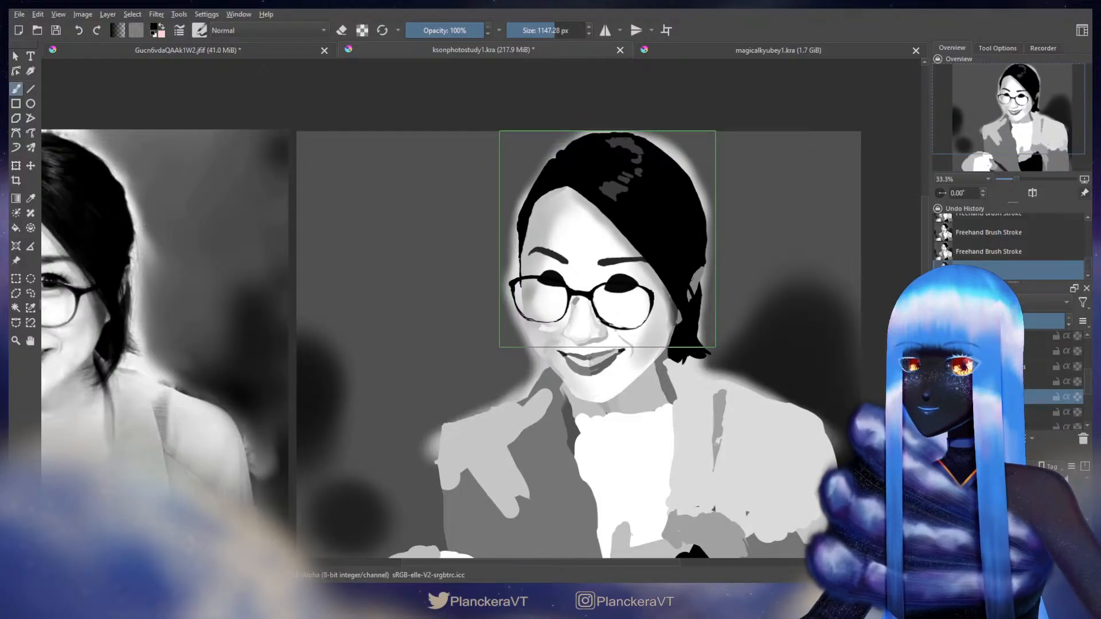
{"action": "left_click_drag", "start_coordinate": [516, 356], "coordinate": [614, 361]}
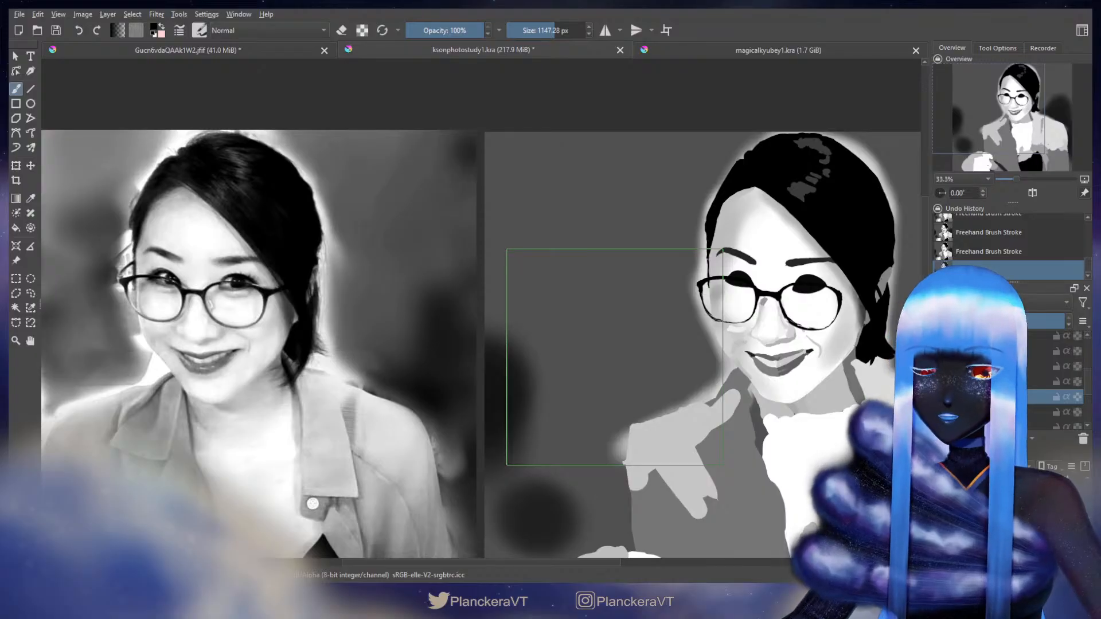
{"action": "key", "text": "e"}
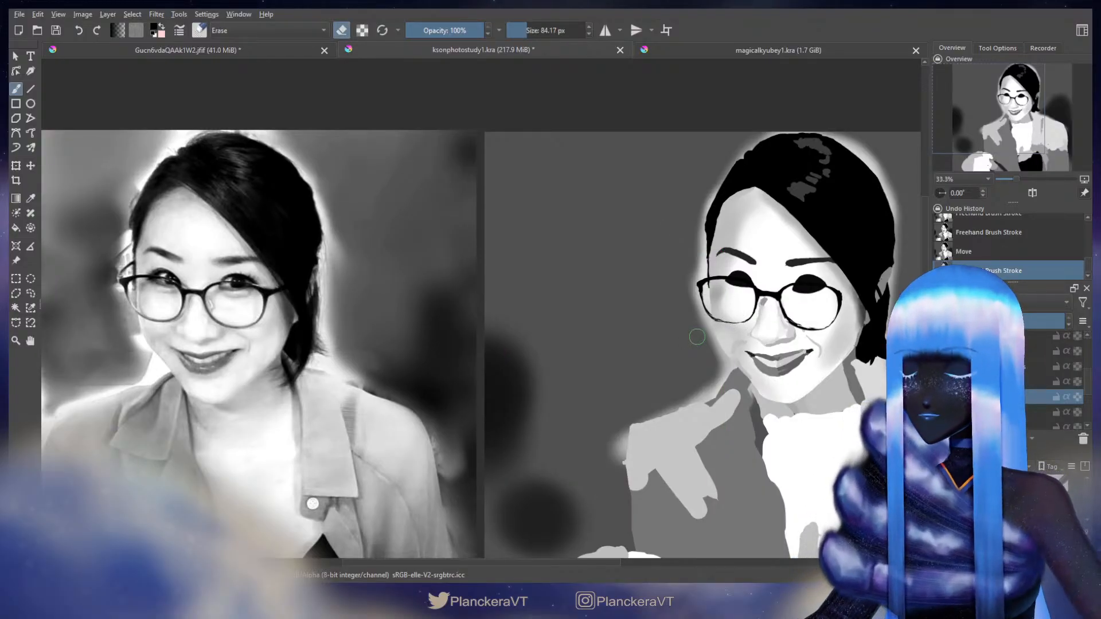
{"action": "key", "text": "e"}
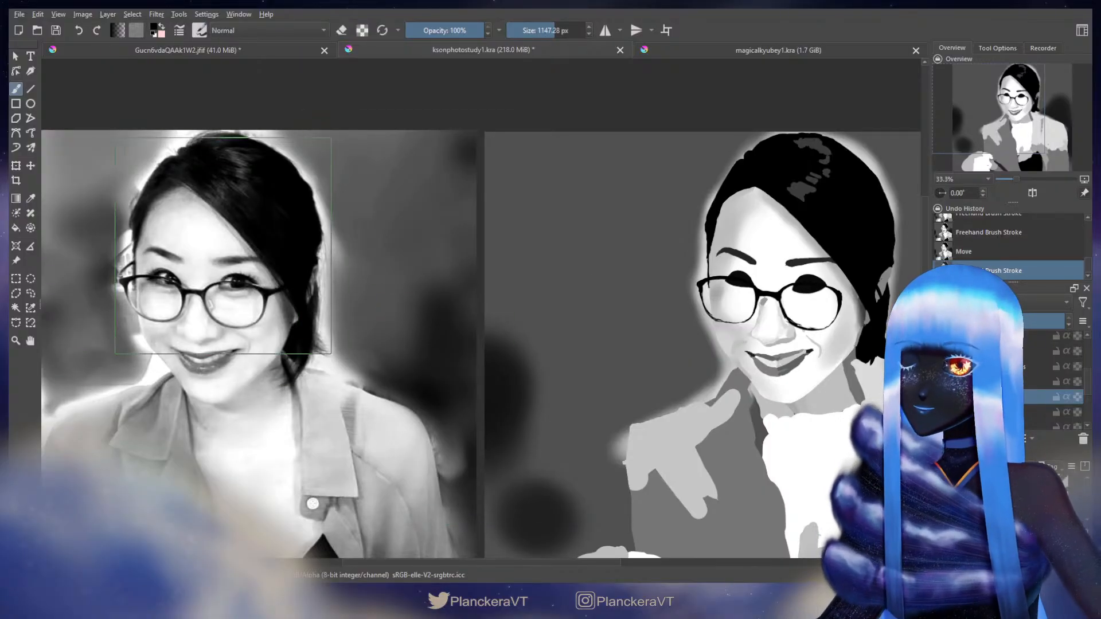
Step: Measure the cheek-to-nose span on the reference with a 254.05 px brush outline and check it on the painted face
{"action": "left_click_drag", "start_coordinate": [262, 304], "coordinate": [130, 304], "text": "shift"}
{"action": "left_click_drag", "start_coordinate": [234, 321], "coordinate": [181, 319], "text": "shift"}
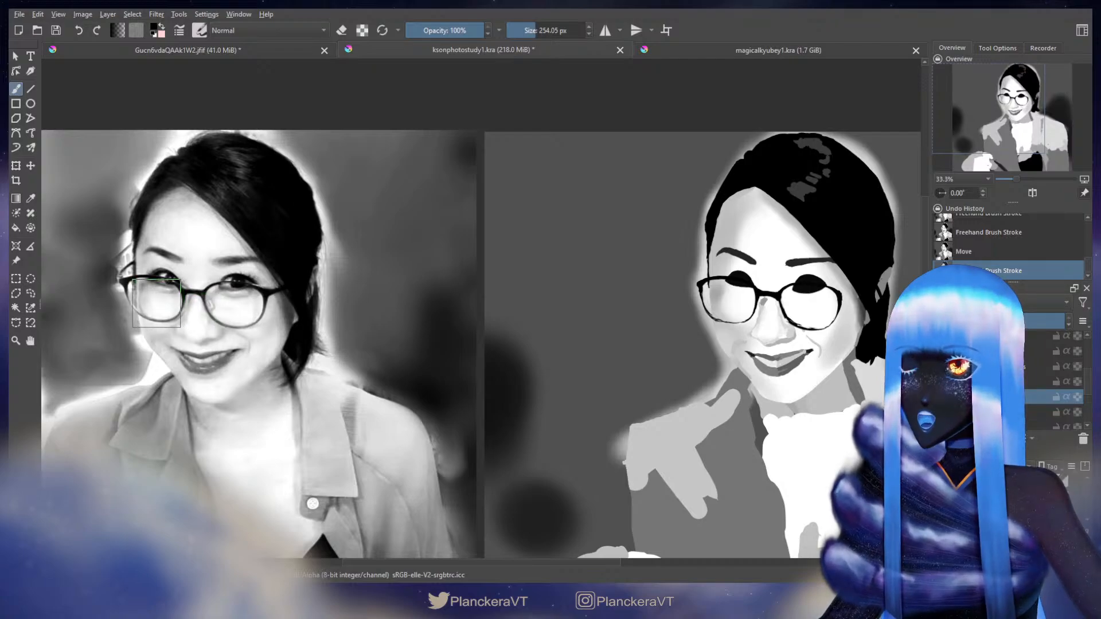
{"action": "scroll", "coordinate": [157, 303], "scroll_direction": "up", "scroll_amount": 2}
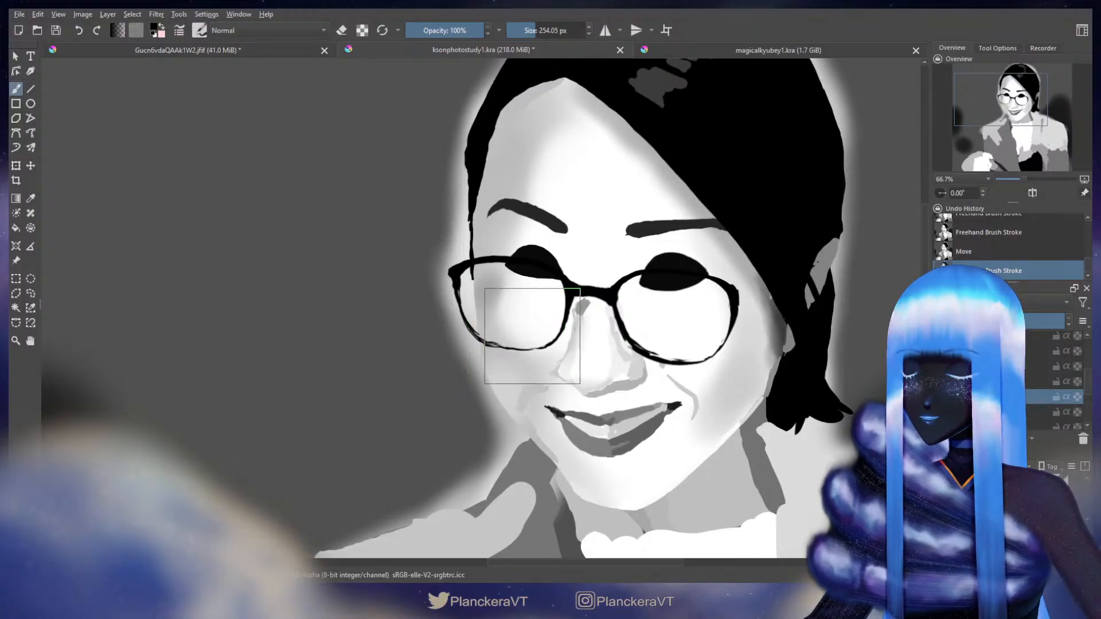
Step: Widen the painted nose slightly toward the left lens by transforming its layer
{"action": "key", "text": "ctrl+t"}
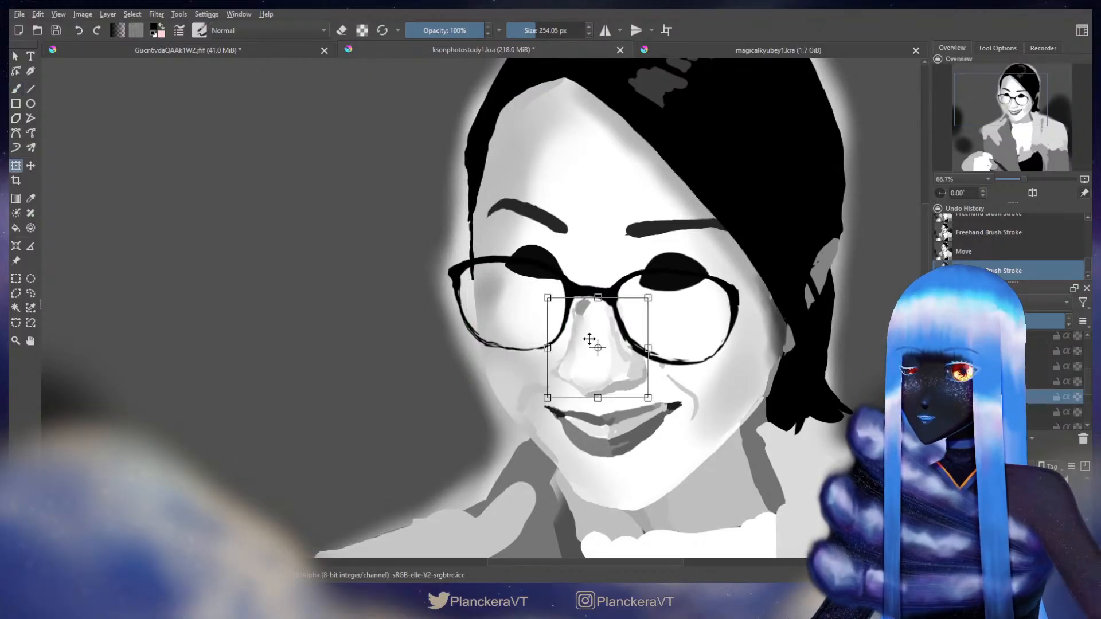
{"action": "key", "text": "b"}
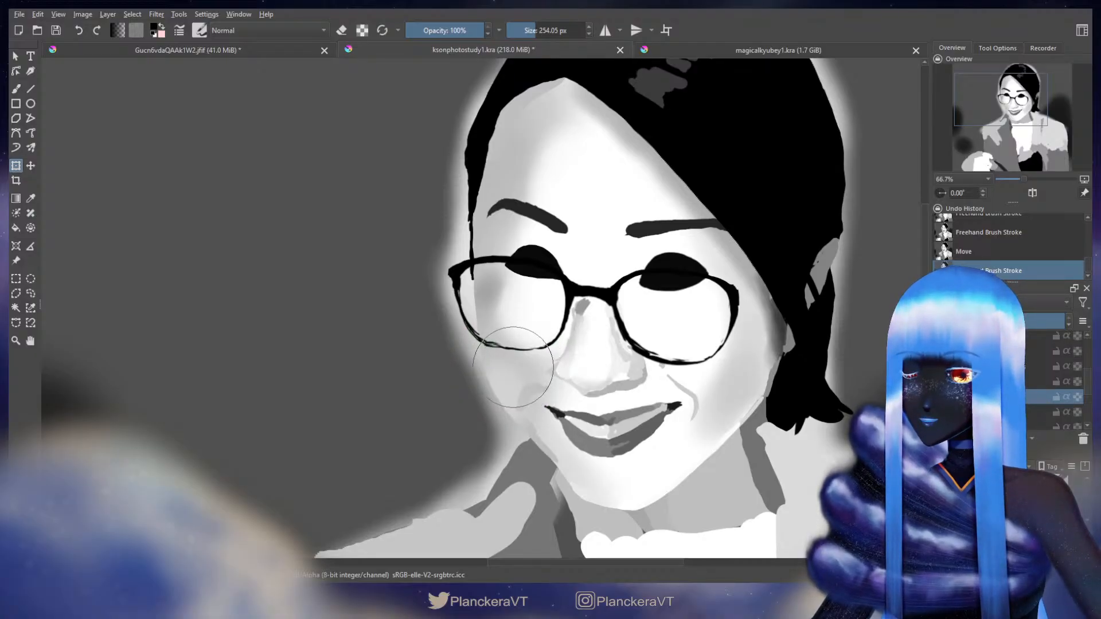
{"action": "key", "text": "b"}
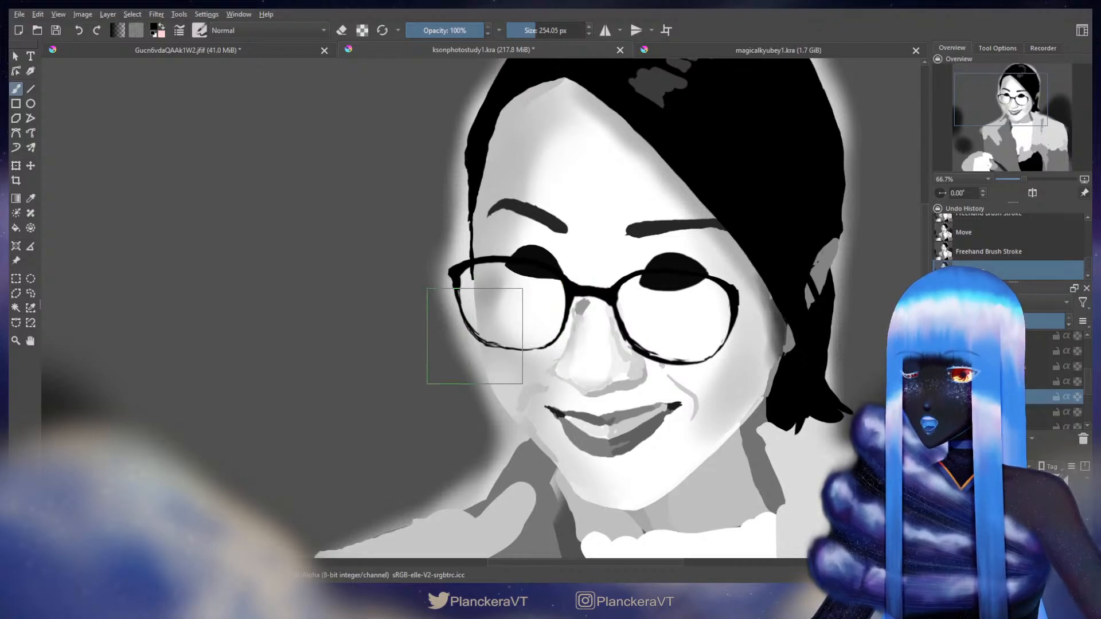
Step: Remeasure the span between the left cheek and nose on the reference with a 282.55 px outline and compare the painting
{"action": "mouse_move", "coordinate": [344, 336]}
{"action": "left_mouse_down"}
{"action": "mouse_move", "coordinate": [820, 344]}
{"action": "mouse_move", "coordinate": [793, 367]}
{"action": "left_mouse_up"}
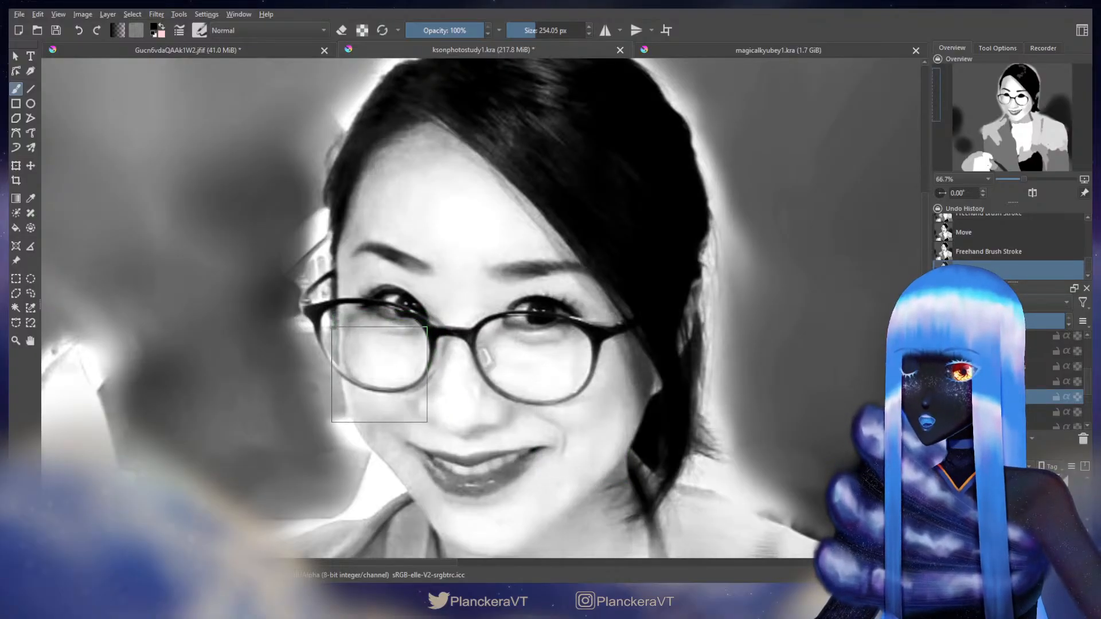
{"action": "left_click_drag", "start_coordinate": [381, 374], "coordinate": [394, 366]}
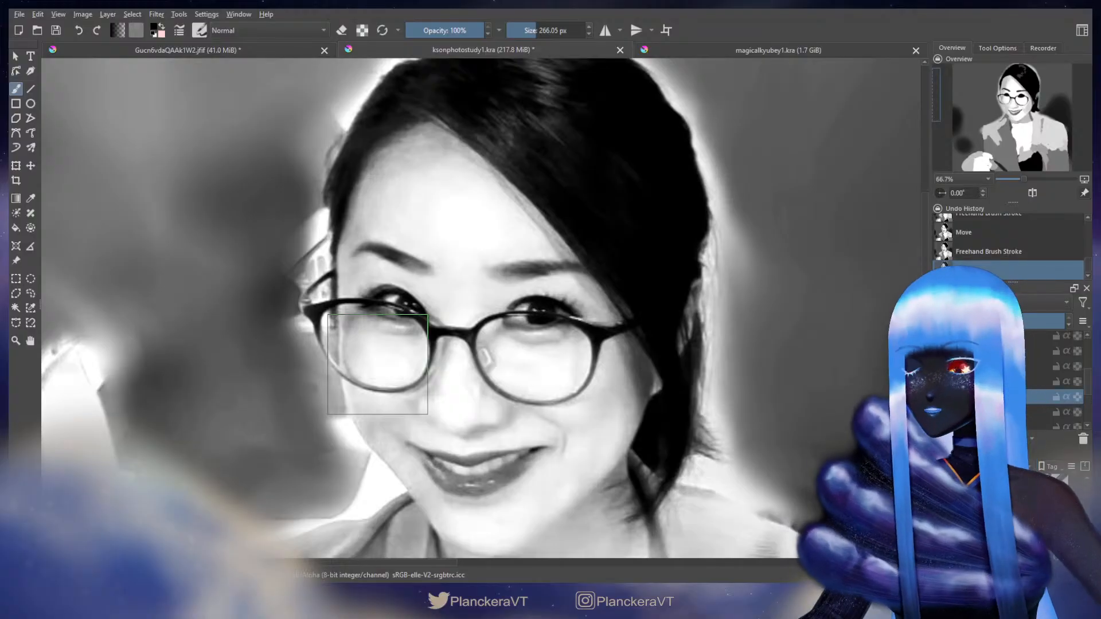
{"action": "left_click_drag", "start_coordinate": [378, 364], "coordinate": [374, 365]}
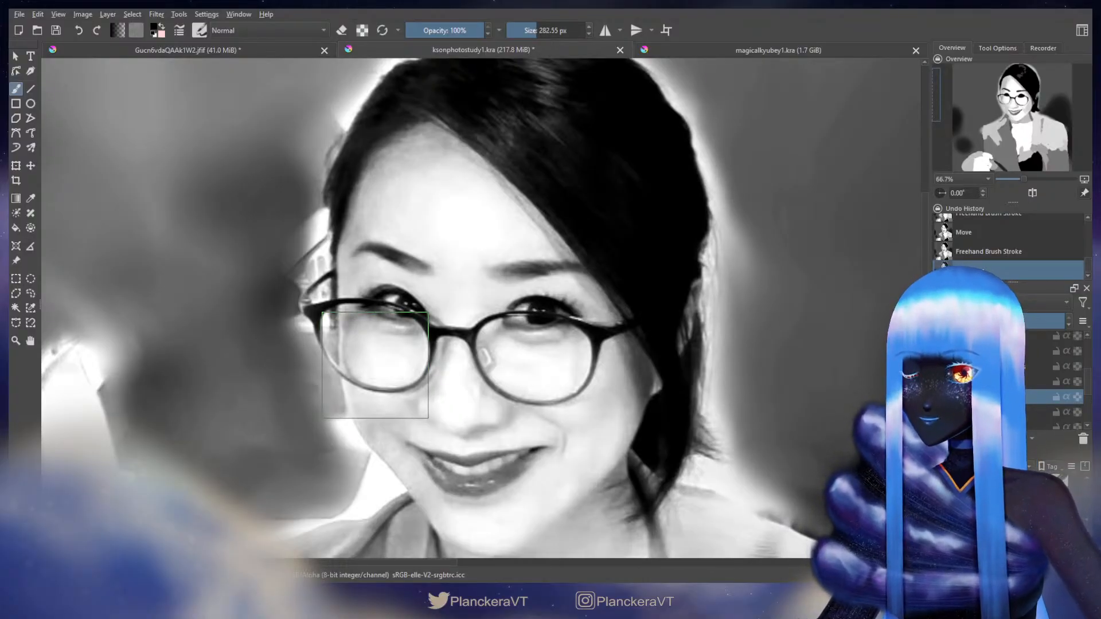
{"action": "left_click_drag", "start_coordinate": [387, 368], "coordinate": [69, 369]}
{"action": "left_click_drag", "start_coordinate": [848, 362], "coordinate": [498, 355]}
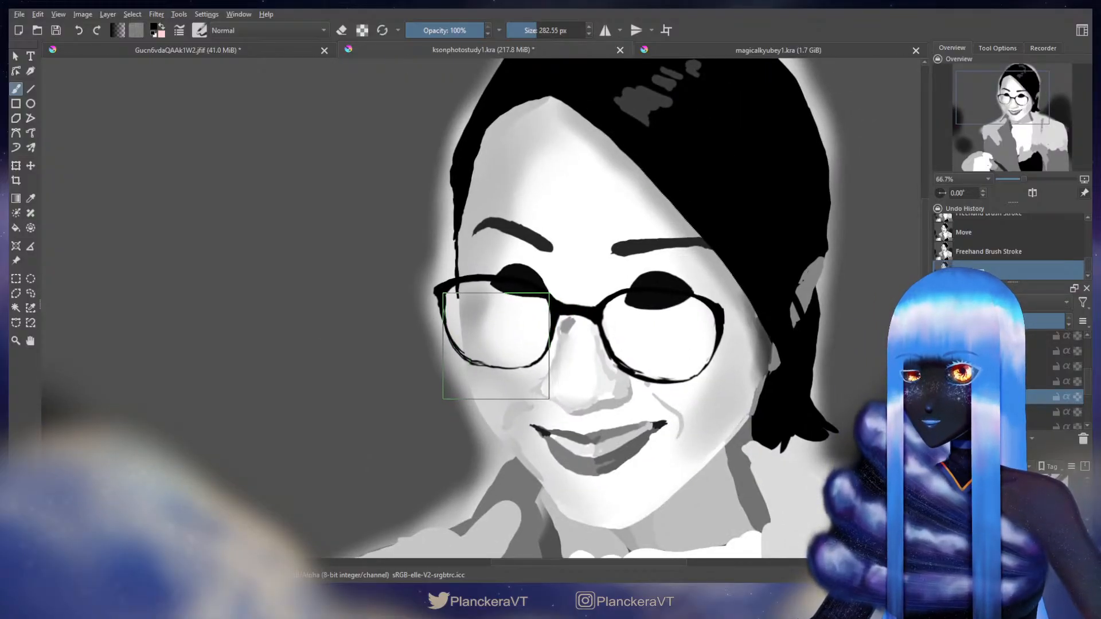
Step: Refine the nose between the two lenses with another transform of its layer
{"action": "key", "text": "ctrl+t"}
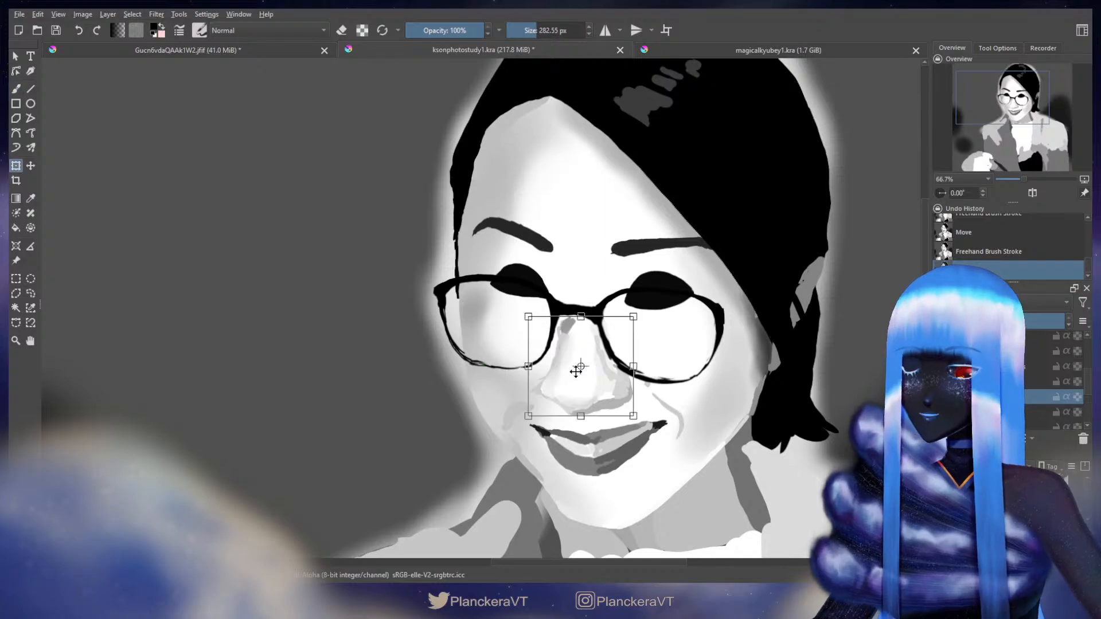
{"action": "key", "text": "Escape"}
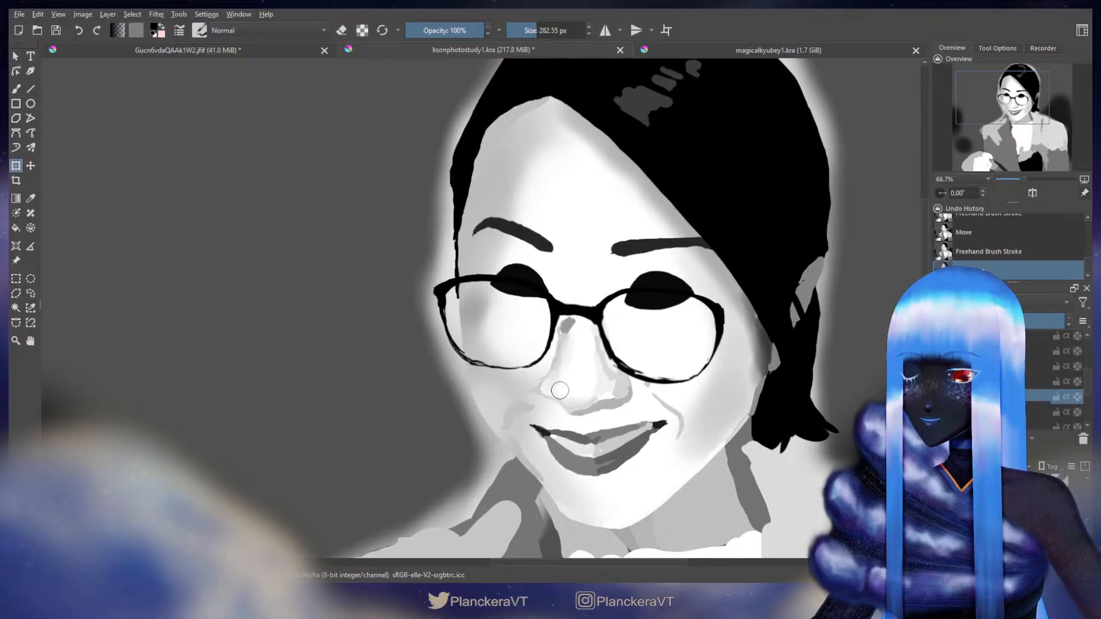
{"action": "key", "text": "b"}
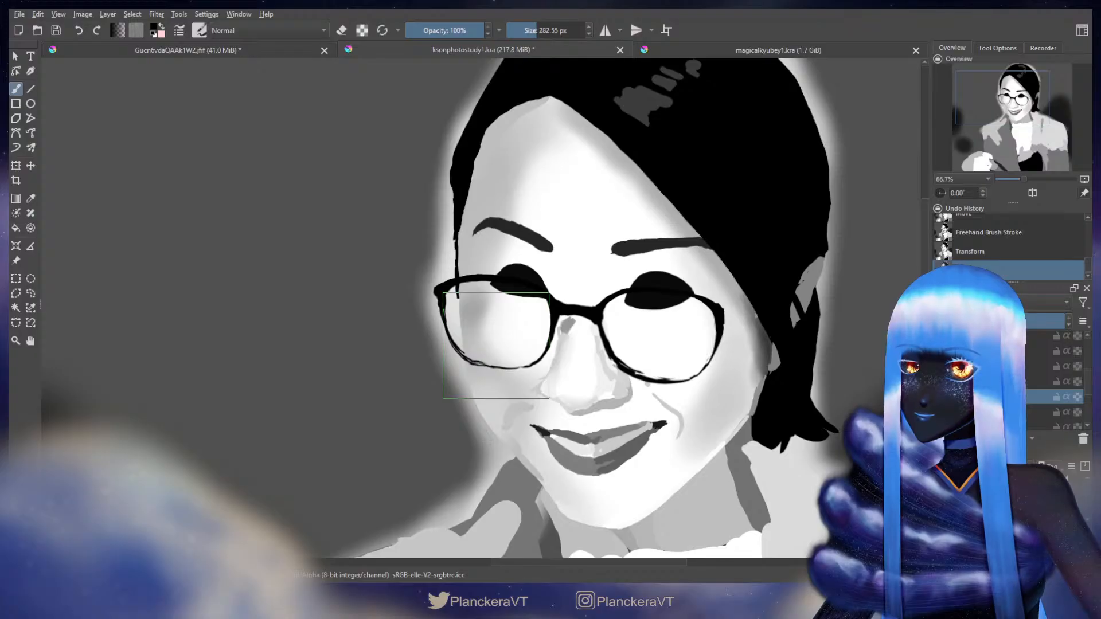
Step: Measure from the left side of the face across the nose on the reference with a 431.05 px outline and compare the painting
{"action": "scroll", "coordinate": [522, 407], "scroll_direction": "down", "scroll_amount": 2}
{"action": "left_click_drag", "start_coordinate": [336, 398], "coordinate": [781, 428]}
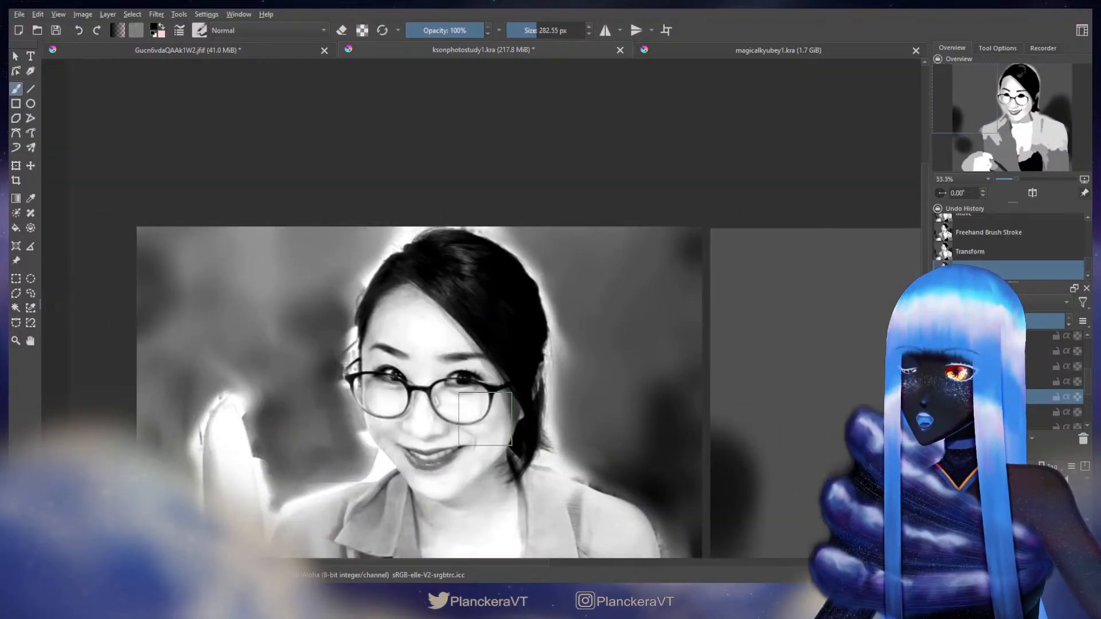
{"action": "scroll", "coordinate": [494, 426], "scroll_direction": "up", "scroll_amount": 1}
{"action": "scroll", "coordinate": [493, 443], "scroll_direction": "up", "scroll_amount": 1}
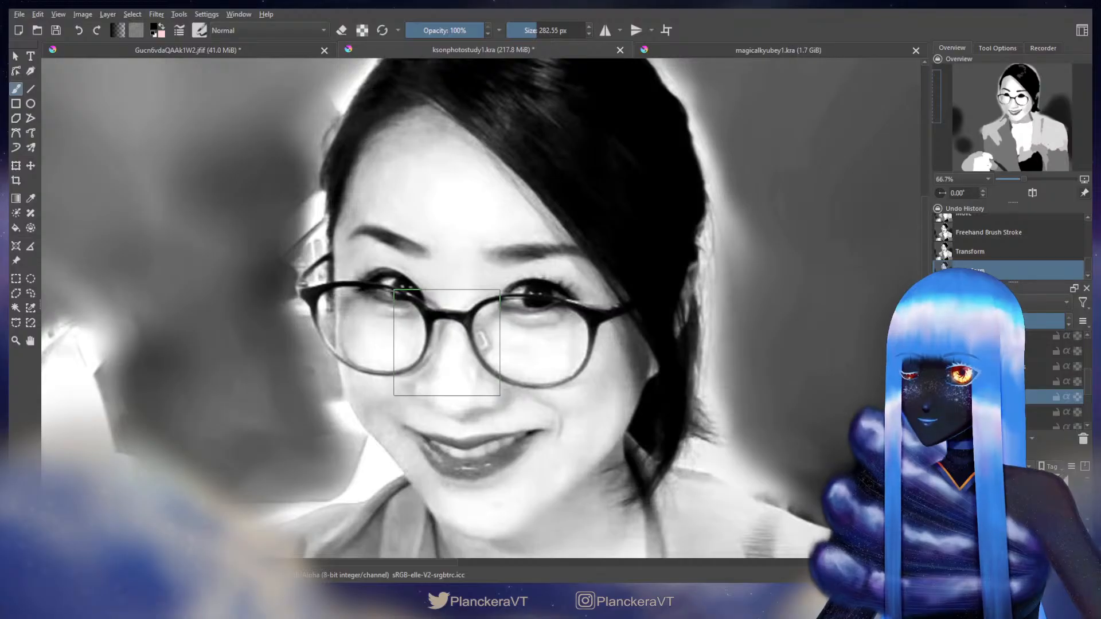
{"action": "left_click_drag", "start_coordinate": [449, 343], "coordinate": [529, 343]}
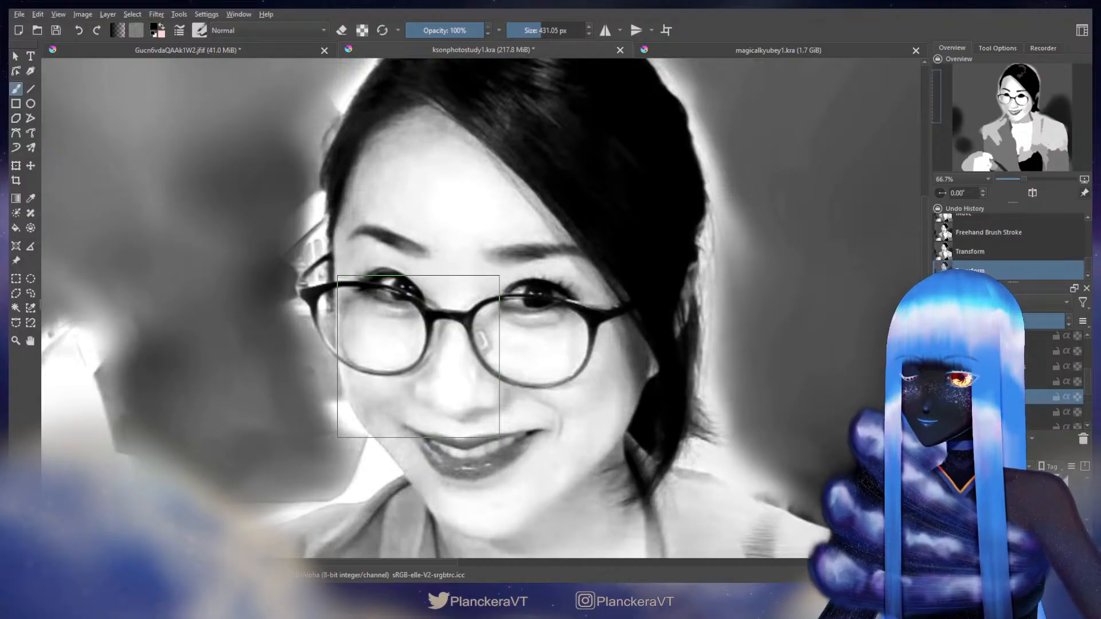
{"action": "left_click_drag", "start_coordinate": [803, 367], "coordinate": [258, 353]}
{"action": "left_click_drag", "start_coordinate": [895, 373], "coordinate": [509, 359]}
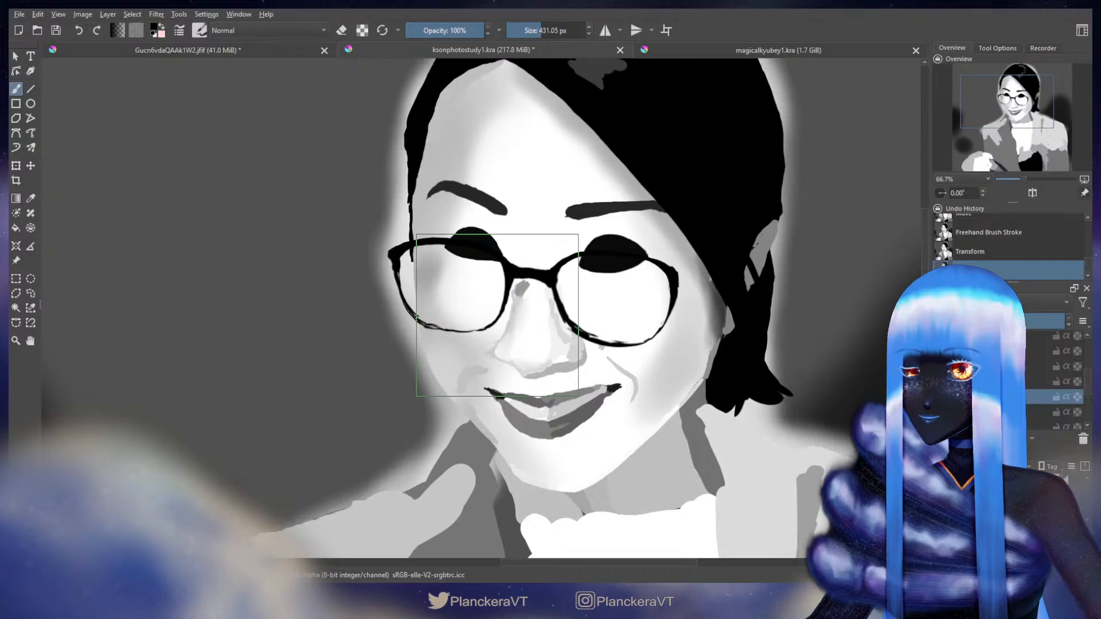
{"action": "left_click_drag", "start_coordinate": [315, 325], "coordinate": [824, 364]}
{"action": "left_click_drag", "start_coordinate": [229, 343], "coordinate": [647, 347]}
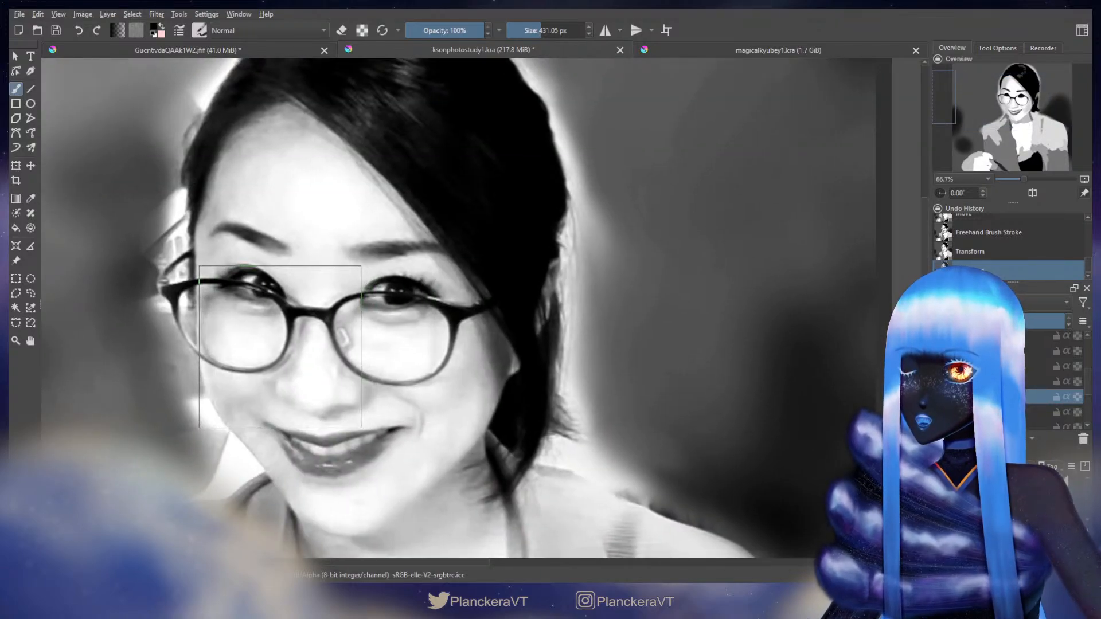
{"action": "left_click_drag", "start_coordinate": [619, 364], "coordinate": [236, 328]}
{"action": "left_click_drag", "start_coordinate": [826, 327], "coordinate": [602, 325]}
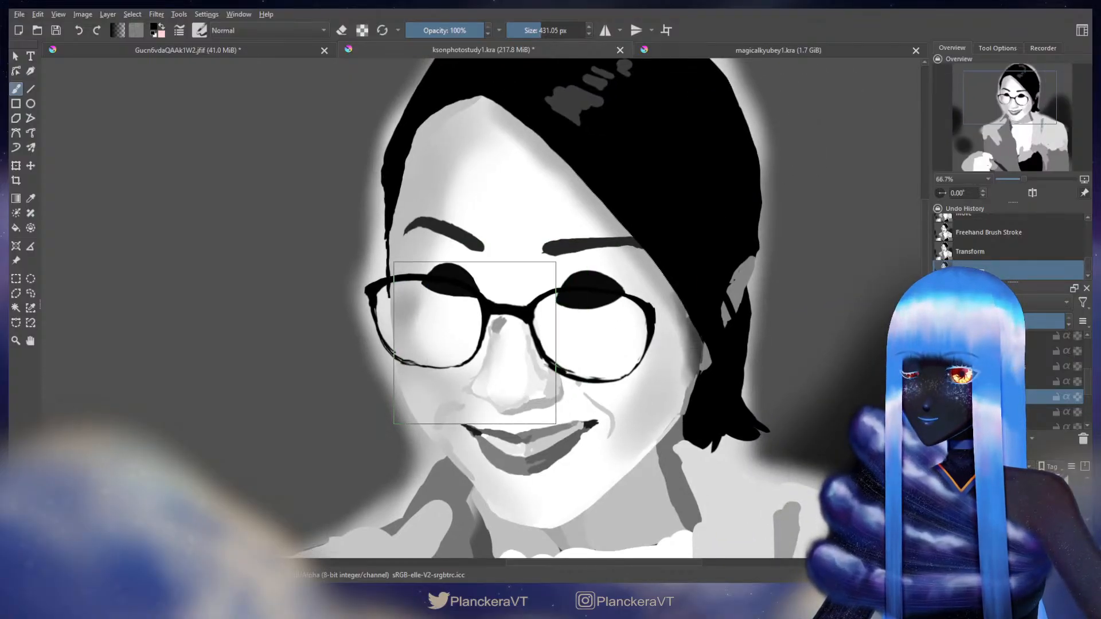
Step: Transform the nose layer once more to match the nose to the span measured on the reference
{"action": "key", "text": "ctrl+t"}
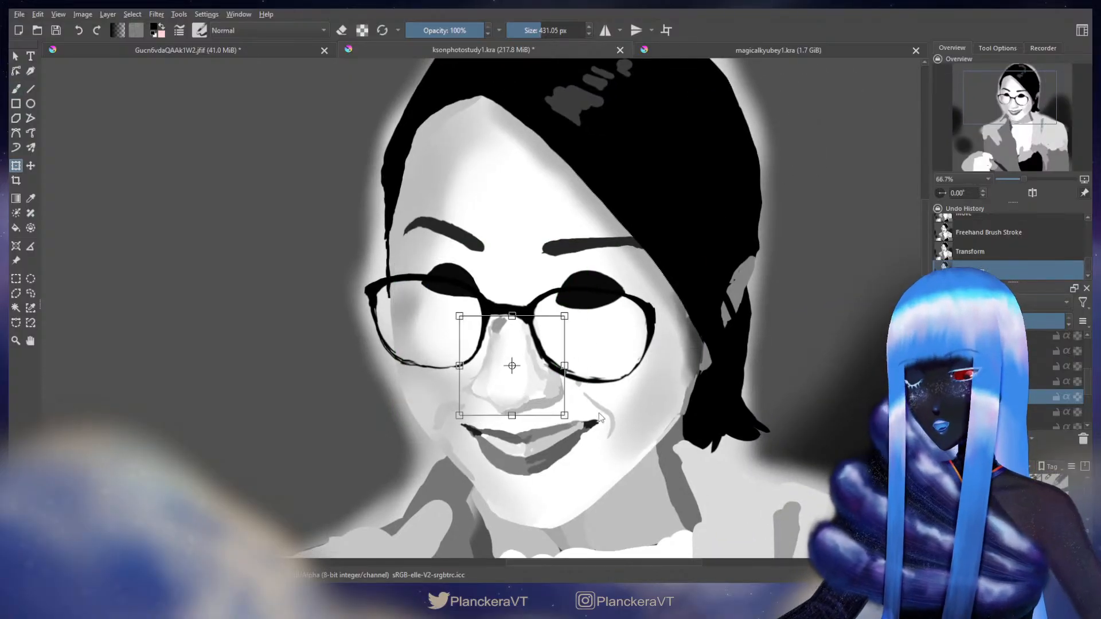
{"action": "key", "text": "Return"}
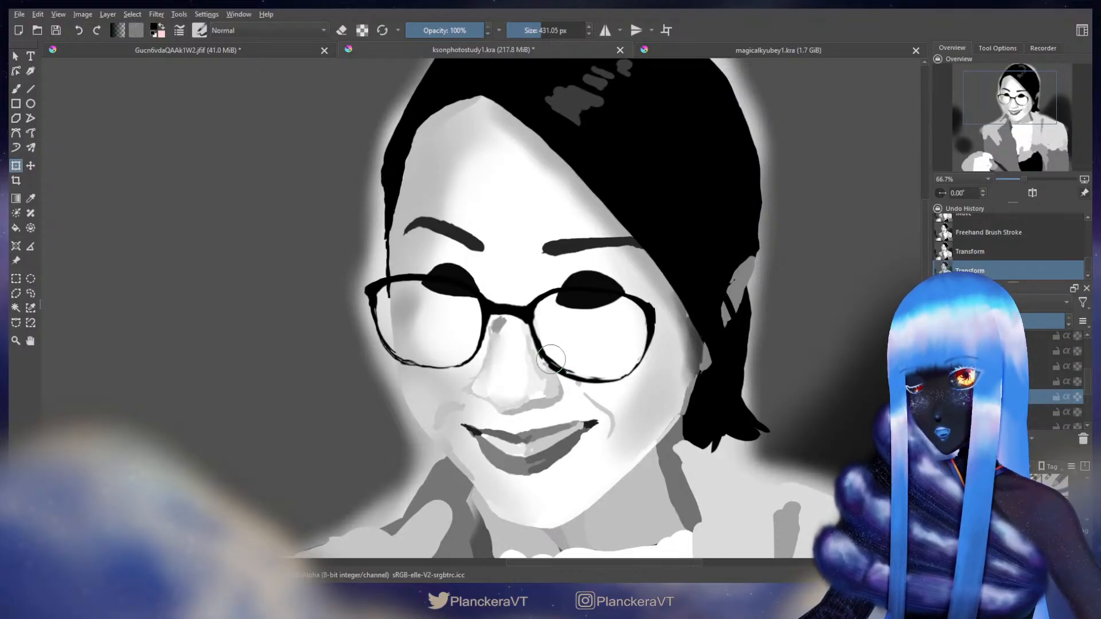
{"action": "key", "text": "b"}
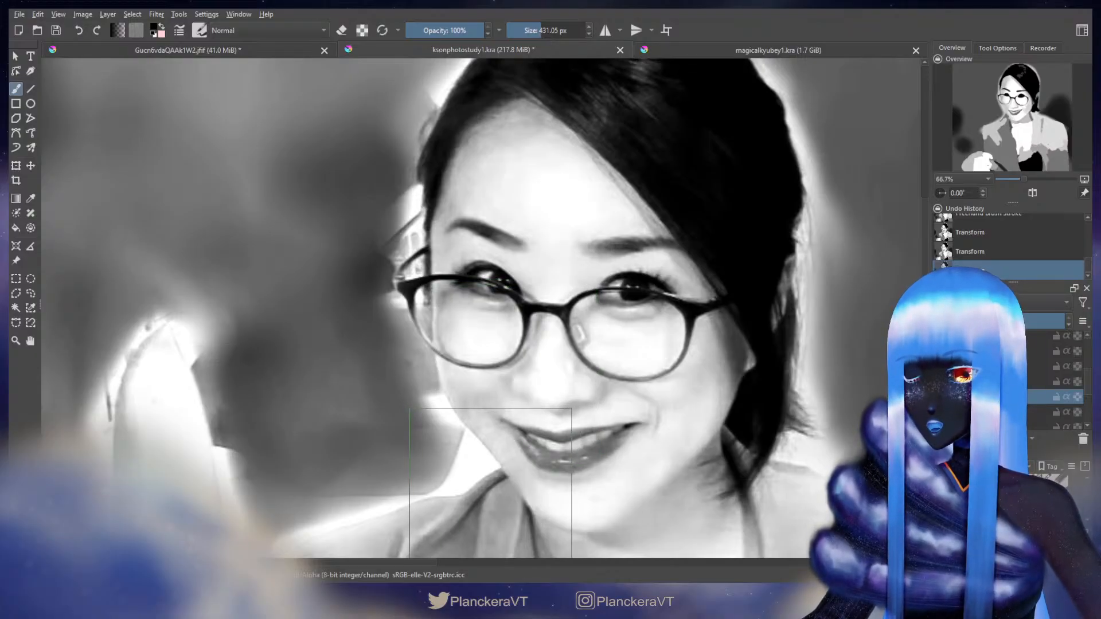
Step: Trim the shadow at the right nostril above the upper lip with the 58.05 px eraser
{"action": "left_click_drag", "start_coordinate": [641, 418], "coordinate": [266, 373]}
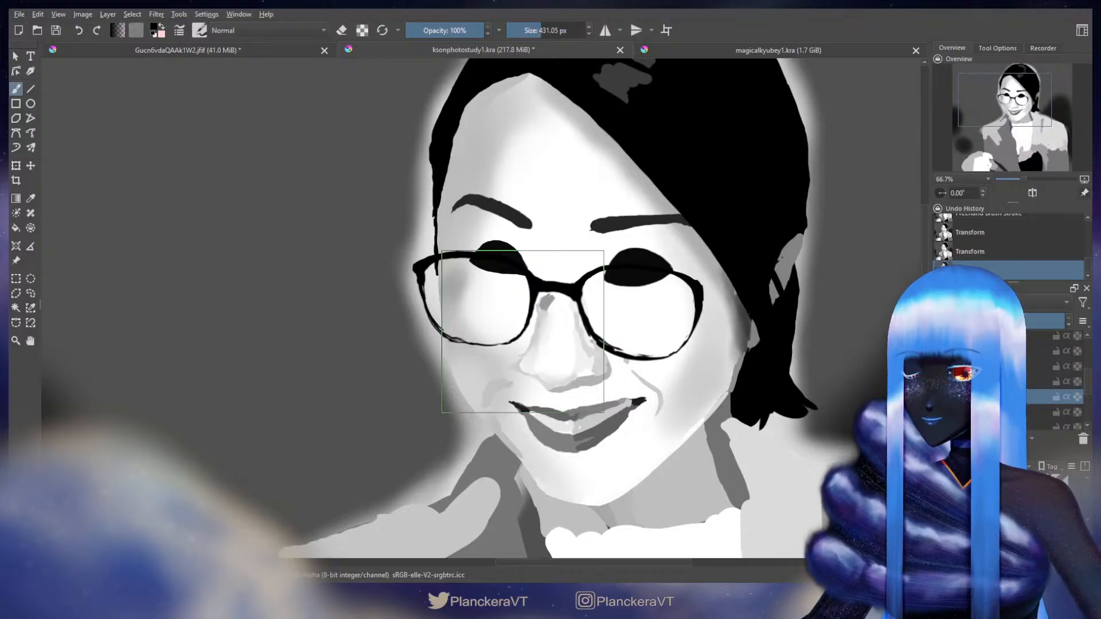
{"action": "key", "text": "e"}
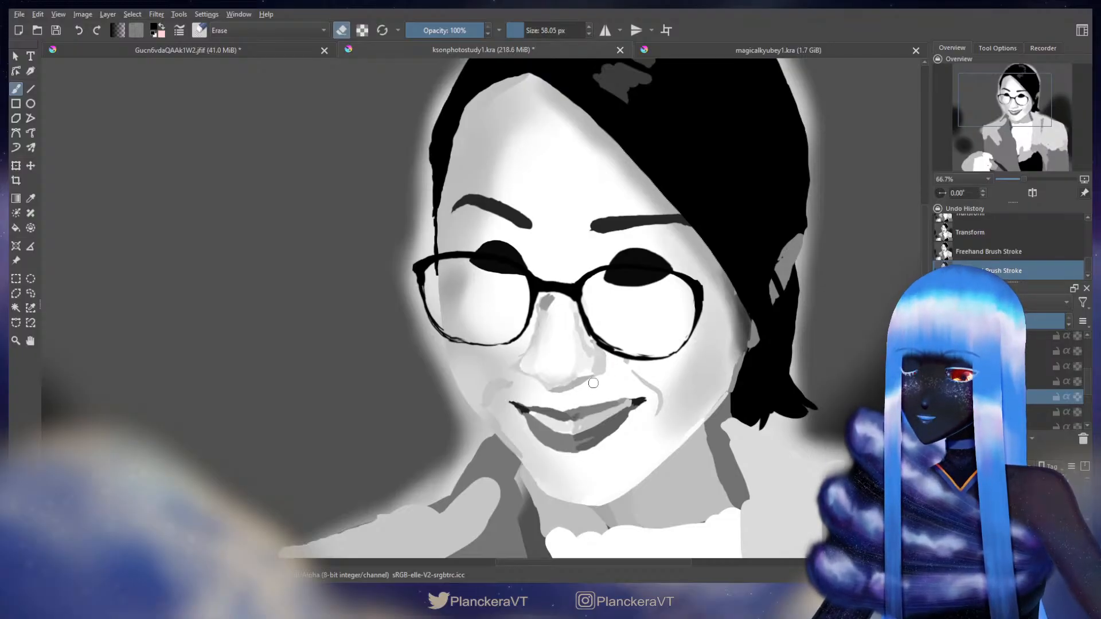
{"action": "left_click_drag", "start_coordinate": [593, 383], "coordinate": [610, 389]}
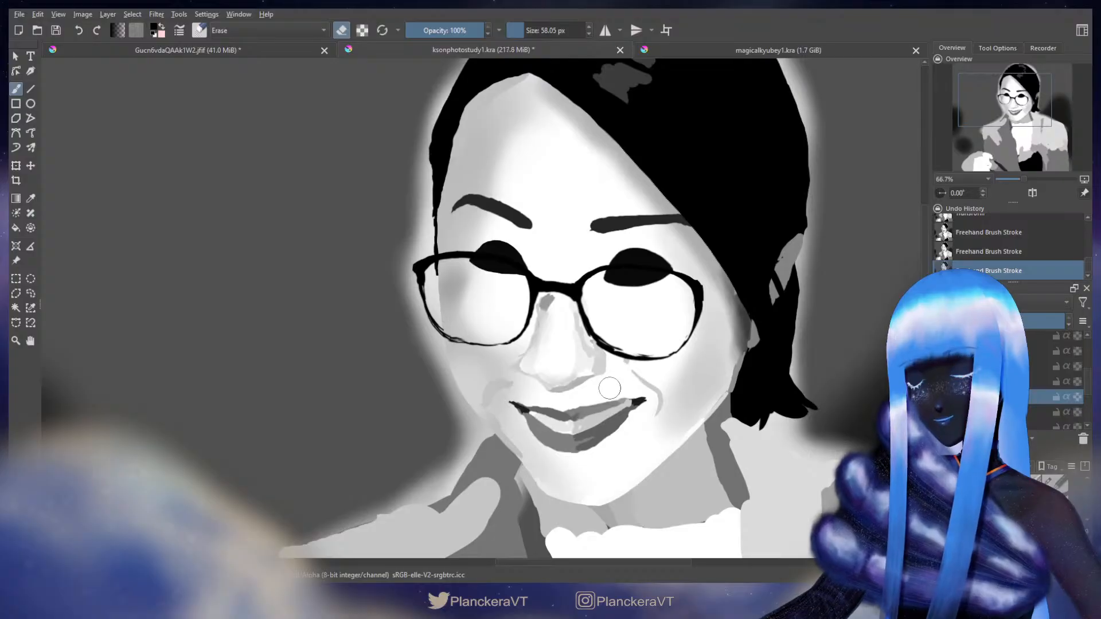
{"action": "key", "text": "e"}
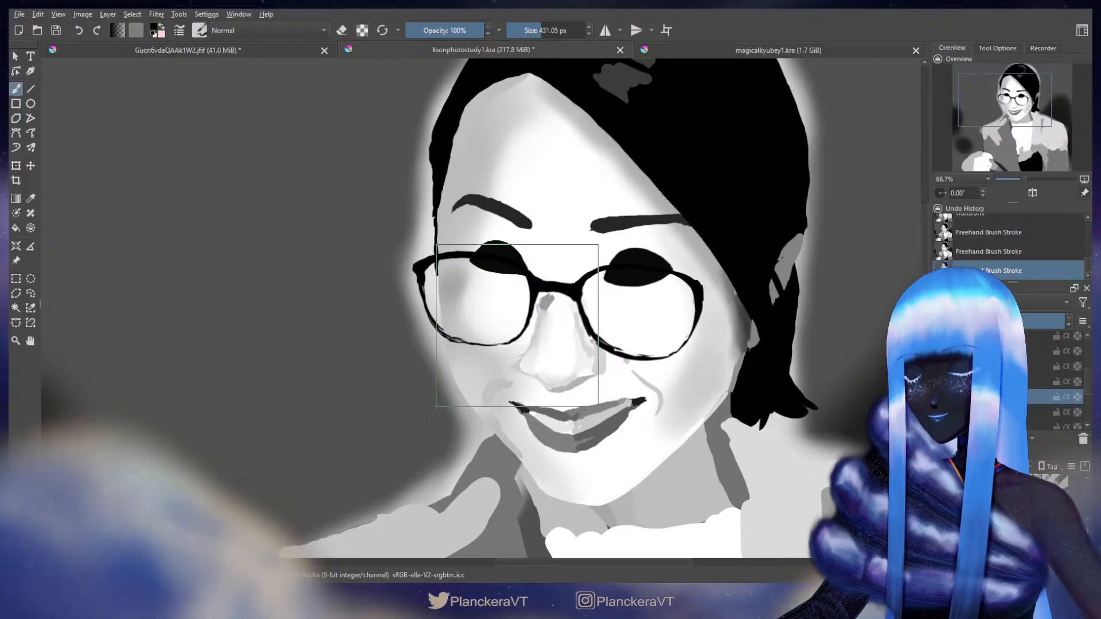
Step: Compare the nose, mouth and glasses of the painting with the reference using the 431.05 px brush outline
{"action": "scroll", "coordinate": [250, 372], "scroll_direction": "down", "scroll_amount": 1}
{"action": "left_click_drag", "start_coordinate": [167, 391], "coordinate": [592, 338]}
{"action": "left_click_drag", "start_coordinate": [403, 349], "coordinate": [820, 382]}
{"action": "scroll", "coordinate": [411, 373], "scroll_direction": "up", "scroll_amount": 1}
{"action": "scroll", "coordinate": [412, 373], "scroll_direction": "up", "scroll_amount": 1}
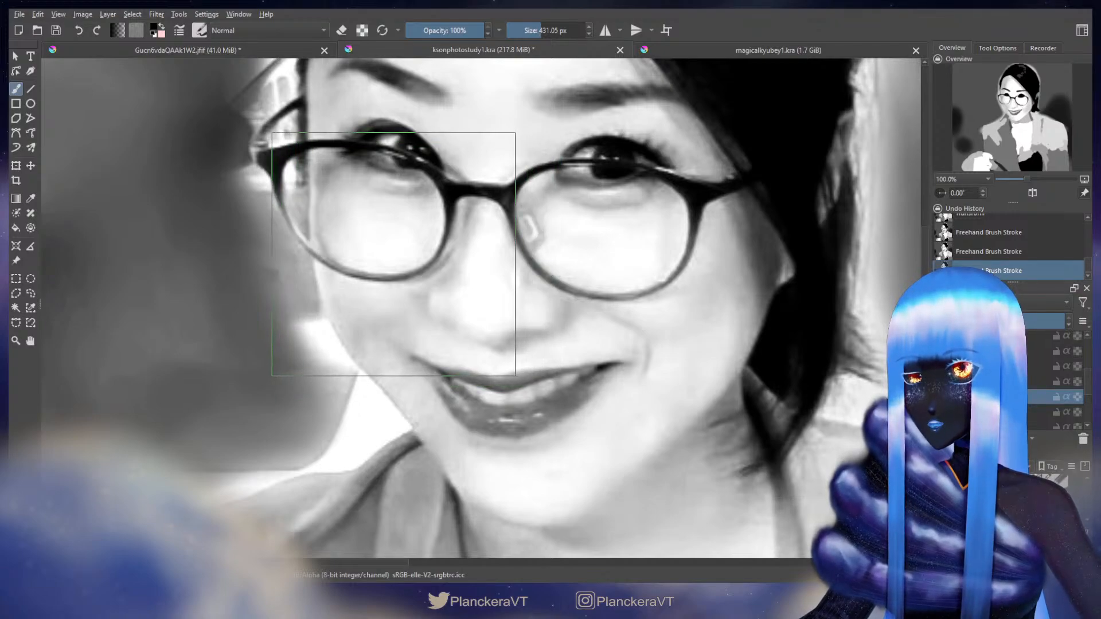
{"action": "left_click_drag", "start_coordinate": [452, 287], "coordinate": [491, 383]}
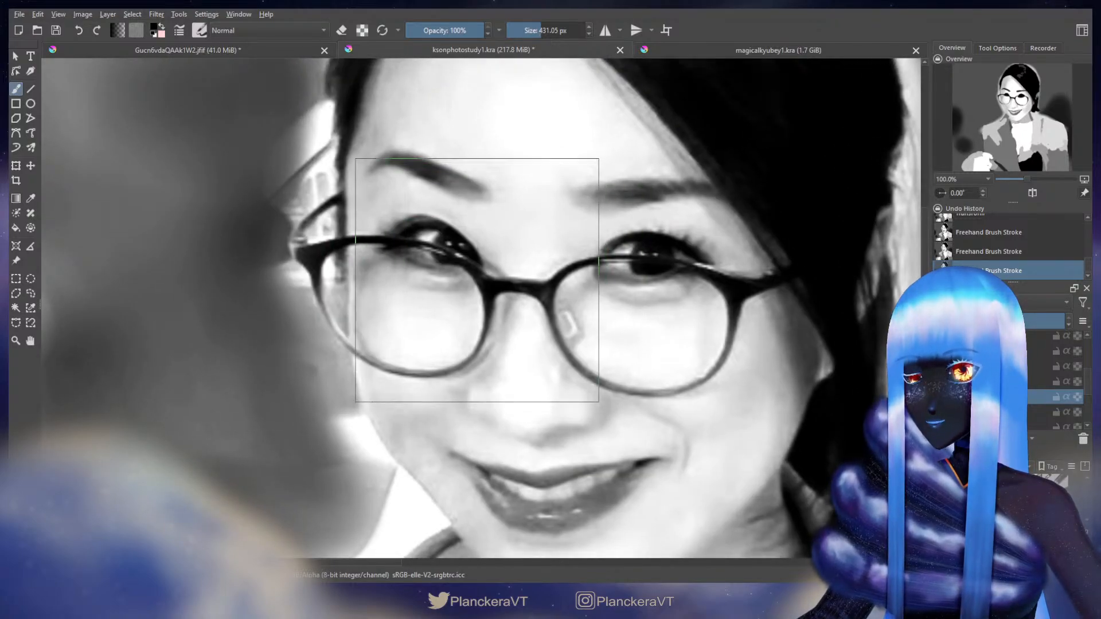
{"action": "scroll", "coordinate": [673, 361], "scroll_direction": "down", "scroll_amount": 2}
{"action": "left_click_drag", "start_coordinate": [673, 363], "coordinate": [158, 327]}
{"action": "left_click_drag", "start_coordinate": [610, 356], "coordinate": [214, 358]}
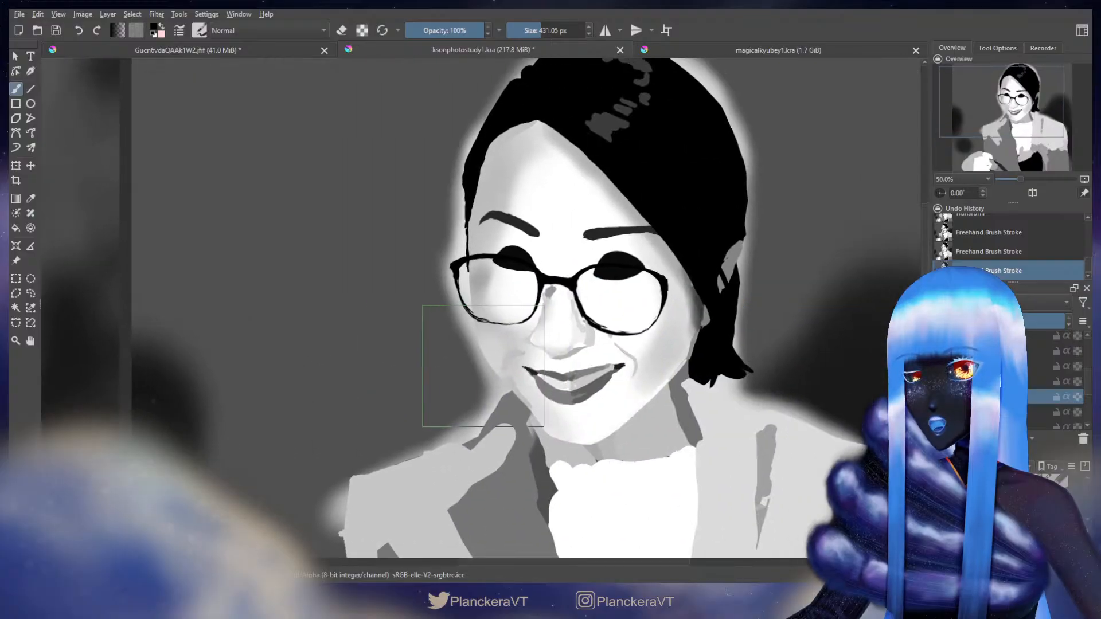
Step: Measure around the glasses bridge on the reference with a 73.05 px brush outline
{"action": "mouse_move", "coordinate": [388, 365]}
{"action": "left_mouse_down"}
{"action": "mouse_move", "coordinate": [705, 445]}
{"action": "mouse_move", "coordinate": [761, 448]}
{"action": "left_mouse_up"}
{"action": "scroll", "coordinate": [574, 343], "scroll_direction": "up", "scroll_amount": 4}
{"action": "mouse_move", "coordinate": [243, 383]}
{"action": "left_mouse_down"}
{"action": "mouse_move", "coordinate": [774, 383]}
{"action": "mouse_move", "coordinate": [560, 398]}
{"action": "left_mouse_up"}
{"action": "scroll", "coordinate": [573, 385], "scroll_direction": "down", "scroll_amount": 2}
{"action": "left_click_drag", "start_coordinate": [638, 385], "coordinate": [436, 385]}
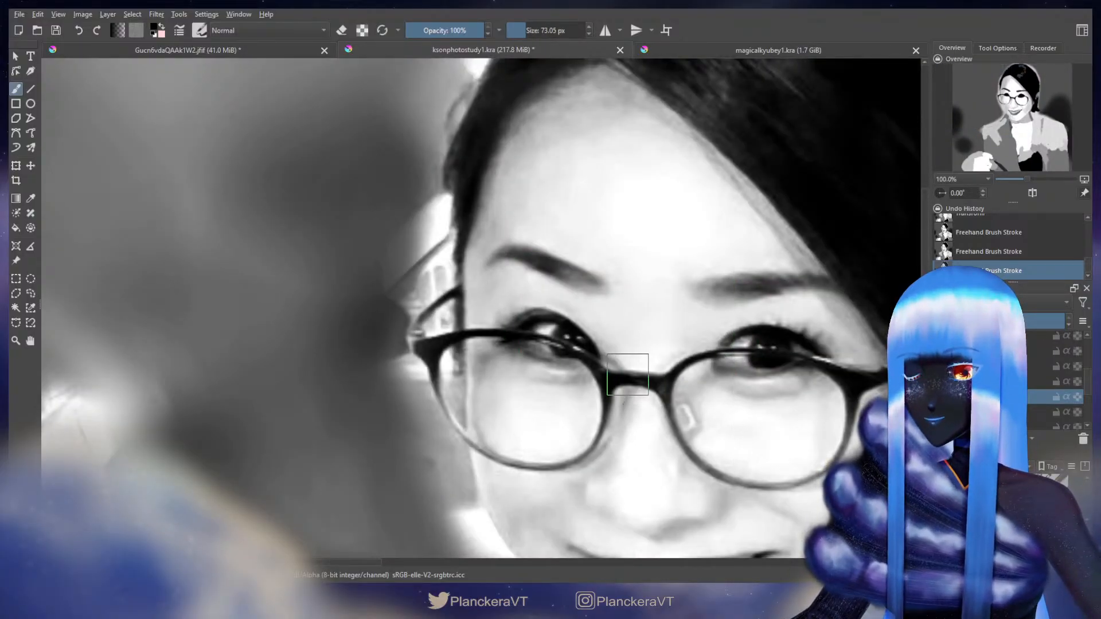
Step: Measure the glasses bridge on the reference with a 33.05 px brush outline and compare it with the painted bridge
{"action": "left_click_drag", "start_coordinate": [623, 375], "coordinate": [607, 374]}
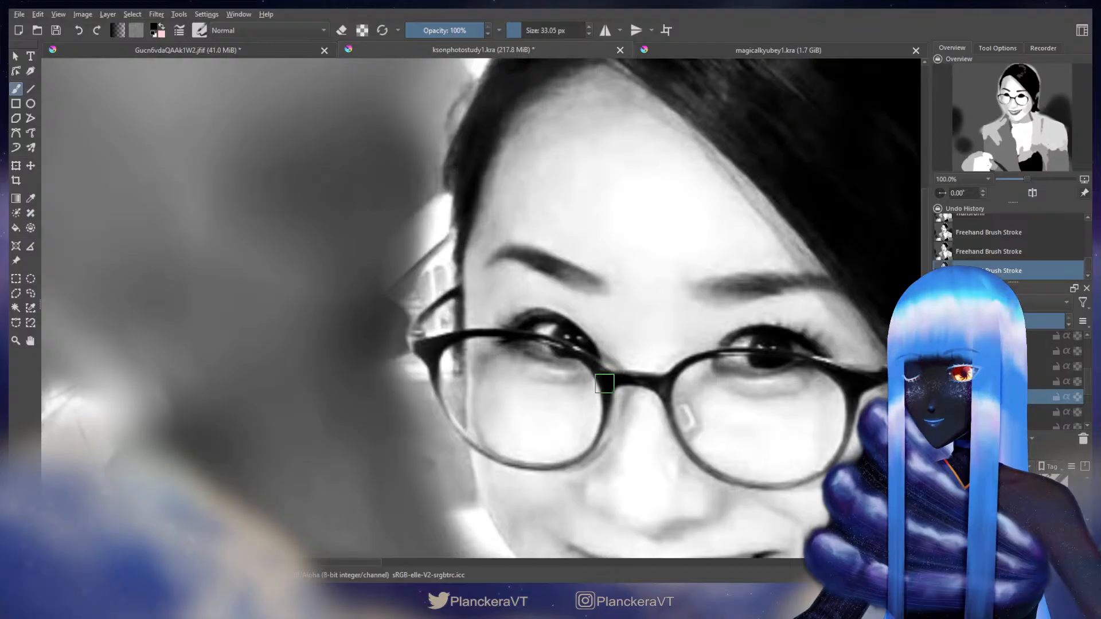
{"action": "mouse_move", "coordinate": [884, 376]}
{"action": "left_mouse_down"}
{"action": "mouse_move", "coordinate": [416, 339]}
{"action": "mouse_move", "coordinate": [166, 339]}
{"action": "left_mouse_up"}
{"action": "left_click_drag", "start_coordinate": [768, 345], "coordinate": [132, 344]}
{"action": "left_click_drag", "start_coordinate": [565, 349], "coordinate": [149, 349]}
{"action": "scroll", "coordinate": [585, 356], "scroll_direction": "up", "scroll_amount": 1}
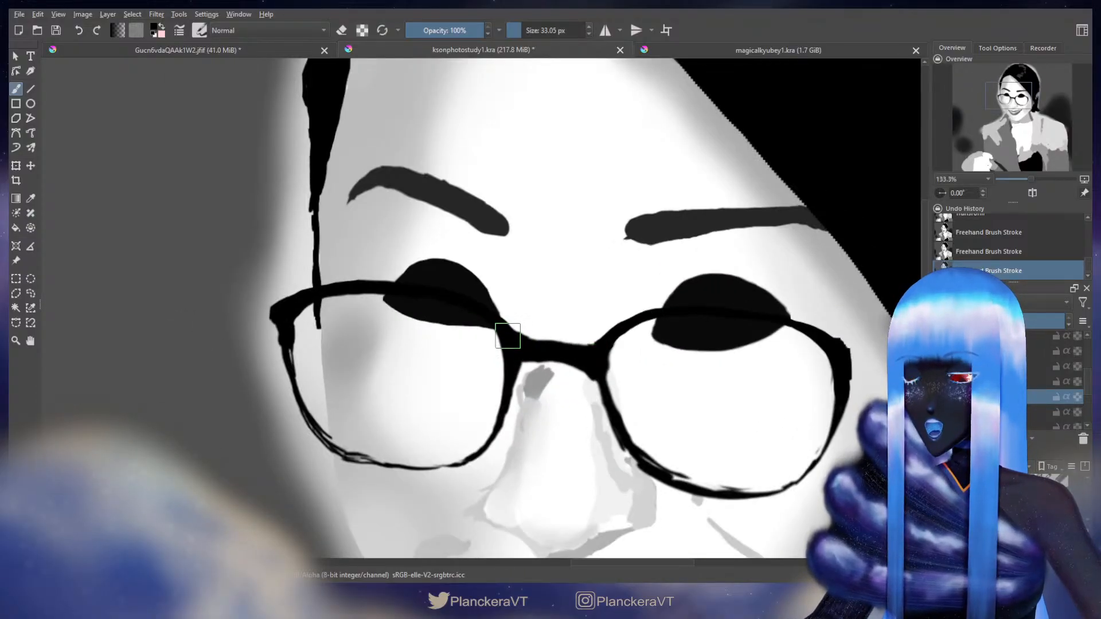
{"action": "scroll", "coordinate": [508, 332], "scroll_direction": "down", "scroll_amount": 3}
{"action": "left_click_drag", "start_coordinate": [218, 344], "coordinate": [835, 354]}
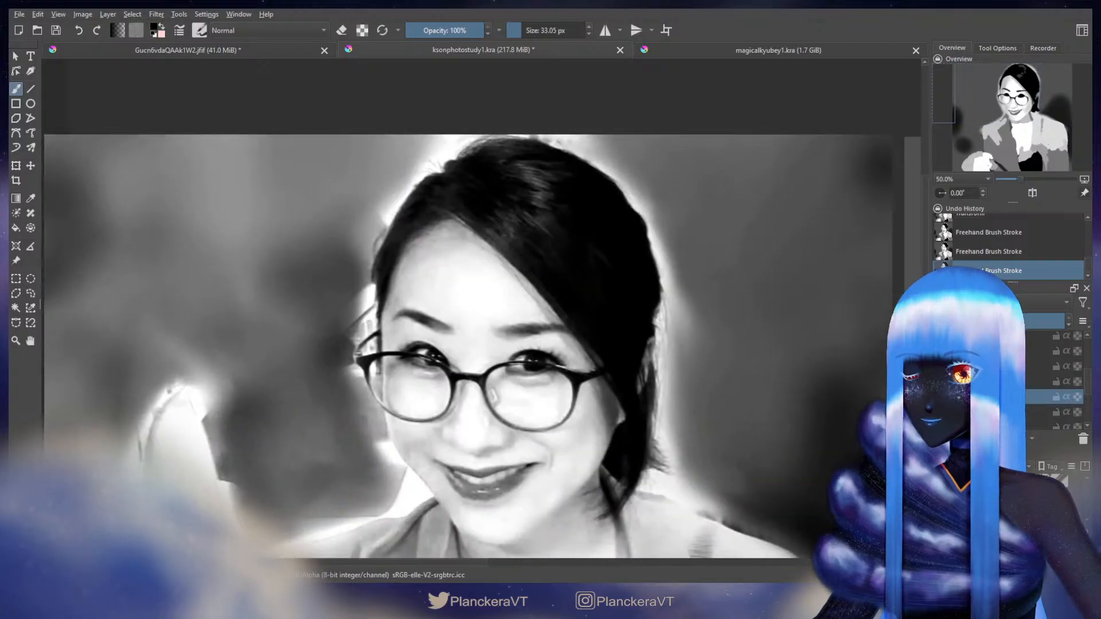
{"action": "scroll", "coordinate": [439, 375], "scroll_direction": "up", "scroll_amount": 3}
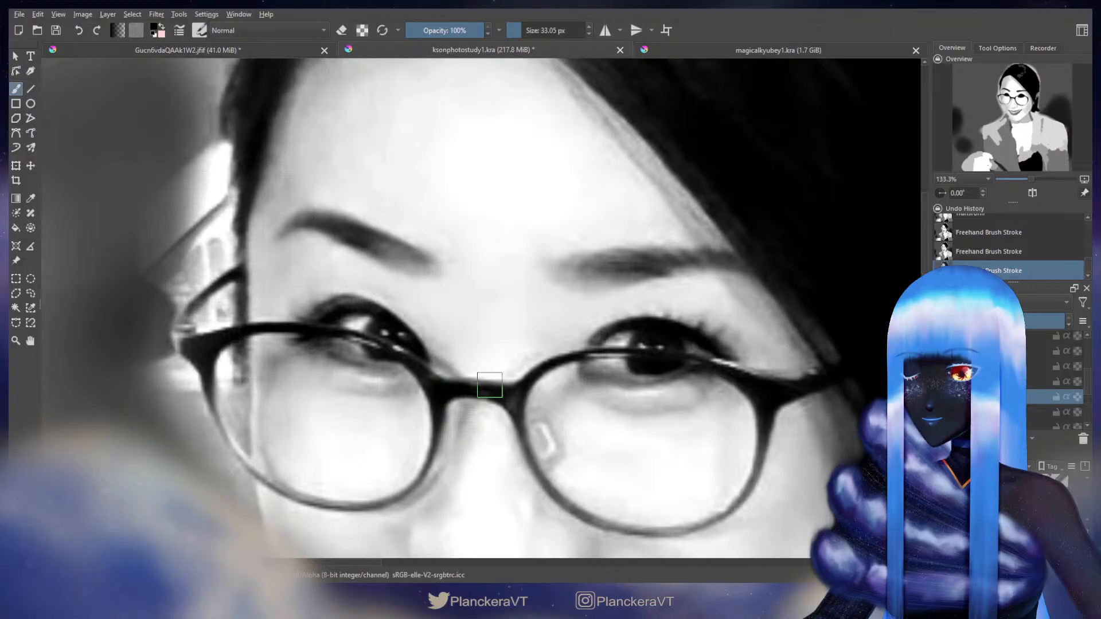
{"action": "left_click_drag", "start_coordinate": [846, 359], "coordinate": [52, 322]}
{"action": "left_click_drag", "start_coordinate": [832, 344], "coordinate": [68, 338]}
{"action": "left_click_drag", "start_coordinate": [617, 342], "coordinate": [52, 339]}
{"action": "scroll", "coordinate": [638, 350], "scroll_direction": "down", "scroll_amount": 1}
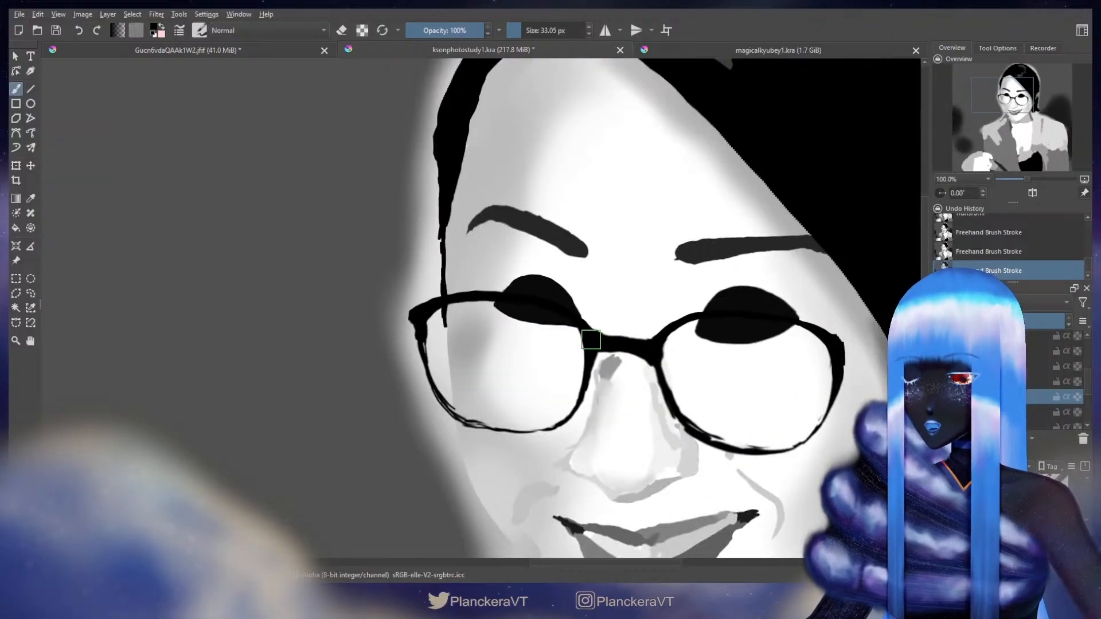
Step: Select the glasses layer and transform it to bring the bridge closer to the reference
{"action": "key", "text": "ctrl+t"}
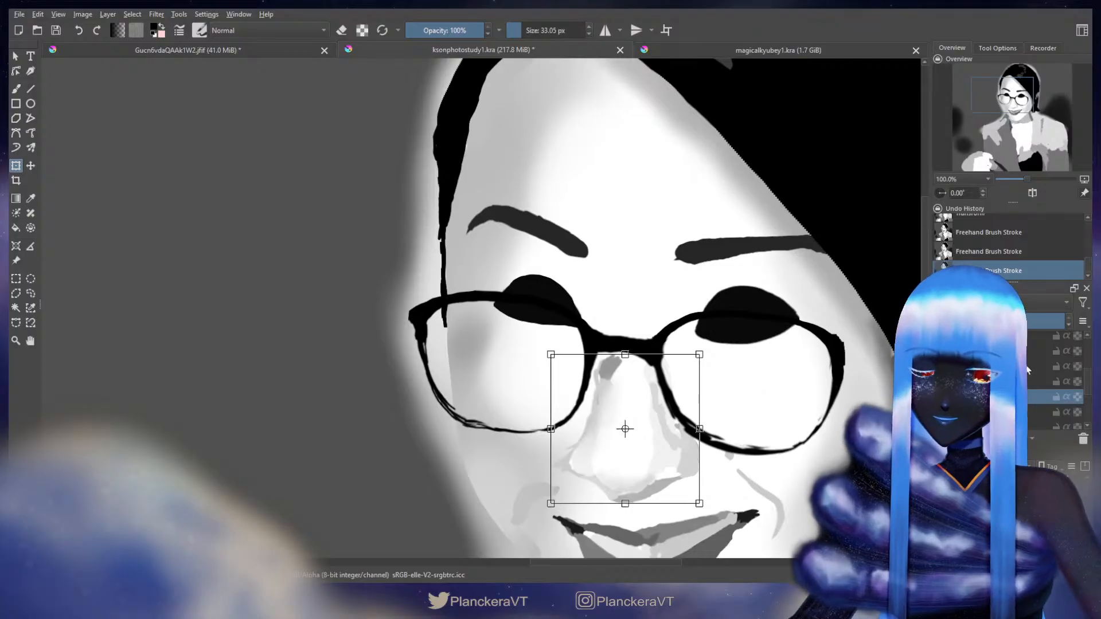
{"action": "key", "text": "b"}
{"action": "scroll", "coordinate": [1055, 376], "scroll_direction": "up", "scroll_amount": 1}
{"action": "left_click", "coordinate": [1055, 376]}
{"action": "key", "text": "ctrl+t"}
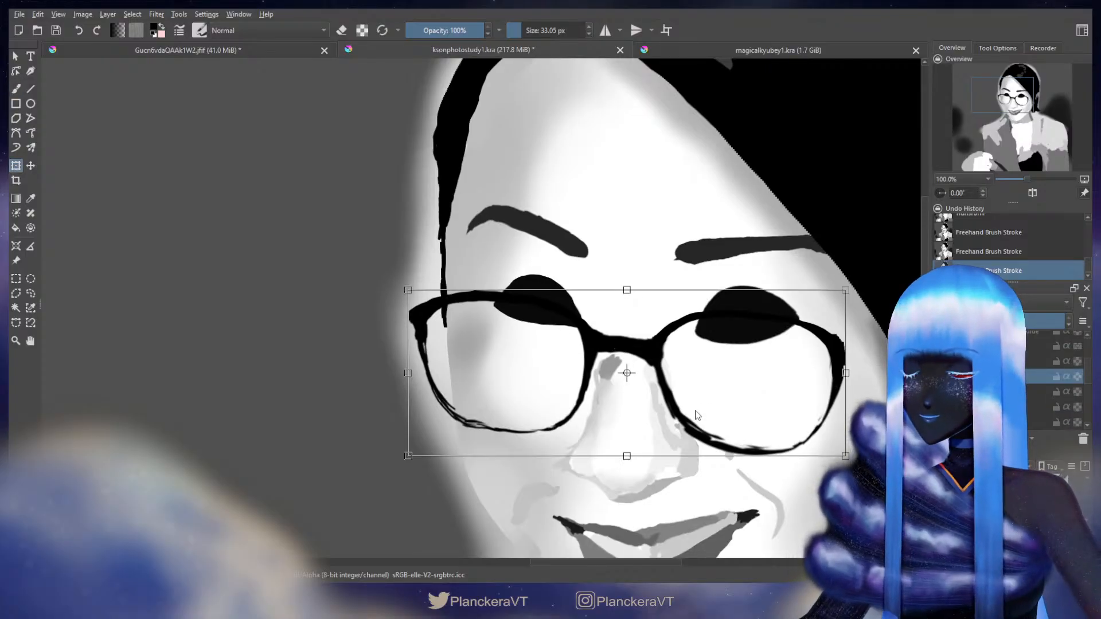
{"action": "key", "text": "b"}
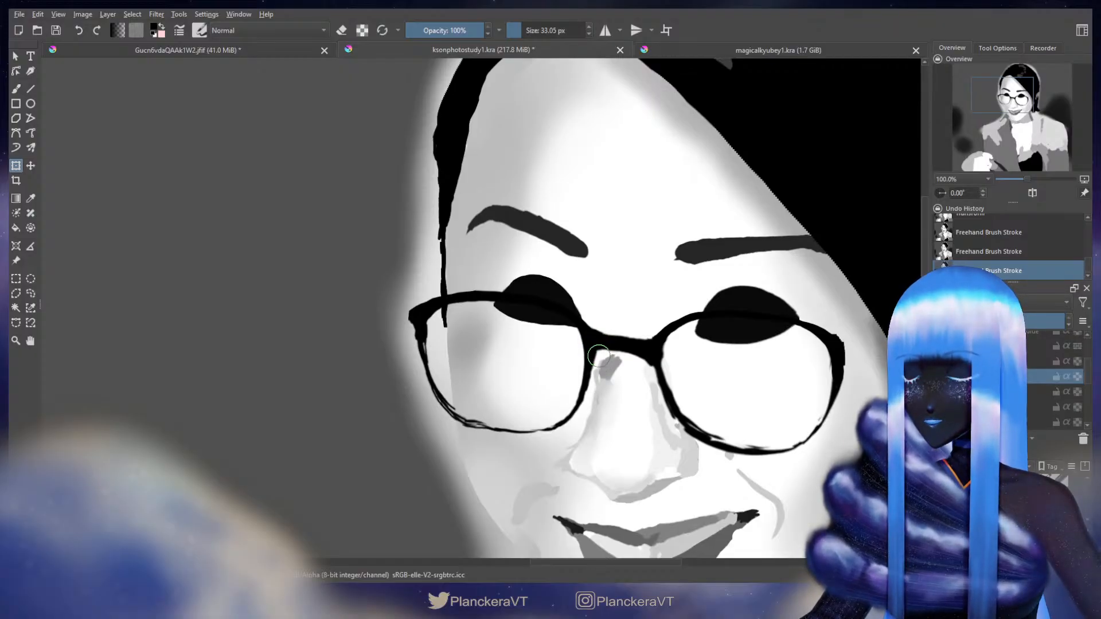
{"action": "key", "text": "b"}
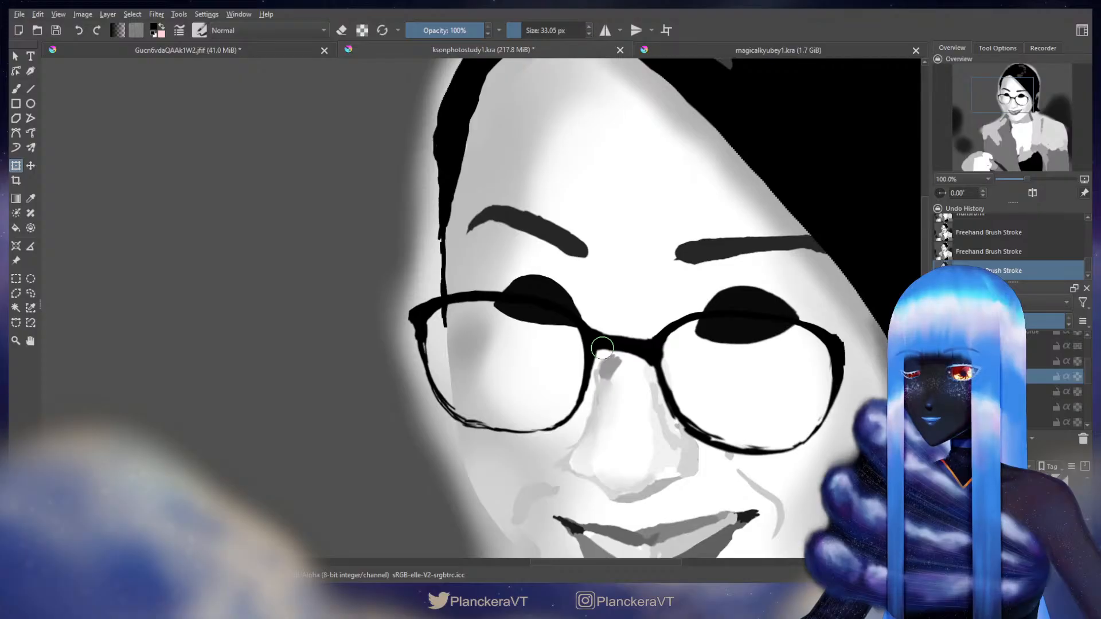
{"action": "scroll", "coordinate": [615, 374], "scroll_direction": "down", "scroll_amount": 6}
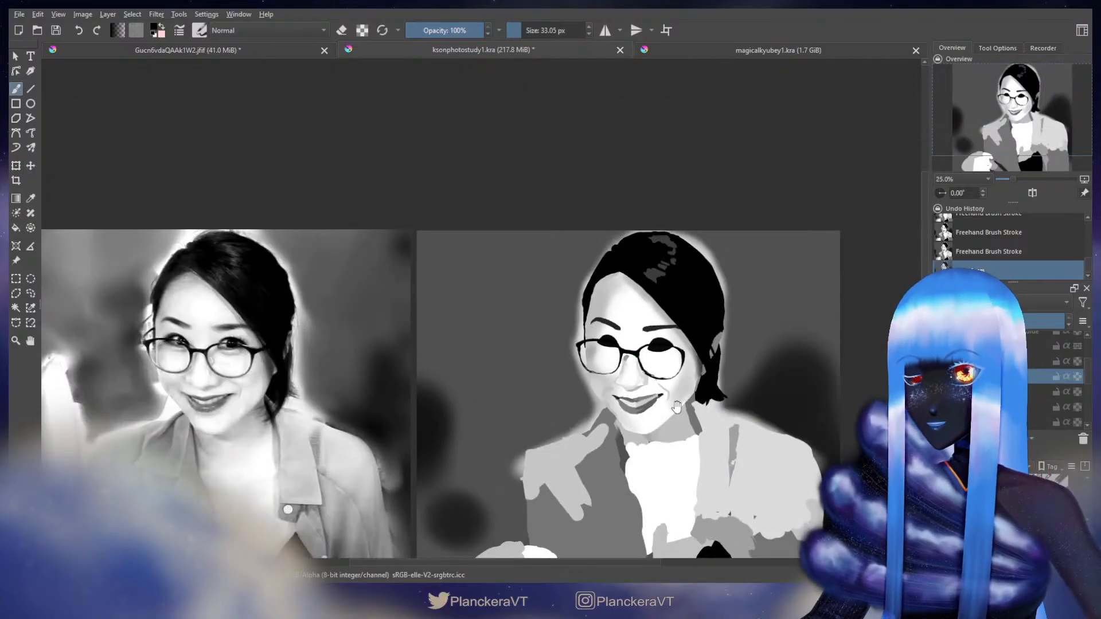
{"action": "left_click_drag", "start_coordinate": [677, 406], "coordinate": [707, 370]}
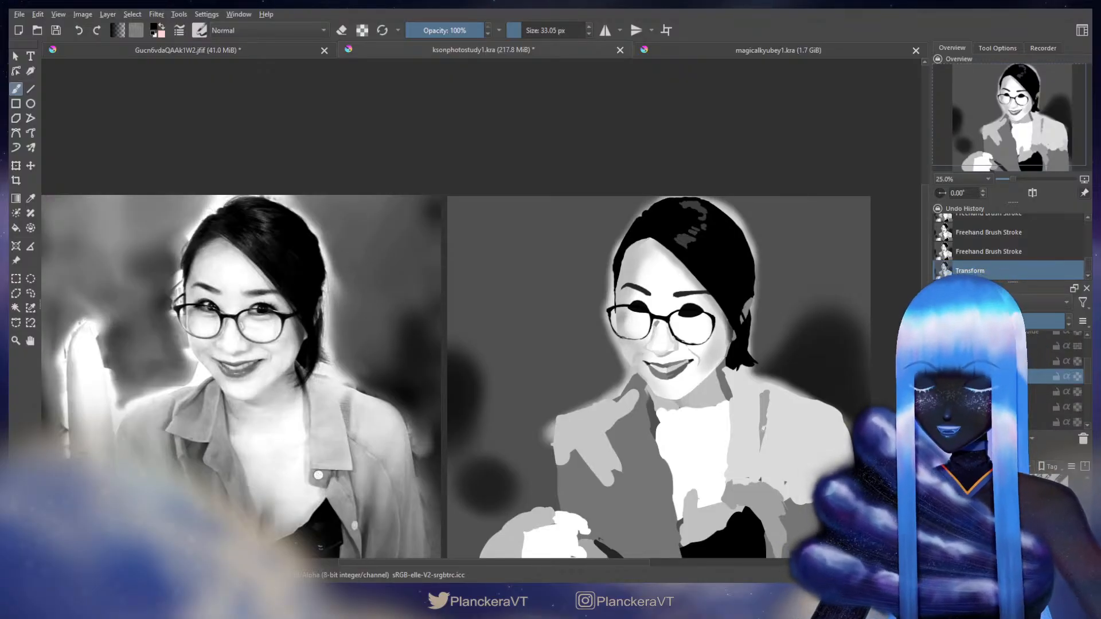
Step: Measure the inner corner of the right lens on the reference with a 74.05 px brush outline and compare it with the painting
{"action": "left_click_drag", "start_coordinate": [309, 353], "coordinate": [588, 380]}
{"action": "scroll", "coordinate": [512, 363], "scroll_direction": "up", "scroll_amount": 4}
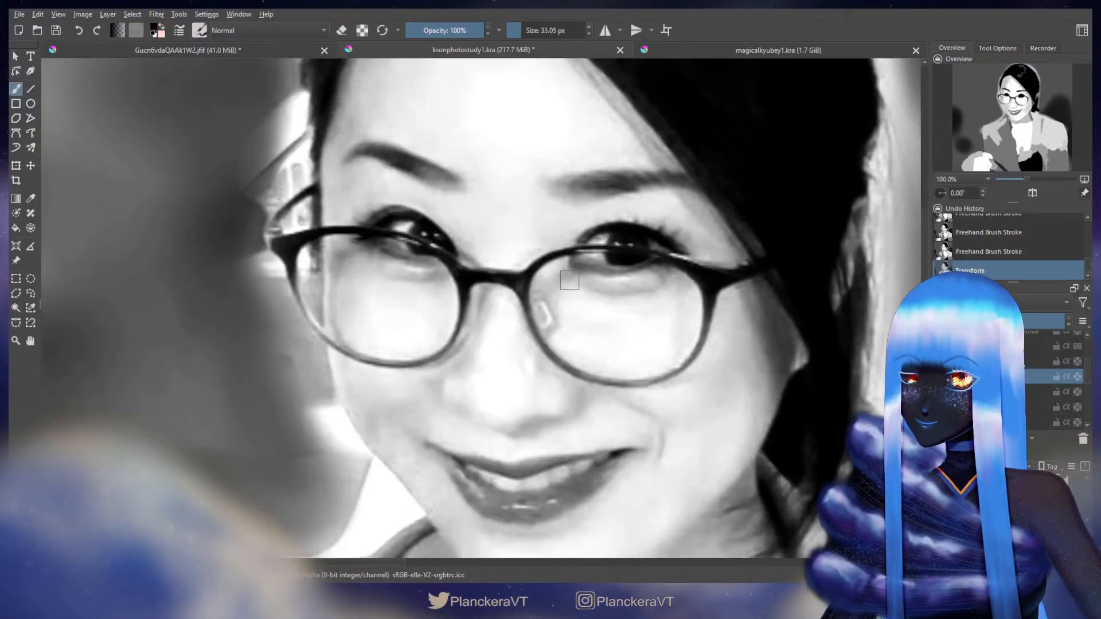
{"action": "left_click_drag", "start_coordinate": [545, 270], "coordinate": [565, 270]}
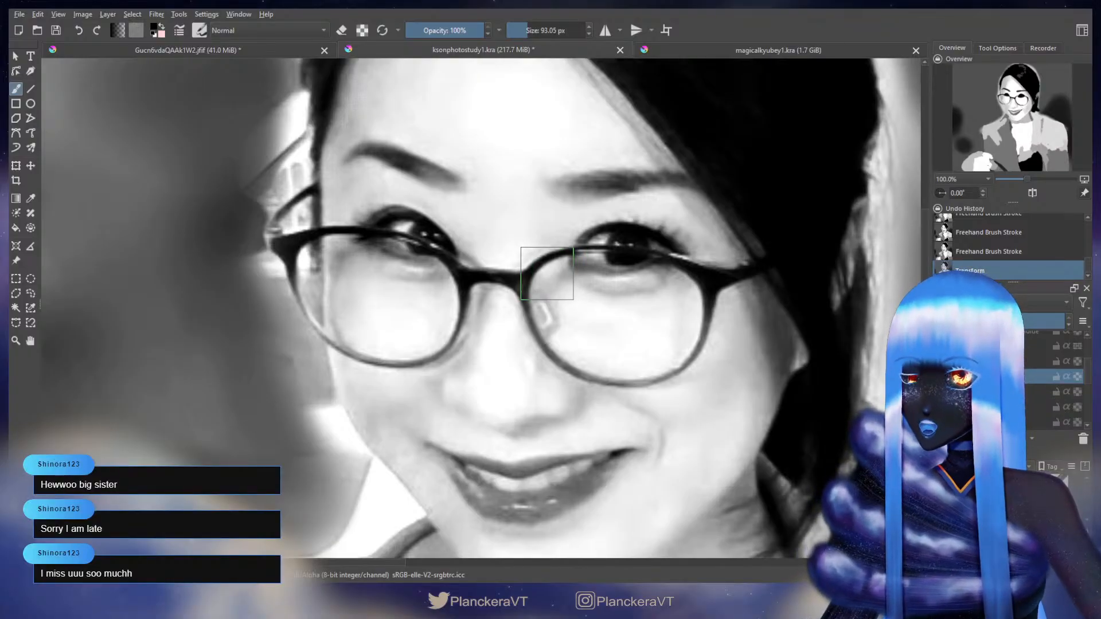
{"action": "left_click_drag", "start_coordinate": [547, 274], "coordinate": [548, 277]}
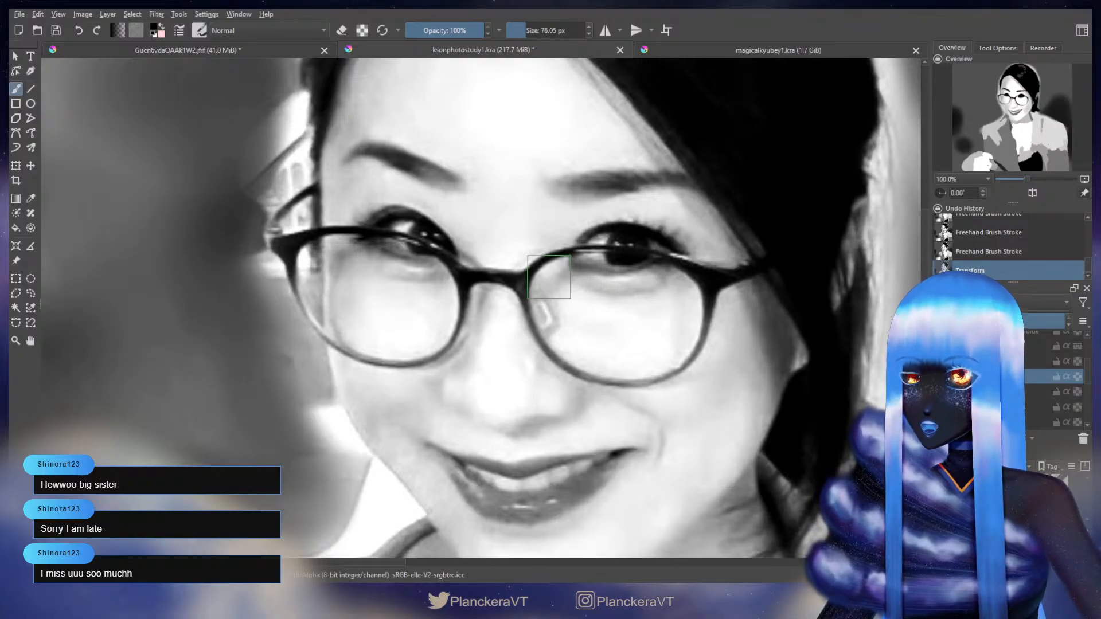
{"action": "left_click_drag", "start_coordinate": [549, 277], "coordinate": [548, 277]}
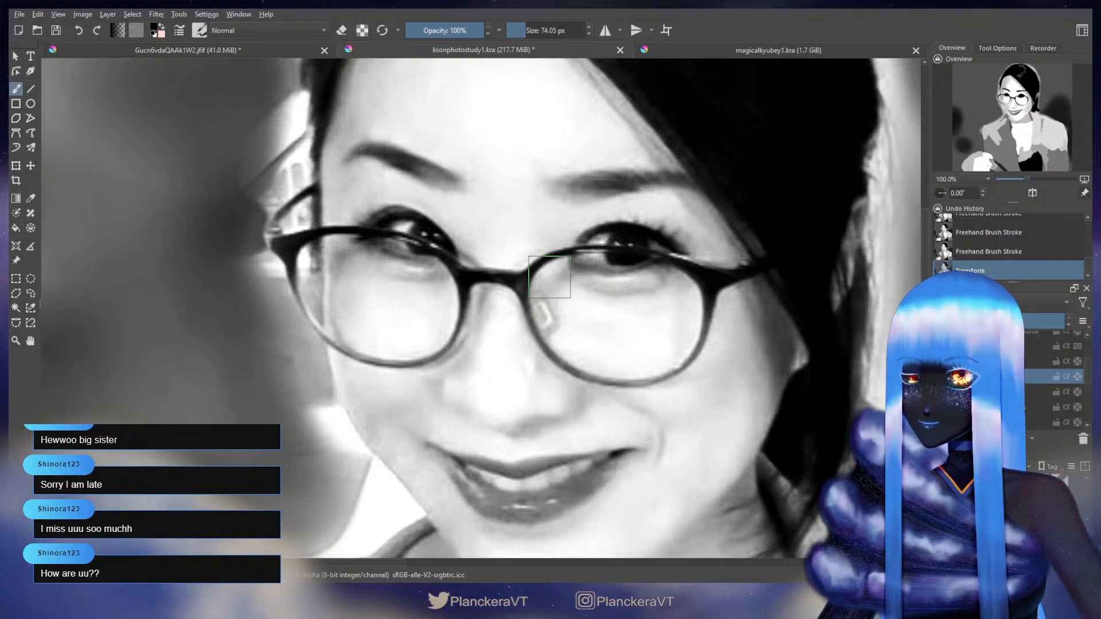
{"action": "left_click_drag", "start_coordinate": [608, 316], "coordinate": [195, 293]}
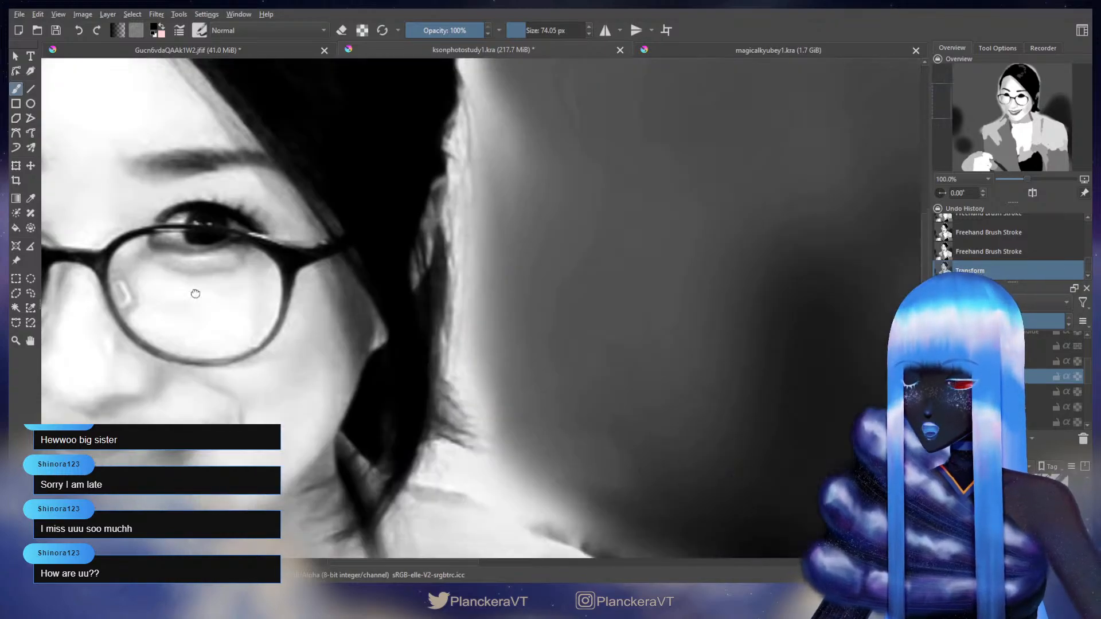
{"action": "scroll", "coordinate": [483, 311], "scroll_direction": "down", "scroll_amount": 4}
{"action": "left_click_drag", "start_coordinate": [608, 313], "coordinate": [166, 318]}
{"action": "scroll", "coordinate": [591, 317], "scroll_direction": "up", "scroll_amount": 2}
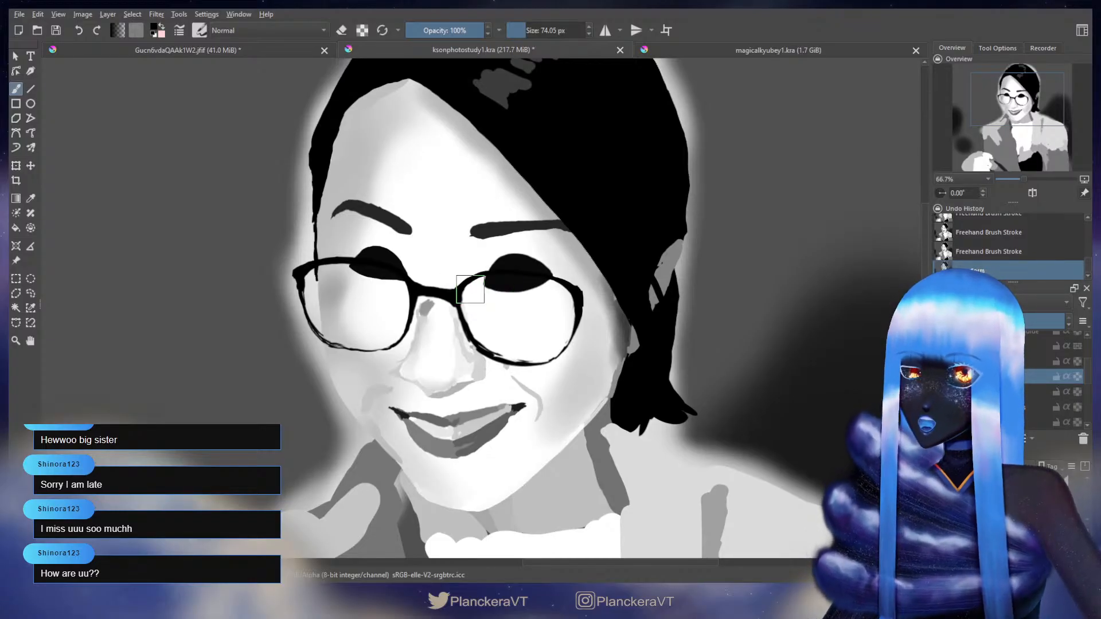
Step: Refine the inner rim of the right lens near the nose with the 58.05 px eraser and a 38.31 px brush
{"action": "key", "text": "e"}
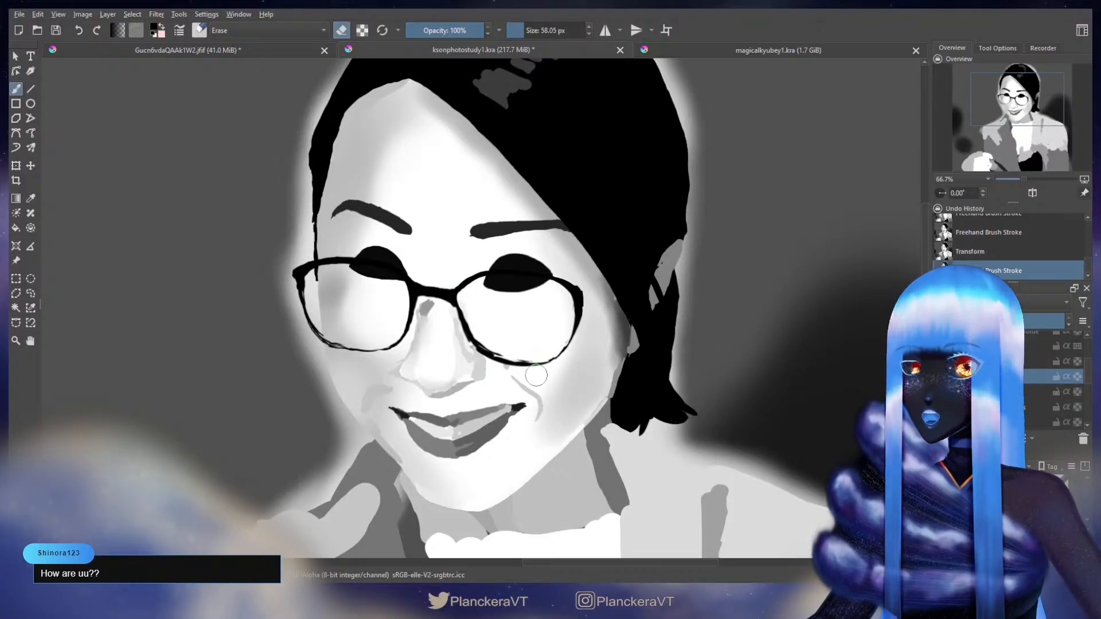
{"action": "key", "text": "e"}
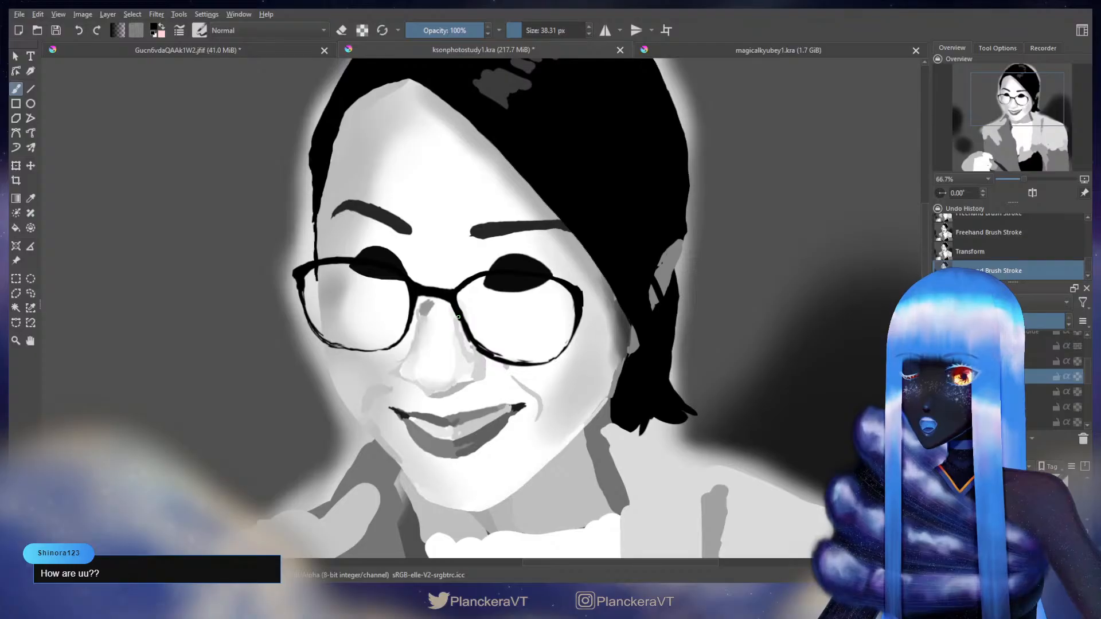
{"action": "left_click_drag", "start_coordinate": [457, 316], "coordinate": [462, 328]}
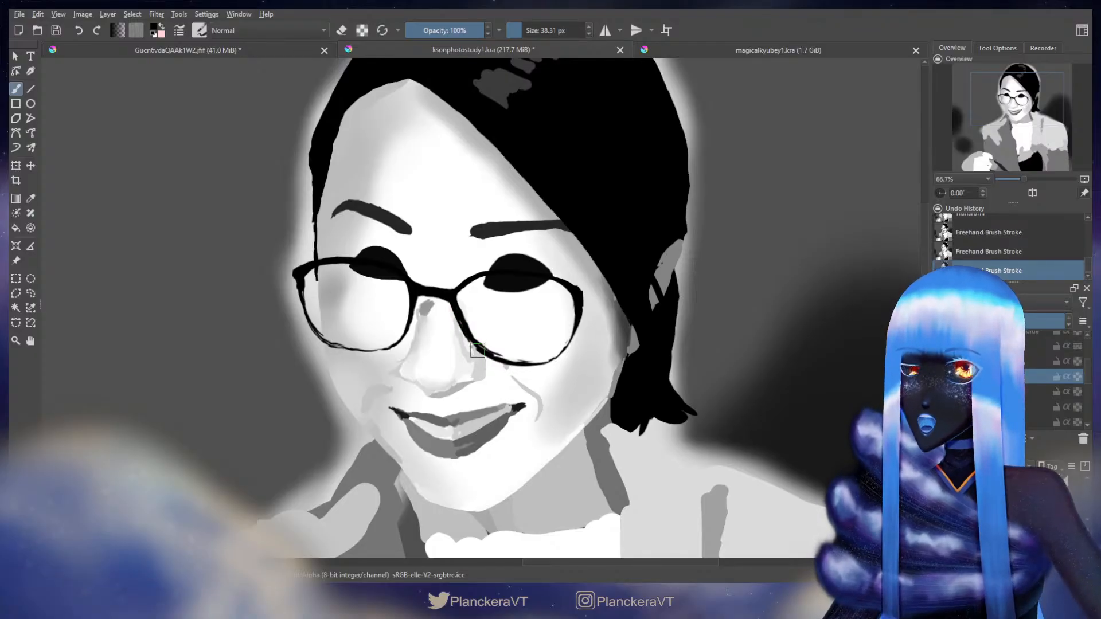
{"action": "key", "text": "e"}
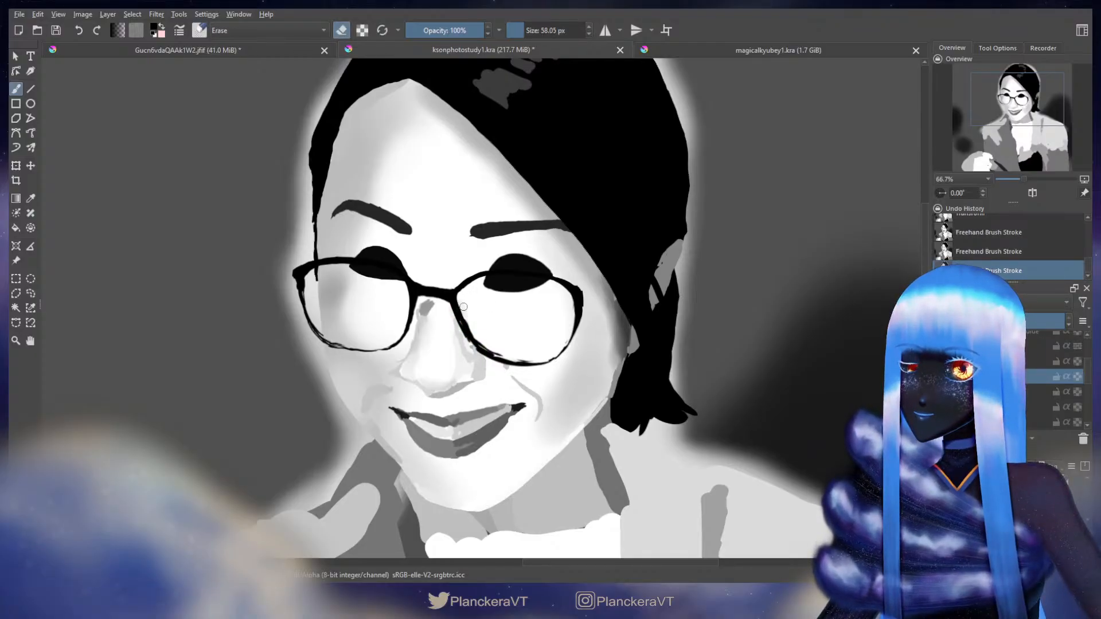
{"action": "left_click_drag", "start_coordinate": [522, 349], "coordinate": [516, 346]}
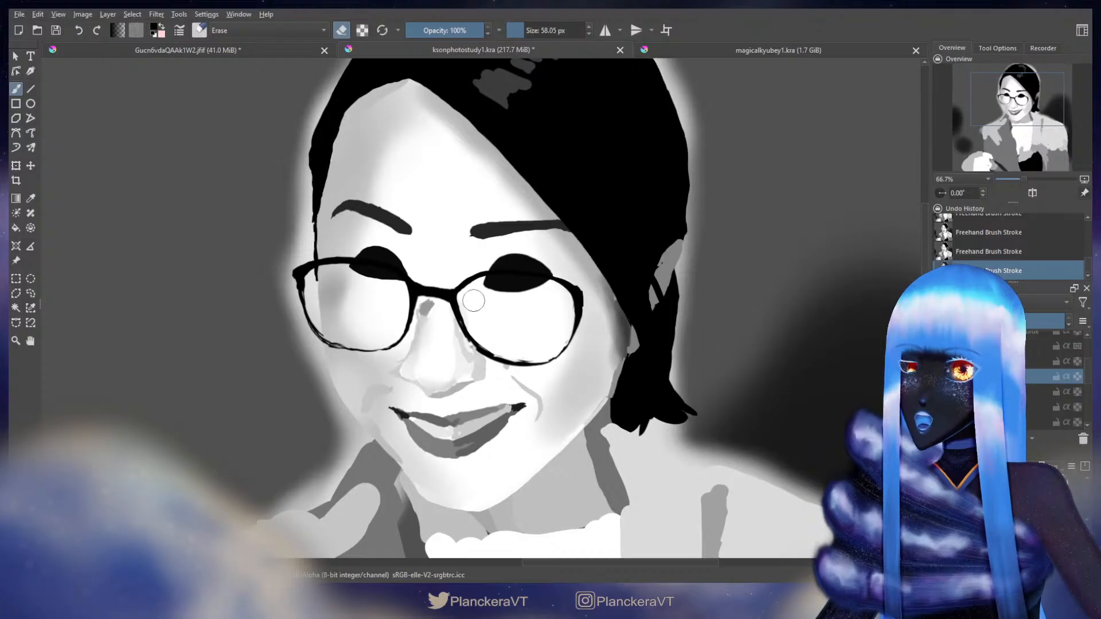
{"action": "key", "text": "e"}
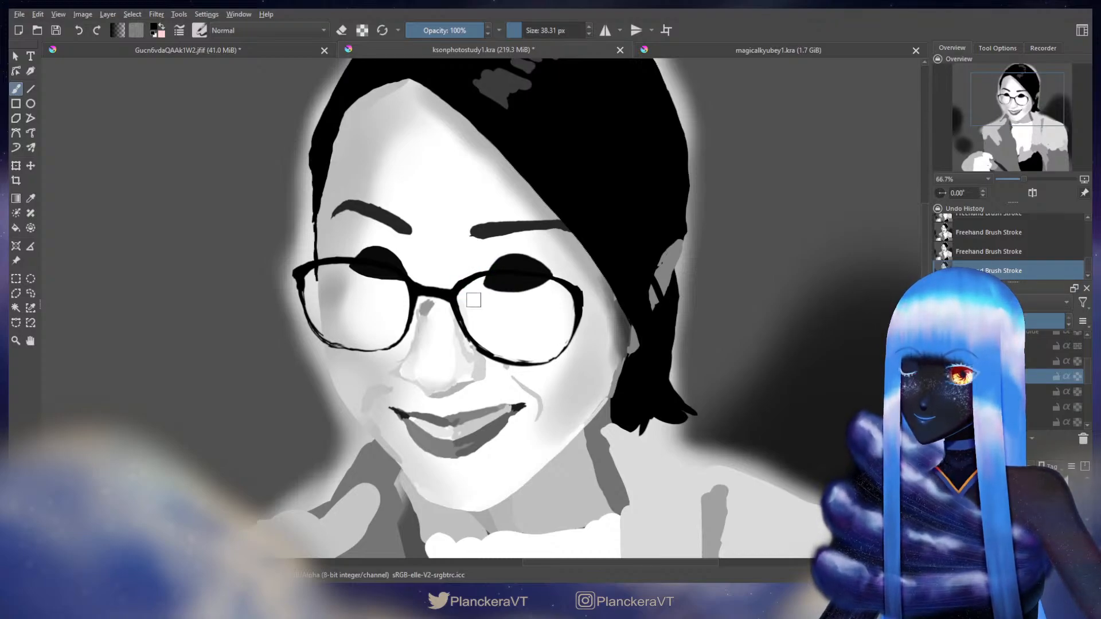
{"action": "key", "text": "e"}
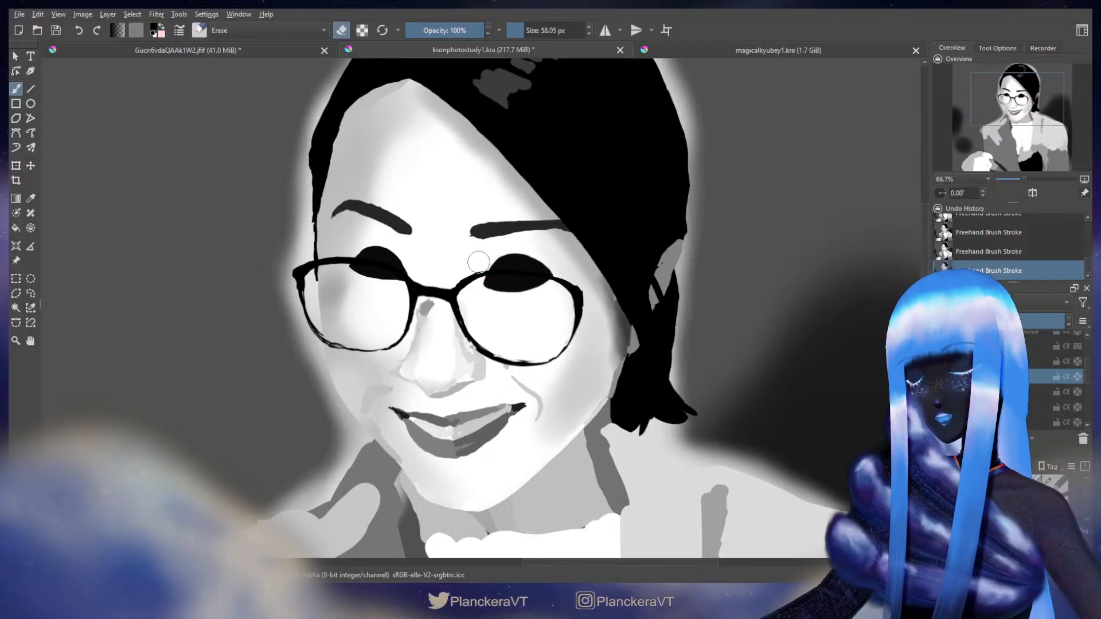
Step: Resize the brush outline to 76.31 px against the reference's right inner lens corner and hold it over the painted lens
{"action": "key", "text": "minus"}
{"action": "key", "text": "minus"}
{"action": "scroll", "coordinate": [485, 361], "scroll_direction": "up", "scroll_amount": 3}
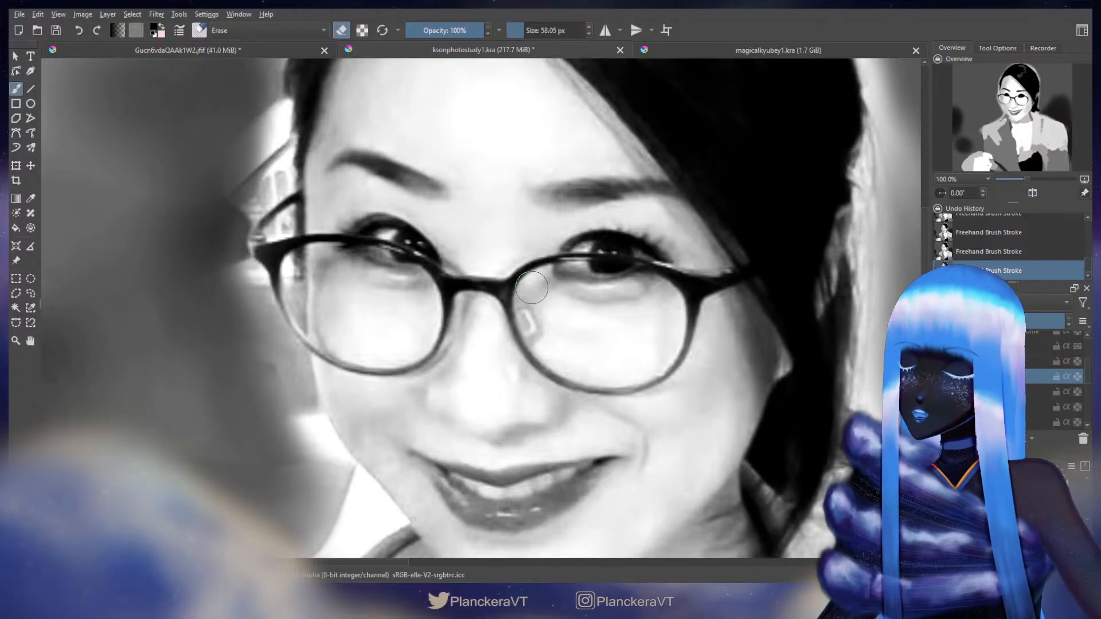
{"action": "key", "text": "e"}
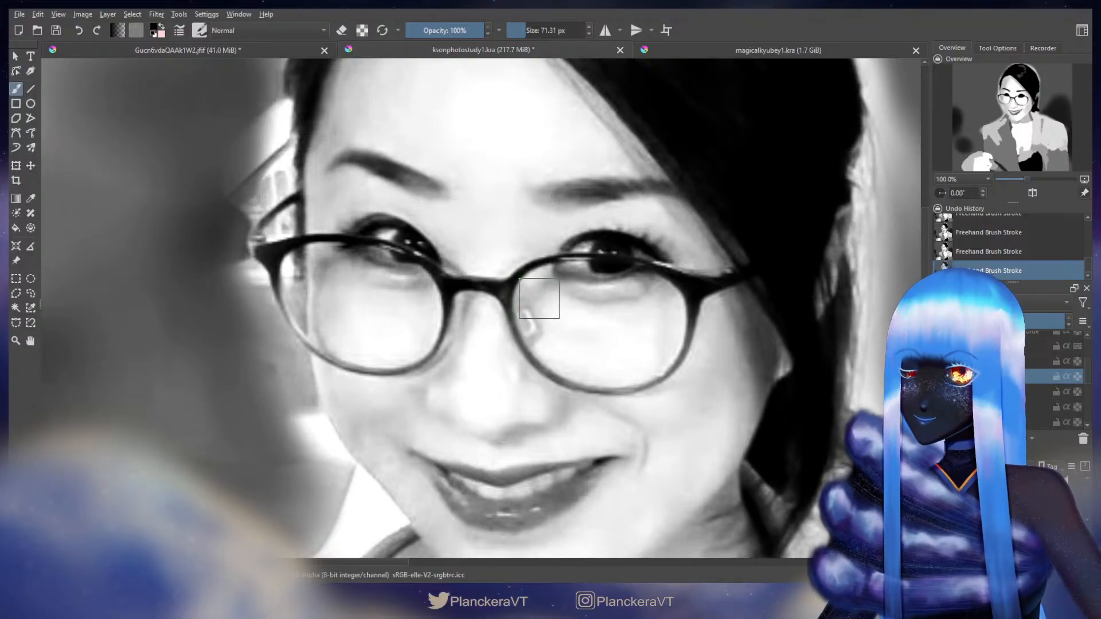
{"action": "left_click_drag", "start_coordinate": [535, 289], "coordinate": [543, 289], "text": "shift"}
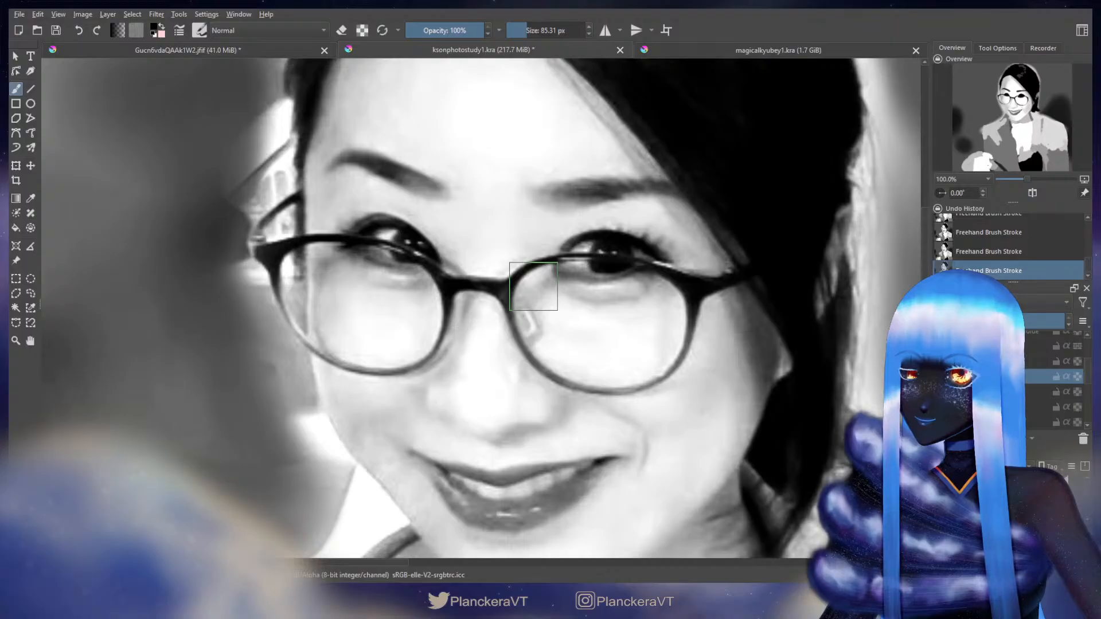
{"action": "left_click_drag", "start_coordinate": [533, 287], "coordinate": [529, 287], "text": "shift"}
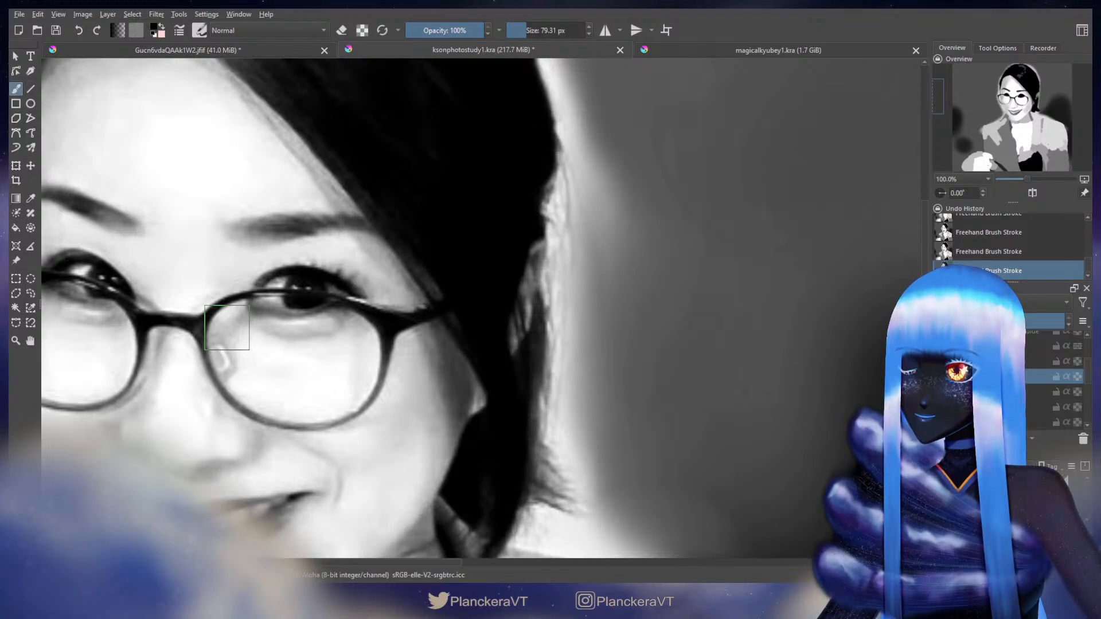
{"action": "key", "text": "bracketleft"}
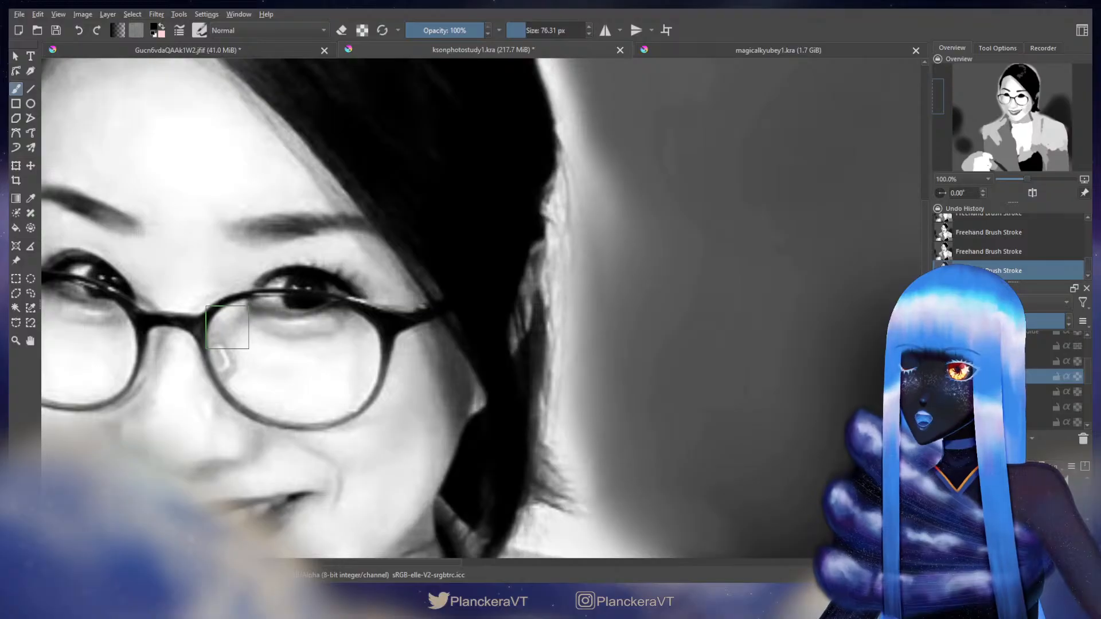
{"action": "scroll", "coordinate": [631, 359], "scroll_direction": "down", "scroll_amount": 2}
{"action": "left_click_drag", "start_coordinate": [637, 360], "coordinate": [129, 373]}
{"action": "scroll", "coordinate": [492, 358], "scroll_direction": "up", "scroll_amount": 2}
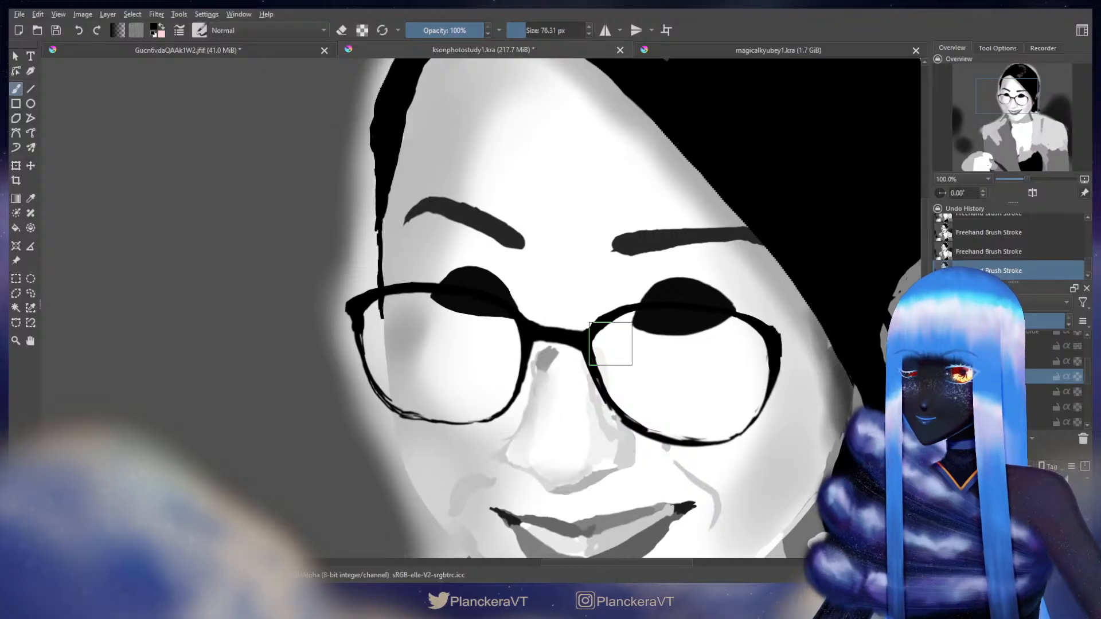
Step: Check the right lens's inner curve in the reference and the painting again using the 76.31 px brush outline
{"action": "scroll", "coordinate": [611, 344], "scroll_direction": "down", "scroll_amount": 3}
{"action": "left_click_drag", "start_coordinate": [462, 324], "coordinate": [906, 304]}
{"action": "scroll", "coordinate": [324, 315], "scroll_direction": "up", "scroll_amount": 3}
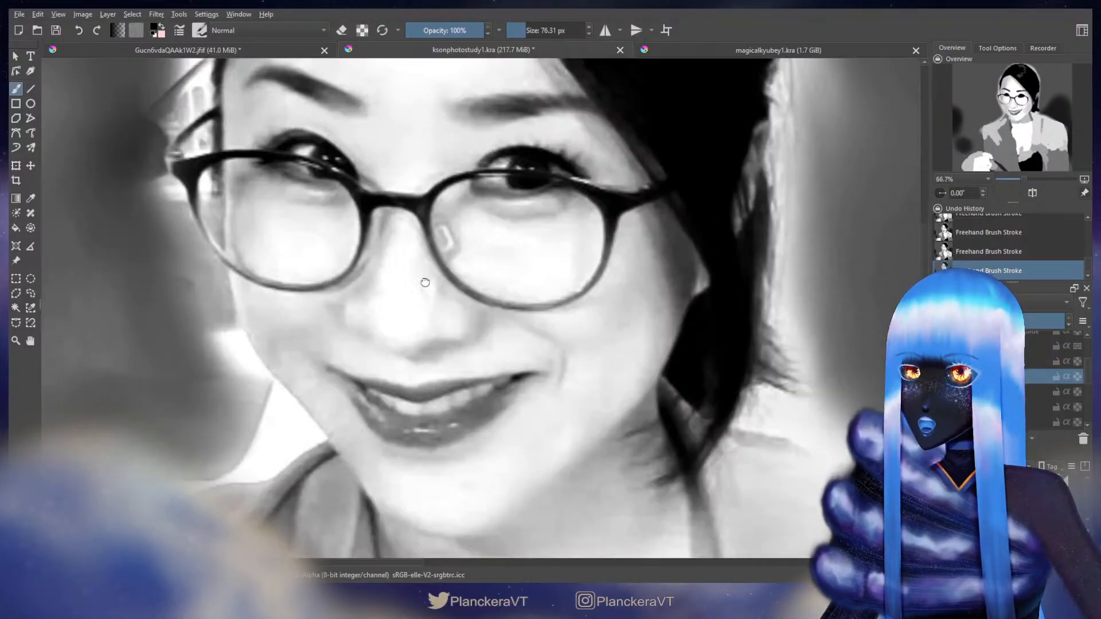
{"action": "left_click_drag", "start_coordinate": [425, 283], "coordinate": [431, 407]}
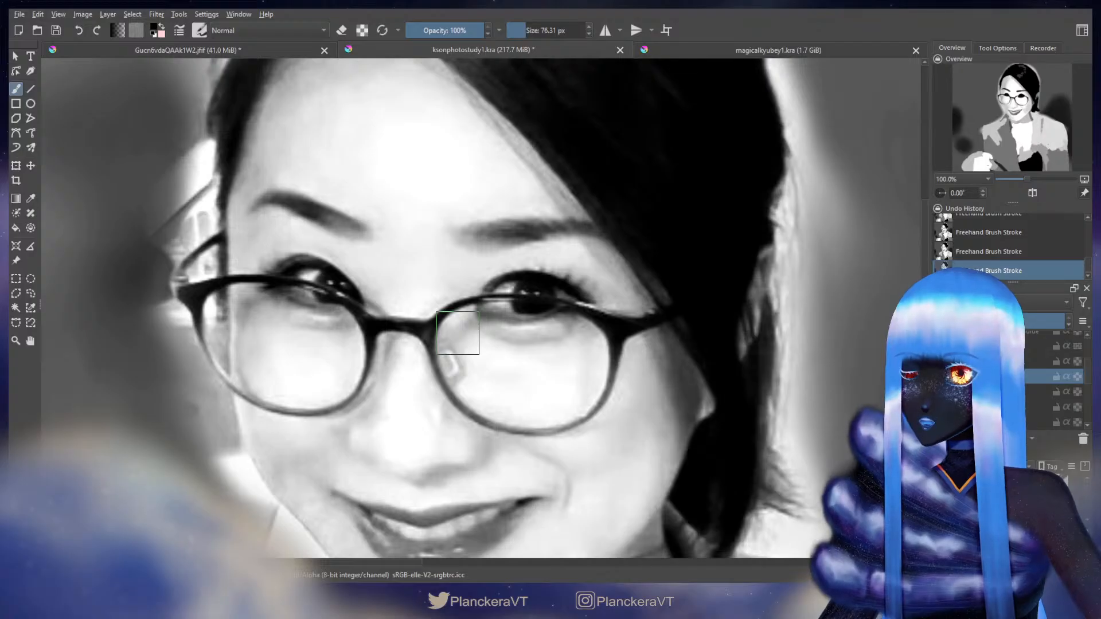
{"action": "scroll", "coordinate": [637, 361], "scroll_direction": "down", "scroll_amount": 3}
{"action": "left_click_drag", "start_coordinate": [749, 332], "coordinate": [149, 347]}
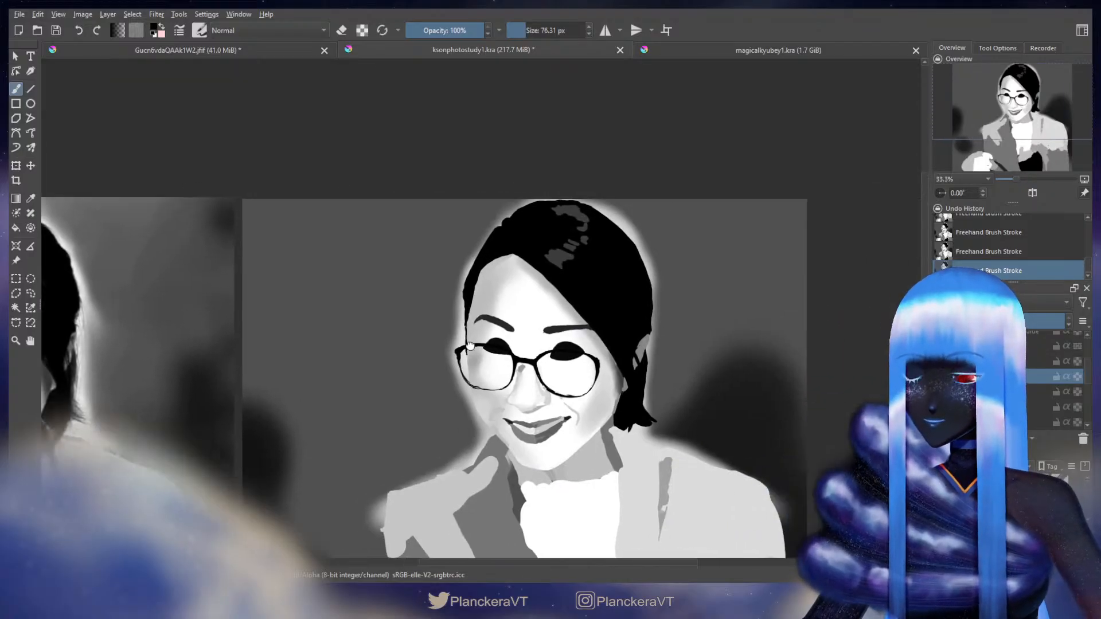
{"action": "scroll", "coordinate": [625, 363], "scroll_direction": "up", "scroll_amount": 3}
{"action": "scroll", "coordinate": [425, 406], "scroll_direction": "up", "scroll_amount": 1}
{"action": "left_click_drag", "start_coordinate": [412, 406], "coordinate": [475, 344]}
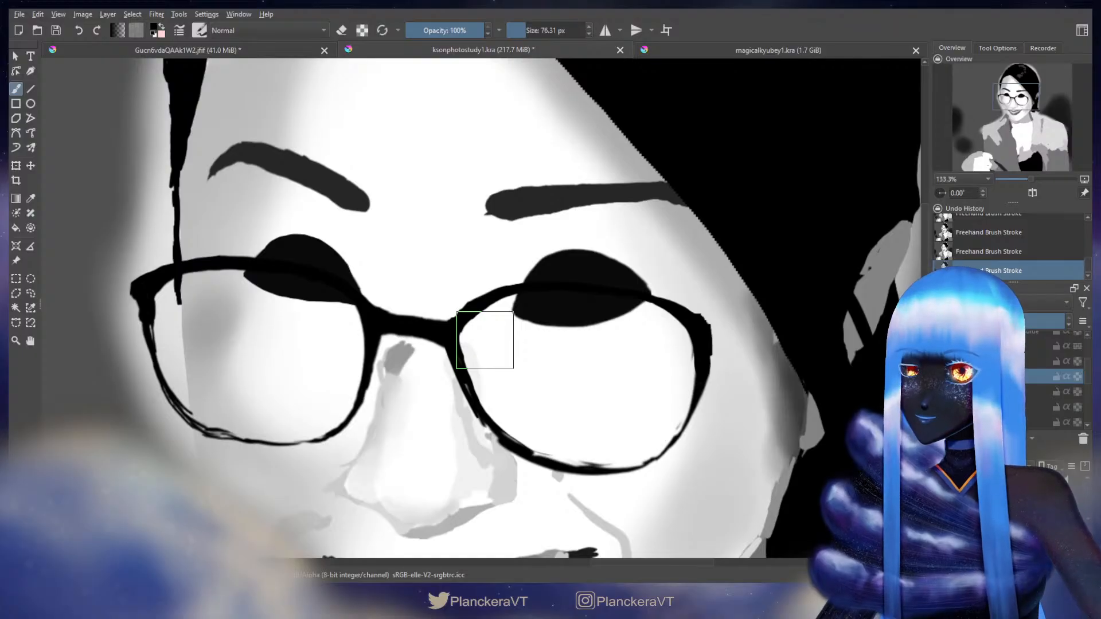
{"action": "scroll", "coordinate": [484, 340], "scroll_direction": "down", "scroll_amount": 4}
{"action": "left_click_drag", "start_coordinate": [485, 340], "coordinate": [887, 344]}
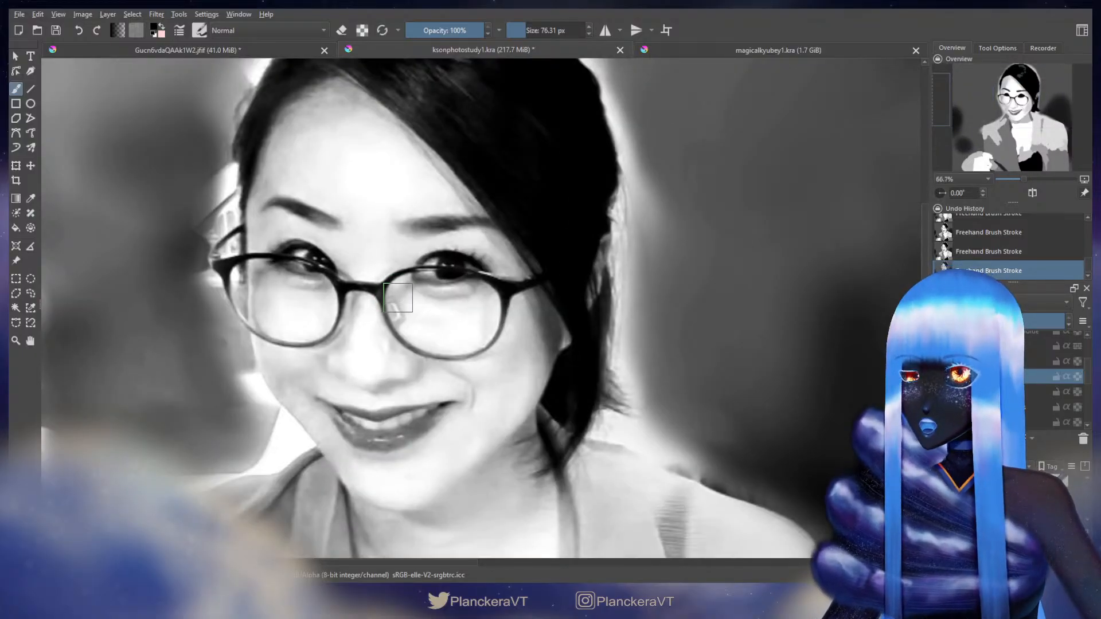
Step: Compare the right lens with the reference and thin its inner rim near the nose bridge using the eraser at 34.65 px
{"action": "scroll", "coordinate": [399, 288], "scroll_direction": "up", "scroll_amount": 2}
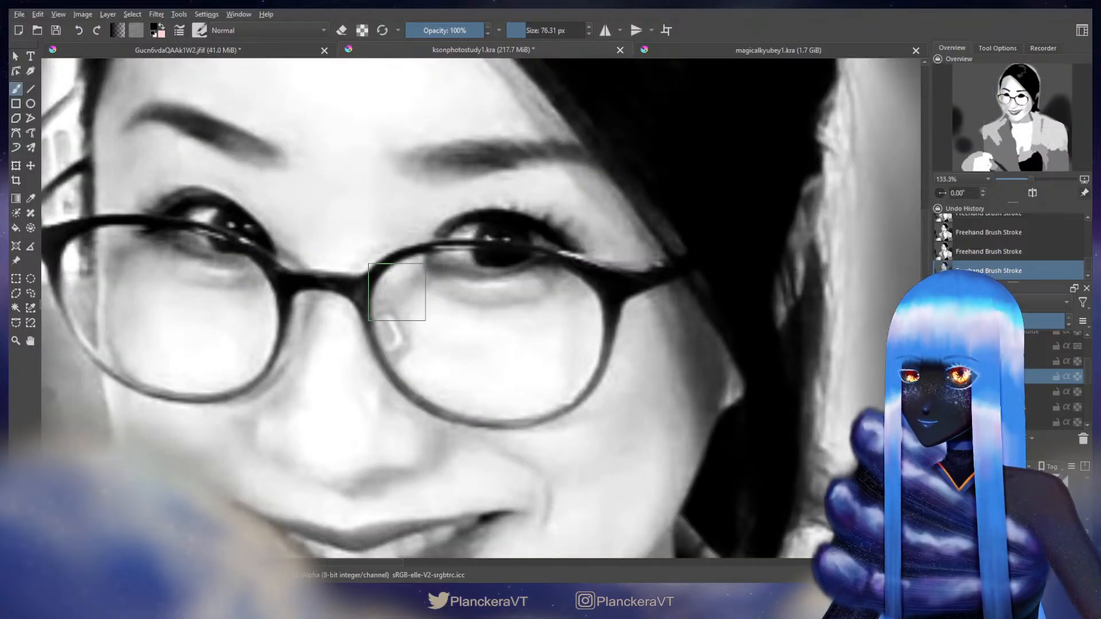
{"action": "scroll", "coordinate": [402, 293], "scroll_direction": "down", "scroll_amount": 3}
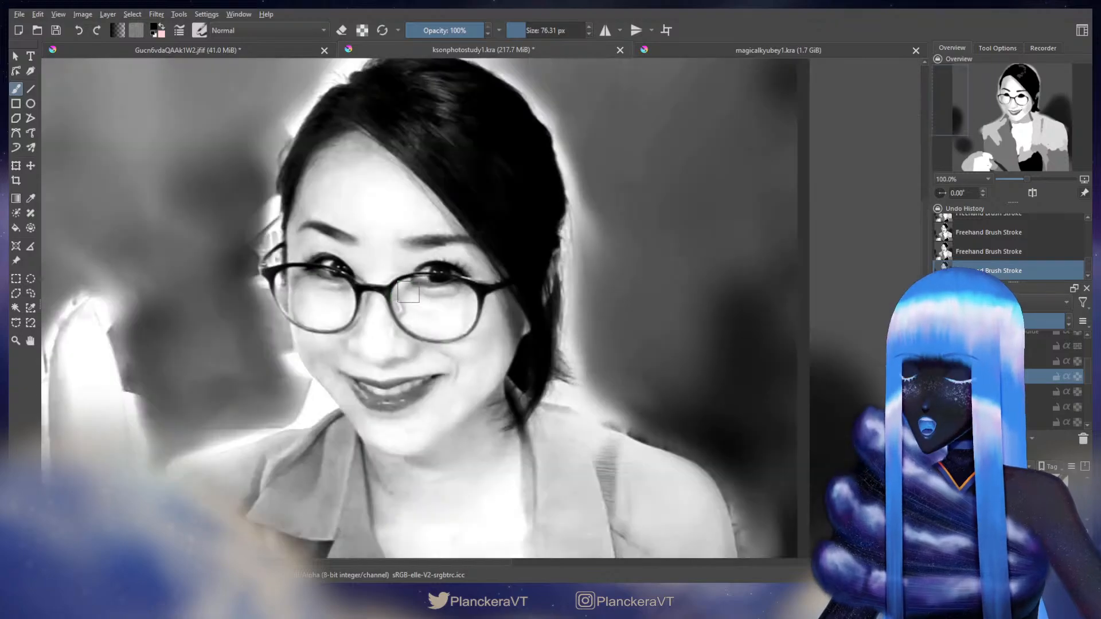
{"action": "left_click_drag", "start_coordinate": [849, 345], "coordinate": [465, 361]}
{"action": "scroll", "coordinate": [611, 332], "scroll_direction": "up", "scroll_amount": 2}
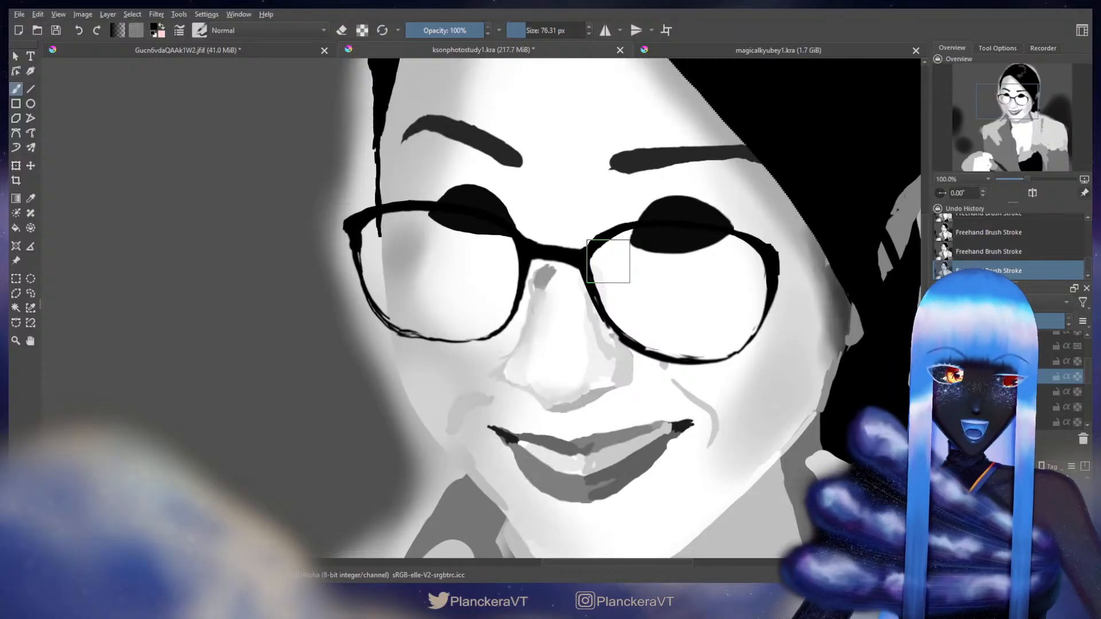
{"action": "key", "text": "e"}
{"action": "left_click_drag", "start_coordinate": [622, 248], "coordinate": [612, 250]}
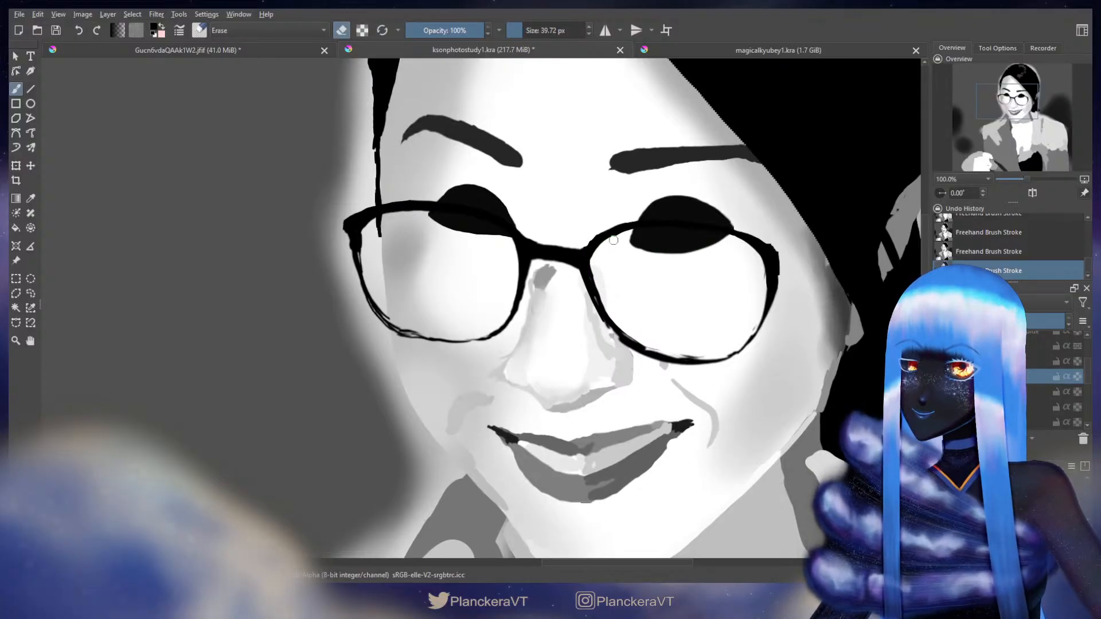
{"action": "mouse_move", "coordinate": [625, 273]}
{"action": "left_mouse_down"}
{"action": "mouse_move", "coordinate": [629, 305]}
{"action": "mouse_move", "coordinate": [600, 301]}
{"action": "left_mouse_up"}
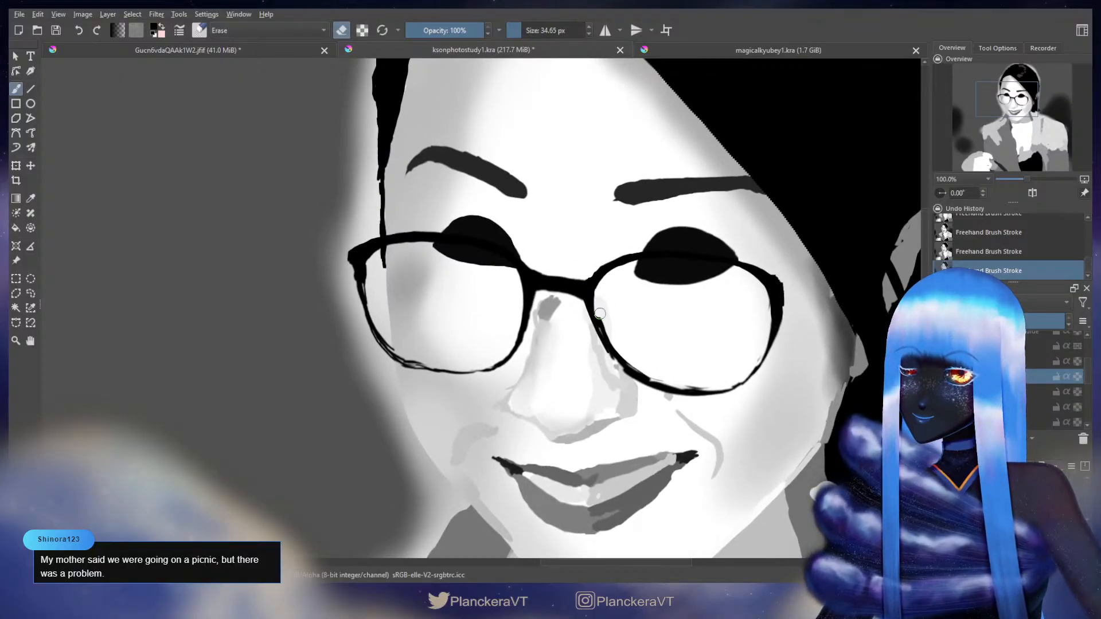
{"action": "left_click_drag", "start_coordinate": [600, 314], "coordinate": [631, 371]}
Step: Trim the inside edge of the right lens's lower rim with the 34.65 px eraser and return to normal painting mode
{"action": "key", "text": "e"}
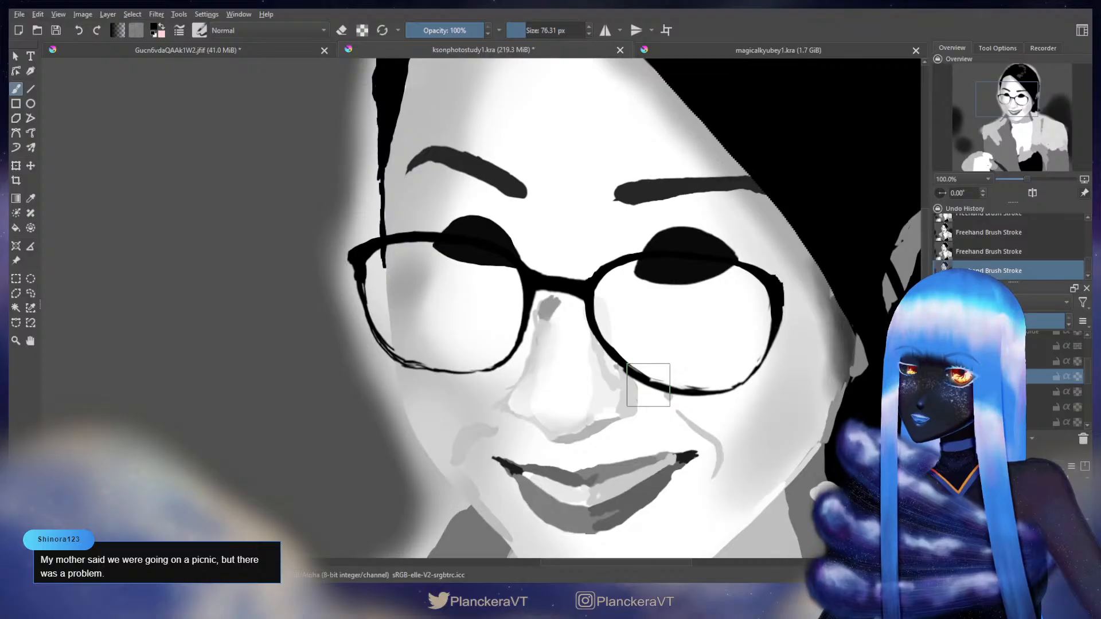
{"action": "key", "text": "e"}
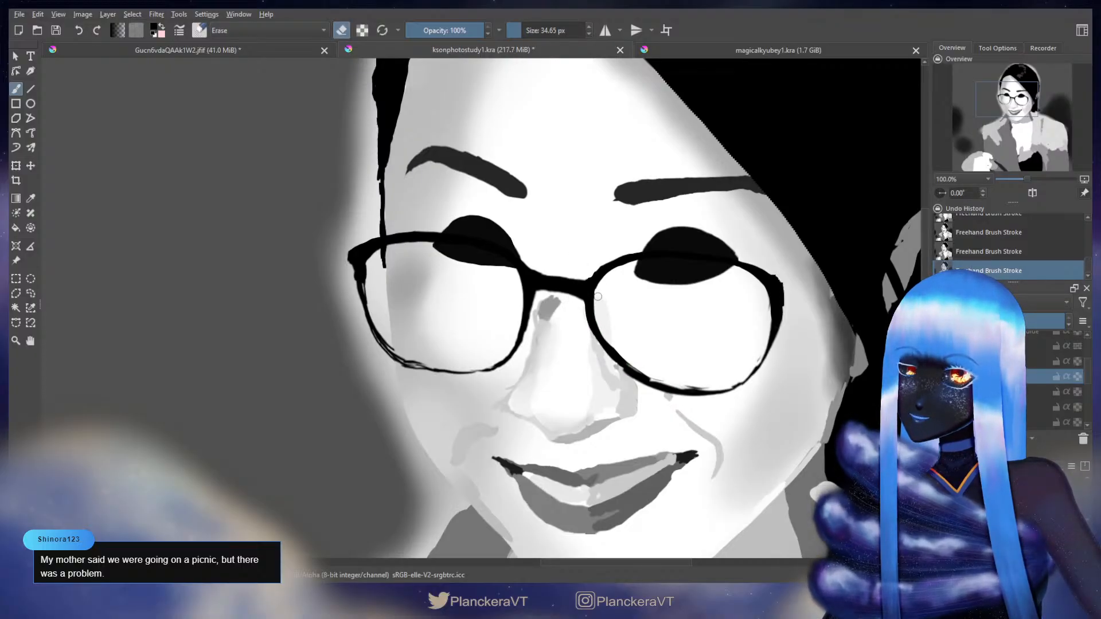
{"action": "mouse_move", "coordinate": [605, 331]}
{"action": "left_mouse_down"}
{"action": "mouse_move", "coordinate": [649, 372]}
{"action": "mouse_move", "coordinate": [700, 383]}
{"action": "left_mouse_up"}
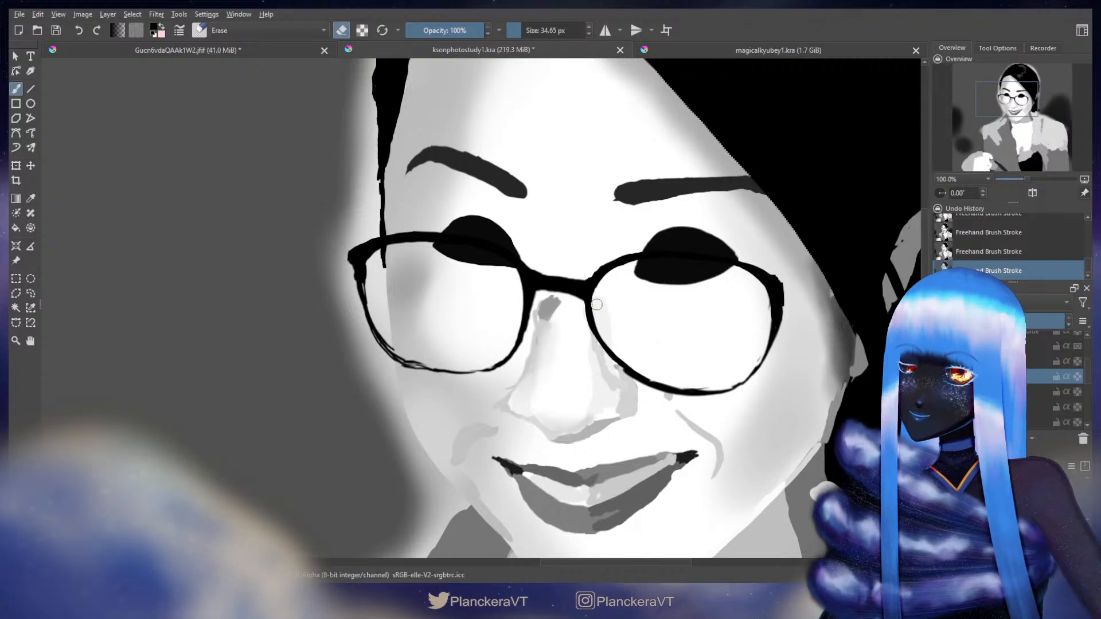
{"action": "key", "text": "e"}
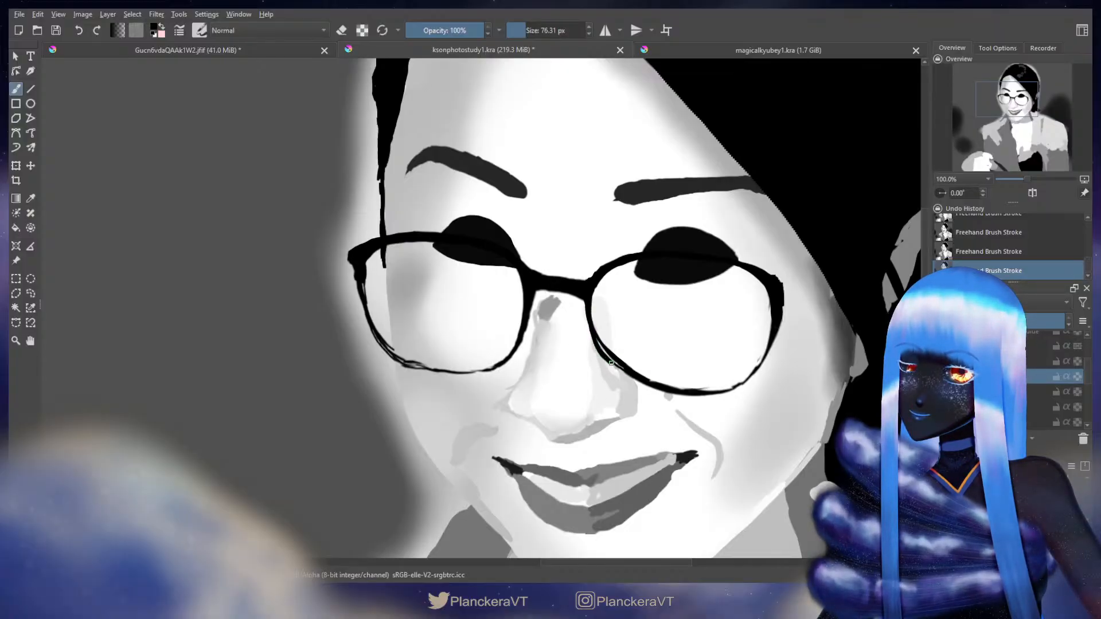
Step: Clean up the lower nose-side rim of the painted glasses' right lens, alternating between the brush and the eraser
{"action": "key", "text": "e"}
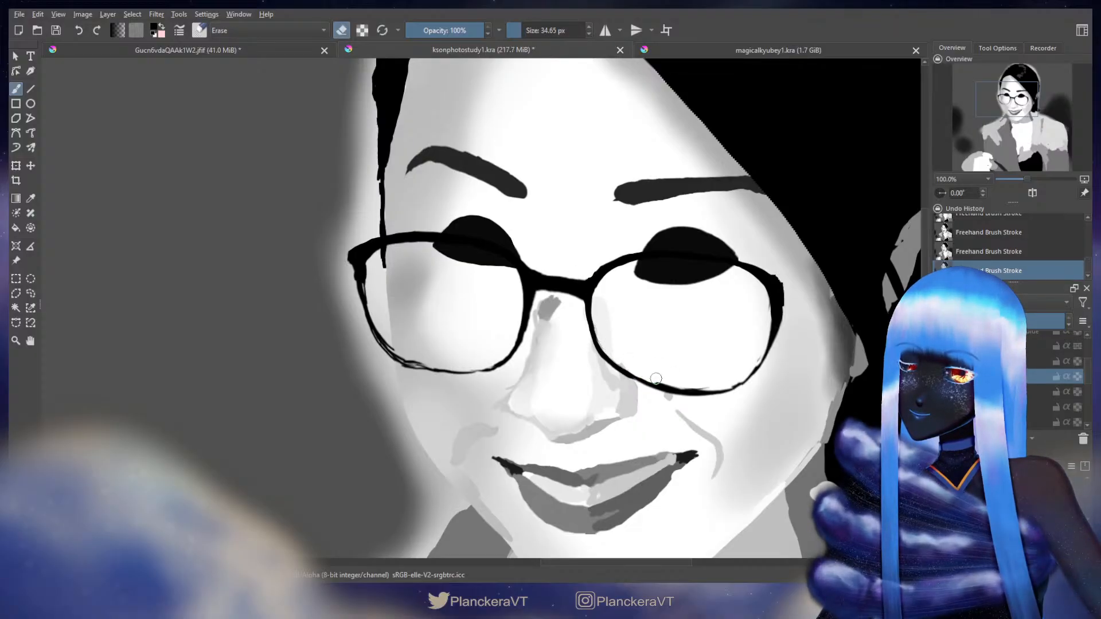
{"action": "key", "text": "e"}
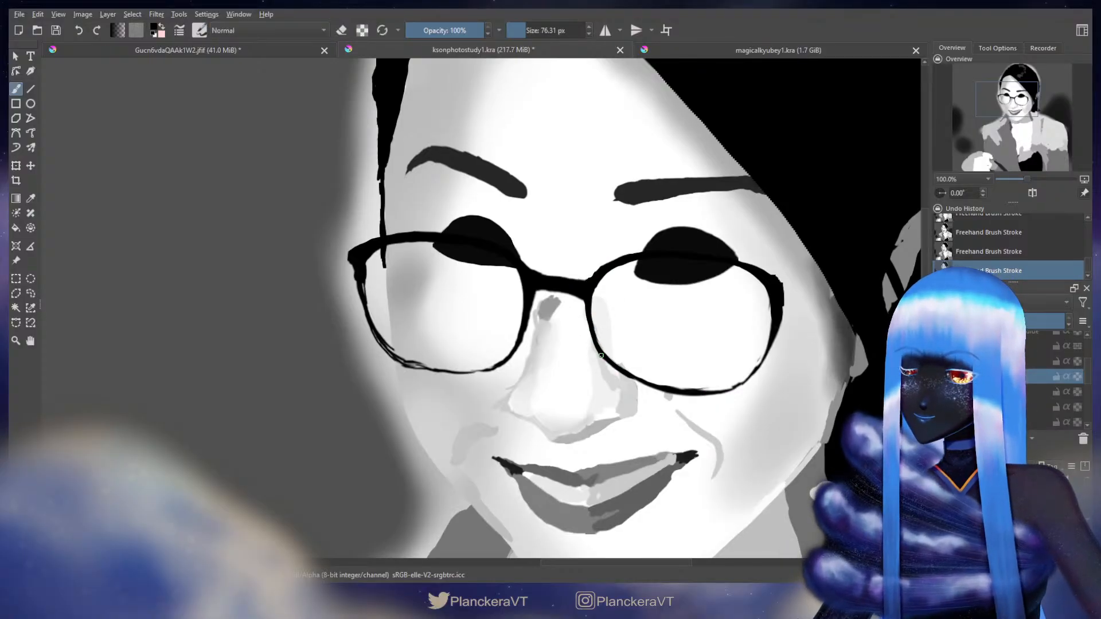
{"action": "key", "text": "ctrl+z"}
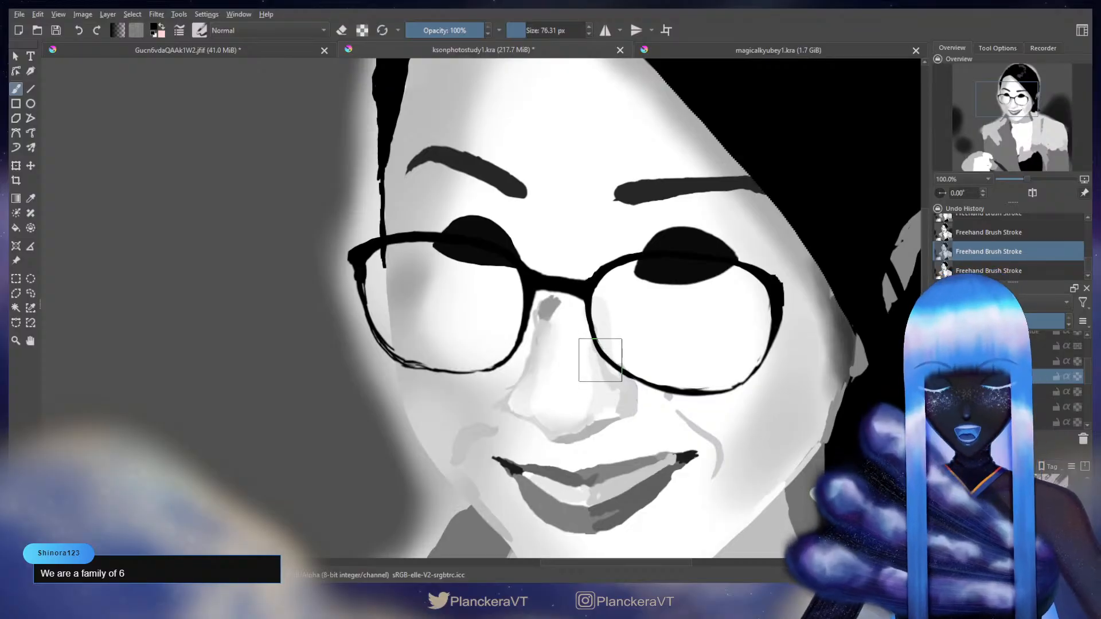
{"action": "key", "text": "ctrl+shift+z"}
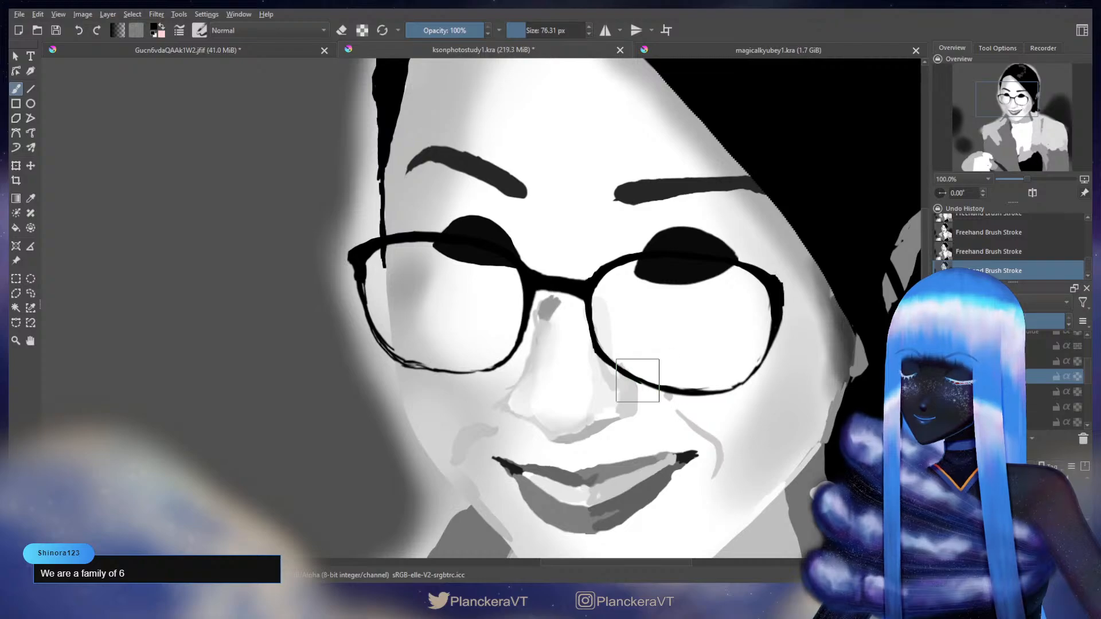
{"action": "key", "text": "e"}
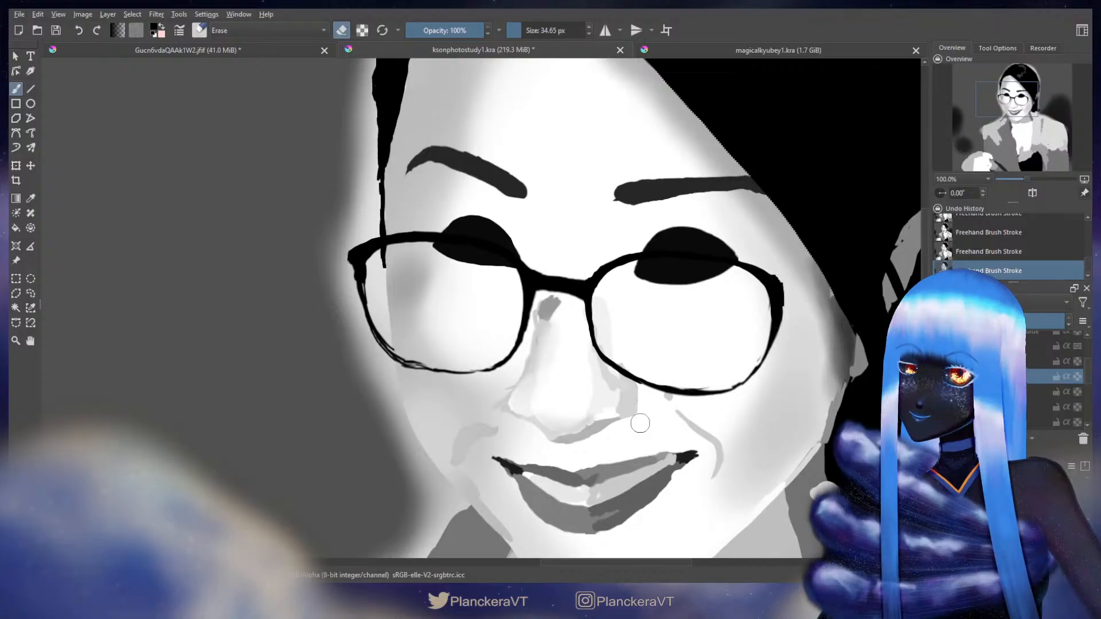
{"action": "key", "text": "e"}
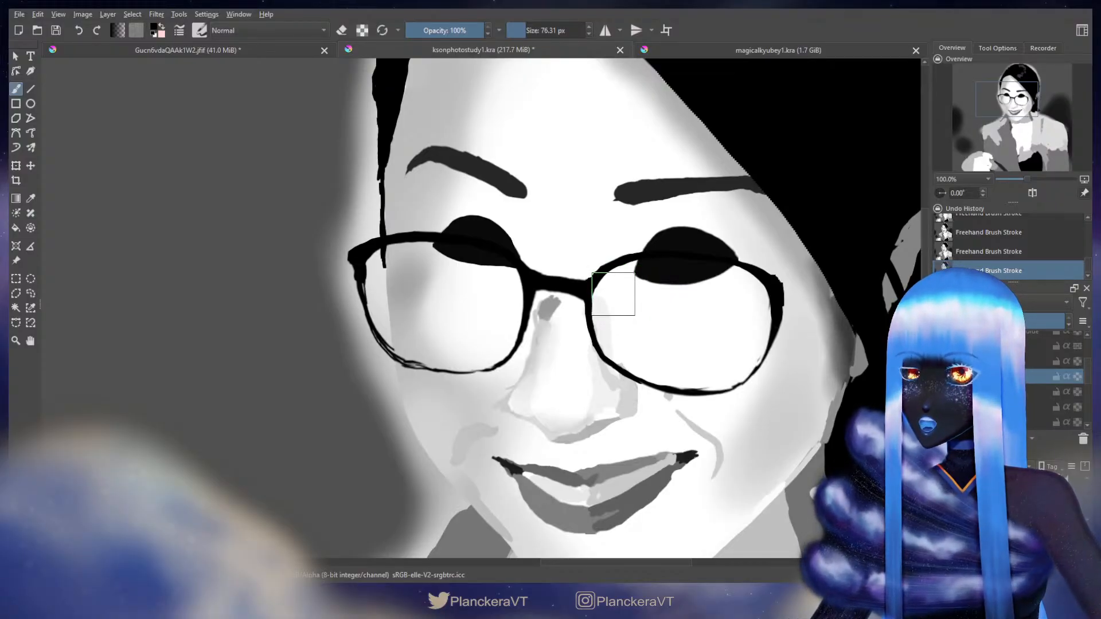
Step: Compare the painted face and glasses with the reference photo beside them
{"action": "scroll", "coordinate": [613, 294], "scroll_direction": "down", "scroll_amount": 3}
{"action": "scroll", "coordinate": [644, 315], "scroll_direction": "up", "scroll_amount": 2}
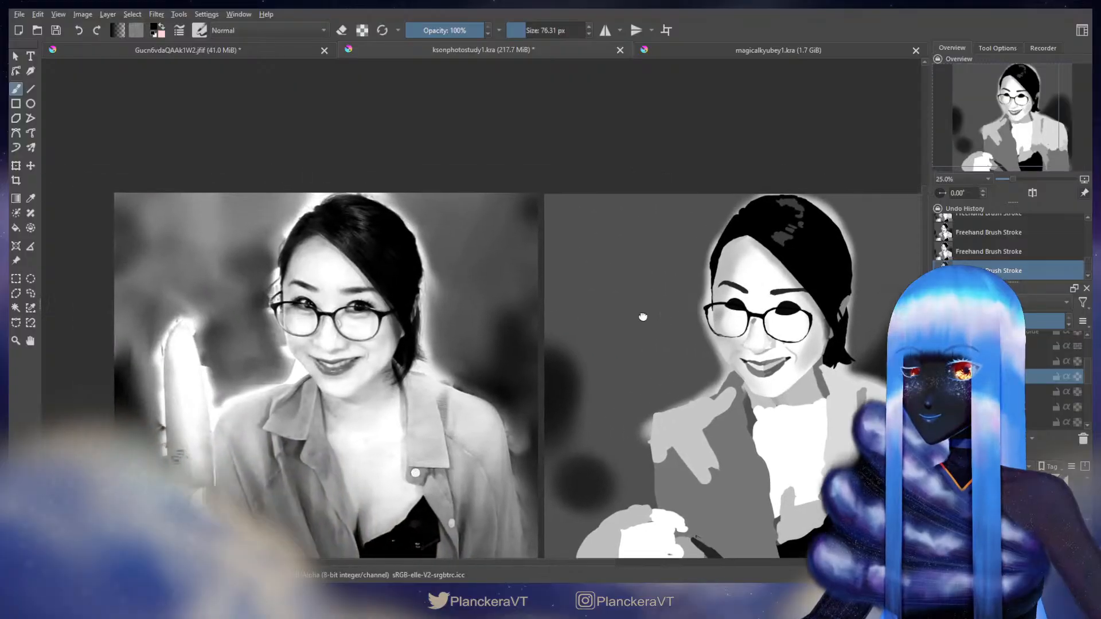
{"action": "left_click_drag", "start_coordinate": [659, 373], "coordinate": [512, 348]}
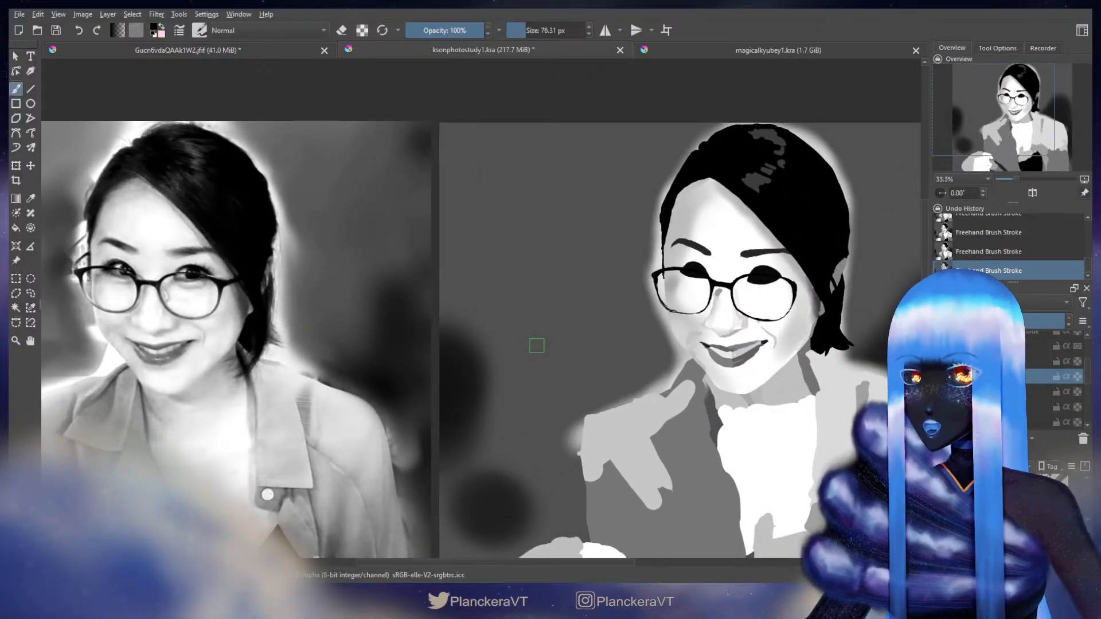
{"action": "scroll", "coordinate": [546, 344], "scroll_direction": "up", "scroll_amount": 2}
{"action": "scroll", "coordinate": [547, 346], "scroll_direction": "down", "scroll_amount": 2}
{"action": "left_click_drag", "start_coordinate": [563, 349], "coordinate": [437, 369]}
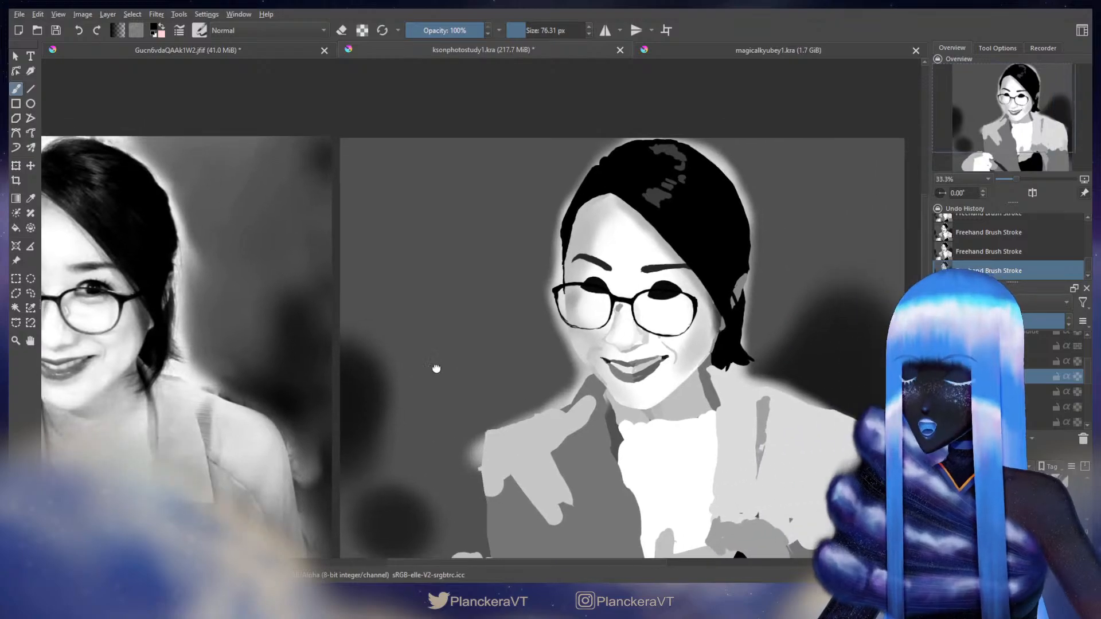
{"action": "scroll", "coordinate": [499, 359], "scroll_direction": "up", "scroll_amount": 2}
{"action": "left_click_drag", "start_coordinate": [550, 376], "coordinate": [361, 401]}
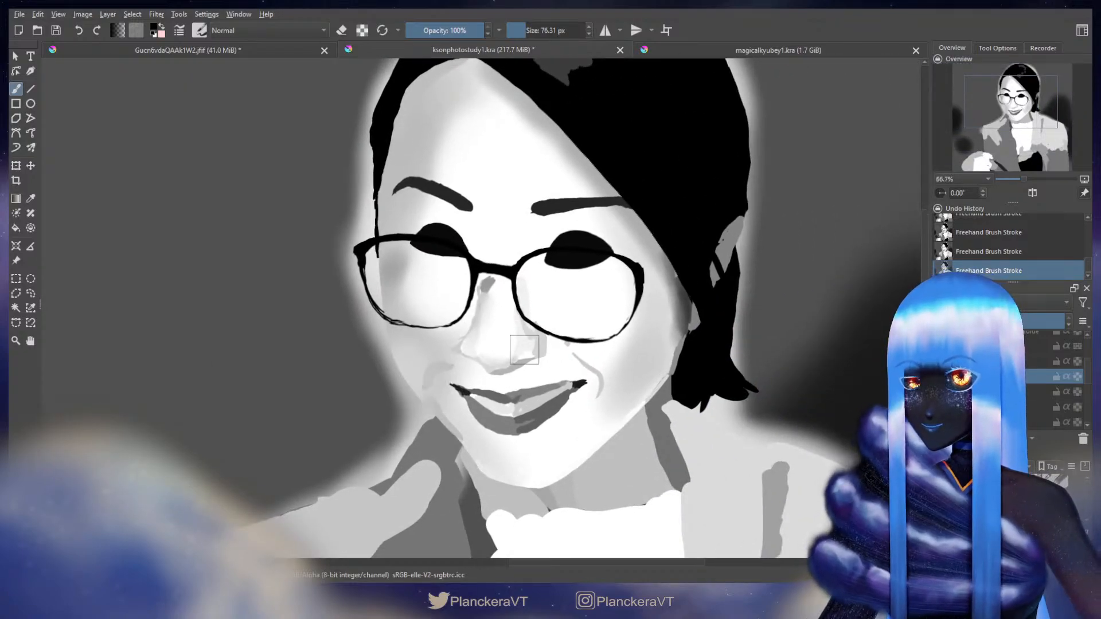
Step: Reduce the brush to 45.75 px and the eraser to 30.86 px, and refine the right lens's lower rim near the nose
{"action": "left_click_drag", "start_coordinate": [528, 316], "coordinate": [522, 311]}
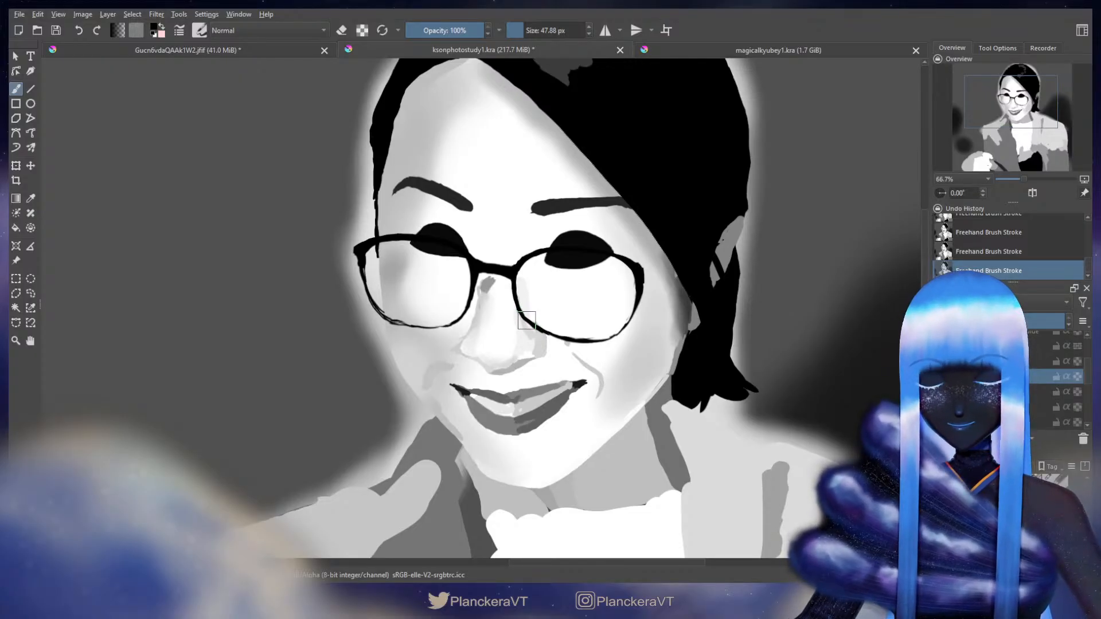
{"action": "left_click_drag", "start_coordinate": [526, 320], "coordinate": [521, 313]}
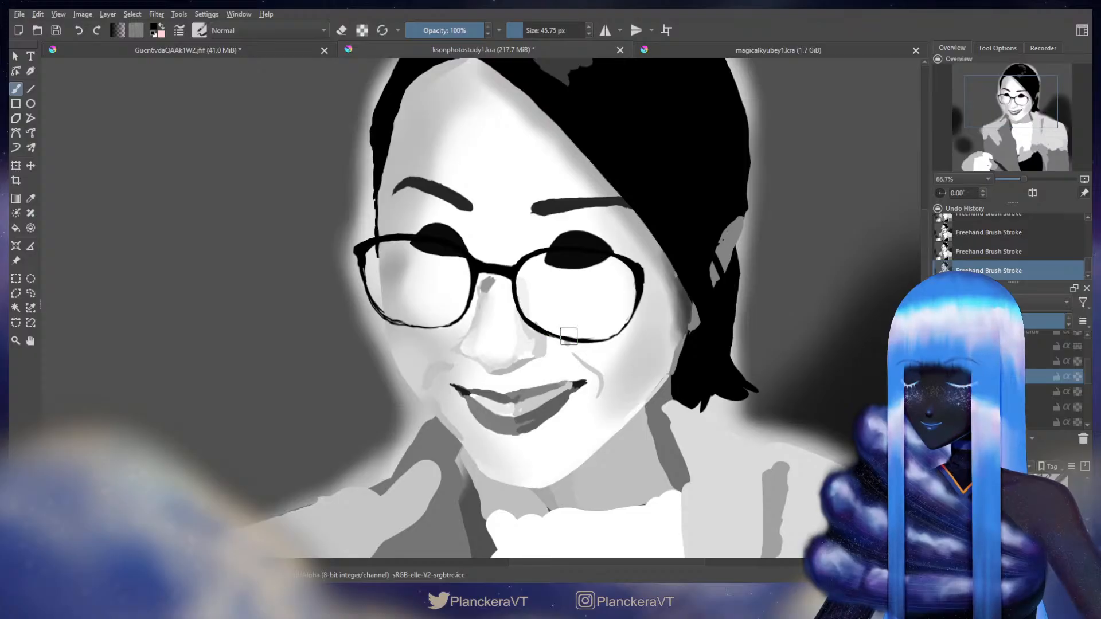
{"action": "key", "text": "e"}
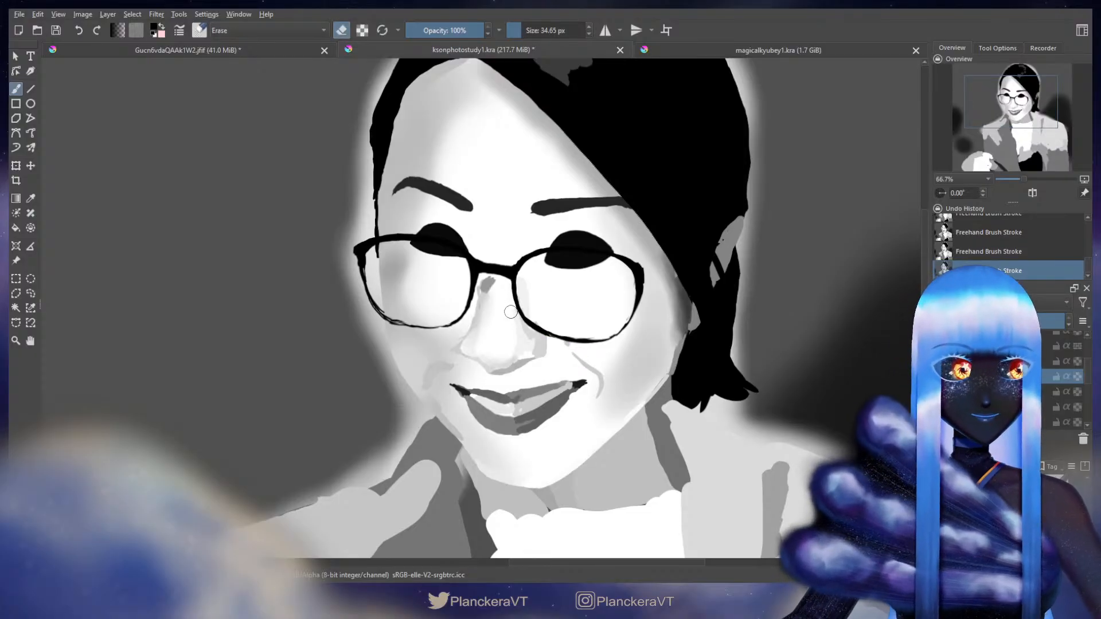
{"action": "left_click_drag", "start_coordinate": [510, 311], "coordinate": [506, 310]}
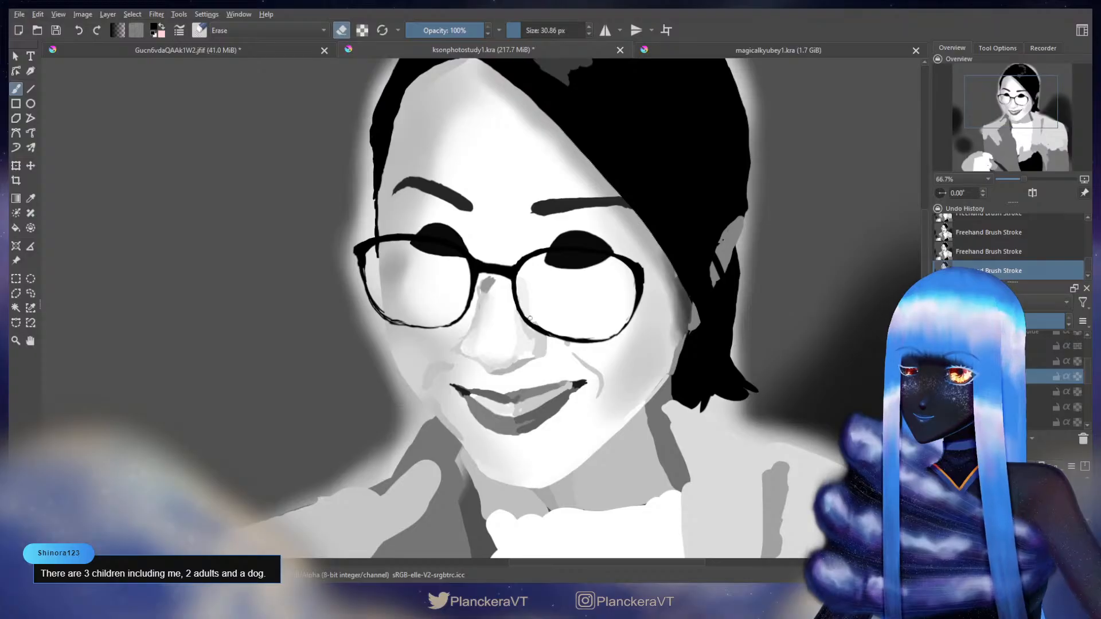
{"action": "key", "text": "ctrl+z"}
{"action": "left_click_drag", "start_coordinate": [543, 331], "coordinate": [531, 320]}
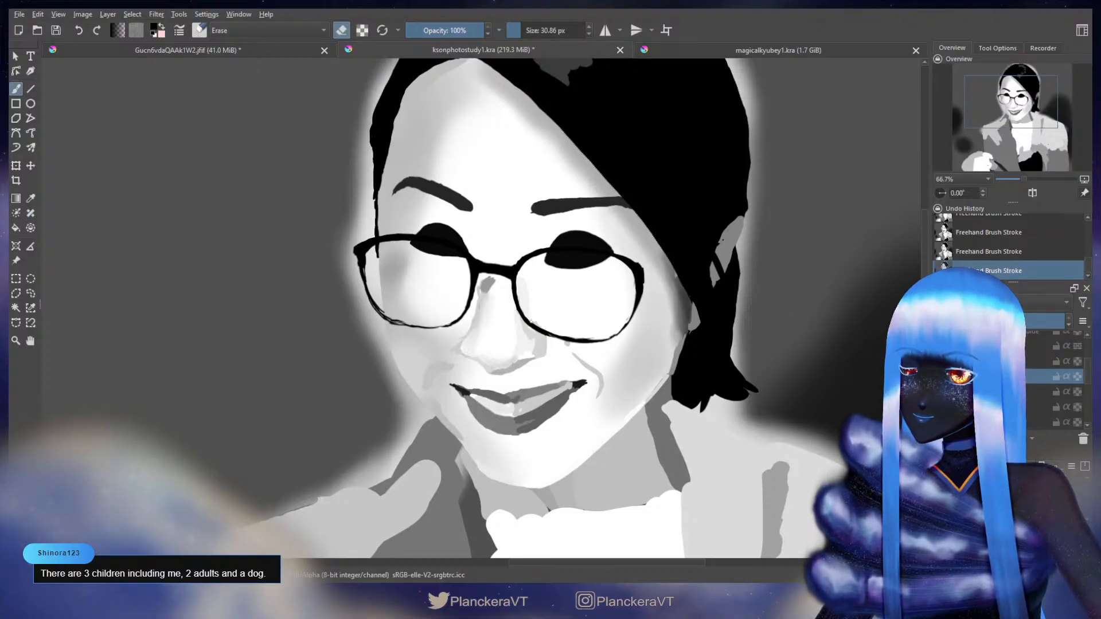
{"action": "key", "text": "e"}
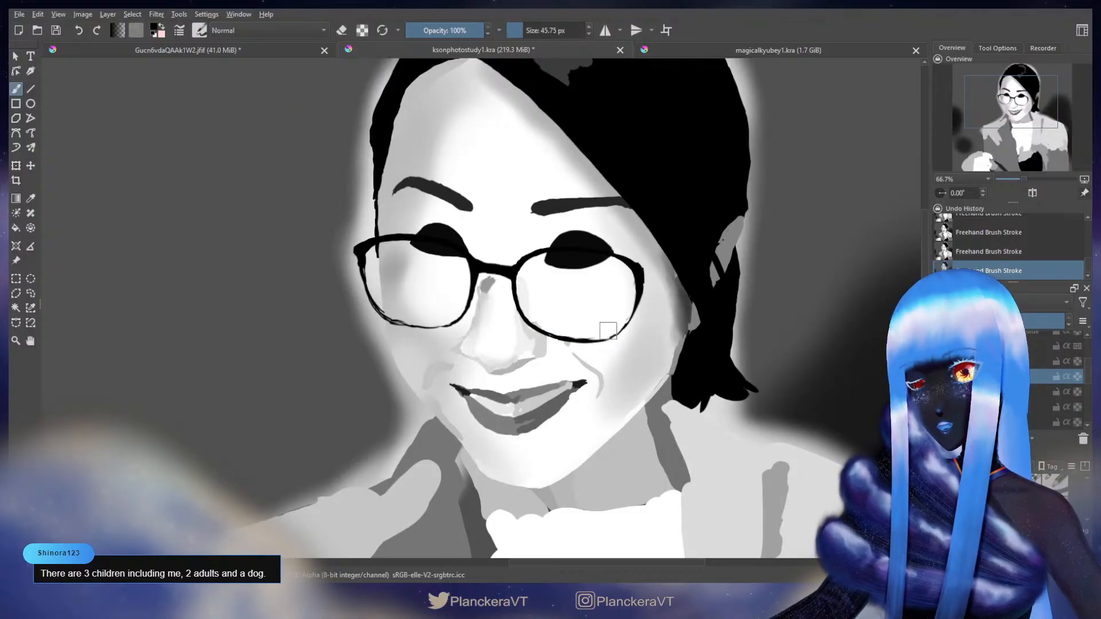
{"action": "key", "text": "e"}
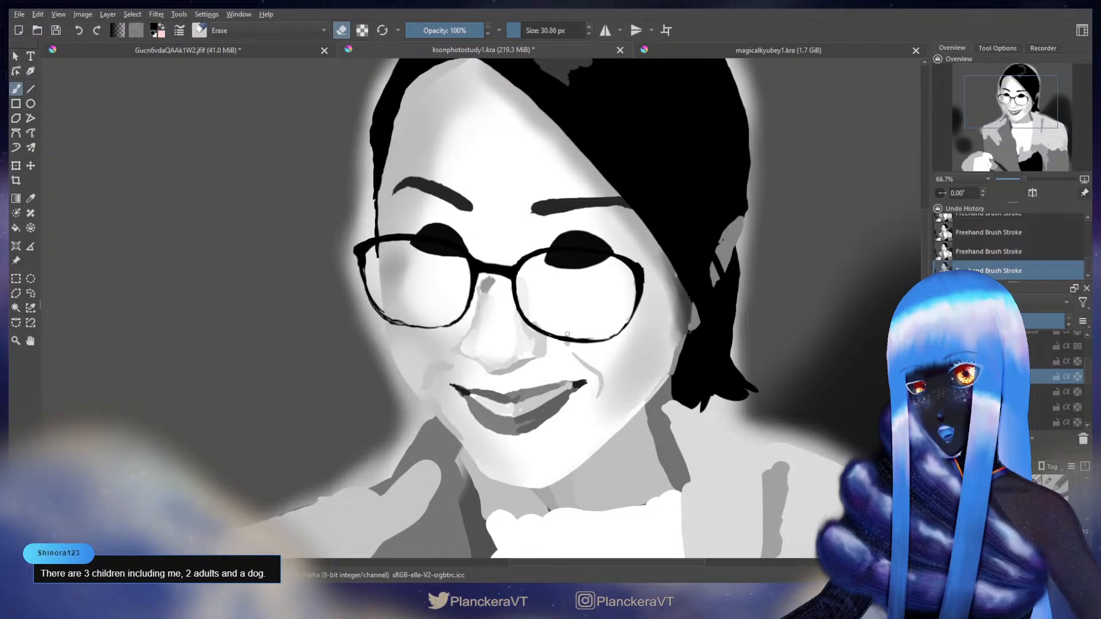
Step: Enlarge the brush to 138.75 px to gauge the nose-side part of the left lens in the reference photo
{"action": "scroll", "coordinate": [593, 334], "scroll_direction": "down", "scroll_amount": 4}
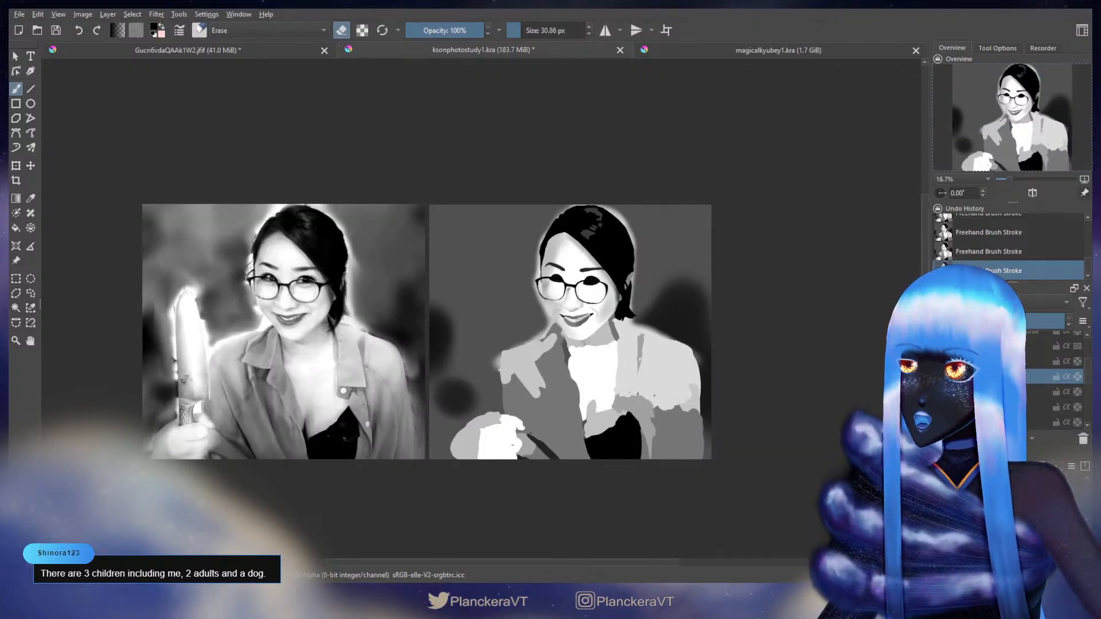
{"action": "scroll", "coordinate": [320, 336], "scroll_direction": "up", "scroll_amount": 6}
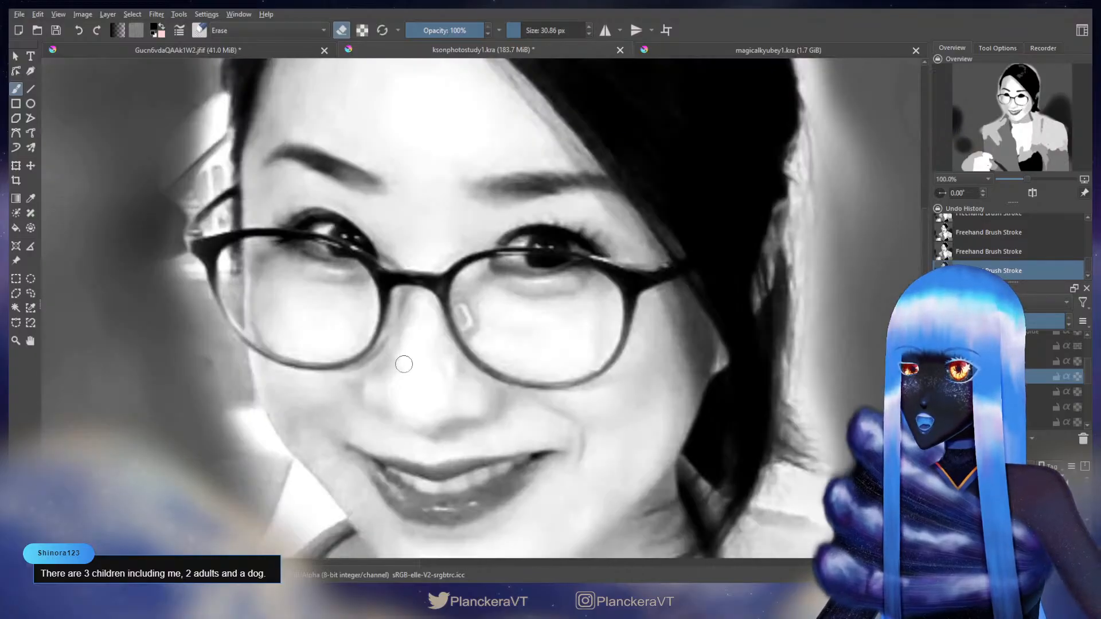
{"action": "key", "text": "e"}
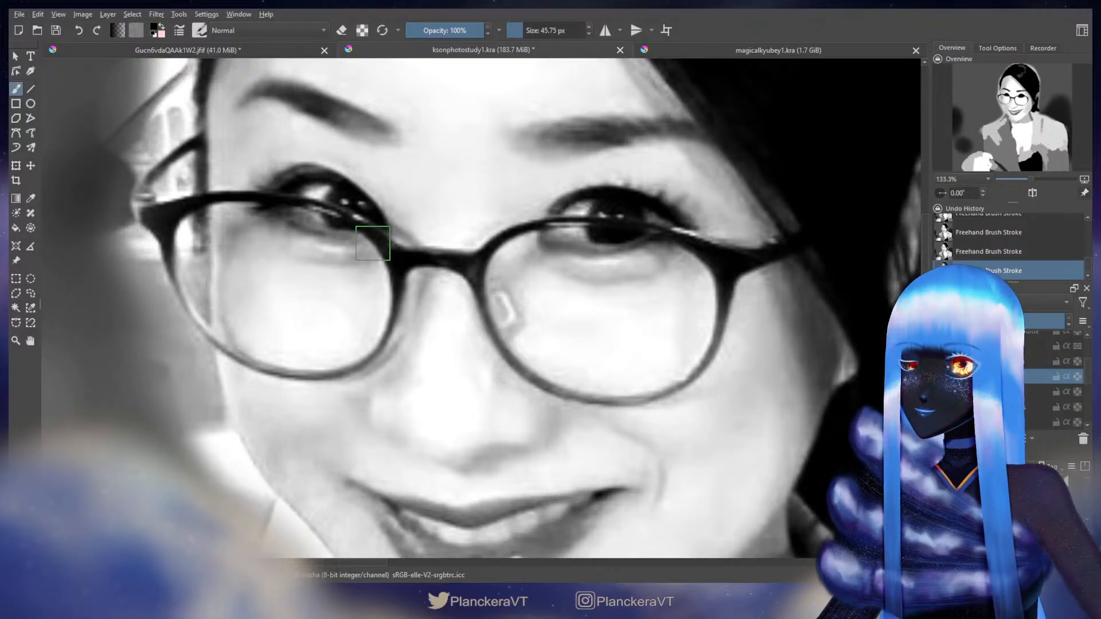
{"action": "key", "text": "bracketright"}
{"action": "key", "text": "bracketright"}
{"action": "key", "text": "bracketright"}
{"action": "key", "text": "bracketright"}
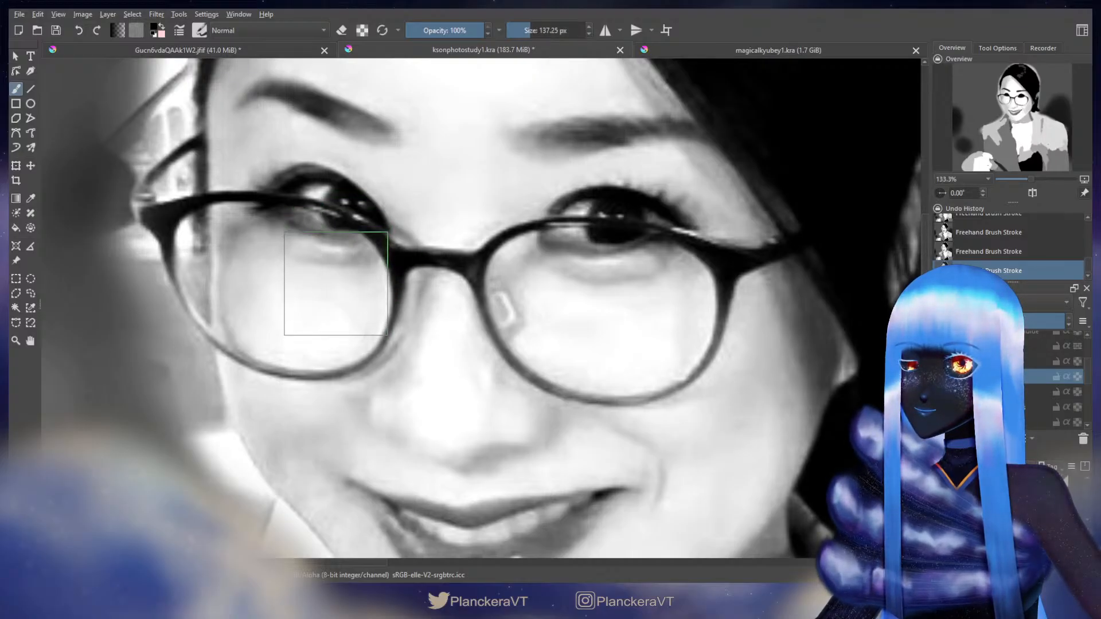
{"action": "key", "text": "bracketright"}
{"action": "key", "text": "bracketleft"}
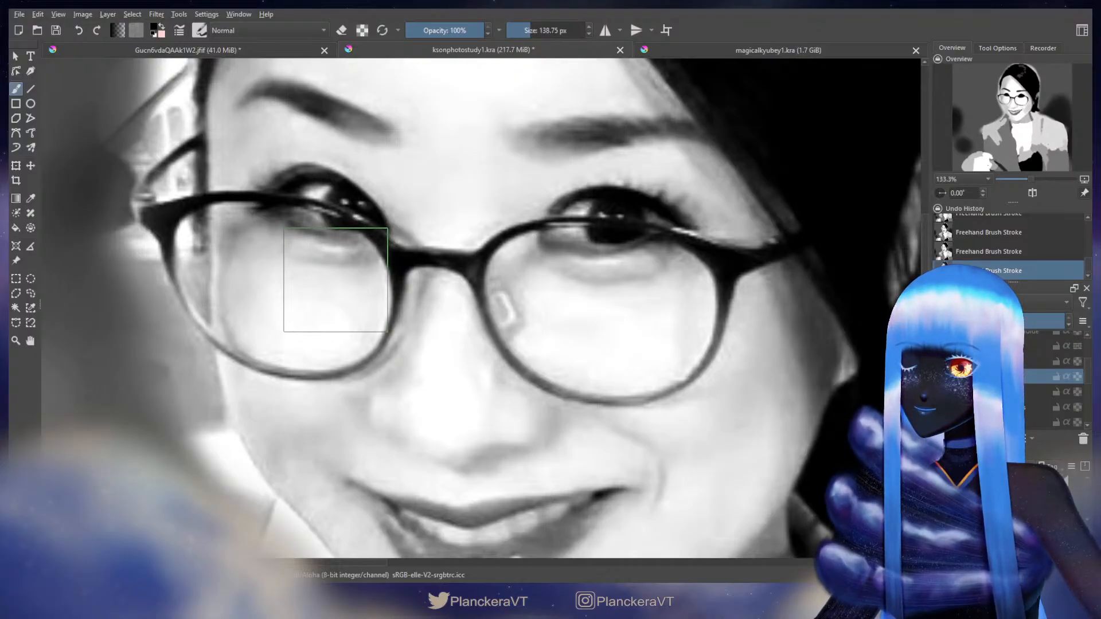
Step: Compare the left lens's shape in the painting with the reference photo, using the brush outline as a gauge
{"action": "scroll", "coordinate": [442, 268], "scroll_direction": "down", "scroll_amount": 3}
{"action": "left_click_drag", "start_coordinate": [683, 275], "coordinate": [247, 327]}
{"action": "left_click_drag", "start_coordinate": [676, 337], "coordinate": [430, 337]}
{"action": "scroll", "coordinate": [565, 340], "scroll_direction": "up", "scroll_amount": 2}
{"action": "scroll", "coordinate": [564, 340], "scroll_direction": "up", "scroll_amount": 2}
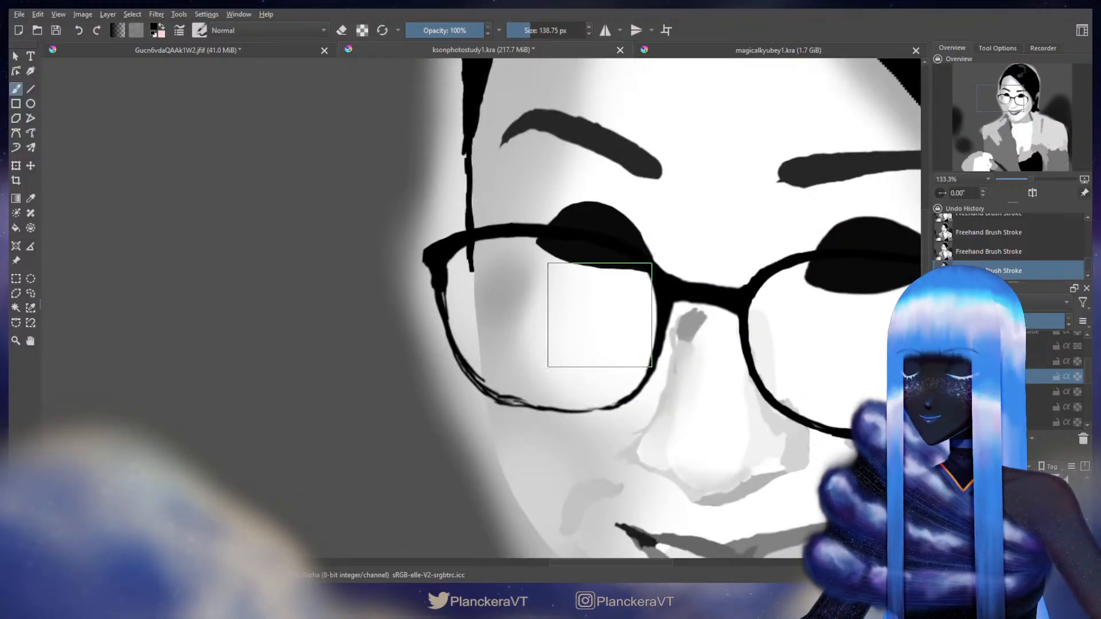
{"action": "key", "text": "e"}
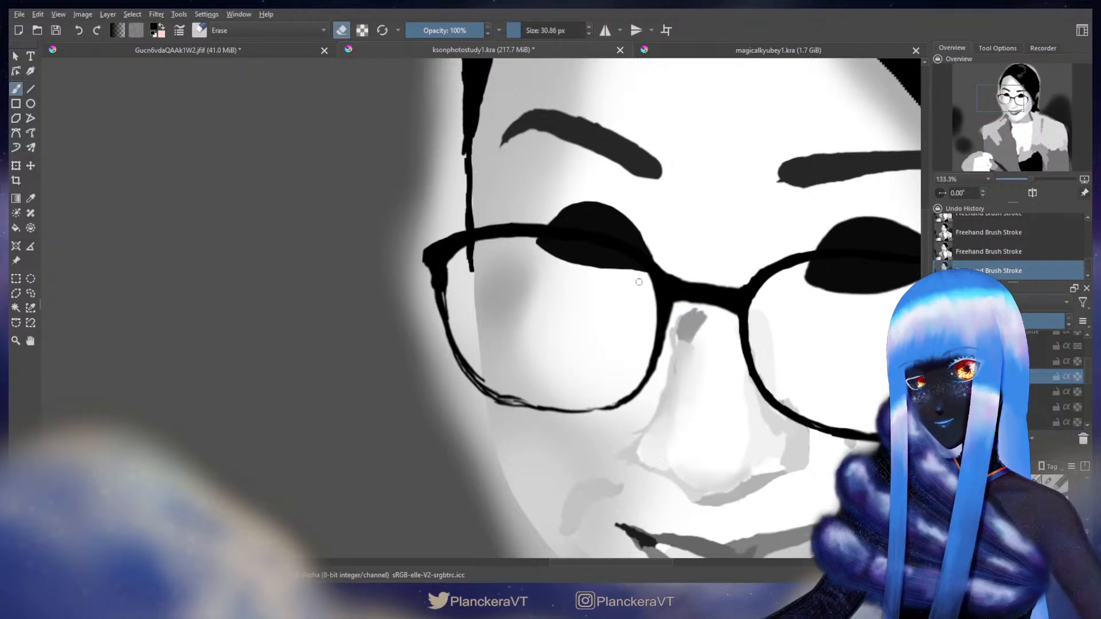
{"action": "scroll", "coordinate": [552, 299], "scroll_direction": "down", "scroll_amount": 2}
{"action": "scroll", "coordinate": [552, 299], "scroll_direction": "down", "scroll_amount": 1}
{"action": "left_click_drag", "start_coordinate": [281, 326], "coordinate": [762, 377]}
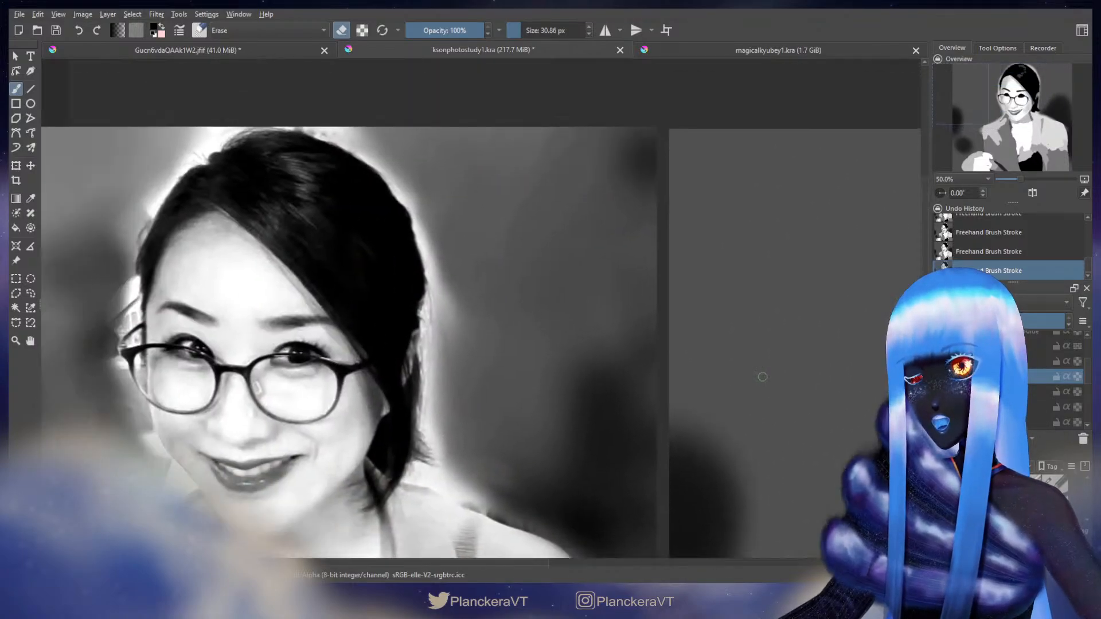
{"action": "key", "text": "e"}
{"action": "left_click_drag", "start_coordinate": [239, 373], "coordinate": [407, 359]}
{"action": "scroll", "coordinate": [408, 359], "scroll_direction": "up", "scroll_amount": 1}
{"action": "scroll", "coordinate": [342, 367], "scroll_direction": "up", "scroll_amount": 2}
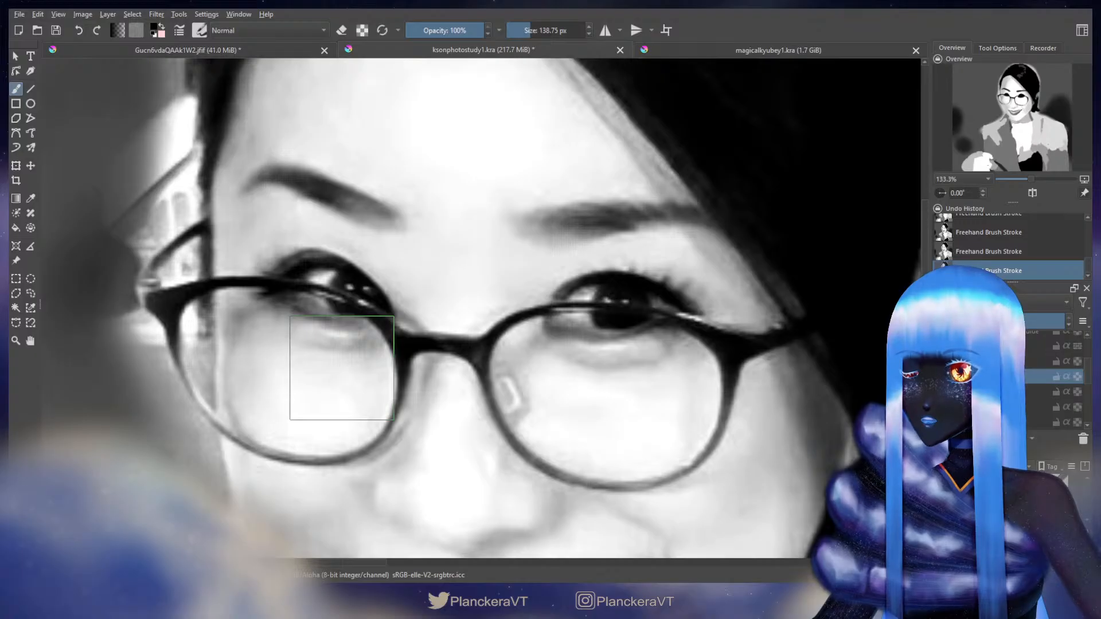
{"action": "scroll", "coordinate": [342, 368], "scroll_direction": "down", "scroll_amount": 3}
{"action": "mouse_move", "coordinate": [342, 368]}
{"action": "left_mouse_down"}
{"action": "mouse_move", "coordinate": [192, 401]}
{"action": "mouse_move", "coordinate": [764, 422]}
{"action": "left_mouse_up"}
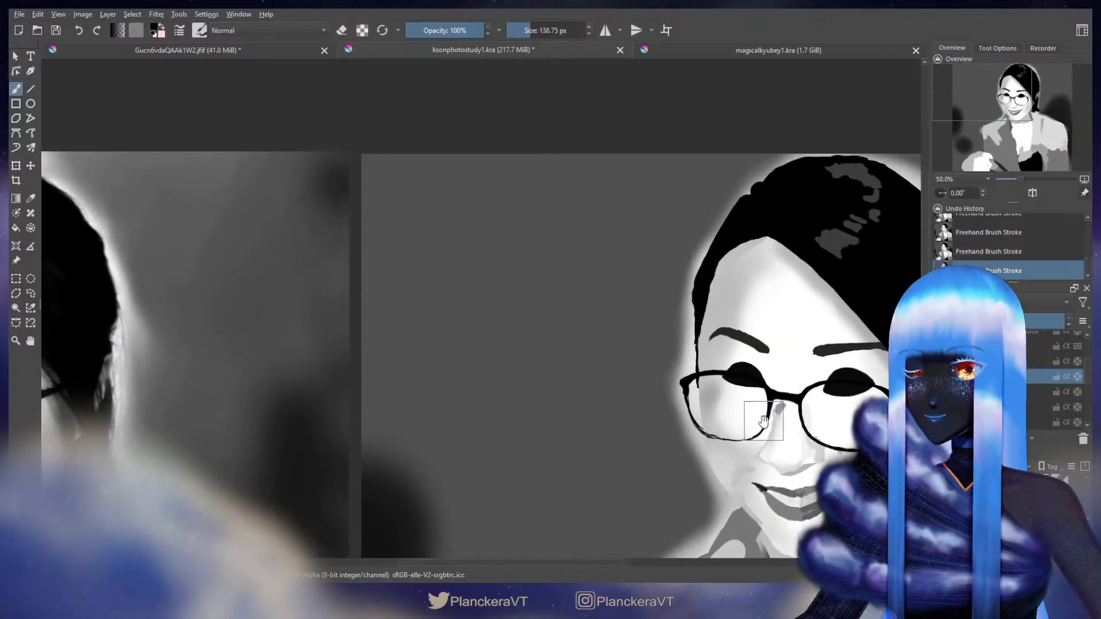
{"action": "scroll", "coordinate": [764, 421], "scroll_direction": "up", "scroll_amount": 3}
{"action": "scroll", "coordinate": [610, 386], "scroll_direction": "up", "scroll_amount": 1}
{"action": "scroll", "coordinate": [608, 376], "scroll_direction": "up", "scroll_amount": 1}
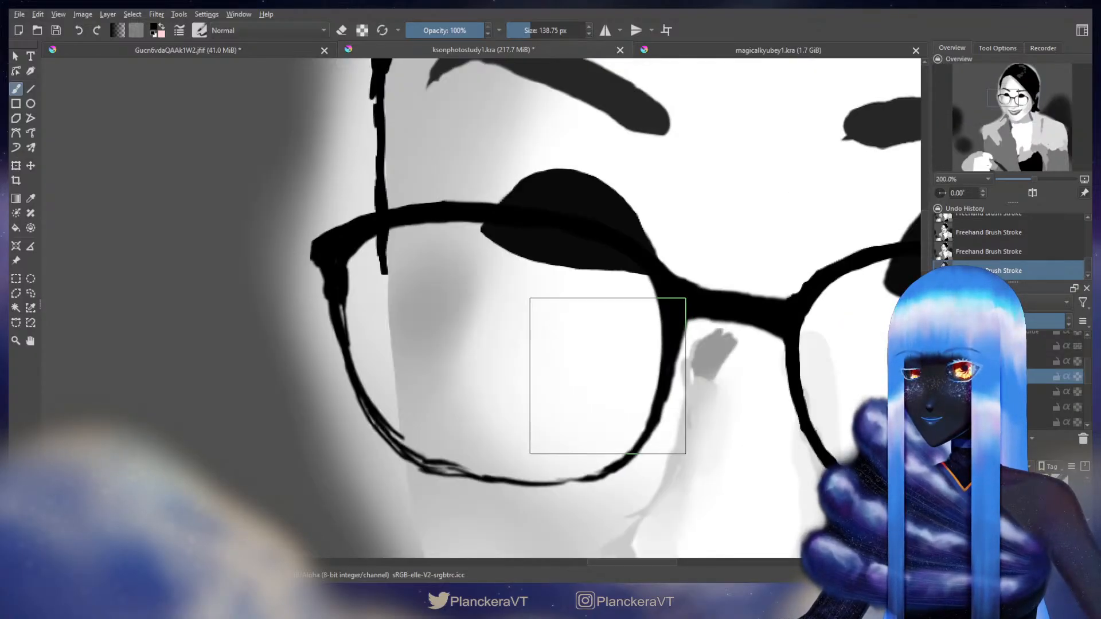
Step: Smooth the upper outer edge where the left lens rim meets the bridge of the glasses, using a 29.31 px eraser
{"action": "left_click_drag", "start_coordinate": [704, 160], "coordinate": [618, 189]}
{"action": "key", "text": "e"}
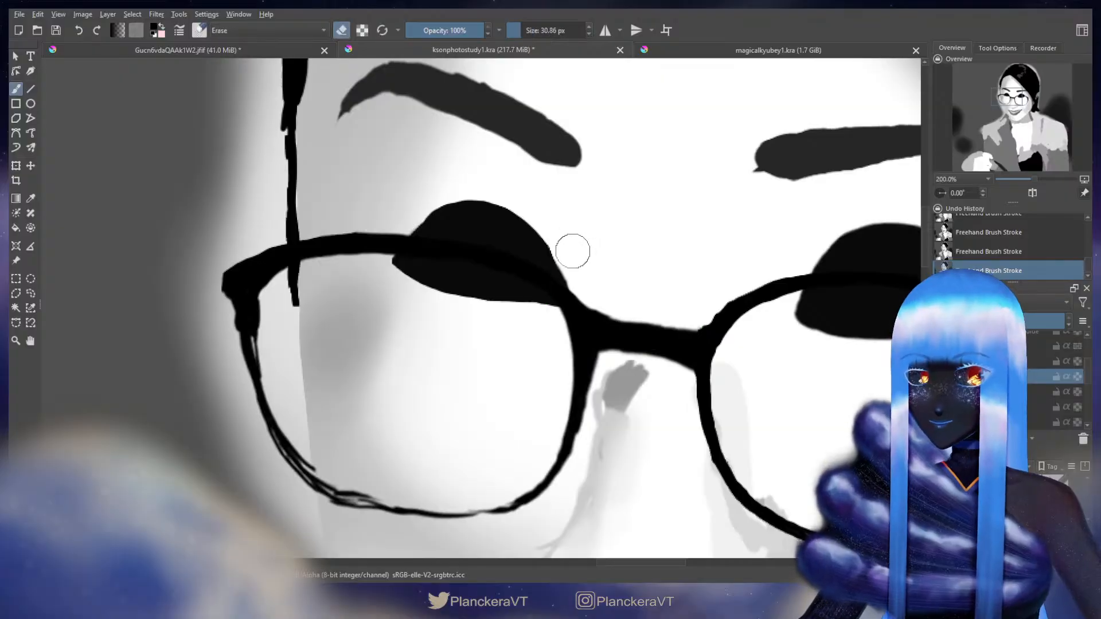
{"action": "left_click_drag", "start_coordinate": [556, 263], "coordinate": [569, 279]}
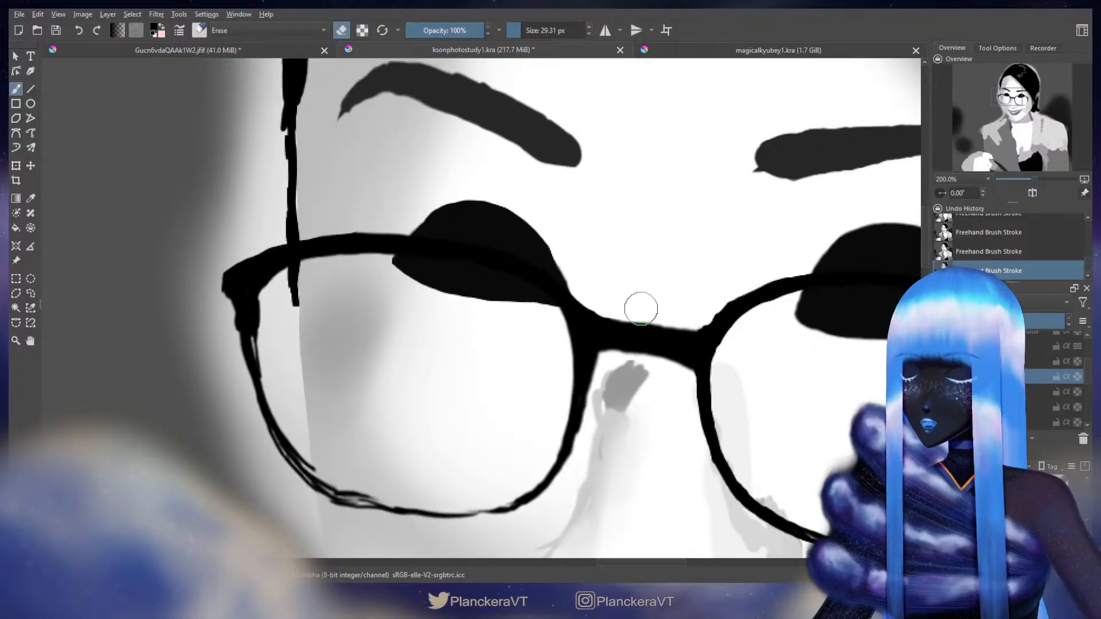
{"action": "left_click_drag", "start_coordinate": [565, 279], "coordinate": [612, 311]}
Step: Erase along the inner nose-side edge of the left lens rim to thin and round it, checking the curve with the brush outline
{"action": "key", "text": "slash"}
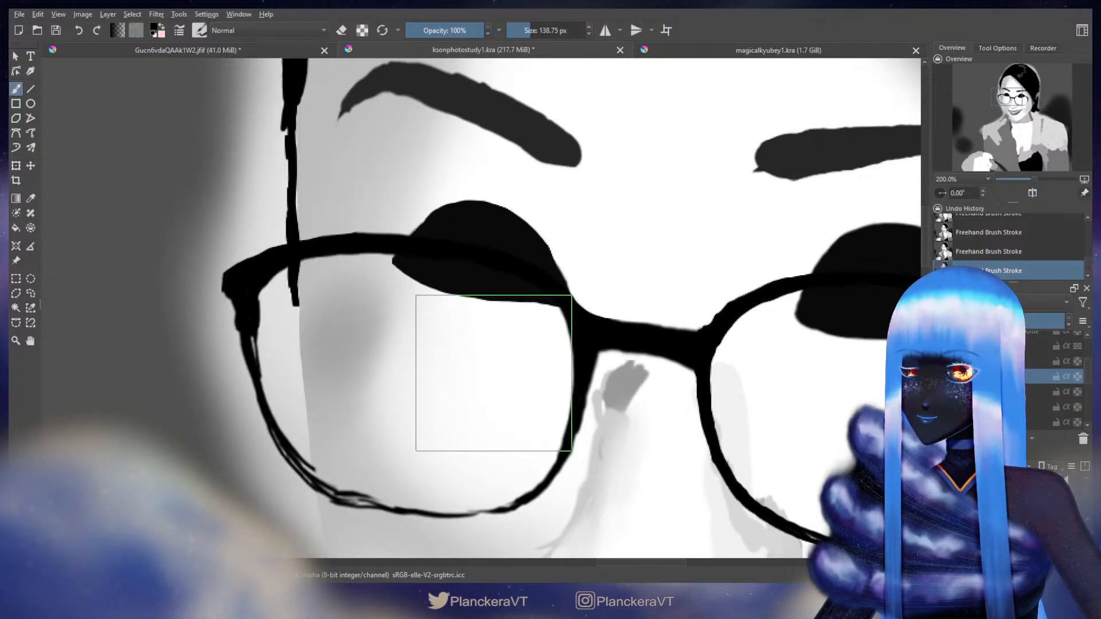
{"action": "key", "text": "slash"}
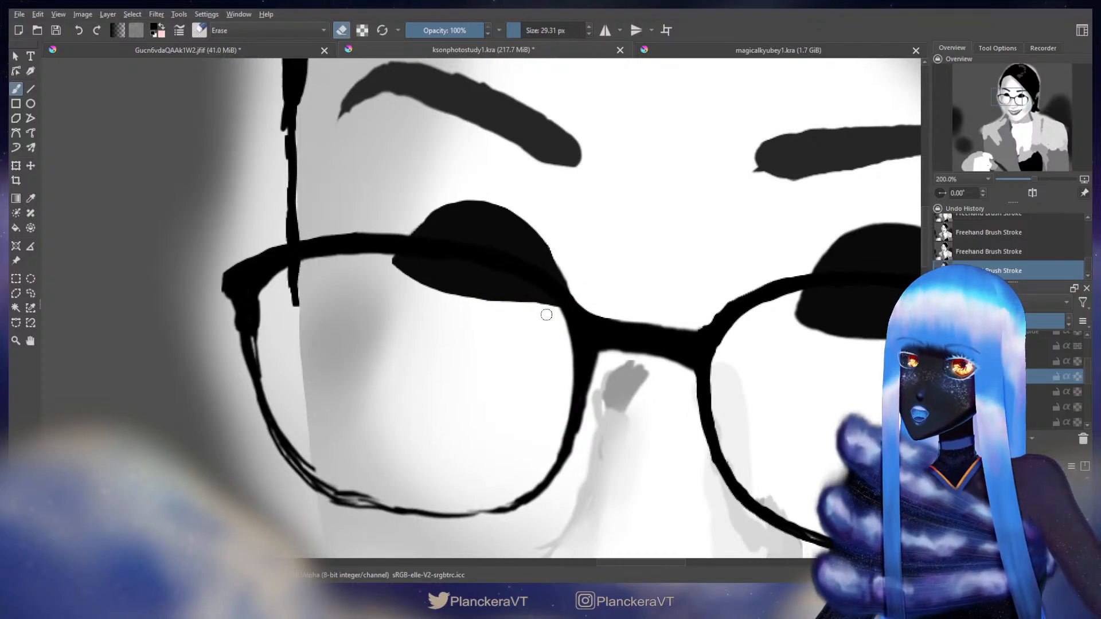
{"action": "mouse_move", "coordinate": [559, 342]}
{"action": "left_mouse_down"}
{"action": "mouse_move", "coordinate": [566, 373]}
{"action": "mouse_move", "coordinate": [551, 441]}
{"action": "left_mouse_up"}
{"action": "key", "text": "slash"}
{"action": "mouse_move", "coordinate": [598, 333]}
{"action": "left_mouse_down"}
{"action": "mouse_move", "coordinate": [620, 254]}
{"action": "mouse_move", "coordinate": [626, 282]}
{"action": "mouse_move", "coordinate": [587, 377]}
{"action": "left_mouse_up"}
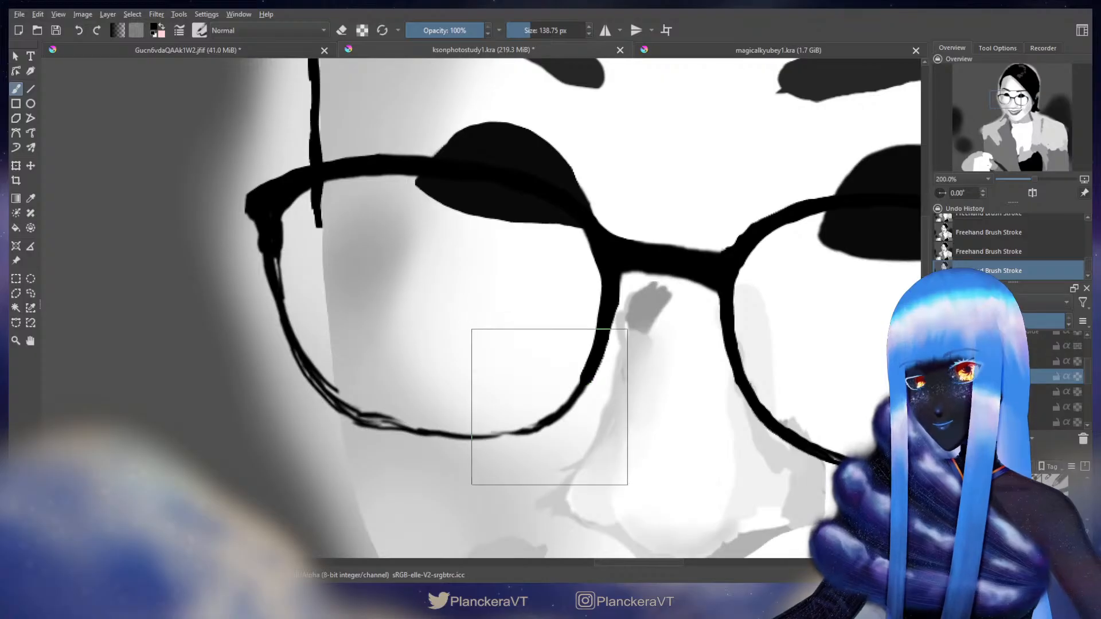
{"action": "key", "text": "slash"}
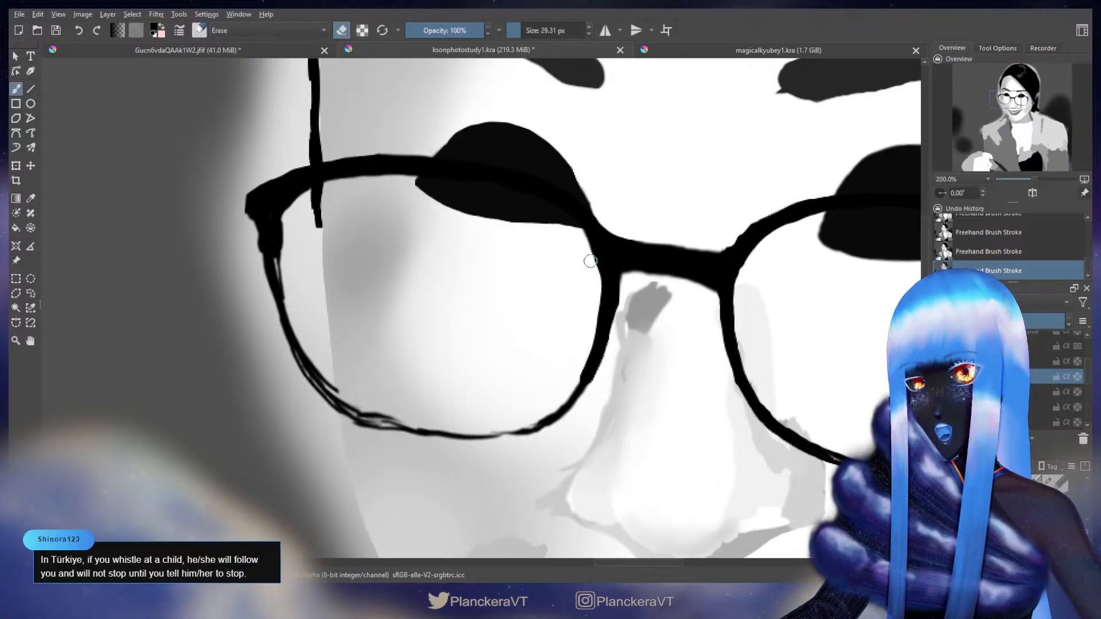
{"action": "left_click_drag", "start_coordinate": [595, 316], "coordinate": [568, 383]}
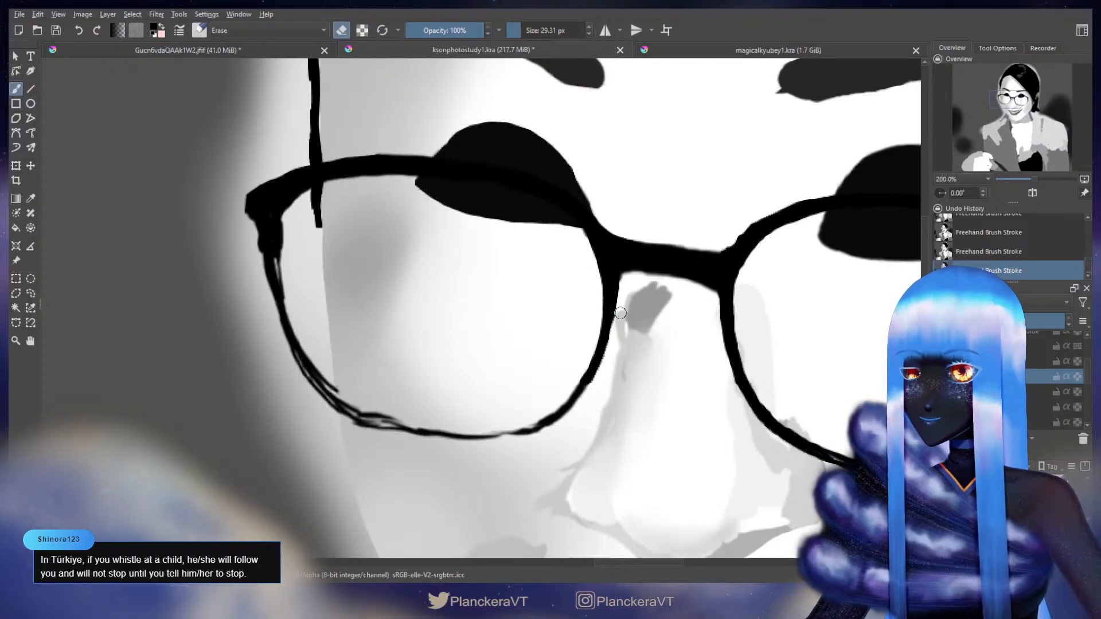
Step: Try a short eraser stroke along the nose-side edge of the left lens rim, undo it, and leave eraser mode
{"action": "mouse_move", "coordinate": [616, 332]}
{"action": "left_mouse_down"}
{"action": "mouse_move", "coordinate": [609, 351]}
{"action": "mouse_move", "coordinate": [625, 288]}
{"action": "mouse_move", "coordinate": [620, 310]}
{"action": "left_mouse_up"}
{"action": "key", "text": "ctrl+z"}
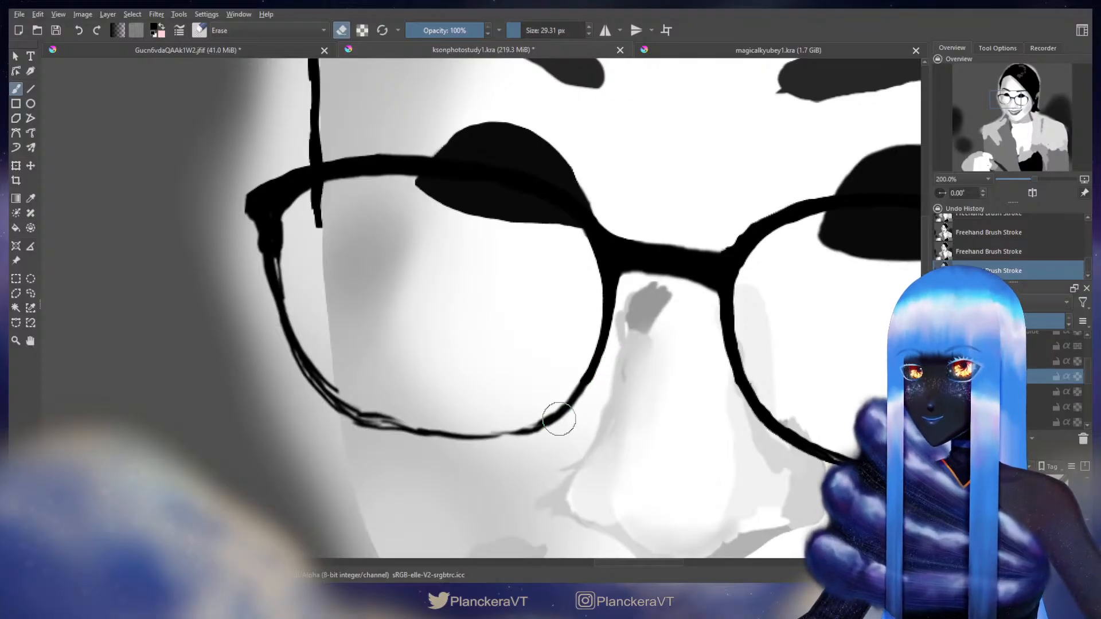
{"action": "key", "text": "e"}
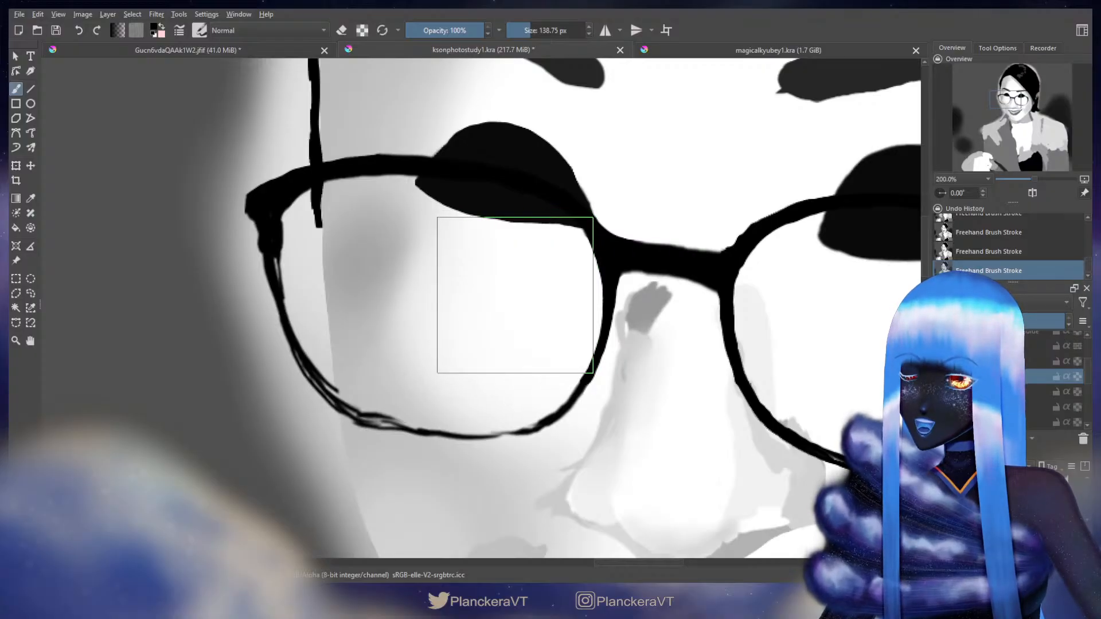
Step: Compare the left lens and bridge in the reference photo with the painting, using the 138.75 px brush outline as a gauge
{"action": "scroll", "coordinate": [513, 296], "scroll_direction": "down", "scroll_amount": 4}
{"action": "left_click_drag", "start_coordinate": [361, 341], "coordinate": [907, 329]}
{"action": "scroll", "coordinate": [253, 288], "scroll_direction": "up", "scroll_amount": 1}
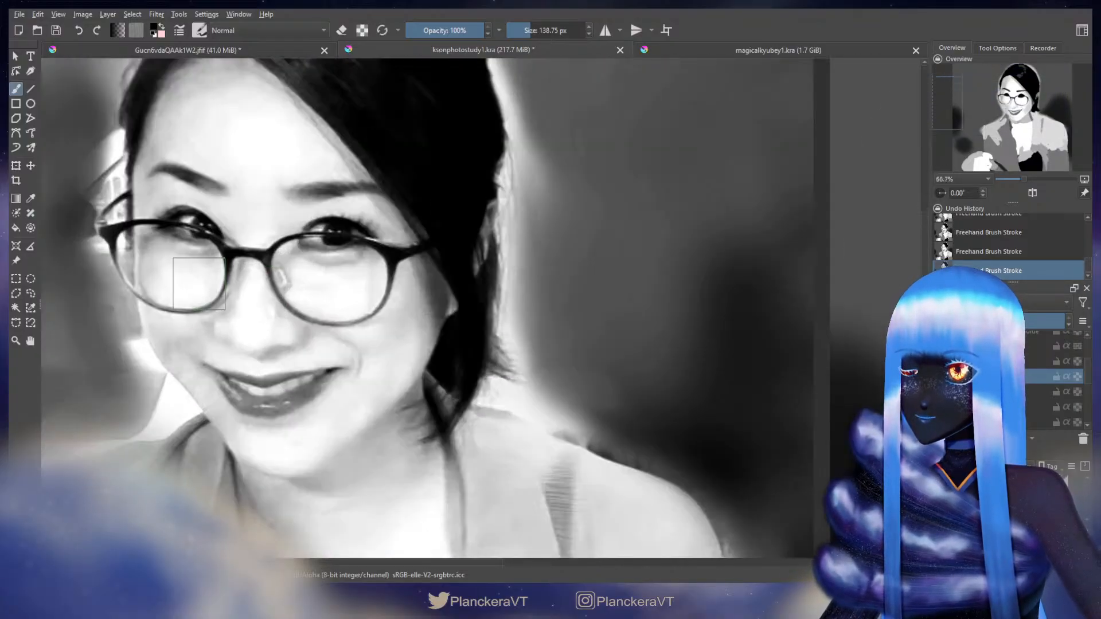
{"action": "scroll", "coordinate": [199, 284], "scroll_direction": "up", "scroll_amount": 2}
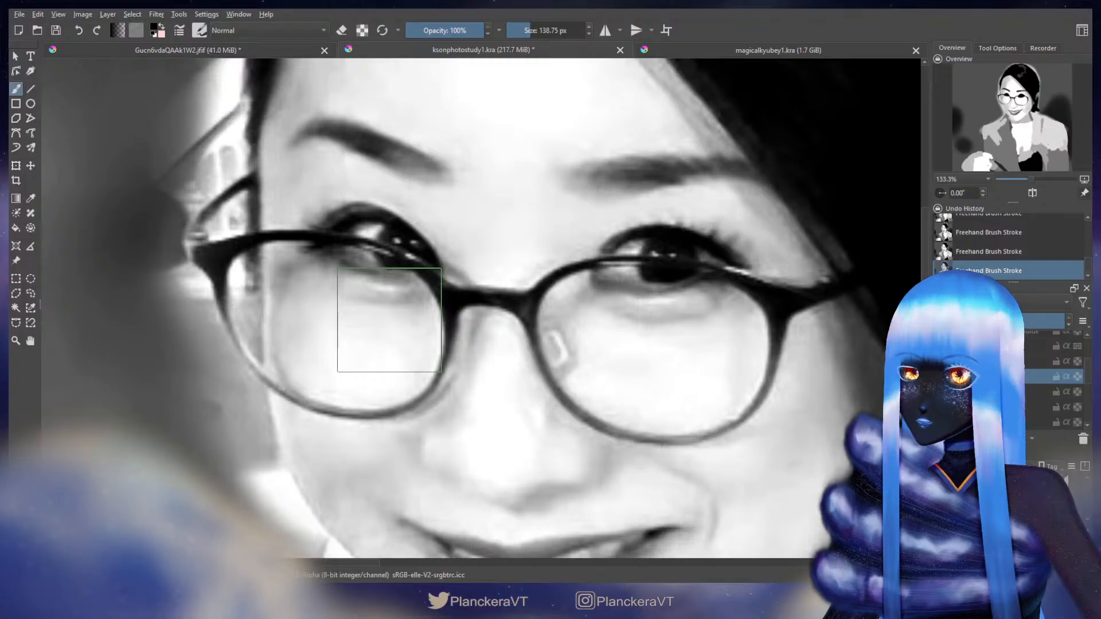
{"action": "scroll", "coordinate": [447, 322], "scroll_direction": "down", "scroll_amount": 3}
{"action": "left_click_drag", "start_coordinate": [817, 342], "coordinate": [386, 362]}
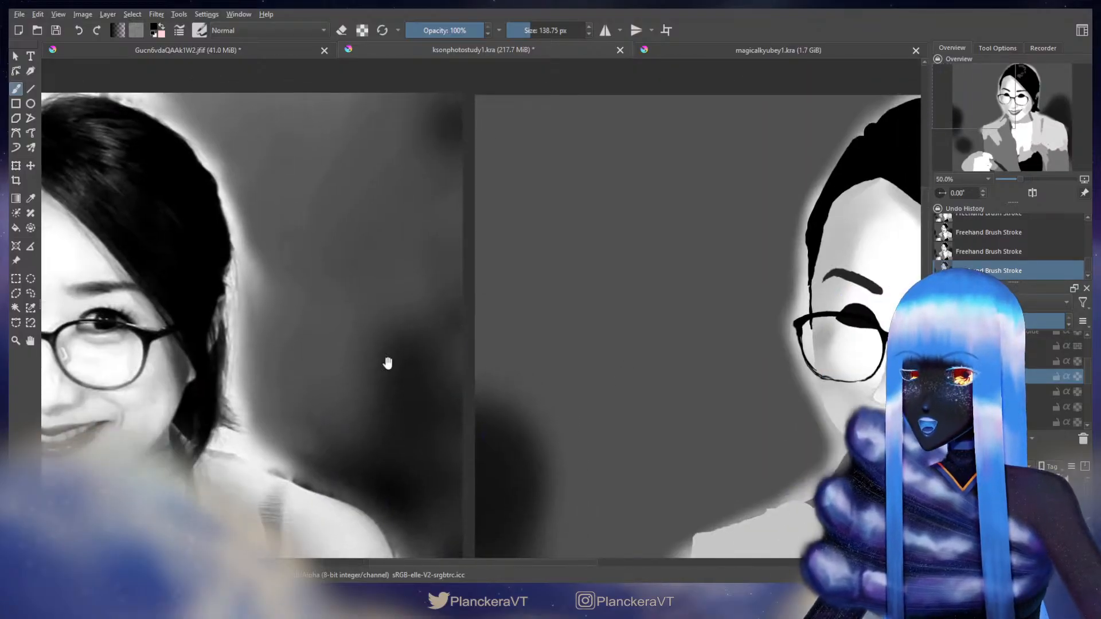
{"action": "left_click_drag", "start_coordinate": [714, 358], "coordinate": [490, 362]}
{"action": "scroll", "coordinate": [629, 350], "scroll_direction": "up", "scroll_amount": 2}
{"action": "left_click_drag", "start_coordinate": [772, 233], "coordinate": [667, 198]}
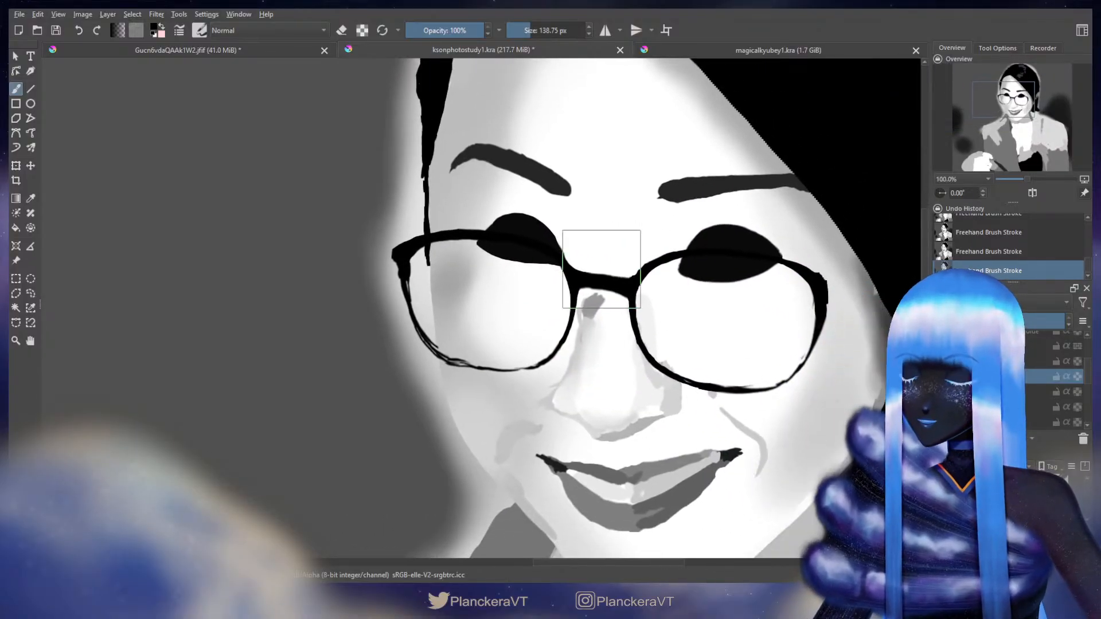
Step: Warp the nose-side curve of the left lens rim with a Liquify transform and apply it
{"action": "key", "text": "ctrl+t"}
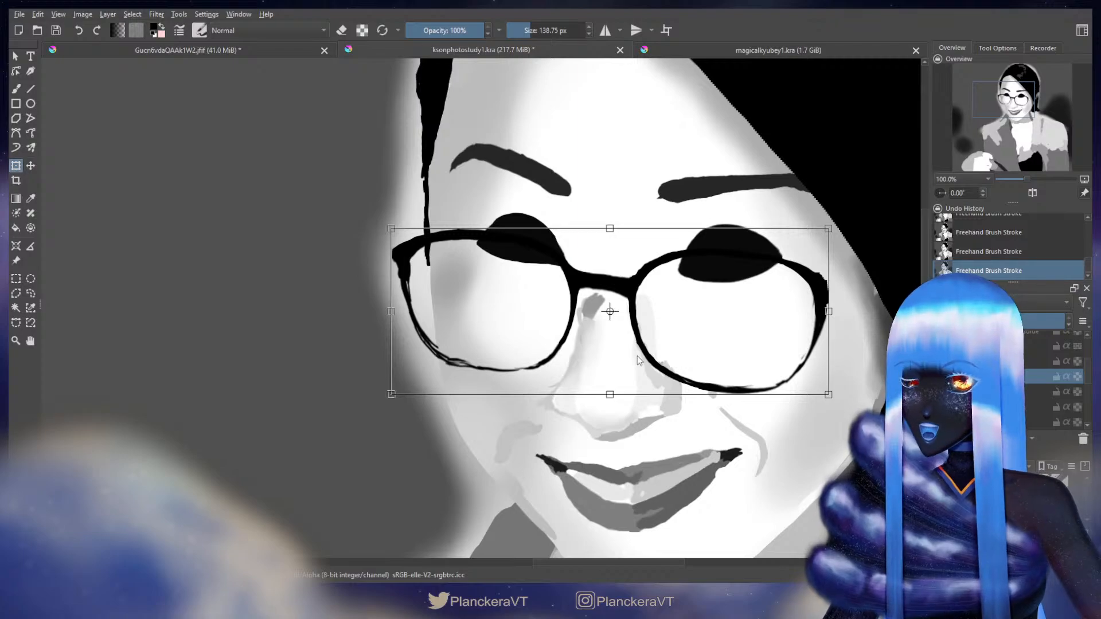
{"action": "key", "text": "l"}
{"action": "left_click_drag", "start_coordinate": [579, 311], "coordinate": [570, 305]}
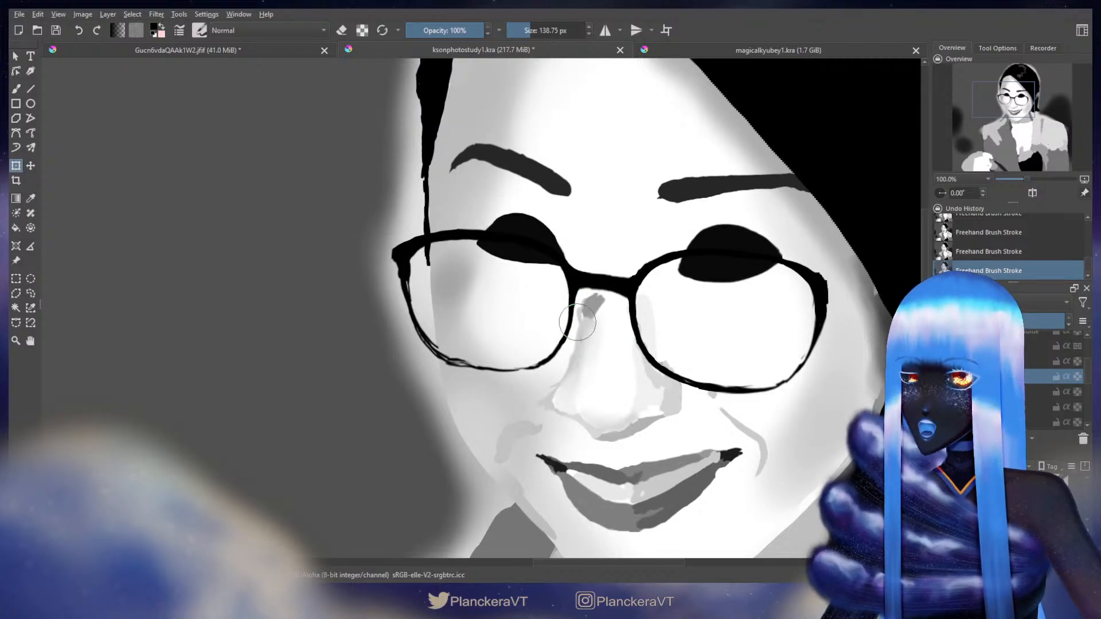
{"action": "mouse_move", "coordinate": [589, 342]}
{"action": "left_mouse_down"}
{"action": "mouse_move", "coordinate": [570, 330]}
{"action": "mouse_move", "coordinate": [559, 368]}
{"action": "left_mouse_up"}
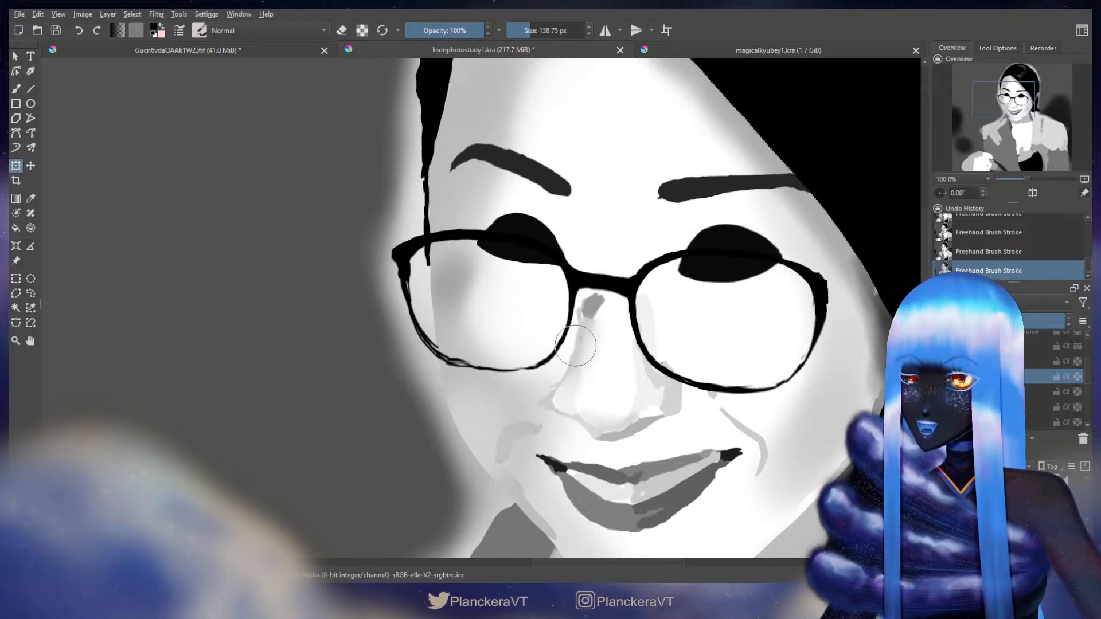
{"action": "key", "text": "Return"}
{"action": "key", "text": "b"}
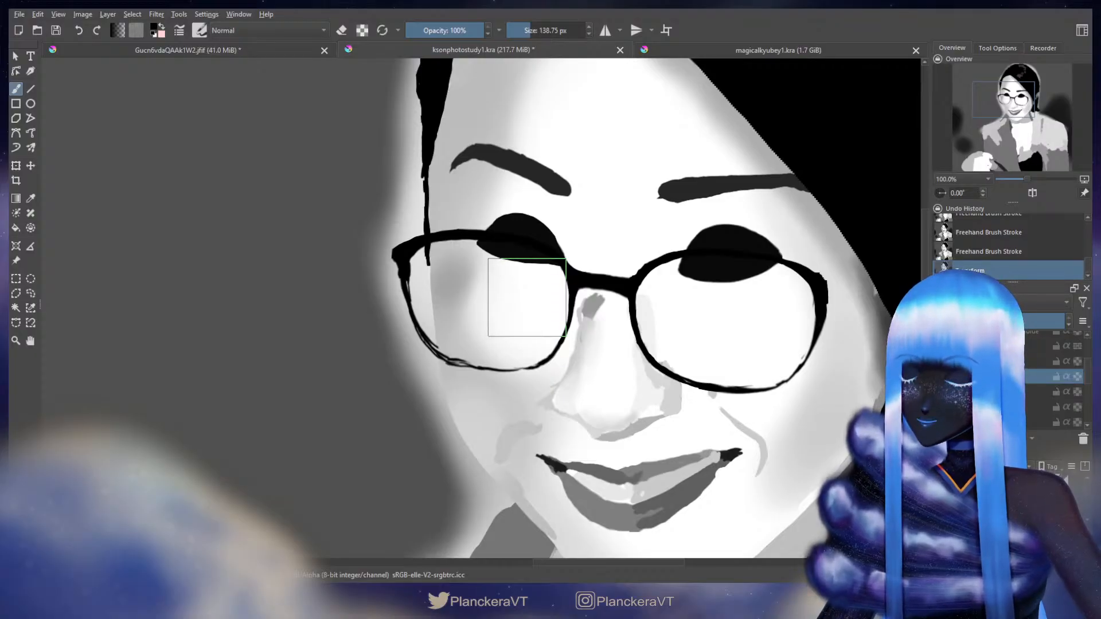
Step: Check the glasses against the reference photo and Liquify the lower outer curve of the left lens rim
{"action": "scroll", "coordinate": [527, 298], "scroll_direction": "down", "scroll_amount": 2}
{"action": "scroll", "coordinate": [659, 411], "scroll_direction": "down", "scroll_amount": 2}
{"action": "mouse_move", "coordinate": [546, 394]}
{"action": "left_mouse_down"}
{"action": "mouse_move", "coordinate": [583, 388]}
{"action": "mouse_move", "coordinate": [682, 403]}
{"action": "left_mouse_up"}
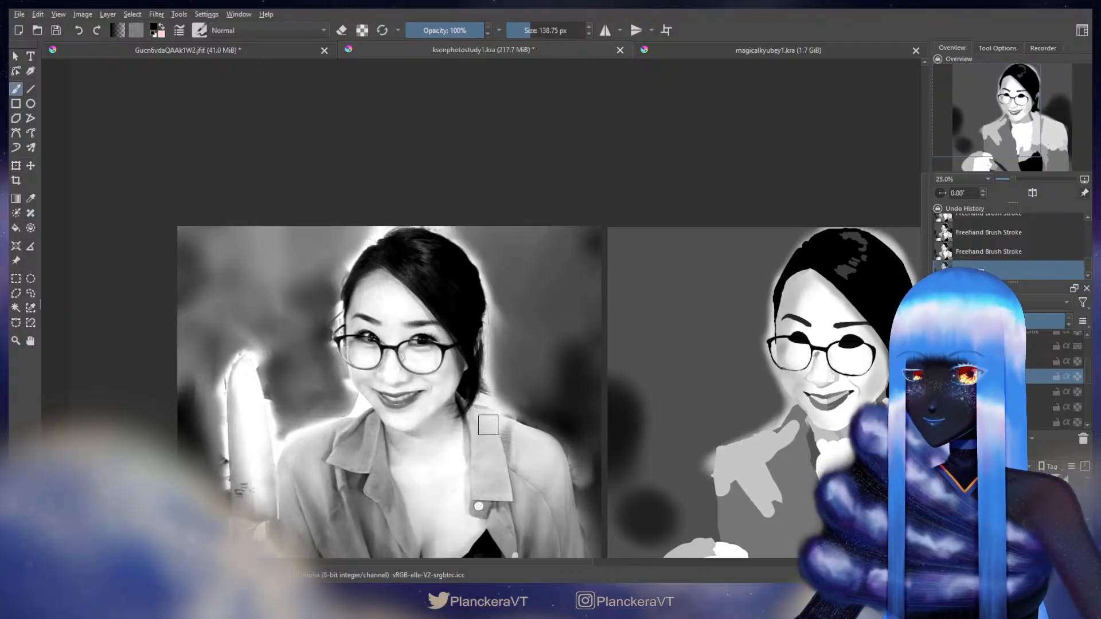
{"action": "scroll", "coordinate": [485, 425], "scroll_direction": "up", "scroll_amount": 2}
{"action": "left_click_drag", "start_coordinate": [563, 411], "coordinate": [142, 420]}
{"action": "mouse_move", "coordinate": [359, 383]}
{"action": "left_mouse_down"}
{"action": "mouse_move", "coordinate": [690, 410]}
{"action": "mouse_move", "coordinate": [208, 411]}
{"action": "left_mouse_up"}
{"action": "scroll", "coordinate": [738, 427], "scroll_direction": "up", "scroll_amount": 1}
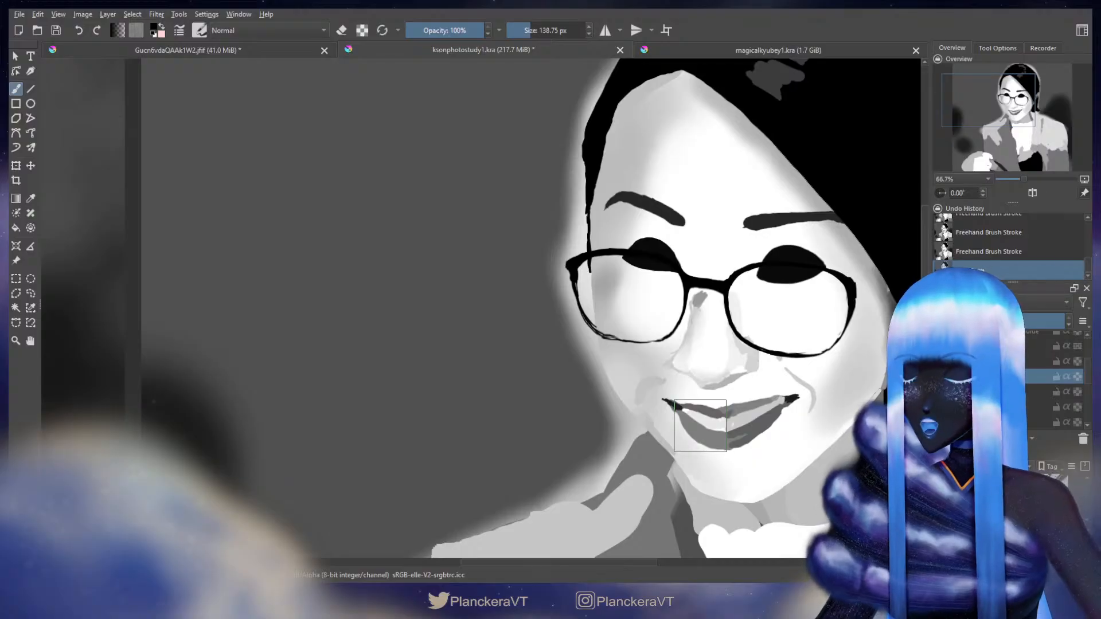
{"action": "key", "text": "ctrl+t"}
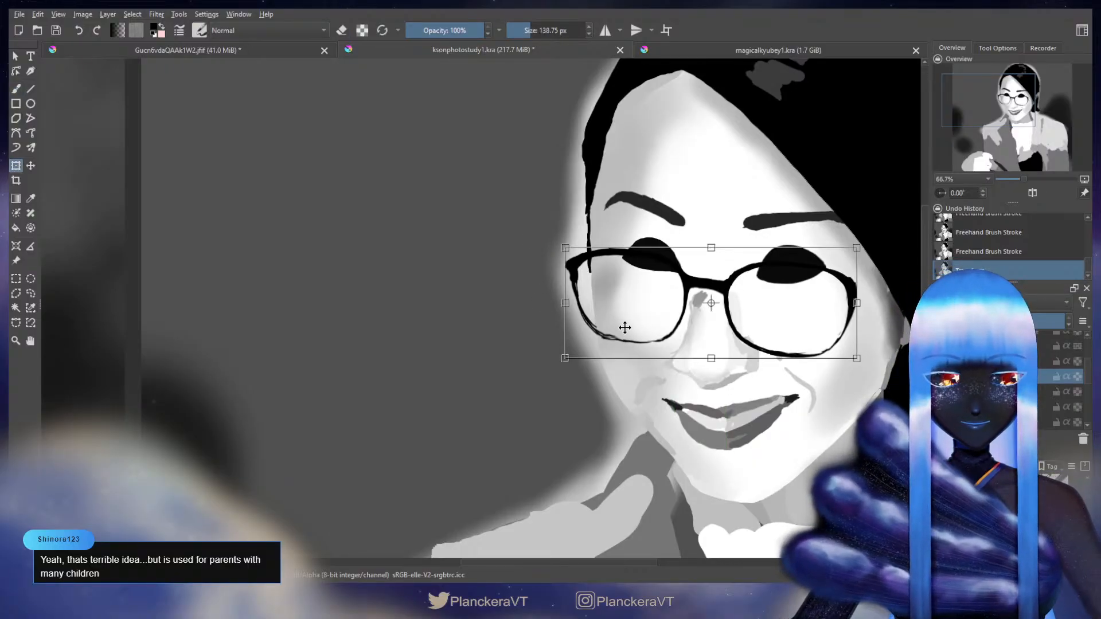
{"action": "key", "text": "b"}
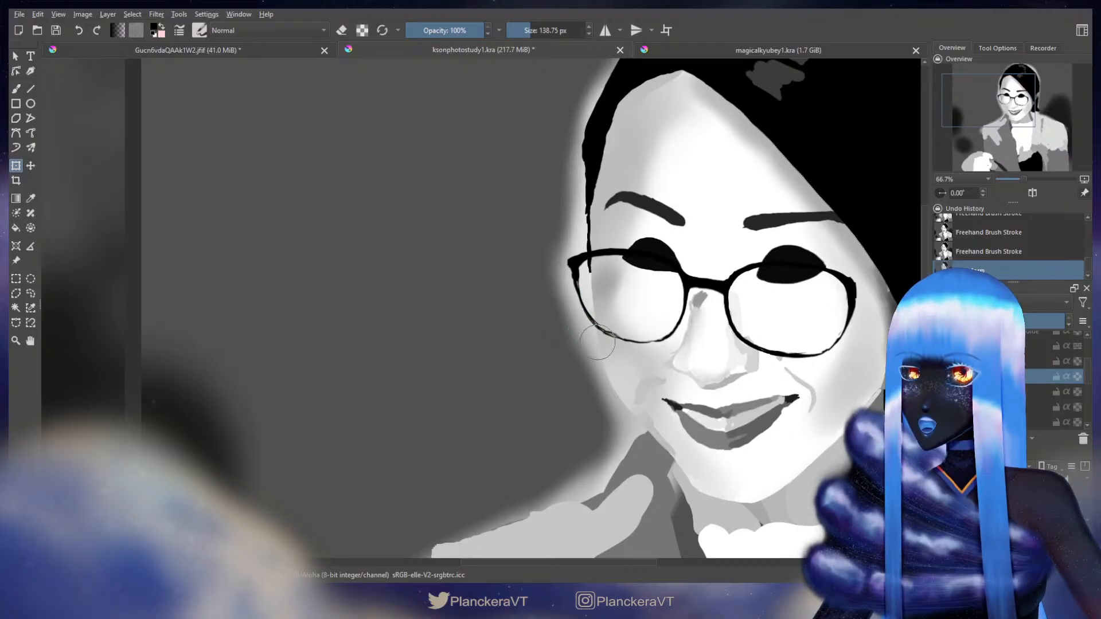
{"action": "key", "text": "b"}
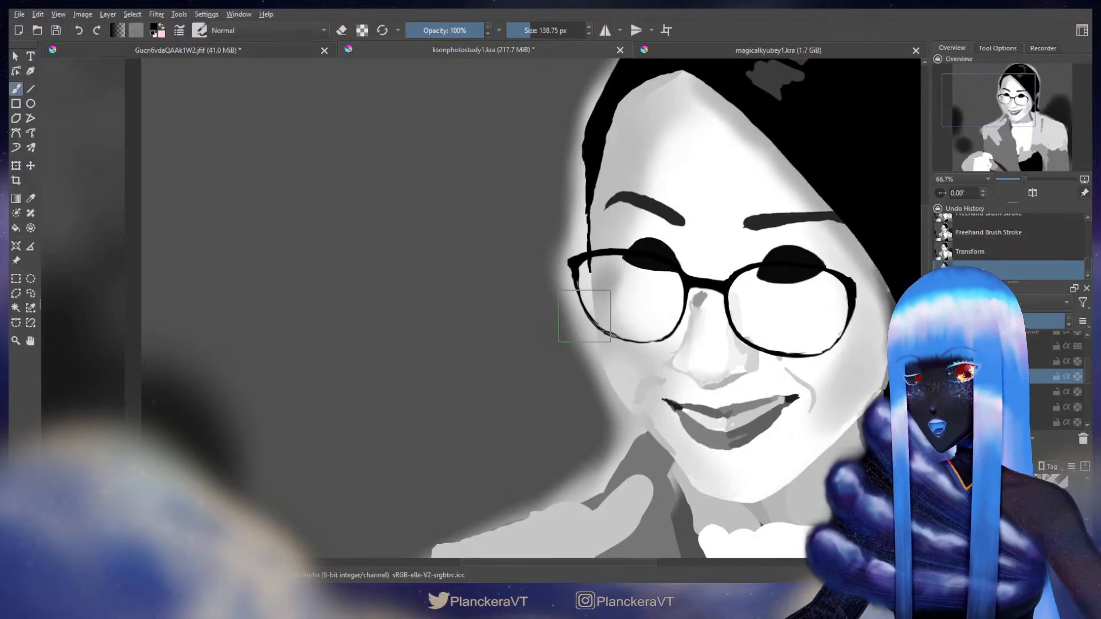
Step: Compare both portraits side by side and fine-tune the overall shape of the glasses frame with another Liquify transform
{"action": "scroll", "coordinate": [580, 430], "scroll_direction": "down", "scroll_amount": 3}
{"action": "scroll", "coordinate": [423, 382], "scroll_direction": "up", "scroll_amount": 1}
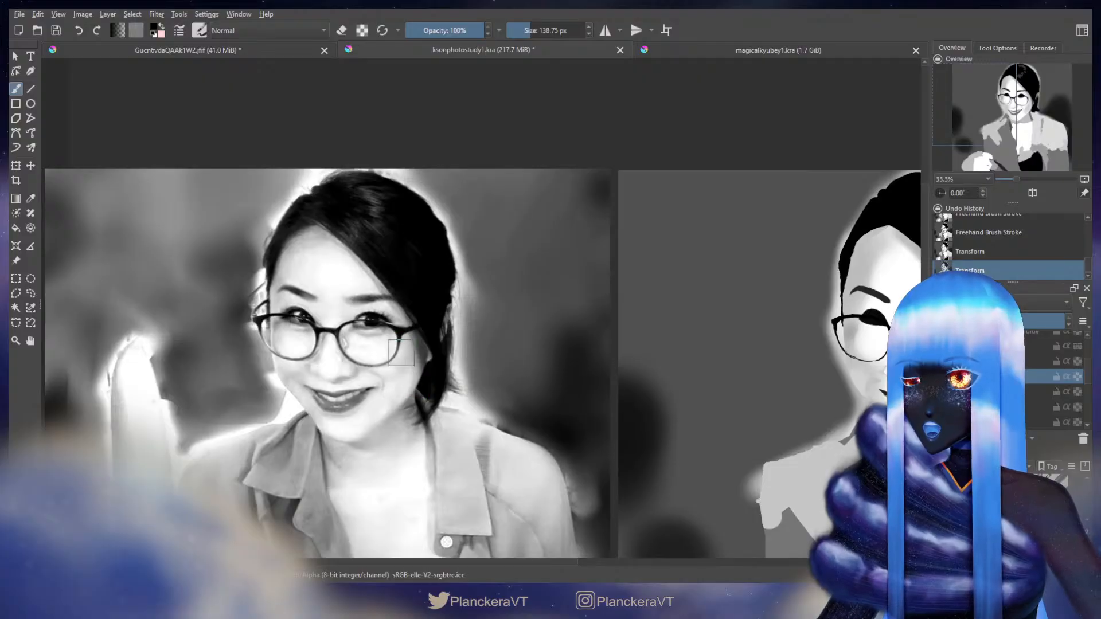
{"action": "left_click_drag", "start_coordinate": [716, 405], "coordinate": [526, 383]}
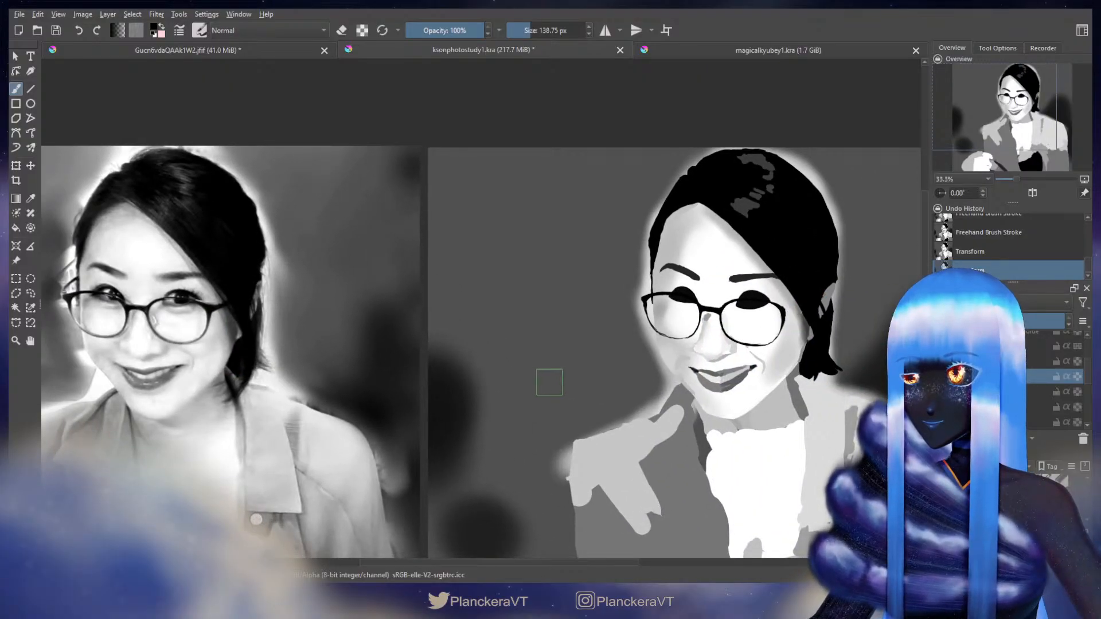
{"action": "key", "text": "ctrl+t"}
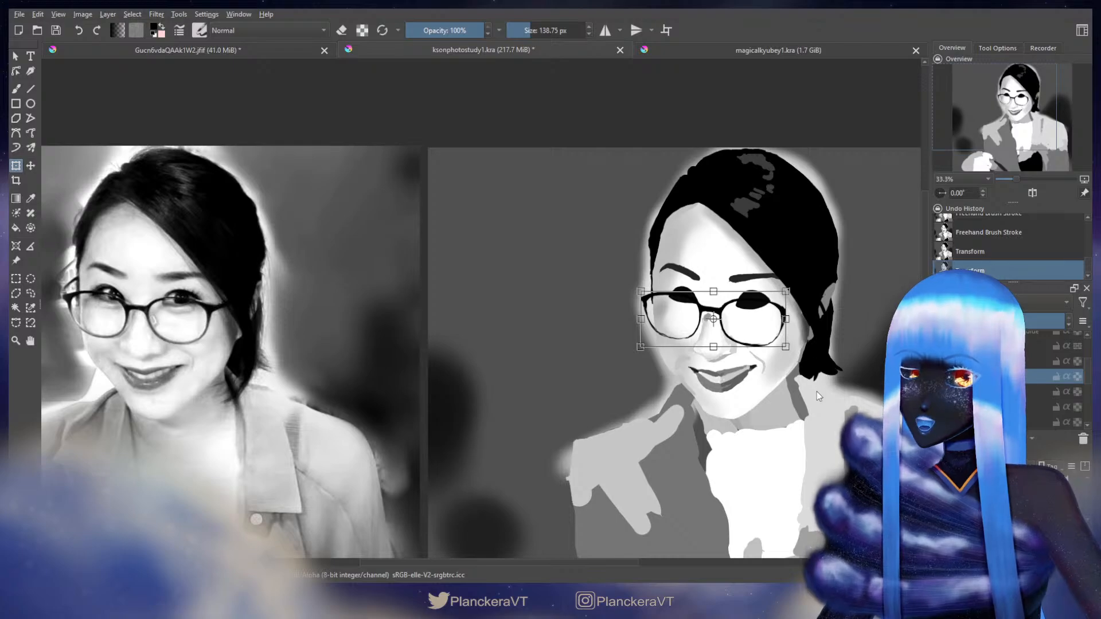
{"action": "key", "text": "Return"}
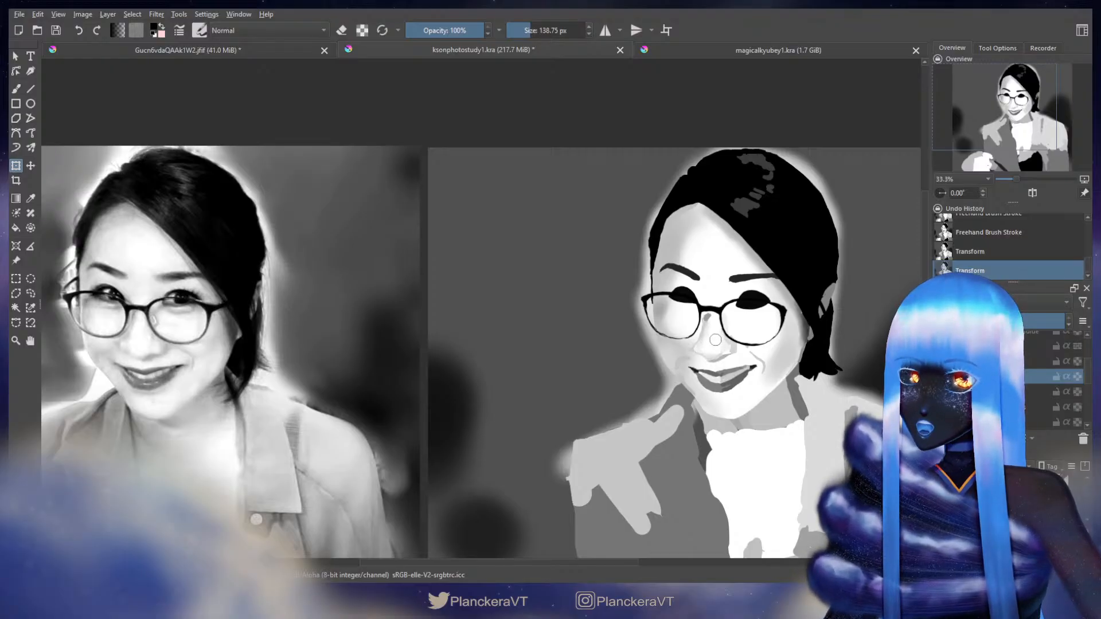
{"action": "key", "text": "b"}
Step: Select the nose layer and reshape the nose with a Liquify transform to match the reference photo
{"action": "scroll", "coordinate": [715, 340], "scroll_direction": "up", "scroll_amount": 1}
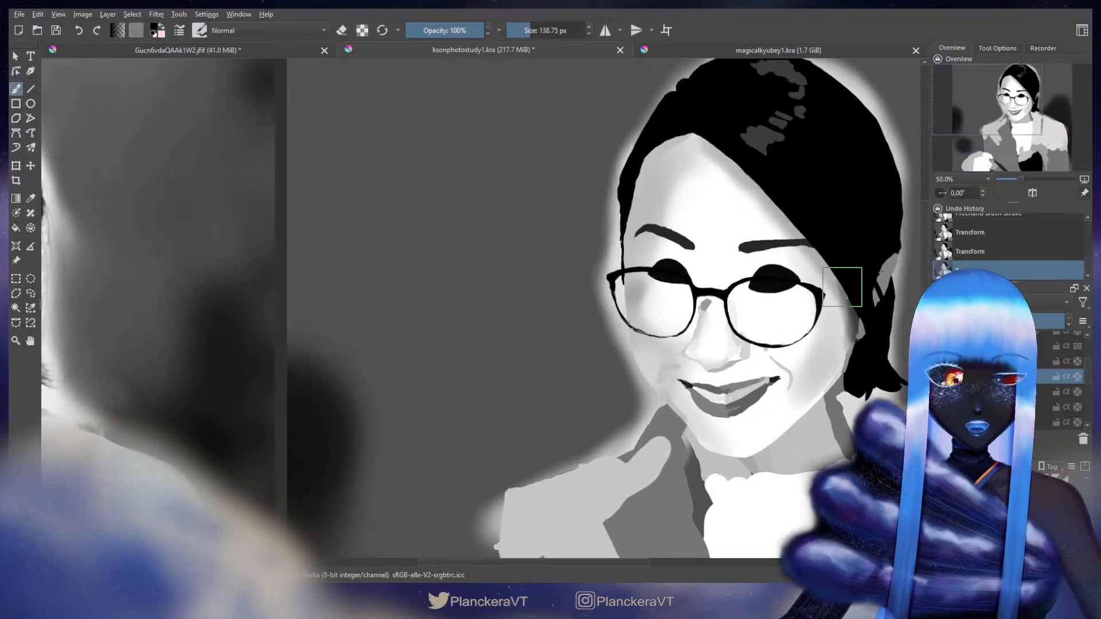
{"action": "scroll", "coordinate": [833, 278], "scroll_direction": "down", "scroll_amount": 1}
{"action": "scroll", "coordinate": [742, 318], "scroll_direction": "down", "scroll_amount": 1}
{"action": "left_click_drag", "start_coordinate": [701, 346], "coordinate": [699, 360]}
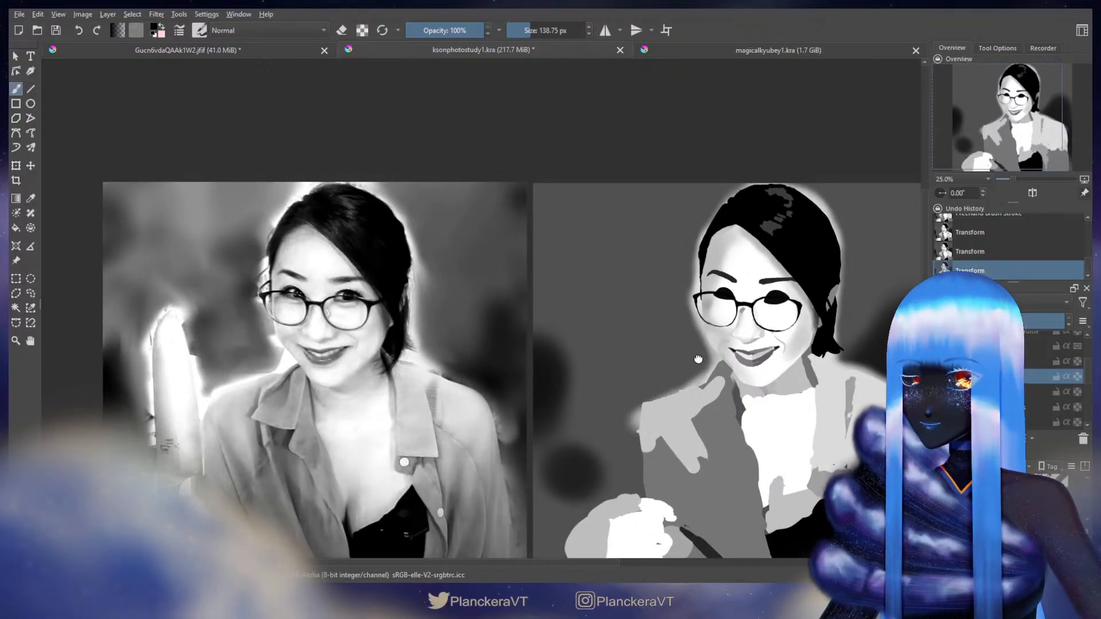
{"action": "scroll", "coordinate": [664, 364], "scroll_direction": "up", "scroll_amount": 1}
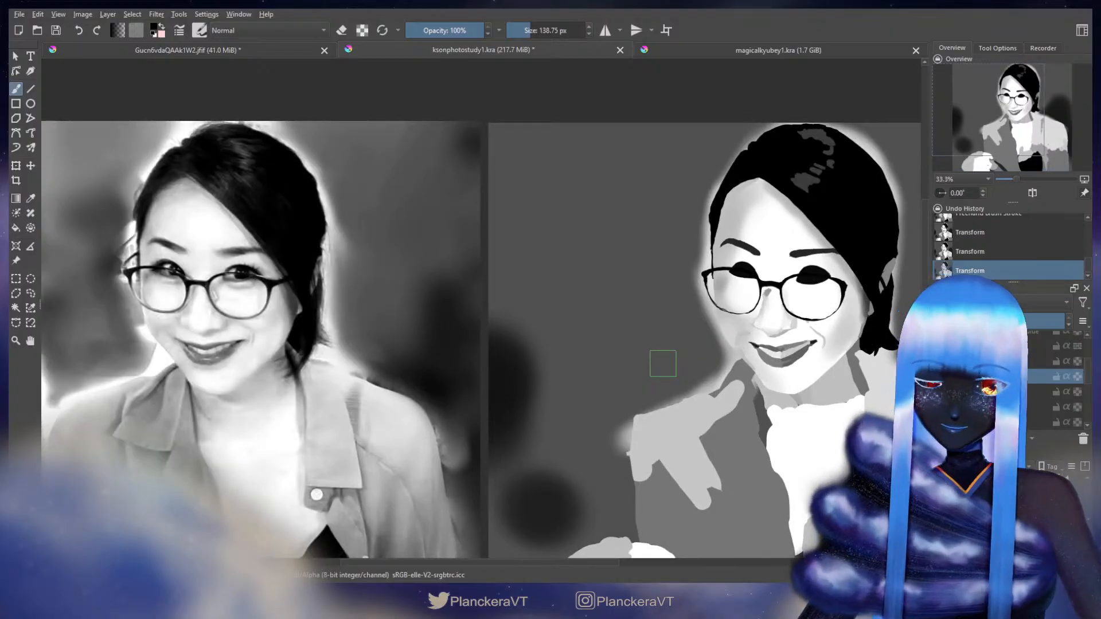
{"action": "left_click_drag", "start_coordinate": [1087, 371], "coordinate": [1088, 383]}
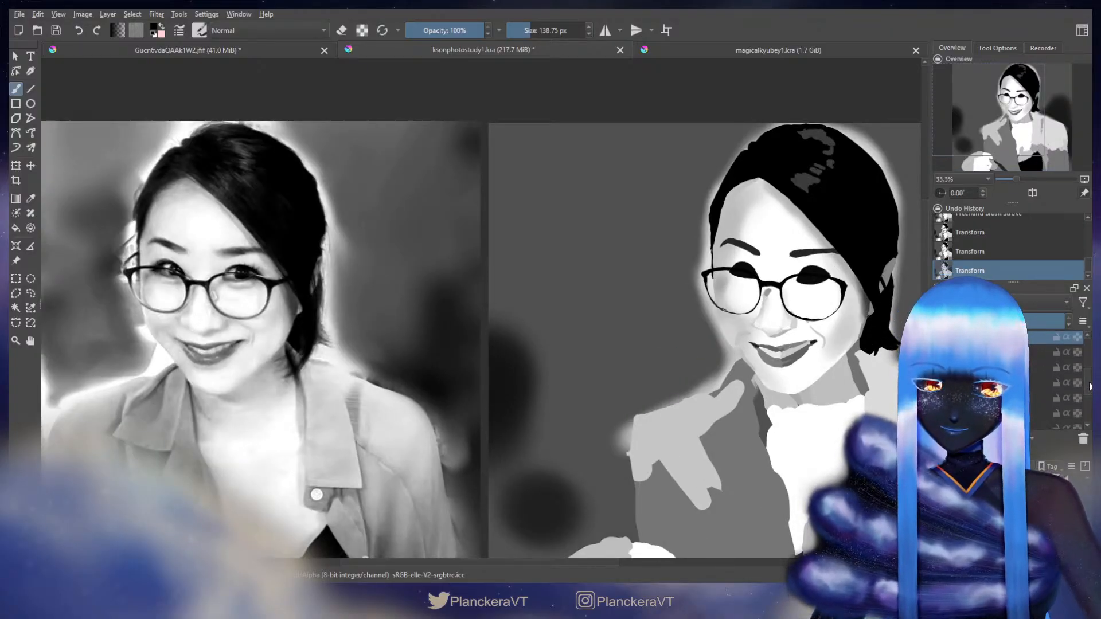
{"action": "left_click", "coordinate": [1041, 400]}
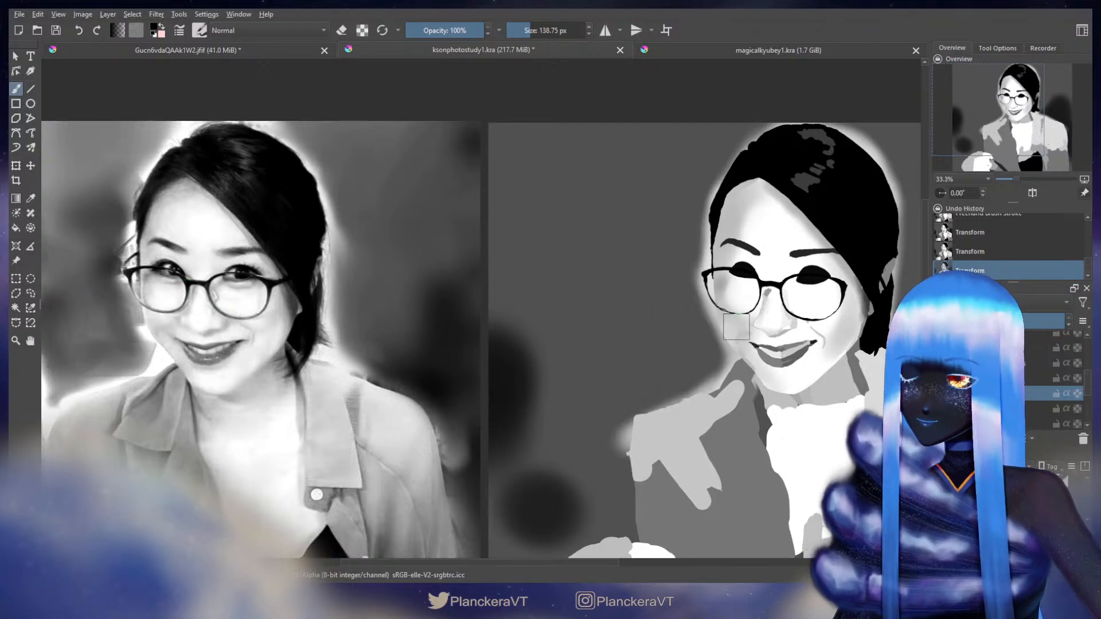
{"action": "key", "text": "ctrl+t"}
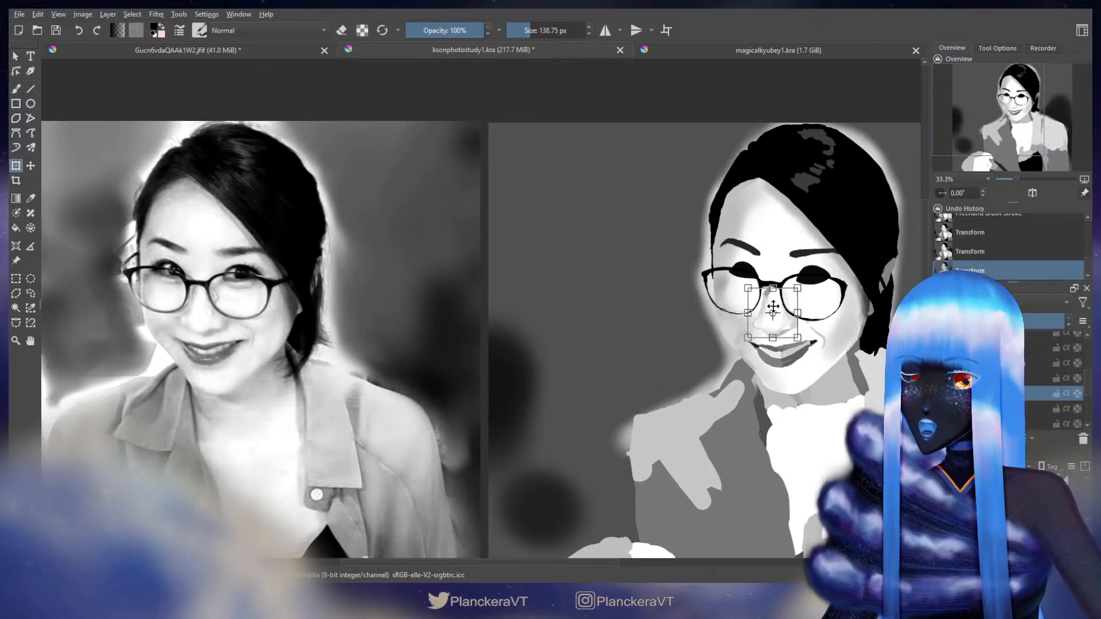
{"action": "key", "text": "Return"}
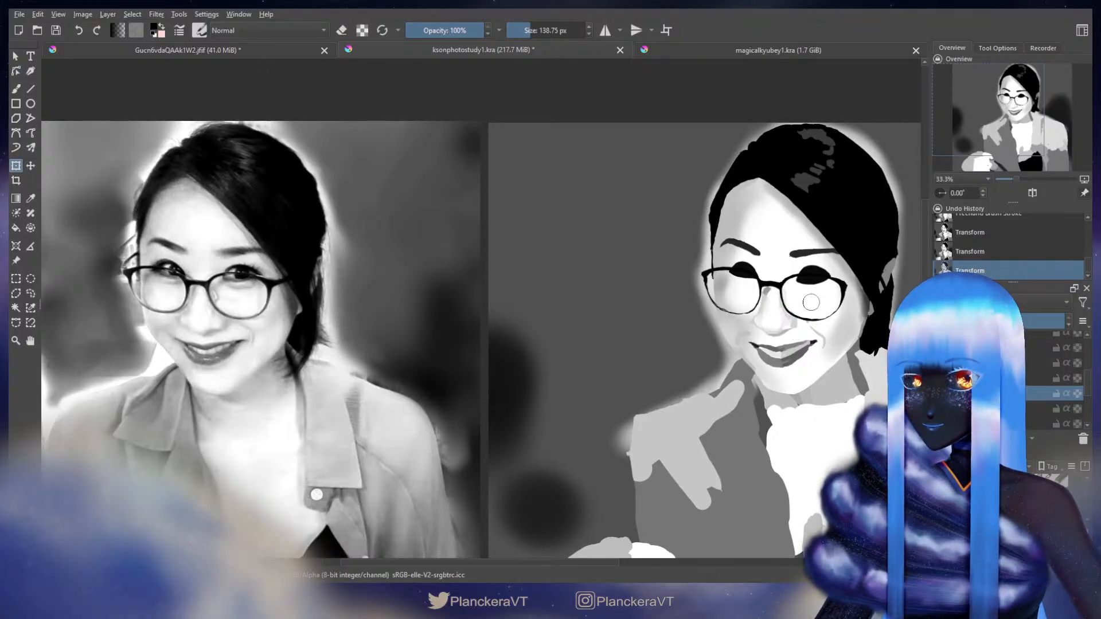
{"action": "key", "text": "b"}
Step: Enlarge the brush to 318.62 px and compare the left lens and mouth corner placement in the reference photo and the painting
{"action": "scroll", "coordinate": [757, 313], "scroll_direction": "down", "scroll_amount": 2}
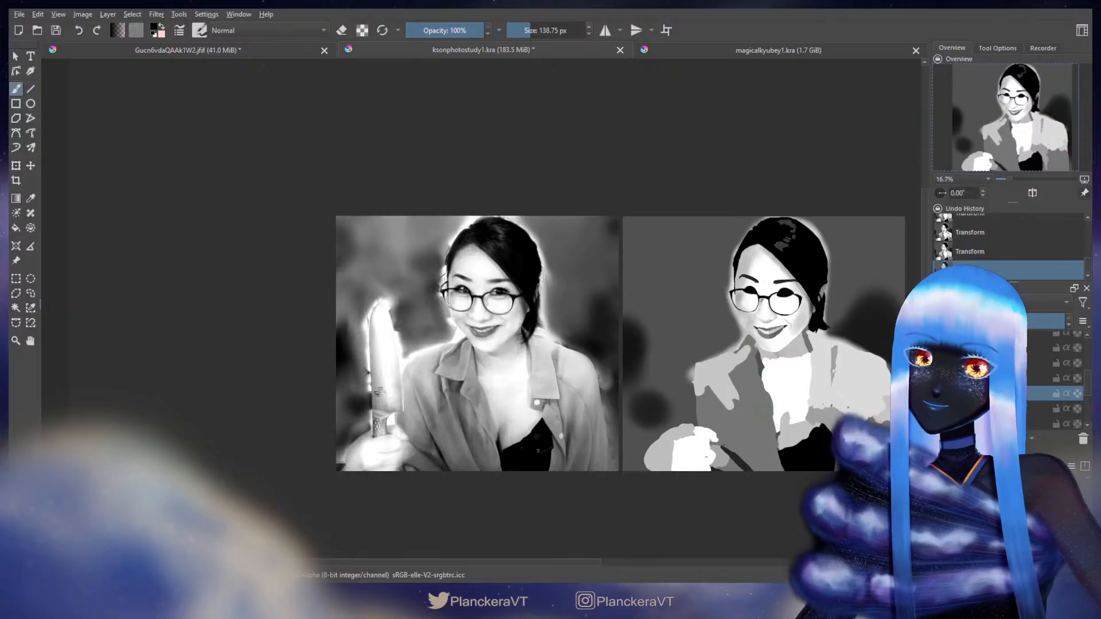
{"action": "scroll", "coordinate": [763, 333], "scroll_direction": "up", "scroll_amount": 2}
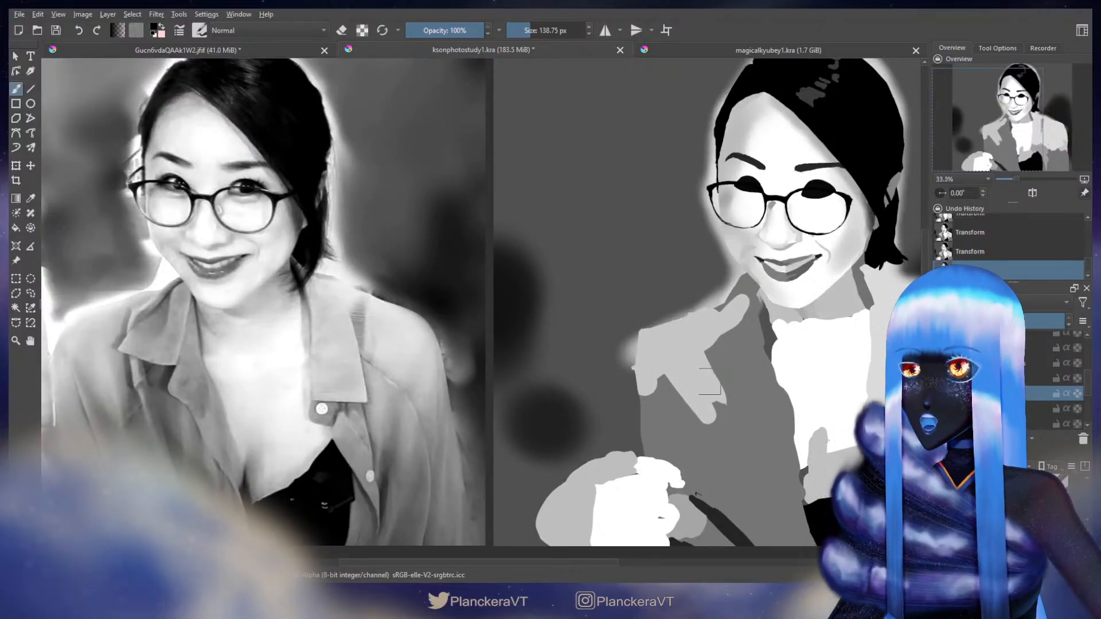
{"action": "scroll", "coordinate": [536, 393], "scroll_direction": "down", "scroll_amount": 3}
{"action": "scroll", "coordinate": [491, 347], "scroll_direction": "up", "scroll_amount": 3}
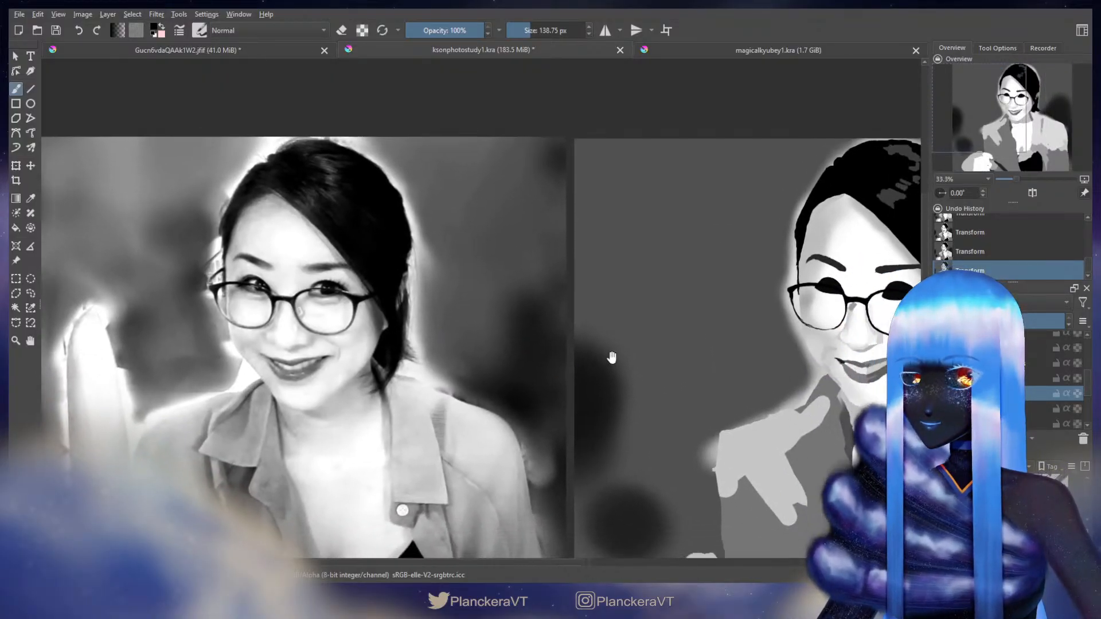
{"action": "left_click_drag", "start_coordinate": [612, 357], "coordinate": [604, 354]}
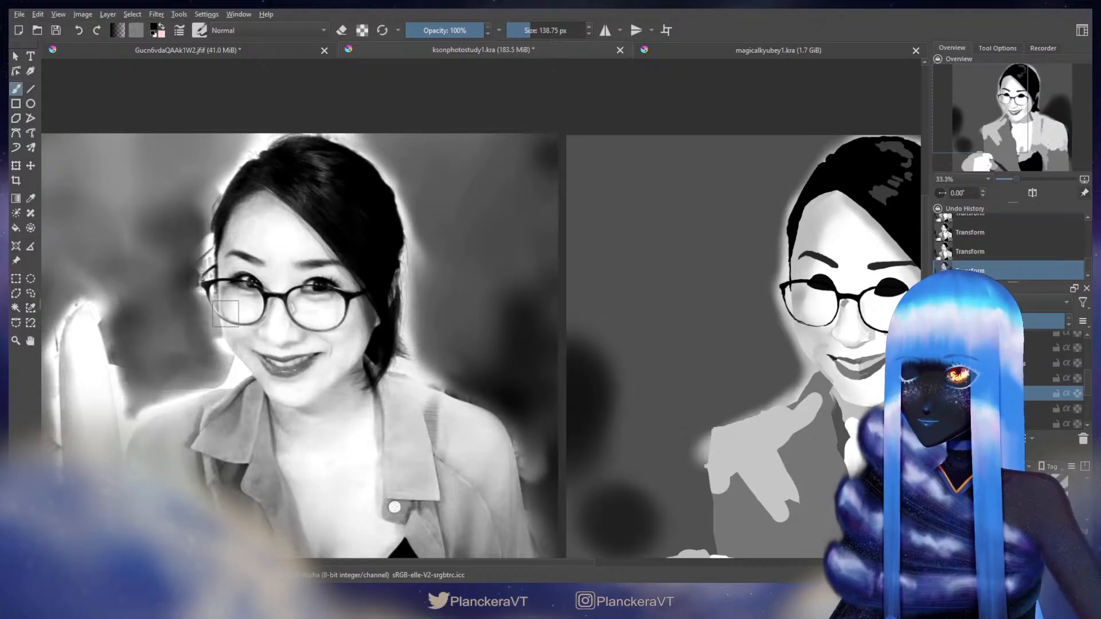
{"action": "left_click_drag", "start_coordinate": [227, 313], "coordinate": [321, 314]}
{"action": "scroll", "coordinate": [227, 319], "scroll_direction": "up", "scroll_amount": 1}
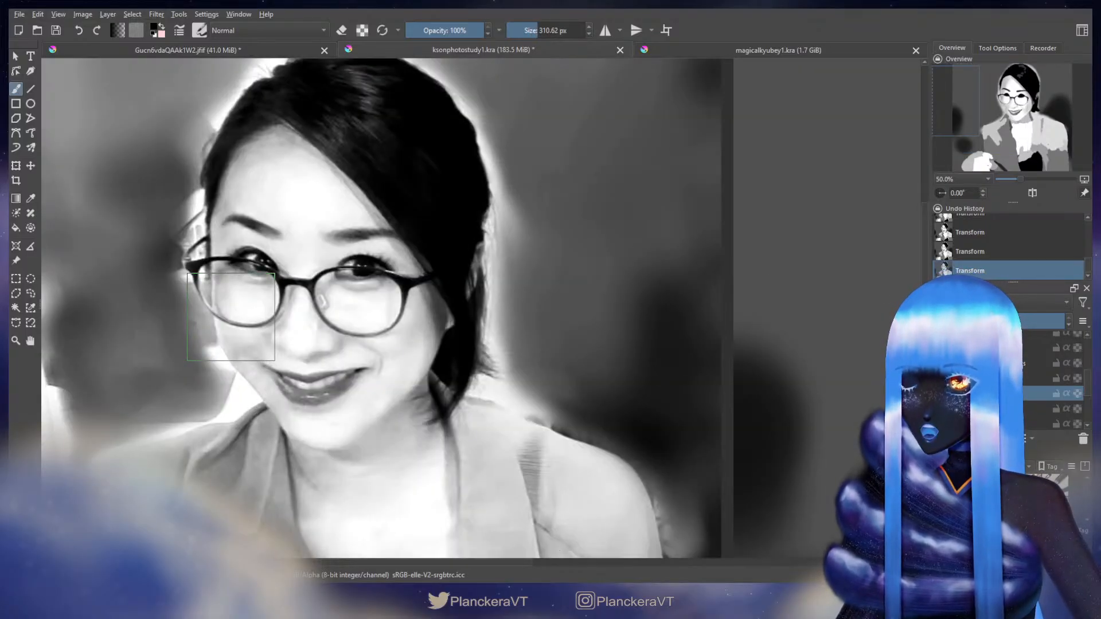
{"action": "mouse_move", "coordinate": [232, 317]}
{"action": "left_mouse_down"}
{"action": "mouse_move", "coordinate": [240, 318]}
{"action": "mouse_move", "coordinate": [226, 319]}
{"action": "left_mouse_up"}
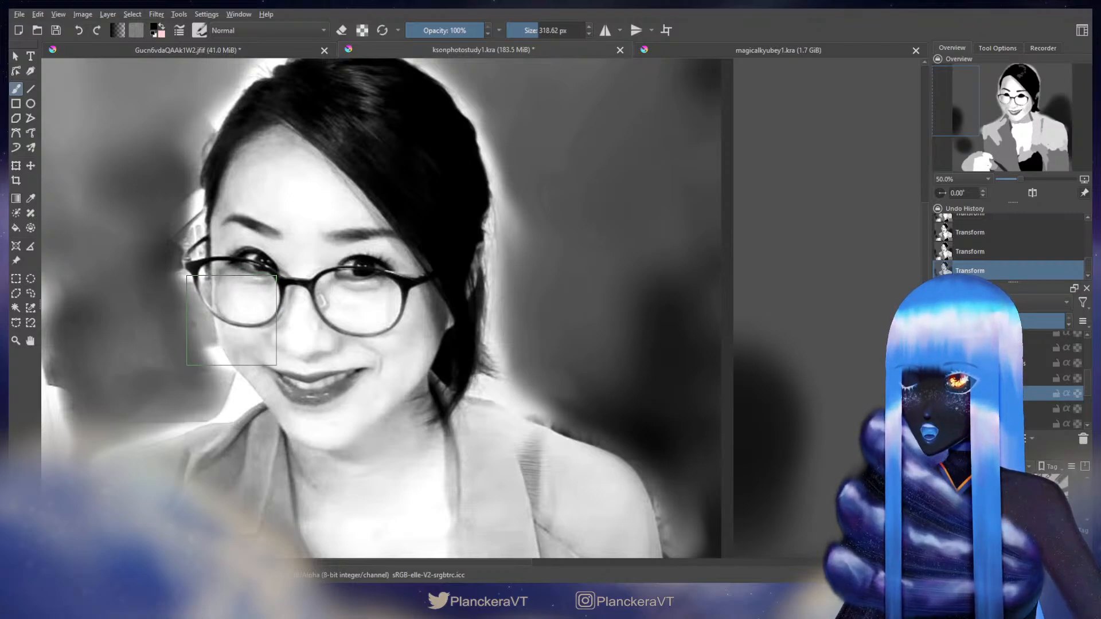
{"action": "left_click_drag", "start_coordinate": [486, 335], "coordinate": [12, 373]}
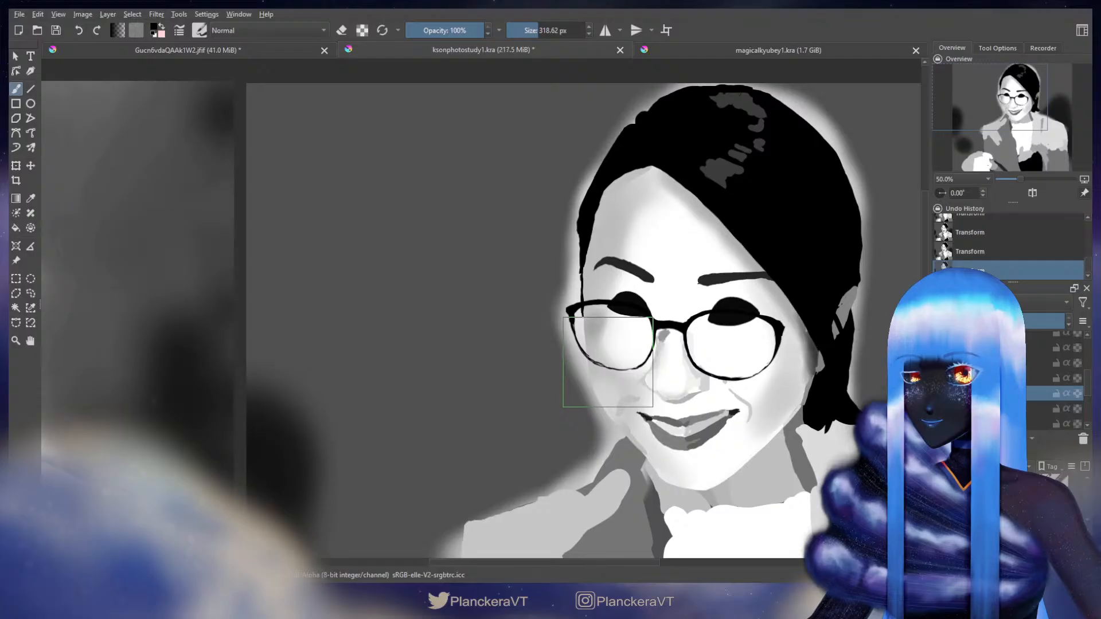
Step: Reshape the left corner of the mouth with repeated Liquify transforms on the mouth layer
{"action": "key", "text": "ctrl+t"}
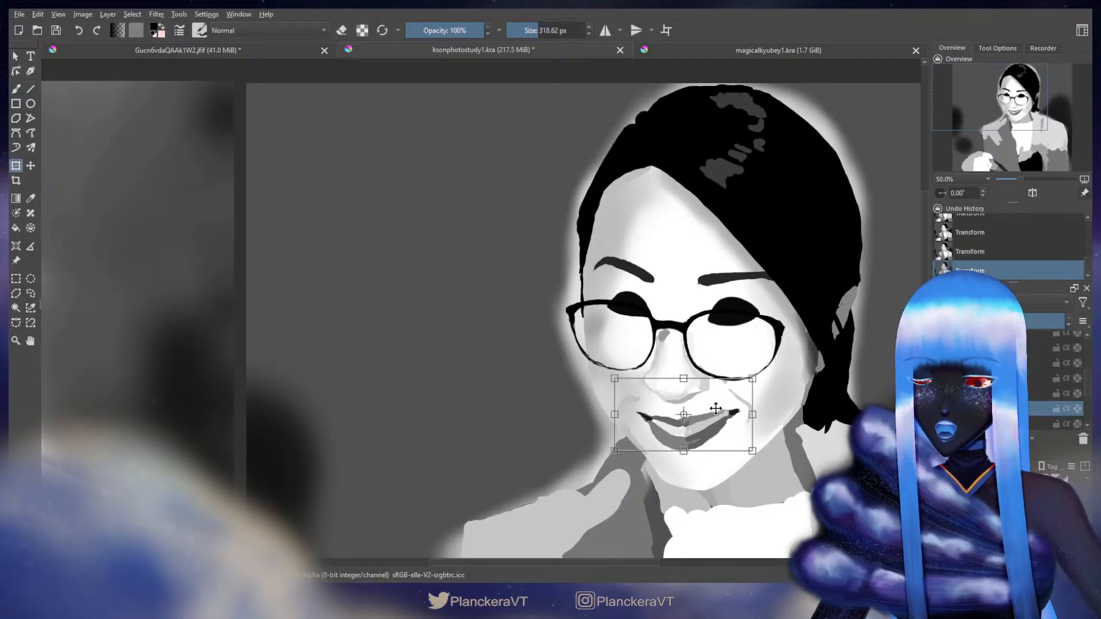
{"action": "key", "text": "Return"}
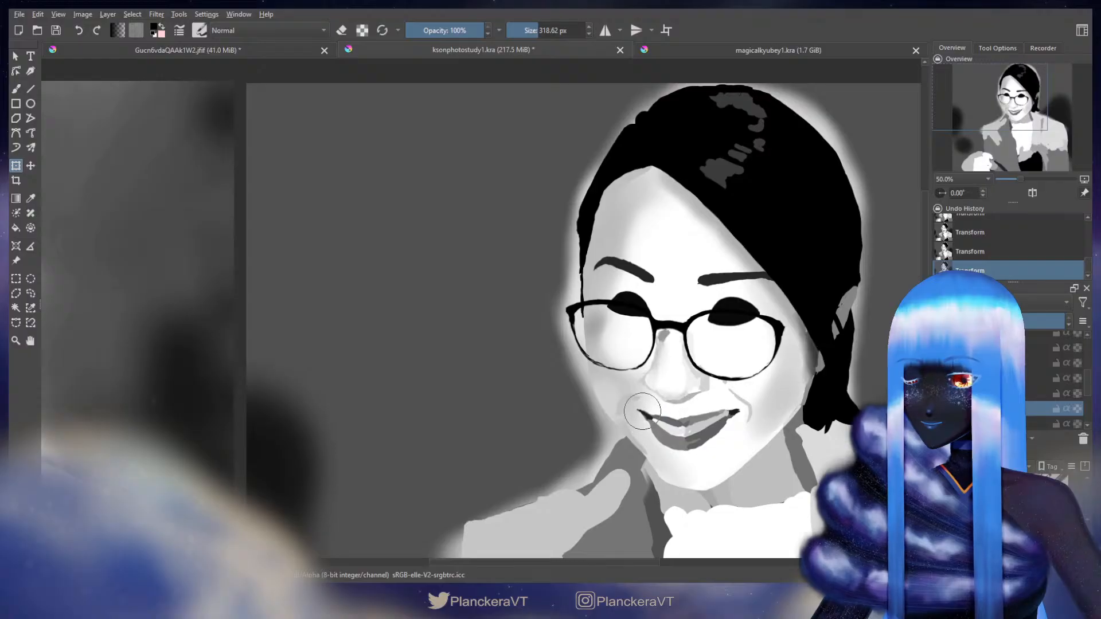
{"action": "key", "text": "b"}
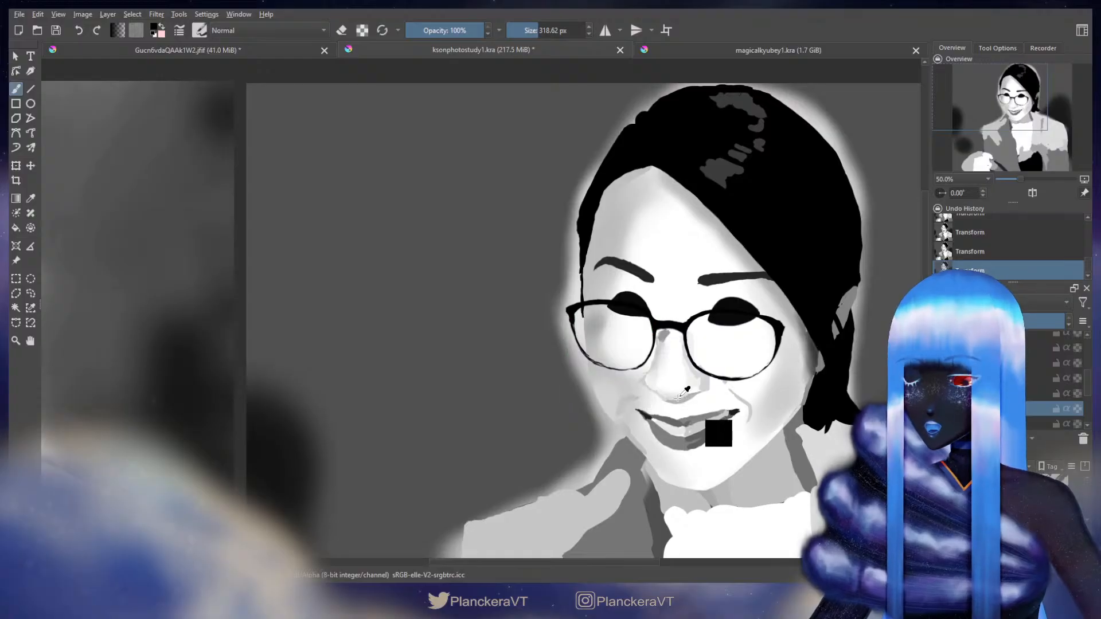
{"action": "key", "text": "ctrl+t"}
{"action": "key", "text": "b"}
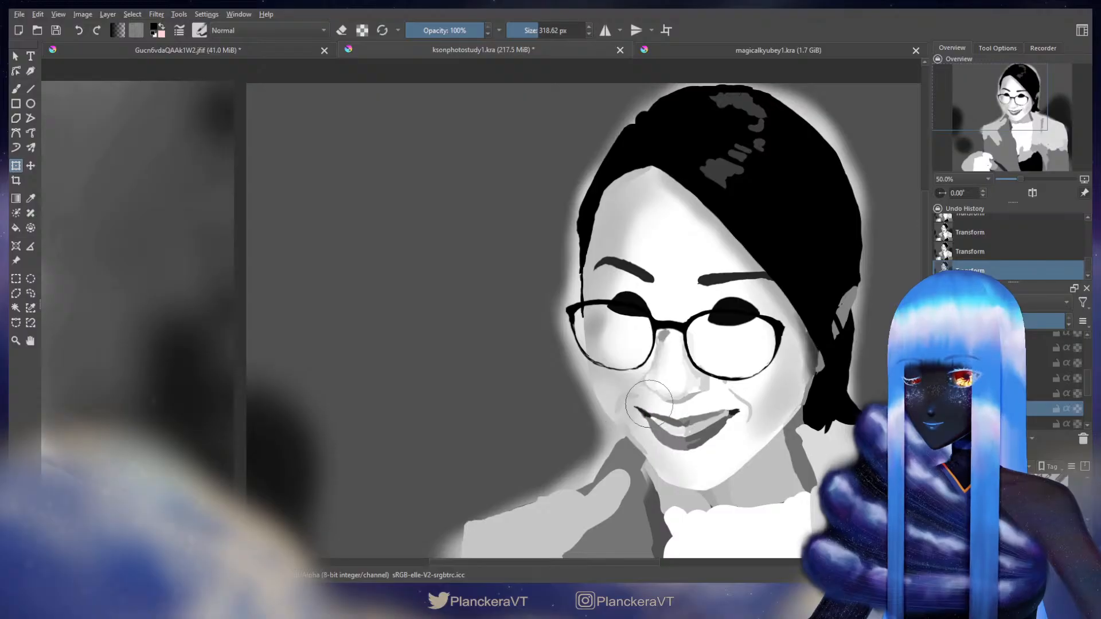
{"action": "key", "text": "b"}
Step: Set the brush to 306.62 px and compare the right lens and mouth corner placement in the reference photo and the painting
{"action": "left_click_drag", "start_coordinate": [270, 390], "coordinate": [850, 402]}
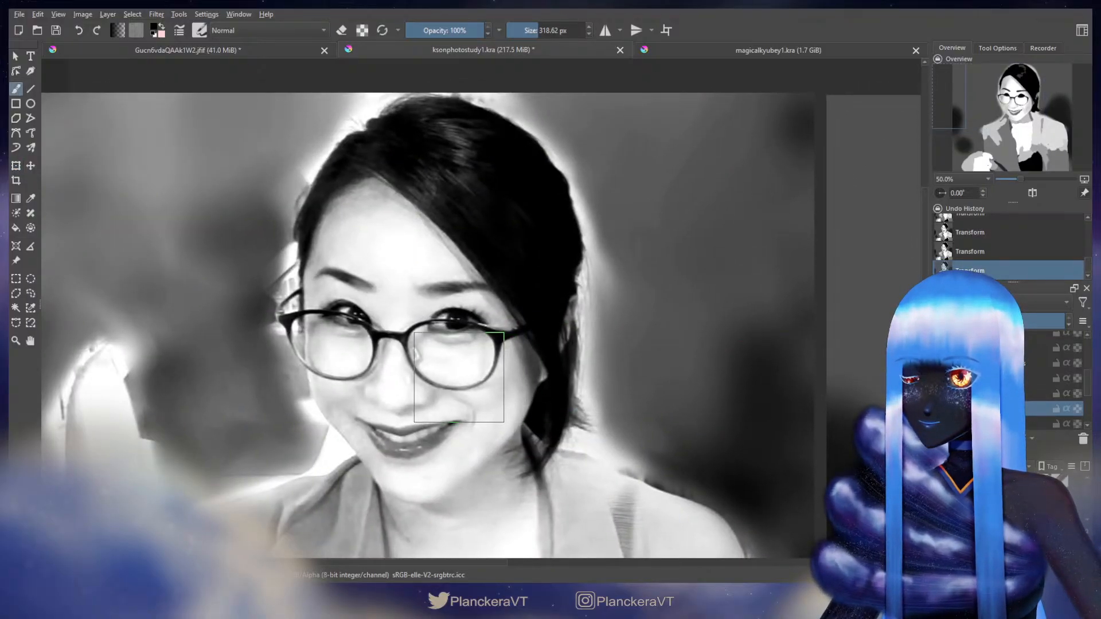
{"action": "key", "text": "bracketleft"}
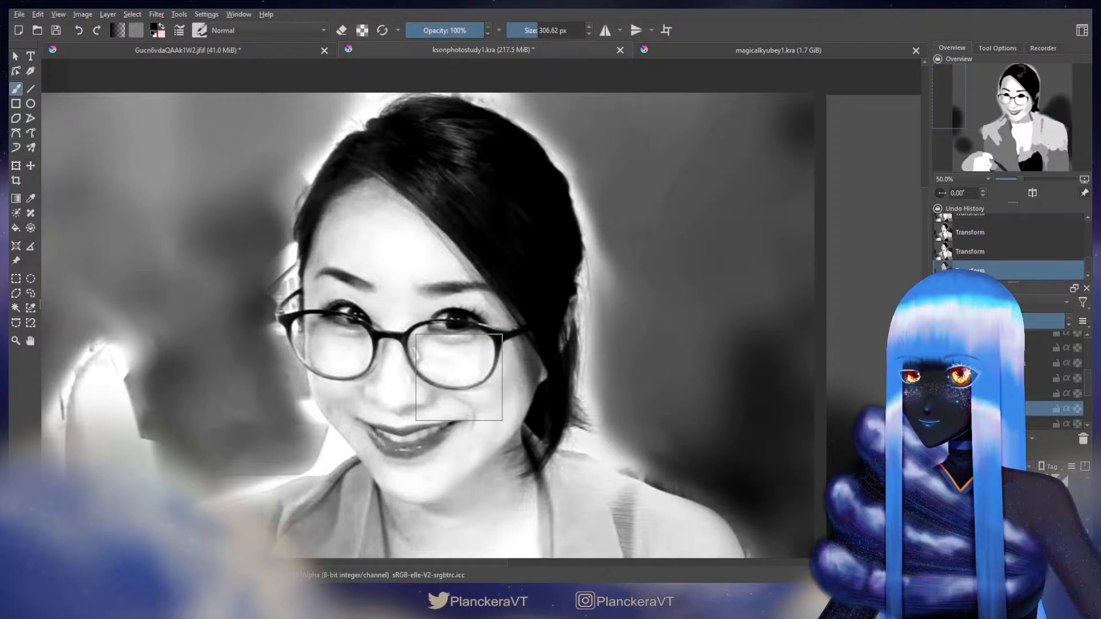
{"action": "left_click_drag", "start_coordinate": [673, 408], "coordinate": [555, 373]}
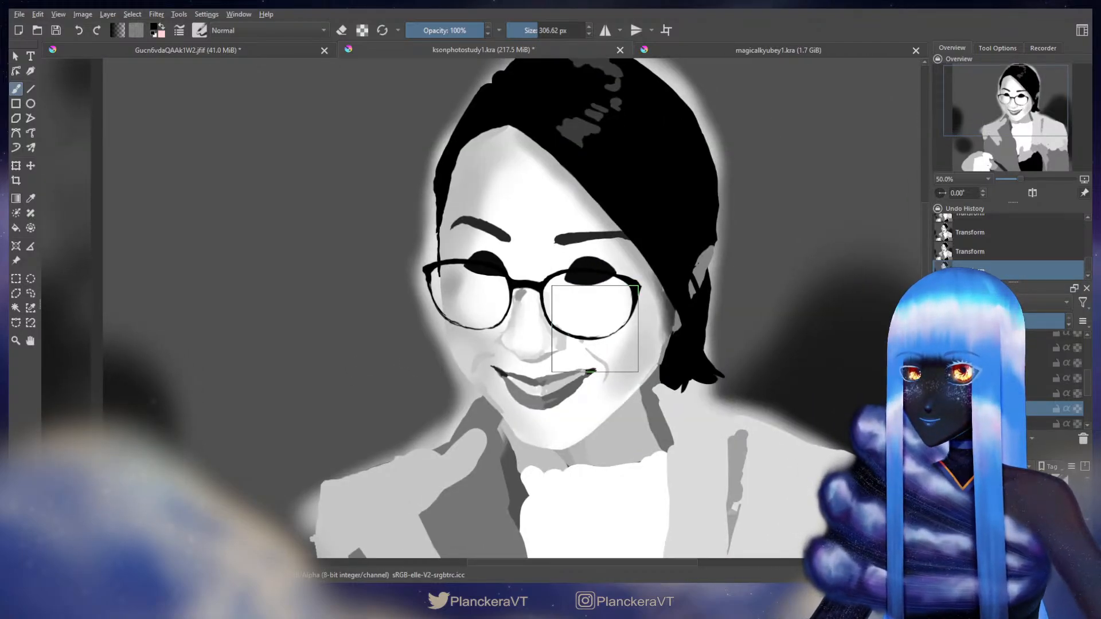
Step: Liquify the right side of the mouth and the upper lip in two passes to refine the smile's shape
{"action": "key", "text": "ctrl+t"}
{"action": "left_click", "coordinate": [644, 441]}
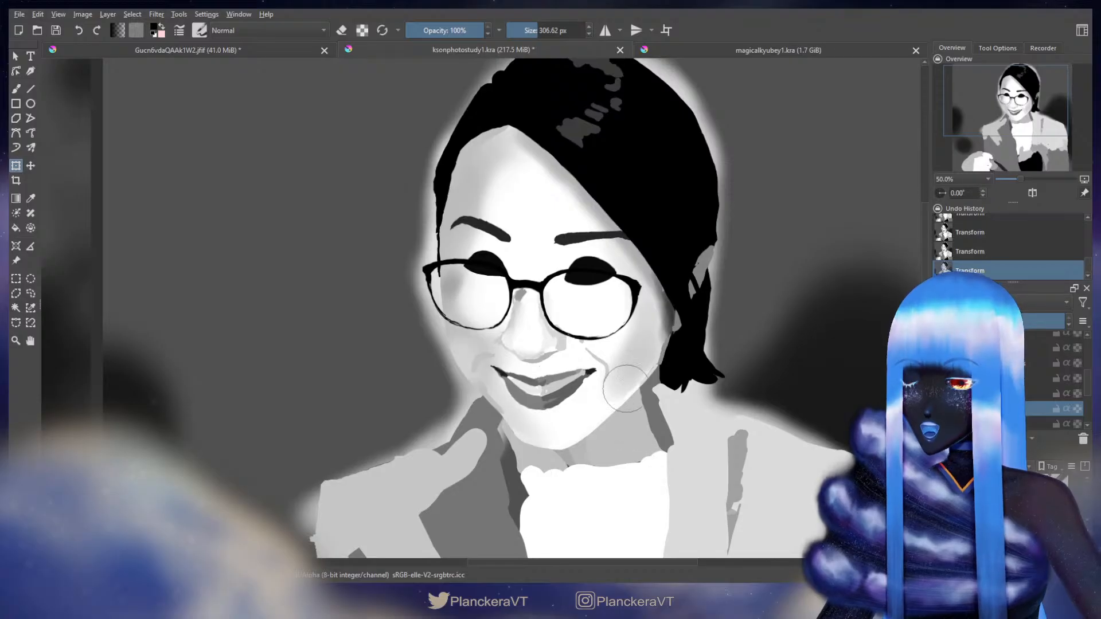
{"action": "mouse_move", "coordinate": [607, 367]}
{"action": "left_mouse_down"}
{"action": "mouse_move", "coordinate": [605, 381]}
{"action": "mouse_move", "coordinate": [604, 363]}
{"action": "mouse_move", "coordinate": [567, 364]}
{"action": "left_mouse_up"}
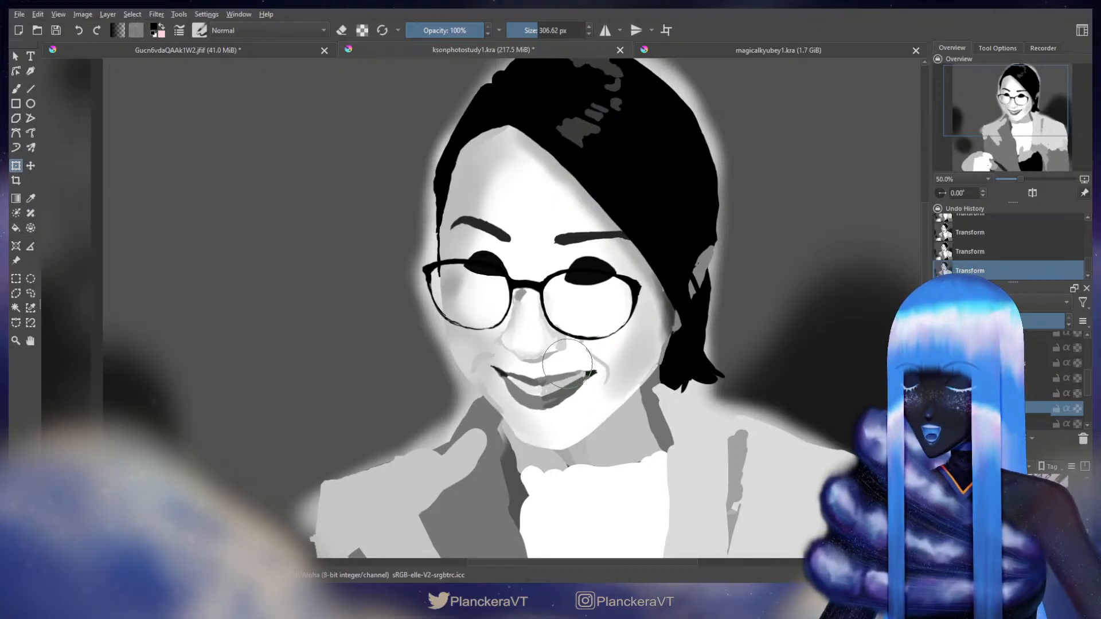
{"action": "key", "text": "b"}
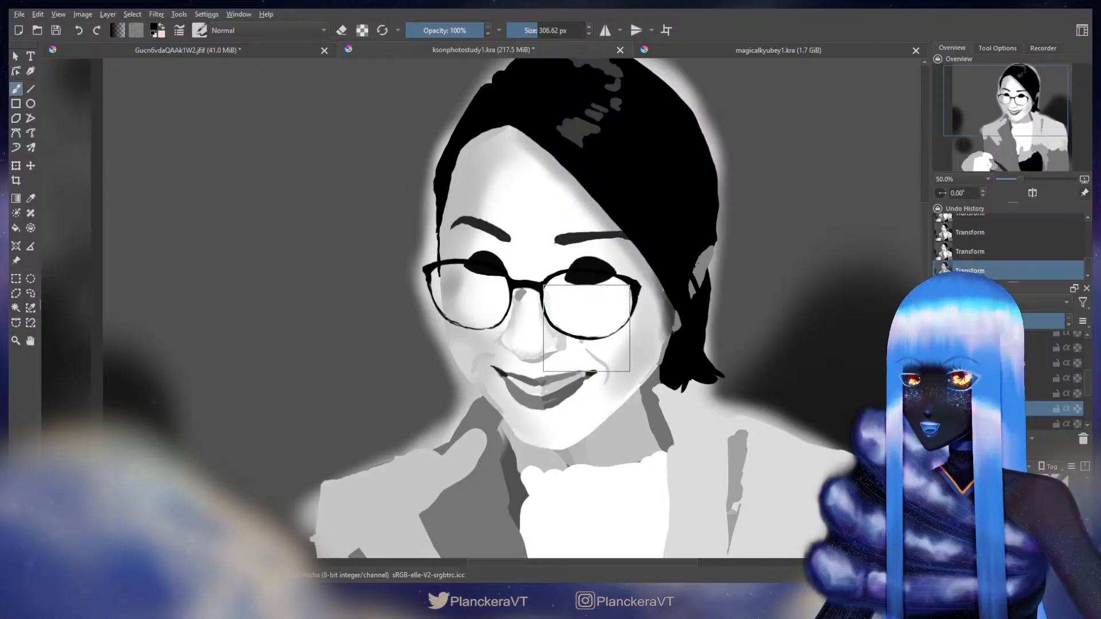
{"action": "key", "text": "ctrl+t"}
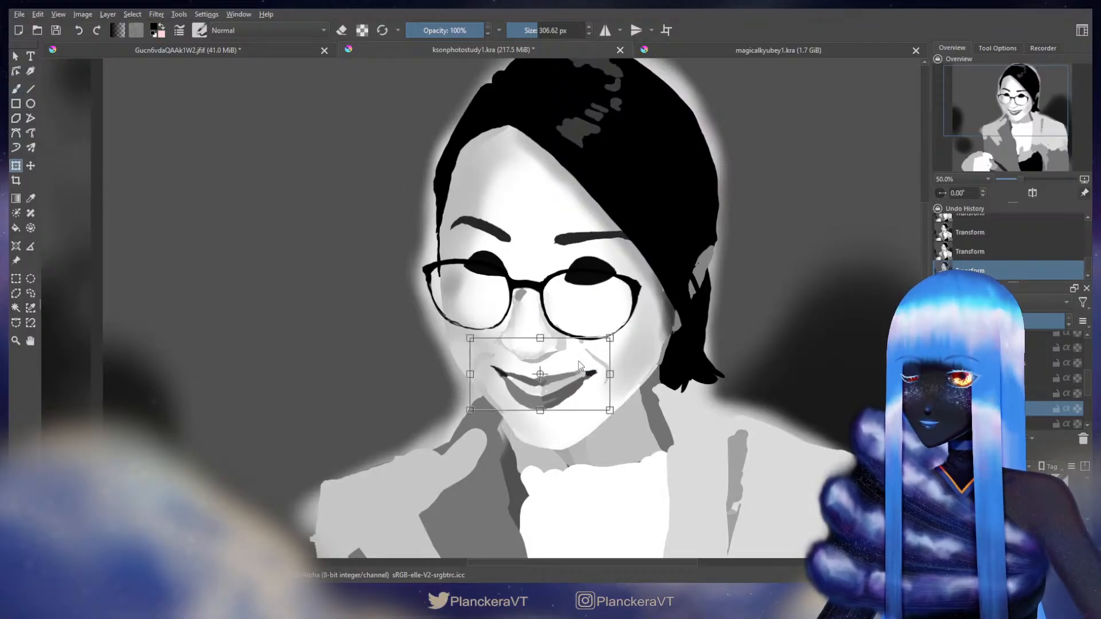
{"action": "left_click", "coordinate": [631, 421]}
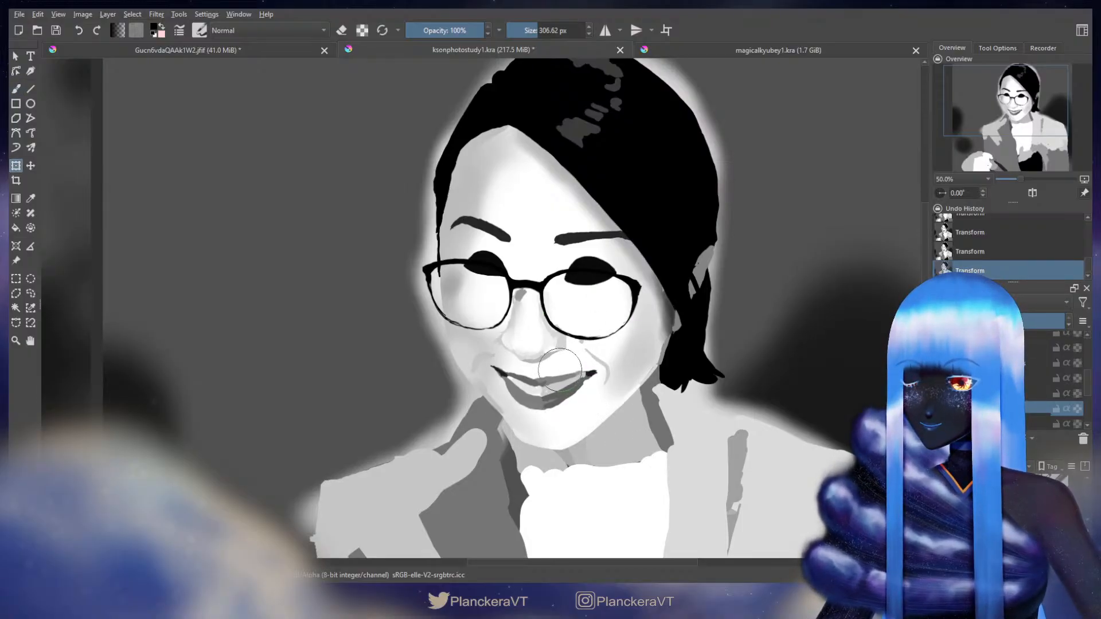
{"action": "left_click_drag", "start_coordinate": [560, 370], "coordinate": [565, 368]}
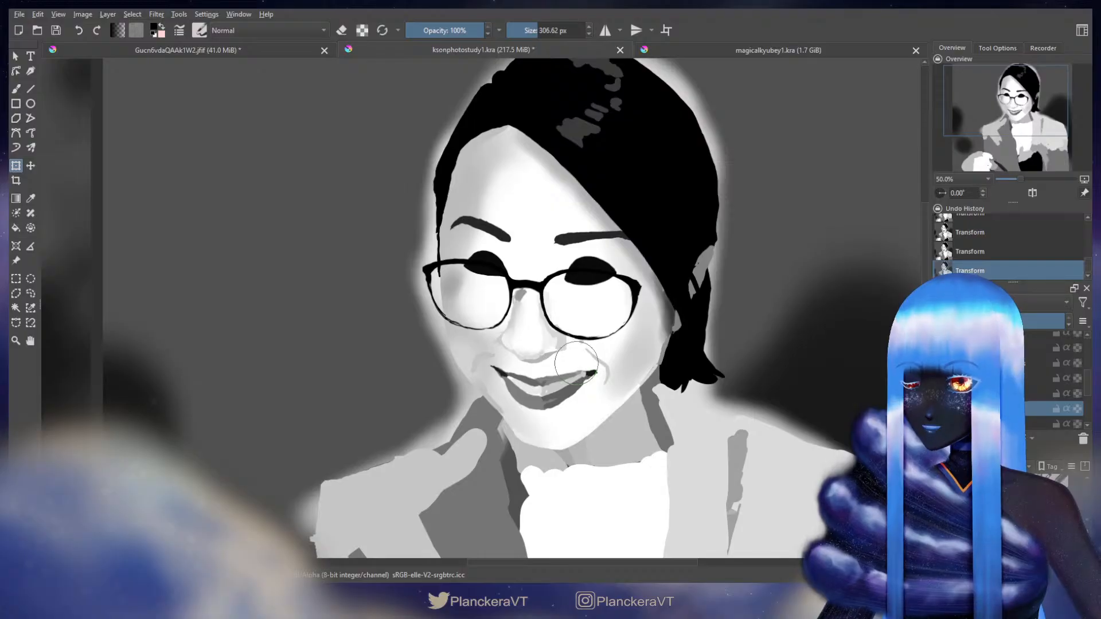
{"action": "key", "text": "b"}
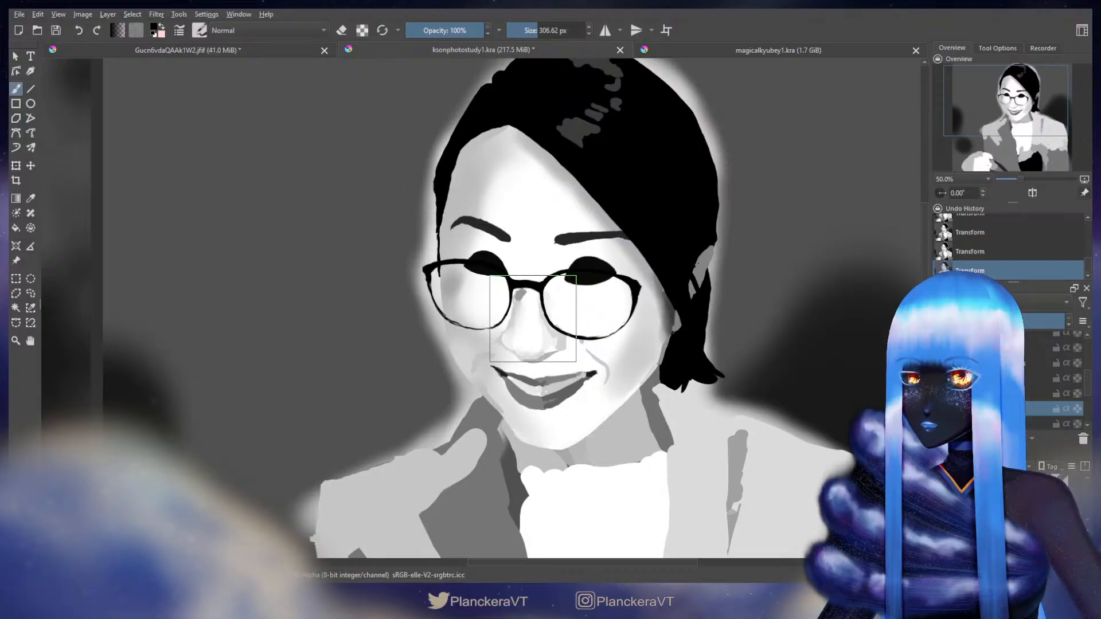
Step: Enlarge the brush to 452.62 px and compare the span from the glasses to the lower lip in both portraits
{"action": "left_click_drag", "start_coordinate": [533, 325], "coordinate": [567, 325]}
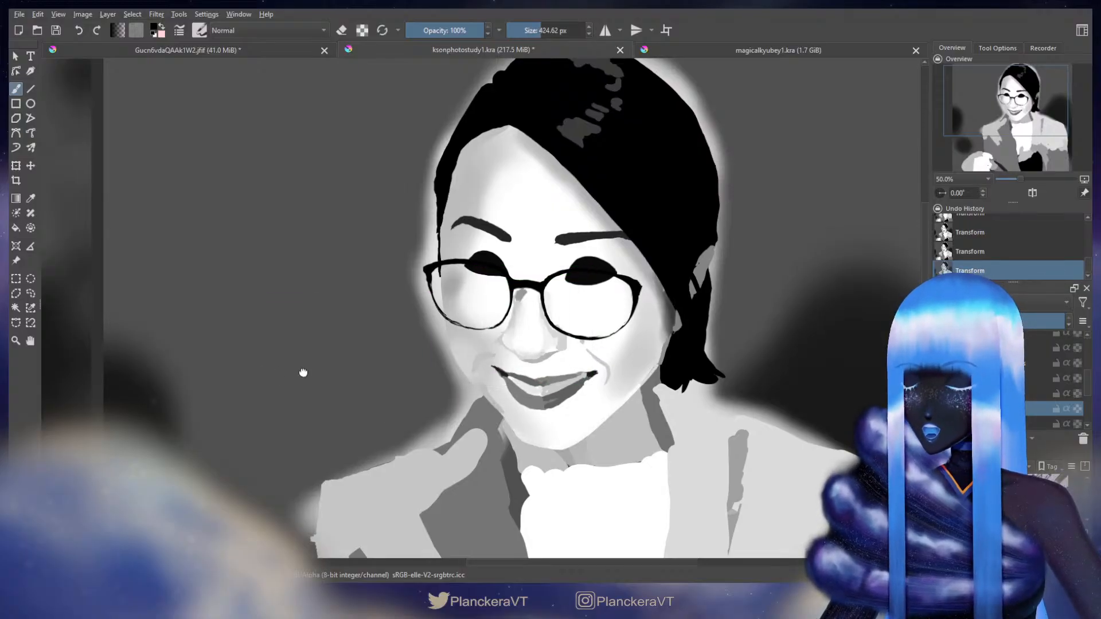
{"action": "left_click_drag", "start_coordinate": [303, 373], "coordinate": [546, 356]}
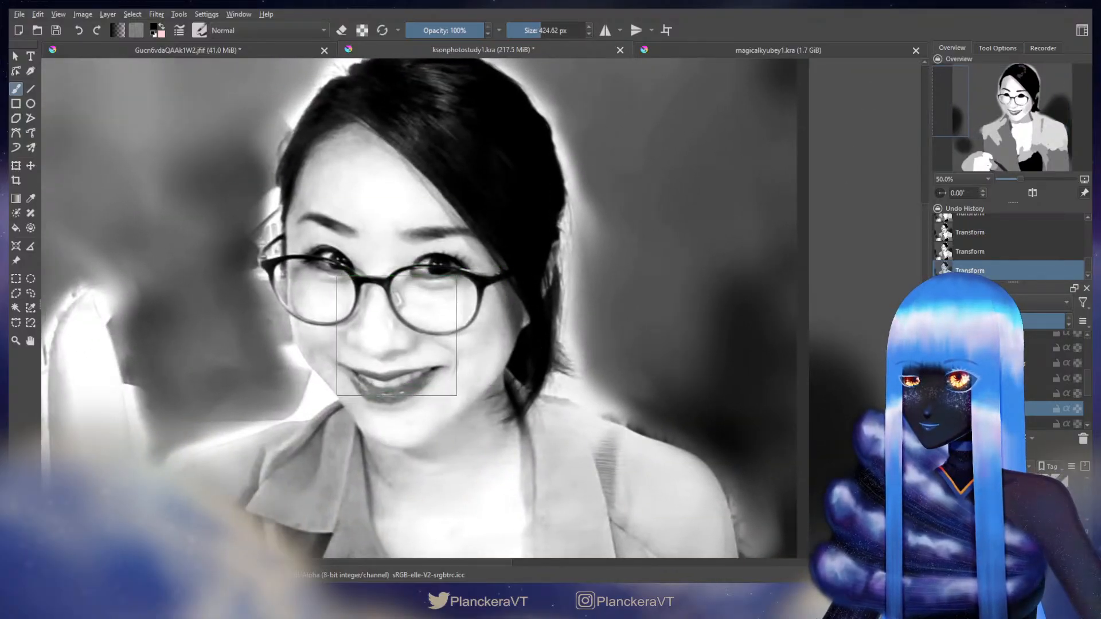
{"action": "mouse_move", "coordinate": [397, 336]}
{"action": "left_mouse_down"}
{"action": "mouse_move", "coordinate": [410, 336]}
{"action": "mouse_move", "coordinate": [395, 340]}
{"action": "left_mouse_up"}
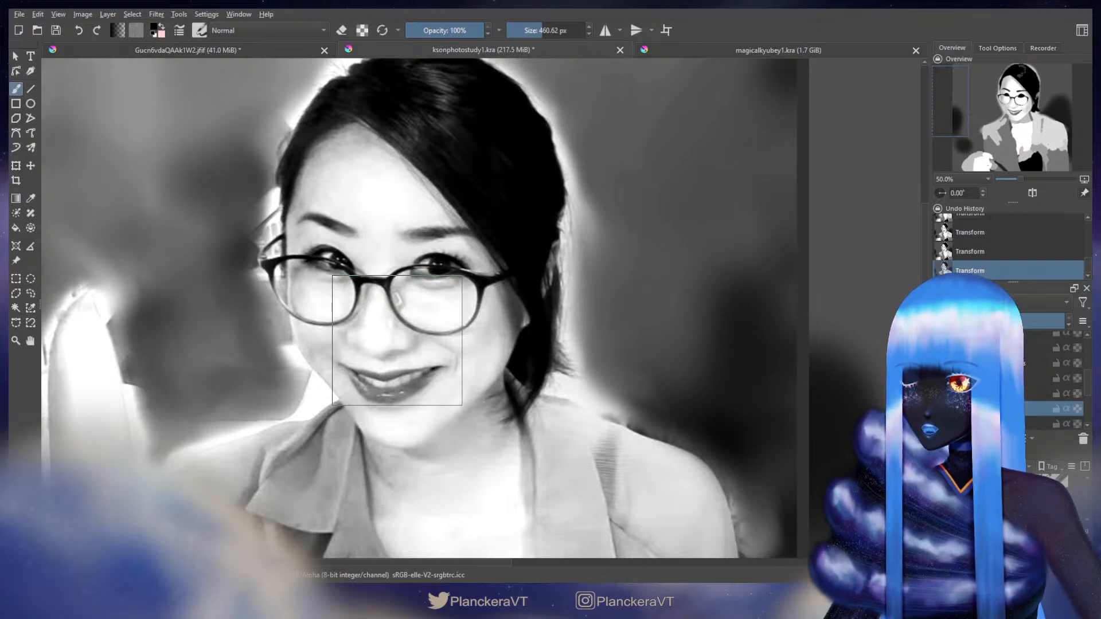
{"action": "left_click_drag", "start_coordinate": [397, 340], "coordinate": [398, 338]}
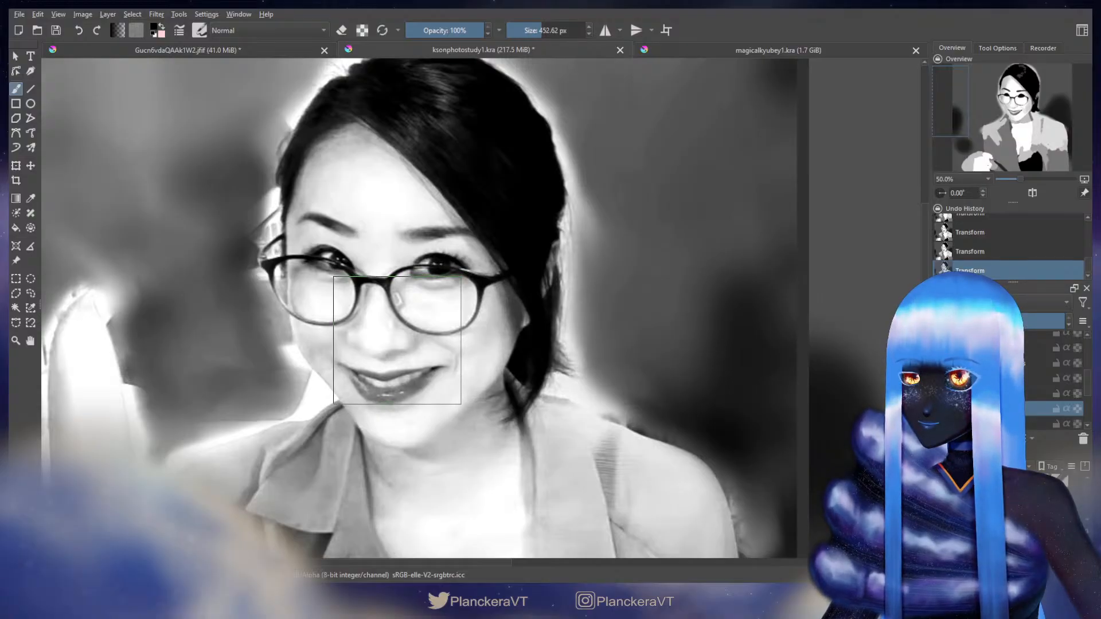
{"action": "left_click_drag", "start_coordinate": [399, 339], "coordinate": [104, 322]}
{"action": "left_click_drag", "start_coordinate": [694, 367], "coordinate": [362, 349]}
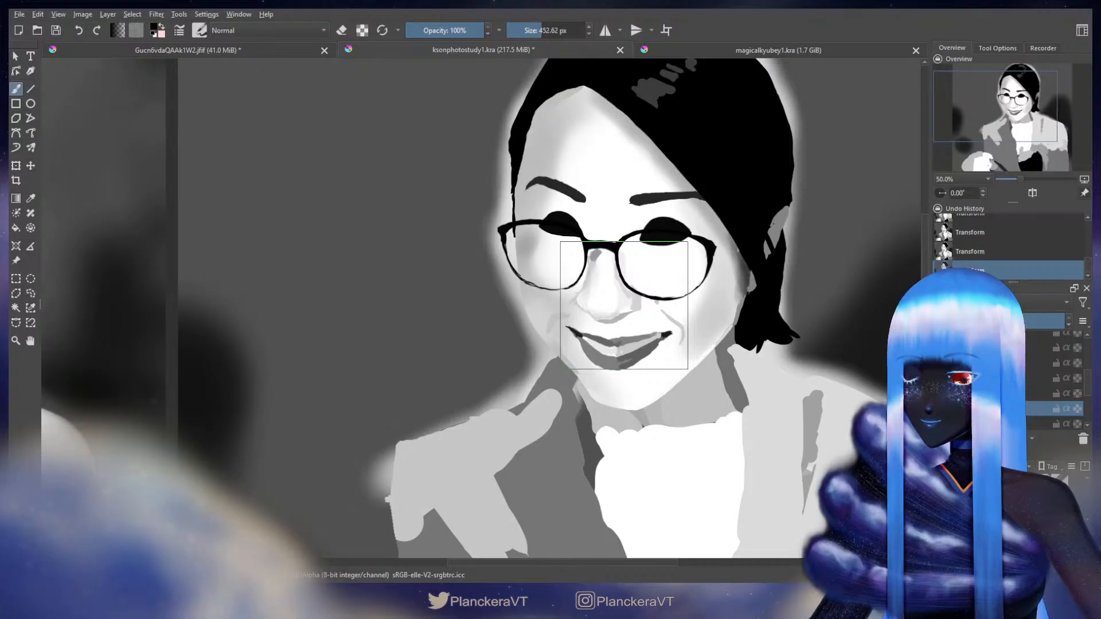
Step: Adjust the lower lip's height and curve with two Liquify transforms
{"action": "key", "text": "ctrl+t"}
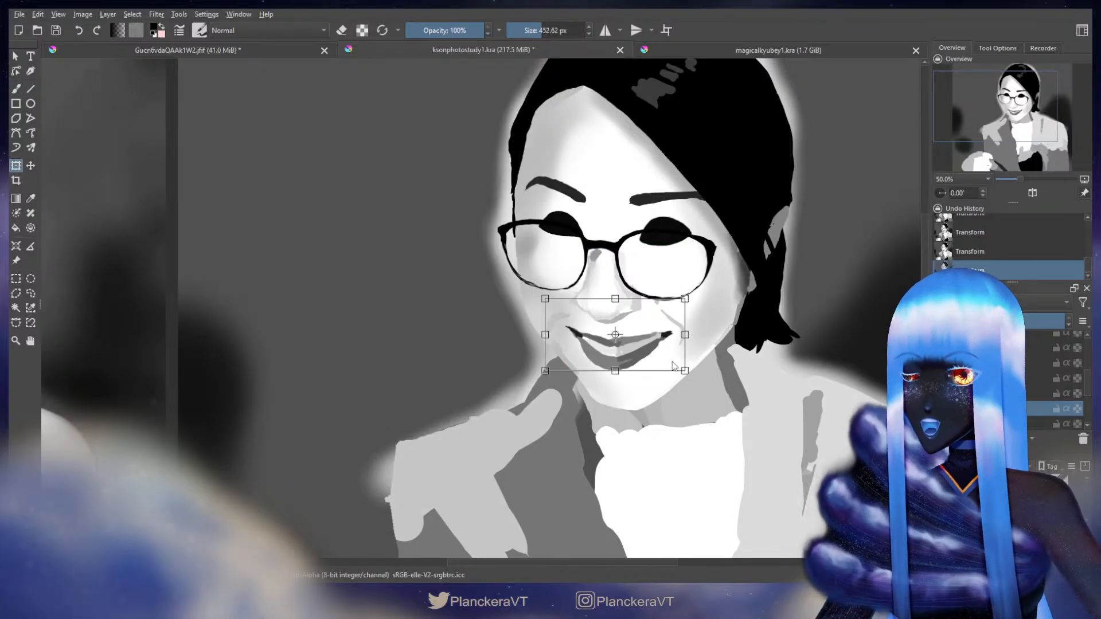
{"action": "key", "text": "Return"}
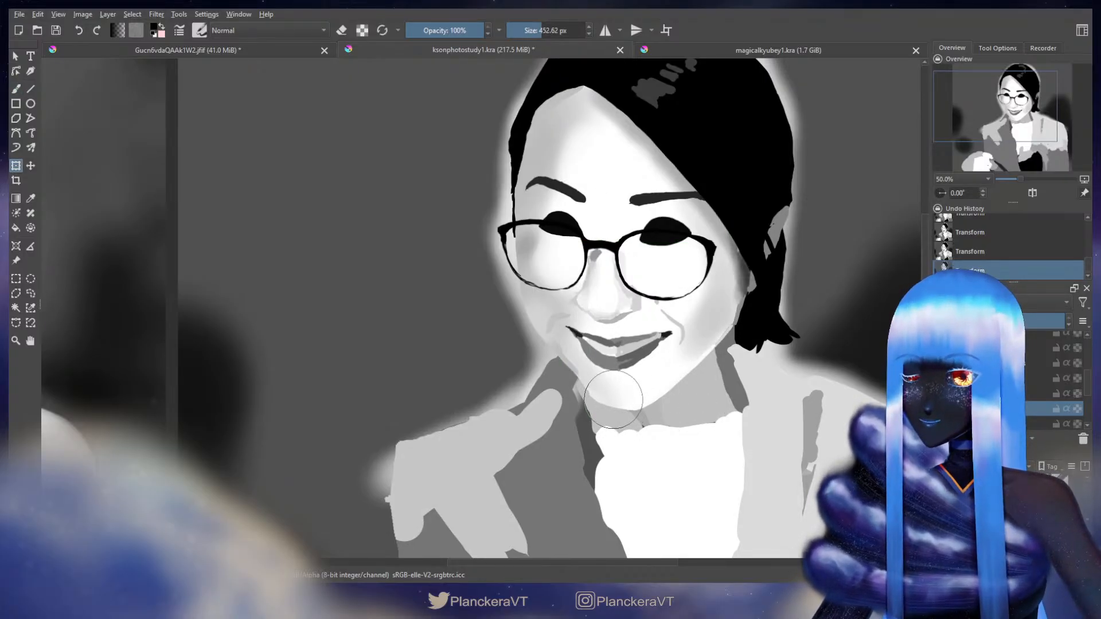
{"action": "key", "text": "b"}
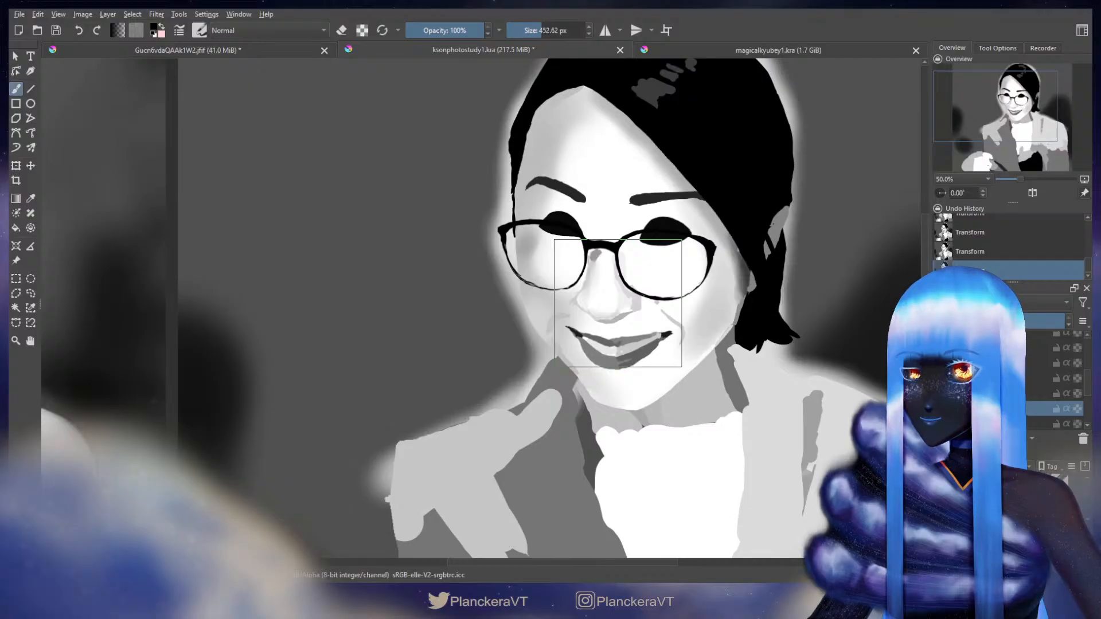
{"action": "key", "text": "ctrl+t"}
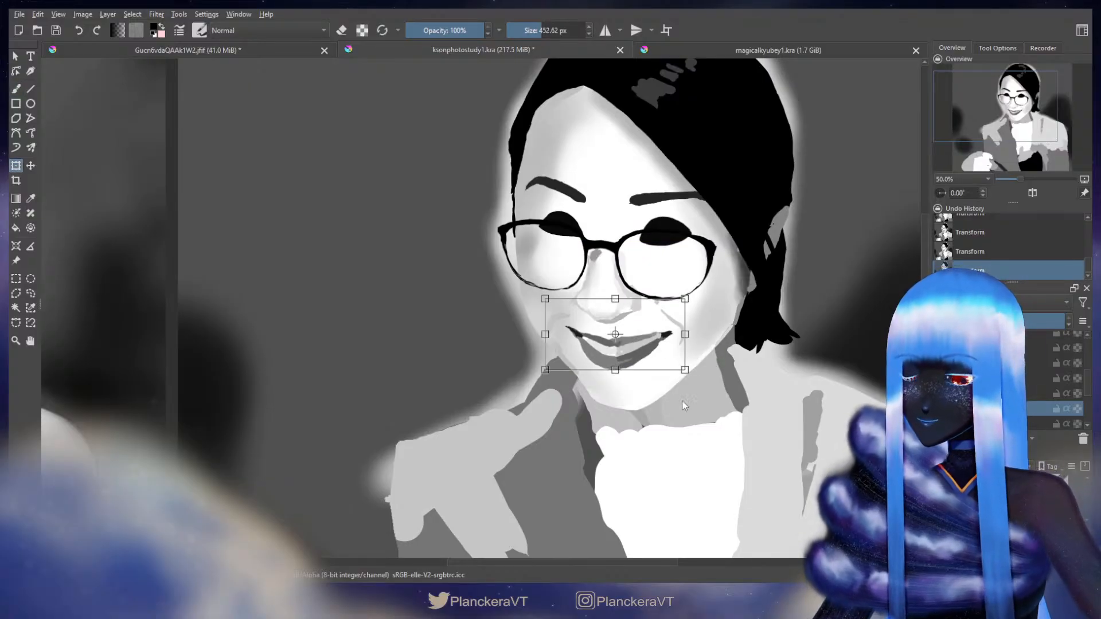
{"action": "key", "text": "Return"}
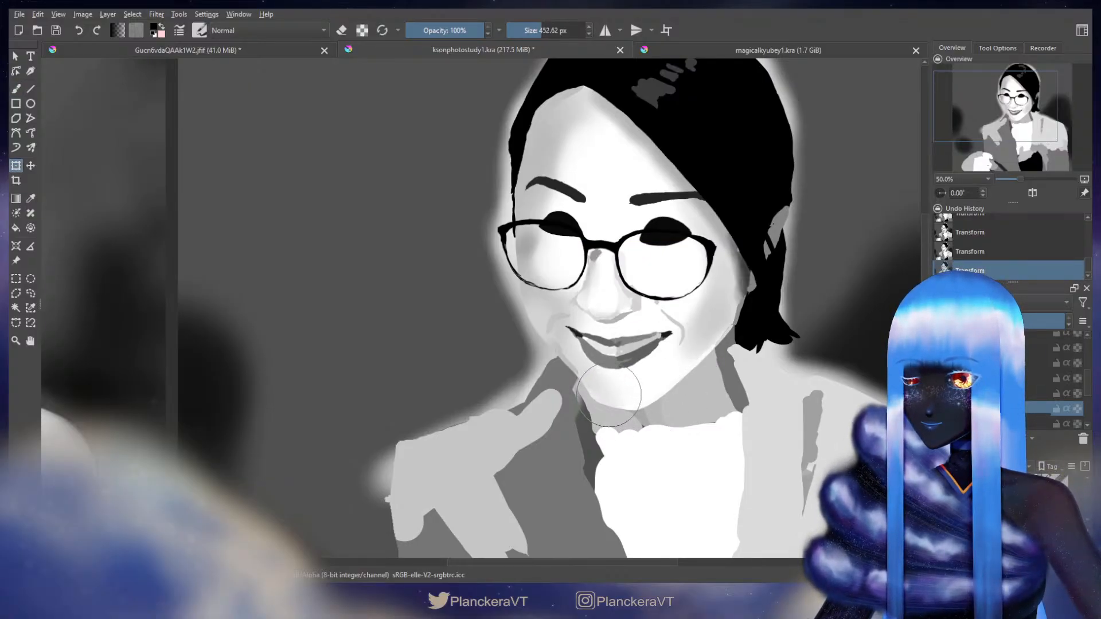
{"action": "key", "text": "b"}
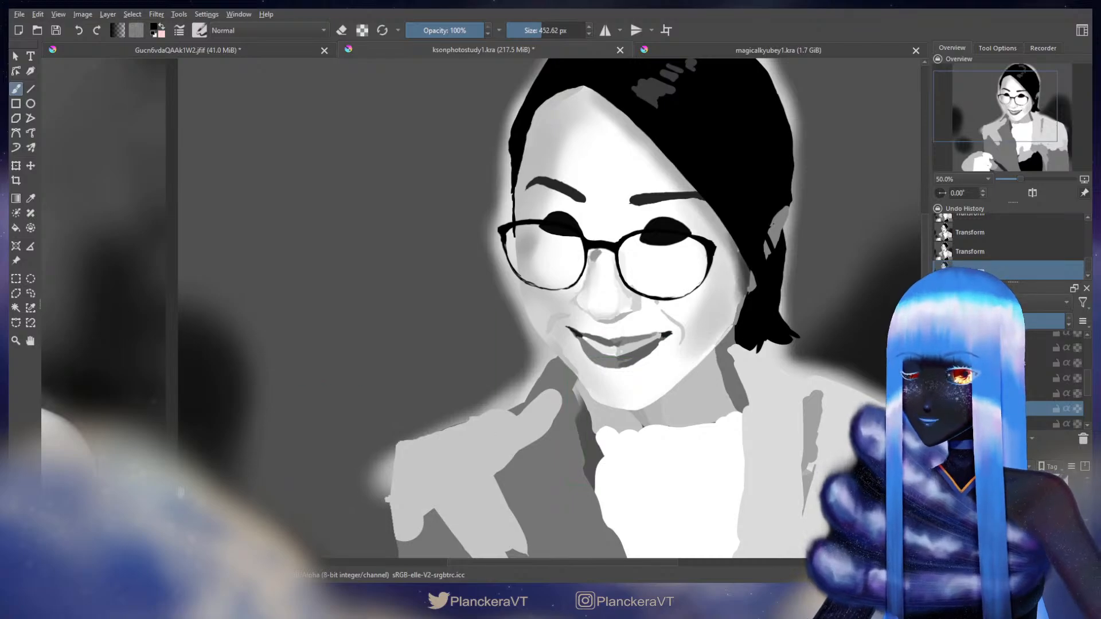
Step: Compare the distance from lower lip to chin in both portraits using a 160.62 px brush, and apply another transform to the mouth
{"action": "mouse_move", "coordinate": [182, 492]}
{"action": "left_mouse_down"}
{"action": "mouse_move", "coordinate": [484, 413]}
{"action": "mouse_move", "coordinate": [536, 467]}
{"action": "left_mouse_up"}
{"action": "mouse_move", "coordinate": [448, 393]}
{"action": "left_mouse_down"}
{"action": "mouse_move", "coordinate": [349, 393]}
{"action": "mouse_move", "coordinate": [445, 399]}
{"action": "left_mouse_up"}
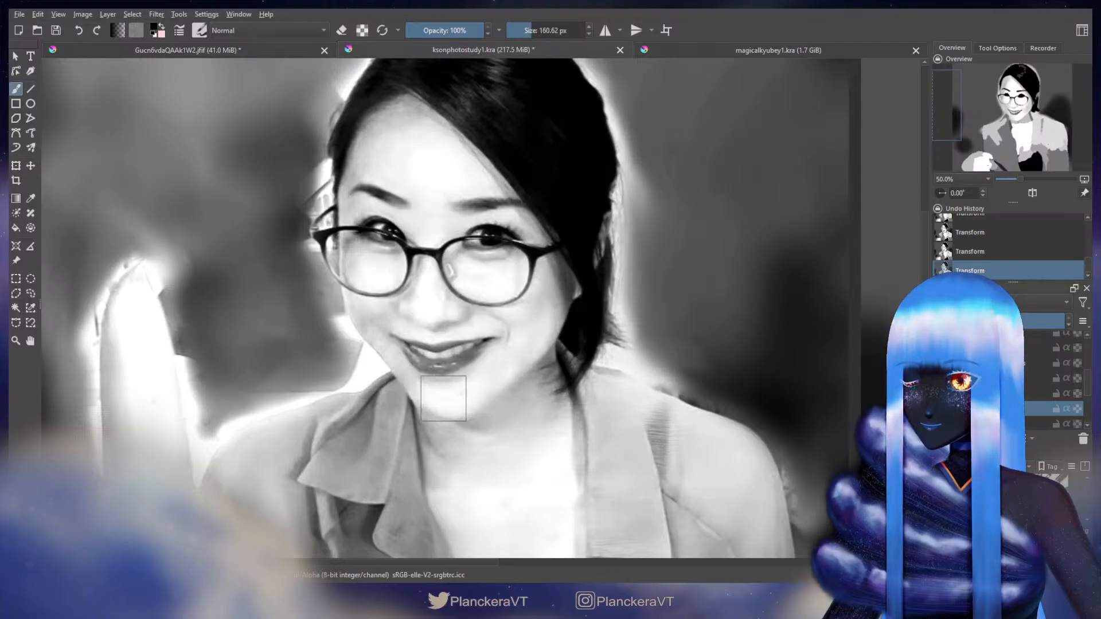
{"action": "left_click_drag", "start_coordinate": [803, 404], "coordinate": [202, 367]}
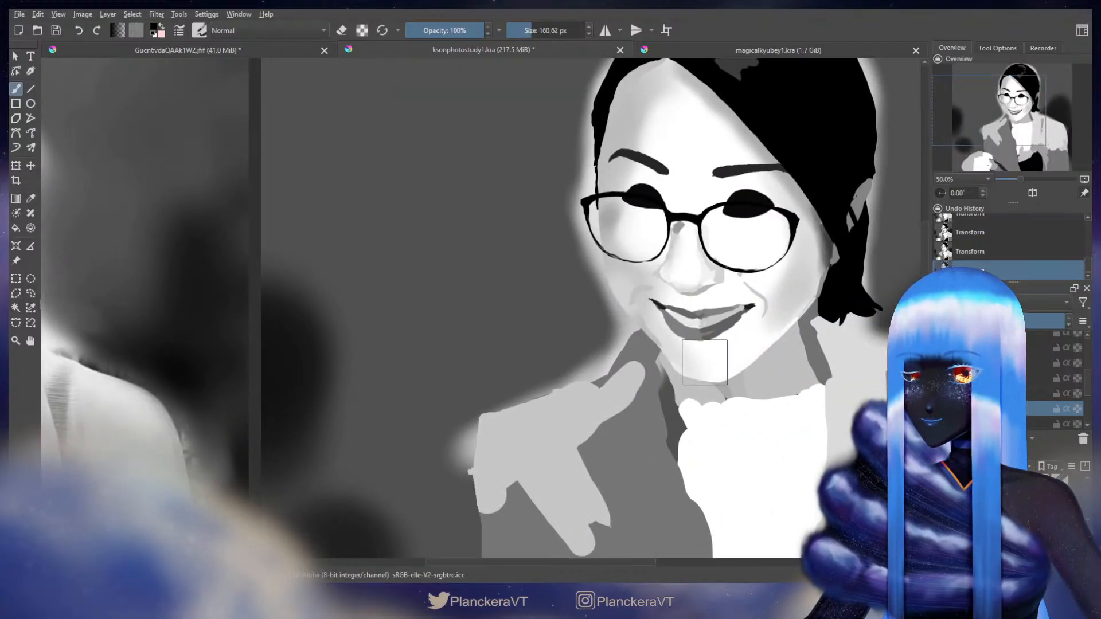
{"action": "mouse_move", "coordinate": [558, 429]}
{"action": "left_mouse_down"}
{"action": "mouse_move", "coordinate": [621, 452]}
{"action": "mouse_move", "coordinate": [994, 458]}
{"action": "mouse_move", "coordinate": [535, 431]}
{"action": "left_mouse_up"}
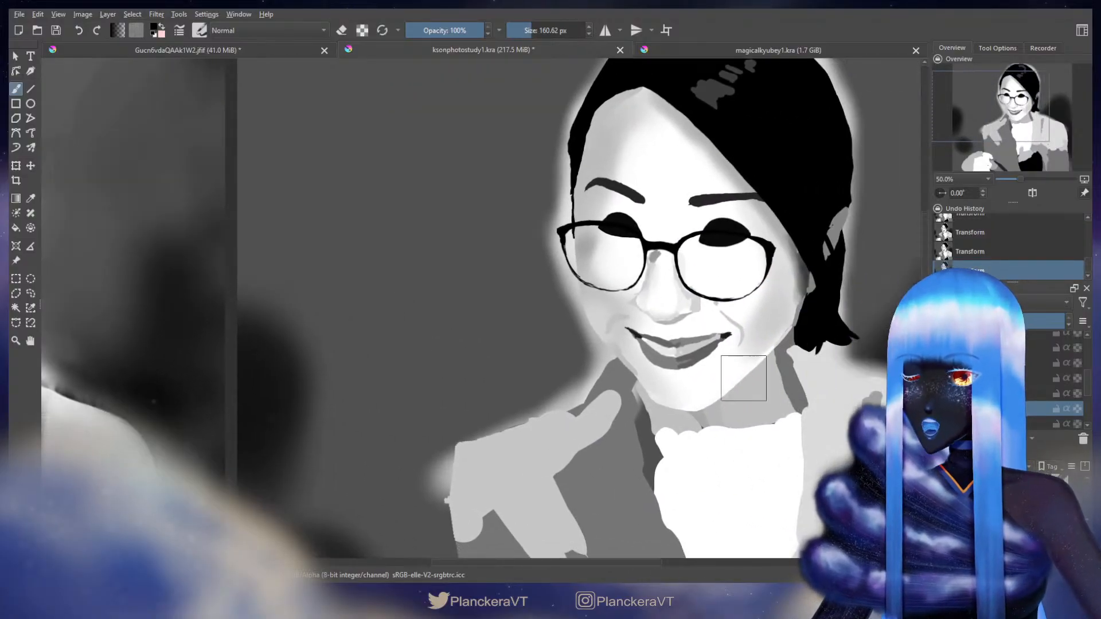
{"action": "key", "text": "ctrl+t"}
{"action": "key", "text": "b"}
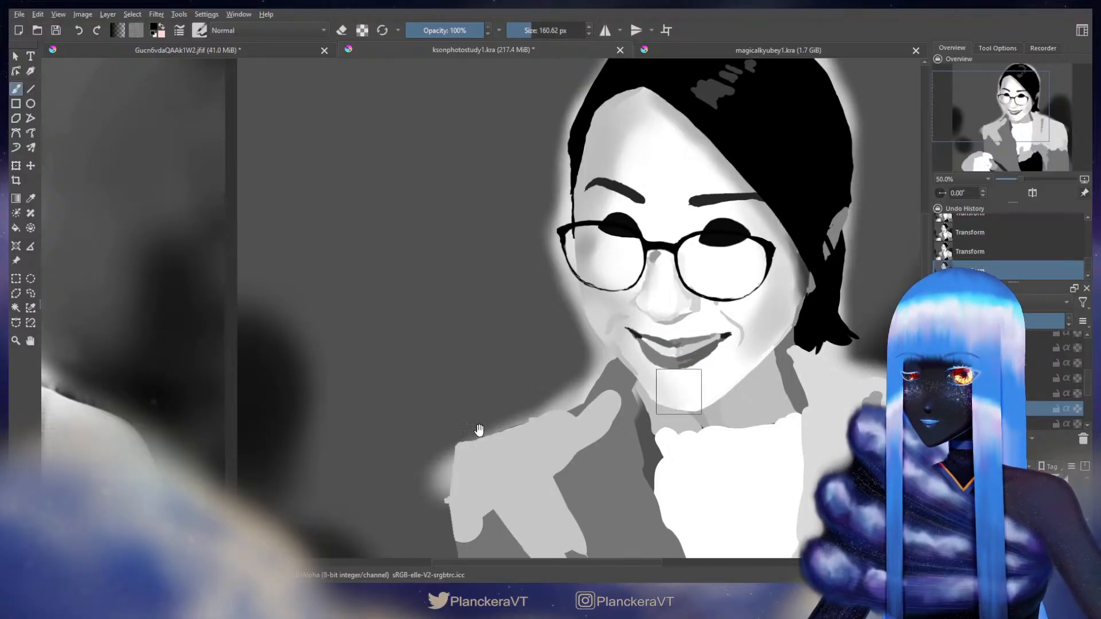
Step: Gauge the span from the glasses bridge to the upper lip in the reference photo with the brush at 310.62 px
{"action": "mouse_move", "coordinate": [470, 433]}
{"action": "left_mouse_down"}
{"action": "mouse_move", "coordinate": [690, 450]}
{"action": "mouse_move", "coordinate": [713, 440]}
{"action": "mouse_move", "coordinate": [438, 423]}
{"action": "mouse_move", "coordinate": [691, 462]}
{"action": "mouse_move", "coordinate": [619, 401]}
{"action": "mouse_move", "coordinate": [628, 403]}
{"action": "left_mouse_up"}
{"action": "left_click_drag", "start_coordinate": [398, 361], "coordinate": [443, 361], "text": "shift"}
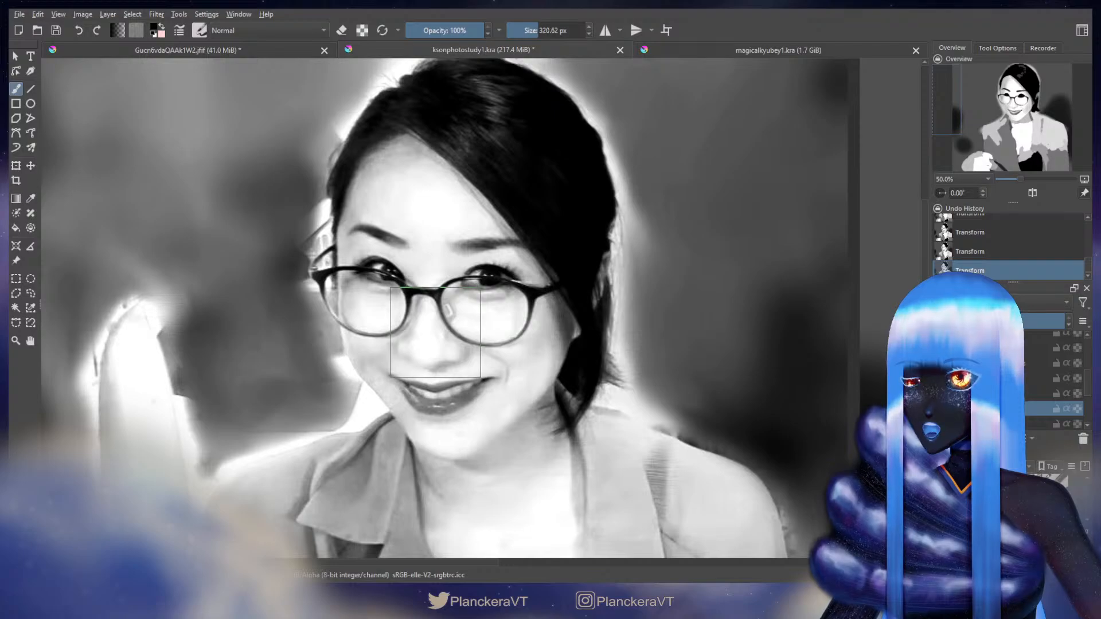
{"action": "mouse_move", "coordinate": [431, 339]}
{"action": "left_mouse_down", "text": "shift"}
{"action": "mouse_move", "coordinate": [444, 339]}
{"action": "mouse_move", "coordinate": [414, 340]}
{"action": "left_mouse_up", "text": "shift"}
{"action": "left_click", "coordinate": [428, 340]}
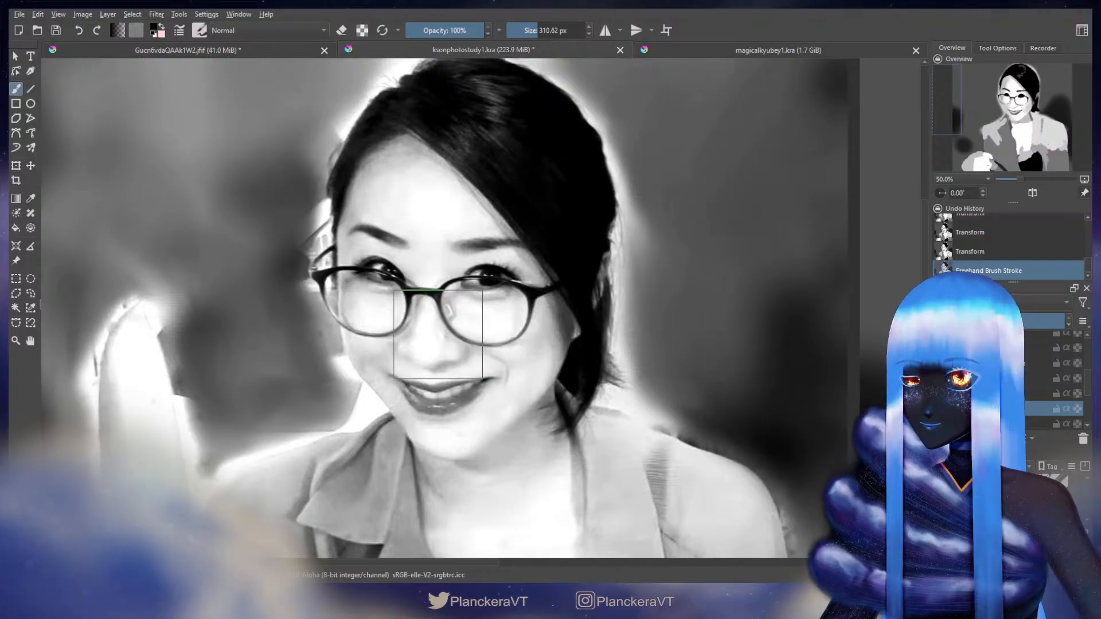
{"action": "left_click_drag", "start_coordinate": [438, 334], "coordinate": [437, 335], "text": "shift"}
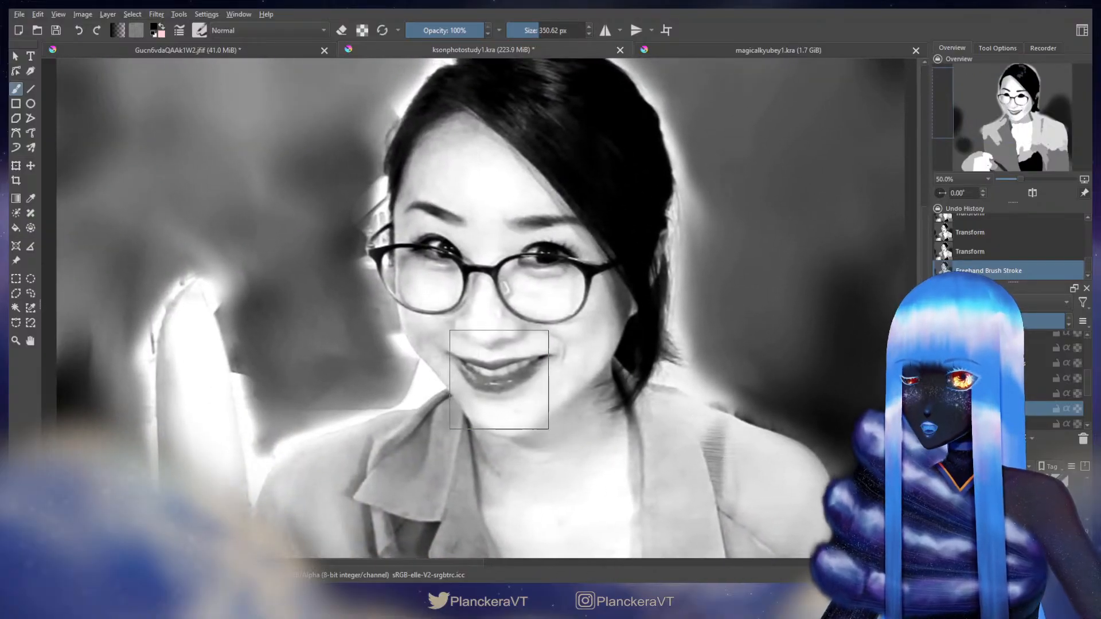
Step: Shrink the brush to 46.01 px and compare the gap between nose and upper lip in the reference photo and the painting
{"action": "left_click_drag", "start_coordinate": [482, 354], "coordinate": [286, 353], "text": "shift"}
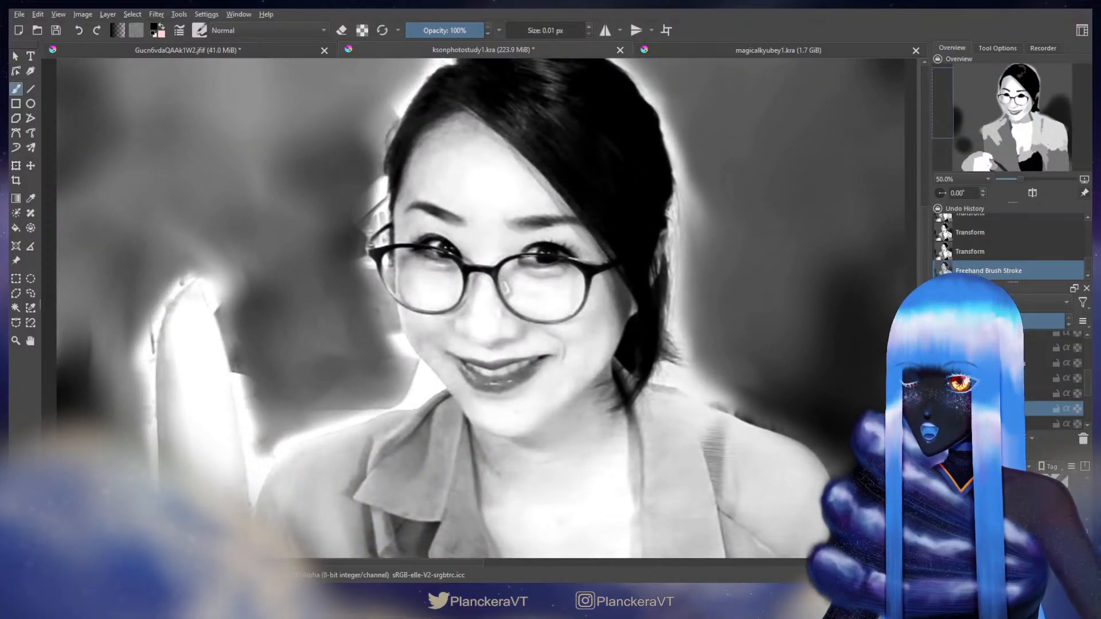
{"action": "left_click_drag", "start_coordinate": [474, 351], "coordinate": [491, 353], "text": "shift"}
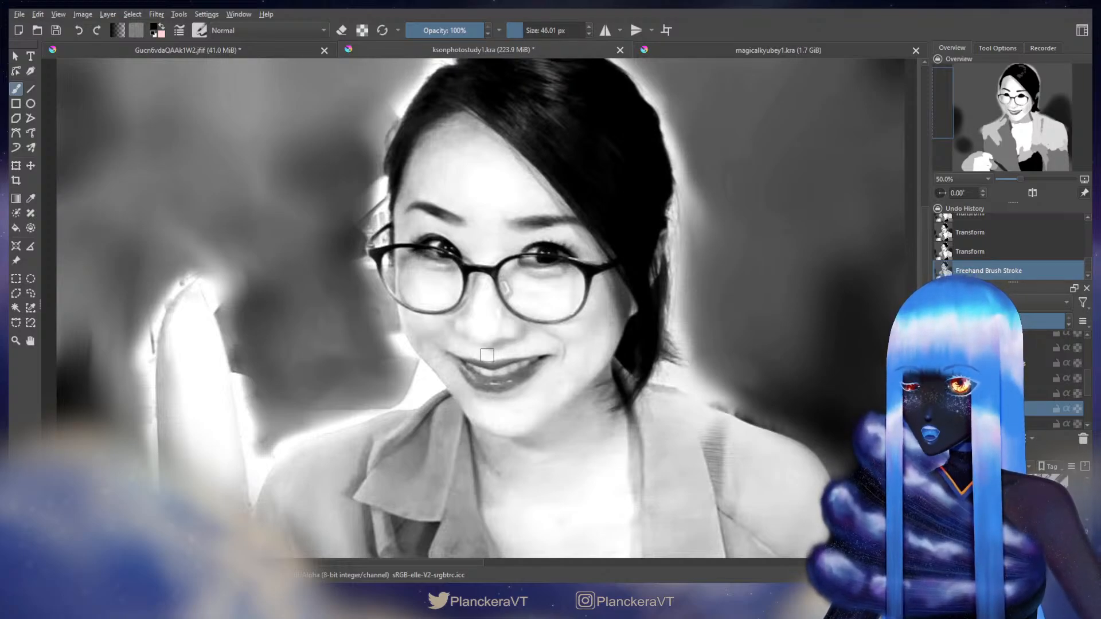
{"action": "left_click_drag", "start_coordinate": [571, 350], "coordinate": [97, 326]}
{"action": "left_click_drag", "start_coordinate": [832, 349], "coordinate": [561, 349]}
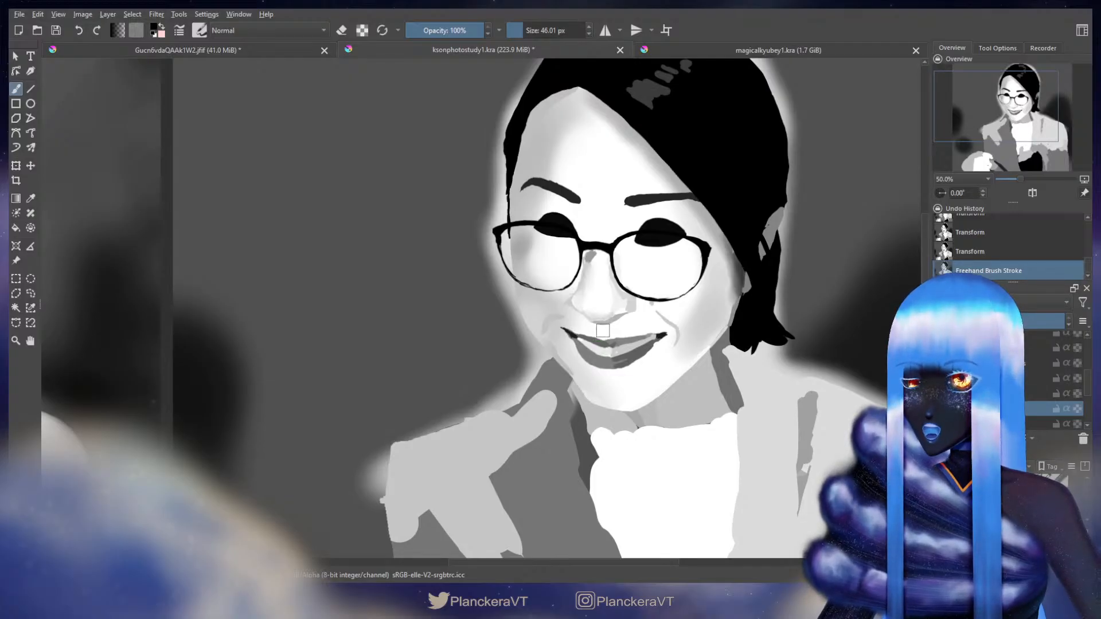
Step: Gauge the span from the top of the head to the upper lip in both portraits with the brush at 1190.11 px
{"action": "scroll", "coordinate": [602, 326], "scroll_direction": "down", "scroll_amount": 2}
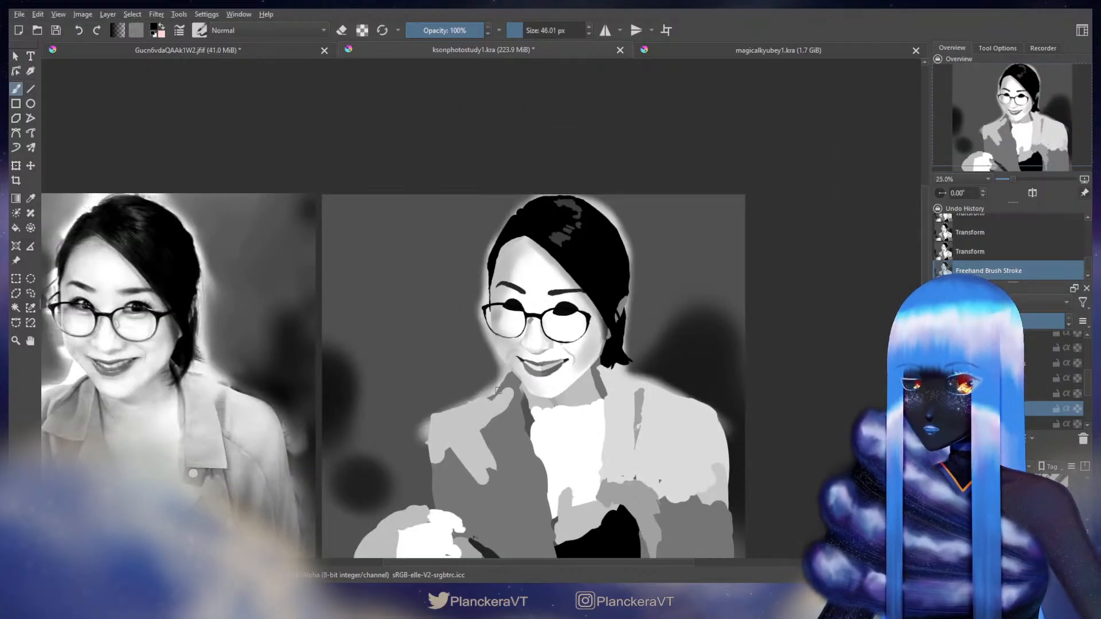
{"action": "left_click_drag", "start_coordinate": [477, 359], "coordinate": [649, 400]}
{"action": "left_click_drag", "start_coordinate": [305, 356], "coordinate": [365, 356]}
{"action": "scroll", "coordinate": [271, 383], "scroll_direction": "up", "scroll_amount": 2}
{"action": "left_click_drag", "start_coordinate": [272, 373], "coordinate": [420, 396]}
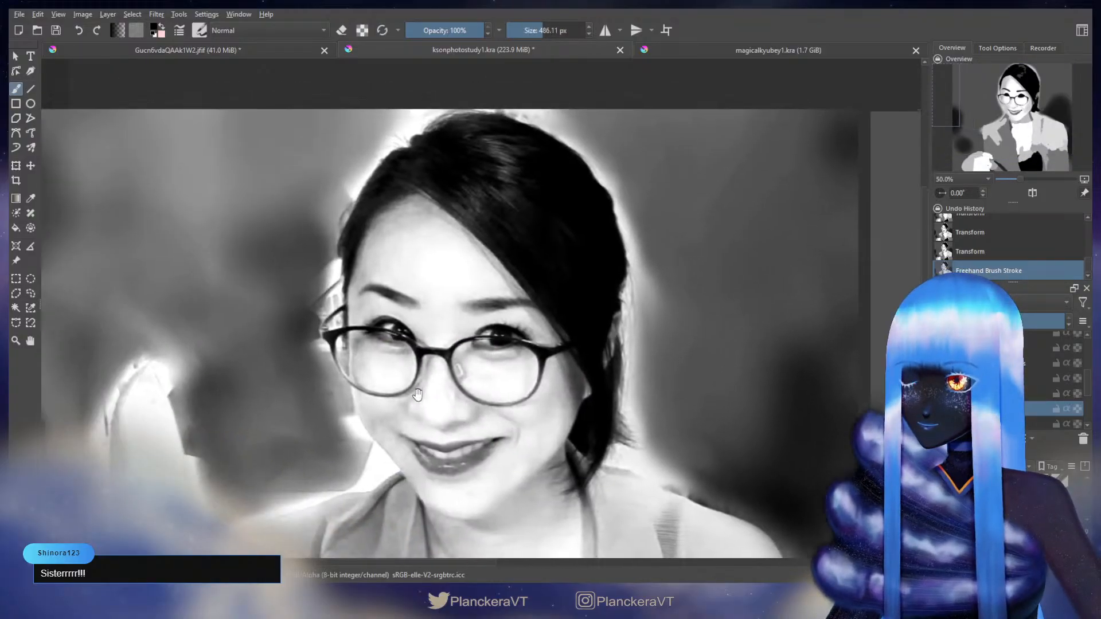
{"action": "left_click_drag", "start_coordinate": [445, 332], "coordinate": [567, 332]}
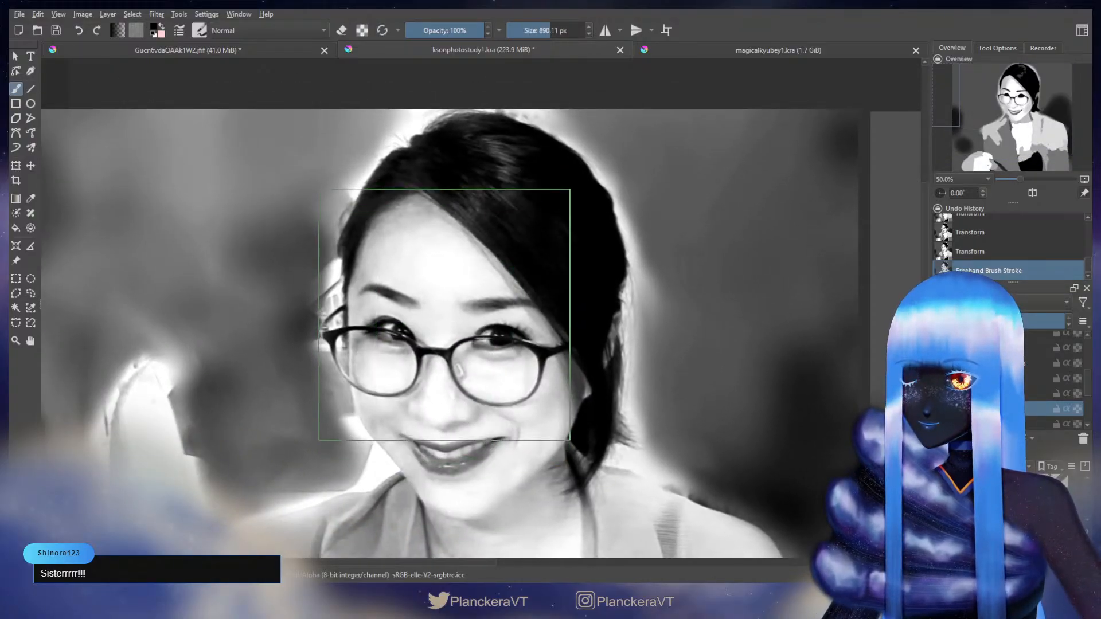
{"action": "left_click_drag", "start_coordinate": [446, 316], "coordinate": [505, 316]}
{"action": "left_click_drag", "start_coordinate": [445, 272], "coordinate": [470, 272]}
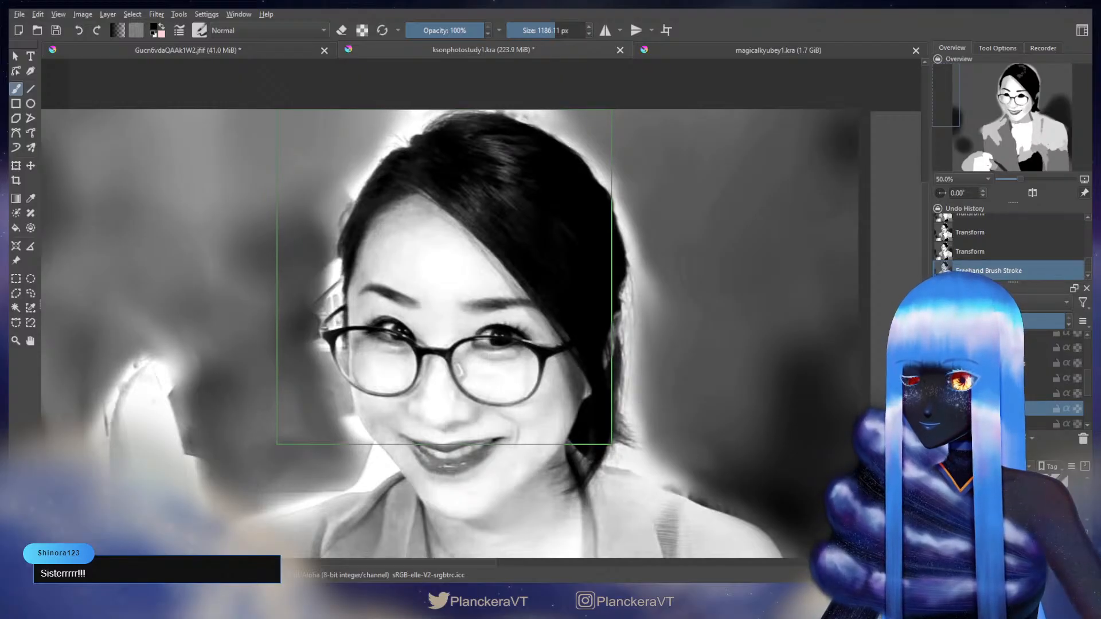
{"action": "left_click_drag", "start_coordinate": [445, 277], "coordinate": [446, 277]}
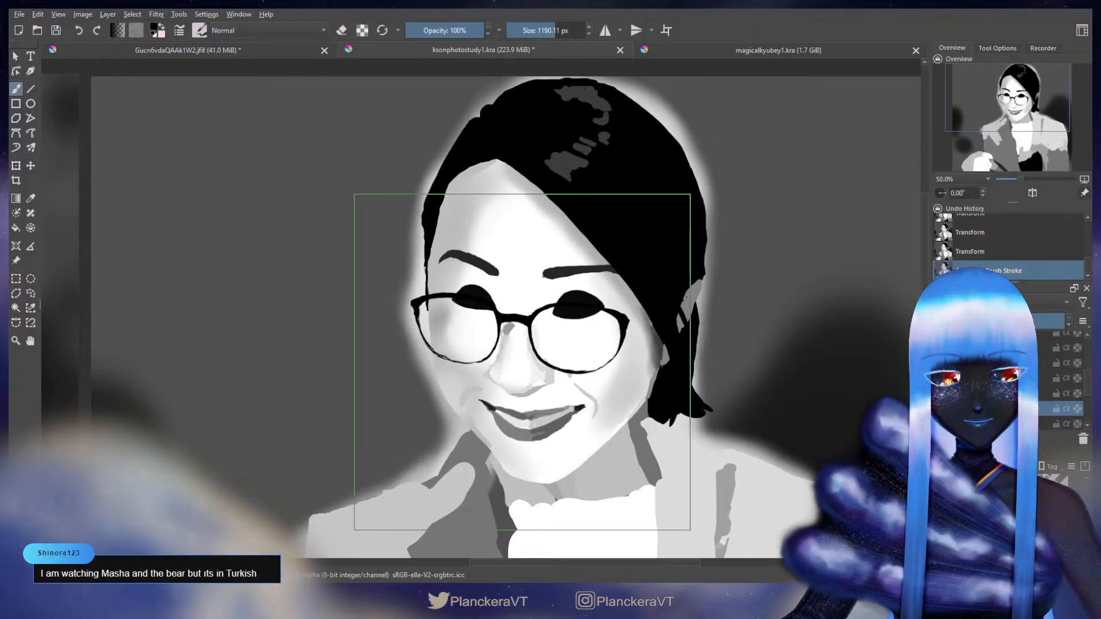
Step: Compare the nose and its gap to the upper lip in both portraits with a 136.11 px brush, enlarging it to 299.61 px
{"action": "left_click_drag", "start_coordinate": [522, 363], "coordinate": [219, 363]}
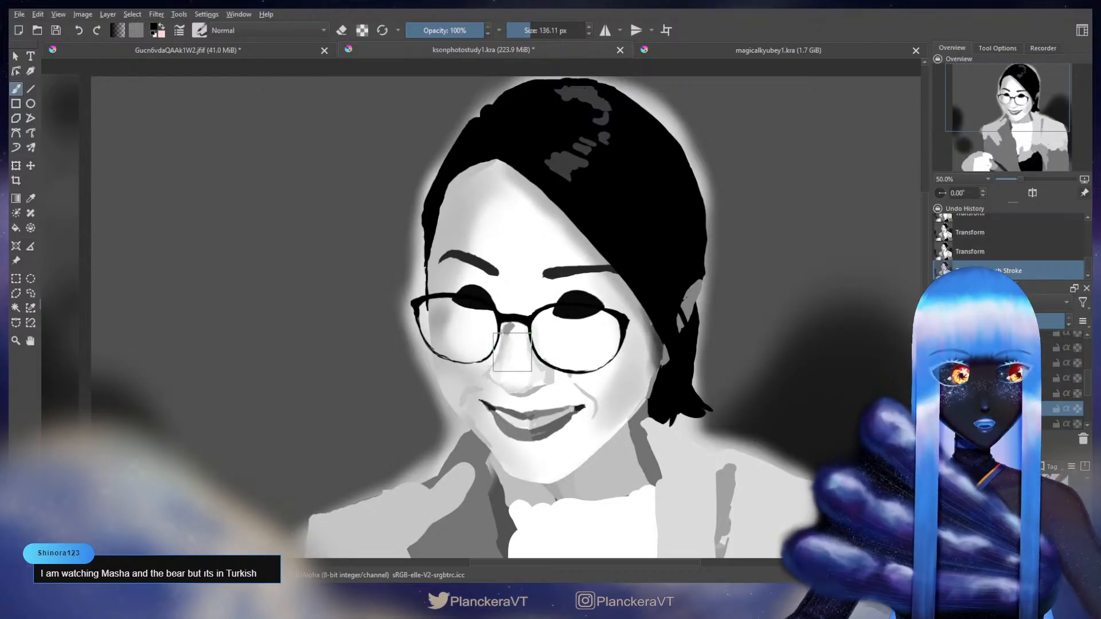
{"action": "left_click_drag", "start_coordinate": [354, 369], "coordinate": [592, 371]}
{"action": "left_click_drag", "start_coordinate": [358, 347], "coordinate": [615, 371]}
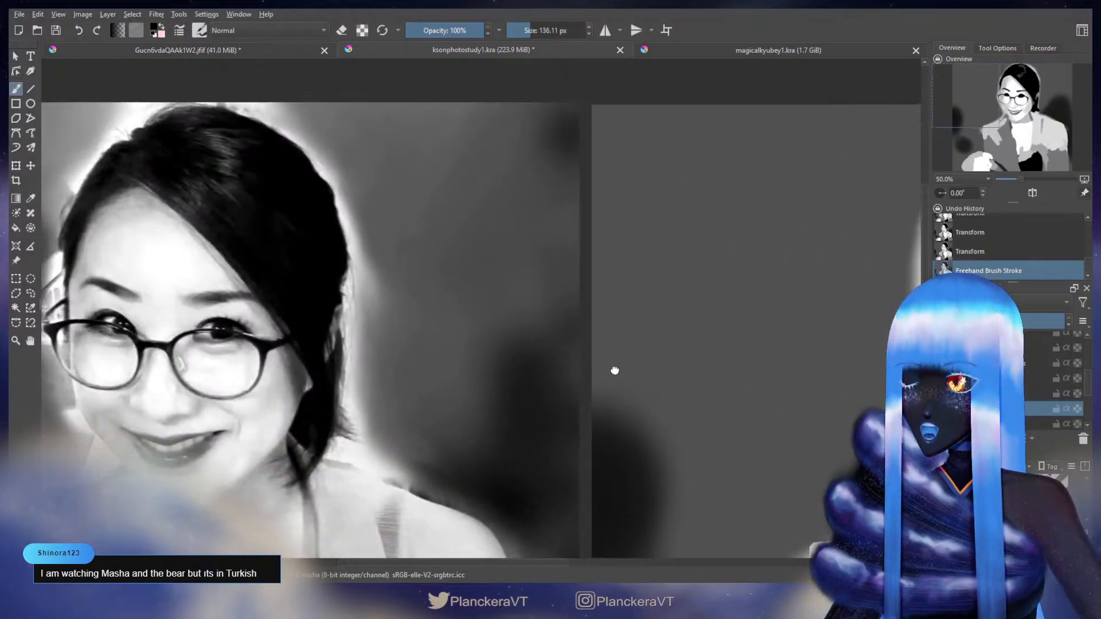
{"action": "scroll", "coordinate": [536, 369], "scroll_direction": "up", "scroll_amount": 1}
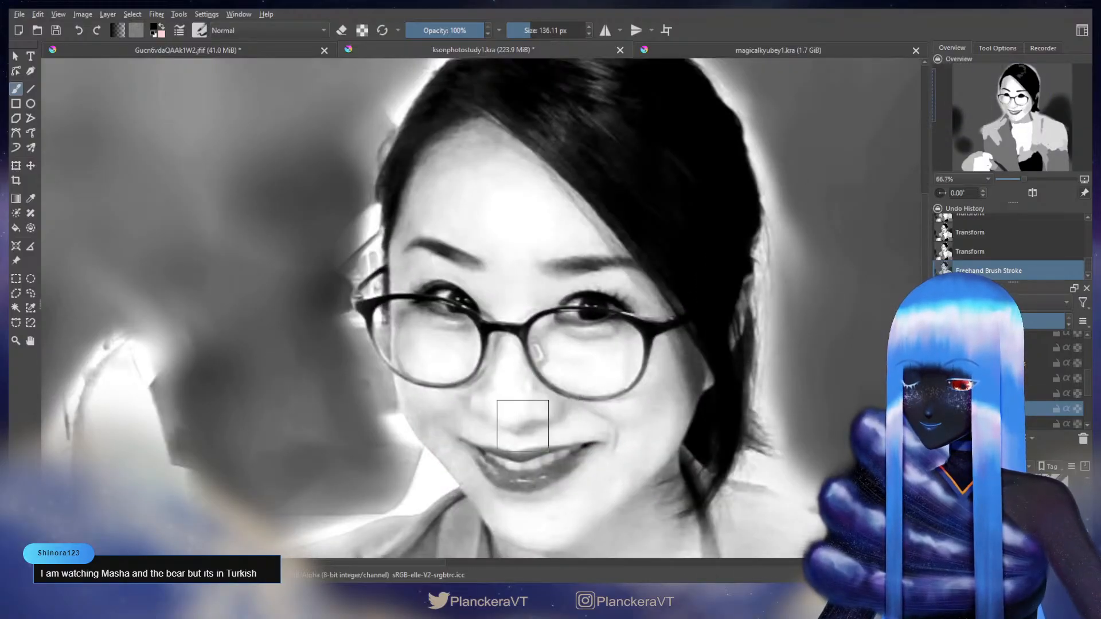
{"action": "left_click_drag", "start_coordinate": [515, 372], "coordinate": [527, 363]}
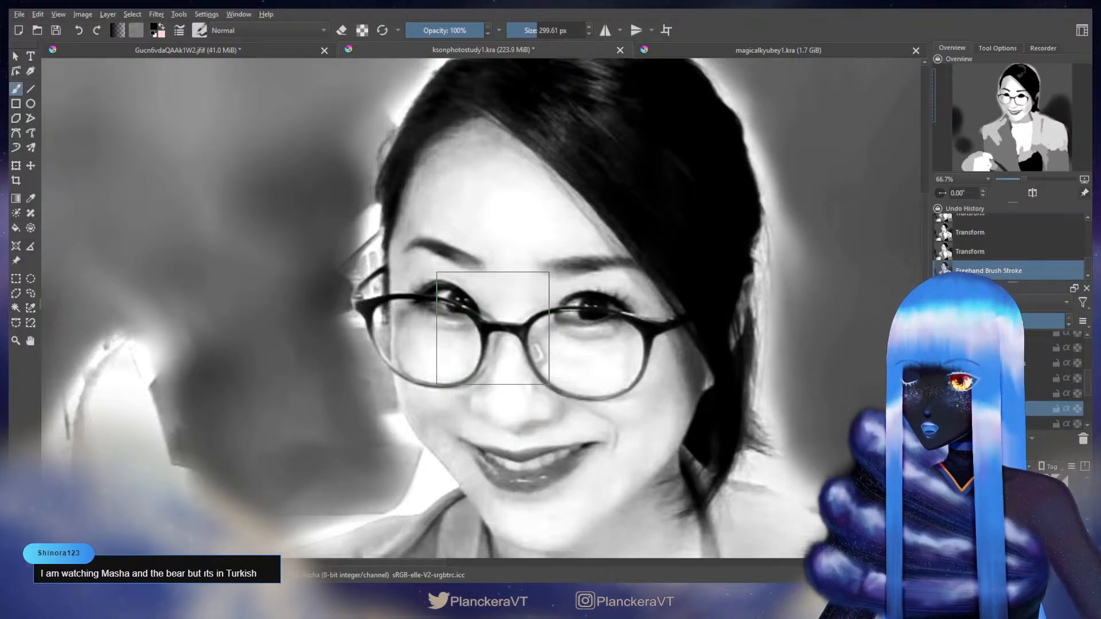
Step: Compare the distance from the top of the head to the base of the nose in both portraits using a 1143.38 px brush
{"action": "scroll", "coordinate": [494, 329], "scroll_direction": "down", "scroll_amount": 2}
{"action": "left_click_drag", "start_coordinate": [490, 314], "coordinate": [580, 314]}
{"action": "scroll", "coordinate": [472, 310], "scroll_direction": "up", "scroll_amount": 1}
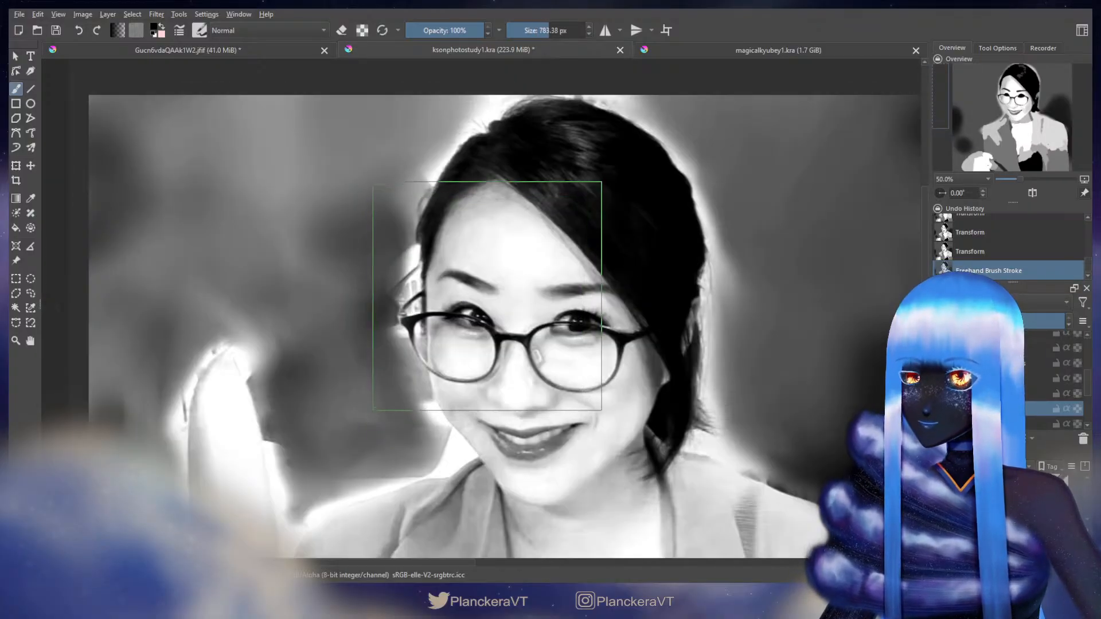
{"action": "mouse_move", "coordinate": [488, 297]}
{"action": "left_mouse_down"}
{"action": "mouse_move", "coordinate": [572, 297]}
{"action": "mouse_move", "coordinate": [555, 296]}
{"action": "left_mouse_up"}
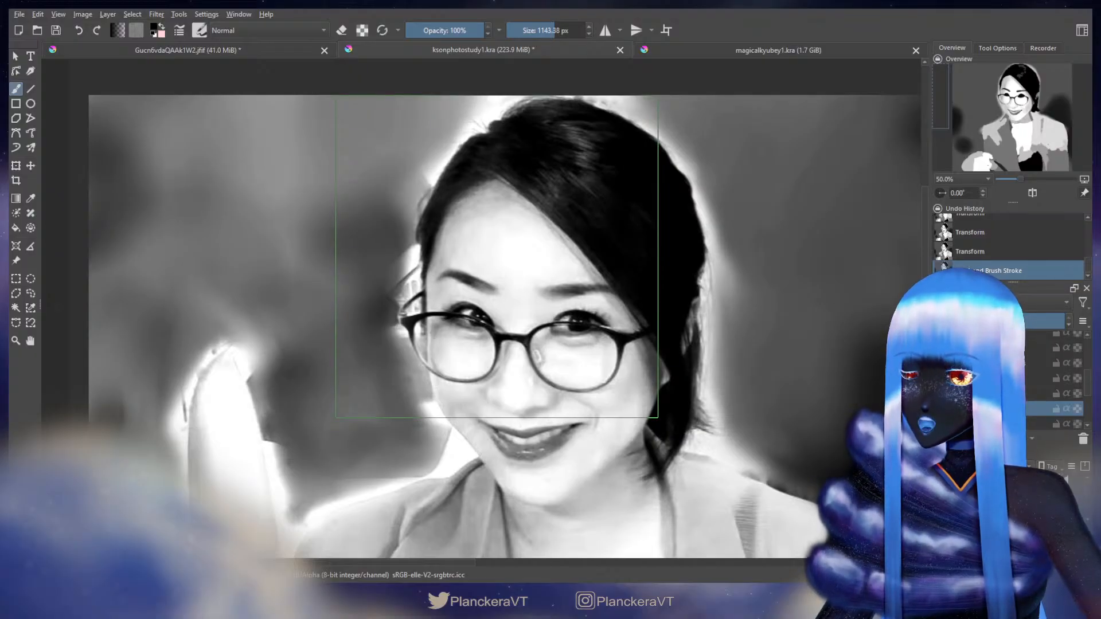
{"action": "scroll", "coordinate": [627, 326], "scroll_direction": "down", "scroll_amount": 2}
{"action": "left_click_drag", "start_coordinate": [745, 329], "coordinate": [376, 315]}
{"action": "scroll", "coordinate": [634, 325], "scroll_direction": "up", "scroll_amount": 2}
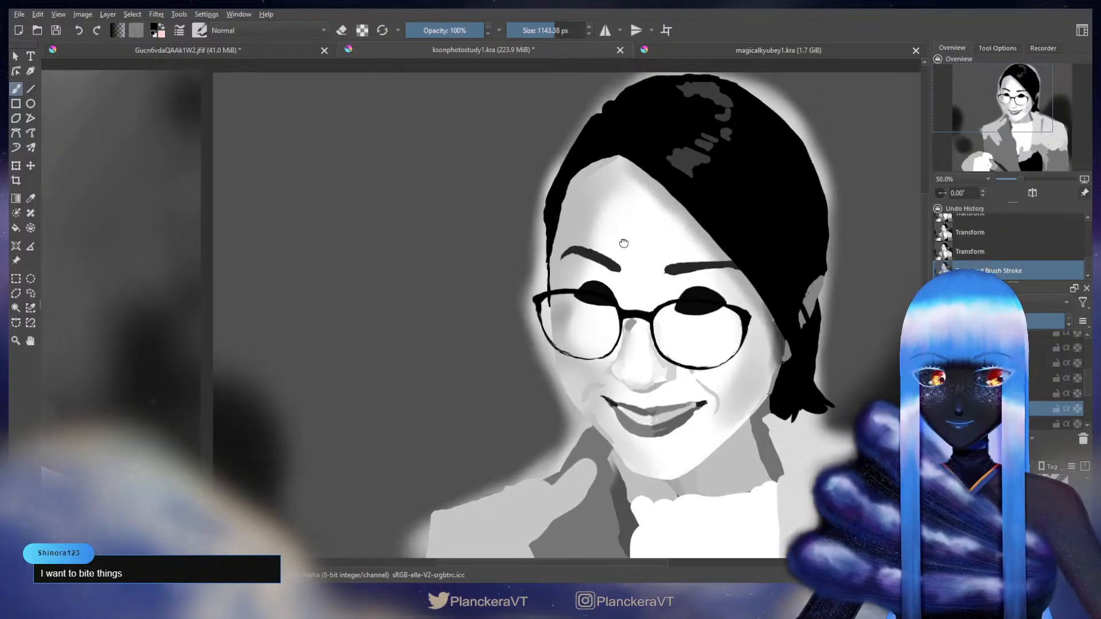
{"action": "left_click_drag", "start_coordinate": [644, 229], "coordinate": [607, 249]}
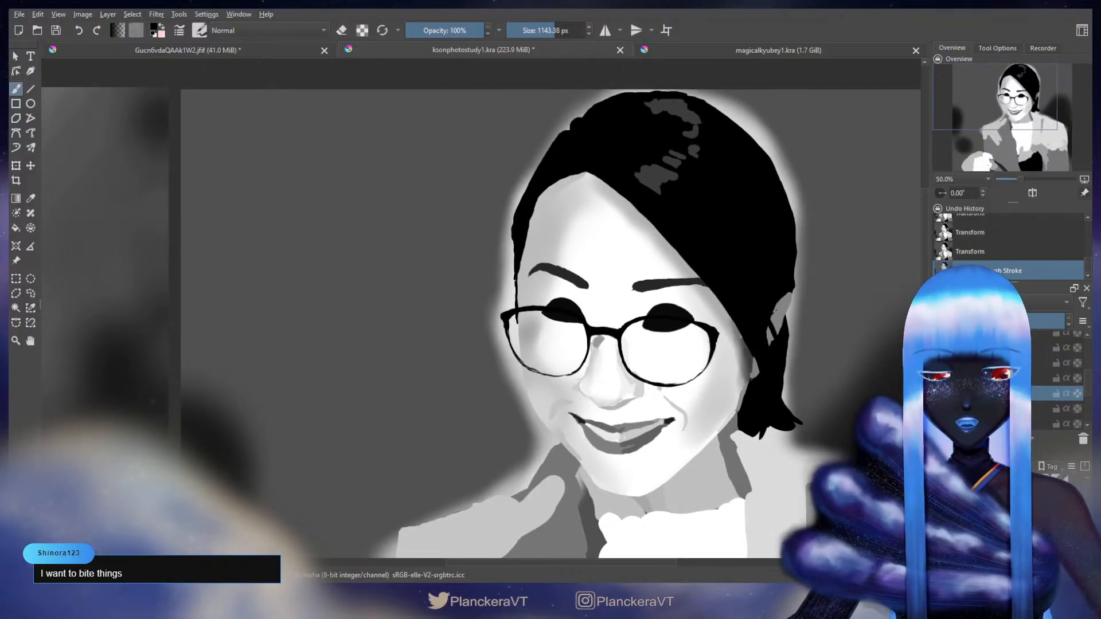
Step: Reshape the lower part of the painted nose with a Liquify transform
{"action": "key", "text": "ctrl+t"}
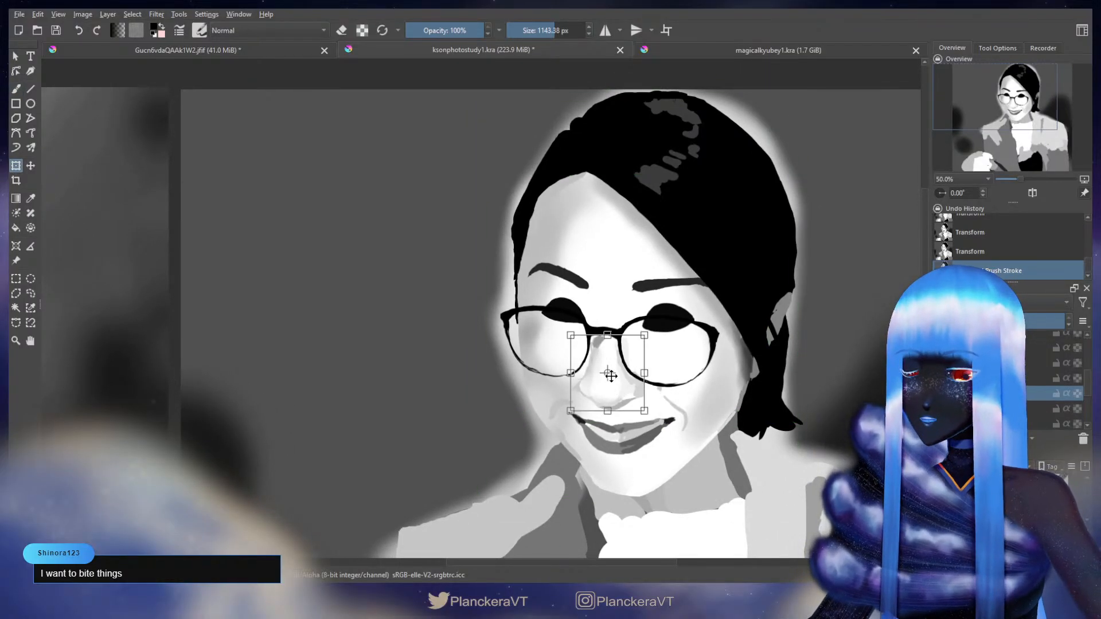
{"action": "left_click", "coordinate": [647, 445]}
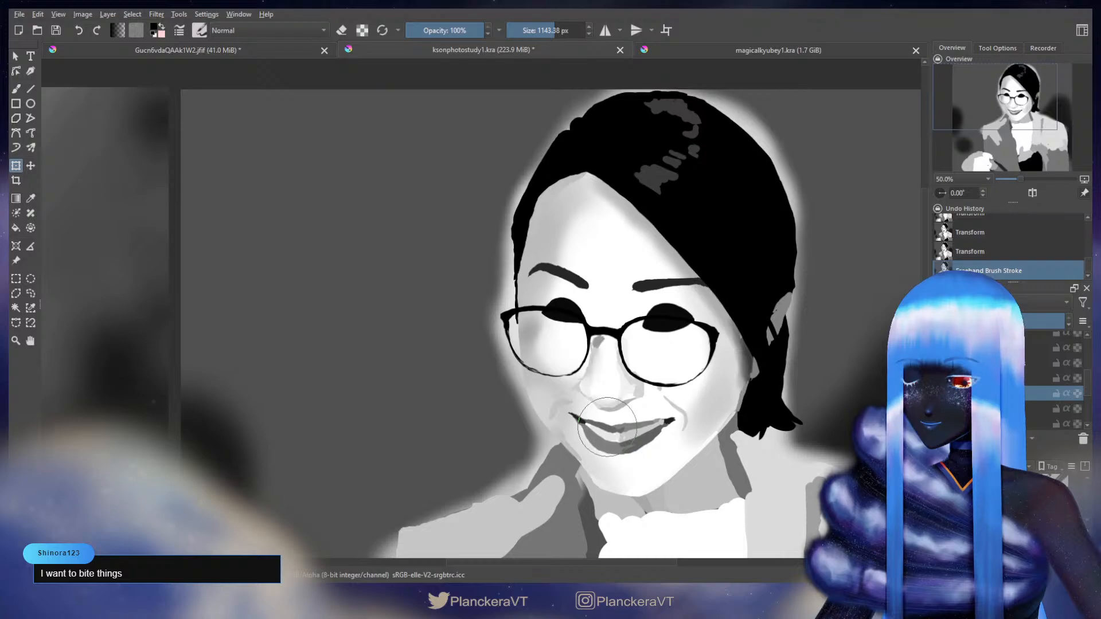
{"action": "key", "text": "b"}
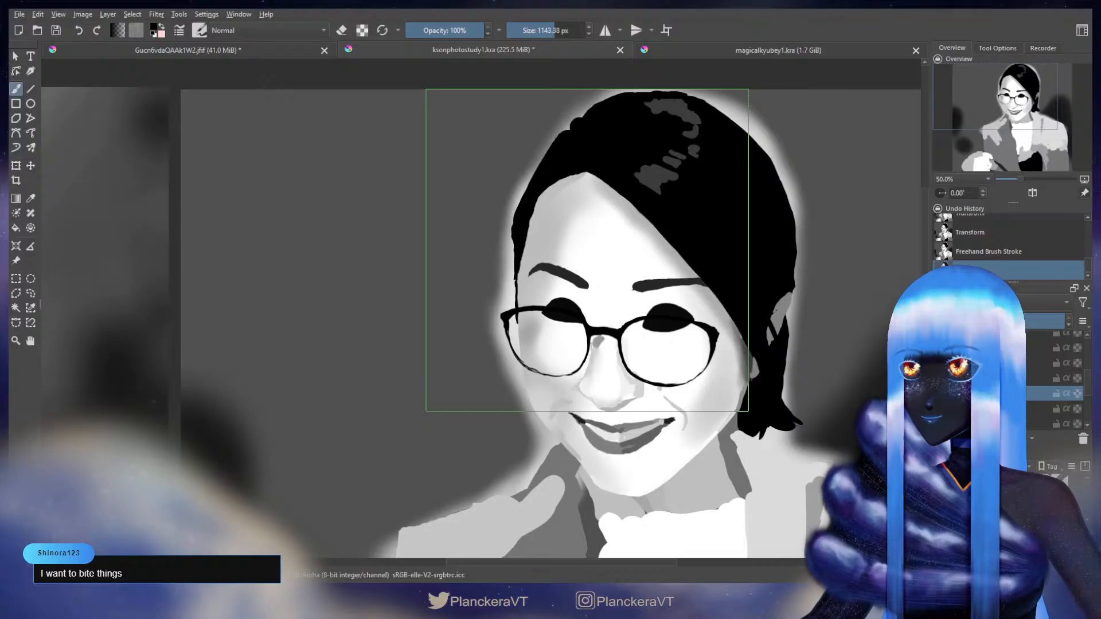
Step: Gauge the head-top to nose-base distance in the reference photo with the brush at 1113.38 px and compare it with the painting
{"action": "left_click_drag", "start_coordinate": [321, 310], "coordinate": [669, 315]}
{"action": "left_click_drag", "start_coordinate": [235, 310], "coordinate": [562, 314]}
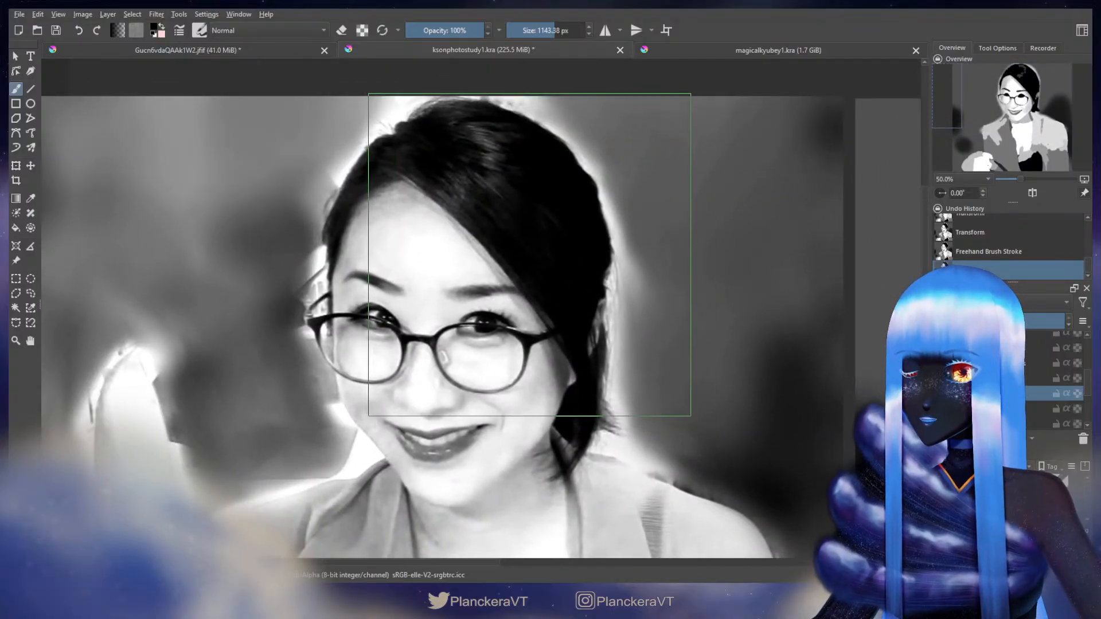
{"action": "left_click_drag", "start_coordinate": [537, 256], "coordinate": [524, 256]}
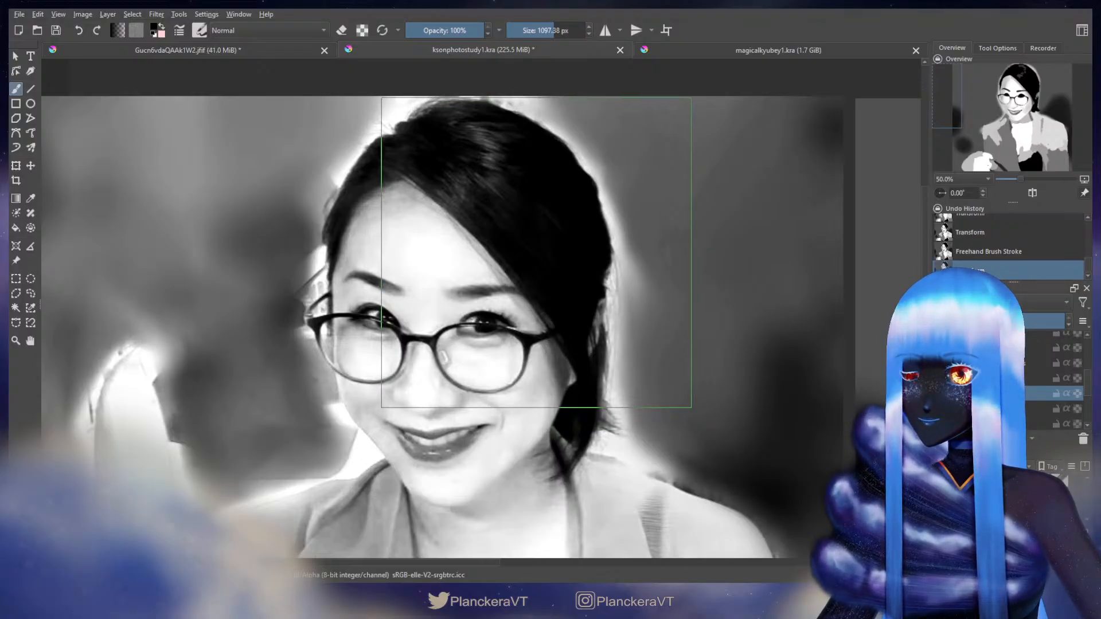
{"action": "left_click_drag", "start_coordinate": [536, 253], "coordinate": [544, 252]}
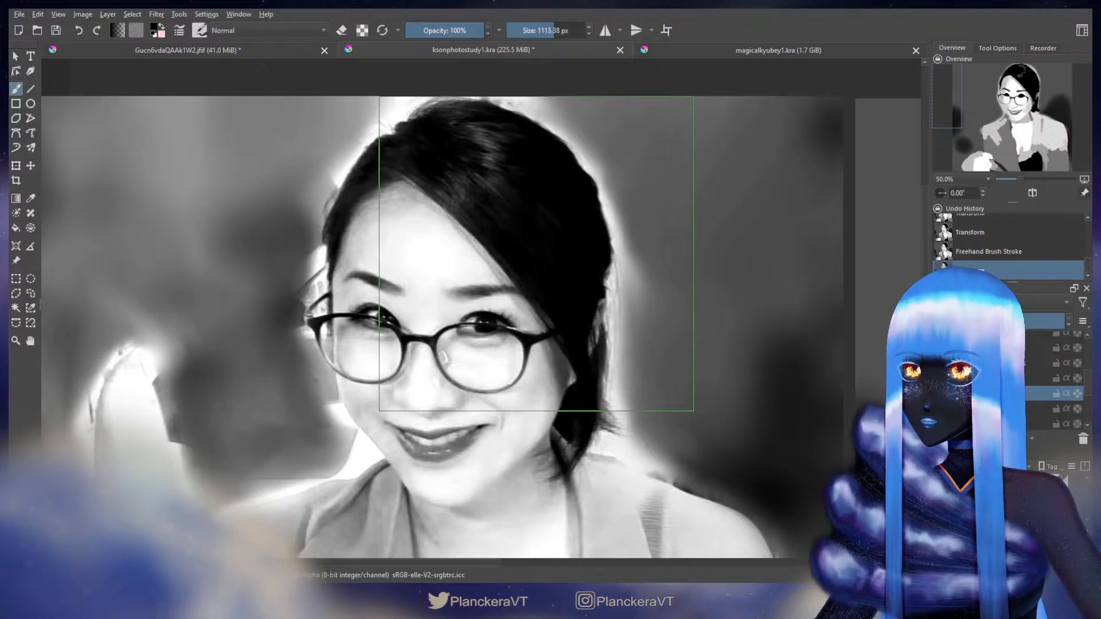
{"action": "left_click_drag", "start_coordinate": [693, 321], "coordinate": [44, 335]}
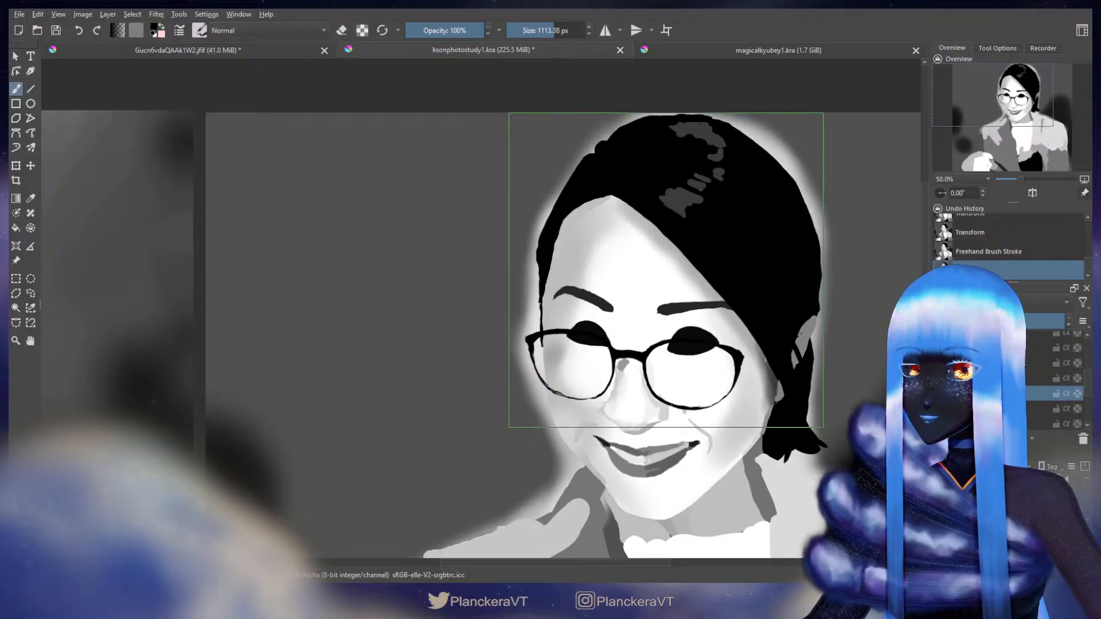
Step: Refine the tip and nostril side of the painted nose with two Liquify transforms
{"action": "key", "text": "ctrl+t"}
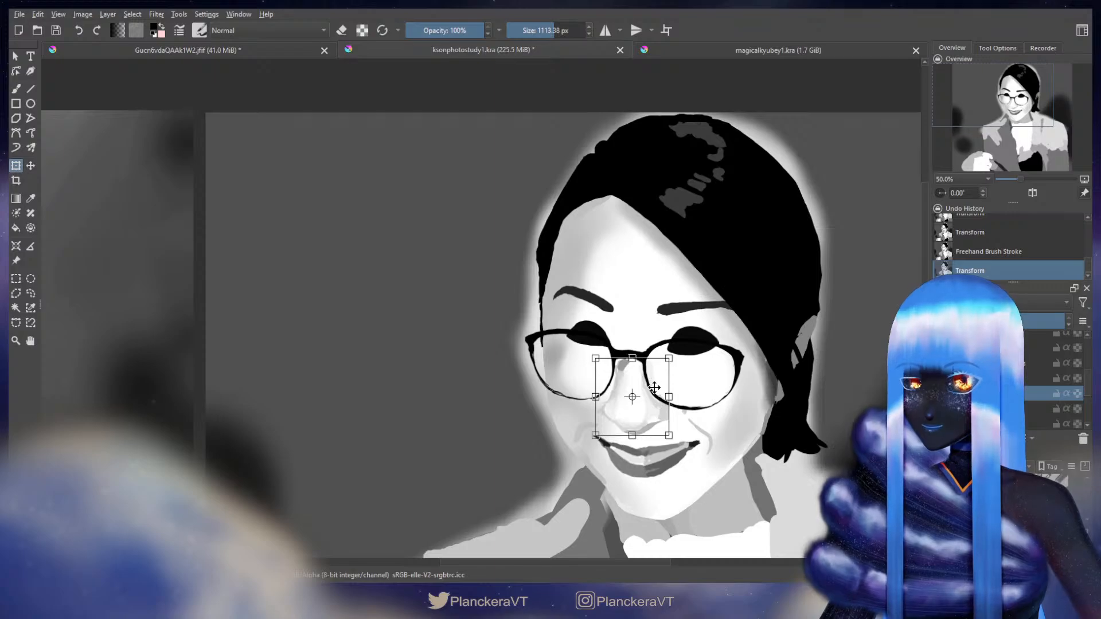
{"action": "key", "text": "Return"}
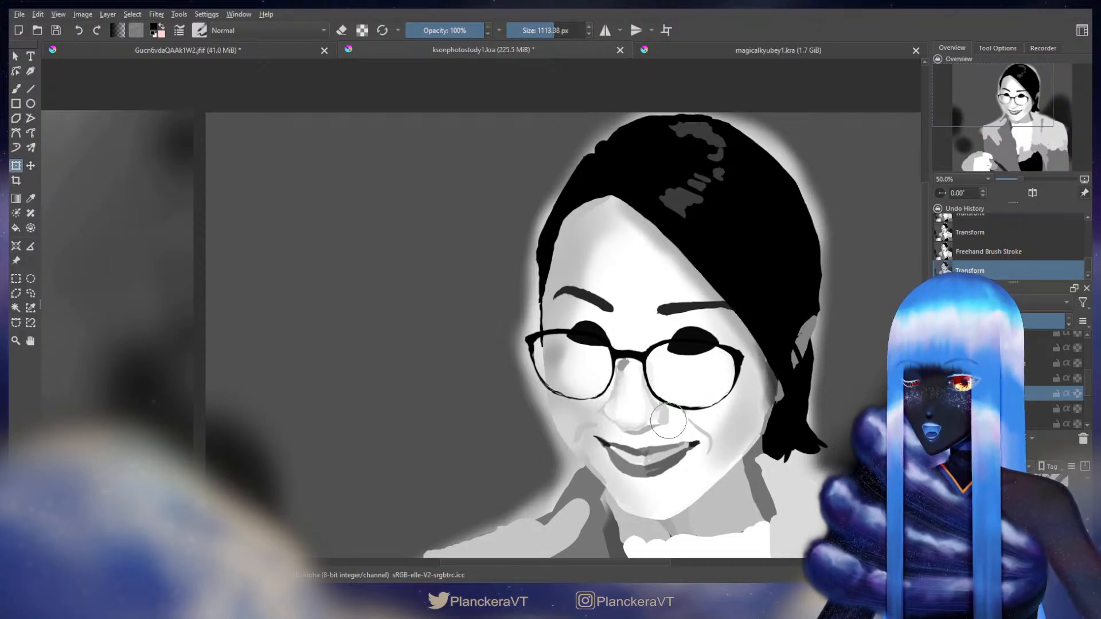
{"action": "key", "text": "b"}
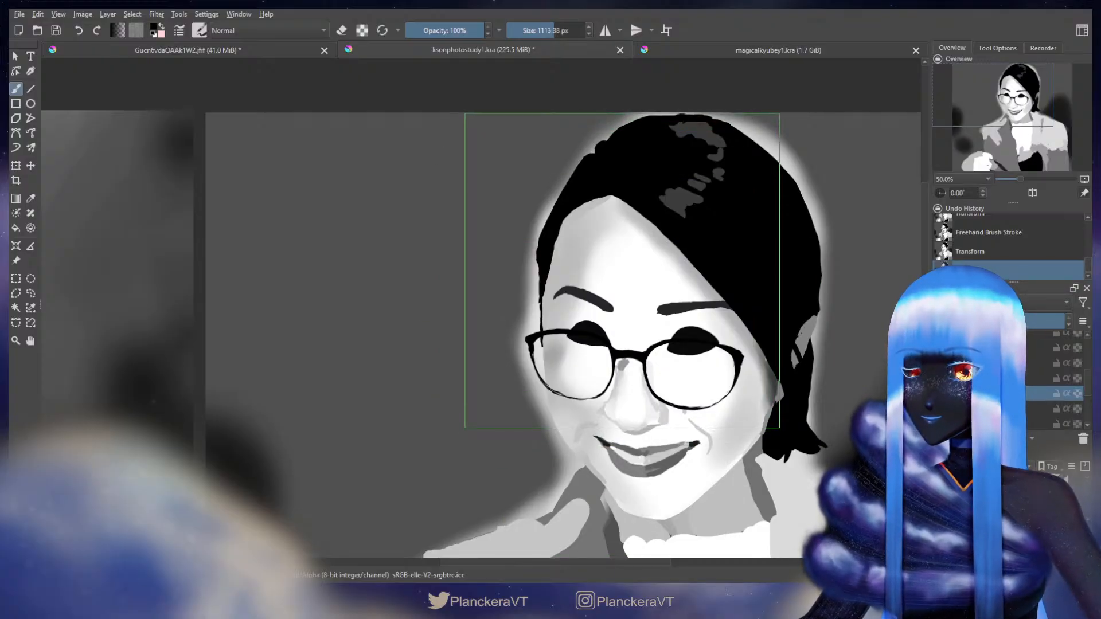
{"action": "key", "text": "ctrl+t"}
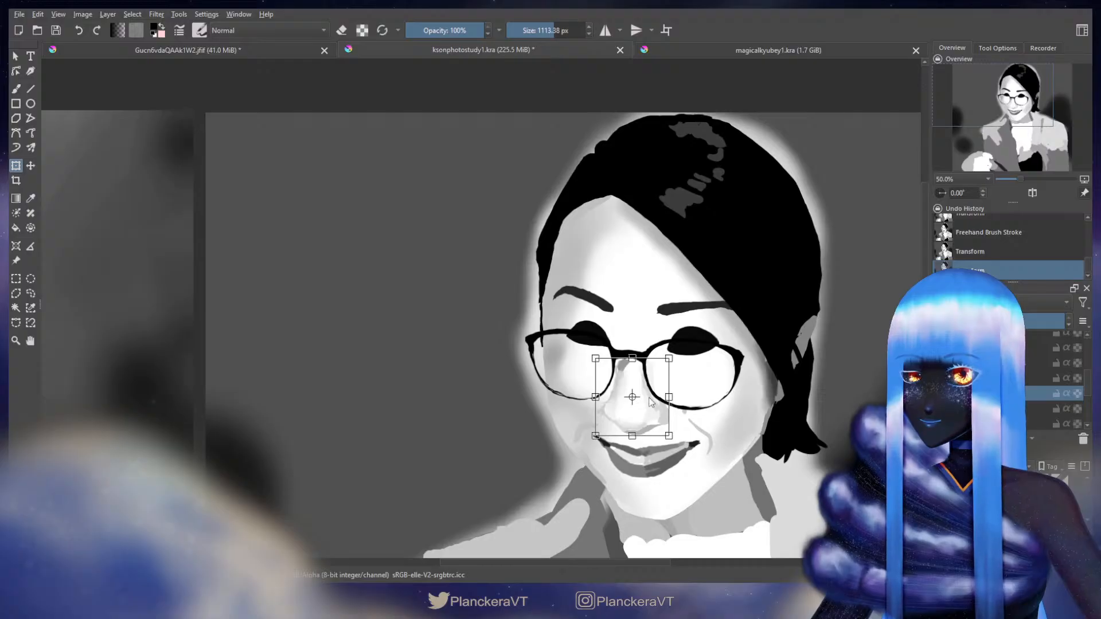
{"action": "key", "text": "Return"}
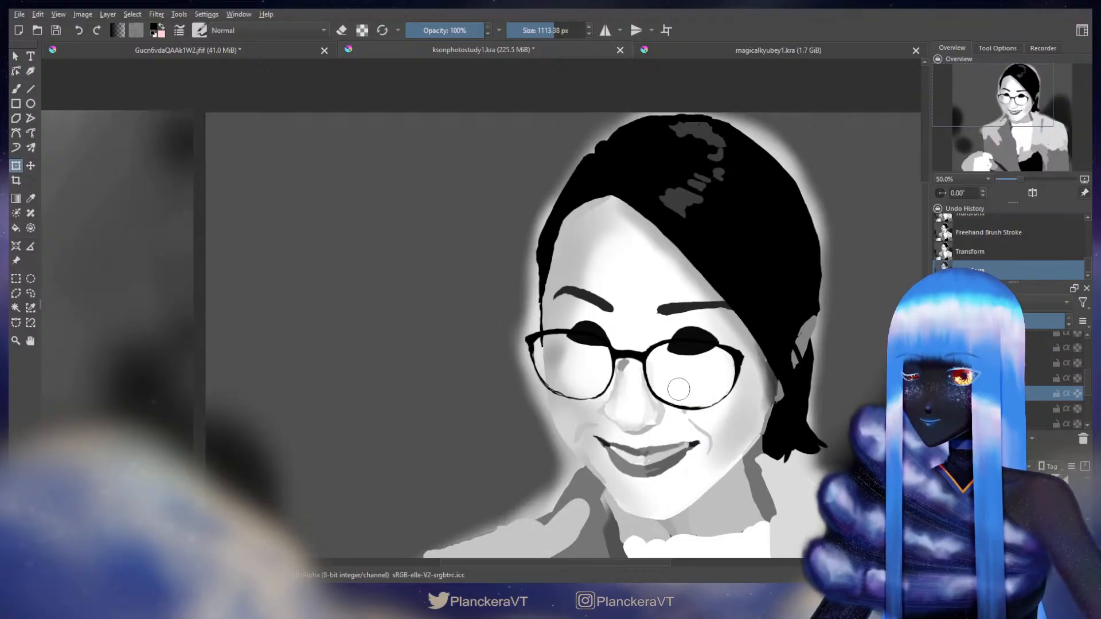
{"action": "key", "text": "b"}
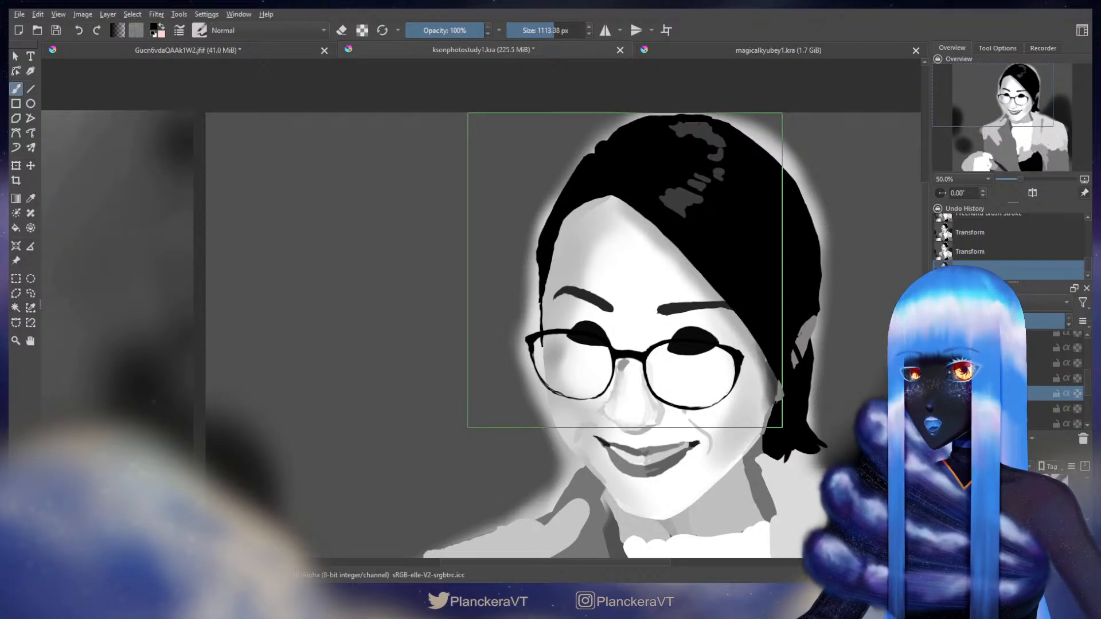
Step: Check the nose against the reference photo and adjust its outer nostril edge with another Liquify transform
{"action": "left_click_drag", "start_coordinate": [544, 308], "coordinate": [603, 290]}
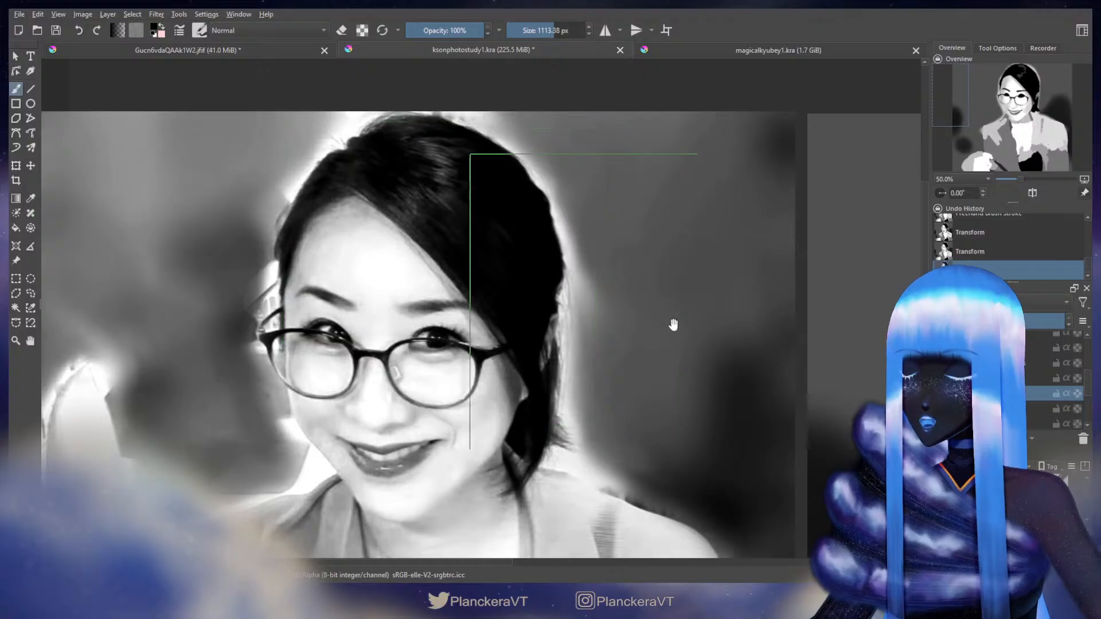
{"action": "left_click_drag", "start_coordinate": [673, 325], "coordinate": [416, 324]}
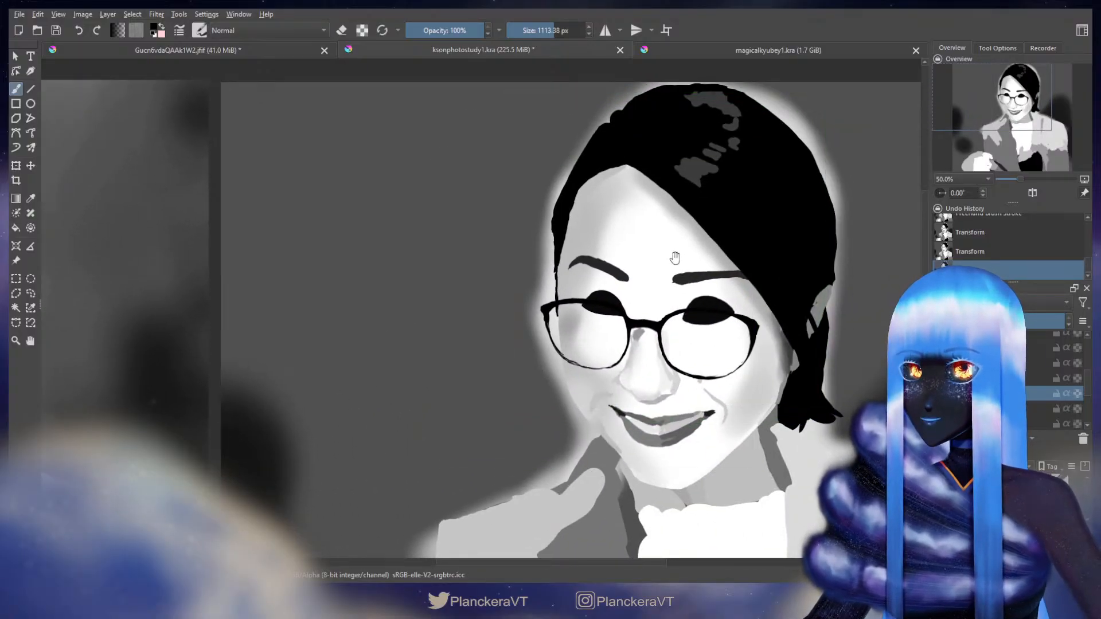
{"action": "left_click_drag", "start_coordinate": [667, 250], "coordinate": [606, 247]}
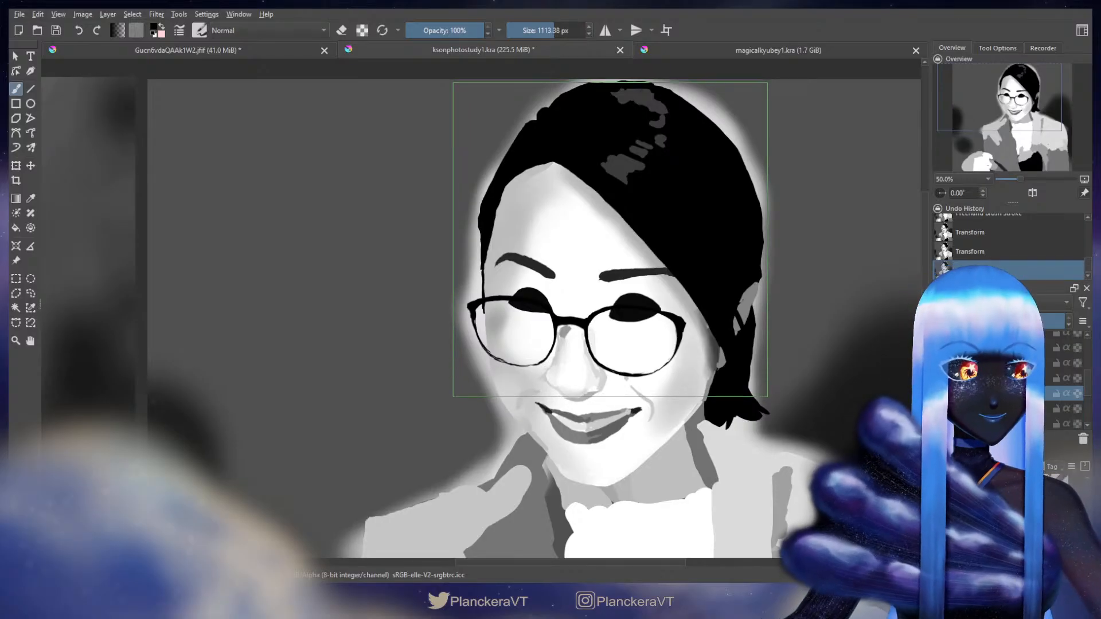
{"action": "key", "text": "ctrl+t"}
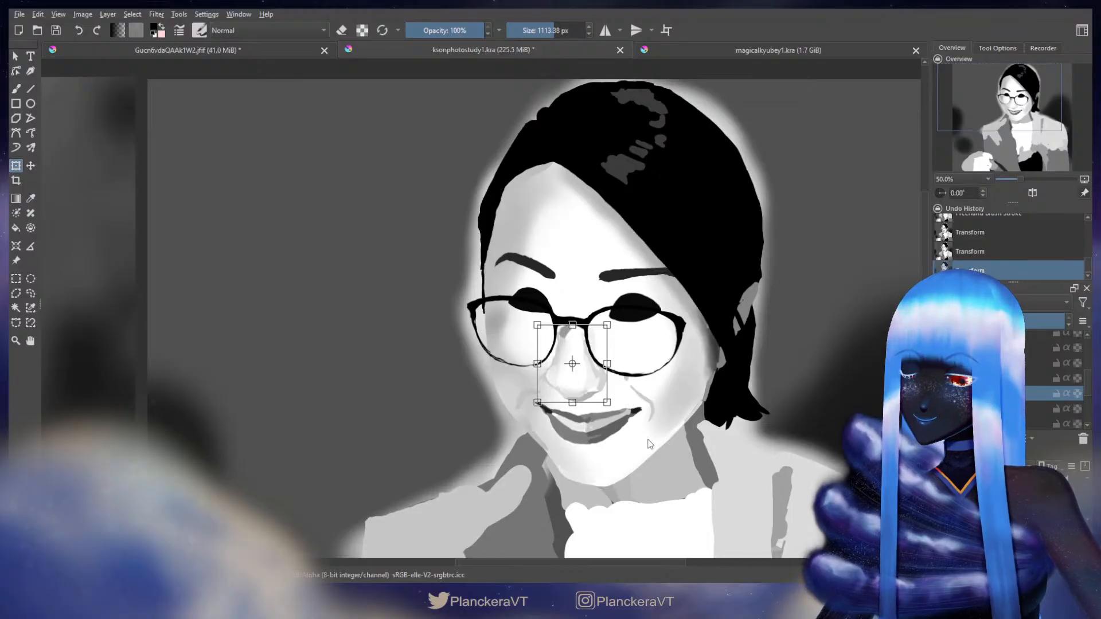
{"action": "key", "text": "Return"}
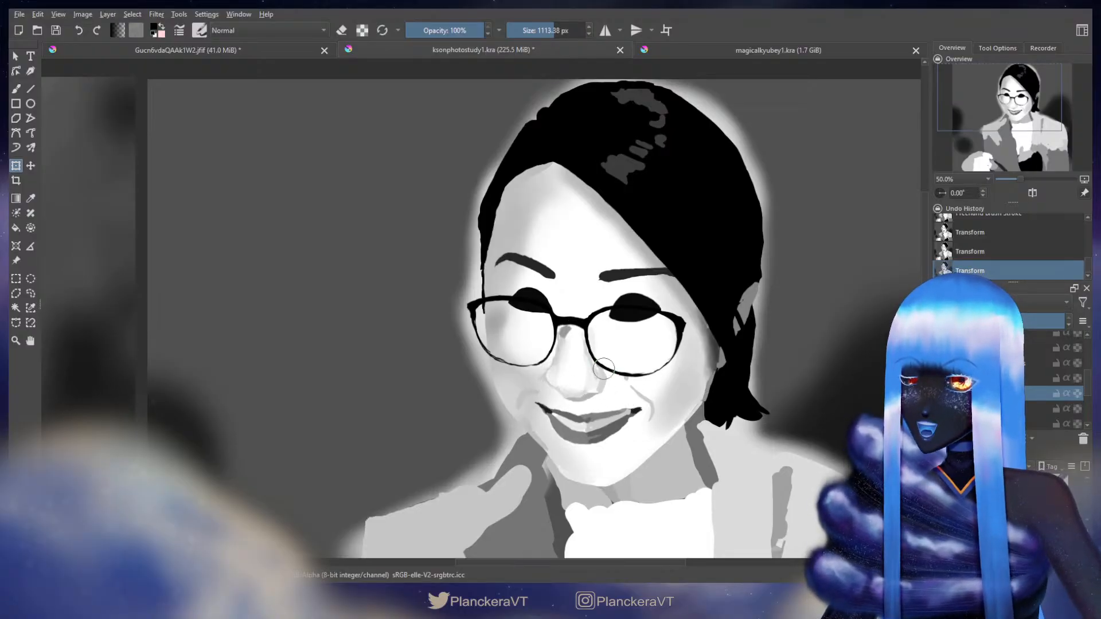
{"action": "key", "text": "b"}
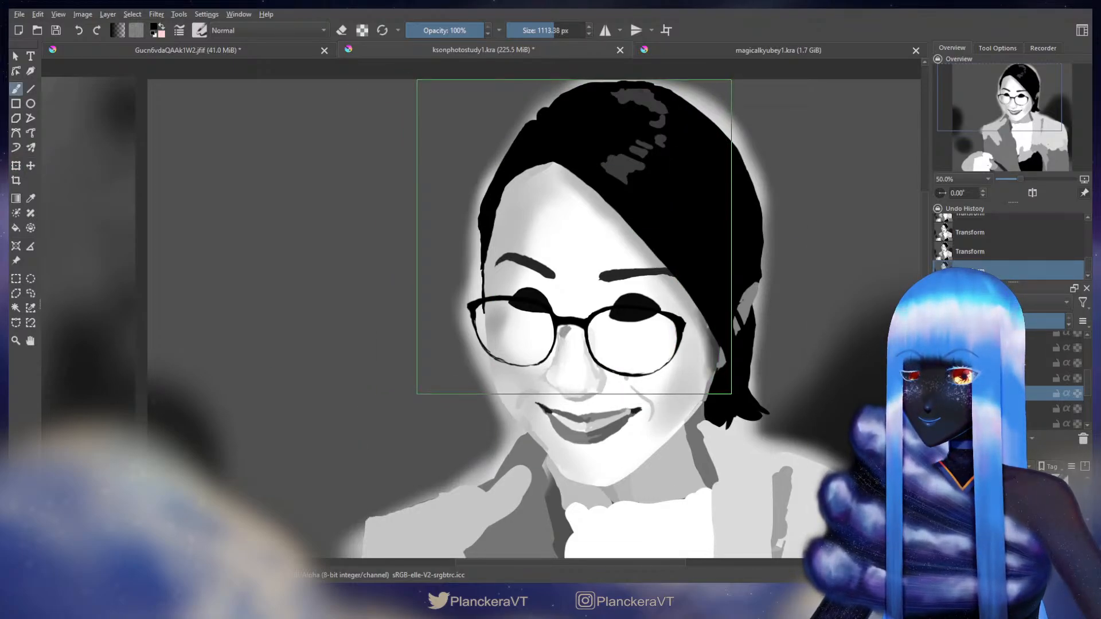
Step: Gauge the head-top to nose-base span in the reference photo with the brush at 1085.38 px and compare it with the painting
{"action": "left_click_drag", "start_coordinate": [368, 332], "coordinate": [620, 295]}
{"action": "mouse_move", "coordinate": [212, 252]}
{"action": "left_mouse_down"}
{"action": "mouse_move", "coordinate": [519, 279]}
{"action": "mouse_move", "coordinate": [512, 256]}
{"action": "left_mouse_up"}
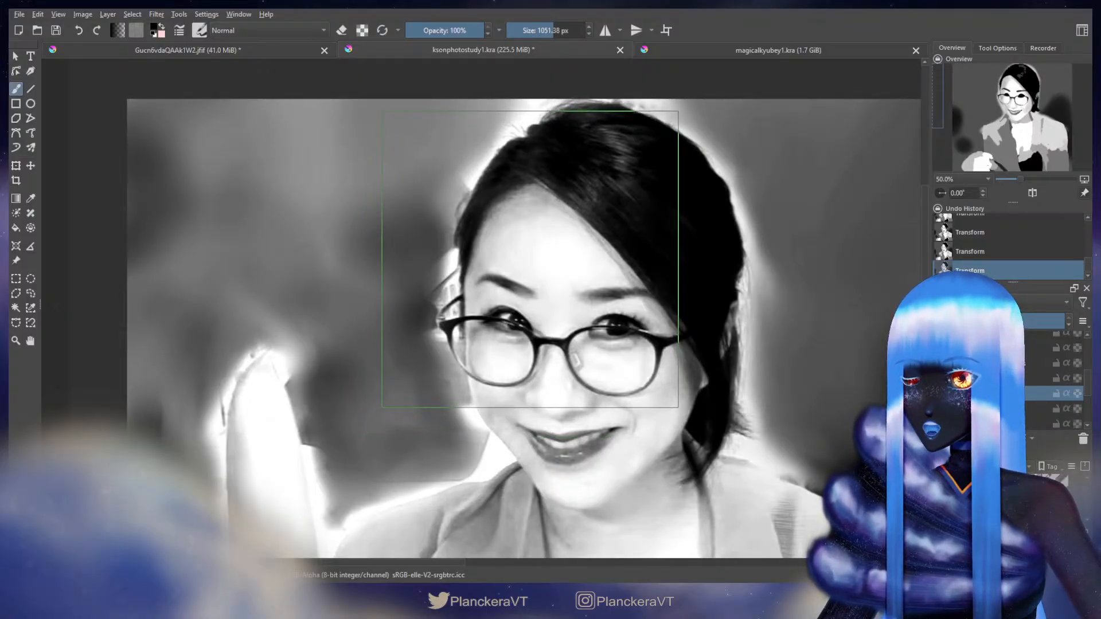
{"action": "left_click_drag", "start_coordinate": [533, 256], "coordinate": [542, 256]}
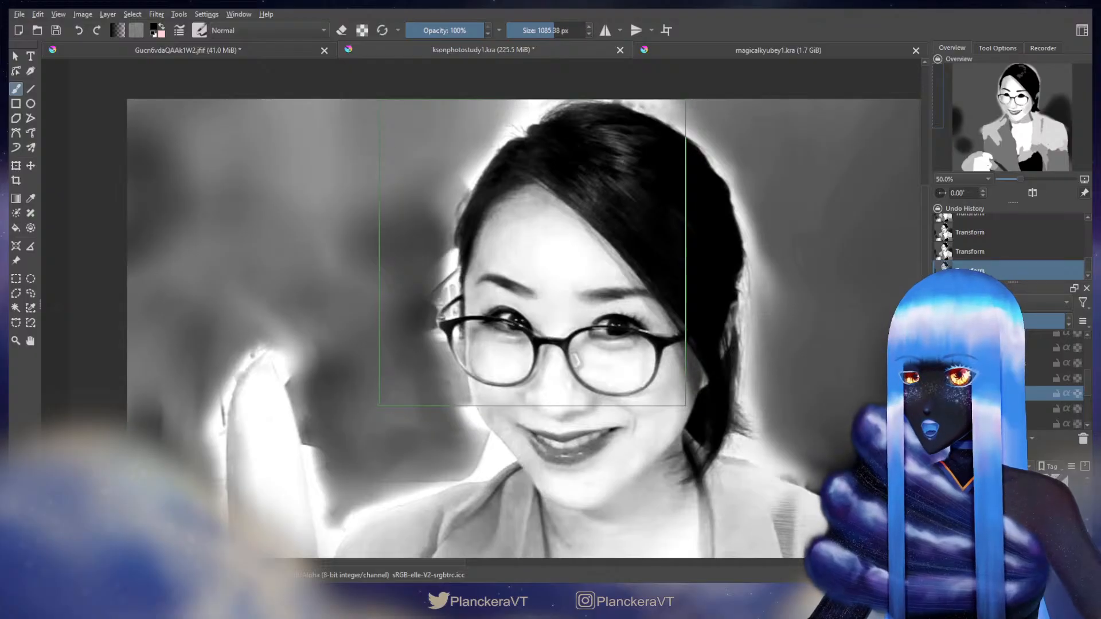
{"action": "left_click_drag", "start_coordinate": [897, 315], "coordinate": [499, 282]}
{"action": "left_click_drag", "start_coordinate": [712, 295], "coordinate": [316, 281]}
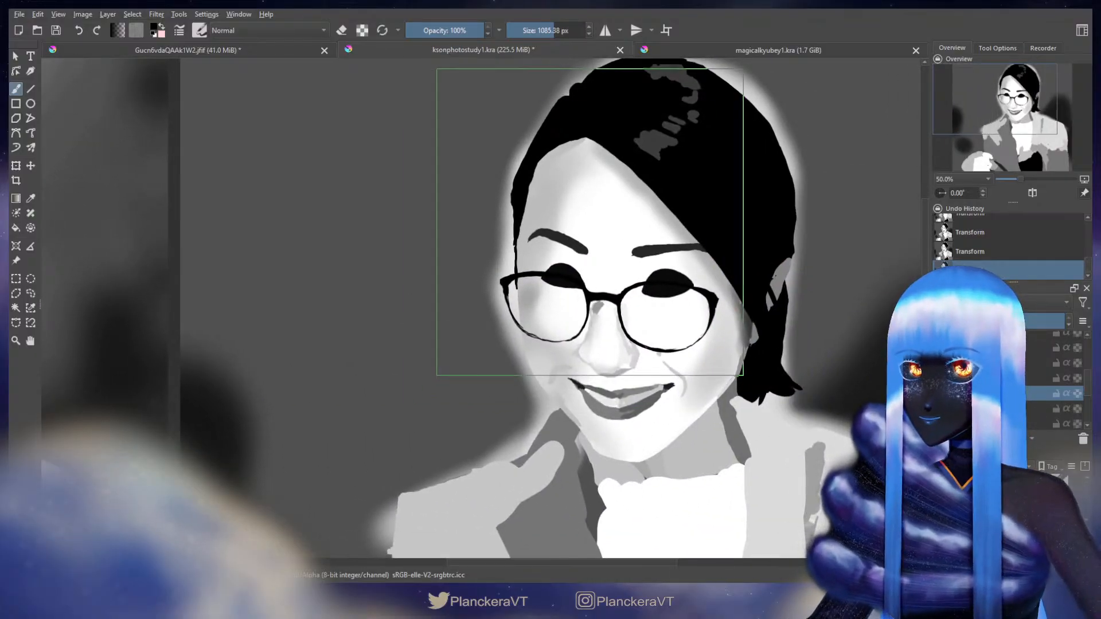
Step: Adjust the left nostril side of the painted nose with a Liquify transform
{"action": "left_click_drag", "start_coordinate": [588, 224], "coordinate": [557, 273]}
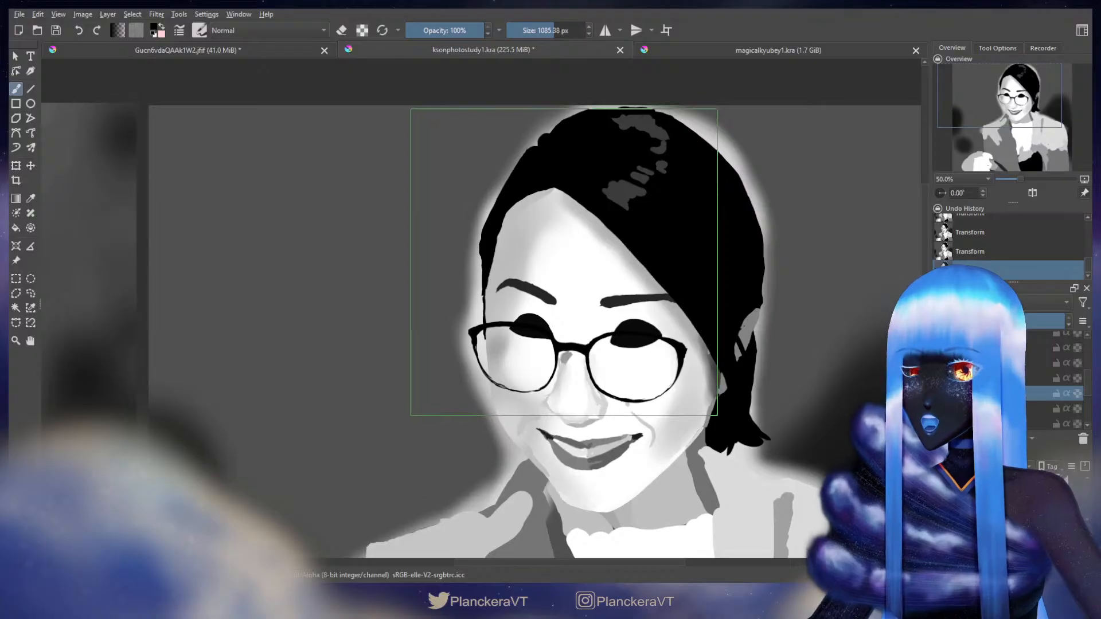
{"action": "key", "text": "ctrl+t"}
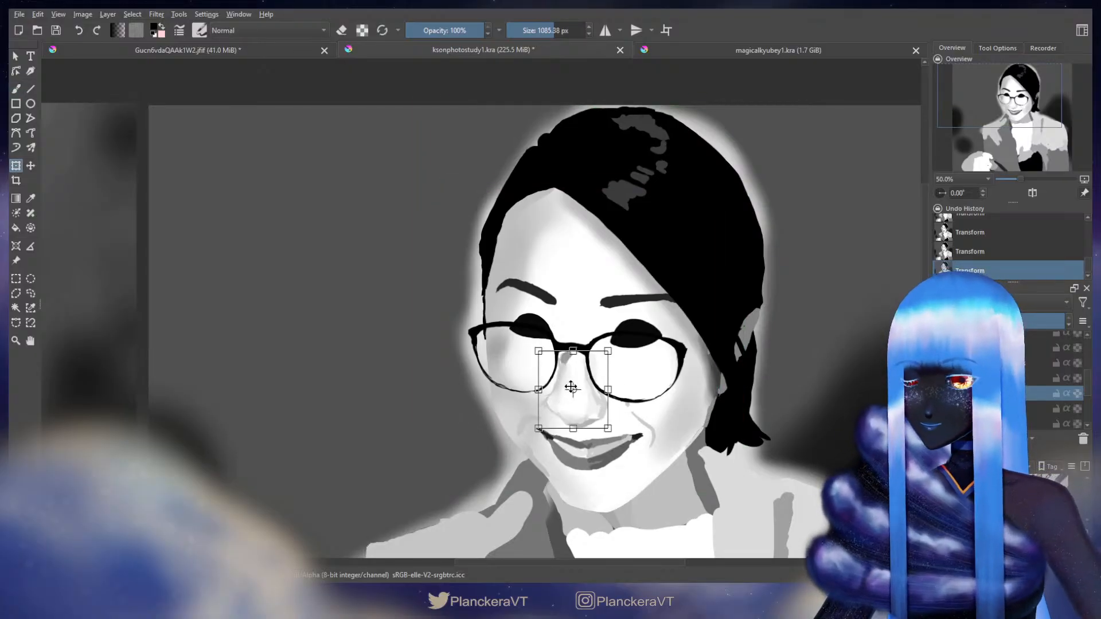
{"action": "key", "text": "Return"}
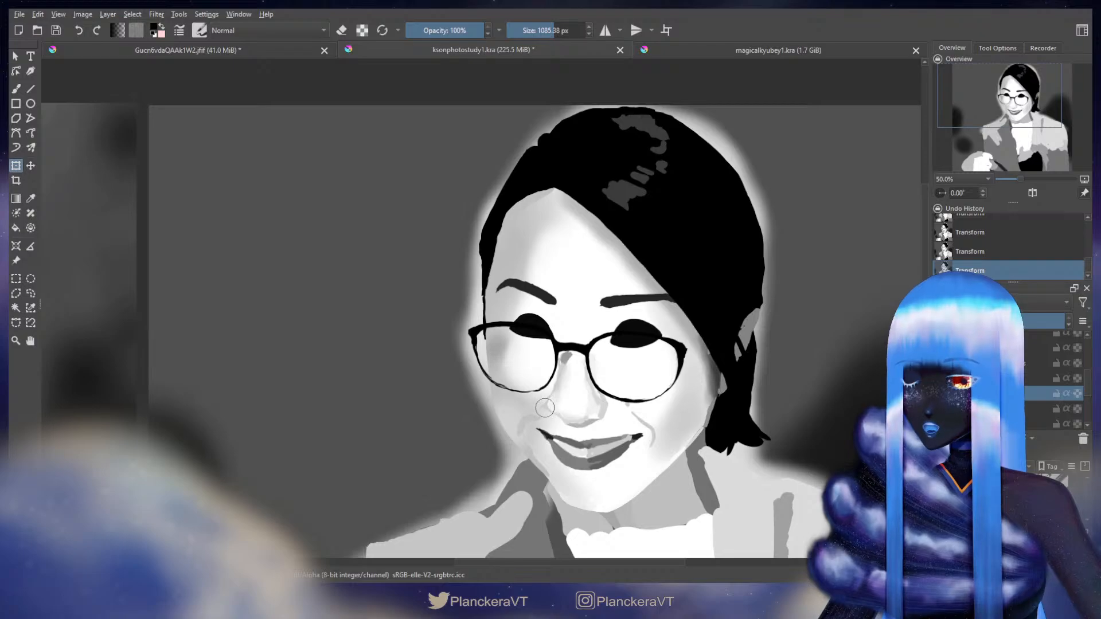
{"action": "key", "text": "b"}
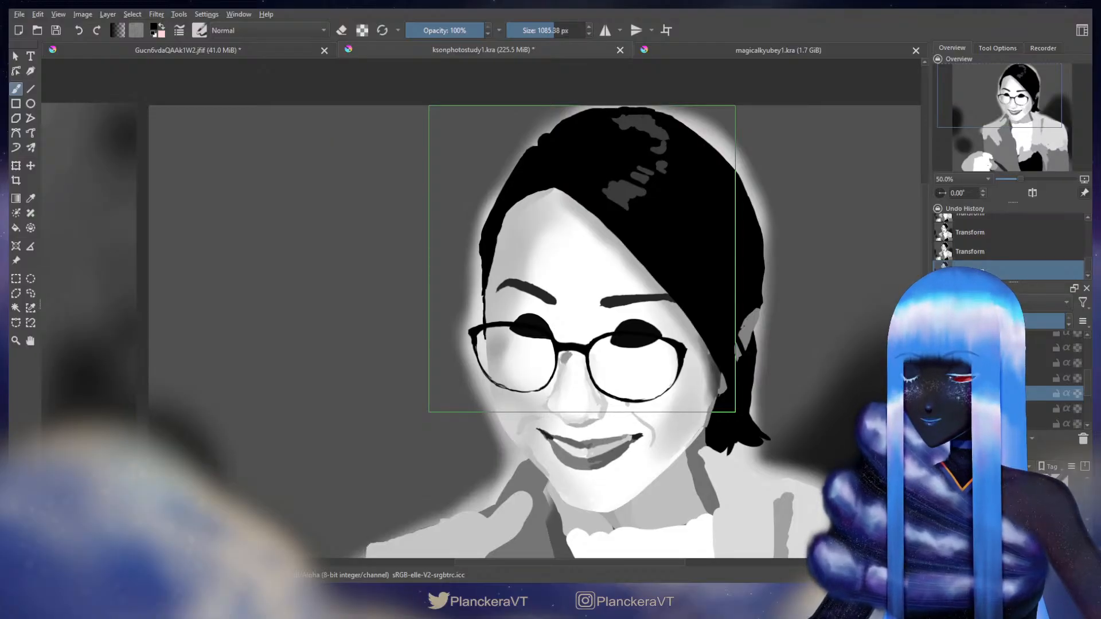
Step: Erase stray shading around the nose and just below the right lens with the eraser at 29.31 px
{"action": "key", "text": "e"}
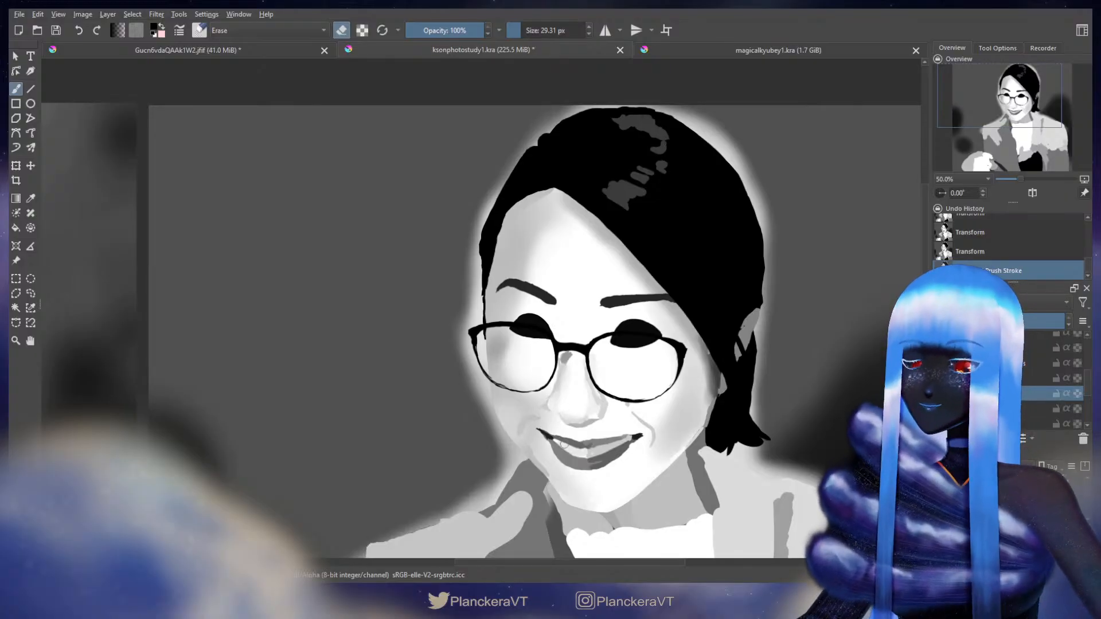
{"action": "key", "text": "e"}
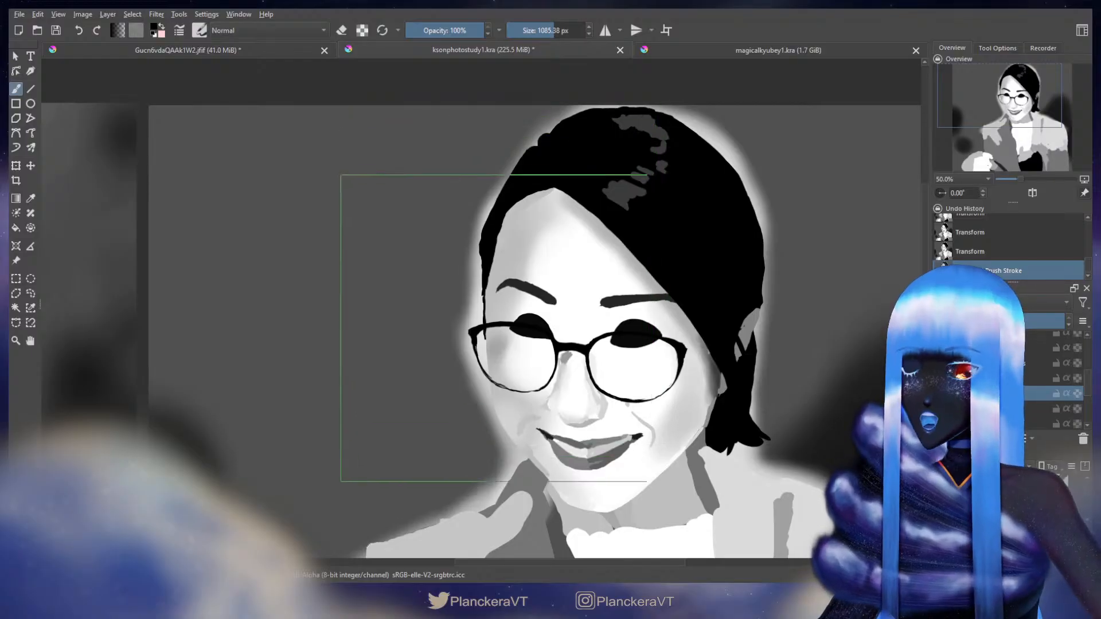
{"action": "key", "text": "e"}
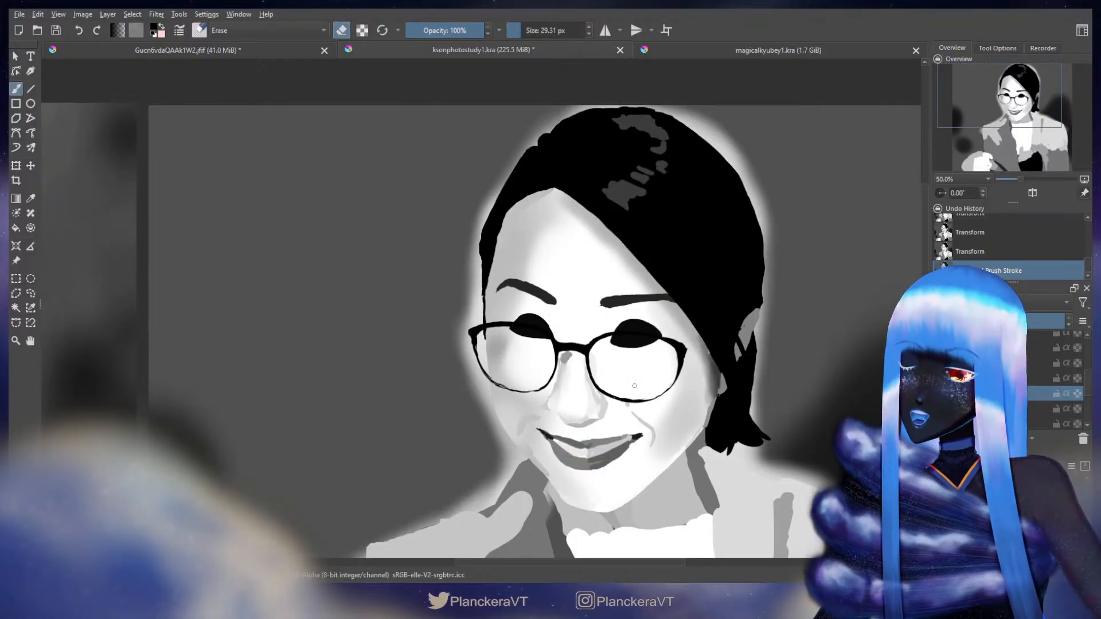
{"action": "key", "text": "e"}
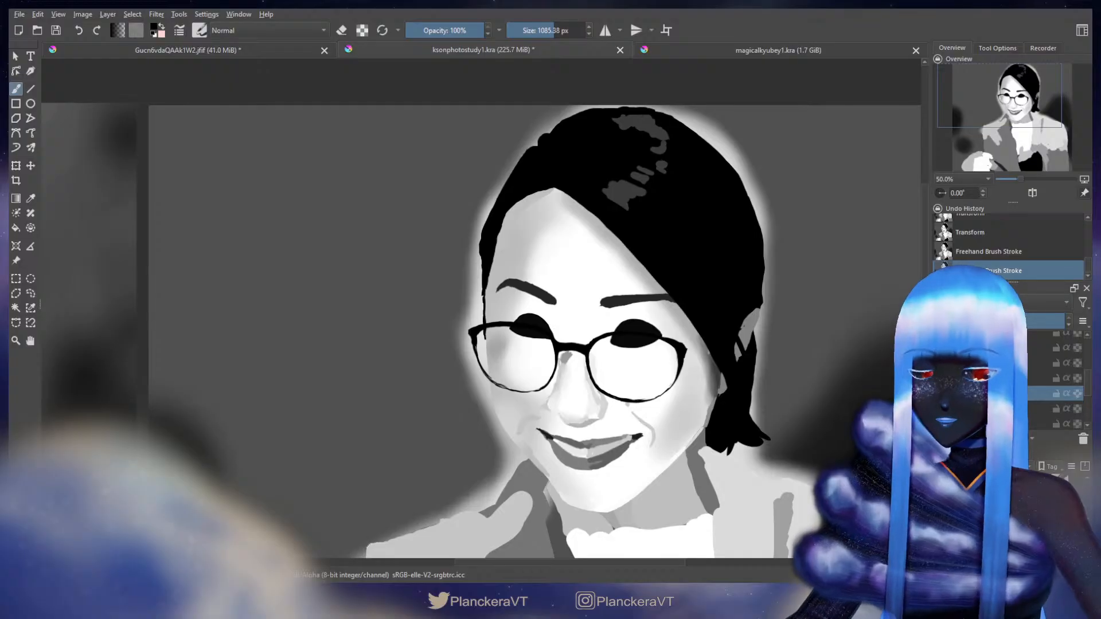
{"action": "key", "text": "e"}
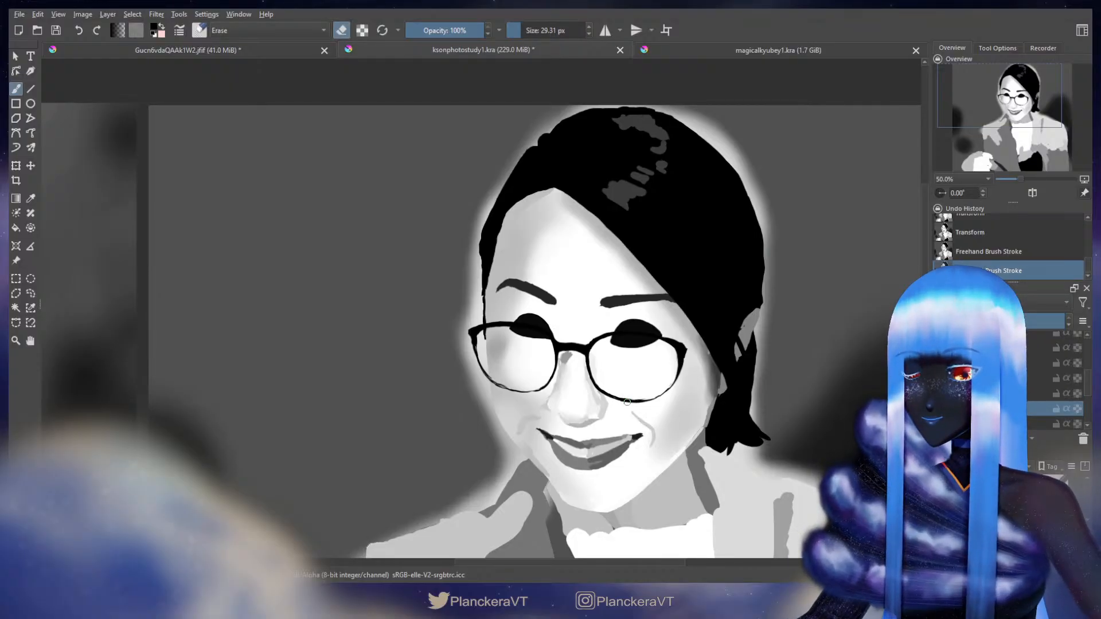
{"action": "key", "text": "e"}
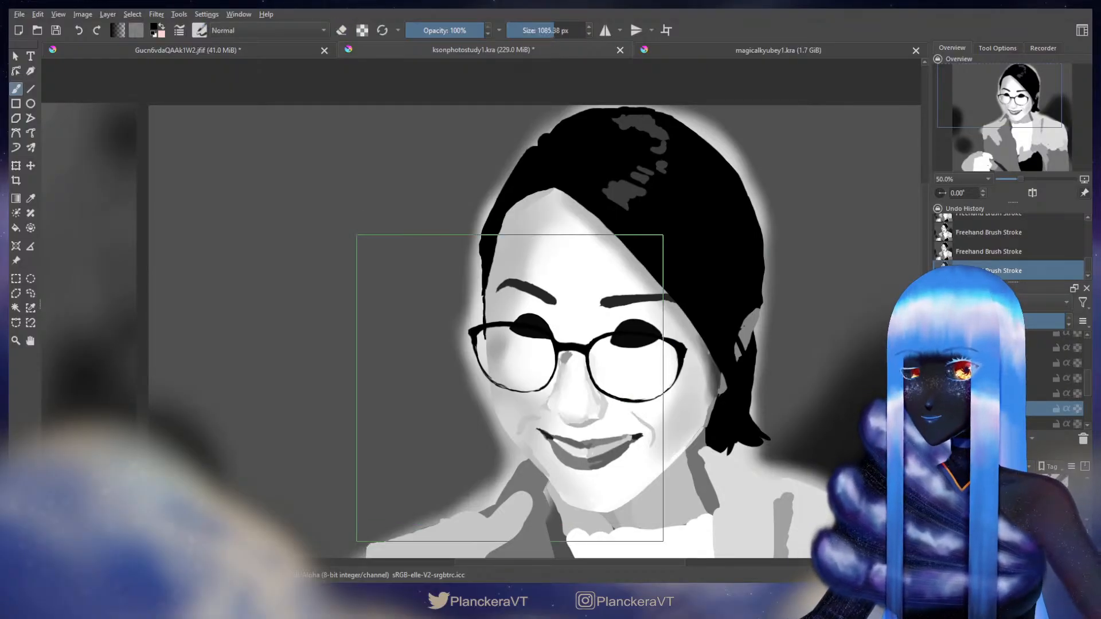
Step: Gauge the width of the nose tip in the reference photo with the brush at 107.38 px and compare it with the painting
{"action": "left_click_drag", "start_coordinate": [365, 372], "coordinate": [717, 362]}
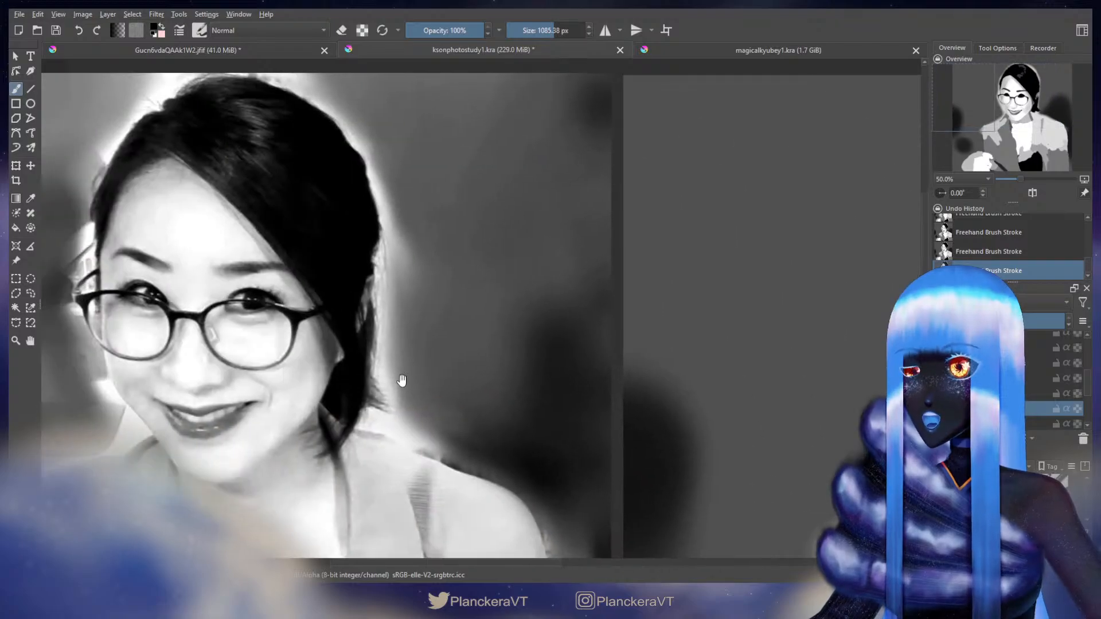
{"action": "left_click_drag", "start_coordinate": [401, 381], "coordinate": [705, 376]}
{"action": "scroll", "coordinate": [544, 373], "scroll_direction": "up", "scroll_amount": 2}
{"action": "scroll", "coordinate": [492, 364], "scroll_direction": "down", "scroll_amount": 1}
{"action": "mouse_move", "coordinate": [506, 368]}
{"action": "left_mouse_down"}
{"action": "mouse_move", "coordinate": [205, 369]}
{"action": "mouse_move", "coordinate": [463, 369]}
{"action": "left_mouse_up"}
{"action": "scroll", "coordinate": [477, 373], "scroll_direction": "up", "scroll_amount": 1}
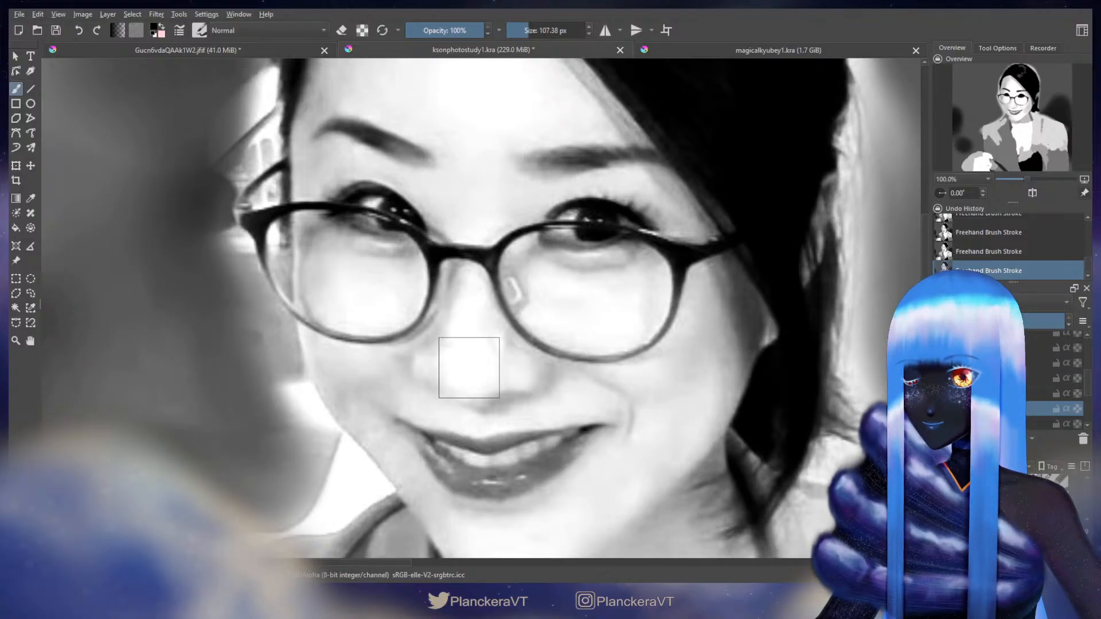
{"action": "scroll", "coordinate": [476, 366], "scroll_direction": "down", "scroll_amount": 2}
{"action": "left_click_drag", "start_coordinate": [912, 295], "coordinate": [152, 347]}
{"action": "scroll", "coordinate": [582, 367], "scroll_direction": "up", "scroll_amount": 1}
{"action": "scroll", "coordinate": [581, 367], "scroll_direction": "up", "scroll_amount": 2}
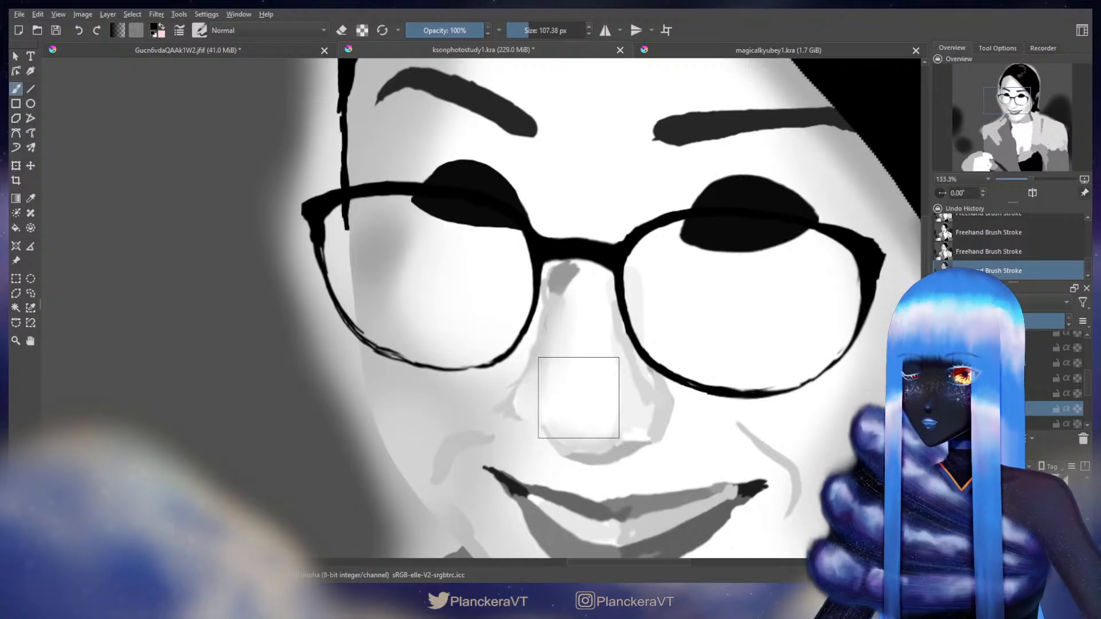
Step: Sample the light tone of the painted nose and try a highlight stroke beside its ridge
{"action": "left_click", "coordinate": [604, 390], "text": "ctrl"}
{"action": "left_click_drag", "start_coordinate": [608, 389], "coordinate": [609, 402]}
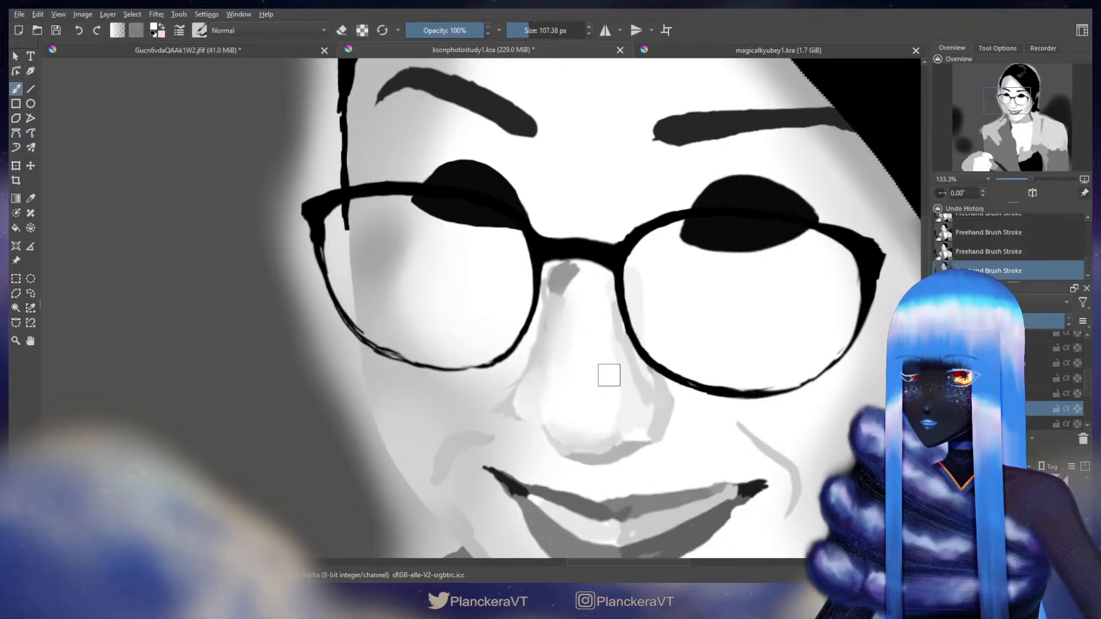
{"action": "key", "text": "ctrl+z"}
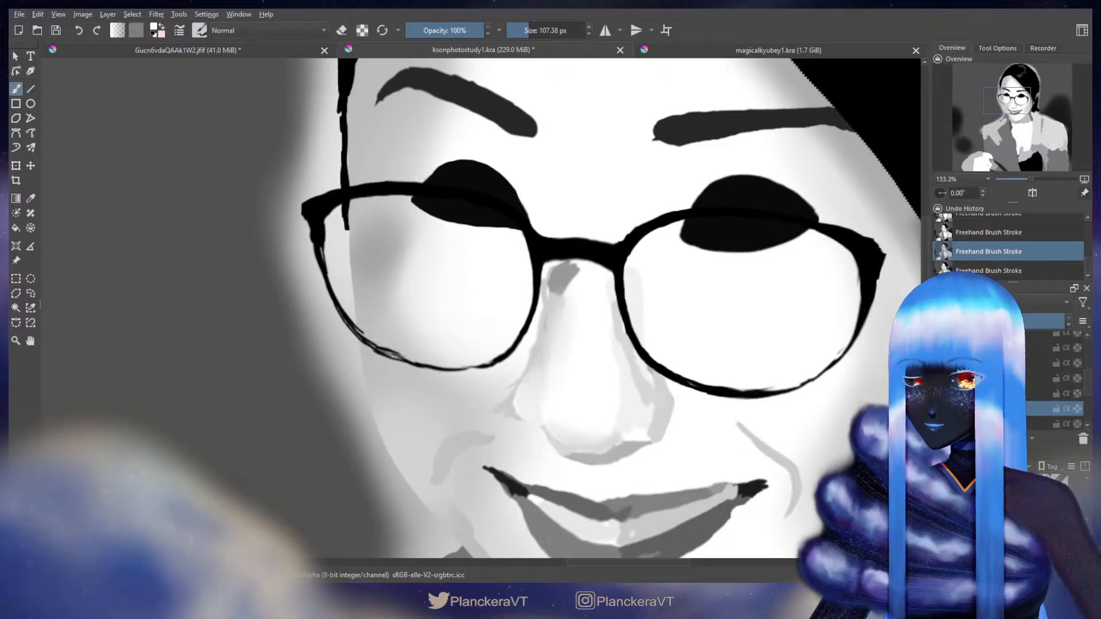
Step: Identify the nose layer by toggling layer visibility and paint the sampled light tone along the nose ridge on it
{"action": "left_click", "coordinate": [940, 394]}
{"action": "left_click", "coordinate": [941, 394]}
{"action": "left_click", "coordinate": [941, 409]}
{"action": "left_click", "coordinate": [941, 393]}
{"action": "left_click", "coordinate": [941, 394]}
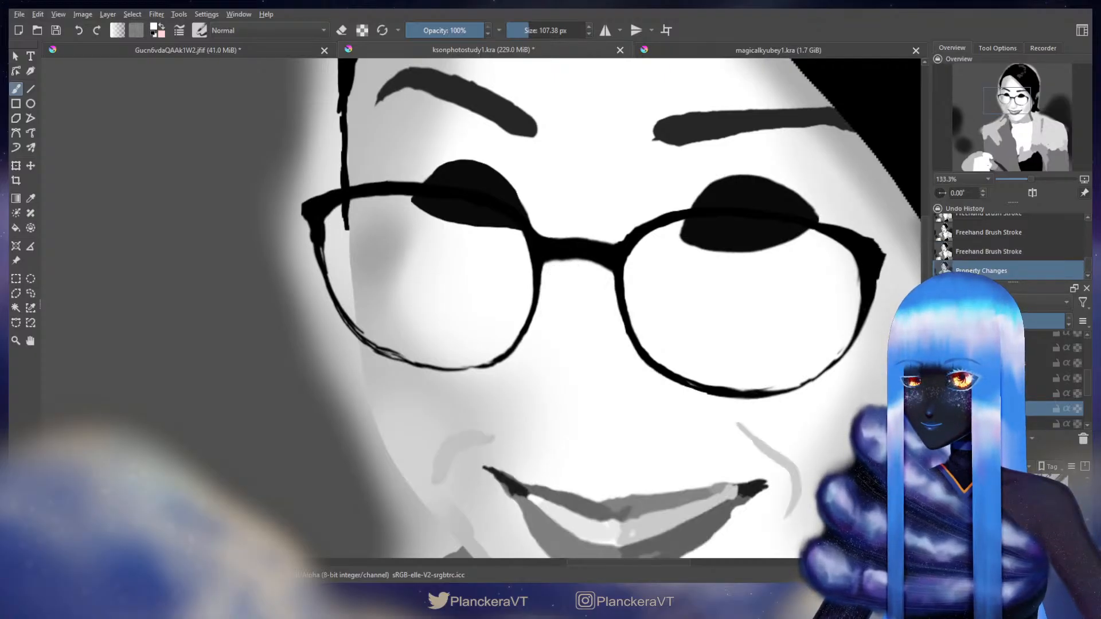
{"action": "key", "text": "ctrl+z"}
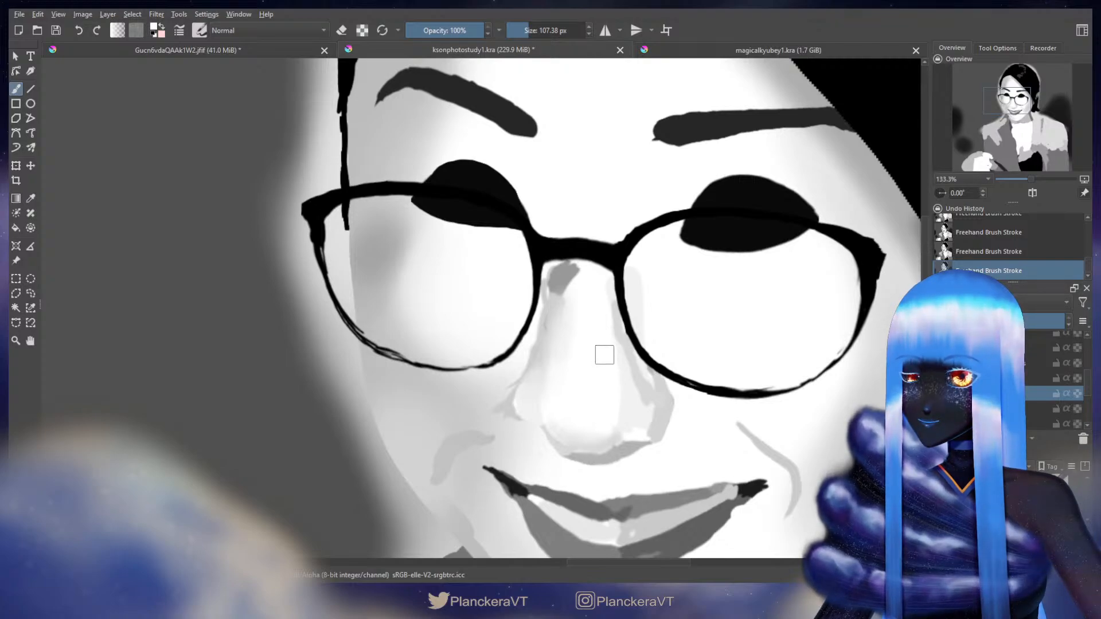
{"action": "mouse_move", "coordinate": [606, 376]}
{"action": "left_mouse_down"}
{"action": "mouse_move", "coordinate": [570, 376]}
{"action": "mouse_move", "coordinate": [607, 403]}
{"action": "mouse_move", "coordinate": [608, 394]}
{"action": "mouse_move", "coordinate": [615, 424]}
{"action": "mouse_move", "coordinate": [614, 349]}
{"action": "left_mouse_up"}
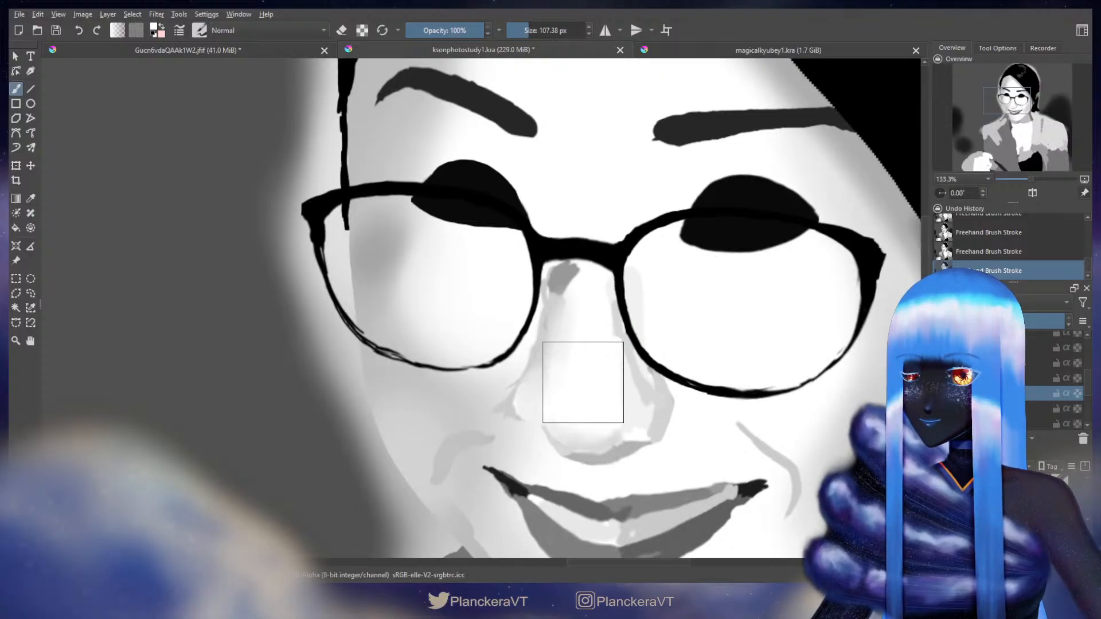
{"action": "mouse_move", "coordinate": [582, 382]}
{"action": "left_mouse_down"}
{"action": "mouse_move", "coordinate": [569, 361]}
{"action": "mouse_move", "coordinate": [576, 334]}
{"action": "mouse_move", "coordinate": [575, 387]}
{"action": "left_mouse_up"}
Step: Gauge the right nostril wing in the reference photo with the brush at 91.63 px and compare it with the painting
{"action": "scroll", "coordinate": [558, 376], "scroll_direction": "down", "scroll_amount": 3}
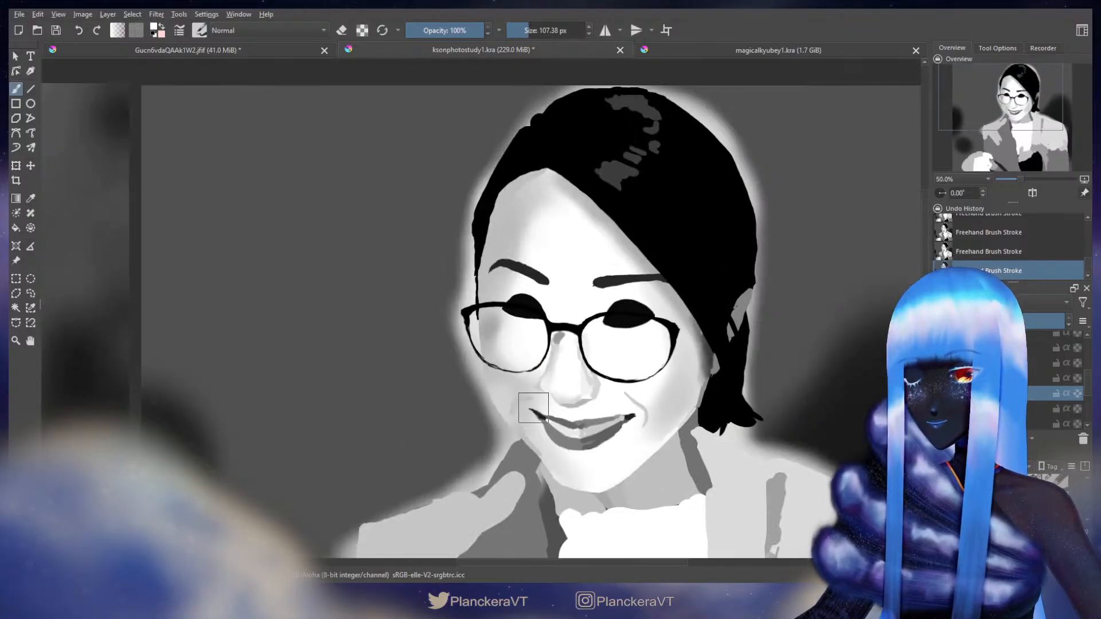
{"action": "left_click_drag", "start_coordinate": [77, 385], "coordinate": [778, 355]}
{"action": "scroll", "coordinate": [449, 366], "scroll_direction": "up", "scroll_amount": 3}
{"action": "mouse_move", "coordinate": [442, 338]}
{"action": "left_mouse_down"}
{"action": "mouse_move", "coordinate": [417, 339]}
{"action": "mouse_move", "coordinate": [441, 321]}
{"action": "left_mouse_up"}
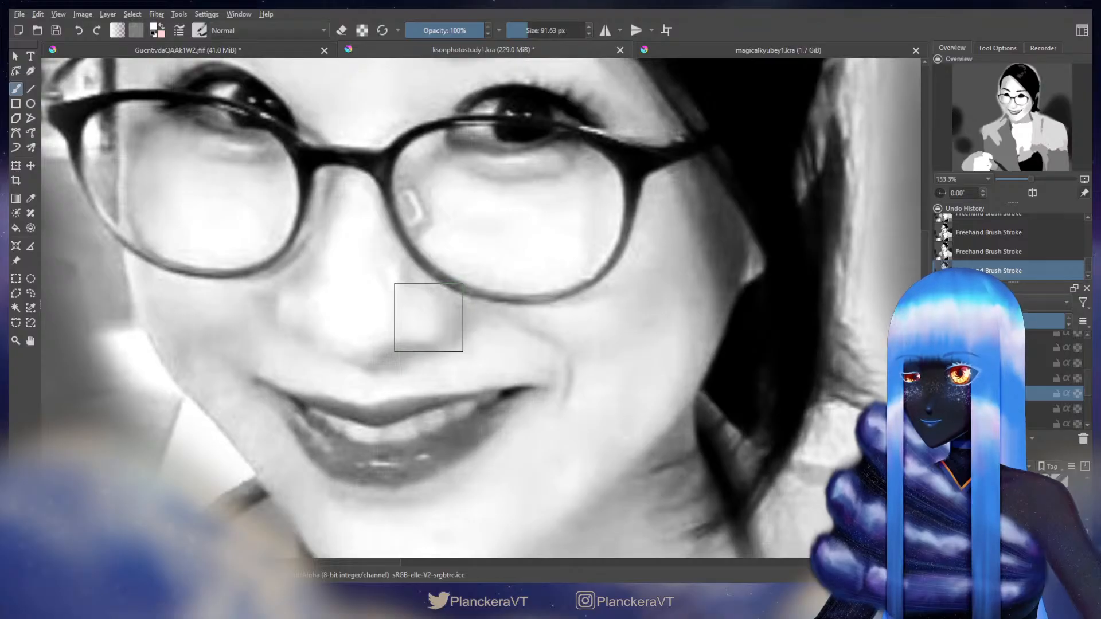
{"action": "scroll", "coordinate": [428, 317], "scroll_direction": "down", "scroll_amount": 4}
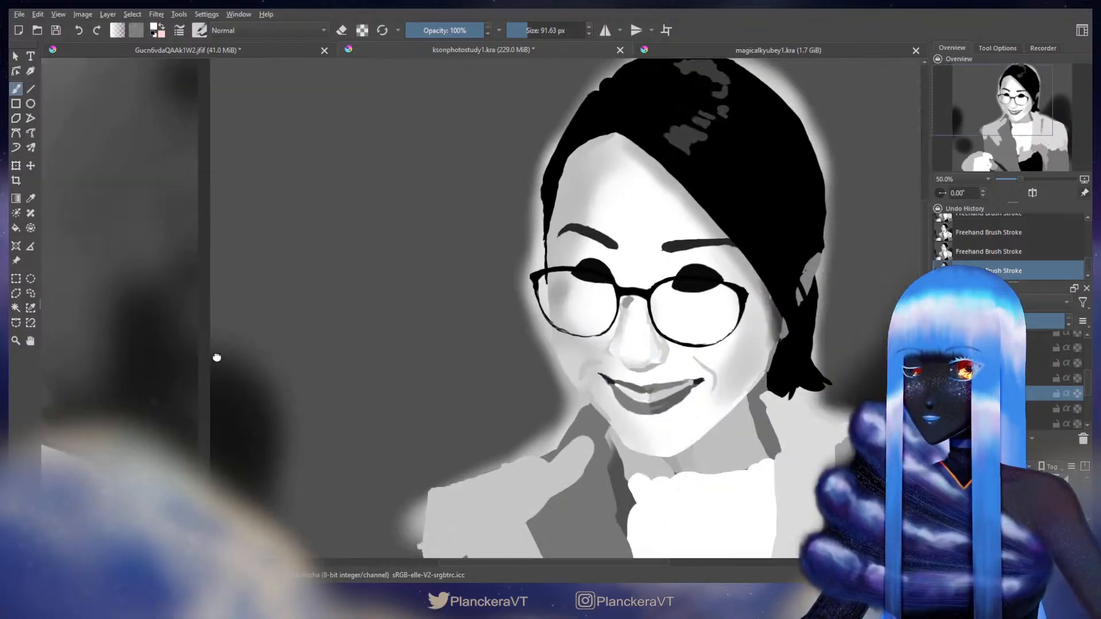
{"action": "scroll", "coordinate": [580, 385], "scroll_direction": "up", "scroll_amount": 4}
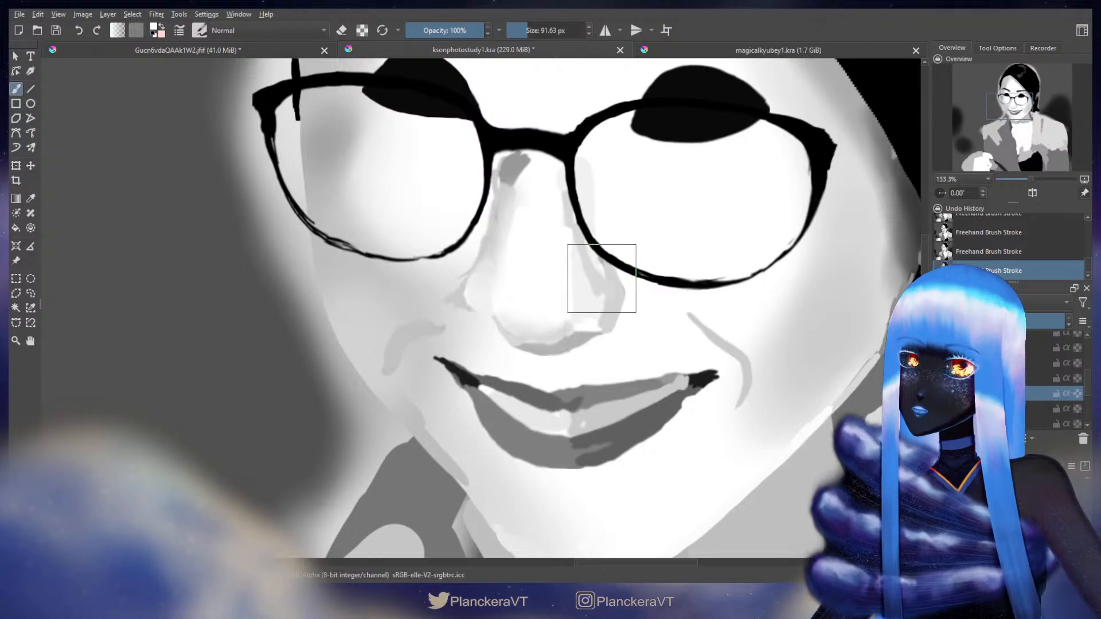
Step: Reshape the right nostril wing of the painted nose with a Liquify transform
{"action": "key", "text": "ctrl+t"}
{"action": "key", "text": "Escape"}
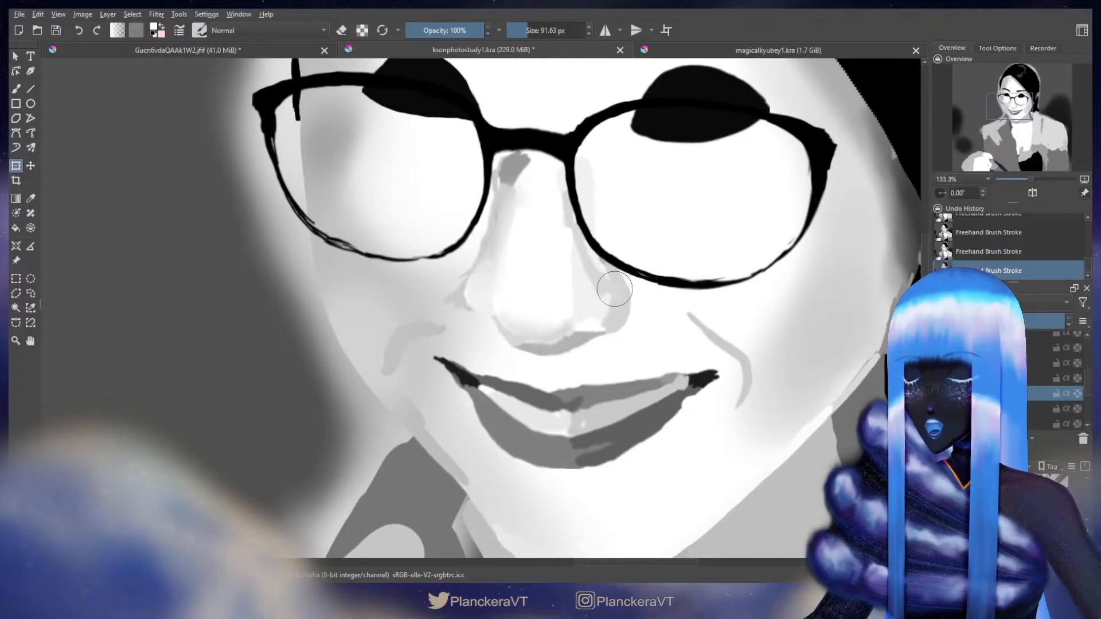
{"action": "key", "text": "b"}
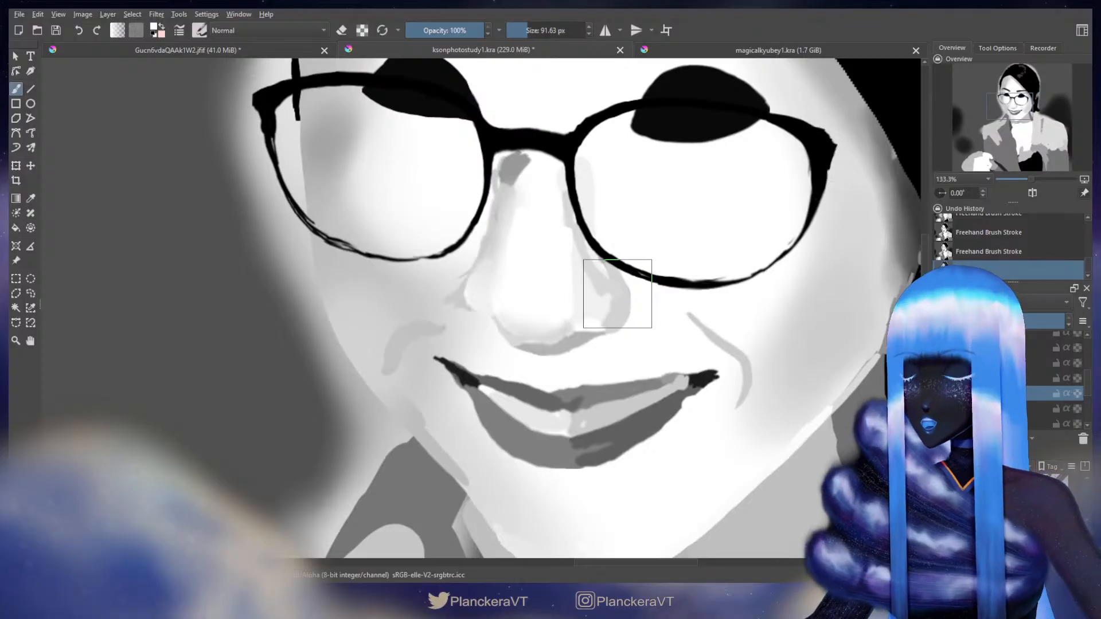
Step: Check the reshaped right nostril wing against the reference photo with the brush at 91.63 px
{"action": "scroll", "coordinate": [599, 293], "scroll_direction": "down", "scroll_amount": 1}
{"action": "left_click_drag", "start_coordinate": [571, 375], "coordinate": [846, 399]}
{"action": "left_click_drag", "start_coordinate": [205, 370], "coordinate": [696, 418]}
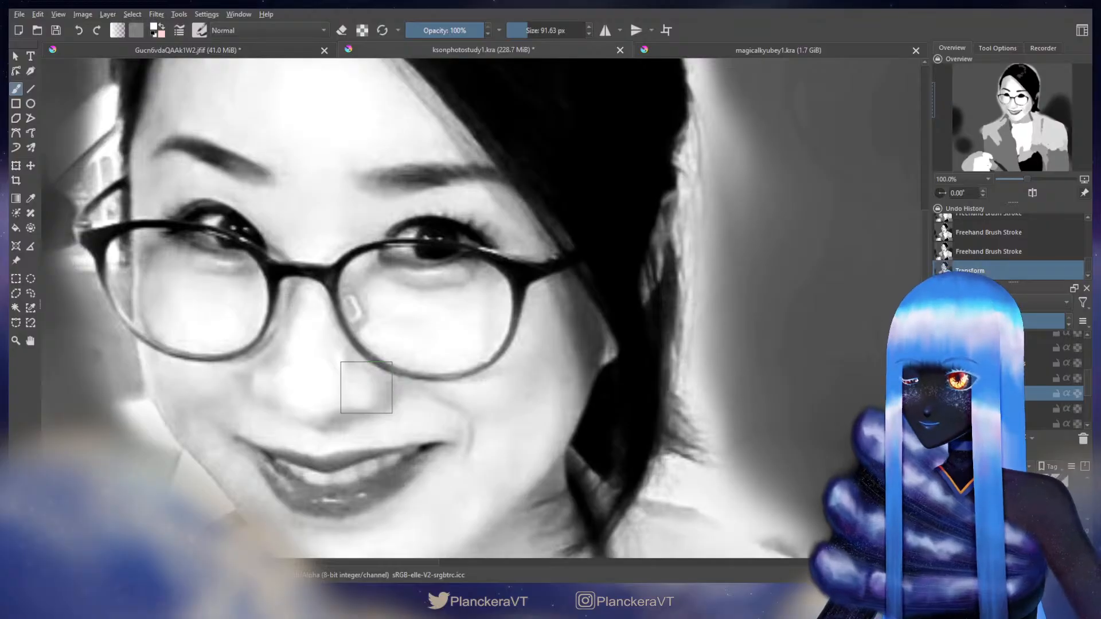
{"action": "left_click_drag", "start_coordinate": [827, 382], "coordinate": [52, 388]}
{"action": "left_click_drag", "start_coordinate": [872, 383], "coordinate": [135, 391]}
{"action": "scroll", "coordinate": [618, 411], "scroll_direction": "up", "scroll_amount": 1}
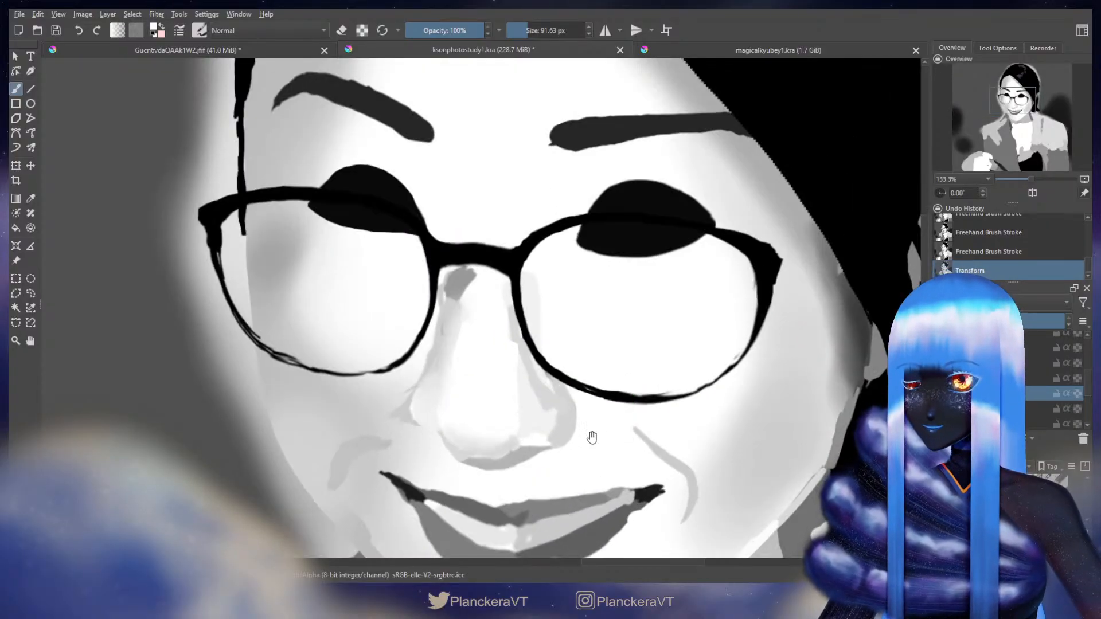
Step: Refine the outer edge and width of the right nostril wing with two more Liquify transforms
{"action": "left_click_drag", "start_coordinate": [592, 438], "coordinate": [610, 401]}
{"action": "key", "text": "ctrl+t"}
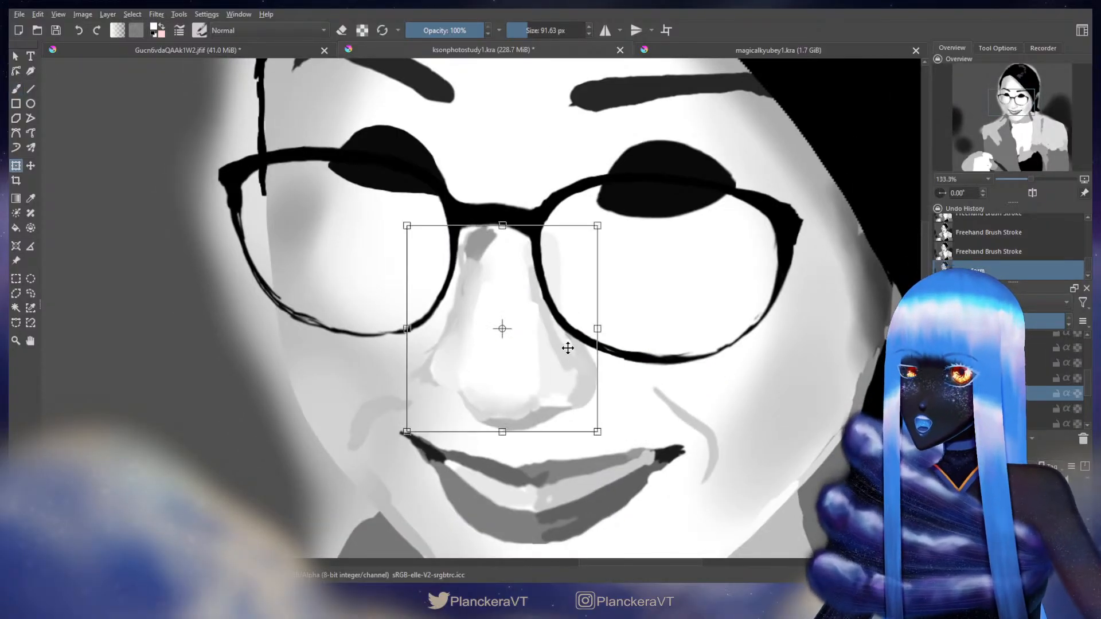
{"action": "key", "text": "Return"}
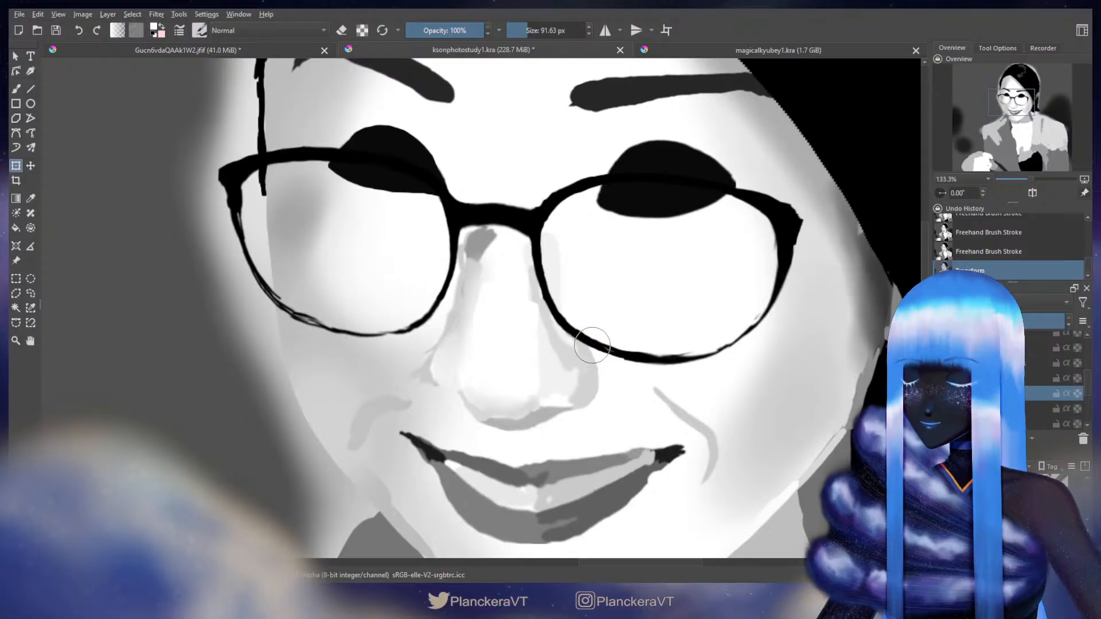
{"action": "key", "text": "b"}
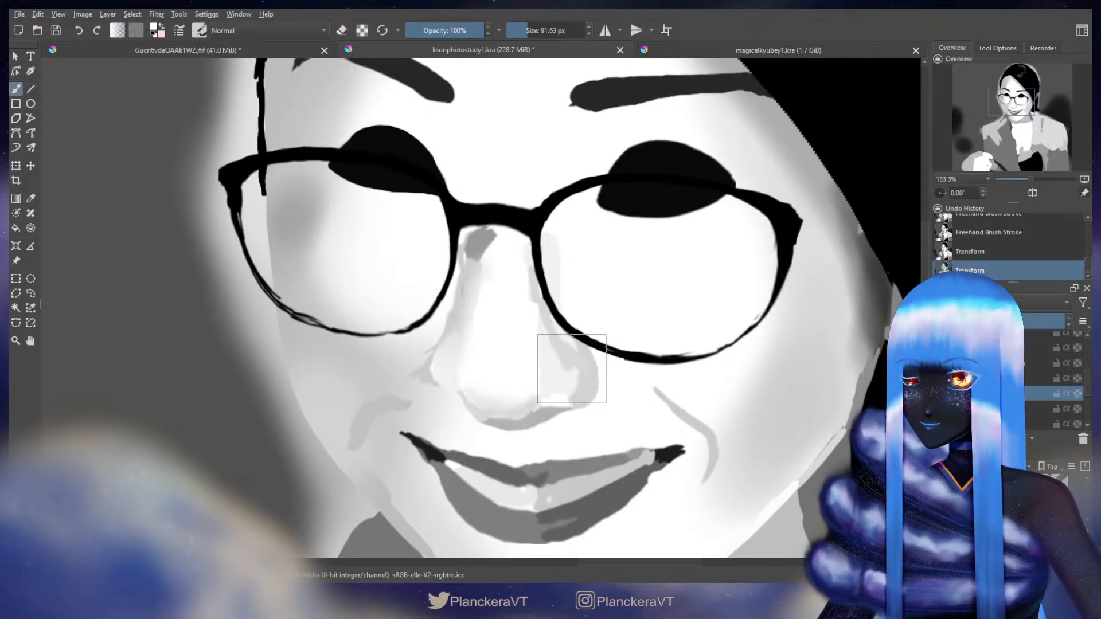
{"action": "key", "text": "ctrl+t"}
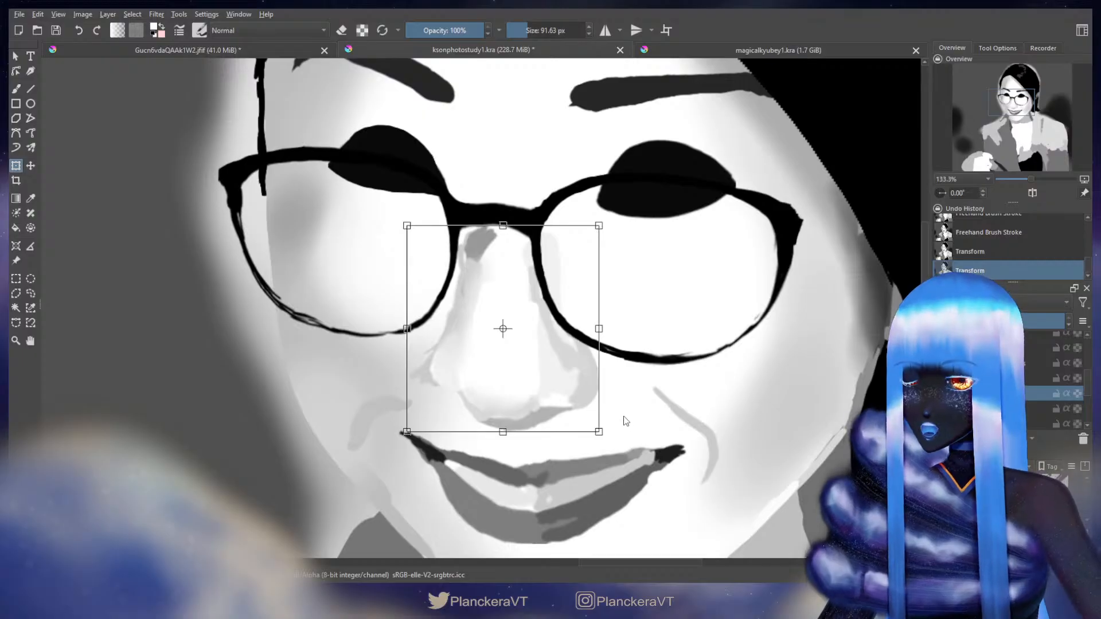
{"action": "key", "text": "Return"}
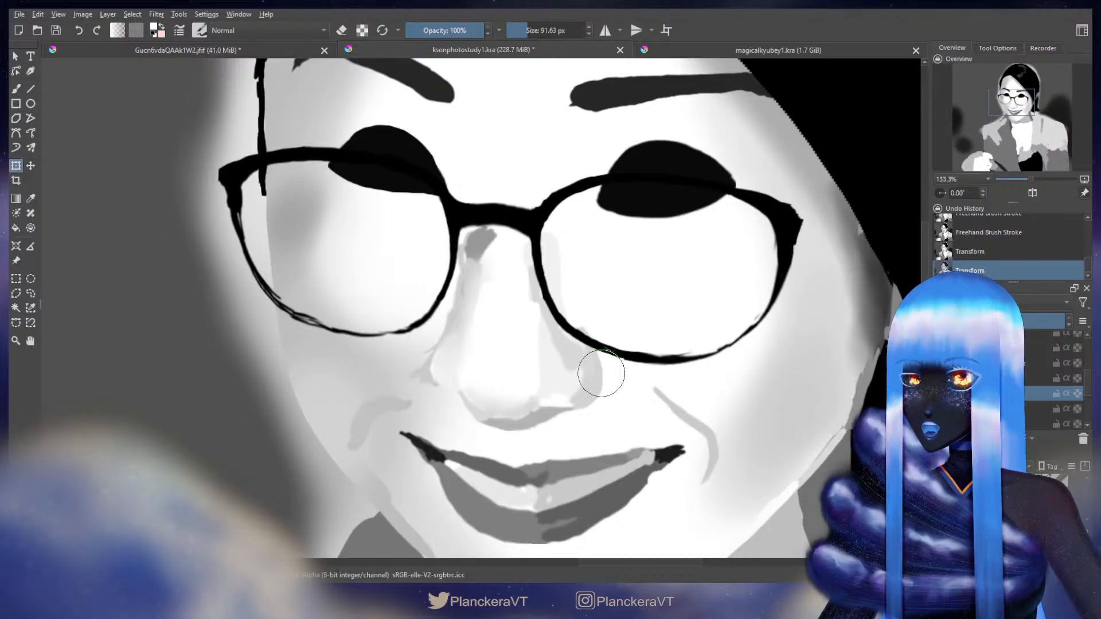
{"action": "left_click_drag", "start_coordinate": [594, 392], "coordinate": [546, 407]}
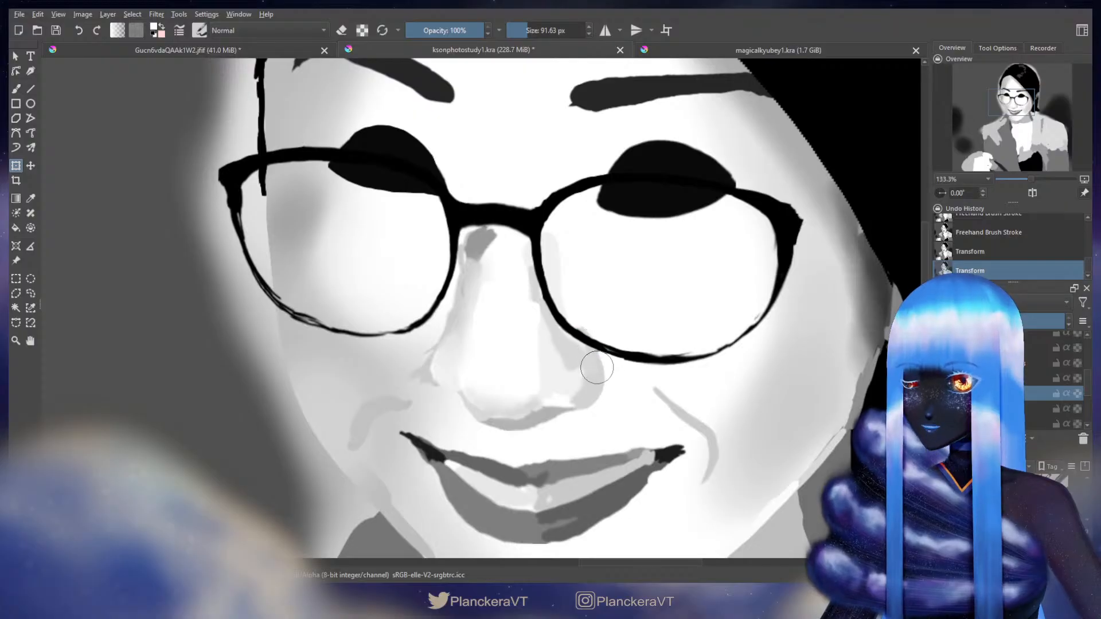
{"action": "key", "text": "b"}
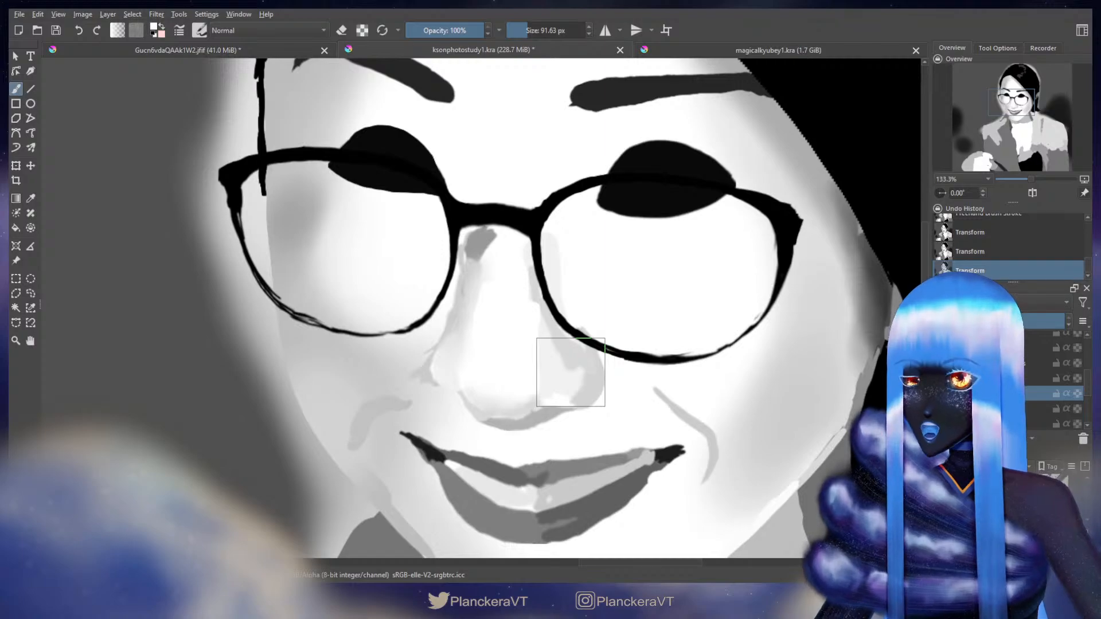
Step: Gauge the left nostril wing in the reference photo with the brush at 50.63 px and compare it with the painting
{"action": "scroll", "coordinate": [325, 387], "scroll_direction": "down", "scroll_amount": 3}
{"action": "left_click_drag", "start_coordinate": [325, 389], "coordinate": [860, 373]}
{"action": "scroll", "coordinate": [393, 412], "scroll_direction": "up", "scroll_amount": 4}
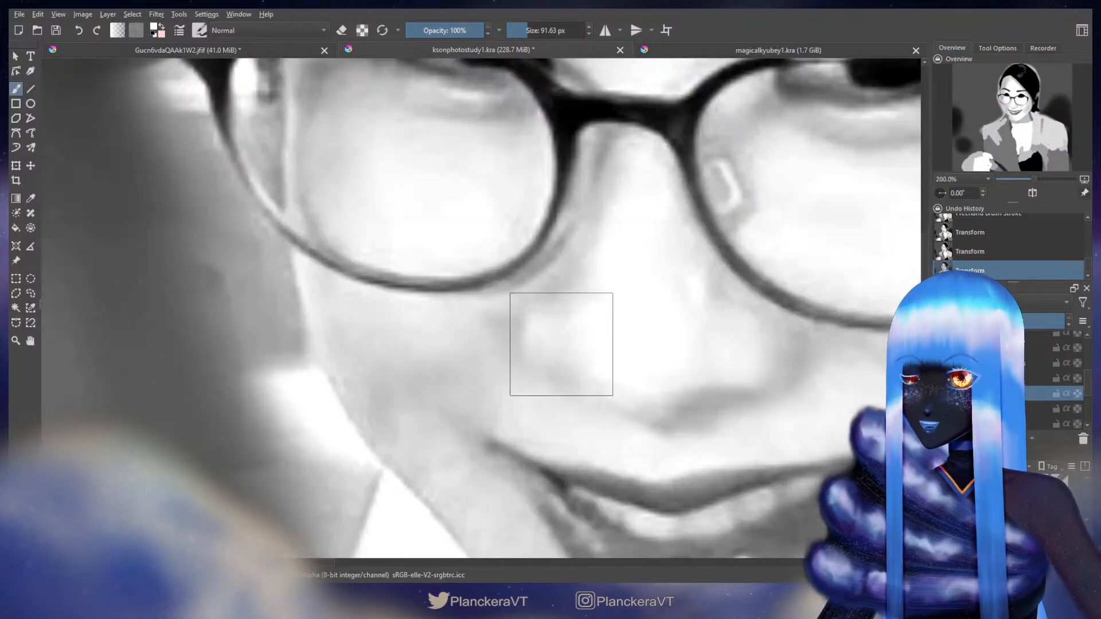
{"action": "left_click_drag", "start_coordinate": [562, 344], "coordinate": [553, 339]}
{"action": "scroll", "coordinate": [579, 343], "scroll_direction": "down", "scroll_amount": 4}
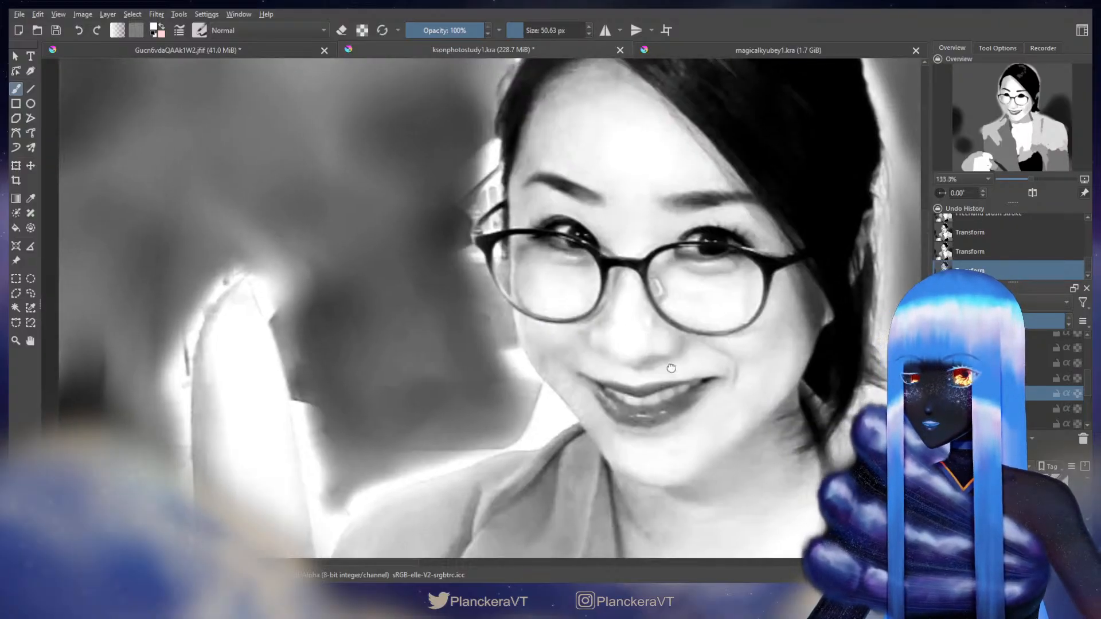
{"action": "left_click_drag", "start_coordinate": [883, 367], "coordinate": [177, 359]}
{"action": "left_click_drag", "start_coordinate": [912, 347], "coordinate": [645, 369]}
{"action": "scroll", "coordinate": [647, 367], "scroll_direction": "up", "scroll_amount": 2}
{"action": "scroll", "coordinate": [651, 363], "scroll_direction": "up", "scroll_amount": 1}
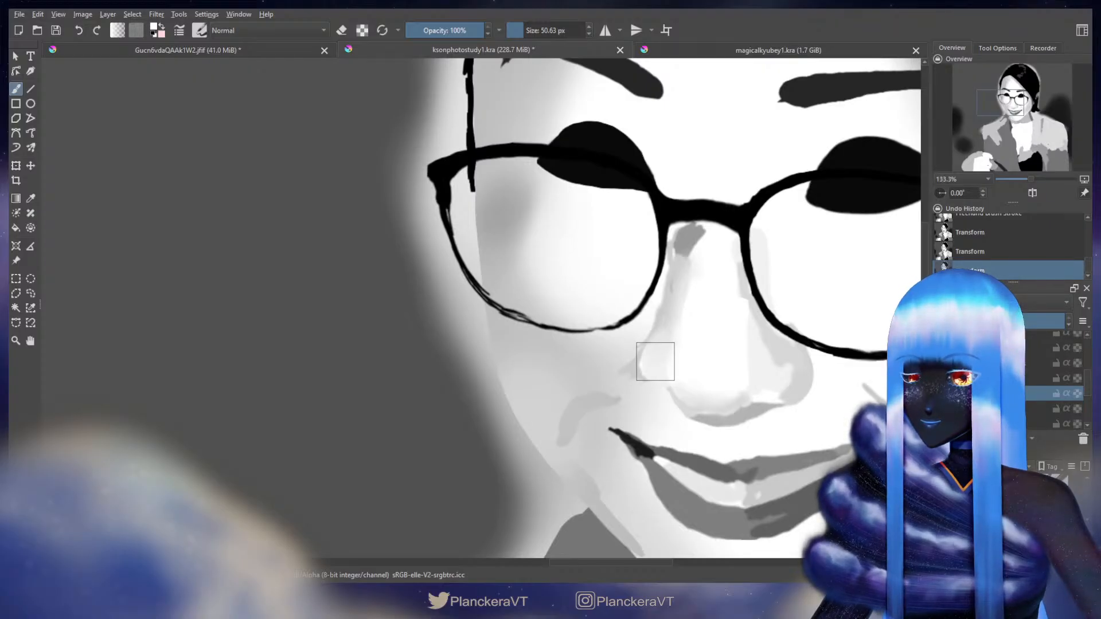
Step: Reshape the left nostril wing of the painted nose with two Liquify transforms
{"action": "key", "text": "ctrl+t"}
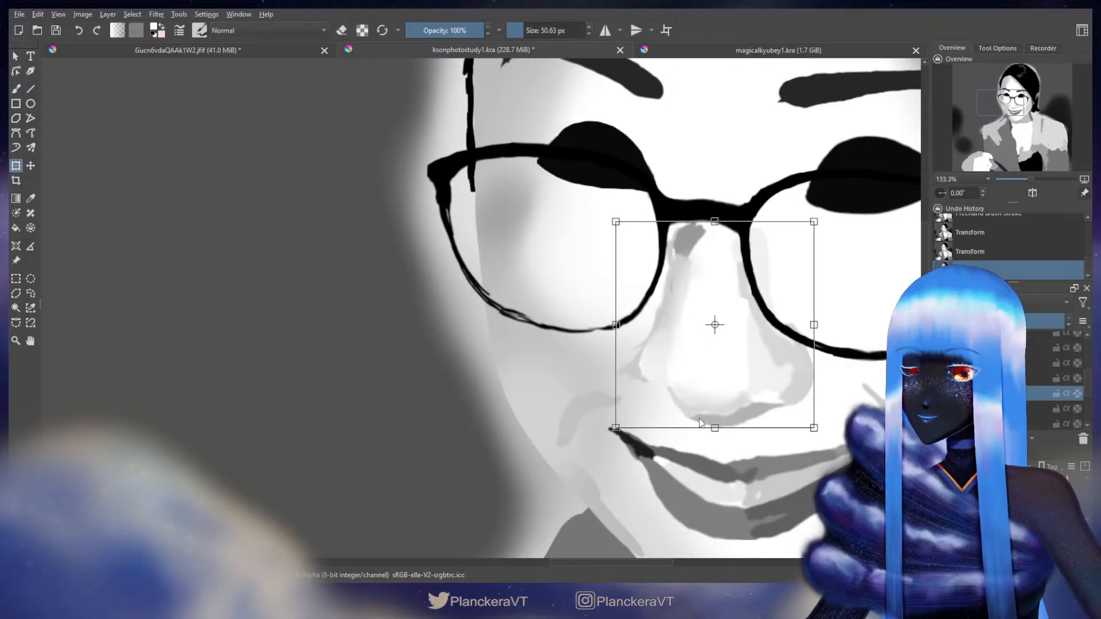
{"action": "key", "text": "b"}
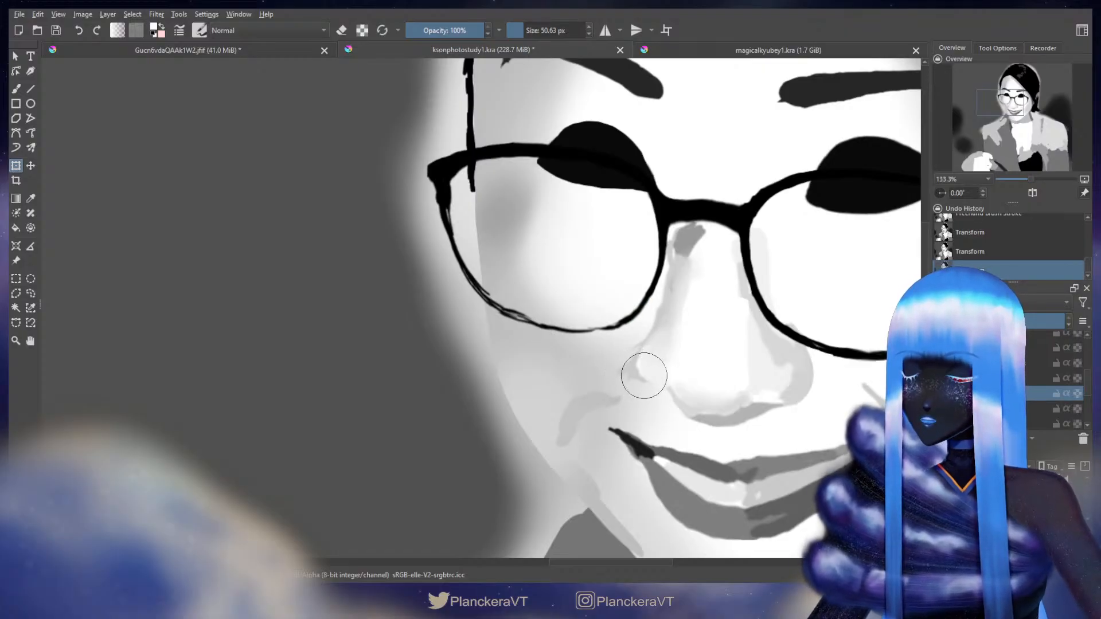
{"action": "key", "text": "b"}
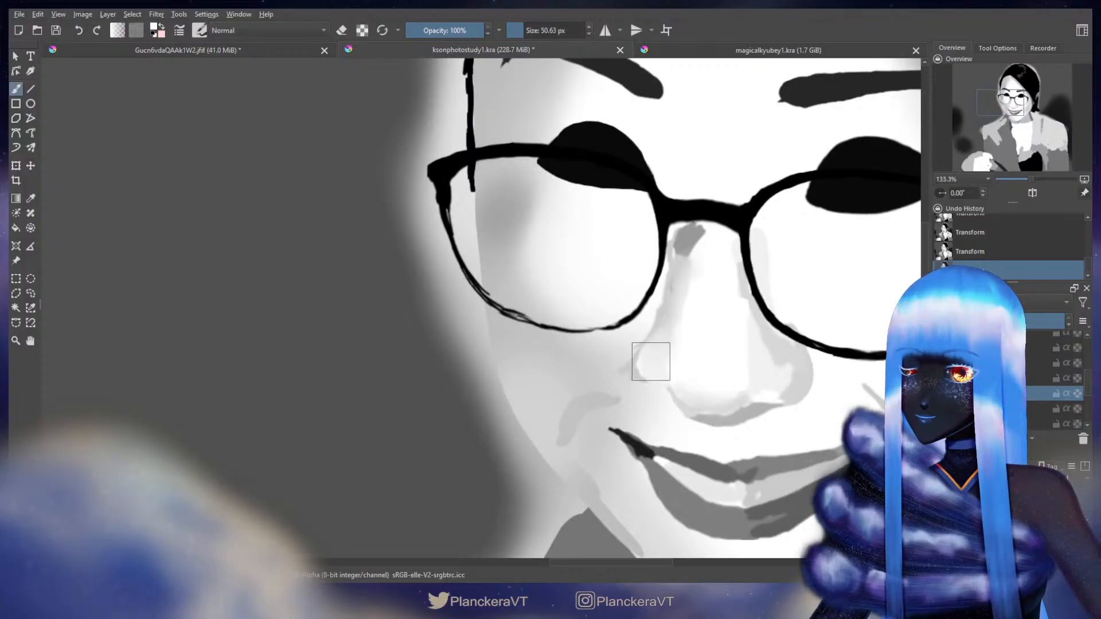
{"action": "key", "text": "ctrl+t"}
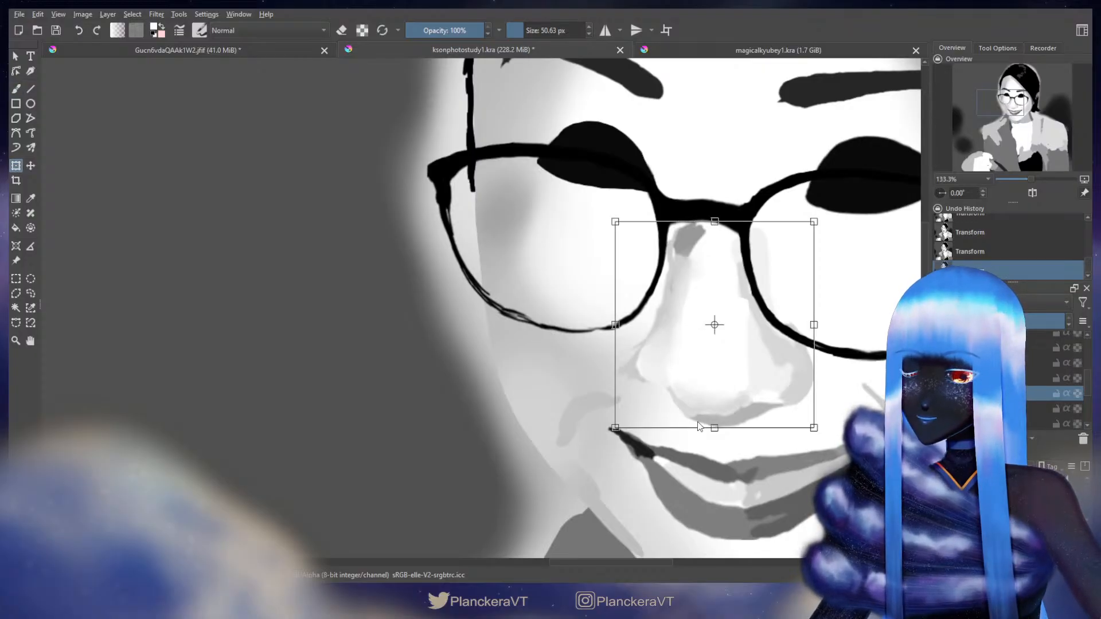
{"action": "key", "text": "Escape"}
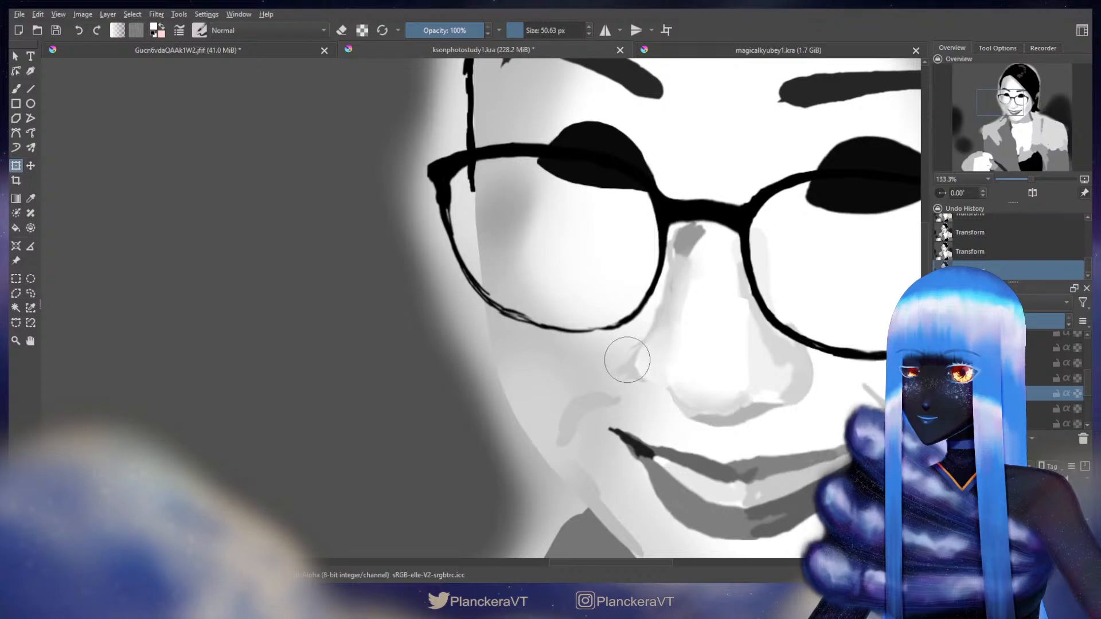
{"action": "key", "text": "b"}
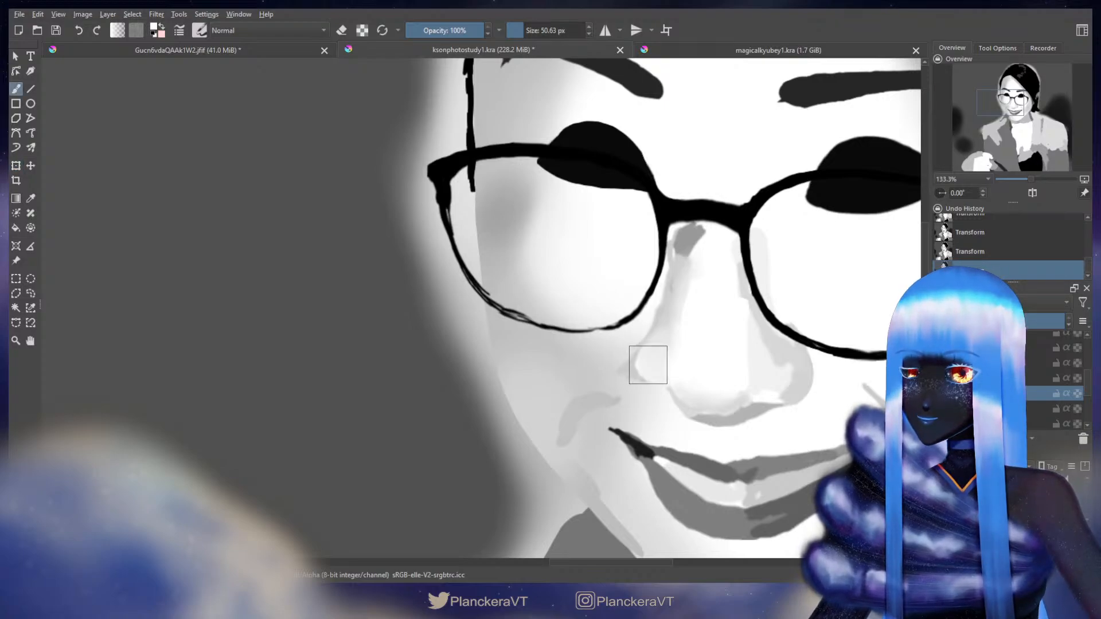
Step: Compare the painted nose with the reference photo and gauge the head-top-to-nose distance there with the brush at 1140.13 px
{"action": "scroll", "coordinate": [651, 361], "scroll_direction": "down", "scroll_amount": 3}
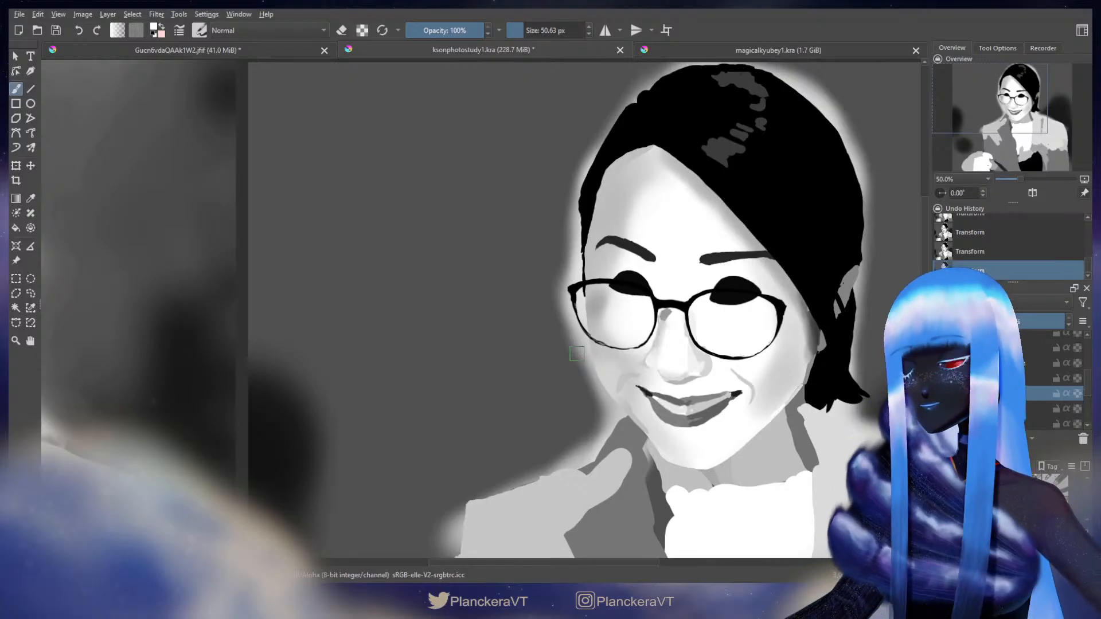
{"action": "left_click_drag", "start_coordinate": [552, 401], "coordinate": [912, 385]}
{"action": "left_click_drag", "start_coordinate": [195, 421], "coordinate": [534, 418]}
{"action": "scroll", "coordinate": [509, 319], "scroll_direction": "up", "scroll_amount": 2}
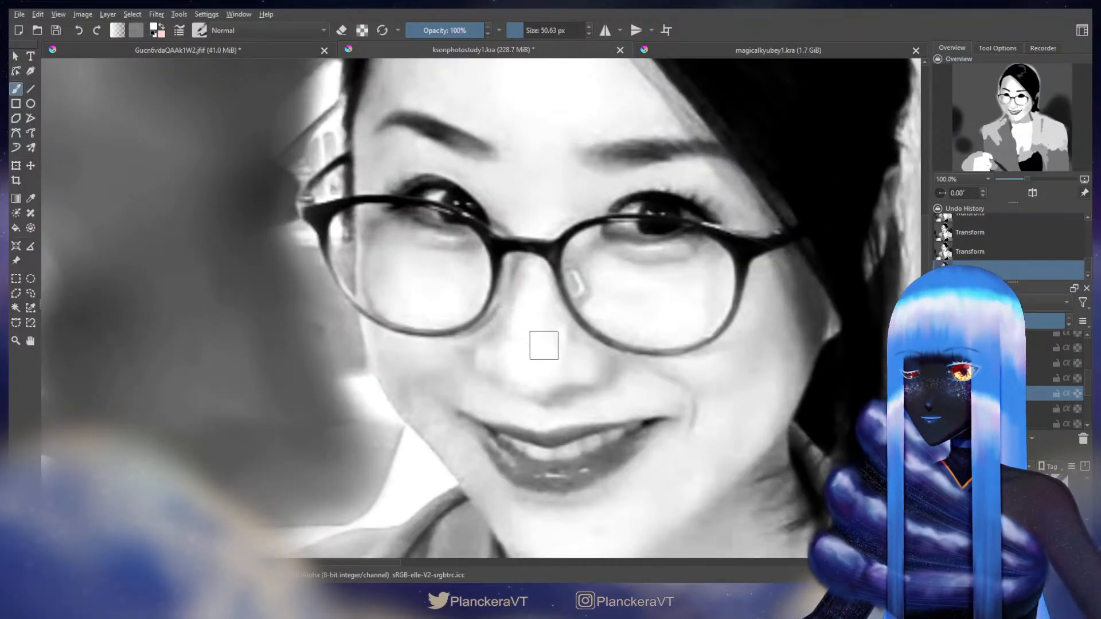
{"action": "scroll", "coordinate": [548, 343], "scroll_direction": "down", "scroll_amount": 1}
{"action": "left_click_drag", "start_coordinate": [570, 298], "coordinate": [722, 298], "text": "shift"}
{"action": "scroll", "coordinate": [545, 300], "scroll_direction": "down", "scroll_amount": 1}
{"action": "left_click_drag", "start_coordinate": [537, 317], "coordinate": [504, 440]}
{"action": "left_click_drag", "start_coordinate": [498, 382], "coordinate": [746, 382], "text": "shift"}
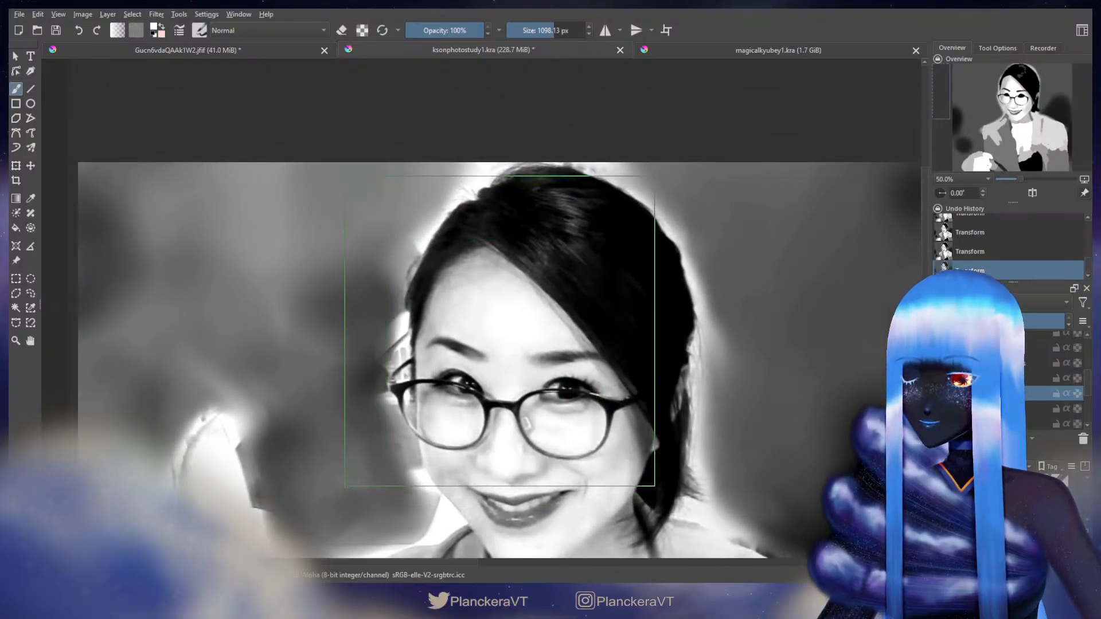
{"action": "left_click_drag", "start_coordinate": [504, 325], "coordinate": [516, 325], "text": "shift"}
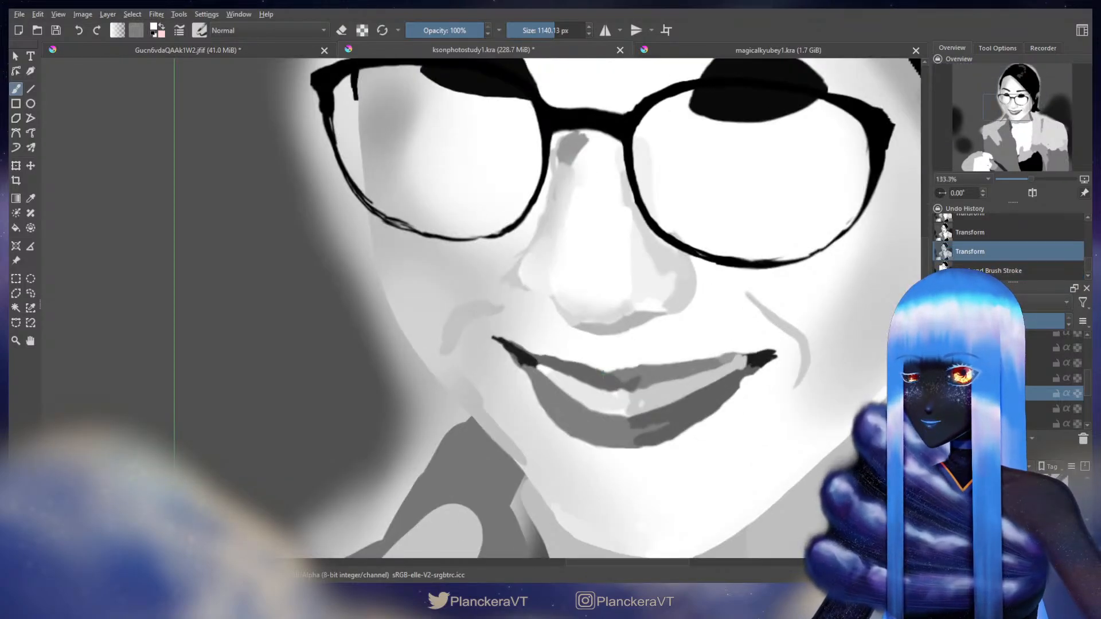
Step: Trim the lower edge of the painted nose with the eraser at 29.31 px and refine its tip with a Liquify transform
{"action": "key", "text": "e"}
{"action": "left_click", "coordinate": [561, 319]}
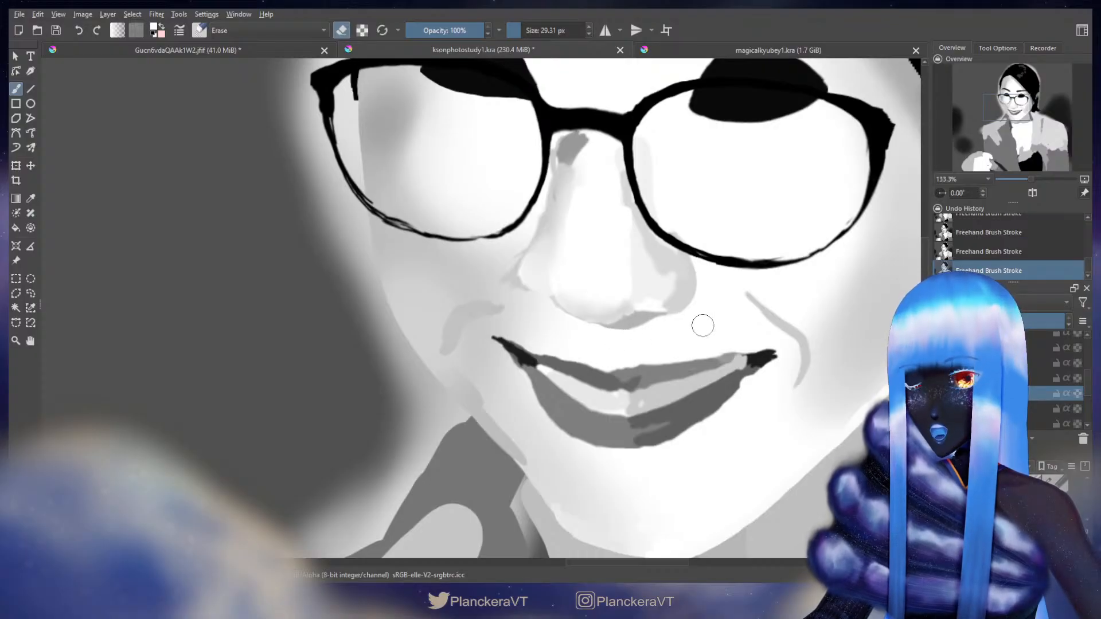
{"action": "key", "text": "e"}
{"action": "key", "text": "ctrl+t"}
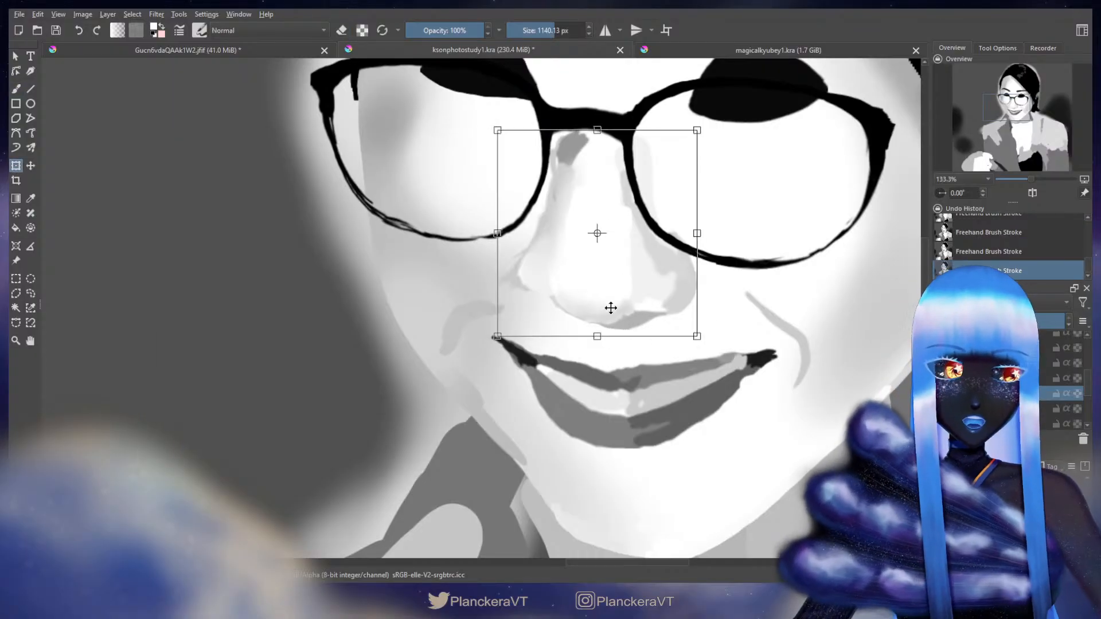
{"action": "key", "text": "b"}
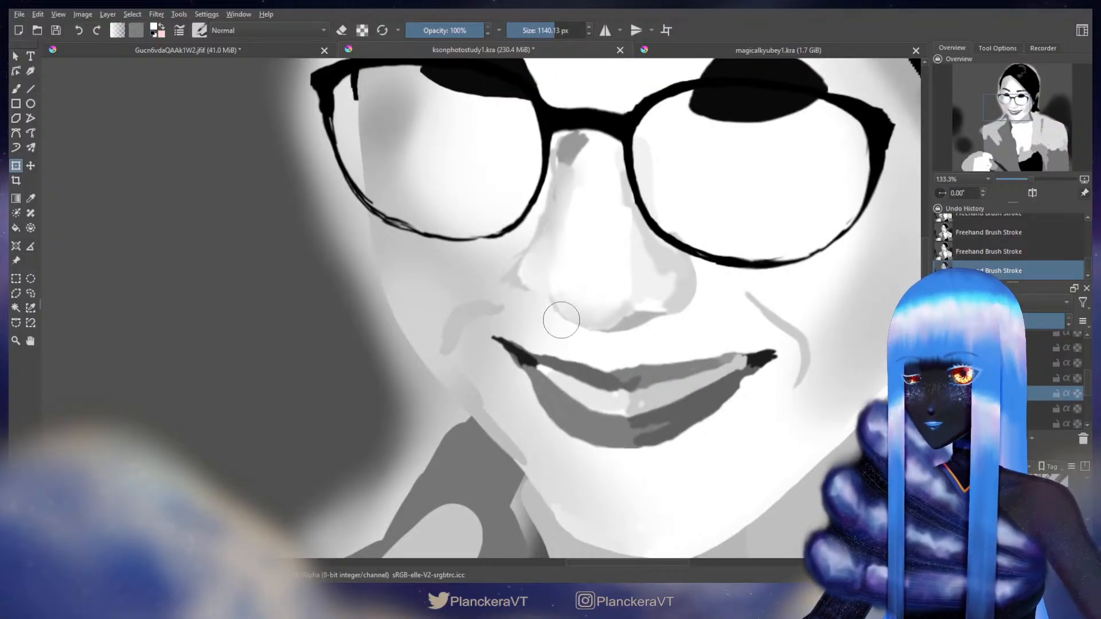
Step: Check the nose's placement in the painting against the reference photo and reduce the brush to 315.13 px to gauge facial proportions
{"action": "key", "text": "minus"}
{"action": "key", "text": "minus"}
{"action": "key", "text": "minus"}
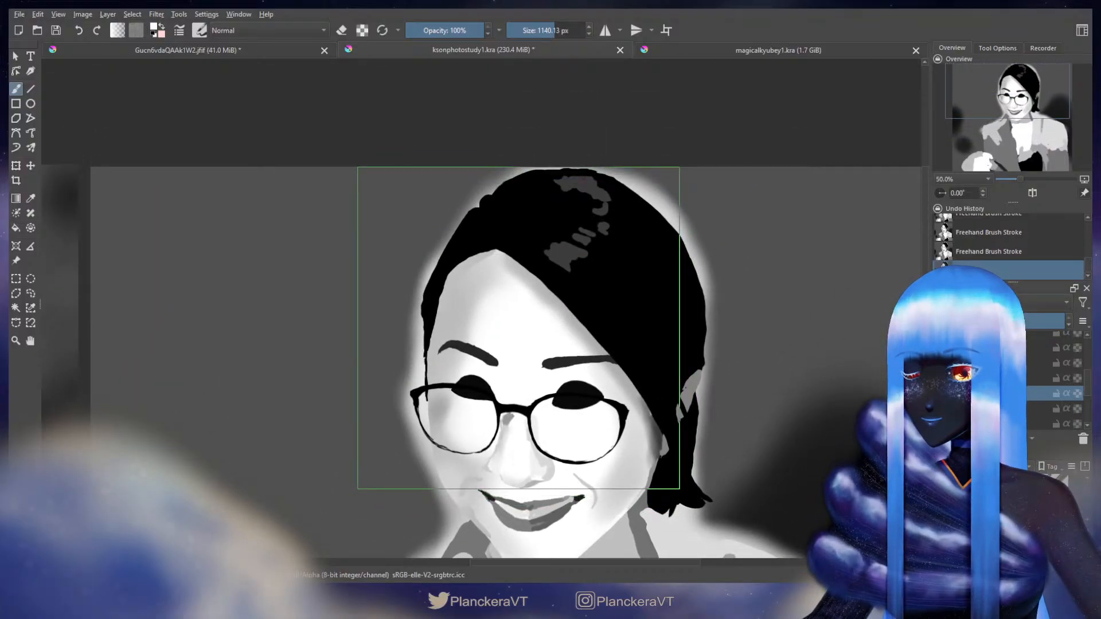
{"action": "left_click_drag", "start_coordinate": [505, 336], "coordinate": [692, 248]}
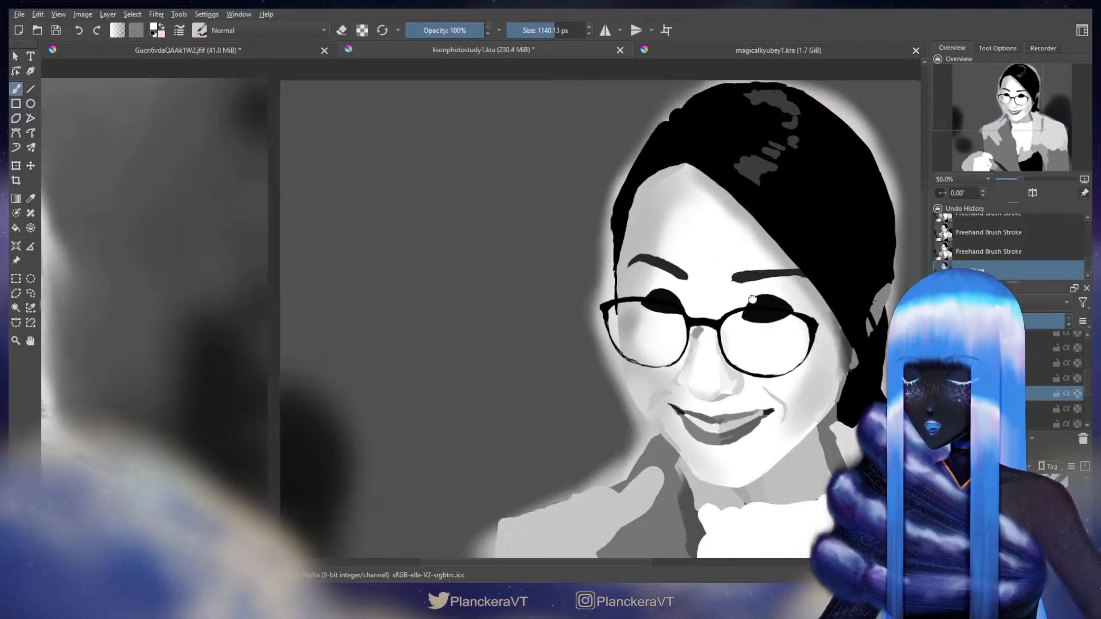
{"action": "left_click_drag", "start_coordinate": [118, 402], "coordinate": [708, 347]}
{"action": "key", "text": "plus"}
{"action": "key", "text": "plus"}
{"action": "key", "text": "bracketleft"}
{"action": "key", "text": "bracketleft"}
{"action": "key", "text": "bracketleft"}
{"action": "key", "text": "bracketleft"}
{"action": "key", "text": "bracketleft"}
{"action": "key", "text": "bracketleft"}
{"action": "key", "text": "bracketleft"}
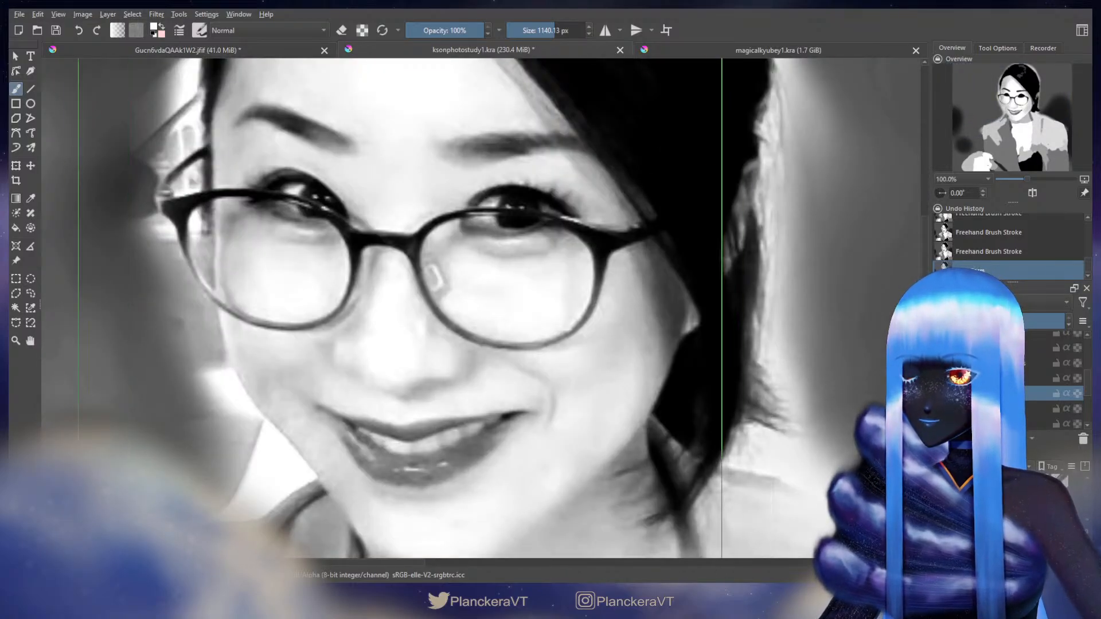
{"action": "key", "text": "bracketleft"}
{"action": "key", "text": "bracketleft"}
{"action": "key", "text": "bracketleft"}
{"action": "key", "text": "bracketleft"}
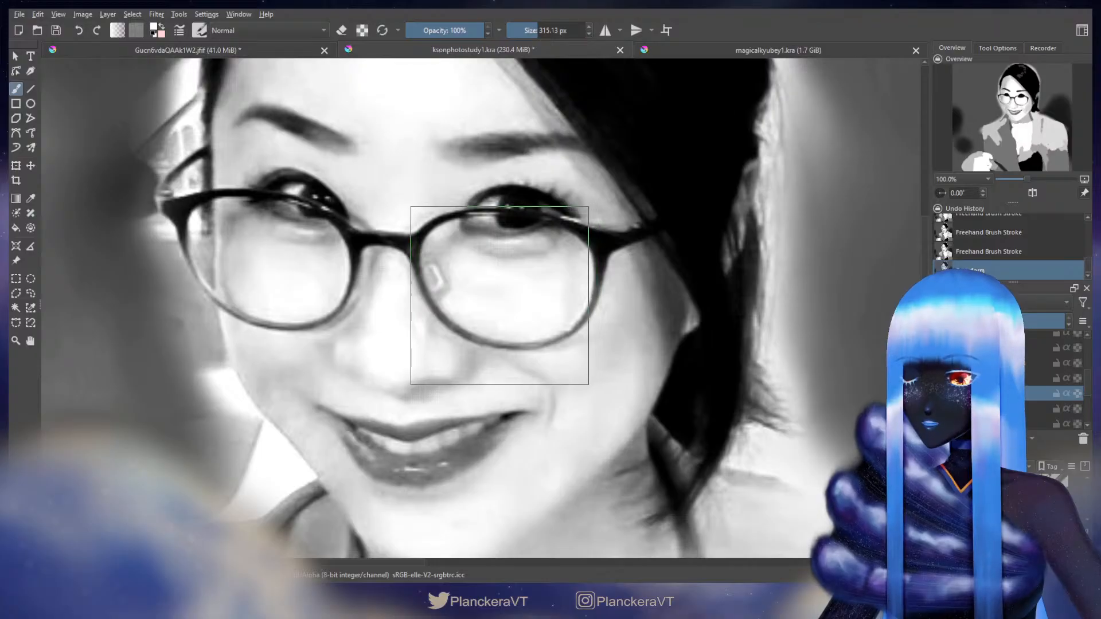
Step: Gauge the distance from the top of the head to the nose base in the reference photo with the brush at about 1120 px
{"action": "scroll", "coordinate": [495, 291], "scroll_direction": "down", "scroll_amount": 3}
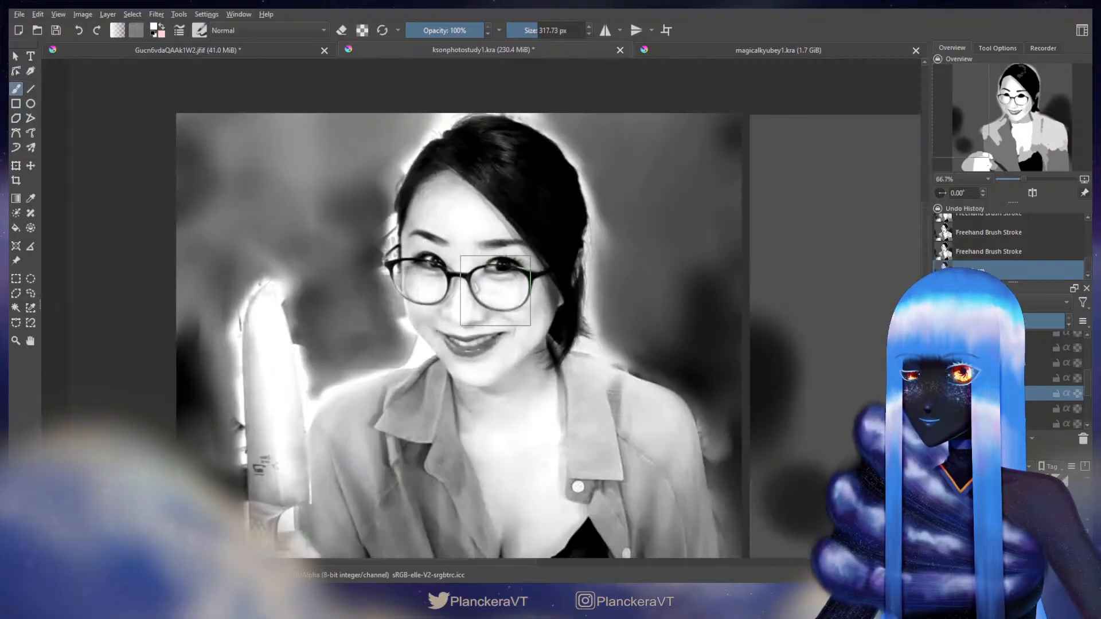
{"action": "mouse_move", "coordinate": [496, 289]}
{"action": "left_mouse_down"}
{"action": "mouse_move", "coordinate": [571, 290]}
{"action": "mouse_move", "coordinate": [485, 302]}
{"action": "mouse_move", "coordinate": [479, 383]}
{"action": "left_mouse_up"}
{"action": "scroll", "coordinate": [494, 291], "scroll_direction": "up", "scroll_amount": 2}
{"action": "left_click_drag", "start_coordinate": [463, 331], "coordinate": [505, 331]}
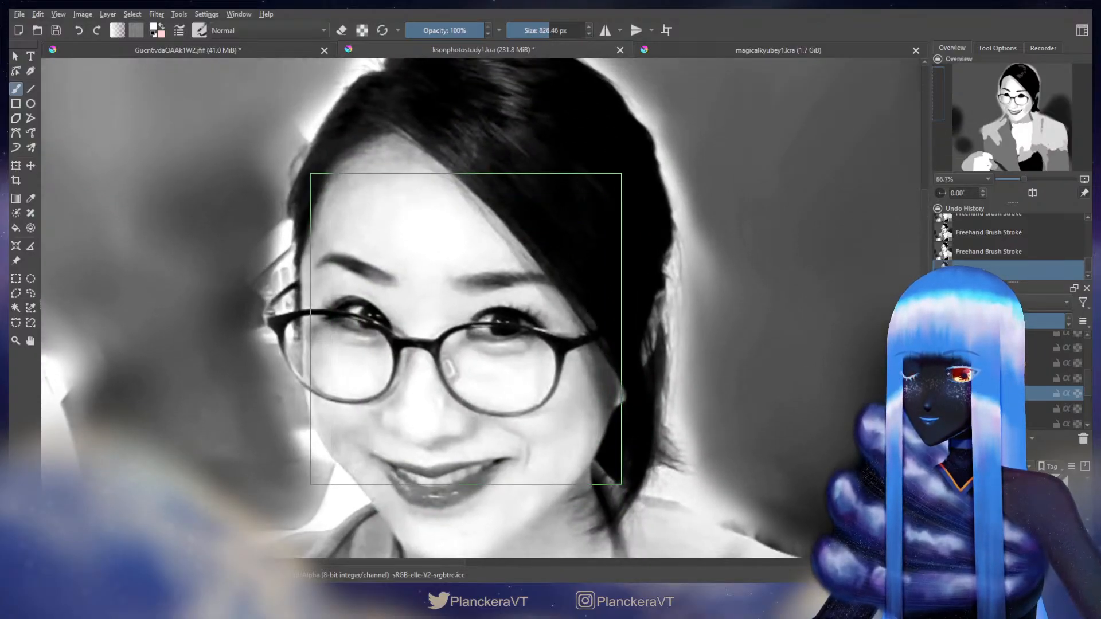
{"action": "scroll", "coordinate": [466, 327], "scroll_direction": "down", "scroll_amount": 2}
{"action": "mouse_move", "coordinate": [476, 291]}
{"action": "left_mouse_down"}
{"action": "mouse_move", "coordinate": [513, 292]}
{"action": "mouse_move", "coordinate": [485, 281]}
{"action": "mouse_move", "coordinate": [495, 281]}
{"action": "mouse_move", "coordinate": [486, 270]}
{"action": "left_mouse_up"}
{"action": "scroll", "coordinate": [477, 284], "scroll_direction": "up", "scroll_amount": 1}
{"action": "scroll", "coordinate": [477, 276], "scroll_direction": "up", "scroll_amount": 1}
{"action": "scroll", "coordinate": [478, 273], "scroll_direction": "down", "scroll_amount": 1}
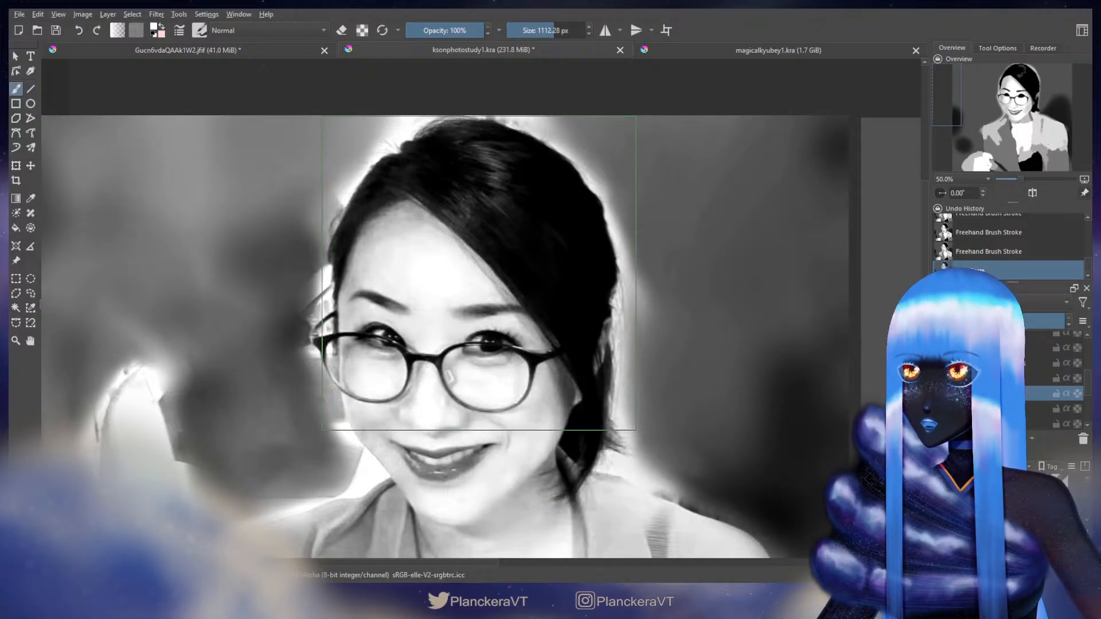
{"action": "left_click_drag", "start_coordinate": [479, 272], "coordinate": [480, 273]}
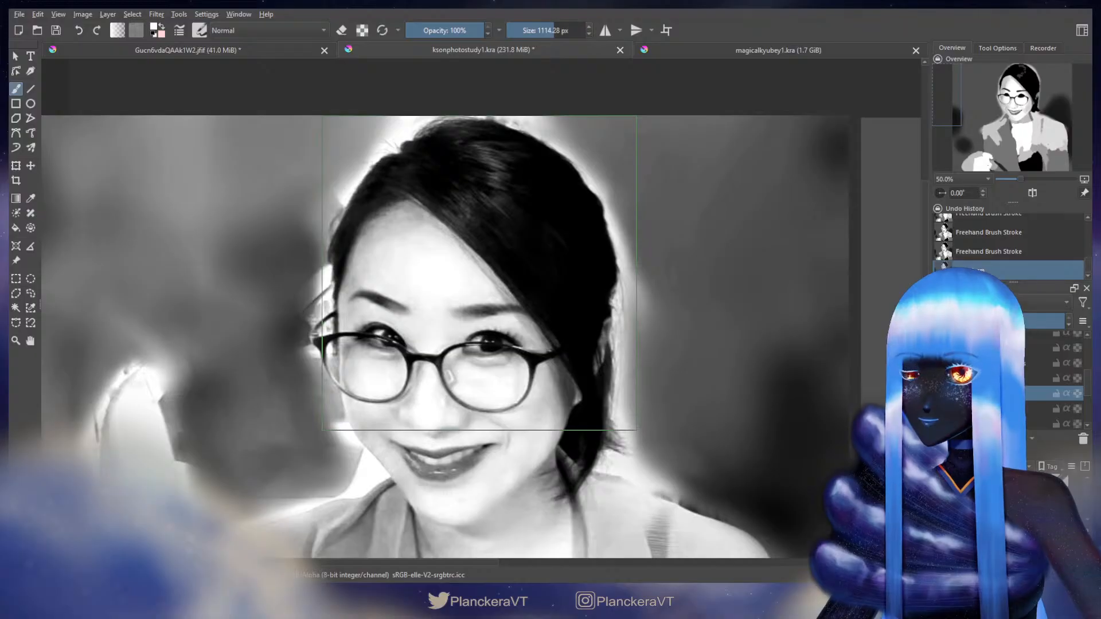
{"action": "left_click_drag", "start_coordinate": [479, 273], "coordinate": [482, 273]}
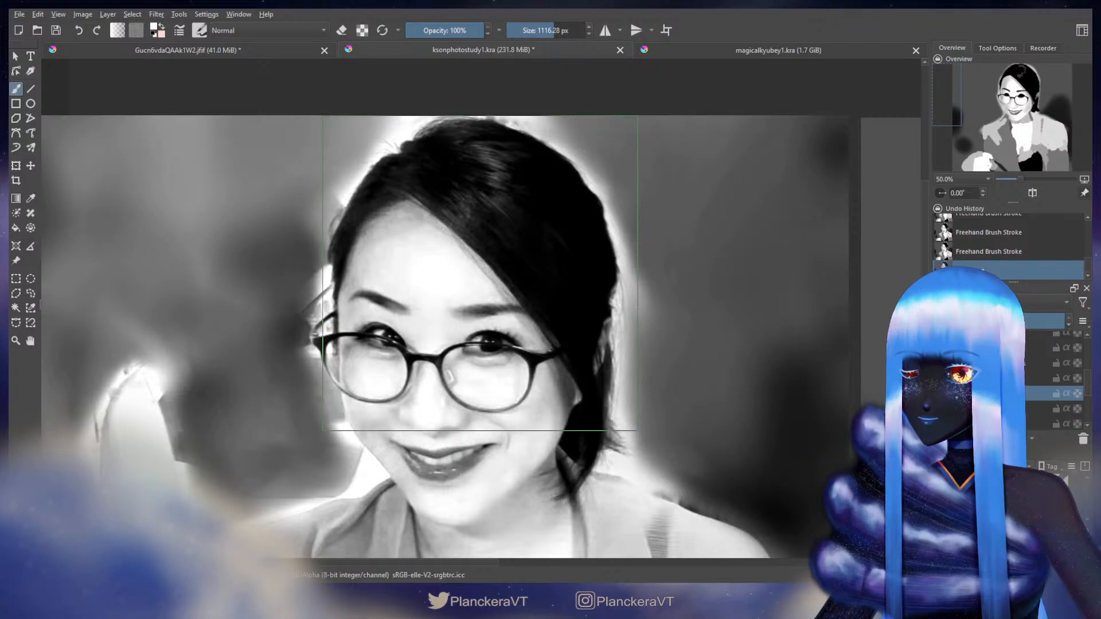
{"action": "left_click_drag", "start_coordinate": [480, 273], "coordinate": [483, 273]}
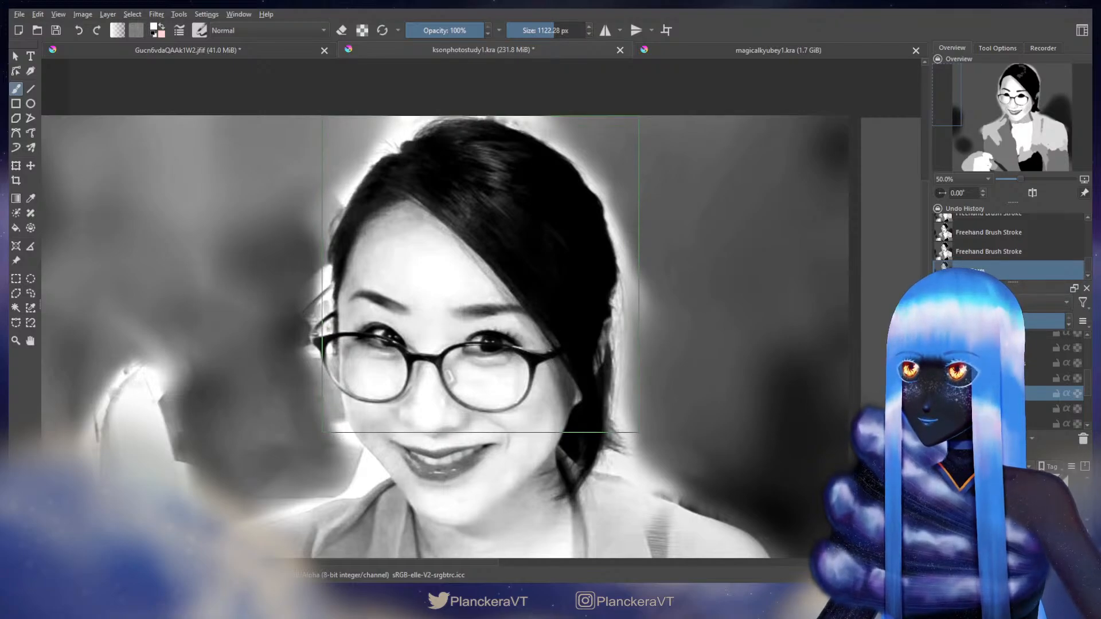
{"action": "left_click_drag", "start_coordinate": [481, 274], "coordinate": [479, 274]}
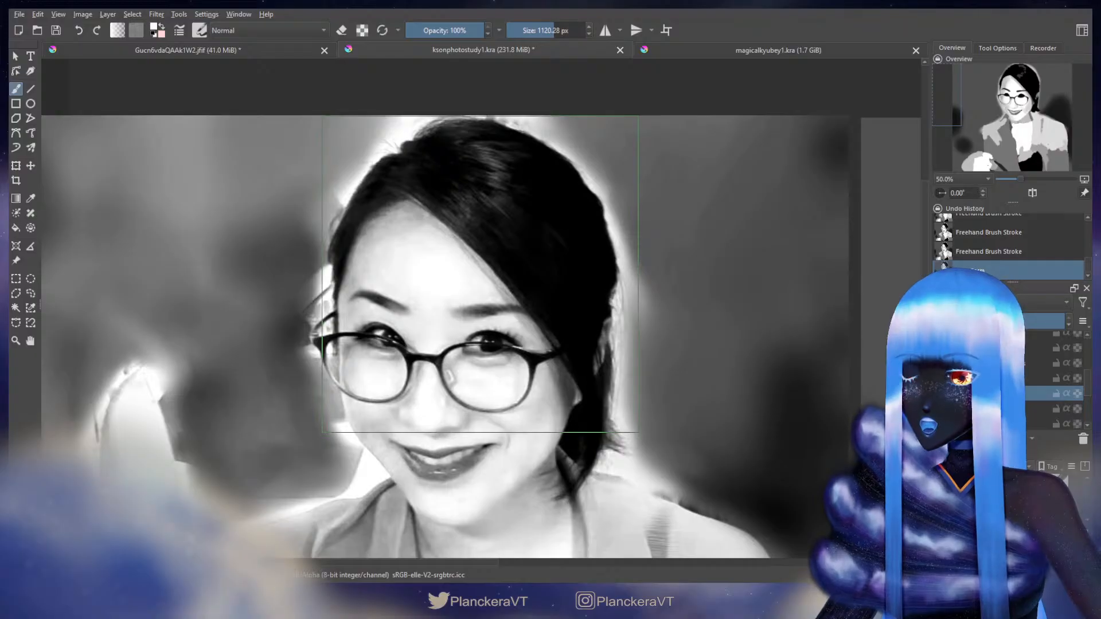
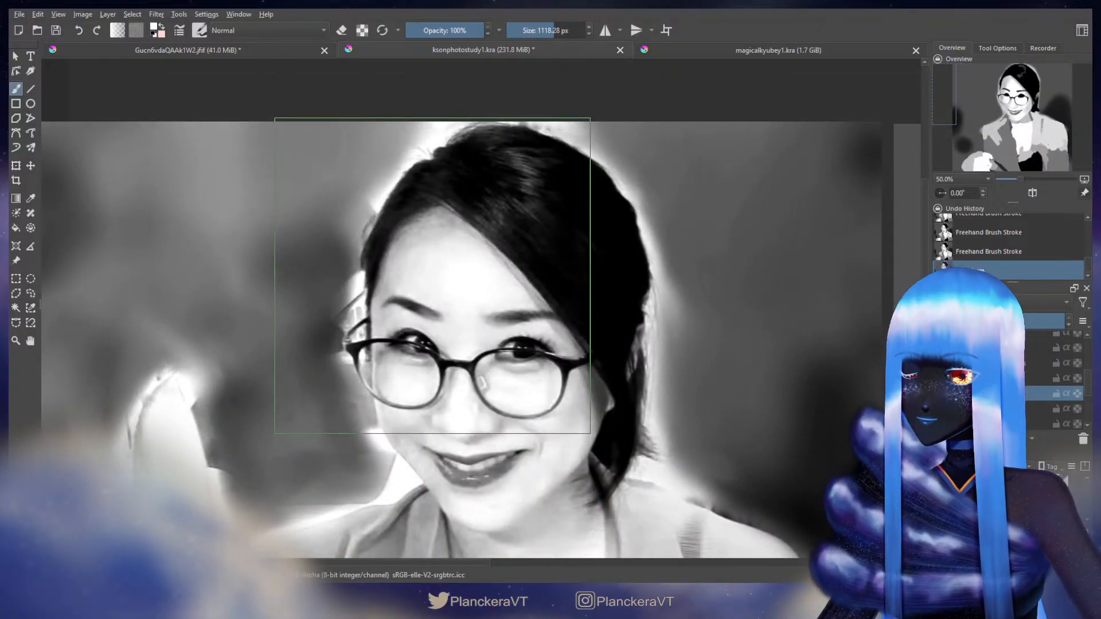
Step: Resize the brush to 1088.28 px and compare the head-top-to-nose distance between the reference photo and the painting
{"action": "left_click_drag", "start_coordinate": [432, 275], "coordinate": [438, 276]}
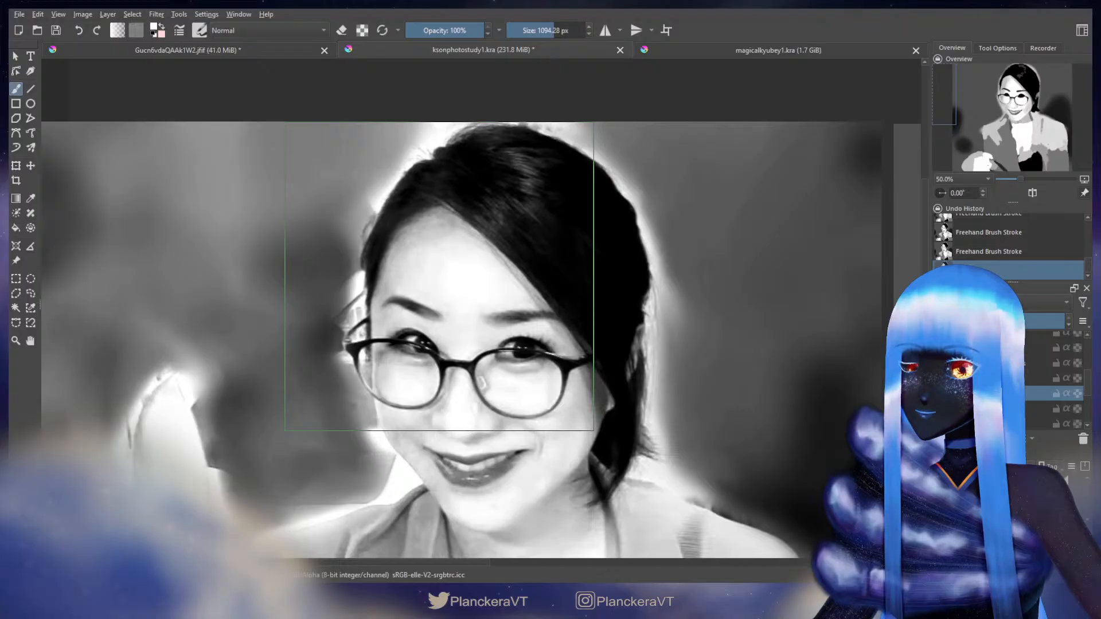
{"action": "left_click_drag", "start_coordinate": [439, 276], "coordinate": [439, 276]}
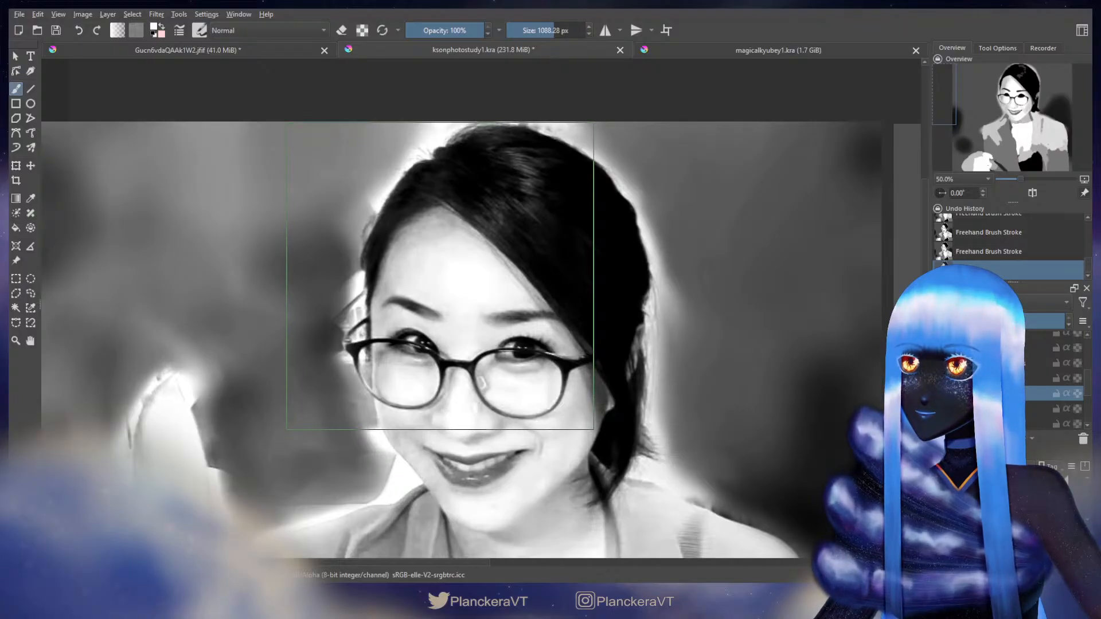
{"action": "left_click_drag", "start_coordinate": [440, 299], "coordinate": [75, 287]}
{"action": "left_click_drag", "start_coordinate": [803, 331], "coordinate": [431, 303]}
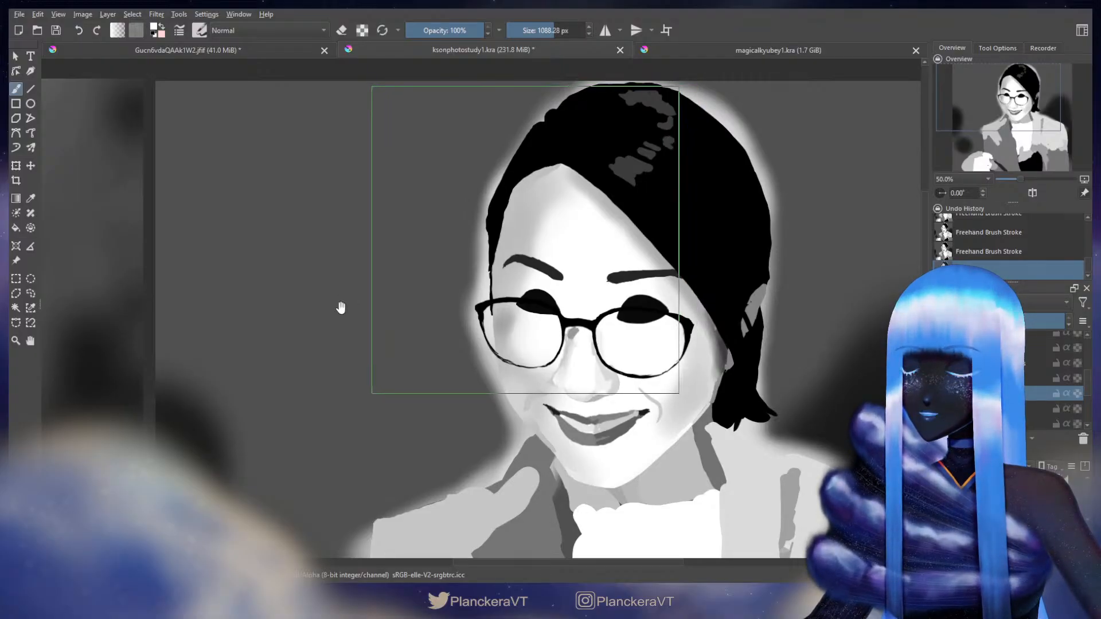
{"action": "left_click_drag", "start_coordinate": [339, 307], "coordinate": [915, 290]}
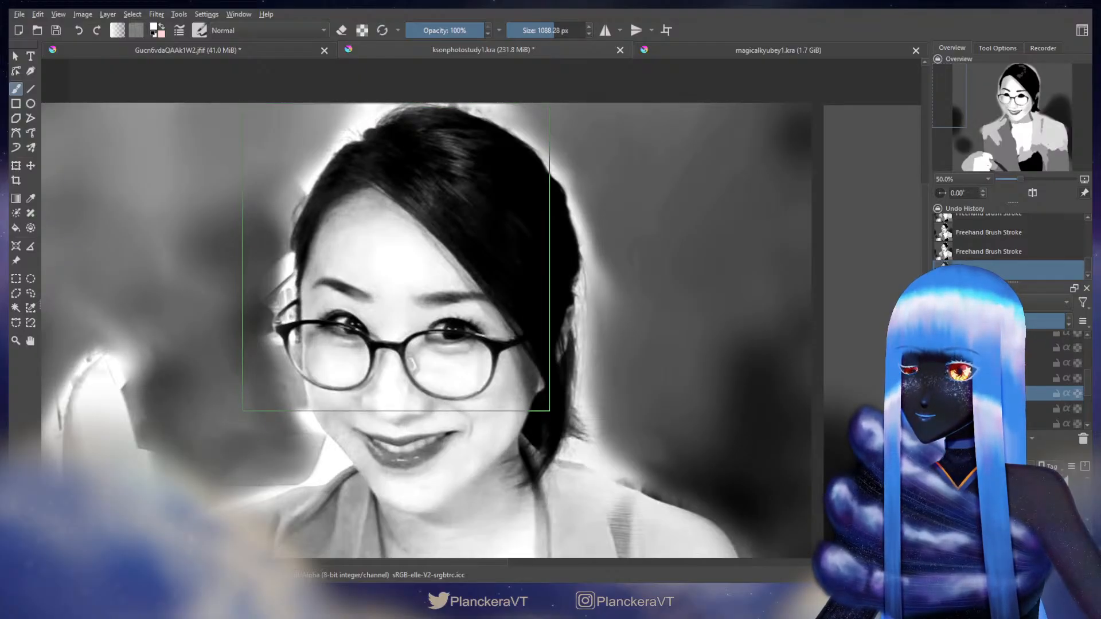
{"action": "left_click_drag", "start_coordinate": [898, 348], "coordinate": [207, 296]}
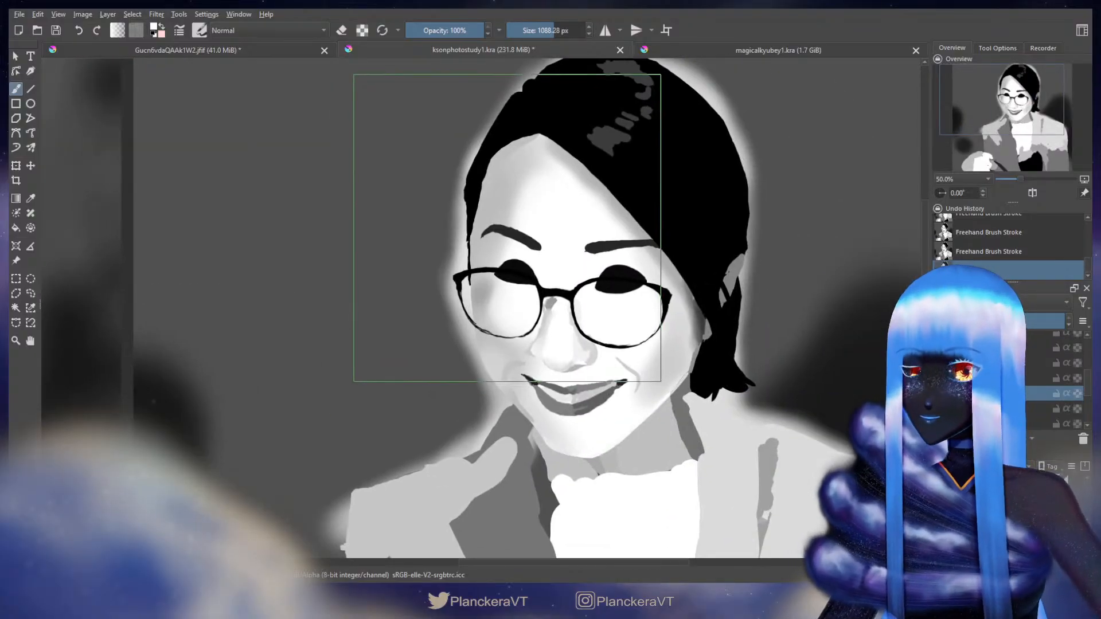
{"action": "left_click_drag", "start_coordinate": [531, 210], "coordinate": [518, 274]}
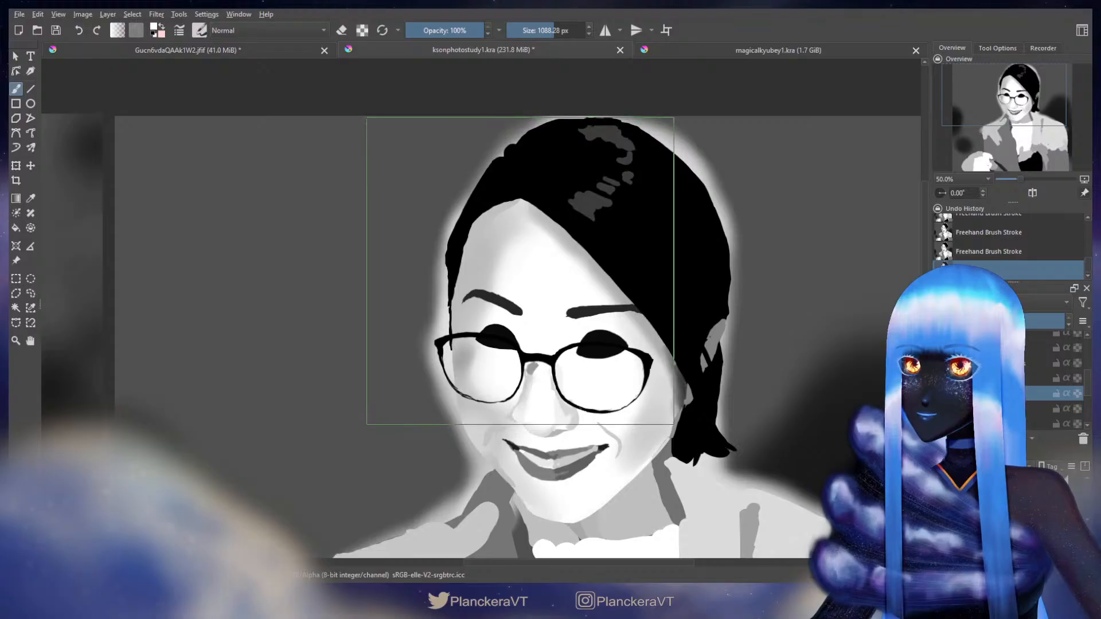
{"action": "left_click_drag", "start_coordinate": [496, 313], "coordinate": [883, 339]}
{"action": "mouse_move", "coordinate": [380, 283]}
{"action": "left_mouse_down"}
{"action": "mouse_move", "coordinate": [630, 308]}
{"action": "mouse_move", "coordinate": [756, 306]}
{"action": "left_mouse_up"}
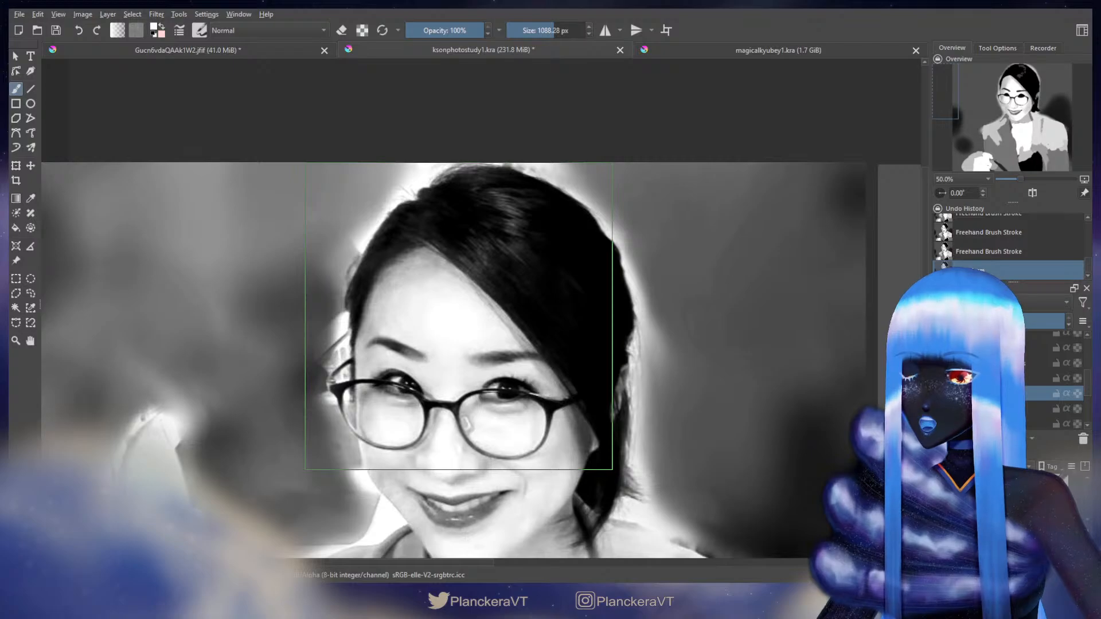
Step: Compare the nose with the reference photo and reshape the painted nose's left nostril edge using a Liquify transform
{"action": "left_click_drag", "start_coordinate": [875, 372], "coordinate": [424, 330]}
{"action": "left_click_drag", "start_coordinate": [704, 327], "coordinate": [399, 331]}
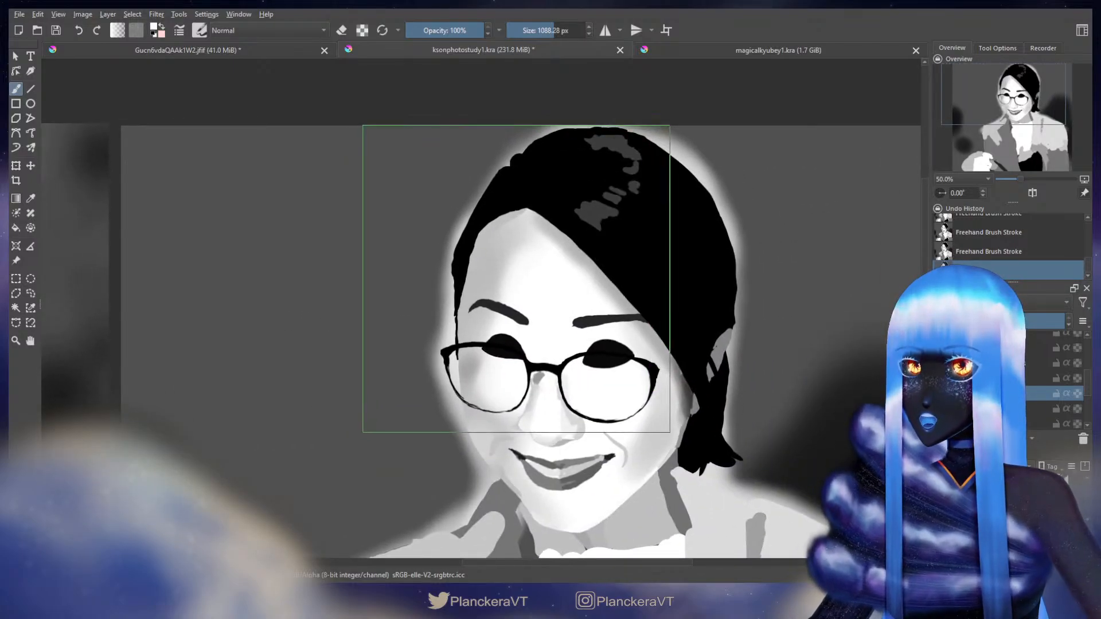
{"action": "scroll", "coordinate": [498, 379], "scroll_direction": "up", "scroll_amount": 4}
{"action": "left_click_drag", "start_coordinate": [522, 398], "coordinate": [488, 113]}
{"action": "scroll", "coordinate": [488, 113], "scroll_direction": "down", "scroll_amount": 1}
{"action": "key", "text": "ctrl+t"}
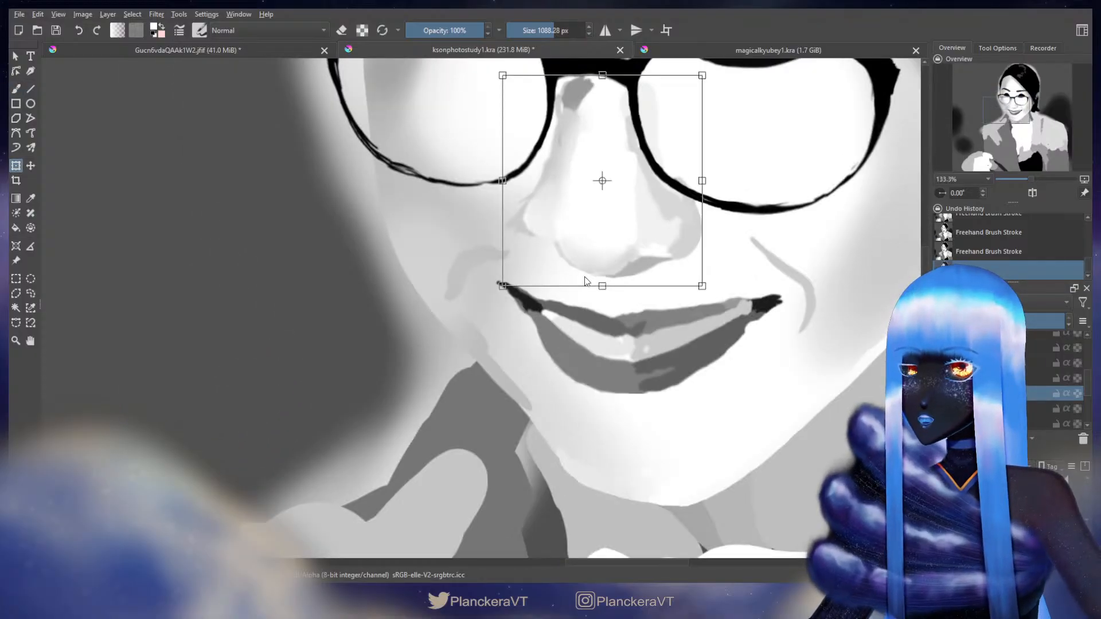
{"action": "key", "text": "Escape"}
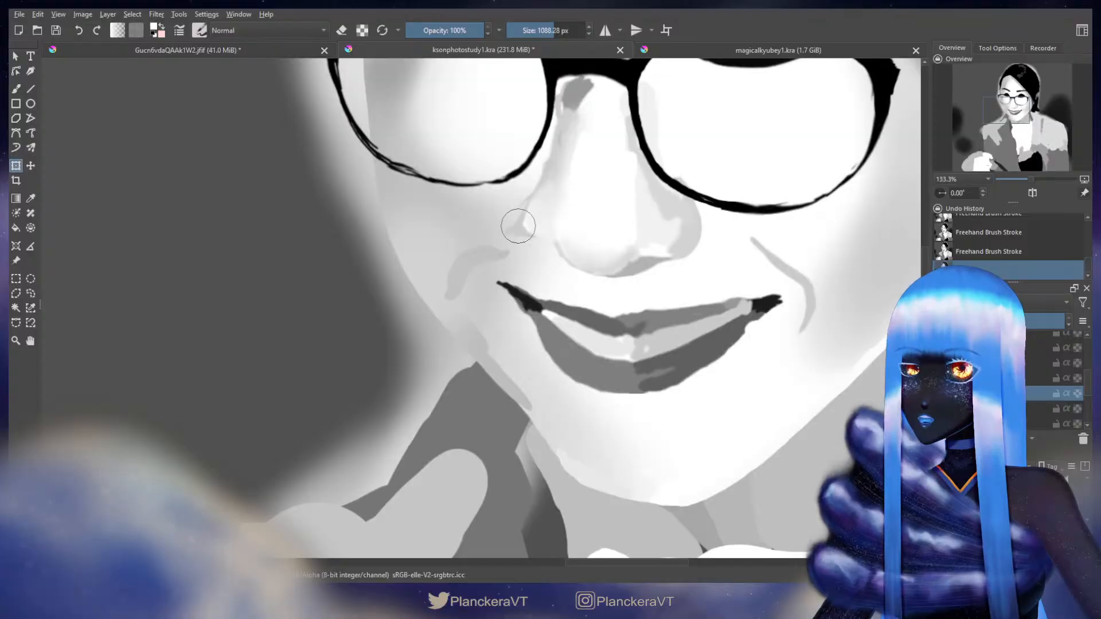
{"action": "key", "text": "b"}
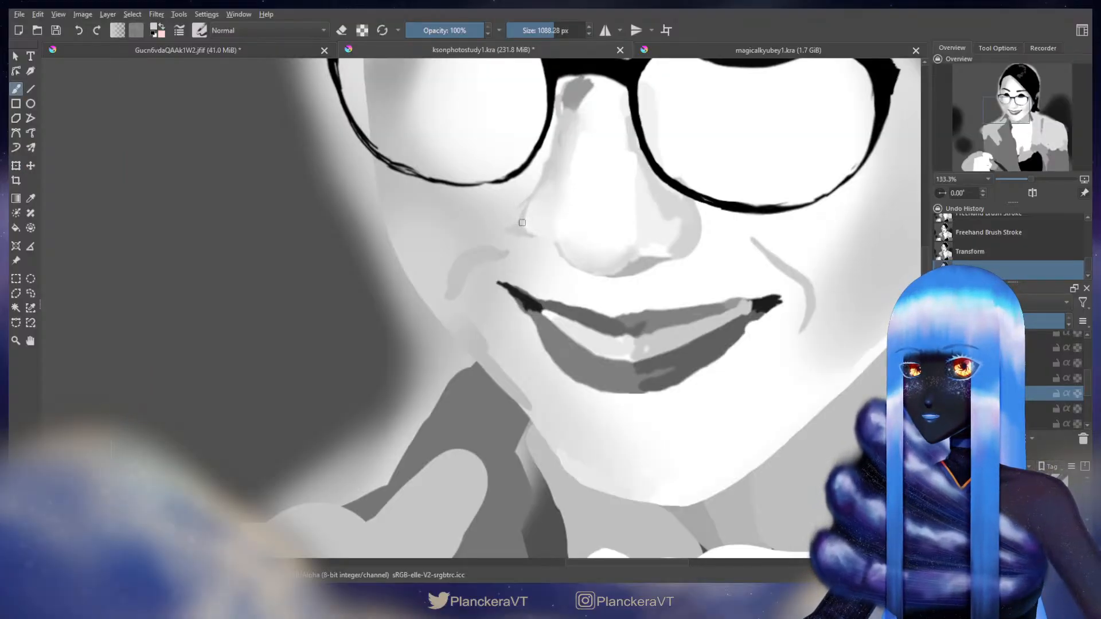
Step: Undo the last nostril edits and repaint the outer edge of the left nostril with short strokes
{"action": "key", "text": "ctrl+z"}
{"action": "left_click_drag", "start_coordinate": [527, 231], "coordinate": [529, 233]}
{"action": "key", "text": "ctrl+z"}
{"action": "left_click_drag", "start_coordinate": [519, 221], "coordinate": [530, 234]}
{"action": "scroll", "coordinate": [529, 248], "scroll_direction": "down", "scroll_amount": 6}
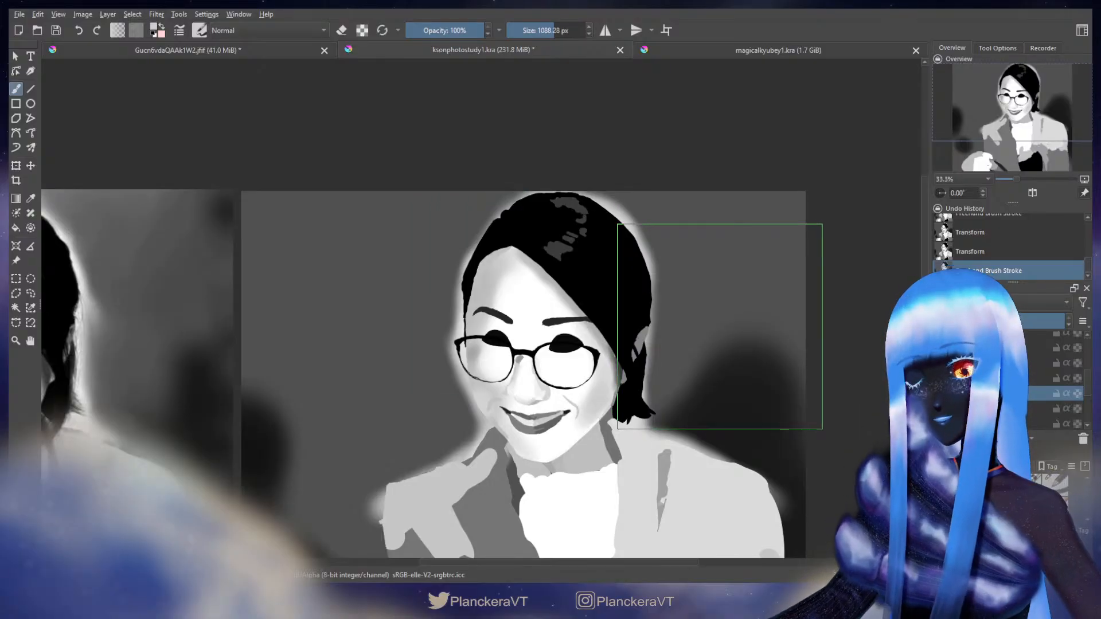
Step: Gauge the distance from the glasses bridge to the nose base in the reference photo with a 291.78 px brush and compare it with the painting
{"action": "mouse_move", "coordinate": [387, 304]}
{"action": "left_mouse_down"}
{"action": "mouse_move", "coordinate": [421, 335]}
{"action": "mouse_move", "coordinate": [639, 311]}
{"action": "mouse_move", "coordinate": [739, 345]}
{"action": "left_mouse_up"}
{"action": "scroll", "coordinate": [340, 328], "scroll_direction": "up", "scroll_amount": 2}
{"action": "mouse_move", "coordinate": [327, 363]}
{"action": "left_mouse_down"}
{"action": "mouse_move", "coordinate": [43, 363]}
{"action": "mouse_move", "coordinate": [294, 363]}
{"action": "mouse_move", "coordinate": [278, 363]}
{"action": "left_mouse_up"}
{"action": "scroll", "coordinate": [310, 364], "scroll_direction": "up", "scroll_amount": 1}
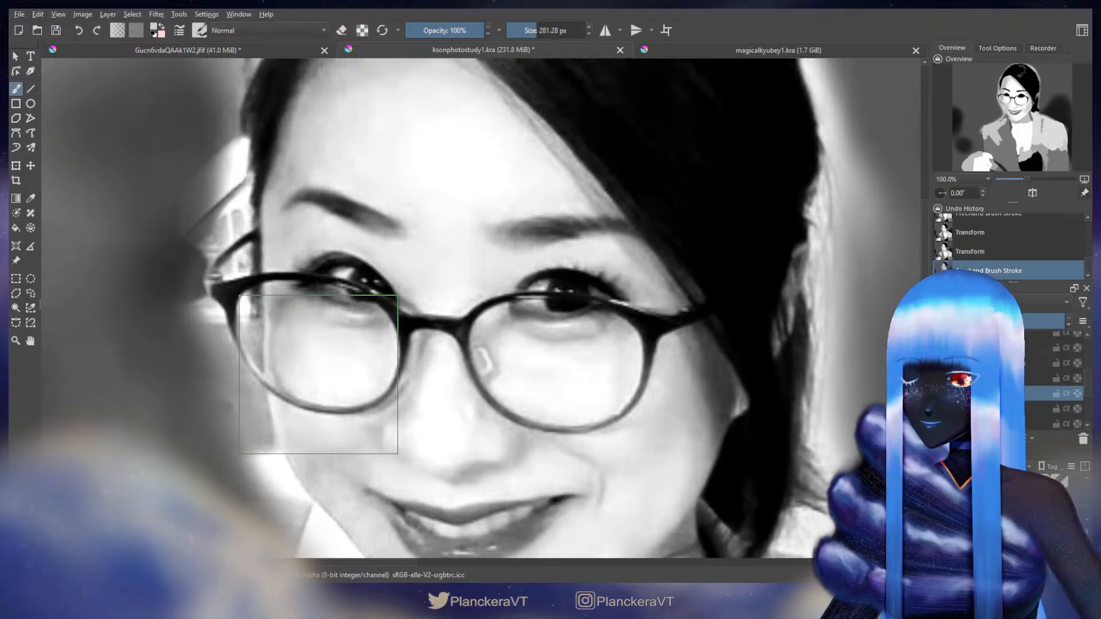
{"action": "scroll", "coordinate": [319, 375], "scroll_direction": "down", "scroll_amount": 1}
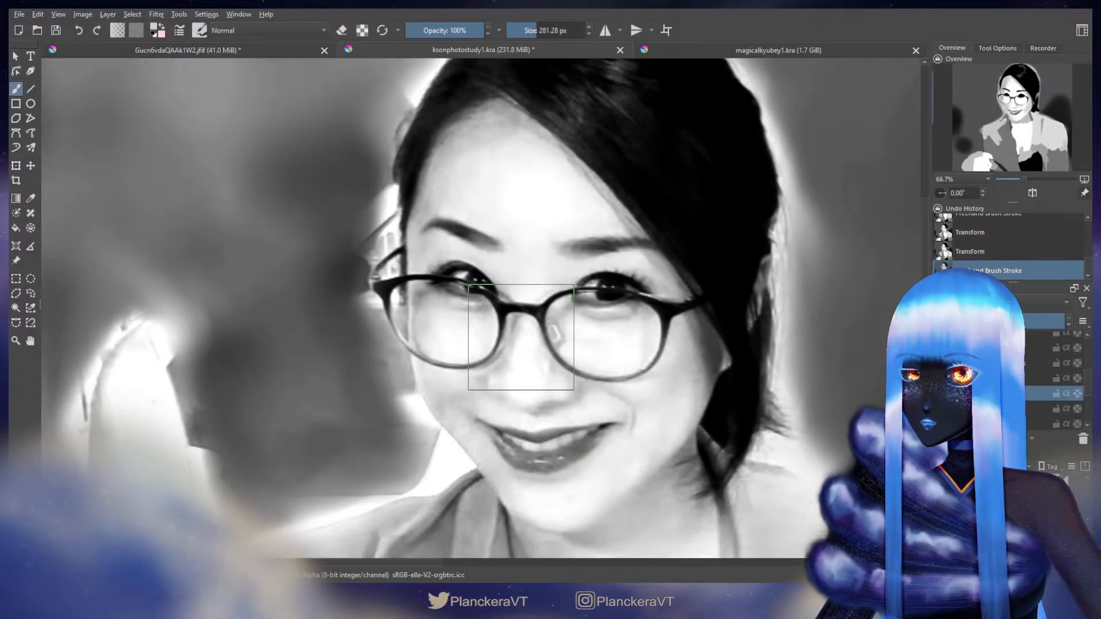
{"action": "left_click_drag", "start_coordinate": [521, 337], "coordinate": [526, 337]}
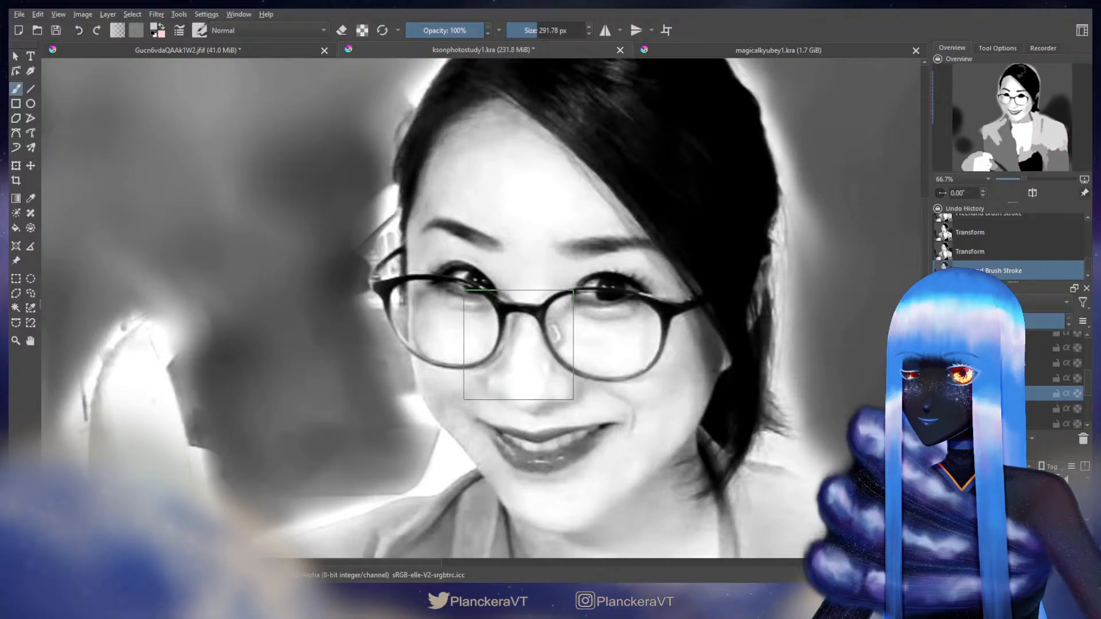
{"action": "left_click_drag", "start_coordinate": [657, 351], "coordinate": [218, 336]}
{"action": "left_click_drag", "start_coordinate": [849, 336], "coordinate": [204, 320]}
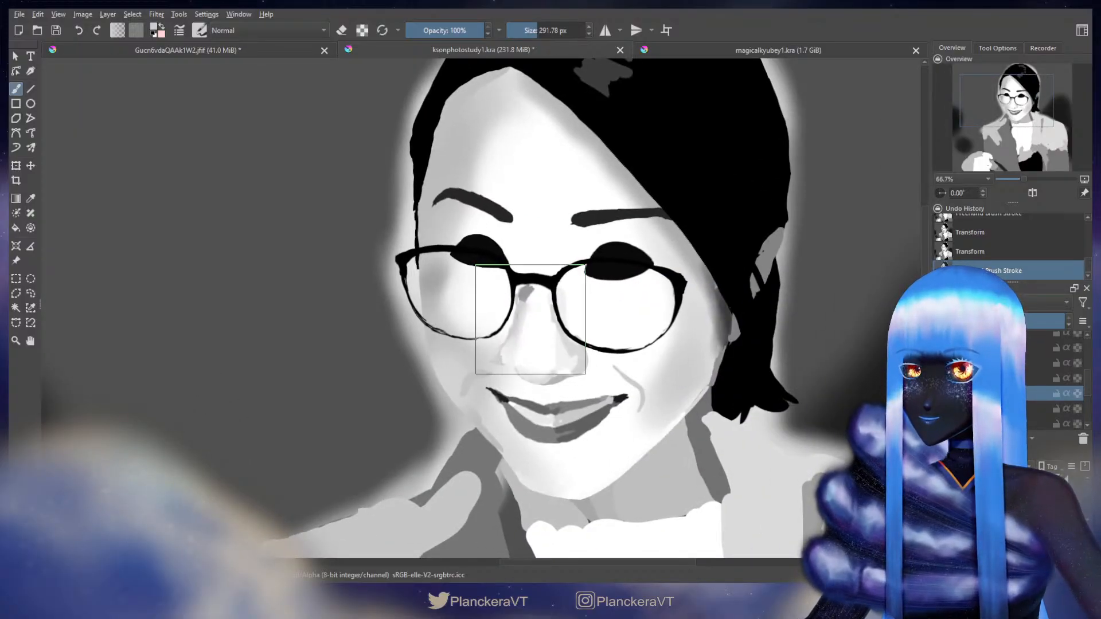
{"action": "scroll", "coordinate": [530, 319], "scroll_direction": "down", "scroll_amount": 3}
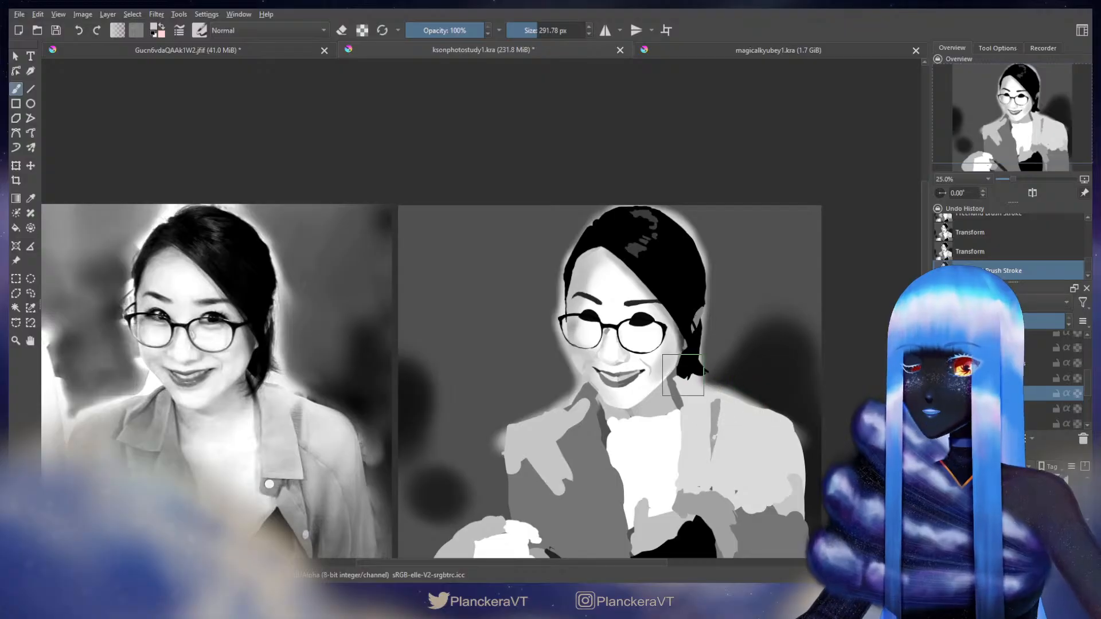
Step: Reduce the brush to 70.64 px and compare the nose base in the reference photo with the painted one
{"action": "scroll", "coordinate": [411, 381], "scroll_direction": "up", "scroll_amount": 2}
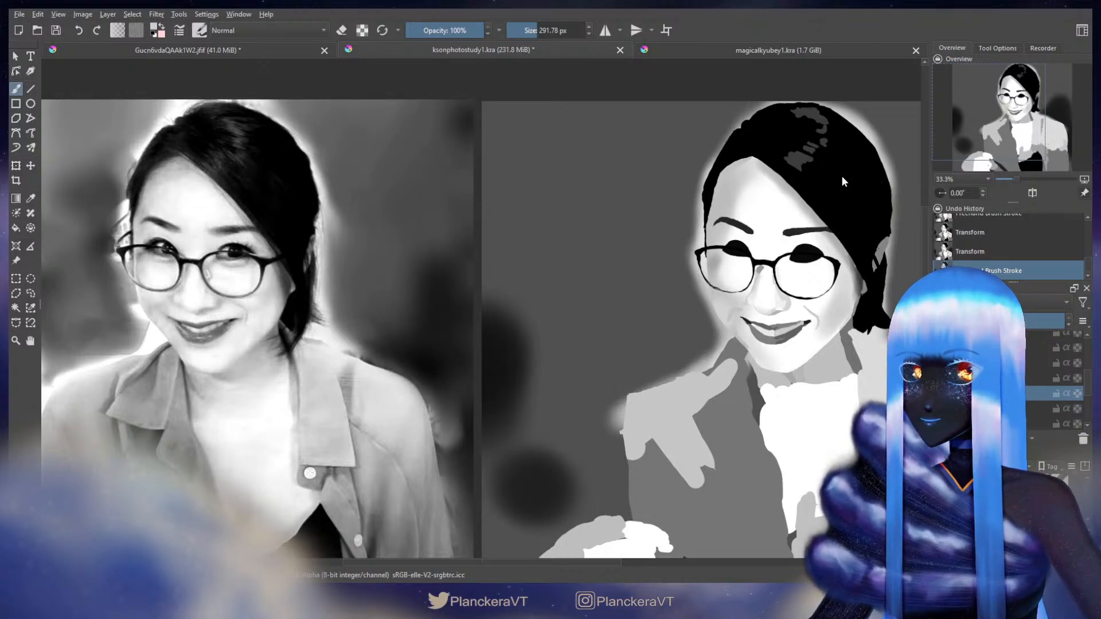
{"action": "scroll", "coordinate": [218, 358], "scroll_direction": "up", "scroll_amount": 2}
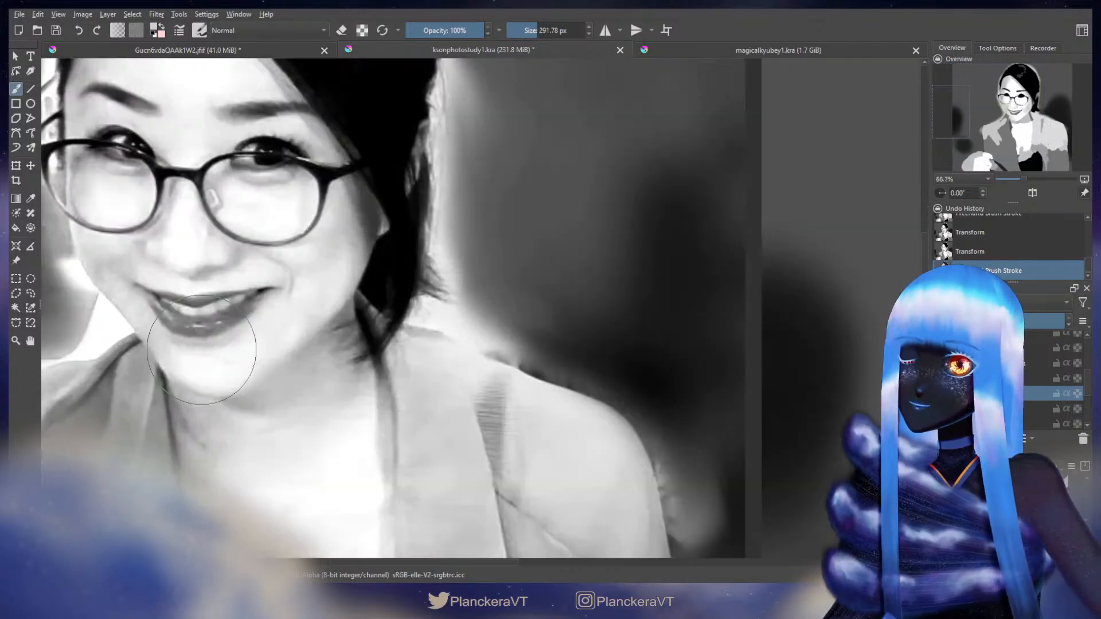
{"action": "left_click_drag", "start_coordinate": [339, 333], "coordinate": [500, 422]}
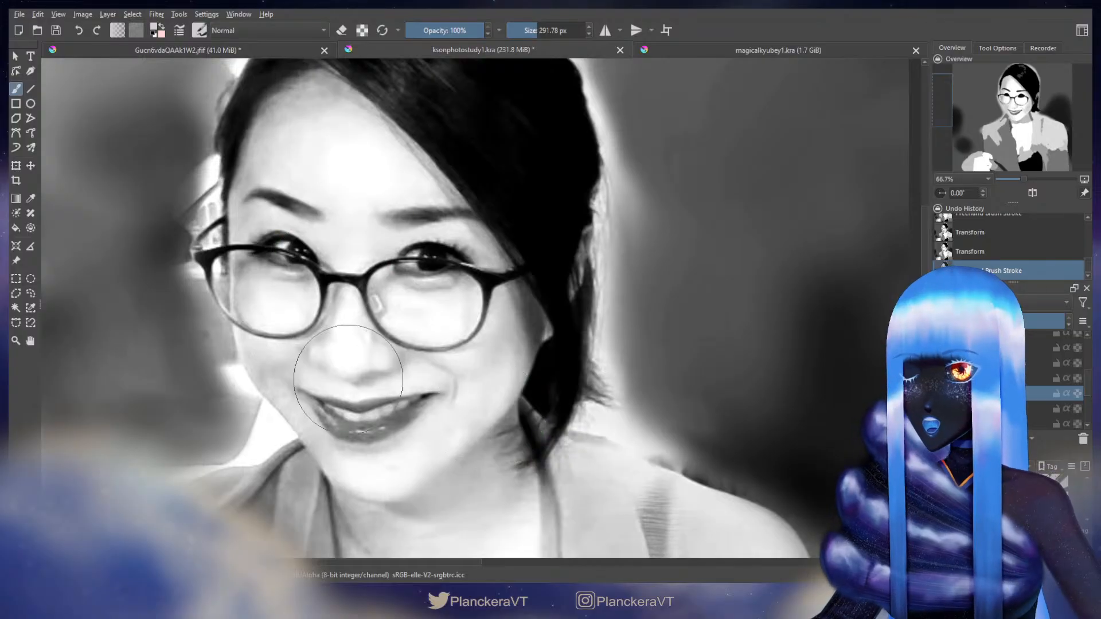
{"action": "mouse_move", "coordinate": [348, 370]}
{"action": "left_mouse_down", "text": "shift"}
{"action": "mouse_move", "coordinate": [297, 387]}
{"action": "mouse_move", "coordinate": [292, 376]}
{"action": "left_mouse_up", "text": "shift"}
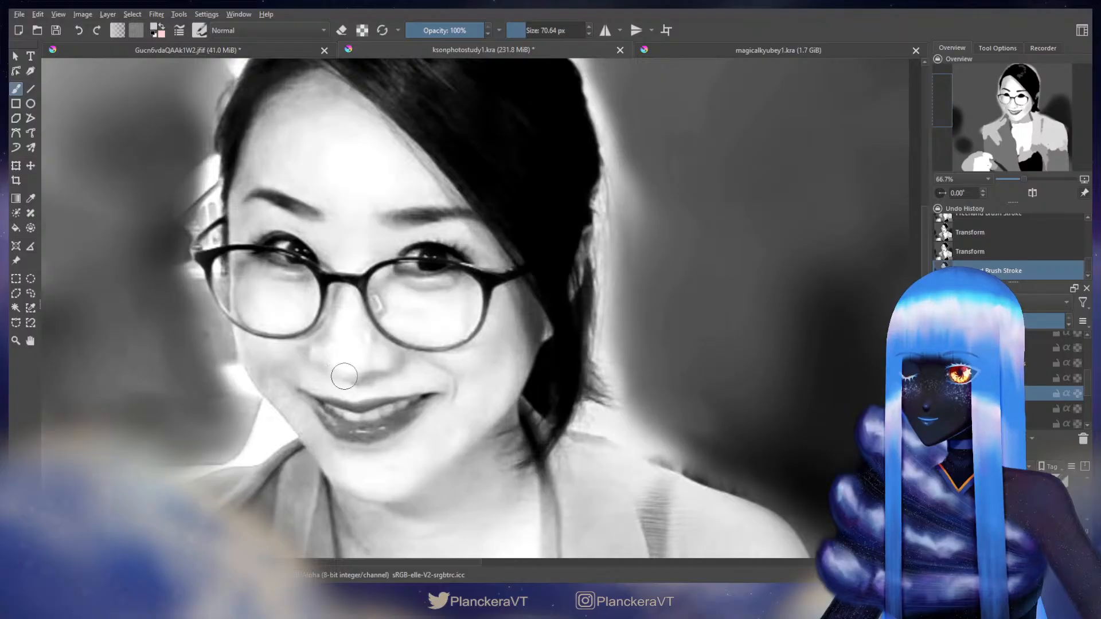
{"action": "left_click_drag", "start_coordinate": [779, 377], "coordinate": [332, 344]}
{"action": "mouse_move", "coordinate": [892, 331]}
{"action": "left_mouse_down"}
{"action": "mouse_move", "coordinate": [507, 366]}
{"action": "mouse_move", "coordinate": [382, 308]}
{"action": "left_mouse_up"}
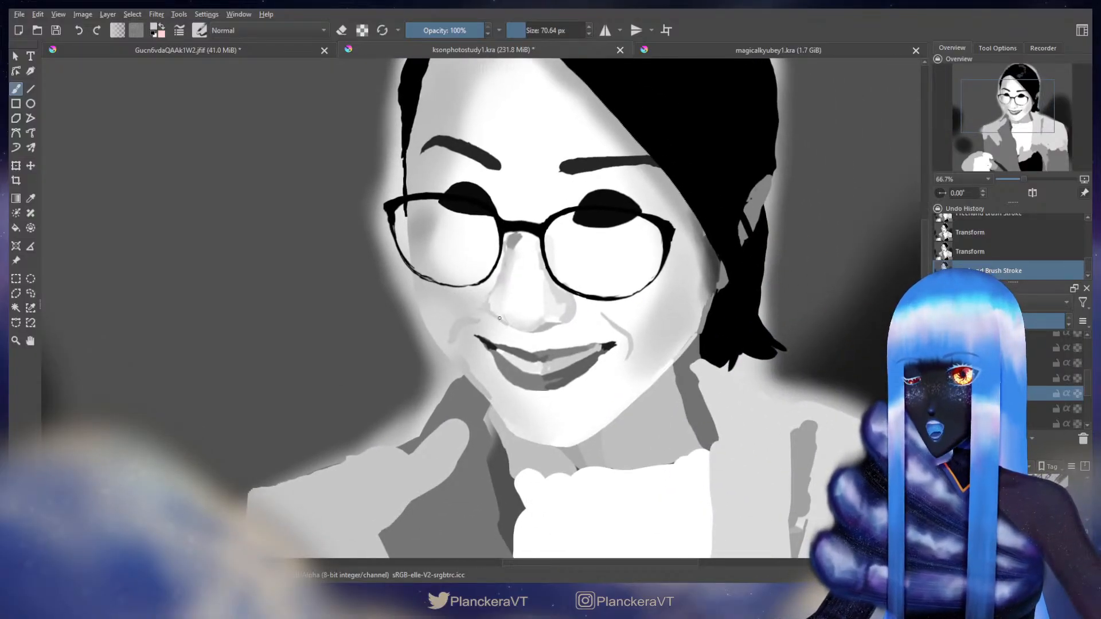
Step: Touch up the skin along the left nostril of the painted nose with a short brush stroke
{"action": "key", "text": "ctrl+z"}
{"action": "key", "text": "ctrl+shift+z"}
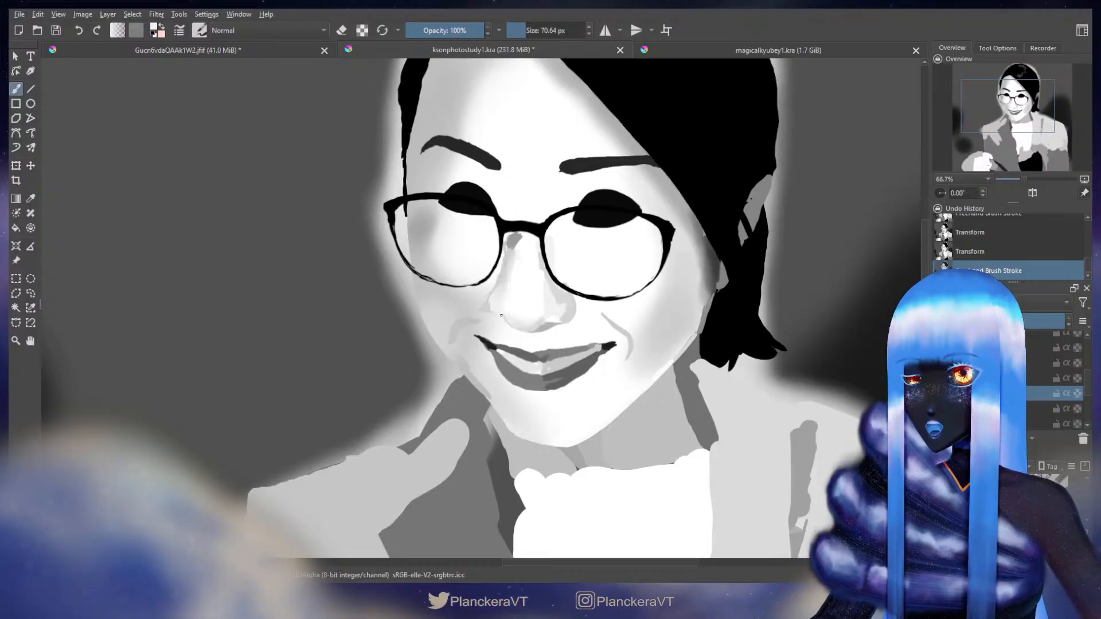
{"action": "left_click_drag", "start_coordinate": [499, 312], "coordinate": [492, 313]}
{"action": "left_click_drag", "start_coordinate": [418, 321], "coordinate": [593, 373]}
{"action": "scroll", "coordinate": [595, 353], "scroll_direction": "down", "scroll_amount": 3}
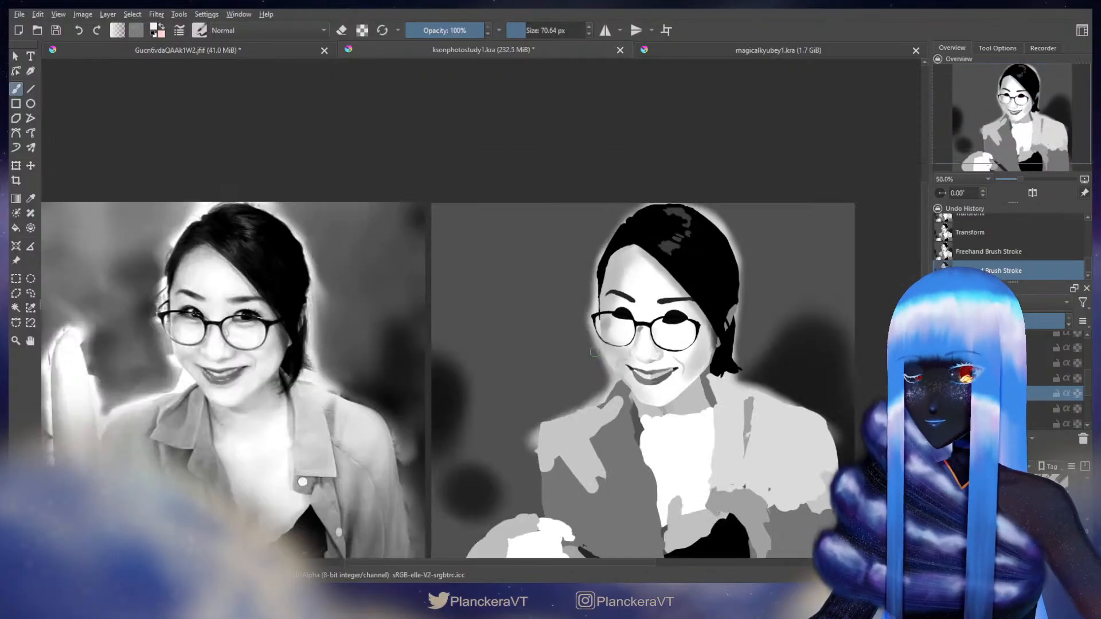
Step: Sample the skin tone beside the nose in the reference photo, dab it beside the painted nostril and refine the area with the eraser
{"action": "scroll", "coordinate": [436, 350], "scroll_direction": "up", "scroll_amount": 1}
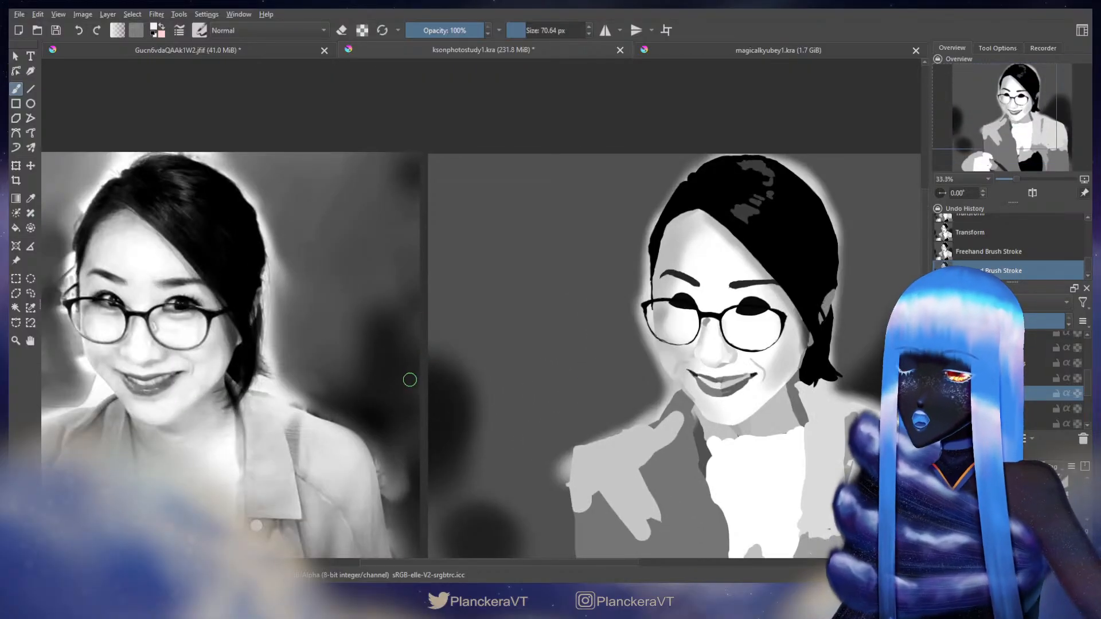
{"action": "left_click", "coordinate": [125, 359], "text": "ctrl"}
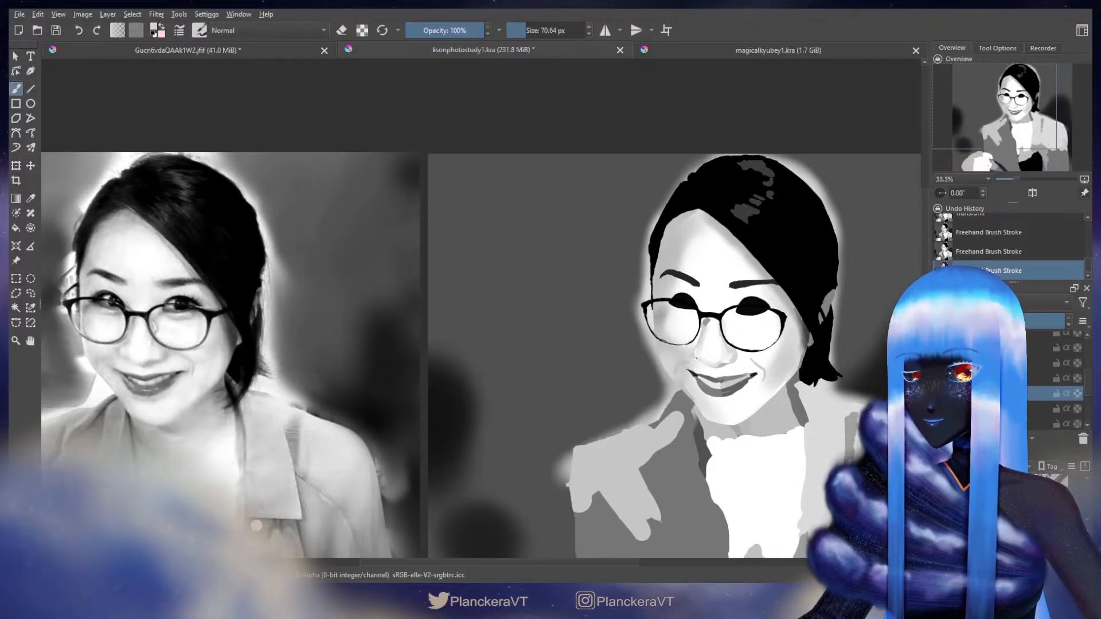
{"action": "left_click", "coordinate": [697, 359]}
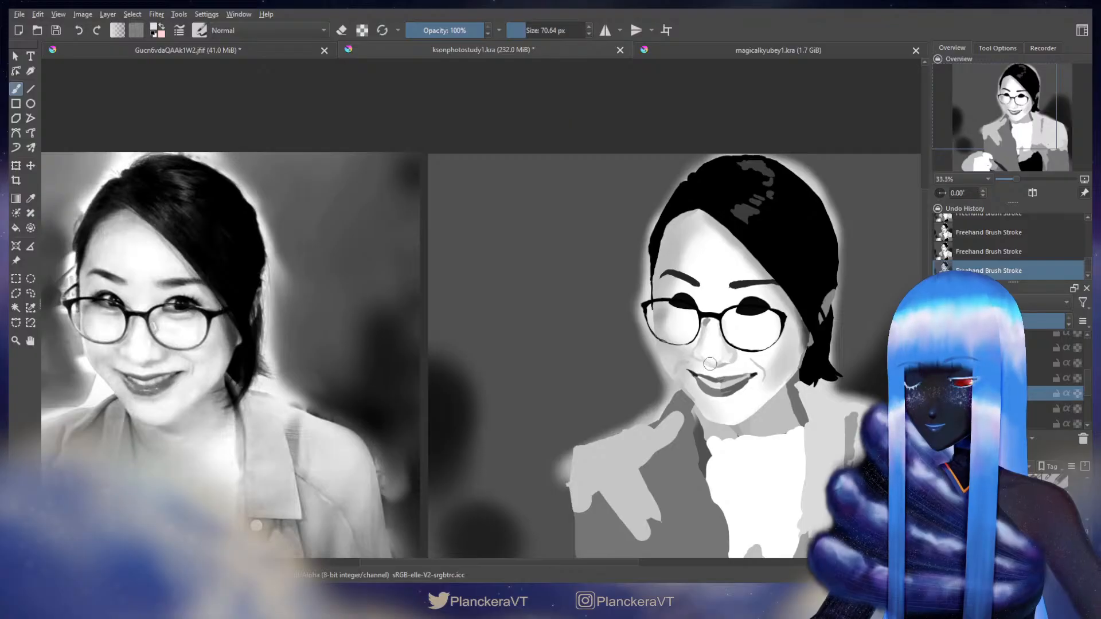
{"action": "key", "text": "e"}
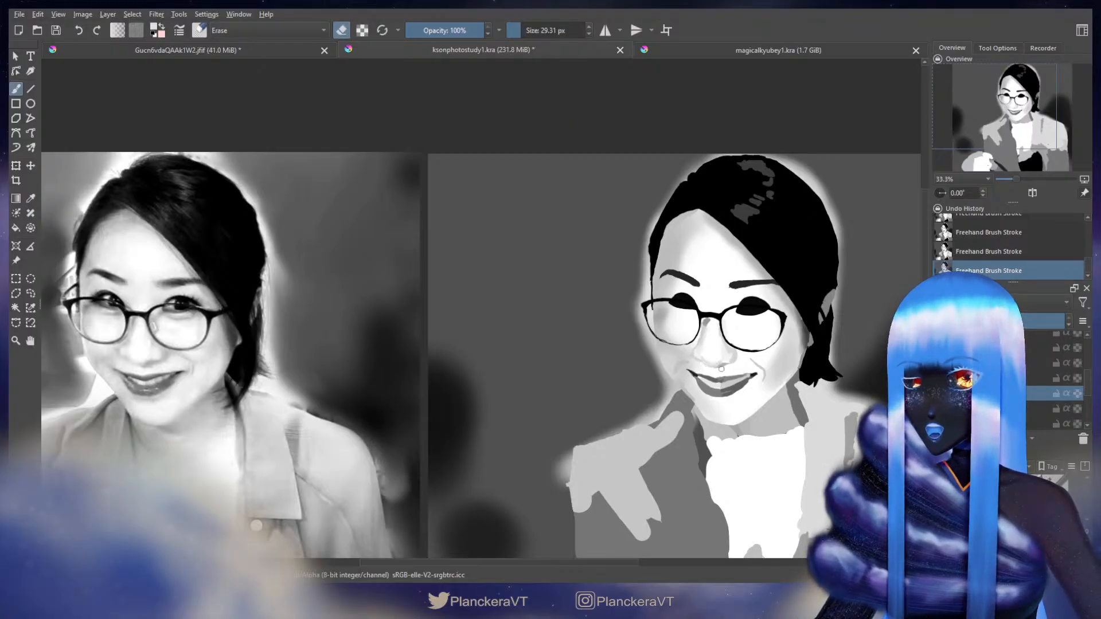
{"action": "key", "text": "e"}
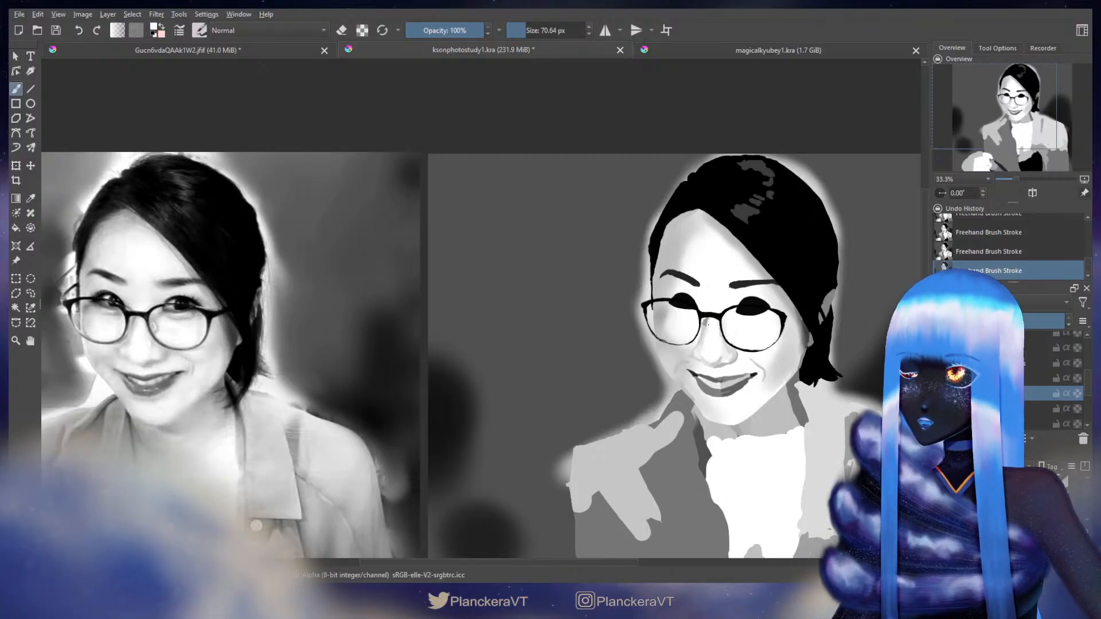
Step: Sample skin tones around the reference's glasses and nose and from the painted nose, and paint the left side of the painted nose
{"action": "left_click", "coordinate": [174, 327], "text": "ctrl"}
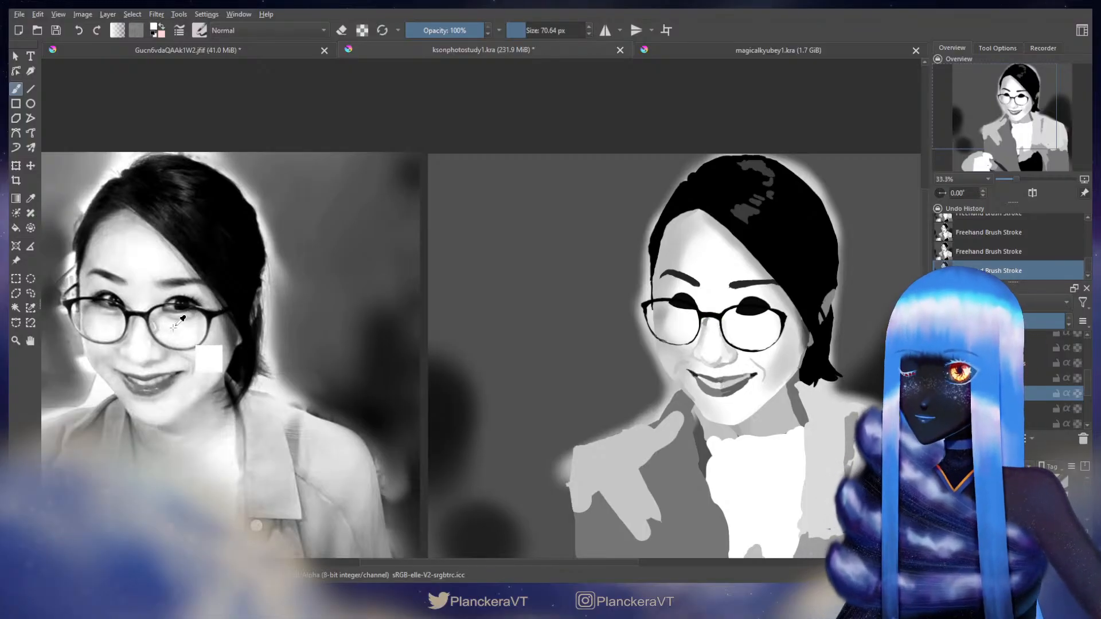
{"action": "left_click", "coordinate": [129, 320], "text": "ctrl"}
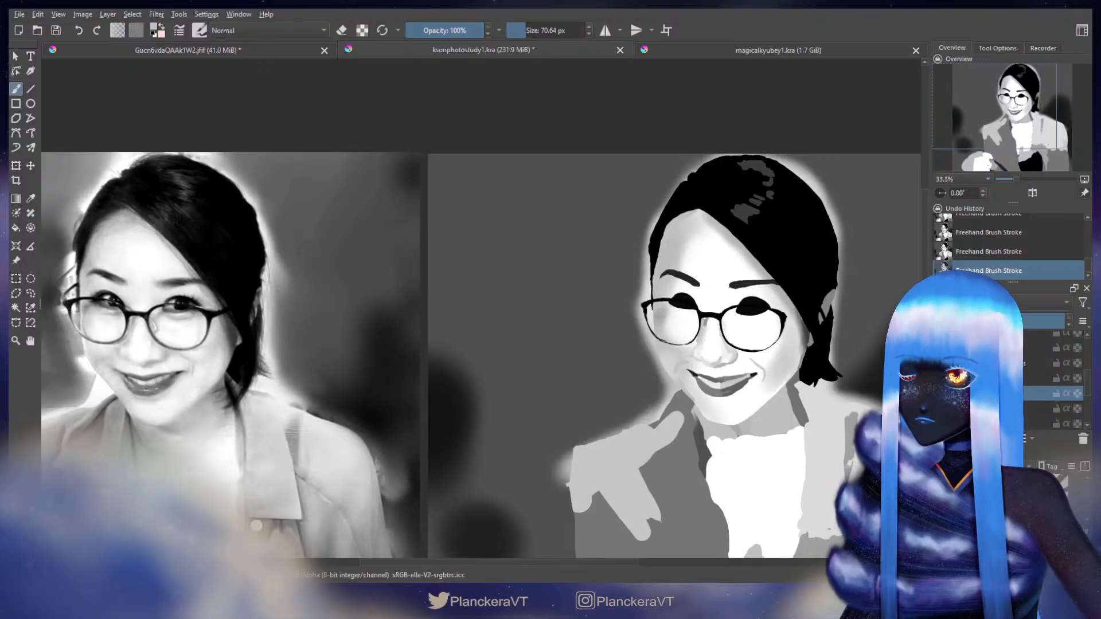
{"action": "left_click", "coordinate": [128, 316], "text": "ctrl"}
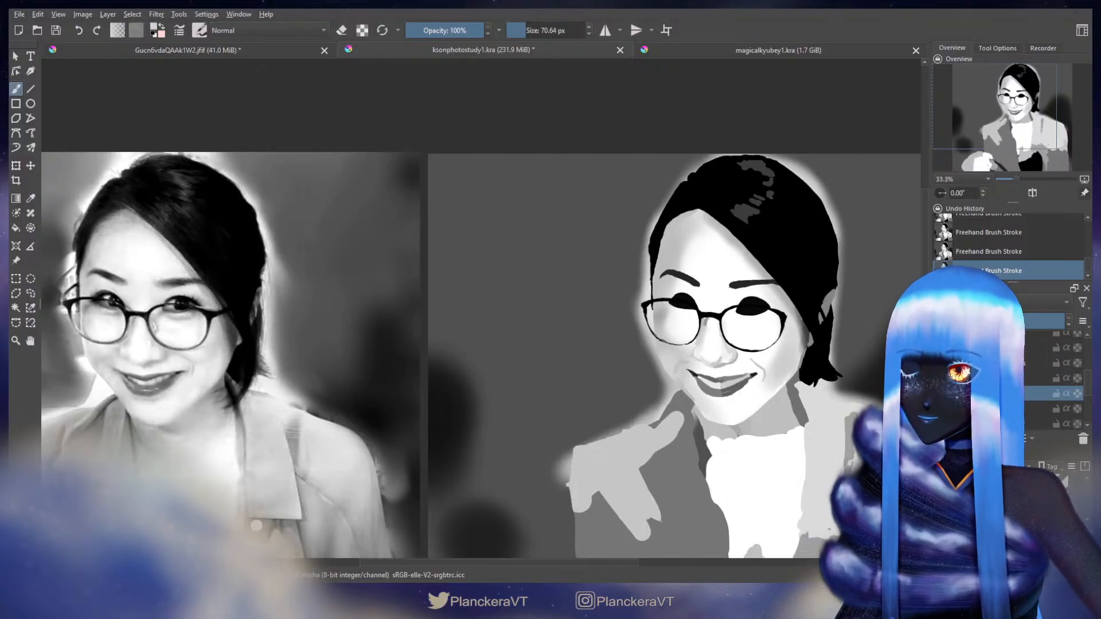
{"action": "left_click", "coordinate": [117, 346], "text": "ctrl"}
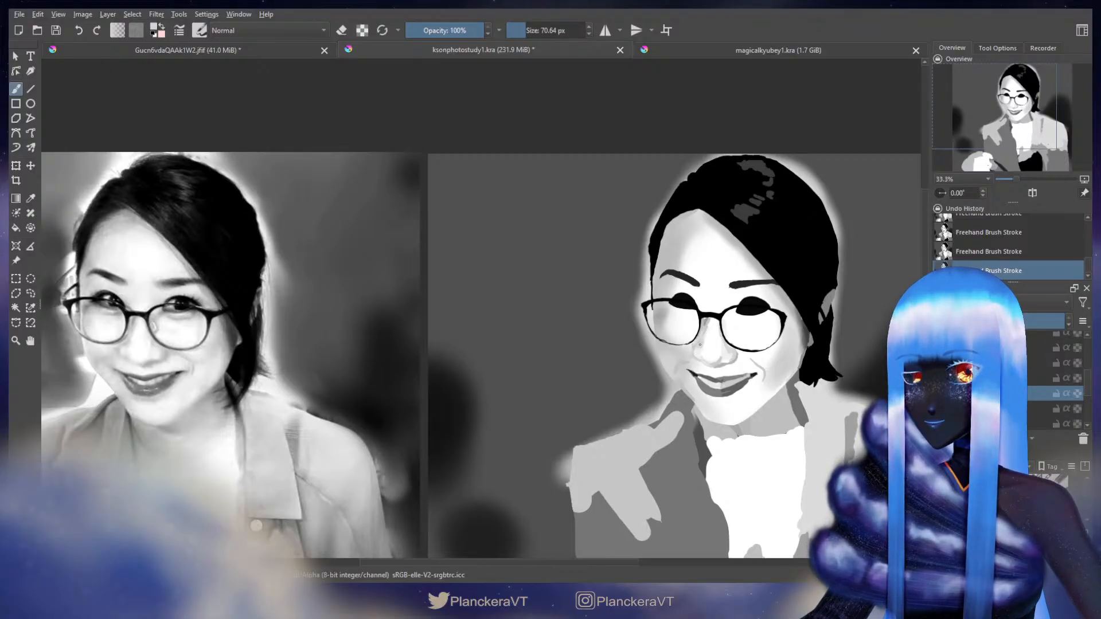
{"action": "left_click", "coordinate": [700, 348], "text": "ctrl"}
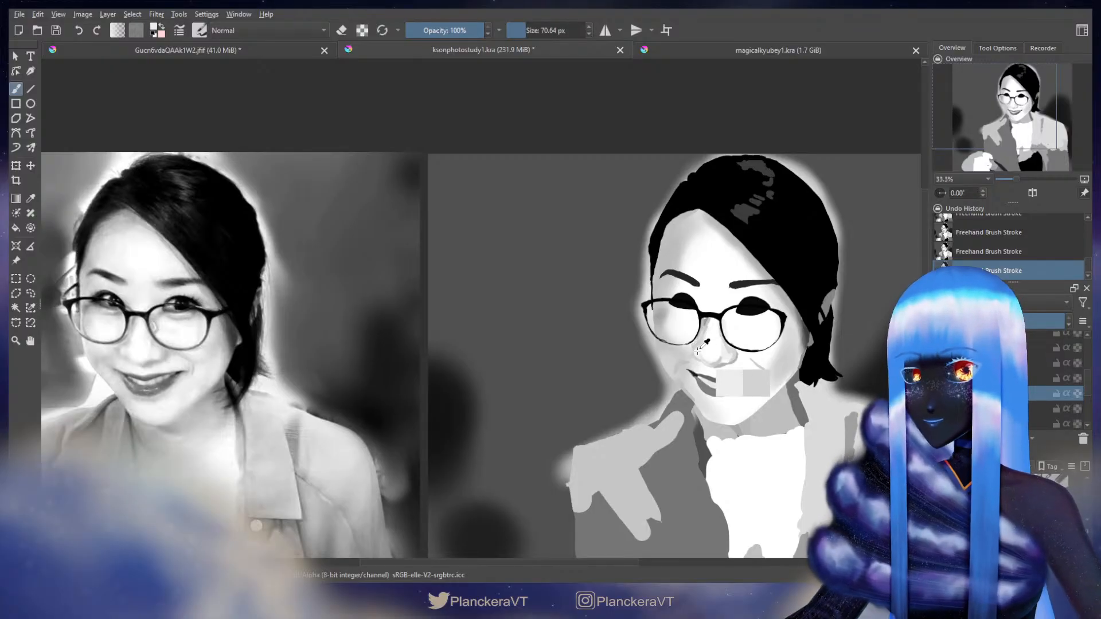
{"action": "left_click_drag", "start_coordinate": [701, 345], "coordinate": [699, 347]}
Step: Compare the whole painting with the reference photo and examine the painted mouth and jaw area
{"action": "left_click_drag", "start_coordinate": [832, 298], "coordinate": [729, 299]}
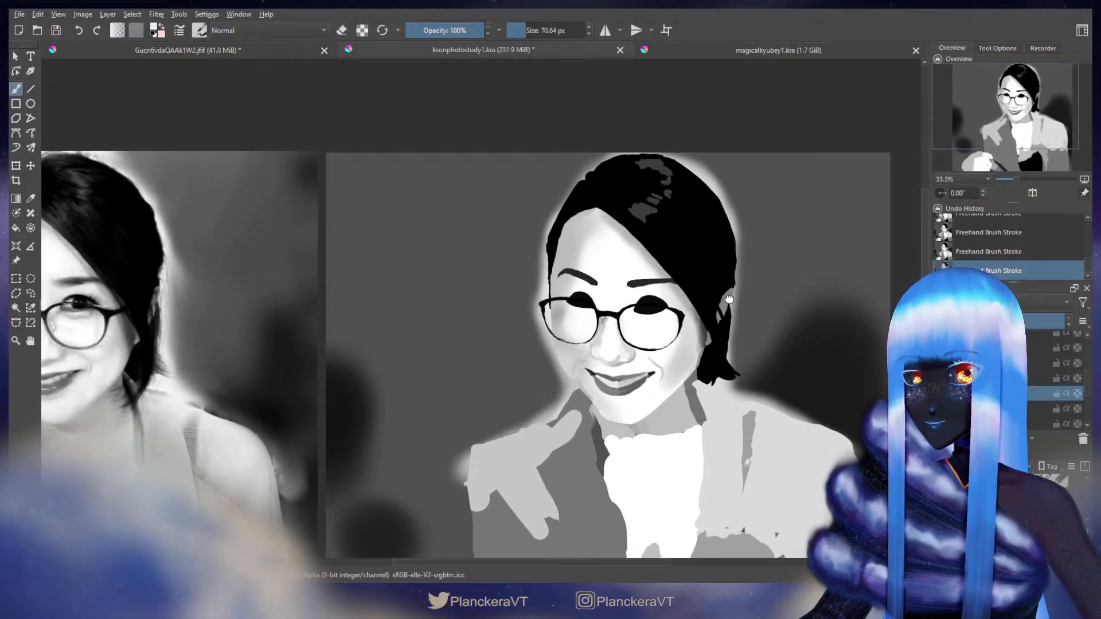
{"action": "scroll", "coordinate": [623, 378], "scroll_direction": "down", "scroll_amount": 2}
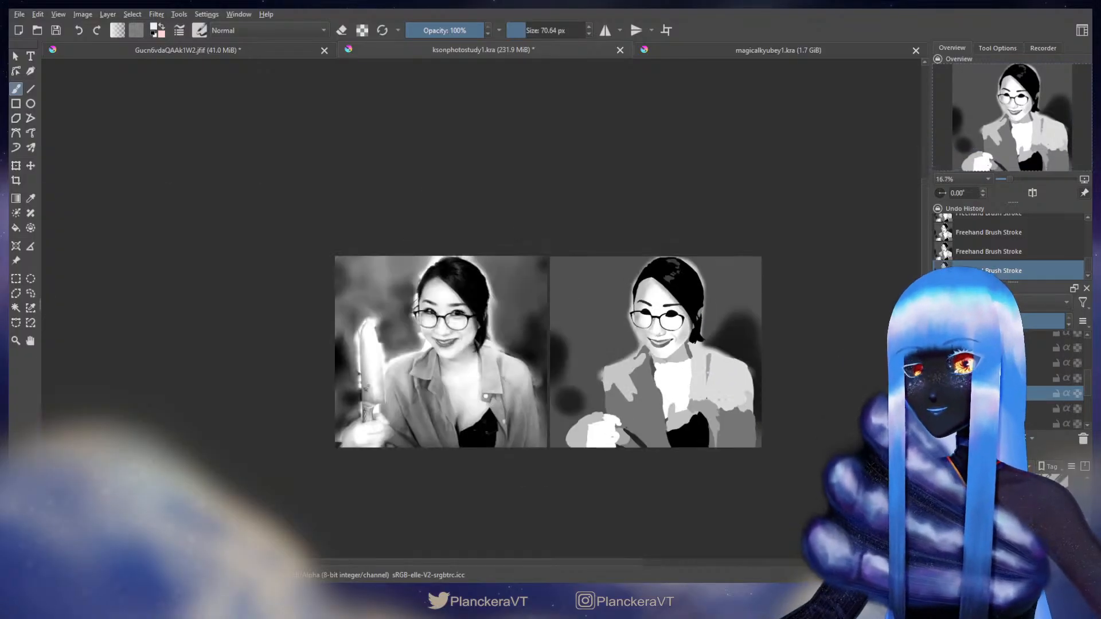
{"action": "left_click_drag", "start_coordinate": [681, 366], "coordinate": [668, 400]}
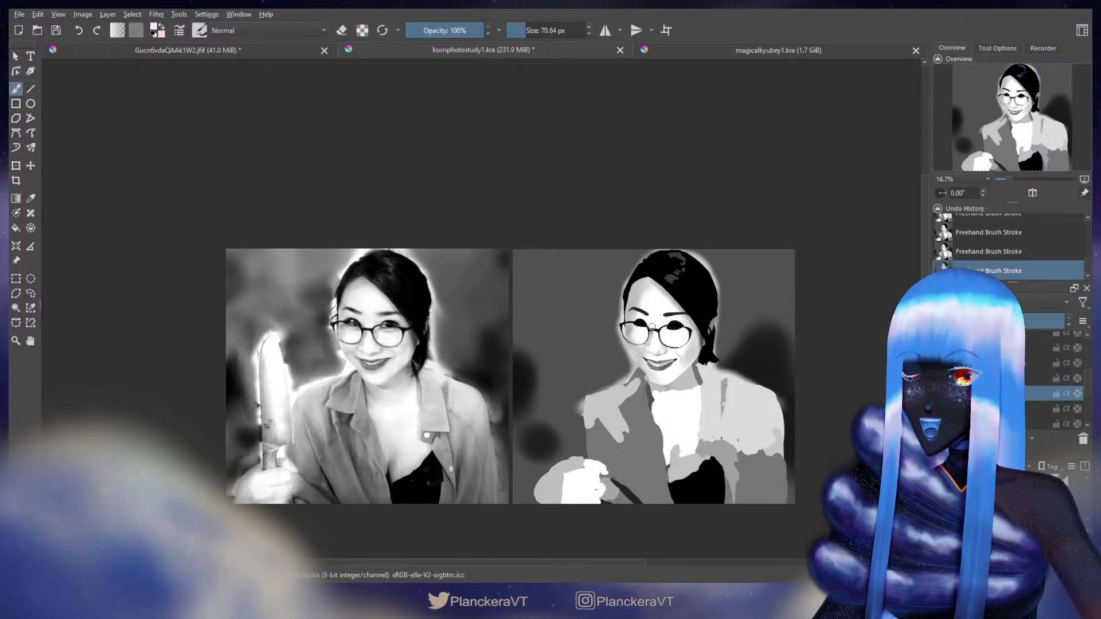
{"action": "scroll", "coordinate": [470, 403], "scroll_direction": "up", "scroll_amount": 2}
{"action": "scroll", "coordinate": [471, 403], "scroll_direction": "up", "scroll_amount": 1}
{"action": "mouse_move", "coordinate": [718, 359]}
{"action": "left_mouse_down"}
{"action": "mouse_move", "coordinate": [755, 384]}
{"action": "mouse_move", "coordinate": [735, 394]}
{"action": "left_mouse_up"}
{"action": "left_click_drag", "start_coordinate": [860, 374], "coordinate": [558, 396]}
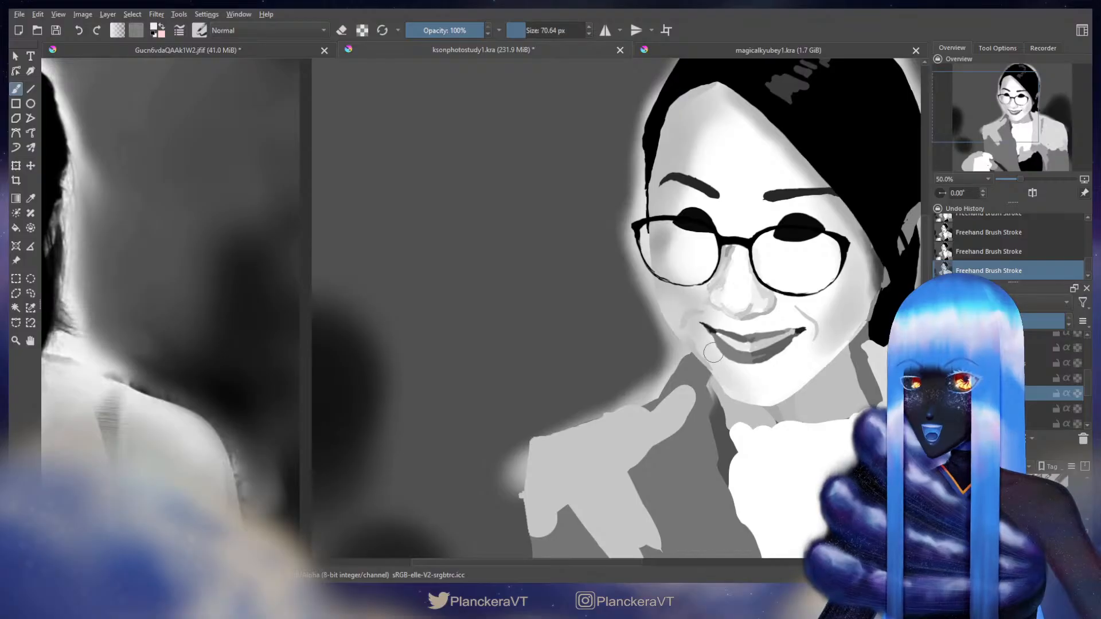
Step: Gauge the gap between the mouth and jawline in the reference photo with the brush enlarged to 73.64 px
{"action": "mouse_move", "coordinate": [407, 408]}
{"action": "left_mouse_down"}
{"action": "mouse_move", "coordinate": [738, 436]}
{"action": "mouse_move", "coordinate": [855, 425]}
{"action": "left_mouse_up"}
{"action": "left_click_drag", "start_coordinate": [439, 367], "coordinate": [575, 390]}
{"action": "scroll", "coordinate": [442, 374], "scroll_direction": "up", "scroll_amount": 1}
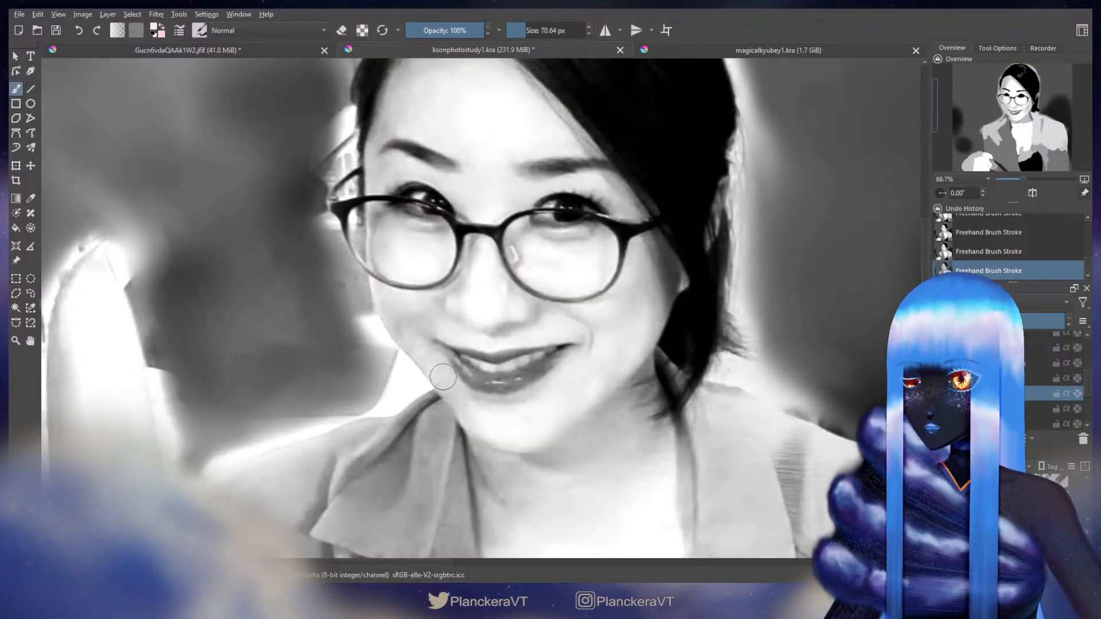
{"action": "key", "text": "bracketright"}
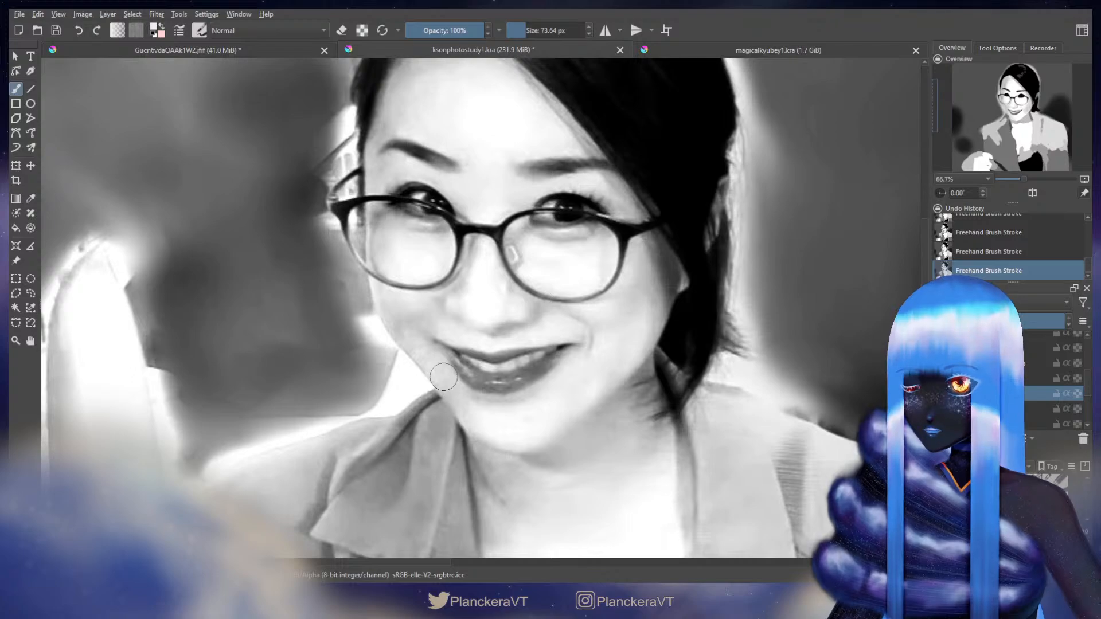
Step: Compare the painted gap between mouth and jawline with the reference and refine the jaw edge beside the mouth using the 29.31 px eraser
{"action": "left_click_drag", "start_coordinate": [523, 389], "coordinate": [276, 361]}
{"action": "mouse_move", "coordinate": [842, 367]}
{"action": "left_mouse_down"}
{"action": "mouse_move", "coordinate": [519, 380]}
{"action": "mouse_move", "coordinate": [229, 373]}
{"action": "left_mouse_up"}
{"action": "left_click_drag", "start_coordinate": [763, 391], "coordinate": [576, 394]}
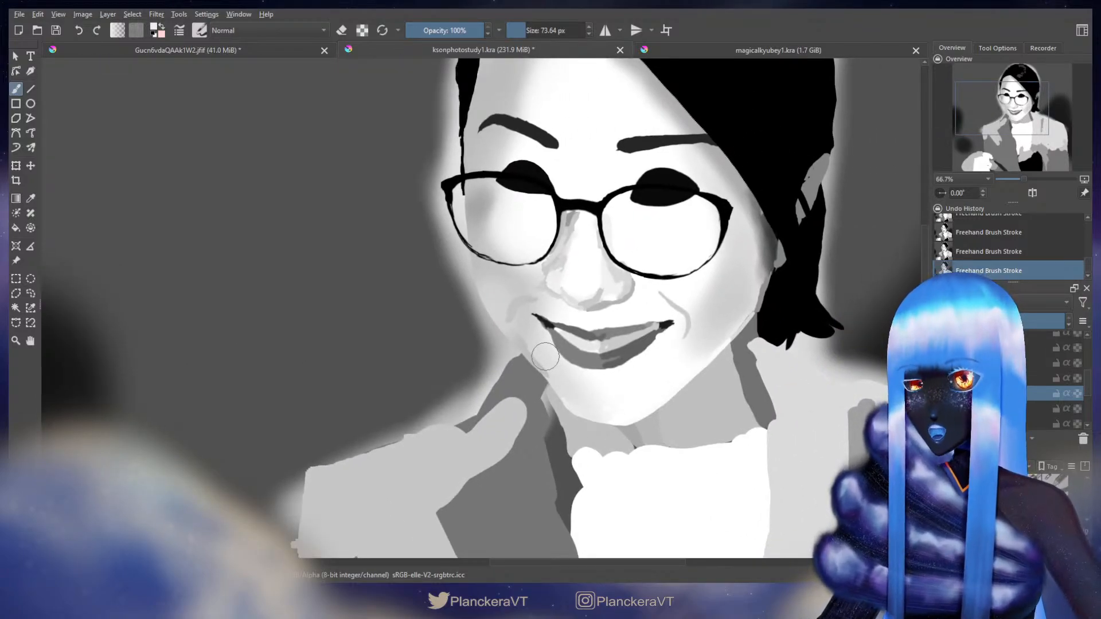
{"action": "key", "text": "e"}
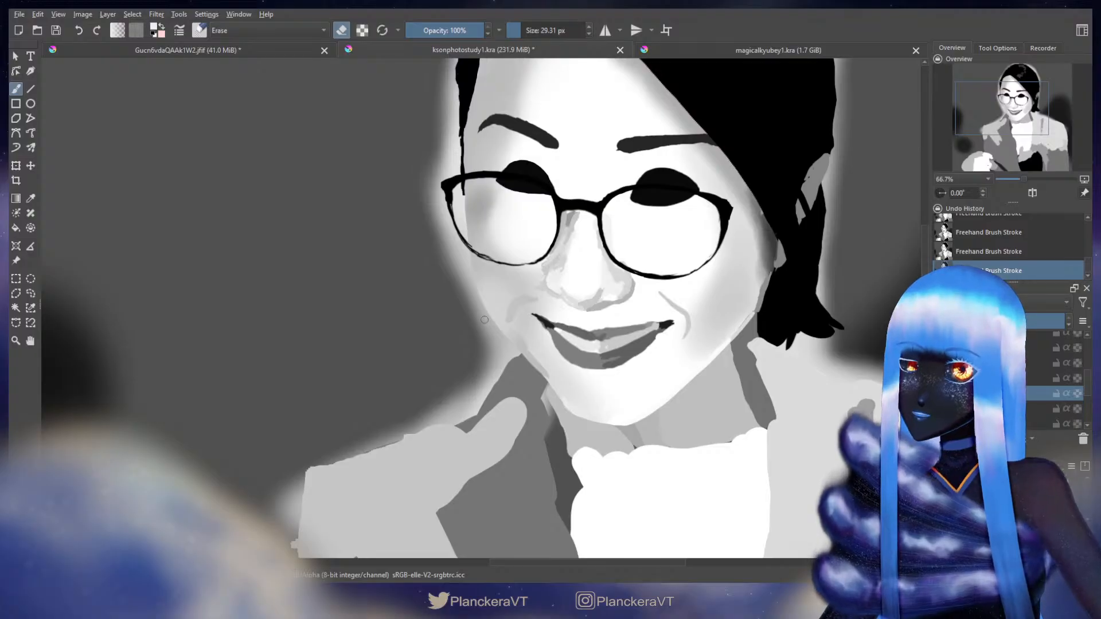
{"action": "left_click_drag", "start_coordinate": [1087, 385], "coordinate": [1087, 401]}
{"action": "left_click", "coordinate": [1001, 366]}
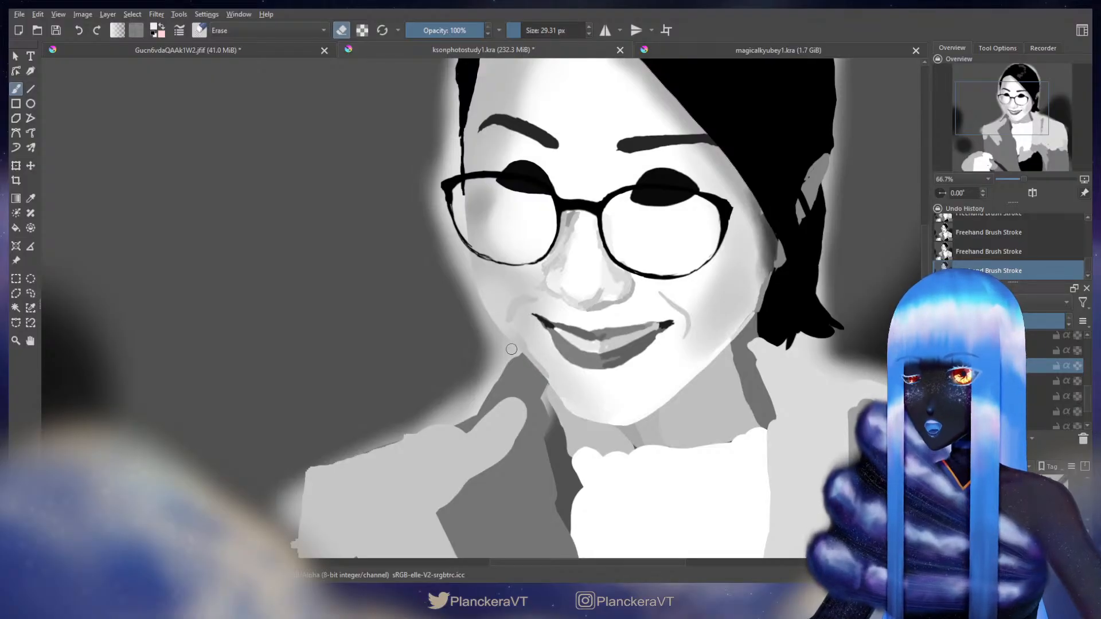
{"action": "left_click_drag", "start_coordinate": [505, 343], "coordinate": [525, 358]}
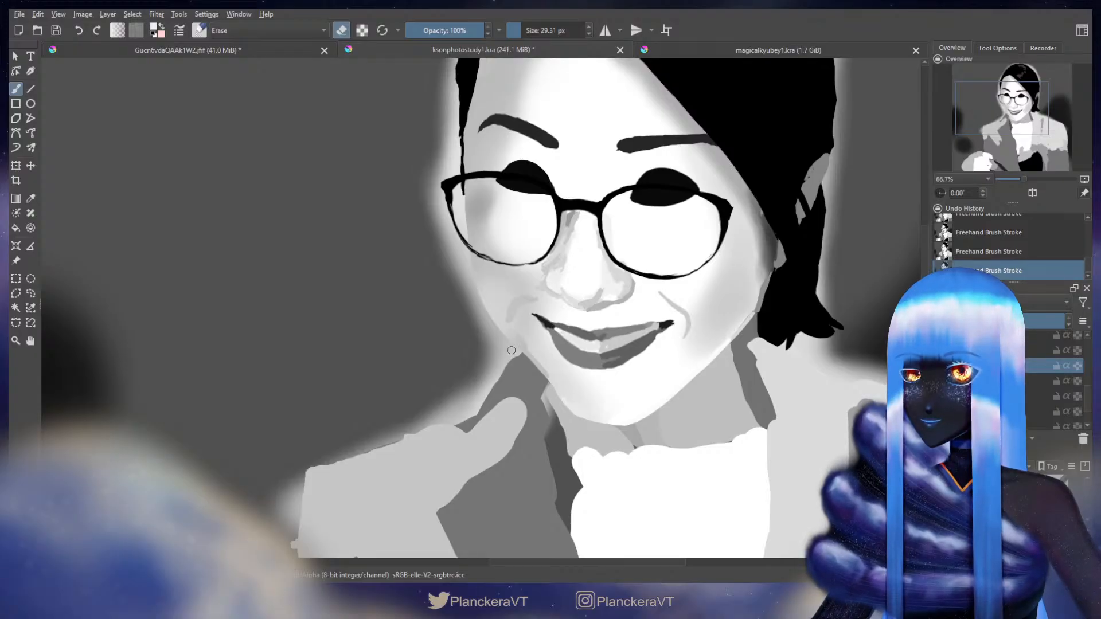
{"action": "key", "text": "e"}
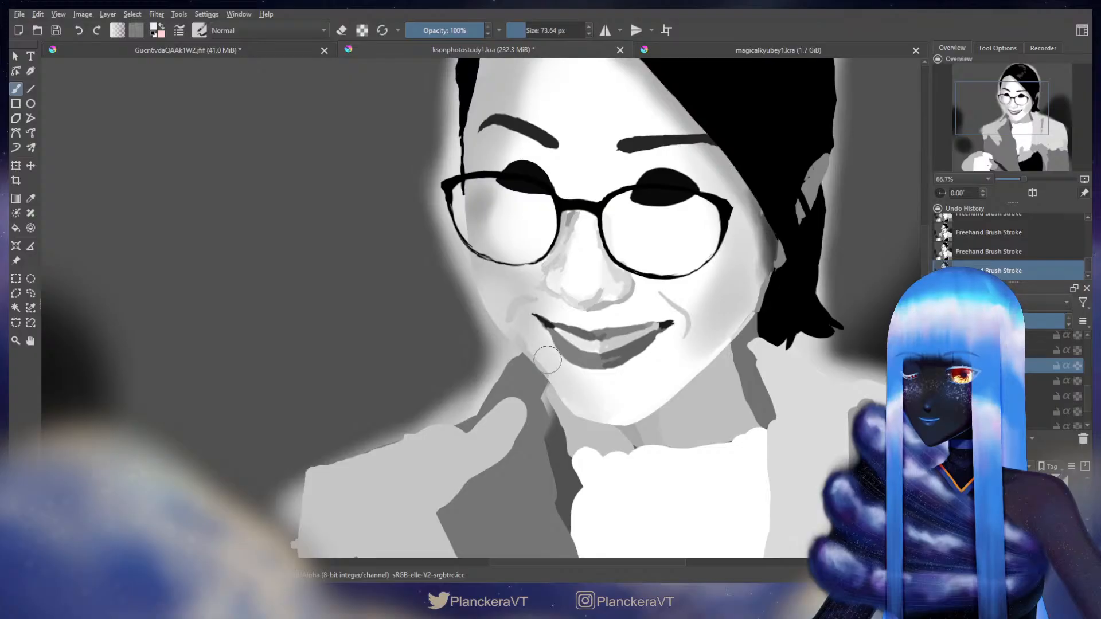
Step: Switch to black and gauge the height of the black top's left side in the reference photo with the brush sized to 231.64 px
{"action": "scroll", "coordinate": [699, 309], "scroll_direction": "down", "scroll_amount": 3}
{"action": "scroll", "coordinate": [700, 309], "scroll_direction": "down", "scroll_amount": 3}
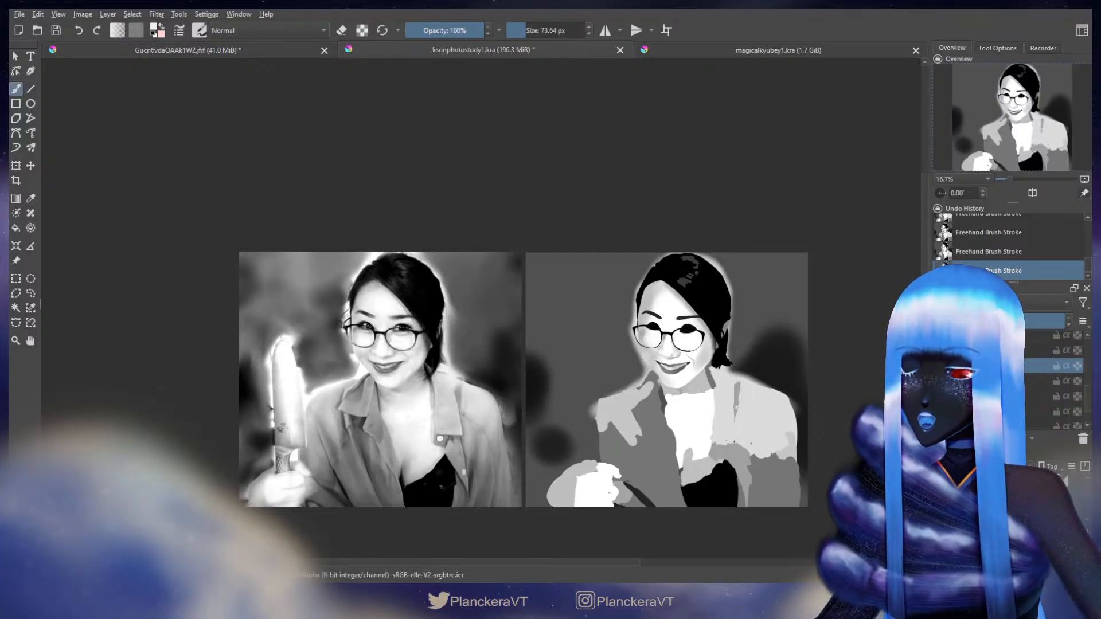
{"action": "key", "text": "x"}
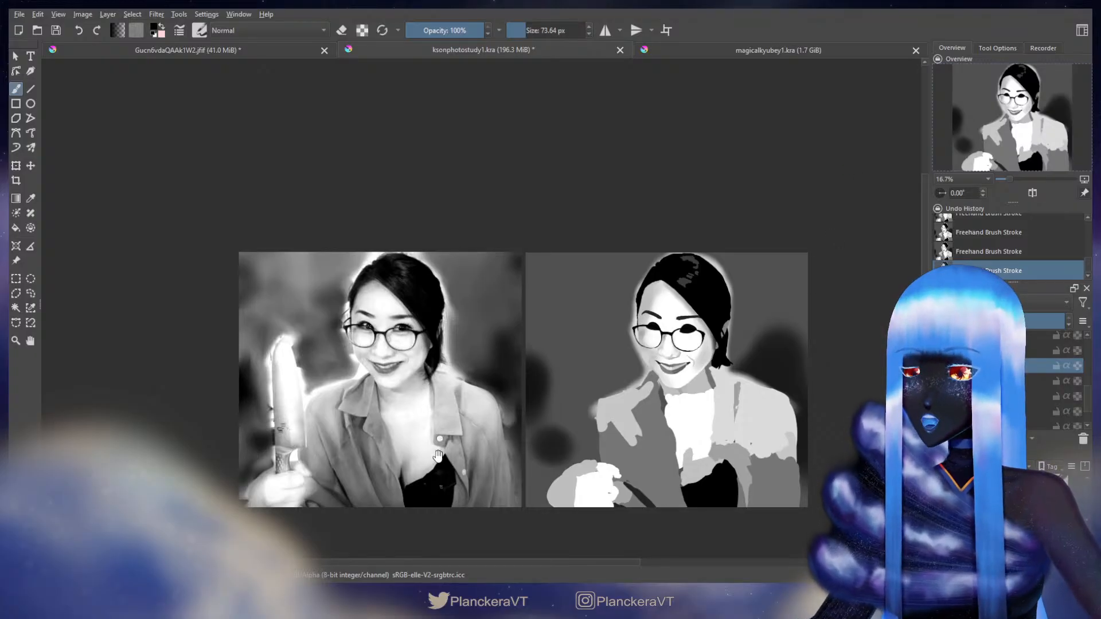
{"action": "scroll", "coordinate": [458, 448], "scroll_direction": "up", "scroll_amount": 2}
{"action": "left_click_drag", "start_coordinate": [433, 482], "coordinate": [589, 269]}
{"action": "scroll", "coordinate": [505, 370], "scroll_direction": "up", "scroll_amount": 1}
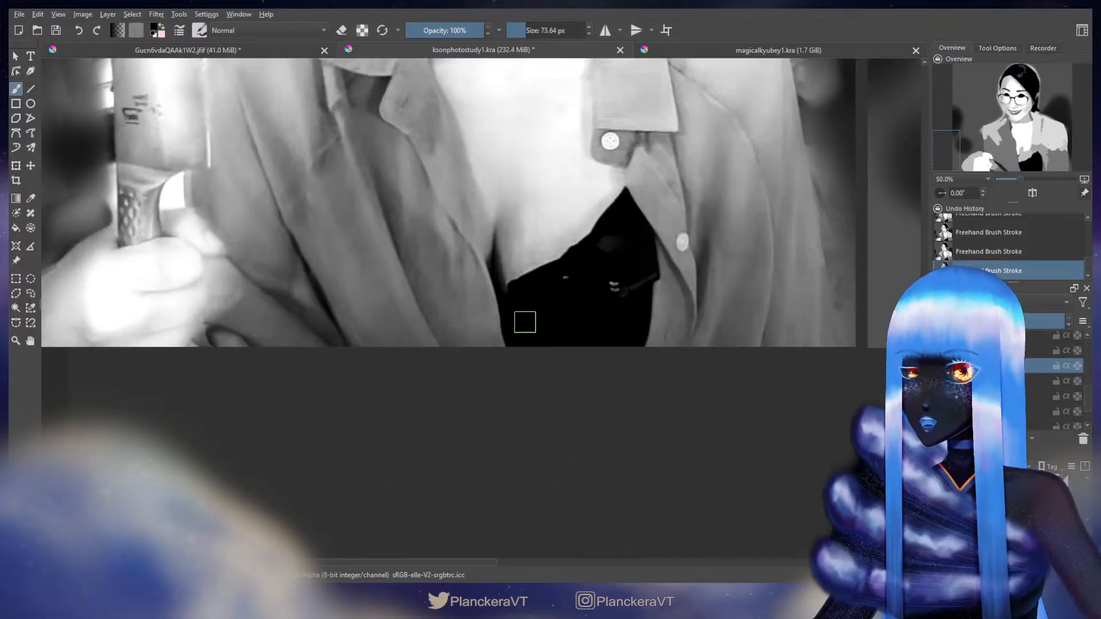
{"action": "key", "text": "bracketright"}
{"action": "key", "text": "bracketright"}
{"action": "key", "text": "bracketright"}
{"action": "key", "text": "bracketright"}
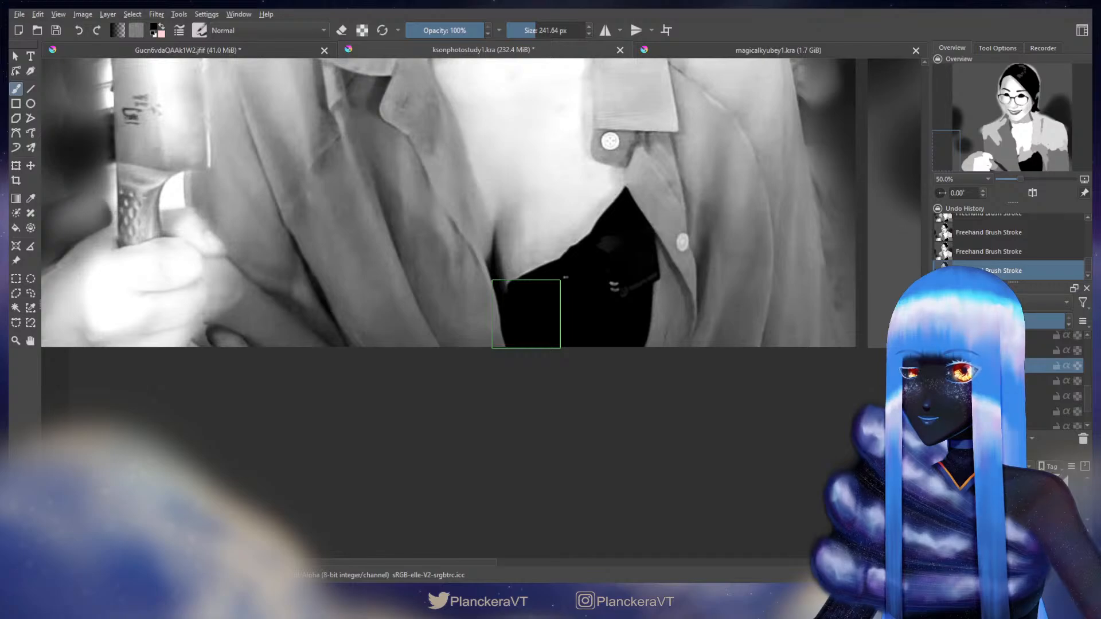
{"action": "key", "text": "bracketleft"}
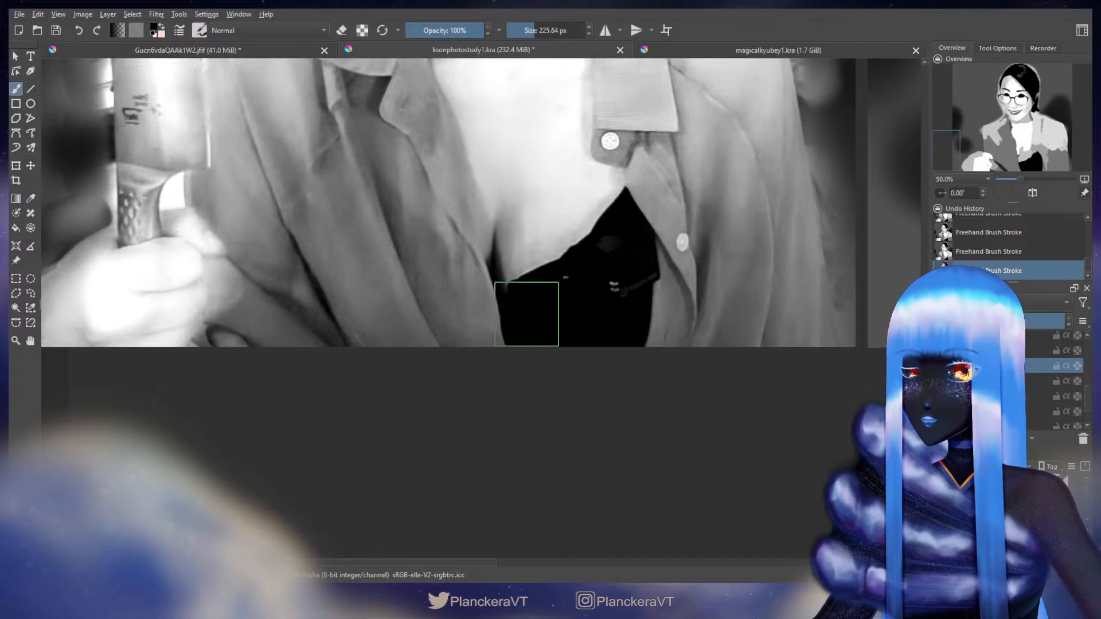
{"action": "left_click_drag", "start_coordinate": [527, 314], "coordinate": [528, 315]}
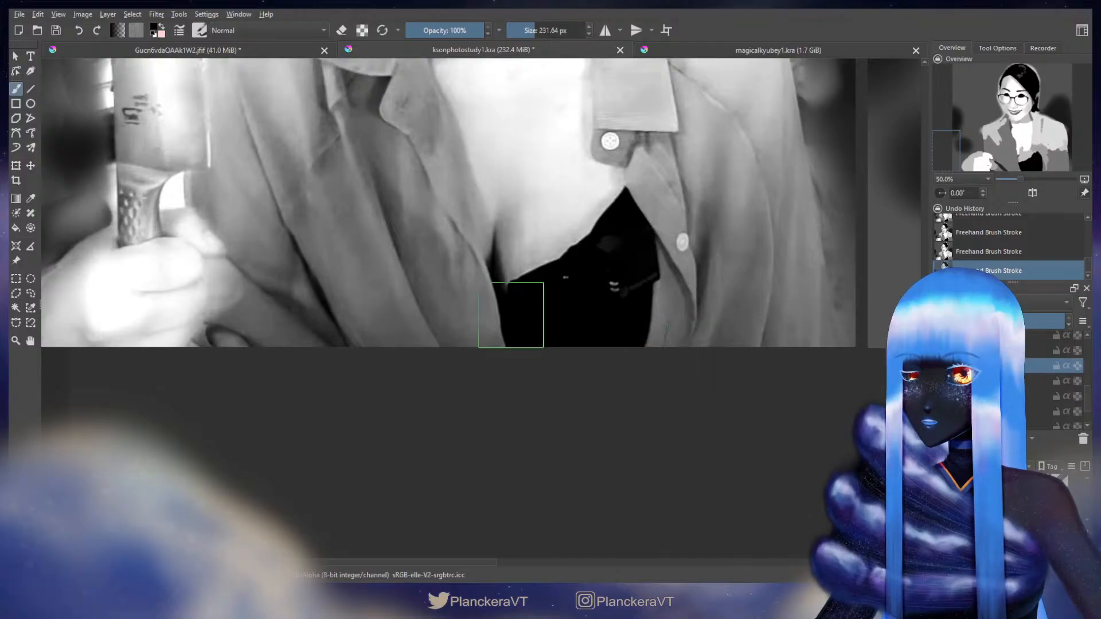
Step: Lower the upper-left edge of the painted black top with the 80.19 px eraser and compare its height with the reference-sized brush
{"action": "mouse_move", "coordinate": [440, 382]}
{"action": "left_mouse_down"}
{"action": "mouse_move", "coordinate": [358, 410]}
{"action": "mouse_move", "coordinate": [497, 430]}
{"action": "mouse_move", "coordinate": [332, 428]}
{"action": "mouse_move", "coordinate": [392, 427]}
{"action": "left_mouse_up"}
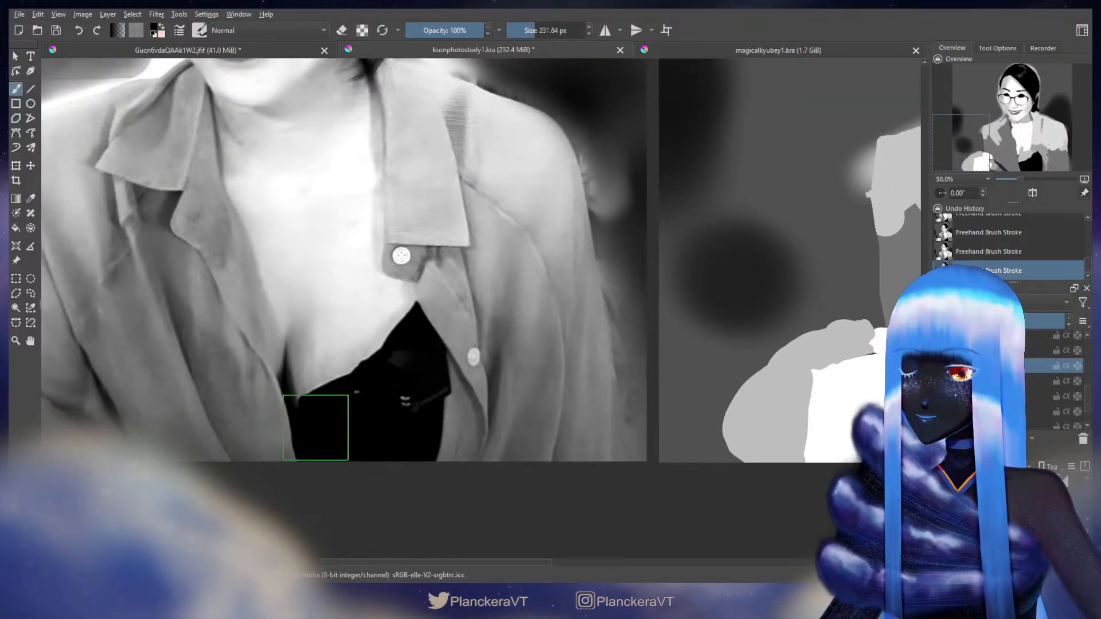
{"action": "left_click_drag", "start_coordinate": [374, 392], "coordinate": [86, 384]}
{"action": "left_click_drag", "start_coordinate": [859, 404], "coordinate": [509, 393]}
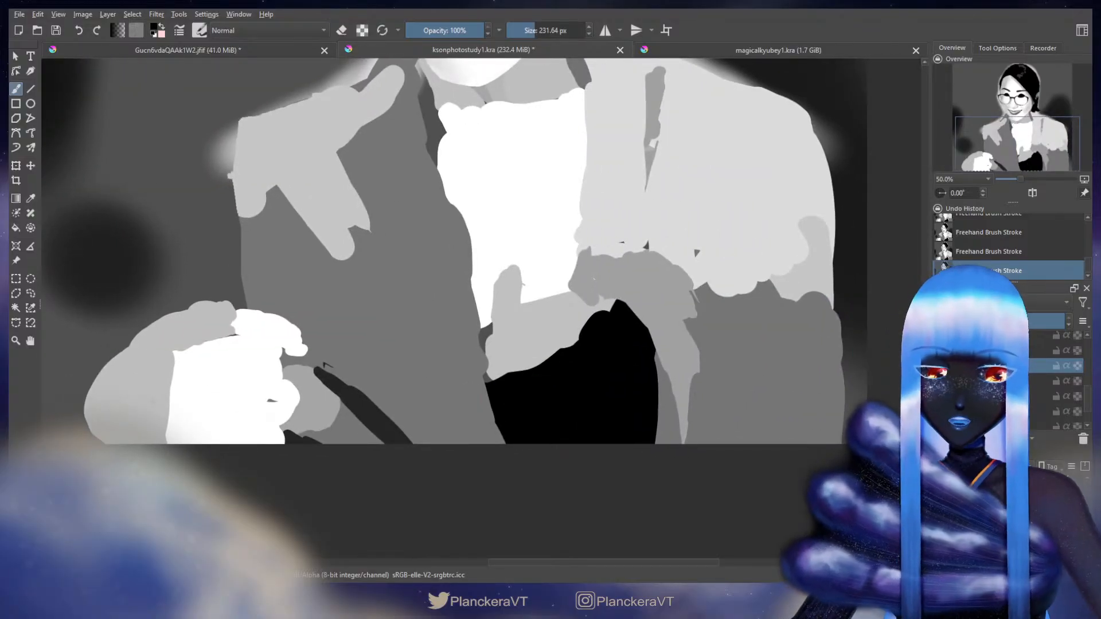
{"action": "left_click", "coordinate": [998, 411]}
{"action": "key", "text": "e"}
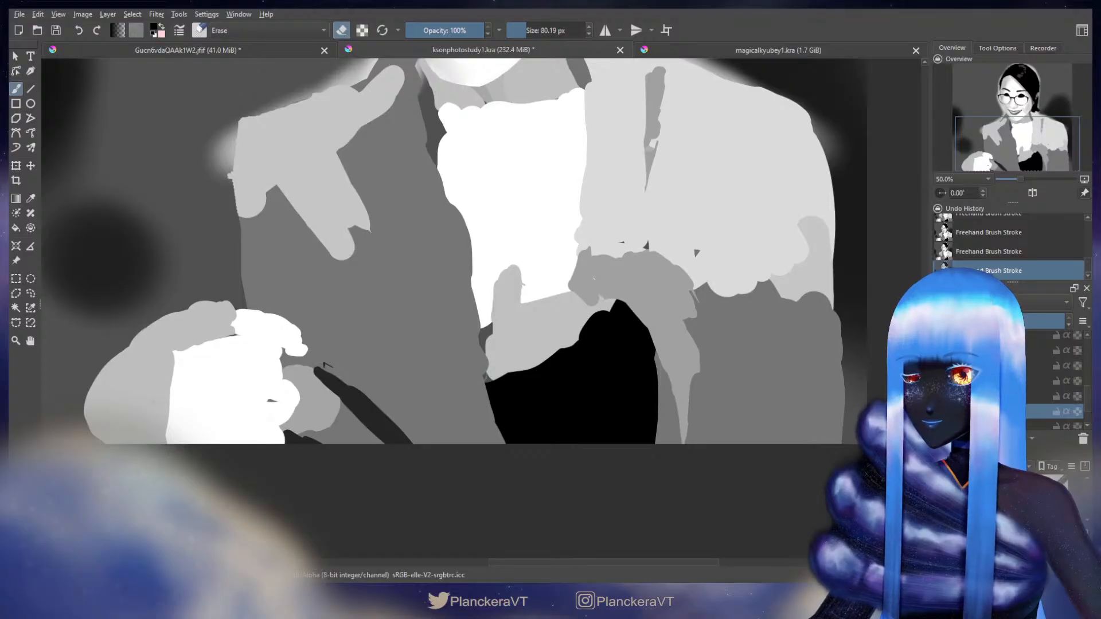
{"action": "mouse_move", "coordinate": [489, 383]}
{"action": "left_mouse_down"}
{"action": "mouse_move", "coordinate": [520, 376]}
{"action": "mouse_move", "coordinate": [562, 340]}
{"action": "left_mouse_up"}
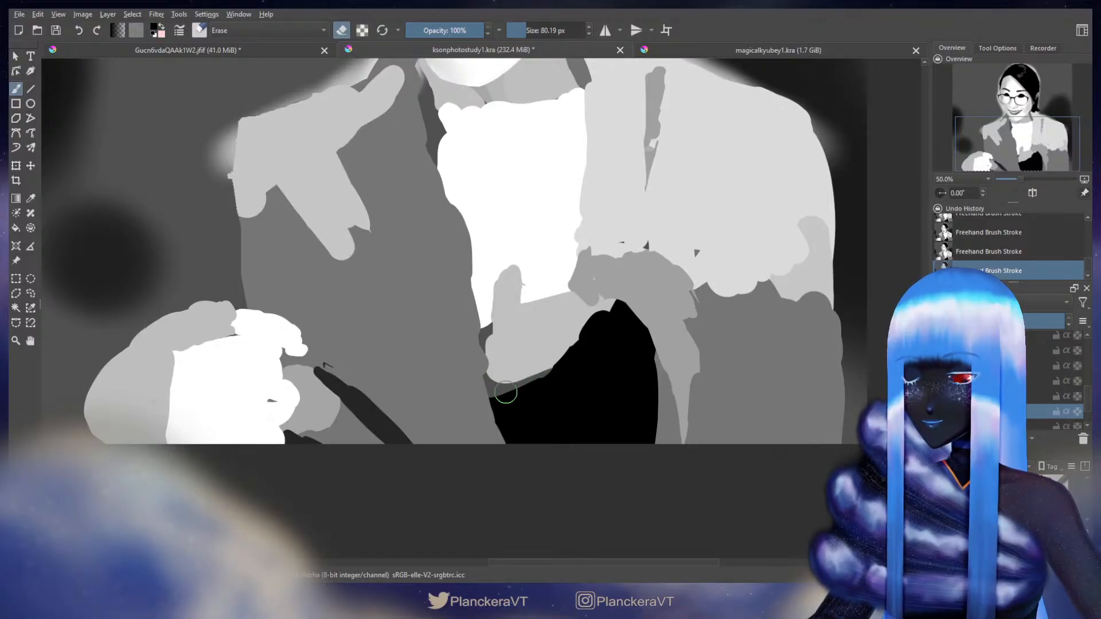
{"action": "key", "text": "e"}
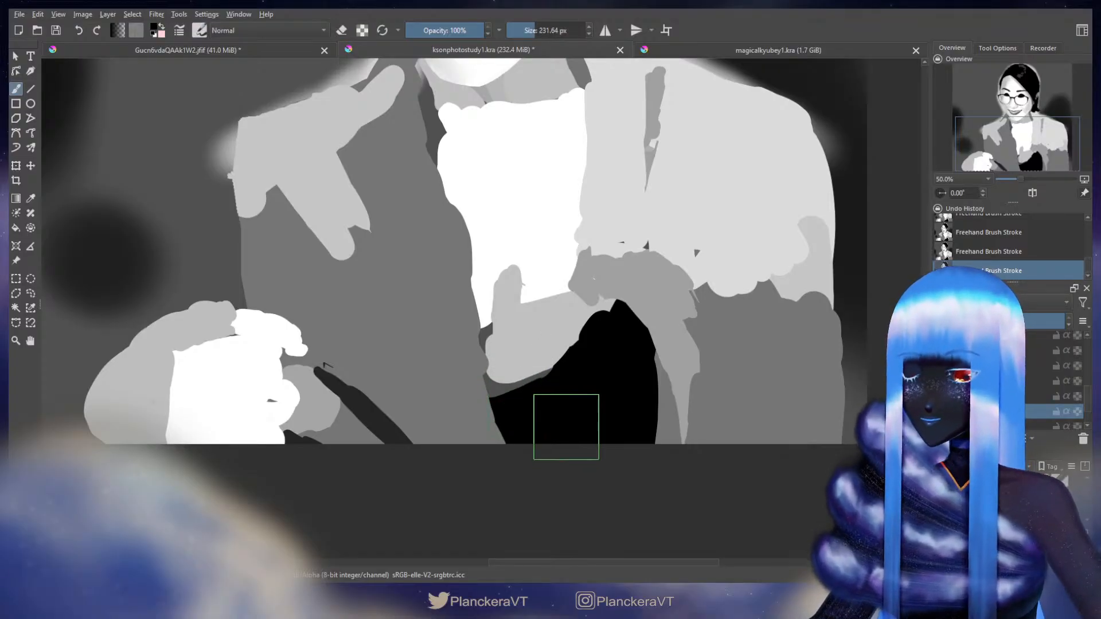
Step: Gauge the distance from the black top's left edge to the photo's right border in the reference with the eraser sized to 1226.02 px
{"action": "scroll", "coordinate": [538, 411], "scroll_direction": "down", "scroll_amount": 1}
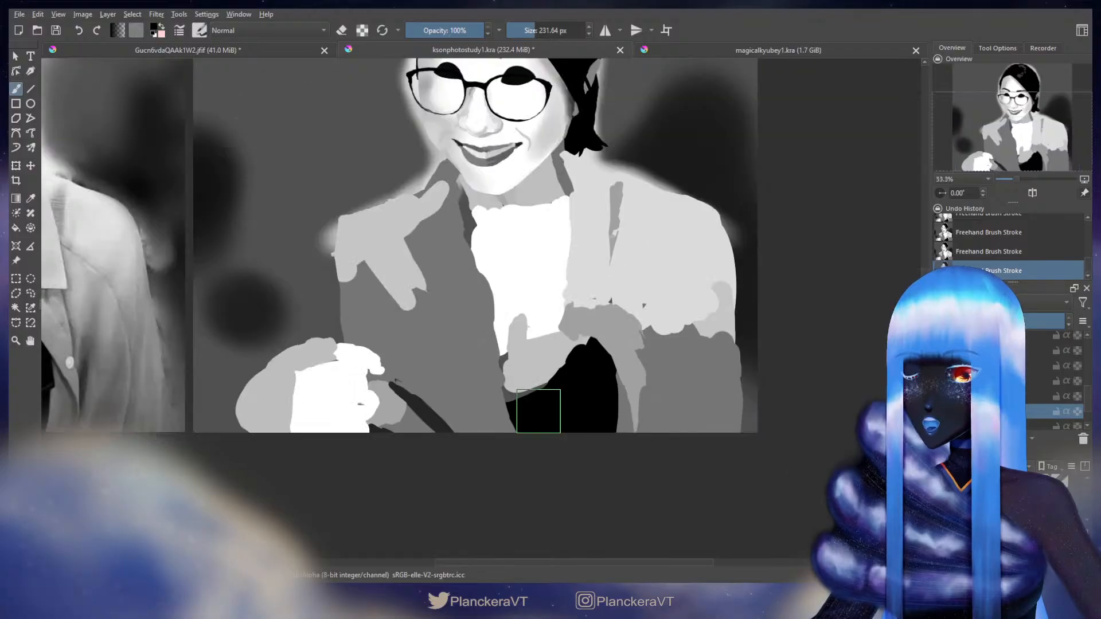
{"action": "left_click_drag", "start_coordinate": [437, 411], "coordinate": [735, 435]}
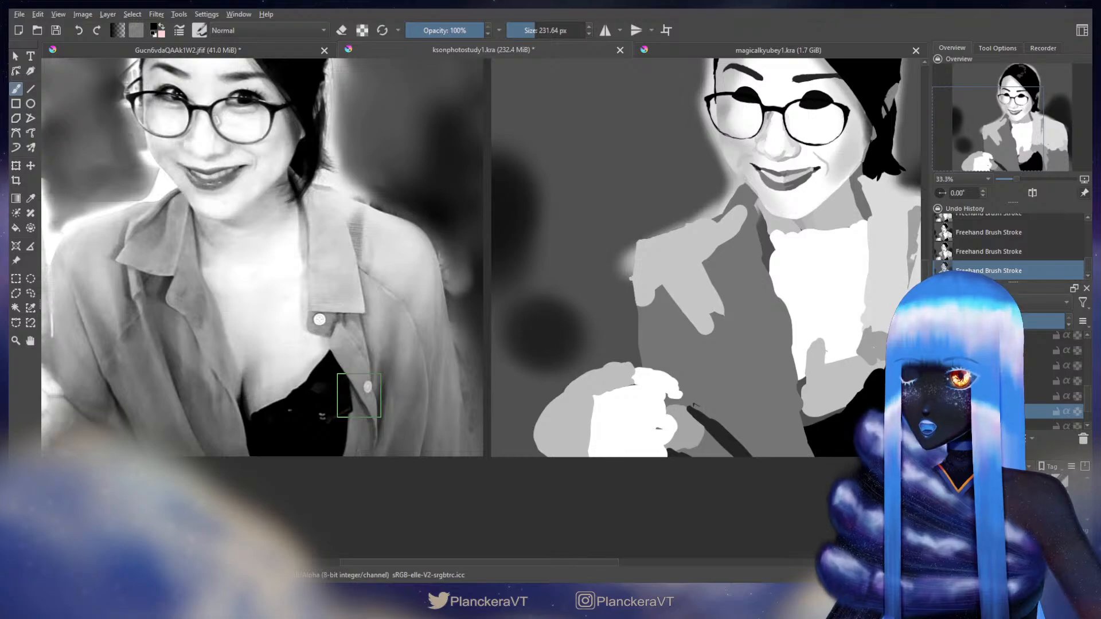
{"action": "key", "text": "e"}
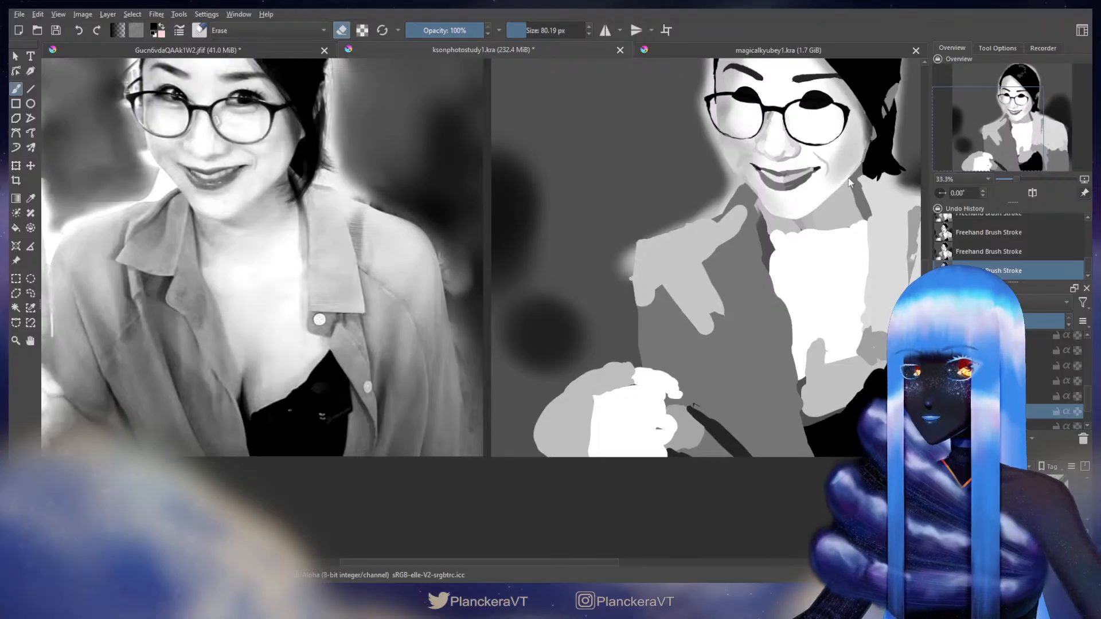
{"action": "left_click_drag", "start_coordinate": [339, 388], "coordinate": [366, 345]}
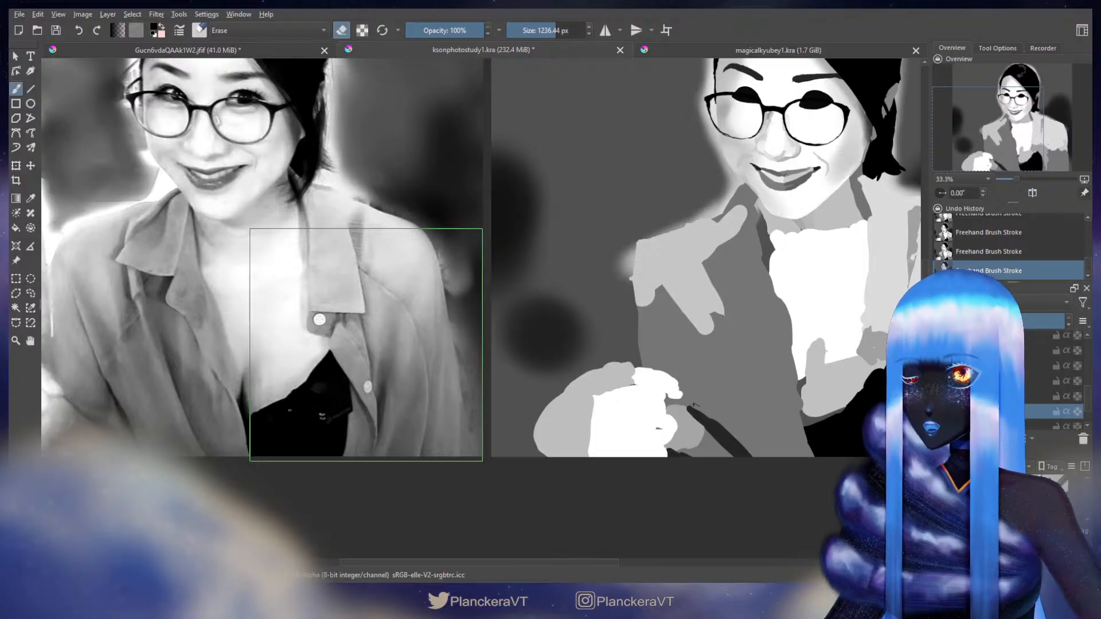
{"action": "left_click_drag", "start_coordinate": [367, 345], "coordinate": [364, 345]}
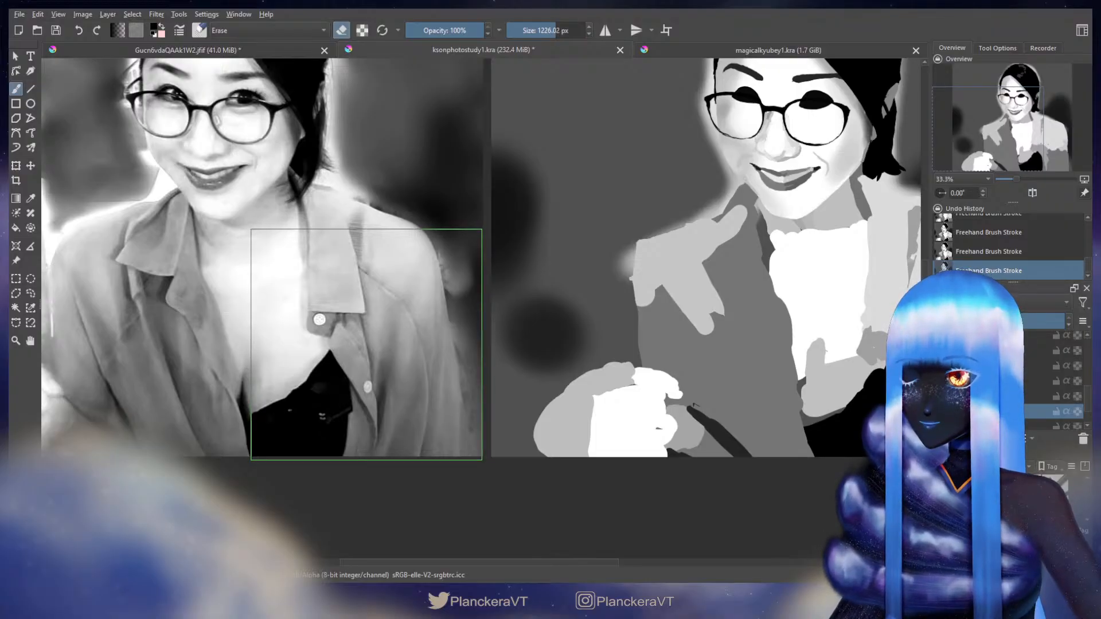
Step: Erase the excess strip along the left side of the painted black top and check its placement against the gauged sizes
{"action": "left_click_drag", "start_coordinate": [701, 352], "coordinate": [380, 356]}
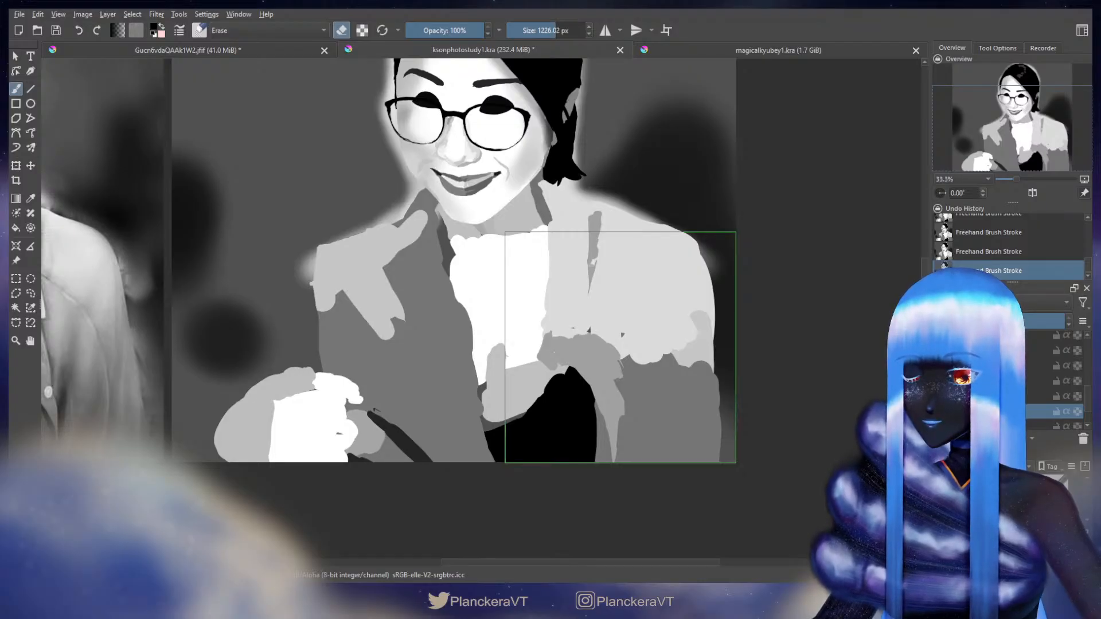
{"action": "left_click_drag", "start_coordinate": [465, 434], "coordinate": [480, 442]}
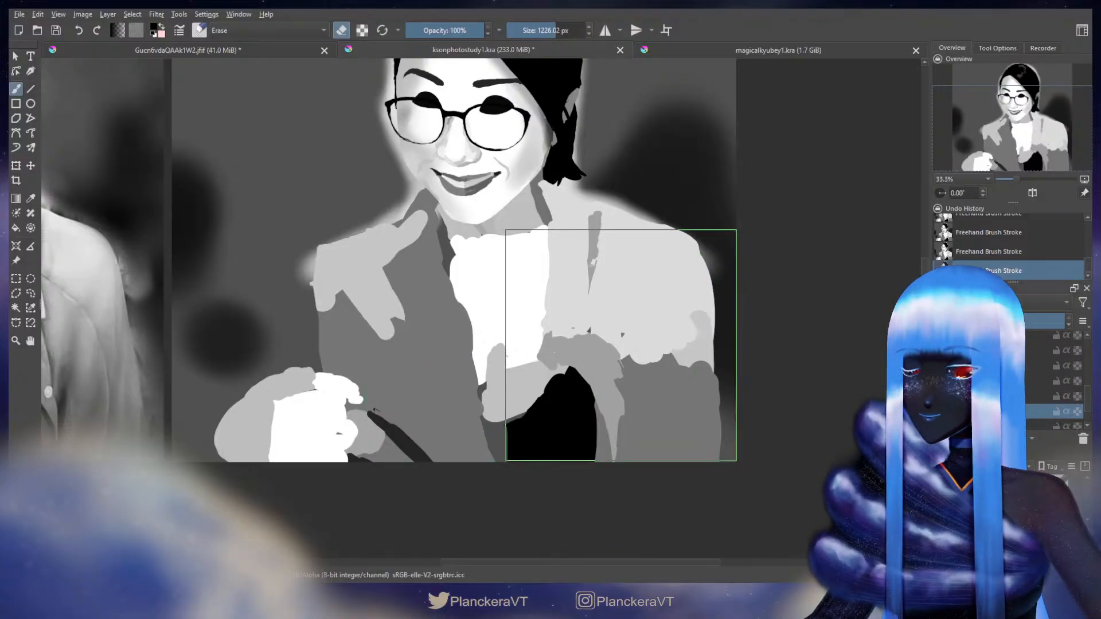
{"action": "key", "text": "e"}
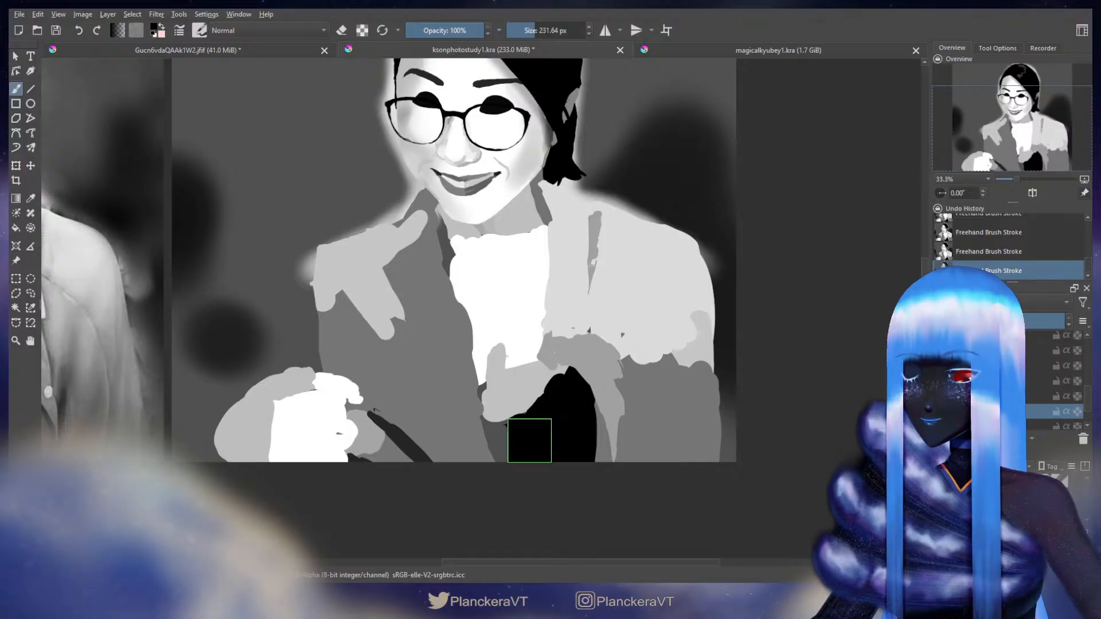
{"action": "key", "text": "e"}
{"action": "left_click_drag", "start_coordinate": [528, 401], "coordinate": [522, 401]}
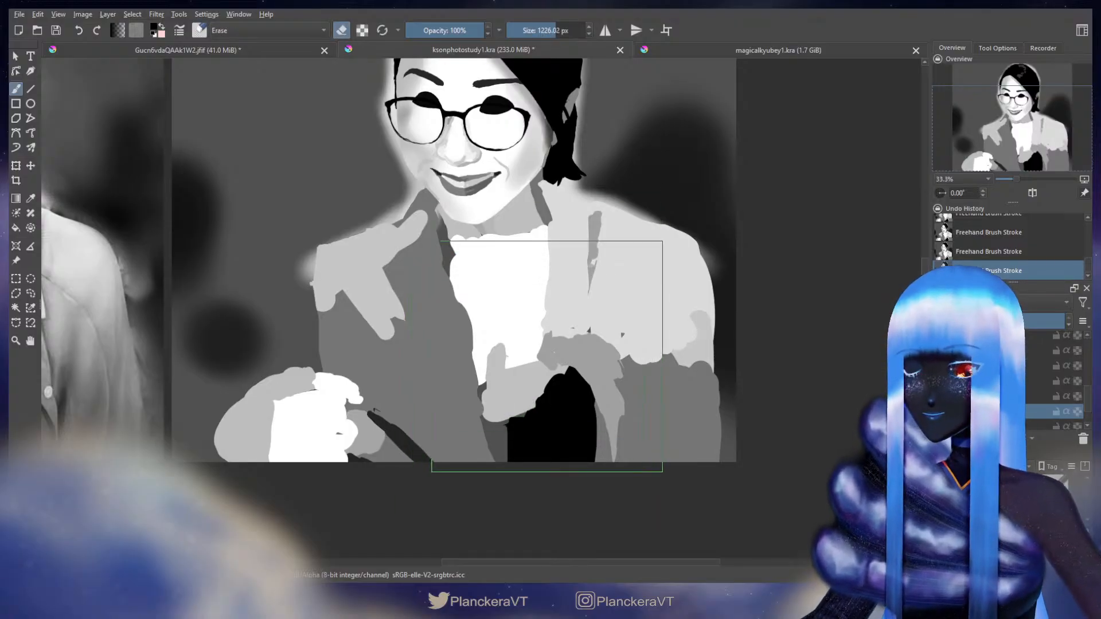
{"action": "key", "text": "e"}
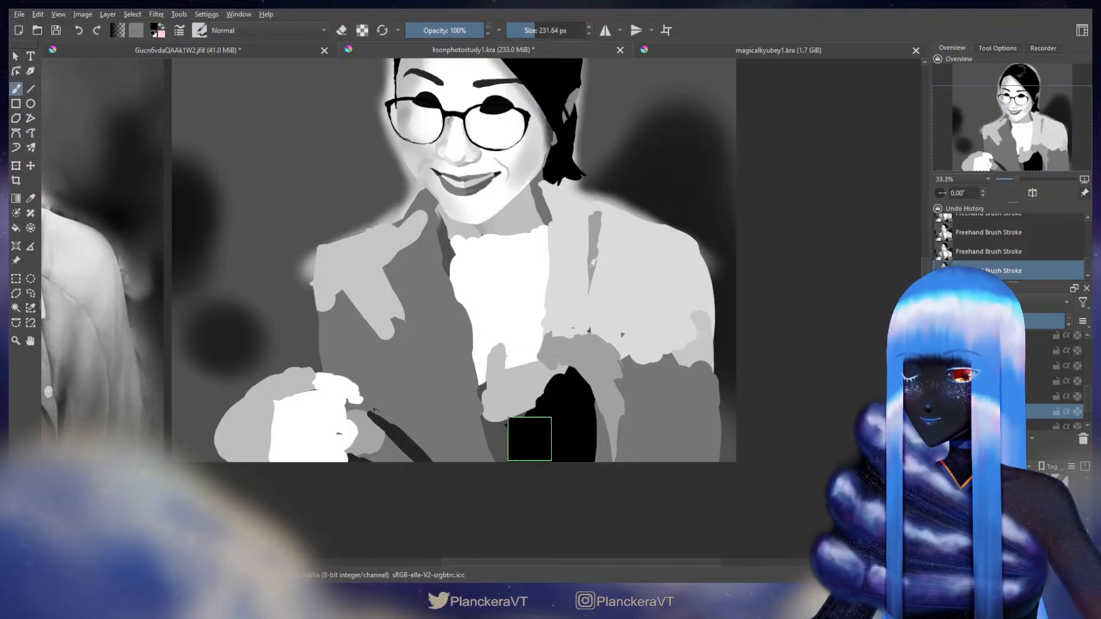
Step: Gauge the black top's peak height with a 564.97 px brush and its distance from the reference photo's right border with an 811.96 px eraser
{"action": "left_click_drag", "start_coordinate": [339, 429], "coordinate": [735, 430]}
{"action": "left_click_drag", "start_coordinate": [376, 400], "coordinate": [525, 408]}
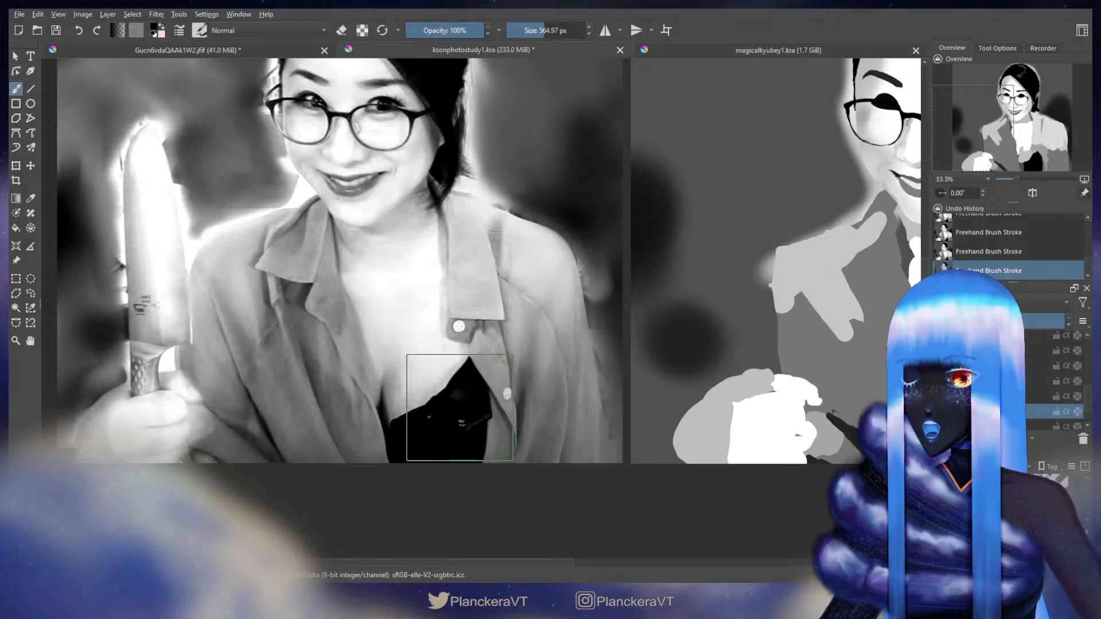
{"action": "key", "text": "e"}
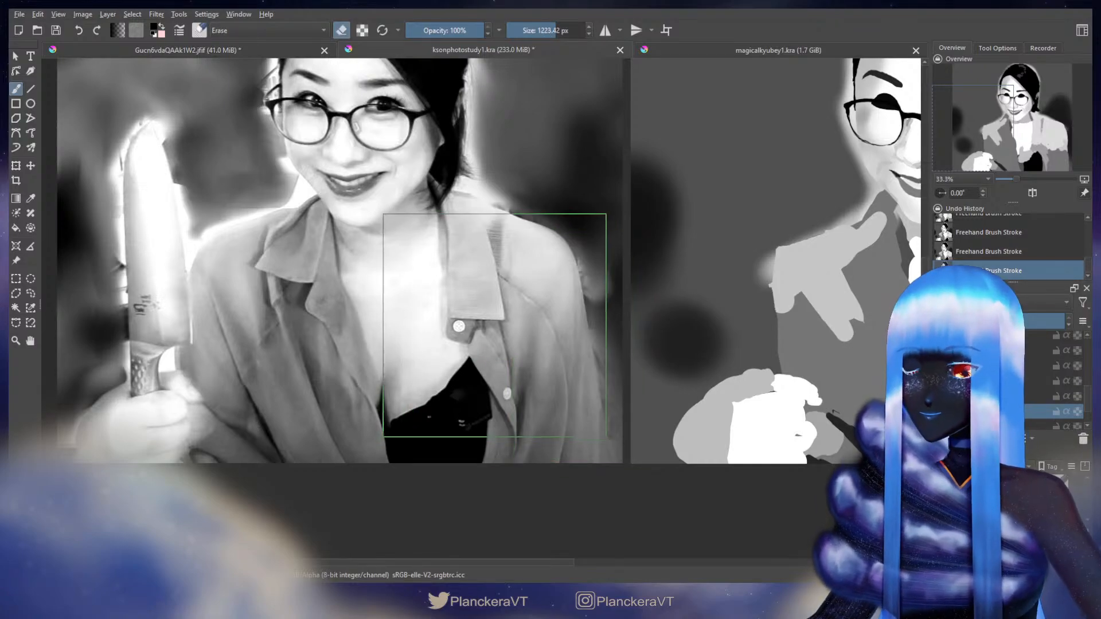
{"action": "left_click_drag", "start_coordinate": [494, 325], "coordinate": [414, 325]}
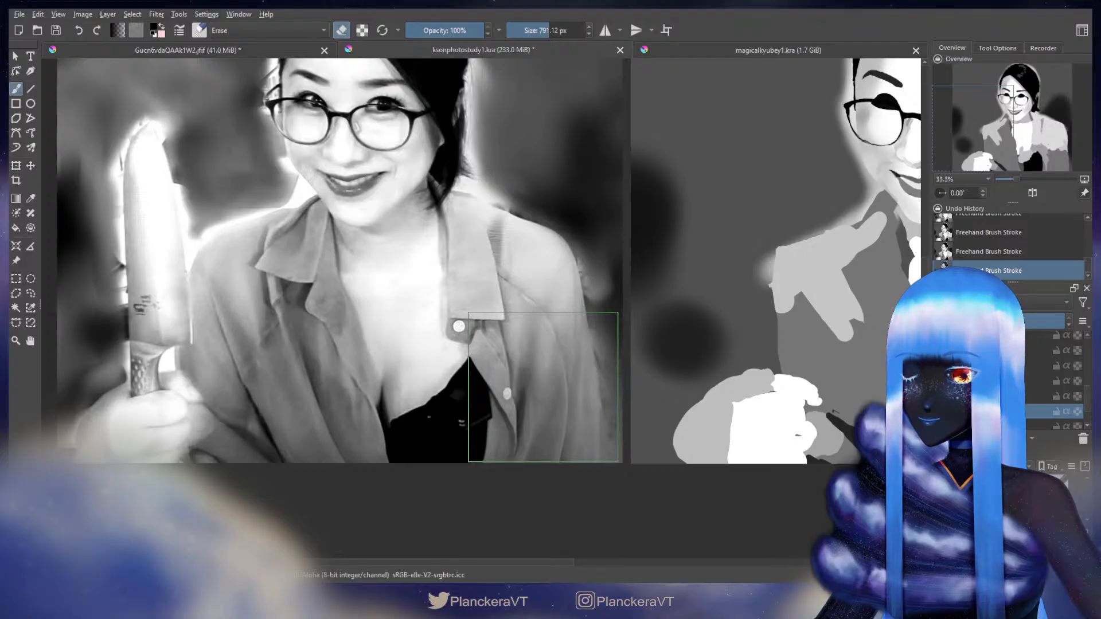
{"action": "left_click_drag", "start_coordinate": [543, 387], "coordinate": [549, 386]}
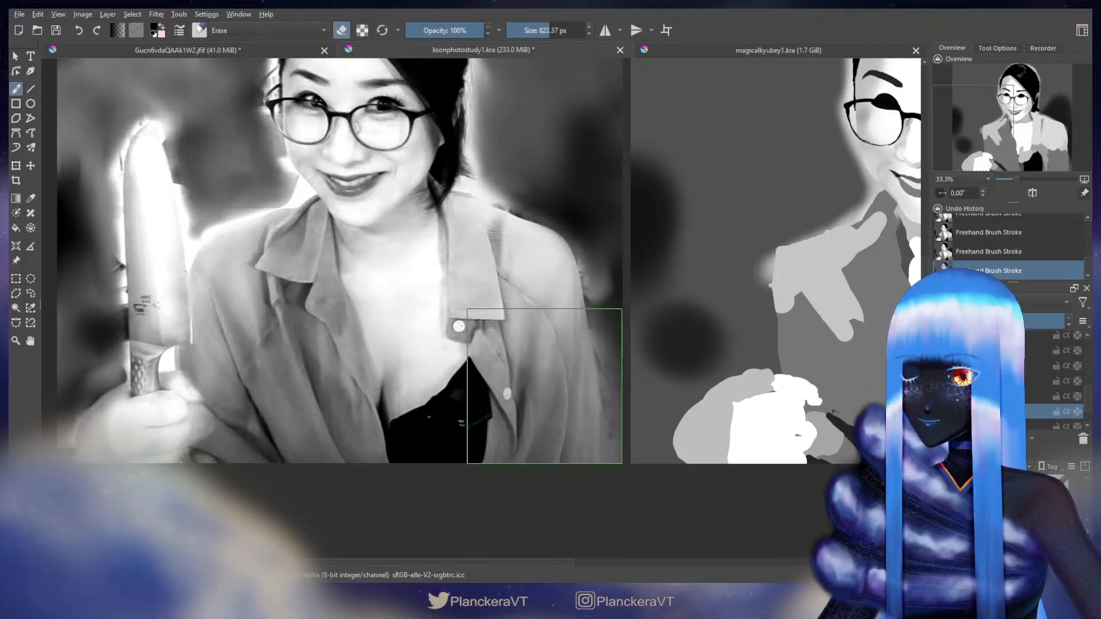
{"action": "left_click_drag", "start_coordinate": [545, 386], "coordinate": [544, 386]}
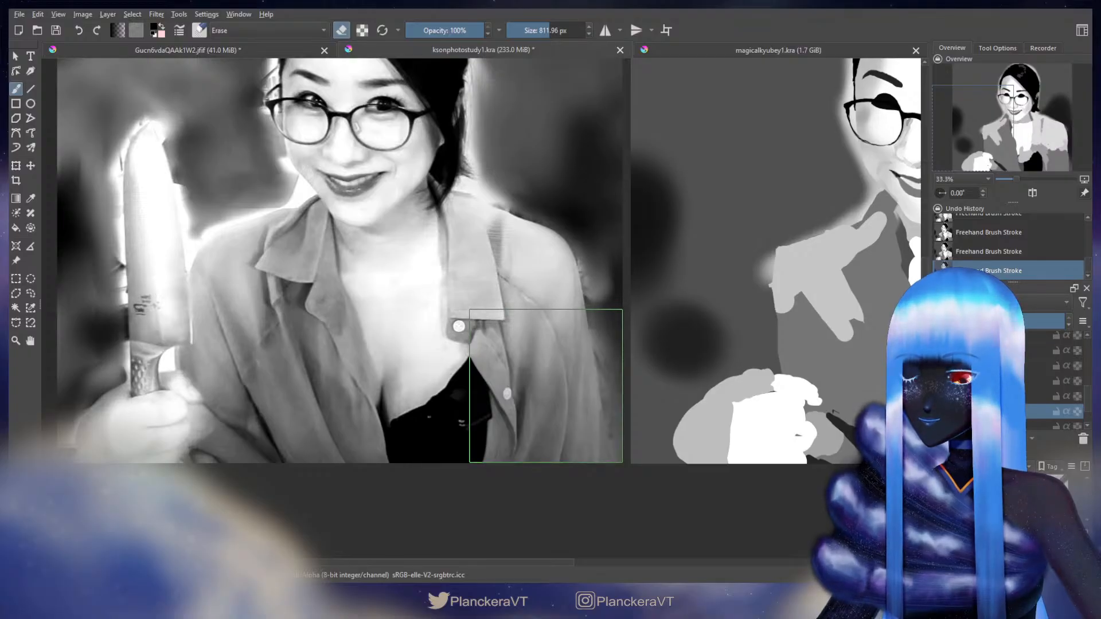
Step: Warp the jacket front beside the black top outward with the Transform tool and touch up the top's peak
{"action": "mouse_move", "coordinate": [551, 386]}
{"action": "left_mouse_down"}
{"action": "mouse_move", "coordinate": [484, 376]}
{"action": "mouse_move", "coordinate": [518, 391]}
{"action": "left_mouse_up"}
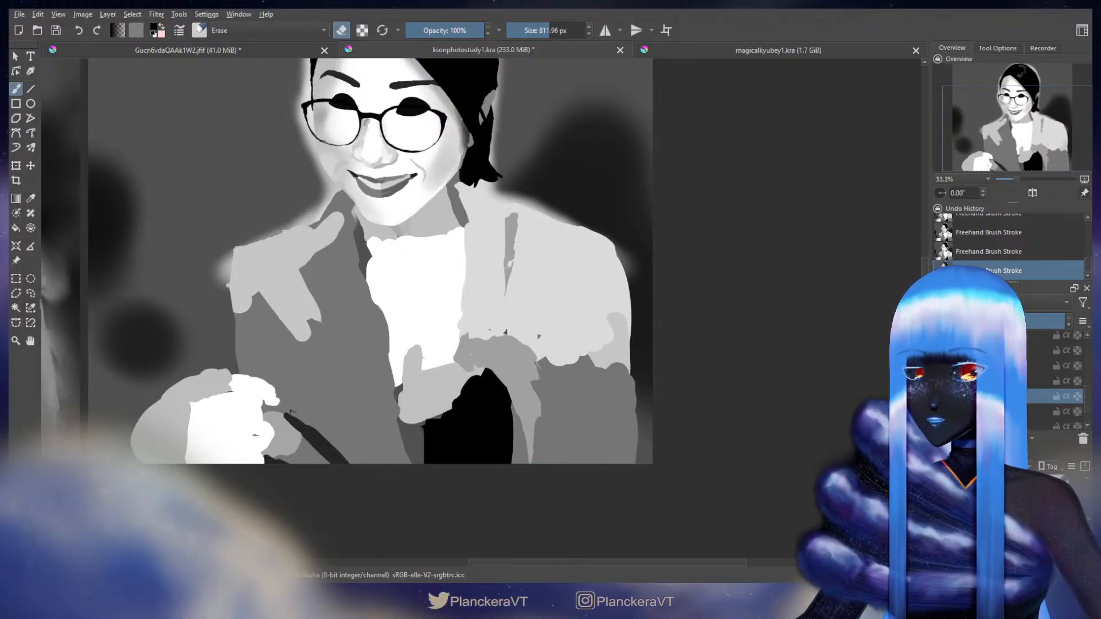
{"action": "key", "text": "e"}
{"action": "key", "text": "ctrl+t"}
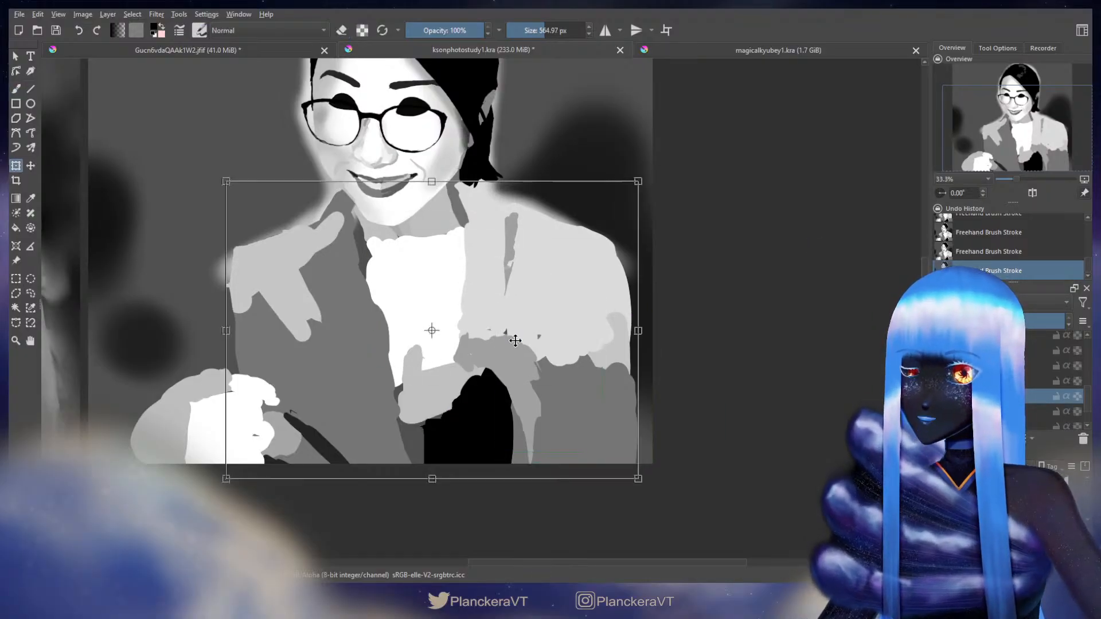
{"action": "key", "text": "b"}
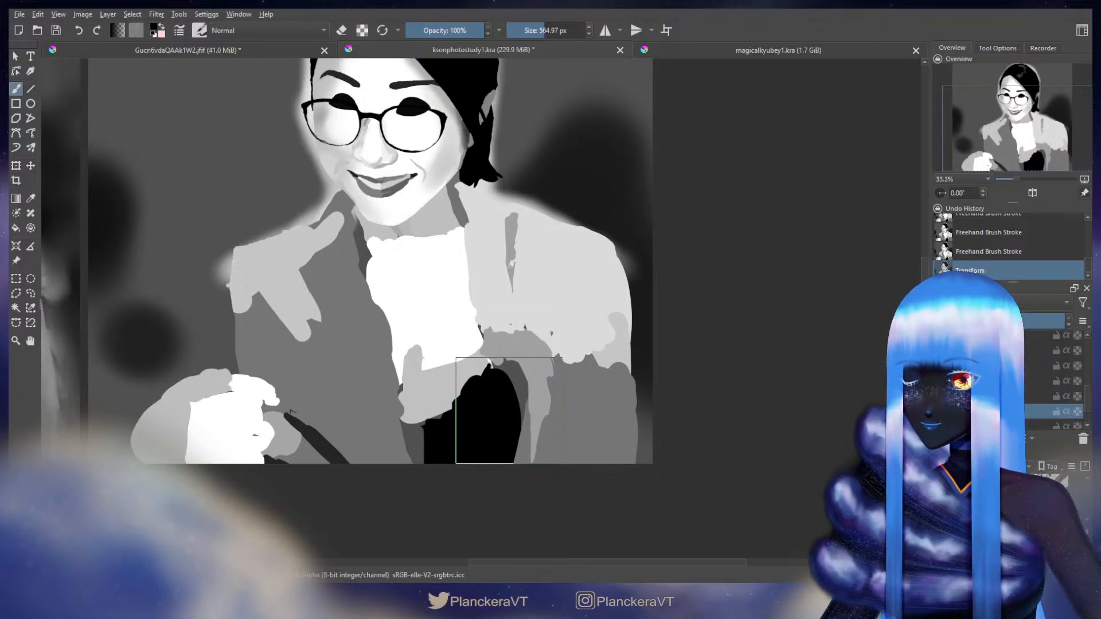
{"action": "left_click_drag", "start_coordinate": [500, 363], "coordinate": [508, 376]}
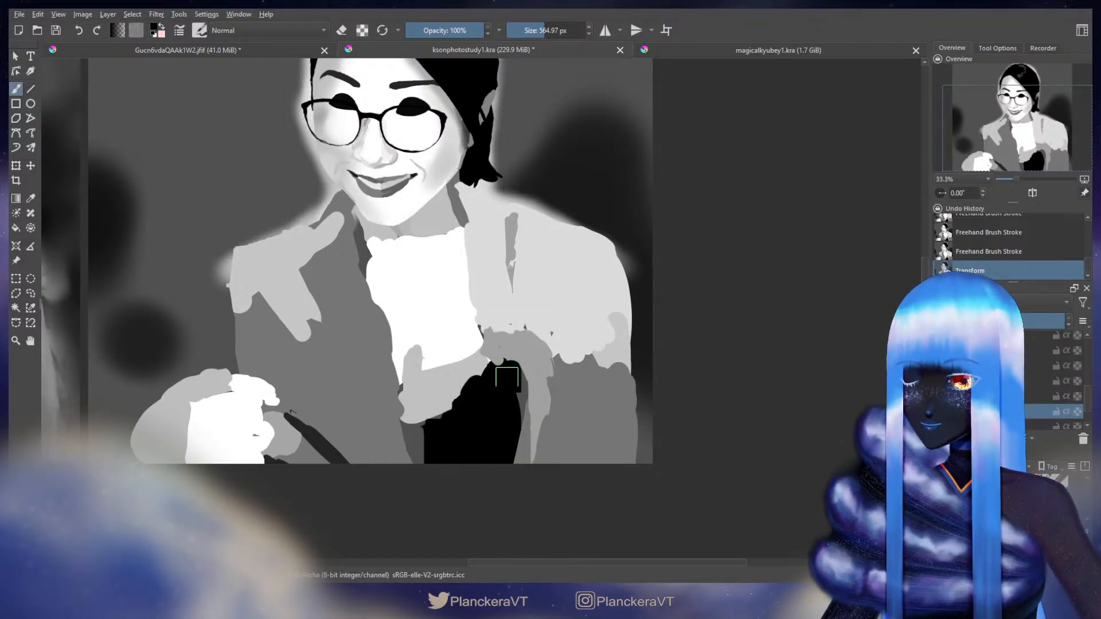
Step: Compare the black top's position using the 811.96 px eraser and warp the adjoining jacket front slightly inward
{"action": "key", "text": "e"}
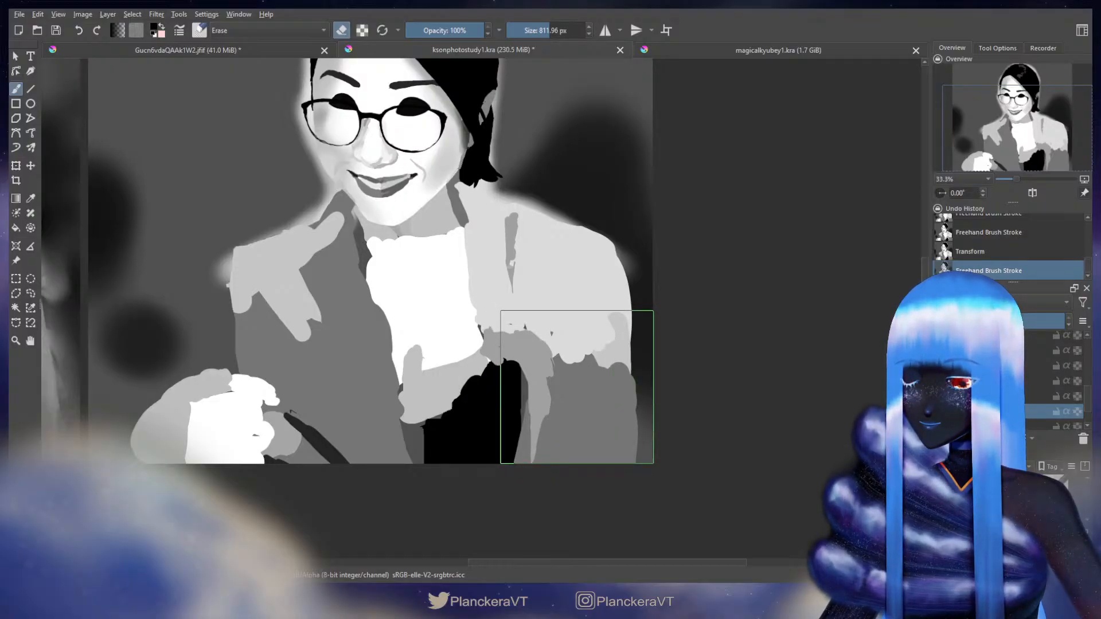
{"action": "left_click", "coordinate": [598, 413]}
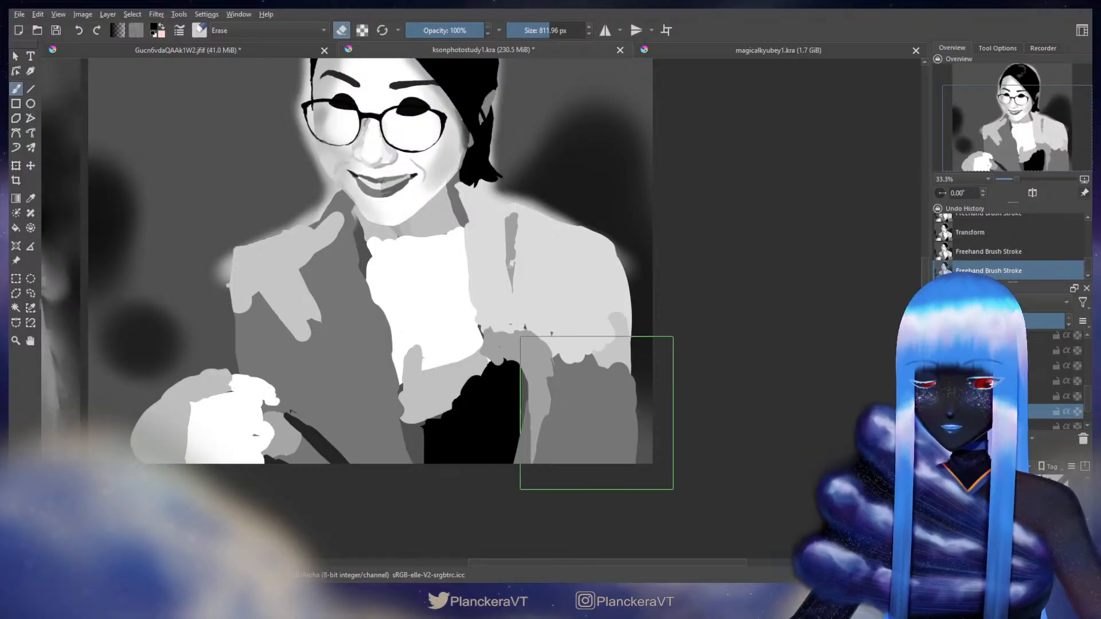
{"action": "key", "text": "e"}
{"action": "key", "text": "ctrl+t"}
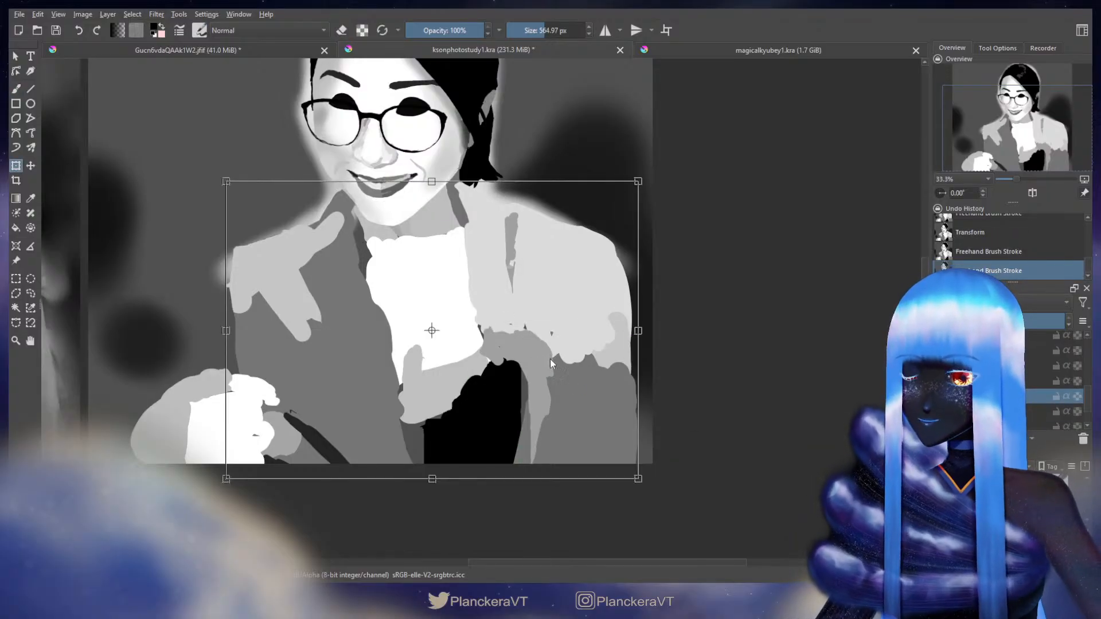
{"action": "key", "text": "b"}
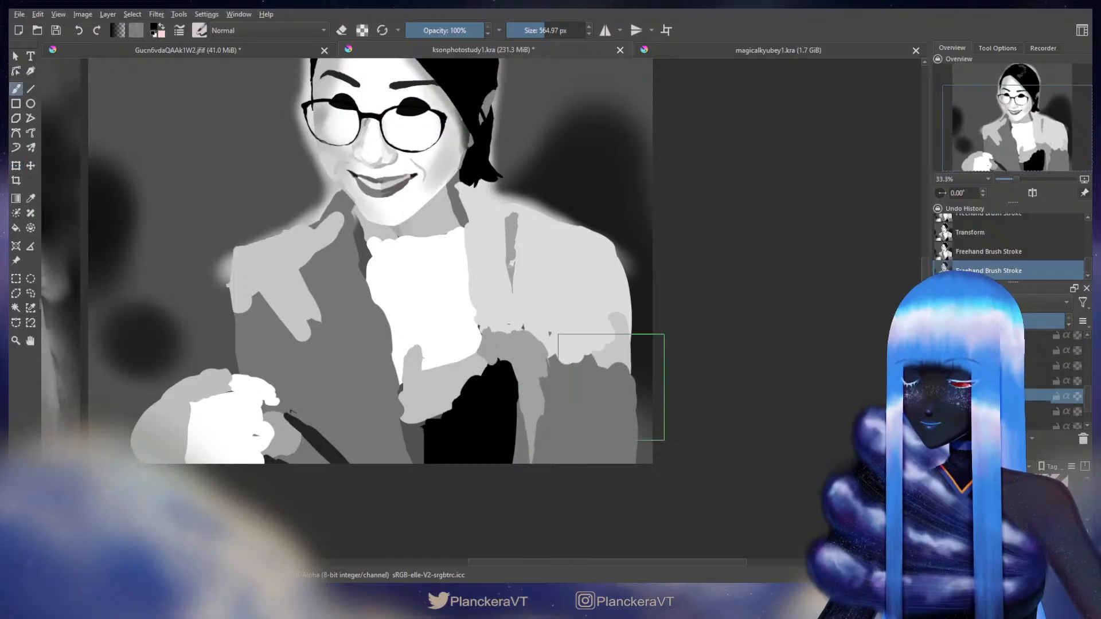
{"action": "key", "text": "e"}
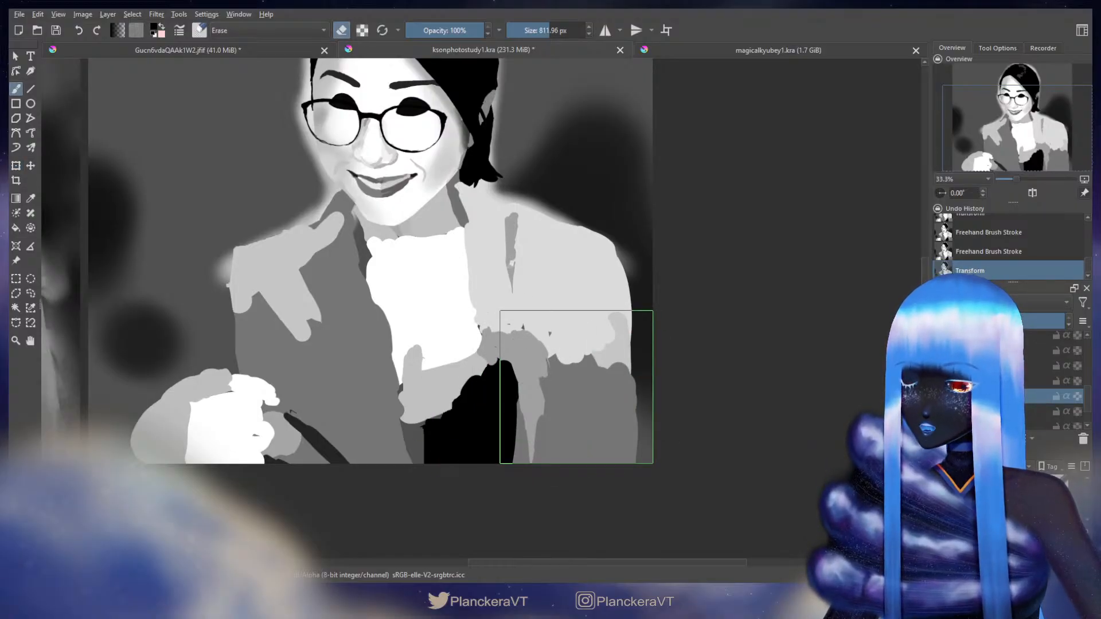
Step: Compare the black top's peak with the reference photo and touch up the peak's outline in the painting
{"action": "left_click_drag", "start_coordinate": [416, 375], "coordinate": [780, 371]}
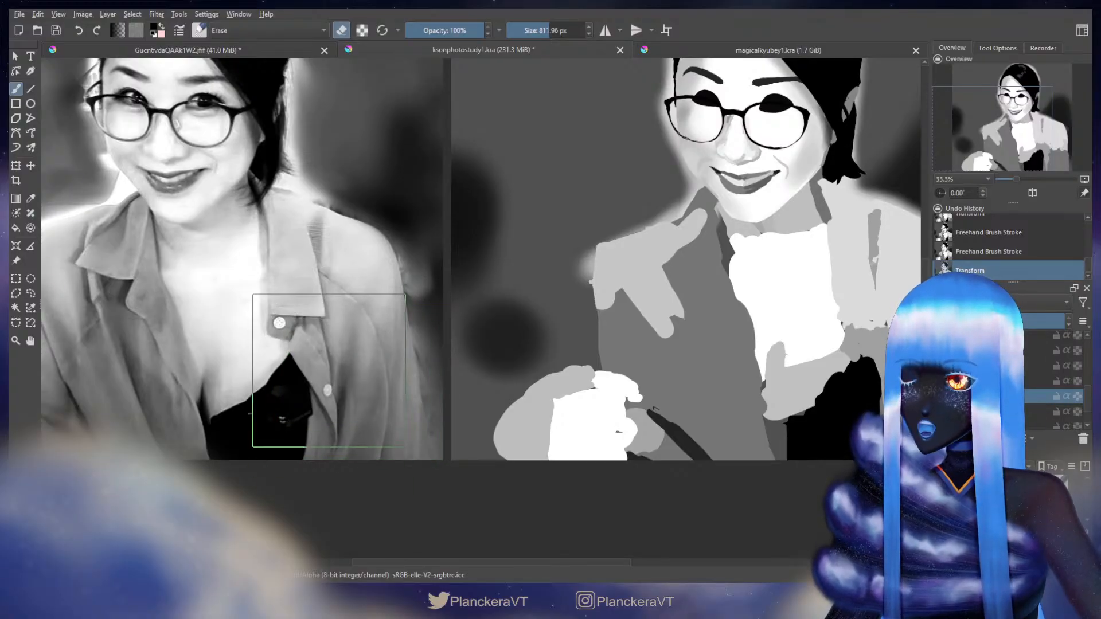
{"action": "left_click_drag", "start_coordinate": [837, 349], "coordinate": [539, 394]}
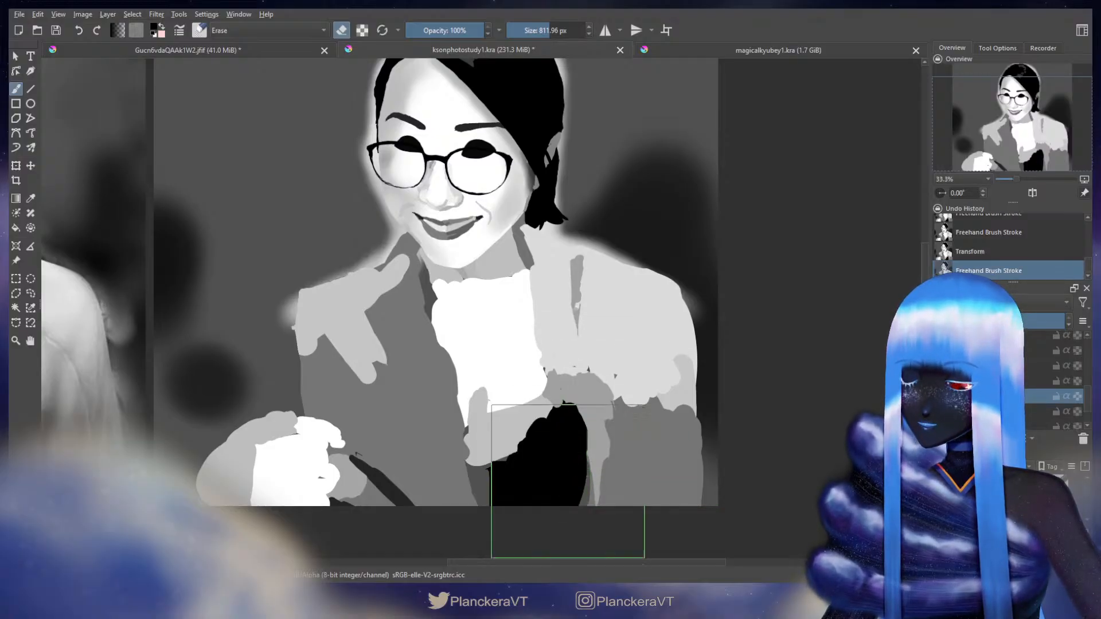
{"action": "left_click_drag", "start_coordinate": [572, 438], "coordinate": [572, 480]}
{"action": "key", "text": "e"}
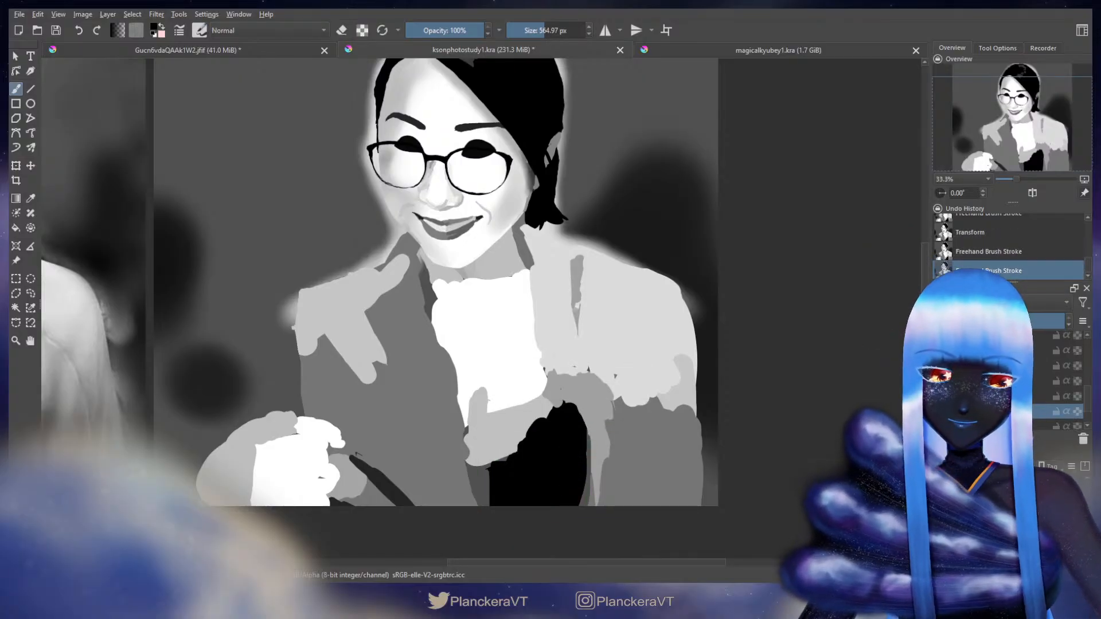
{"action": "mouse_move", "coordinate": [573, 430]}
{"action": "left_mouse_down"}
{"action": "mouse_move", "coordinate": [573, 482]}
{"action": "mouse_move", "coordinate": [576, 436]}
{"action": "left_mouse_up"}
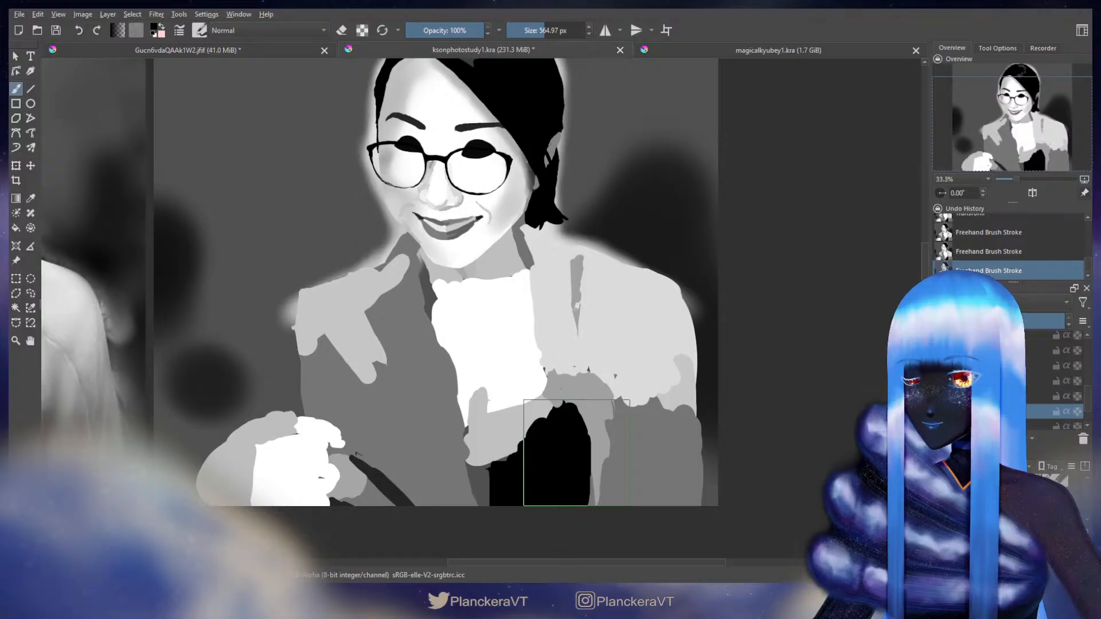
{"action": "key", "text": "e"}
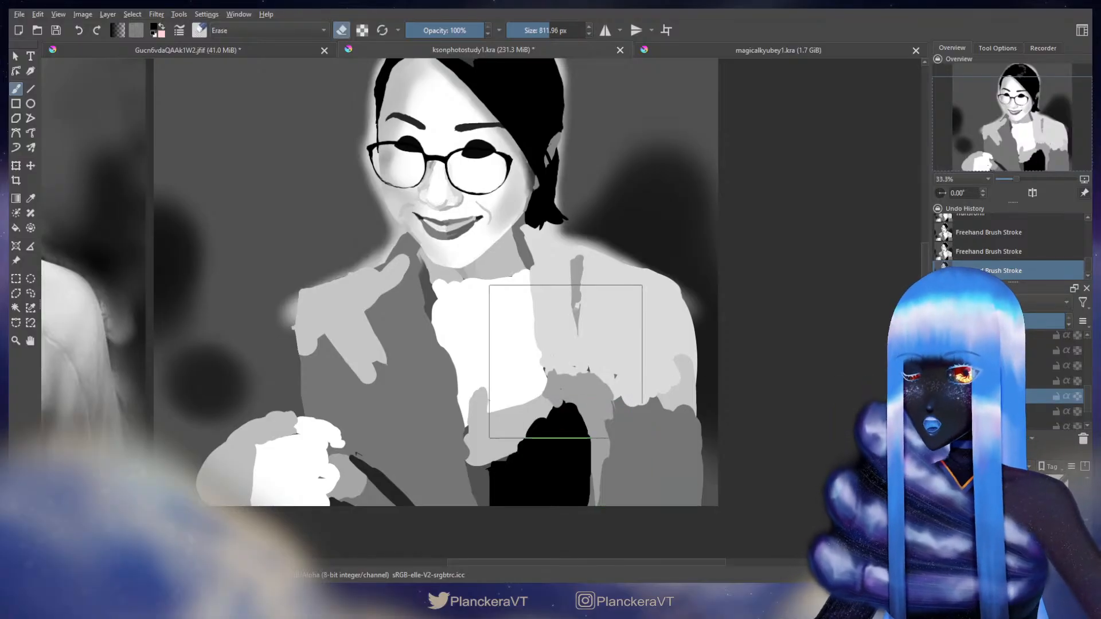
Step: Erase the jacket just above the black top's peak and refine the exposed tip, undoing the stray stroke
{"action": "left_click_drag", "start_coordinate": [561, 402], "coordinate": [561, 403]}
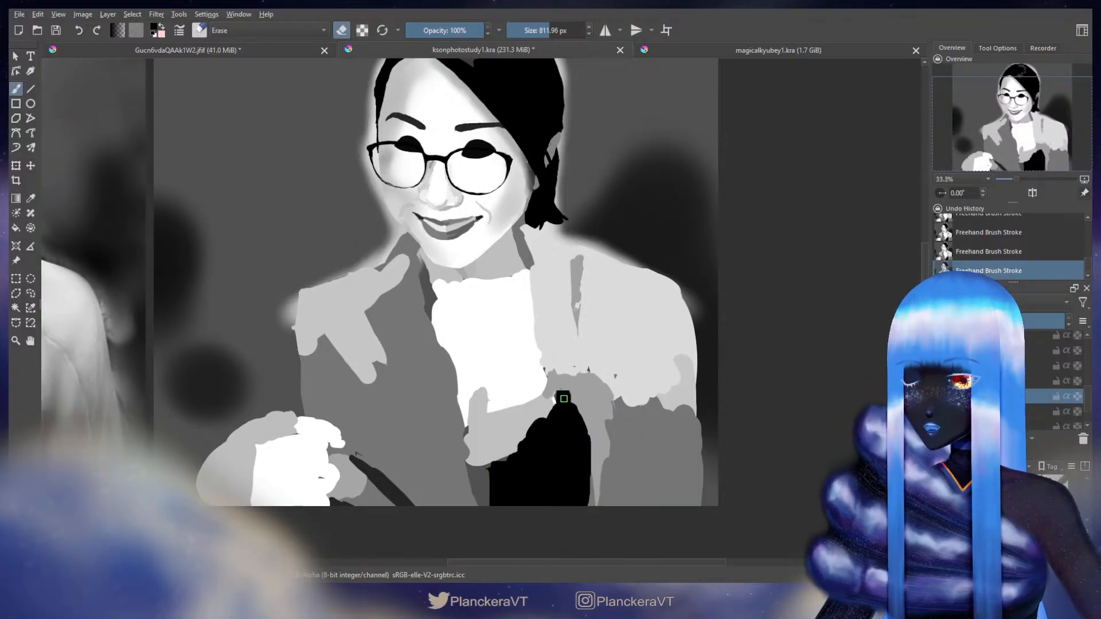
{"action": "key", "text": "e"}
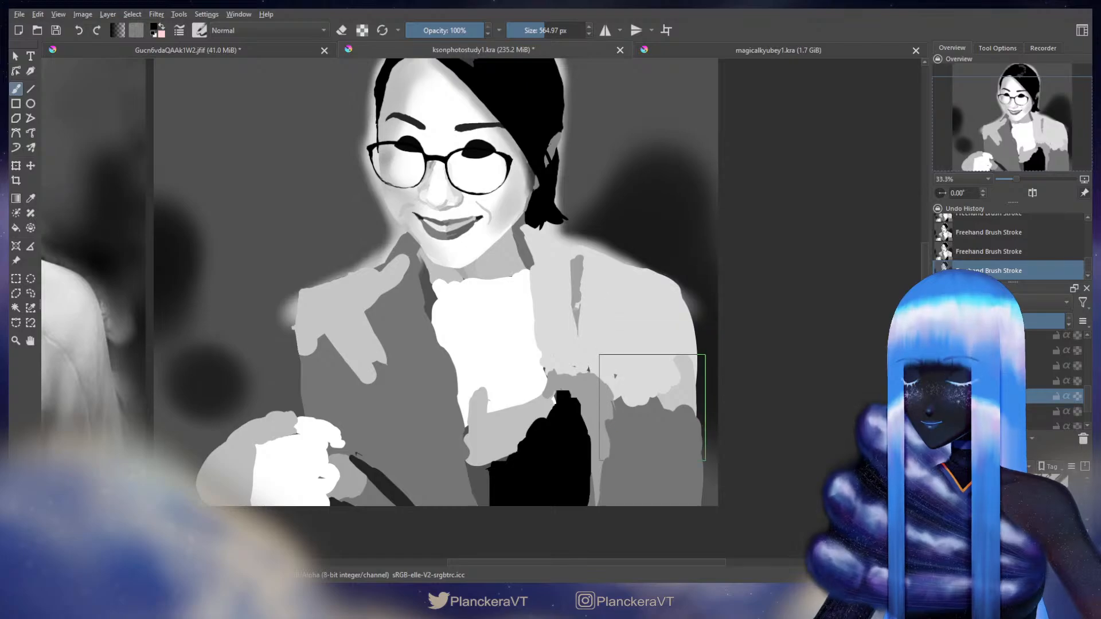
{"action": "key", "text": "e"}
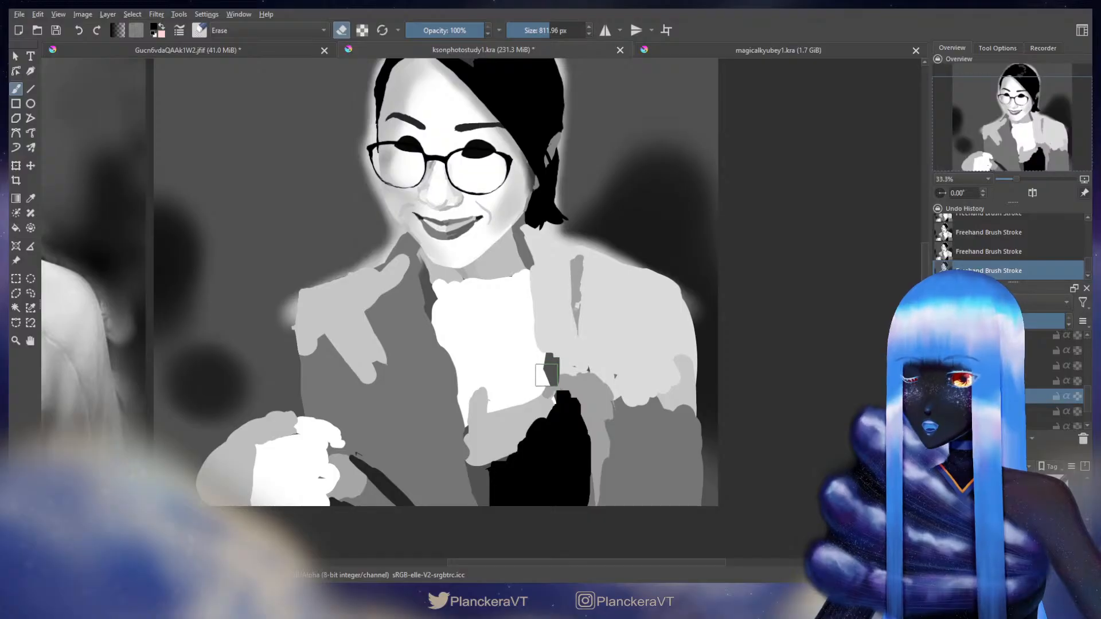
{"action": "key", "text": "ctrl+z"}
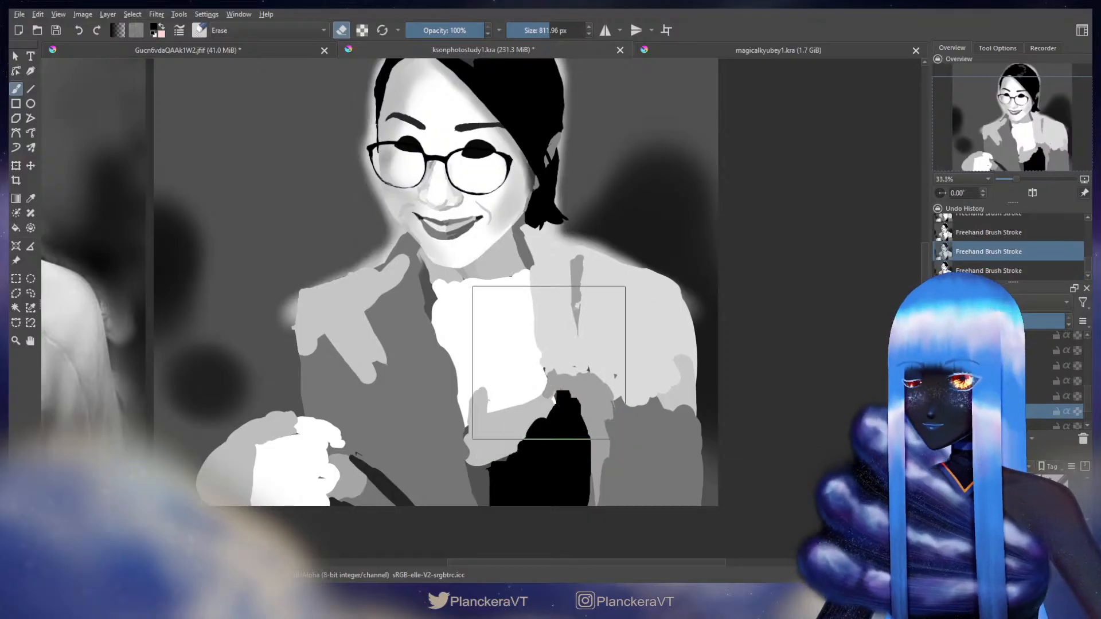
{"action": "key", "text": "ctrl+shift+z"}
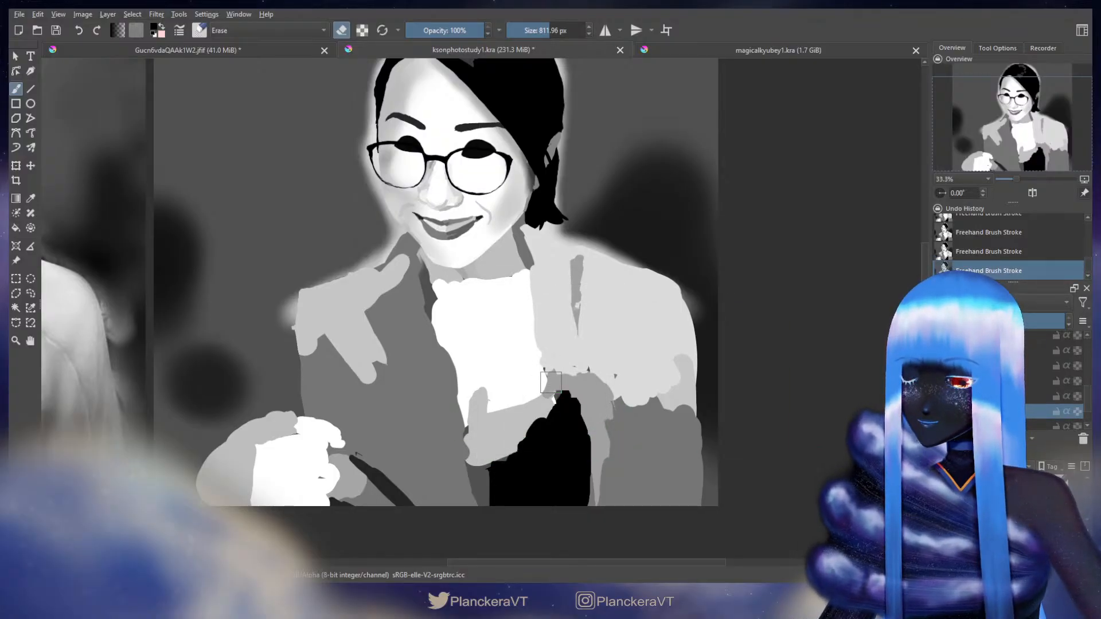
Step: Check the black top's peak height with the 564.97 px brush and trim its upper-left slope with the eraser
{"action": "key", "text": "e"}
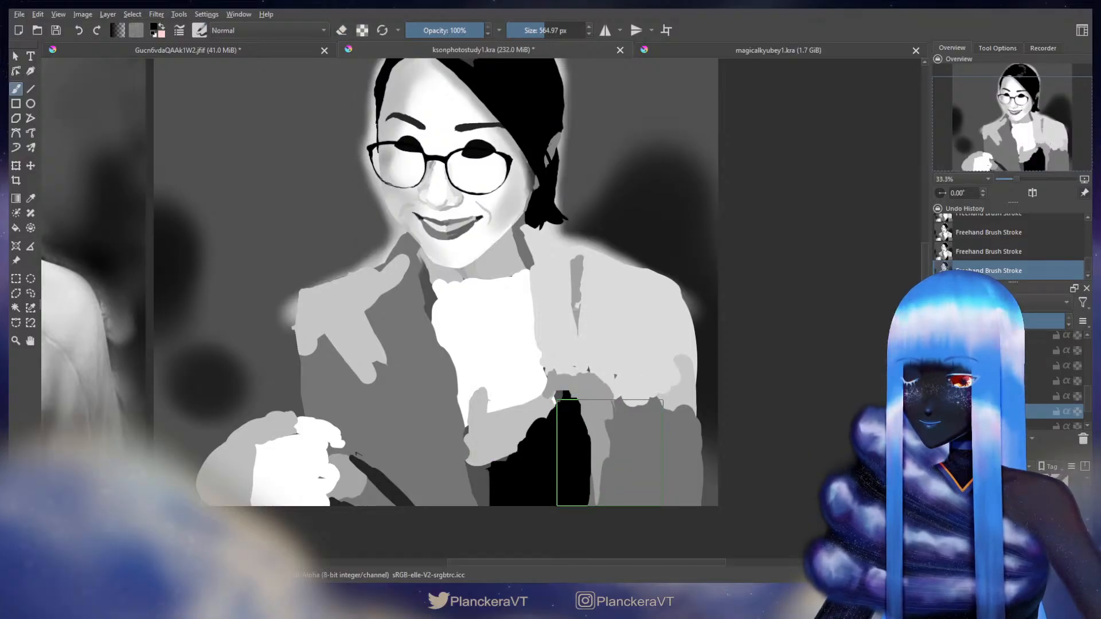
{"action": "key", "text": "e"}
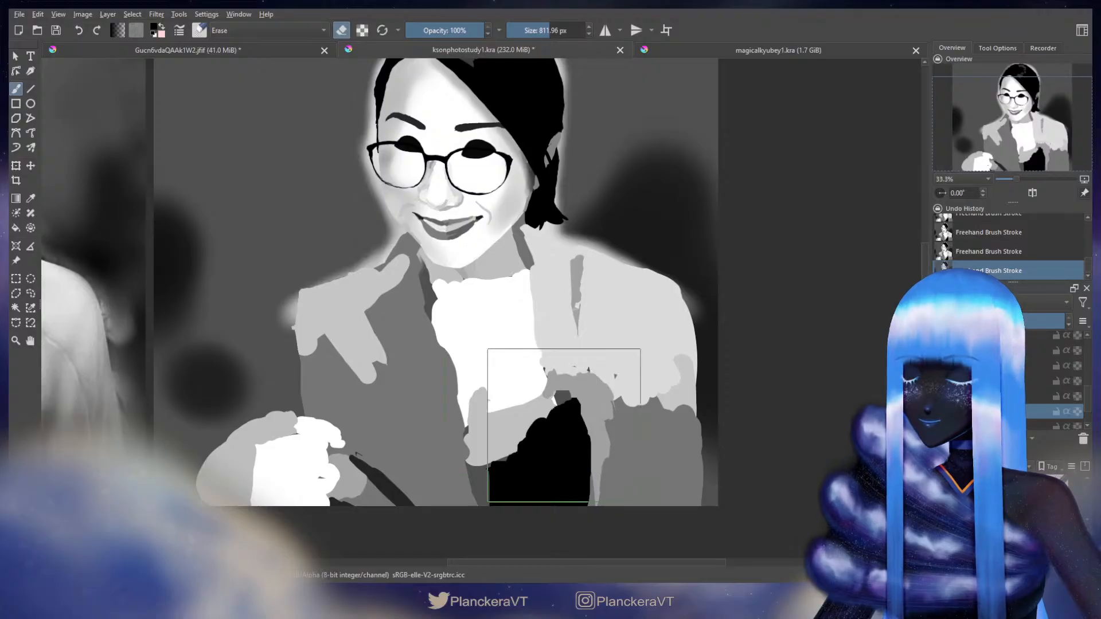
{"action": "key", "text": "e"}
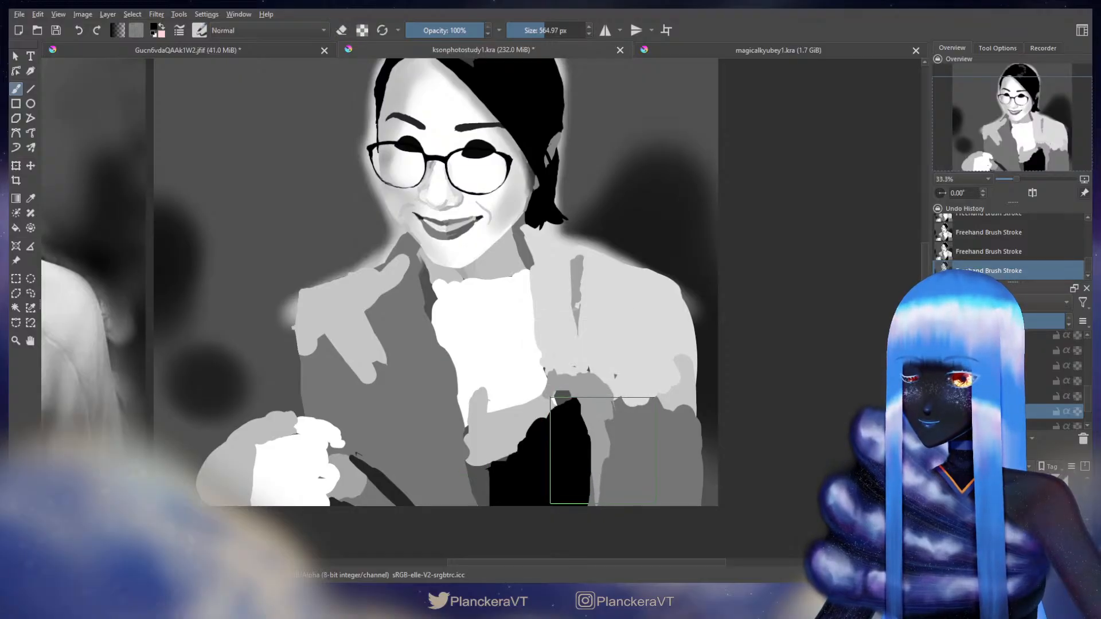
{"action": "mouse_move", "coordinate": [551, 433]}
{"action": "left_mouse_down"}
{"action": "mouse_move", "coordinate": [551, 414]}
{"action": "mouse_move", "coordinate": [737, 370]}
{"action": "mouse_move", "coordinate": [603, 397]}
{"action": "left_mouse_up"}
{"action": "key", "text": "e"}
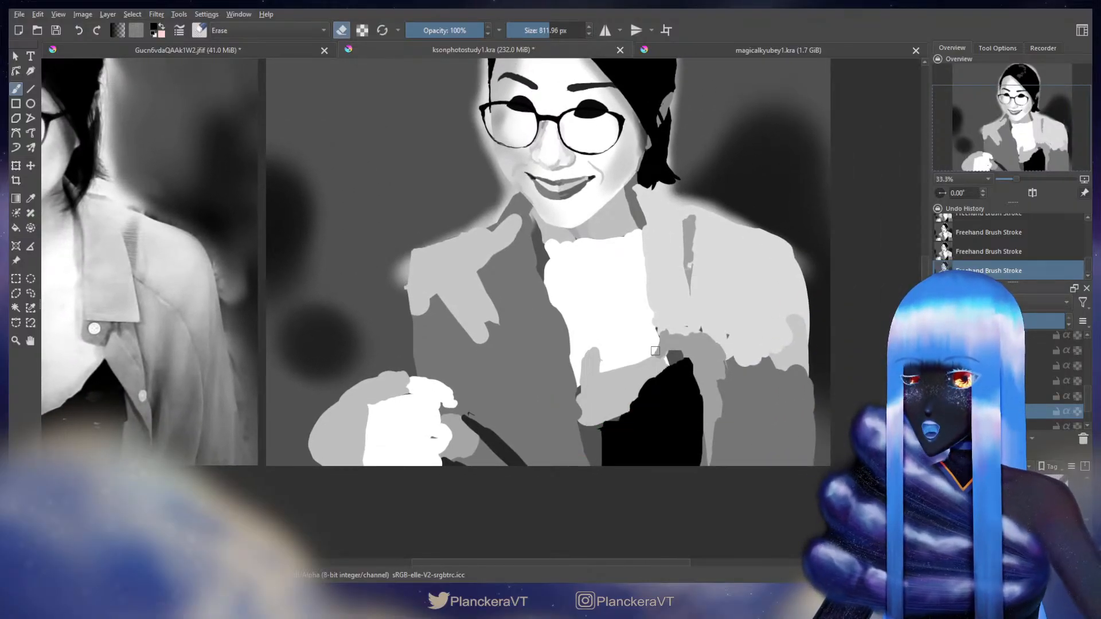
{"action": "mouse_move", "coordinate": [644, 376]}
{"action": "left_mouse_down"}
{"action": "mouse_move", "coordinate": [606, 397]}
{"action": "mouse_move", "coordinate": [657, 359]}
{"action": "left_mouse_up"}
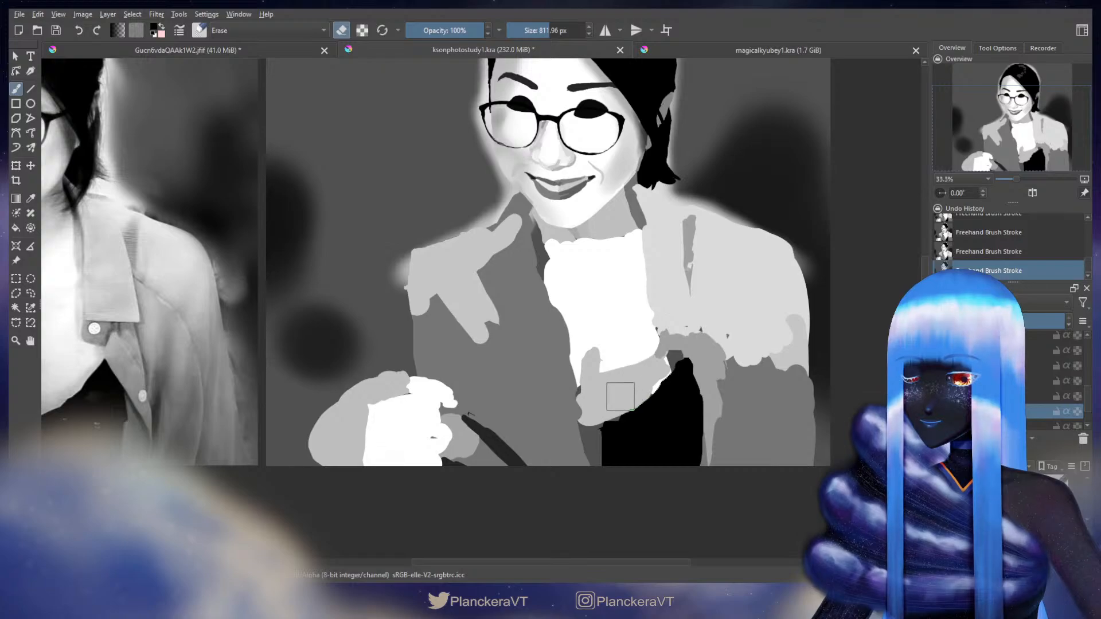
{"action": "left_click_drag", "start_coordinate": [609, 399], "coordinate": [575, 369]}
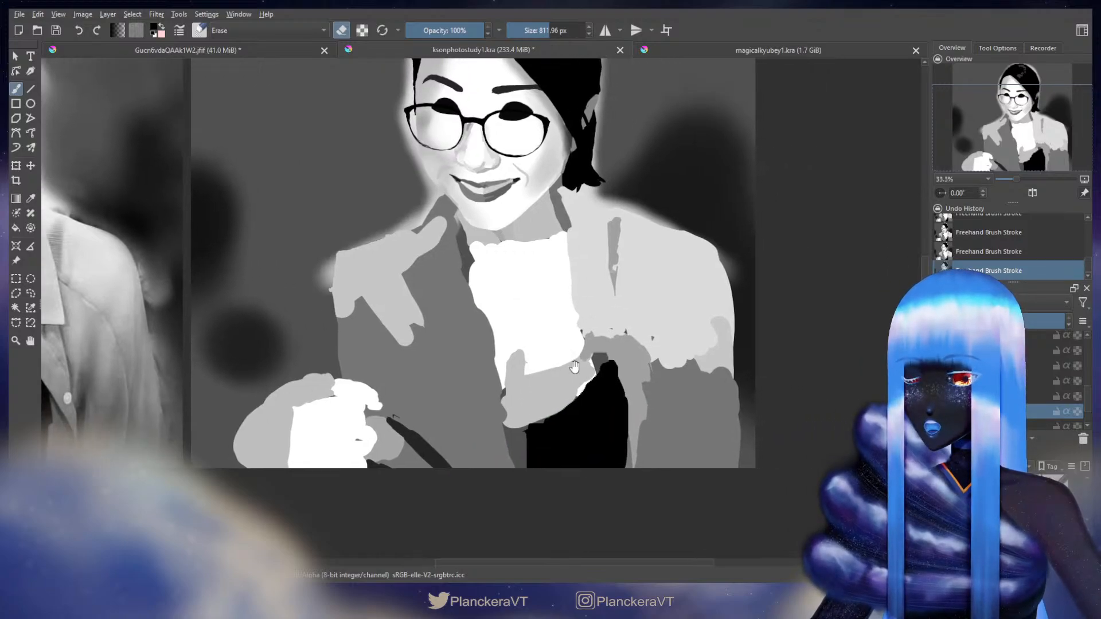
Step: Narrow the tip of the black top with the eraser, undoing unwanted strokes and checking its height with the 564.97 px brush
{"action": "key", "text": "e"}
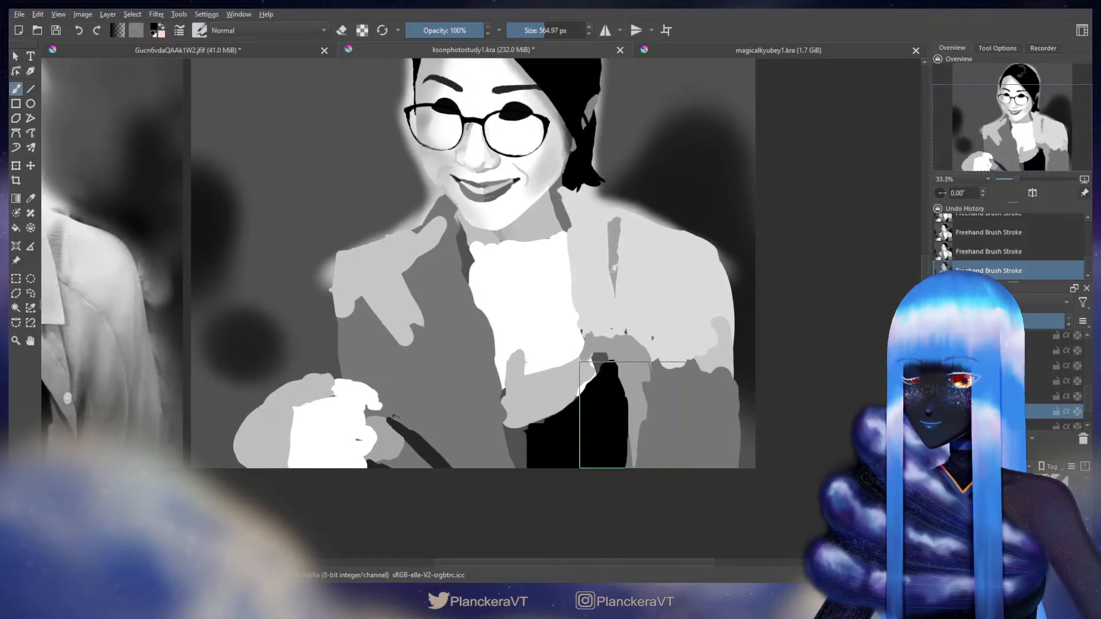
{"action": "key", "text": "e"}
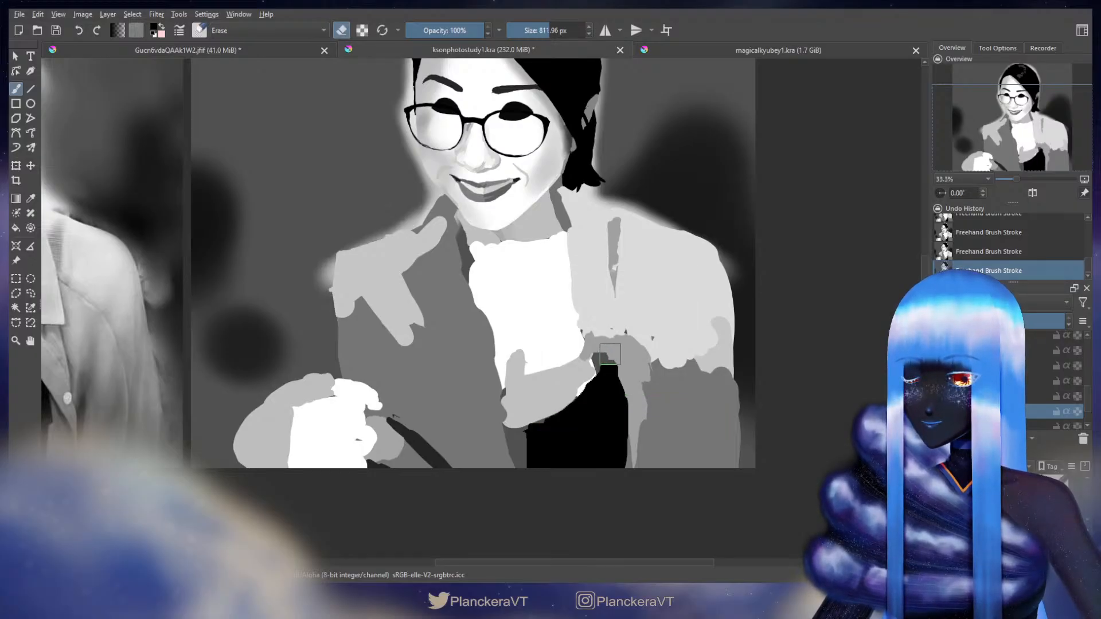
{"action": "key", "text": "ctrl+z"}
{"action": "mouse_move", "coordinate": [611, 355]}
{"action": "left_mouse_down"}
{"action": "mouse_move", "coordinate": [566, 355]}
{"action": "mouse_move", "coordinate": [620, 354]}
{"action": "left_mouse_up"}
{"action": "key", "text": "ctrl+z"}
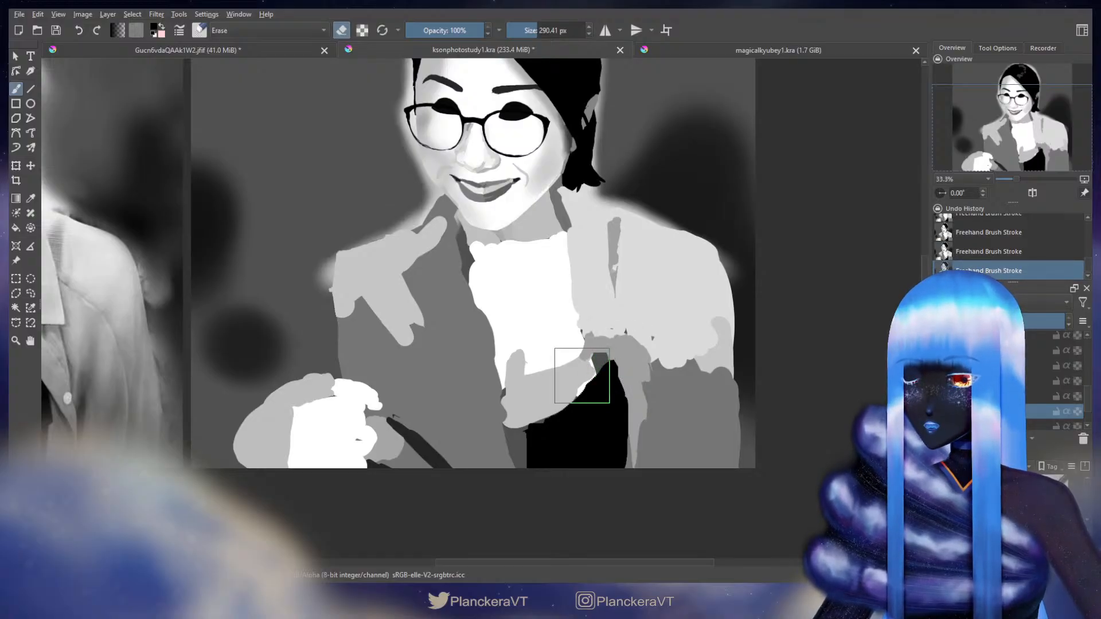
Step: Reduce the eraser to 91.86 px and refine the jacket edge along the right side of the black top
{"action": "key", "text": "e"}
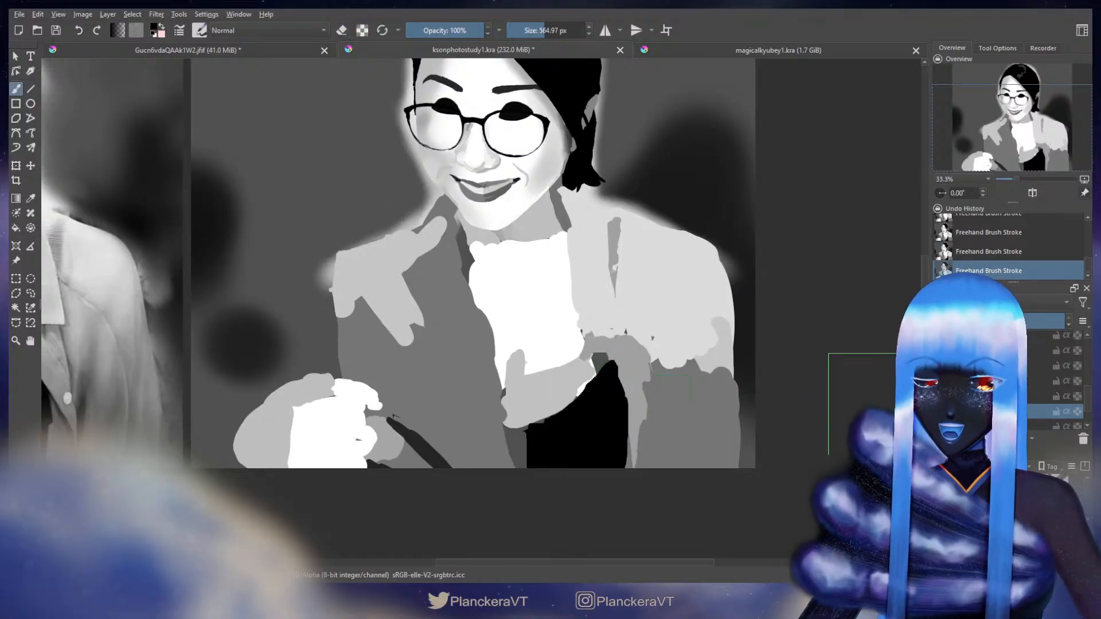
{"action": "key", "text": "e"}
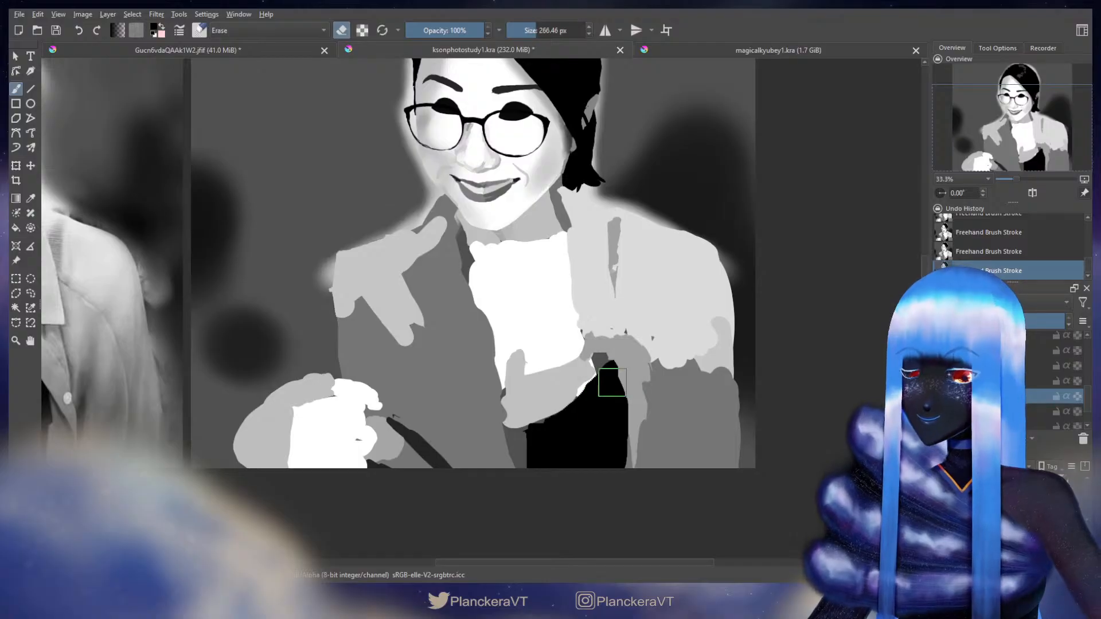
{"action": "left_click_drag", "start_coordinate": [612, 374], "coordinate": [579, 374], "text": "shift"}
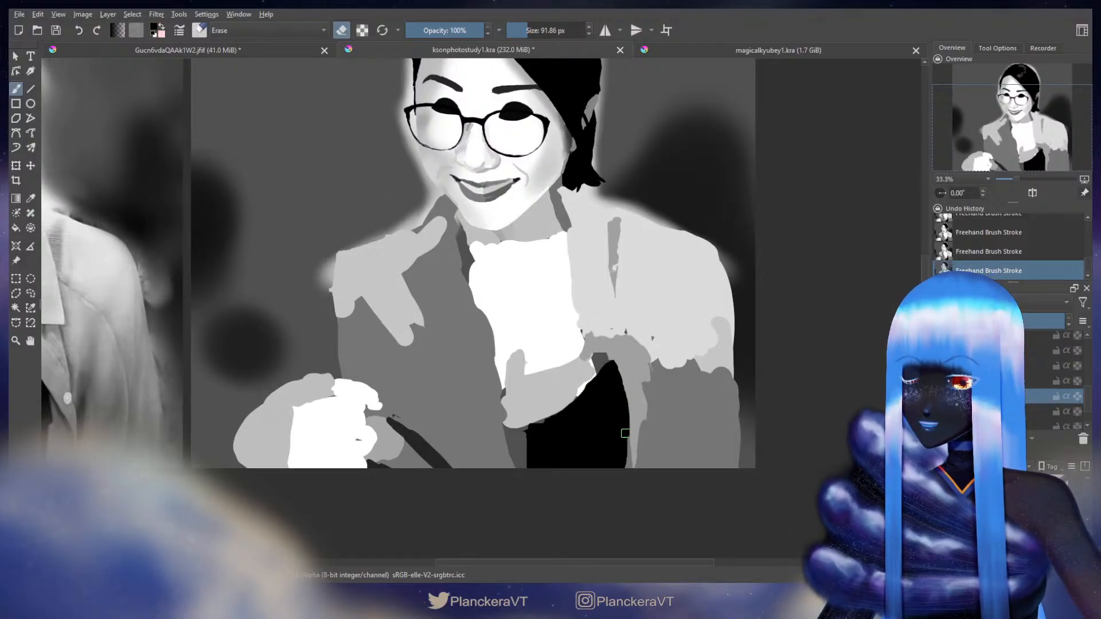
Step: Compare the black top's placement in the reference photo and the painting using the 564.97 px brush and 811.96 px eraser
{"action": "mouse_move", "coordinate": [598, 451]}
{"action": "left_mouse_down"}
{"action": "mouse_move", "coordinate": [742, 415]}
{"action": "mouse_move", "coordinate": [707, 429]}
{"action": "left_mouse_up"}
{"action": "key", "text": "e"}
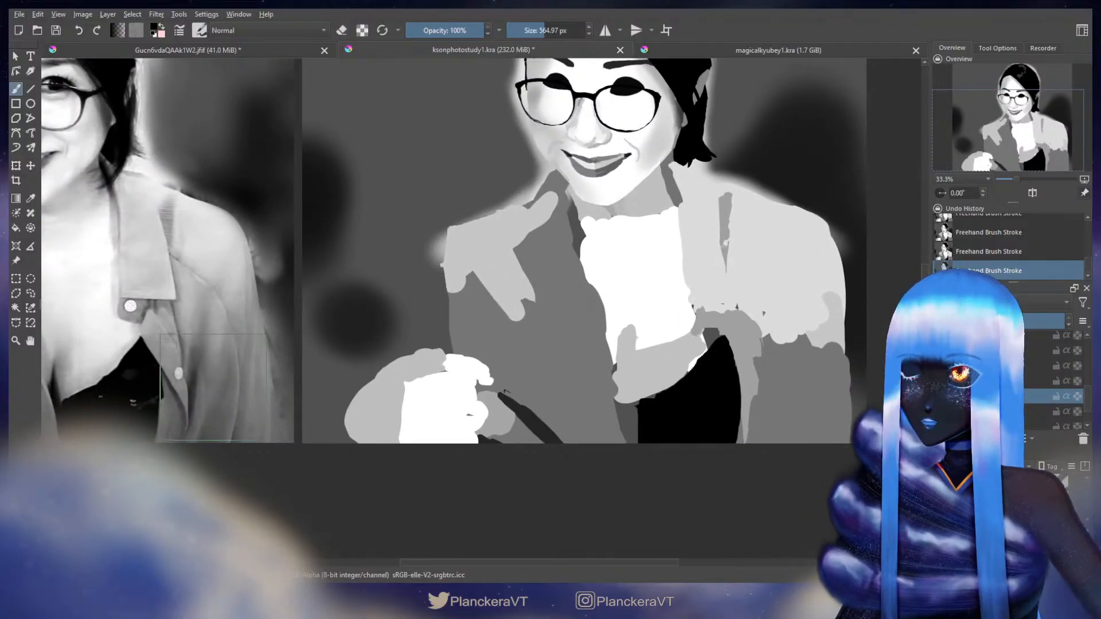
{"action": "key", "text": "e"}
{"action": "left_click_drag", "start_coordinate": [191, 374], "coordinate": [226, 383]}
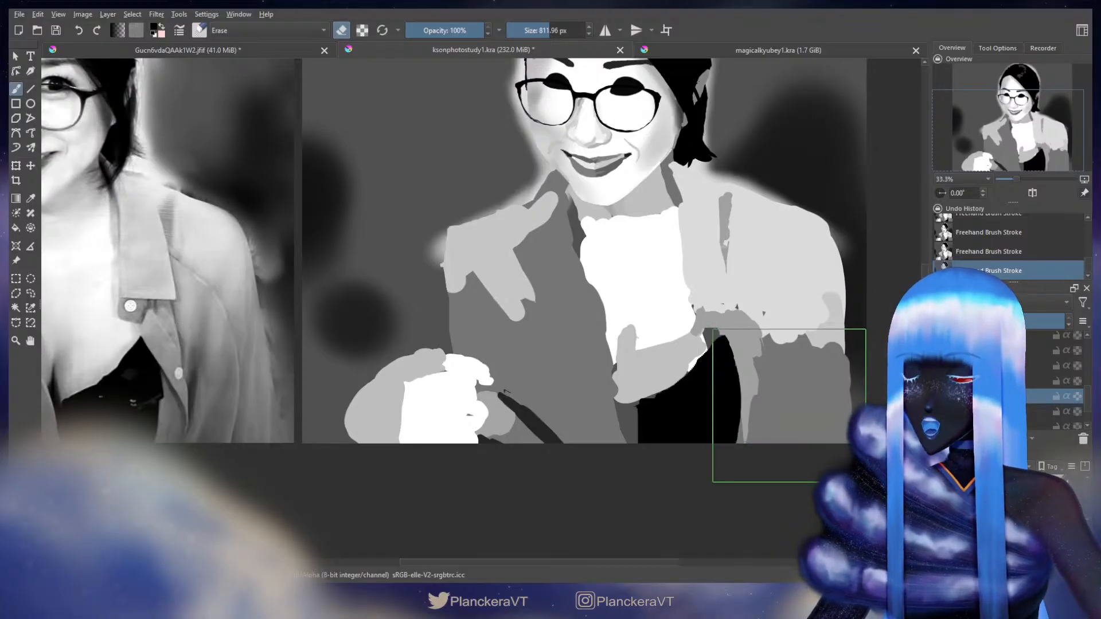
Step: Adjust the jacket area's placement with Transform and touch up the gray edge beside the black top on the adjacent layer
{"action": "key", "text": "e"}
{"action": "key", "text": "ctrl+t"}
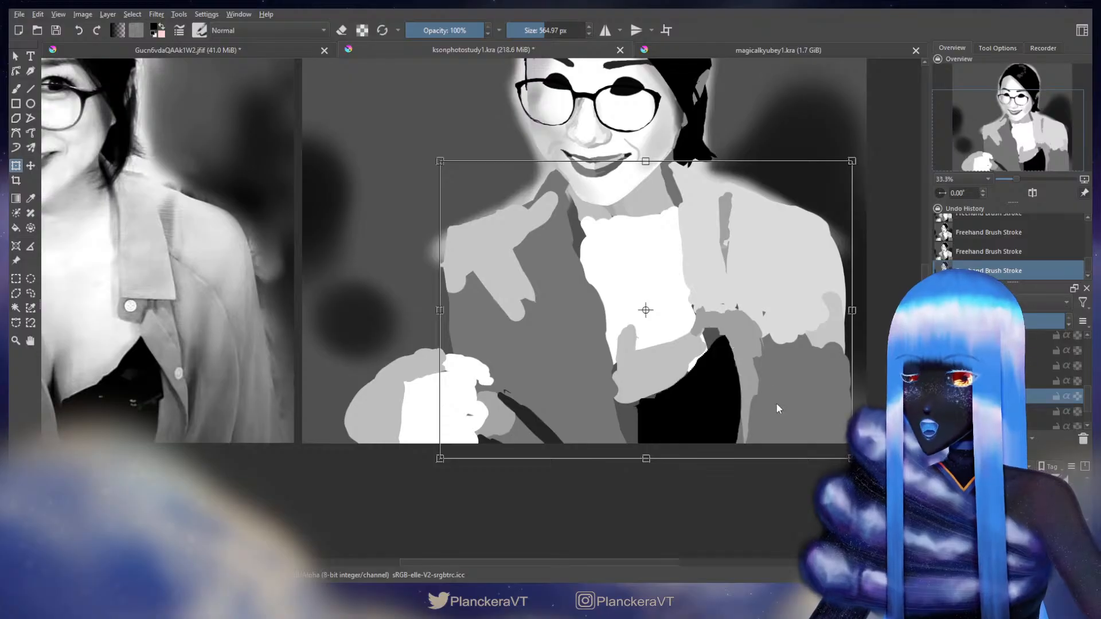
{"action": "left_click_drag", "start_coordinate": [794, 329], "coordinate": [739, 330]}
{"action": "left_click", "coordinate": [984, 412]}
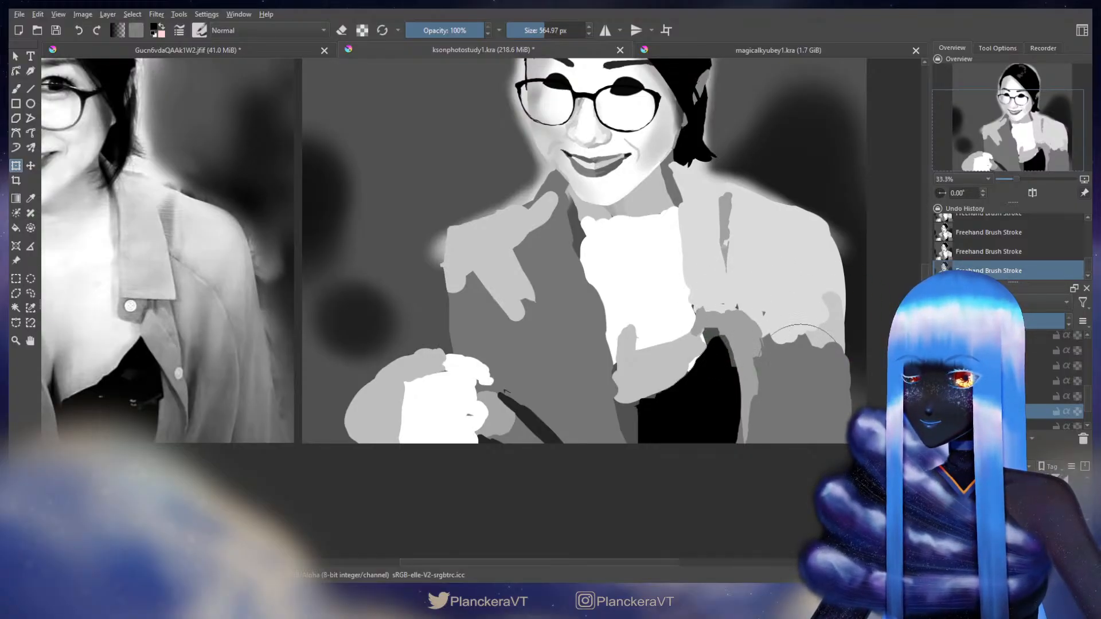
{"action": "key", "text": "b"}
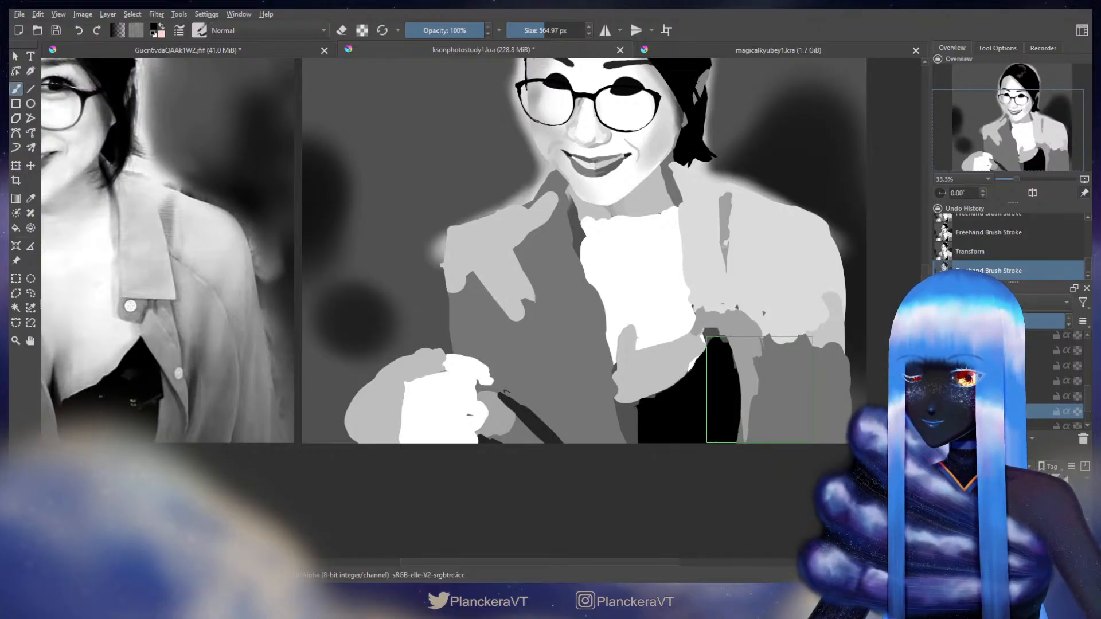
{"action": "key", "text": "e"}
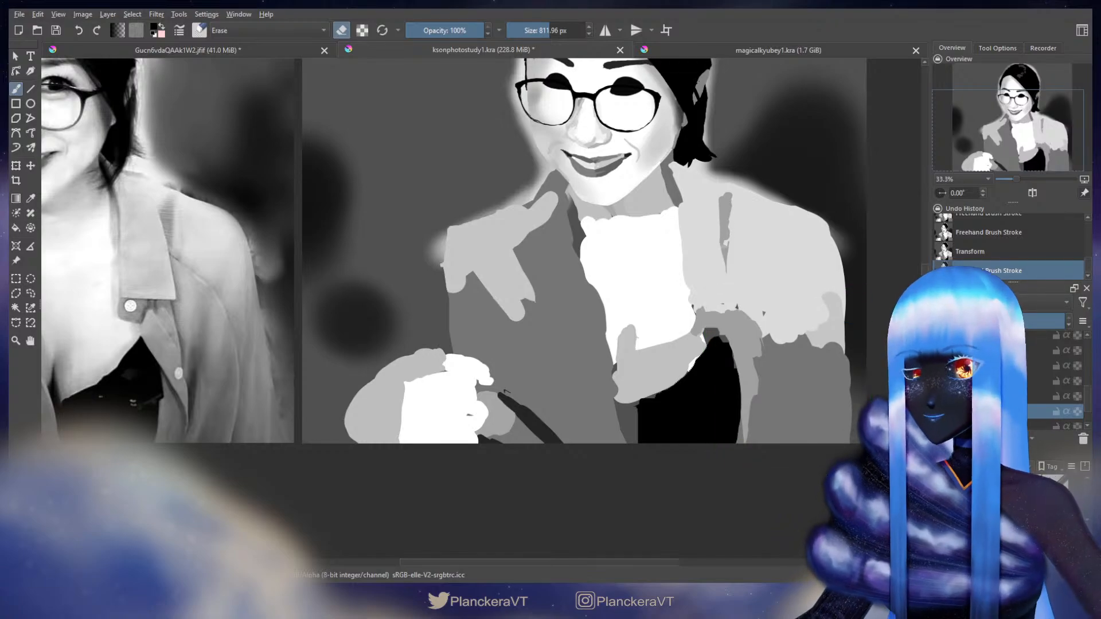
Step: Shift the gray jacket edge beside the black top with Transform, gauging its position with the 564.97 px brush
{"action": "key", "text": "e"}
{"action": "key", "text": "ctrl+t"}
{"action": "key", "text": "b"}
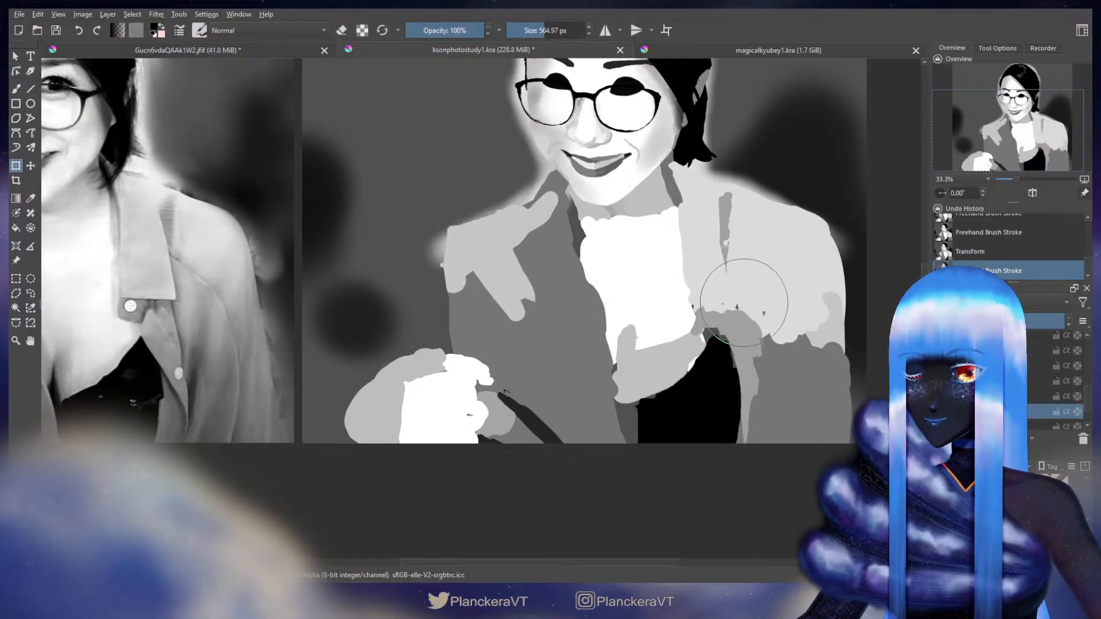
{"action": "key", "text": "b"}
{"action": "left_click_drag", "start_coordinate": [768, 371], "coordinate": [769, 361]}
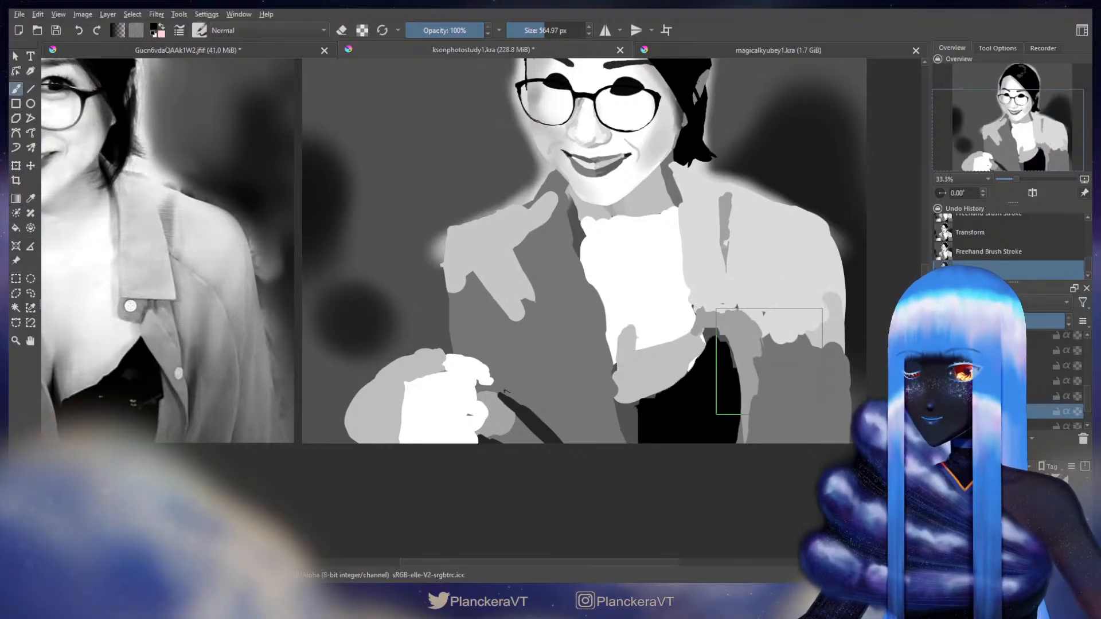
{"action": "key", "text": "e"}
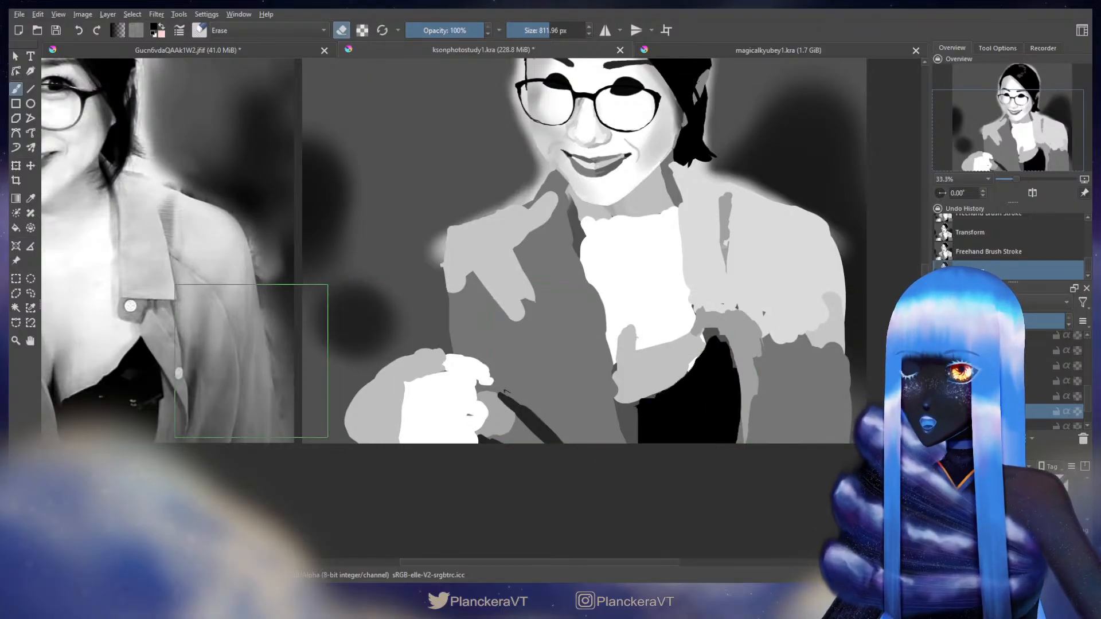
Step: Resize the eraser to 710.99 px against the reference and trim the jacket edge along the black top's right side, undoing a stray stroke
{"action": "mouse_move", "coordinate": [252, 361]}
{"action": "left_mouse_down"}
{"action": "mouse_move", "coordinate": [456, 389]}
{"action": "mouse_move", "coordinate": [397, 403]}
{"action": "mouse_move", "coordinate": [430, 403]}
{"action": "left_mouse_up"}
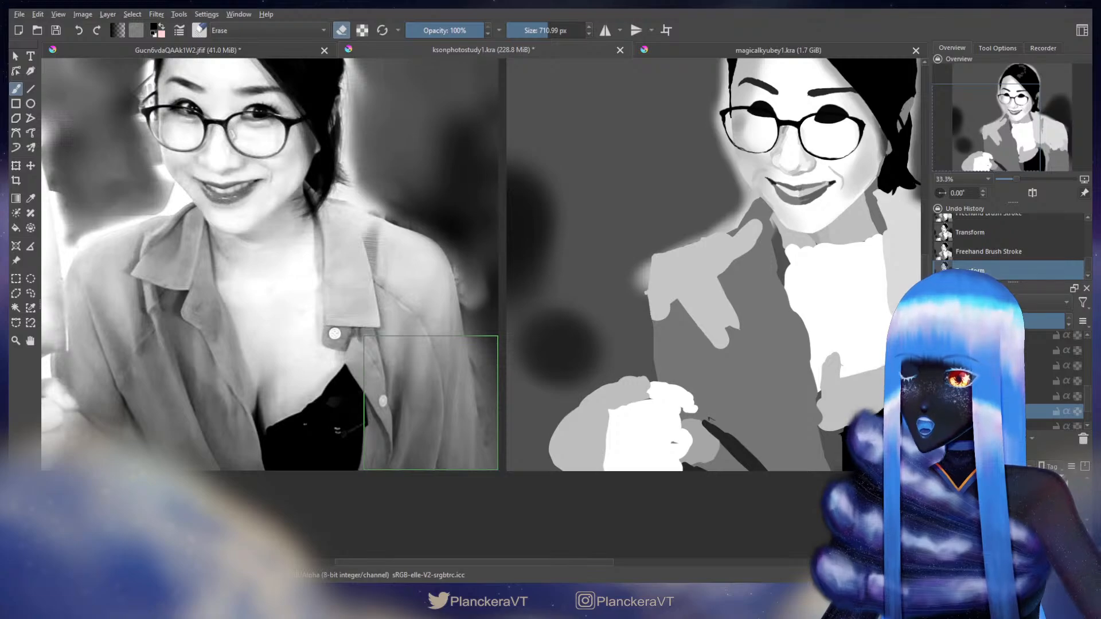
{"action": "left_click_drag", "start_coordinate": [766, 312], "coordinate": [386, 322]}
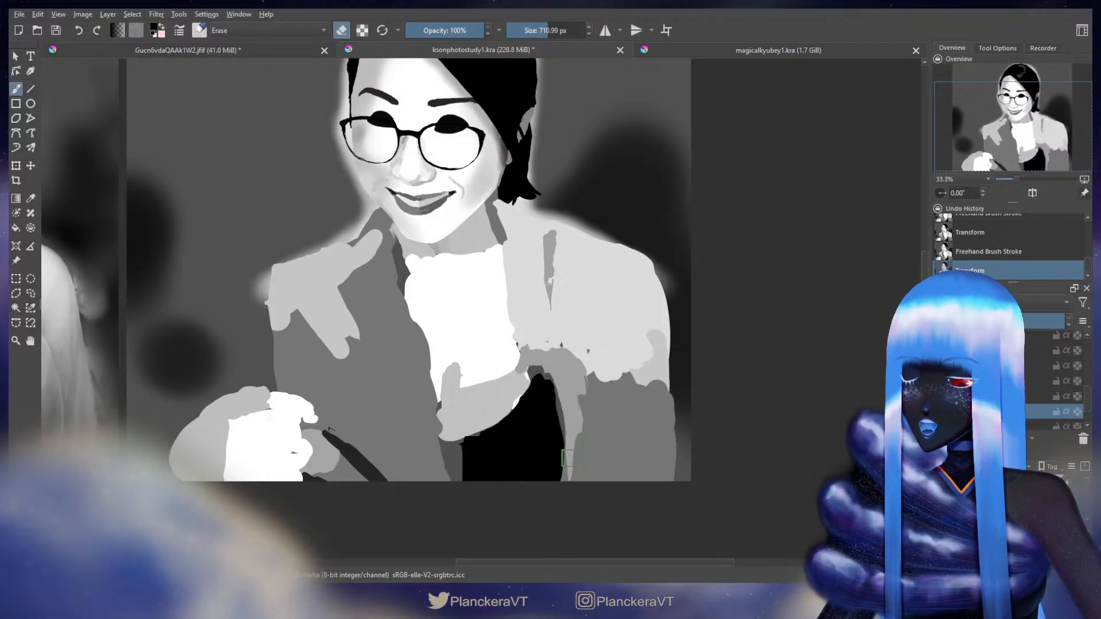
{"action": "mouse_move", "coordinate": [560, 473]}
{"action": "left_mouse_down"}
{"action": "mouse_move", "coordinate": [572, 458]}
{"action": "mouse_move", "coordinate": [573, 469]}
{"action": "left_mouse_up"}
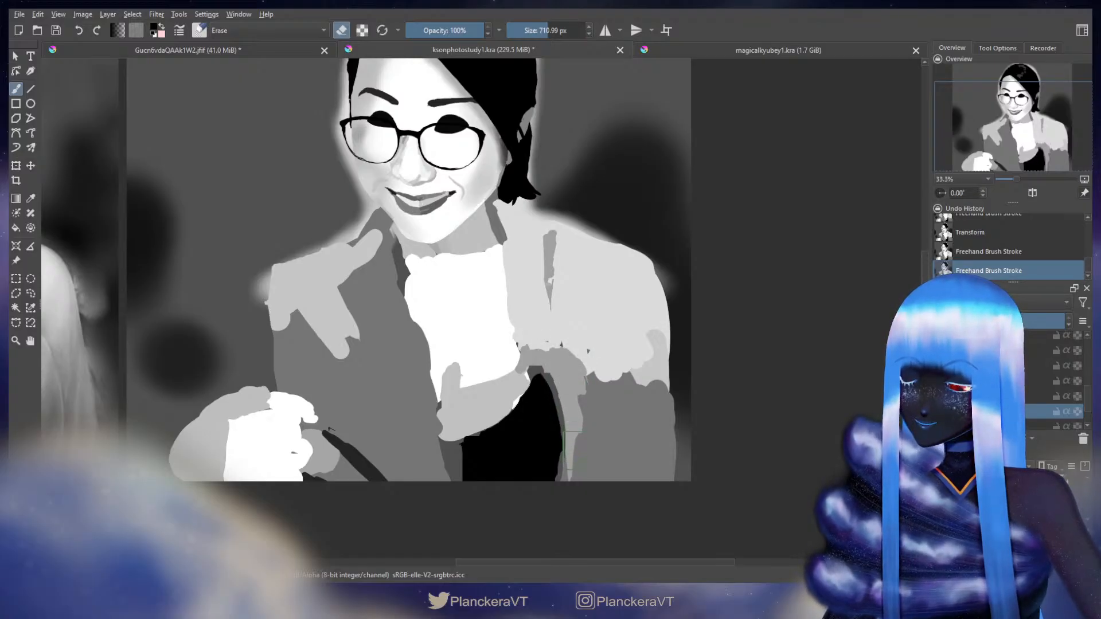
{"action": "left_click_drag", "start_coordinate": [573, 453], "coordinate": [624, 414]}
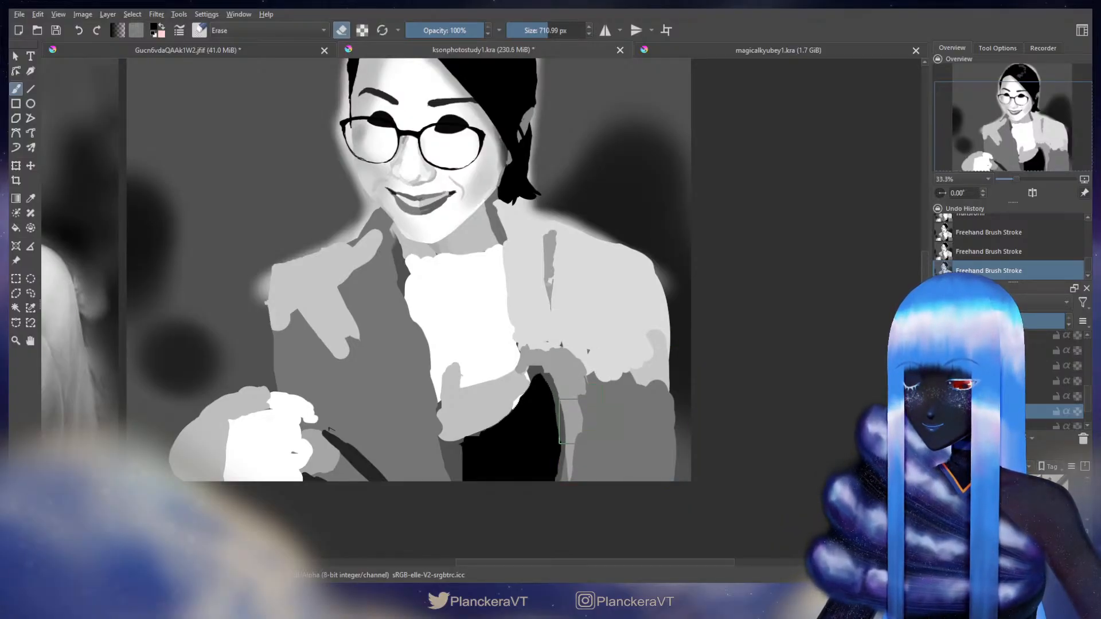
{"action": "mouse_move", "coordinate": [569, 422]}
{"action": "left_mouse_down"}
{"action": "mouse_move", "coordinate": [582, 415]}
{"action": "mouse_move", "coordinate": [561, 359]}
{"action": "left_mouse_up"}
{"action": "key", "text": "ctrl+z"}
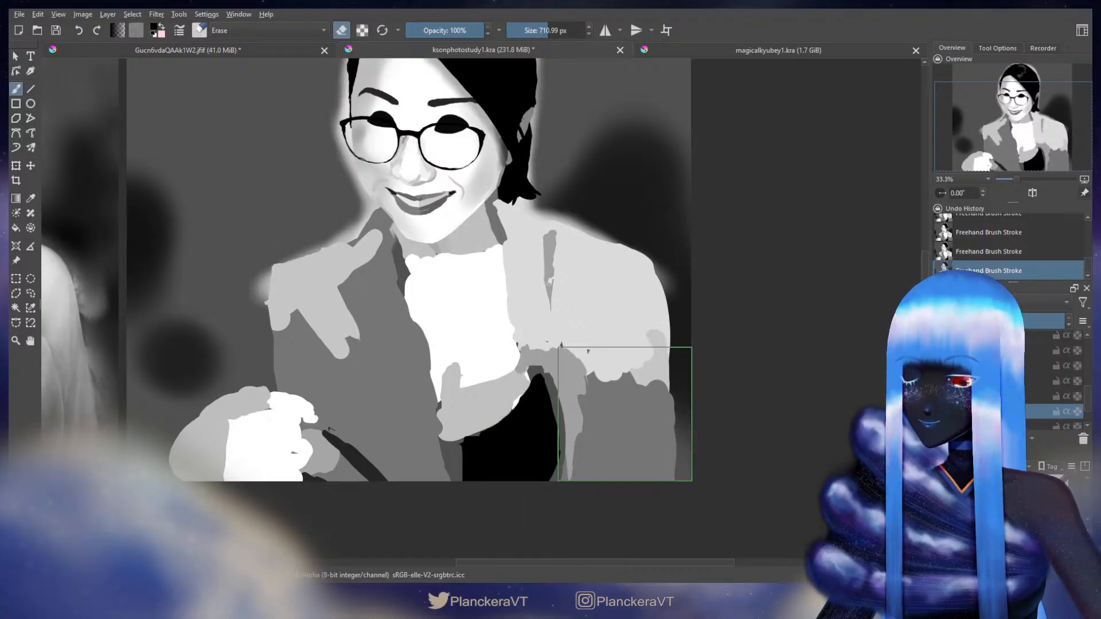
Step: Compare the jacket opening's distance from the photo's edge in the reference and the painting using the 748.13 px eraser
{"action": "left_click_drag", "start_coordinate": [443, 402], "coordinate": [790, 349]}
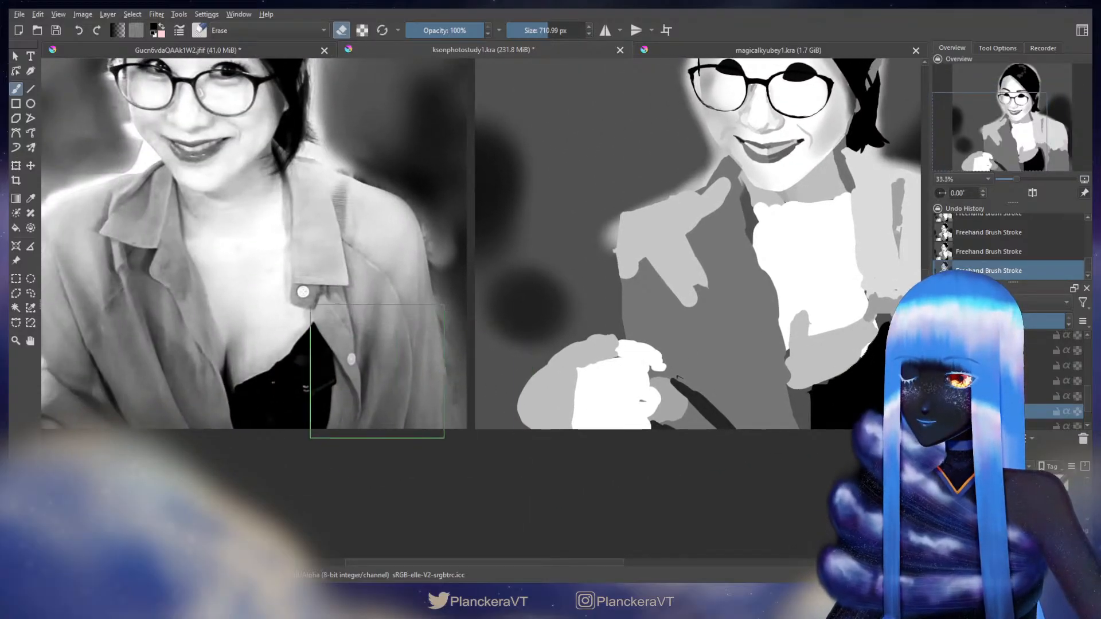
{"action": "left_click_drag", "start_coordinate": [397, 360], "coordinate": [418, 360]}
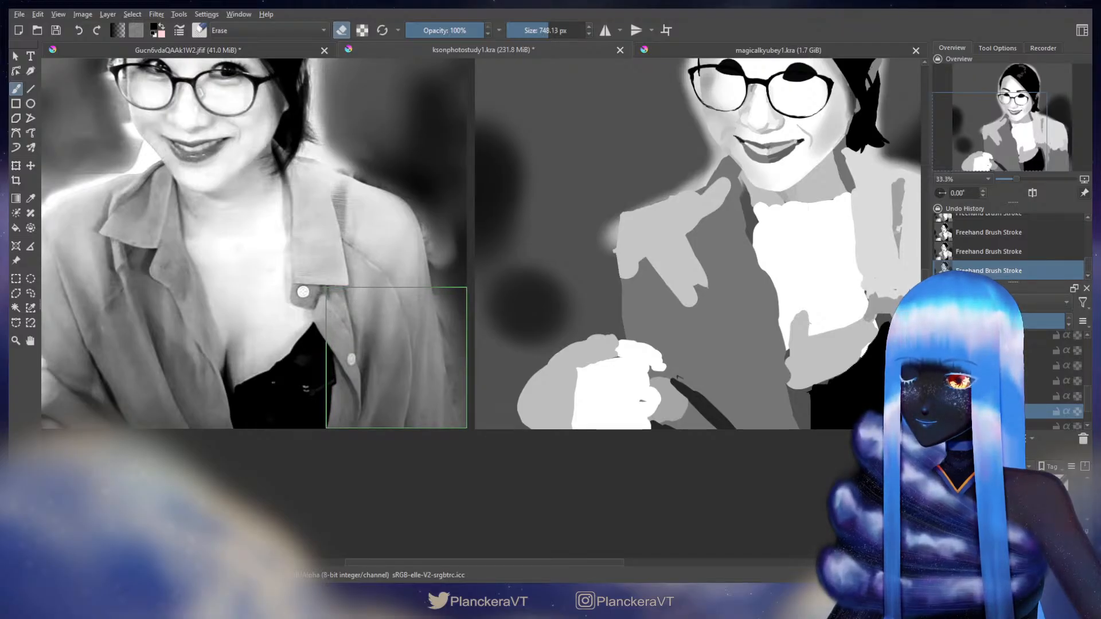
{"action": "left_click_drag", "start_coordinate": [396, 359], "coordinate": [173, 386]}
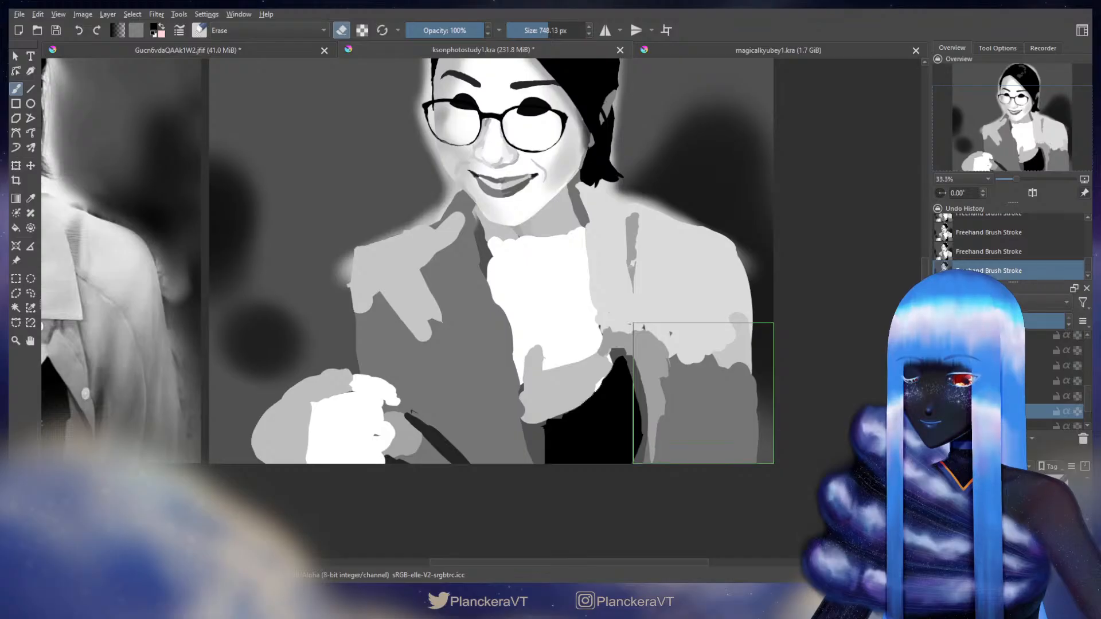
{"action": "key", "text": "e"}
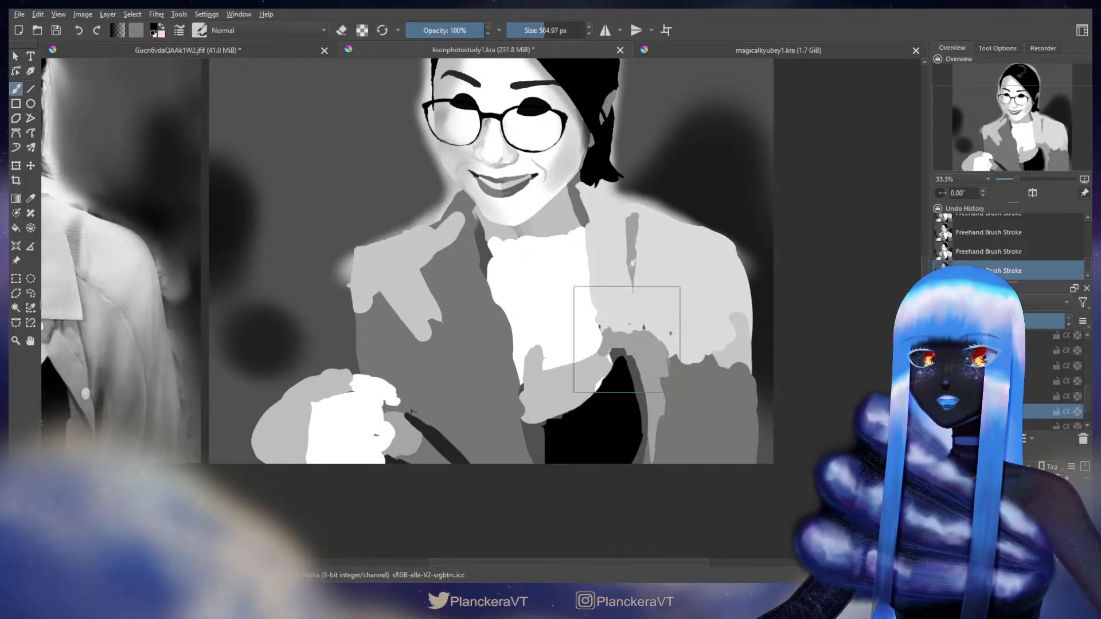
{"action": "mouse_move", "coordinate": [495, 408]}
{"action": "left_mouse_down"}
{"action": "mouse_move", "coordinate": [622, 404]}
{"action": "mouse_move", "coordinate": [611, 390]}
{"action": "left_mouse_up"}
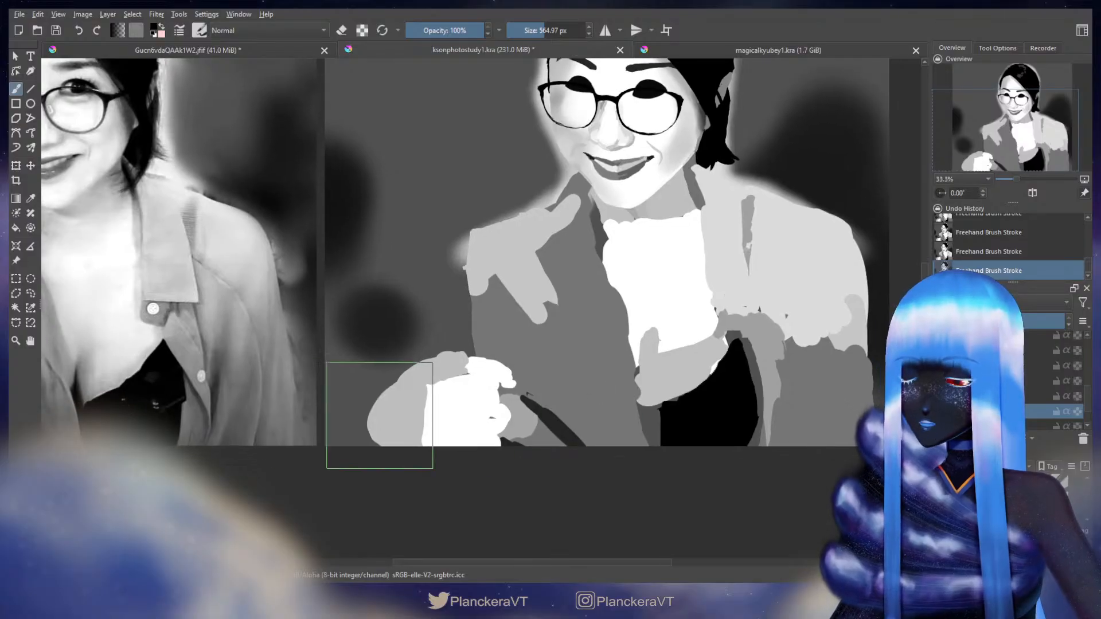
Step: Add and rename a layer for the collar button, sample the button's white from the reference, and enlarge the brush to 762.89 px
{"action": "left_click_drag", "start_coordinate": [623, 330], "coordinate": [618, 352]}
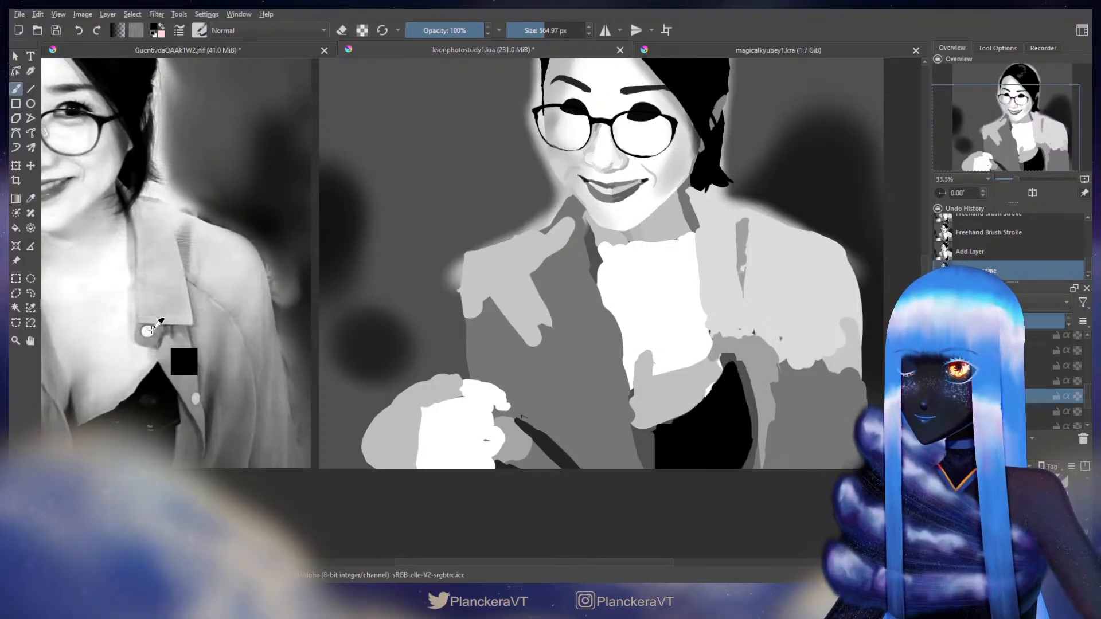
{"action": "left_click", "coordinate": [152, 328], "text": "ctrl"}
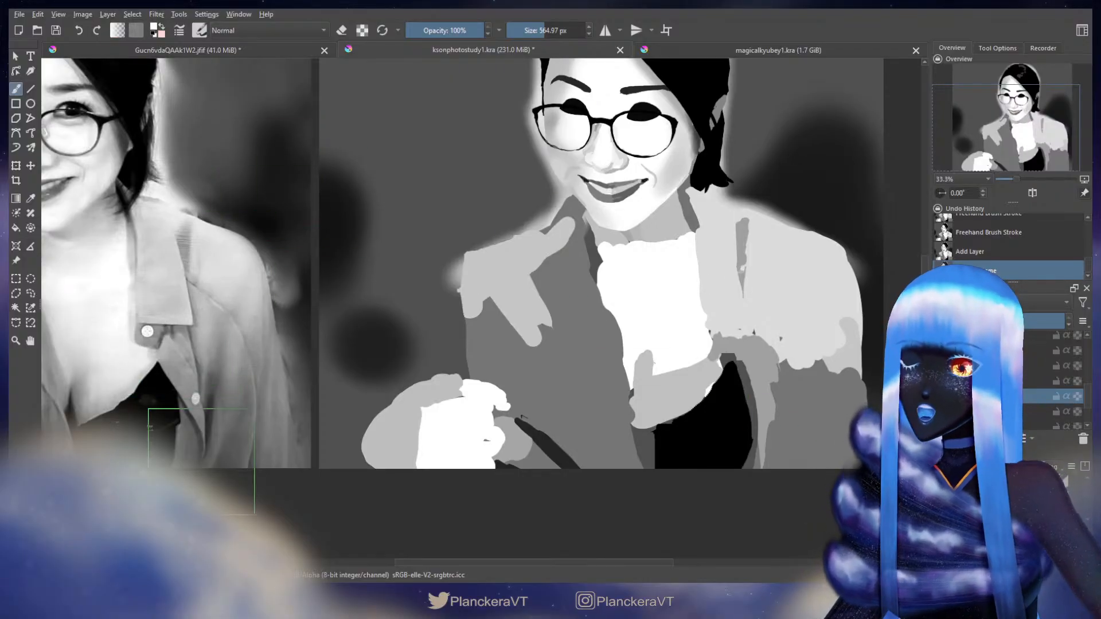
{"action": "left_click_drag", "start_coordinate": [183, 390], "coordinate": [196, 395], "text": "shift"}
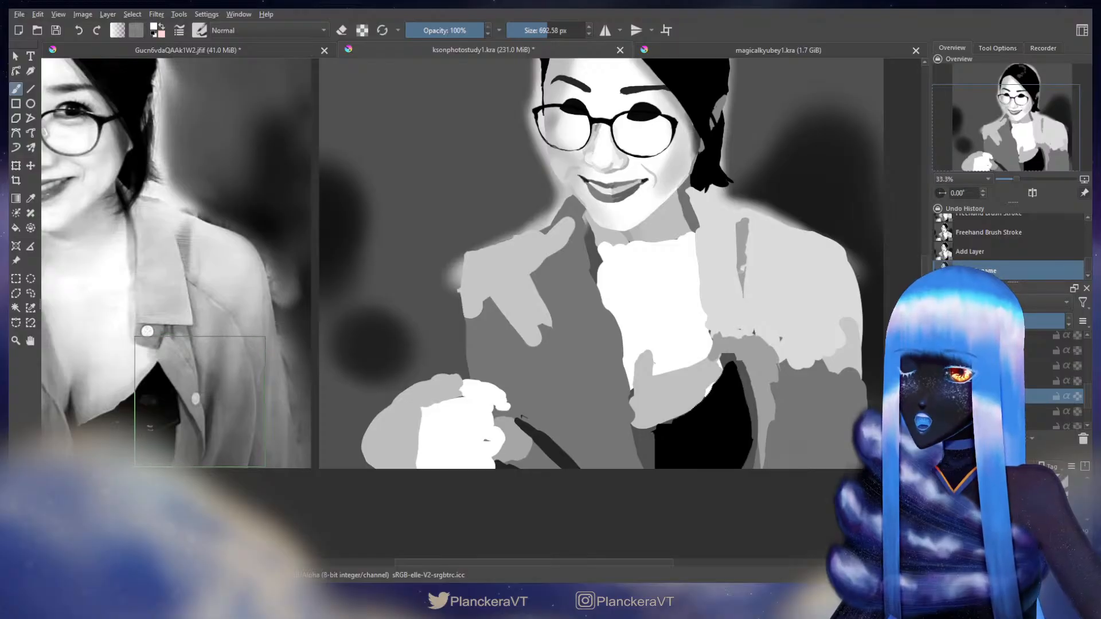
{"action": "left_click_drag", "start_coordinate": [148, 331], "coordinate": [153, 331], "text": "shift"}
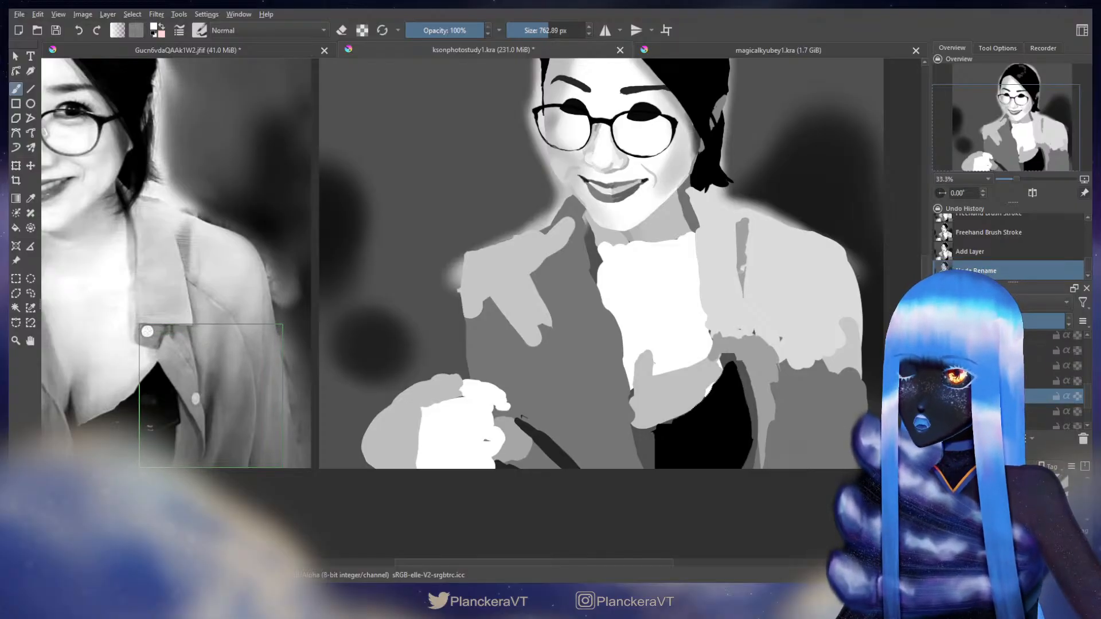
Step: Measure the collar button's placement in the reference with the 902.13 px eraser and 758.89 px brush, and locate that spot in the painting
{"action": "scroll", "coordinate": [180, 399], "scroll_direction": "up", "scroll_amount": 1}
{"action": "left_click_drag", "start_coordinate": [191, 398], "coordinate": [307, 399]}
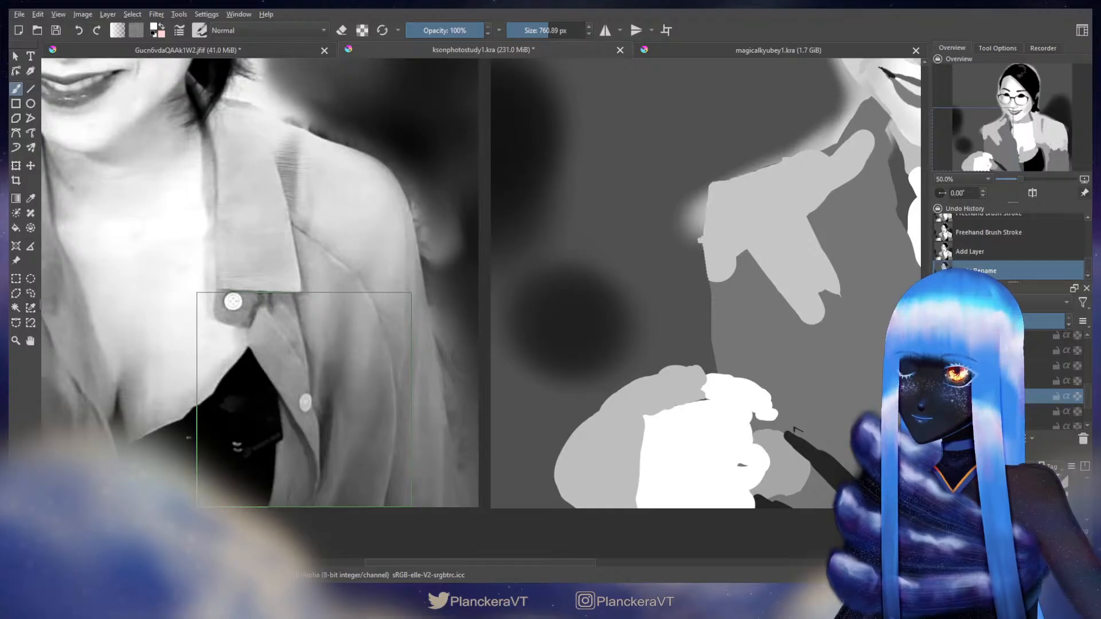
{"action": "left_click_drag", "start_coordinate": [304, 400], "coordinate": [302, 400]}
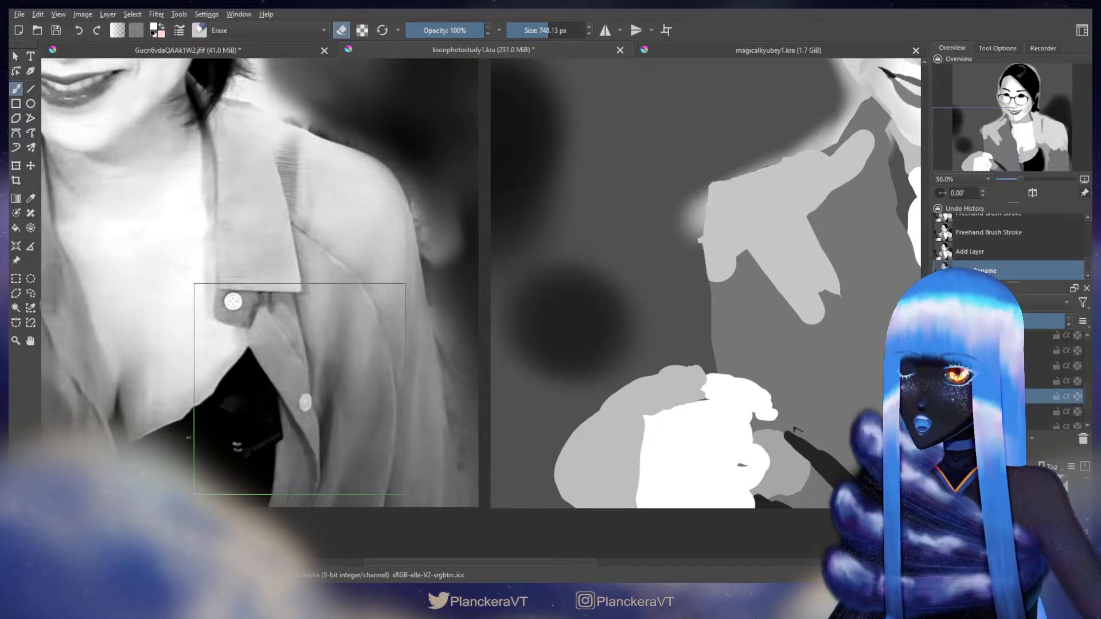
{"action": "key", "text": "e"}
{"action": "mouse_move", "coordinate": [351, 397]}
{"action": "left_mouse_down"}
{"action": "mouse_move", "coordinate": [388, 390]}
{"action": "mouse_move", "coordinate": [350, 380]}
{"action": "left_mouse_up"}
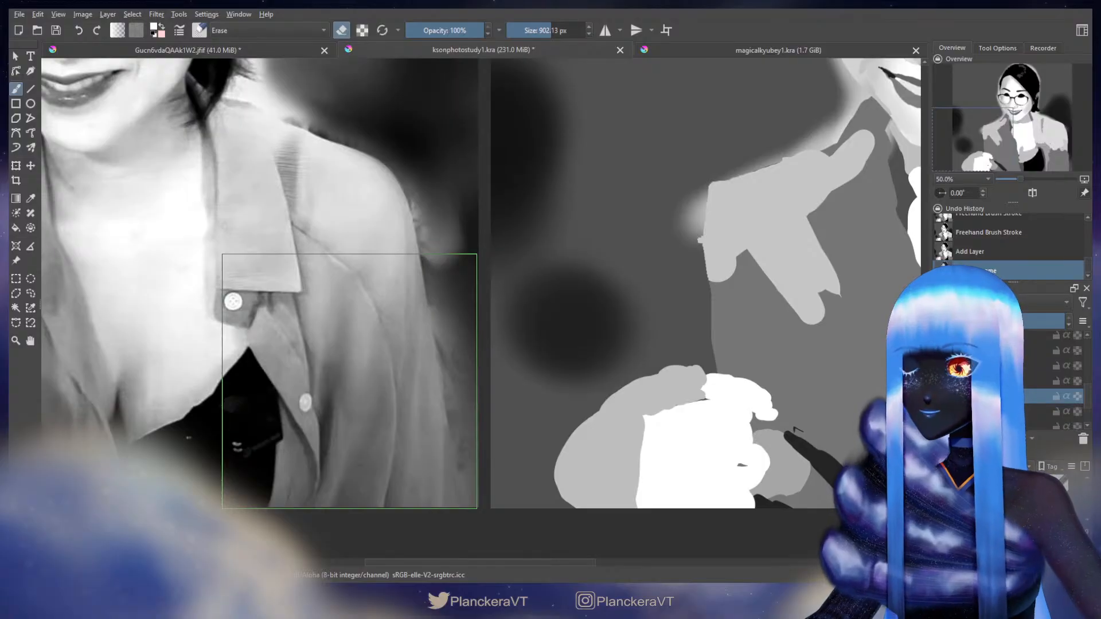
{"action": "key", "text": "e"}
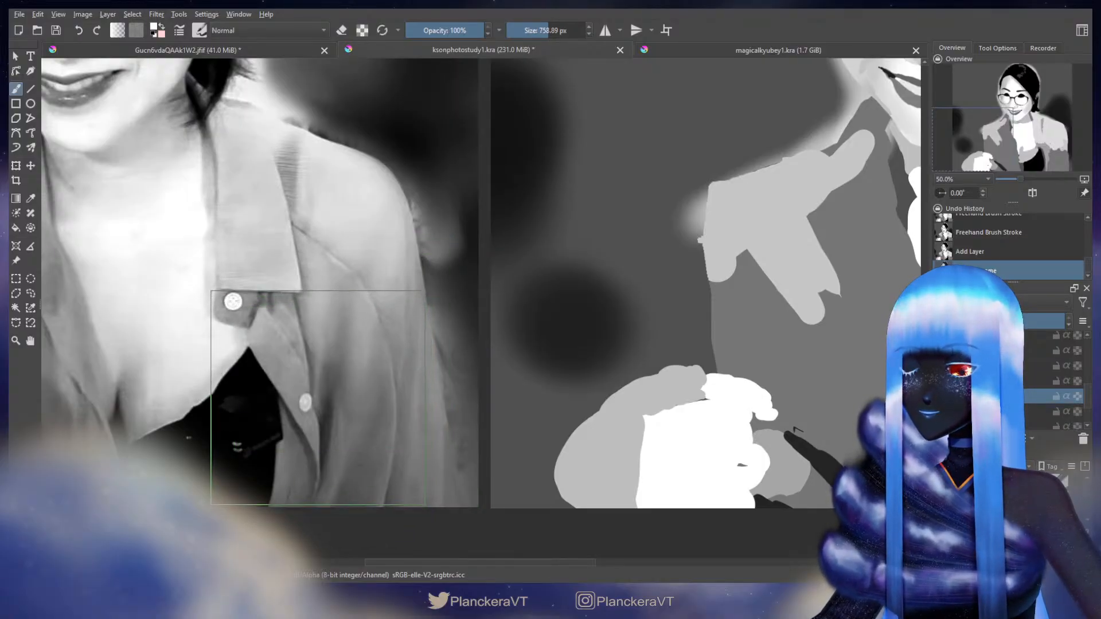
{"action": "left_click_drag", "start_coordinate": [587, 284], "coordinate": [168, 331]}
{"action": "left_click_drag", "start_coordinate": [504, 306], "coordinate": [399, 257]}
{"action": "left_click_drag", "start_coordinate": [459, 291], "coordinate": [430, 270]}
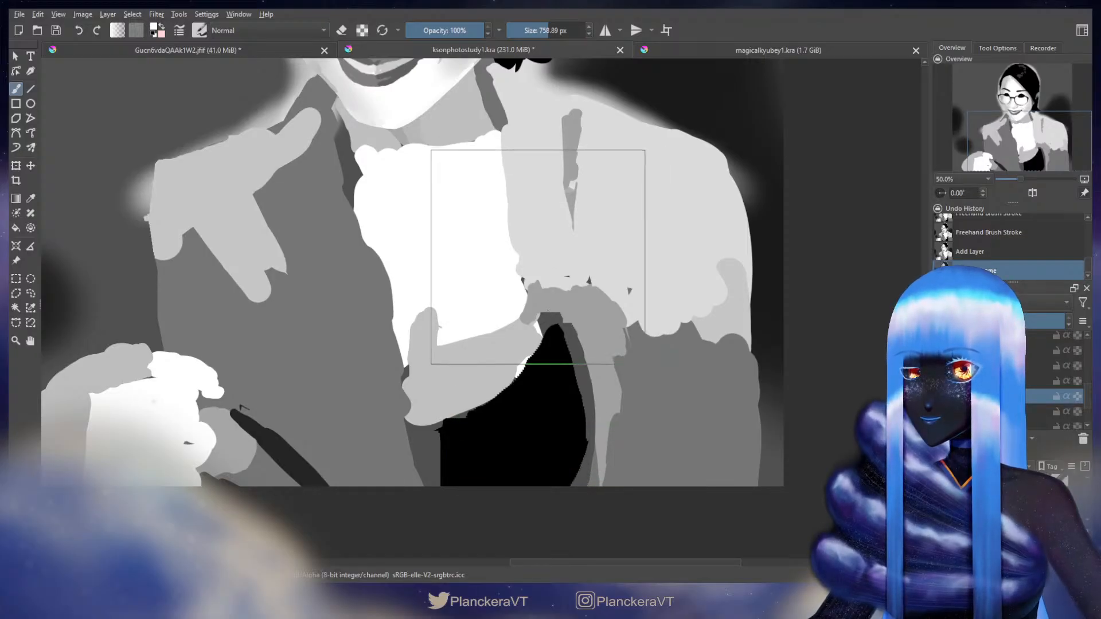
Step: Stamp a small white button below the jacket collar and move it slightly right, checking its placement with the 902.13 px eraser
{"action": "left_click", "coordinate": [537, 266]}
{"action": "key", "text": "e"}
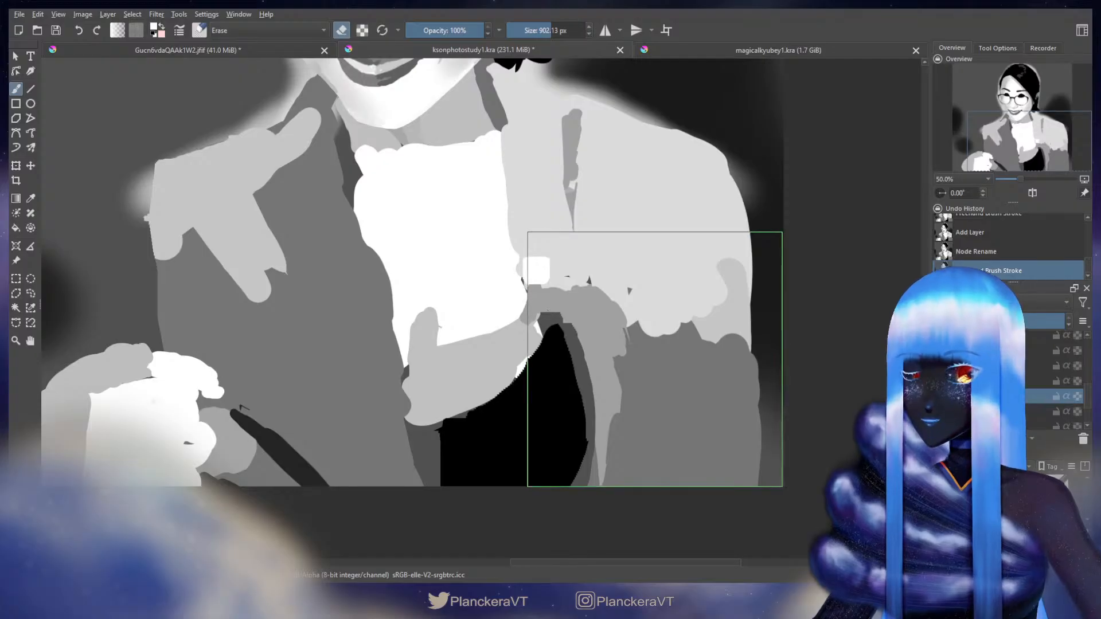
{"action": "key", "text": "t"}
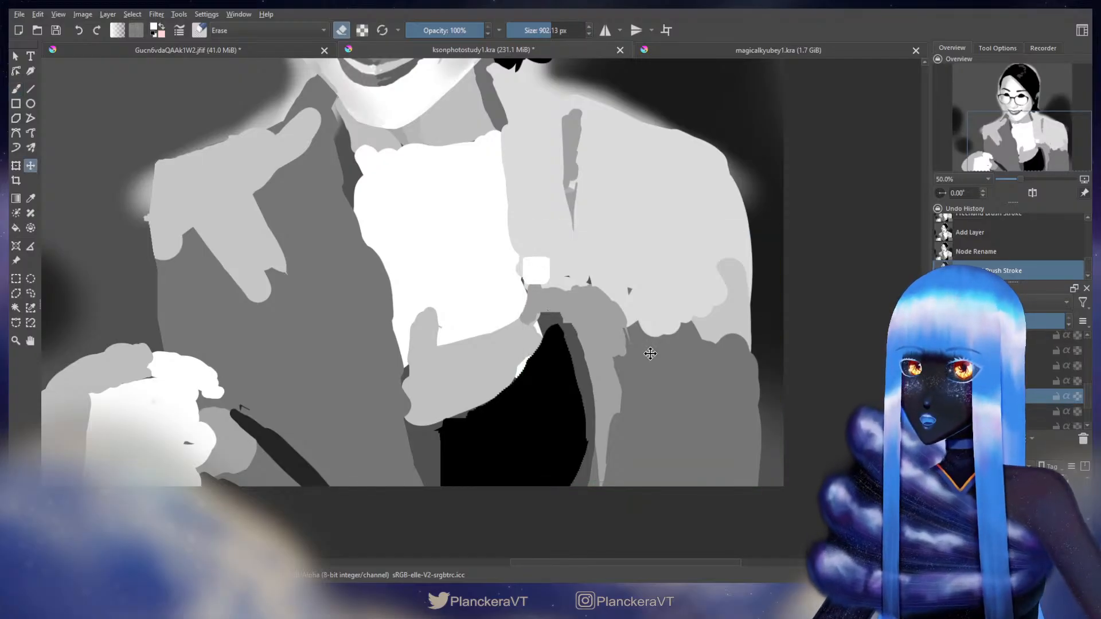
{"action": "left_click_drag", "start_coordinate": [649, 352], "coordinate": [650, 354]}
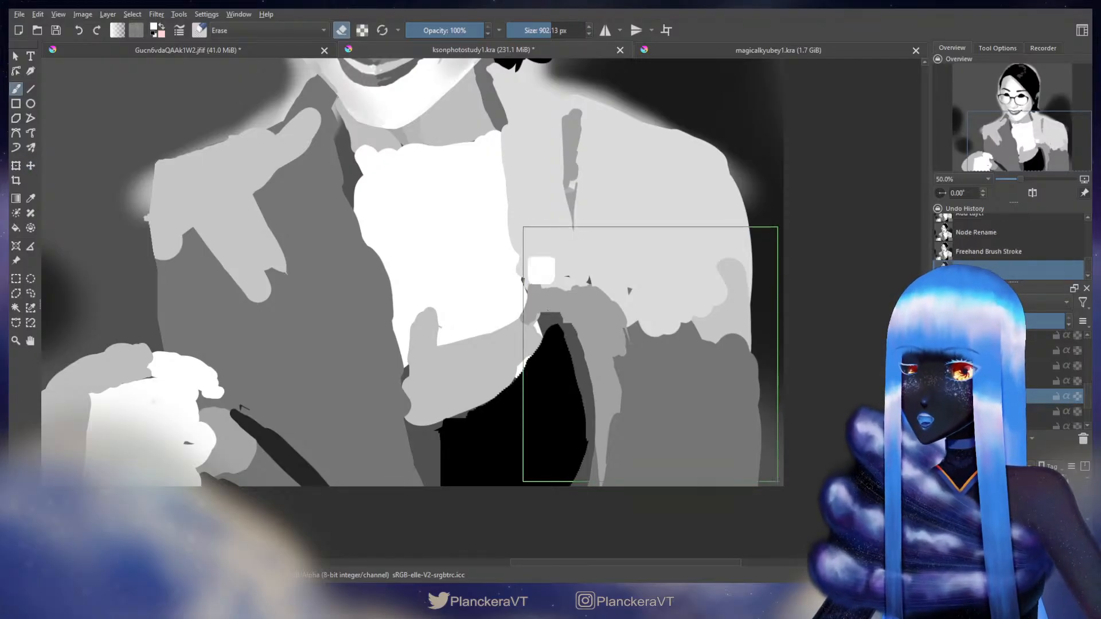
{"action": "key", "text": "b"}
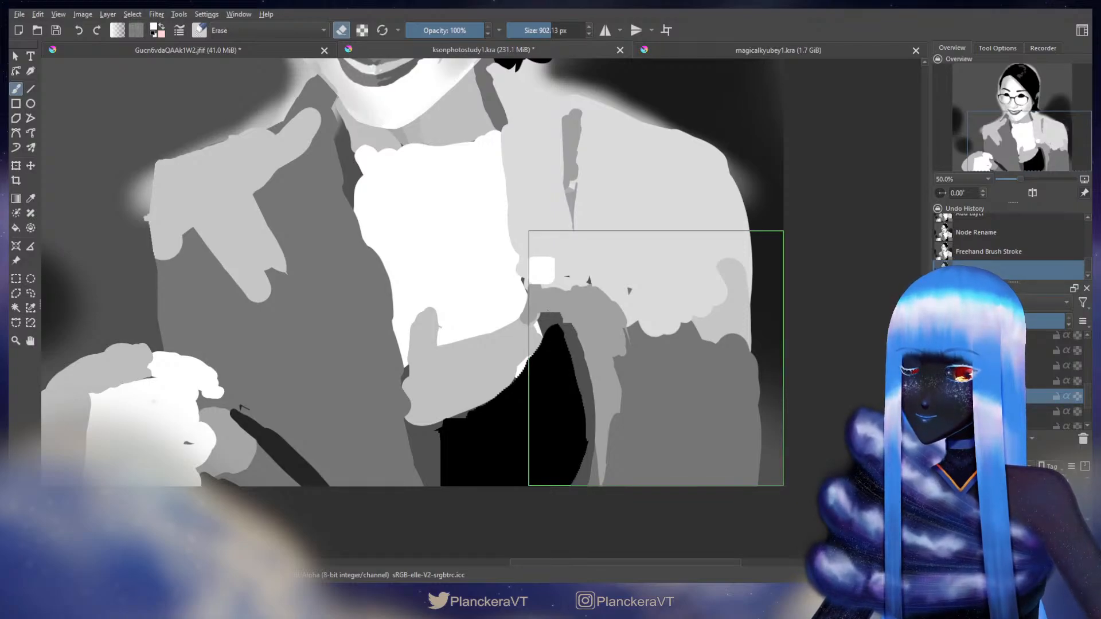
{"action": "key", "text": "e"}
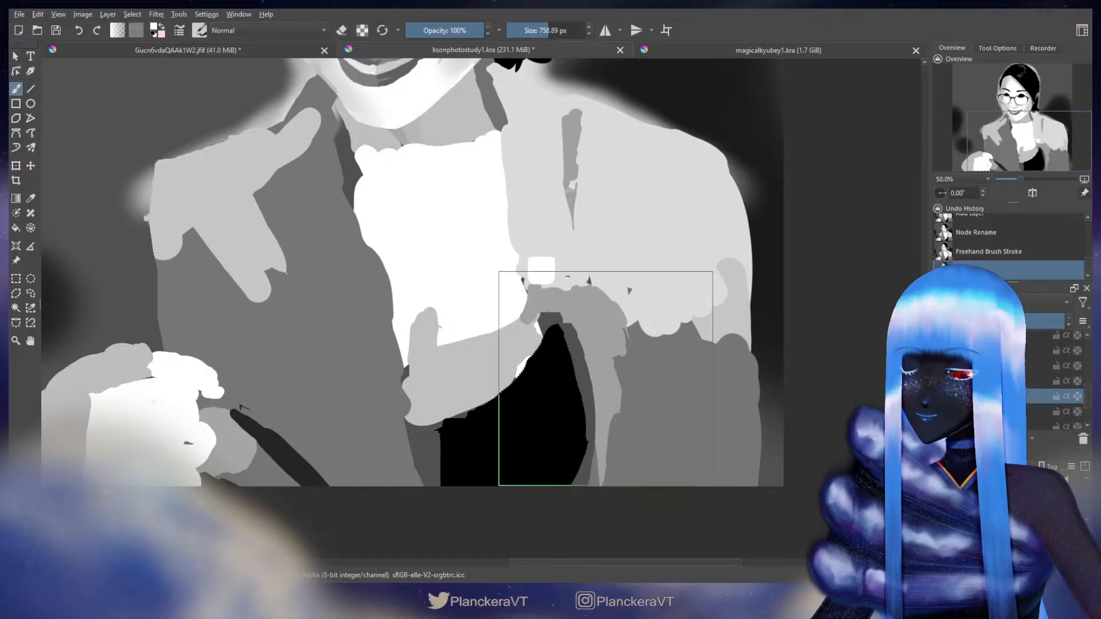
Step: Nudge the white button slightly left and then down with the Move tool toward the peak of the black top
{"action": "key", "text": "t"}
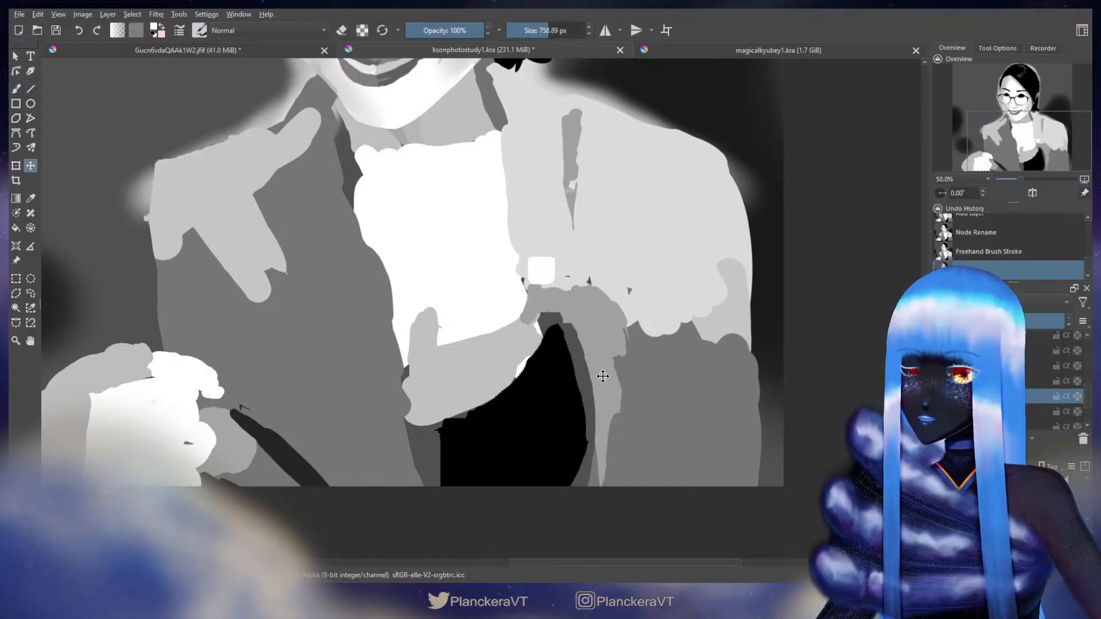
{"action": "key", "text": "Left"}
{"action": "key", "text": "Left"}
{"action": "key", "text": "Left"}
{"action": "key", "text": "Left"}
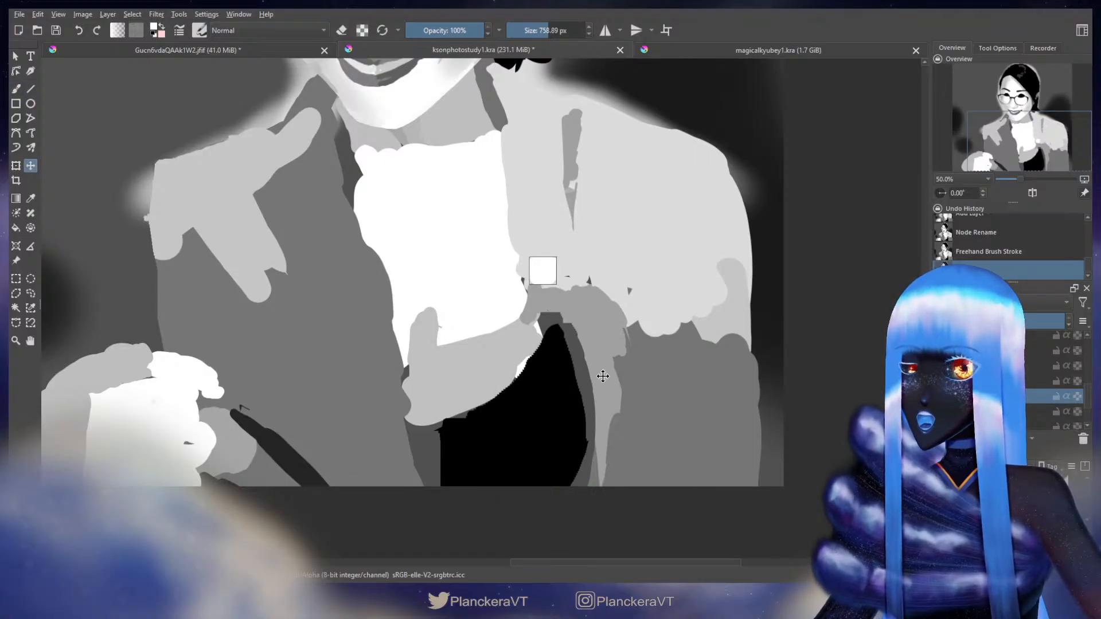
{"action": "key", "text": "Left"}
{"action": "key", "text": "Left"}
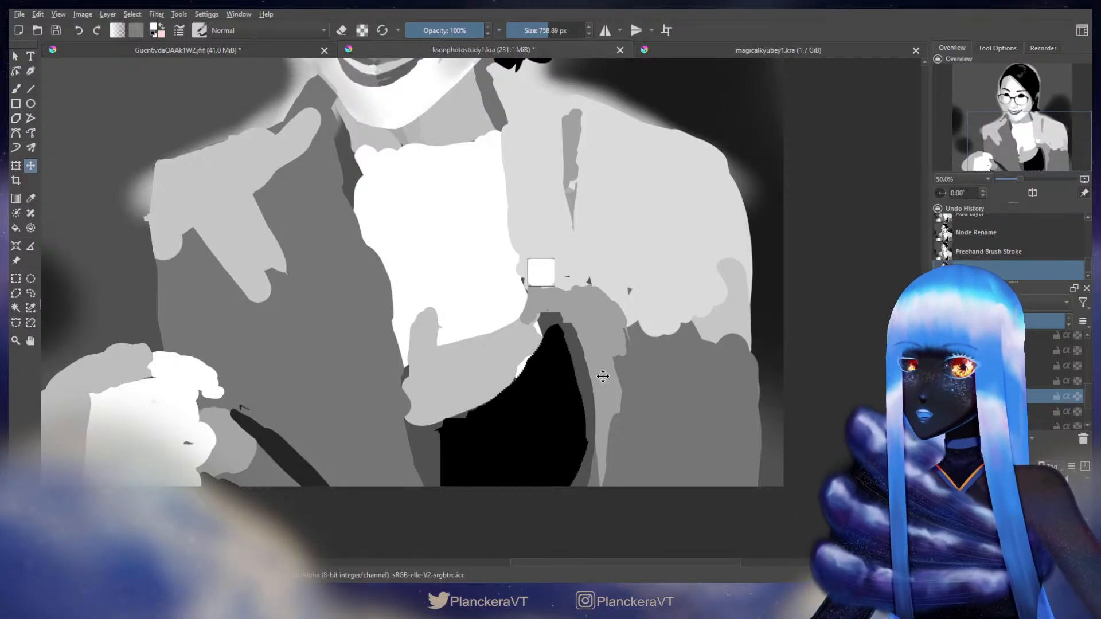
{"action": "key", "text": "Down"}
{"action": "key", "text": "Down"}
{"action": "key", "text": "Down"}
{"action": "key", "text": "Down"}
{"action": "key", "text": "Down"}
{"action": "key", "text": "Down"}
{"action": "key", "text": "Down"}
{"action": "key", "text": "Down"}
{"action": "key", "text": "Down"}
{"action": "key", "text": "Down"}
{"action": "key", "text": "Down"}
{"action": "key", "text": "Down"}
{"action": "key", "text": "Down"}
{"action": "key", "text": "Down"}
{"action": "key", "text": "Down"}
{"action": "key", "text": "Down"}
{"action": "key", "text": "Down"}
{"action": "key", "text": "Down"}
{"action": "key", "text": "Down"}
{"action": "key", "text": "Down"}
{"action": "key", "text": "Down"}
{"action": "key", "text": "Down"}
{"action": "key", "text": "Down"}
{"action": "key", "text": "Down"}
{"action": "key", "text": "Down"}
{"action": "key", "text": "Down"}
{"action": "key", "text": "Down"}
{"action": "key", "text": "Down"}
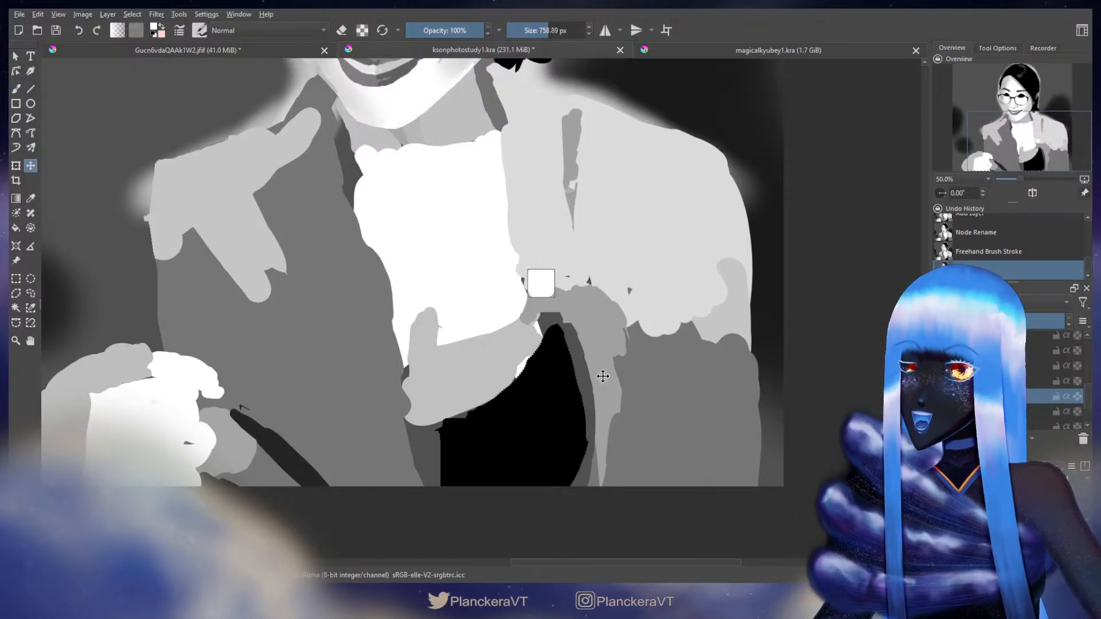
Step: Size the brush to the collar button's width in the reference, 66.70 px, and compare it with the painted button
{"action": "key", "text": "b"}
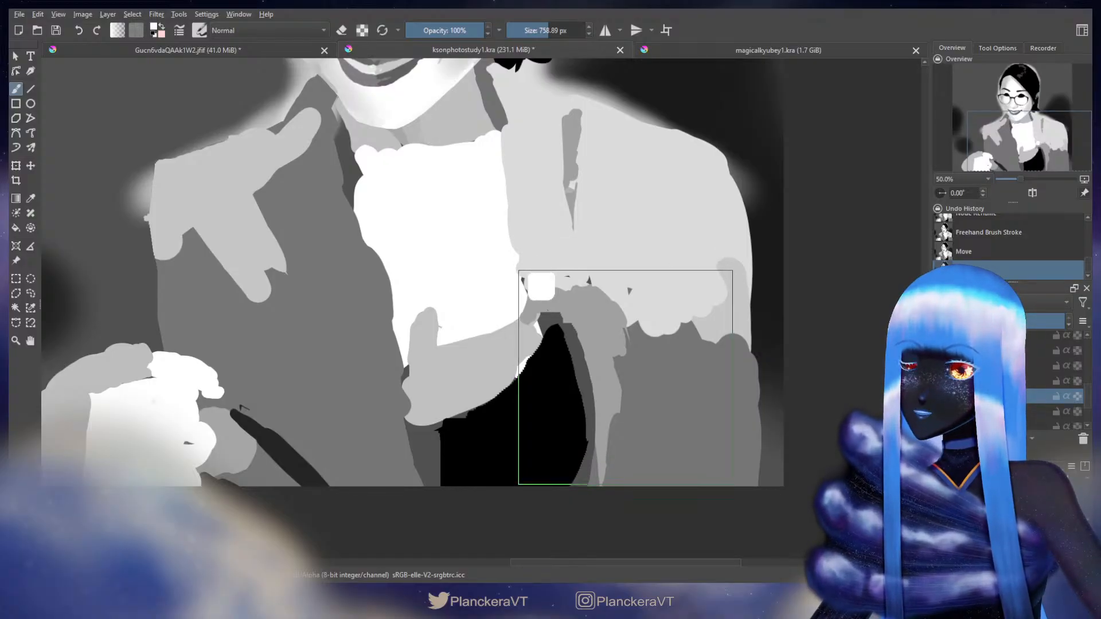
{"action": "left_click_drag", "start_coordinate": [180, 312], "coordinate": [631, 299]}
{"action": "left_click_drag", "start_coordinate": [495, 318], "coordinate": [686, 357]}
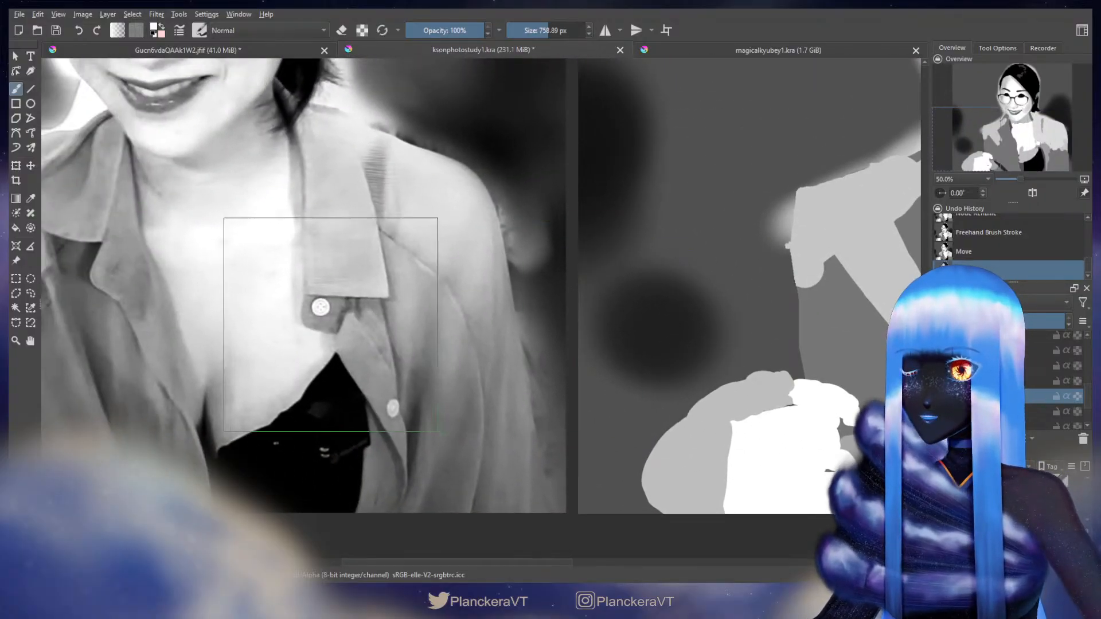
{"action": "mouse_move", "coordinate": [328, 324]}
{"action": "left_mouse_down"}
{"action": "mouse_move", "coordinate": [205, 339]}
{"action": "mouse_move", "coordinate": [309, 307]}
{"action": "left_mouse_up"}
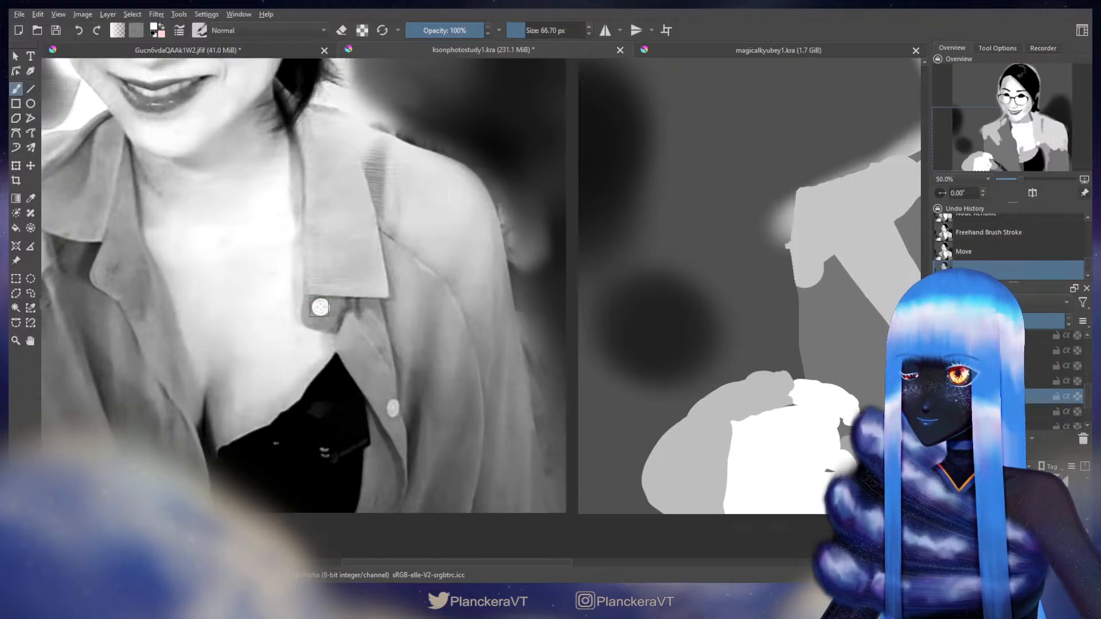
{"action": "left_click_drag", "start_coordinate": [766, 225], "coordinate": [376, 315]}
{"action": "mouse_move", "coordinate": [700, 283]}
{"action": "left_mouse_down"}
{"action": "mouse_move", "coordinate": [472, 182]}
{"action": "mouse_move", "coordinate": [469, 170]}
{"action": "left_mouse_up"}
{"action": "left_click", "coordinate": [560, 290]}
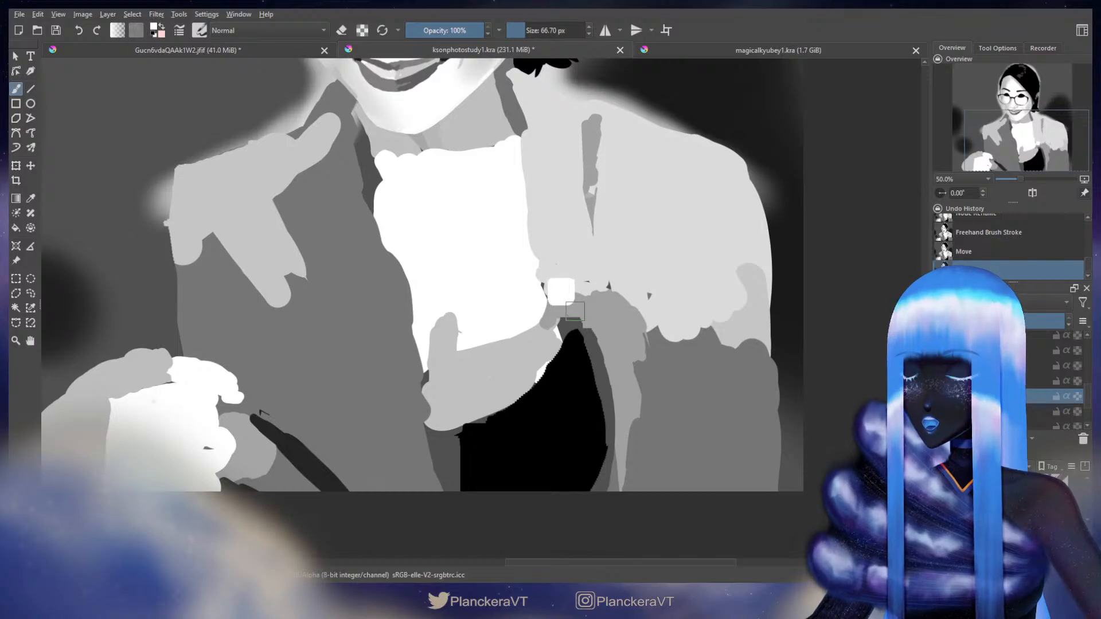
Step: Reduce the eraser to 69.31 px and trim the edges of the white collar button
{"action": "key", "text": "e"}
{"action": "left_click_drag", "start_coordinate": [544, 317], "coordinate": [348, 318]}
{"action": "mouse_move", "coordinate": [519, 312]}
{"action": "left_mouse_down"}
{"action": "mouse_move", "coordinate": [495, 313]}
{"action": "mouse_move", "coordinate": [565, 291]}
{"action": "left_mouse_up"}
{"action": "key", "text": "ctrl+z"}
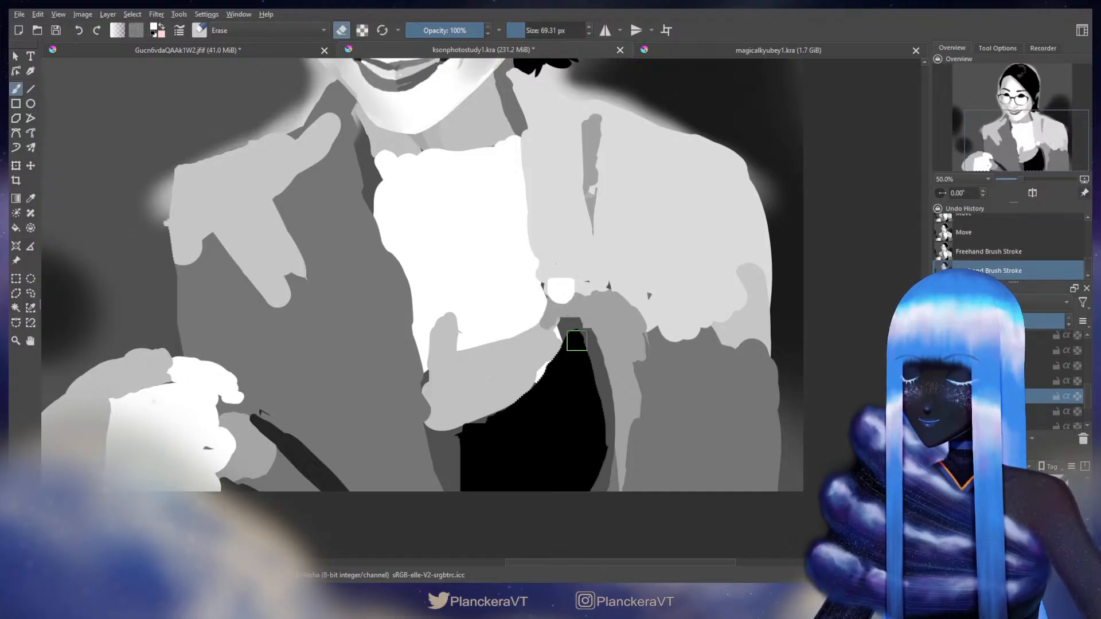
{"action": "key", "text": "e"}
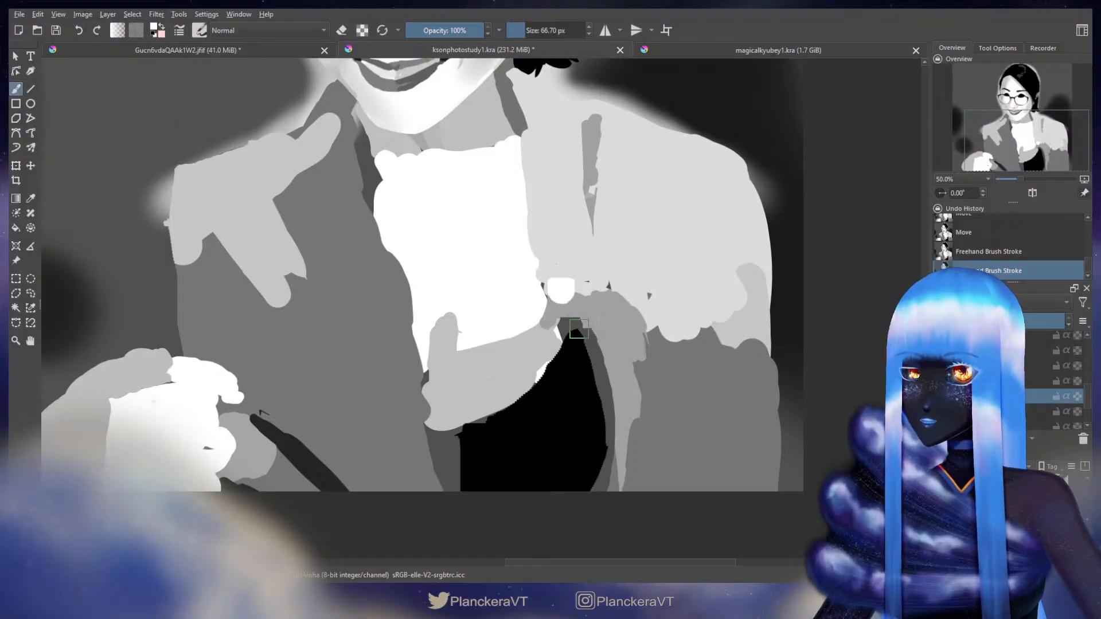
{"action": "key", "text": "e"}
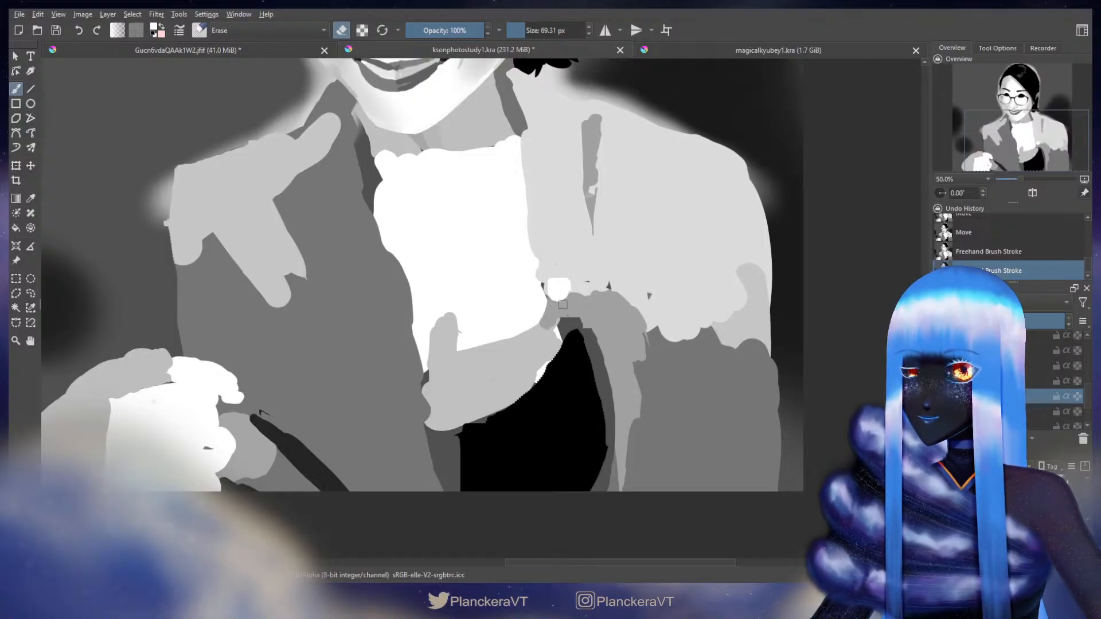
{"action": "left_click_drag", "start_coordinate": [574, 295], "coordinate": [575, 281]}
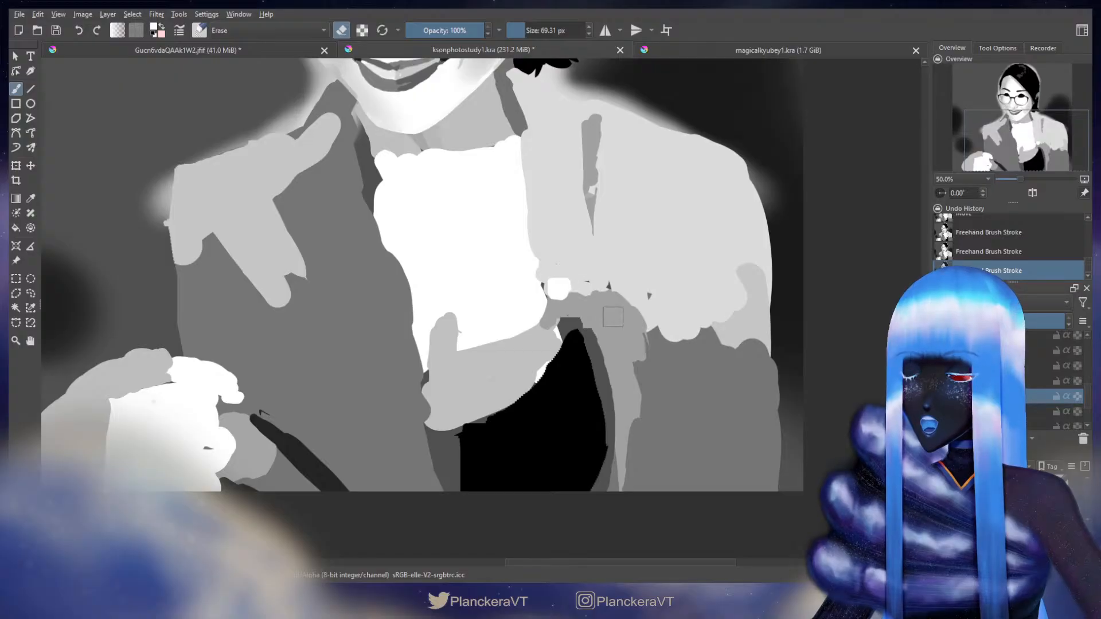
Step: Refine the white button's size and rounded corners with the 69.31 px eraser, checking it against the 66.70 px brush
{"action": "key", "text": "e"}
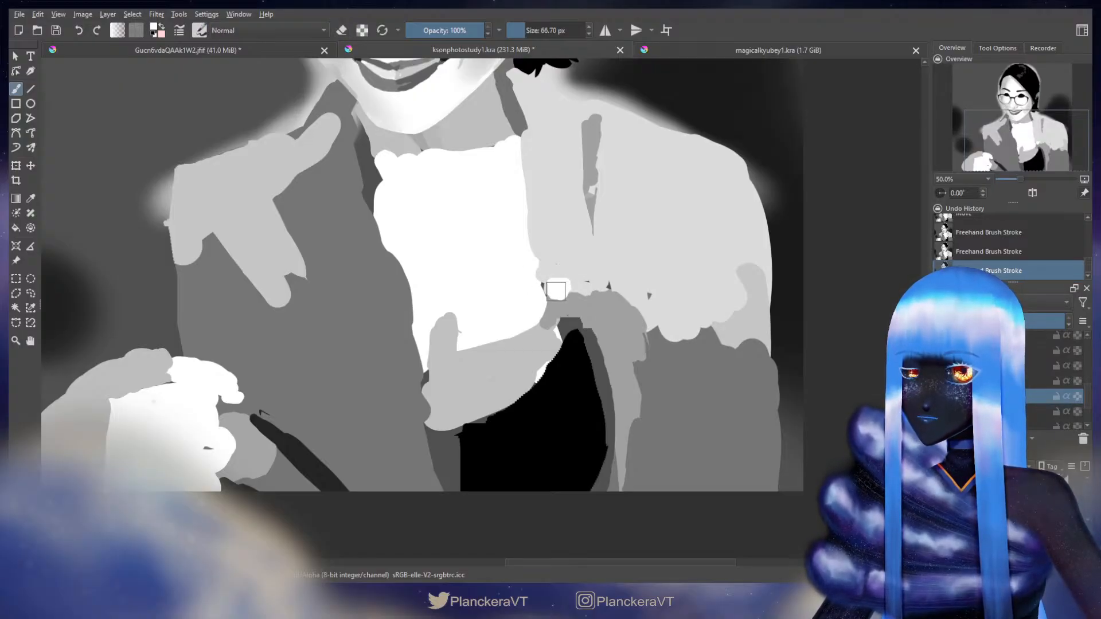
{"action": "key", "text": "e"}
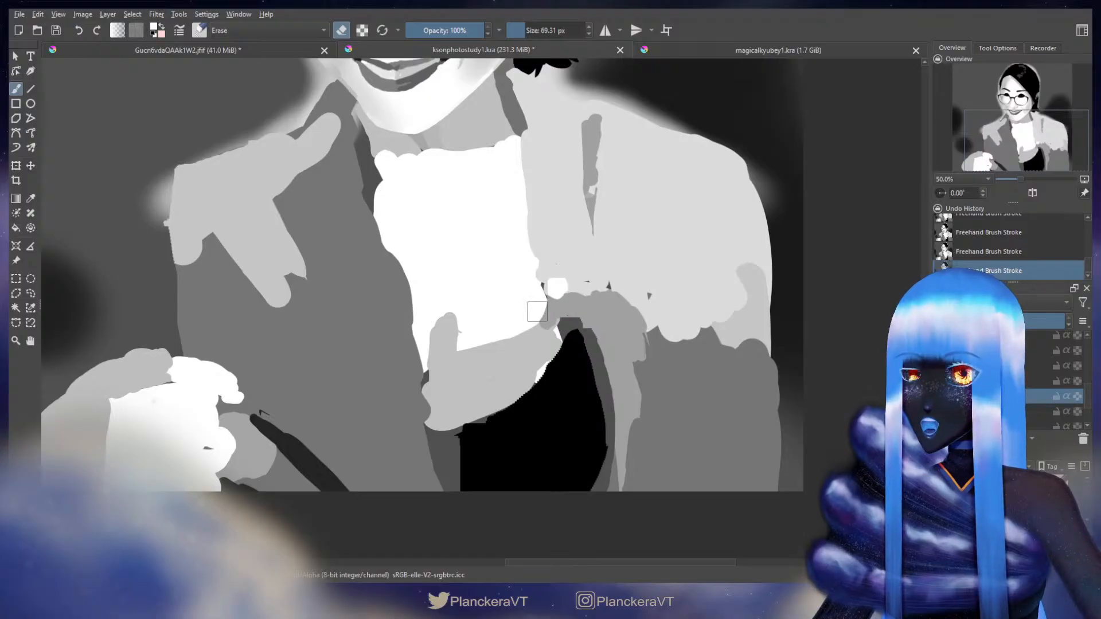
{"action": "key", "text": "e"}
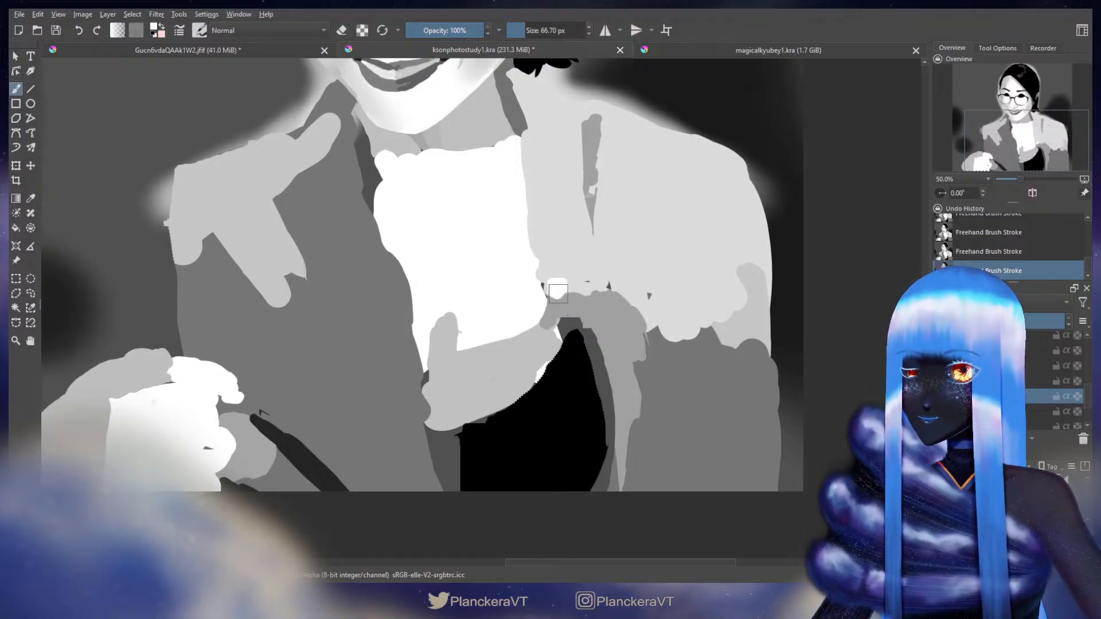
{"action": "key", "text": "e"}
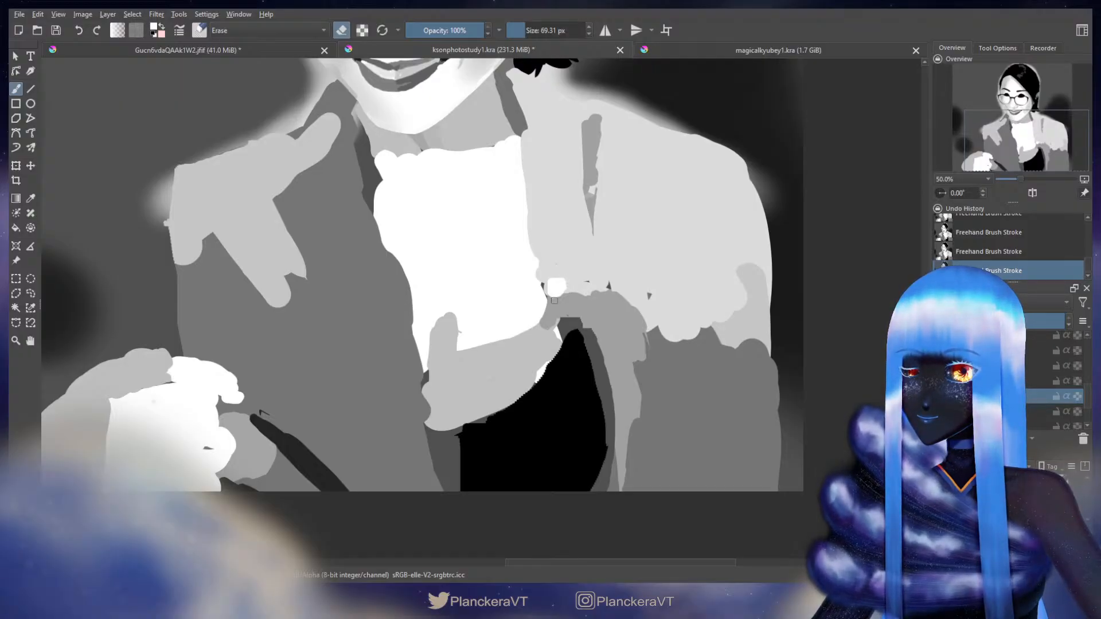
{"action": "key", "text": "e"}
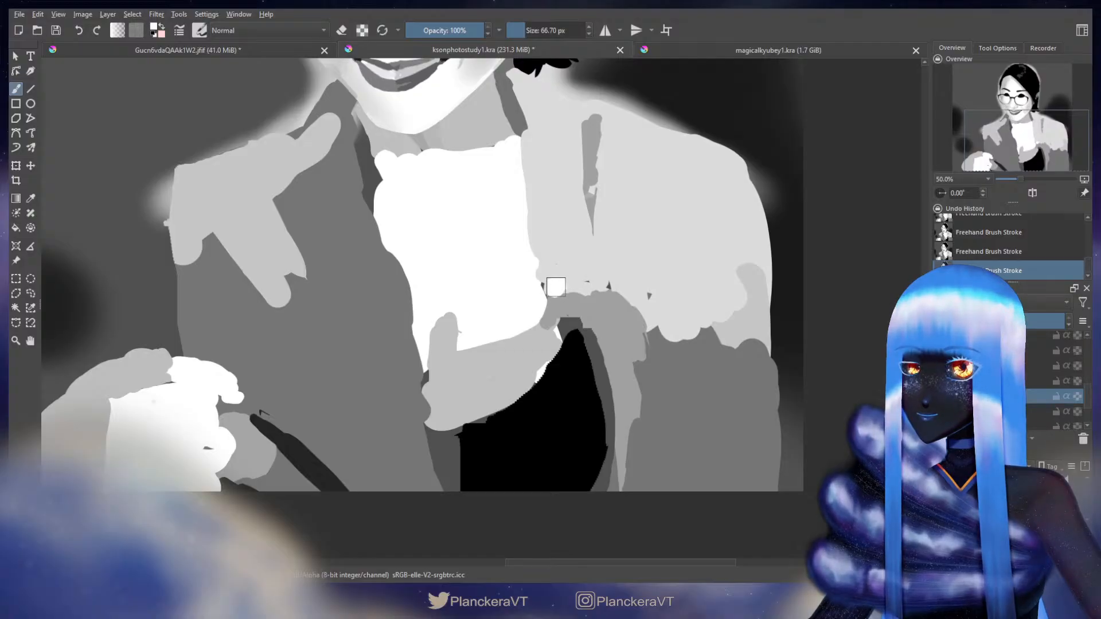
{"action": "key", "text": "e"}
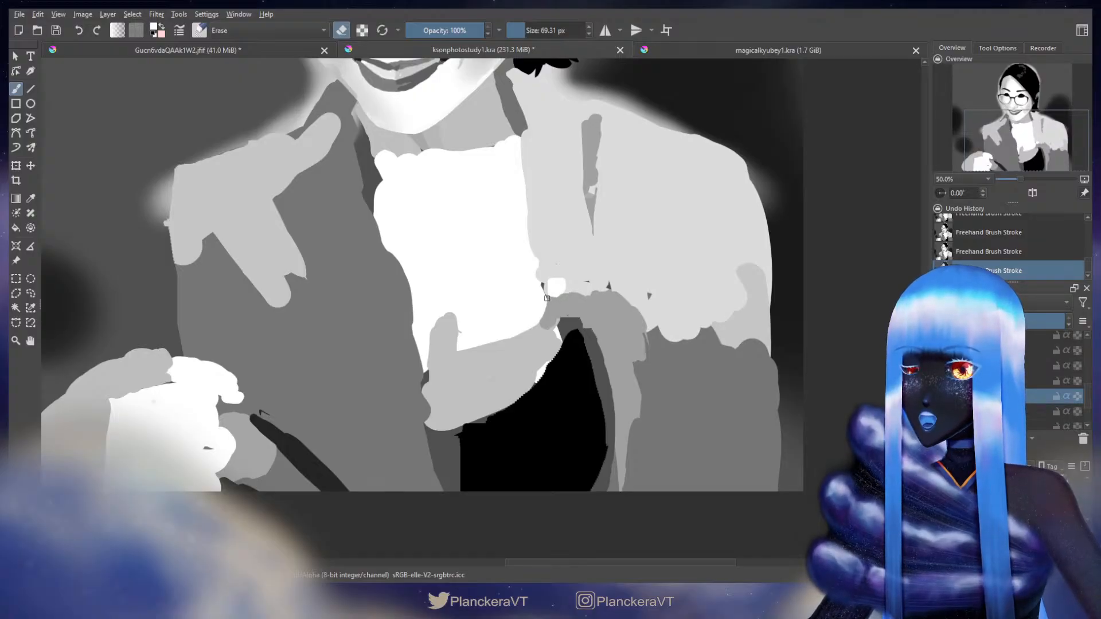
{"action": "key", "text": "e"}
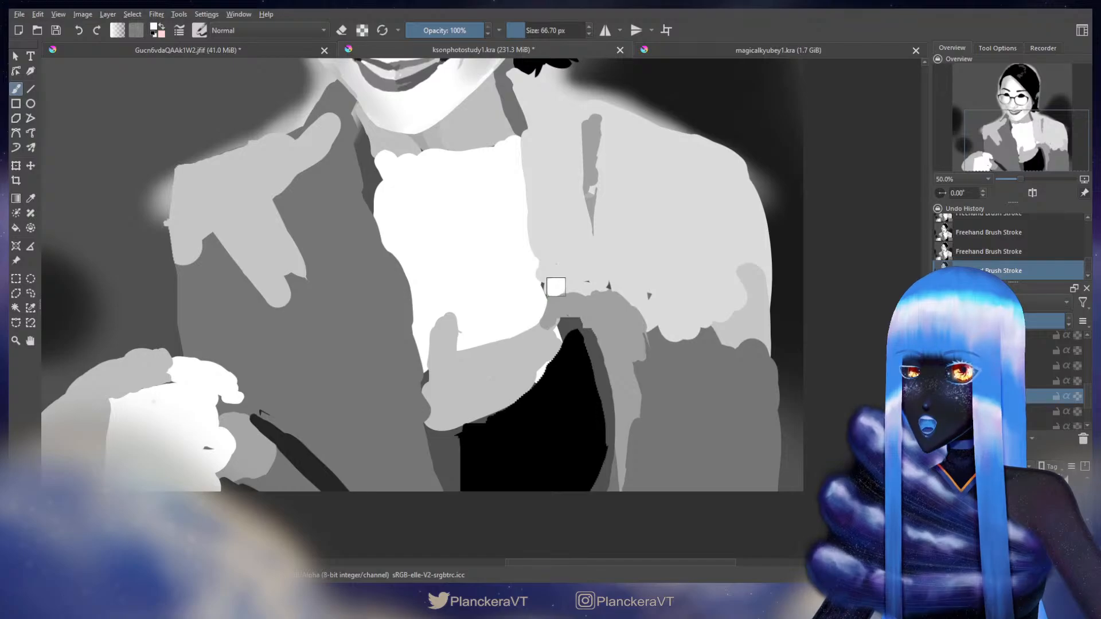
Step: Switch to the layer below the collar button and enlarge the brush to 179.08 px with black as the paint color
{"action": "scroll", "coordinate": [548, 338], "scroll_direction": "down", "scroll_amount": 2}
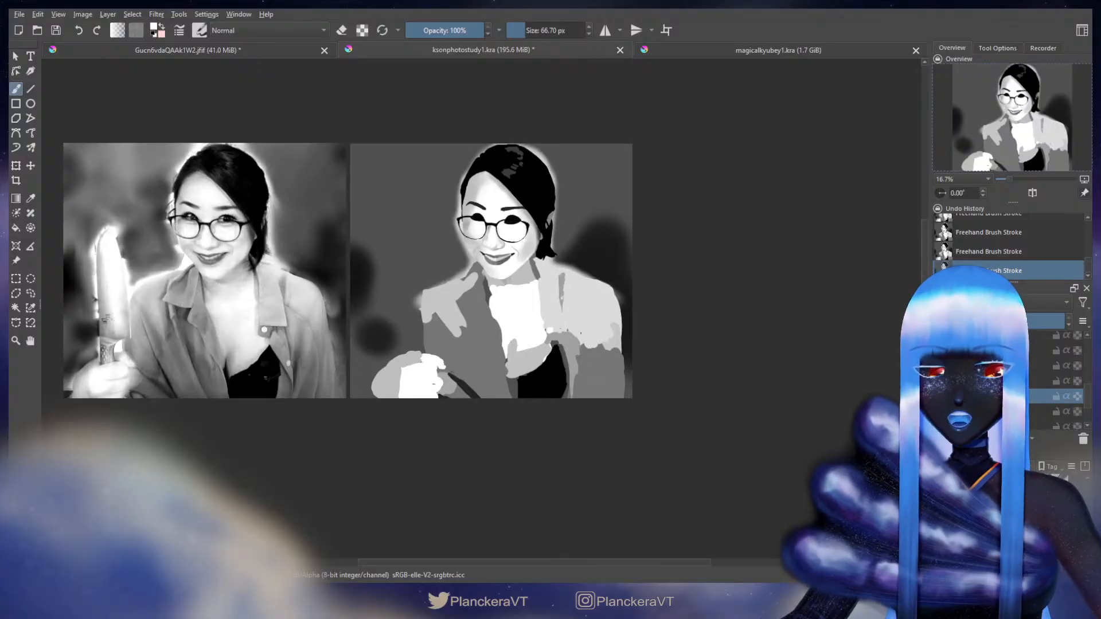
{"action": "key", "text": "Page_Down"}
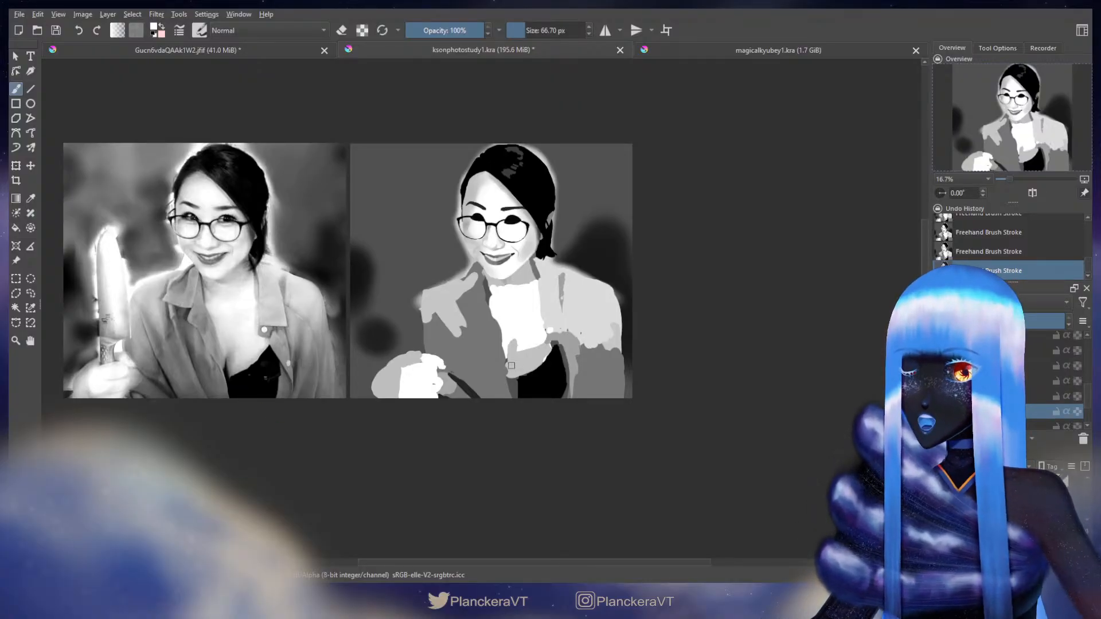
{"action": "left_click_drag", "start_coordinate": [524, 393], "coordinate": [568, 393]}
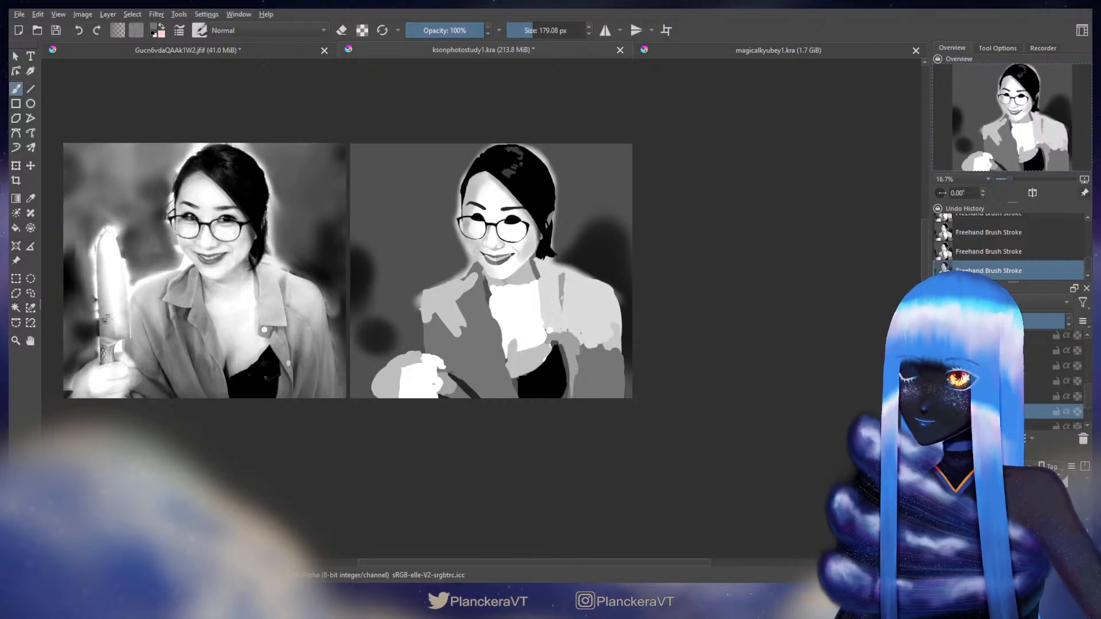
Step: Compare the black top's lower edge in the reference and painting, using the eraser at 245.31 px and 104.67 px as a gauge
{"action": "key", "text": "e"}
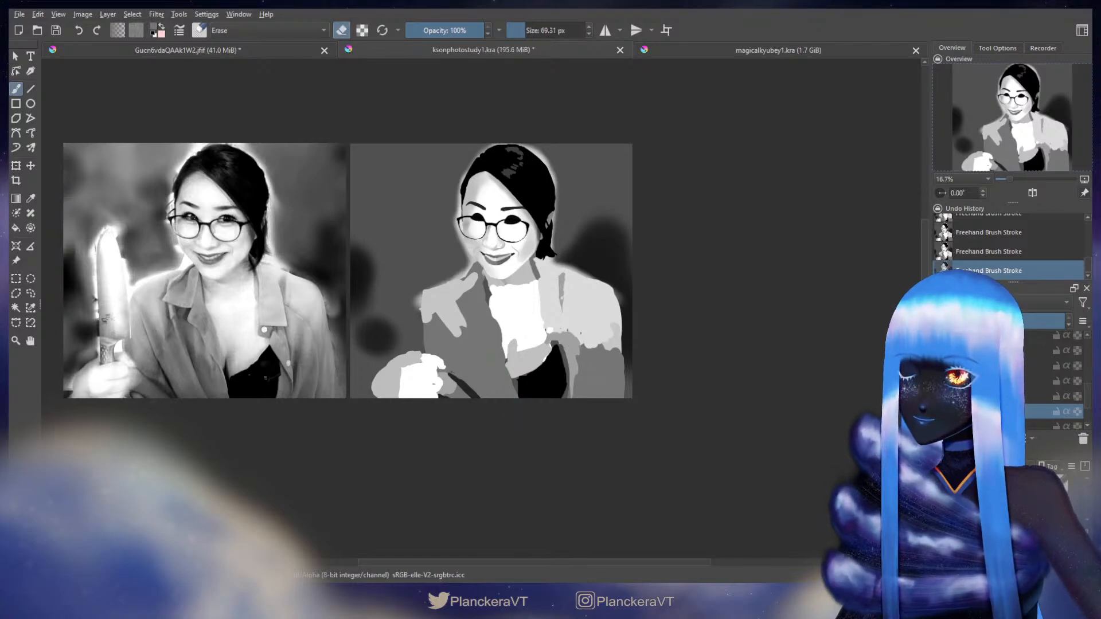
{"action": "scroll", "coordinate": [263, 362], "scroll_direction": "up", "scroll_amount": 3}
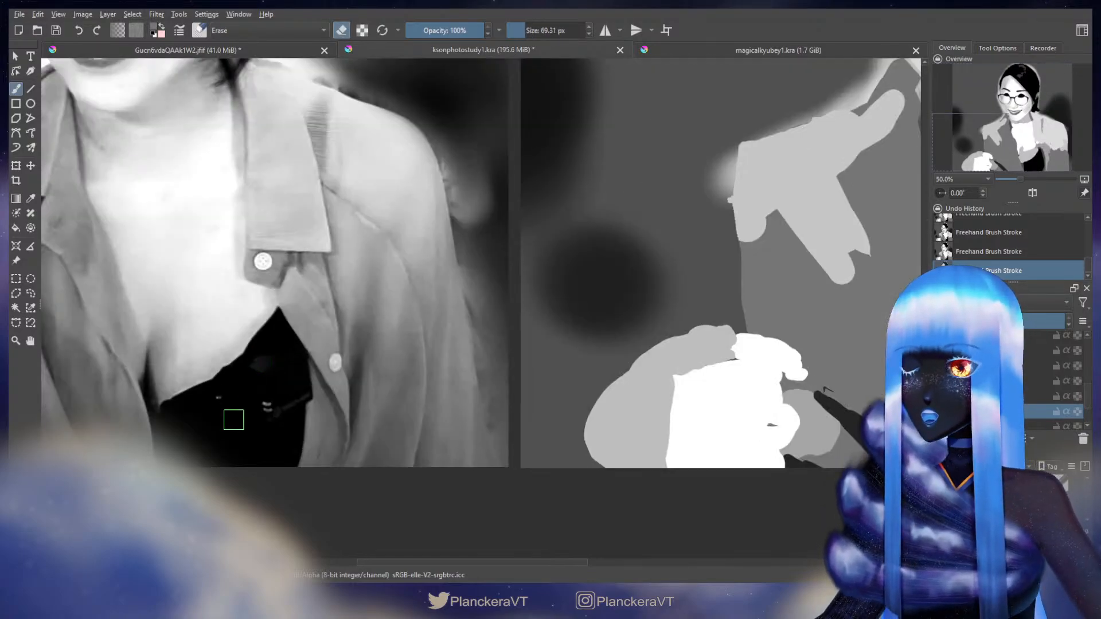
{"action": "left_click_drag", "start_coordinate": [170, 420], "coordinate": [505, 395]}
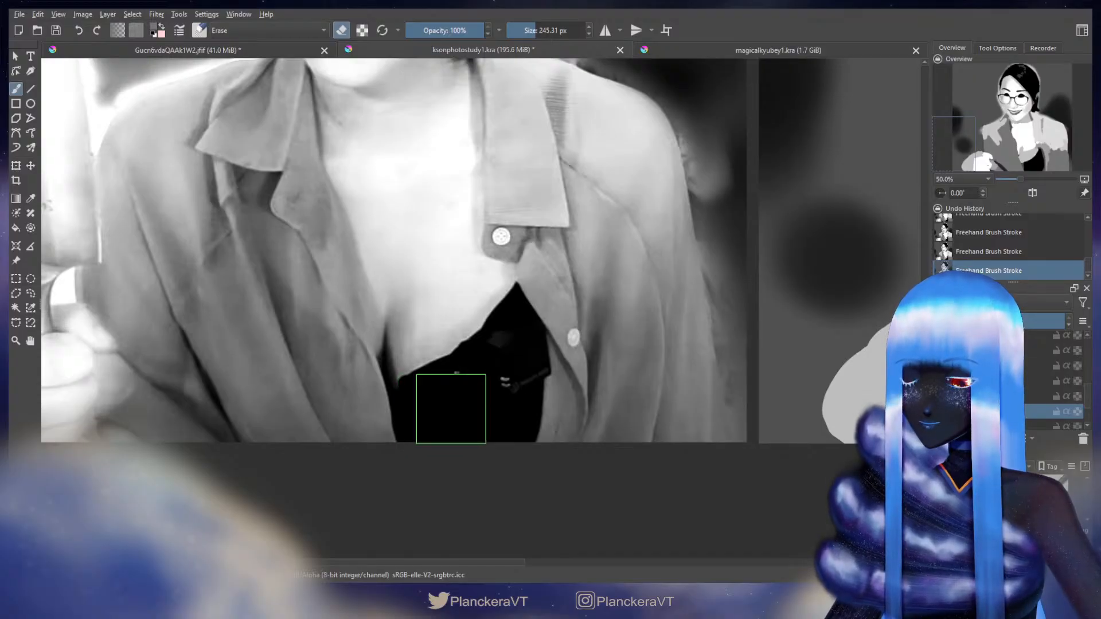
{"action": "left_click_drag", "start_coordinate": [825, 357], "coordinate": [359, 371]}
{"action": "left_click_drag", "start_coordinate": [732, 419], "coordinate": [644, 400]}
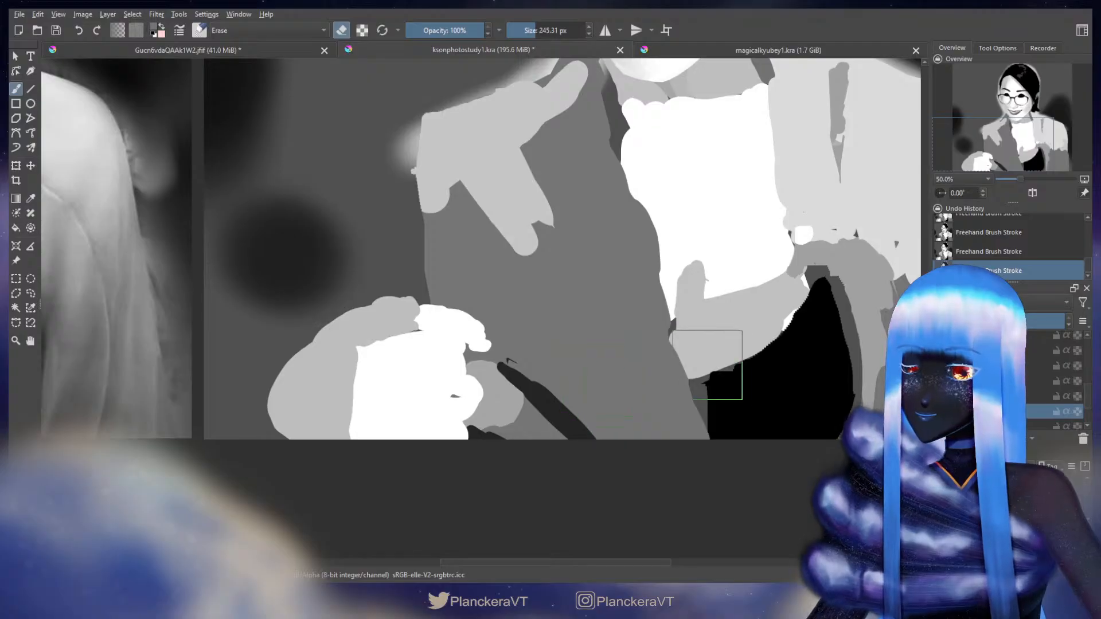
{"action": "left_click_drag", "start_coordinate": [718, 381], "coordinate": [642, 381]}
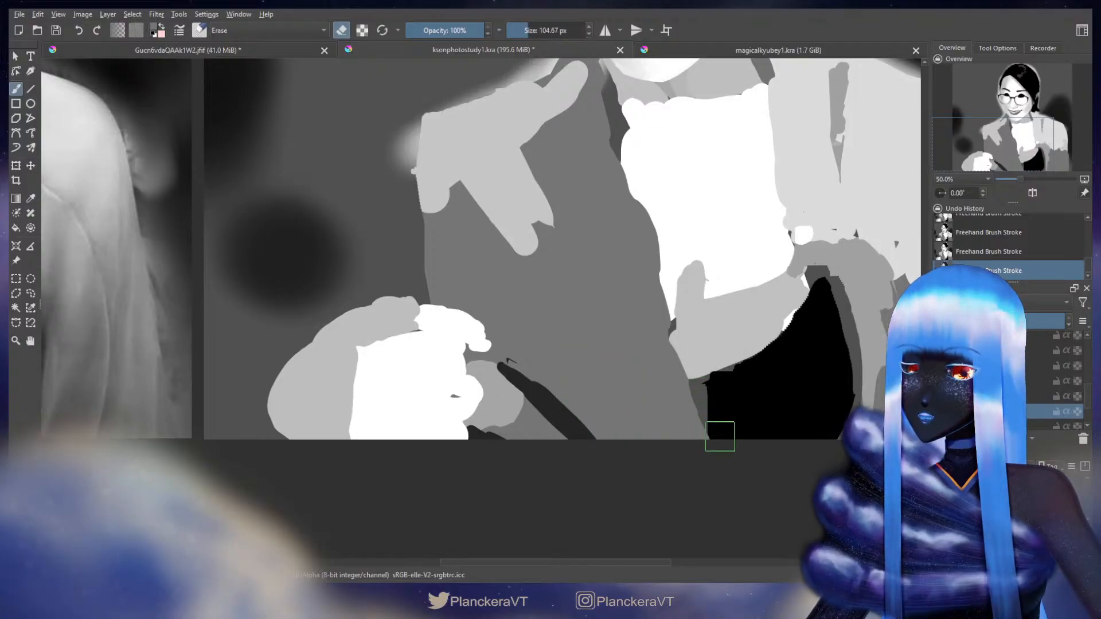
{"action": "left_click_drag", "start_coordinate": [590, 386], "coordinate": [839, 358]}
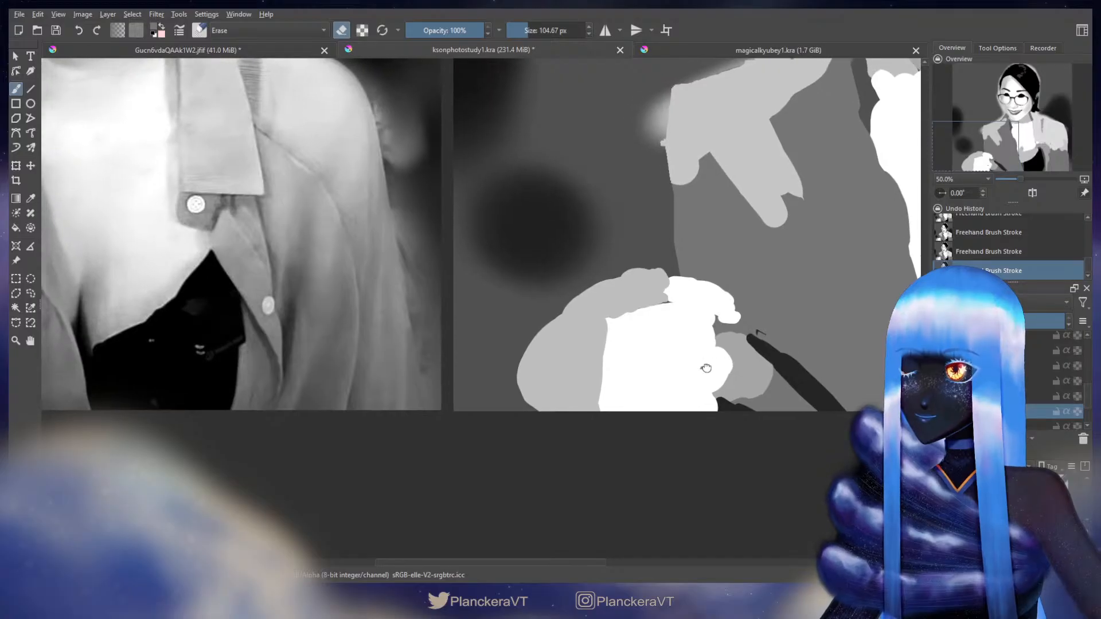
{"action": "mouse_move", "coordinate": [635, 375]}
{"action": "left_mouse_down"}
{"action": "mouse_move", "coordinate": [748, 367]}
{"action": "mouse_move", "coordinate": [475, 400]}
{"action": "left_mouse_up"}
{"action": "left_click_drag", "start_coordinate": [671, 382], "coordinate": [593, 374]}
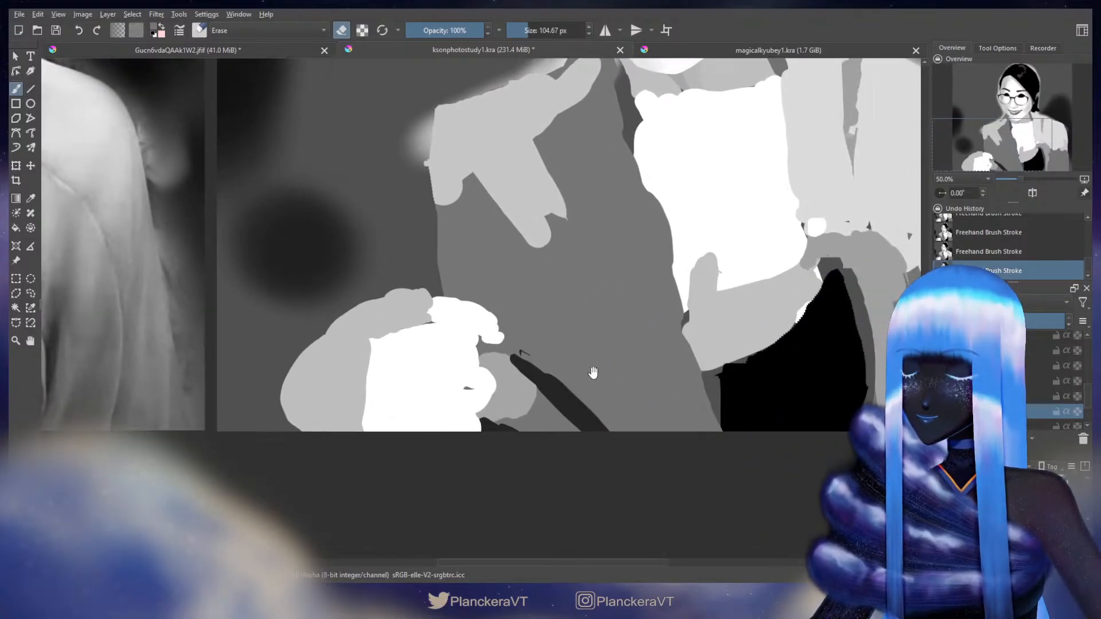
Step: Compare the painted jacket, black top and background with the reference, using the brush at 179.08 px and 291.06 px
{"action": "key", "text": "e"}
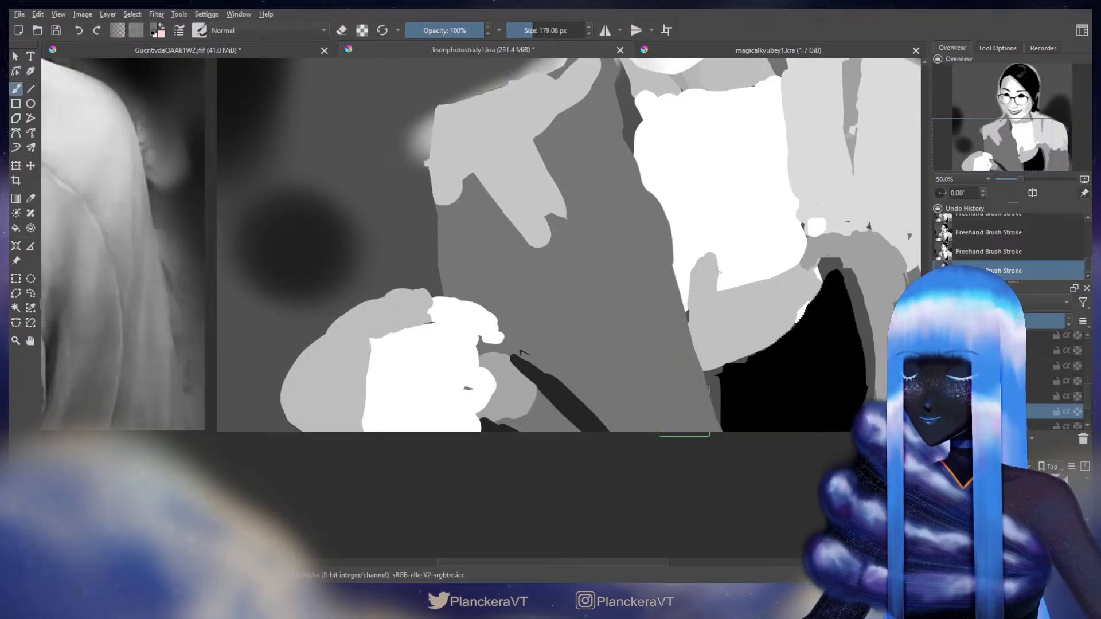
{"action": "scroll", "coordinate": [593, 386], "scroll_direction": "down", "scroll_amount": 1}
{"action": "left_click_drag", "start_coordinate": [592, 386], "coordinate": [628, 432]}
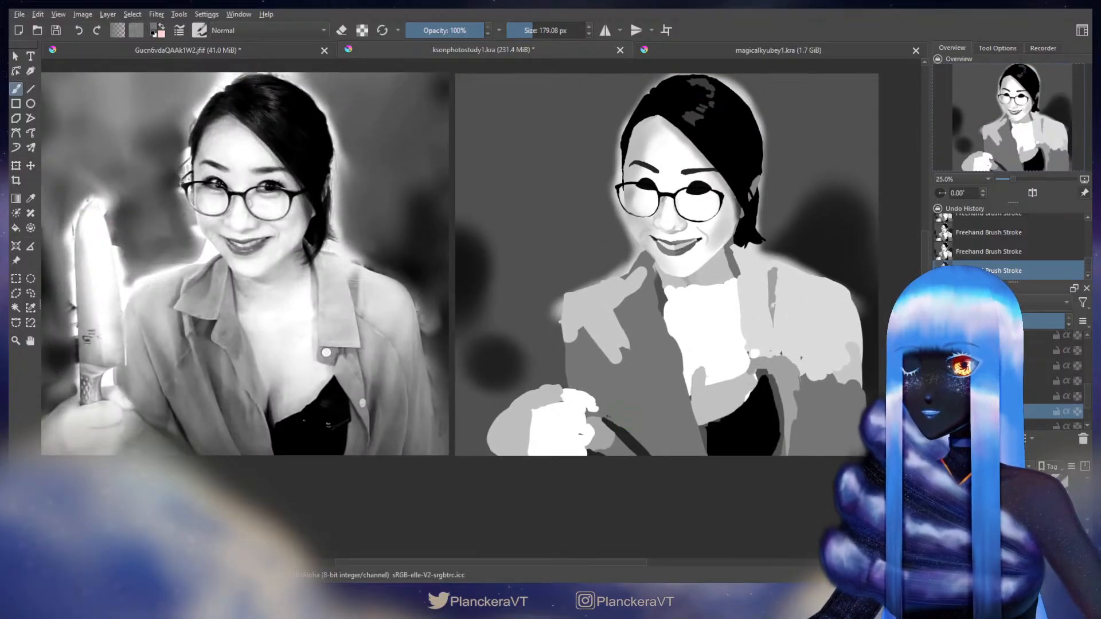
{"action": "left_click_drag", "start_coordinate": [810, 355], "coordinate": [752, 341]}
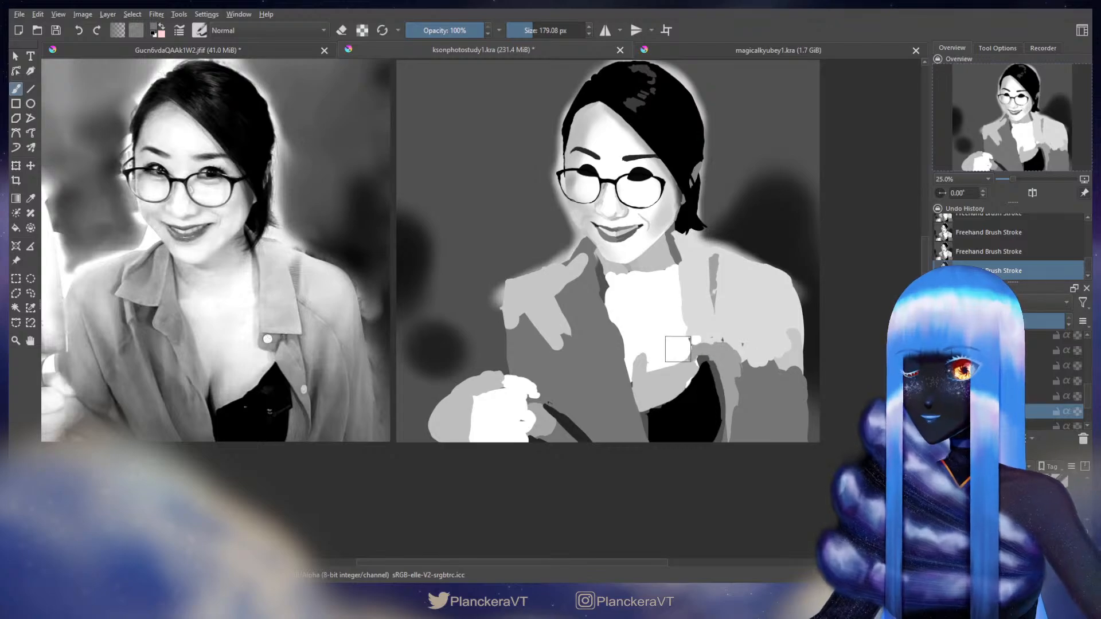
{"action": "scroll", "coordinate": [399, 385], "scroll_direction": "up", "scroll_amount": 2}
{"action": "scroll", "coordinate": [399, 386], "scroll_direction": "down", "scroll_amount": 1}
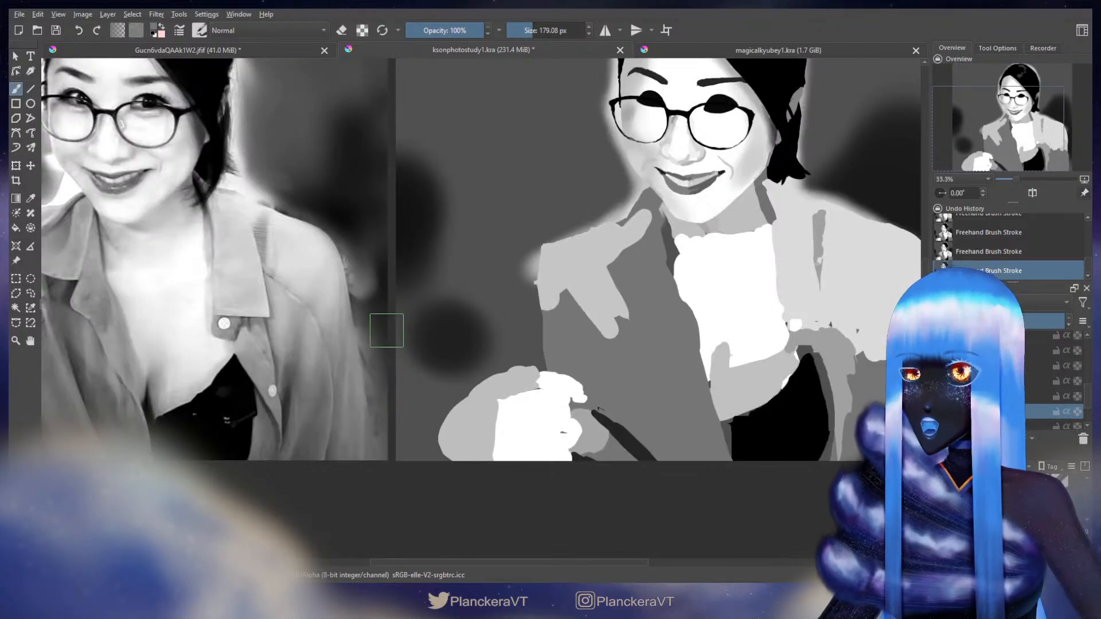
{"action": "scroll", "coordinate": [399, 394], "scroll_direction": "up", "scroll_amount": 3}
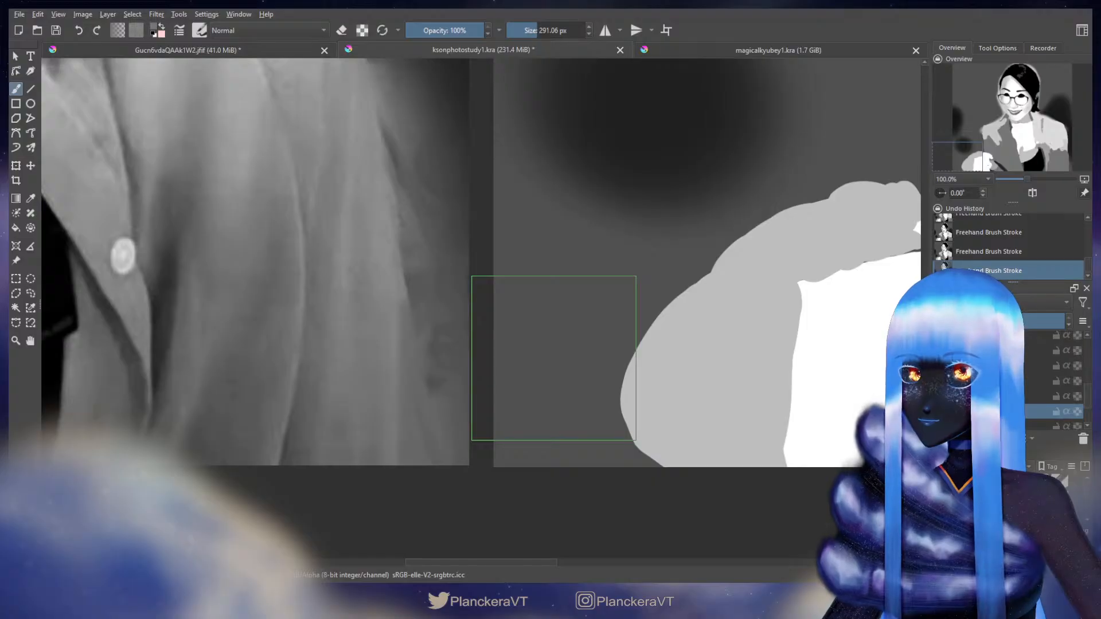
{"action": "scroll", "coordinate": [554, 359], "scroll_direction": "down", "scroll_amount": 1}
{"action": "left_click_drag", "start_coordinate": [559, 284], "coordinate": [549, 385]}
{"action": "left_click_drag", "start_coordinate": [551, 321], "coordinate": [545, 416]}
{"action": "left_click_drag", "start_coordinate": [524, 252], "coordinate": [533, 354]}
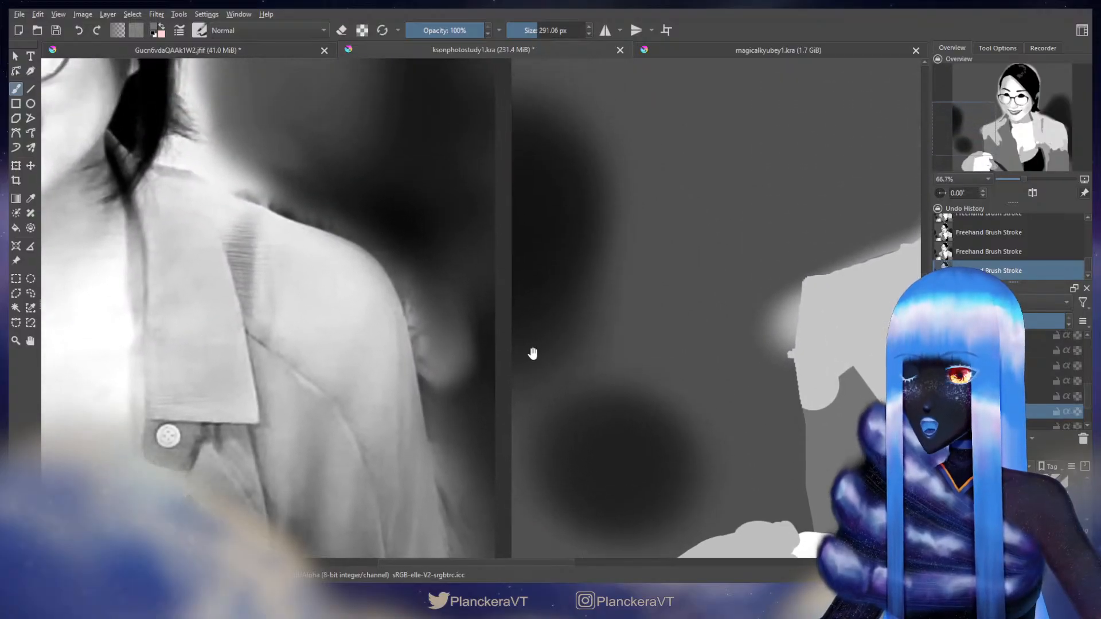
Step: Measure the background beside the hair in the reference by enlarging the brush to 1236.37 px
{"action": "scroll", "coordinate": [533, 354], "scroll_direction": "down", "scroll_amount": 3}
{"action": "mouse_move", "coordinate": [504, 293]}
{"action": "left_mouse_down"}
{"action": "mouse_move", "coordinate": [491, 333]}
{"action": "mouse_move", "coordinate": [595, 335]}
{"action": "left_mouse_up"}
{"action": "scroll", "coordinate": [468, 340], "scroll_direction": "up", "scroll_amount": 1}
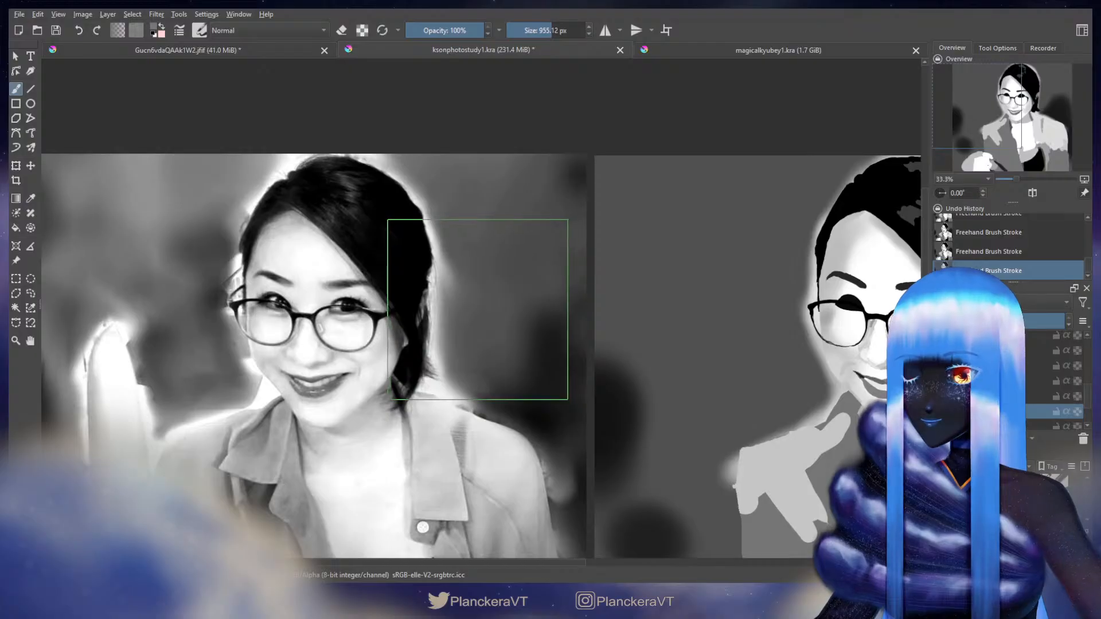
{"action": "left_click_drag", "start_coordinate": [477, 308], "coordinate": [531, 308]}
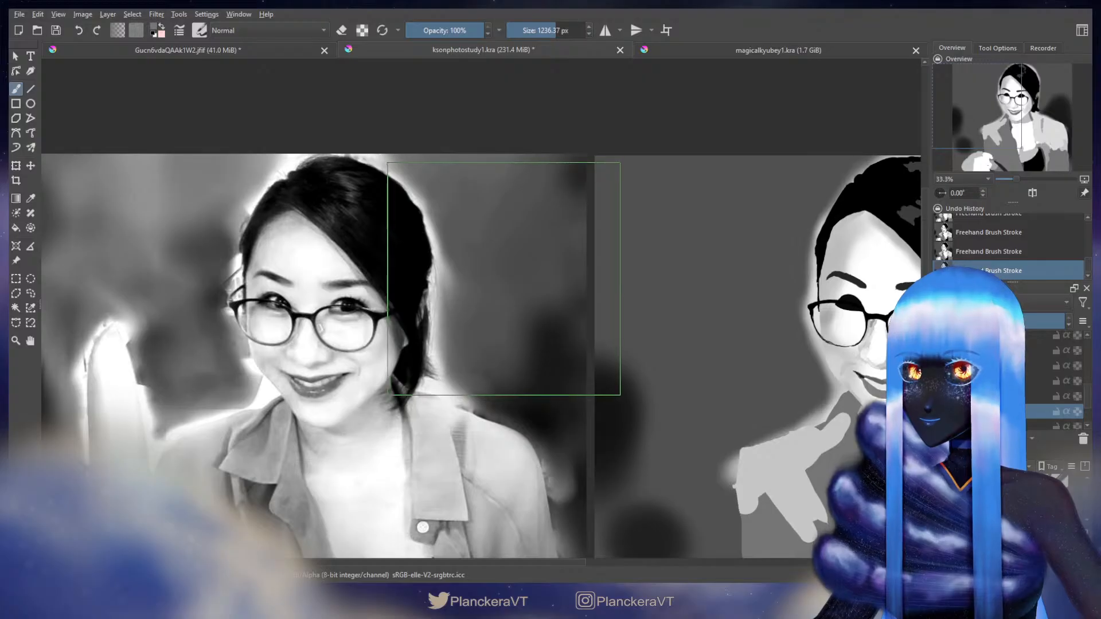
Step: Enlarge the soft brush to about 1311 px for work on the painted portrait beside the reference photo
{"action": "left_click_drag", "start_coordinate": [504, 278], "coordinate": [501, 278], "text": "shift"}
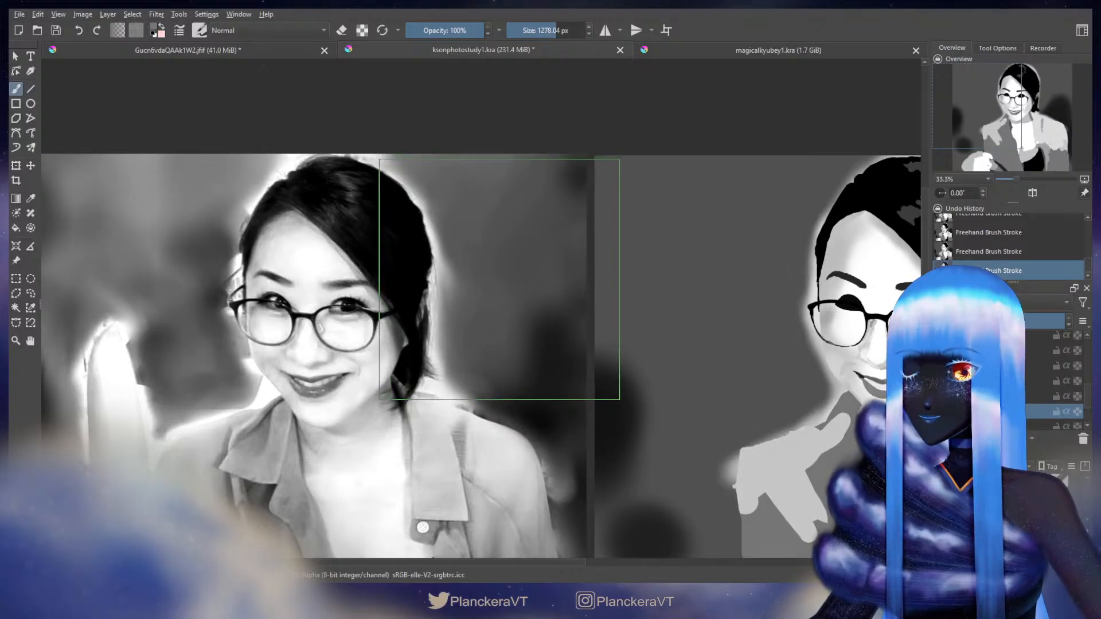
{"action": "scroll", "coordinate": [500, 279], "scroll_direction": "up", "scroll_amount": 1, "text": "ctrl"}
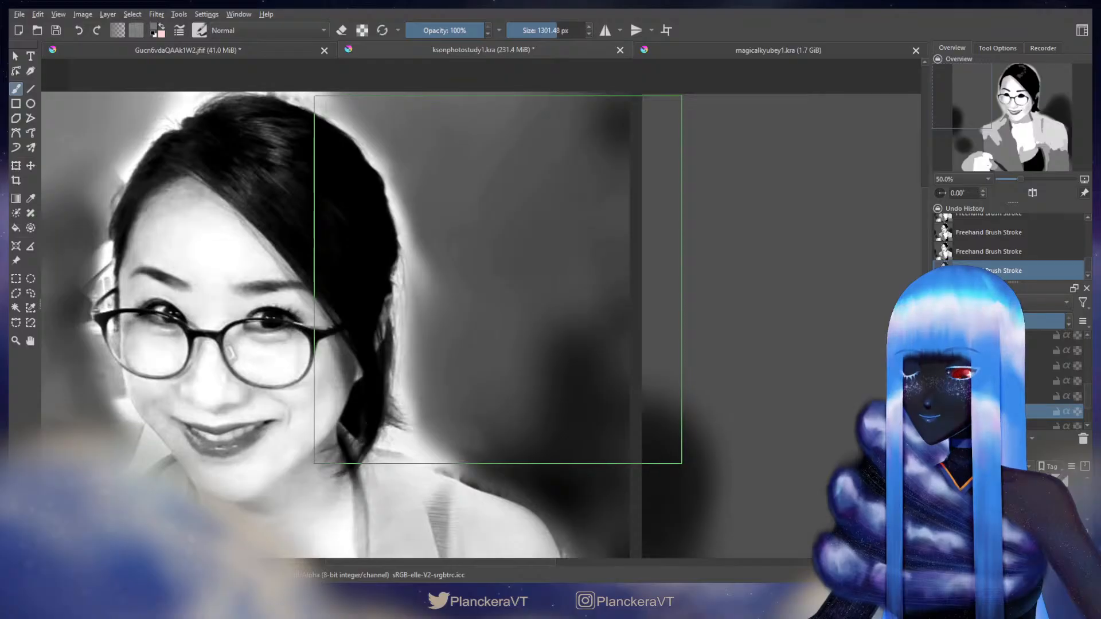
{"action": "left_click_drag", "start_coordinate": [496, 275], "coordinate": [497, 275], "text": "shift"}
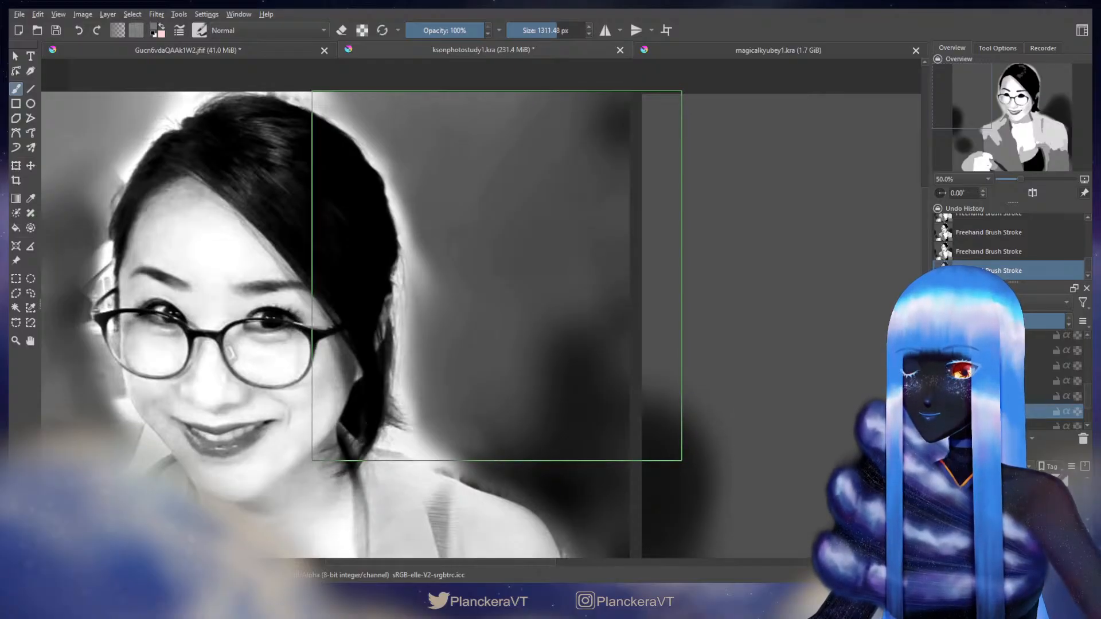
{"action": "scroll", "coordinate": [690, 353], "scroll_direction": "down", "scroll_amount": 2}
{"action": "left_click_drag", "start_coordinate": [715, 327], "coordinate": [374, 275]}
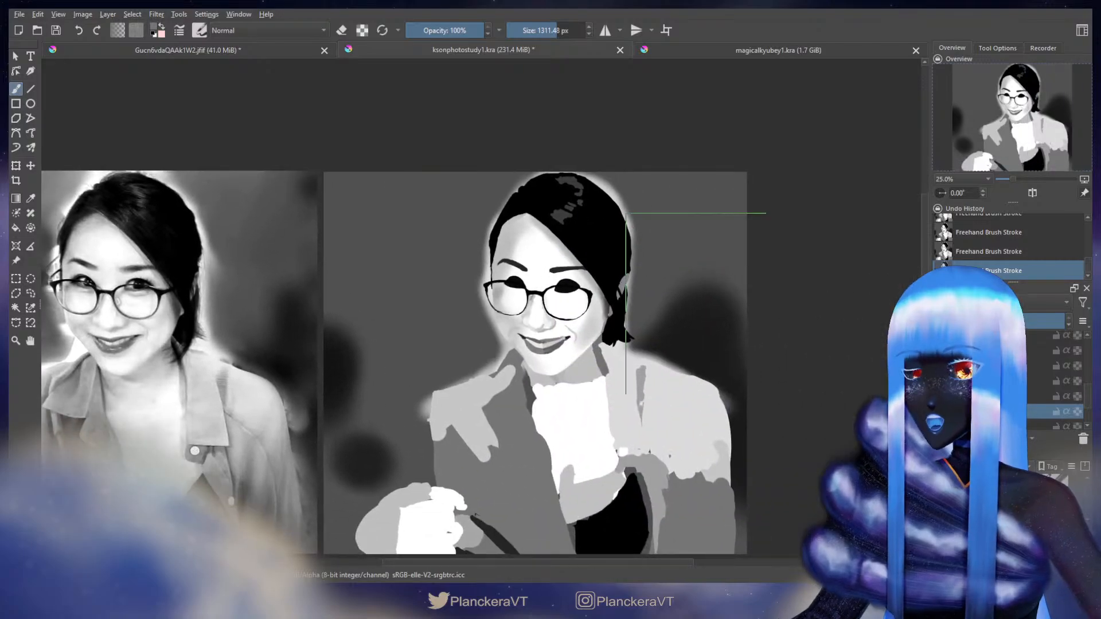
{"action": "scroll", "coordinate": [666, 261], "scroll_direction": "up", "scroll_amount": 2}
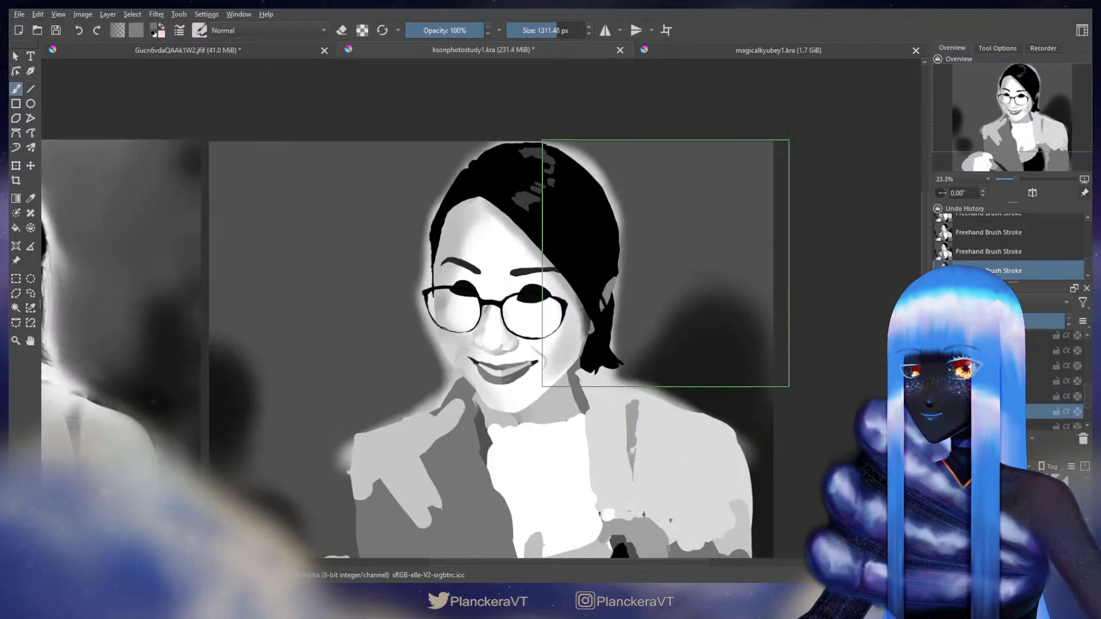
Step: Touch up the jacket's shoulder edge below the hair with the 104.67 px eraser and return to the soft brush
{"action": "key", "text": "e"}
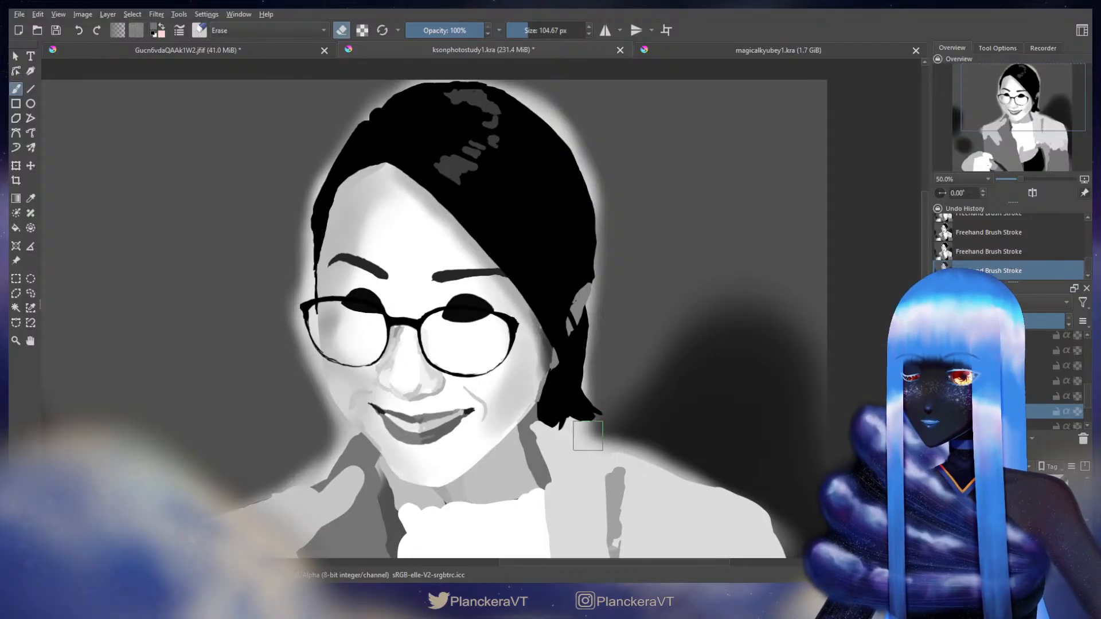
{"action": "key", "text": "e"}
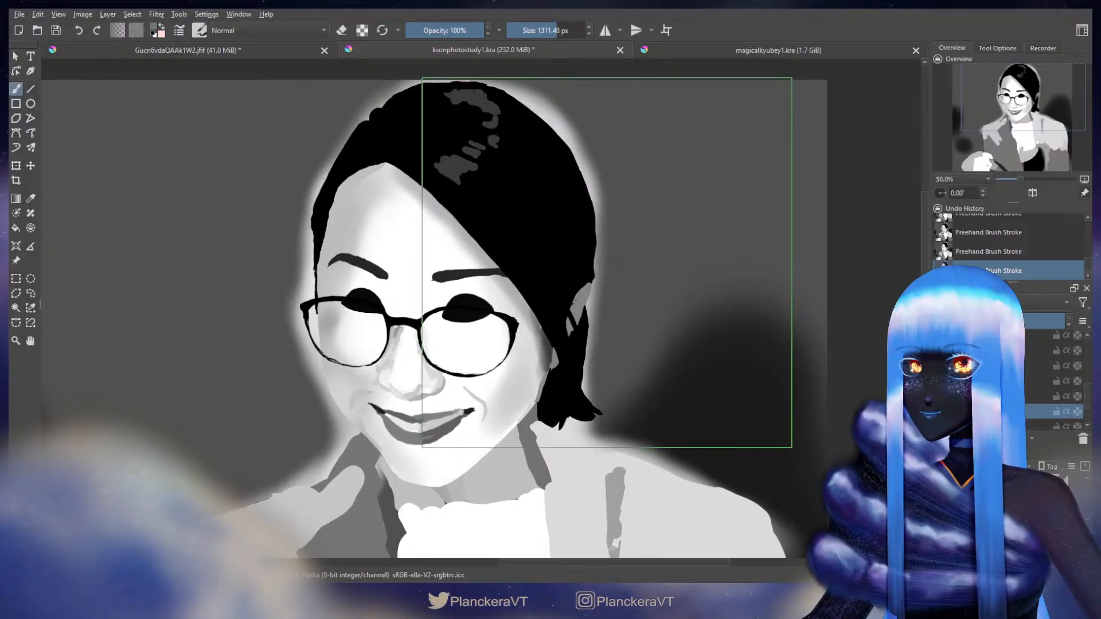
{"action": "scroll", "coordinate": [599, 275], "scroll_direction": "down", "scroll_amount": 2}
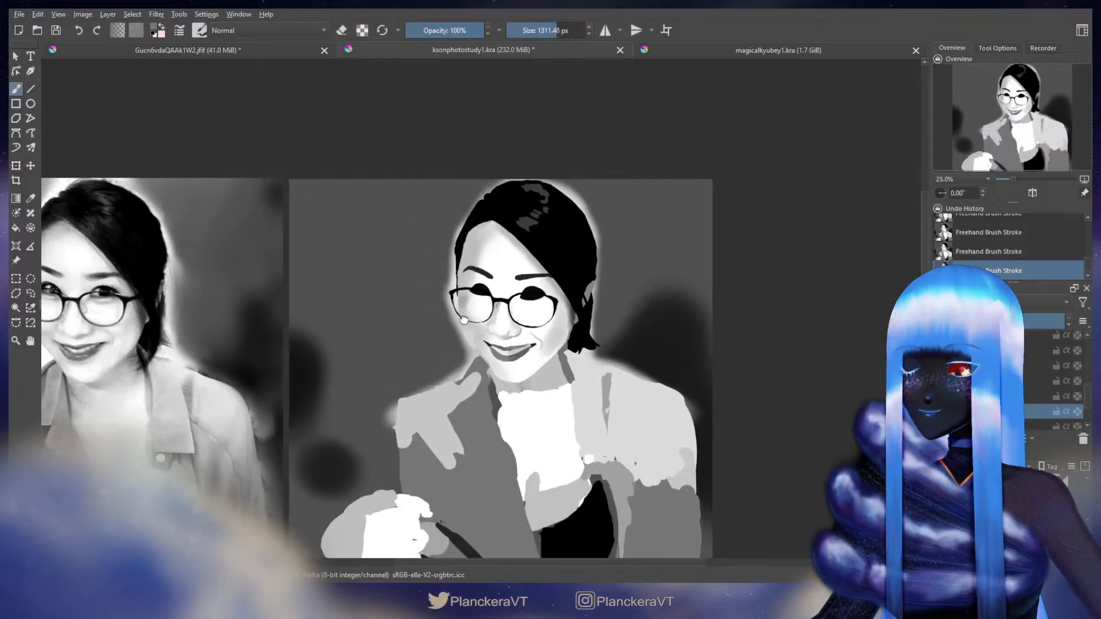
{"action": "left_click_drag", "start_coordinate": [455, 320], "coordinate": [497, 308]}
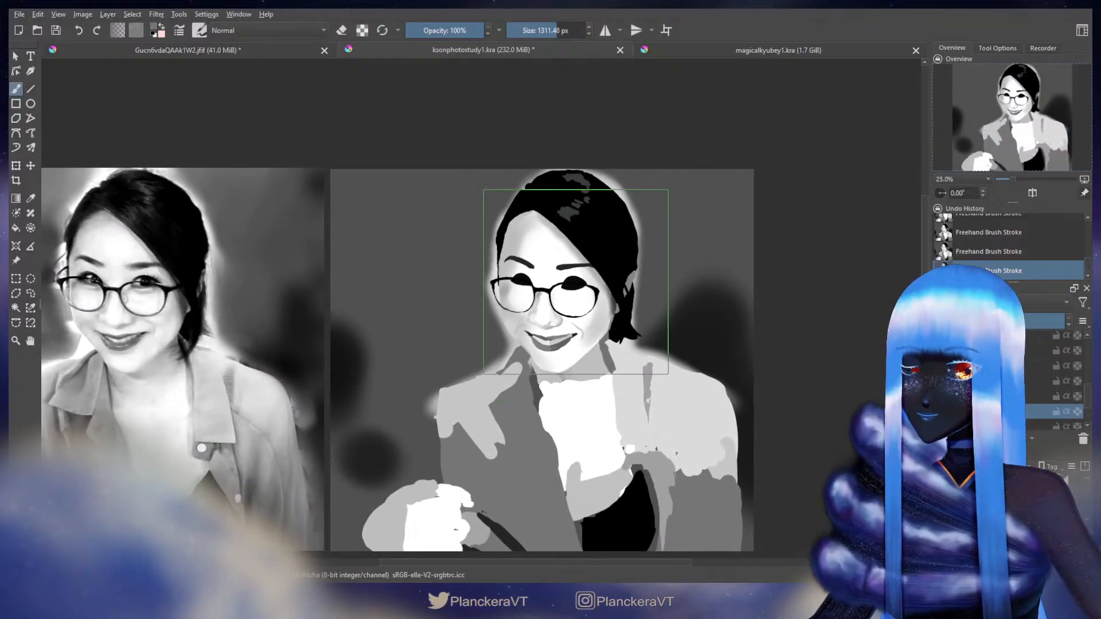
{"action": "key", "text": "e"}
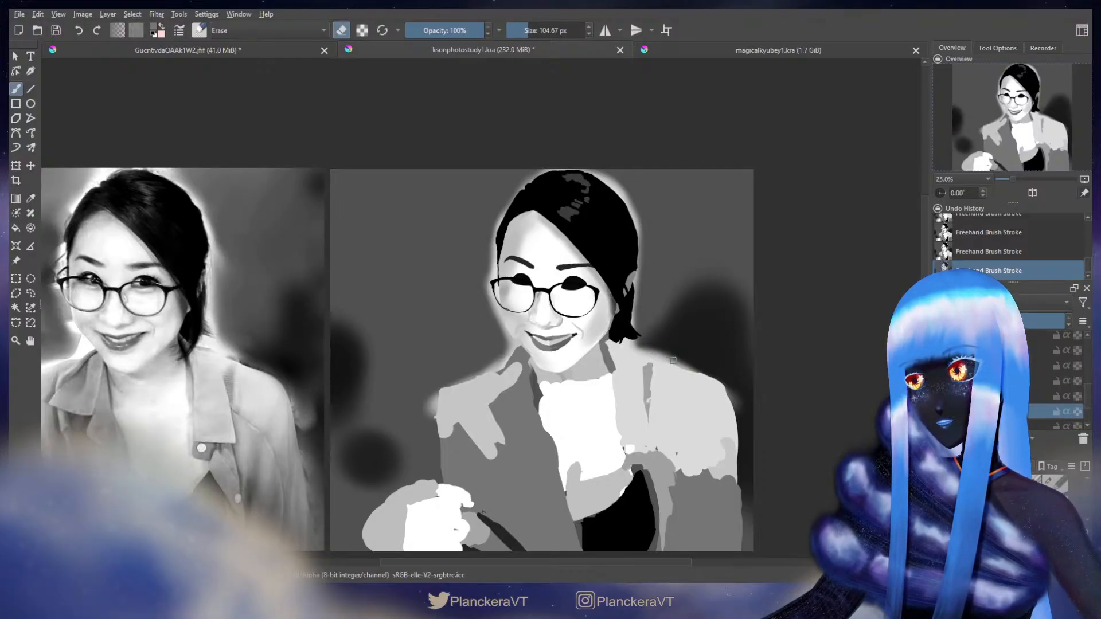
{"action": "key", "text": "e"}
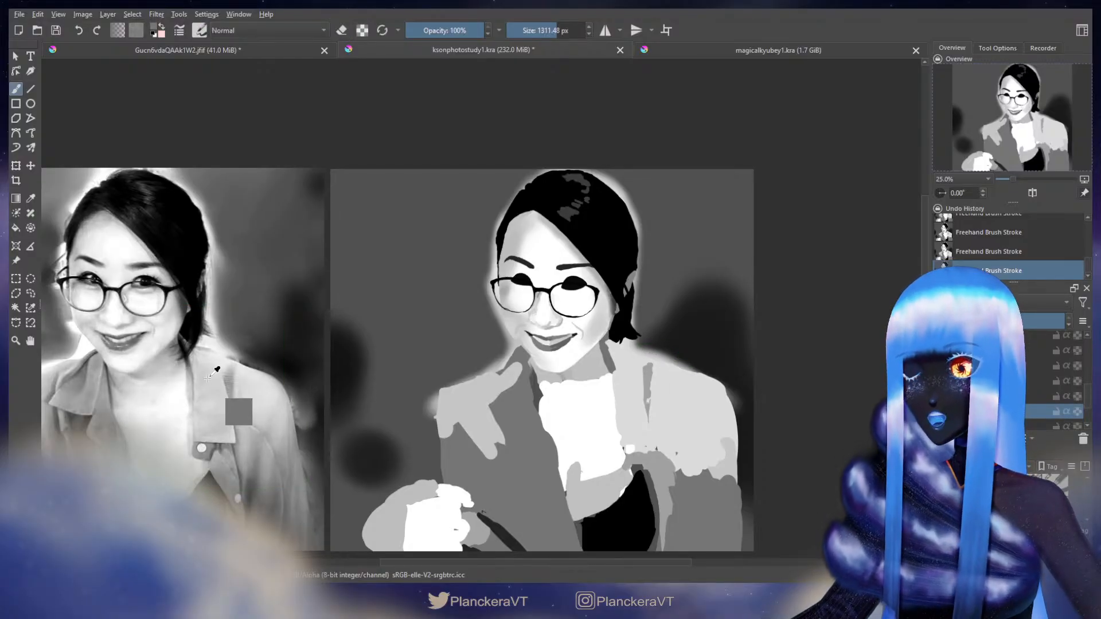
Step: Lock the selected layer's transparency and paint soft light tones over the jacket shoulder beside the hair
{"action": "left_click", "coordinate": [1078, 412]}
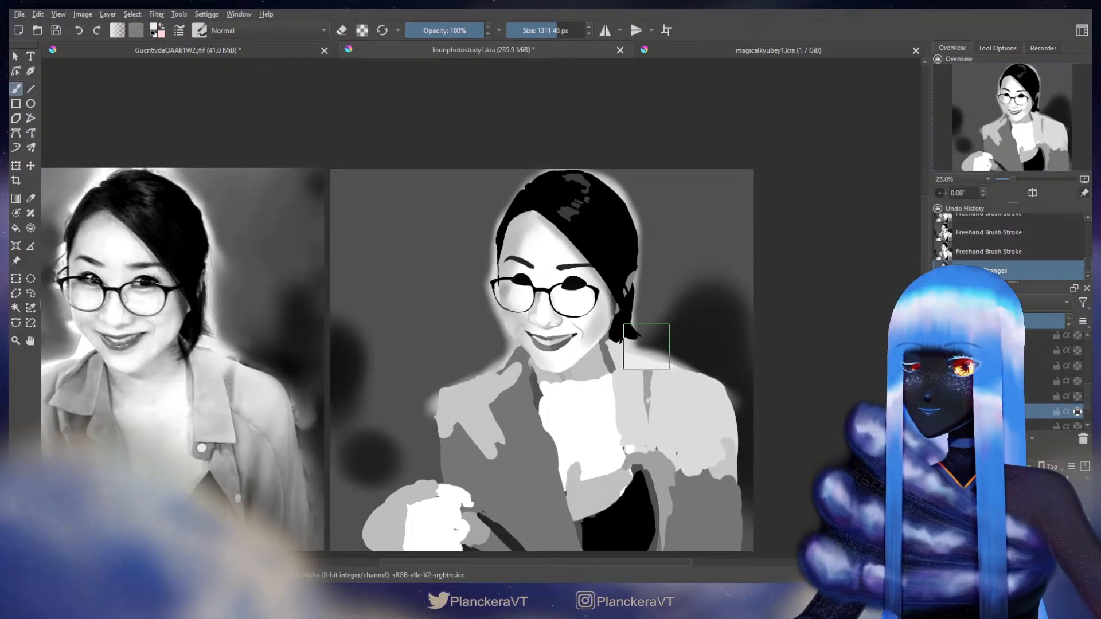
{"action": "left_click_drag", "start_coordinate": [703, 352], "coordinate": [676, 333]}
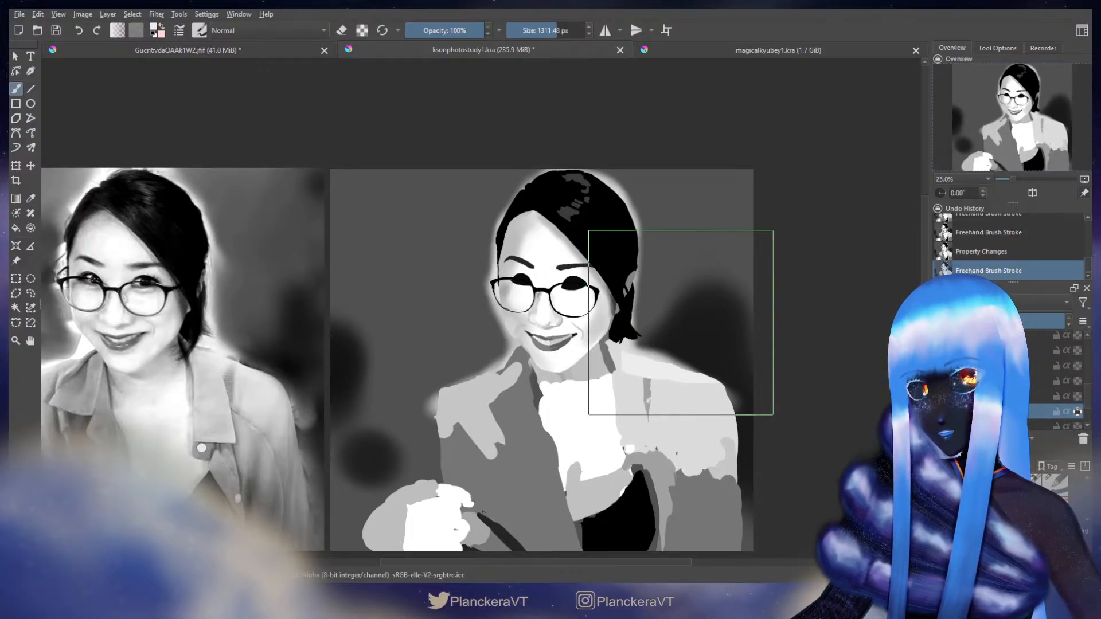
{"action": "key", "text": "ctrl+z"}
{"action": "key", "text": "ctrl+shift+z"}
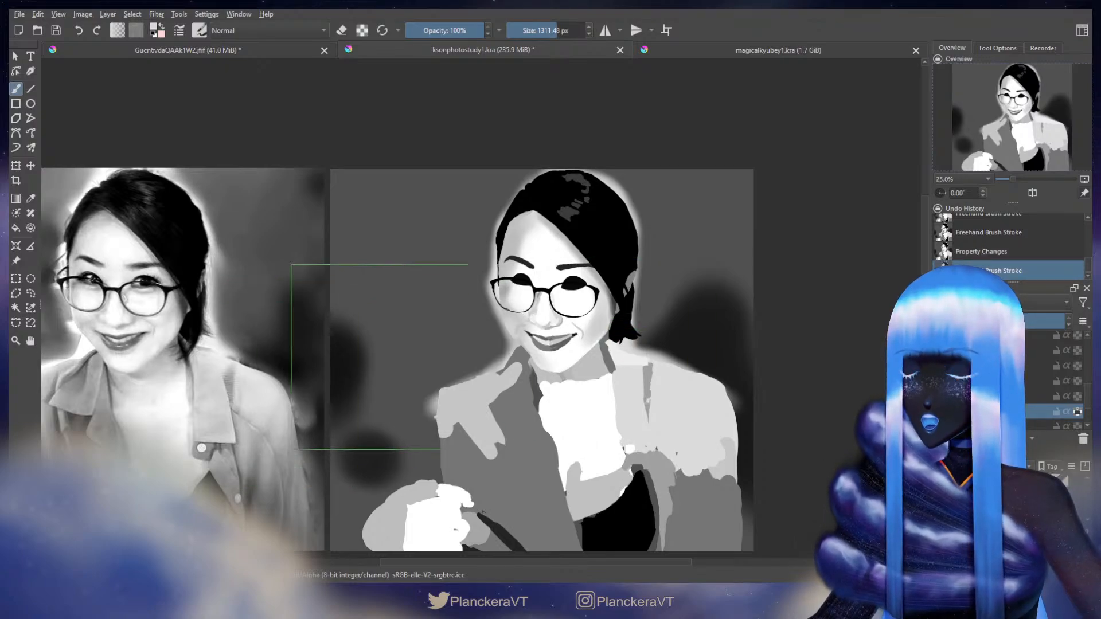
{"action": "left_click_drag", "start_coordinate": [701, 365], "coordinate": [712, 362]}
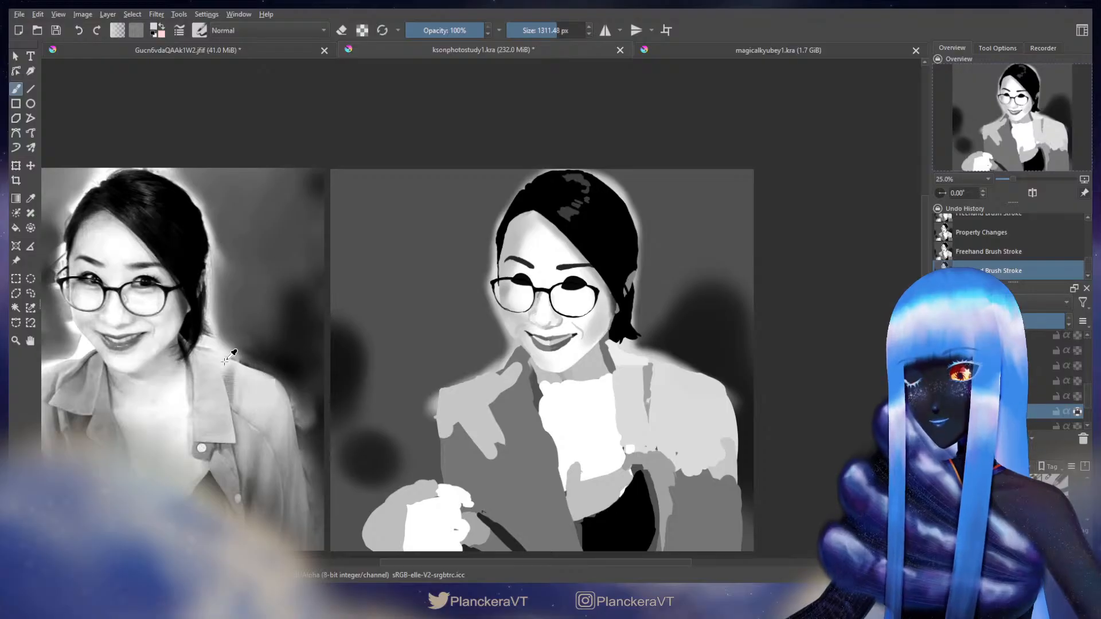
{"action": "mouse_move", "coordinate": [613, 305]}
{"action": "left_mouse_down"}
{"action": "mouse_move", "coordinate": [639, 321]}
{"action": "mouse_move", "coordinate": [636, 334]}
{"action": "left_mouse_up"}
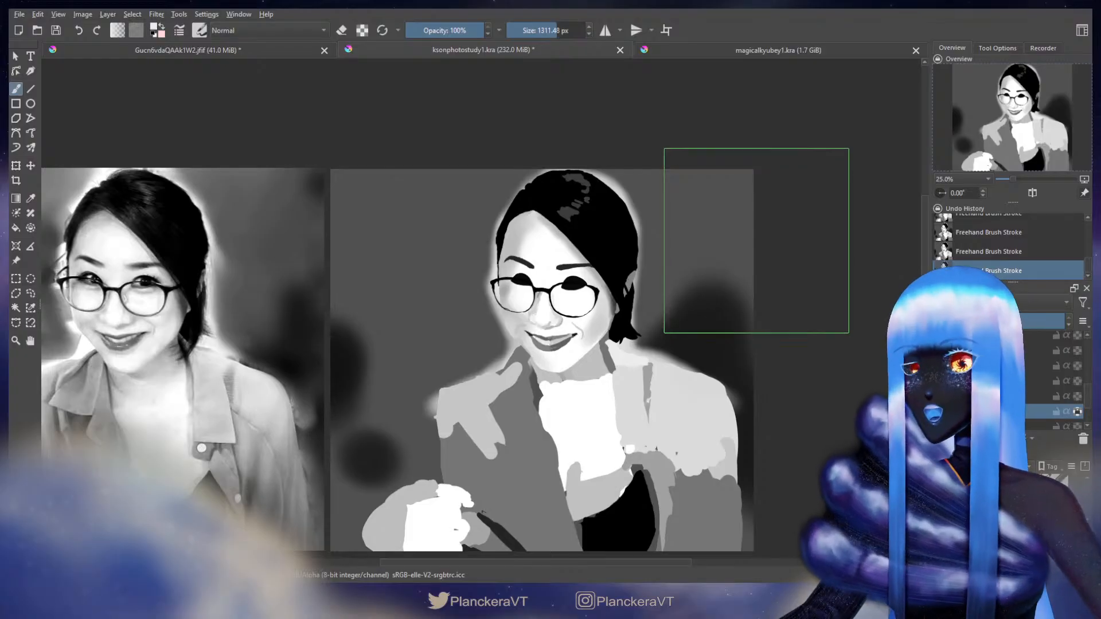
Step: Enlarge the soft brush to about 1522 px
{"action": "left_click_drag", "start_coordinate": [322, 262], "coordinate": [352, 263]}
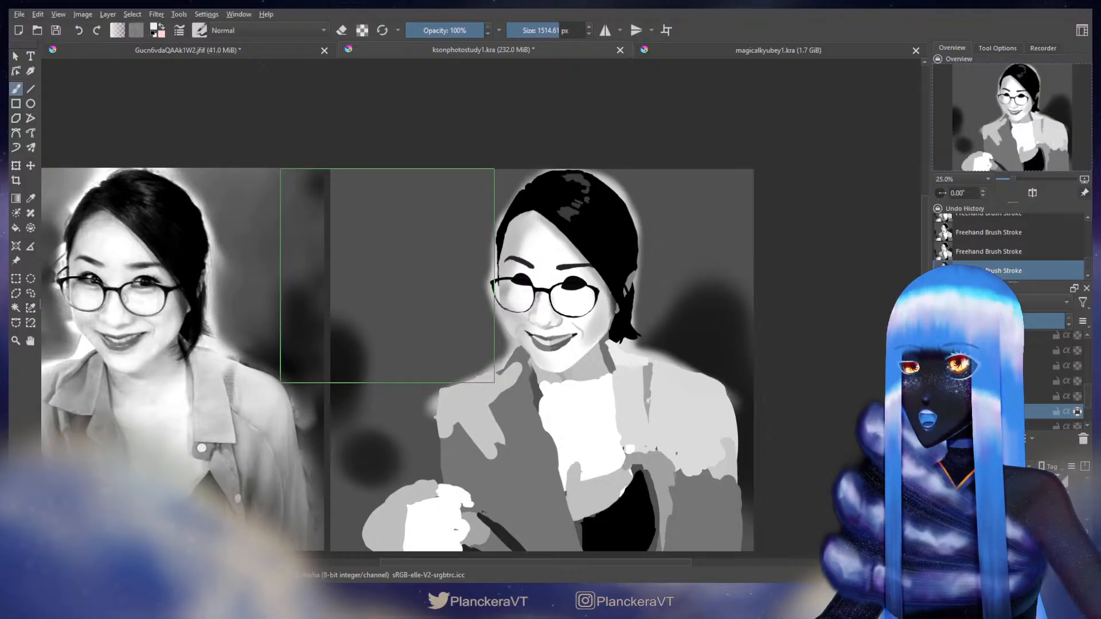
{"action": "left_click_drag", "start_coordinate": [387, 275], "coordinate": [389, 276]}
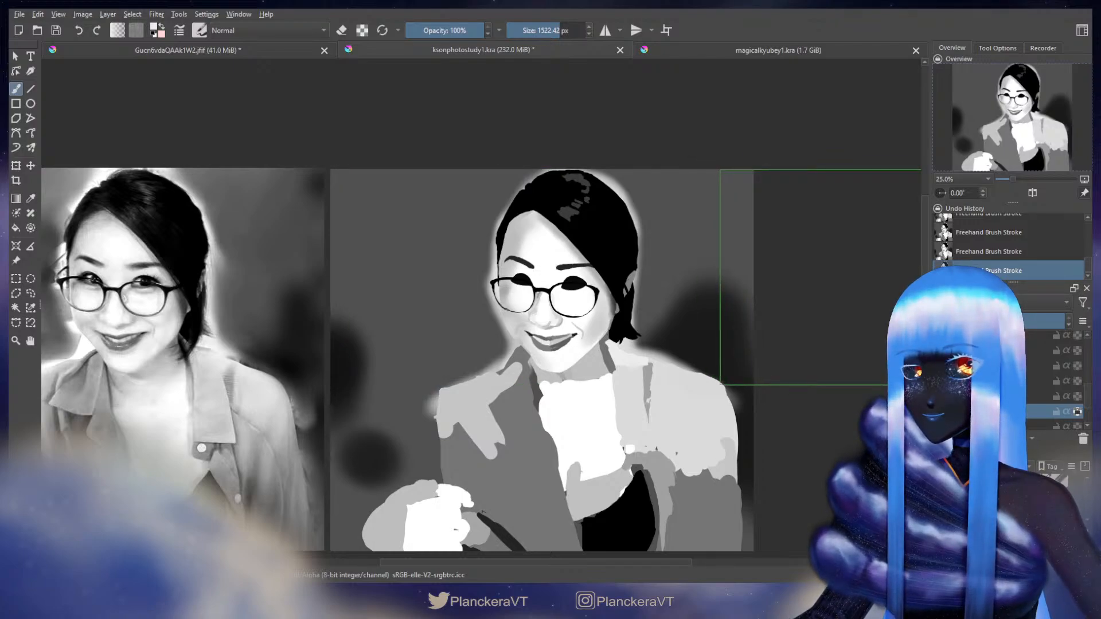
{"action": "key", "text": "e"}
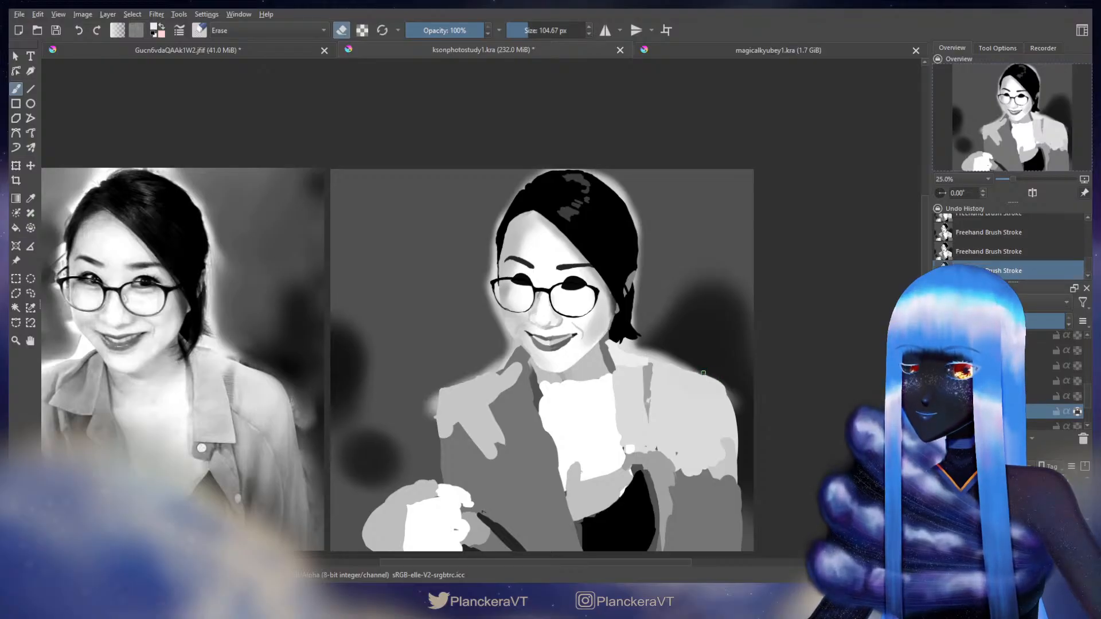
{"action": "key", "text": "e"}
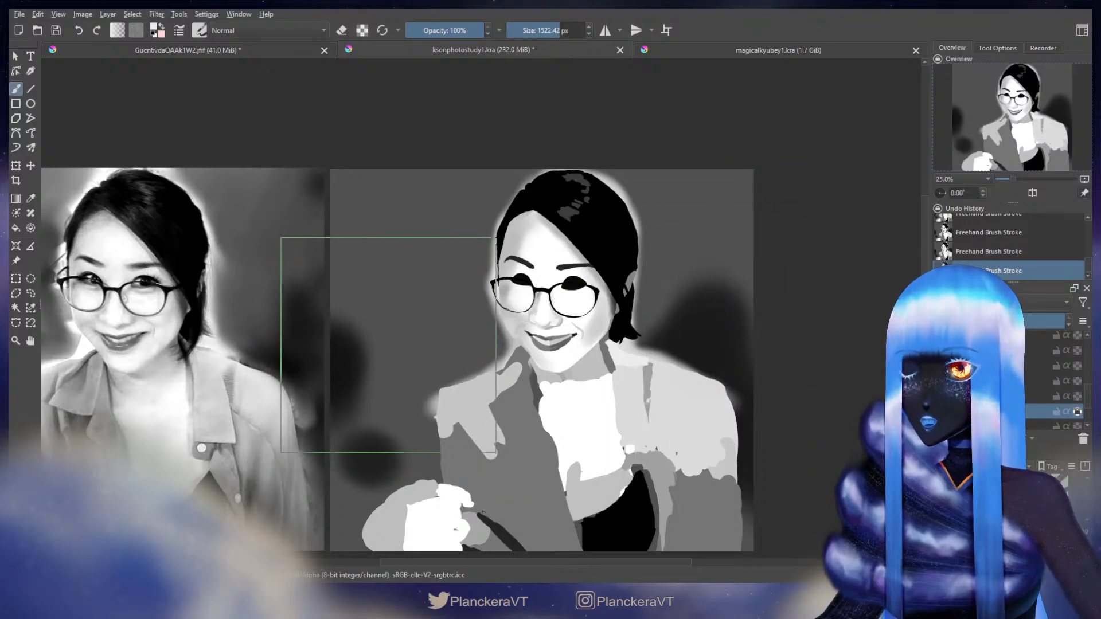
Step: Reduce the soft brush to about 254 px
{"action": "key", "text": "bracketleft"}
{"action": "key", "text": "bracketleft"}
{"action": "key", "text": "bracketleft"}
{"action": "key", "text": "bracketleft"}
{"action": "key", "text": "bracketleft"}
{"action": "key", "text": "bracketleft"}
{"action": "key", "text": "bracketleft"}
{"action": "key", "text": "bracketleft"}
{"action": "key", "text": "bracketleft"}
{"action": "key", "text": "bracketleft"}
{"action": "key", "text": "bracketleft"}
{"action": "key", "text": "bracketleft"}
{"action": "key", "text": "bracketleft"}
{"action": "key", "text": "bracketleft"}
{"action": "key", "text": "bracketleft"}
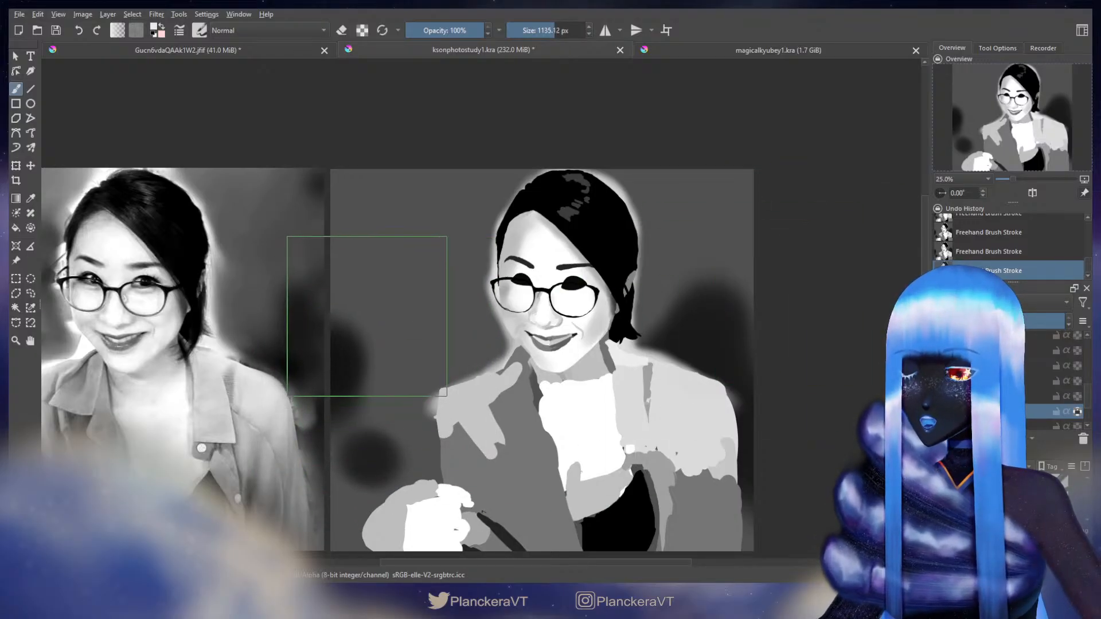
{"action": "key", "text": "bracketleft"}
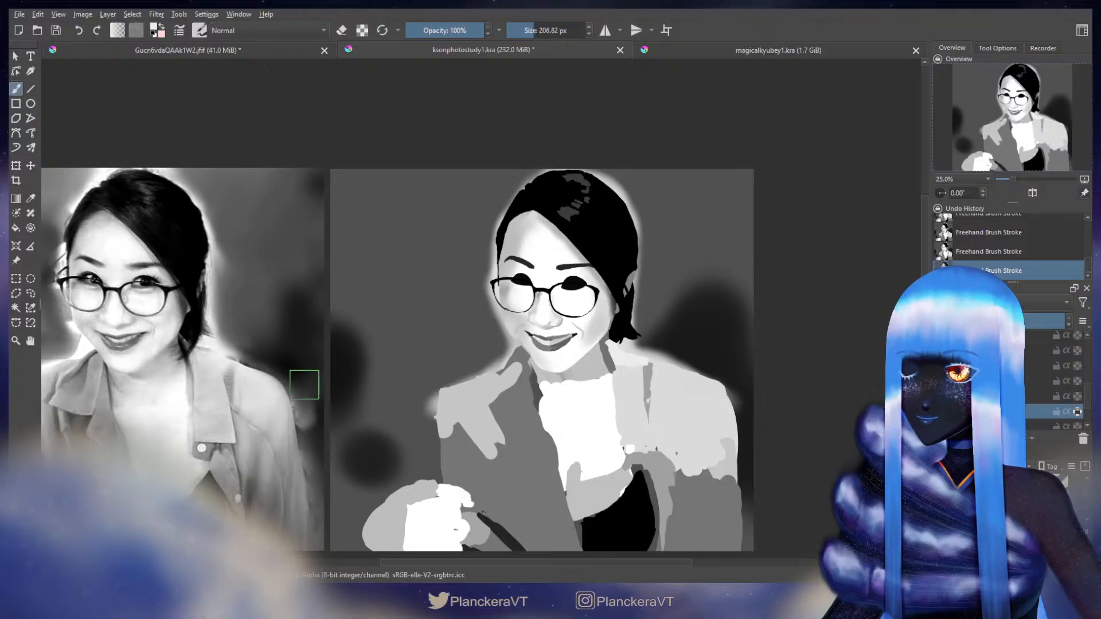
{"action": "key", "text": "bracketright"}
{"action": "key", "text": "bracketright"}
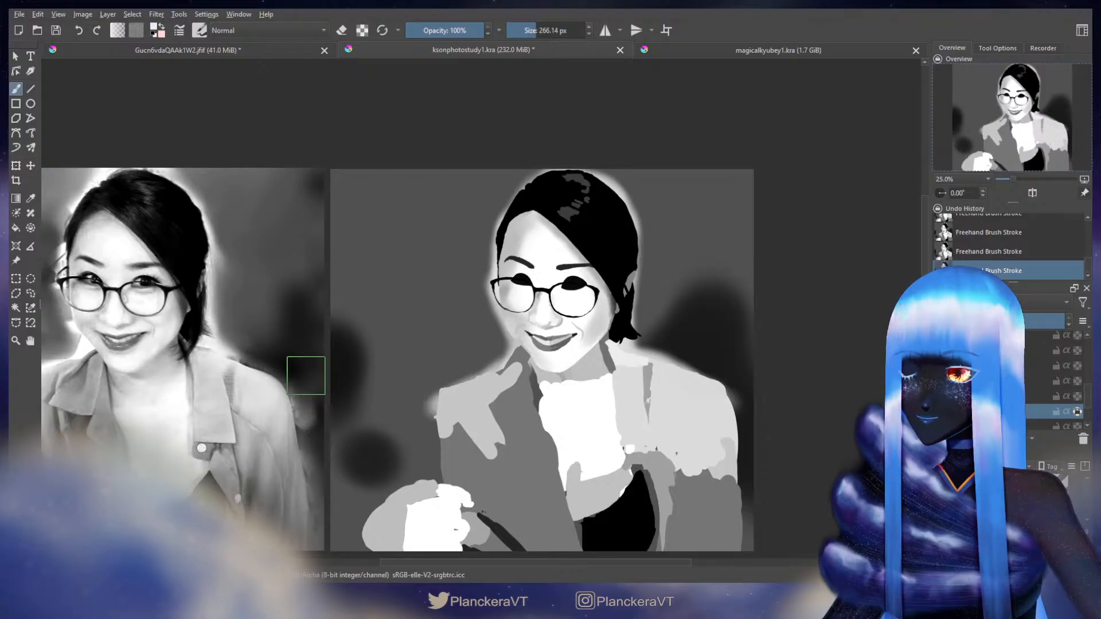
{"action": "mouse_move", "coordinate": [311, 385]}
{"action": "left_mouse_down"}
{"action": "mouse_move", "coordinate": [475, 291]}
{"action": "mouse_move", "coordinate": [462, 290]}
{"action": "left_mouse_up"}
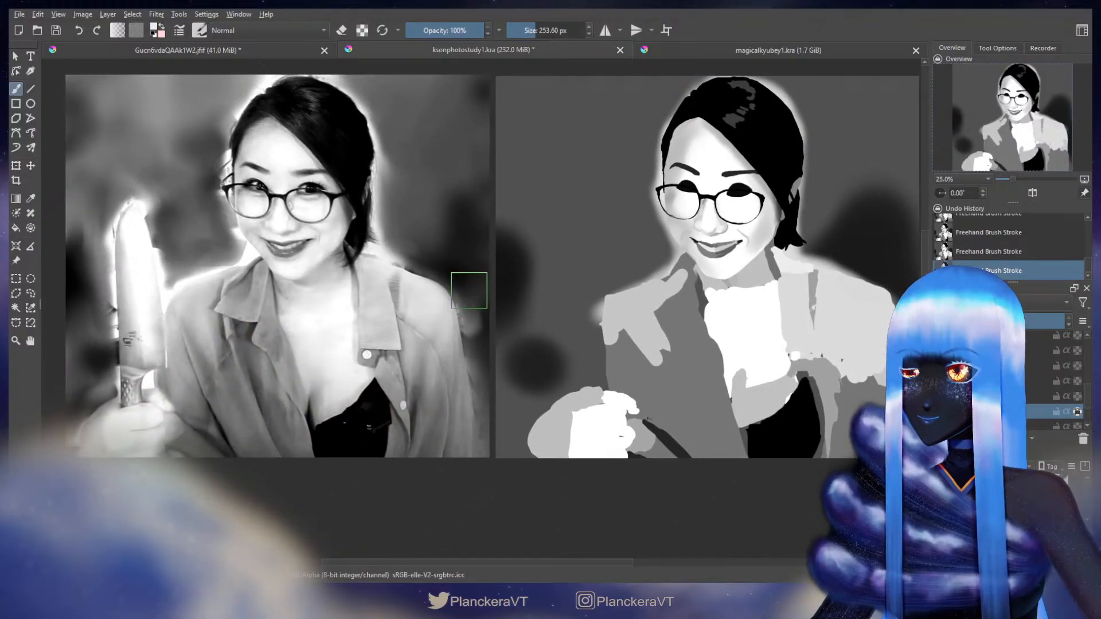
{"action": "key", "text": "bracketright"}
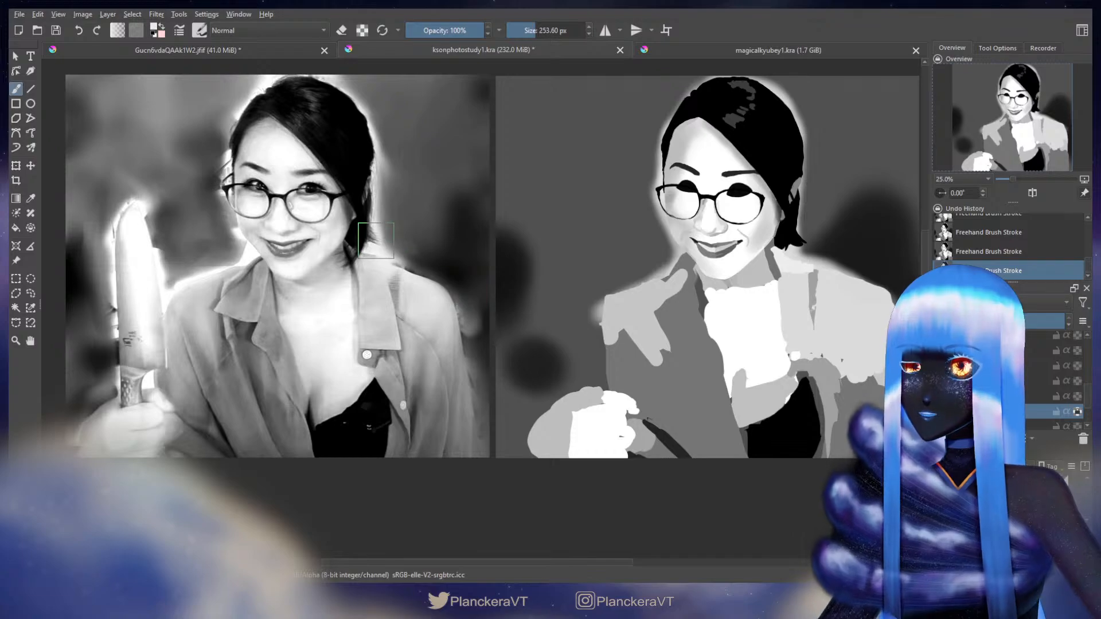
Step: Set the soft brush to about 757 px and refine the jacket's outer shoulder corner with the eraser
{"action": "mouse_move", "coordinate": [374, 240]}
{"action": "left_mouse_down"}
{"action": "mouse_move", "coordinate": [411, 223]}
{"action": "mouse_move", "coordinate": [400, 241]}
{"action": "mouse_move", "coordinate": [408, 261]}
{"action": "mouse_move", "coordinate": [394, 264]}
{"action": "mouse_move", "coordinate": [402, 252]}
{"action": "mouse_move", "coordinate": [410, 266]}
{"action": "left_mouse_up"}
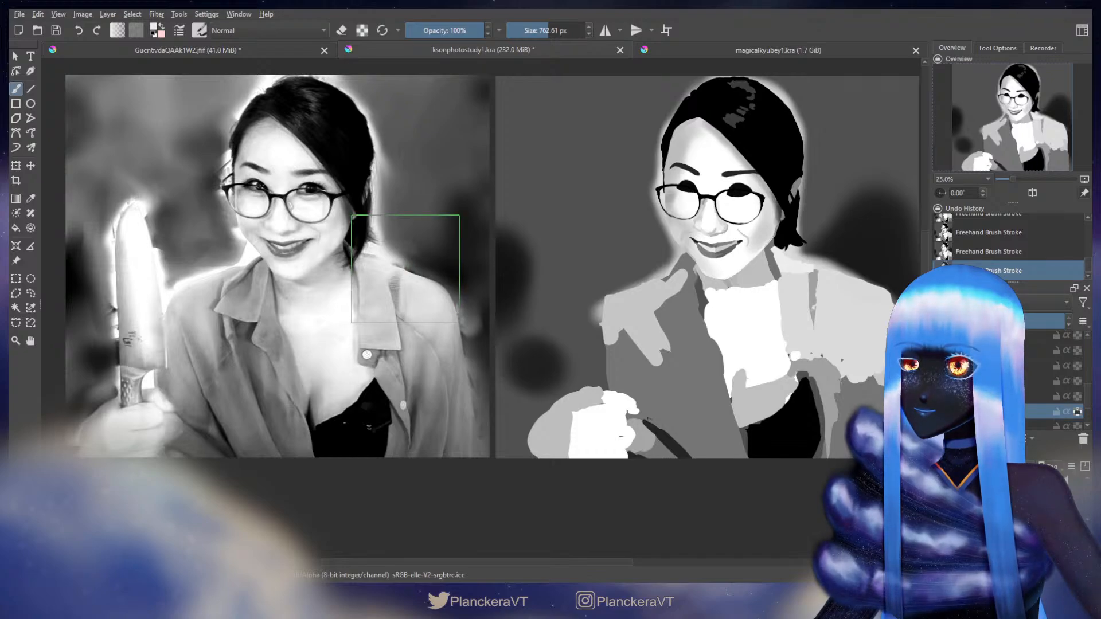
{"action": "left_click_drag", "start_coordinate": [406, 269], "coordinate": [405, 270]}
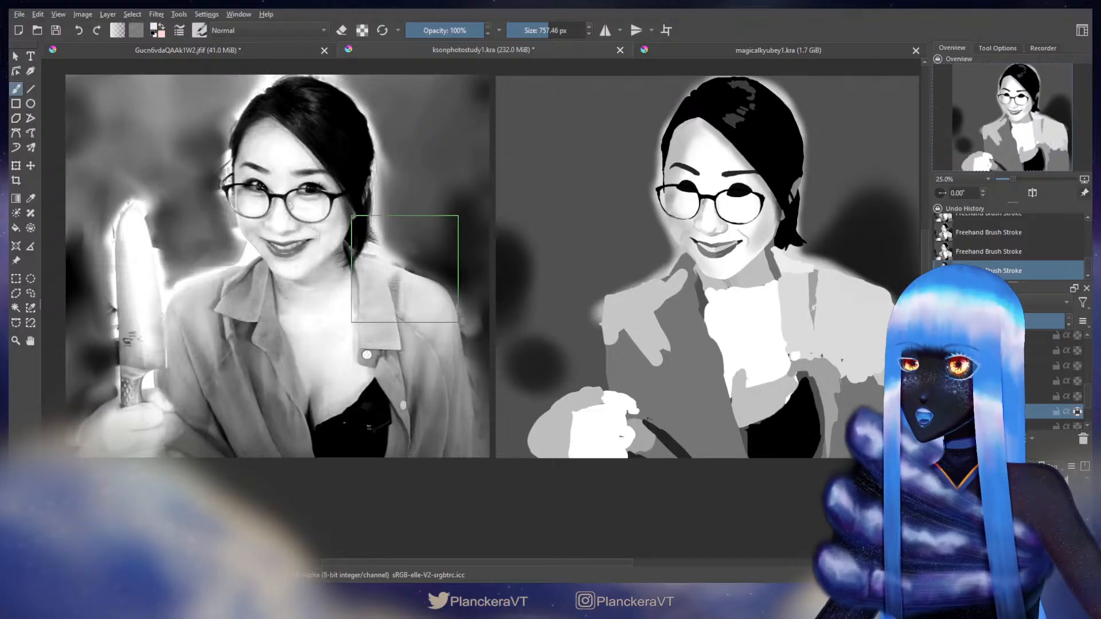
{"action": "left_click_drag", "start_coordinate": [809, 254], "coordinate": [562, 306]}
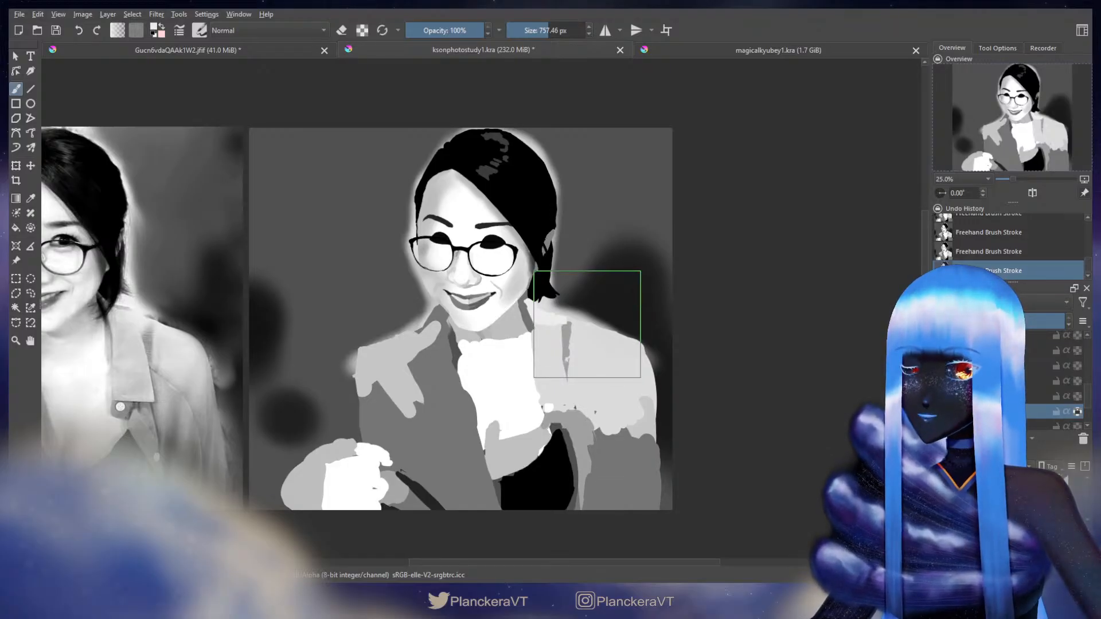
{"action": "key", "text": "e"}
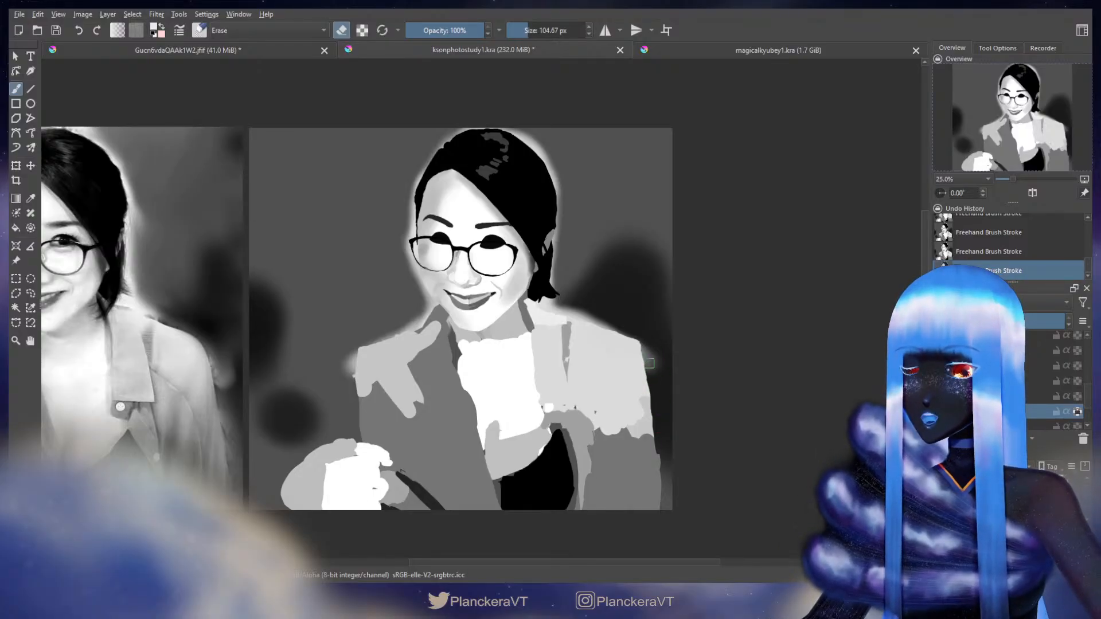
{"action": "key", "text": "/"}
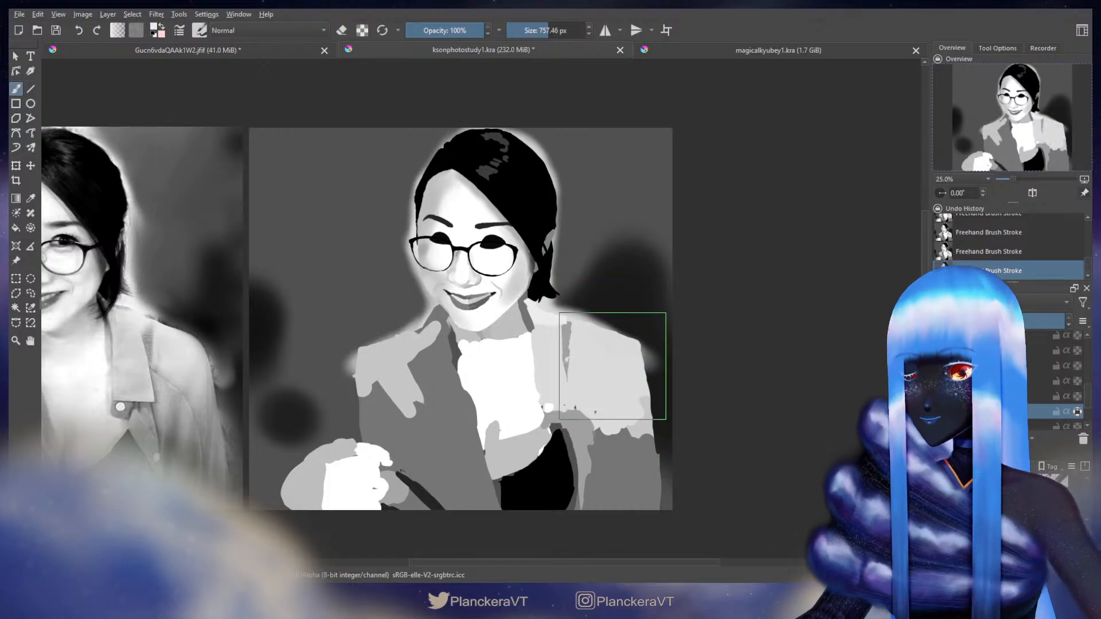
Step: Trim the sleeve's outer edge from the shoulder to the canvas bottom with the eraser, ending on the soft brush
{"action": "key", "text": "/"}
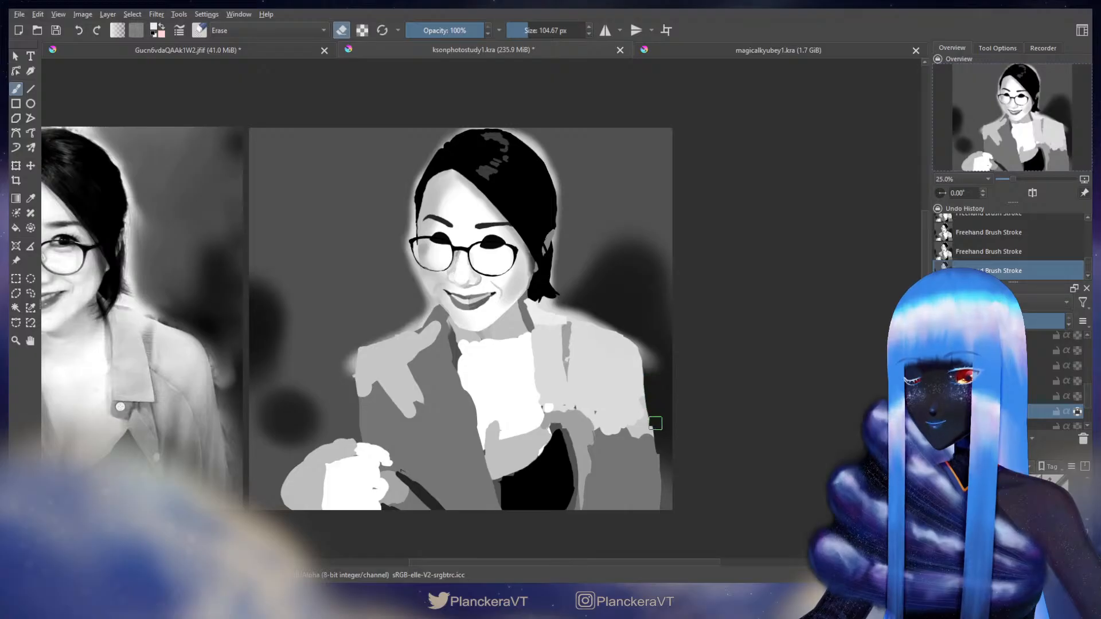
{"action": "left_click_drag", "start_coordinate": [656, 423], "coordinate": [661, 504]}
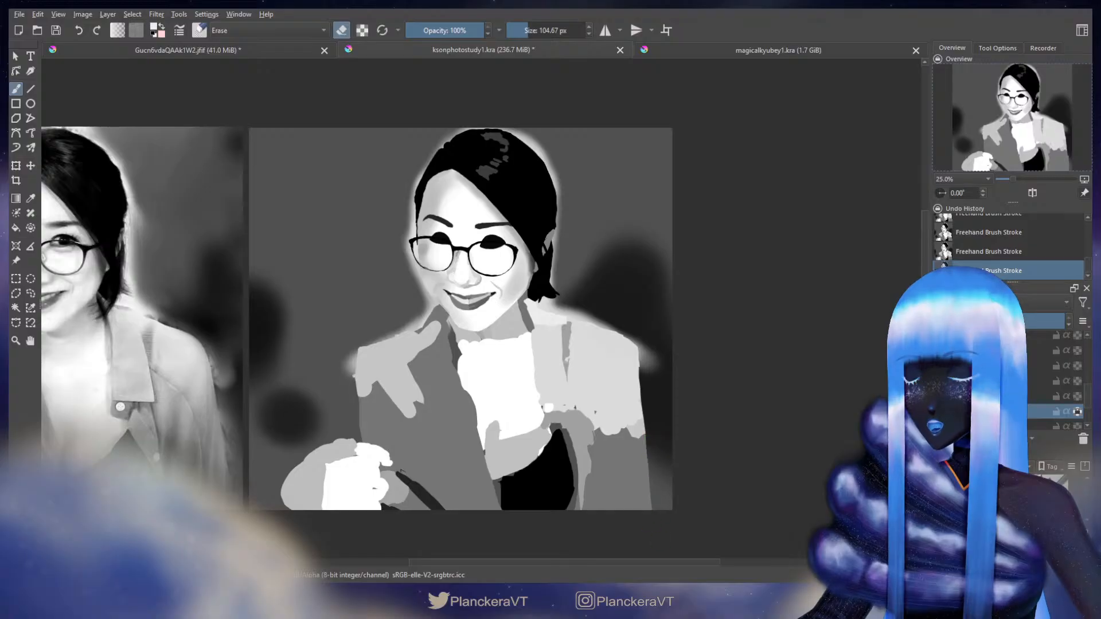
{"action": "key", "text": "e"}
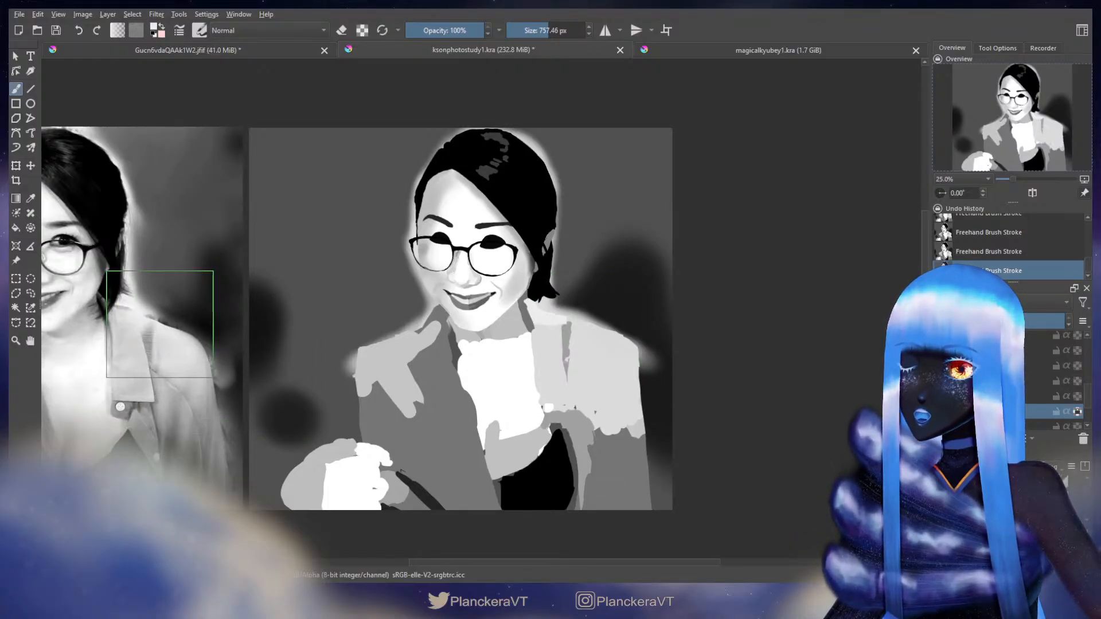
{"action": "key", "text": "e"}
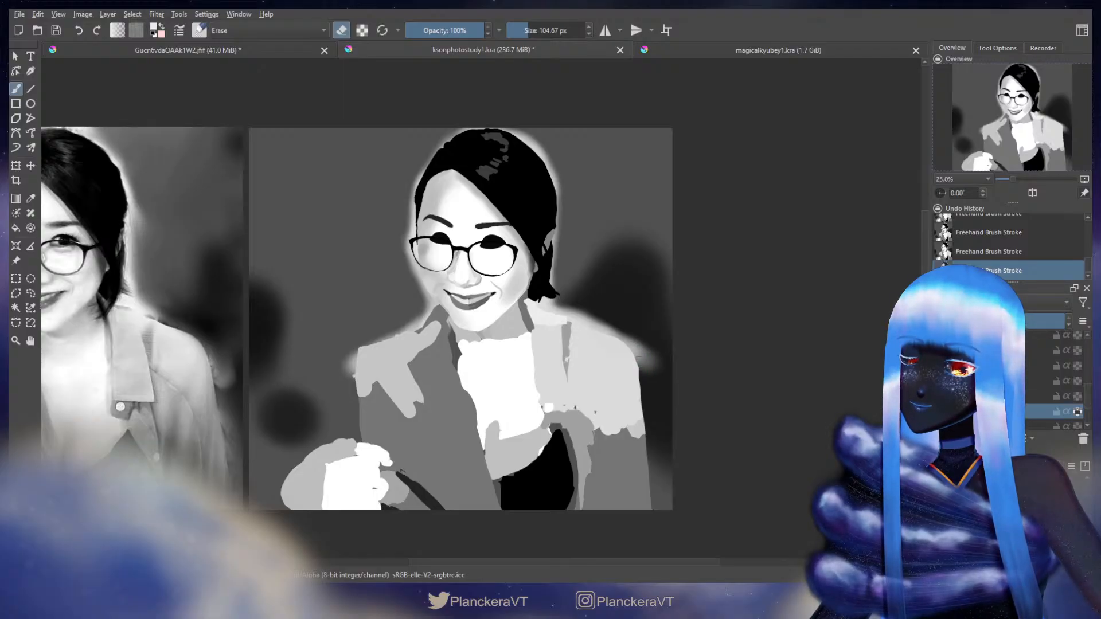
{"action": "key", "text": "e"}
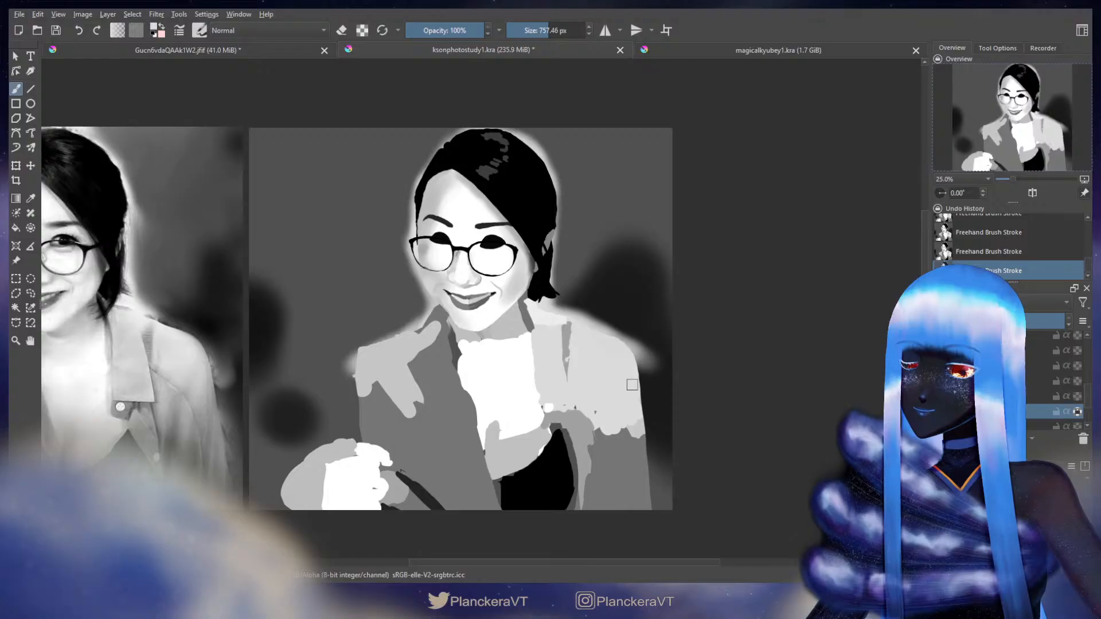
Step: Touch up the jacket's outer shoulder edge with the eraser and set the soft brush to about 976 px
{"action": "key", "text": "e"}
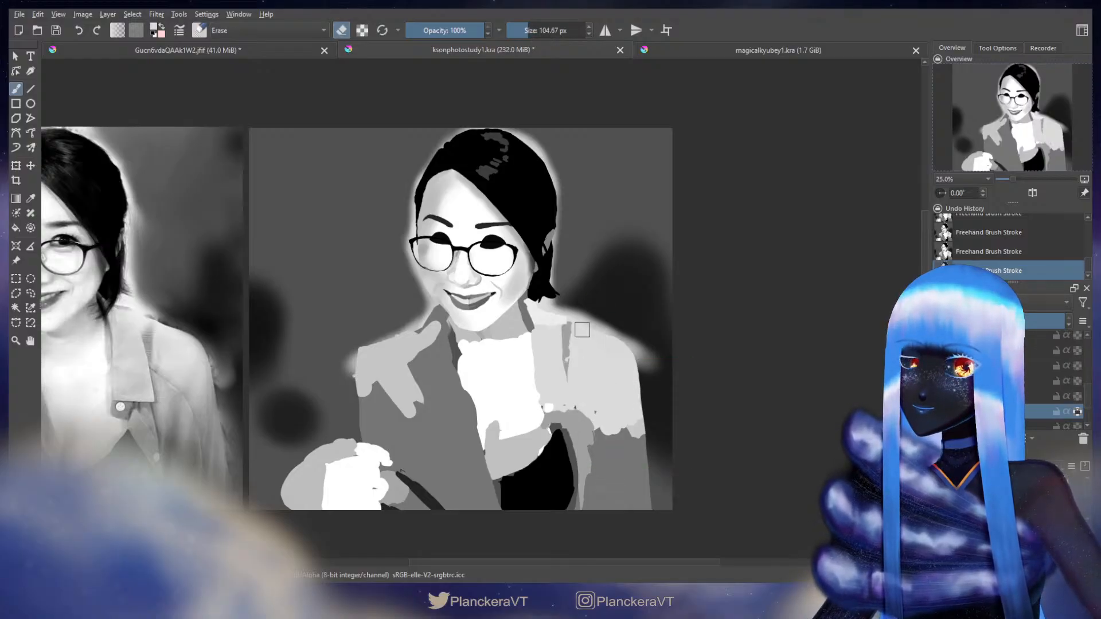
{"action": "key", "text": "e"}
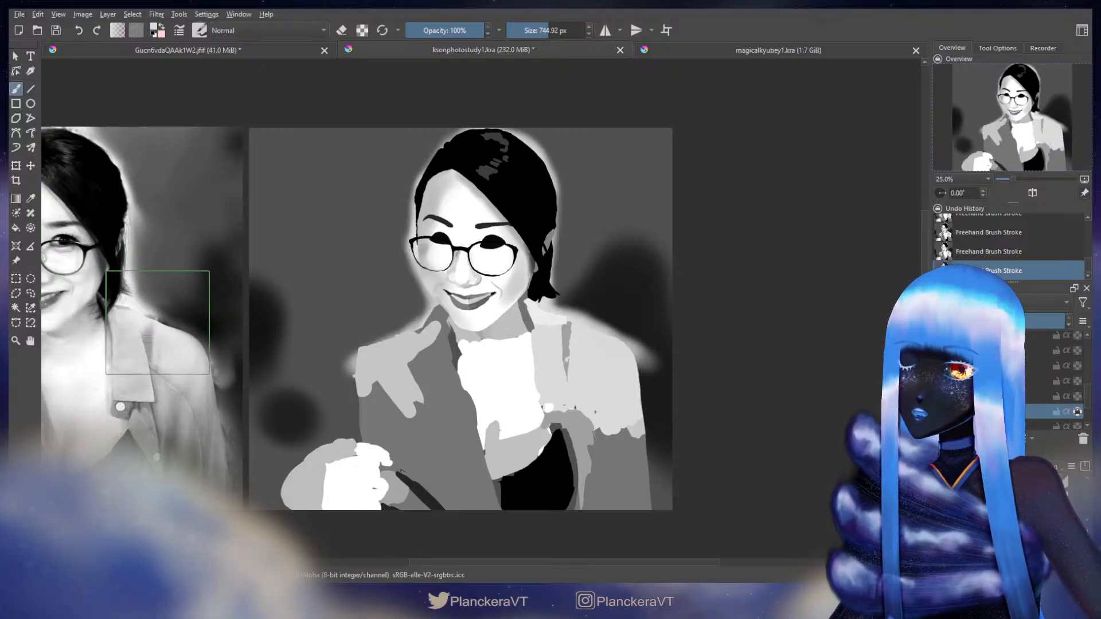
{"action": "mouse_move", "coordinate": [159, 322]}
{"action": "left_mouse_down", "text": "shift"}
{"action": "mouse_move", "coordinate": [119, 323]}
{"action": "mouse_move", "coordinate": [166, 308]}
{"action": "mouse_move", "coordinate": [146, 309]}
{"action": "mouse_move", "coordinate": [380, 340]}
{"action": "left_mouse_up", "text": "shift"}
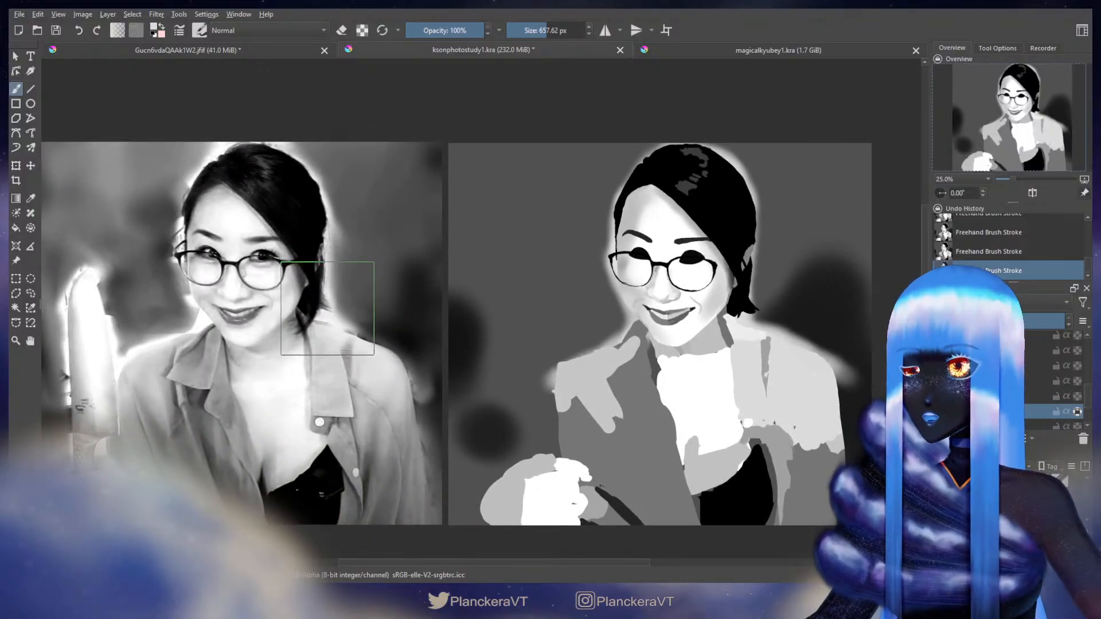
{"action": "mouse_move", "coordinate": [326, 307]}
{"action": "left_mouse_down", "text": "shift"}
{"action": "mouse_move", "coordinate": [347, 314]}
{"action": "mouse_move", "coordinate": [341, 325]}
{"action": "mouse_move", "coordinate": [217, 312]}
{"action": "left_mouse_up", "text": "shift"}
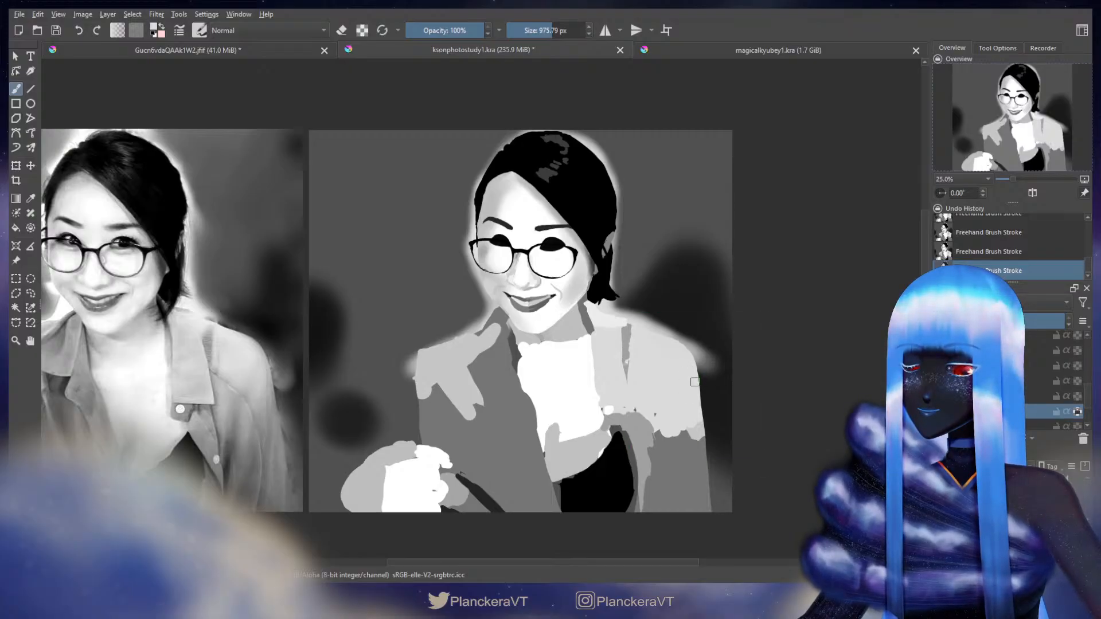
Step: Turn off the jacket layer's alpha lock and retouch the outer shoulder edge with short strokes
{"action": "left_click", "coordinate": [1077, 412]}
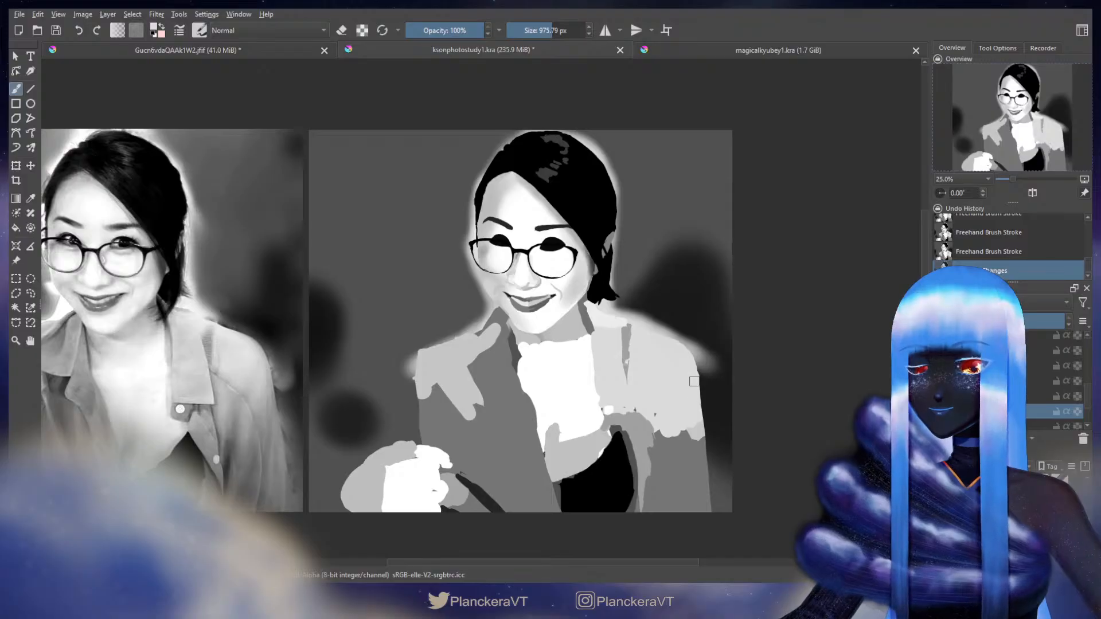
{"action": "left_click", "coordinate": [695, 385]}
{"action": "left_click", "coordinate": [689, 367]}
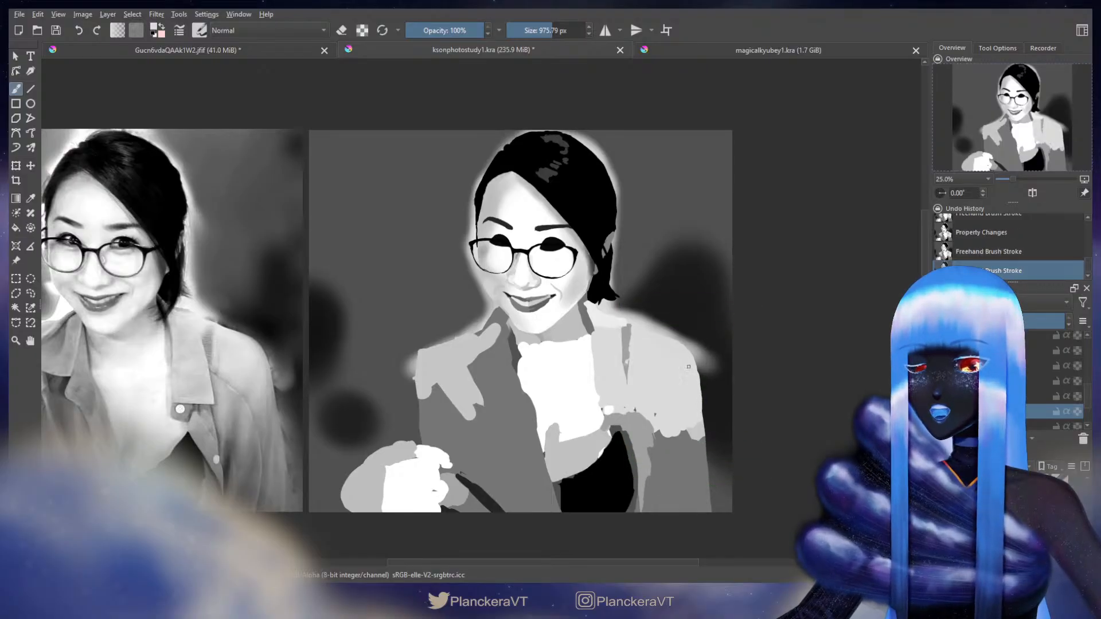
{"action": "left_click", "coordinate": [688, 385]}
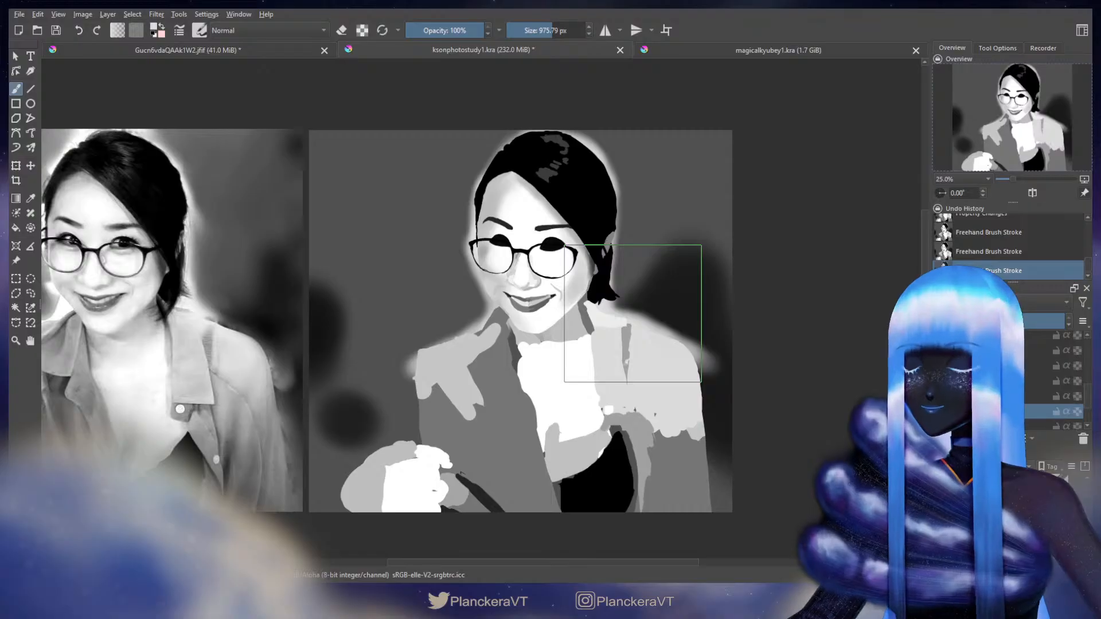
Step: Enlarge the brush to about 1448 px to gauge distances on the reference photo against the painting
{"action": "left_click_drag", "start_coordinate": [544, 351], "coordinate": [703, 368]}
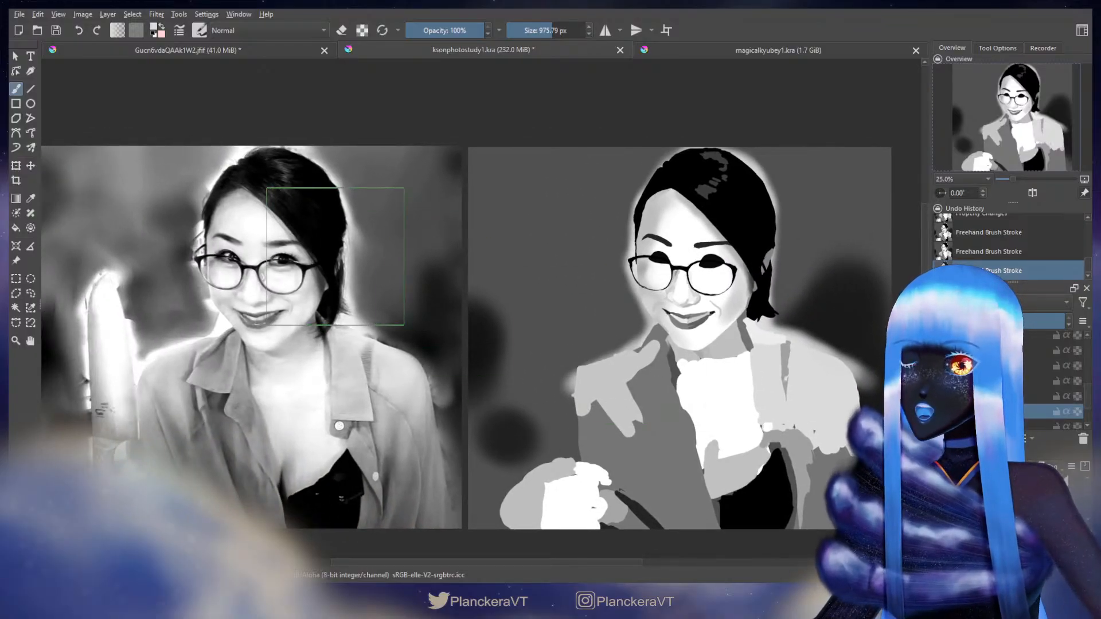
{"action": "mouse_move", "coordinate": [335, 256]}
{"action": "left_mouse_down", "text": "shift"}
{"action": "mouse_move", "coordinate": [426, 267]}
{"action": "mouse_move", "coordinate": [375, 247]}
{"action": "mouse_move", "coordinate": [390, 247]}
{"action": "left_mouse_up", "text": "shift"}
{"action": "mouse_move", "coordinate": [428, 359]}
{"action": "left_mouse_down"}
{"action": "mouse_move", "coordinate": [401, 347]}
{"action": "mouse_move", "coordinate": [374, 268]}
{"action": "left_mouse_up"}
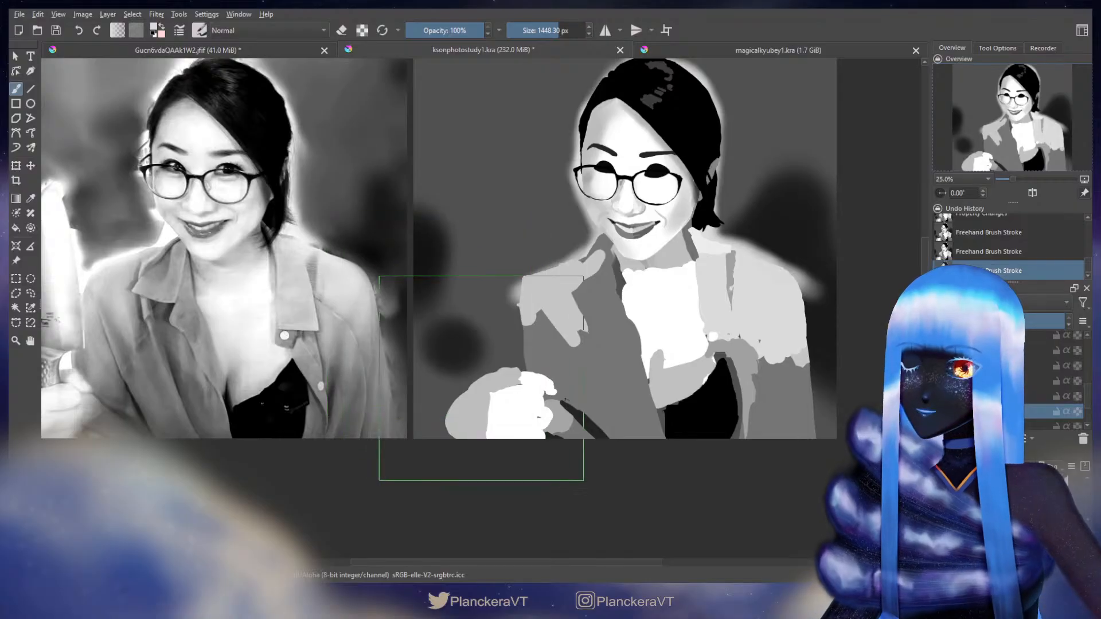
Step: Extend the sleeve's outer edge in mid grey with the brush at about 118 px, cleaning it up with the eraser
{"action": "mouse_move", "coordinate": [488, 374]}
{"action": "left_mouse_down", "text": "shift"}
{"action": "mouse_move", "coordinate": [366, 394]}
{"action": "mouse_move", "coordinate": [264, 395]}
{"action": "left_mouse_up", "text": "shift"}
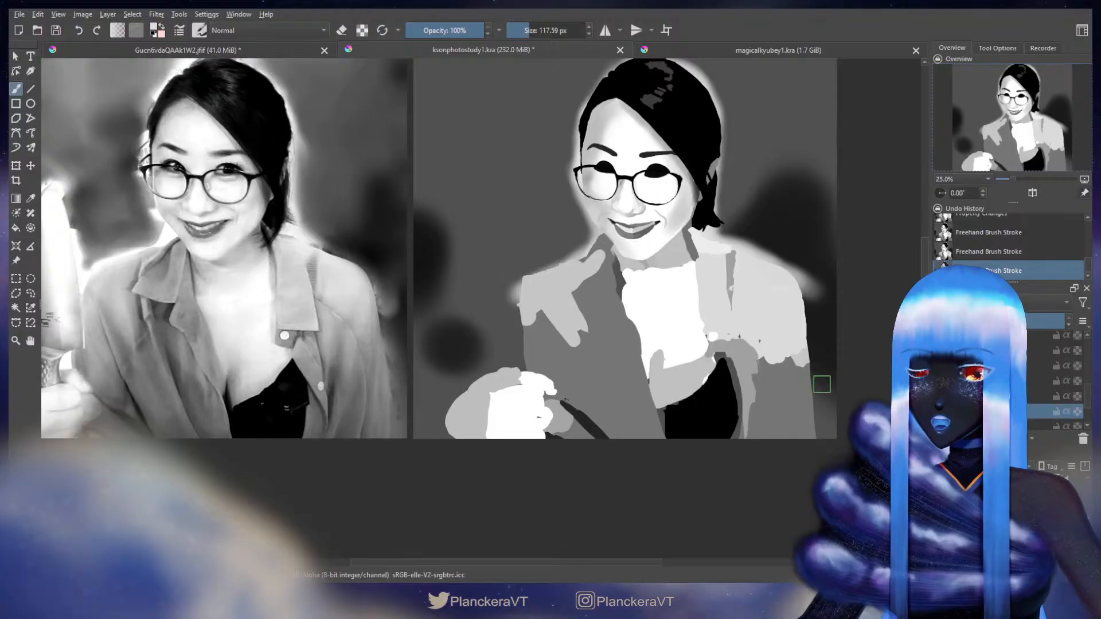
{"action": "left_click_drag", "start_coordinate": [828, 382], "coordinate": [626, 382]}
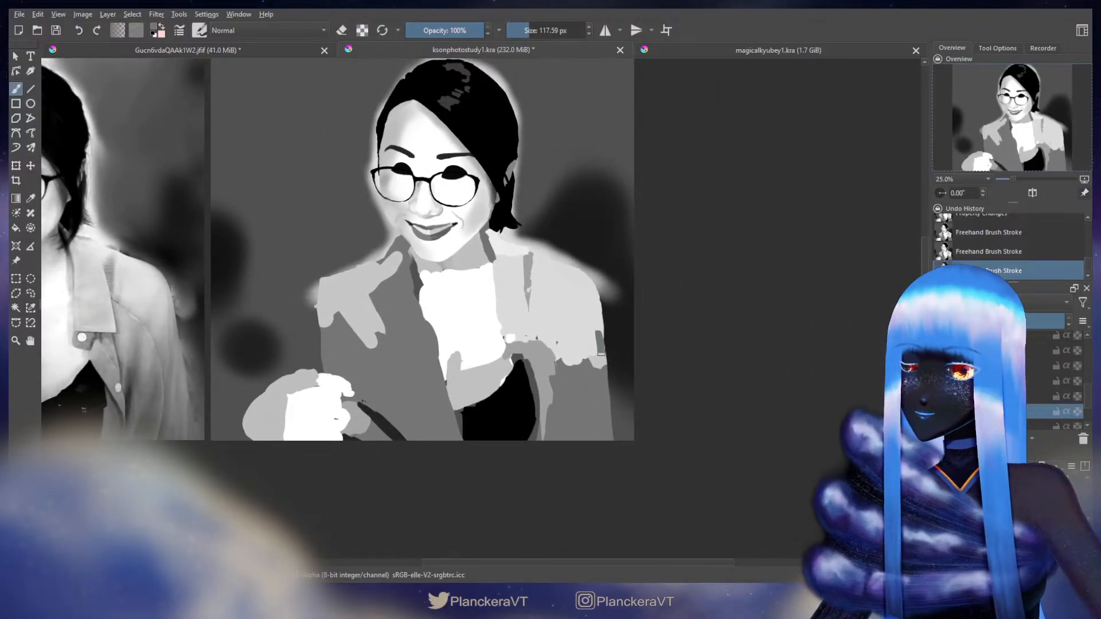
{"action": "left_click_drag", "start_coordinate": [600, 344], "coordinate": [607, 394]}
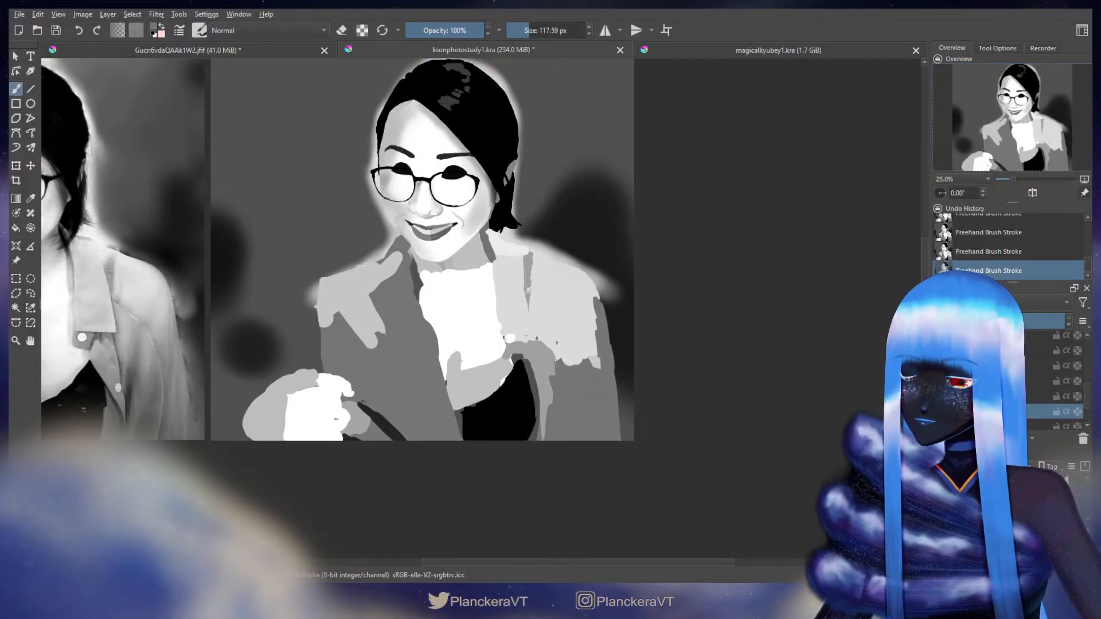
{"action": "key", "text": "e"}
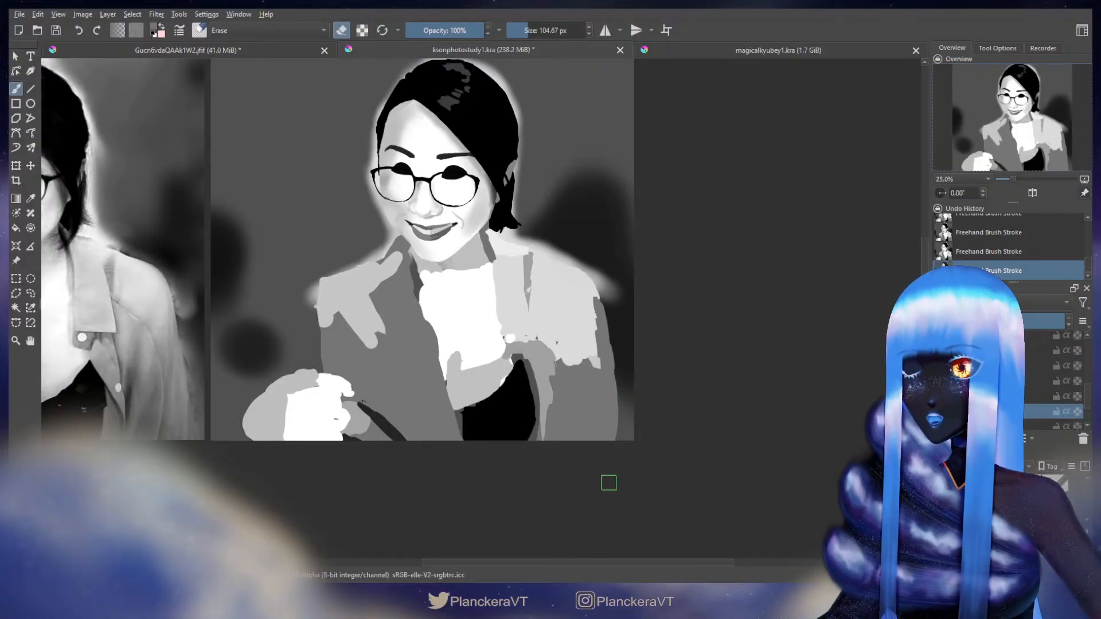
{"action": "key", "text": "e"}
Step: Enlarge the brush to about 1276 px and touch up the jacket's edge beside the collar with the eraser
{"action": "left_click_drag", "start_coordinate": [477, 373], "coordinate": [695, 389]}
{"action": "left_click_drag", "start_coordinate": [553, 378], "coordinate": [653, 392]}
{"action": "left_click_drag", "start_coordinate": [257, 240], "coordinate": [336, 243]}
{"action": "left_click_drag", "start_coordinate": [248, 224], "coordinate": [335, 230]}
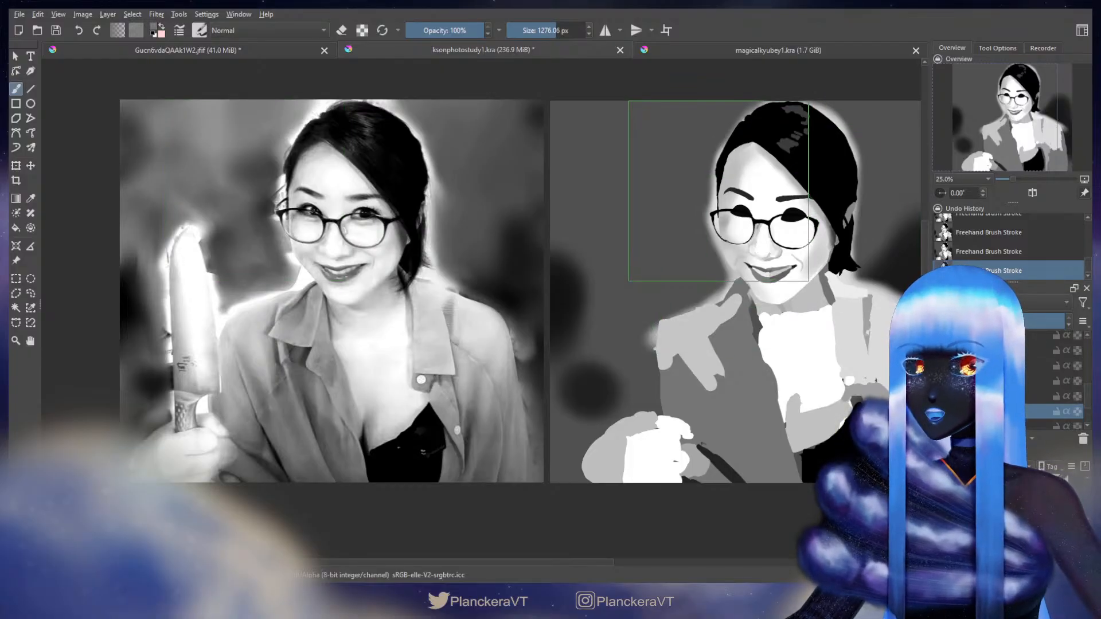
{"action": "key", "text": "e"}
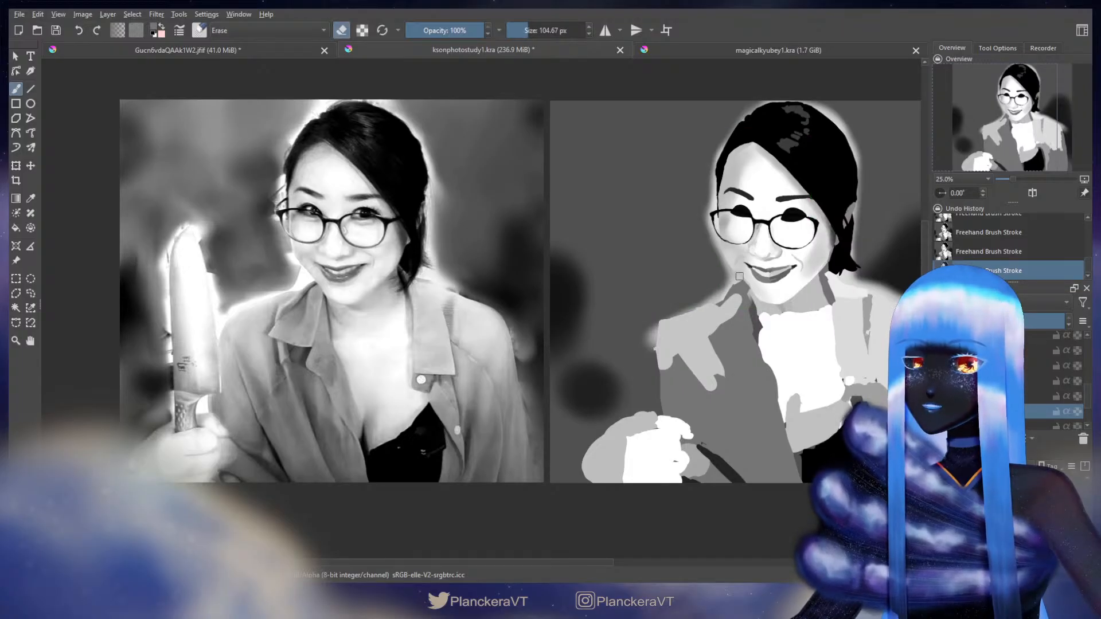
{"action": "key", "text": "e"}
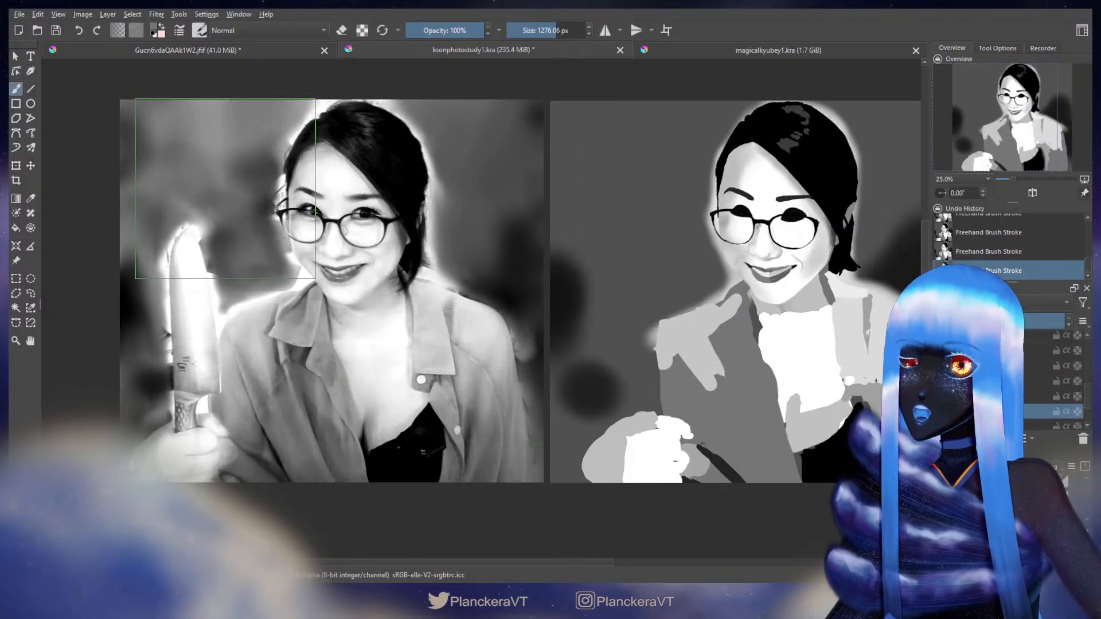
Step: Fit the brush outline on the reference from the photo's corner to the collar, setting its size to about 1500 px
{"action": "key", "text": "bracketright"}
{"action": "key", "text": "bracketright"}
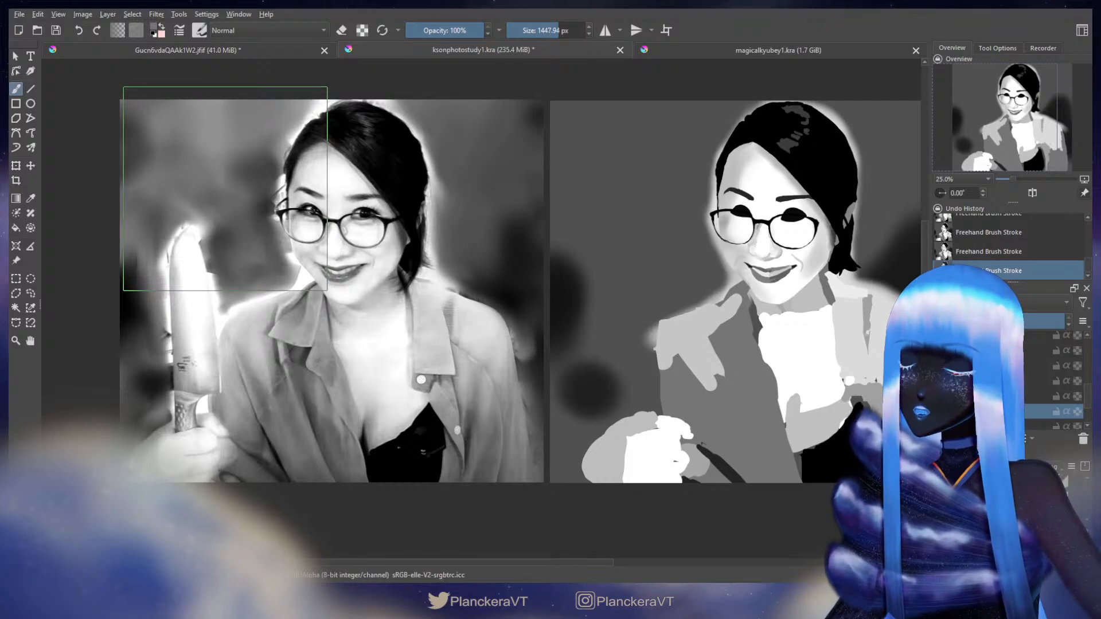
{"action": "key", "text": "bracketright"}
{"action": "key", "text": "bracketright"}
{"action": "key", "text": "bracketright"}
{"action": "key", "text": "bracketright"}
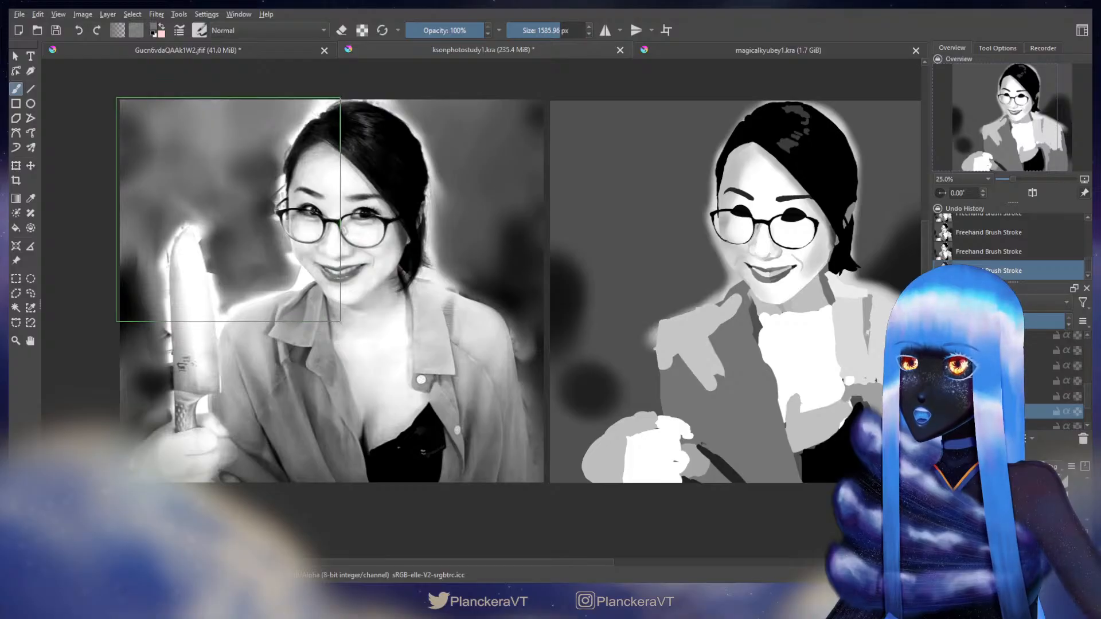
{"action": "key", "text": "bracketleft"}
{"action": "key", "text": "bracketleft"}
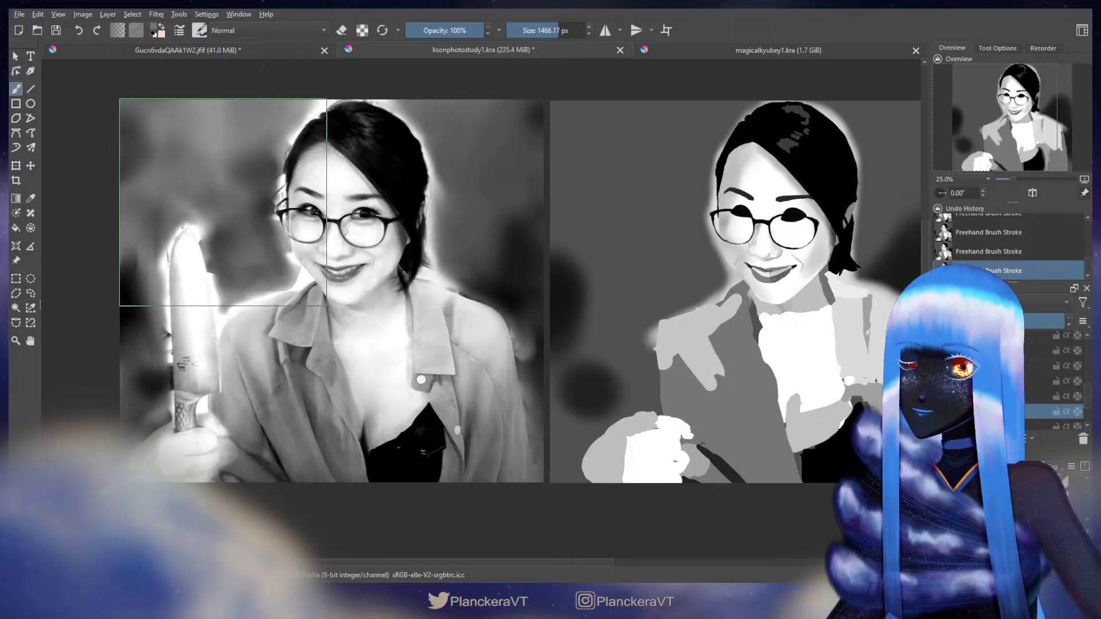
{"action": "left_click_drag", "start_coordinate": [223, 202], "coordinate": [231, 202]}
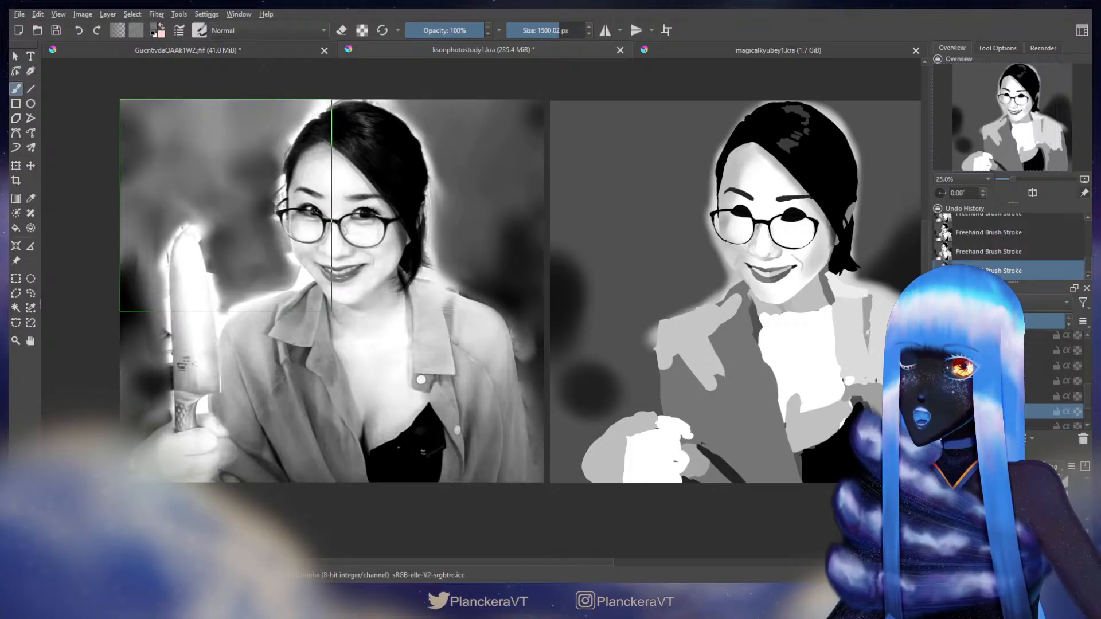
{"action": "left_click_drag", "start_coordinate": [227, 205], "coordinate": [231, 205]}
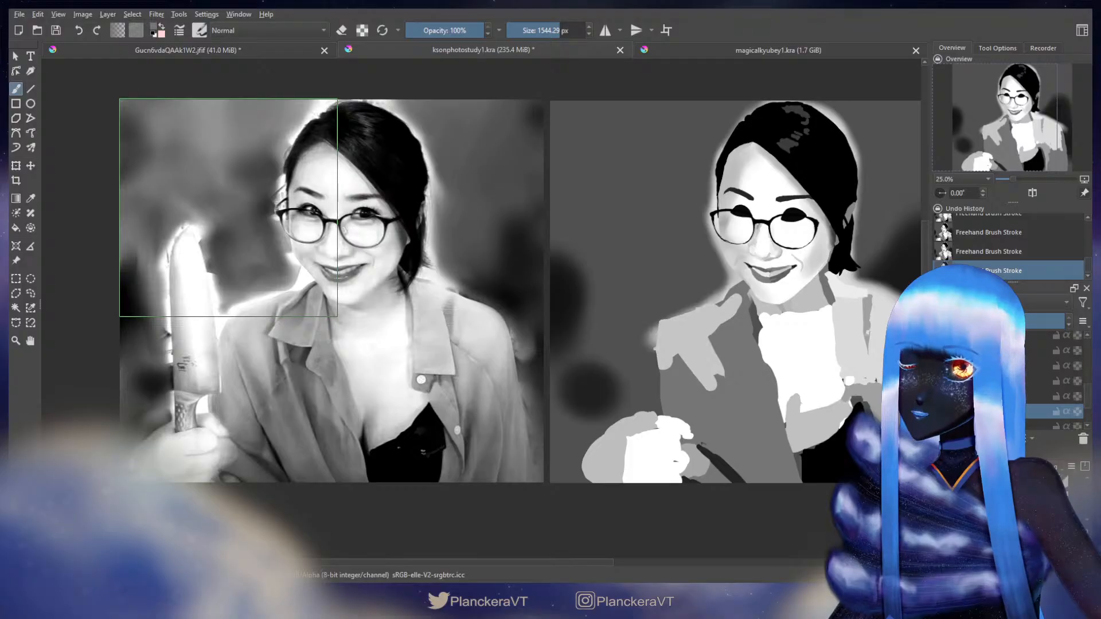
{"action": "left_click_drag", "start_coordinate": [228, 207], "coordinate": [223, 207]}
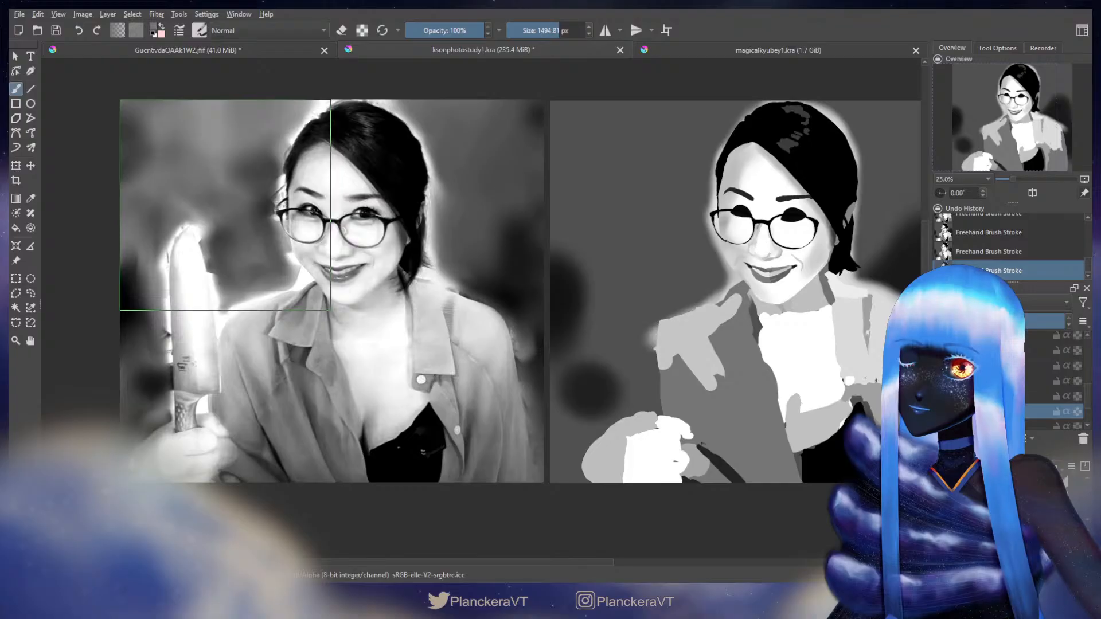
{"action": "left_click_drag", "start_coordinate": [225, 206], "coordinate": [226, 205]}
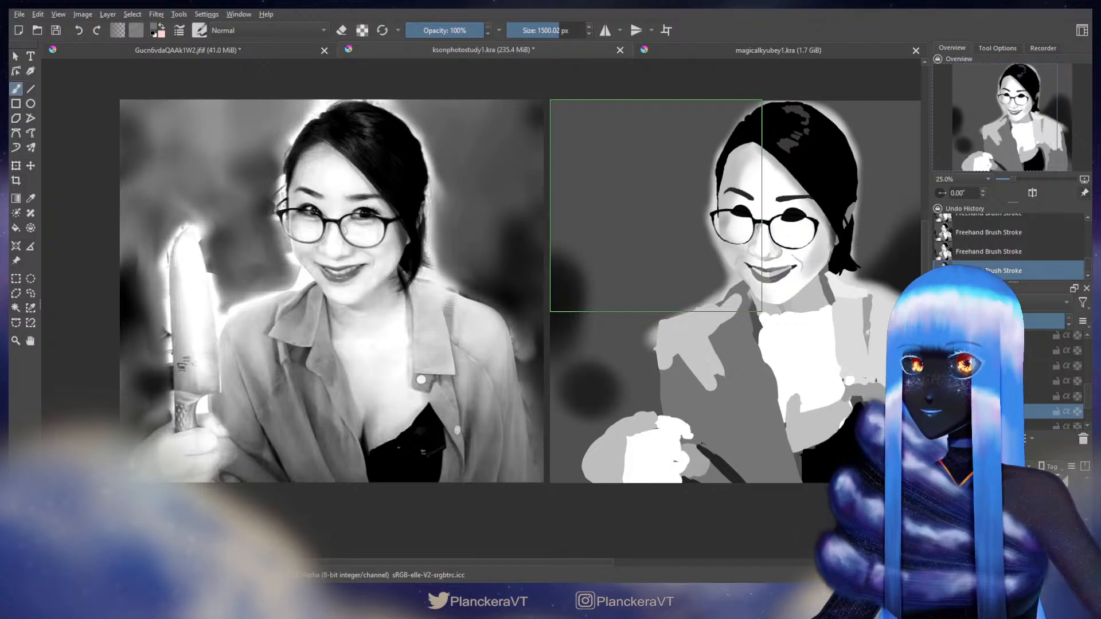
Step: Undo and redo the last stroke to compare the jacket with and without it
{"action": "key", "text": "ctrl+z"}
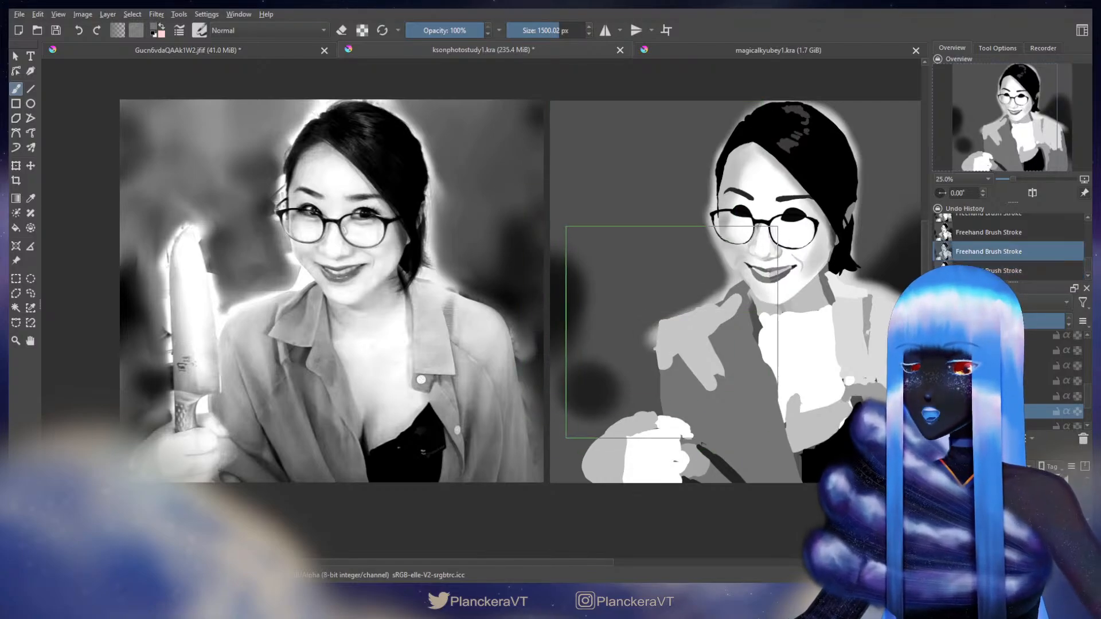
{"action": "key", "text": "ctrl+shift+z"}
{"action": "key", "text": "ctrl+z"}
{"action": "key", "text": "ctrl+shift+z"}
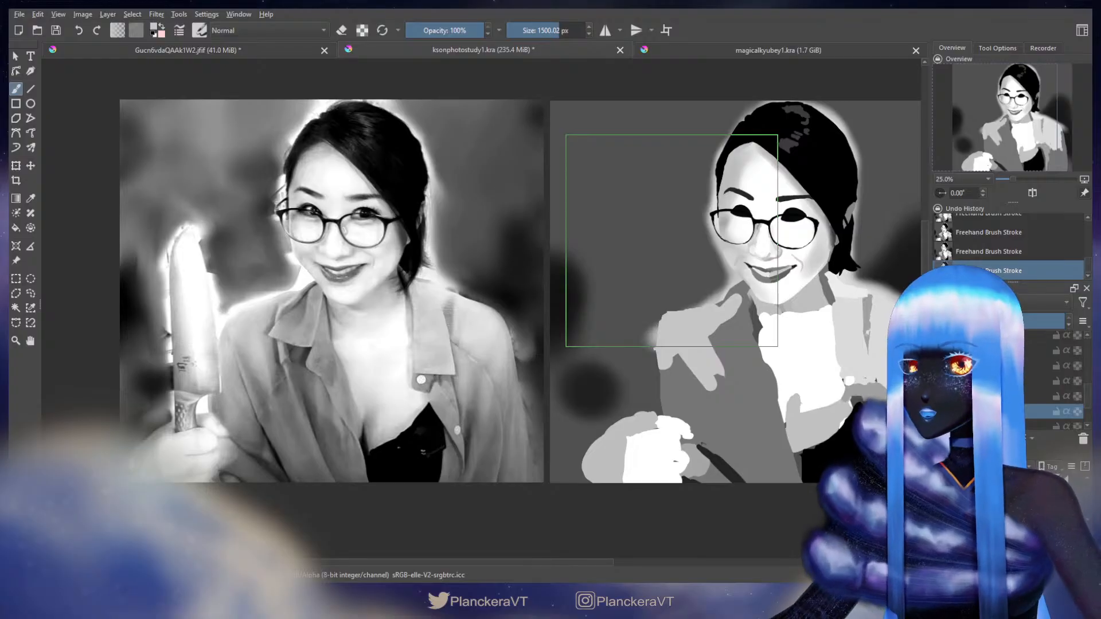
Step: Refine the jacket's shoulder edge on the raised-hand side with the eraser, gauging it with the brush at about 1354 px
{"action": "key", "text": "e"}
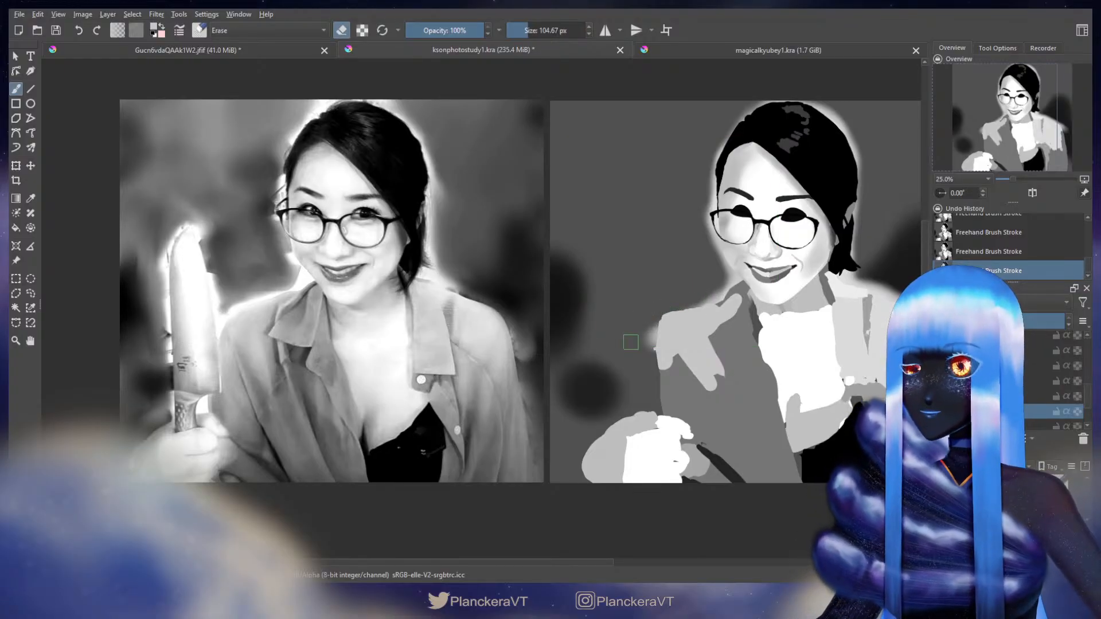
{"action": "key", "text": "e"}
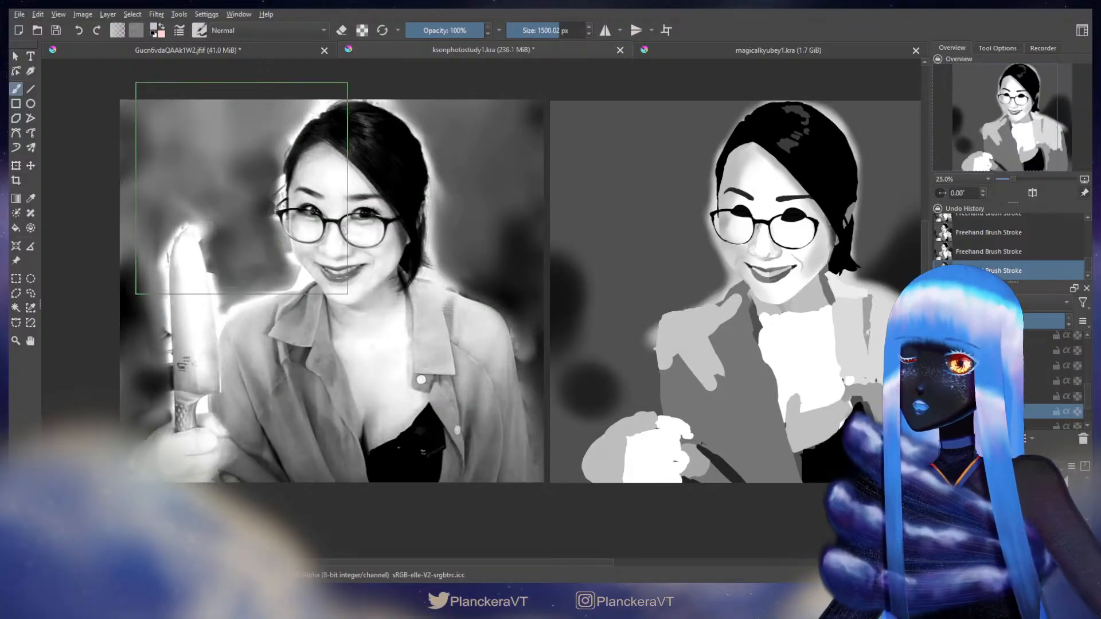
{"action": "mouse_move", "coordinate": [230, 186]}
{"action": "left_mouse_down"}
{"action": "mouse_move", "coordinate": [202, 188]}
{"action": "mouse_move", "coordinate": [214, 195]}
{"action": "left_mouse_up"}
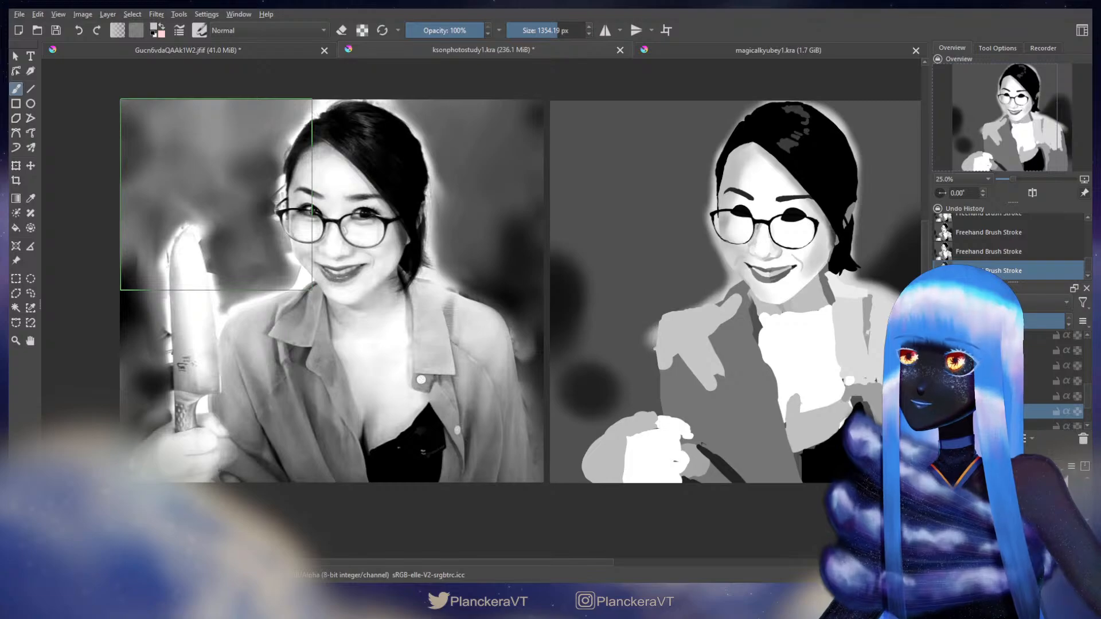
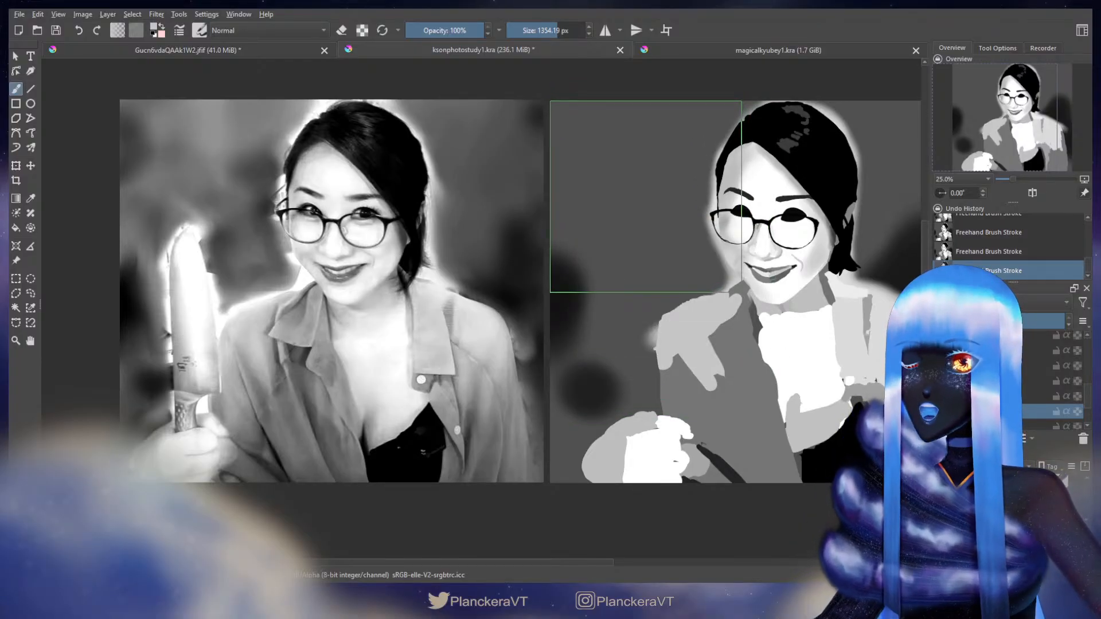
{"action": "key", "text": "e"}
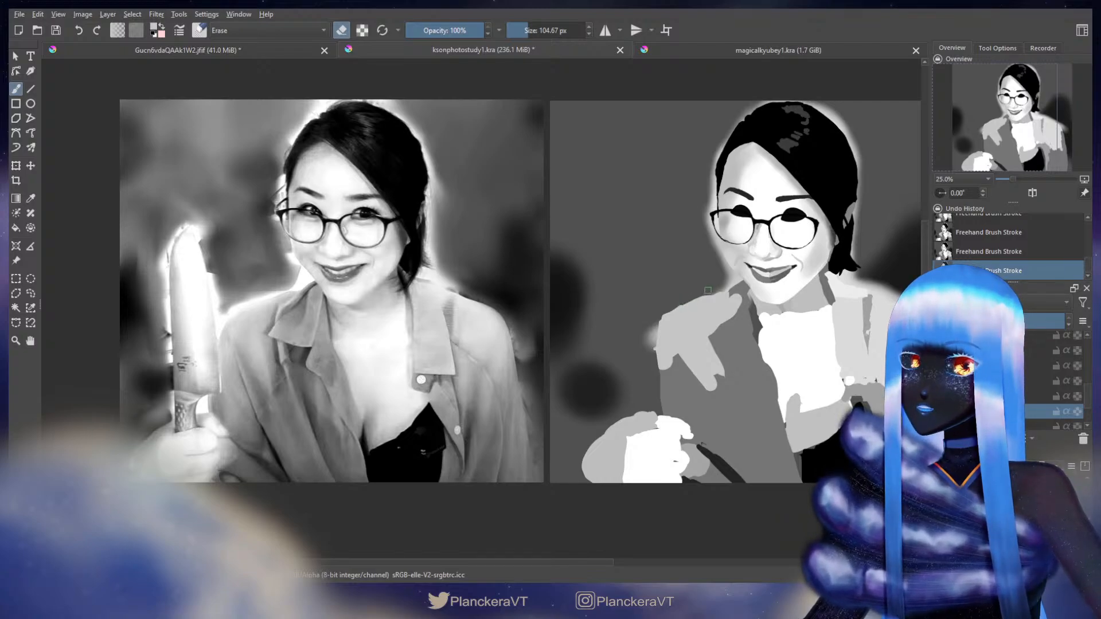
{"action": "key", "text": "e"}
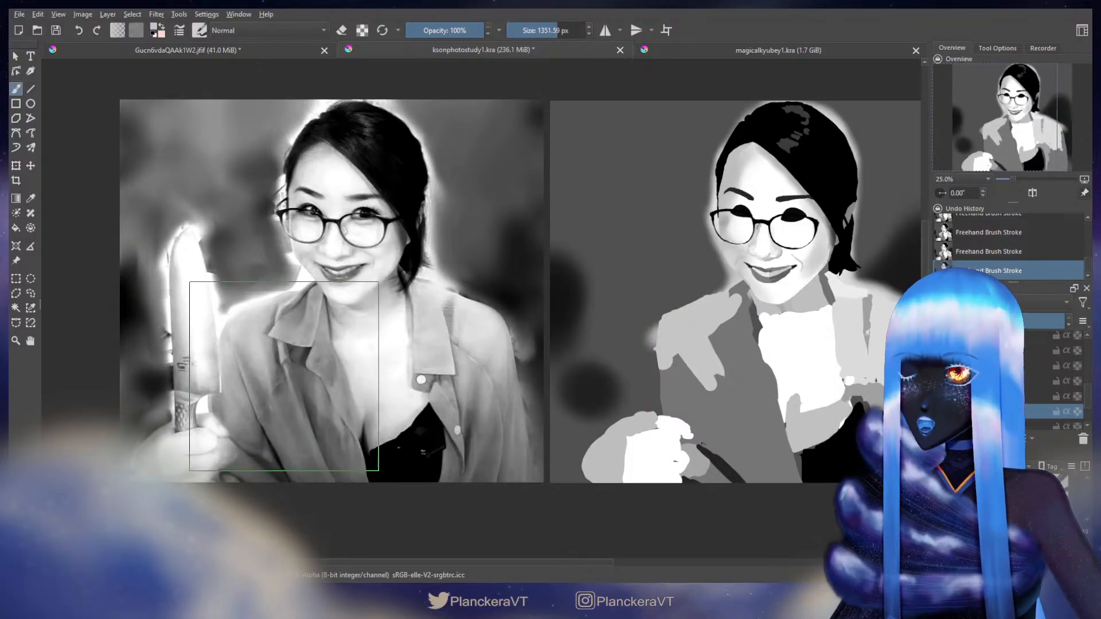
Step: Reduce the brush to about 617 px, inspect the reference around the knife, and sample a grey from the painted jacket
{"action": "left_click_drag", "start_coordinate": [284, 377], "coordinate": [123, 377], "text": "shift"}
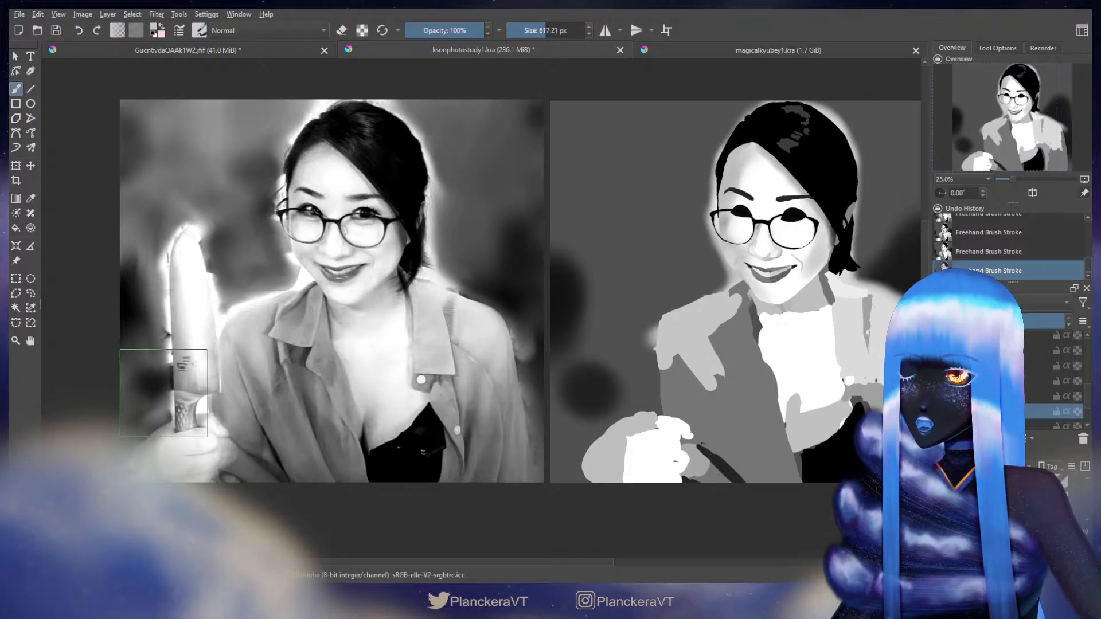
{"action": "scroll", "coordinate": [163, 393], "scroll_direction": "up", "scroll_amount": 4}
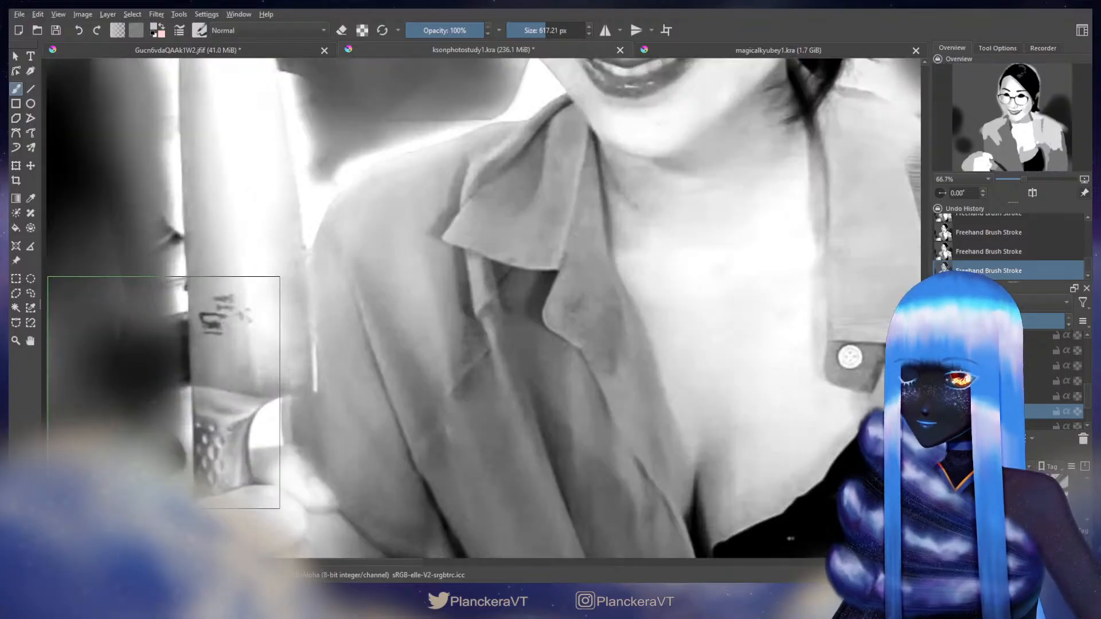
{"action": "scroll", "coordinate": [162, 394], "scroll_direction": "down", "scroll_amount": 4}
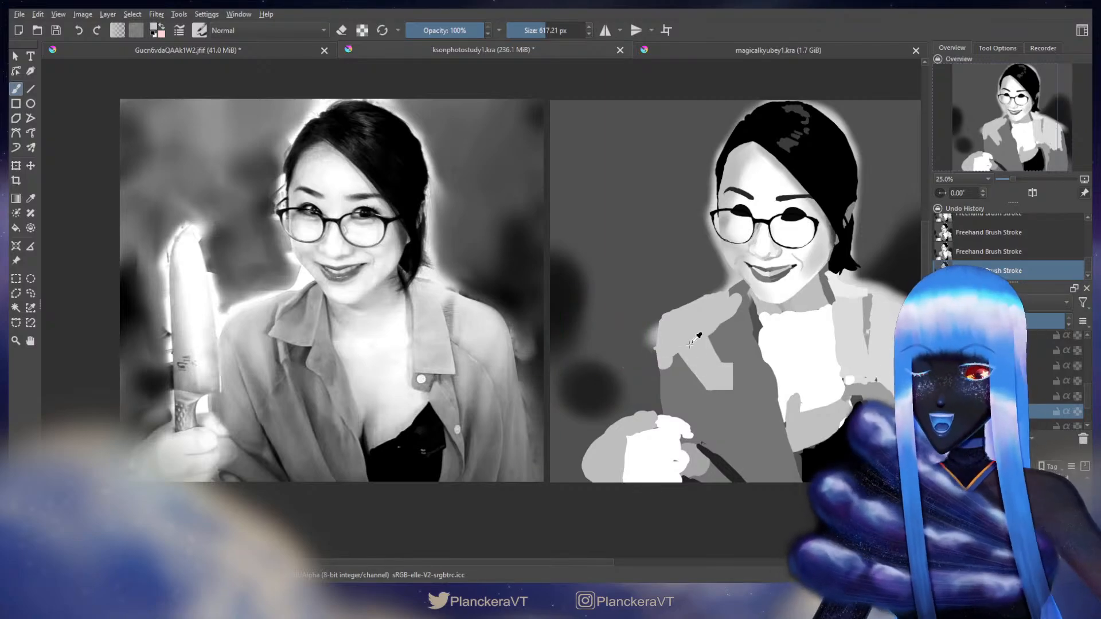
{"action": "left_click", "coordinate": [694, 389], "text": "ctrl"}
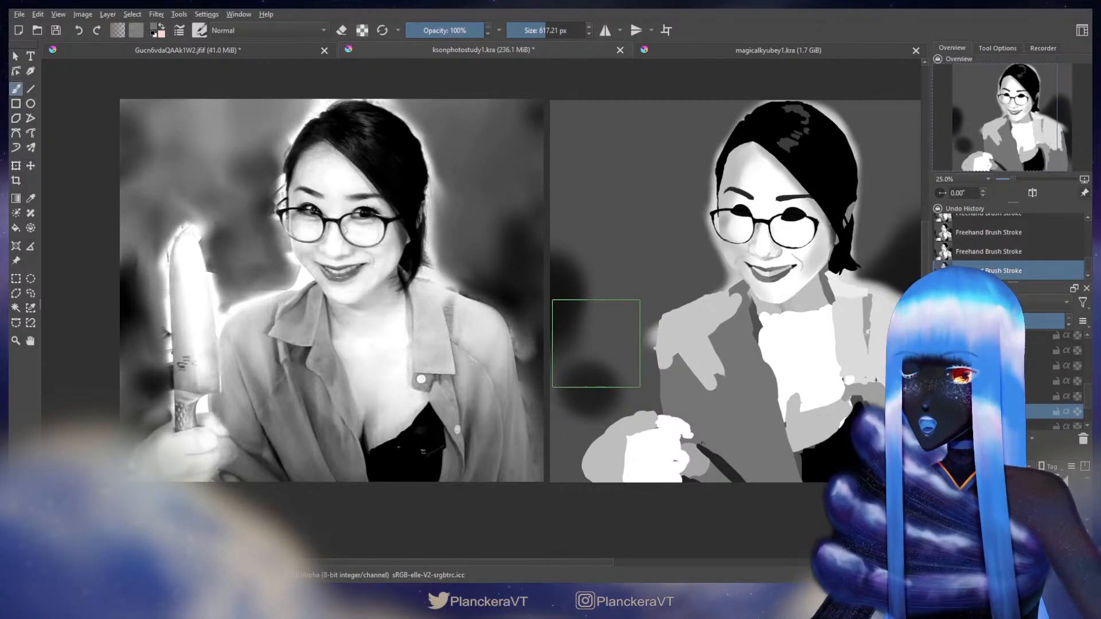
Step: Rework the jacket's sleeve edge below the raised-hand shoulder with grey strokes, reducing the brush to about 564 px and undoing unwanted strokes
{"action": "mouse_move", "coordinate": [667, 339]}
{"action": "left_mouse_down"}
{"action": "mouse_move", "coordinate": [651, 477]}
{"action": "mouse_move", "coordinate": [670, 368]}
{"action": "left_mouse_up"}
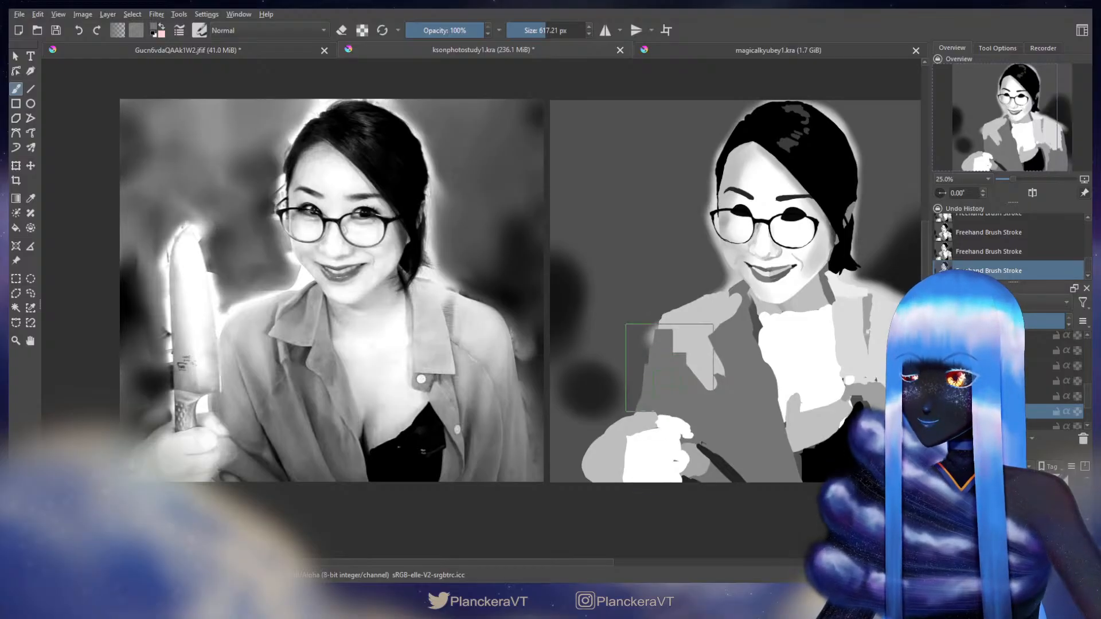
{"action": "key", "text": "ctrl+z"}
{"action": "key", "text": "ctrl+z"}
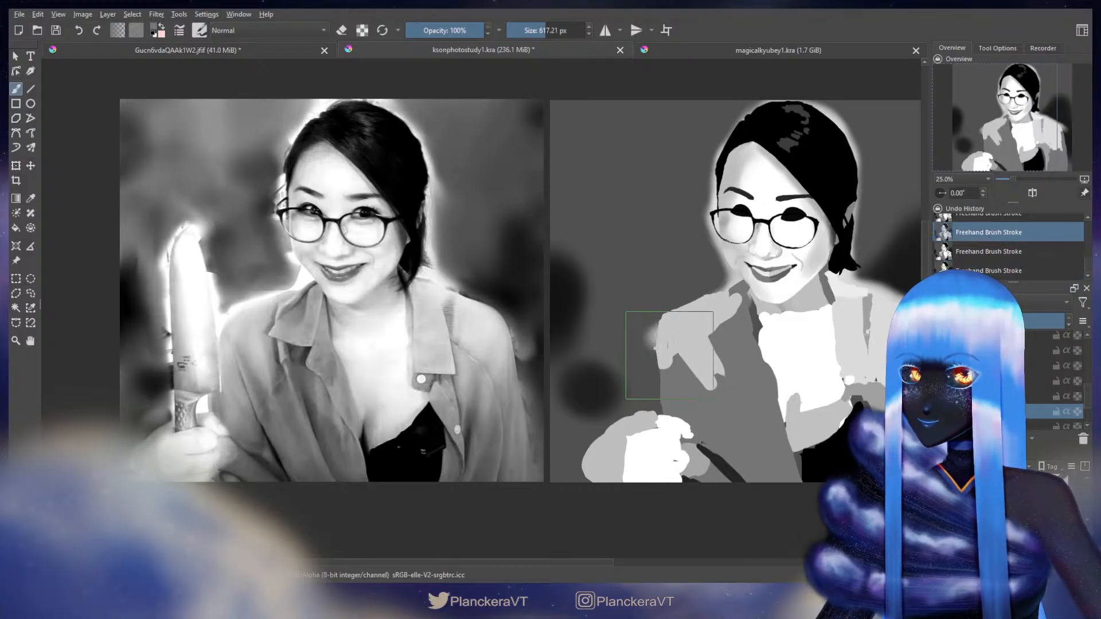
{"action": "key", "text": "bracketleft"}
{"action": "mouse_move", "coordinate": [669, 336]}
{"action": "left_mouse_down"}
{"action": "mouse_move", "coordinate": [659, 343]}
{"action": "mouse_move", "coordinate": [666, 356]}
{"action": "left_mouse_up"}
{"action": "key", "text": "ctrl+z"}
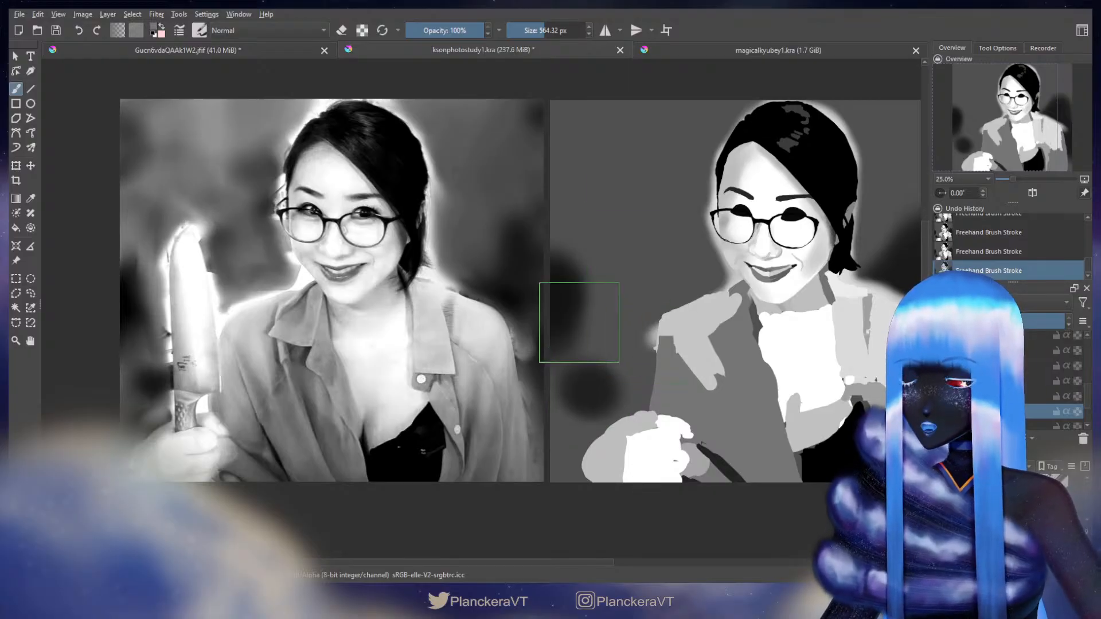
Step: Push the jacket's shoulder and sleeve edge on the raised-hand side outward with a liquify transform
{"action": "key", "text": "ctrl+t"}
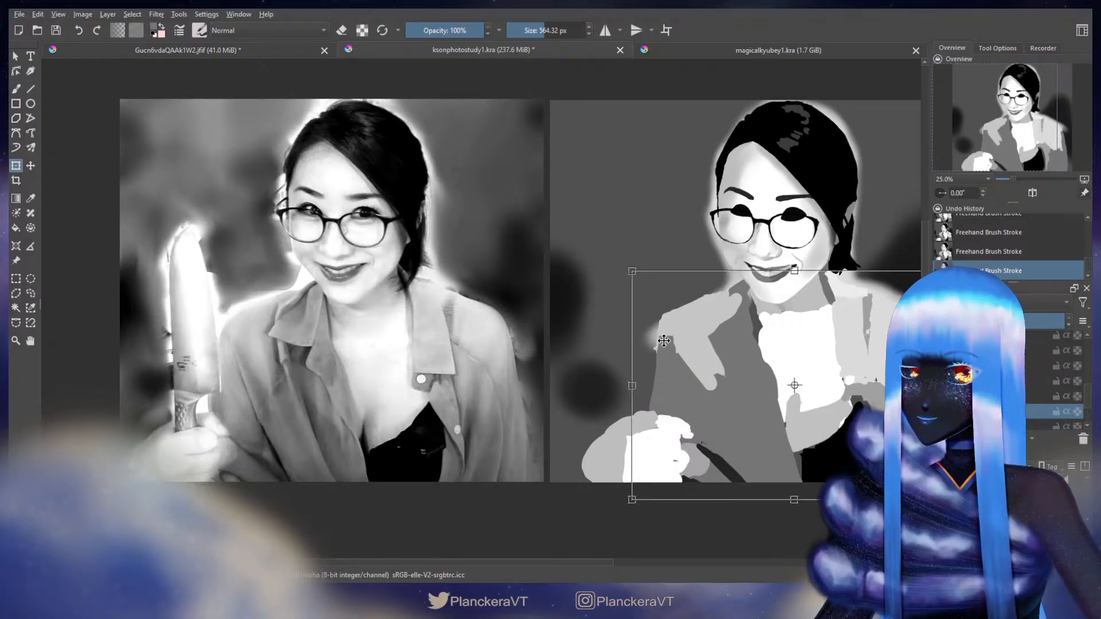
{"action": "key", "text": "b"}
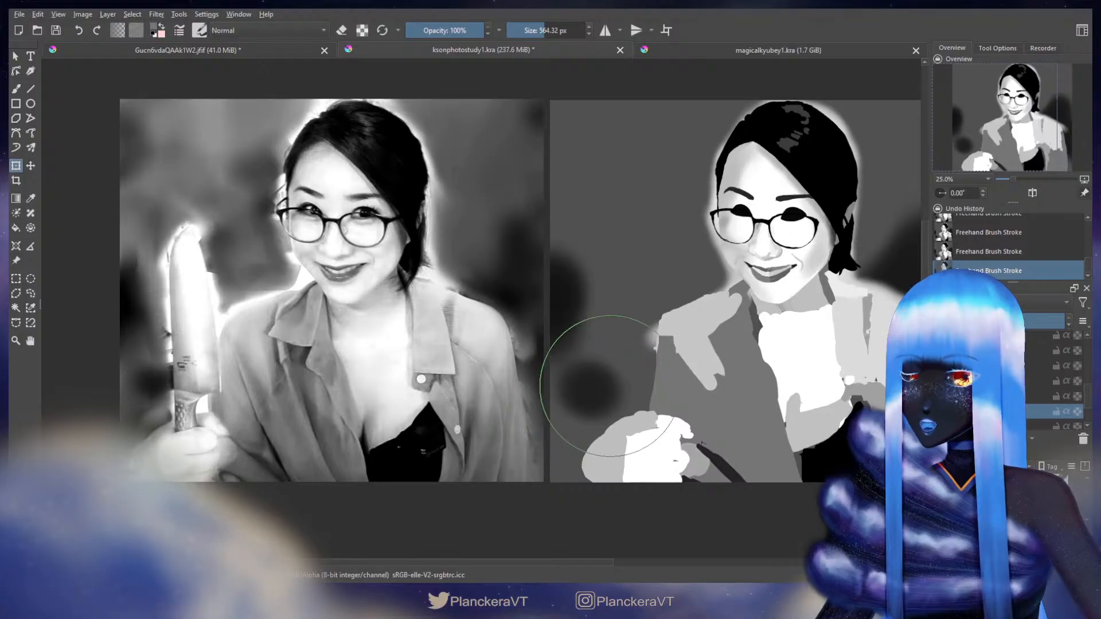
{"action": "left_click_drag", "start_coordinate": [646, 366], "coordinate": [614, 368]}
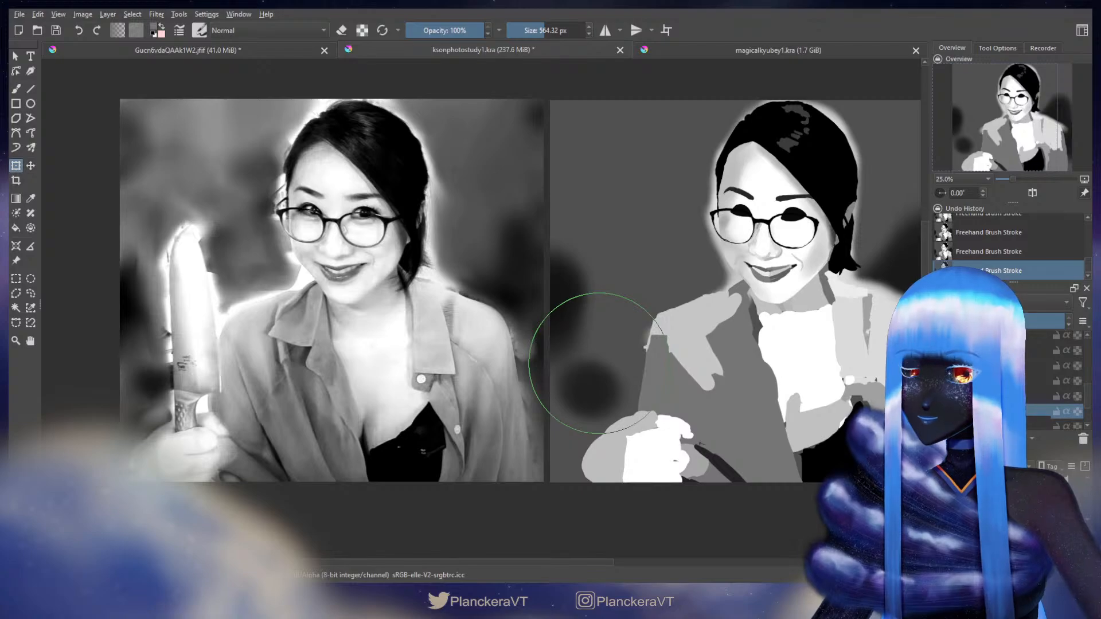
{"action": "key", "text": "b"}
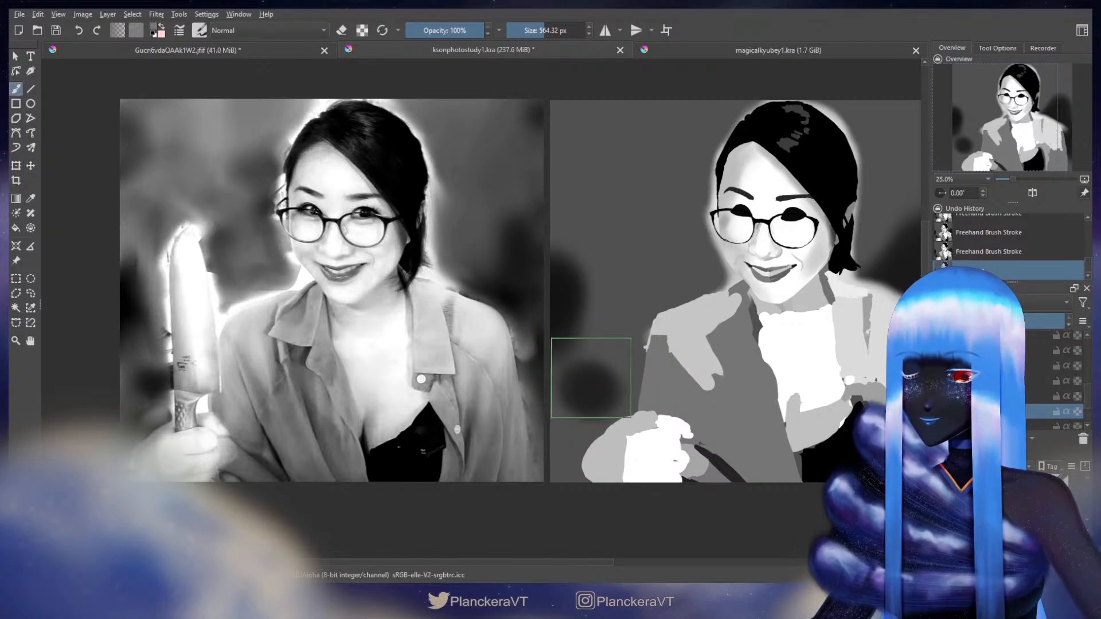
Step: Liquify the same shoulder edge further toward the canvas edge and widen the sleeve down to the hand
{"action": "key", "text": "ctrl+t"}
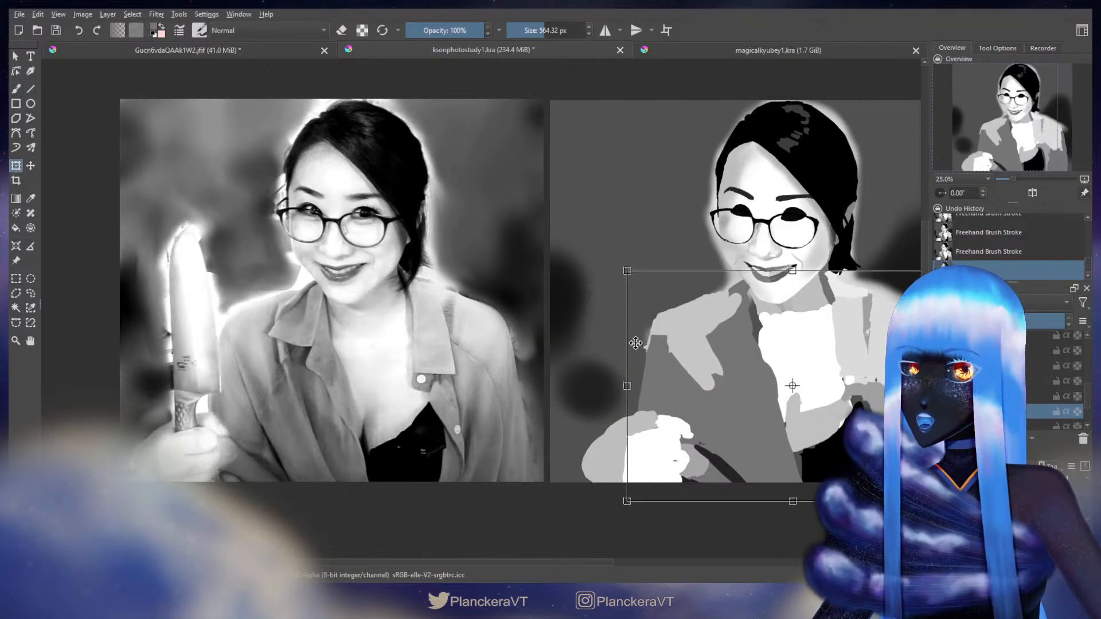
{"action": "key", "text": "l"}
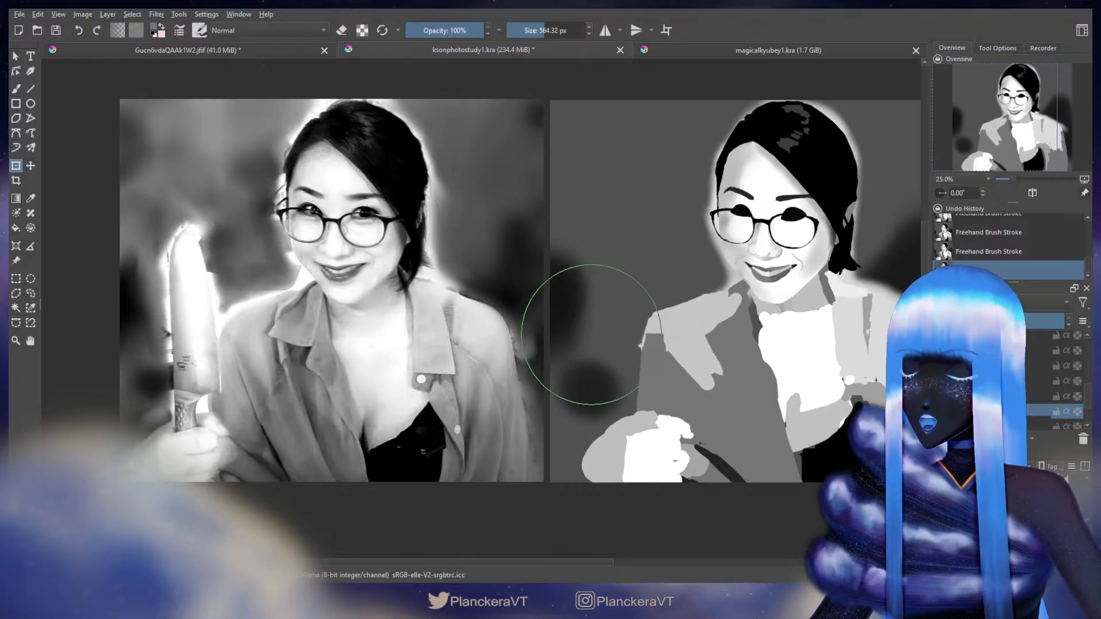
{"action": "left_click_drag", "start_coordinate": [653, 328], "coordinate": [586, 340]}
{"action": "key", "text": "b"}
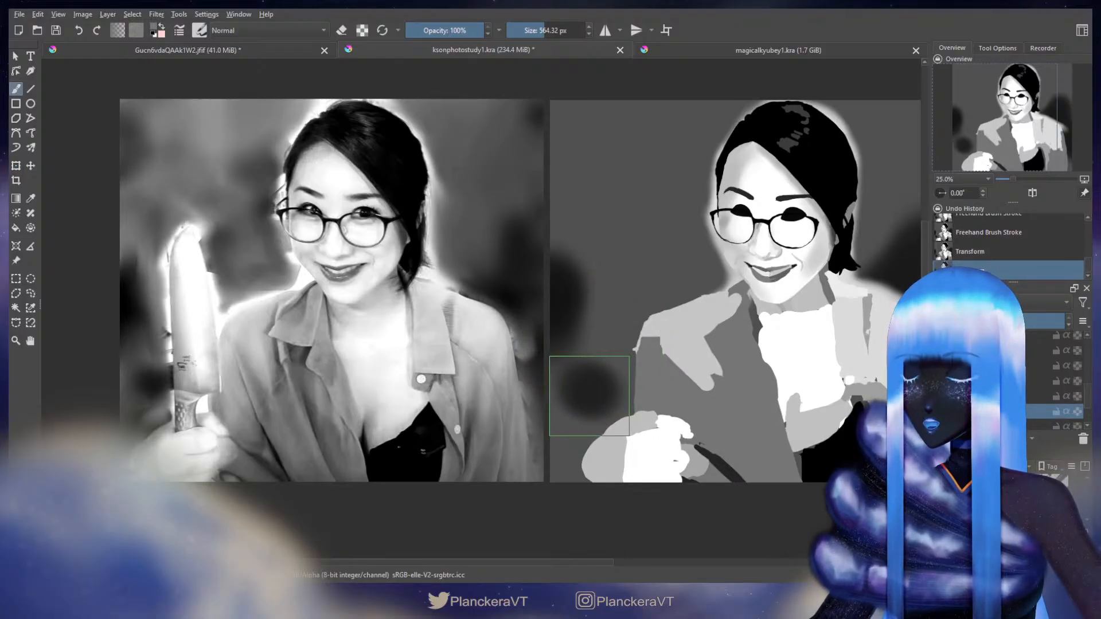
{"action": "key", "text": "ctrl+t"}
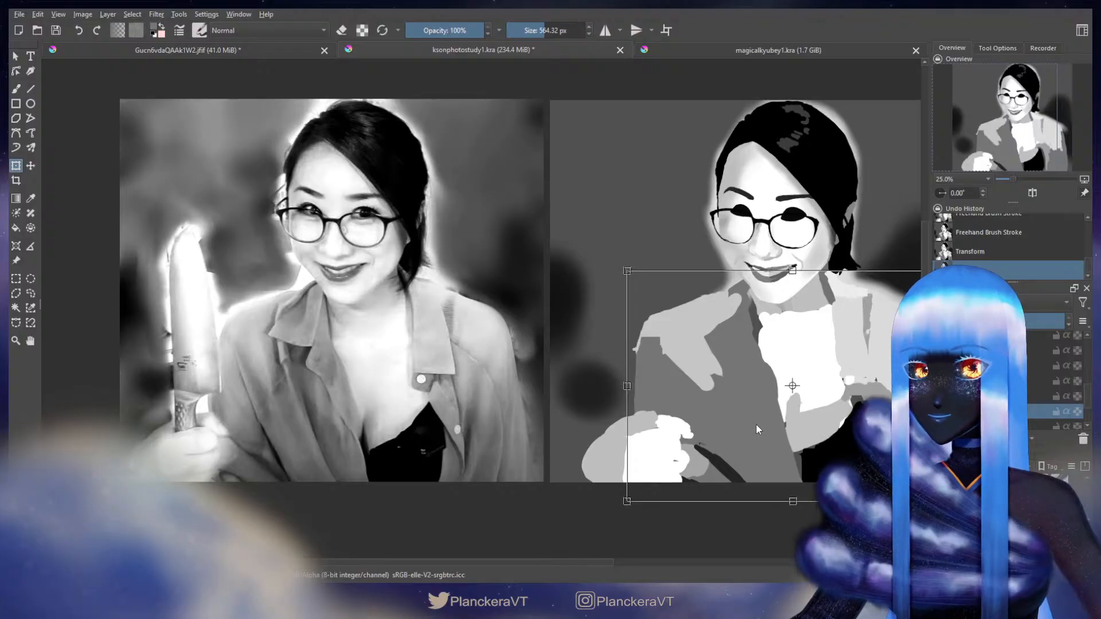
{"action": "key", "text": "b"}
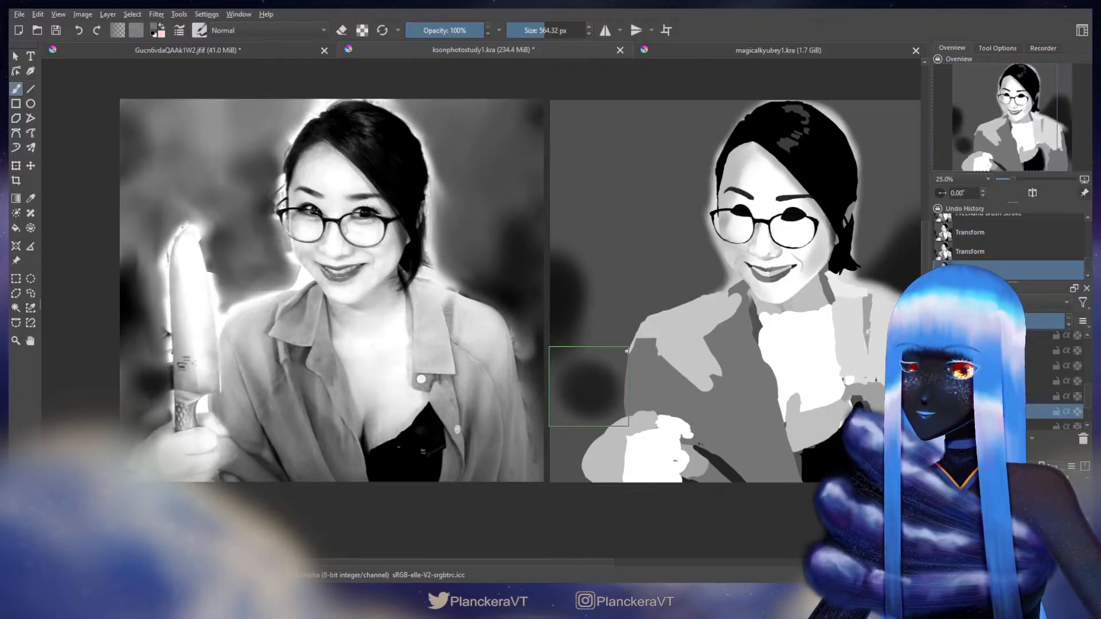
Step: Clean up the jacket's shoulder corner, and gauge the reference's shoulder position with the brush outline at about 786 px
{"action": "key", "text": "e"}
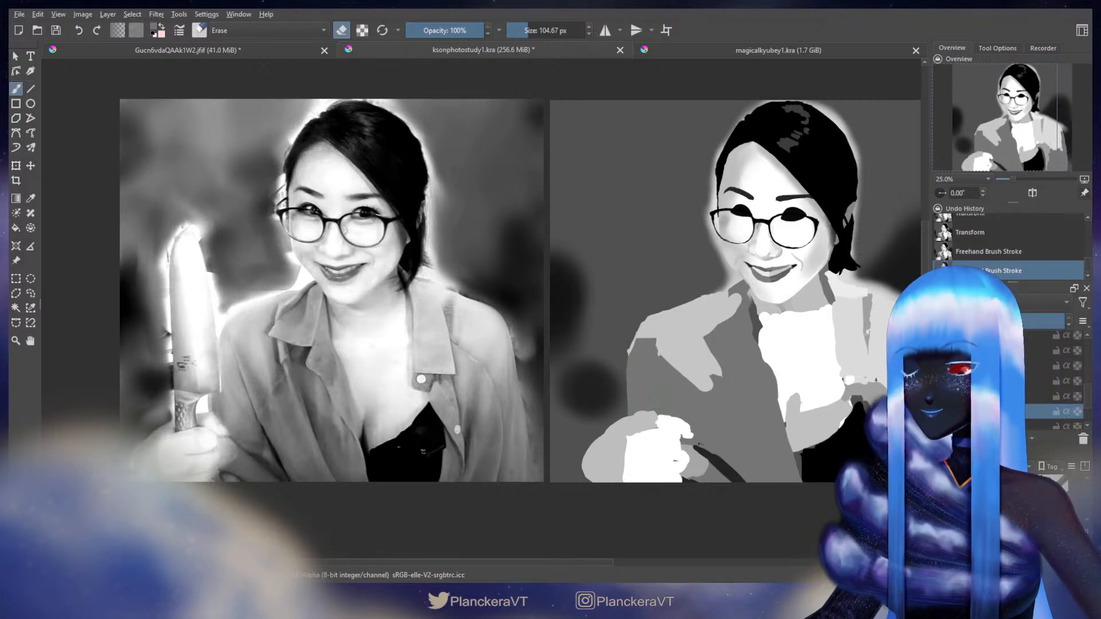
{"action": "key", "text": "e"}
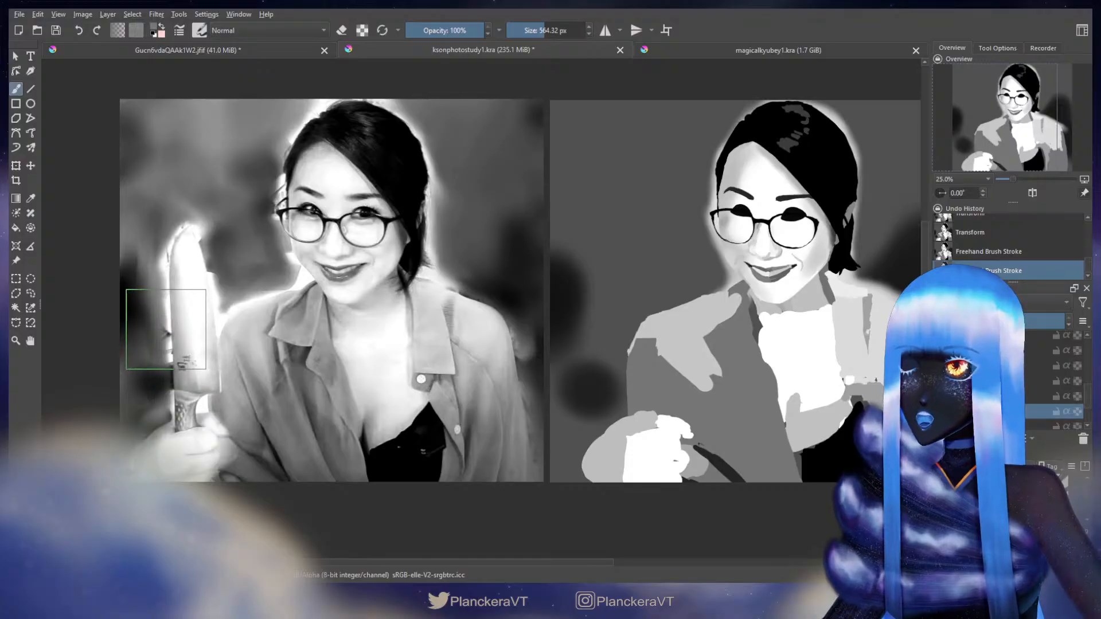
{"action": "mouse_move", "coordinate": [158, 326]}
{"action": "left_mouse_down", "text": "shift"}
{"action": "mouse_move", "coordinate": [188, 327]}
{"action": "mouse_move", "coordinate": [175, 325]}
{"action": "left_mouse_up", "text": "shift"}
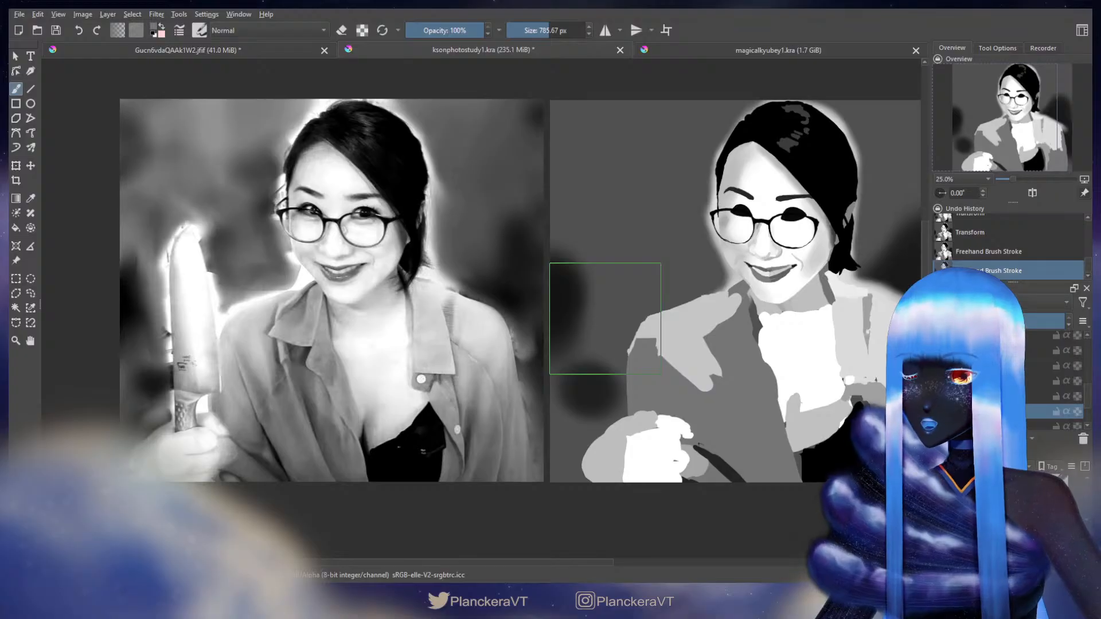
Step: Erase the excess along the outer shoulder and upper sleeve, checking the new edge against the brush outline
{"action": "key", "text": "e"}
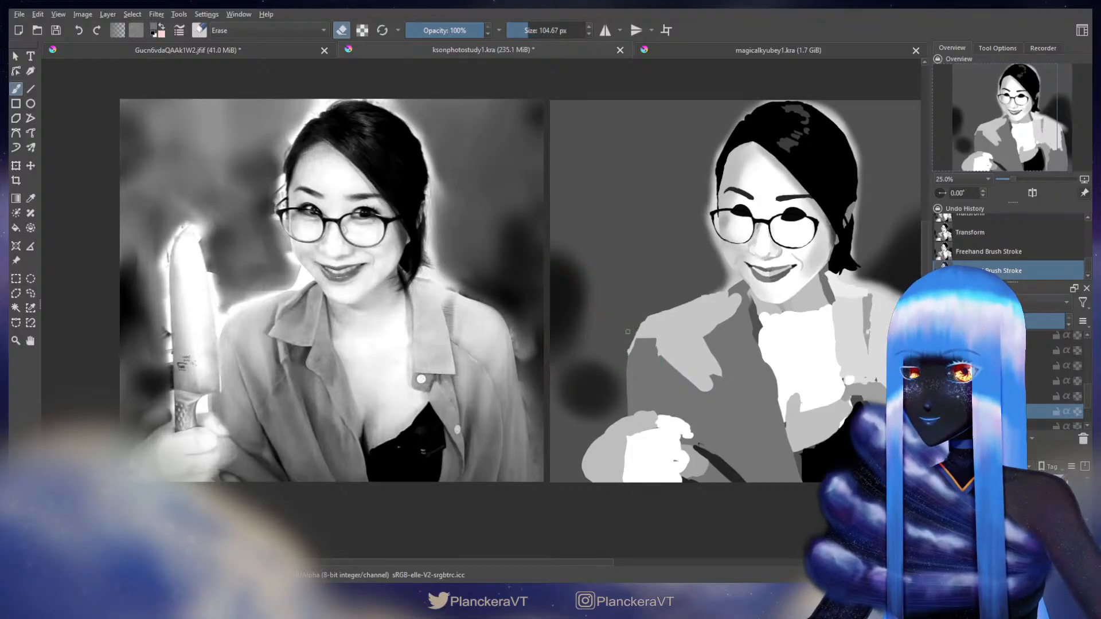
{"action": "left_click_drag", "start_coordinate": [635, 316], "coordinate": [635, 331]}
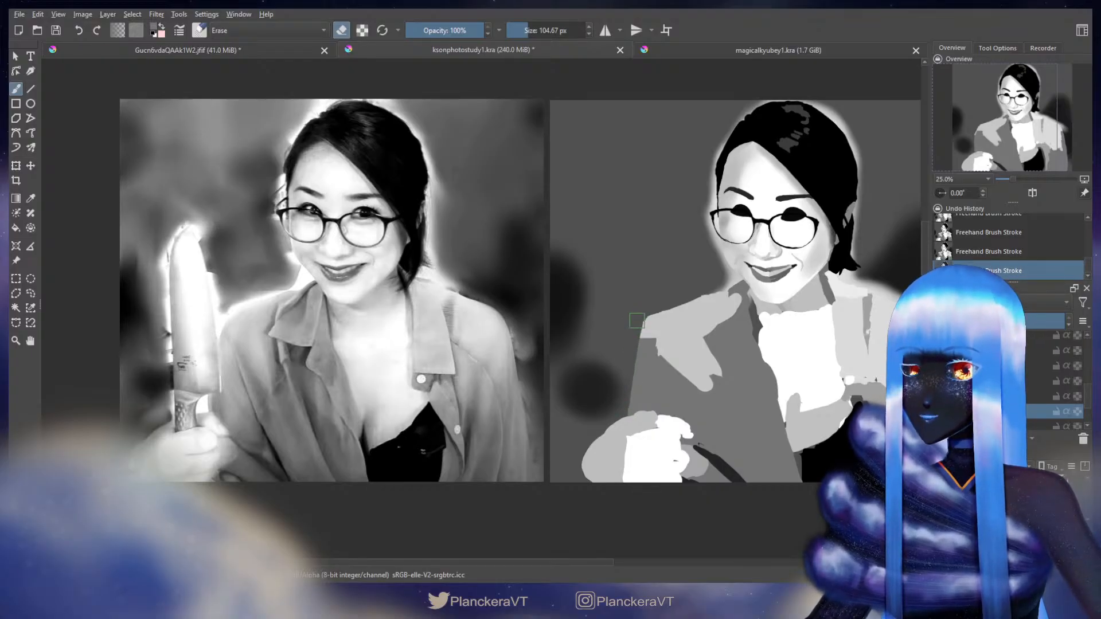
{"action": "key", "text": "e"}
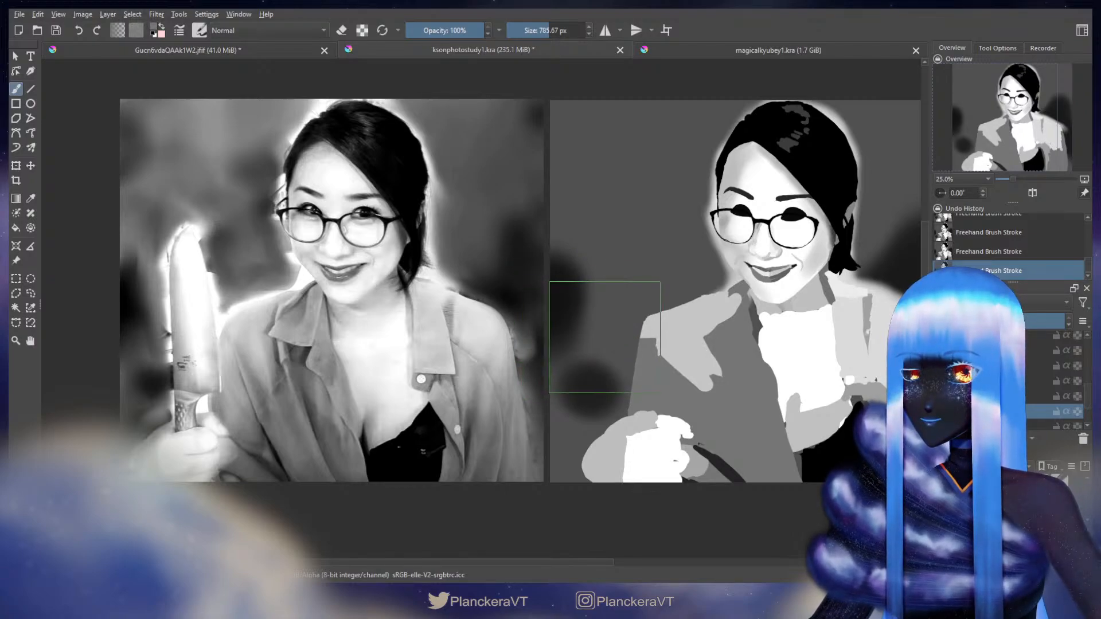
Step: Liquify the jacket's shoulder corner slightly inward and check its distance from the canvas edge with the brush outline
{"action": "key", "text": "ctrl+t"}
{"action": "key", "text": "b"}
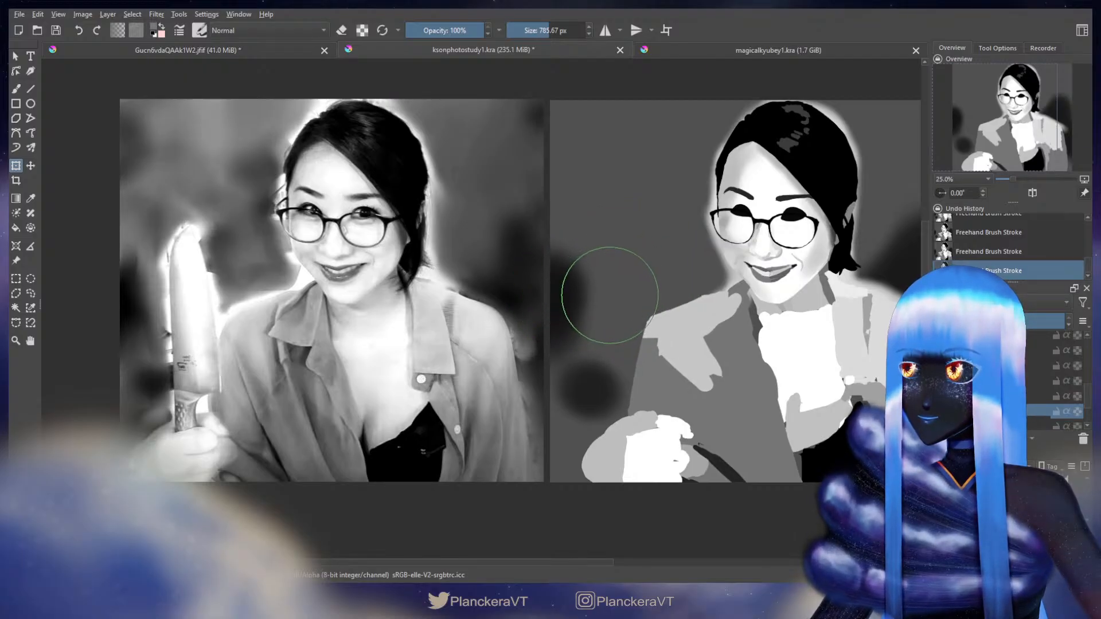
{"action": "key", "text": "b"}
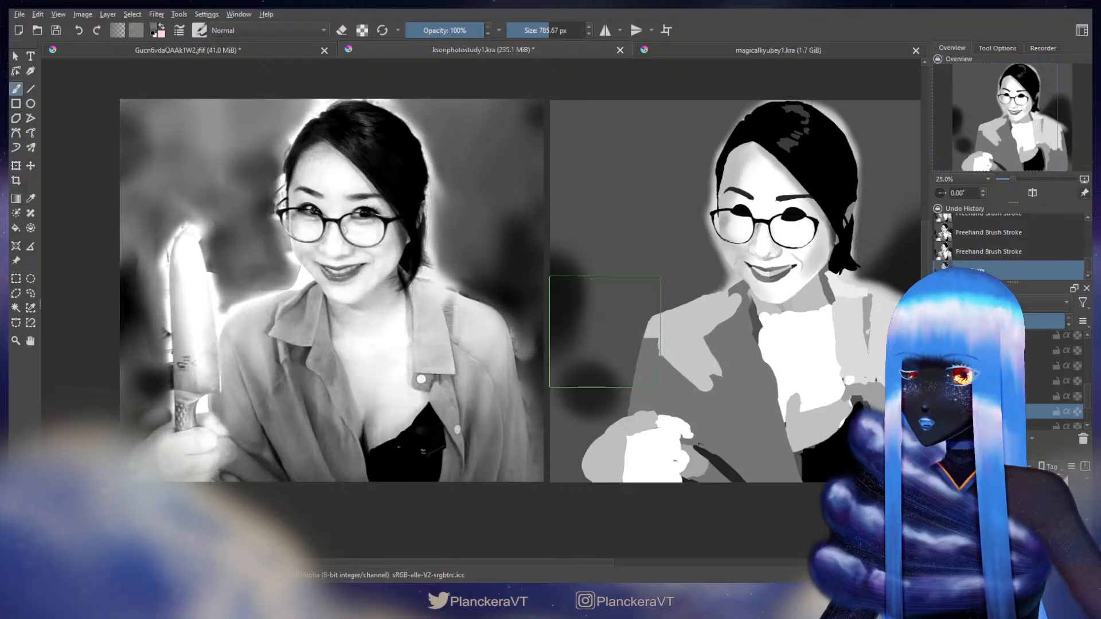
Step: Smooth and round the shoulder corner and the upper sleeve with smaller liquify adjustments
{"action": "key", "text": "ctrl+t"}
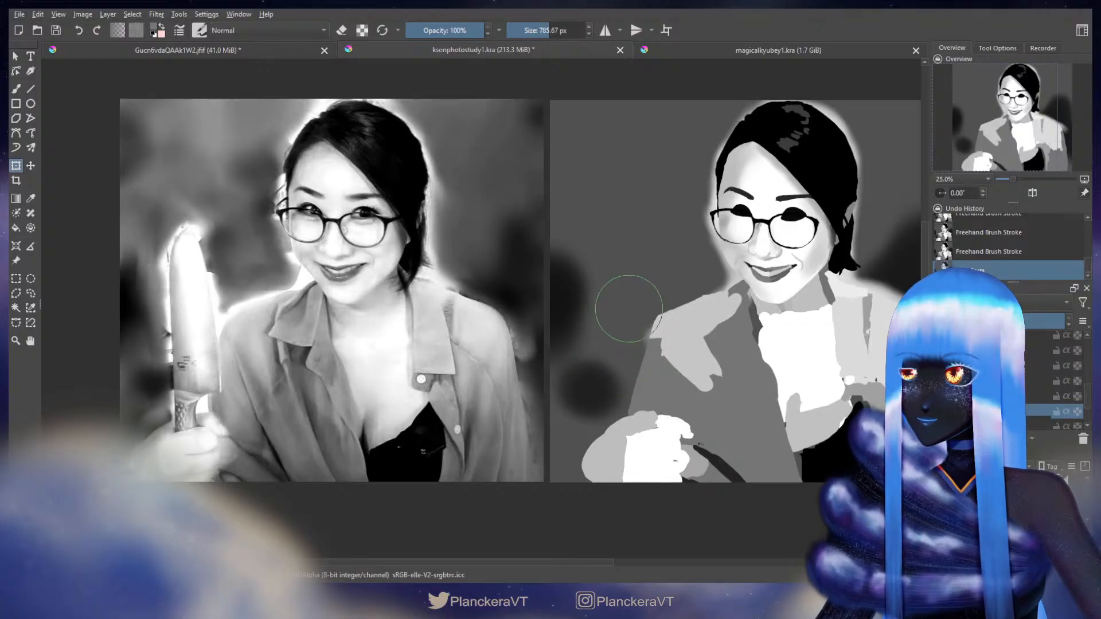
{"action": "key", "text": "b"}
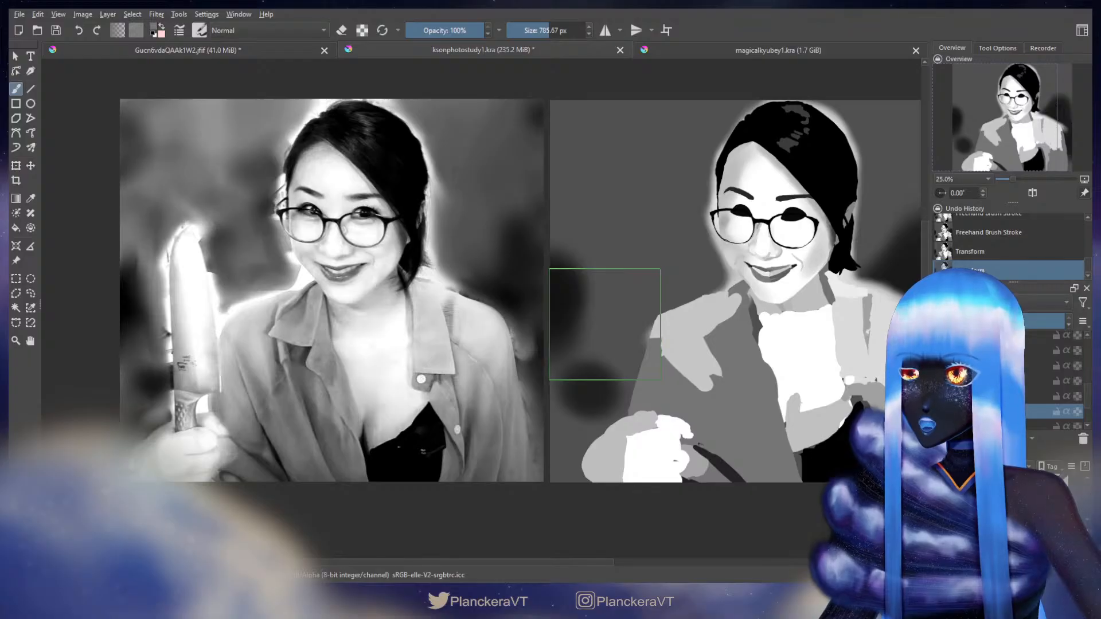
{"action": "key", "text": "ctrl+t"}
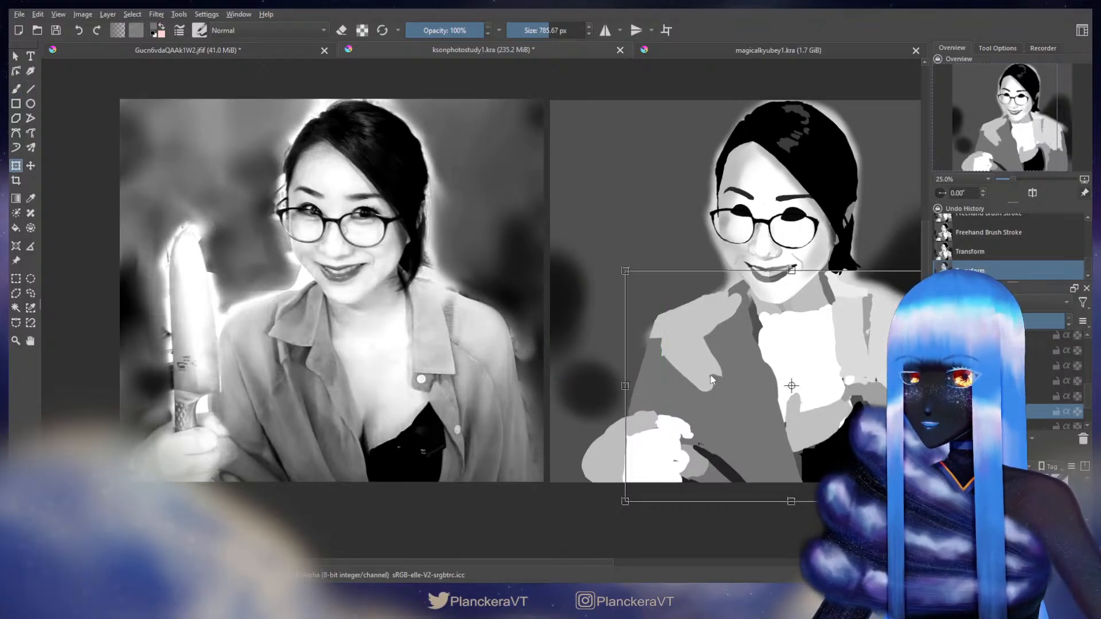
{"action": "key", "text": "Return"}
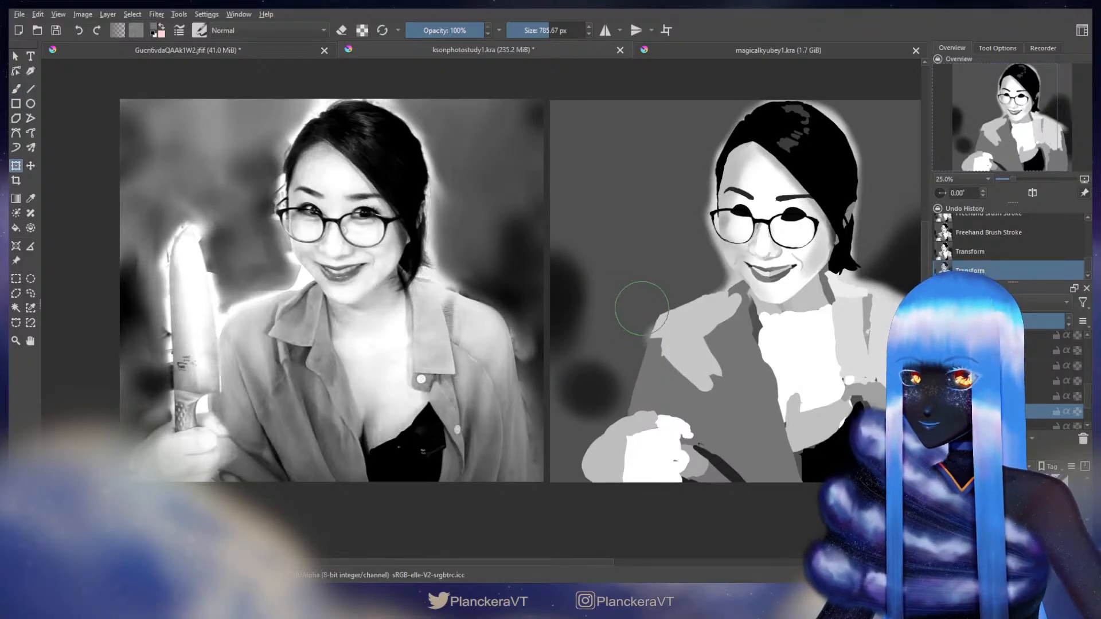
{"action": "key", "text": "b"}
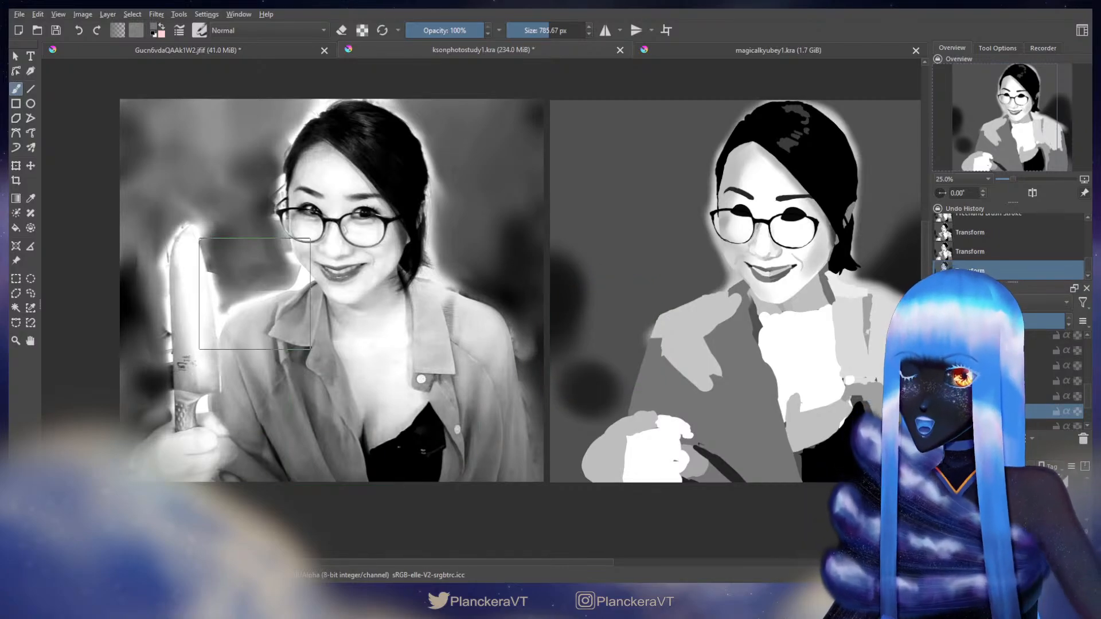
Step: Fit the brush outline between the reference photo's edge and the hand holding the knife, setting its size to about 98 px
{"action": "mouse_move", "coordinate": [639, 327]}
{"action": "left_mouse_down"}
{"action": "mouse_move", "coordinate": [470, 336]}
{"action": "mouse_move", "coordinate": [644, 303]}
{"action": "left_mouse_up"}
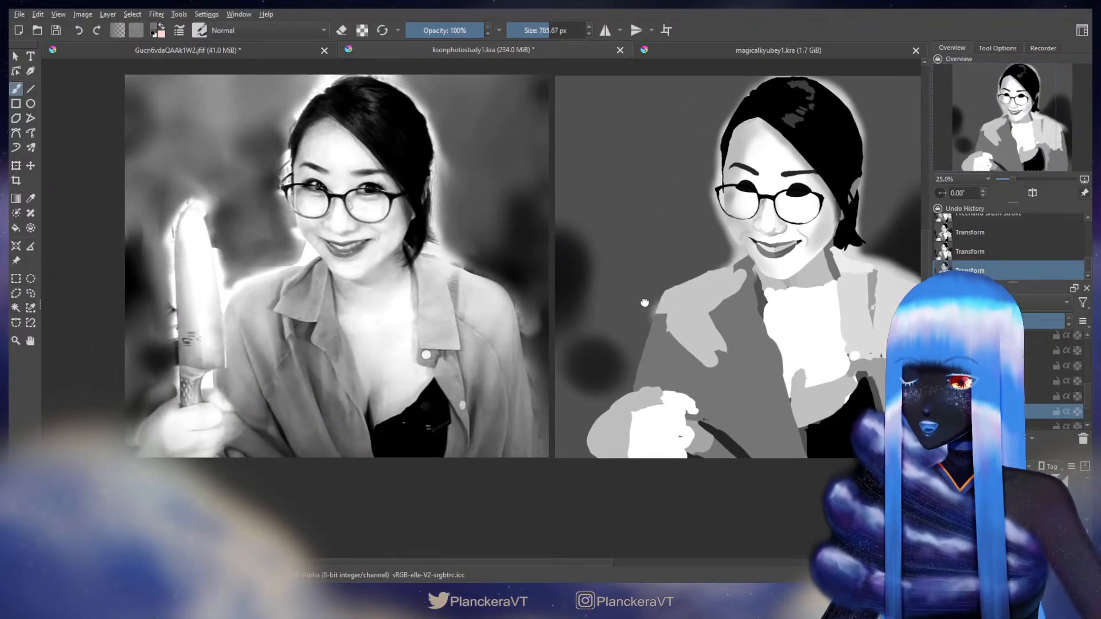
{"action": "left_click_drag", "start_coordinate": [645, 303], "coordinate": [717, 304]}
{"action": "left_click_drag", "start_coordinate": [546, 352], "coordinate": [671, 322]}
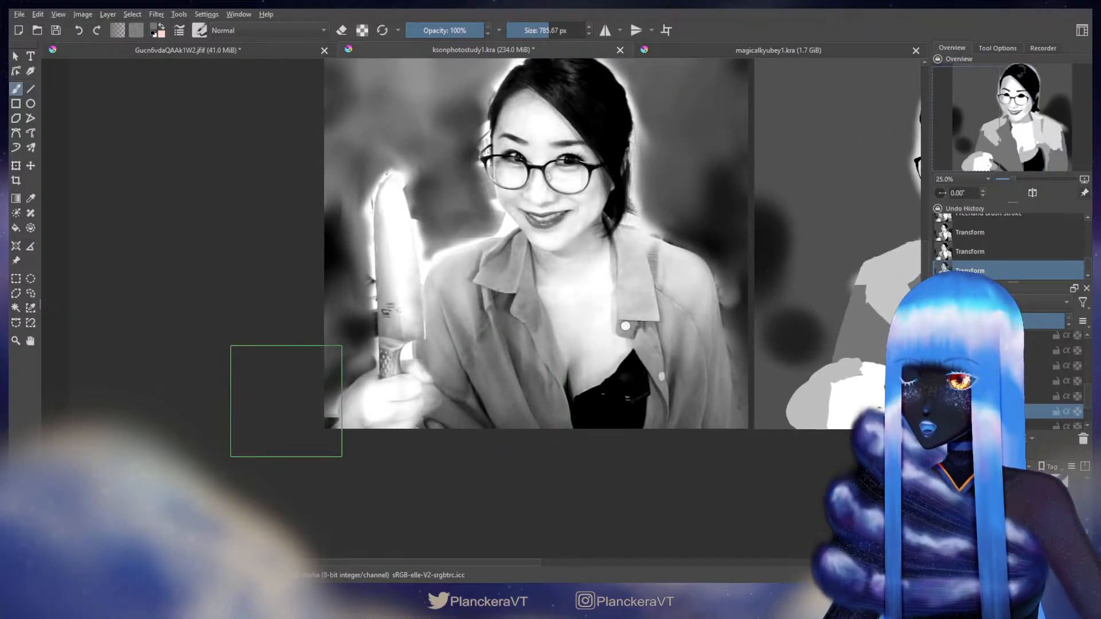
{"action": "left_click_drag", "start_coordinate": [282, 421], "coordinate": [75, 422], "text": "shift"}
{"action": "key", "text": "["}
{"action": "key", "text": "["}
{"action": "key", "text": "["}
{"action": "key", "text": "["}
{"action": "key", "text": "["}
{"action": "key", "text": "["}
{"action": "key", "text": "["}
{"action": "key", "text": "["}
{"action": "key", "text": "["}
{"action": "key", "text": "["}
{"action": "key", "text": "["}
{"action": "key", "text": "["}
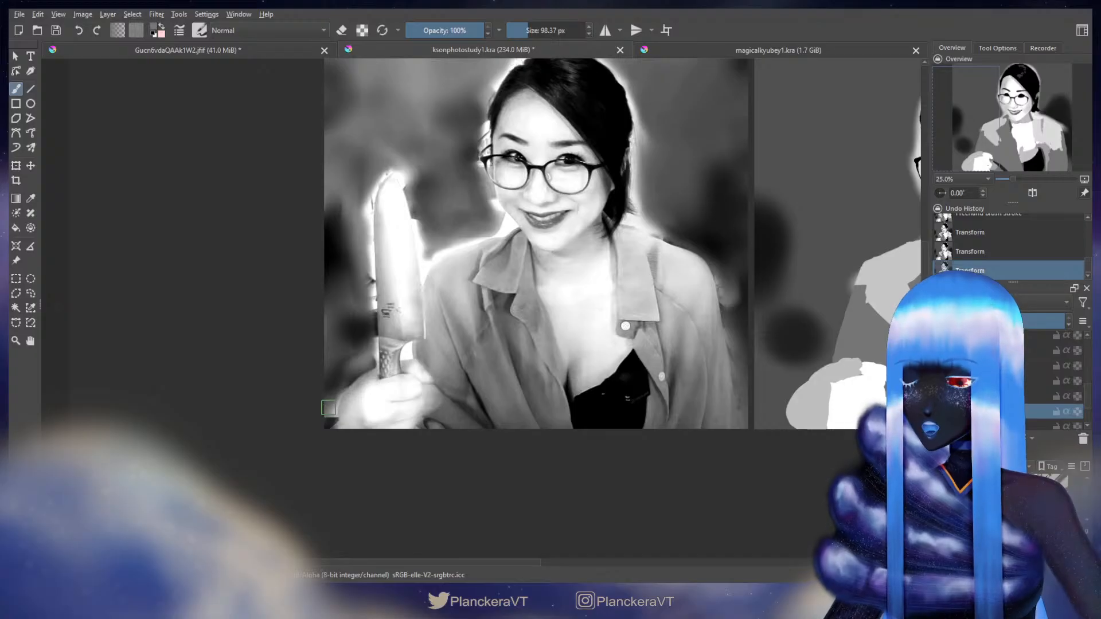
{"action": "scroll", "coordinate": [328, 407], "scroll_direction": "up", "scroll_amount": 2}
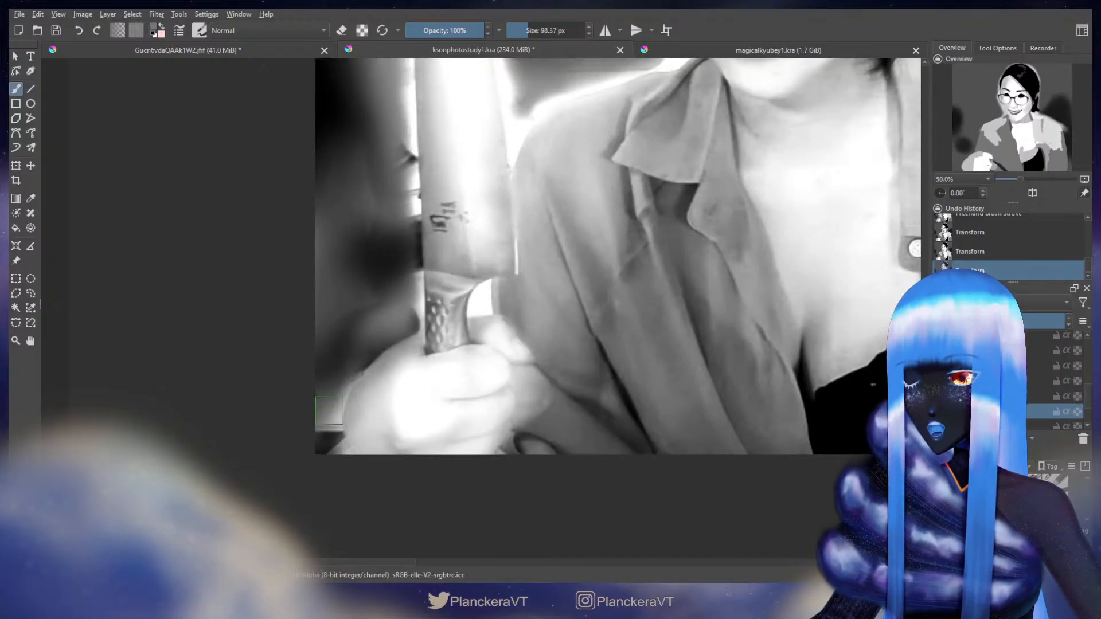
{"action": "scroll", "coordinate": [669, 344], "scroll_direction": "down", "scroll_amount": 1}
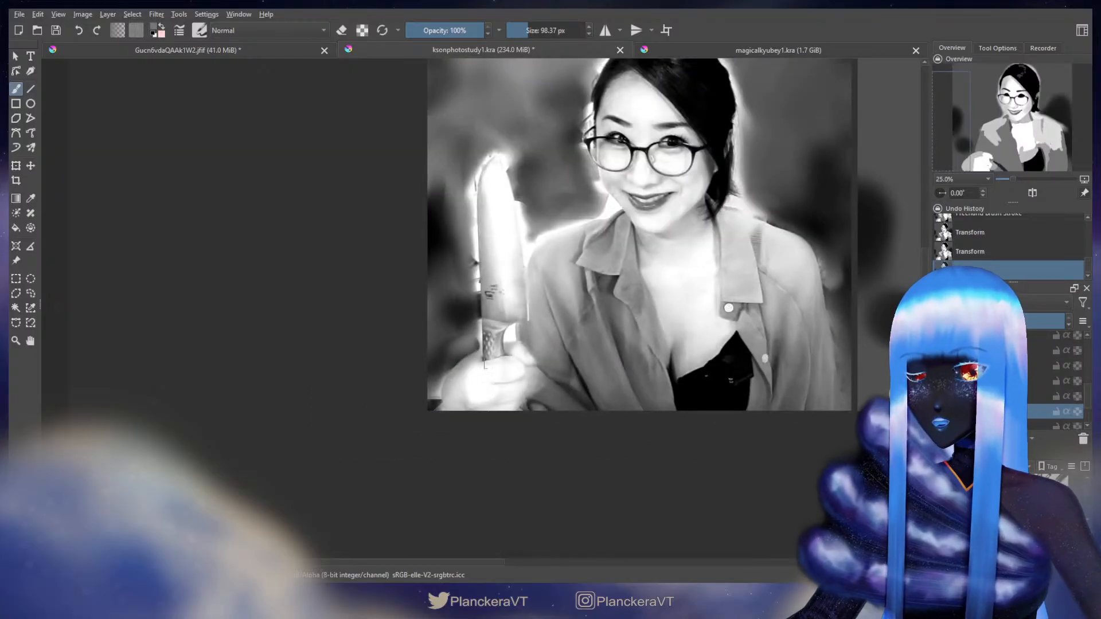
Step: Extend the painted hand's light grey outer shape toward the canvas edge and round its contour, ready for trimming with the eraser
{"action": "left_click_drag", "start_coordinate": [770, 413], "coordinate": [520, 463]}
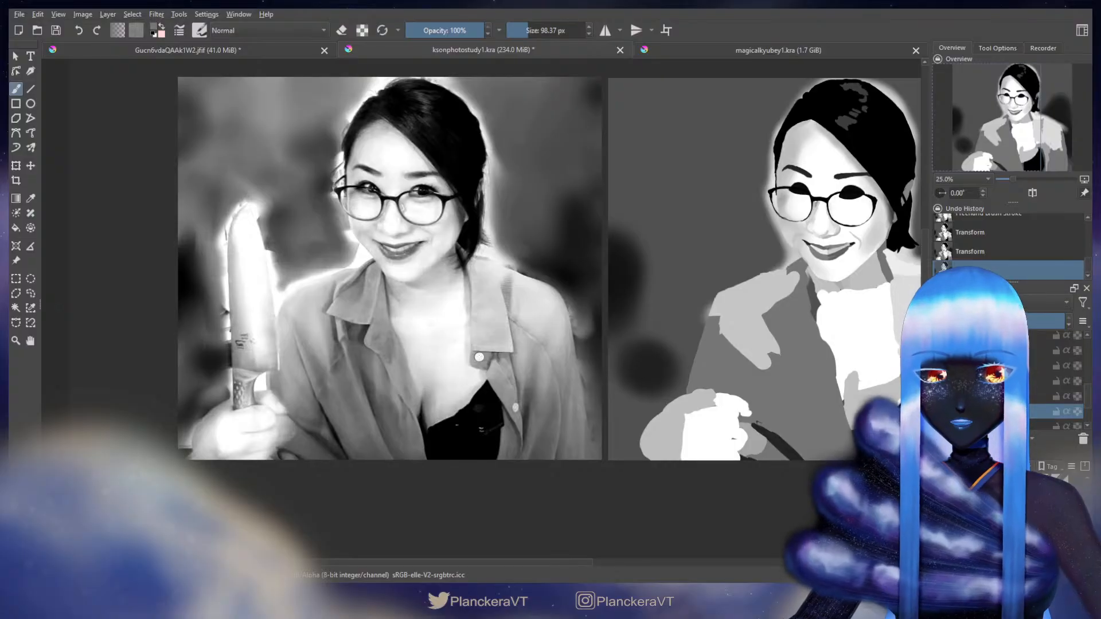
{"action": "scroll", "coordinate": [593, 458], "scroll_direction": "up", "scroll_amount": 2}
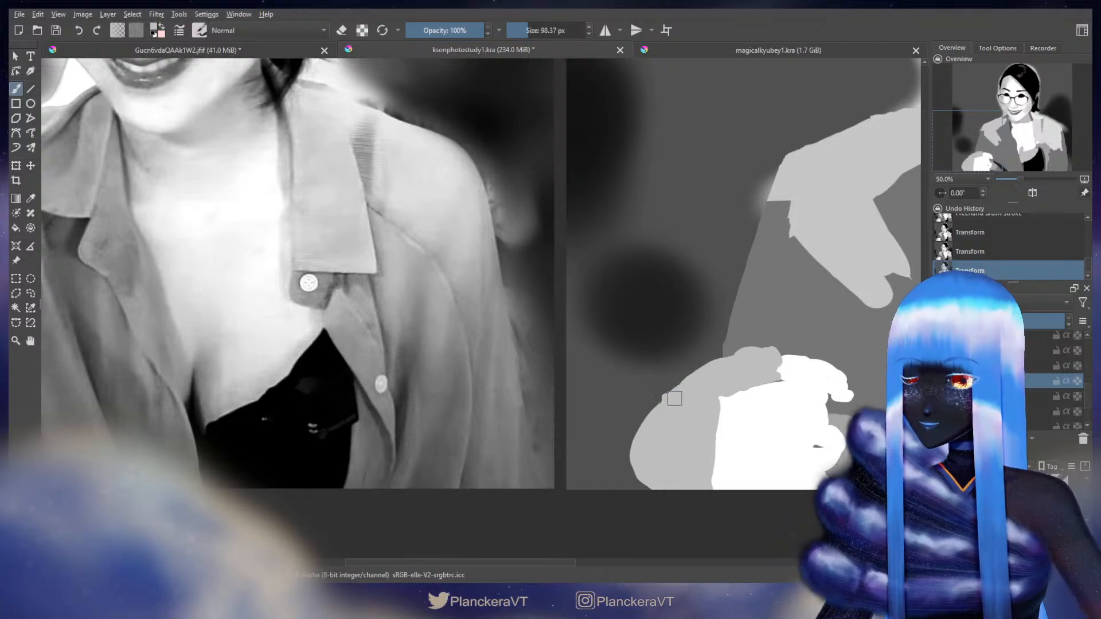
{"action": "mouse_move", "coordinate": [674, 398]}
{"action": "left_mouse_down"}
{"action": "mouse_move", "coordinate": [637, 427]}
{"action": "mouse_move", "coordinate": [615, 468]}
{"action": "mouse_move", "coordinate": [637, 461]}
{"action": "left_mouse_up"}
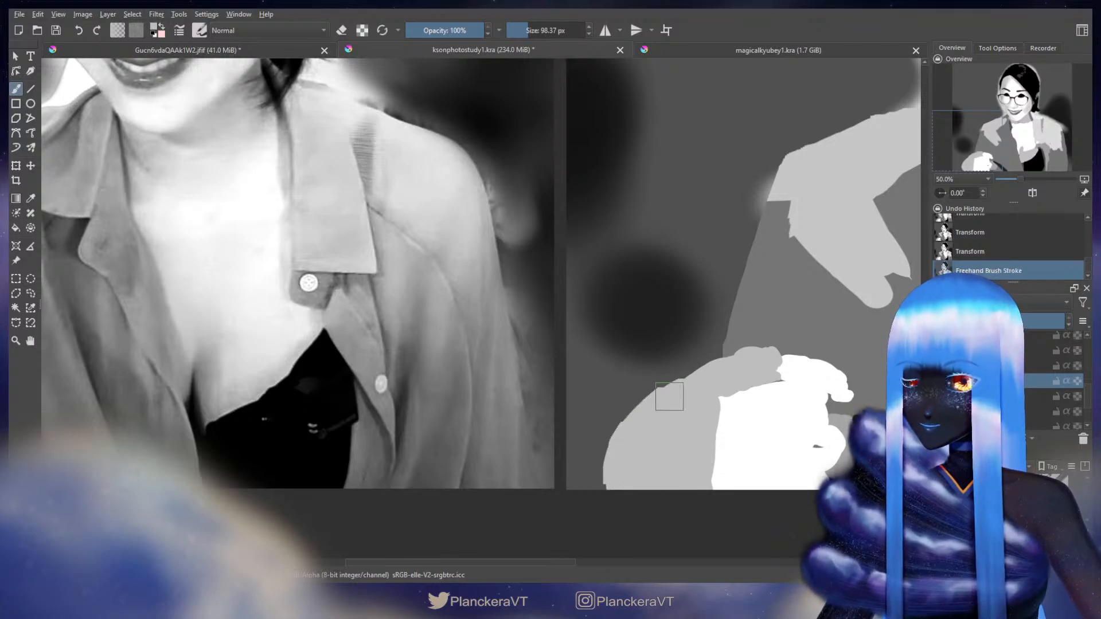
{"action": "mouse_move", "coordinate": [723, 370]}
{"action": "left_mouse_down"}
{"action": "mouse_move", "coordinate": [619, 423]}
{"action": "mouse_move", "coordinate": [594, 482]}
{"action": "left_mouse_up"}
{"action": "mouse_move", "coordinate": [506, 443]}
{"action": "left_mouse_down"}
{"action": "mouse_move", "coordinate": [817, 344]}
{"action": "mouse_move", "coordinate": [922, 326]}
{"action": "mouse_move", "coordinate": [616, 425]}
{"action": "left_mouse_up"}
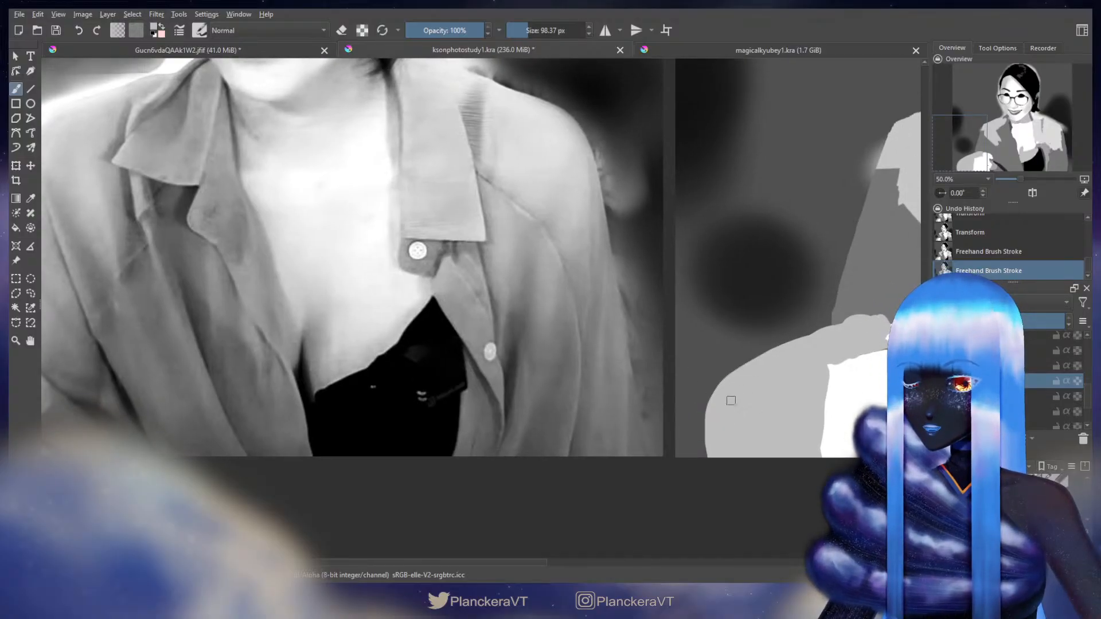
{"action": "key", "text": "e"}
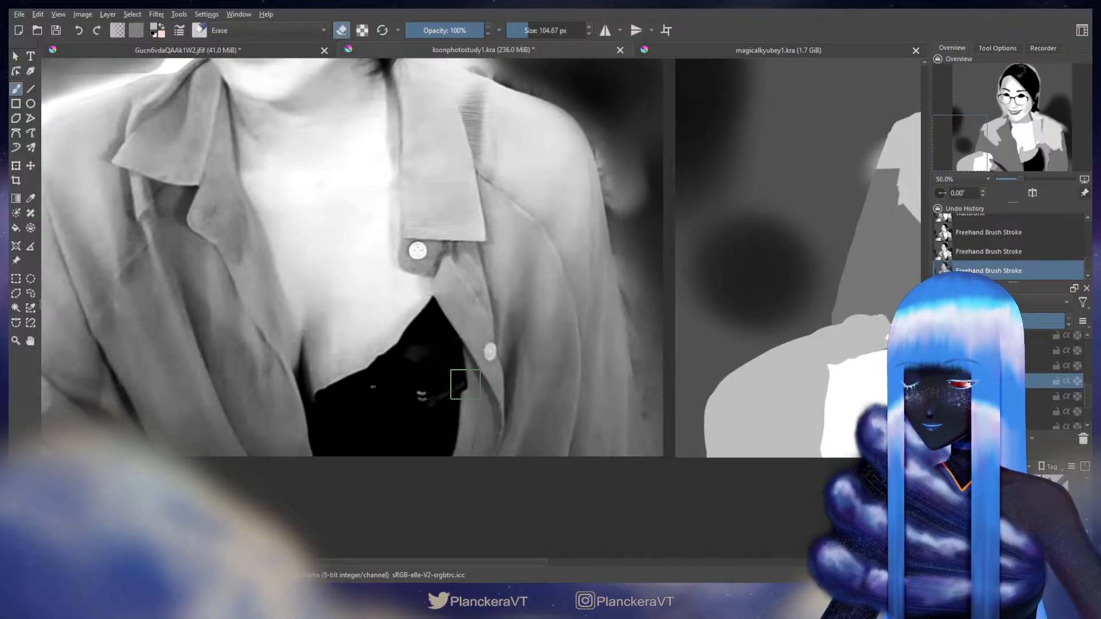
Step: Trim the painted hand's rounded outer contour with the eraser, reducing its size to about 77 px
{"action": "mouse_move", "coordinate": [457, 381]}
{"action": "left_mouse_down"}
{"action": "mouse_move", "coordinate": [759, 383]}
{"action": "mouse_move", "coordinate": [445, 417]}
{"action": "left_mouse_up"}
{"action": "key", "text": "bracketleft"}
{"action": "left_click_drag", "start_coordinate": [724, 375], "coordinate": [846, 312]}
{"action": "left_click_drag", "start_coordinate": [748, 344], "coordinate": [648, 346]}
{"action": "mouse_move", "coordinate": [340, 389]}
{"action": "left_mouse_down"}
{"action": "mouse_move", "coordinate": [821, 357]}
{"action": "mouse_move", "coordinate": [520, 388]}
{"action": "left_mouse_up"}
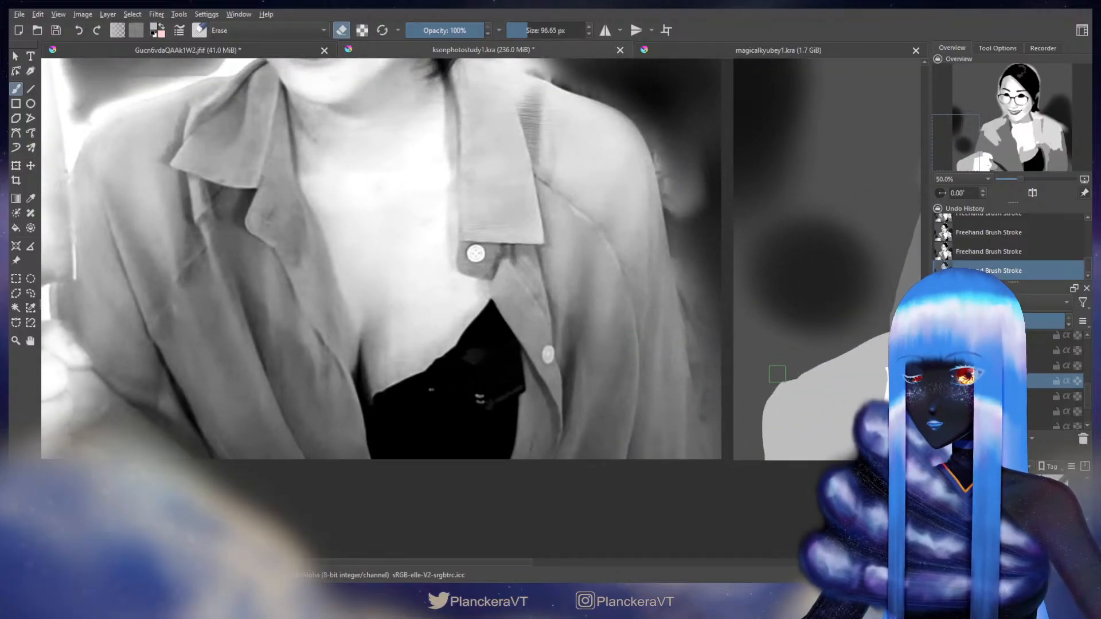
{"action": "left_click_drag", "start_coordinate": [765, 374], "coordinate": [725, 339]}
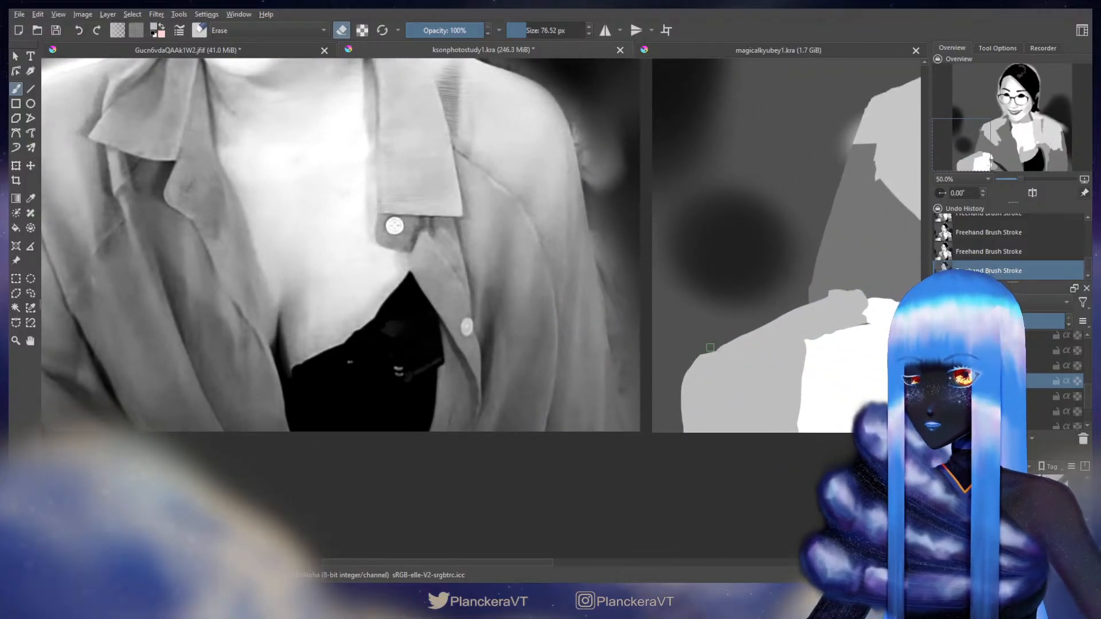
Step: Fit the brush outline between the reference photo's edge and the hand at about 170 px, and compare it with the painted hand
{"action": "mouse_move", "coordinate": [289, 414]}
{"action": "left_mouse_down"}
{"action": "mouse_move", "coordinate": [636, 373]}
{"action": "mouse_move", "coordinate": [676, 396]}
{"action": "left_mouse_up"}
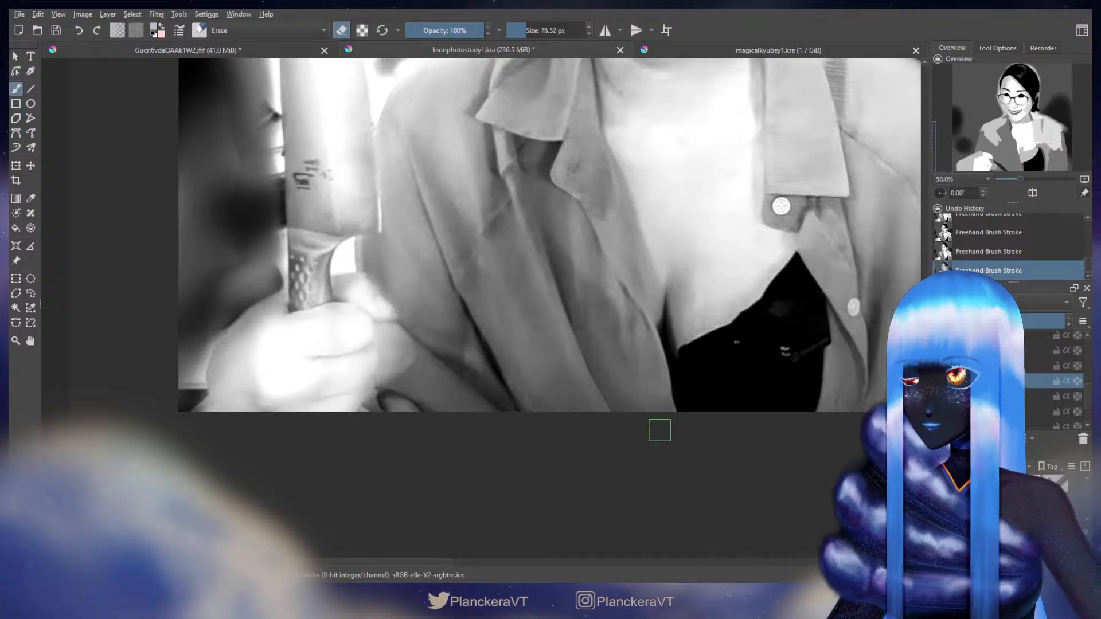
{"action": "key", "text": "e"}
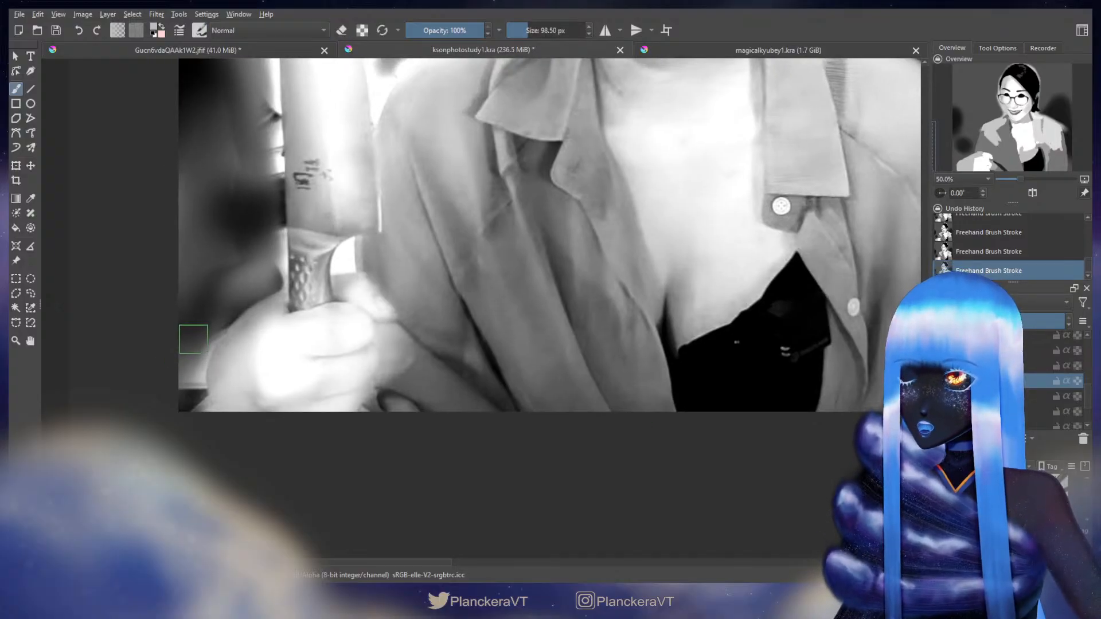
{"action": "mouse_move", "coordinate": [193, 339]}
{"action": "left_mouse_down", "text": "shift"}
{"action": "mouse_move", "coordinate": [228, 341]}
{"action": "mouse_move", "coordinate": [204, 338]}
{"action": "left_mouse_up", "text": "shift"}
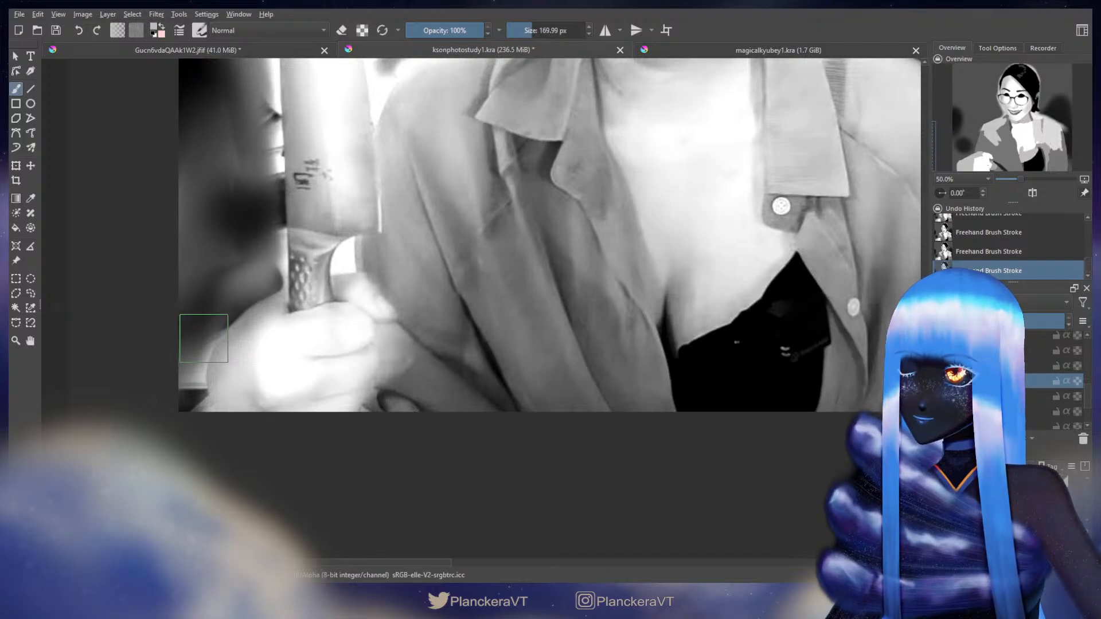
{"action": "left_click_drag", "start_coordinate": [694, 298], "coordinate": [309, 360]}
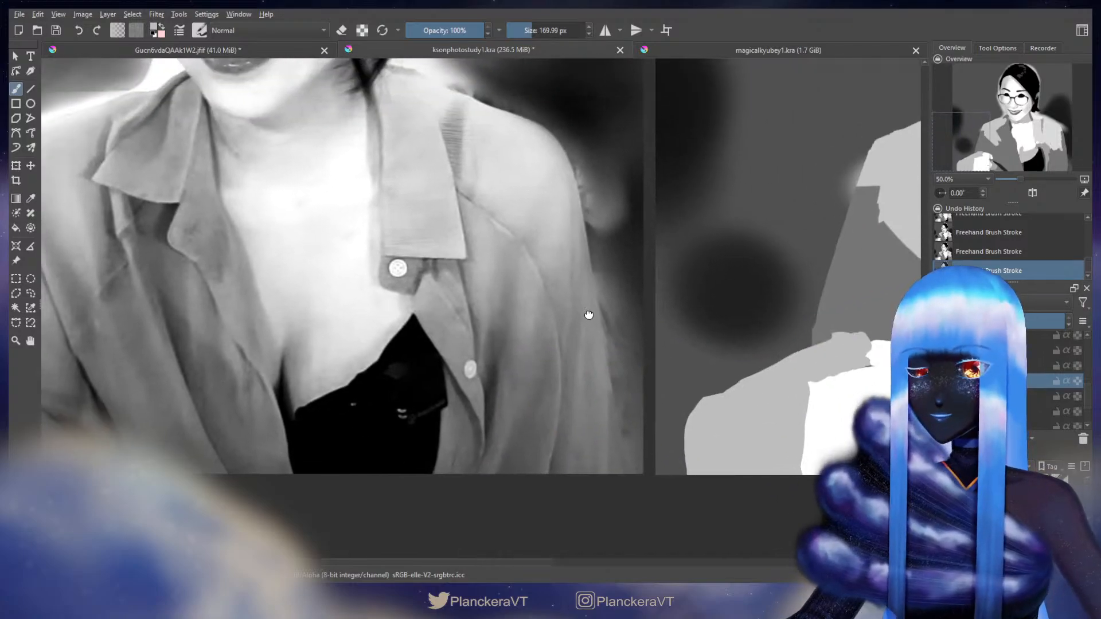
{"action": "left_click_drag", "start_coordinate": [589, 315], "coordinate": [453, 278]}
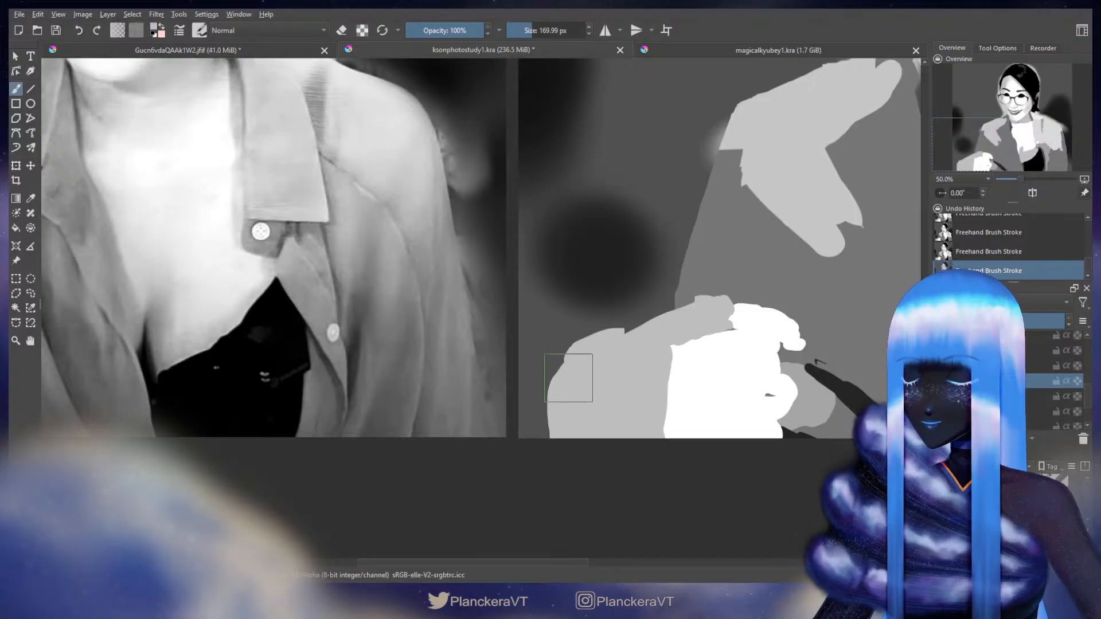
Step: Fit the outline into the reference photo's lower corner beside the knife hand at about 270 px, and check the painted corner against it
{"action": "mouse_move", "coordinate": [416, 405]}
{"action": "left_mouse_down"}
{"action": "mouse_move", "coordinate": [619, 384]}
{"action": "mouse_move", "coordinate": [866, 408]}
{"action": "left_mouse_up"}
{"action": "left_click_drag", "start_coordinate": [286, 393], "coordinate": [479, 370]}
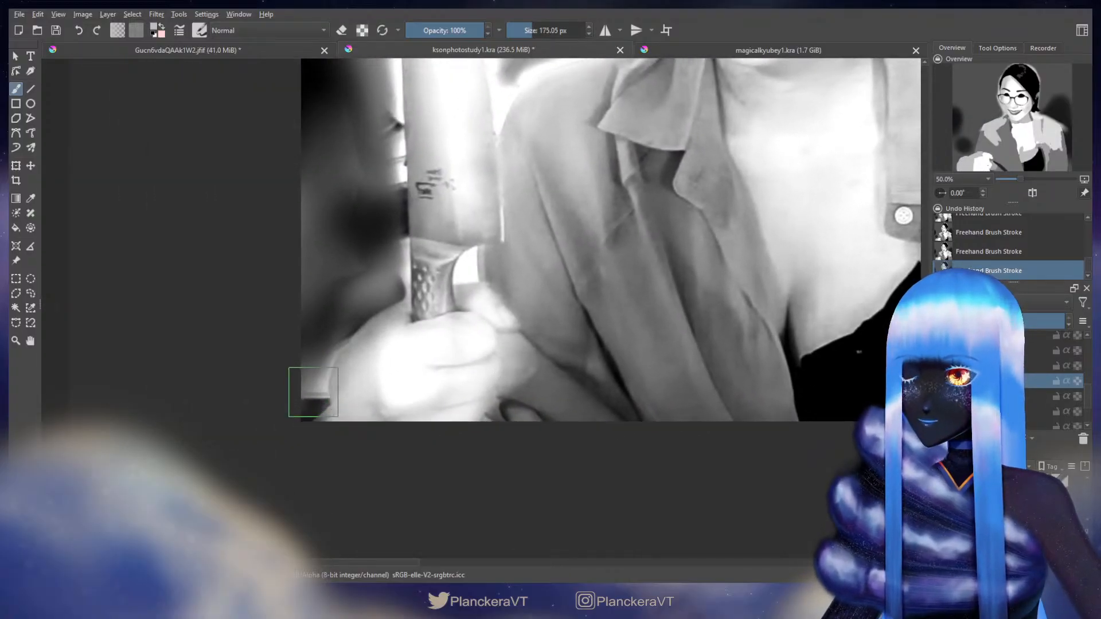
{"action": "left_click_drag", "start_coordinate": [313, 392], "coordinate": [346, 382], "text": "shift"}
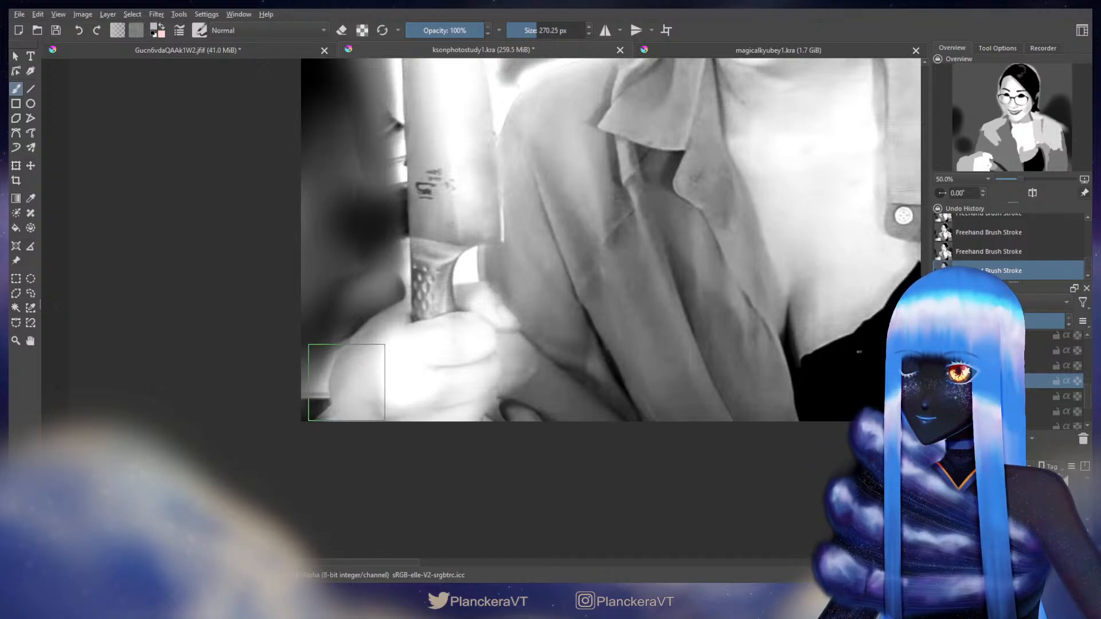
{"action": "left_click_drag", "start_coordinate": [579, 325], "coordinate": [208, 386]}
{"action": "left_click_drag", "start_coordinate": [525, 313], "coordinate": [252, 300]}
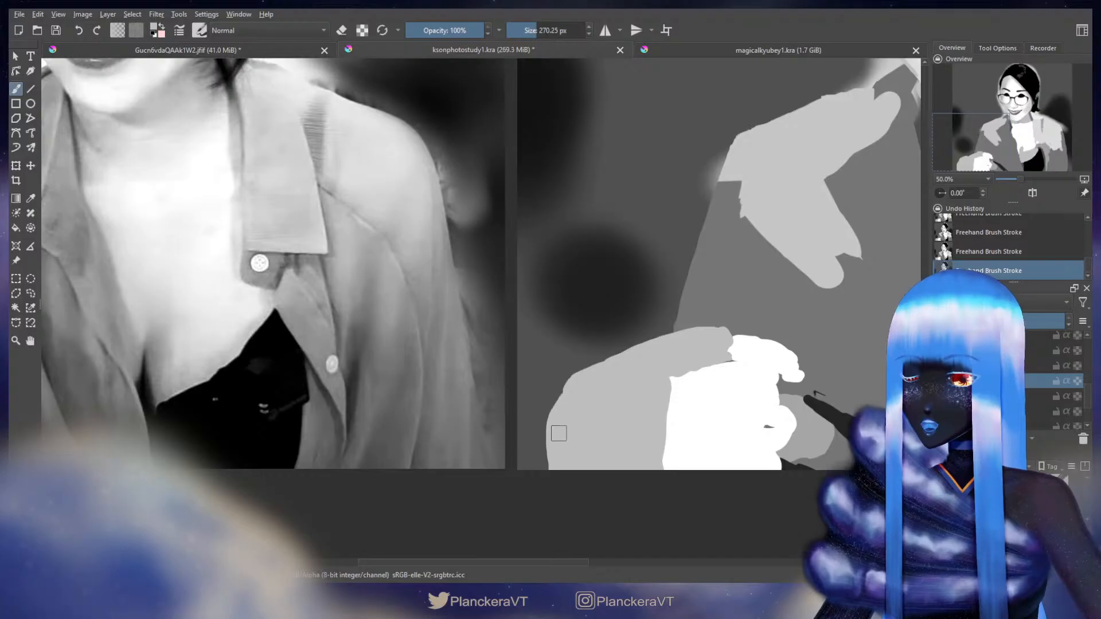
{"action": "key", "text": "e"}
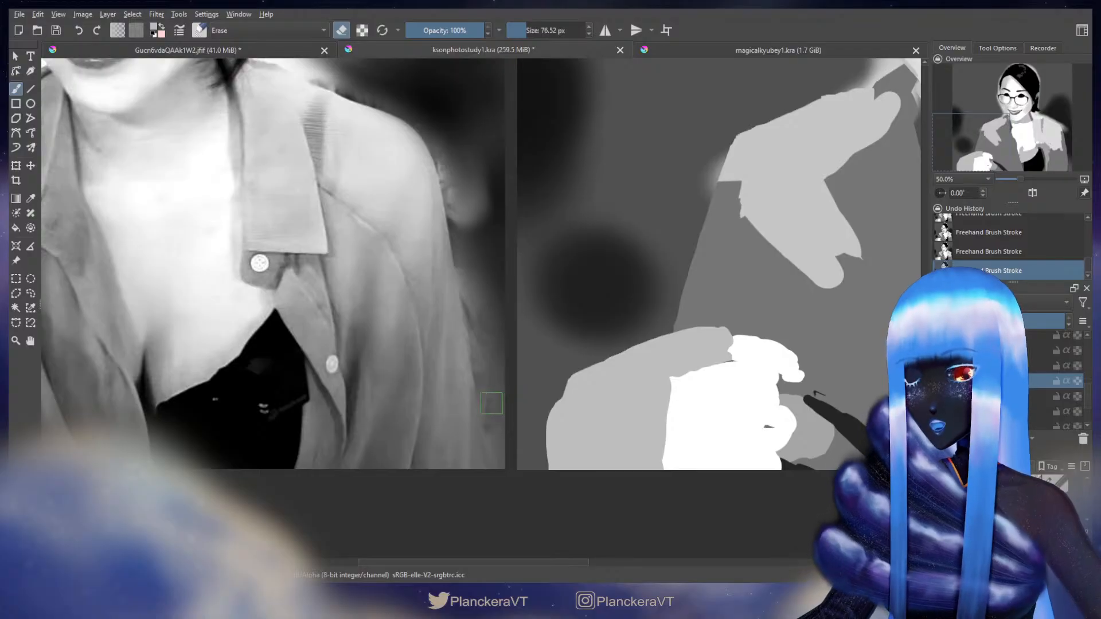
Step: Refit the outline at the reference hand's lower corner to about 252 px and compare the painted hand's outer contour with it
{"action": "left_click_drag", "start_coordinate": [265, 372], "coordinate": [809, 371]}
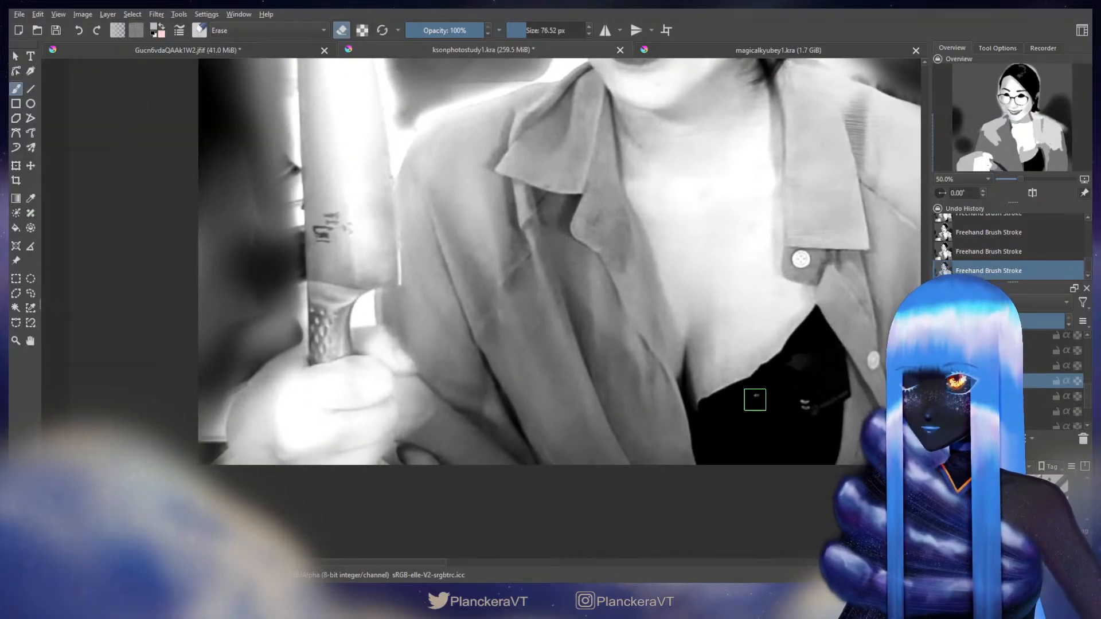
{"action": "key", "text": "e"}
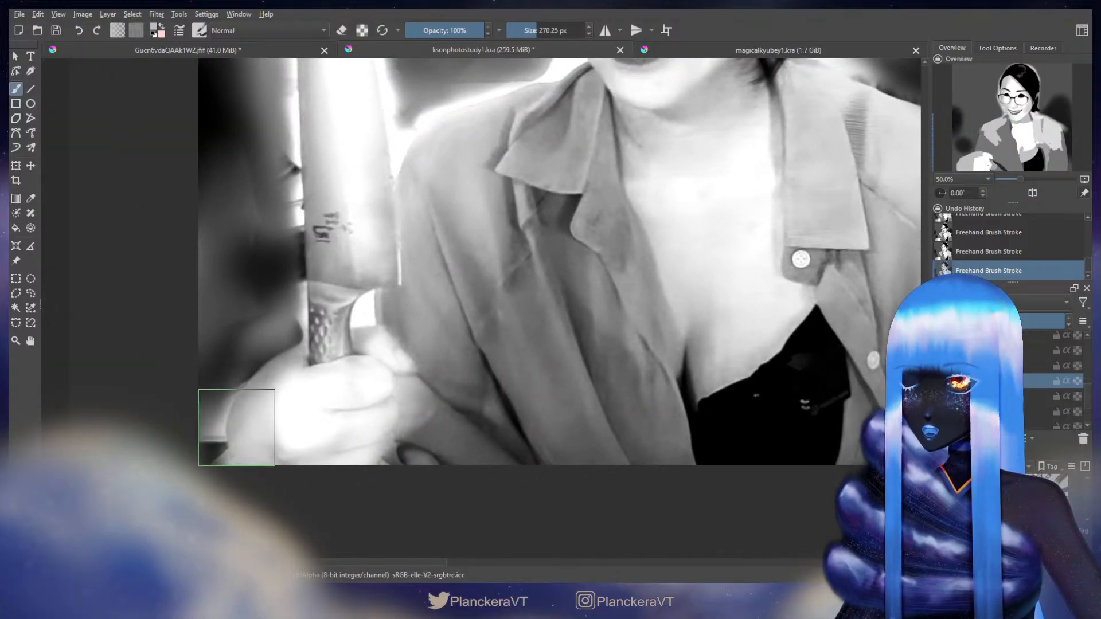
{"action": "left_click_drag", "start_coordinate": [236, 428], "coordinate": [234, 430]}
{"action": "scroll", "coordinate": [238, 422], "scroll_direction": "right", "scroll_amount": 10}
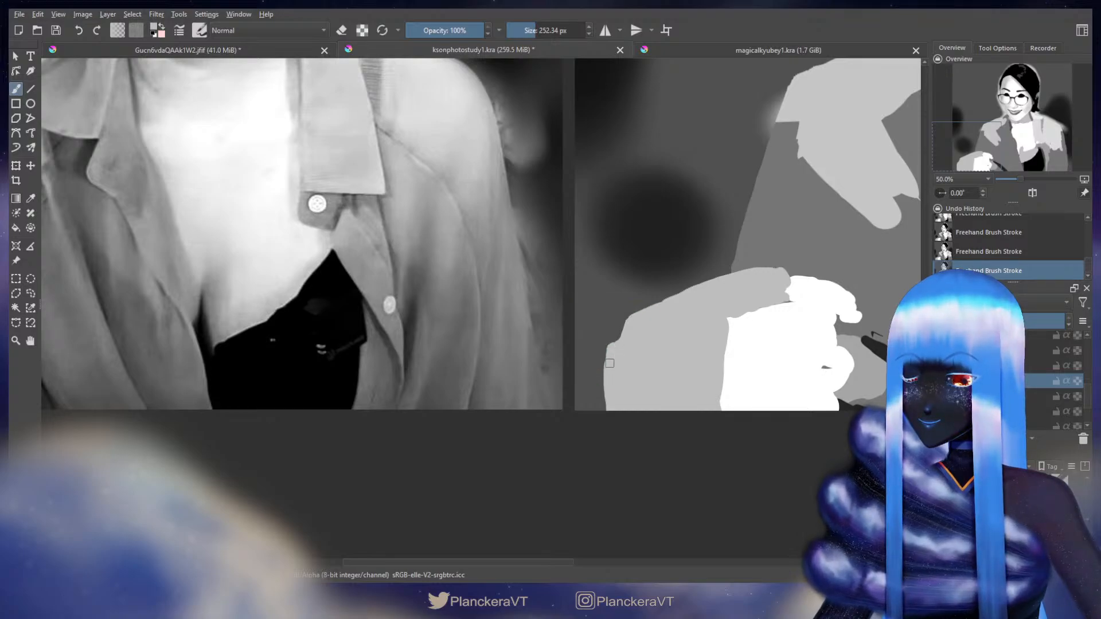
{"action": "left_click_drag", "start_coordinate": [459, 376], "coordinate": [665, 382]}
{"action": "left_click_drag", "start_coordinate": [731, 384], "coordinate": [338, 325]}
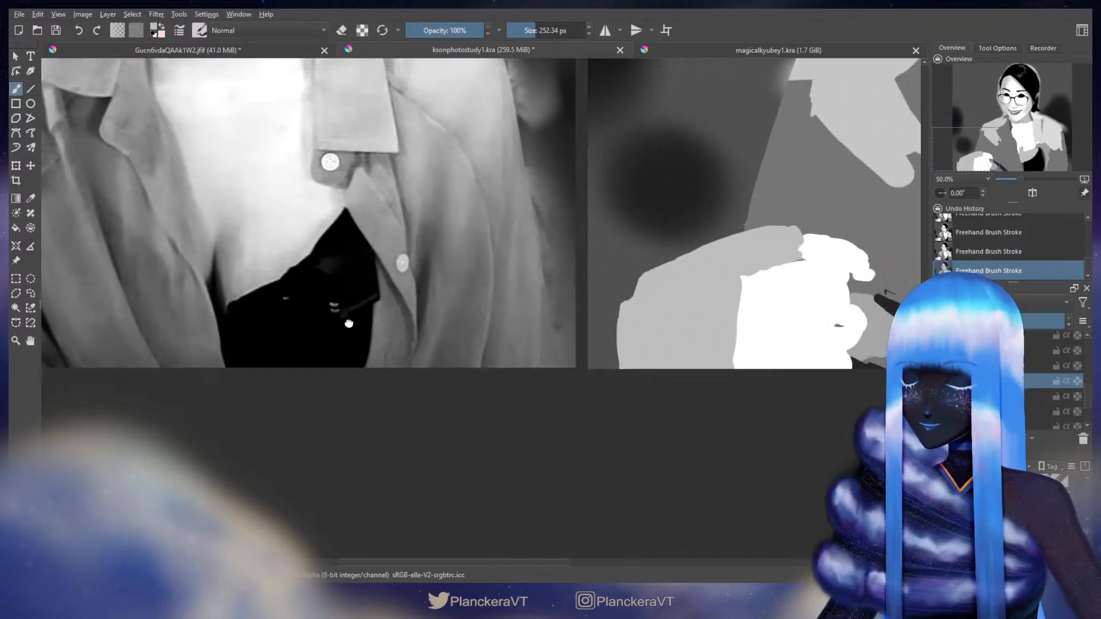
{"action": "key", "text": "e"}
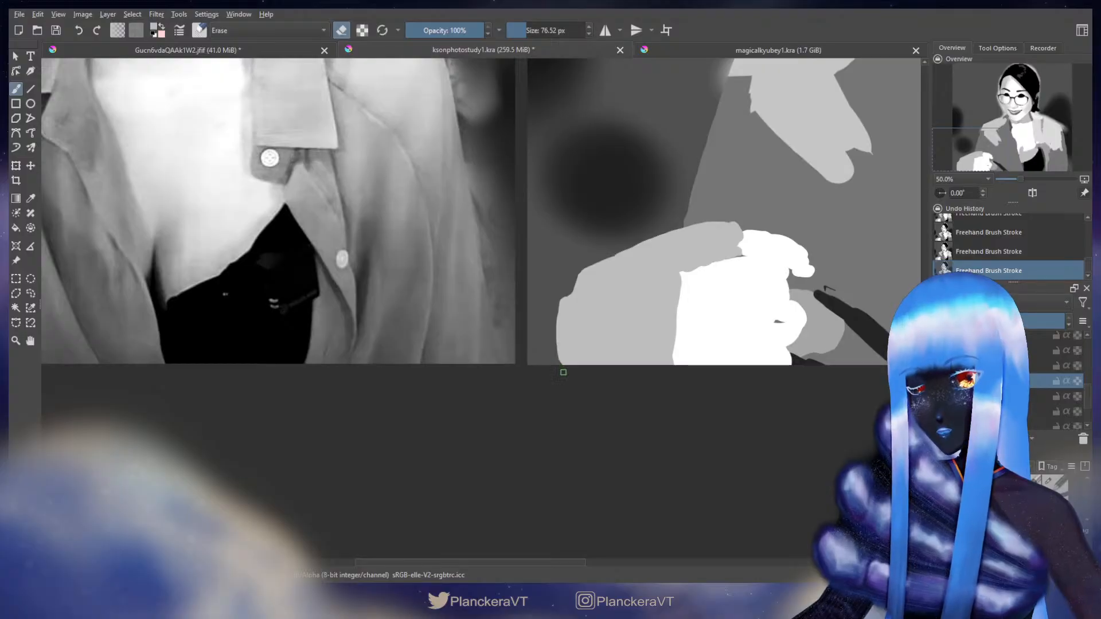
{"action": "scroll", "coordinate": [569, 401], "scroll_direction": "down", "scroll_amount": 3}
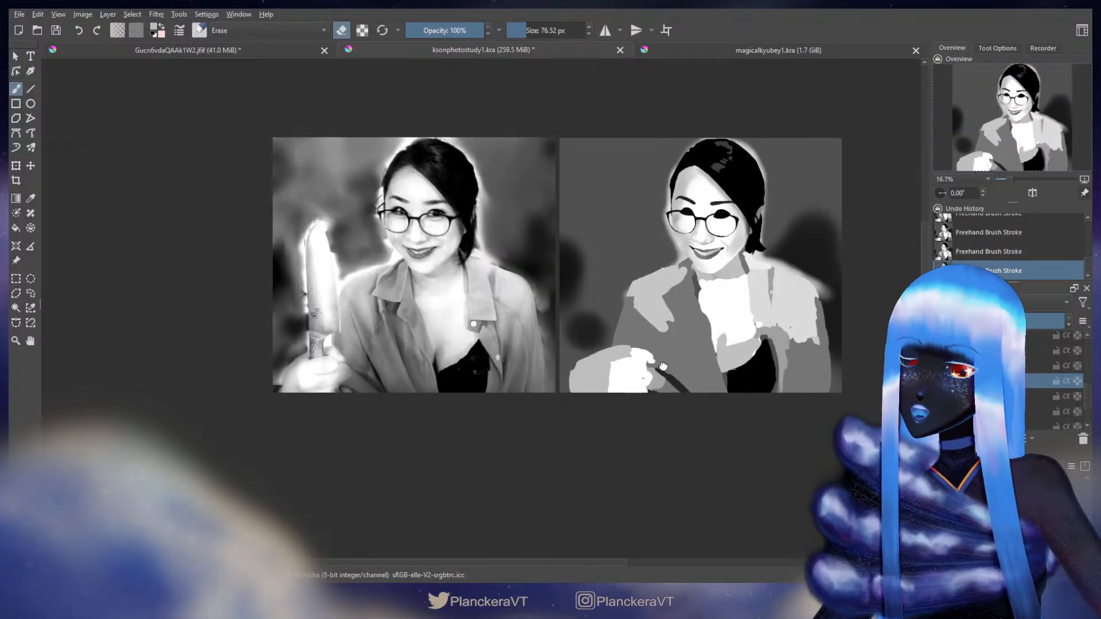
Step: Measure from the reference photo's edge across the whole hand with an eraser outline of about 712 px, and compare the painted hand's width
{"action": "scroll", "coordinate": [382, 387], "scroll_direction": "up", "scroll_amount": 3}
{"action": "left_click_drag", "start_coordinate": [383, 421], "coordinate": [630, 401]}
{"action": "scroll", "coordinate": [576, 409], "scroll_direction": "down", "scroll_amount": 1}
{"action": "left_click_drag", "start_coordinate": [504, 382], "coordinate": [350, 370]}
{"action": "mouse_move", "coordinate": [517, 363]}
{"action": "left_mouse_down"}
{"action": "mouse_move", "coordinate": [548, 363]}
{"action": "mouse_move", "coordinate": [450, 362]}
{"action": "left_mouse_up"}
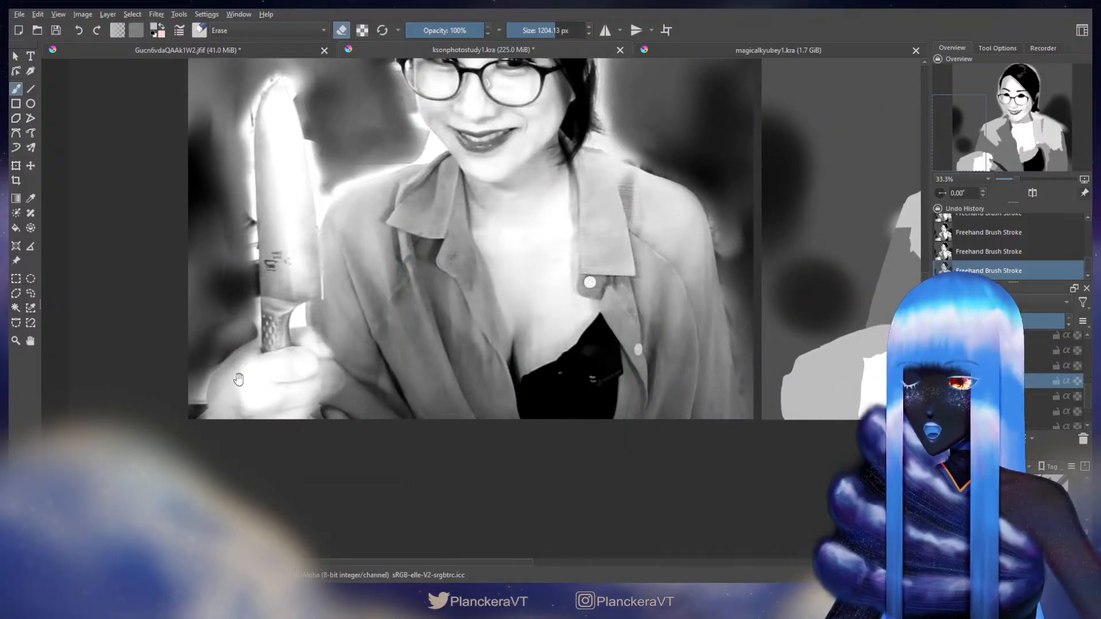
{"action": "scroll", "coordinate": [236, 375], "scroll_direction": "up", "scroll_amount": 1}
{"action": "mouse_move", "coordinate": [237, 375]}
{"action": "left_mouse_down"}
{"action": "mouse_move", "coordinate": [398, 369]}
{"action": "mouse_move", "coordinate": [384, 355]}
{"action": "mouse_move", "coordinate": [394, 348]}
{"action": "left_mouse_up"}
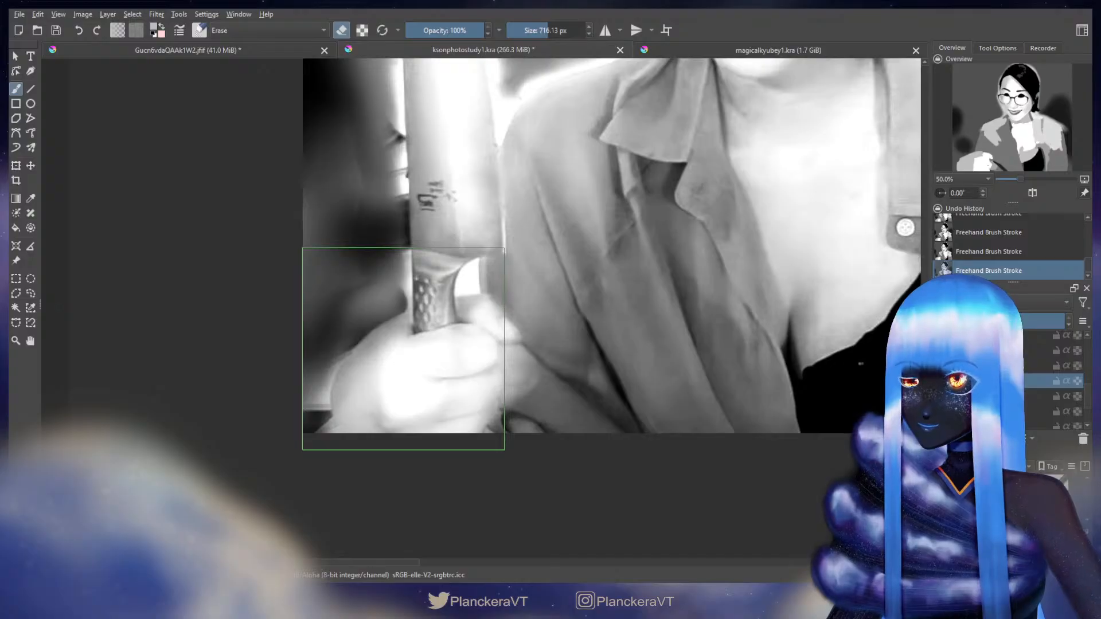
{"action": "left_click_drag", "start_coordinate": [404, 349], "coordinate": [401, 349]}
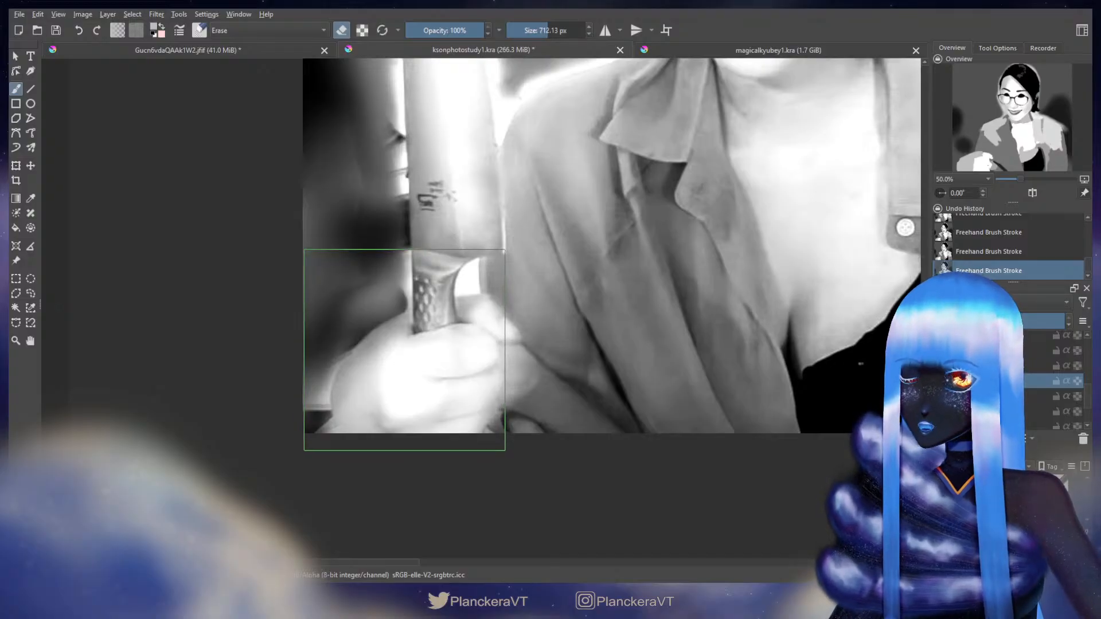
{"action": "left_click_drag", "start_coordinate": [849, 392], "coordinate": [548, 371]}
{"action": "left_click_drag", "start_coordinate": [772, 354], "coordinate": [477, 354]}
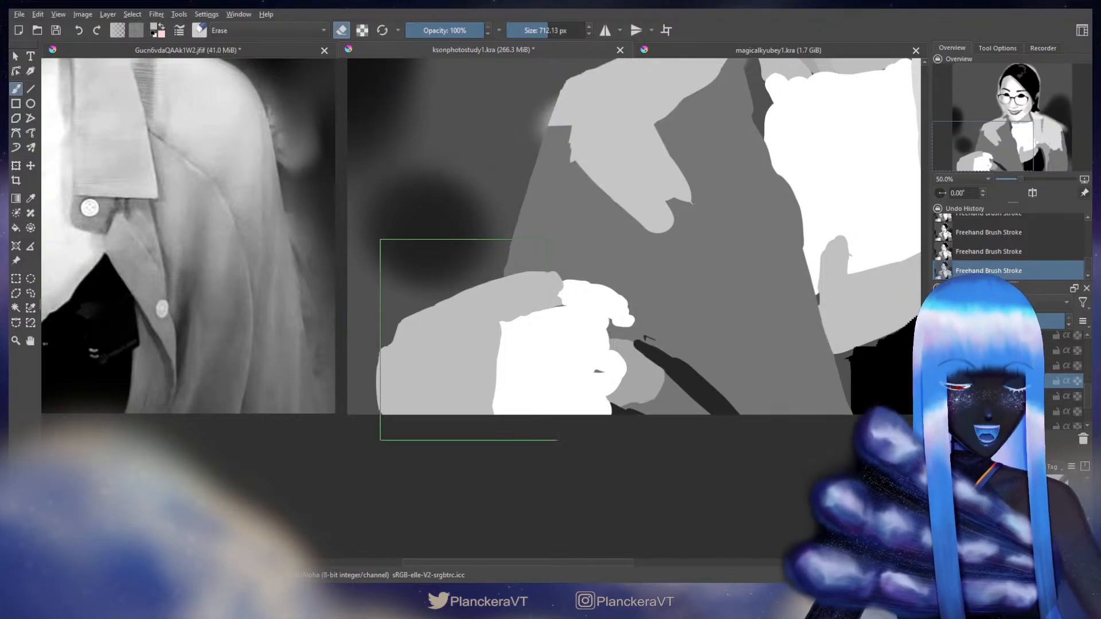
Step: Crop the image to the full painting canvas so the hand layer's content beyond the canvas edges is cut off
{"action": "key", "text": "ctrl+t"}
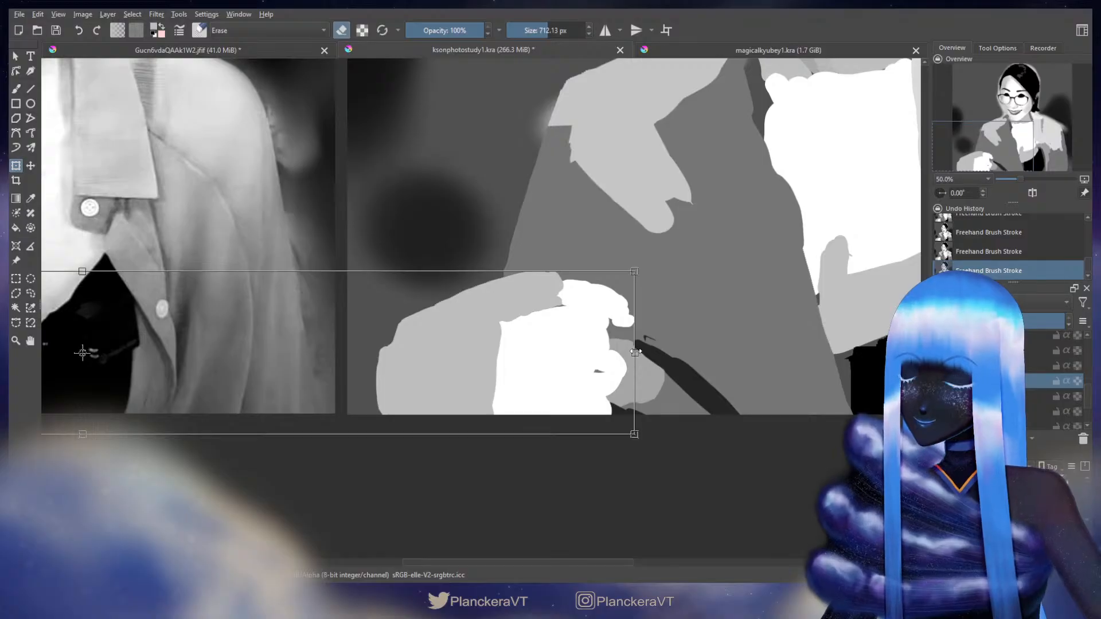
{"action": "key", "text": "Escape"}
{"action": "scroll", "coordinate": [425, 275], "scroll_direction": "down", "scroll_amount": 2}
{"action": "left_click_drag", "start_coordinate": [425, 276], "coordinate": [413, 450]}
{"action": "scroll", "coordinate": [421, 436], "scroll_direction": "down", "scroll_amount": 1}
{"action": "left_click", "coordinate": [16, 181]}
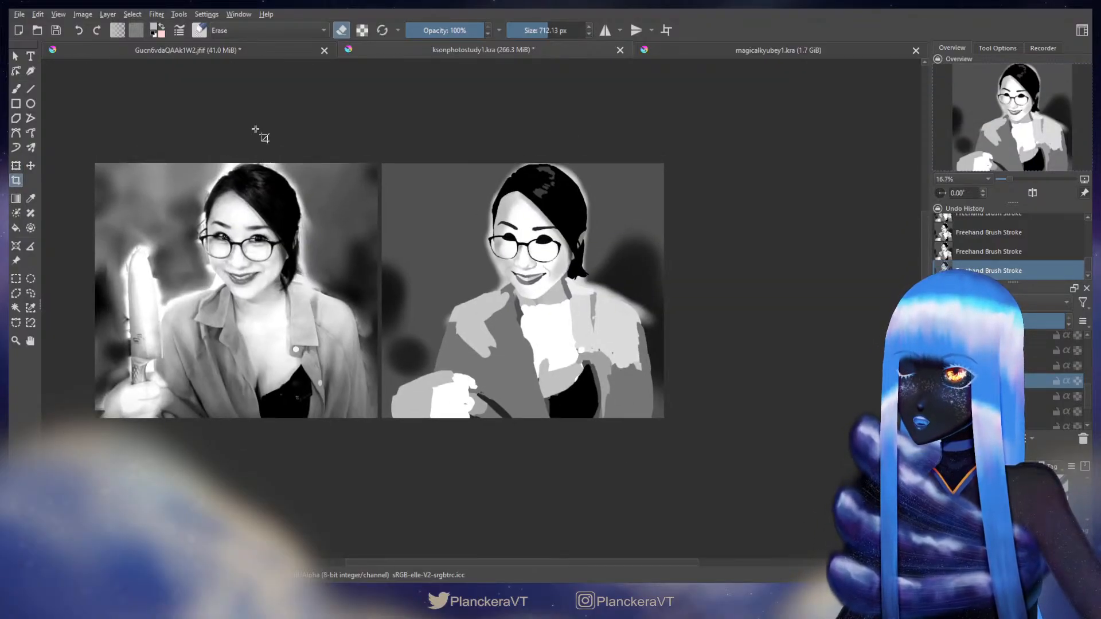
{"action": "left_click_drag", "start_coordinate": [257, 131], "coordinate": [791, 491]}
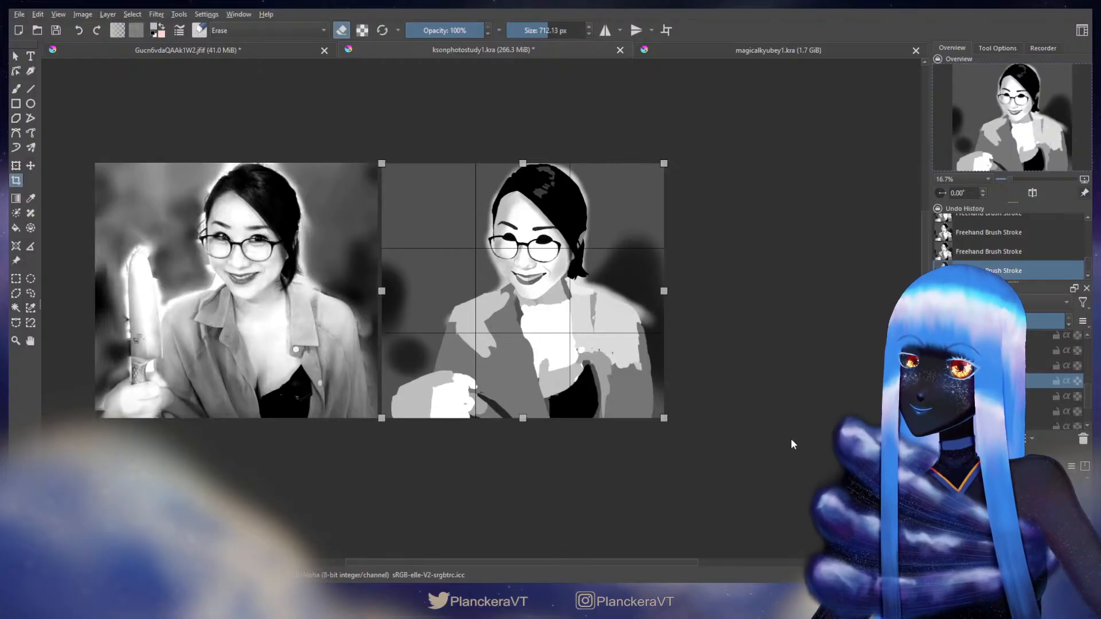
{"action": "key", "text": "Return"}
{"action": "scroll", "coordinate": [482, 390], "scroll_direction": "up", "scroll_amount": 3}
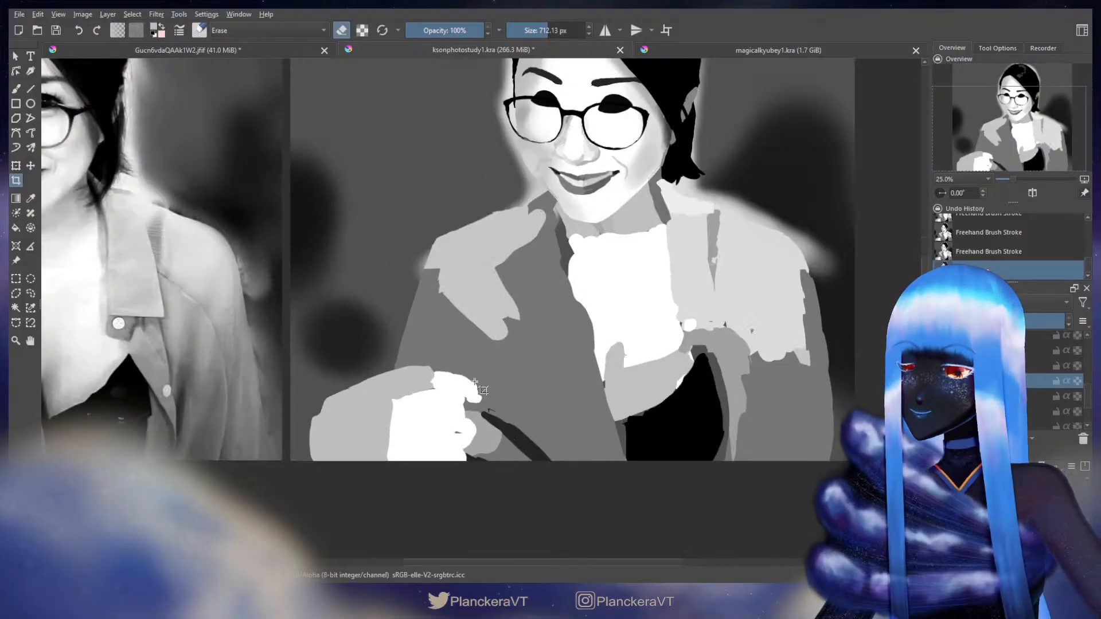
Step: Narrow the painted hand horizontally with Transform, keeping its outer edge in place
{"action": "key", "text": "ctrl+t"}
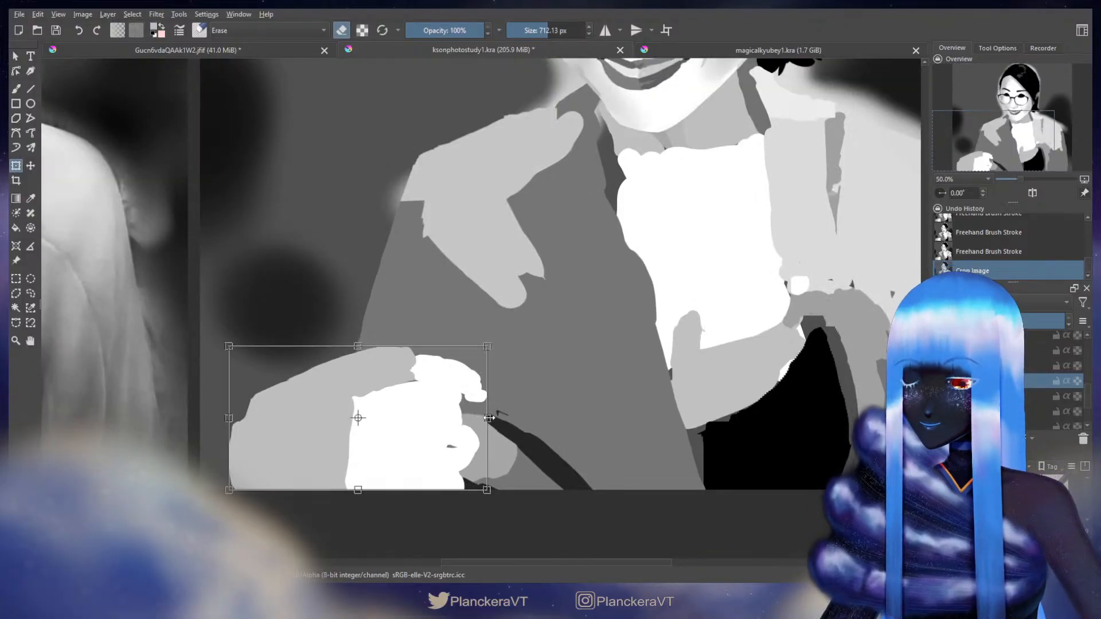
{"action": "left_click_drag", "start_coordinate": [489, 418], "coordinate": [584, 430]}
{"action": "key", "text": "b"}
{"action": "scroll", "coordinate": [424, 422], "scroll_direction": "down", "scroll_amount": 1}
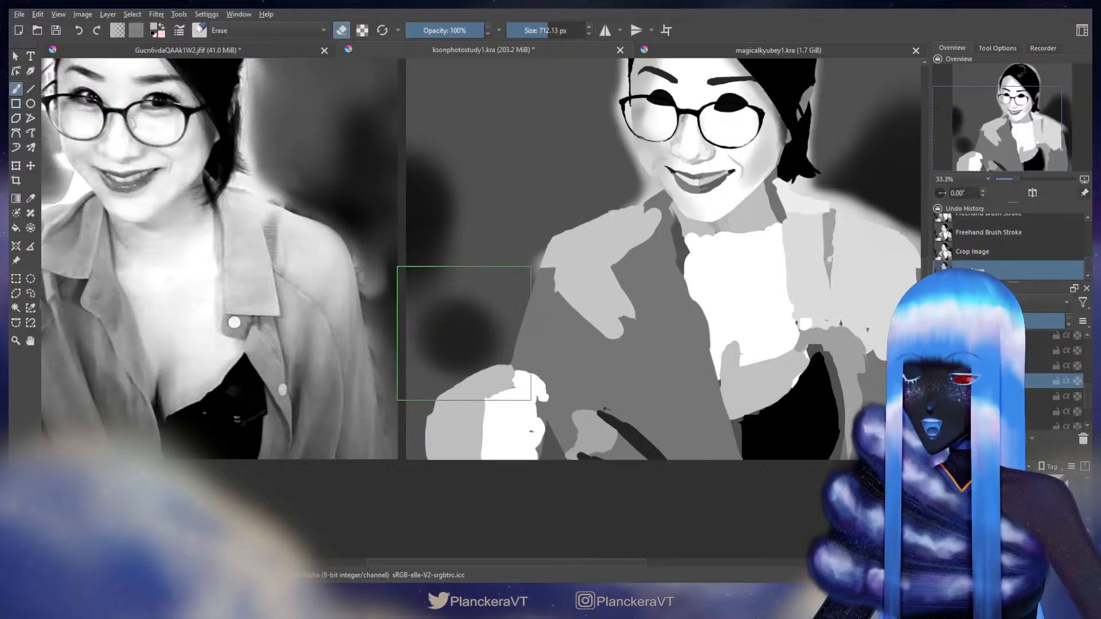
Step: Sample the hand's white and reshape its ragged finger-side edge into a simpler contour with brush and eraser
{"action": "key", "text": "e"}
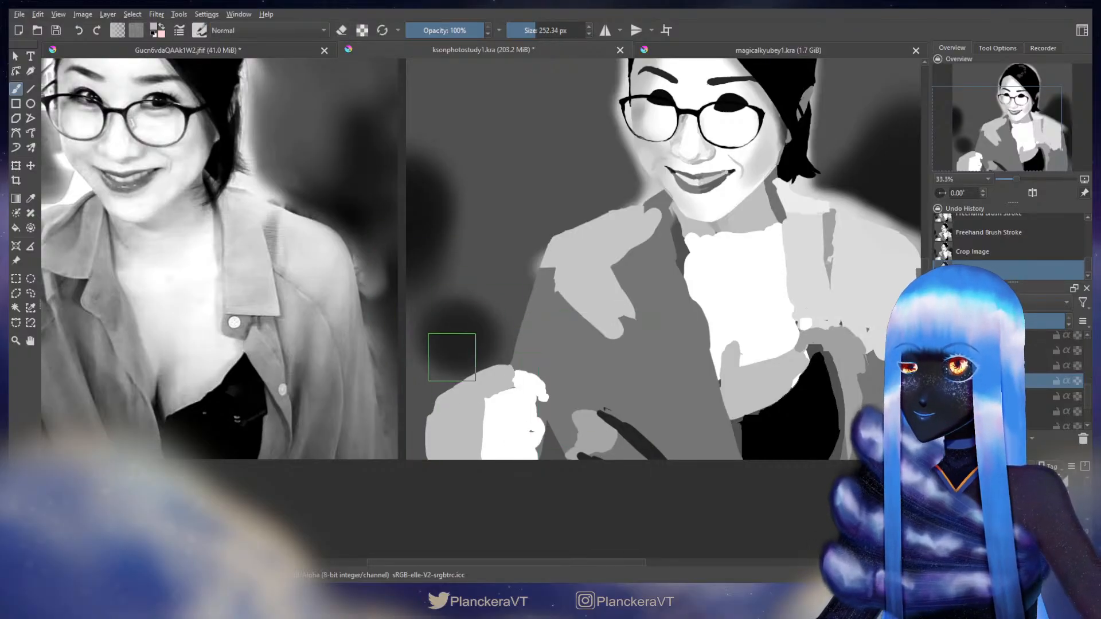
{"action": "left_click", "coordinate": [513, 419], "text": "ctrl"}
{"action": "key", "text": "e"}
{"action": "mouse_move", "coordinate": [322, 362]}
{"action": "left_mouse_down"}
{"action": "mouse_move", "coordinate": [541, 332]}
{"action": "mouse_move", "coordinate": [527, 331]}
{"action": "left_mouse_up"}
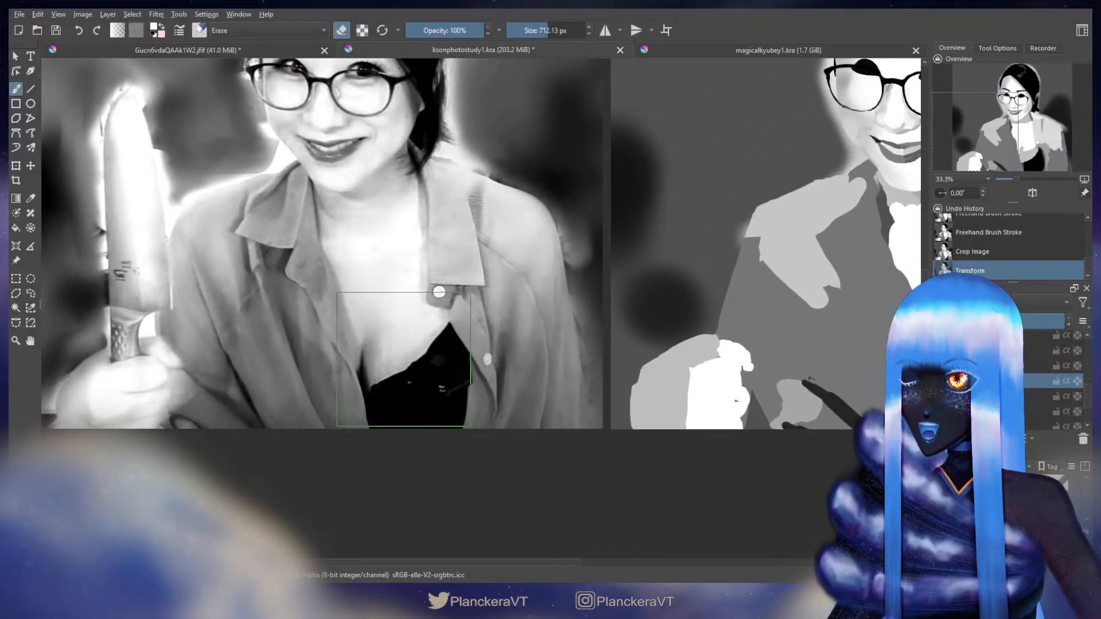
{"action": "left_click_drag", "start_coordinate": [678, 325], "coordinate": [639, 306]}
{"action": "key", "text": "e"}
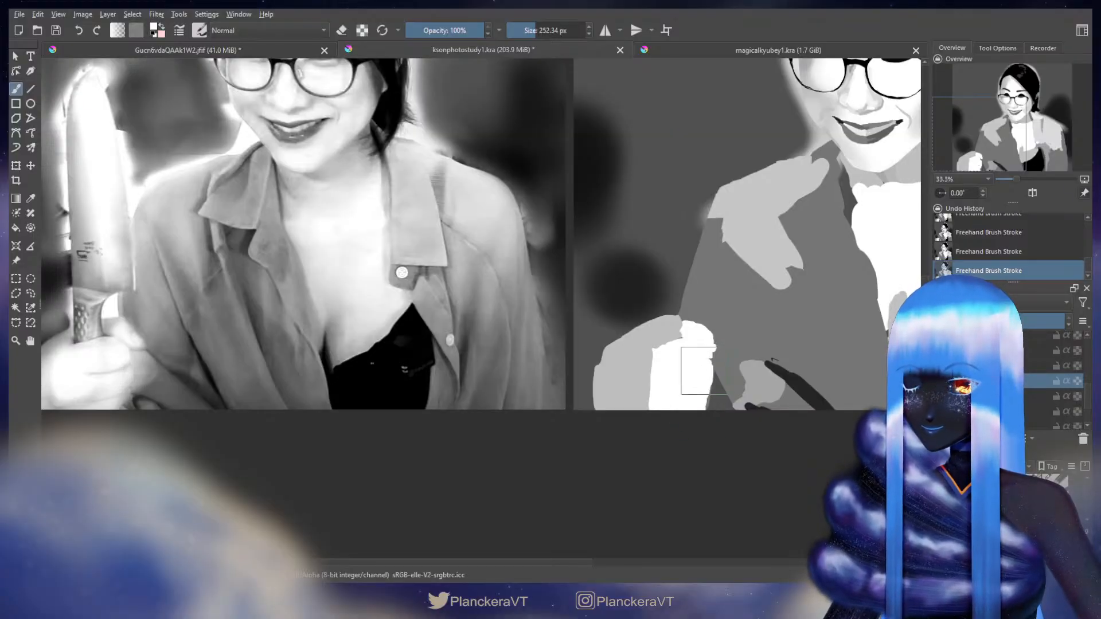
{"action": "key", "text": "e"}
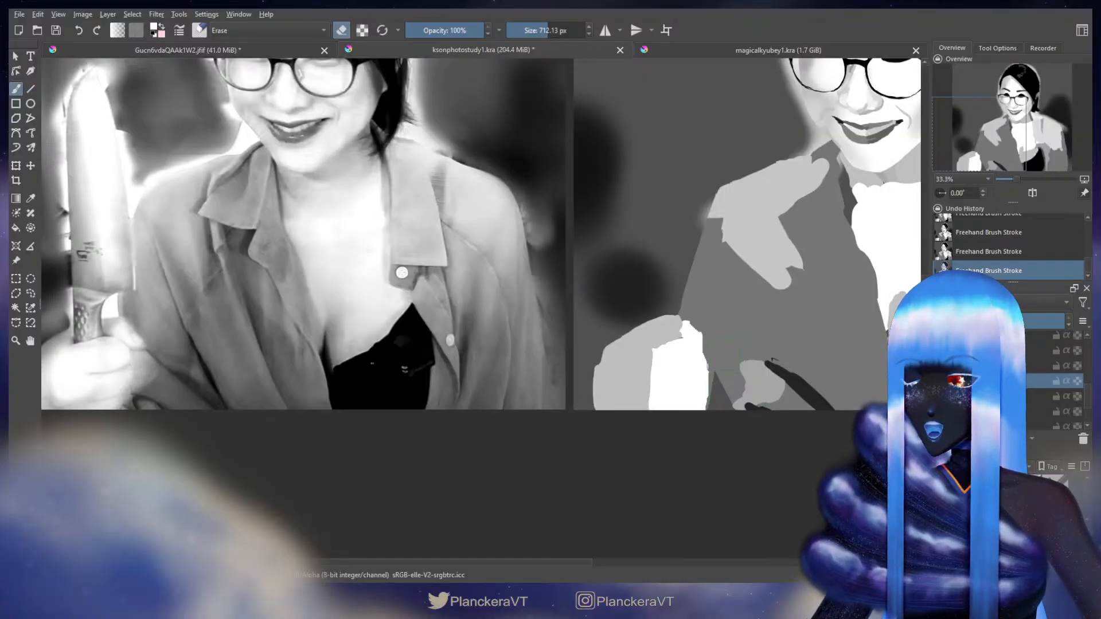
{"action": "key", "text": "e"}
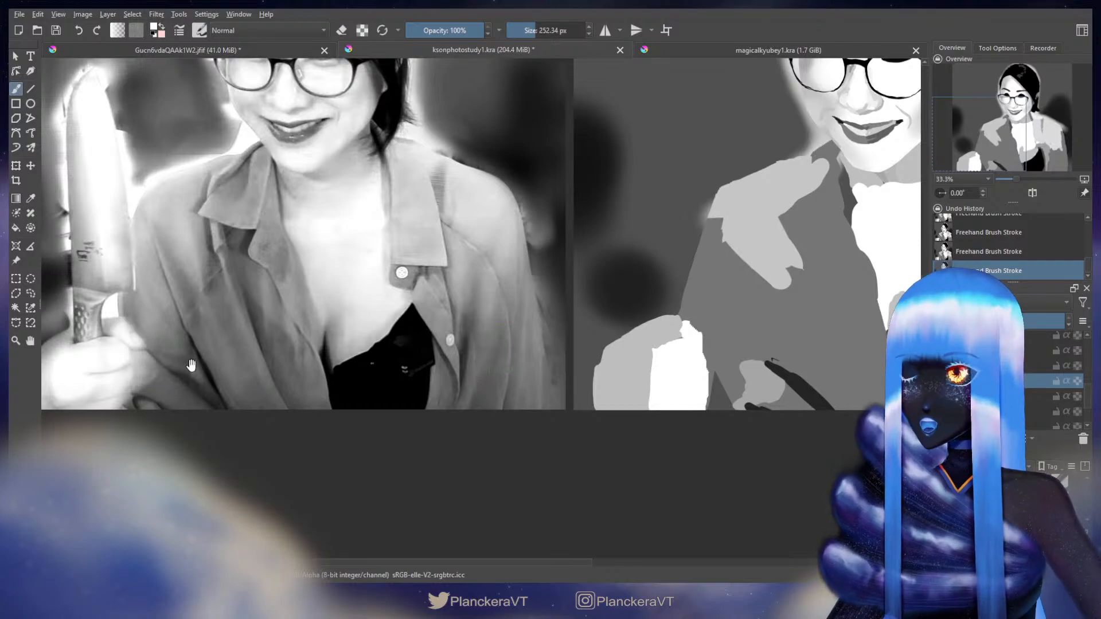
Step: Fit the eraser outline from the reference photo's lower corner across the hand at about 782 px, and compare the painted hand's extent
{"action": "left_click_drag", "start_coordinate": [192, 366], "coordinate": [443, 378]}
{"action": "key", "text": "e"}
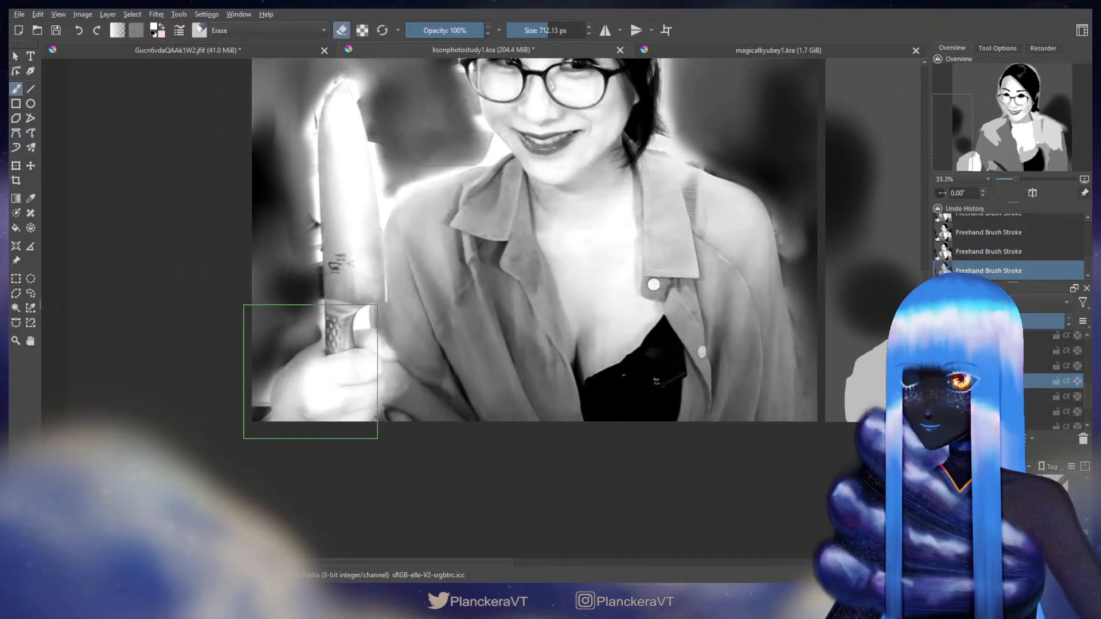
{"action": "mouse_move", "coordinate": [322, 353]}
{"action": "left_mouse_down"}
{"action": "mouse_move", "coordinate": [338, 353]}
{"action": "mouse_move", "coordinate": [329, 348]}
{"action": "left_mouse_up"}
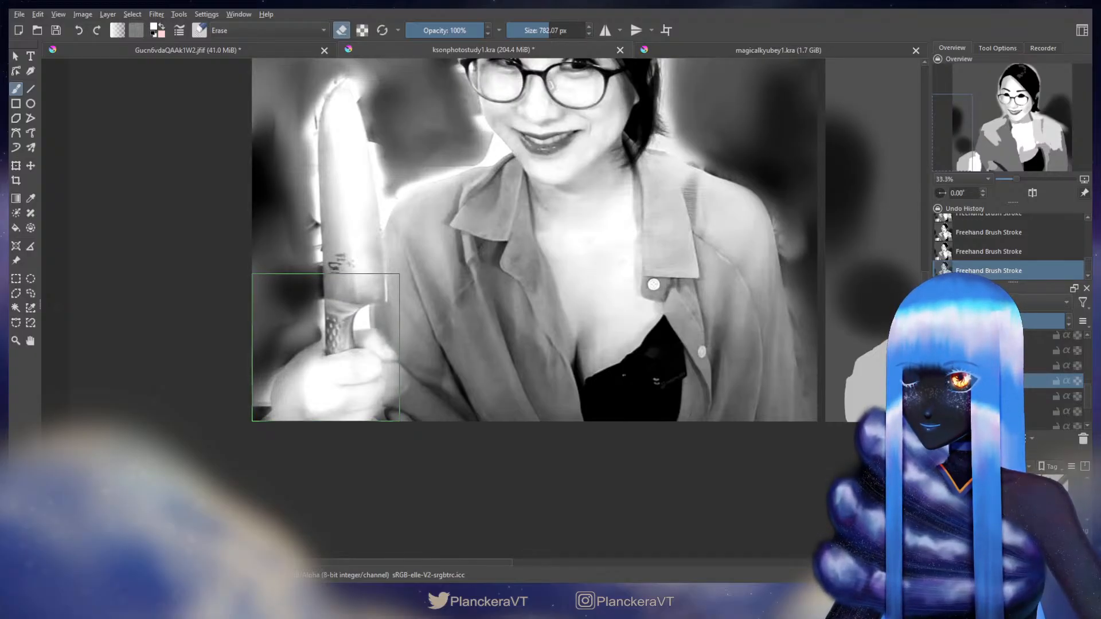
{"action": "left_click_drag", "start_coordinate": [568, 296], "coordinate": [284, 326]}
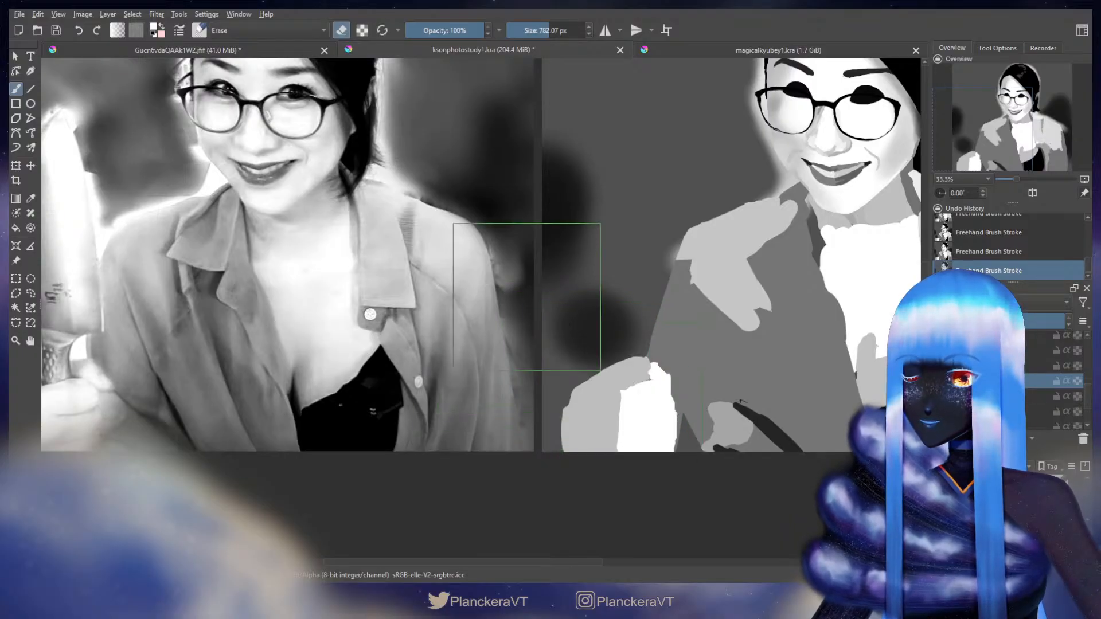
Step: Paint a white point on the hand's finger-side upper edge and check the hand against the reference with a 316 px brush outline
{"action": "key", "text": "e"}
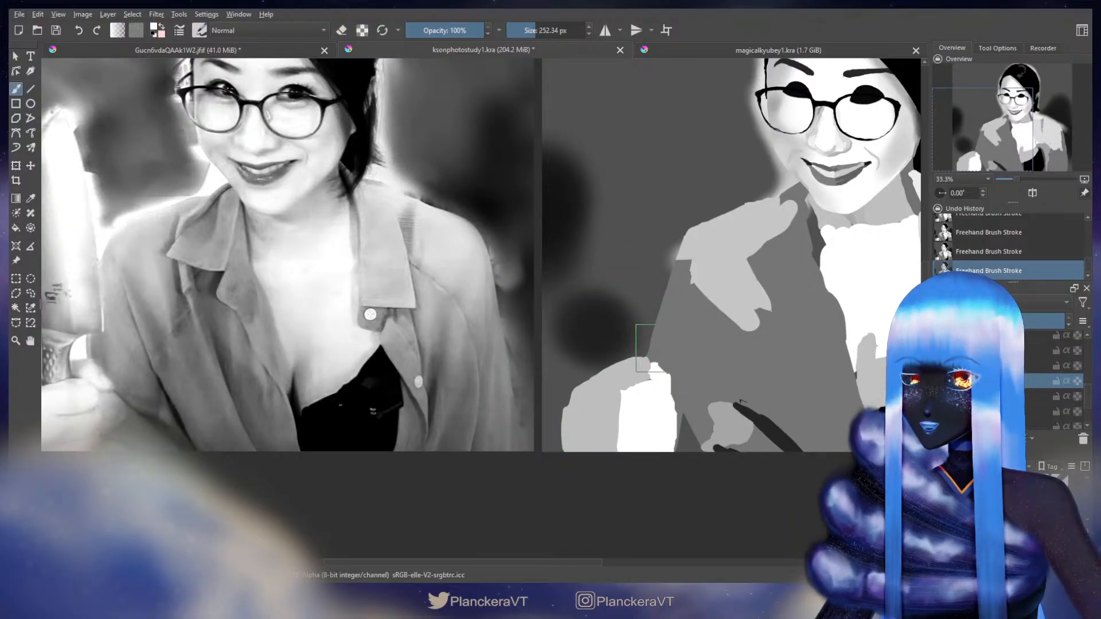
{"action": "left_click_drag", "start_coordinate": [667, 367], "coordinate": [682, 375]}
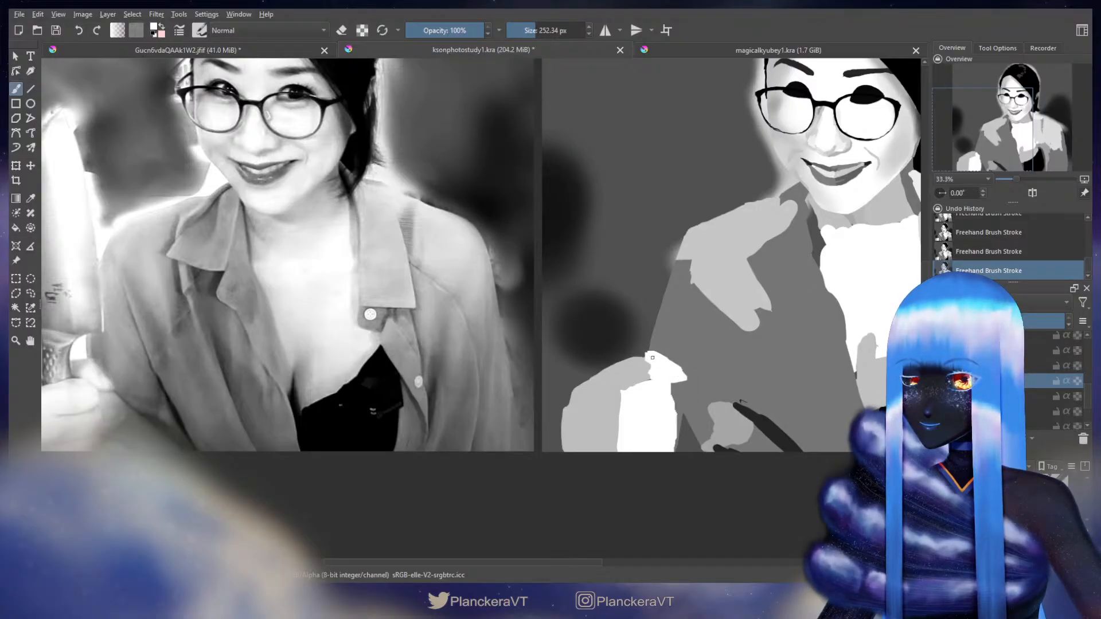
{"action": "left_click_drag", "start_coordinate": [603, 351], "coordinate": [688, 300]}
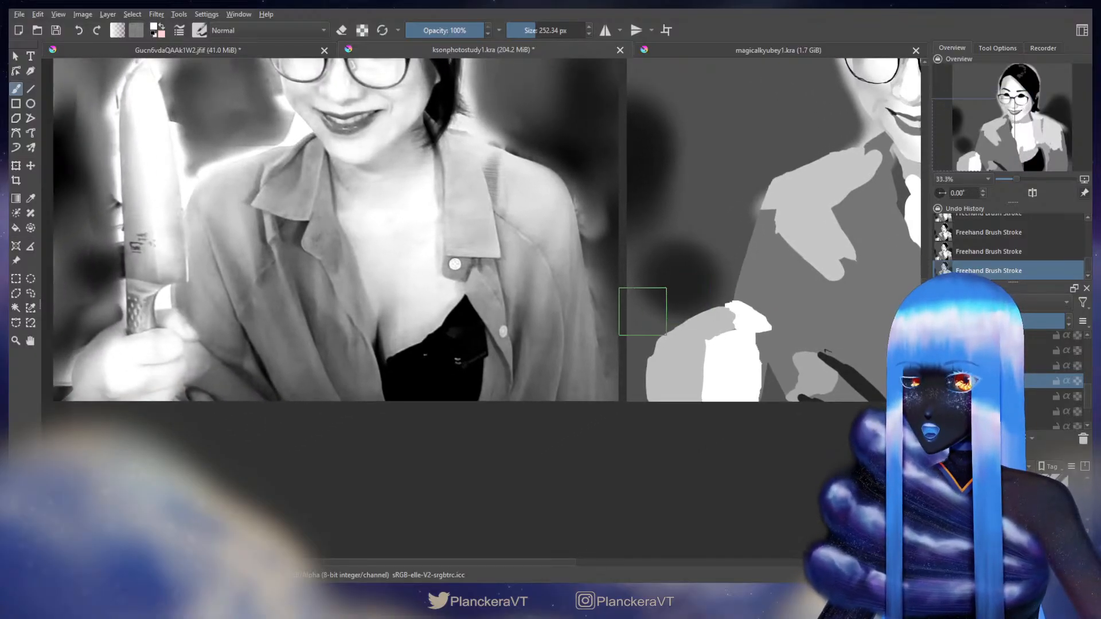
{"action": "left_click_drag", "start_coordinate": [223, 353], "coordinate": [508, 378]}
{"action": "mouse_move", "coordinate": [434, 365]}
{"action": "left_mouse_down"}
{"action": "mouse_move", "coordinate": [484, 375]}
{"action": "mouse_move", "coordinate": [407, 385]}
{"action": "mouse_move", "coordinate": [481, 397]}
{"action": "left_mouse_up"}
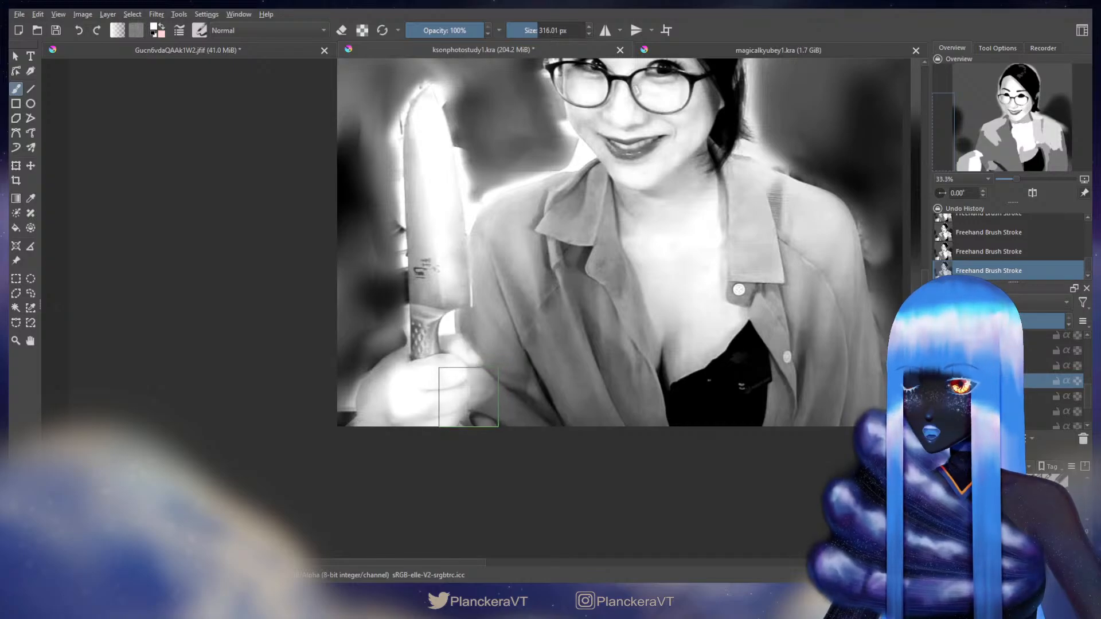
{"action": "left_click_drag", "start_coordinate": [683, 370], "coordinate": [321, 411]}
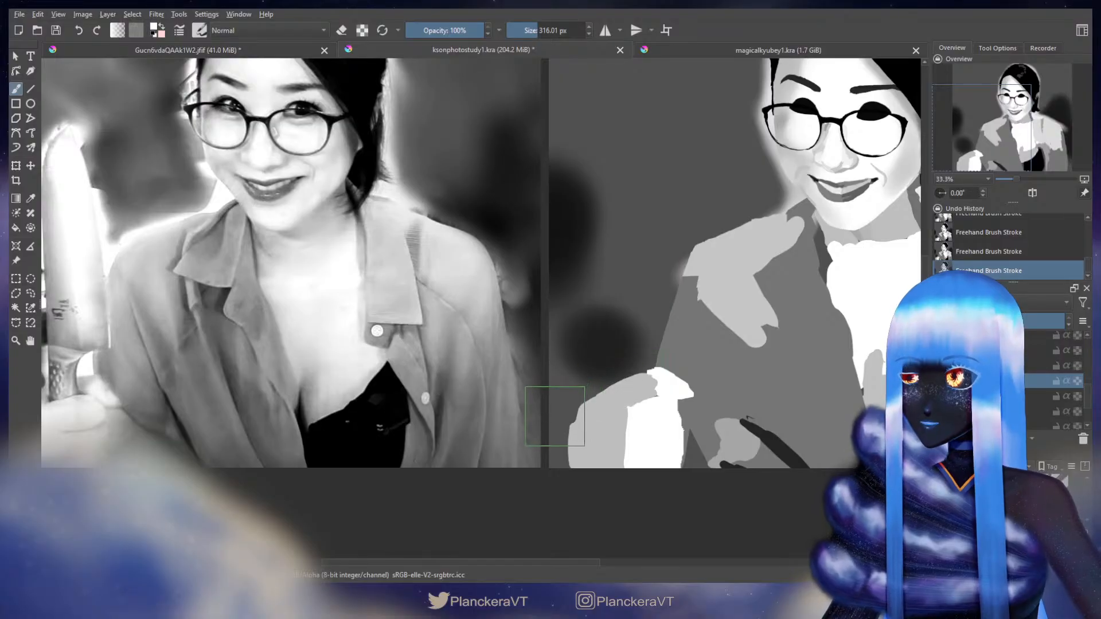
Step: Reduce the painted hand's height with Transform by lowering its top edge while keeping its lower edge in place
{"action": "key", "text": "ctrl+t"}
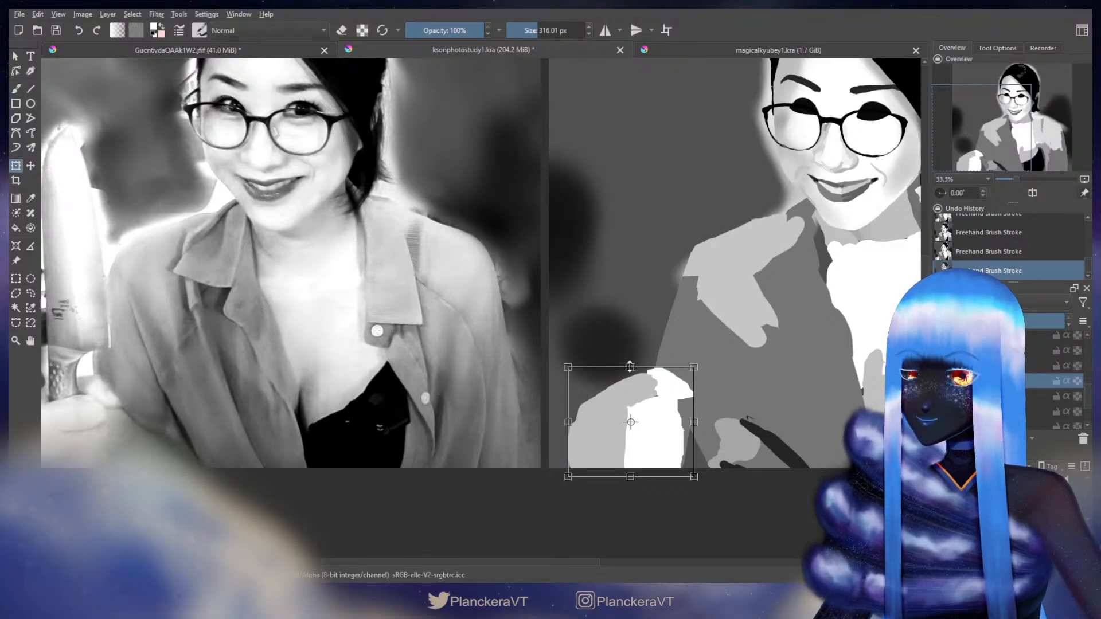
{"action": "key", "text": "b"}
{"action": "key", "text": "ctrl+t"}
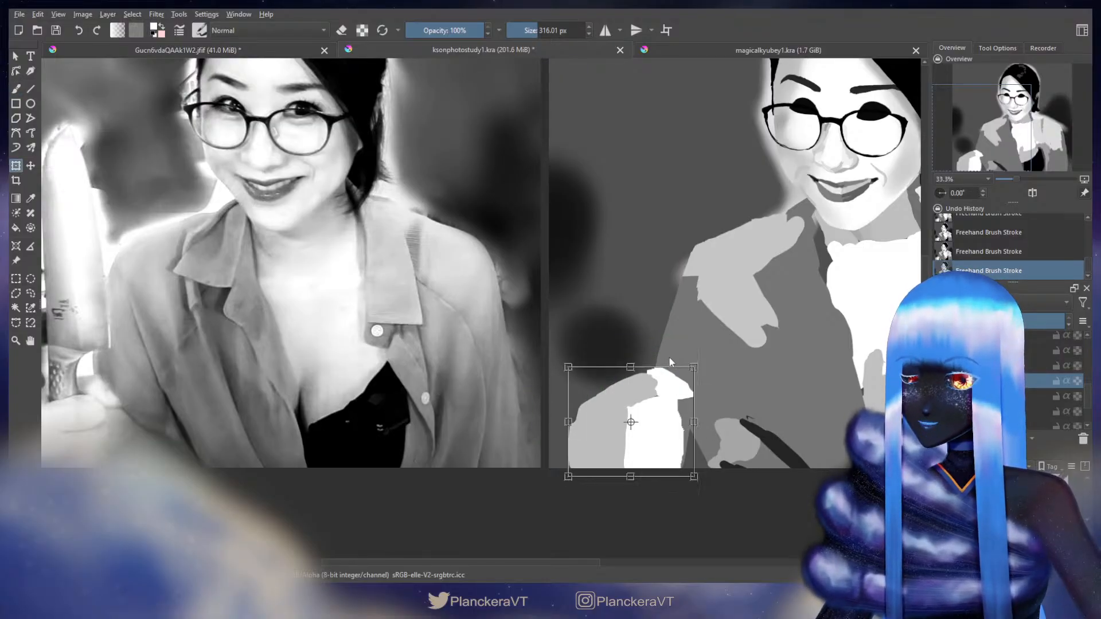
{"action": "key", "text": "b"}
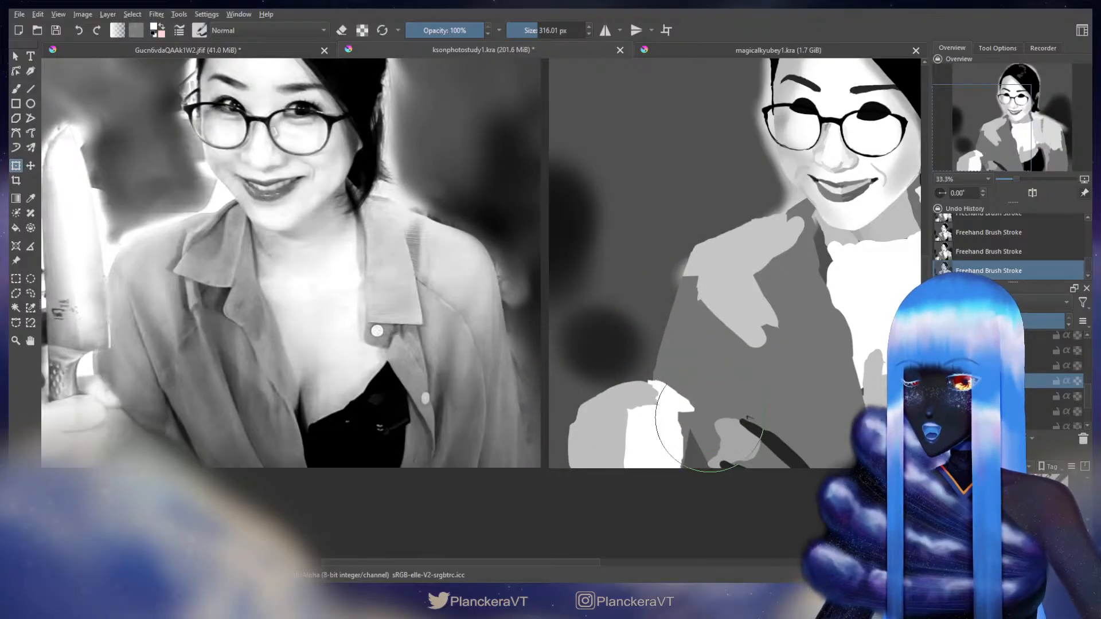
{"action": "key", "text": "b"}
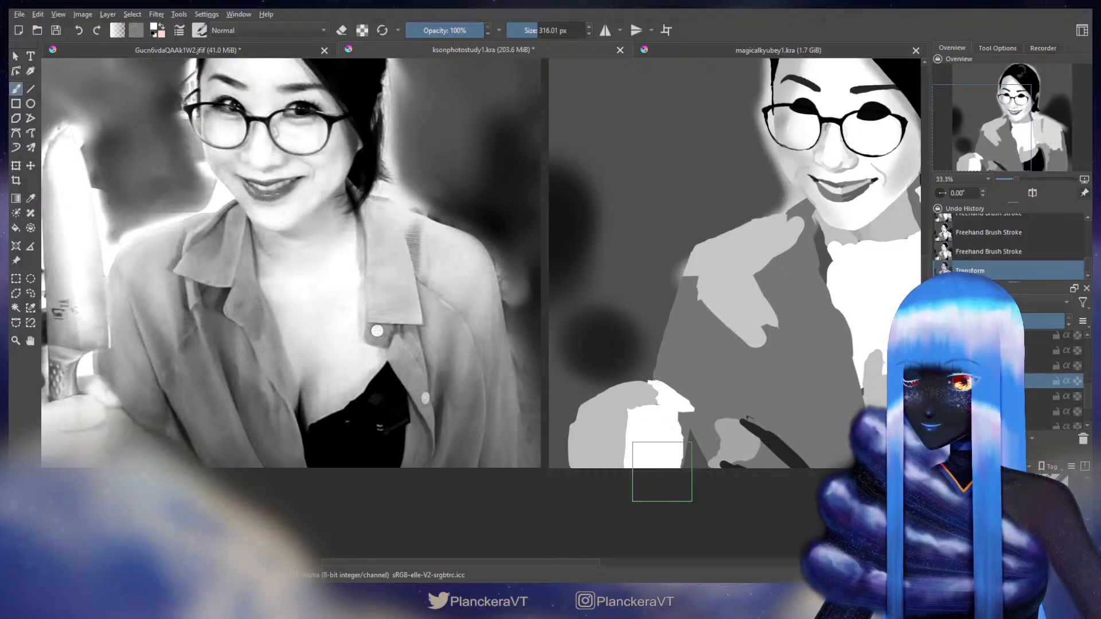
Step: Check the hand against the 782 px eraser outline and try a brush stroke on its white upper edge
{"action": "key", "text": "e"}
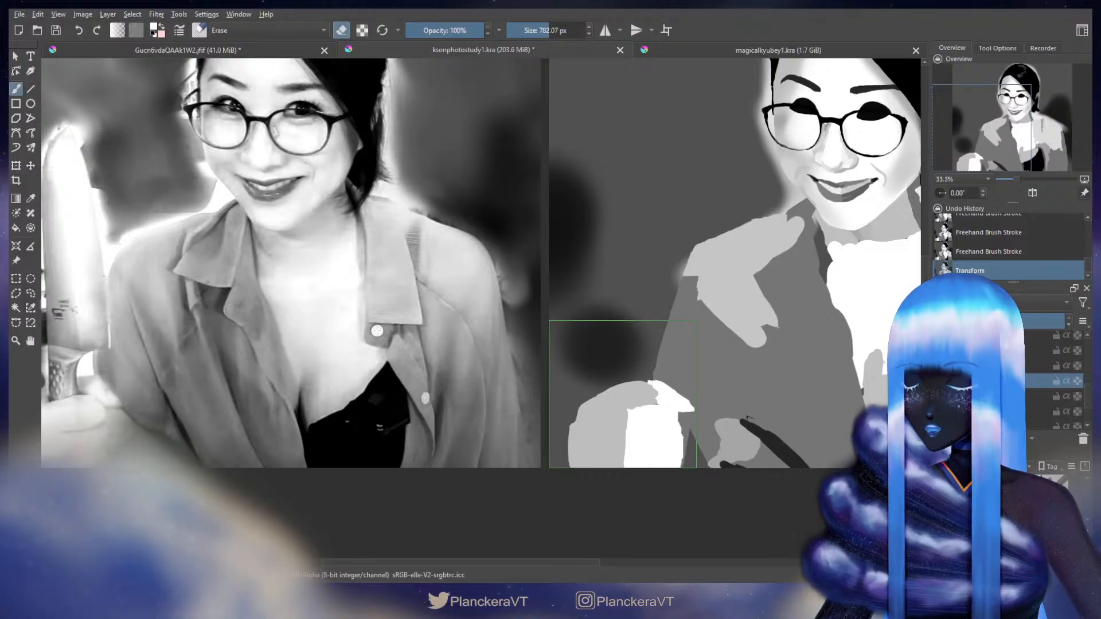
{"action": "key", "text": "e"}
{"action": "left_click_drag", "start_coordinate": [629, 368], "coordinate": [670, 397]}
{"action": "key", "text": "ctrl+z"}
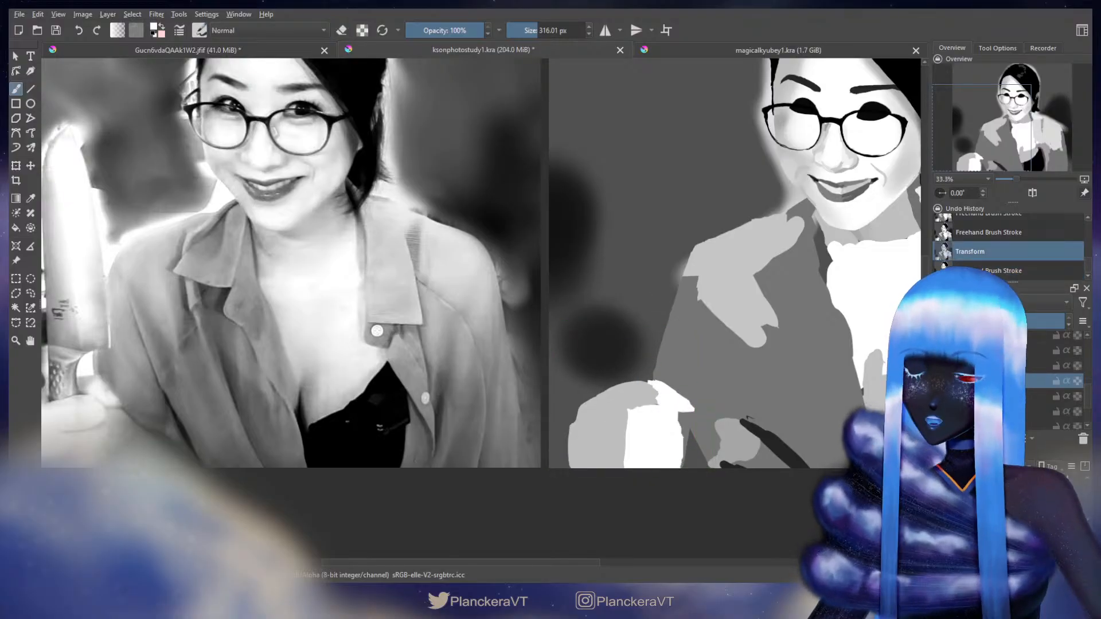
Step: Apply one more slight Transform adjustment to the painted hand
{"action": "key", "text": "ctrl+t"}
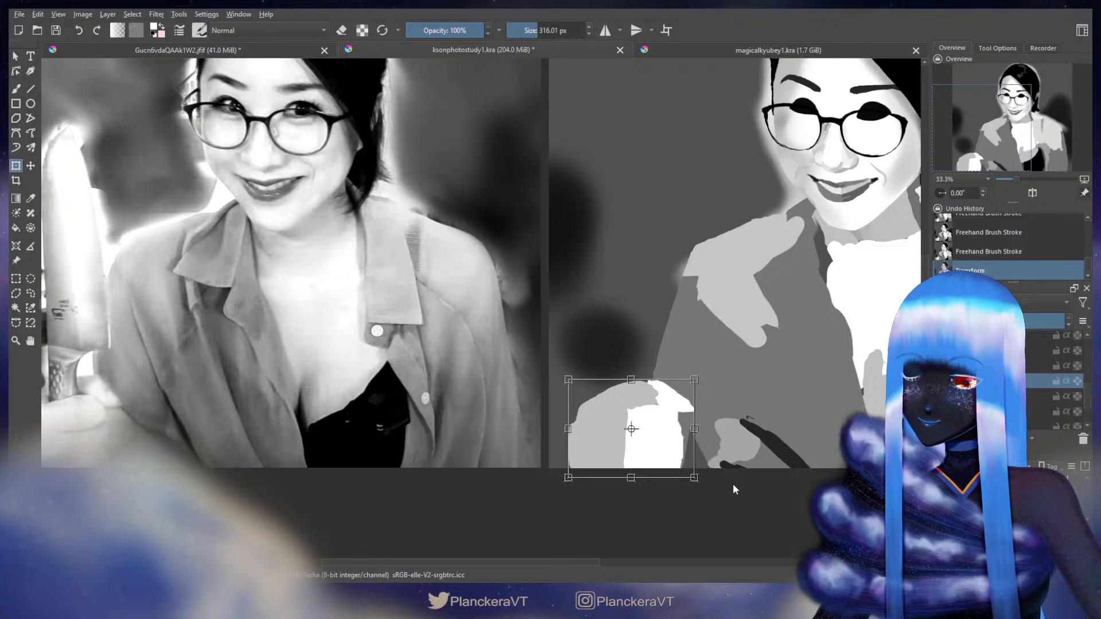
{"action": "key", "text": "b"}
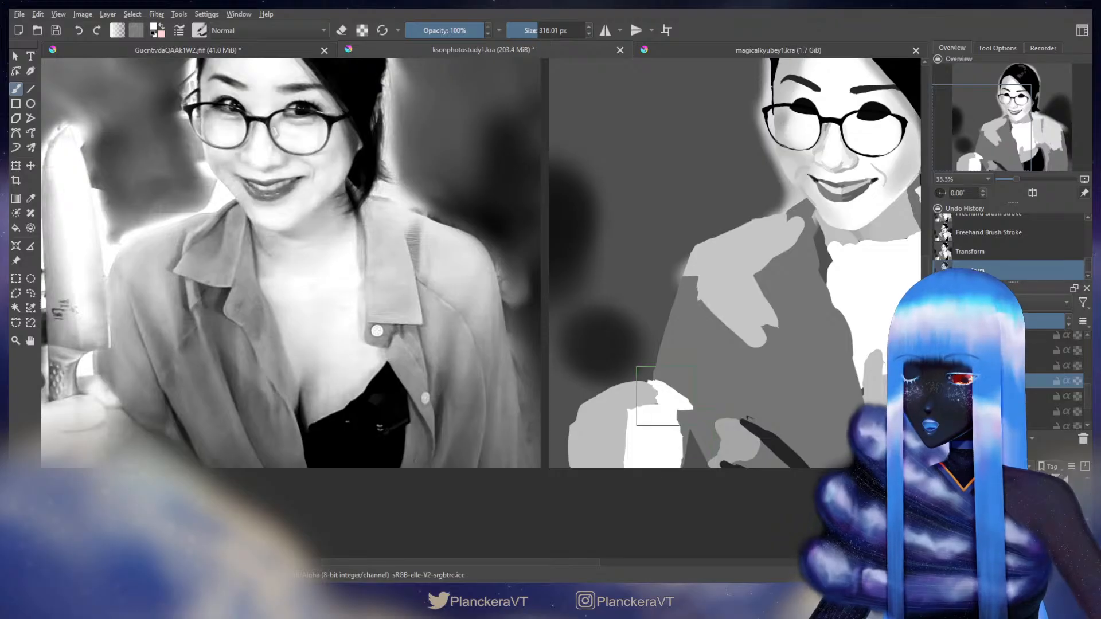
Step: Fit the eraser outline to the reference hand's fingers and thumb at about 496 px and compare it with the painted hand
{"action": "left_click_drag", "start_coordinate": [601, 384], "coordinate": [719, 349]}
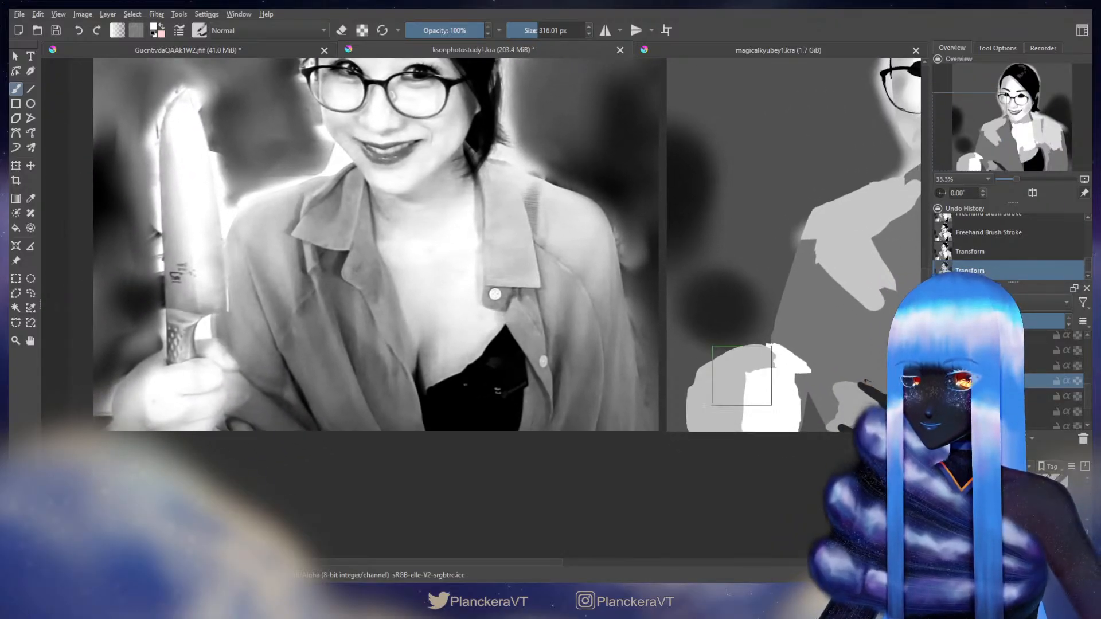
{"action": "key", "text": "e"}
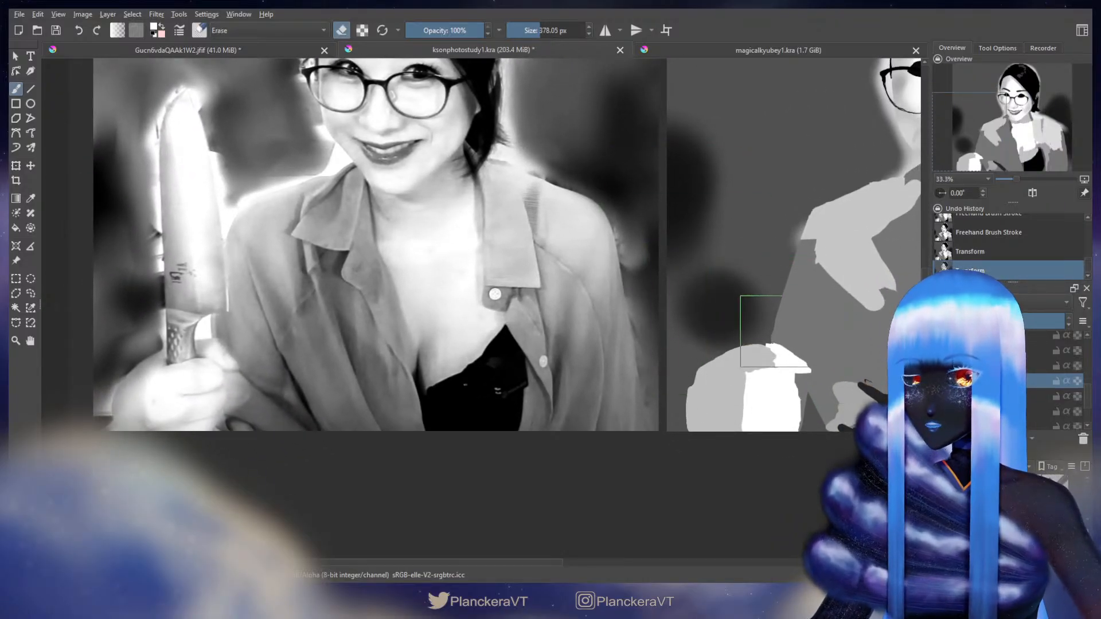
{"action": "left_click_drag", "start_coordinate": [762, 339], "coordinate": [748, 340]}
{"action": "left_click_drag", "start_coordinate": [183, 394], "coordinate": [236, 379]}
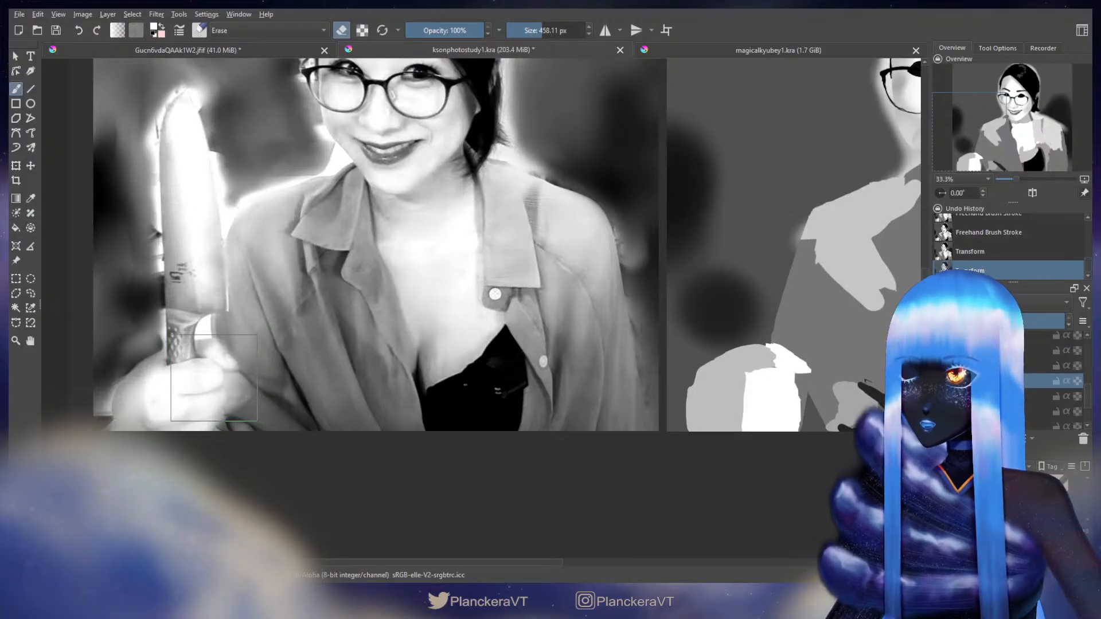
{"action": "left_click_drag", "start_coordinate": [218, 381], "coordinate": [210, 384]}
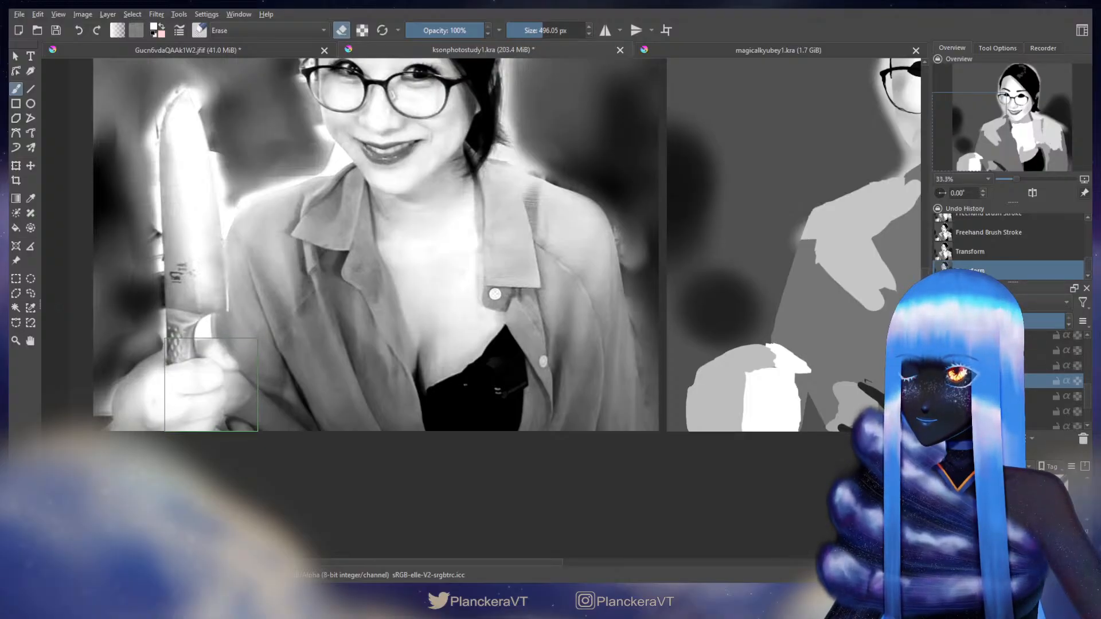
{"action": "left_click_drag", "start_coordinate": [590, 337], "coordinate": [496, 343]}
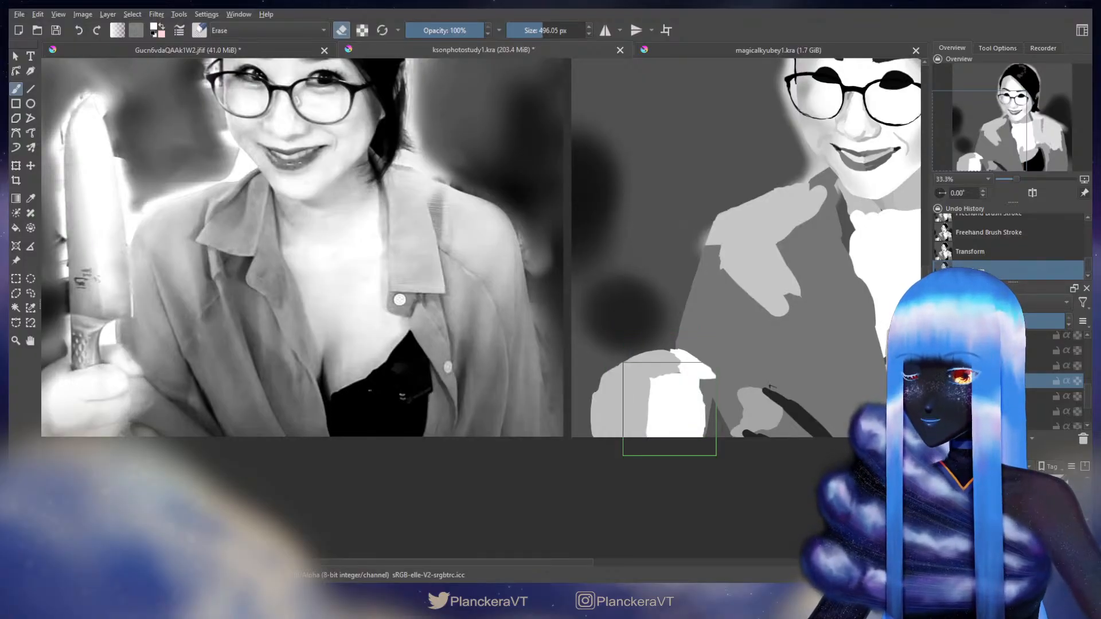
Step: Repaint the hand's upper edge where grey meets the white thumb, and recheck its extent with the 496 px eraser outline
{"action": "key", "text": "e"}
{"action": "left_click_drag", "start_coordinate": [668, 344], "coordinate": [653, 370]}
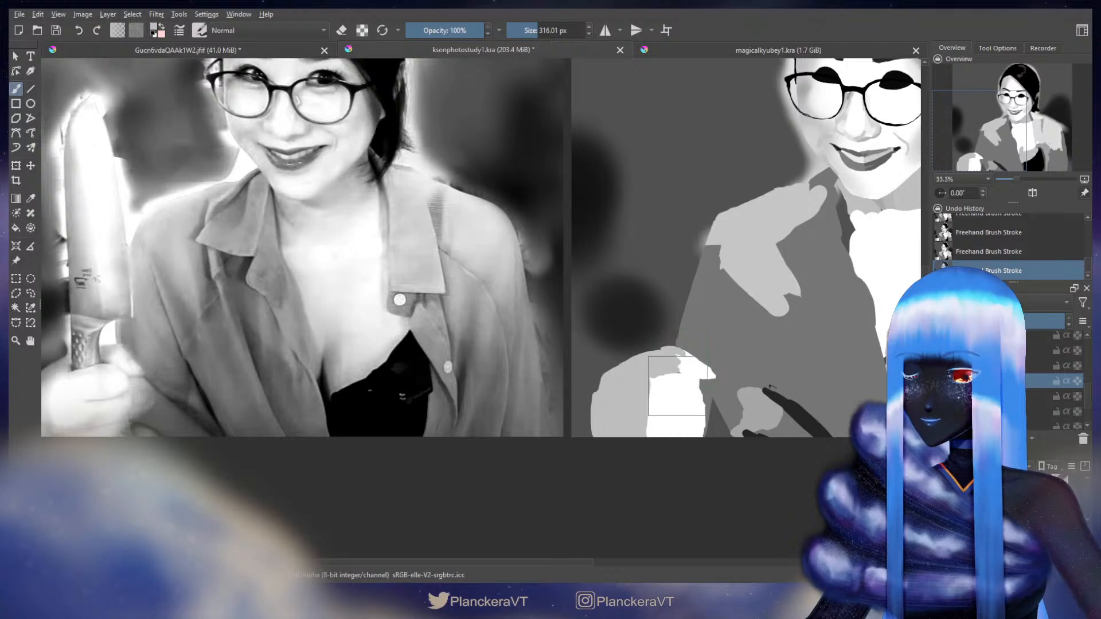
{"action": "key", "text": "e"}
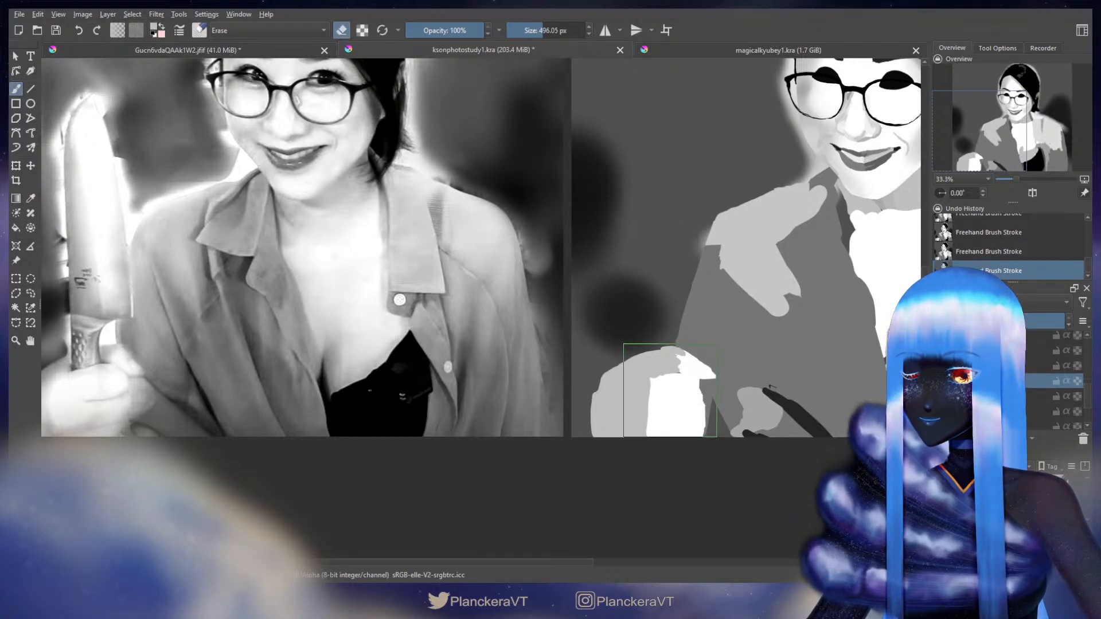
{"action": "key", "text": "e"}
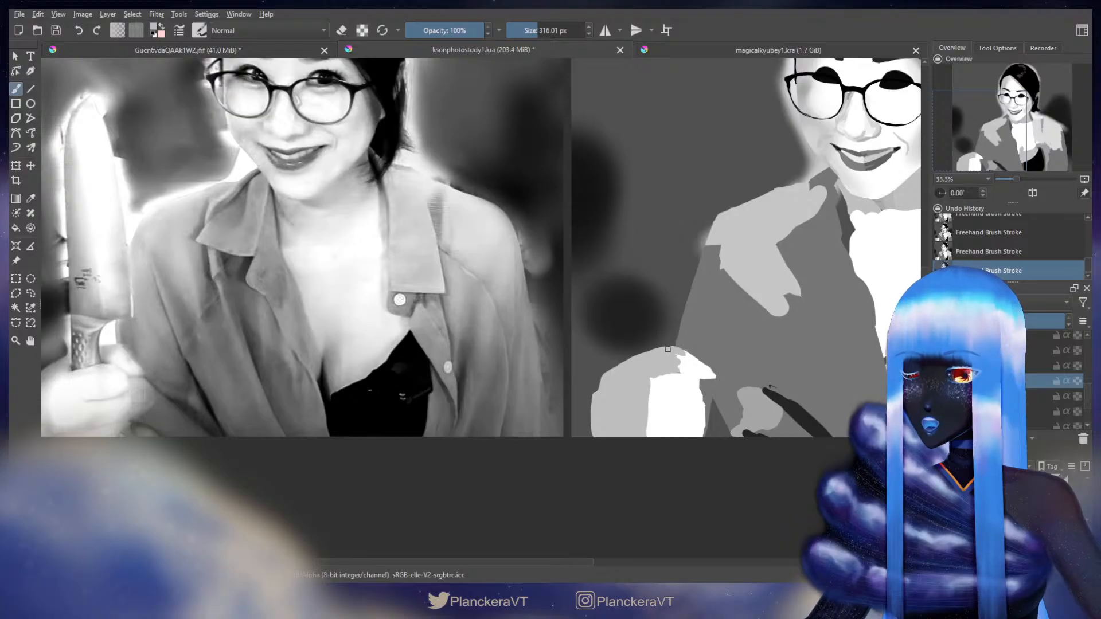
{"action": "key", "text": "e"}
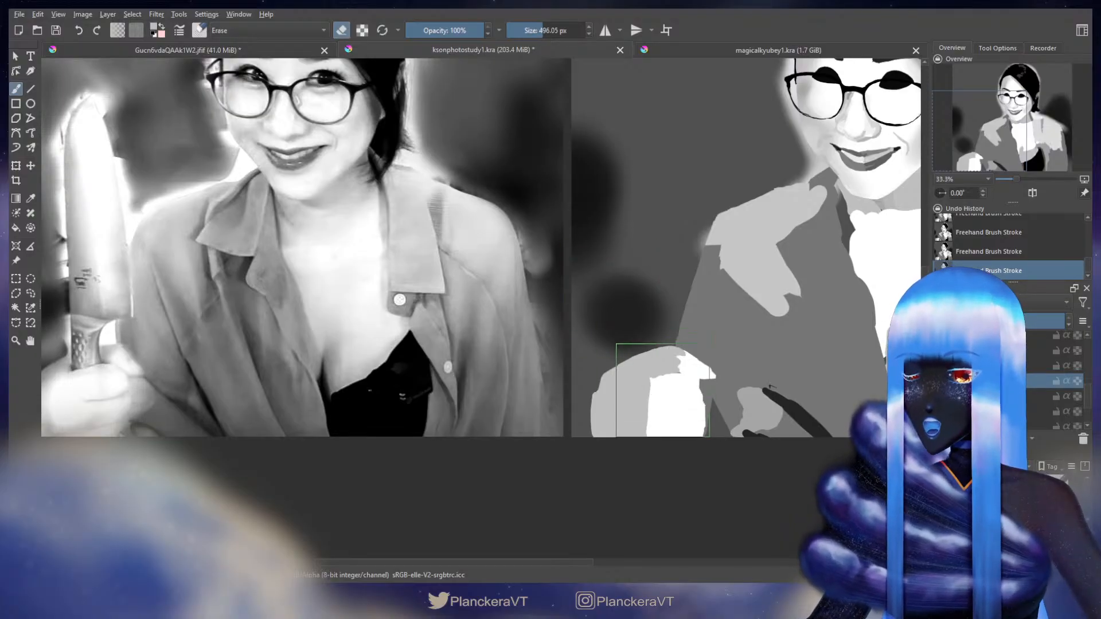
Step: Compare the painted neck with and without its last two brush strokes against the whole reference photo
{"action": "key", "text": "minus"}
{"action": "key", "text": "minus"}
{"action": "key", "text": "minus"}
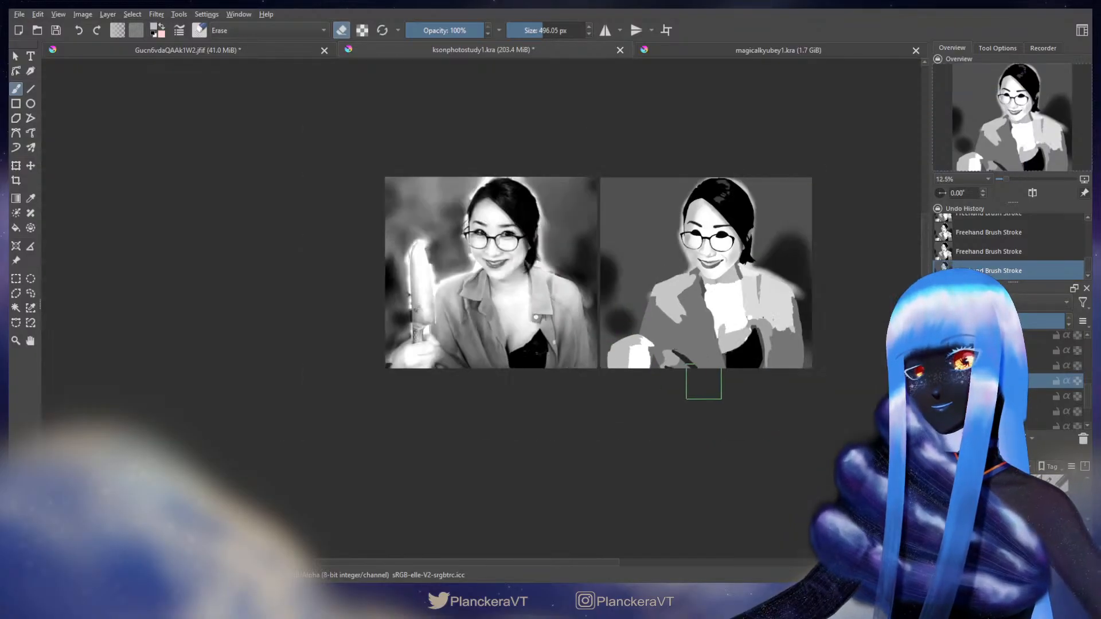
{"action": "left_click_drag", "start_coordinate": [743, 356], "coordinate": [679, 400]}
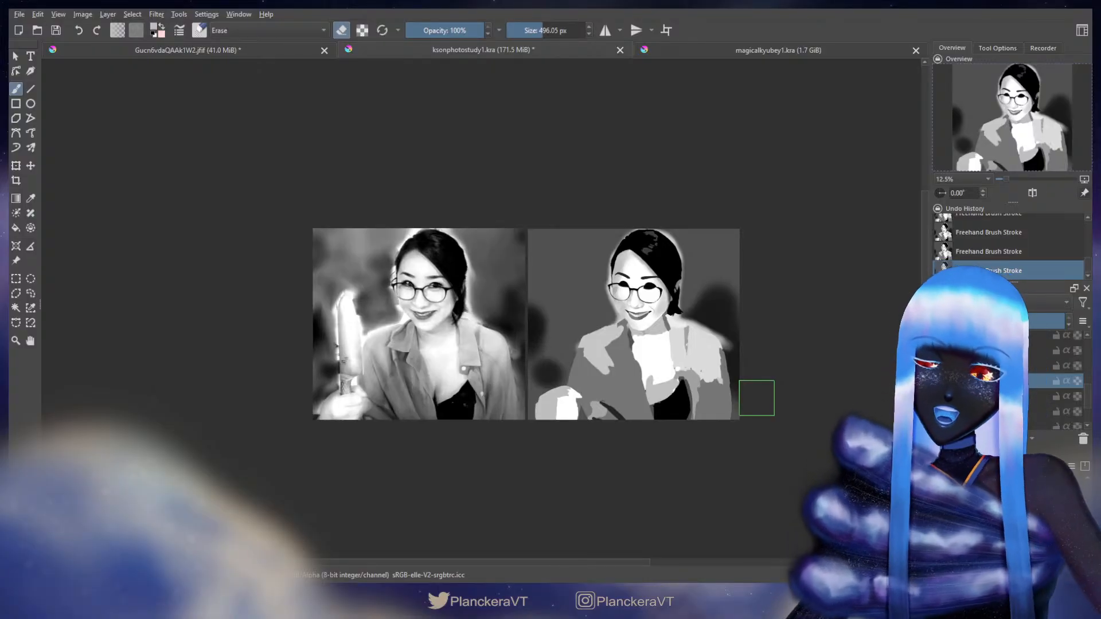
{"action": "key", "text": "e"}
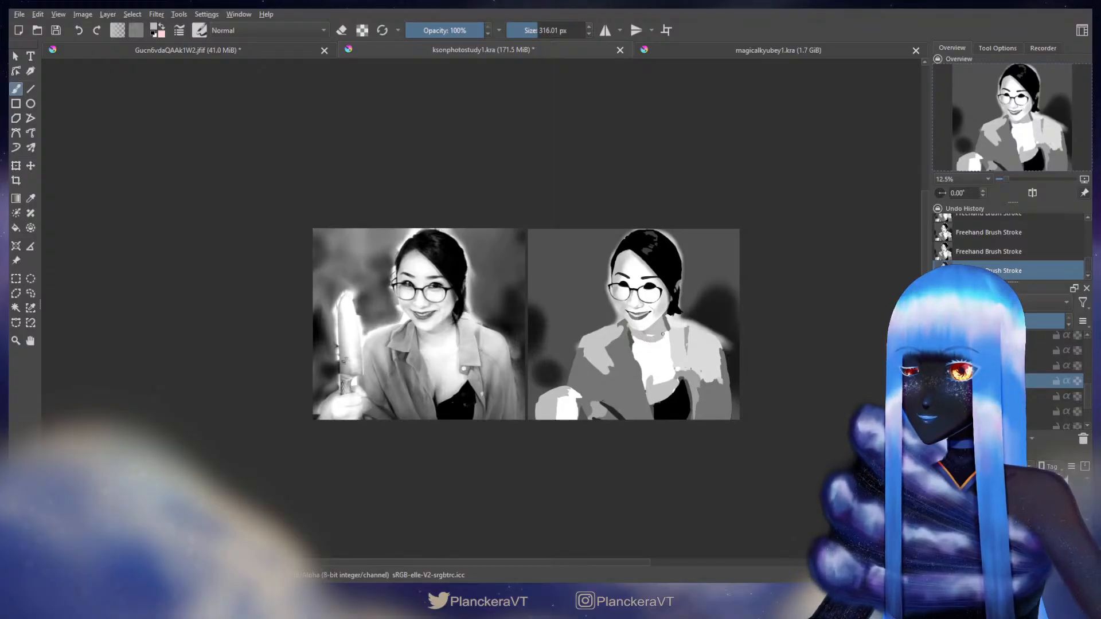
{"action": "key", "text": "ctrl+z"}
{"action": "key", "text": "ctrl+z"}
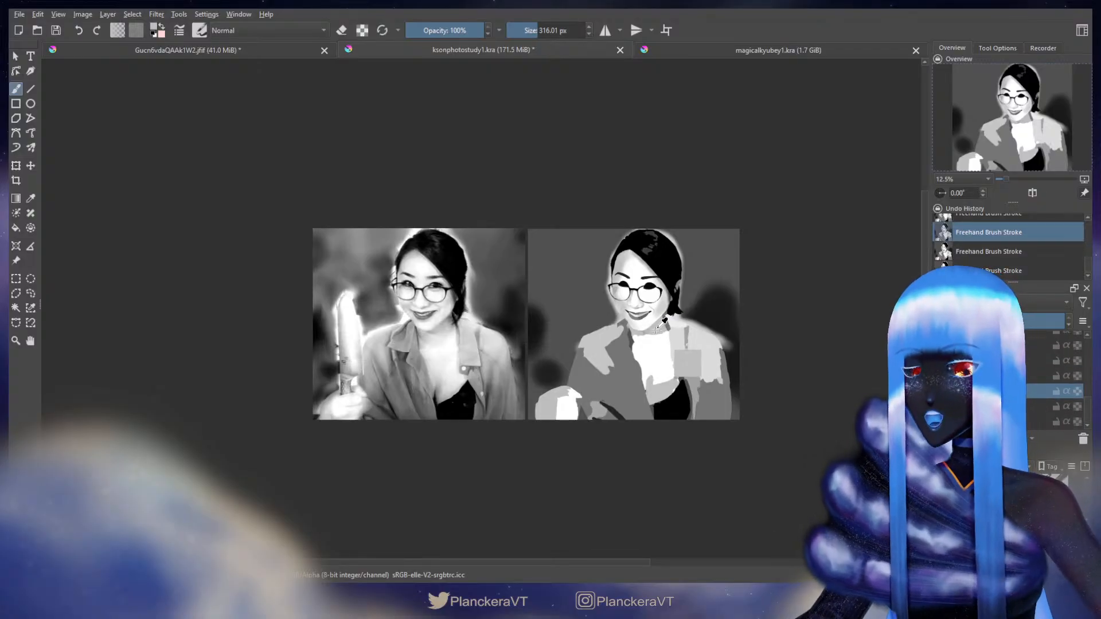
{"action": "key", "text": "ctrl+shift+z"}
{"action": "key", "text": "ctrl+shift+z"}
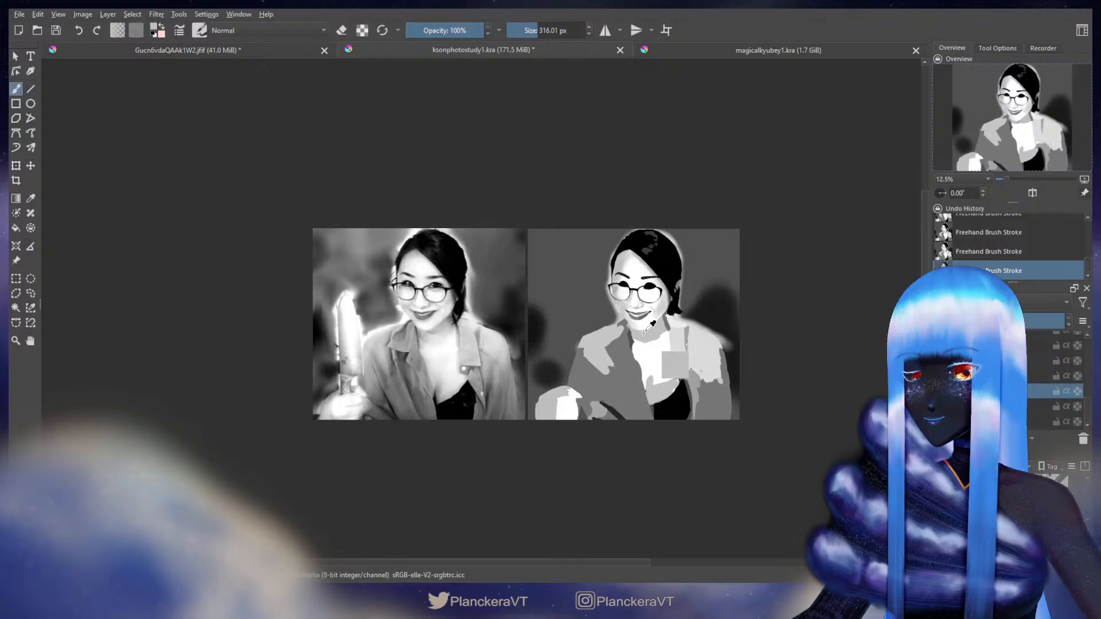
Step: Sample the neck tone from the reference photo and paint it under the chin with a 254 px brush
{"action": "left_click", "coordinate": [431, 332], "text": "ctrl"}
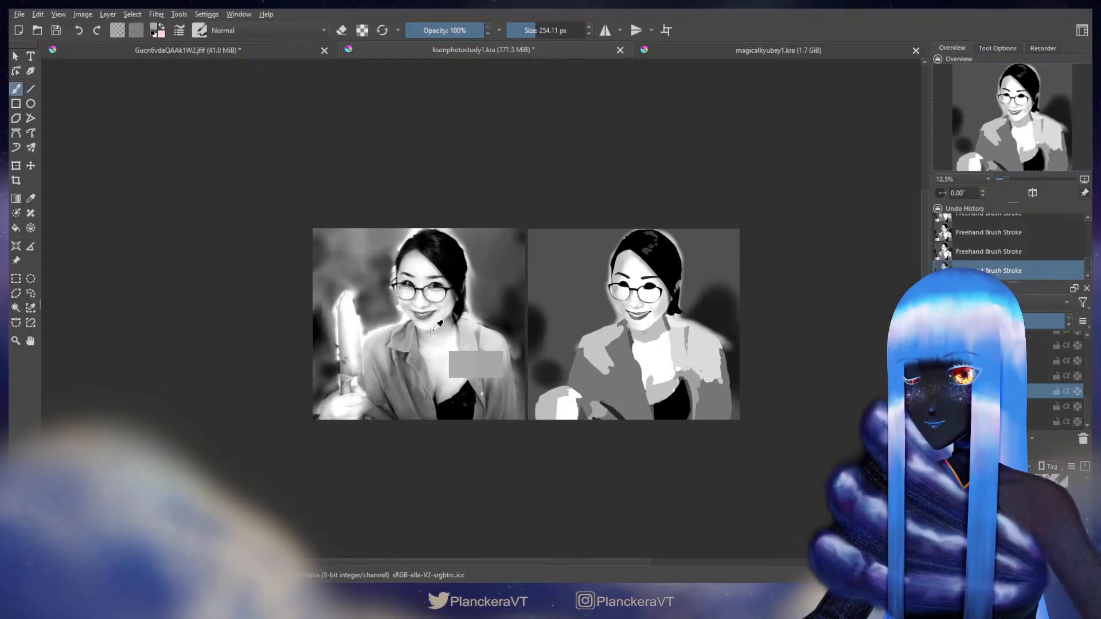
{"action": "left_click", "coordinate": [431, 332], "text": "ctrl"}
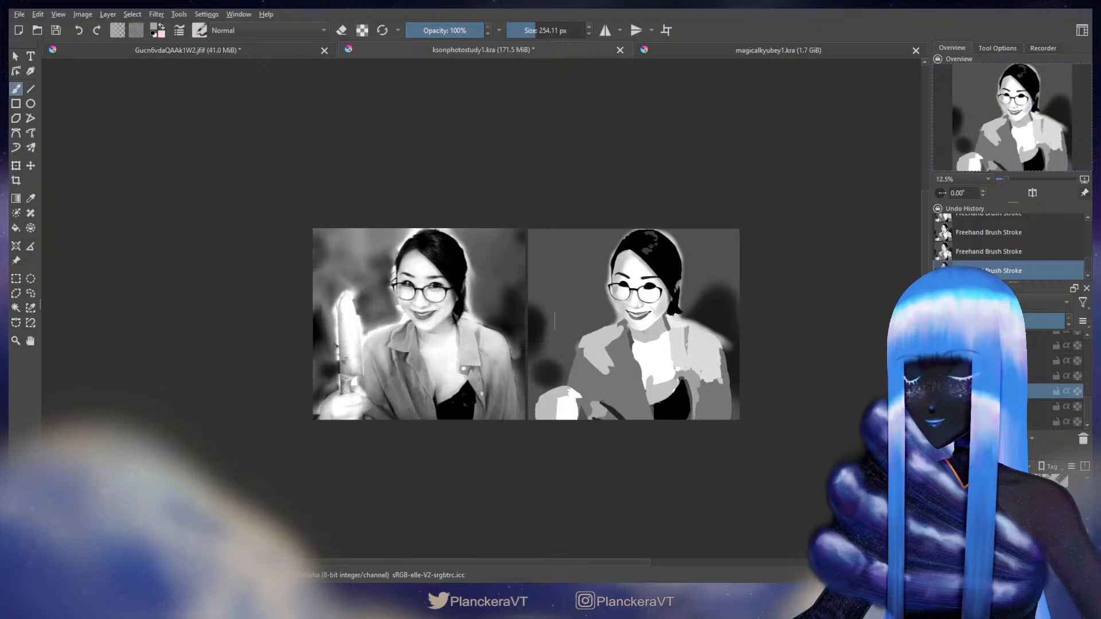
{"action": "left_click_drag", "start_coordinate": [644, 330], "coordinate": [648, 332]}
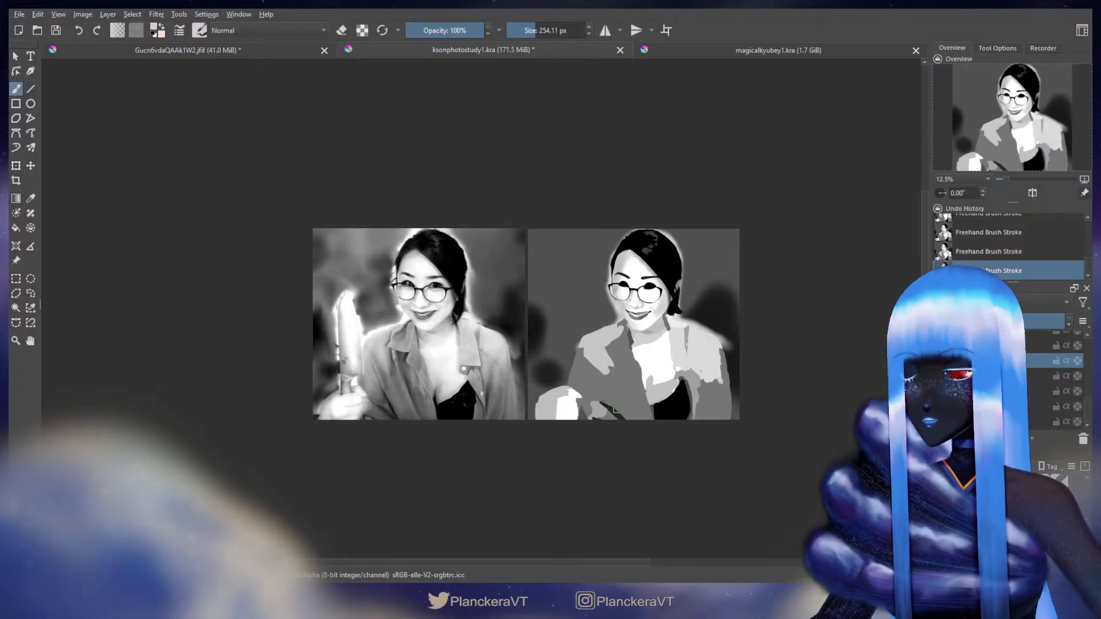
Step: Fit the brush outline to the reference's gap between hand and sleeve crease at about 366 px and compare it with the painting
{"action": "scroll", "coordinate": [363, 419], "scroll_direction": "up", "scroll_amount": 2}
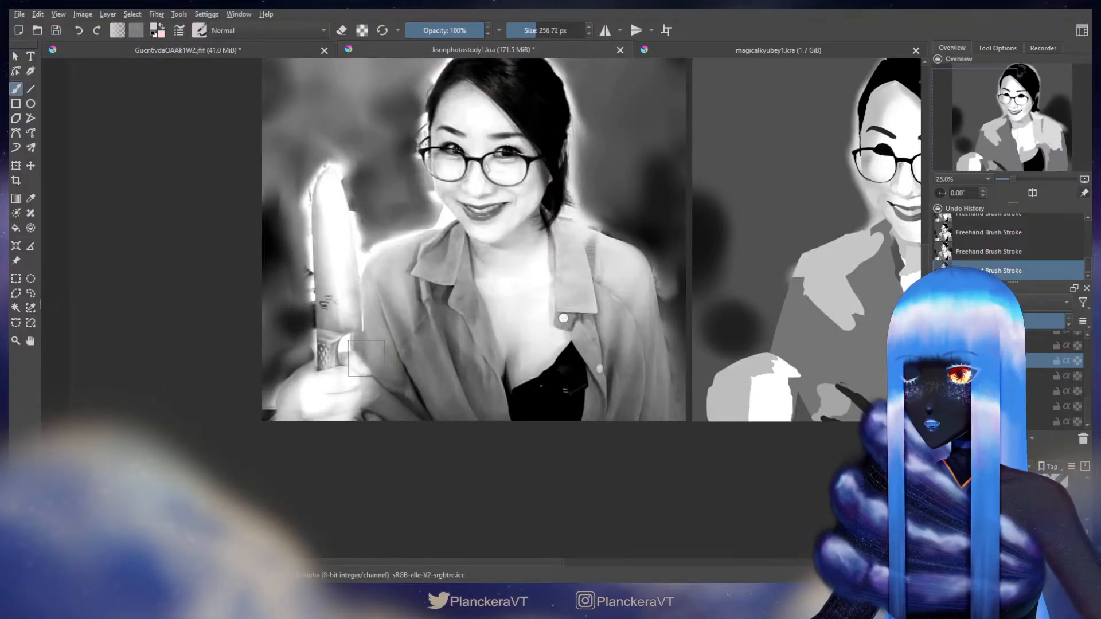
{"action": "mouse_move", "coordinate": [366, 377]}
{"action": "left_mouse_down", "text": "shift"}
{"action": "mouse_move", "coordinate": [397, 343]}
{"action": "mouse_move", "coordinate": [386, 323]}
{"action": "mouse_move", "coordinate": [403, 322]}
{"action": "mouse_move", "coordinate": [386, 299]}
{"action": "left_mouse_up", "text": "shift"}
{"action": "scroll", "coordinate": [365, 371], "scroll_direction": "up", "scroll_amount": 2}
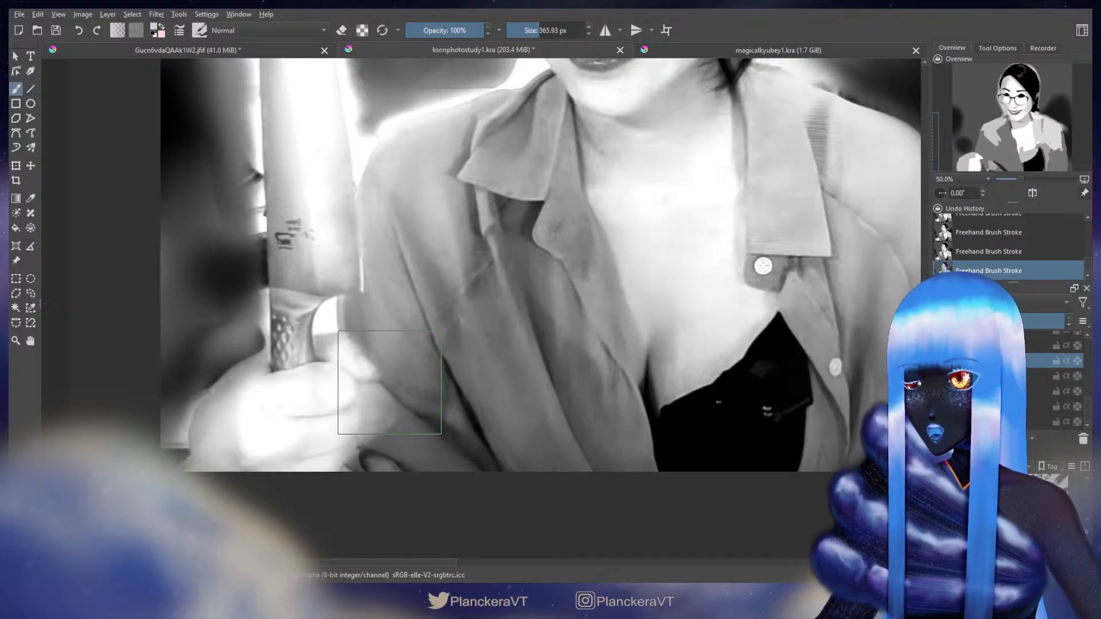
{"action": "scroll", "coordinate": [390, 383], "scroll_direction": "right", "scroll_amount": 10}
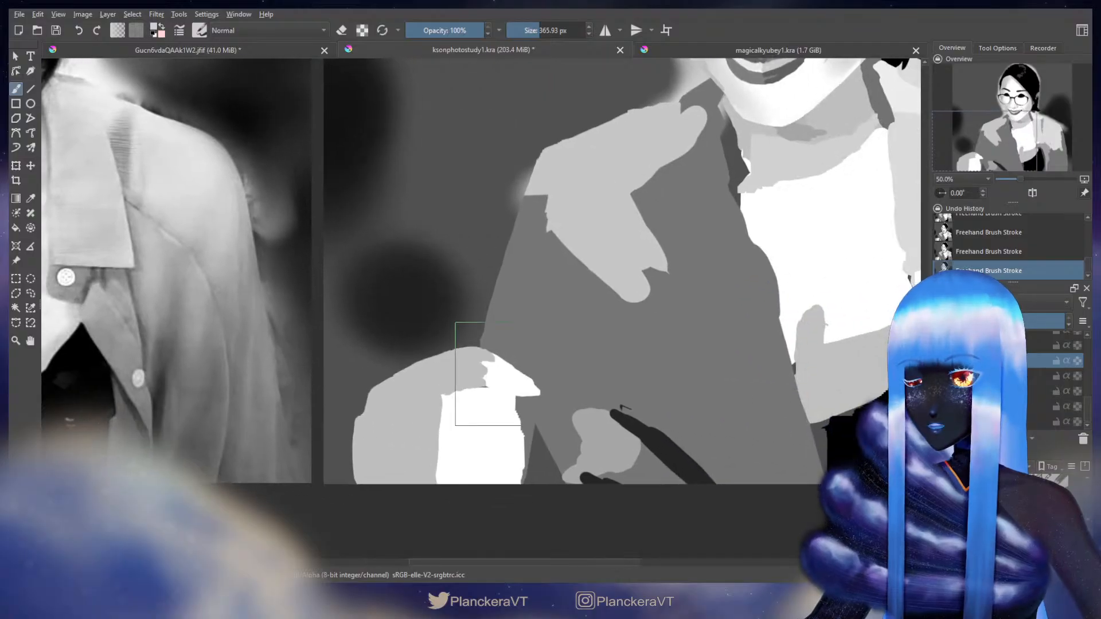
{"action": "scroll", "coordinate": [455, 400], "scroll_direction": "left", "scroll_amount": 10}
Step: Sample the dark sleeve crease tone from the reference photo and paint the crease's upper end beside the painted hand
{"action": "left_click", "coordinate": [436, 383], "text": "ctrl"}
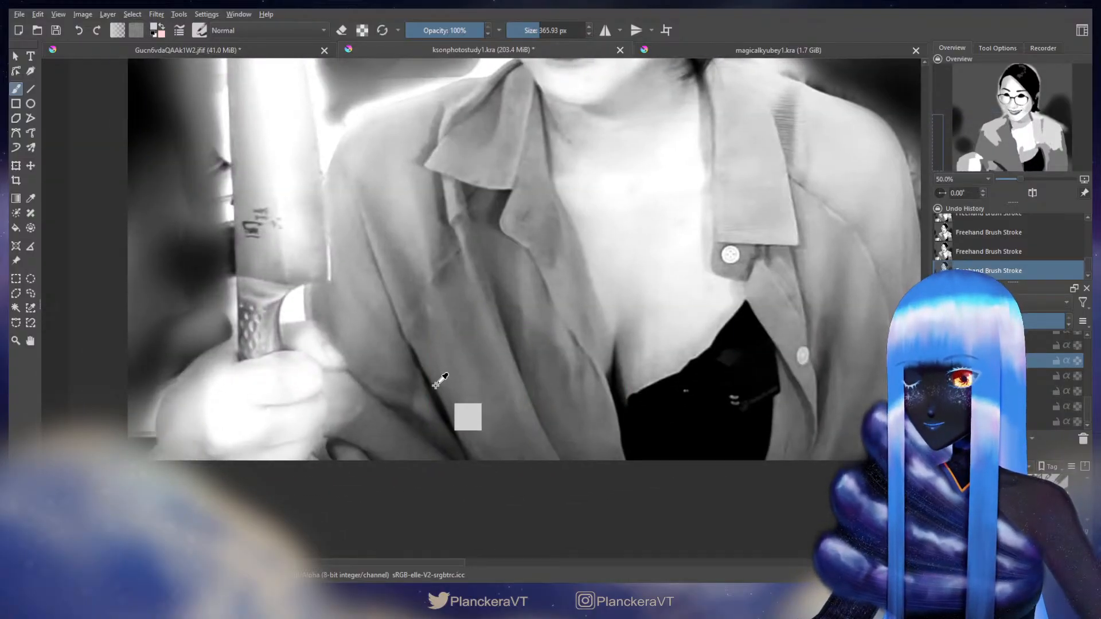
{"action": "scroll", "coordinate": [453, 390], "scroll_direction": "right", "scroll_amount": 10}
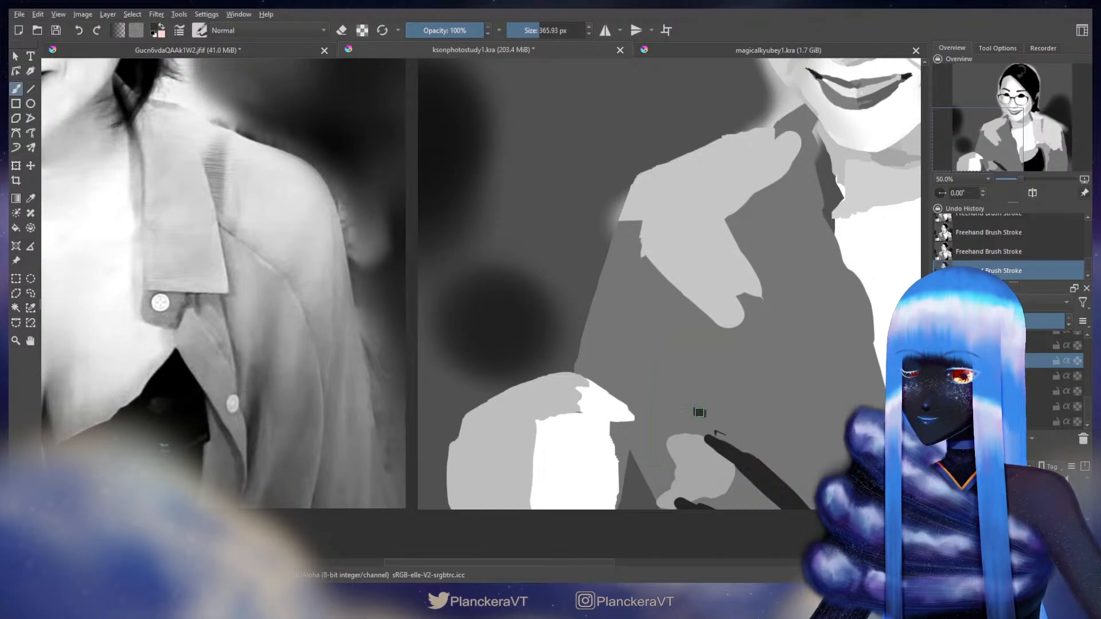
{"action": "mouse_move", "coordinate": [700, 412]}
{"action": "left_mouse_down"}
{"action": "mouse_move", "coordinate": [688, 402]}
{"action": "mouse_move", "coordinate": [710, 420]}
{"action": "left_mouse_up"}
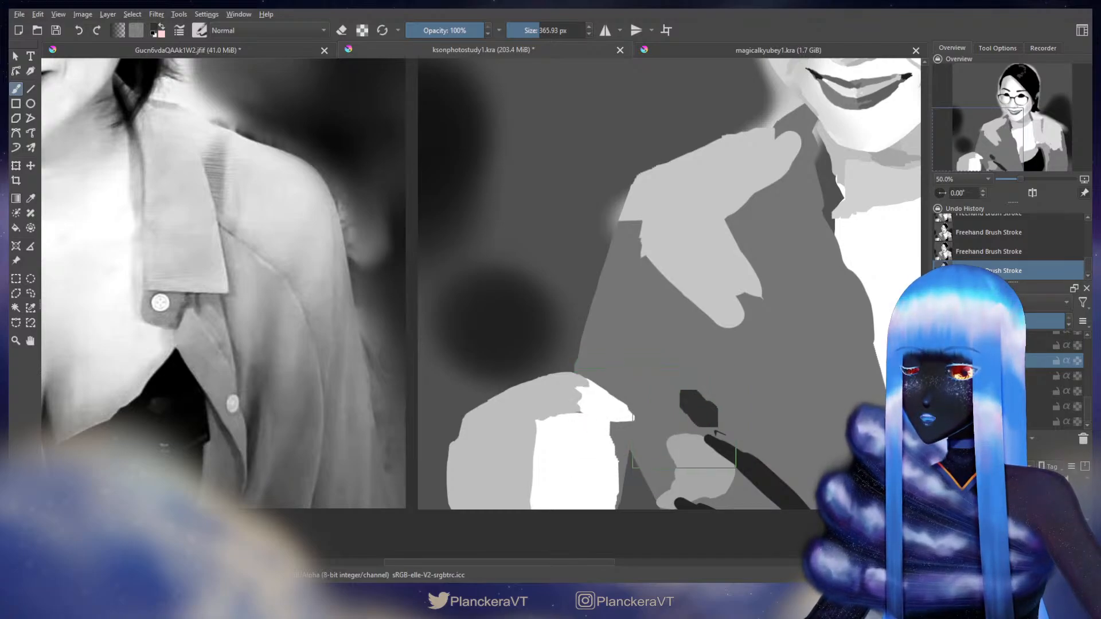
{"action": "left_click_drag", "start_coordinate": [693, 416], "coordinate": [698, 423]}
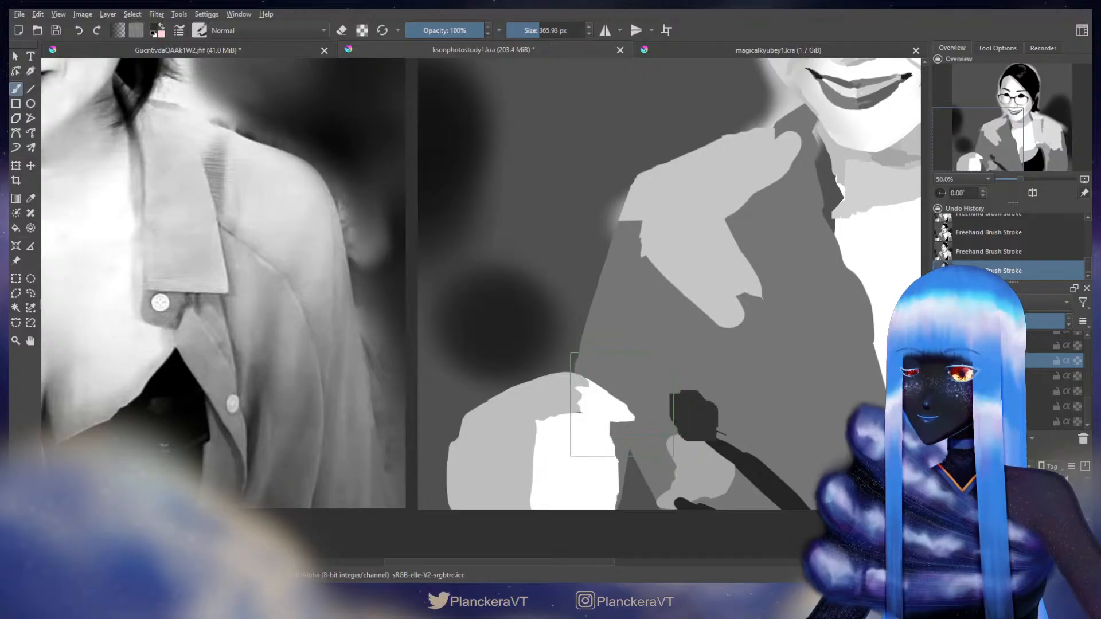
{"action": "mouse_move", "coordinate": [600, 402]}
{"action": "left_mouse_down"}
{"action": "mouse_move", "coordinate": [841, 346]}
{"action": "mouse_move", "coordinate": [618, 300]}
{"action": "left_mouse_up"}
Step: Narrow the dark sleeve crease into a slanted line with an 80 px brush, alternating sampled mid grey and dark grey
{"action": "scroll", "coordinate": [822, 334], "scroll_direction": "down", "scroll_amount": 1}
{"action": "left_click_drag", "start_coordinate": [760, 319], "coordinate": [714, 319]}
{"action": "left_click_drag", "start_coordinate": [743, 303], "coordinate": [795, 376]}
{"action": "left_click", "coordinate": [734, 305], "text": "ctrl"}
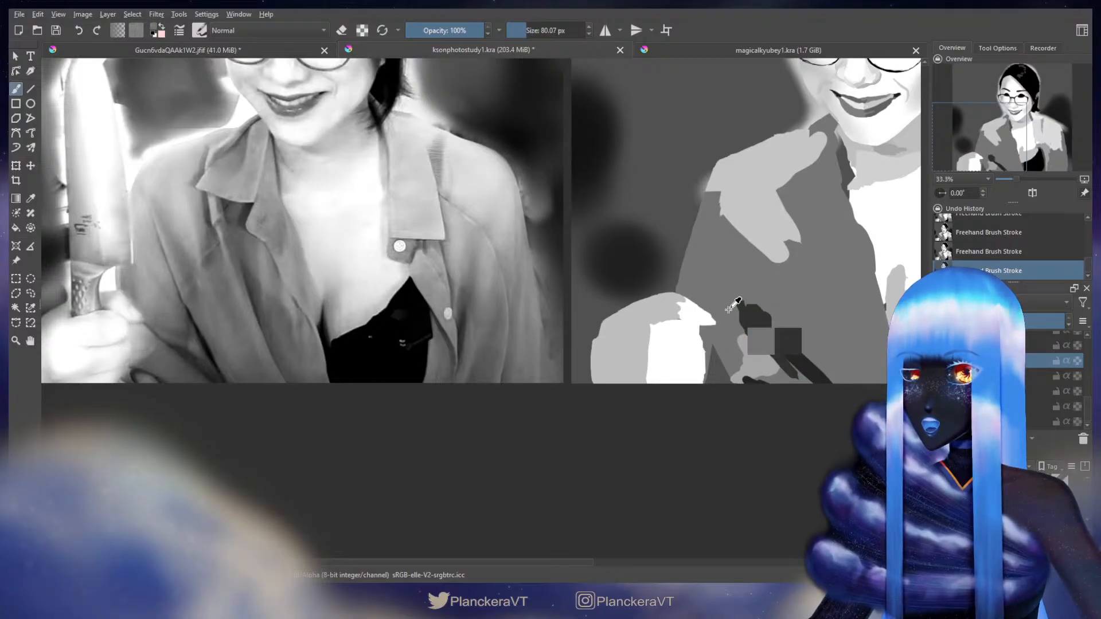
{"action": "mouse_move", "coordinate": [765, 312]}
{"action": "left_mouse_down"}
{"action": "mouse_move", "coordinate": [772, 334]}
{"action": "mouse_move", "coordinate": [746, 309]}
{"action": "mouse_move", "coordinate": [795, 367]}
{"action": "left_mouse_up"}
{"action": "left_click", "coordinate": [750, 328], "text": "ctrl"}
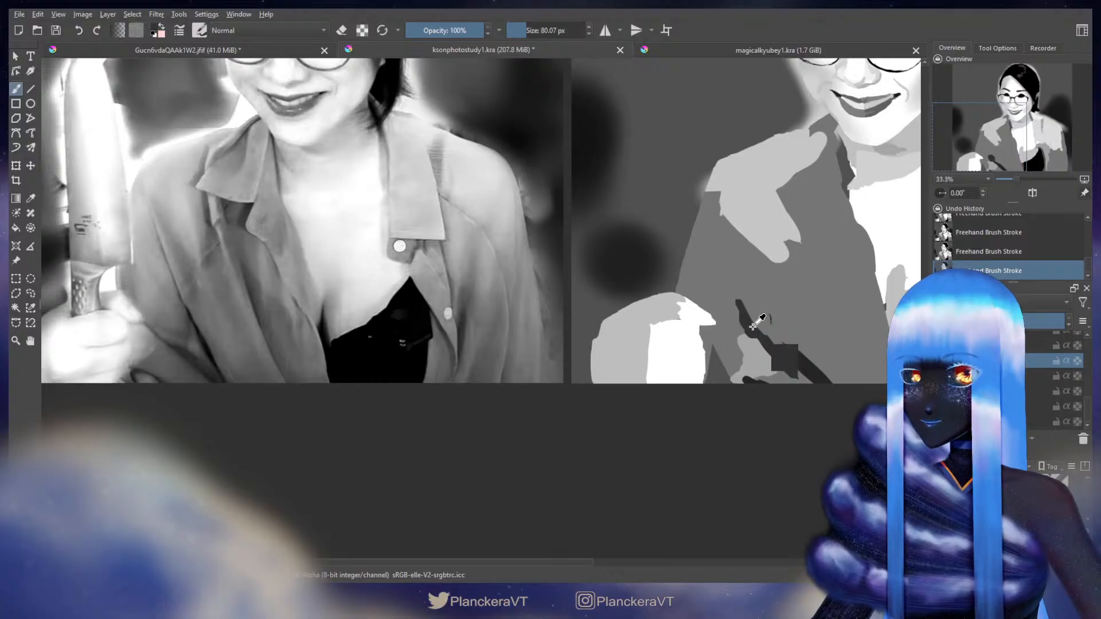
{"action": "left_click_drag", "start_coordinate": [752, 325], "coordinate": [794, 376]}
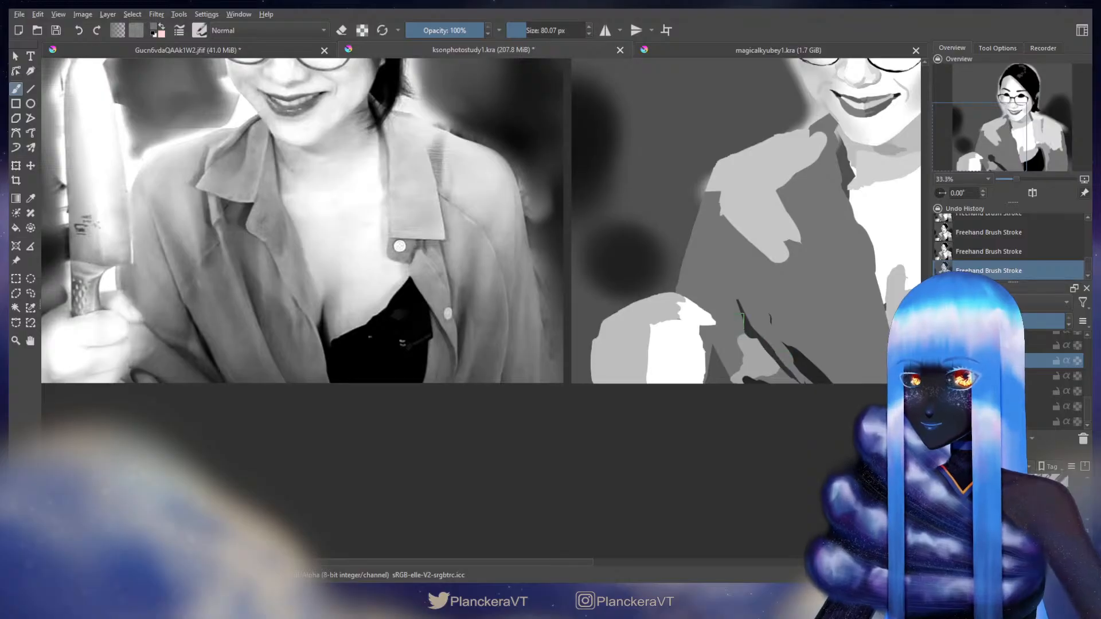
Step: Refine the crease's lower edge and cover the leftover dark patch beside it with sampled mid grey at about 164 px
{"action": "left_click_drag", "start_coordinate": [779, 349], "coordinate": [793, 368]}
{"action": "left_click", "coordinate": [751, 328], "text": "ctrl"}
{"action": "left_click_drag", "start_coordinate": [752, 328], "coordinate": [792, 374]}
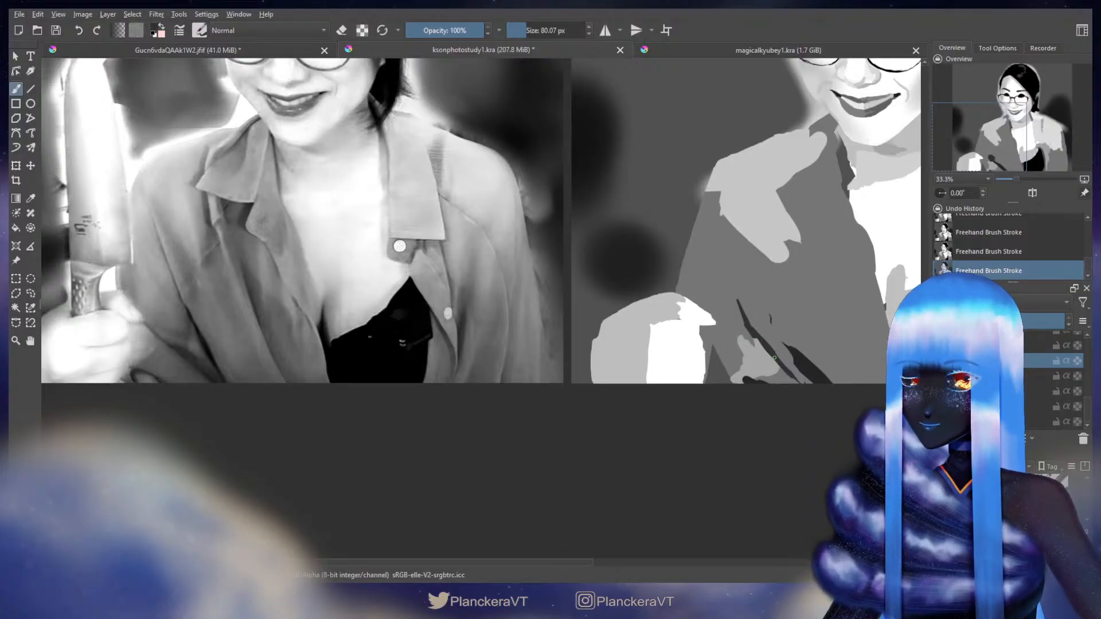
{"action": "left_click", "coordinate": [798, 340], "text": "ctrl"}
{"action": "left_click_drag", "start_coordinate": [791, 328], "coordinate": [806, 329]}
{"action": "left_click_drag", "start_coordinate": [798, 352], "coordinate": [830, 387]}
Step: Fill the lower sleeve between the hand and the crease with dark grey using a 118 px brush, extending it above the hand
{"action": "left_click", "coordinate": [751, 327], "text": "ctrl"}
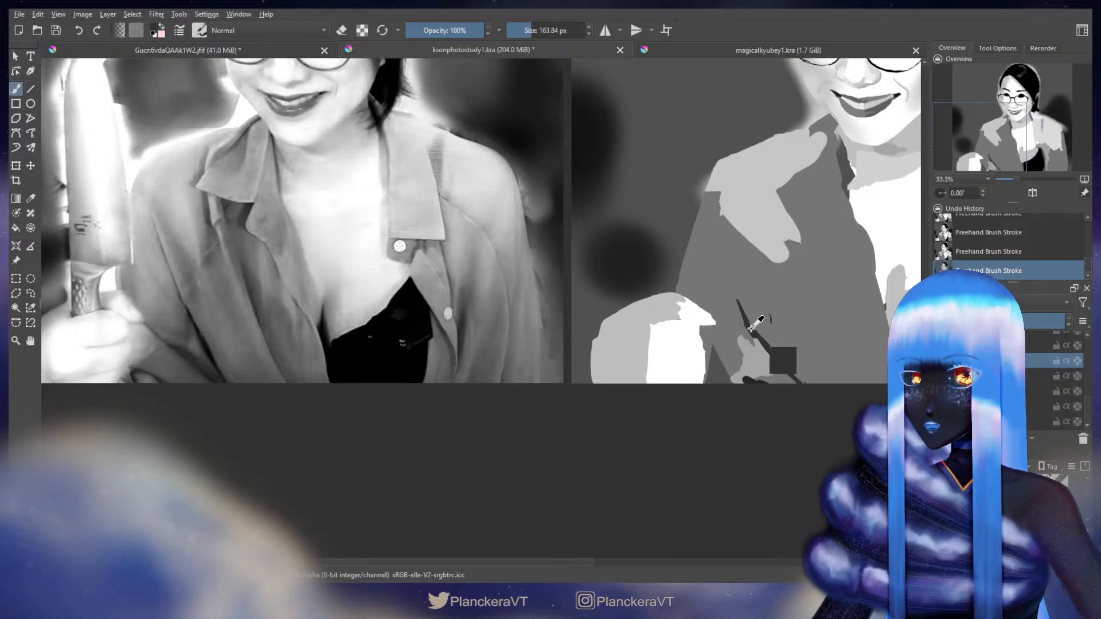
{"action": "left_click_drag", "start_coordinate": [755, 329], "coordinate": [746, 329]}
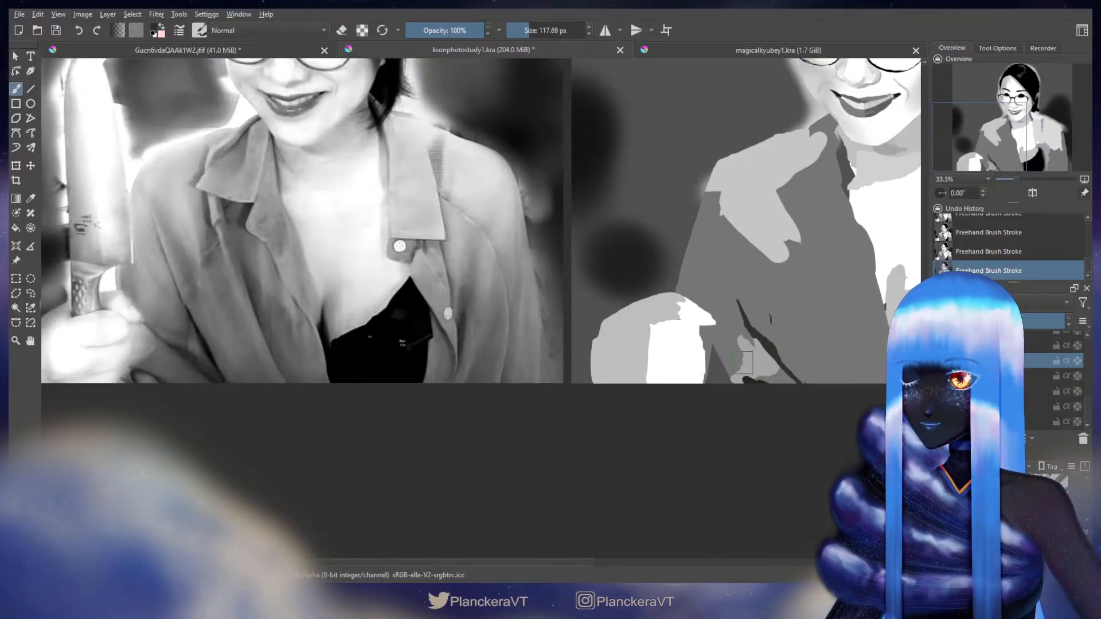
{"action": "mouse_move", "coordinate": [719, 351]}
{"action": "left_mouse_down"}
{"action": "mouse_move", "coordinate": [708, 387]}
{"action": "mouse_move", "coordinate": [719, 351]}
{"action": "mouse_move", "coordinate": [752, 378]}
{"action": "mouse_move", "coordinate": [723, 353]}
{"action": "mouse_move", "coordinate": [721, 378]}
{"action": "mouse_move", "coordinate": [752, 363]}
{"action": "mouse_move", "coordinate": [777, 376]}
{"action": "mouse_move", "coordinate": [732, 336]}
{"action": "mouse_move", "coordinate": [749, 363]}
{"action": "mouse_move", "coordinate": [725, 343]}
{"action": "mouse_move", "coordinate": [713, 345]}
{"action": "mouse_move", "coordinate": [716, 367]}
{"action": "mouse_move", "coordinate": [703, 347]}
{"action": "mouse_move", "coordinate": [718, 332]}
{"action": "mouse_move", "coordinate": [765, 370]}
{"action": "mouse_move", "coordinate": [730, 329]}
{"action": "mouse_move", "coordinate": [795, 387]}
{"action": "left_mouse_up"}
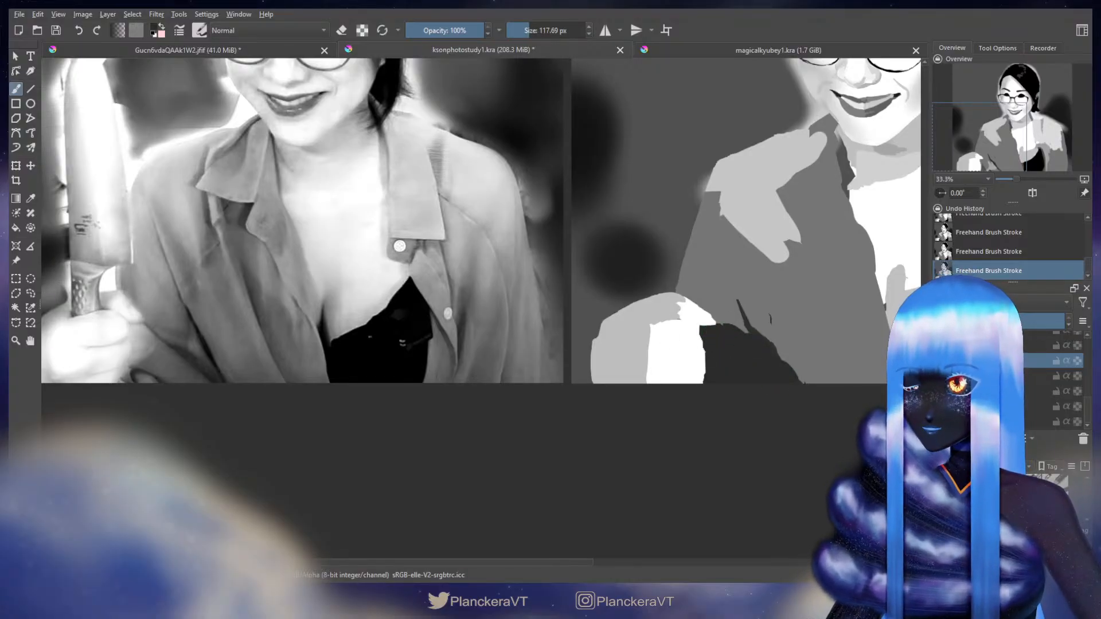
{"action": "mouse_move", "coordinate": [690, 314]}
{"action": "left_mouse_down"}
{"action": "mouse_move", "coordinate": [738, 323]}
{"action": "mouse_move", "coordinate": [750, 342]}
{"action": "mouse_move", "coordinate": [722, 327]}
{"action": "mouse_move", "coordinate": [713, 290]}
{"action": "mouse_move", "coordinate": [763, 374]}
{"action": "left_mouse_up"}
Step: Resample the dark sleeve tones and touch up the crease and the upper edge of the dark sleeve area
{"action": "left_click", "coordinate": [776, 367], "text": "ctrl"}
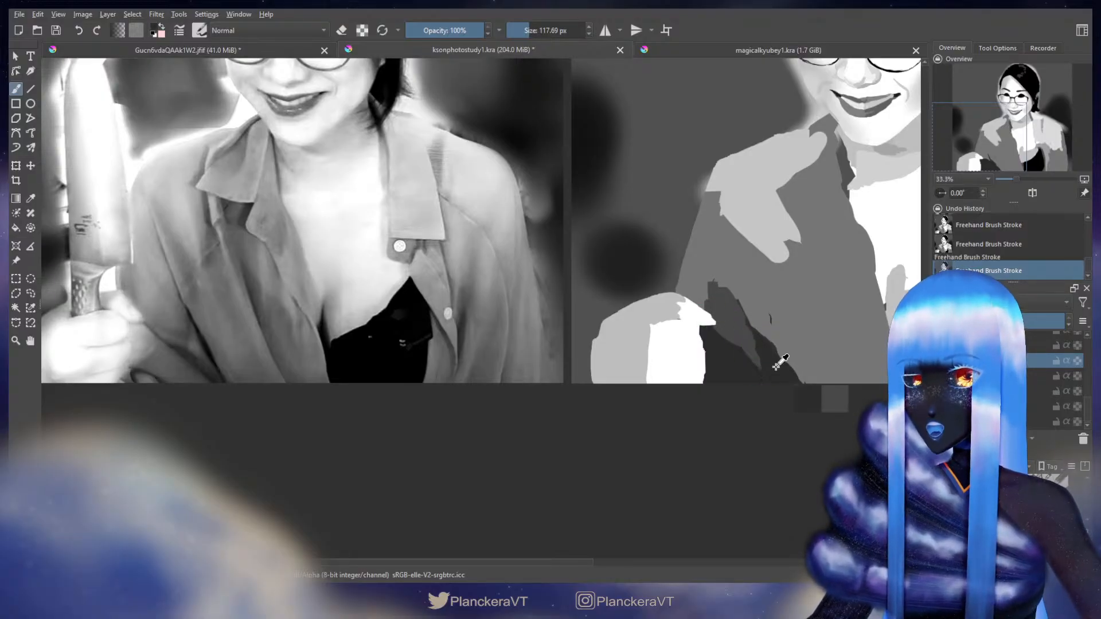
{"action": "left_click_drag", "start_coordinate": [756, 334], "coordinate": [767, 359]}
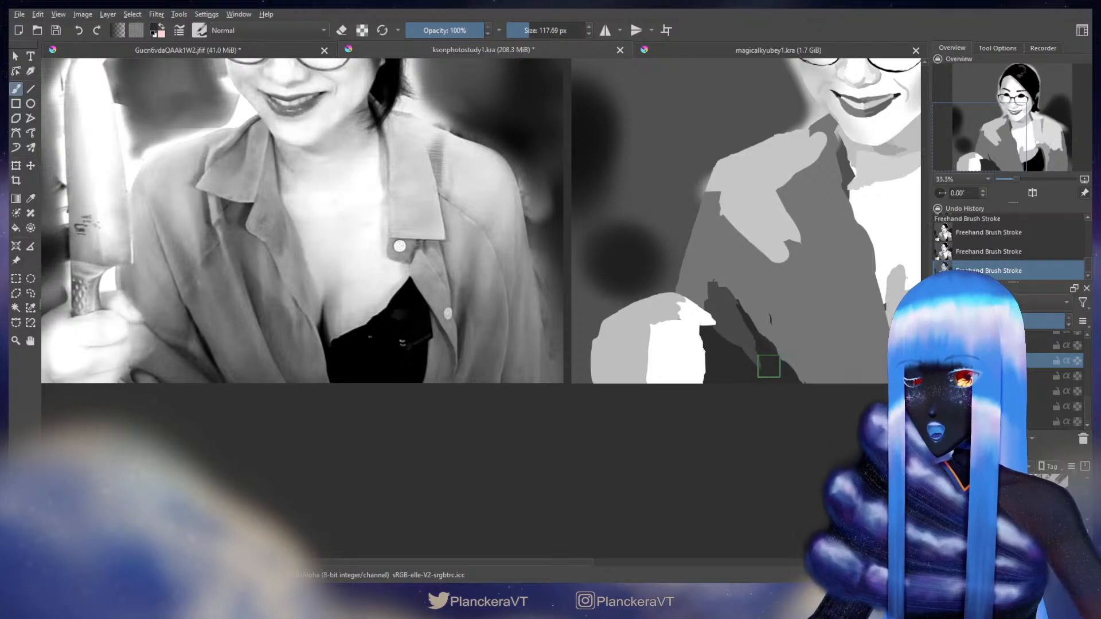
{"action": "left_click", "coordinate": [733, 314], "text": "ctrl"}
{"action": "mouse_move", "coordinate": [707, 294]}
{"action": "left_mouse_down"}
{"action": "mouse_move", "coordinate": [694, 295]}
{"action": "mouse_move", "coordinate": [731, 294]}
{"action": "left_mouse_up"}
Step: Lock the jacket layer's alpha and paint light grey along the outer edge of the shoulder beside the background
{"action": "left_click_drag", "start_coordinate": [793, 268], "coordinate": [648, 367]}
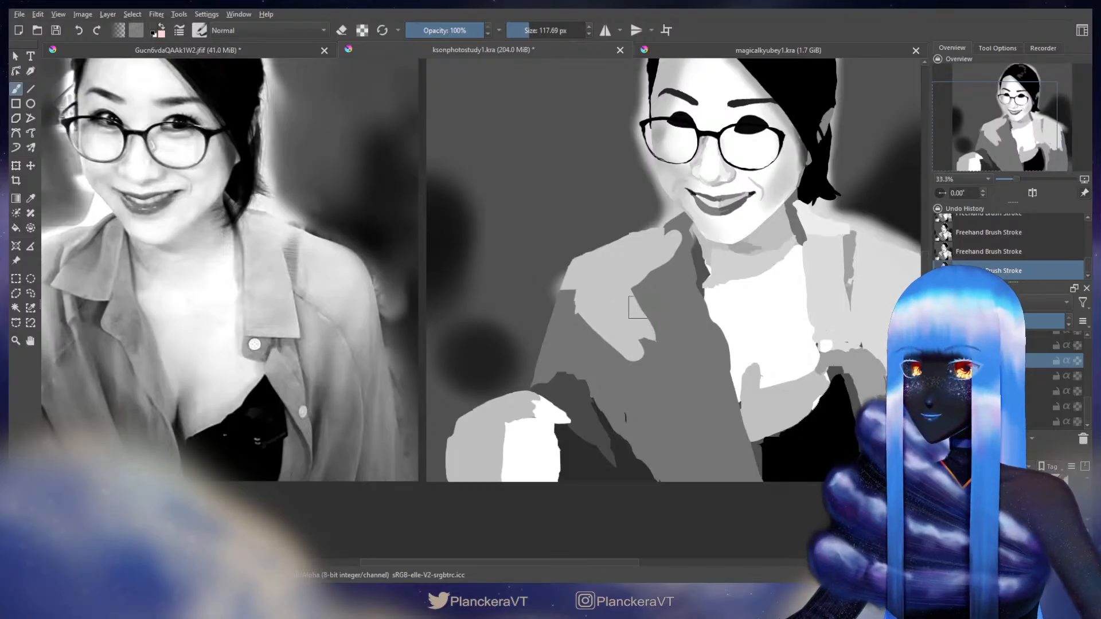
{"action": "left_click_drag", "start_coordinate": [622, 298], "coordinate": [785, 333]}
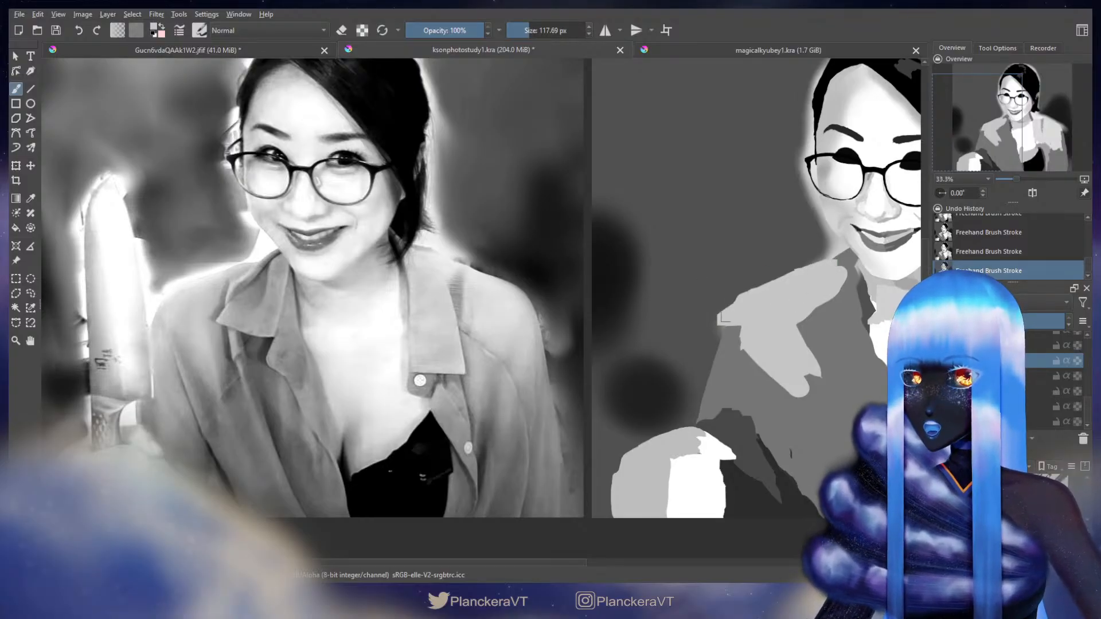
{"action": "left_click", "coordinate": [1077, 361]}
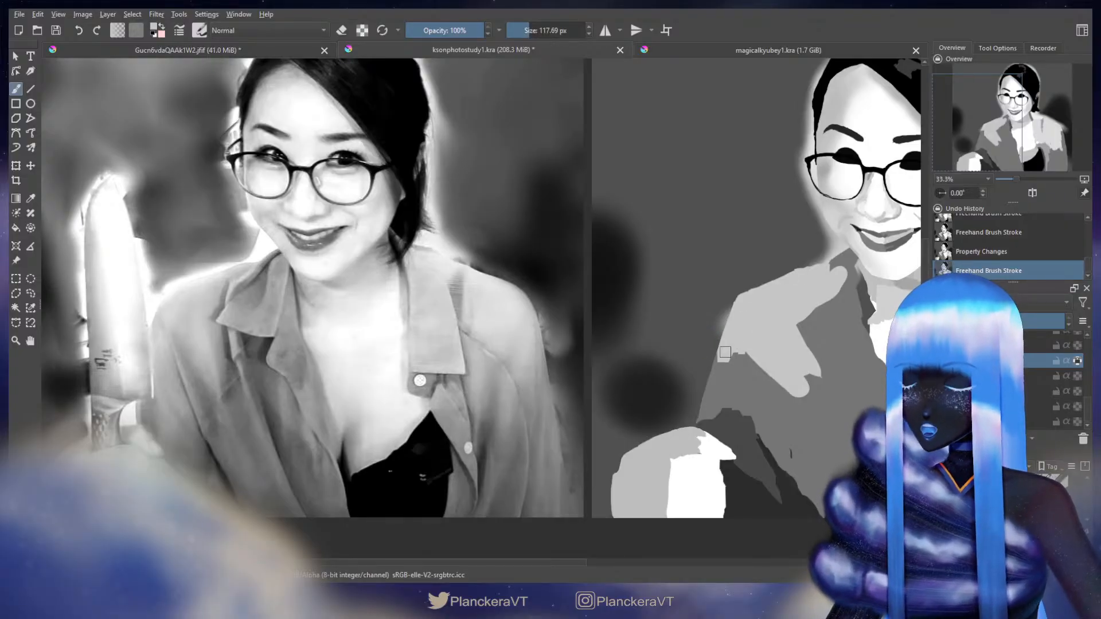
{"action": "left_click_drag", "start_coordinate": [725, 352], "coordinate": [727, 366]}
Step: Cut back the lower part of the light shoulder patch with sampled mid grey using a 304 px brush, undoing one stroke
{"action": "left_click", "coordinate": [802, 342], "text": "ctrl"}
{"action": "left_click_drag", "start_coordinate": [810, 355], "coordinate": [849, 357]}
{"action": "key", "text": "ctrl+z"}
{"action": "mouse_move", "coordinate": [794, 313]}
{"action": "left_mouse_down"}
{"action": "mouse_move", "coordinate": [814, 305]}
{"action": "mouse_move", "coordinate": [827, 330]}
{"action": "mouse_move", "coordinate": [806, 375]}
{"action": "mouse_move", "coordinate": [775, 344]}
{"action": "mouse_move", "coordinate": [788, 390]}
{"action": "left_mouse_up"}
{"action": "left_click", "coordinate": [833, 390], "text": "ctrl"}
{"action": "left_click_drag", "start_coordinate": [848, 339], "coordinate": [839, 338]}
Step: Shape jagged fold edges below the light shoulder area with sampled light and mid greys, using 53 and 128 px brushes
{"action": "left_click", "coordinate": [779, 306], "text": "ctrl"}
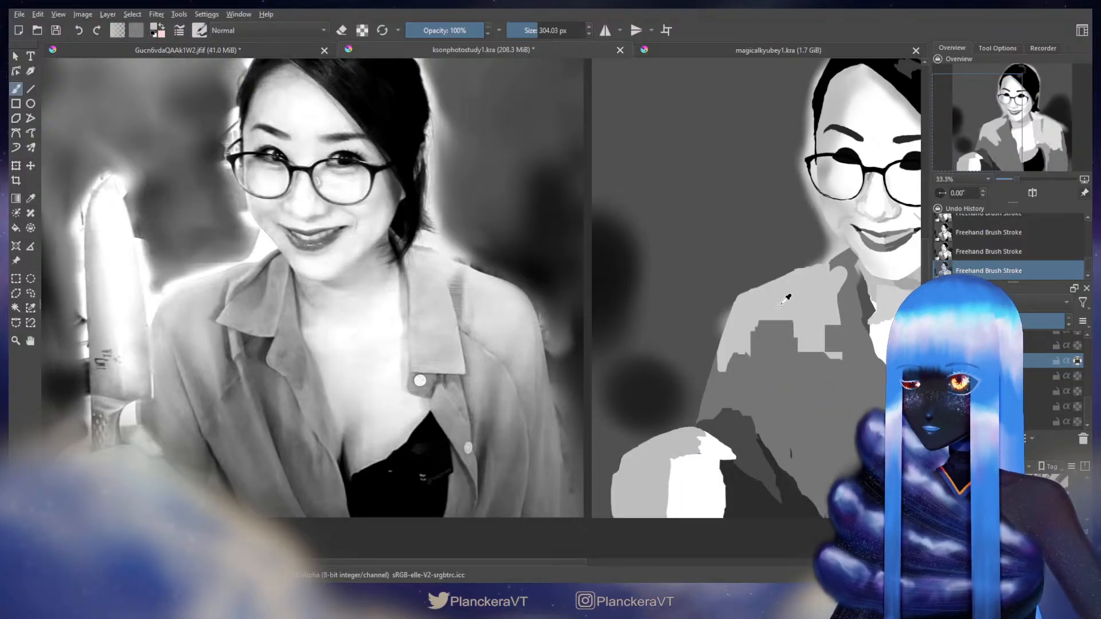
{"action": "left_click", "coordinate": [790, 359], "text": "ctrl"}
{"action": "left_click_drag", "start_coordinate": [782, 305], "coordinate": [645, 305]}
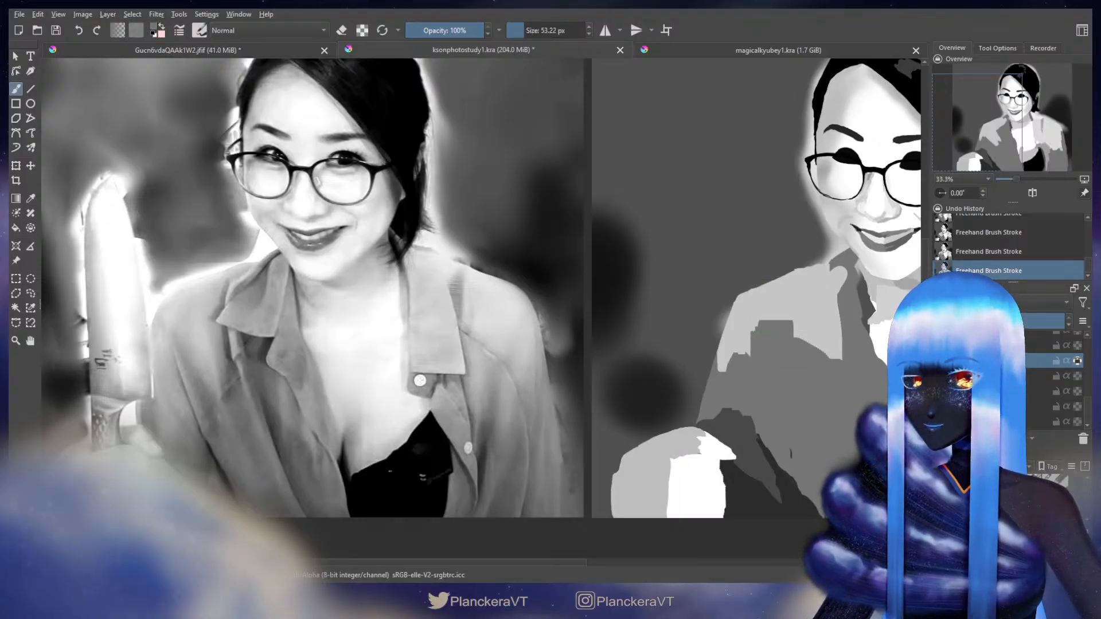
{"action": "left_click", "coordinate": [767, 309], "text": "ctrl"}
{"action": "mouse_move", "coordinate": [761, 308]}
{"action": "left_mouse_down"}
{"action": "mouse_move", "coordinate": [802, 309]}
{"action": "mouse_move", "coordinate": [772, 339]}
{"action": "mouse_move", "coordinate": [791, 328]}
{"action": "mouse_move", "coordinate": [806, 362]}
{"action": "mouse_move", "coordinate": [763, 330]}
{"action": "mouse_move", "coordinate": [817, 390]}
{"action": "left_mouse_up"}
{"action": "left_click", "coordinate": [806, 361], "text": "ctrl"}
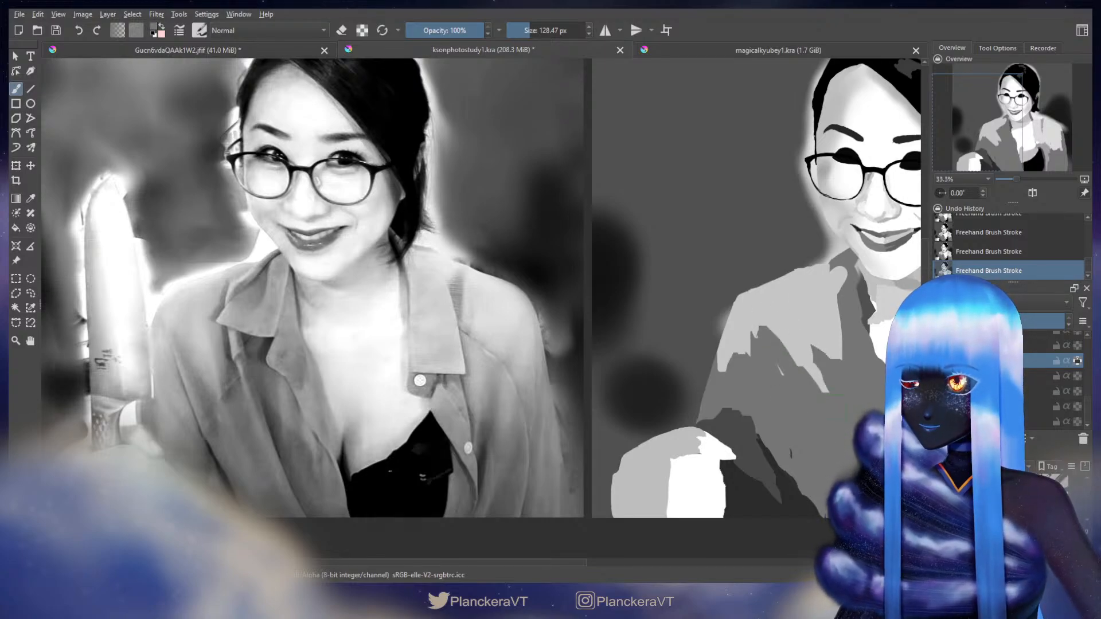
Step: Compare the painted collar and neck with the reference photo and unlock the jacket layer's alpha for erasing
{"action": "left_click_drag", "start_coordinate": [786, 362], "coordinate": [633, 378]}
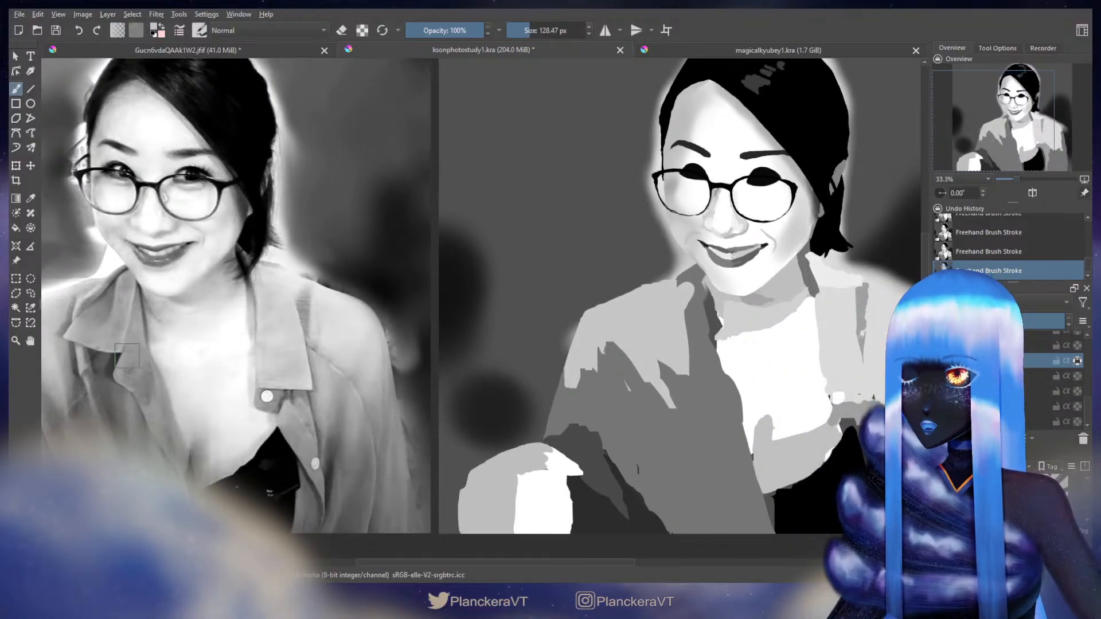
{"action": "left_click_drag", "start_coordinate": [152, 374], "coordinate": [224, 326]}
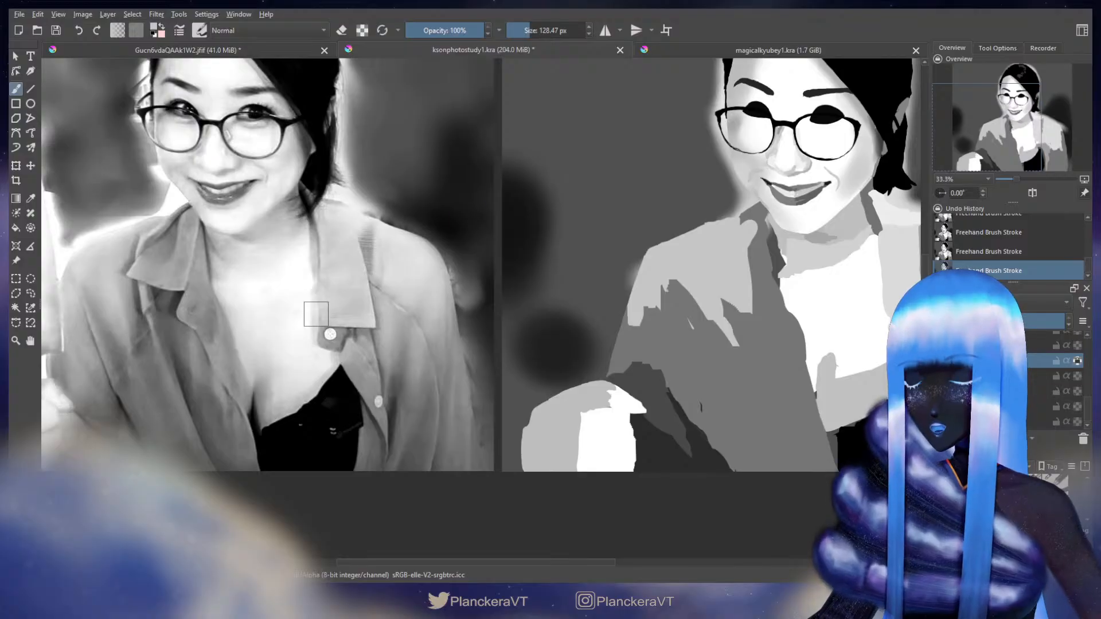
{"action": "left_click_drag", "start_coordinate": [793, 281], "coordinate": [751, 290]}
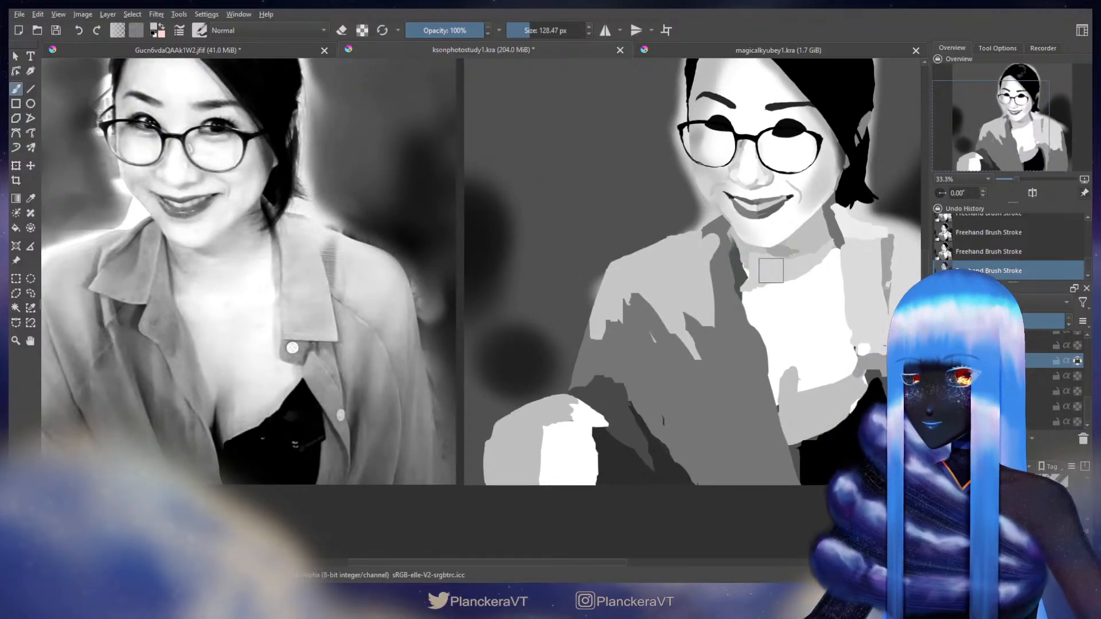
{"action": "key", "text": "e"}
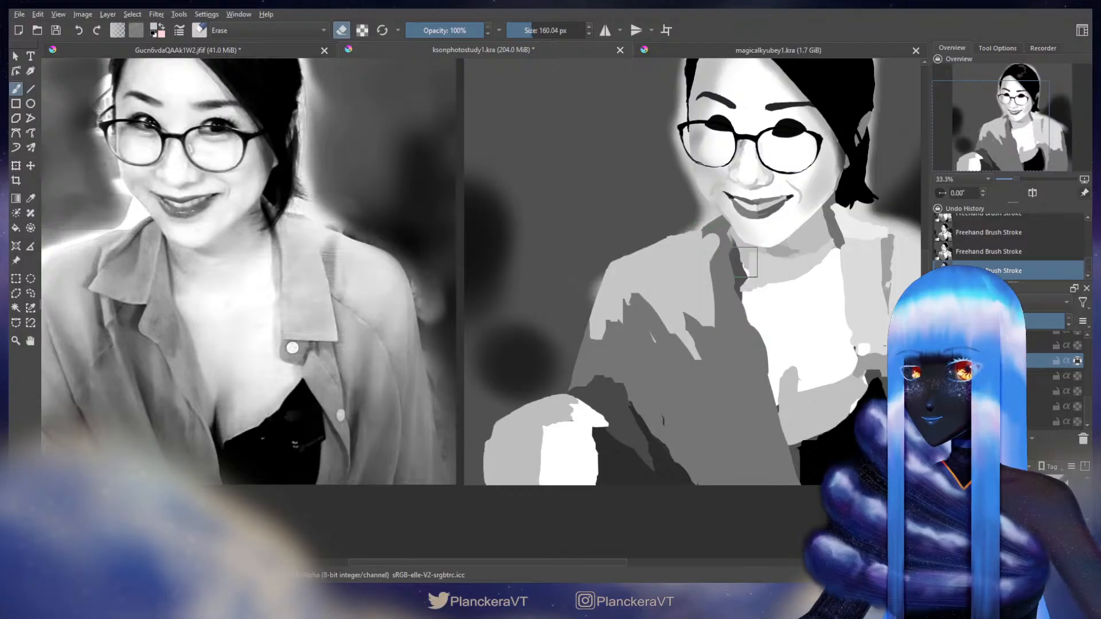
{"action": "key", "text": "e"}
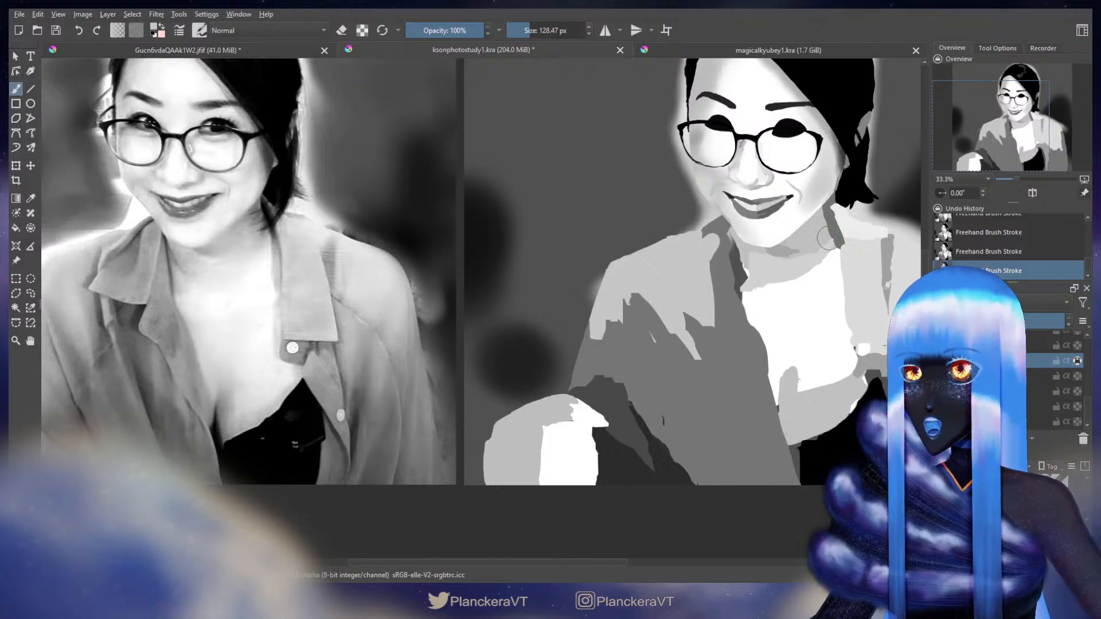
{"action": "key", "text": "e"}
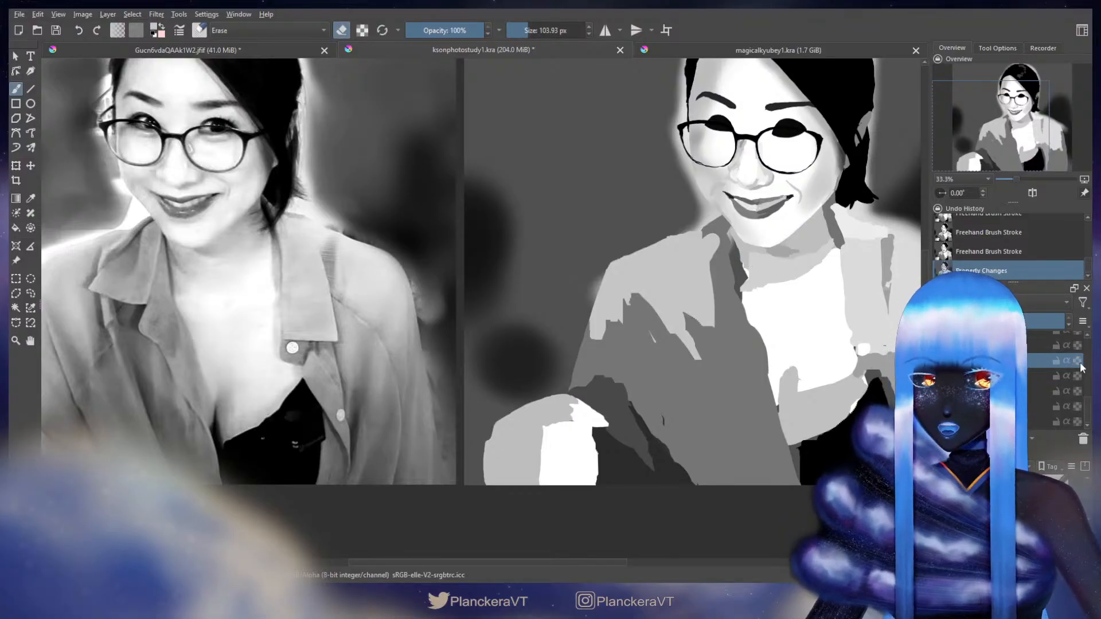
Step: Touch up the collar's inner edge beside the neck with a 128 px round brush, undoing one stroke and repainting it
{"action": "key", "text": "e"}
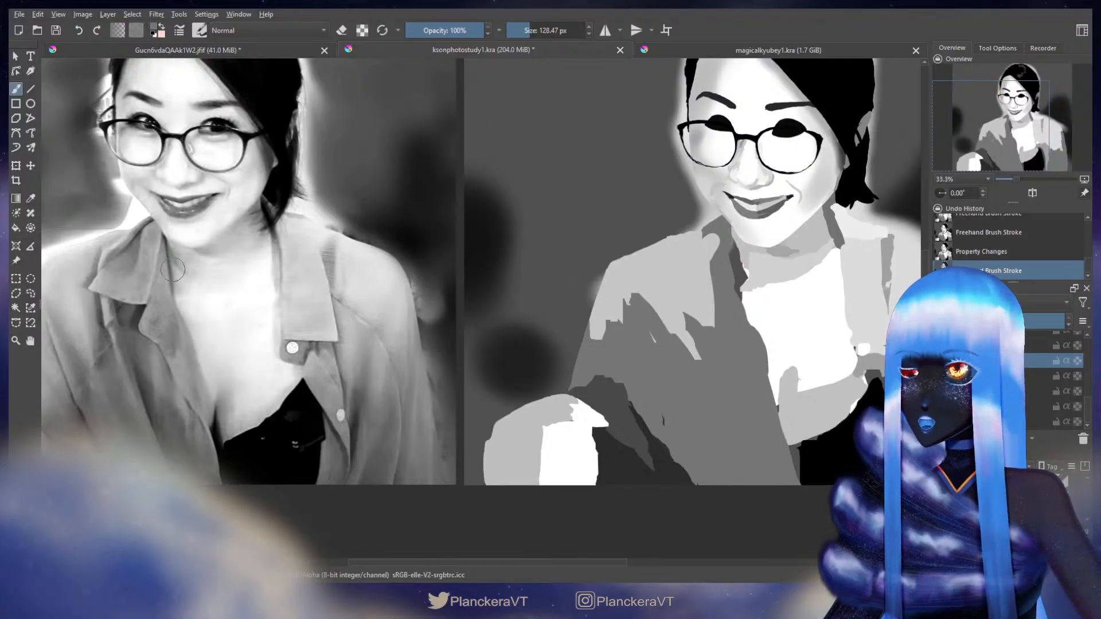
{"action": "key", "text": "e"}
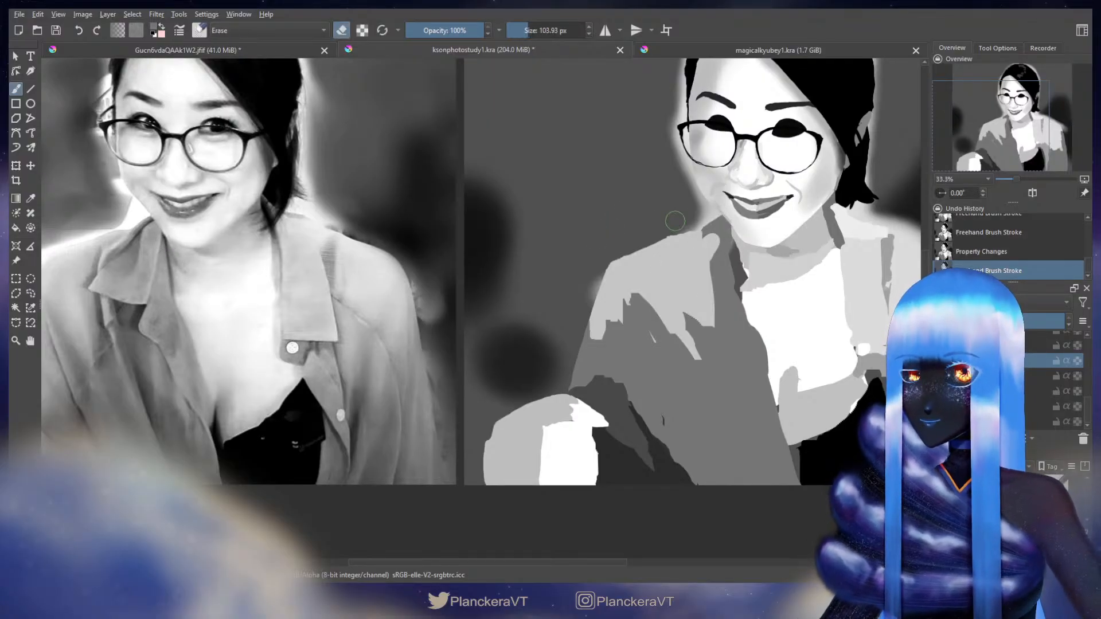
{"action": "key", "text": "e"}
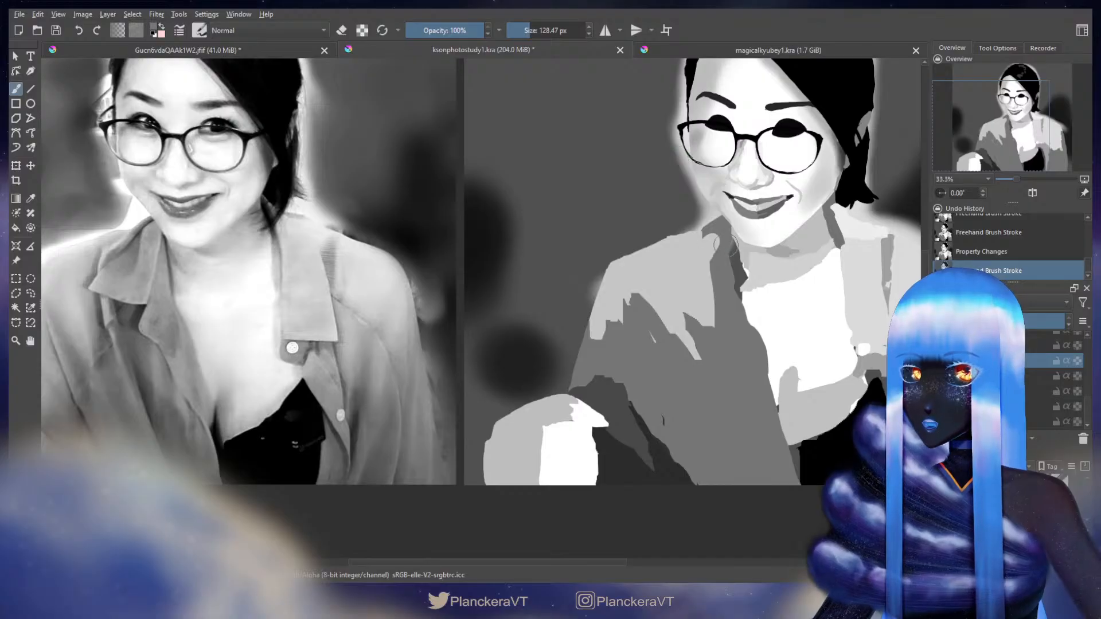
{"action": "key", "text": "ctrl+z"}
{"action": "mouse_move", "coordinate": [735, 254]}
{"action": "left_mouse_down"}
{"action": "mouse_move", "coordinate": [736, 264]}
{"action": "mouse_move", "coordinate": [733, 229]}
{"action": "left_mouse_up"}
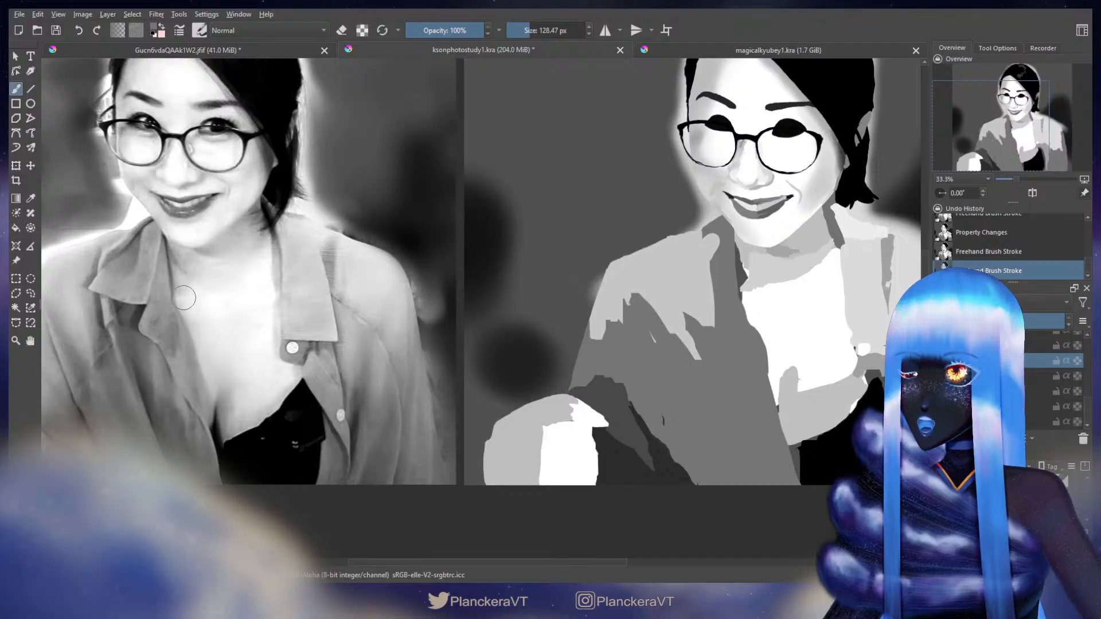
Step: Refine the jacket's inner edge beside the neck, erasing at 104 px and repainting with a 969 px brush
{"action": "key", "text": "/"}
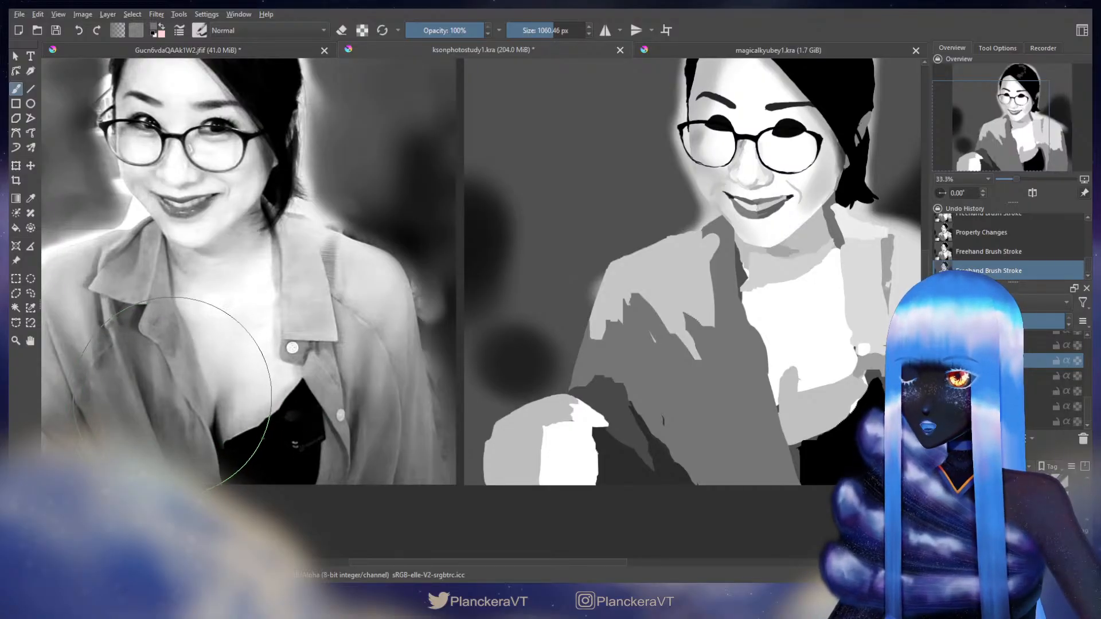
{"action": "mouse_move", "coordinate": [174, 396]}
{"action": "left_mouse_down"}
{"action": "mouse_move", "coordinate": [162, 394]}
{"action": "mouse_move", "coordinate": [173, 395]}
{"action": "left_mouse_up"}
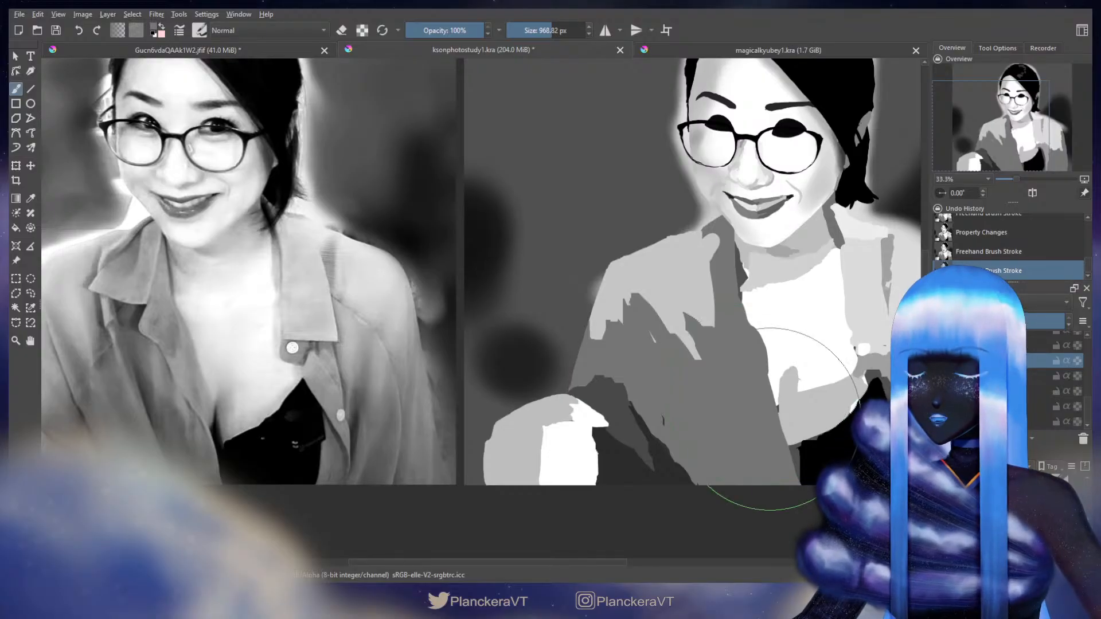
{"action": "key", "text": "e"}
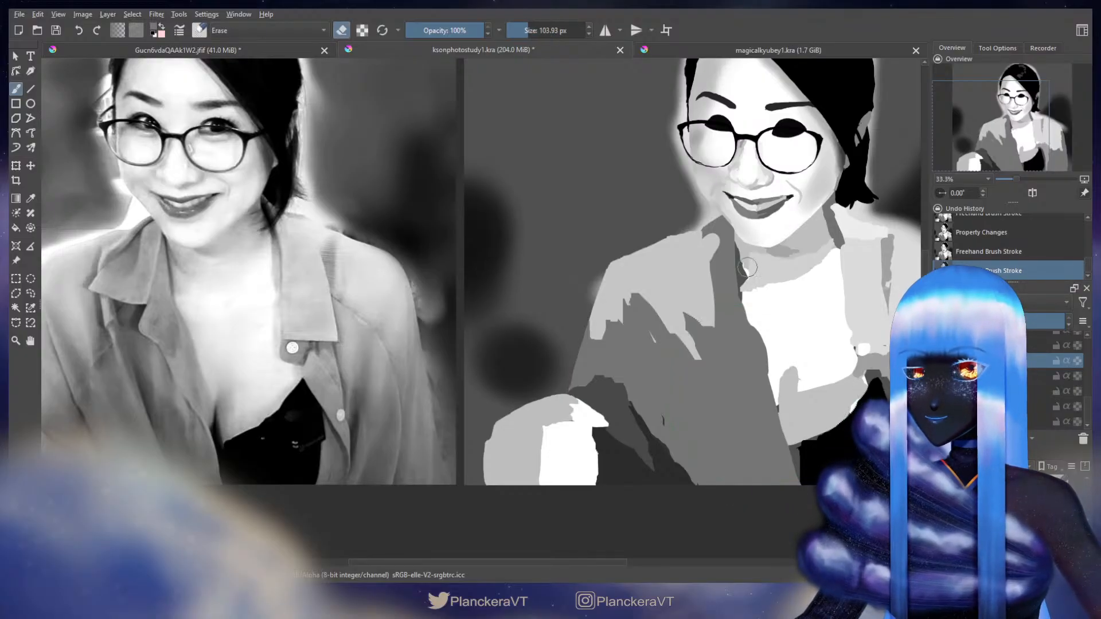
{"action": "left_click", "coordinate": [746, 304]}
{"action": "key", "text": "e"}
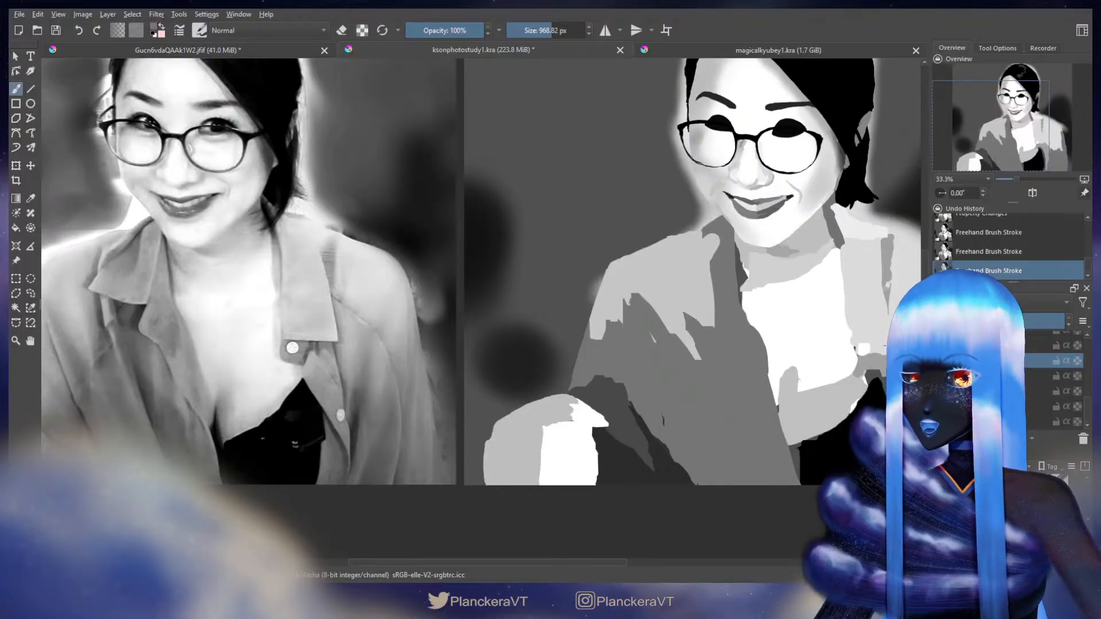
{"action": "left_click", "coordinate": [747, 336]}
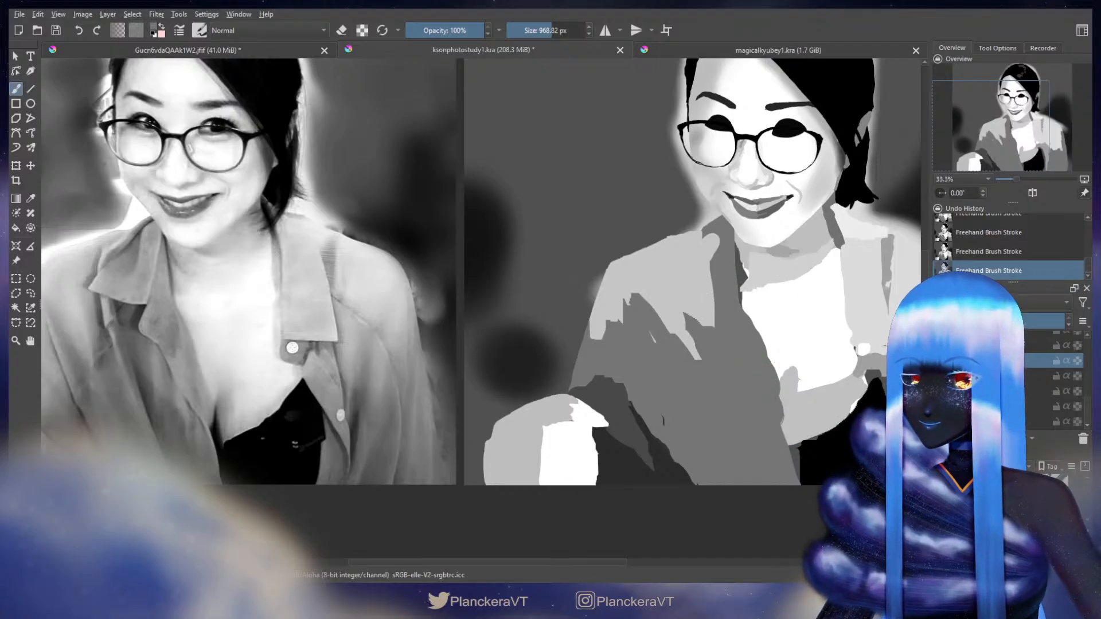
{"action": "mouse_move", "coordinate": [731, 412]}
{"action": "left_mouse_down"}
{"action": "mouse_move", "coordinate": [703, 391]}
{"action": "mouse_move", "coordinate": [649, 390]}
{"action": "left_mouse_up"}
{"action": "key", "text": "ctrl+z"}
{"action": "key", "text": "ctrl+shift+z"}
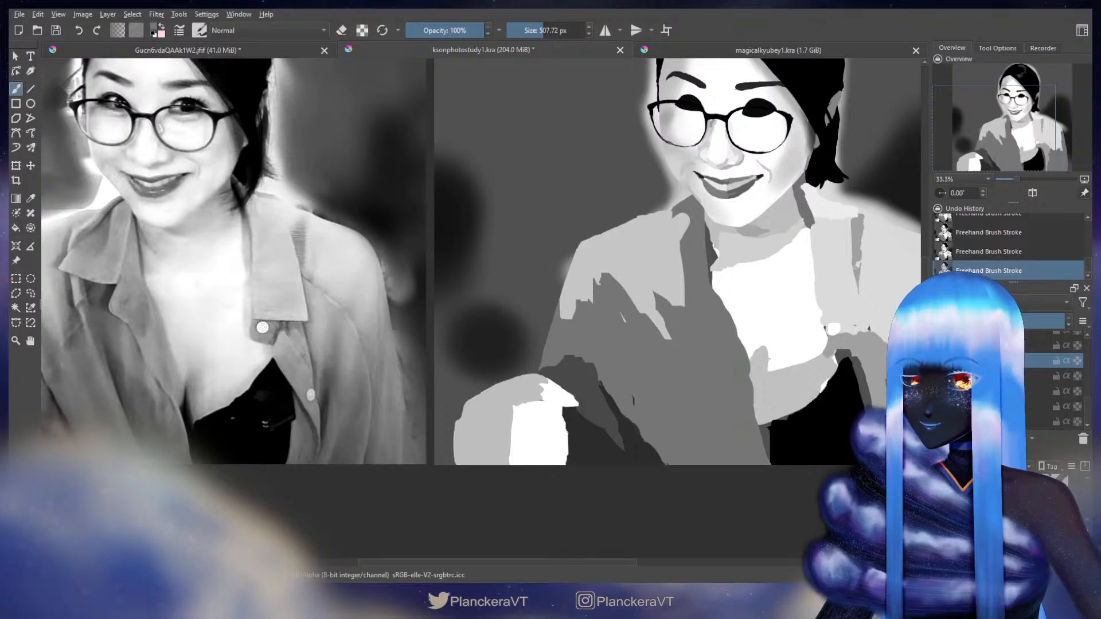
Step: Clean the jacket's lower inner edge along the chest, painting at 508 and 266 px and erasing at 104 px
{"action": "left_click_drag", "start_coordinate": [750, 373], "coordinate": [754, 403]}
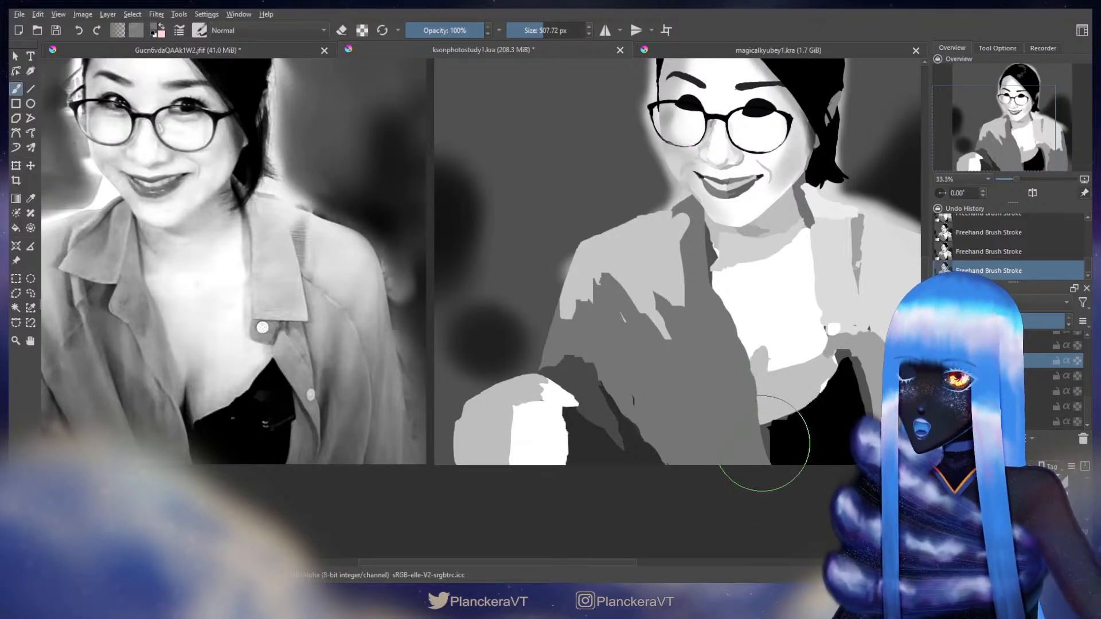
{"action": "key", "text": "bracketleft"}
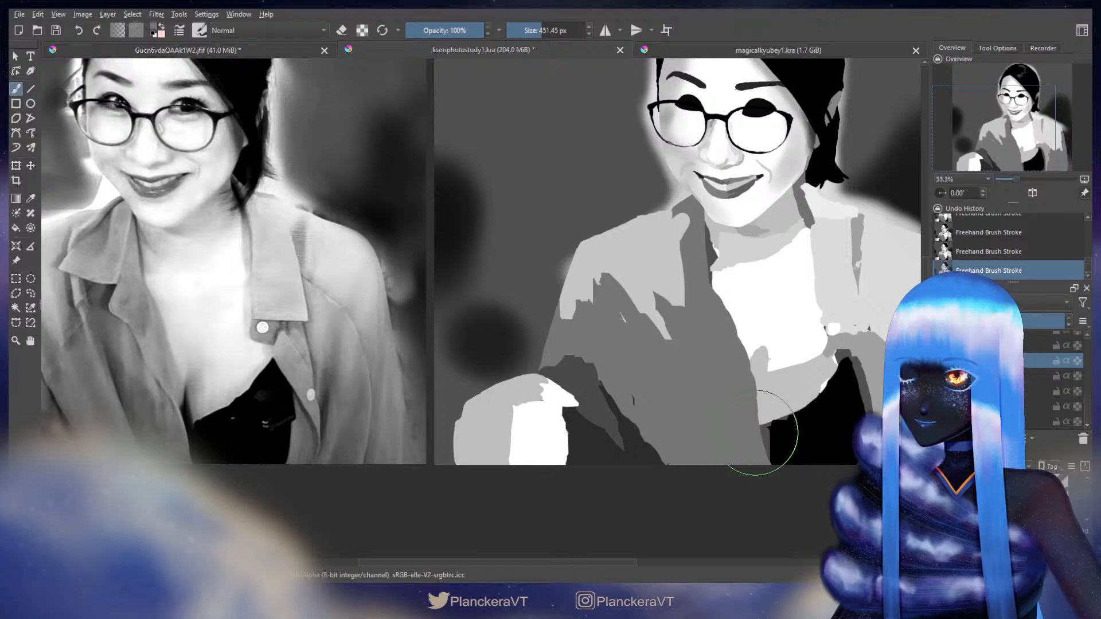
{"action": "key", "text": "e"}
{"action": "key", "text": "e"}
{"action": "left_click_drag", "start_coordinate": [706, 305], "coordinate": [670, 305]}
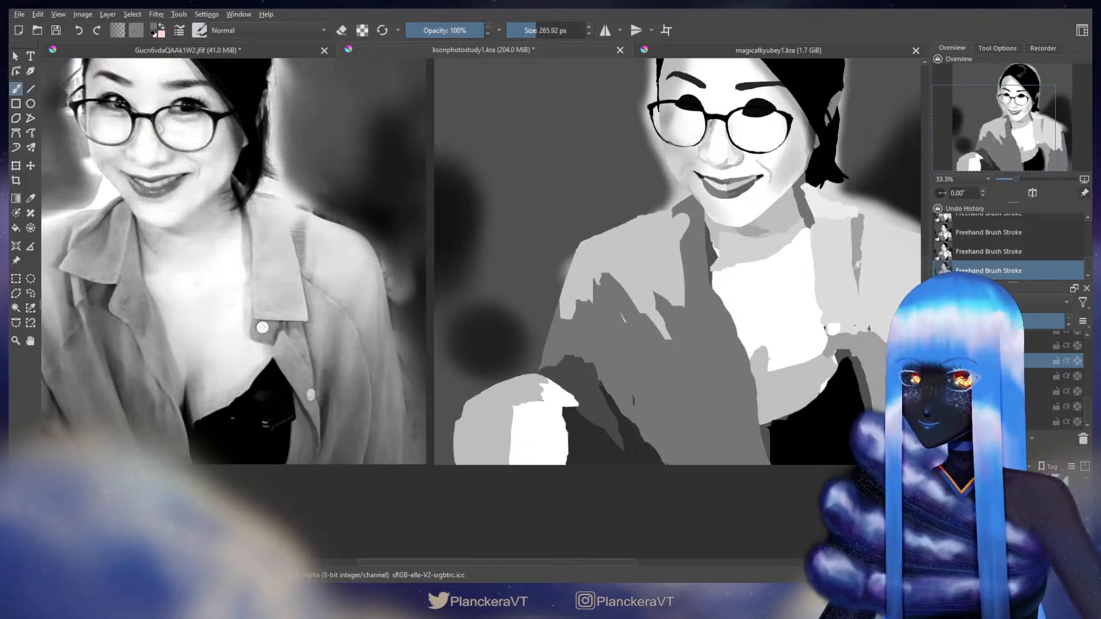
{"action": "left_click_drag", "start_coordinate": [726, 306], "coordinate": [740, 337]}
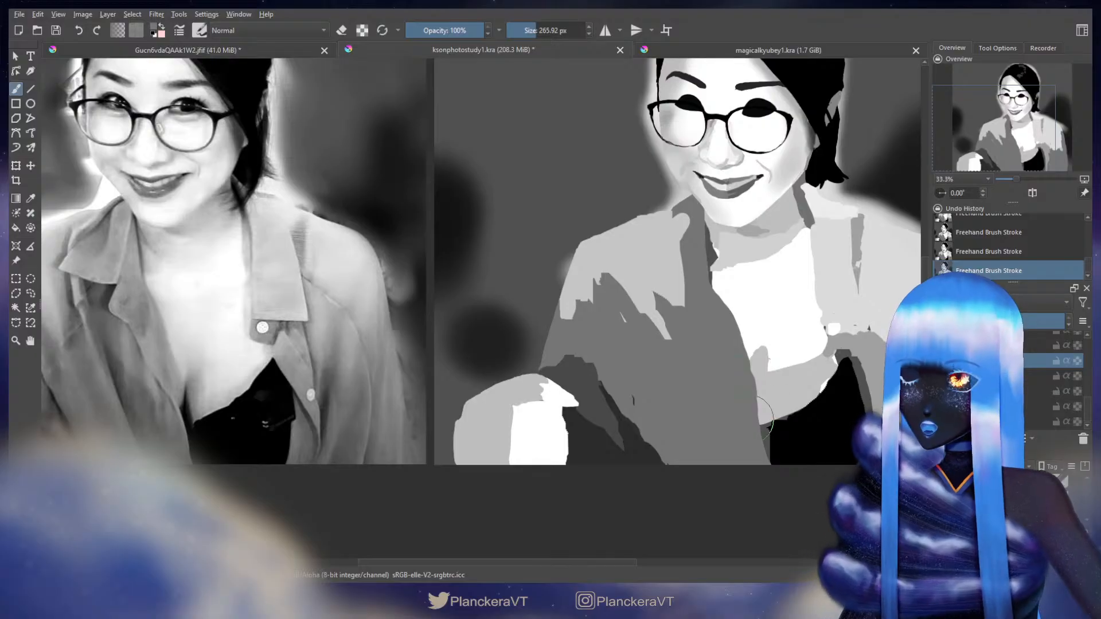
{"action": "key", "text": "e"}
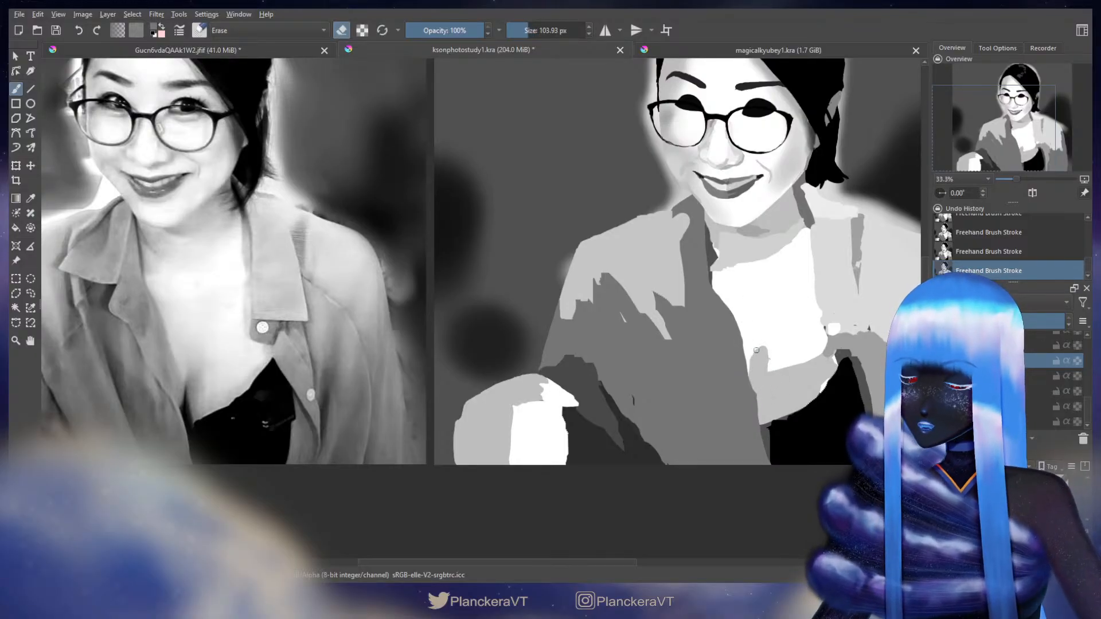
{"action": "left_click_drag", "start_coordinate": [751, 351], "coordinate": [771, 428]}
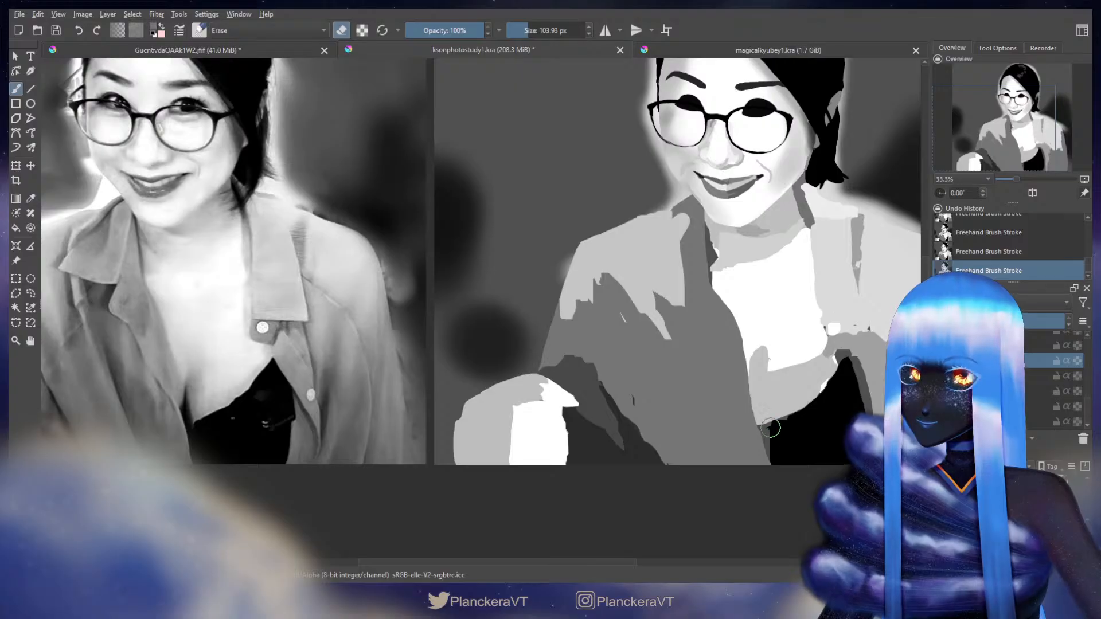
{"action": "key", "text": "e"}
{"action": "left_click_drag", "start_coordinate": [546, 323], "coordinate": [607, 374]}
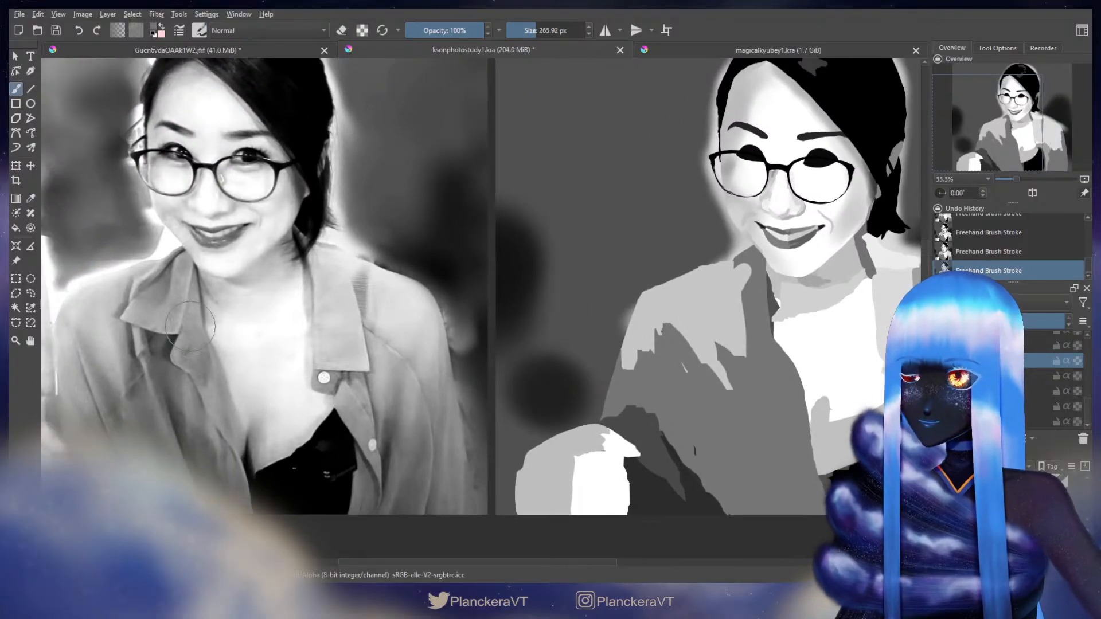
Step: Paint a fold line down the darker jacket lapel in dark grey sampled from the reference's collar shadow, using a 134 px brush
{"action": "left_click", "coordinate": [174, 340], "text": "ctrl"}
{"action": "mouse_move", "coordinate": [190, 344]}
{"action": "left_mouse_down"}
{"action": "mouse_move", "coordinate": [138, 344]}
{"action": "mouse_move", "coordinate": [199, 334]}
{"action": "left_mouse_up"}
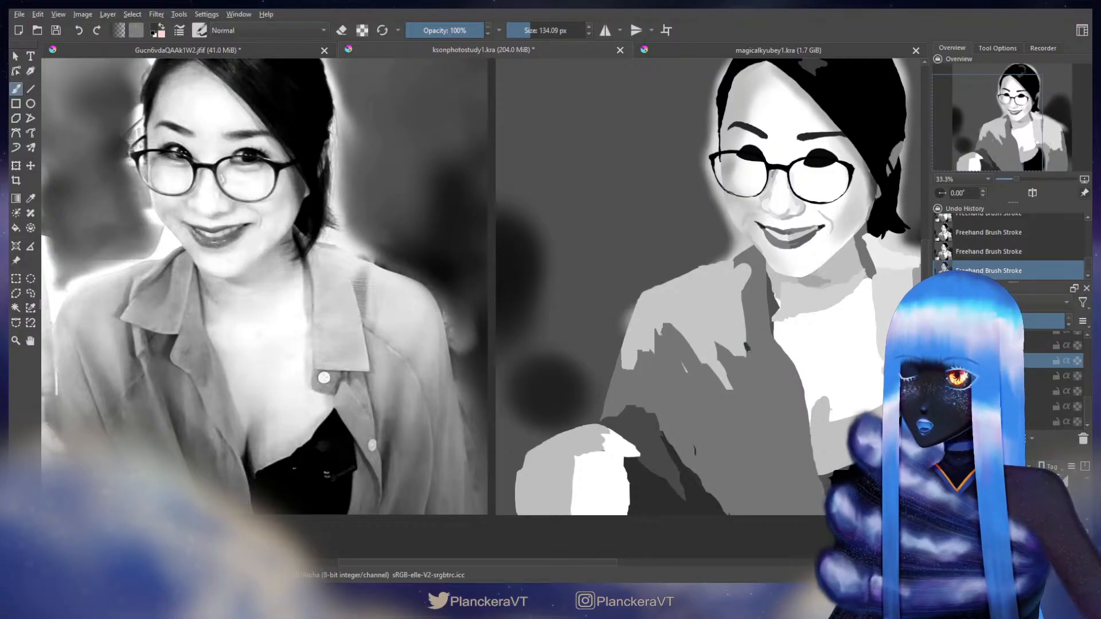
{"action": "mouse_move", "coordinate": [746, 349]}
{"action": "left_mouse_down"}
{"action": "mouse_move", "coordinate": [756, 371]}
{"action": "mouse_move", "coordinate": [739, 310]}
{"action": "mouse_move", "coordinate": [760, 361]}
{"action": "mouse_move", "coordinate": [762, 353]}
{"action": "mouse_move", "coordinate": [778, 374]}
{"action": "left_mouse_up"}
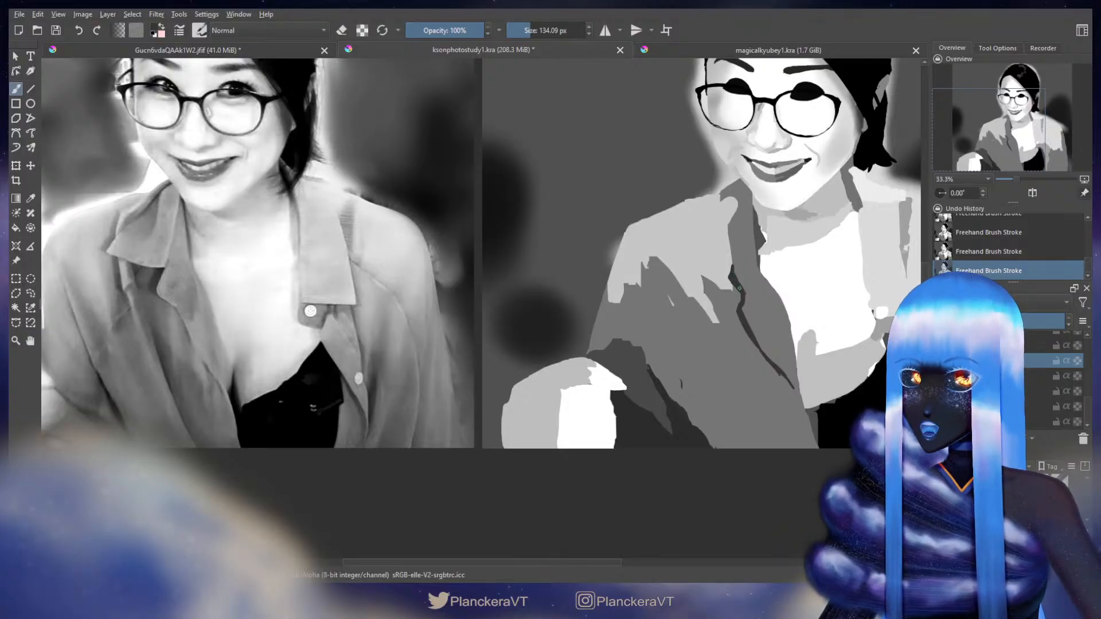
{"action": "left_click_drag", "start_coordinate": [739, 289], "coordinate": [763, 371]}
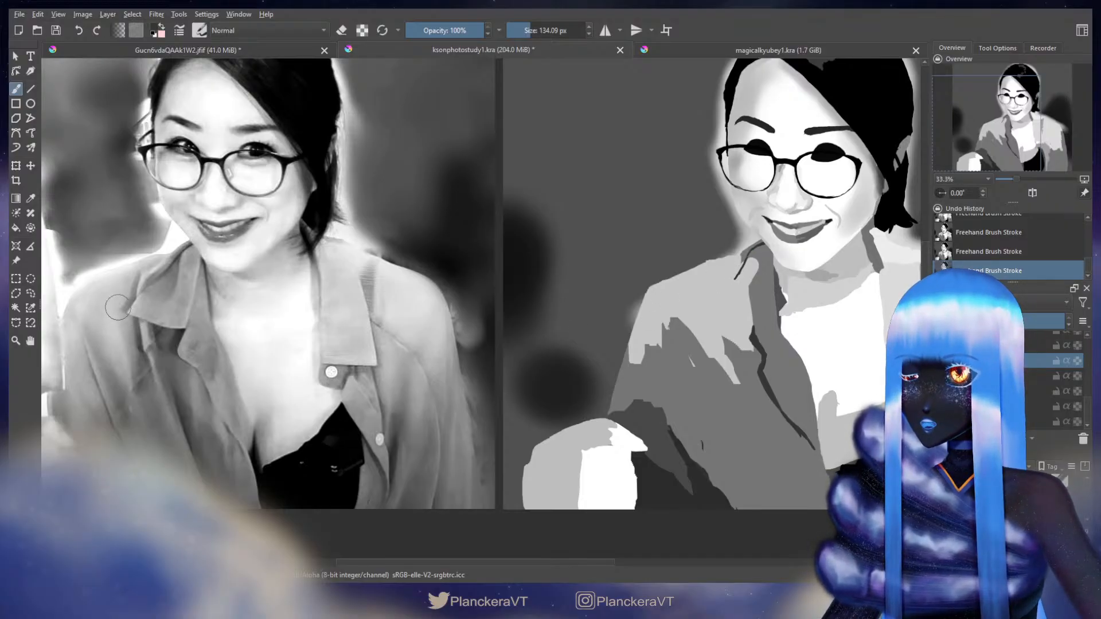
Step: Outline the pointed collar flap on the darker jacket side in dark grey with a 447 px brush, checking the reference's collar shape
{"action": "mouse_move", "coordinate": [199, 330]}
{"action": "left_mouse_down"}
{"action": "mouse_move", "coordinate": [342, 374]}
{"action": "mouse_move", "coordinate": [405, 345]}
{"action": "mouse_move", "coordinate": [486, 344]}
{"action": "left_mouse_up"}
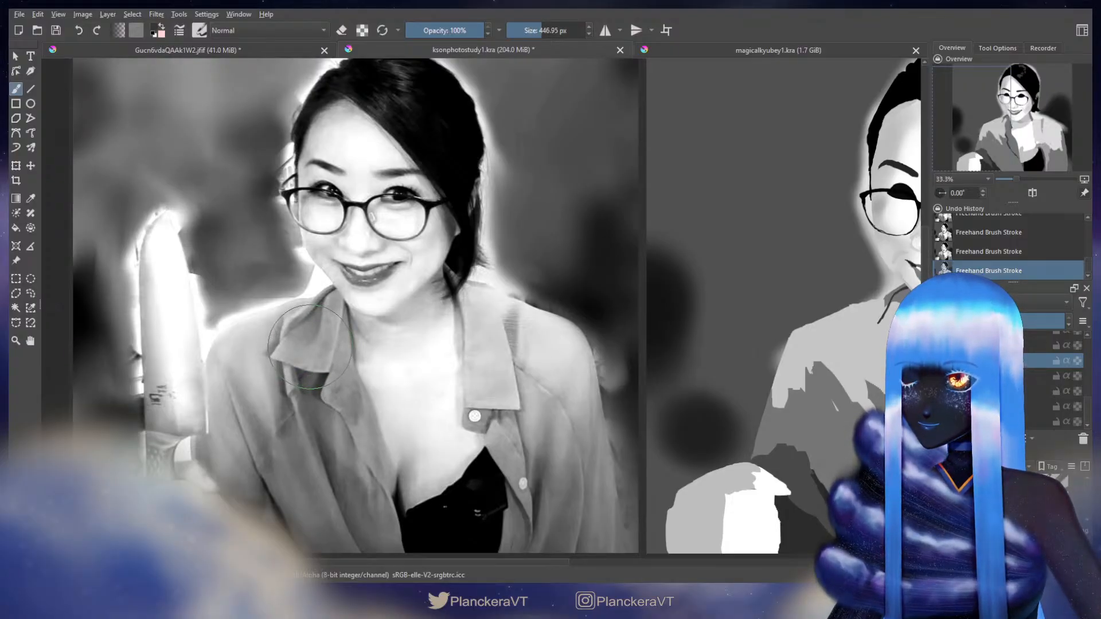
{"action": "left_click_drag", "start_coordinate": [776, 356], "coordinate": [590, 319]}
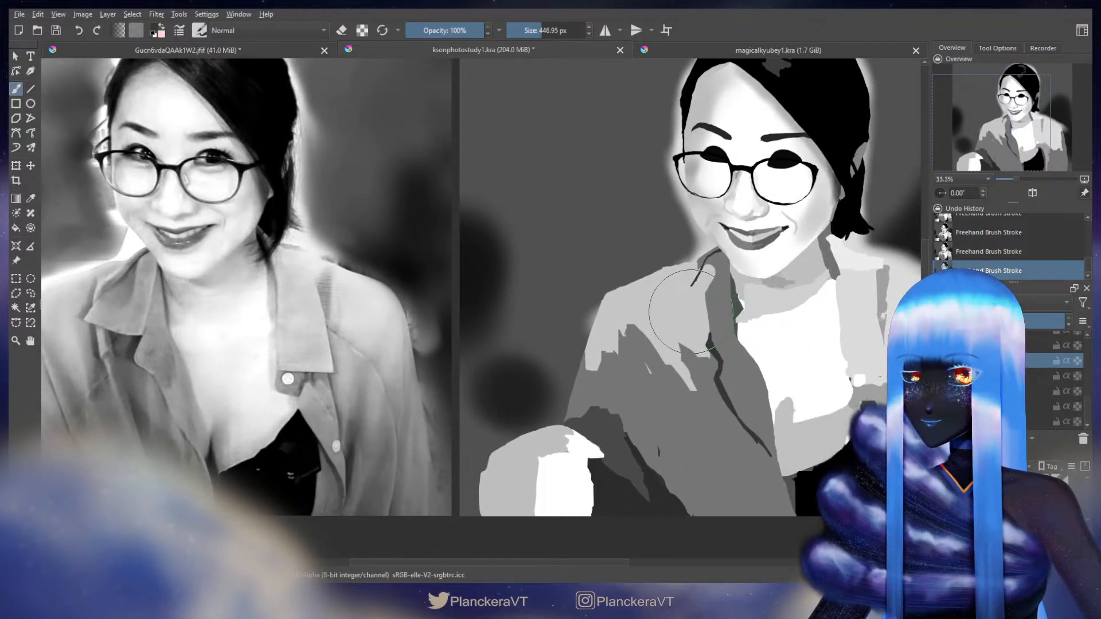
{"action": "key", "text": "ctrl+z"}
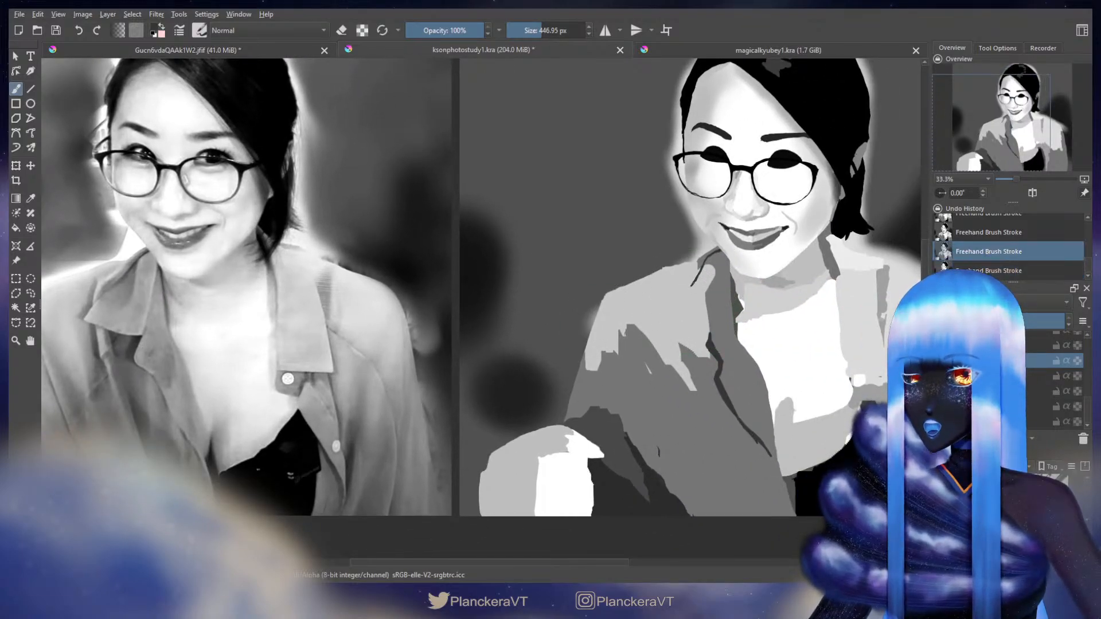
{"action": "key", "text": "ctrl+shift+z"}
{"action": "mouse_move", "coordinate": [687, 292]}
{"action": "left_mouse_down"}
{"action": "mouse_move", "coordinate": [669, 320]}
{"action": "mouse_move", "coordinate": [703, 316]}
{"action": "mouse_move", "coordinate": [691, 299]}
{"action": "mouse_move", "coordinate": [657, 311]}
{"action": "left_mouse_up"}
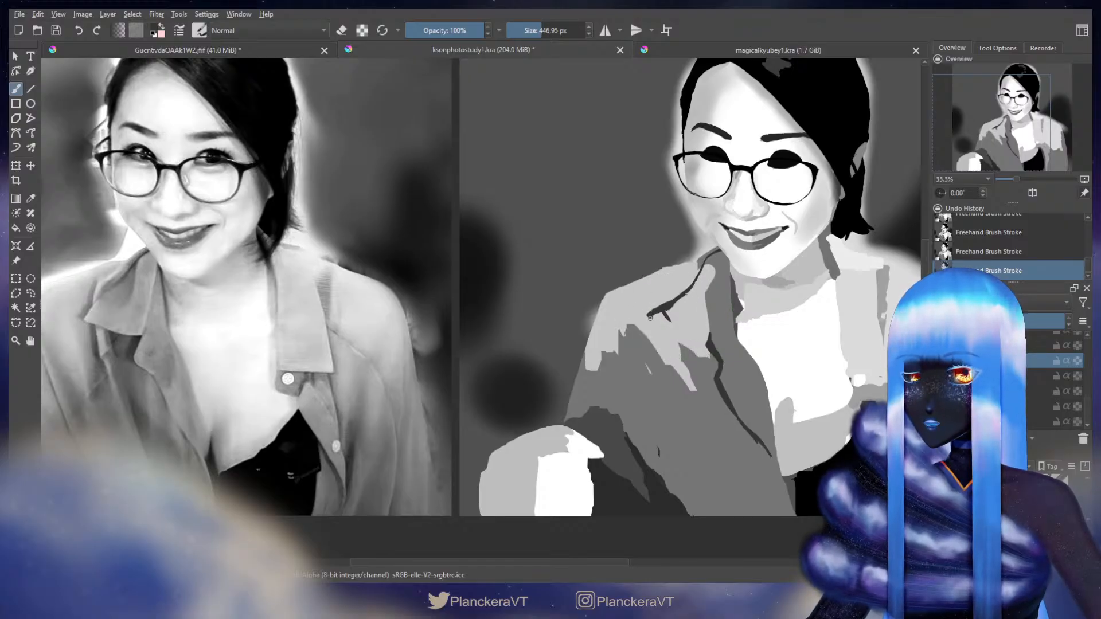
{"action": "key", "text": "ctrl+z"}
{"action": "key", "text": "ctrl+z"}
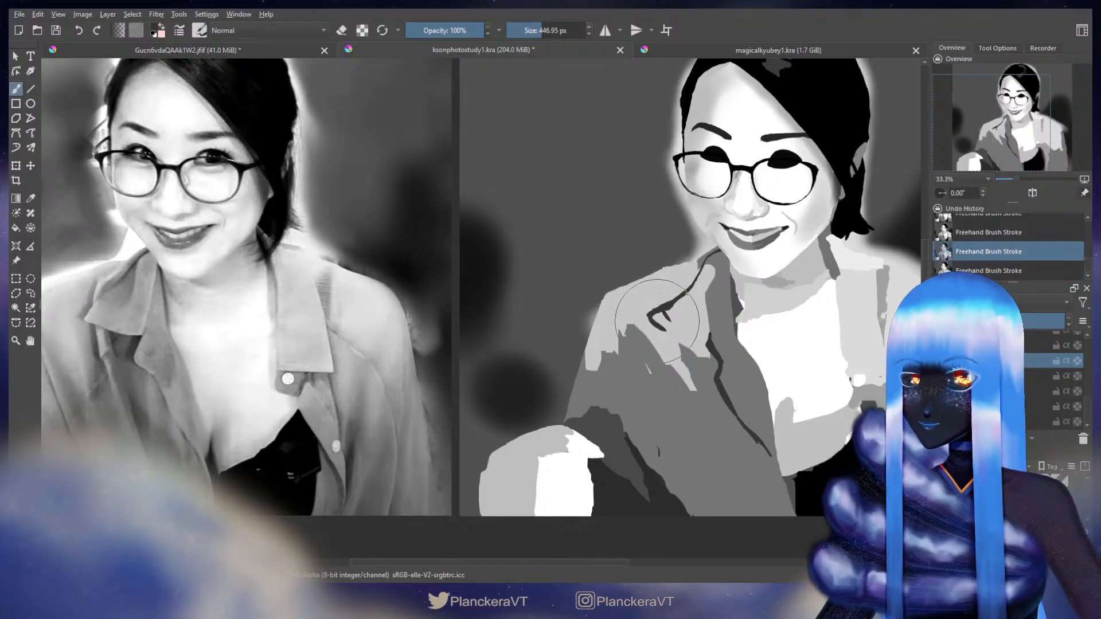
{"action": "mouse_move", "coordinate": [670, 309]}
{"action": "left_mouse_down"}
{"action": "mouse_move", "coordinate": [648, 315]}
{"action": "mouse_move", "coordinate": [704, 339]}
{"action": "mouse_move", "coordinate": [650, 345]}
{"action": "left_mouse_up"}
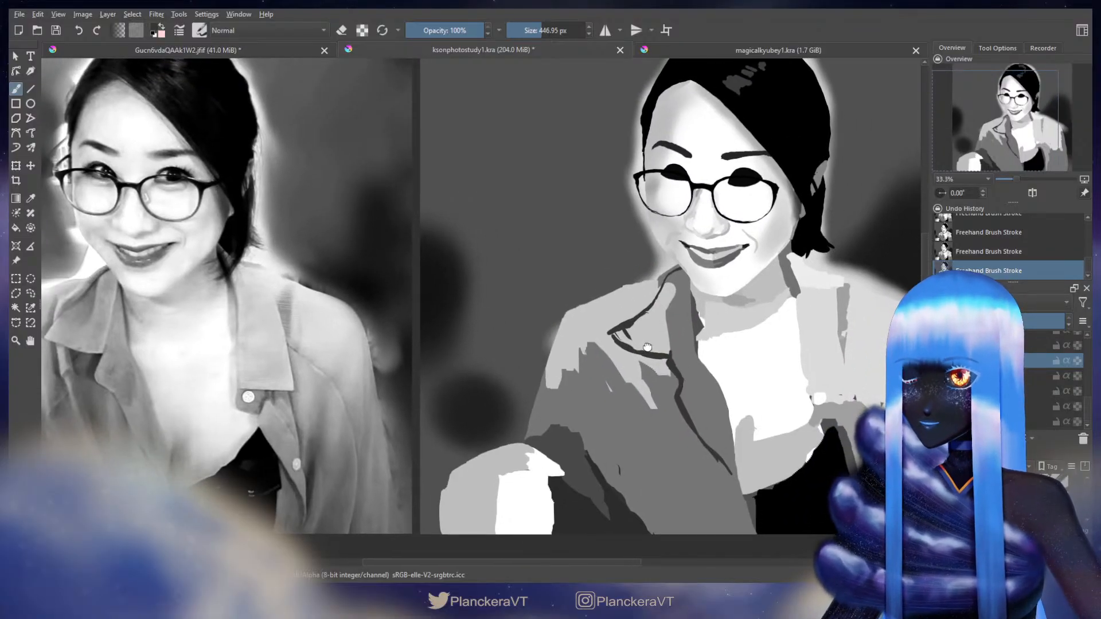
Step: Outline the outer and lower edges of the lighter collar in grey sampled from the reference, using 351 and 323 px brushes
{"action": "left_click", "coordinate": [283, 305], "text": "ctrl"}
{"action": "left_click_drag", "start_coordinate": [720, 325], "coordinate": [740, 354]}
{"action": "left_click_drag", "start_coordinate": [285, 299], "coordinate": [234, 298], "text": "shift"}
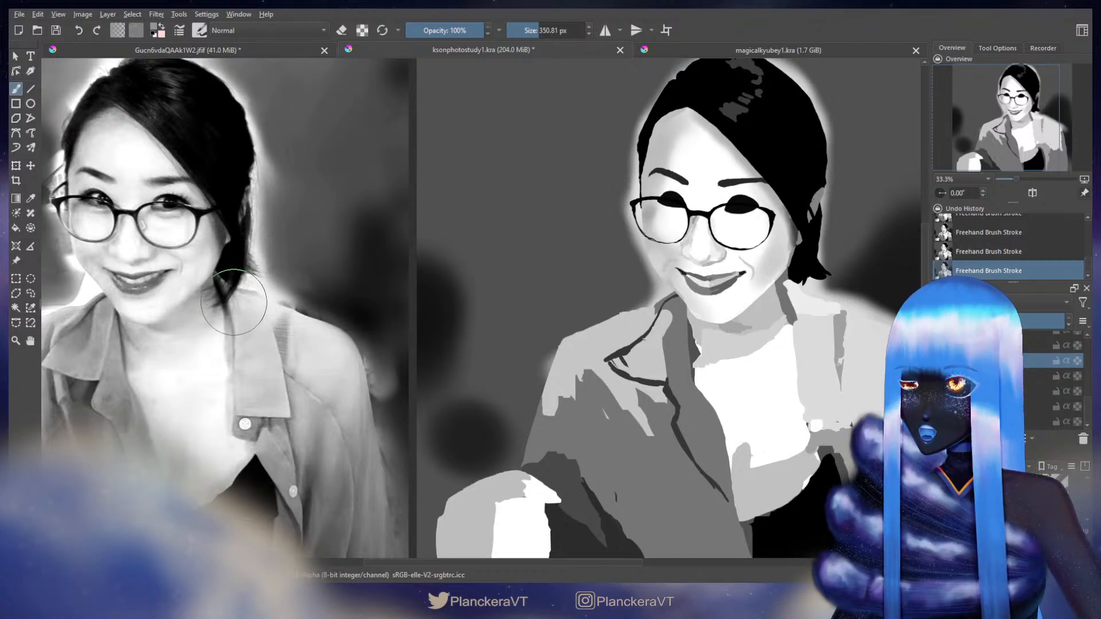
{"action": "left_click_drag", "start_coordinate": [781, 312], "coordinate": [620, 318]}
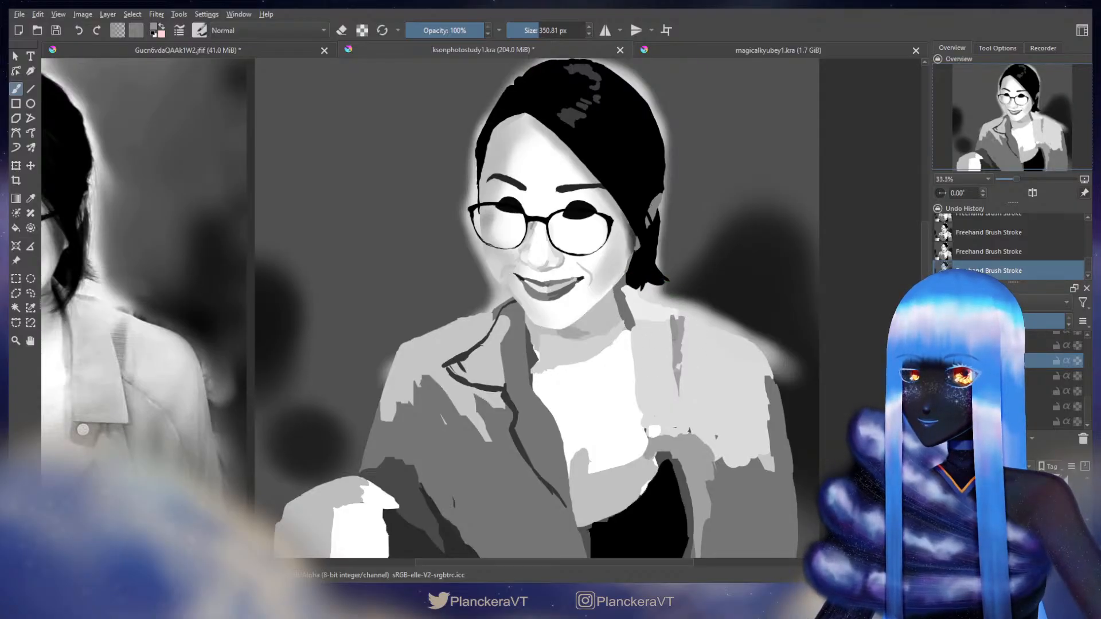
{"action": "left_click_drag", "start_coordinate": [671, 352], "coordinate": [709, 347]}
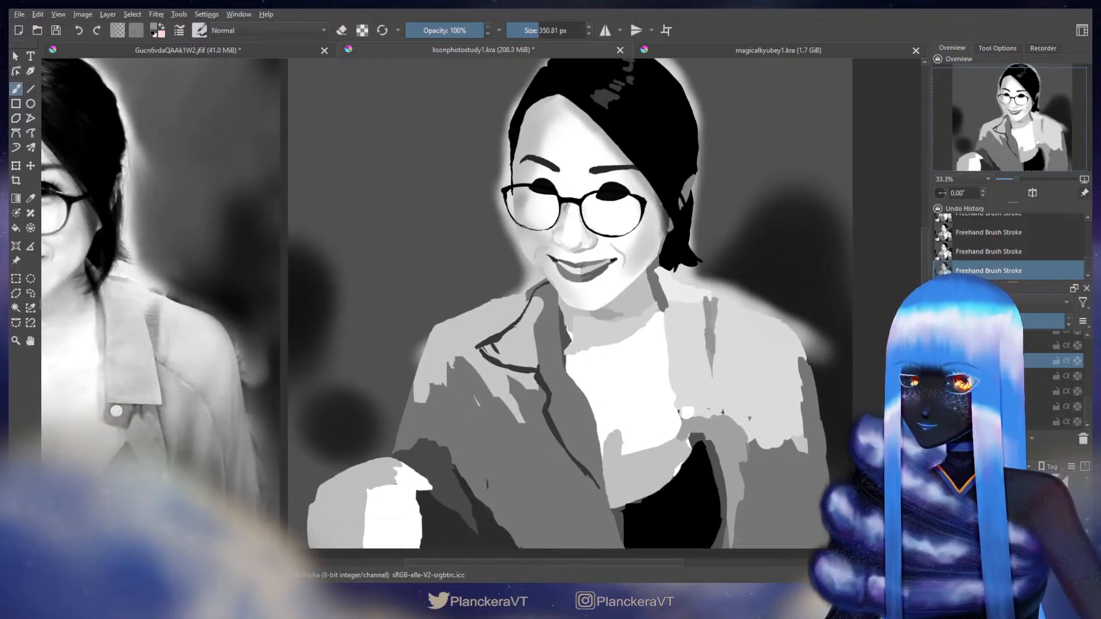
{"action": "mouse_move", "coordinate": [704, 299]}
{"action": "left_mouse_down"}
{"action": "mouse_move", "coordinate": [722, 403]}
{"action": "mouse_move", "coordinate": [709, 377]}
{"action": "mouse_move", "coordinate": [722, 398]}
{"action": "left_mouse_up"}
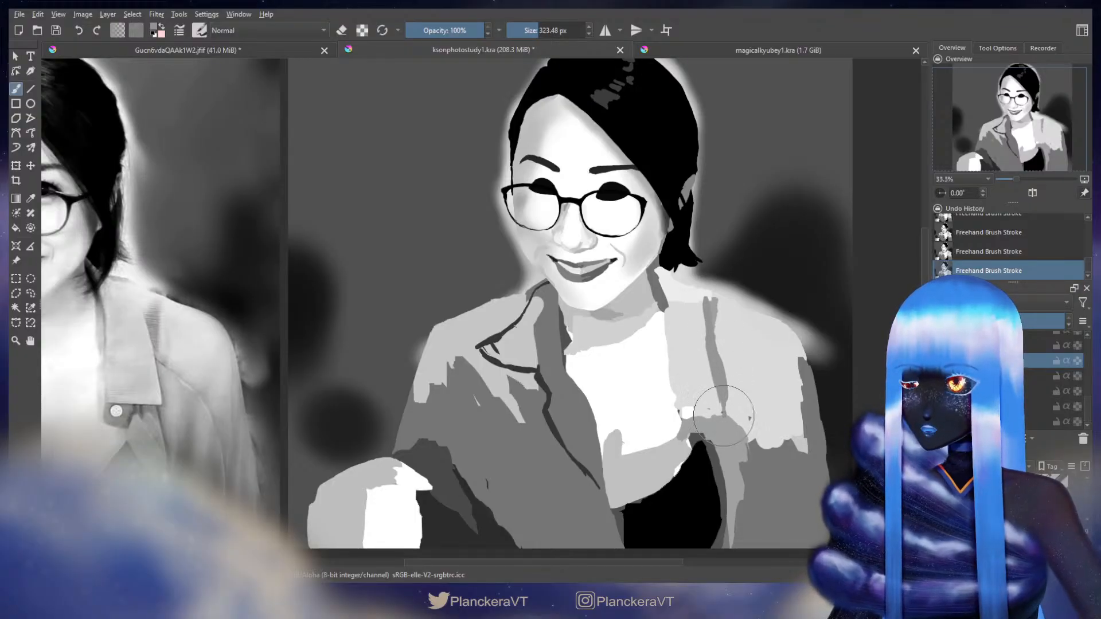
{"action": "left_click_drag", "start_coordinate": [684, 404], "coordinate": [717, 405]}
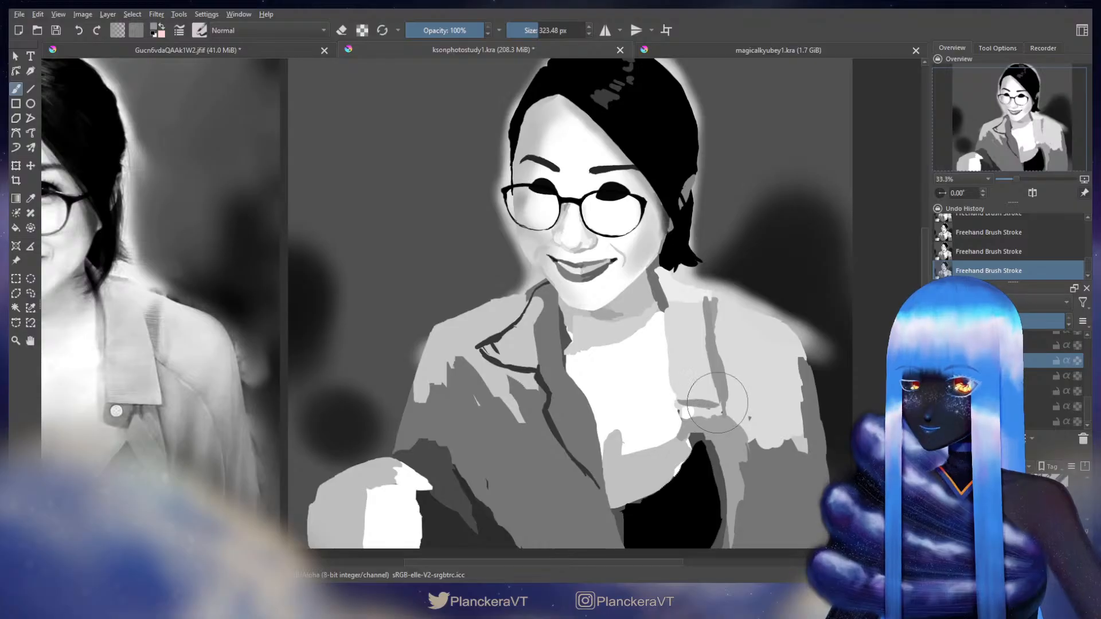
Step: Trim the lighter collar's outline into a thinner line with sampled light grey at 323 px, and resample the line's grey
{"action": "left_click", "coordinate": [721, 330], "text": "ctrl"}
{"action": "left_click_drag", "start_coordinate": [697, 312], "coordinate": [723, 392]}
{"action": "left_click", "coordinate": [724, 373], "text": "ctrl"}
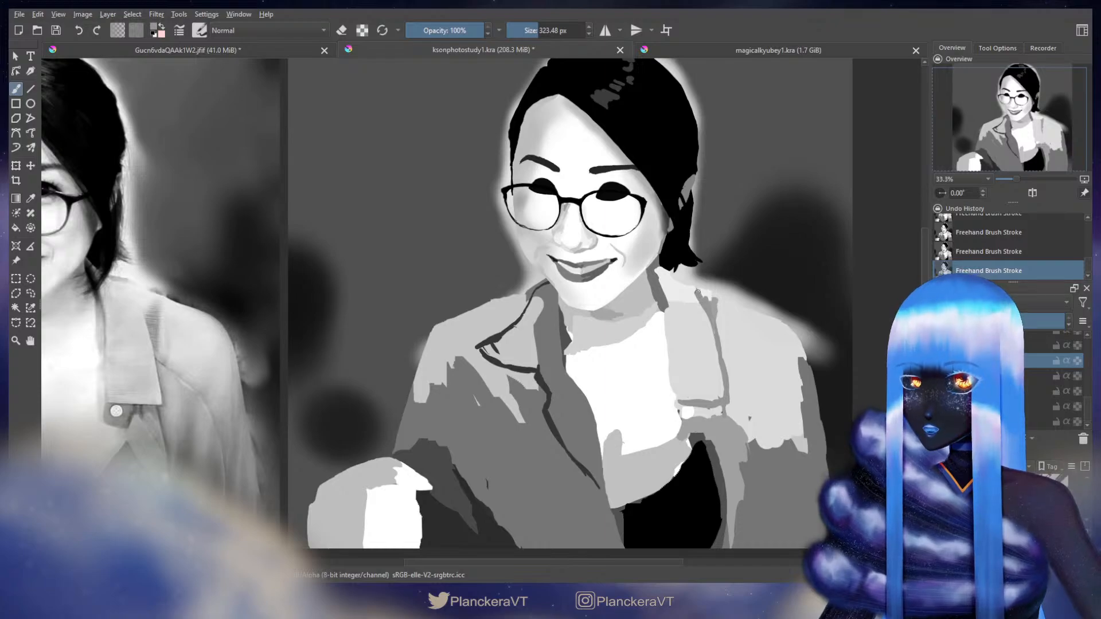
Step: Clean the jacket opening around the button and black top, erasing at 127 px and switching back to painting at 242 px
{"action": "mouse_move", "coordinate": [796, 327]}
{"action": "left_mouse_down"}
{"action": "mouse_move", "coordinate": [799, 288]}
{"action": "mouse_move", "coordinate": [779, 282]}
{"action": "left_mouse_up"}
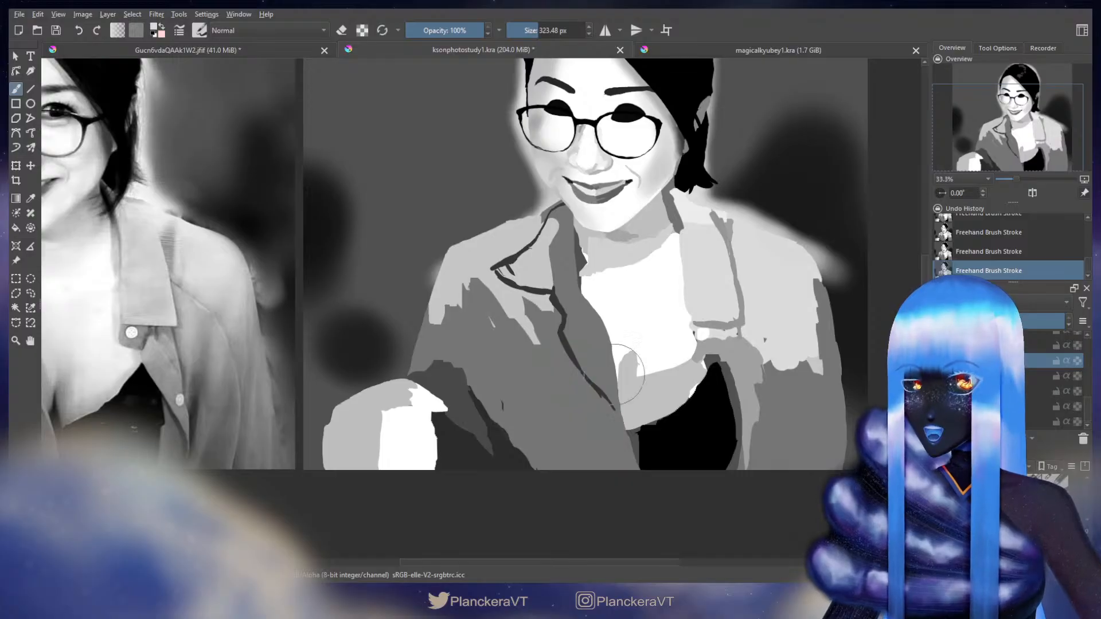
{"action": "key", "text": "e"}
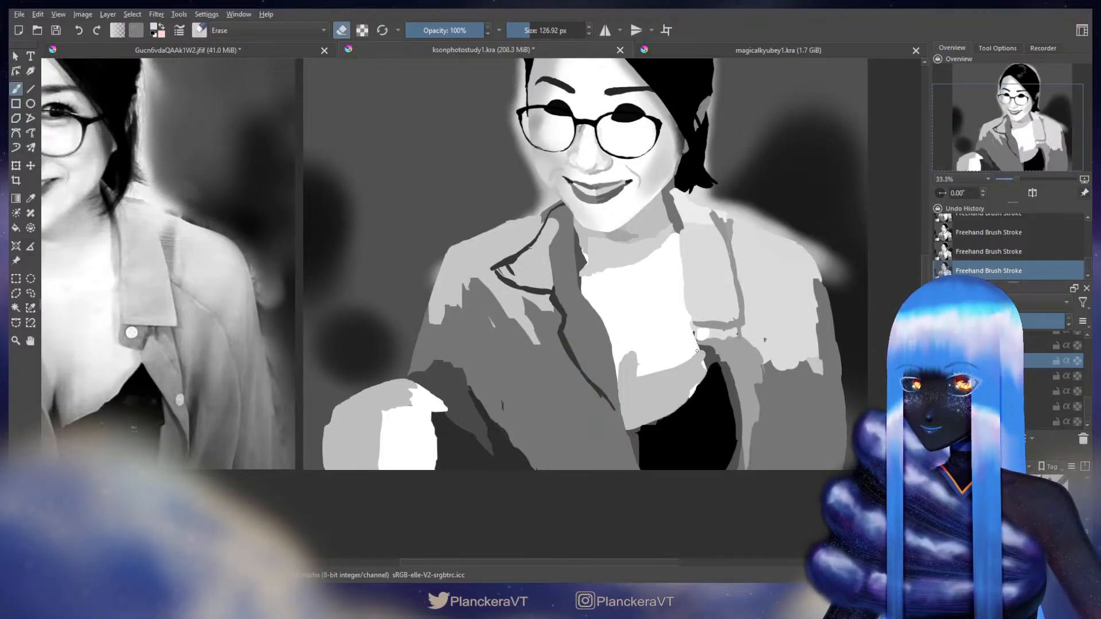
{"action": "left_click_drag", "start_coordinate": [699, 351], "coordinate": [707, 394]}
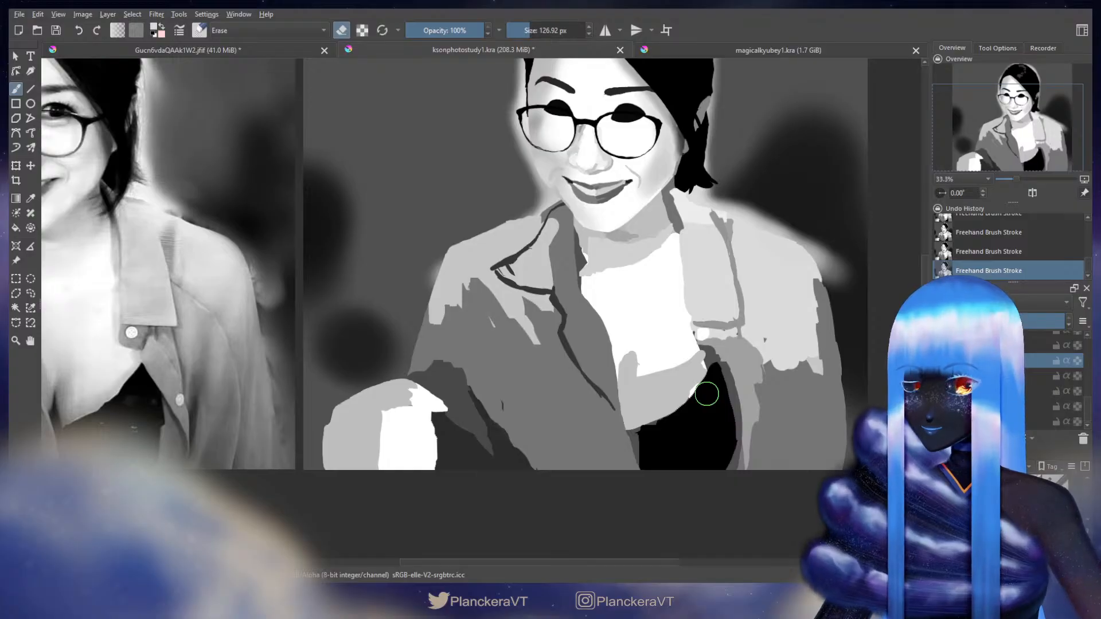
{"action": "key", "text": "e"}
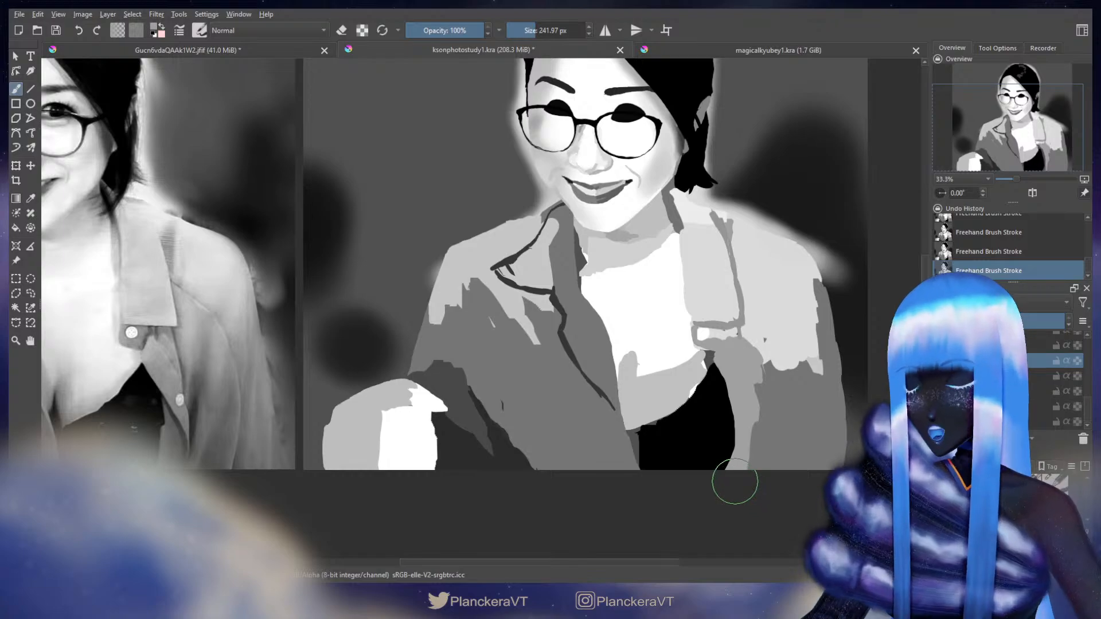
Step: Compare the whole painting with the reference photo side by side at reduced size
{"action": "scroll", "coordinate": [621, 300], "scroll_direction": "down", "scroll_amount": 3}
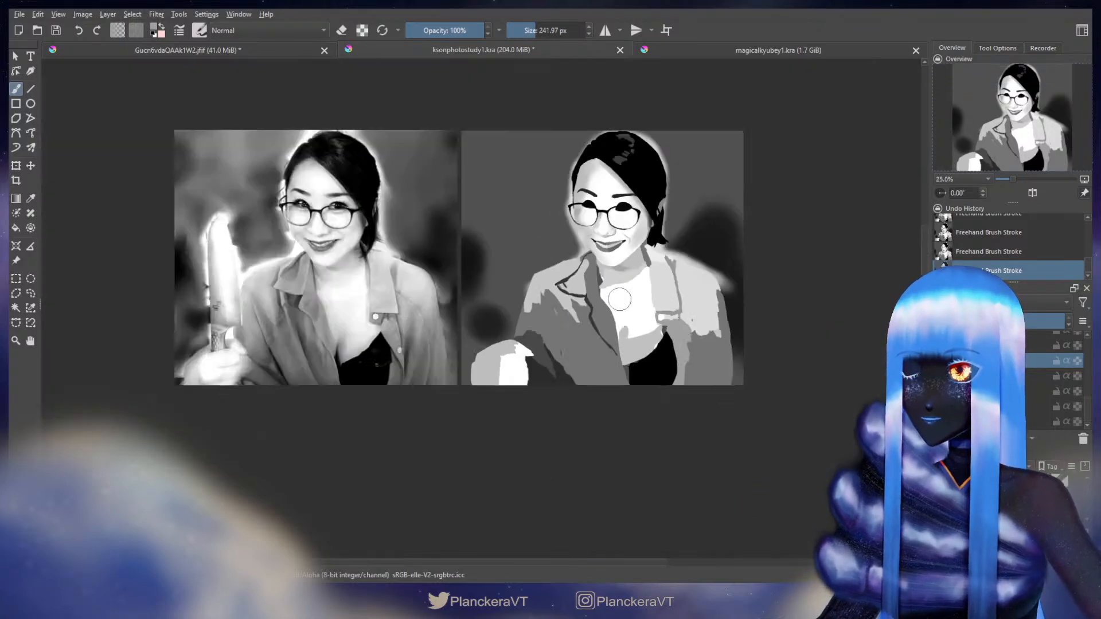
{"action": "left_click_drag", "start_coordinate": [681, 323], "coordinate": [695, 423]}
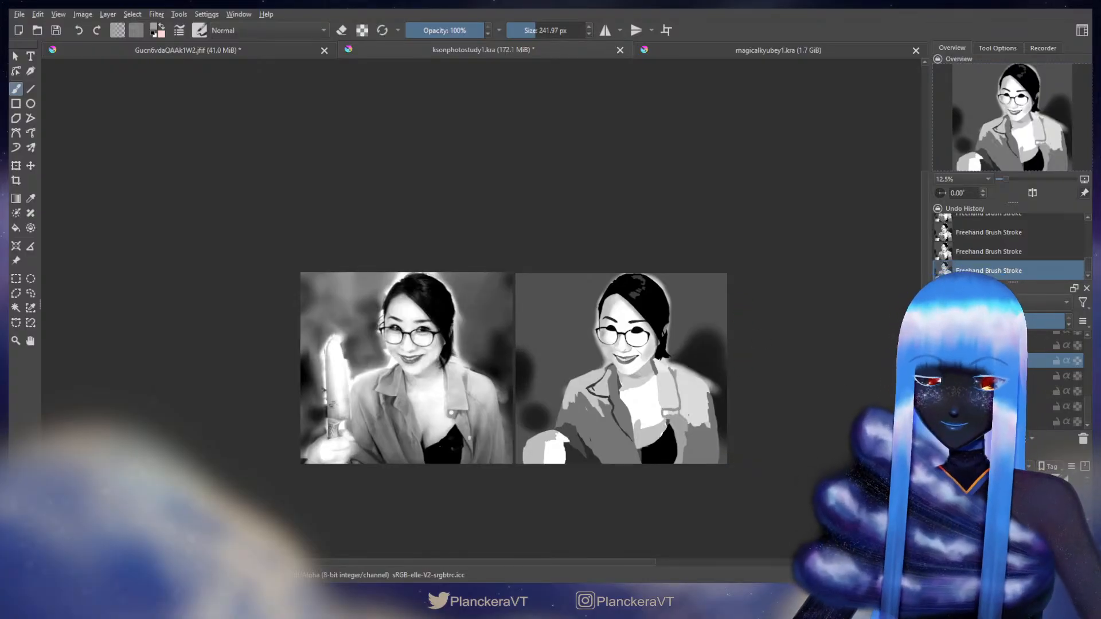
{"action": "scroll", "coordinate": [1058, 380], "scroll_direction": "up", "scroll_amount": 2}
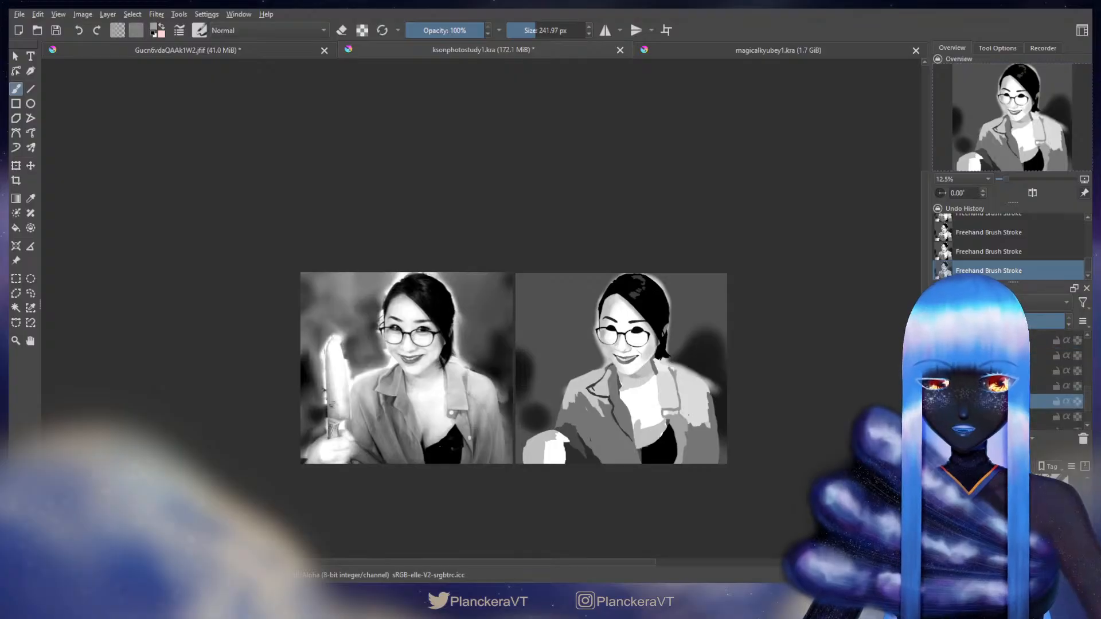
Step: Add a new layer in the painting's layer stack and rename it for the knife
{"action": "left_click", "coordinate": [1001, 386]}
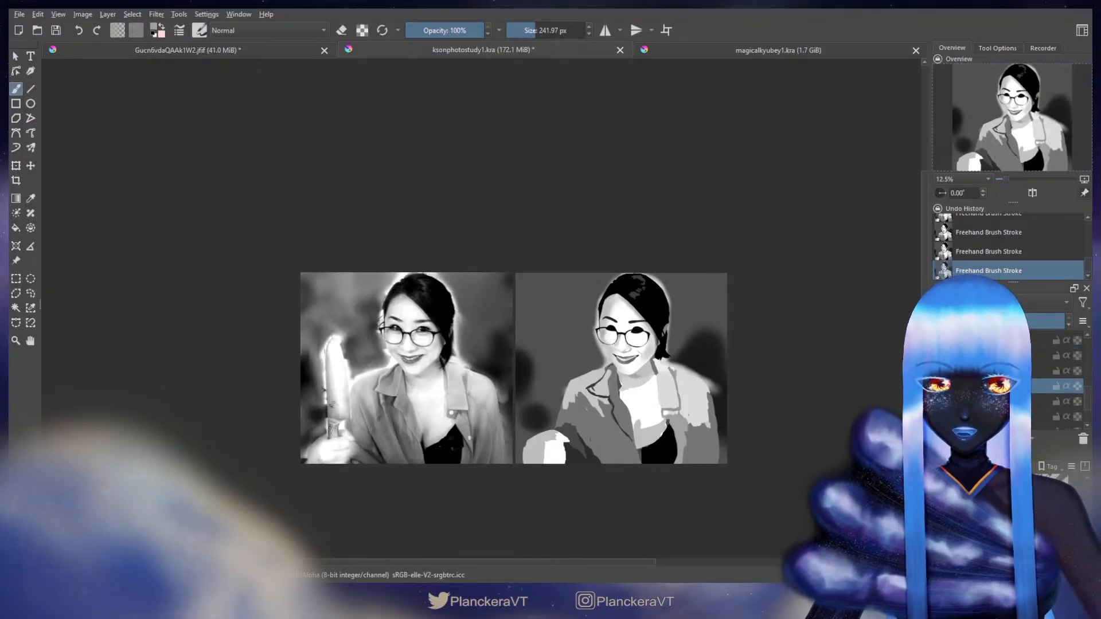
{"action": "double_click", "coordinate": [1001, 386]}
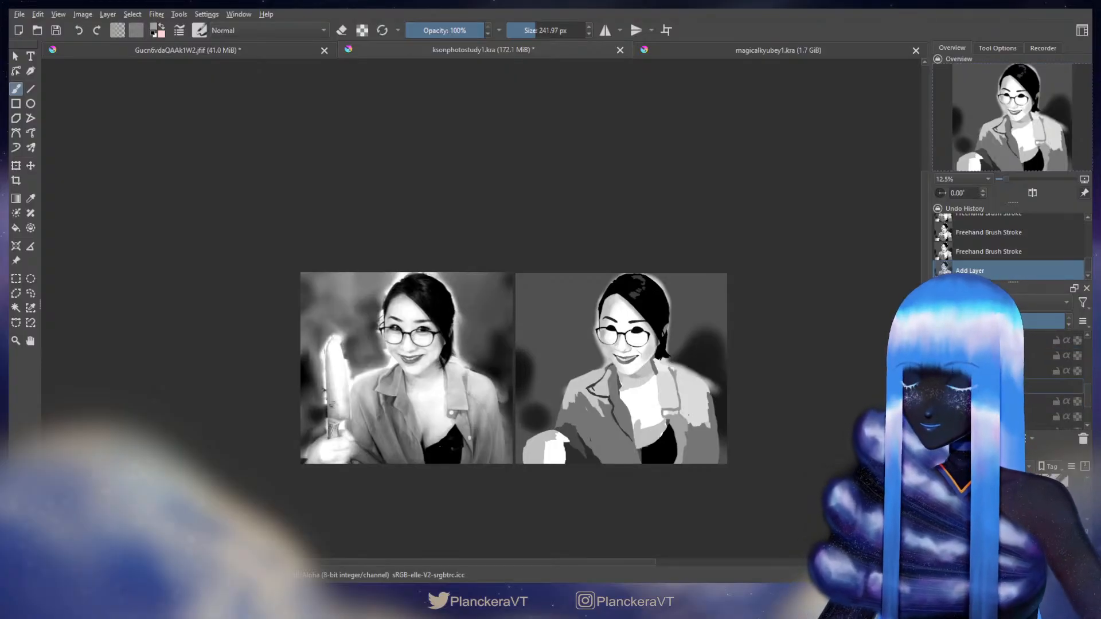
{"action": "key", "text": "Return"}
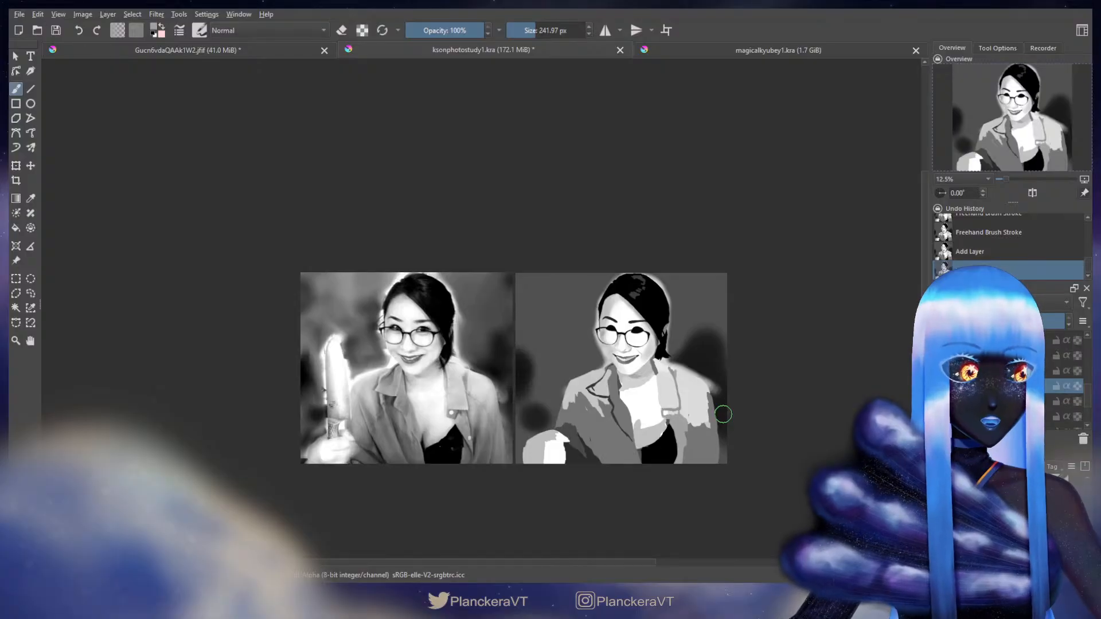
Step: Measure the knife tip's height in the reference with a 1825 px square eraser outline, and mark it on the painting with a white dot
{"action": "scroll", "coordinate": [663, 405], "scroll_direction": "up", "scroll_amount": 2}
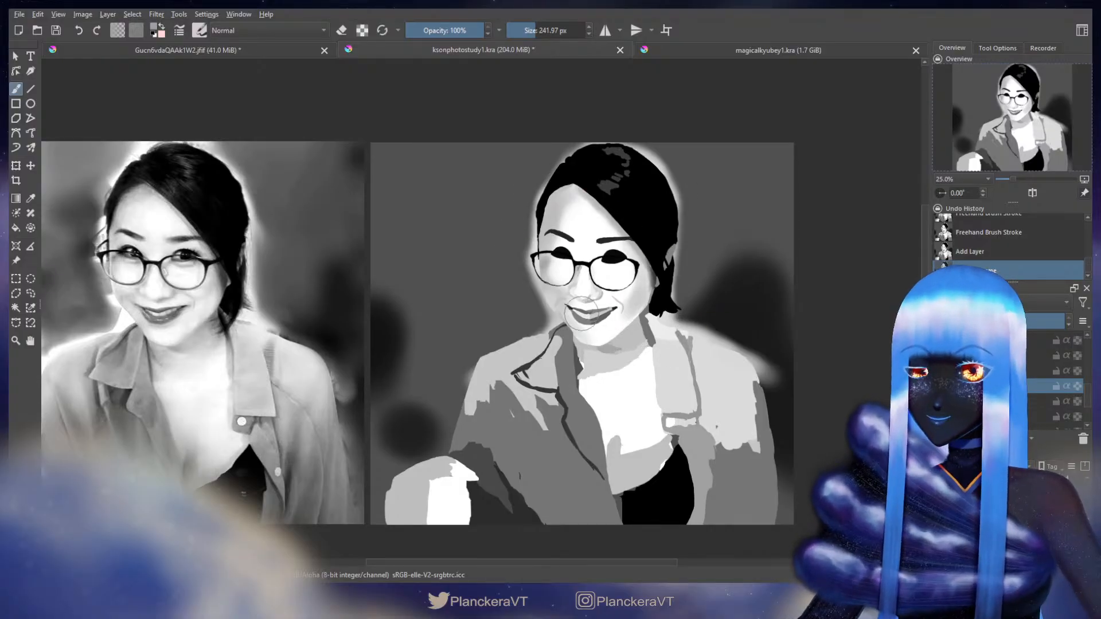
{"action": "scroll", "coordinate": [589, 331], "scroll_direction": "down", "scroll_amount": 1}
{"action": "left_click_drag", "start_coordinate": [589, 366], "coordinate": [677, 402]}
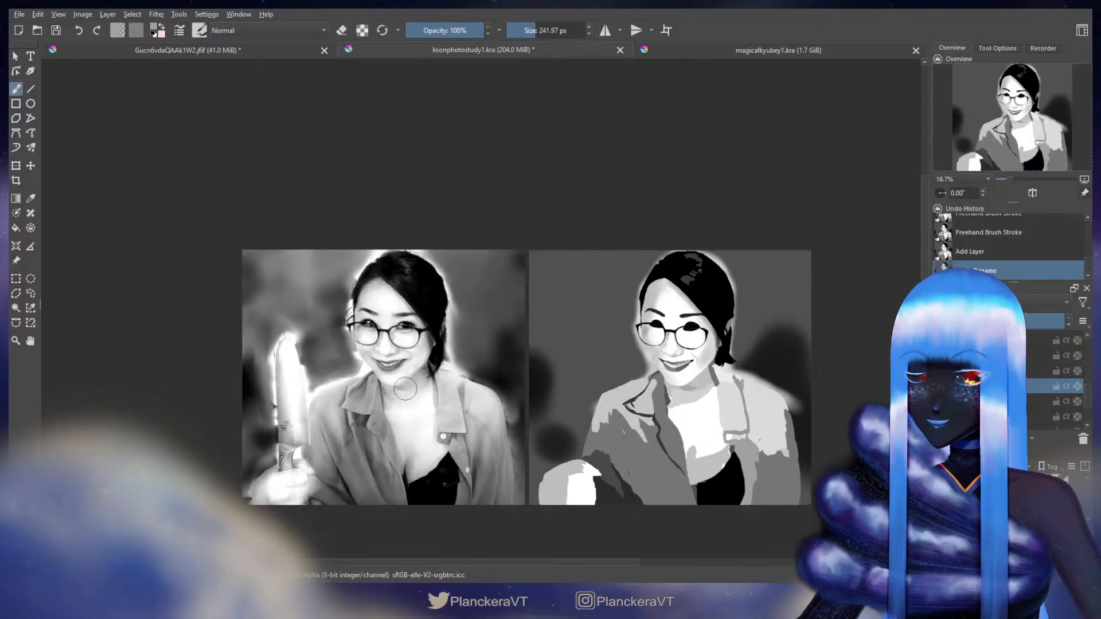
{"action": "scroll", "coordinate": [406, 388], "scroll_direction": "up", "scroll_amount": 2}
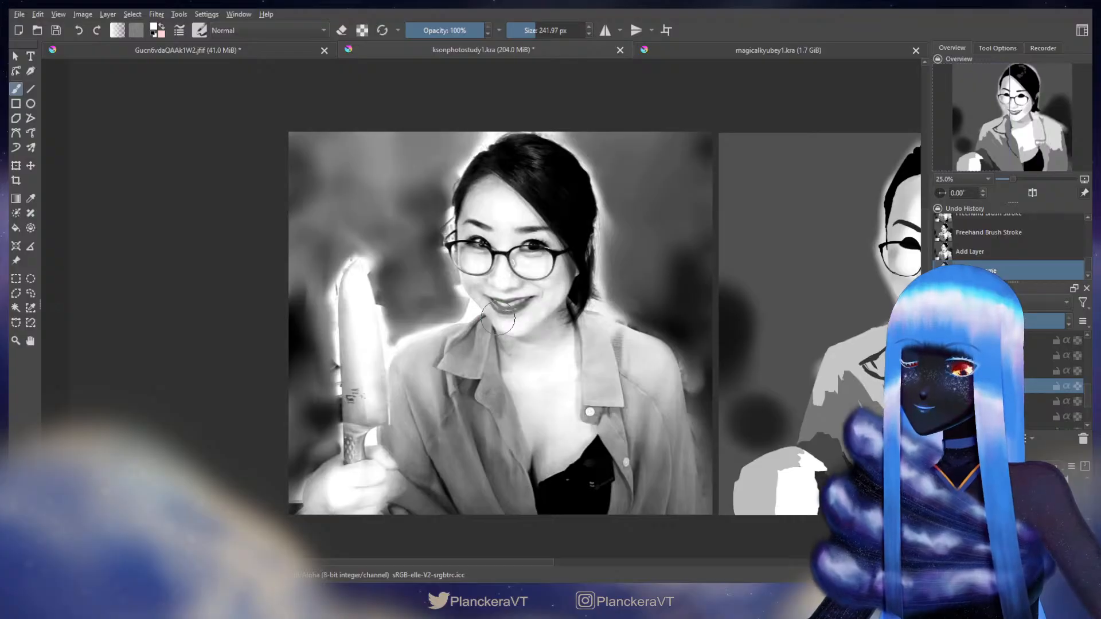
{"action": "key", "text": "e"}
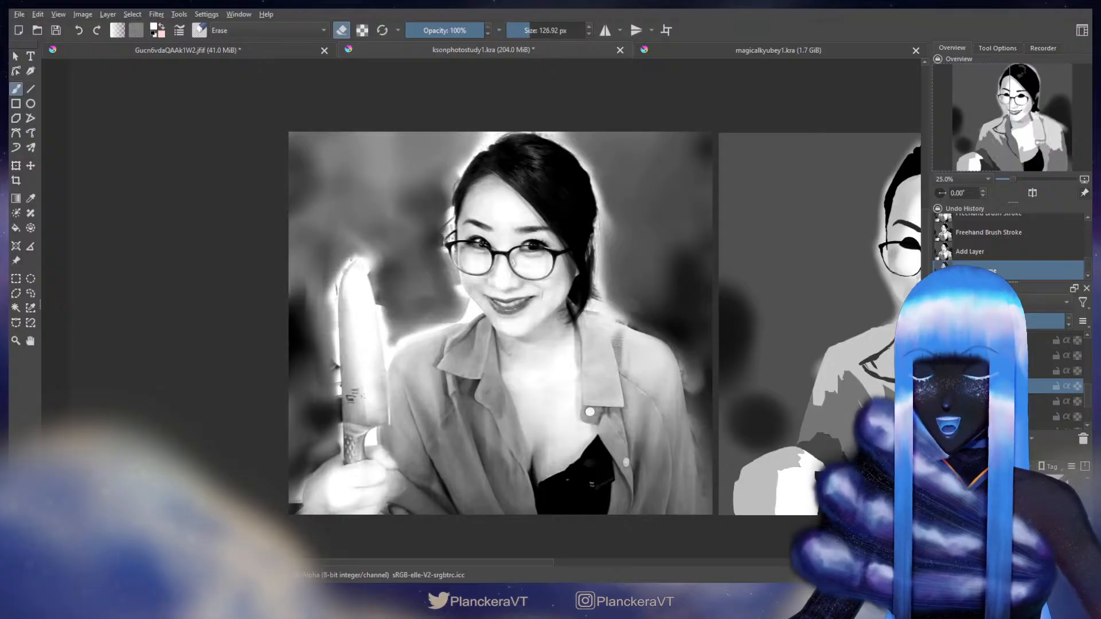
{"action": "left_click_drag", "start_coordinate": [384, 385], "coordinate": [626, 384]}
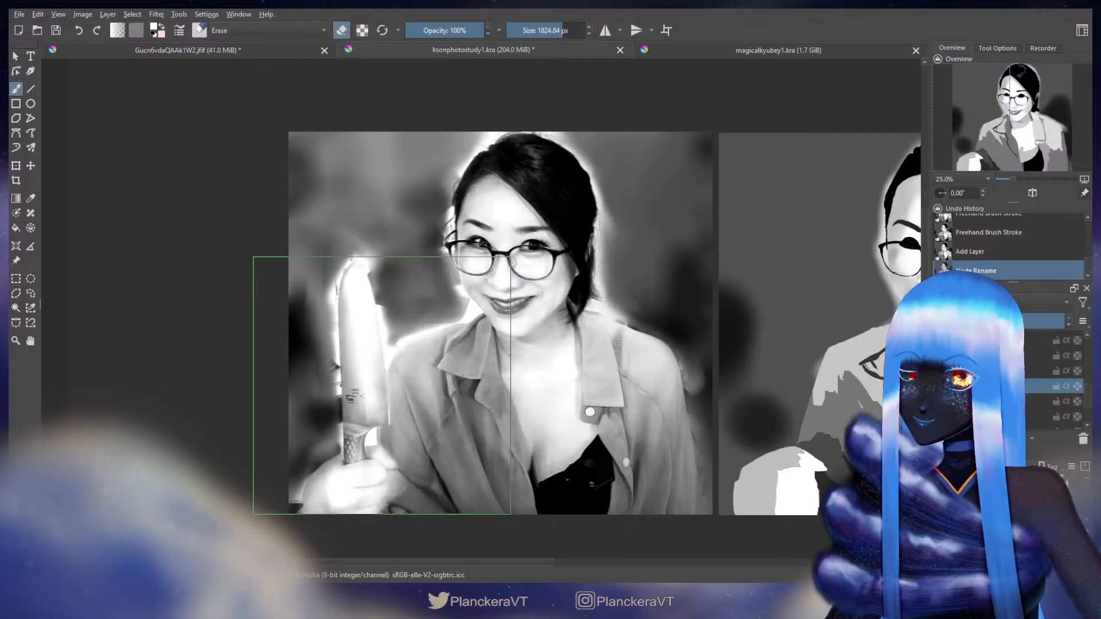
{"action": "scroll", "coordinate": [382, 385], "scroll_direction": "right", "scroll_amount": 5}
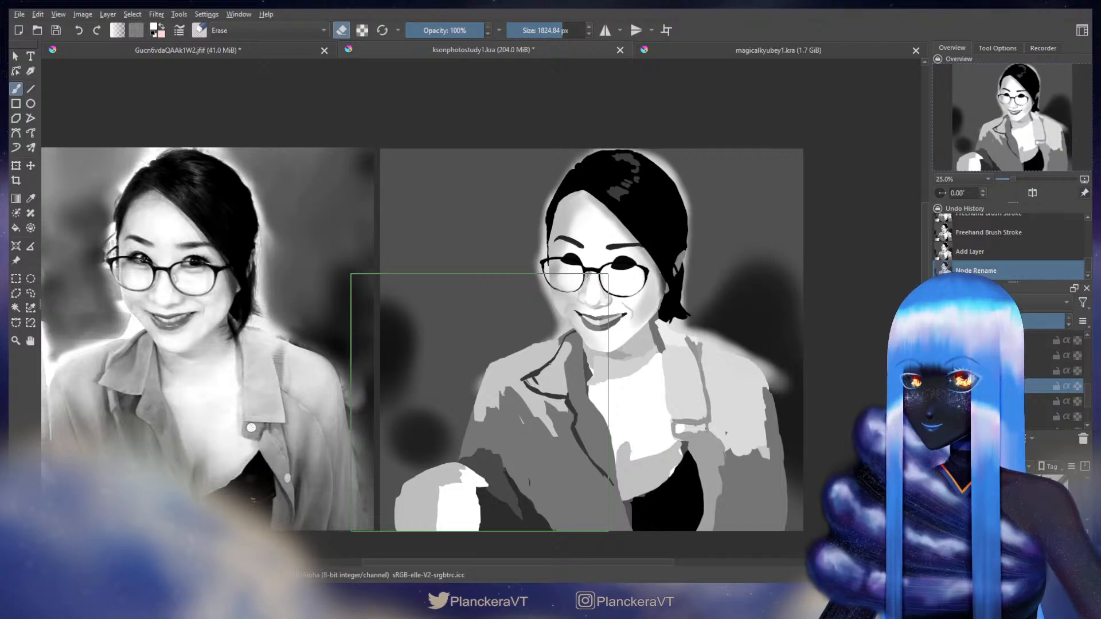
{"action": "key", "text": "e"}
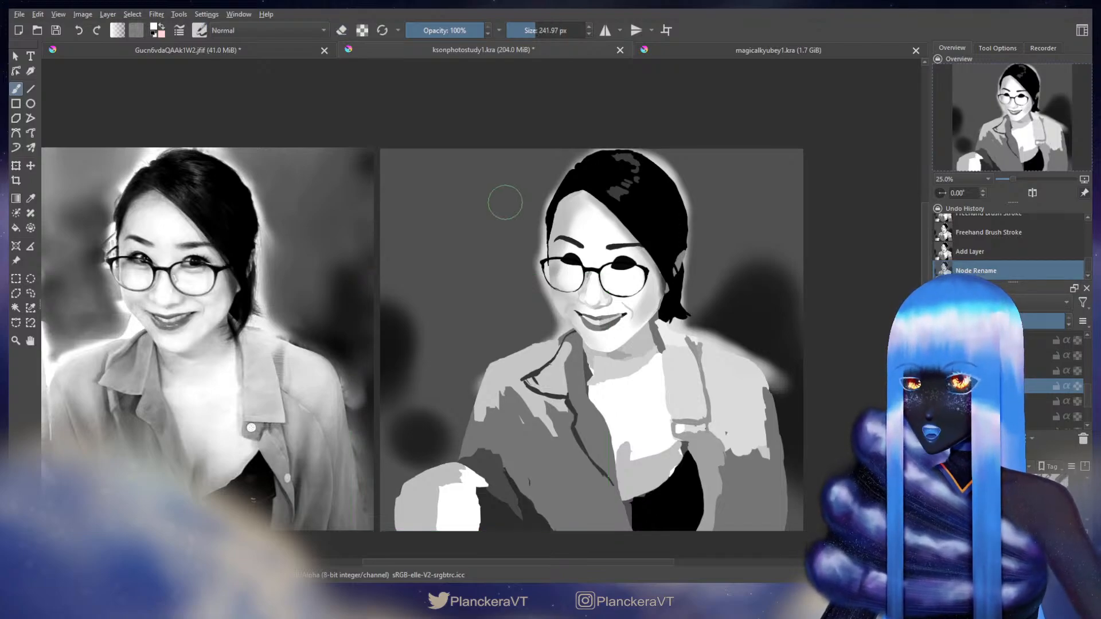
{"action": "left_click", "coordinate": [445, 281]}
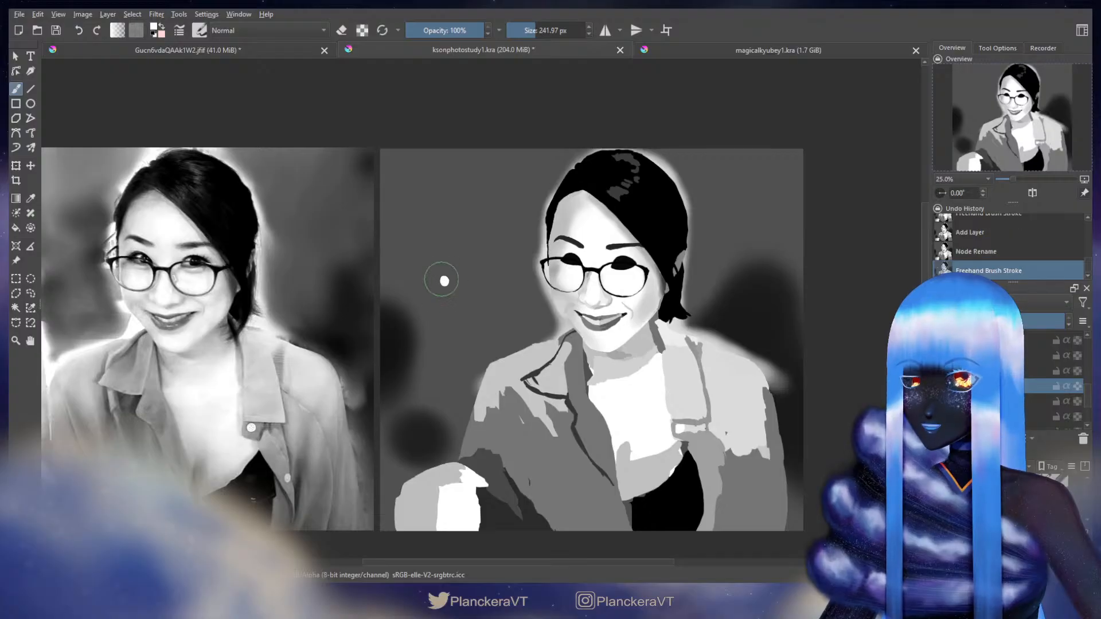
Step: Shift the white dot slightly with the Move tool and recheck the knife tip's height in the reference using a 1822 px eraser outline
{"action": "key", "text": "e"}
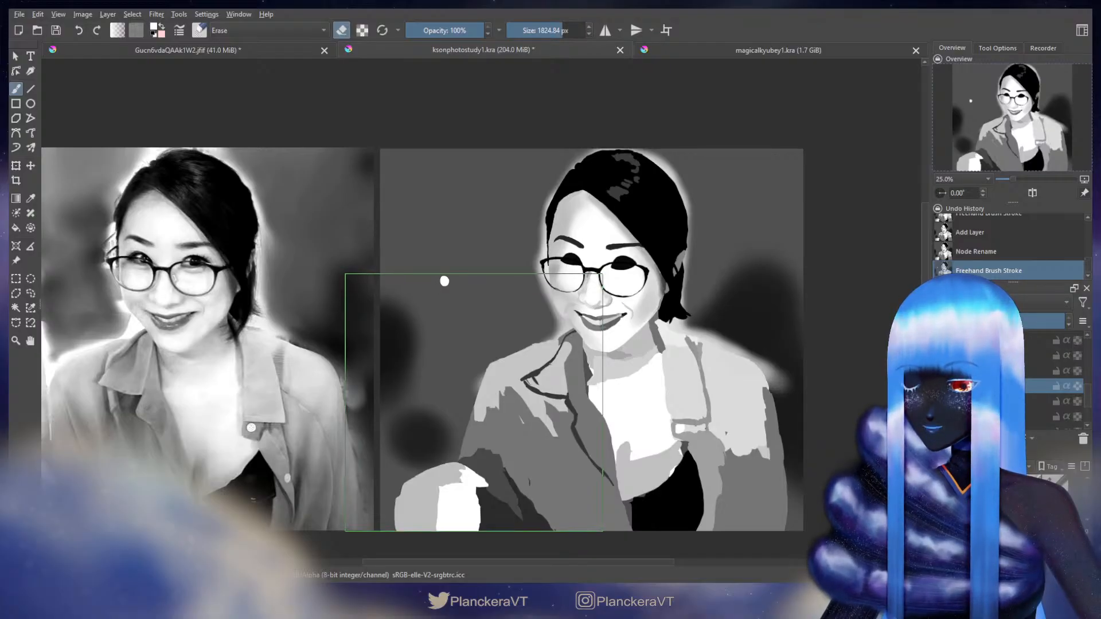
{"action": "key", "text": "t"}
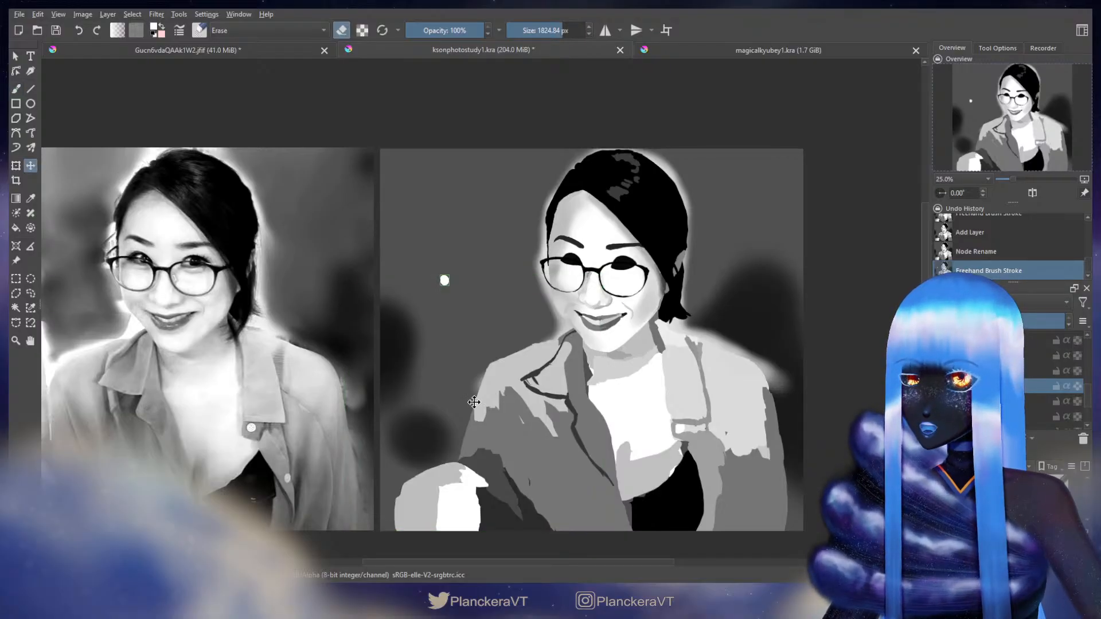
{"action": "left_click", "coordinate": [473, 402]}
{"action": "key", "text": "b"}
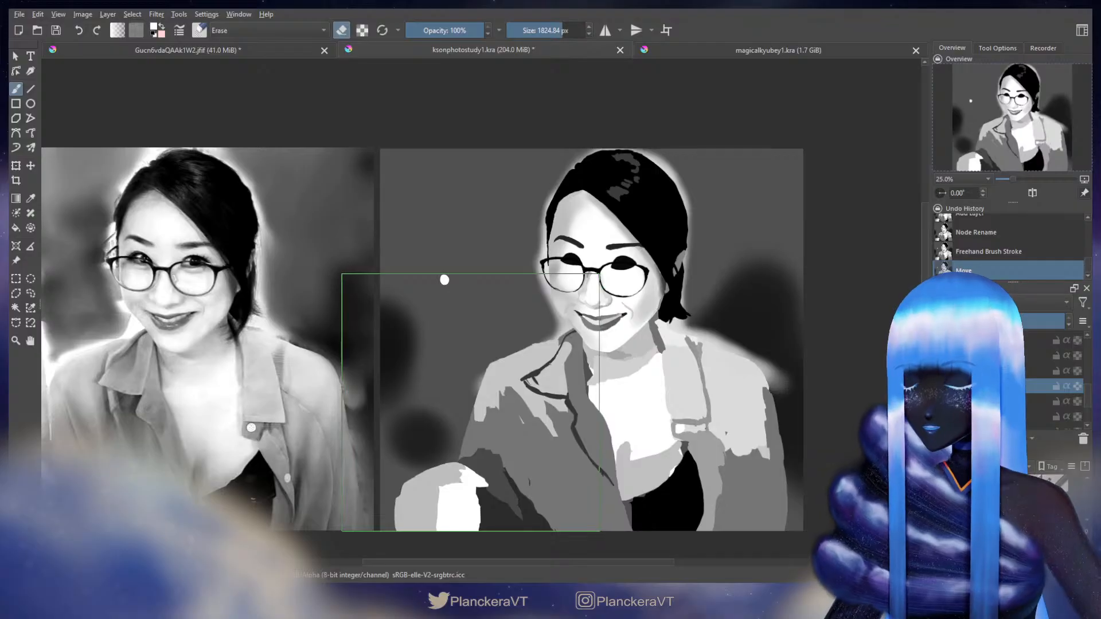
{"action": "left_click_drag", "start_coordinate": [371, 393], "coordinate": [760, 387]}
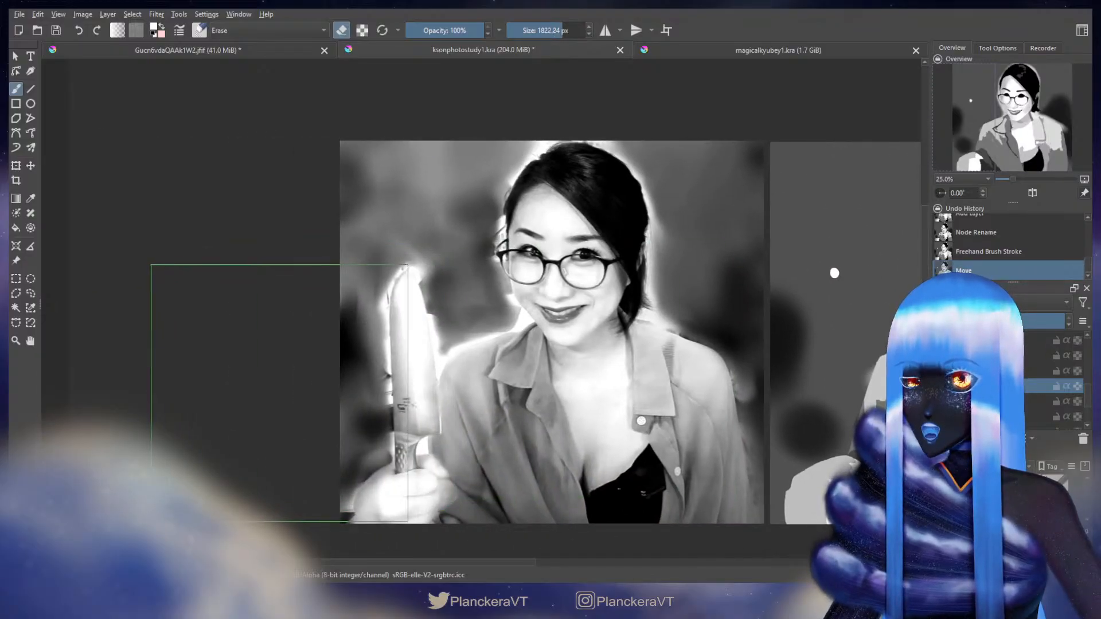
{"action": "left_click_drag", "start_coordinate": [279, 393], "coordinate": [214, 393]}
Step: Measure the knife tip's distance from the reference's left edge with a 507 px eraser outline, and nudge the white dot to the right
{"action": "left_click_drag", "start_coordinate": [341, 325], "coordinate": [223, 325]}
{"action": "scroll", "coordinate": [395, 302], "scroll_direction": "up", "scroll_amount": 2}
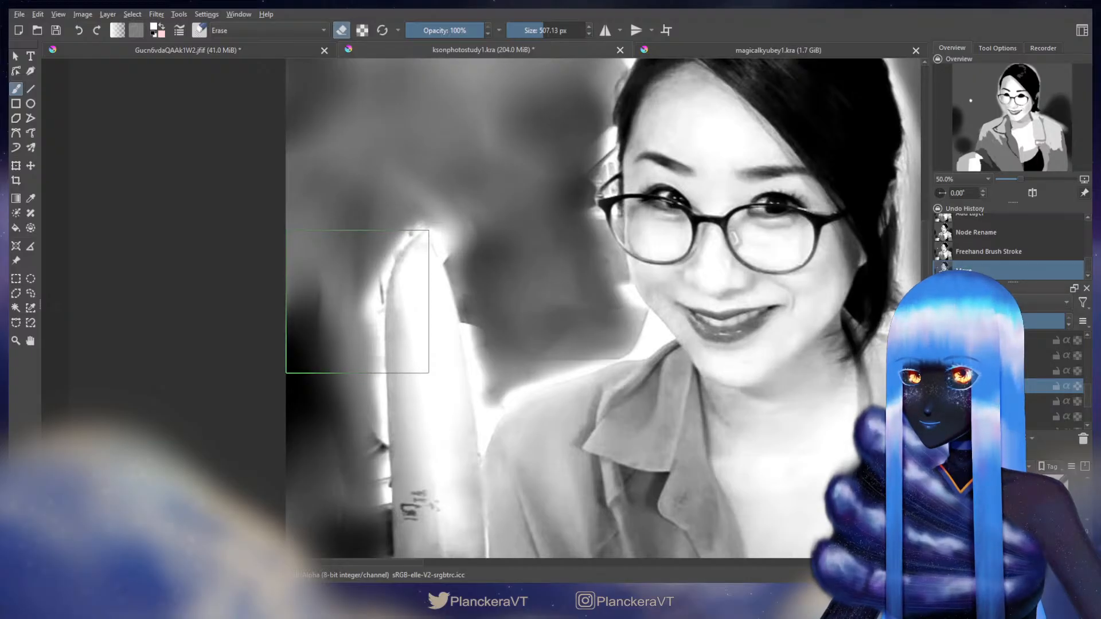
{"action": "scroll", "coordinate": [628, 331], "scroll_direction": "down", "scroll_amount": 2}
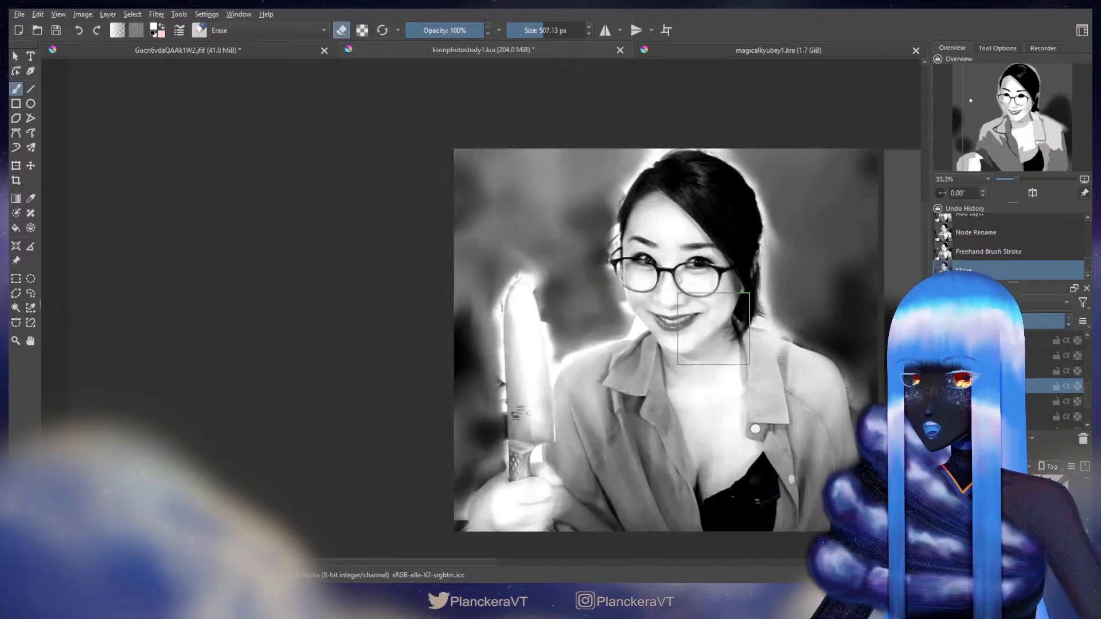
{"action": "left_click_drag", "start_coordinate": [893, 317], "coordinate": [487, 333]}
{"action": "scroll", "coordinate": [514, 310], "scroll_direction": "up", "scroll_amount": 2}
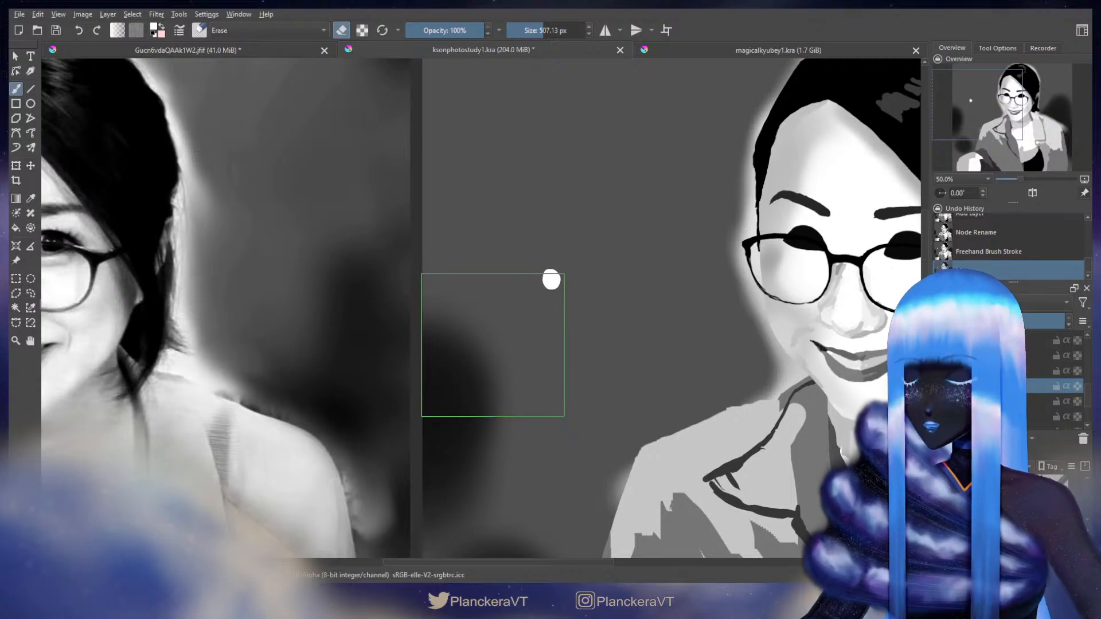
{"action": "key", "text": "t"}
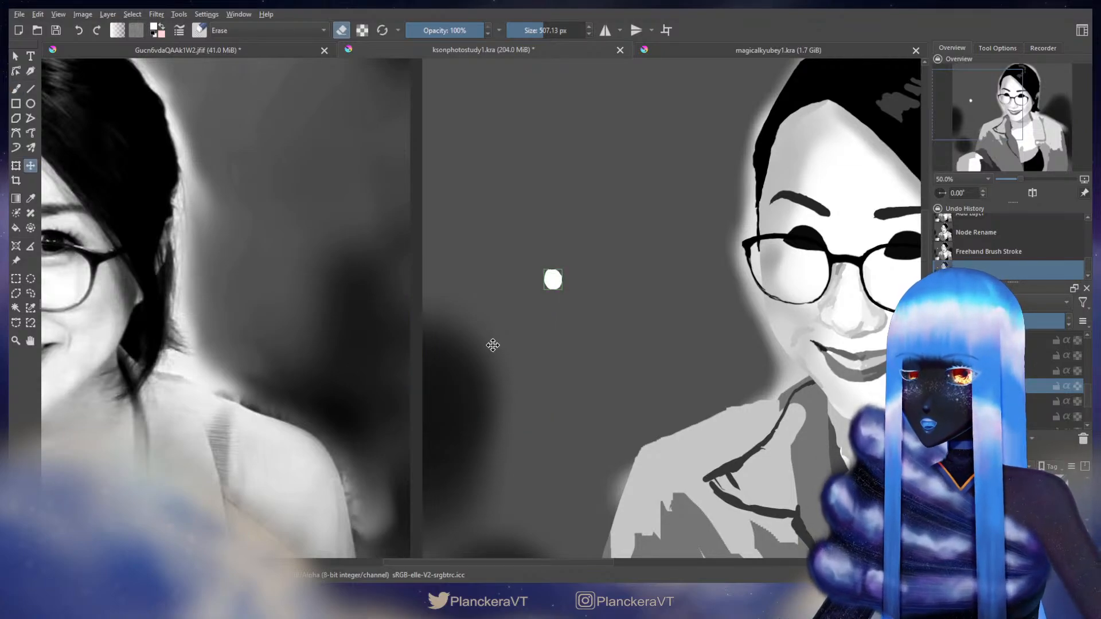
{"action": "key", "text": "Right"}
{"action": "key", "text": "Right"}
{"action": "key", "text": "Right"}
{"action": "key", "text": "Right"}
{"action": "key", "text": "Right"}
{"action": "key", "text": "Right"}
{"action": "key", "text": "Right"}
{"action": "key", "text": "Right"}
{"action": "key", "text": "Right"}
{"action": "key", "text": "Right"}
{"action": "key", "text": "Right"}
{"action": "key", "text": "Right"}
{"action": "key", "text": "Right"}
{"action": "key", "text": "Right"}
{"action": "key", "text": "b"}
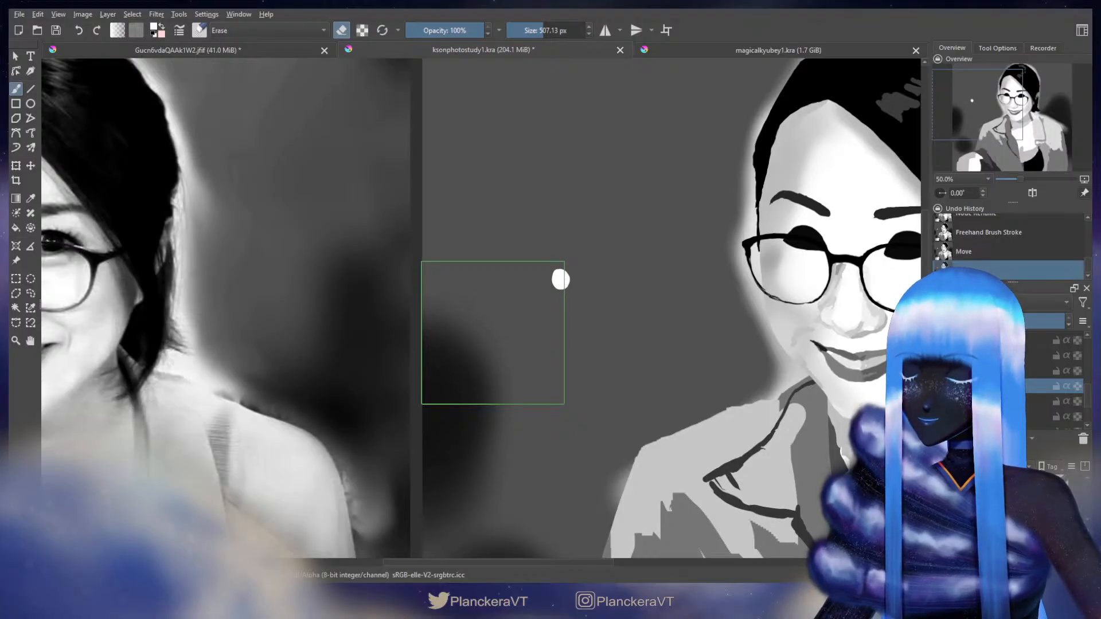
Step: Nudge the white dot back to the left to match the 507 px measured distance, and return to painting at 242 px
{"action": "key", "text": "t"}
{"action": "key", "text": "Left"}
{"action": "key", "text": "Left"}
{"action": "key", "text": "Left"}
{"action": "key", "text": "Left"}
{"action": "key", "text": "Left"}
{"action": "key", "text": "Left"}
{"action": "key", "text": "Left"}
{"action": "key", "text": "Left"}
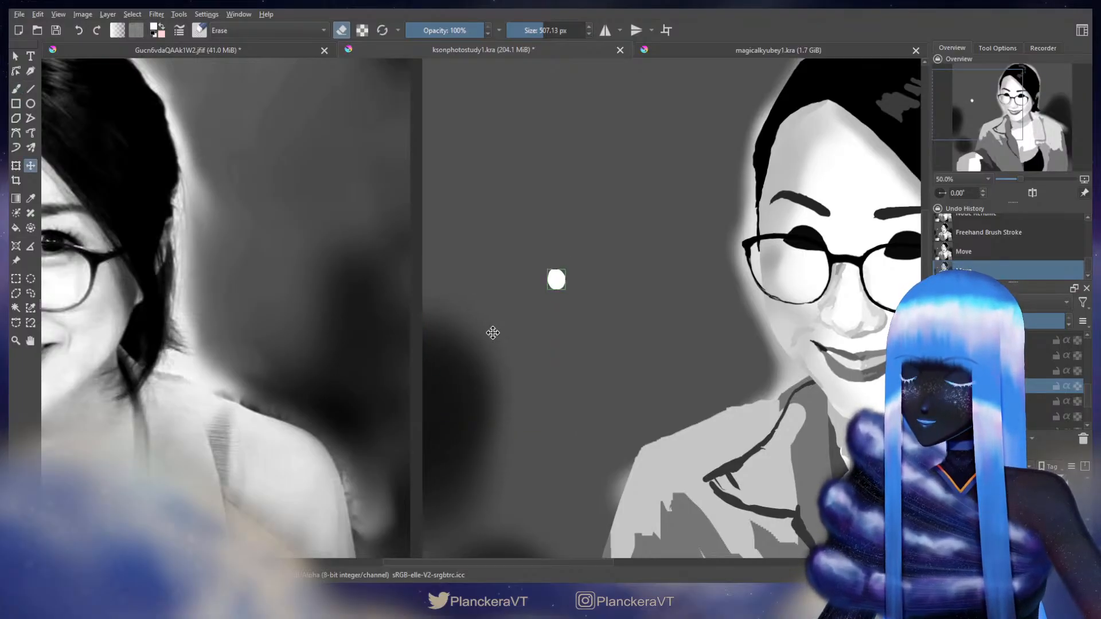
{"action": "key", "text": "b"}
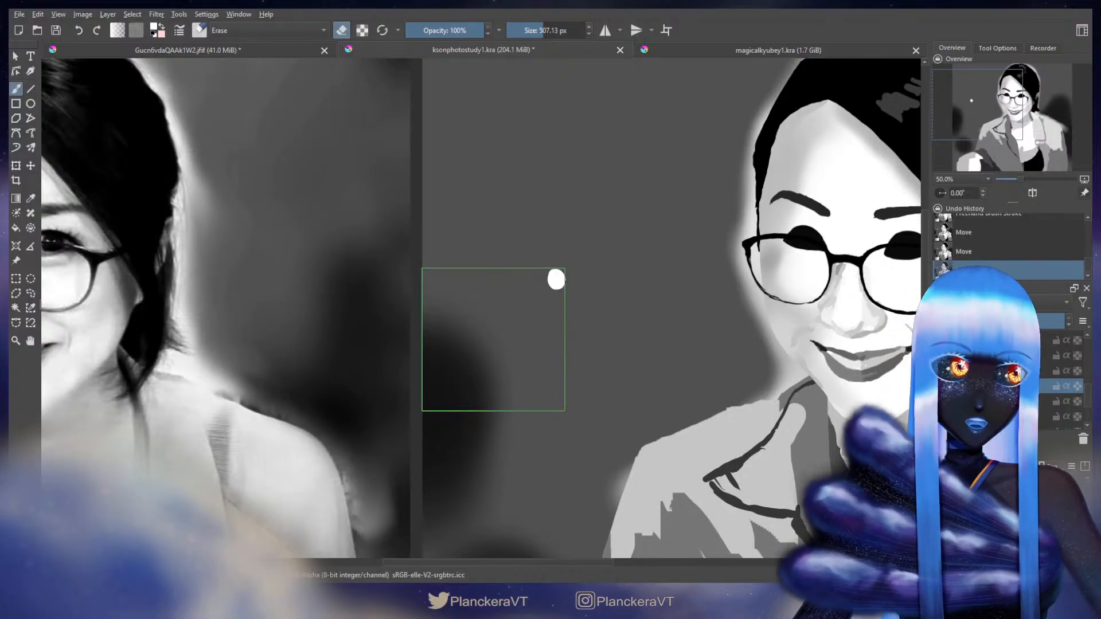
{"action": "key", "text": "e"}
Step: Paint the knife blade's tip and outer edge in white at 242 px, from the dot down to the hand, redoing one stroke
{"action": "scroll", "coordinate": [643, 310], "scroll_direction": "down", "scroll_amount": 3}
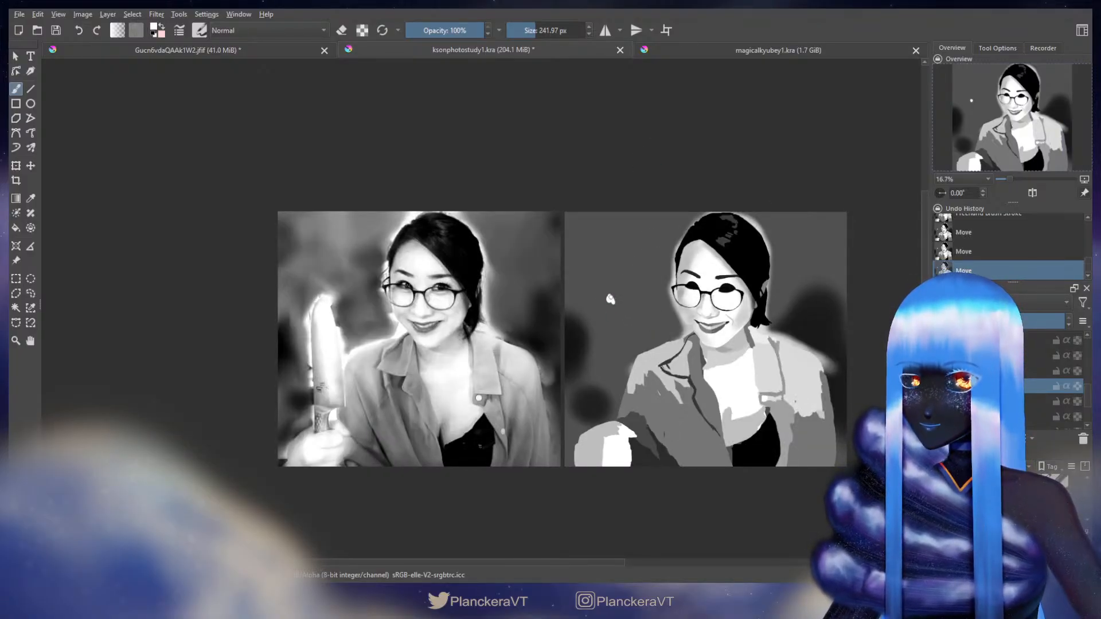
{"action": "left_click_drag", "start_coordinate": [610, 299], "coordinate": [615, 341]}
{"action": "left_click_drag", "start_coordinate": [613, 301], "coordinate": [615, 370]}
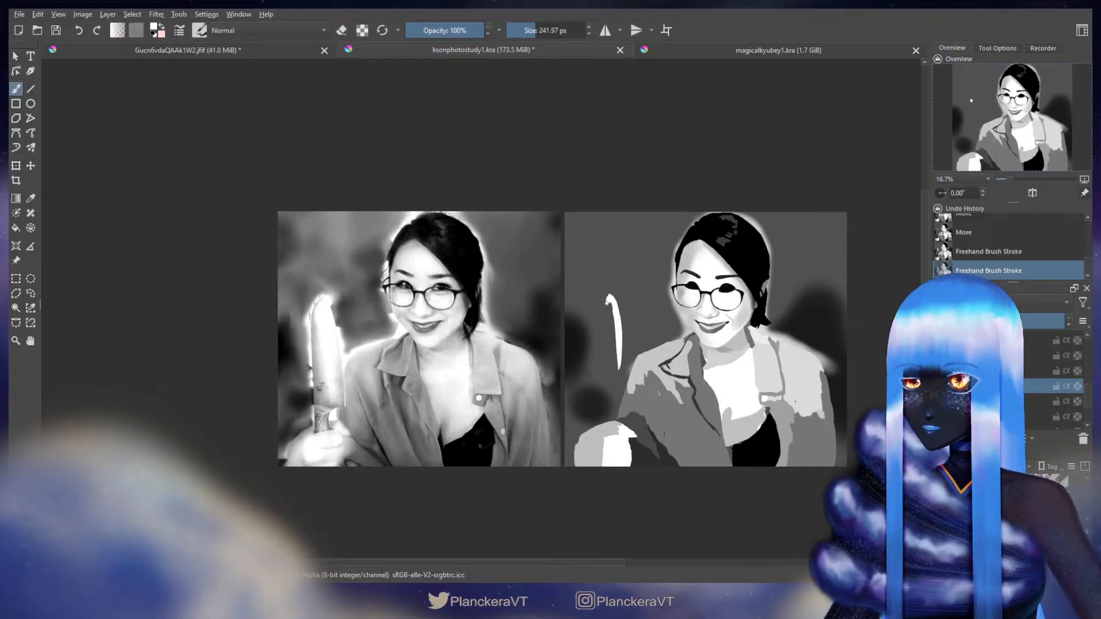
{"action": "left_click_drag", "start_coordinate": [607, 303], "coordinate": [601, 346]}
{"action": "key", "text": "ctrl+z"}
{"action": "left_click_drag", "start_coordinate": [609, 298], "coordinate": [600, 425]}
{"action": "left_click_drag", "start_coordinate": [606, 311], "coordinate": [615, 355]}
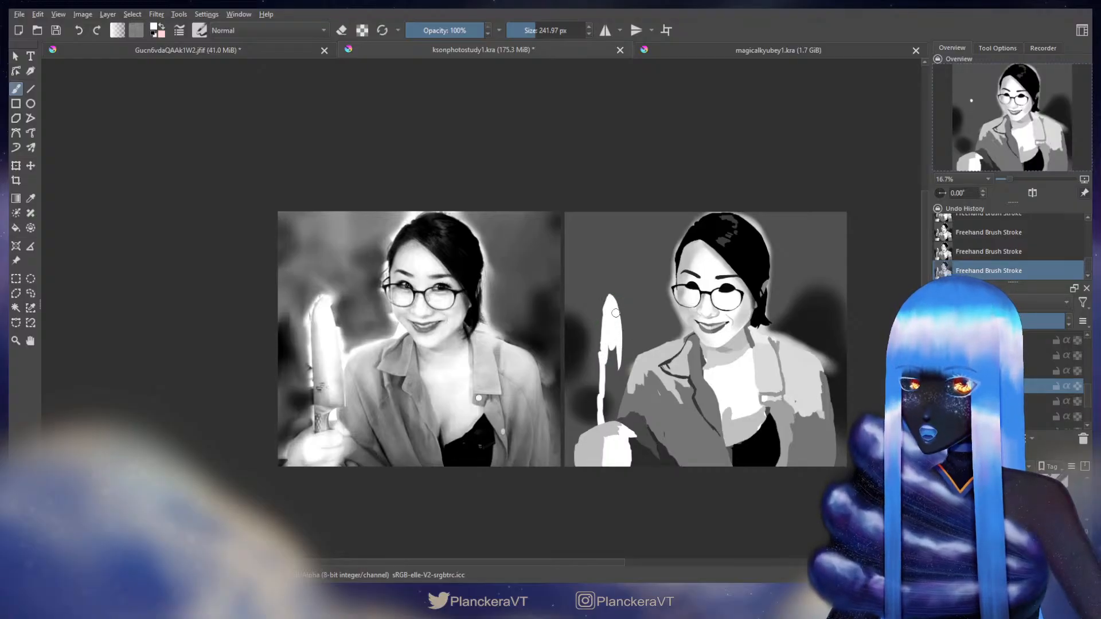
Step: Paint the blade's inner edge in white and fill the blade solid down to the hand
{"action": "left_click_drag", "start_coordinate": [616, 314], "coordinate": [621, 349]}
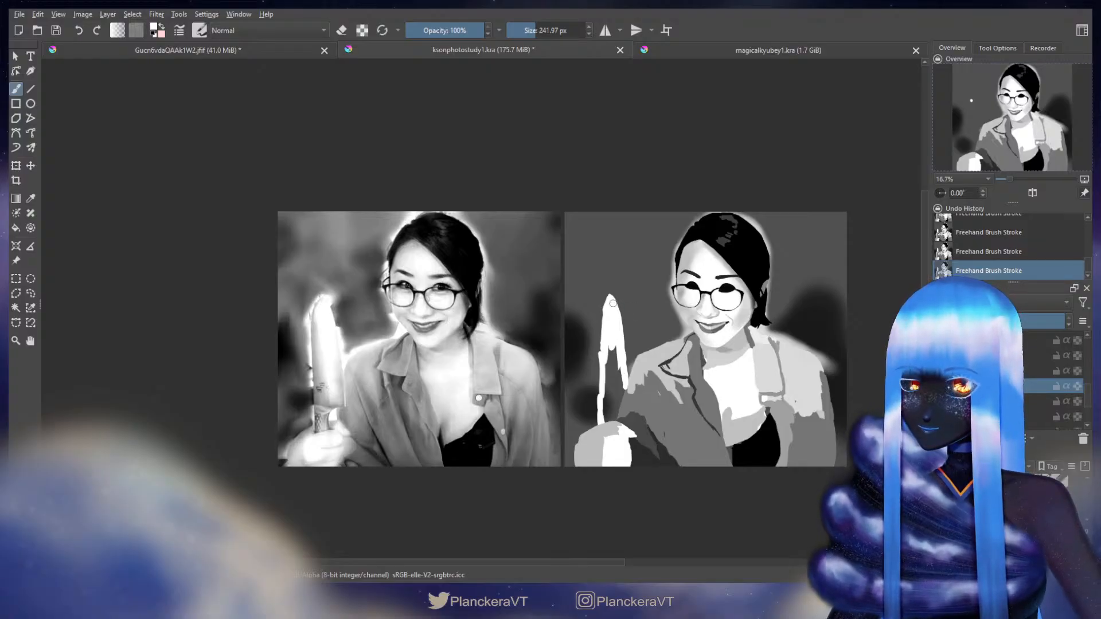
{"action": "left_click_drag", "start_coordinate": [613, 303], "coordinate": [625, 383]}
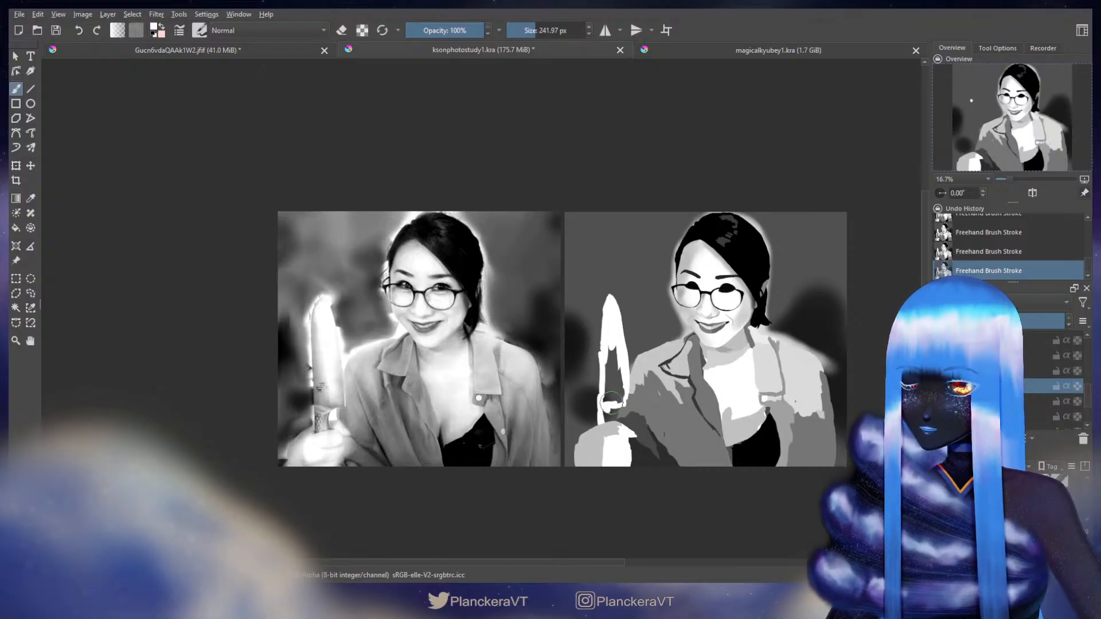
{"action": "mouse_move", "coordinate": [614, 335]}
{"action": "left_mouse_down"}
{"action": "mouse_move", "coordinate": [609, 383]}
{"action": "mouse_move", "coordinate": [619, 395]}
{"action": "left_mouse_up"}
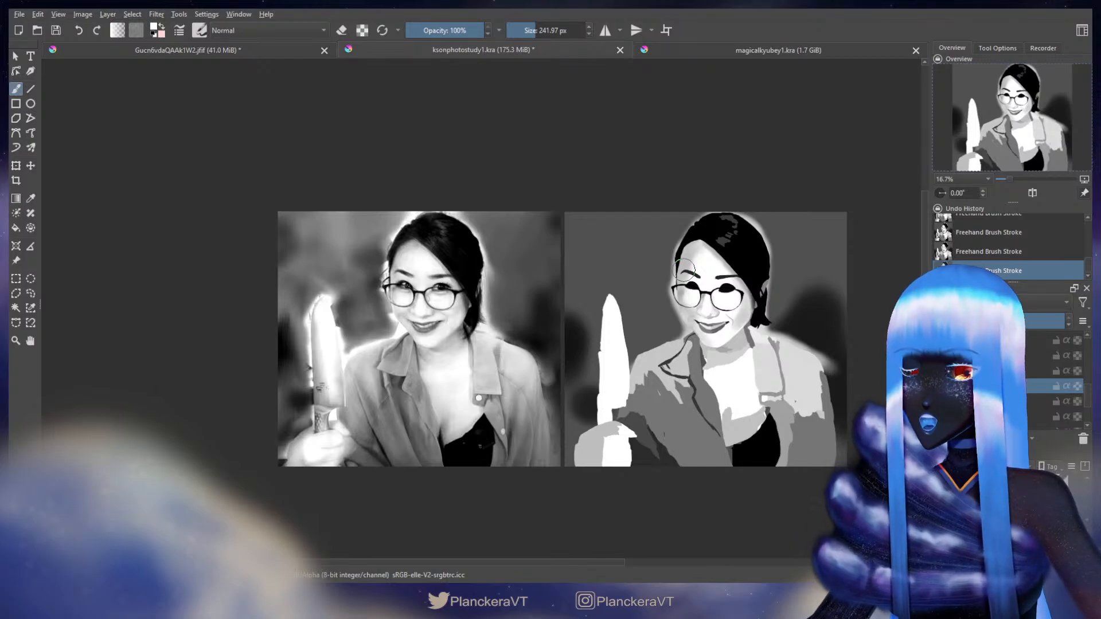
Step: Compare the gap between the knife blade and the left edge in the reference and the painting, using an eraser outline of about 353 px
{"action": "scroll", "coordinate": [519, 478], "scroll_direction": "up", "scroll_amount": 2}
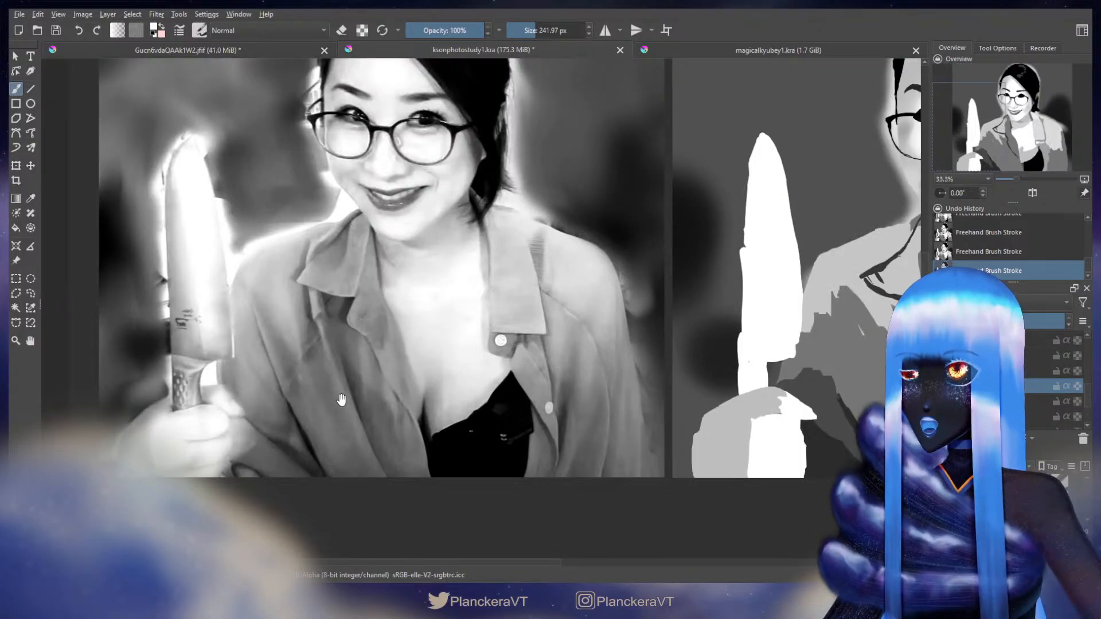
{"action": "scroll", "coordinate": [908, 85], "scroll_direction": "down", "scroll_amount": 1}
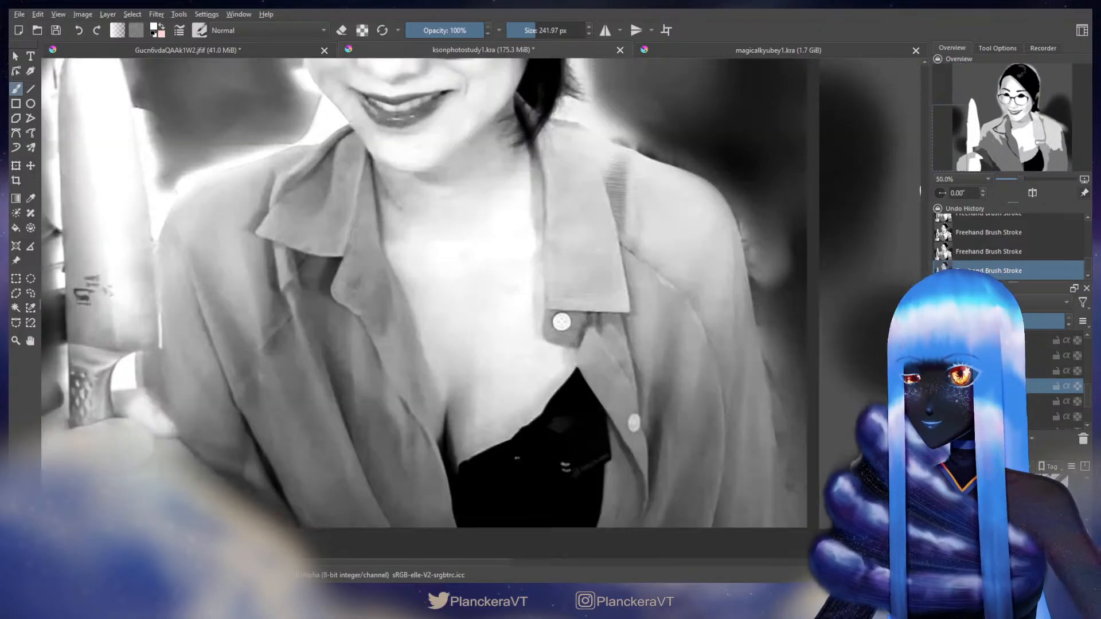
{"action": "key", "text": "e"}
{"action": "left_click_drag", "start_coordinate": [254, 186], "coordinate": [476, 317]}
{"action": "key", "text": "bracketleft"}
{"action": "key", "text": "bracketleft"}
{"action": "key", "text": "bracketleft"}
{"action": "key", "text": "bracketleft"}
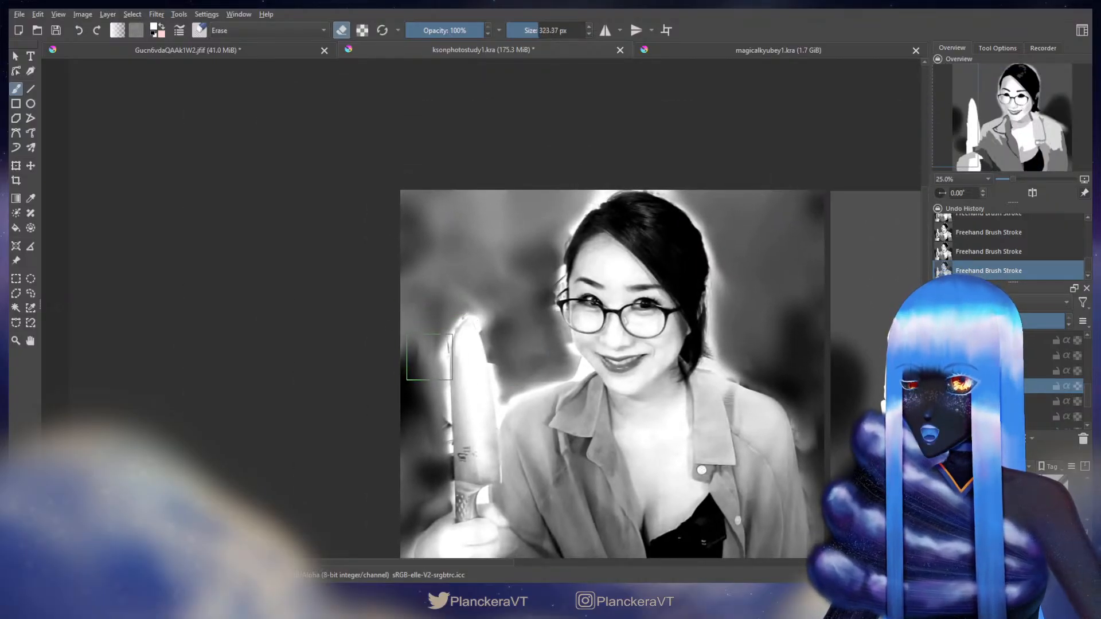
{"action": "scroll", "coordinate": [438, 347], "scroll_direction": "up", "scroll_amount": 2}
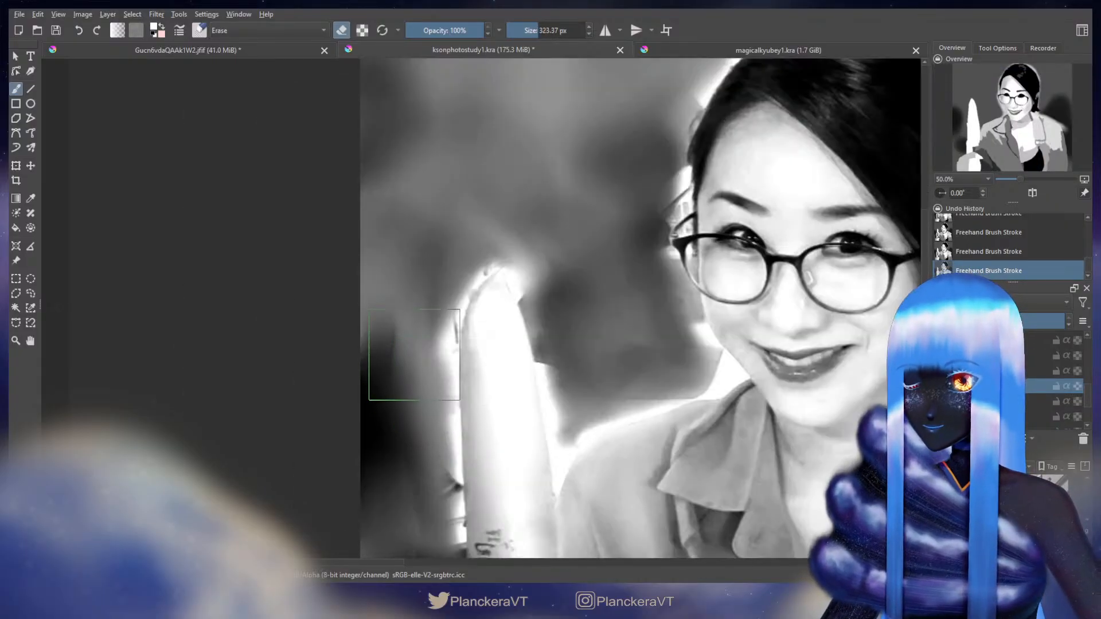
{"action": "key", "text": "bracketright"}
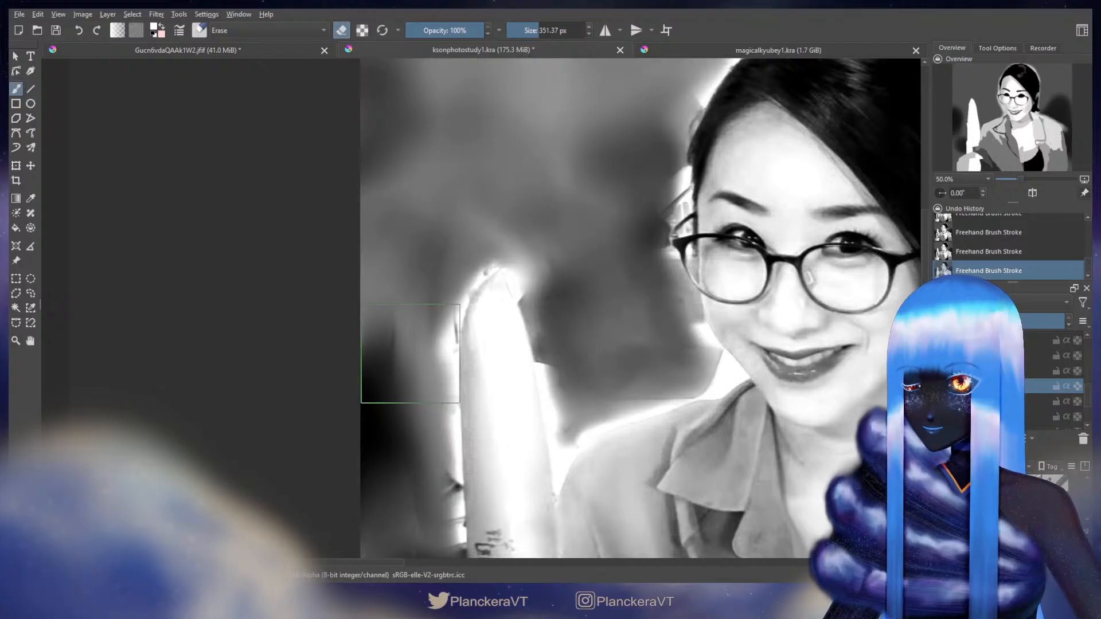
{"action": "left_click_drag", "start_coordinate": [411, 354], "coordinate": [412, 354]}
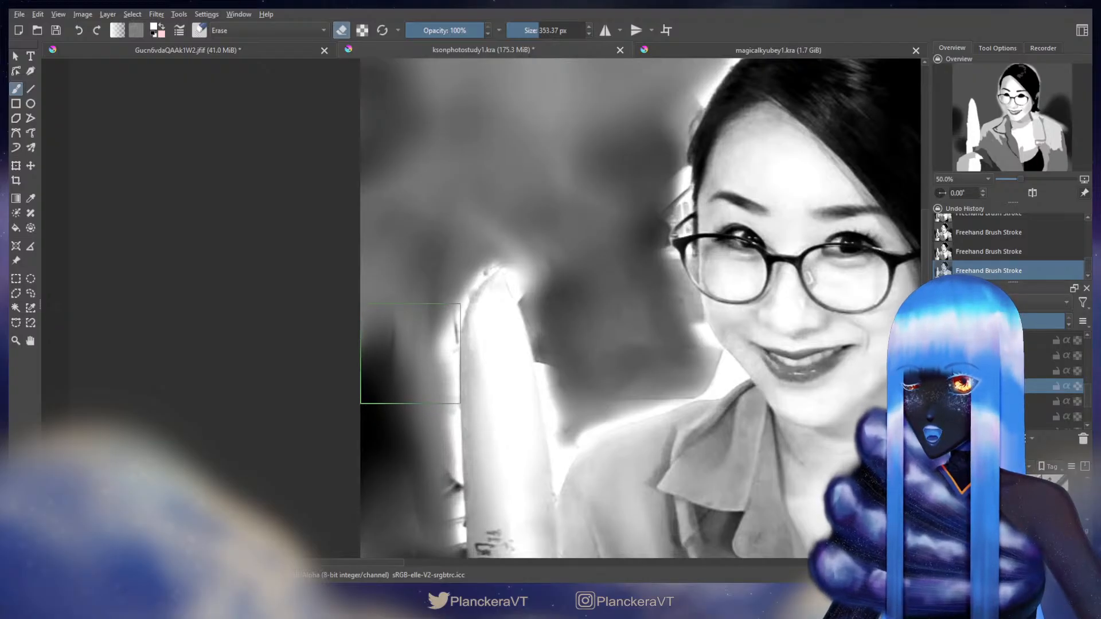
{"action": "scroll", "coordinate": [410, 354], "scroll_direction": "down", "scroll_amount": 2}
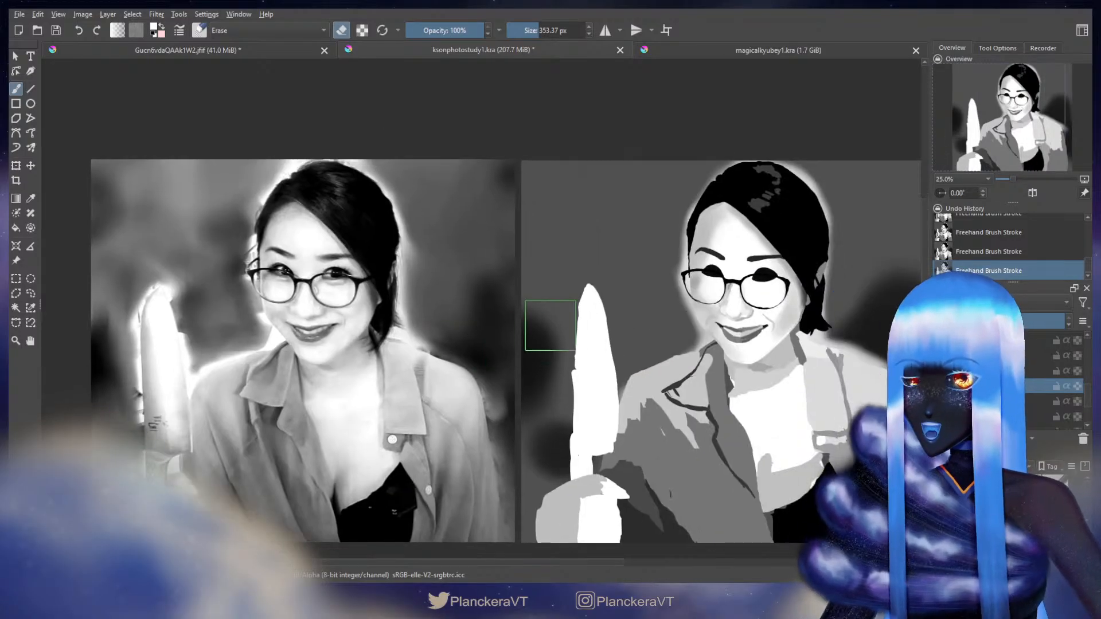
Step: Widen the knife blade's outer edge in white at 242 px, checking its gap to the left edge with a 353 px eraser outline and redoing one stroke
{"action": "scroll", "coordinate": [547, 326], "scroll_direction": "up", "scroll_amount": 1}
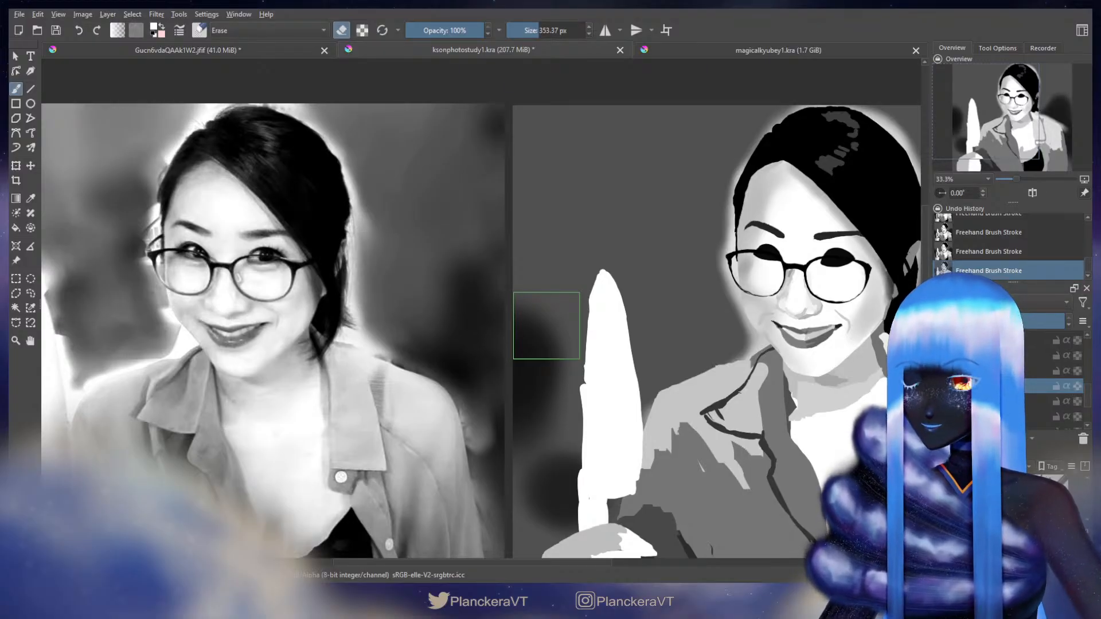
{"action": "key", "text": "slash"}
{"action": "mouse_move", "coordinate": [599, 297]}
{"action": "left_mouse_down"}
{"action": "mouse_move", "coordinate": [603, 276]}
{"action": "mouse_move", "coordinate": [587, 307]}
{"action": "mouse_move", "coordinate": [585, 385]}
{"action": "mouse_move", "coordinate": [592, 305]}
{"action": "left_mouse_up"}
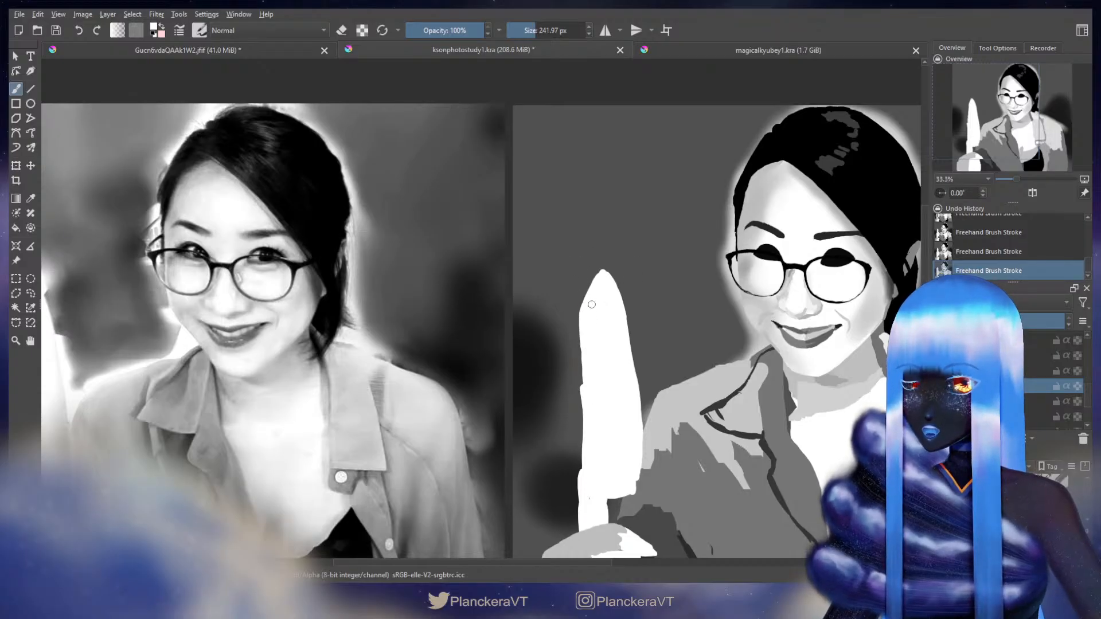
{"action": "key", "text": "e"}
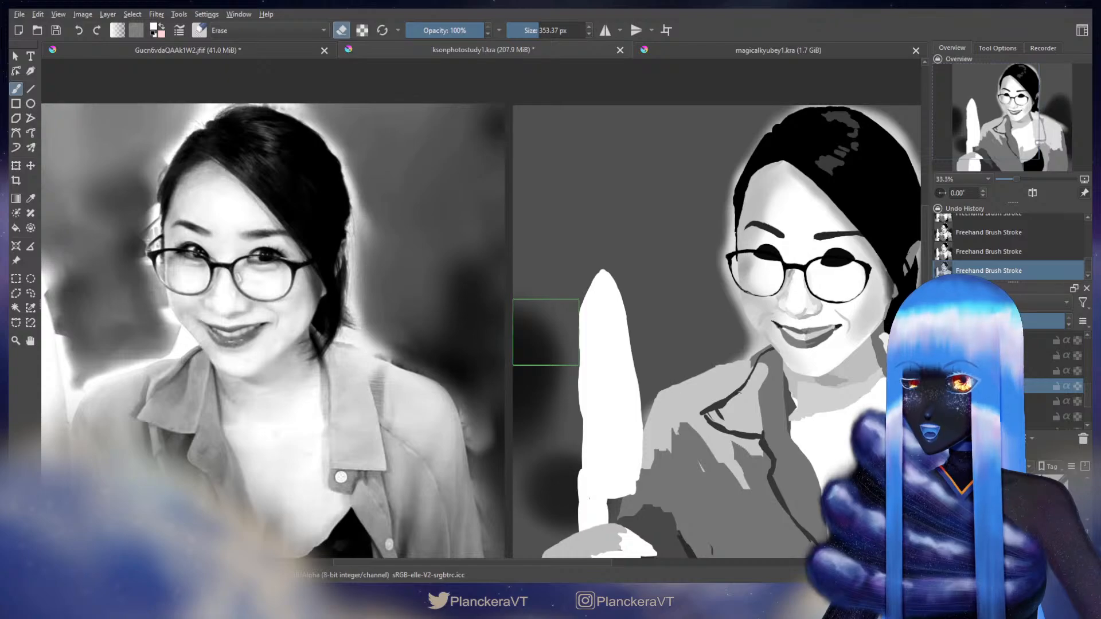
{"action": "key", "text": "e"}
{"action": "mouse_move", "coordinate": [586, 314]}
{"action": "left_mouse_down"}
{"action": "mouse_move", "coordinate": [629, 204]}
{"action": "mouse_move", "coordinate": [627, 273]}
{"action": "left_mouse_up"}
{"action": "key", "text": "ctrl+z"}
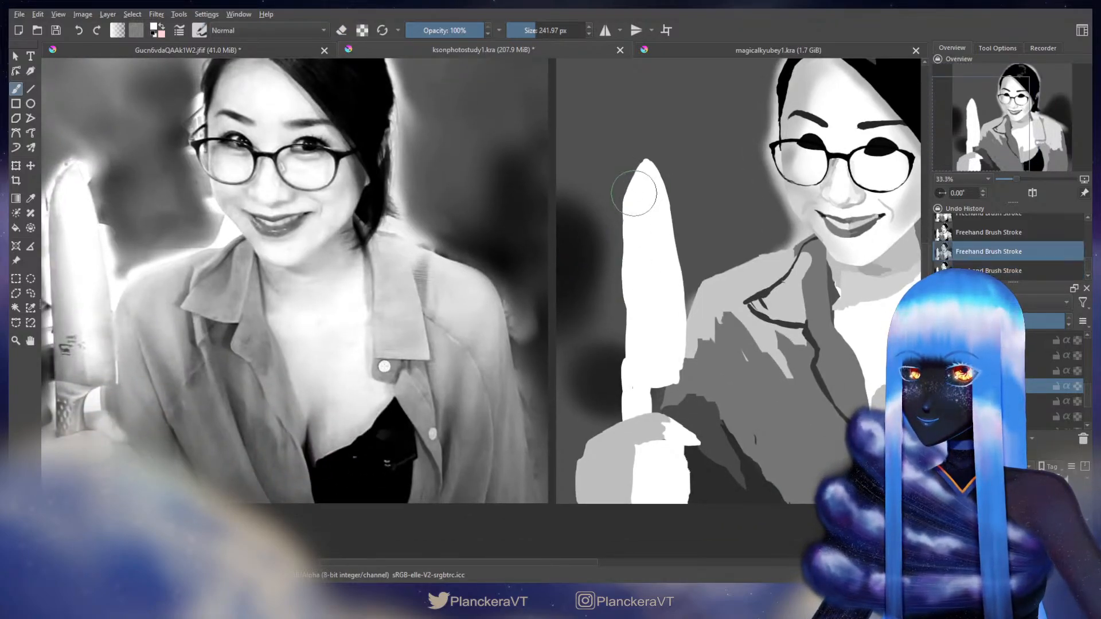
{"action": "left_click_drag", "start_coordinate": [632, 196], "coordinate": [630, 396]}
Step: Compare the blade's gap to the left edge in the reference and trim the painted blade's outer edge with a 244 px eraser
{"action": "left_click_drag", "start_coordinate": [593, 323], "coordinate": [807, 313]}
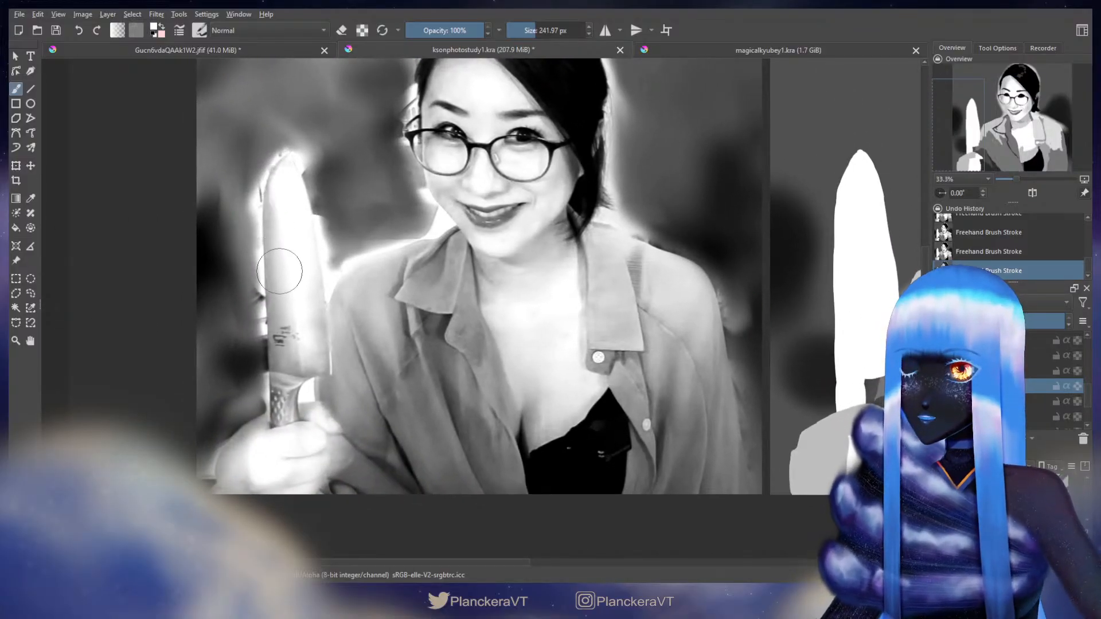
{"action": "key", "text": "e"}
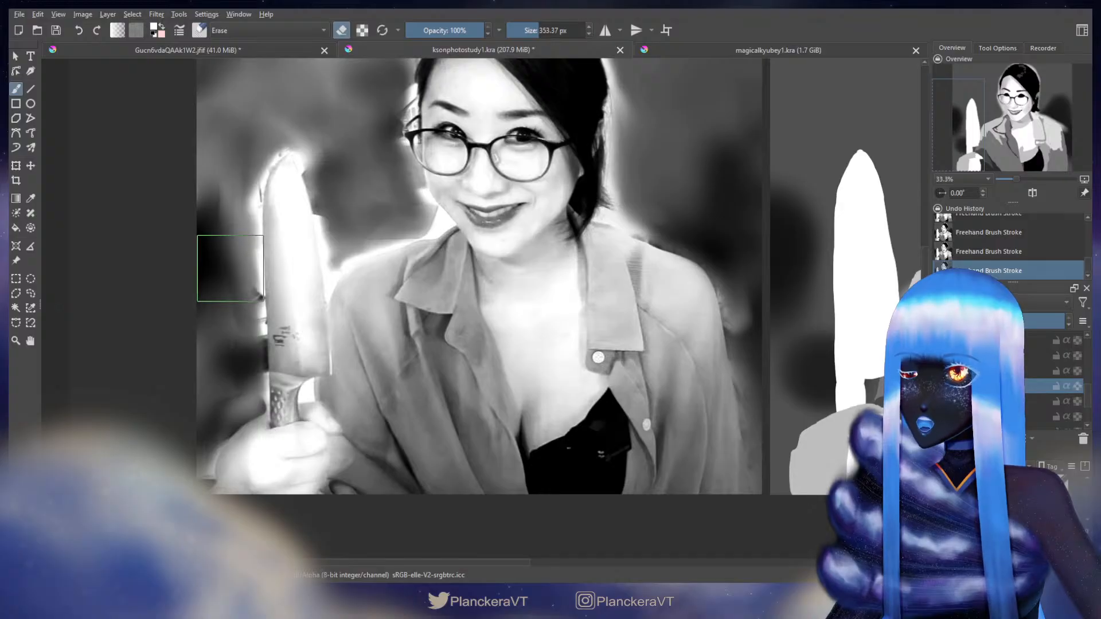
{"action": "scroll", "coordinate": [737, 210], "scroll_direction": "right", "scroll_amount": 3}
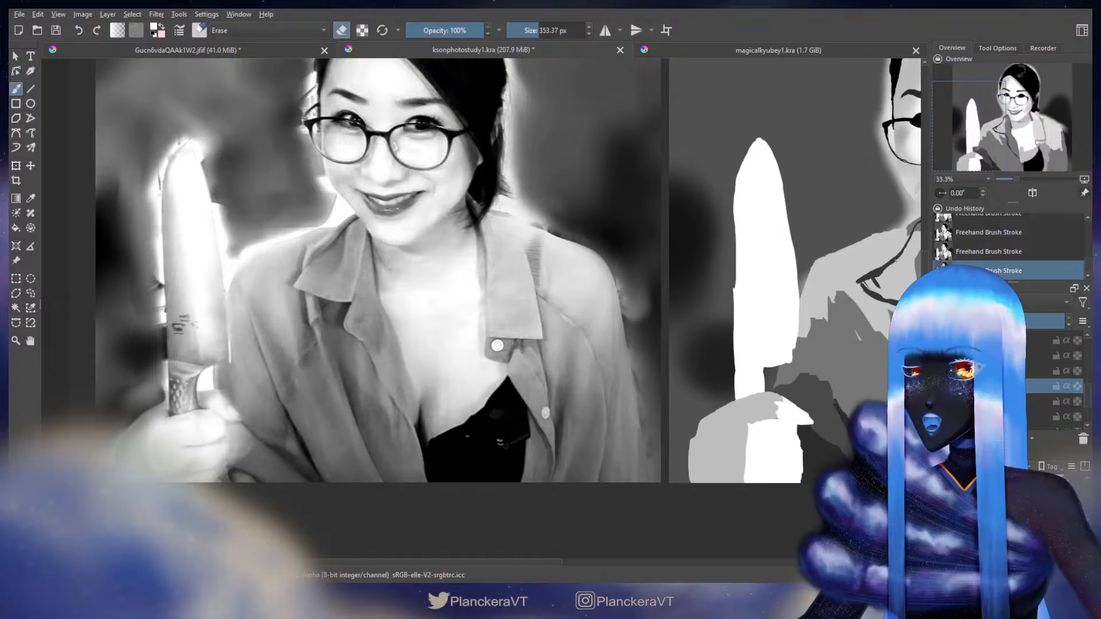
{"action": "mouse_move", "coordinate": [713, 256]}
{"action": "left_mouse_down", "text": "shift"}
{"action": "mouse_move", "coordinate": [700, 259]}
{"action": "mouse_move", "coordinate": [719, 275]}
{"action": "mouse_move", "coordinate": [717, 359]}
{"action": "mouse_move", "coordinate": [717, 328]}
{"action": "mouse_move", "coordinate": [729, 373]}
{"action": "left_mouse_up", "text": "shift"}
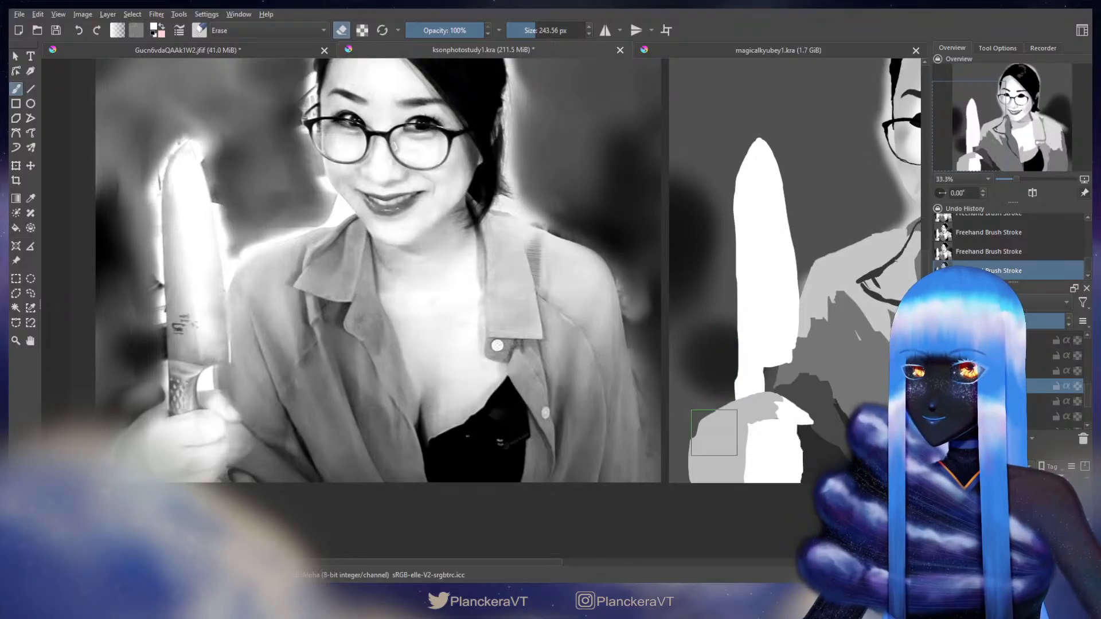
{"action": "key", "text": "e"}
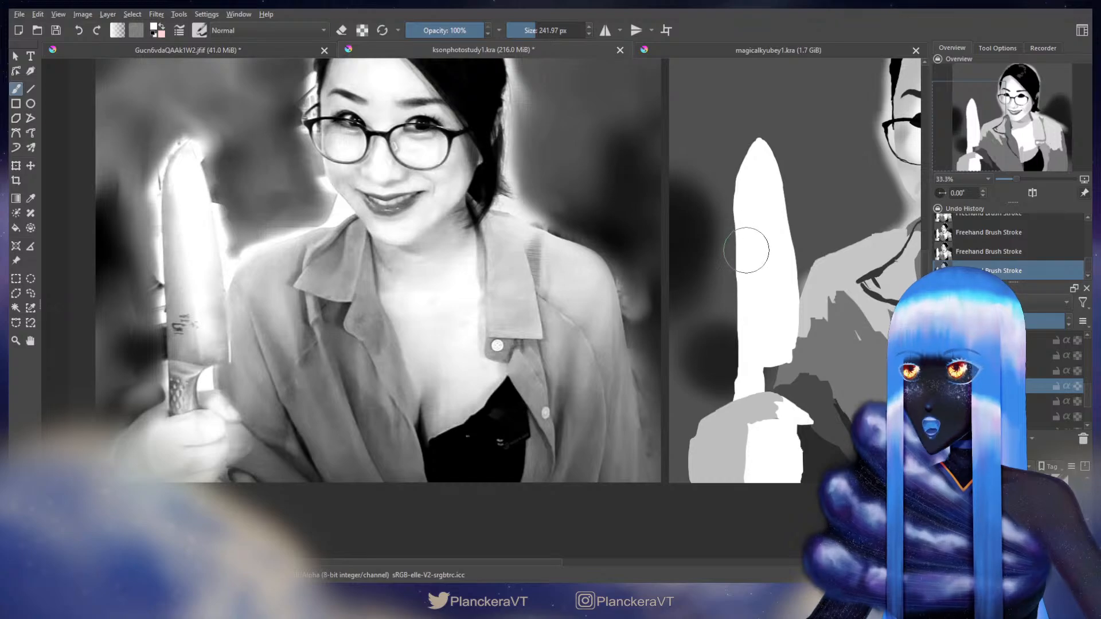
Step: Measure the height of the blade's outer shoulder above the bottom edge in the reference with a 1613 px eraser outline and compare it with the painting
{"action": "mouse_move", "coordinate": [516, 279]}
{"action": "left_mouse_down"}
{"action": "mouse_move", "coordinate": [619, 321]}
{"action": "mouse_move", "coordinate": [654, 377]}
{"action": "left_mouse_up"}
{"action": "key", "text": "e"}
{"action": "mouse_move", "coordinate": [351, 335]}
{"action": "left_mouse_down"}
{"action": "mouse_move", "coordinate": [370, 267]}
{"action": "mouse_move", "coordinate": [361, 201]}
{"action": "mouse_move", "coordinate": [461, 201]}
{"action": "left_mouse_up"}
{"action": "left_click_drag", "start_coordinate": [386, 280], "coordinate": [514, 279]}
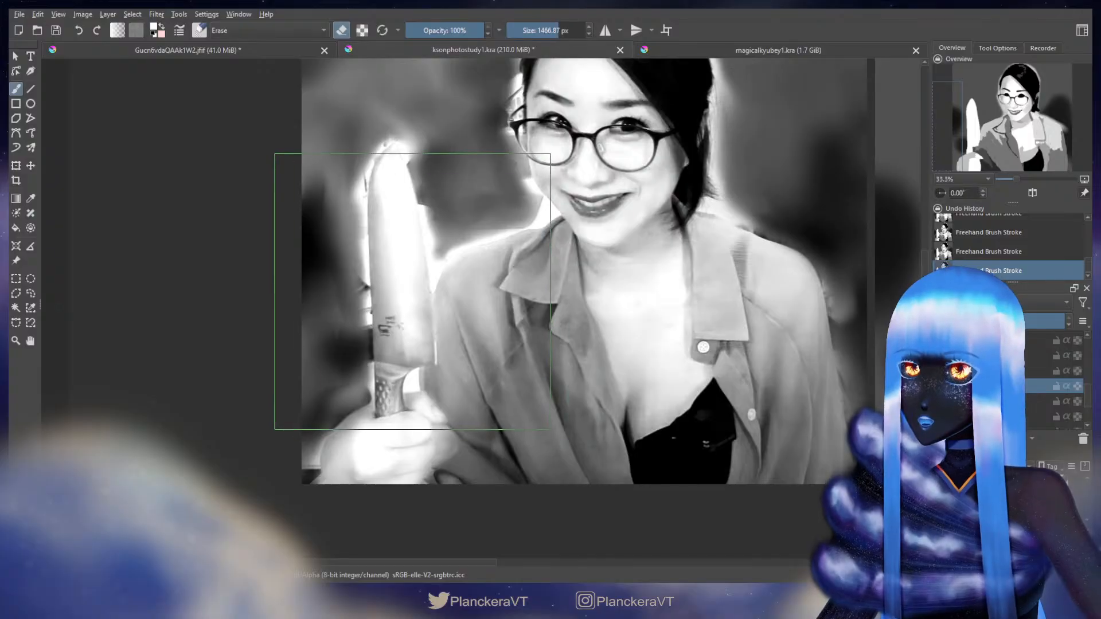
{"action": "left_click_drag", "start_coordinate": [441, 342], "coordinate": [462, 330]}
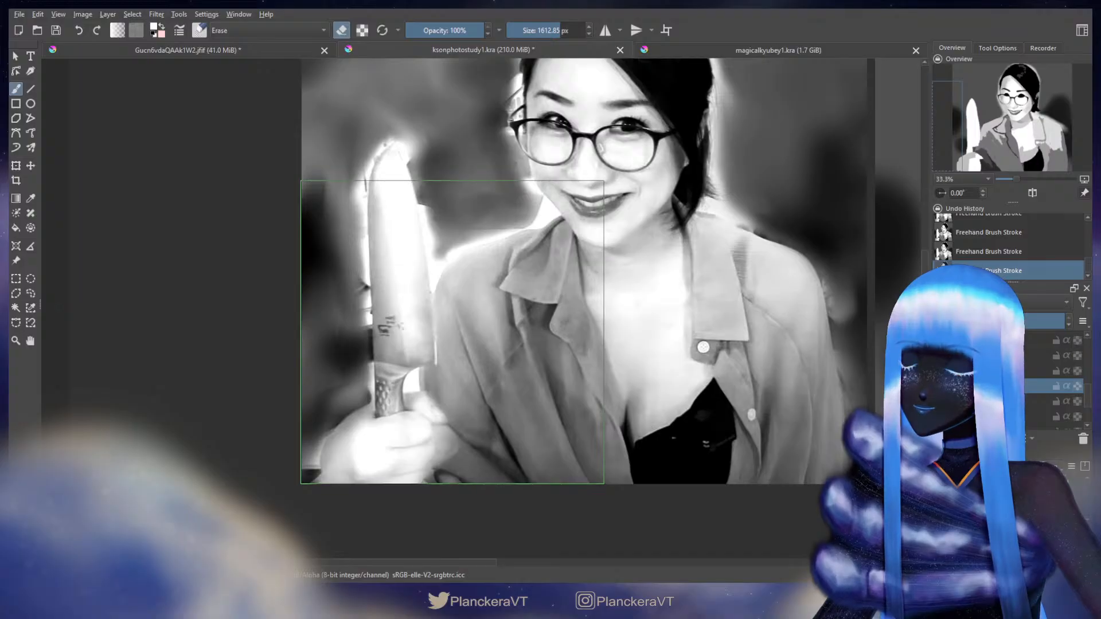
{"action": "left_click_drag", "start_coordinate": [649, 310], "coordinate": [313, 342]}
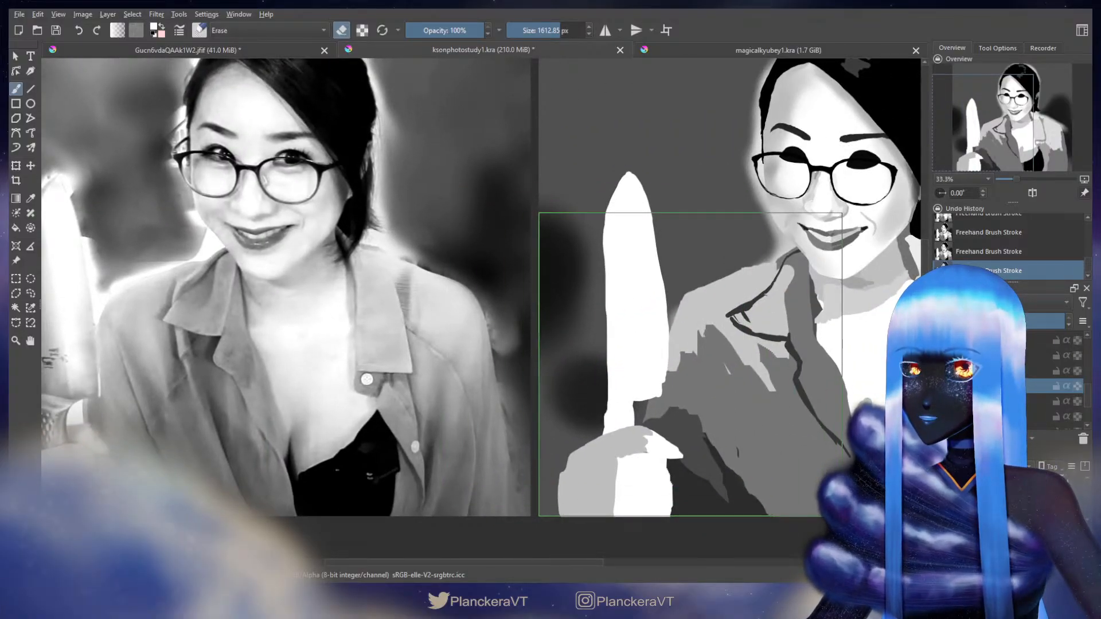
Step: Trim the lower outer edge of the painted blade down to the hand with the eraser reduced to about 116 px
{"action": "key", "text": "e"}
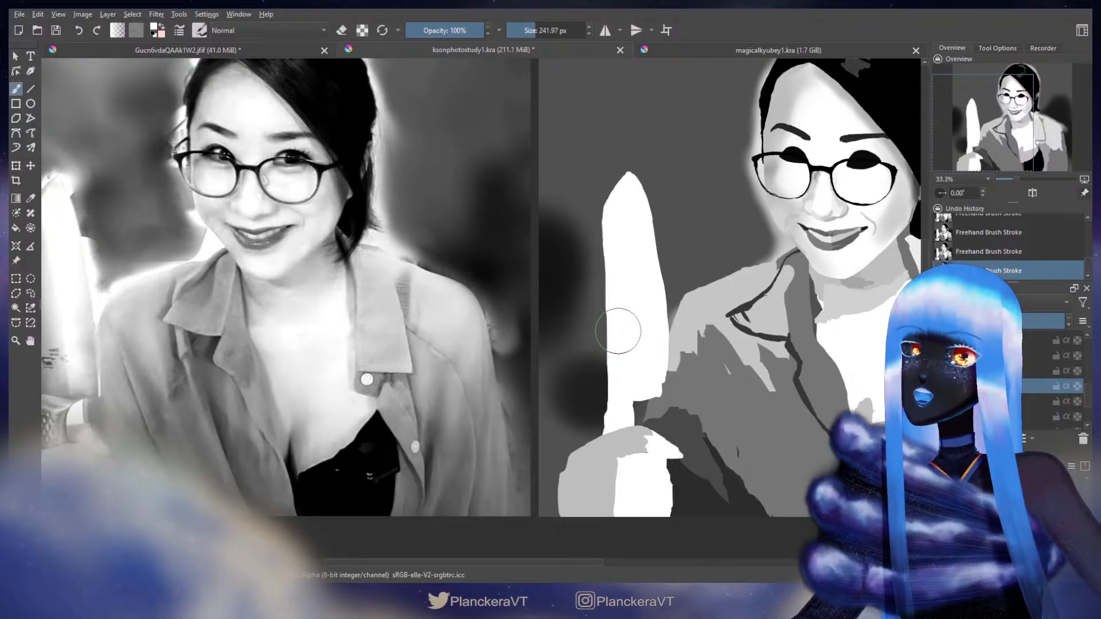
{"action": "key", "text": "e"}
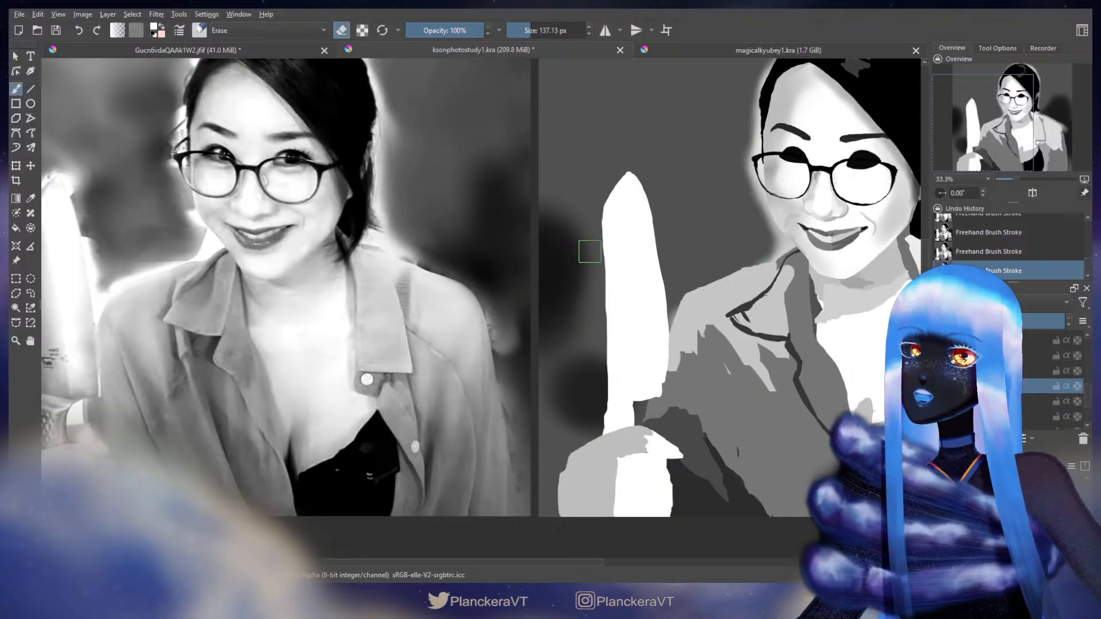
{"action": "key", "text": "bracketleft"}
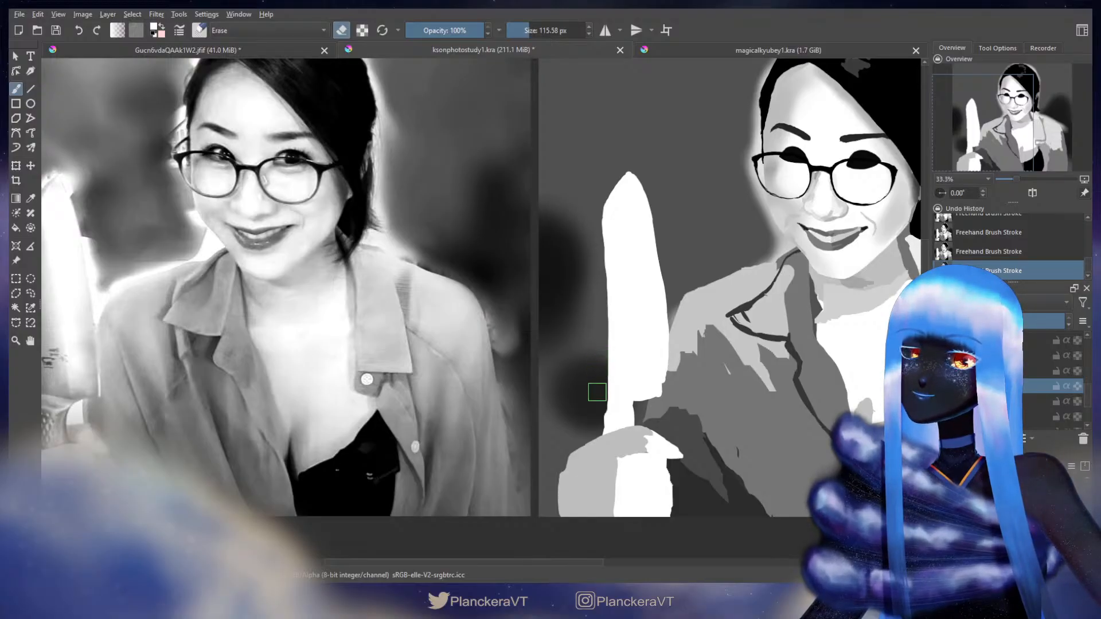
{"action": "mouse_move", "coordinate": [574, 407]}
{"action": "left_mouse_down"}
{"action": "mouse_move", "coordinate": [750, 356]}
{"action": "mouse_move", "coordinate": [804, 356]}
{"action": "mouse_move", "coordinate": [643, 336]}
{"action": "left_mouse_up"}
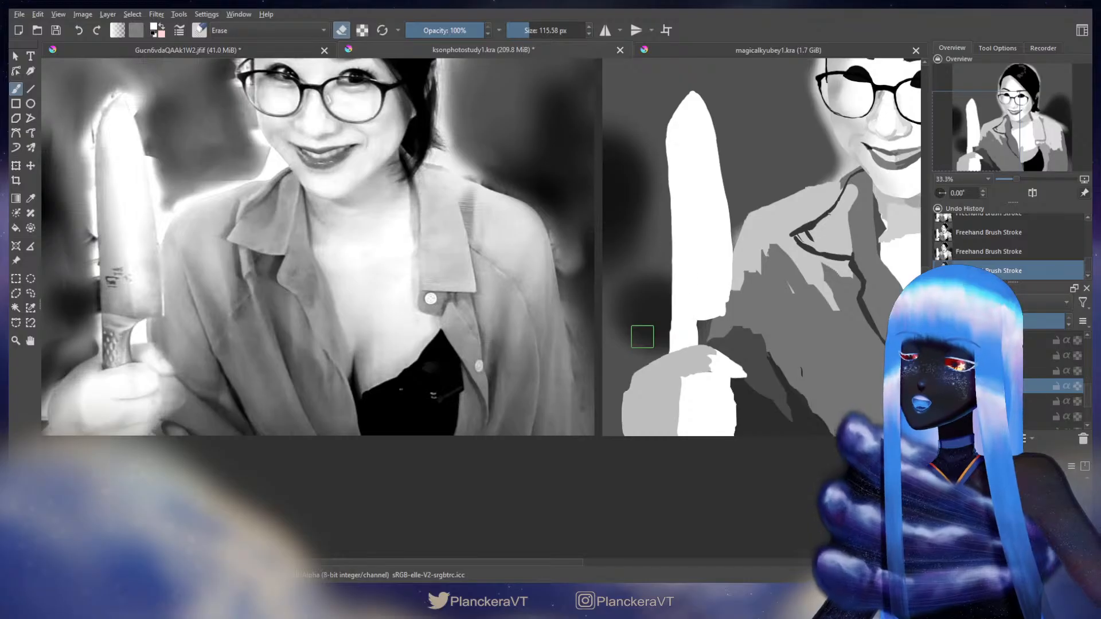
Step: Measure the blade heel's height above the bottom edge in the reference with a 721 px eraser outline and compare it with the painted knife
{"action": "key", "text": "e"}
{"action": "mouse_move", "coordinate": [705, 300]}
{"action": "left_mouse_down"}
{"action": "mouse_move", "coordinate": [711, 317]}
{"action": "mouse_move", "coordinate": [822, 342]}
{"action": "left_mouse_up"}
{"action": "key", "text": "e"}
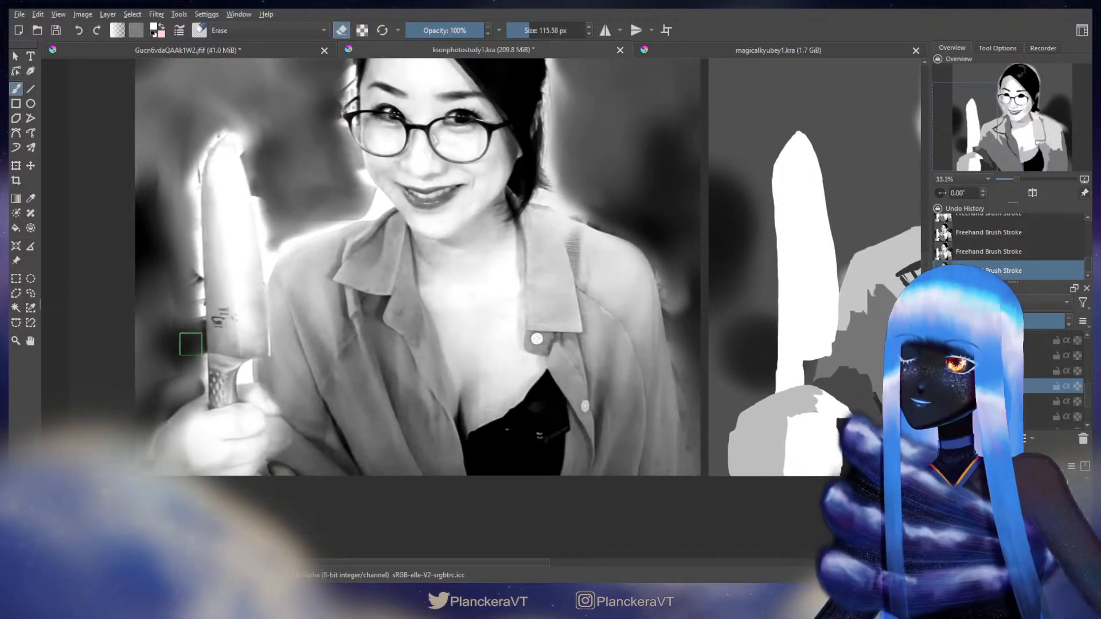
{"action": "mouse_move", "coordinate": [188, 365]}
{"action": "left_mouse_down"}
{"action": "mouse_move", "coordinate": [213, 378]}
{"action": "mouse_move", "coordinate": [191, 379]}
{"action": "left_mouse_up"}
{"action": "scroll", "coordinate": [517, 416], "scroll_direction": "right", "scroll_amount": 4}
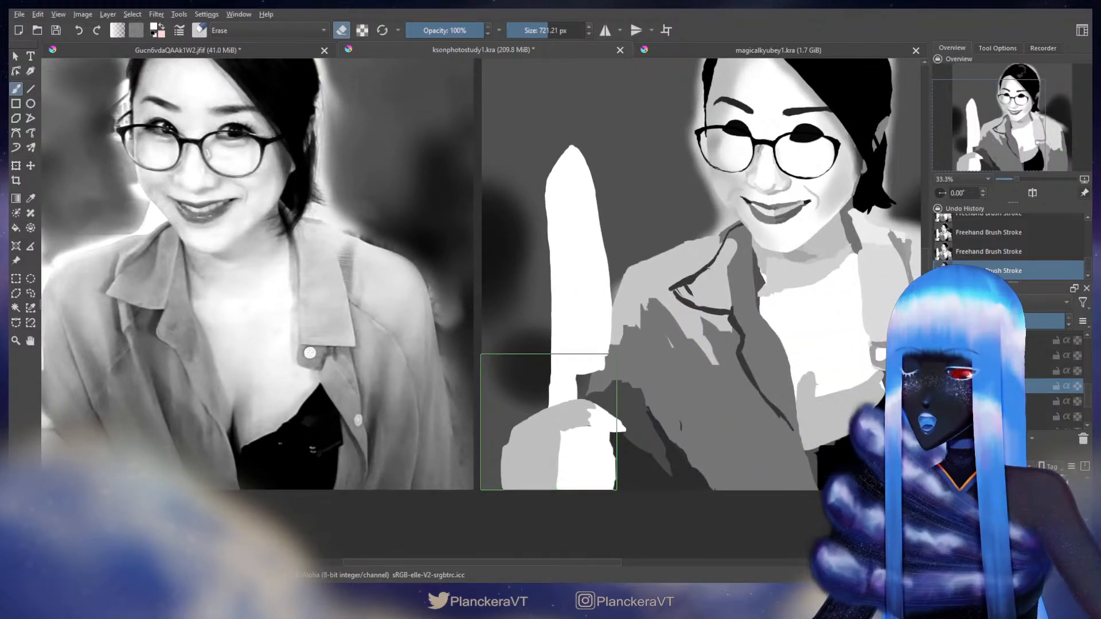
{"action": "left_click_drag", "start_coordinate": [463, 361], "coordinate": [769, 349]}
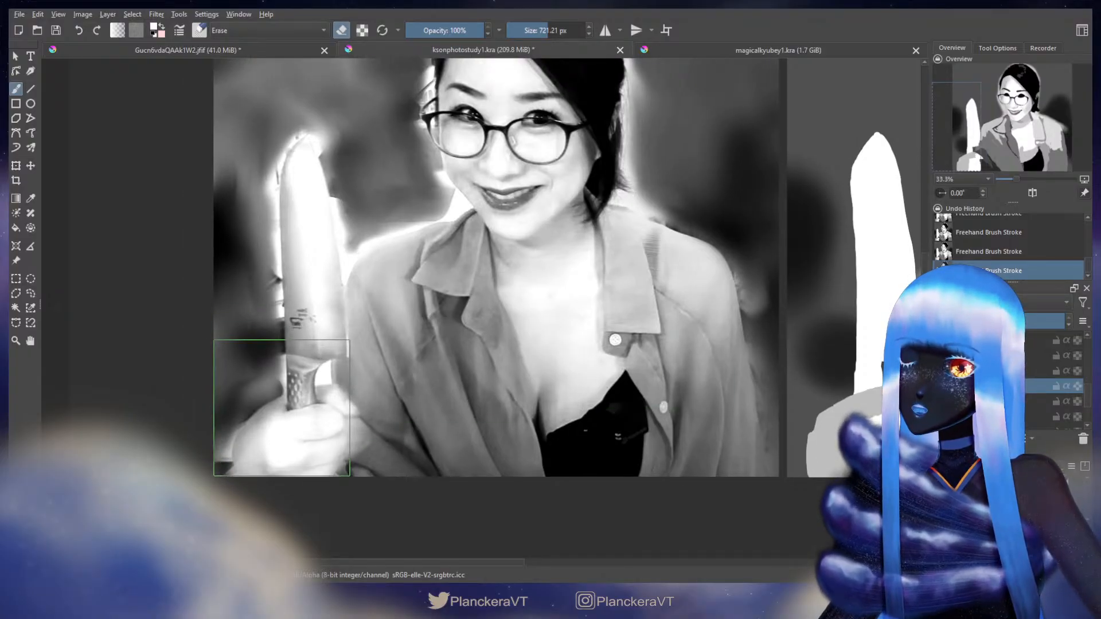
{"action": "left_click_drag", "start_coordinate": [738, 320], "coordinate": [448, 317]}
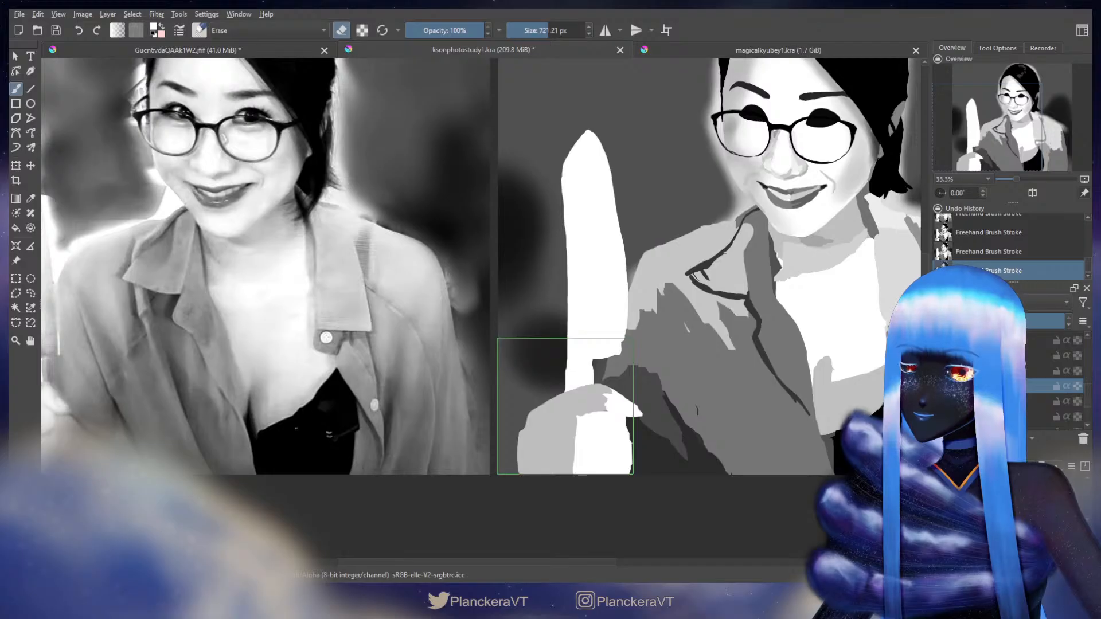
{"action": "key", "text": "e"}
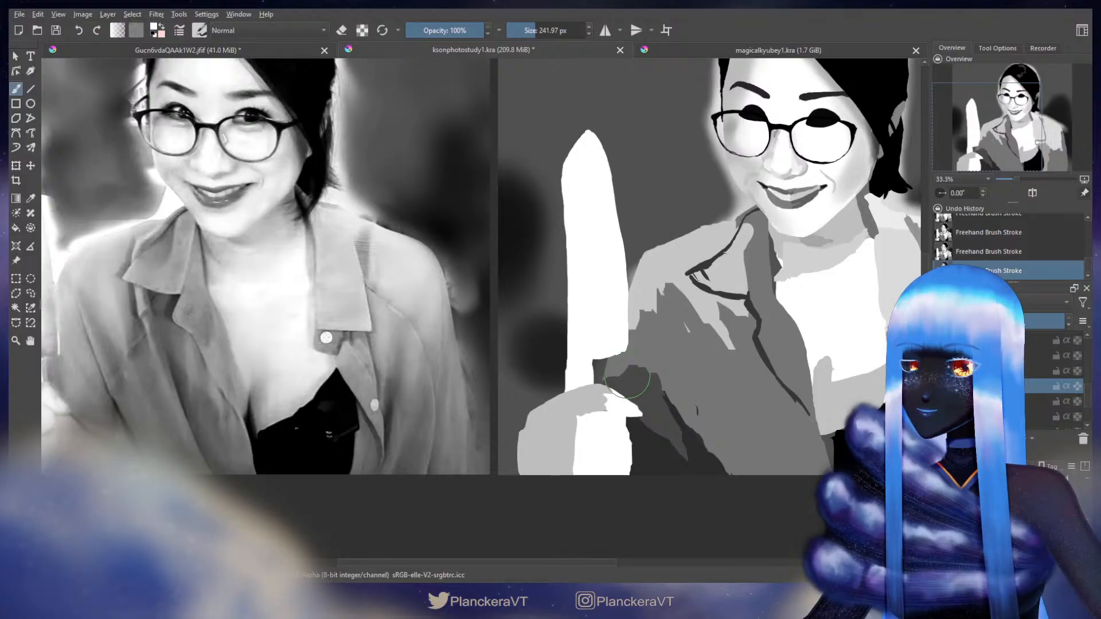
{"action": "key", "text": "e"}
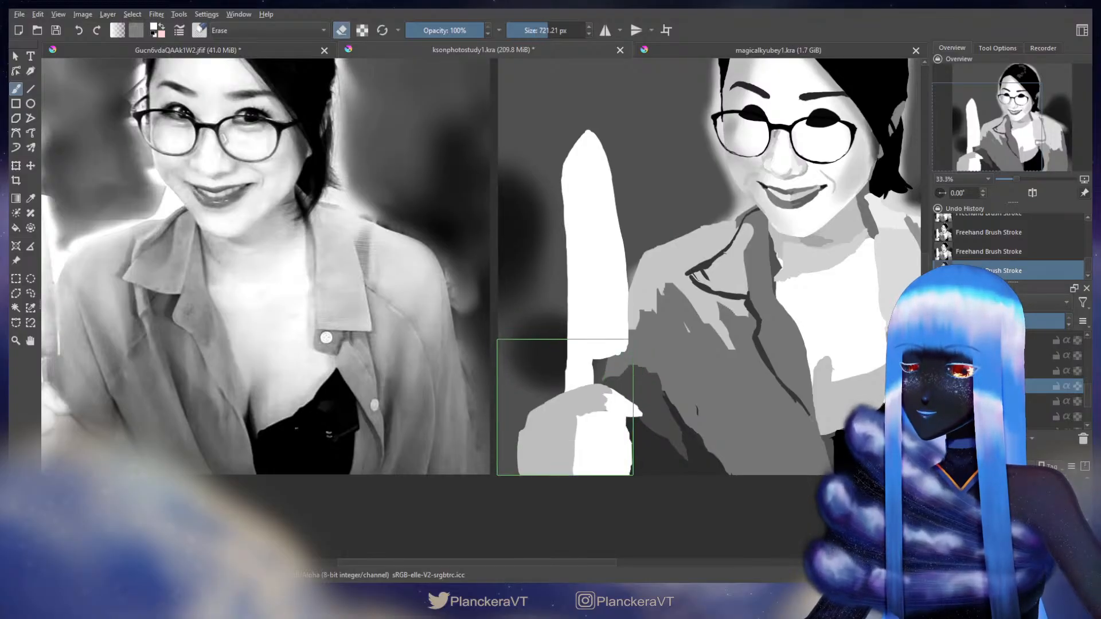
{"action": "left_click_drag", "start_coordinate": [467, 377], "coordinate": [761, 357]}
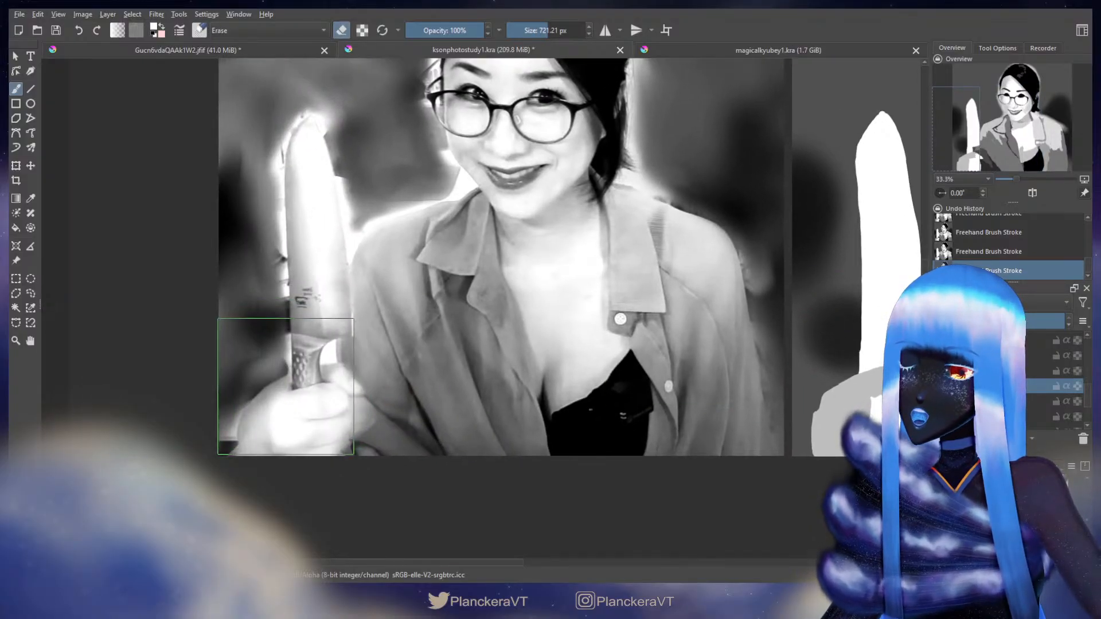
{"action": "left_click_drag", "start_coordinate": [697, 305], "coordinate": [429, 322]}
Step: Extend the blade's inner edge in white at 242 px and reshape the heel towards the handle, reducing the brush to about 182 px
{"action": "key", "text": "e"}
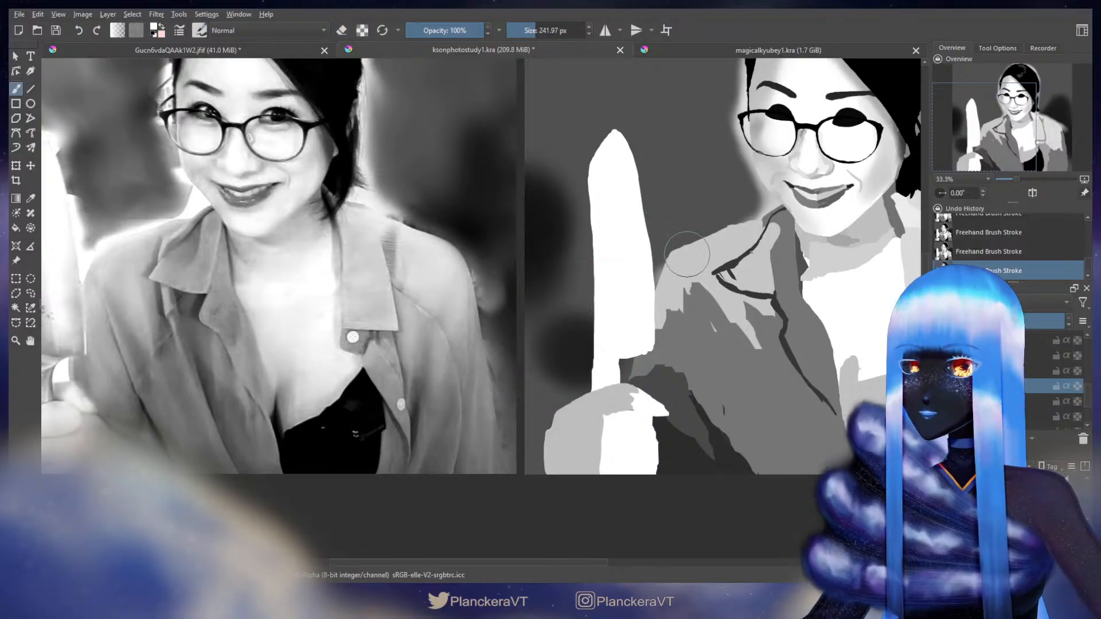
{"action": "left_click_drag", "start_coordinate": [635, 237], "coordinate": [654, 328]}
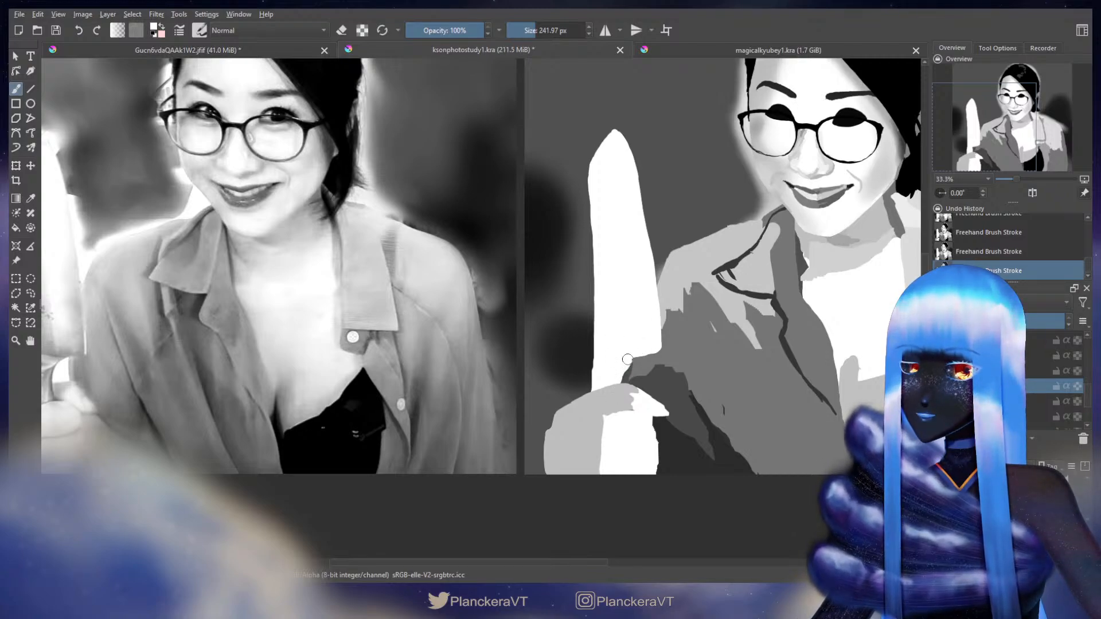
{"action": "mouse_move", "coordinate": [628, 359]}
{"action": "left_mouse_down"}
{"action": "mouse_move", "coordinate": [650, 349]}
{"action": "mouse_move", "coordinate": [628, 356]}
{"action": "mouse_move", "coordinate": [620, 389]}
{"action": "mouse_move", "coordinate": [624, 367]}
{"action": "mouse_move", "coordinate": [653, 343]}
{"action": "mouse_move", "coordinate": [624, 395]}
{"action": "mouse_move", "coordinate": [628, 356]}
{"action": "left_mouse_up"}
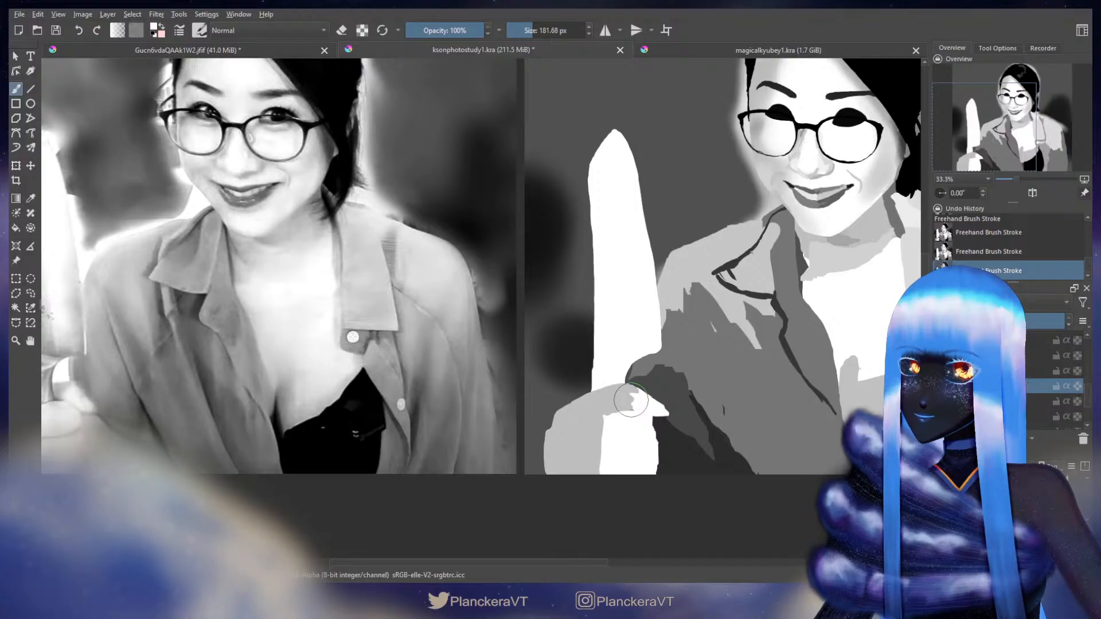
Step: Size the eraser to the knife handle's width in the reference, about 149 px, and erase the excess white beside the painted handle
{"action": "key", "text": "e"}
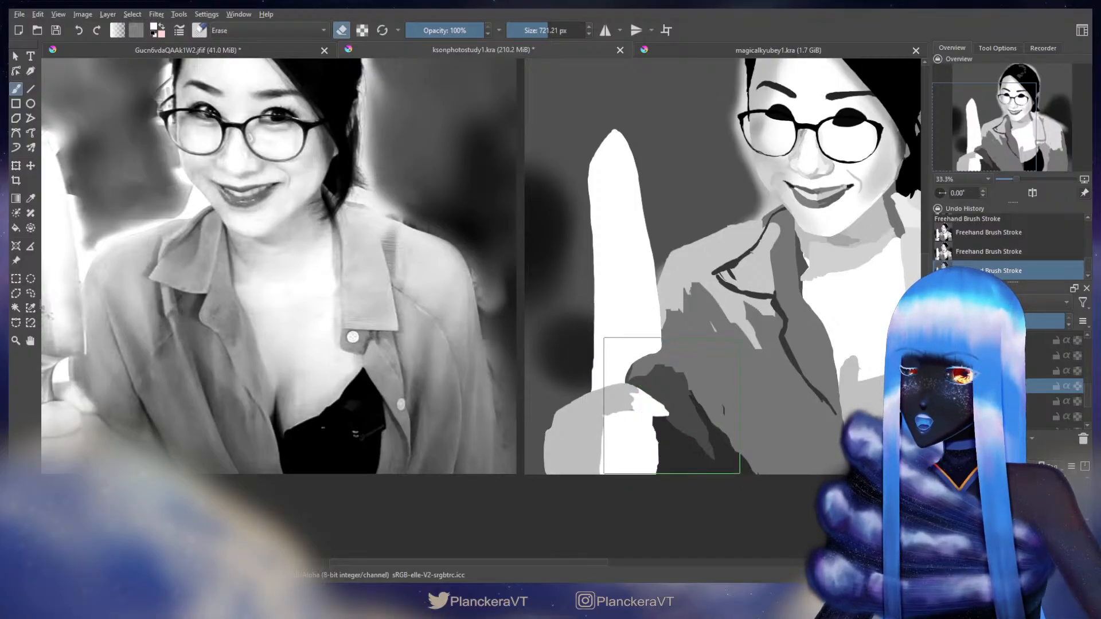
{"action": "left_click_drag", "start_coordinate": [558, 356], "coordinate": [870, 343]}
{"action": "mouse_move", "coordinate": [320, 360]}
{"action": "left_mouse_down"}
{"action": "mouse_move", "coordinate": [98, 360]}
{"action": "mouse_move", "coordinate": [260, 360]}
{"action": "left_mouse_up"}
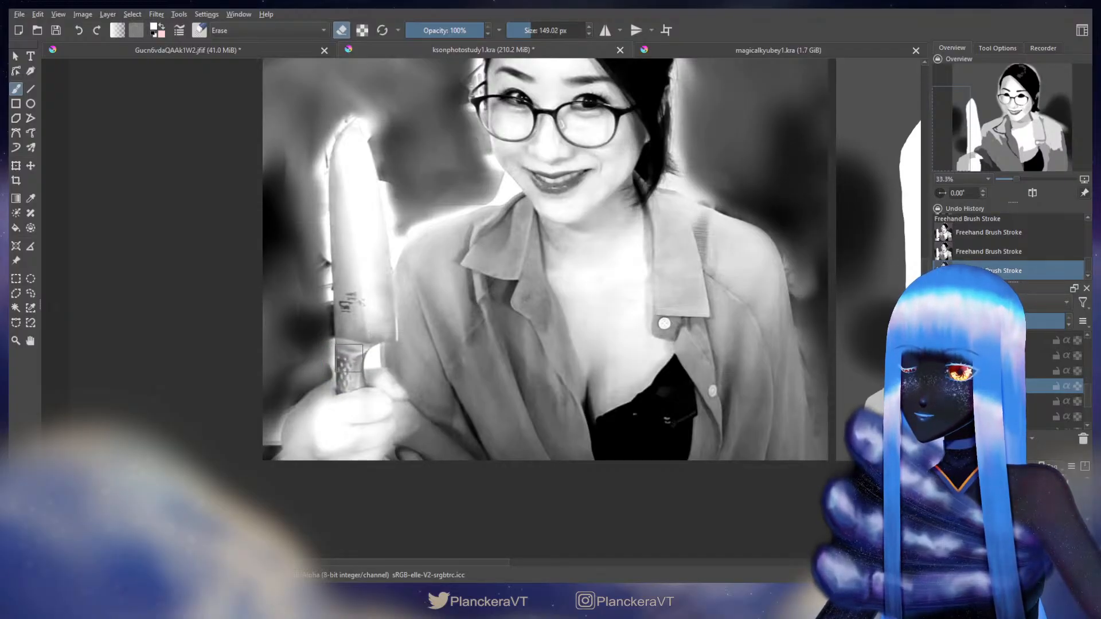
{"action": "mouse_move", "coordinate": [673, 329]}
{"action": "left_mouse_down"}
{"action": "mouse_move", "coordinate": [533, 315]}
{"action": "mouse_move", "coordinate": [407, 343]}
{"action": "left_mouse_up"}
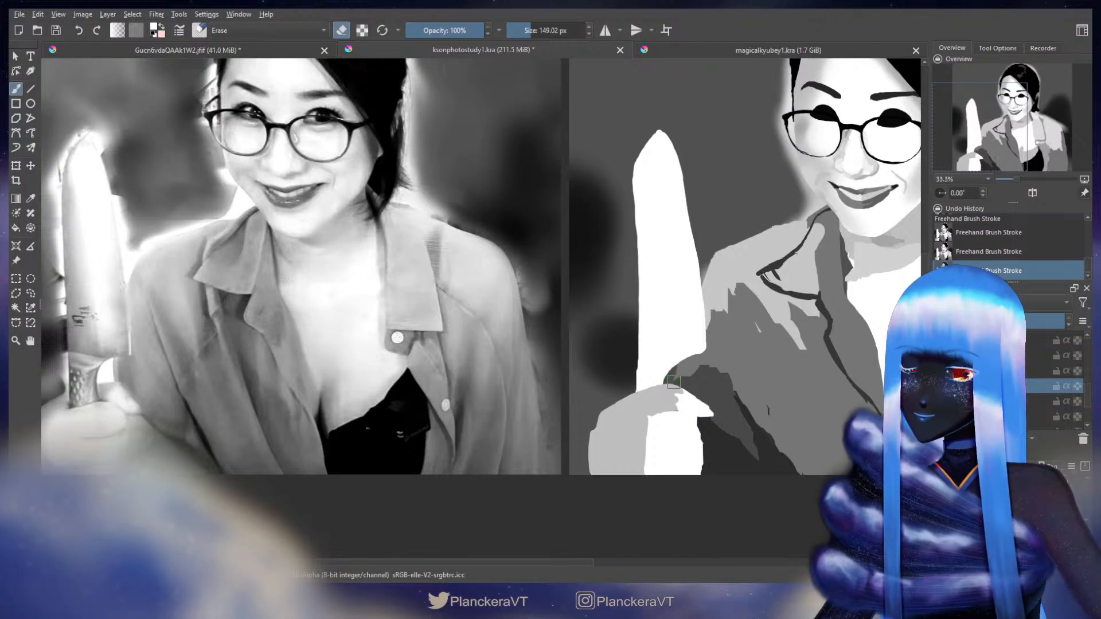
{"action": "left_click_drag", "start_coordinate": [674, 382], "coordinate": [674, 387]}
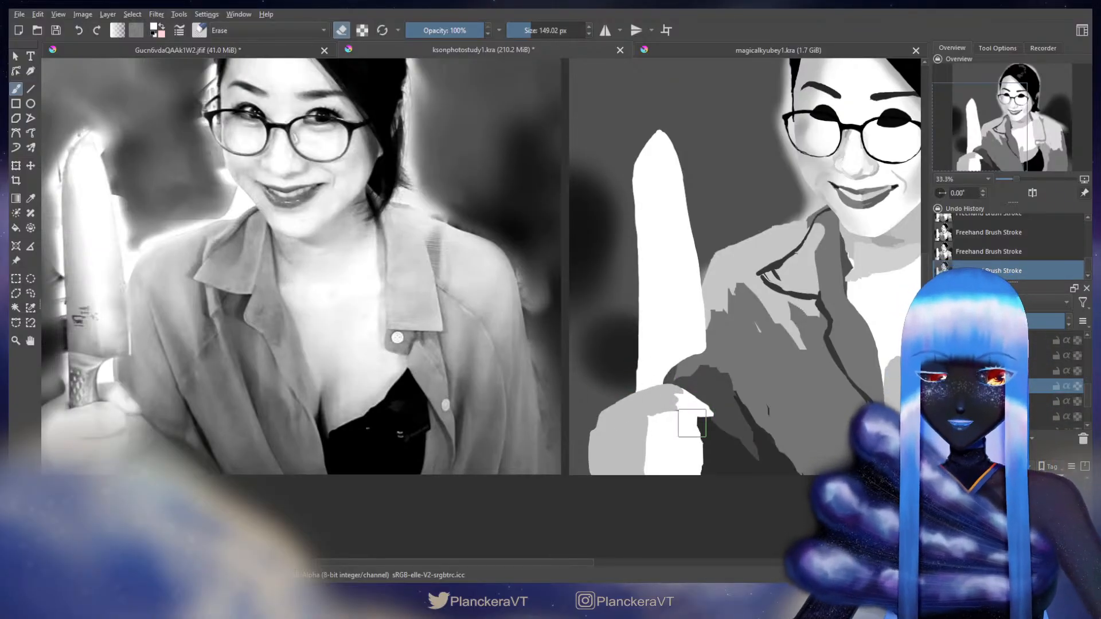
Step: Select the top of the hand around the knife handle with a freehand selection and cut that area to a new layer
{"action": "key", "text": "Page_Up"}
{"action": "key", "text": "e"}
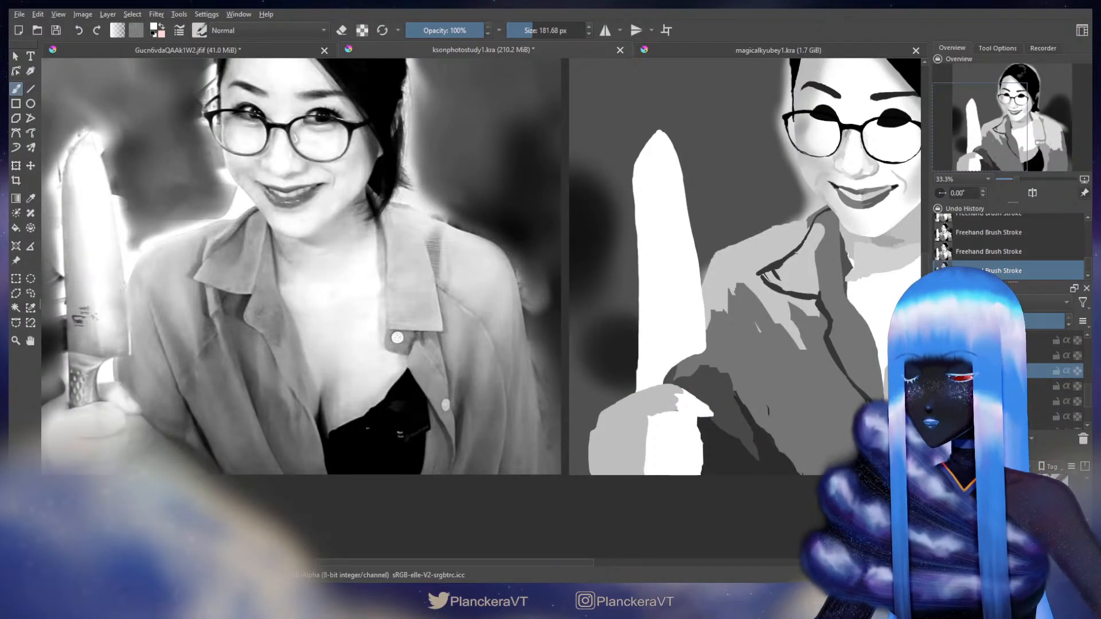
{"action": "left_click", "coordinate": [31, 293]}
{"action": "mouse_move", "coordinate": [730, 414]}
{"action": "left_mouse_down"}
{"action": "mouse_move", "coordinate": [679, 365]}
{"action": "mouse_move", "coordinate": [604, 386]}
{"action": "mouse_move", "coordinate": [587, 410]}
{"action": "left_mouse_up"}
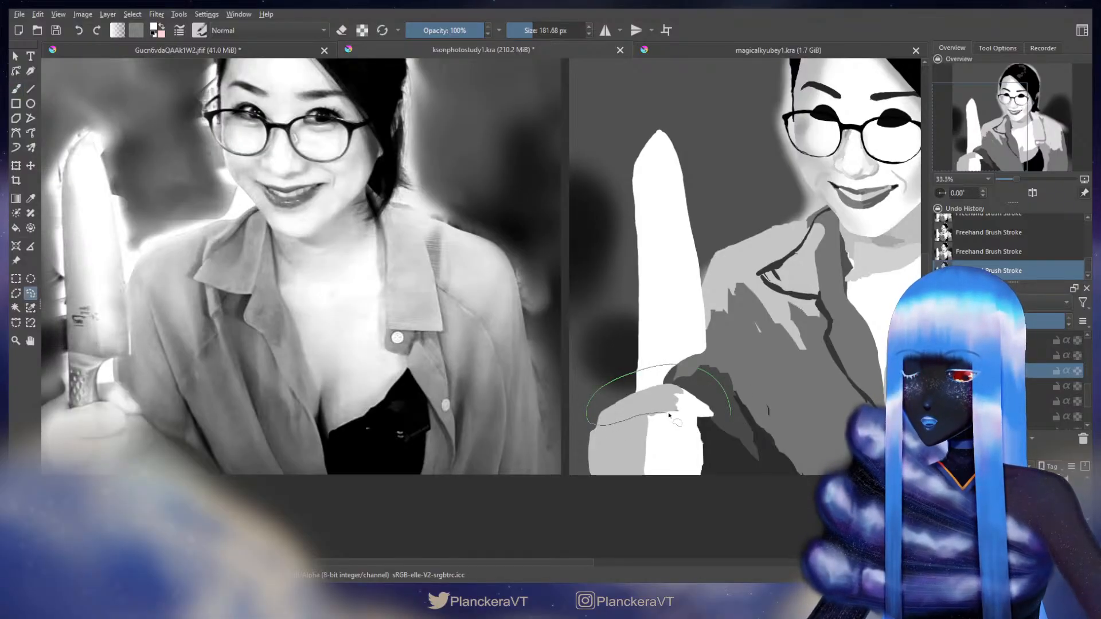
{"action": "mouse_move", "coordinate": [685, 413]}
{"action": "left_mouse_down"}
{"action": "mouse_move", "coordinate": [742, 416]}
{"action": "mouse_move", "coordinate": [734, 401]}
{"action": "left_mouse_up"}
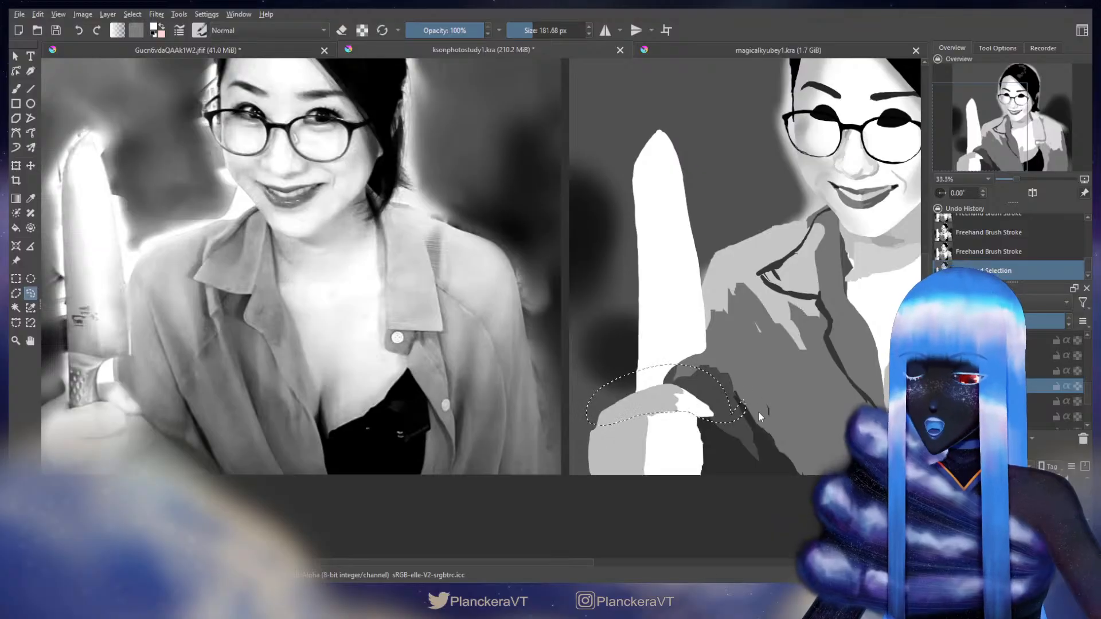
{"action": "key", "text": "ctrl+shift+j"}
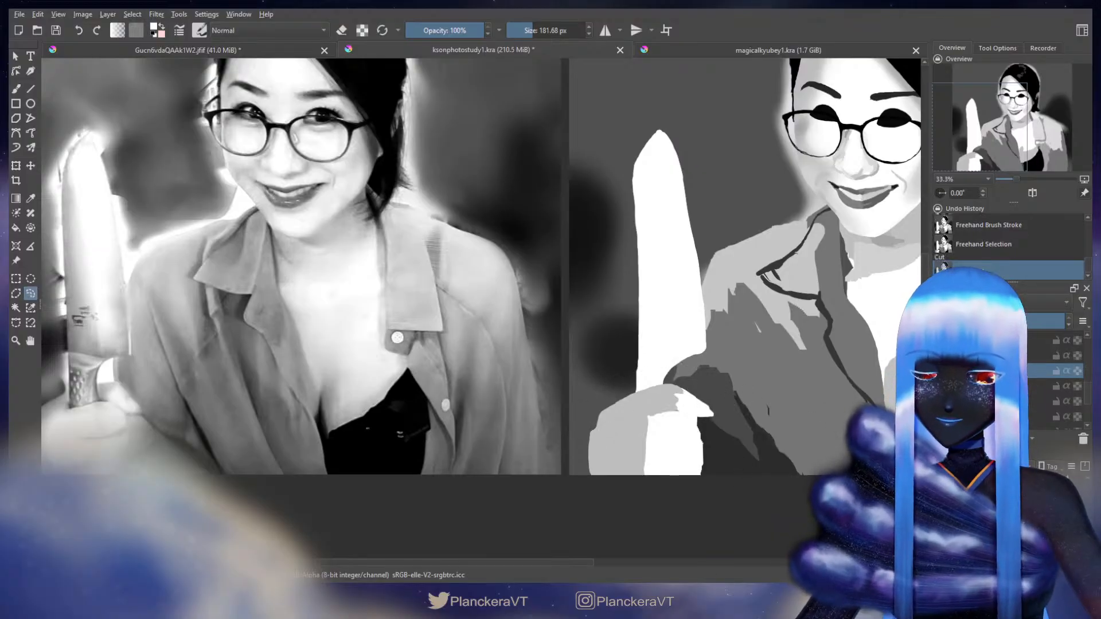
{"action": "left_click", "coordinate": [1029, 402]}
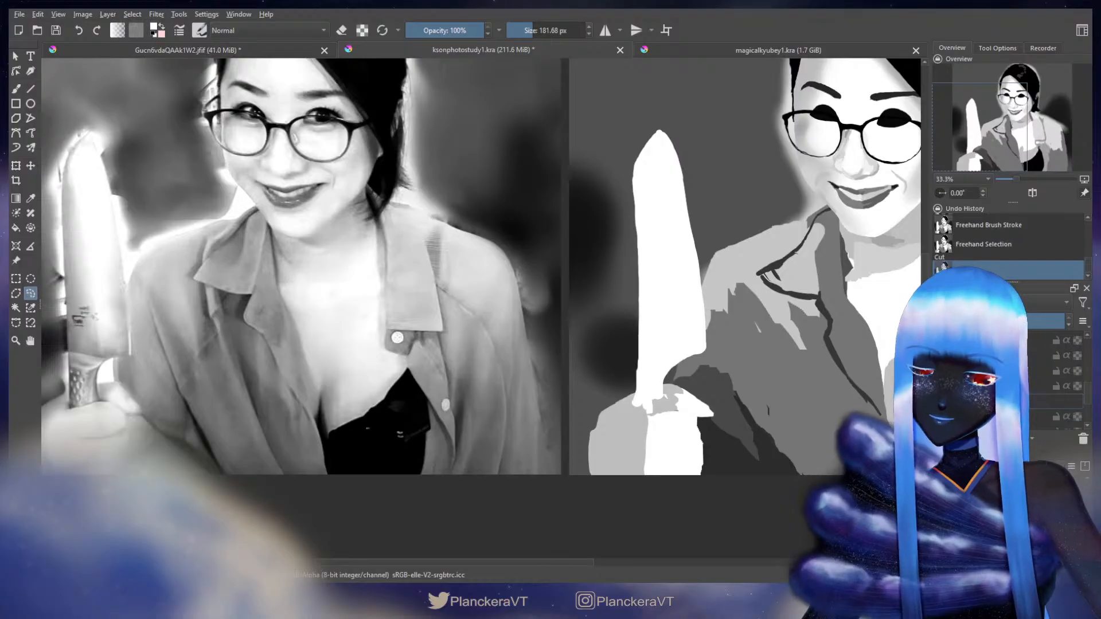
Step: Finish naming the cut hand layer, return to the knife's layer and even out the handle's jagged lower end in white at about 182 px
{"action": "key", "text": "Return"}
{"action": "key", "text": "Page_Up"}
{"action": "key", "text": "Page_Up"}
{"action": "key", "text": "Page_Up"}
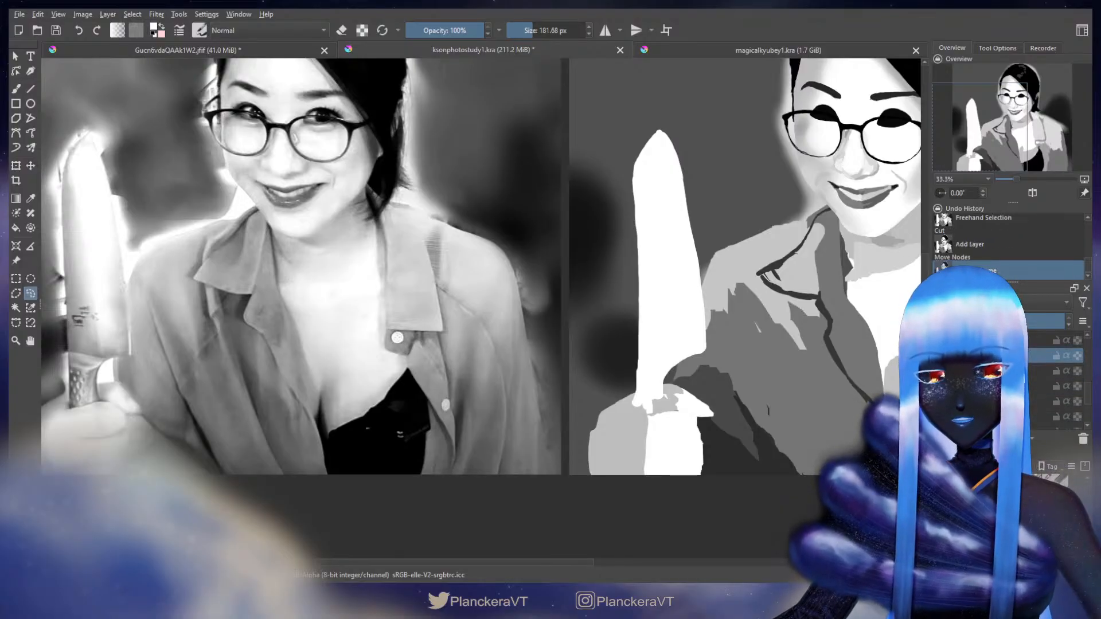
{"action": "key", "text": "Page_Down"}
{"action": "key", "text": "Page_Down"}
{"action": "key", "text": "b"}
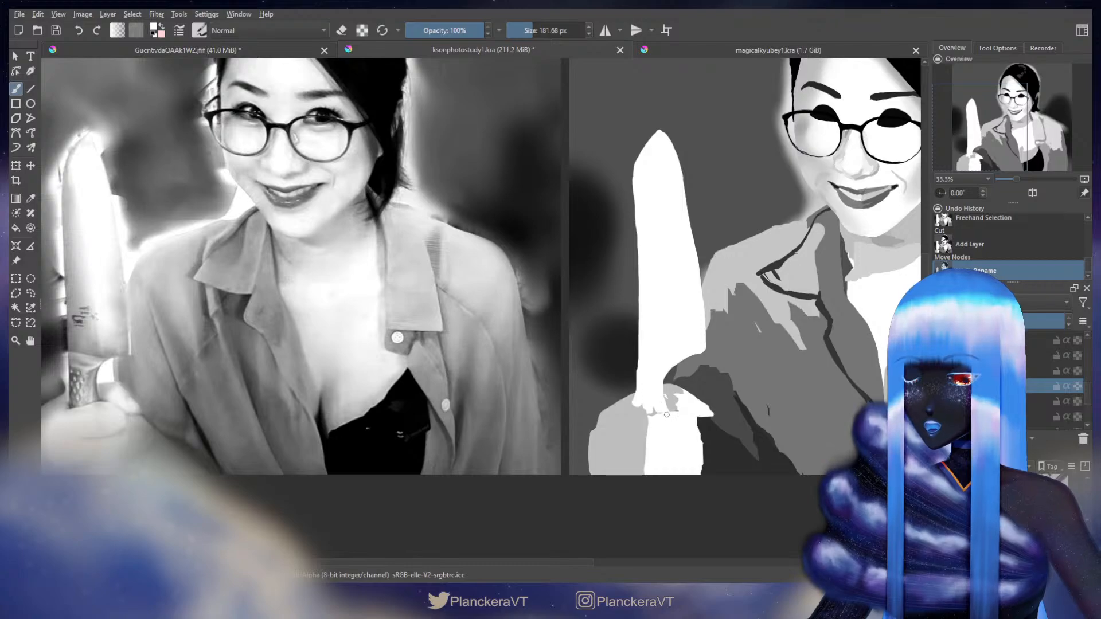
{"action": "left_click", "coordinate": [645, 405]}
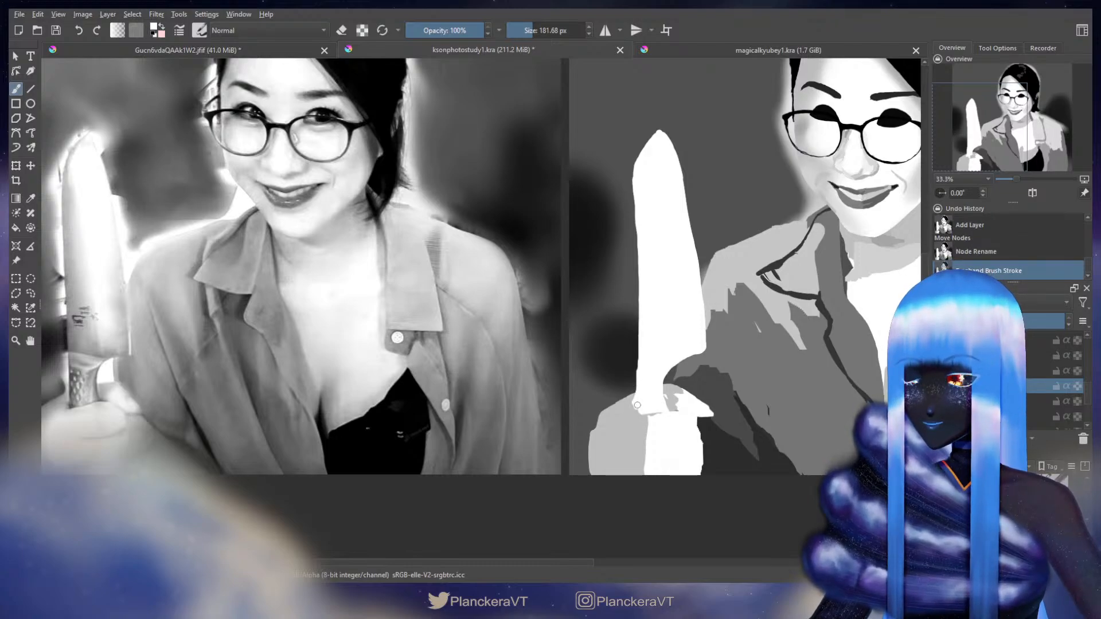
{"action": "left_click", "coordinate": [637, 405]}
Step: Clean up the edges beside the knife handle and the top of the hand with the 149 px eraser
{"action": "key", "text": "e"}
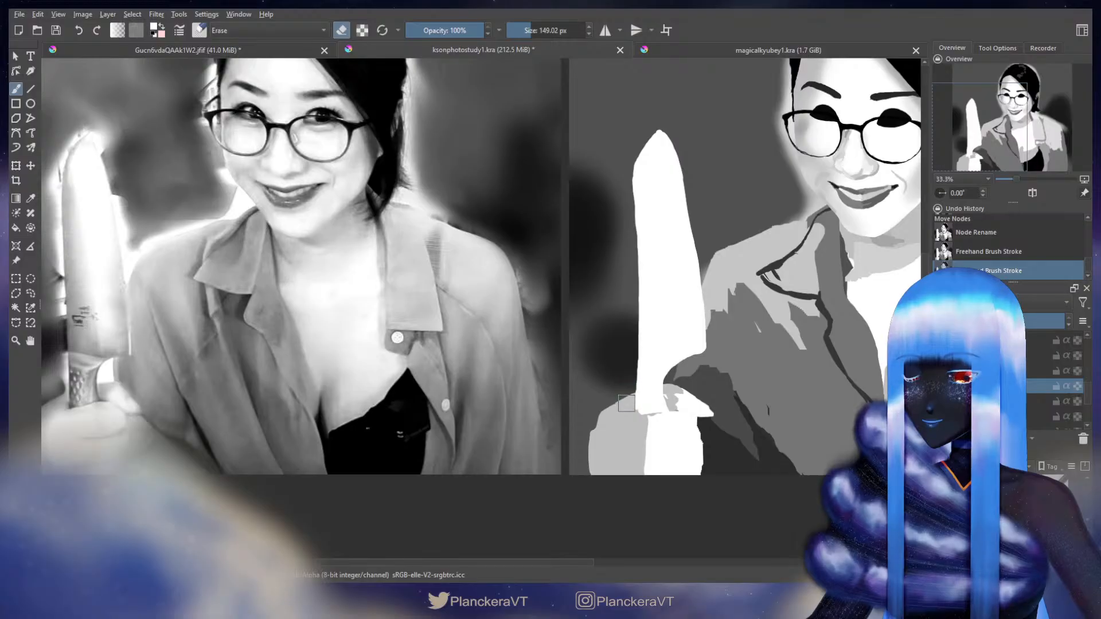
{"action": "left_click", "coordinate": [620, 434]}
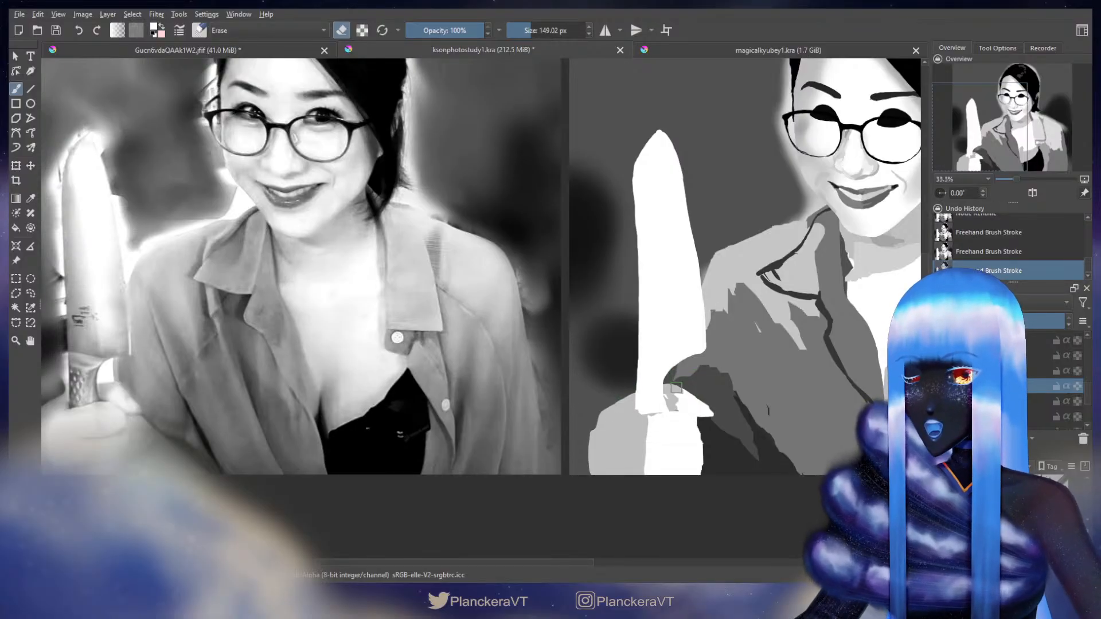
{"action": "mouse_move", "coordinate": [671, 404]}
{"action": "left_mouse_down"}
{"action": "mouse_move", "coordinate": [689, 431]}
{"action": "mouse_move", "coordinate": [703, 408]}
{"action": "mouse_move", "coordinate": [681, 381]}
{"action": "mouse_move", "coordinate": [719, 421]}
{"action": "left_mouse_up"}
{"action": "key", "text": "e"}
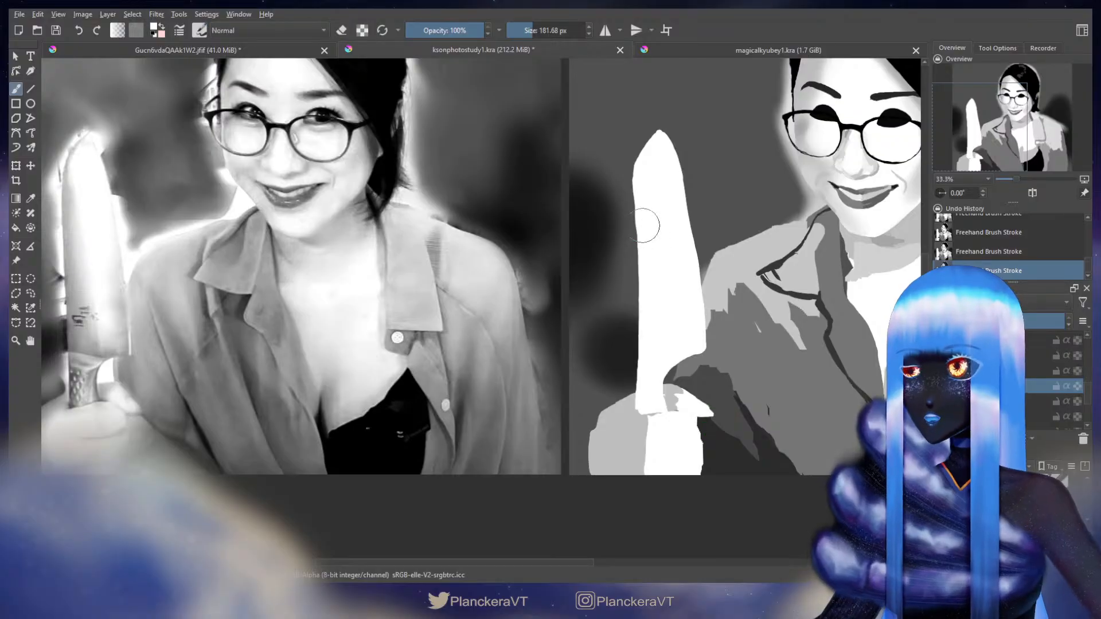
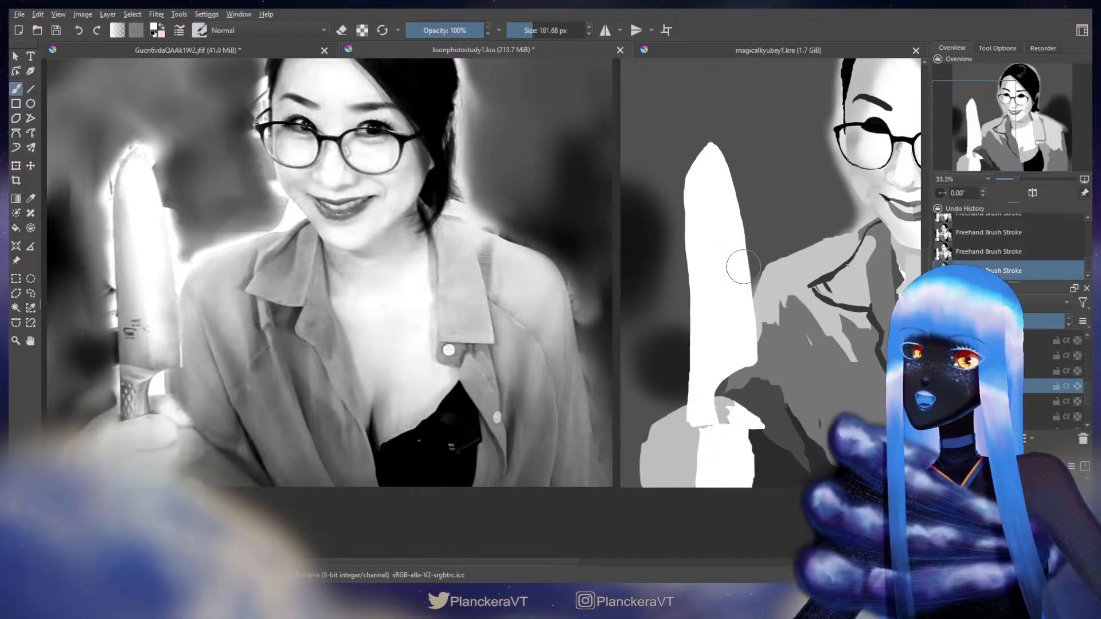
Step: Airbrush a soft light glow around the knife and hand on the background layer at about 198 px, using tones sampled from the images
{"action": "scroll", "coordinate": [730, 312], "scroll_direction": "down", "scroll_amount": 3}
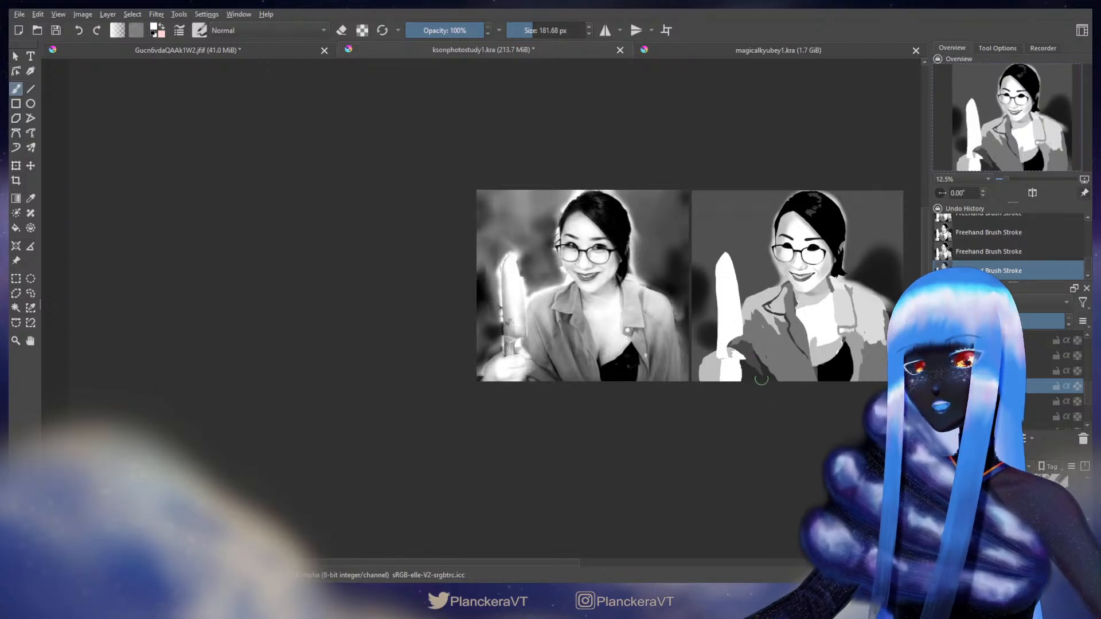
{"action": "left_click_drag", "start_coordinate": [763, 369], "coordinate": [620, 424]}
{"action": "scroll", "coordinate": [721, 387], "scroll_direction": "up", "scroll_amount": 1}
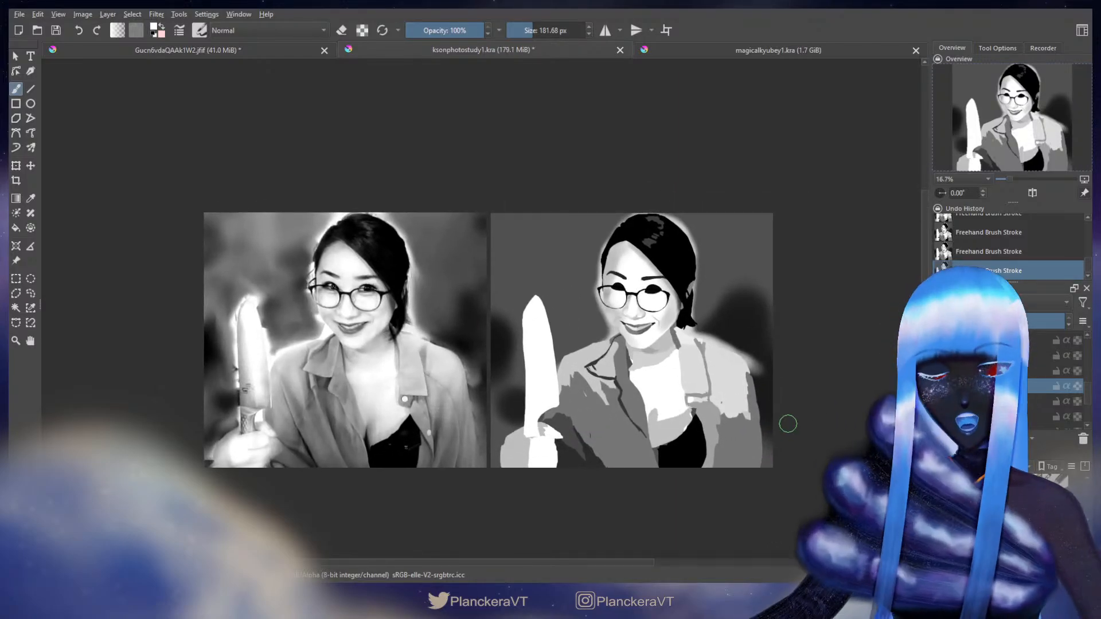
{"action": "scroll", "coordinate": [1083, 407], "scroll_direction": "down", "scroll_amount": 2}
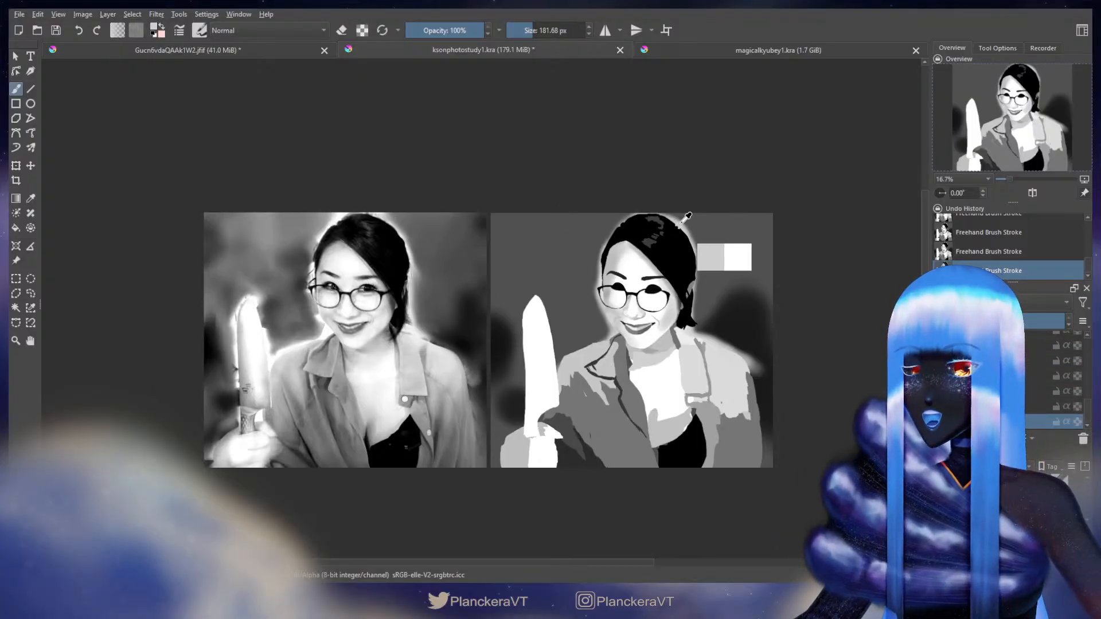
{"action": "key", "text": "/"}
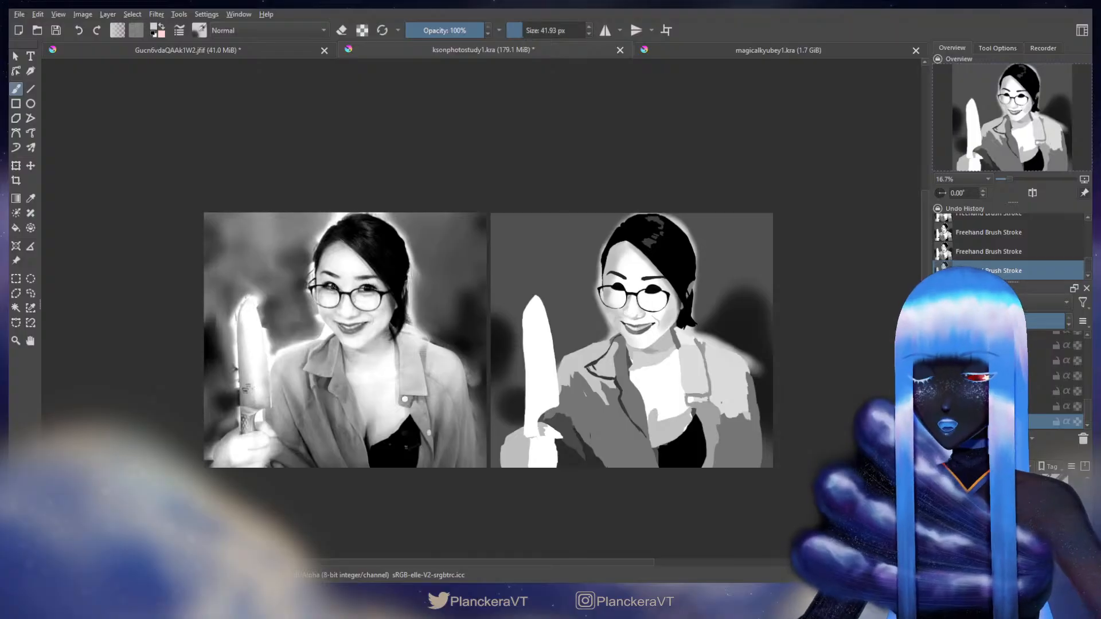
{"action": "left_click_drag", "start_coordinate": [603, 300], "coordinate": [608, 333]}
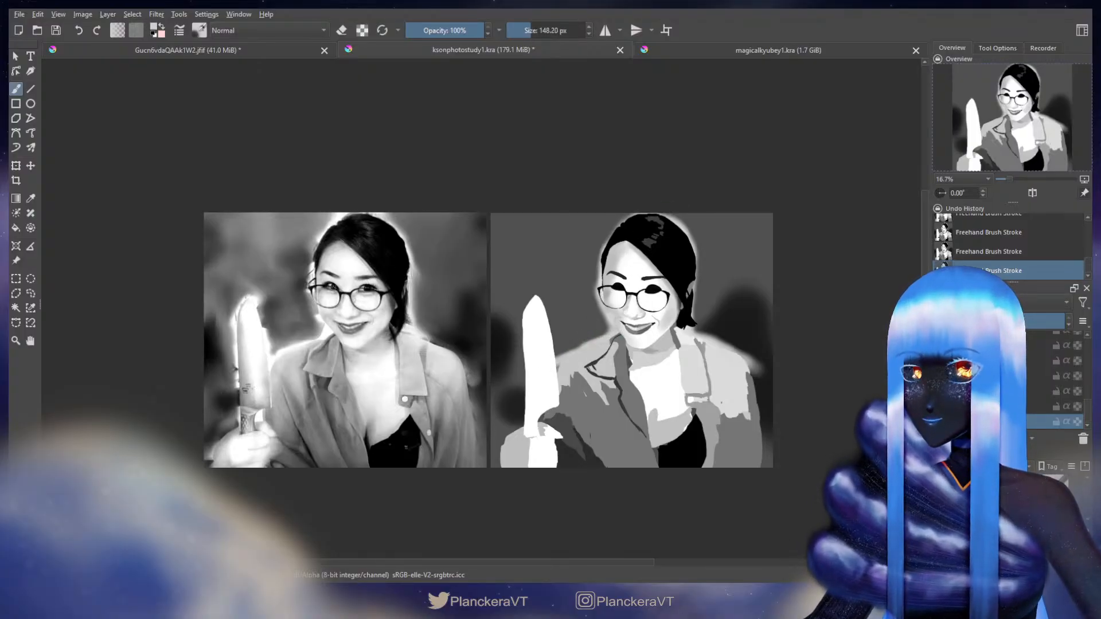
{"action": "left_click", "coordinate": [685, 218], "text": "ctrl"}
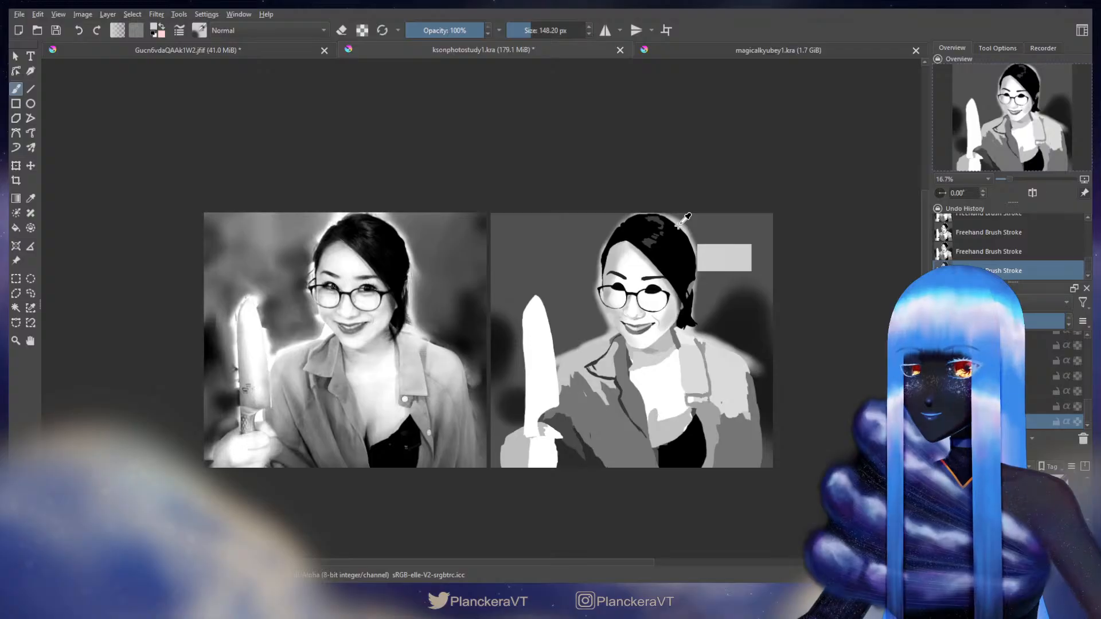
{"action": "left_click", "coordinate": [329, 332], "text": "ctrl"}
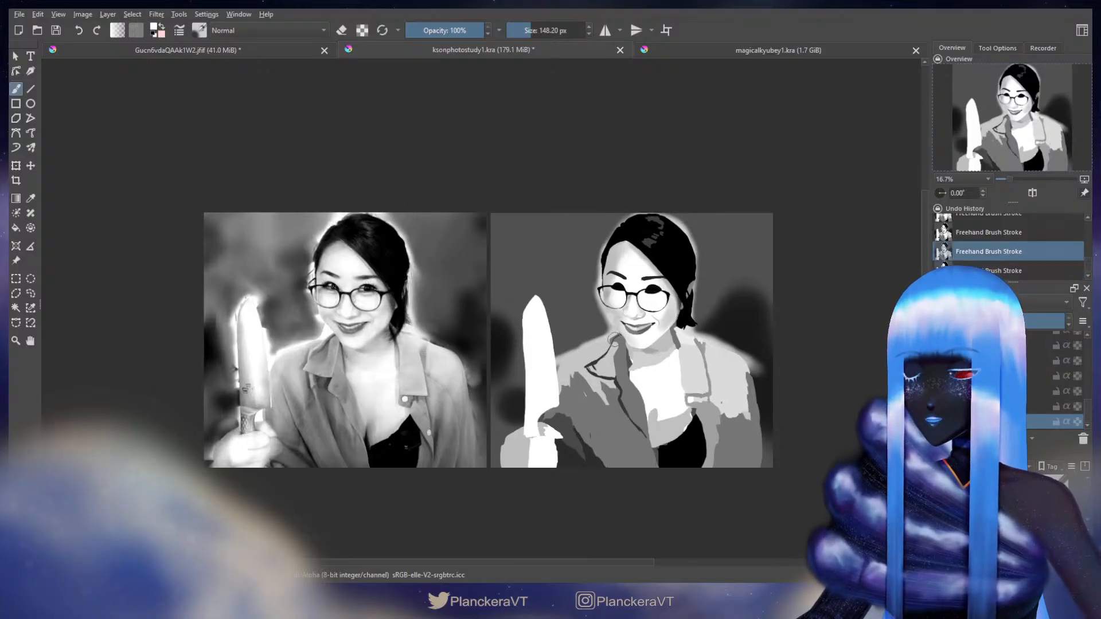
{"action": "key", "text": "bracketright"}
{"action": "mouse_move", "coordinate": [610, 343]}
{"action": "left_mouse_down"}
{"action": "mouse_move", "coordinate": [557, 361]}
{"action": "mouse_move", "coordinate": [534, 297]}
{"action": "mouse_move", "coordinate": [551, 359]}
{"action": "mouse_move", "coordinate": [540, 301]}
{"action": "mouse_move", "coordinate": [529, 333]}
{"action": "mouse_move", "coordinate": [528, 318]}
{"action": "mouse_move", "coordinate": [527, 427]}
{"action": "mouse_move", "coordinate": [532, 395]}
{"action": "mouse_move", "coordinate": [504, 456]}
{"action": "left_mouse_up"}
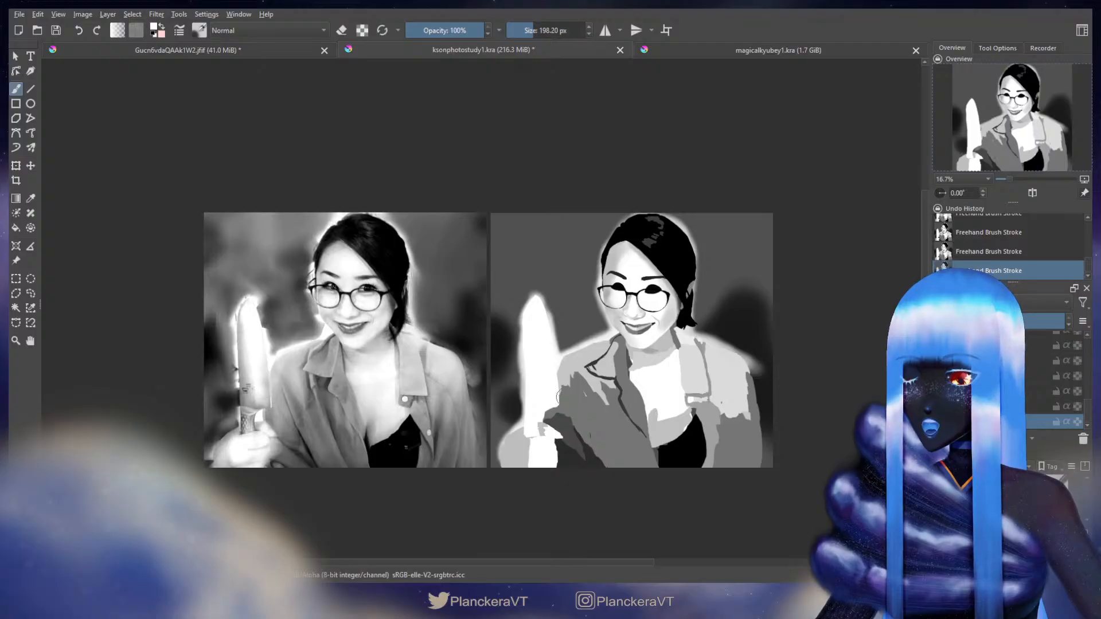
{"action": "left_click_drag", "start_coordinate": [548, 407], "coordinate": [546, 423]}
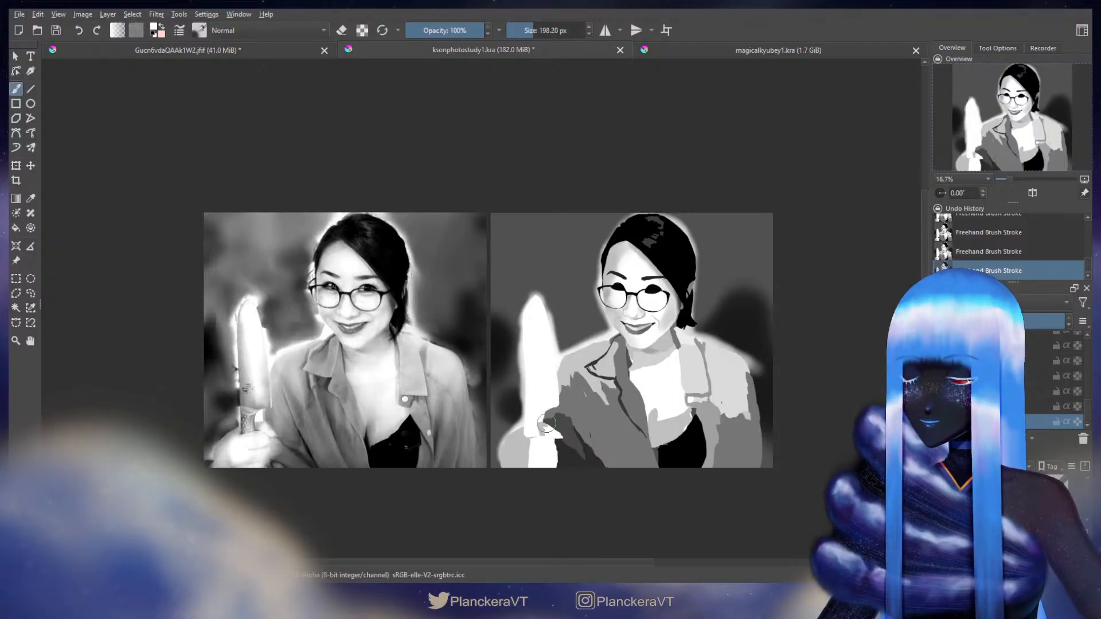
Step: Switch to the hand's layer and touch up the hand's lower edge with the 149 px eraser
{"action": "left_click", "coordinate": [1028, 362]}
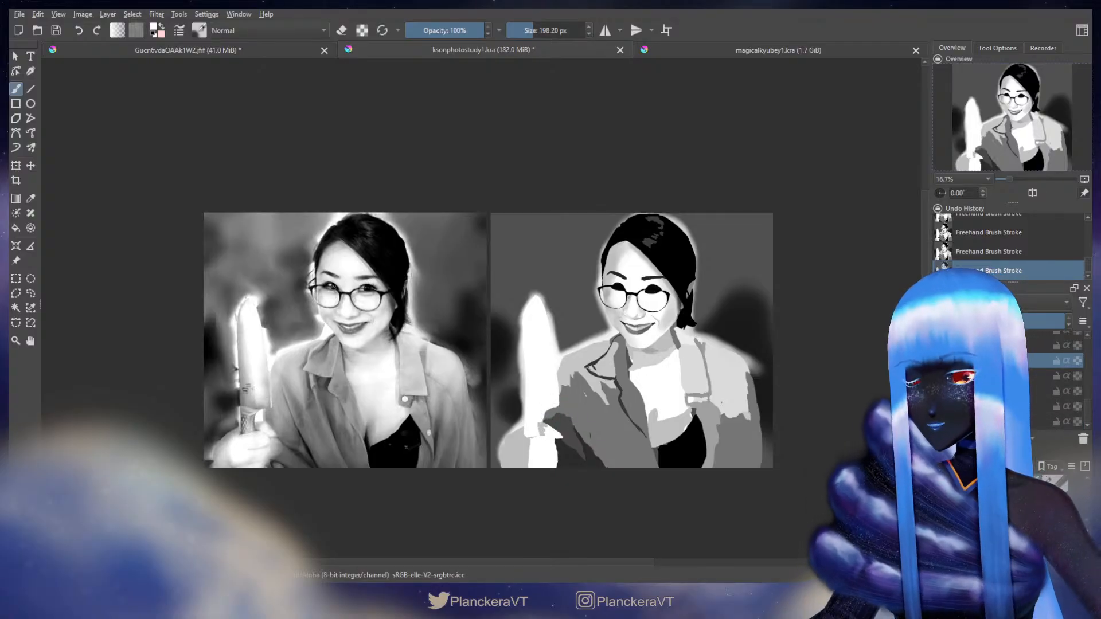
{"action": "key", "text": "e"}
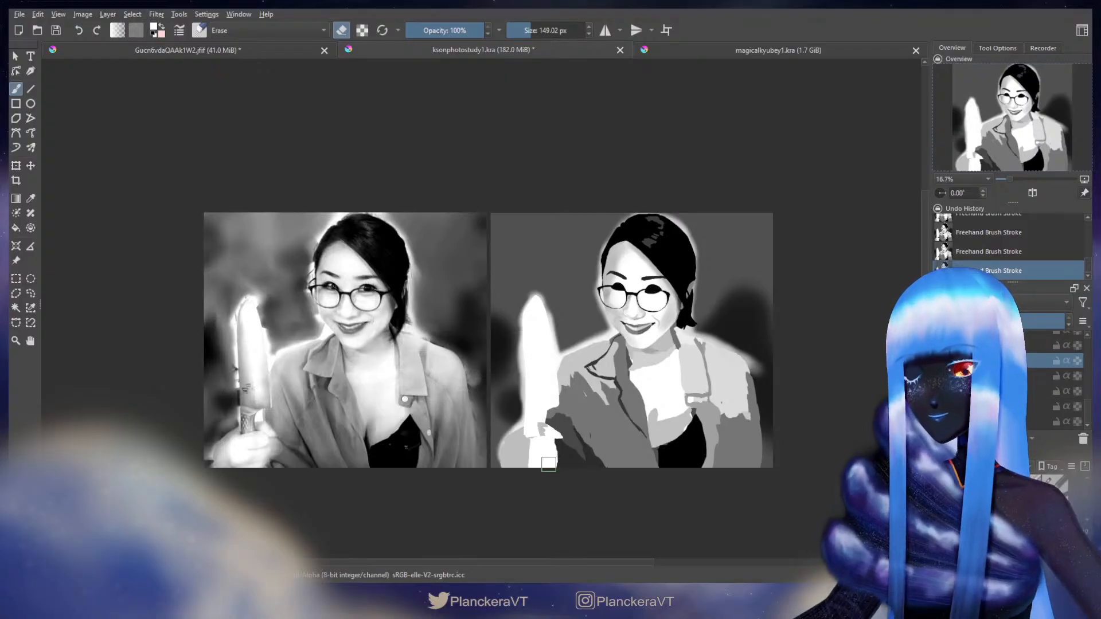
{"action": "key", "text": "e"}
{"action": "key", "text": "e"}
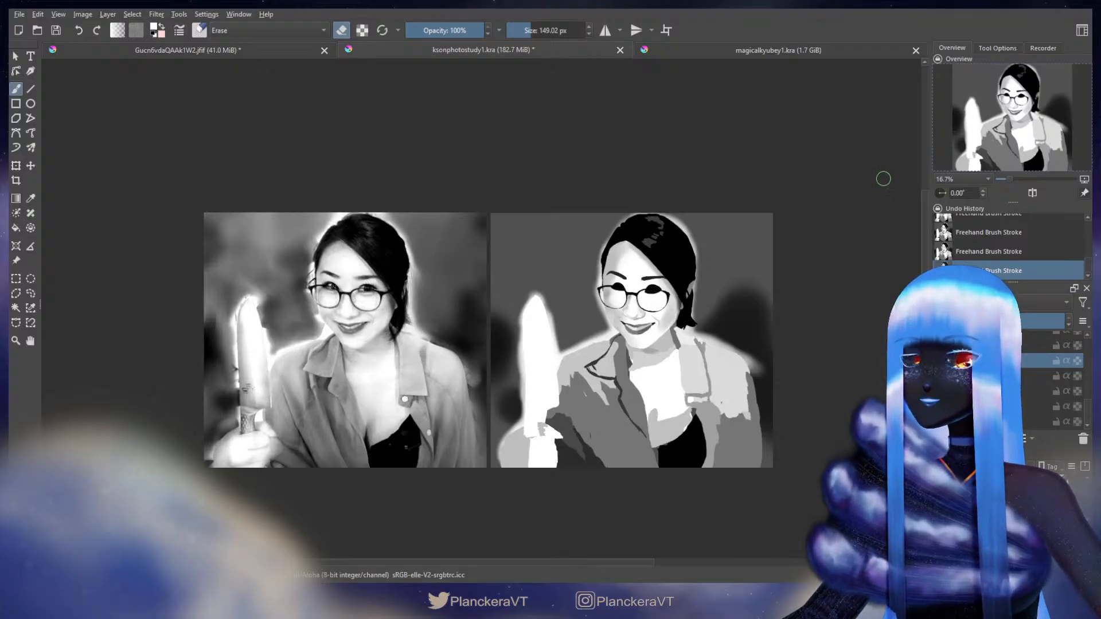
{"action": "key", "text": "e"}
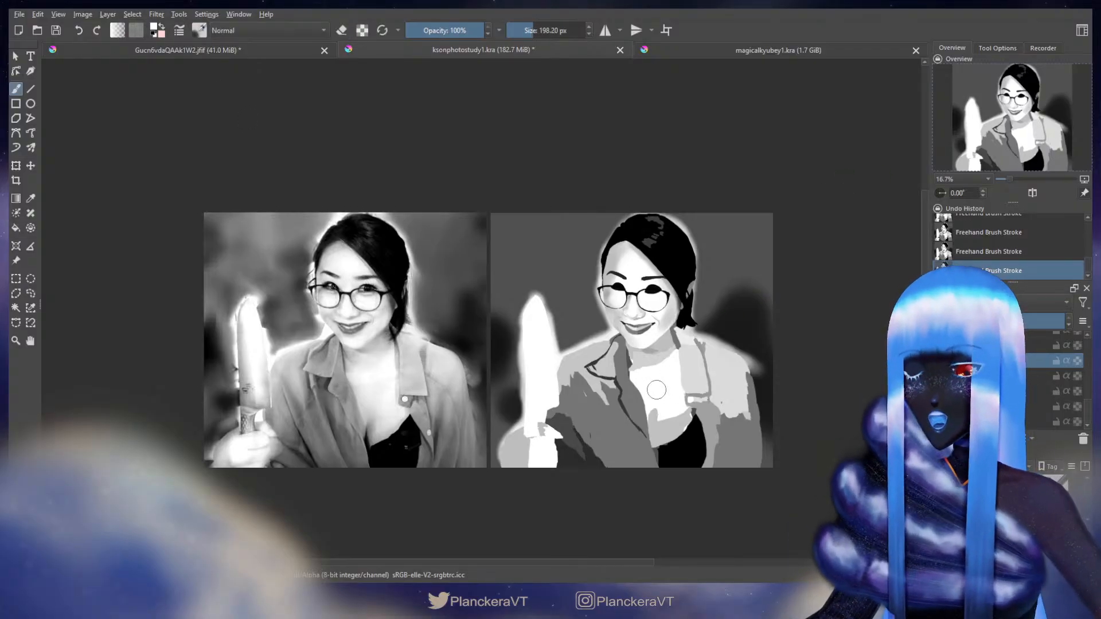
{"action": "left_click_drag", "start_coordinate": [657, 394], "coordinate": [627, 391]}
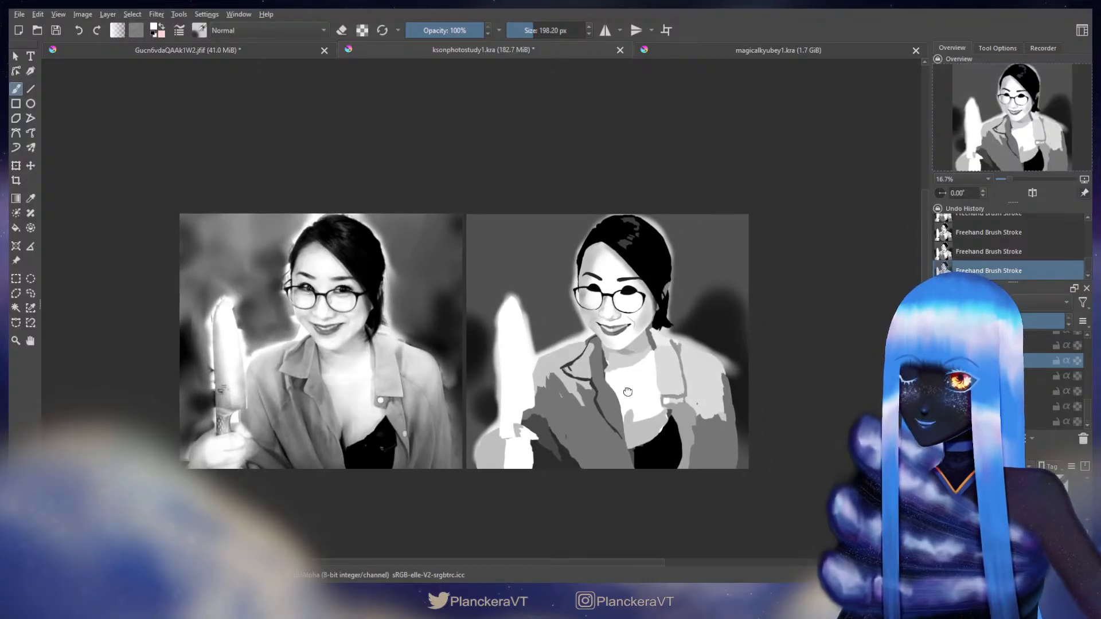
{"action": "left_click_drag", "start_coordinate": [443, 359], "coordinate": [409, 338]}
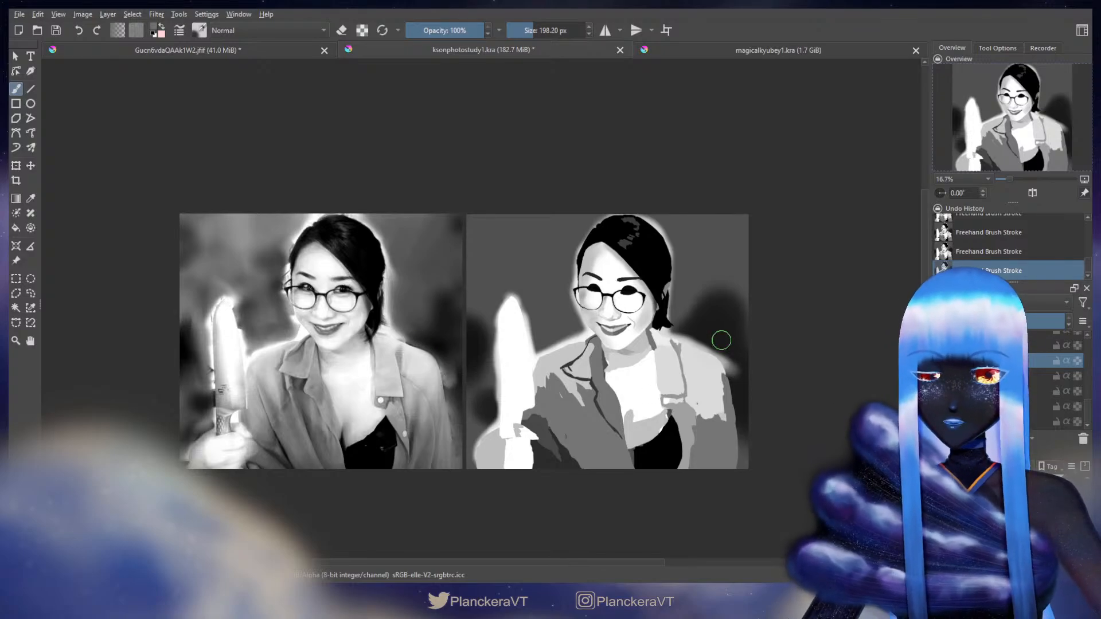
Step: Cover the glow spilling past the outer shoulder on the background layer with sampled background greys, using the soft airbrush at about 273 px
{"action": "left_click", "coordinate": [998, 421]}
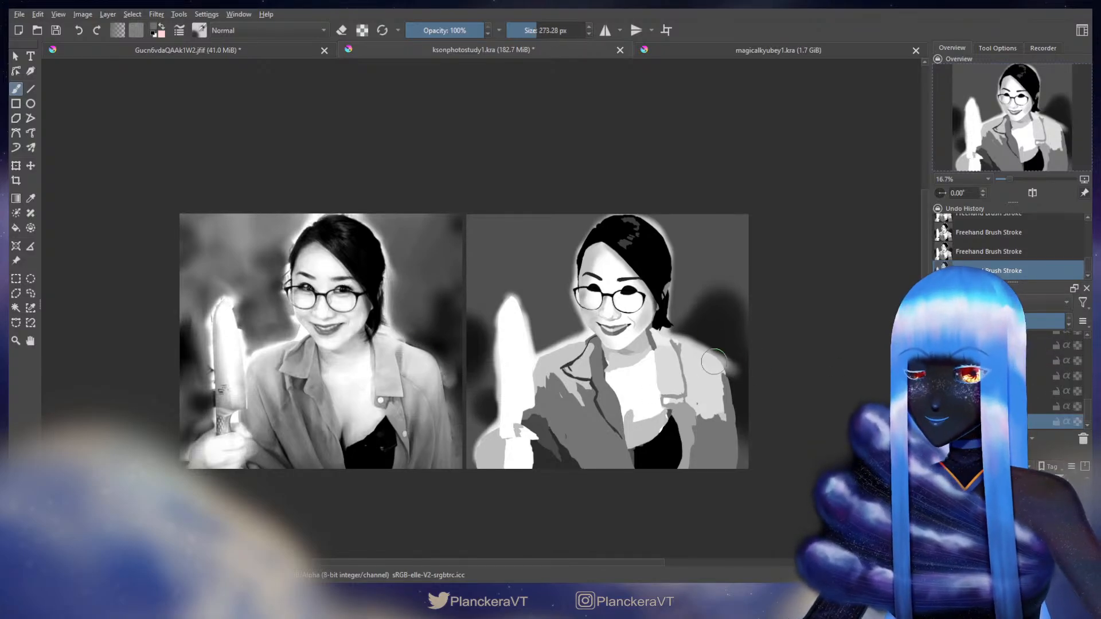
{"action": "left_click_drag", "start_coordinate": [716, 372], "coordinate": [728, 387]}
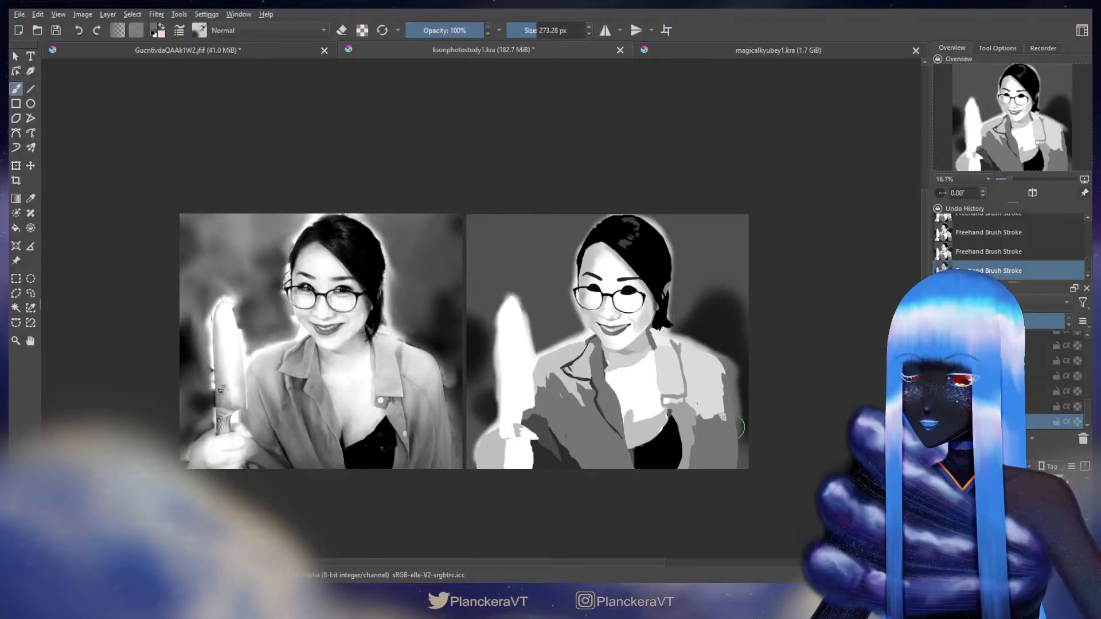
{"action": "left_click", "coordinate": [740, 346], "text": "ctrl"}
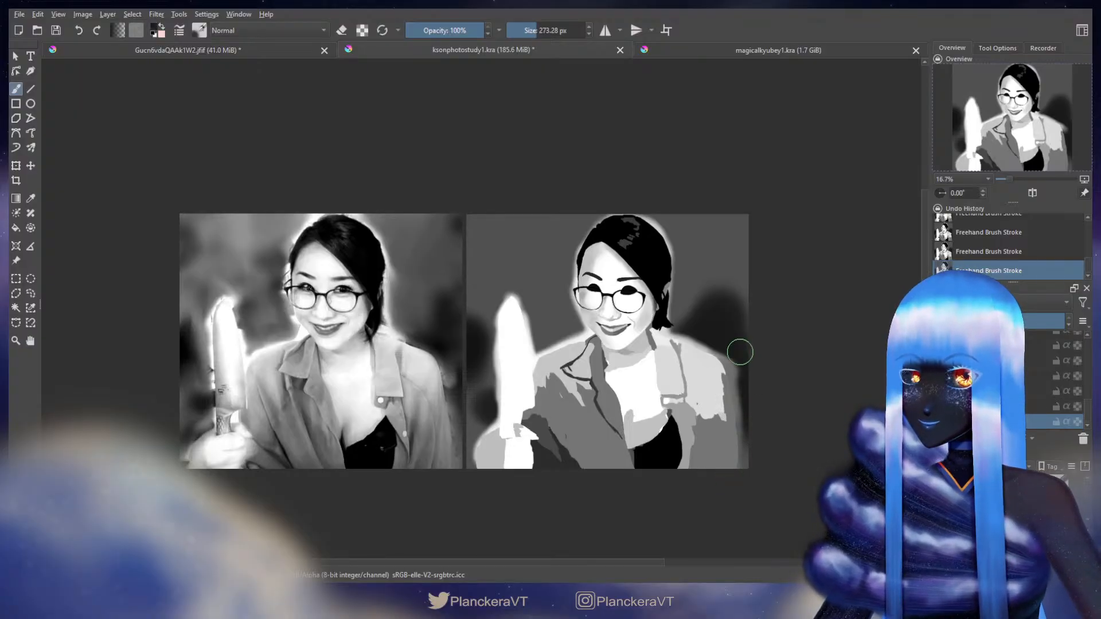
{"action": "left_click_drag", "start_coordinate": [740, 352], "coordinate": [745, 382]}
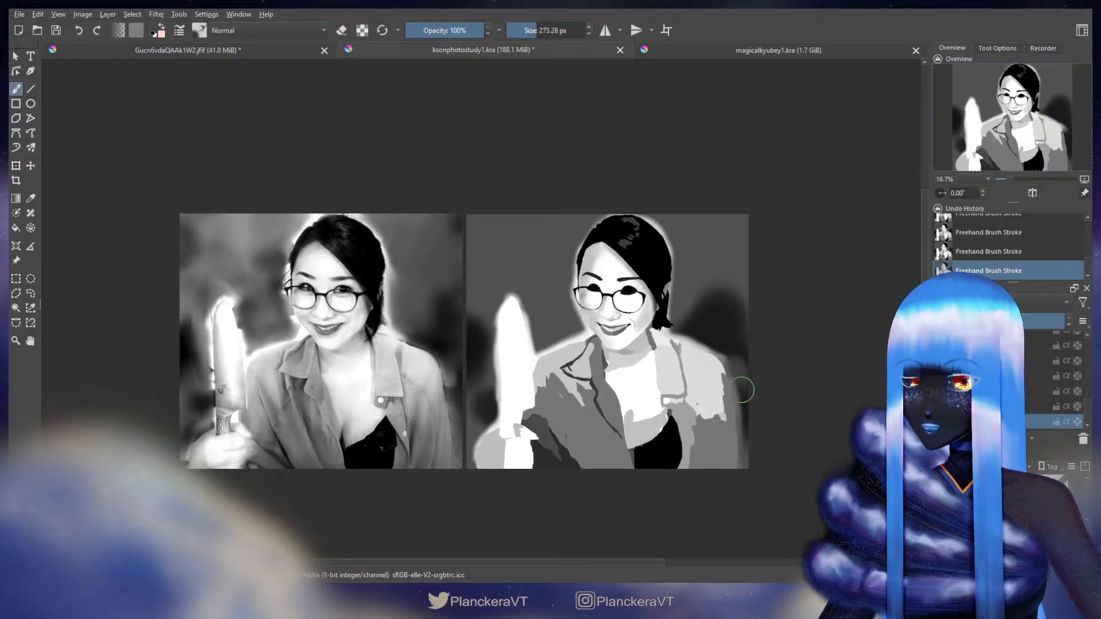
Step: Reshape the dark background patch above the outer shoulder with sampled dark and mid greys, enlarging the airbrush from 295 to about 404 px
{"action": "left_click", "coordinate": [740, 318], "text": "ctrl"}
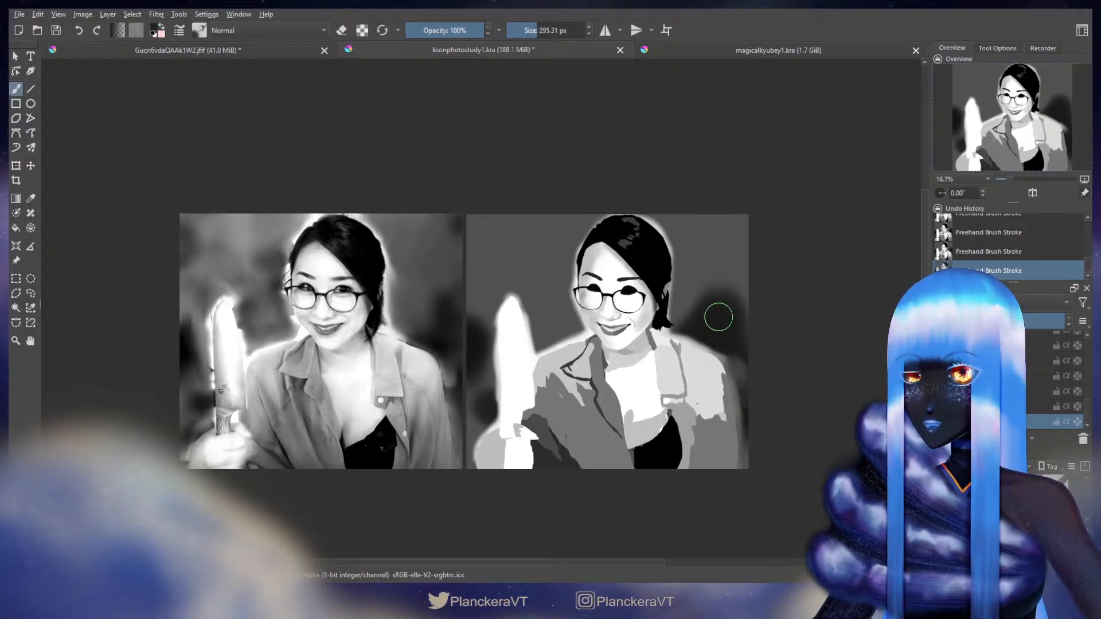
{"action": "left_click_drag", "start_coordinate": [718, 317], "coordinate": [734, 330]}
{"action": "left_click", "coordinate": [680, 257], "text": "ctrl"}
{"action": "mouse_move", "coordinate": [687, 260]}
{"action": "left_mouse_down"}
{"action": "mouse_move", "coordinate": [712, 304]}
{"action": "mouse_move", "coordinate": [706, 311]}
{"action": "left_mouse_up"}
{"action": "left_click", "coordinate": [656, 226], "text": "ctrl"}
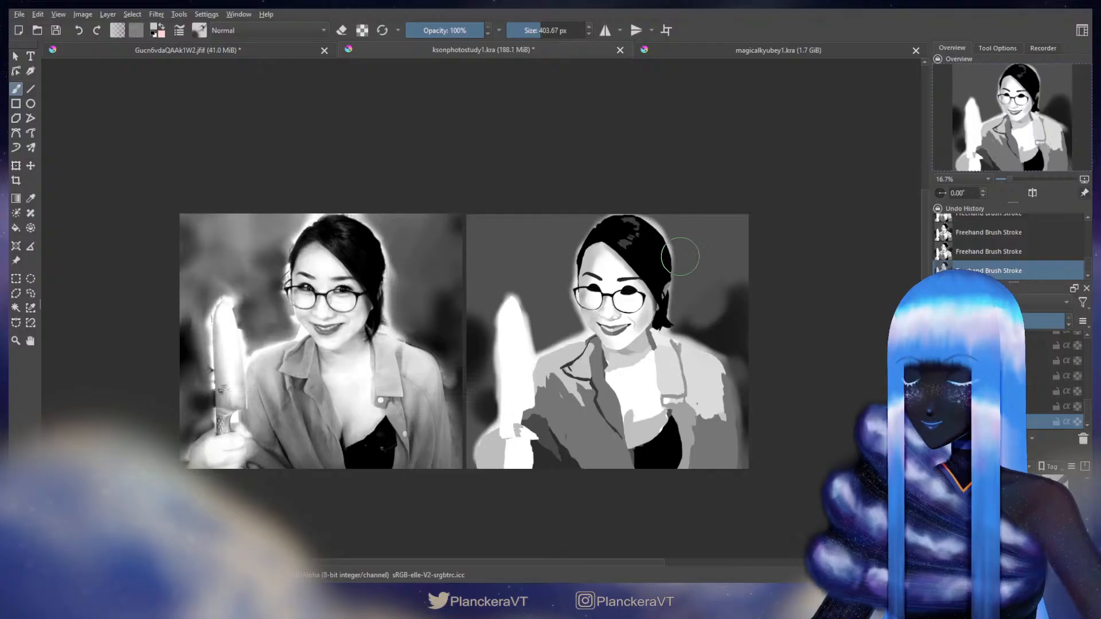
Step: Paint the background beside the hair with a light tone sampled from the reference at about 200 px, then extend the dark patch at 253 px
{"action": "left_click_drag", "start_coordinate": [683, 255], "coordinate": [651, 276]}
{"action": "left_click", "coordinate": [396, 301], "text": "ctrl"}
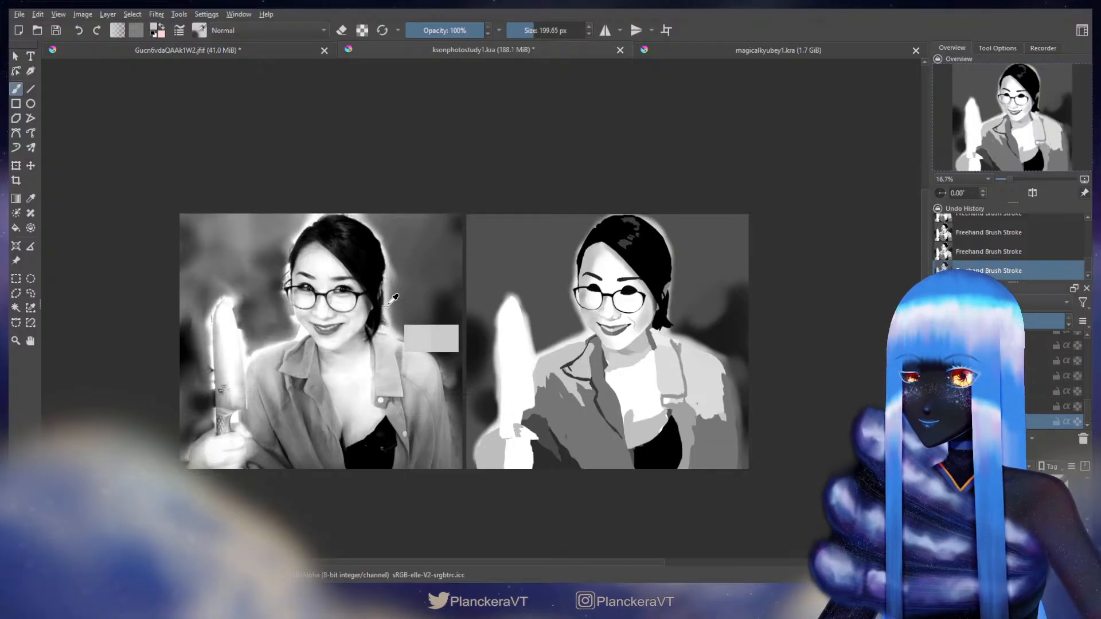
{"action": "mouse_move", "coordinate": [666, 273]}
{"action": "left_mouse_down"}
{"action": "mouse_move", "coordinate": [664, 324]}
{"action": "mouse_move", "coordinate": [663, 259]}
{"action": "mouse_move", "coordinate": [665, 278]}
{"action": "mouse_move", "coordinate": [735, 323]}
{"action": "left_mouse_up"}
{"action": "left_click", "coordinate": [729, 329], "text": "ctrl"}
{"action": "left_click_drag", "start_coordinate": [739, 319], "coordinate": [751, 288]}
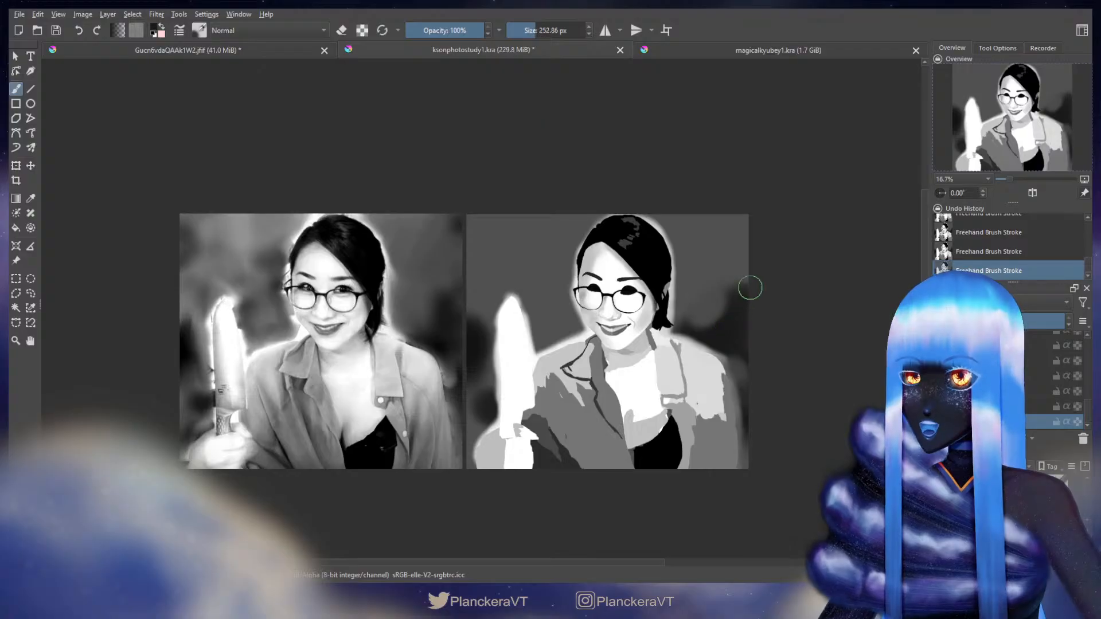
Step: Repaint the background's upper corner with greys sampled at up to 609 px and deepen the dark patch near the canvas edge at about 464 px
{"action": "mouse_move", "coordinate": [746, 212]}
{"action": "left_mouse_down"}
{"action": "mouse_move", "coordinate": [767, 252]}
{"action": "mouse_move", "coordinate": [723, 295]}
{"action": "mouse_move", "coordinate": [702, 219]}
{"action": "mouse_move", "coordinate": [692, 230]}
{"action": "mouse_move", "coordinate": [682, 212]}
{"action": "mouse_move", "coordinate": [711, 222]}
{"action": "mouse_move", "coordinate": [595, 272]}
{"action": "mouse_move", "coordinate": [553, 246]}
{"action": "mouse_move", "coordinate": [722, 254]}
{"action": "mouse_move", "coordinate": [727, 244]}
{"action": "mouse_move", "coordinate": [724, 277]}
{"action": "mouse_move", "coordinate": [710, 232]}
{"action": "left_mouse_up"}
{"action": "left_click", "coordinate": [417, 224], "text": "ctrl"}
{"action": "left_click", "coordinate": [469, 324], "text": "ctrl"}
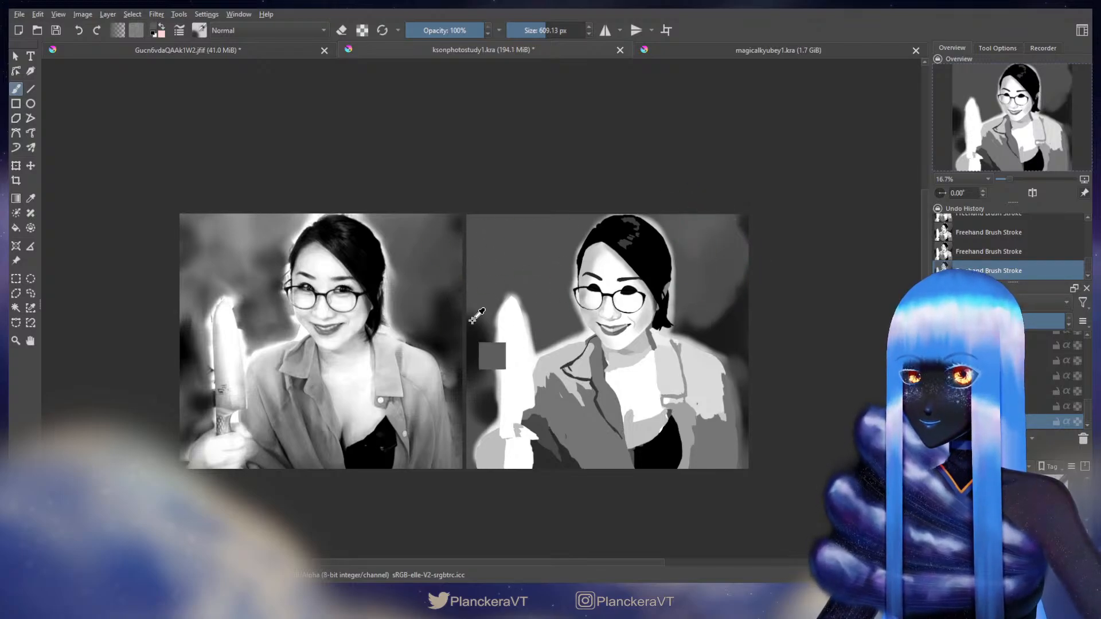
{"action": "left_click", "coordinate": [741, 308], "text": "ctrl"}
{"action": "key", "text": "bracketleft"}
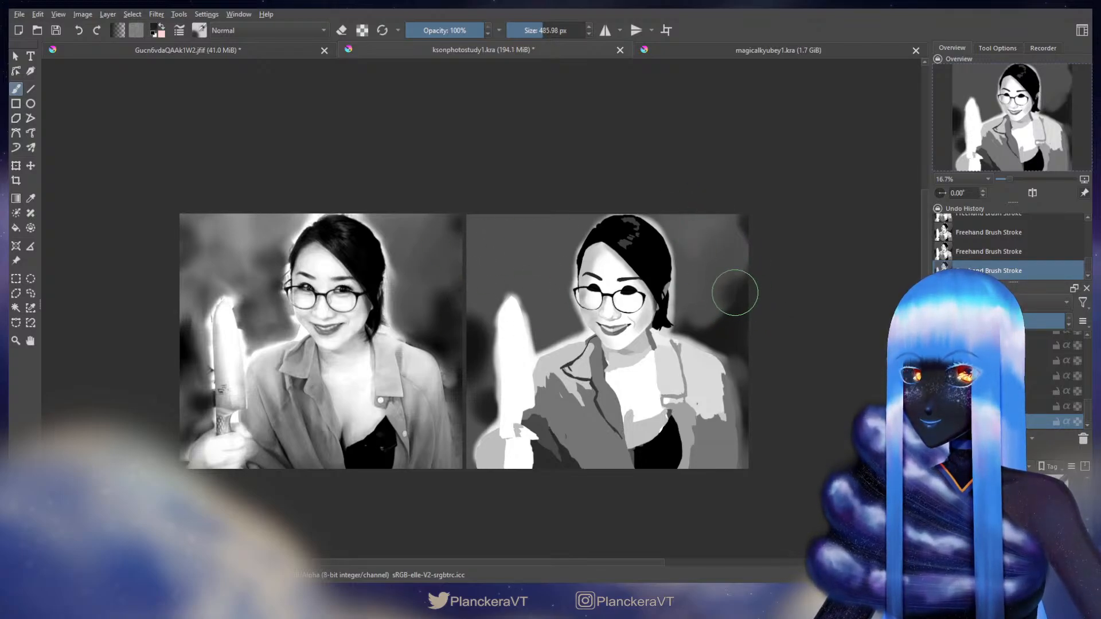
{"action": "left_click", "coordinate": [711, 298], "text": "ctrl"}
{"action": "mouse_move", "coordinate": [709, 303]}
{"action": "left_mouse_down"}
{"action": "mouse_move", "coordinate": [697, 303]}
{"action": "mouse_move", "coordinate": [721, 315]}
{"action": "mouse_move", "coordinate": [710, 314]}
{"action": "left_mouse_up"}
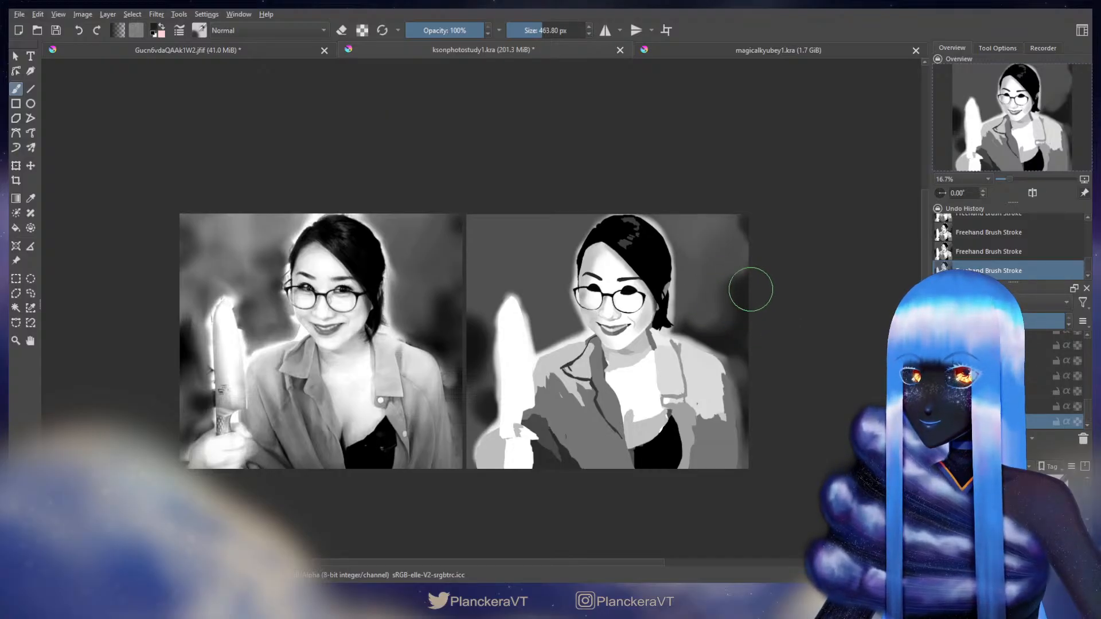
Step: Blend the background's upper corner beside the hair with sampled mid grey, using the airbrush at about 421 px
{"action": "left_click", "coordinate": [731, 245], "text": "ctrl"}
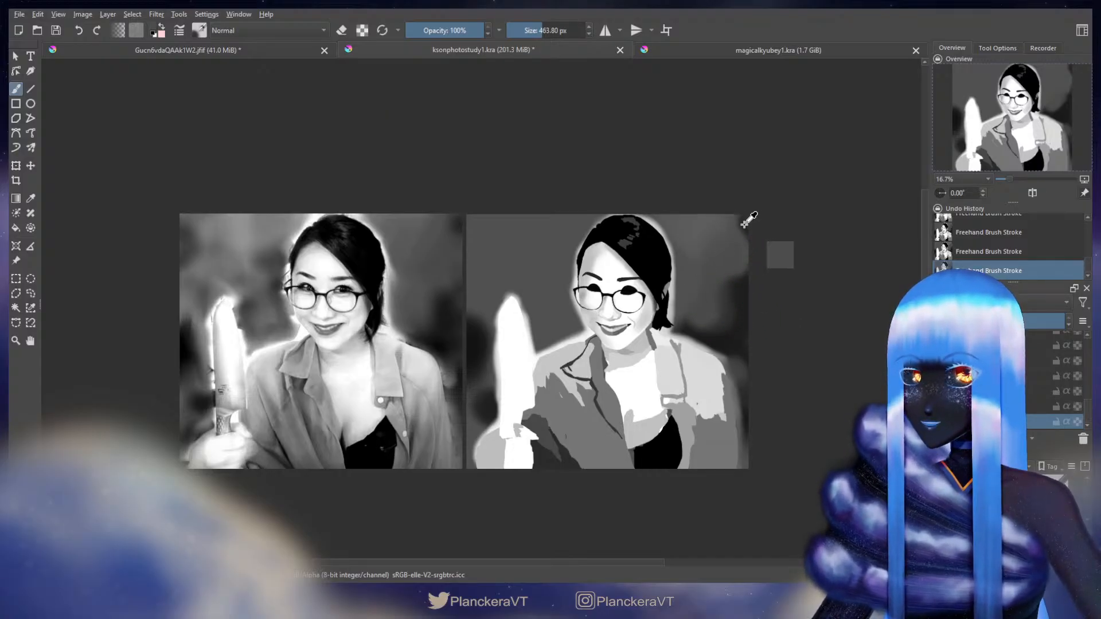
{"action": "left_click", "coordinate": [727, 229], "text": "ctrl"}
{"action": "mouse_move", "coordinate": [729, 223]}
{"action": "left_mouse_down"}
{"action": "mouse_move", "coordinate": [737, 215]}
{"action": "mouse_move", "coordinate": [724, 234]}
{"action": "left_mouse_up"}
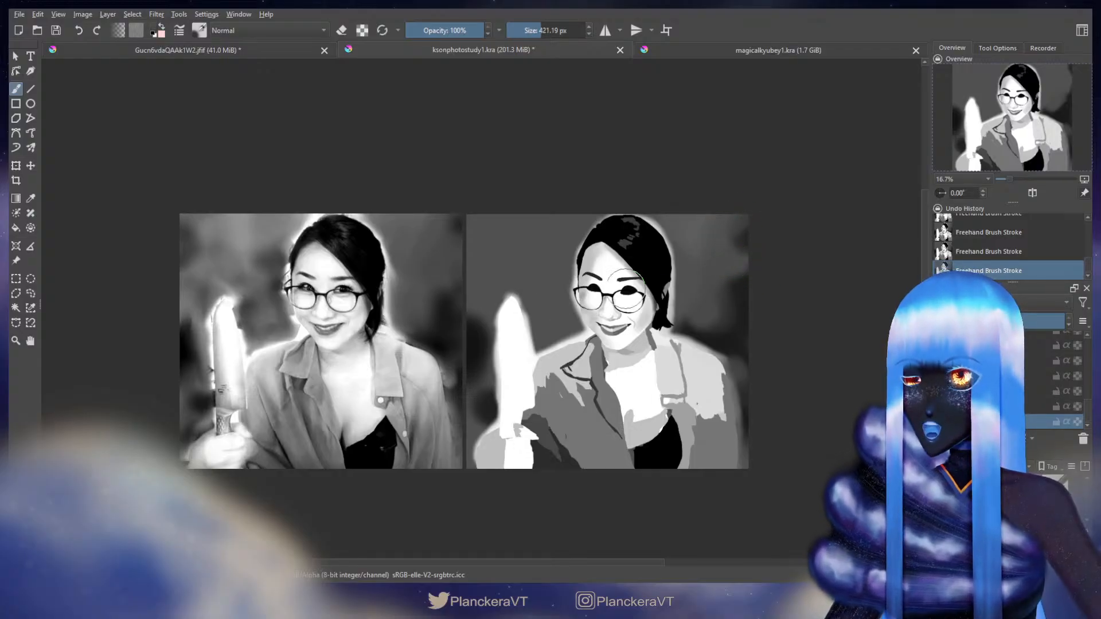
Step: Paint the background between the canvas edge and the hair with sampled greys, adding a soft lighter patch with the airbrush at about 752 px
{"action": "left_click", "coordinate": [187, 245], "text": "ctrl"}
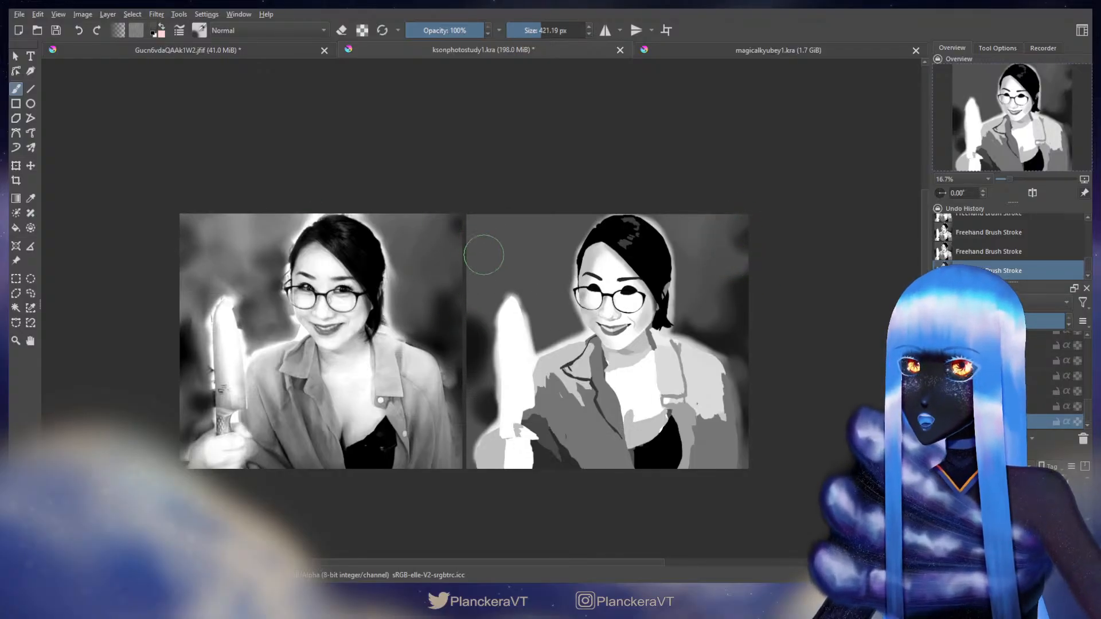
{"action": "left_click", "coordinate": [194, 249], "text": "ctrl"}
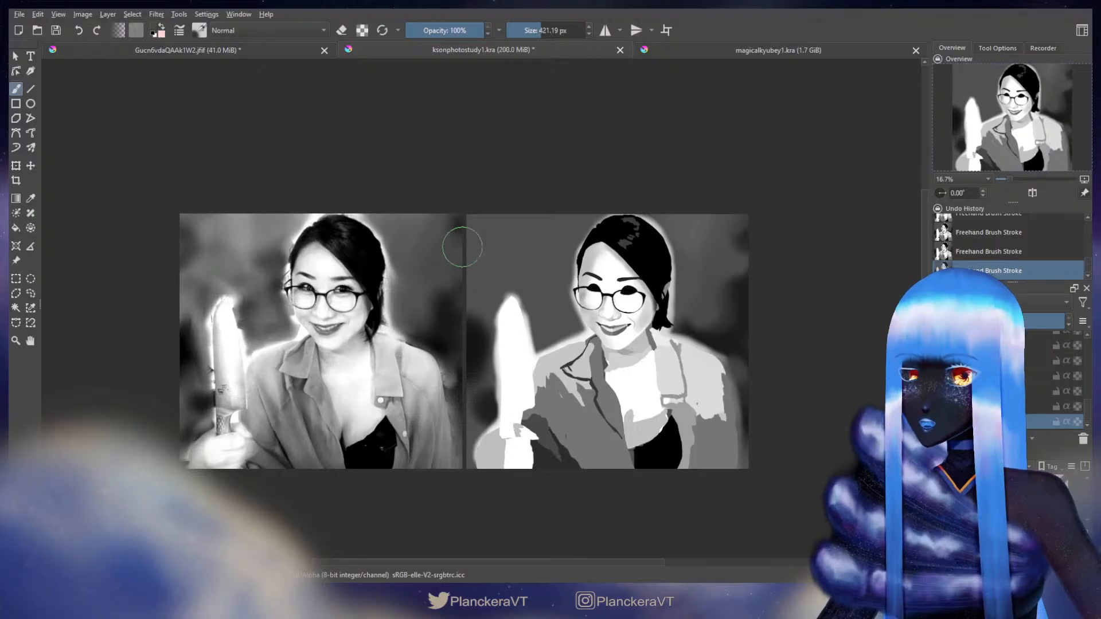
{"action": "left_click_drag", "start_coordinate": [463, 247], "coordinate": [470, 244]}
{"action": "mouse_move", "coordinate": [473, 229]}
{"action": "left_mouse_down"}
{"action": "mouse_move", "coordinate": [484, 241]}
{"action": "mouse_move", "coordinate": [460, 273]}
{"action": "left_mouse_up"}
{"action": "left_click", "coordinate": [241, 232], "text": "ctrl"}
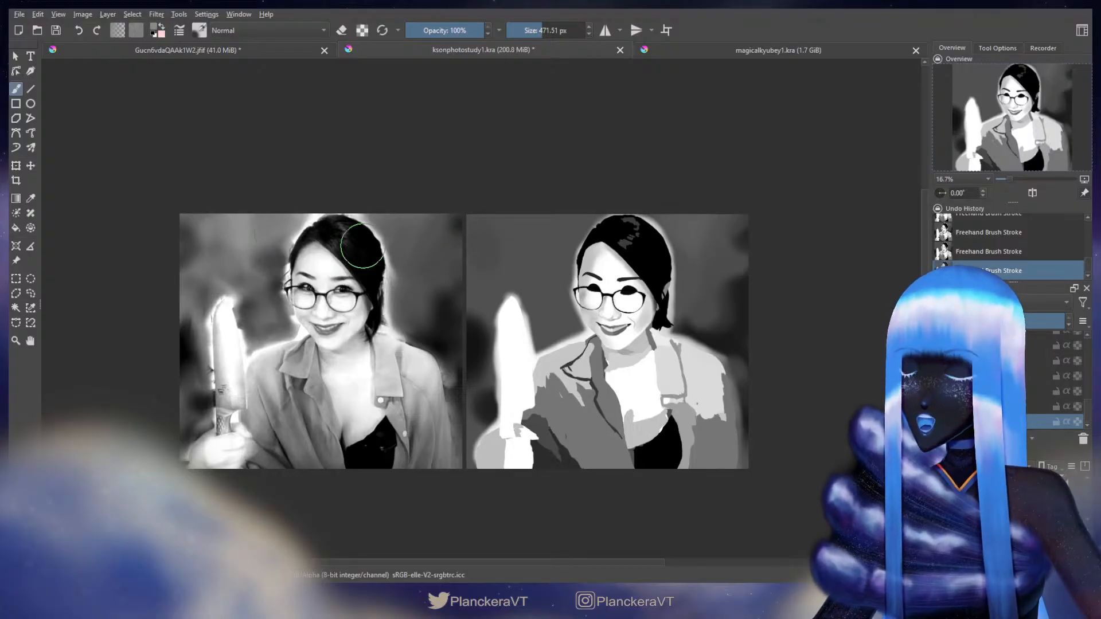
{"action": "mouse_move", "coordinate": [363, 247]}
{"action": "left_mouse_down"}
{"action": "mouse_move", "coordinate": [511, 256]}
{"action": "mouse_move", "coordinate": [542, 244]}
{"action": "left_mouse_up"}
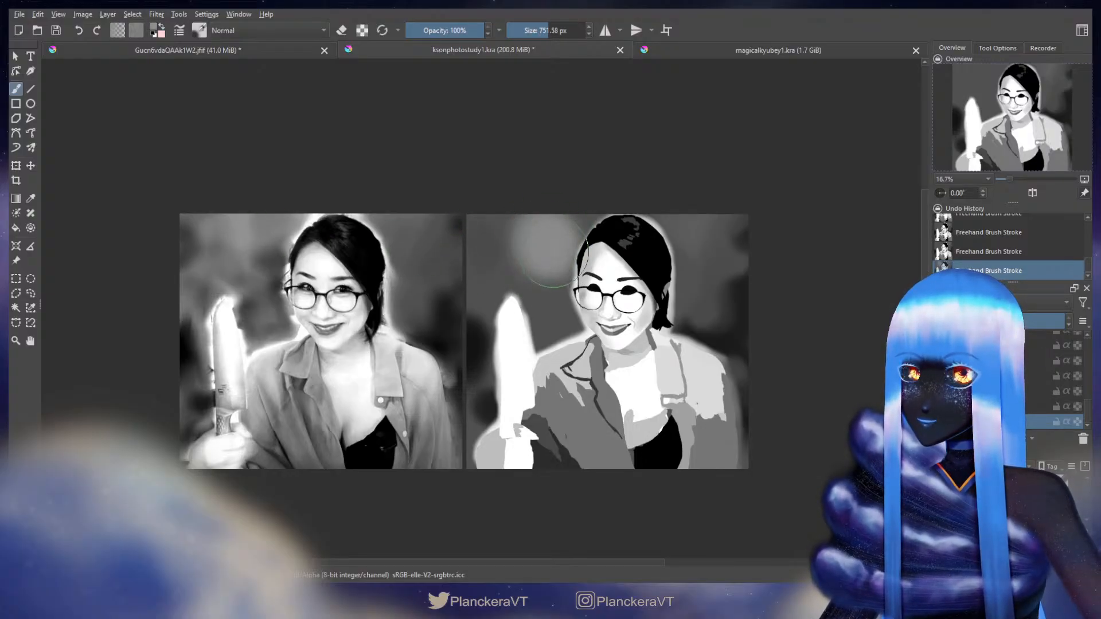
{"action": "left_click", "coordinate": [227, 251], "text": "ctrl"}
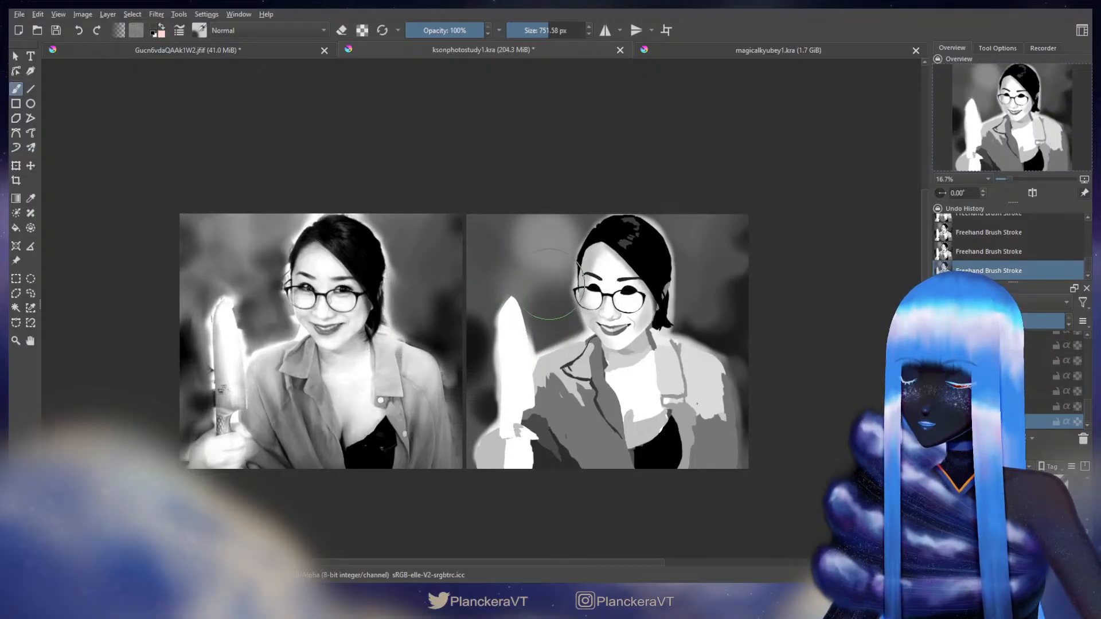
Step: Paint a soft glow around the knife tip with tones sampled from the reference, reducing the airbrush from about 474 to 272 px
{"action": "left_click", "coordinate": [269, 310], "text": "ctrl"}
{"action": "mouse_move", "coordinate": [575, 319]}
{"action": "left_mouse_down", "text": "shift"}
{"action": "mouse_move", "coordinate": [556, 318]}
{"action": "mouse_move", "coordinate": [555, 304]}
{"action": "mouse_move", "coordinate": [554, 318]}
{"action": "left_mouse_up", "text": "shift"}
{"action": "left_click", "coordinate": [243, 307], "text": "ctrl"}
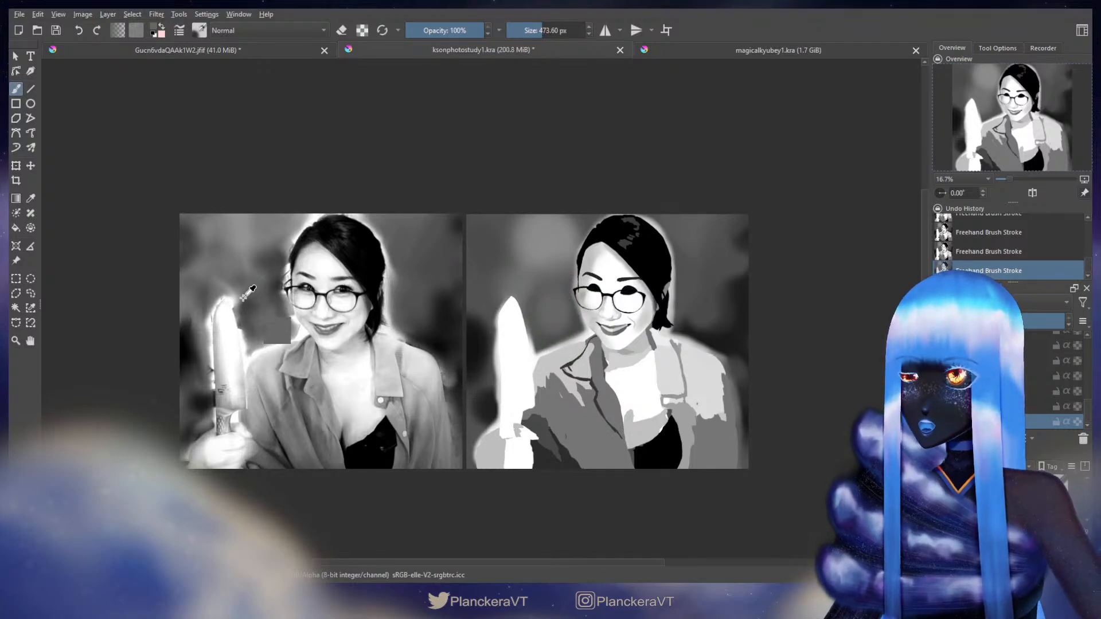
{"action": "left_click", "coordinate": [237, 301], "text": "ctrl"}
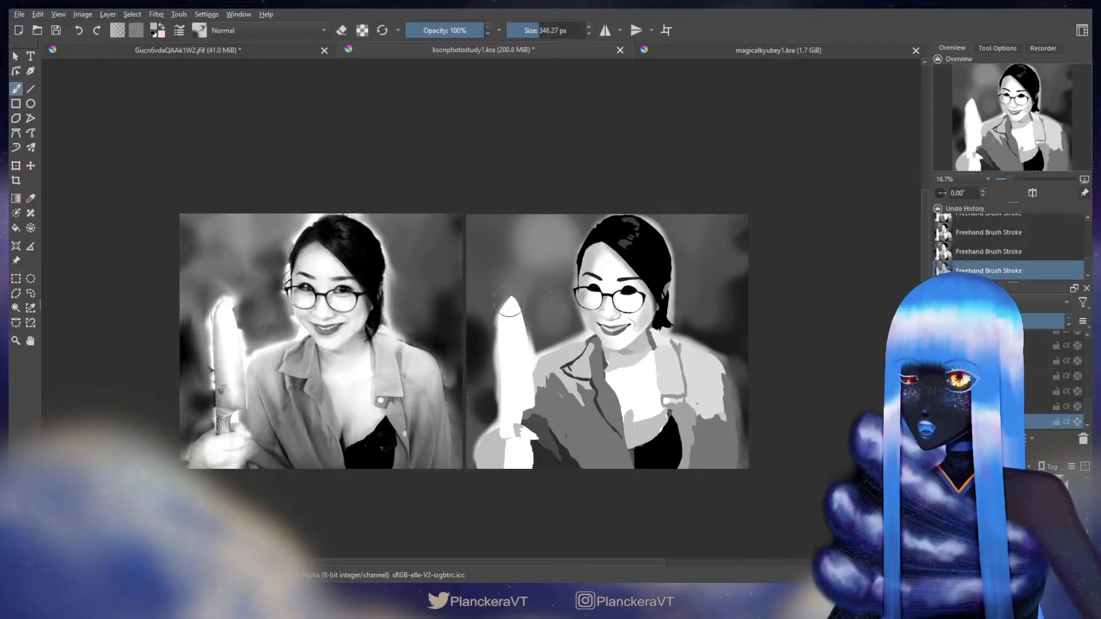
{"action": "mouse_move", "coordinate": [505, 302]}
{"action": "left_mouse_down"}
{"action": "mouse_move", "coordinate": [521, 317]}
{"action": "mouse_move", "coordinate": [513, 281]}
{"action": "left_mouse_up"}
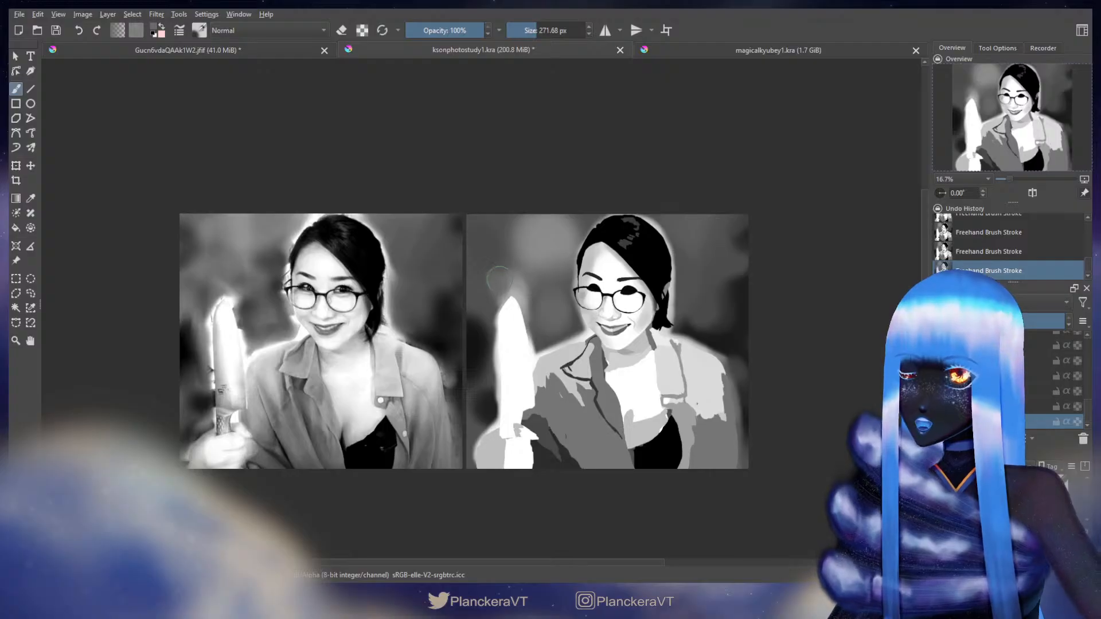
Step: Shade the background along the canvas edge above the knife with greys sampled from the reference at about 301 px
{"action": "left_click", "coordinate": [211, 286], "text": "ctrl"}
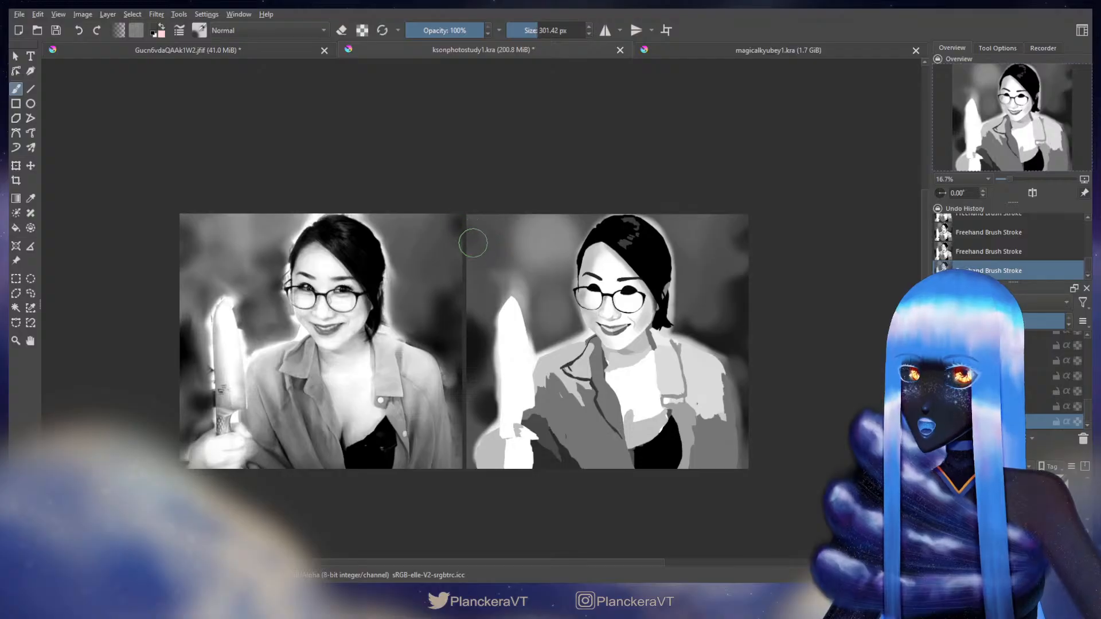
{"action": "key", "text": "]"}
{"action": "left_click", "coordinate": [220, 228], "text": "ctrl"}
{"action": "left_click", "coordinate": [212, 228], "text": "ctrl"}
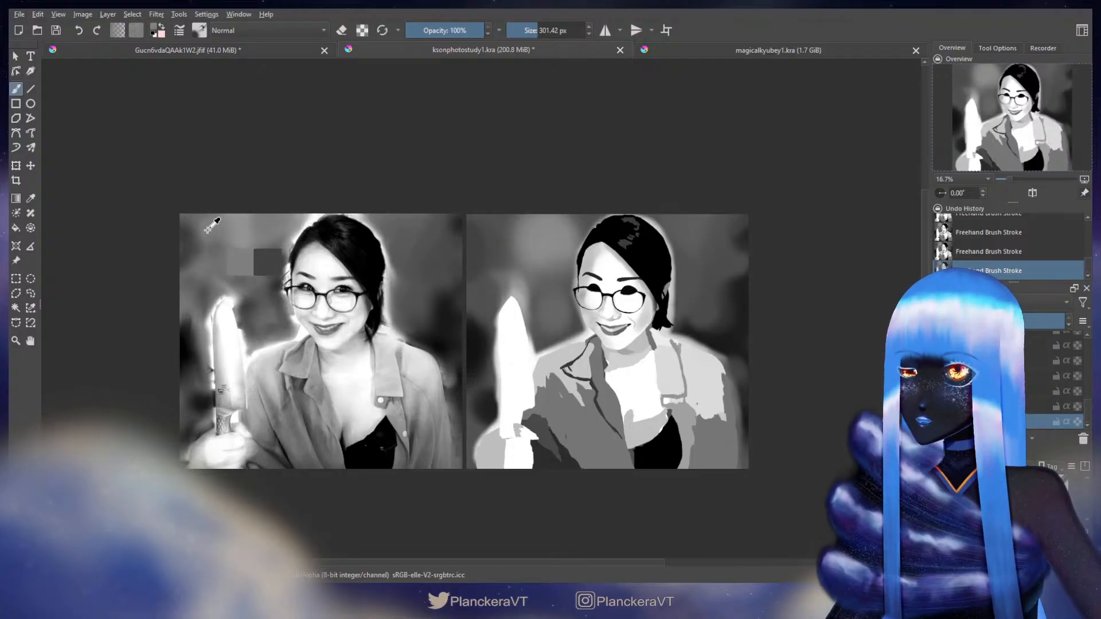
{"action": "left_click_drag", "start_coordinate": [490, 229], "coordinate": [479, 281]}
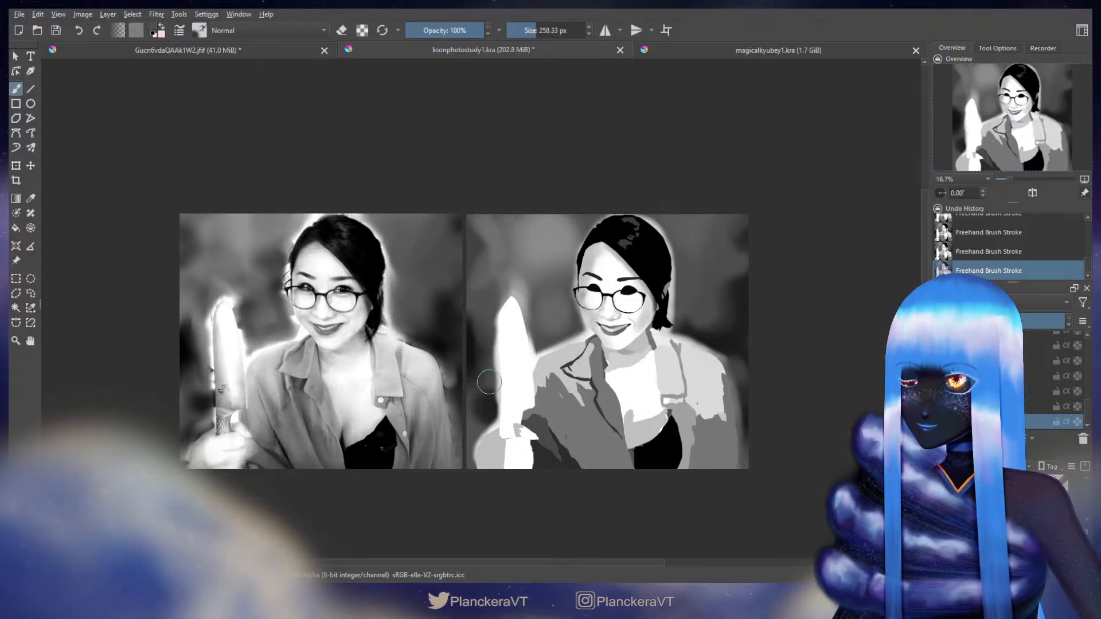
Step: Add a glow along the knife blade's outer edge with white sampled from the reference blade, reducing the airbrush to about 144 px
{"action": "key", "text": "bracketleft"}
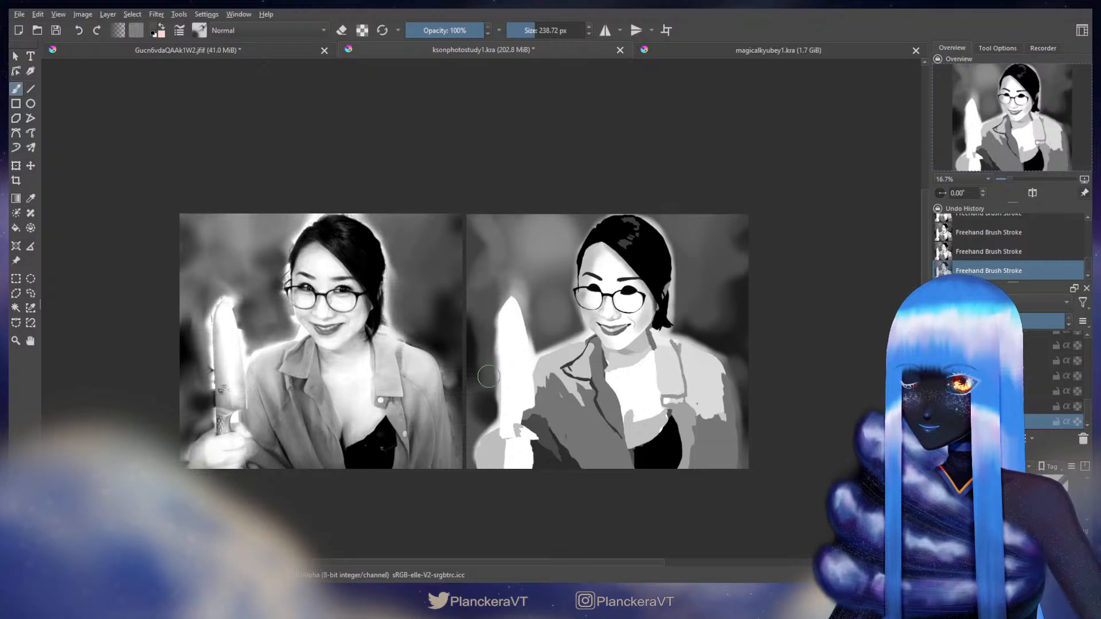
{"action": "left_click", "coordinate": [221, 349], "text": "ctrl"}
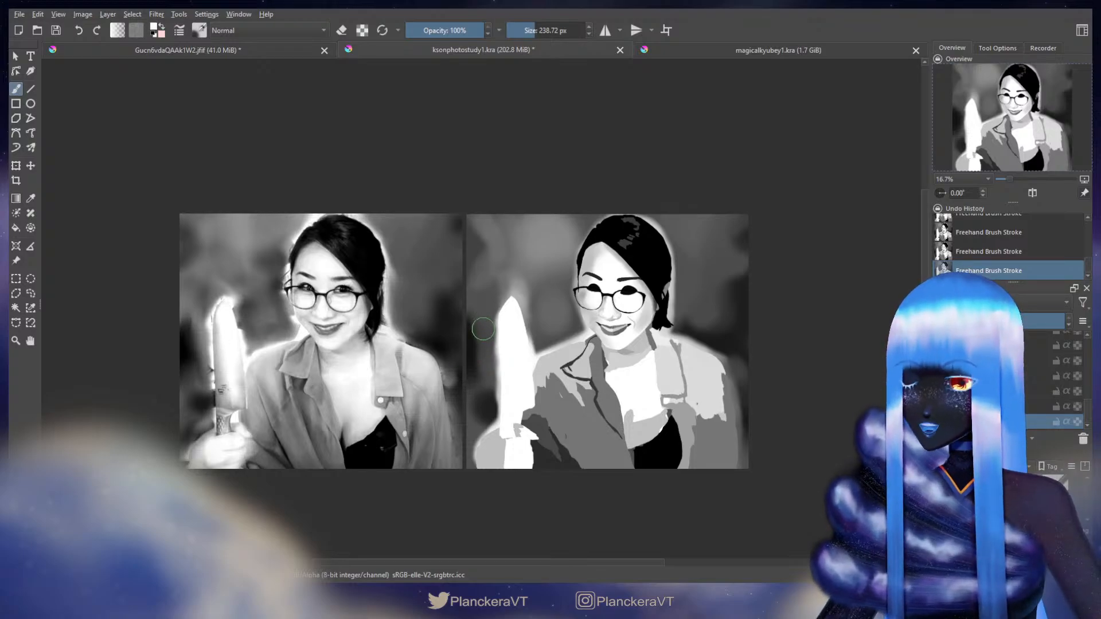
{"action": "key", "text": "bracketleft"}
{"action": "key", "text": "bracketleft"}
{"action": "key", "text": "bracketleft"}
{"action": "key", "text": "bracketleft"}
{"action": "key", "text": "bracketleft"}
{"action": "key", "text": "bracketleft"}
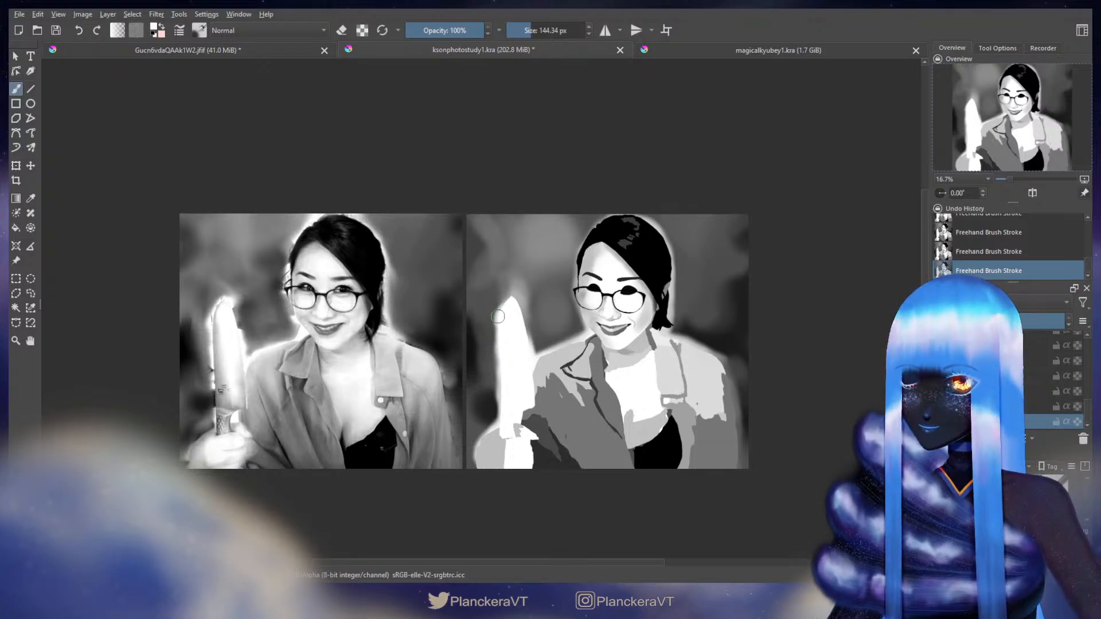
{"action": "mouse_move", "coordinate": [498, 317]}
{"action": "left_mouse_down"}
{"action": "mouse_move", "coordinate": [508, 409]}
{"action": "mouse_move", "coordinate": [503, 321]}
{"action": "left_mouse_up"}
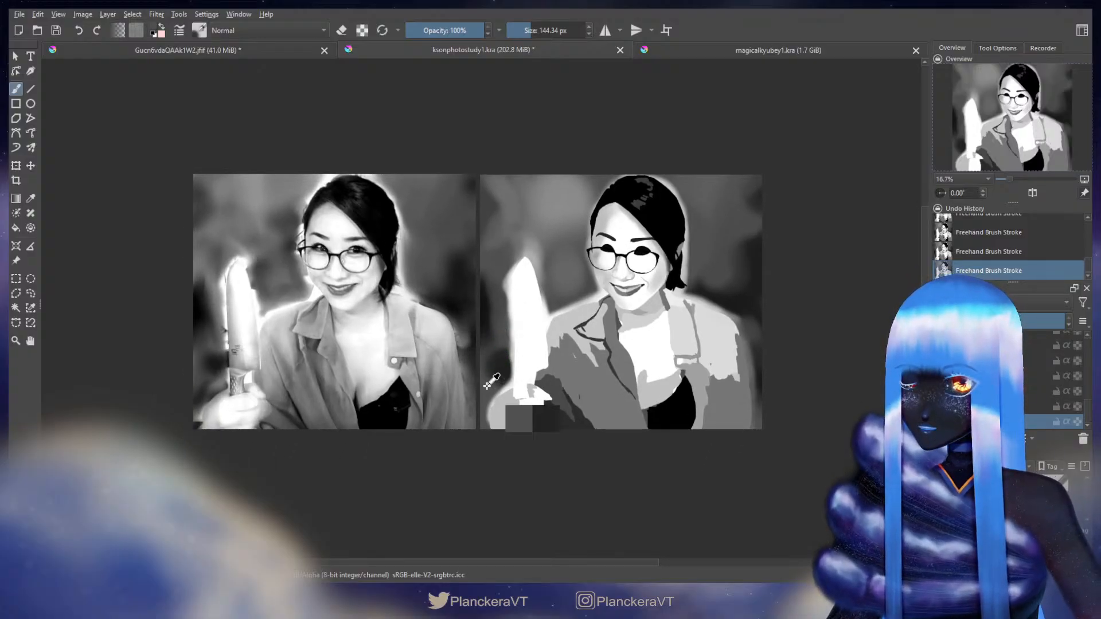
Step: Darken the background beside the hand down to the canvas corner with dark greys sampled from the reference at about 197 px
{"action": "left_click", "coordinate": [199, 401], "text": "ctrl"}
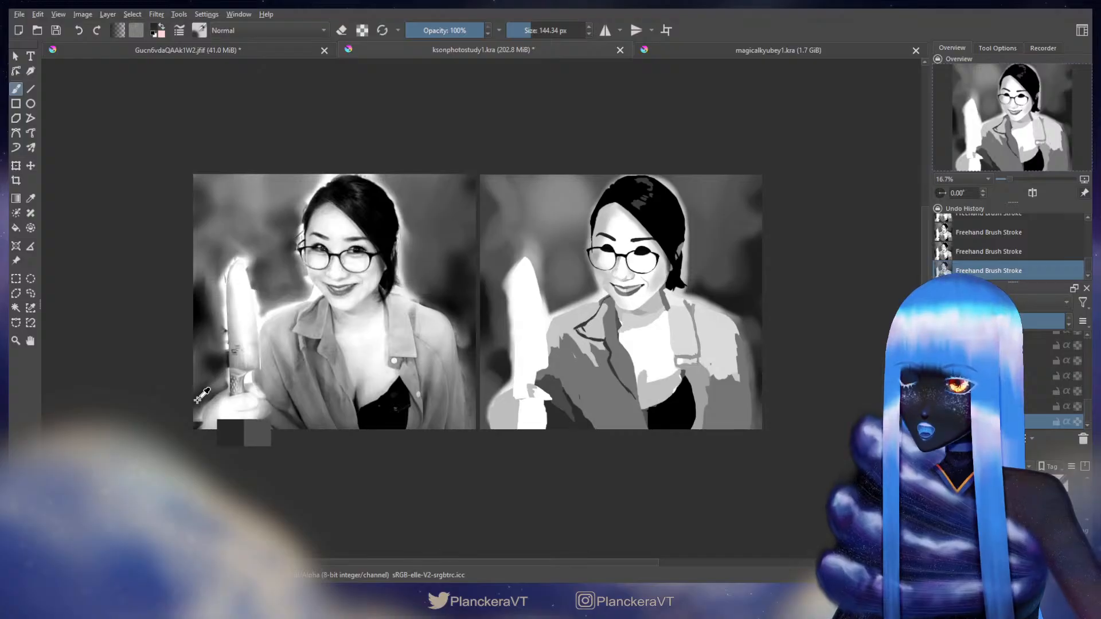
{"action": "left_click_drag", "start_coordinate": [476, 378], "coordinate": [494, 382]}
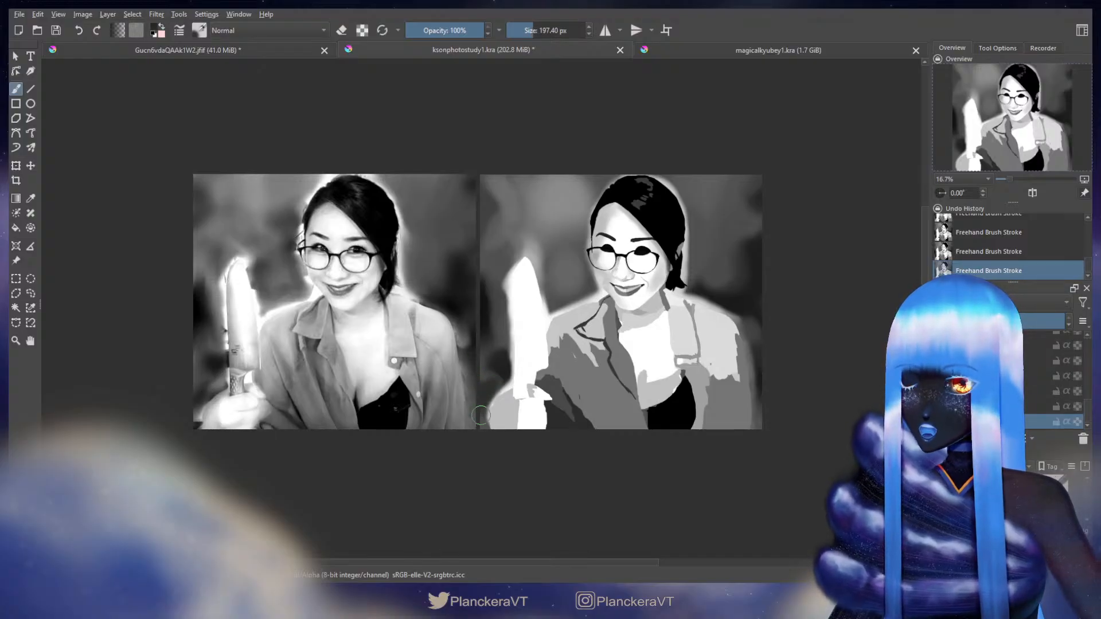
{"action": "left_click", "coordinate": [199, 423], "text": "ctrl"}
{"action": "left_click_drag", "start_coordinate": [495, 423], "coordinate": [488, 428]}
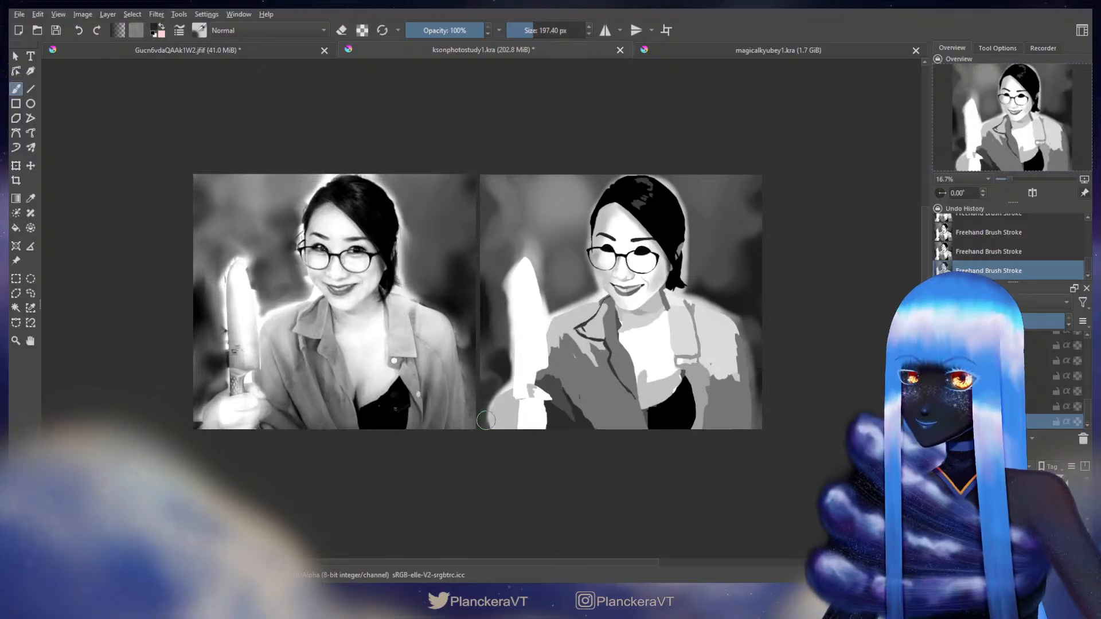
Step: Deepen the dark background patch between the knife and the face with a sampled grey, using the airbrush at up to 271 px
{"action": "left_click_drag", "start_coordinate": [541, 335], "coordinate": [494, 378]}
{"action": "left_click", "coordinate": [235, 257], "text": "ctrl"}
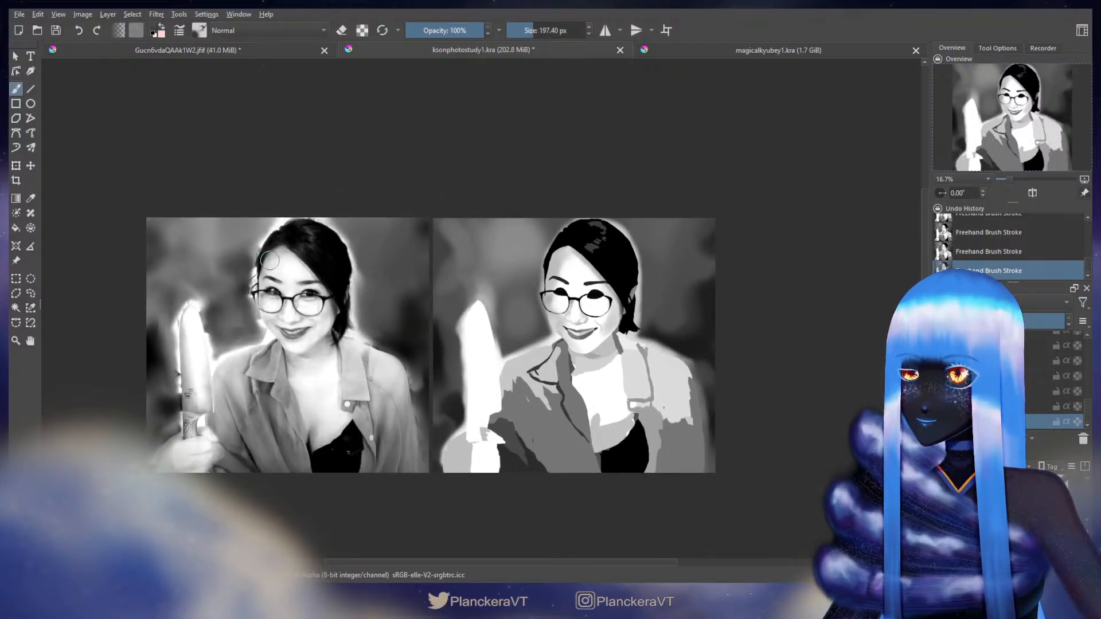
{"action": "mouse_move", "coordinate": [522, 281]}
{"action": "left_mouse_down"}
{"action": "mouse_move", "coordinate": [510, 273]}
{"action": "mouse_move", "coordinate": [516, 289]}
{"action": "mouse_move", "coordinate": [503, 271]}
{"action": "mouse_move", "coordinate": [523, 266]}
{"action": "left_mouse_up"}
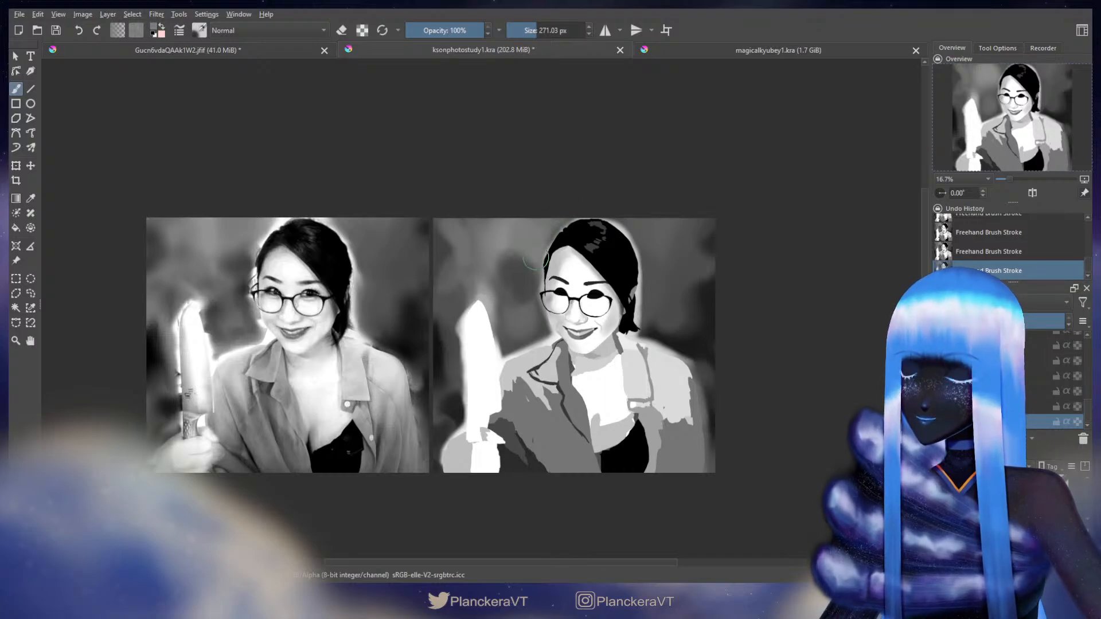
Step: Paint the background beside the ponytail and above the outer shoulder with a tone sampled from the reference at about 304 px
{"action": "left_click_drag", "start_coordinate": [673, 236], "coordinate": [666, 233]}
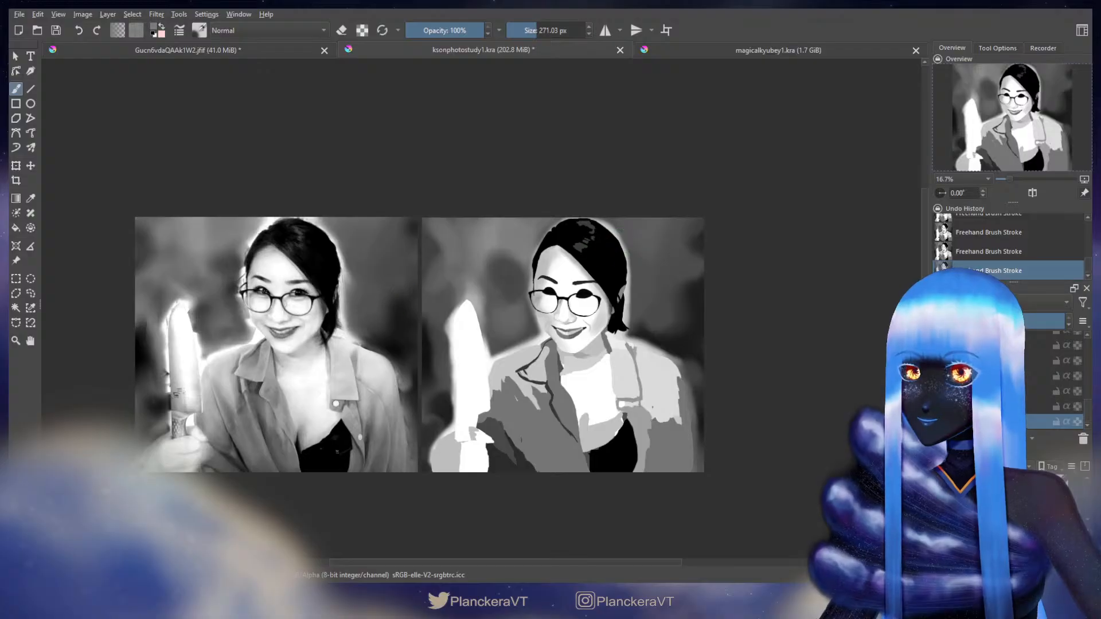
{"action": "left_click", "coordinate": [373, 315], "text": "ctrl"}
{"action": "mouse_move", "coordinate": [650, 299]}
{"action": "left_mouse_down"}
{"action": "mouse_move", "coordinate": [641, 327]}
{"action": "mouse_move", "coordinate": [664, 336]}
{"action": "mouse_move", "coordinate": [675, 303]}
{"action": "mouse_move", "coordinate": [647, 331]}
{"action": "left_mouse_up"}
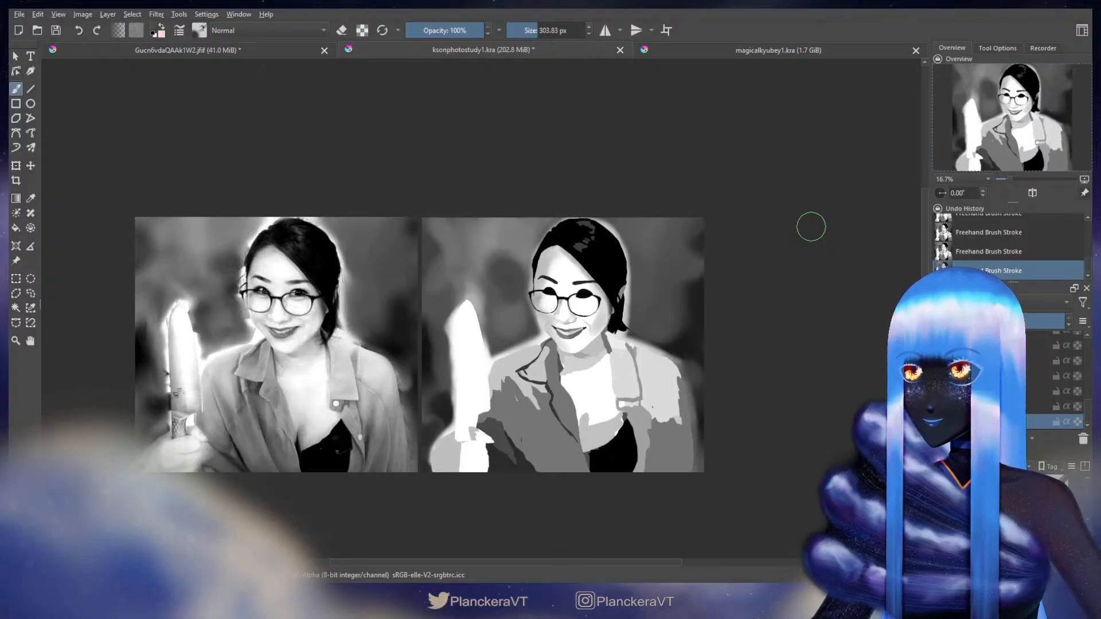
Step: Touch up the dark background beside the knife with a tone sampled from the painting, keeping the airbrush at about 304 px
{"action": "scroll", "coordinate": [786, 357], "scroll_direction": "down", "scroll_amount": 2}
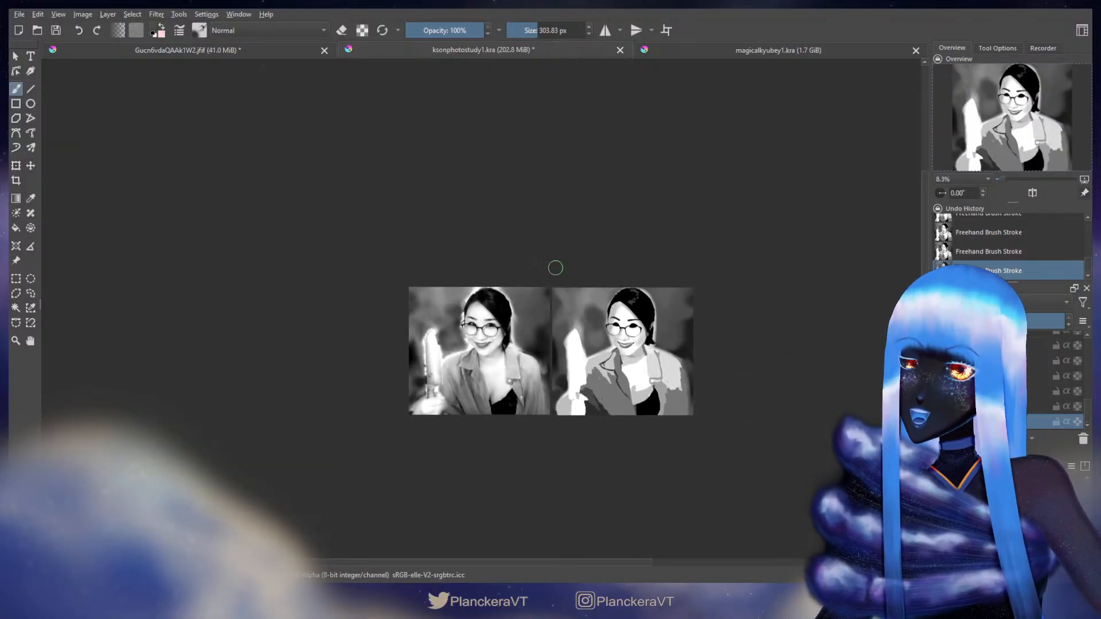
{"action": "left_click", "coordinate": [555, 355], "text": "ctrl"}
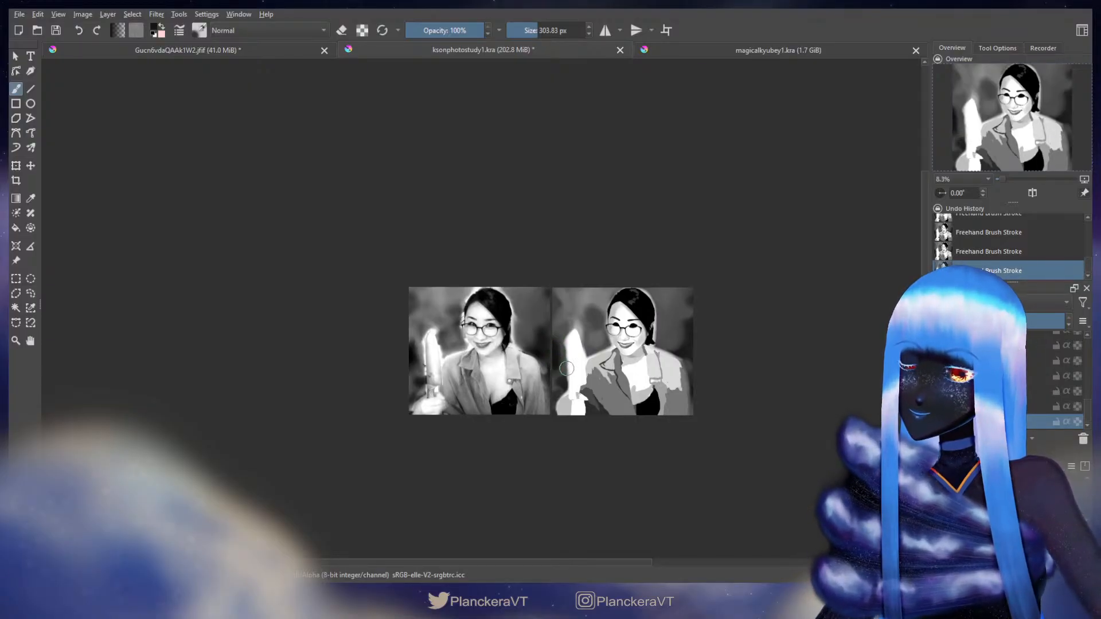
{"action": "left_click_drag", "start_coordinate": [648, 363], "coordinate": [618, 362]}
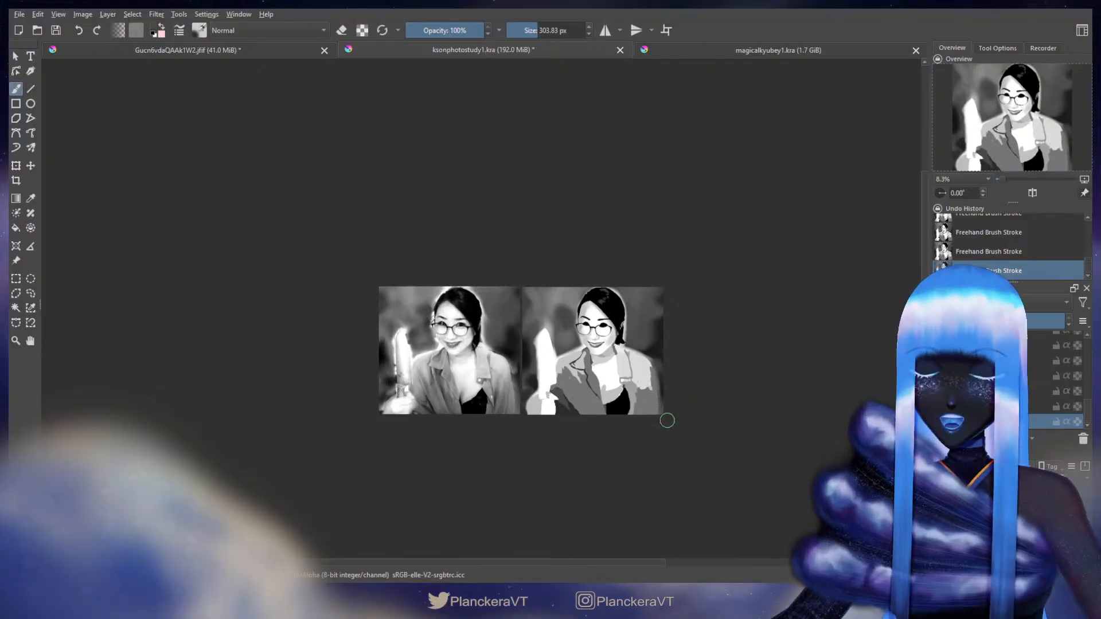
Step: Check the painted portrait against the reference photo and save the document
{"action": "scroll", "coordinate": [632, 363], "scroll_direction": "up", "scroll_amount": 2}
{"action": "left_click_drag", "start_coordinate": [584, 355], "coordinate": [691, 364]}
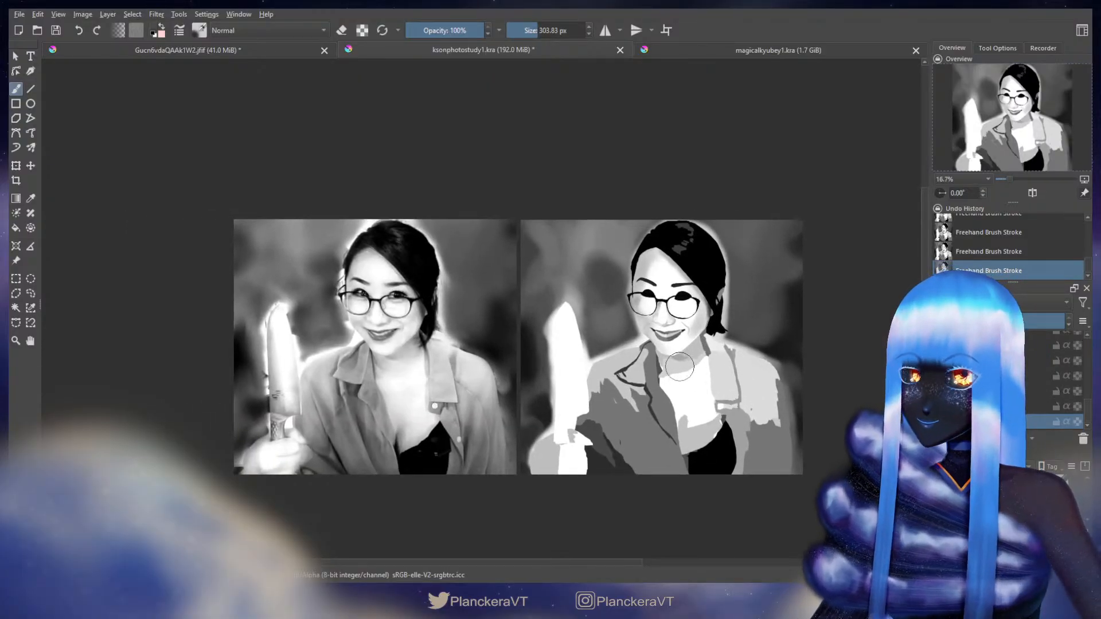
{"action": "left_click_drag", "start_coordinate": [759, 400], "coordinate": [747, 401]}
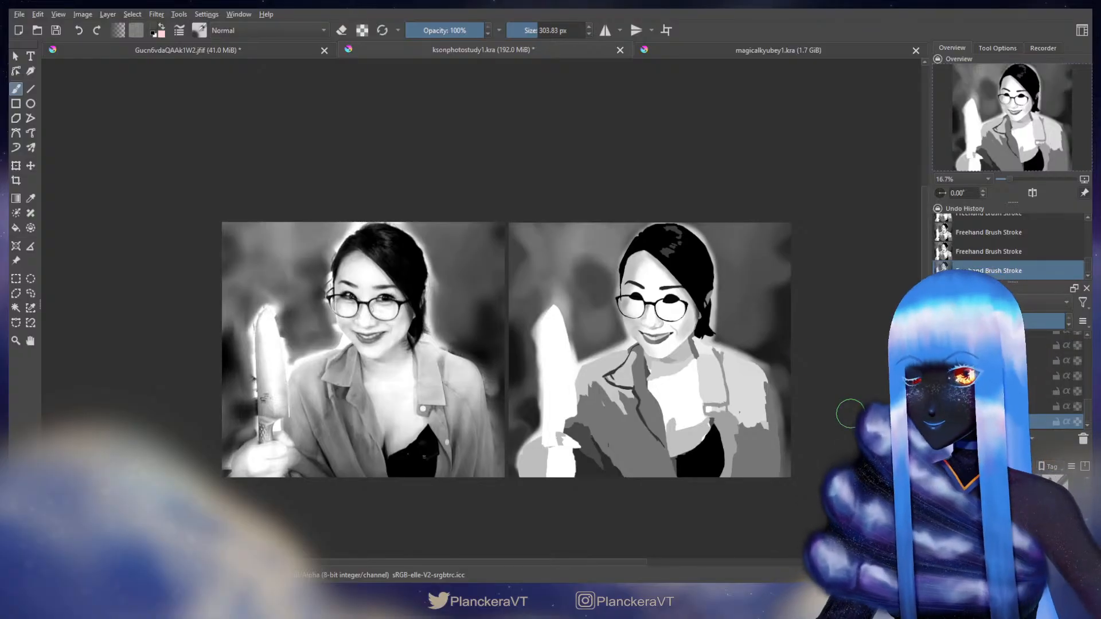
{"action": "left_click_drag", "start_coordinate": [850, 413], "coordinate": [835, 405]}
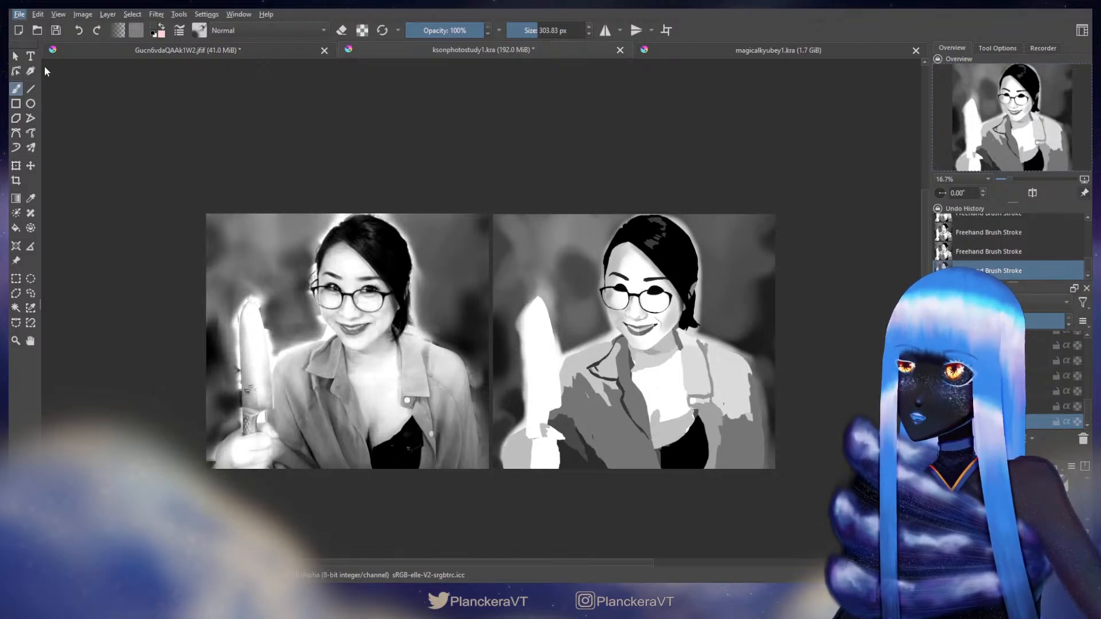
{"action": "key", "text": "ctrl+s"}
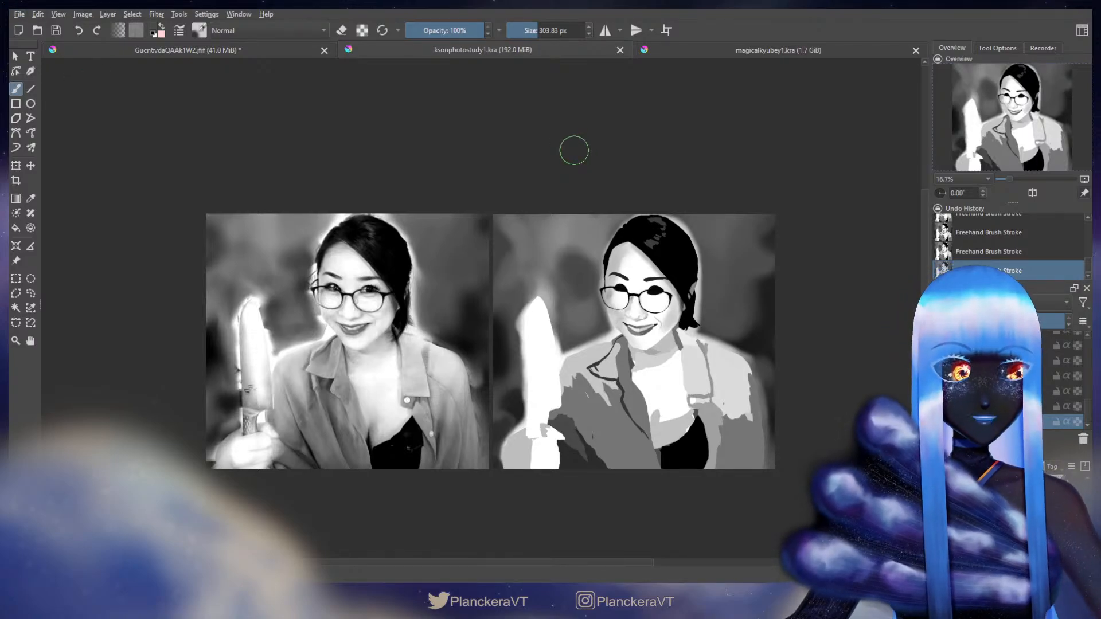